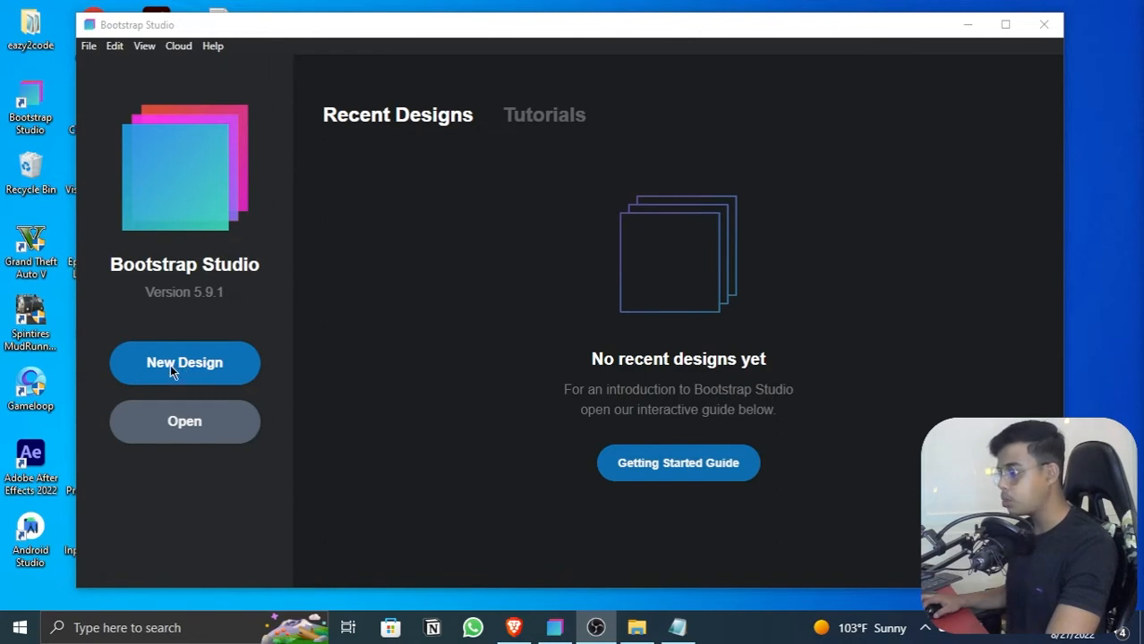
Step: Start a new design named "tutorial video" and choose Bootstrap 5.1 as its framework version
click(195, 369)
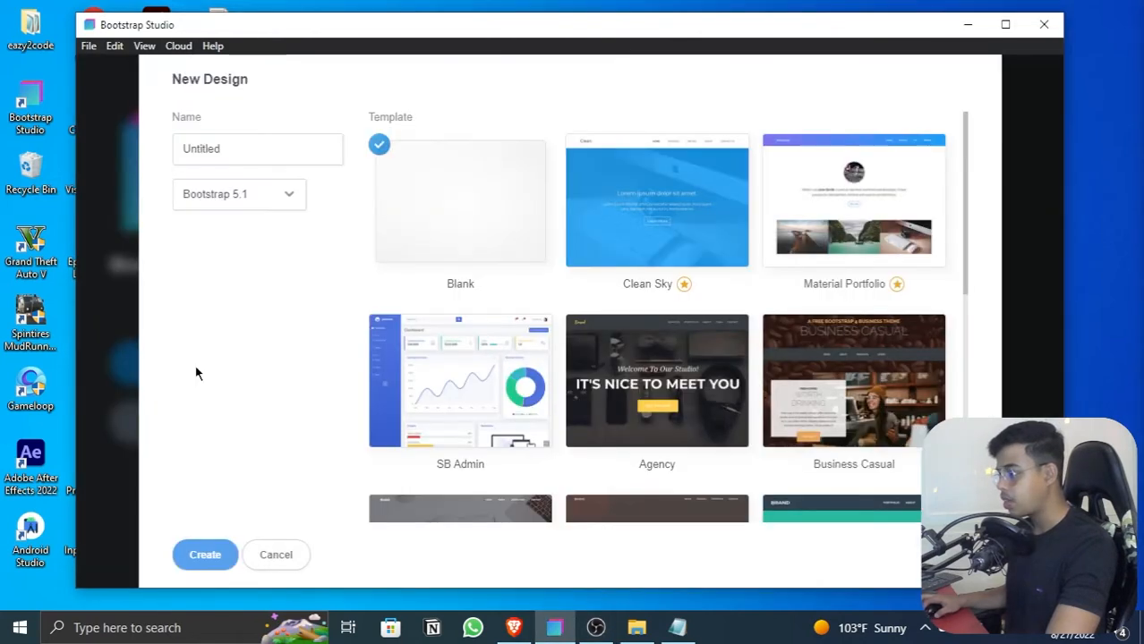
click(230, 153)
double_click(230, 153)
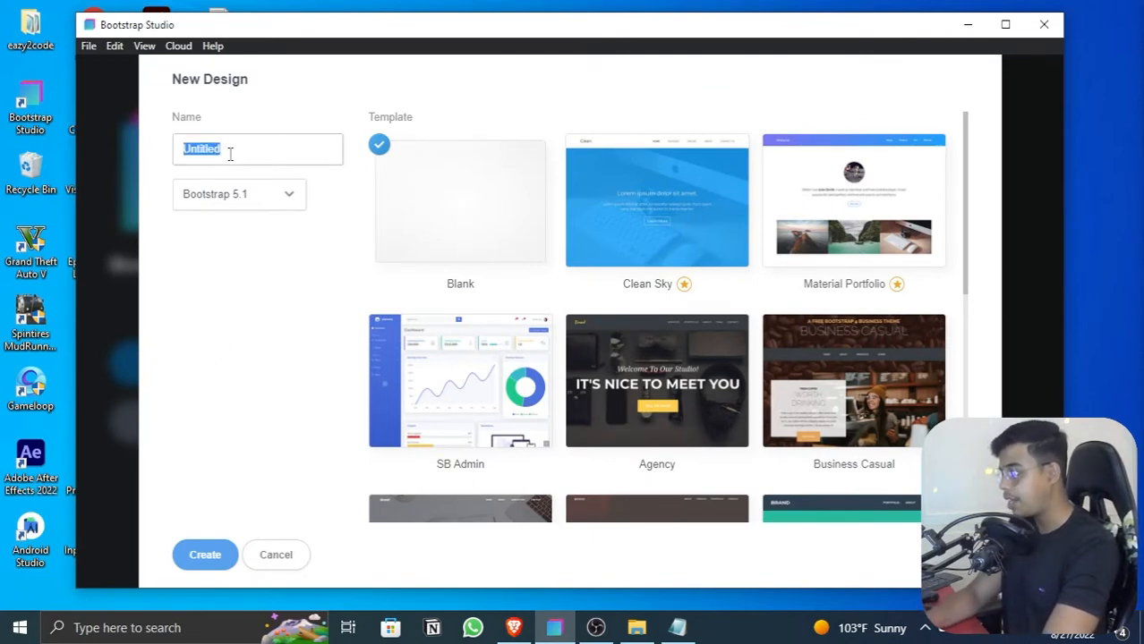
text(tutorial video)
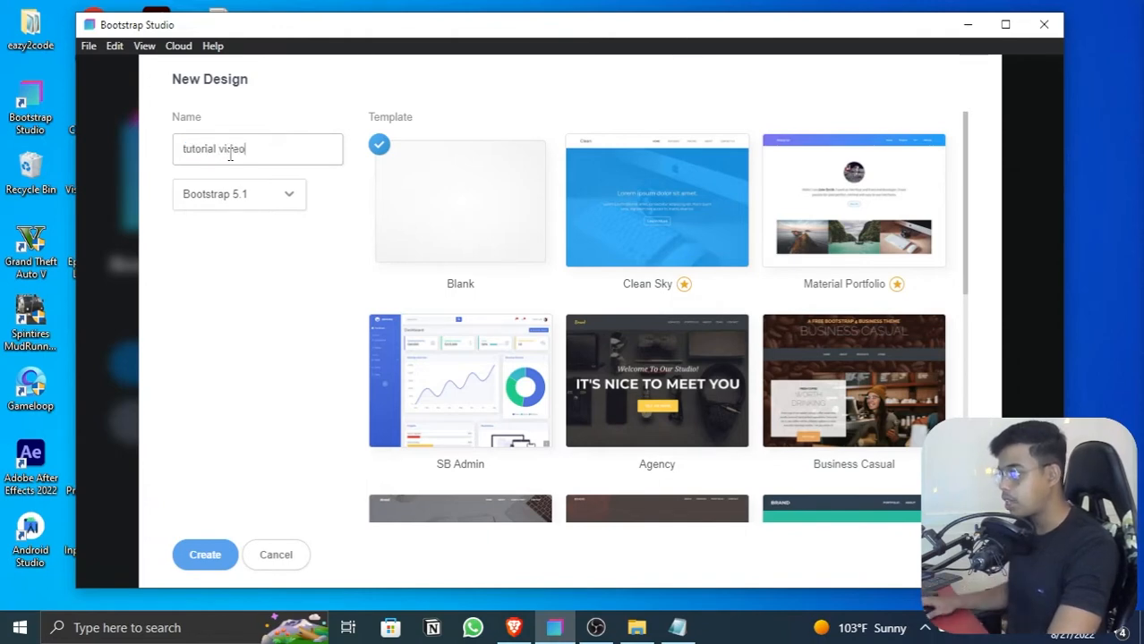
click(234, 200)
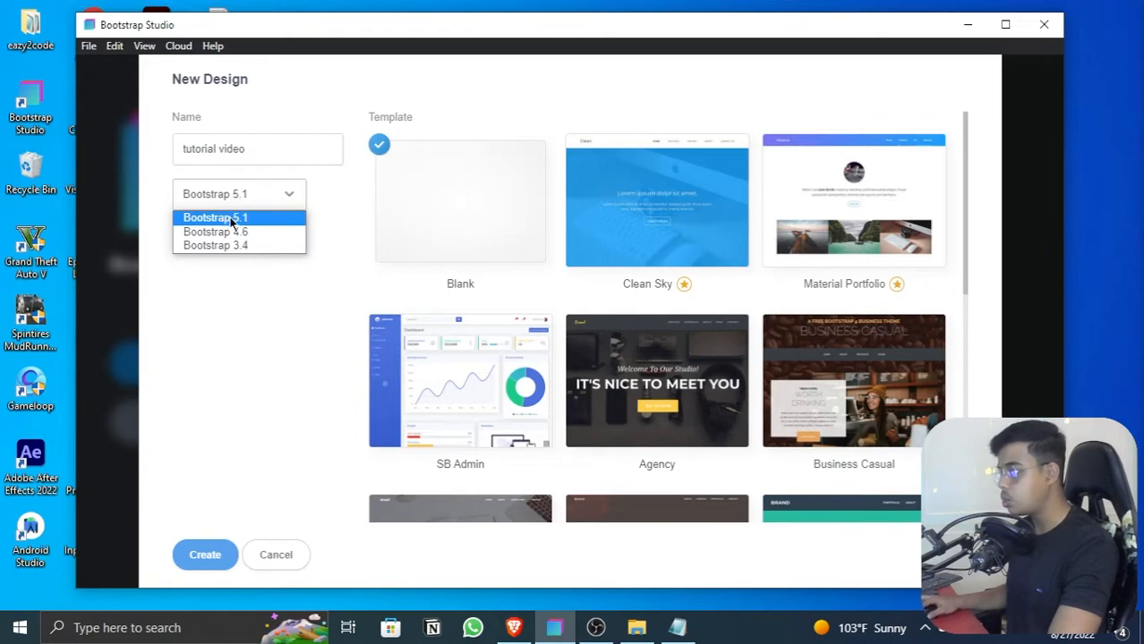
click(253, 205)
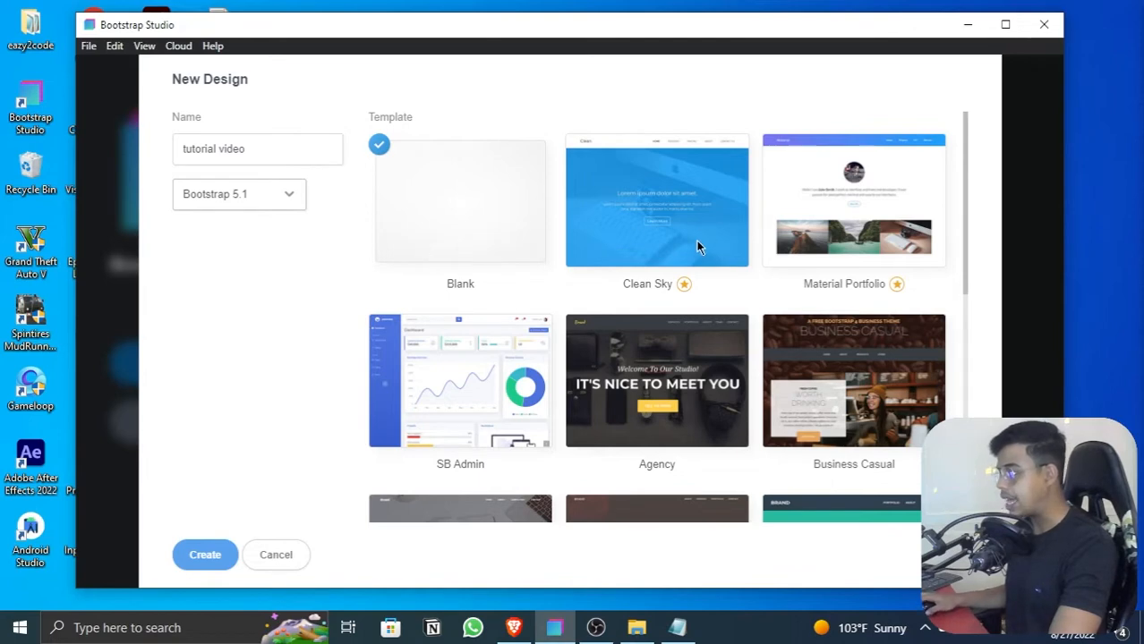
Step: Look through the available templates, keep Blank selected, and create the design
scroll(696, 243, down, 2)
scroll(641, 249, down, 2)
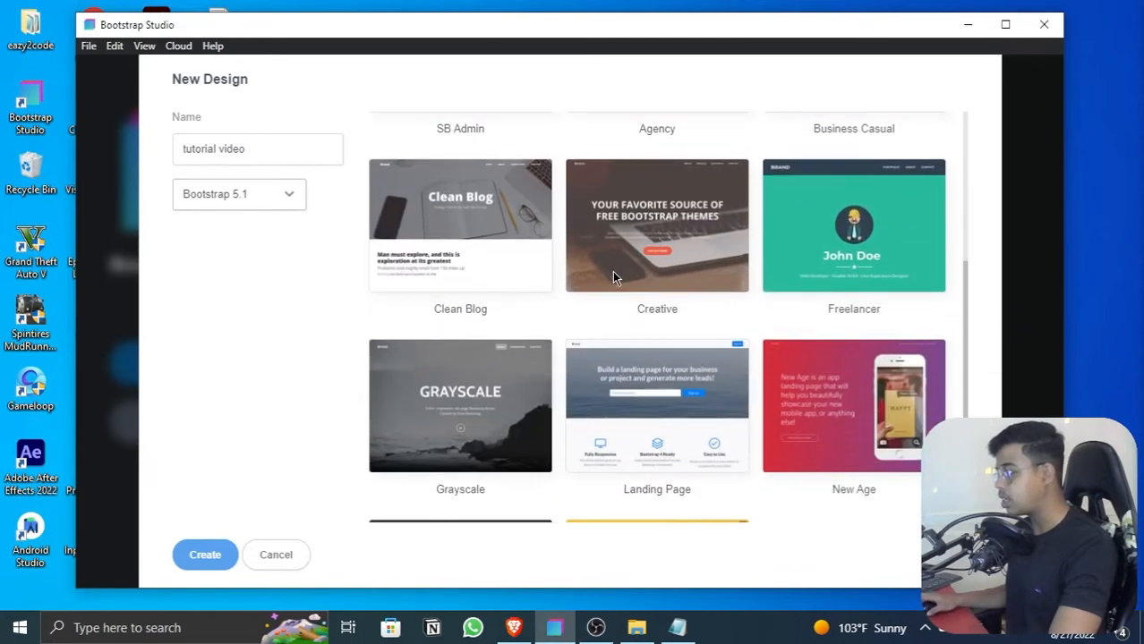
scroll(613, 273, down, 1)
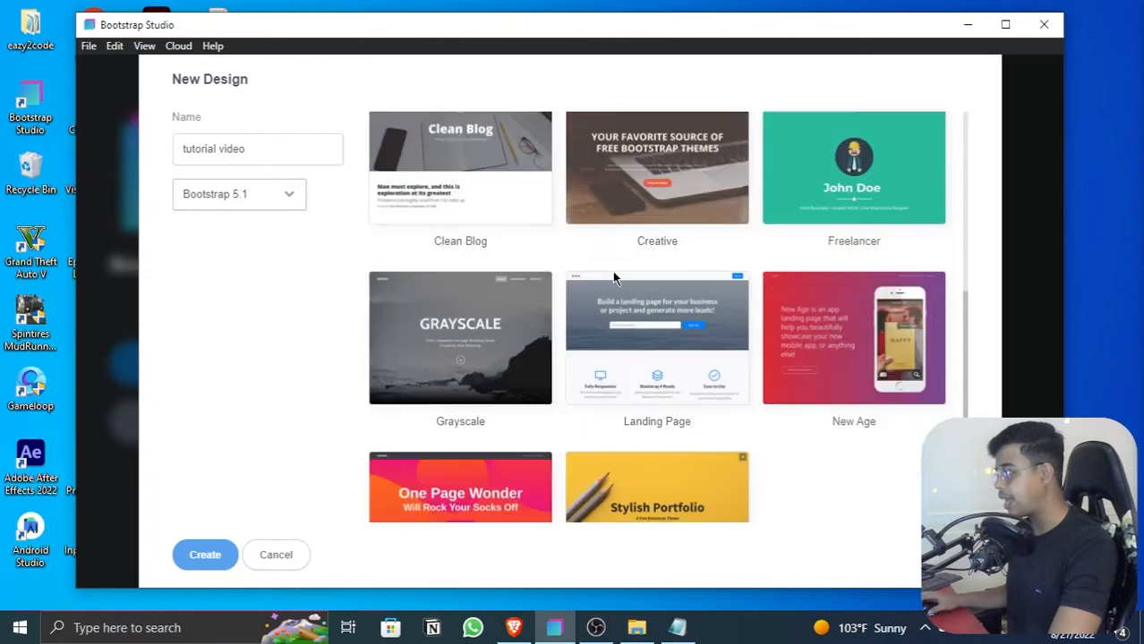
scroll(612, 271, down, 2)
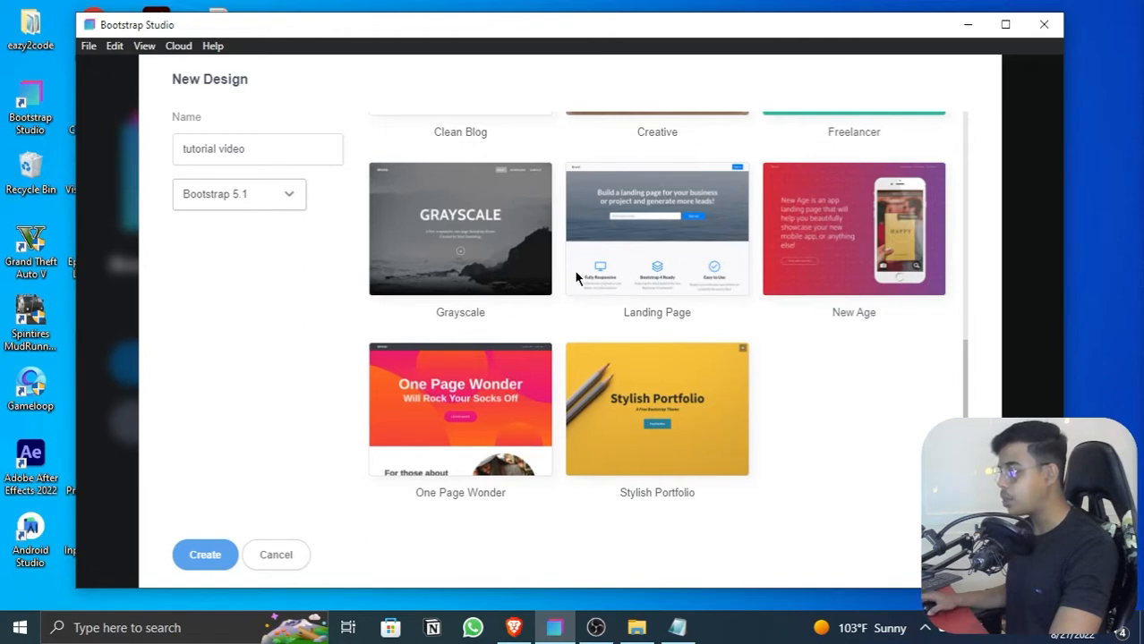
scroll(482, 265, up, 9)
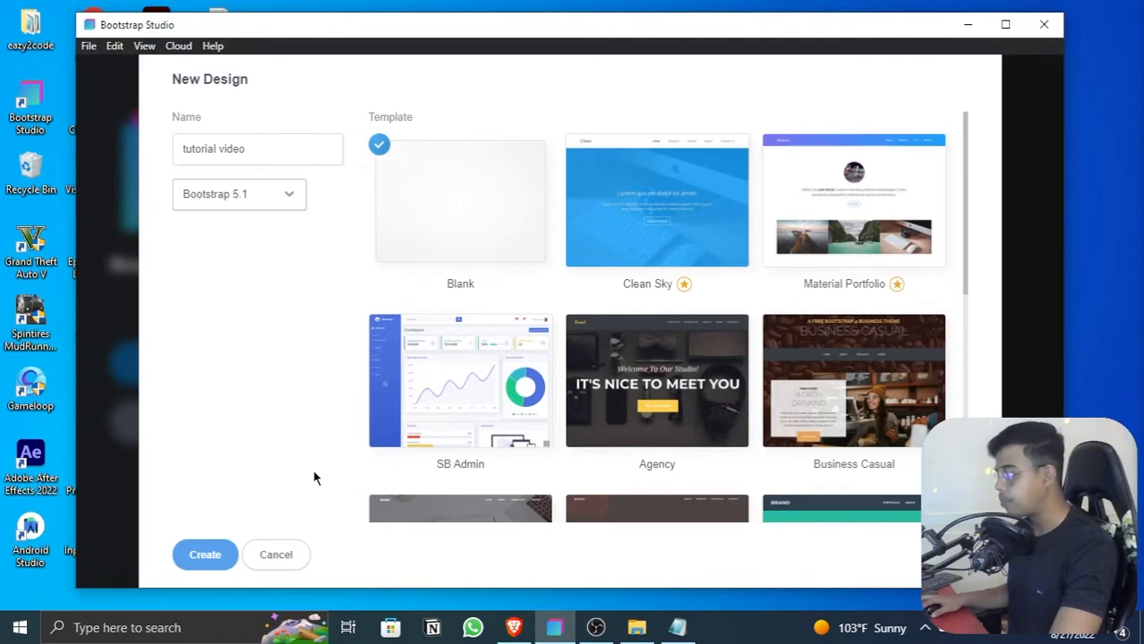
click(208, 556)
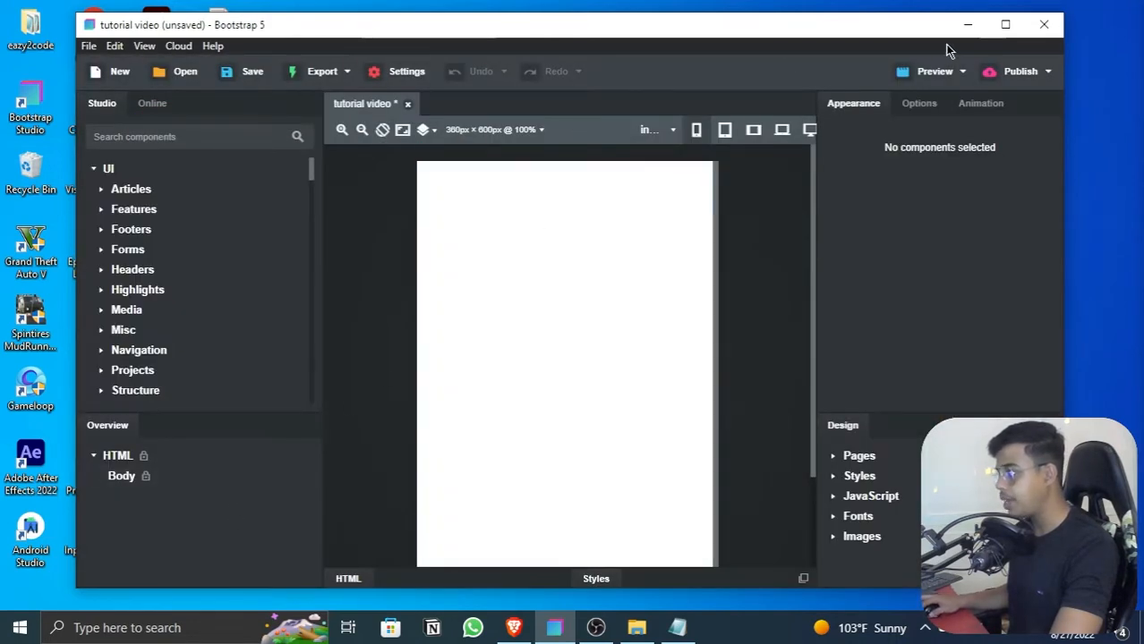
Step: Expand the editor to full screen and open the styles.css stylesheet from the design's styles
click(1007, 25)
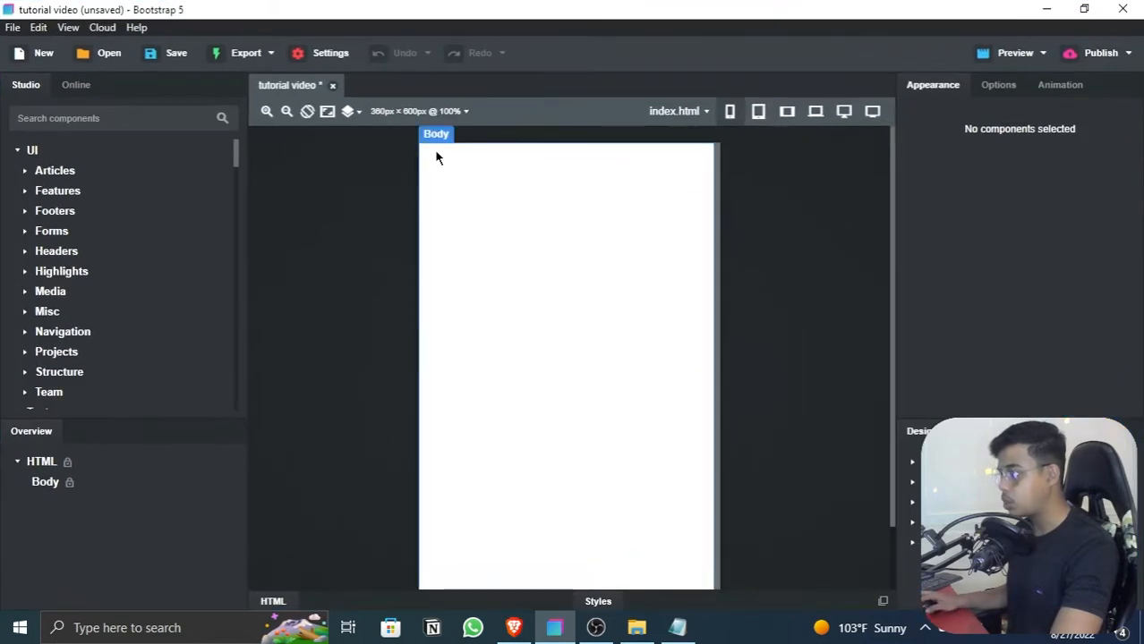
key(F11)
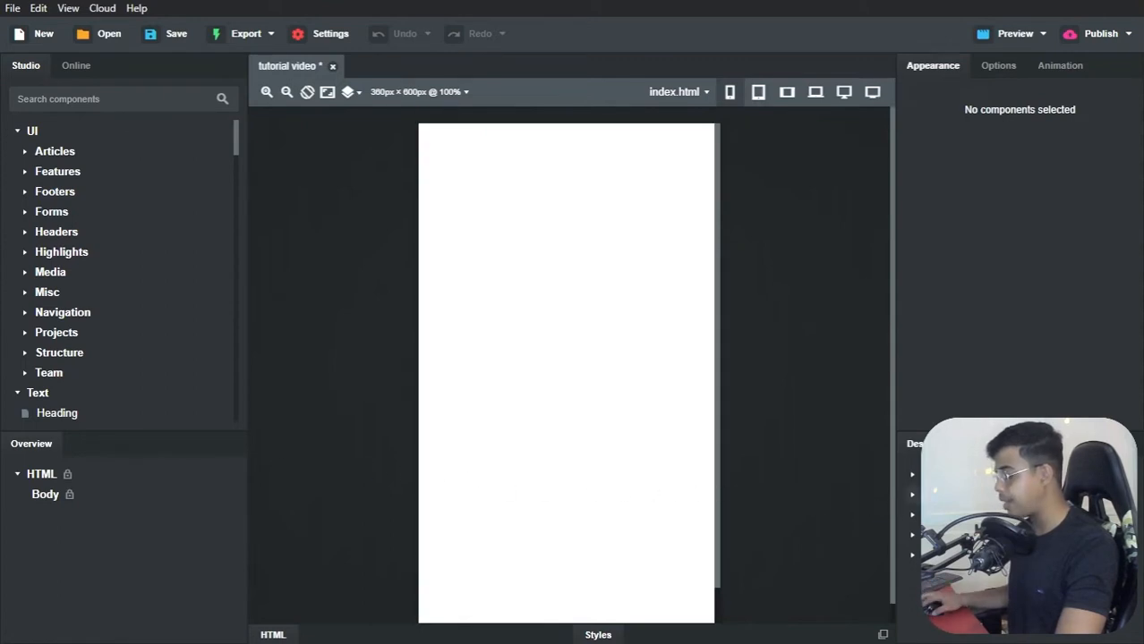
click(912, 496)
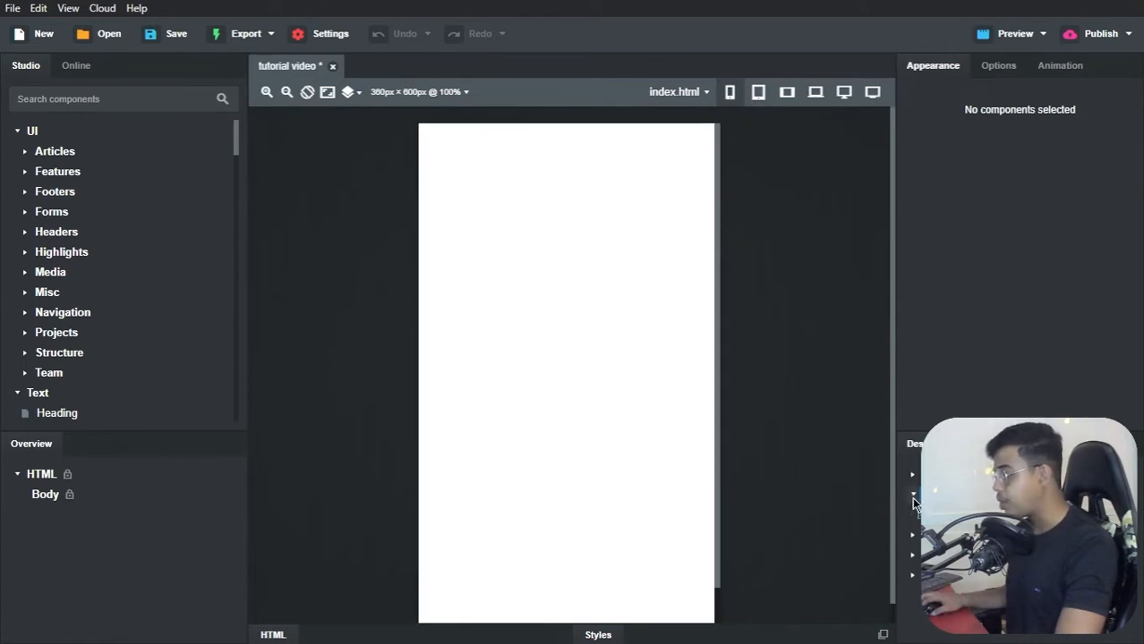
double_click(946, 515)
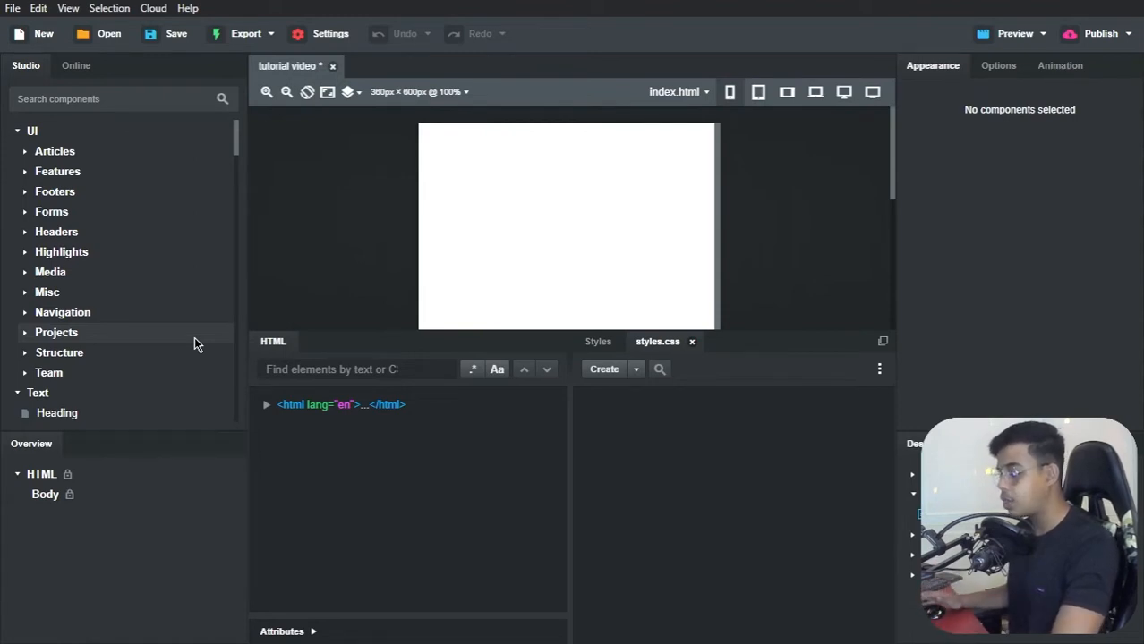
Step: Switch to the Brave browser, show the Tesla Clone site at teslawebsite.netlify.app, and reload it
key(alt+Tab)
key(alt+Tab)
key(alt+Tab)
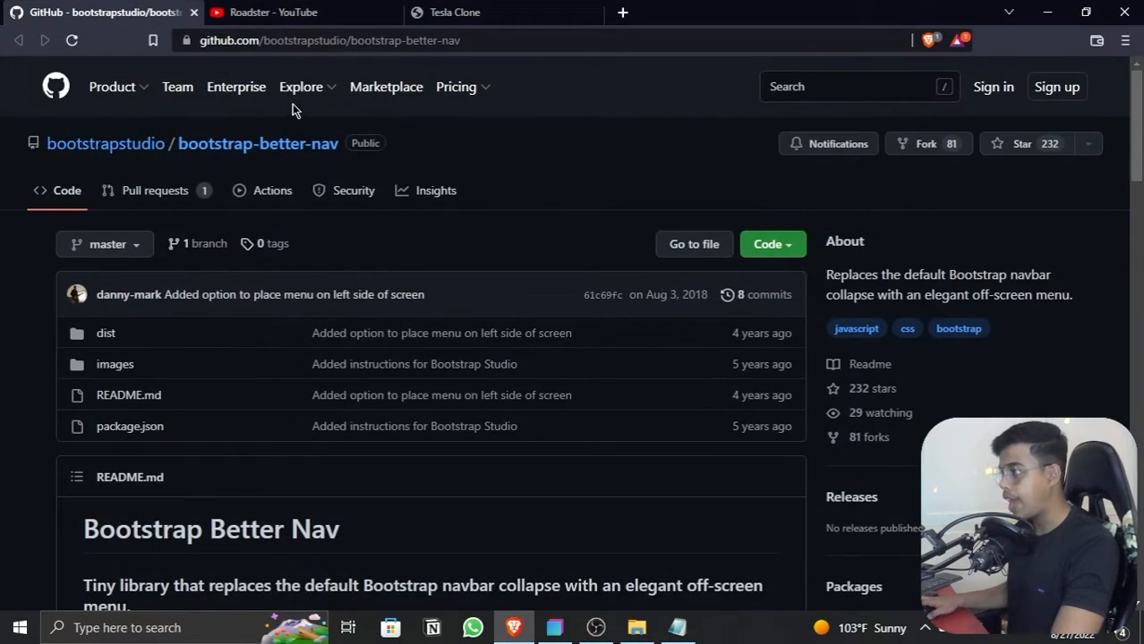
click(444, 17)
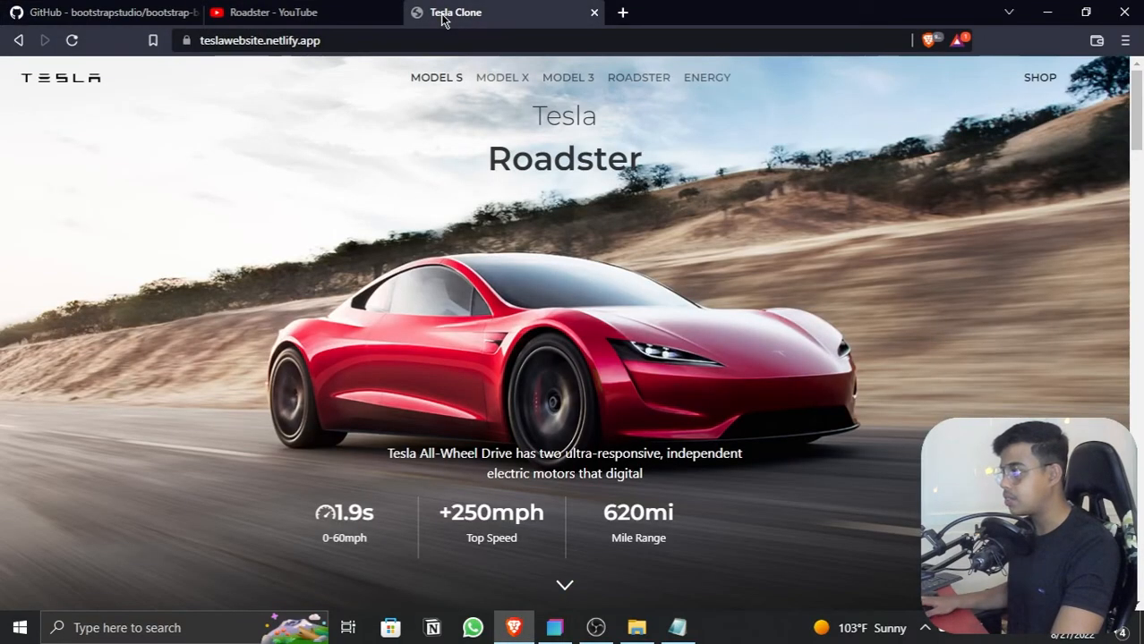
click(71, 42)
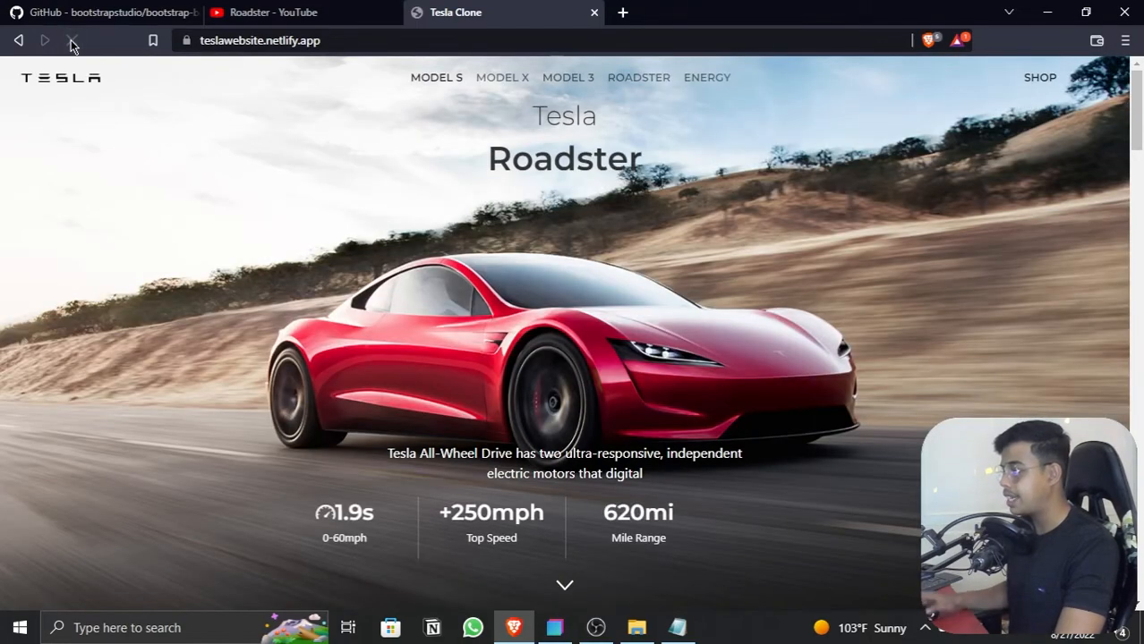
Step: Examine the Tesla Clone page's desktop layout from the Roadster hero section through to the footer links and back
scroll(549, 522, down, 2)
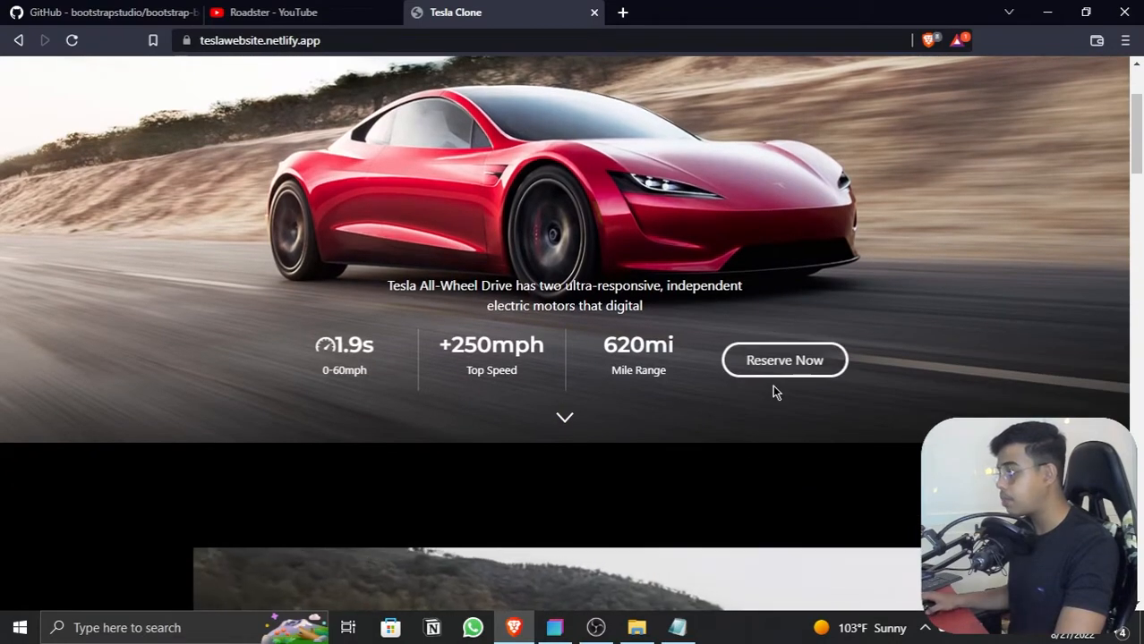
scroll(773, 391, down, 4)
scroll(890, 371, down, 3)
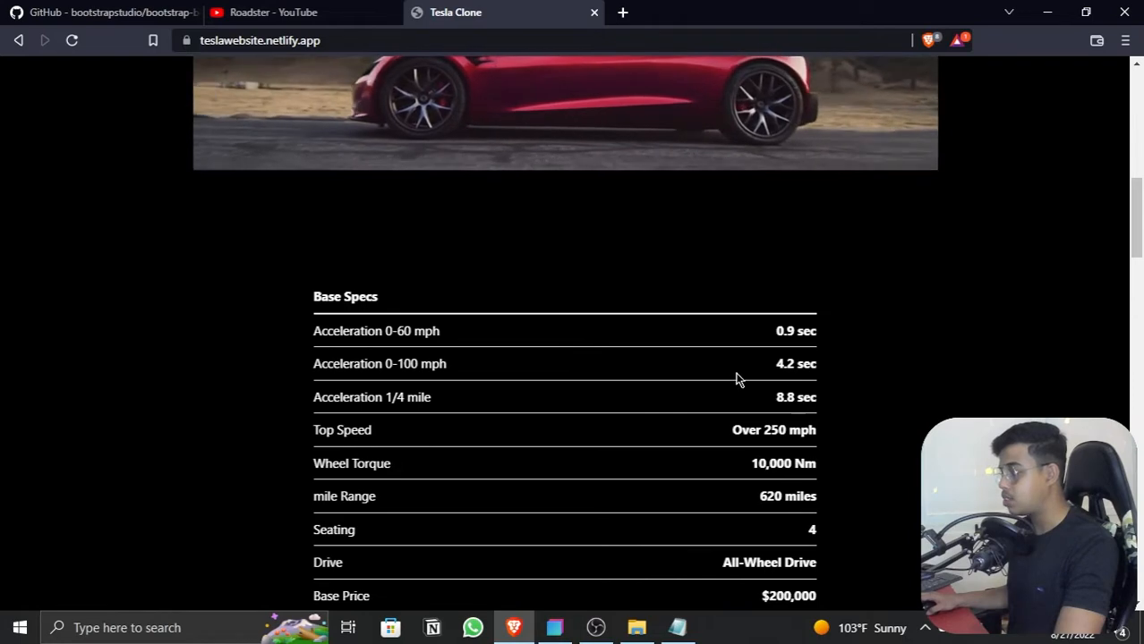
scroll(736, 377, up, 1)
scroll(728, 383, down, 1)
scroll(725, 384, down, 8)
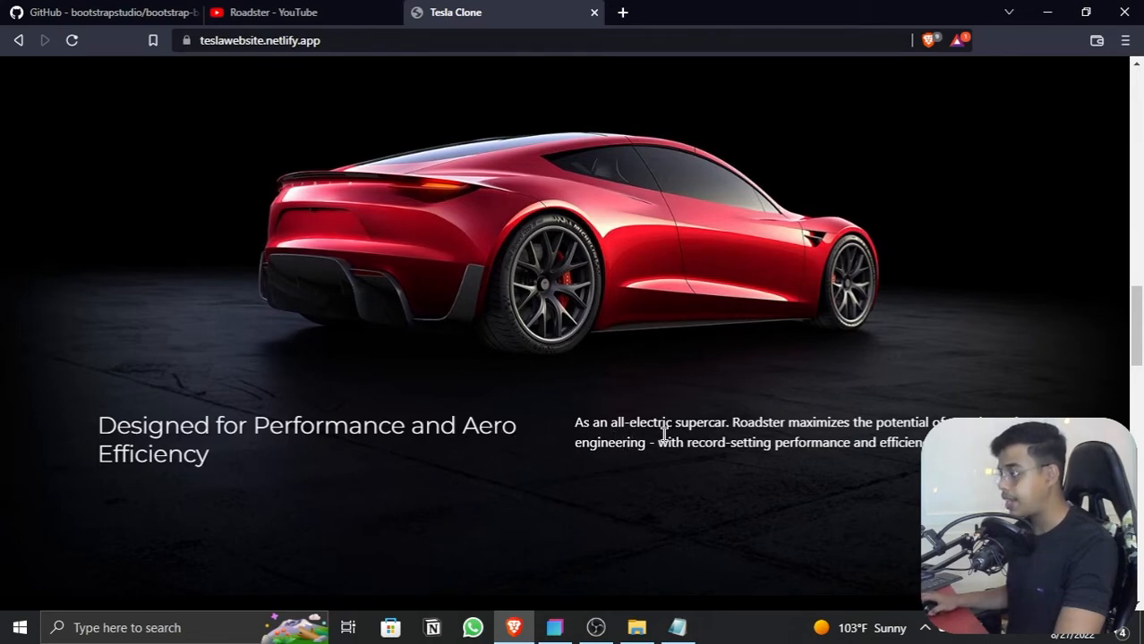
scroll(643, 433, down, 8)
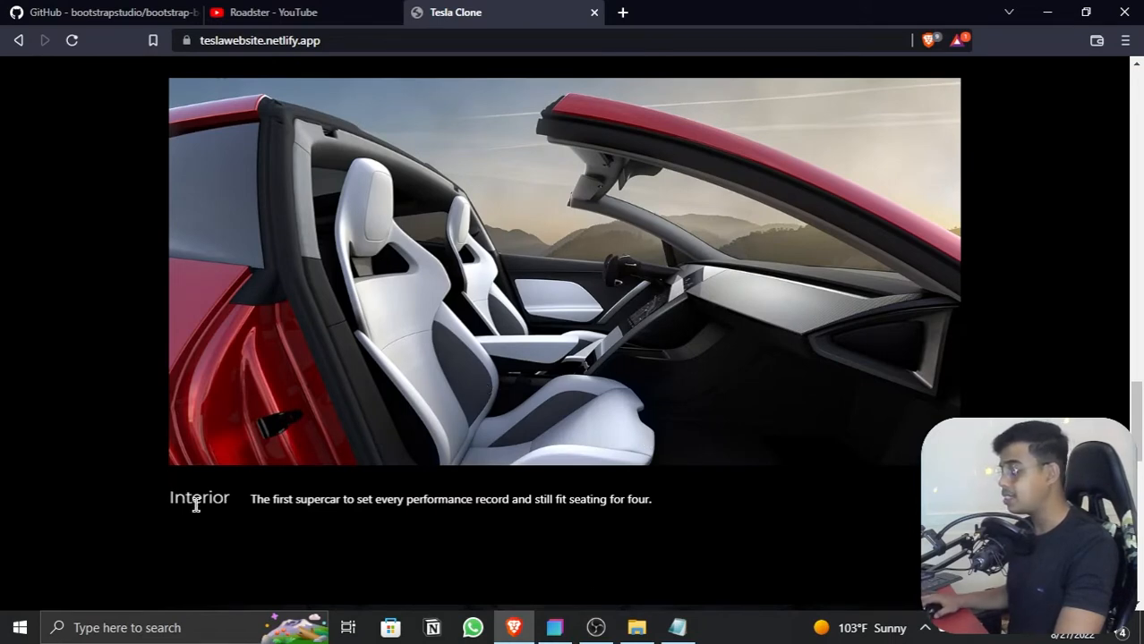
scroll(350, 493, down, 1)
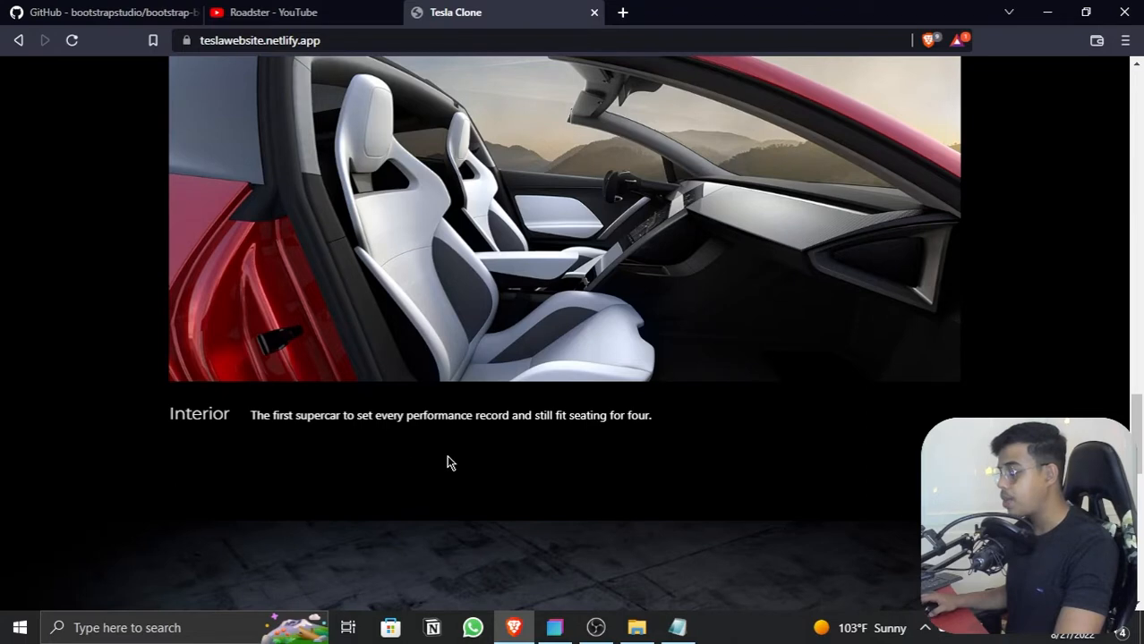
scroll(449, 462, down, 10)
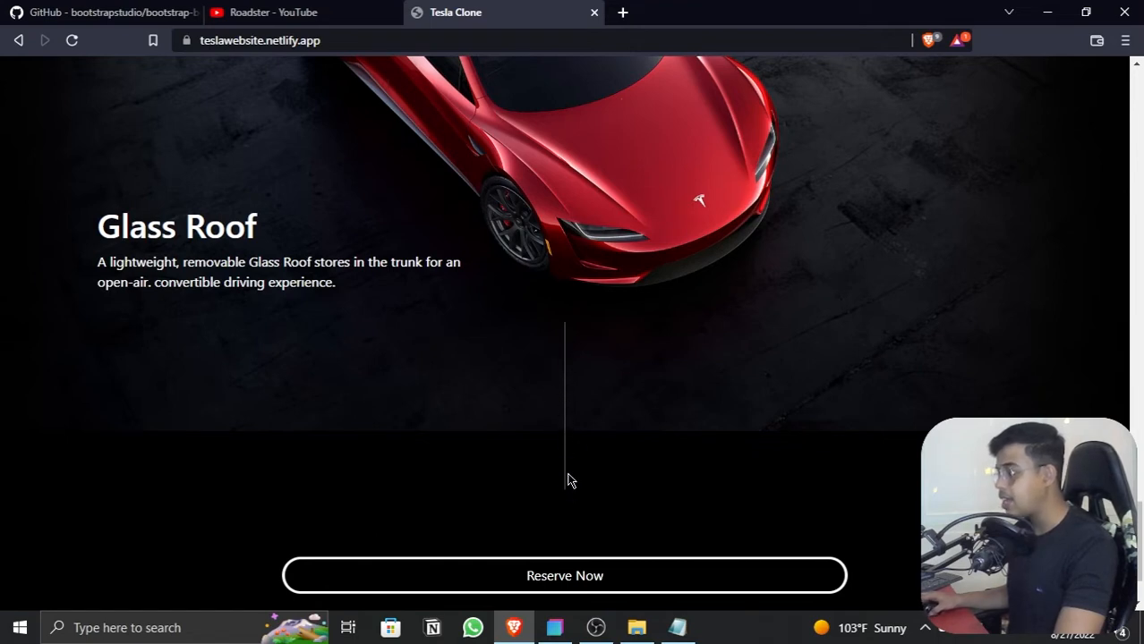
scroll(578, 421, down, 2)
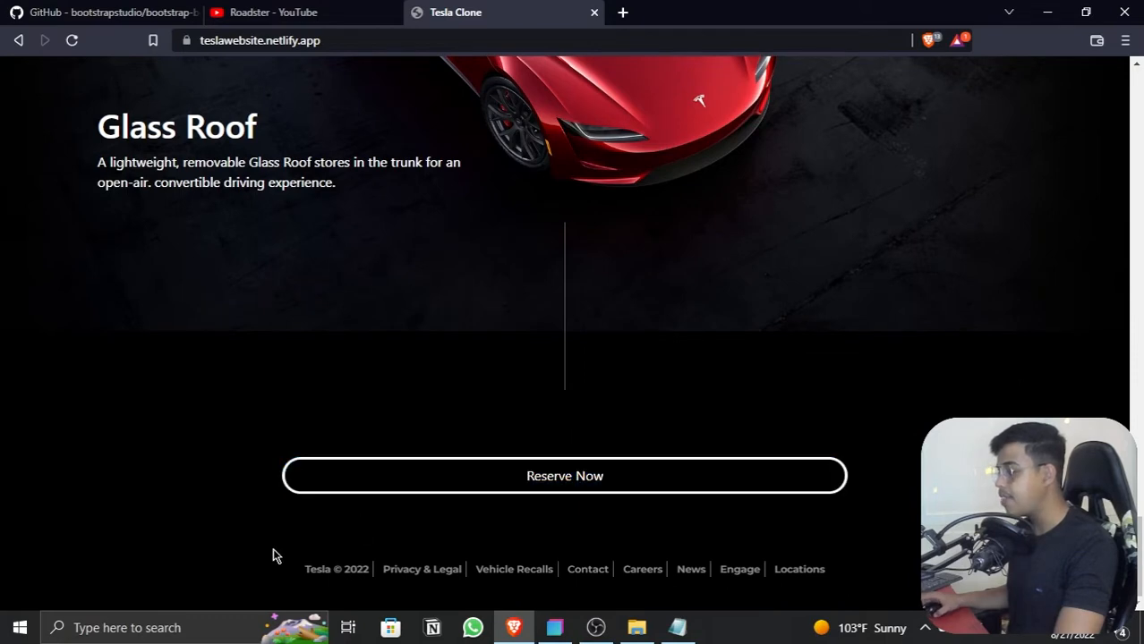
drag(279, 558, 842, 578)
click(841, 578)
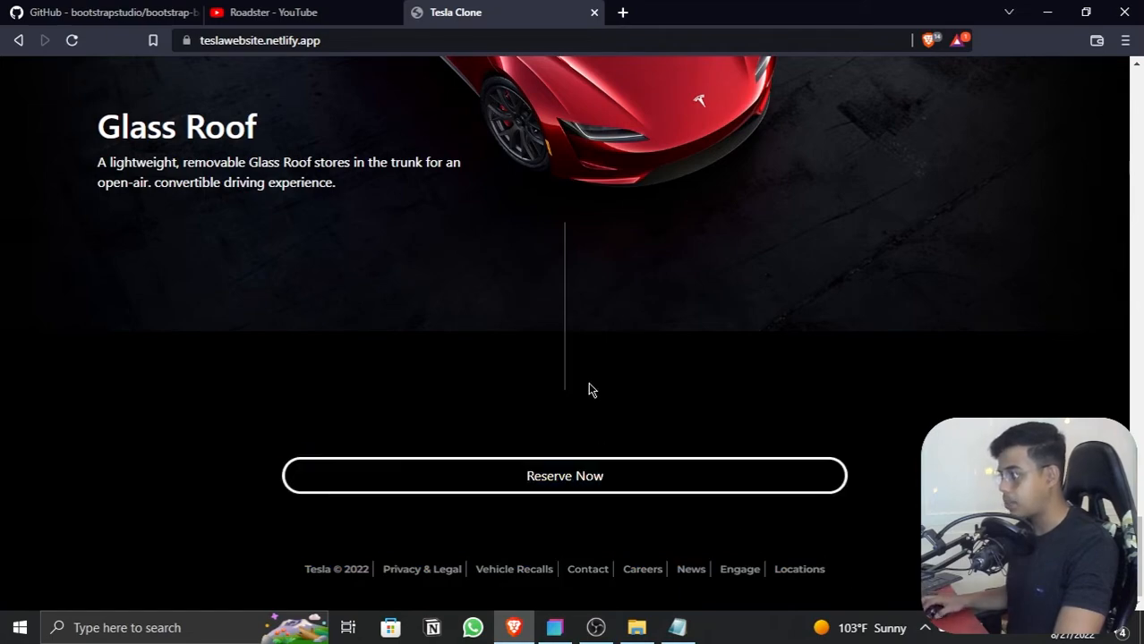
scroll(548, 212, up, 20)
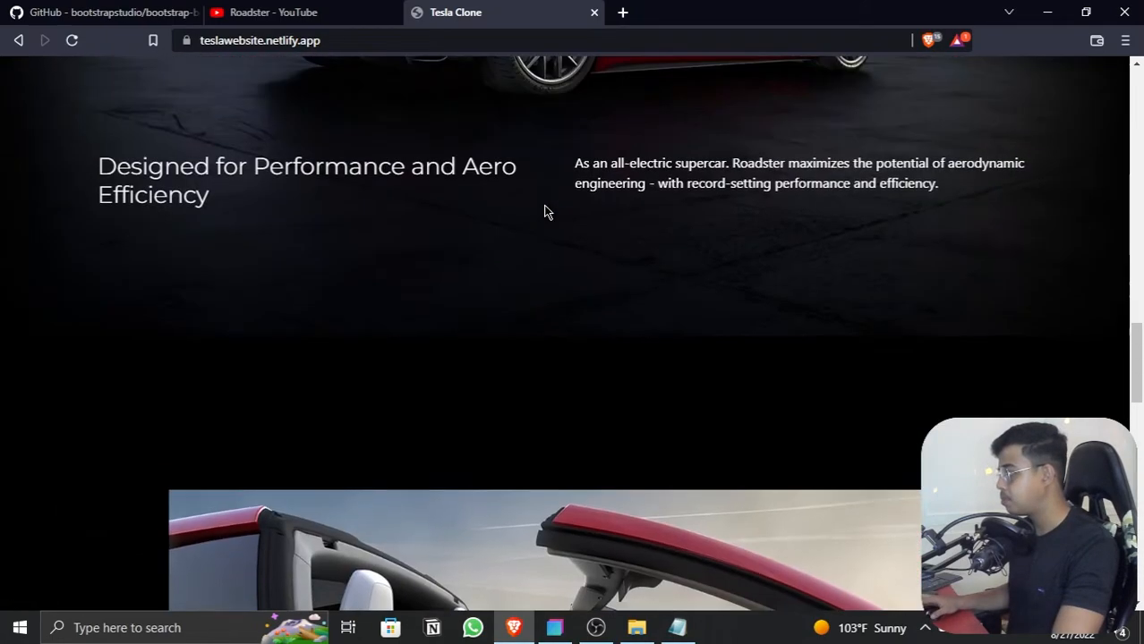
scroll(546, 212, up, 10)
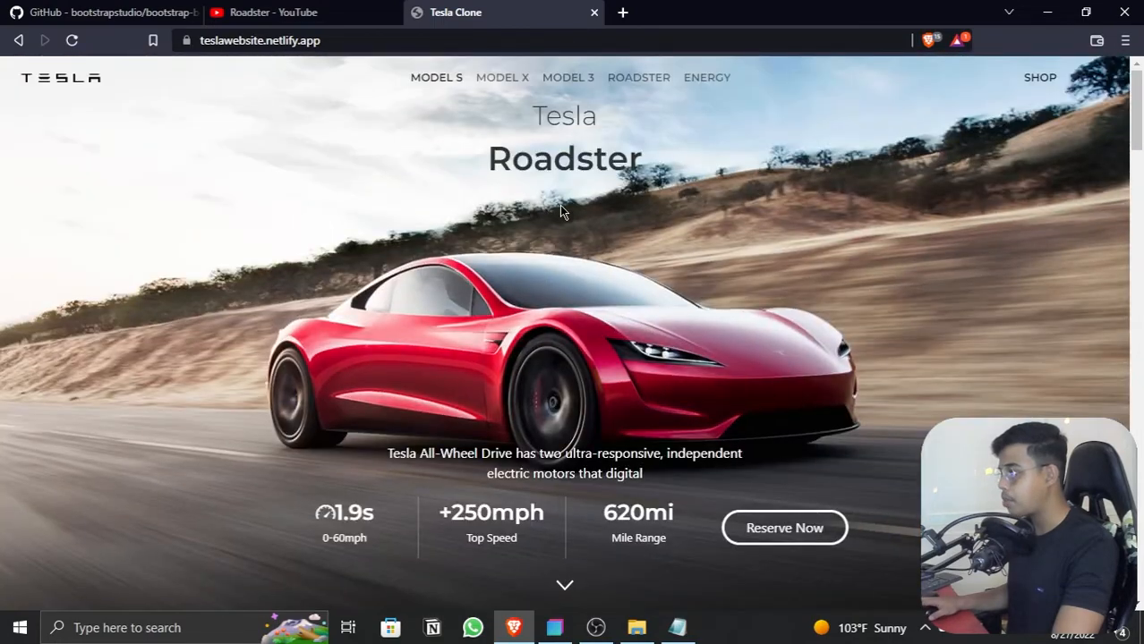
Step: Inspect the Roadster hero section in the developer tools and turn on responsive device emulation
right_click(555, 211)
right_click(535, 188)
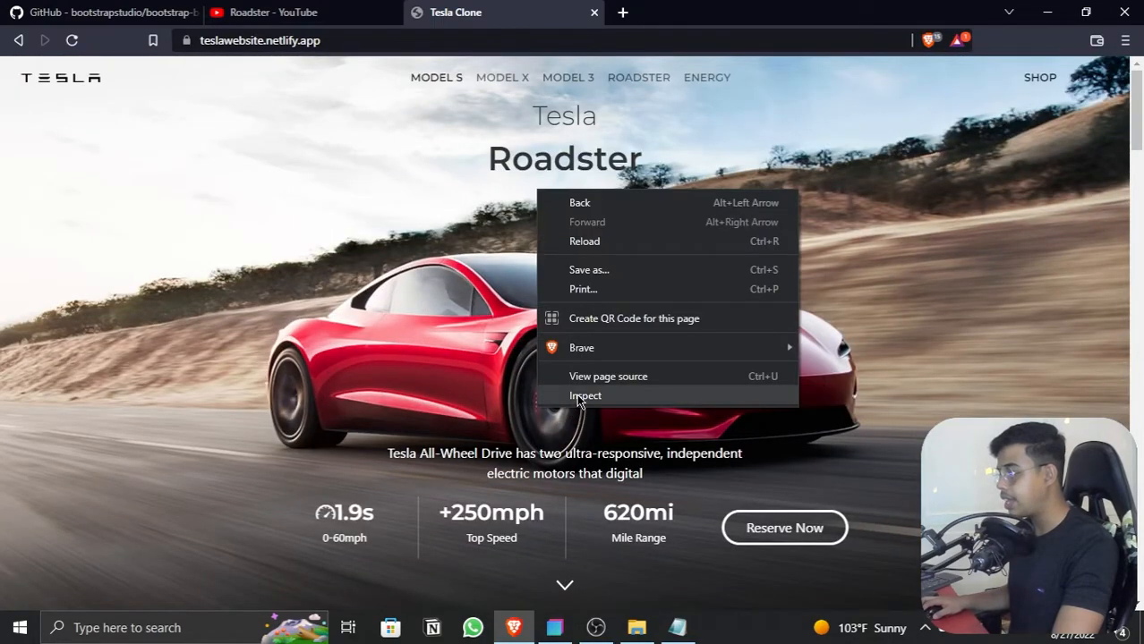
click(576, 394)
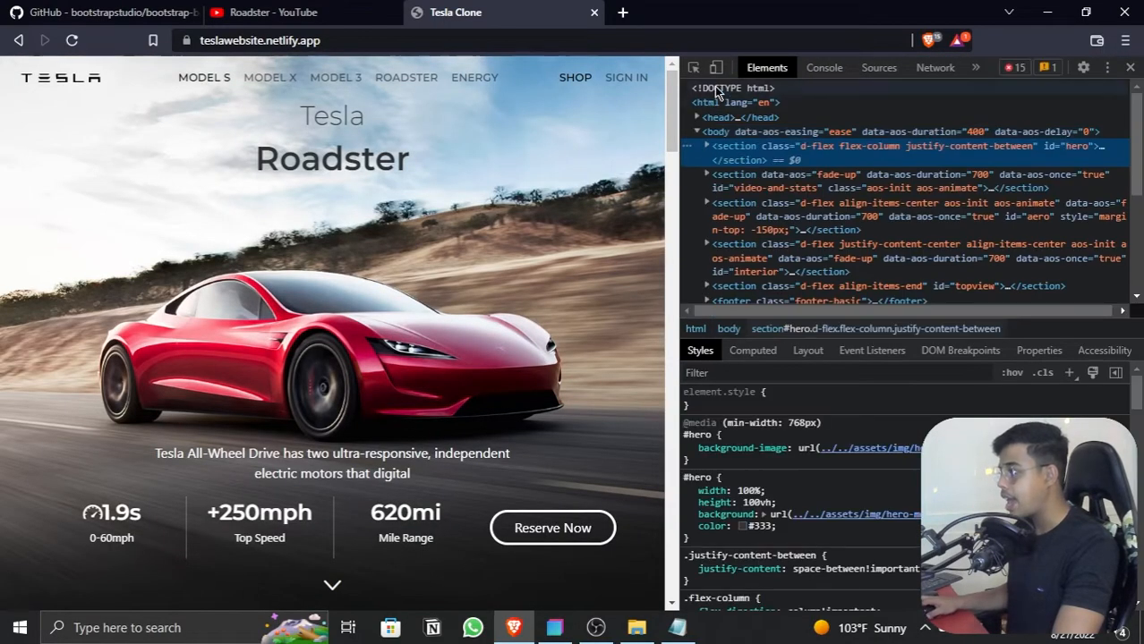
click(716, 69)
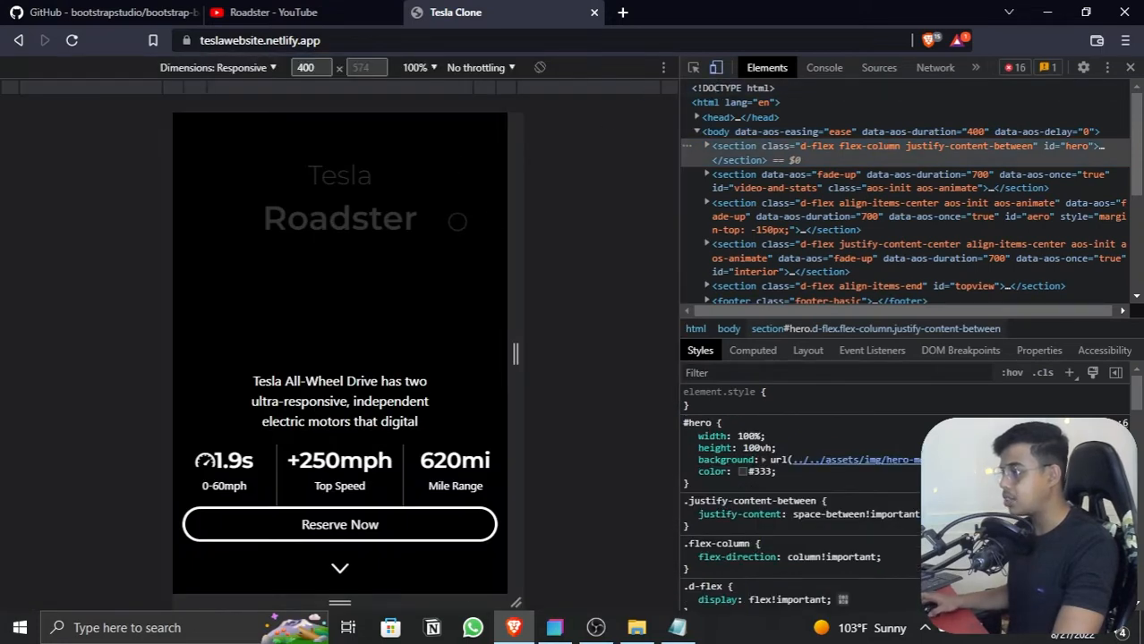
Step: Narrow the emulated viewport to about 384 px wide and examine the mobile layout of the specs, aero and interior sections
drag(518, 212, 494, 207)
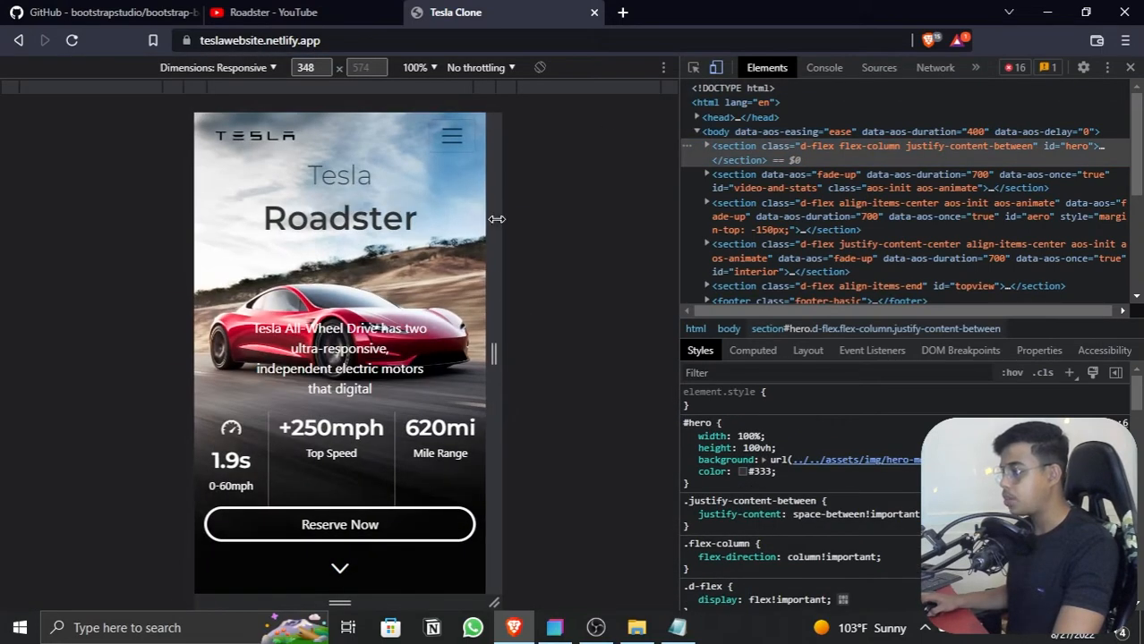
drag(487, 215, 502, 215)
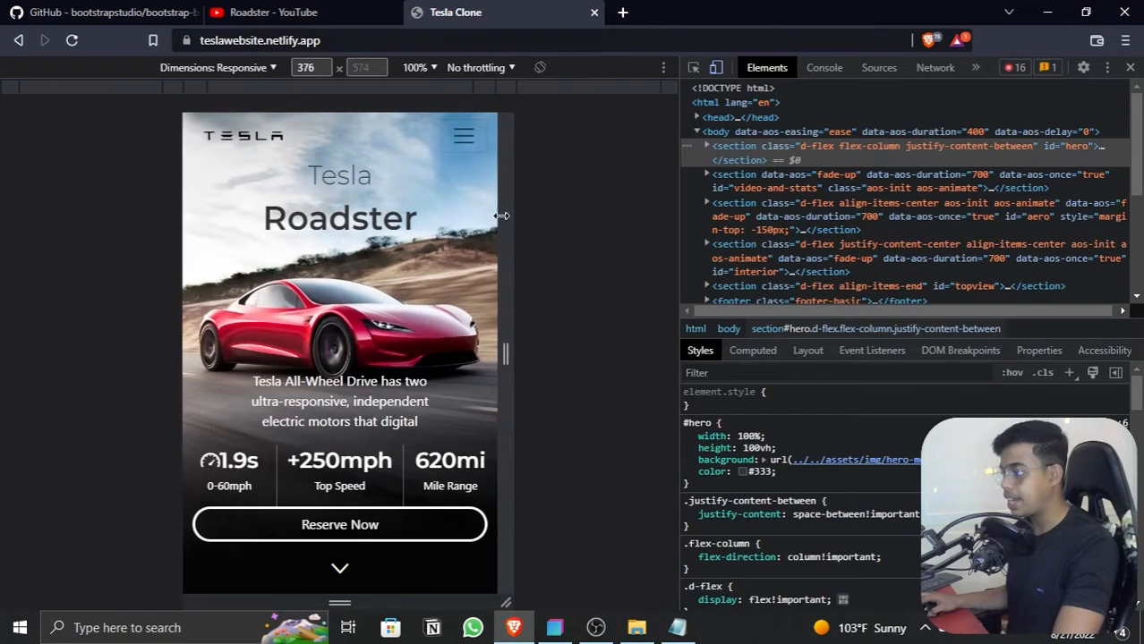
scroll(419, 232, down, 4)
scroll(419, 231, down, 15)
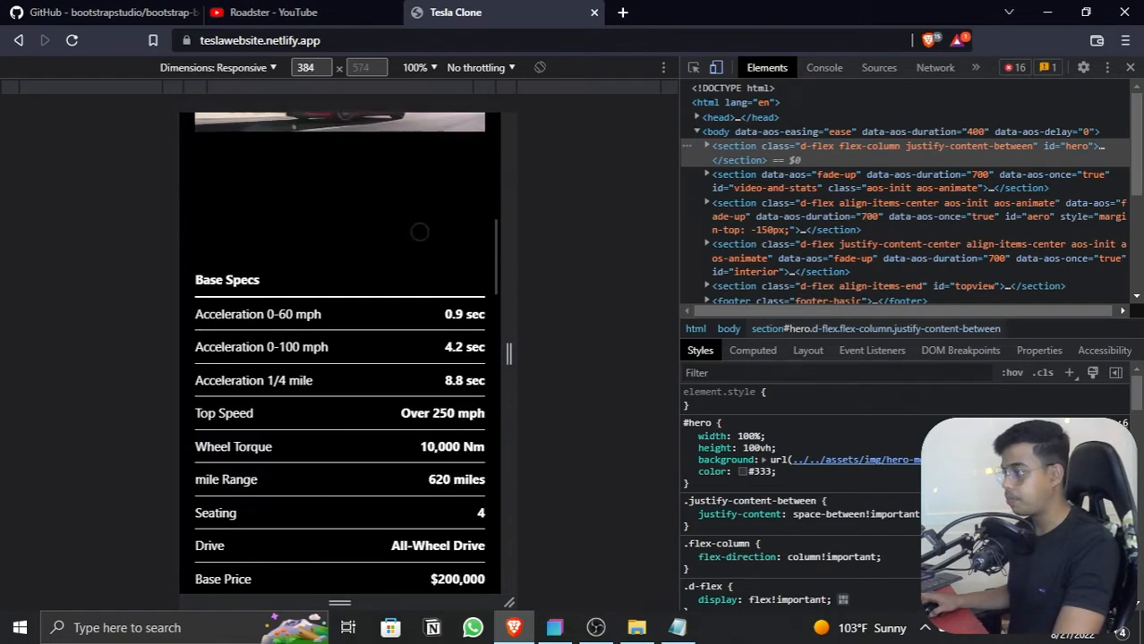
scroll(419, 232, down, 2)
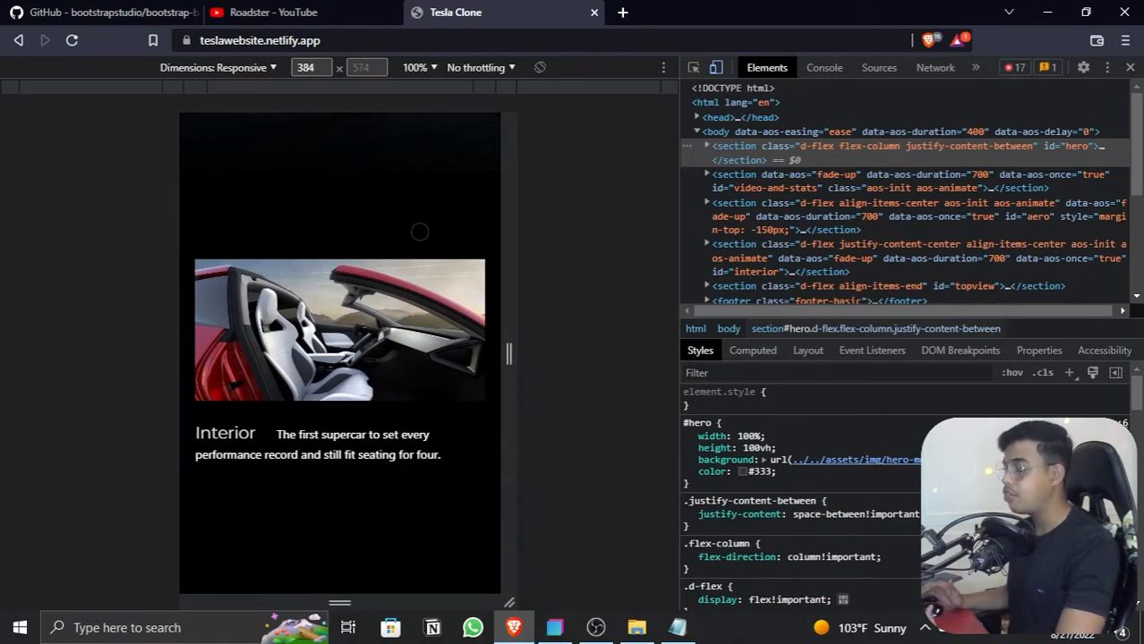
scroll(419, 232, up, 3)
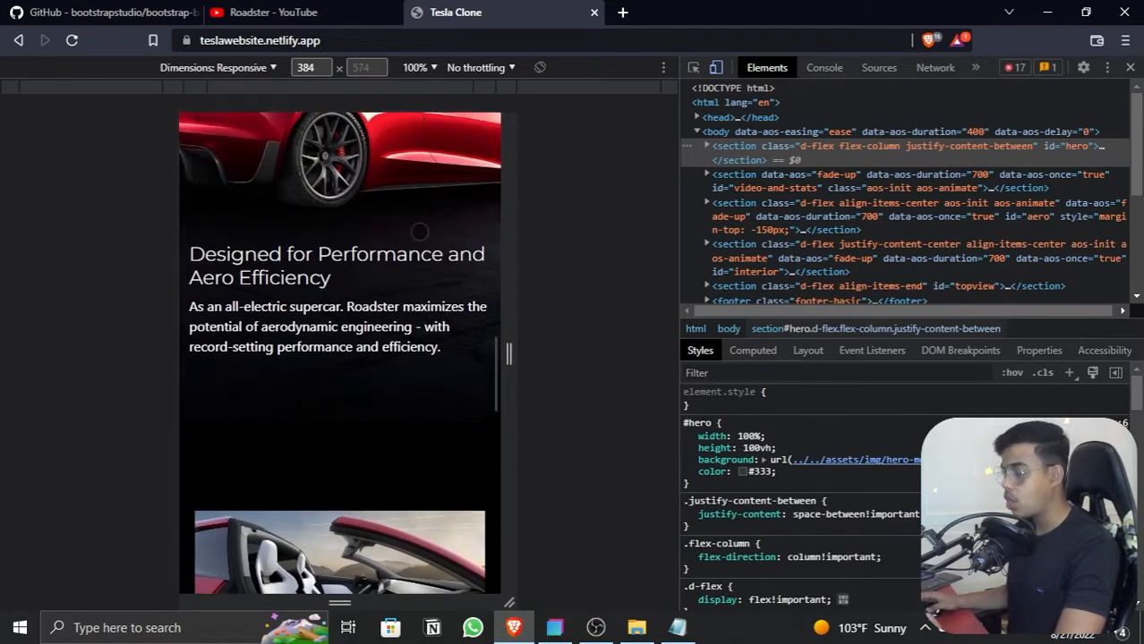
Step: Close the developer tools and the Tesla Clone page, and switch back to Bootstrap Studio
scroll(419, 231, up, 3)
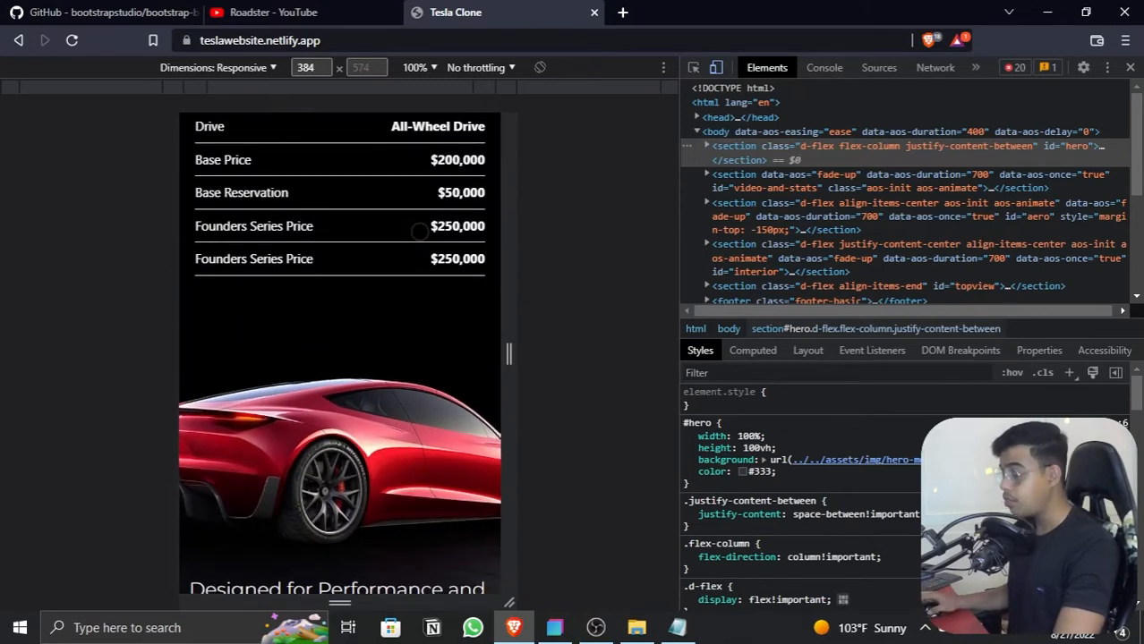
scroll(418, 232, up, 5)
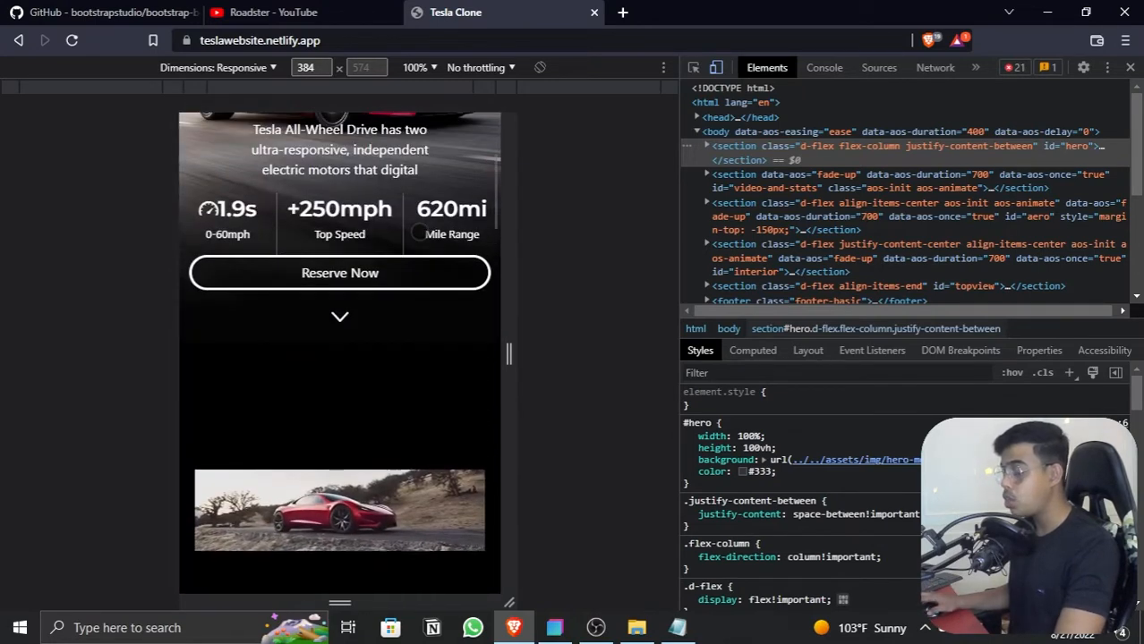
scroll(419, 232, up, 3)
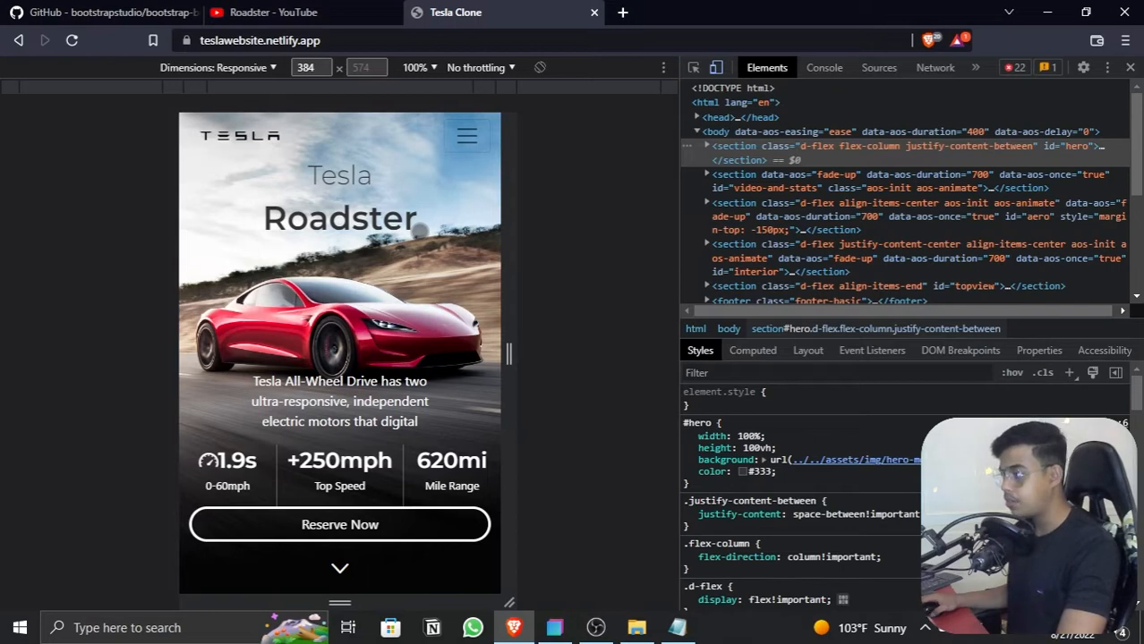
click(1130, 67)
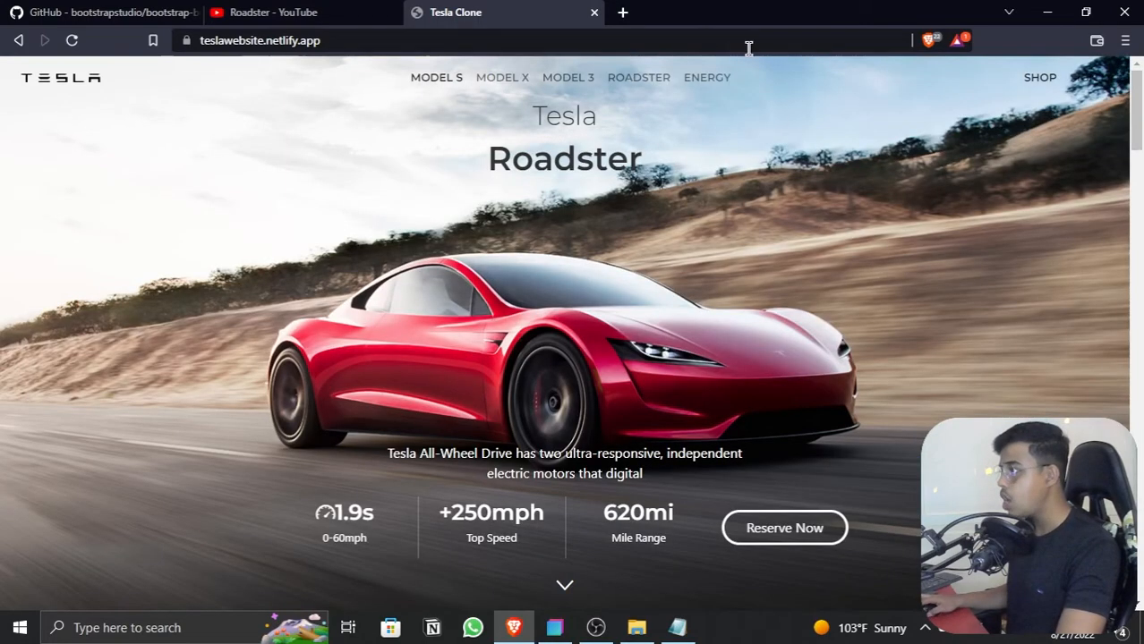
click(593, 13)
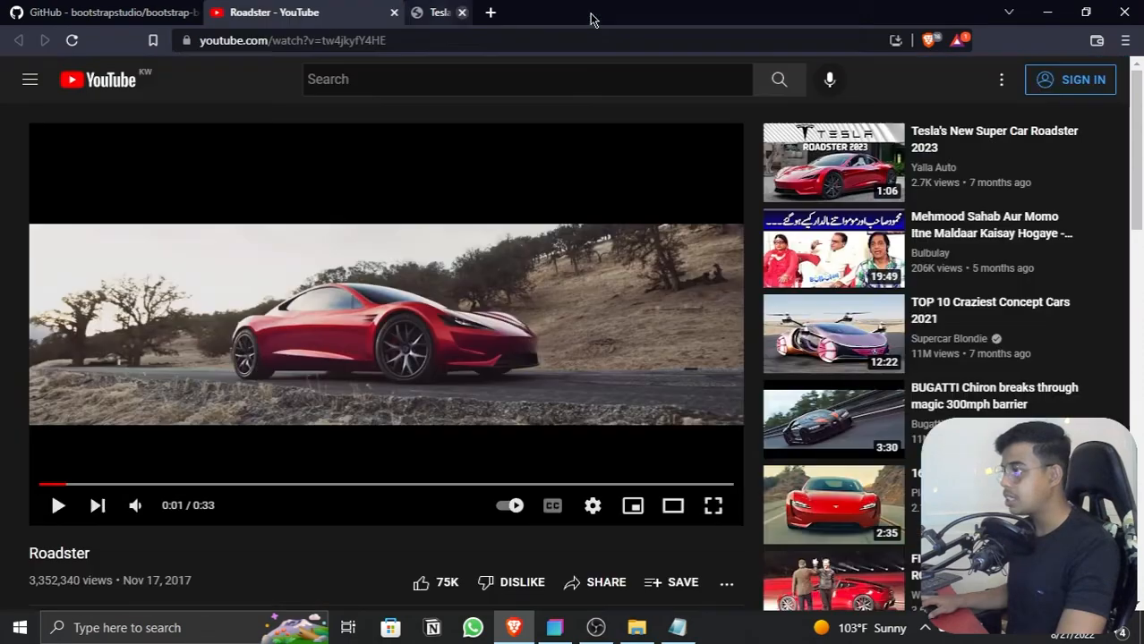
click(1046, 14)
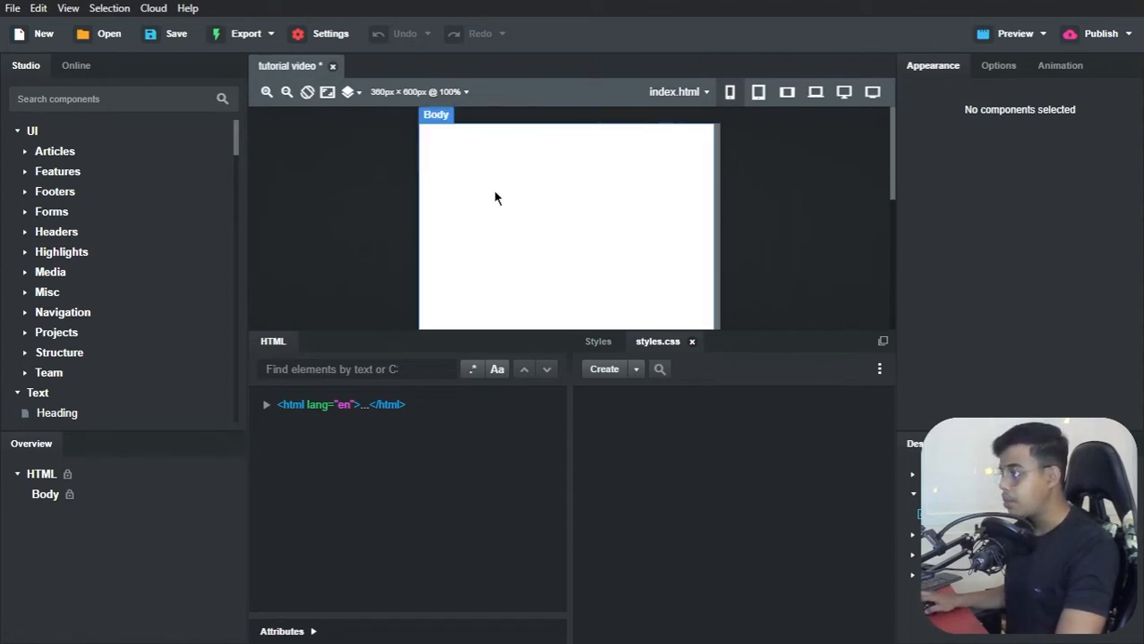
click(1003, 38)
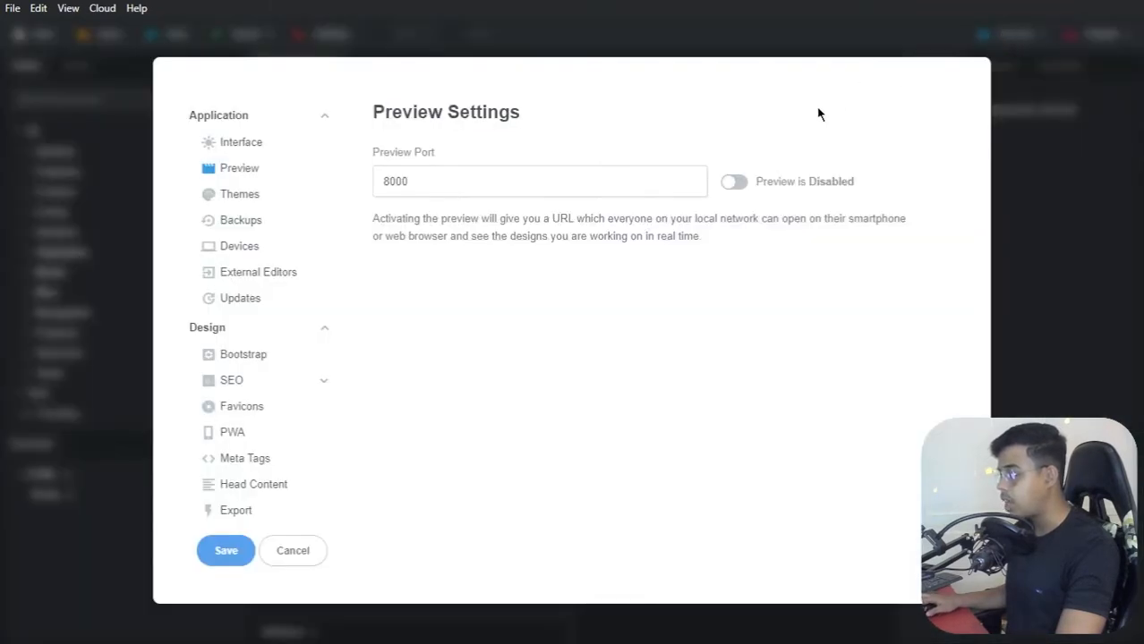
click(732, 183)
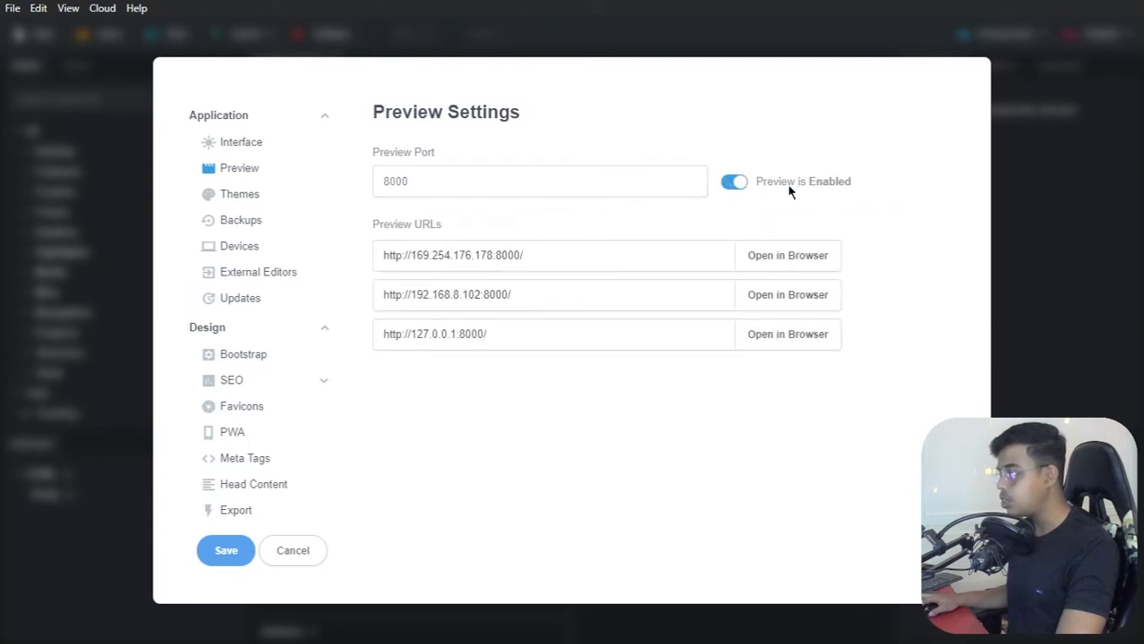
drag(515, 256, 358, 260)
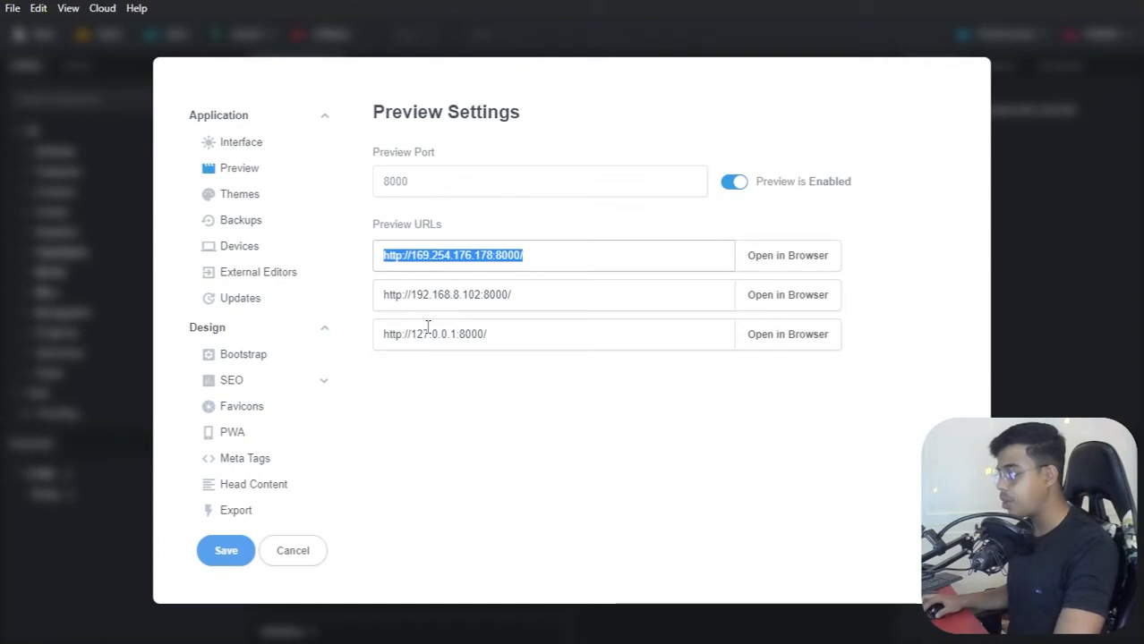
click(214, 554)
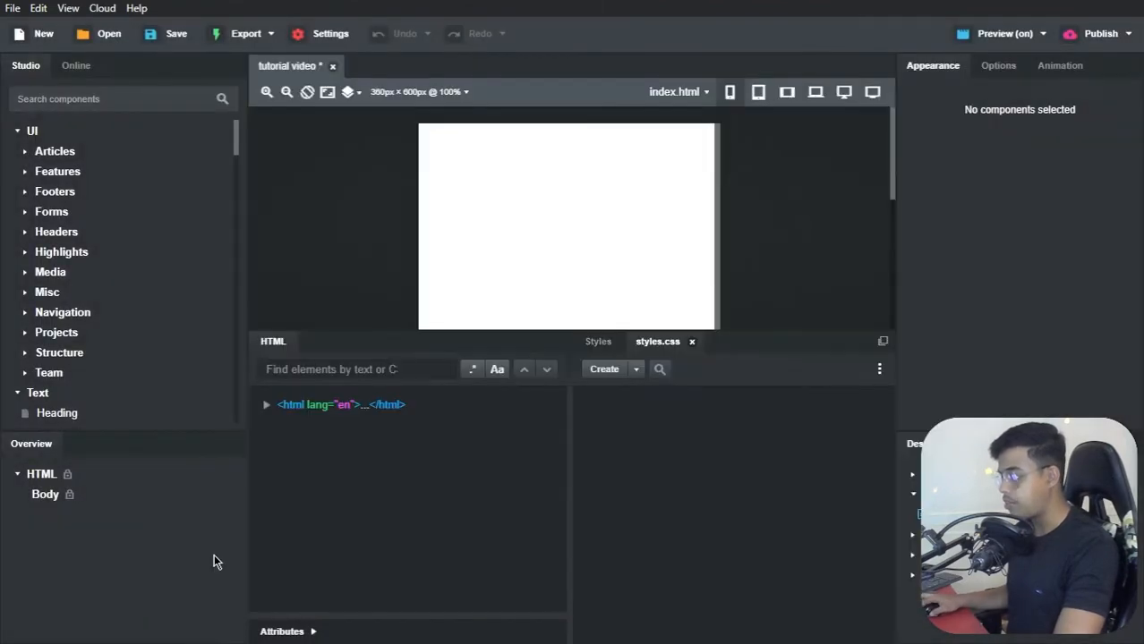
Step: Switch to Brave, open the preview URL 169.254.176.178:8000 in a new browser tab, and return to Bootstrap Studio
key(alt+Tab)
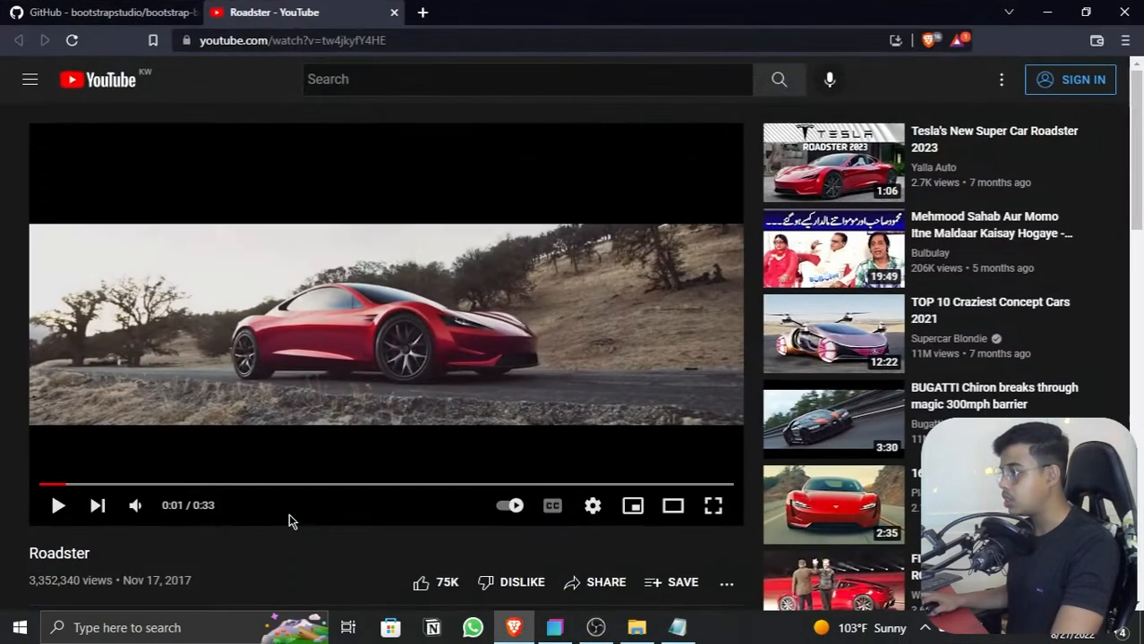
click(423, 13)
text(http://169.254.176.178:8000/)
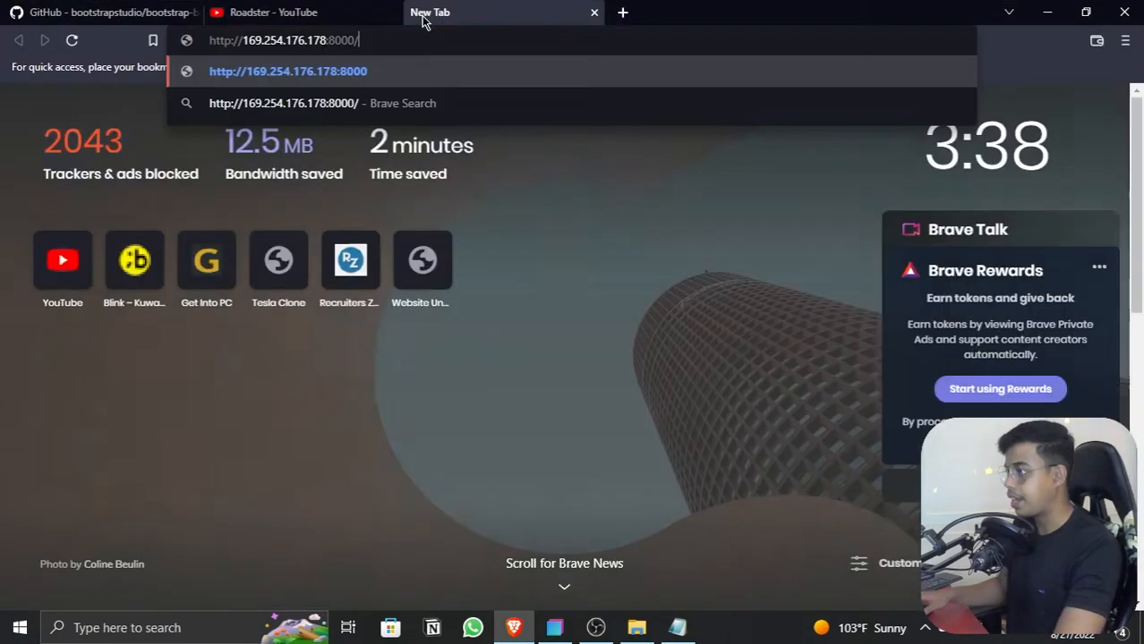
key(Return)
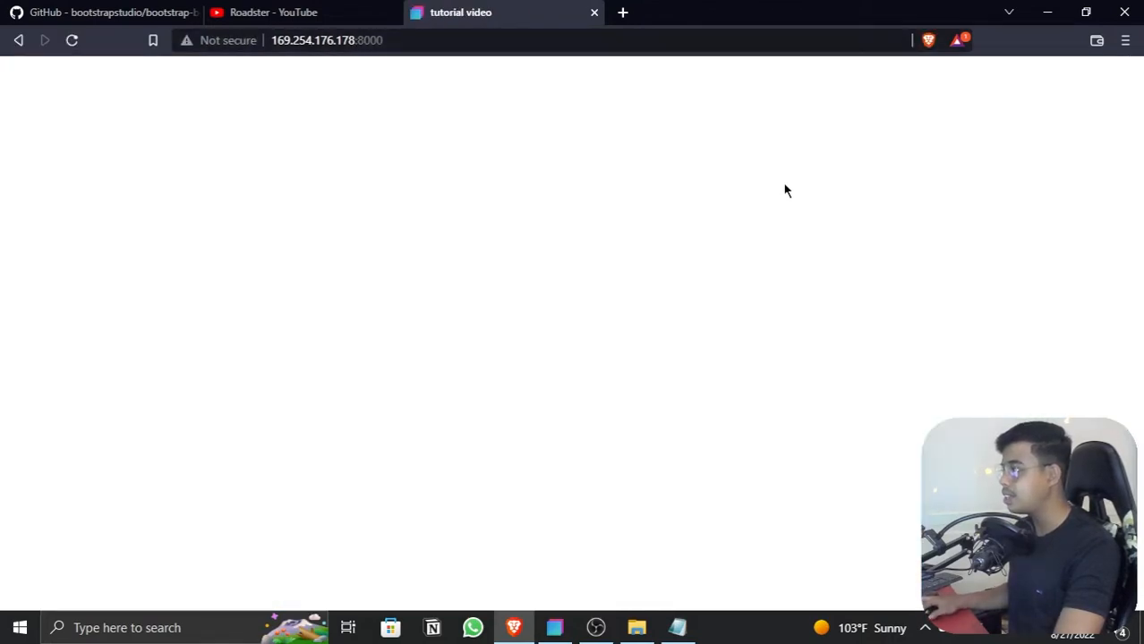
click(1043, 14)
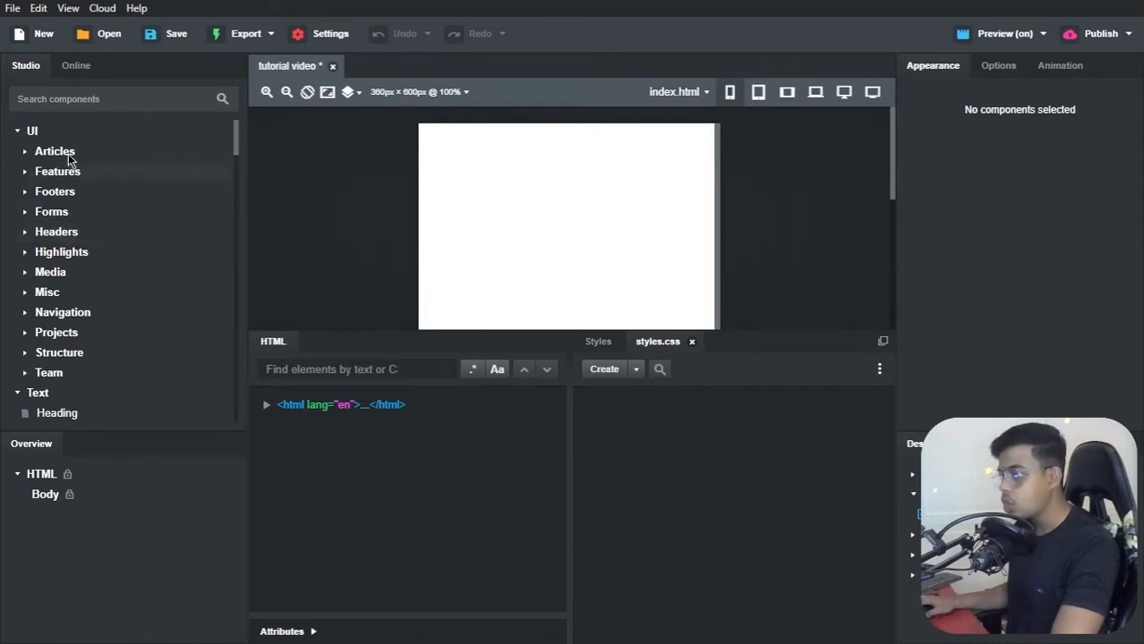
Step: Search the components for "section" and add a Section inside the page's Body
click(85, 108)
text(sec)
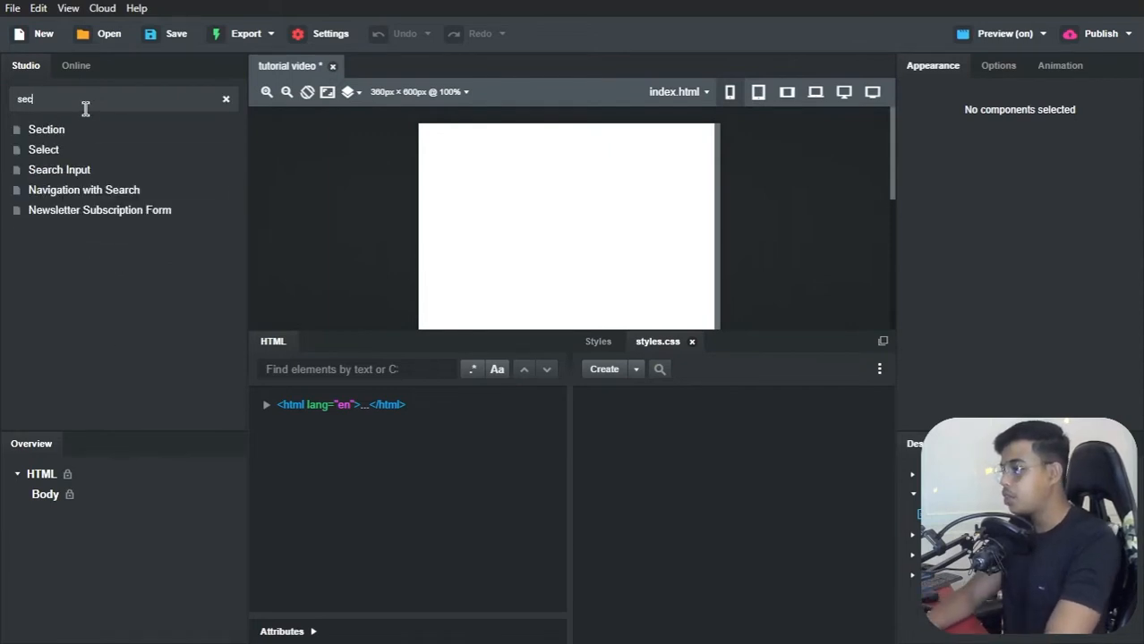
text(tion)
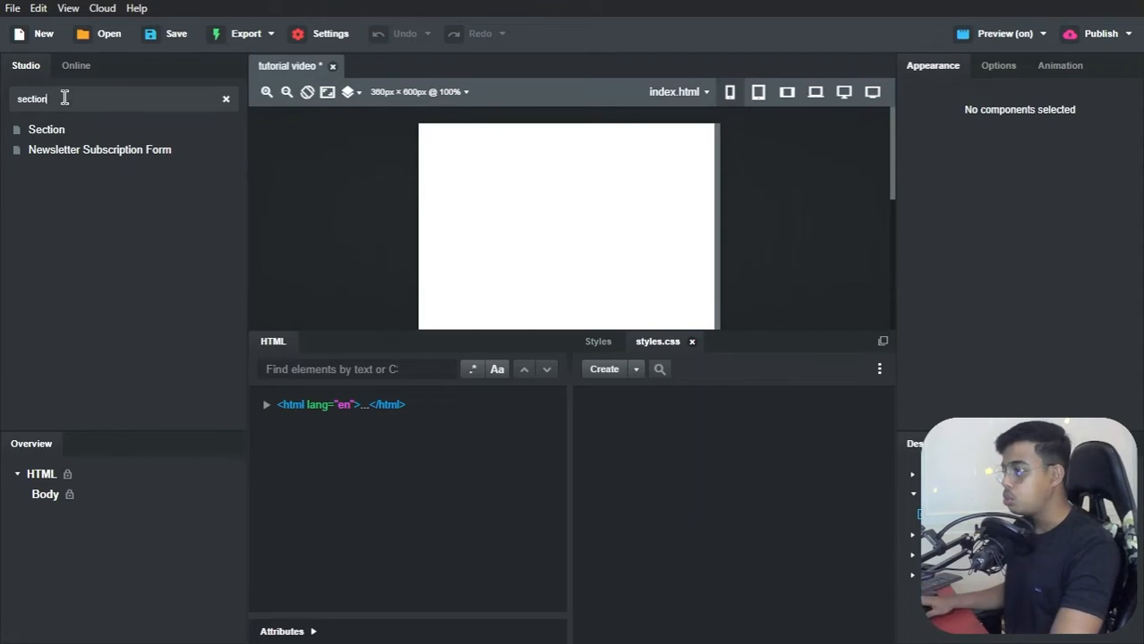
double_click(43, 100)
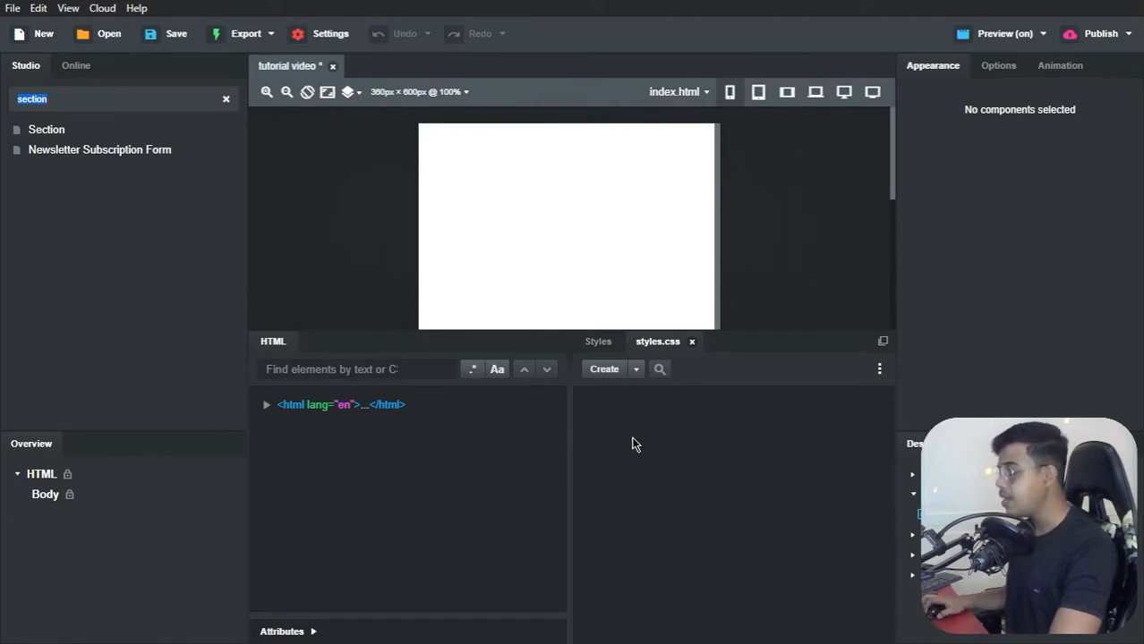
click(635, 372)
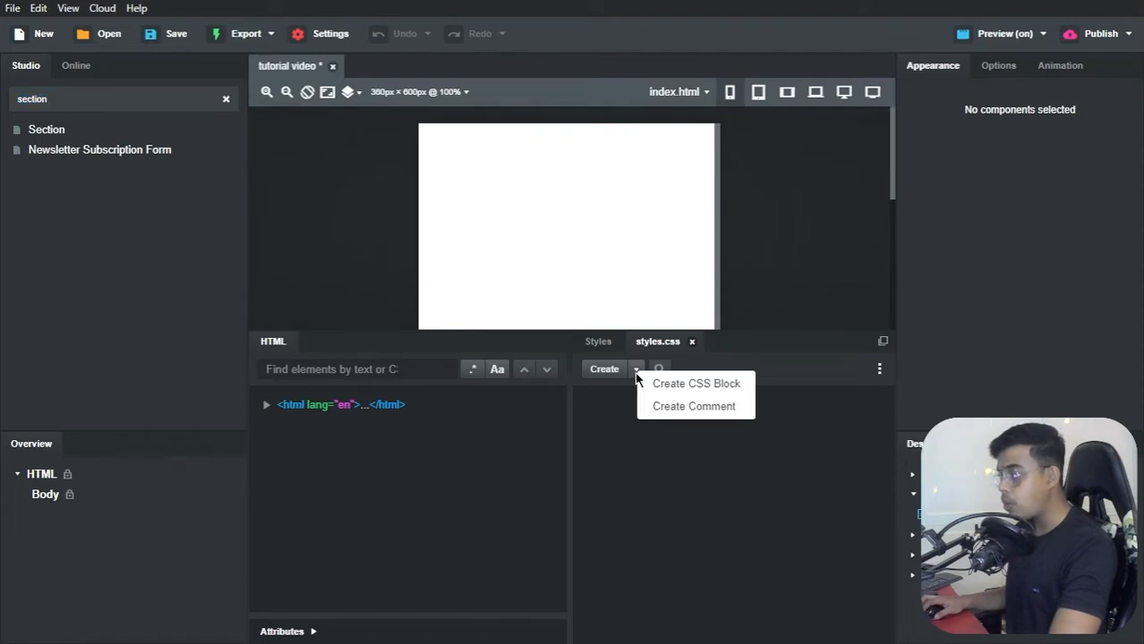
click(782, 386)
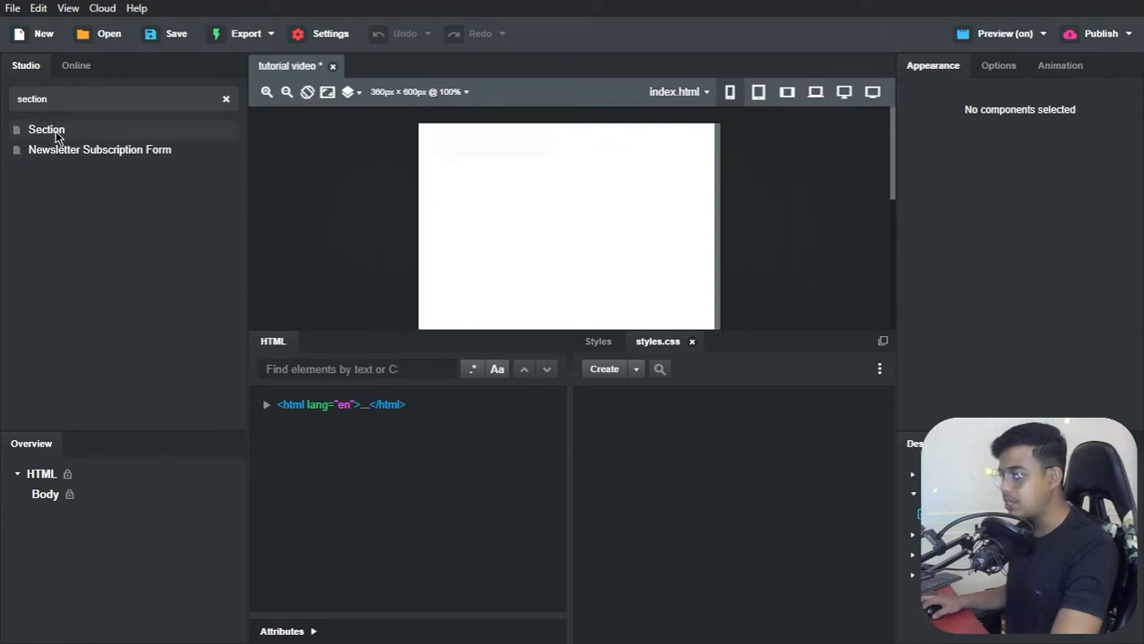
drag(53, 129, 43, 493)
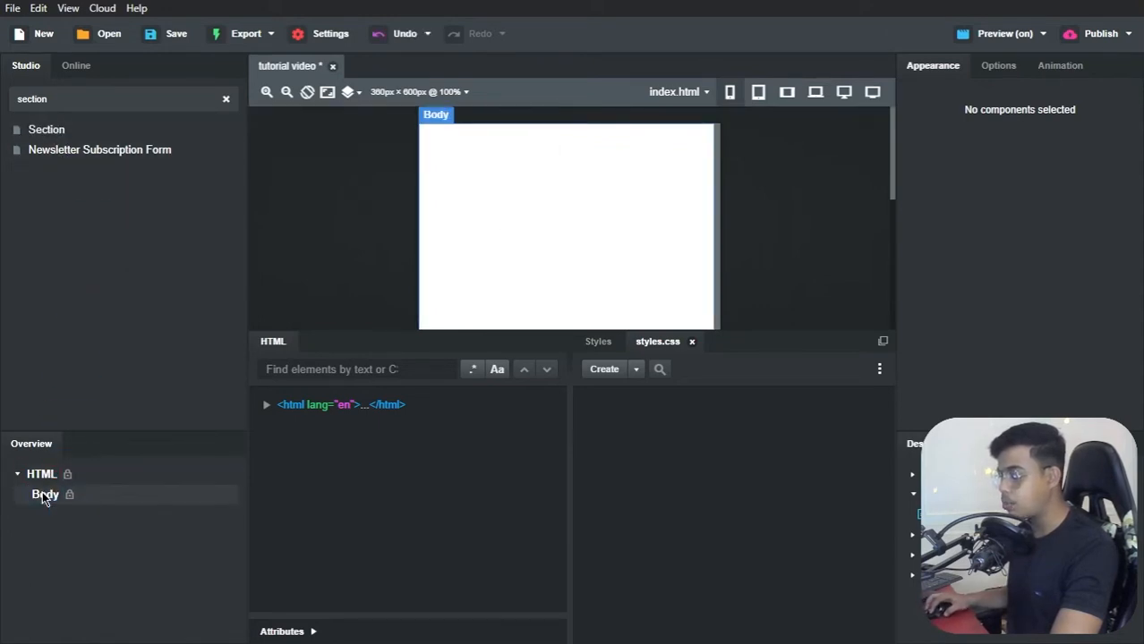
Step: Give the new section in the Body the ID "hero"
click(56, 514)
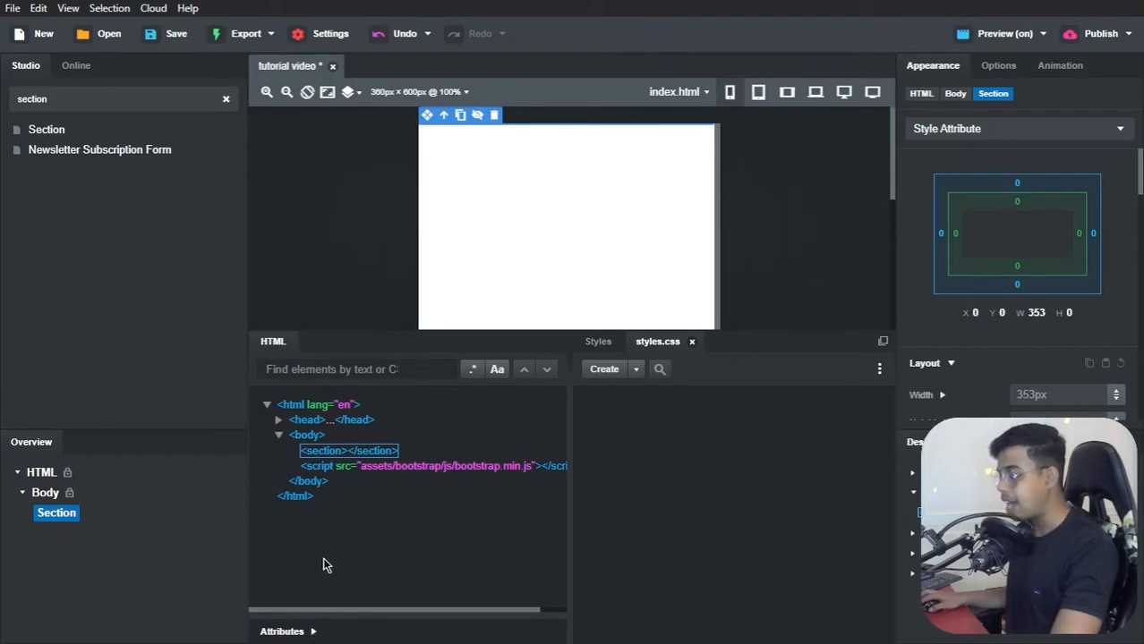
click(312, 632)
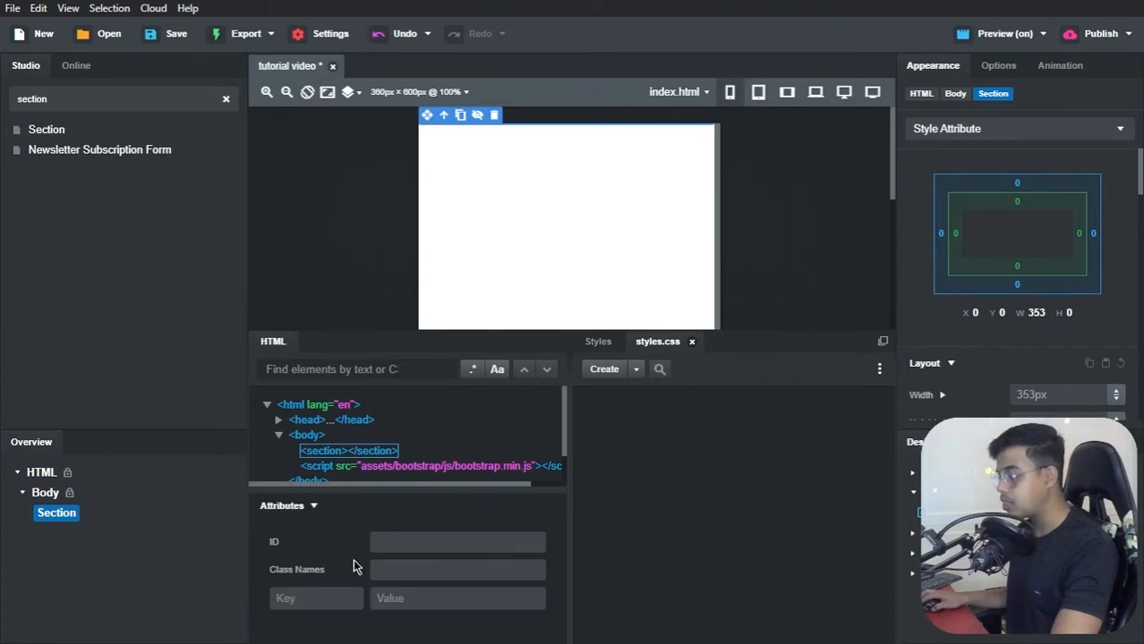
click(391, 545)
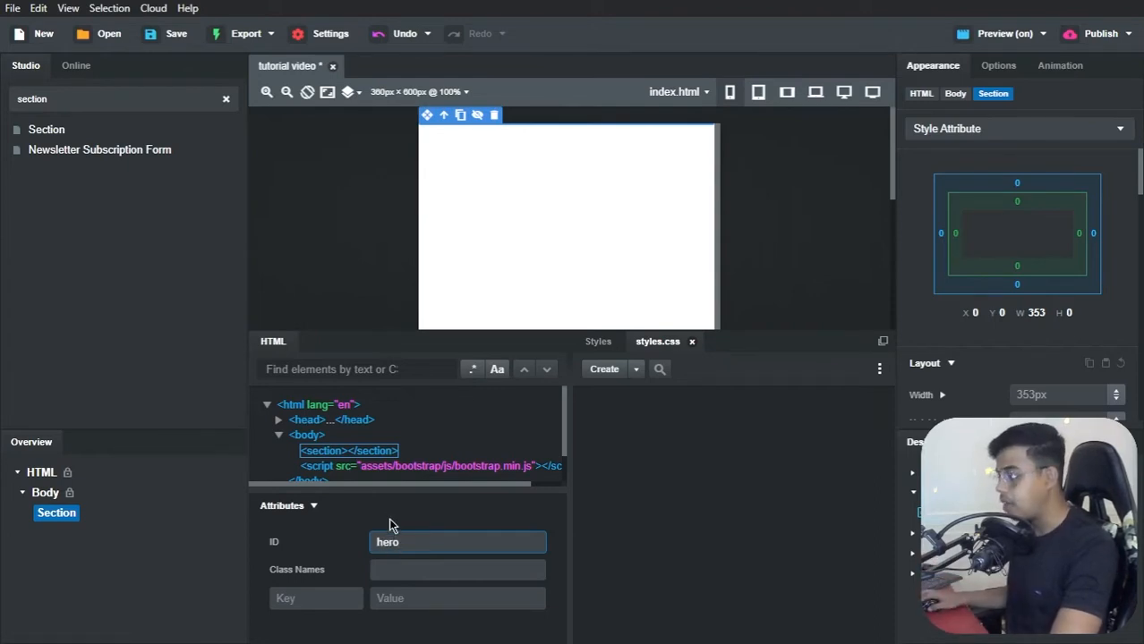
click(390, 507)
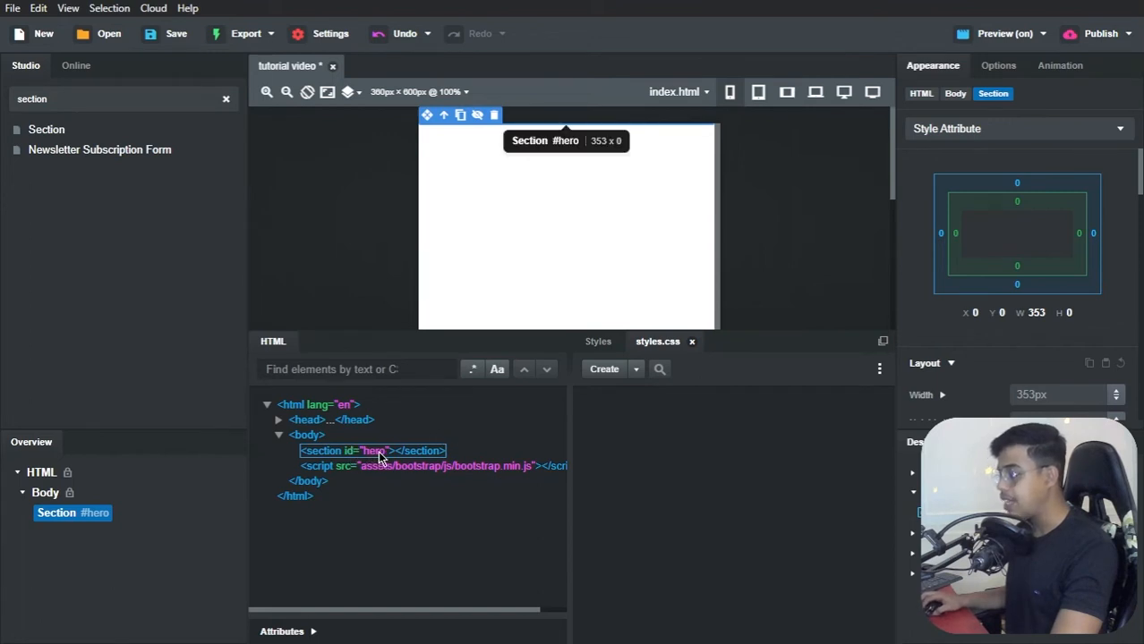
Step: Create an empty CSS block for the #hero selector in styles.css
click(636, 369)
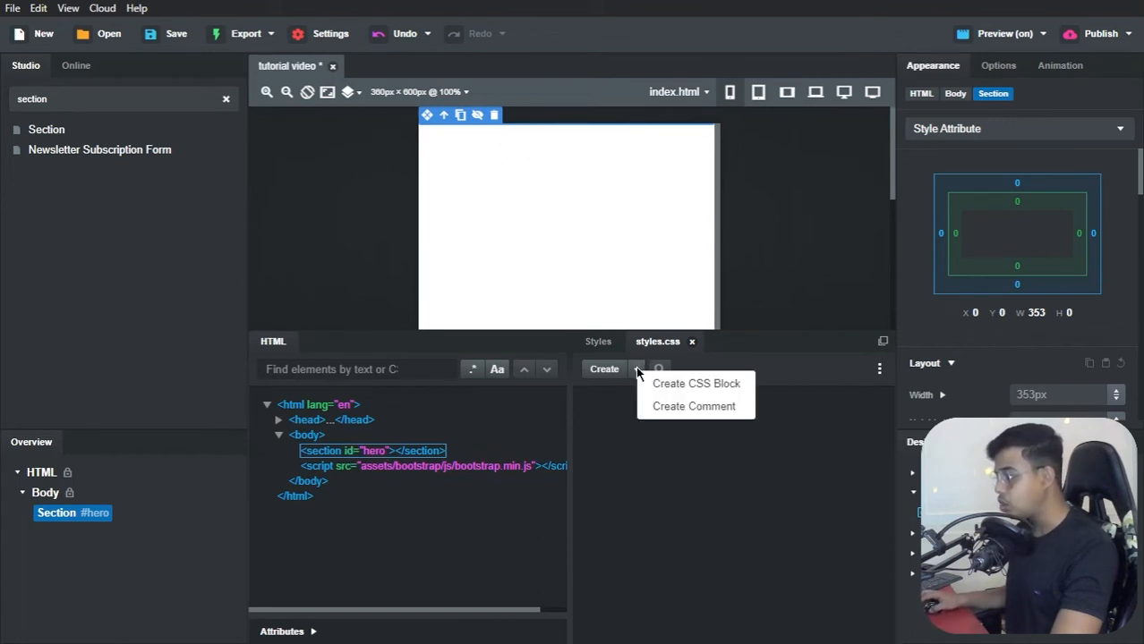
click(666, 385)
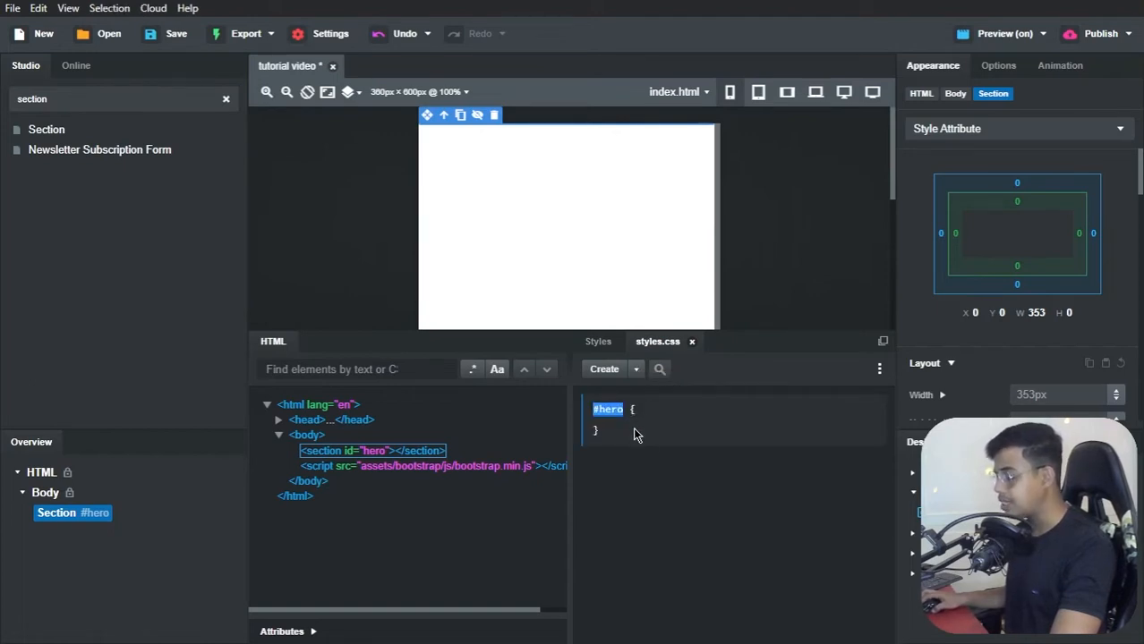
click(633, 435)
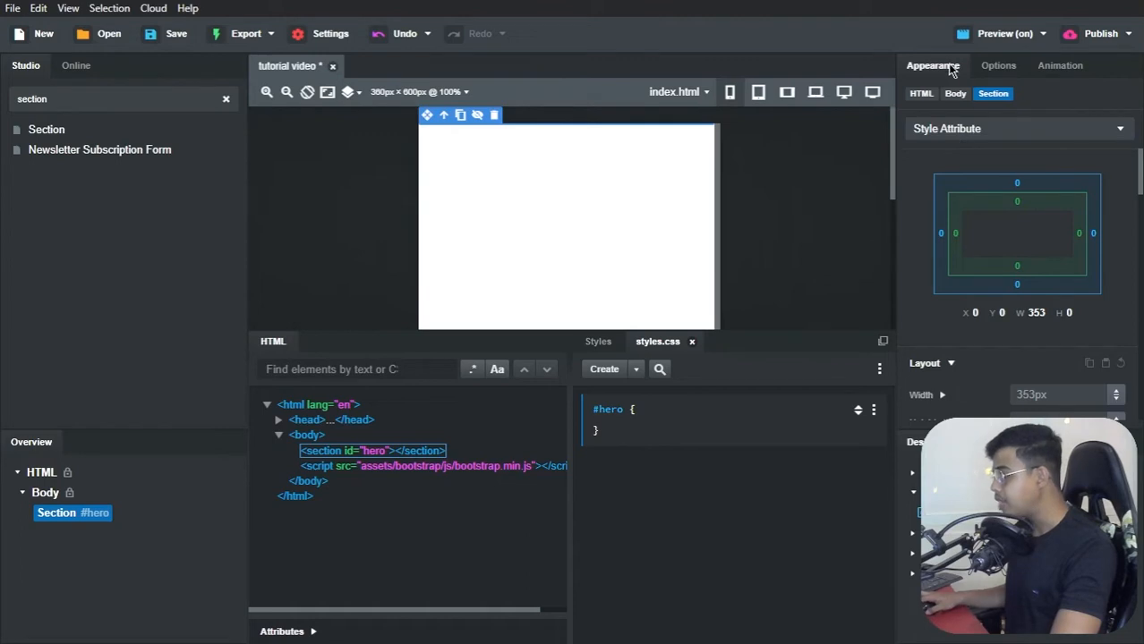
Step: Target the #hero CSS block for styling and set its width to 100% and its height to 100vh
click(938, 131)
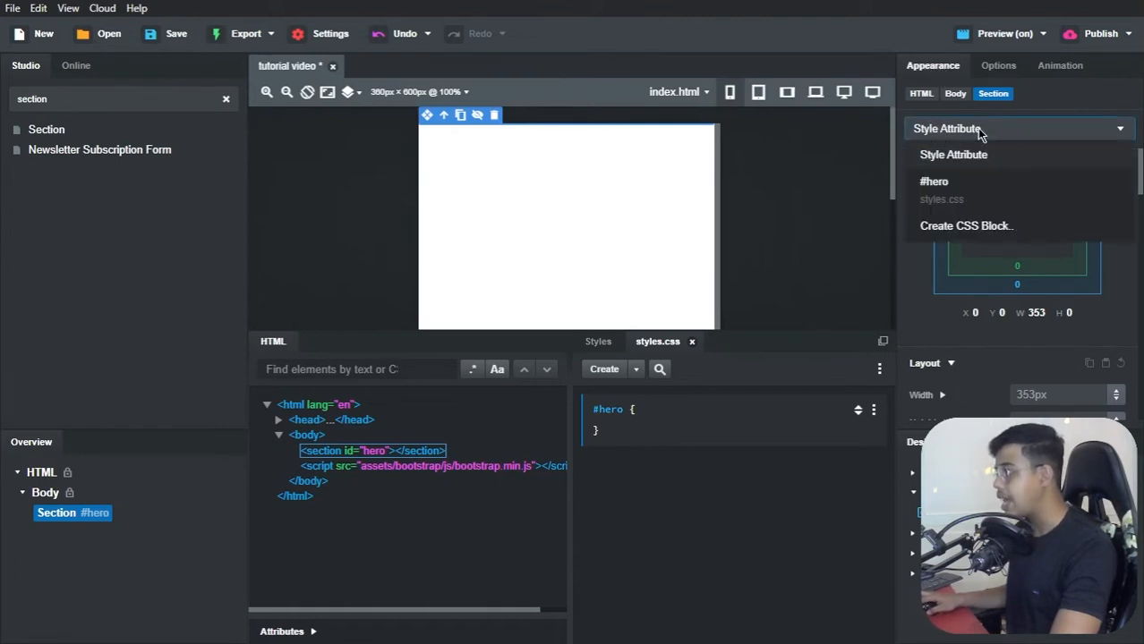
click(932, 184)
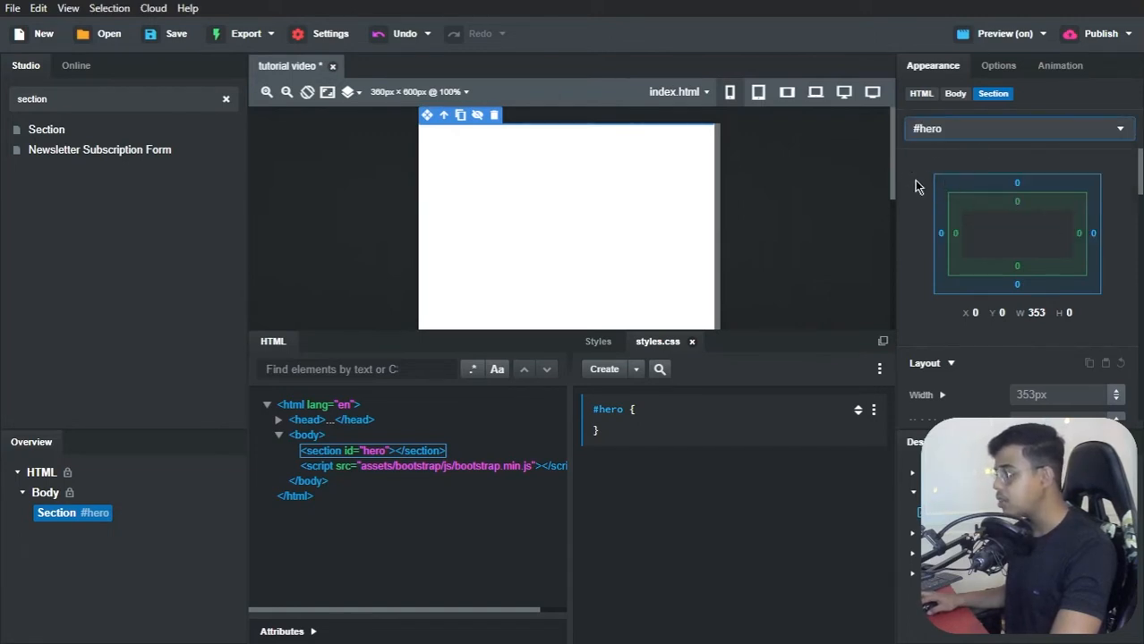
scroll(935, 183, down, 5)
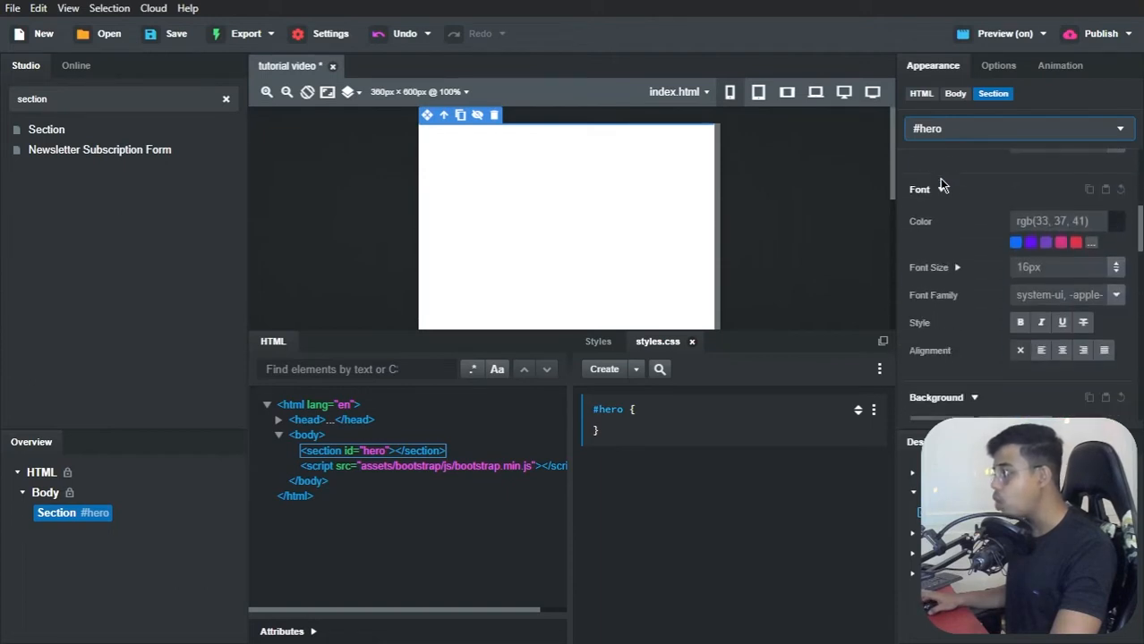
scroll(938, 178, down, 8)
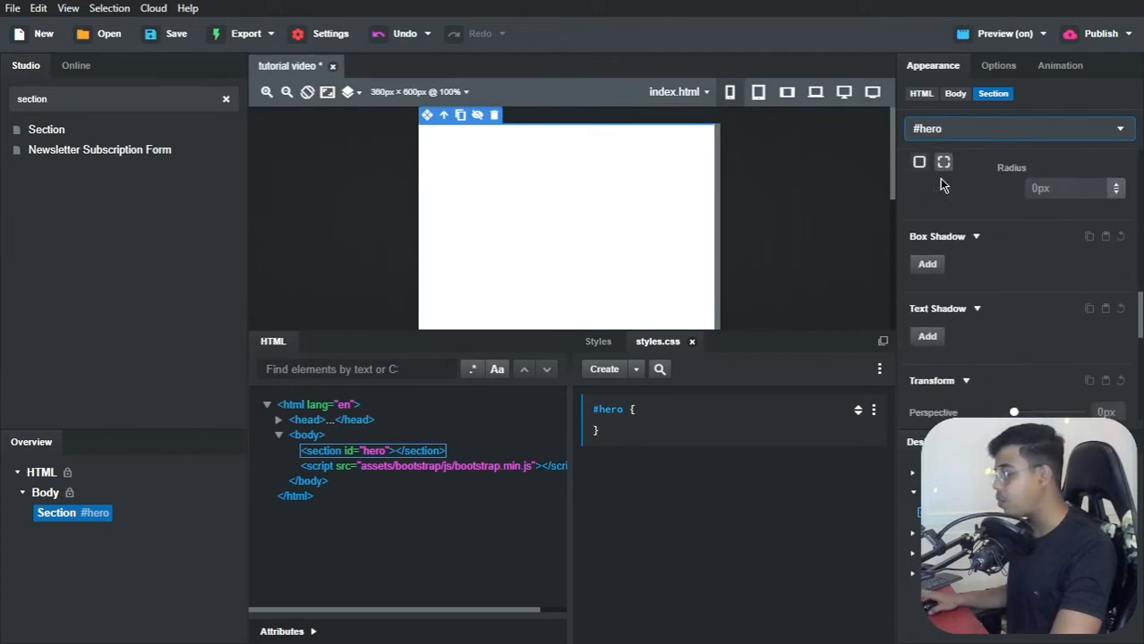
scroll(939, 178, down, 8)
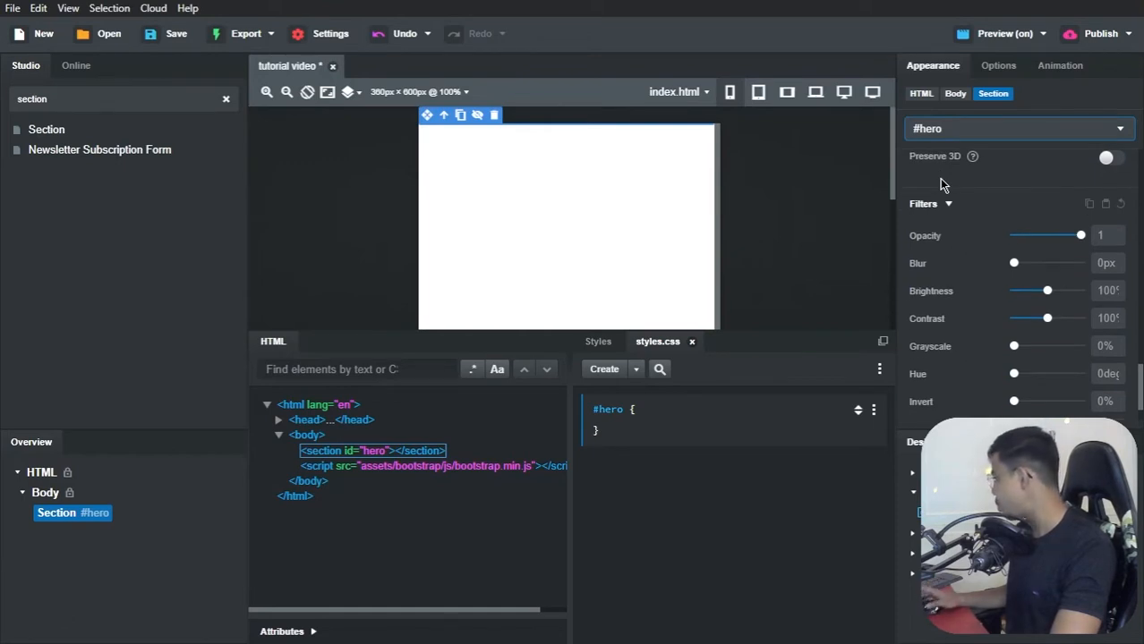
scroll(939, 179, up, 15)
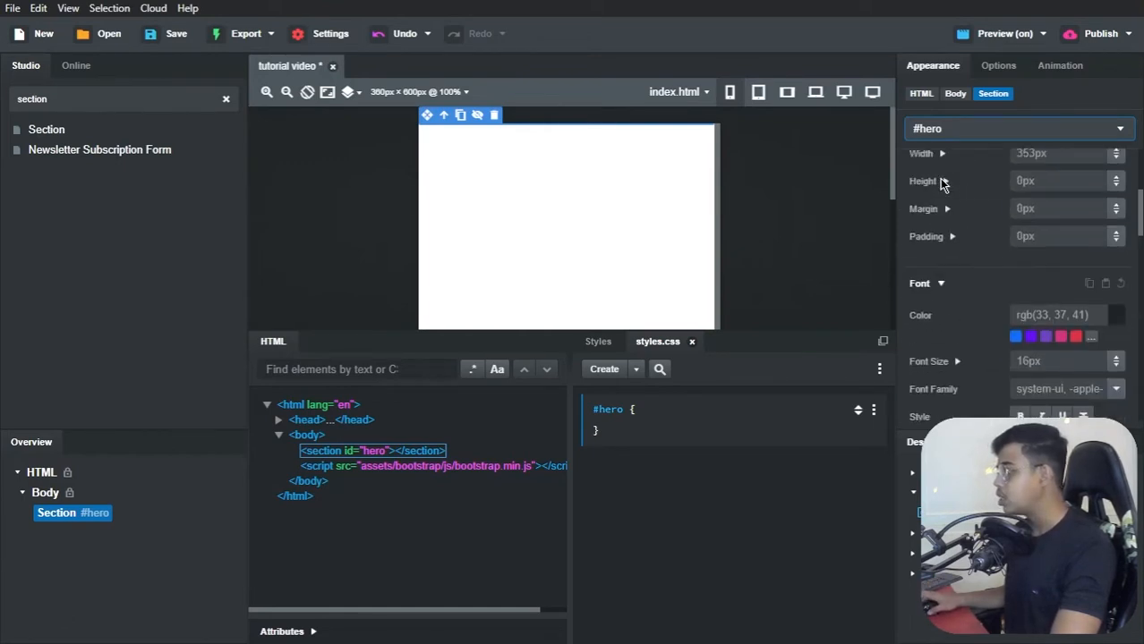
scroll(938, 179, up, 3)
scroll(939, 179, down, 3)
click(1033, 227)
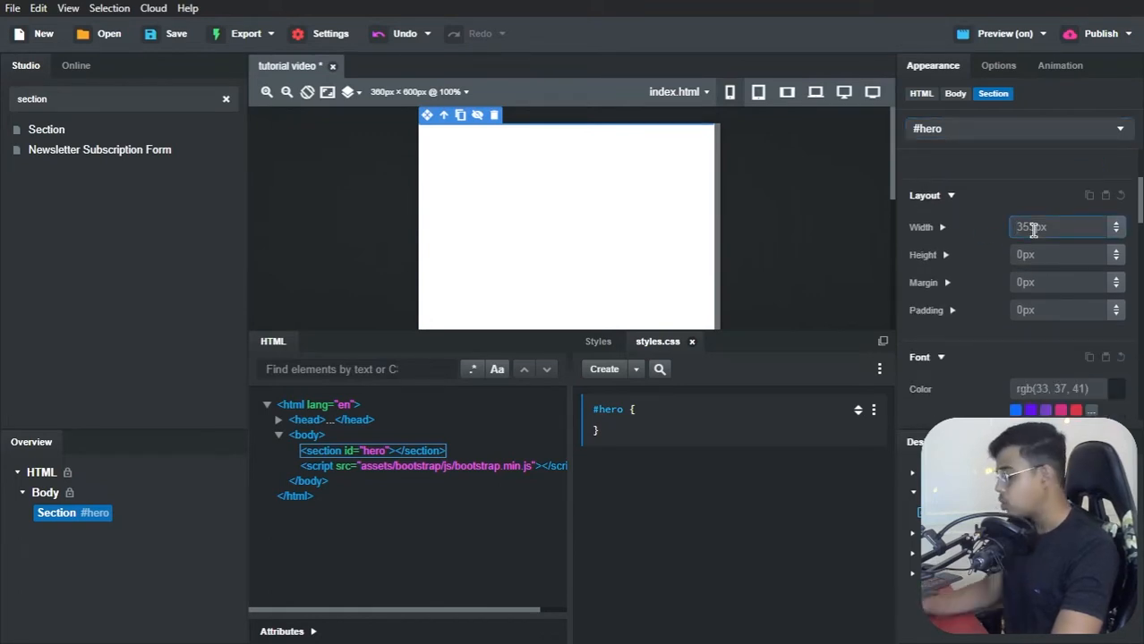
text(100%)
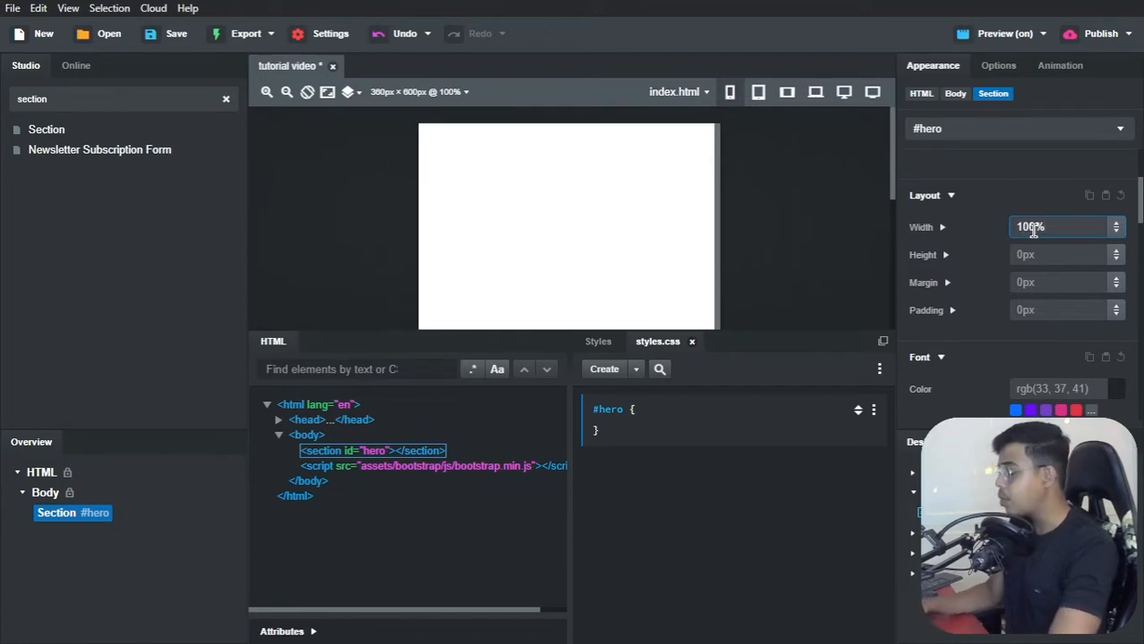
click(1034, 252)
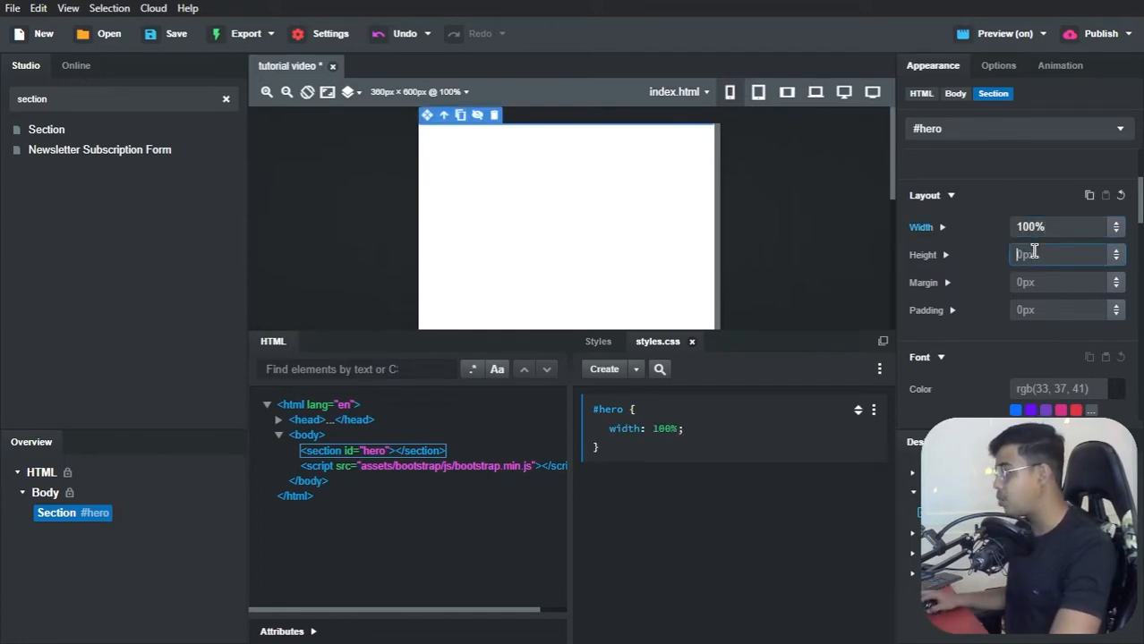
text(100vh)
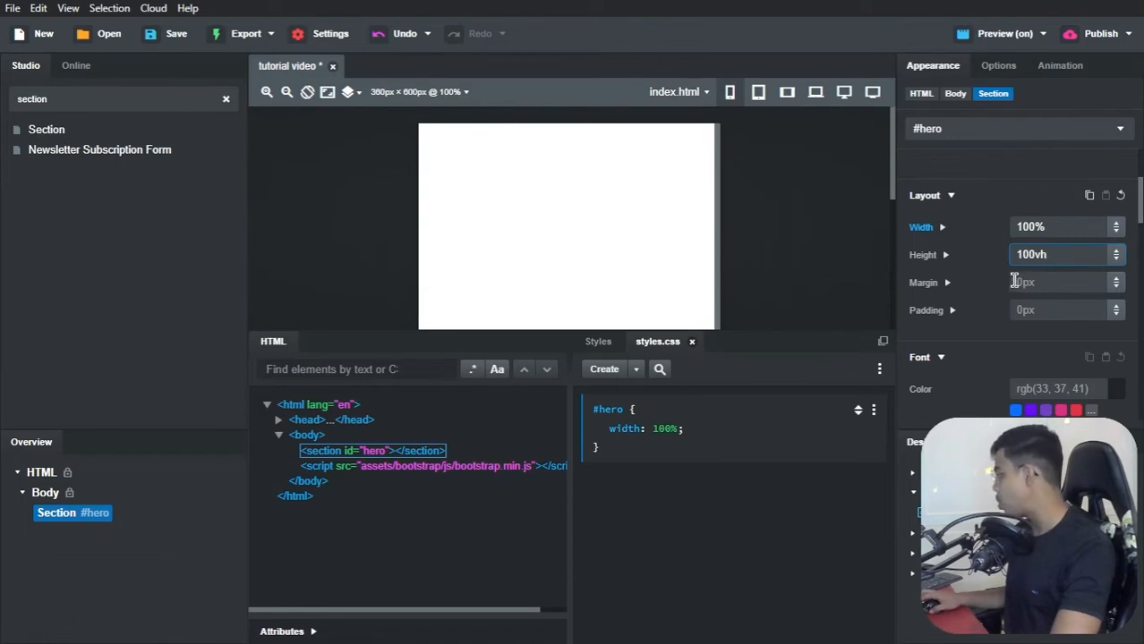
Step: Add a background image layer to the #hero block and check the image chooser without picking an image
scroll(1010, 285, down, 3)
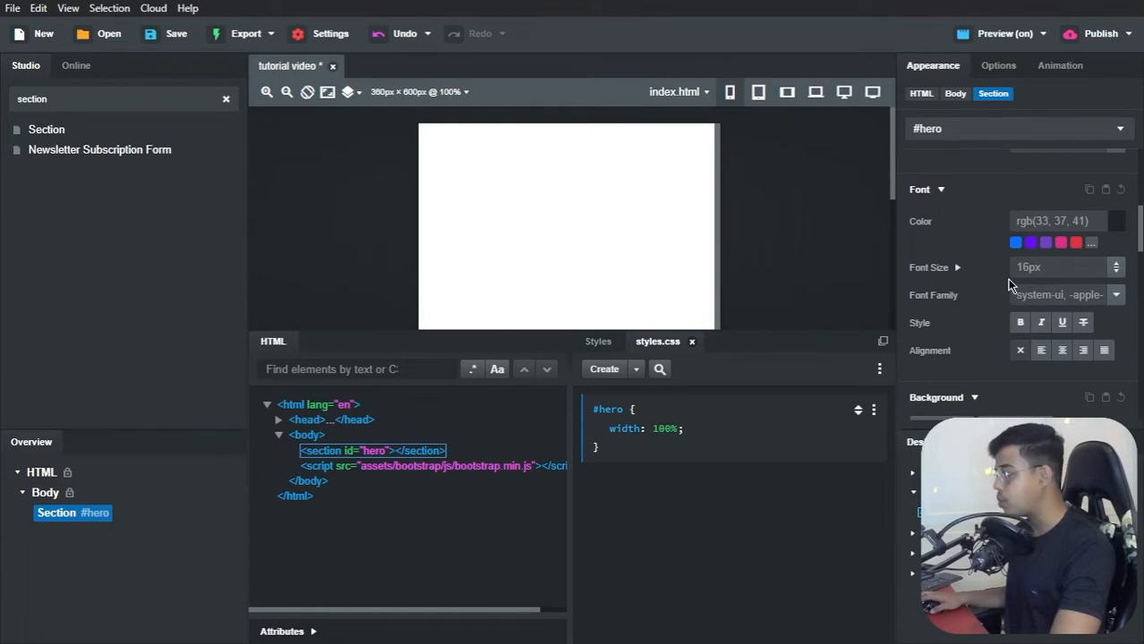
scroll(1008, 284, down, 2)
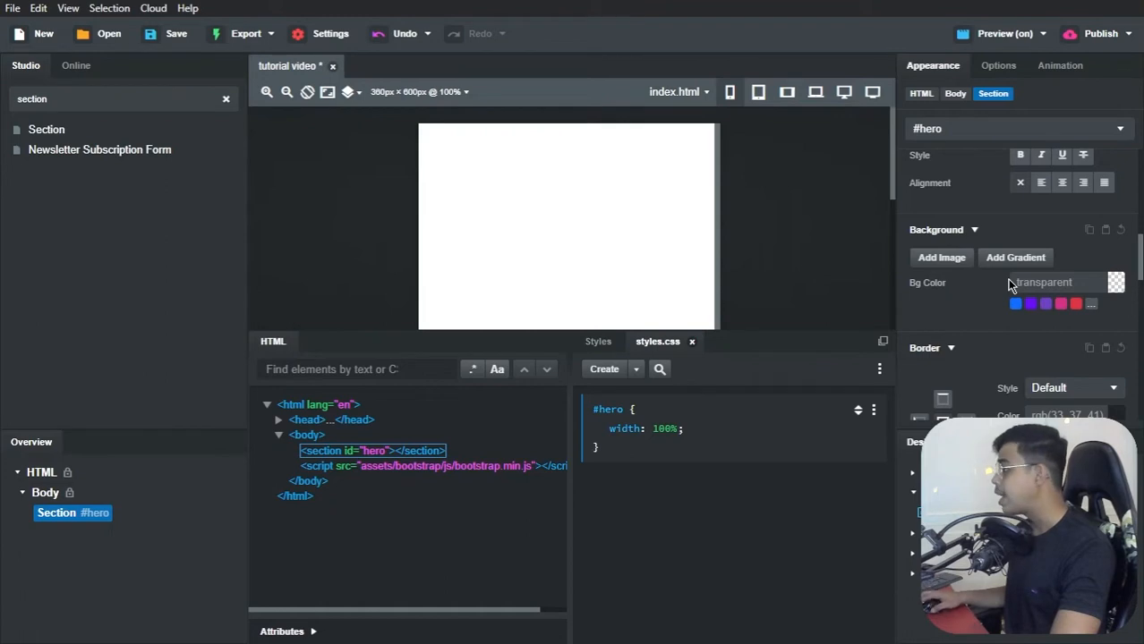
click(941, 258)
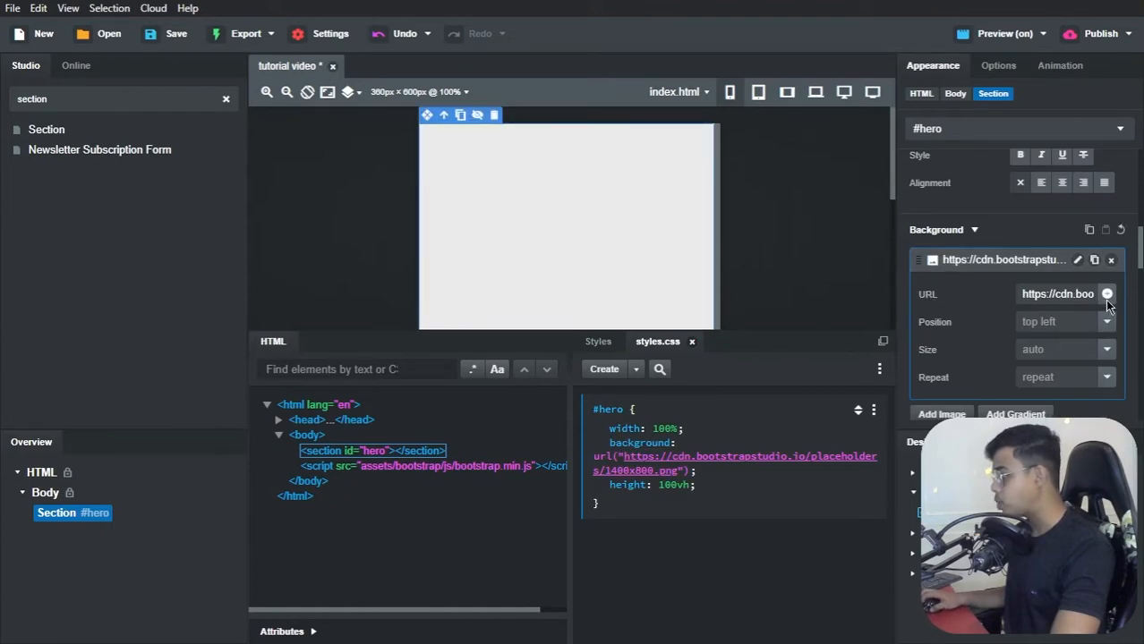
click(1106, 295)
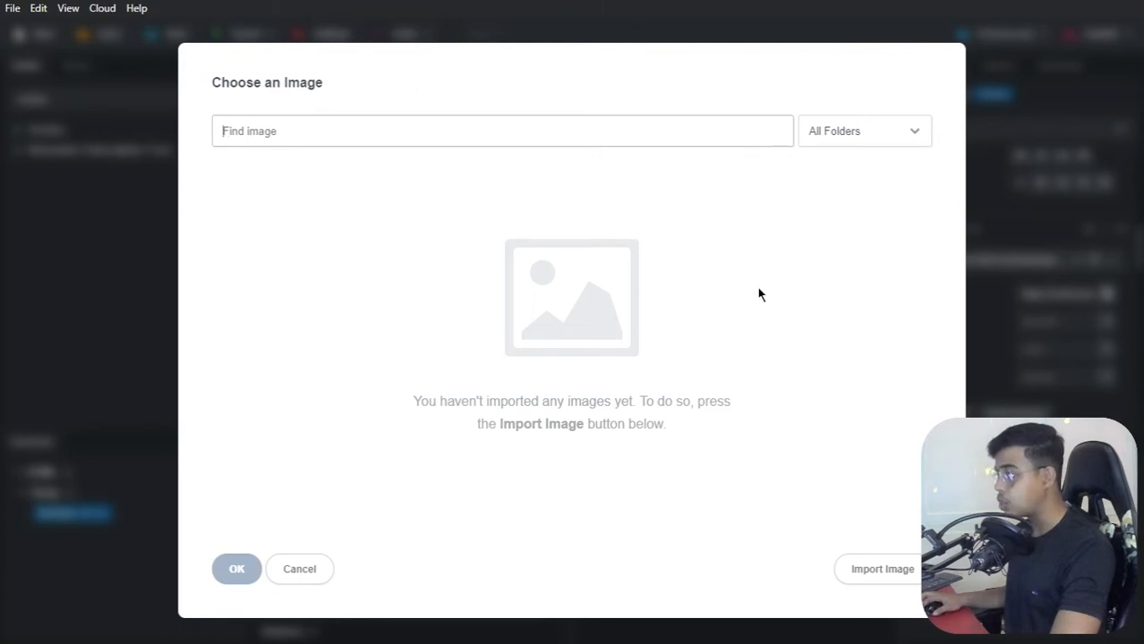
click(316, 569)
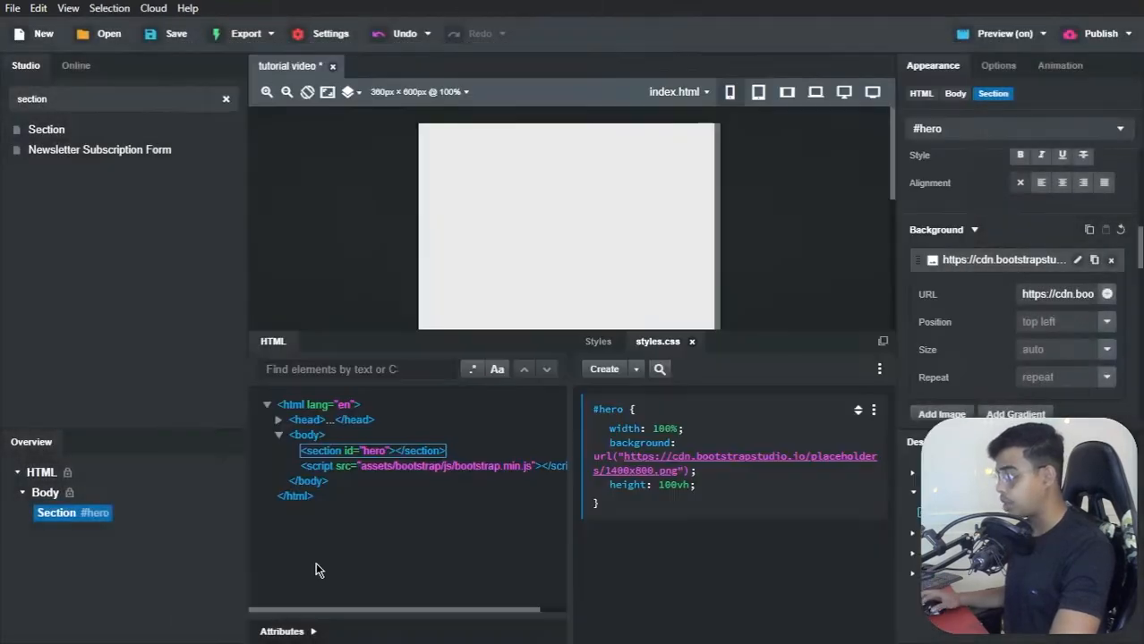
Step: Switch to File Explorer's images folder and import back, hero, hero-mobile, interior, logo and top into the Bootstrap Studio project
key(alt+Tab)
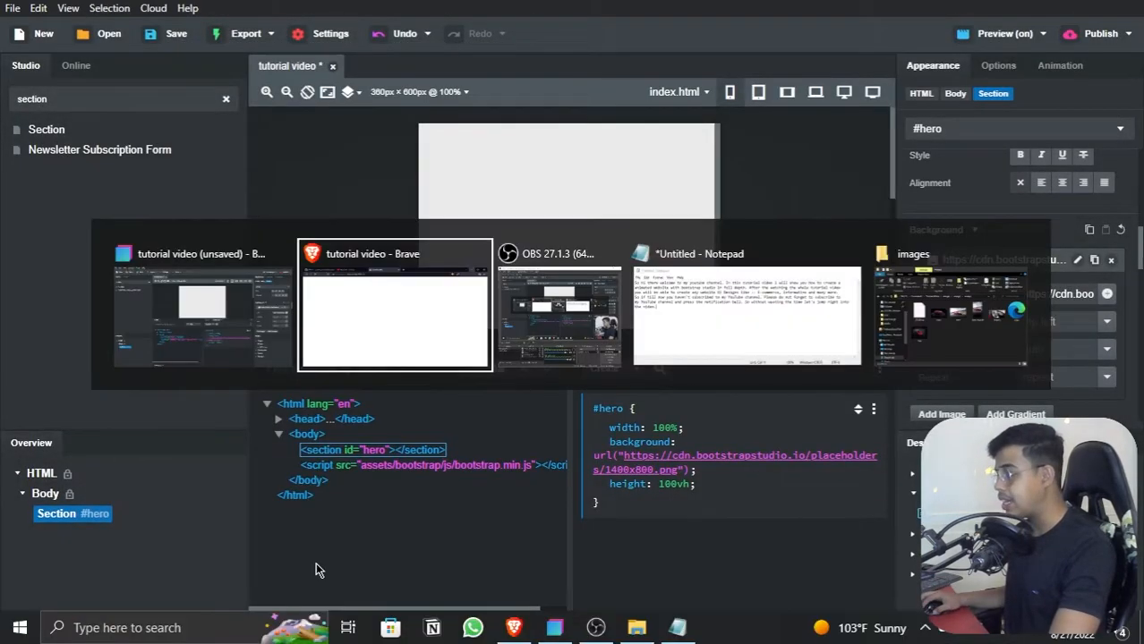
key(Tab)
key(Tab)
key(Tab)
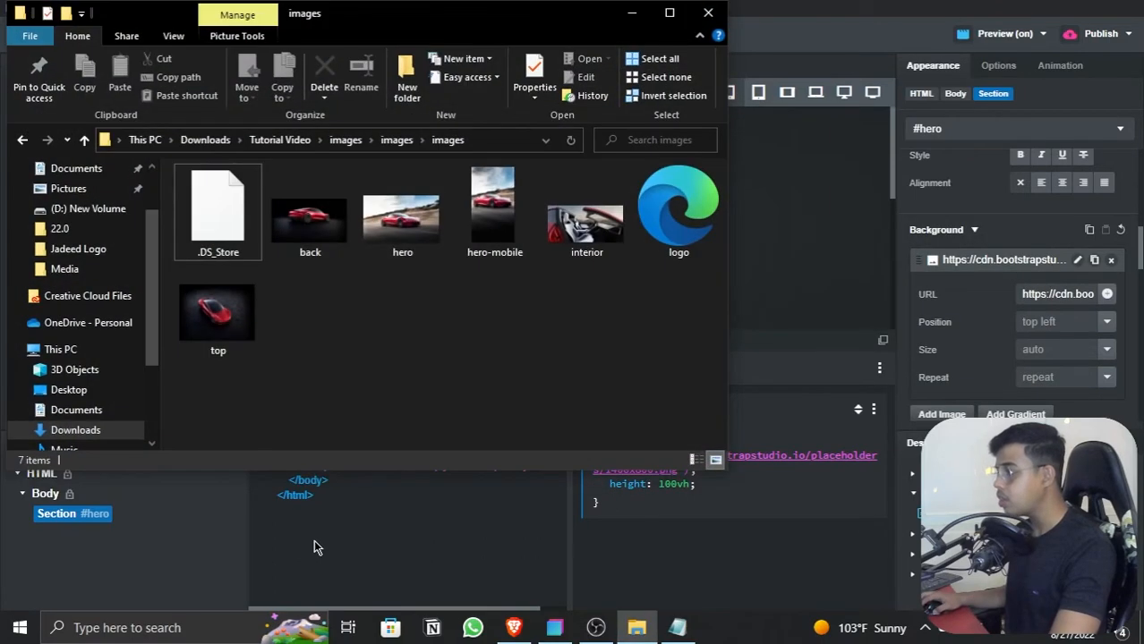
drag(236, 400, 659, 228)
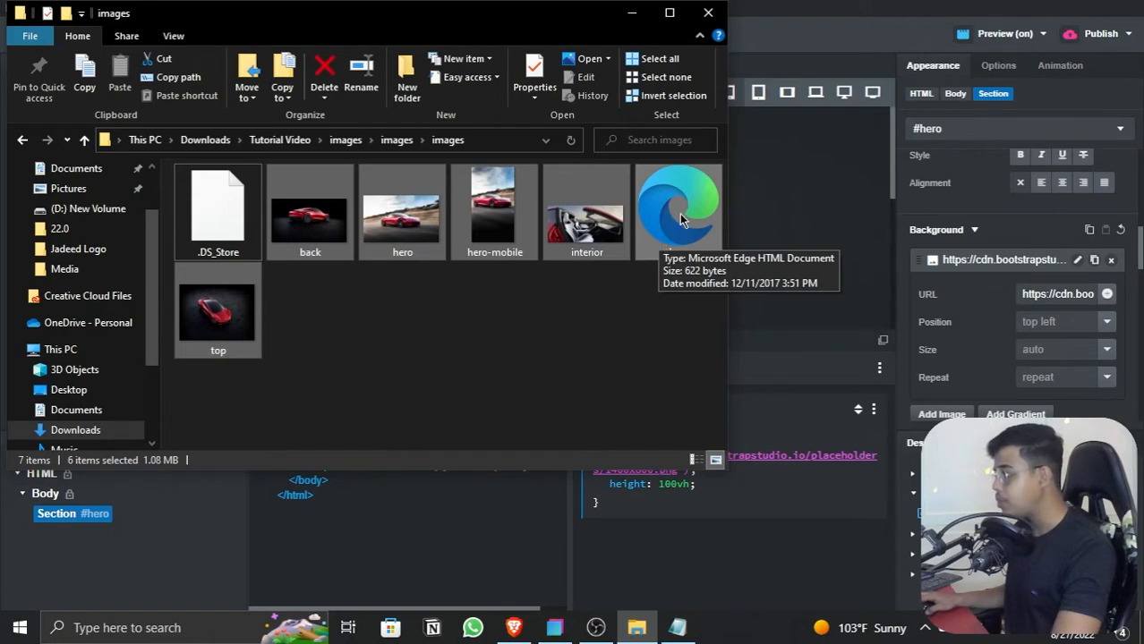
drag(676, 216, 760, 414)
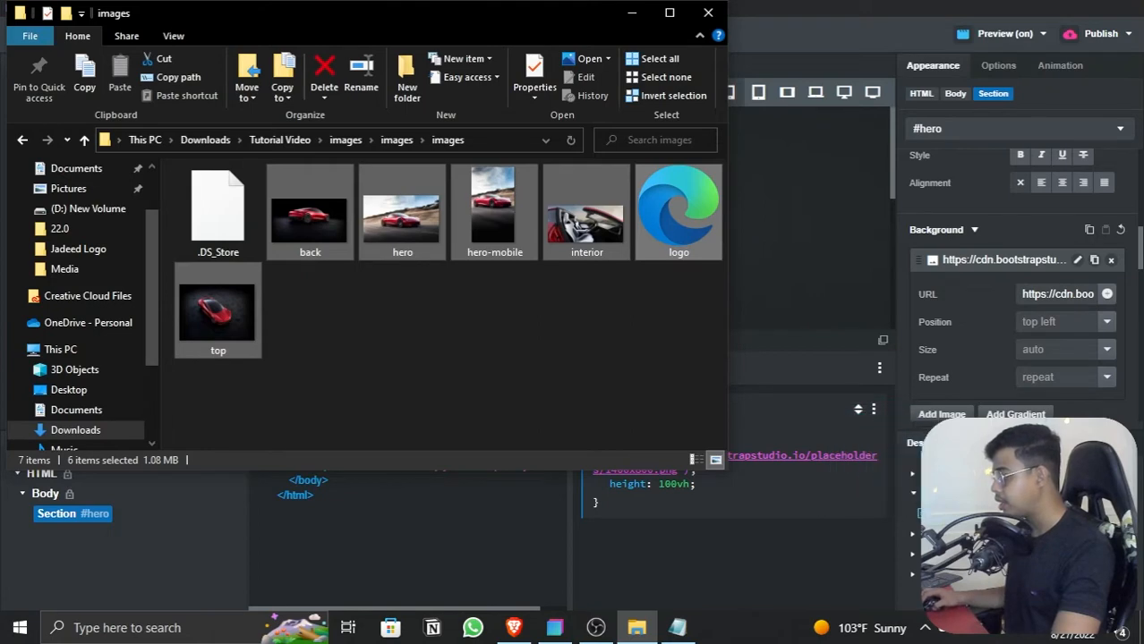
mouse_move(971, 537)
mouse_down()
mouse_move(794, 484)
mouse_move(758, 318)
mouse_move(975, 515)
mouse_up()
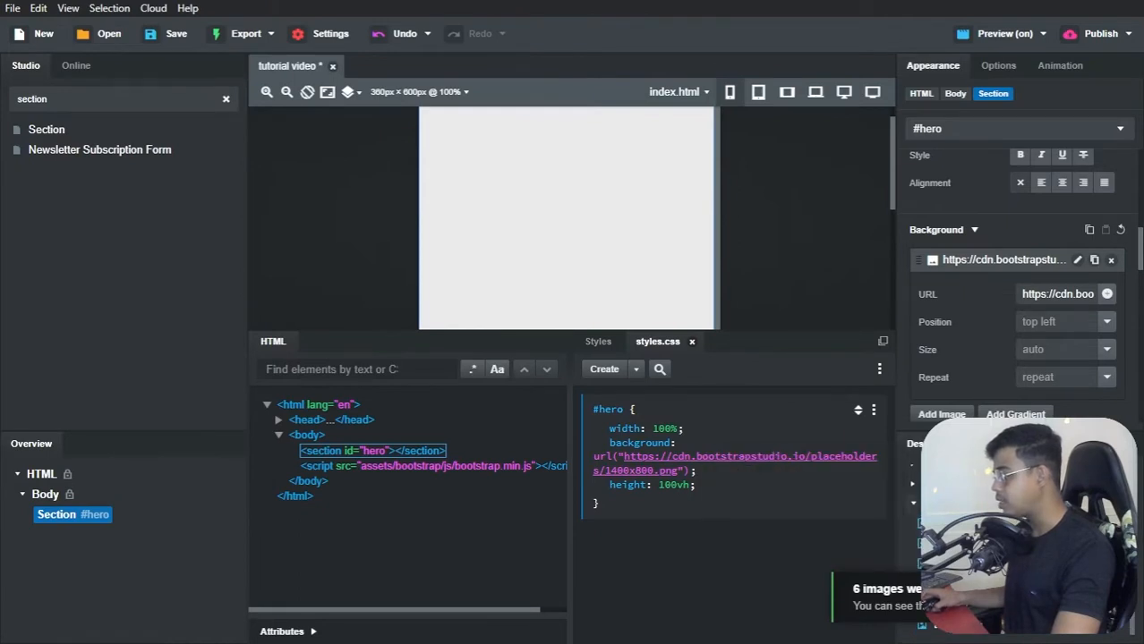
click(914, 507)
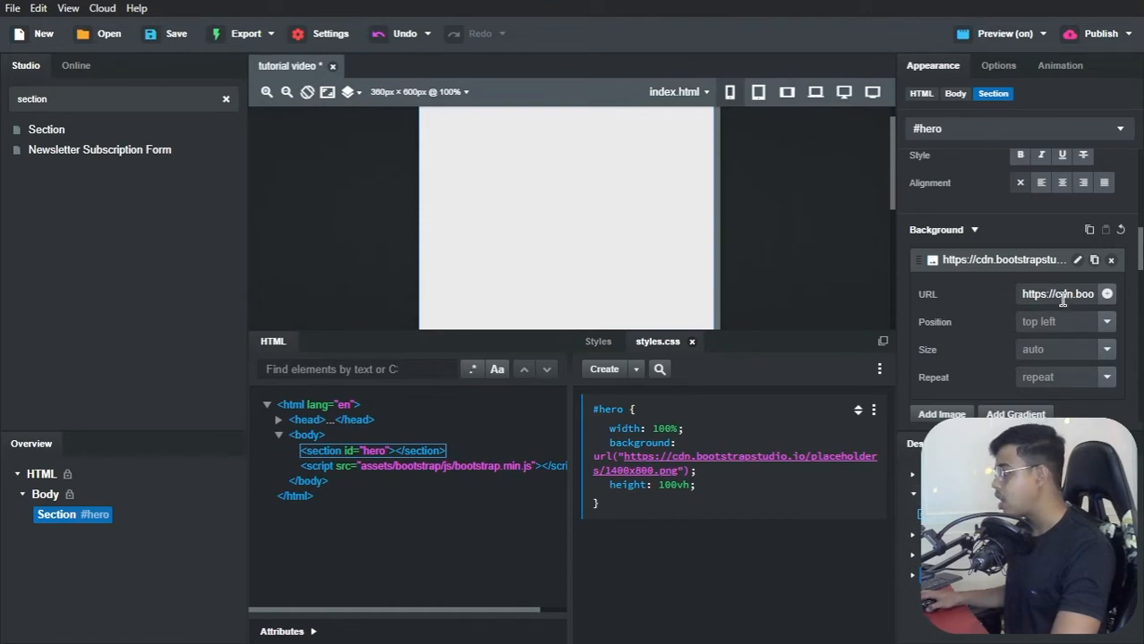
Step: Set the #hero block's background image to hero-mobile.jpg and review it on the page canvas
click(1107, 296)
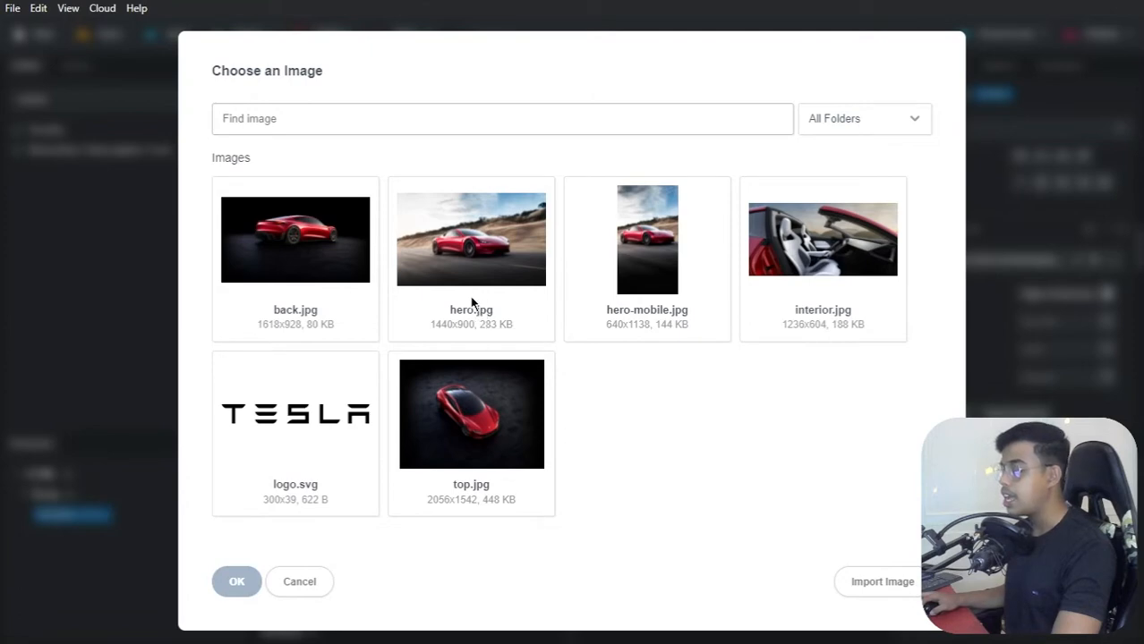
click(634, 253)
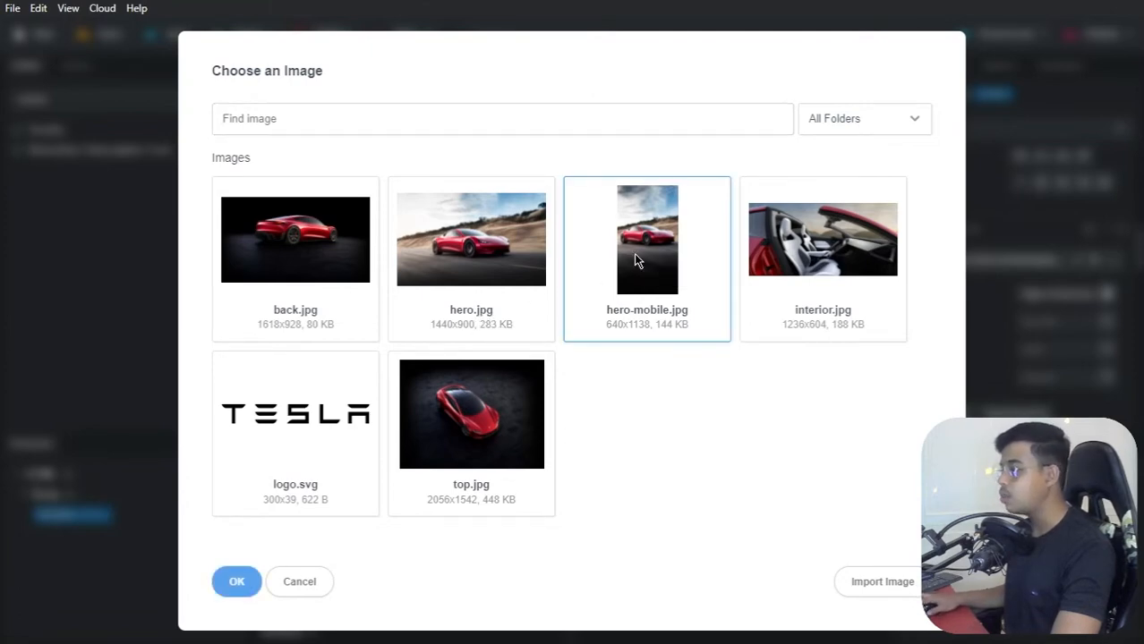
click(230, 582)
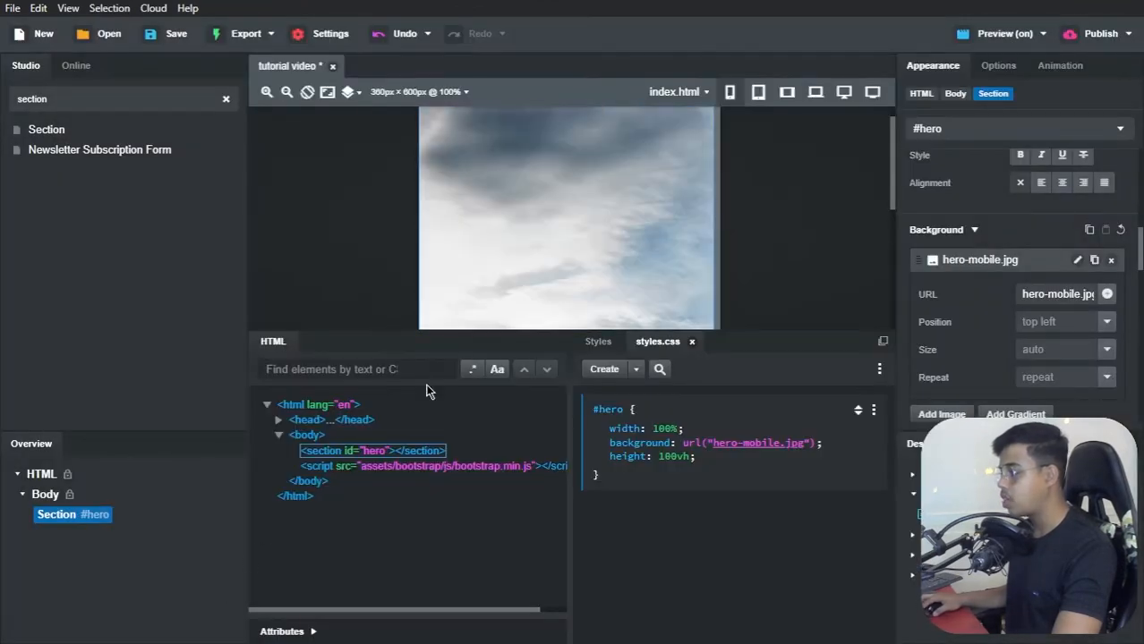
scroll(565, 186, down, 5)
scroll(591, 211, down, 1)
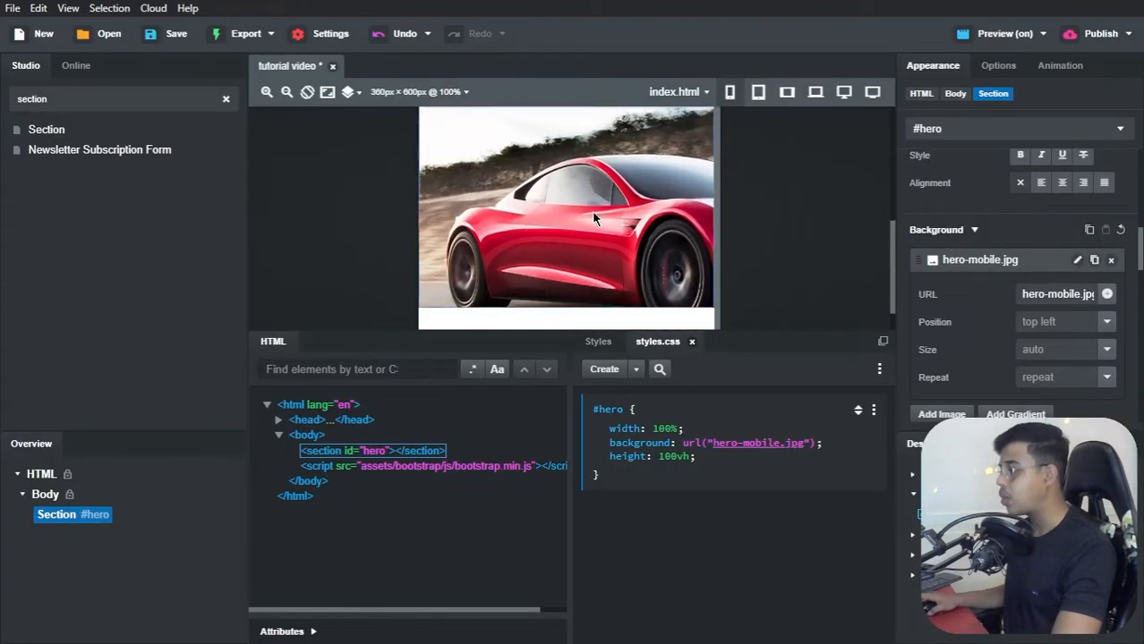
scroll(591, 211, up, 1)
scroll(591, 211, down, 1)
scroll(592, 219, down, 1)
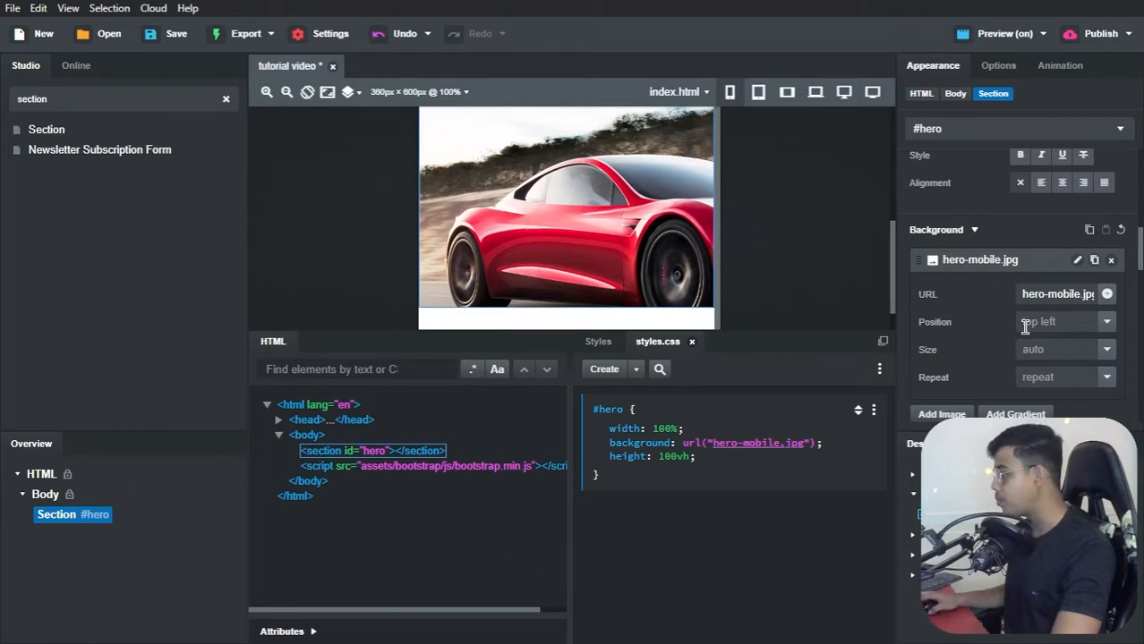
Step: Set the #hero background image's position to center, its size to cover and its repeat to no-repeat
scroll(1110, 336, down, 2)
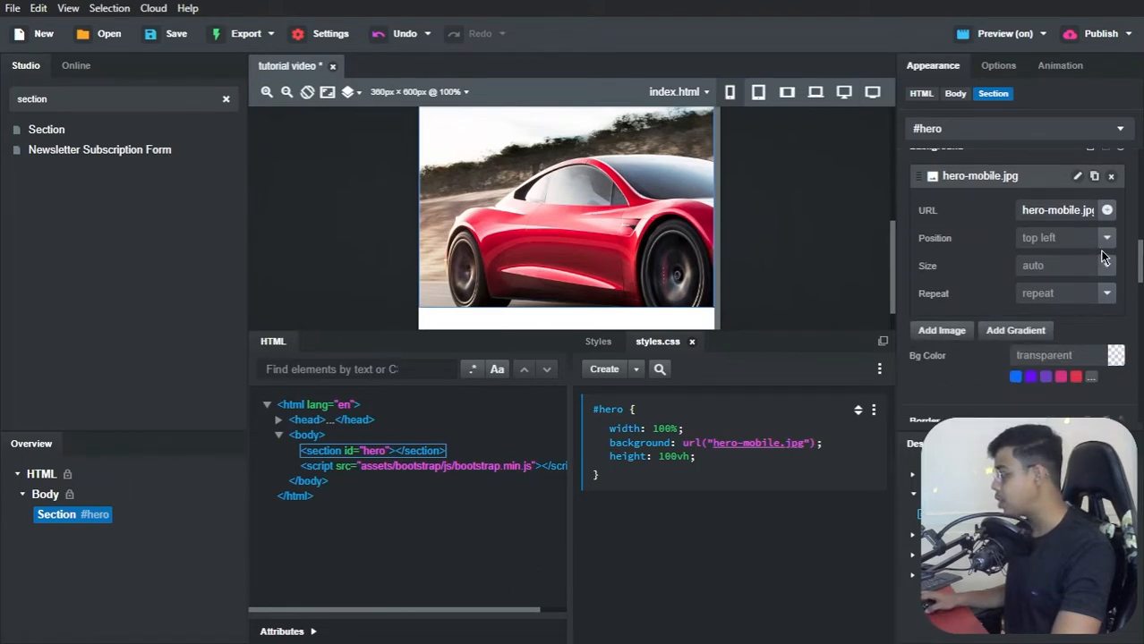
click(1108, 249)
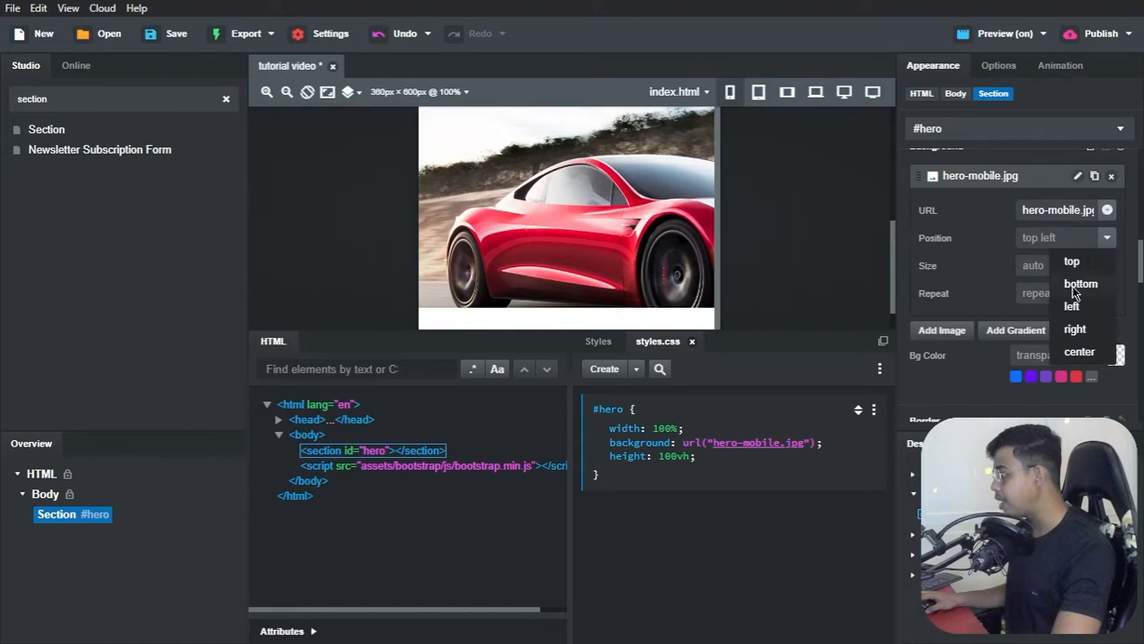
click(1073, 348)
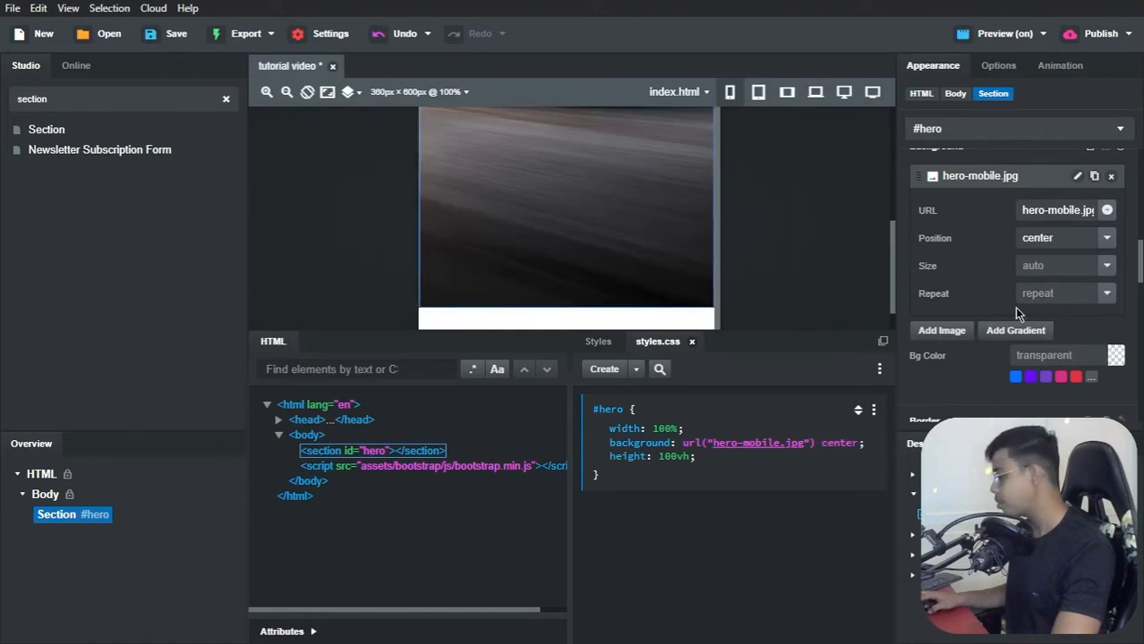
scroll(763, 253, up, 5)
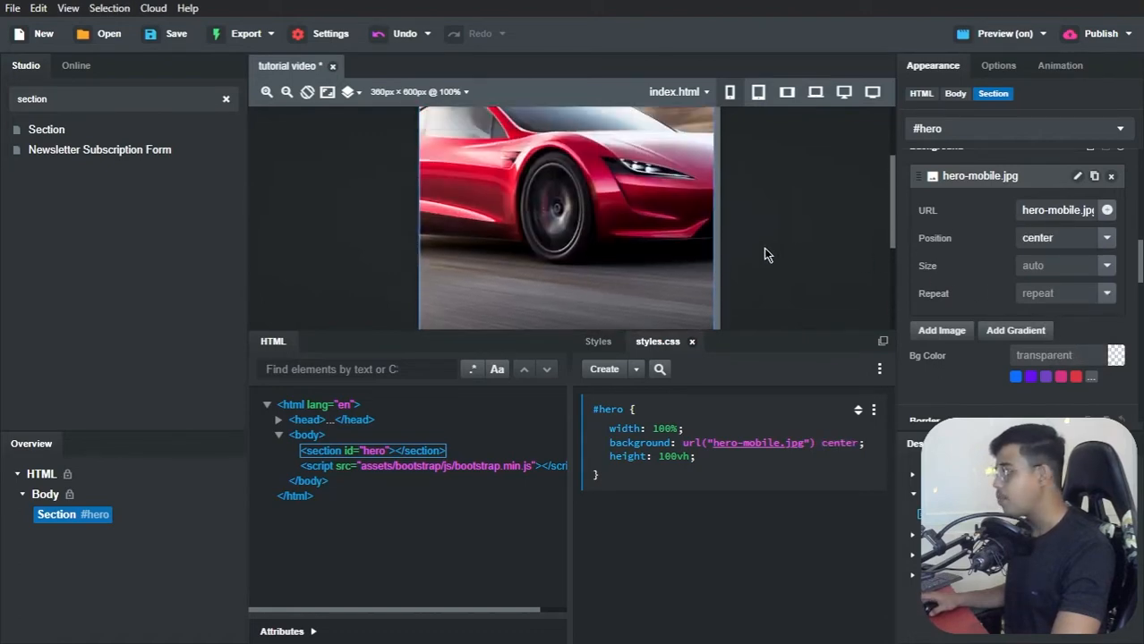
click(1106, 266)
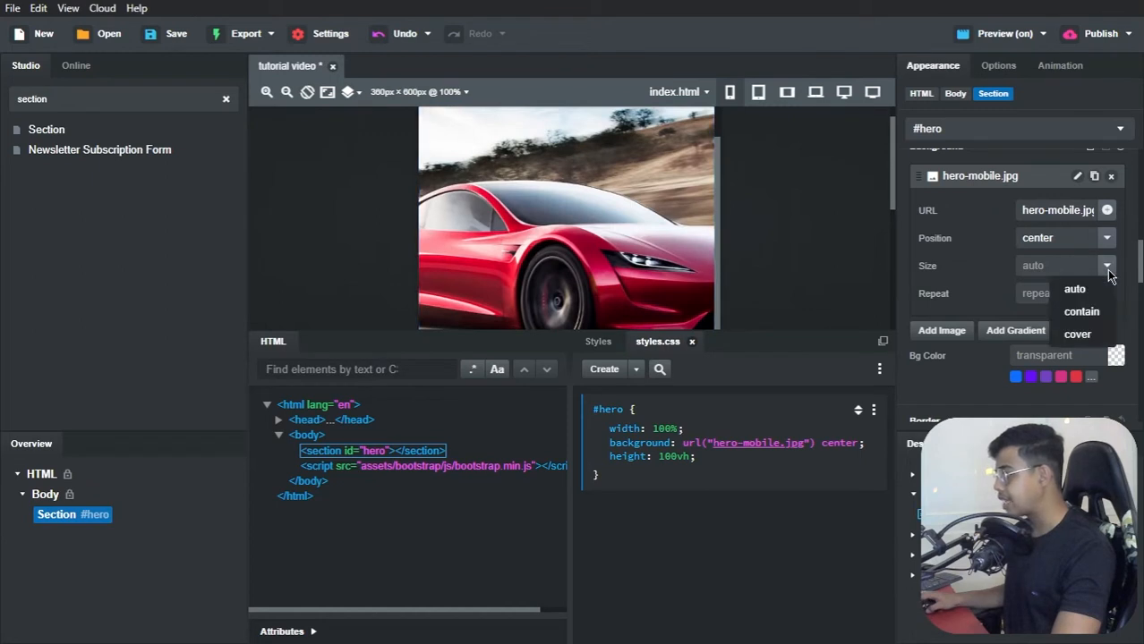
click(1077, 333)
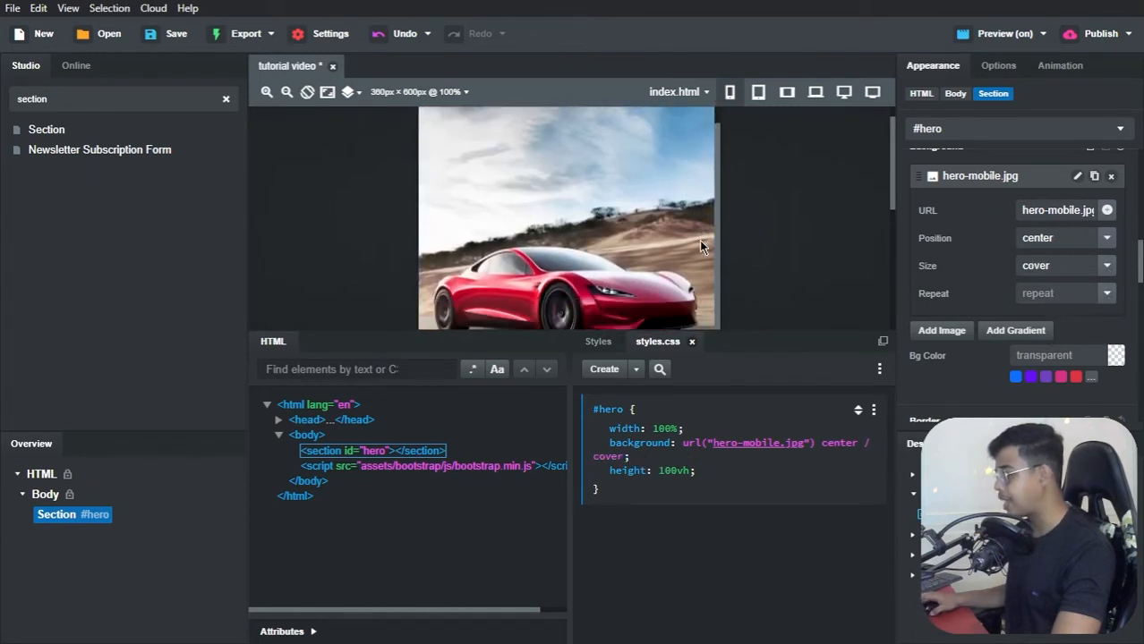
click(1106, 295)
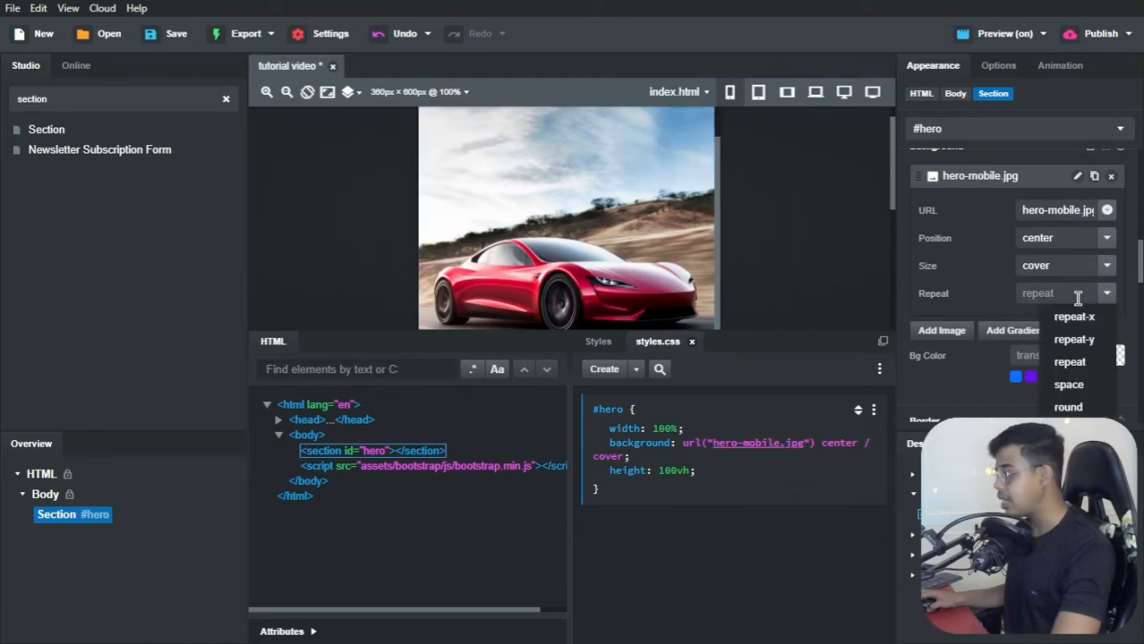
click(1074, 430)
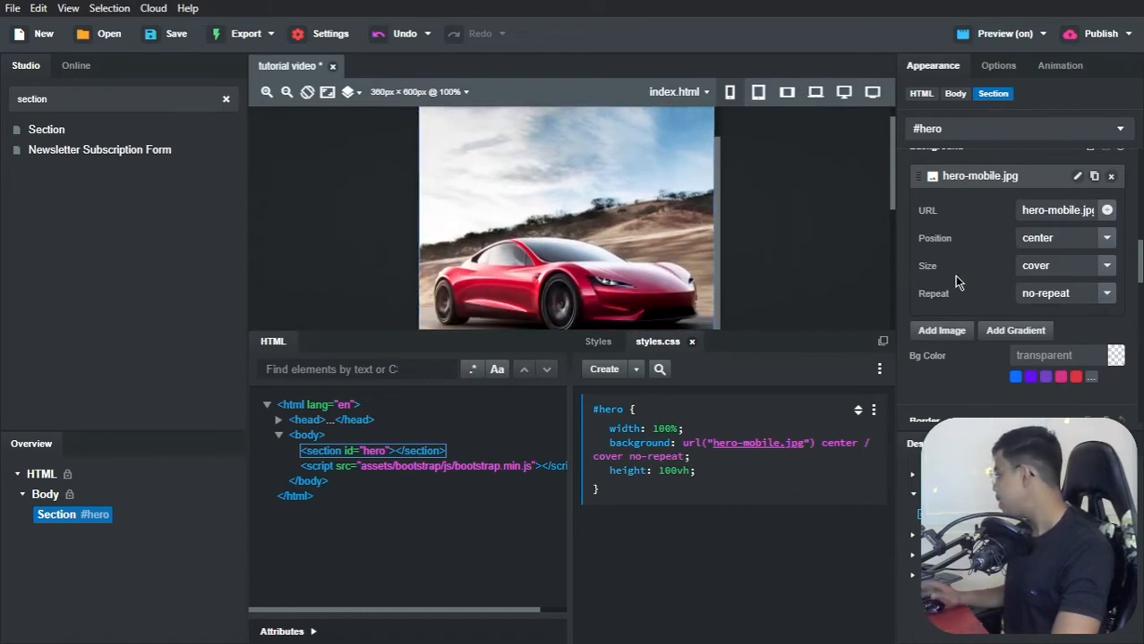
scroll(954, 276, up, 5)
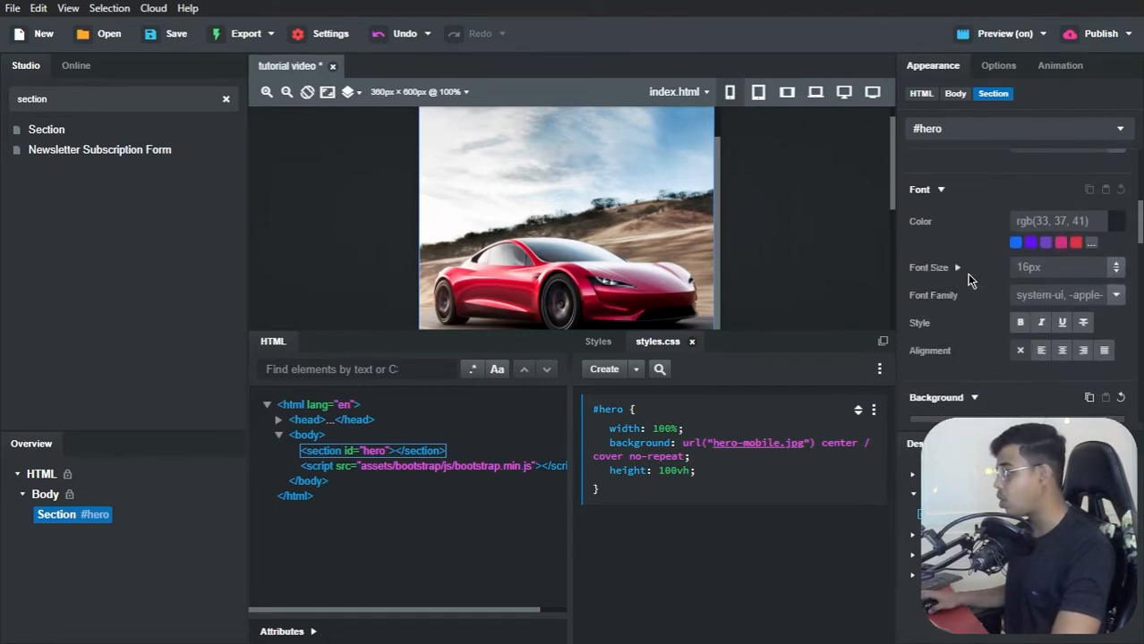
Step: Set the #hero block's font color to rgb(51,51,51)
click(1115, 224)
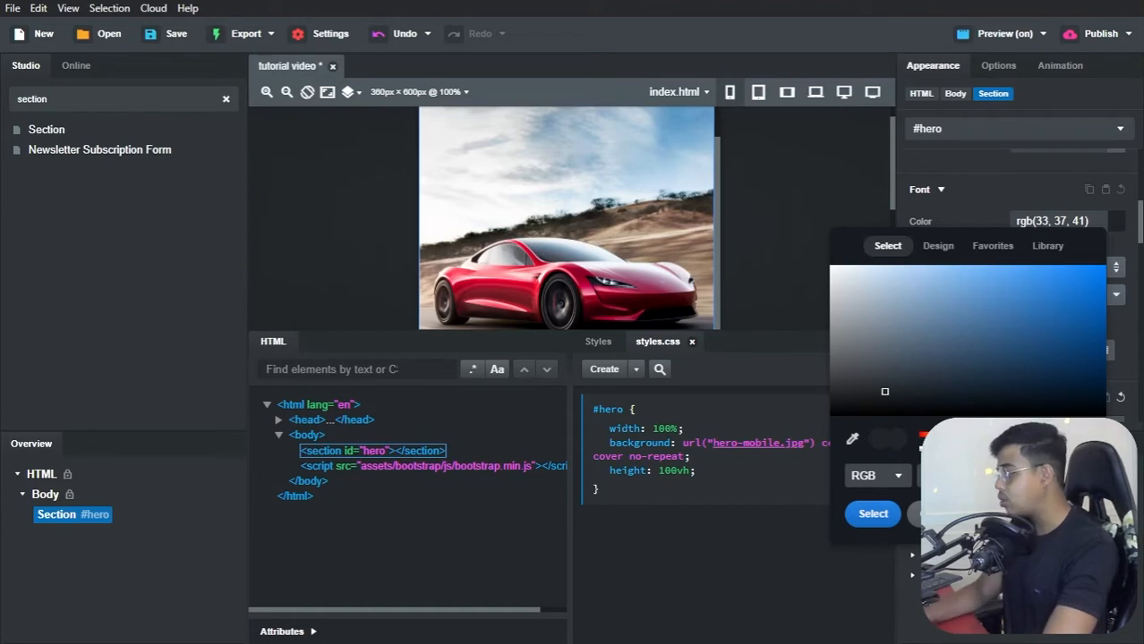
click(872, 515)
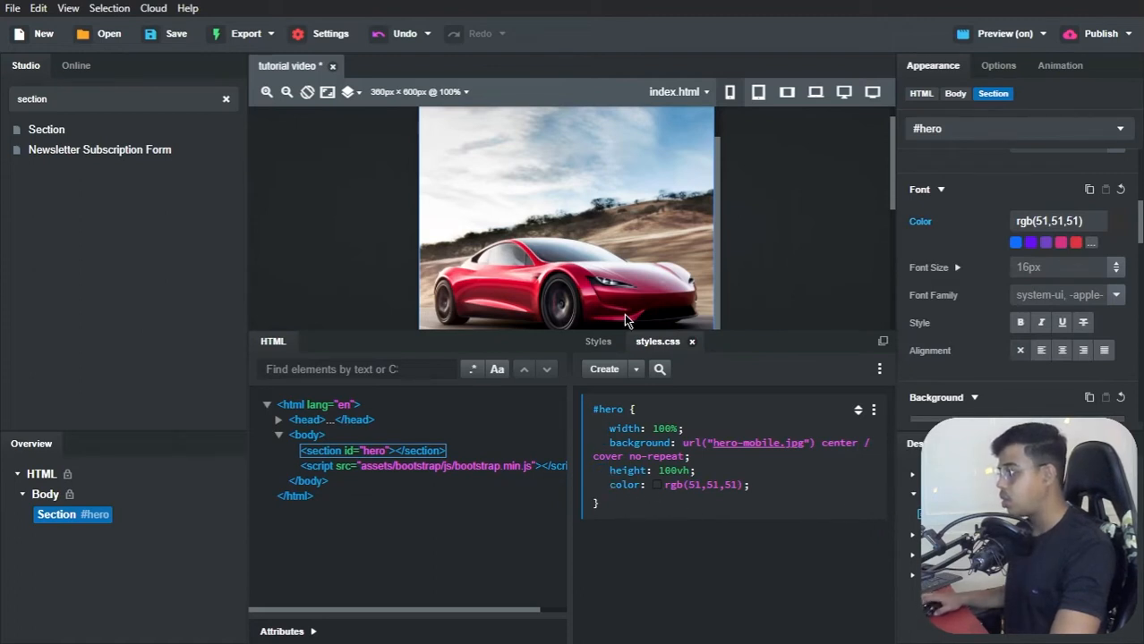
scroll(619, 261, down, 5)
scroll(619, 260, up, 5)
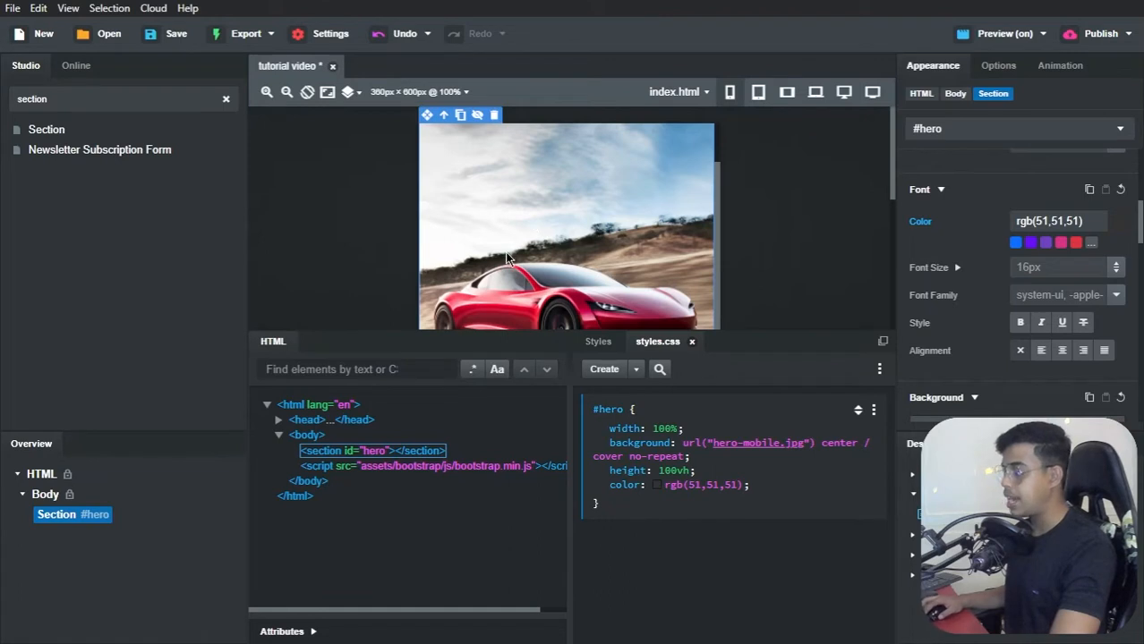
Step: Examine how the hero background crops at 360, 576, 768 and 992 px canvas widths and in the browser's live preview
click(754, 95)
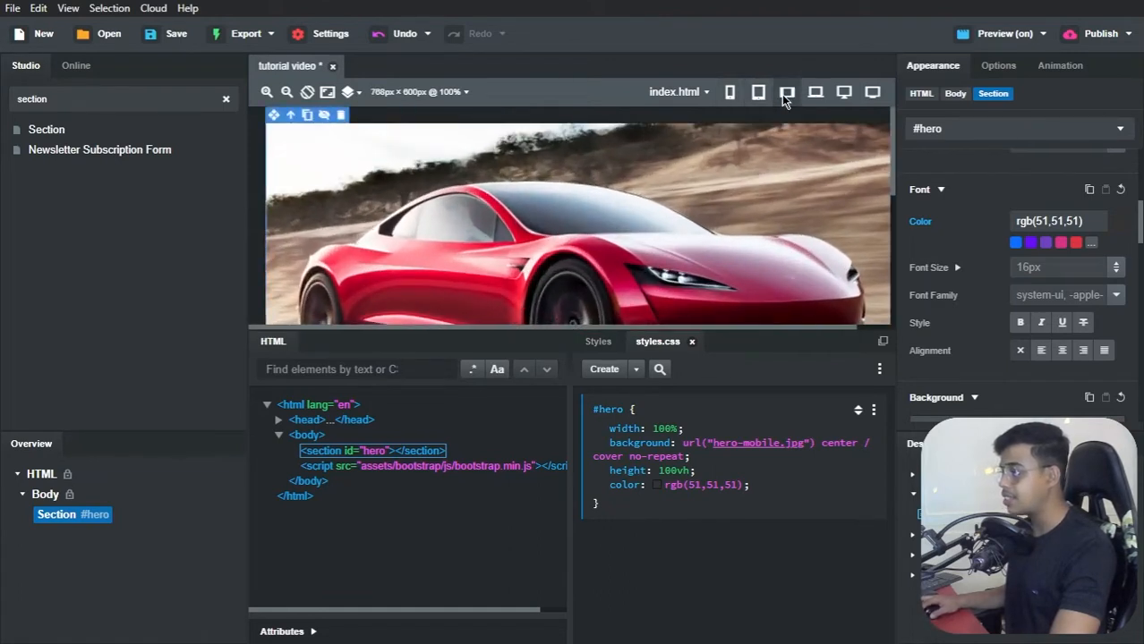
click(788, 96)
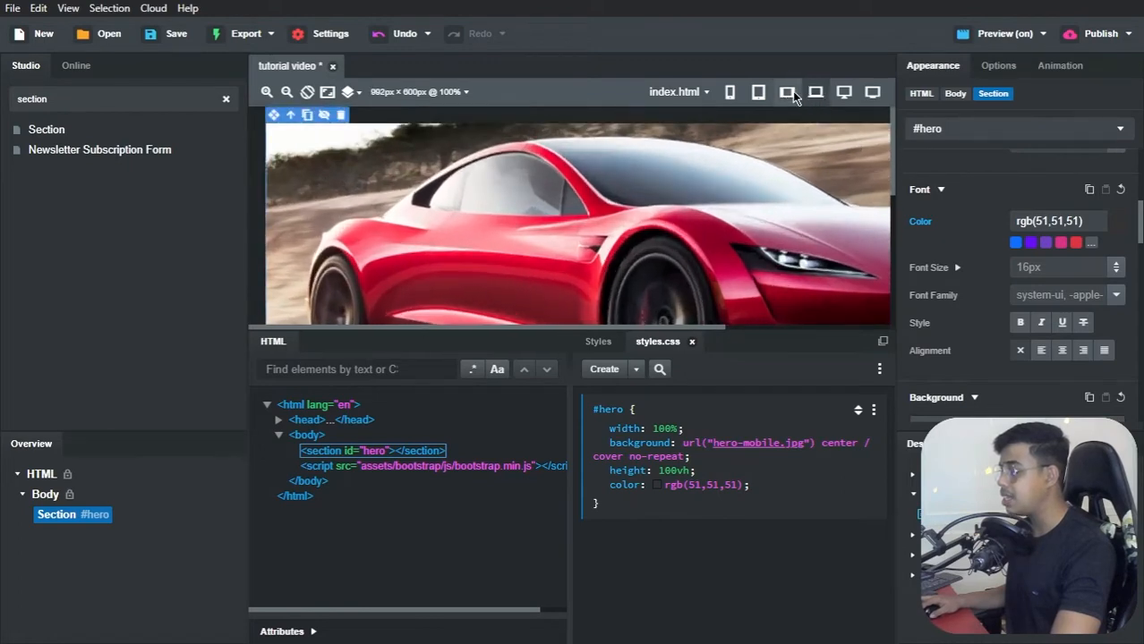
click(759, 95)
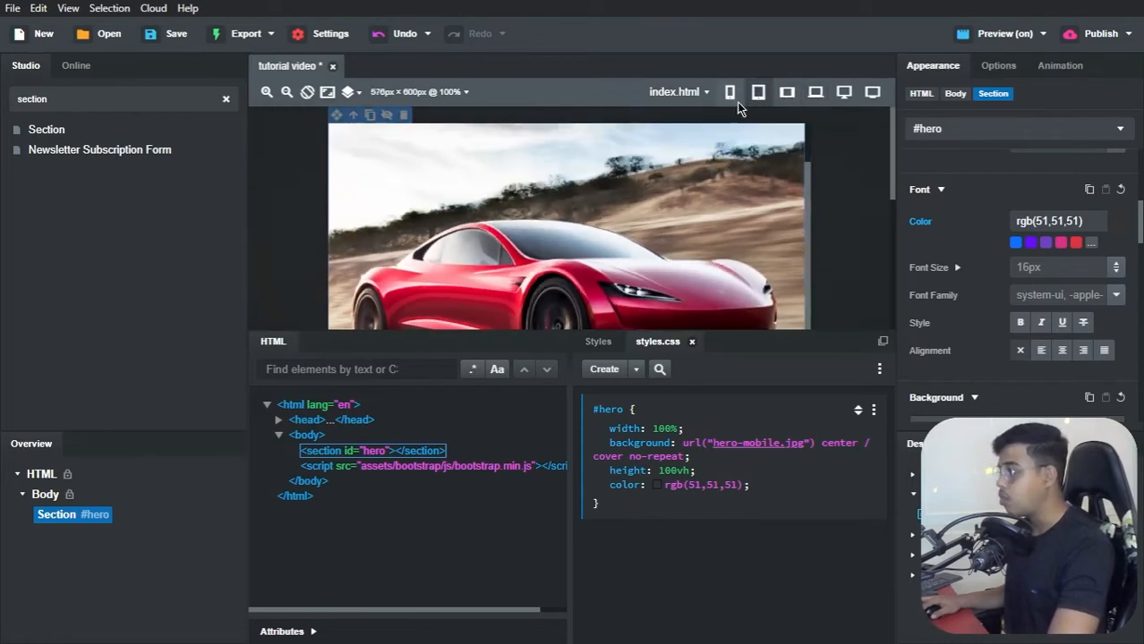
key(alt+Tab)
key(alt+Tab)
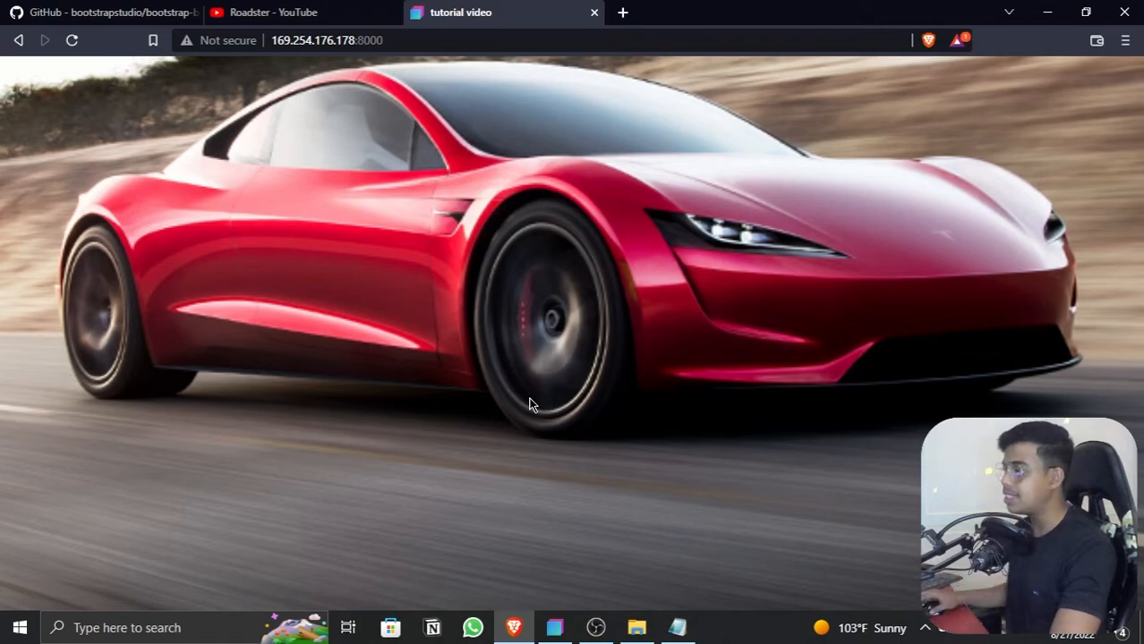
click(1047, 12)
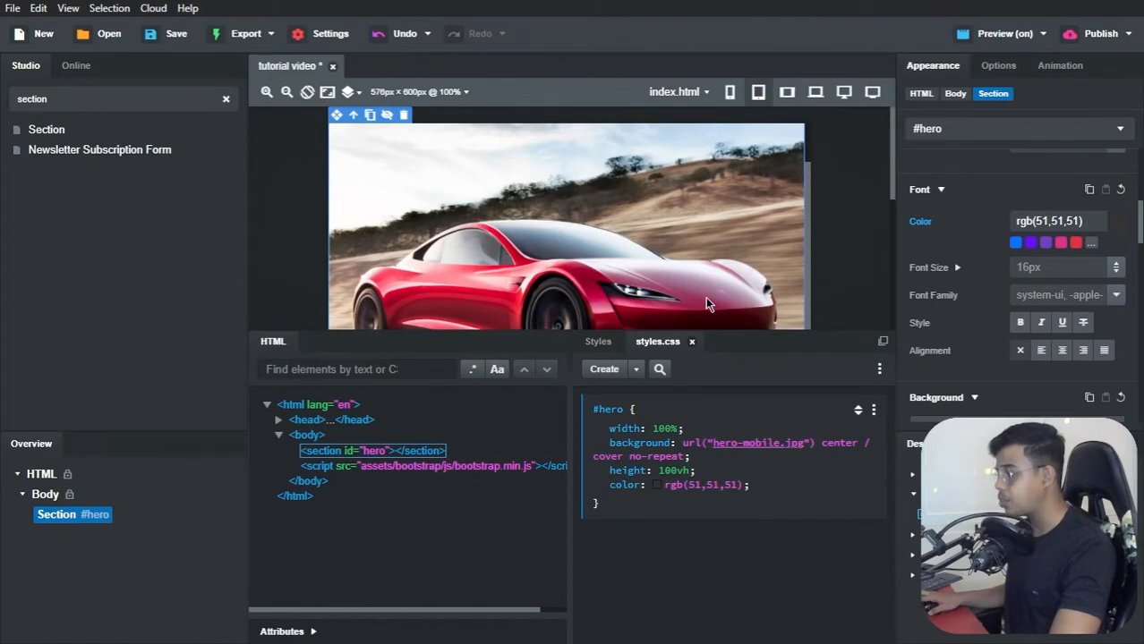
click(730, 91)
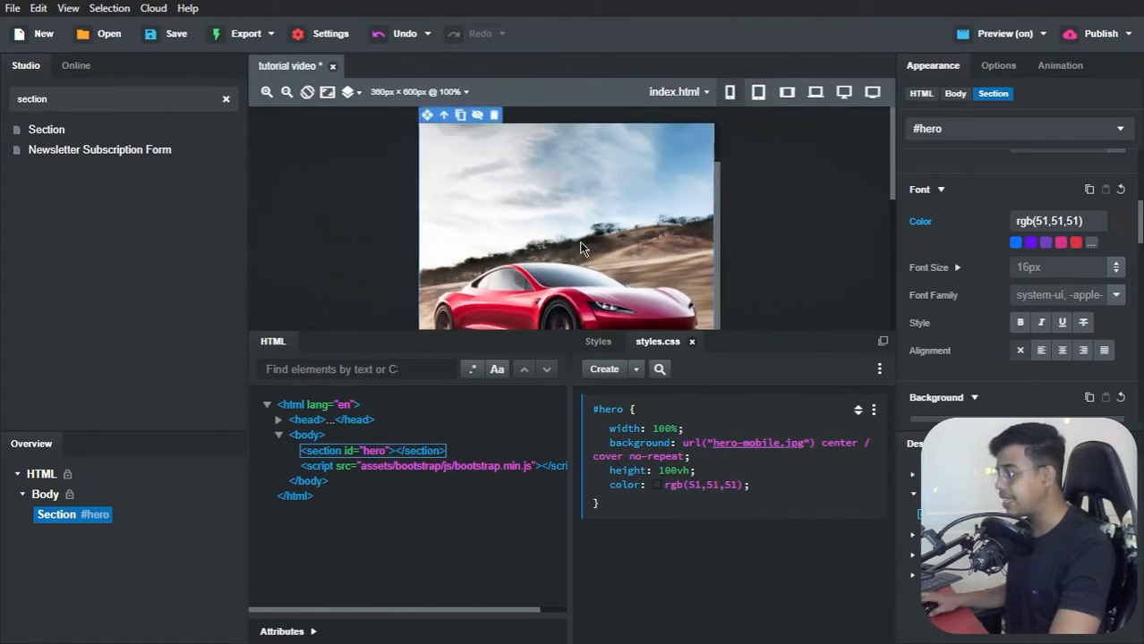
click(758, 93)
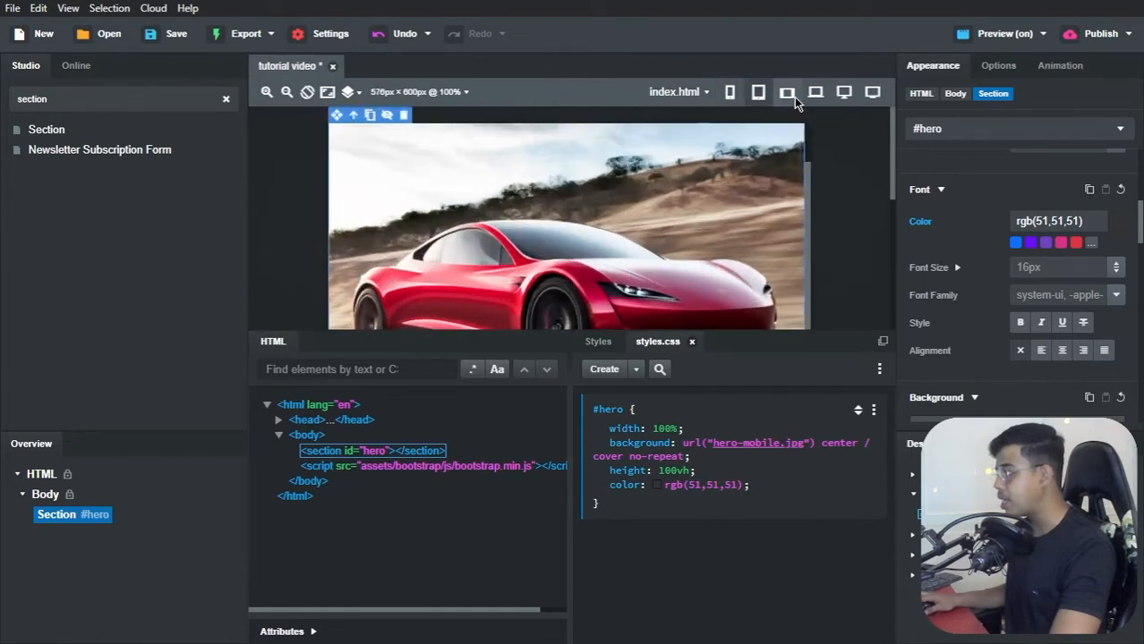
Step: With the canvas at 768 px wide, duplicate the #hero block in styles.css and wrap the copy in a min-width: 768px media query
click(793, 96)
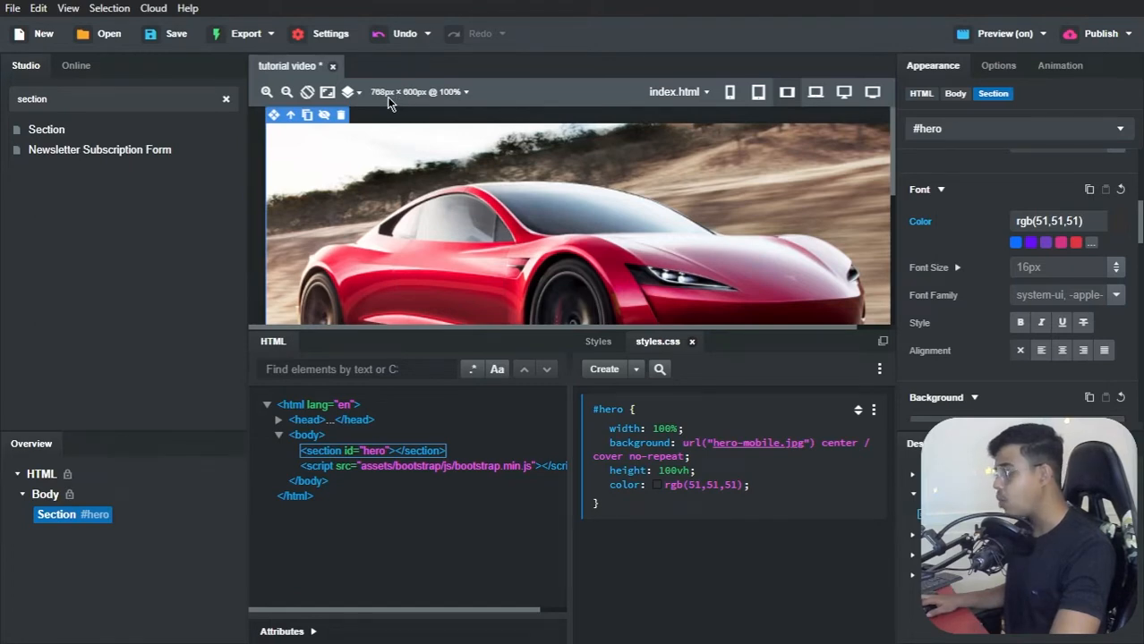
mouse_move(779, 444)
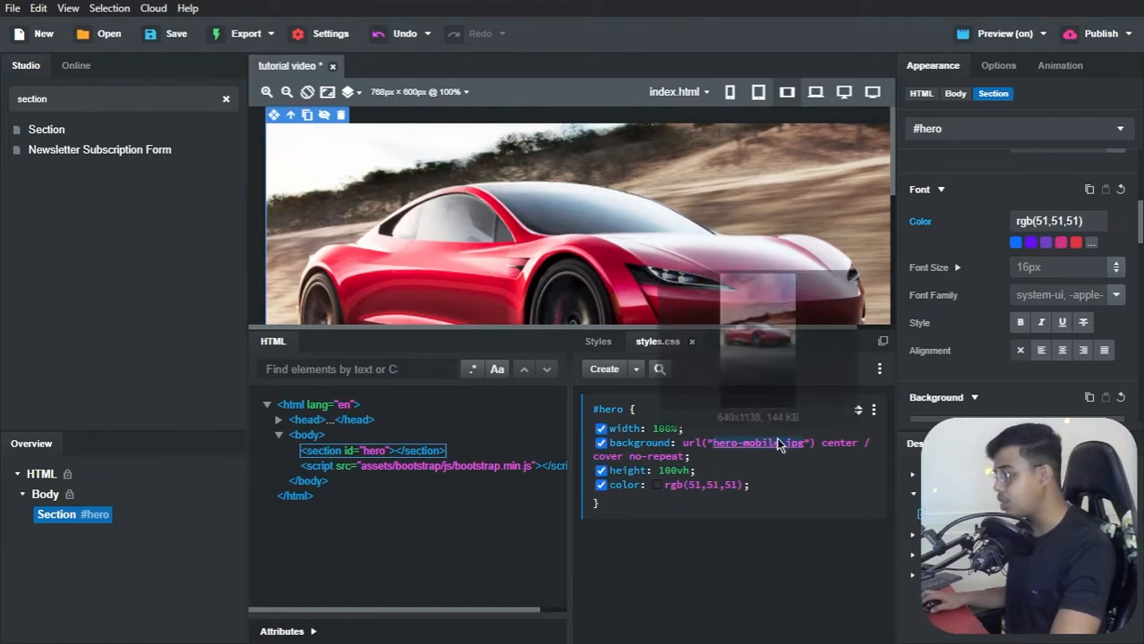
click(873, 412)
mouse_move(875, 418)
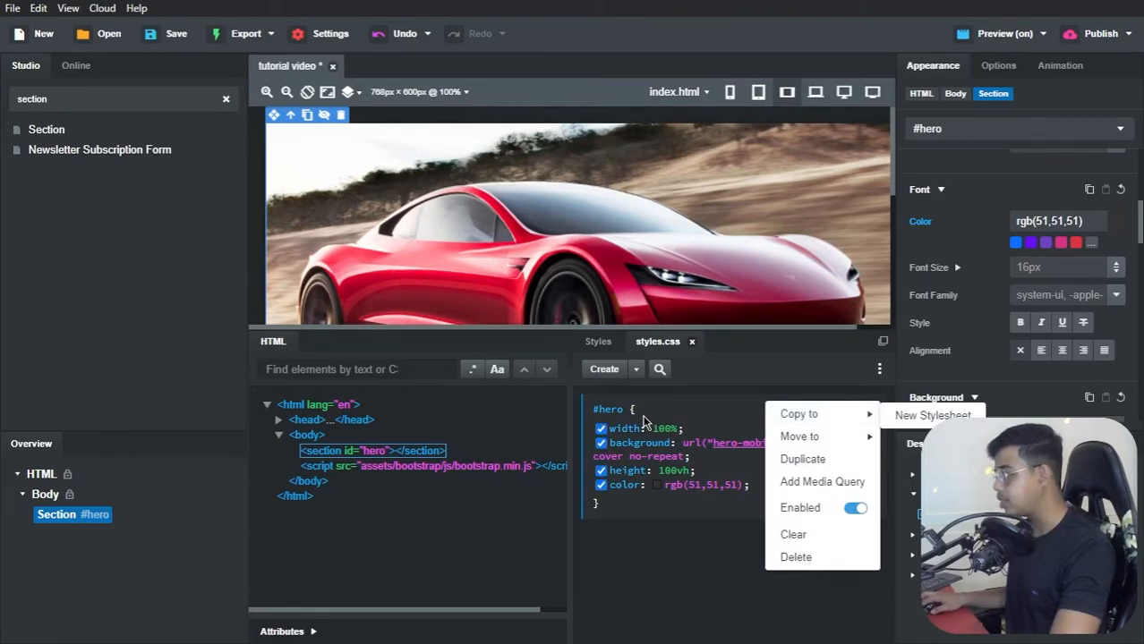
click(809, 459)
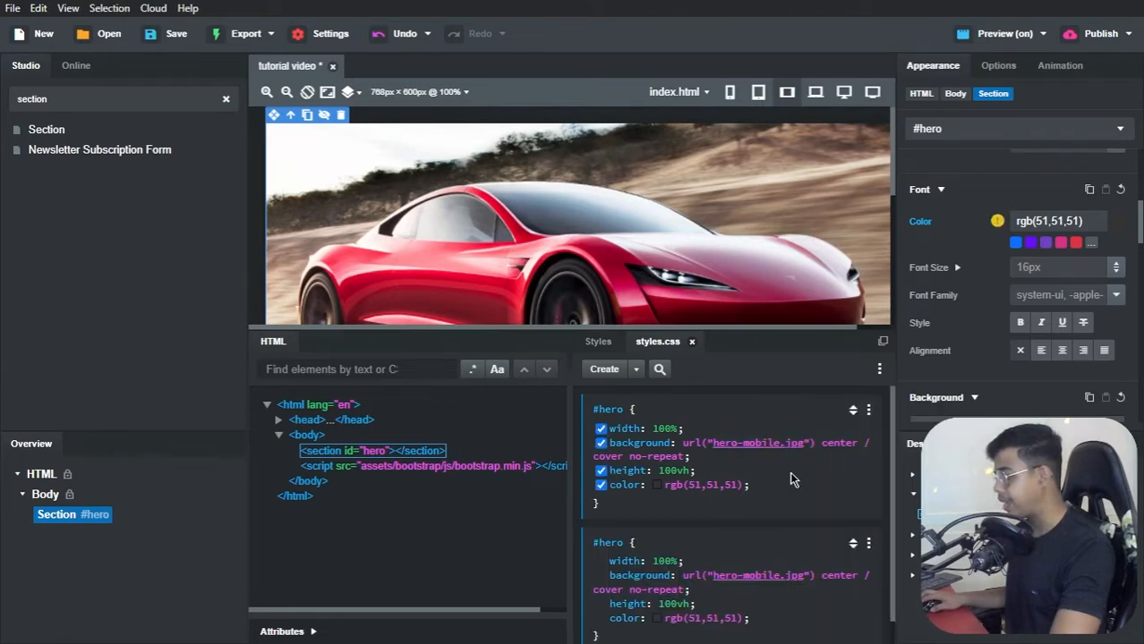
scroll(874, 553, down, 1)
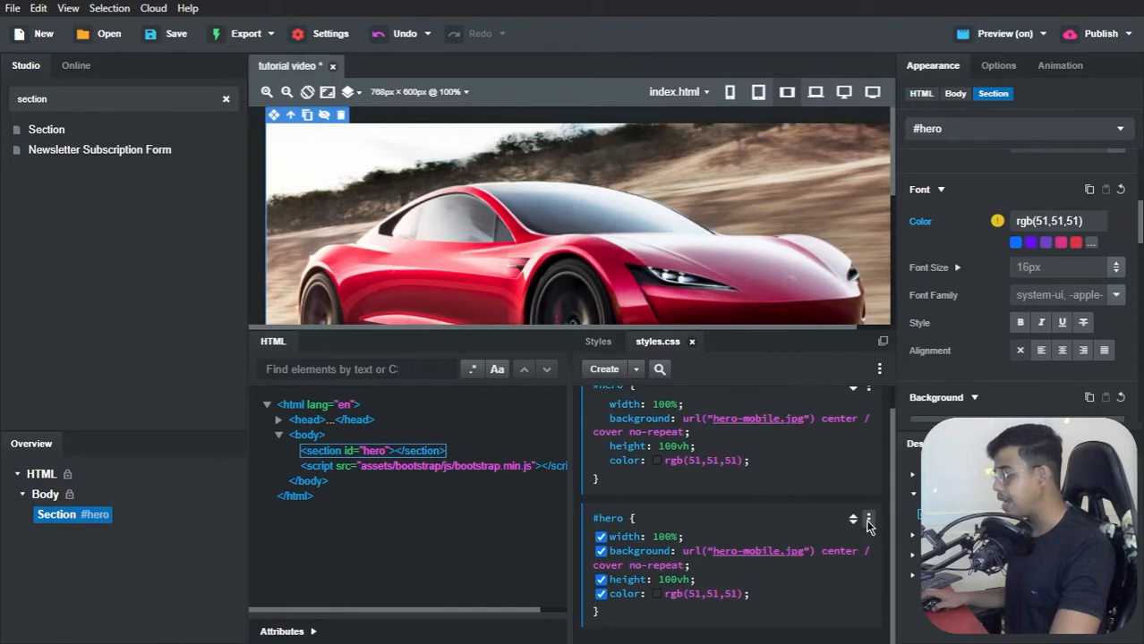
click(867, 520)
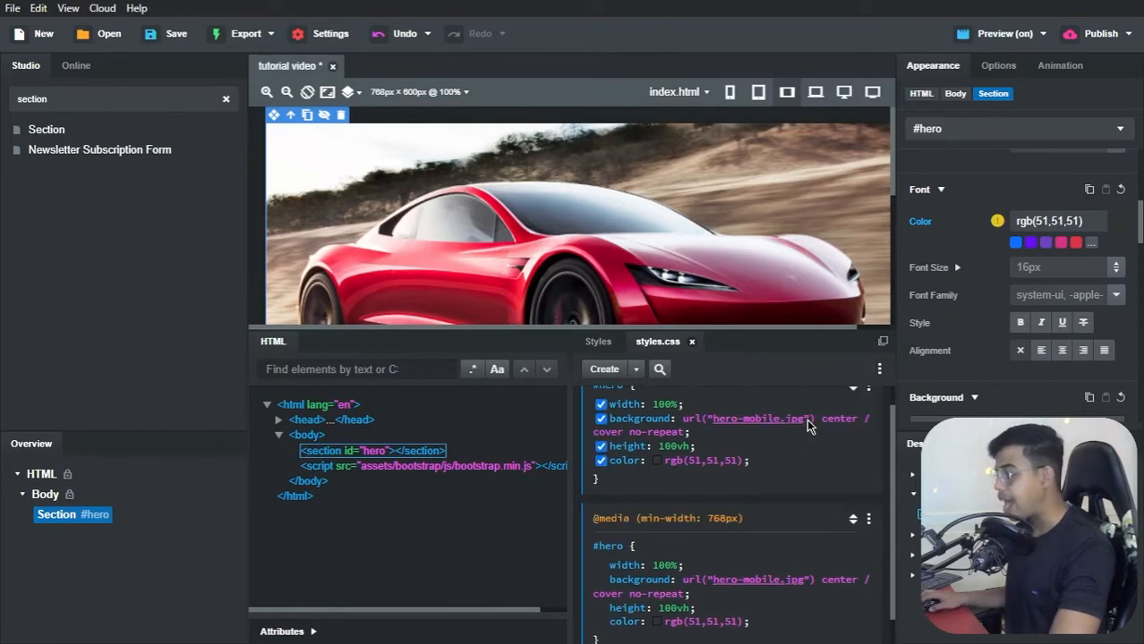
click(808, 420)
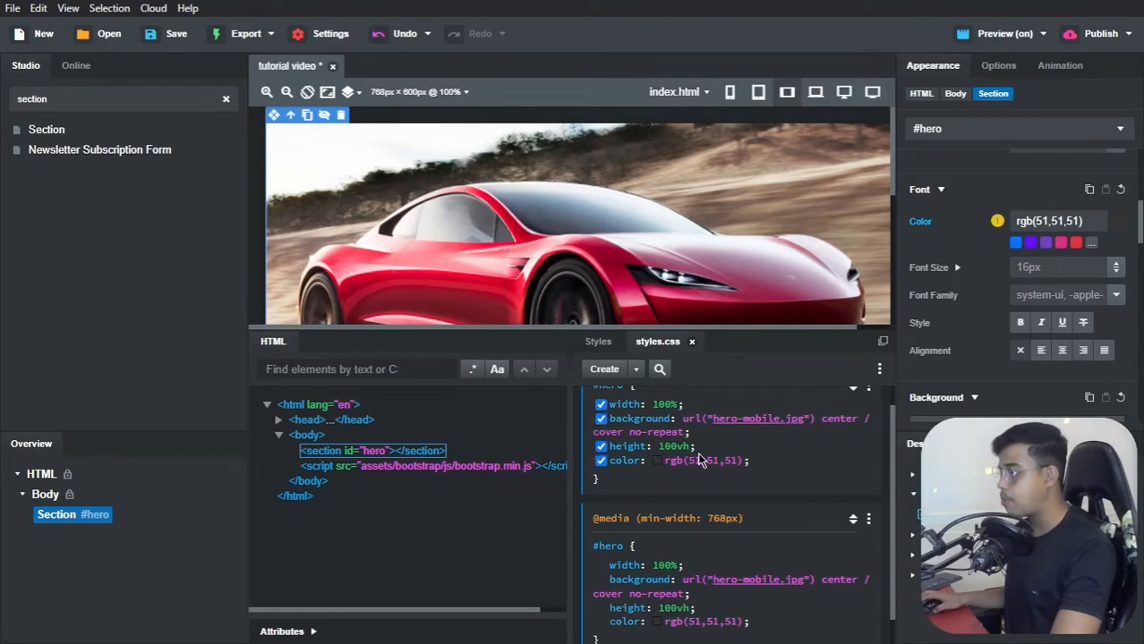
Step: Set the background image of #hero inside the 768px media query to hero.jpg and check it in the browser's live preview
scroll(697, 454, down, 1)
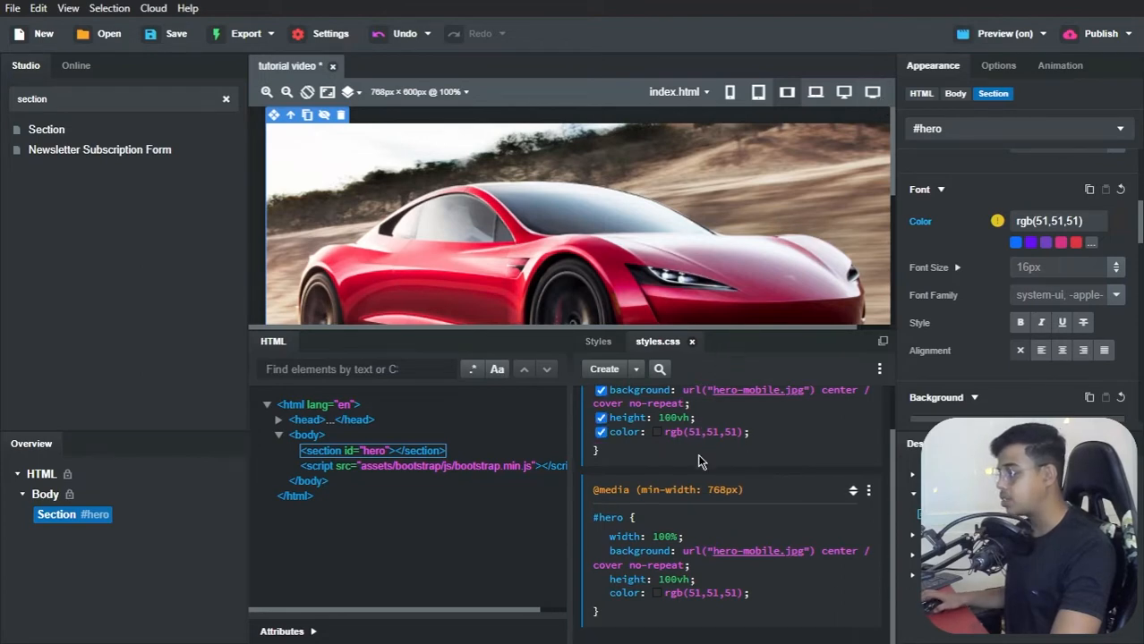
click(768, 552)
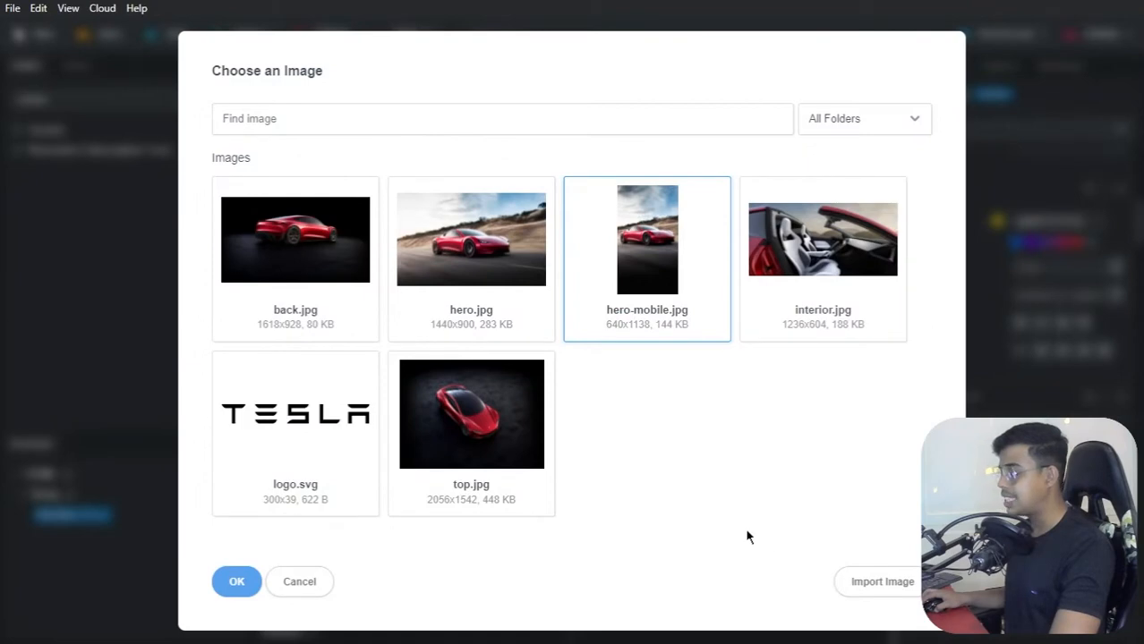
click(472, 259)
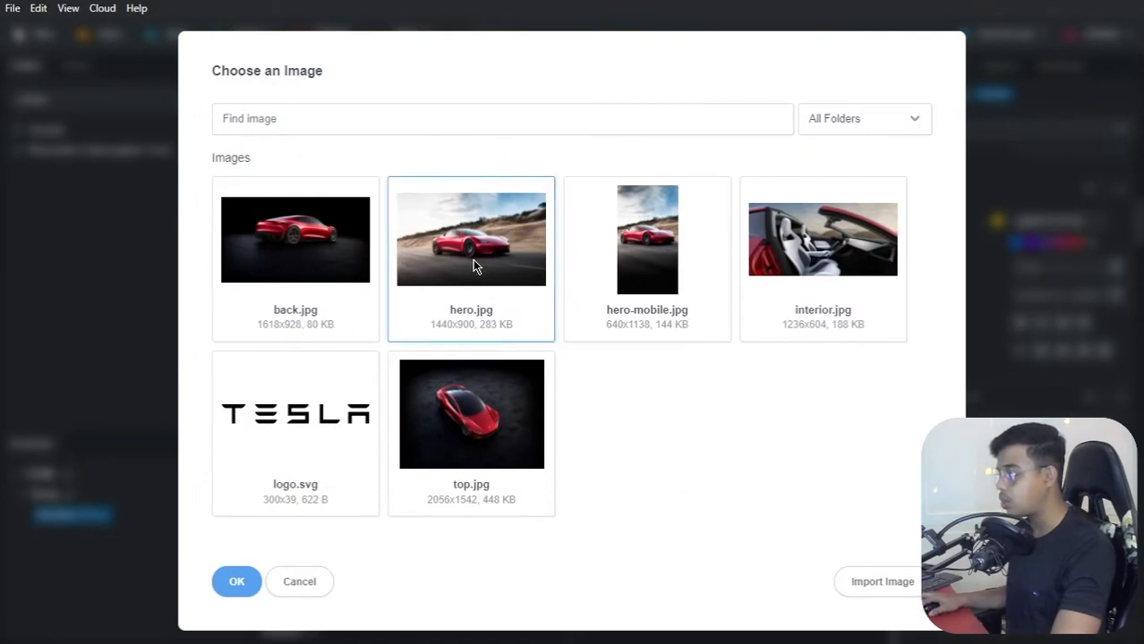
click(236, 581)
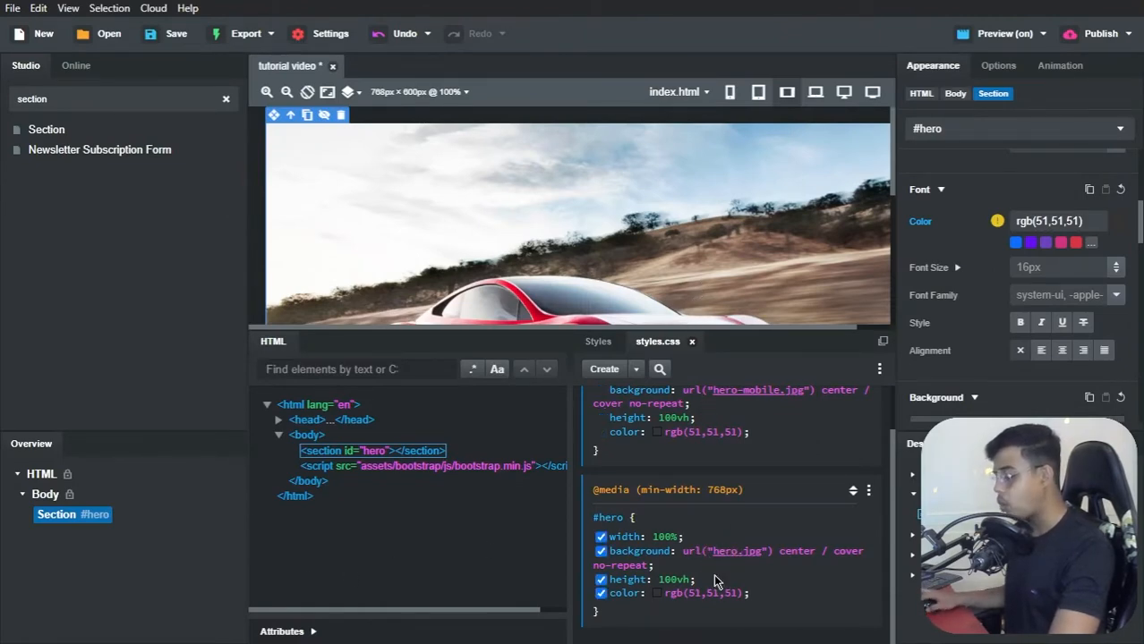
key(alt+Tab)
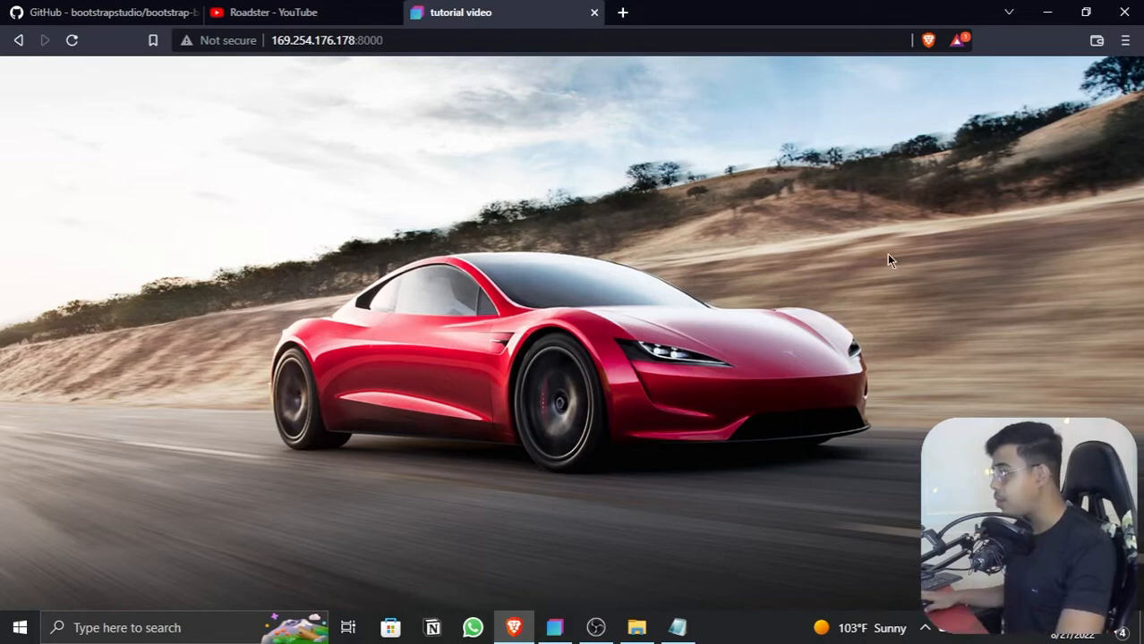
click(1045, 12)
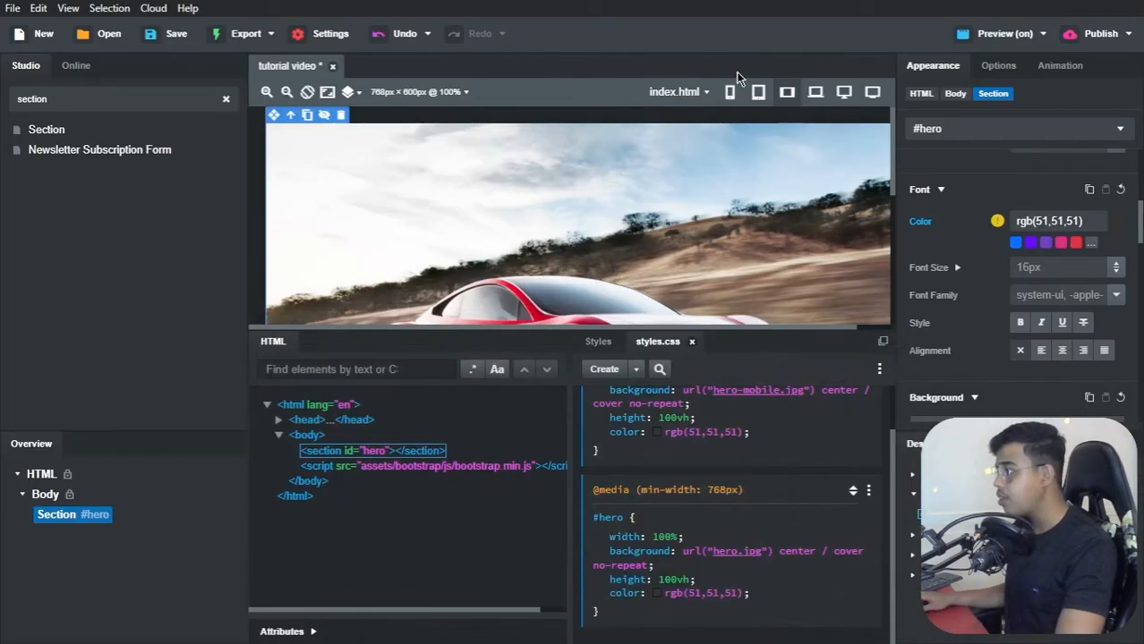
Step: Compare the hero section at 360, 768 and 1400 px canvas widths with the base #hero block and its media query in styles.css
click(731, 91)
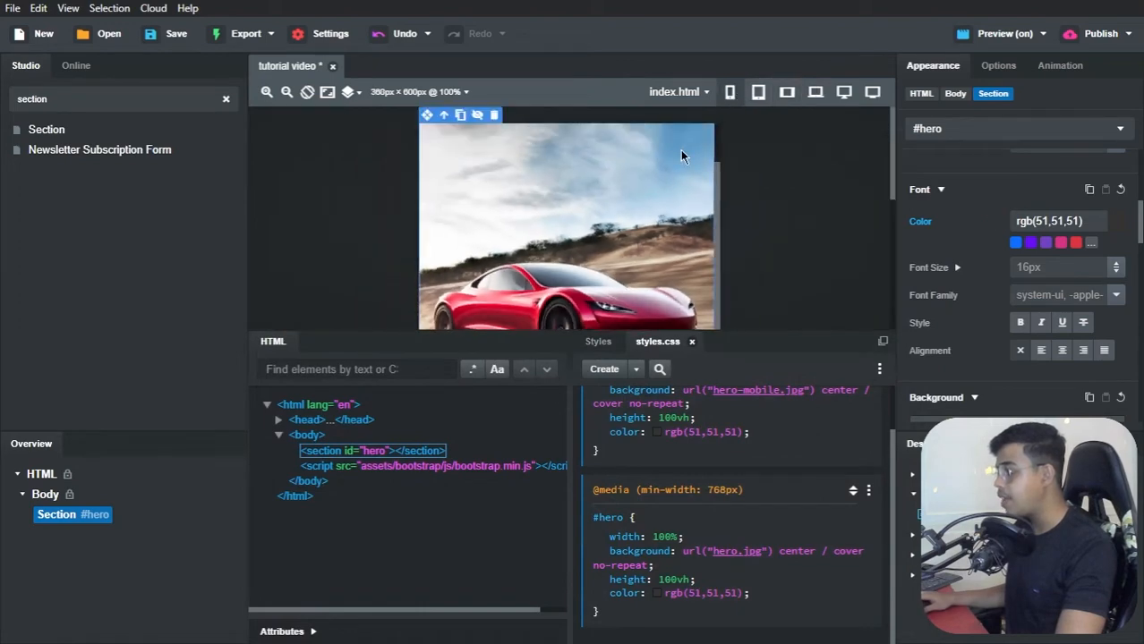
mouse_move(748, 332)
mouse_down()
mouse_move(742, 420)
mouse_move(737, 276)
mouse_move(736, 322)
mouse_up()
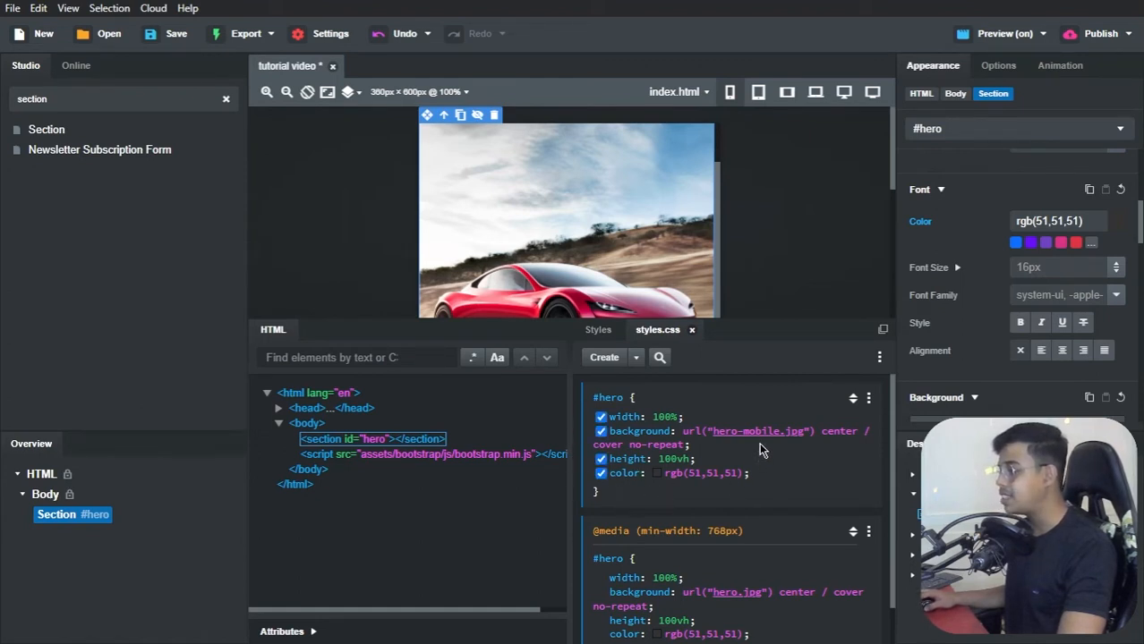
mouse_move(754, 433)
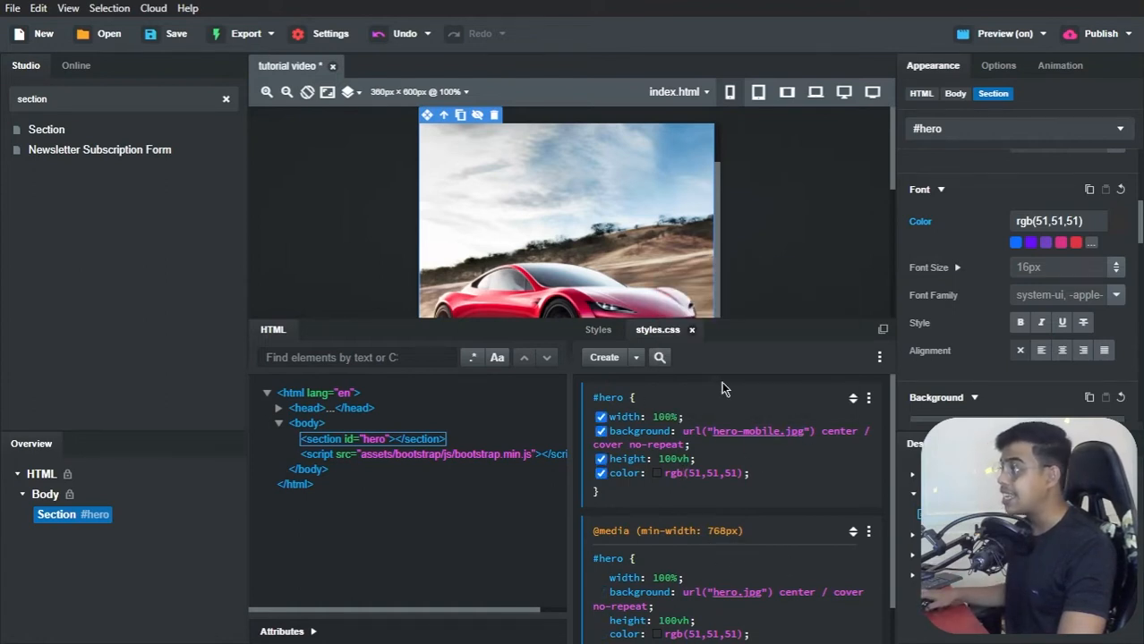
click(781, 92)
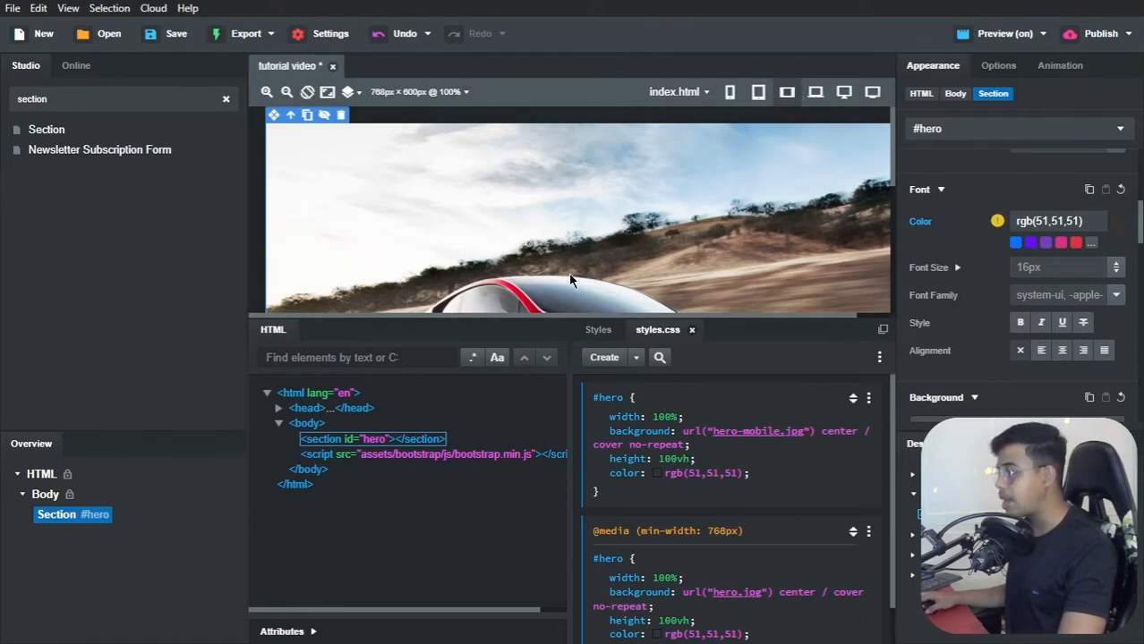
click(871, 94)
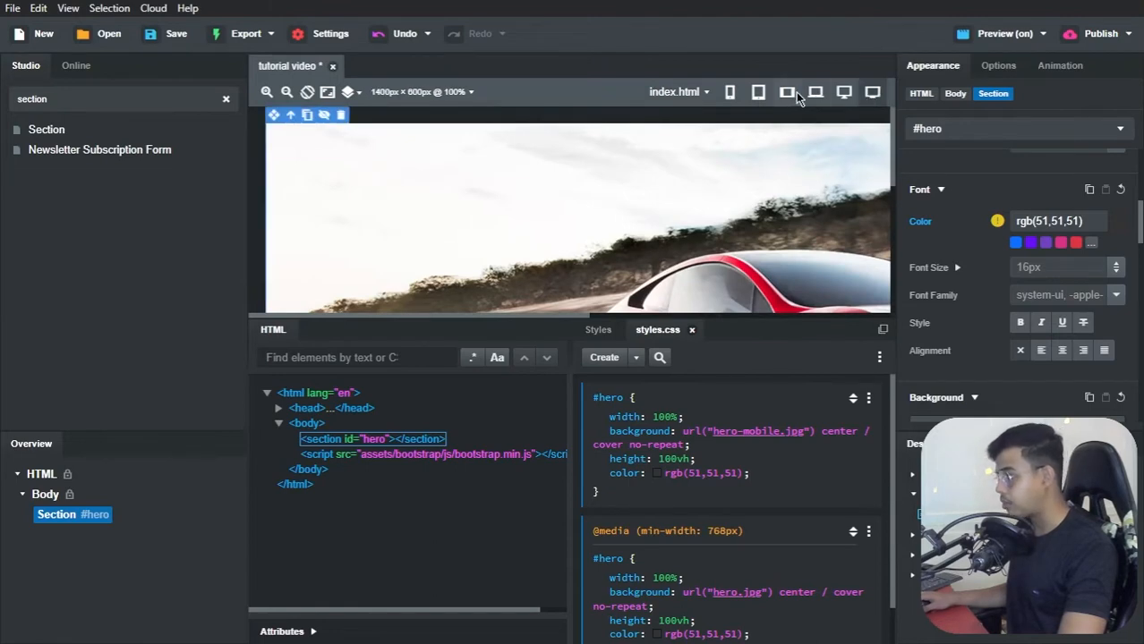
click(757, 93)
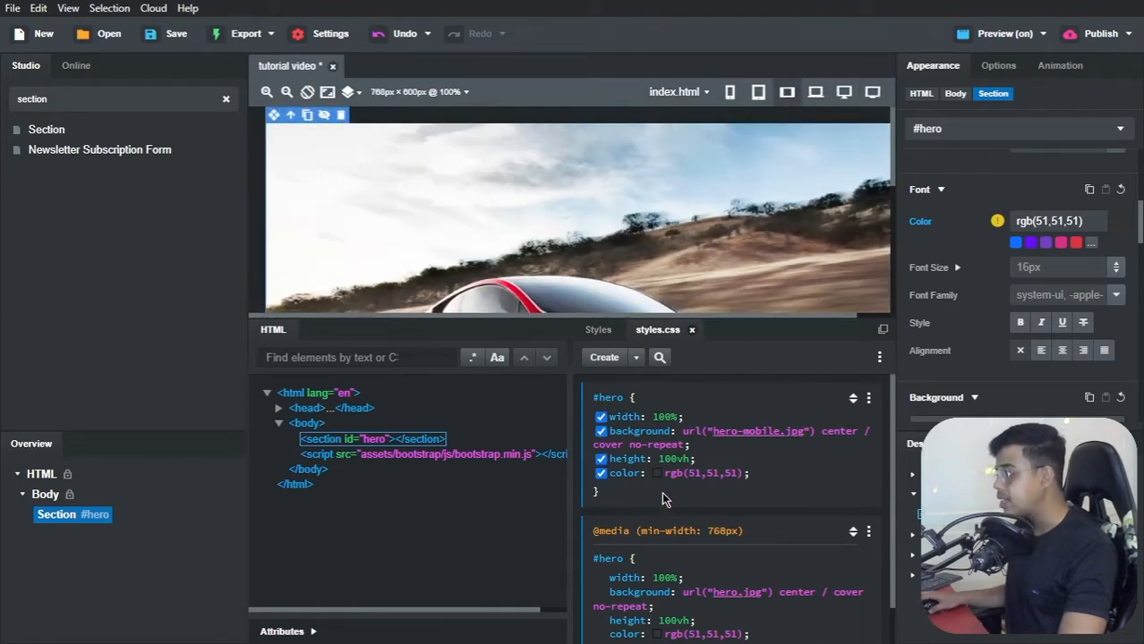
scroll(662, 496, down, 1)
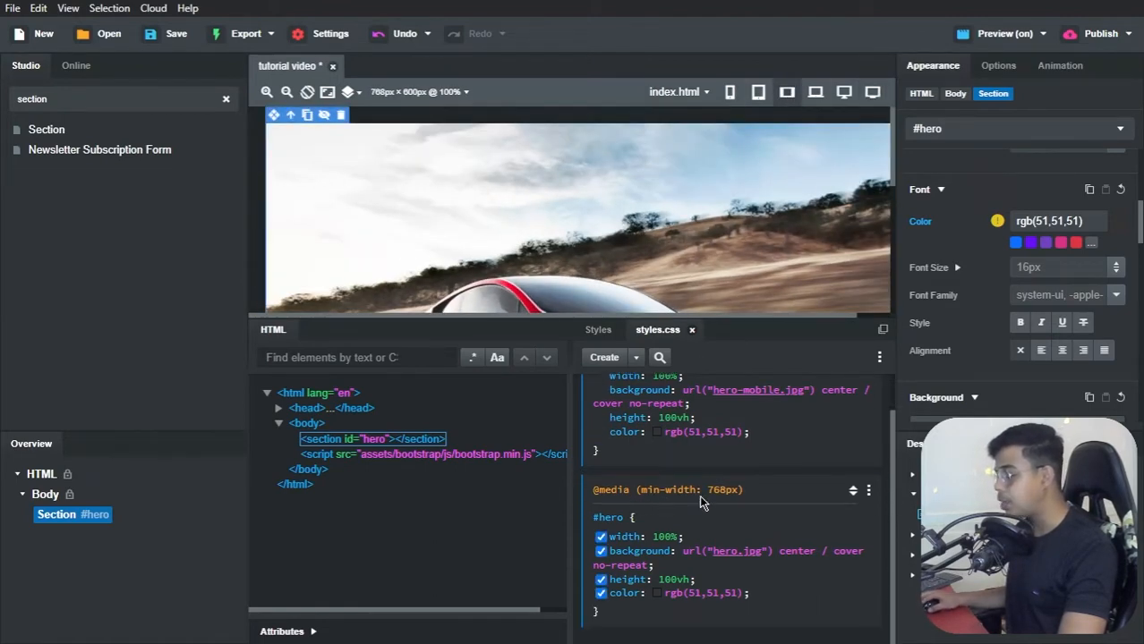
mouse_move(734, 553)
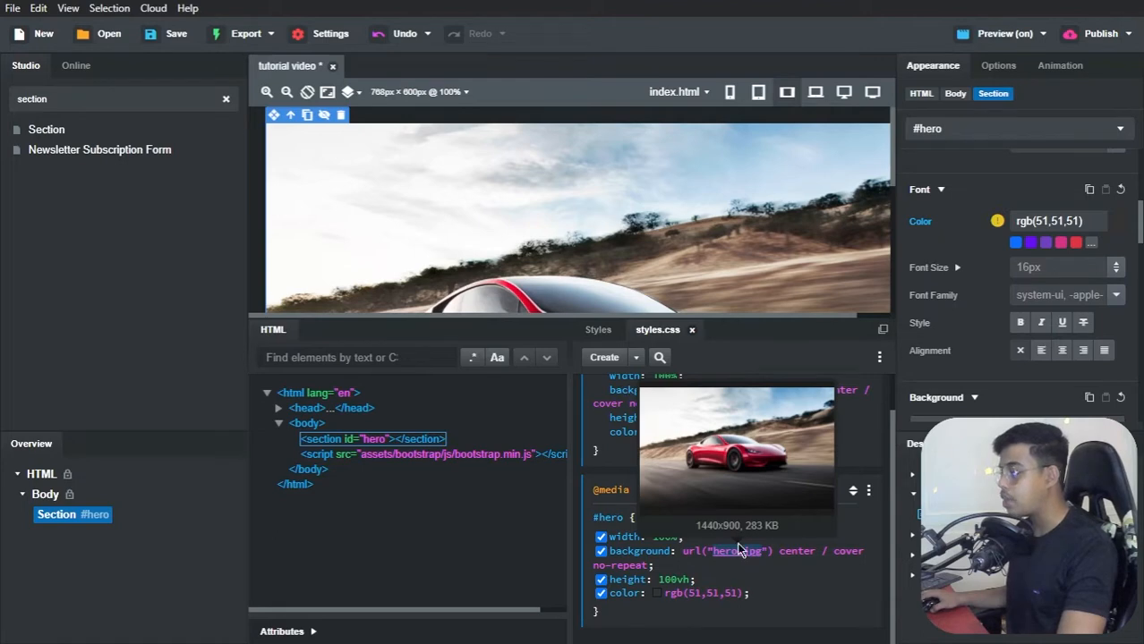
click(728, 93)
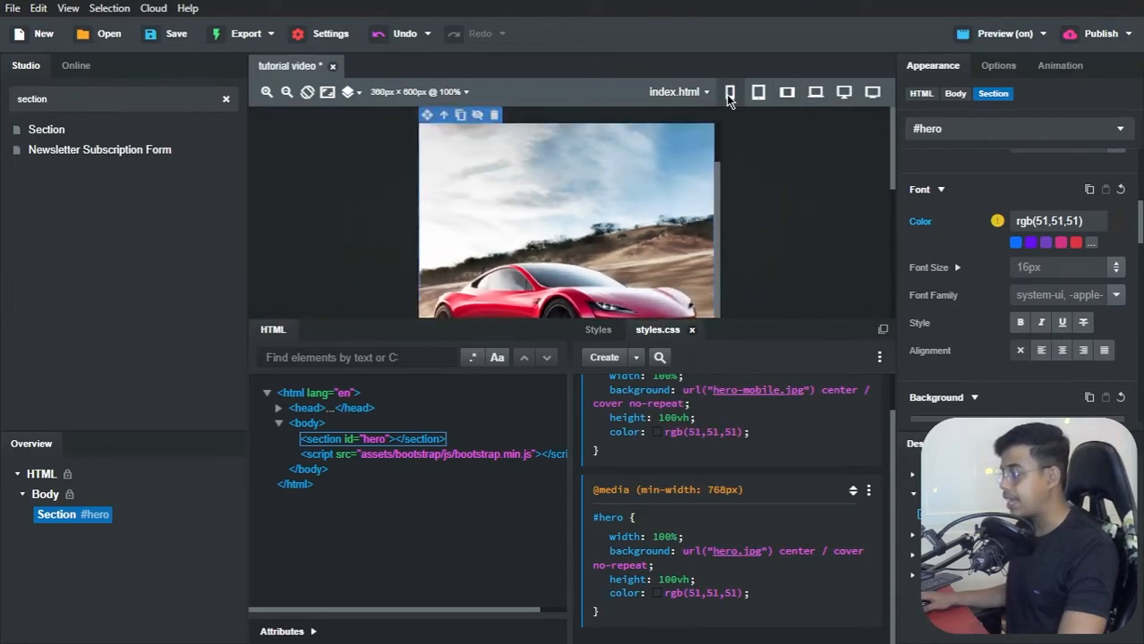
scroll(707, 215, up, 2)
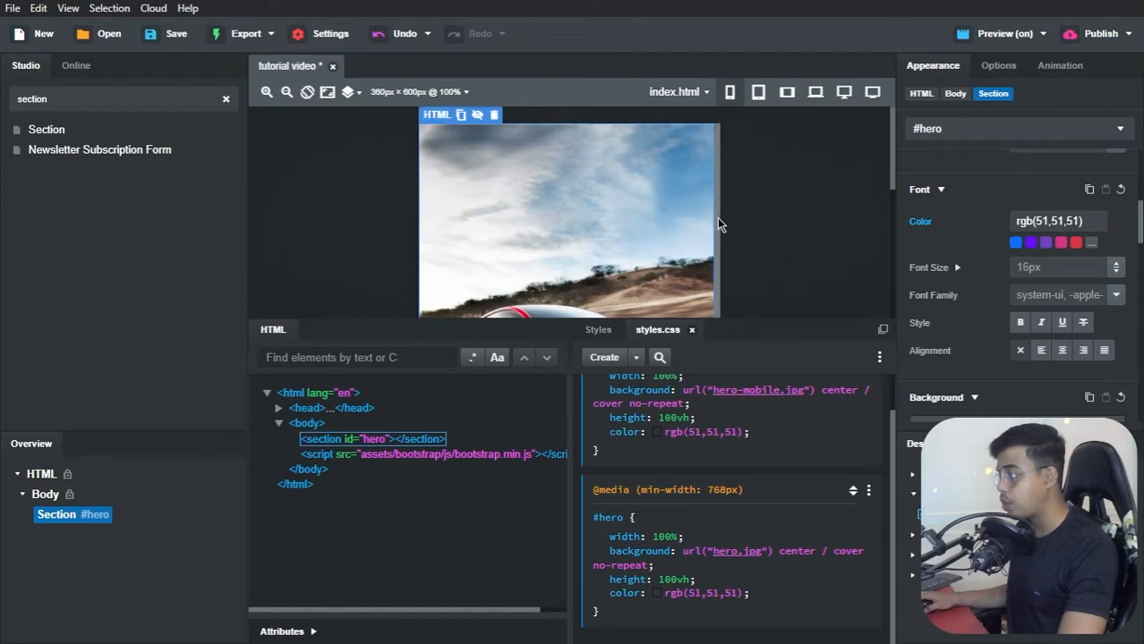
scroll(660, 429, up, 1)
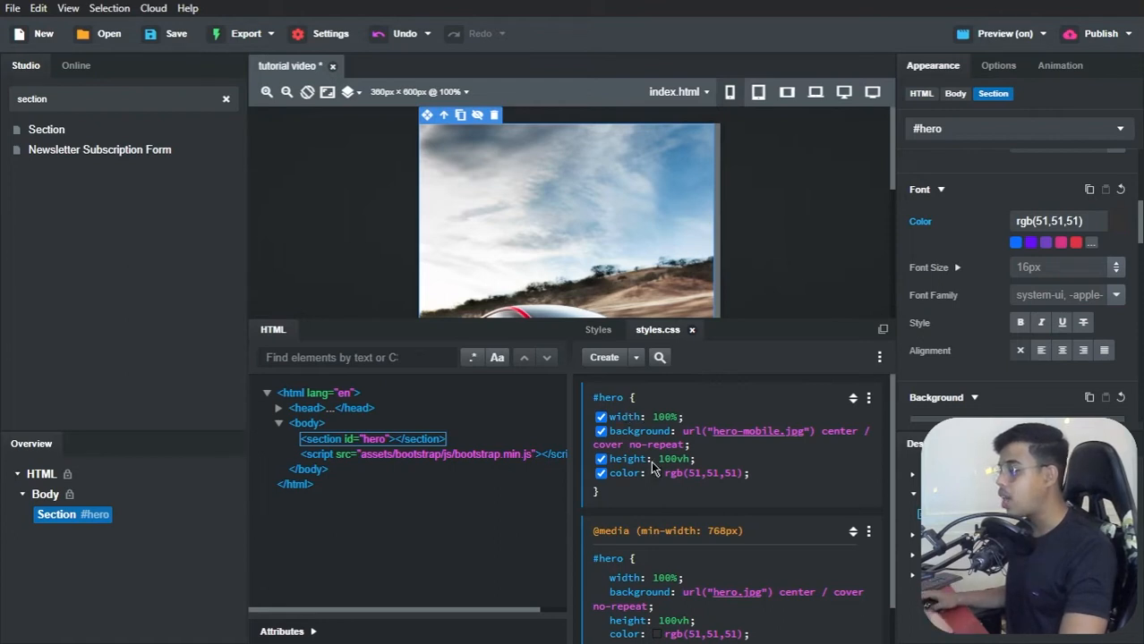
scroll(653, 466, down, 1)
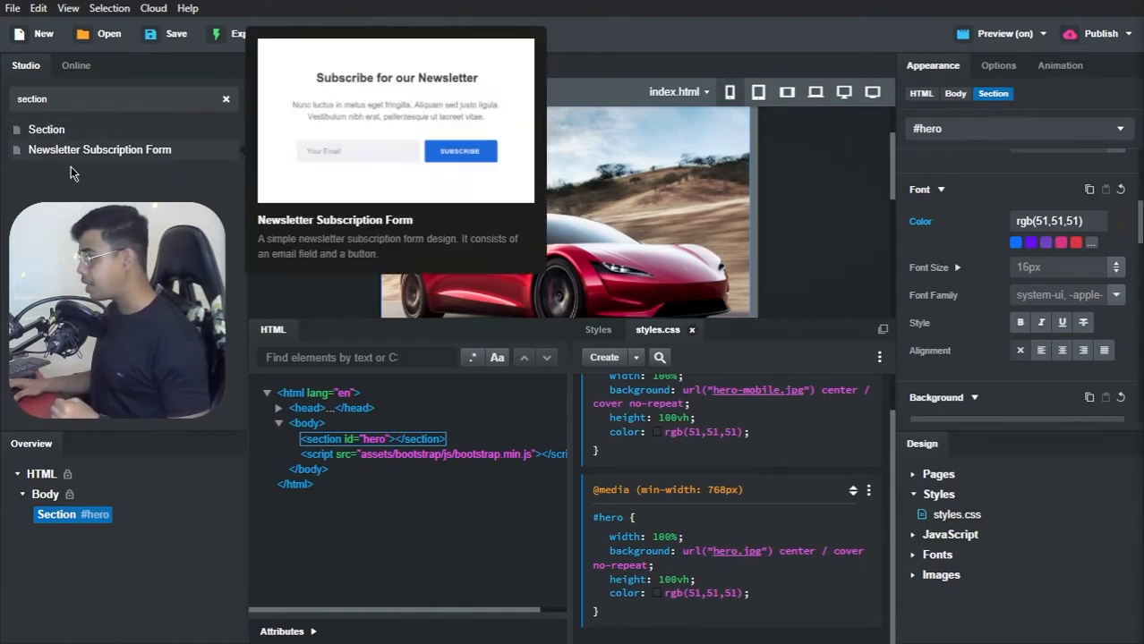
Step: Find the Div component in the library and add one inside the #hero section
mouse_move(43, 154)
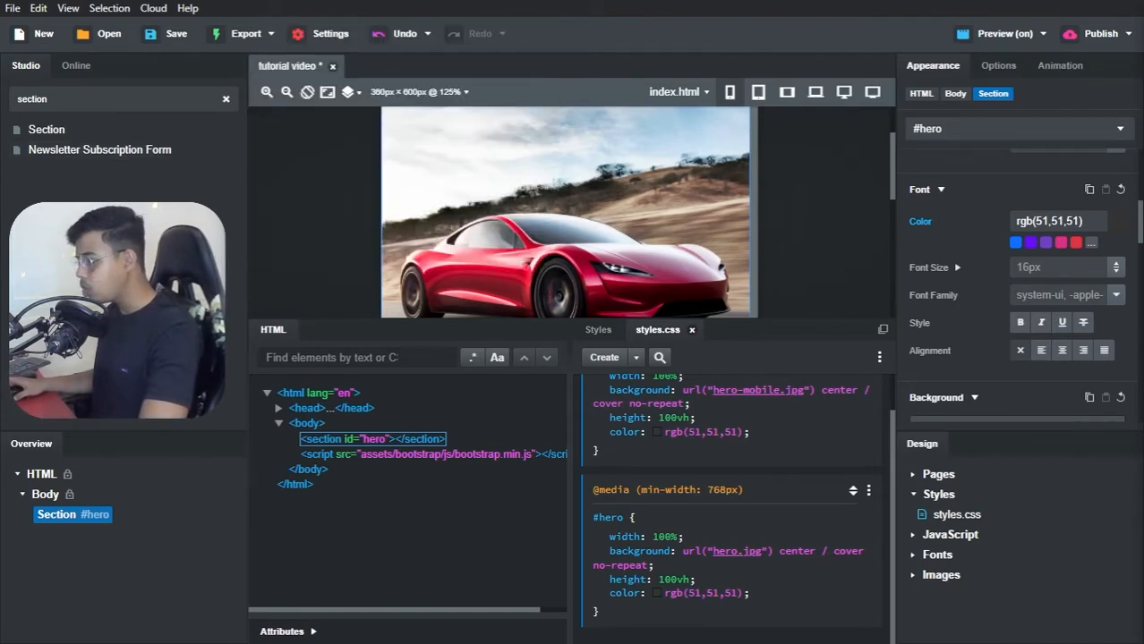
scroll(483, 256, up, 2)
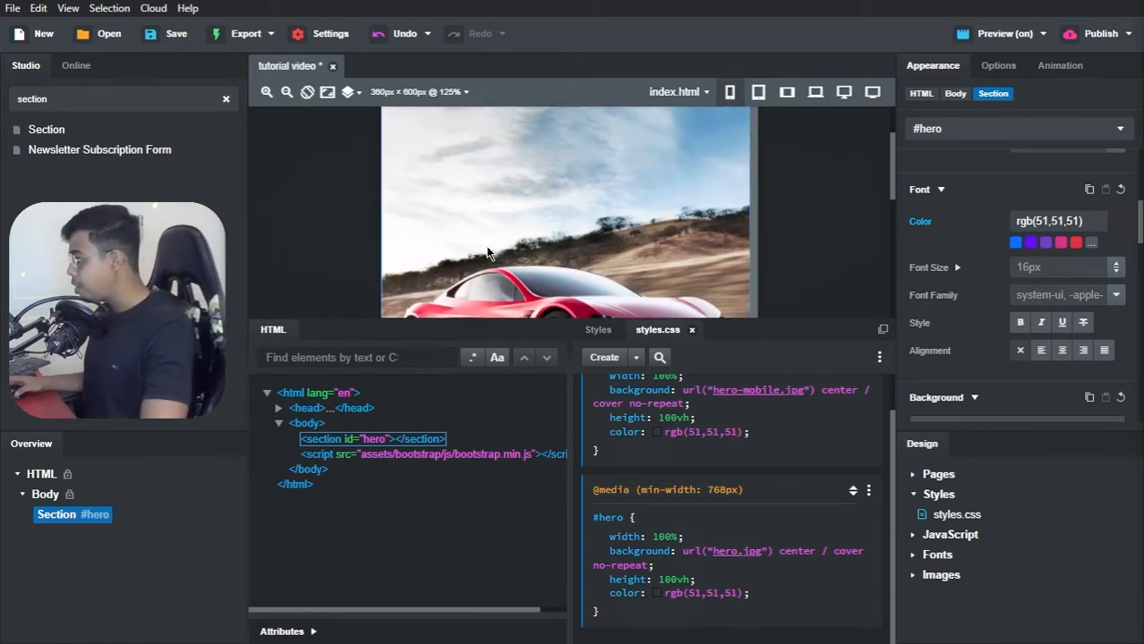
scroll(474, 253, up, 2)
scroll(474, 254, up, 1)
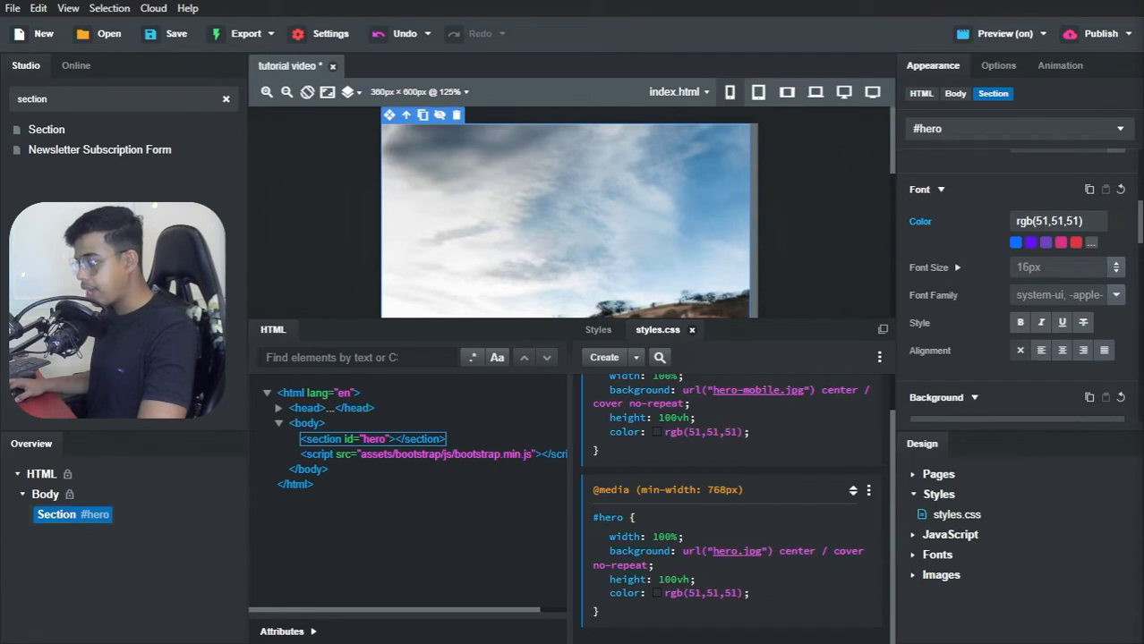
double_click(53, 100)
text(d)
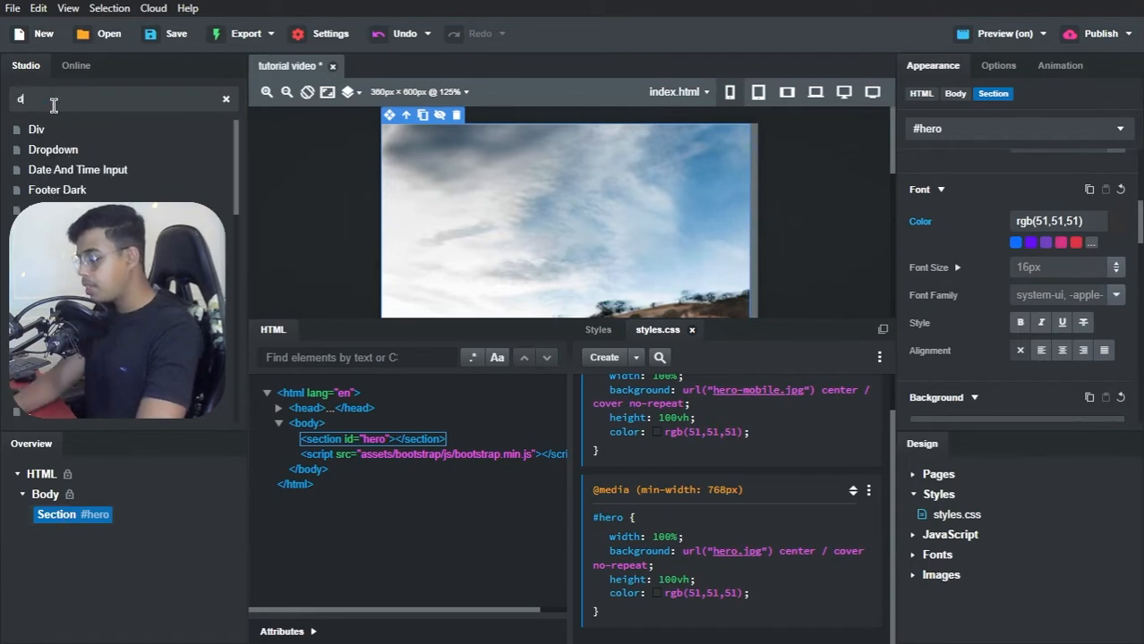
text(iv)
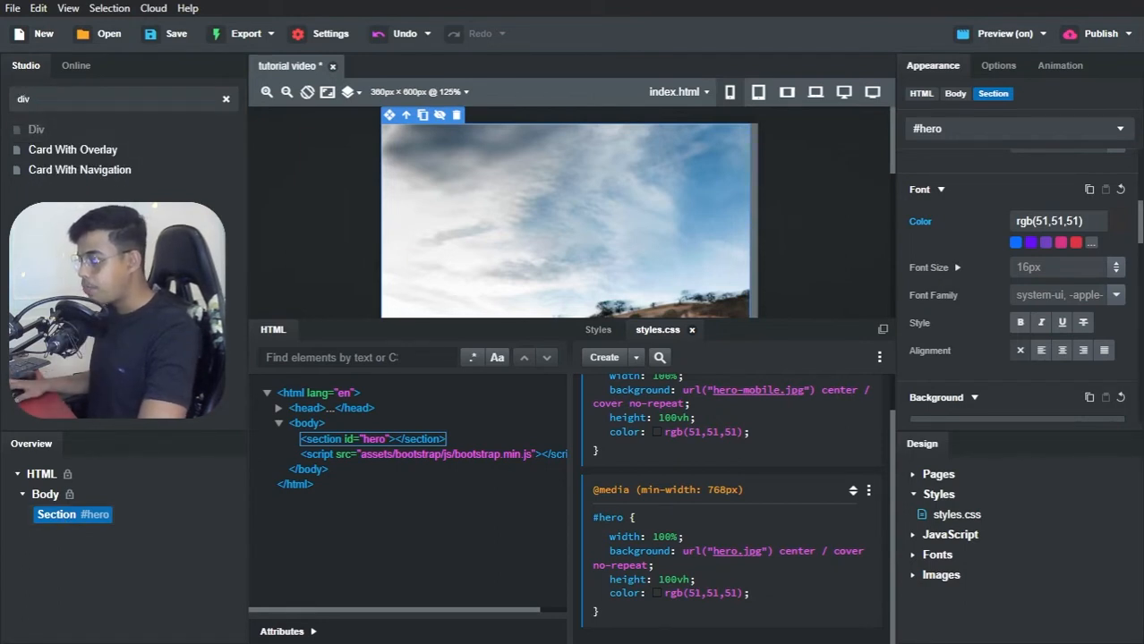
drag(35, 129, 59, 517)
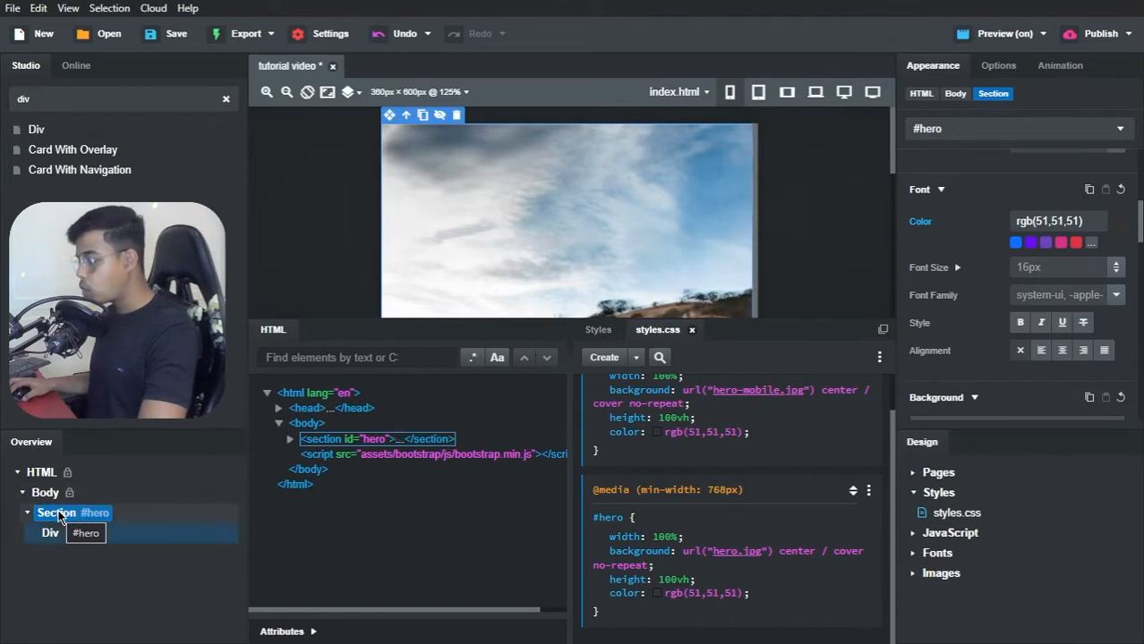
Step: Set the ID of the new div inside the #hero section to hero-top
click(52, 534)
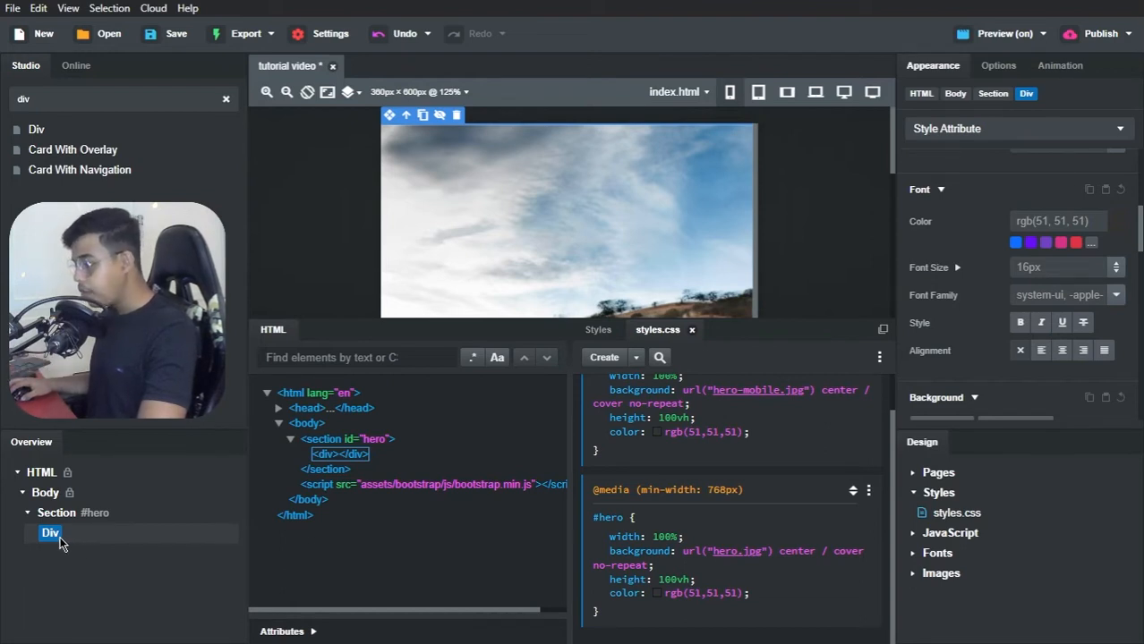
click(314, 632)
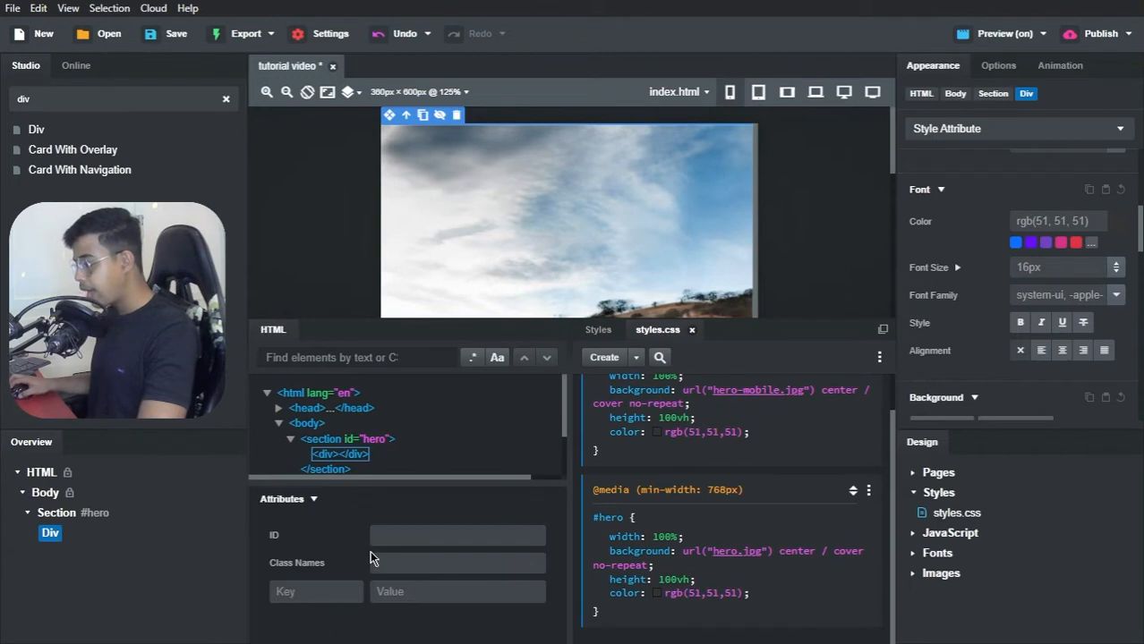
click(376, 536)
text(hero-top)
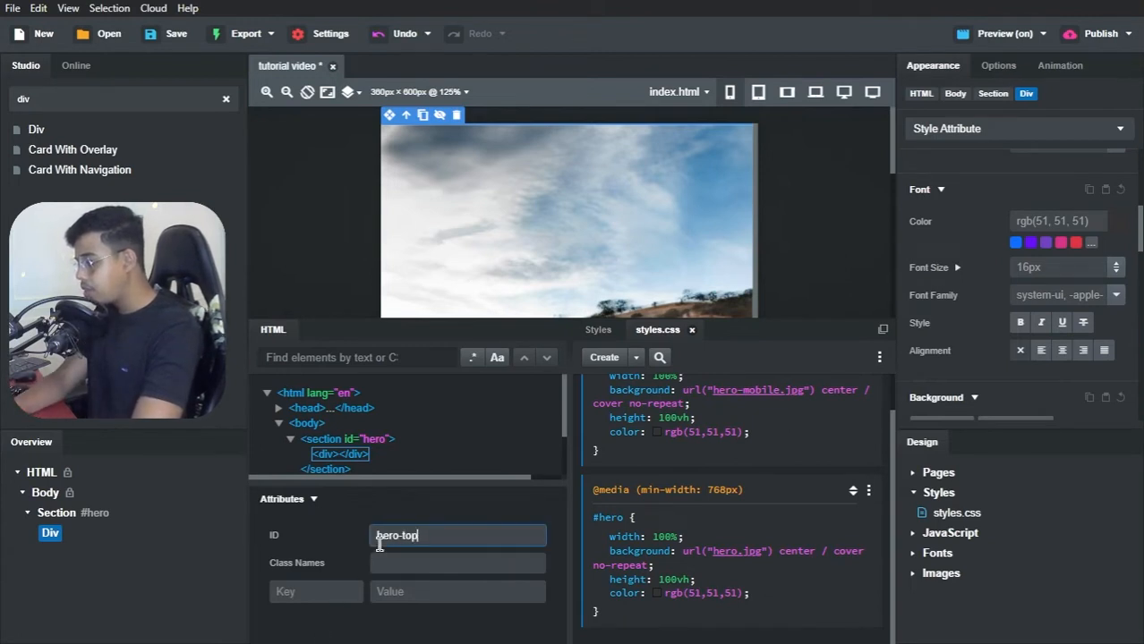
key(Return)
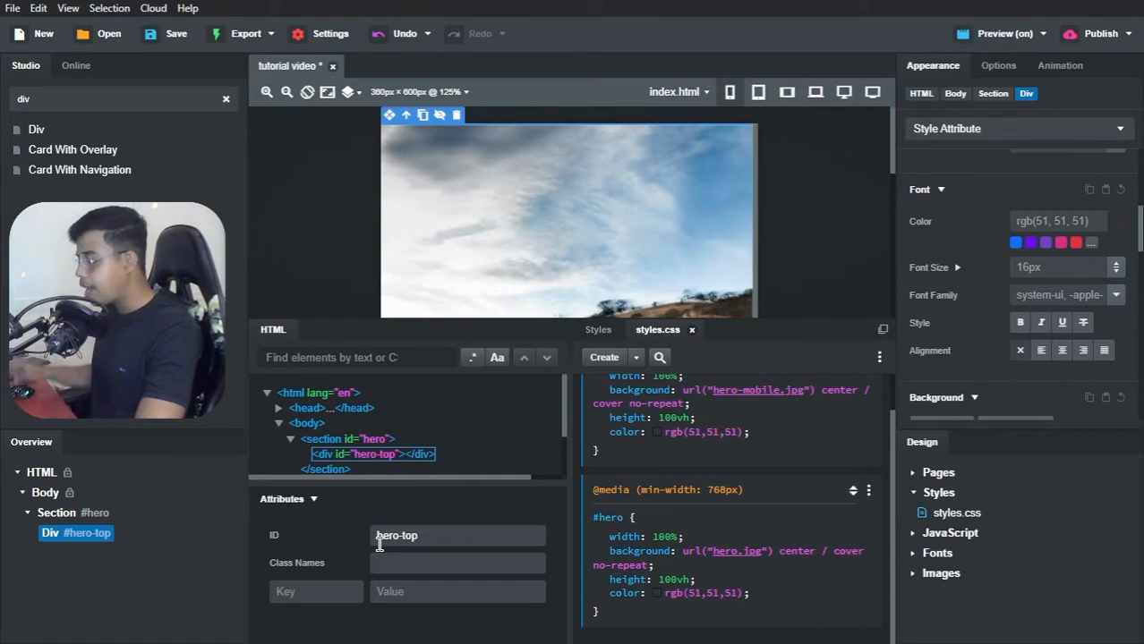
click(443, 491)
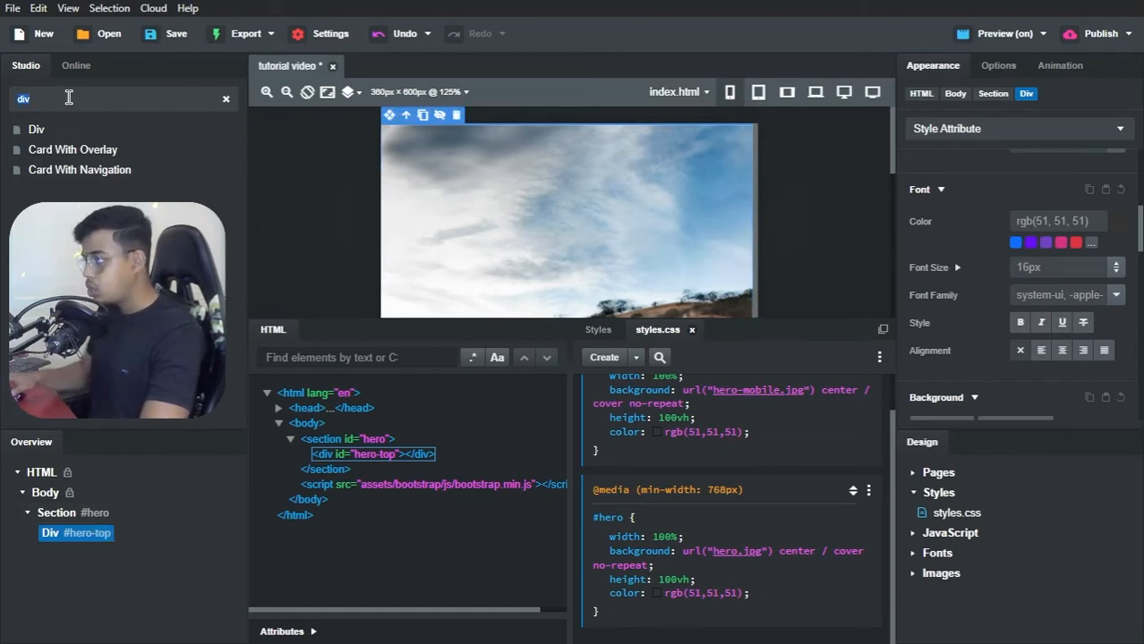
Step: Find the Navbar component in the library and add it inside the #hero-top div
key(BackSpace)
key(BackSpace)
key(BackSpace)
text(navbar)
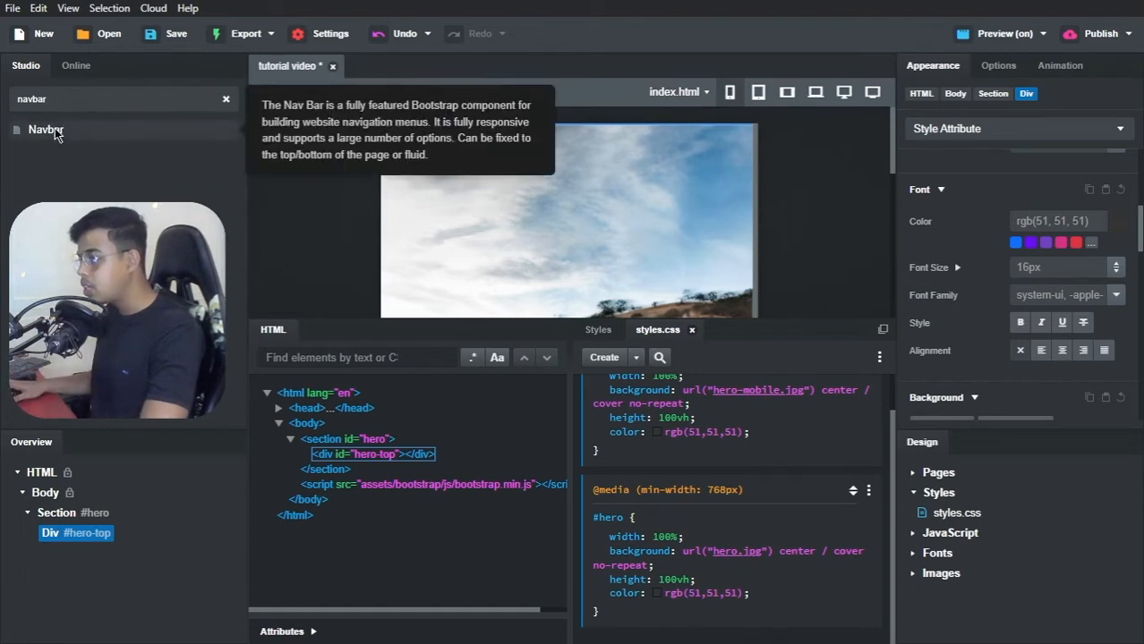
drag(63, 125, 55, 535)
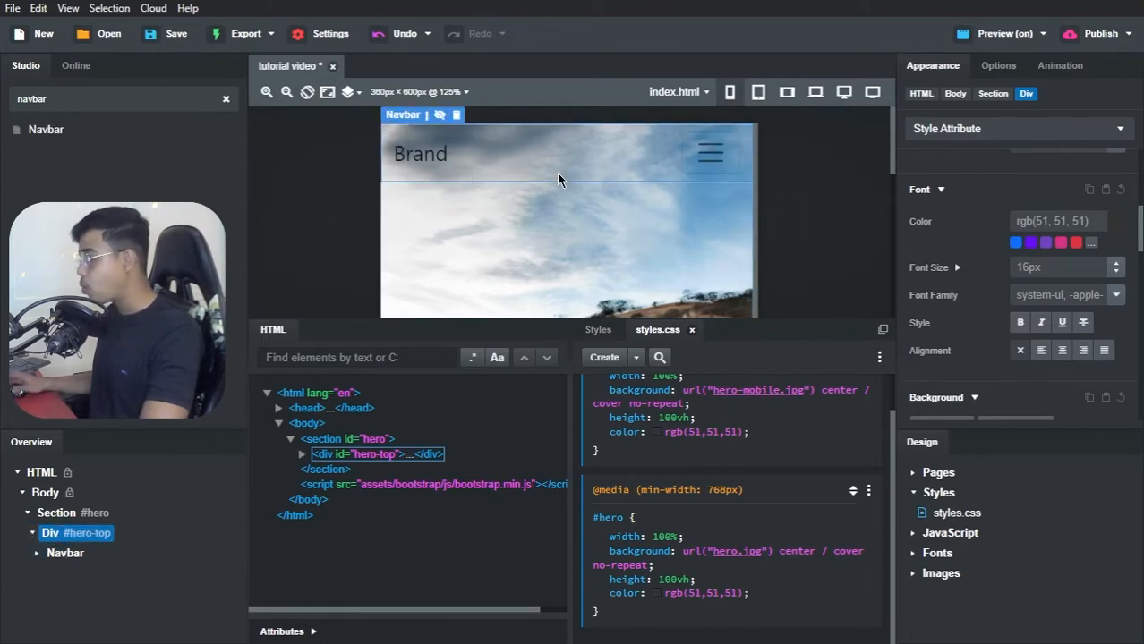
Step: Examine the navbar's brand and menu items over the hero with the canvas at 768 px width and 75% zoom
click(784, 95)
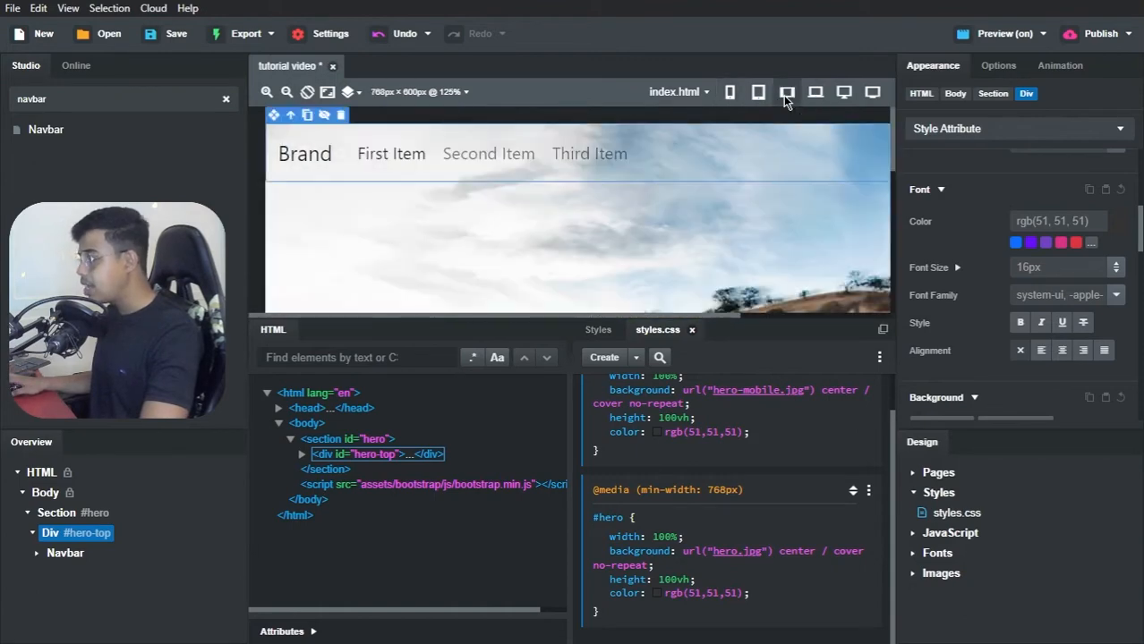
click(287, 92)
click(287, 92)
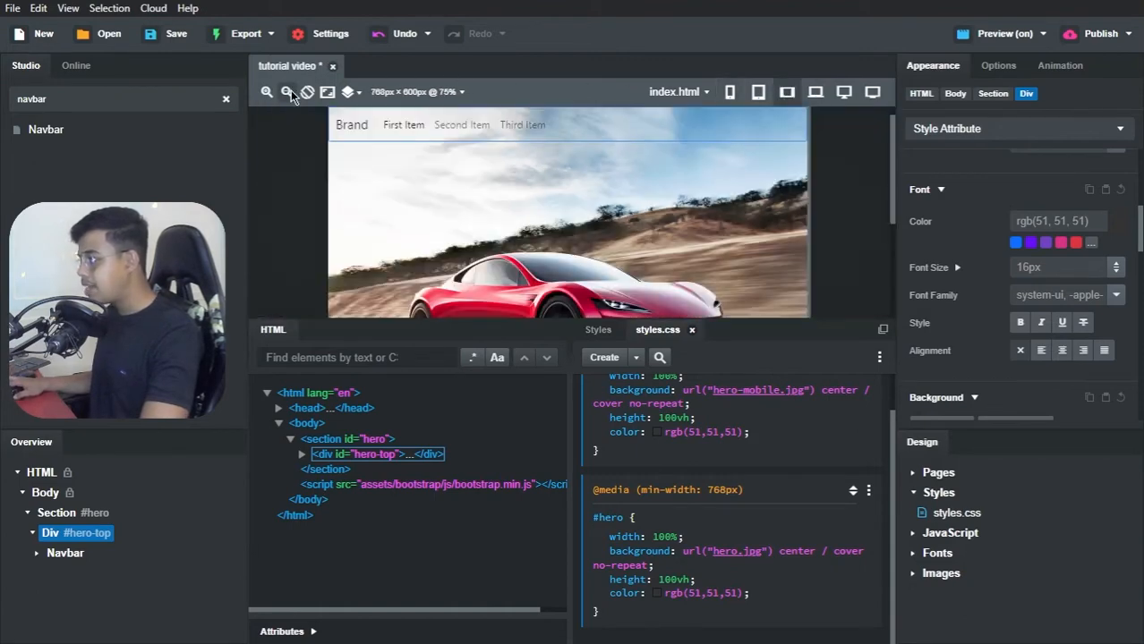
scroll(459, 187, up, 1)
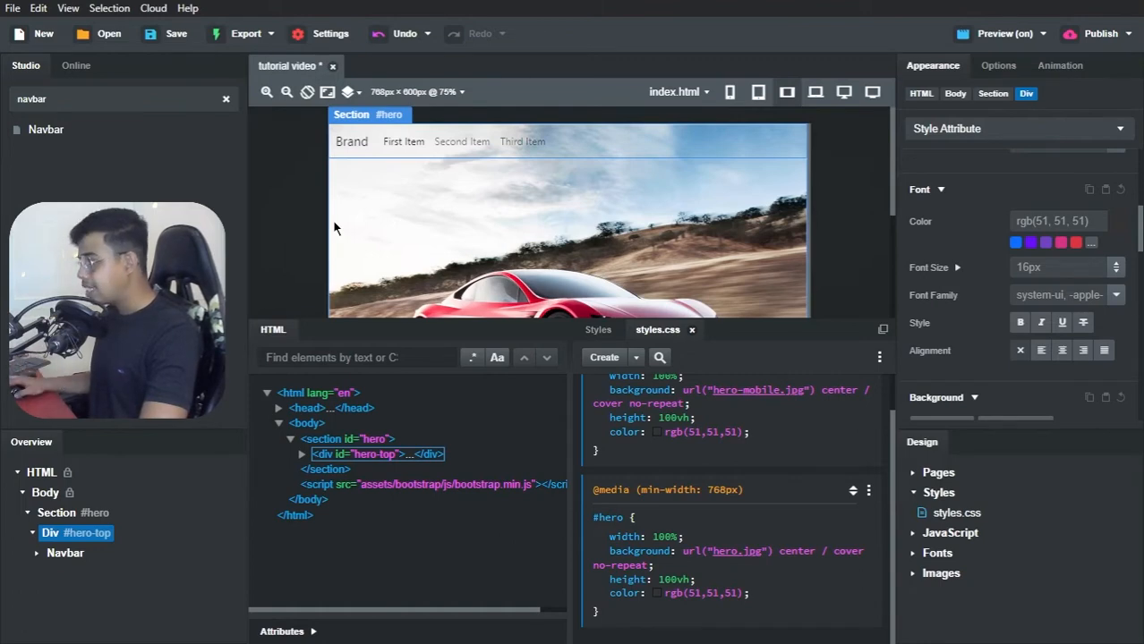
click(354, 142)
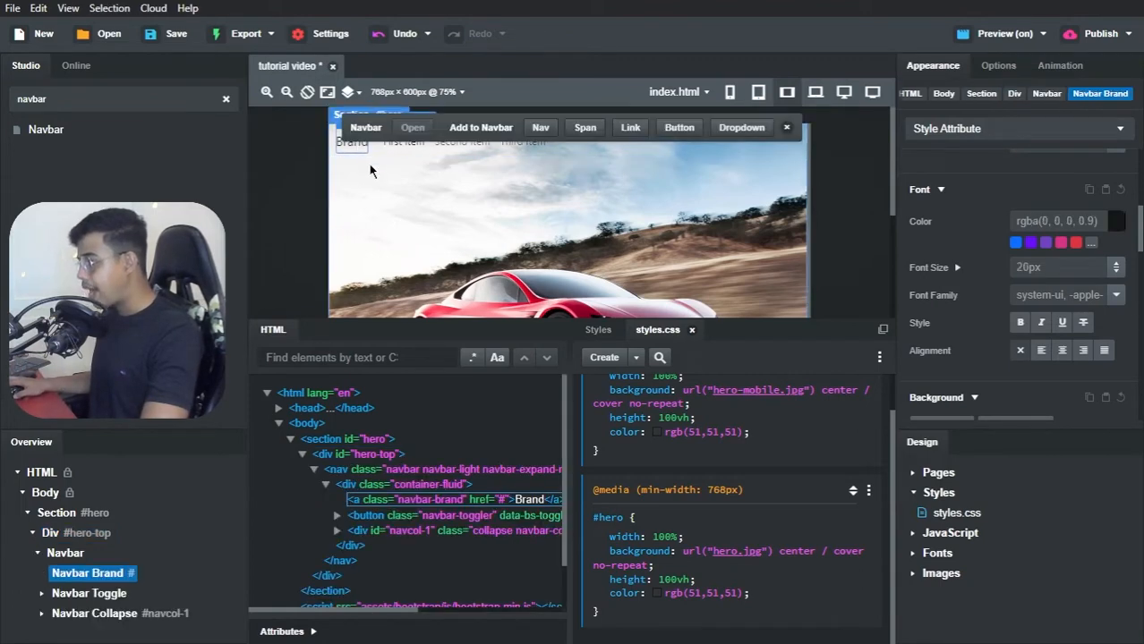
click(381, 171)
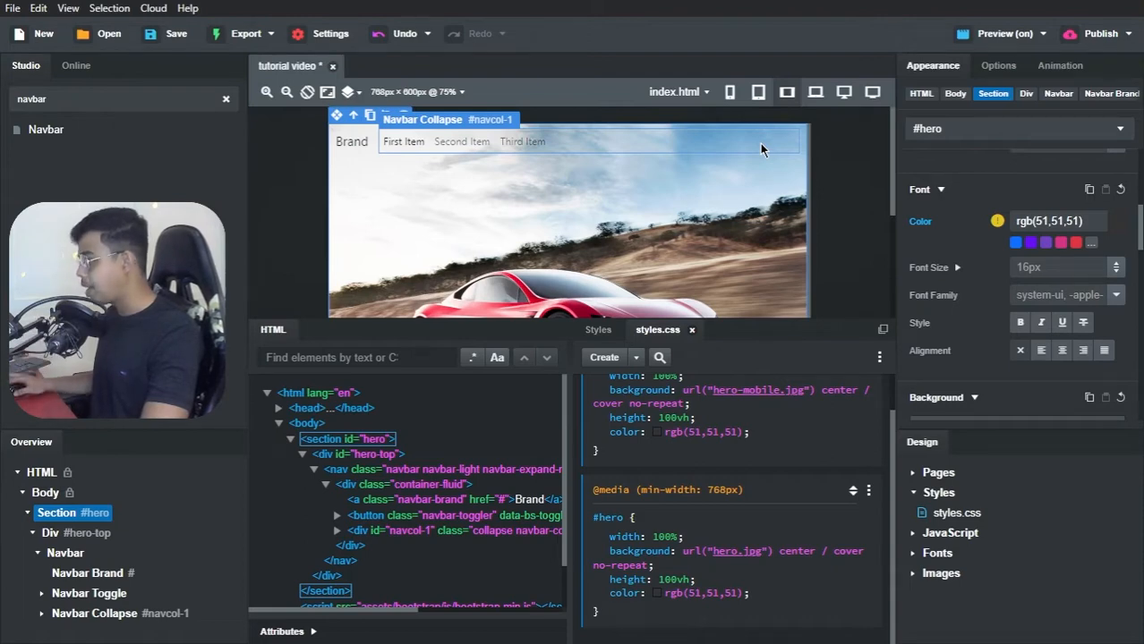
Step: Add a background image to the Navbar Brand and set it to logo.svg
click(358, 144)
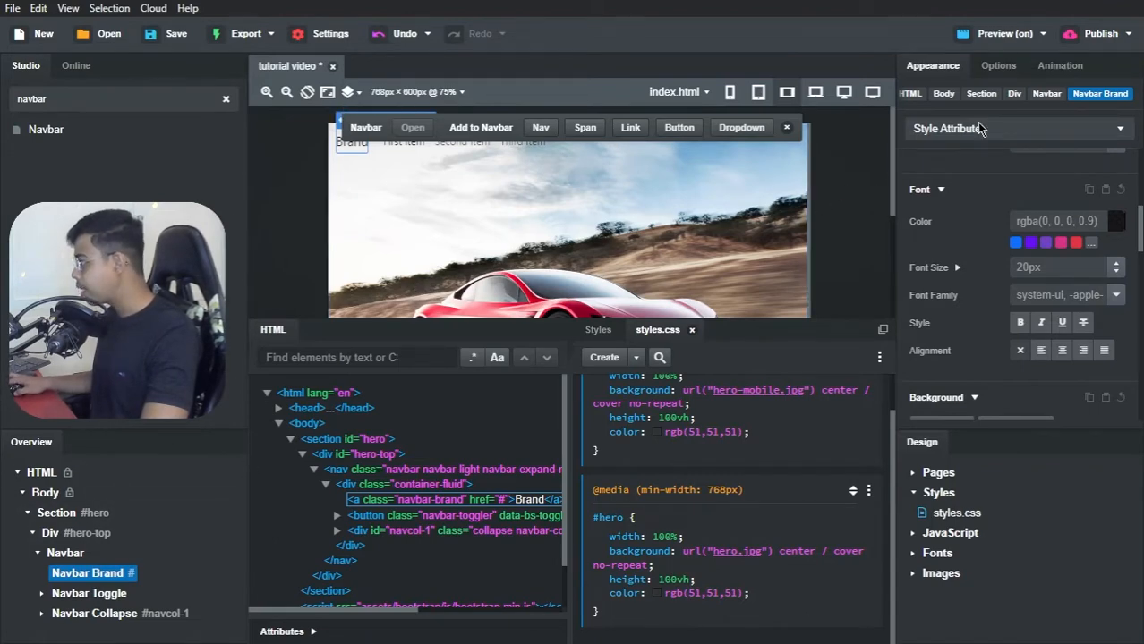
scroll(971, 193, down, 3)
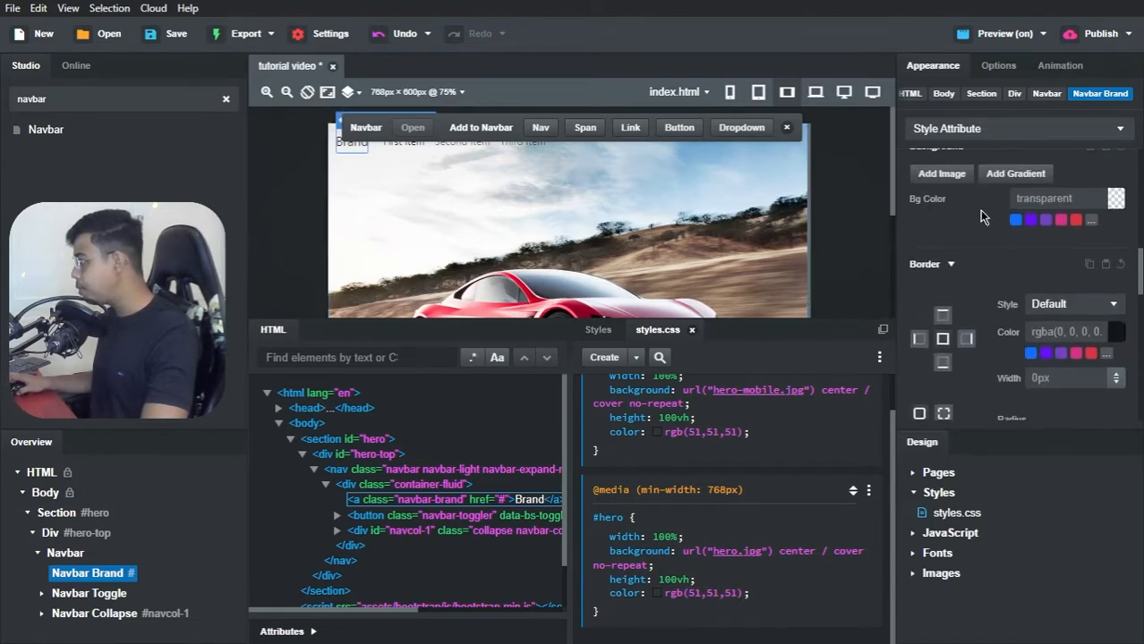
click(998, 67)
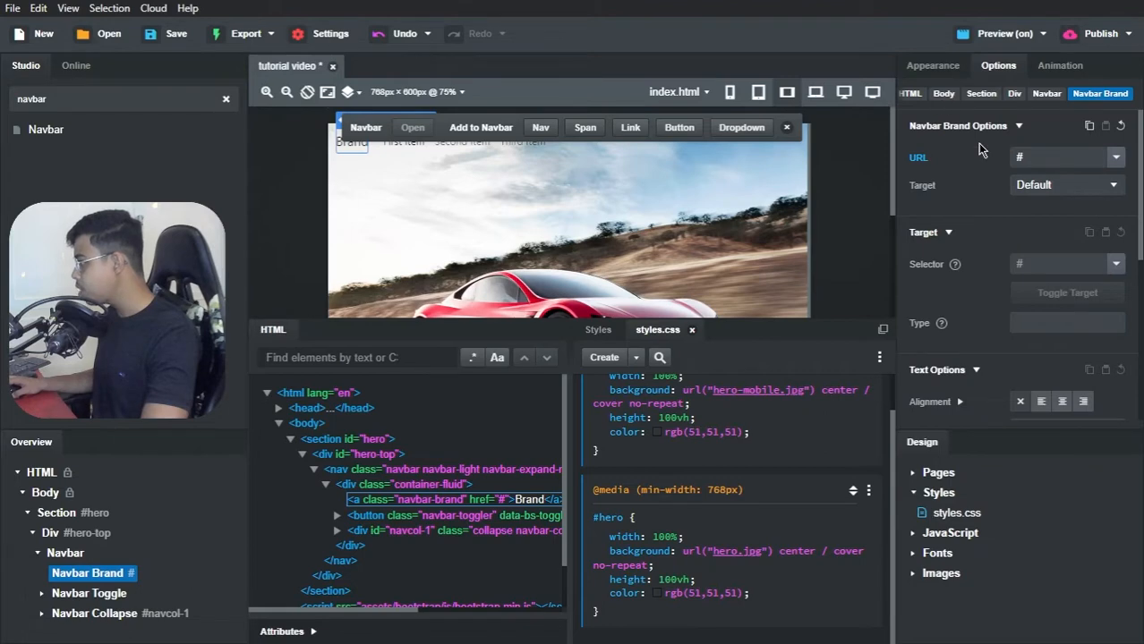
click(932, 66)
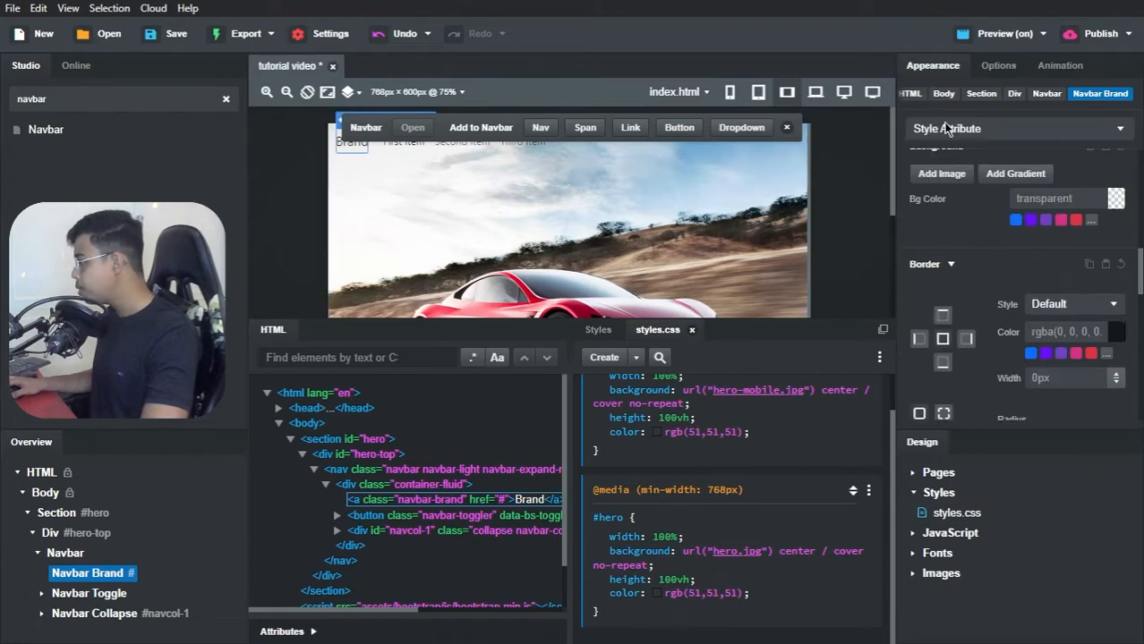
scroll(974, 217, up, 3)
scroll(966, 233, down, 3)
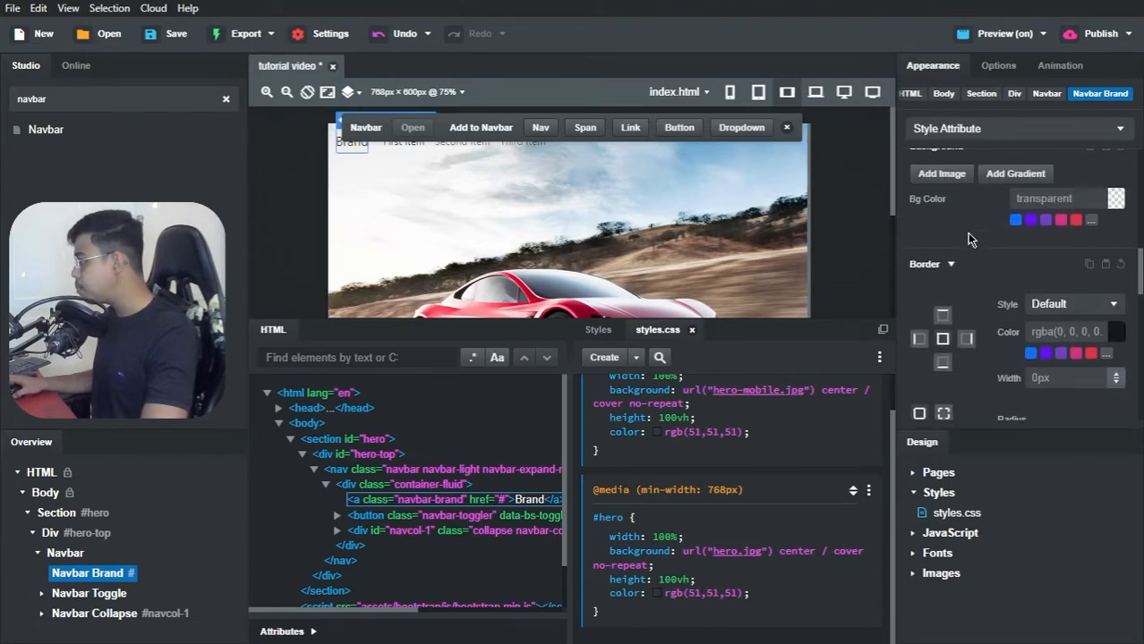
scroll(959, 273, up, 2)
click(949, 256)
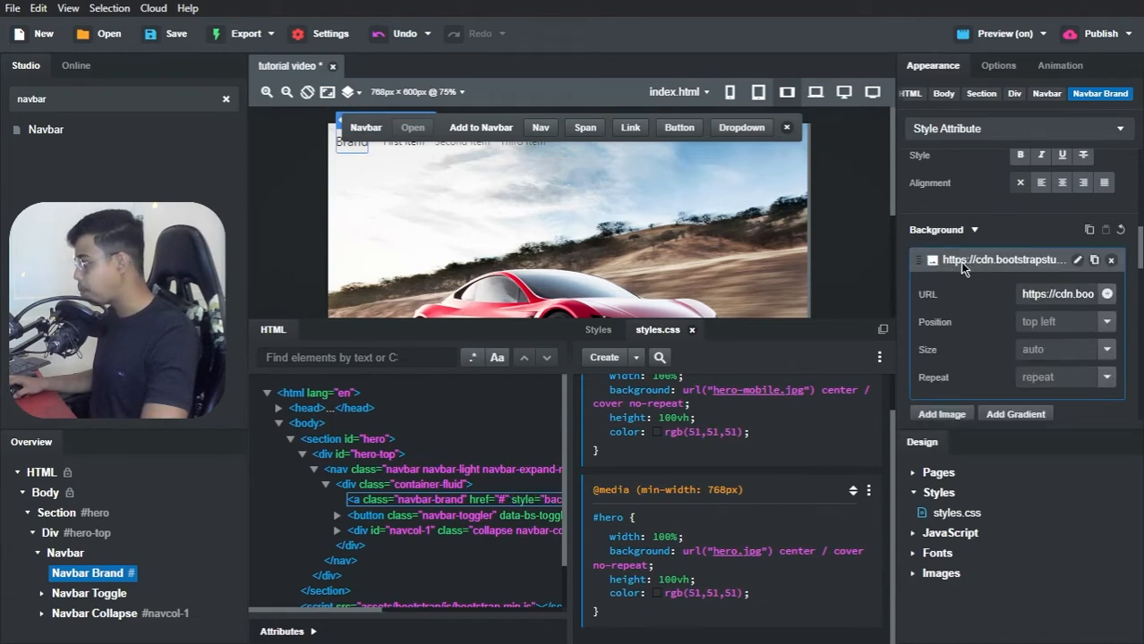
click(1107, 295)
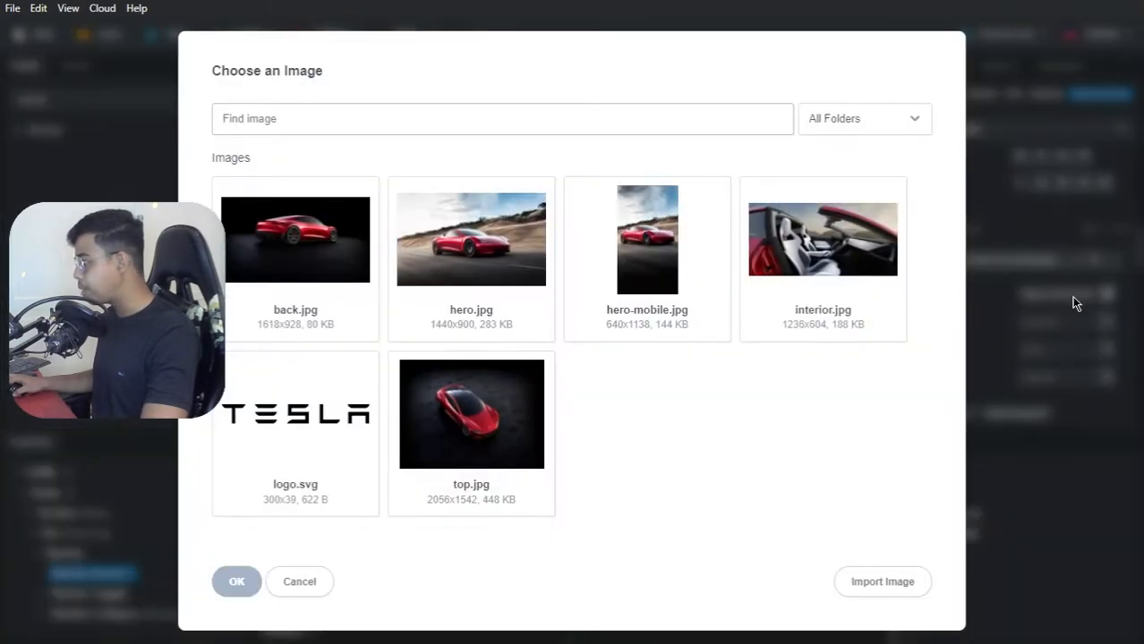
click(298, 434)
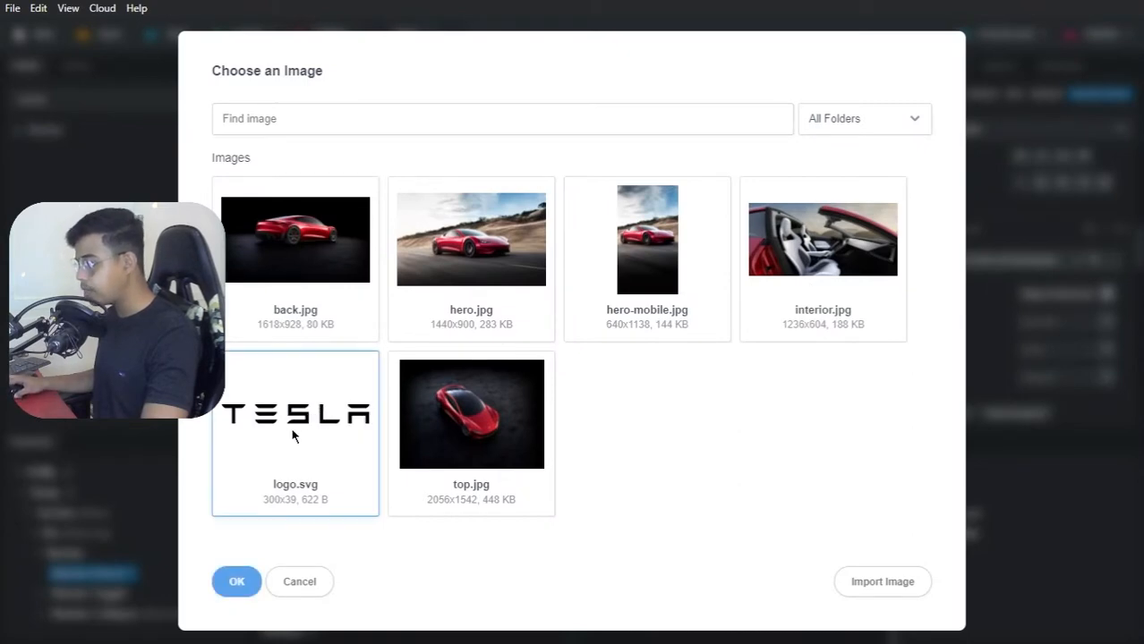
click(238, 585)
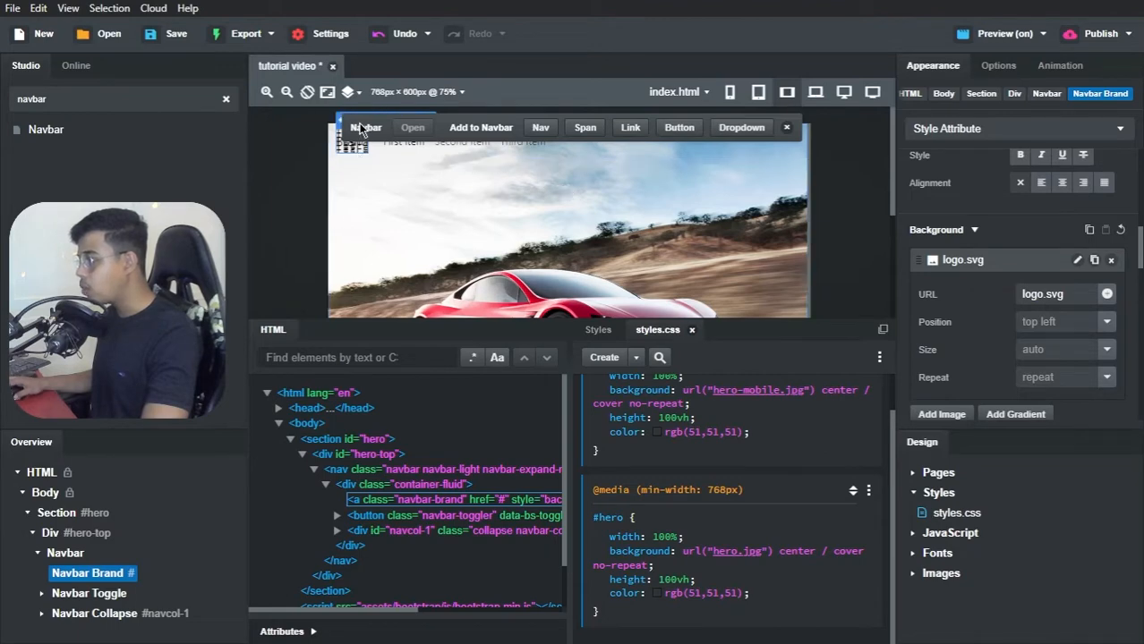
Step: Hide the floating navbar toolbar and set the brand's logo.svg background to no-repeat
click(787, 127)
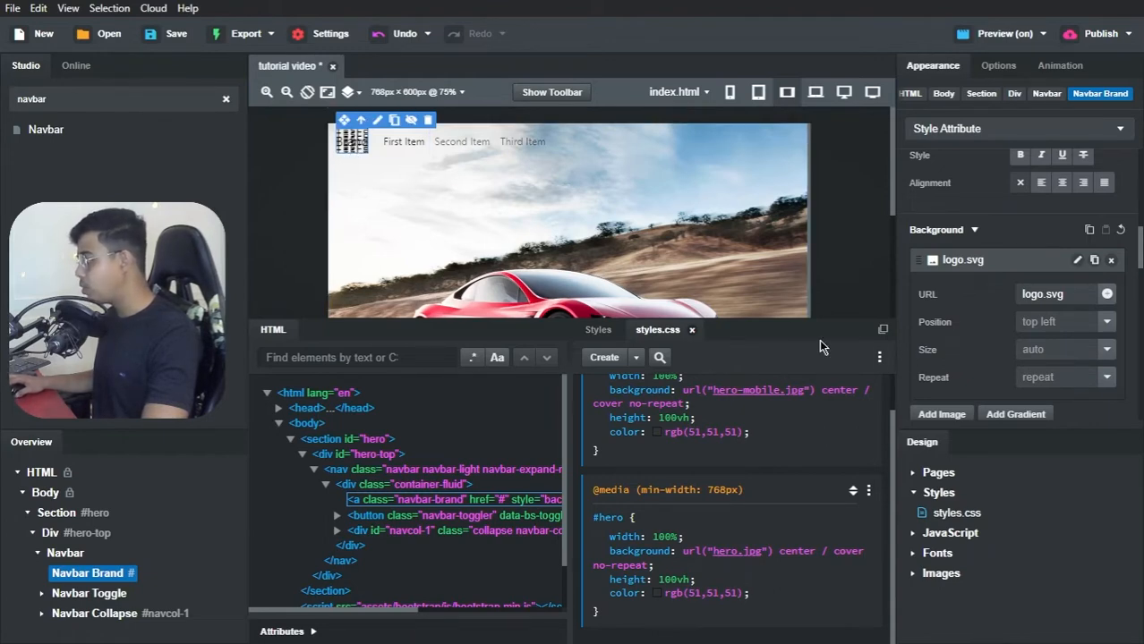
click(1105, 323)
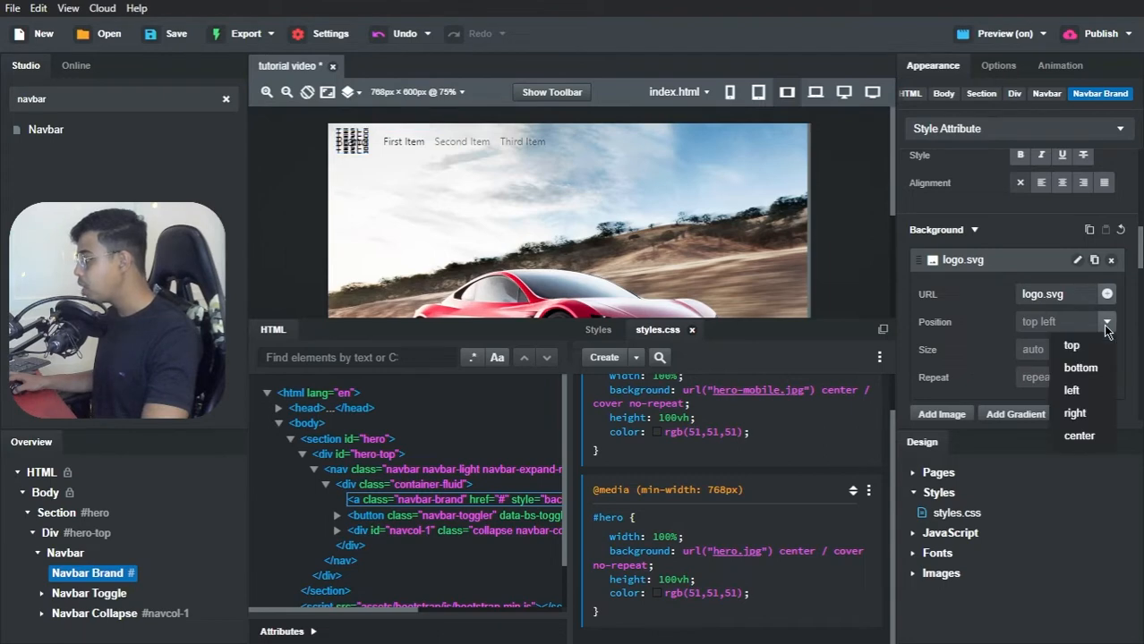
click(1106, 323)
click(1106, 378)
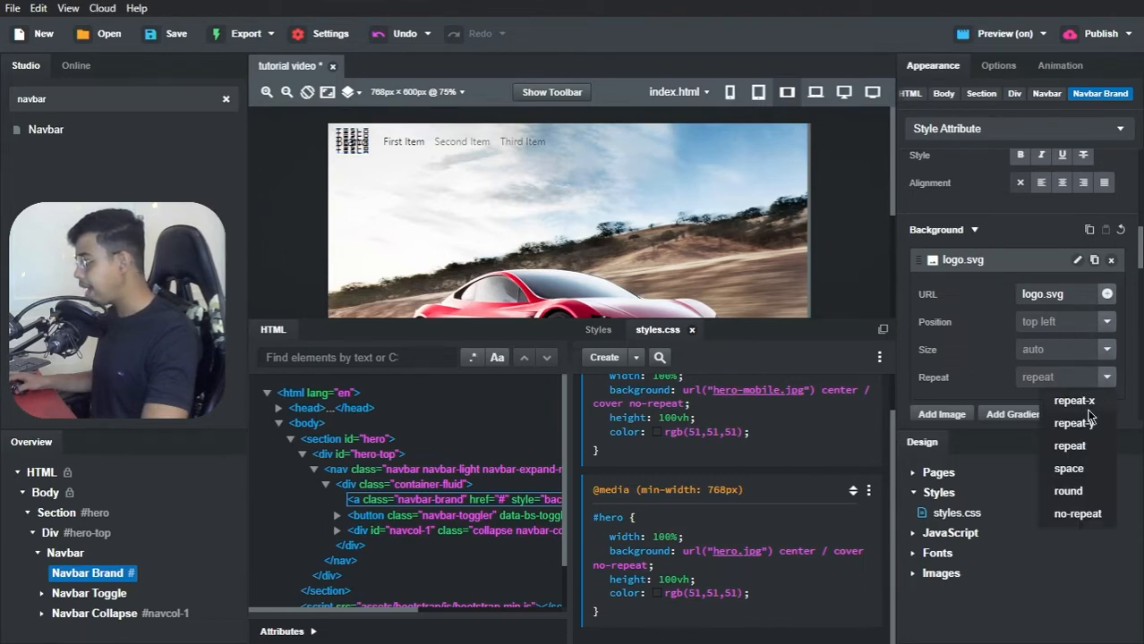
click(1077, 515)
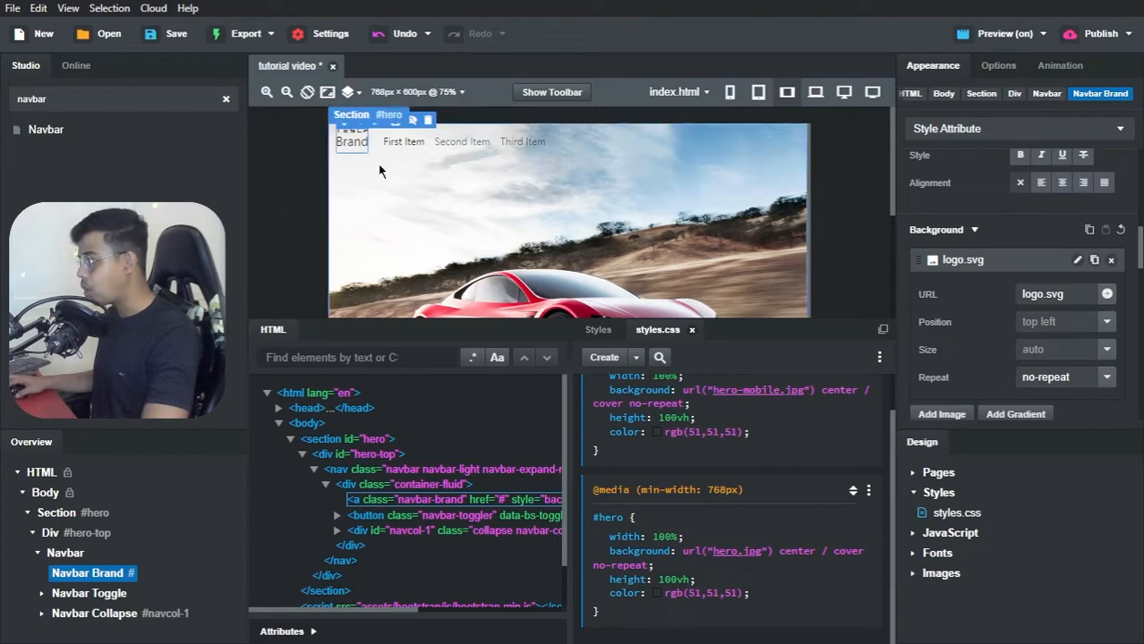
Step: Try removing the placeholder text from the Navbar Brand, undo the removal and reselect the brand
double_click(352, 140)
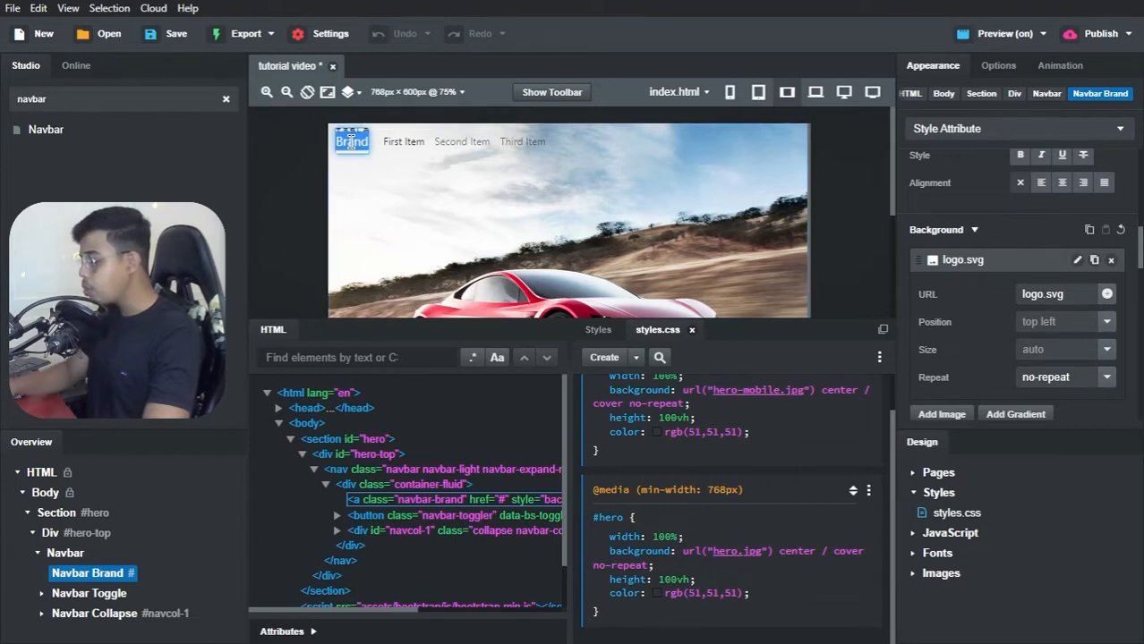
key(BackSpace)
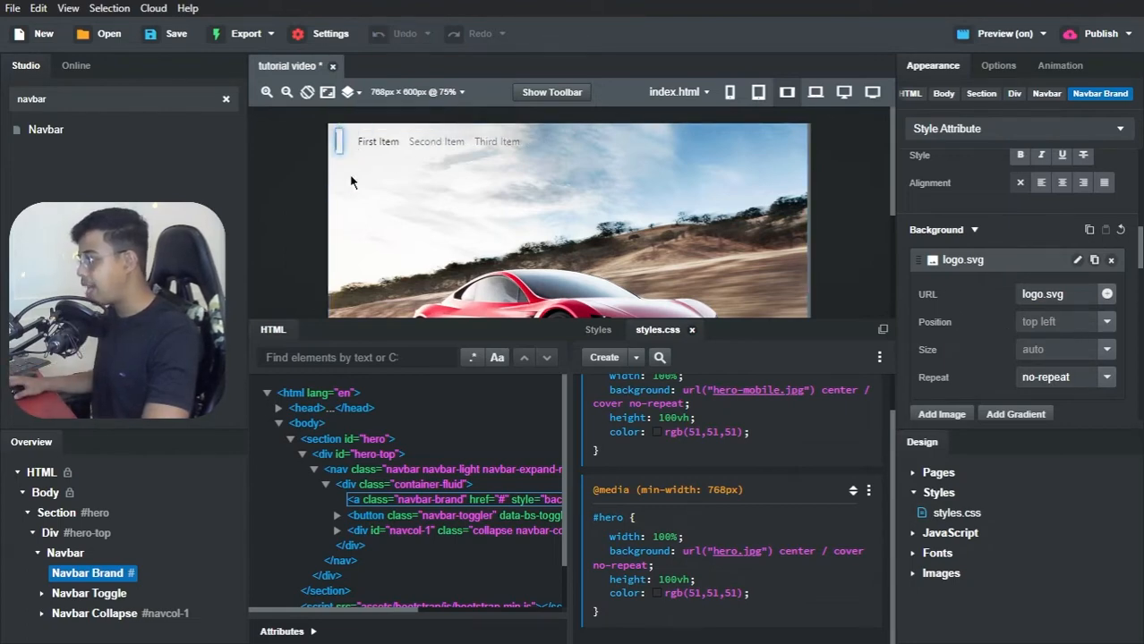
click(345, 166)
key(ctrl+z)
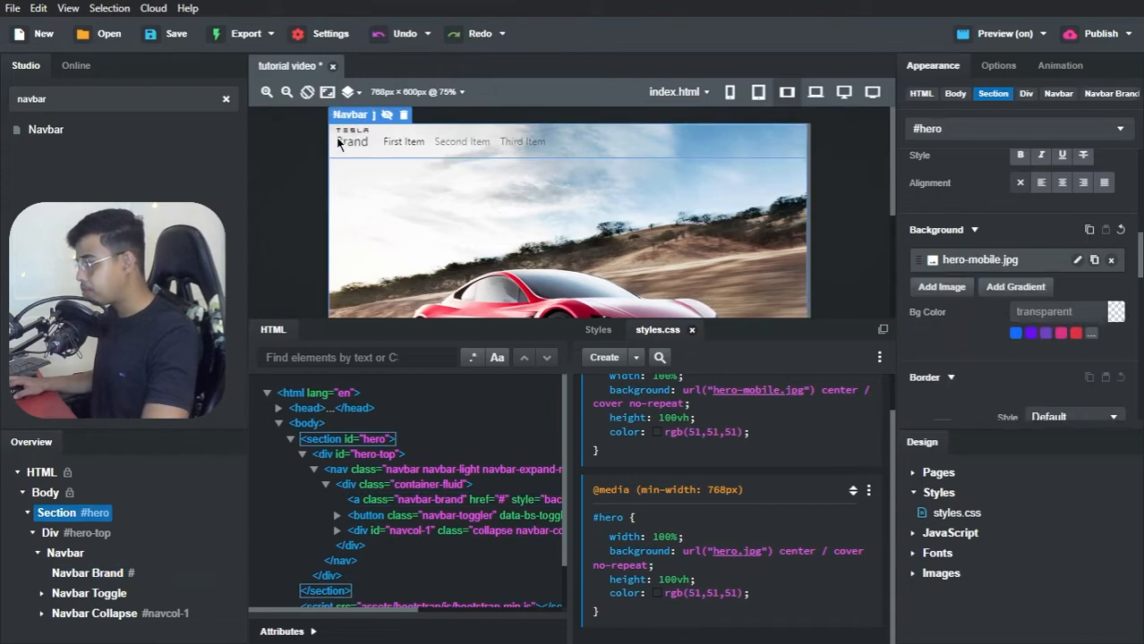
click(354, 139)
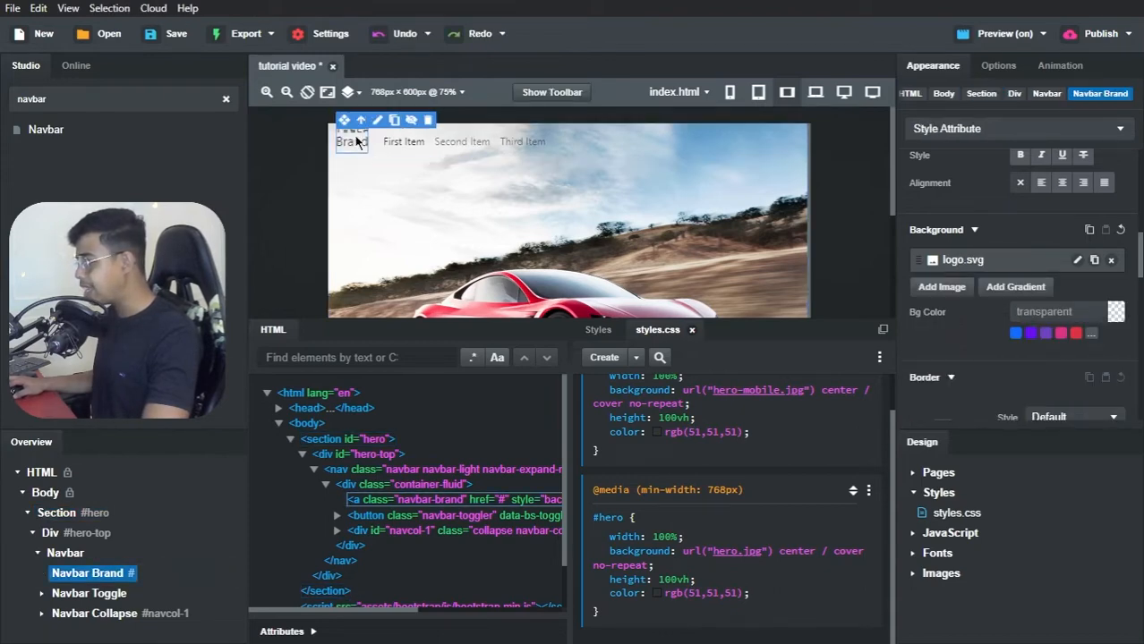
Step: Set the Navbar Brand's logo.svg background position to center, try the cover size, and set the size to auto
click(1009, 261)
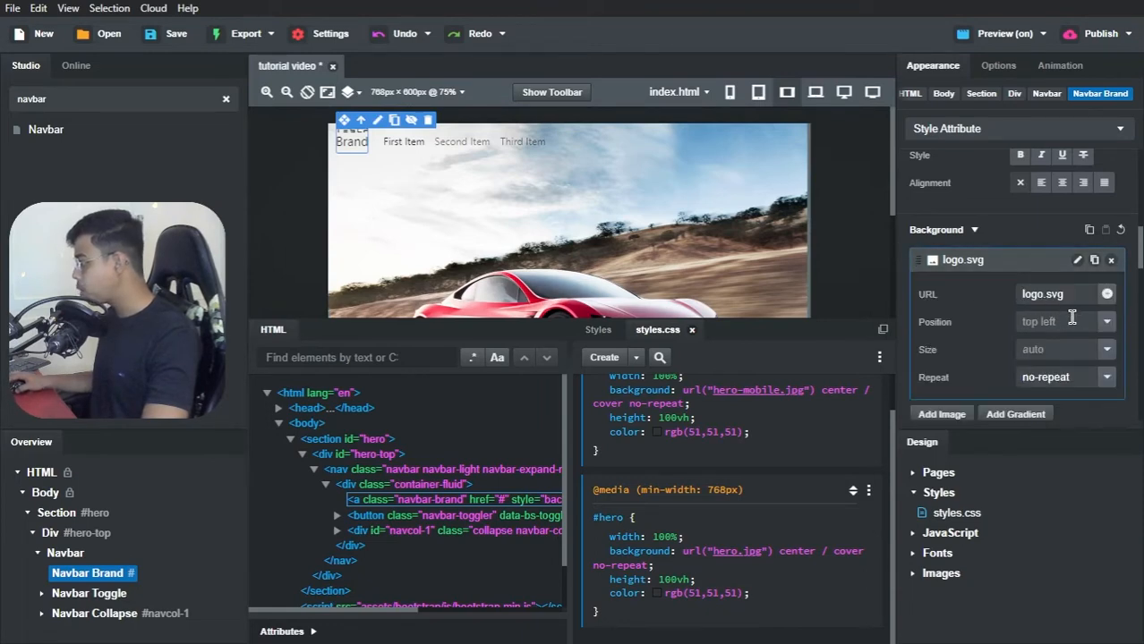
click(1107, 322)
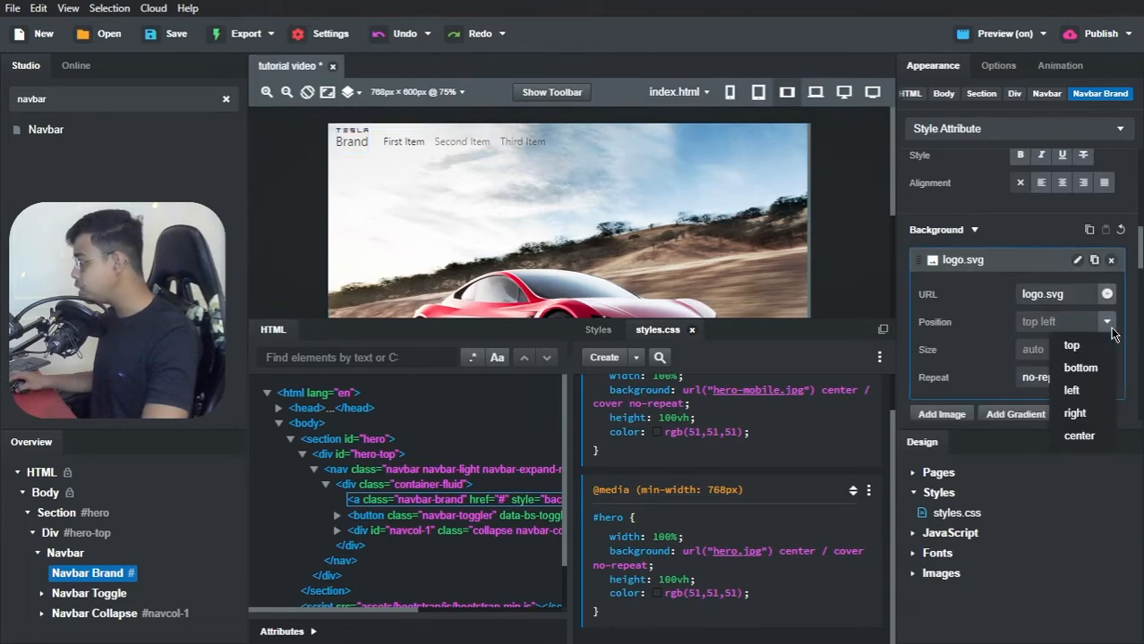
click(1076, 433)
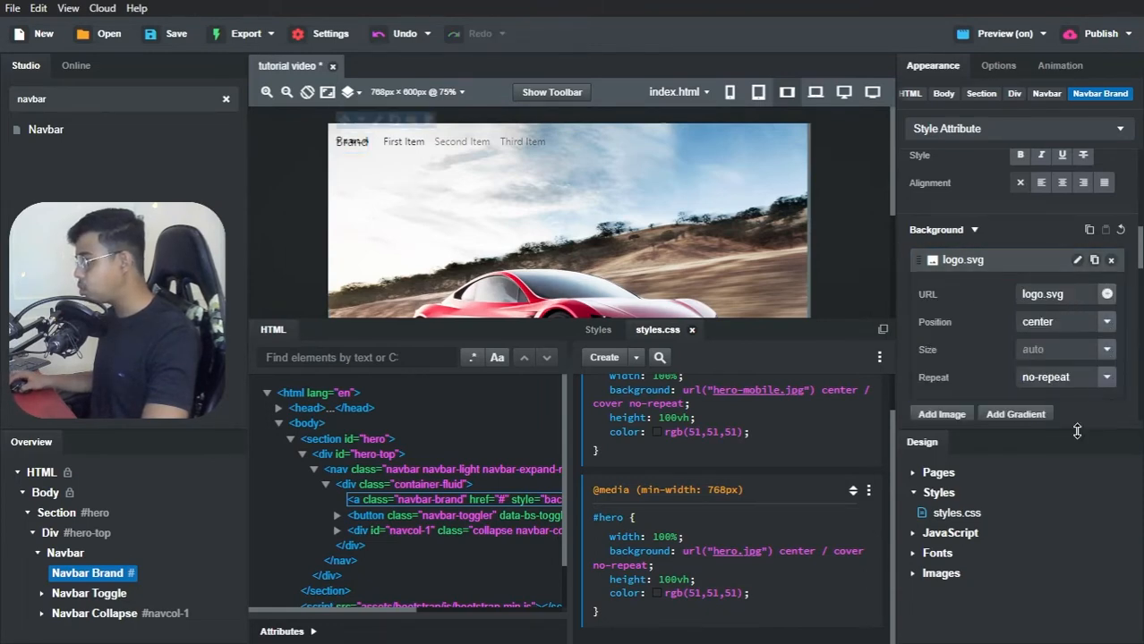
click(1107, 351)
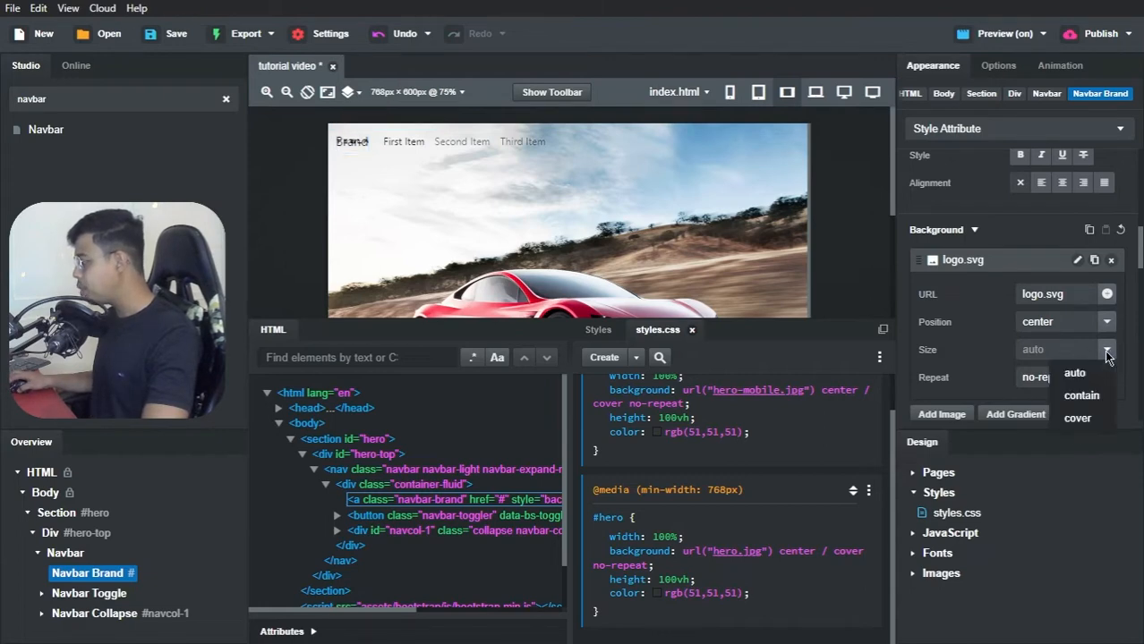
click(1078, 417)
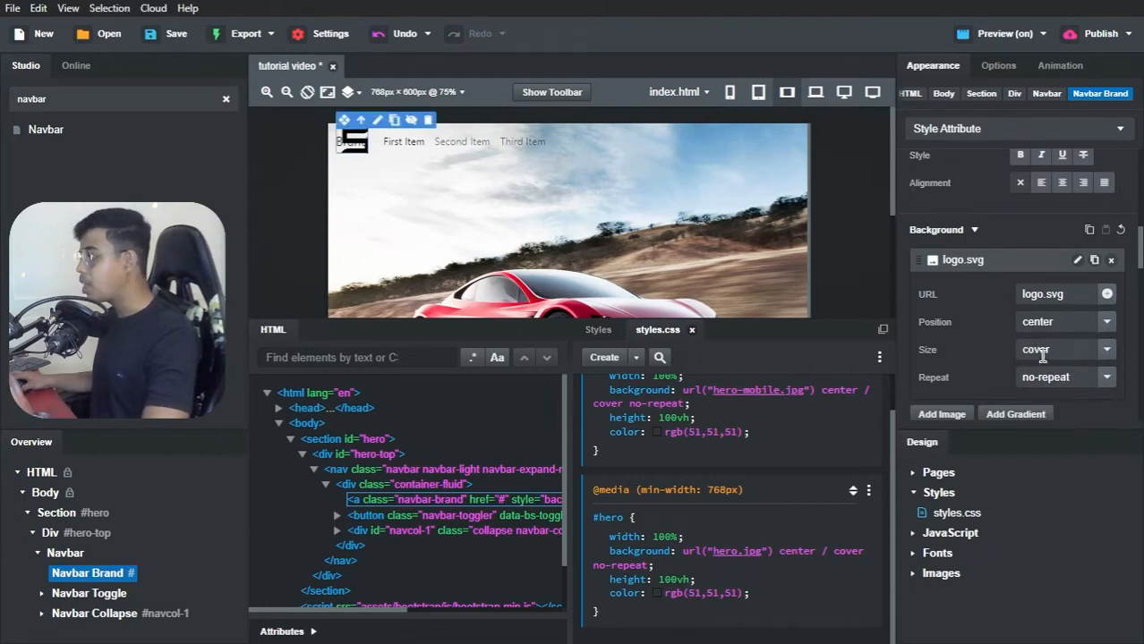
click(1108, 351)
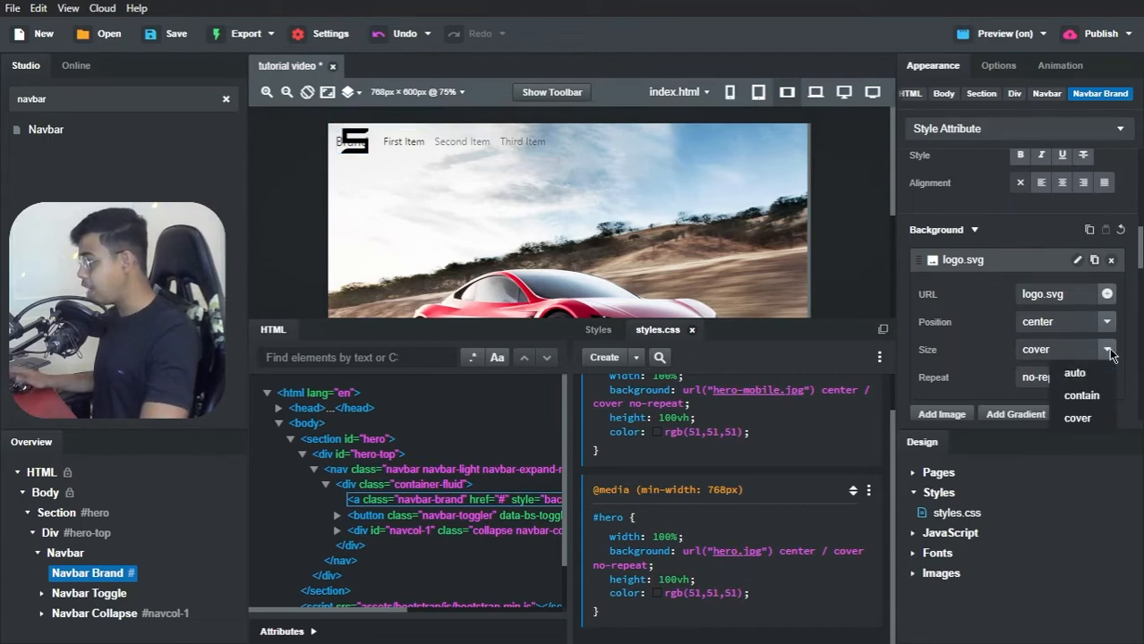
click(1077, 374)
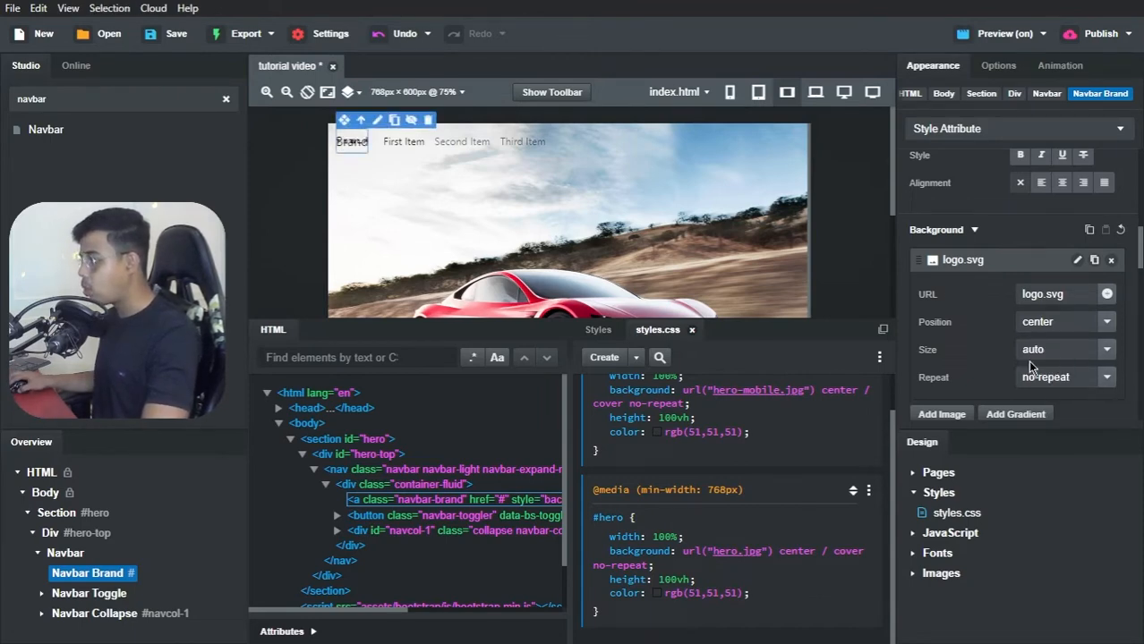
Step: Remove the Brand placeholder text from the Navbar Brand and set its width to 120px
double_click(351, 143)
key(BackSpace)
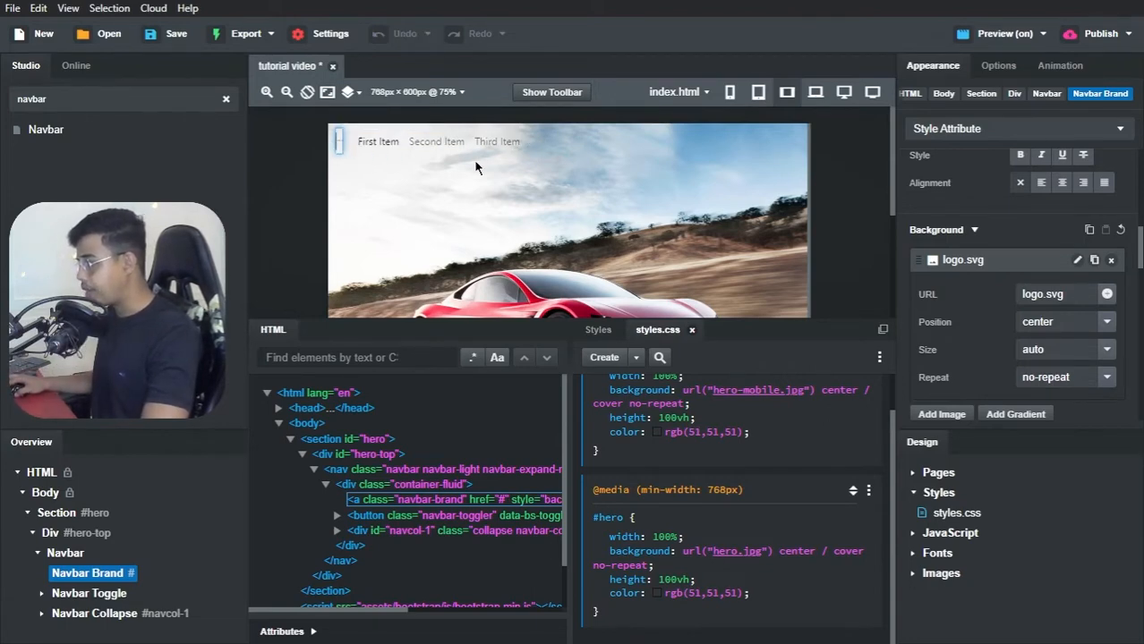
scroll(985, 231, up, 3)
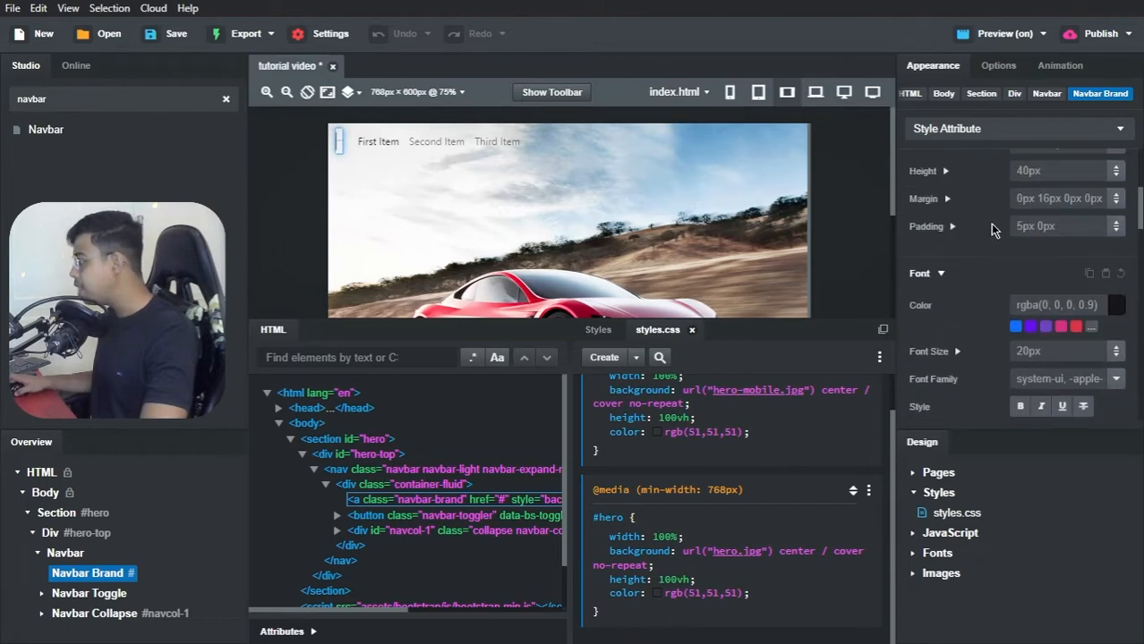
scroll(1043, 185, up, 3)
scroll(1036, 240, down, 1)
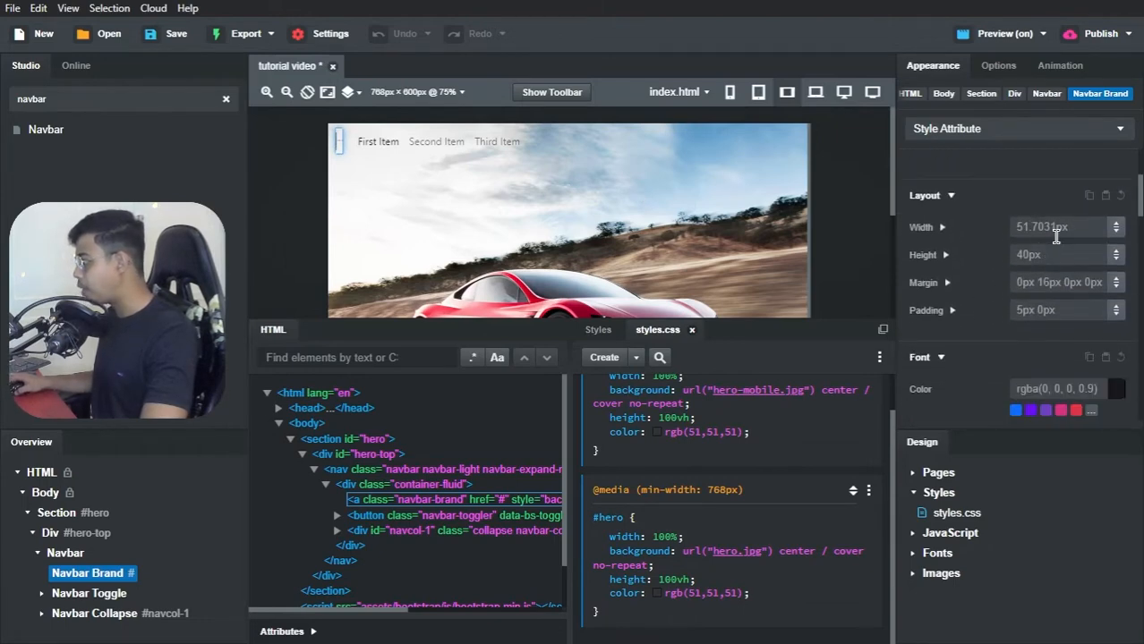
click(1056, 233)
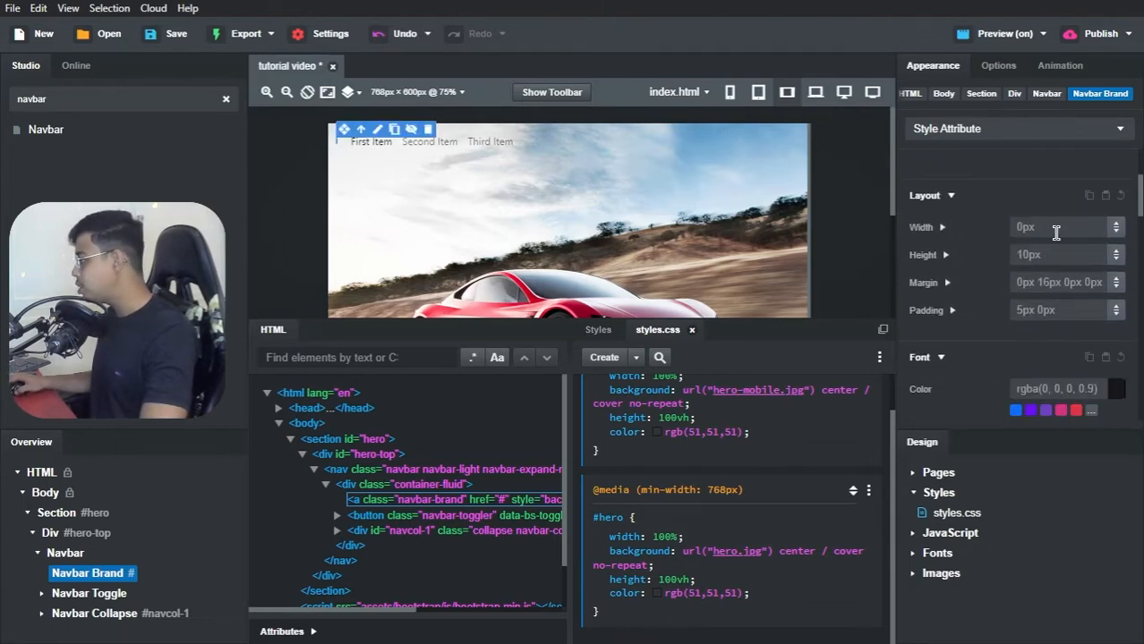
click(1056, 231)
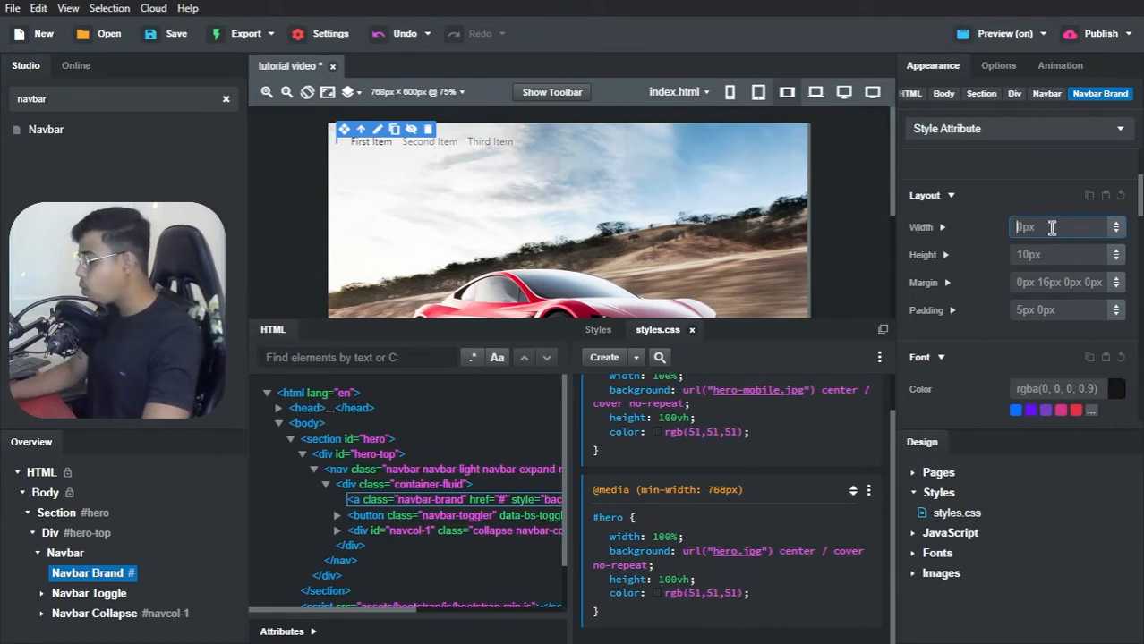
text(px)
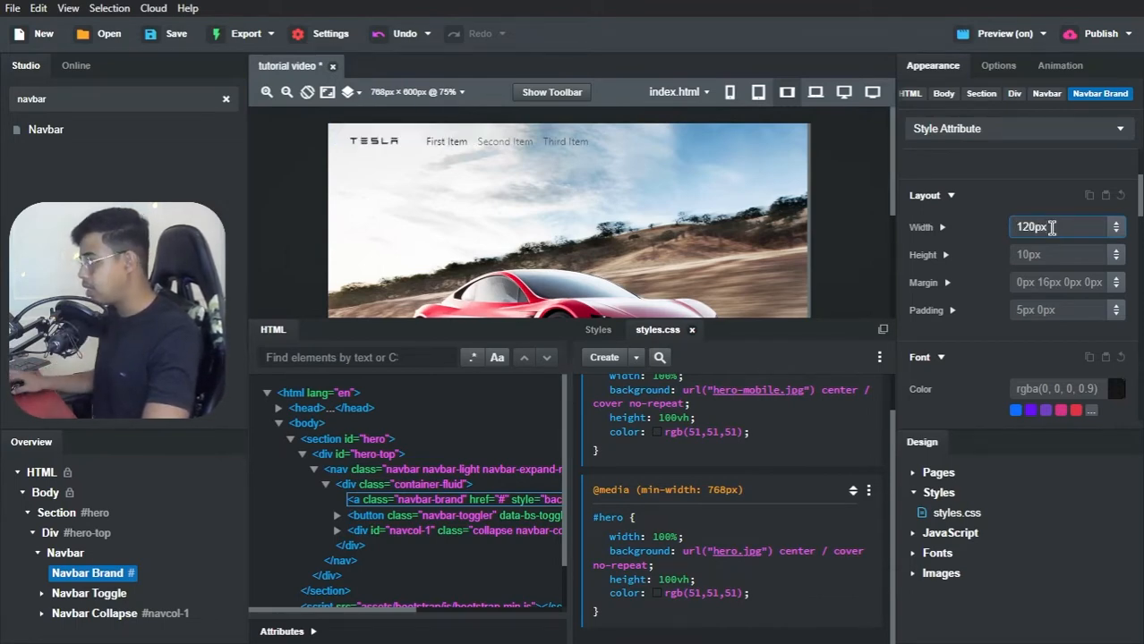
click(1040, 249)
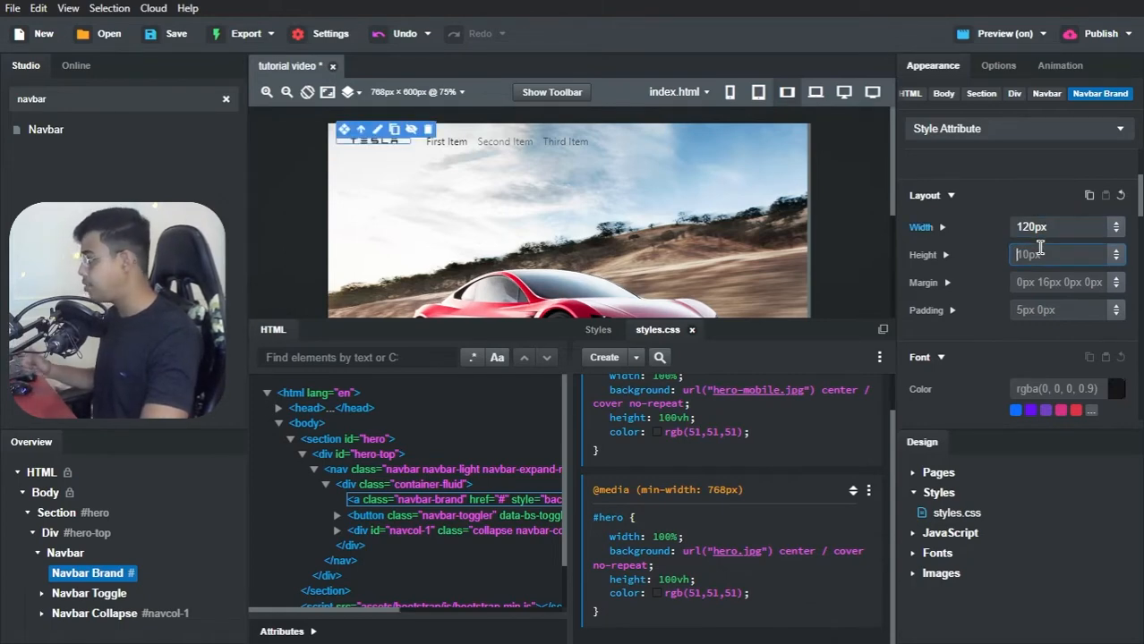
click(1022, 190)
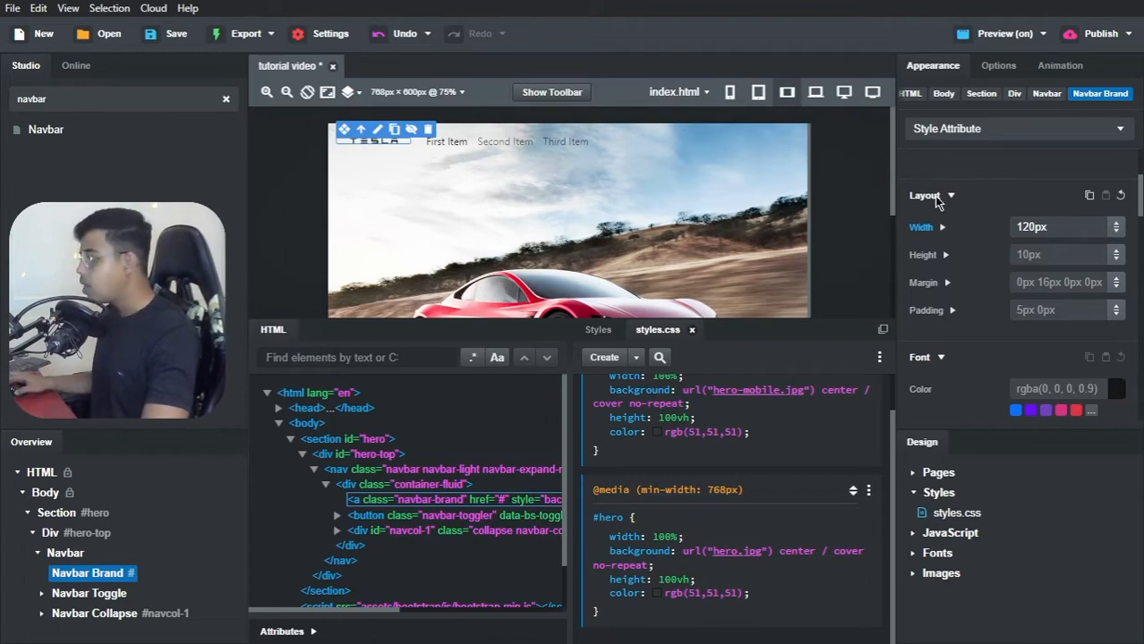
Step: Replace the text of the navbar's First Item link with MODEL S
double_click(456, 140)
triple_click(449, 141)
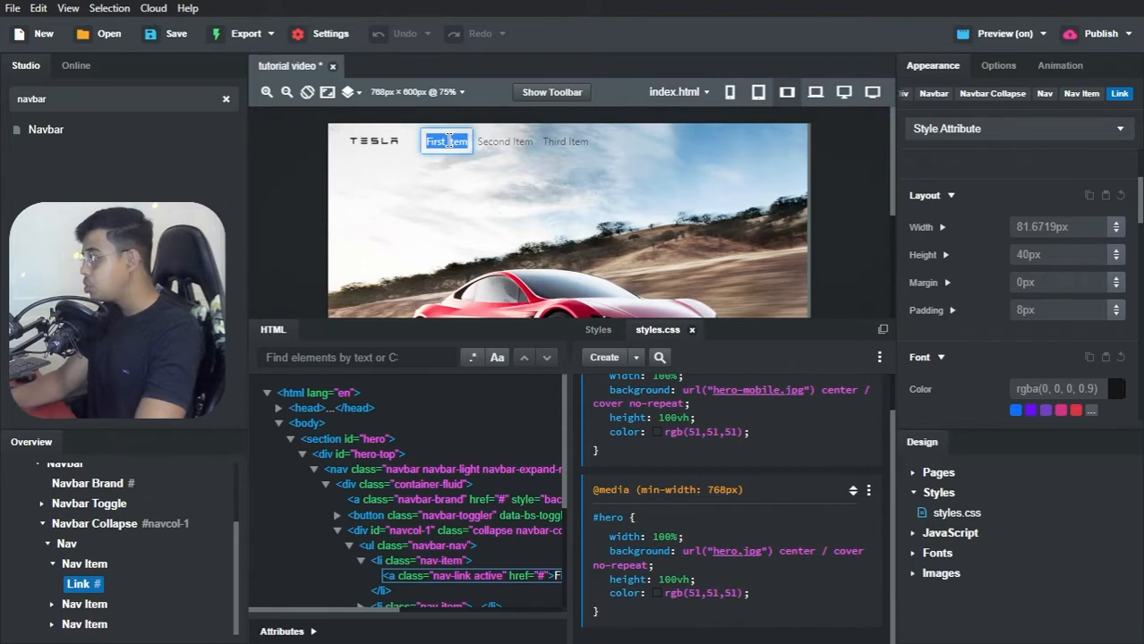
text(MODELS)
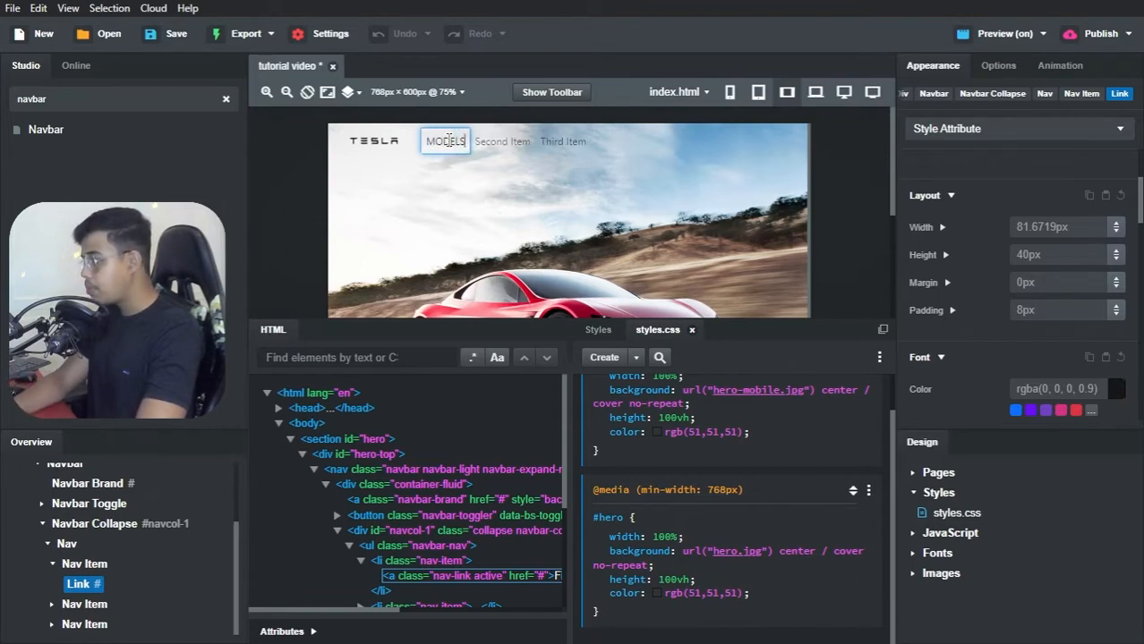
key(BackSpace)
text(S)
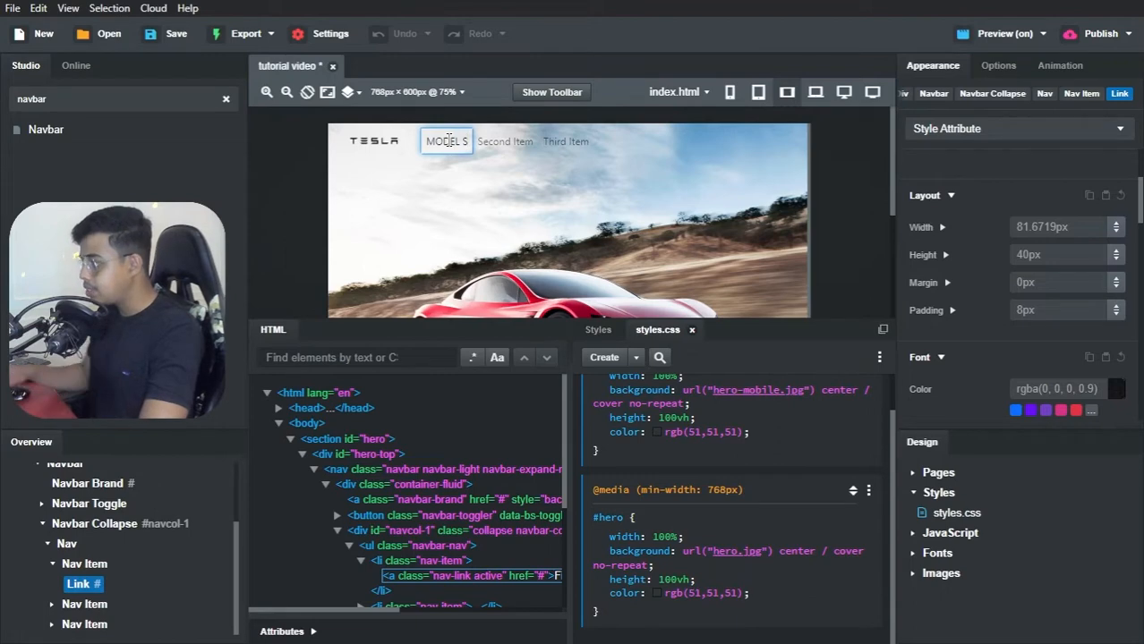
Step: Rename the navbar's Second Item link as MODEL X and its Third Item link as MODEL 3
double_click(502, 143)
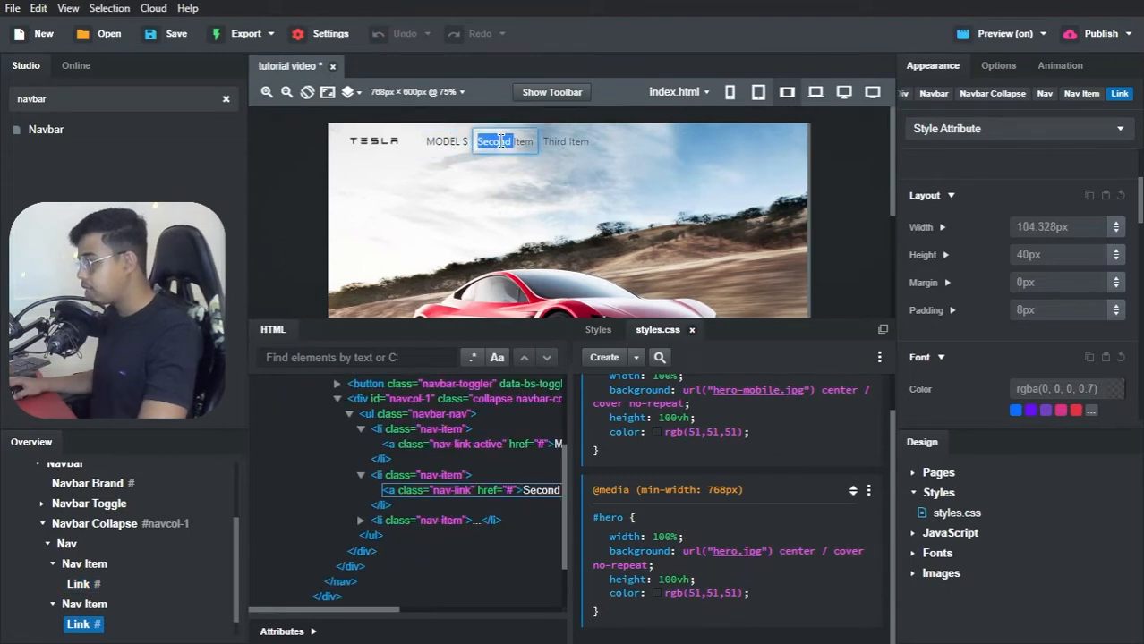
text(MODEL)
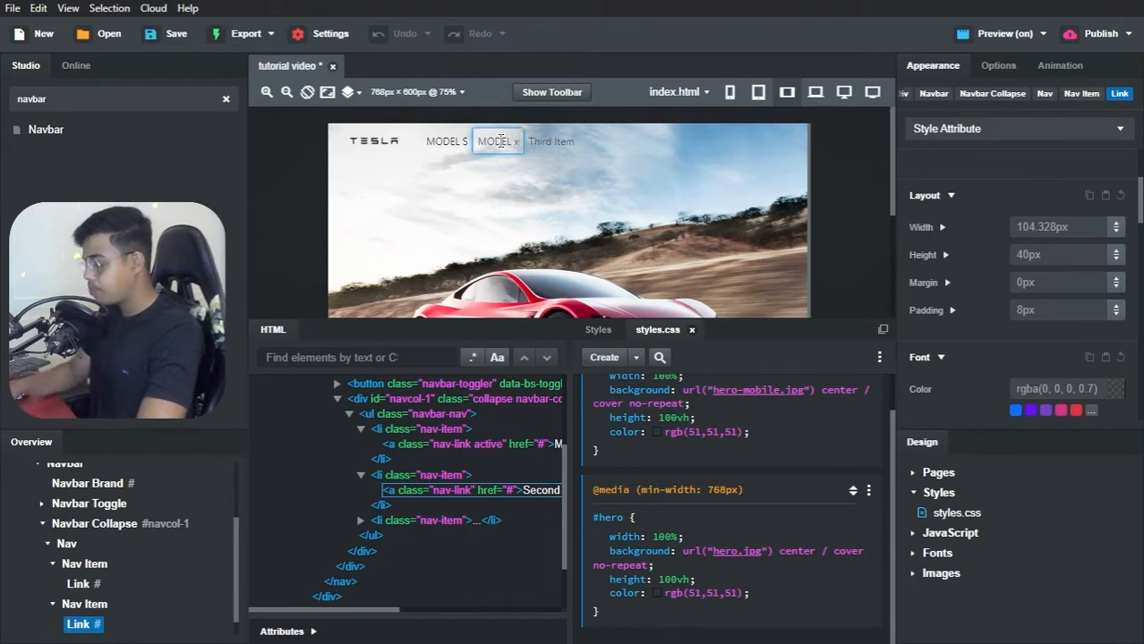
text( X)
click(550, 143)
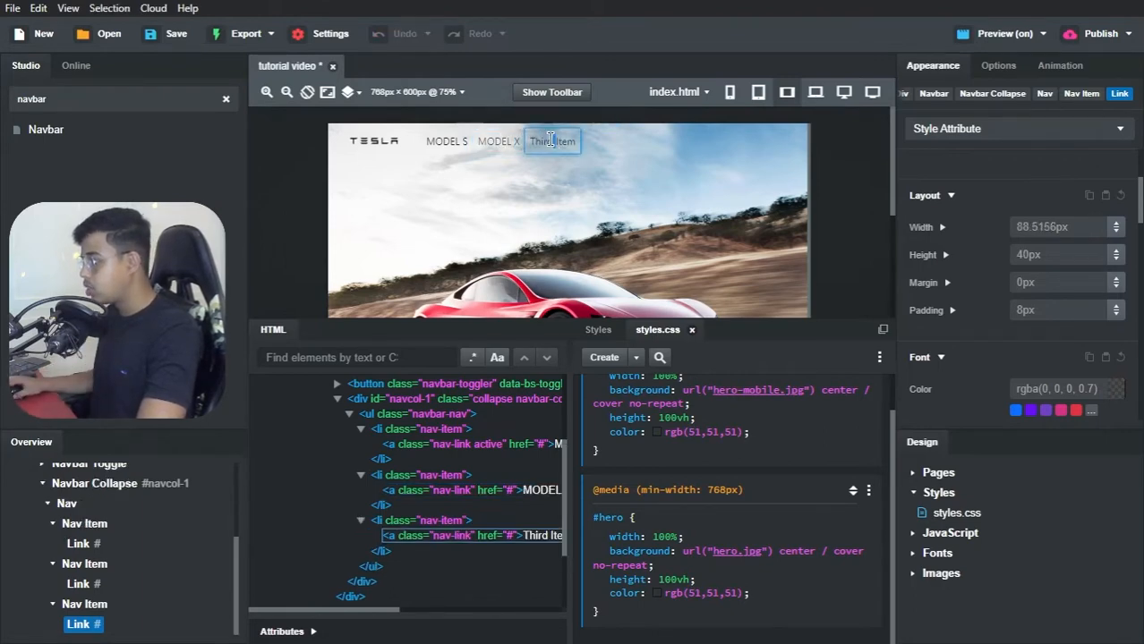
double_click(551, 141)
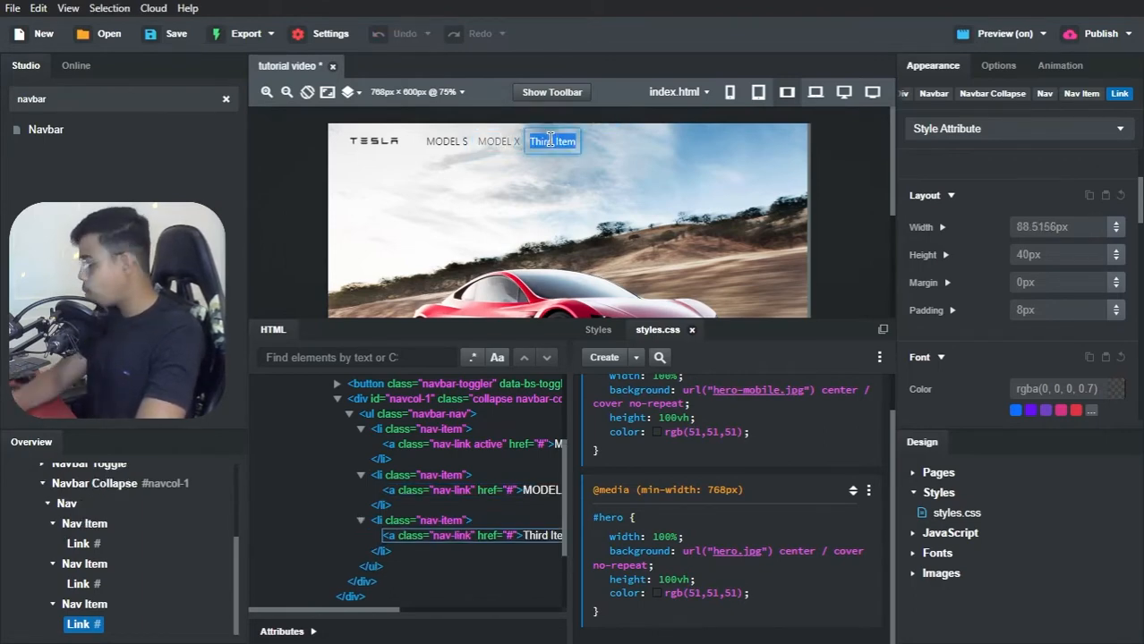
text(MODEL 3)
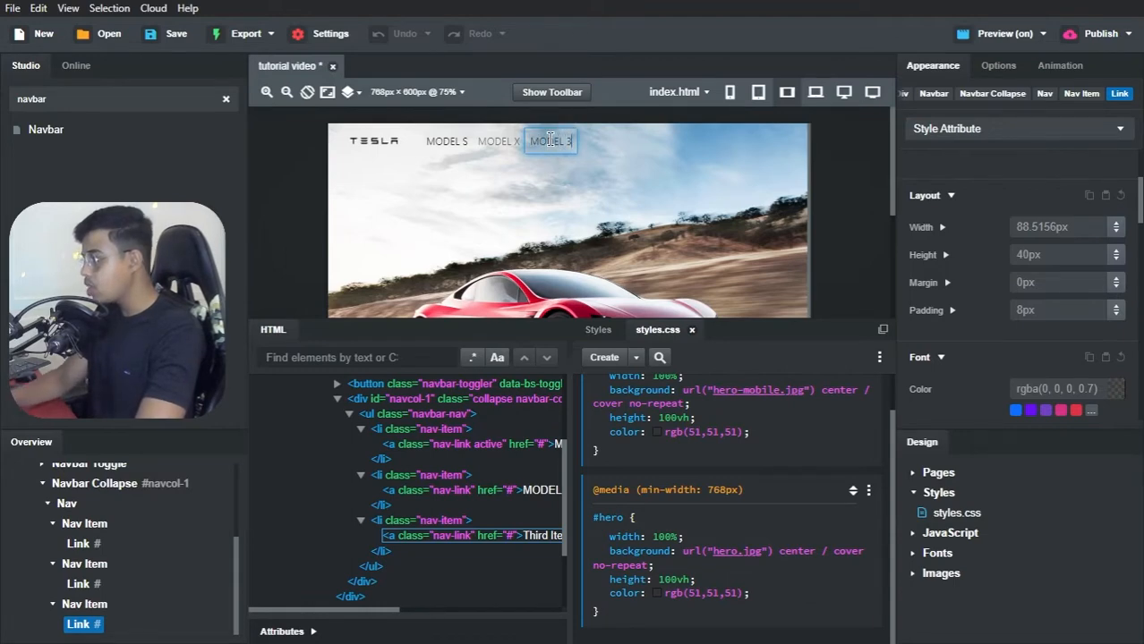
click(538, 177)
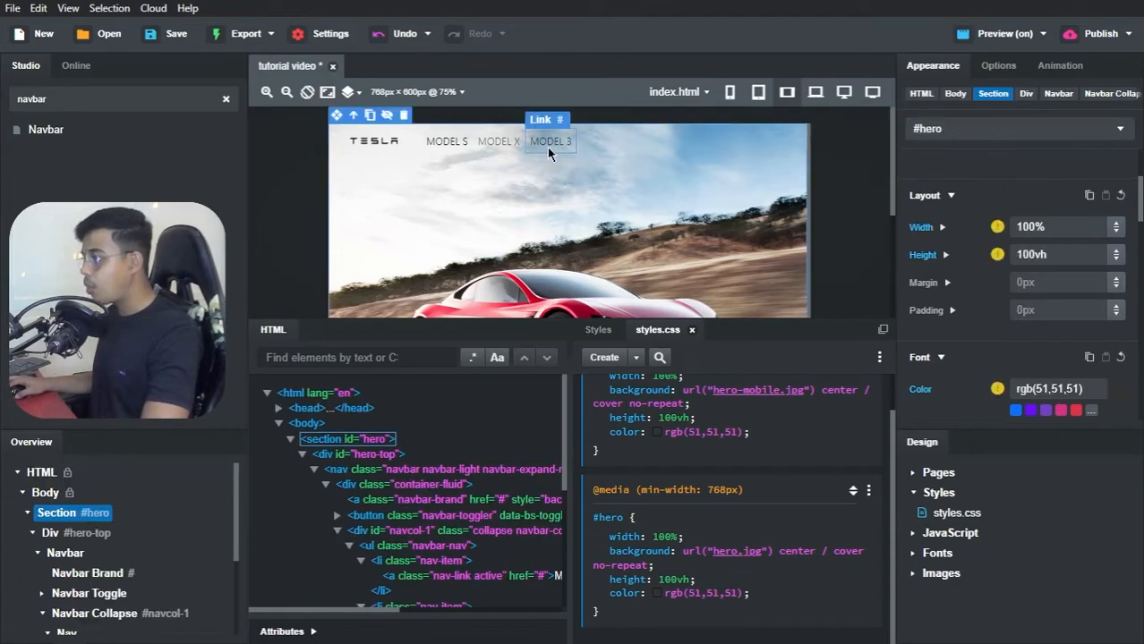
Step: Try duplicating only the MODEL 3 link inside its nav item, and undo the duplication
click(549, 145)
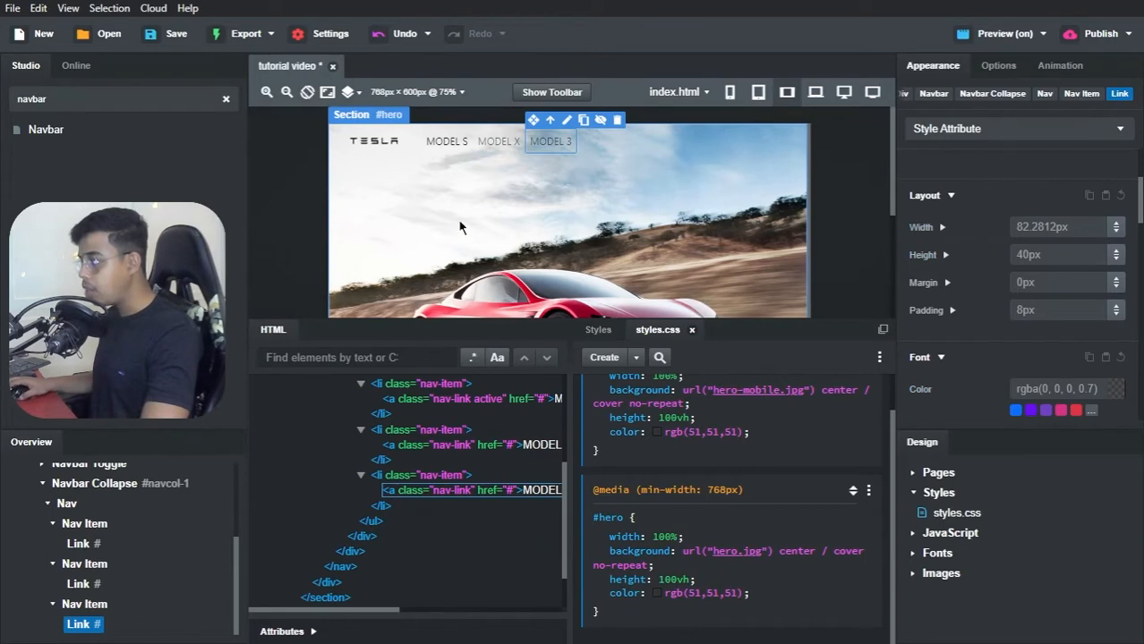
click(584, 124)
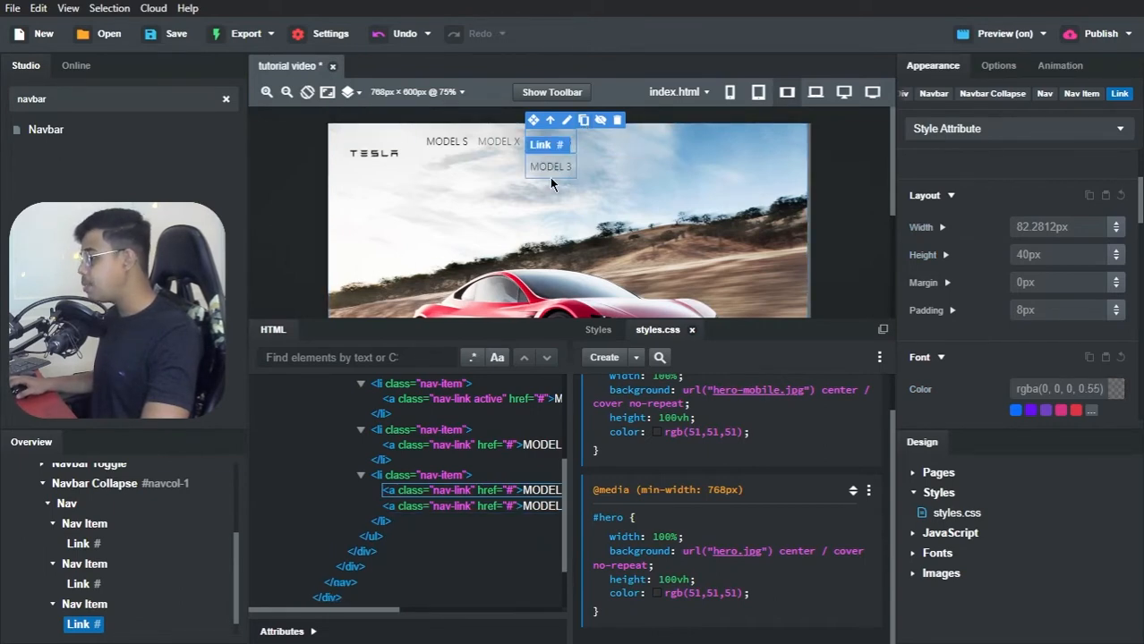
key(ctrl+z)
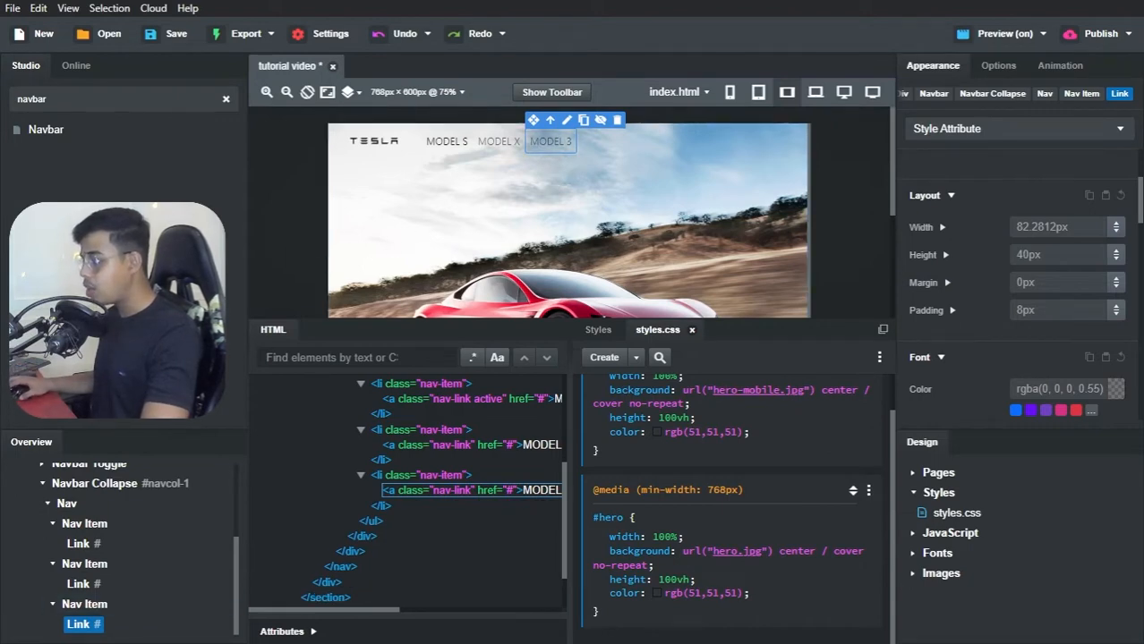
Step: Duplicate the whole Nav Item that holds the MODEL 3 link and change the copy's text to ROADSTER
click(89, 605)
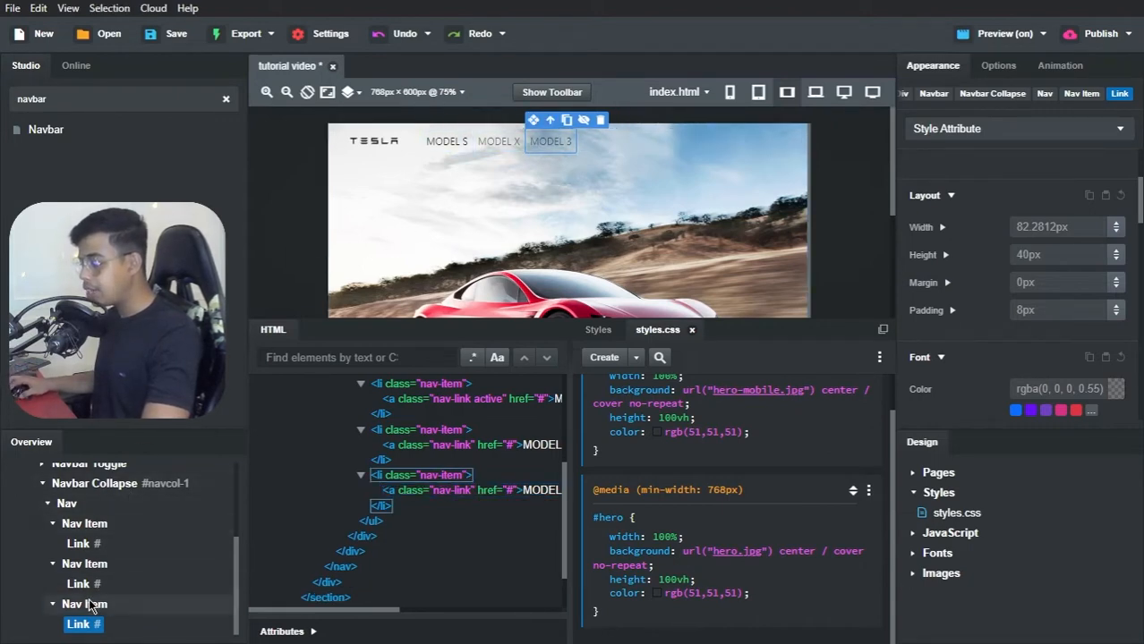
right_click(95, 609)
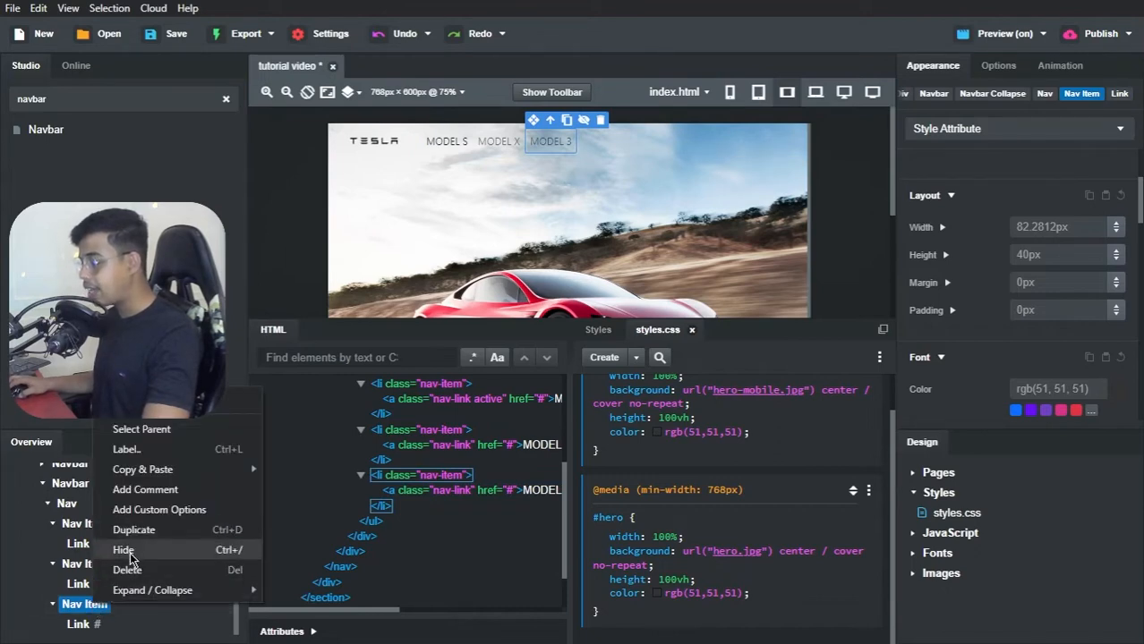
click(134, 530)
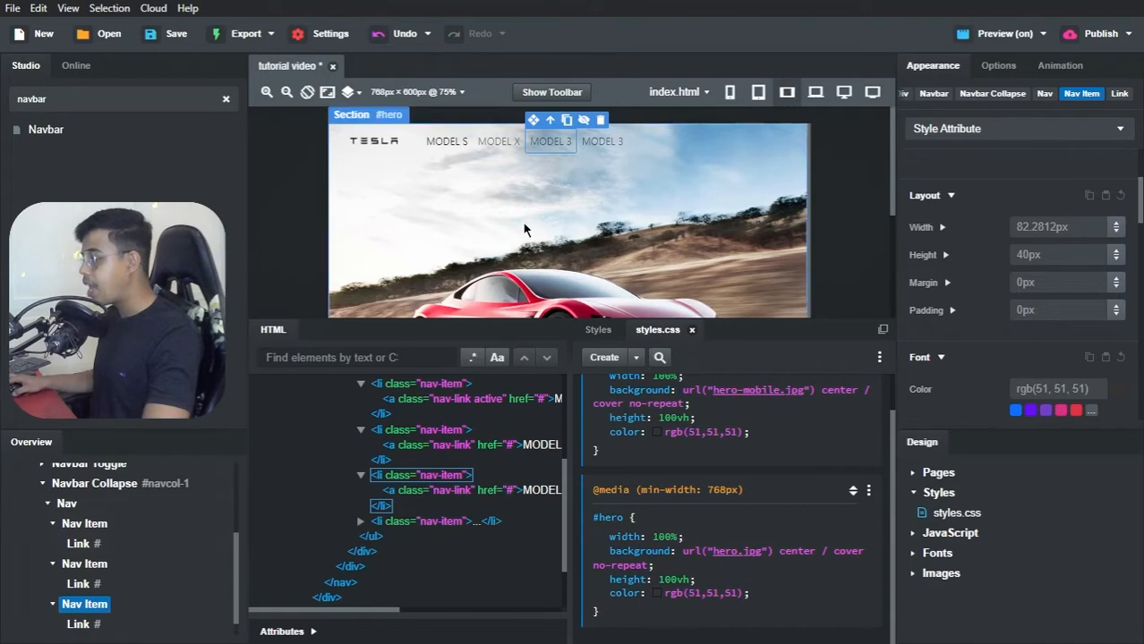
double_click(609, 143)
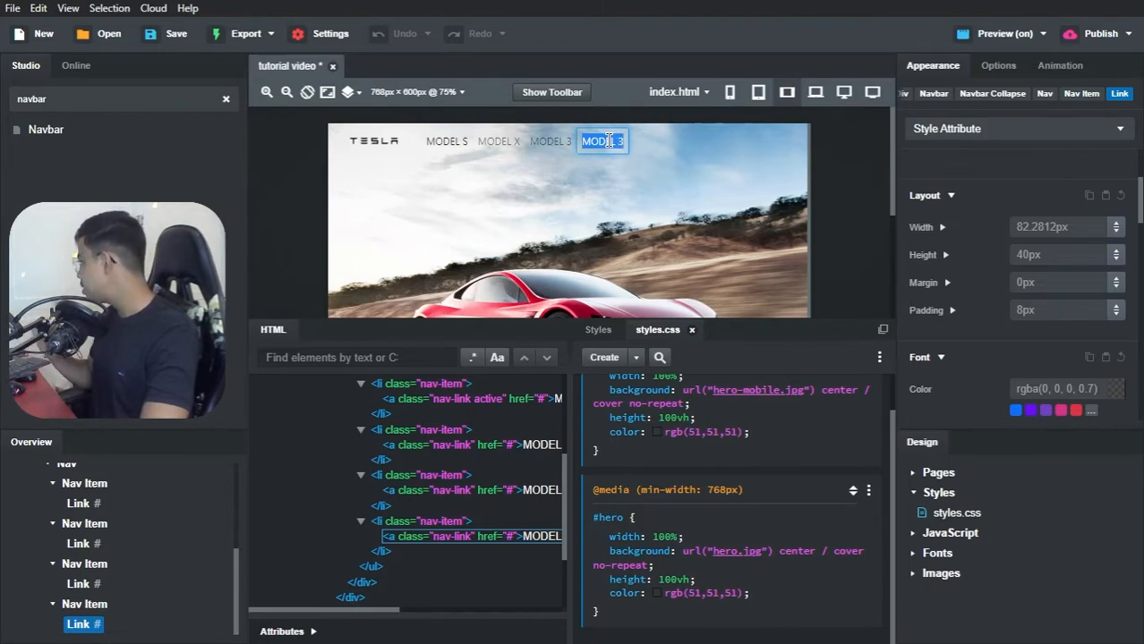
text(ROADS)
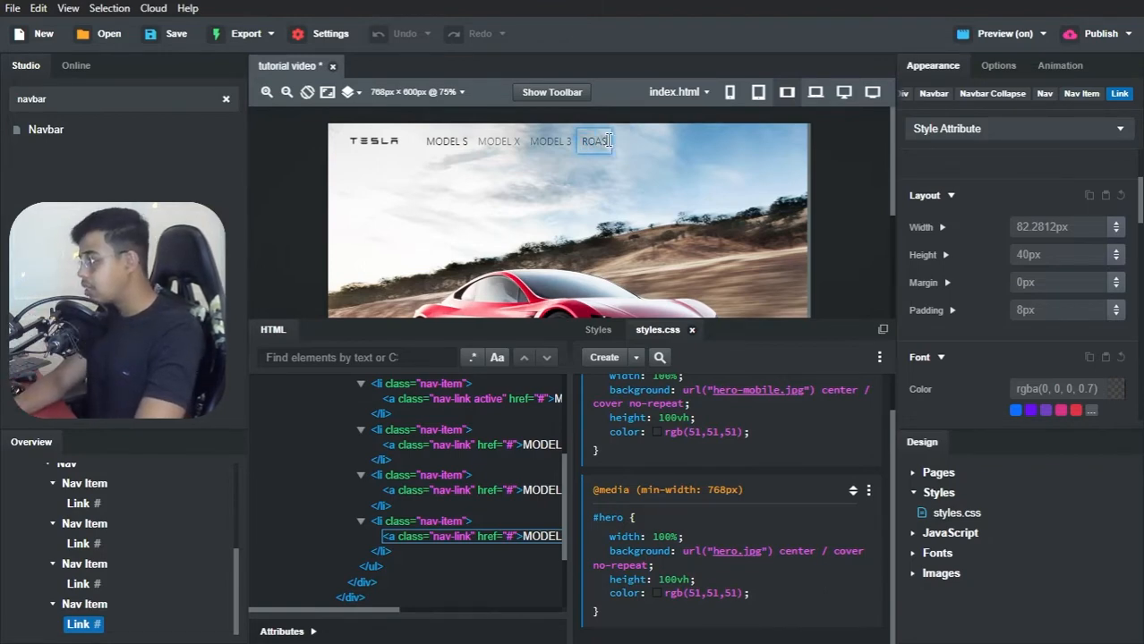
text(TER)
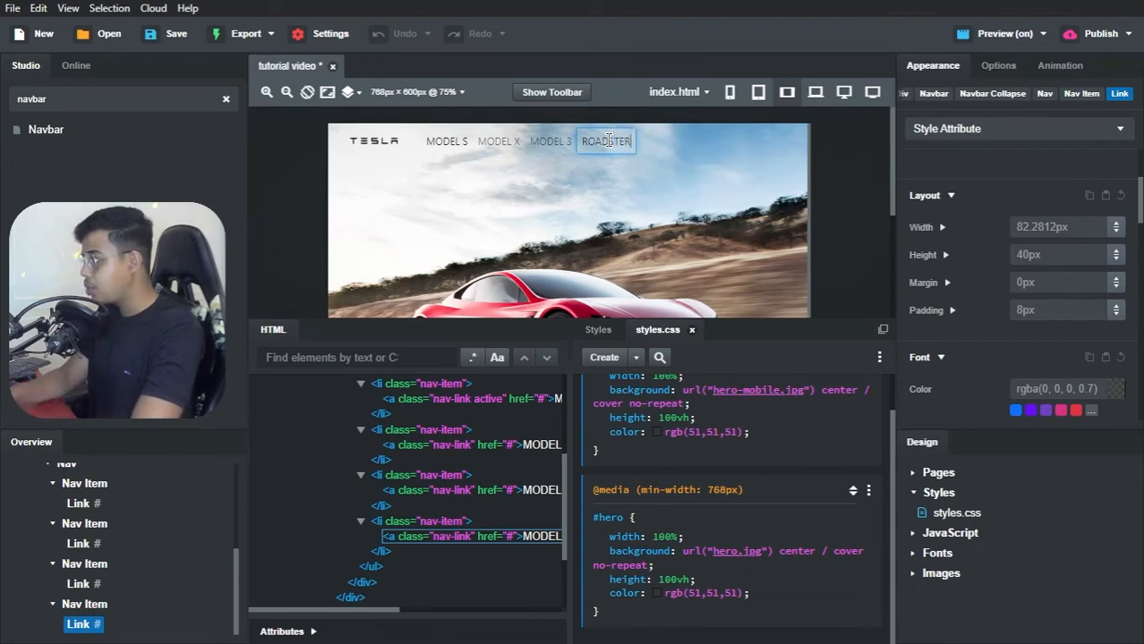
click(598, 171)
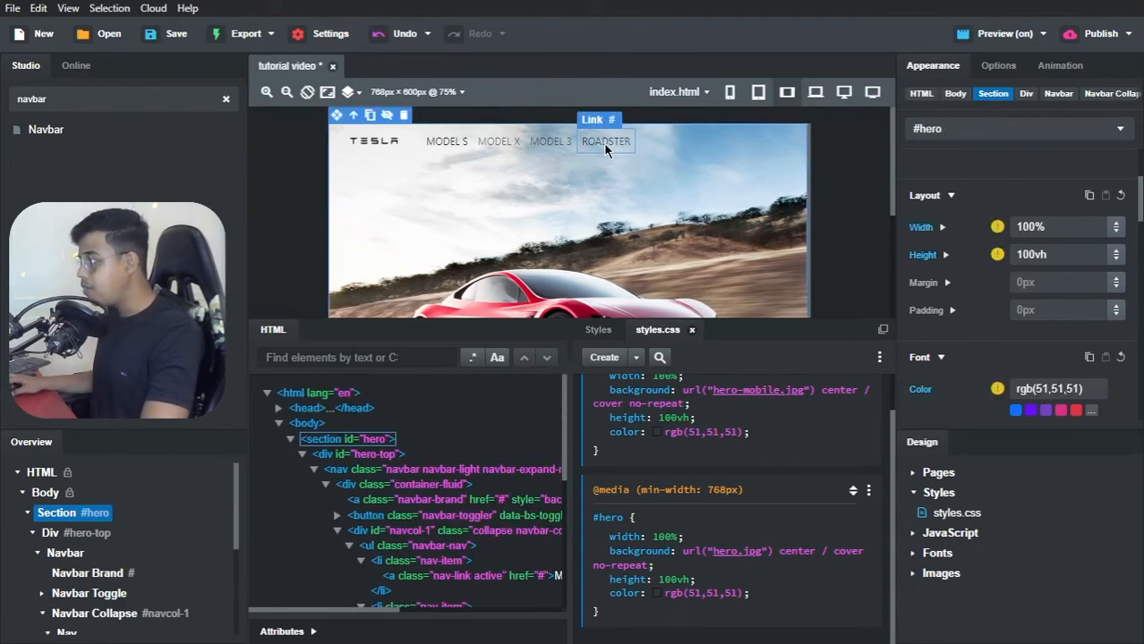
Step: Duplicate the Nav Item holding the ROADSTER link and change the copy's text to ENERGY
click(603, 142)
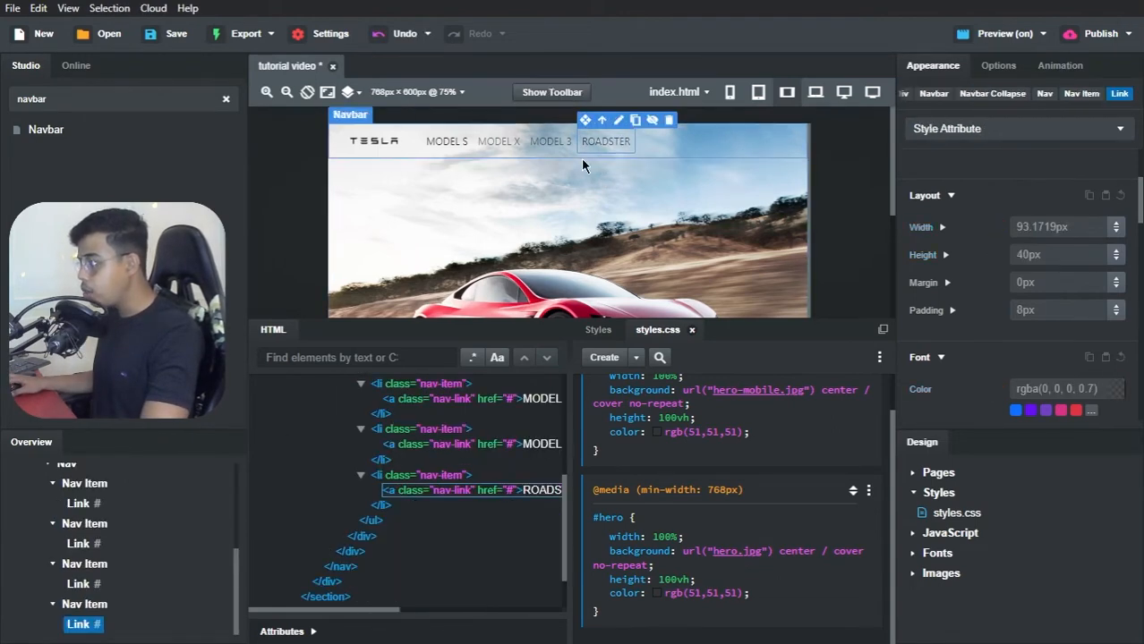
right_click(95, 604)
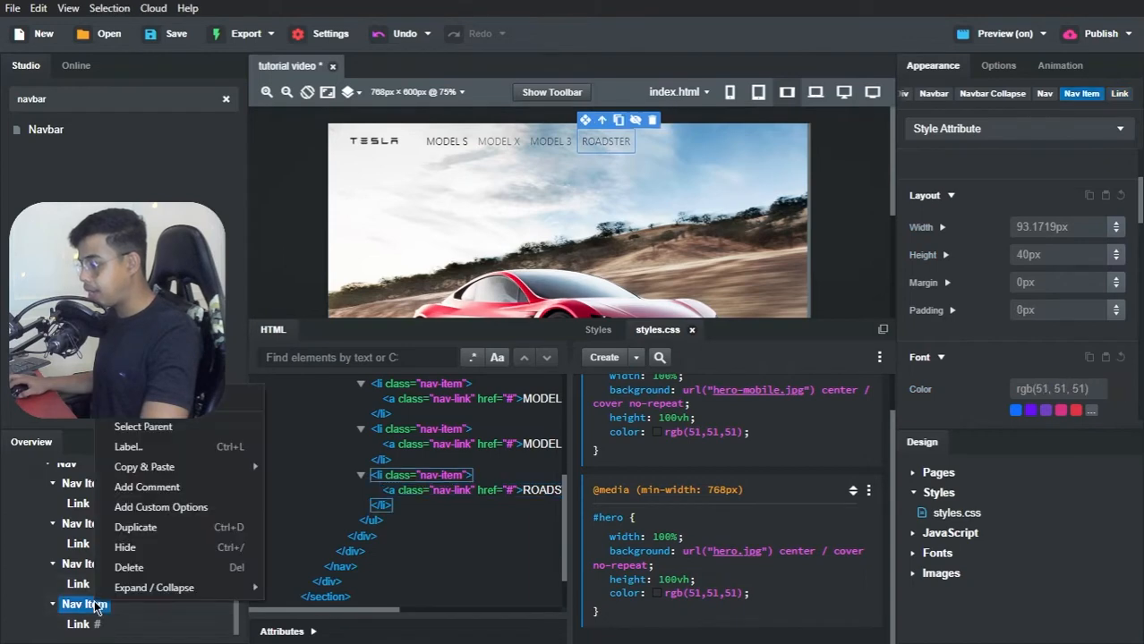
click(143, 529)
click(664, 141)
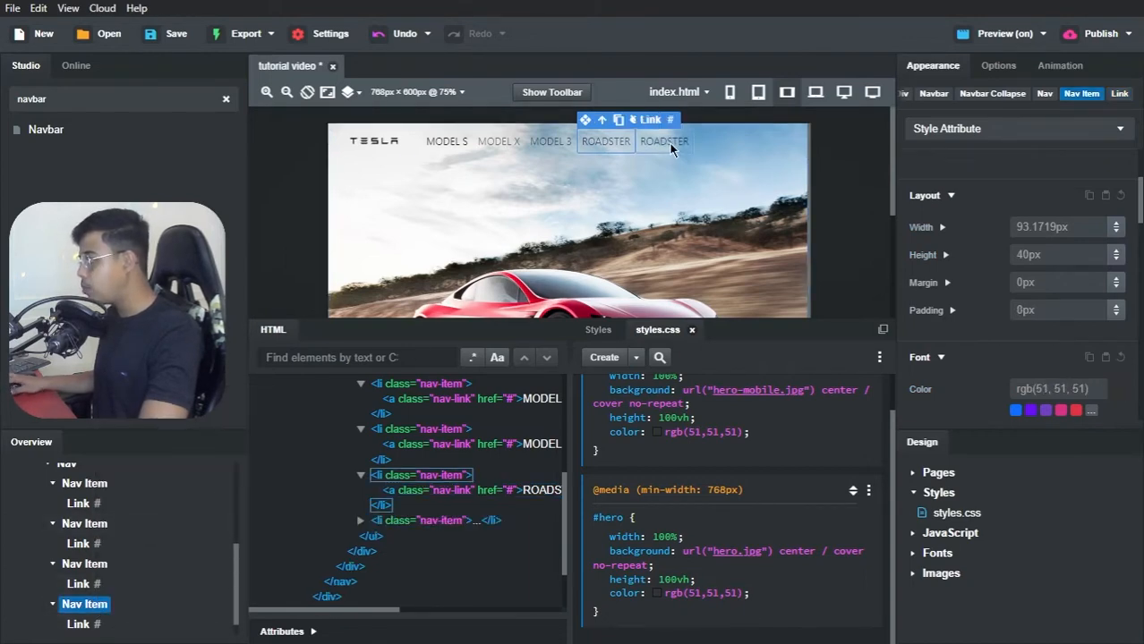
double_click(670, 141)
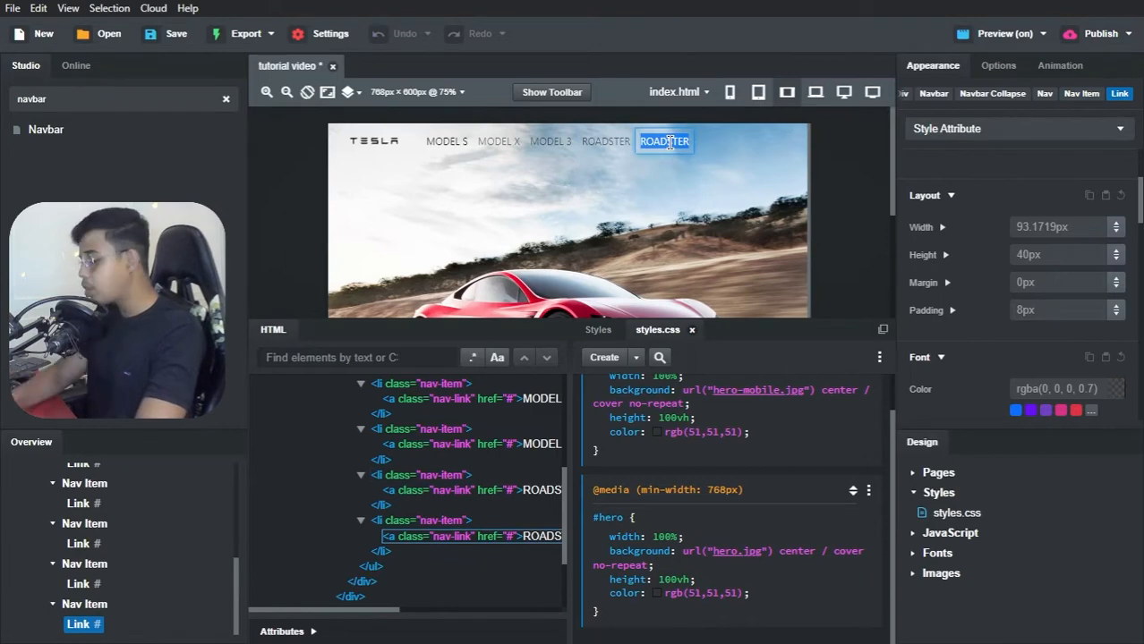
text(ENERGY)
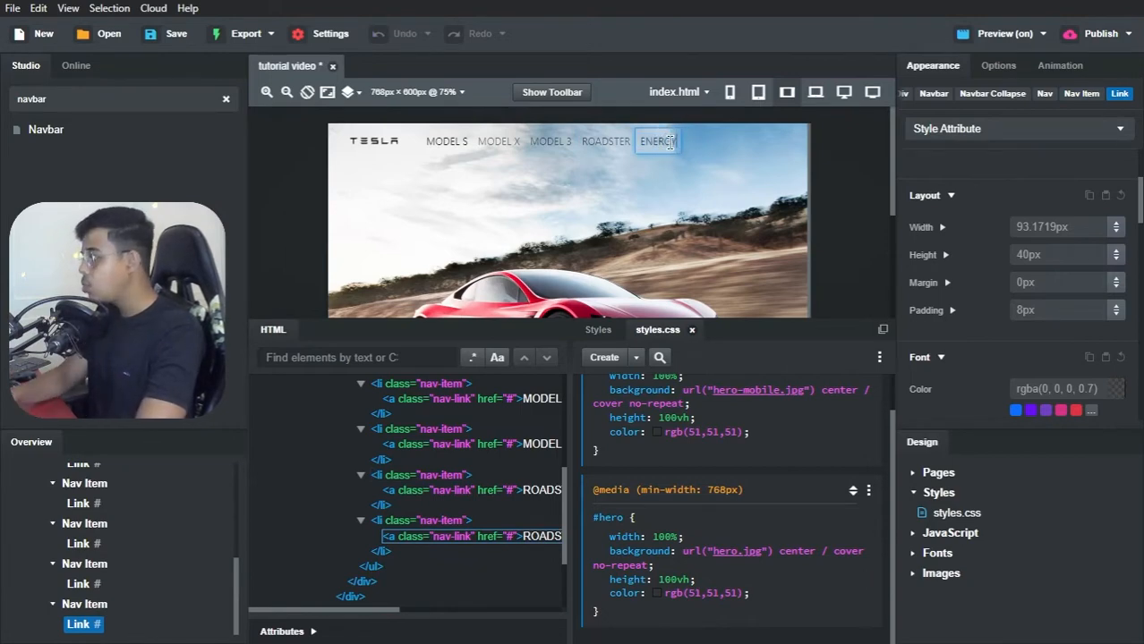
click(602, 183)
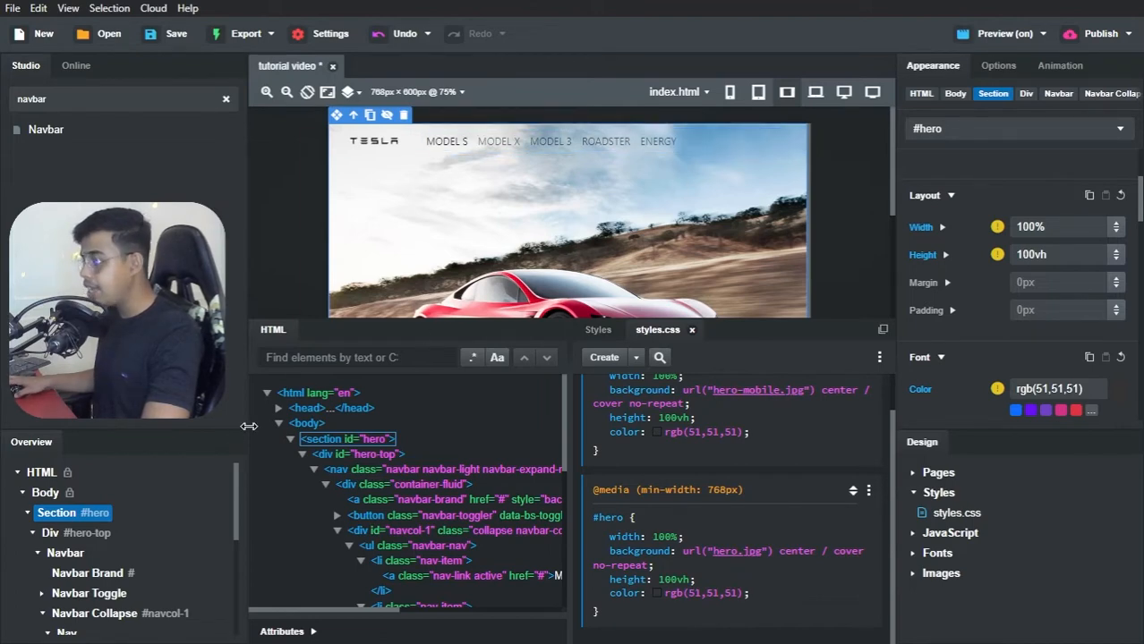
Step: Collapse the Nav list inside the Navbar Collapse and duplicate the whole list
scroll(117, 528, down, 2)
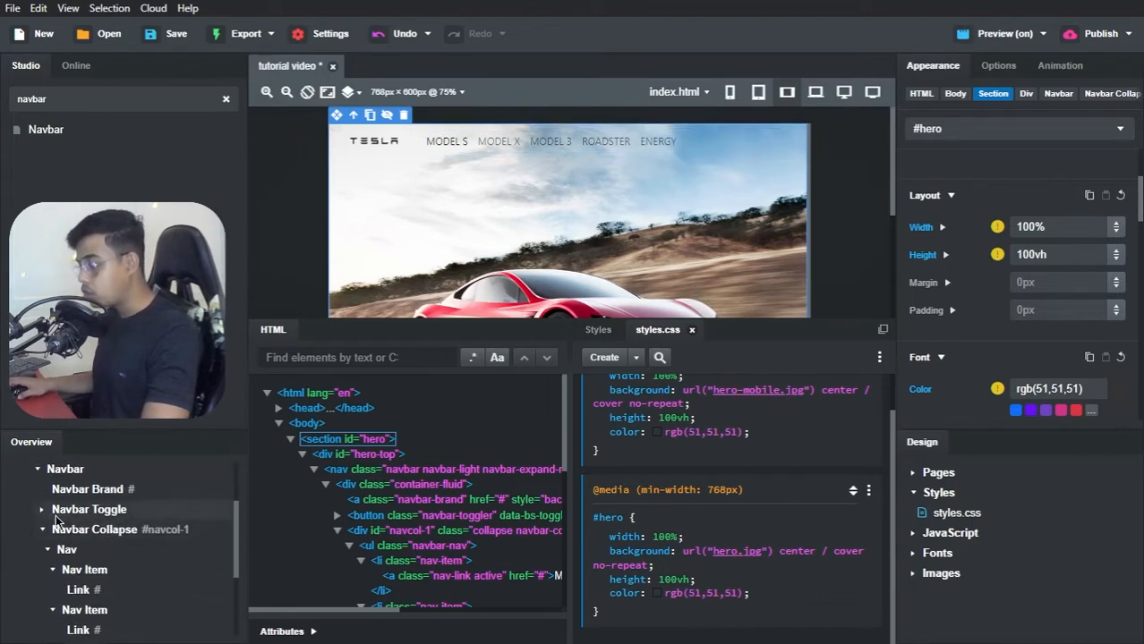
scroll(49, 537, down, 1)
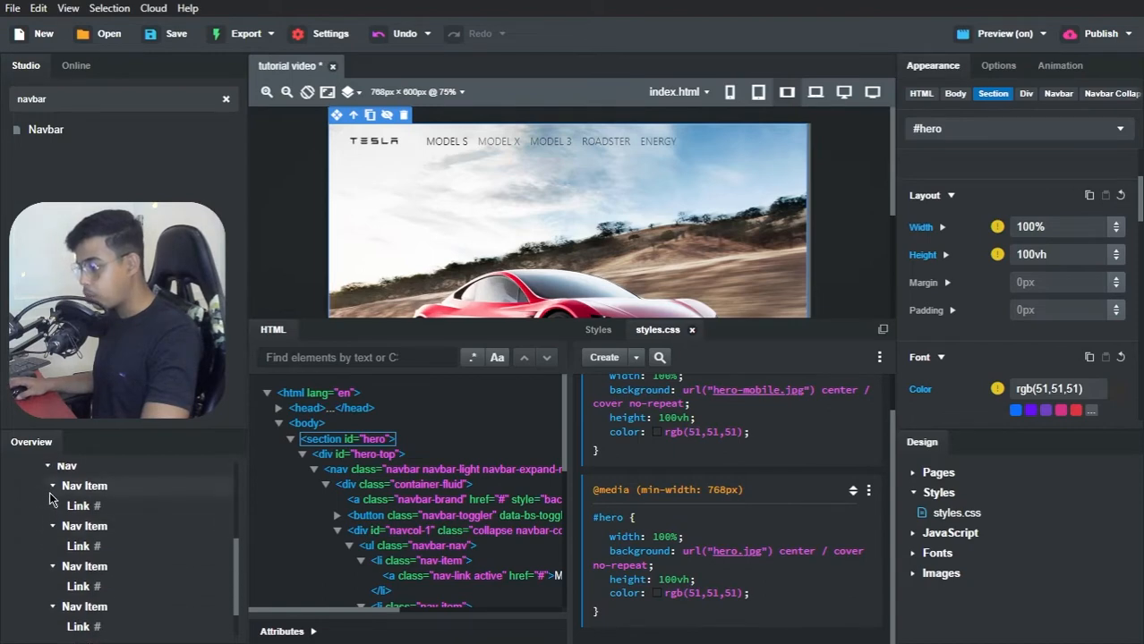
scroll(63, 541, up, 2)
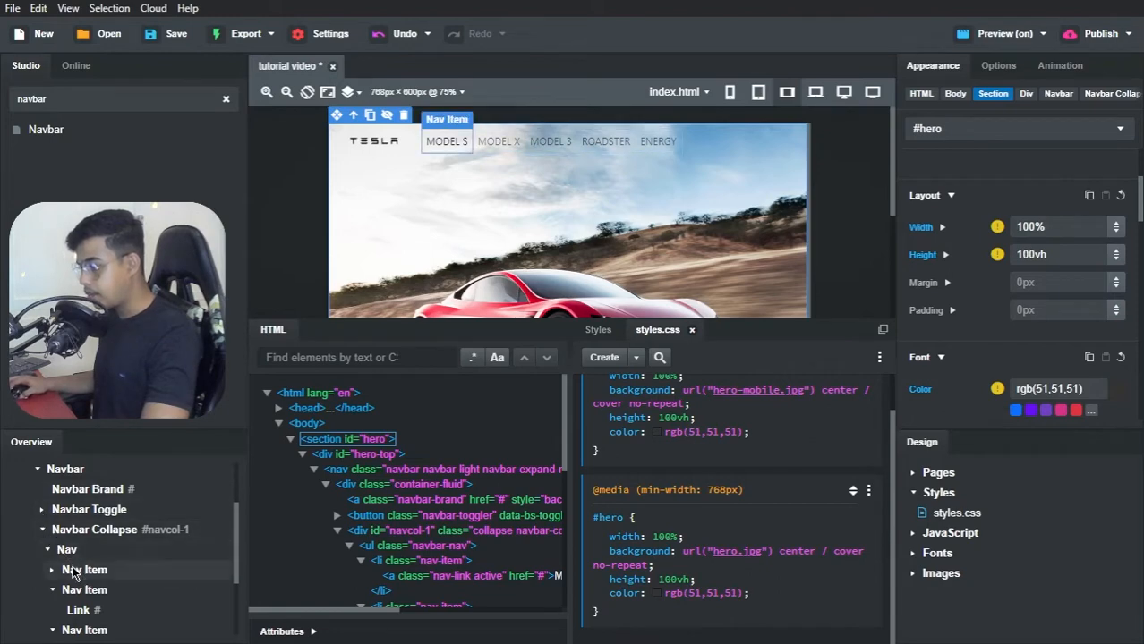
click(50, 552)
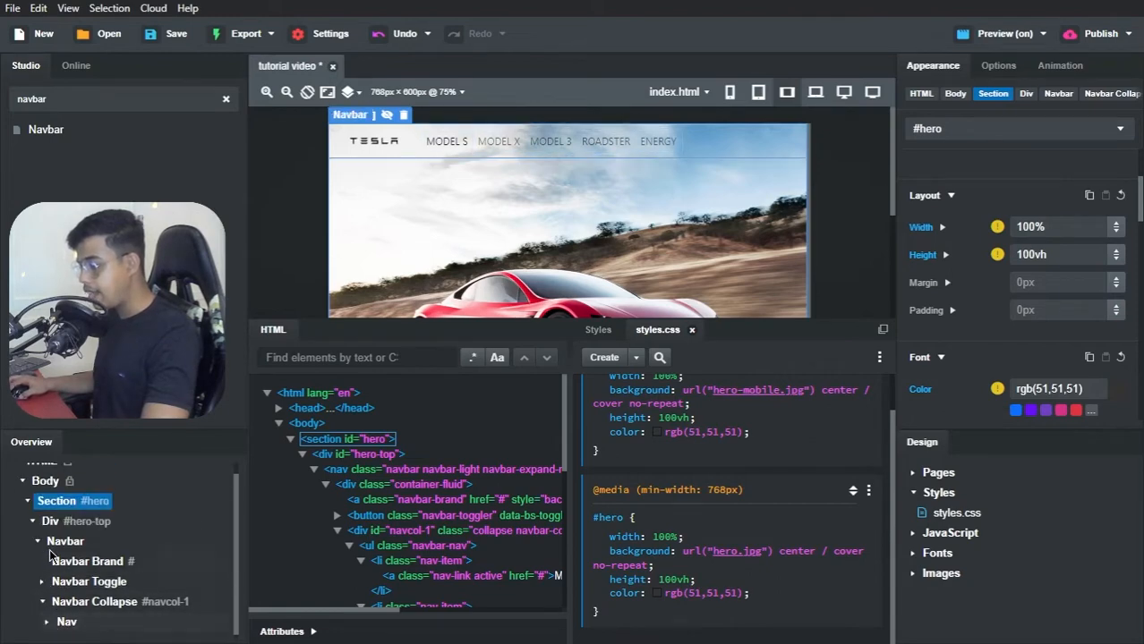
right_click(82, 628)
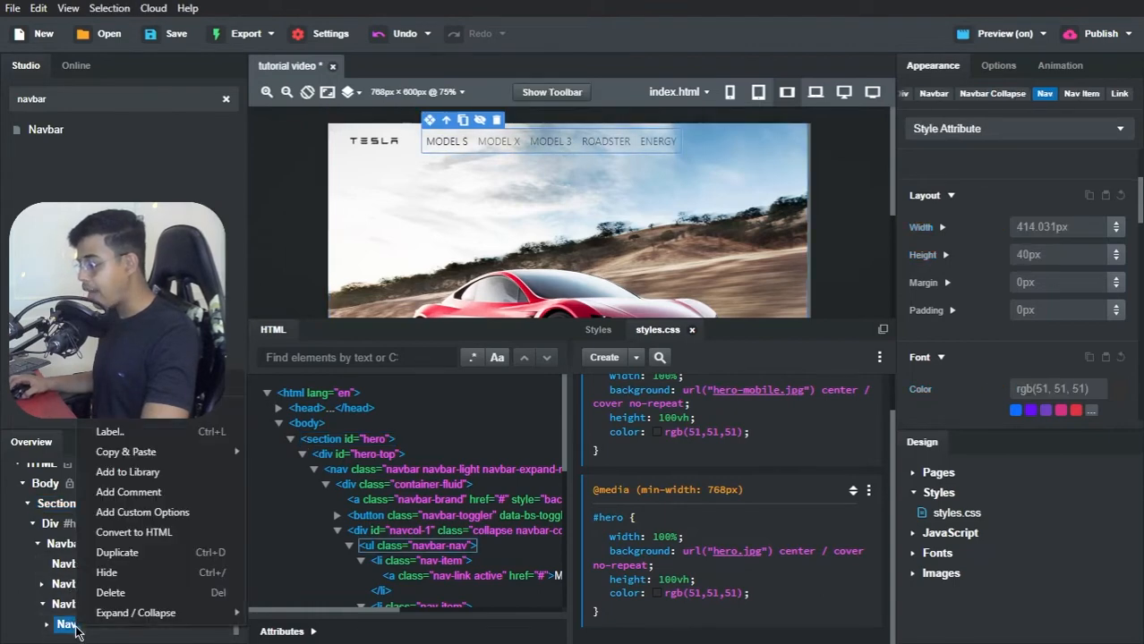
click(108, 555)
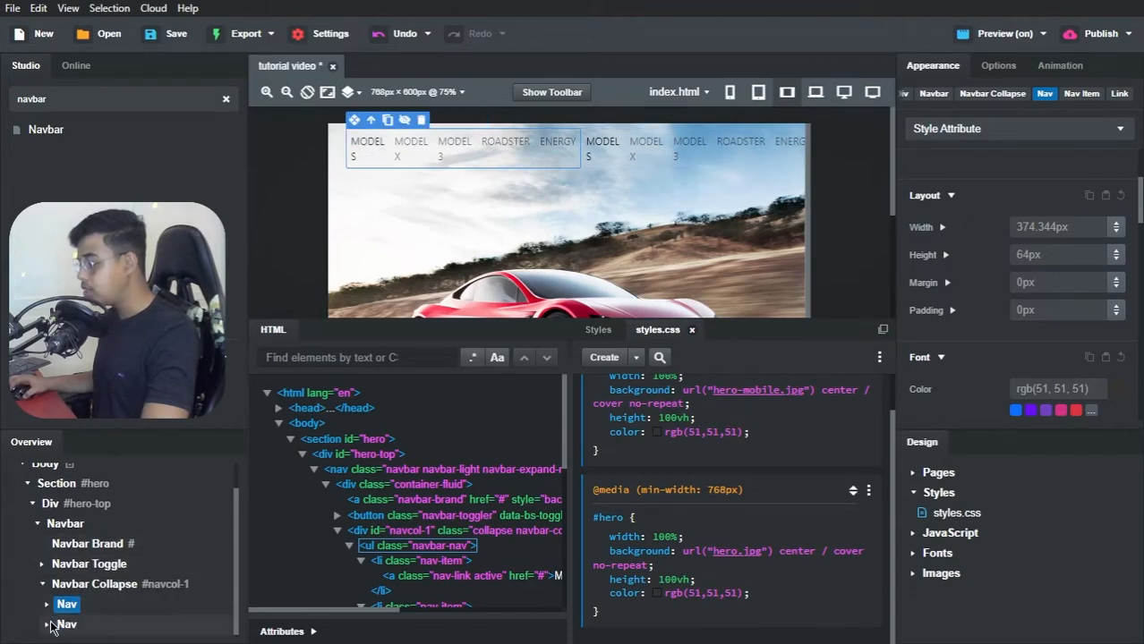
Step: Delete the ENERGY, ROADSTER and MODEL 3 nav items from the second Nav list
click(47, 625)
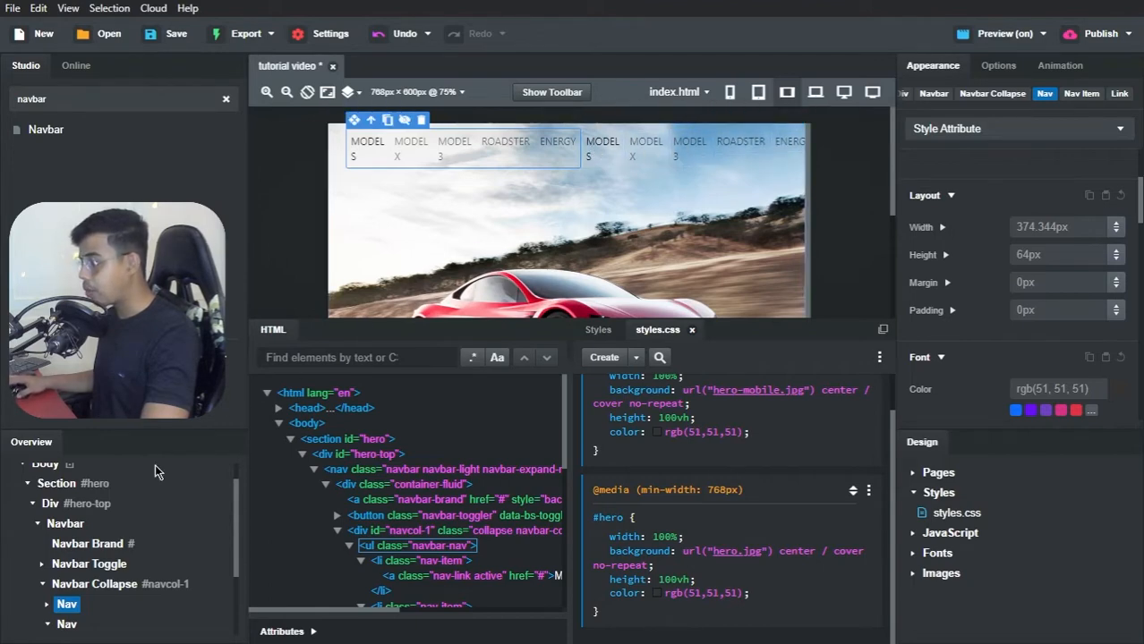
scroll(126, 506, down, 3)
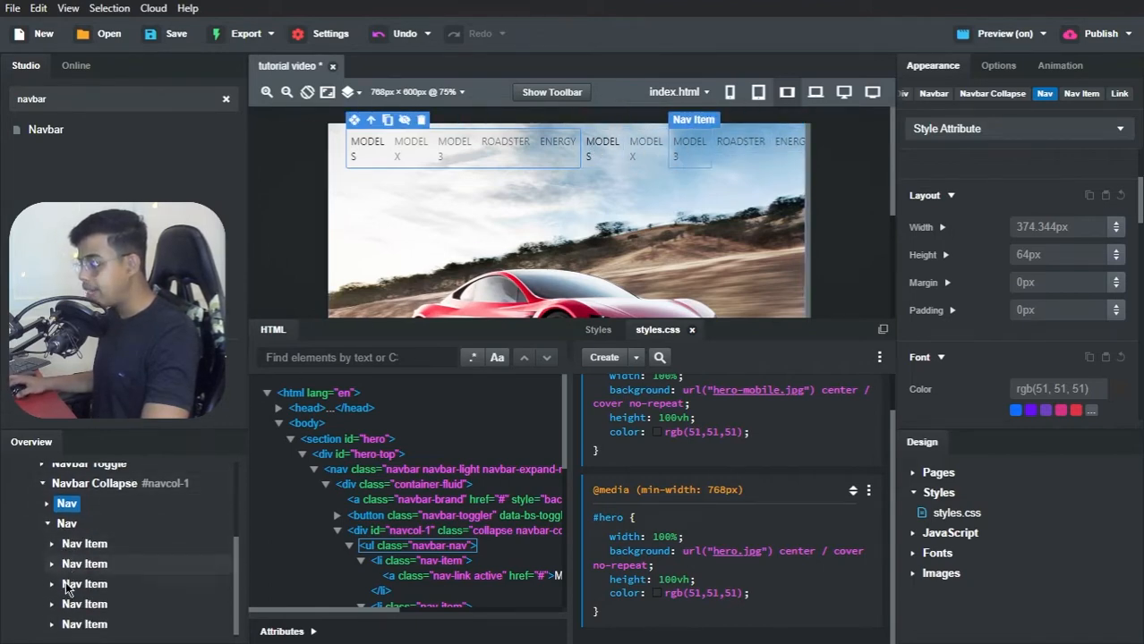
right_click(72, 624)
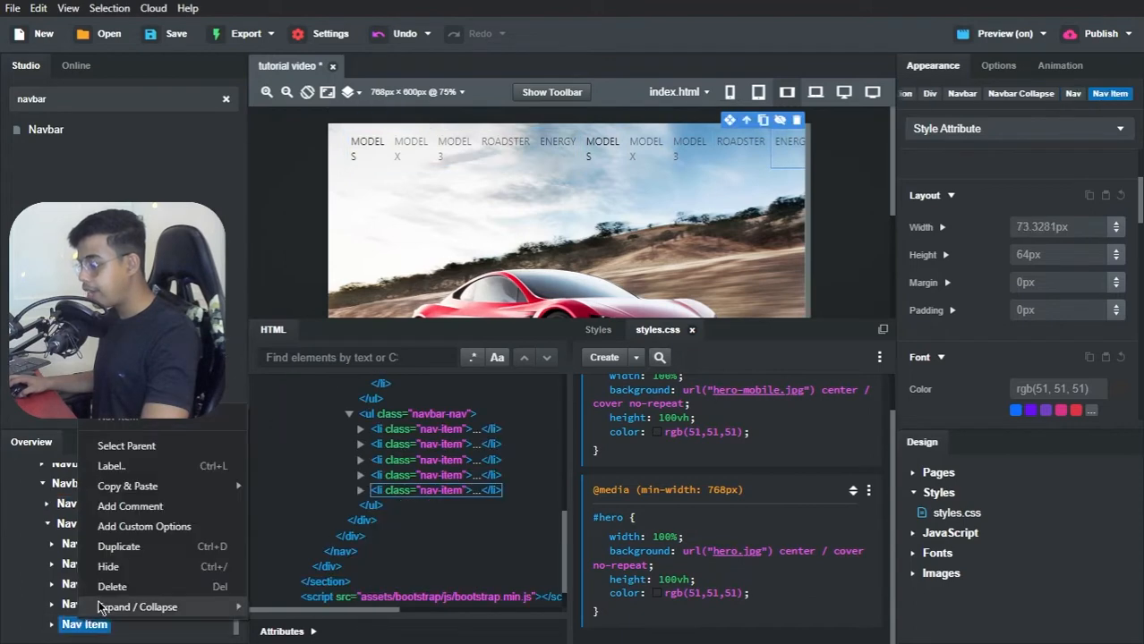
click(111, 588)
right_click(85, 628)
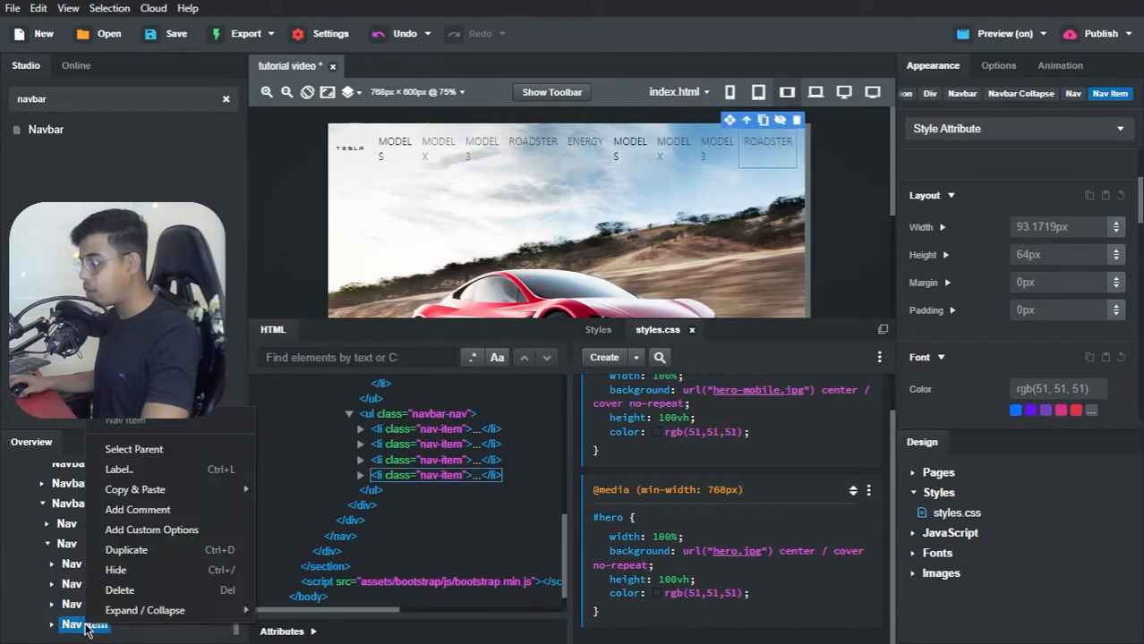
click(115, 589)
right_click(85, 629)
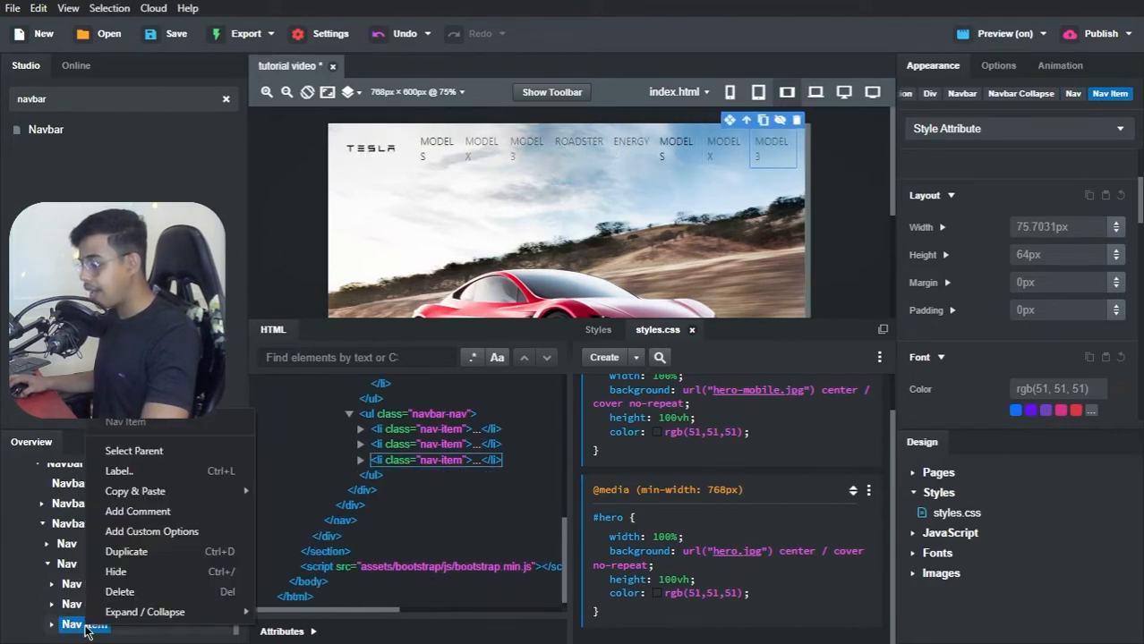
click(112, 592)
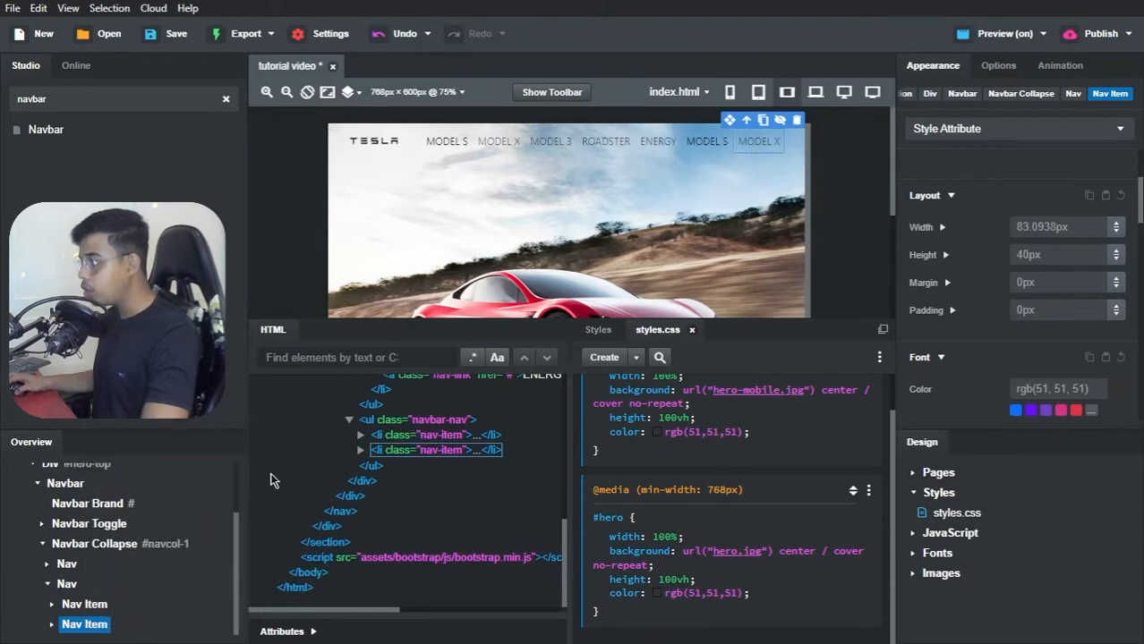
Step: Rename the second Nav list's MODEL S link as SHOP and its MODEL X link as SIGN IN
click(707, 141)
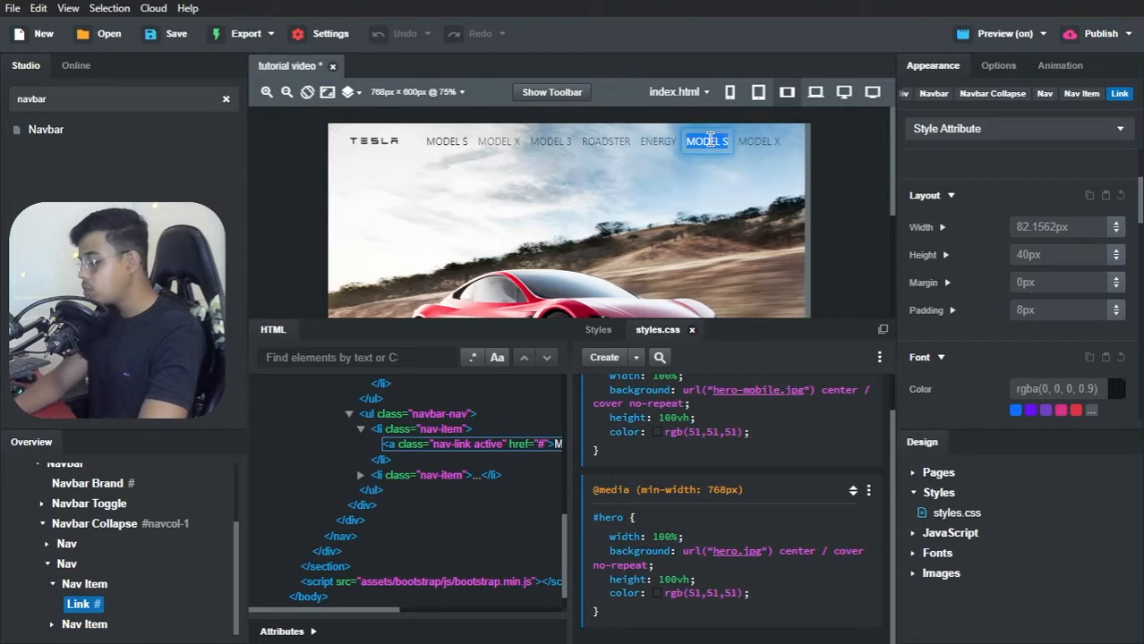
text(SHO)
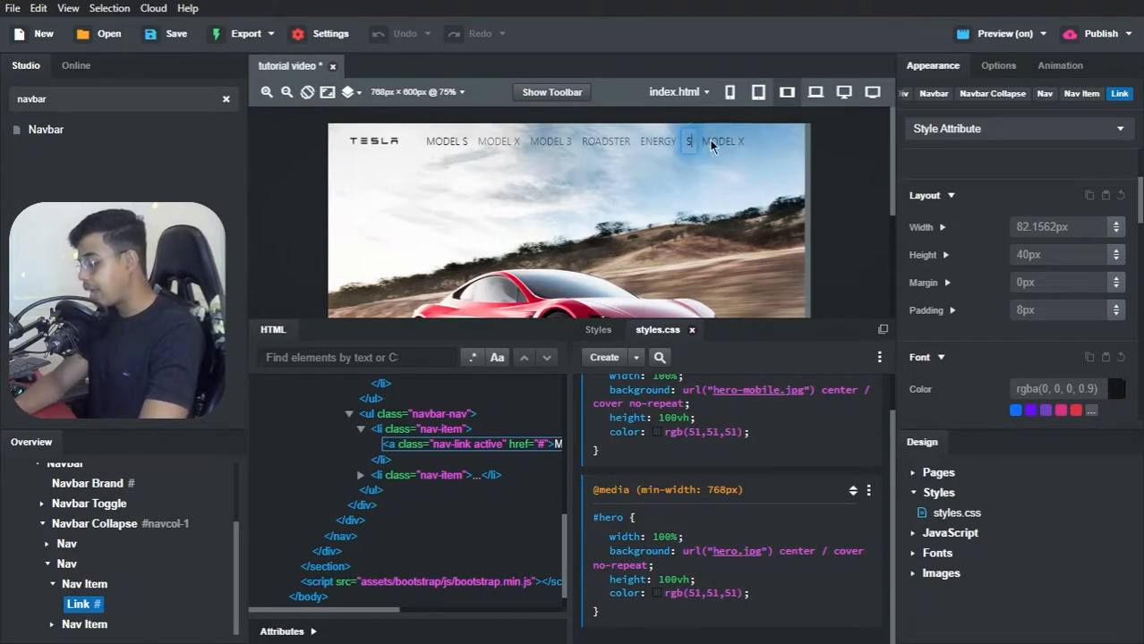
text(P)
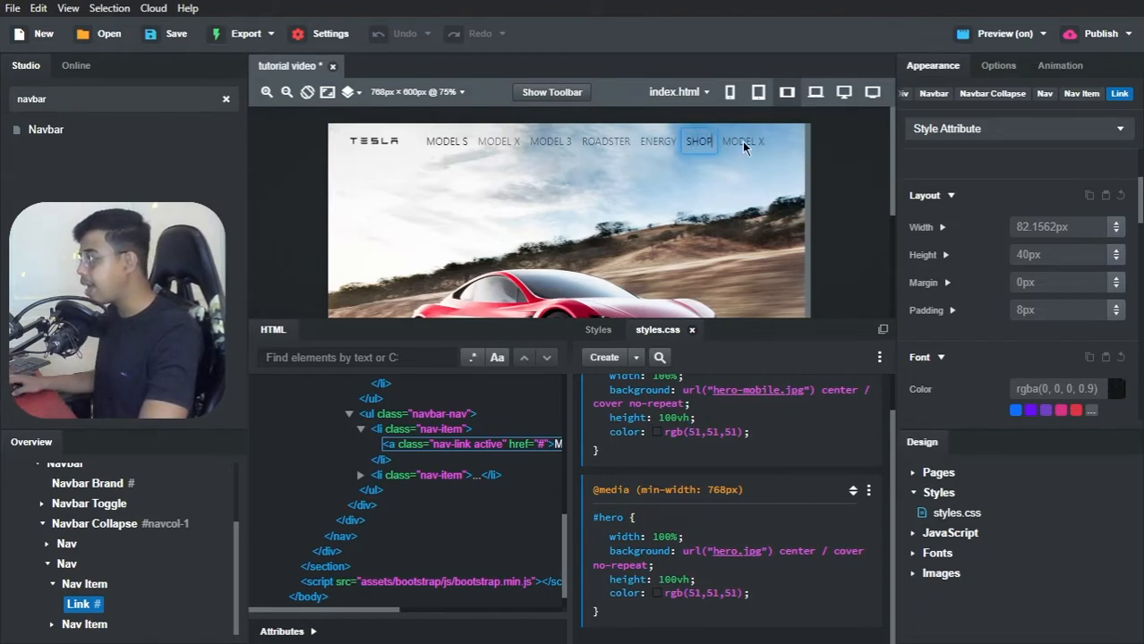
click(750, 141)
double_click(755, 141)
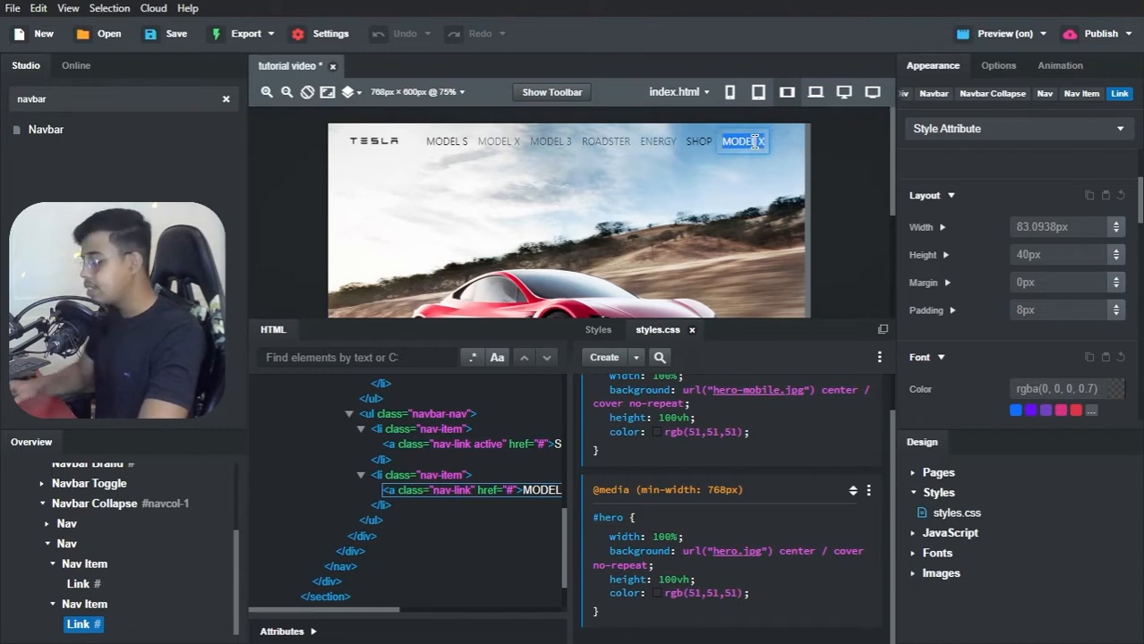
text(SIGN)
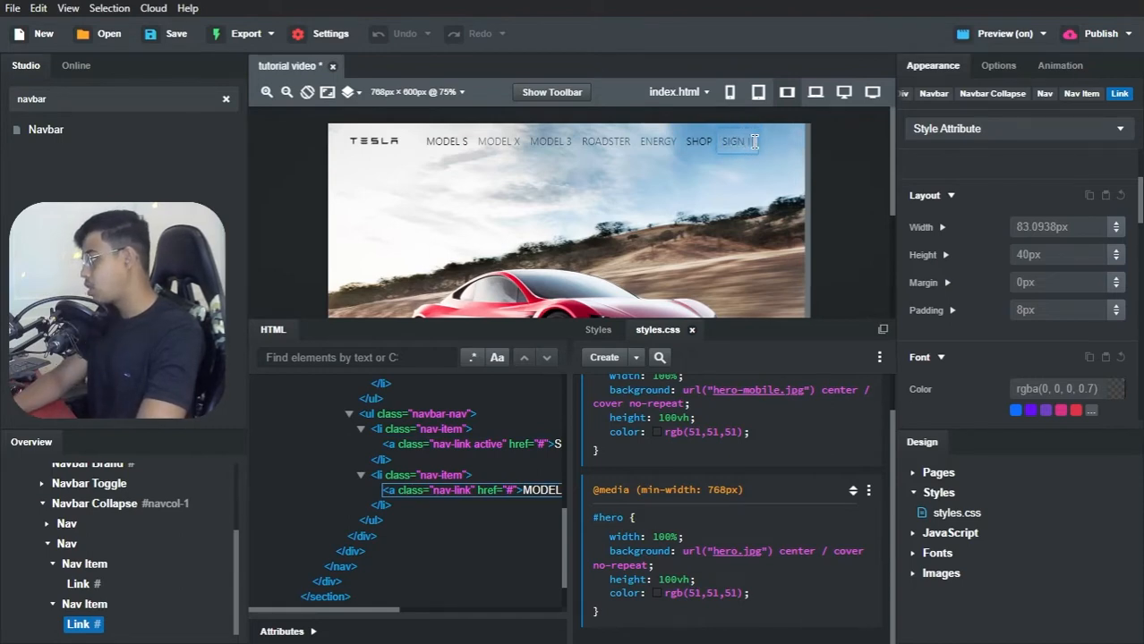
text( IN)
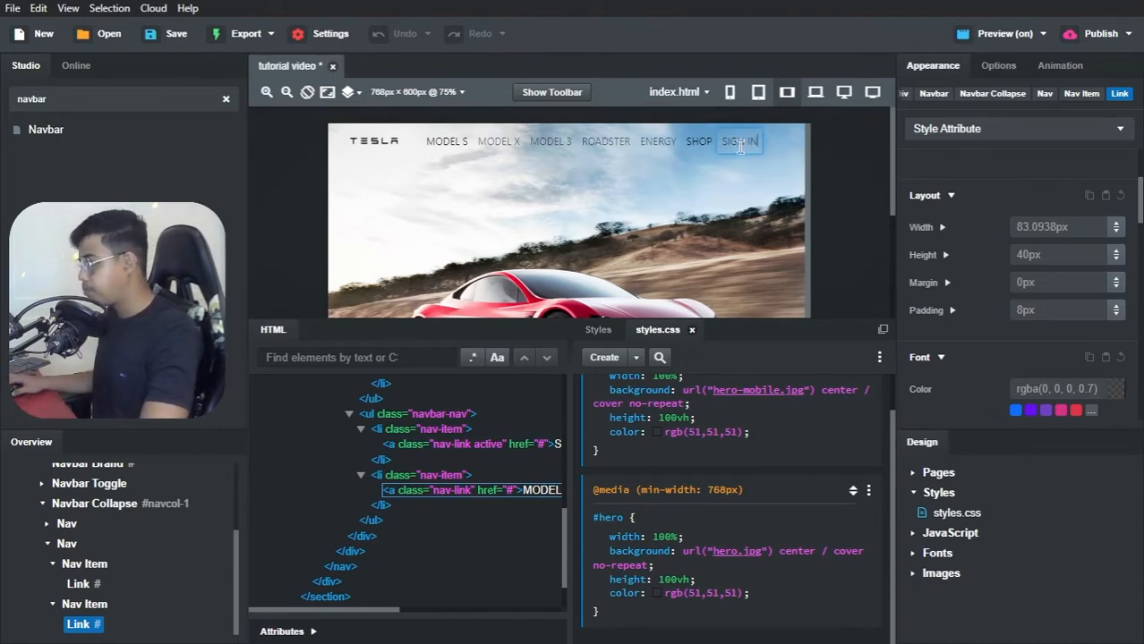
click(699, 160)
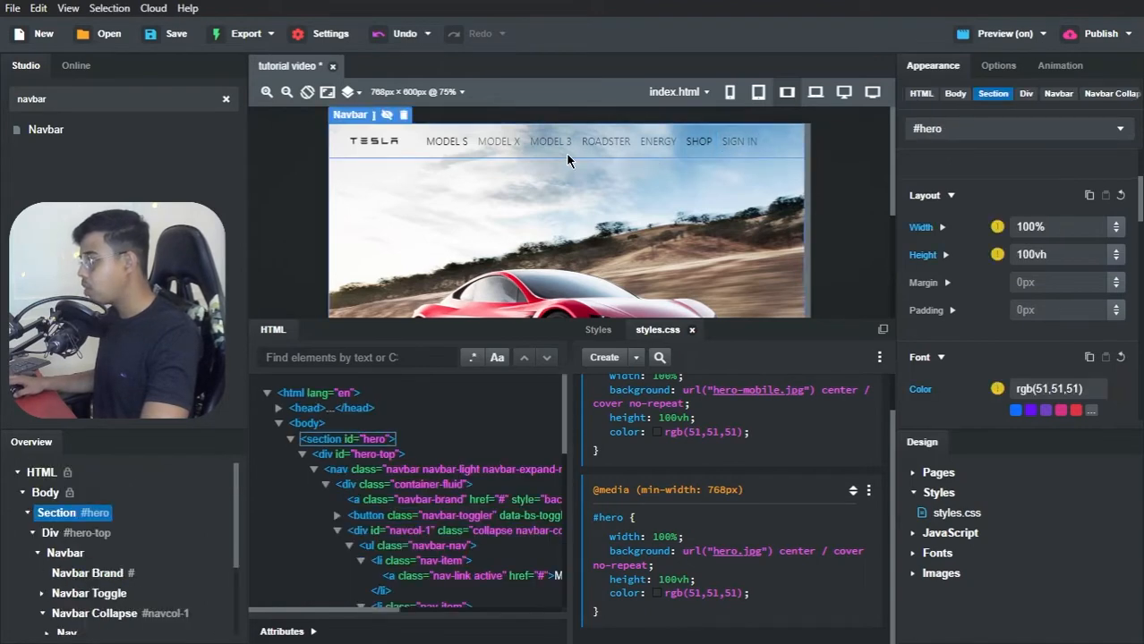
Step: Start adding a font for the MODEL S link's font family and search the font library for montserrat
click(453, 142)
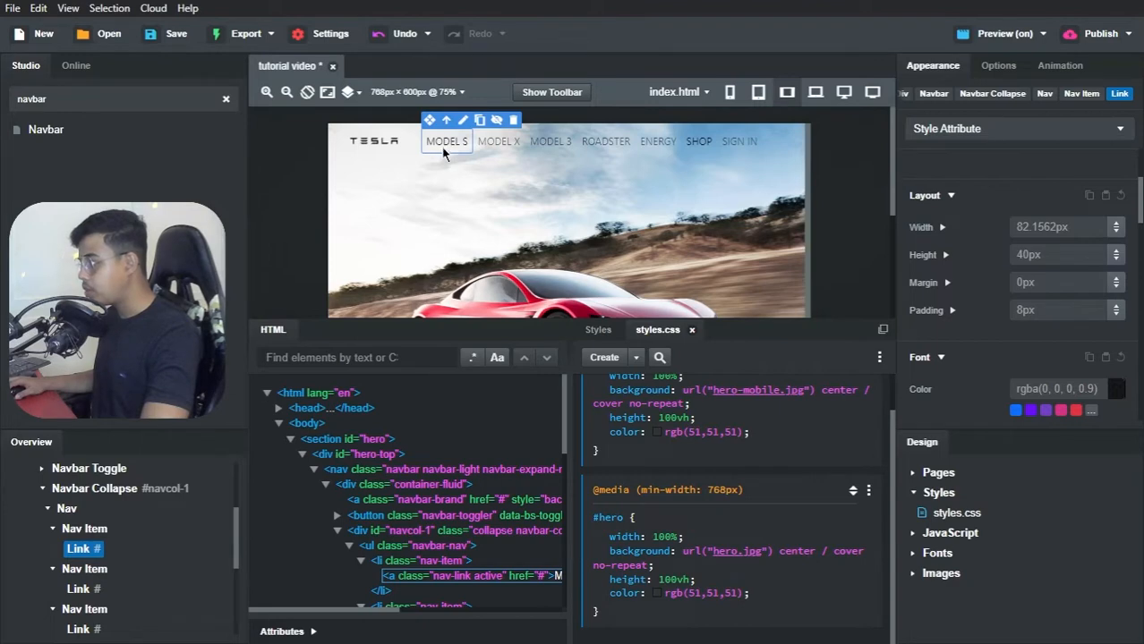
scroll(963, 311, down, 3)
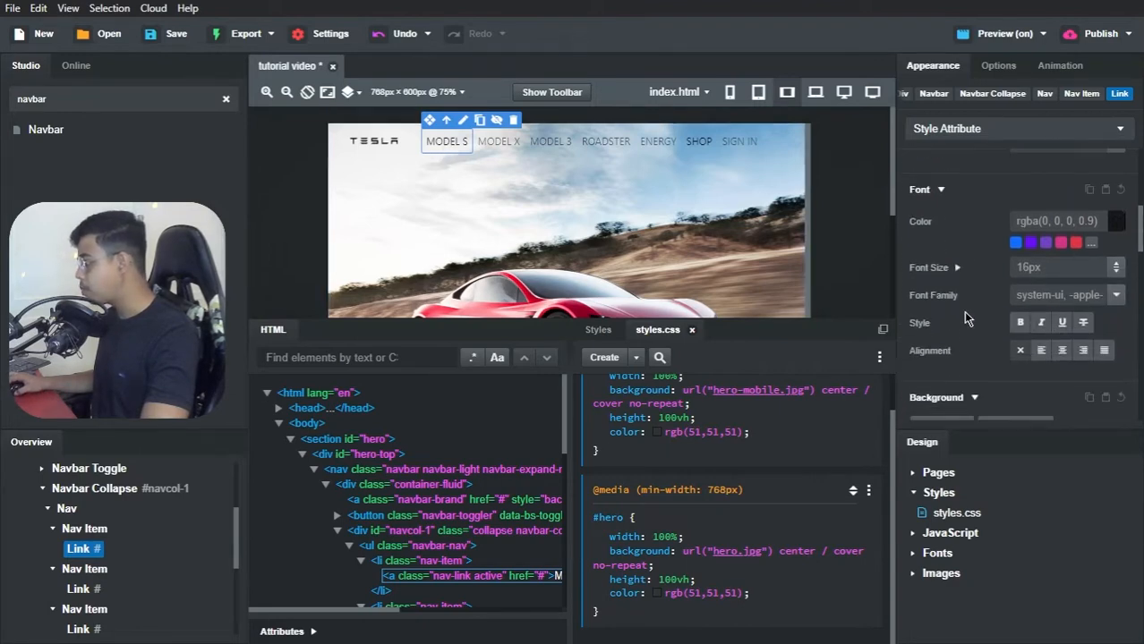
click(1085, 318)
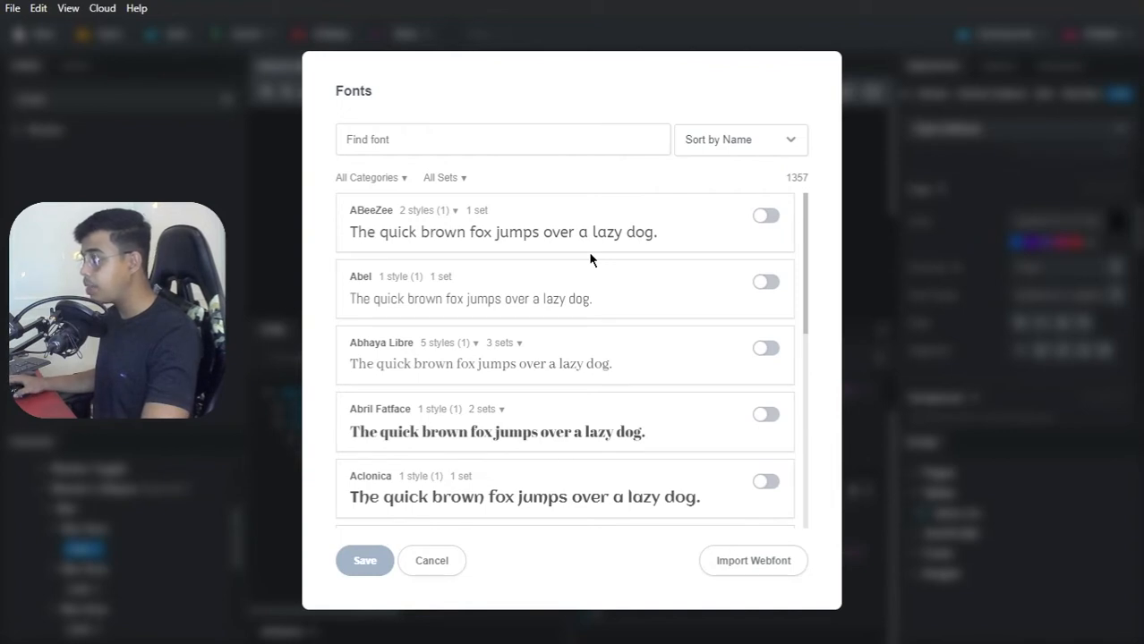
click(511, 150)
text(m)
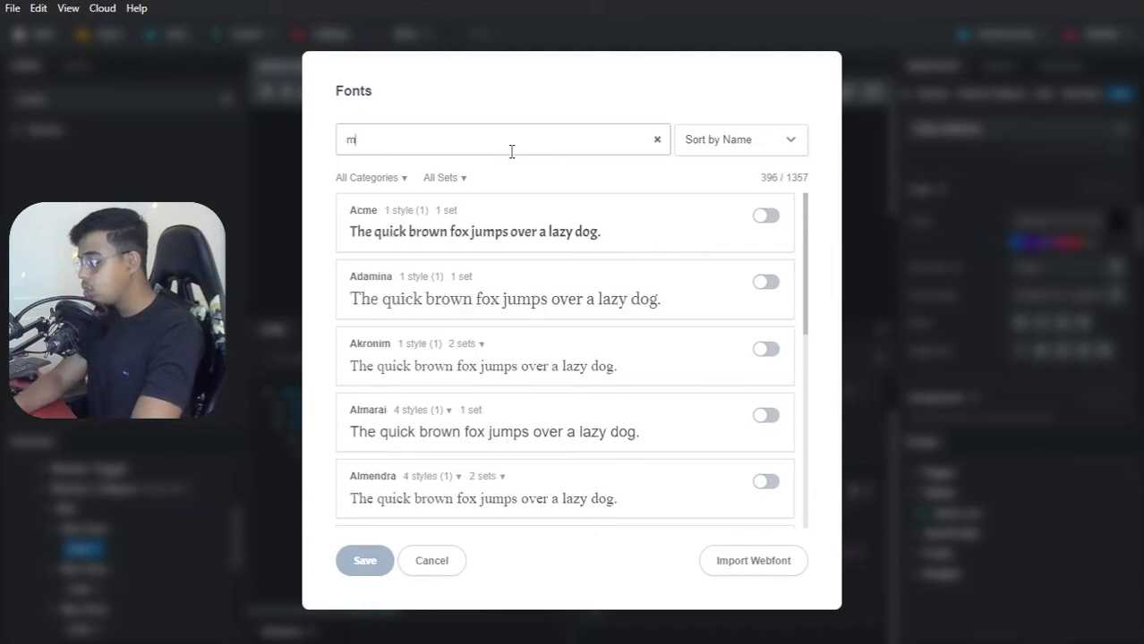
text(ontserrat)
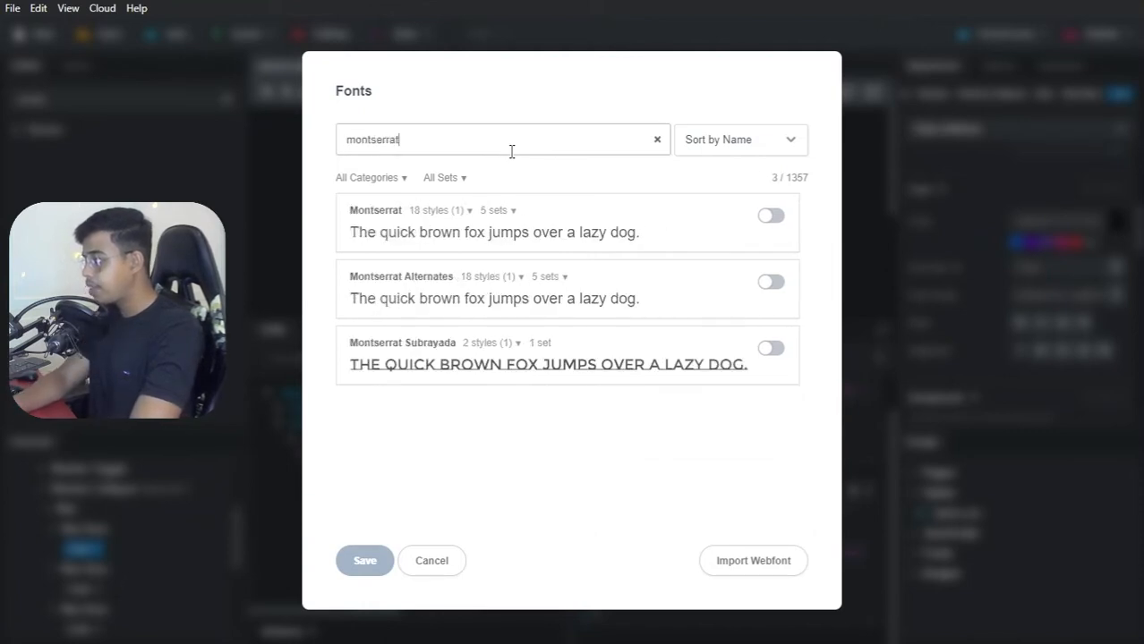
Step: Enable the Montserrat font with the semi-bold 600 and bold 700 styles besides regular 400, and save the font selection
click(468, 211)
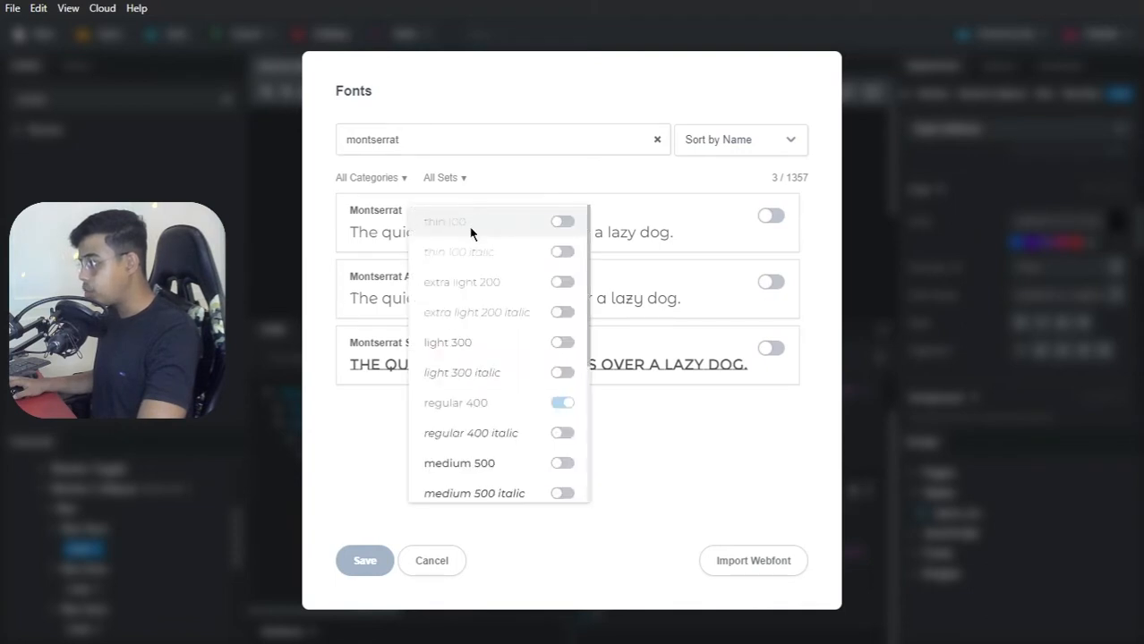
scroll(501, 322, down, 3)
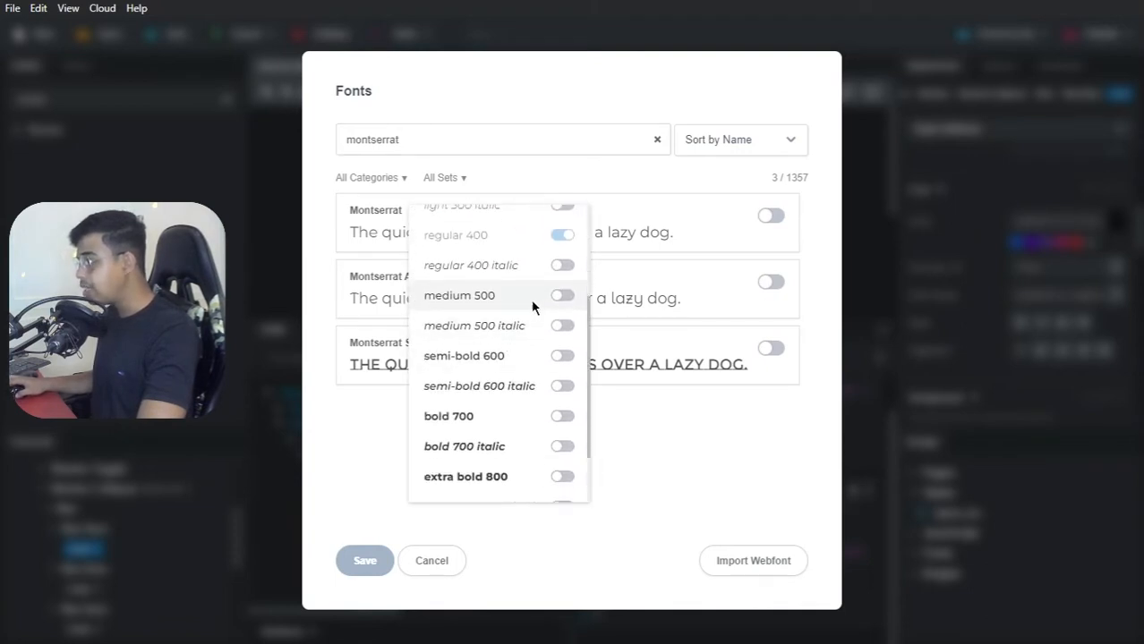
scroll(533, 289, down, 2)
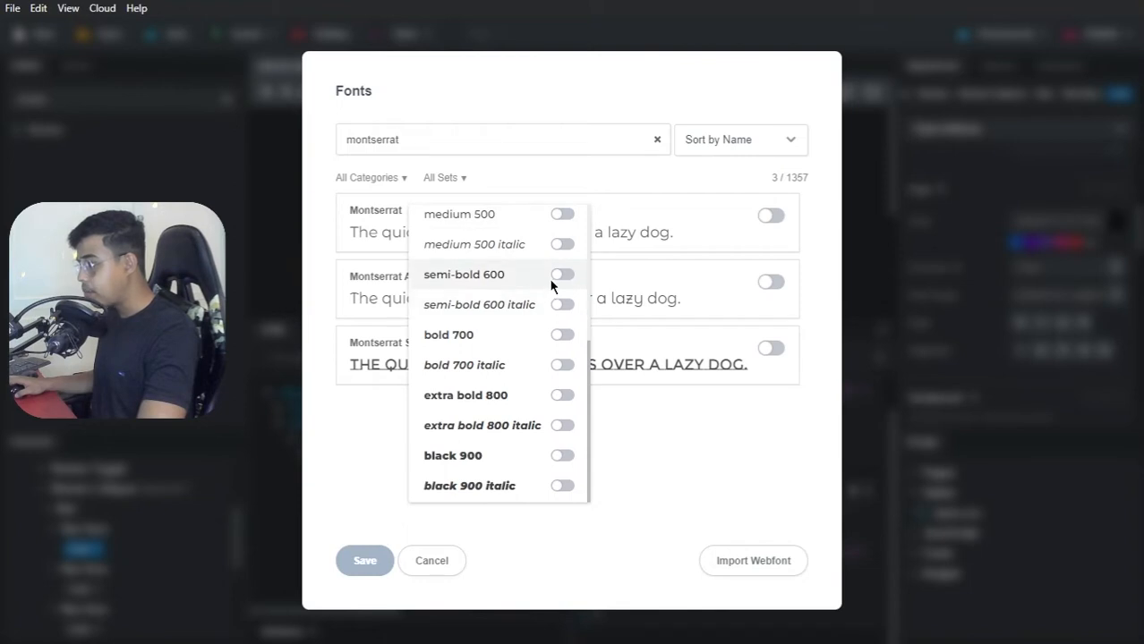
click(560, 274)
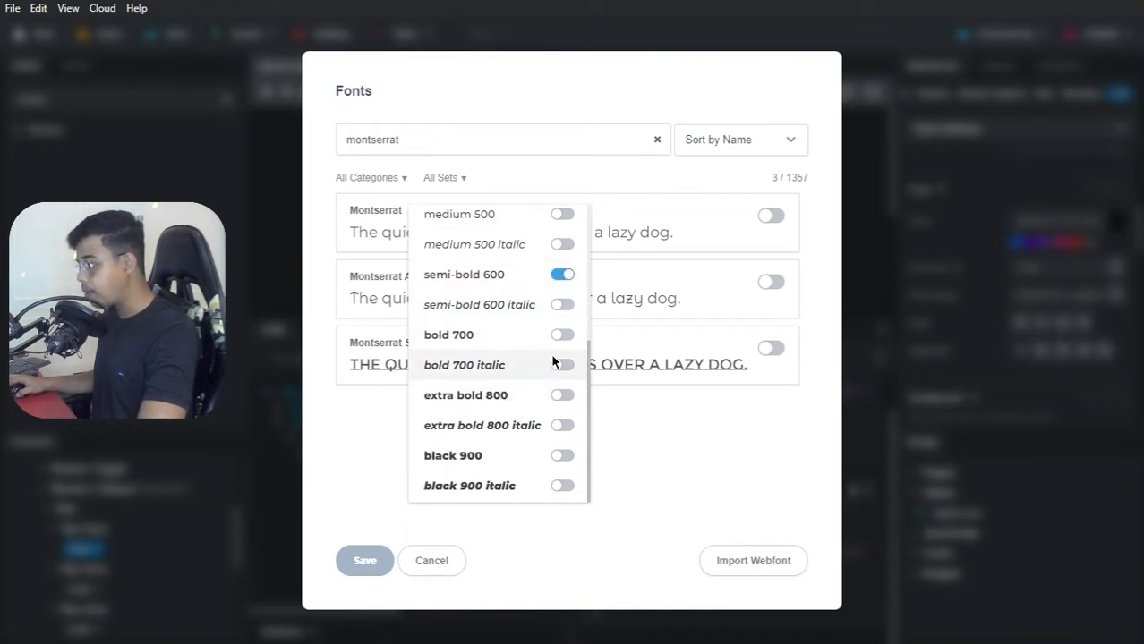
scroll(549, 345, up, 3)
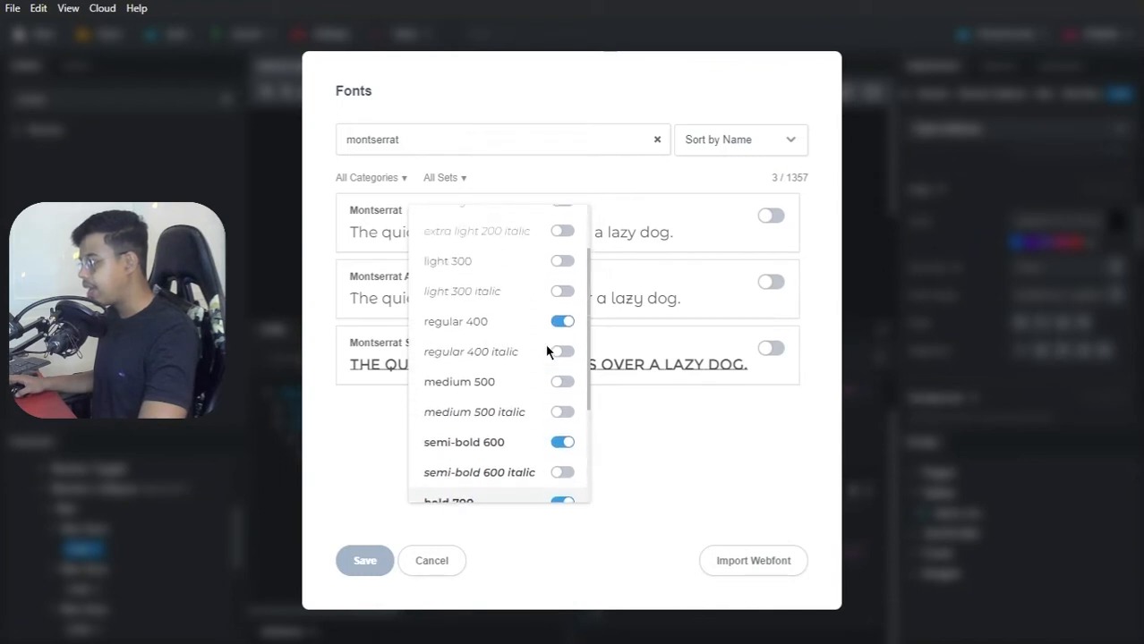
click(704, 272)
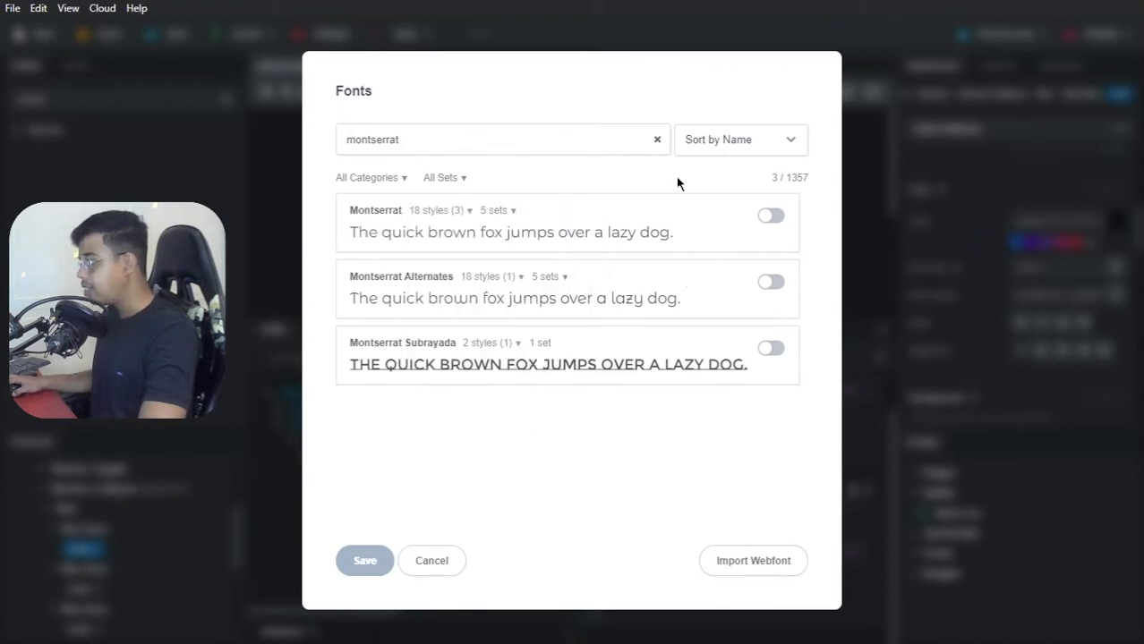
click(769, 218)
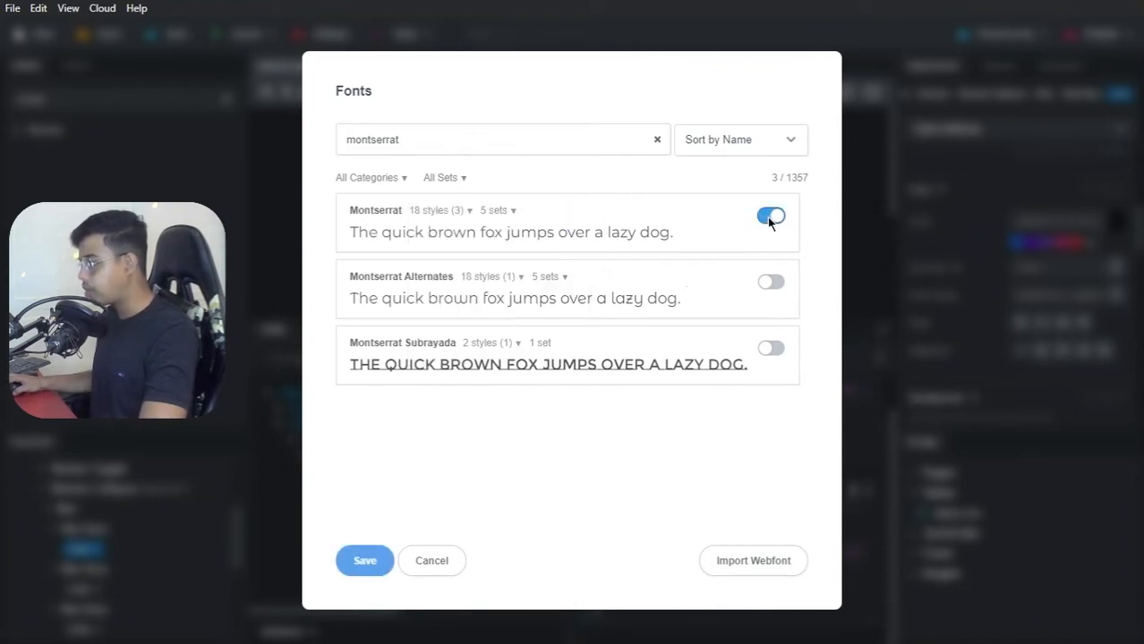
click(363, 558)
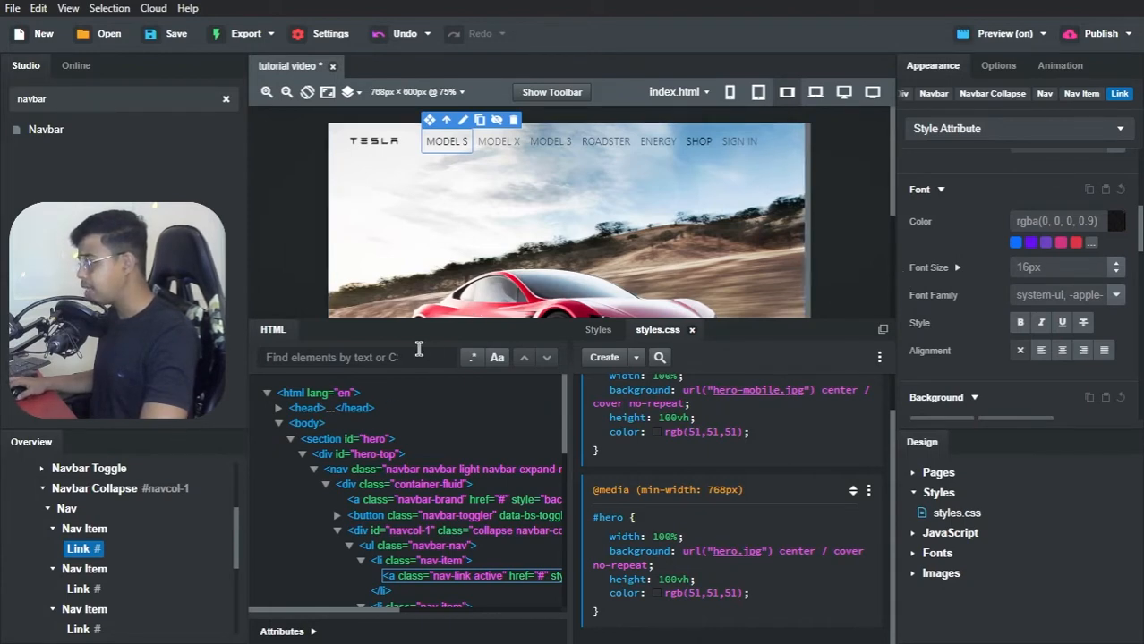
Step: Set the font family of the first Nav list, holding the car model links, to Montserrat
scroll(74, 523, up, 3)
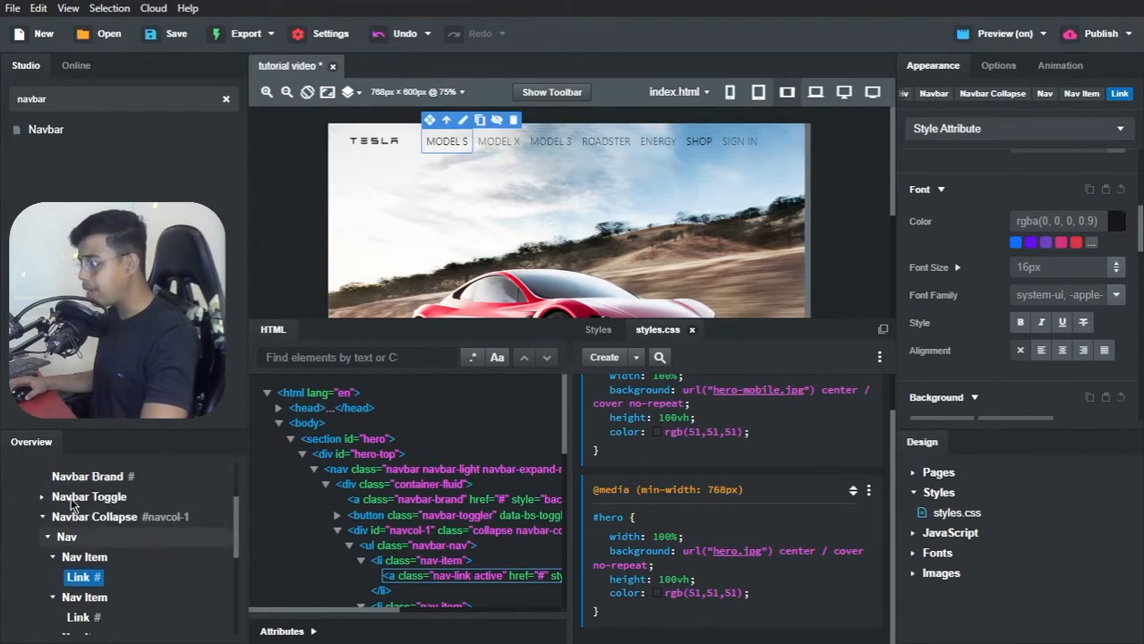
click(72, 516)
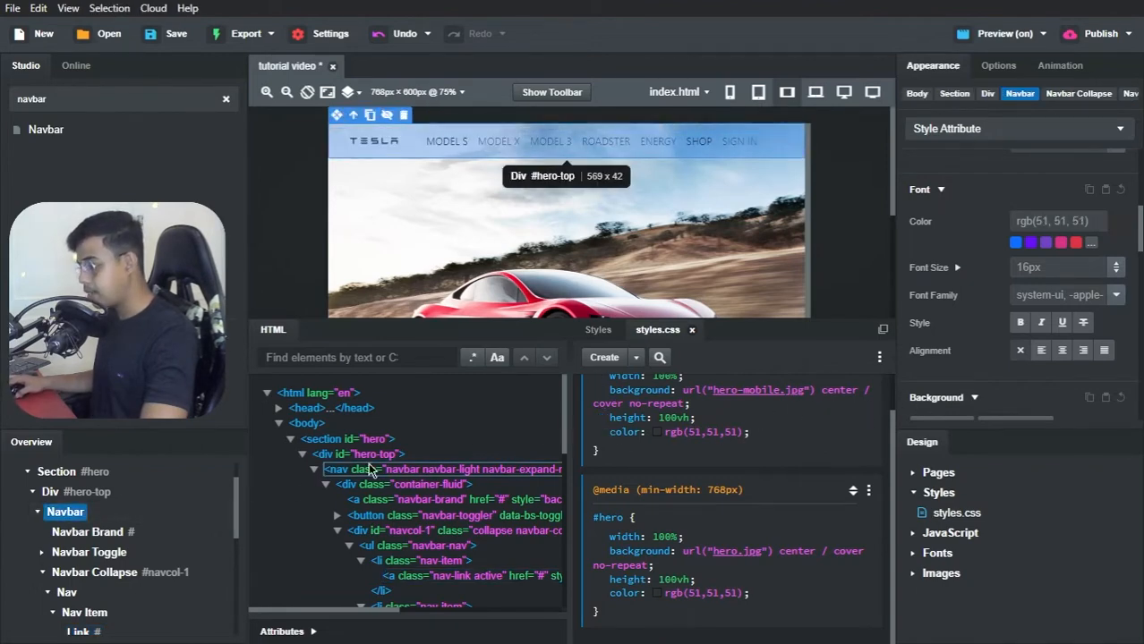
scroll(36, 569, down, 2)
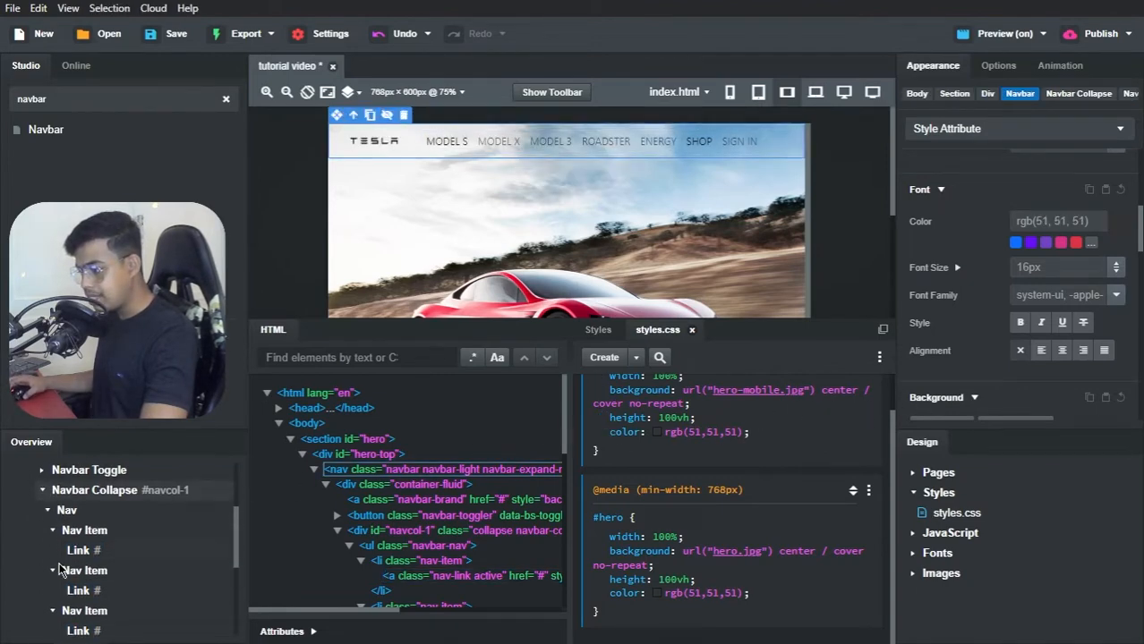
click(65, 510)
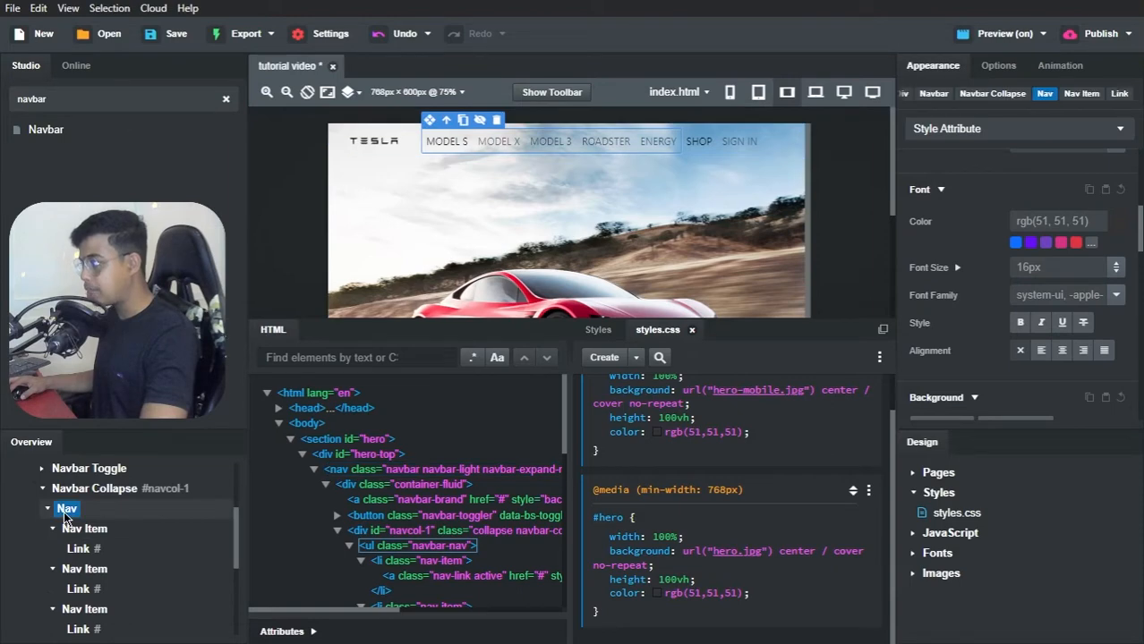
click(1117, 295)
click(1082, 315)
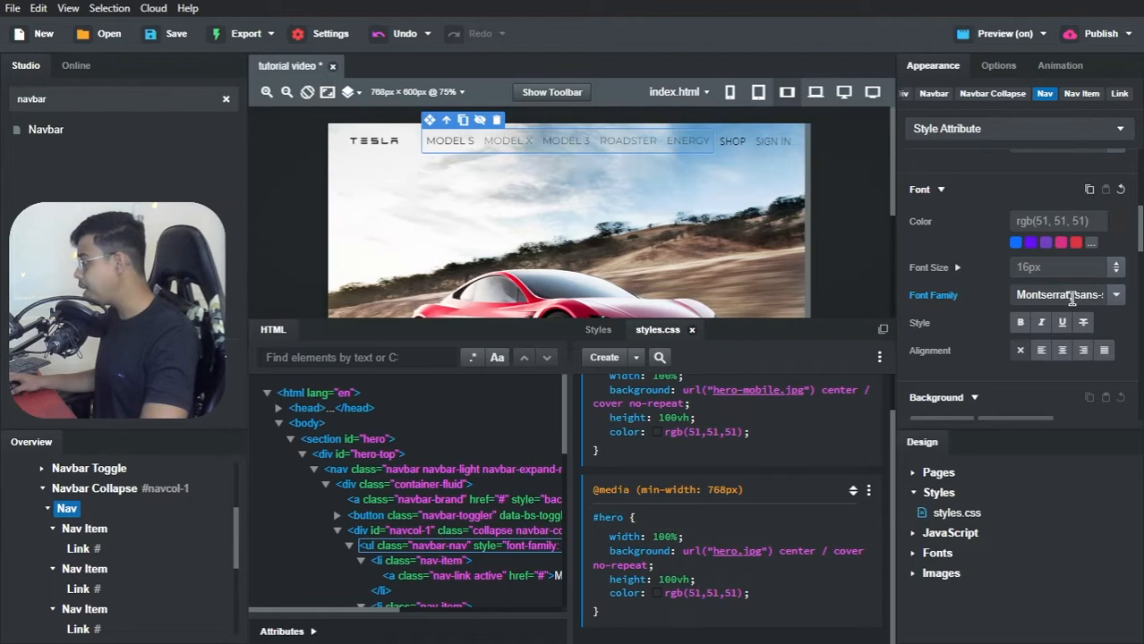
Step: Try reducing the first Nav list's font family to Montserrat without the sans-serif fallback, and undo that edit
drag(1071, 300, 1102, 298)
key(BackSpace)
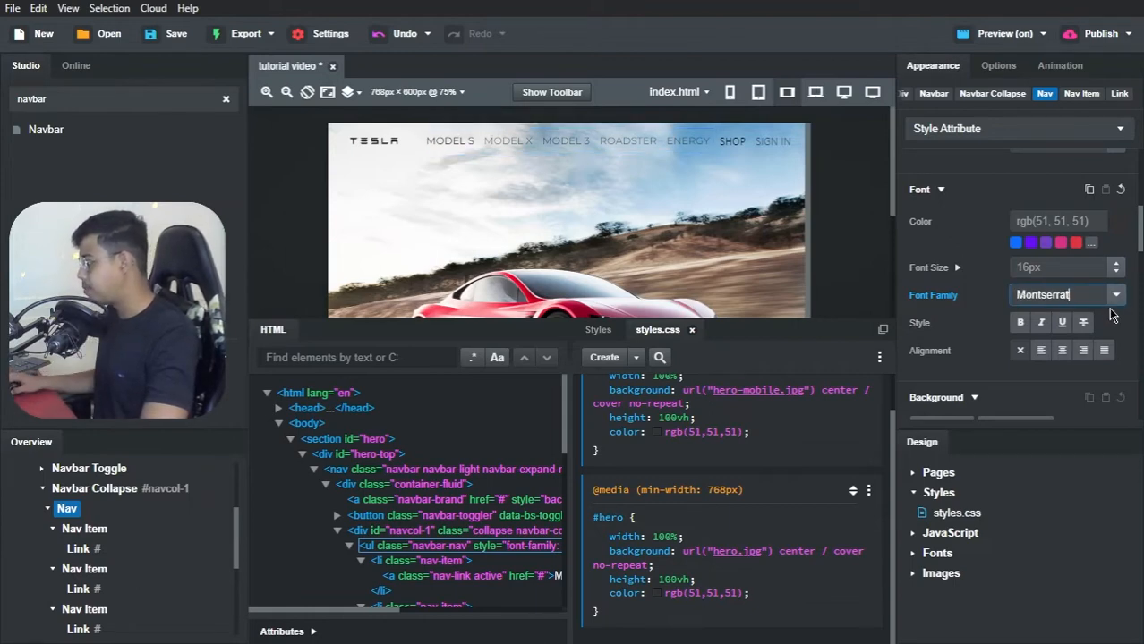
key(Return)
click(1116, 296)
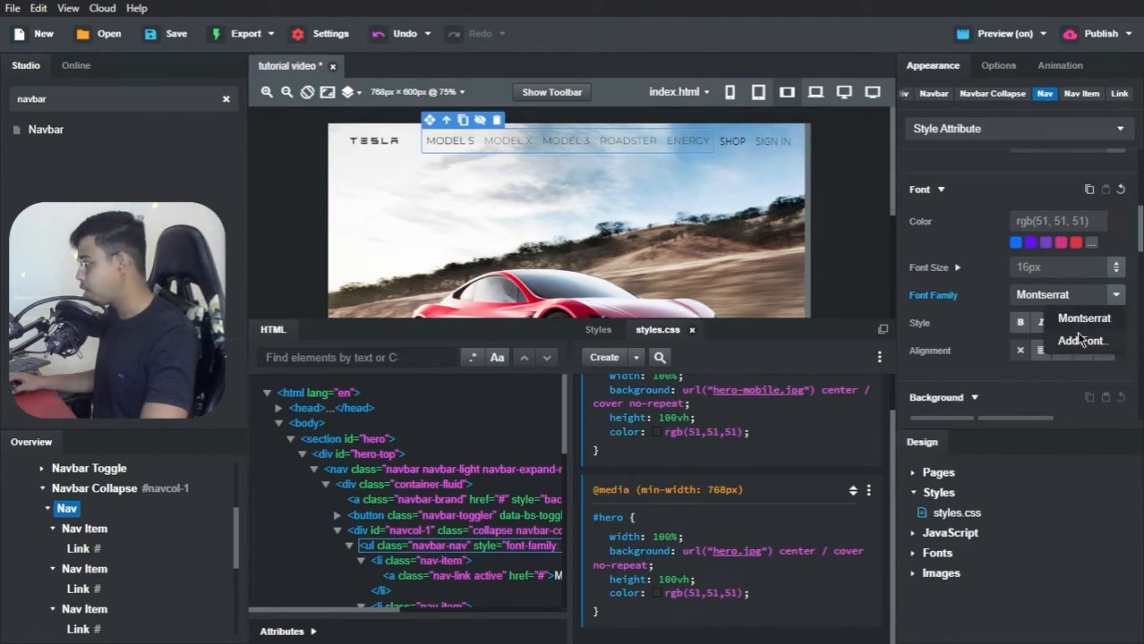
key(ctrl+z)
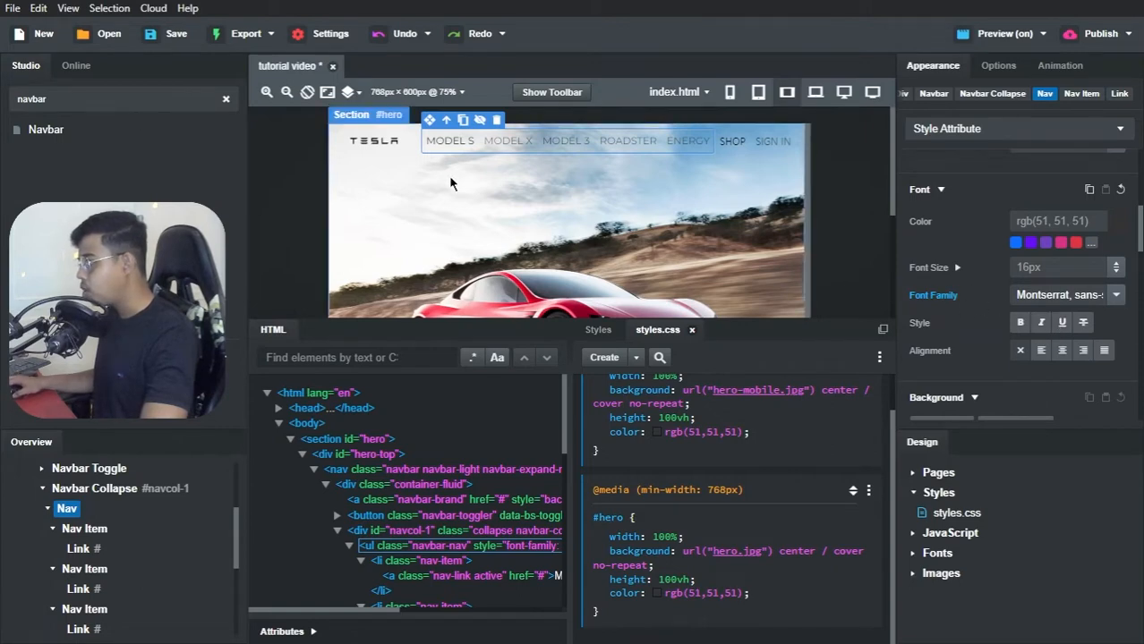
Step: Make the MODEL S link bold and set the first Nav list's font size to 13px
click(440, 144)
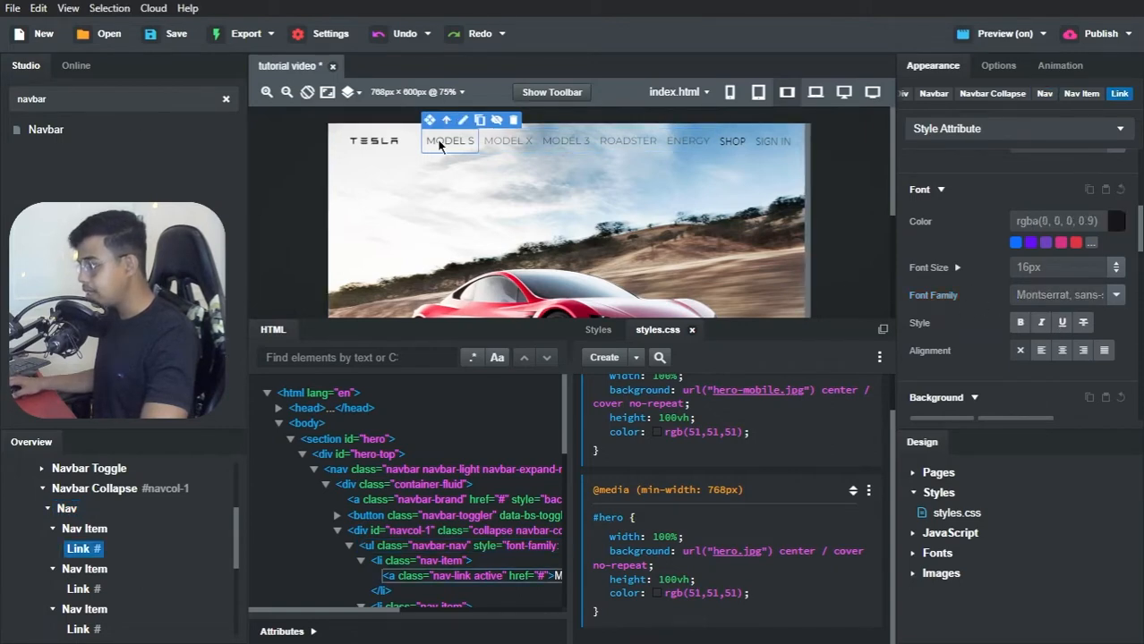
click(1020, 323)
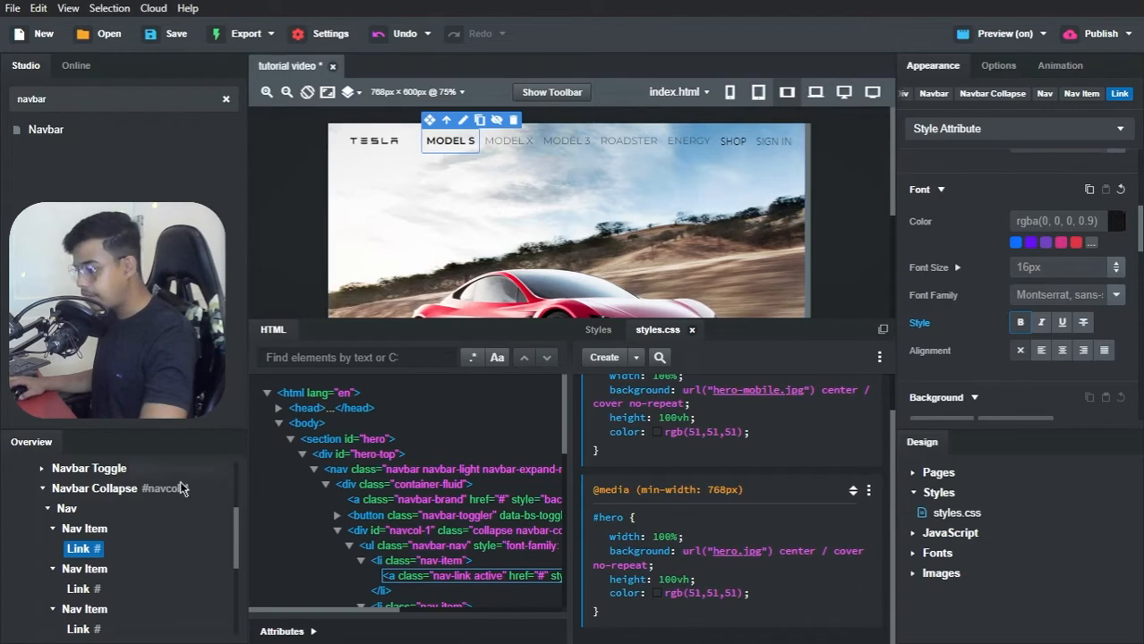
click(48, 508)
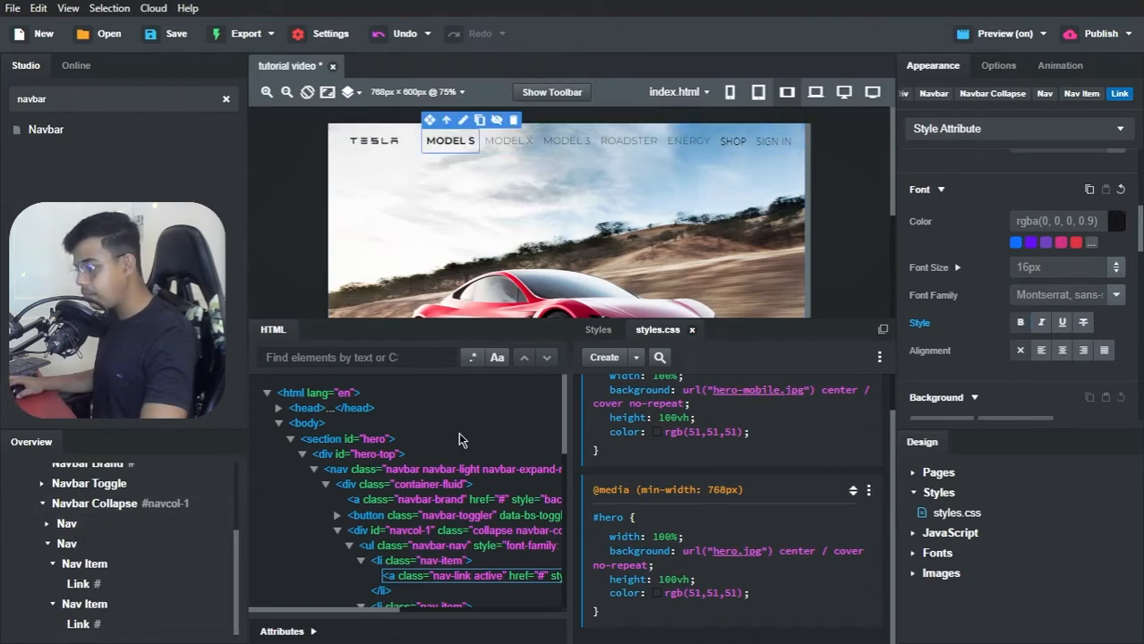
click(65, 525)
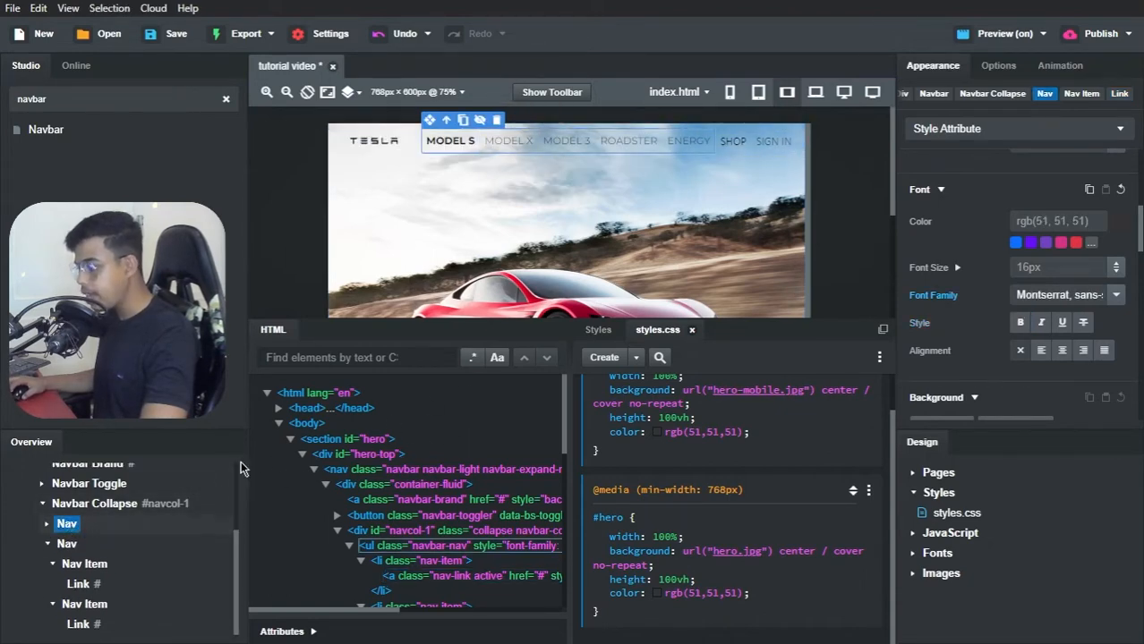
click(1071, 265)
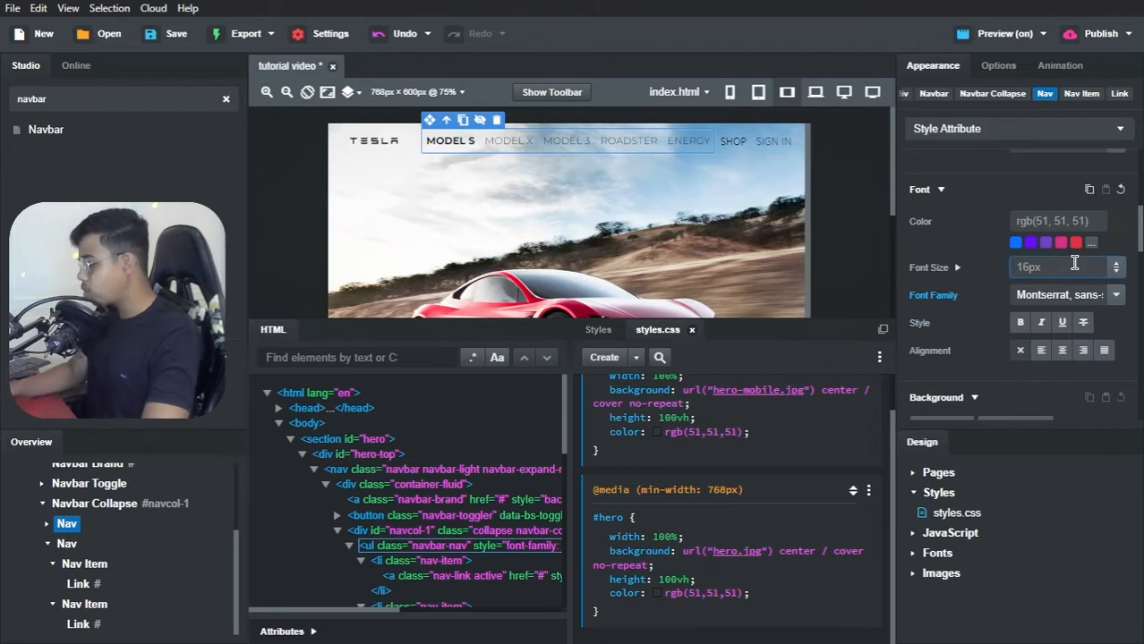
text(13px)
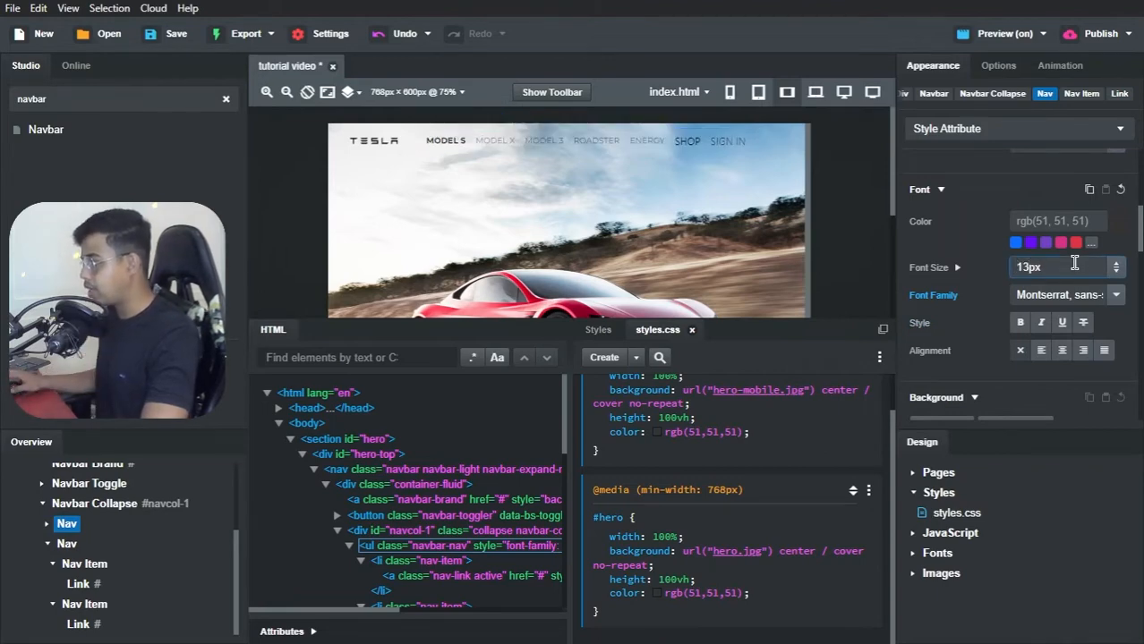
click(1011, 221)
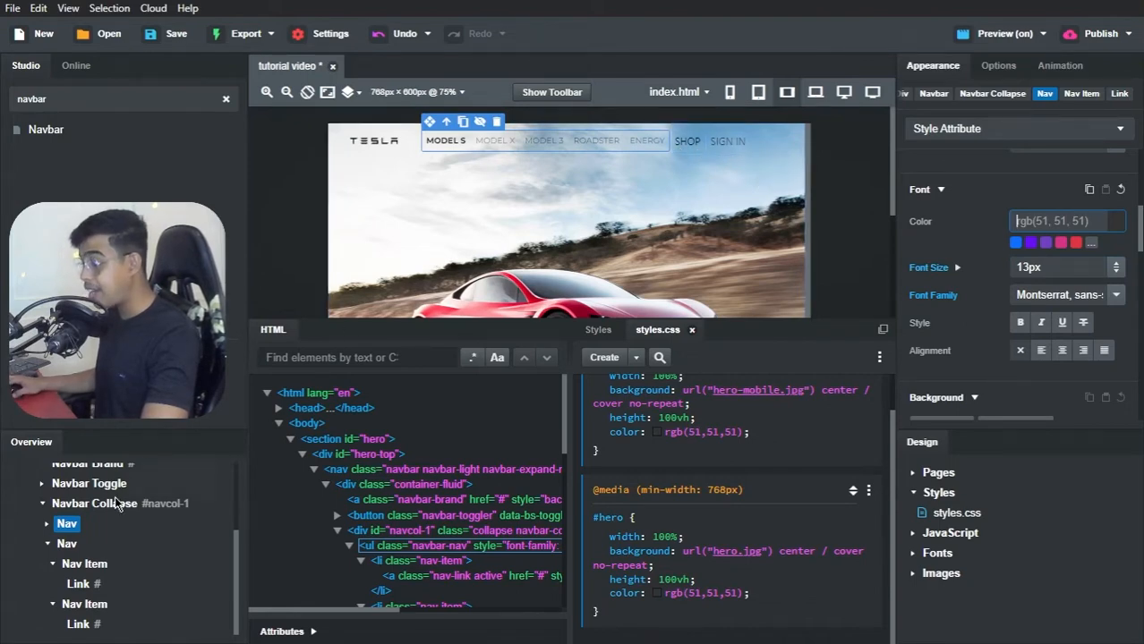
Step: Set the second Nav list's font family to Montserrat and make its SHOP link bold
click(67, 544)
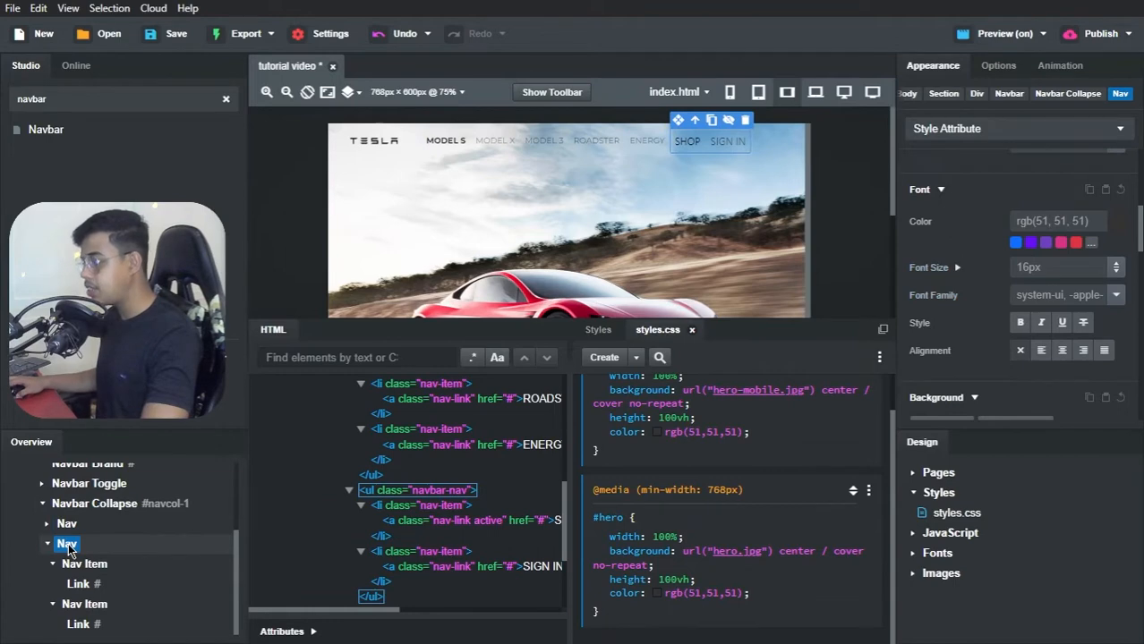
click(1117, 297)
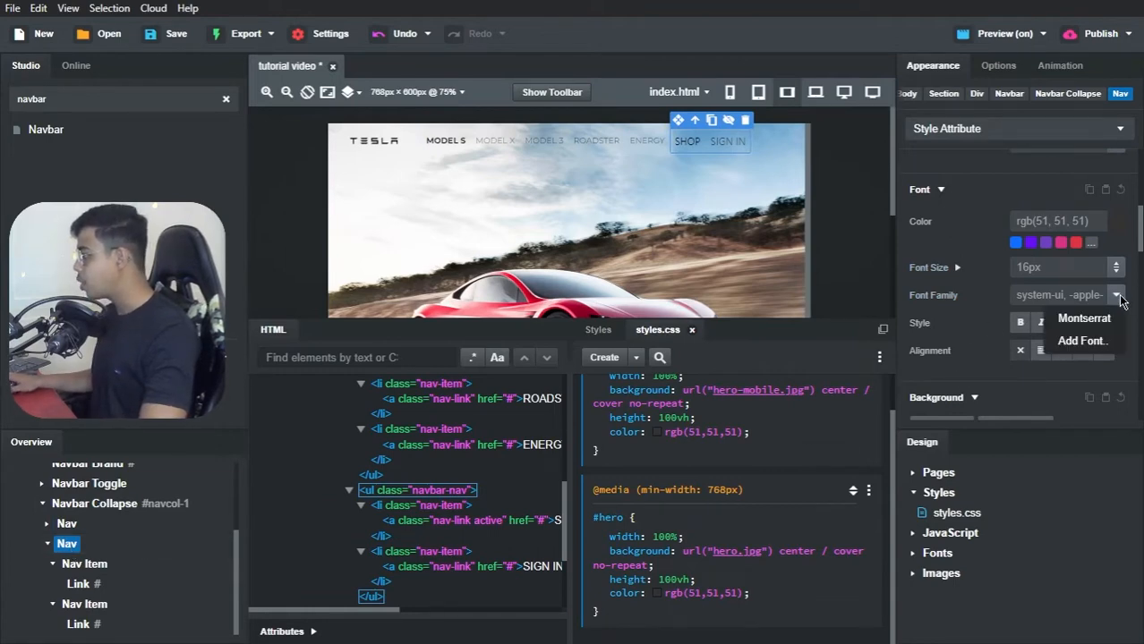
click(1083, 316)
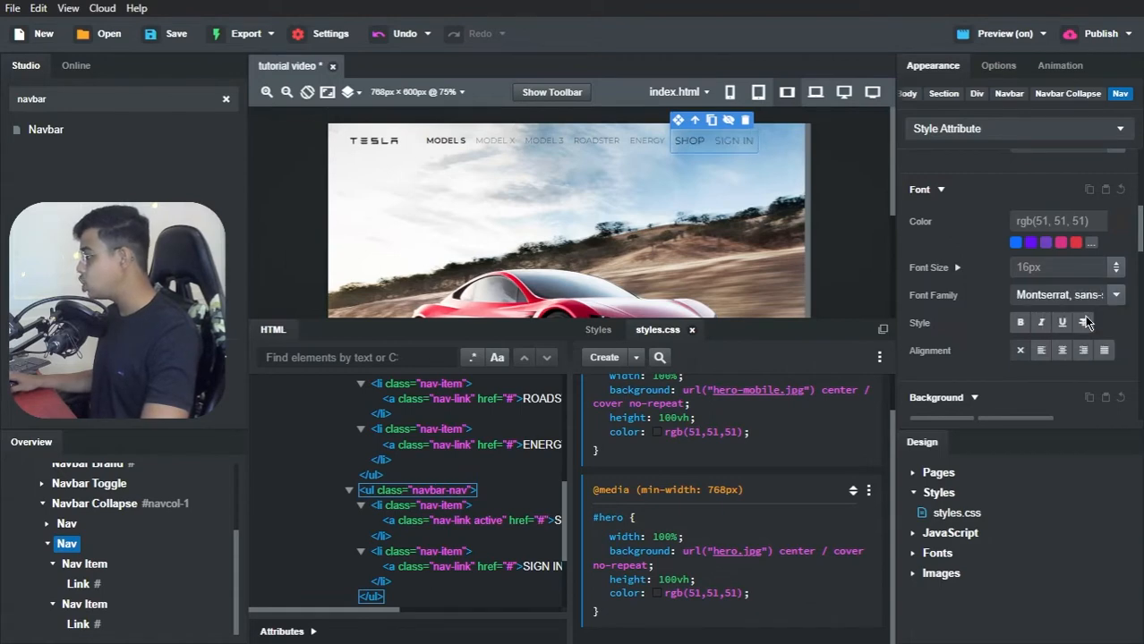
click(677, 146)
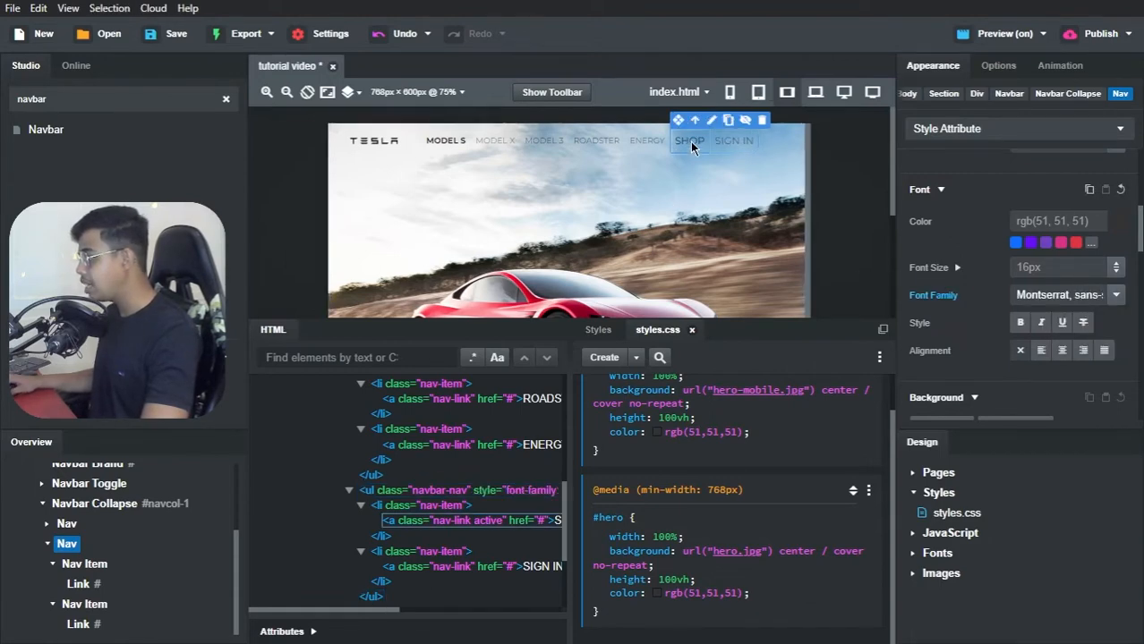
click(1020, 324)
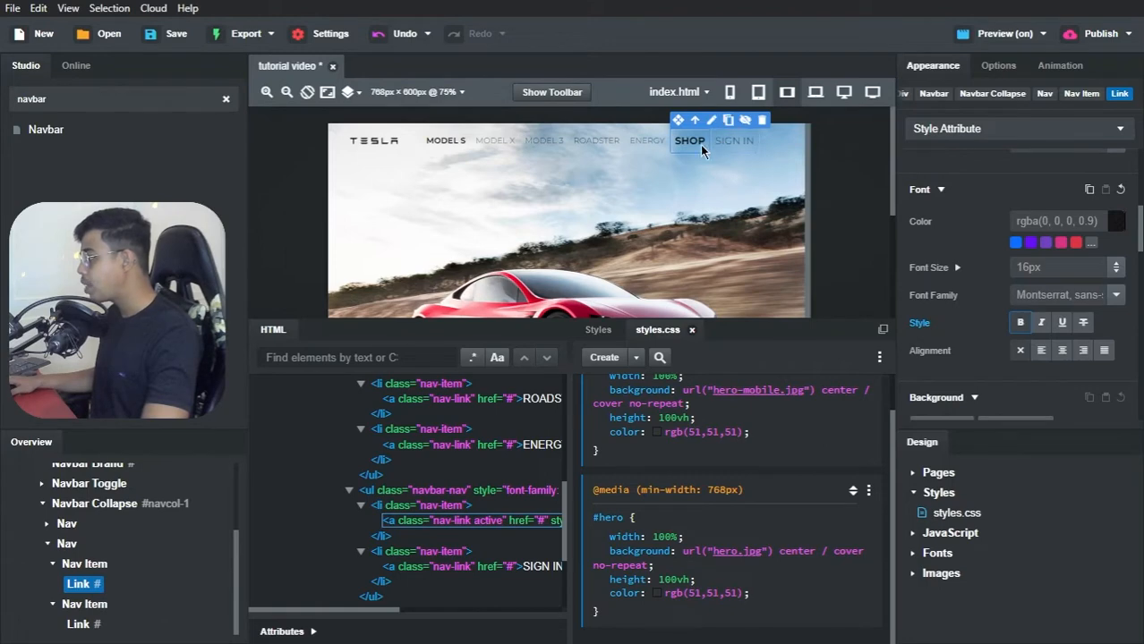
Step: Set the font size of the second Nav list, holding SHOP and SIGN IN, to 13px
click(67, 543)
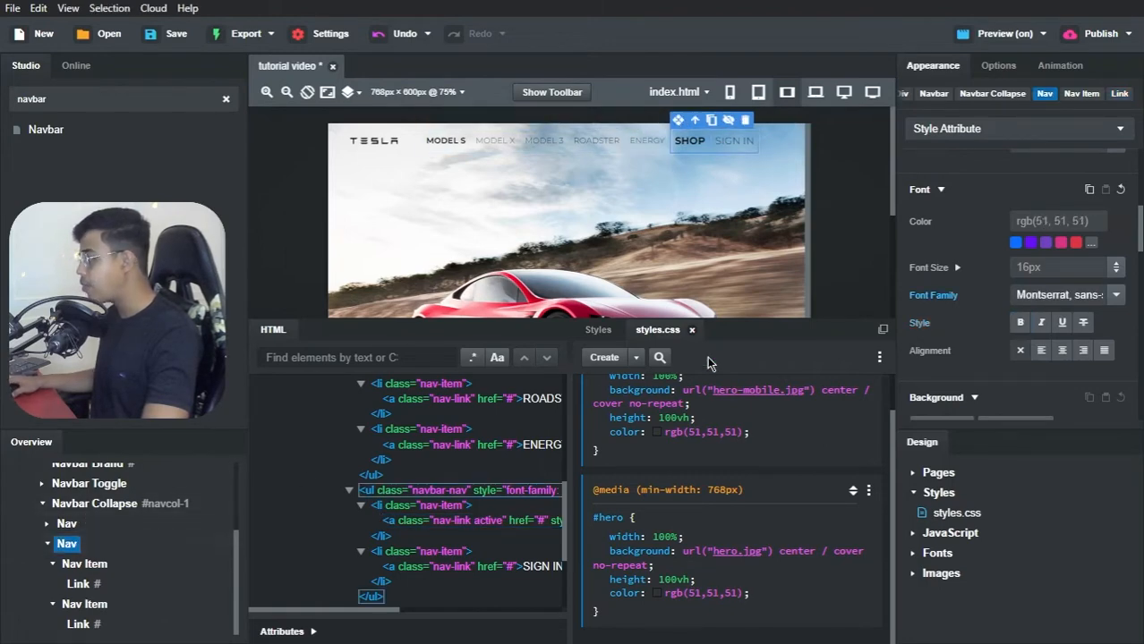
click(1022, 267)
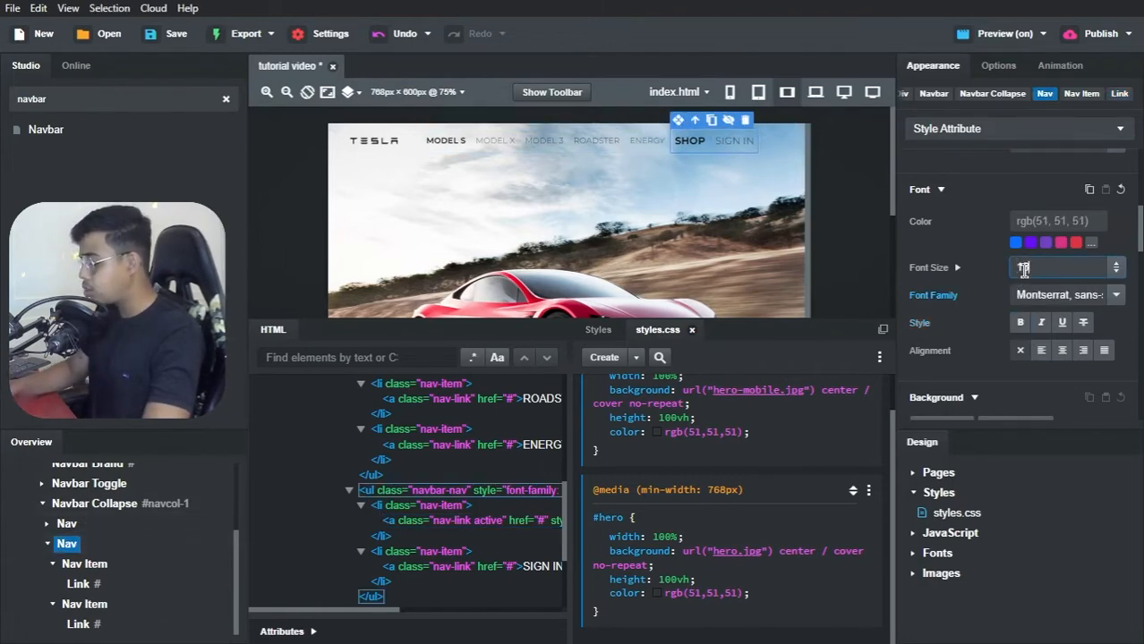
text(13px)
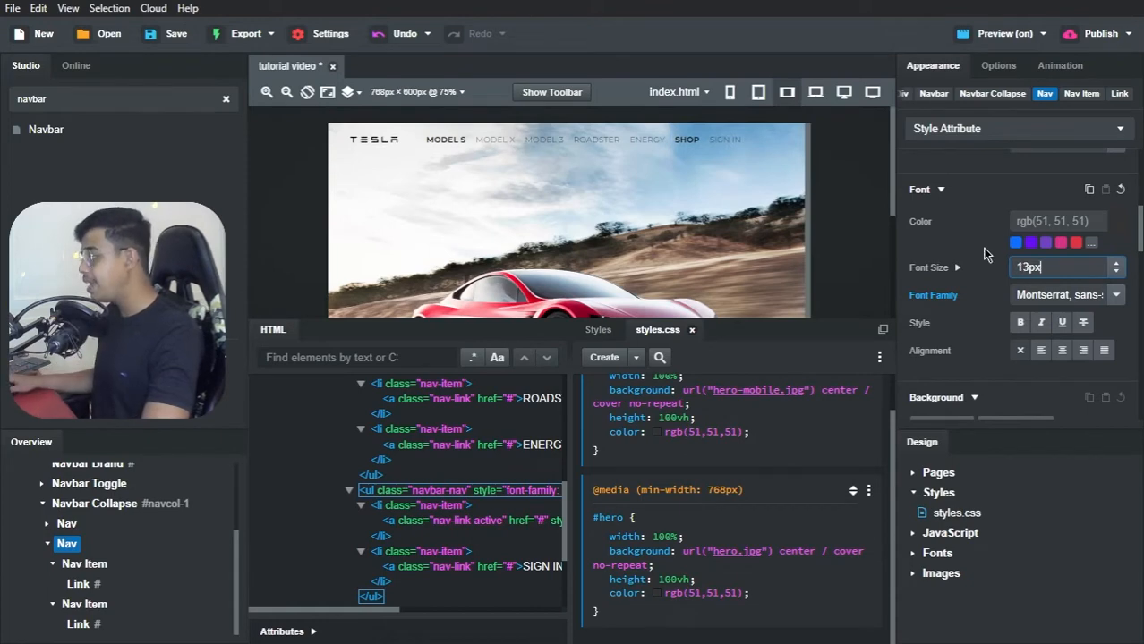
click(985, 251)
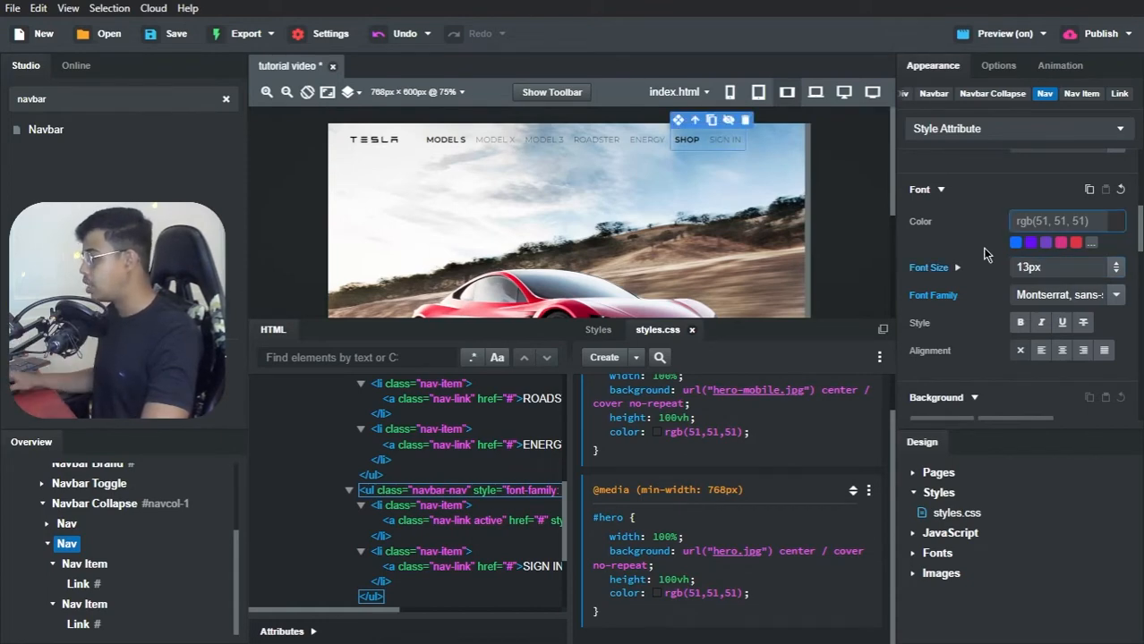
Step: Set the navbar alignment of the first Nav list, holding MODEL S through ENERGY, to Center
click(595, 173)
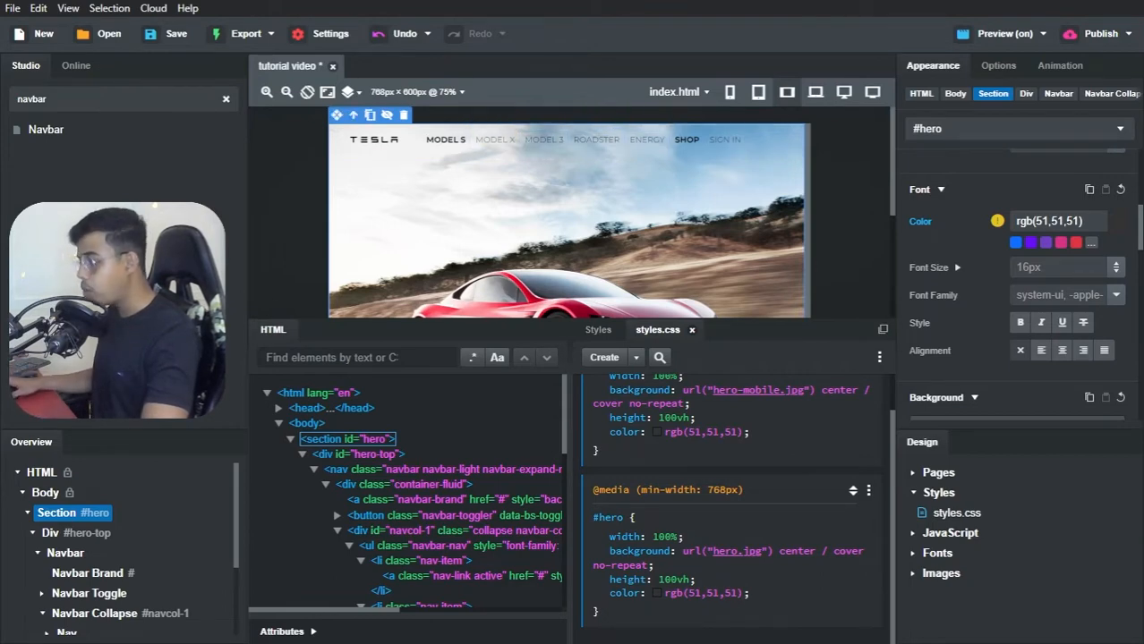
scroll(81, 573, down, 2)
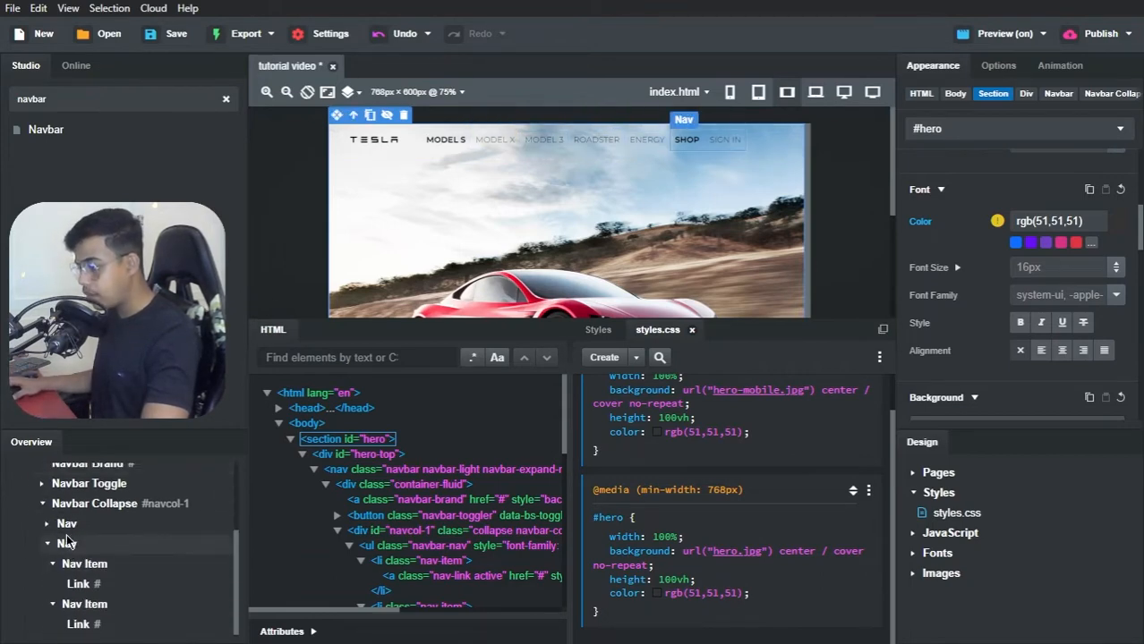
click(67, 523)
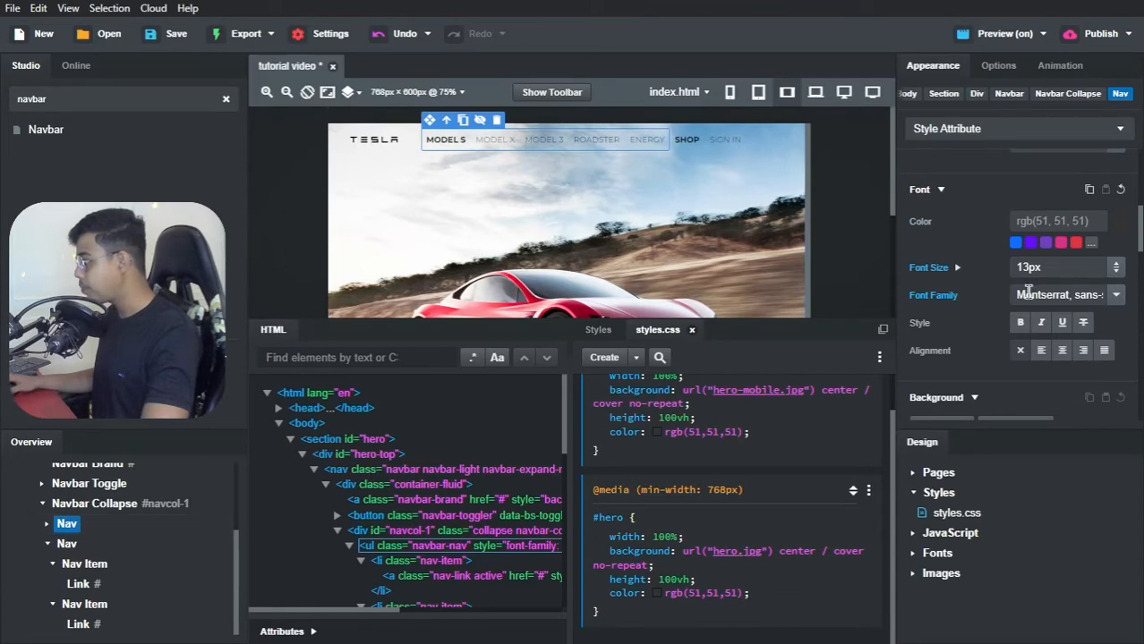
scroll(1005, 298, down, 1)
scroll(1005, 296, up, 5)
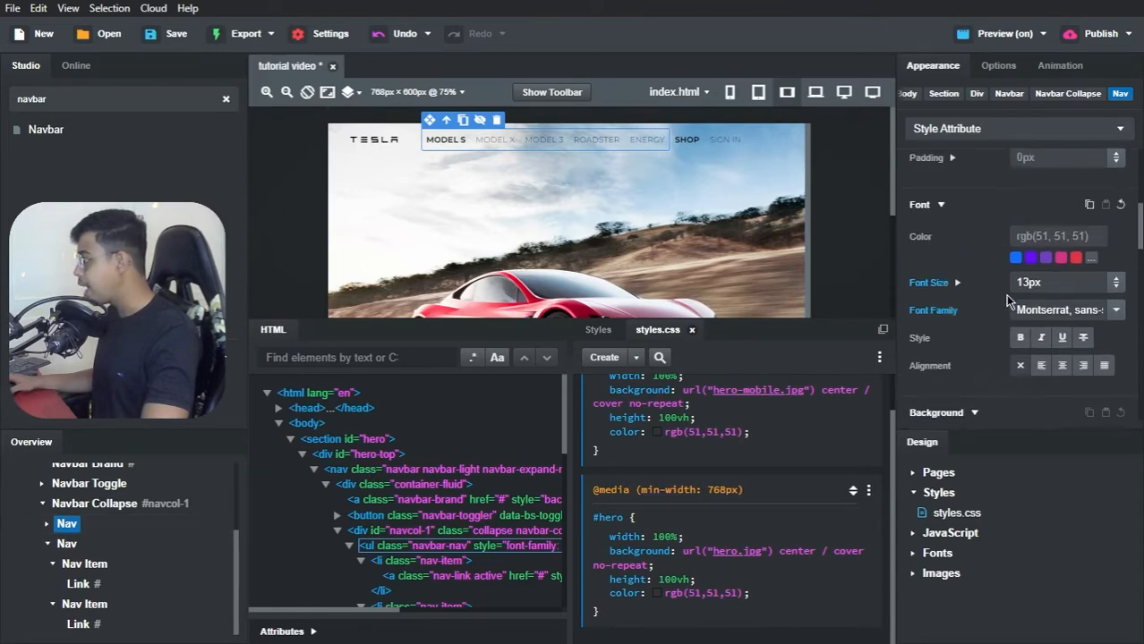
click(1000, 66)
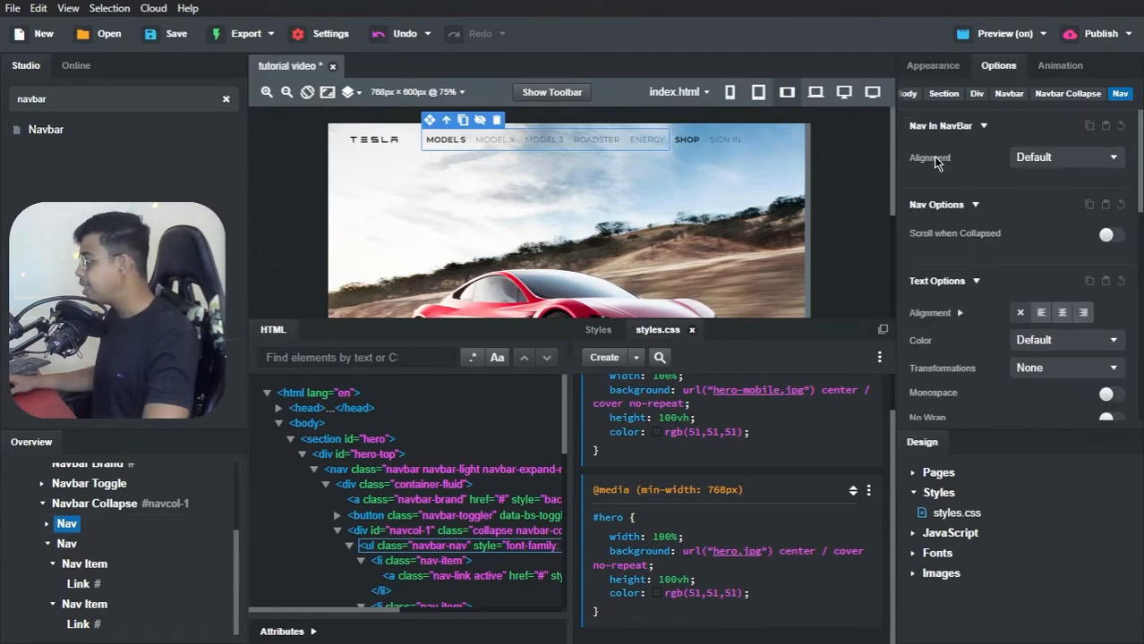
click(1013, 161)
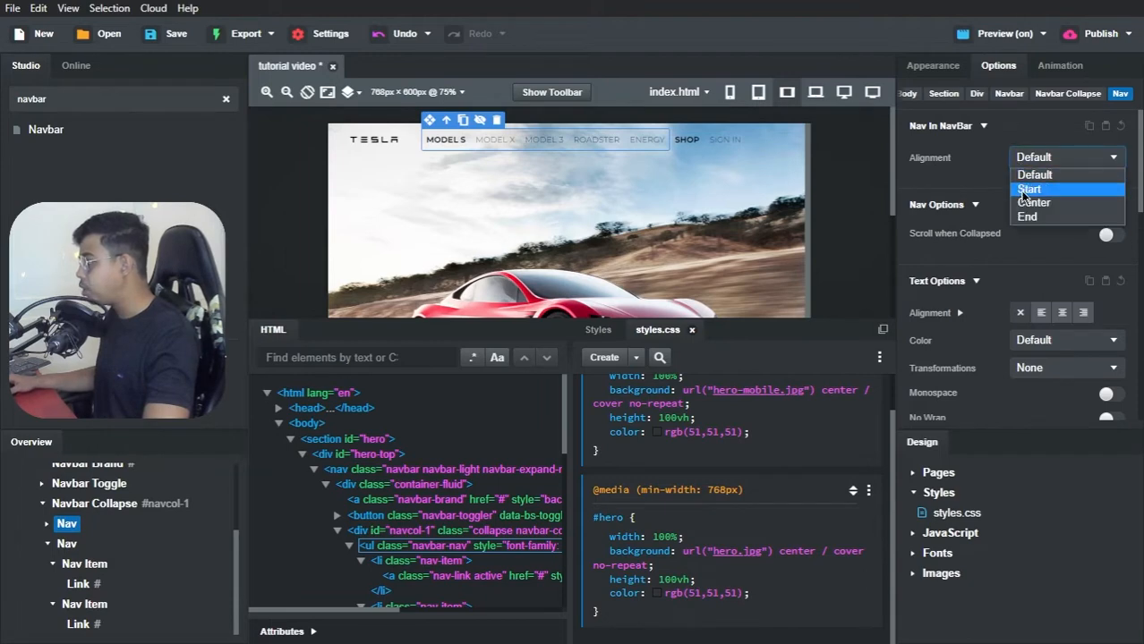
click(1026, 203)
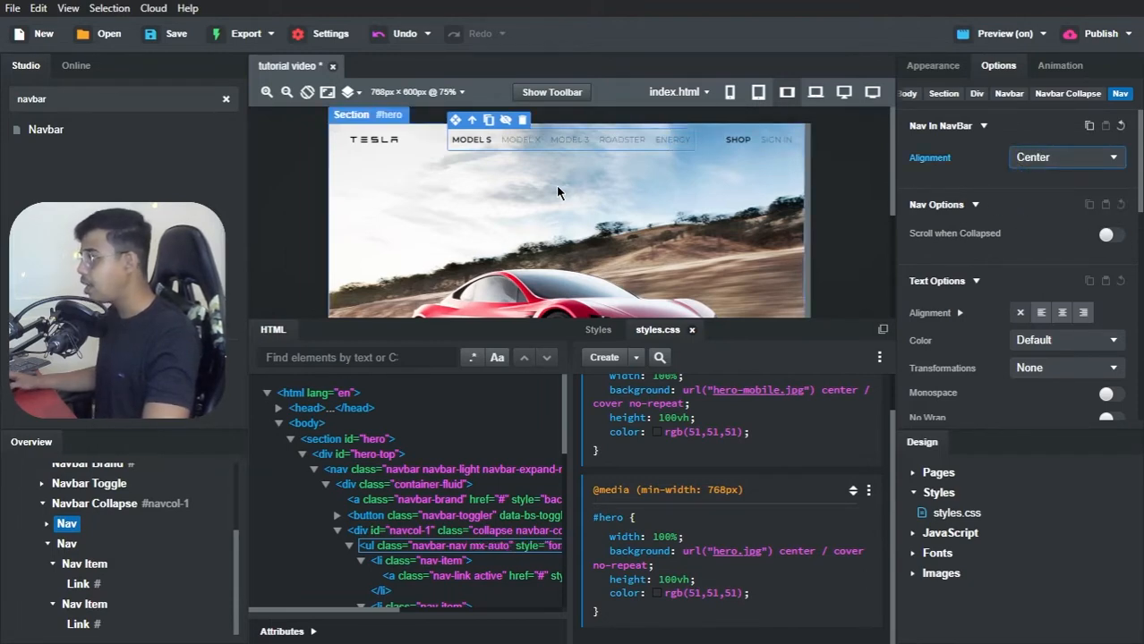
click(362, 144)
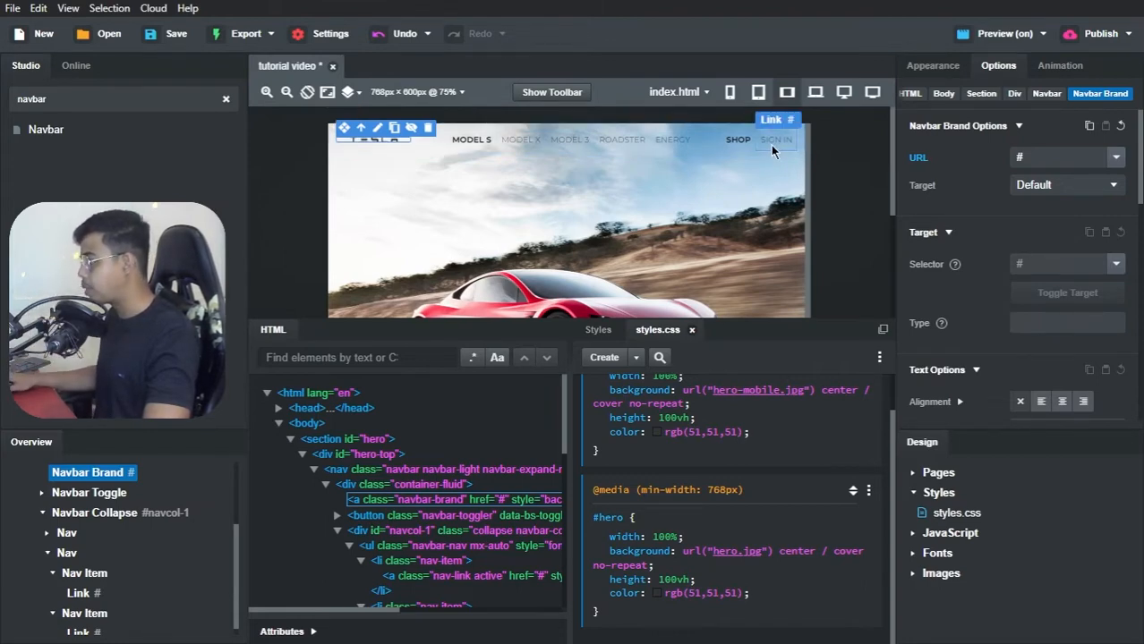
Step: Check the navbar layout at phone size, restore the landscape tablet size, and switch to the live preview in the browser
click(730, 92)
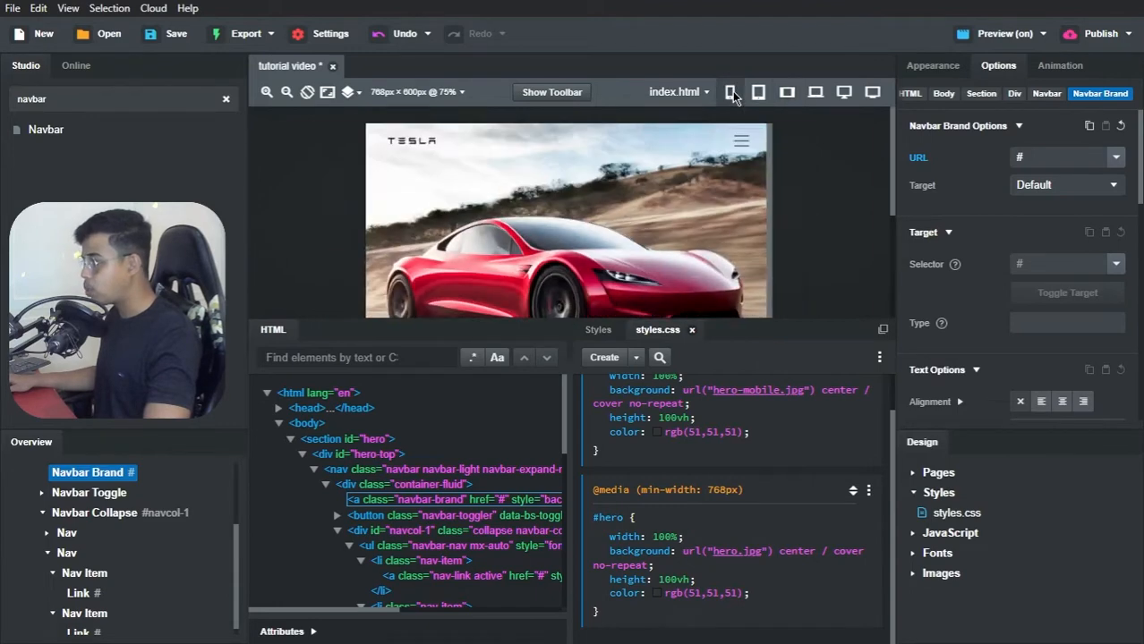
click(779, 92)
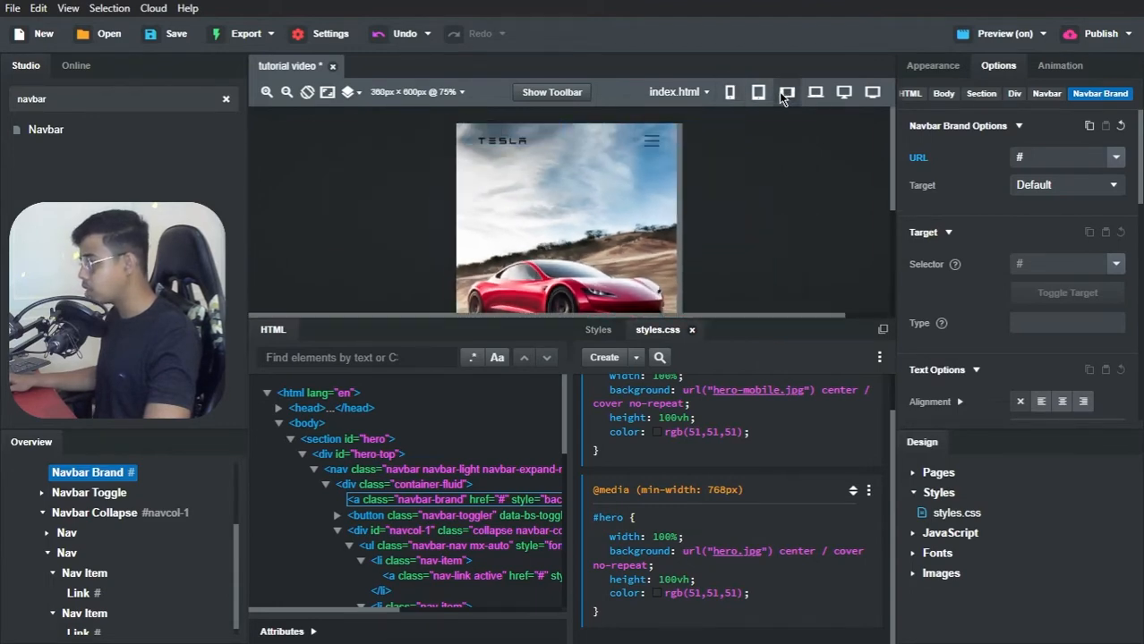
key(alt+Tab)
key(alt+Tab)
key(alt+Tab)
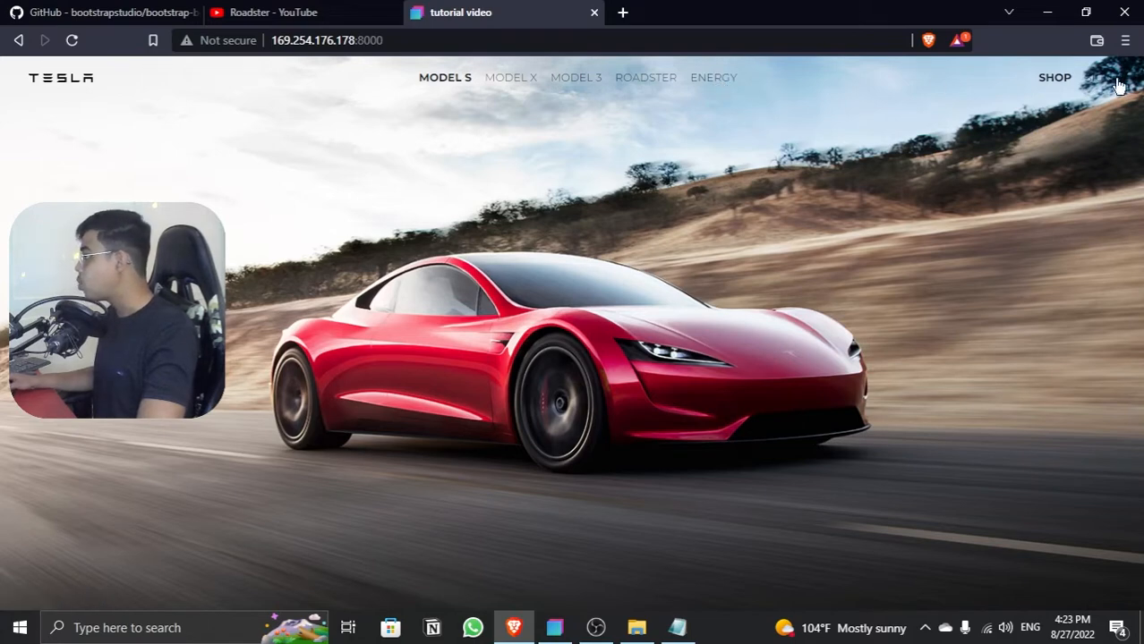
Step: Inspect the live page in the browser's developer tools at mobile width and test opening and closing the collapsed navbar menu
right_click(882, 144)
click(944, 349)
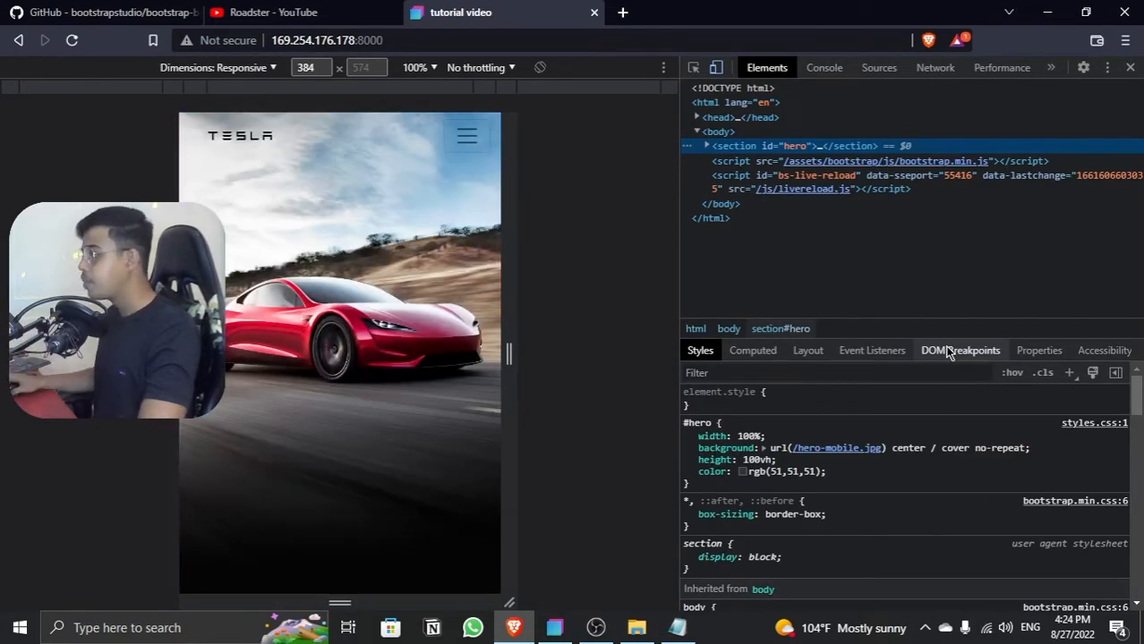
click(465, 139)
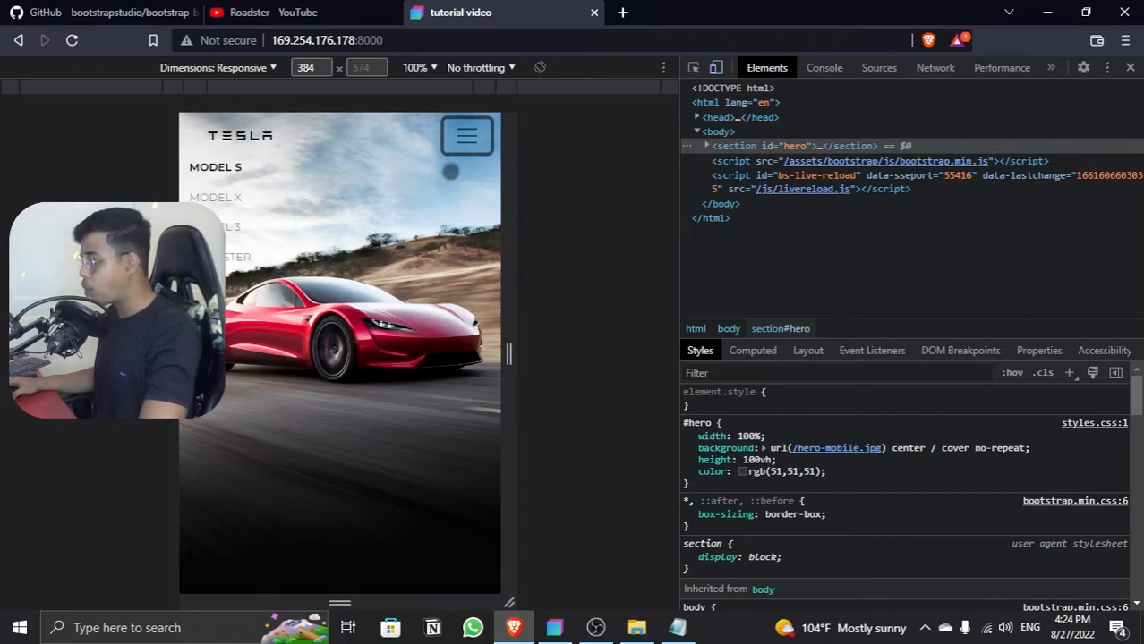
click(467, 145)
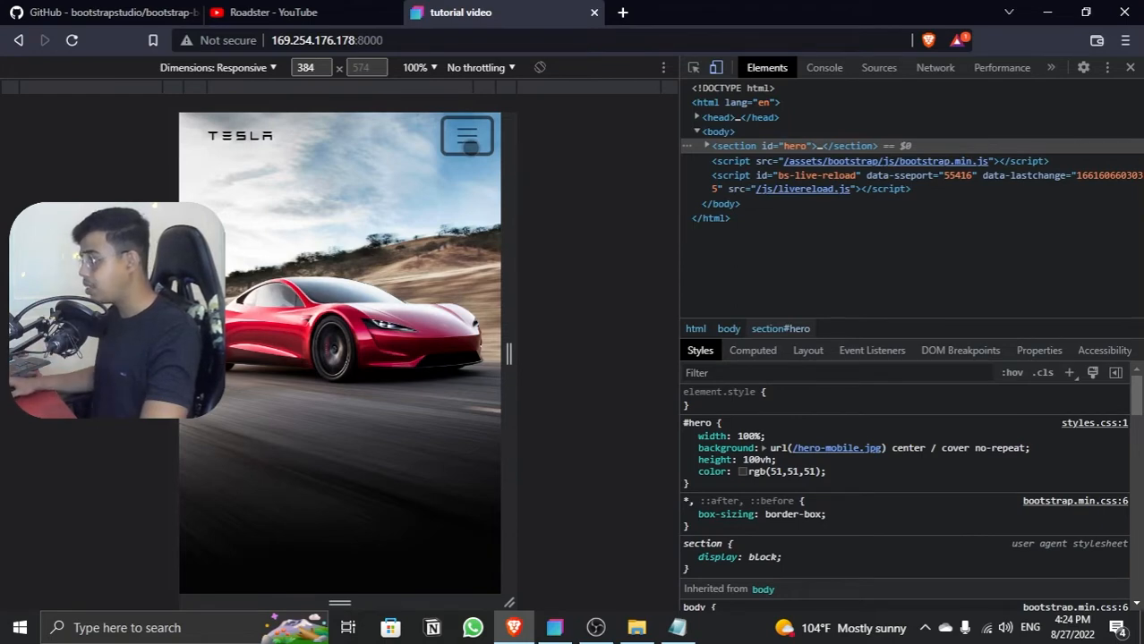
click(467, 146)
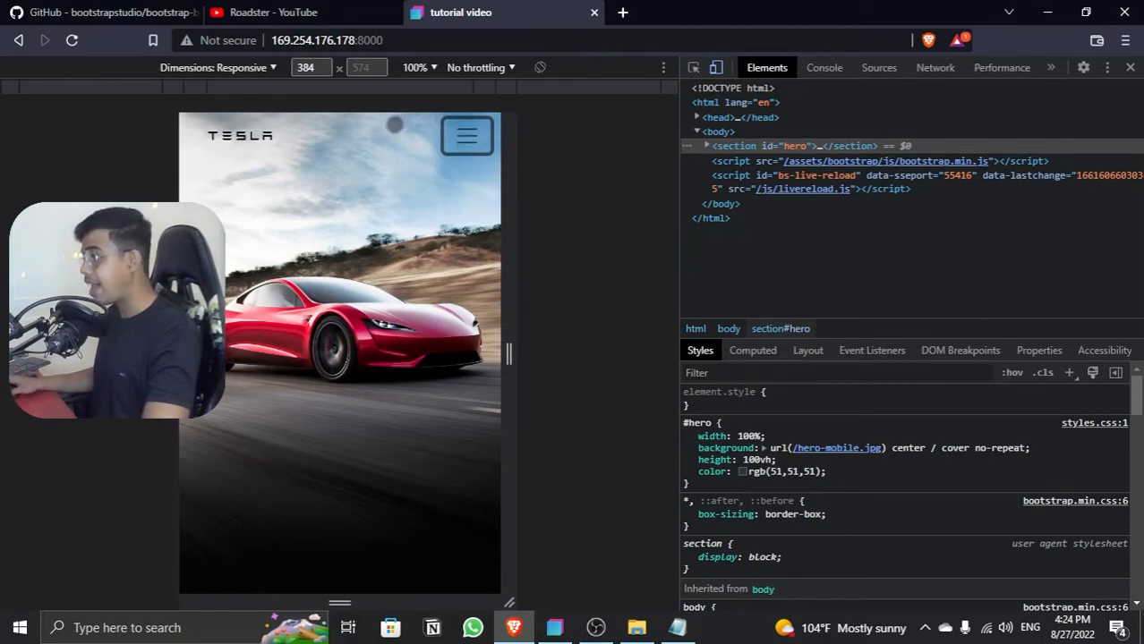
Step: Examine the bootstrap-better-nav README on GitHub, covering the off-screen menu demo and the Installation section
click(139, 14)
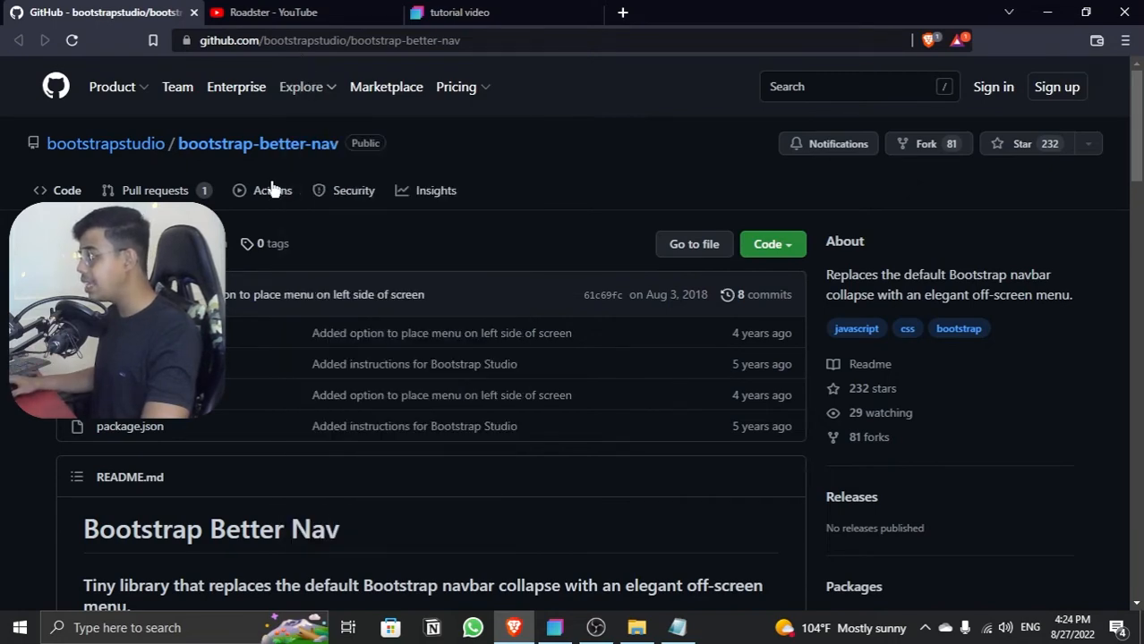
scroll(324, 184, down, 3)
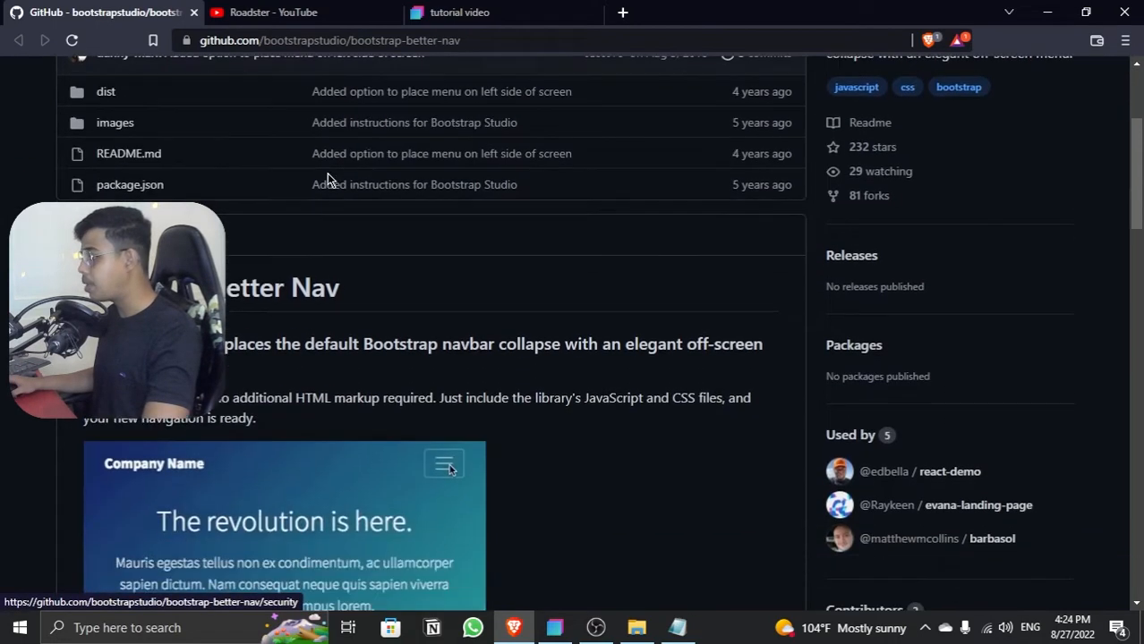
scroll(327, 173, down, 4)
scroll(329, 175, up, 1)
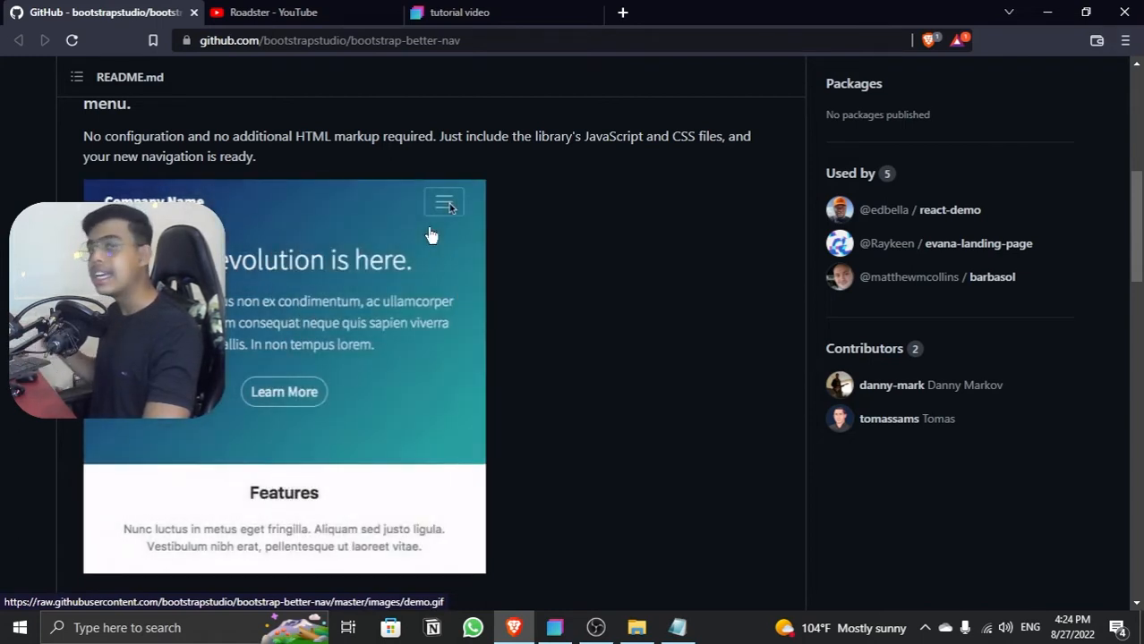
scroll(430, 235, down, 6)
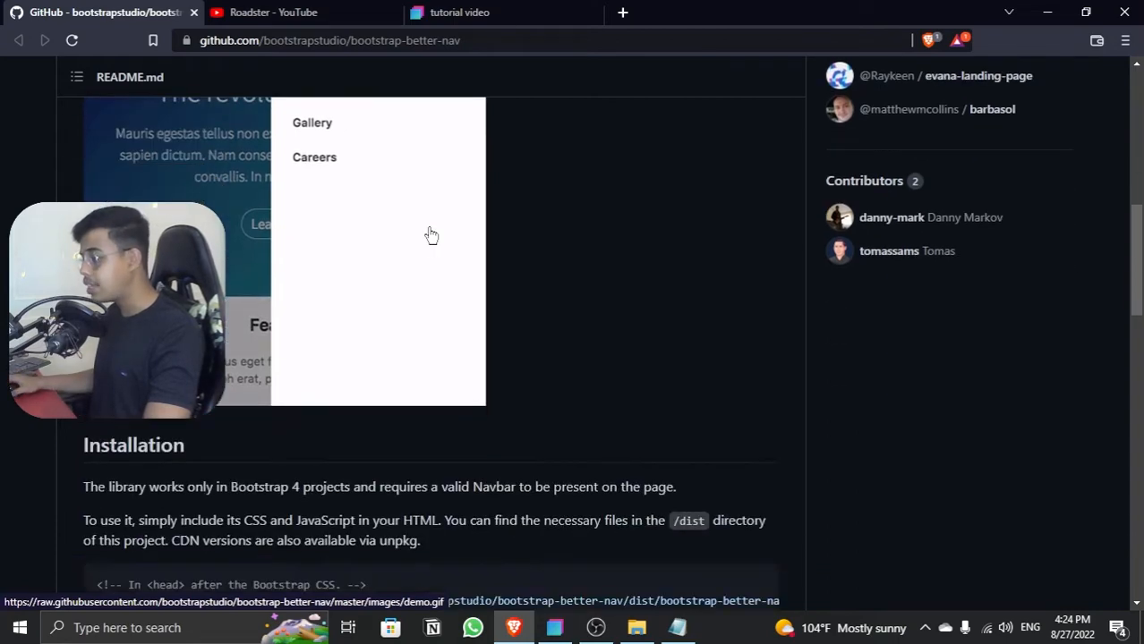
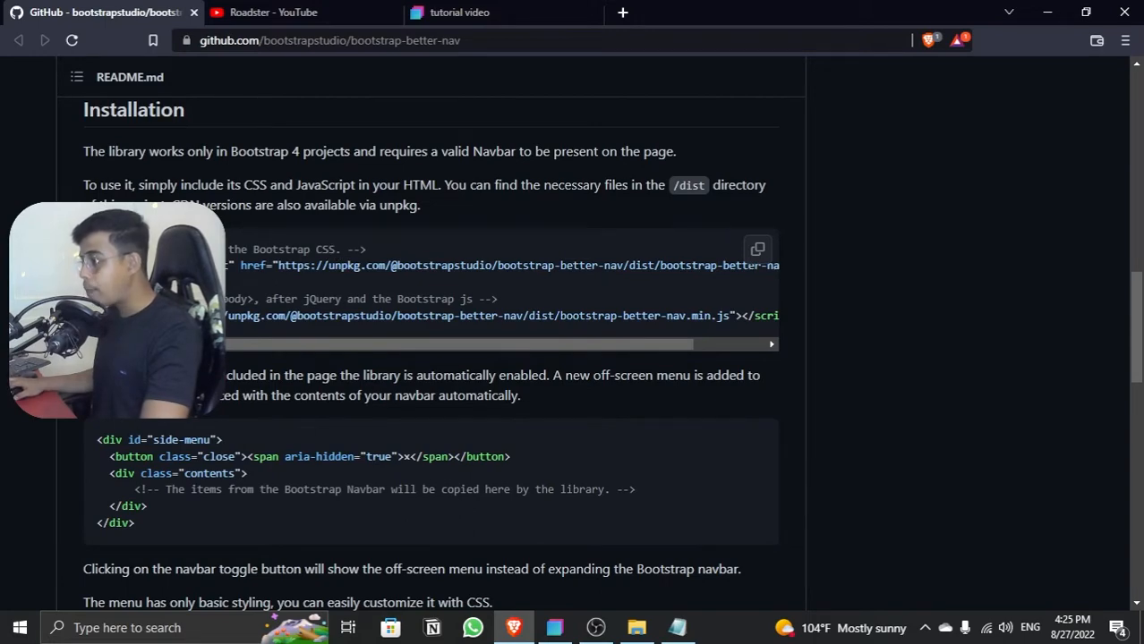
Step: Copy the bootstrap-better-nav.min.css stylesheet link tag from the README's Installation section
scroll(288, 259, up, 5)
scroll(289, 257, down, 5)
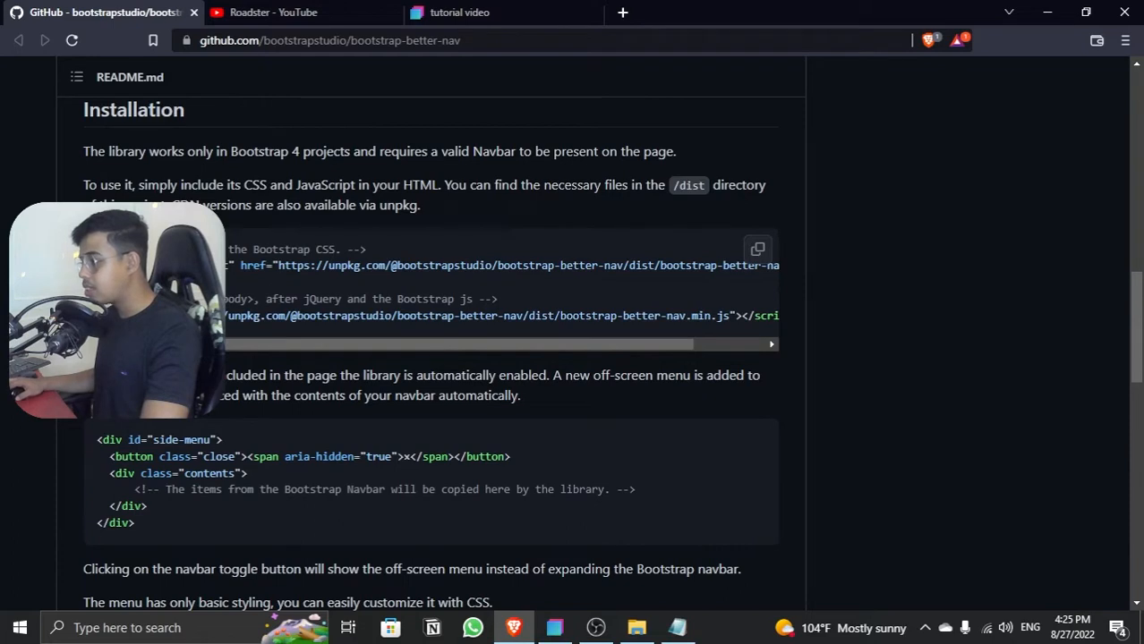
drag(231, 266, 491, 267)
click(201, 276)
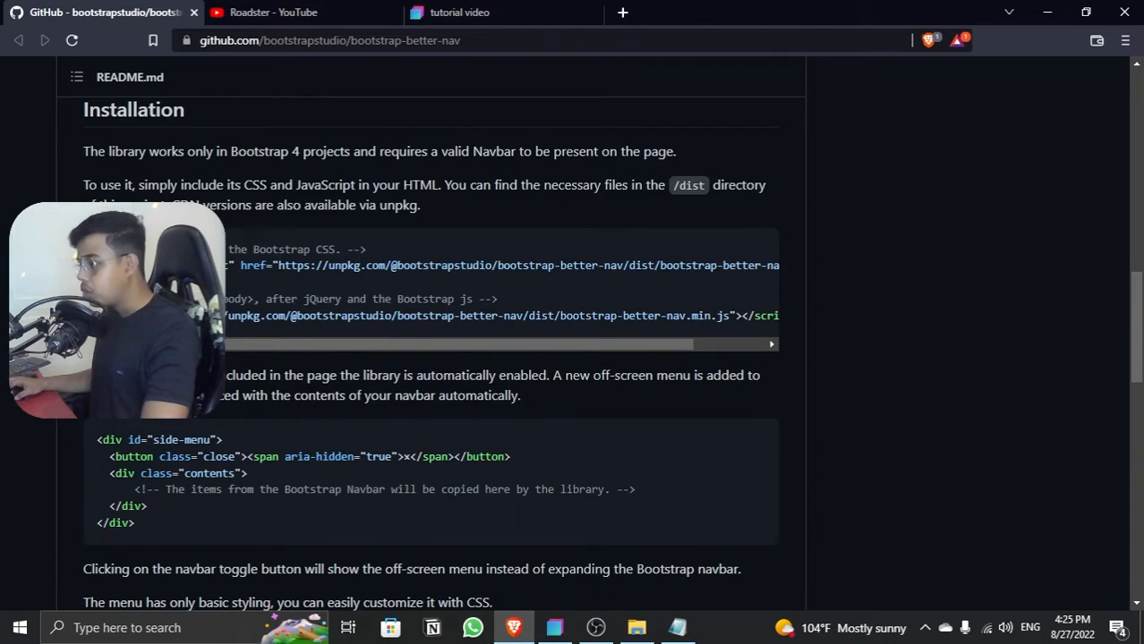
drag(205, 265, 786, 275)
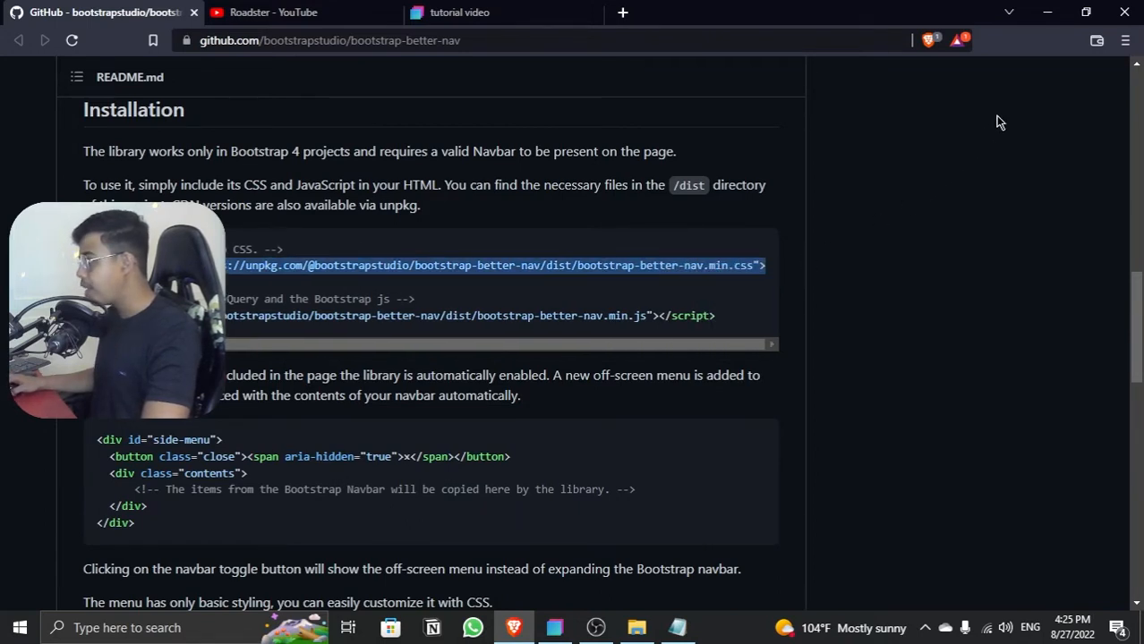
key(alt+Tab)
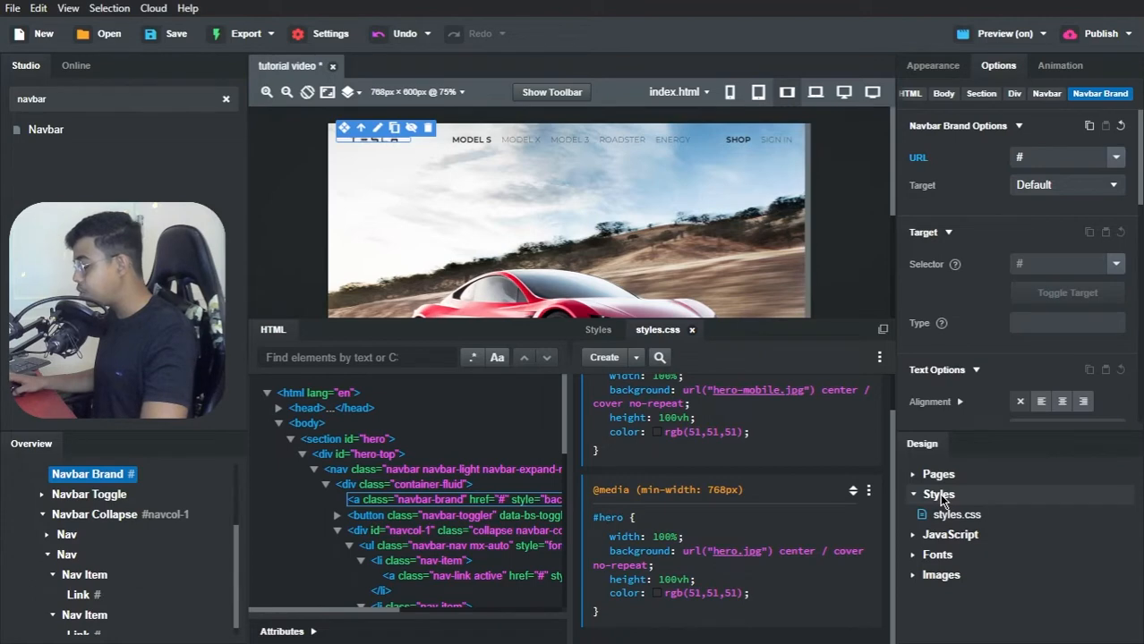
right_click(940, 497)
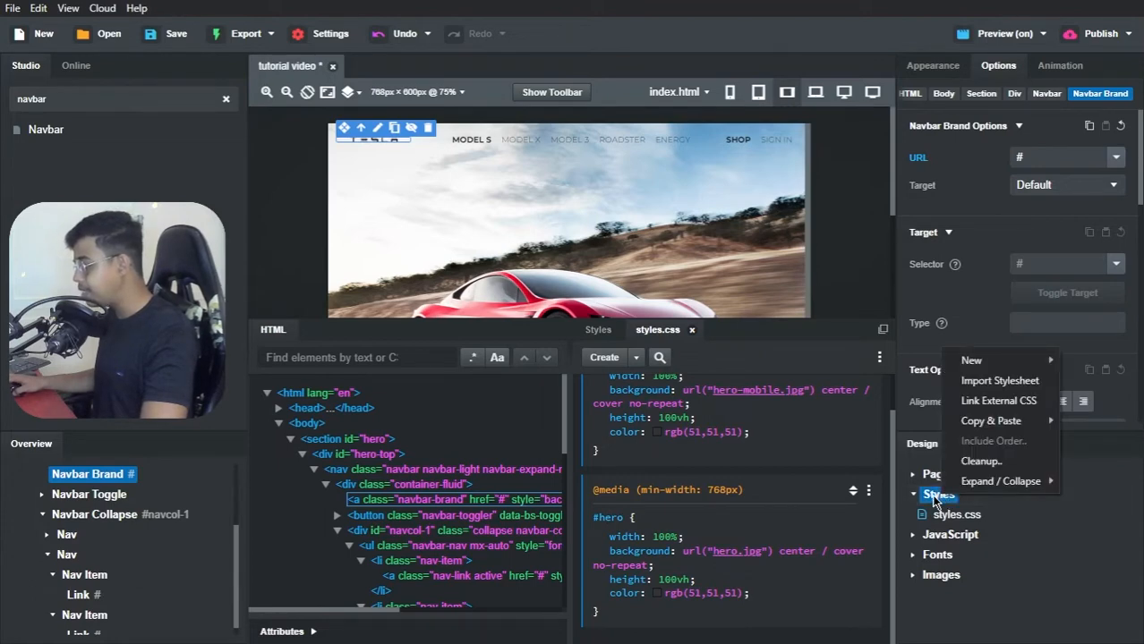
click(982, 405)
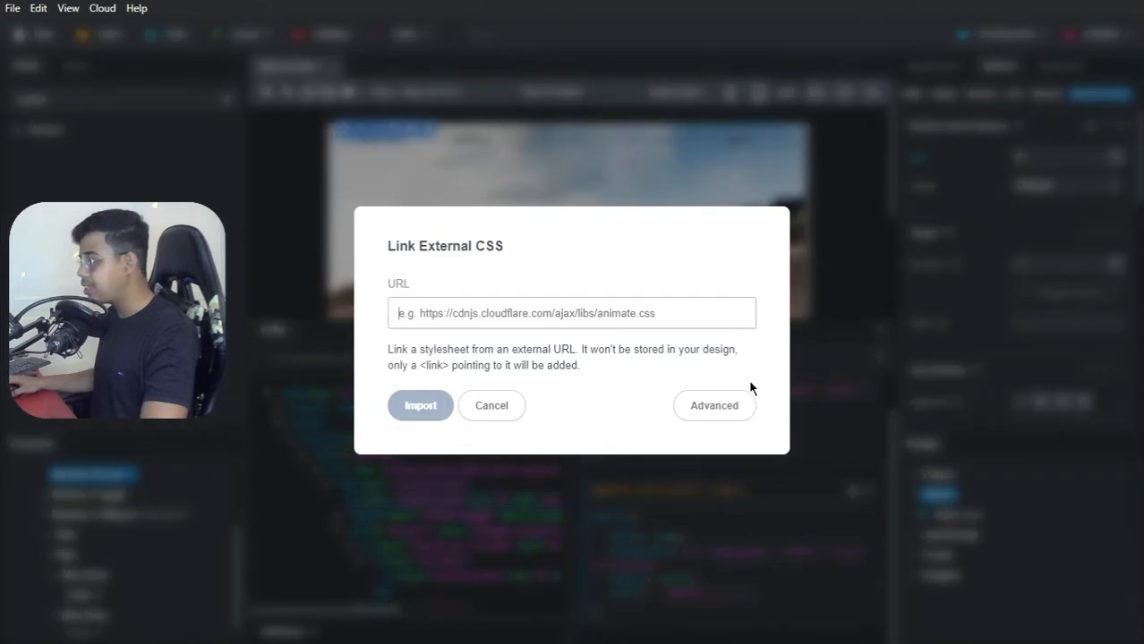
key(ctrl+v)
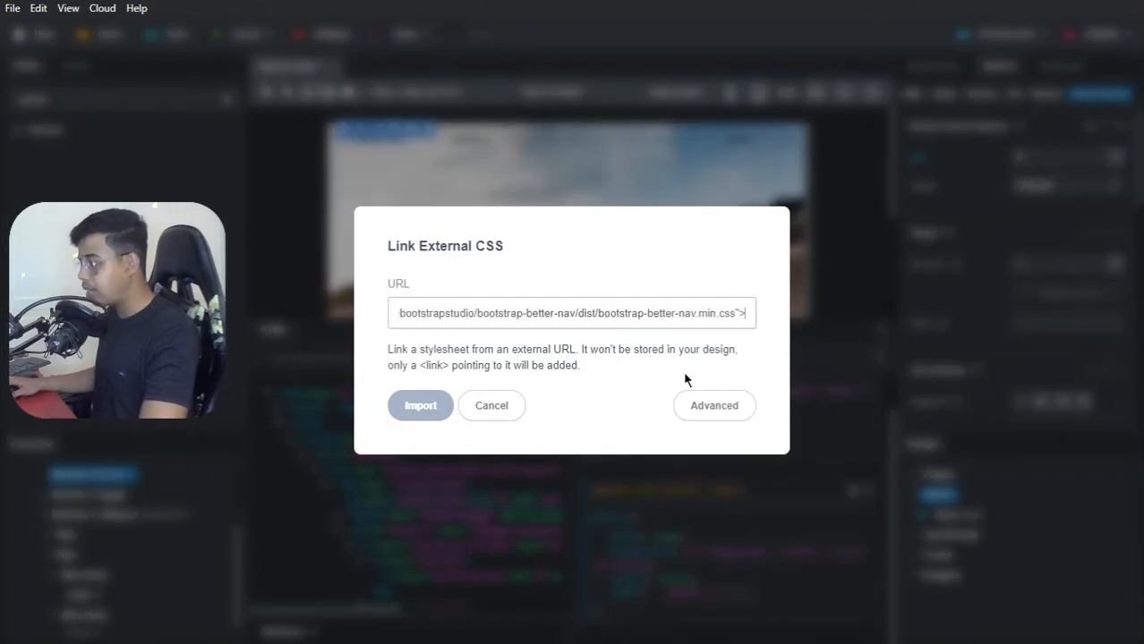
key(BackSpace)
key(BackSpace)
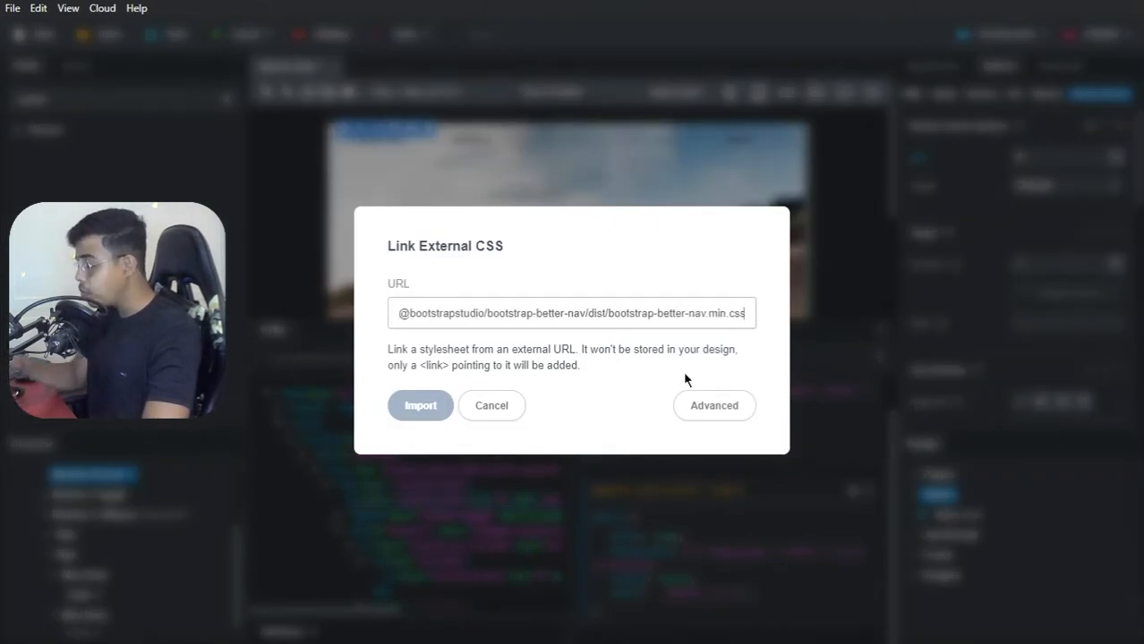
scroll(483, 312, up, 3)
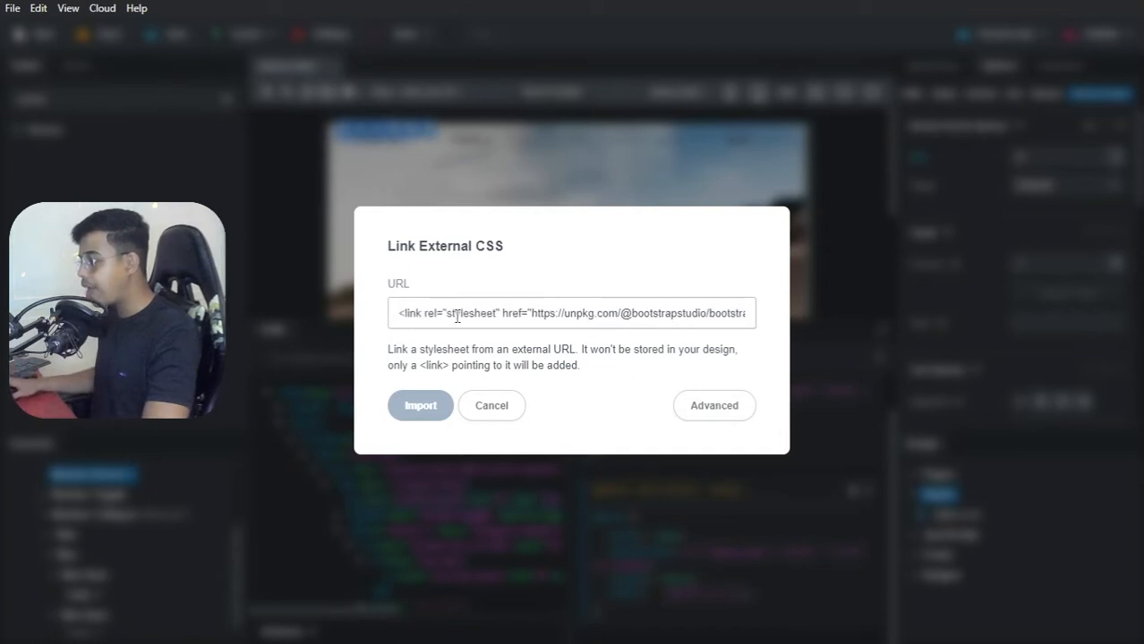
drag(532, 312, 400, 313)
key(BackSpace)
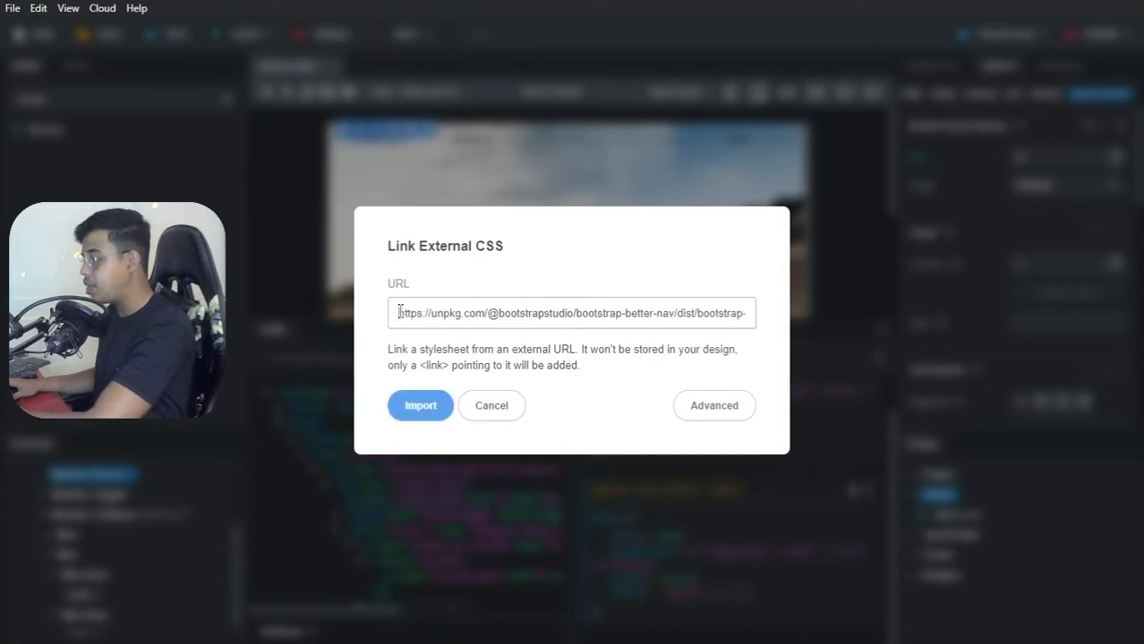
click(419, 405)
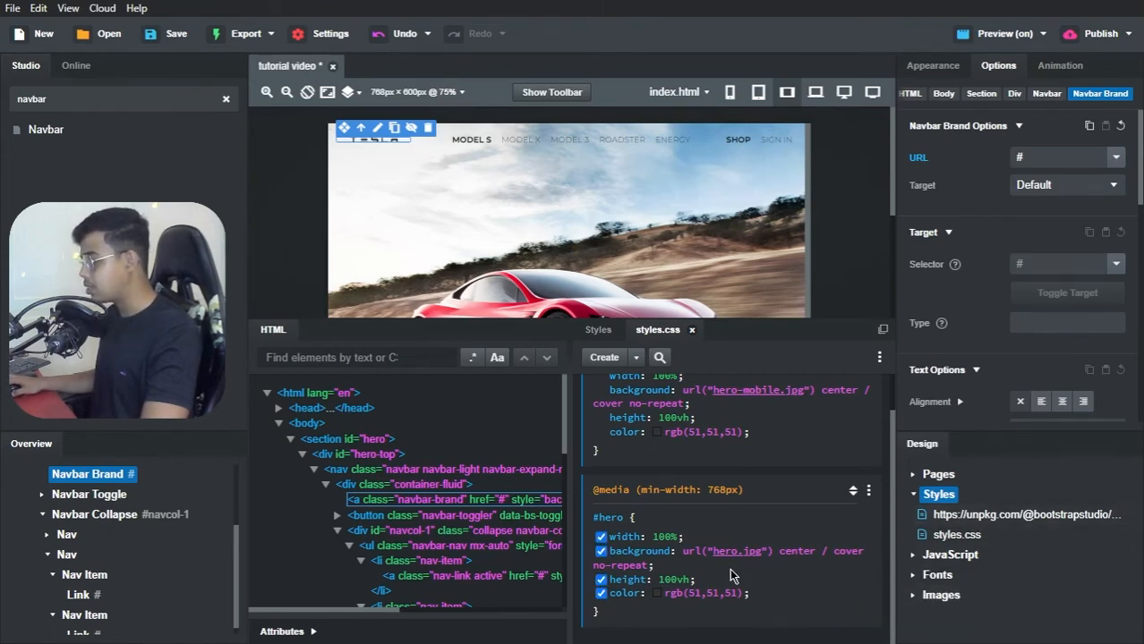
Step: Copy the bootstrap-better-nav.min.js URL from the GitHub README and link it as external JavaScript in the Bootstrap Studio design
key(alt+Tab)
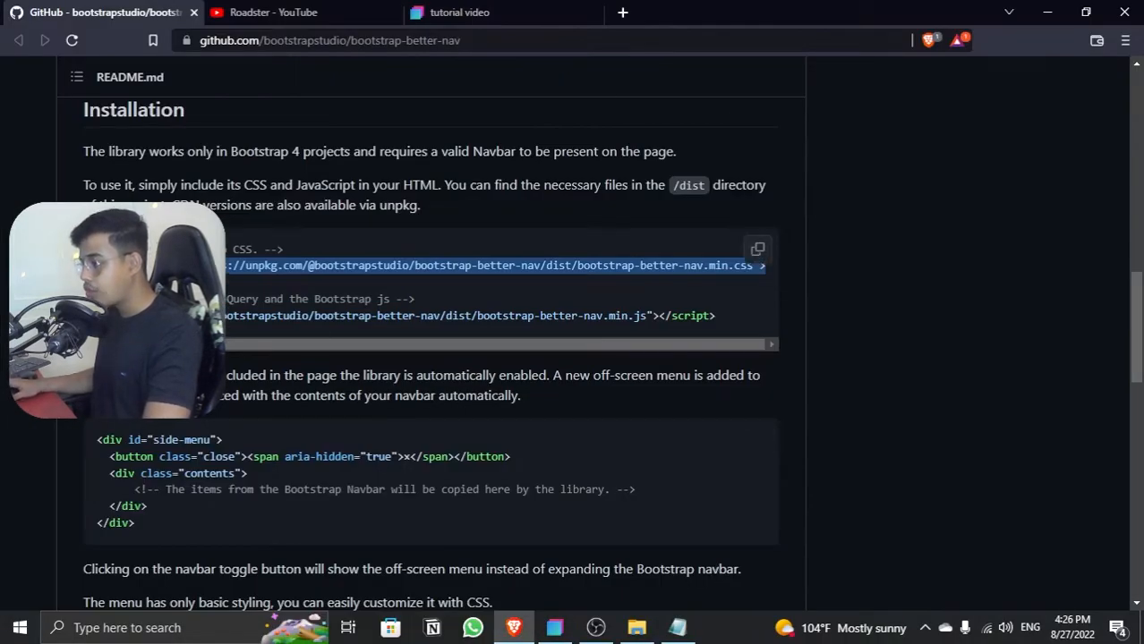
drag(213, 318, 647, 325)
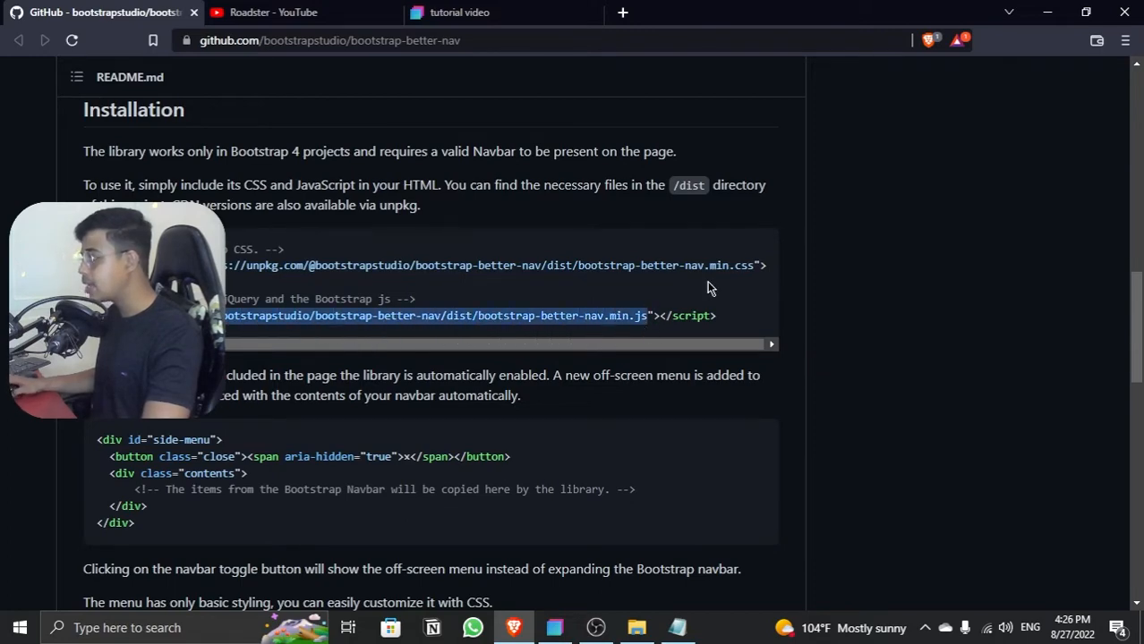
key(alt+Tab)
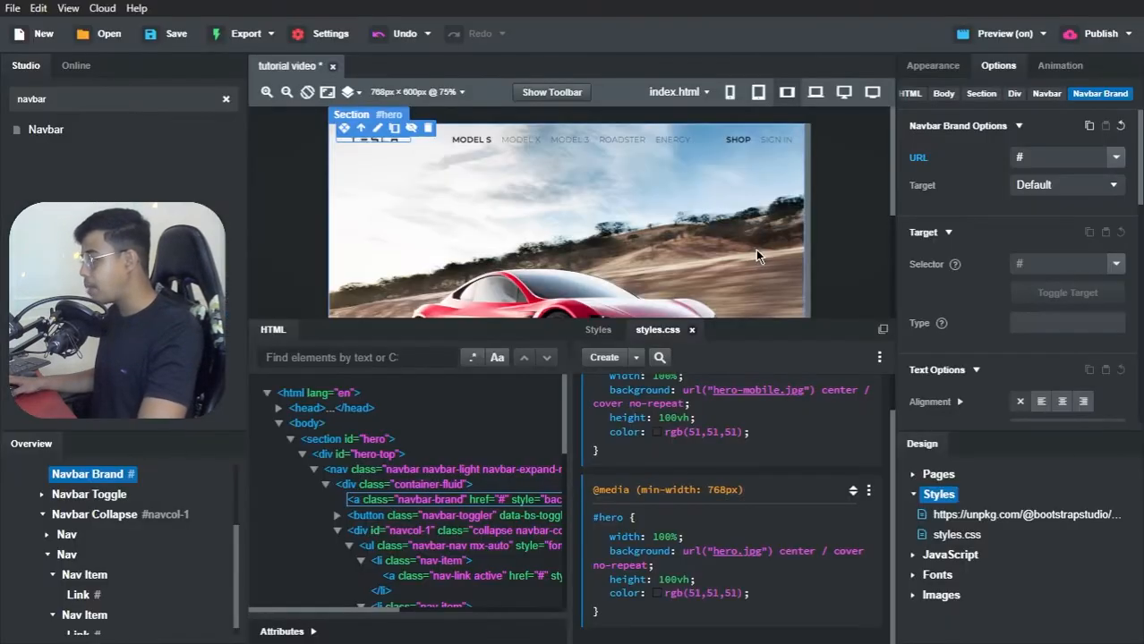
click(915, 555)
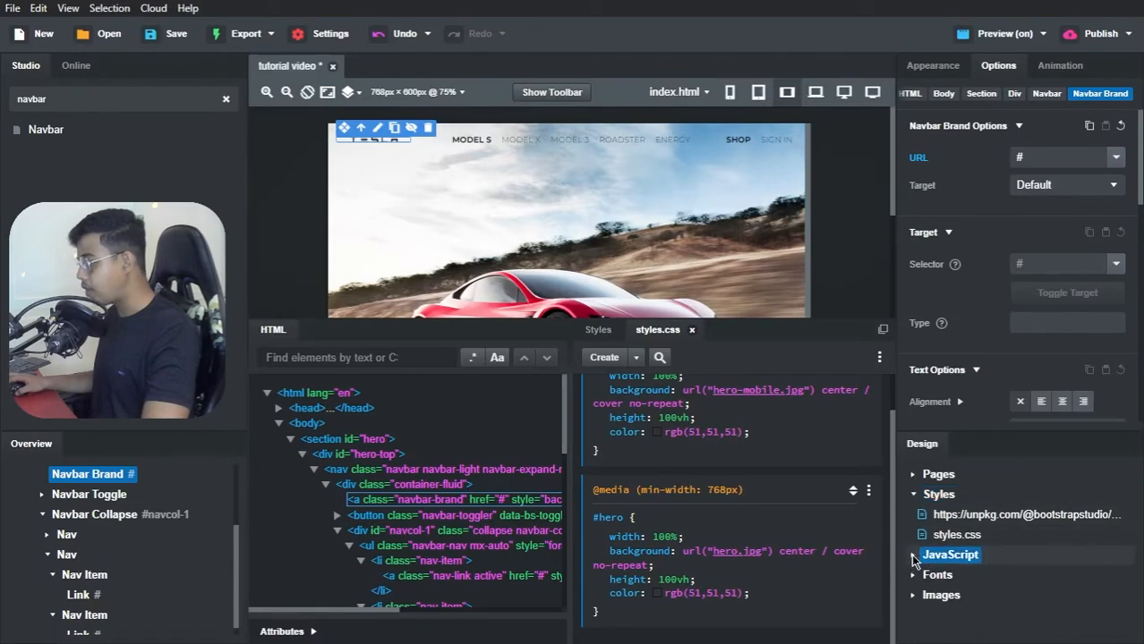
right_click(944, 559)
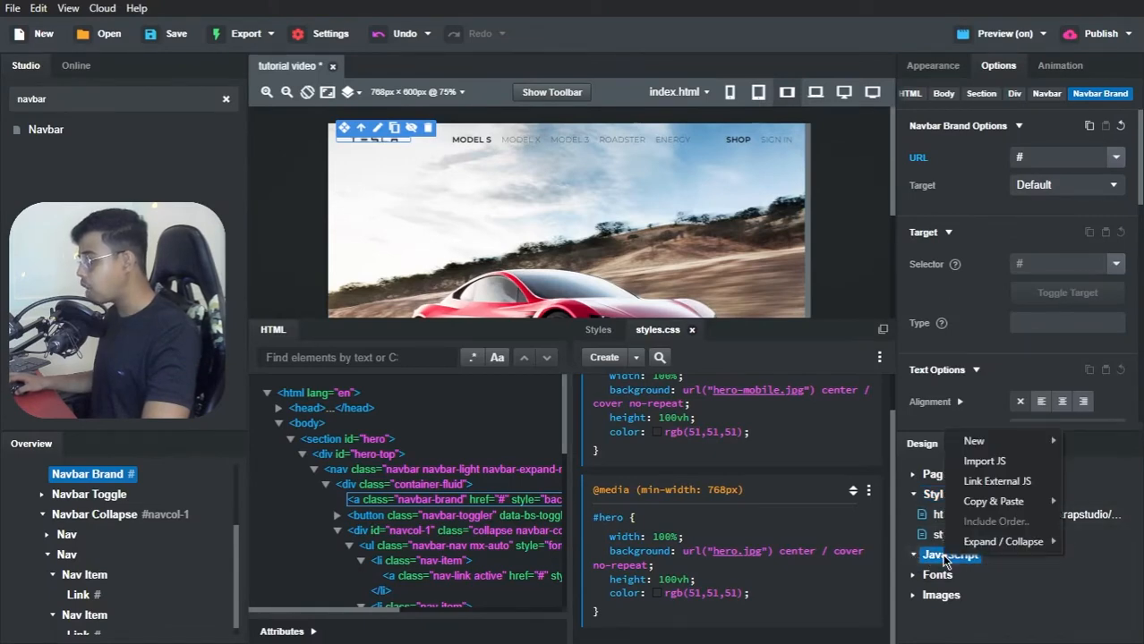
click(982, 481)
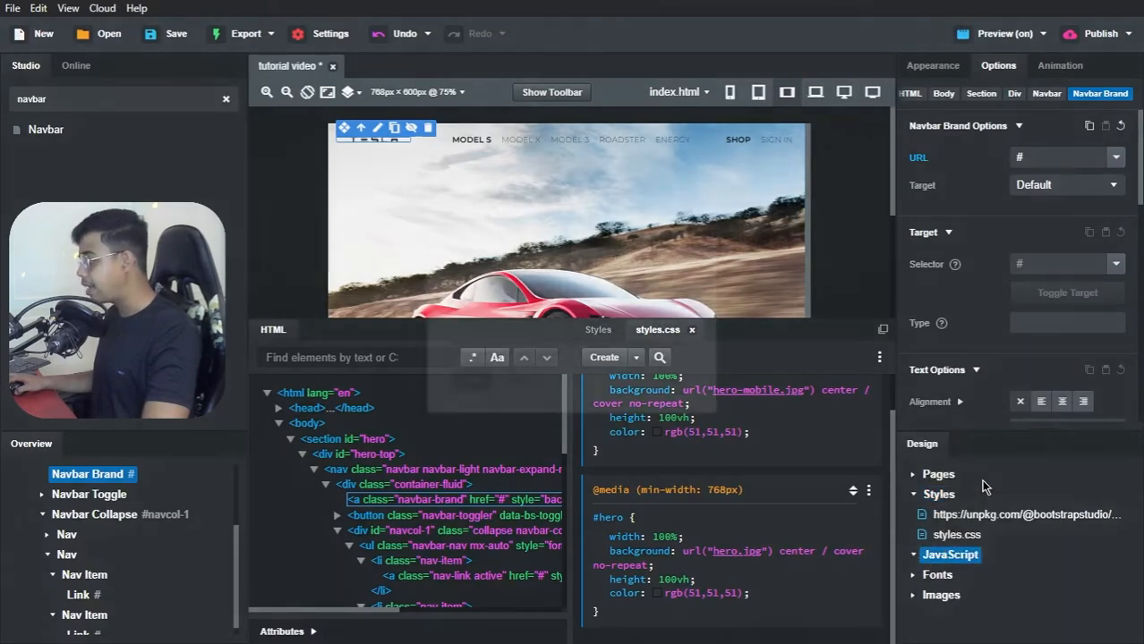
key(ctrl+v)
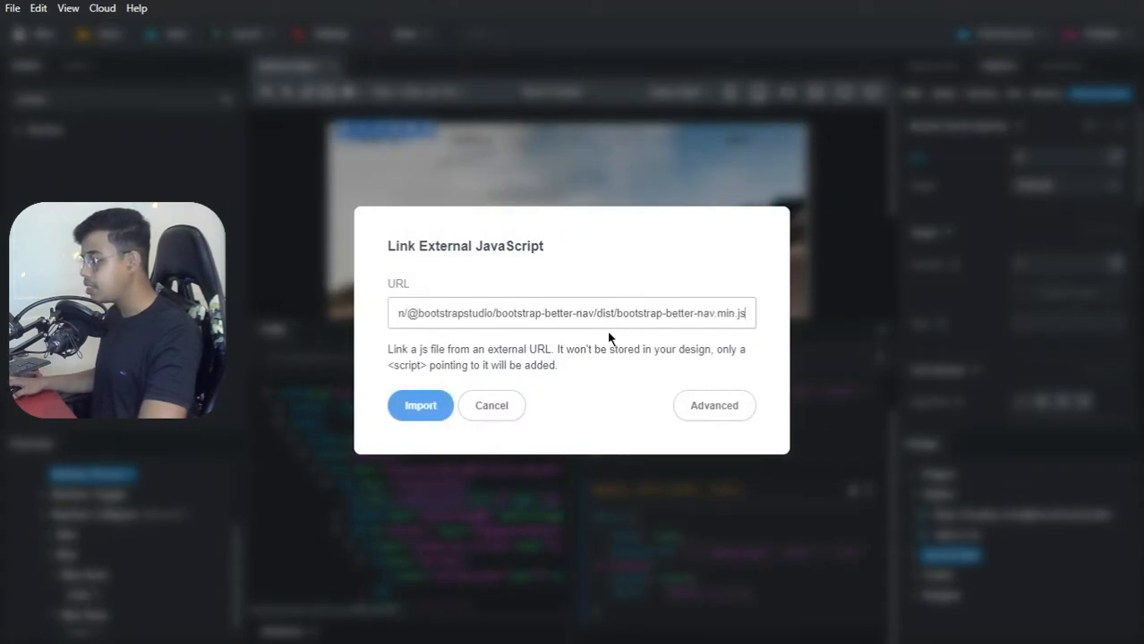
click(426, 405)
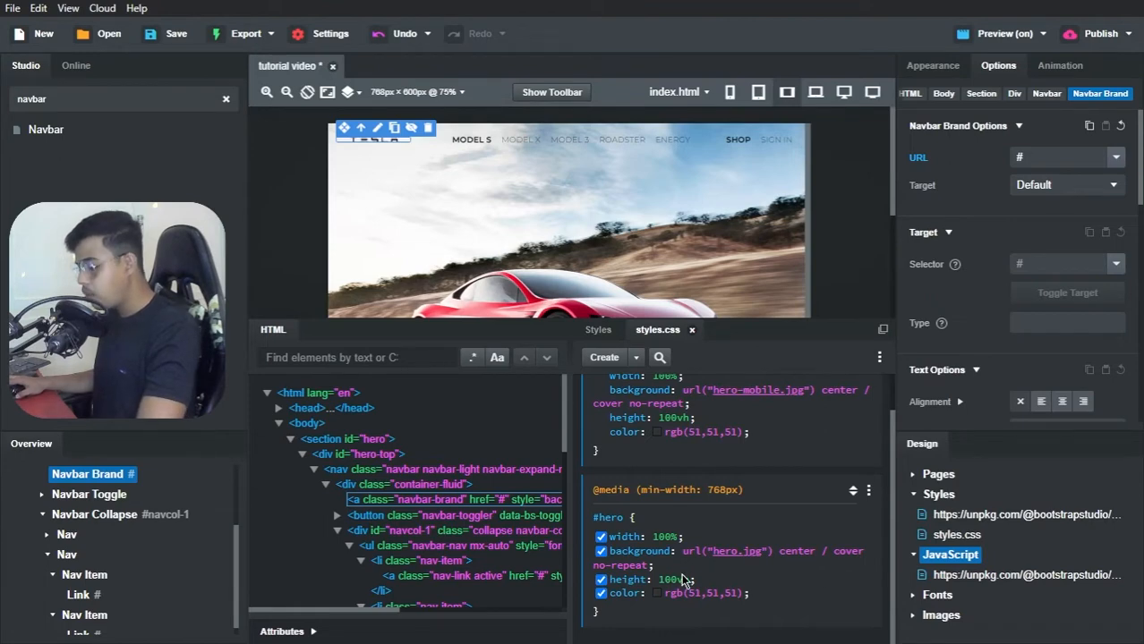
Step: Switch to the browser and search Google in a new tab for "jquery.min.js cdn link"
key(alt+Tab)
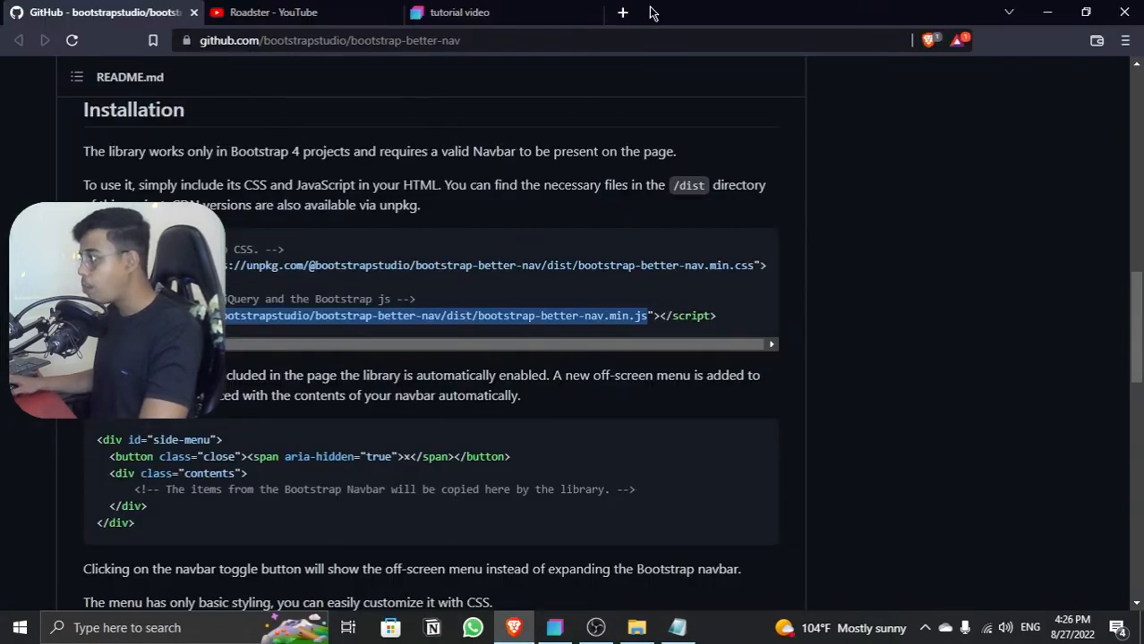
click(622, 12)
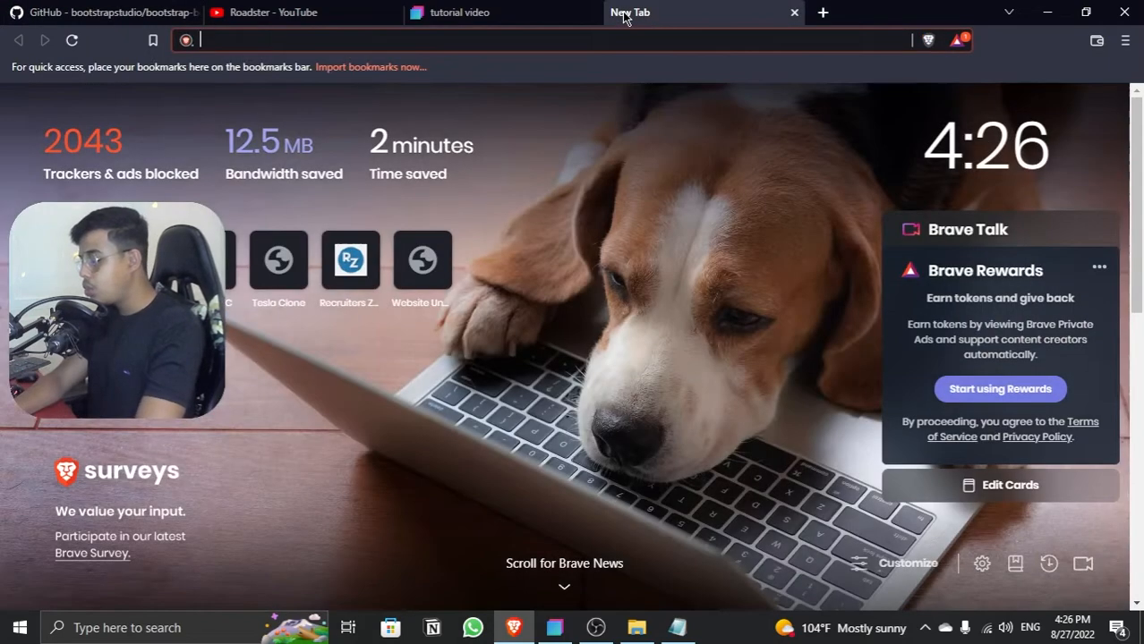
text(google.com)
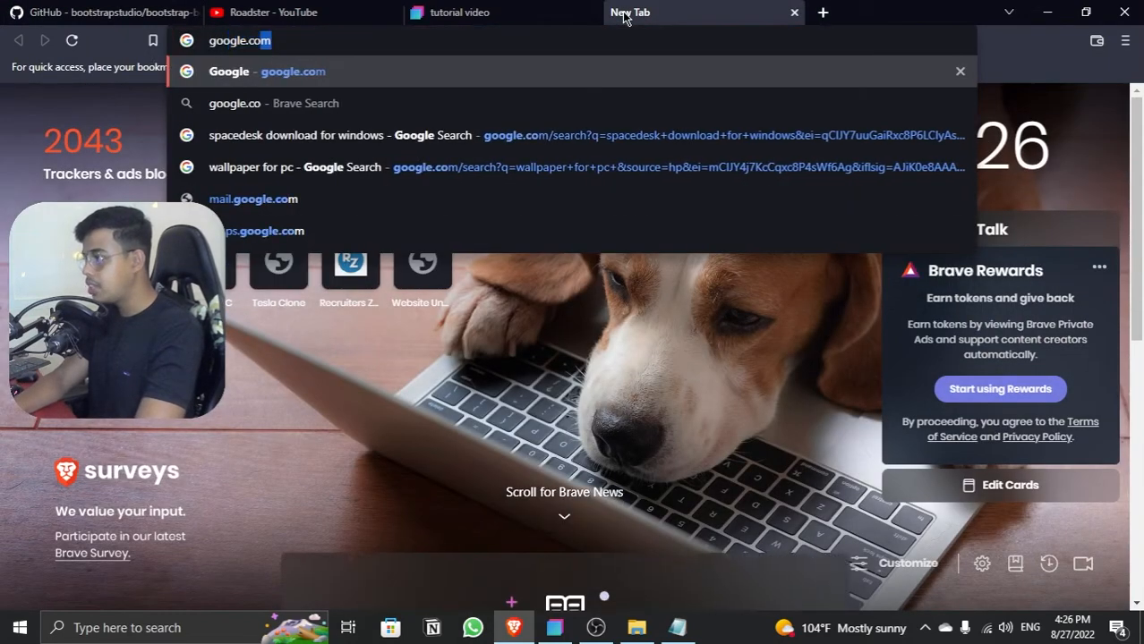
key(Return)
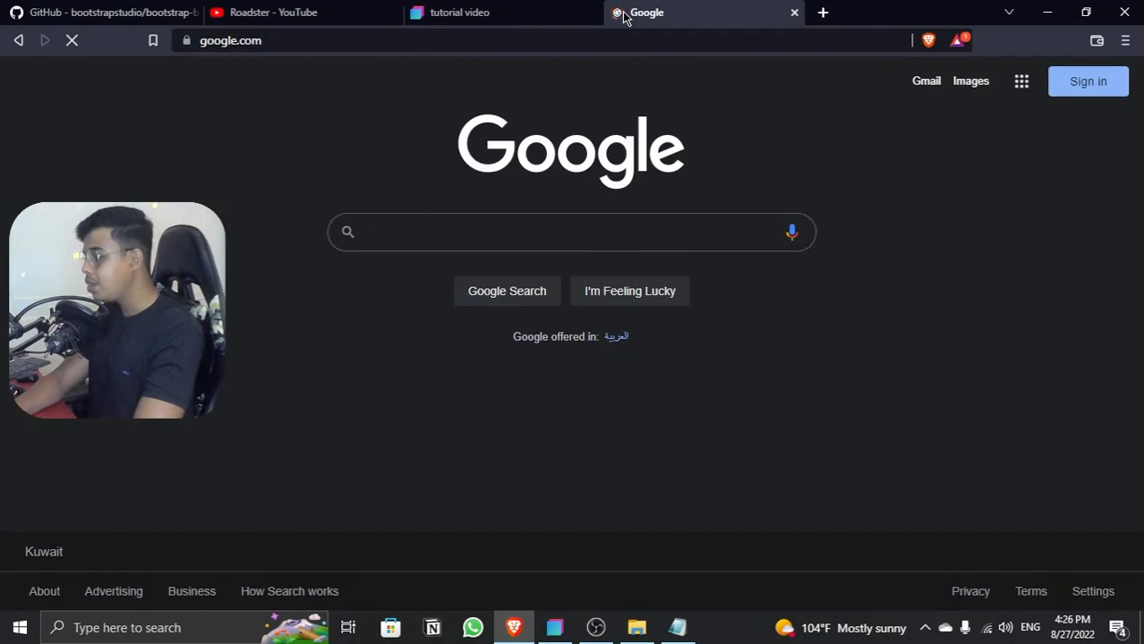
text(jquery)
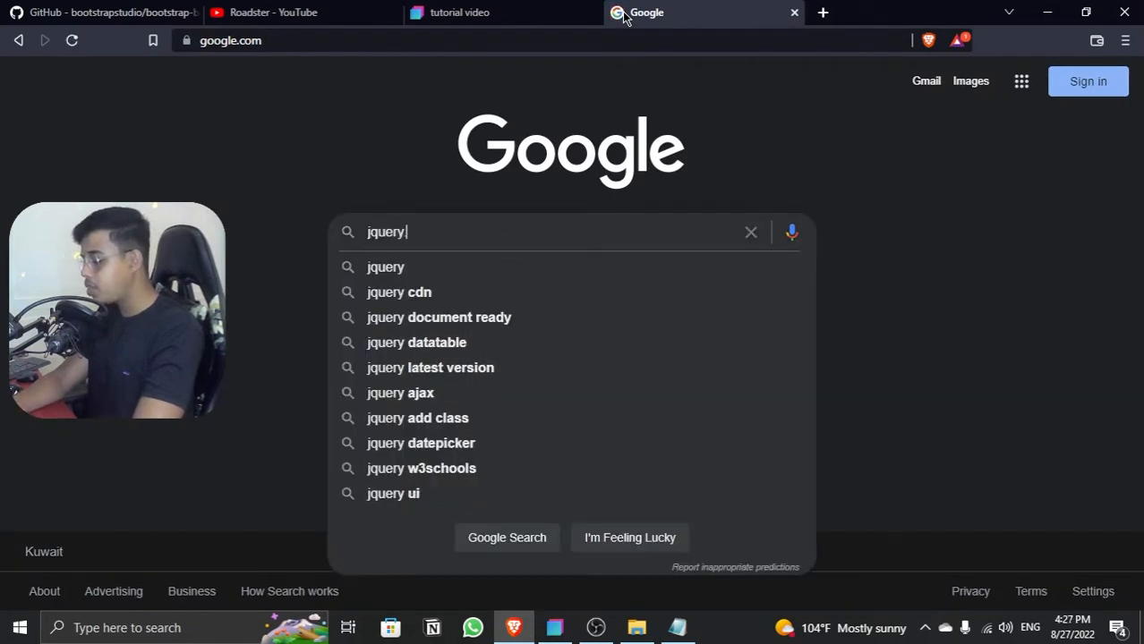
text(.min.js c)
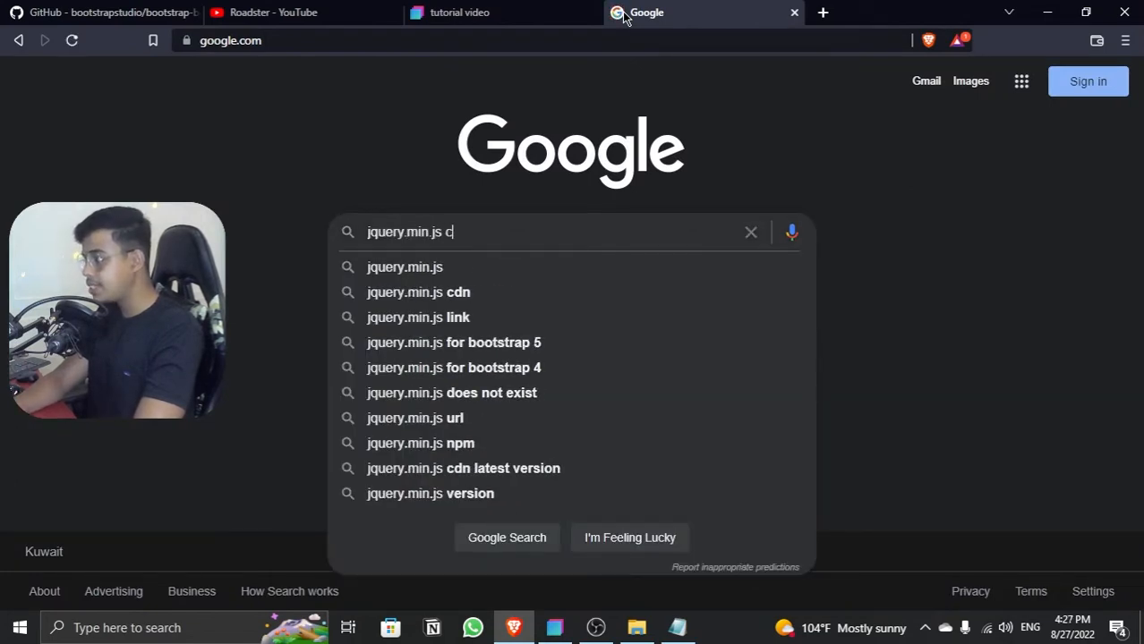
text(dn link)
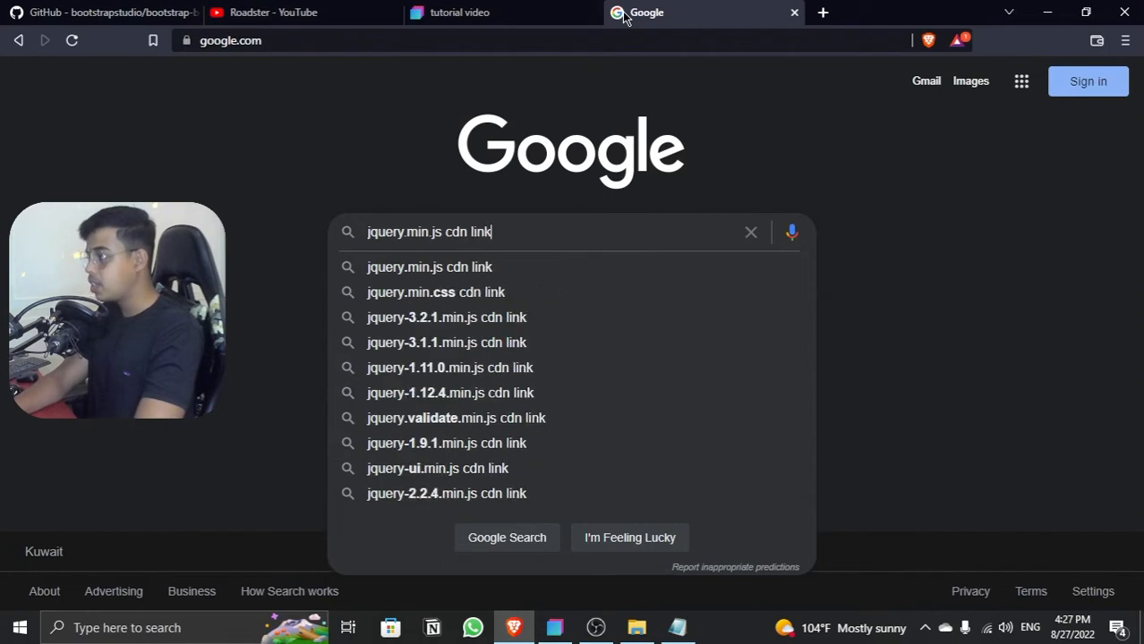
key(Return)
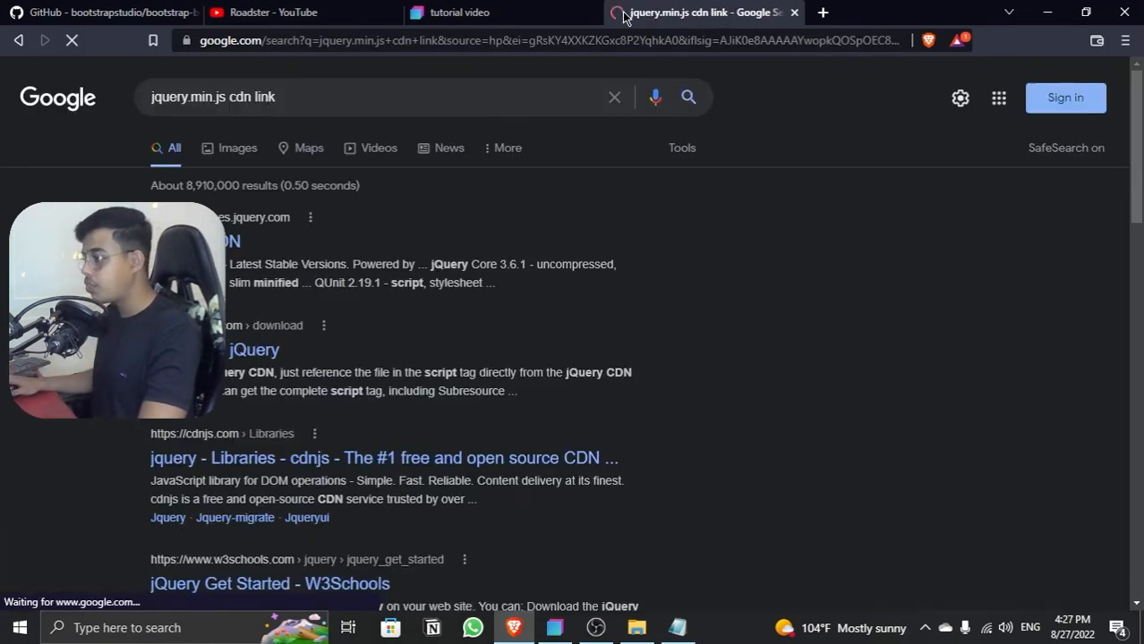
Step: Open the cdnjs jquery library page from the results and copy the URL of the 3.6.1 jquery.min.js file
scroll(289, 255, down, 1)
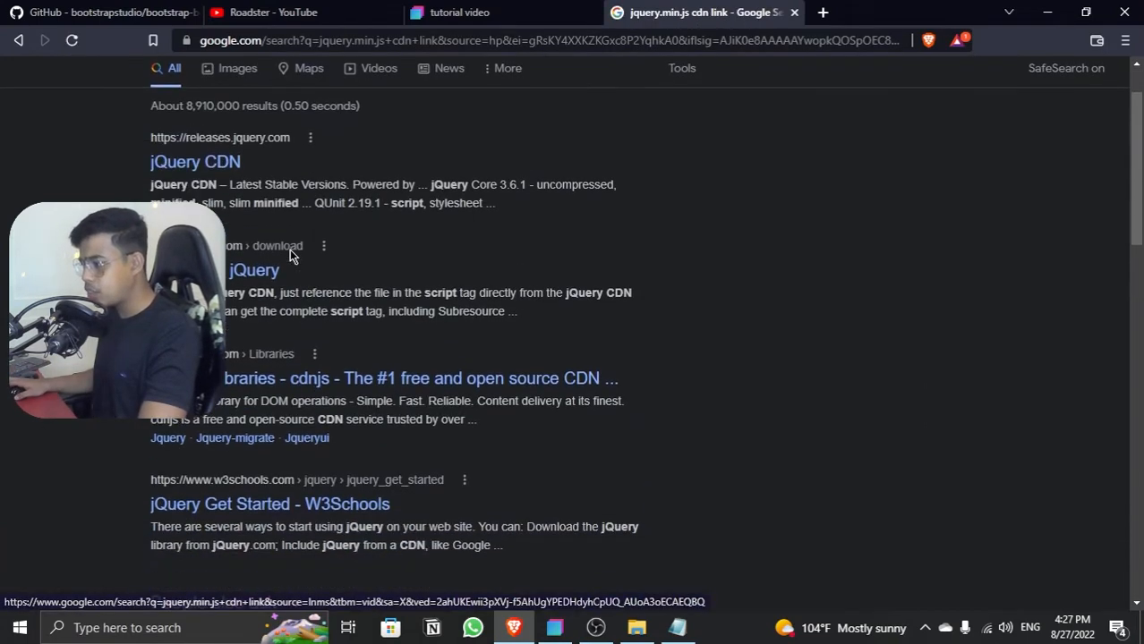
scroll(289, 255, down, 1)
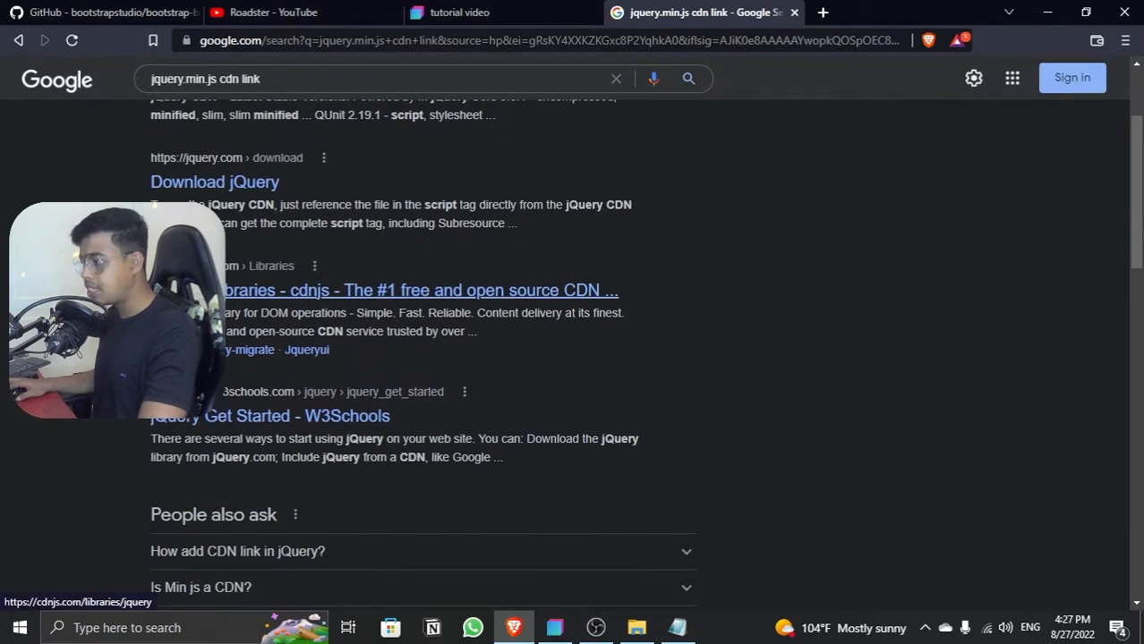
click(229, 297)
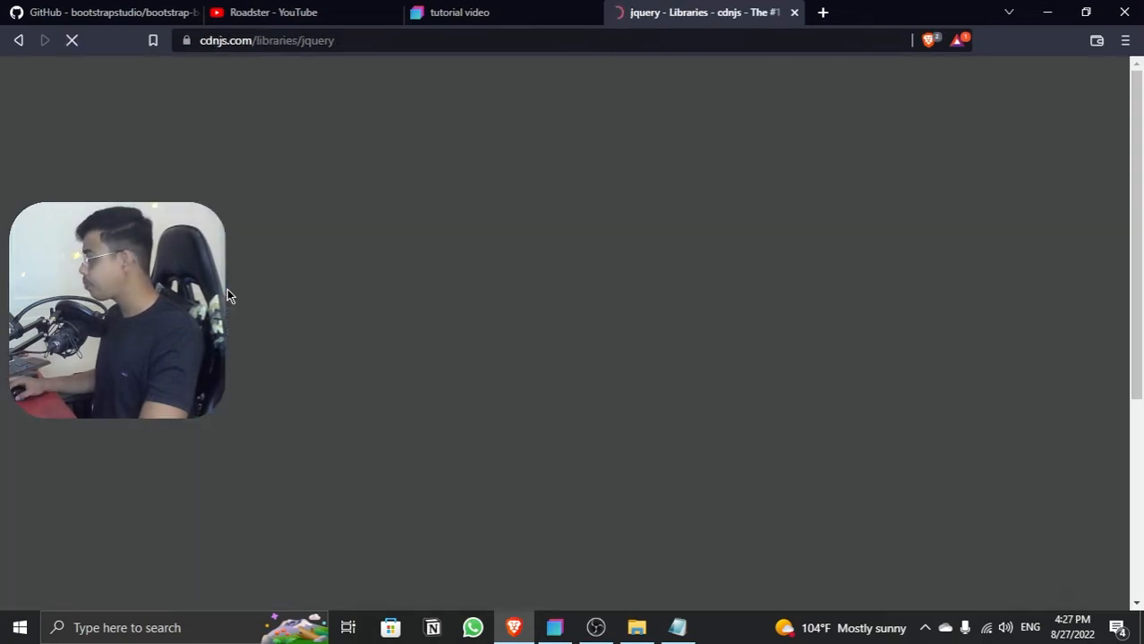
scroll(229, 297, down, 2)
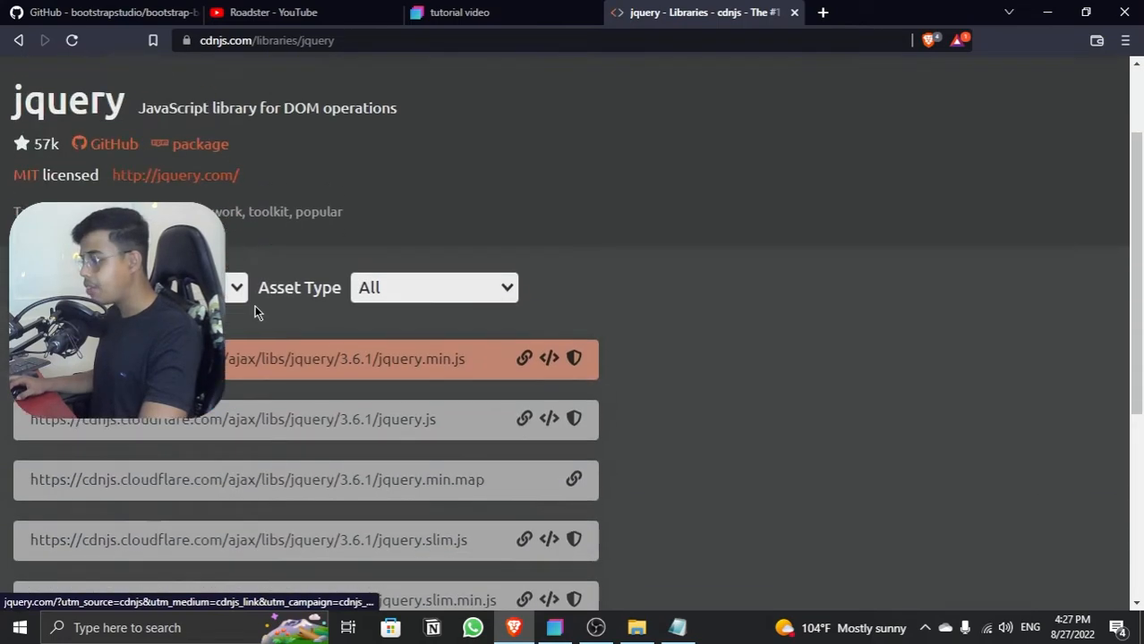
click(525, 314)
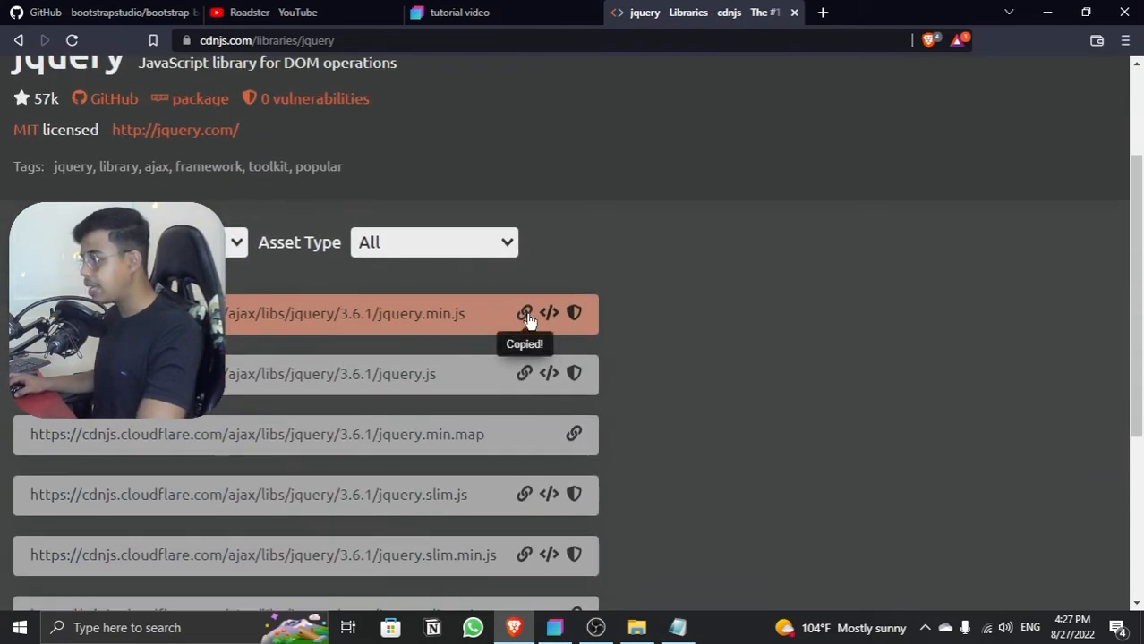
Step: Switch to Bootstrap Studio and link the copied jquery.min.js 3.6.1 URL as external JavaScript in the design
key(alt+Tab)
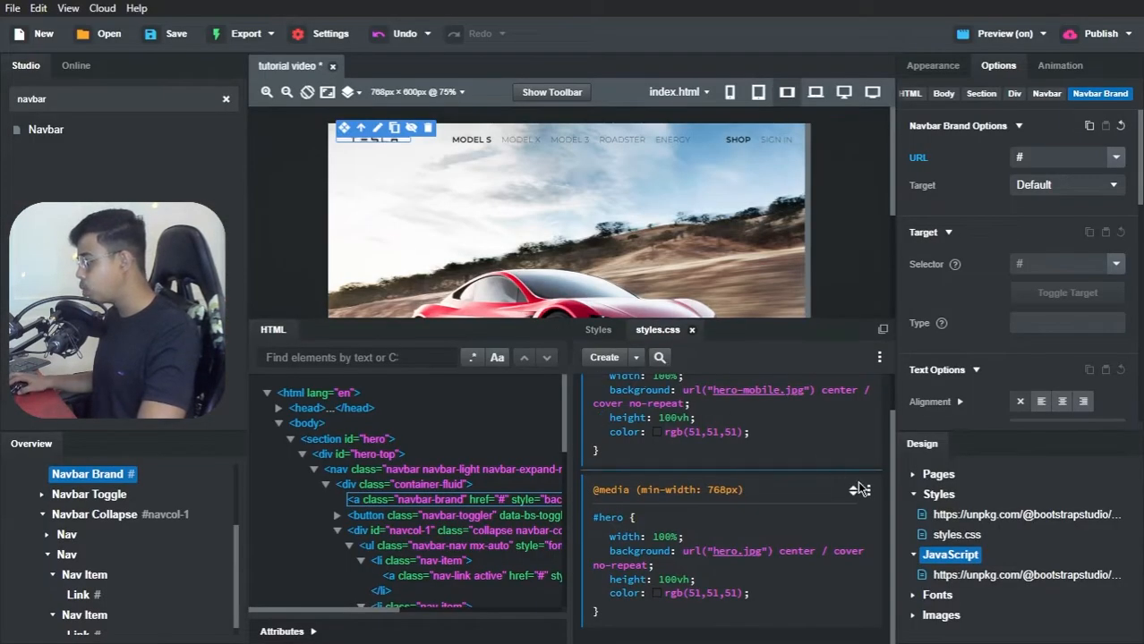
right_click(950, 555)
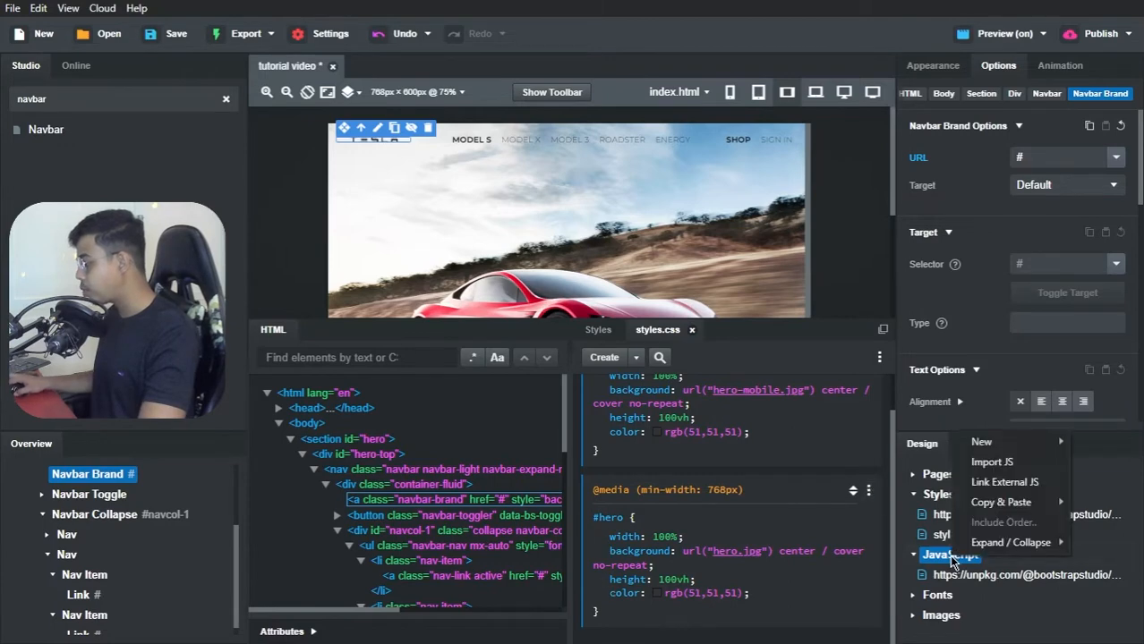
click(1000, 481)
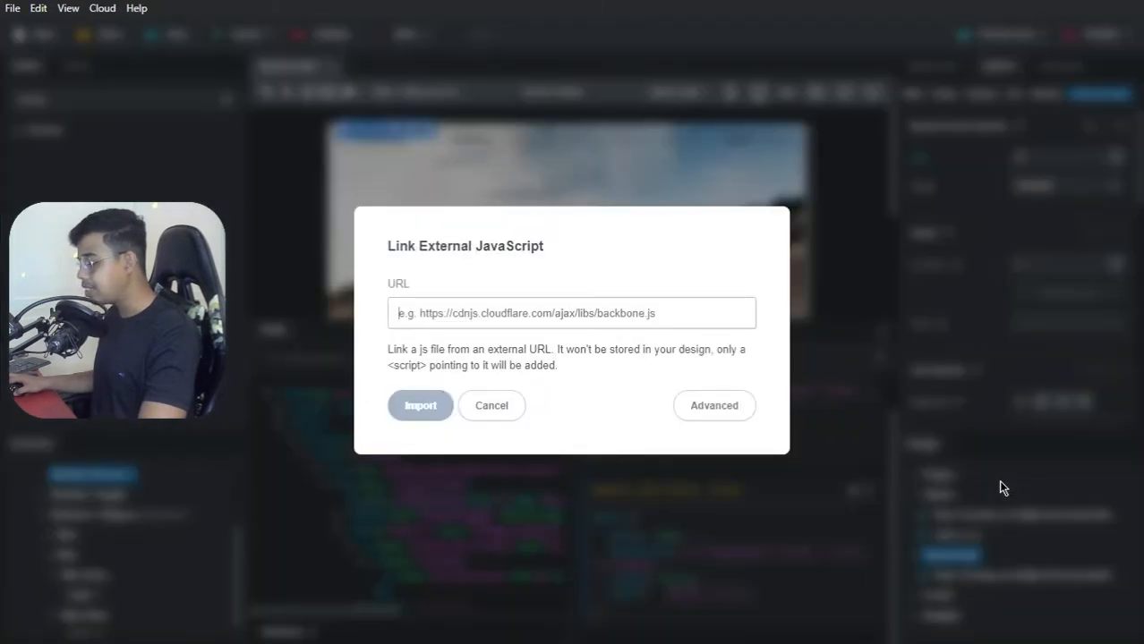
key(ctrl+v)
click(440, 405)
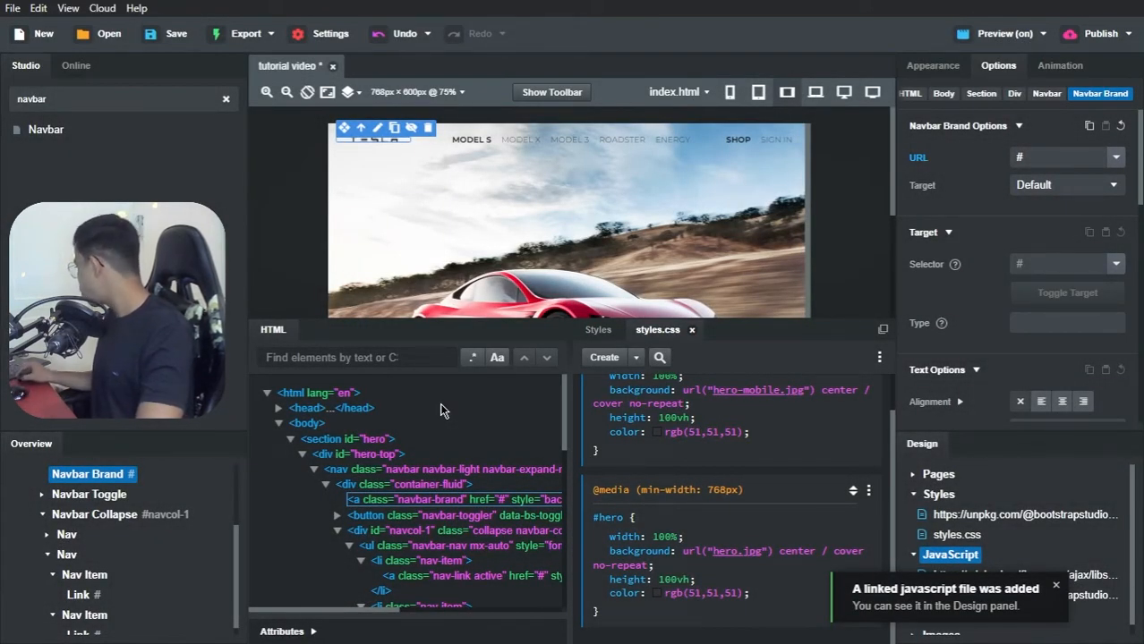
Step: Switch to the browser, open google.com in a new tab and search for "bootstrap.min.js cdn link"
key(alt+Tab)
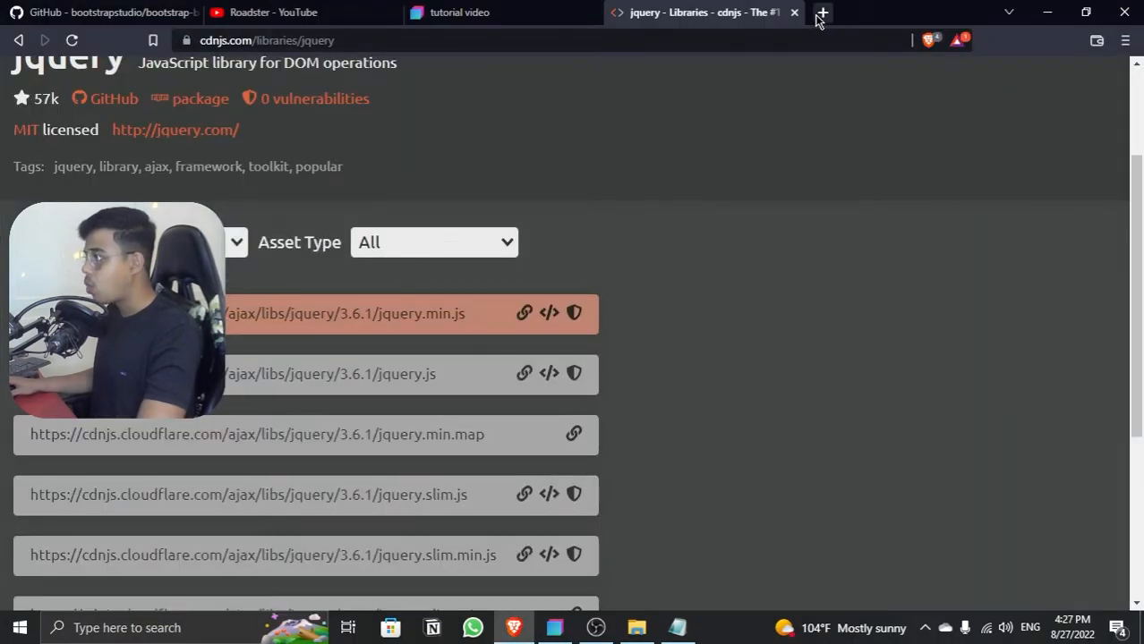
click(821, 13)
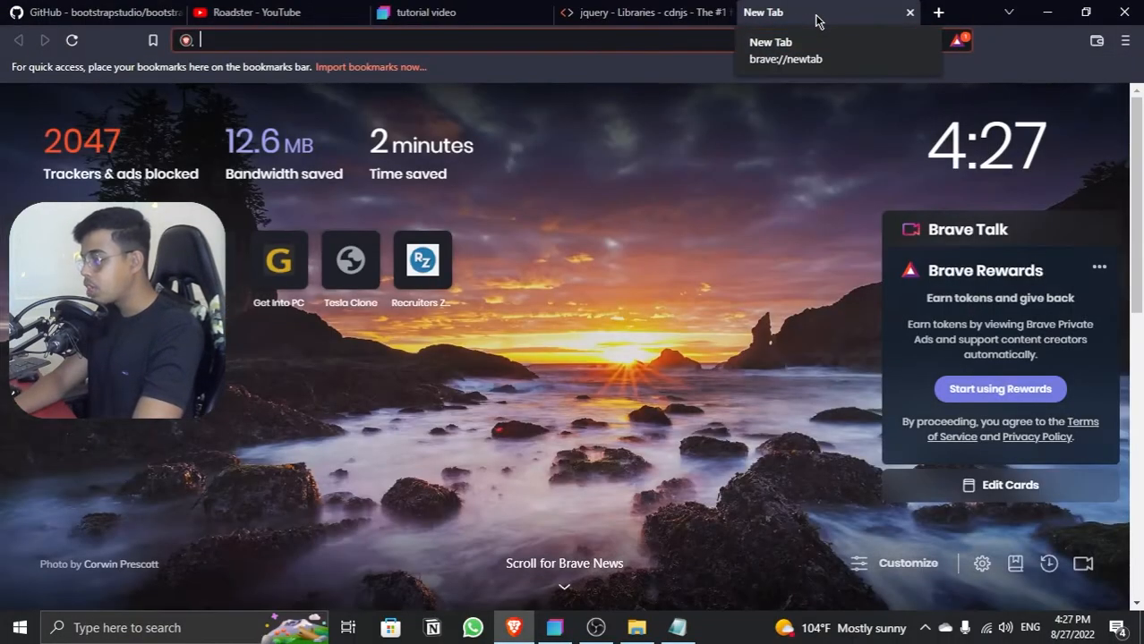
text(google.com)
key(Return)
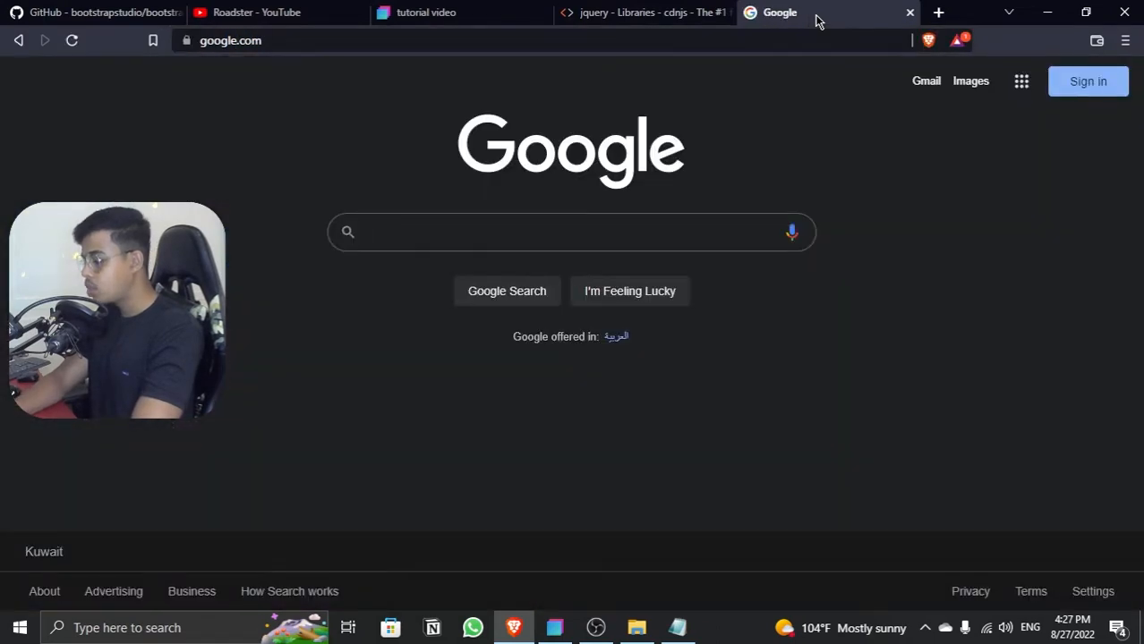
text(boostr)
key(BackSpace)
key(BackSpace)
key(BackSpace)
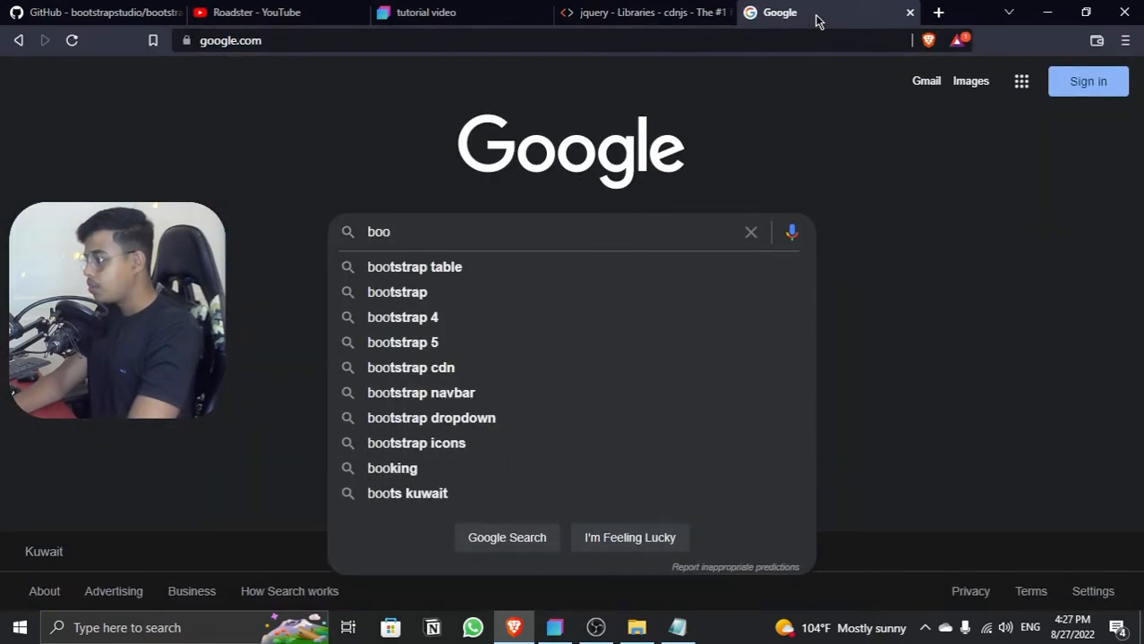
text(tstrap.,m)
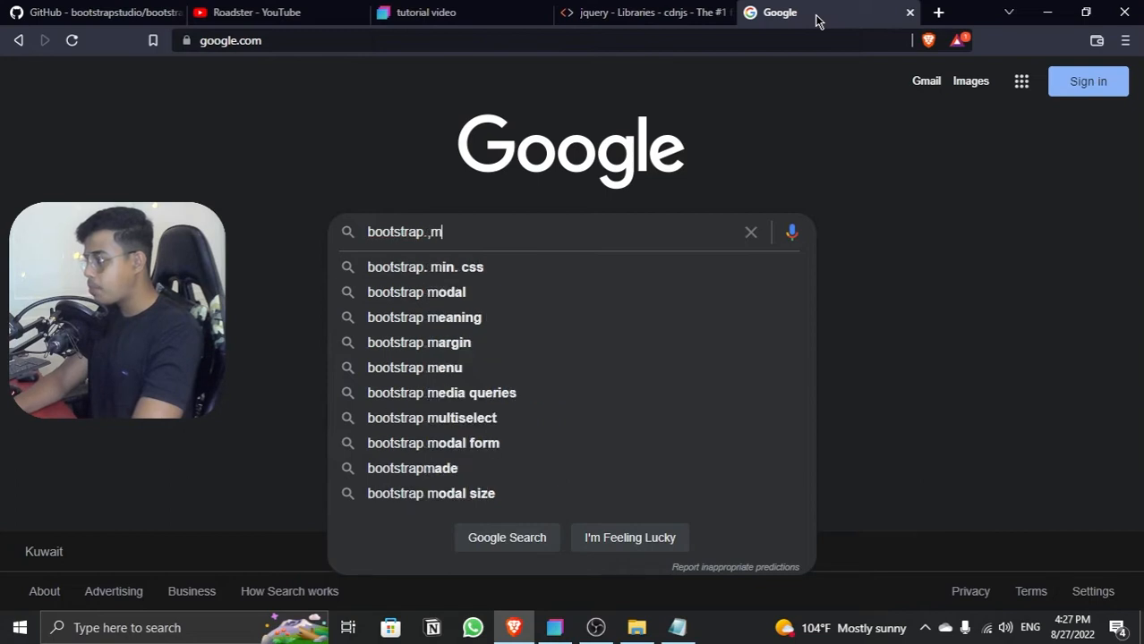
key(BackSpace)
key(BackSpace)
text(min.j)
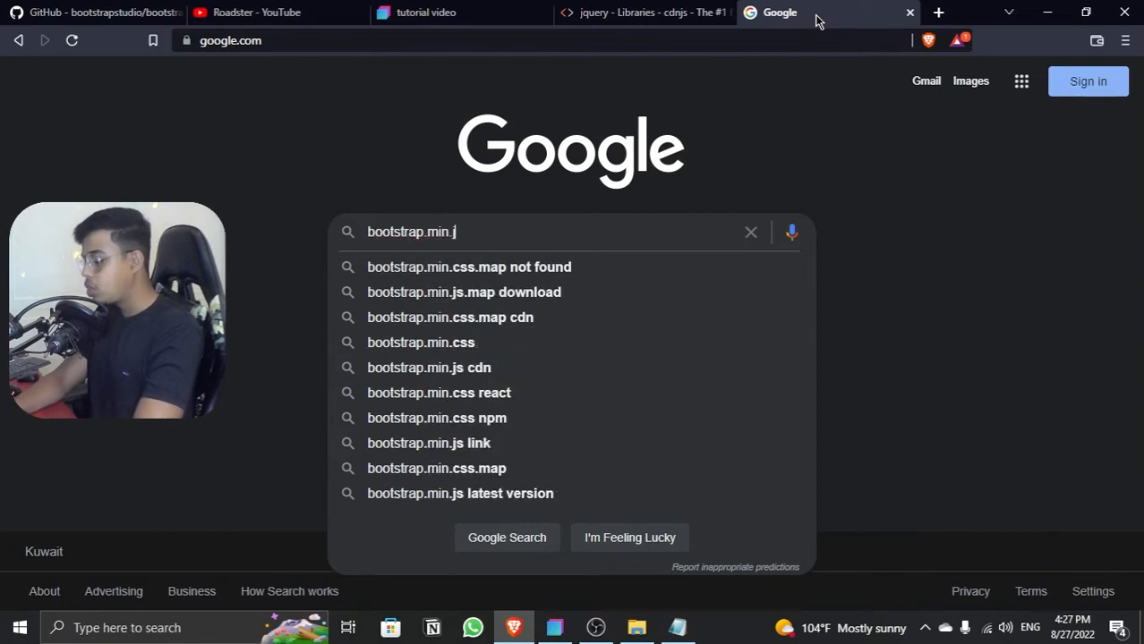
text(s)
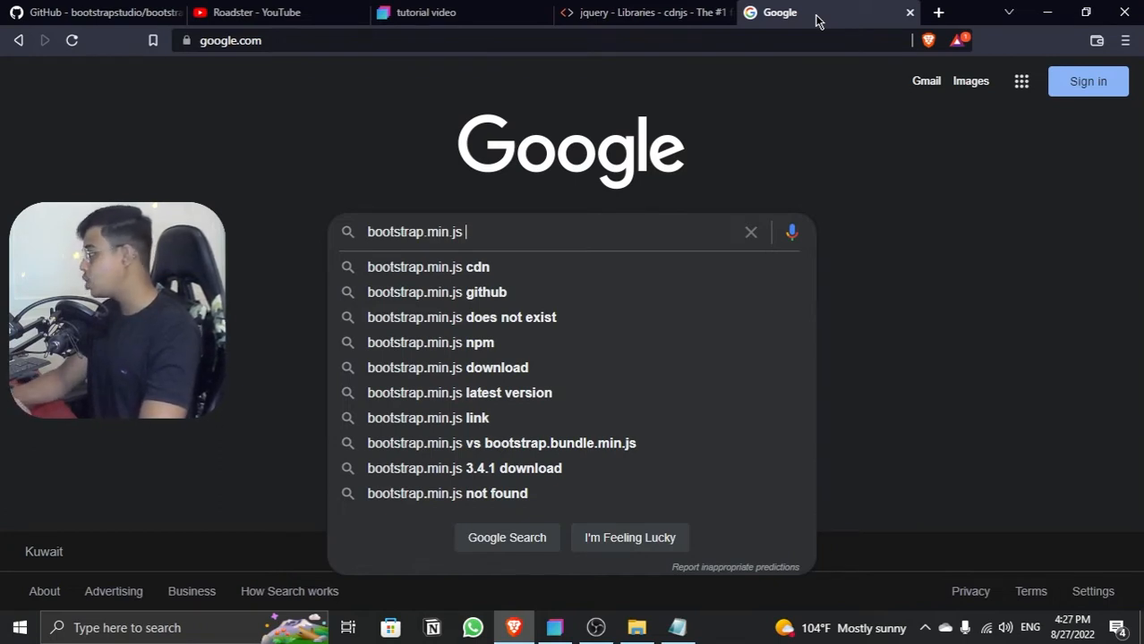
text(cdn k)
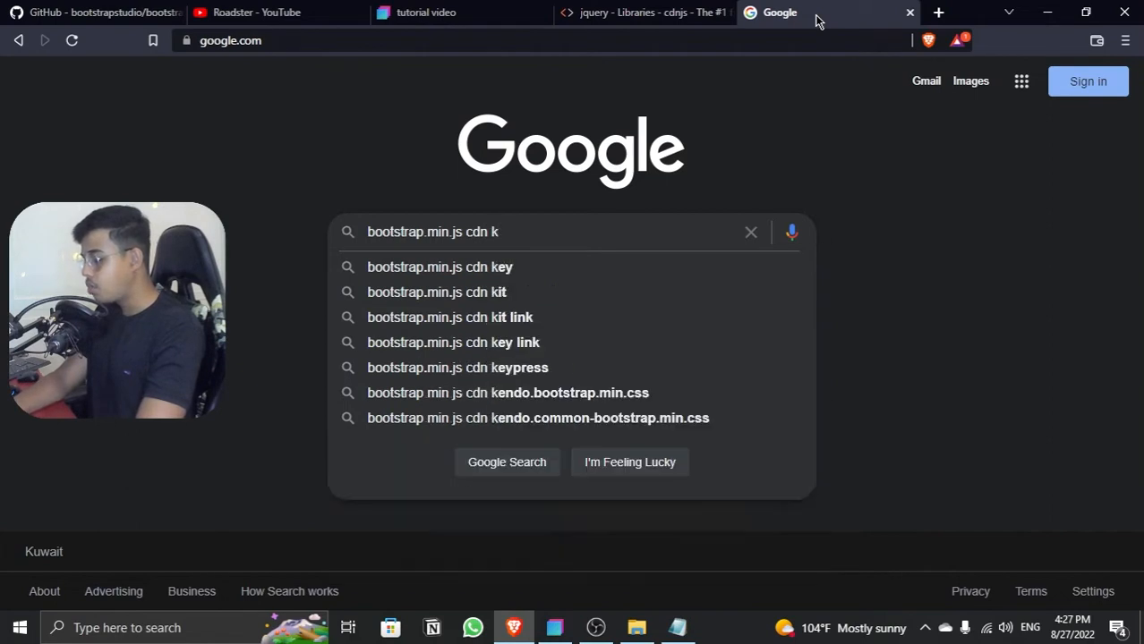
key(BackSpace)
text(link)
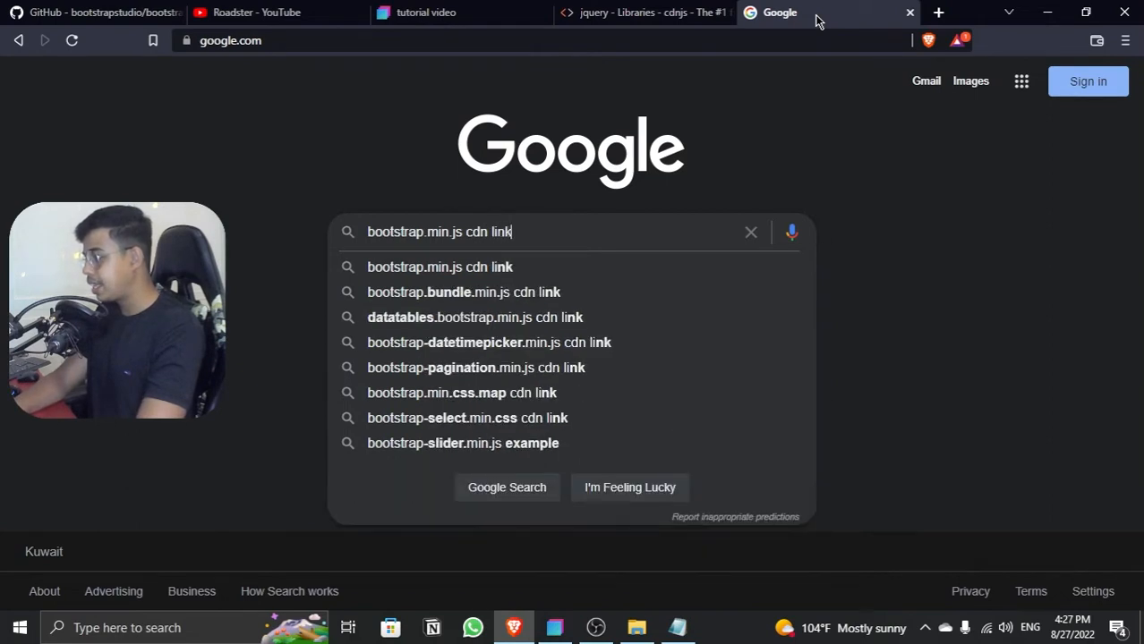
key(Return)
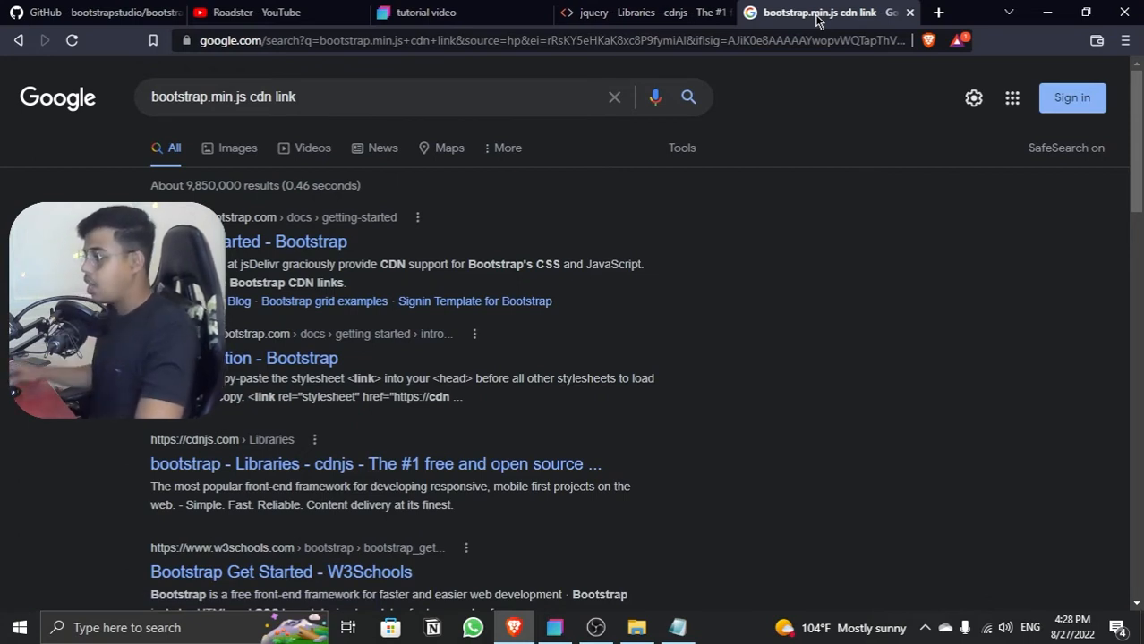
Step: Copy the 5.2.0 bootstrap.min.js URL from the cdnjs bootstrap library page and link it as external JavaScript in Bootstrap Studio
click(388, 465)
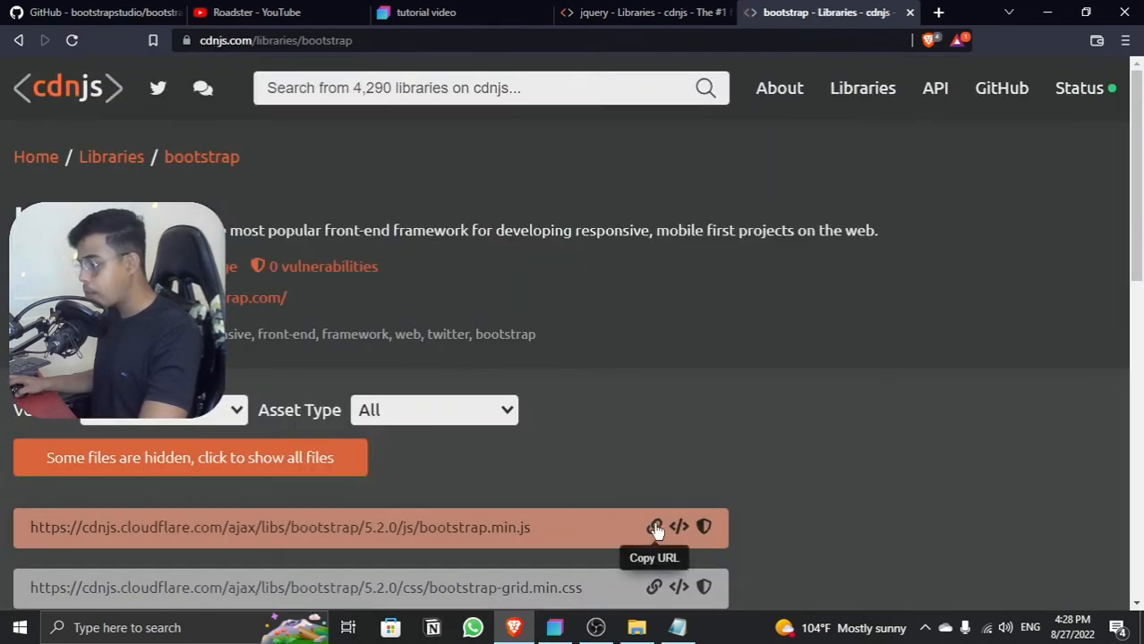
click(653, 526)
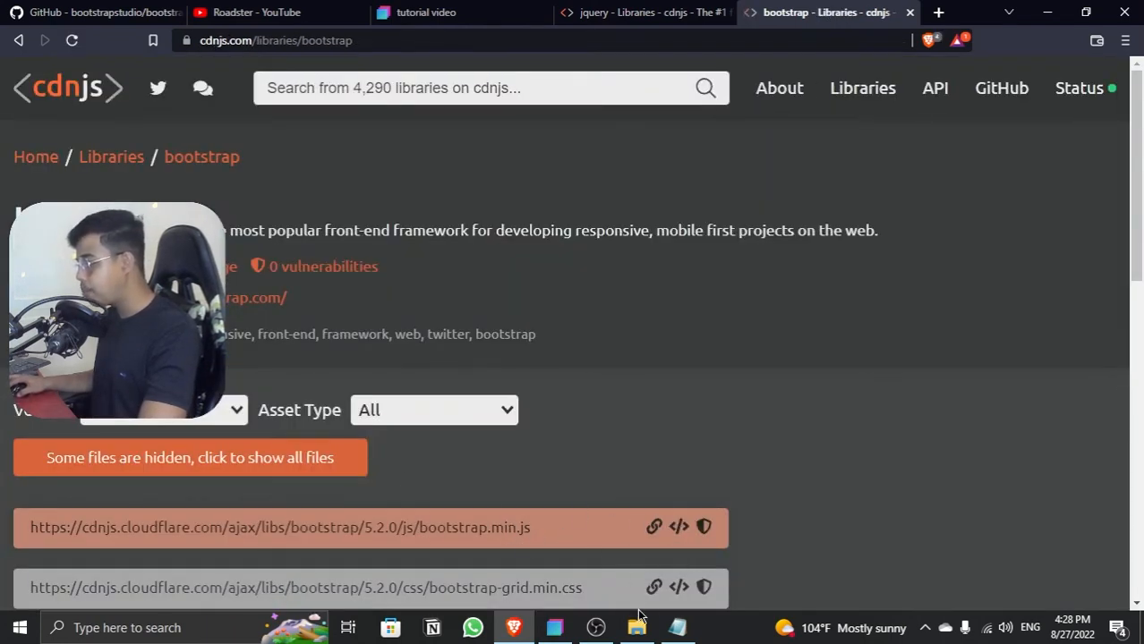
click(554, 627)
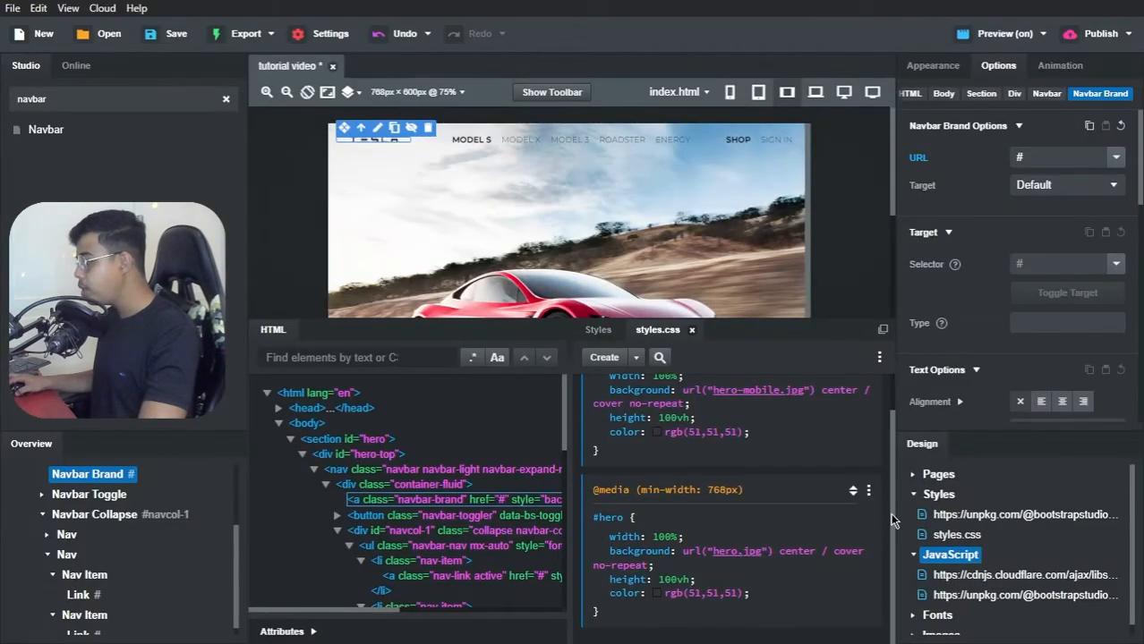
right_click(947, 553)
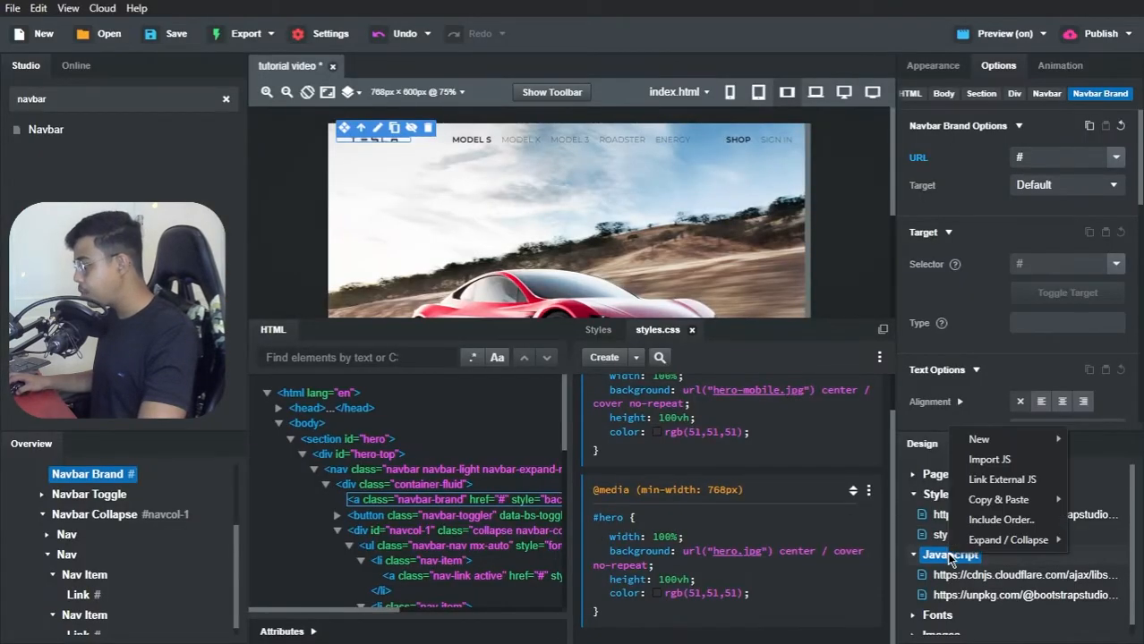
click(1001, 480)
key(ctrl+v)
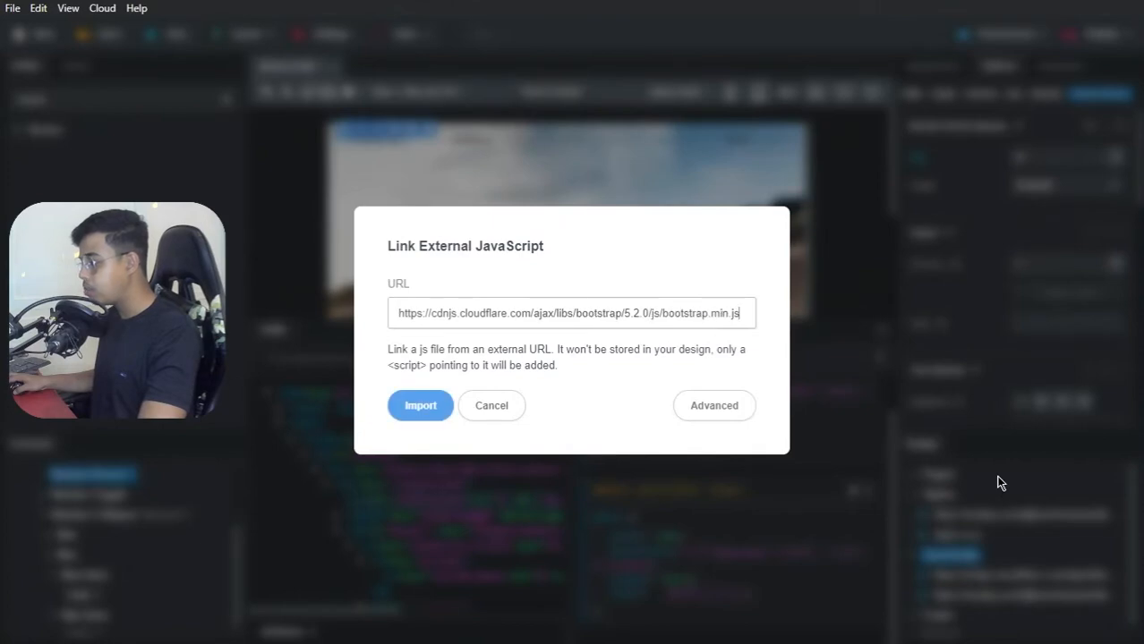
click(404, 405)
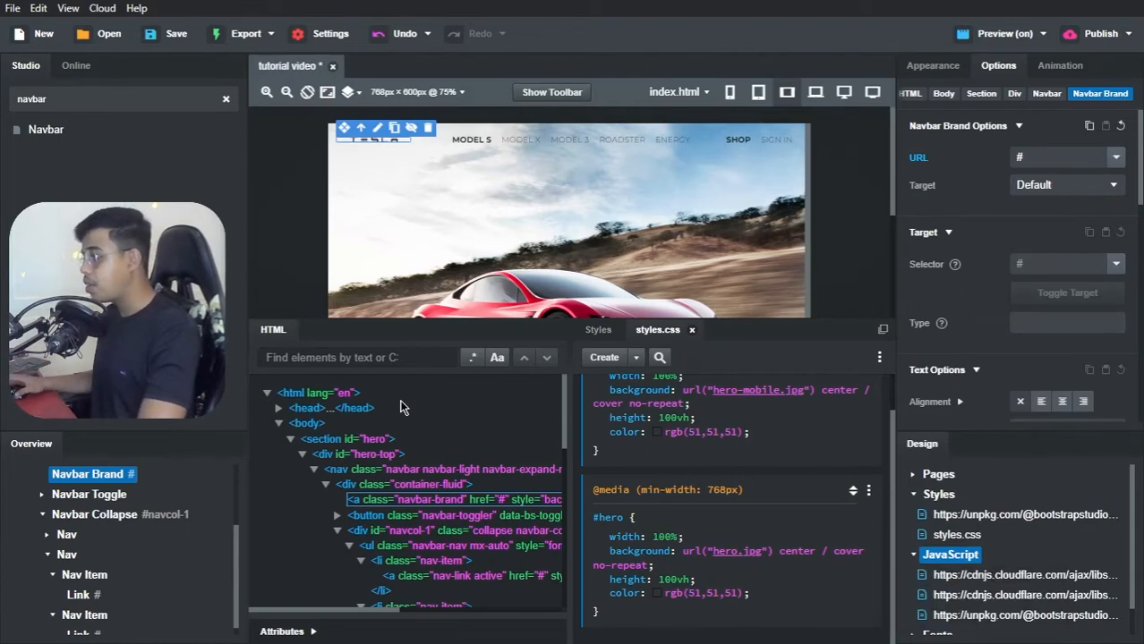
click(311, 271)
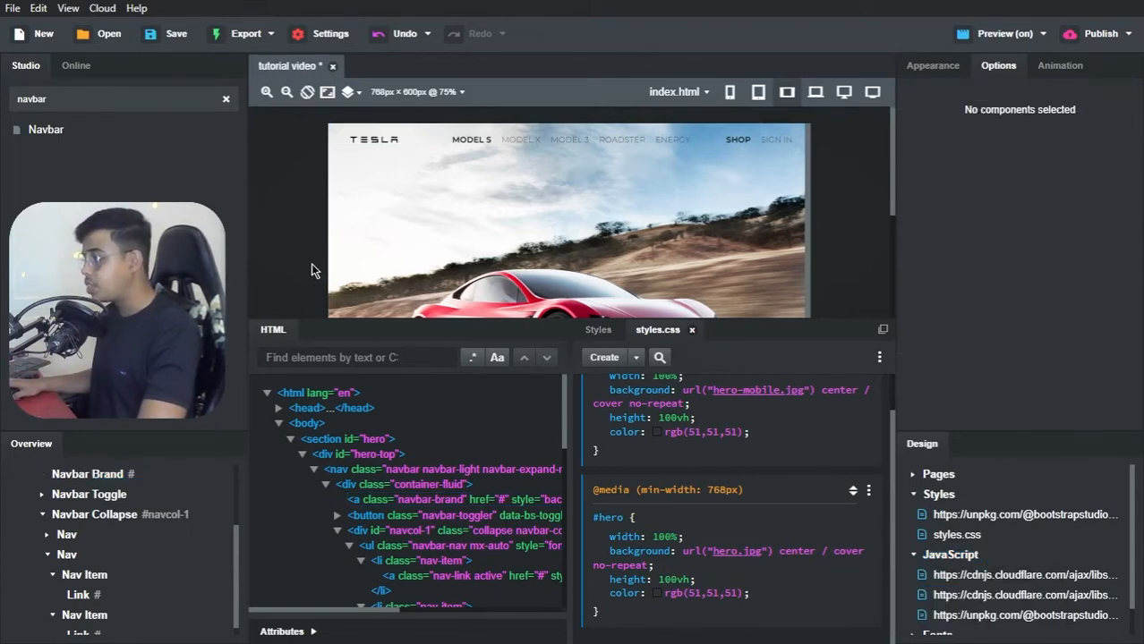
key(ctrl+s)
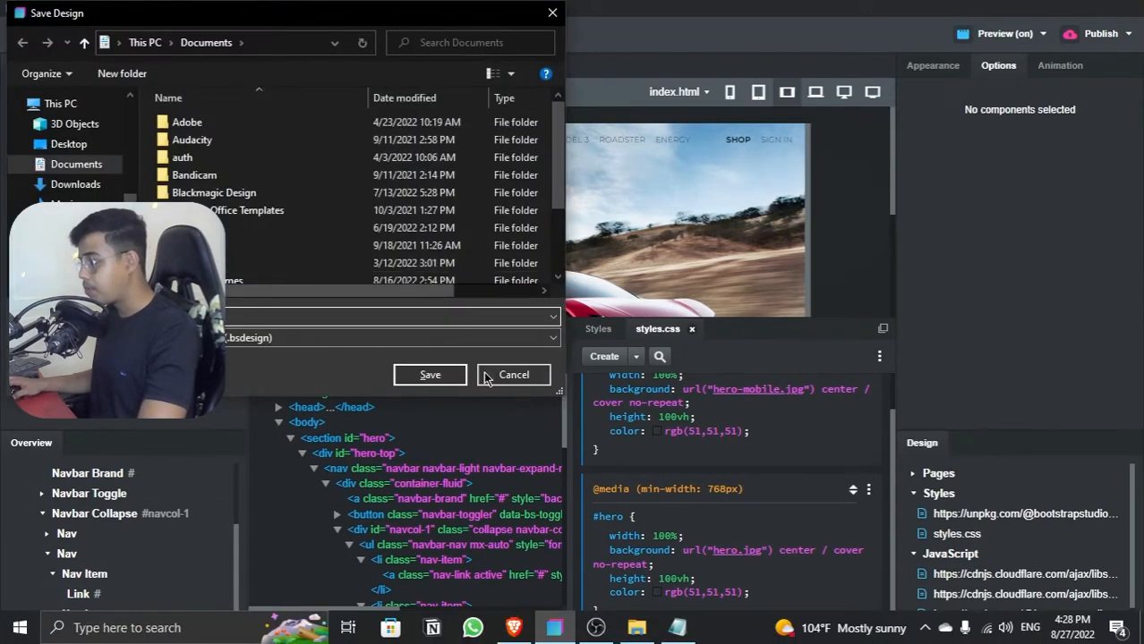
click(484, 372)
Step: Switch to the live preview in the browser and test the mobile side menu by opening and closing it twice
key(alt+Tab)
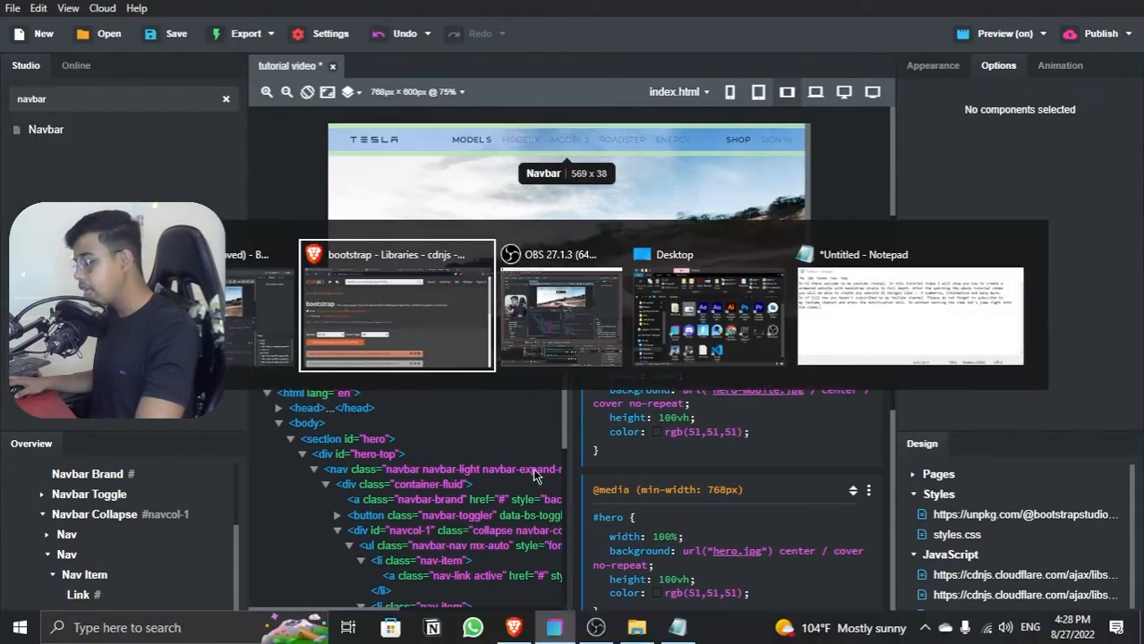
key(Tab)
key(Tab)
key(Tab)
key(Tab)
key(Tab)
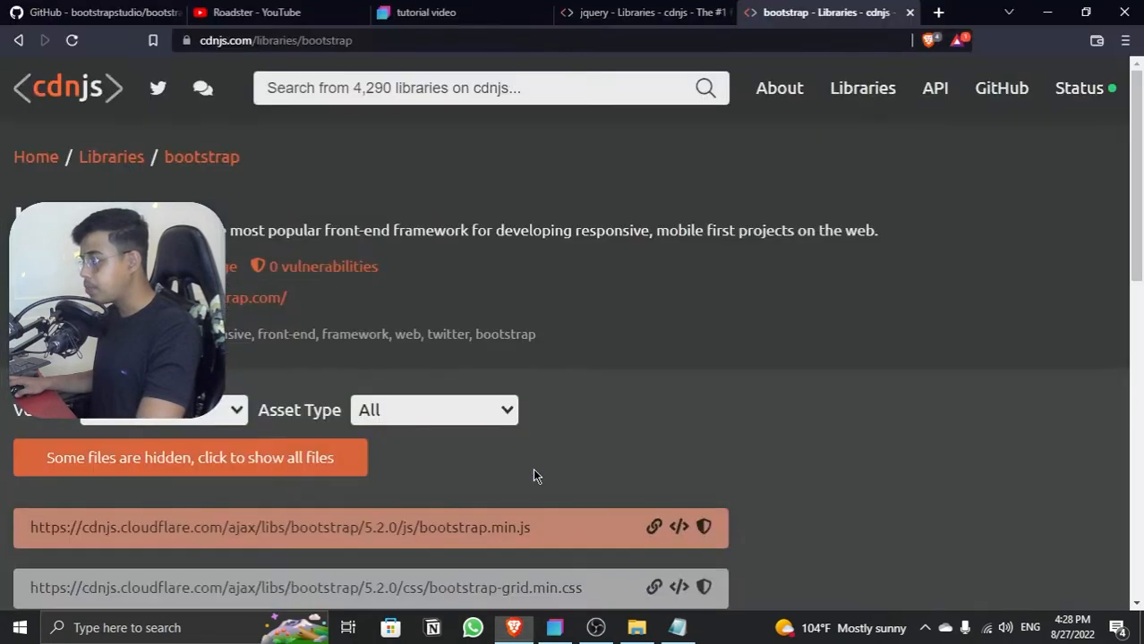
click(398, 10)
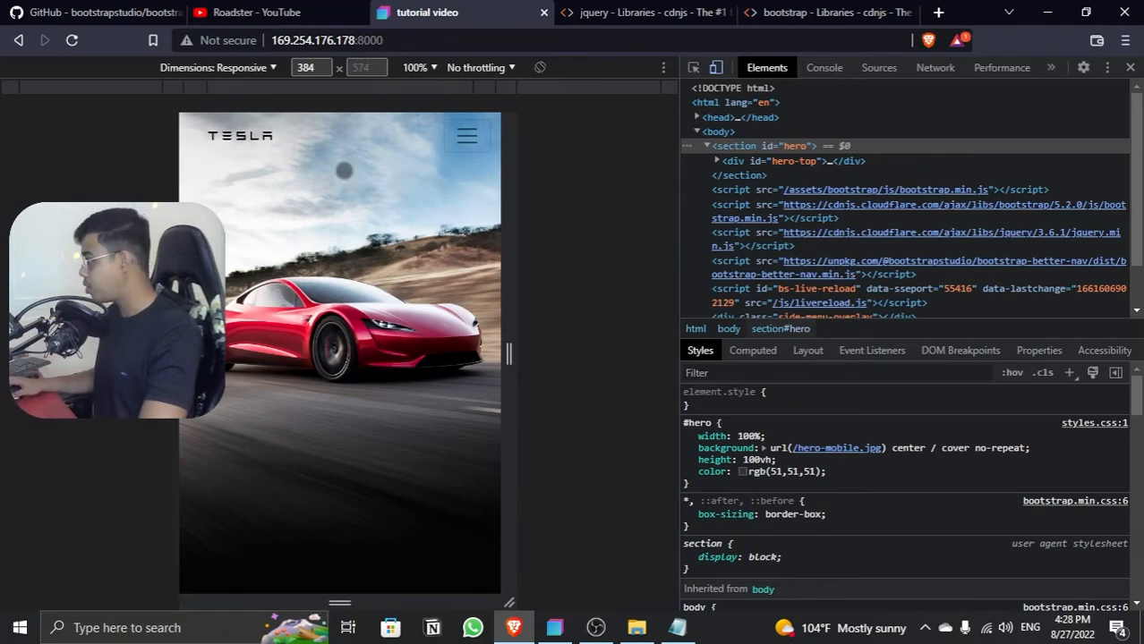
click(462, 140)
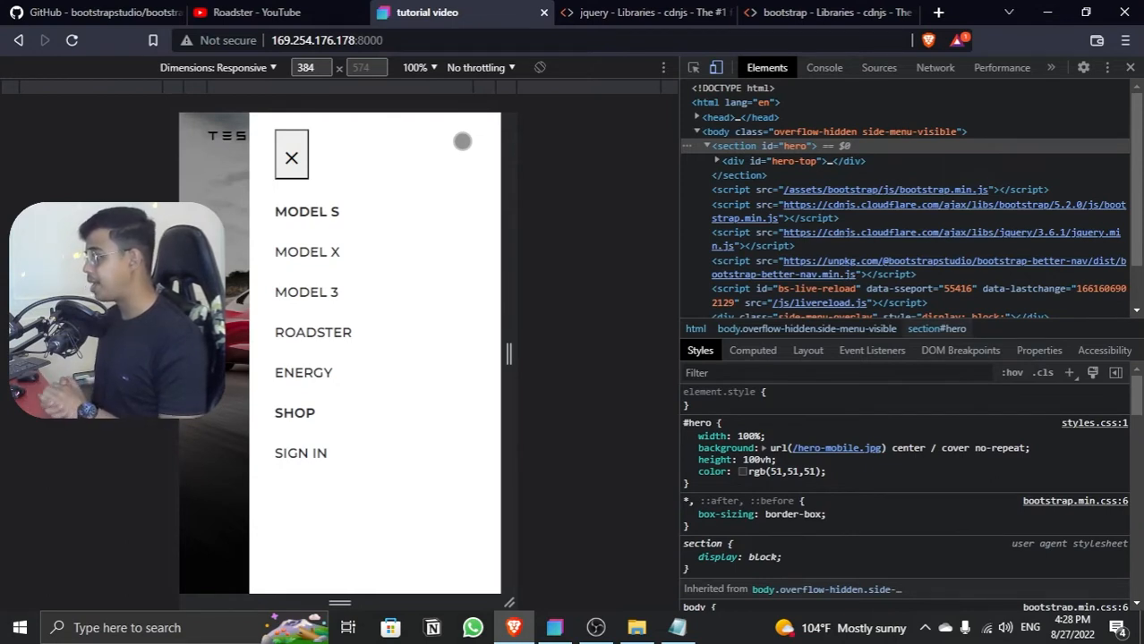
click(296, 162)
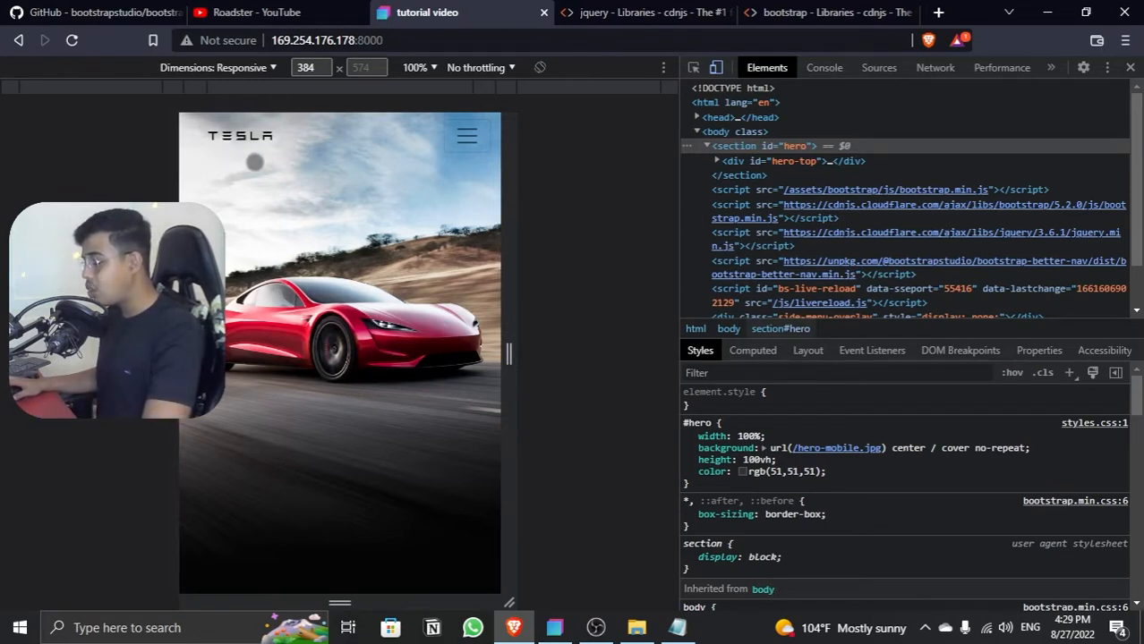
click(473, 146)
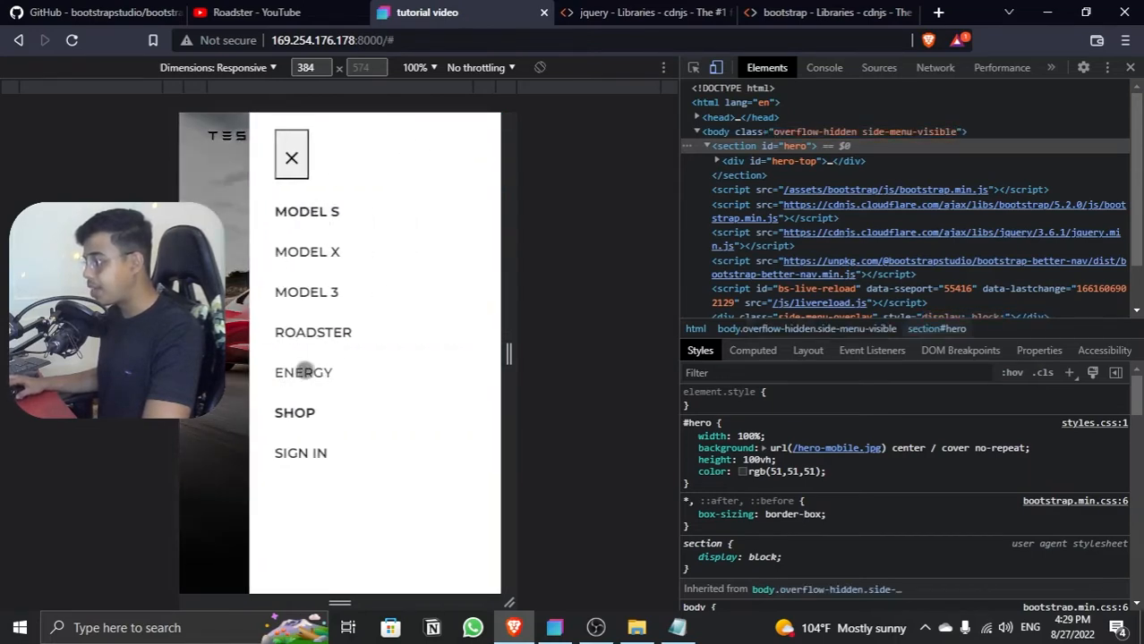
click(288, 169)
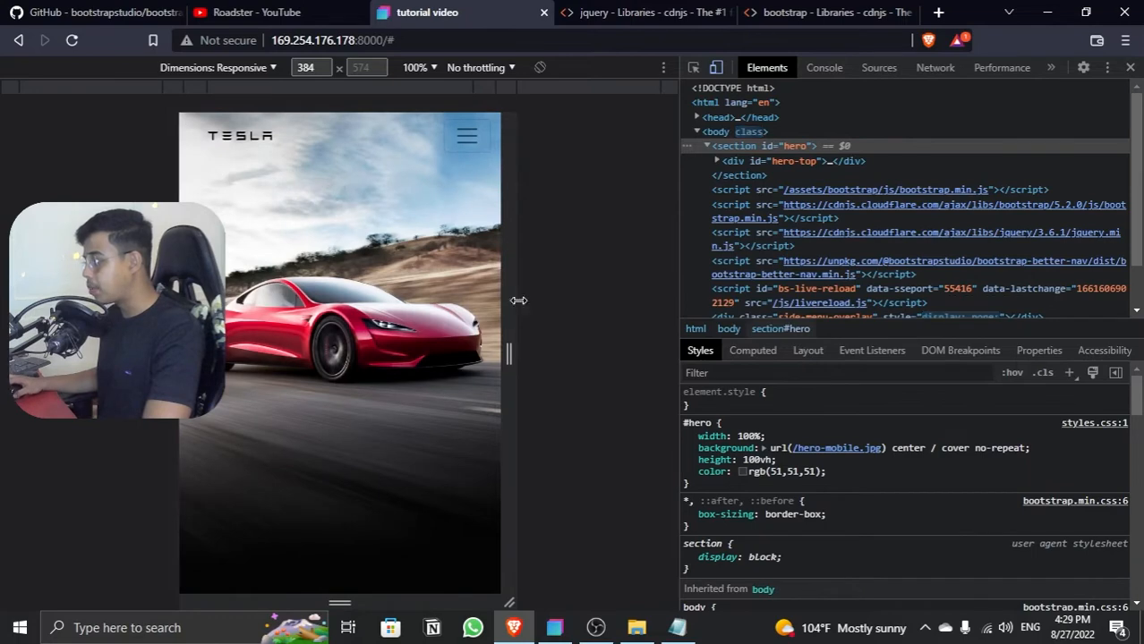
Step: Back in Bootstrap Studio, search the components for "heading" and add a Heading below the Navbar inside the hero-top div
click(554, 625)
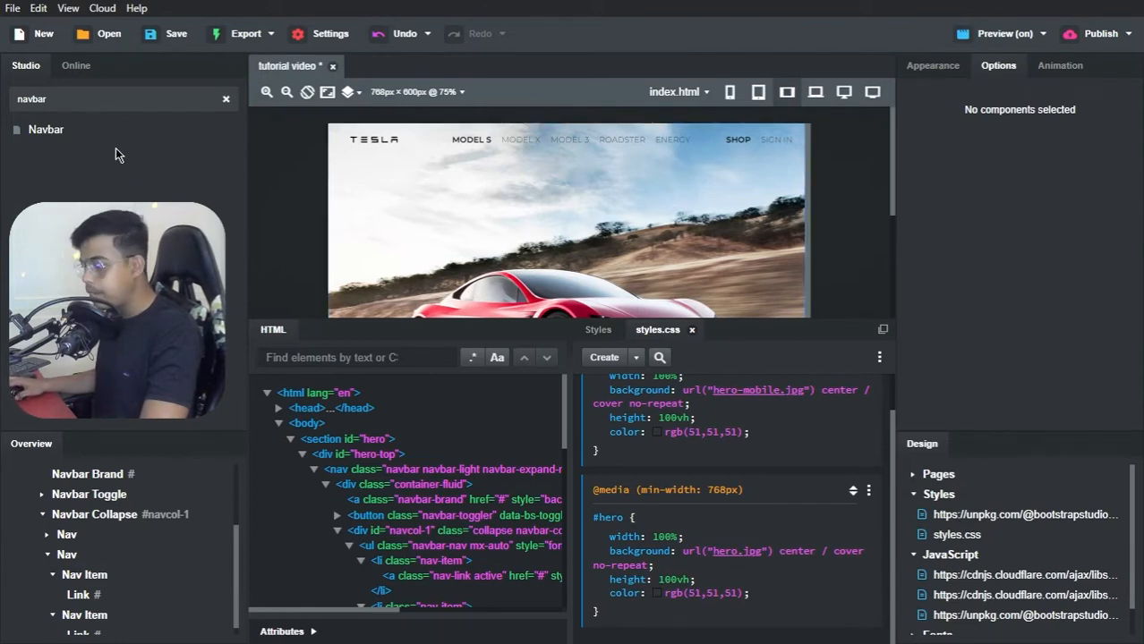
scroll(72, 501, up, 2)
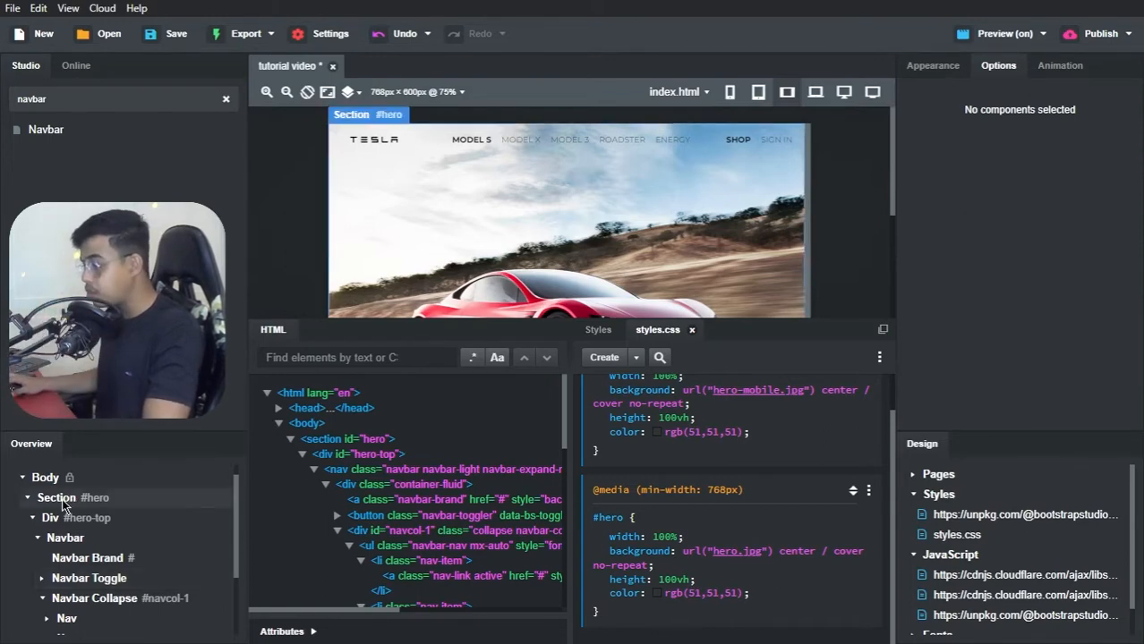
click(38, 541)
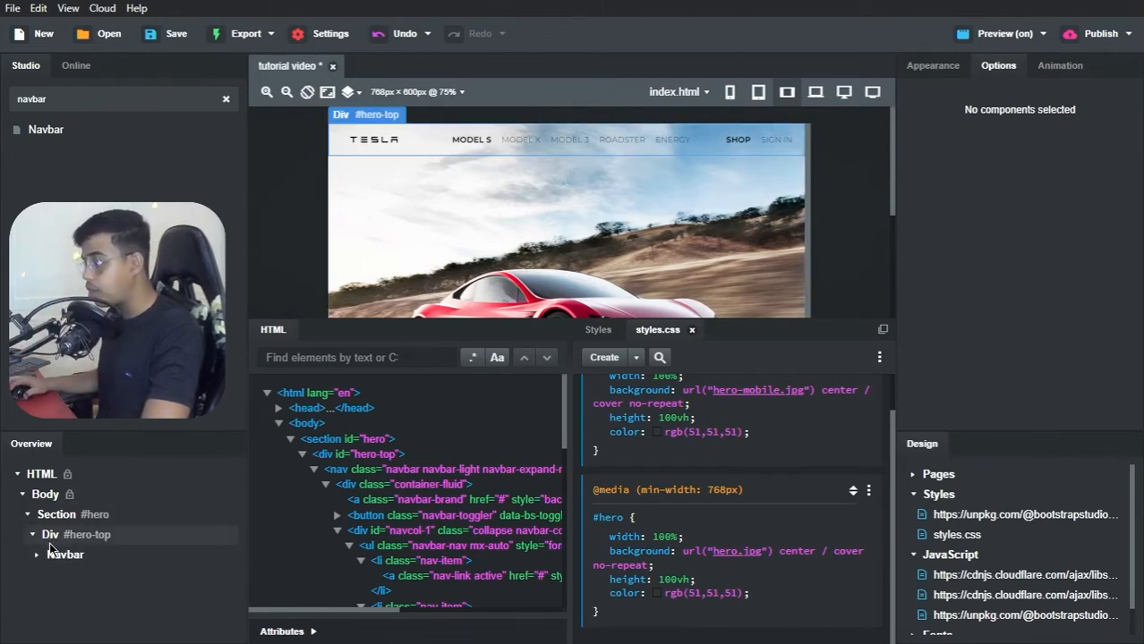
double_click(67, 101)
text(he)
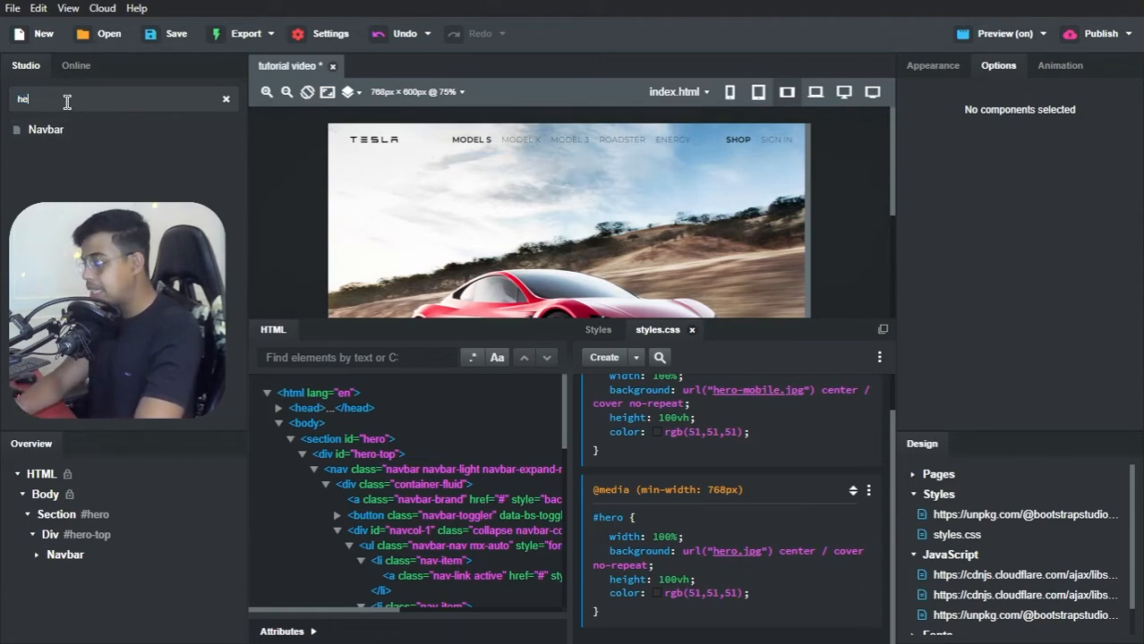
text(ading)
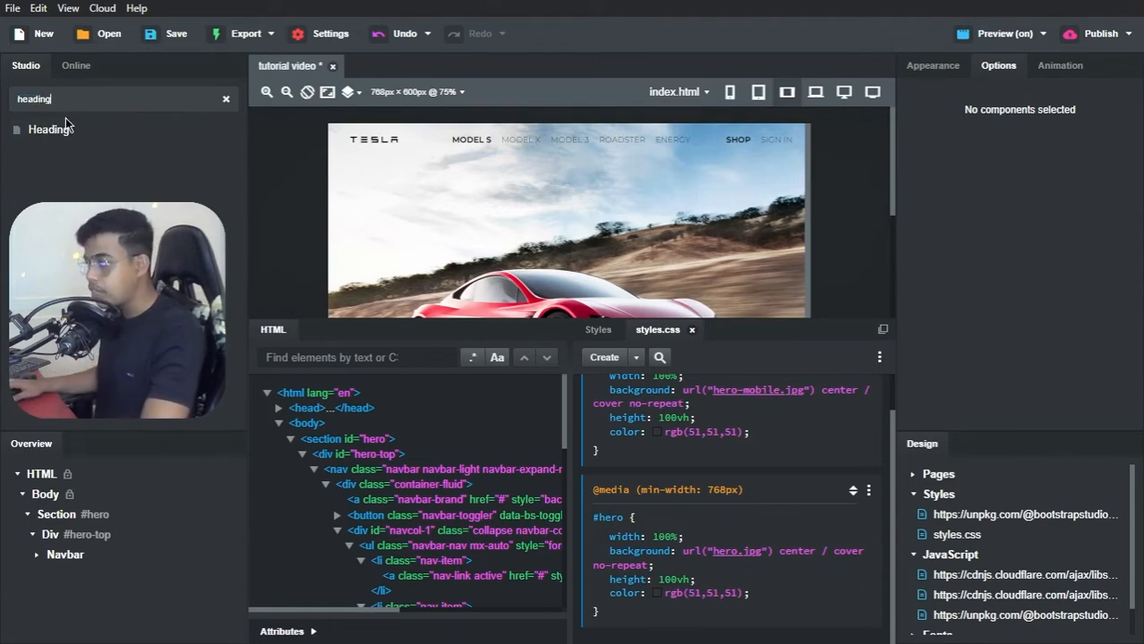
drag(65, 125, 64, 143)
drag(52, 422, 67, 539)
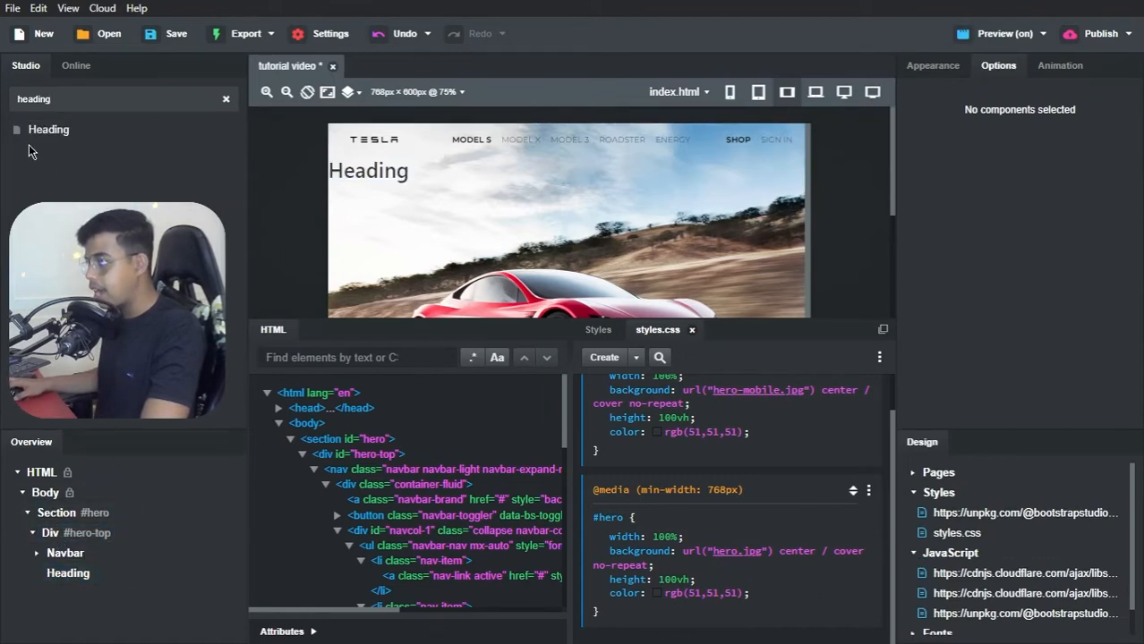
Step: Add a second Heading below the existing one in the hero-top div and change the first heading's text to "Tesla"
drag(40, 132, 57, 536)
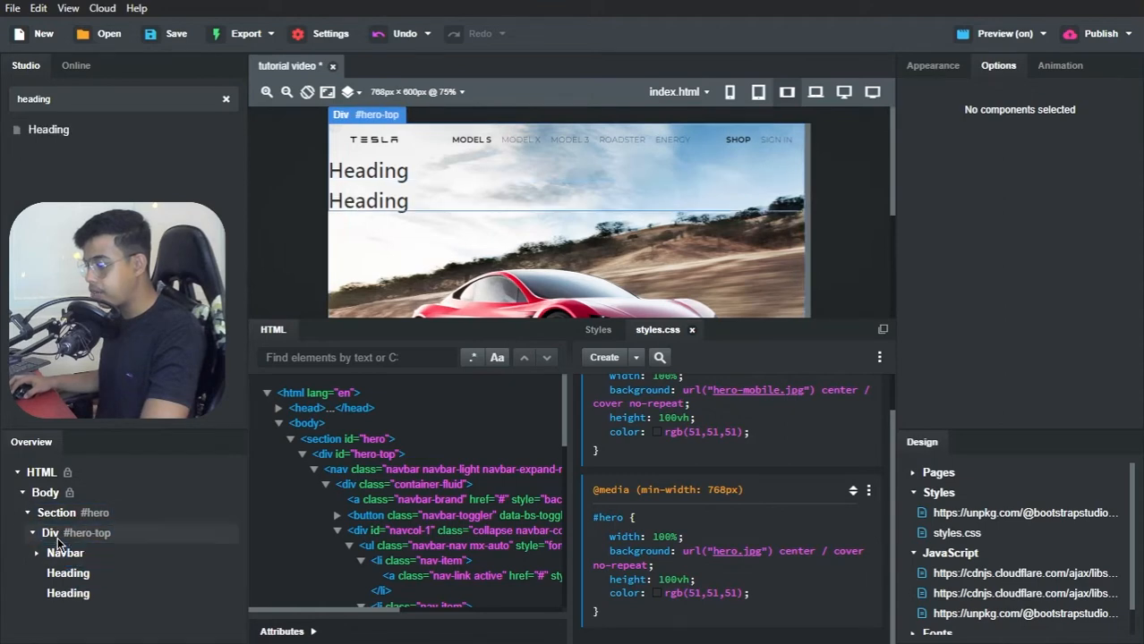
double_click(379, 173)
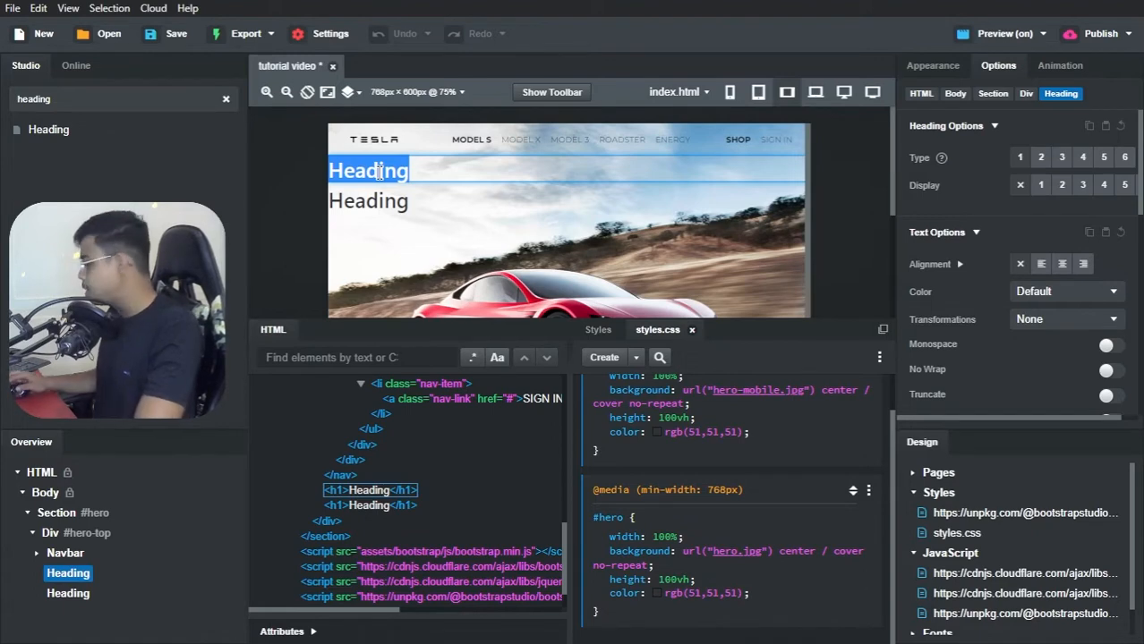
text(Tesla)
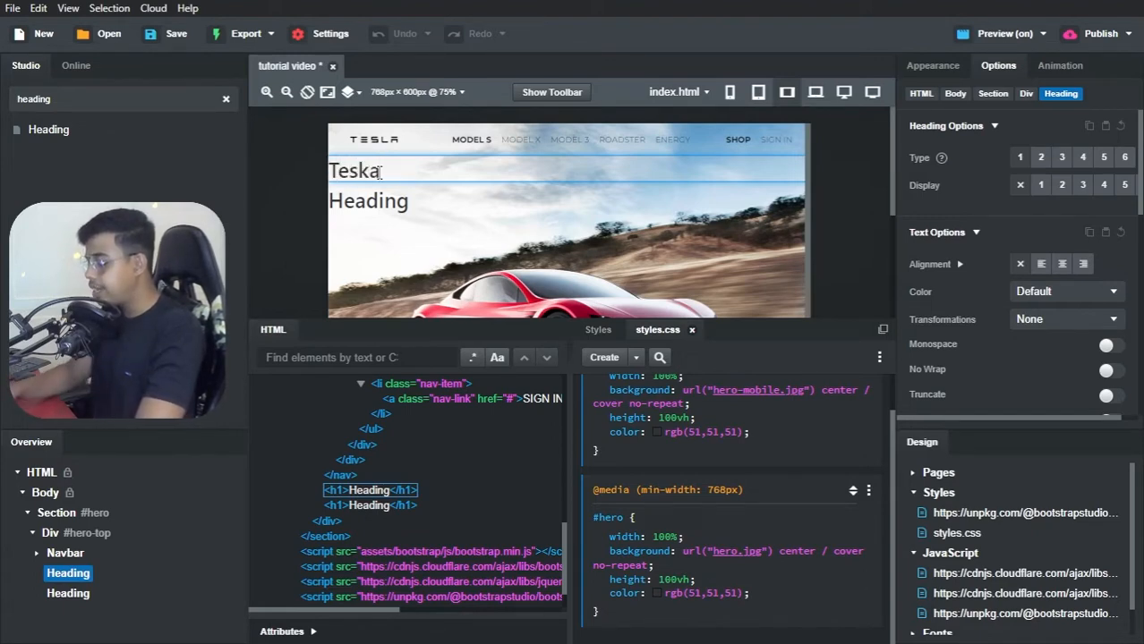
key(BackSpace)
key(BackSpace)
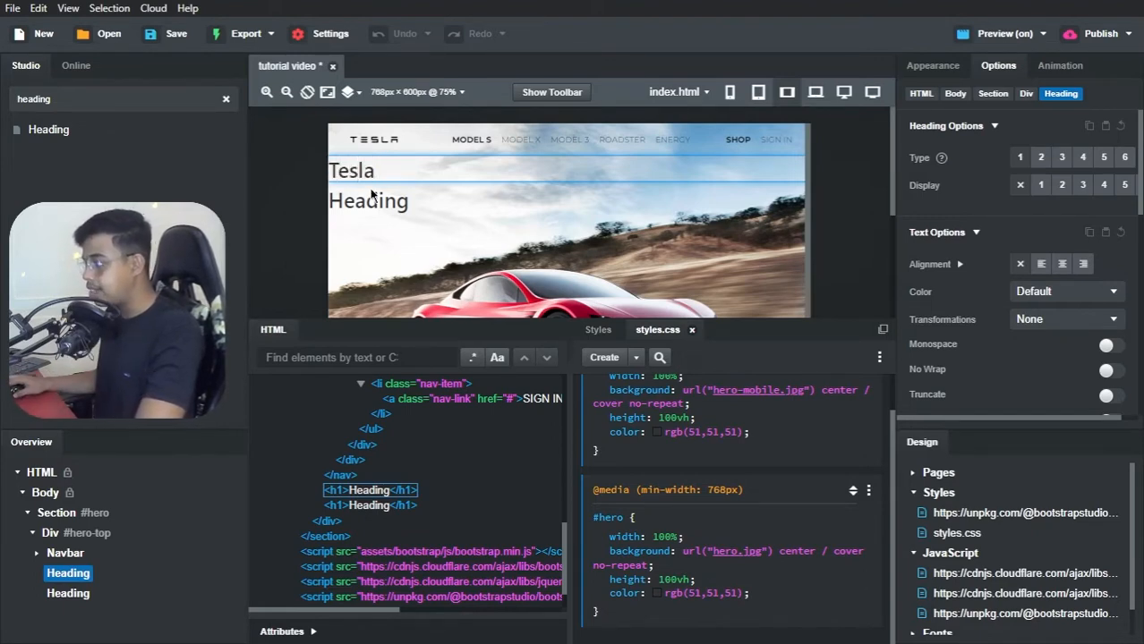
Step: Change the second heading's text to "Roadster"
double_click(369, 199)
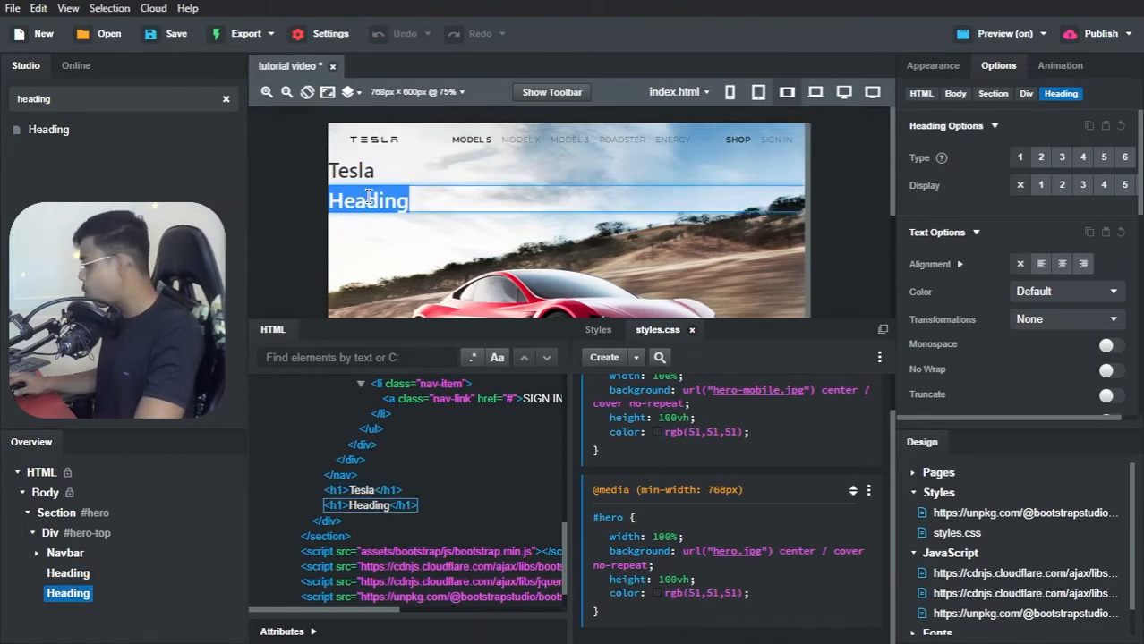
text(Roadset)
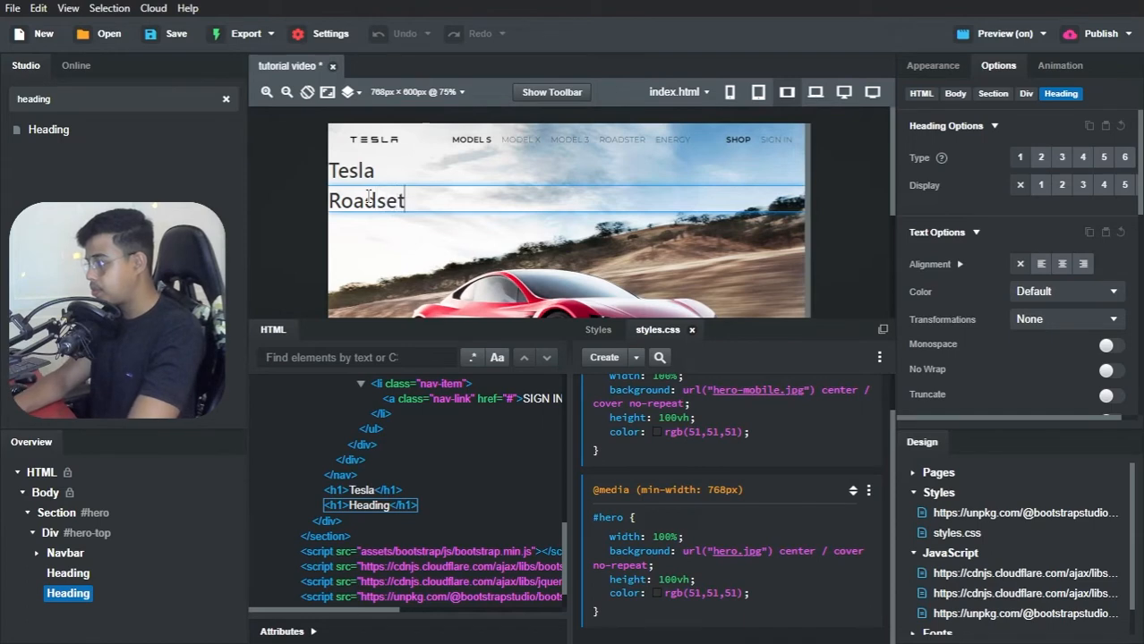
key(BackSpace)
key(BackSpace)
text(ter)
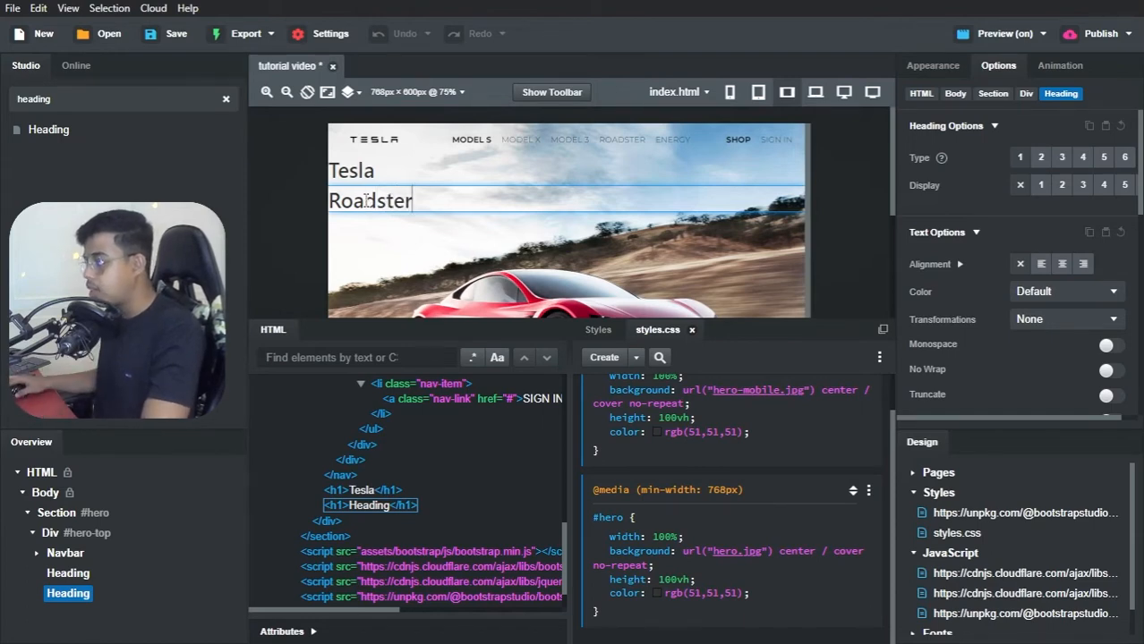
Step: Give the Tesla heading the ID "title"
click(71, 573)
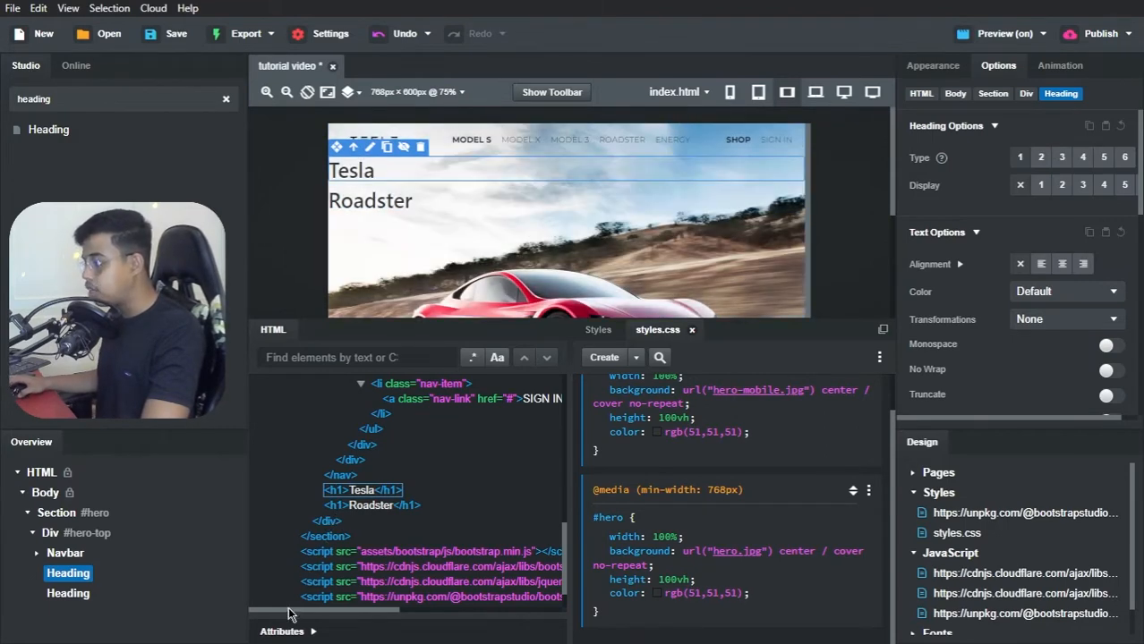
click(314, 633)
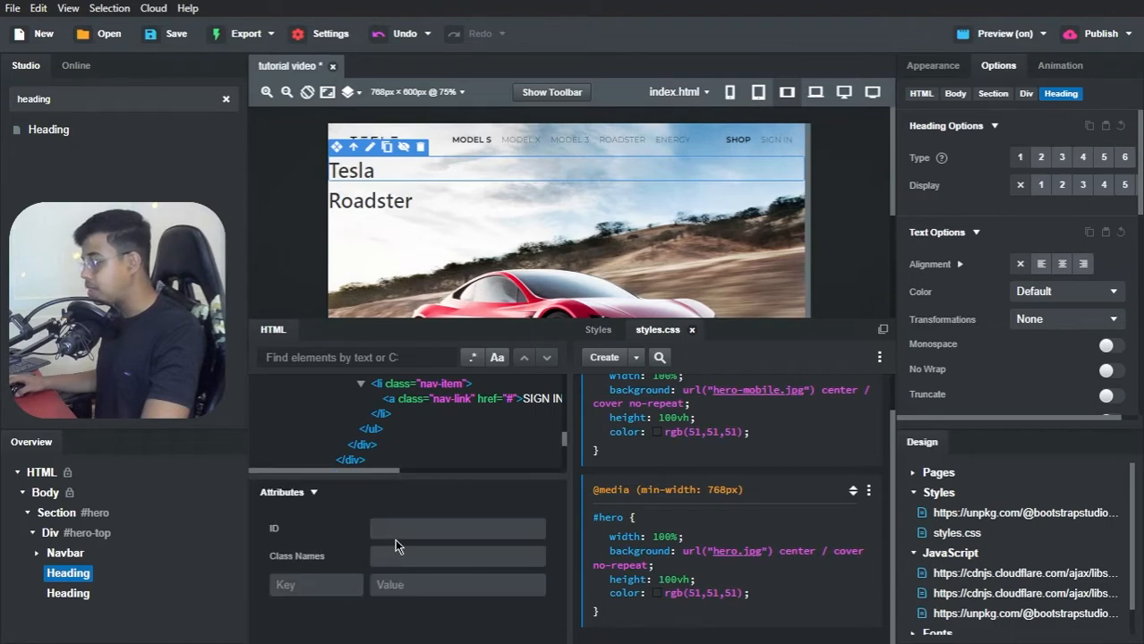
click(395, 531)
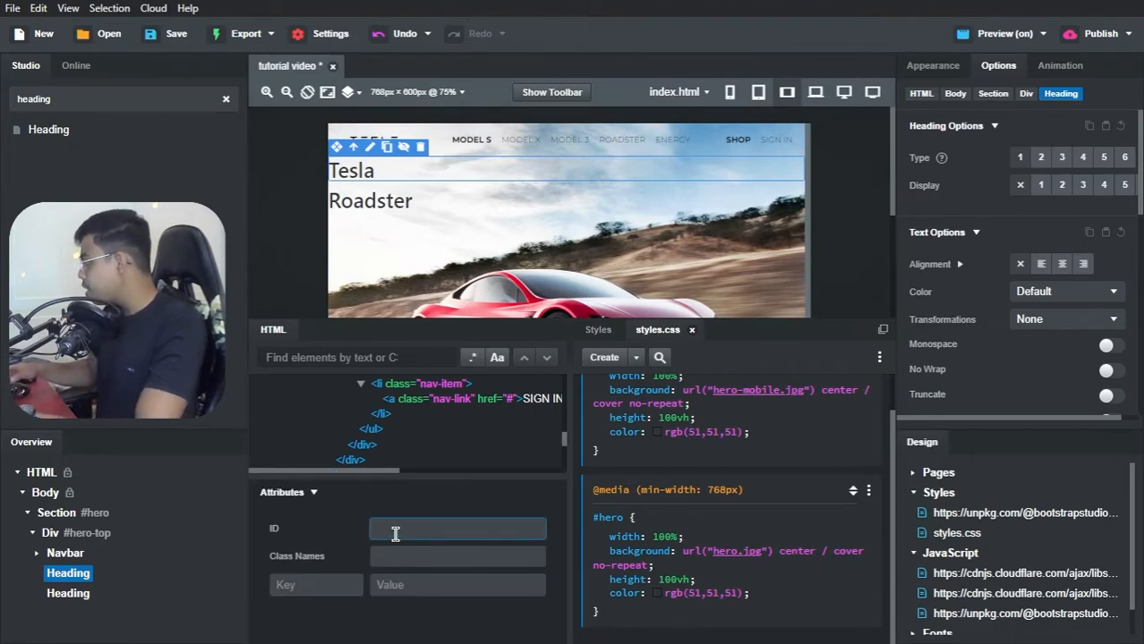
text(title)
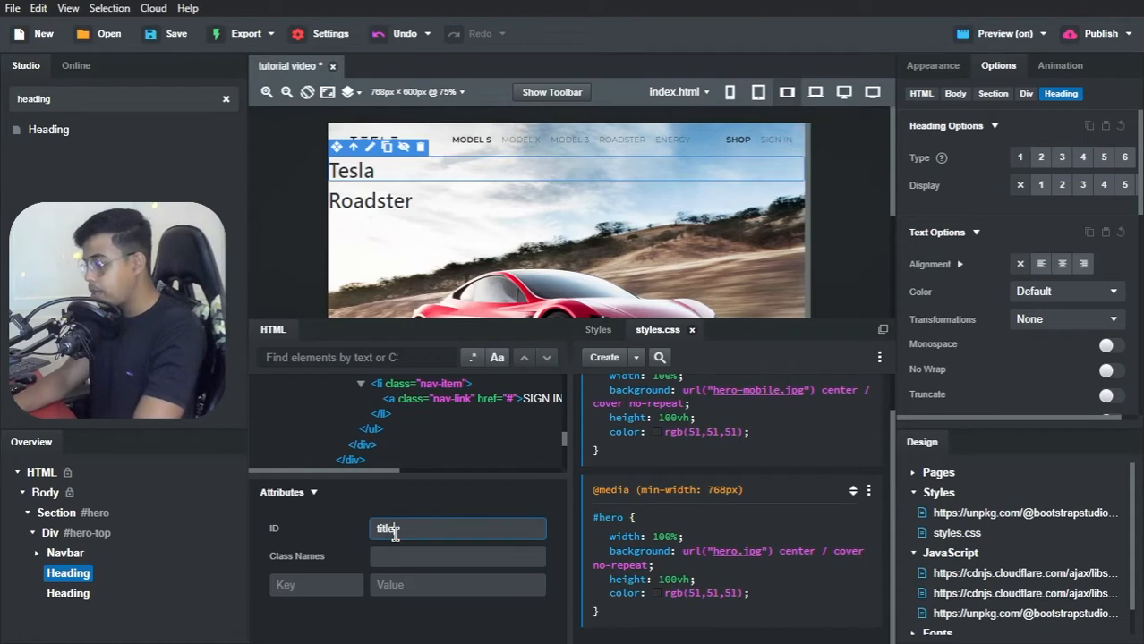
click(397, 508)
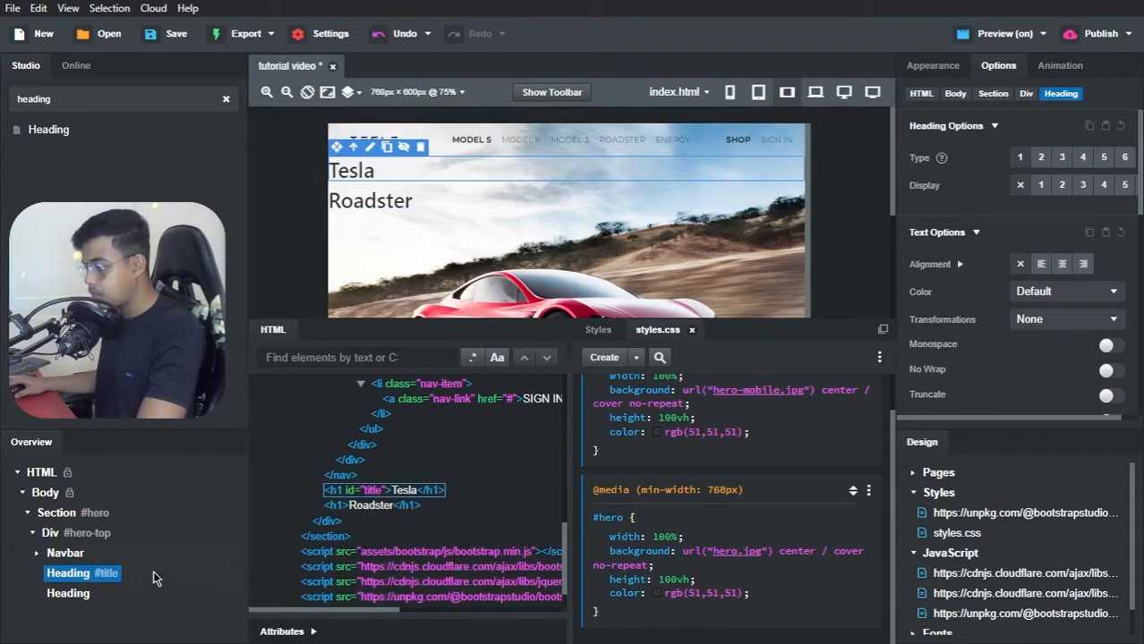
Step: Give the Roadster heading the ID "subtitle"
click(93, 596)
click(283, 632)
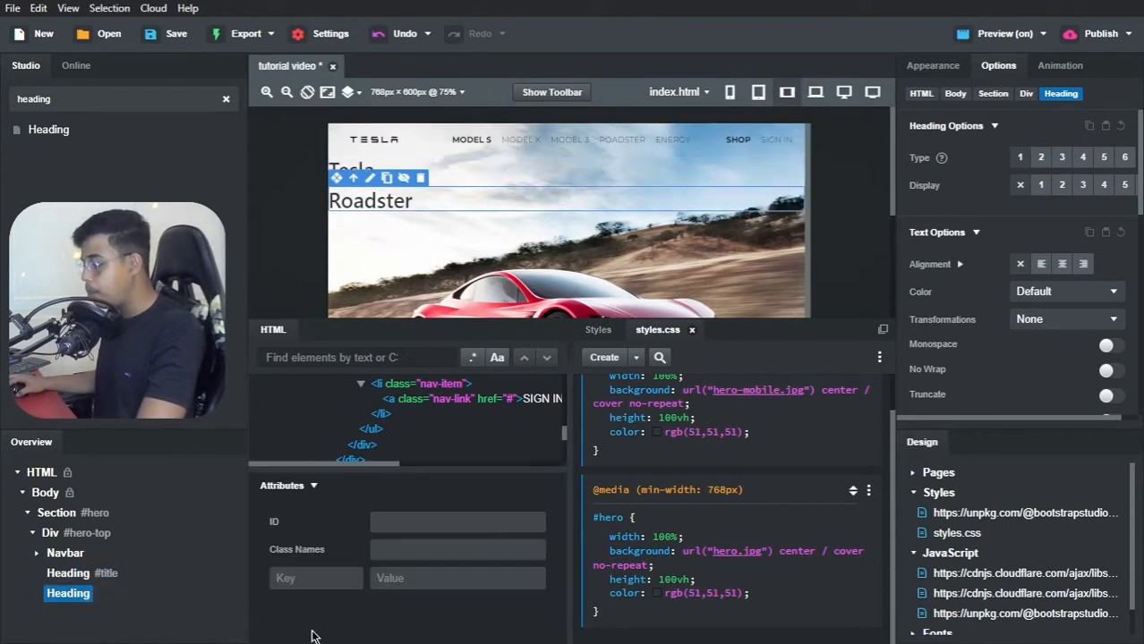
click(407, 522)
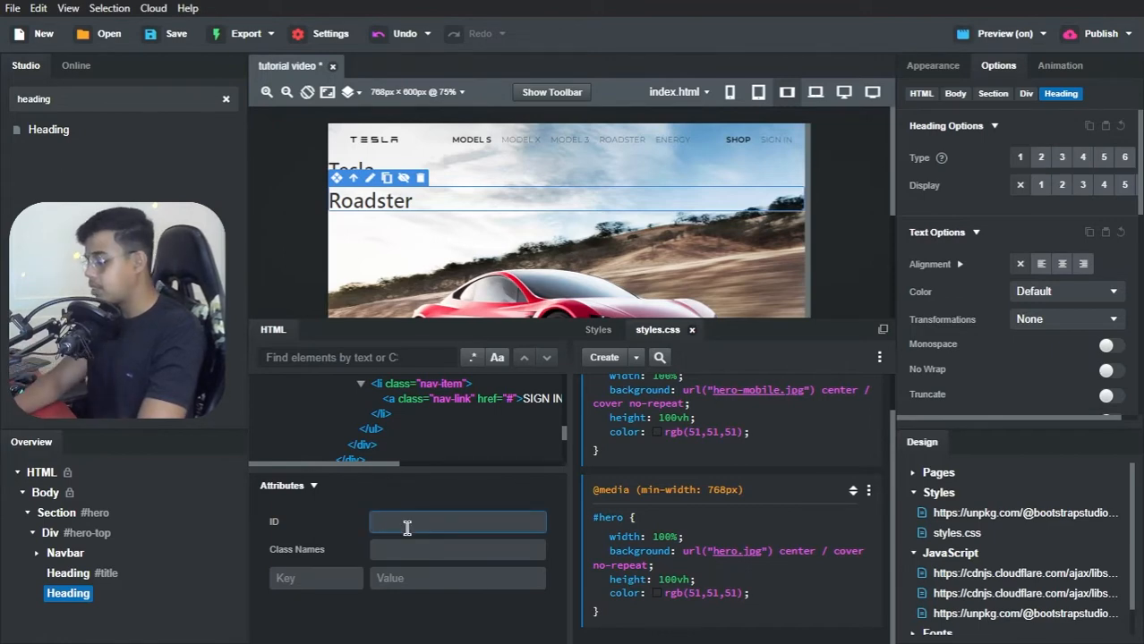
text(subtitle)
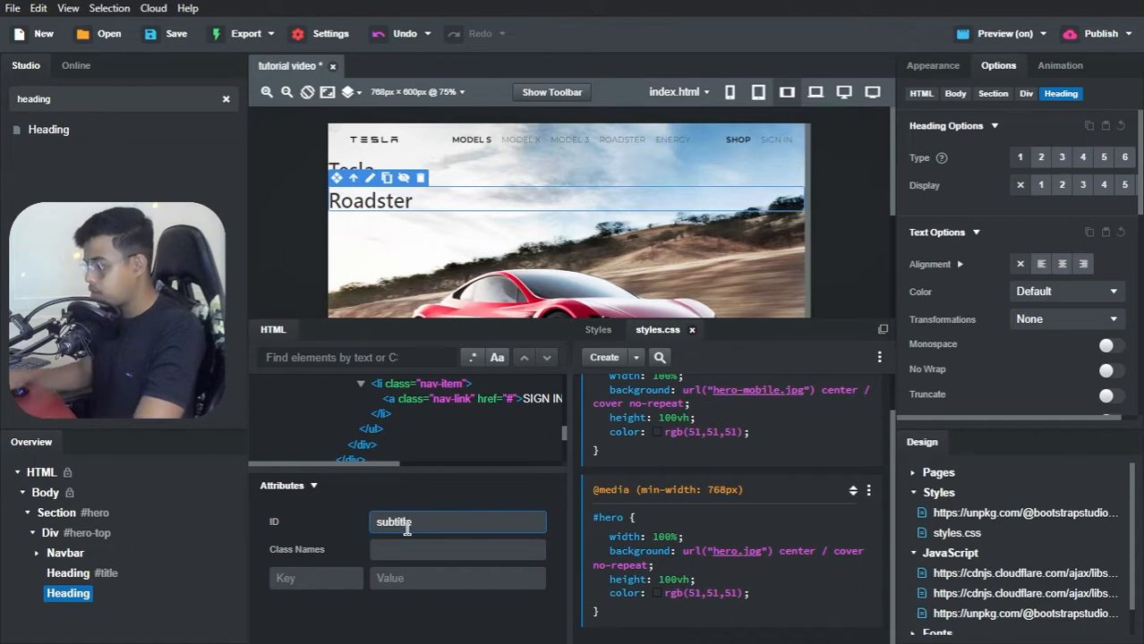
click(425, 488)
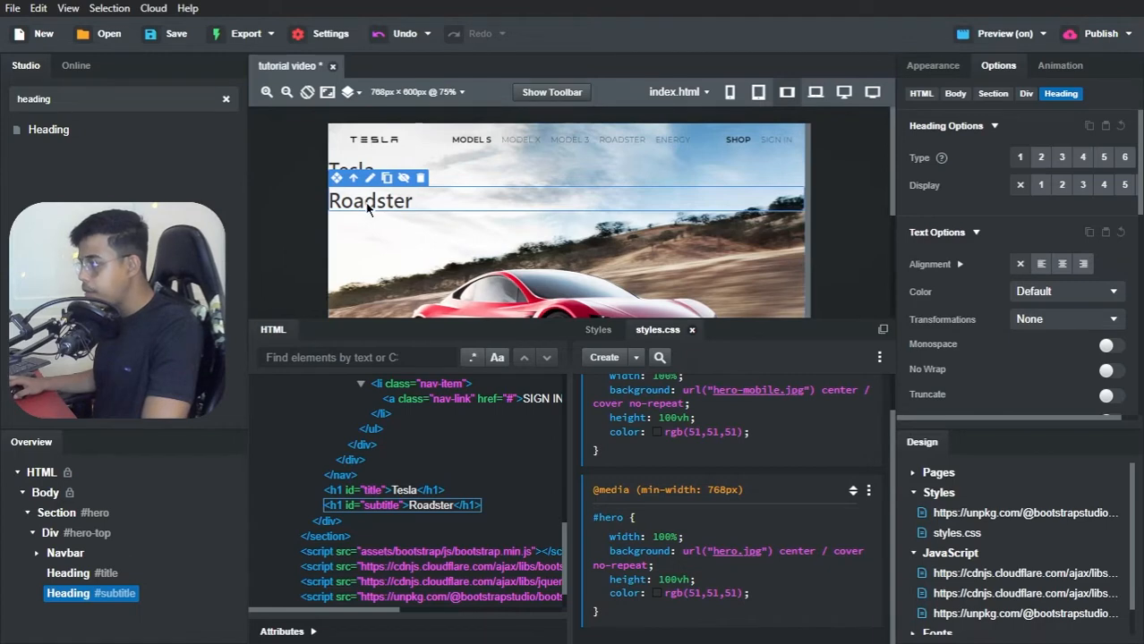
Step: Create an empty #title CSS block in styles.css for the Tesla heading
click(349, 170)
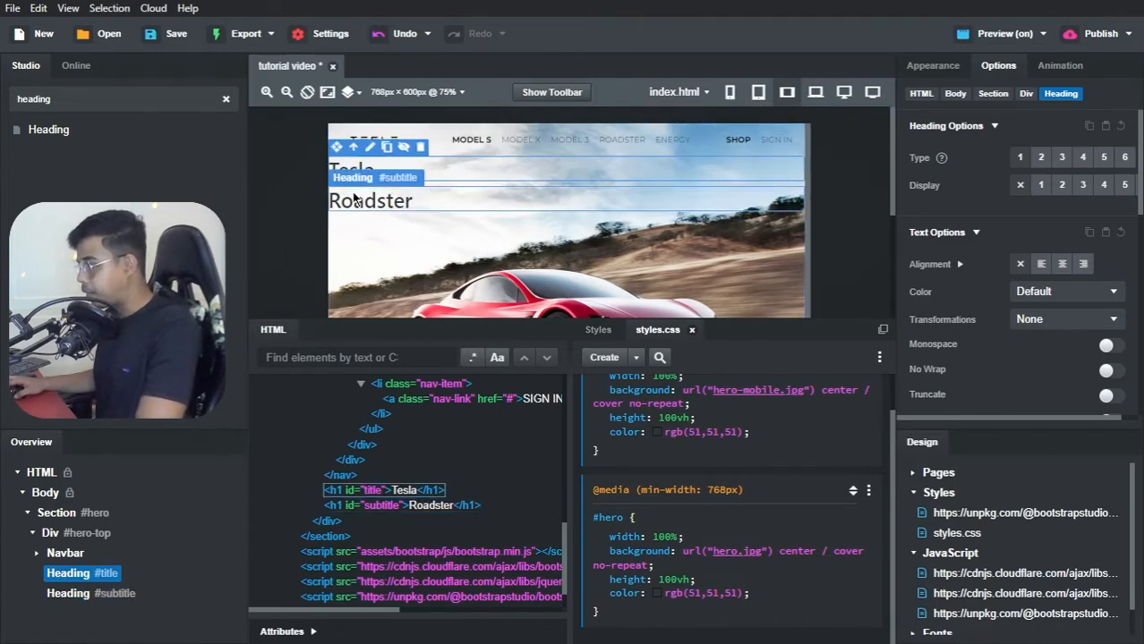
click(637, 359)
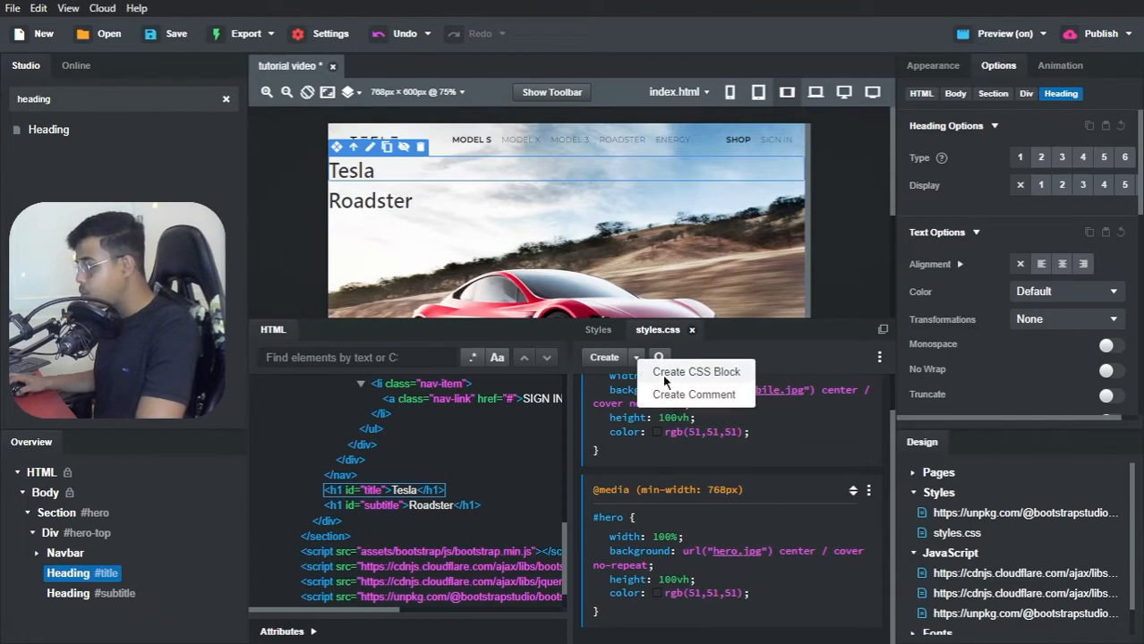
click(668, 380)
scroll(672, 451, down, 1)
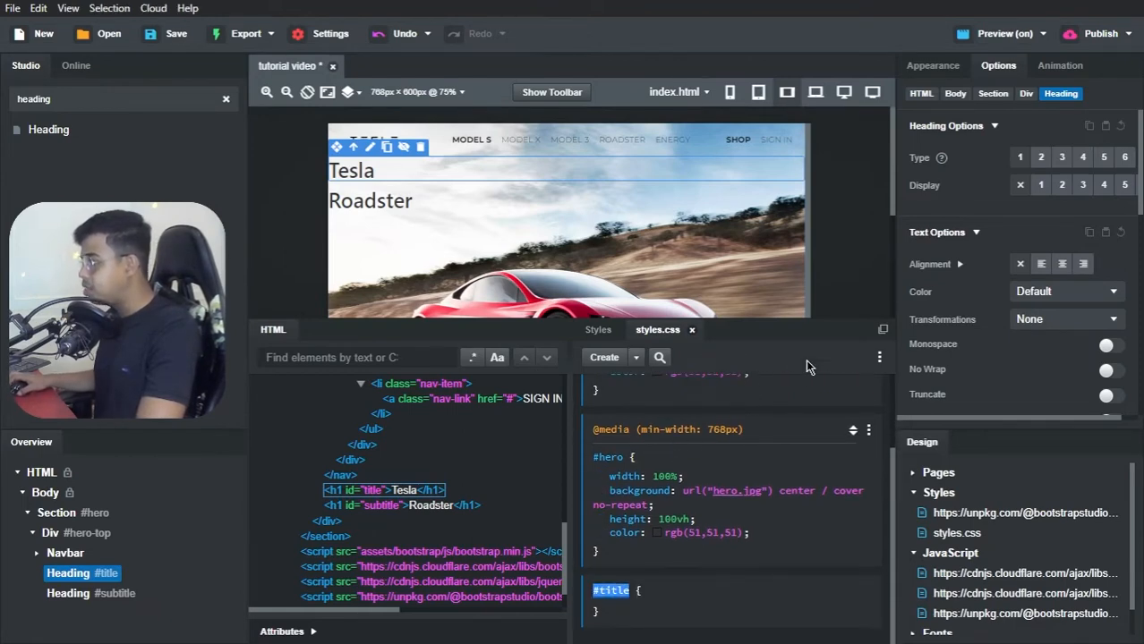
click(696, 616)
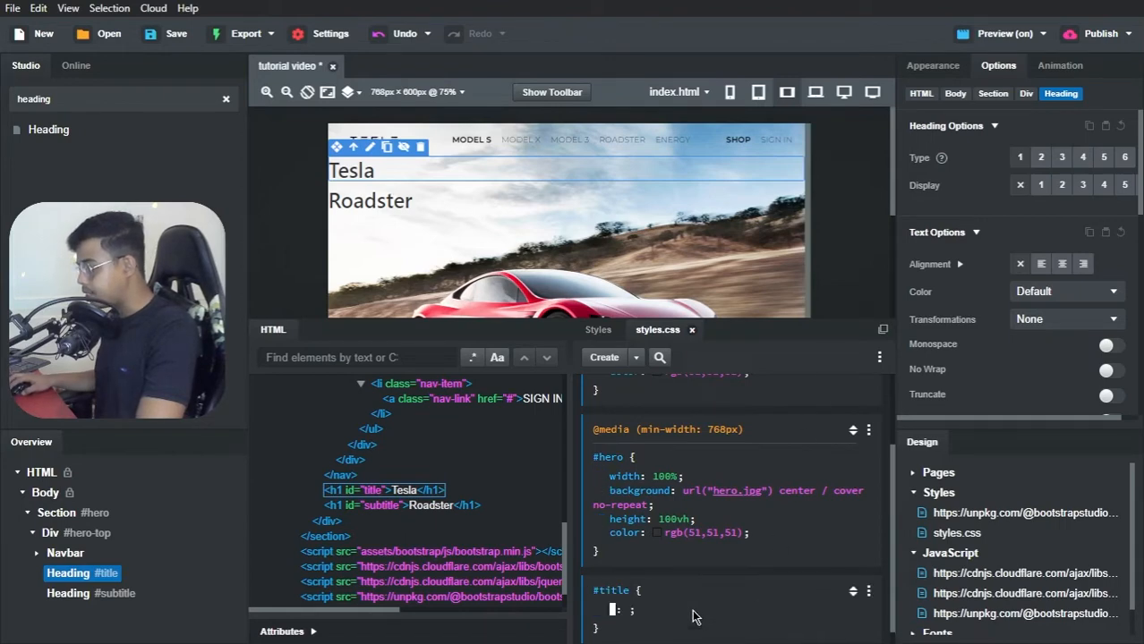
Step: Target the #title rule in the heading's appearance settings and set its font size to 32px
click(943, 68)
click(955, 130)
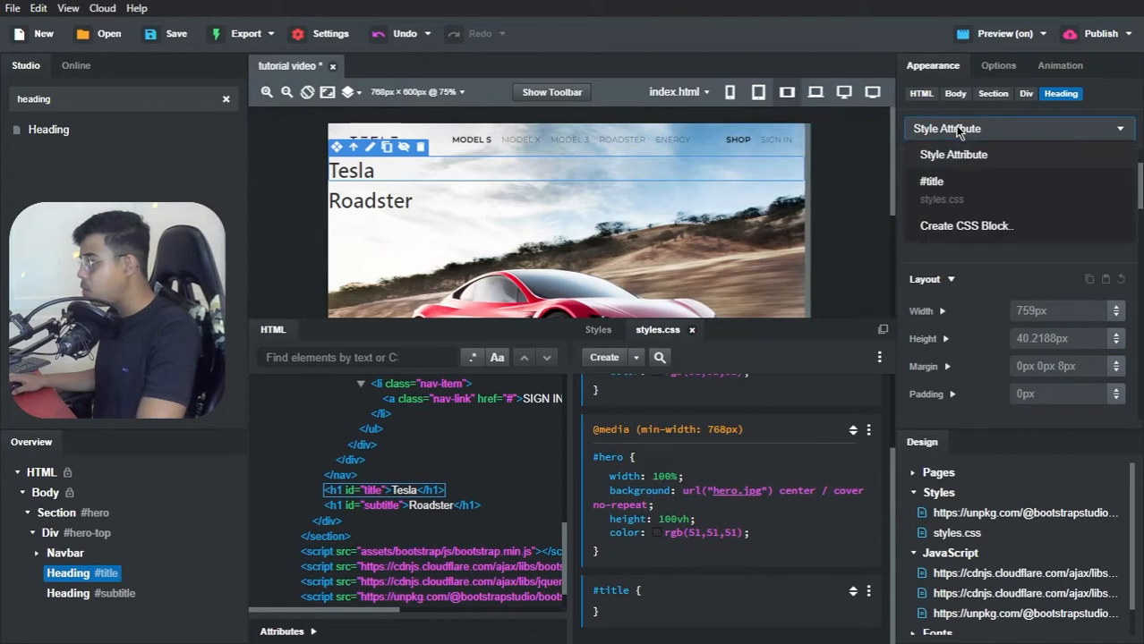
click(931, 188)
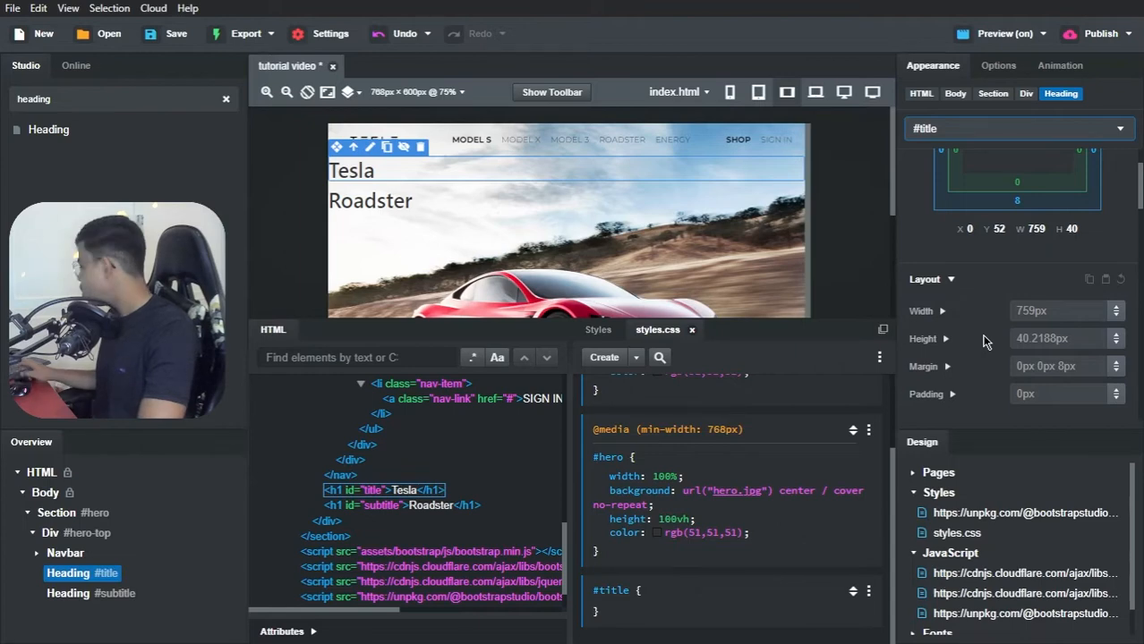
scroll(1025, 320, down, 5)
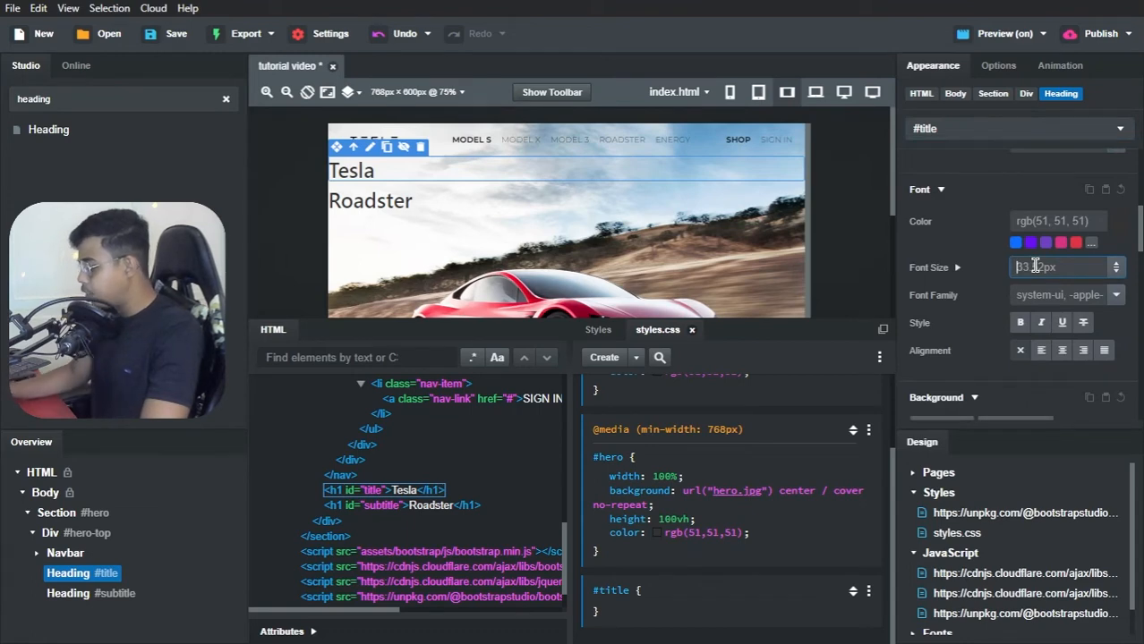
text(32)
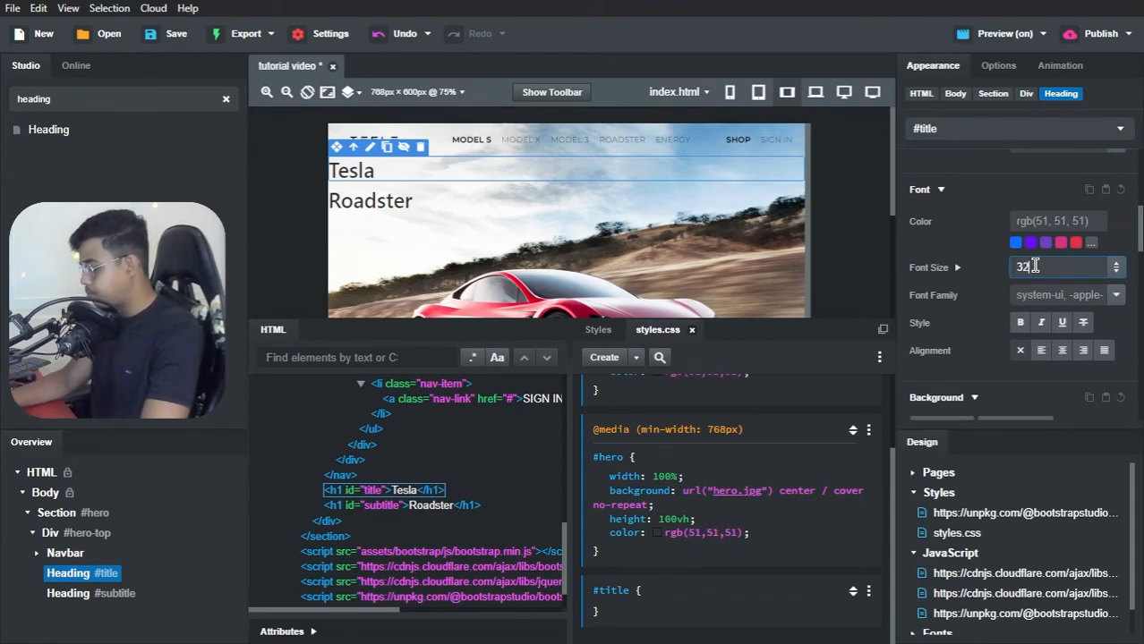
key(Return)
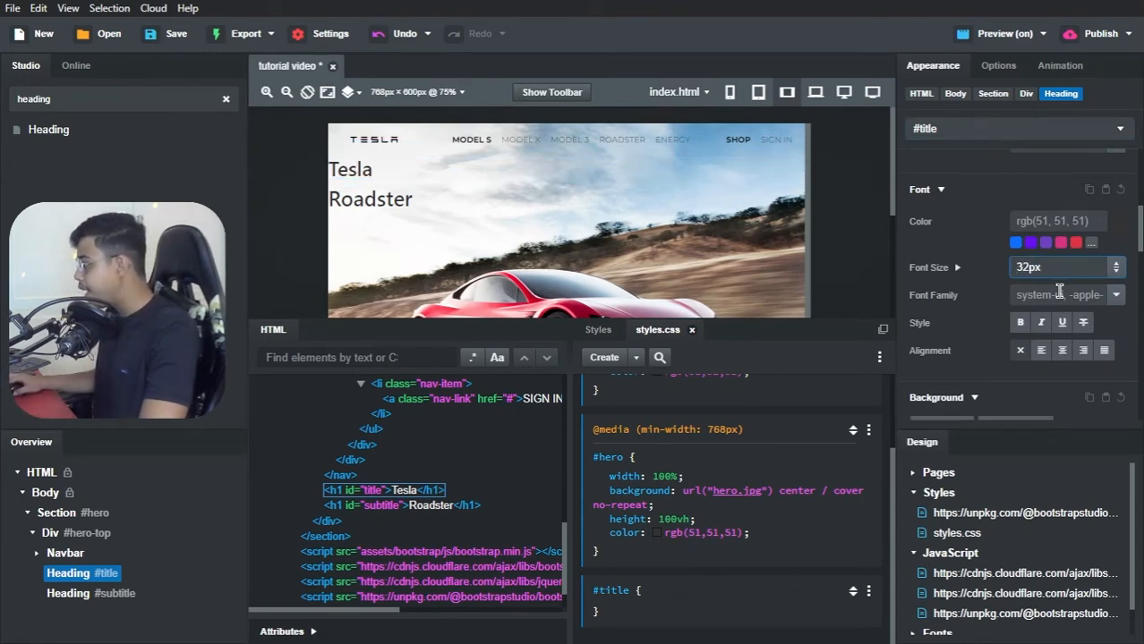
Step: Set the #title rule's font family to Montserrat, sans-serif
click(1115, 296)
click(1089, 319)
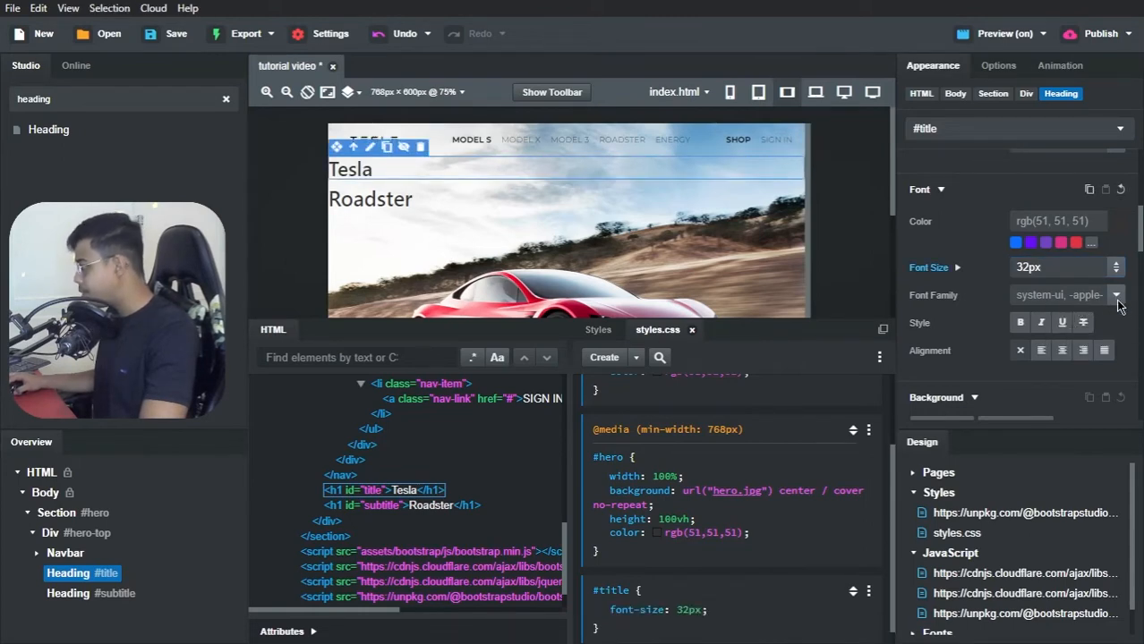
click(1115, 297)
click(1089, 313)
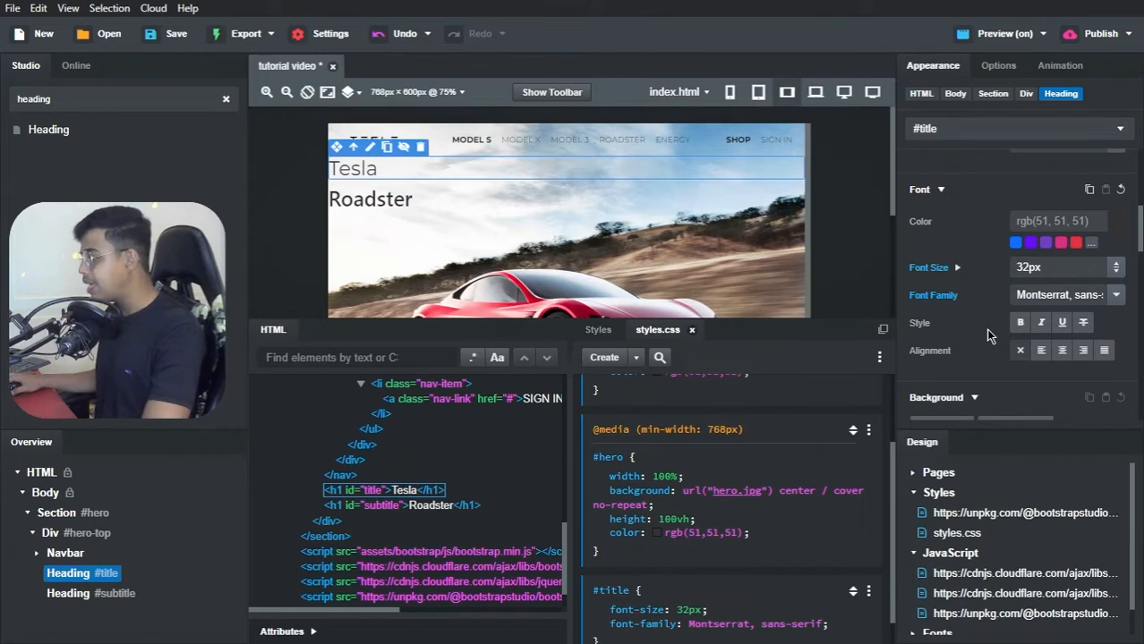
Step: Add a font-weight of 300 to the #title block in styles.css
scroll(739, 483, down, 1)
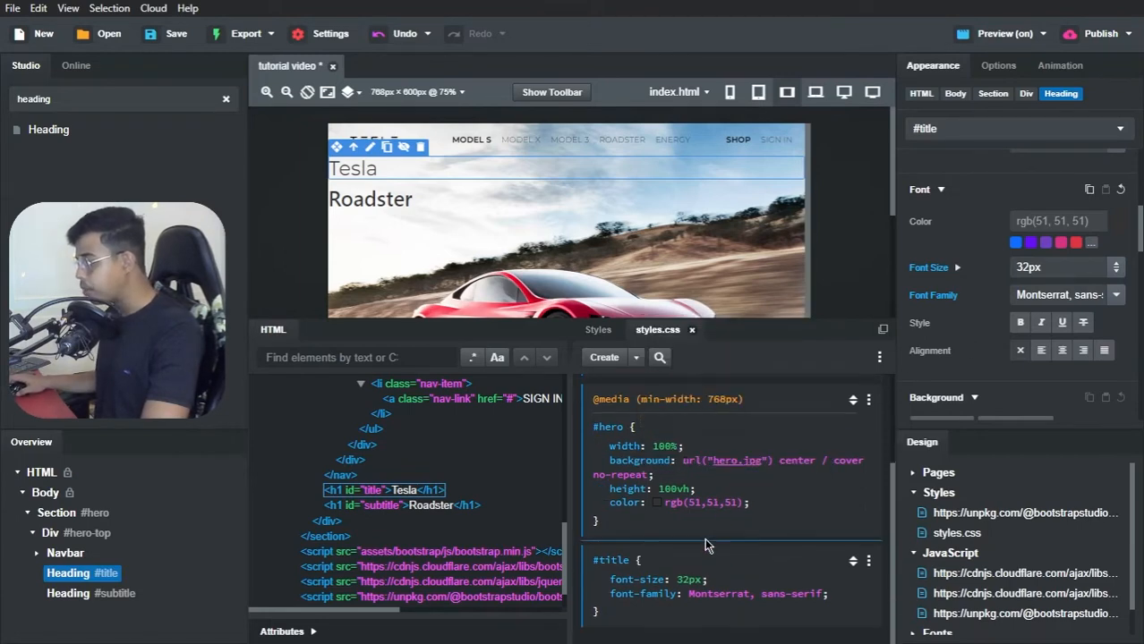
click(825, 593)
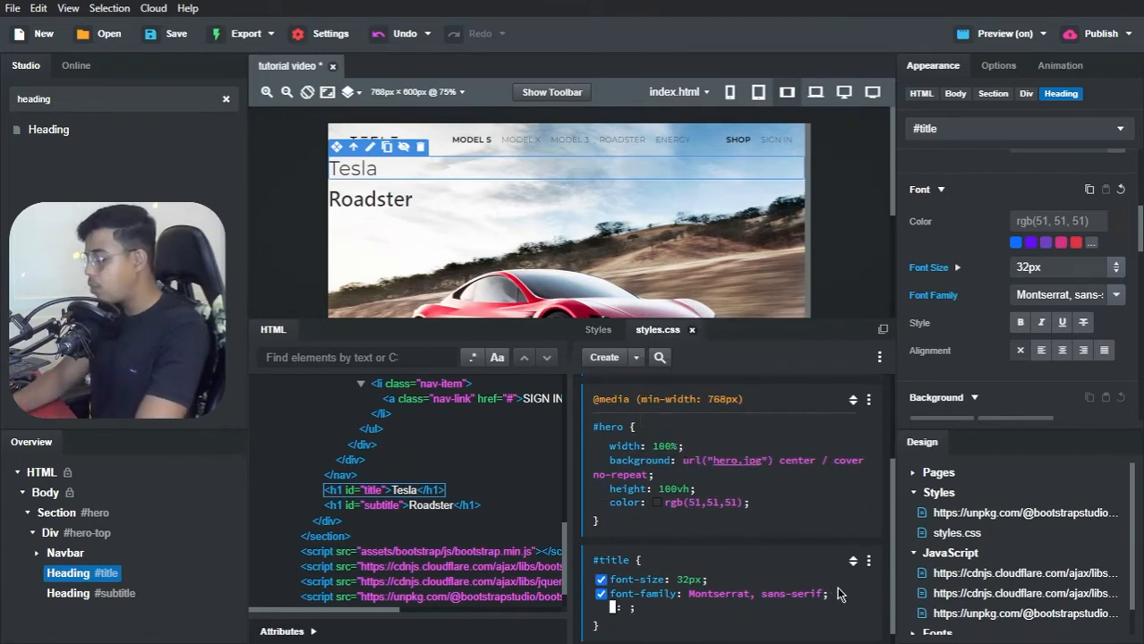
text(font-wei)
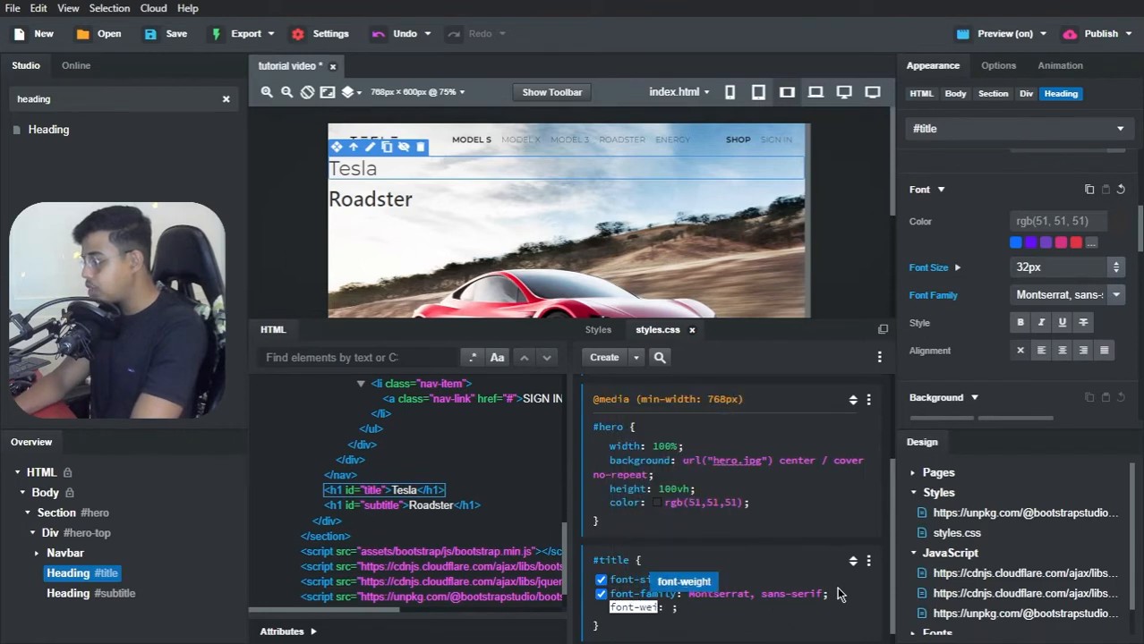
key(Return)
text(3)
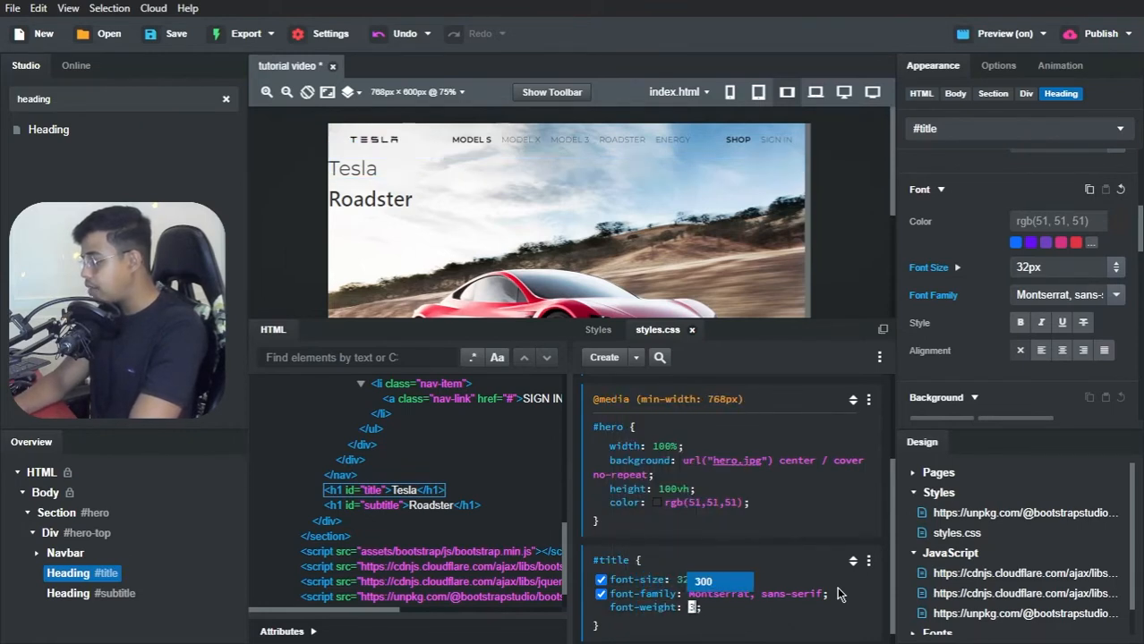
key(Return)
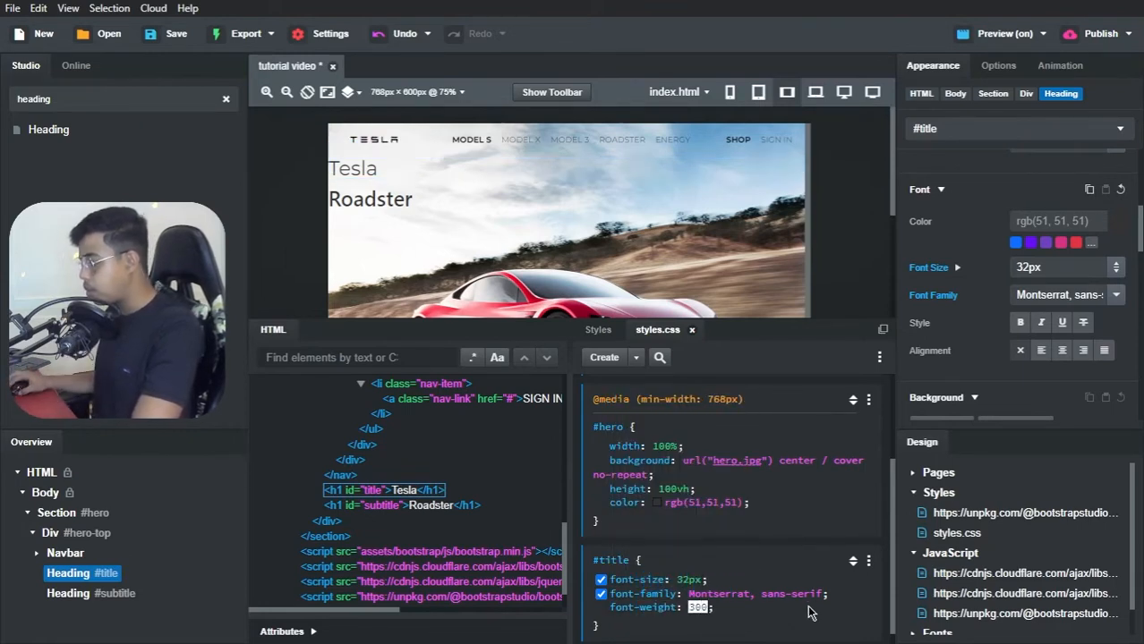
click(807, 614)
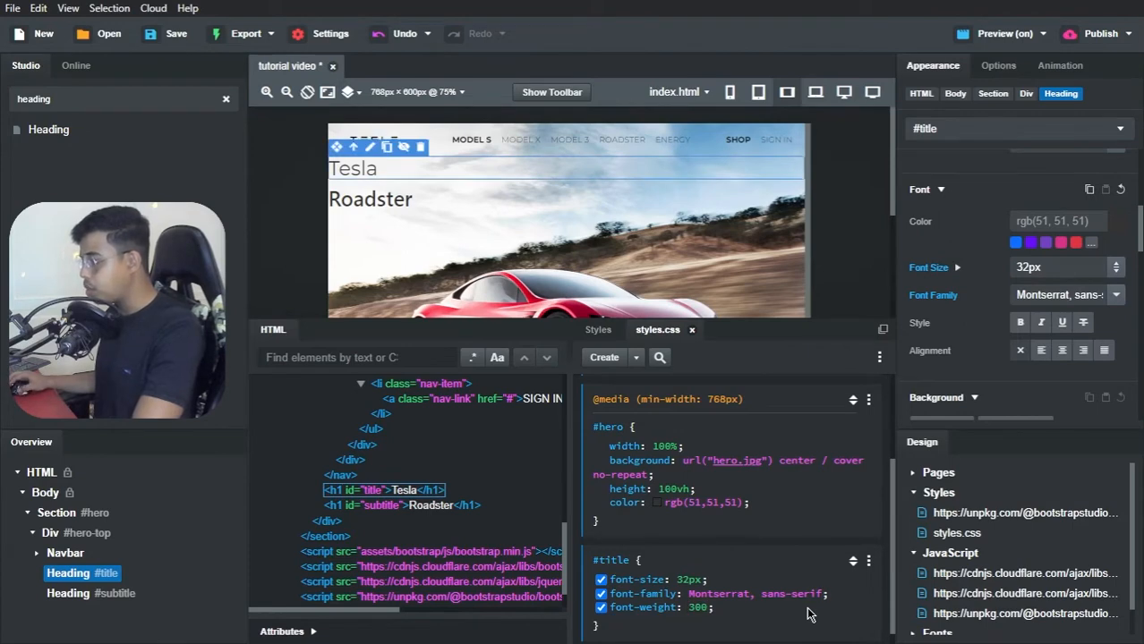
Step: Add a text-align of center to the #title block in styles.css
click(810, 615)
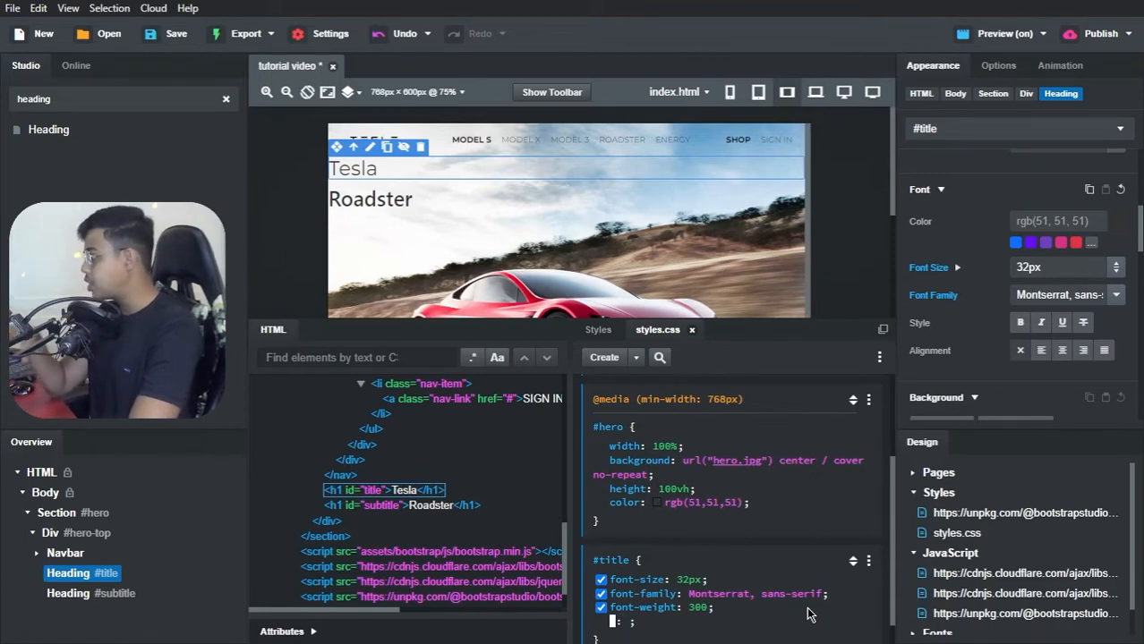
text(text-align)
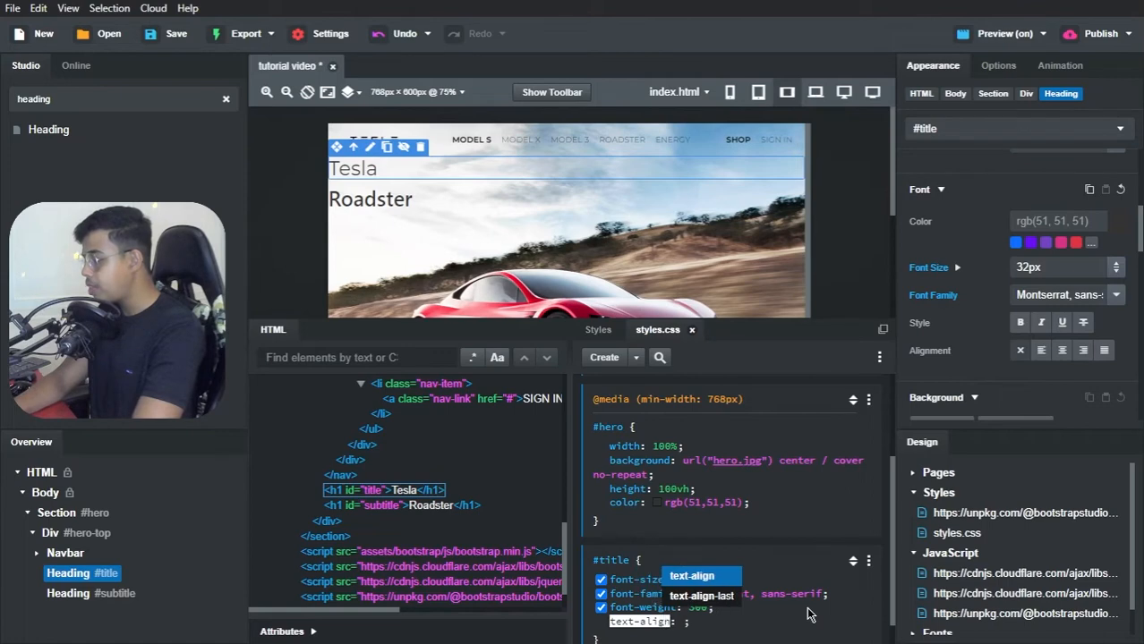
key(Tab)
text(center)
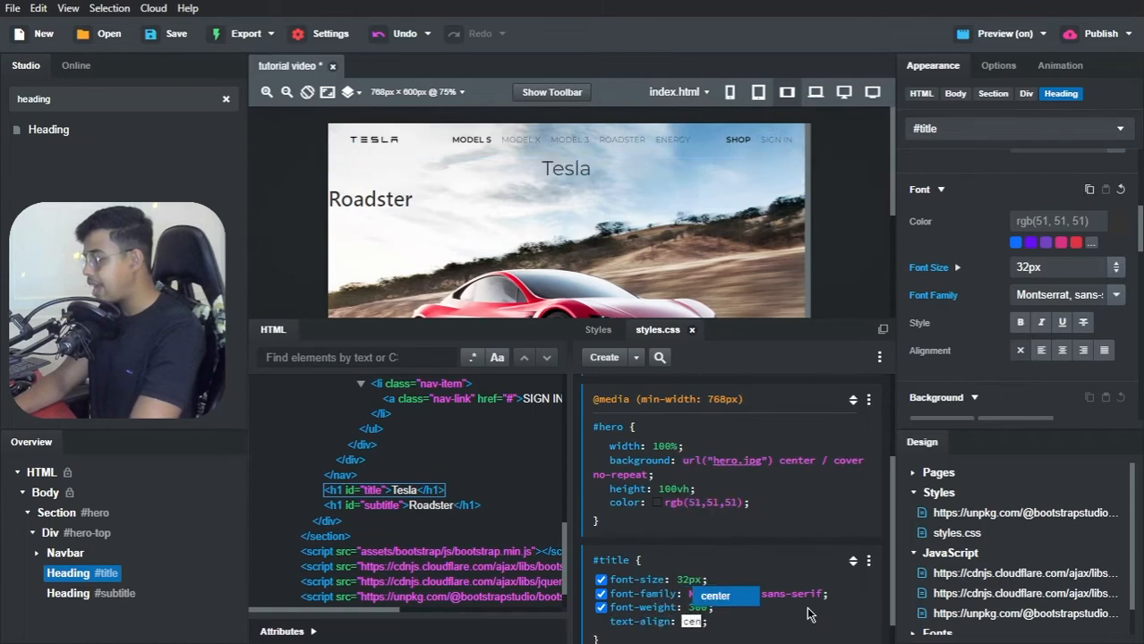
key(Return)
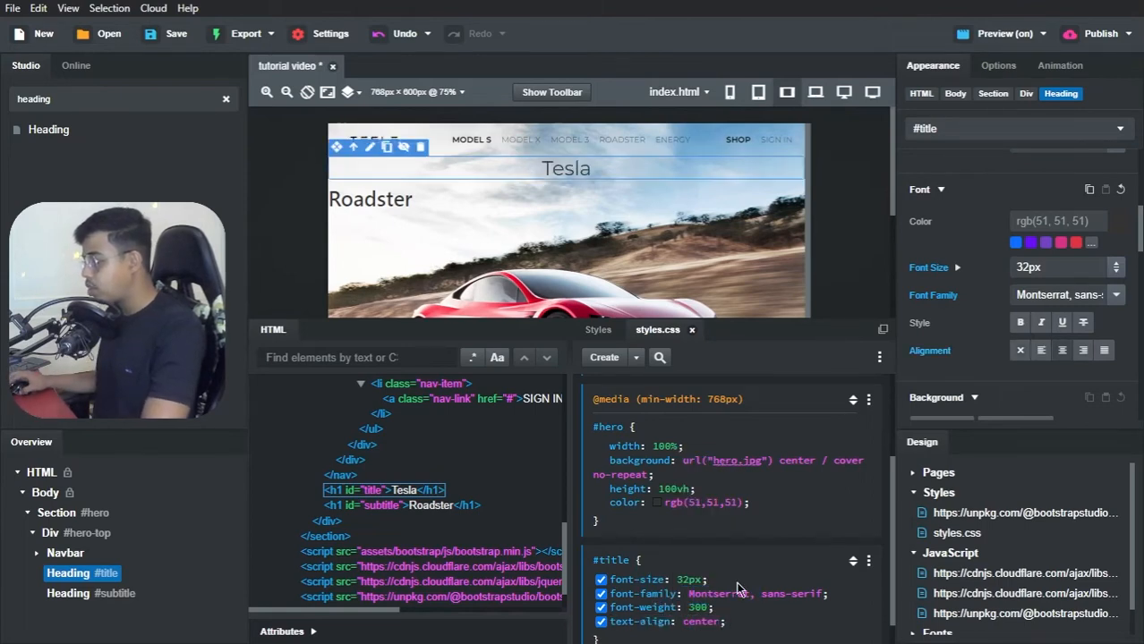
Step: Create an empty #subtitle CSS block in styles.css for the Roadster heading
scroll(810, 546, down, 1)
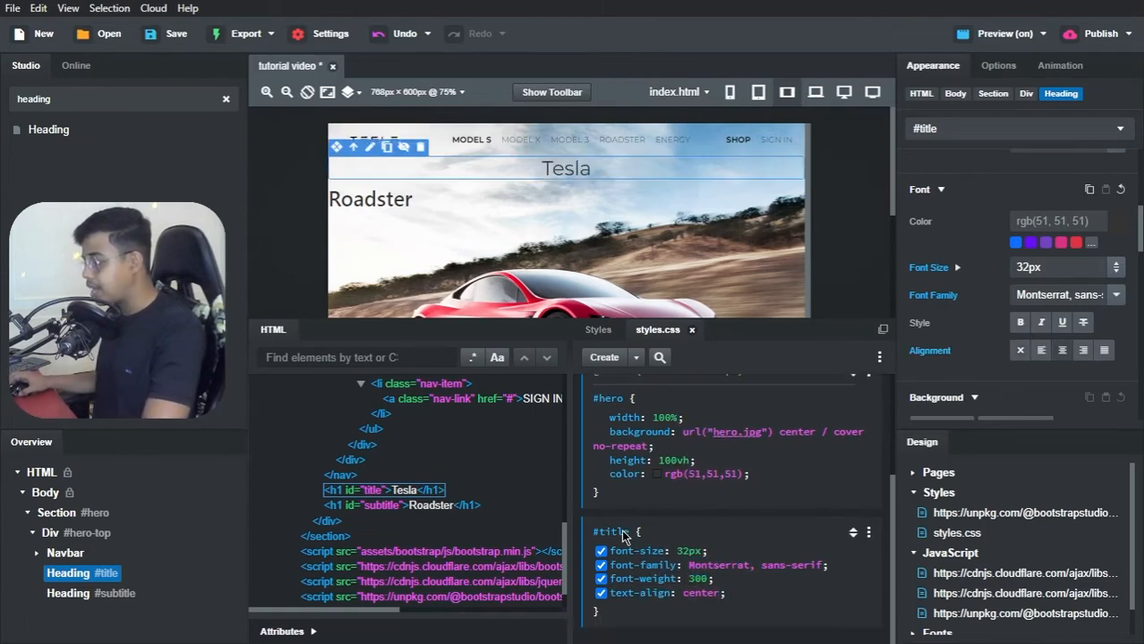
click(359, 208)
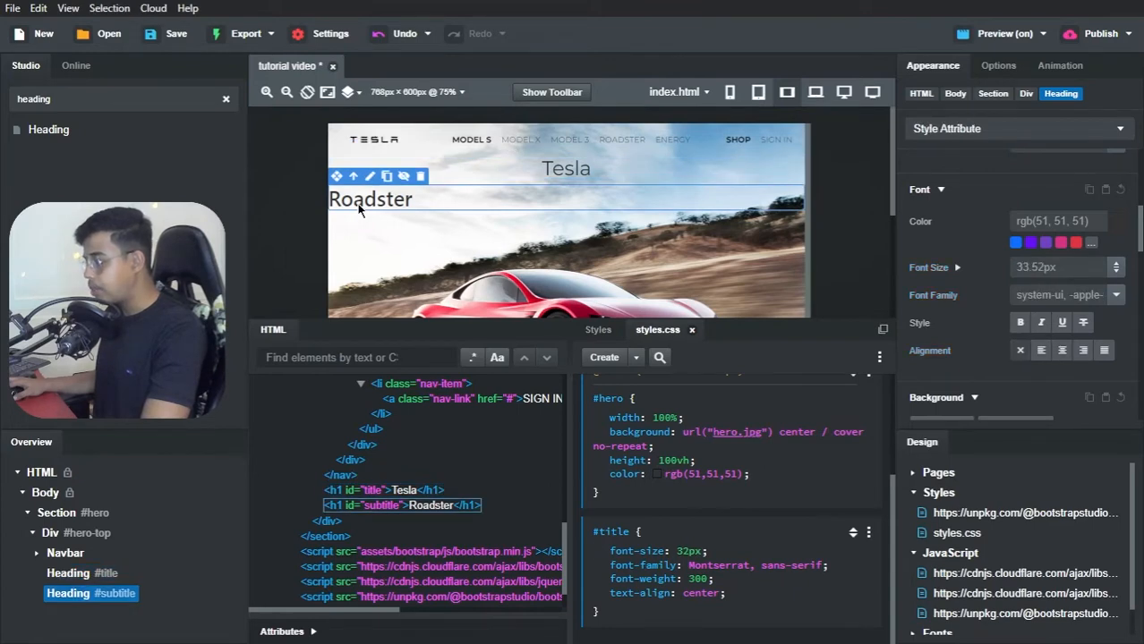
click(637, 359)
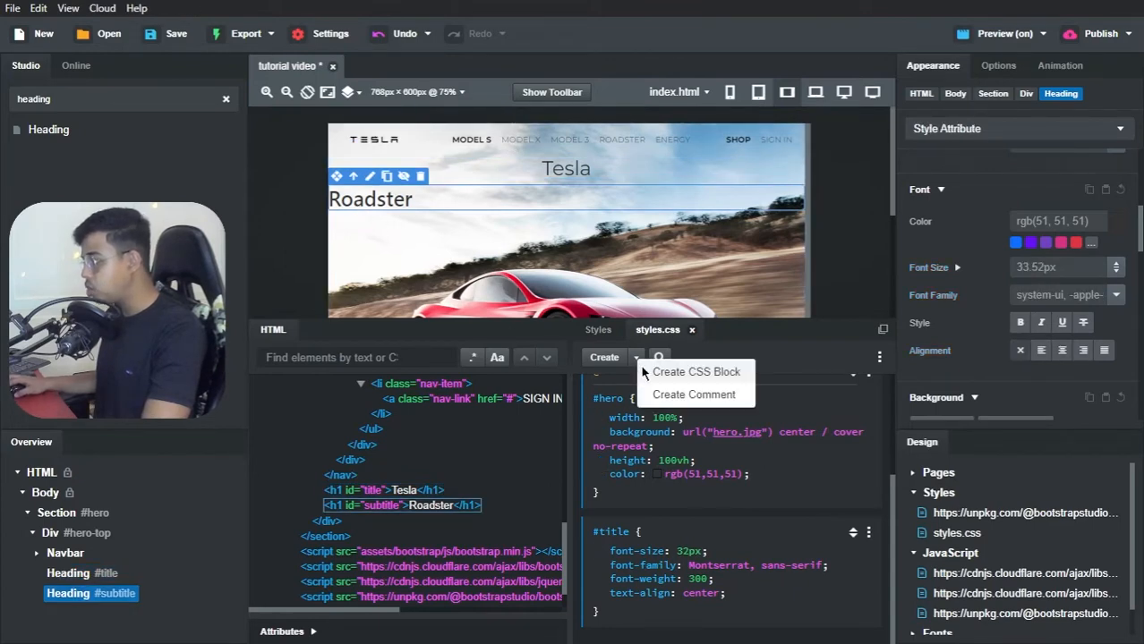
click(680, 372)
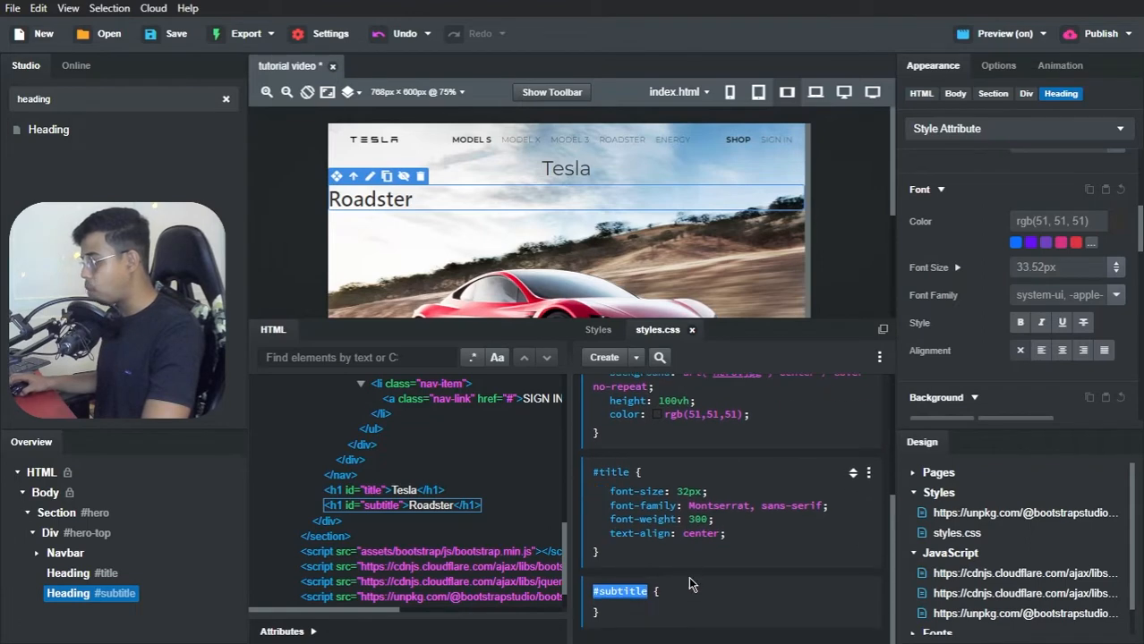
click(689, 579)
click(689, 579)
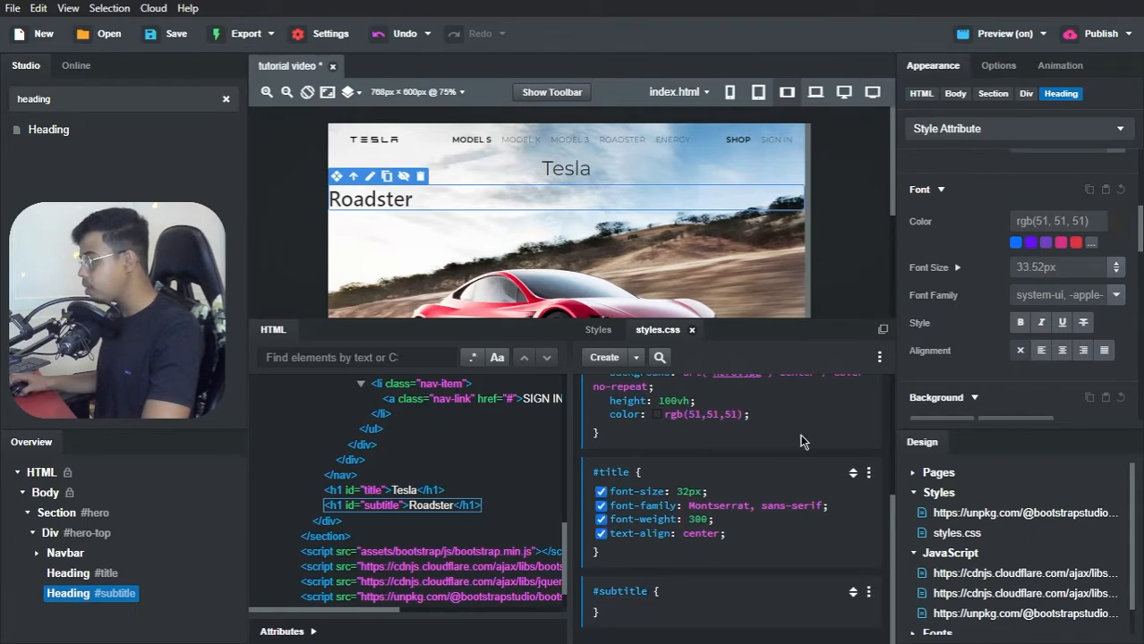
Step: Target the #subtitle rule in the Roadster heading's appearance settings and set its font size to 40px
click(939, 130)
click(939, 185)
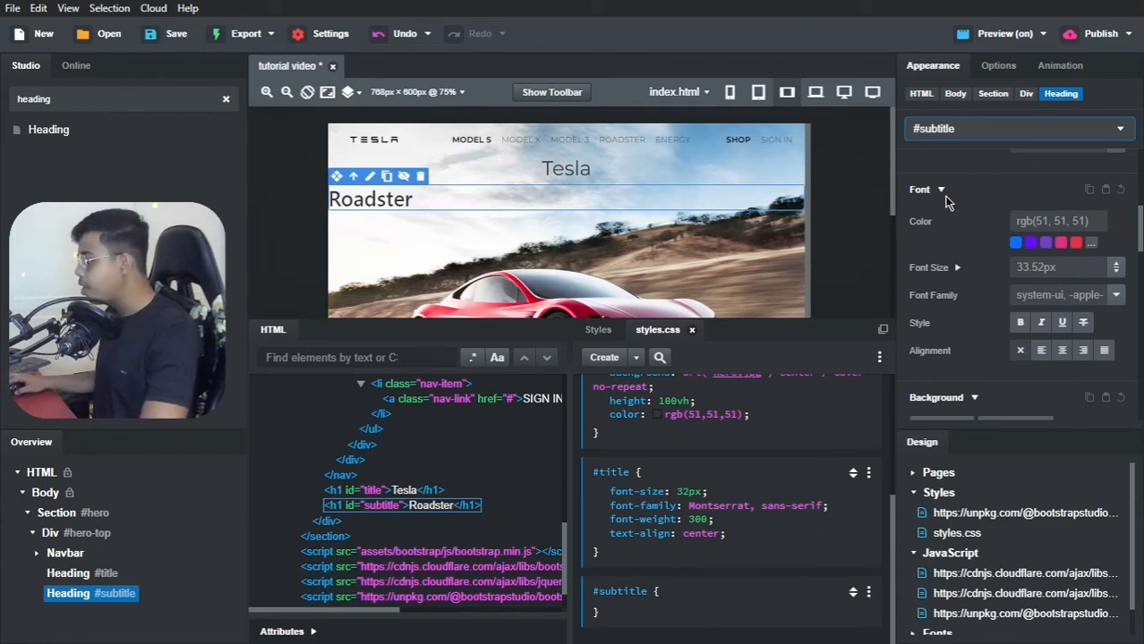
click(1031, 261)
text(40px)
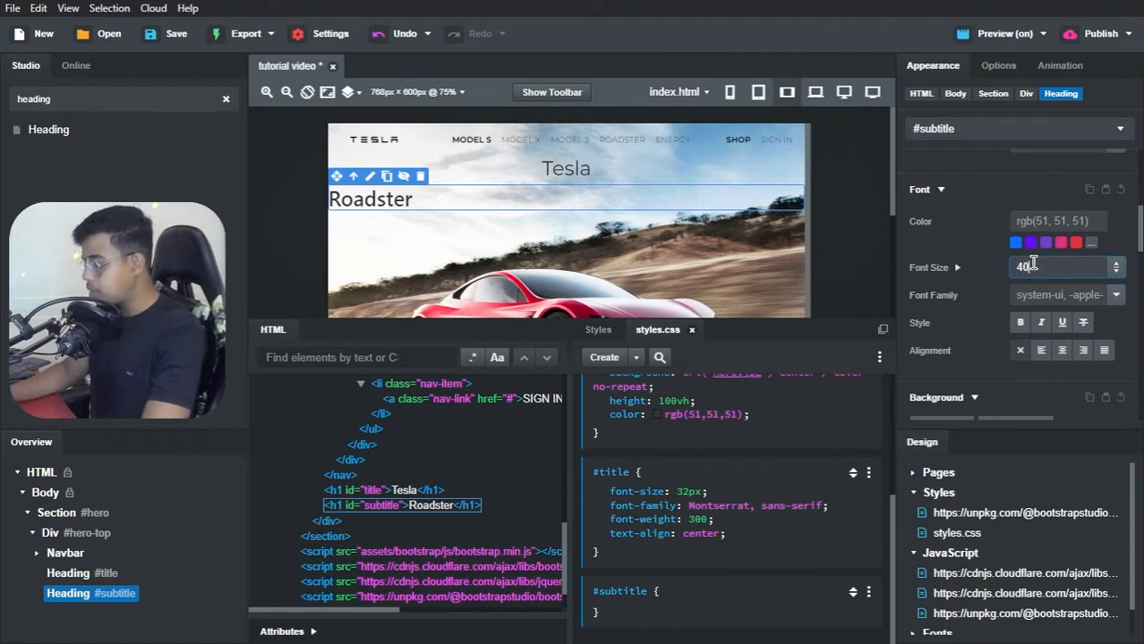
click(1115, 296)
click(1095, 318)
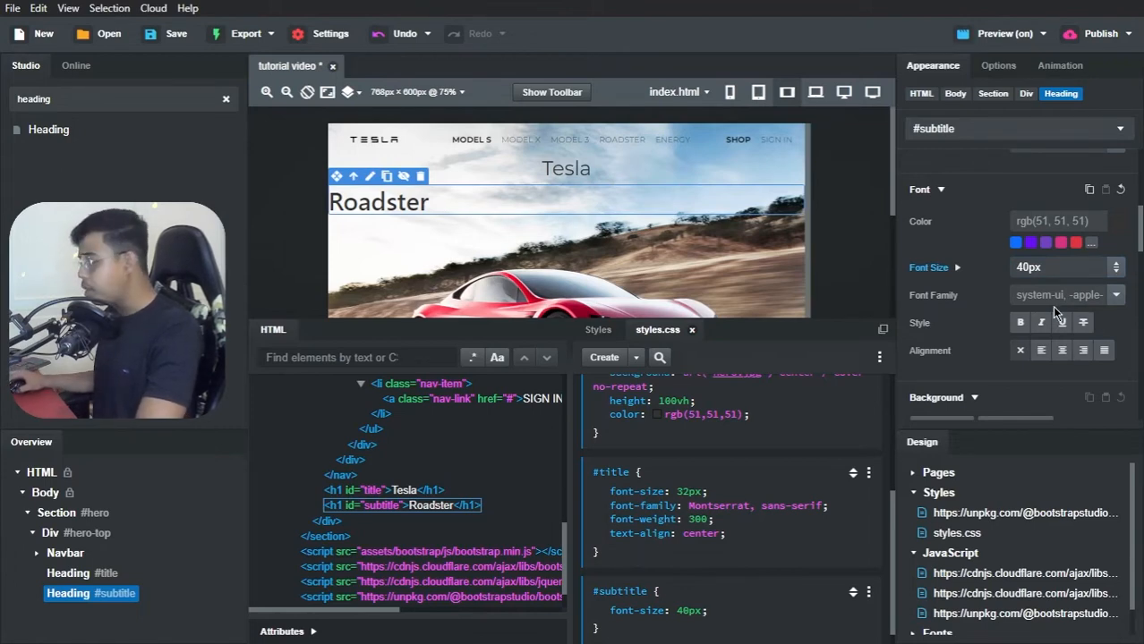
Step: Add a font-weight of bold to the #subtitle block in styles.css
click(744, 586)
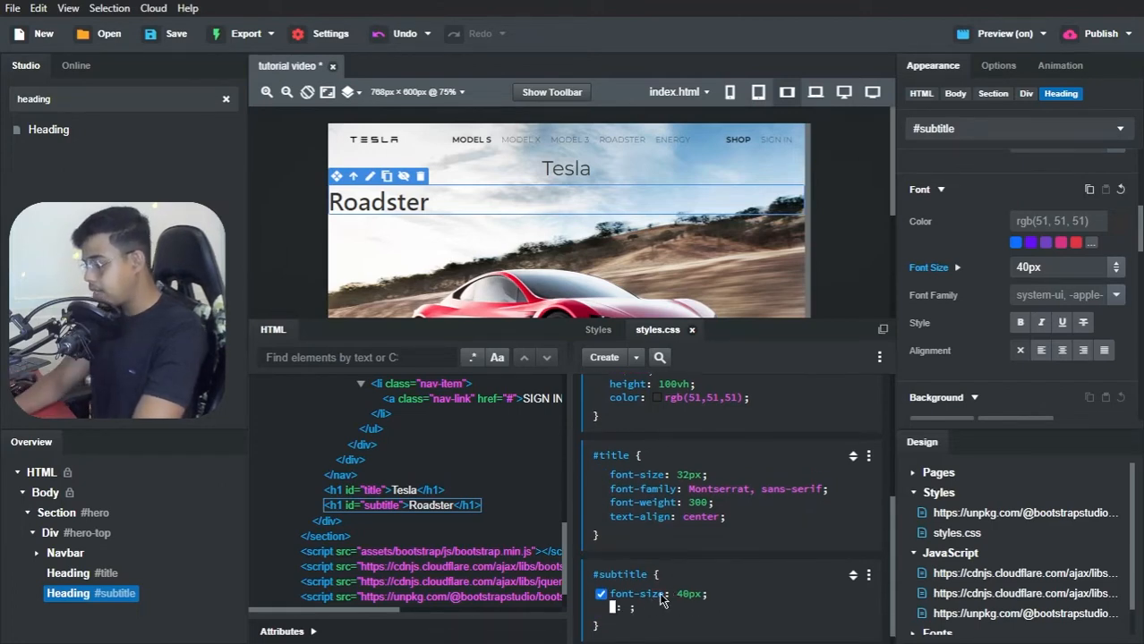
text(font-weight)
key(Return)
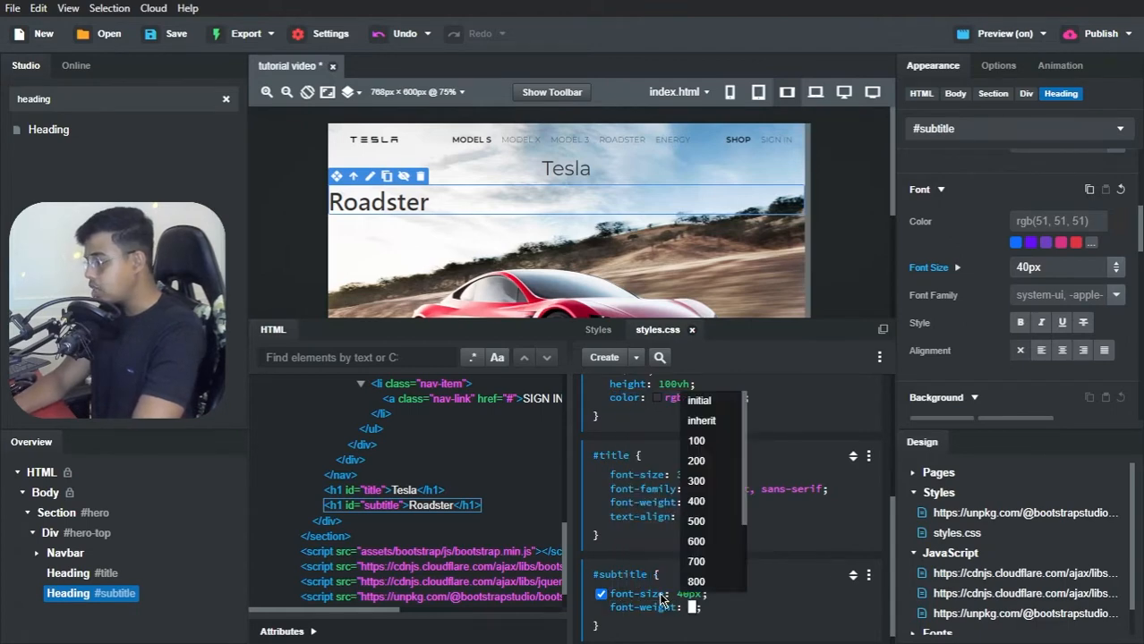
text(bold)
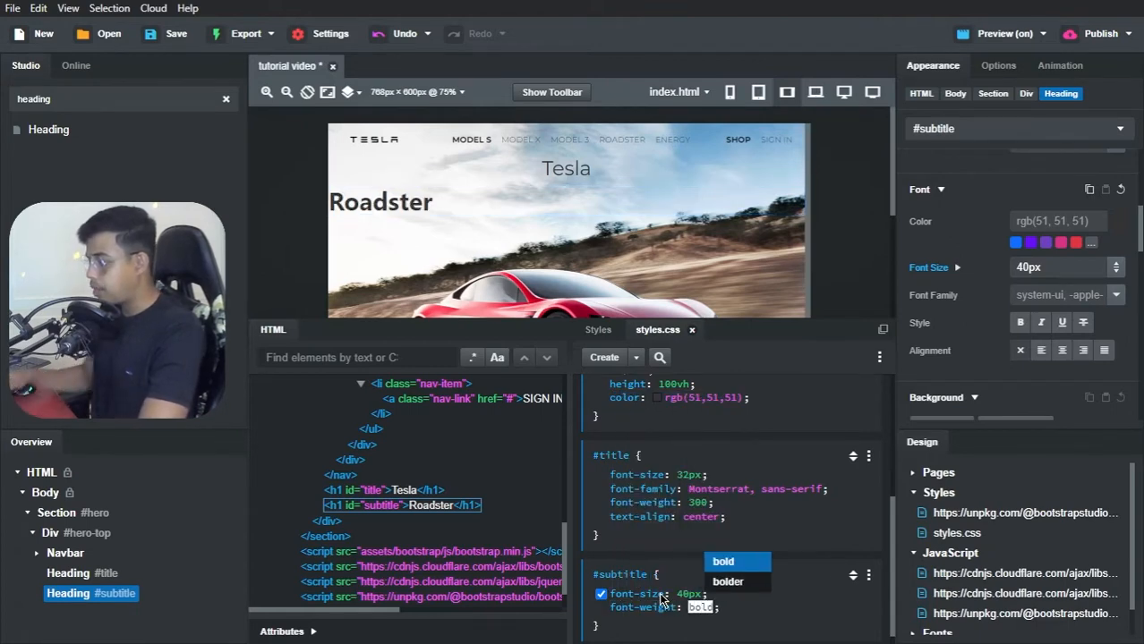
key(Return)
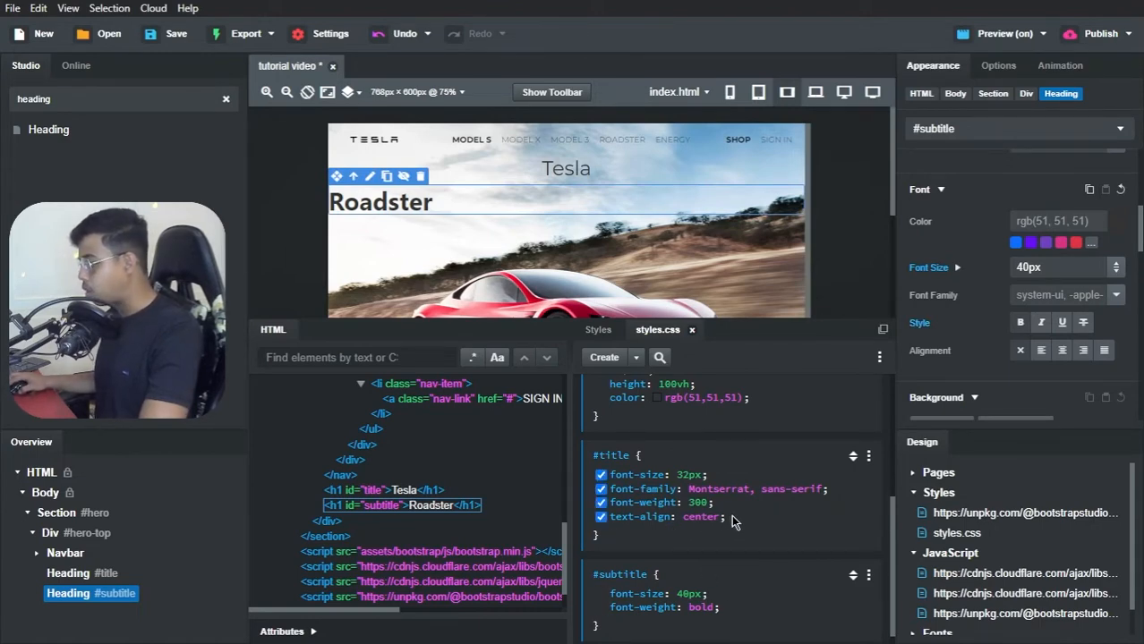
Step: Remove the text-align declaration from the #title block in styles.css
double_click(698, 517)
key(BackSpace)
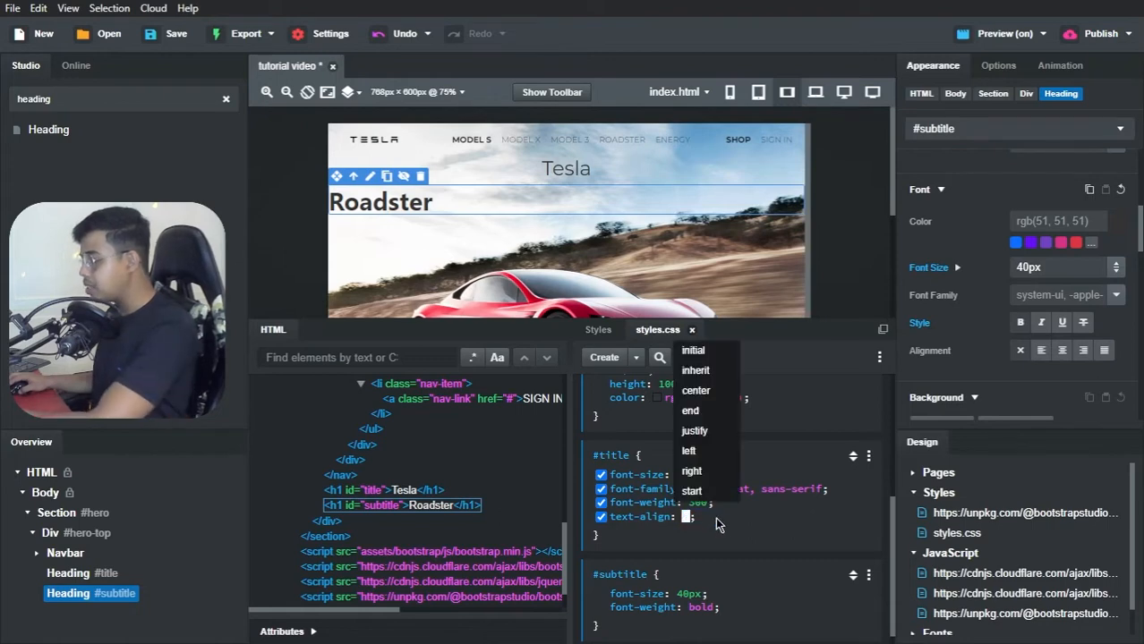
key(Return)
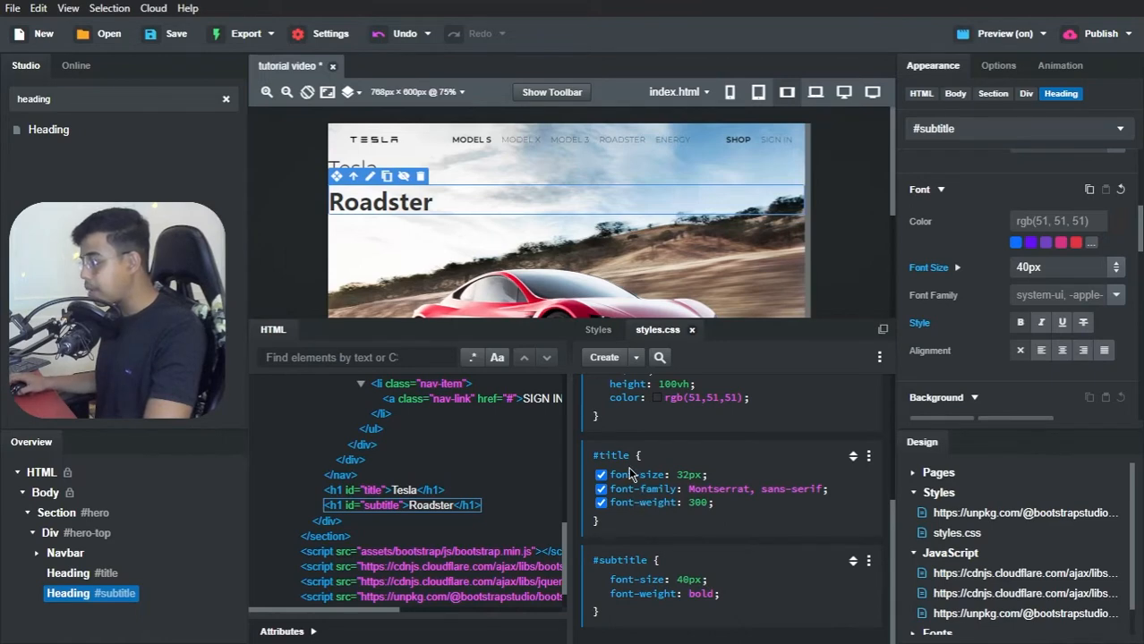
Step: Create an empty #hero-top CSS block in styles.css for the div that holds the navbar and both headings
scroll(627, 470, up, 3)
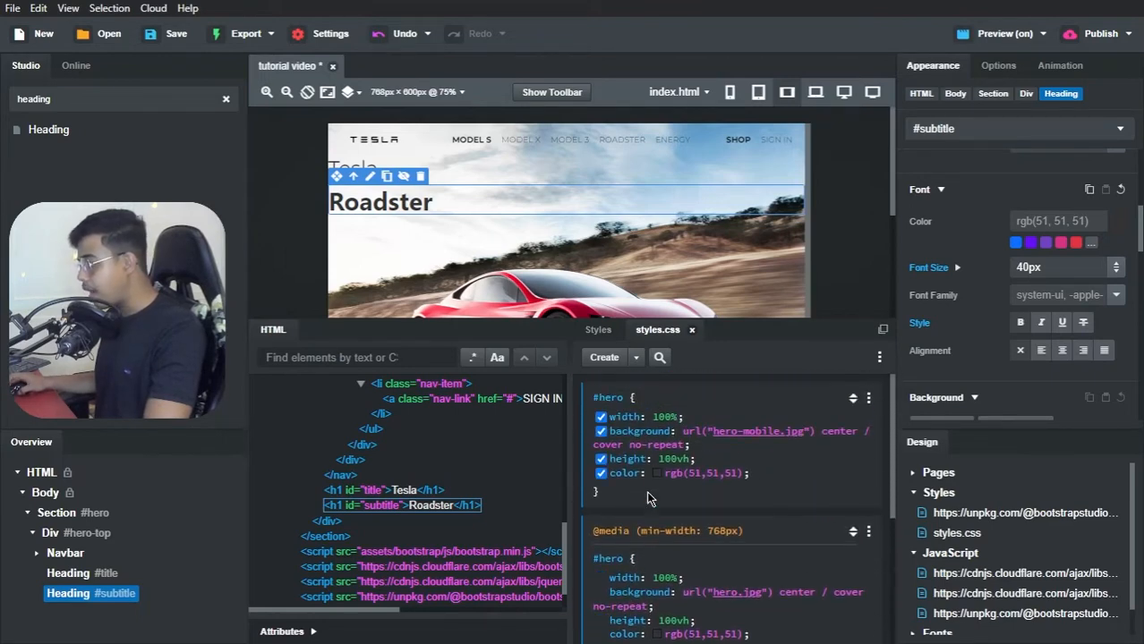
click(57, 537)
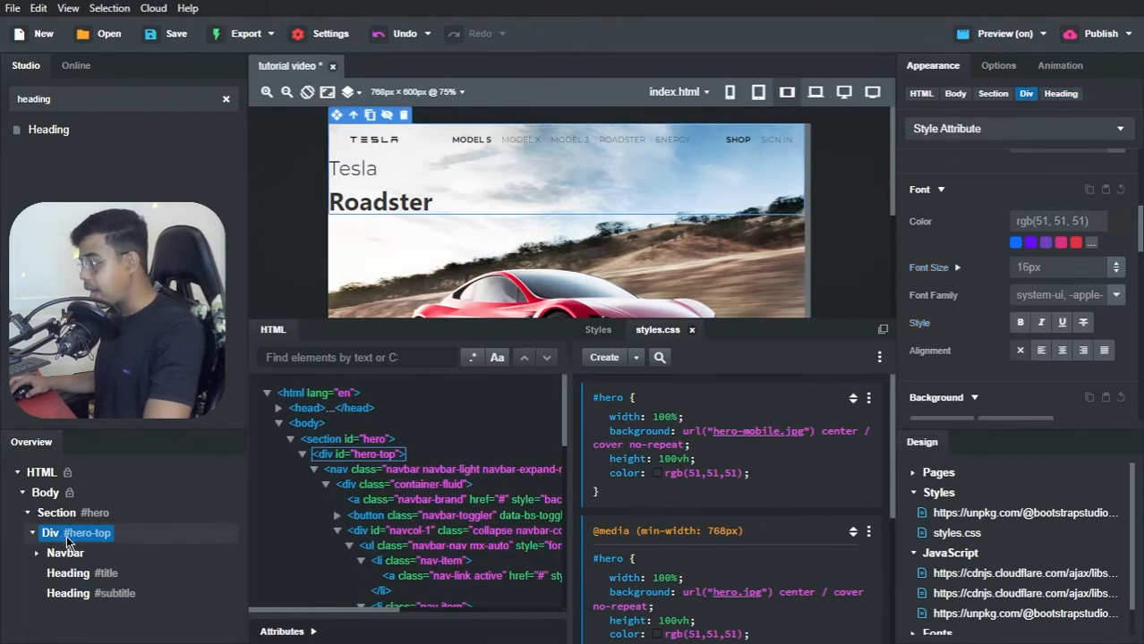
click(636, 357)
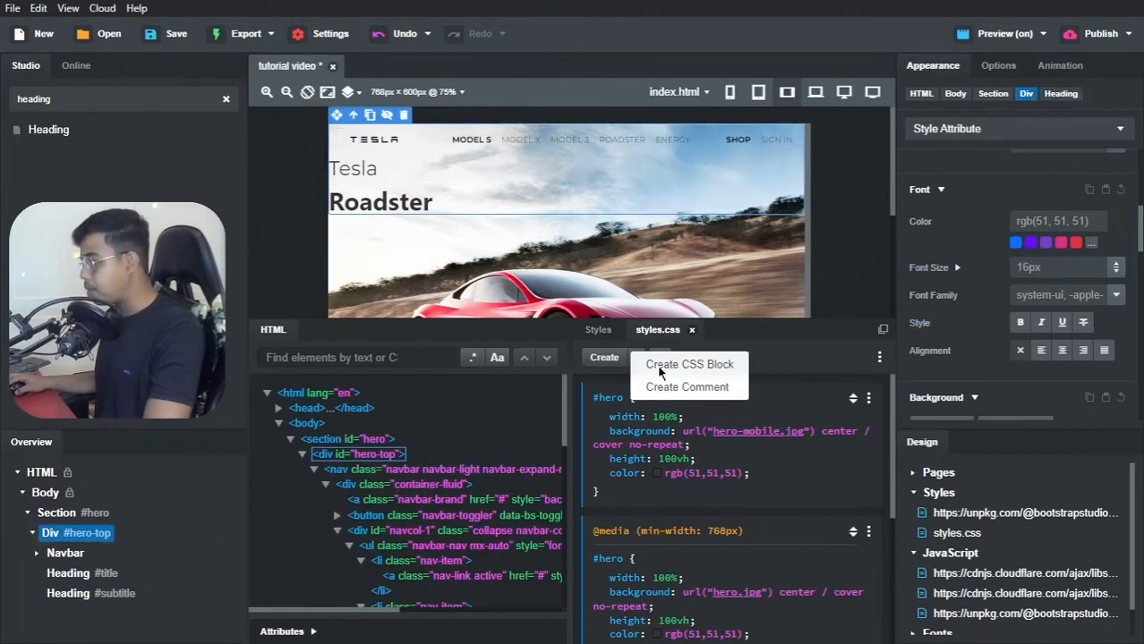
click(642, 364)
click(653, 603)
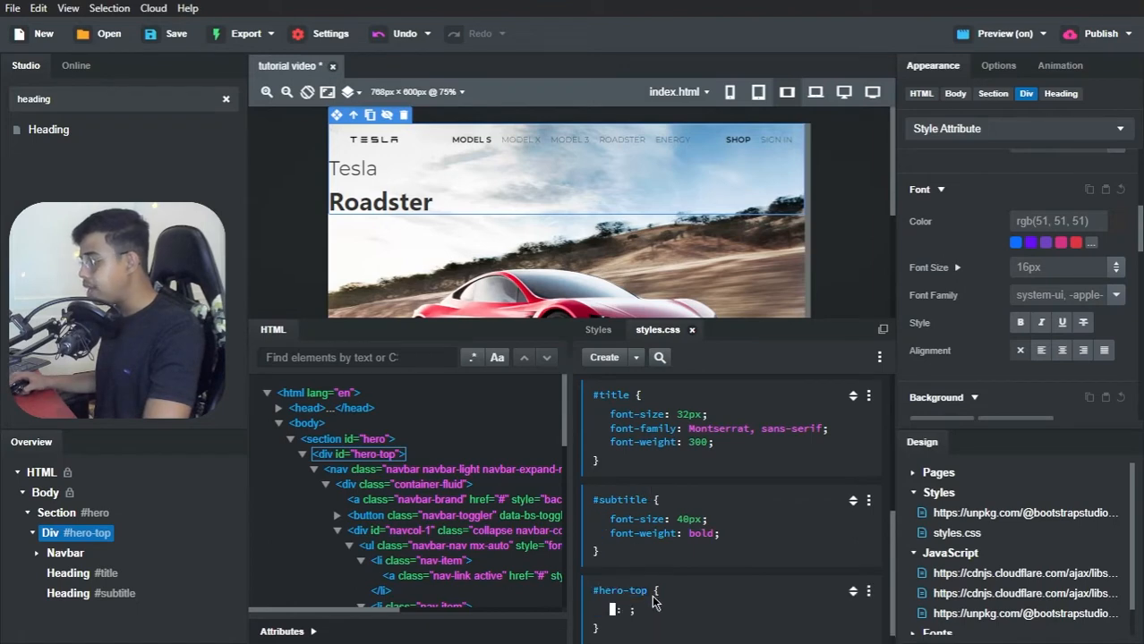
text(text-a;o)
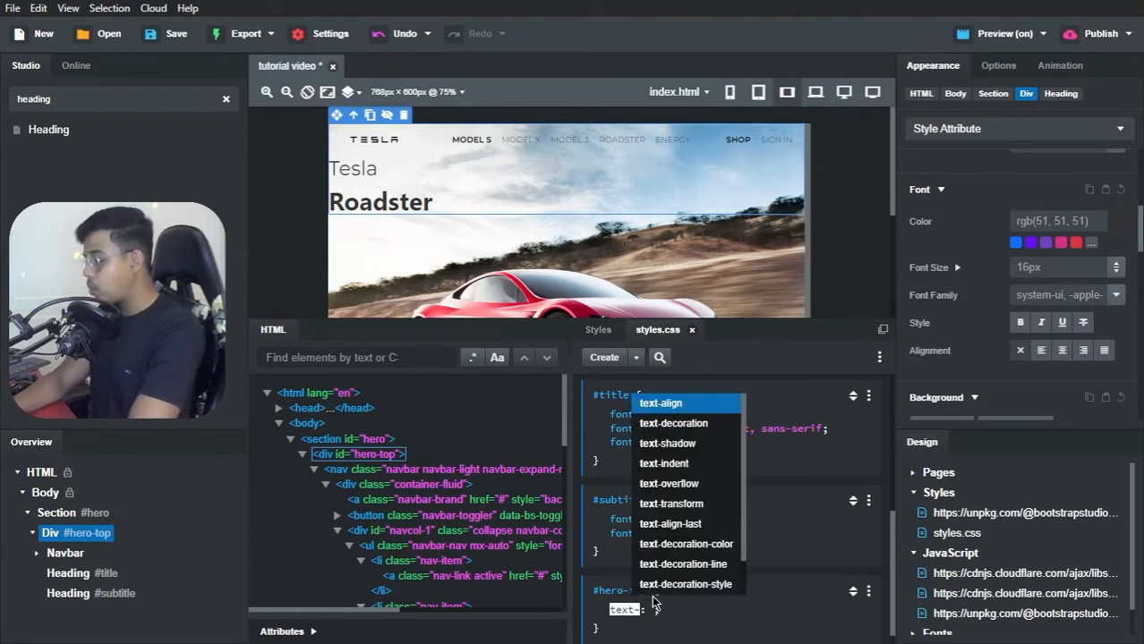
text(lign)
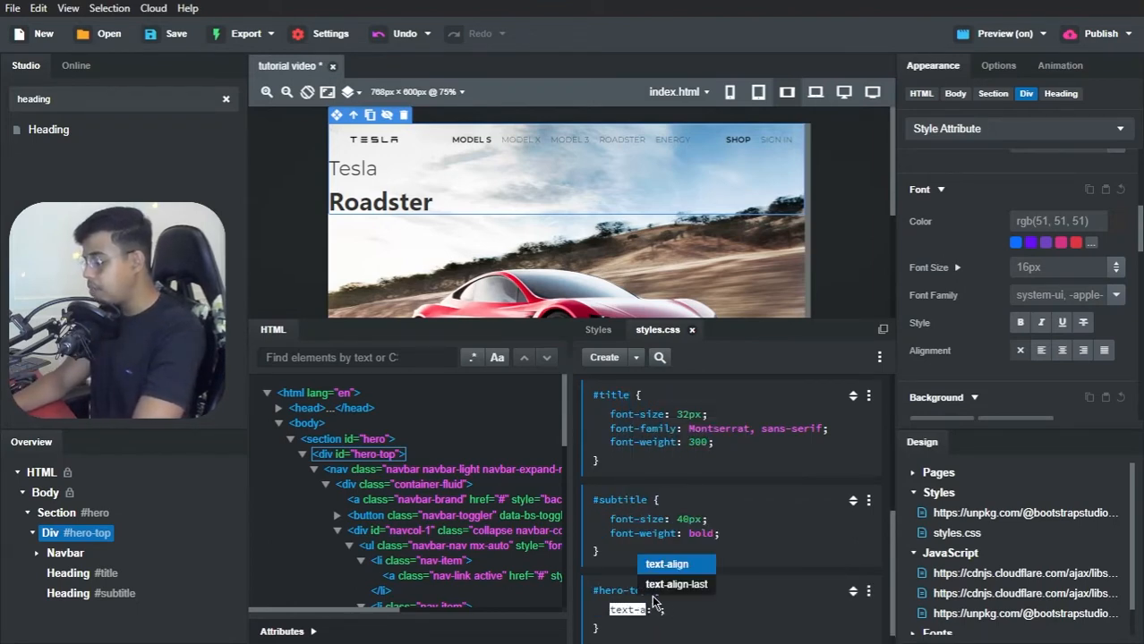
key(Return)
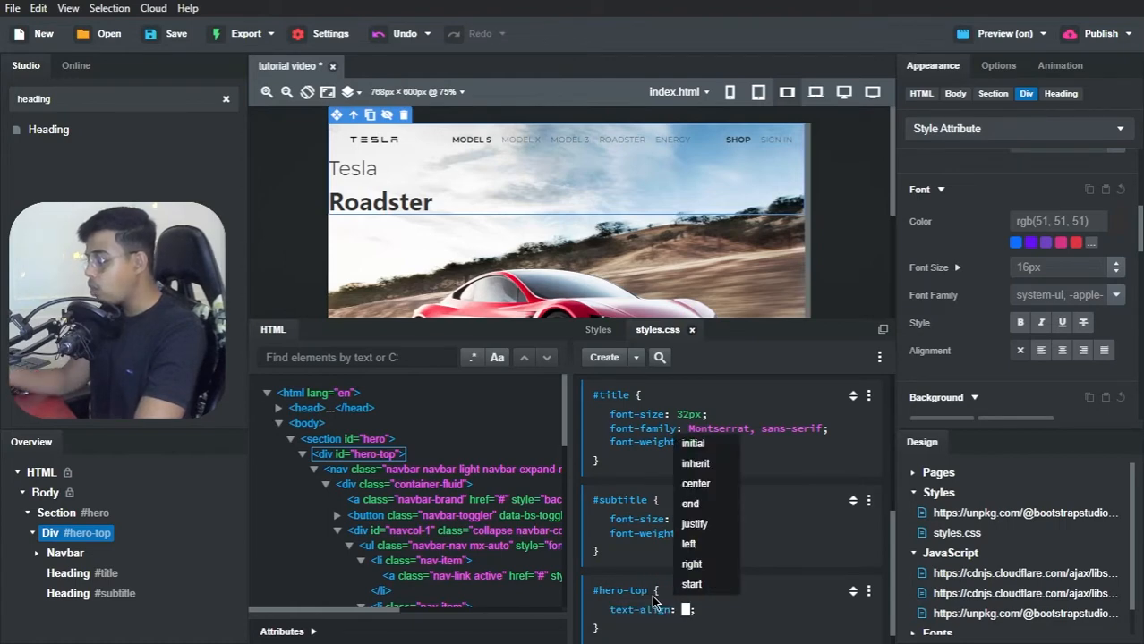
text(center)
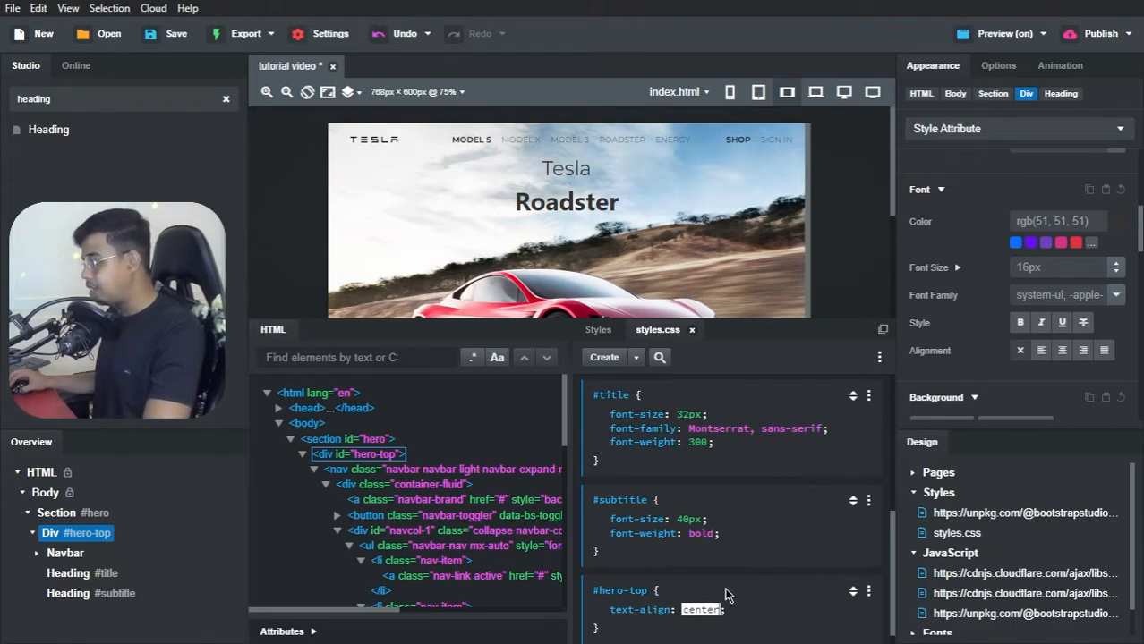
double_click(715, 609)
key(BackSpace)
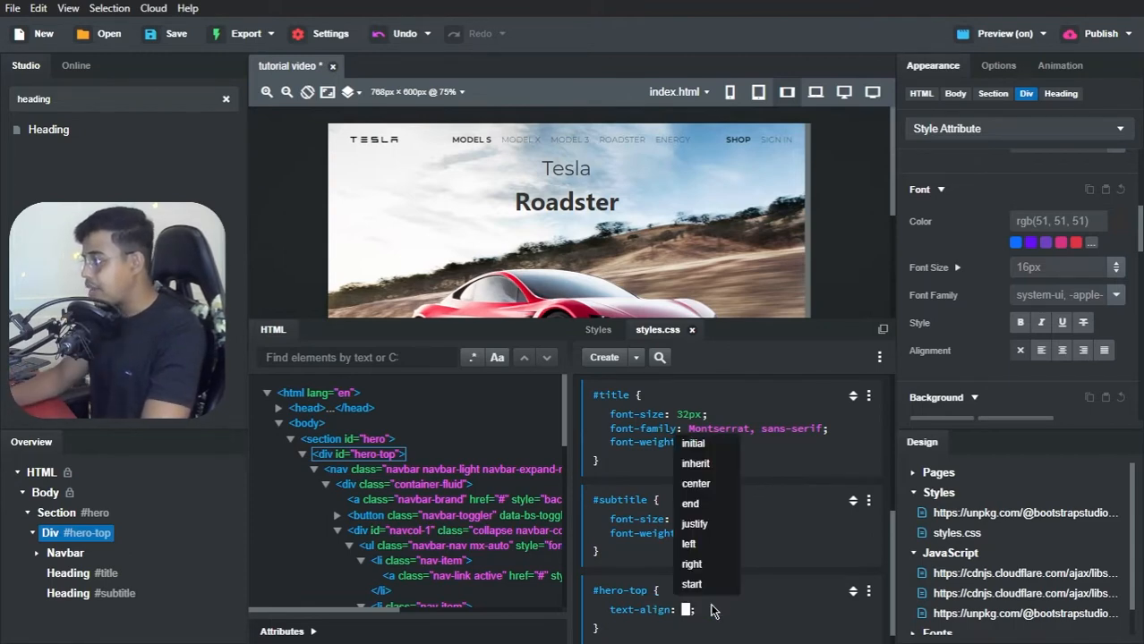
click(732, 611)
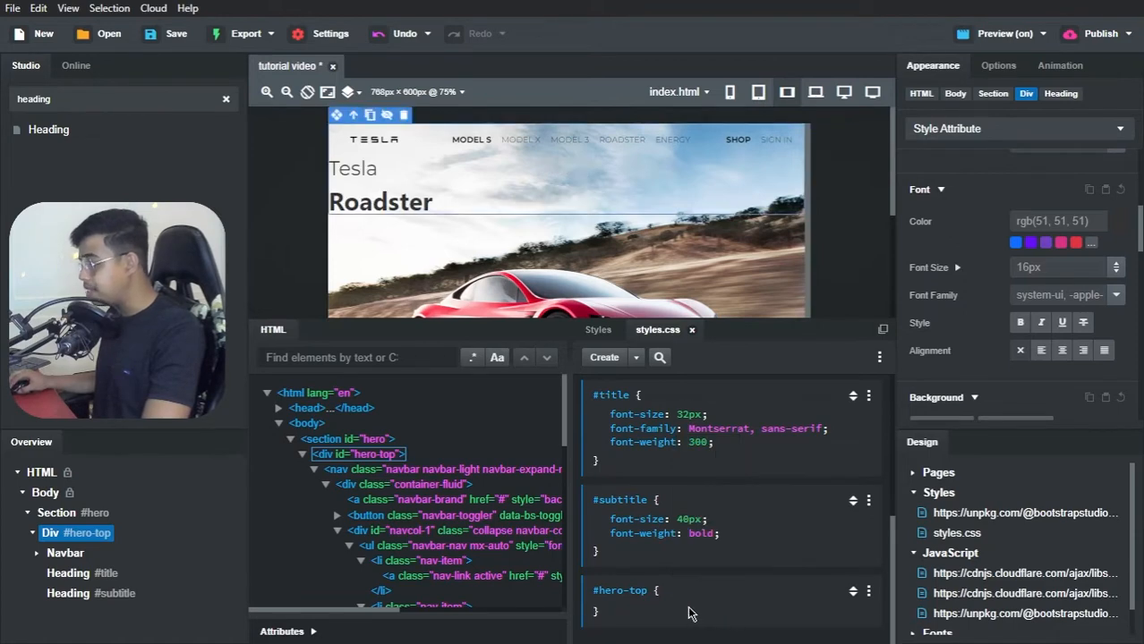
Step: Add a text-align of center to the #hero-top block so both hero headings are centered
click(688, 613)
text(te)
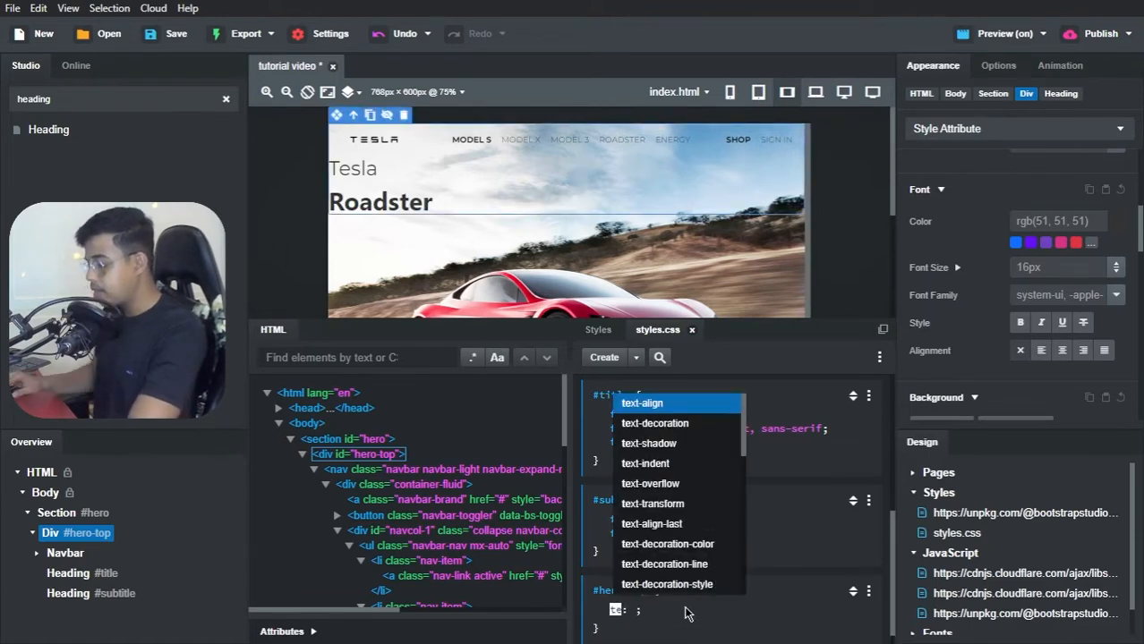
text(xt-alignc)
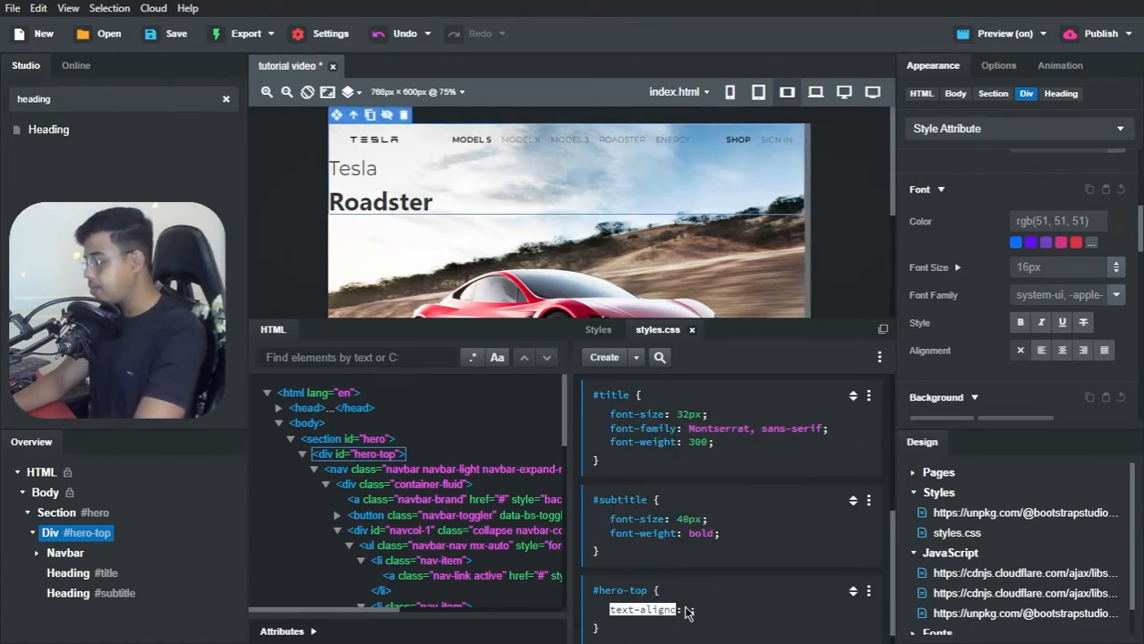
key(BackSpace)
key(Tab)
text(center)
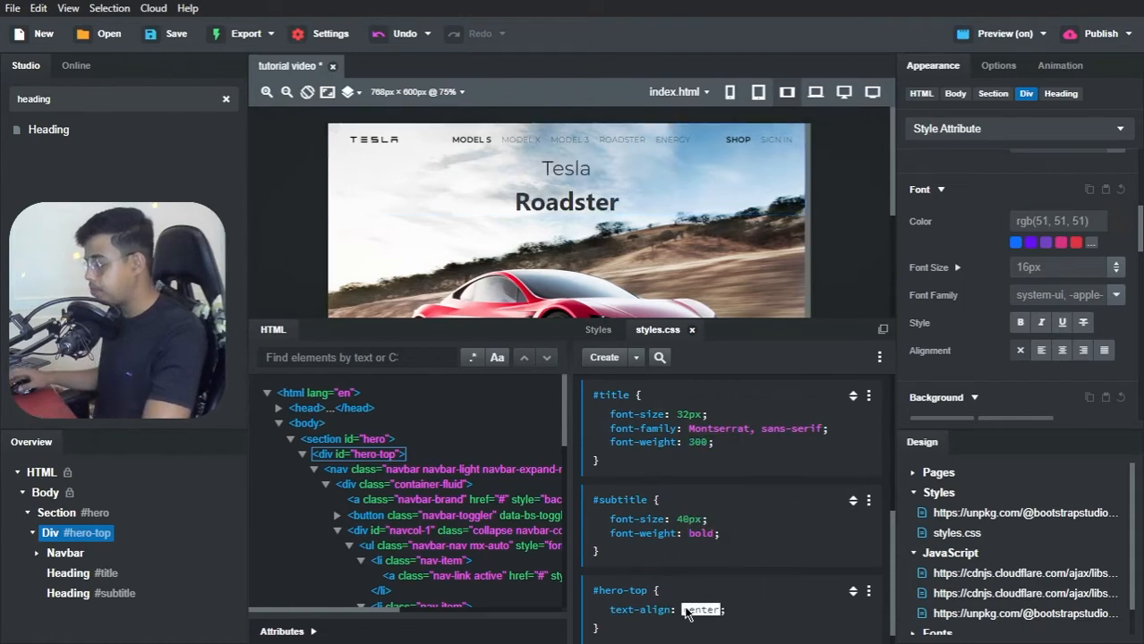
key(Return)
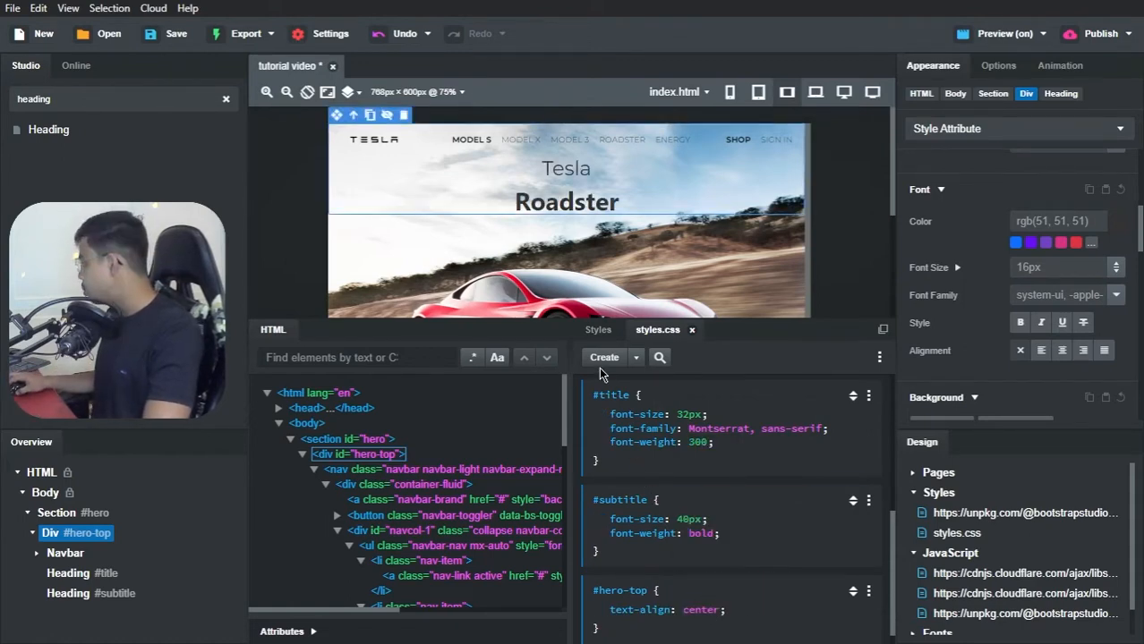
Step: Switch to the page preview in the Brave browser, and open and close the mobile navigation menu to check it
key(alt+Tab)
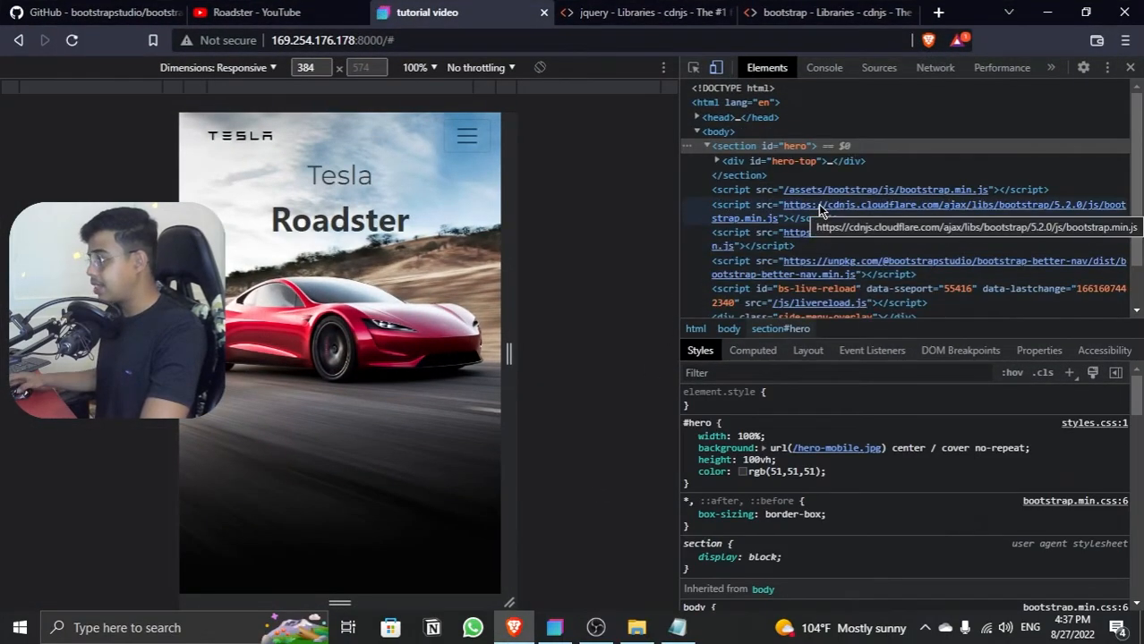
click(467, 136)
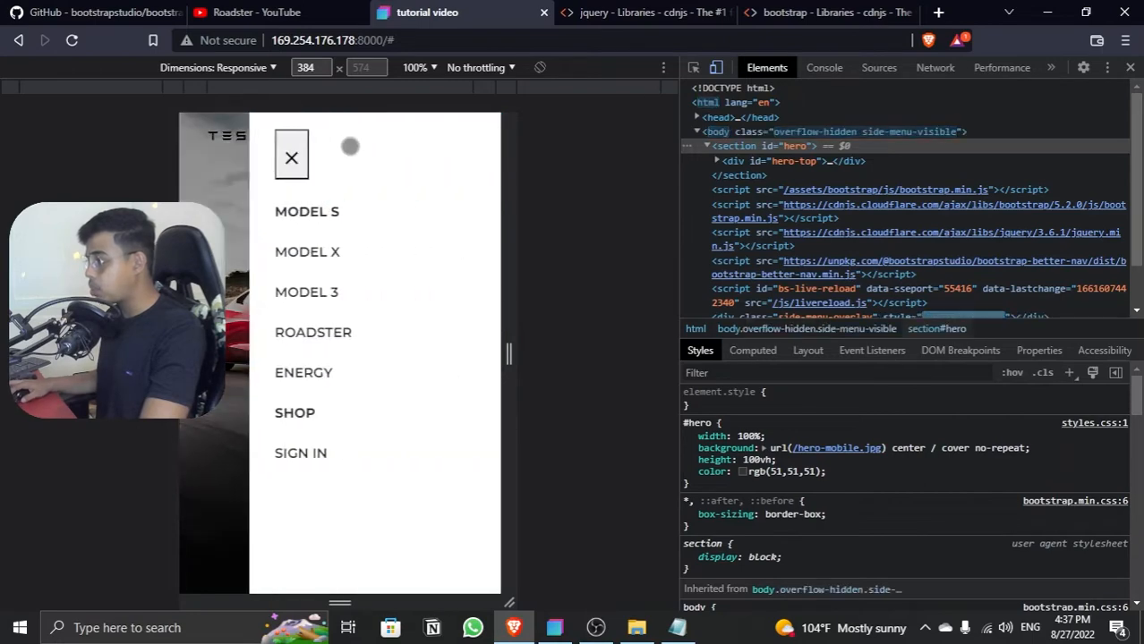
click(291, 157)
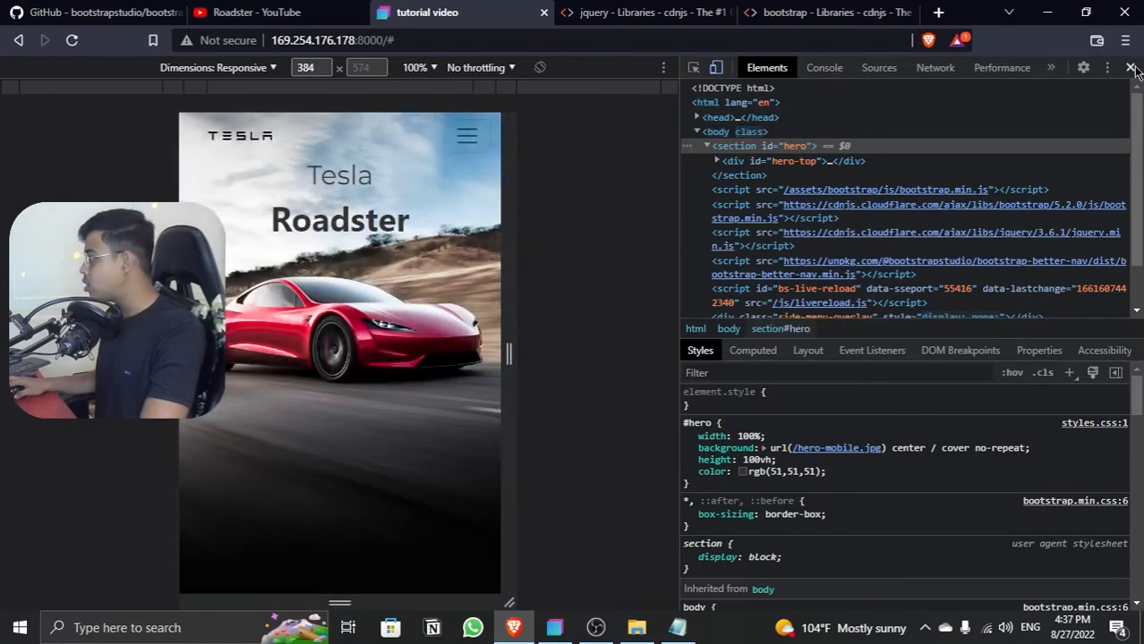
Step: Close the developer tools and open the finished Tesla clone at teslawebsite.netlify.app in a new browser tab
click(1131, 68)
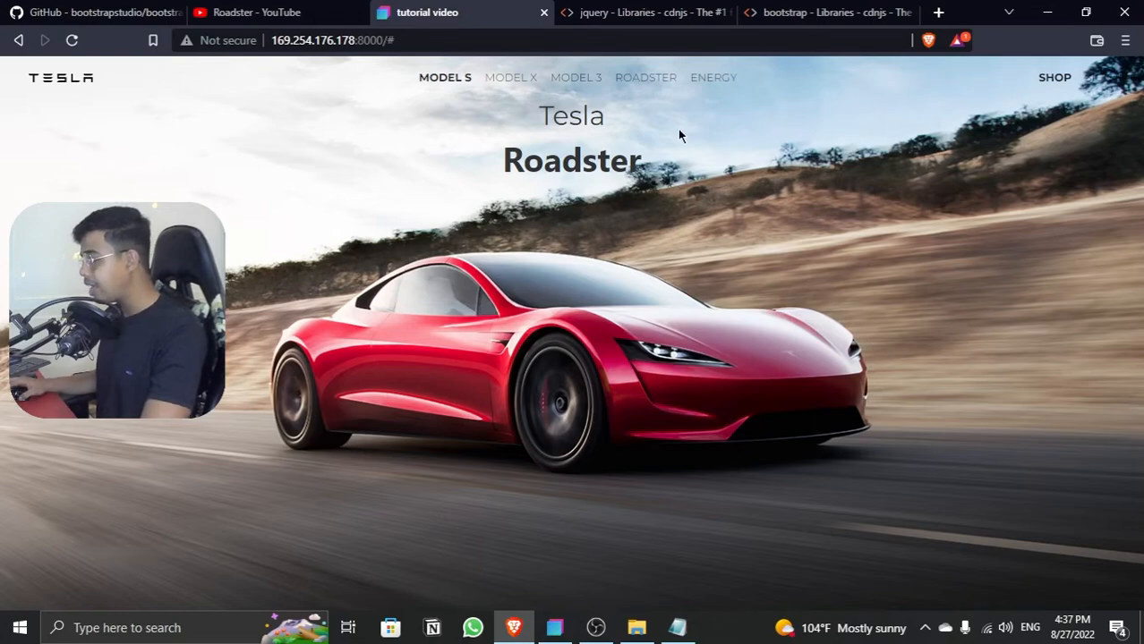
click(938, 12)
text(website)
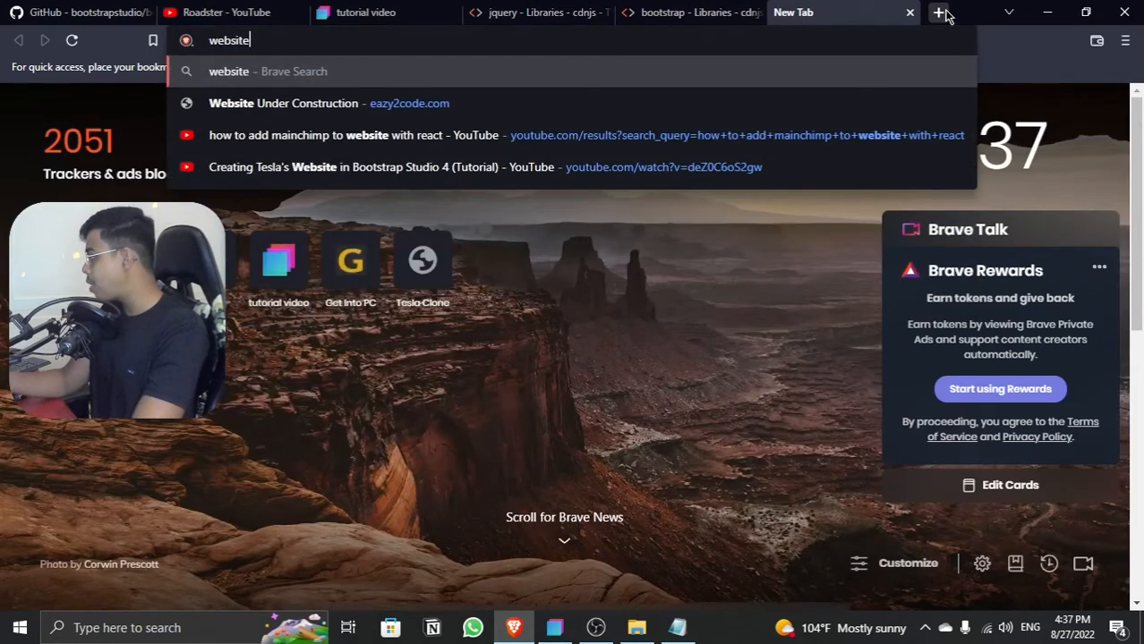
key(ctrl+a)
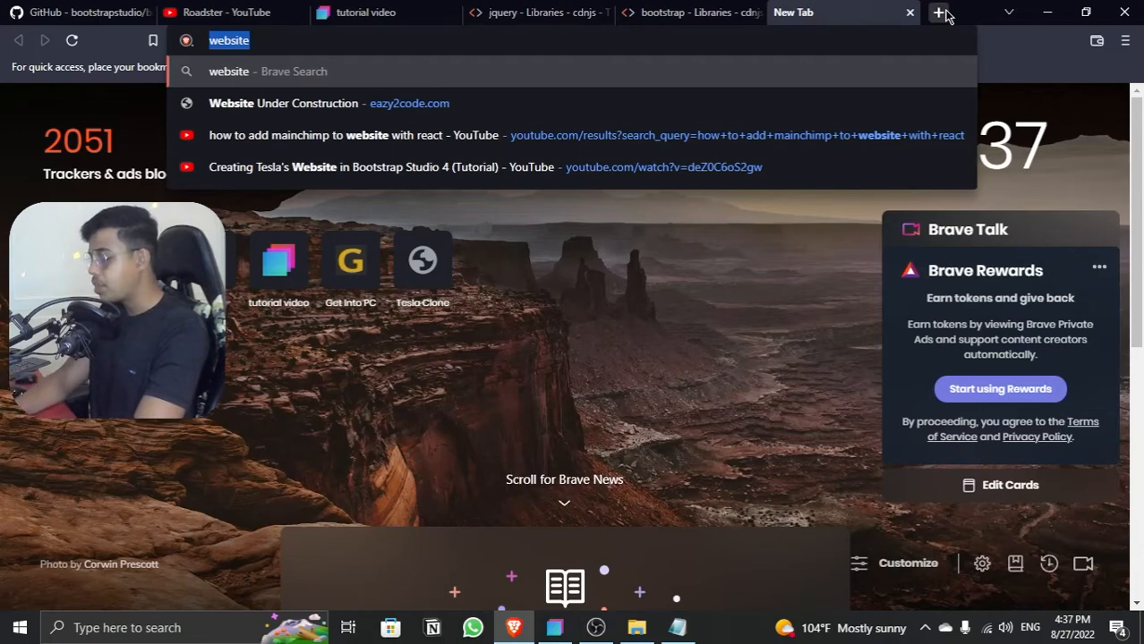
text(tes)
key(Return)
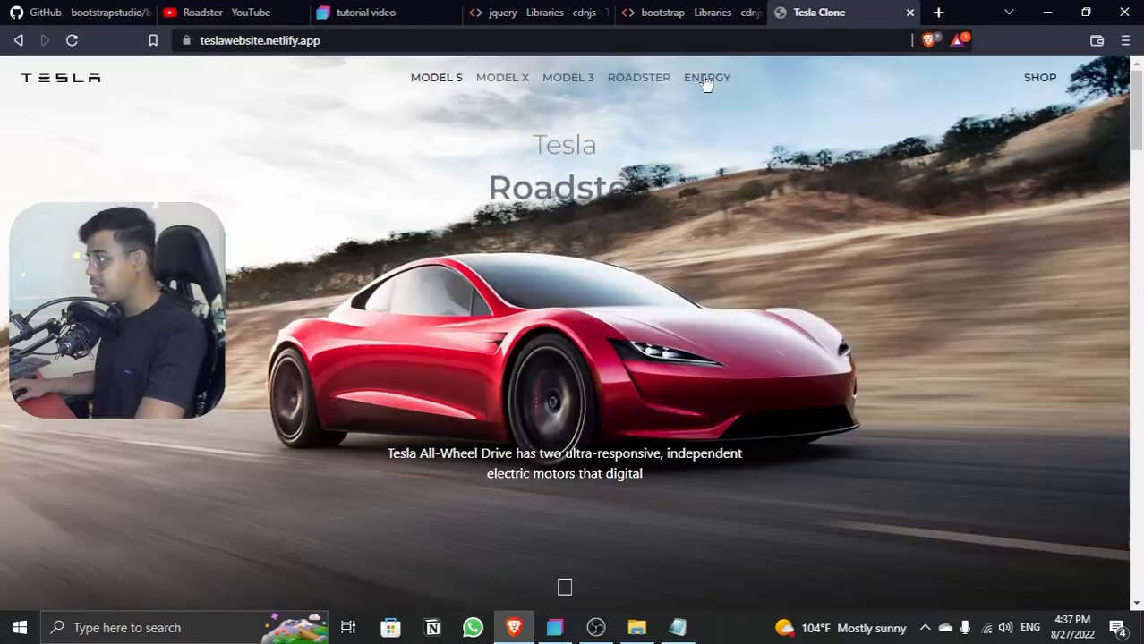
Step: Compare the Tesla and Roadster headings on the finished clone with those in the tutorial video preview
drag(534, 116, 639, 166)
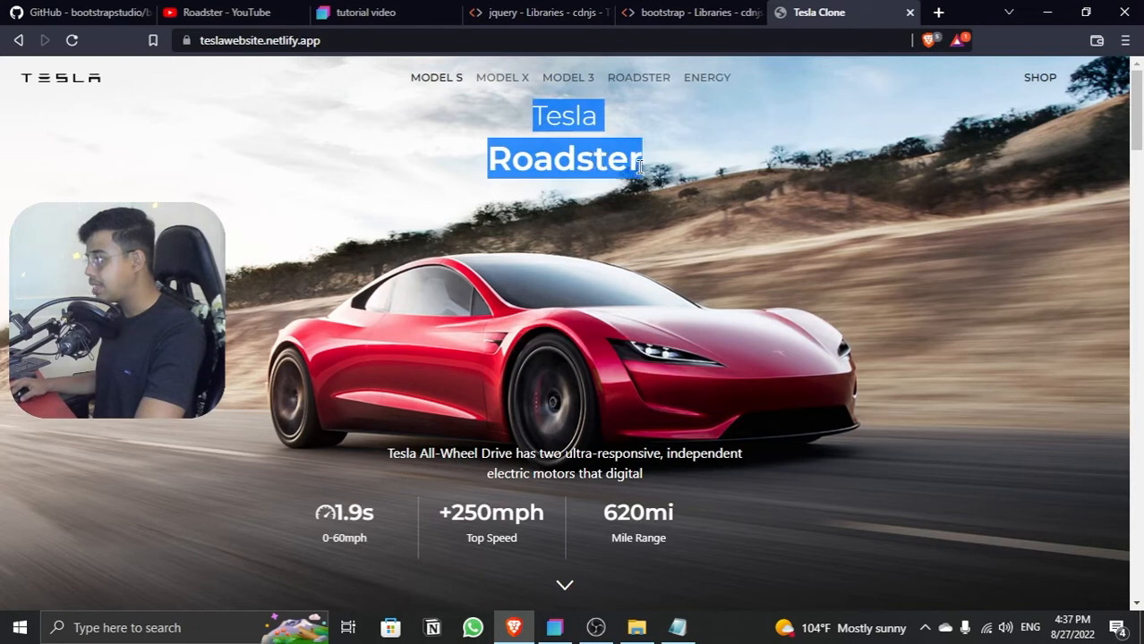
click(657, 170)
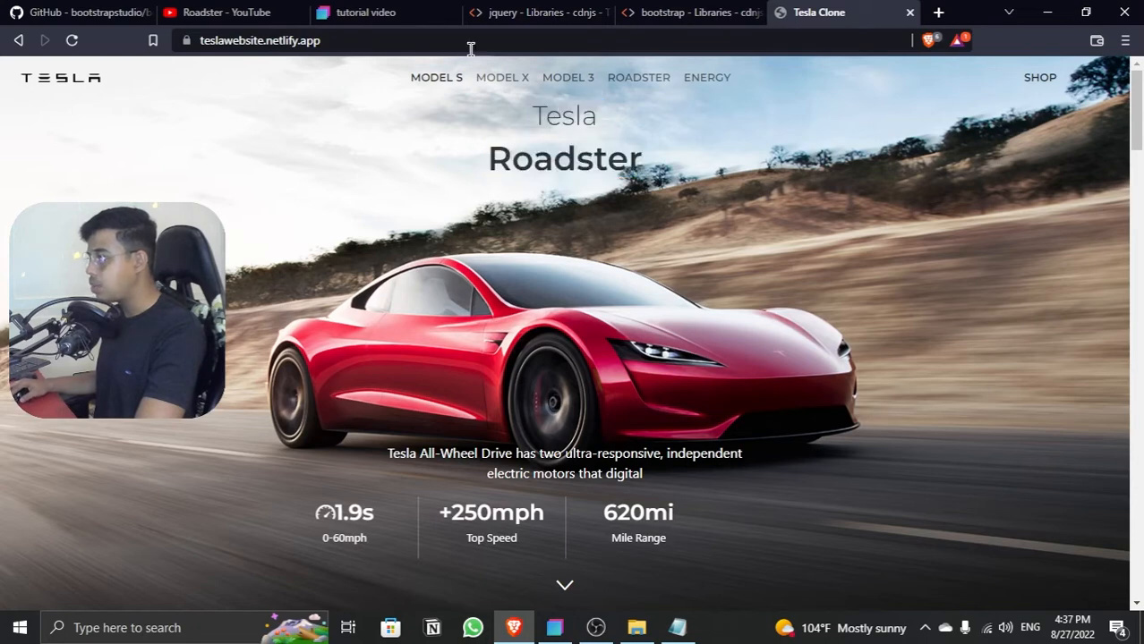
click(402, 8)
click(796, 12)
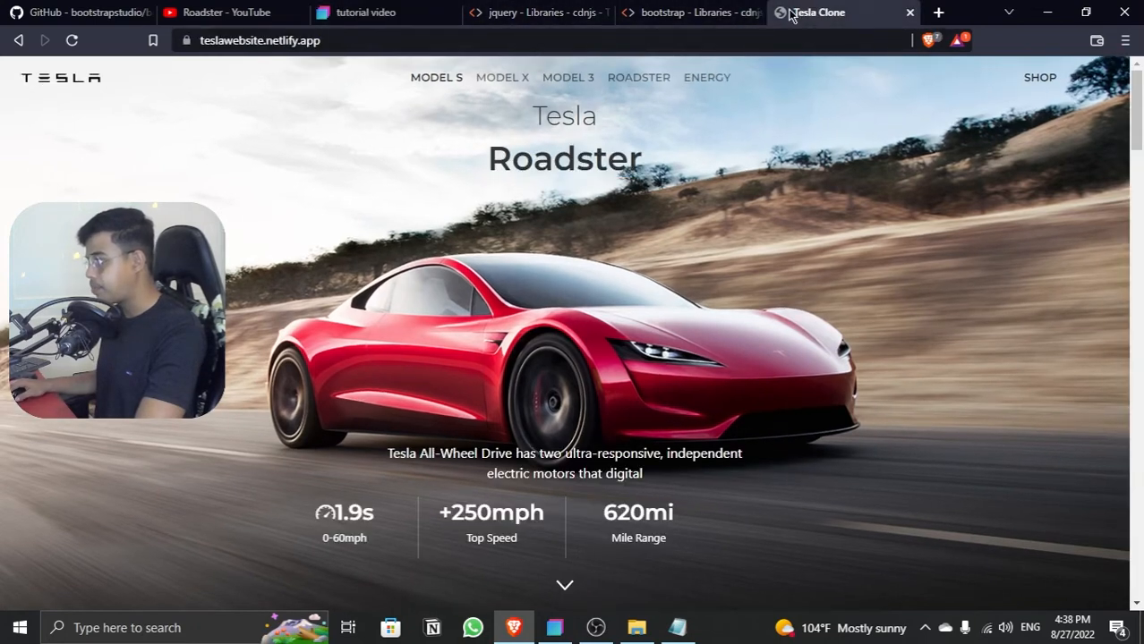
click(400, 12)
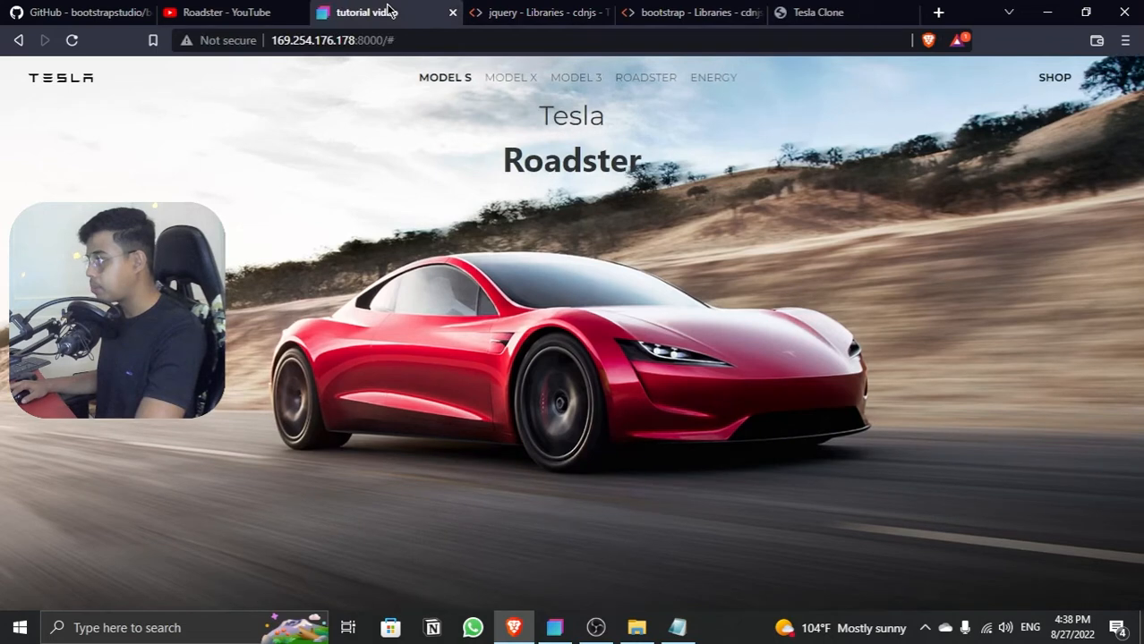
click(841, 12)
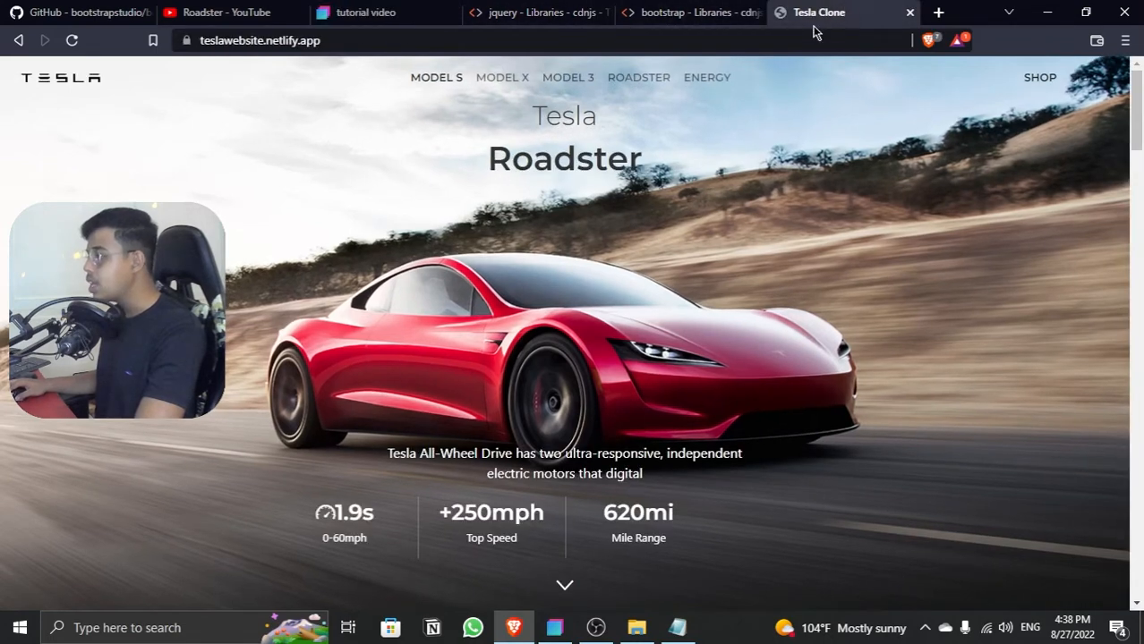
click(385, 13)
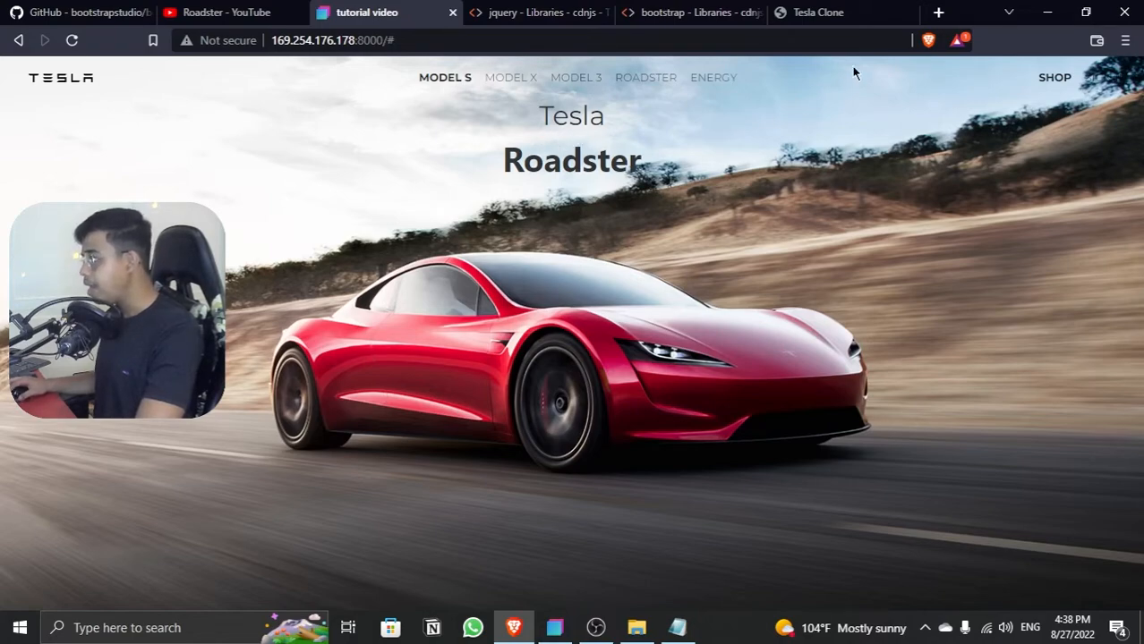
Step: Switch back to Bootstrap Studio and examine the navbar, both headings and the lower part of the hero section on the canvas
click(1045, 12)
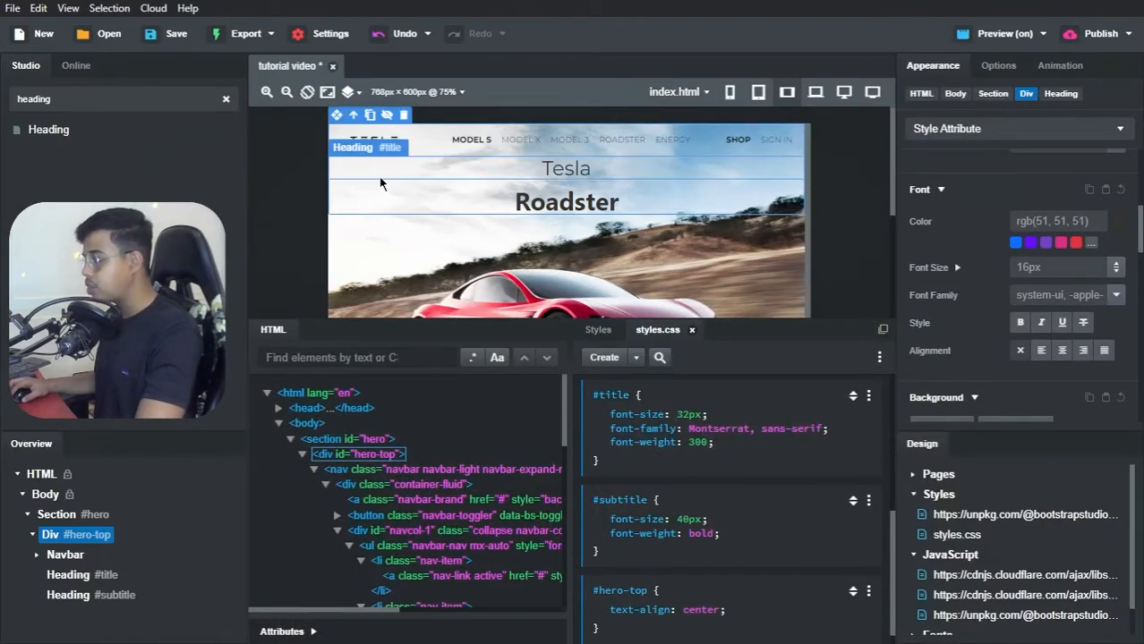
click(414, 147)
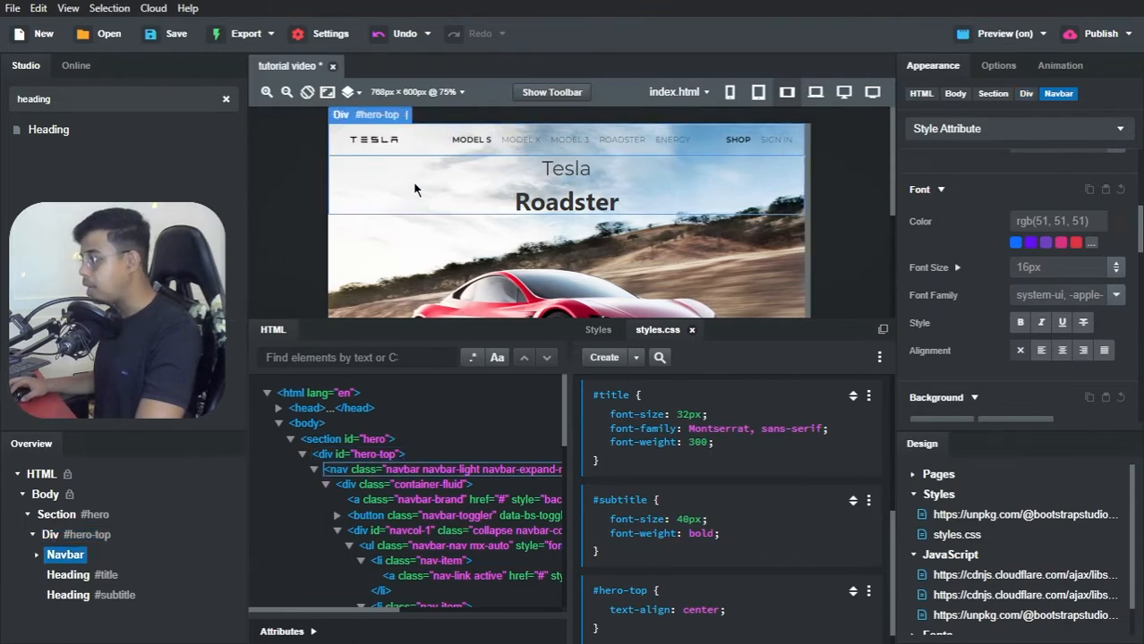
click(411, 189)
click(445, 178)
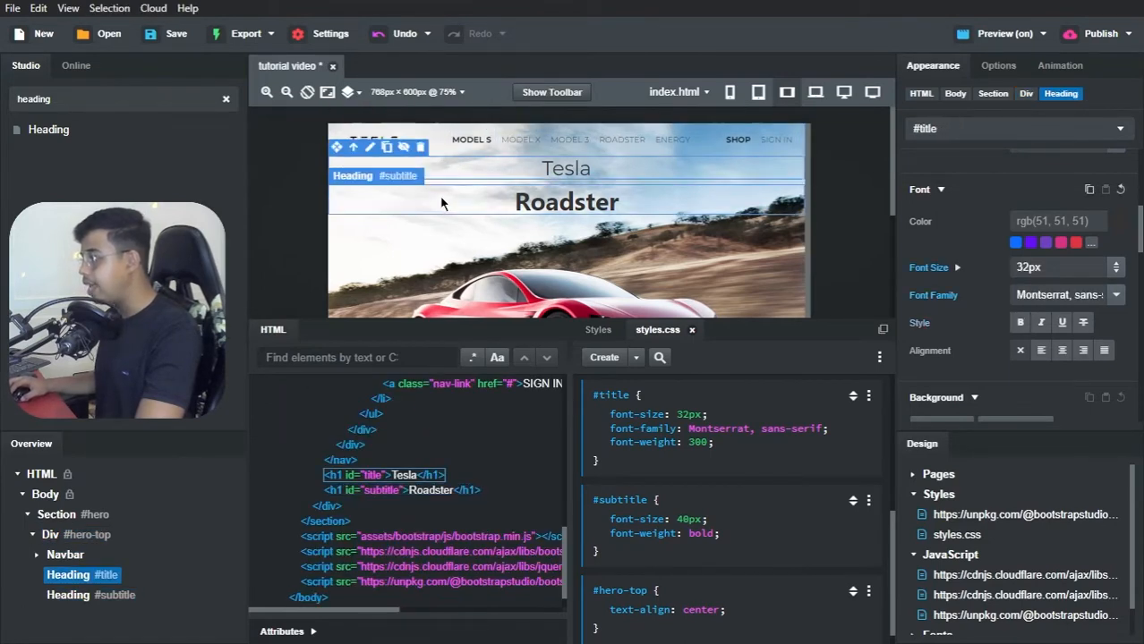
click(439, 205)
click(412, 229)
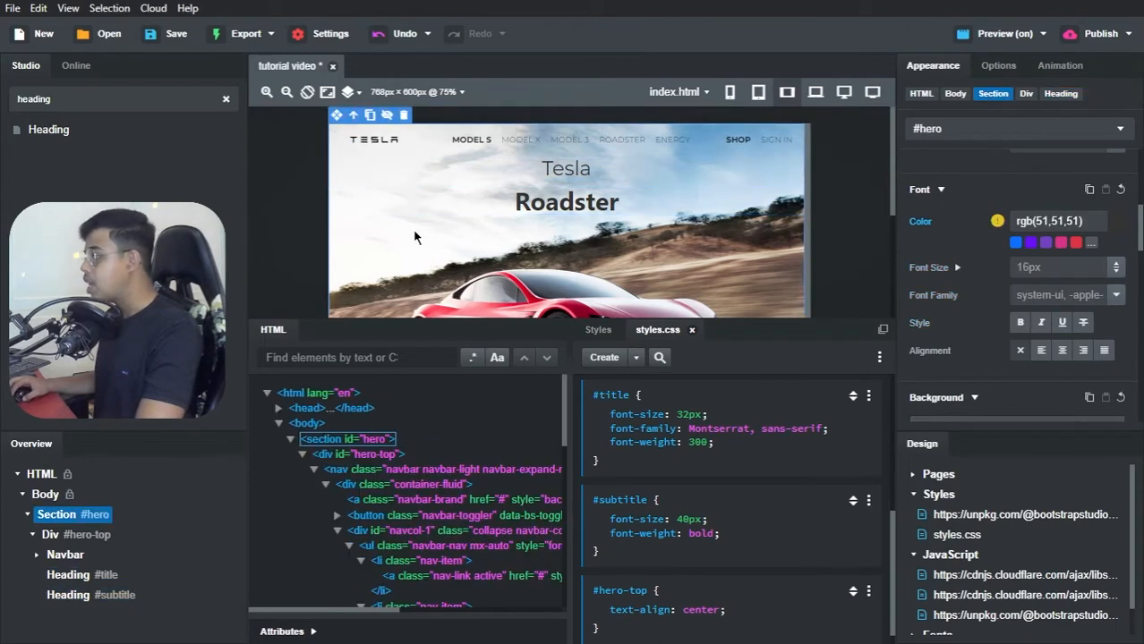
scroll(430, 233, down, 4)
scroll(465, 233, down, 1)
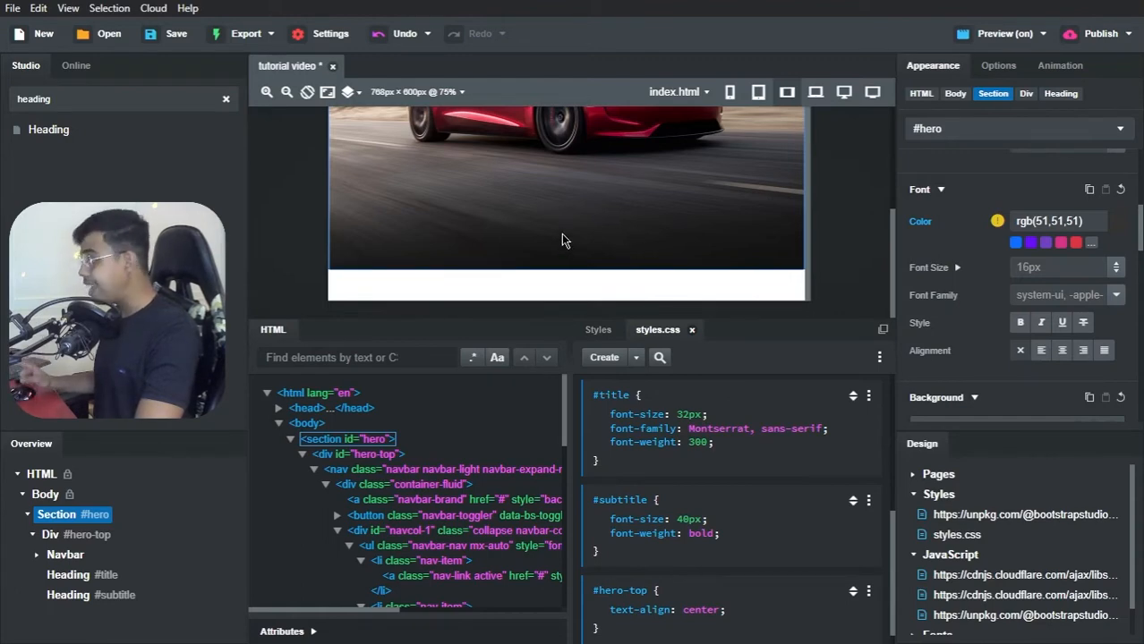
Step: Add a Div component to the #hero section, below the #hero-top div
click(34, 535)
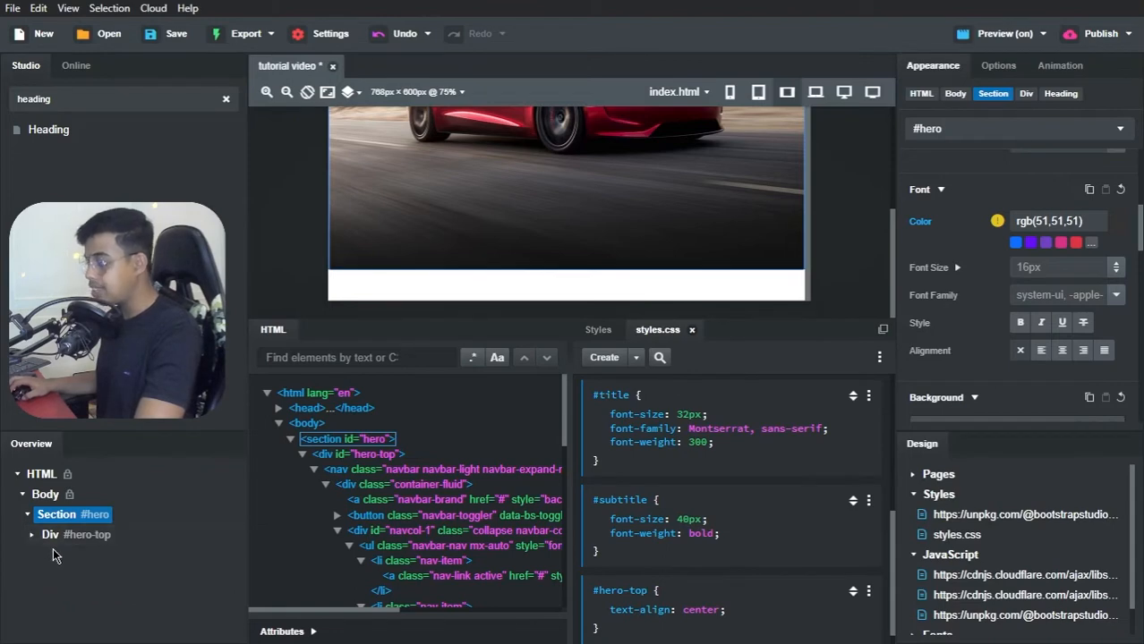
double_click(104, 99)
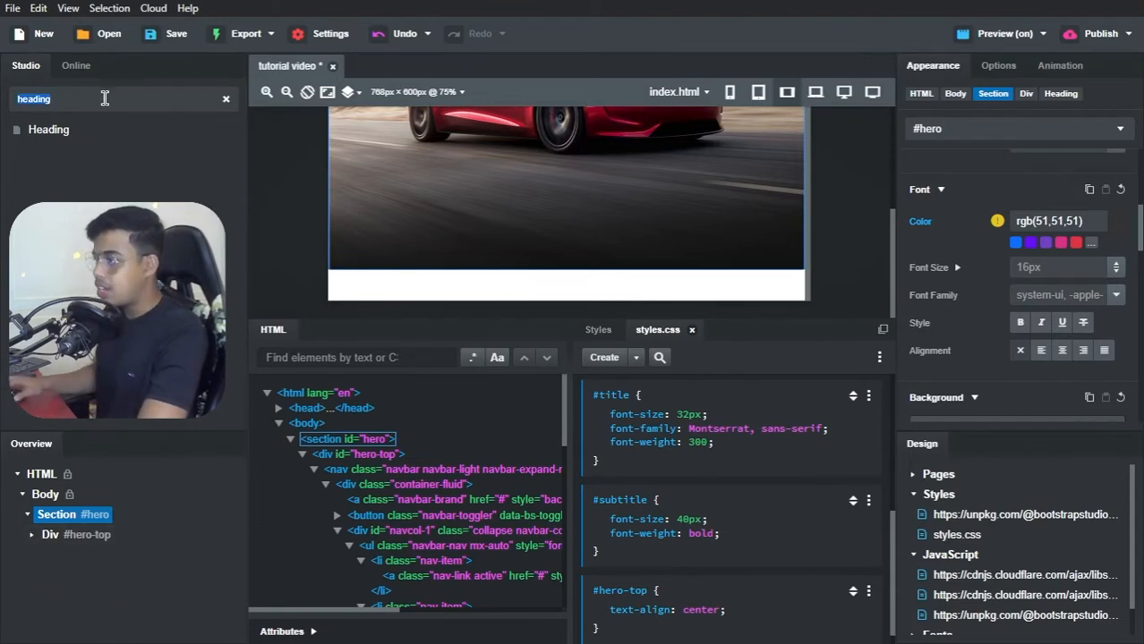
text(div)
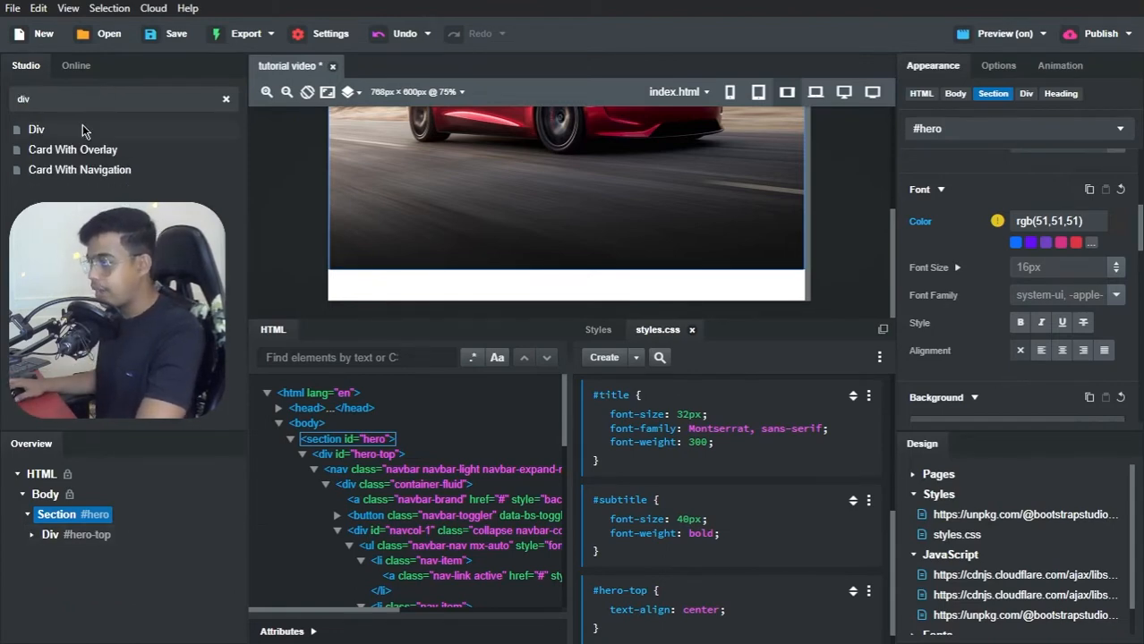
drag(83, 131, 57, 516)
scroll(416, 280, down, 2)
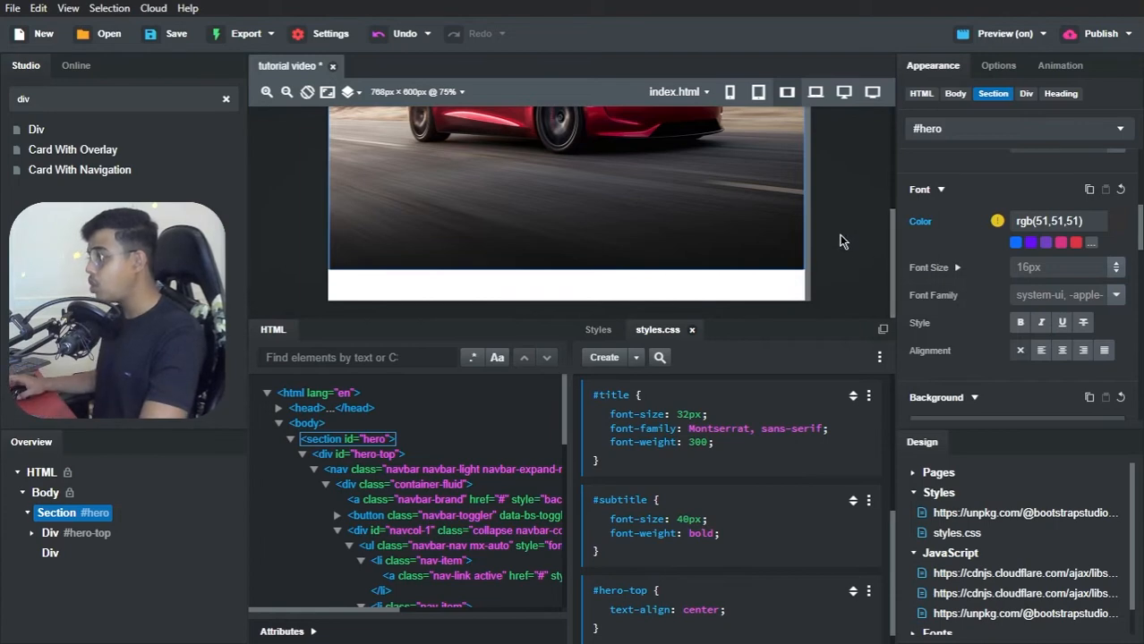
scroll(839, 238, up, 5)
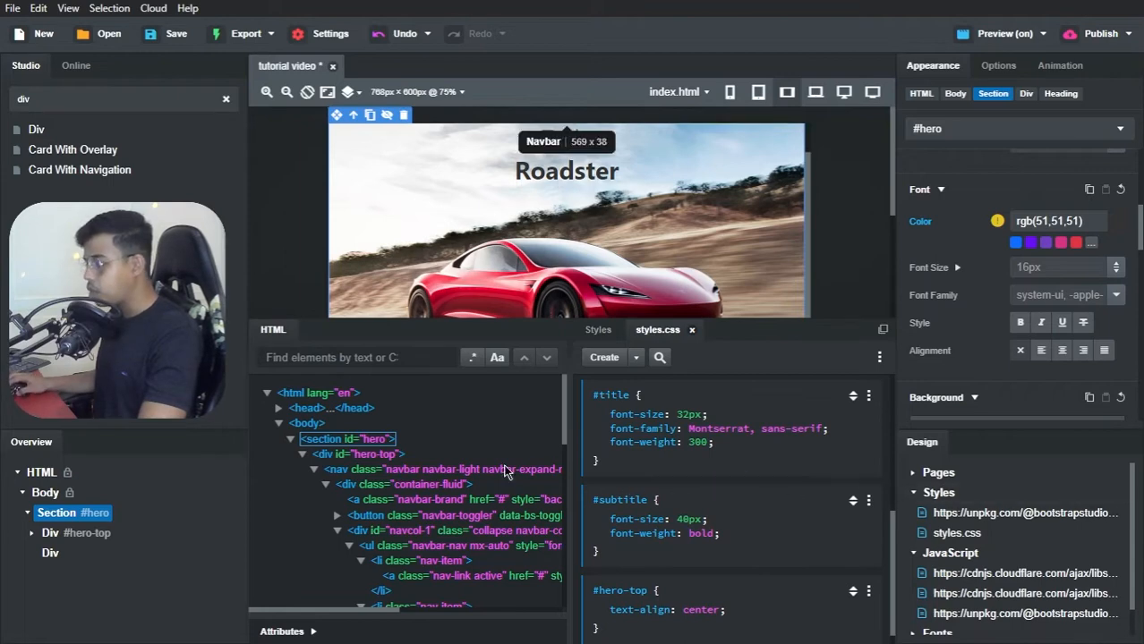
Step: Give the new empty div in the hero section the ID hero-bottom
click(49, 553)
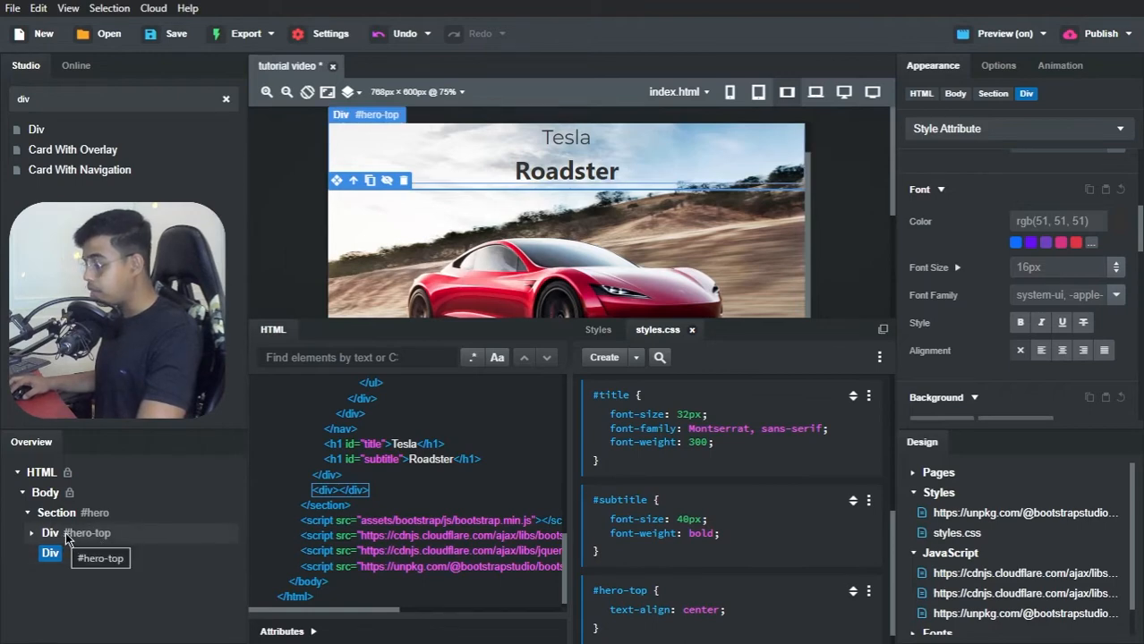
click(314, 633)
click(382, 517)
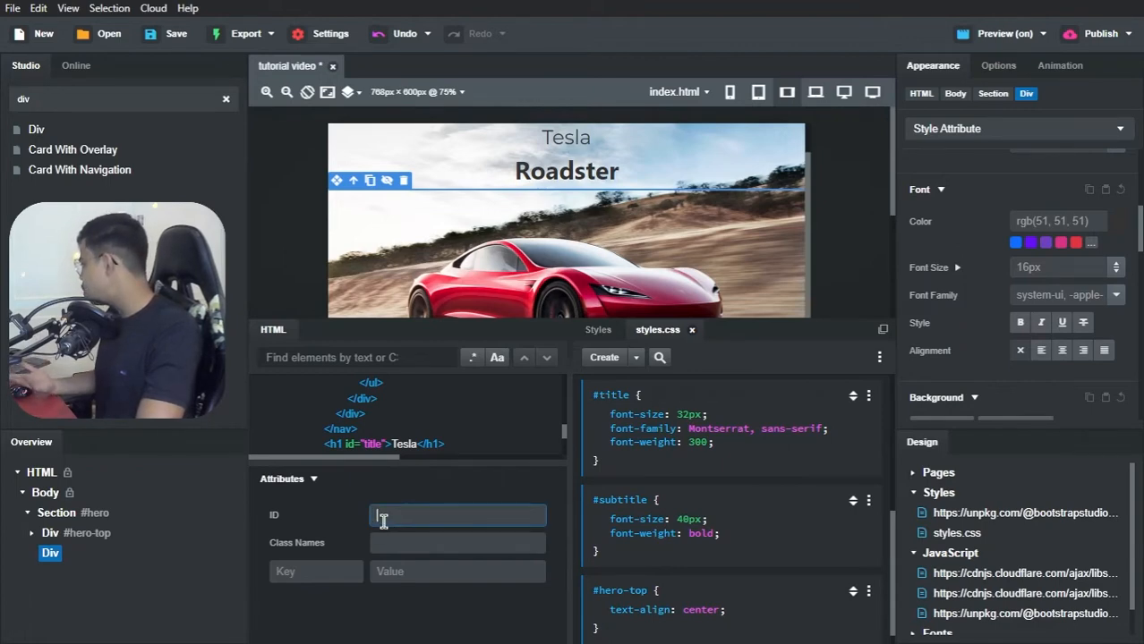
text(hero)
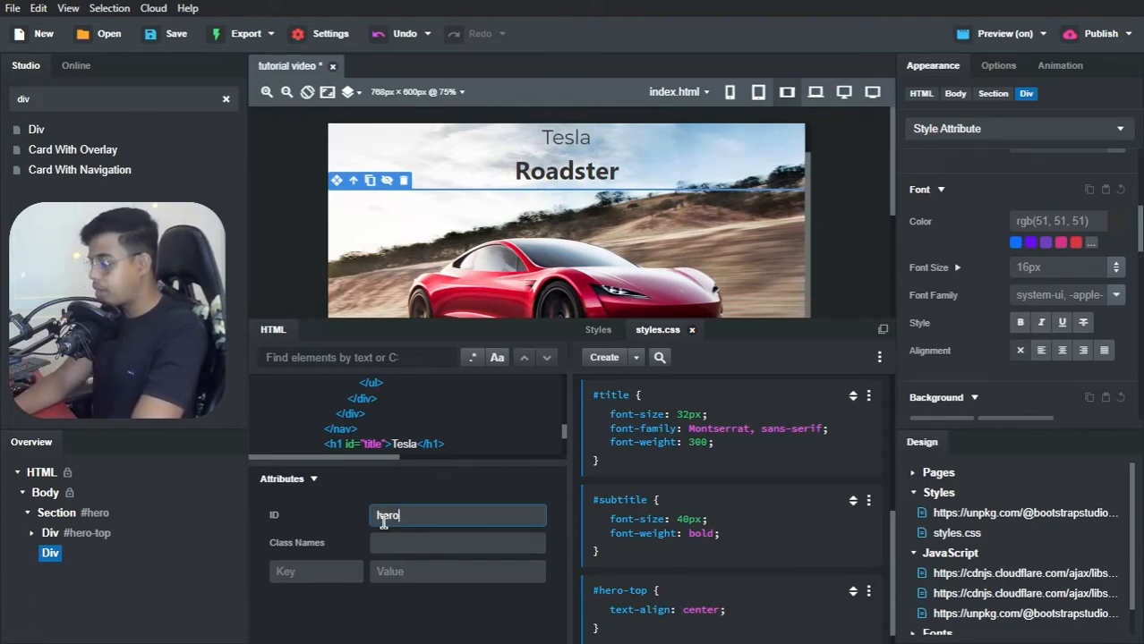
text(-bottom)
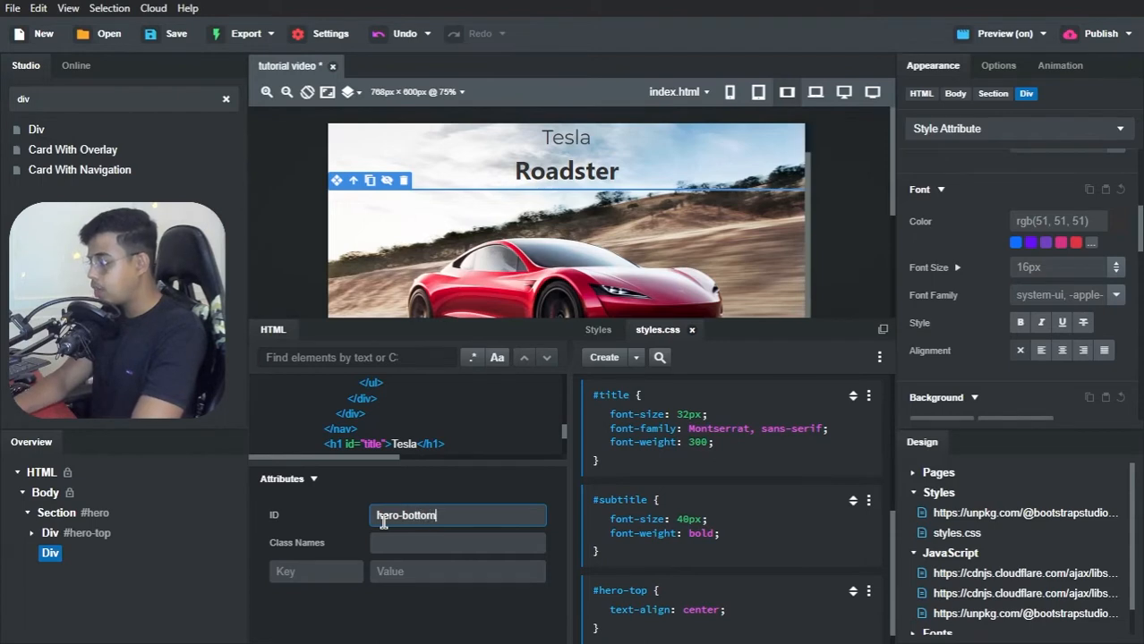
key(Return)
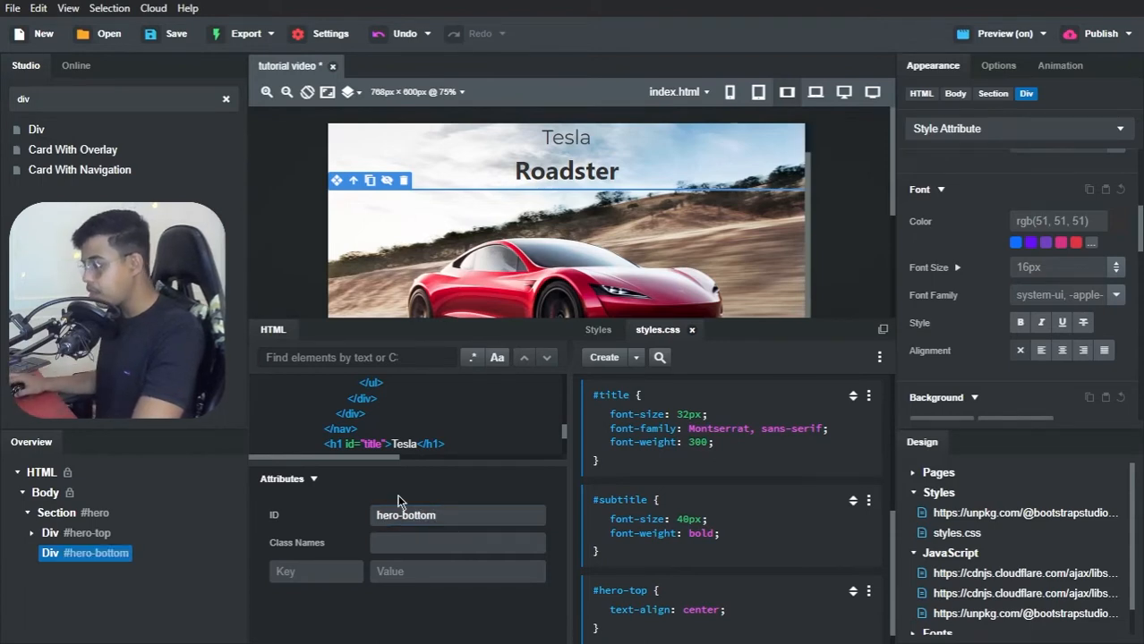
click(428, 483)
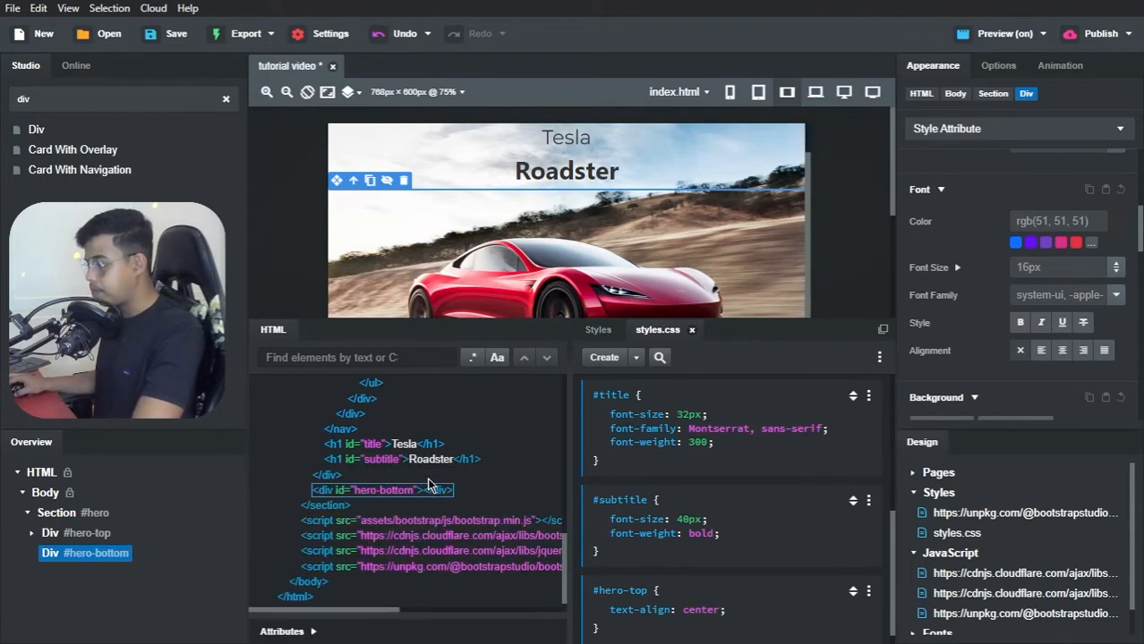
Step: Add a Container component inside the #hero-bottom div
scroll(372, 477, down, 1)
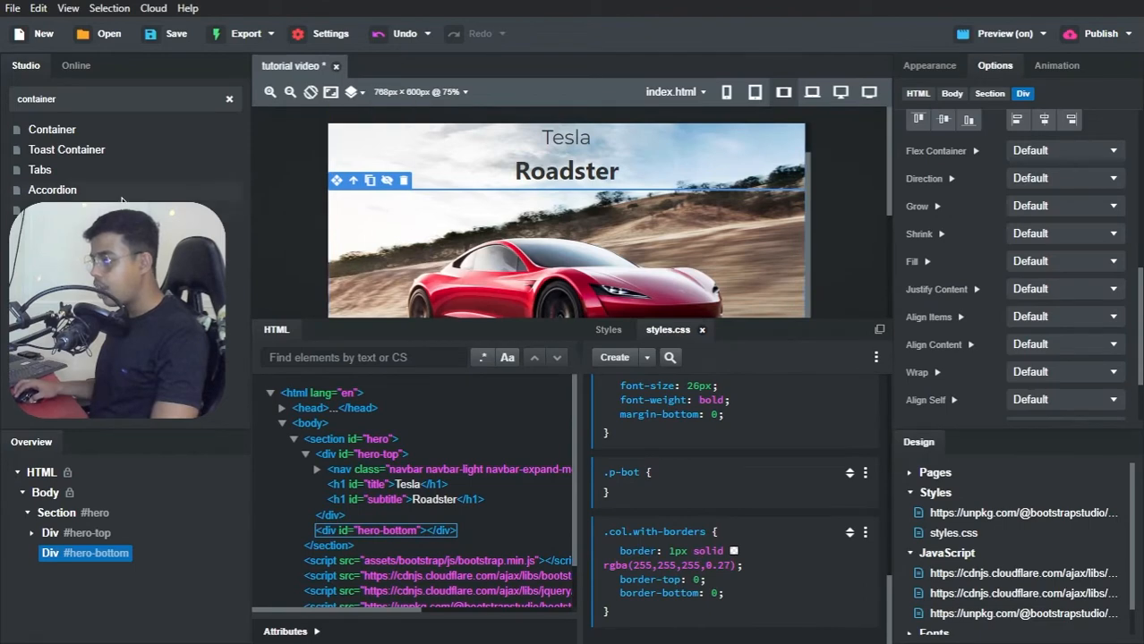
click(93, 99)
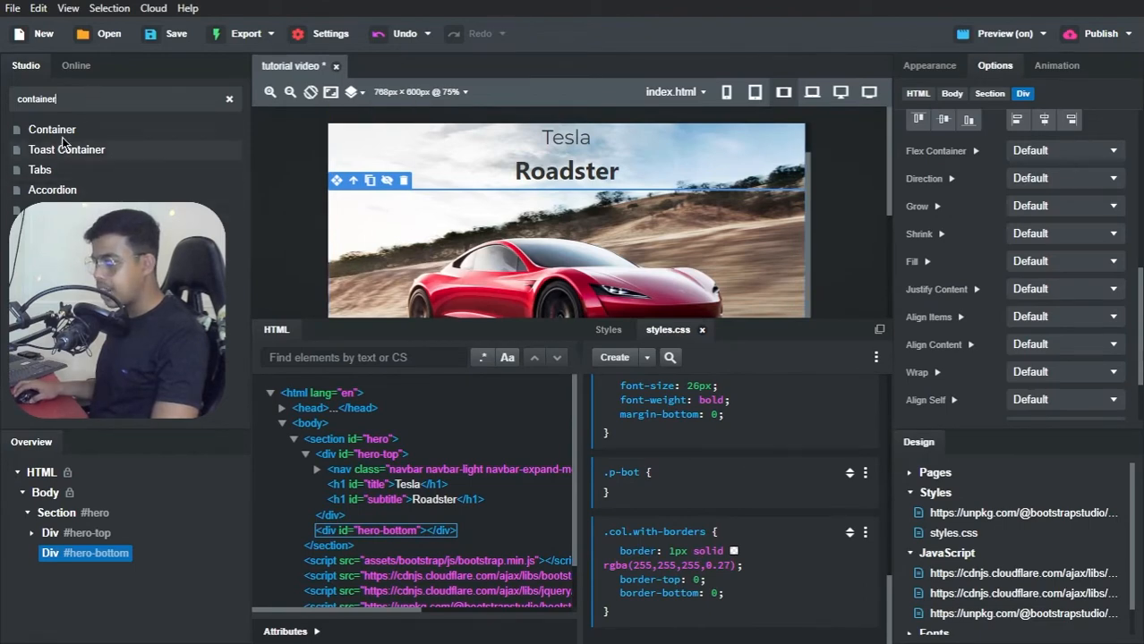
drag(59, 134, 81, 553)
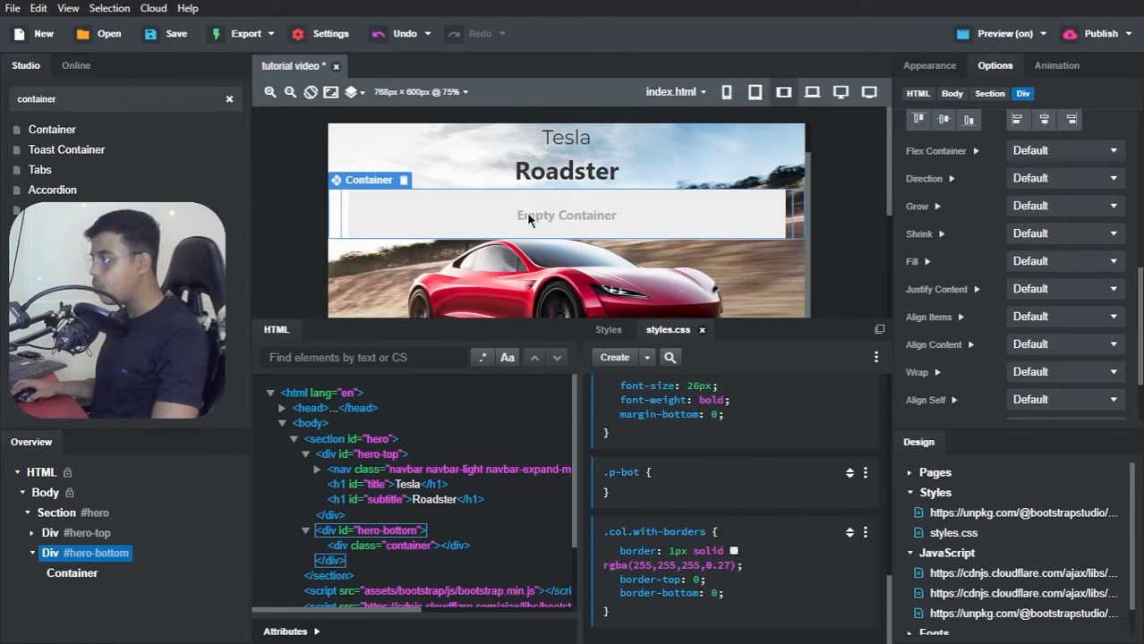
scroll(543, 248, down, 3)
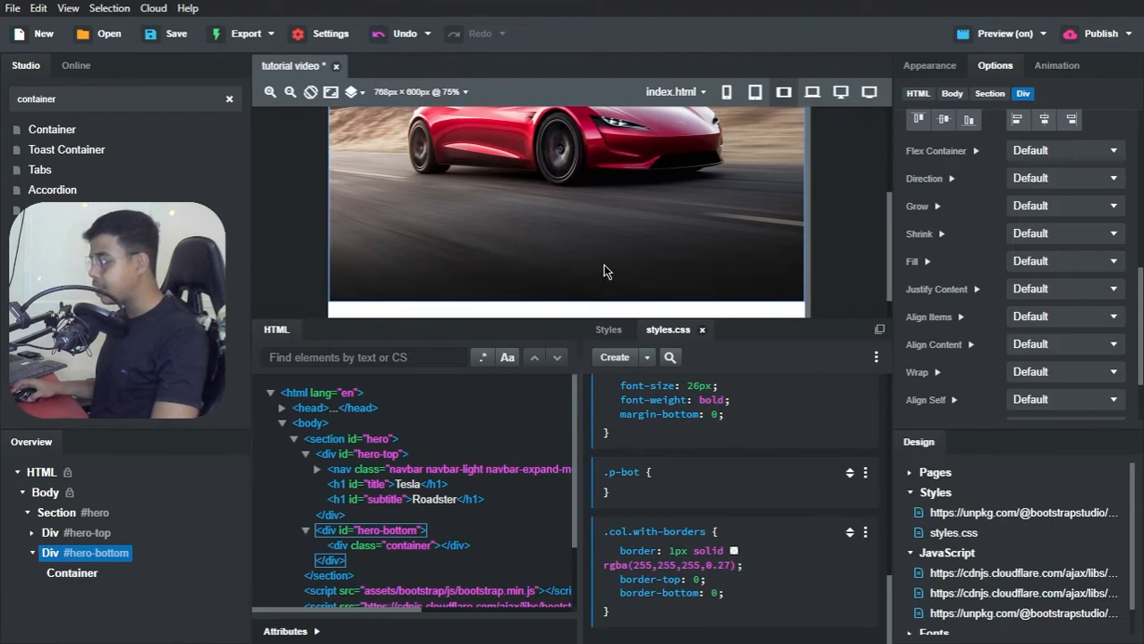
scroll(604, 271, up, 1)
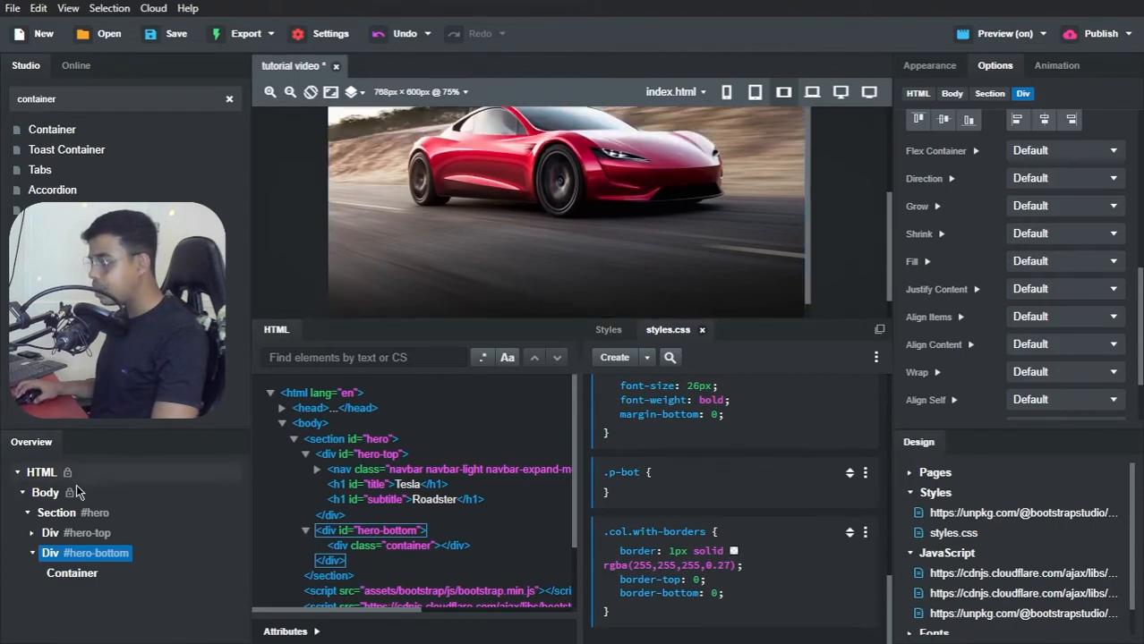
Step: Set the #hero section's Flex Container option to Flex
click(57, 514)
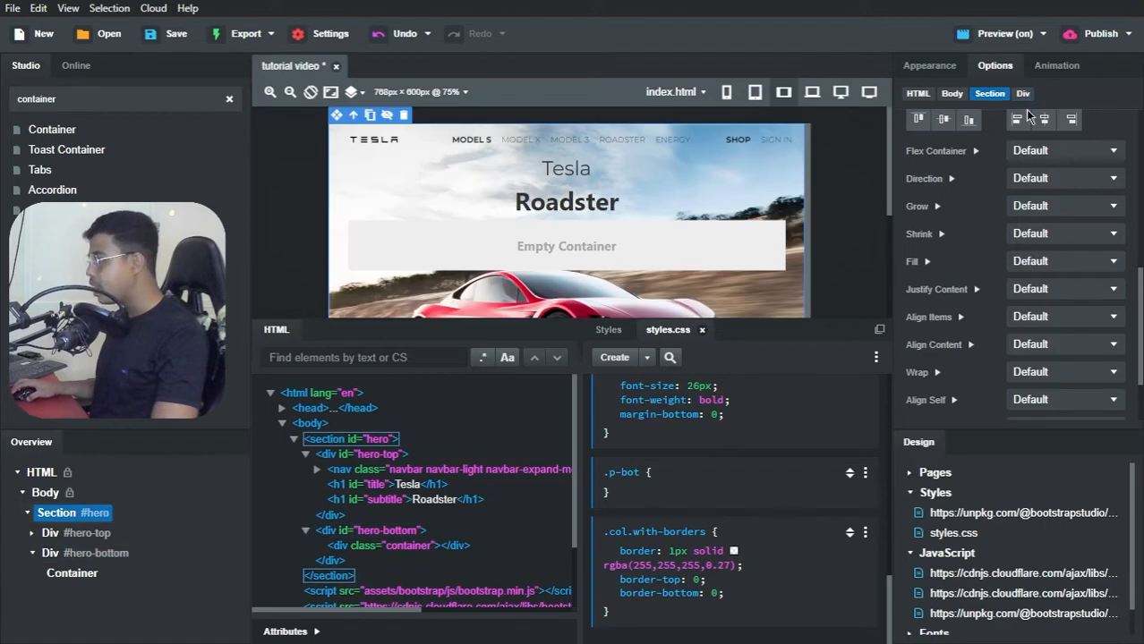
scroll(974, 161, up, 1)
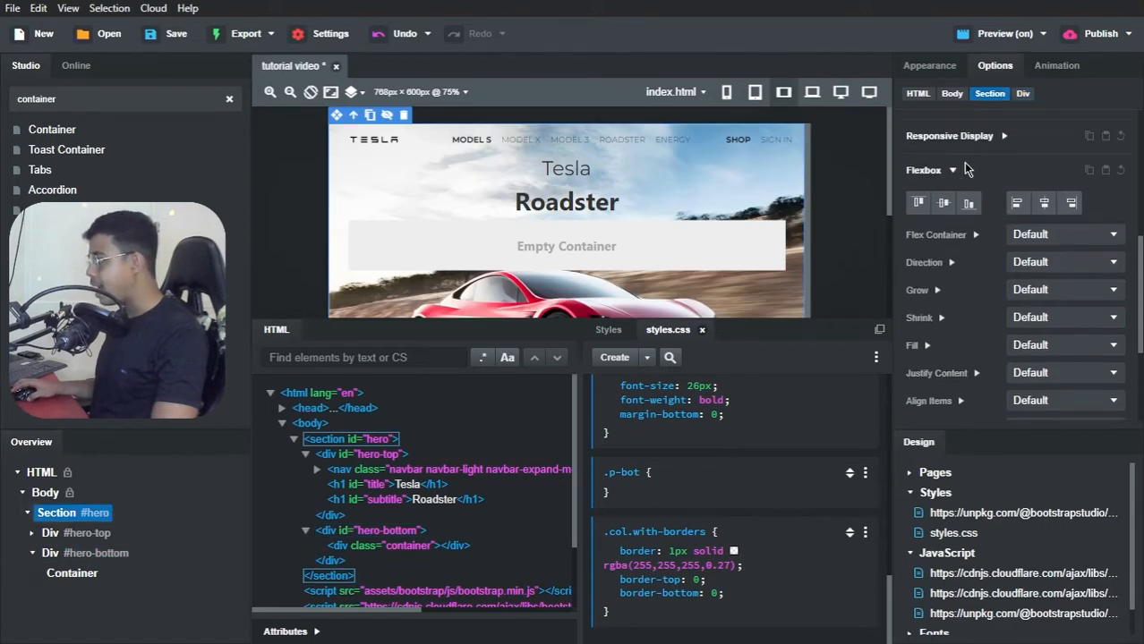
scroll(988, 204, down, 1)
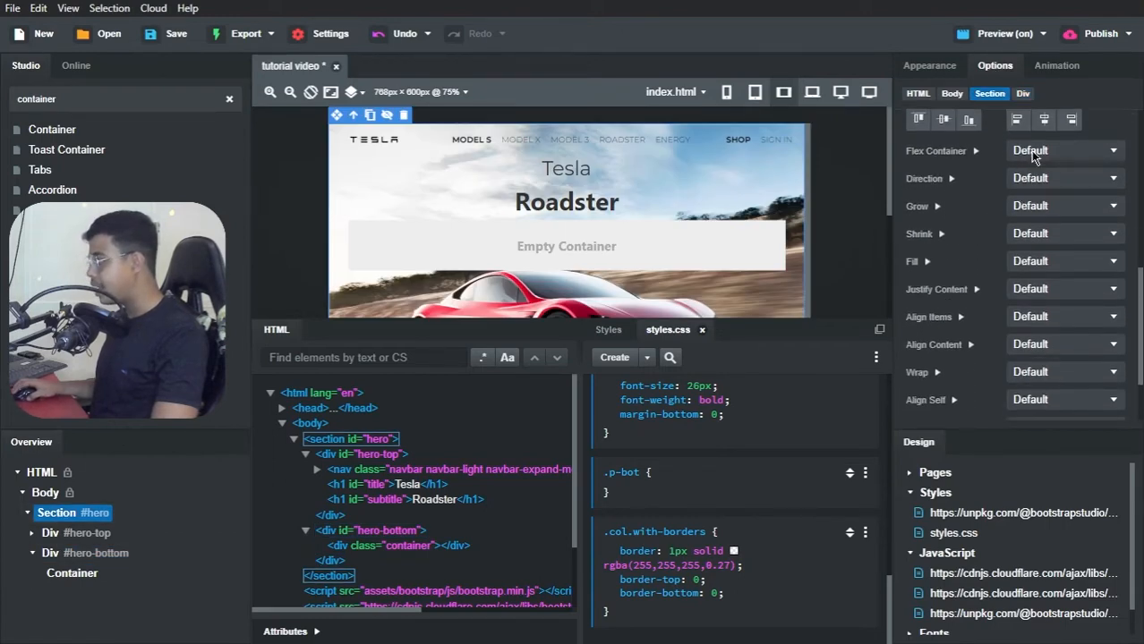
click(1032, 154)
click(1027, 181)
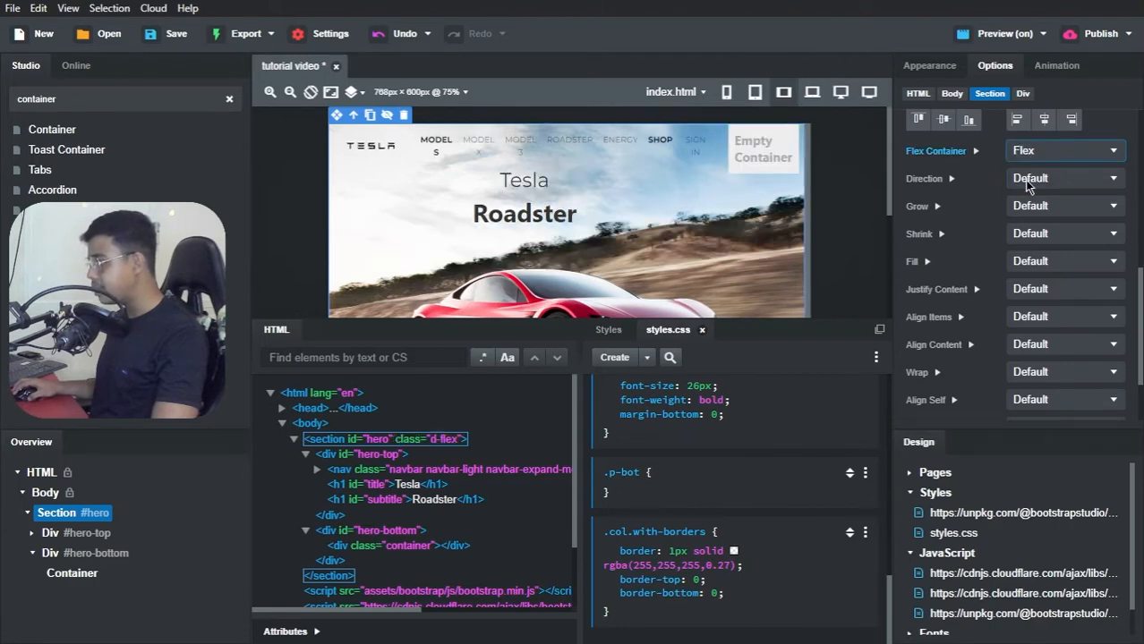
Step: Set the #hero section's flex Direction to Column and its Justify Content to Between
click(1026, 177)
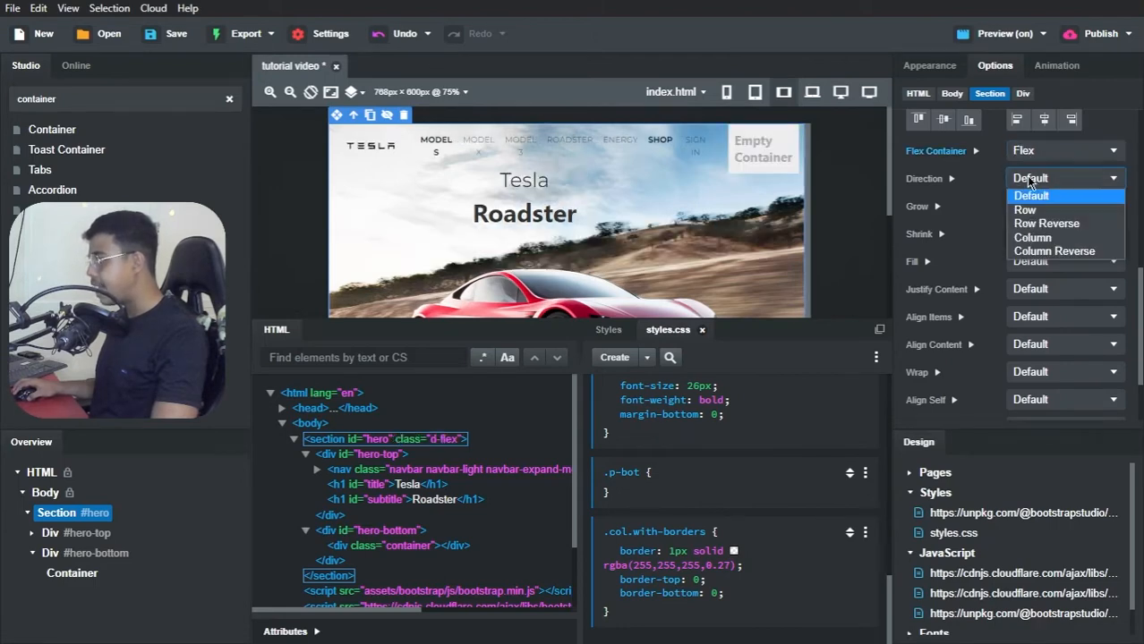
click(1027, 234)
scroll(1027, 235, down, 1)
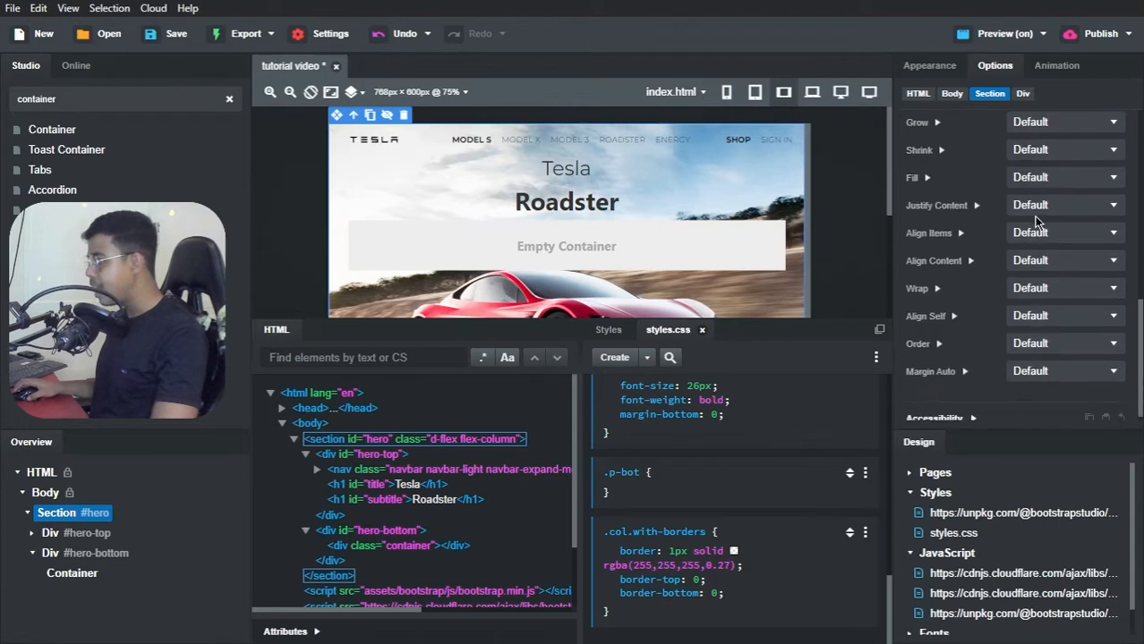
click(1038, 207)
click(1035, 278)
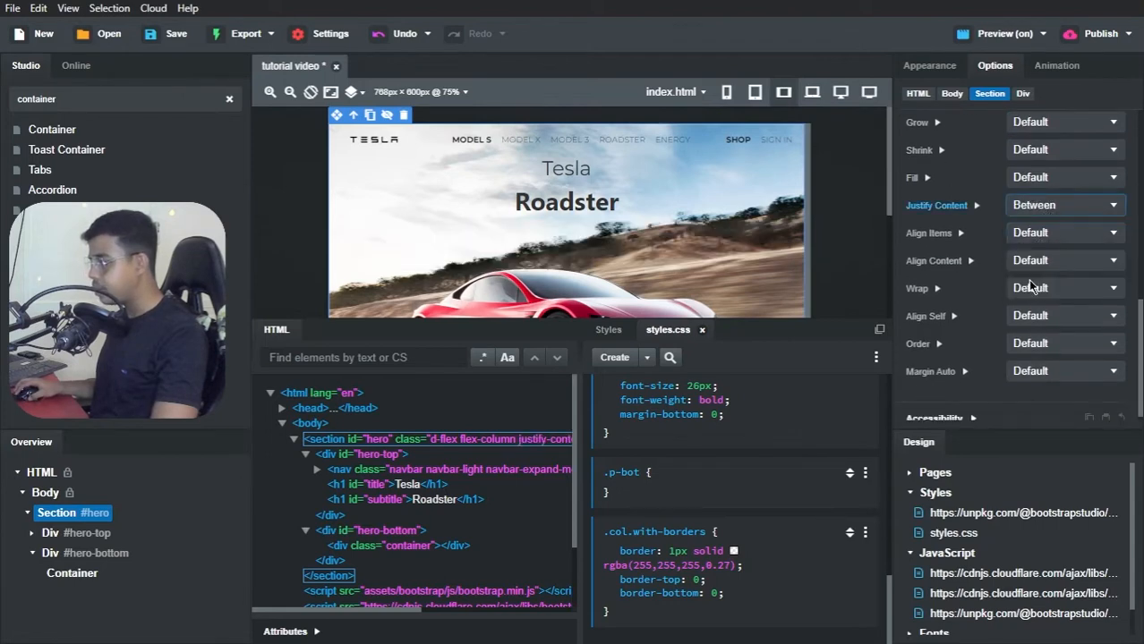
scroll(736, 204, down, 5)
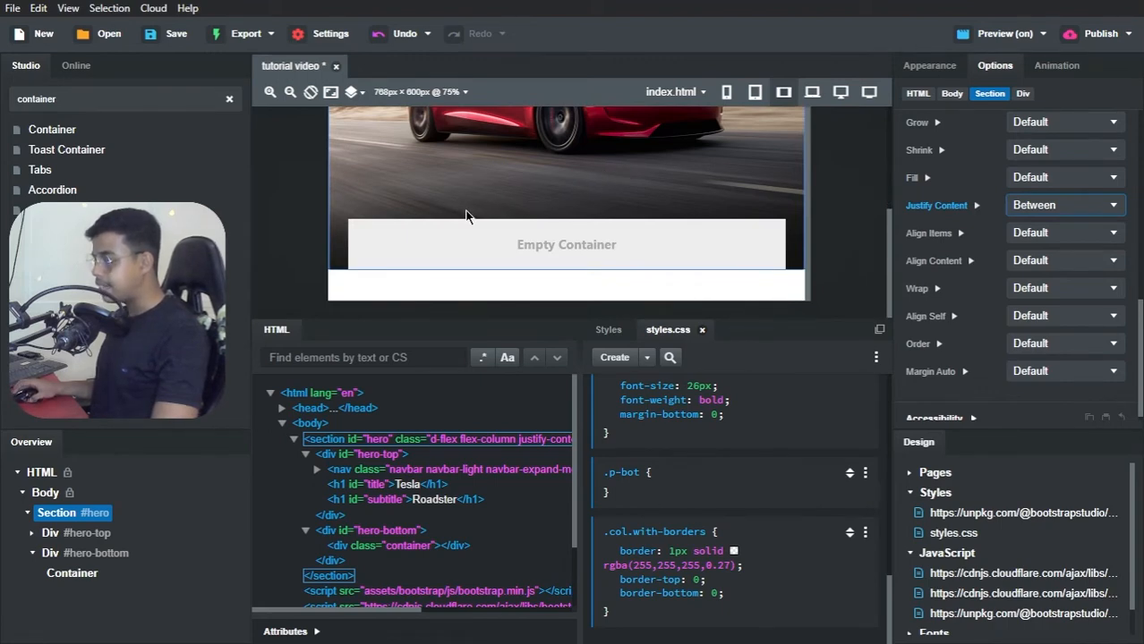
Step: Add a Row component inside the #hero-bottom container, and a Column component inside that row
click(71, 573)
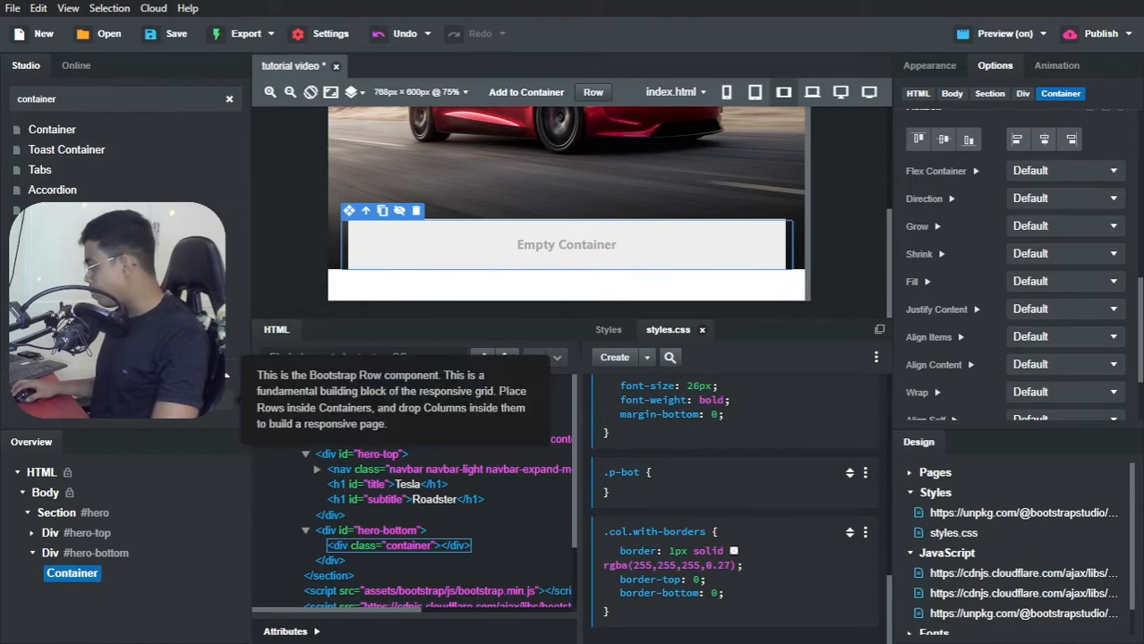
drag(226, 375, 66, 571)
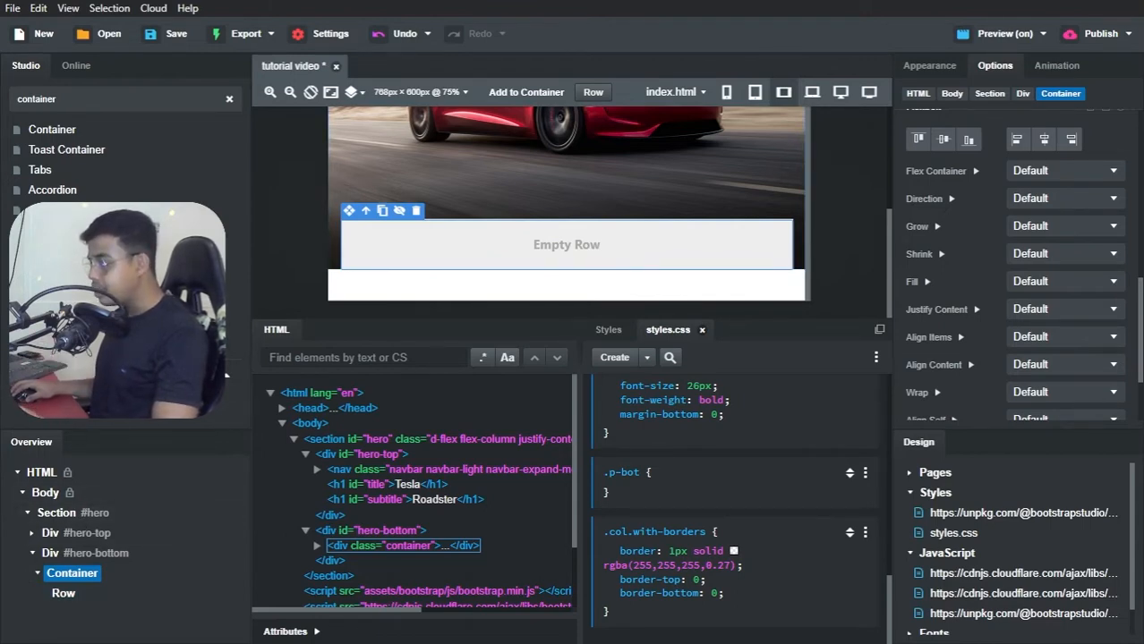
double_click(112, 97)
text(co)
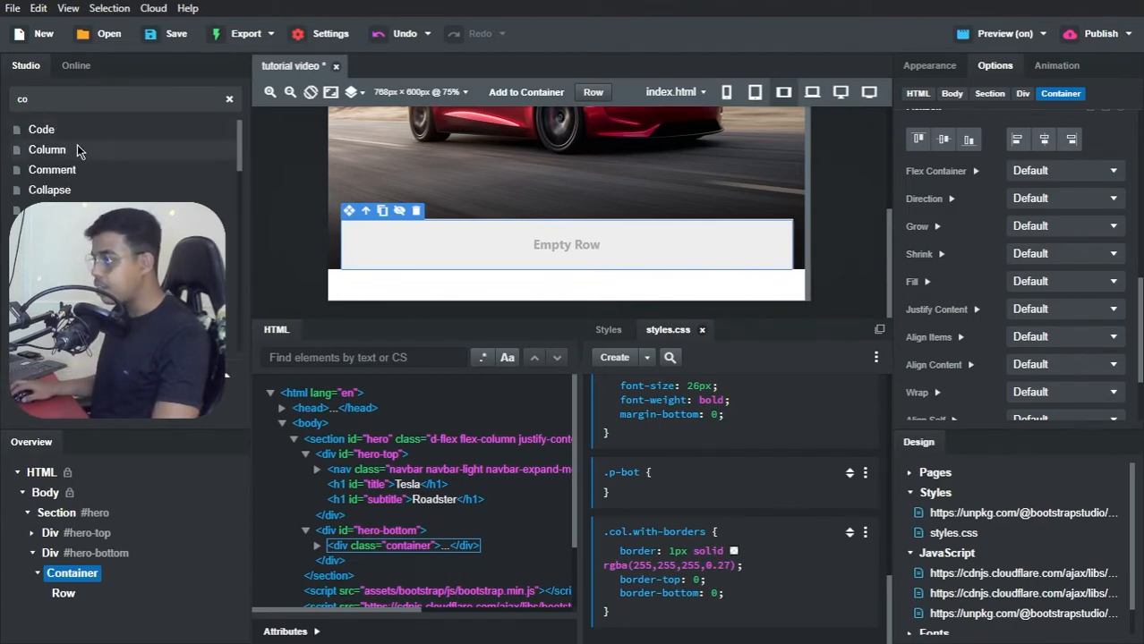
drag(78, 148, 66, 593)
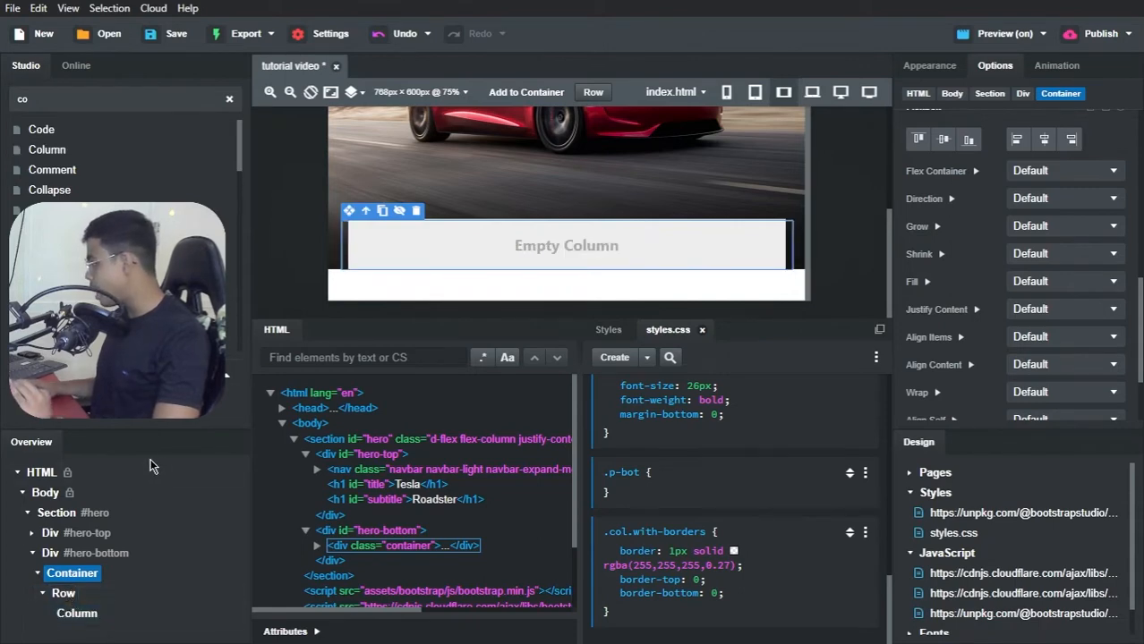
Step: Add a Paragraph component inside the new column of the #hero-bottom container
double_click(152, 106)
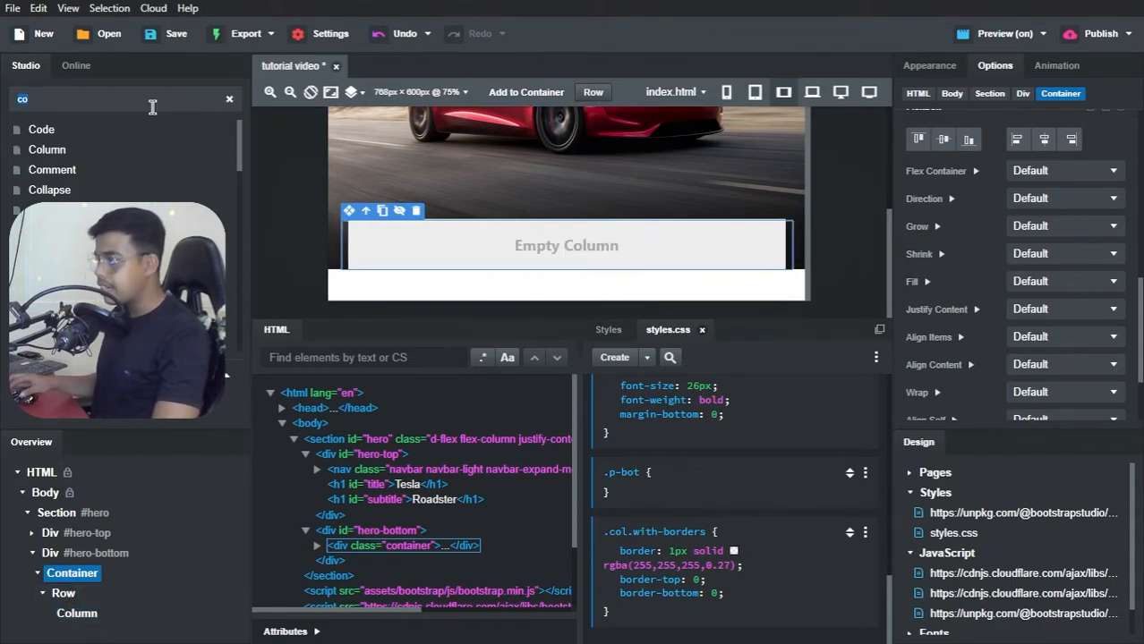
text(pa)
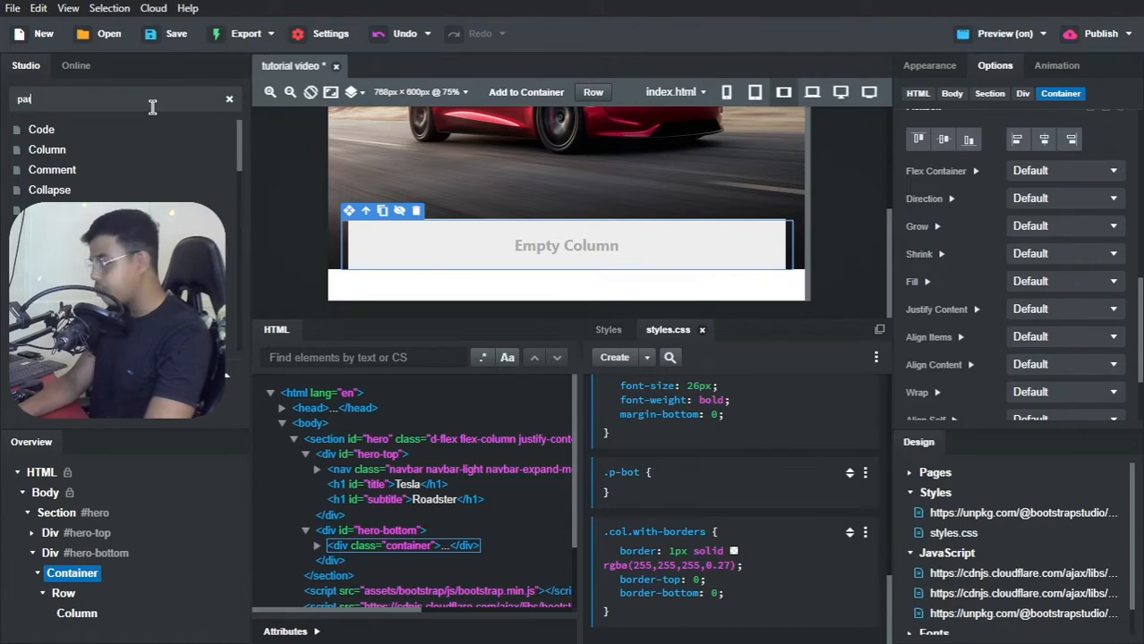
text(ragrap)
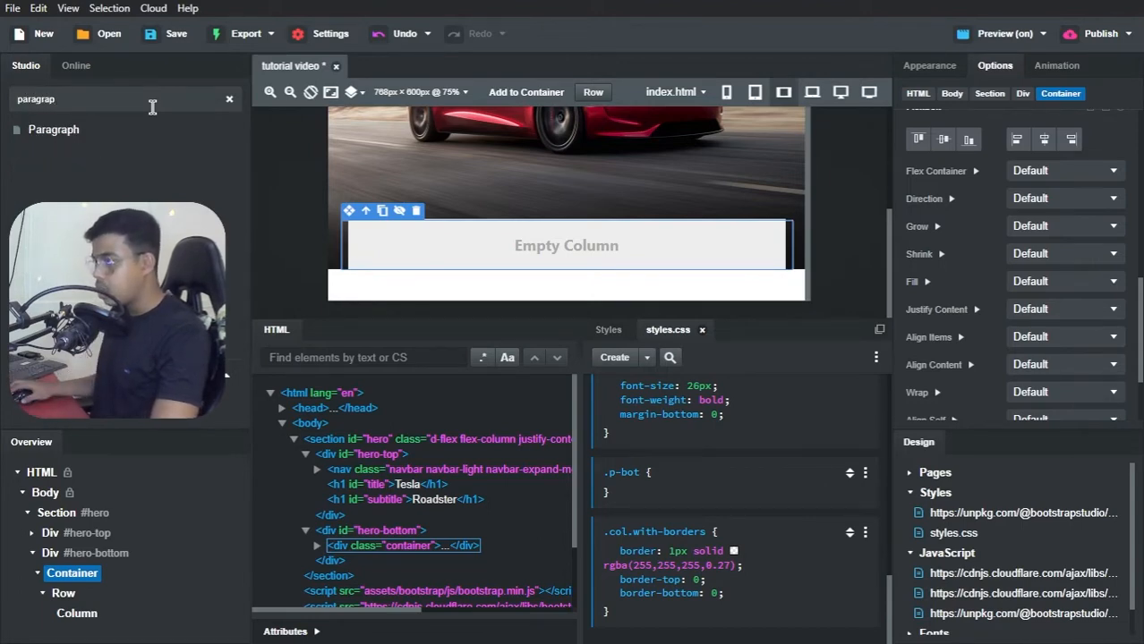
drag(79, 132, 93, 620)
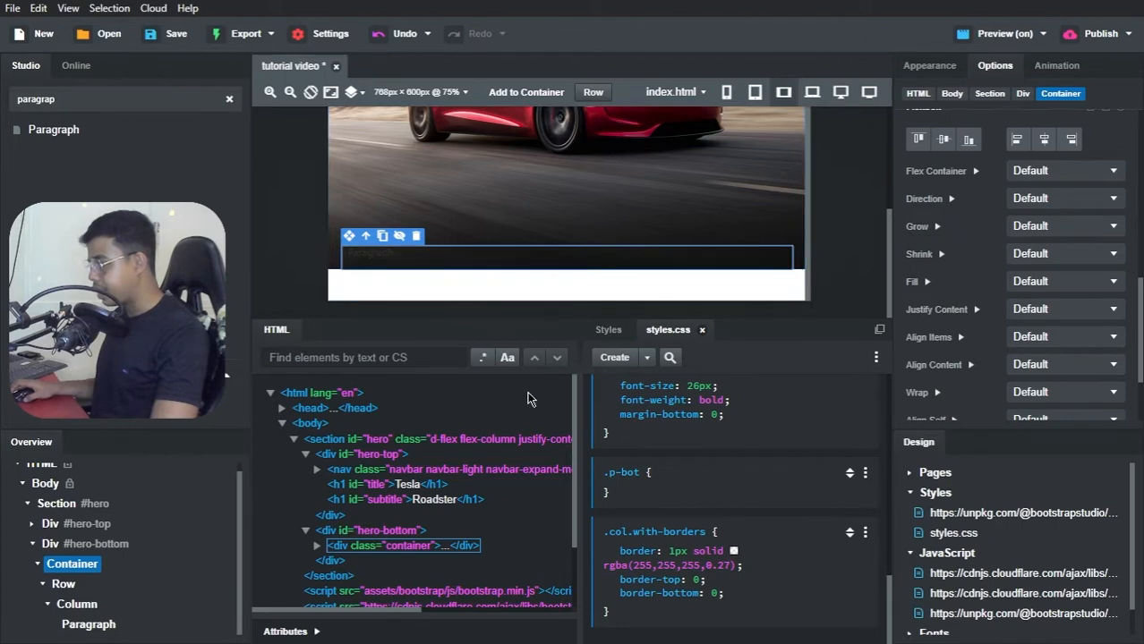
Step: Switch to the Tesla Clone page in Brave, copy the two-line description below the car, and return to Bootstrap Studio
key(alt+Tab)
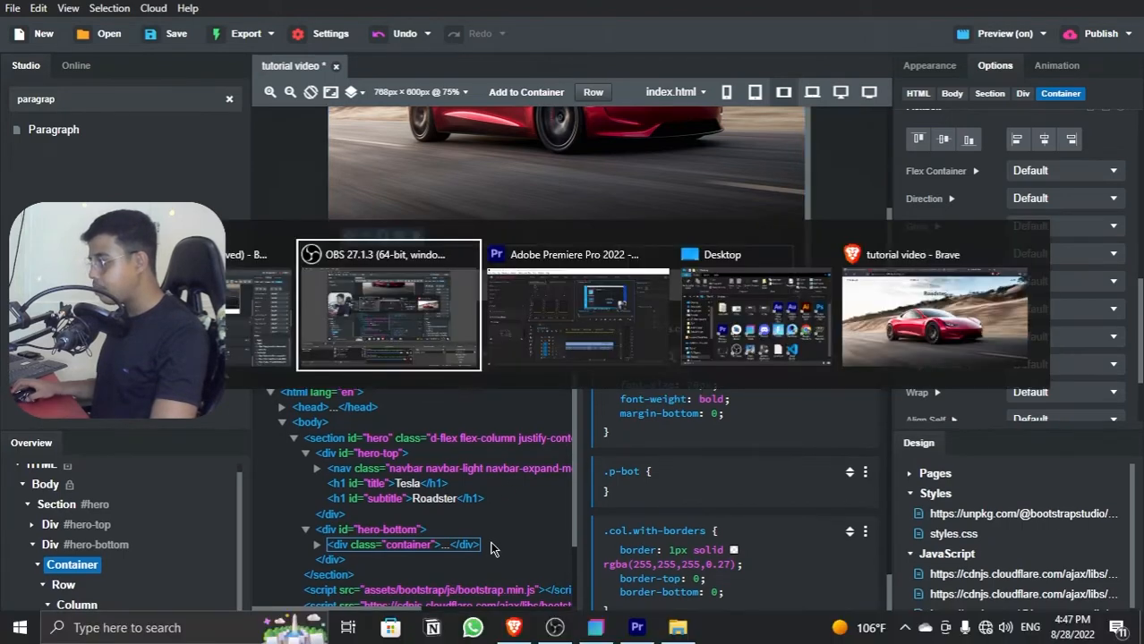
key(Tab)
key(Tab)
key(Tab)
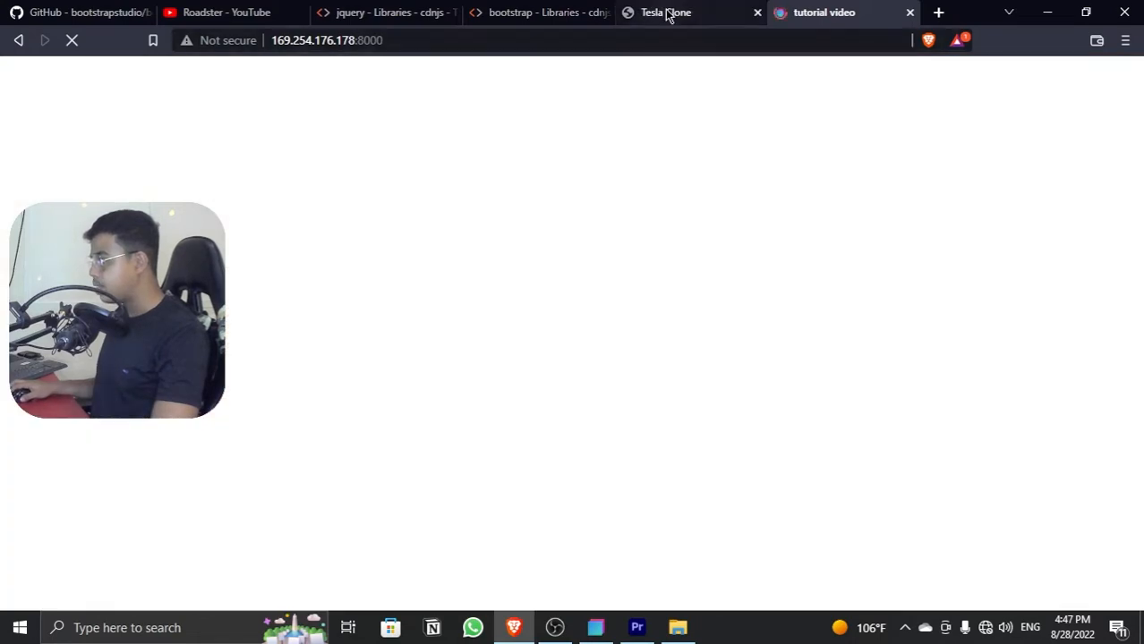
click(667, 13)
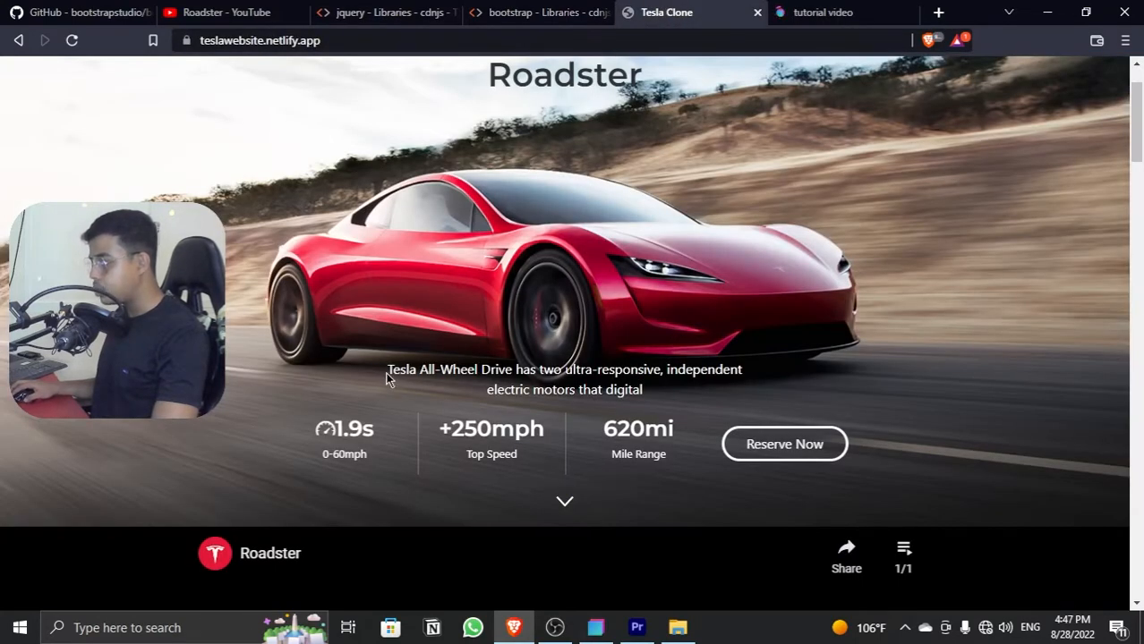
drag(388, 370, 668, 398)
key(ctrl+c)
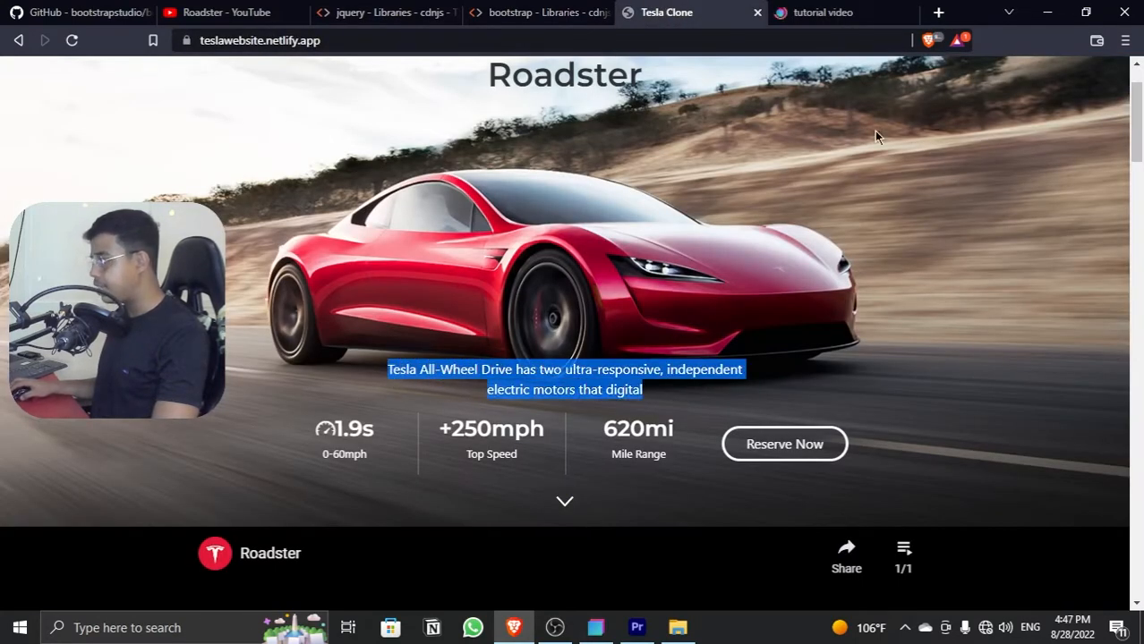
click(1046, 11)
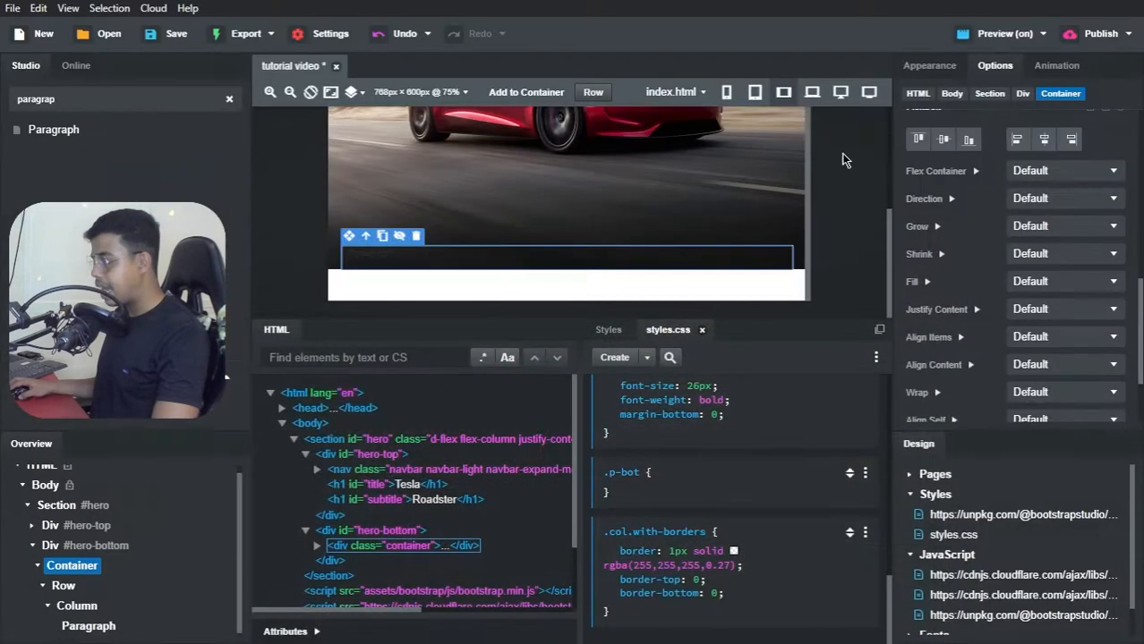
Step: Replace the paragraph's placeholder text with "Tesla All-Wheel Drive has two ultra-responsive, independent electric motors that digital", removing the extra blank line
click(385, 253)
double_click(385, 252)
key(BackSpace)
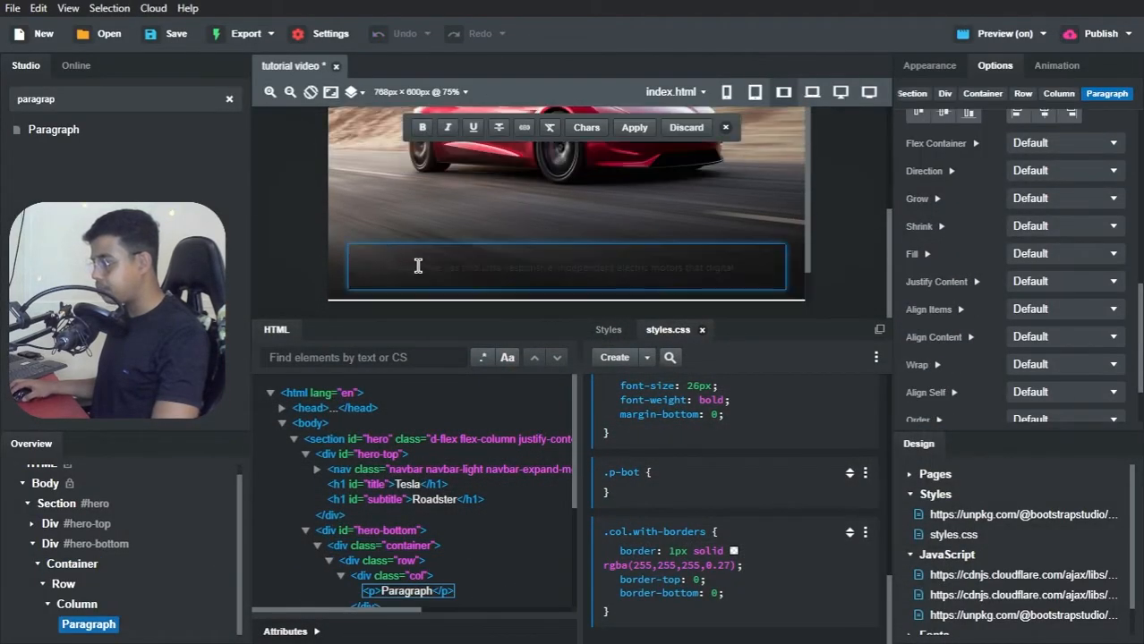
key(ctrl+v)
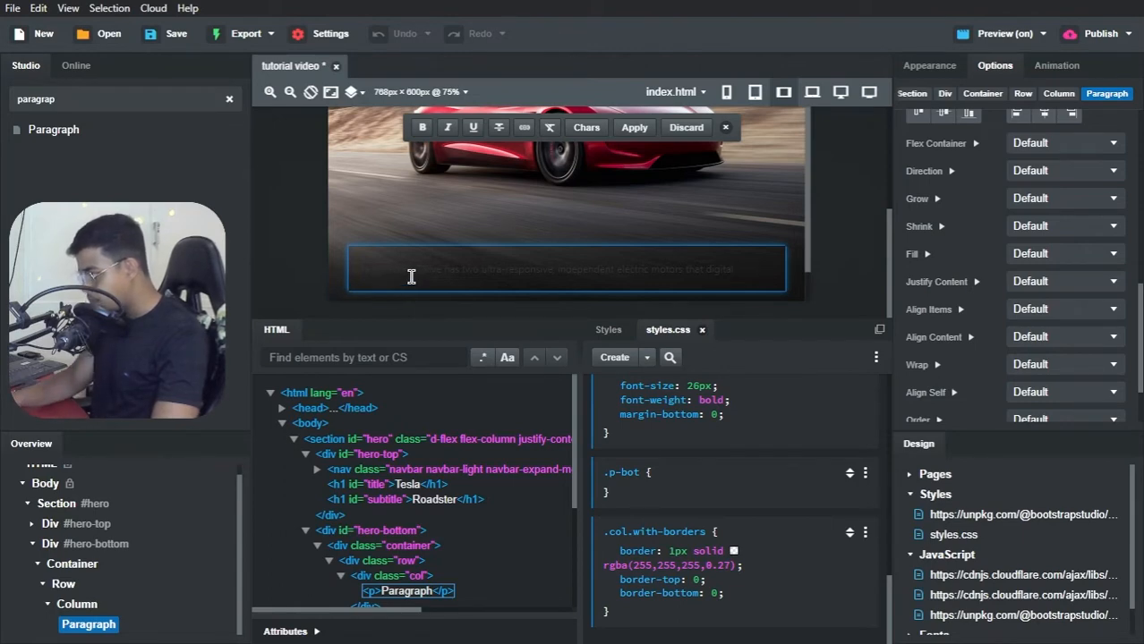
key(BackSpace)
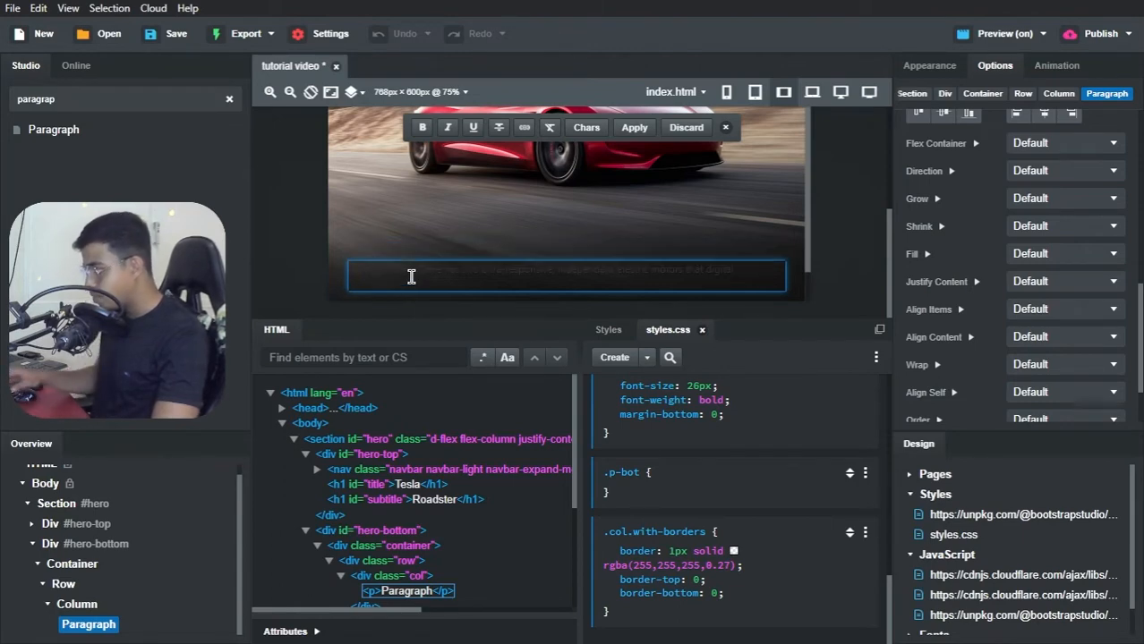
Step: Set the font color of the #hero-bottom div to white, rgb(255,255,255)
click(50, 544)
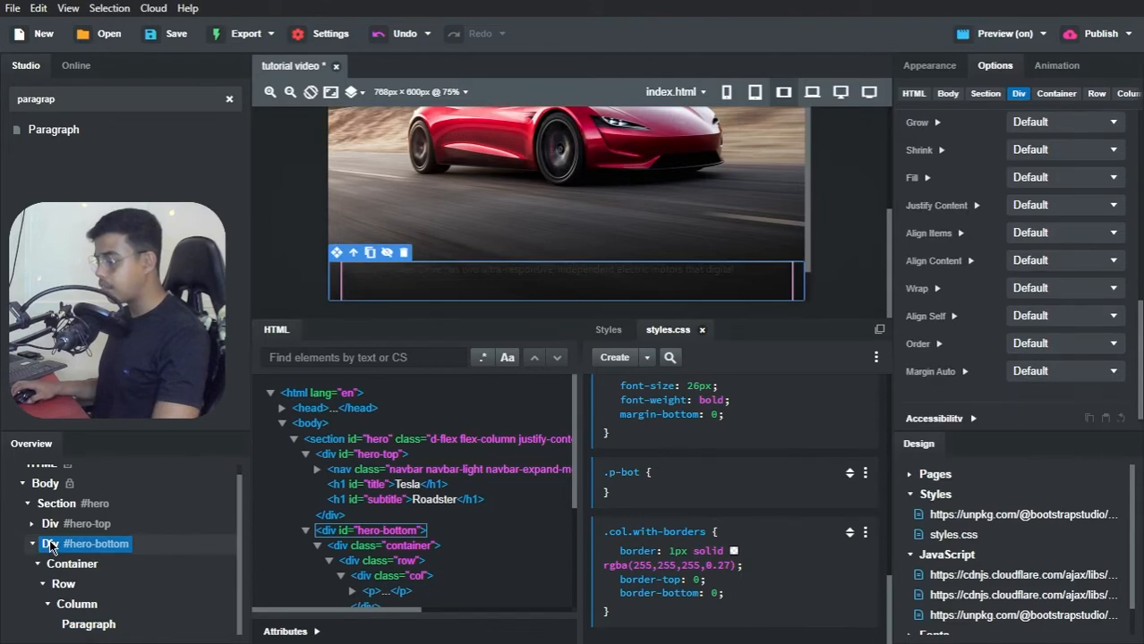
click(942, 68)
scroll(1060, 288, up, 5)
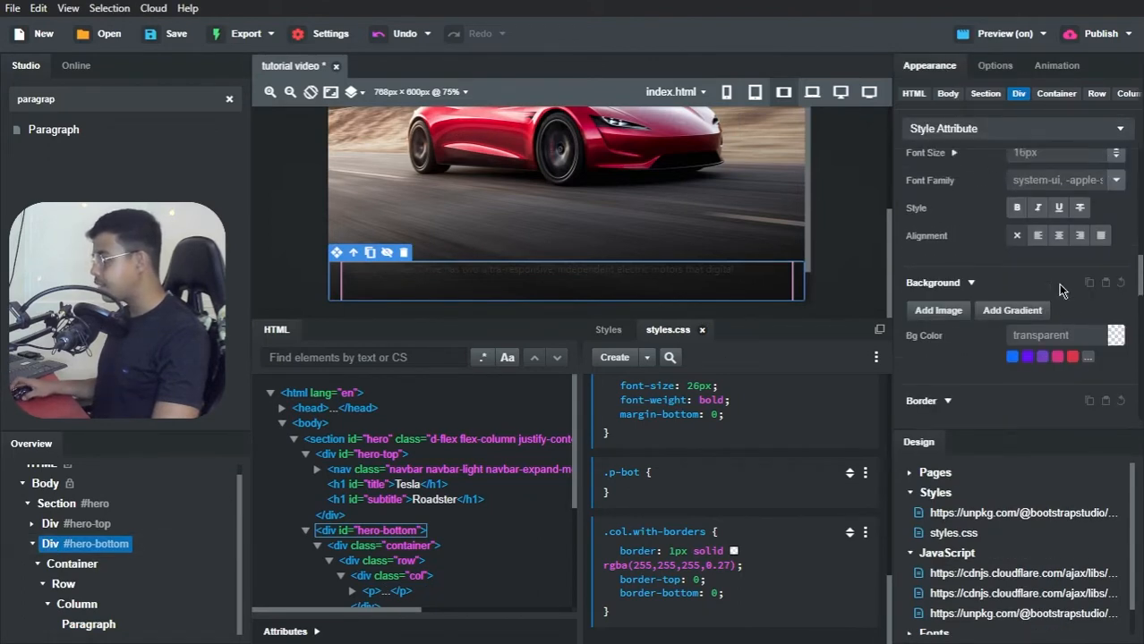
scroll(1086, 309, down, 2)
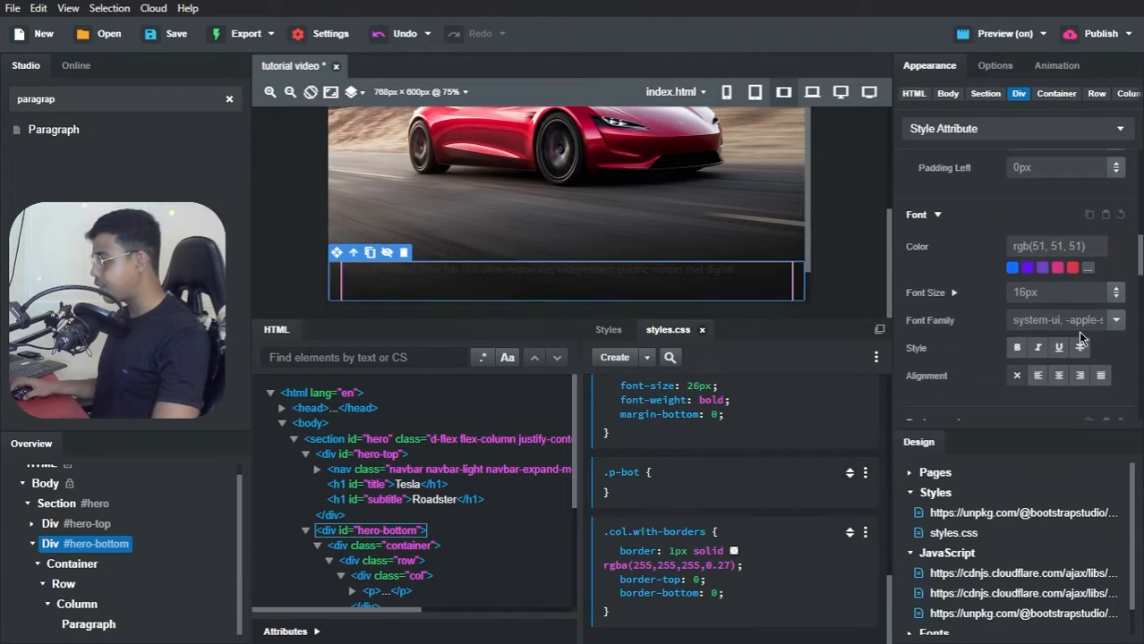
click(1112, 249)
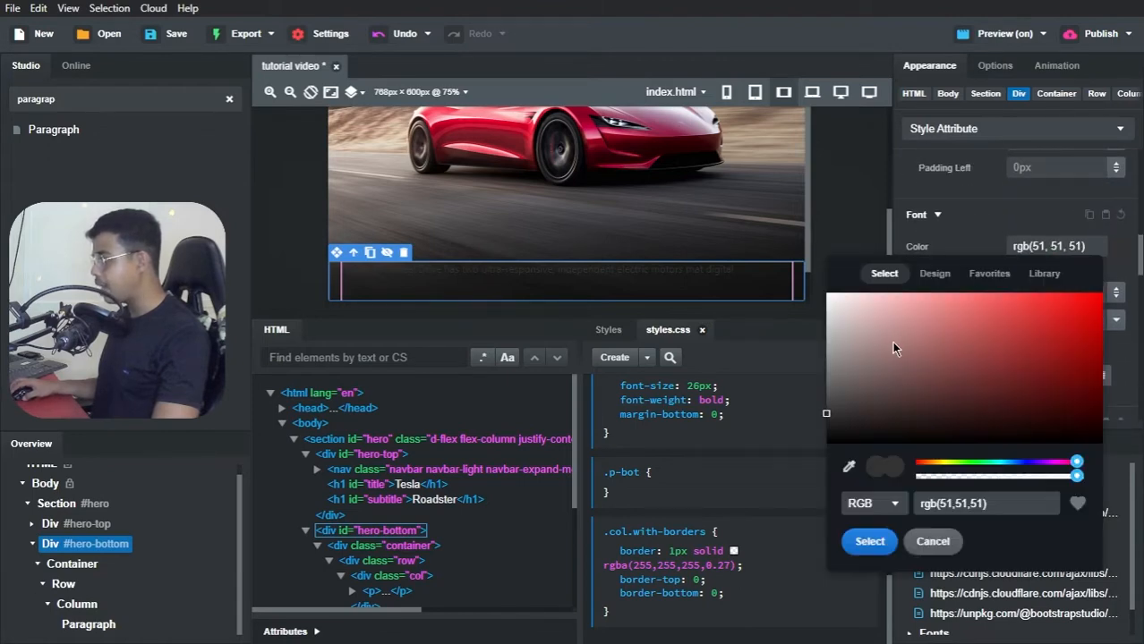
drag(895, 349, 813, 272)
click(940, 222)
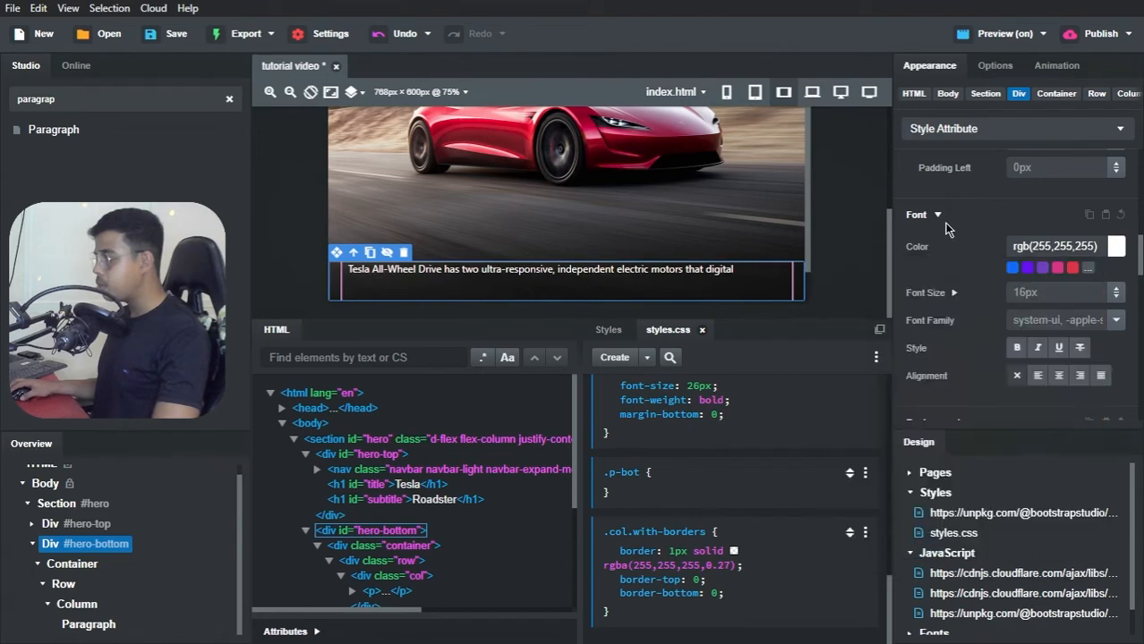
click(943, 224)
click(947, 229)
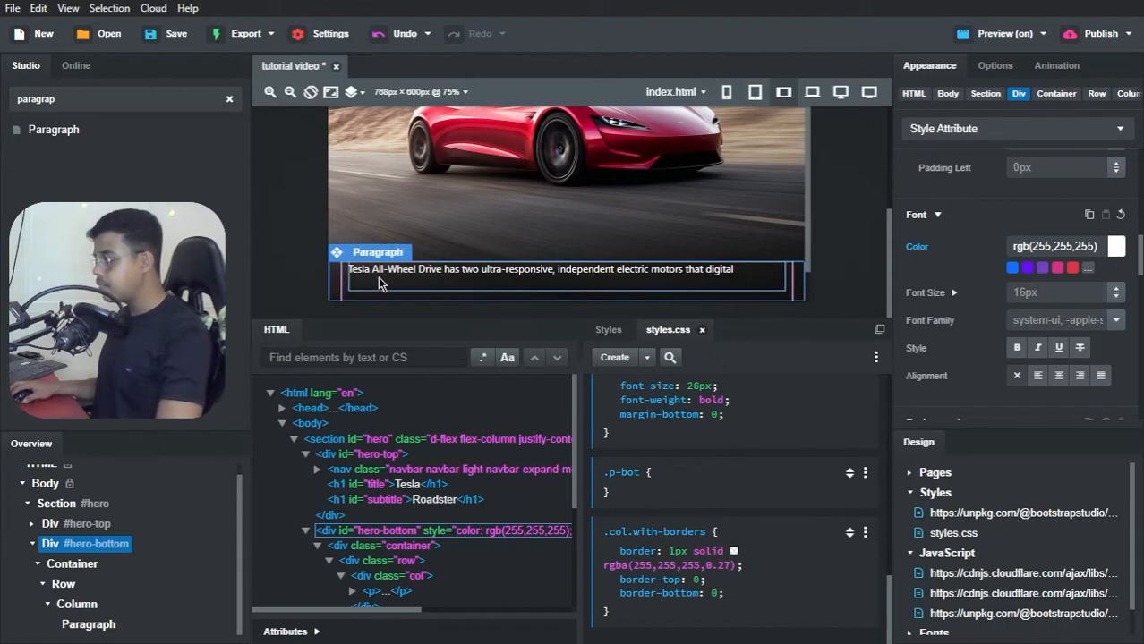
Step: Add a second Row component inside the #hero-bottom container, below the row that holds the paragraph
click(42, 585)
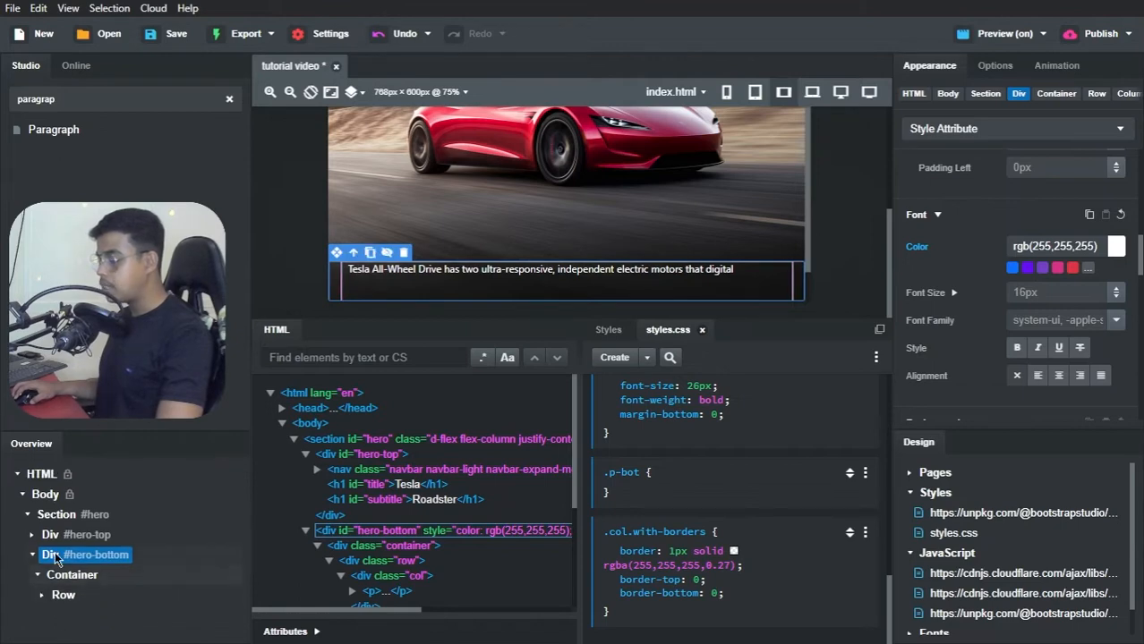
double_click(114, 100)
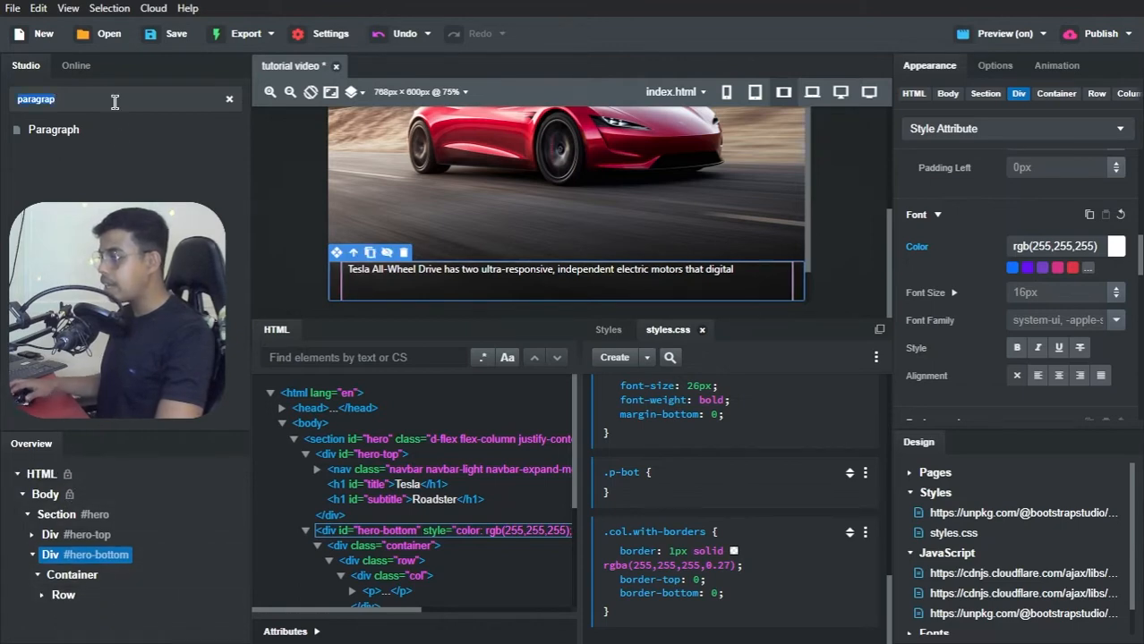
text(rd)
key(BackSpace)
text(ow)
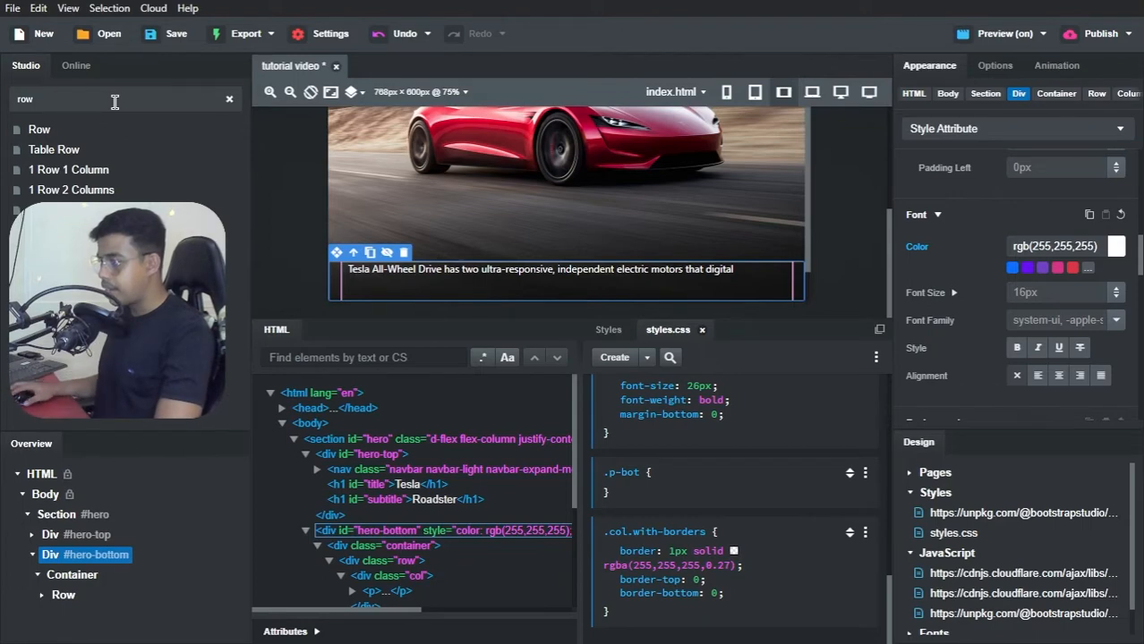
drag(46, 131, 58, 556)
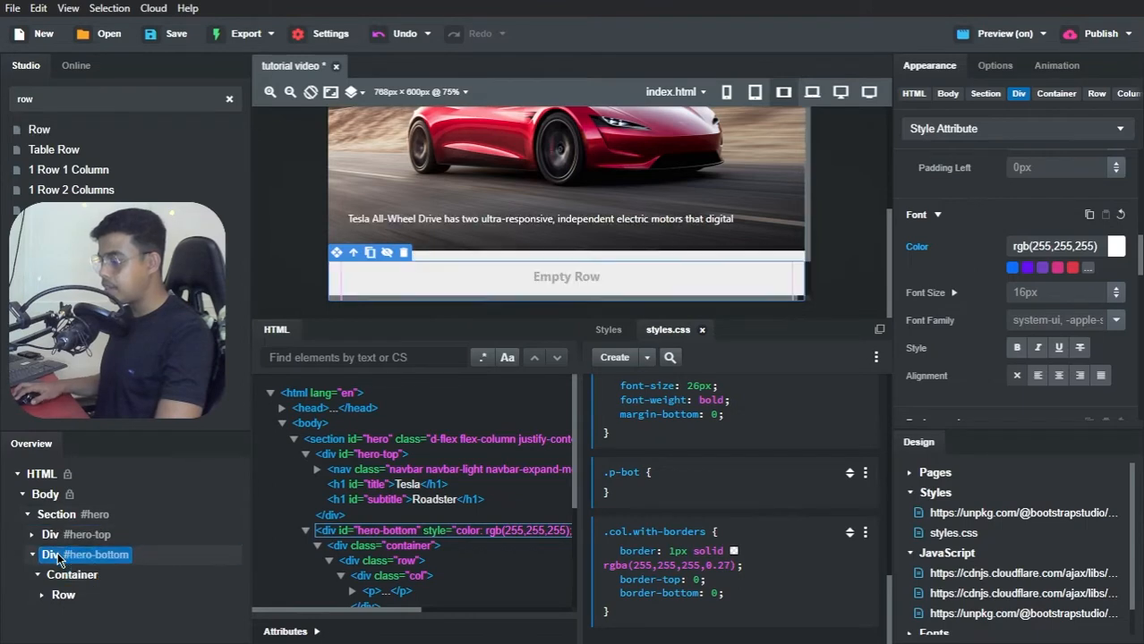
drag(58, 613, 75, 583)
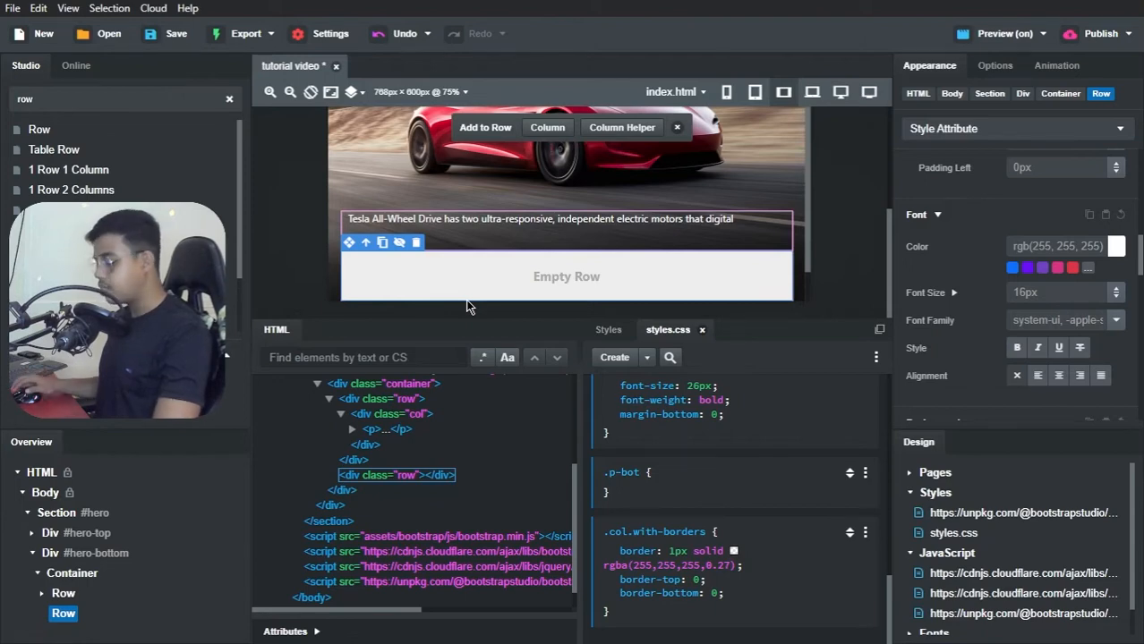
Step: Check the stats row on the Tesla Clone page in Brave, then add a Column to the empty second row in Bootstrap Studio
key(alt+Tab)
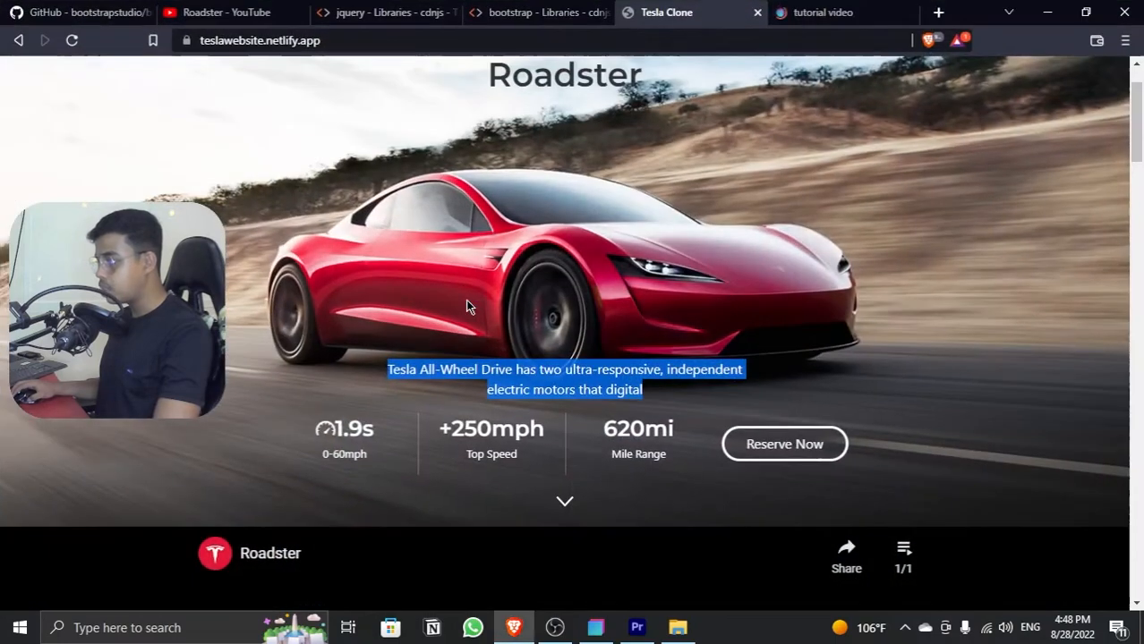
click(336, 437)
drag(336, 437, 602, 431)
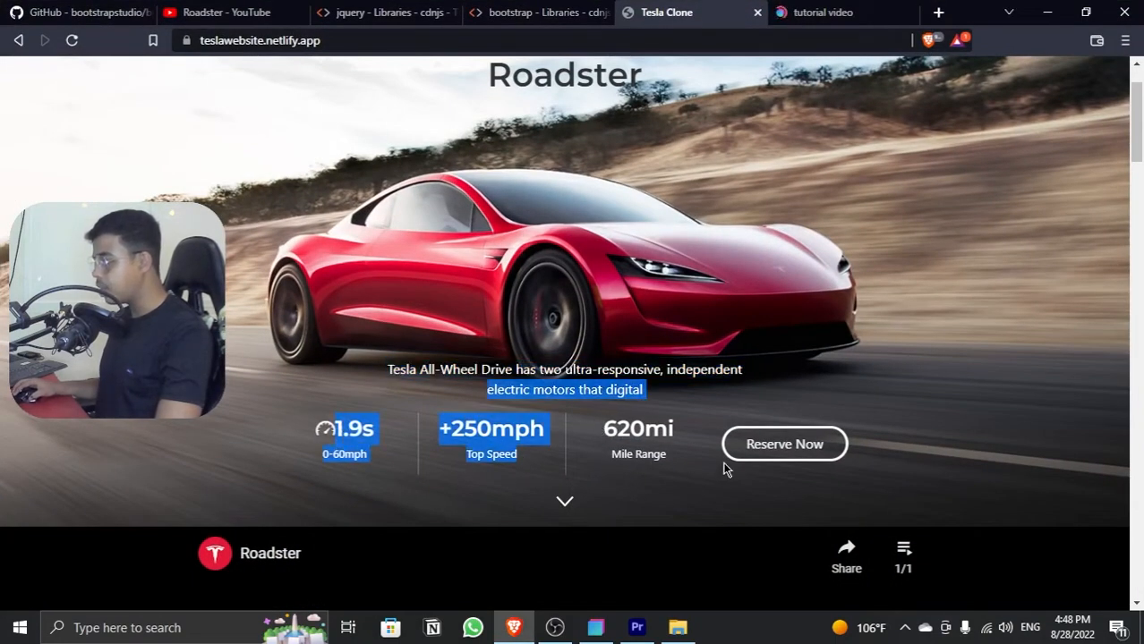
click(1047, 12)
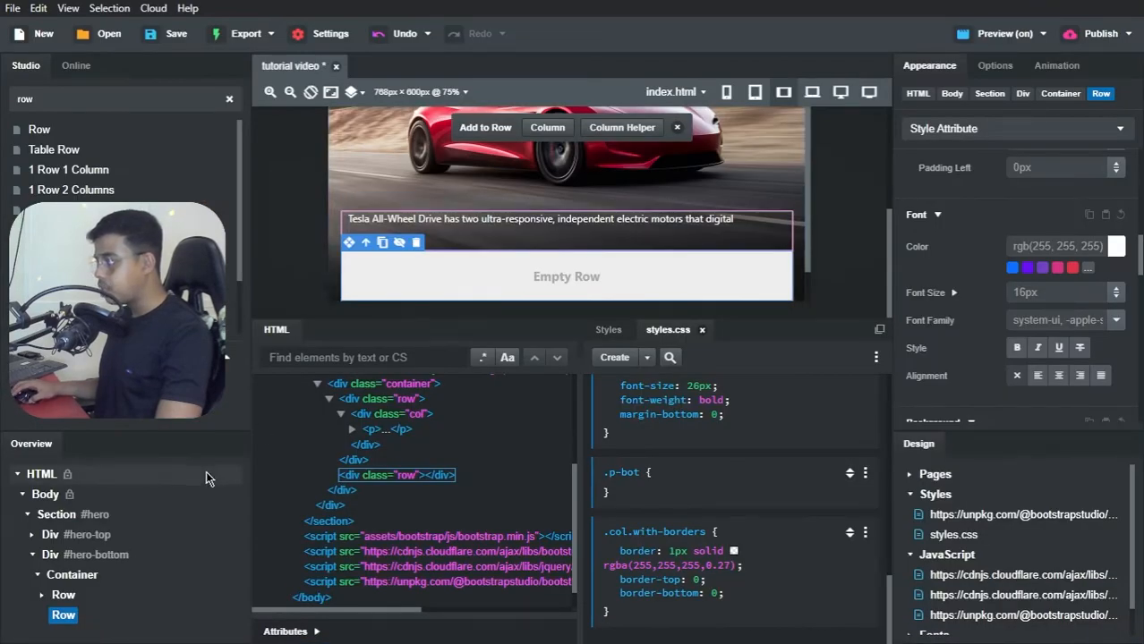
click(545, 131)
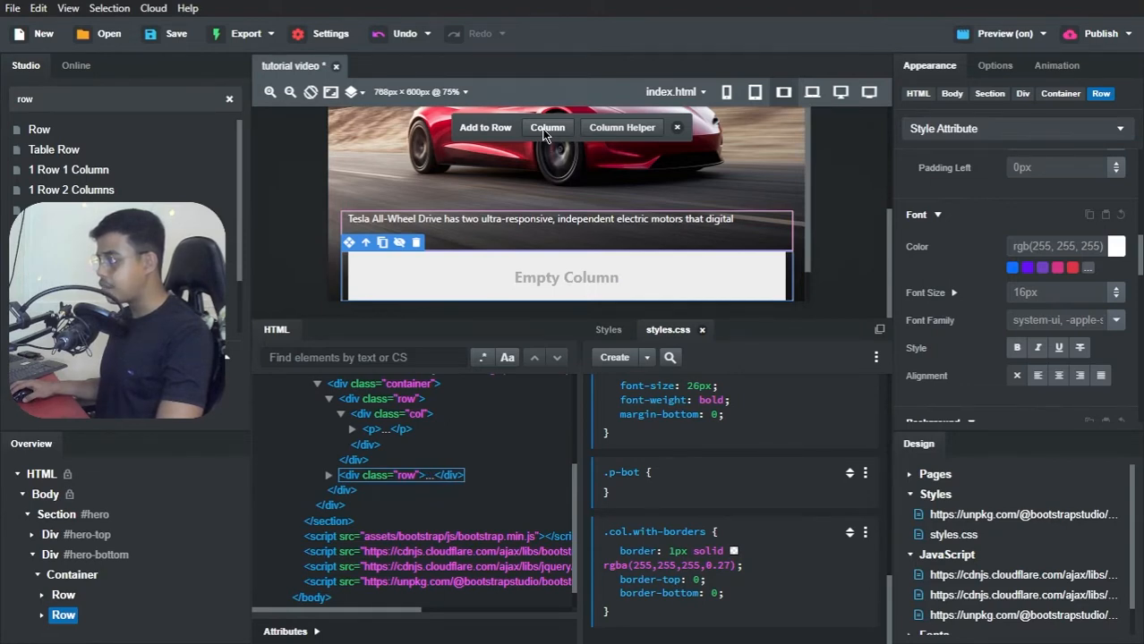
Step: Add three more columns to the second row of the #hero-bottom container, making four equal columns
click(545, 130)
click(545, 131)
click(545, 130)
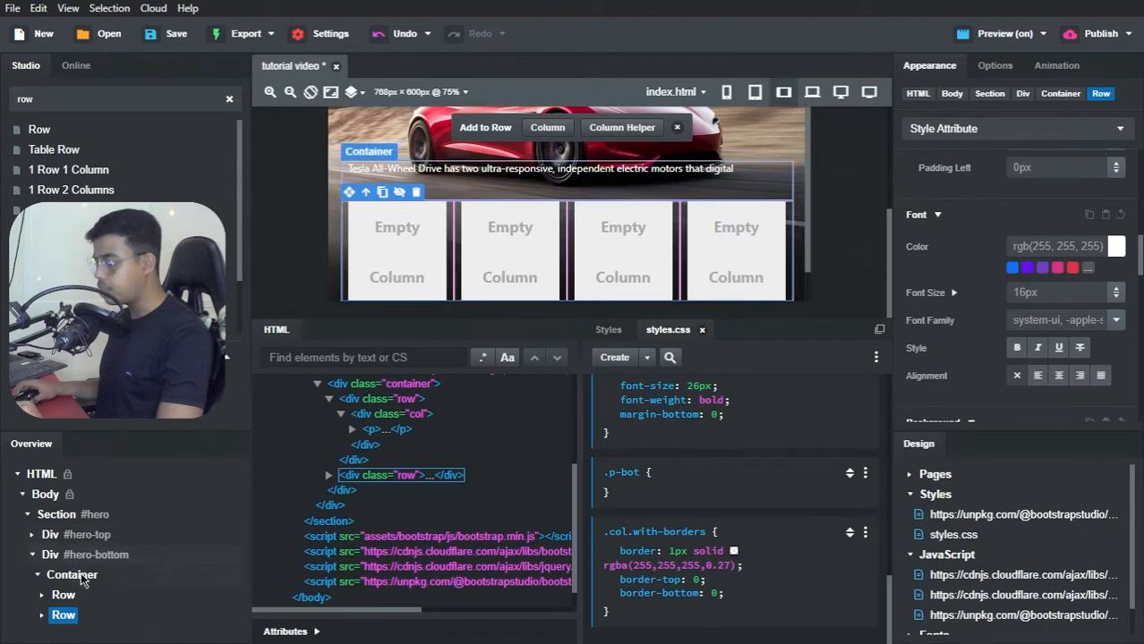
Step: Place two Paragraph components inside the first column of the second row
double_click(57, 613)
scroll(57, 610, down, 2)
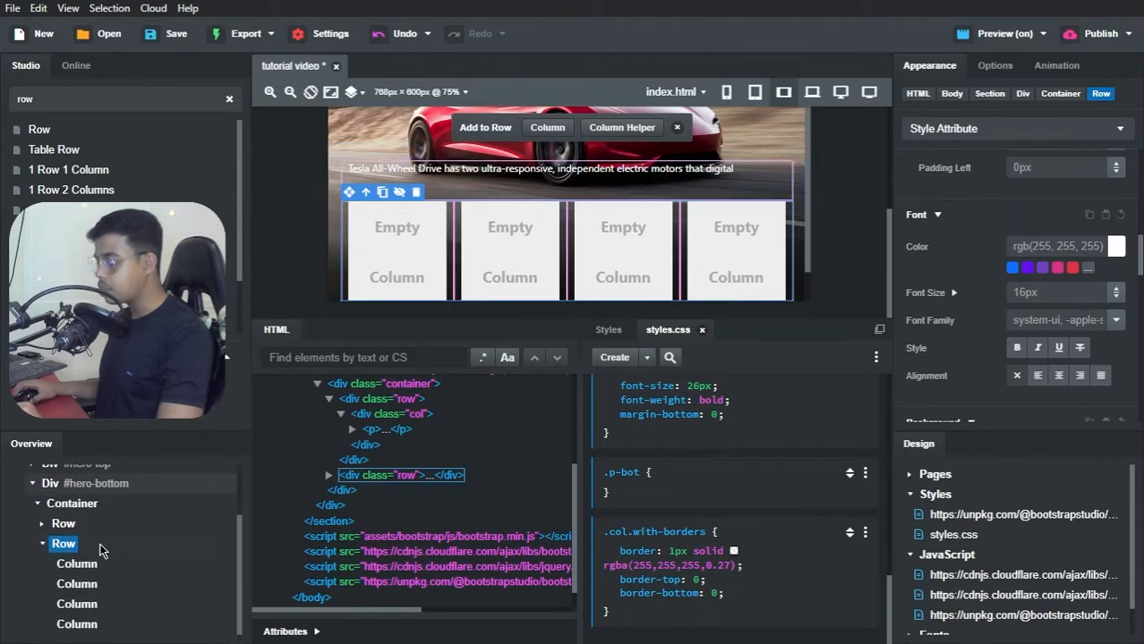
click(85, 566)
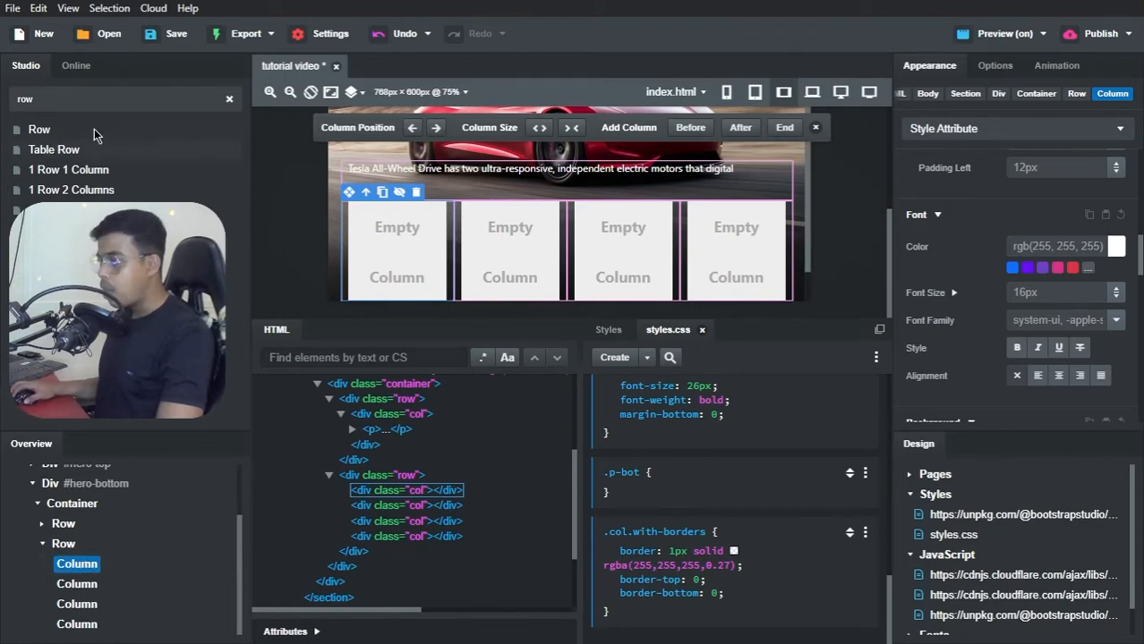
key(BackSpace)
key(BackSpace)
key(BackSpace)
text(para)
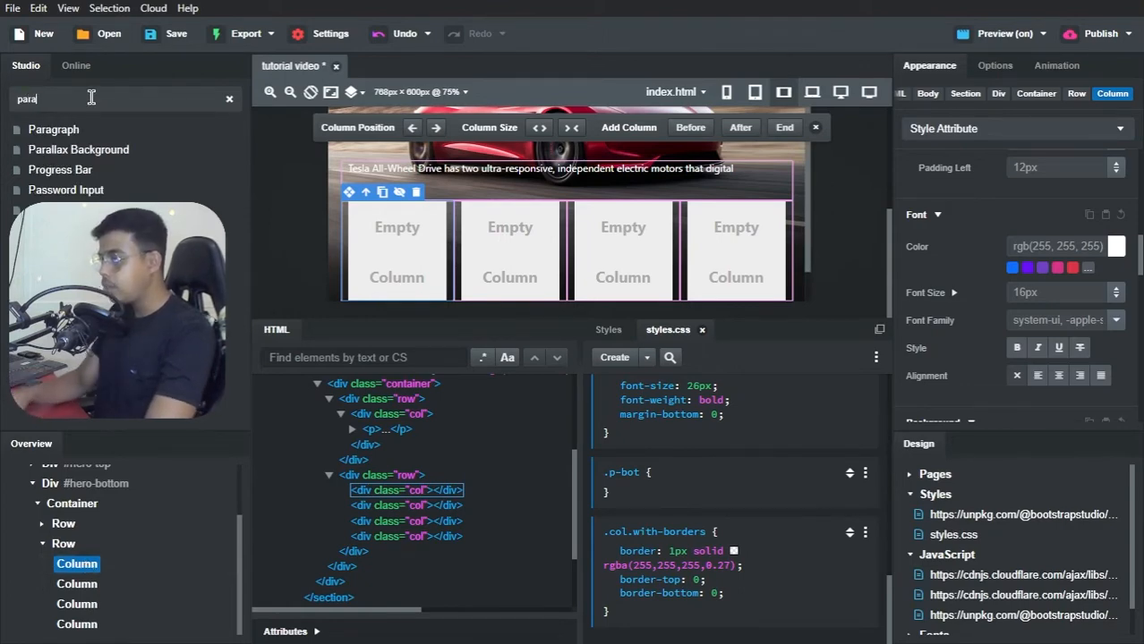
drag(79, 130, 85, 573)
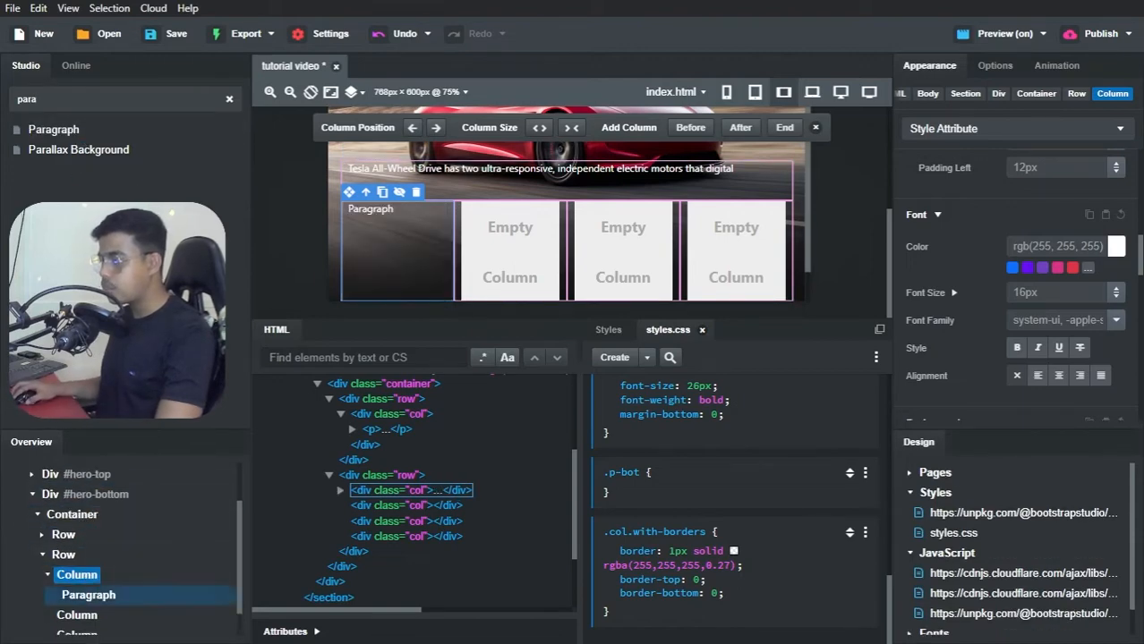
drag(62, 130, 93, 582)
Step: Replace the placeholder text of the first column's two paragraphs with "1.9s" and "0-60mph"
click(393, 207)
double_click(393, 207)
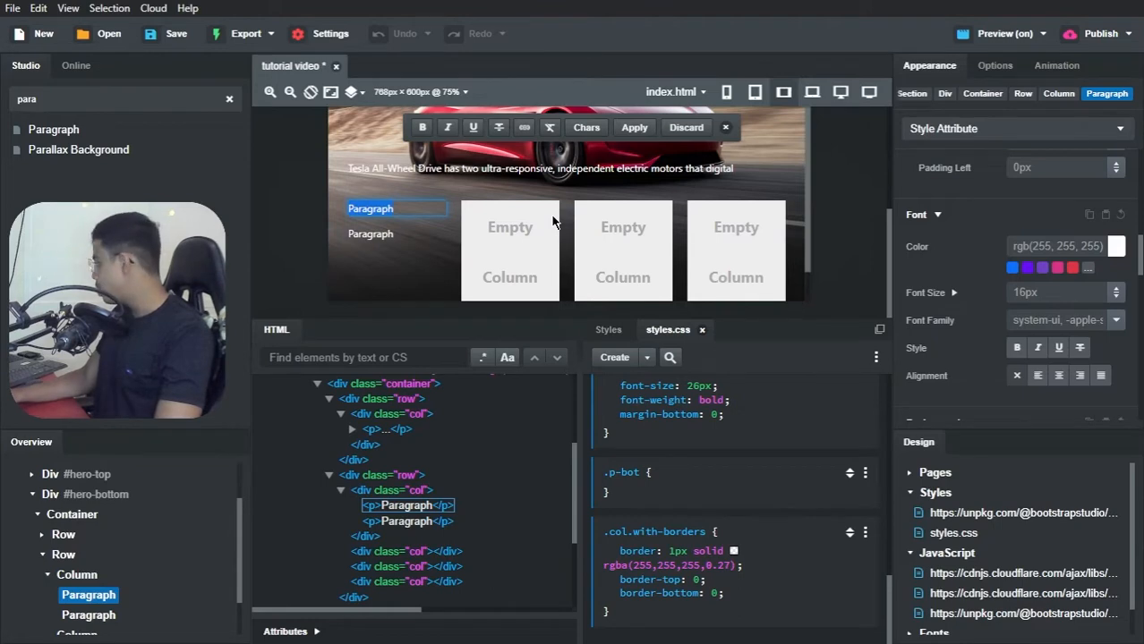
text(1.9s)
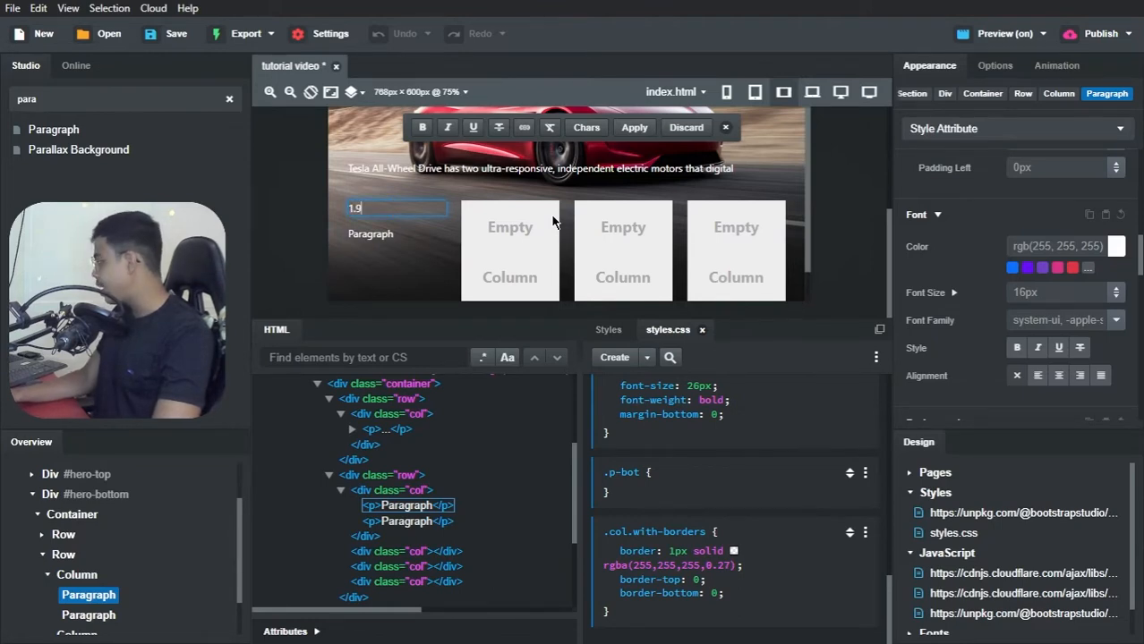
click(390, 234)
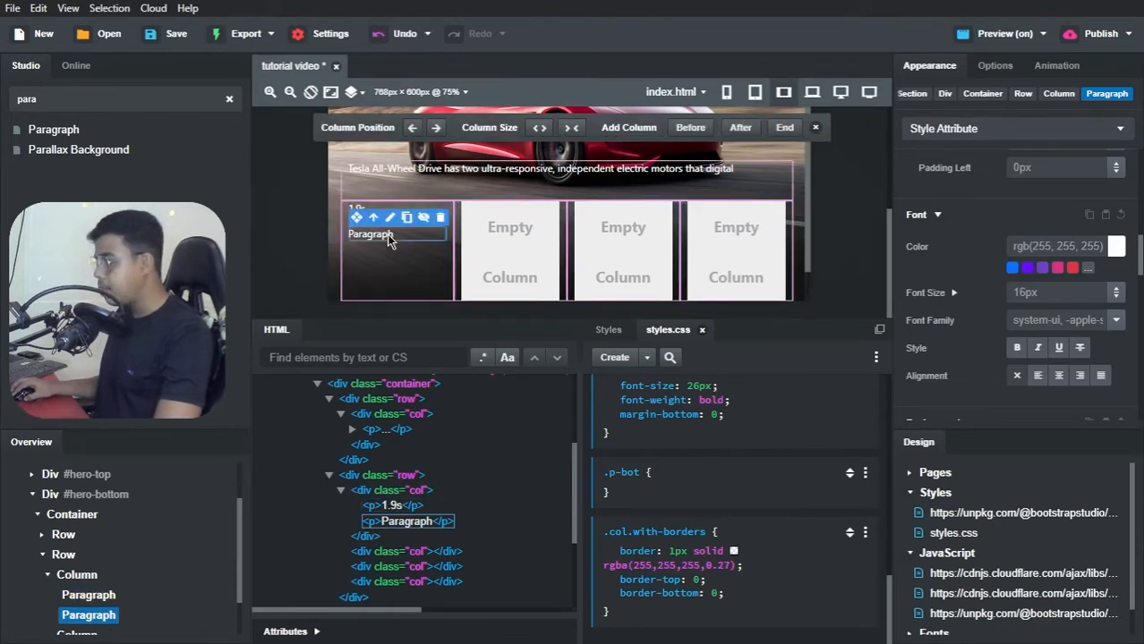
double_click(388, 234)
text(0)
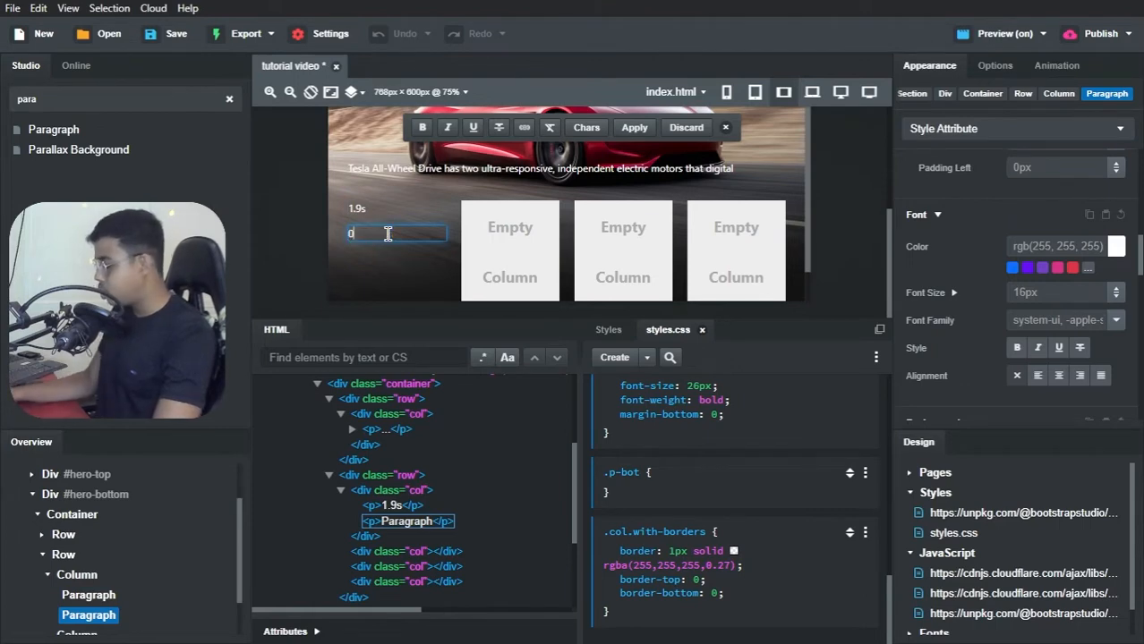
text(-60mph)
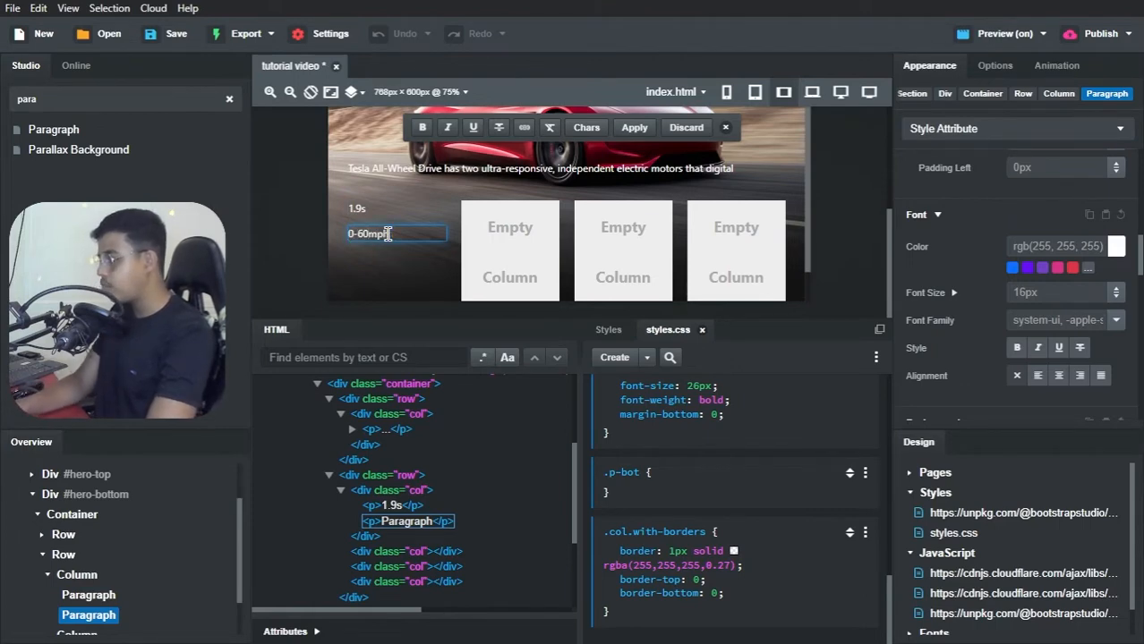
Step: Assign the class name p-top to the "1.9s" paragraph
click(358, 208)
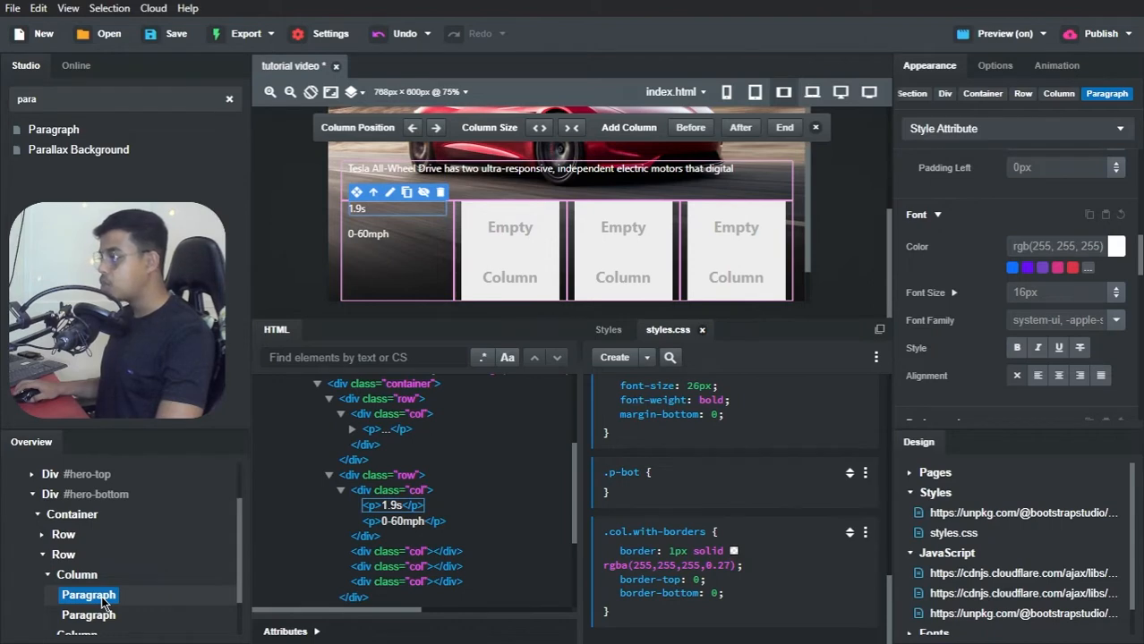
scroll(98, 591, down, 1)
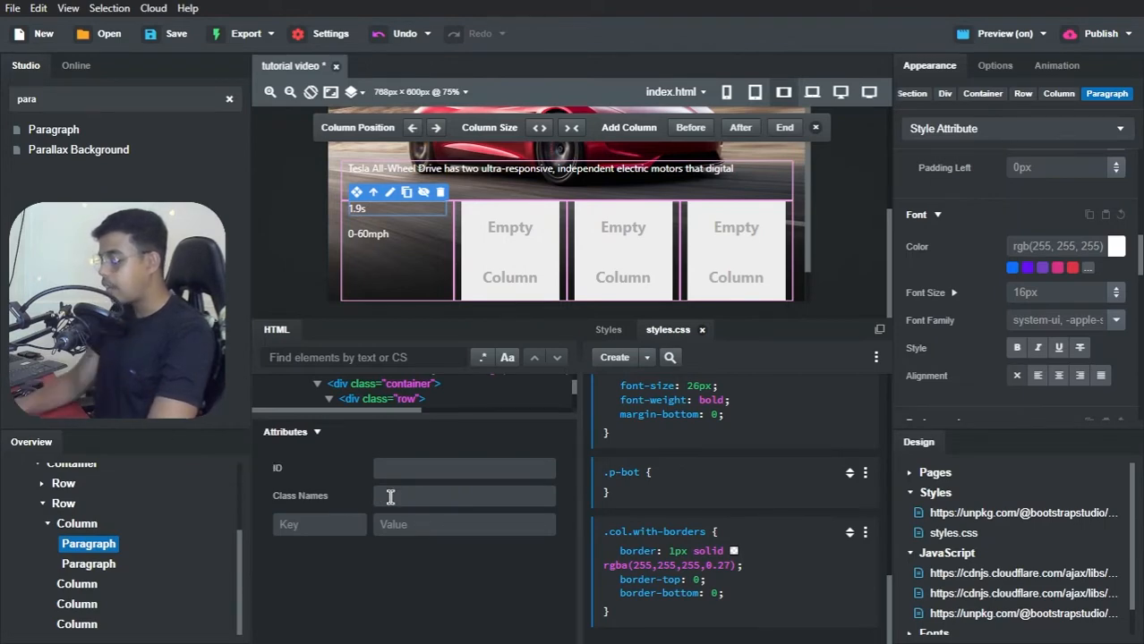
text(p-top)
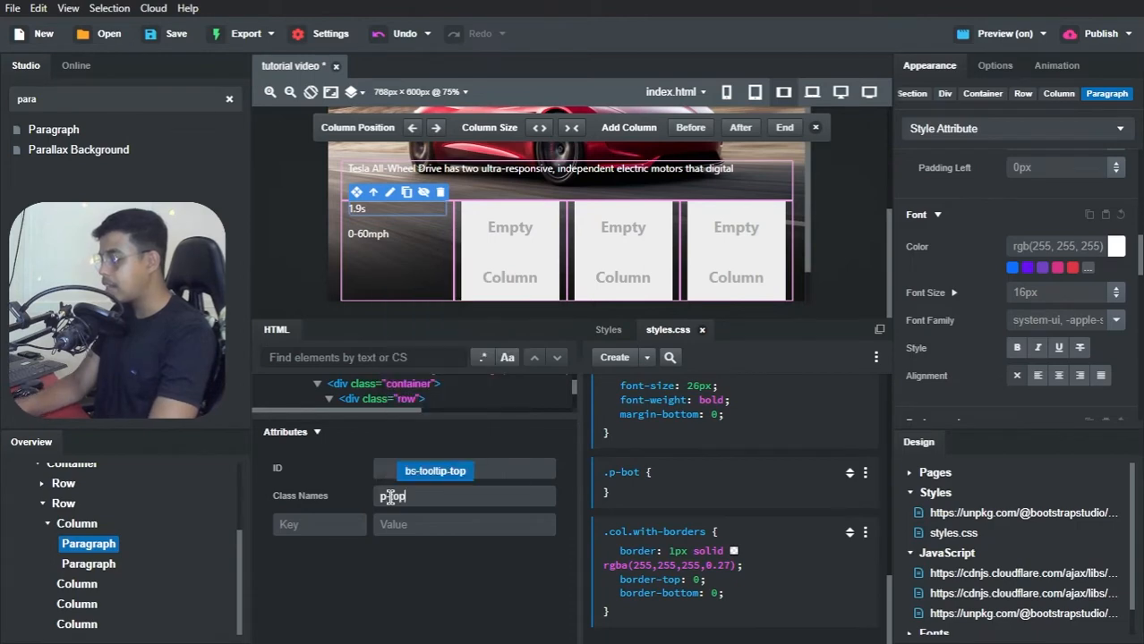
click(387, 441)
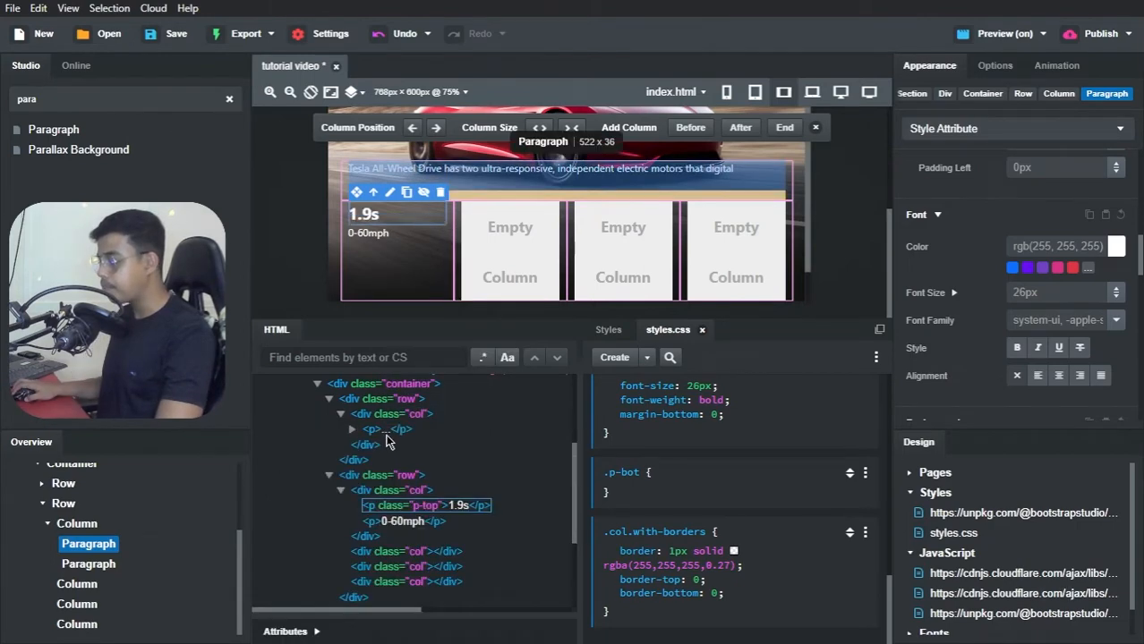
Step: Assign the class name p-bot to the "0-60mph" paragraph
click(105, 565)
click(320, 633)
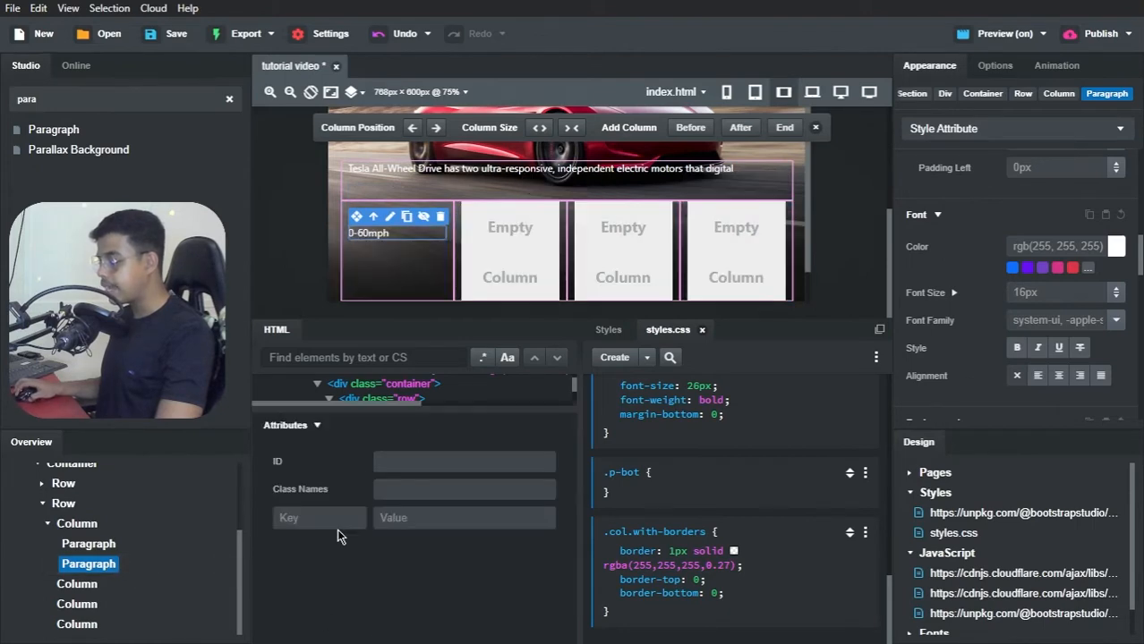
click(396, 490)
text(p-)
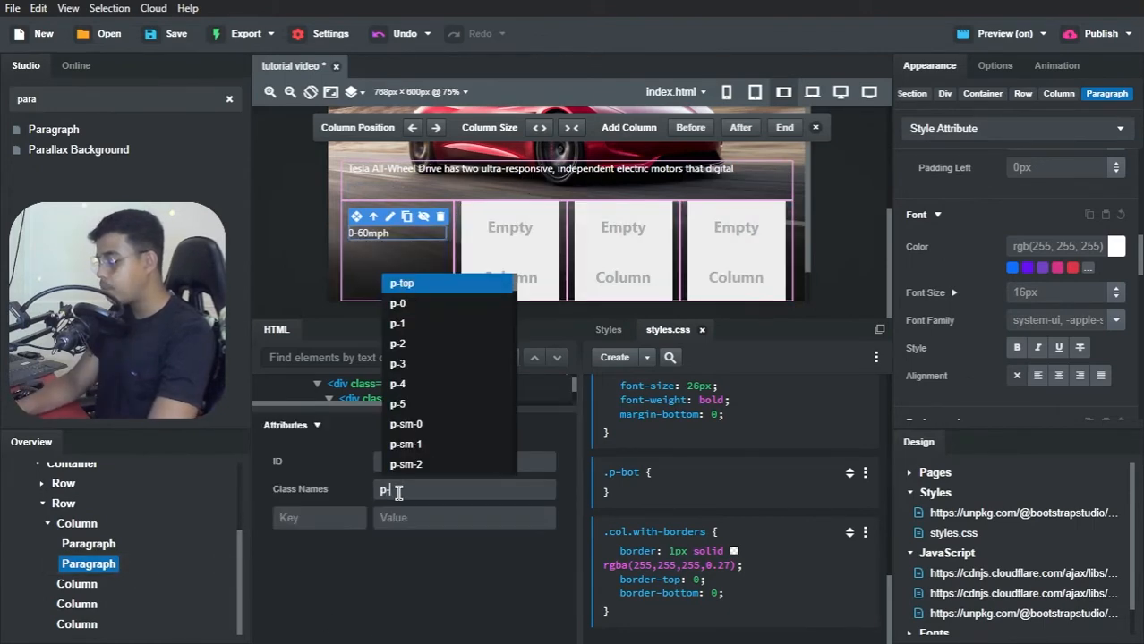
text(bot)
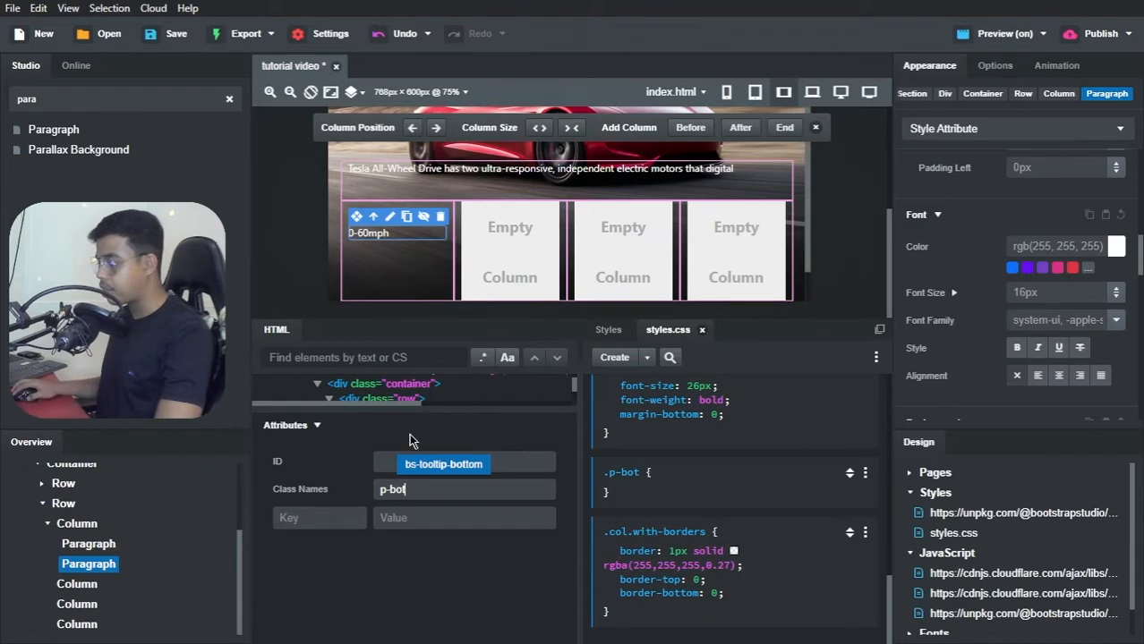
click(409, 433)
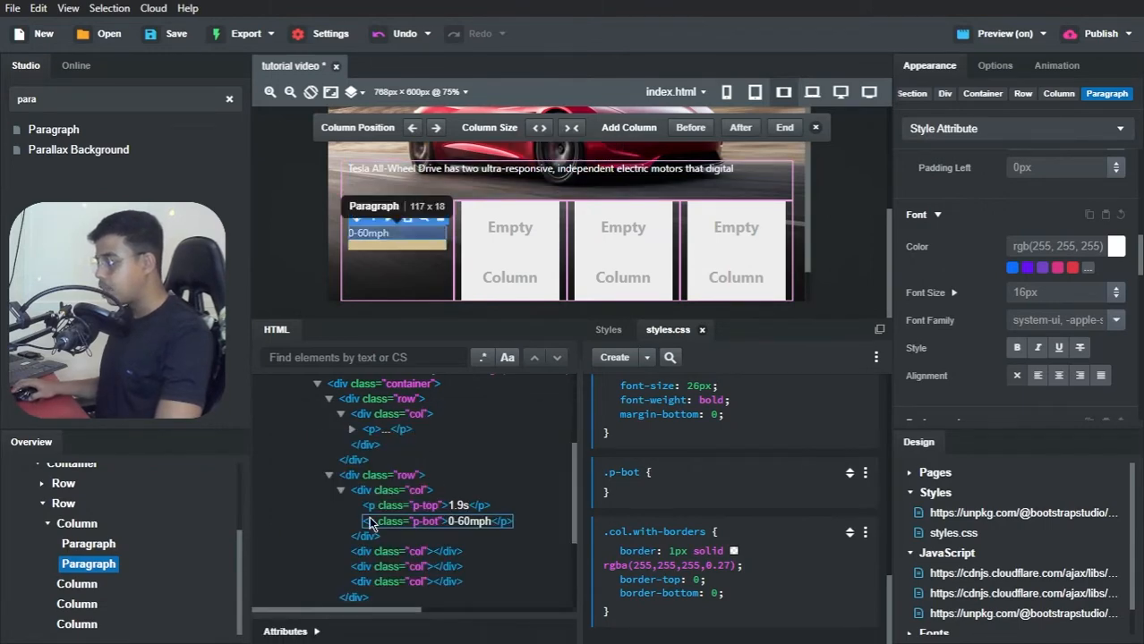
Step: Create a new .p-top CSS block in styles.css from the selected "1.9s" paragraph
click(417, 513)
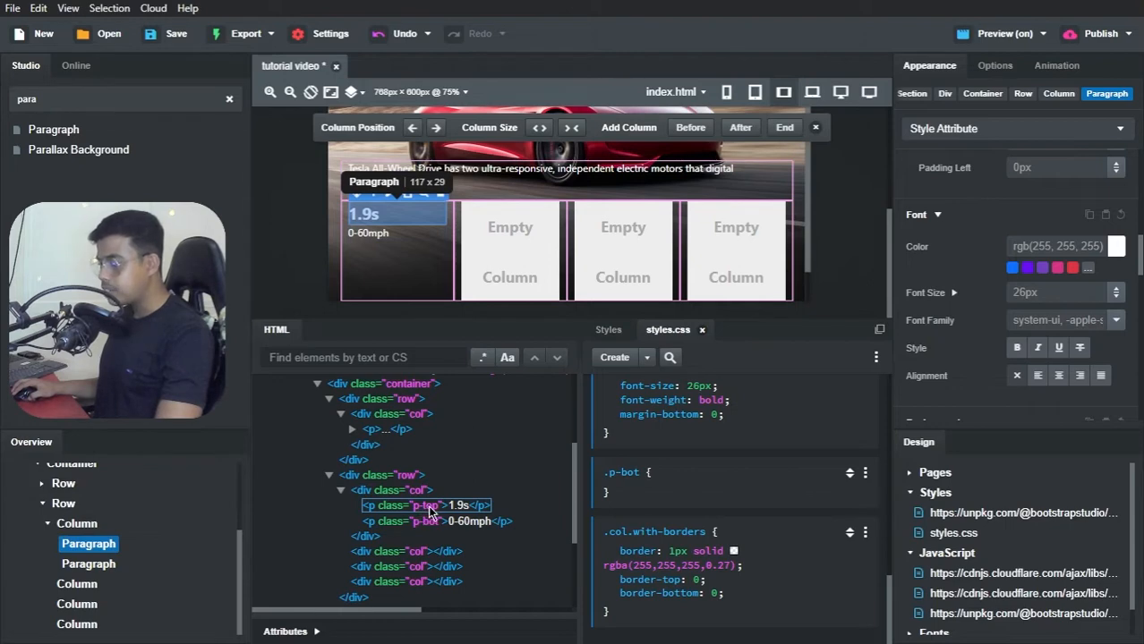
click(646, 357)
click(666, 372)
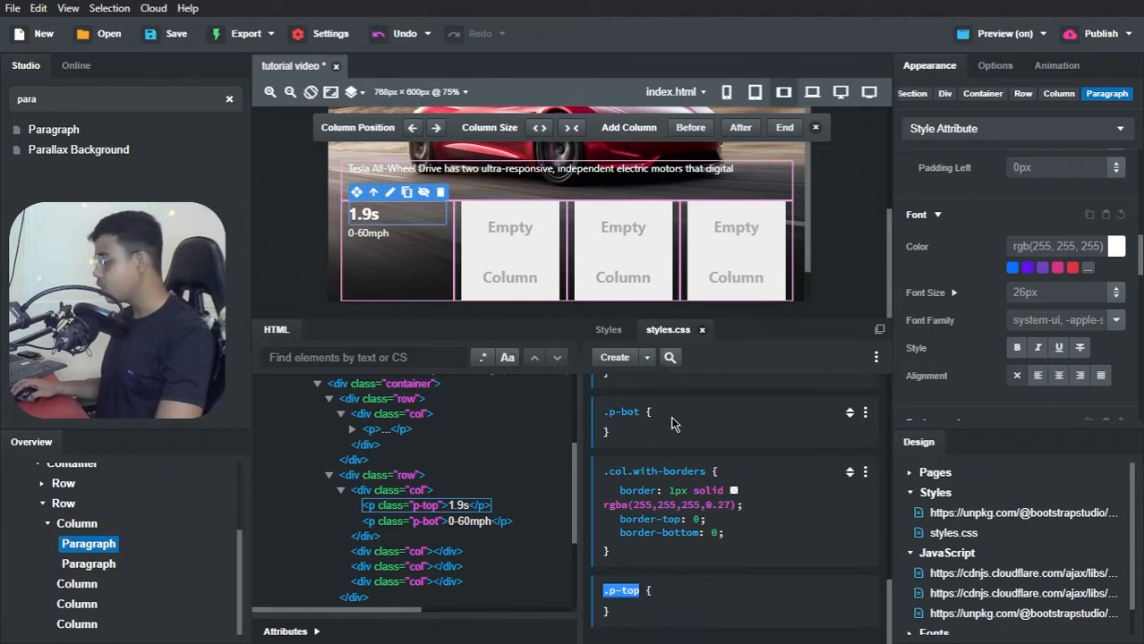
key(Return)
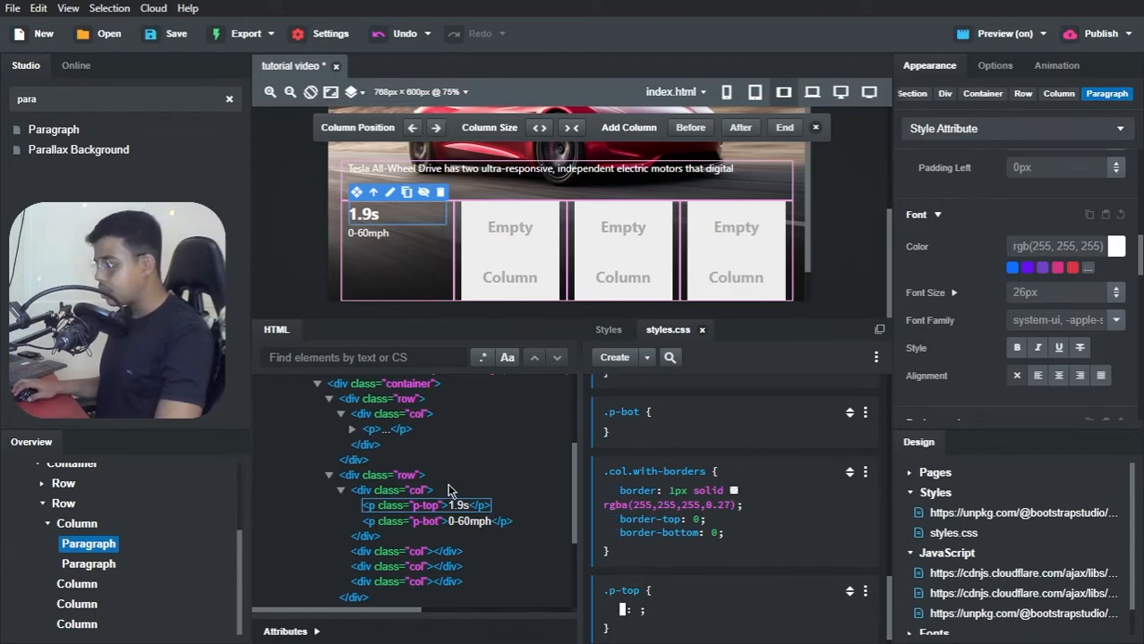
click(109, 548)
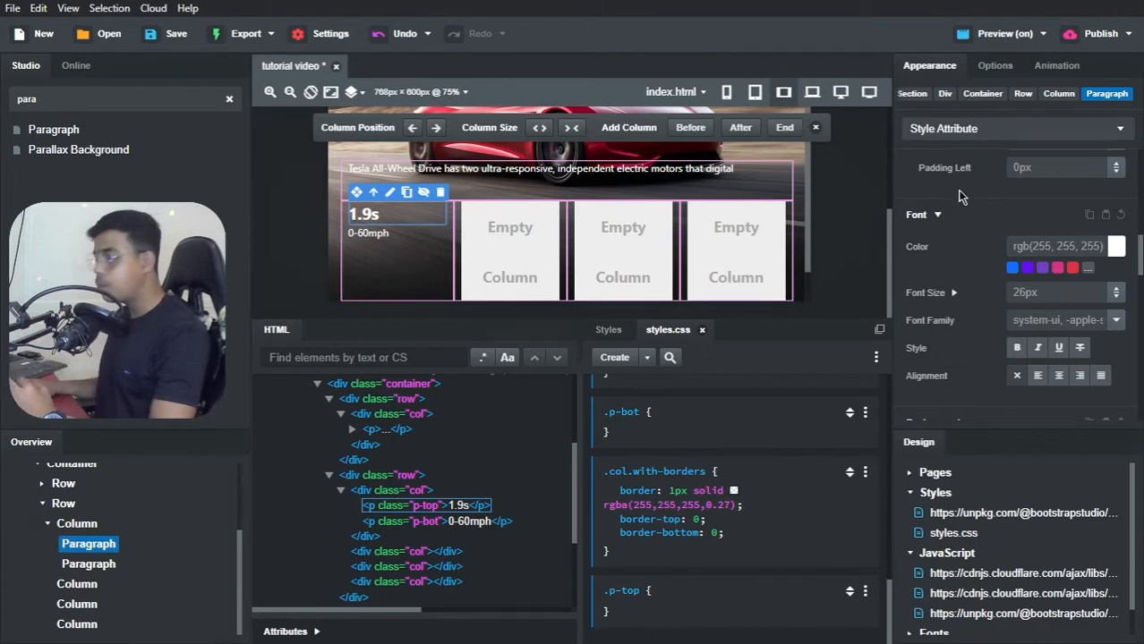
mouse_move(644, 555)
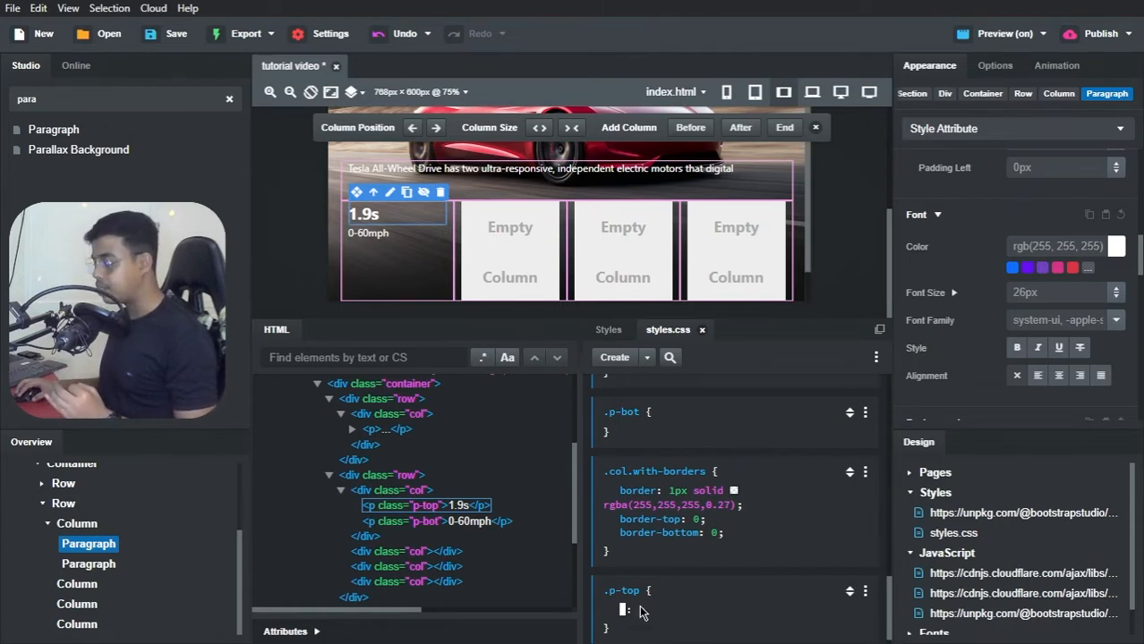
click(637, 611)
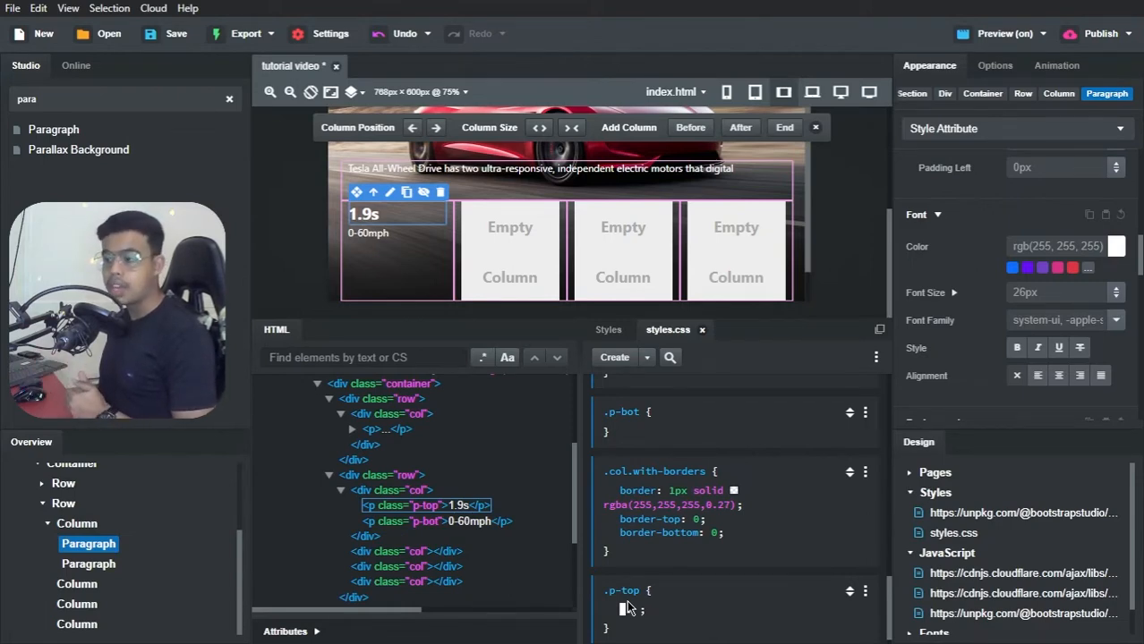
click(671, 597)
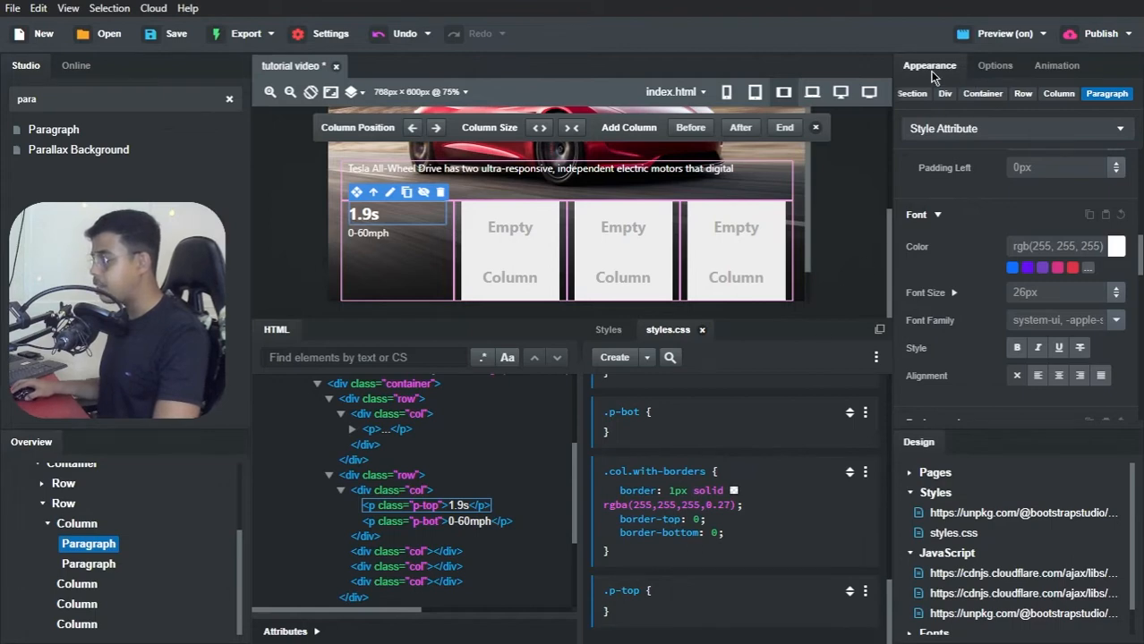
click(1053, 295)
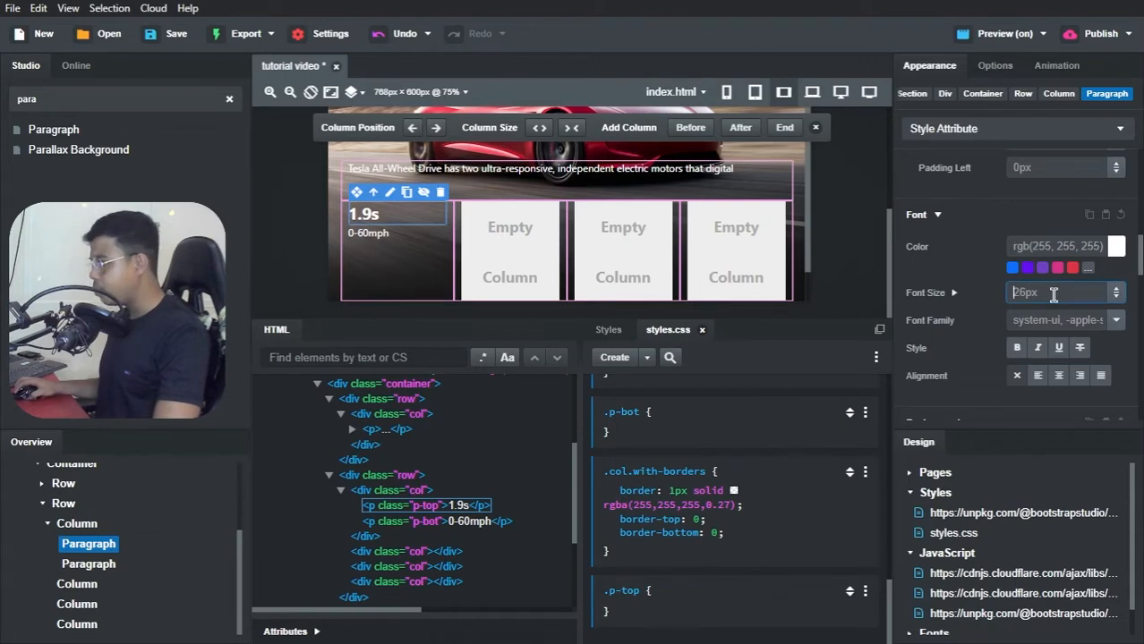
Step: Target the new .p-top block for the "1.9s" paragraph's styling and set its font family to Montserrat
click(950, 132)
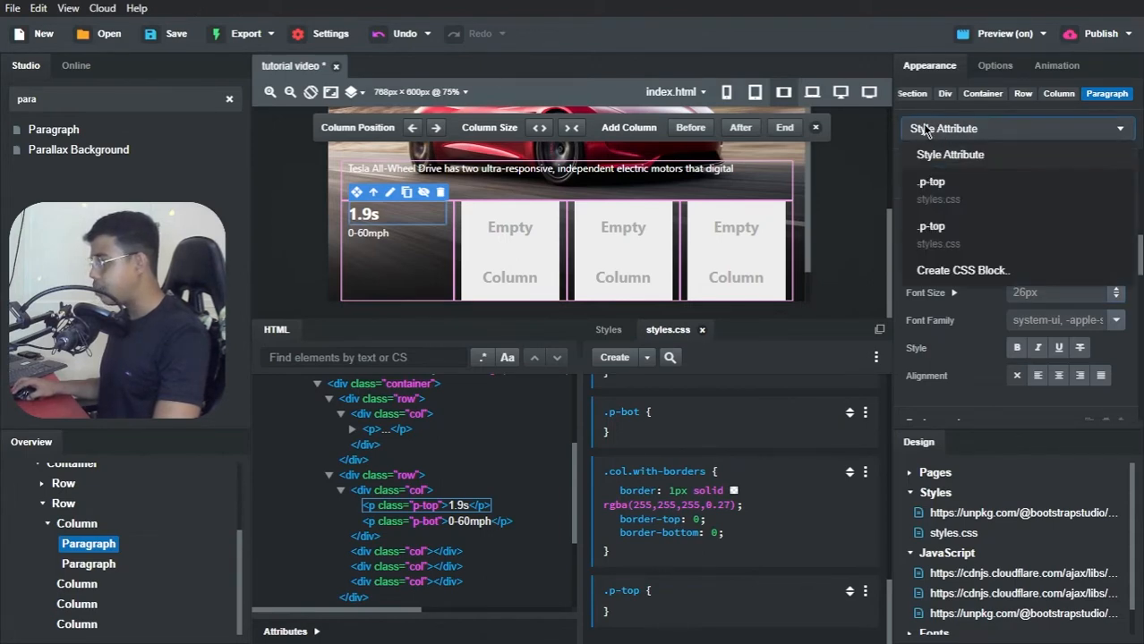
click(935, 184)
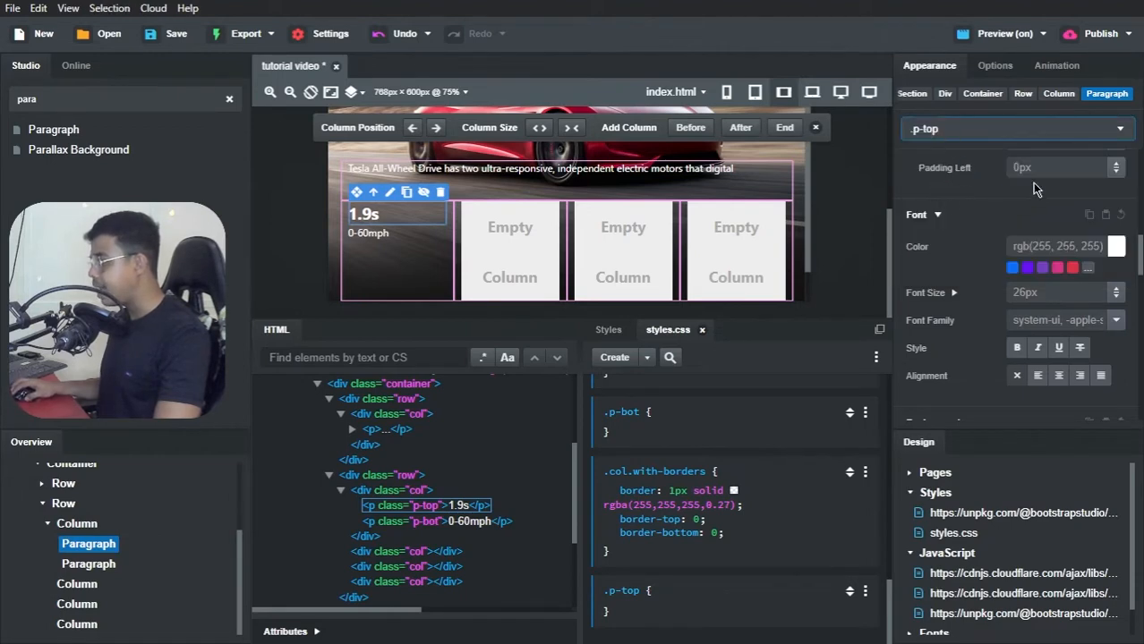
scroll(1033, 188, up, 1)
scroll(1036, 206, down, 2)
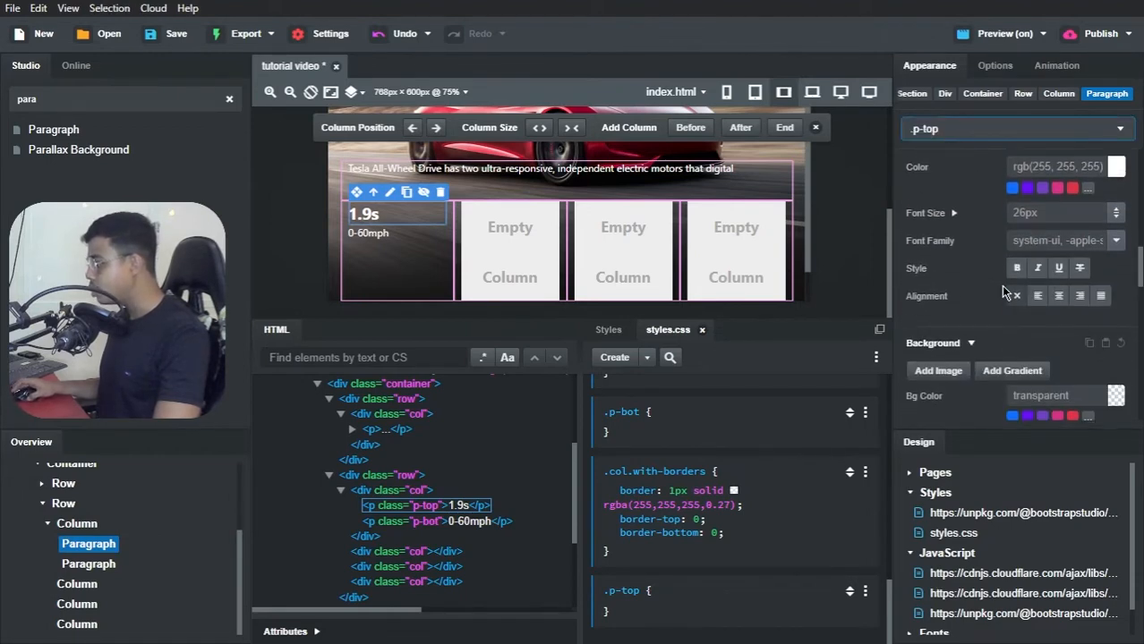
click(1041, 209)
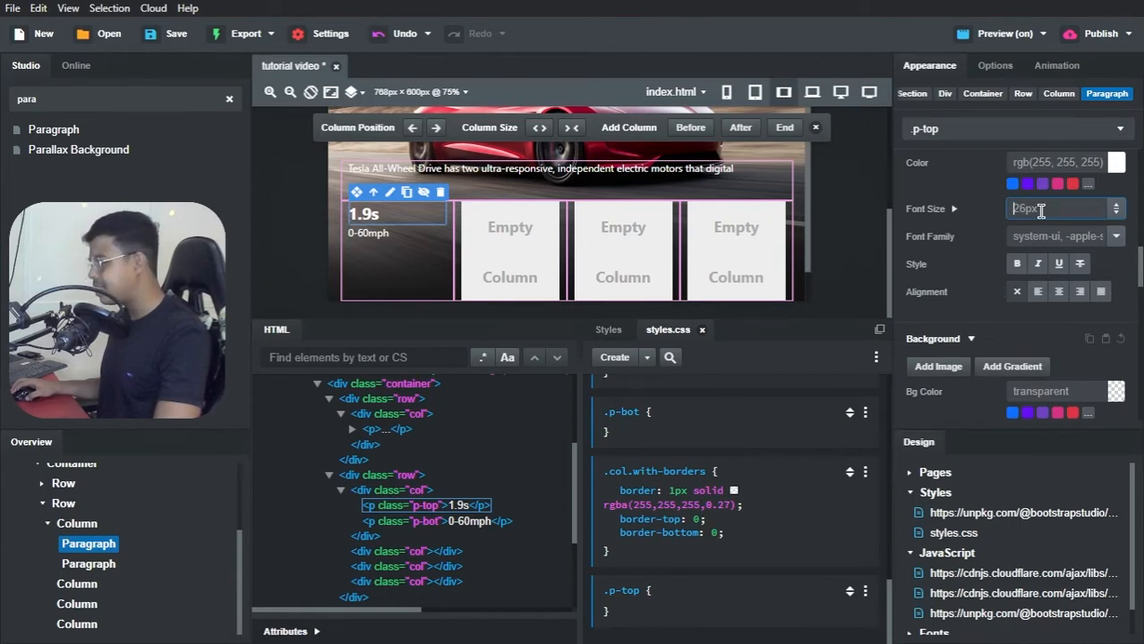
click(1115, 237)
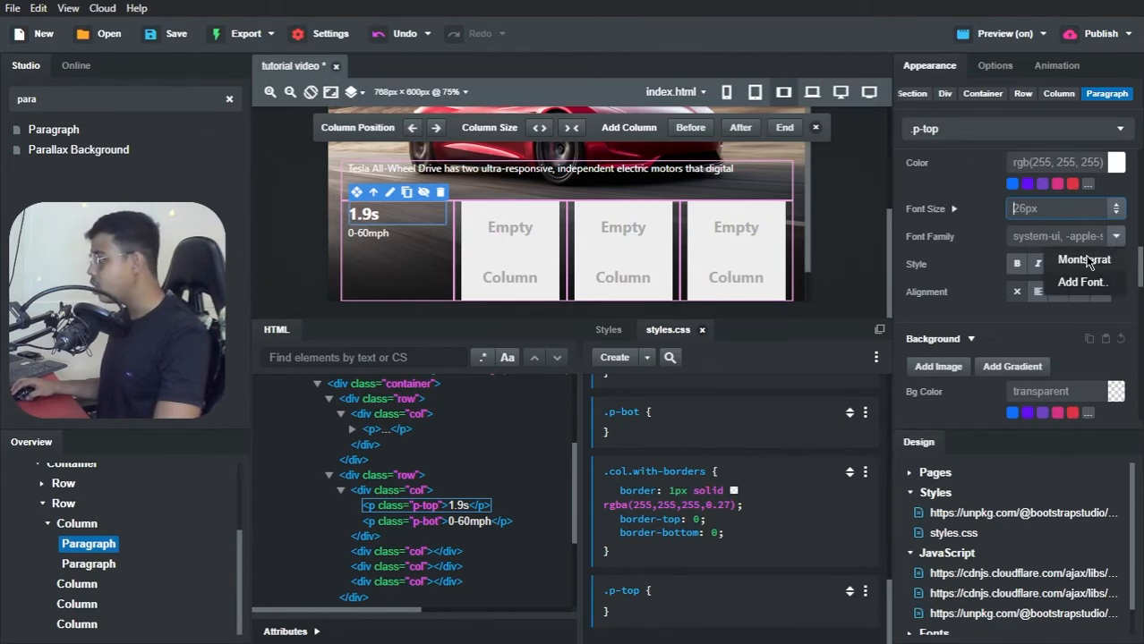
click(1085, 260)
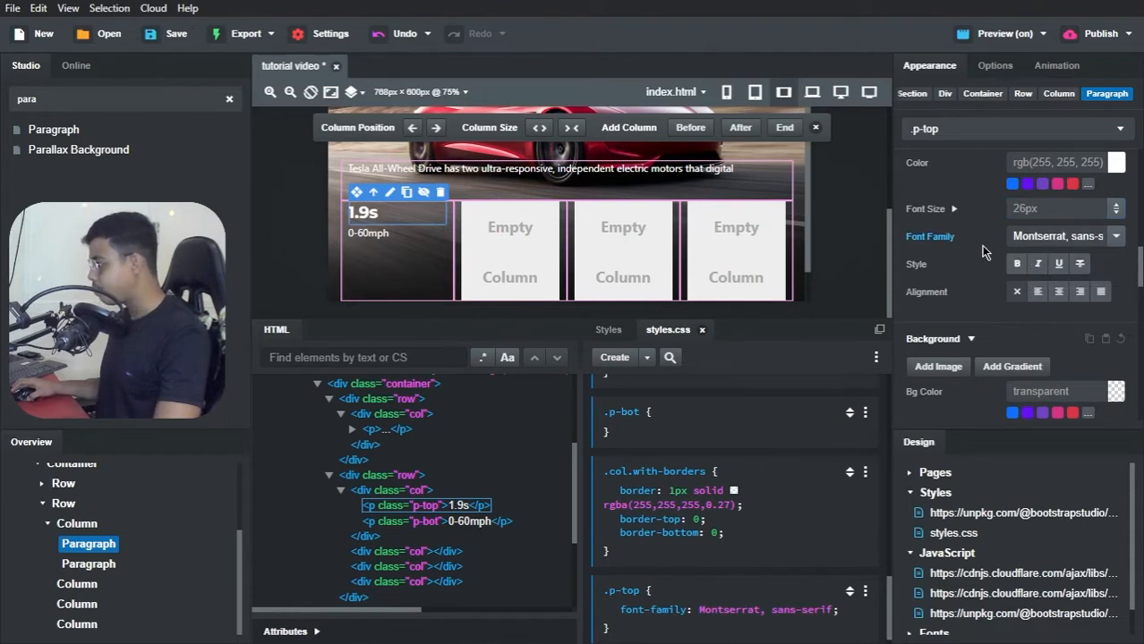
Step: Make the .p-top text style bold and check the block's declarations in styles.css
scroll(979, 251, down, 1)
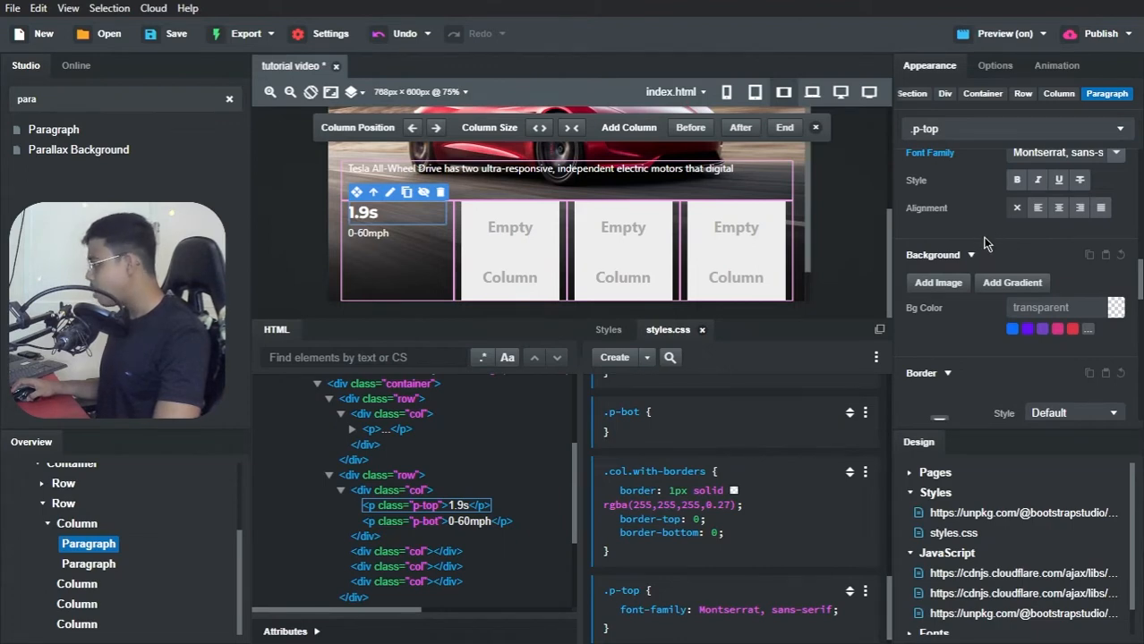
click(1016, 179)
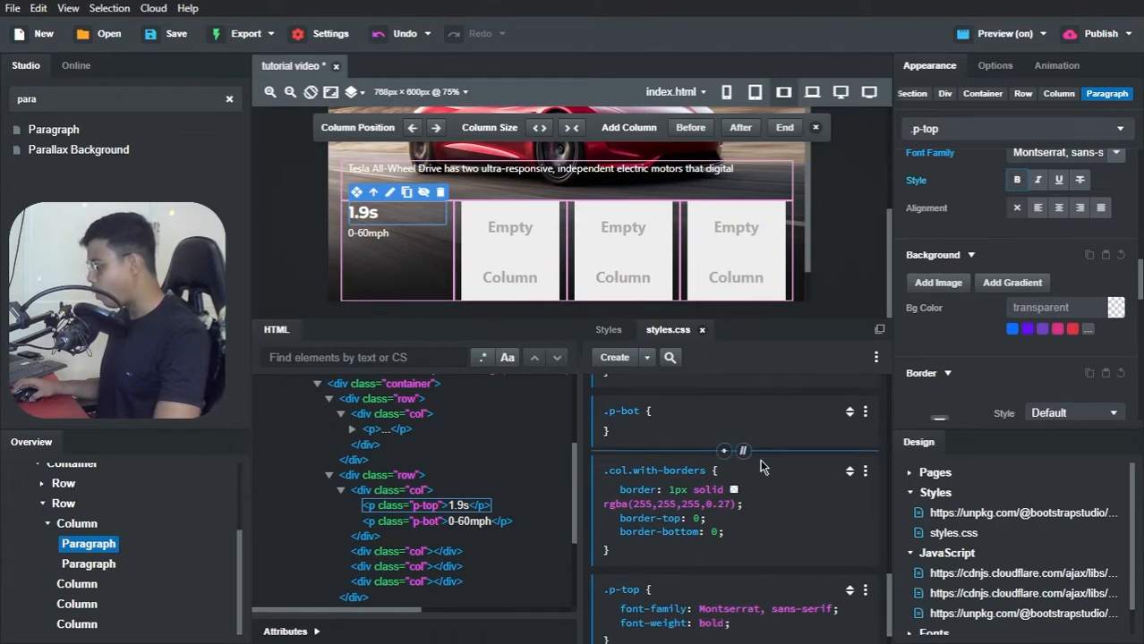
scroll(770, 452, down, 1)
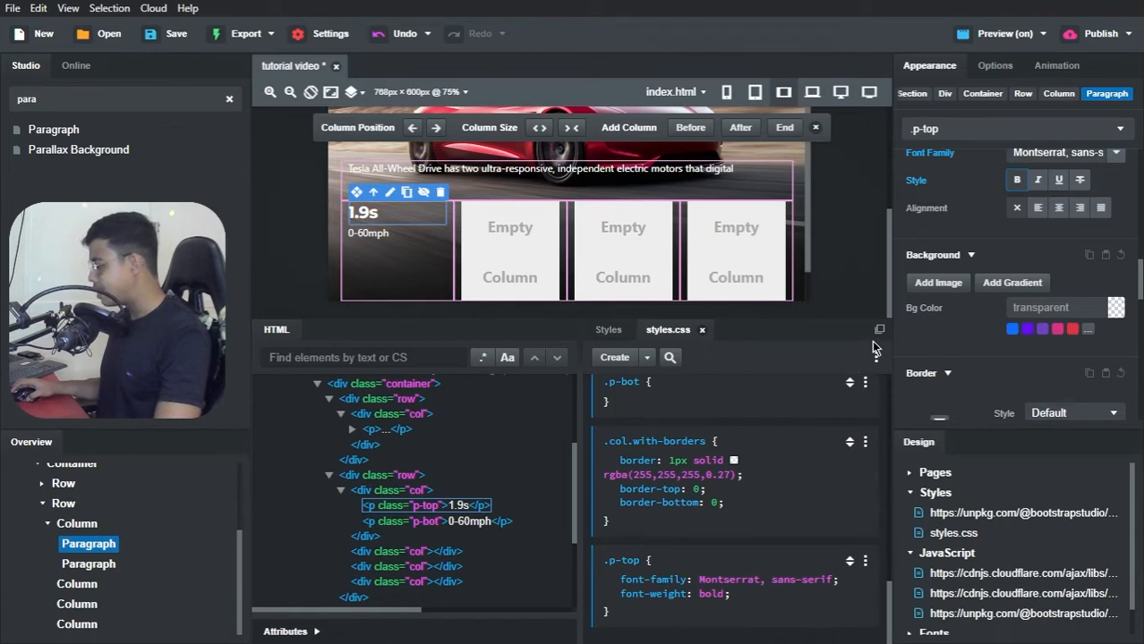
Step: Set the font size of the .p-top text to 26px
scroll(984, 234, up, 2)
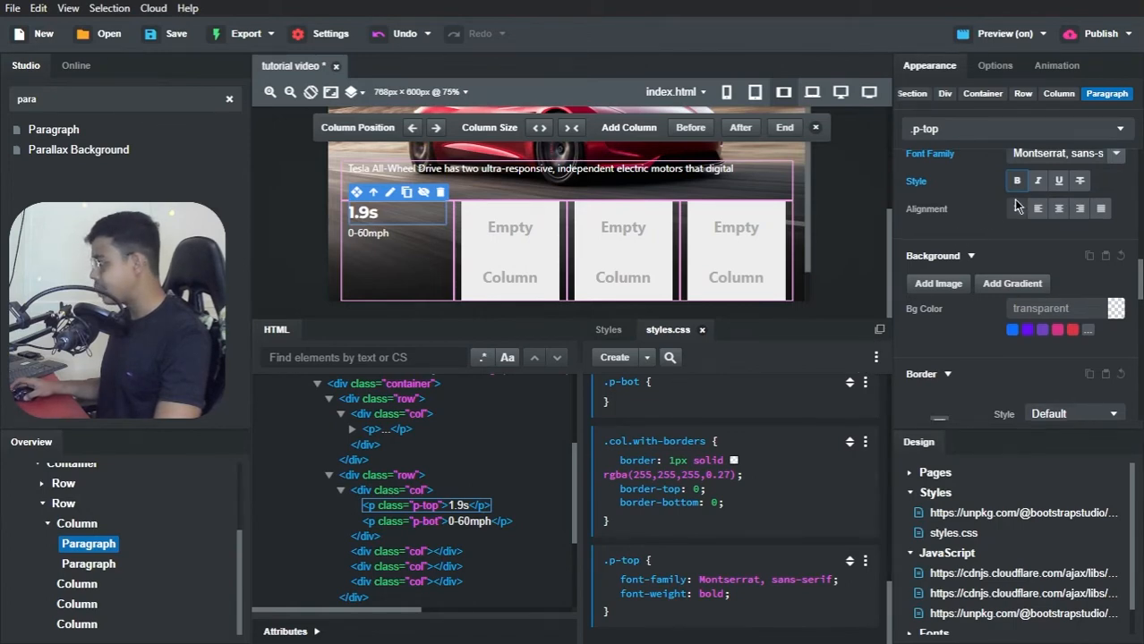
click(1029, 294)
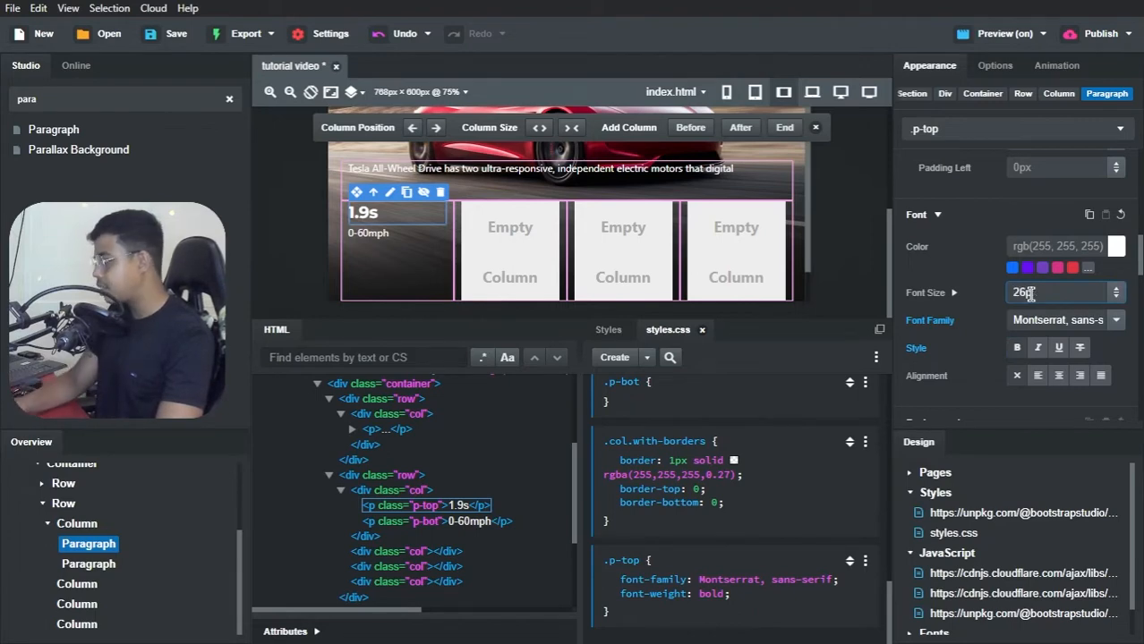
text(px)
click(1027, 221)
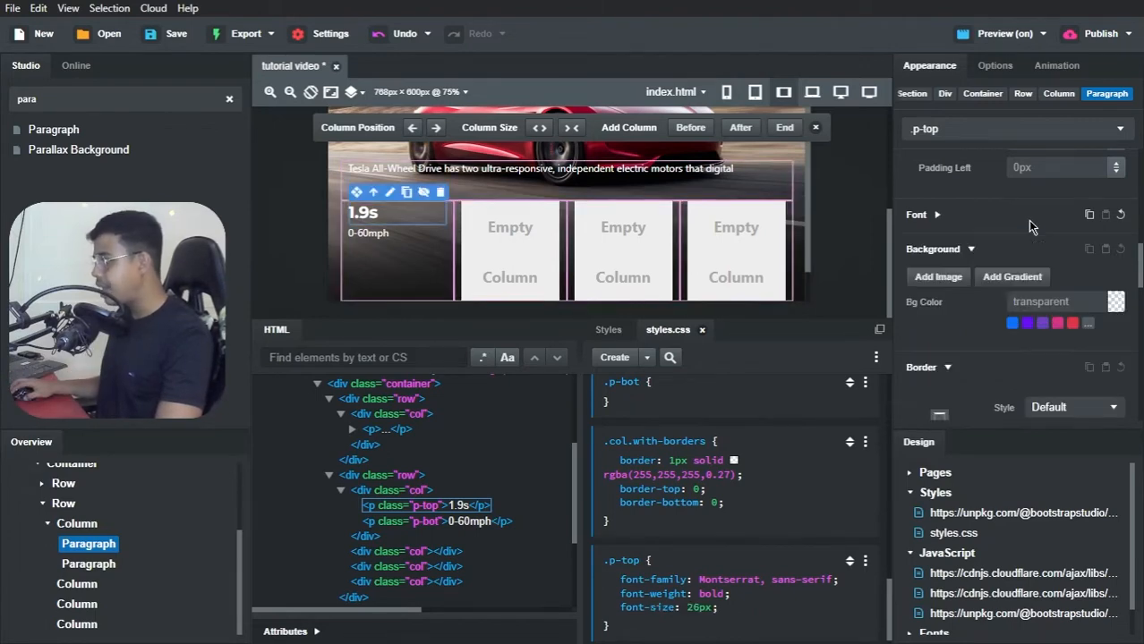
Step: Look through the .p-top block's layout, font, background and transform properties
scroll(1038, 306, down, 5)
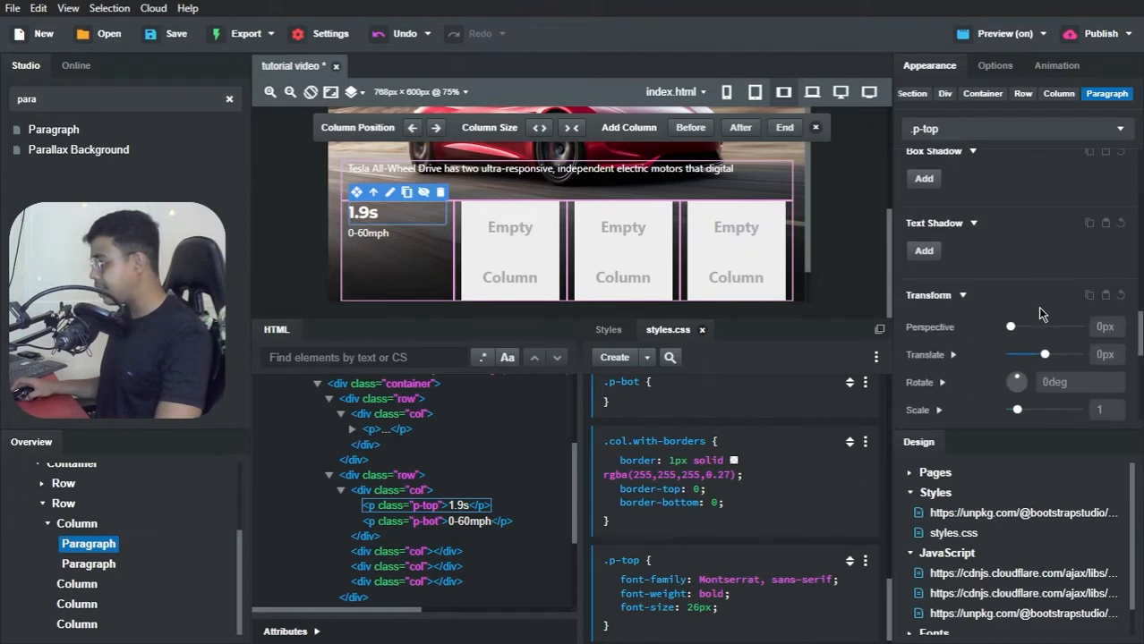
scroll(1038, 306, up, 5)
scroll(1039, 313, up, 10)
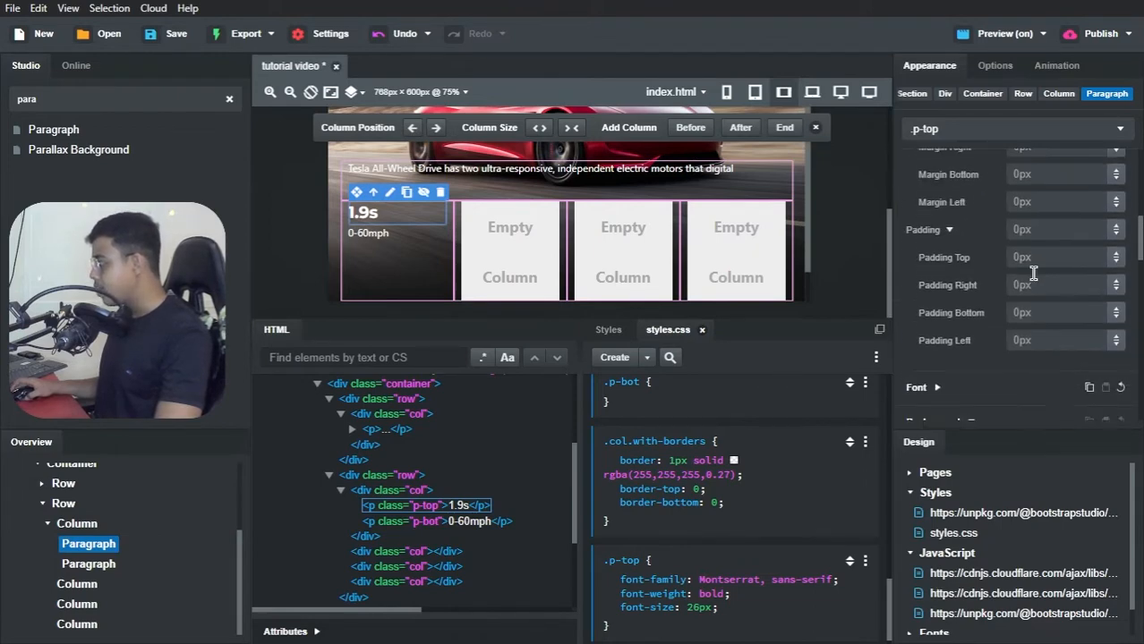
scroll(1033, 277, down, 6)
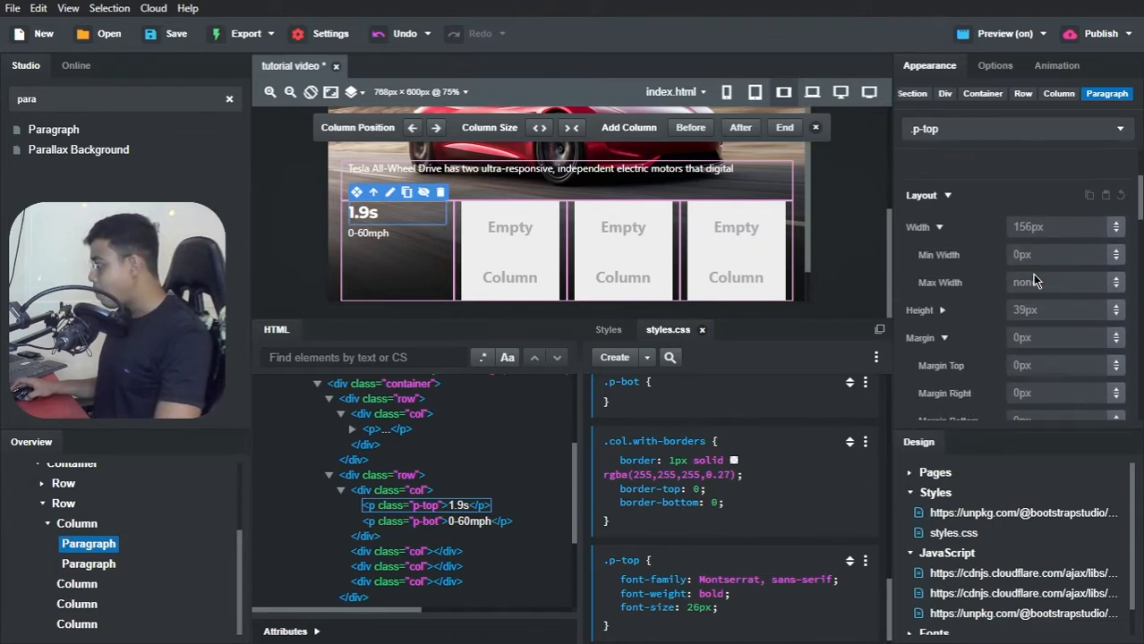
scroll(1033, 280, down, 2)
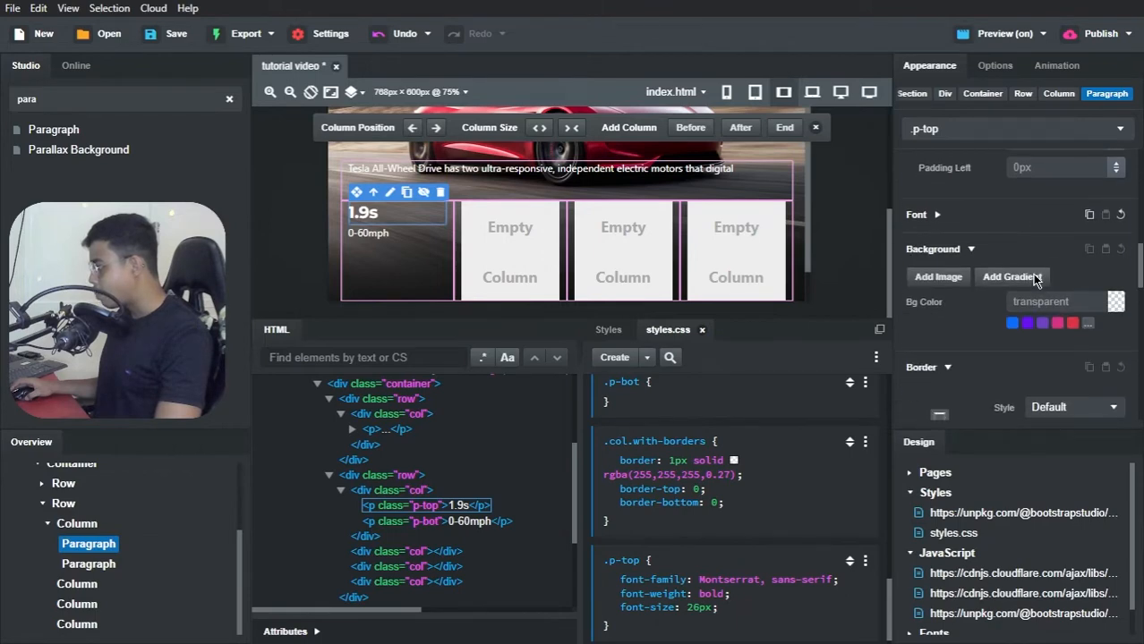
click(936, 218)
scroll(1021, 299, down, 1)
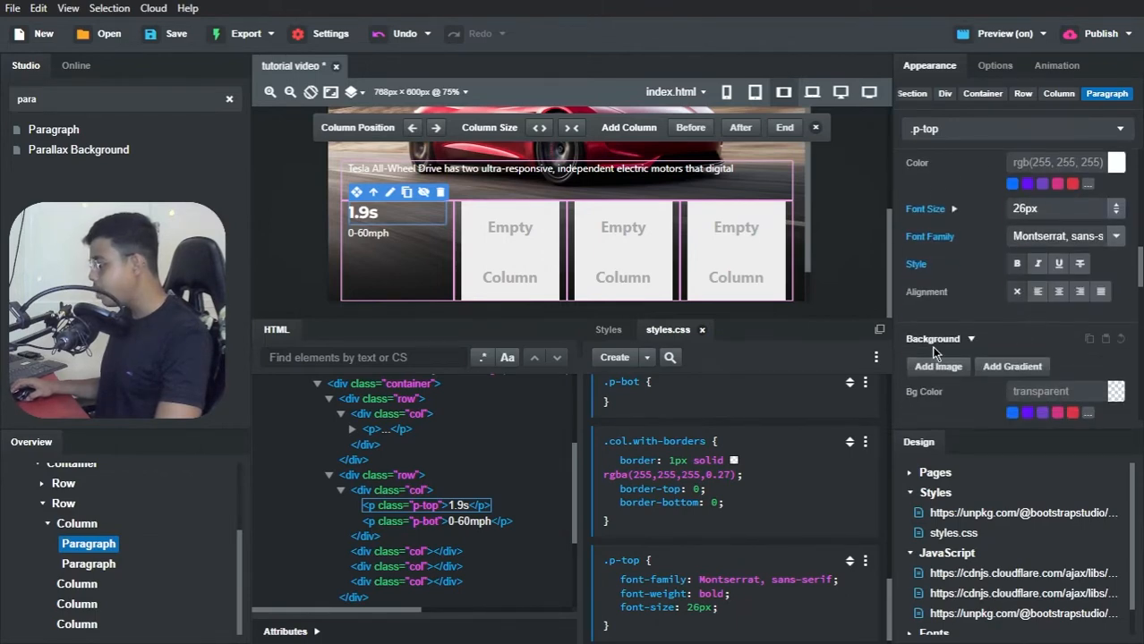
scroll(787, 478, down, 1)
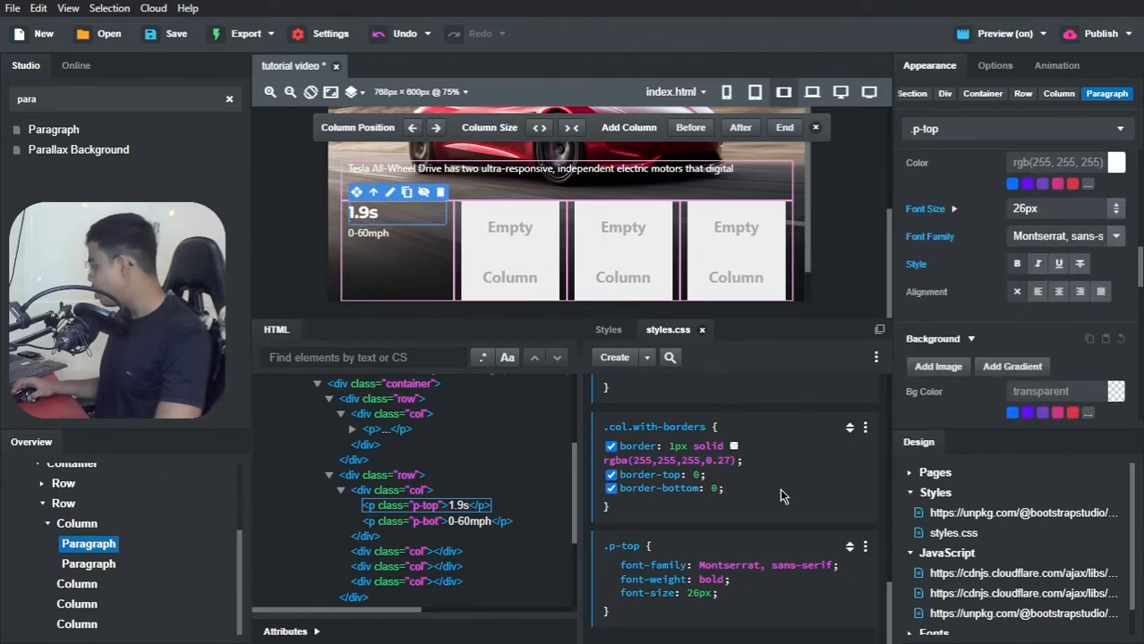
Step: Add a margin-bottom: 0 declaration to the .p-top block in styles.css
click(749, 588)
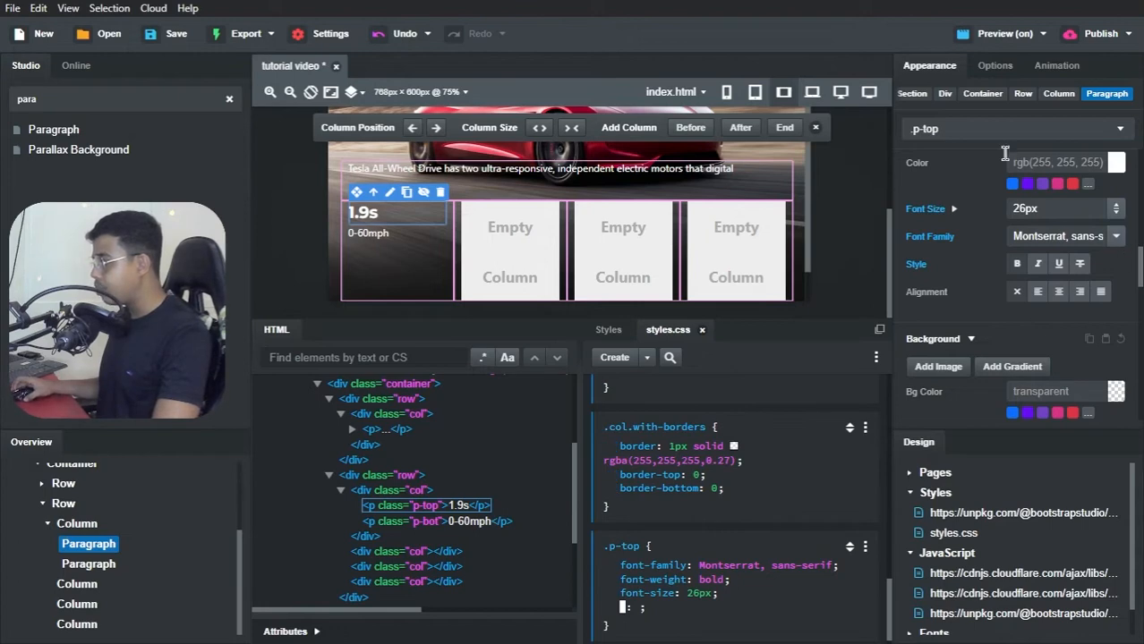
scroll(1000, 239, down, 5)
scroll(999, 239, up, 2)
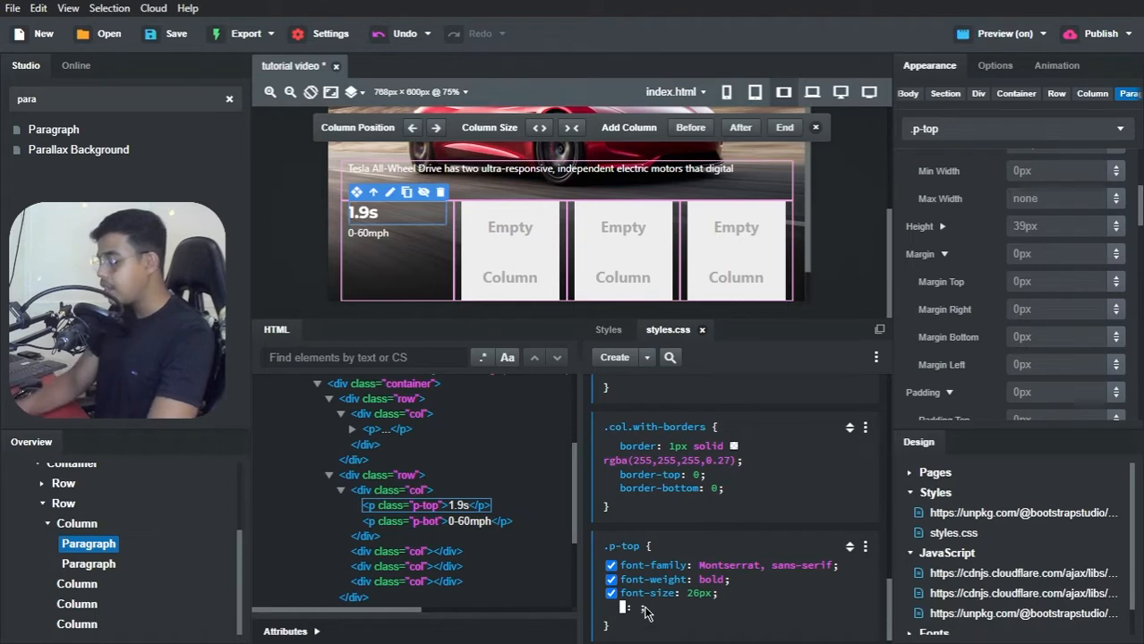
text(margin-)
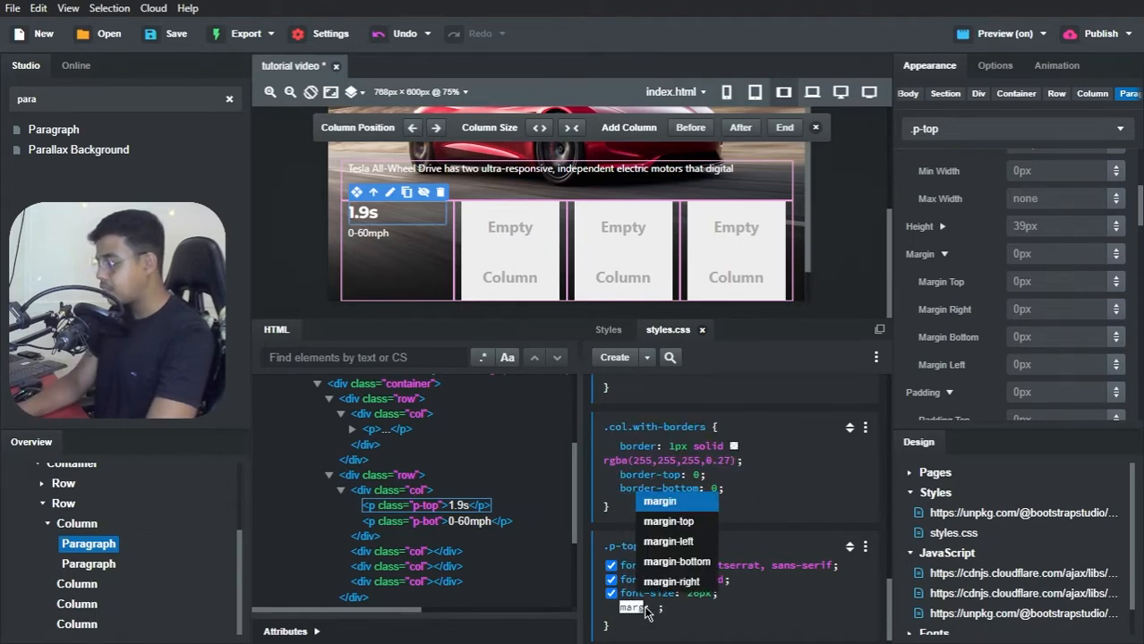
text(botto)
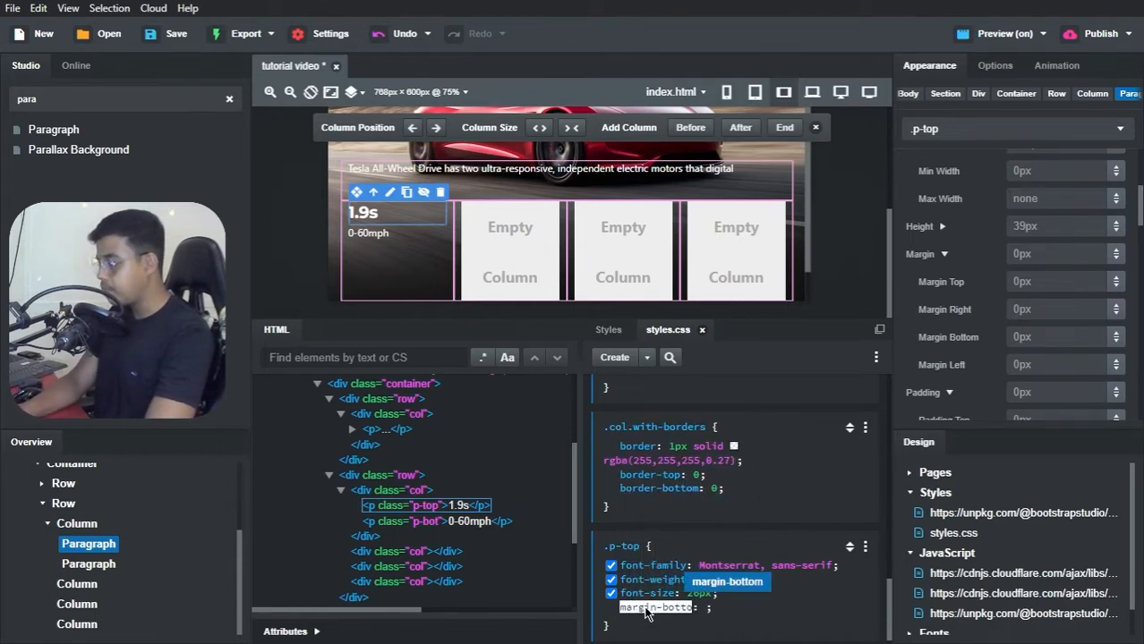
key(Return)
text(0)
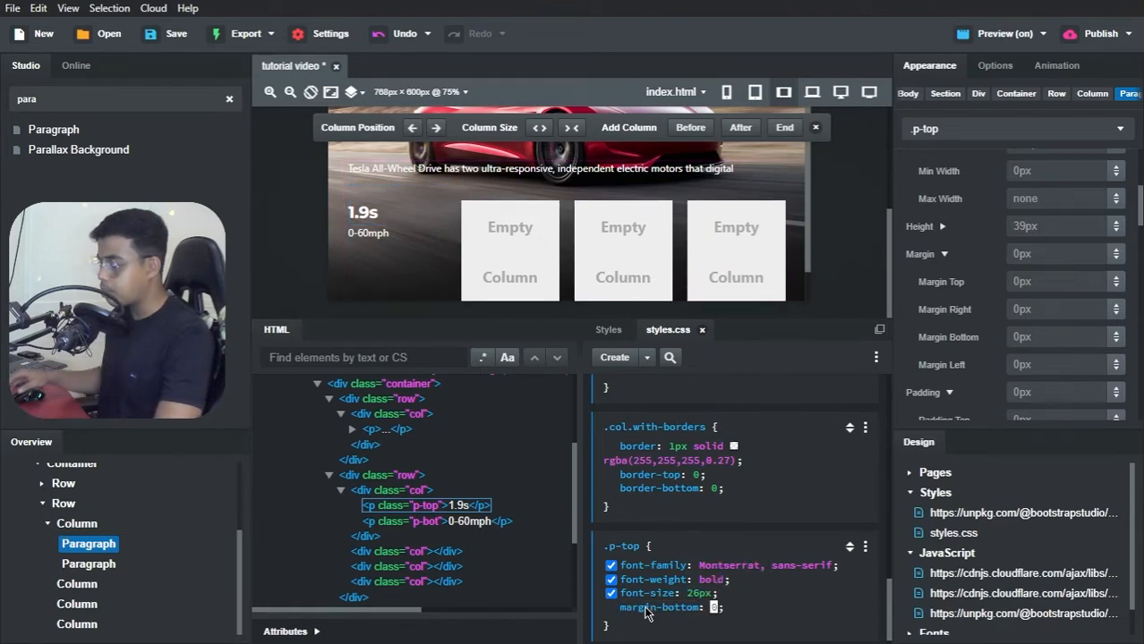
key(Return)
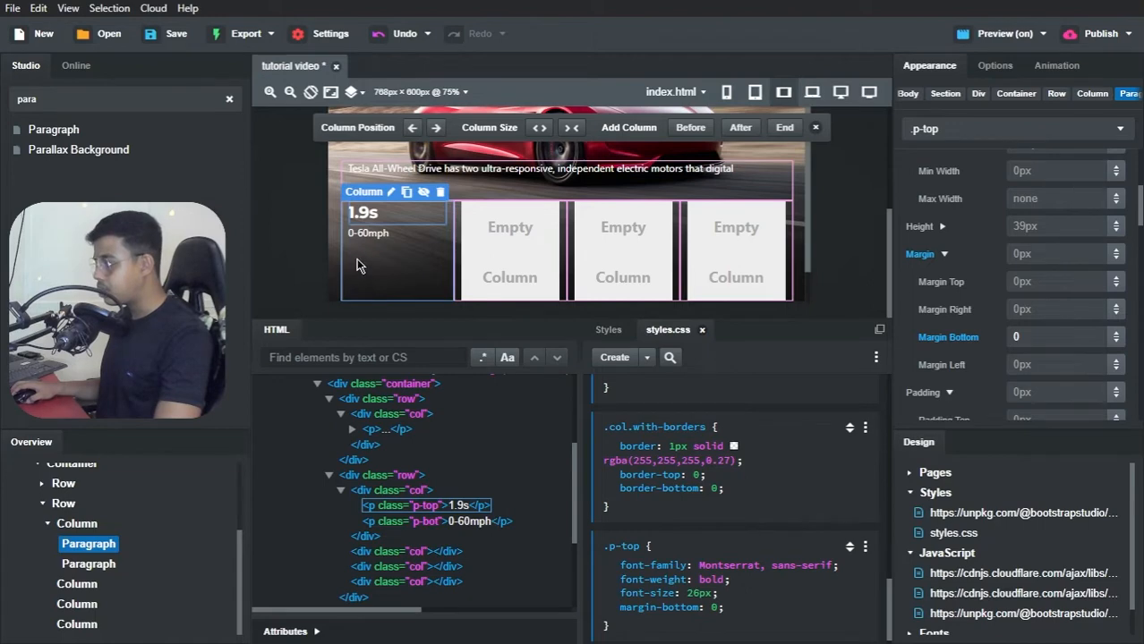
Step: Create a new .p-bot CSS block from the "0-60mph" paragraph and target it for the paragraph's styling
click(368, 233)
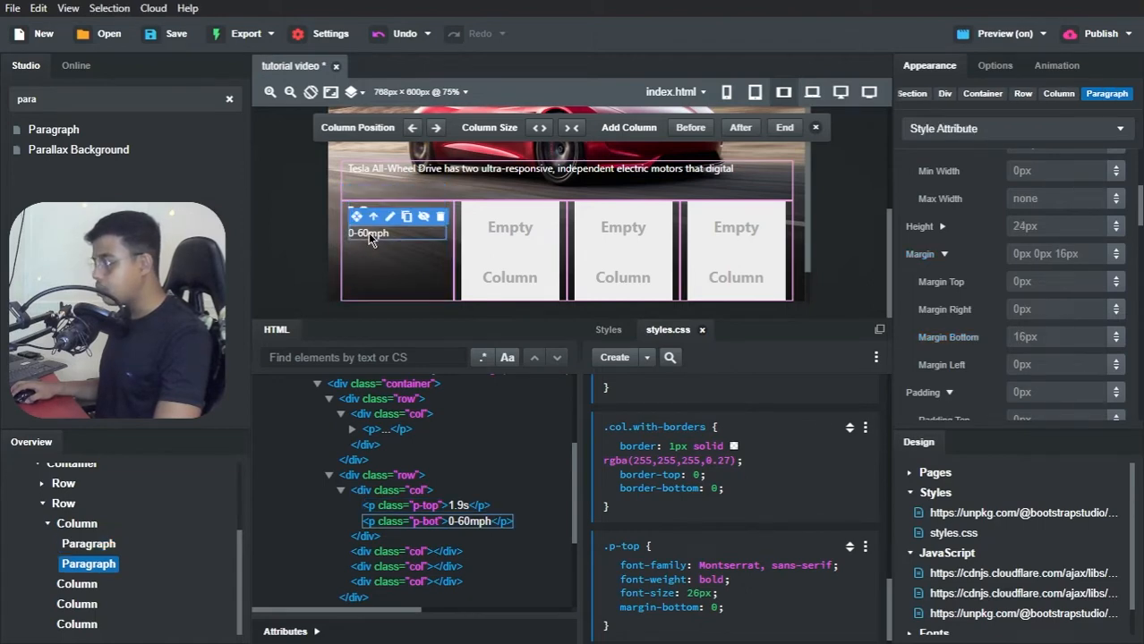
click(646, 357)
click(680, 364)
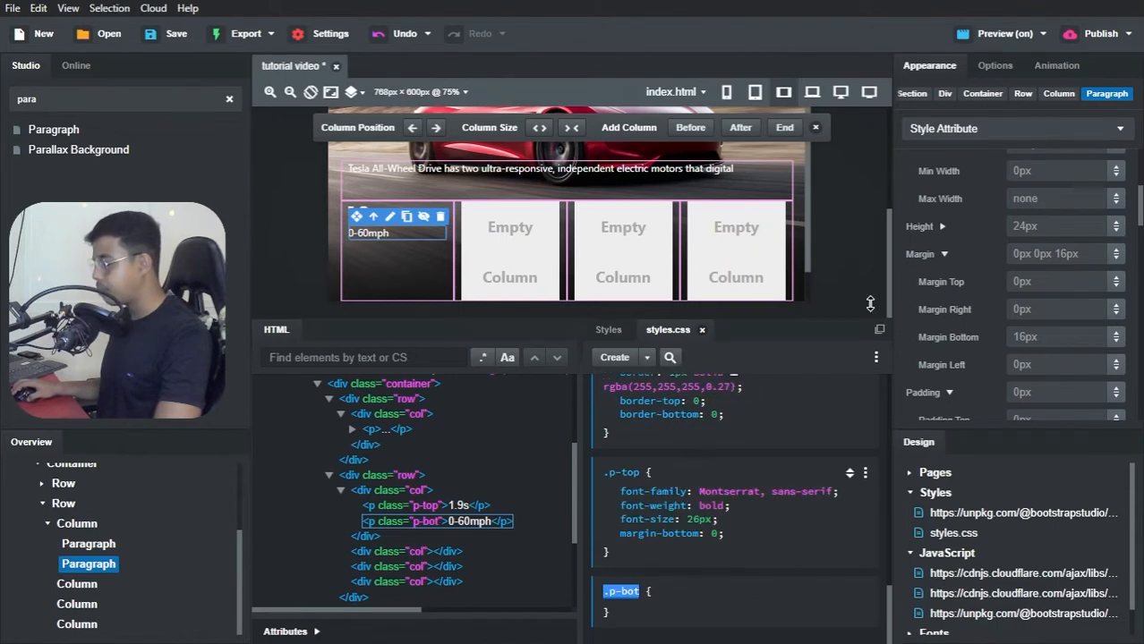
click(957, 131)
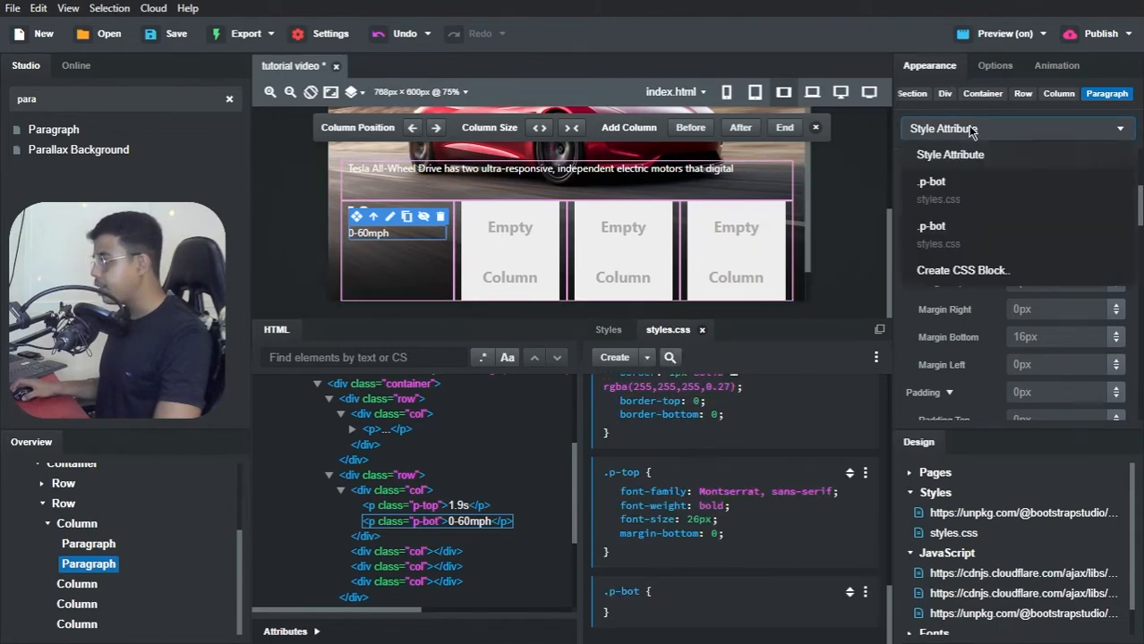
click(935, 234)
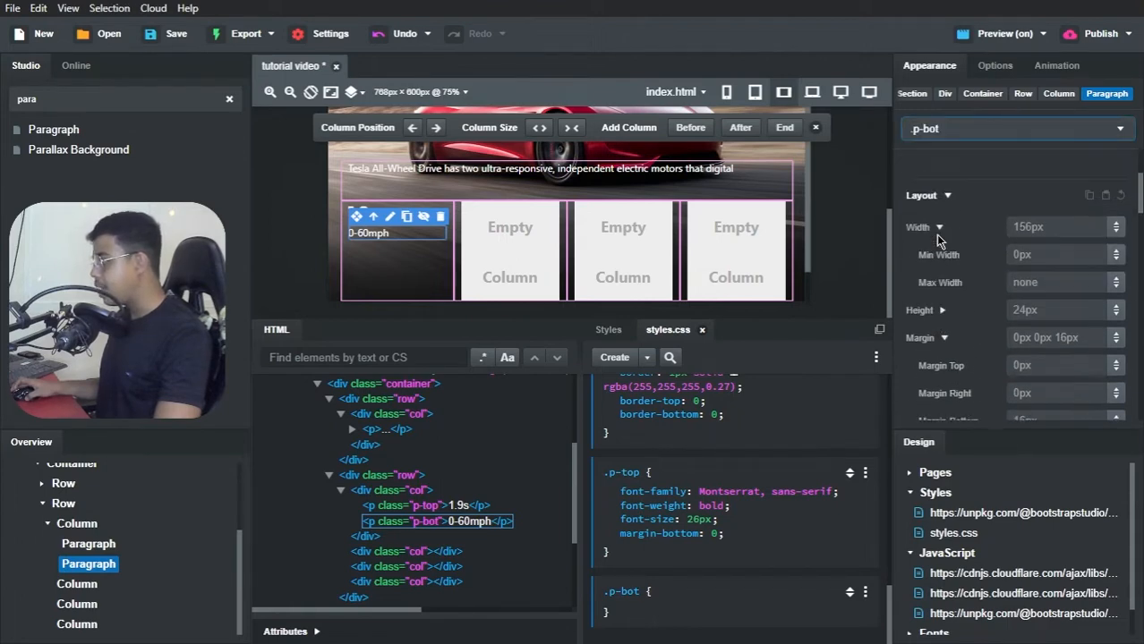
Step: Set the font size of the .p-bot text to 13px and select the column that holds both paragraphs
scroll(965, 228, down, 5)
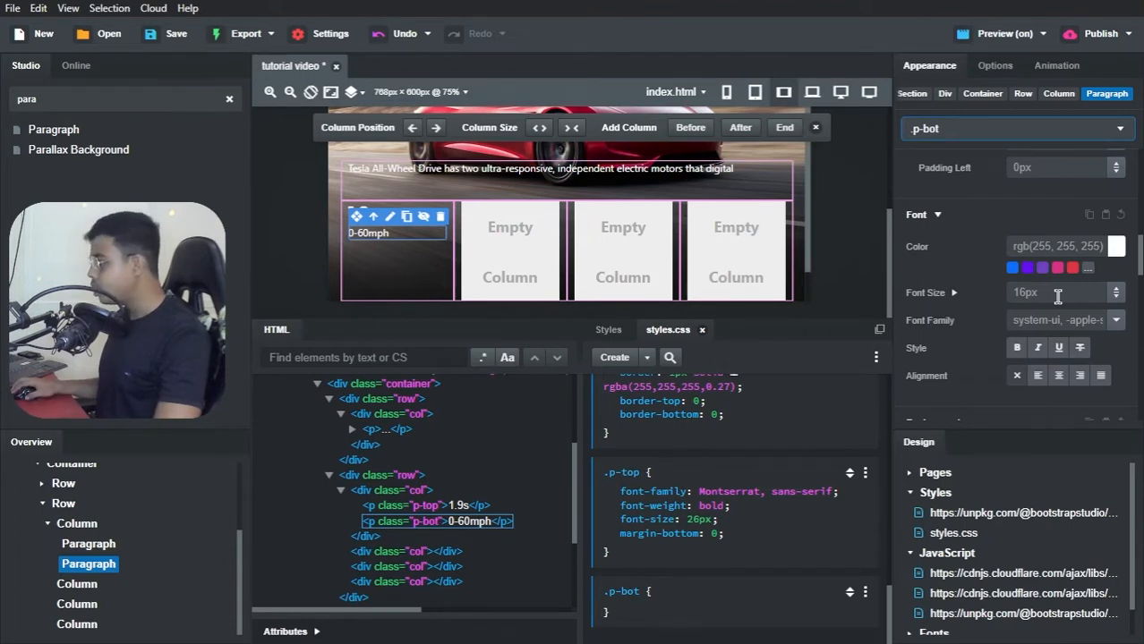
click(1057, 295)
text(13)
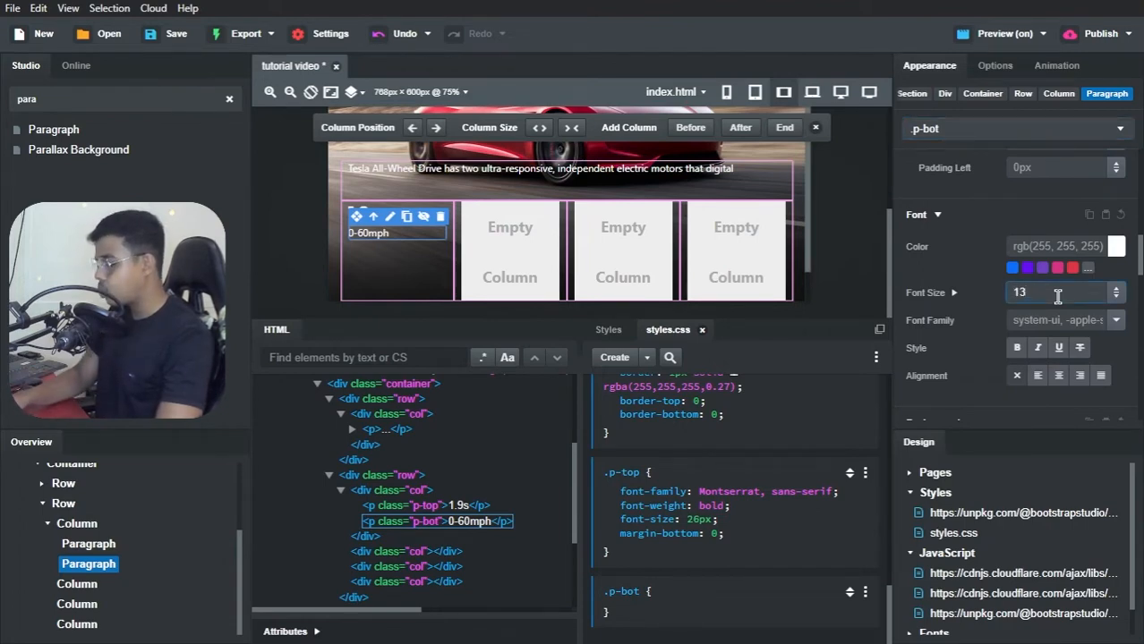
key(Return)
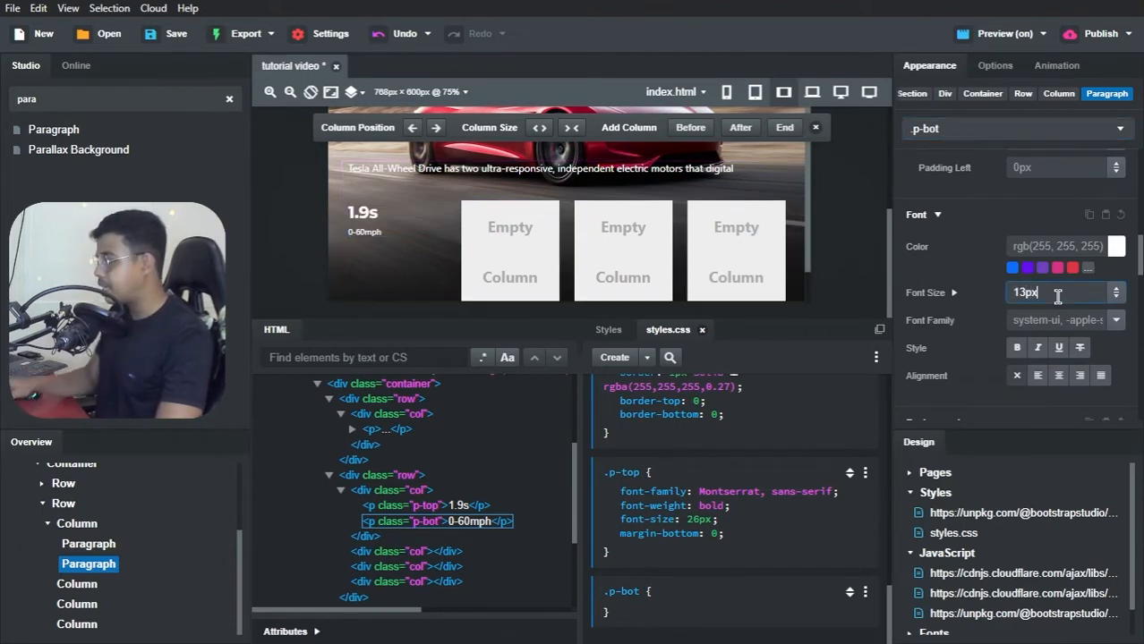
click(1115, 322)
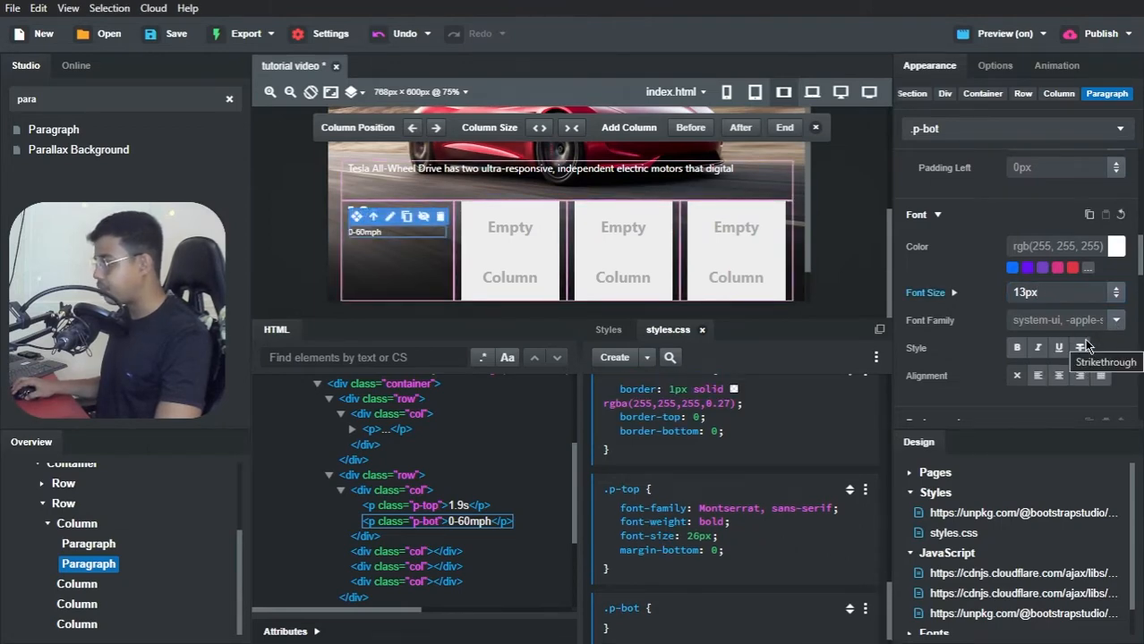
click(375, 267)
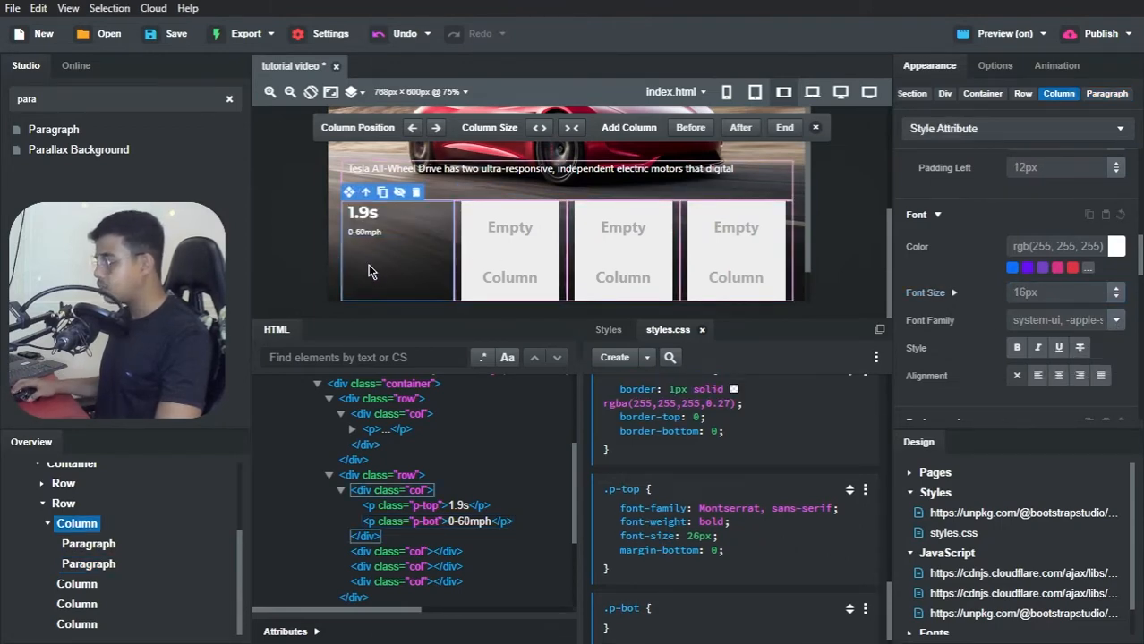
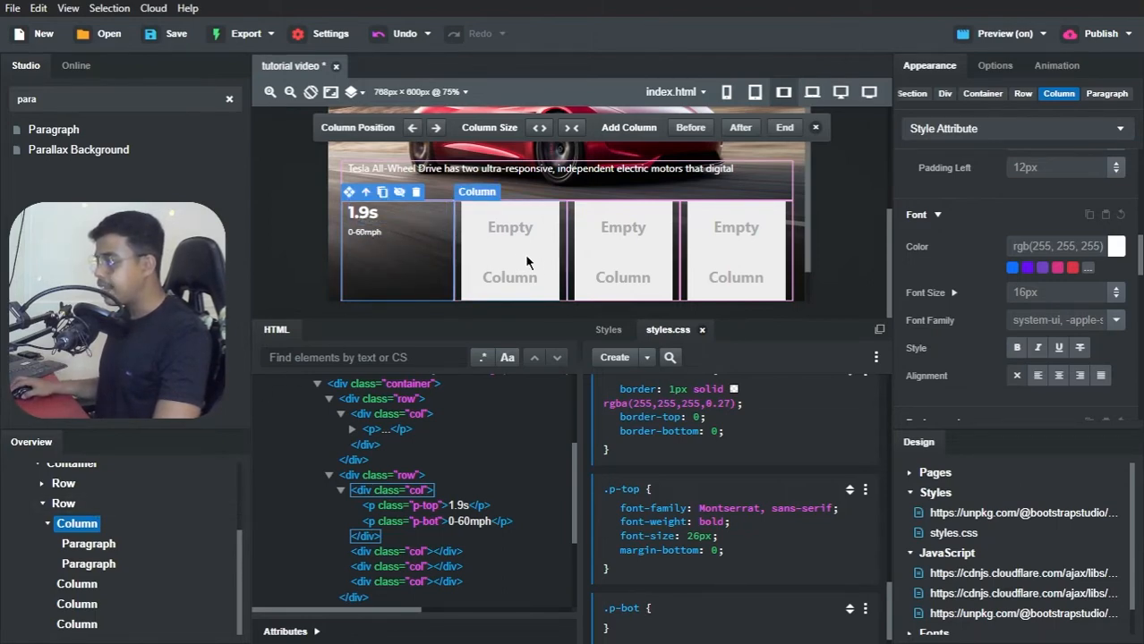
Step: Delete two of the empty columns from the hero's stats row
right_click(77, 588)
click(100, 573)
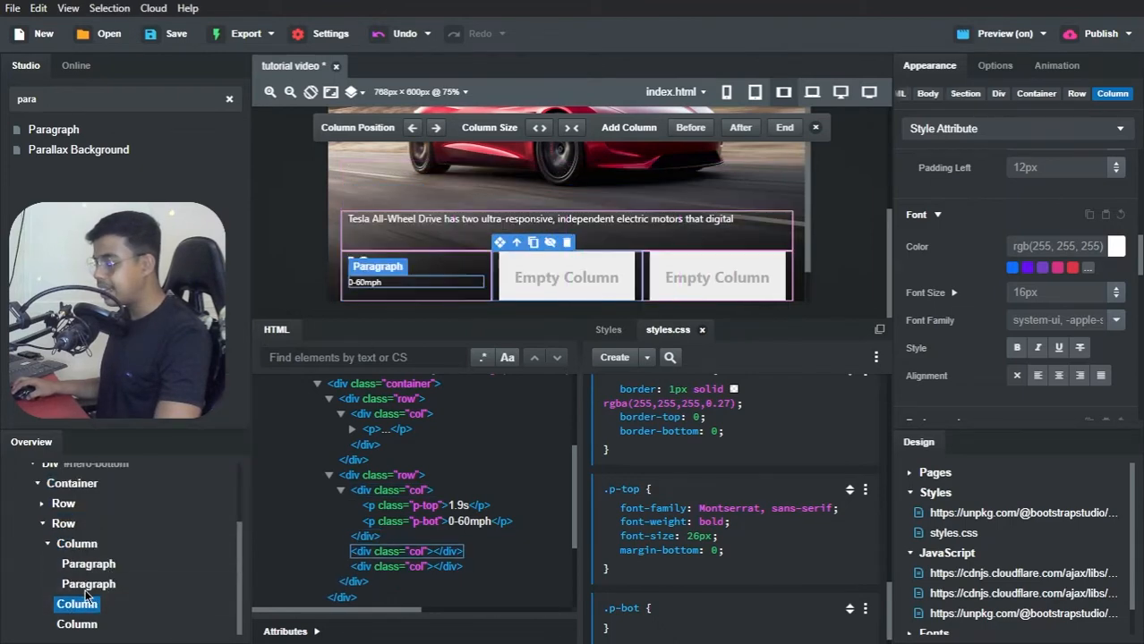
click(79, 605)
right_click(78, 605)
click(101, 588)
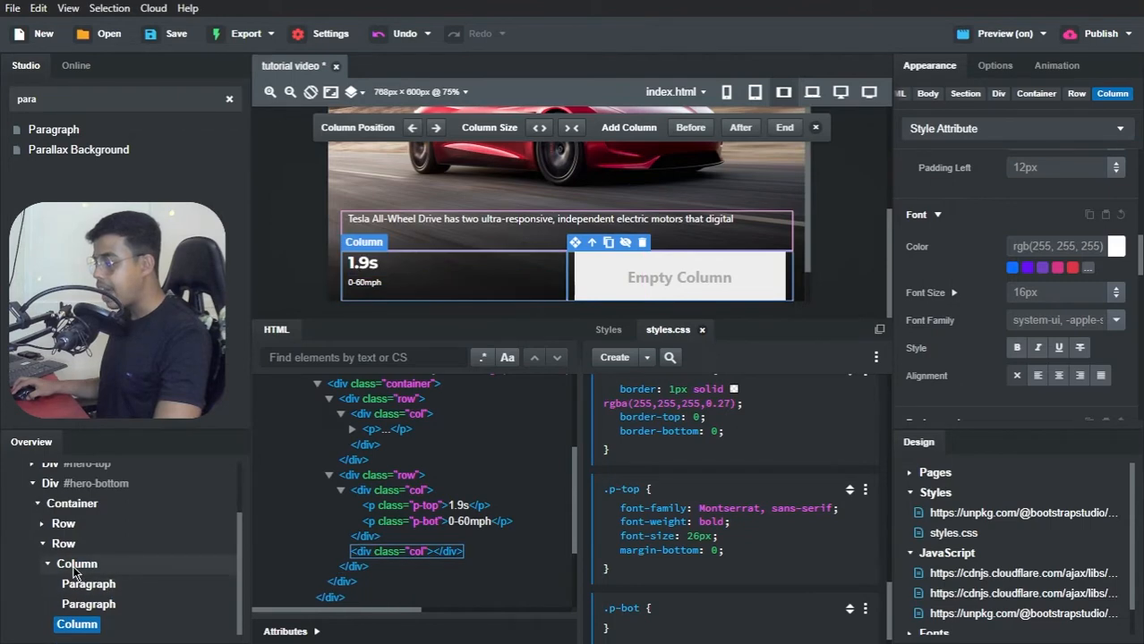
Step: Duplicate the column holding the 1.9s and 0-60mph paragraphs twice, keeping one empty column at the end of the row
right_click(76, 566)
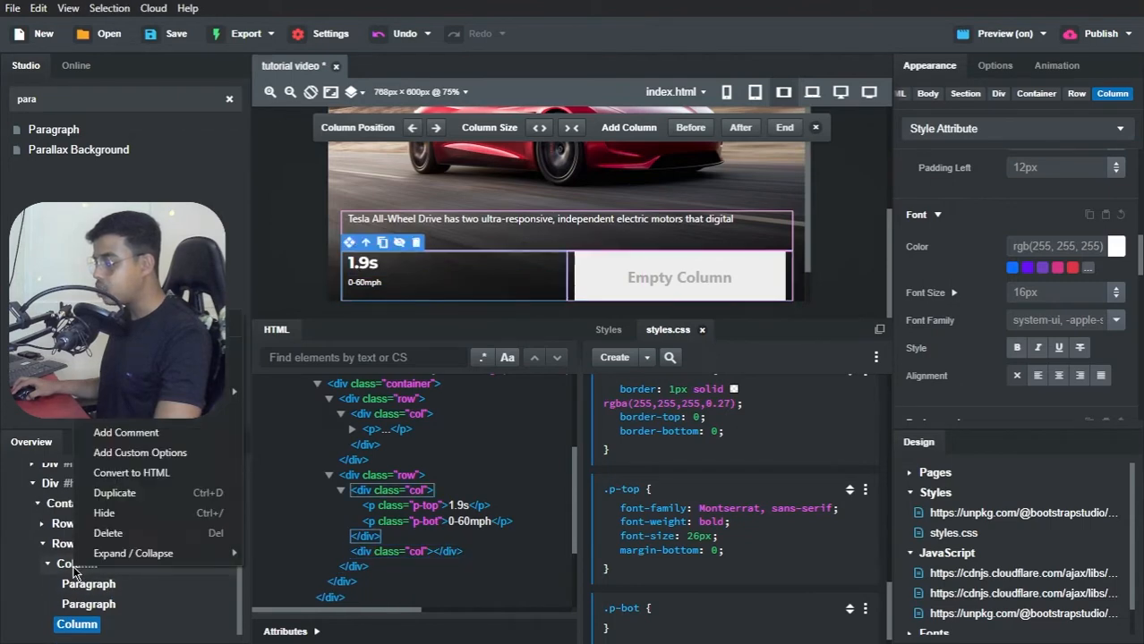
click(116, 493)
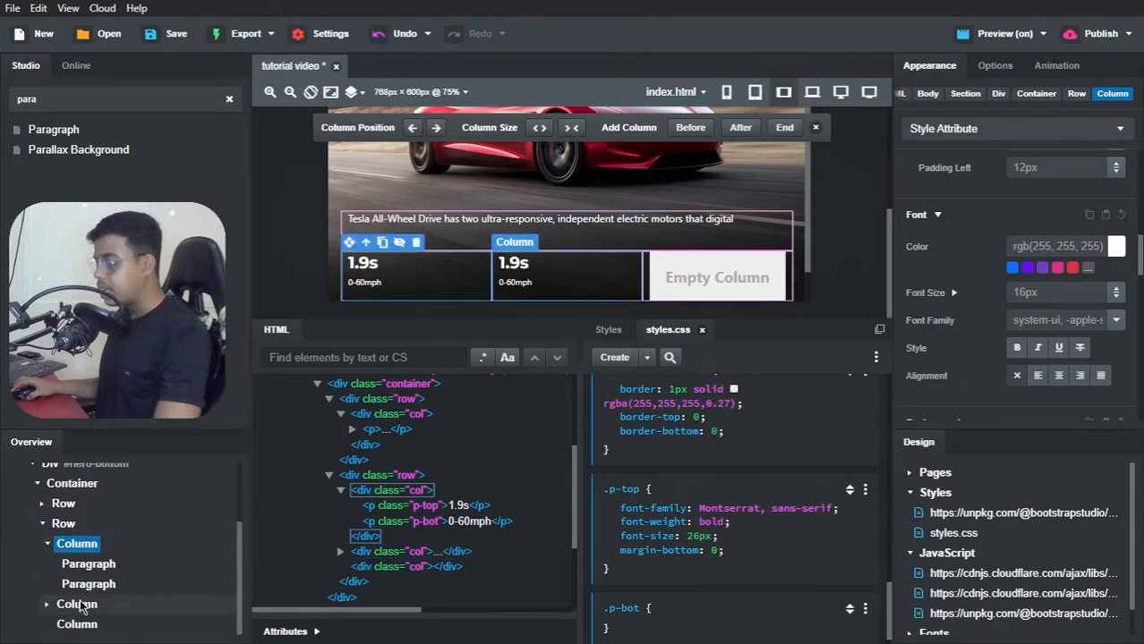
right_click(77, 604)
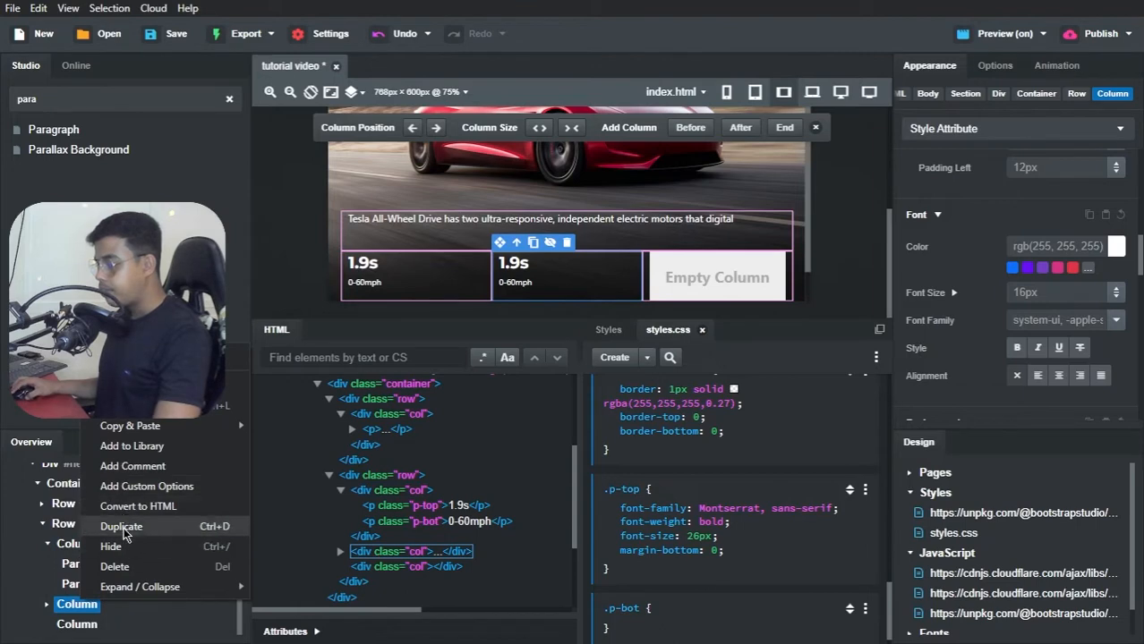
click(123, 527)
Step: Change the second stat column's paragraphs to "+250mph" and "Top Speed"
double_click(479, 217)
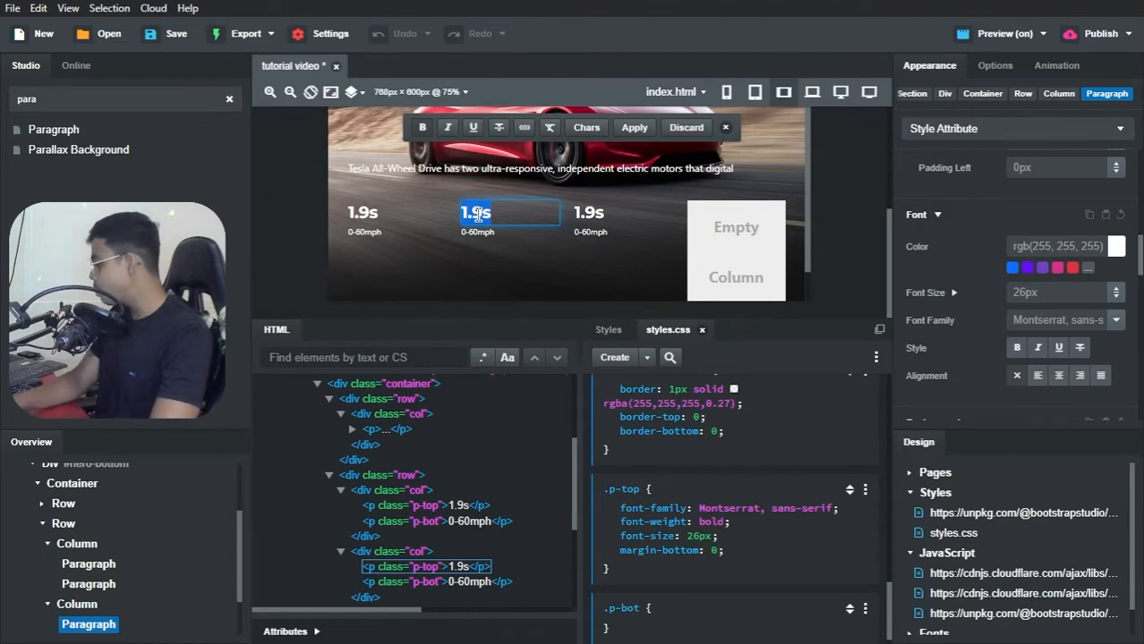
text(+250mph)
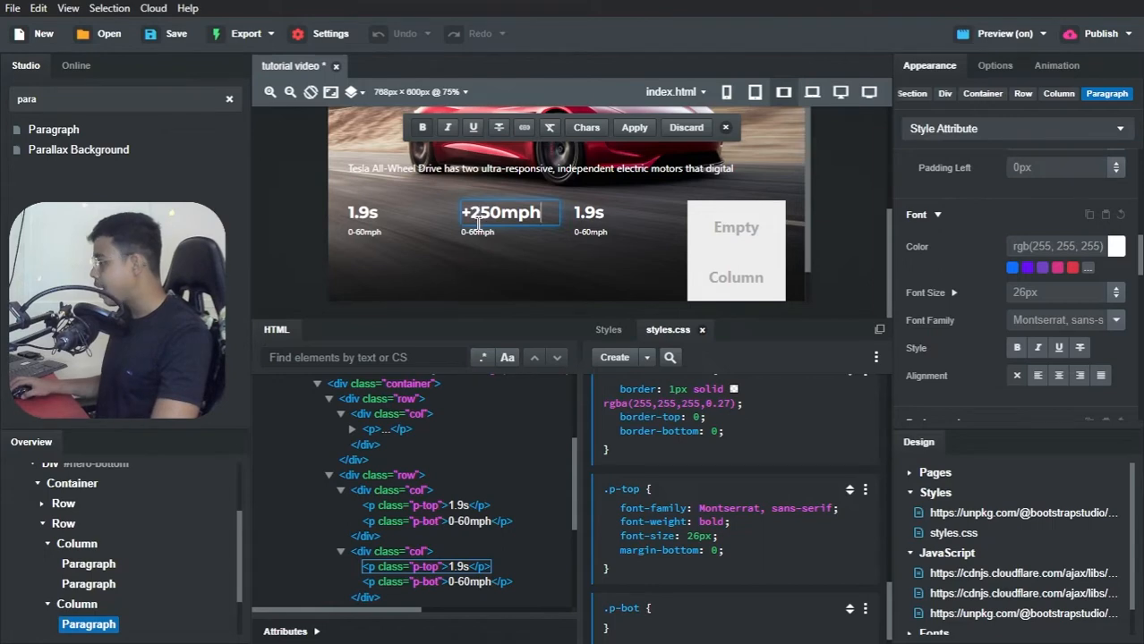
click(478, 230)
double_click(479, 231)
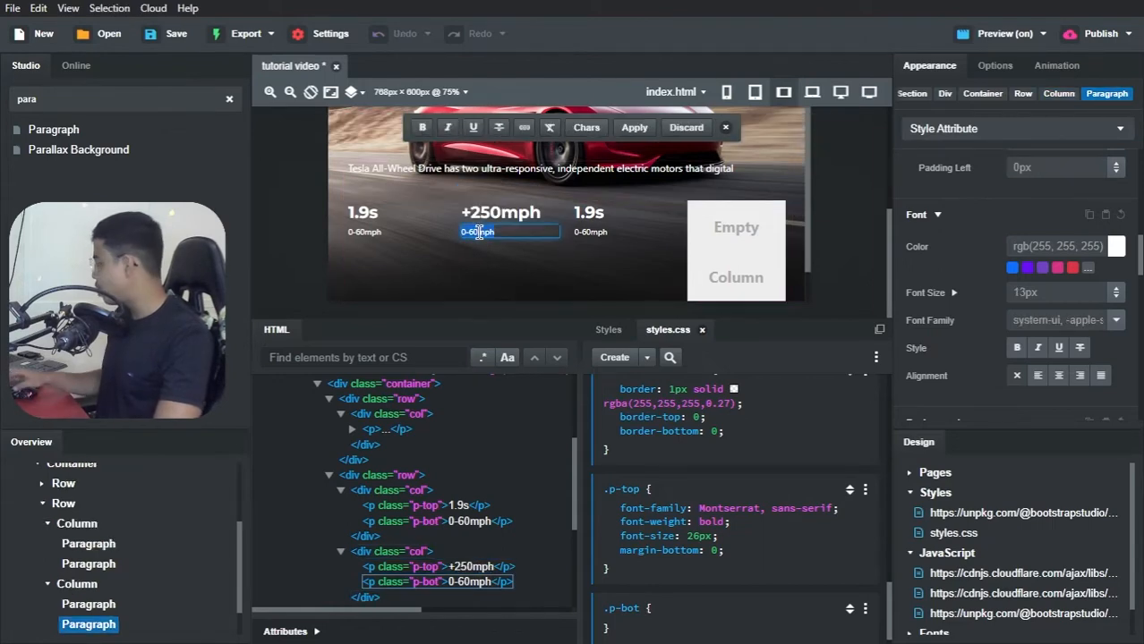
text(Top Spee)
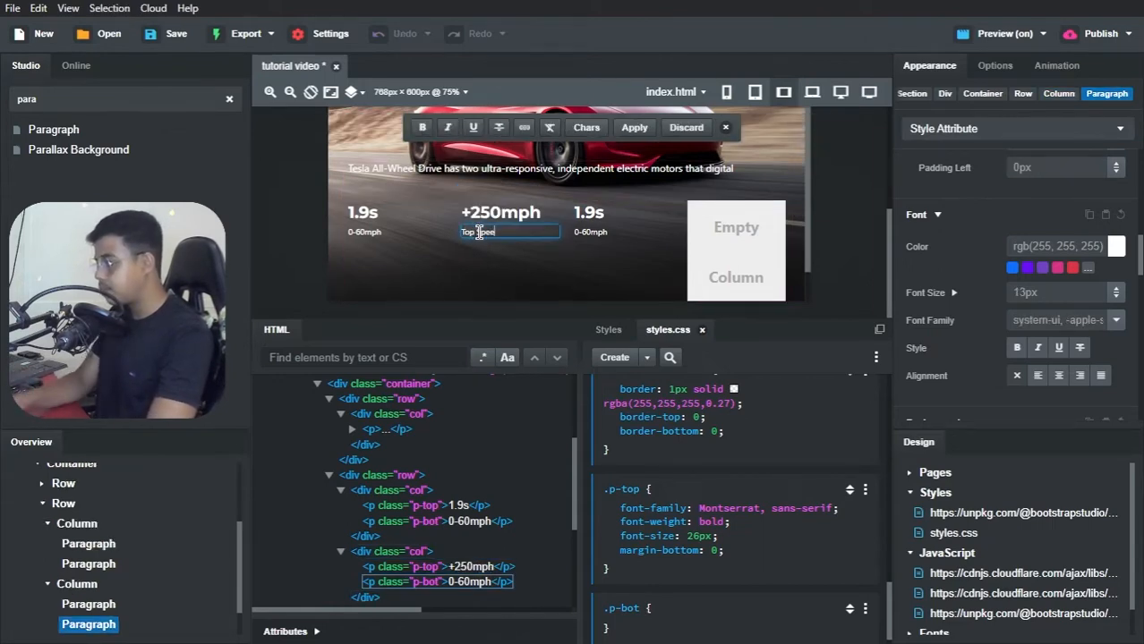
text(d)
Step: Change the third stat column's paragraphs to "620mi" and "Mile Range"
double_click(594, 212)
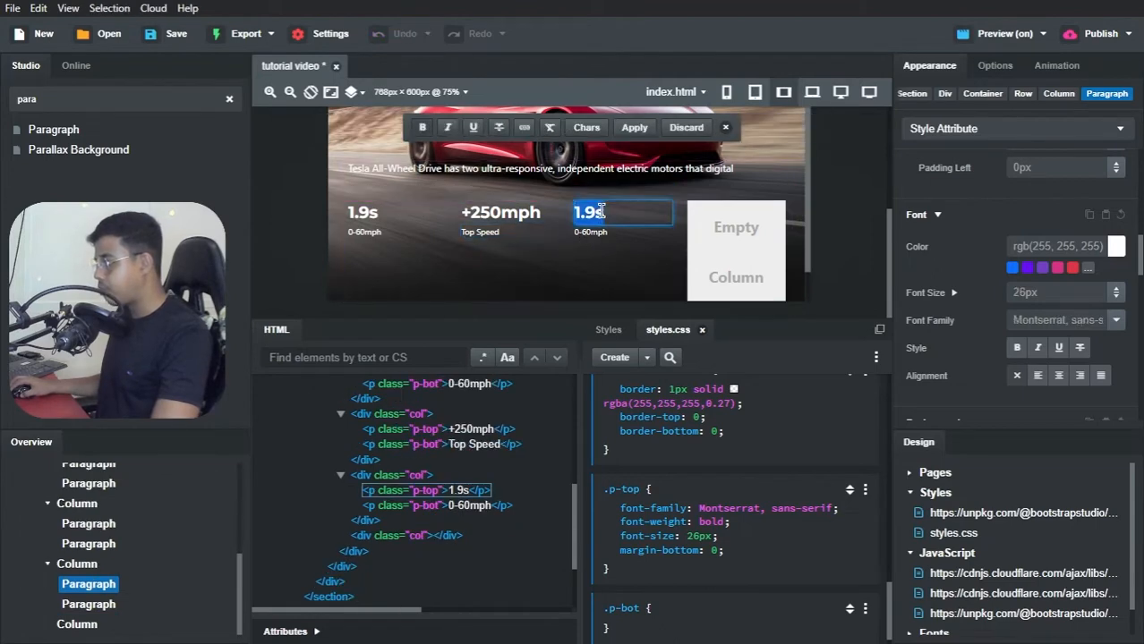
text(620mi)
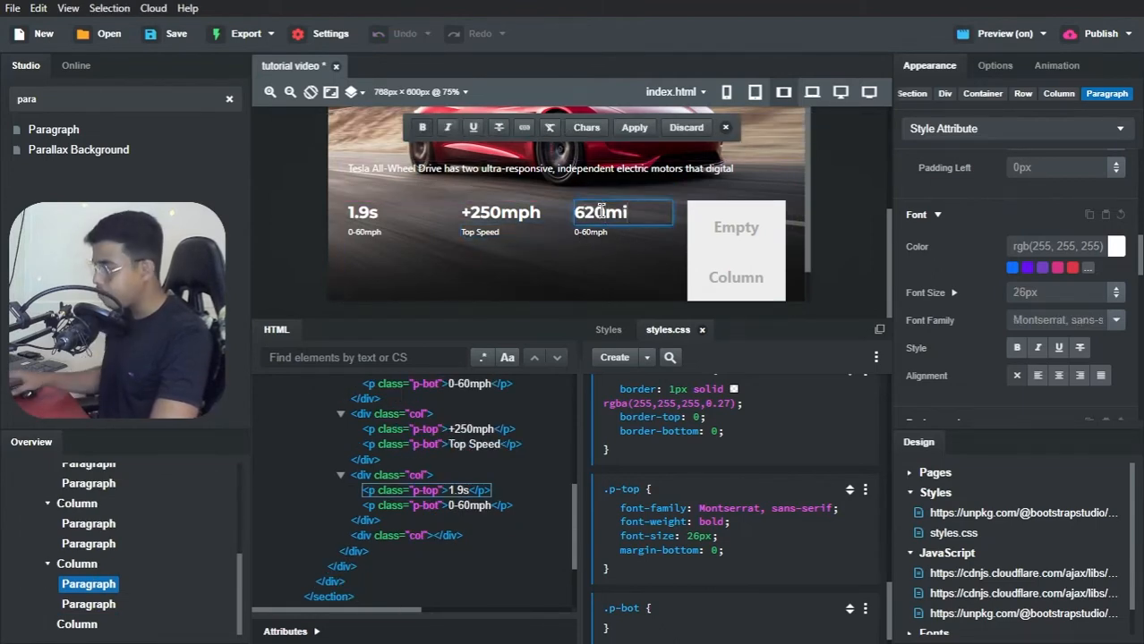
double_click(601, 229)
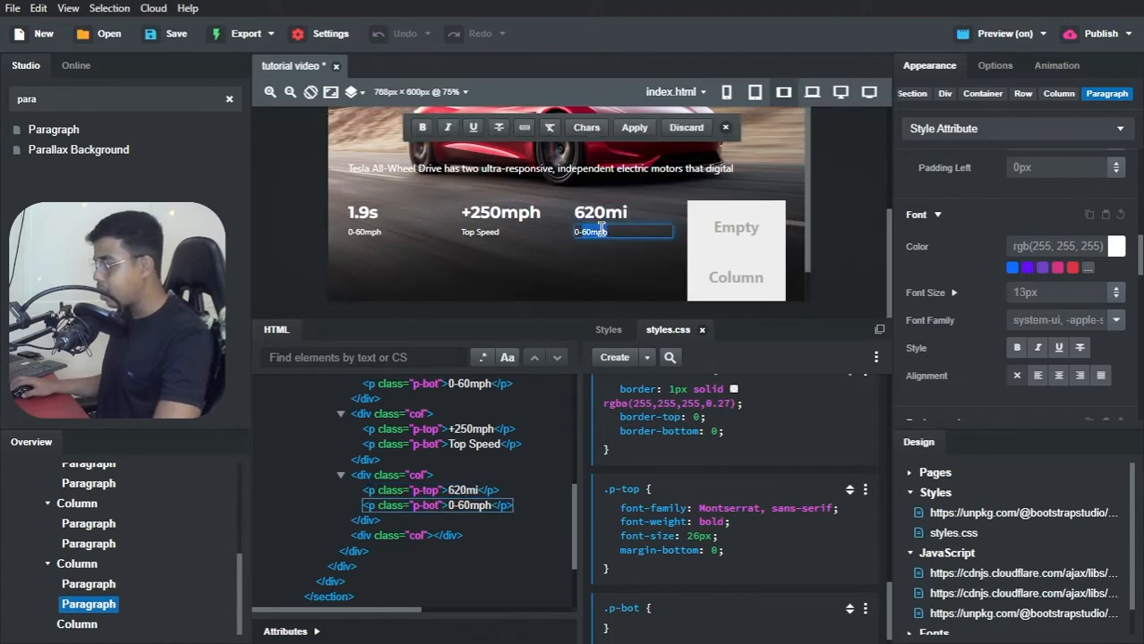
text(m)
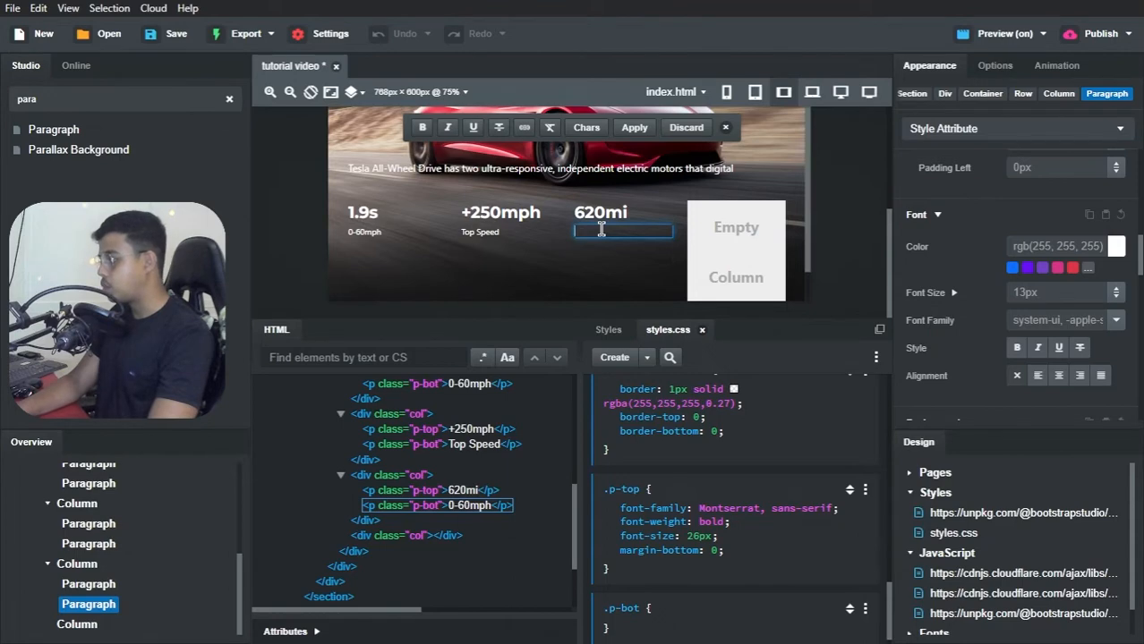
text(ile R)
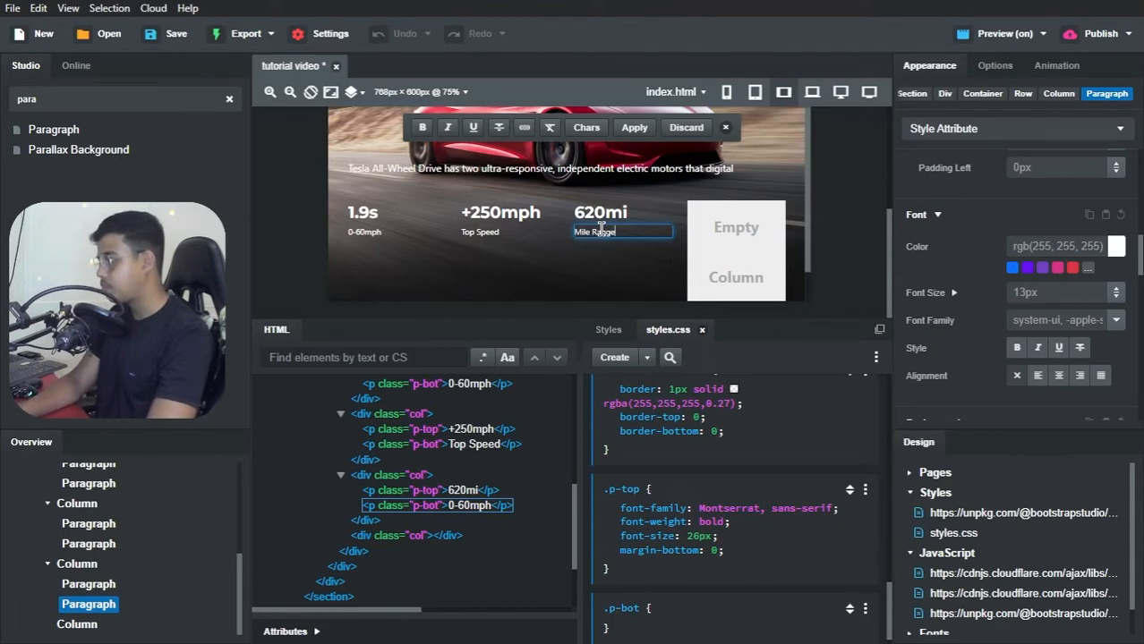
text(ange)
click(613, 260)
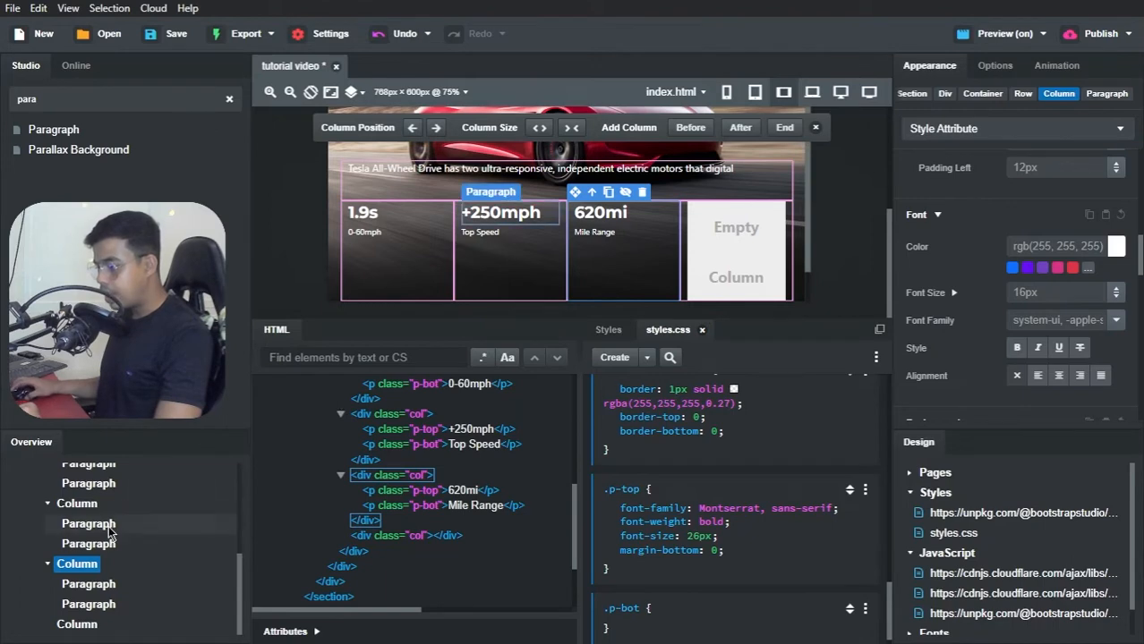
Step: Find the Button component and insert it into the empty fourth column of the stats row
click(79, 625)
click(64, 94)
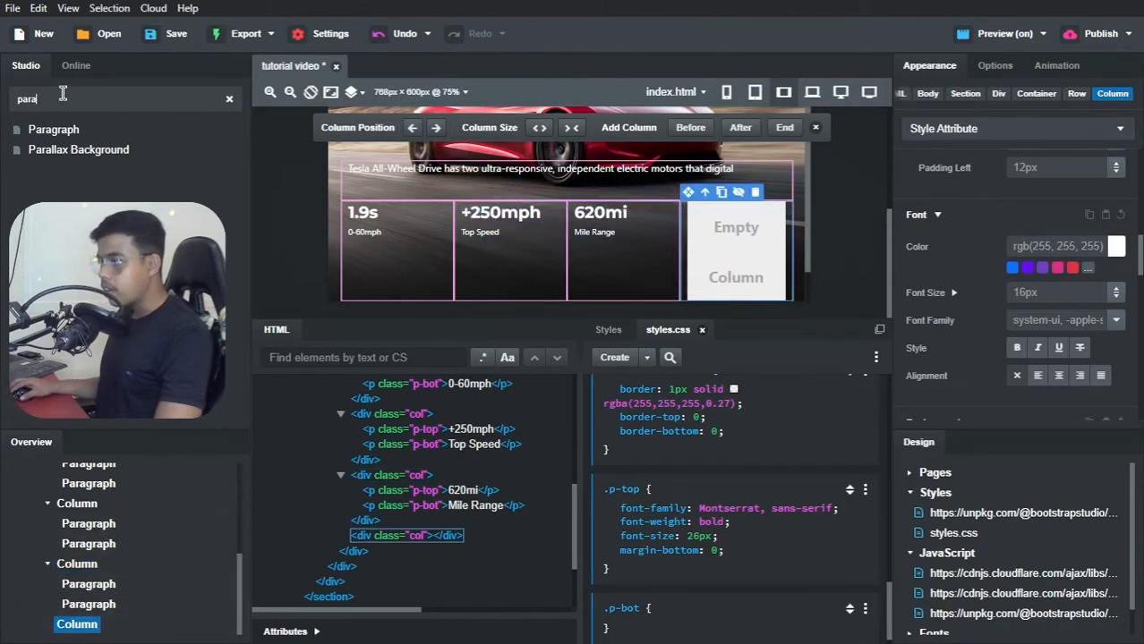
key(ctrl+a)
text(button)
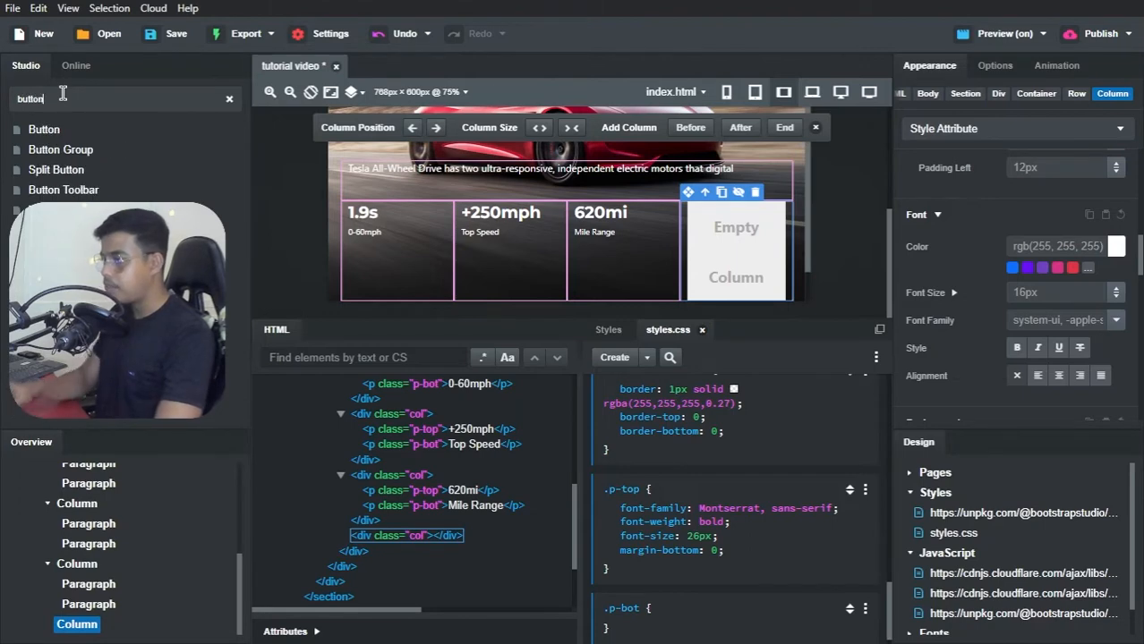
drag(41, 127, 76, 624)
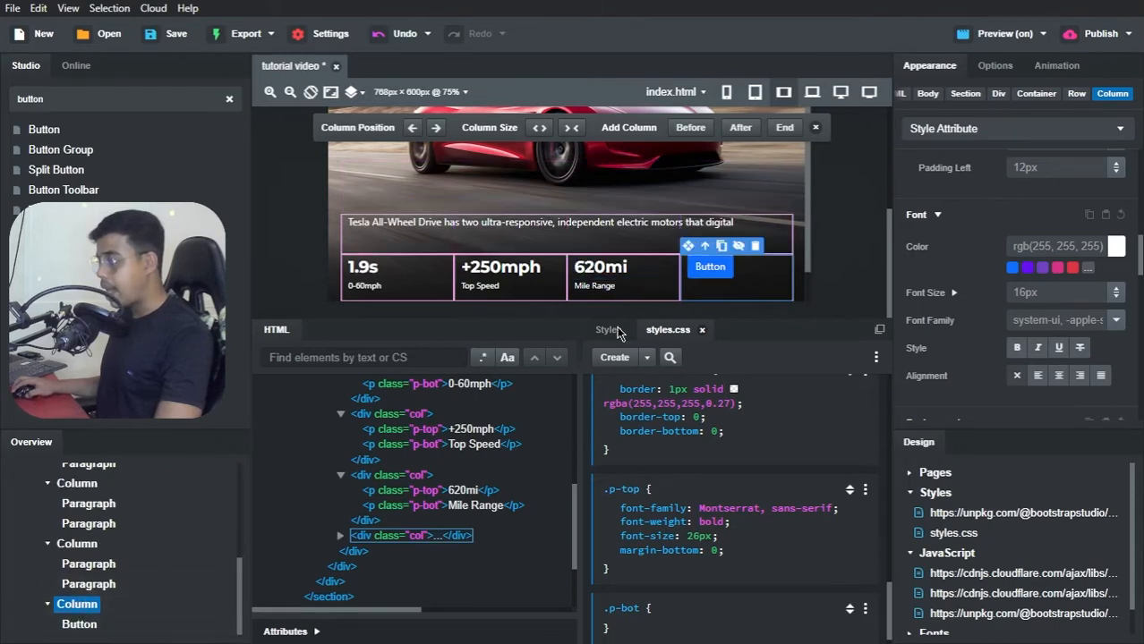
Step: Set the label of the fourth column's button to "Reserve Now"
double_click(716, 266)
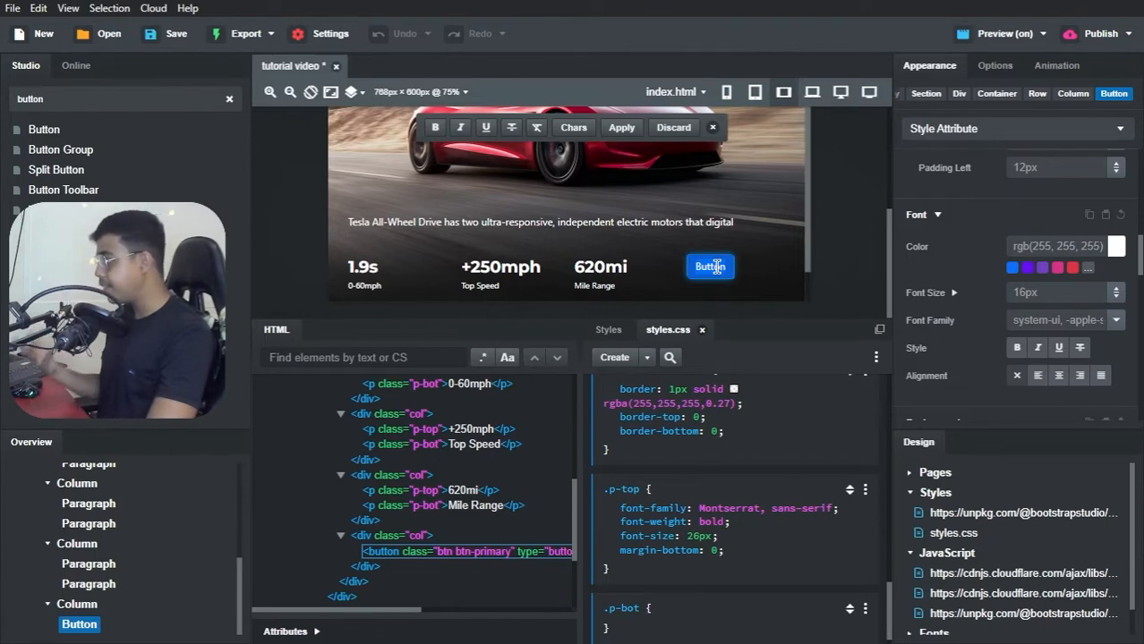
text(Reserve Now)
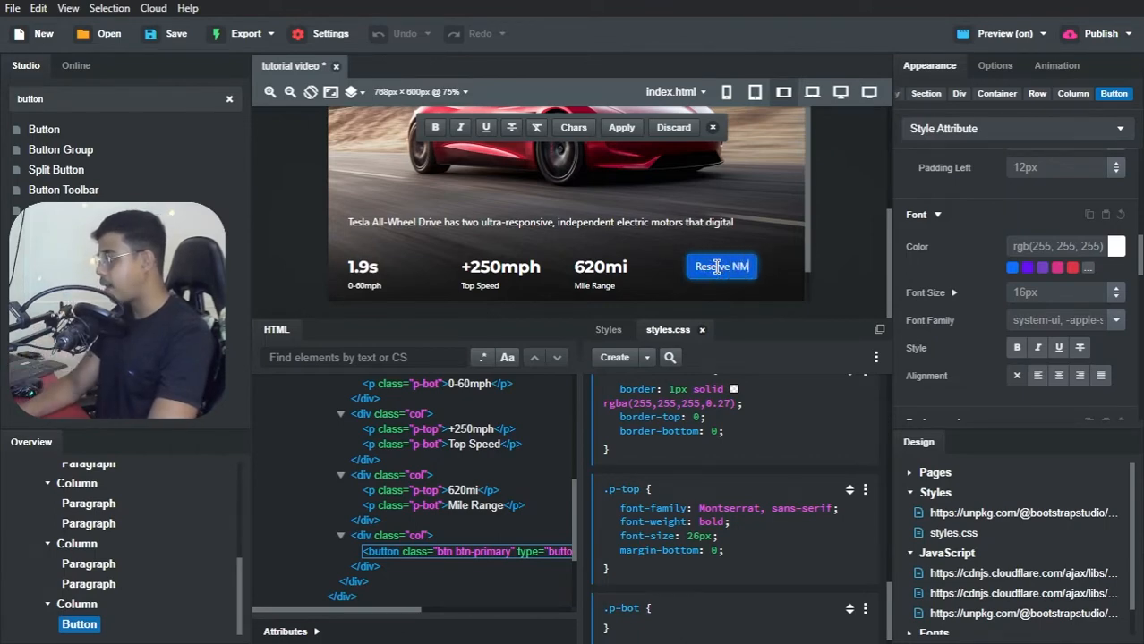
key(BackSpace)
text(ow)
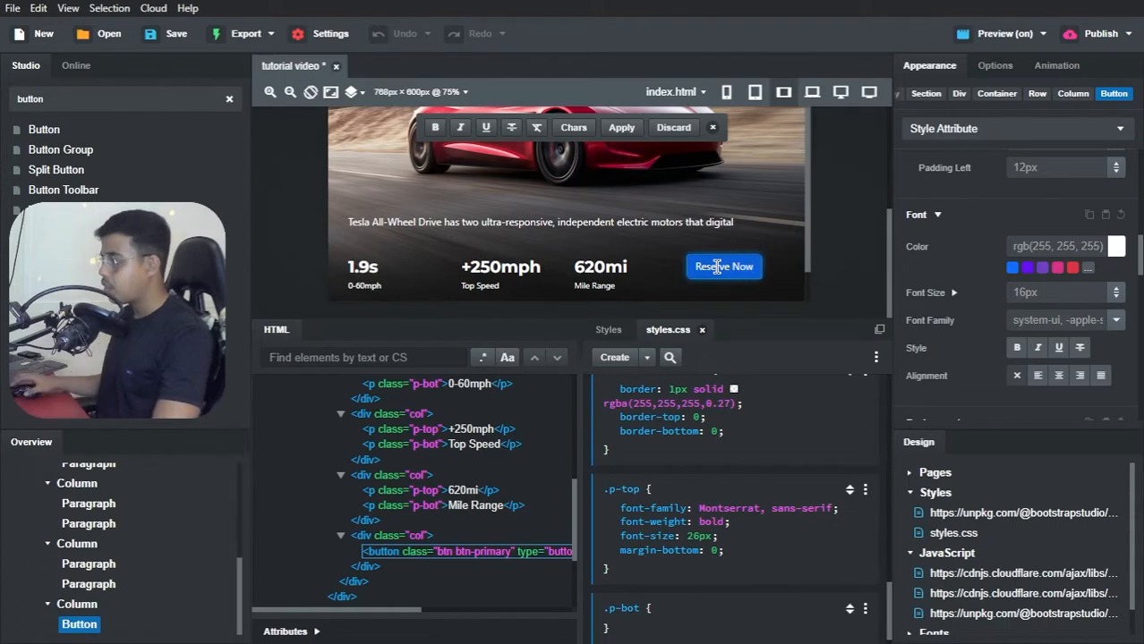
click(767, 224)
Step: Switch to Brave to check the hero paragraph and stats row in the tutorial video preview, and return to Bootstrap Studio
key(alt+Tab)
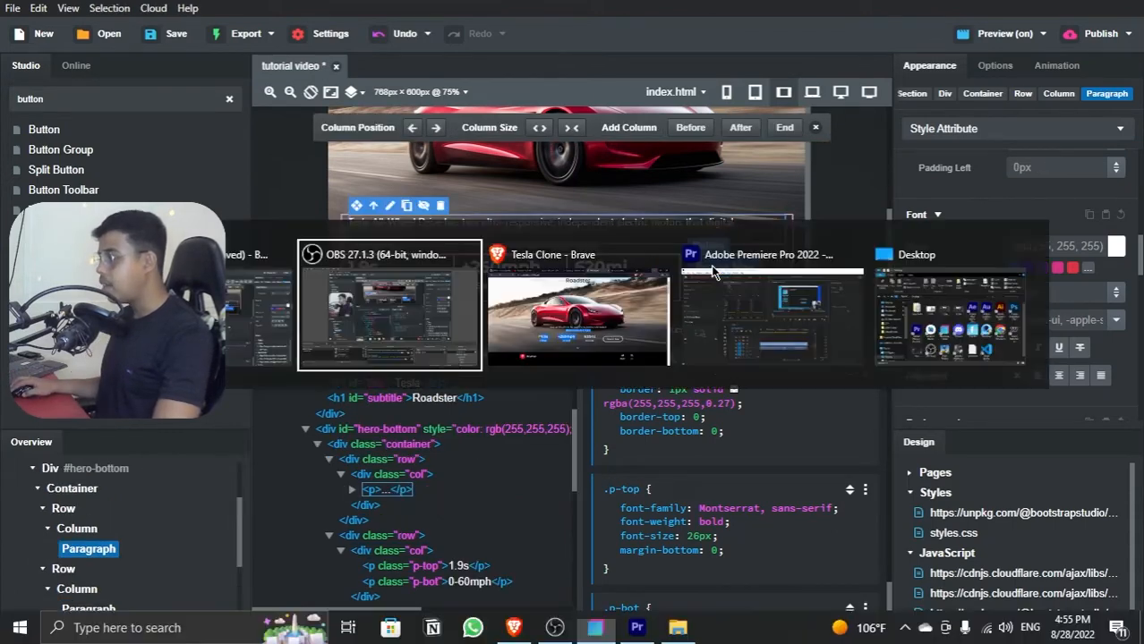
key(alt+Tab)
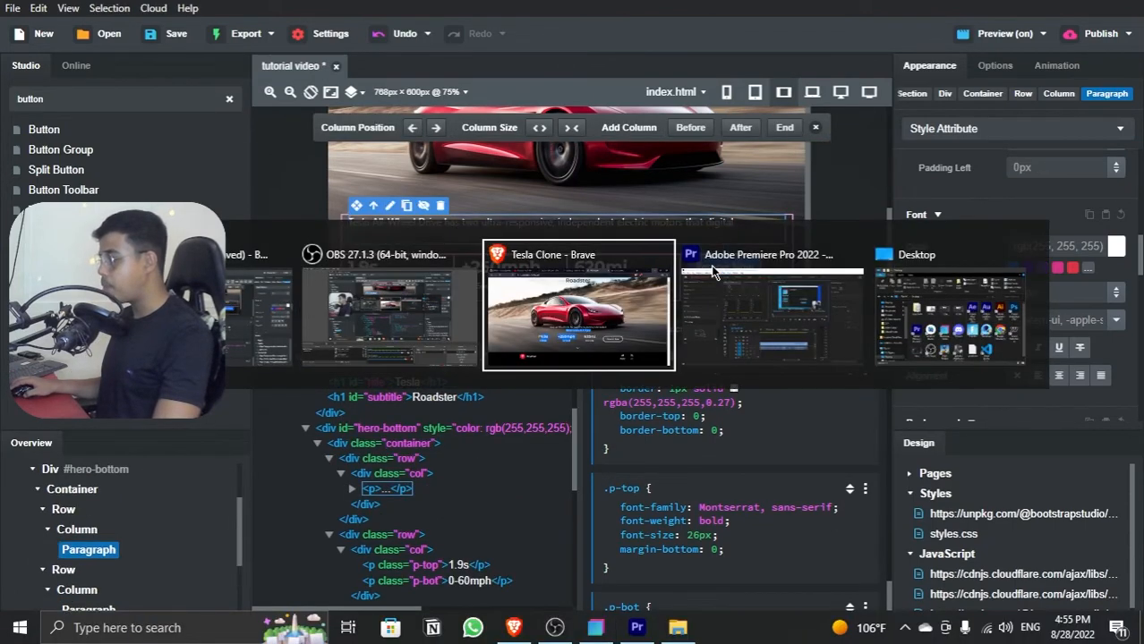
click(781, 15)
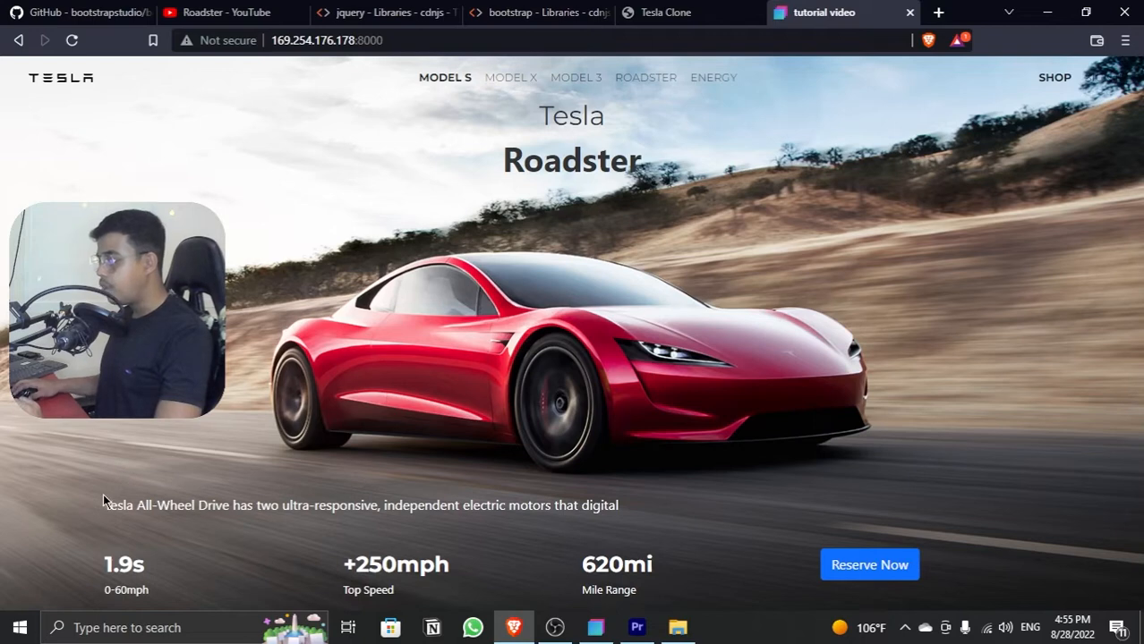
drag(103, 503, 355, 506)
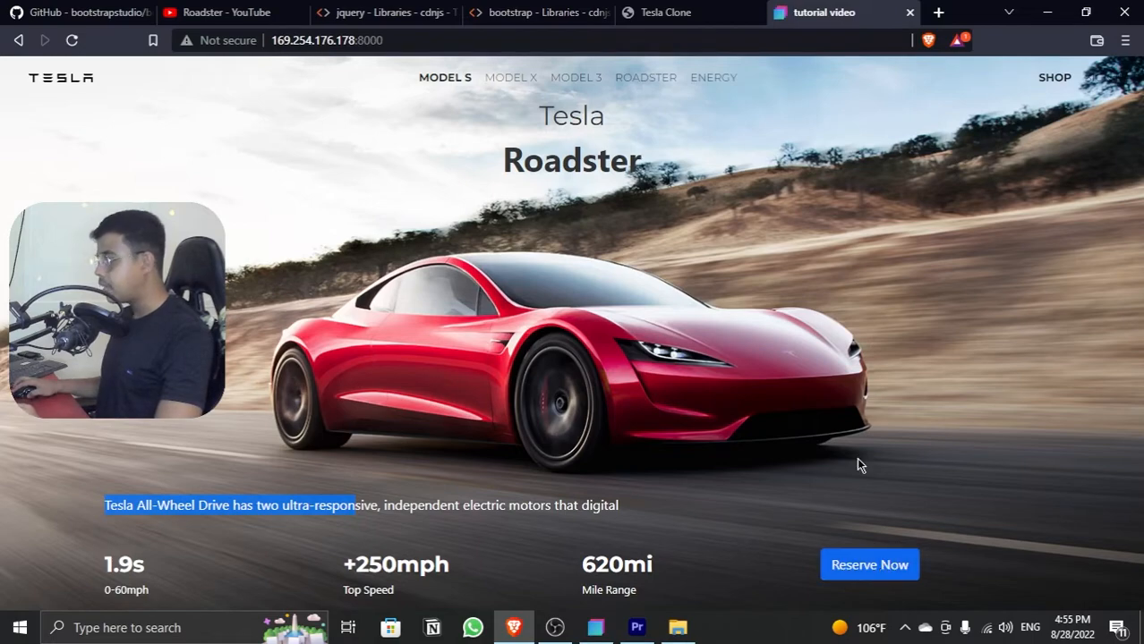
click(1047, 12)
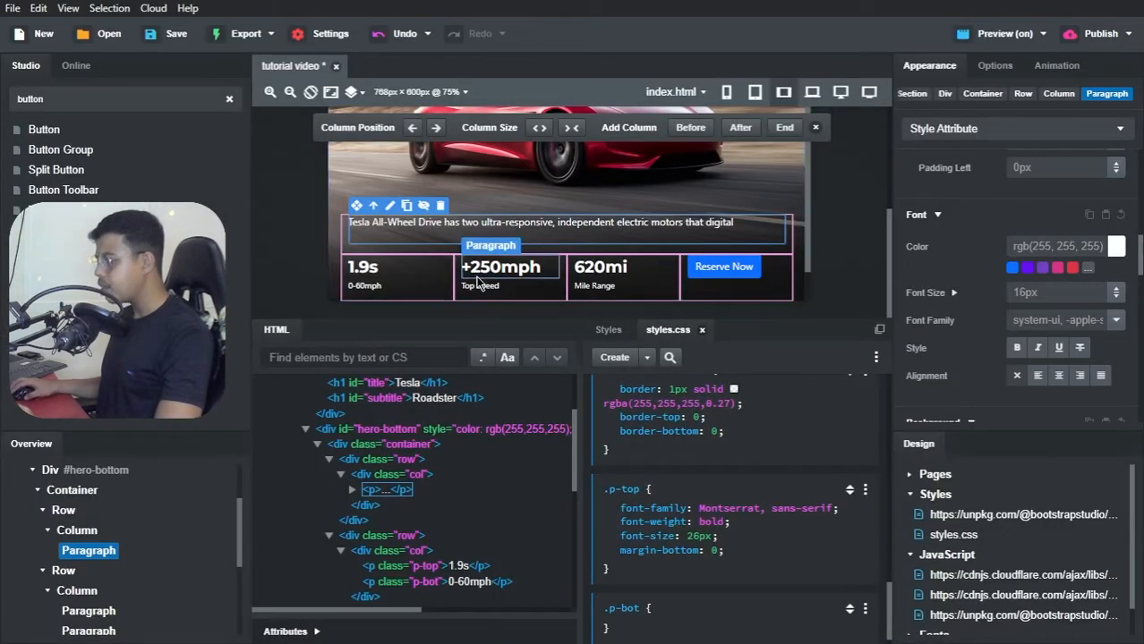
Step: Examine the stats row's icon, text alignment and button in Brave's Tesla Clone reference page, and return to Bootstrap Studio
key(alt+Tab)
key(alt+Tab)
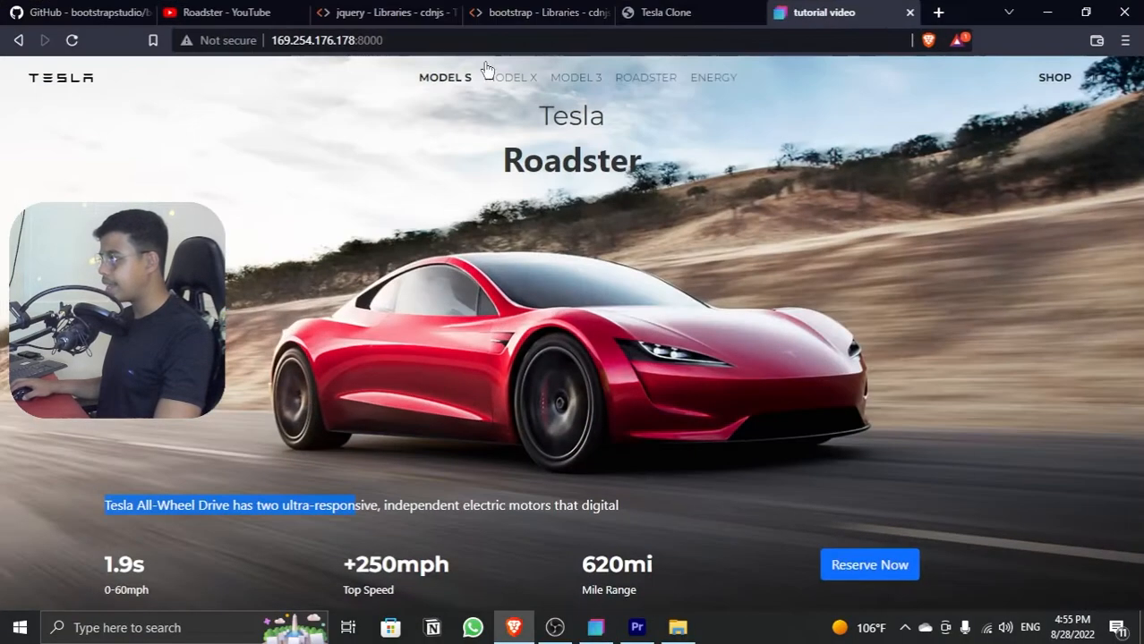
click(638, 11)
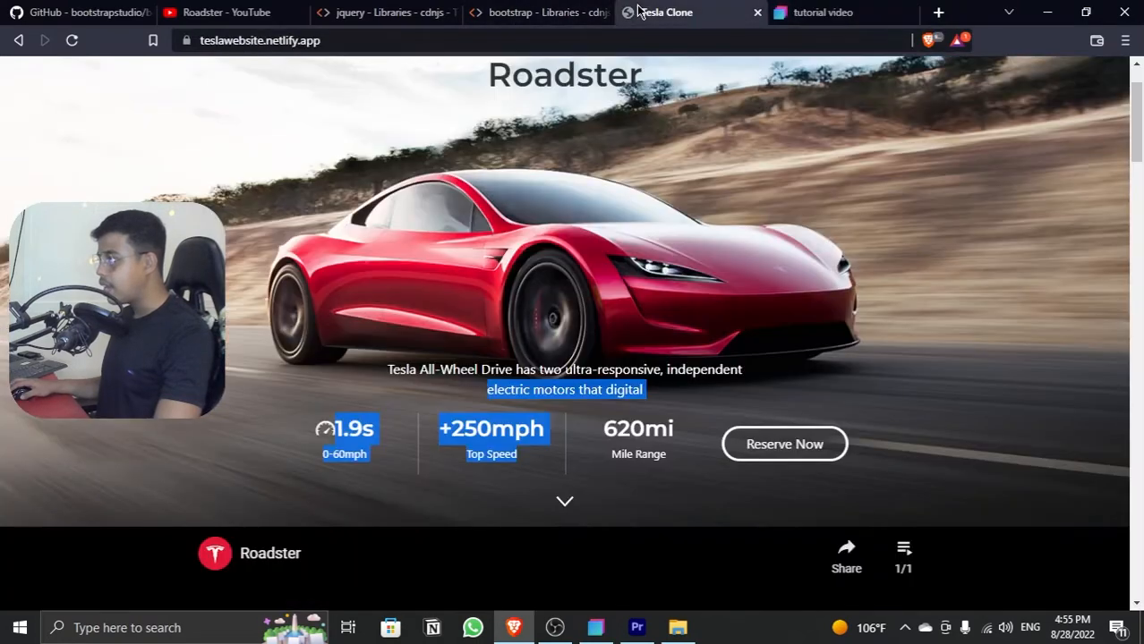
click(305, 433)
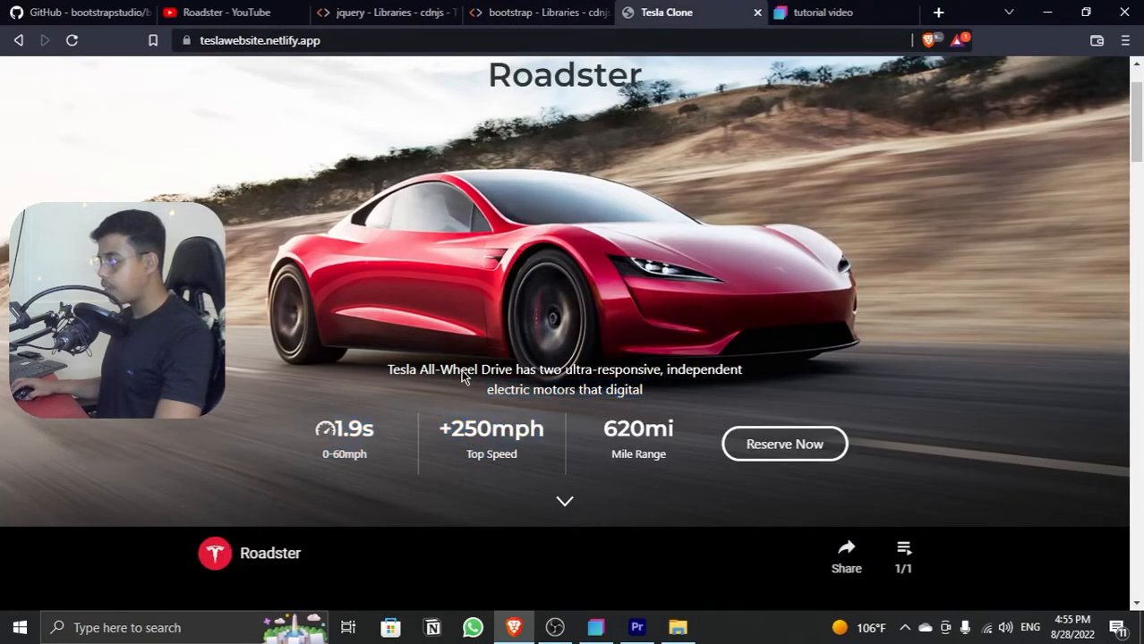
click(1046, 11)
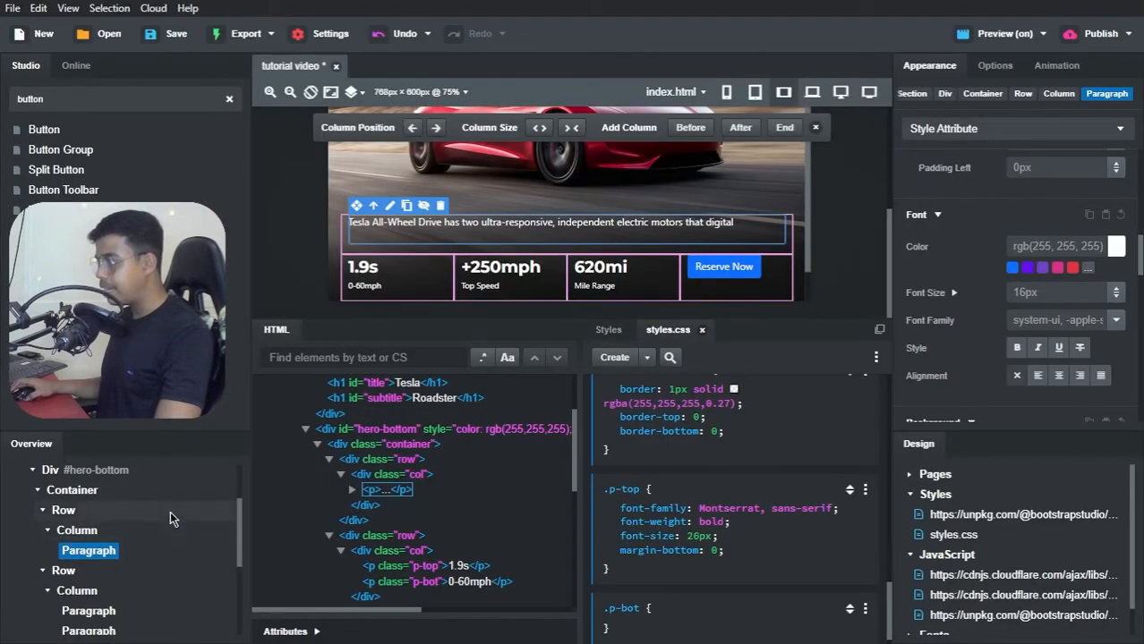
Step: Find the Icon component and insert it in front of the "1.9s" text in the first stat column
scroll(98, 524, up, 3)
scroll(91, 533, down, 3)
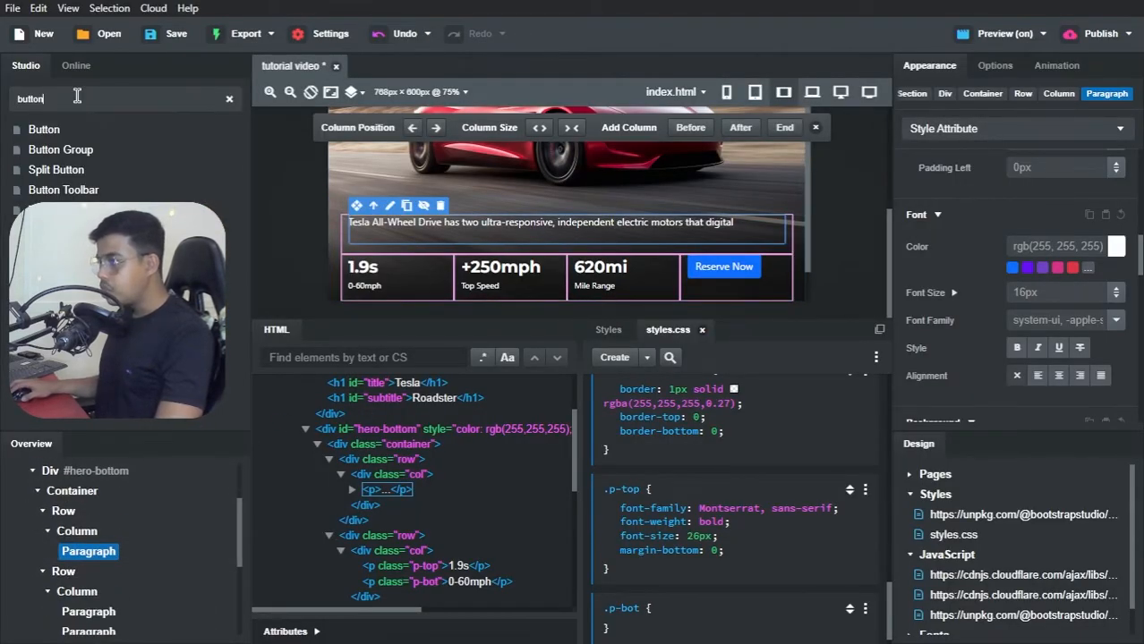
key(BackSpace)
key(BackSpace)
key(BackSpace)
key(BackSpace)
key(BackSpace)
key(BackSpace)
text(icon)
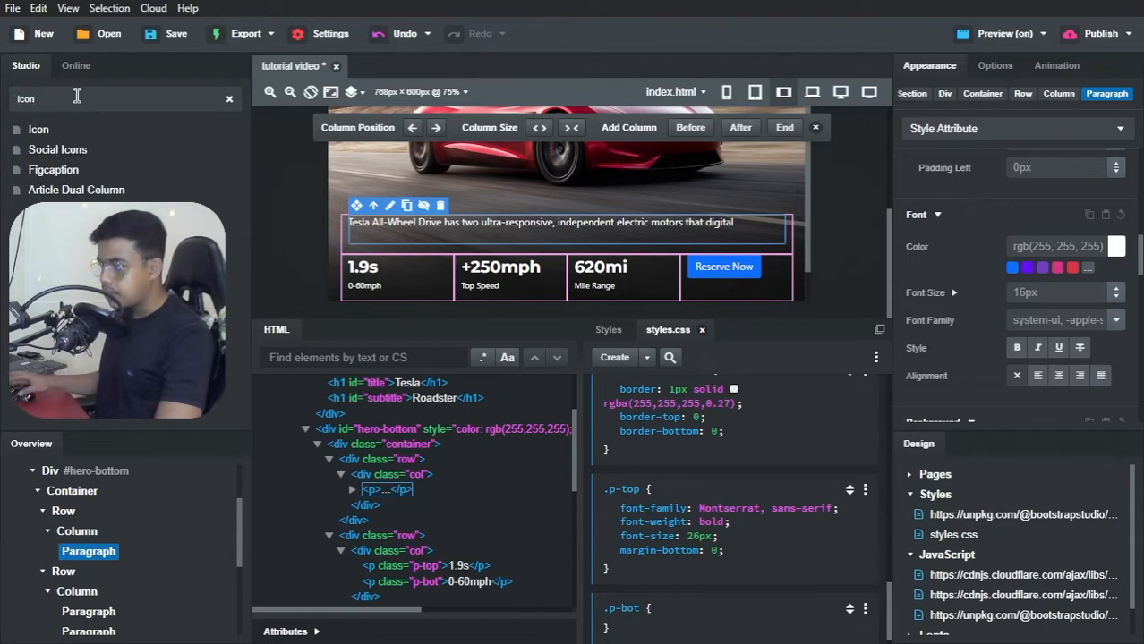
drag(39, 131, 352, 276)
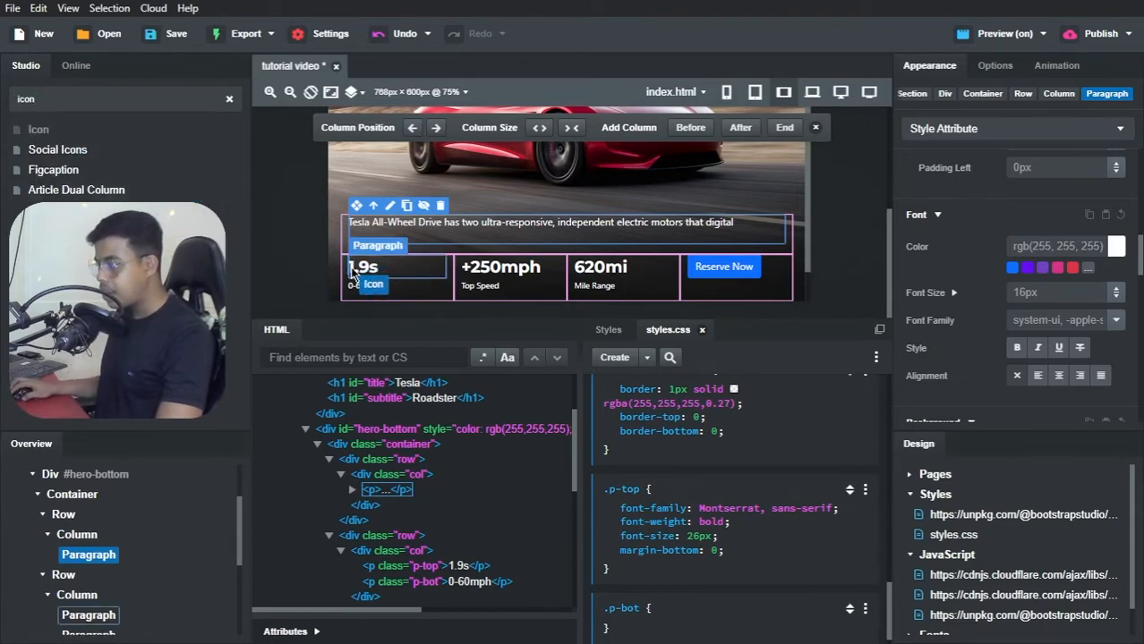
drag(353, 271, 349, 267)
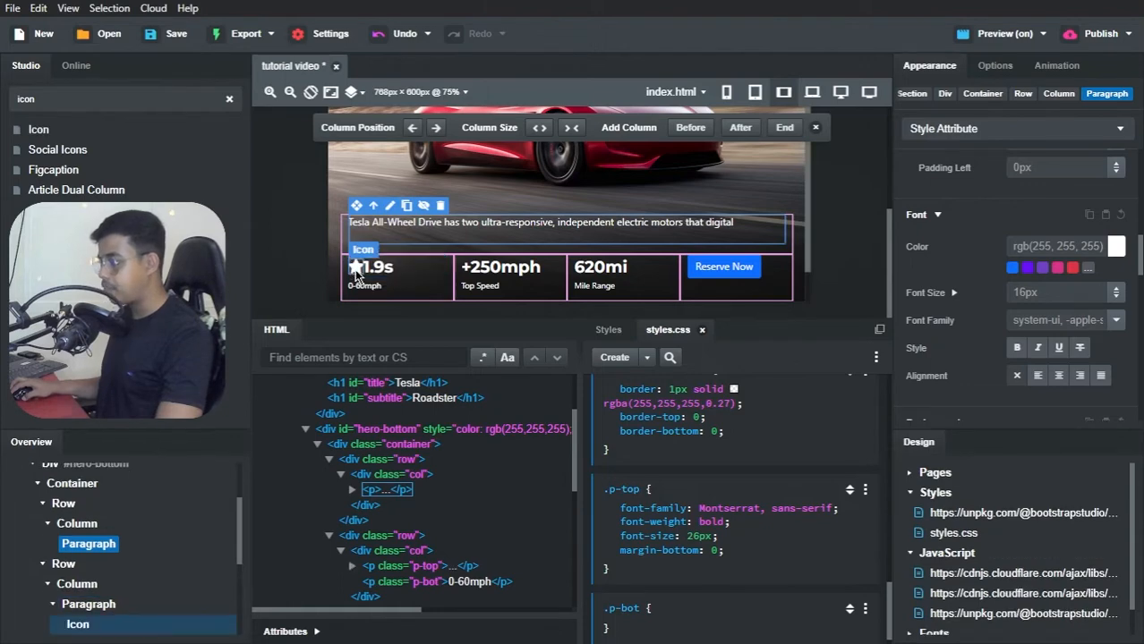
Step: Replace the star icon before "1.9s" with the Ionicons icon ion-speedometer, found by searching for "speed"
double_click(358, 272)
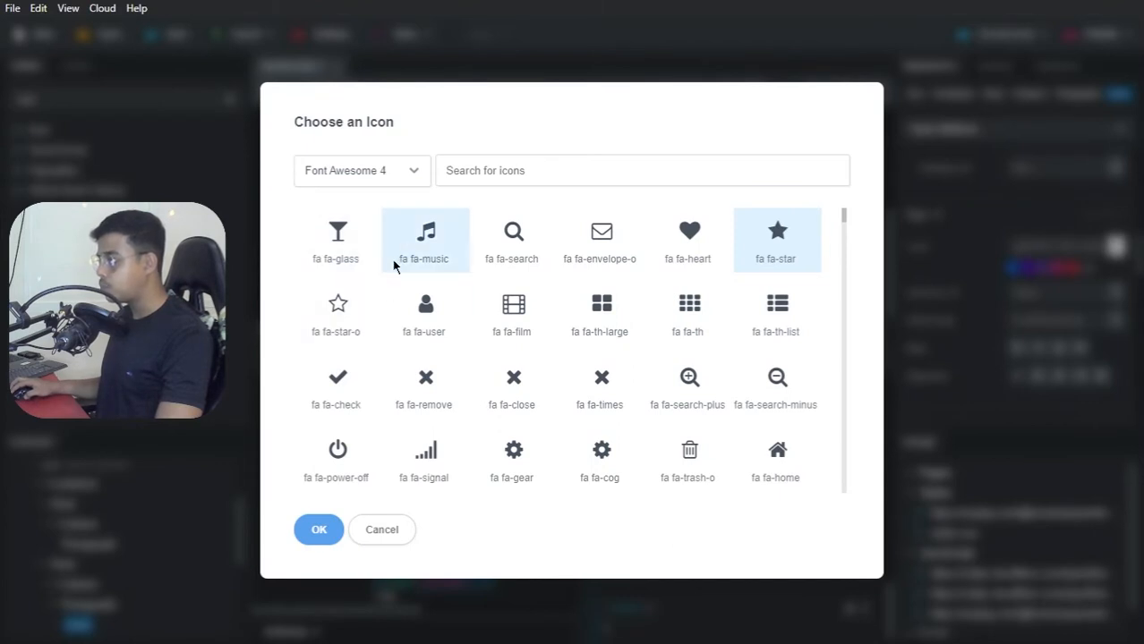
click(408, 179)
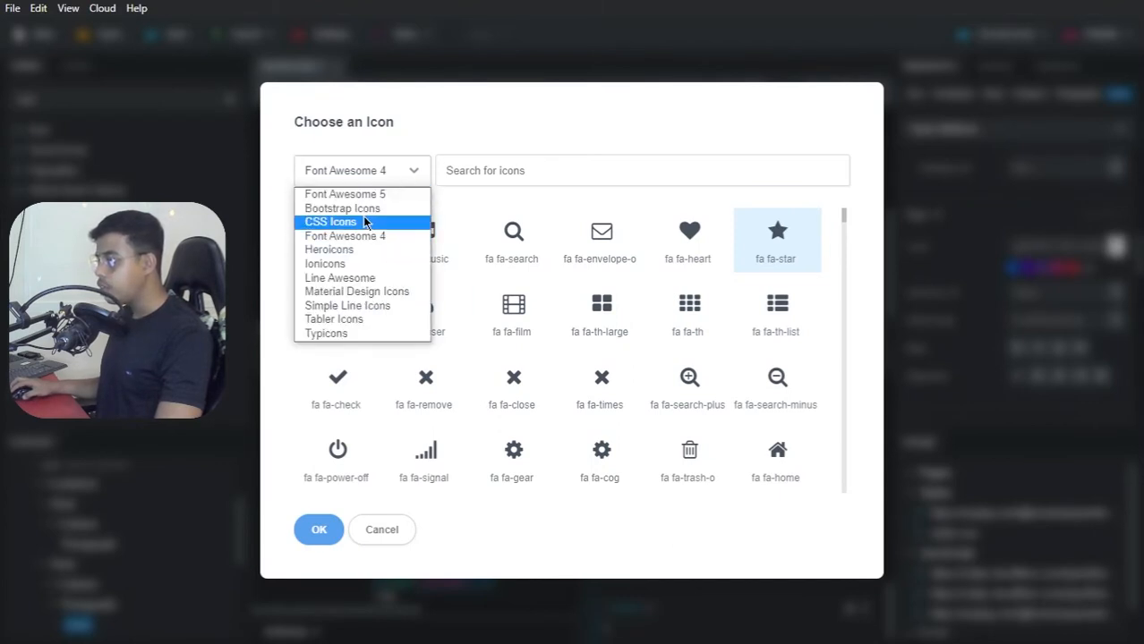
click(341, 264)
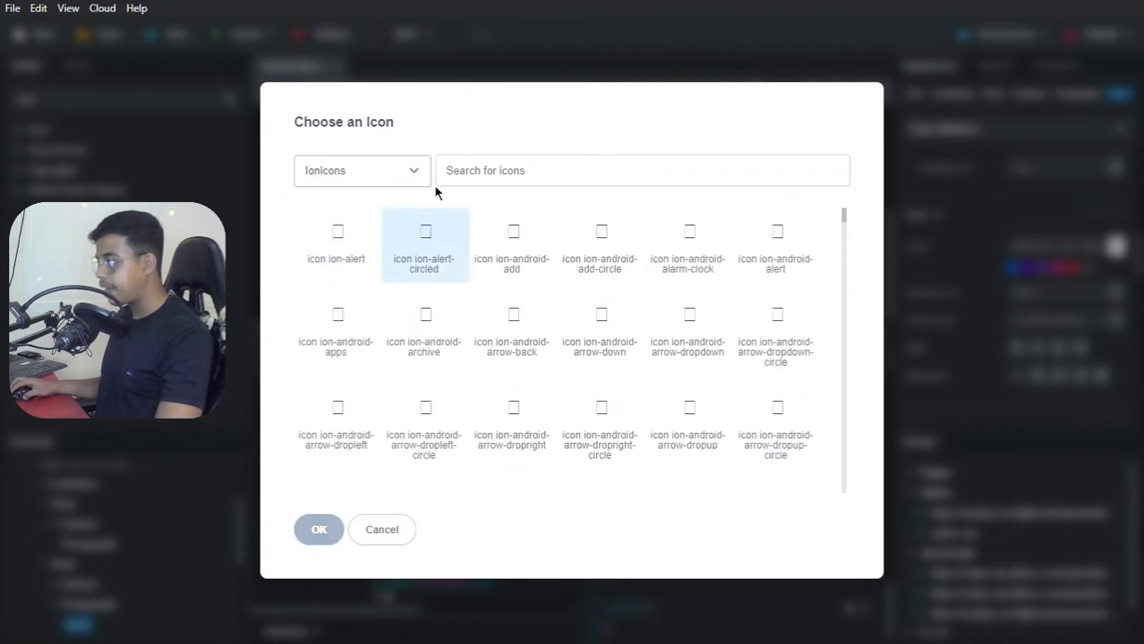
click(449, 172)
text(speed)
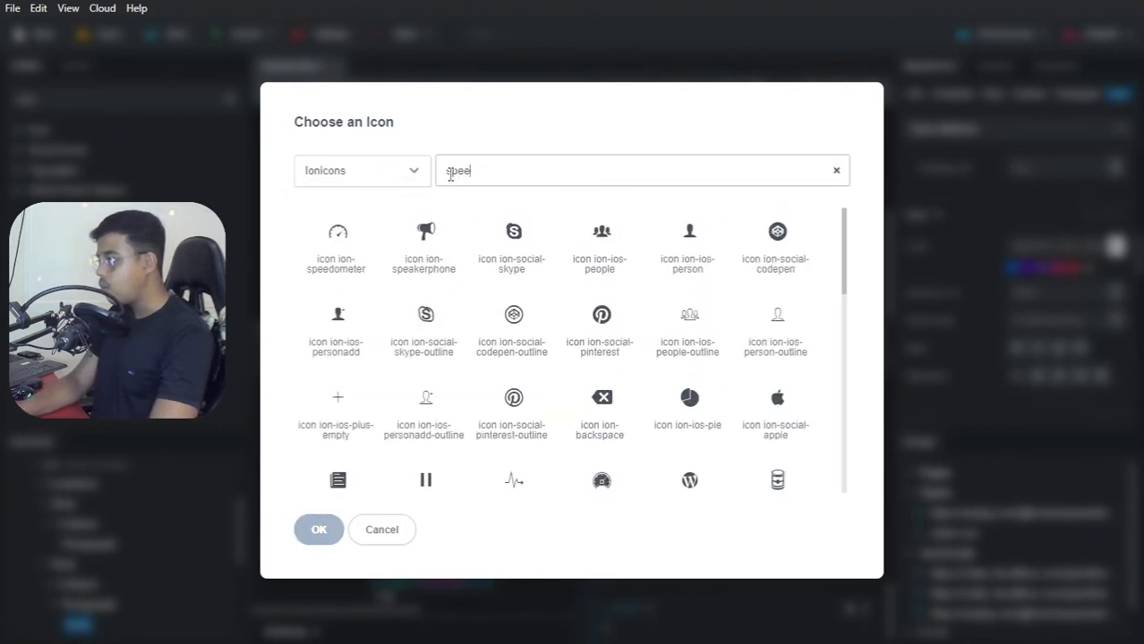
click(343, 248)
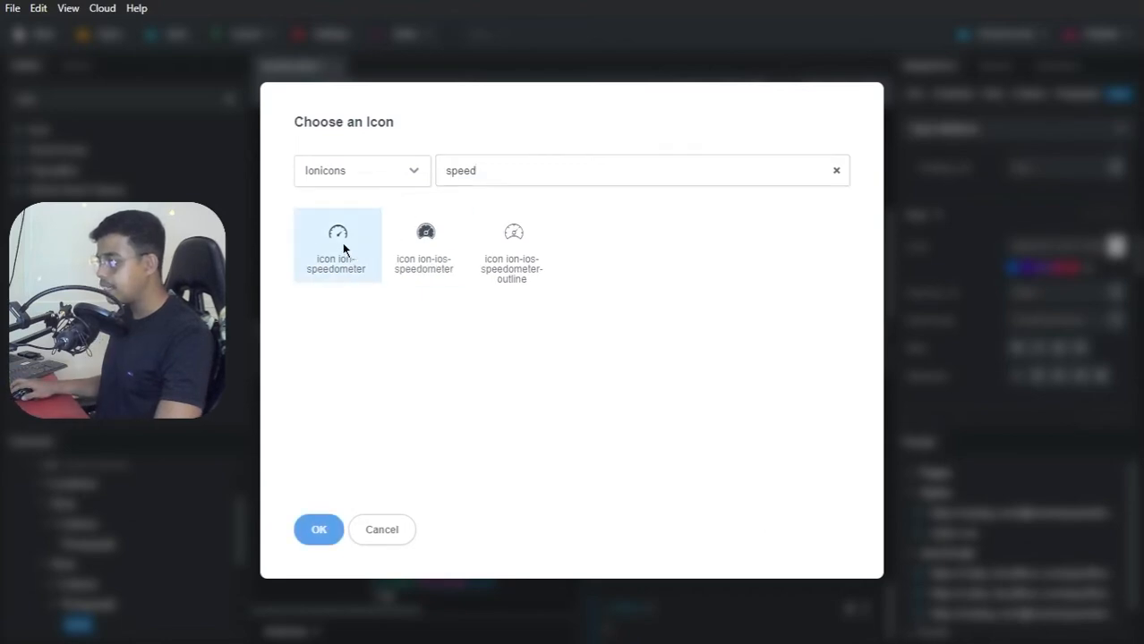
click(320, 529)
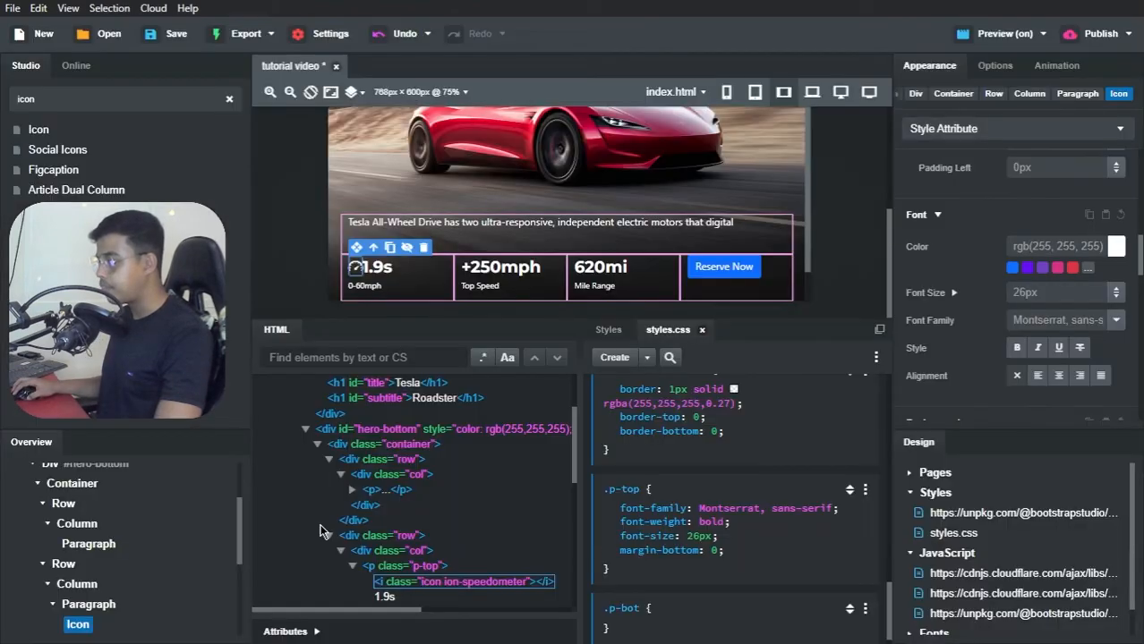
click(366, 286)
click(400, 199)
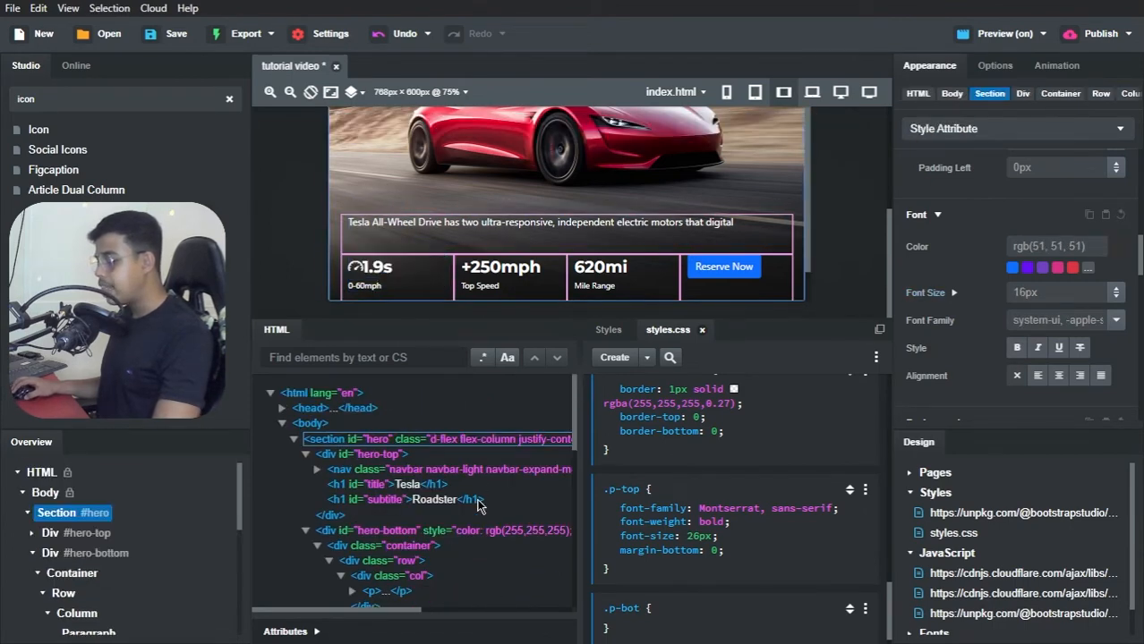
Step: Switch to Brave, compare the tutorial video preview's hero paragraph and stats row with the Tesla Clone page, and return to Bootstrap Studio
key(alt+Tab)
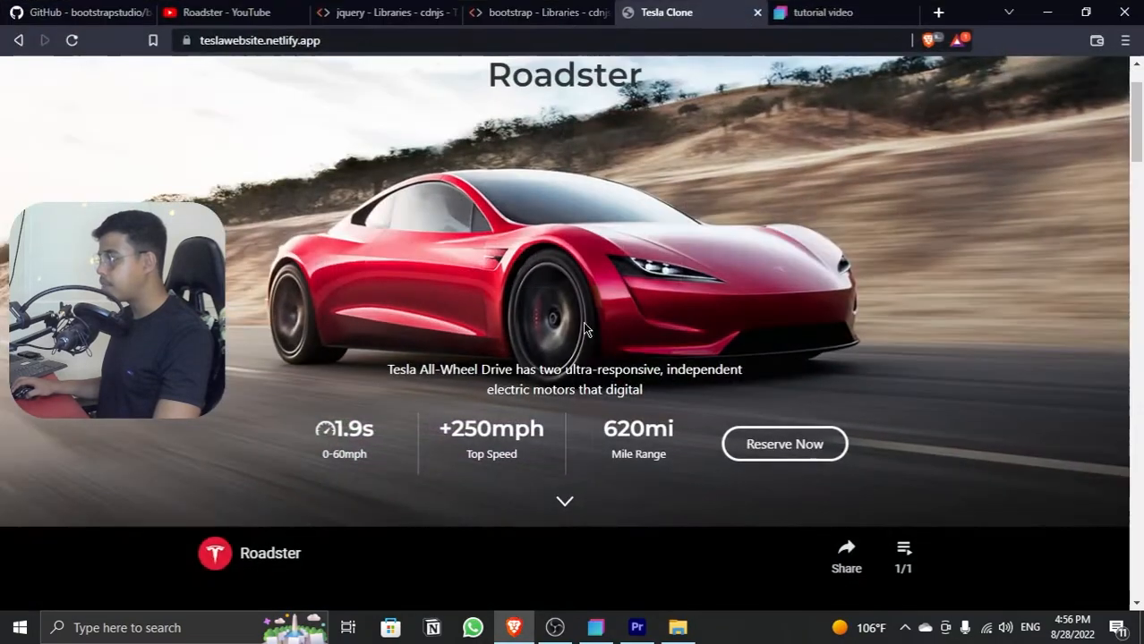
click(837, 11)
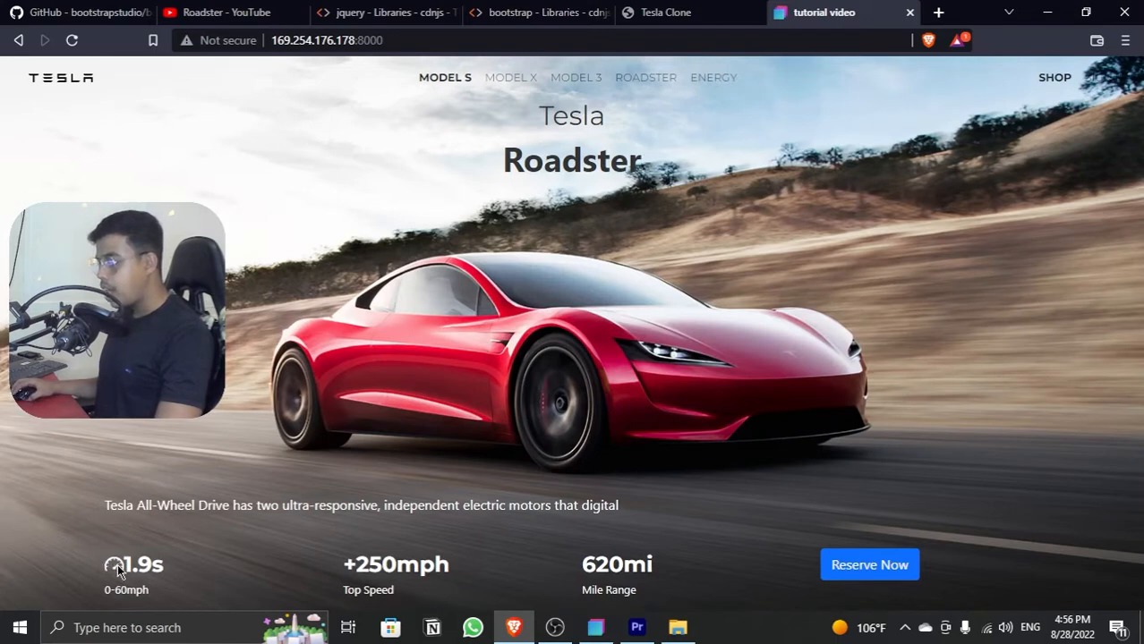
drag(127, 562, 156, 562)
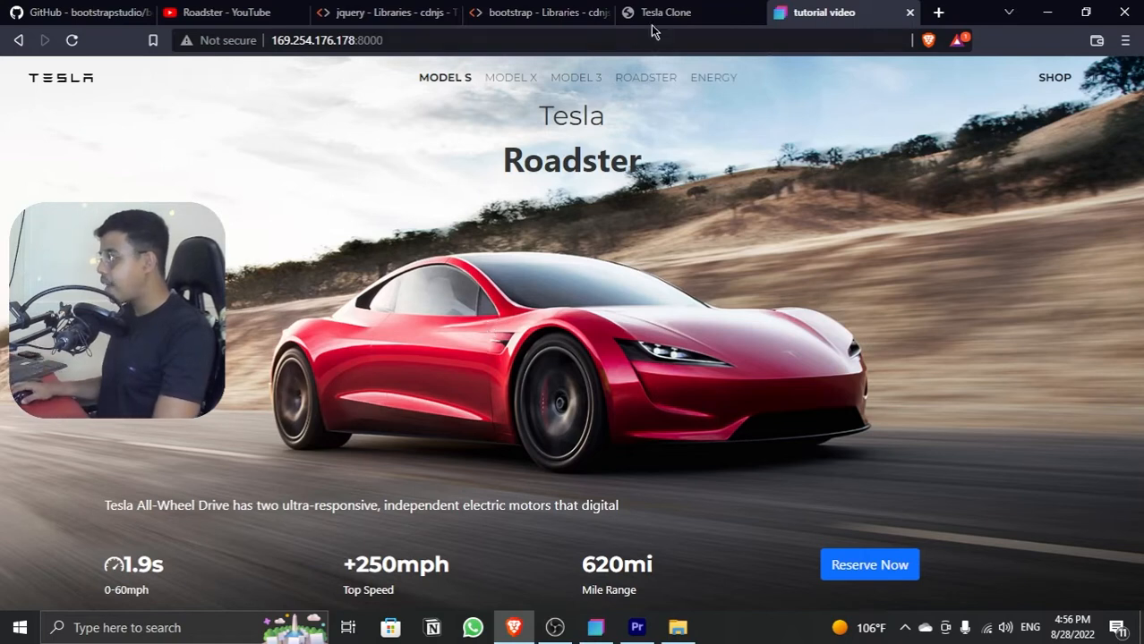
click(705, 25)
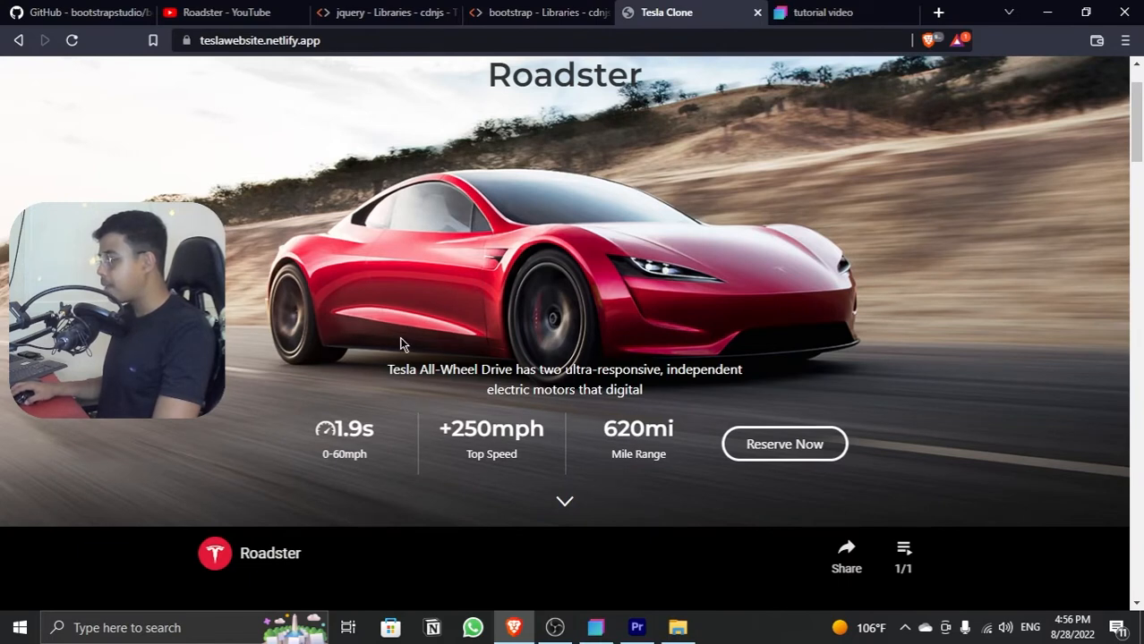
drag(400, 344, 809, 488)
click(831, 490)
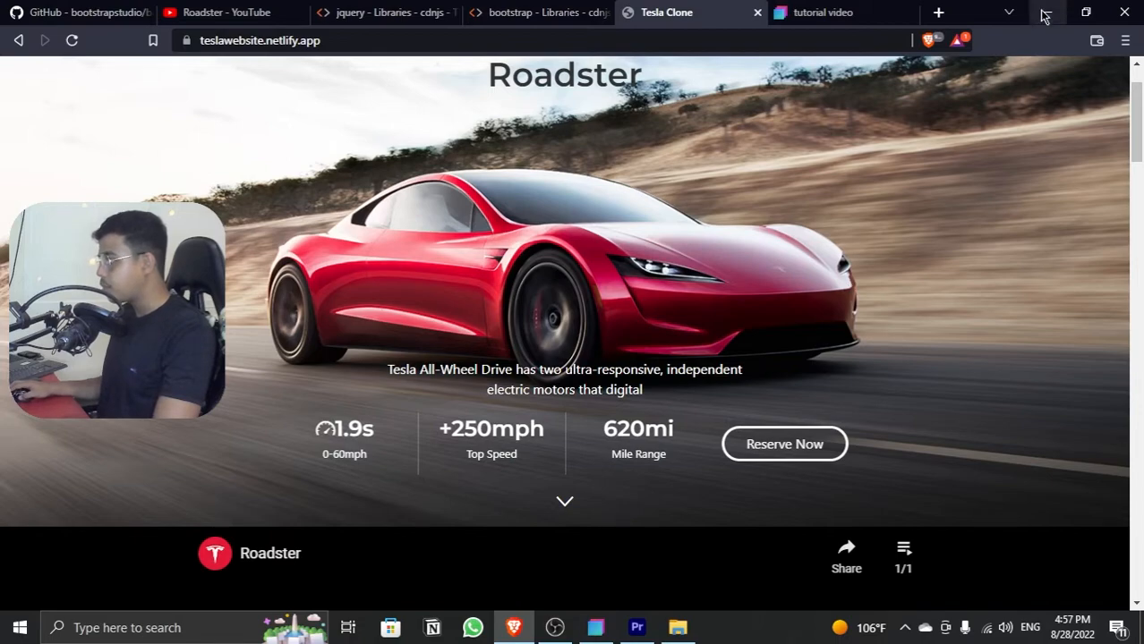
click(849, 18)
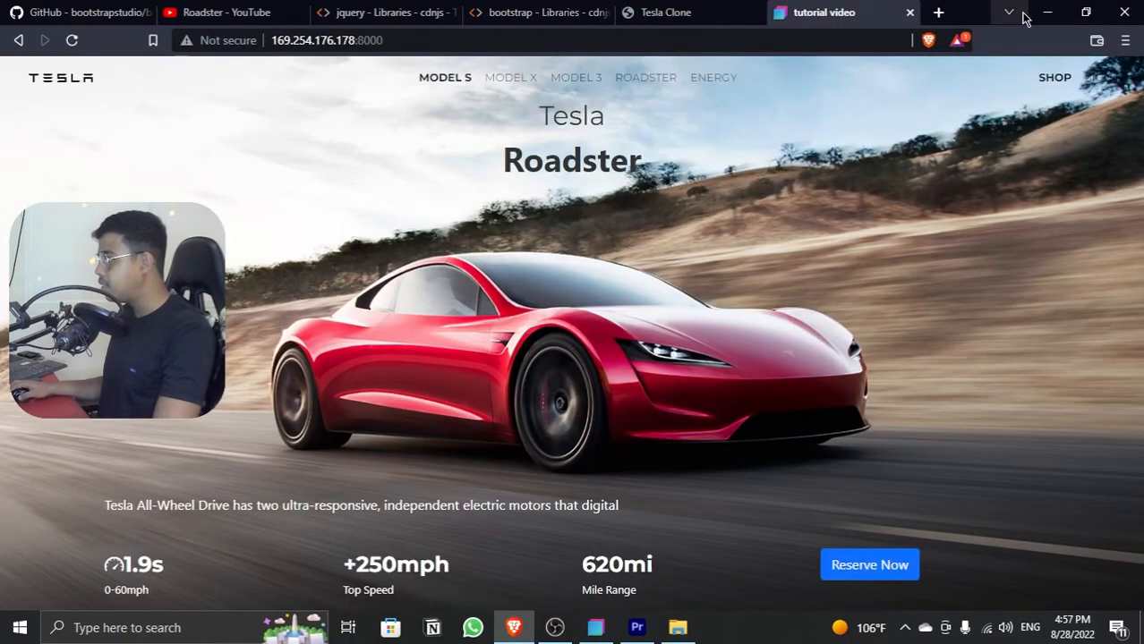
click(1049, 19)
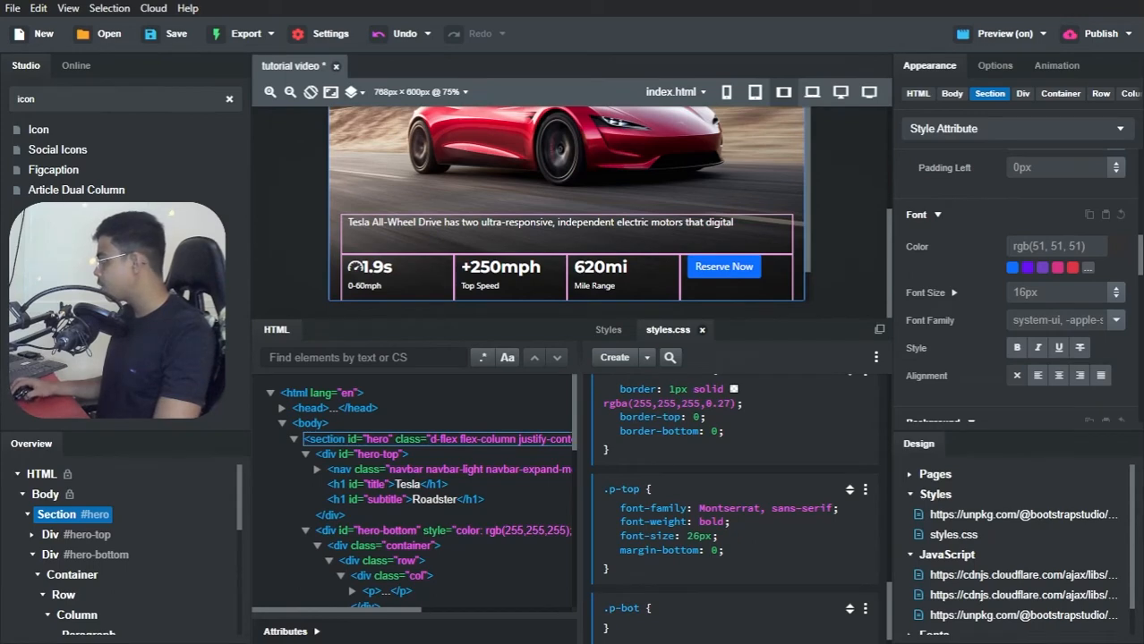
Step: Set the width of the row containing the hero paragraph to 700px
click(394, 242)
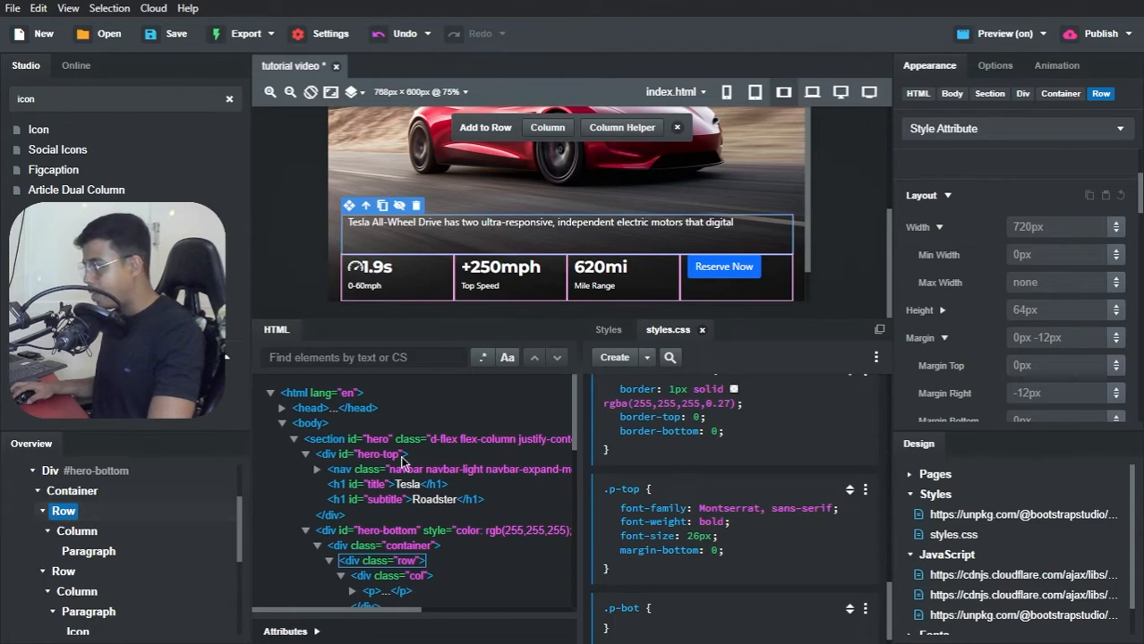
click(1044, 227)
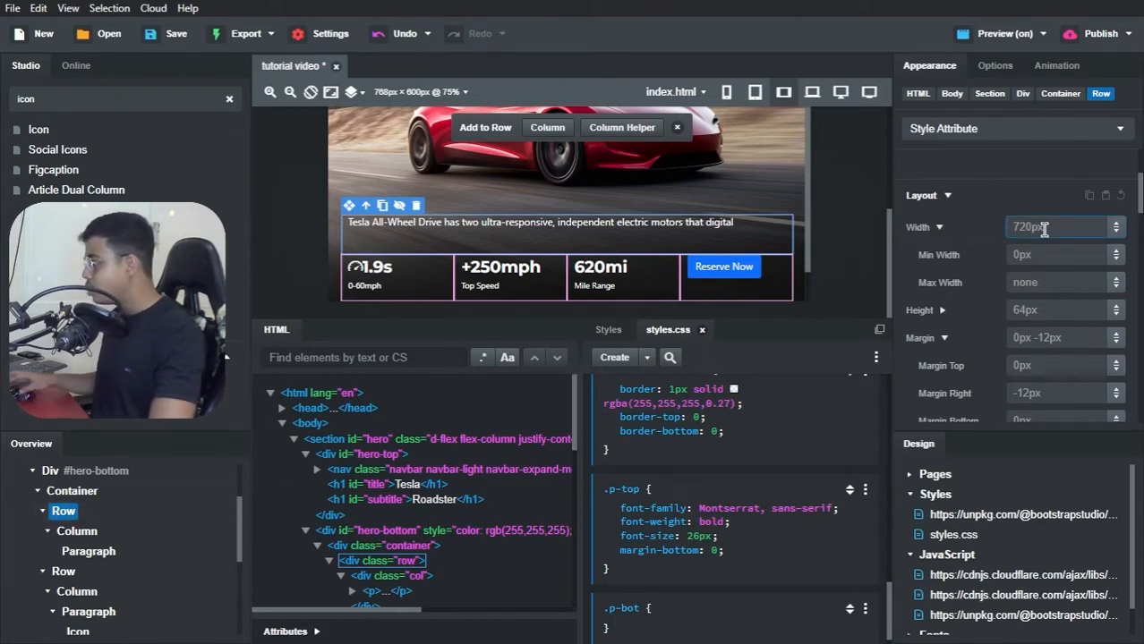
text(700px)
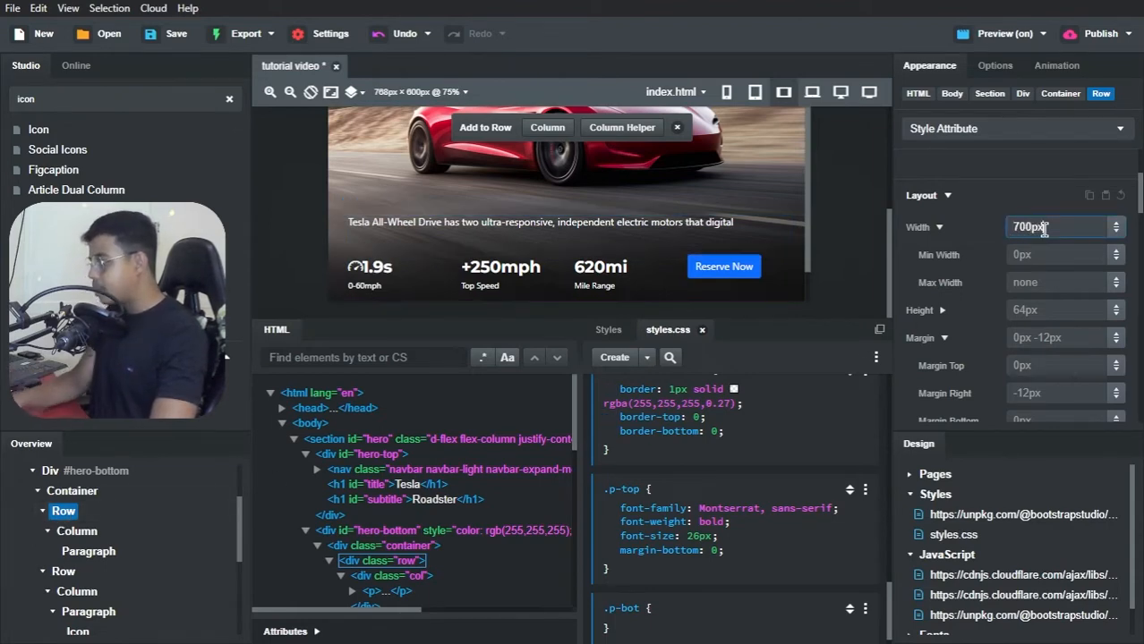
click(1039, 205)
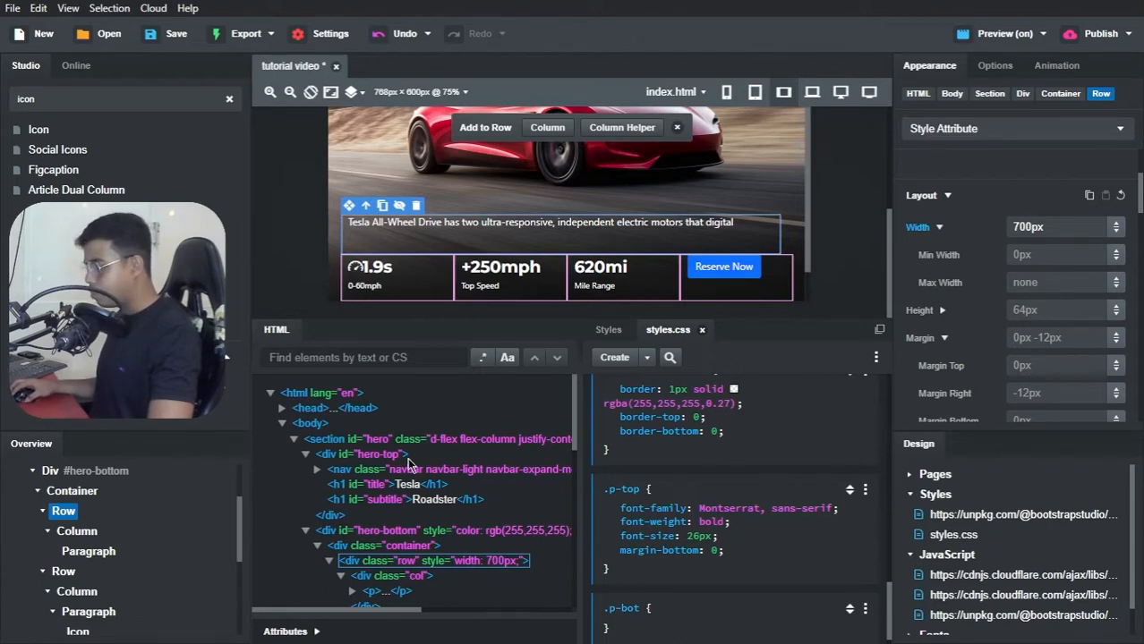
Step: Set the layout width of the column holding the hero paragraph to 466px
click(94, 532)
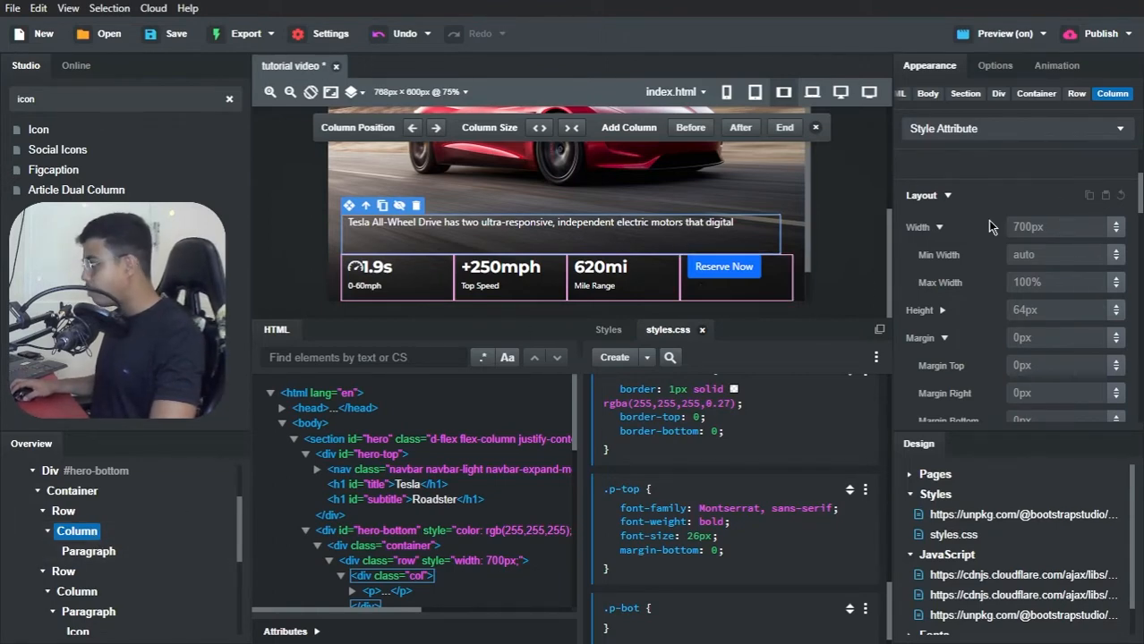
click(1062, 227)
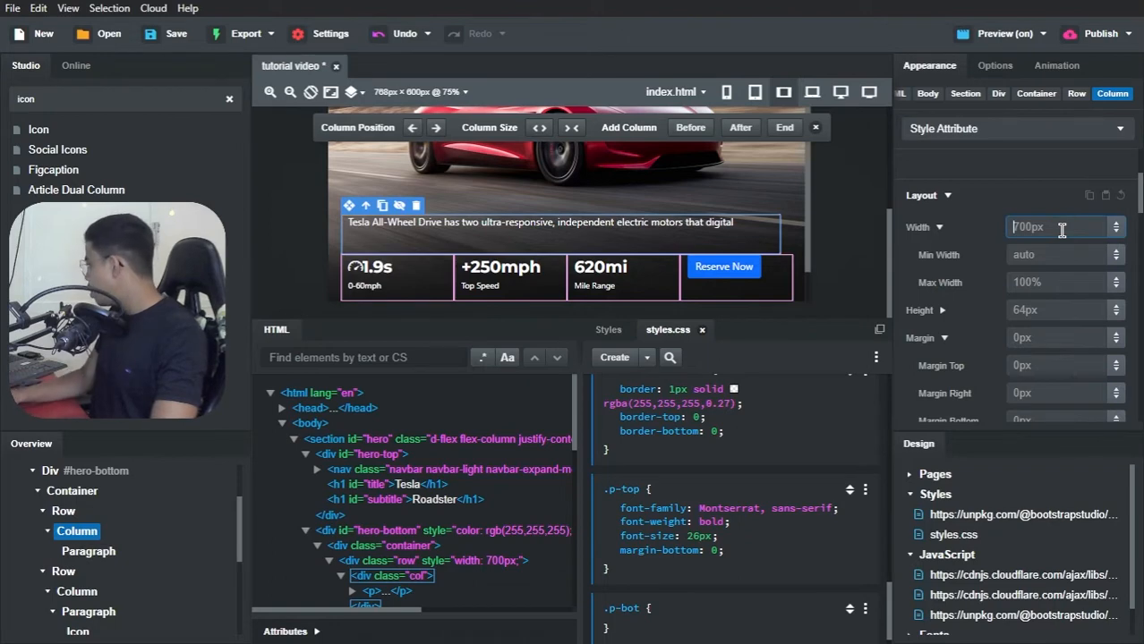
text(456)
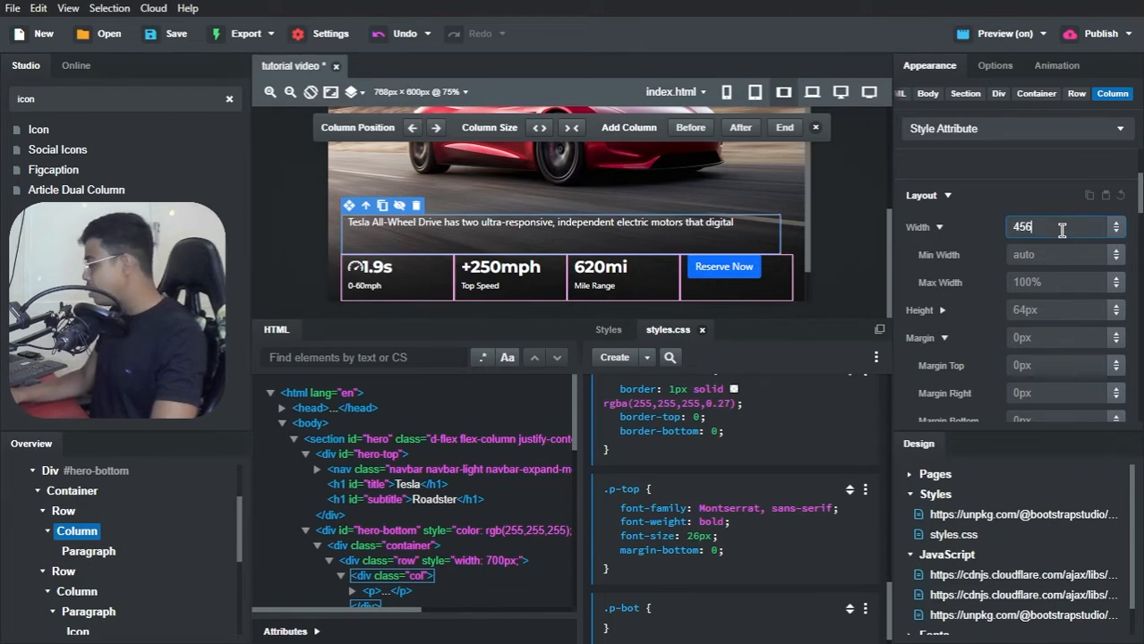
key(BackSpace)
key(BackSpace)
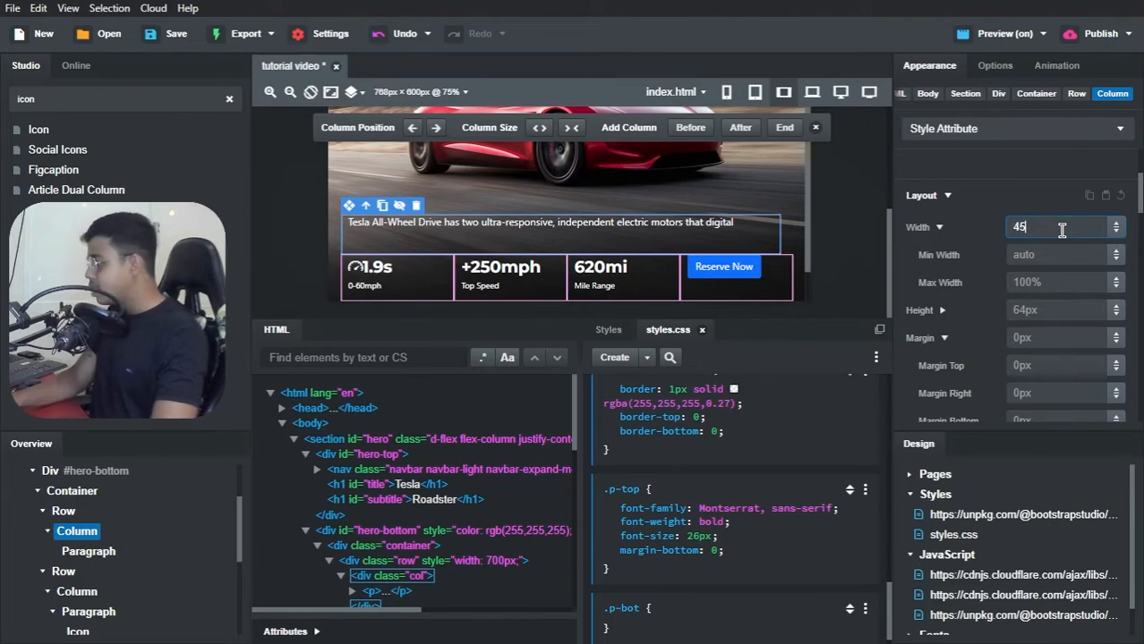
text(66px)
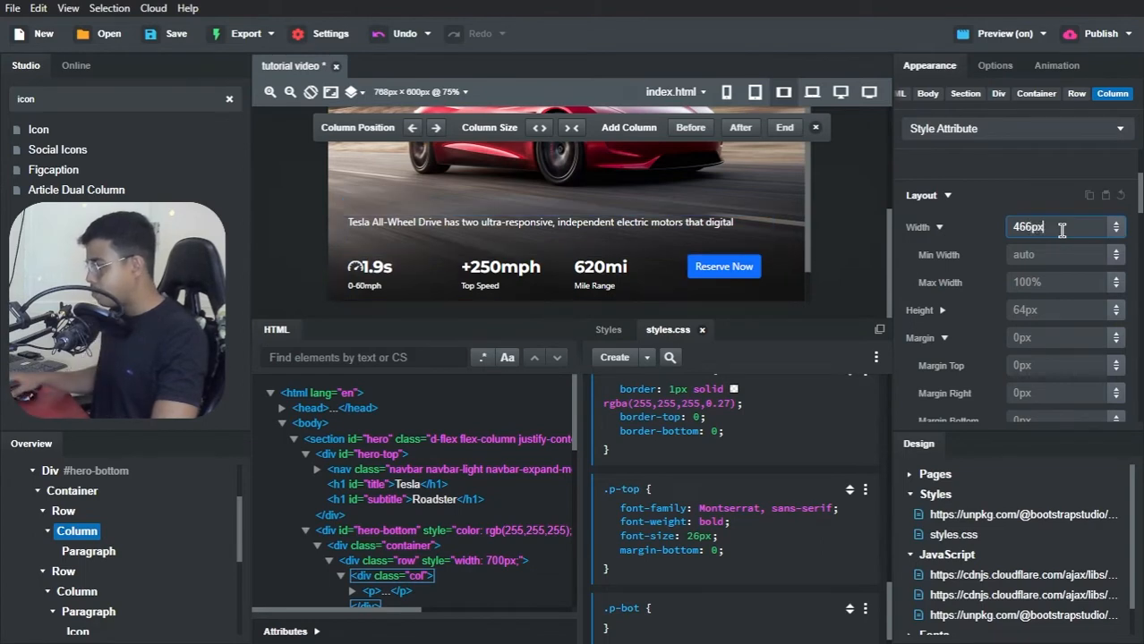
click(1041, 190)
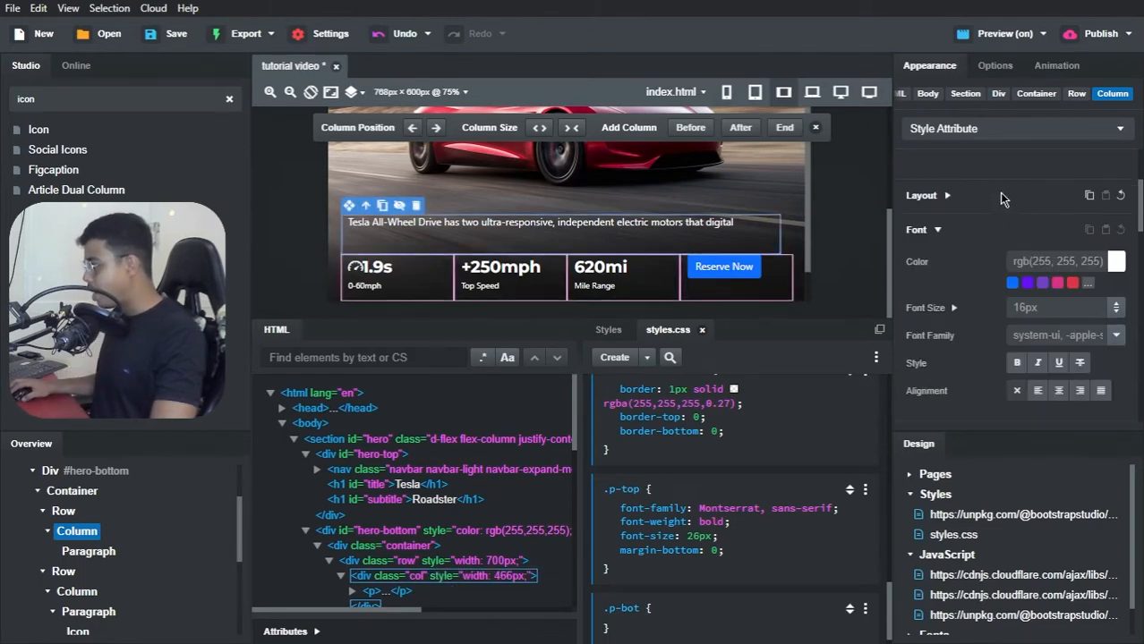
click(999, 194)
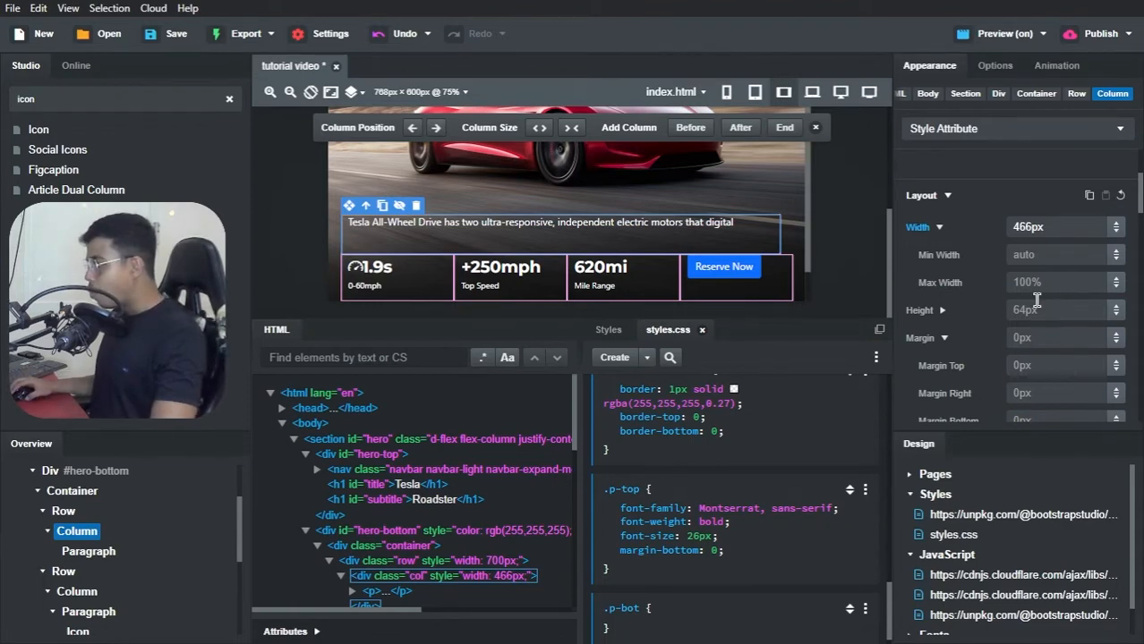
Step: Give the hero paragraph's column a grid width of 8 with an offset of 2, and center-align the paragraph text
click(995, 66)
scroll(1000, 217, down, 5)
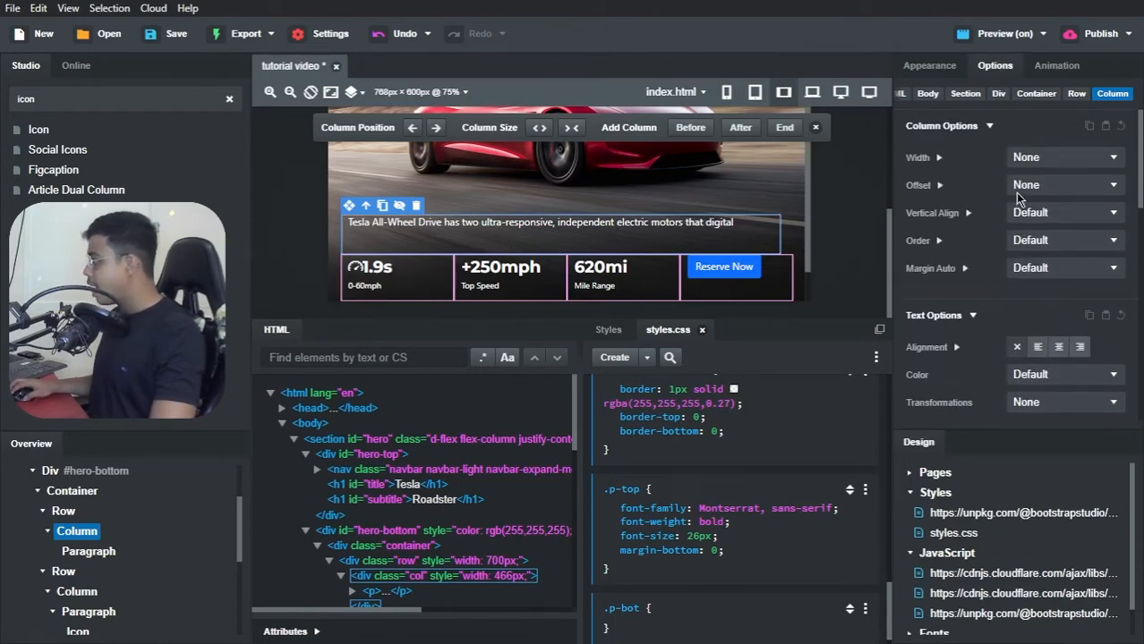
click(1037, 159)
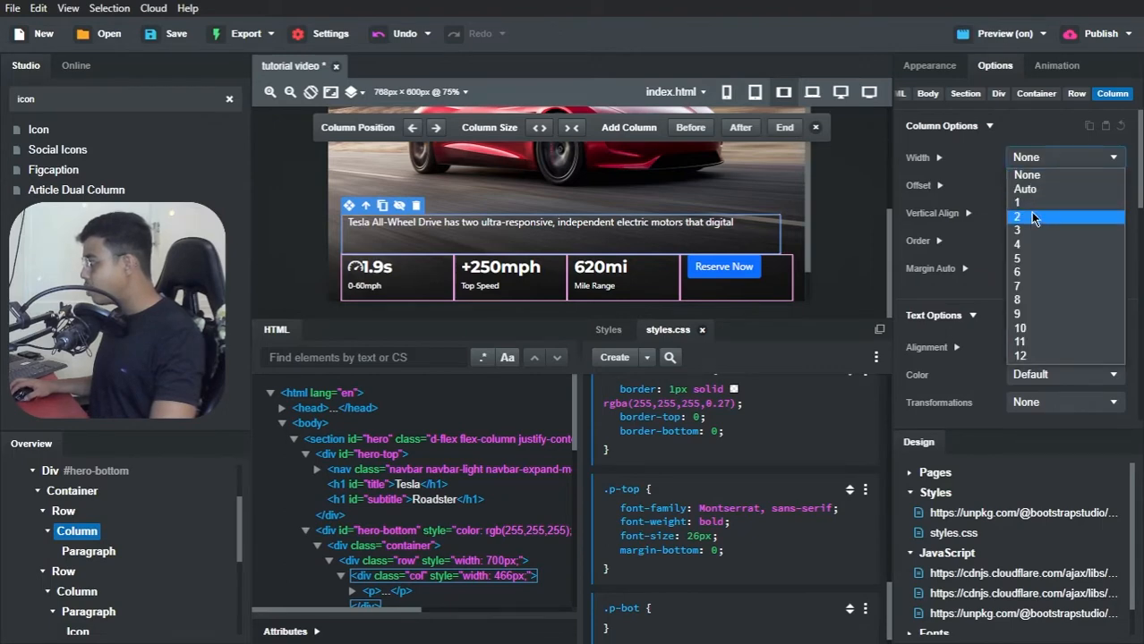
click(1030, 214)
click(1035, 167)
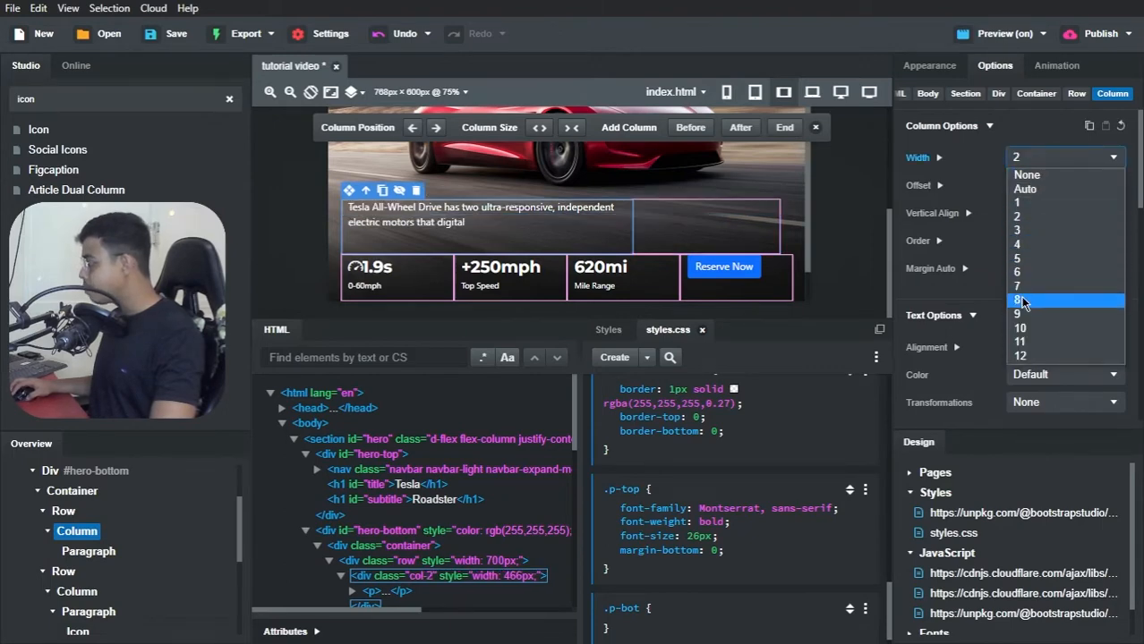
click(1025, 304)
click(1033, 187)
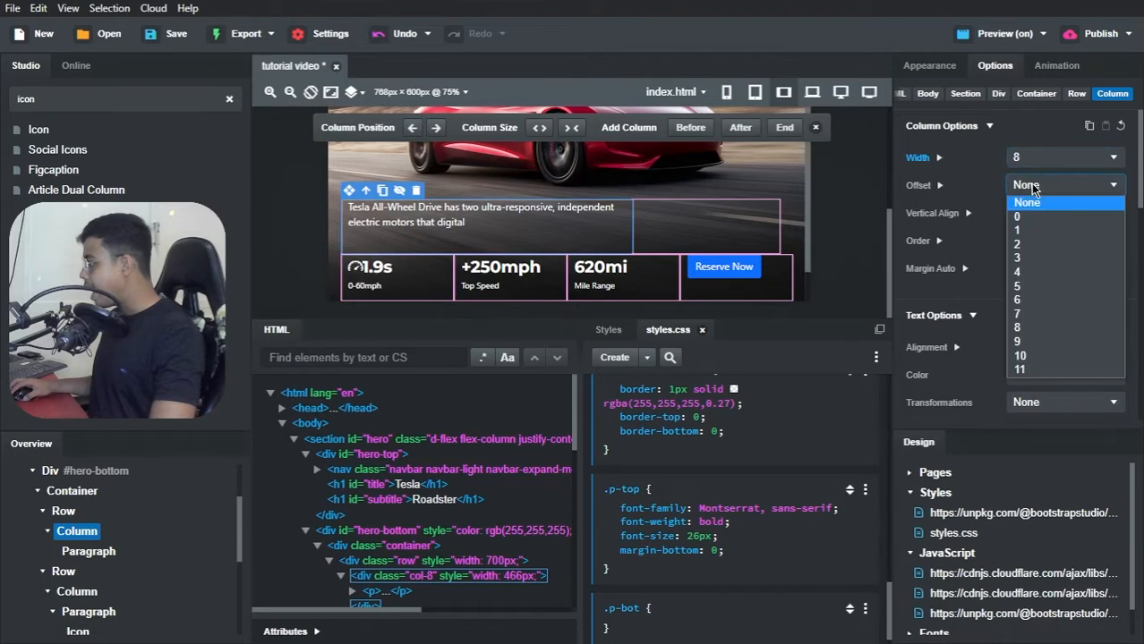
click(1026, 243)
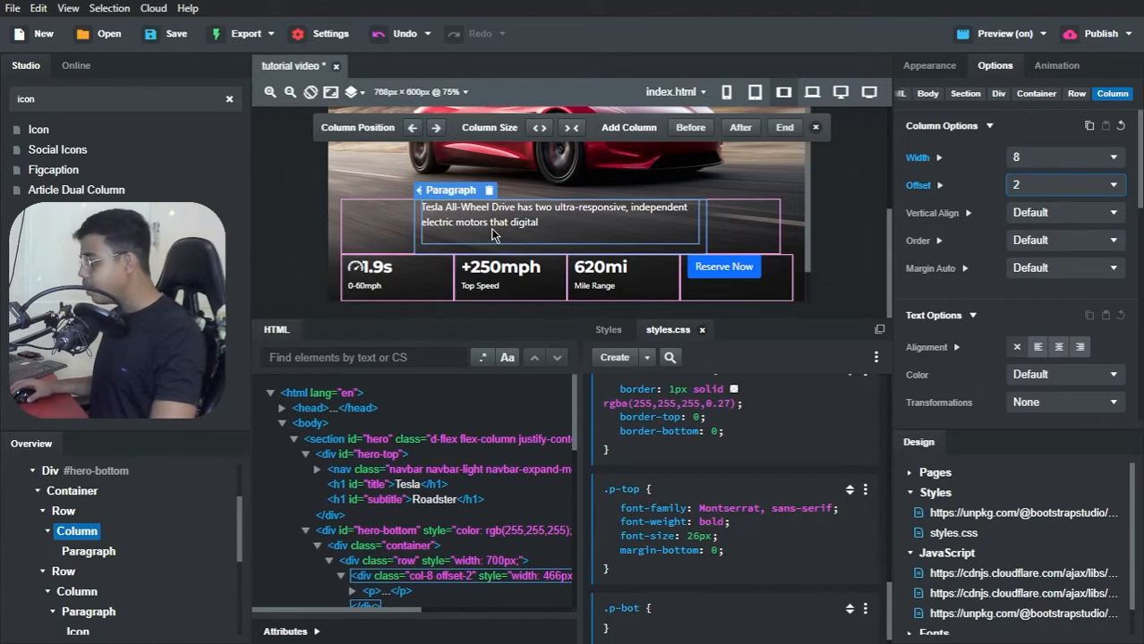
click(463, 248)
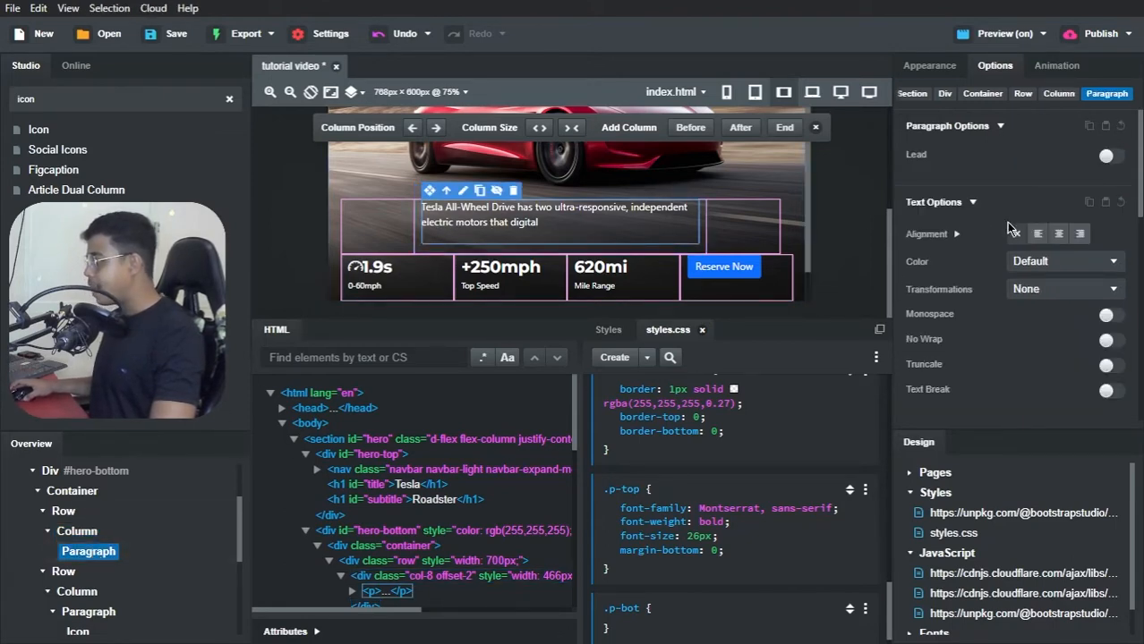
click(1058, 236)
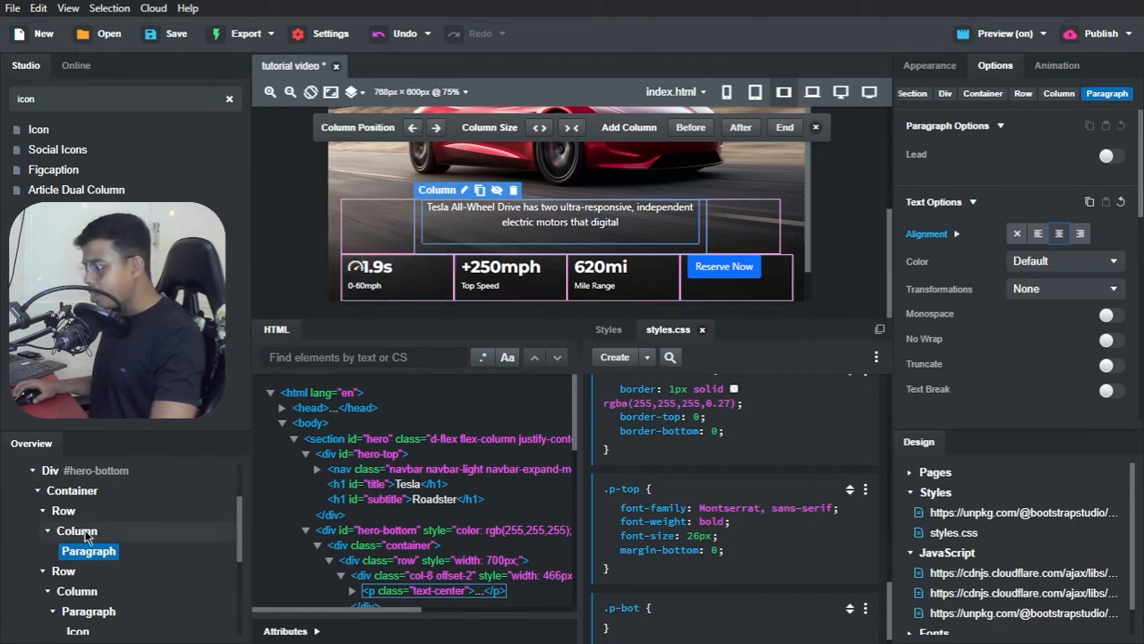
Step: Center-align the text of the row holding the 1.9s, +250mph and 620mi stats
click(63, 572)
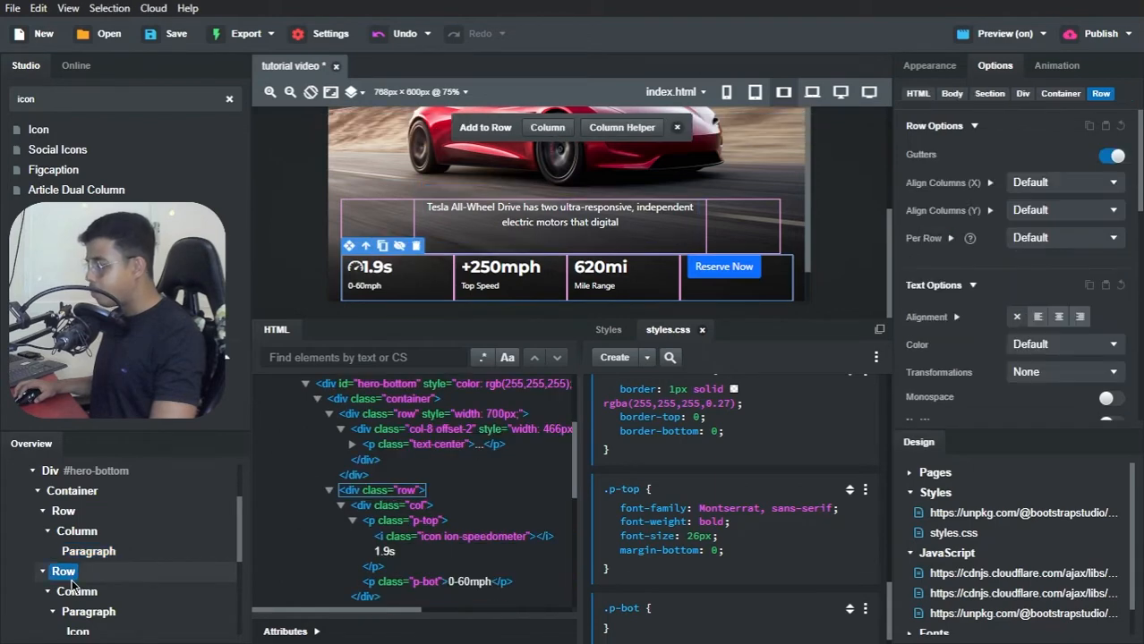
click(76, 592)
scroll(93, 587, down, 3)
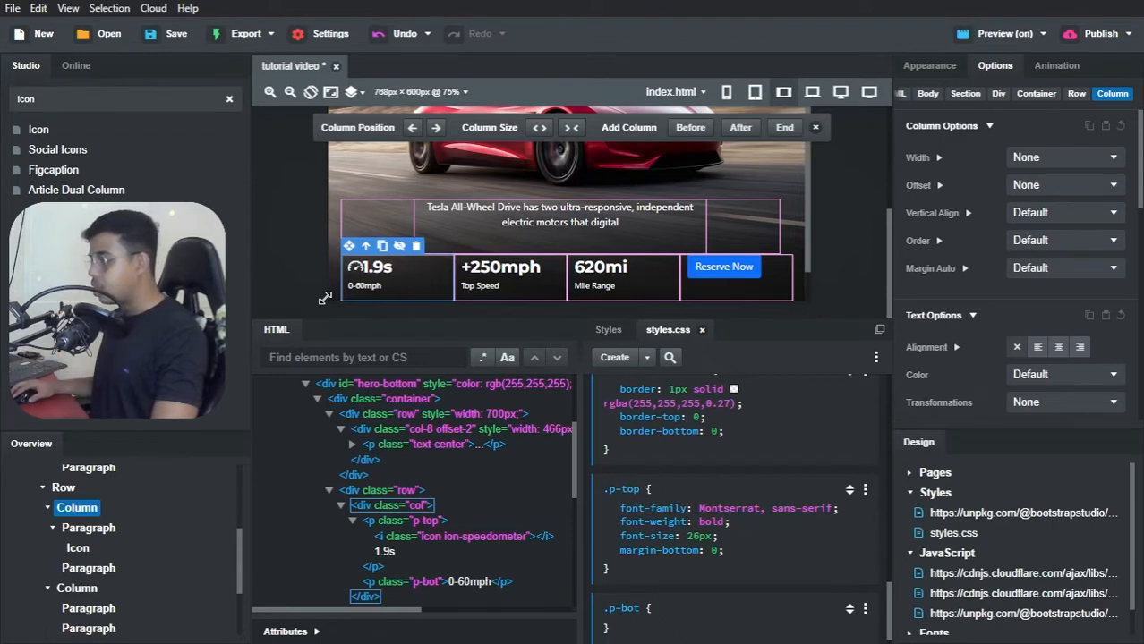
click(63, 491)
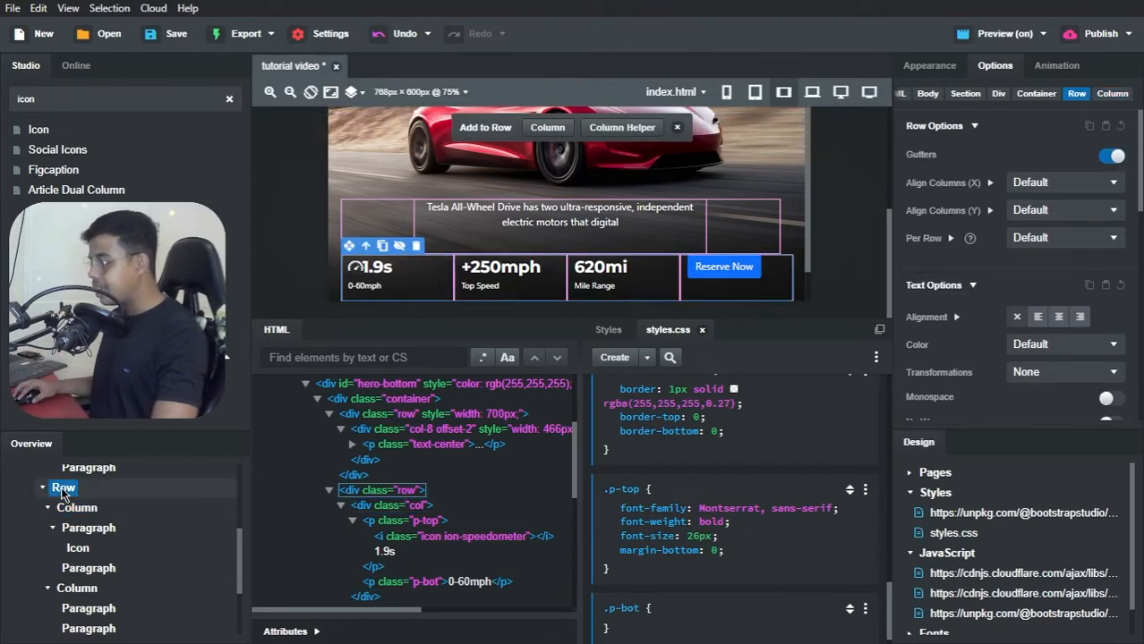
click(1059, 317)
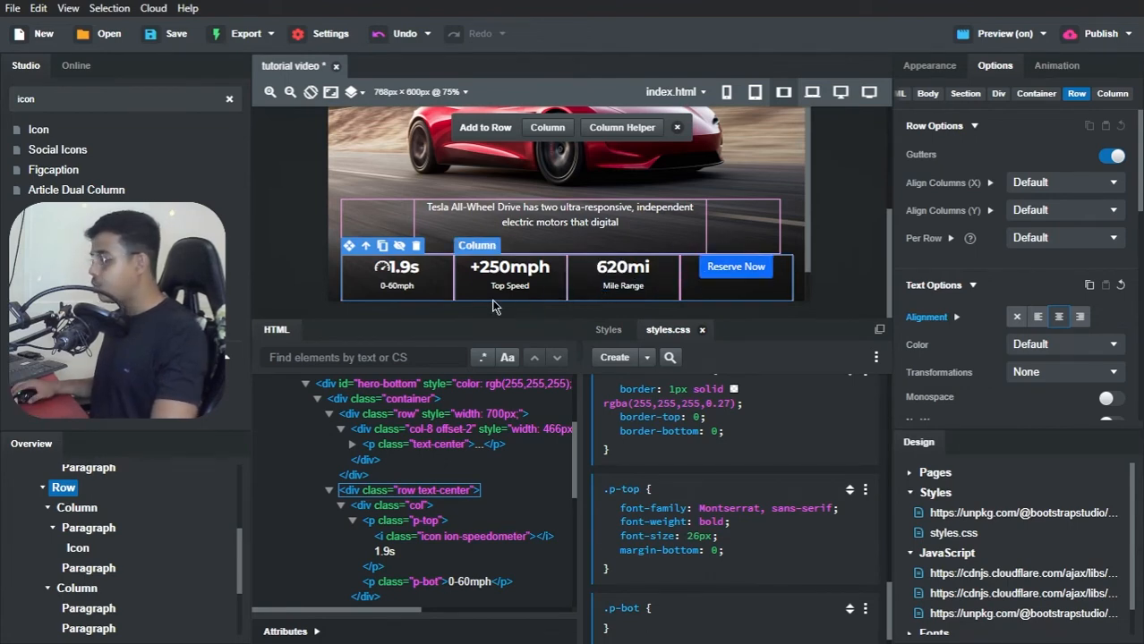
Step: Set the vertical alignment of the column containing the Reserve Now button to Center
scroll(143, 505, up, 3)
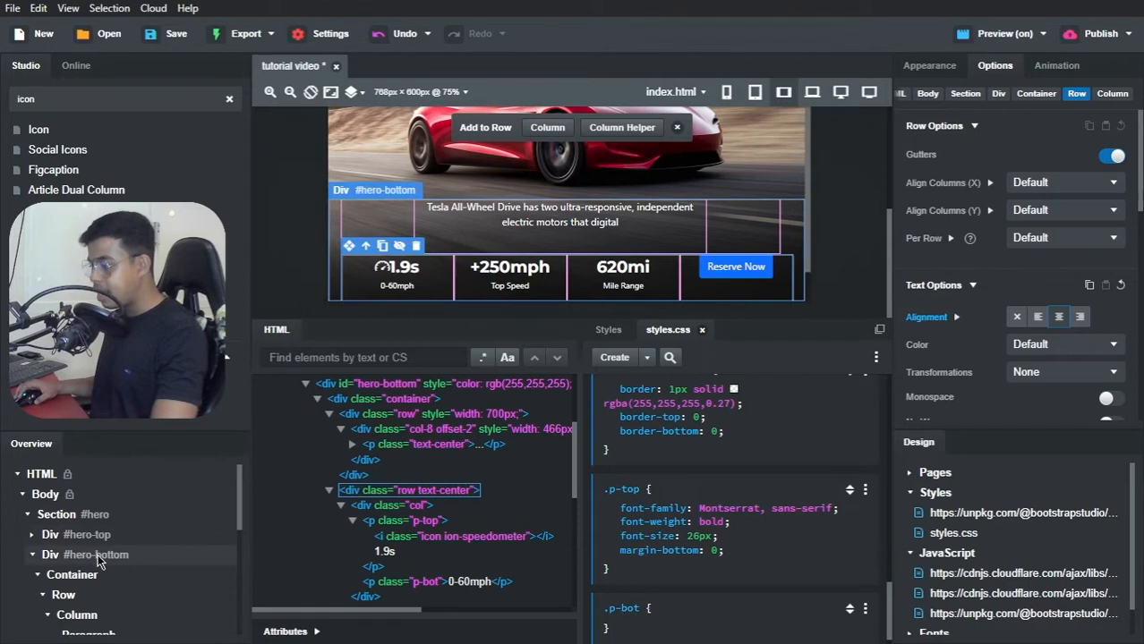
scroll(109, 545, down, 2)
scroll(128, 510, down, 2)
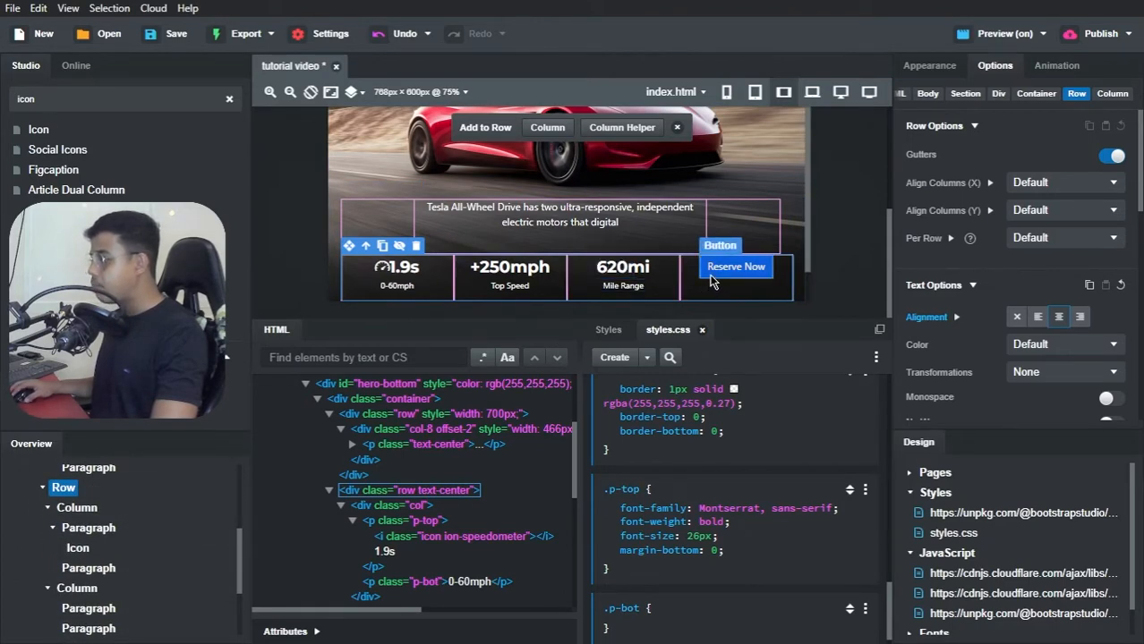
scroll(134, 573, down, 3)
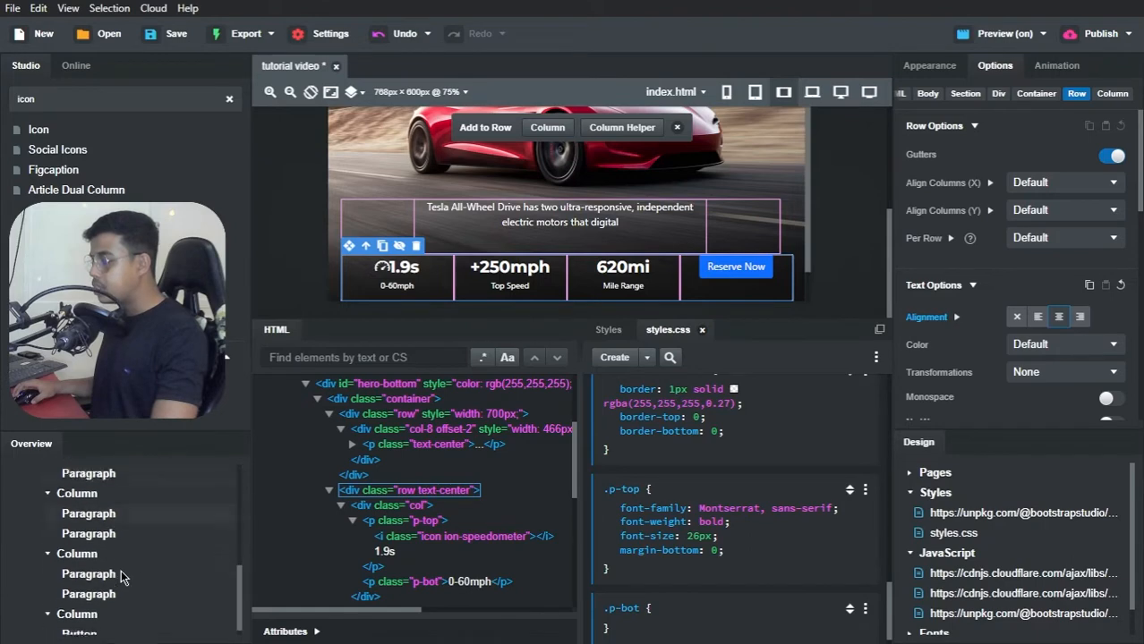
click(76, 605)
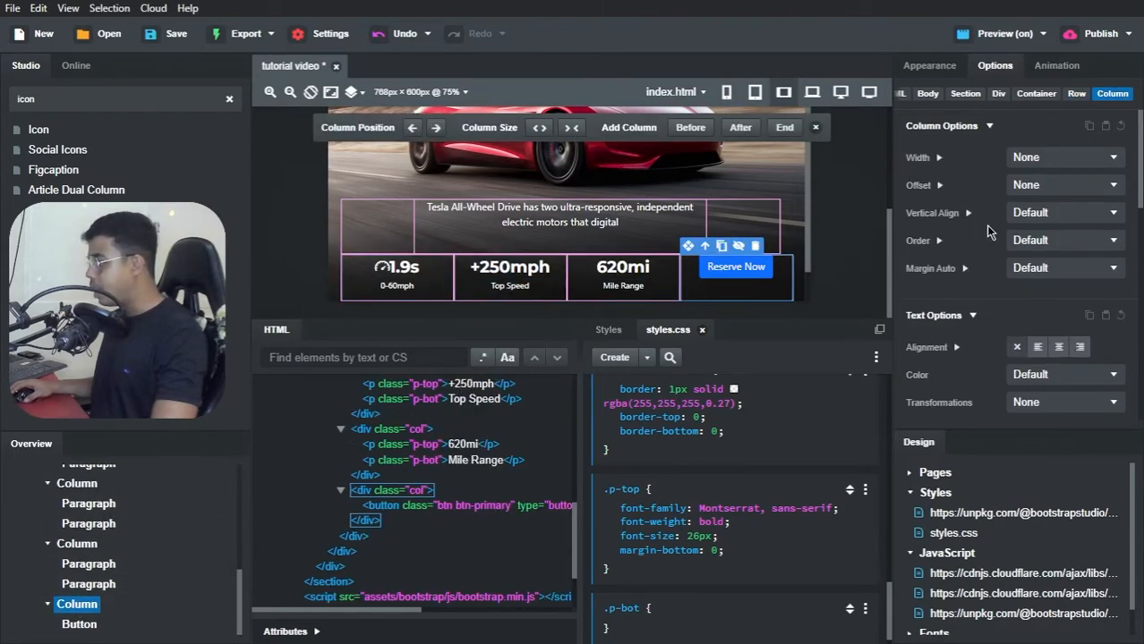
scroll(984, 237, down, 5)
scroll(985, 240, down, 3)
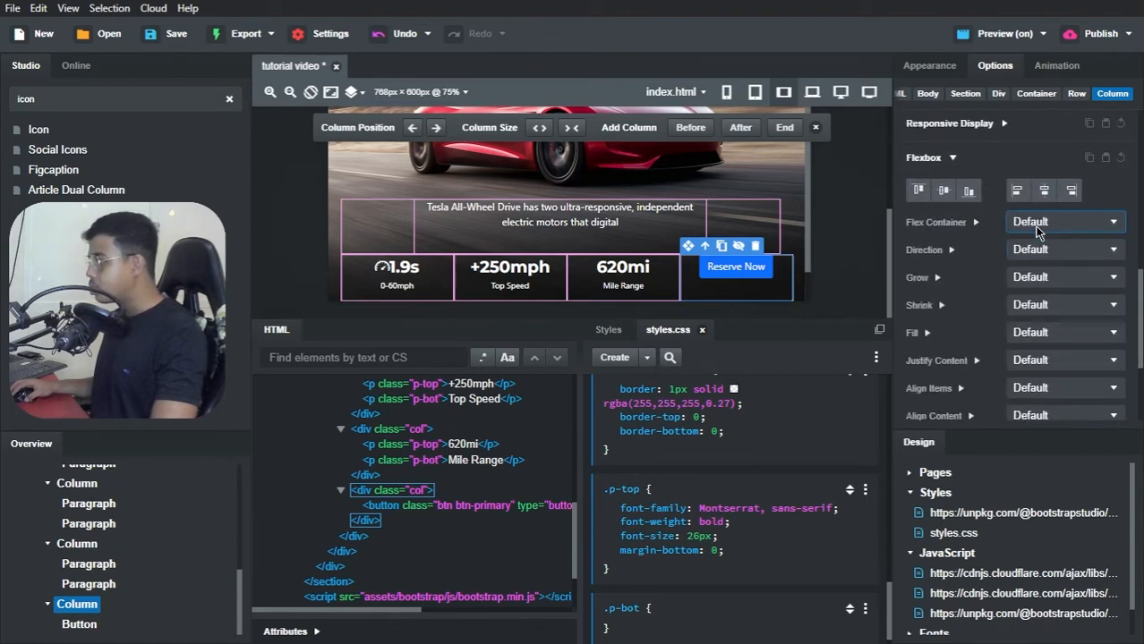
click(1032, 231)
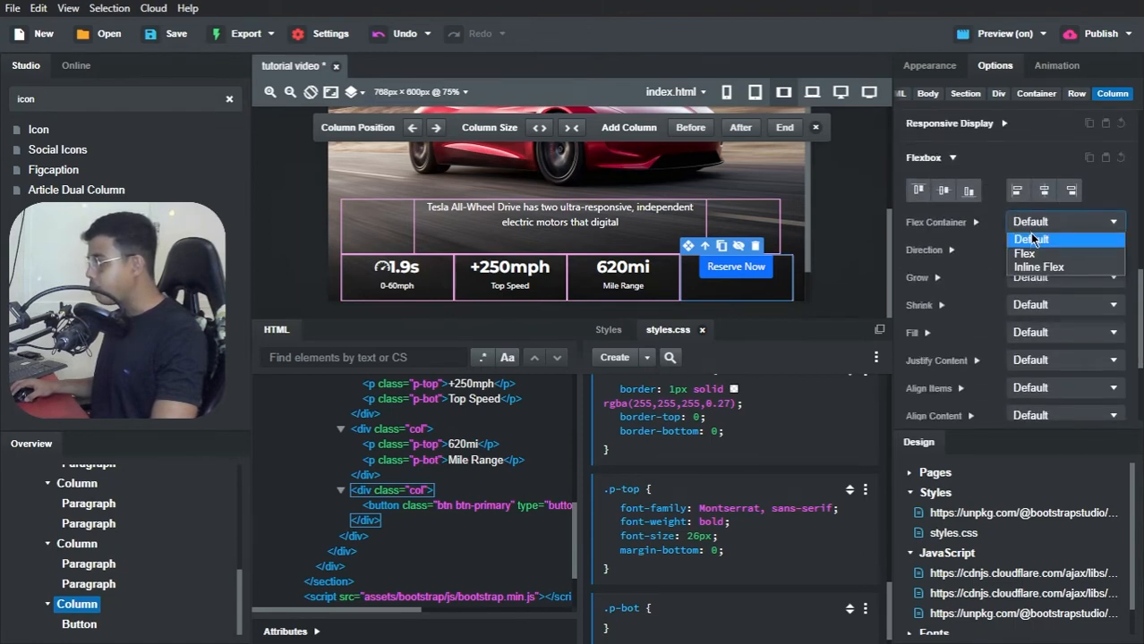
click(1020, 165)
scroll(1018, 166, up, 5)
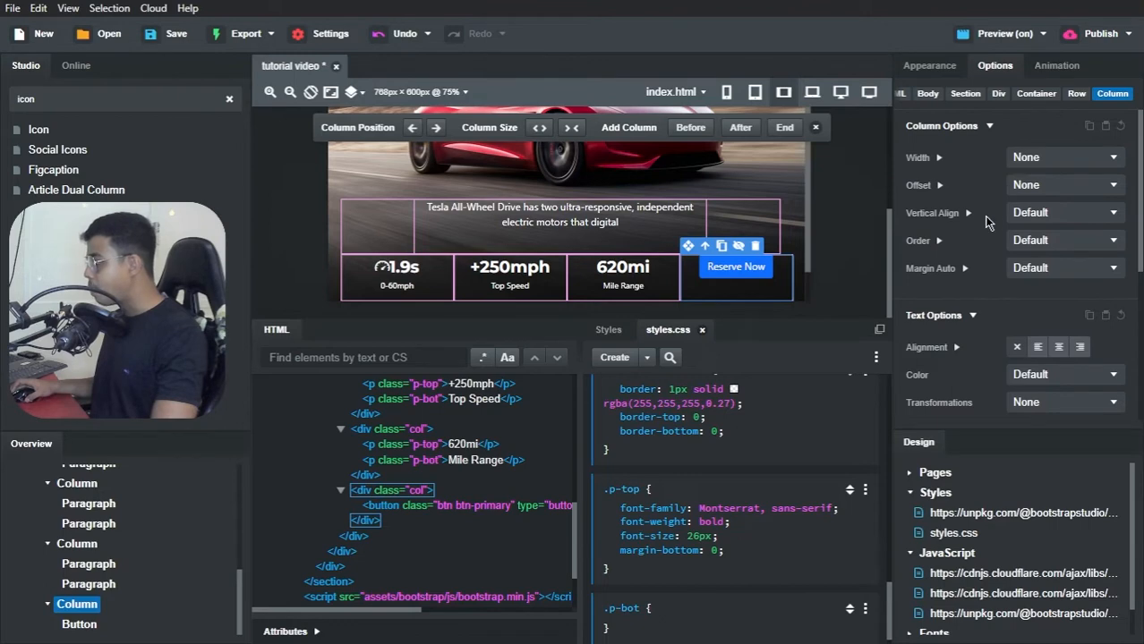
click(1031, 215)
click(1030, 272)
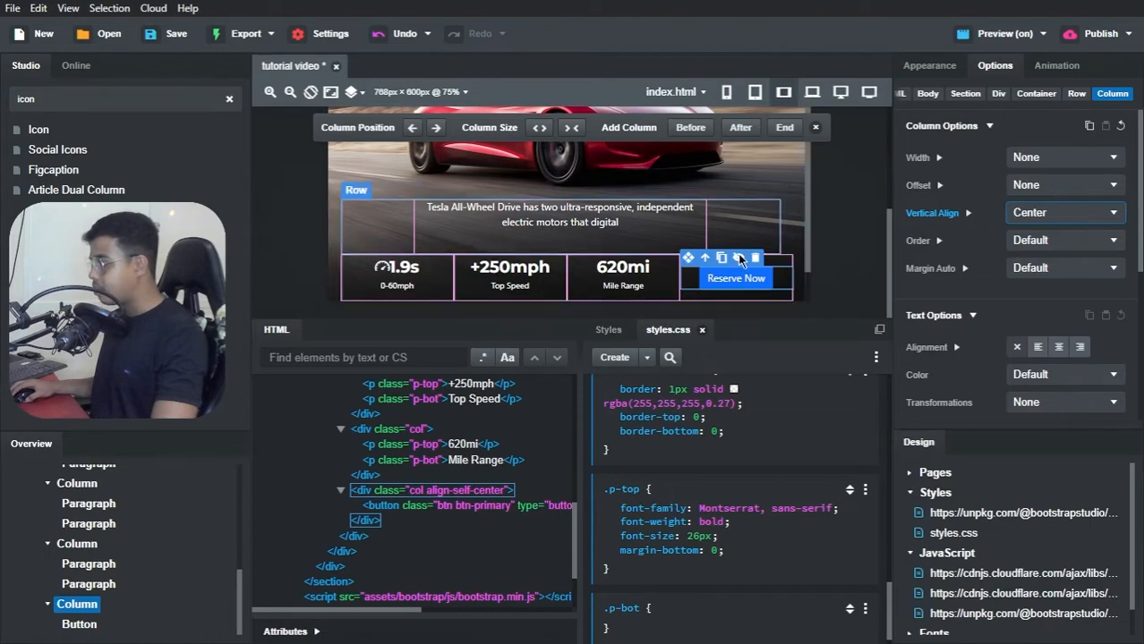
Step: Switch to Brave, compare the preview's hero paragraph and stats placement with the Tesla Clone page, and return to Bootstrap Studio
key(alt+Tab)
key(alt+Tab)
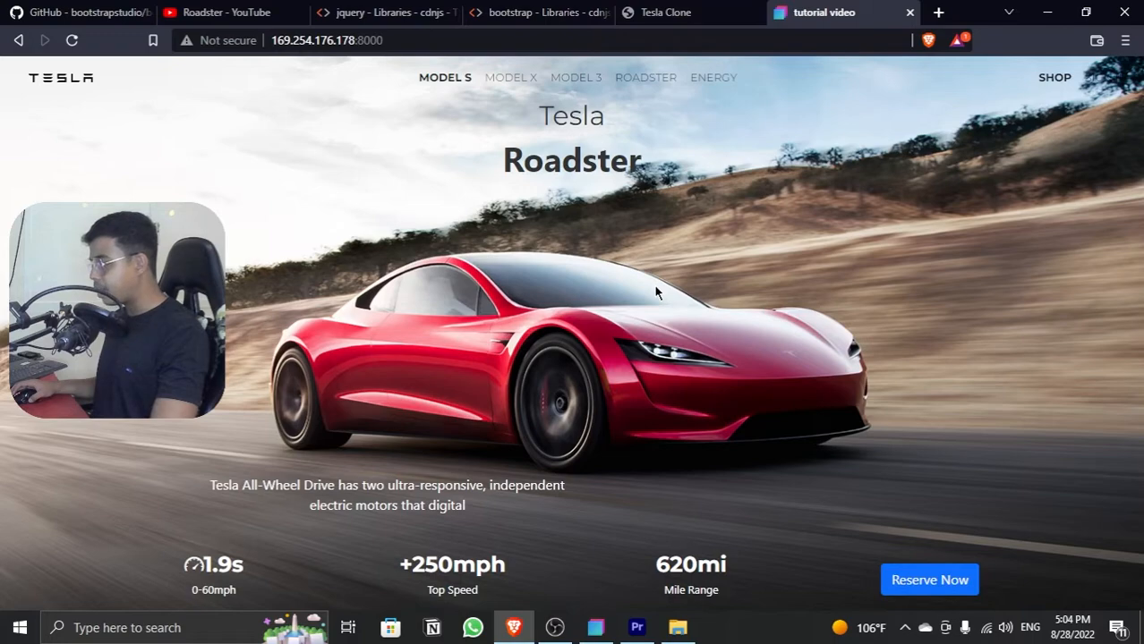
click(635, 13)
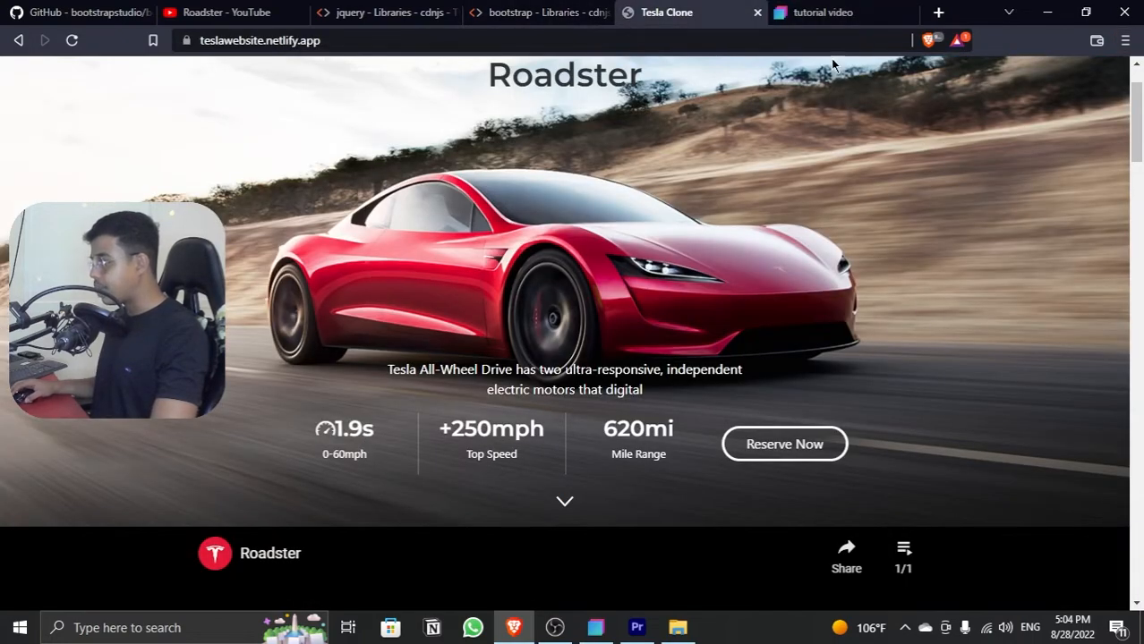
click(831, 13)
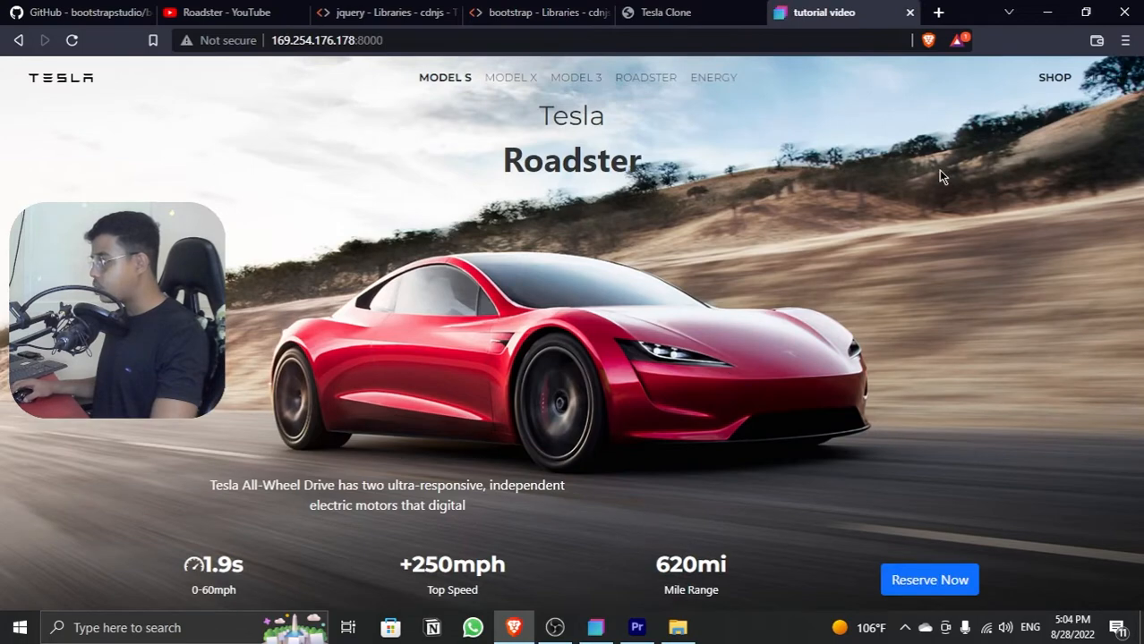
key(alt+Tab)
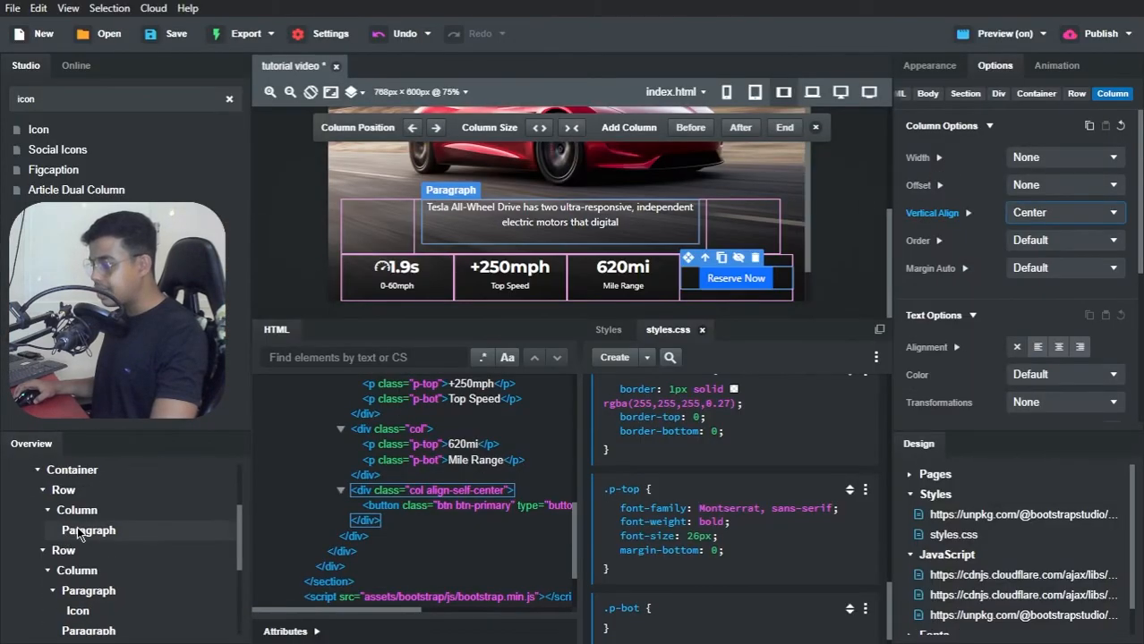
Step: Set the layout width of the container inside the hero-bottom div to 700px
scroll(64, 541, up, 2)
click(73, 555)
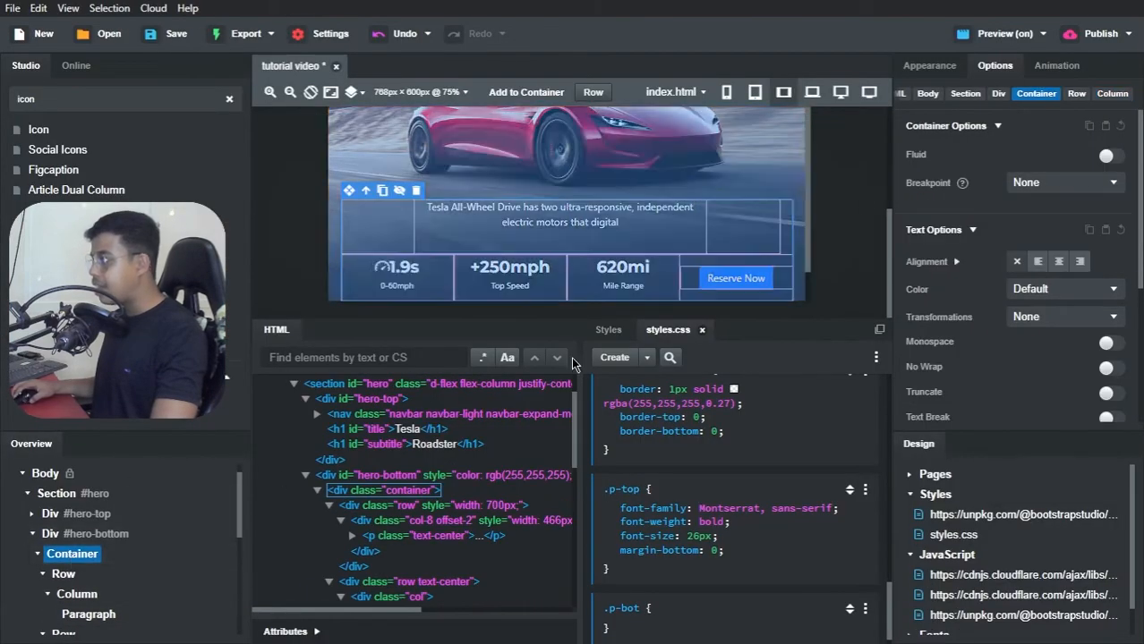
click(929, 68)
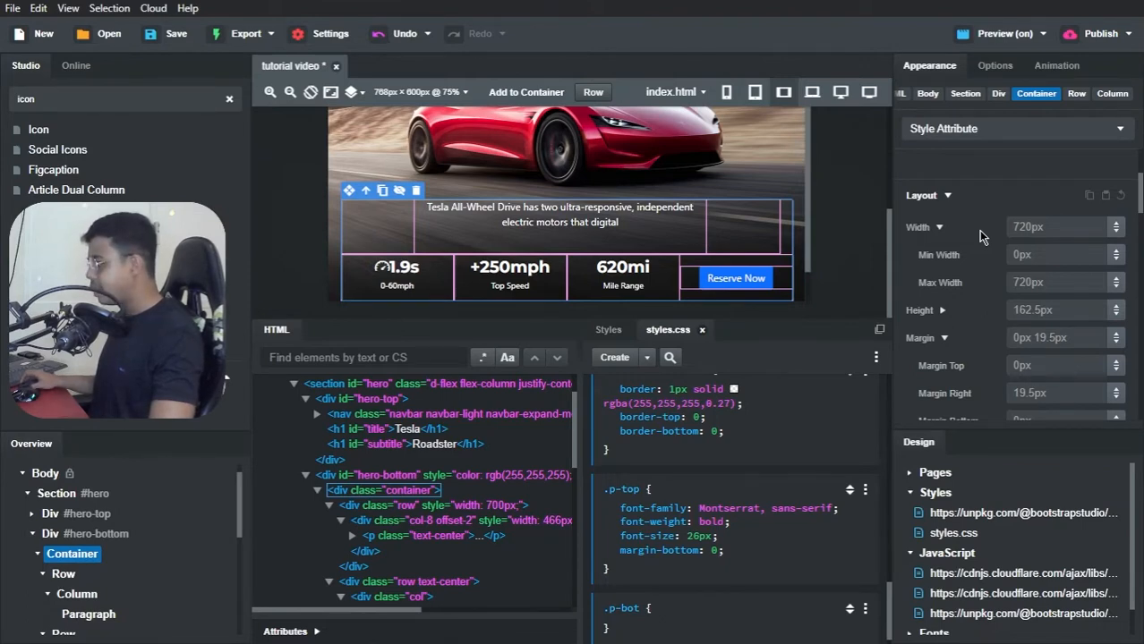
click(1038, 223)
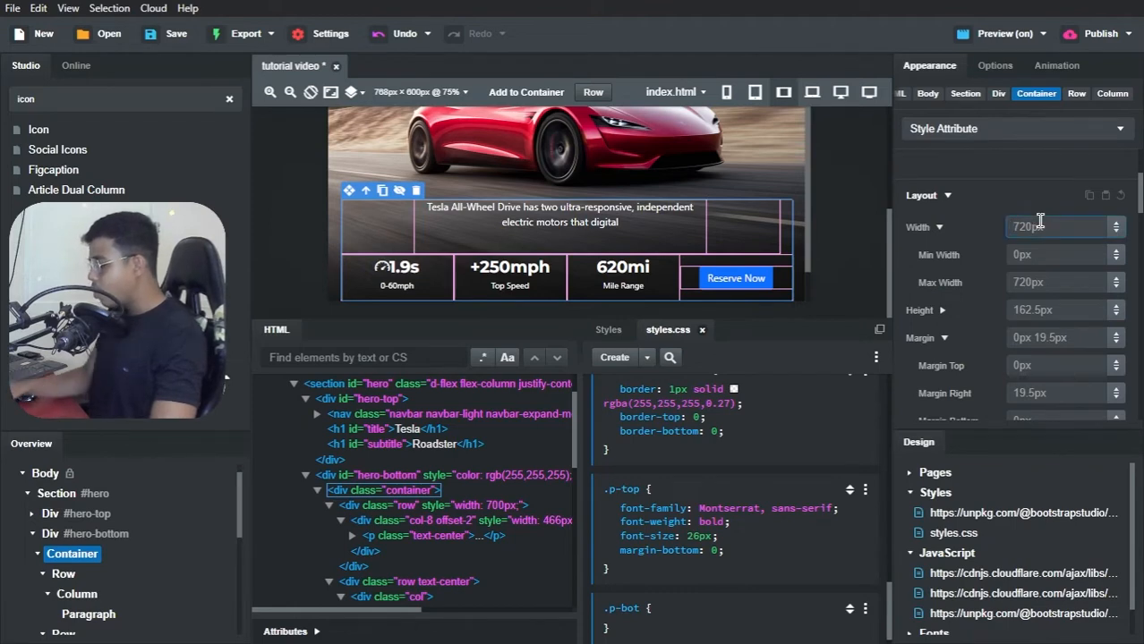
text(700px)
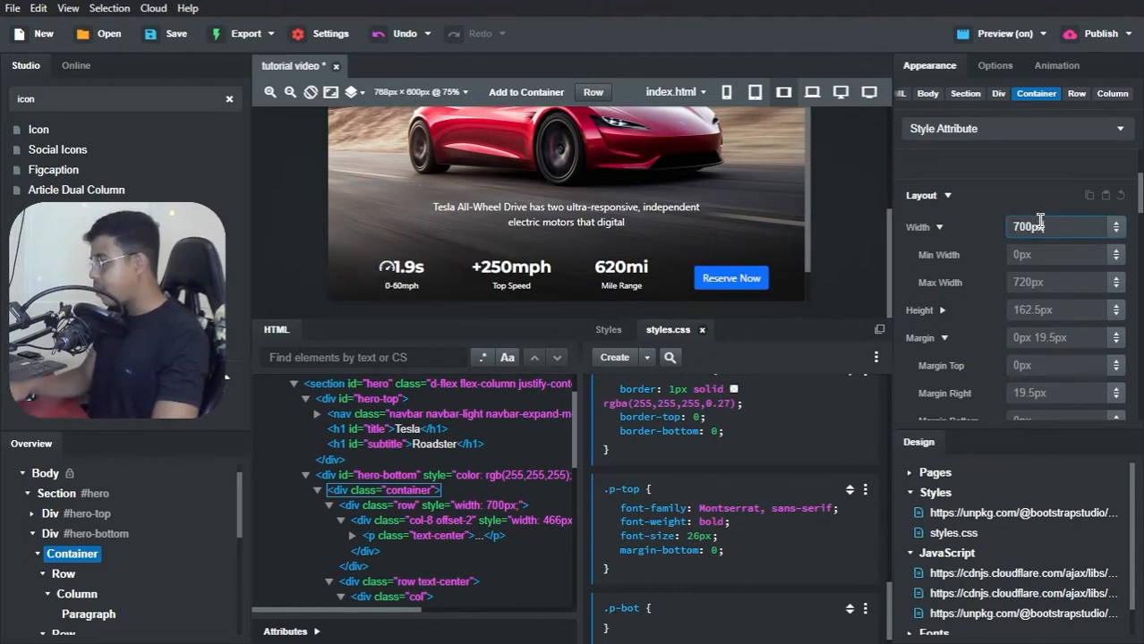
click(1034, 204)
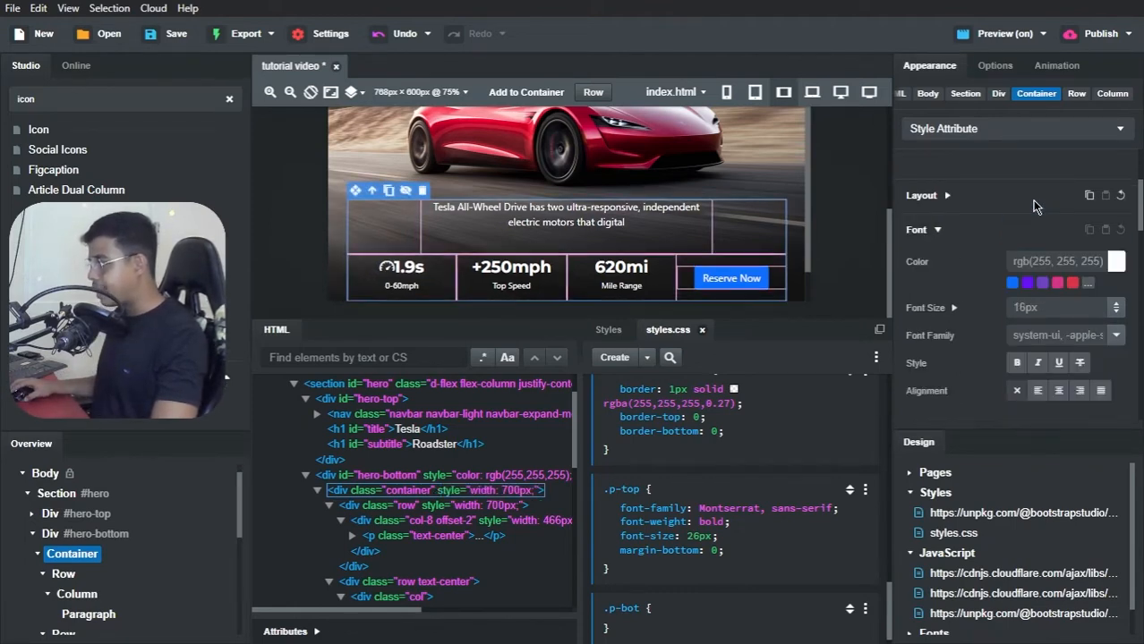
Step: Set the hero-bottom container's maximum width to 700px
click(980, 199)
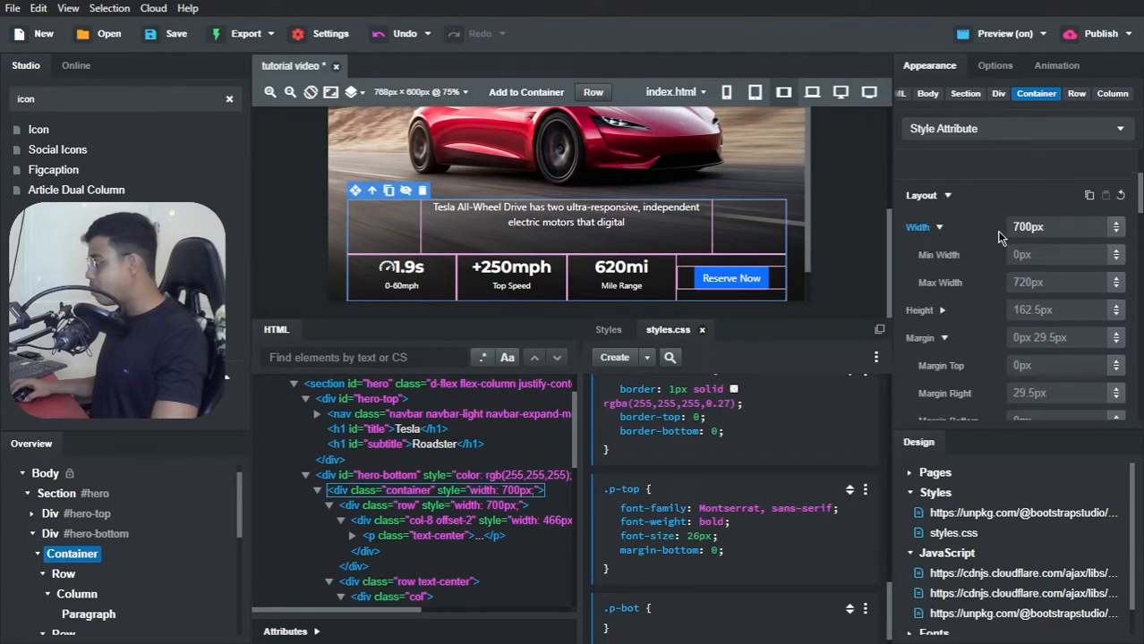
click(1031, 281)
text(70)
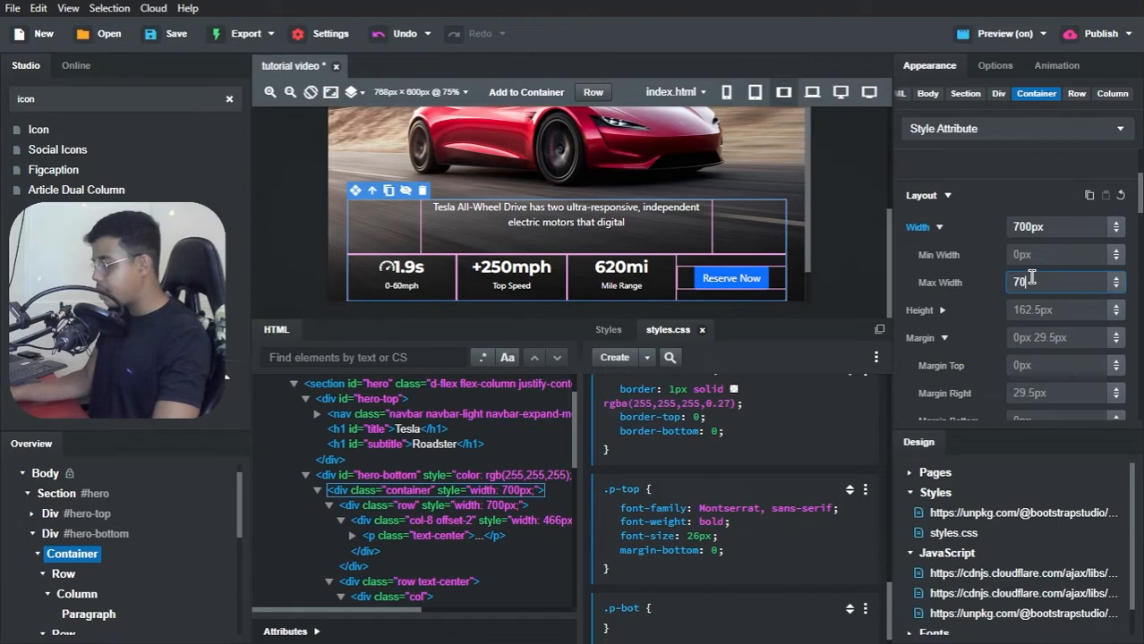
text(0)
key(Return)
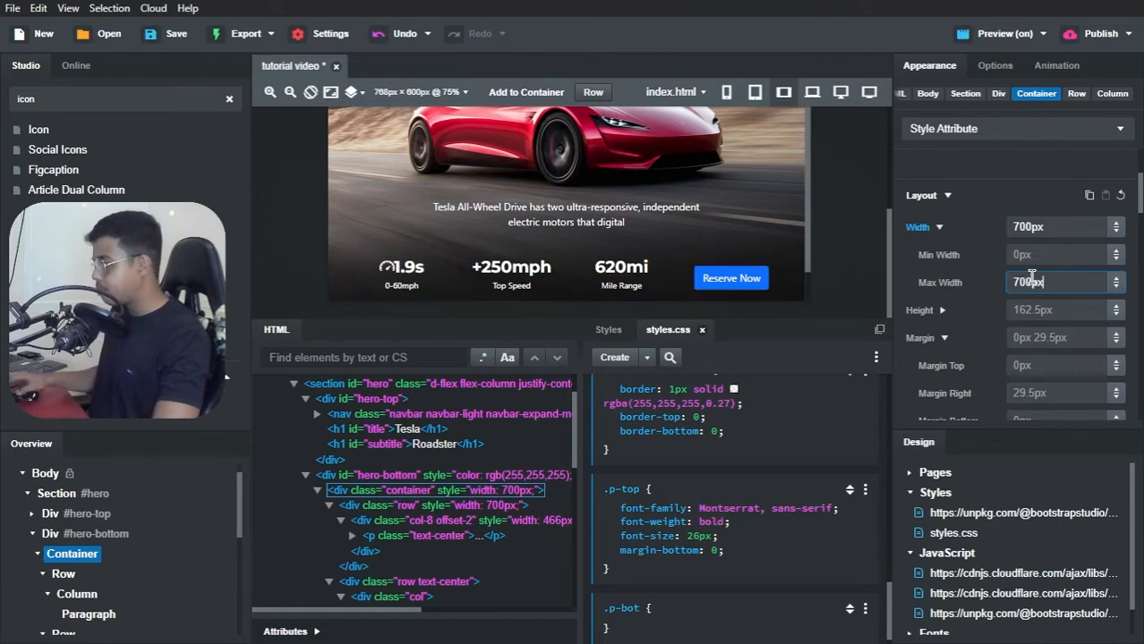
click(1032, 206)
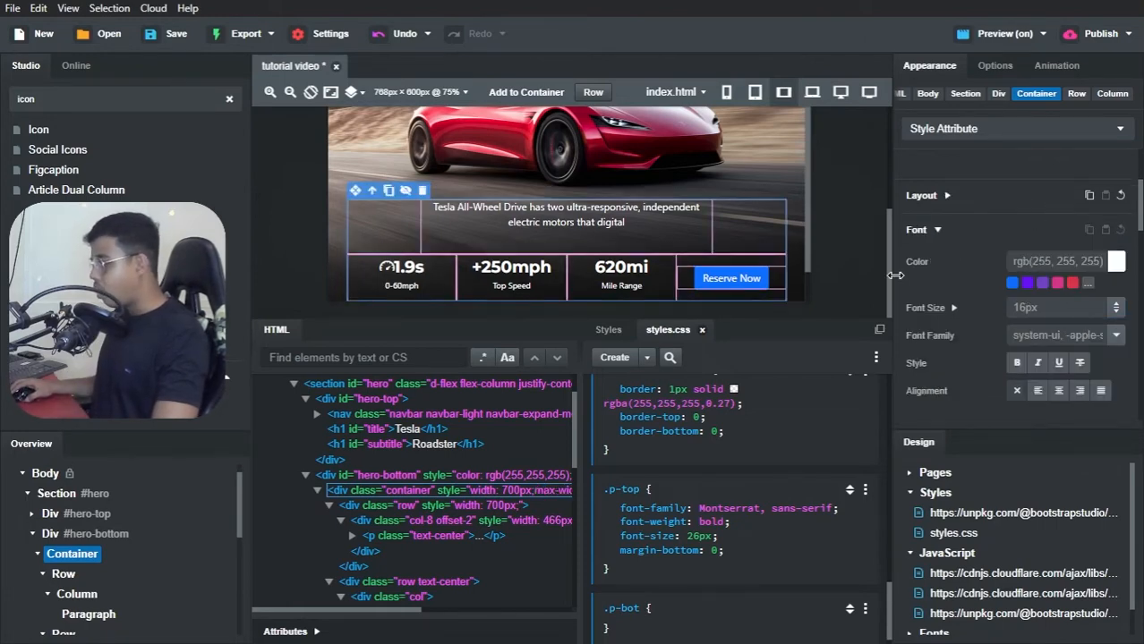
Step: Switch to Brave, check the preview's stats row against the Tesla Clone page's column dividers, and return to Bootstrap Studio
key(alt+Tab)
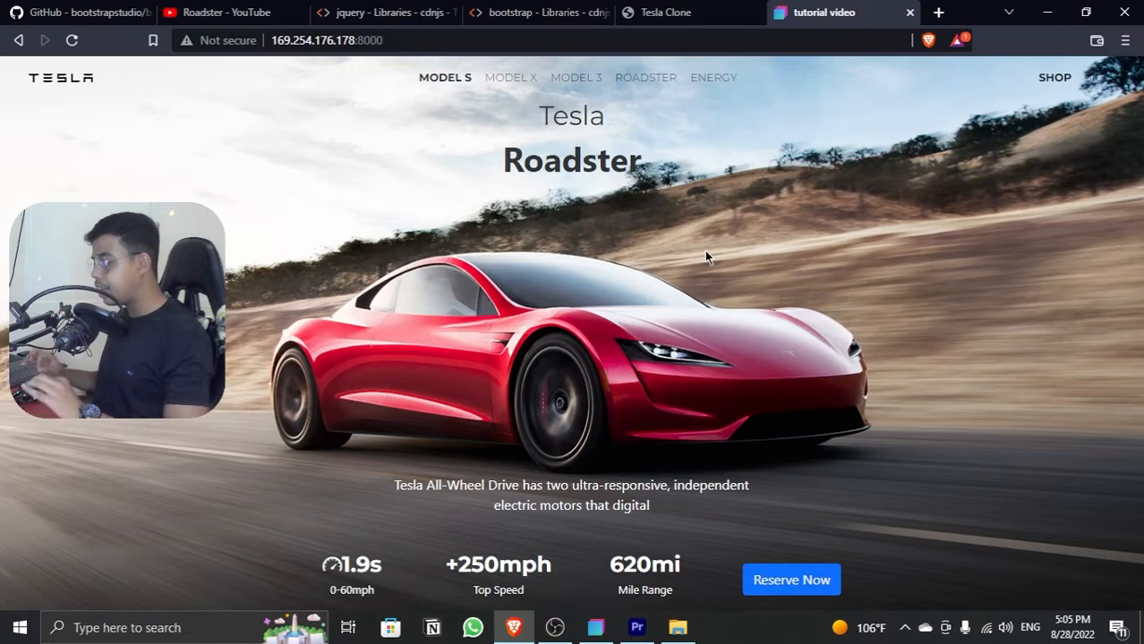
click(694, 13)
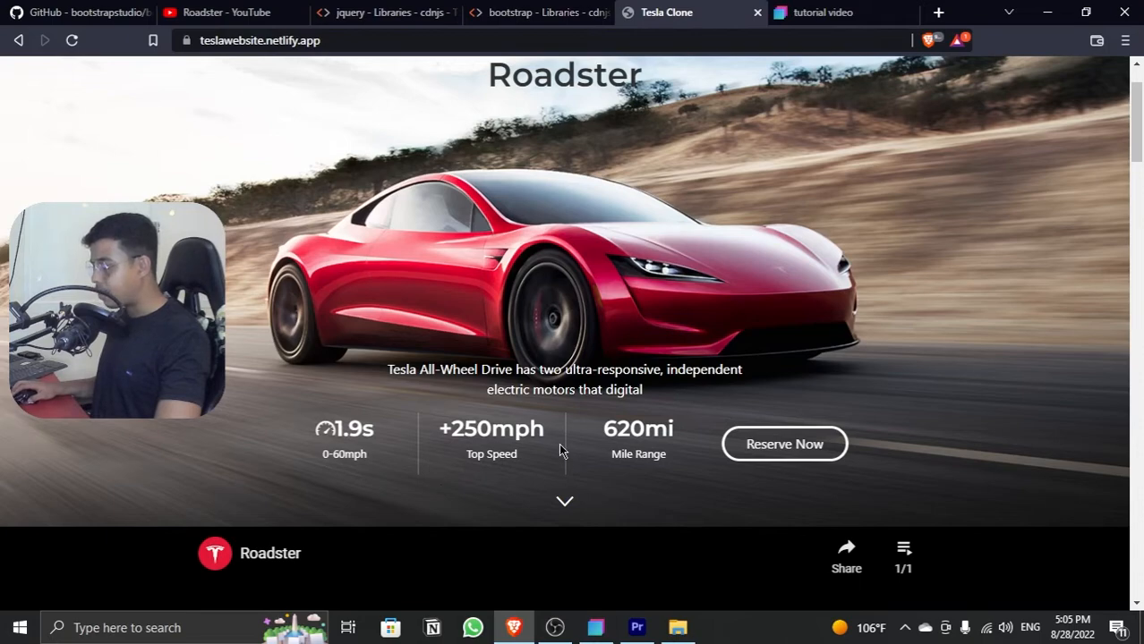
click(799, 10)
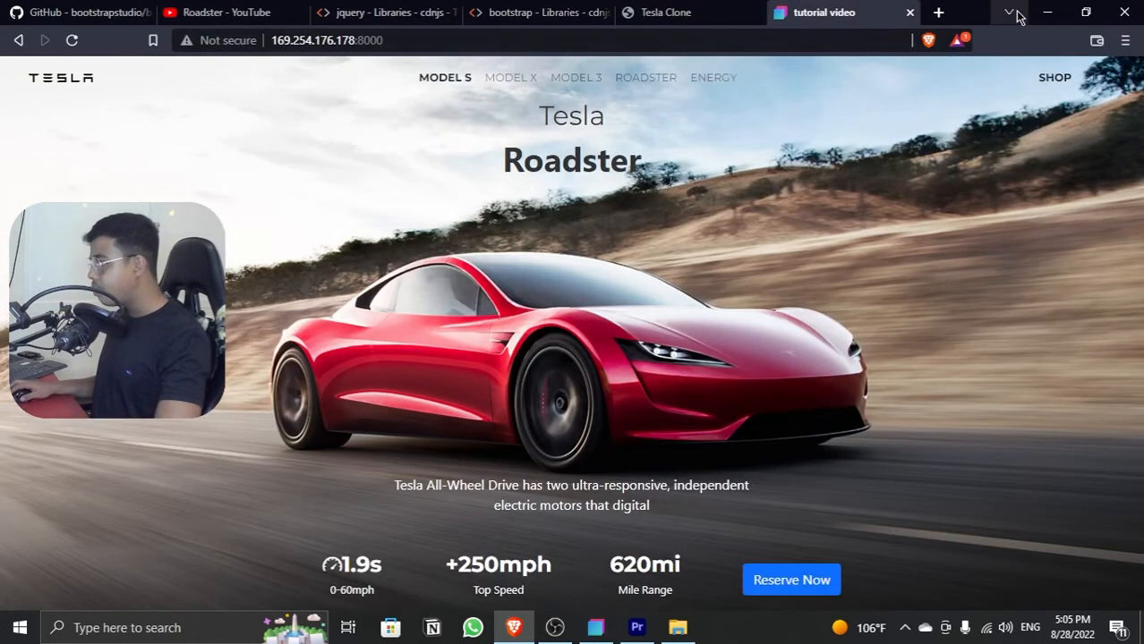
click(1045, 12)
Step: Add the class name with-borders to the column containing the +250mph Top Speed stat
scroll(63, 537, down, 4)
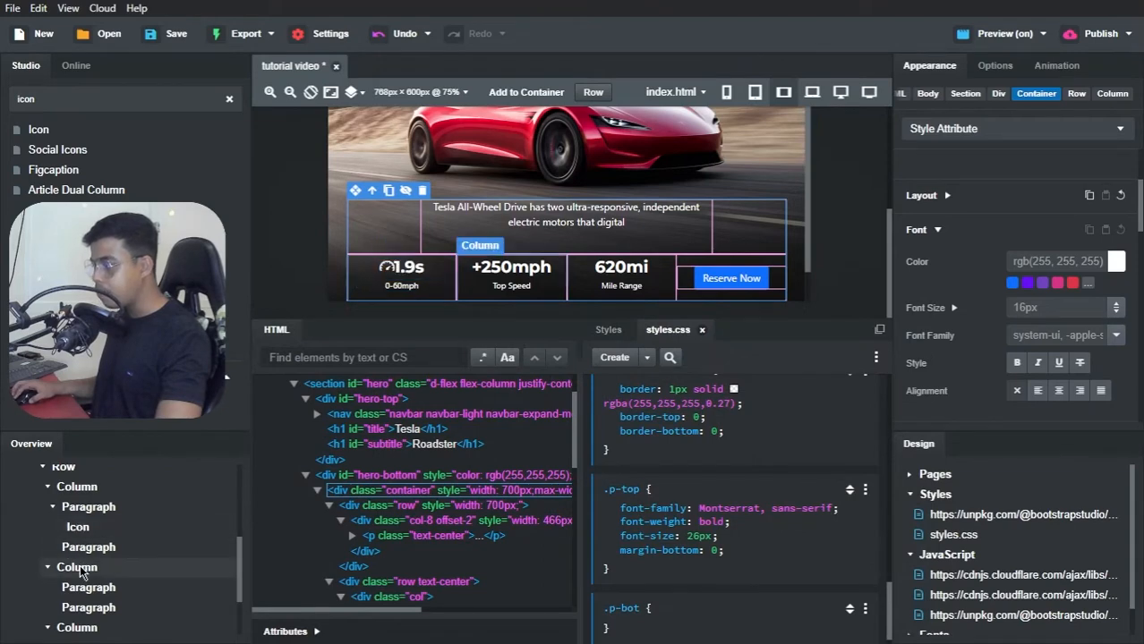
click(79, 565)
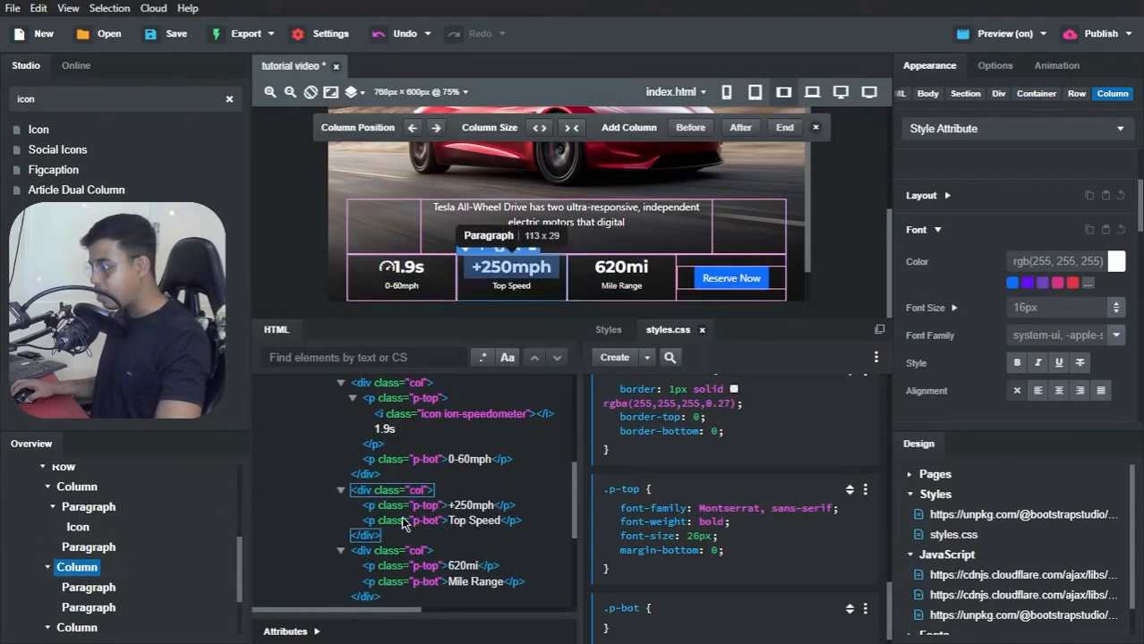
click(303, 633)
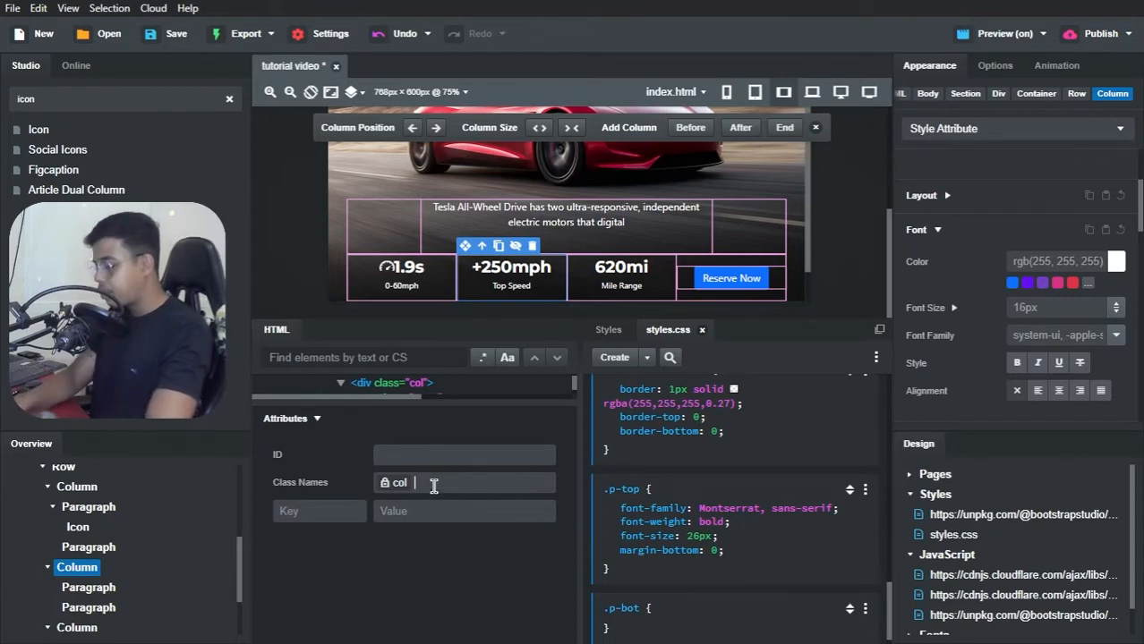
text(with-bo)
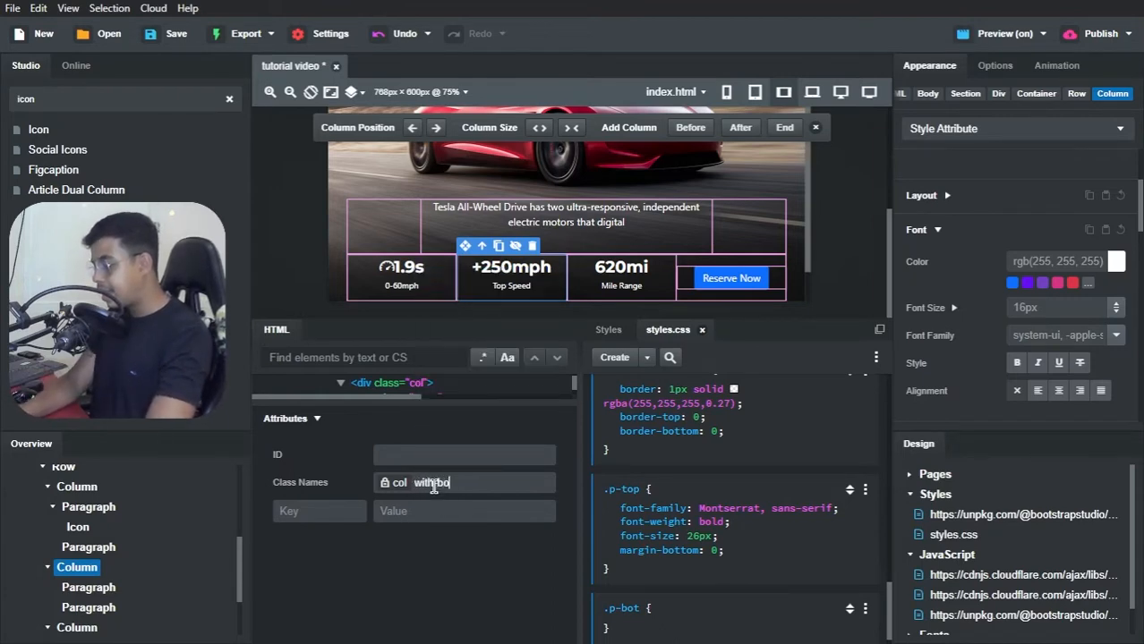
text(rders)
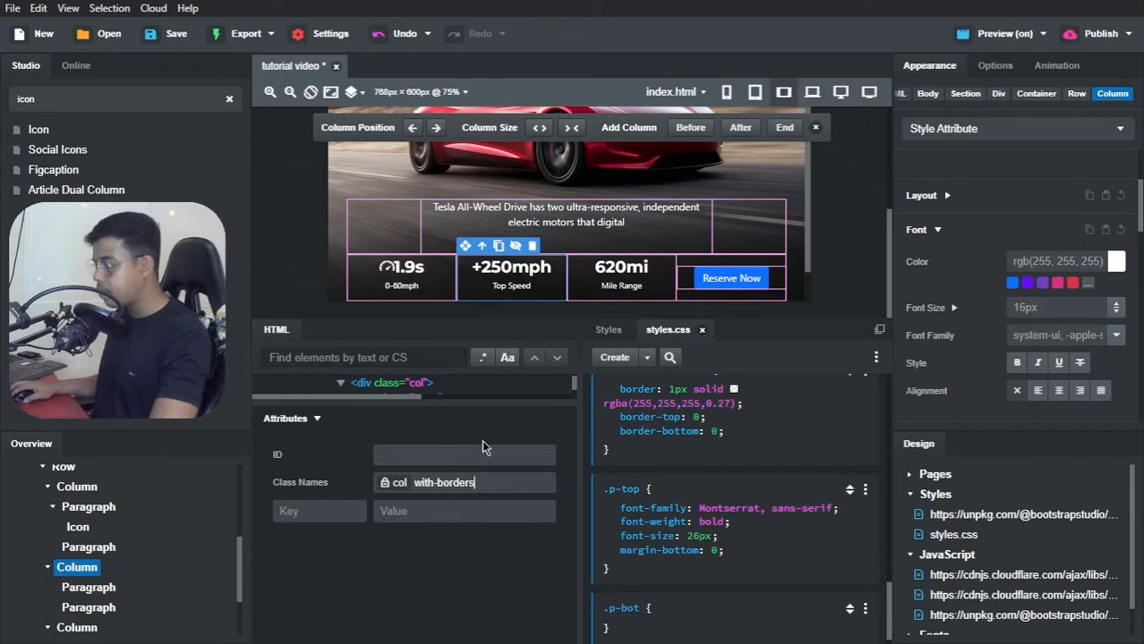
key(Return)
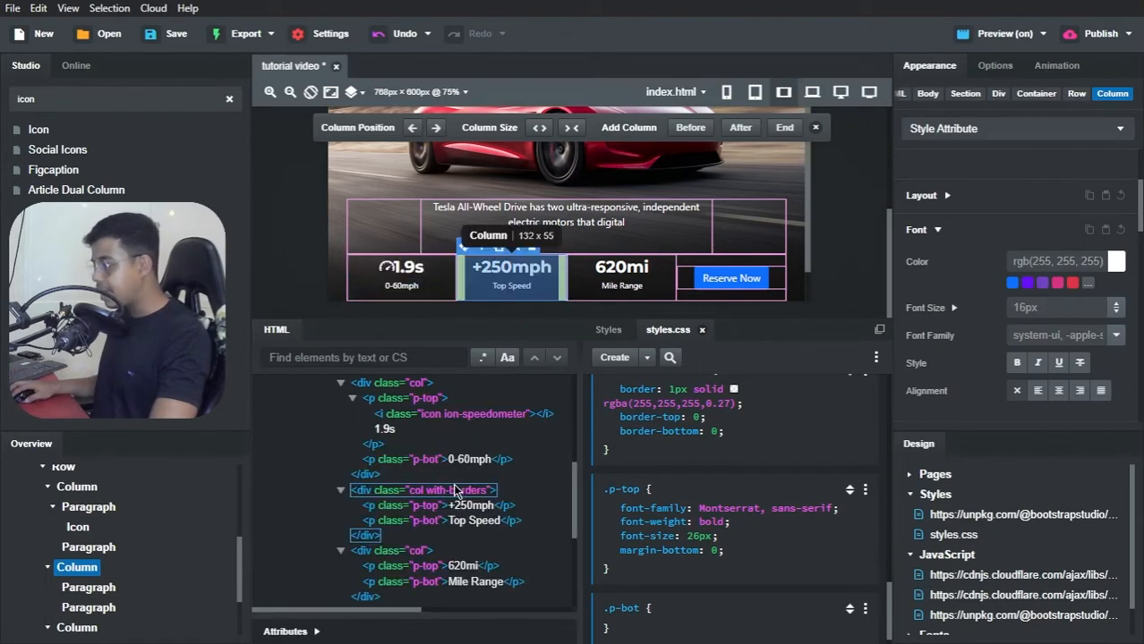
Step: Create a CSS block for .col.with-borders in styles.css with a border of 1px solid white
click(646, 357)
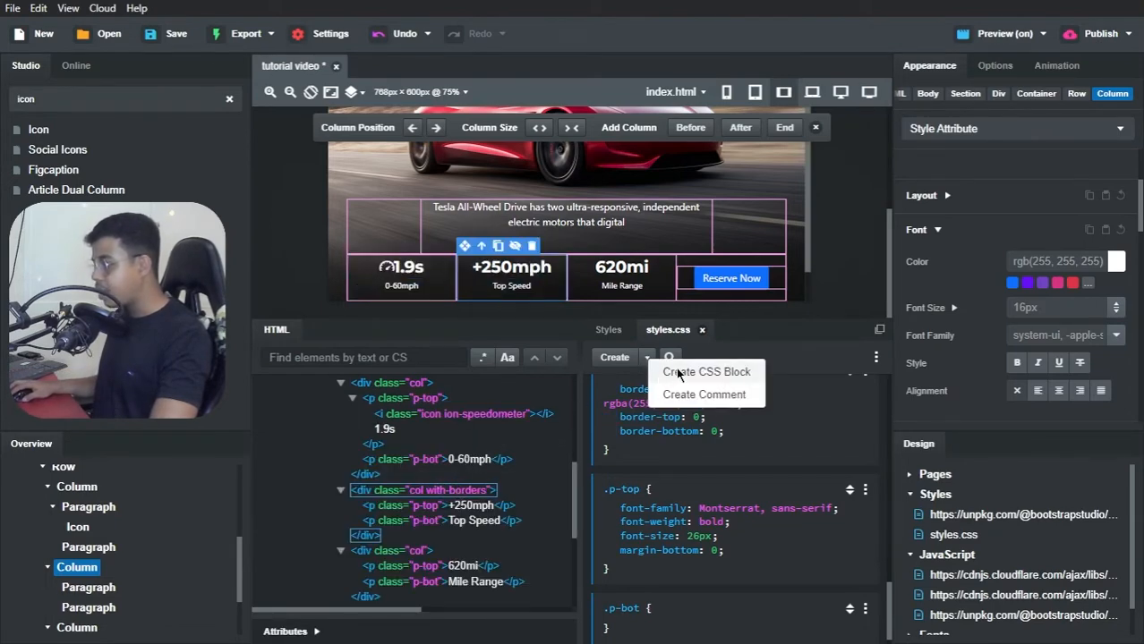
click(676, 367)
click(658, 607)
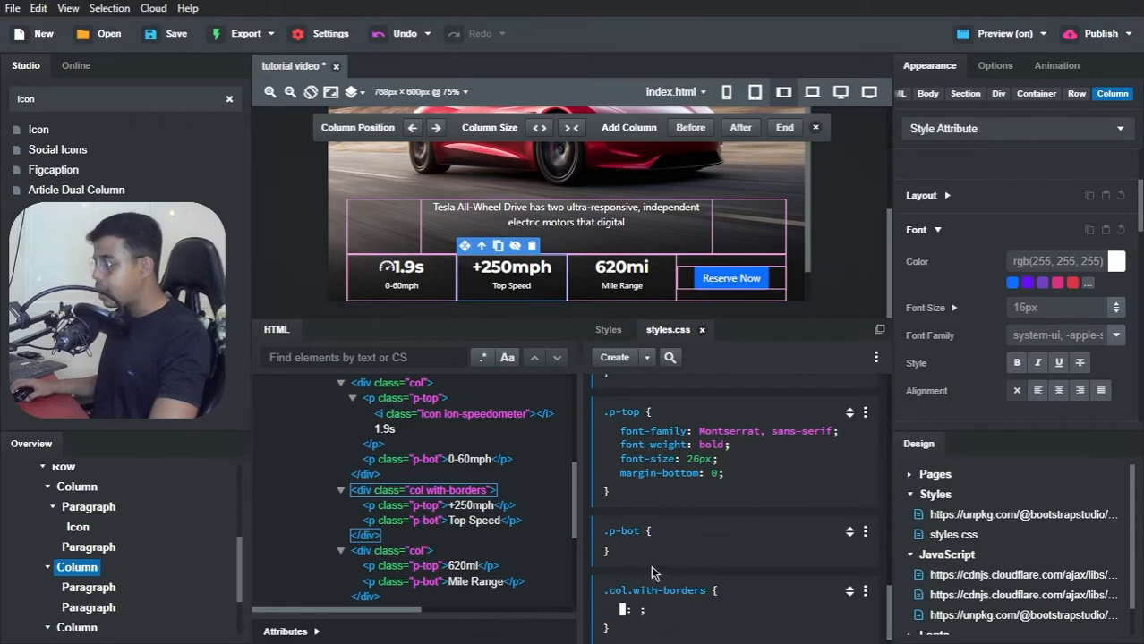
text(border)
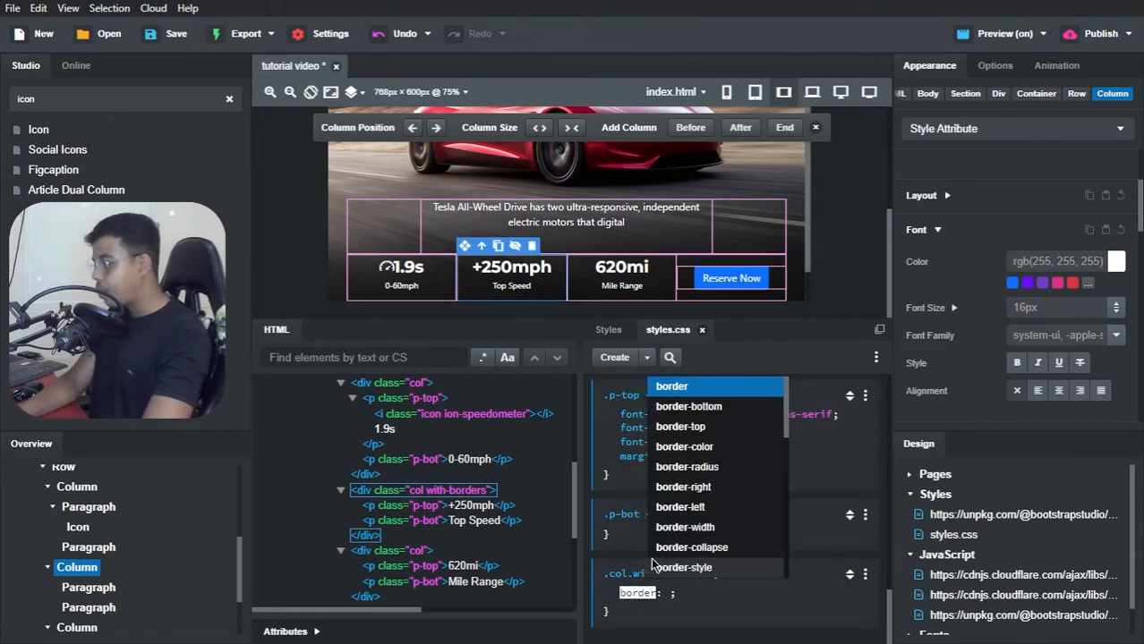
key(Return)
text(1px so)
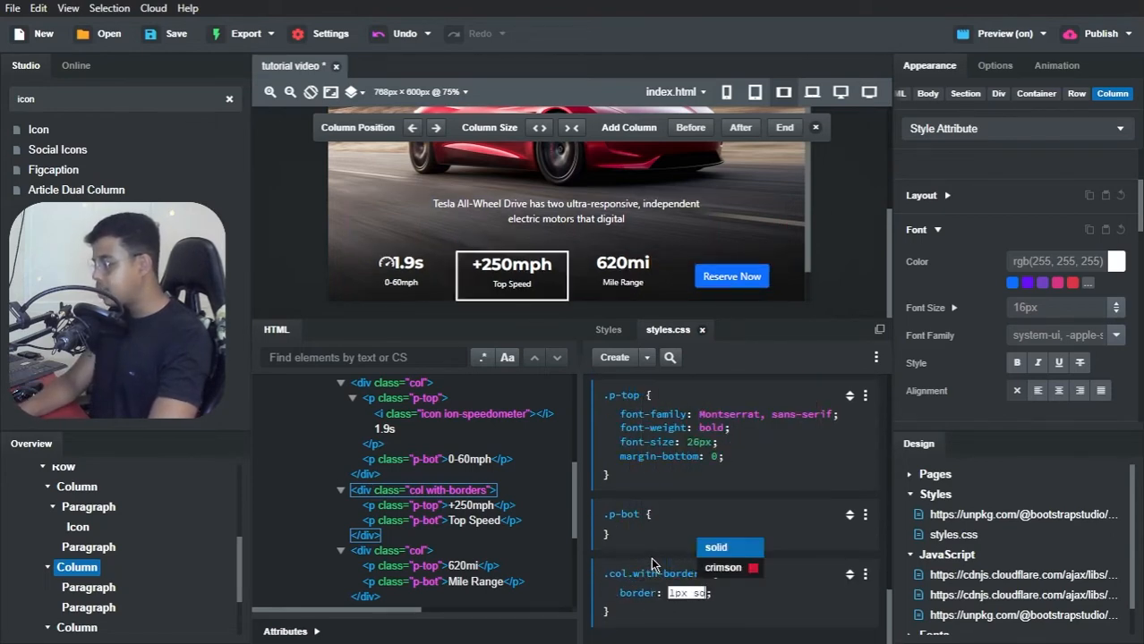
key(Return)
text(white)
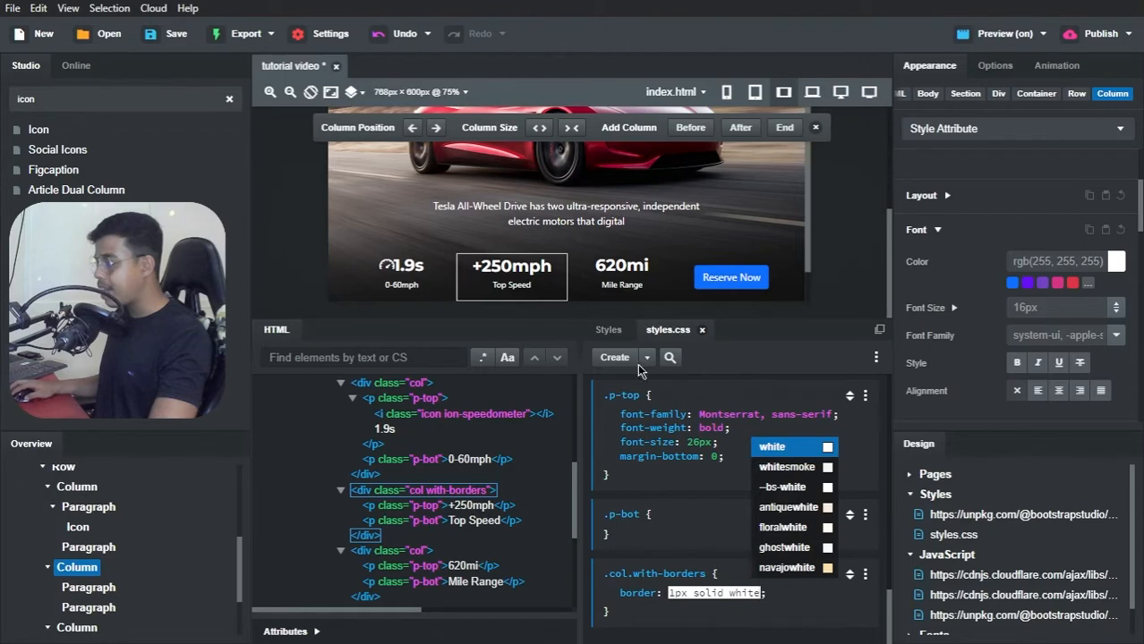
click(774, 601)
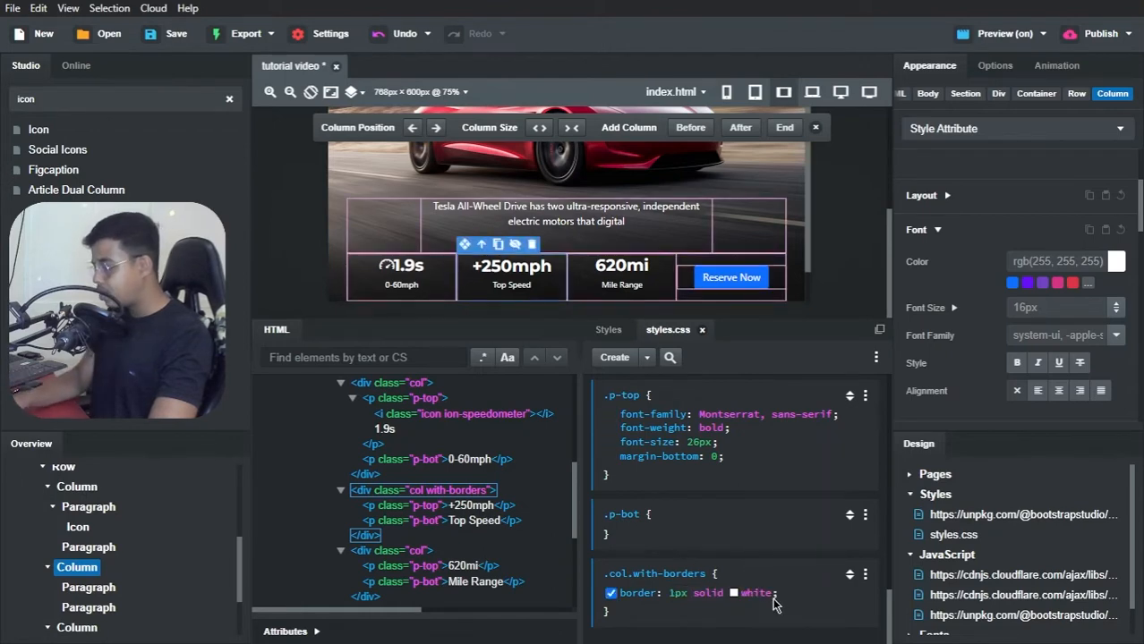
Step: Add border-top: 0 and border-bottom: 0 to the .col.with-borders rule
click(766, 612)
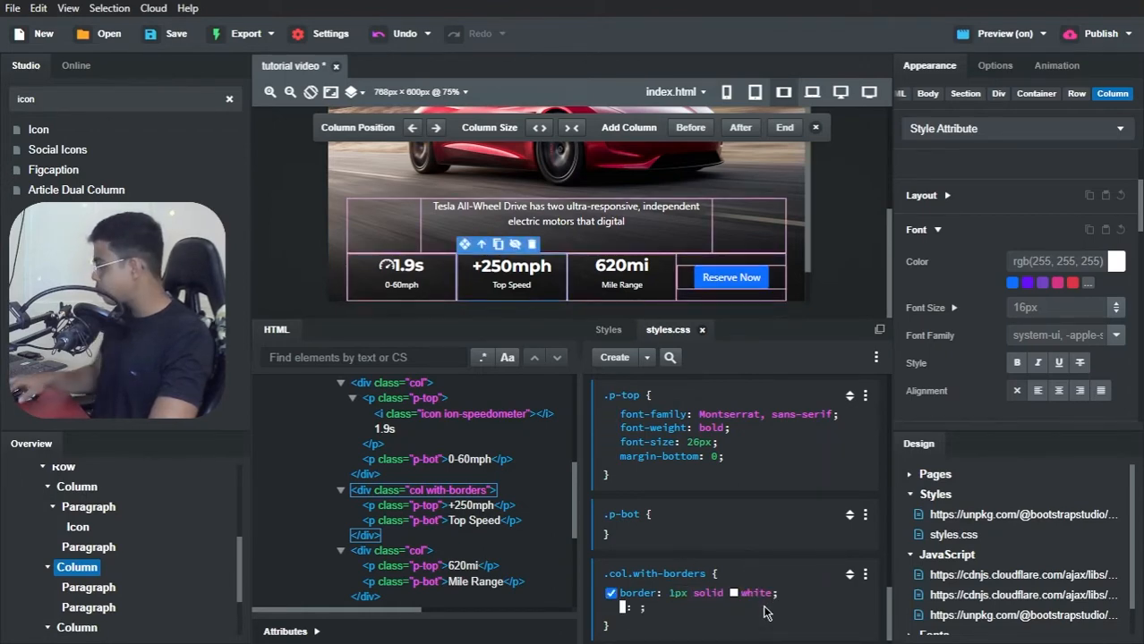
text(border-to)
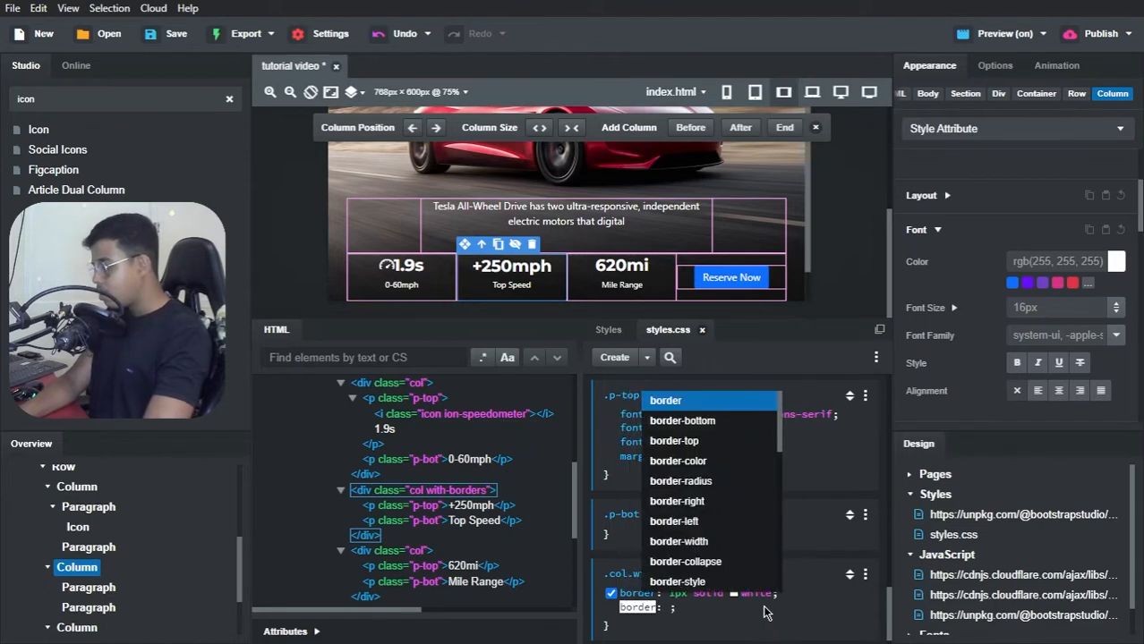
text(p)
key(Return)
text(0)
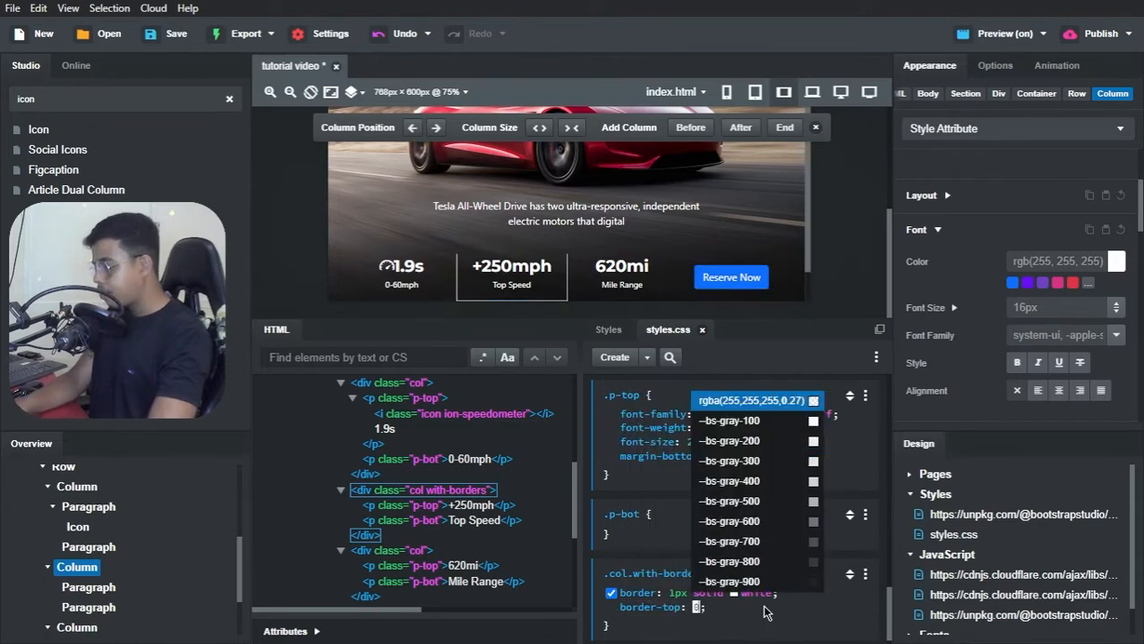
click(766, 613)
click(766, 611)
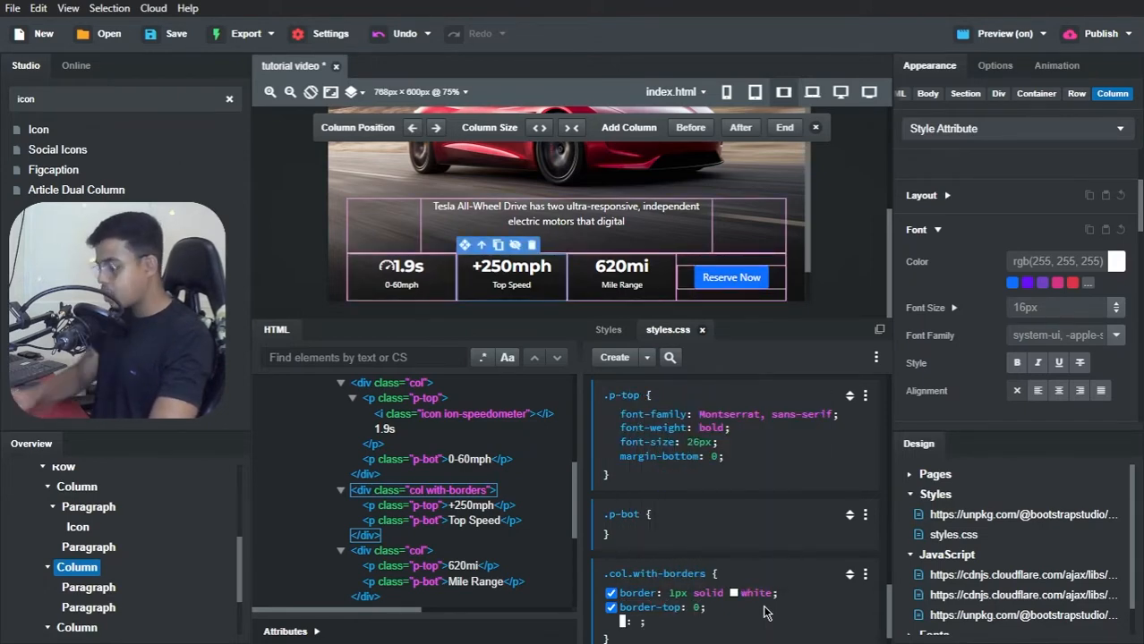
text(borde)
text(r-bottom)
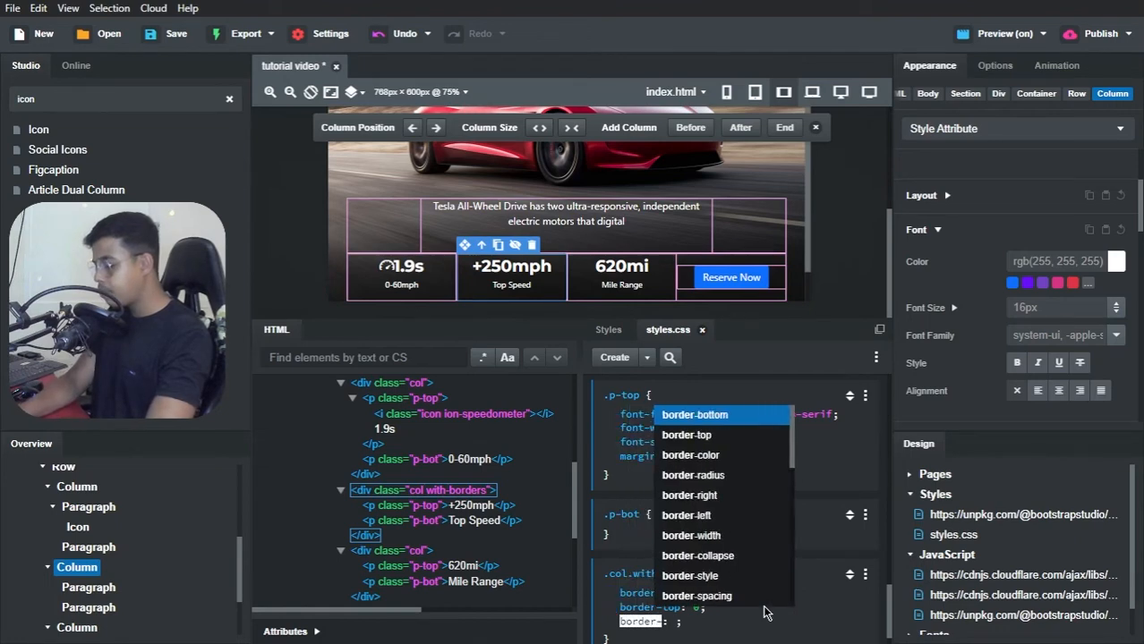
key(Return)
text(0)
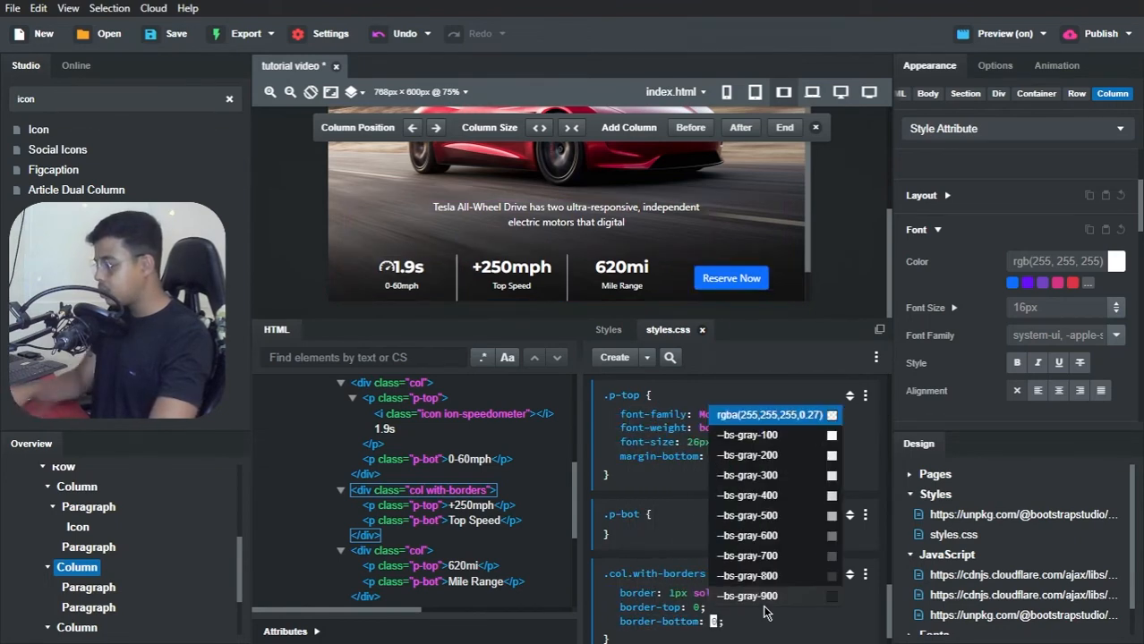
click(765, 631)
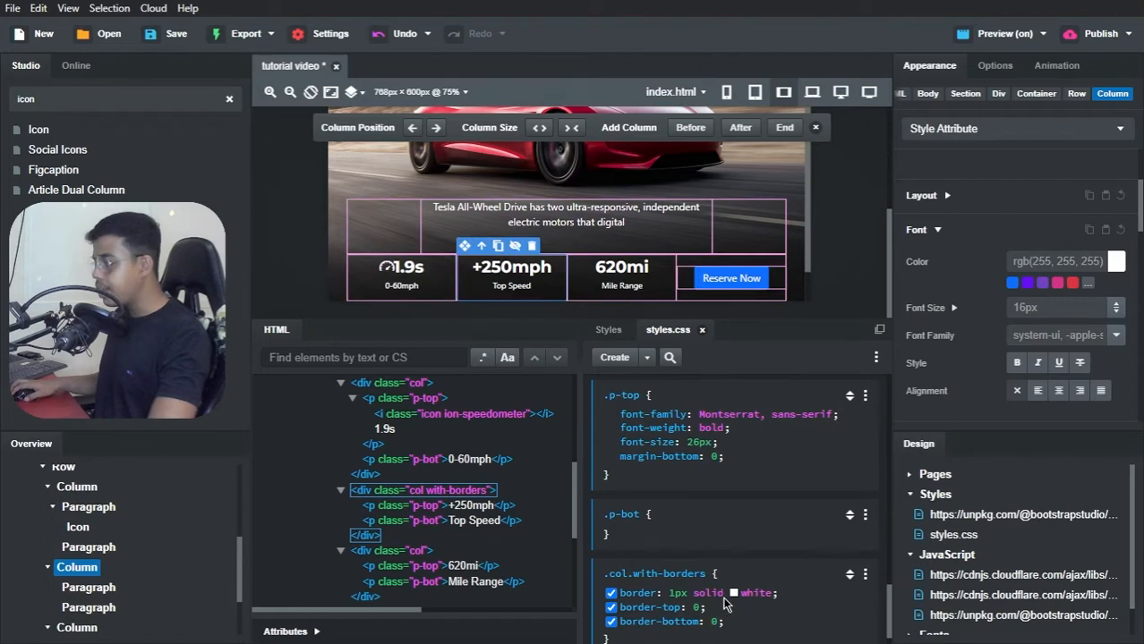
Step: Change the border colour in the .col.with-borders rule to the semi-transparent white rgba(255,255,255,0.3)
click(733, 593)
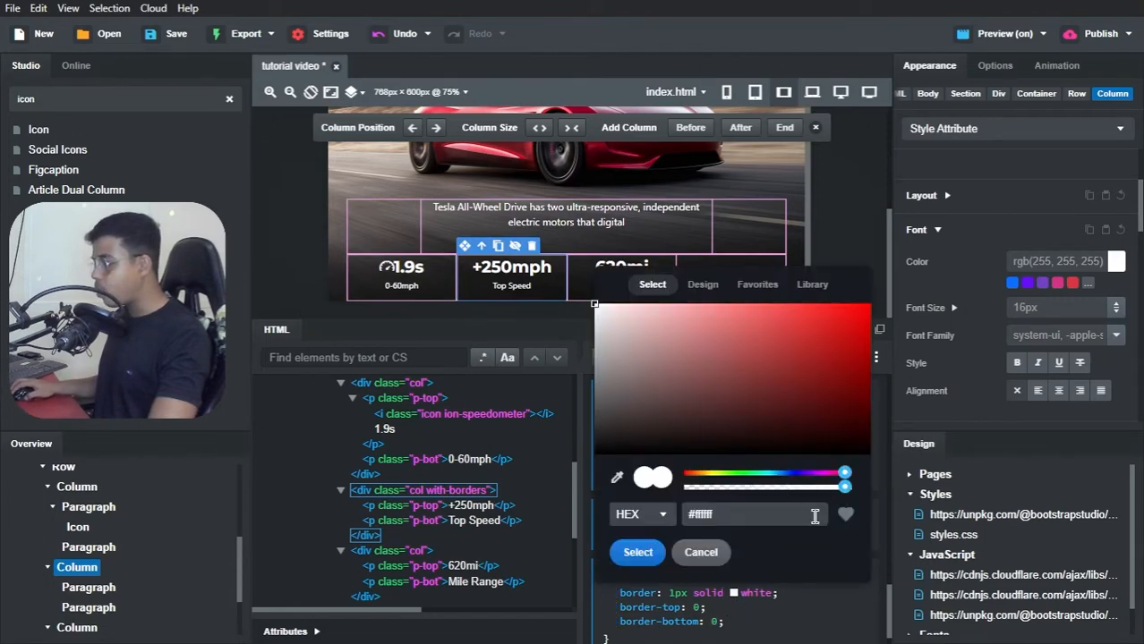
drag(844, 488, 739, 506)
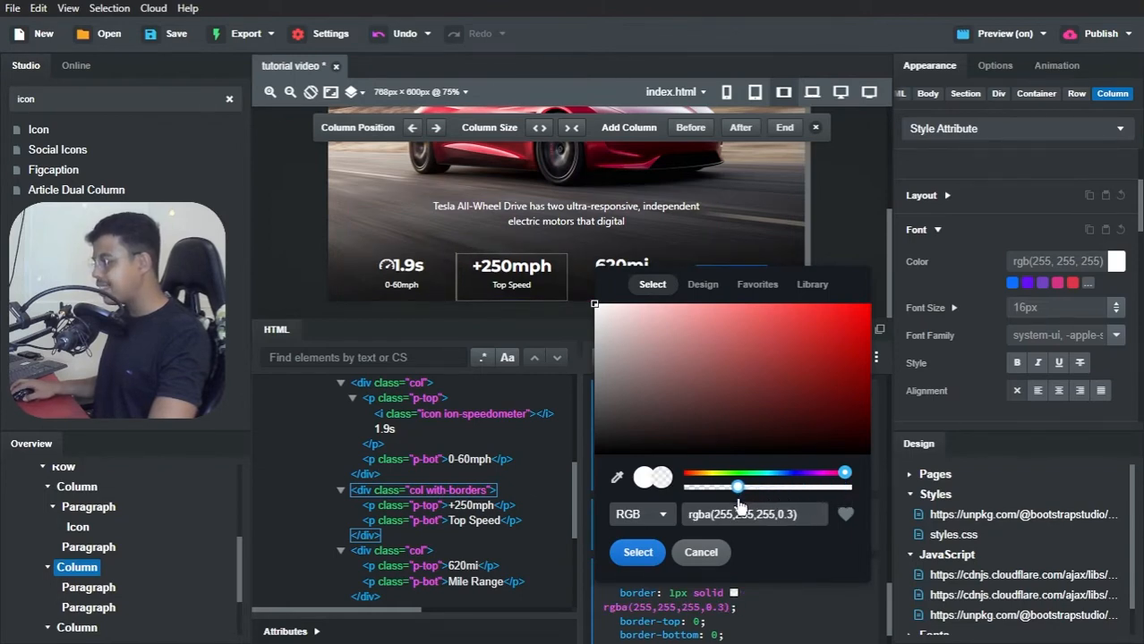
click(654, 555)
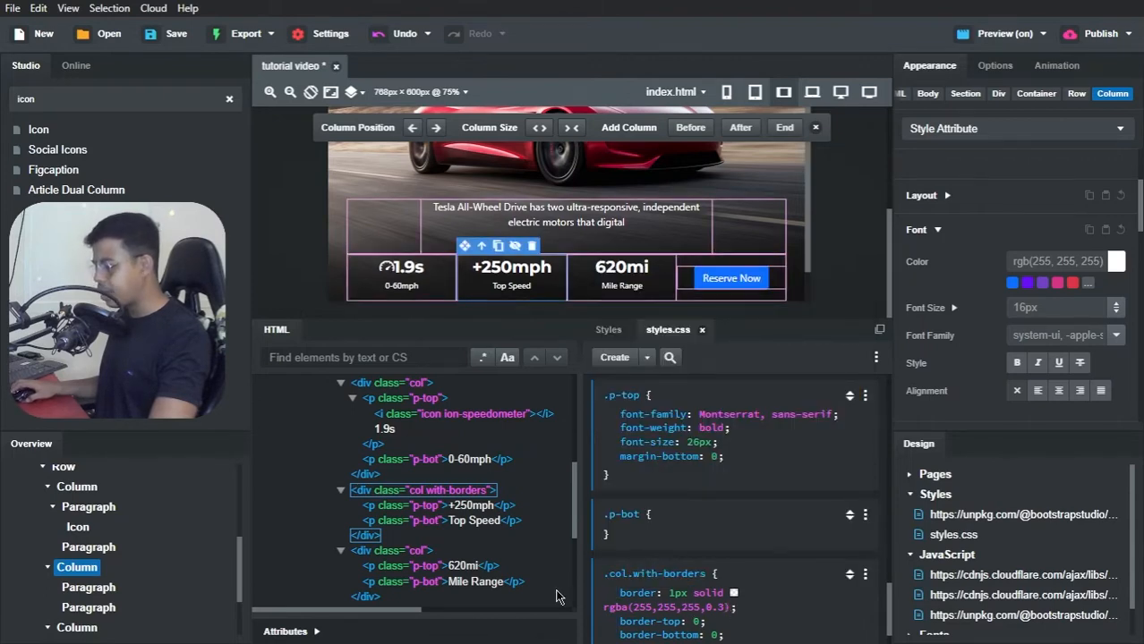
Step: Switch to Brave, compare the preview's hero stats row and button with the Tesla Clone page, and return to Bootstrap Studio
key(alt+Tab)
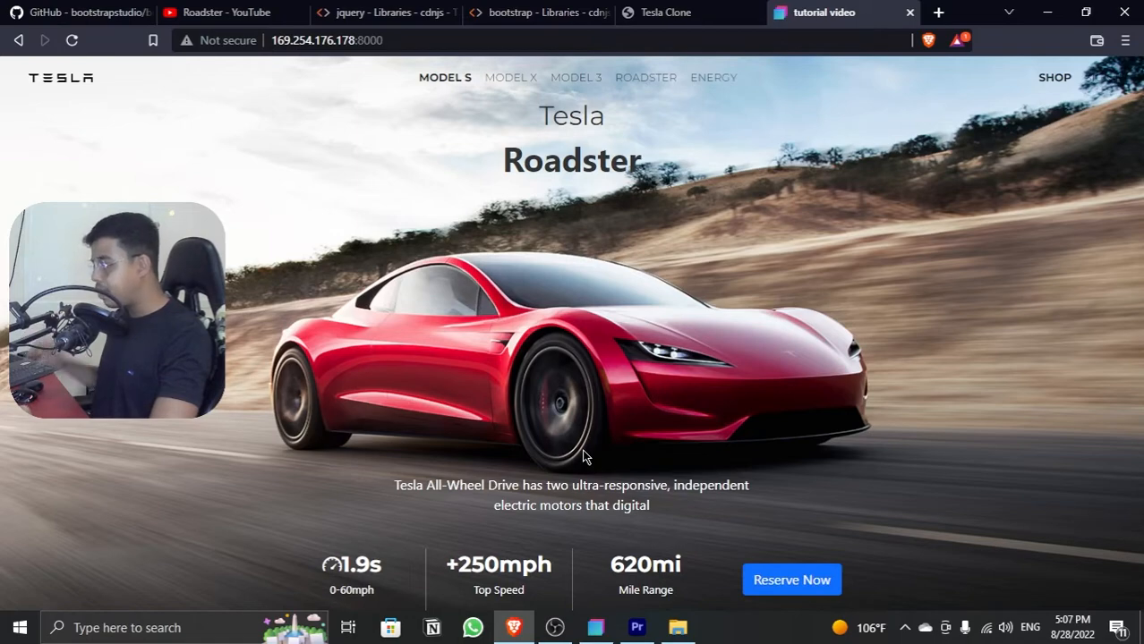
click(678, 14)
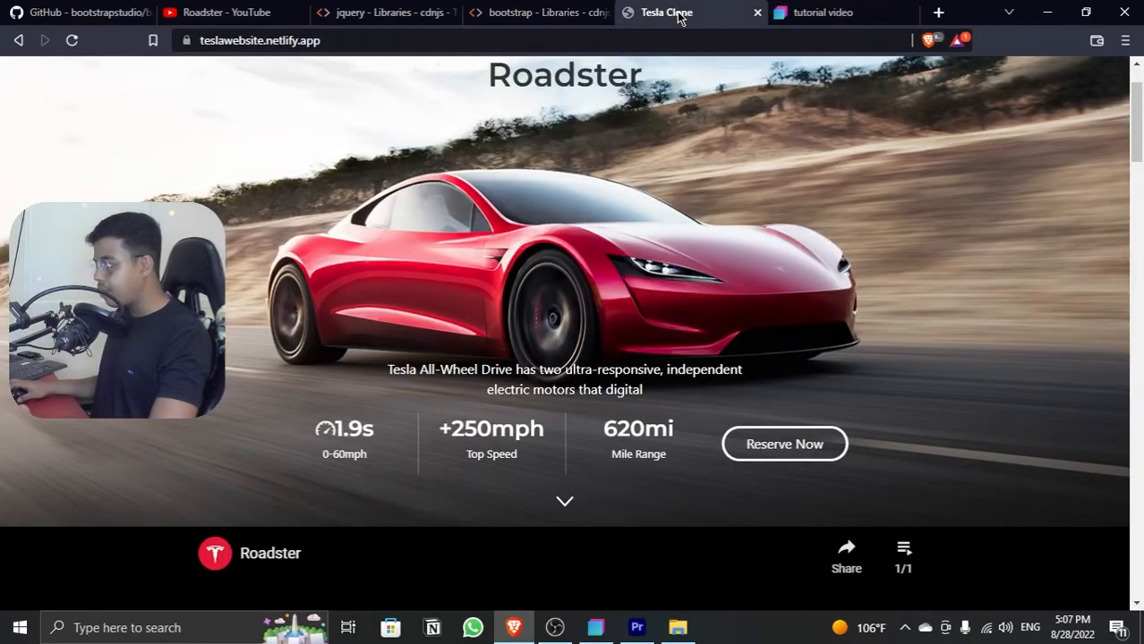
scroll(778, 192, up, 1)
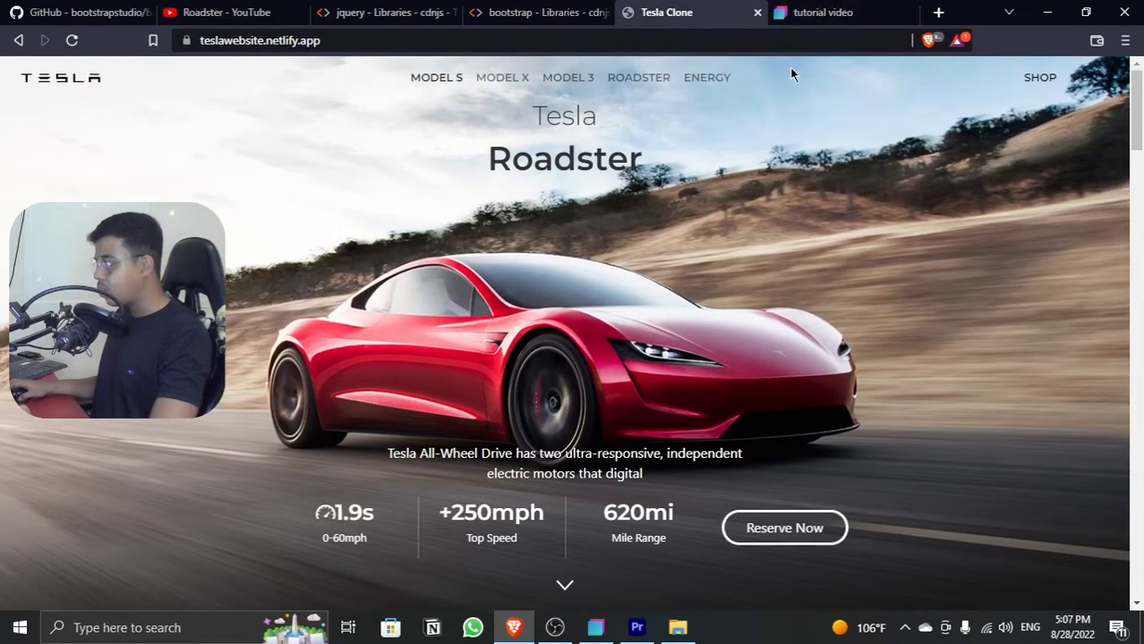
click(806, 12)
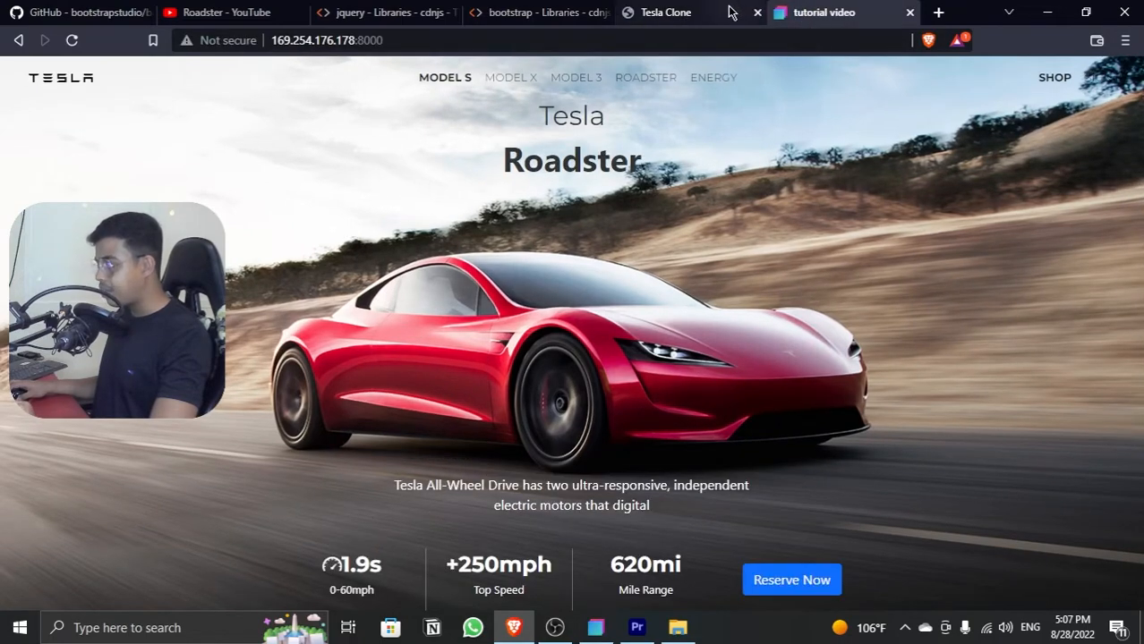
click(729, 12)
click(821, 11)
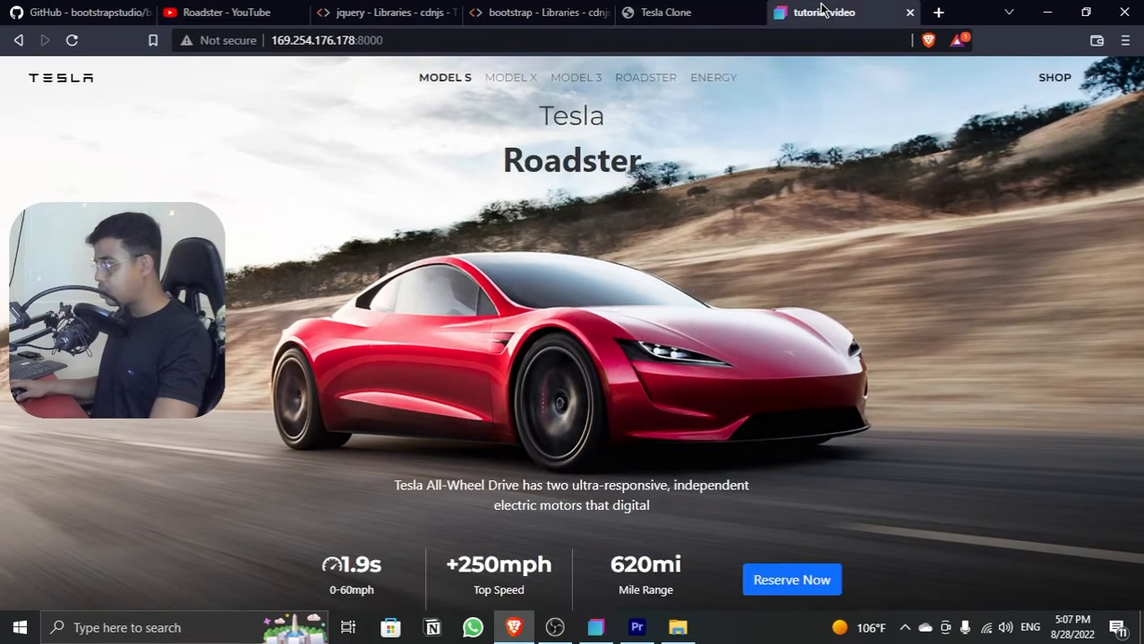
click(1049, 18)
Step: Add the class name reserve-button to the Reserve Now button in the last stats column
scroll(126, 555, down, 2)
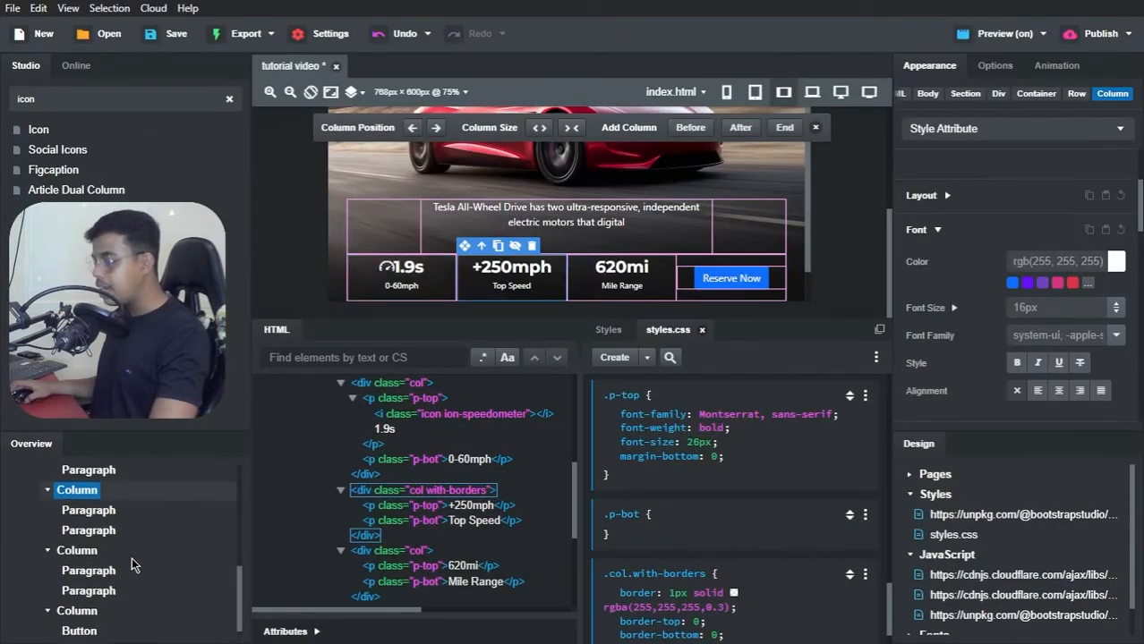
click(79, 624)
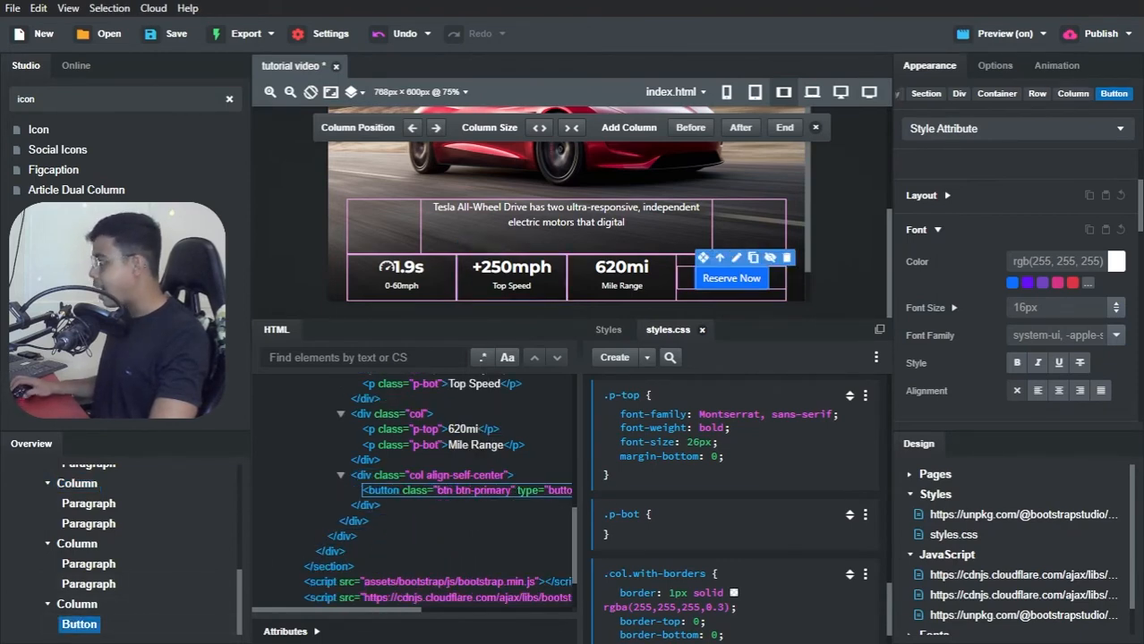
click(287, 632)
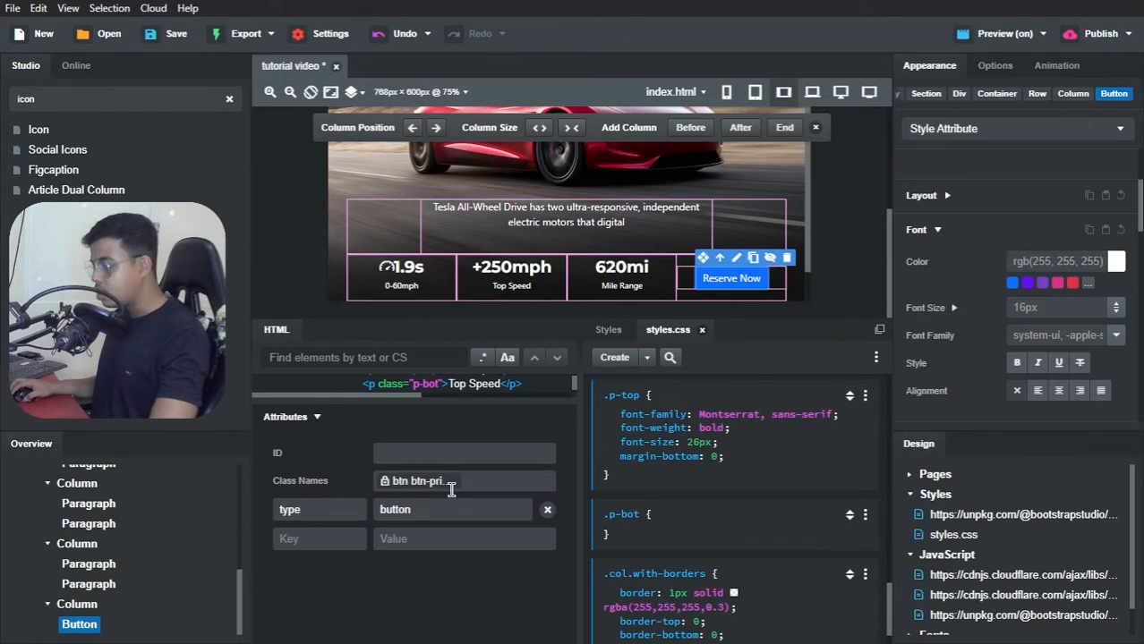
click(481, 486)
text(reserve-button)
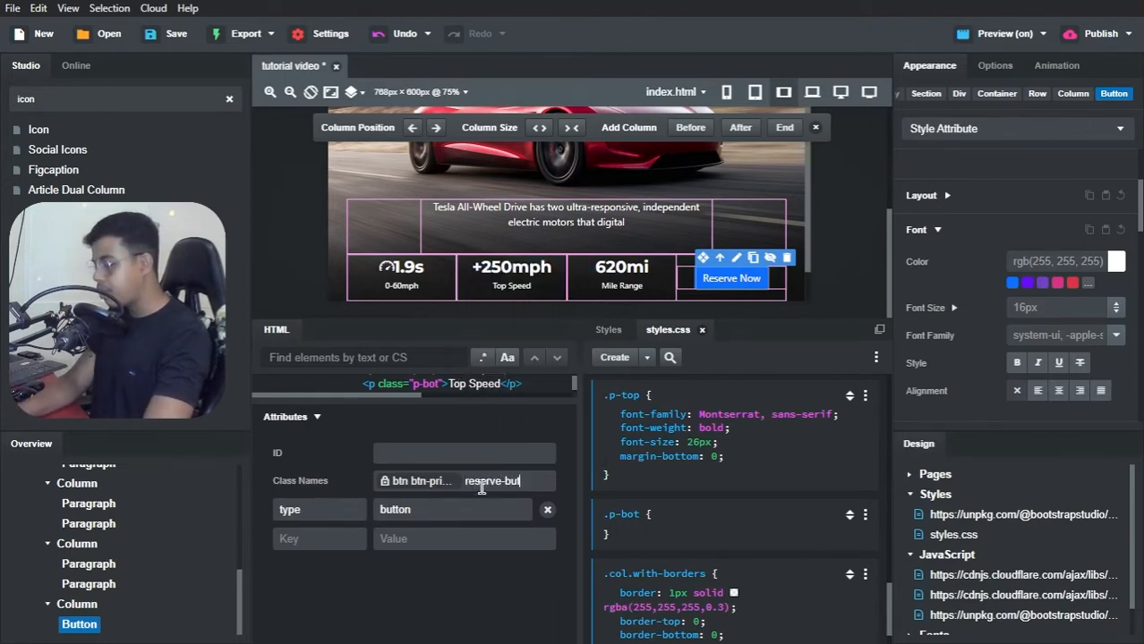
click(485, 420)
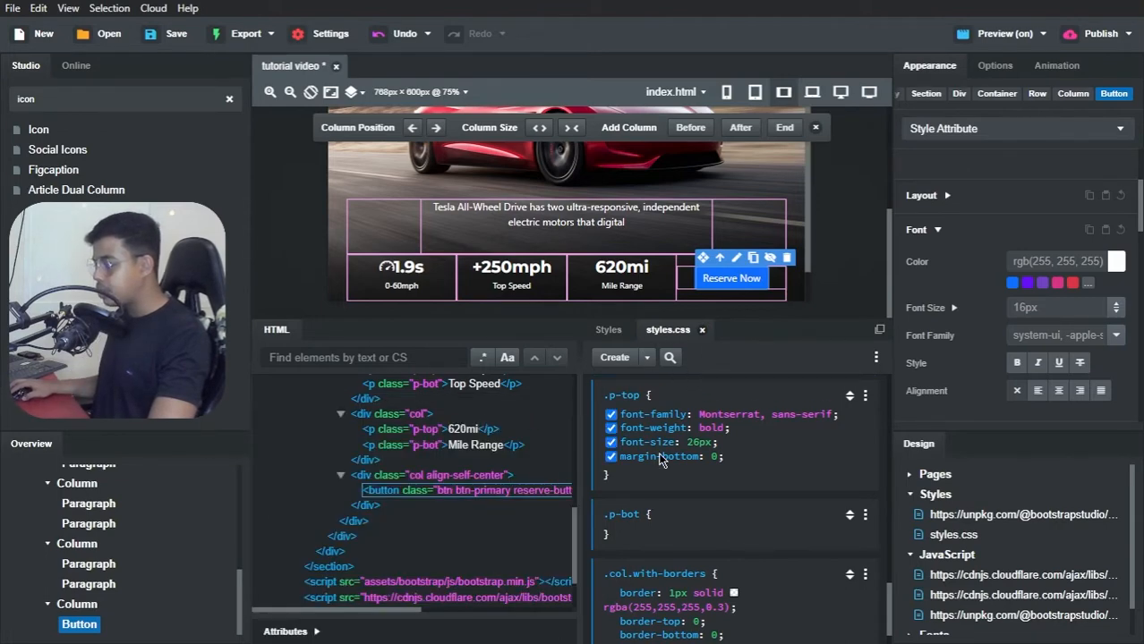
Step: Create a CSS block for .btn.btn-primary.reserve-button in styles.css and set its width to 100%
click(646, 357)
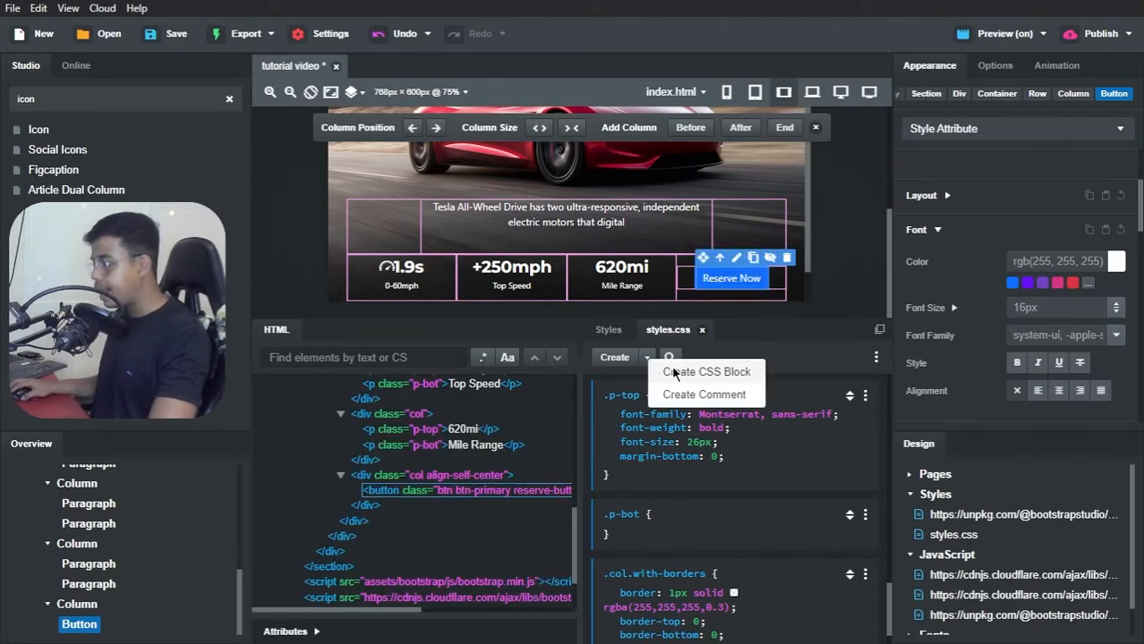
click(669, 372)
click(699, 614)
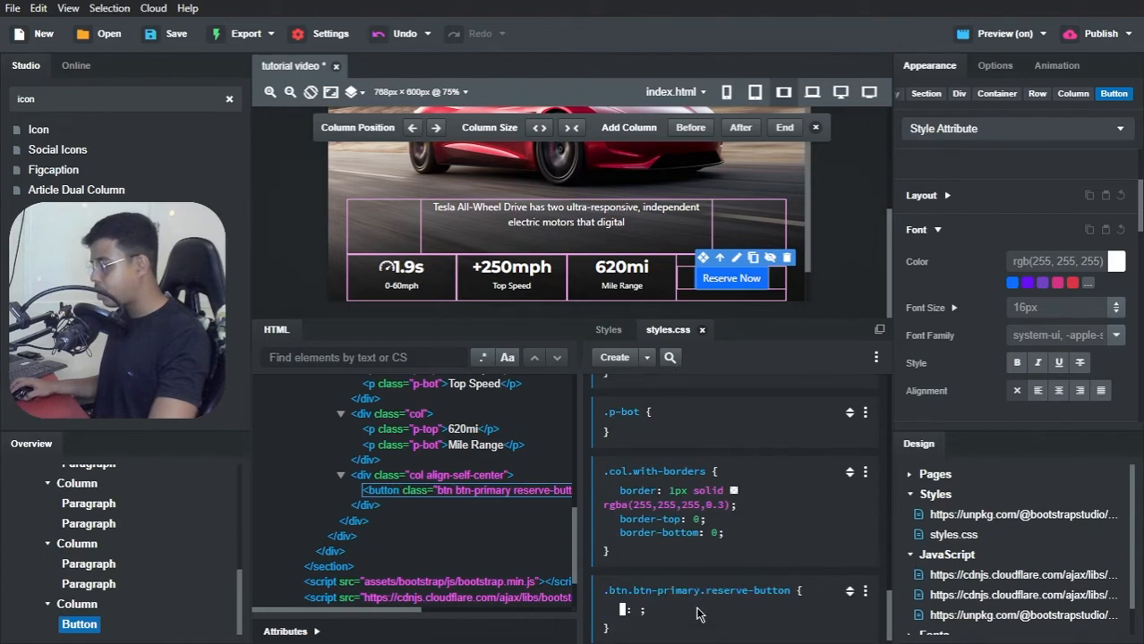
text(width)
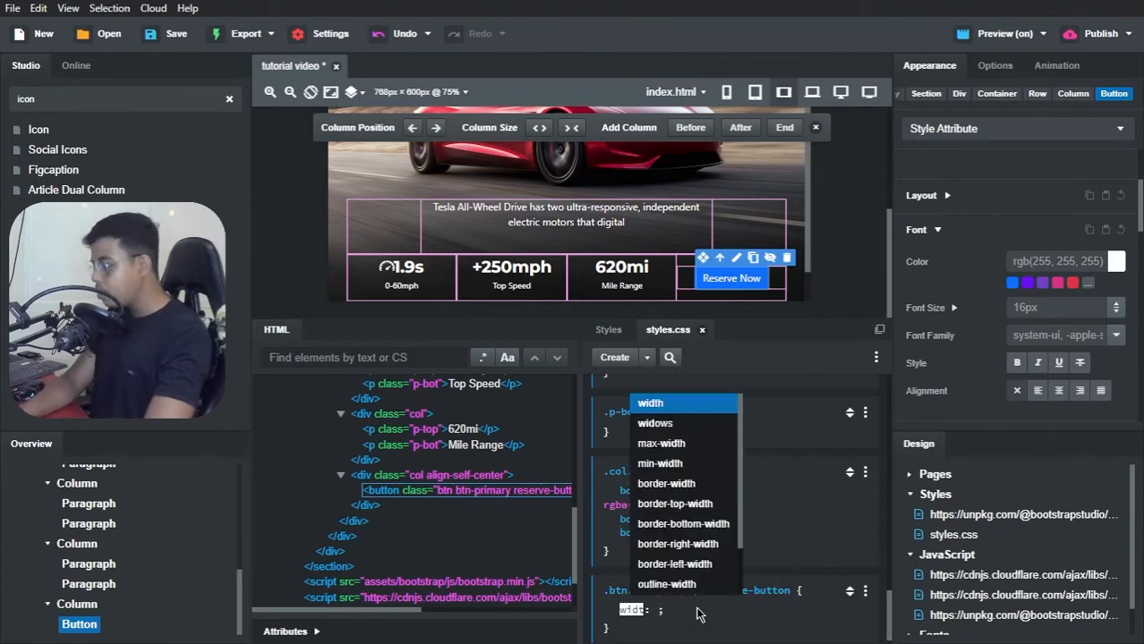
key(Return)
text(100%)
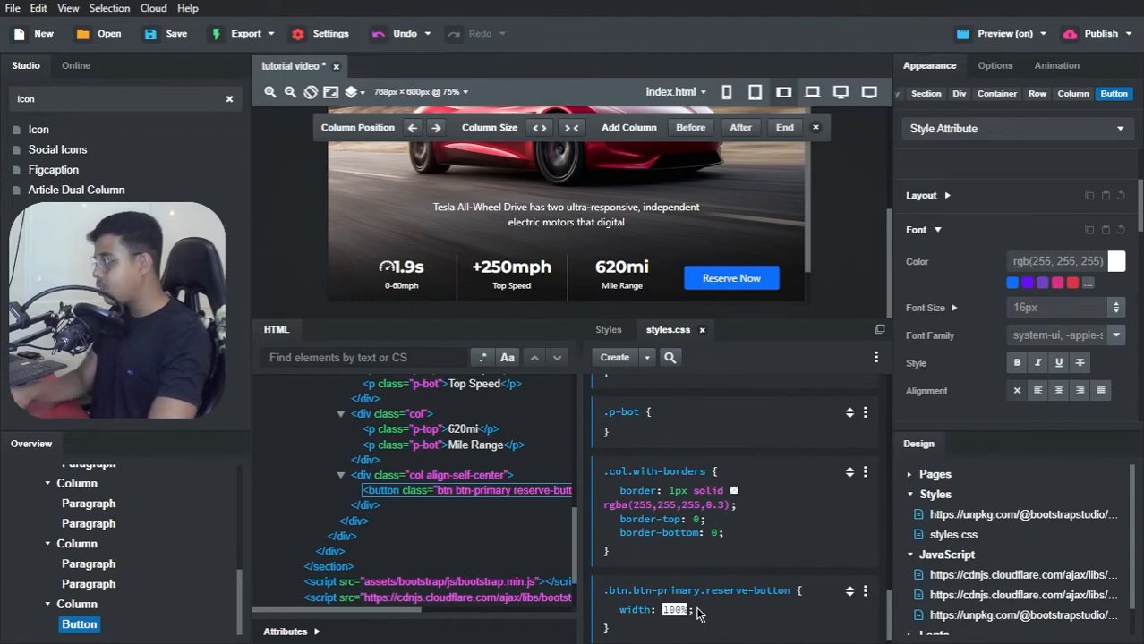
key(Return)
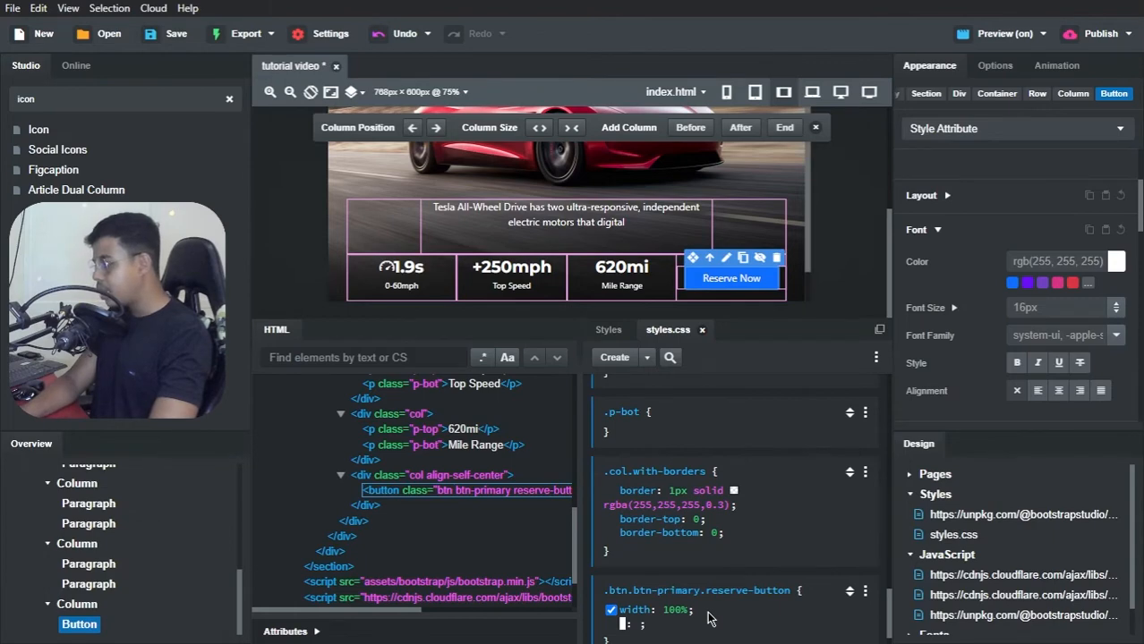
Step: Add background-color: transparent to the .btn.btn-primary.reserve-button rule
text(back)
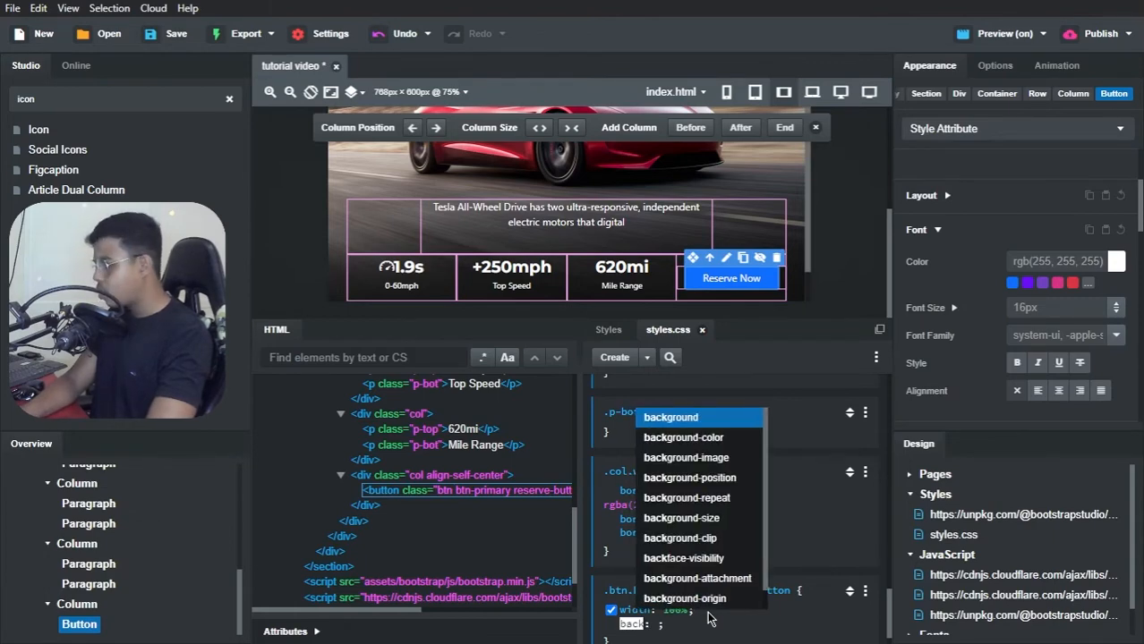
text(ground-col)
key(Return)
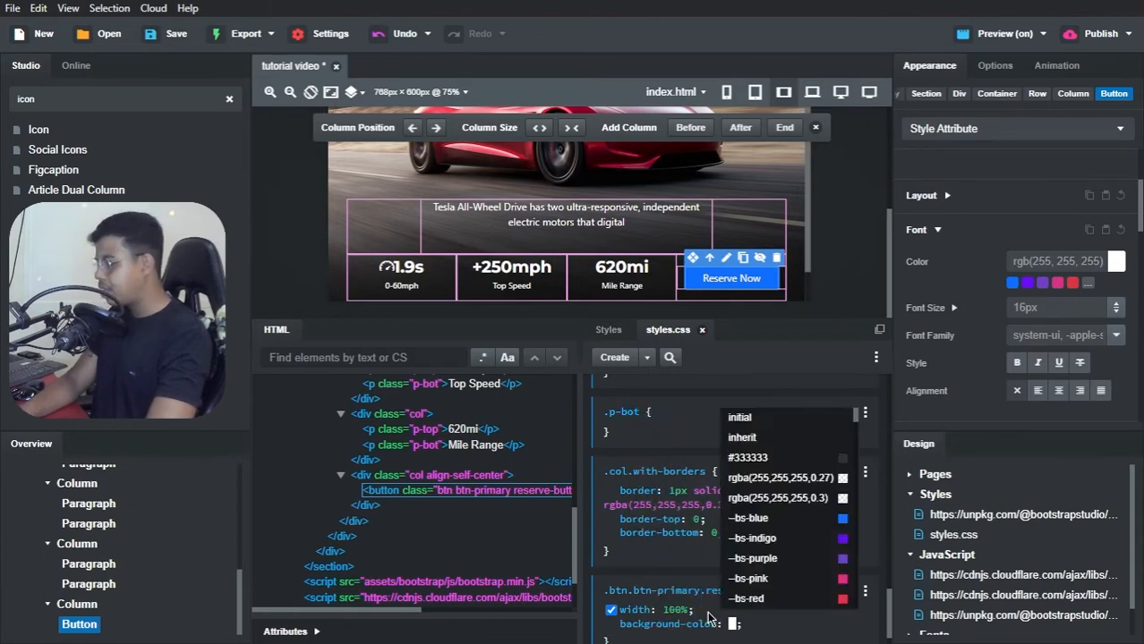
text(transparent)
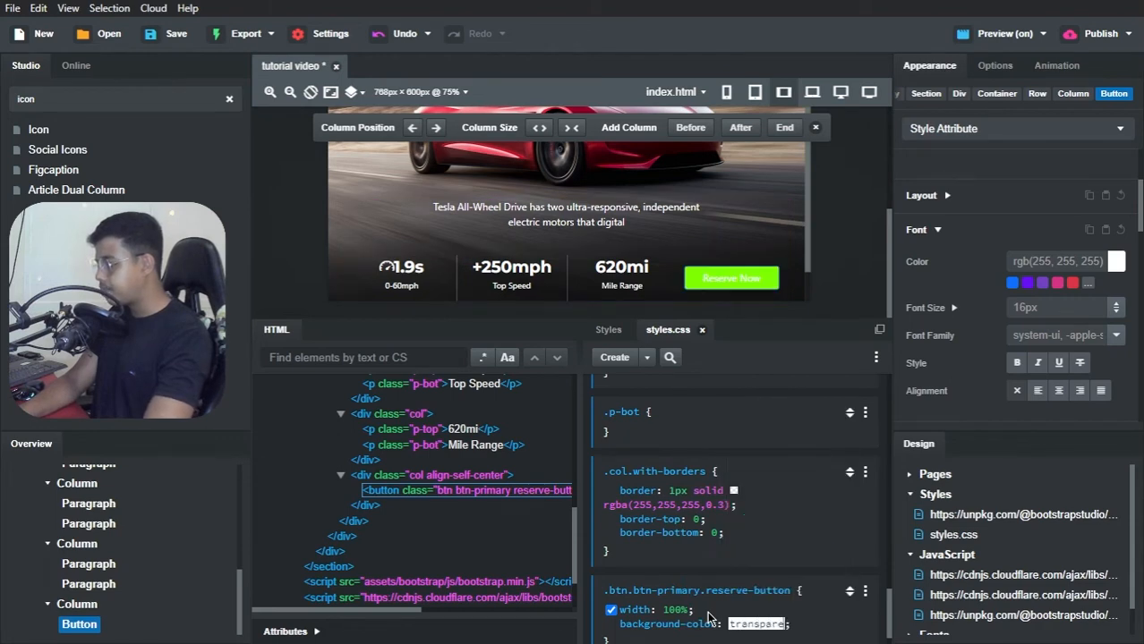
click(807, 621)
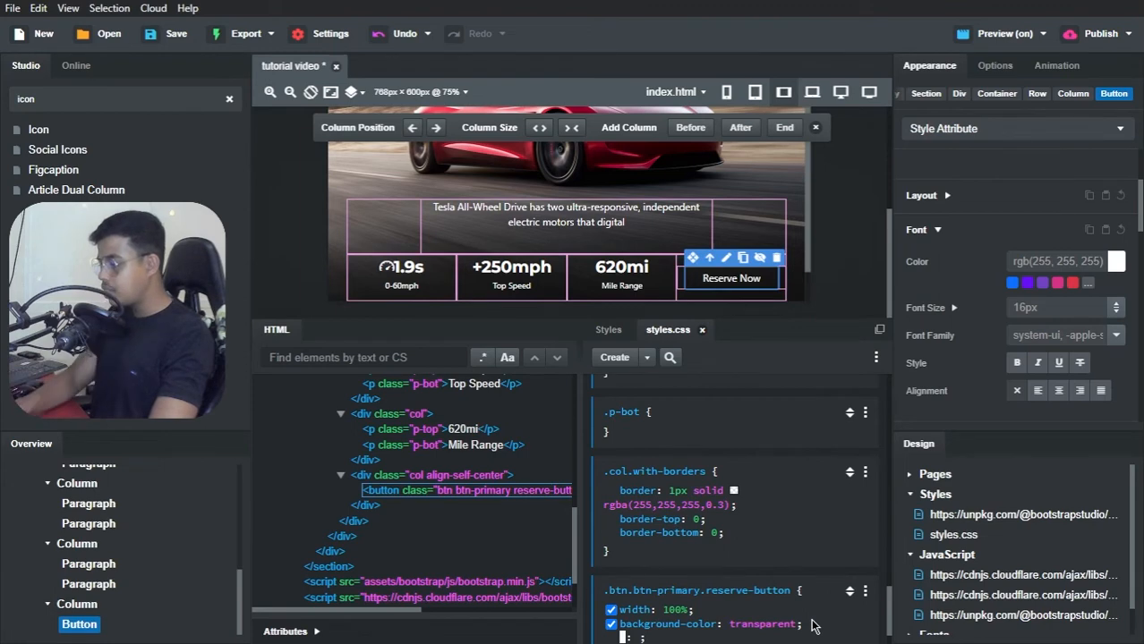
Step: Add border: 3px solid white to the .btn.btn-primary.reserve-button rule in styles.css
text(border)
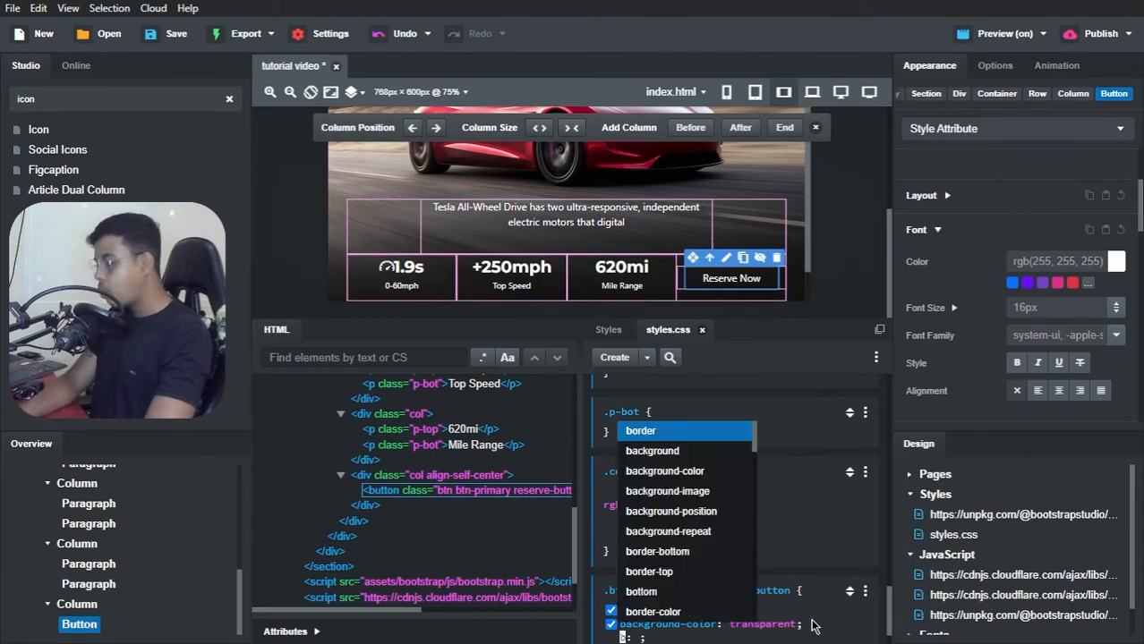
key(Tab)
text(3px solid)
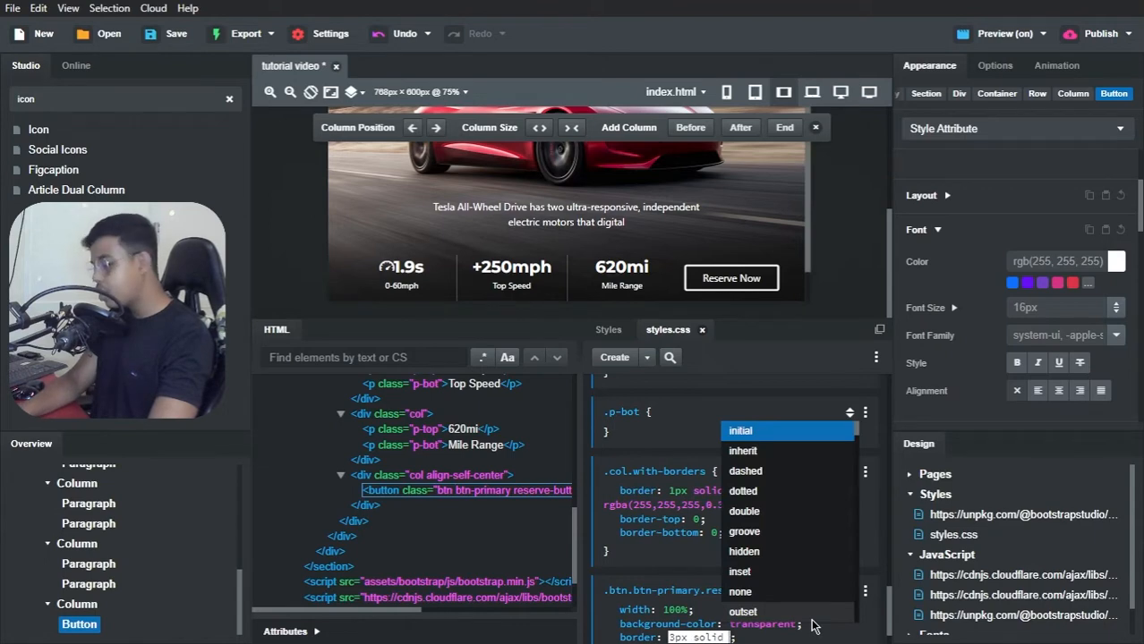
text( white)
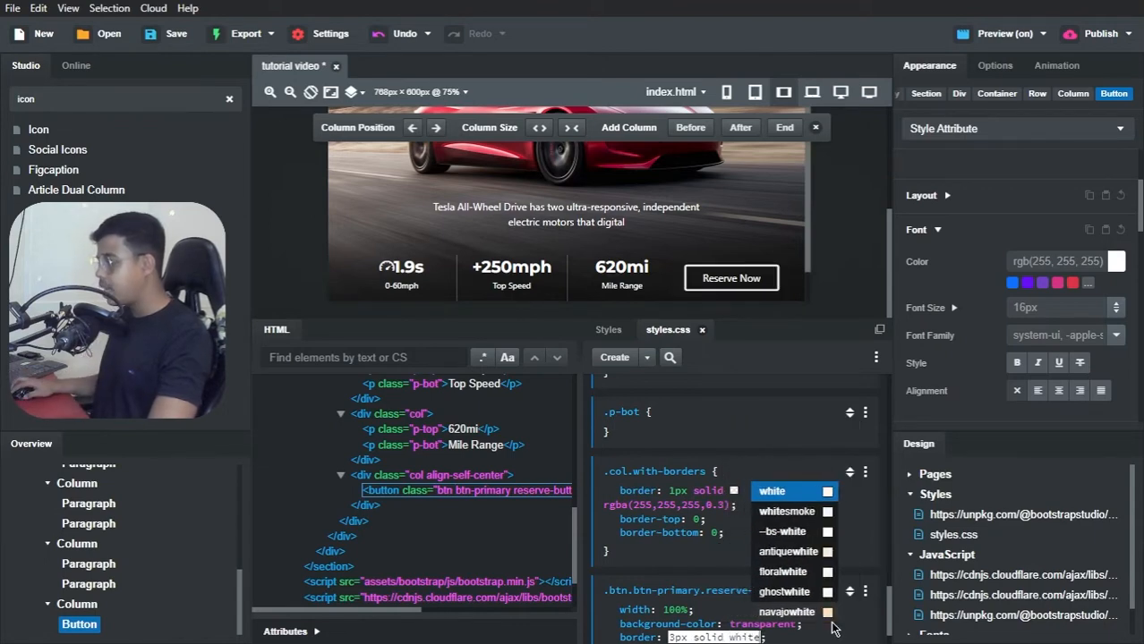
key(Return)
Step: Add border-radius: 30px to the .btn.btn-primary.reserve-button rule
scroll(806, 609, down, 1)
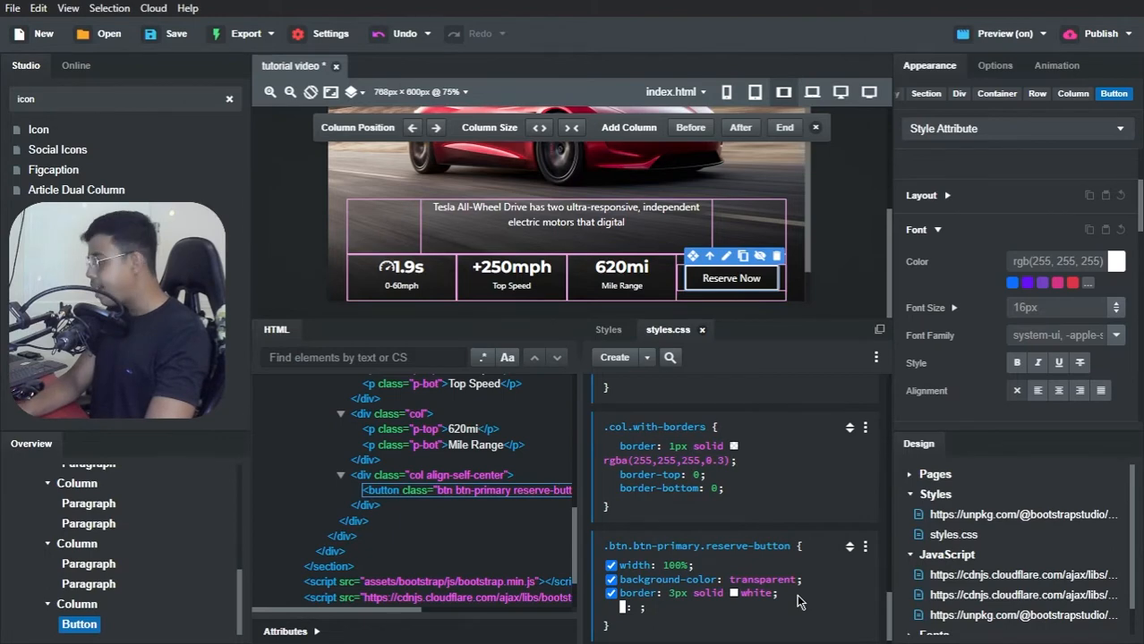
text(border-radius)
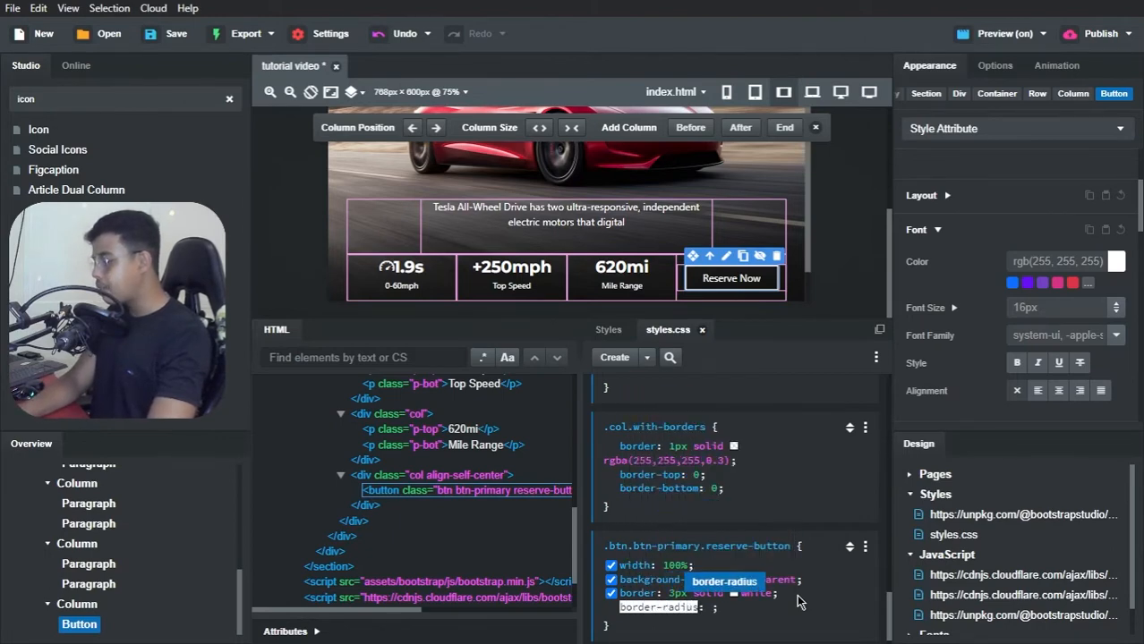
key(Return)
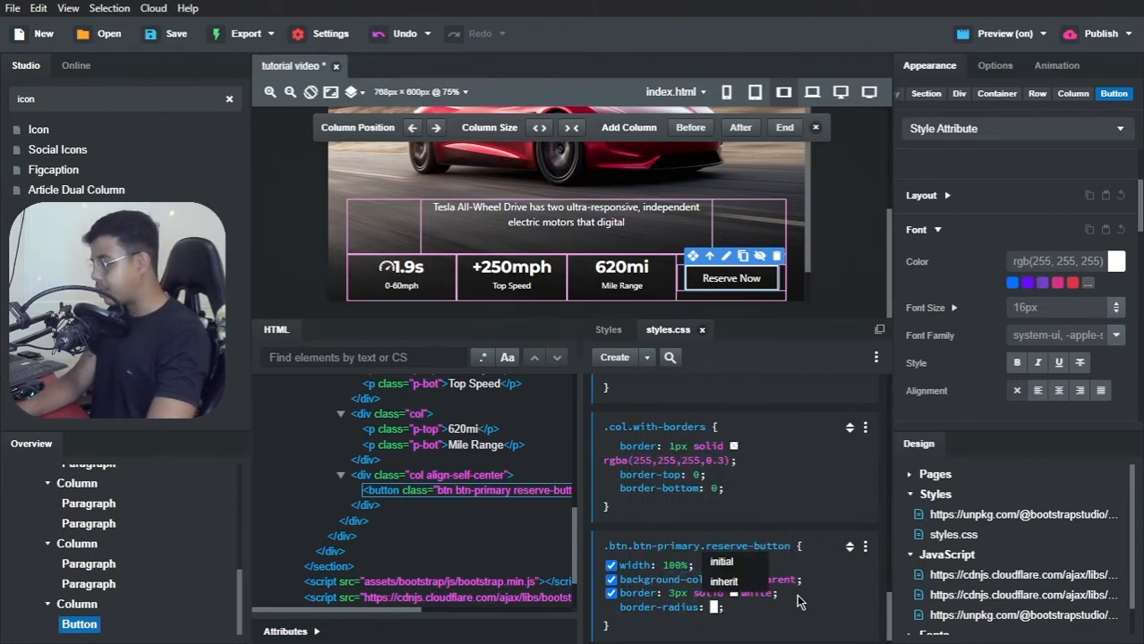
text(0)
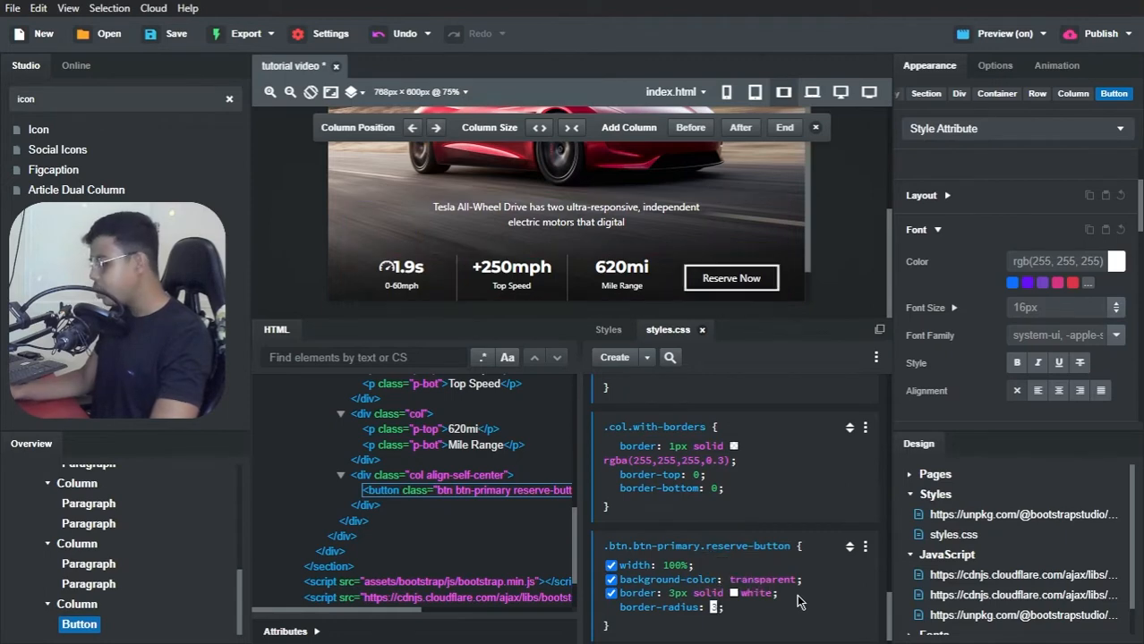
key(Return)
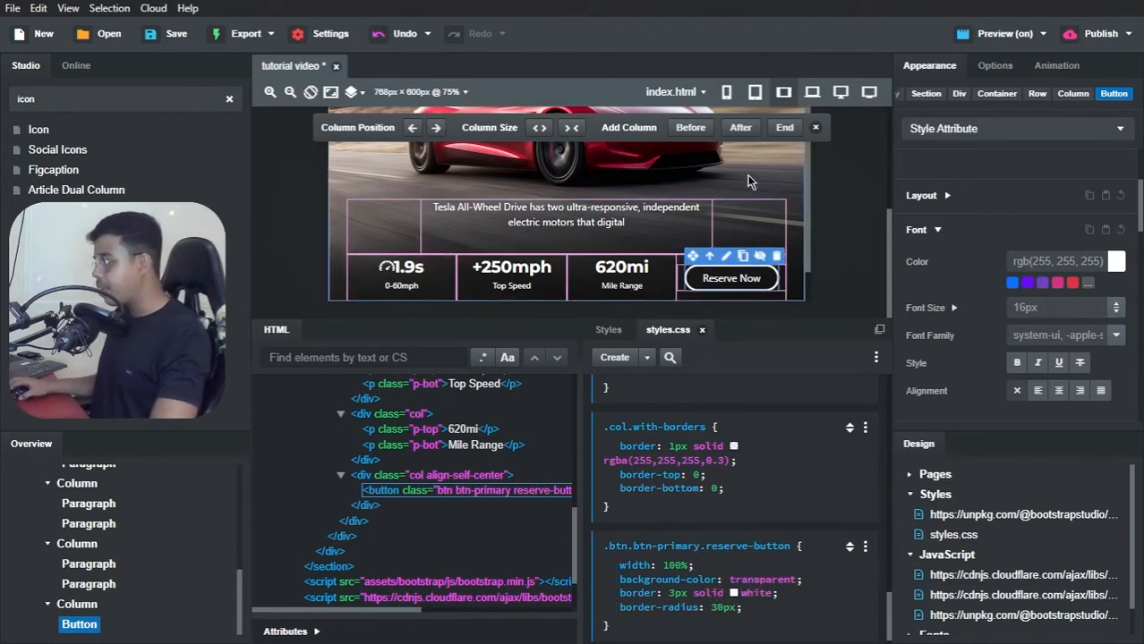
Step: Switch to Brave, check the Reserve Now button in the live preview, and return to Bootstrap Studio
key(alt+Tab)
key(alt+Tab)
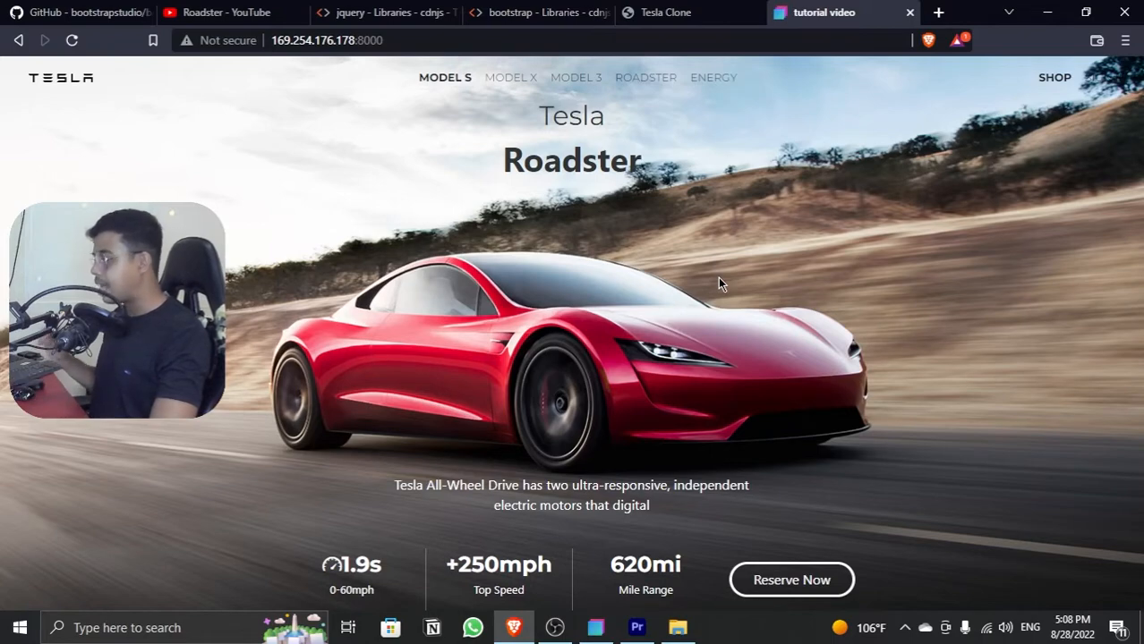
key(alt+Tab)
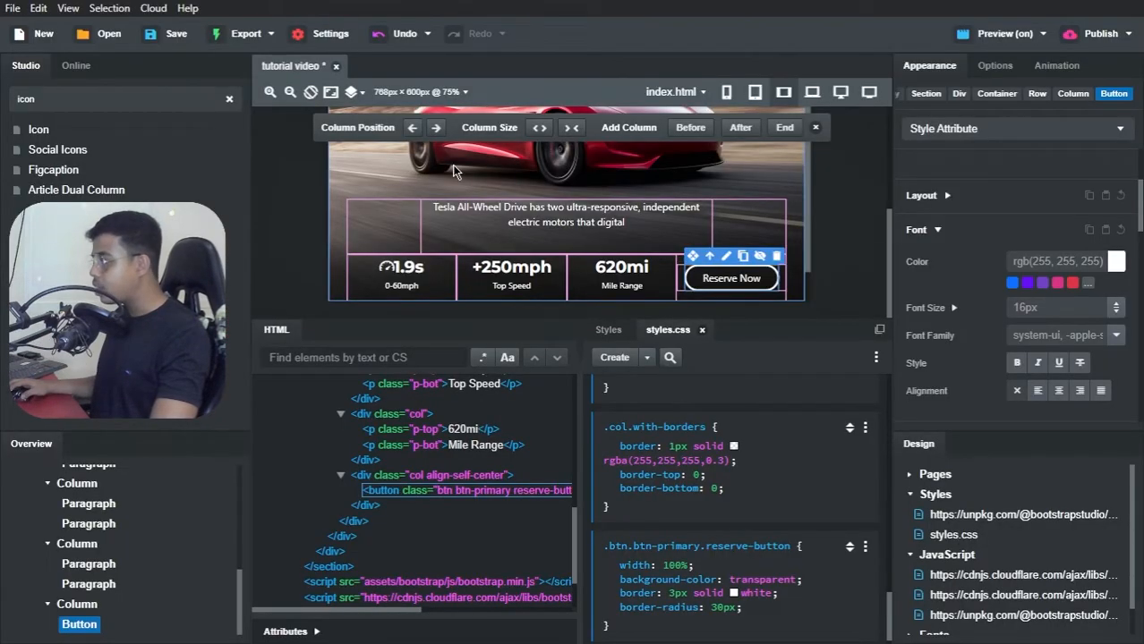
Step: Check the hero stats row on the canvas at the phone, tablet and 768px device sizes
click(727, 93)
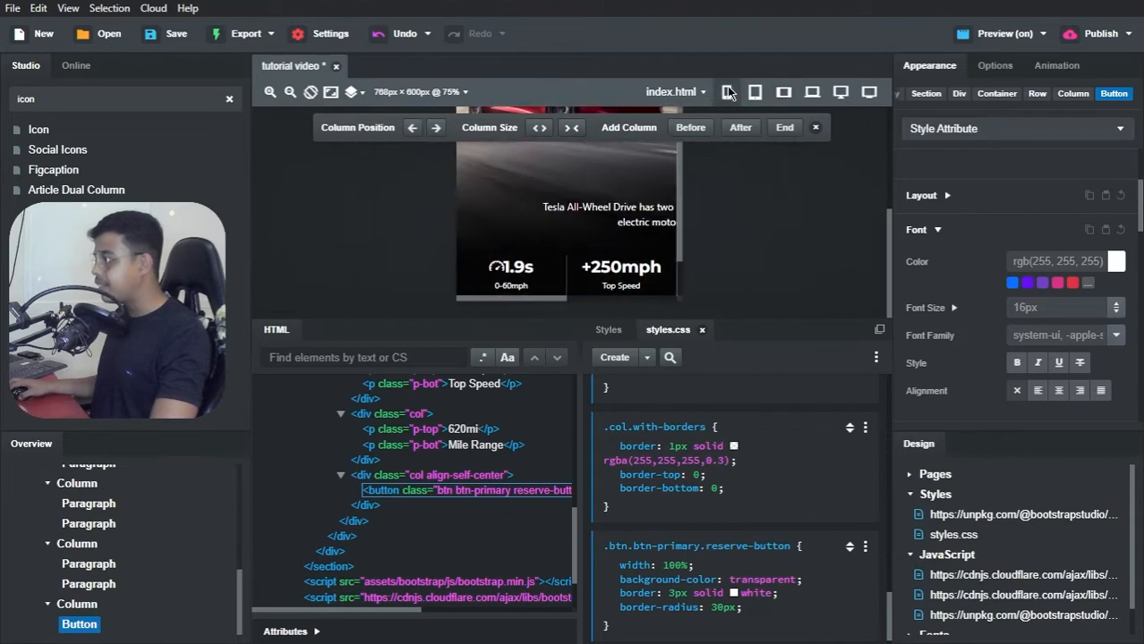
scroll(633, 222, down, 1)
scroll(634, 222, up, 1)
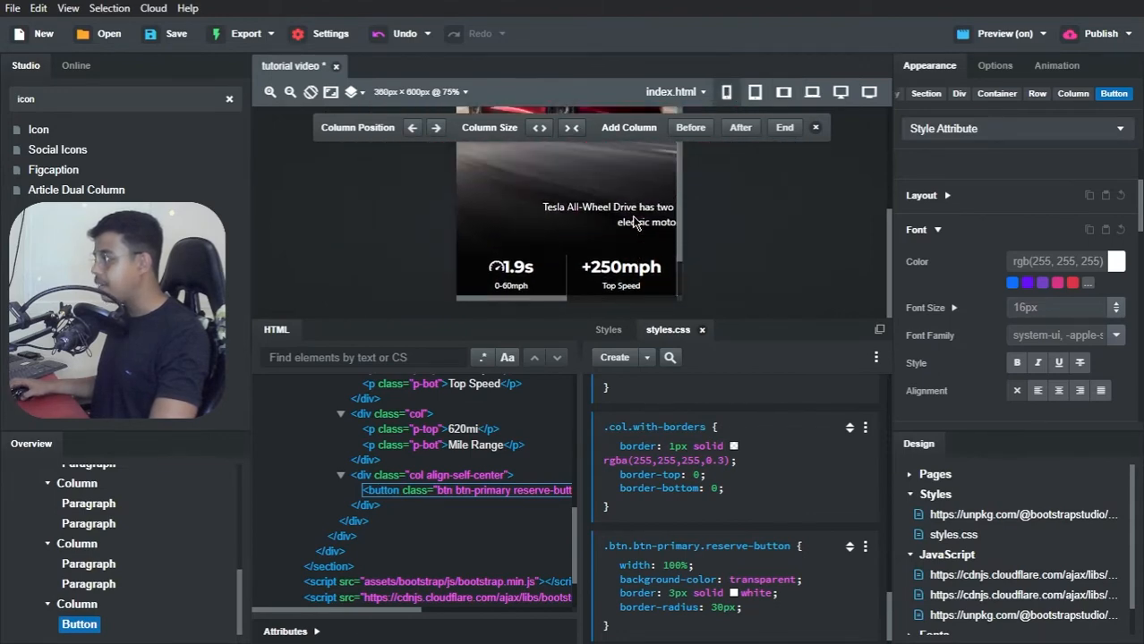
click(753, 99)
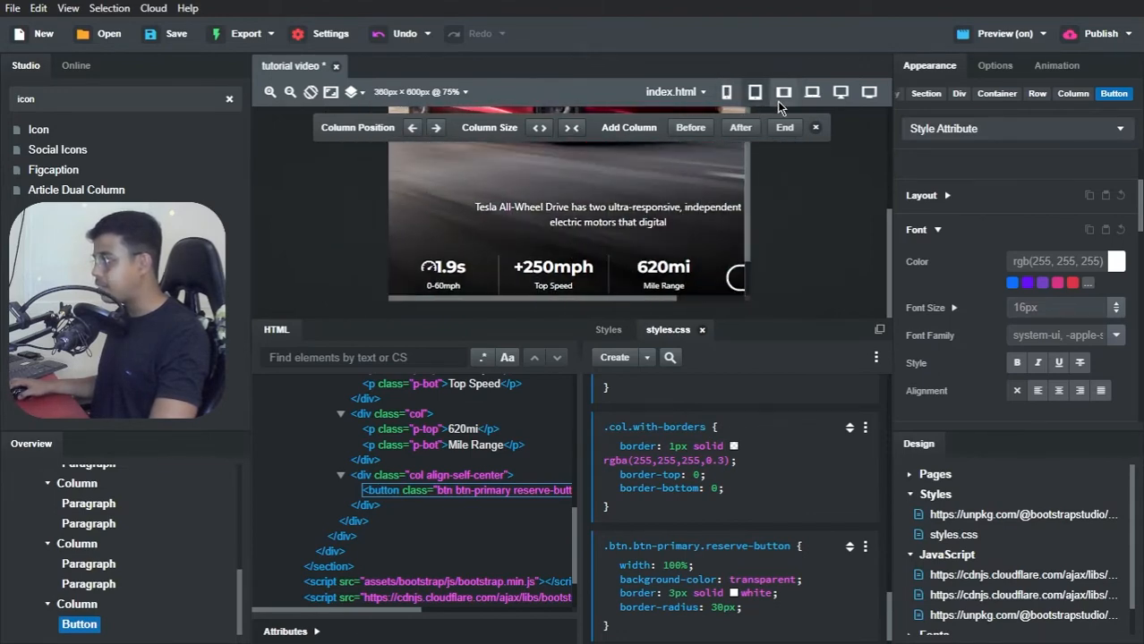
click(781, 99)
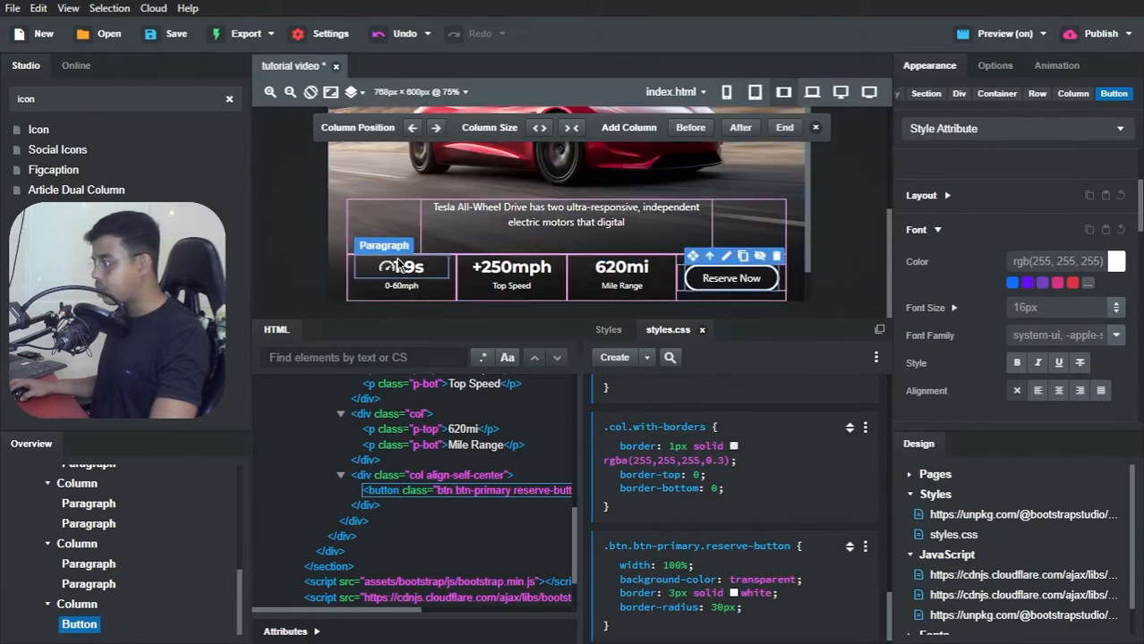
scroll(157, 513, up, 5)
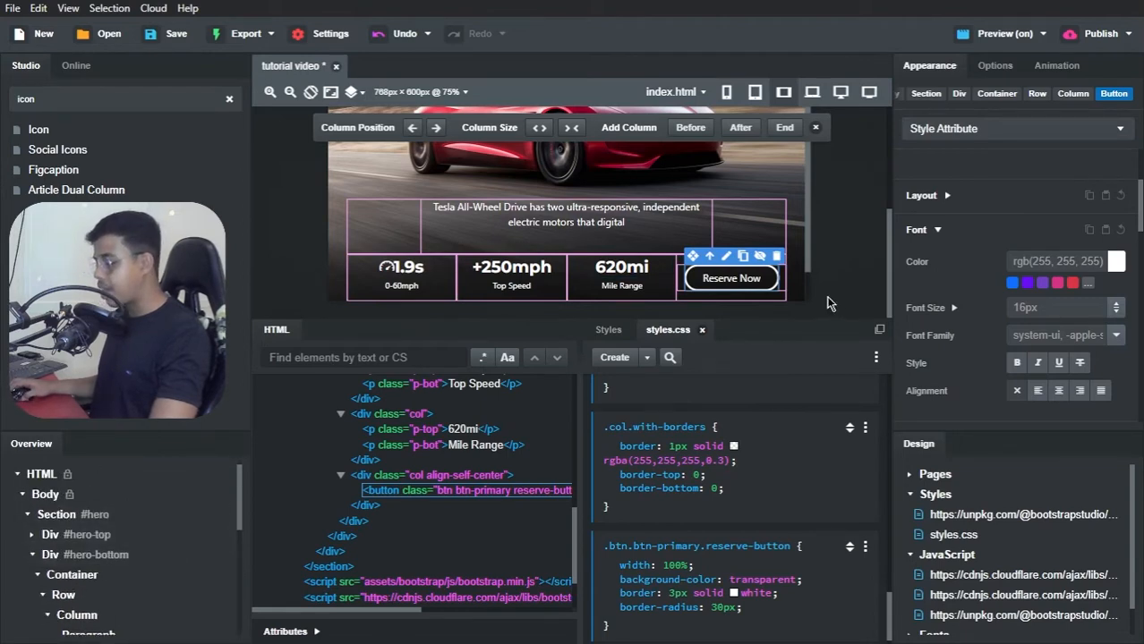
Step: Switch to Brave, inspect the preview with the responsive viewport narrowed to about 542 px, then close the inspector and return to Bootstrap Studio
key(alt+Tab)
key(alt+Tab)
key(alt+Tab)
key(alt+Tab)
key(alt+Tab)
key(alt+Tab)
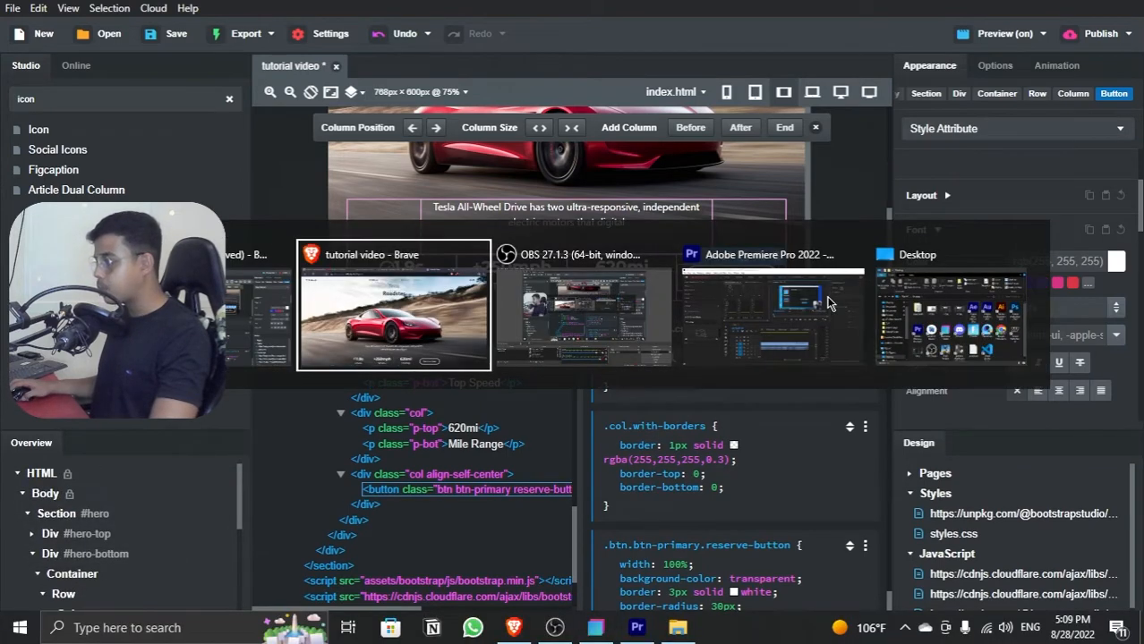
right_click(810, 250)
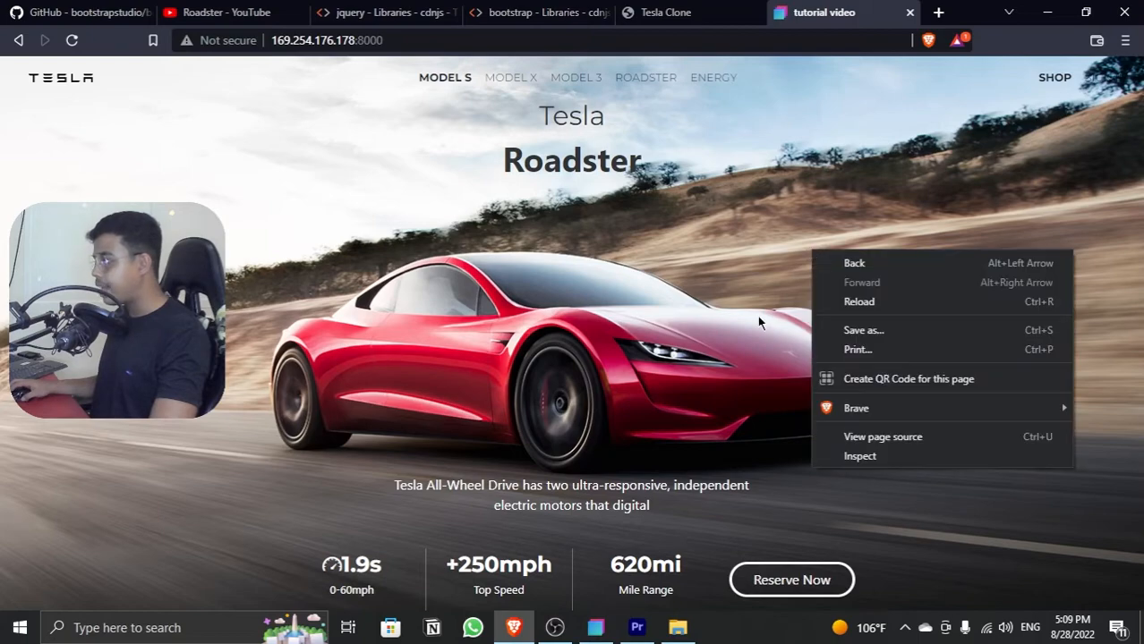
click(842, 458)
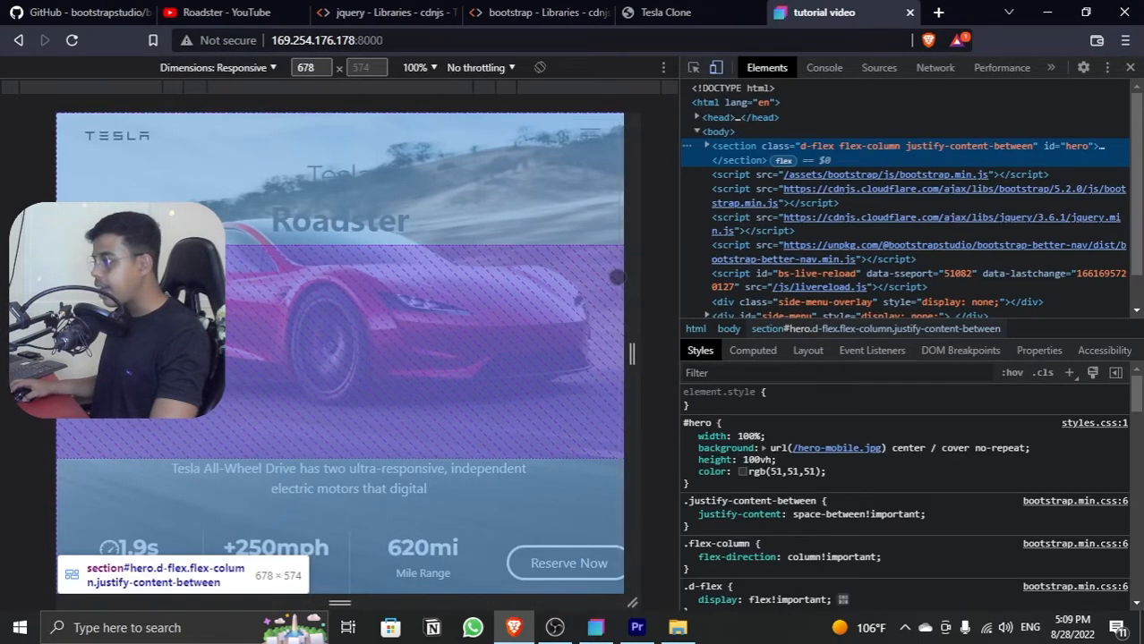
drag(628, 278, 573, 295)
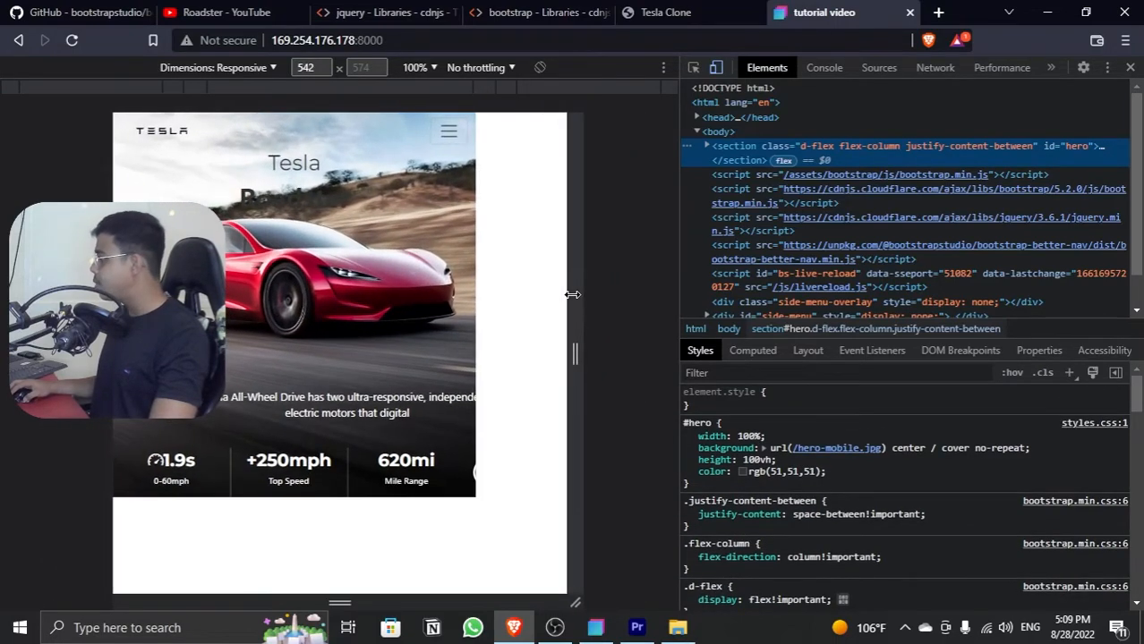
click(1129, 67)
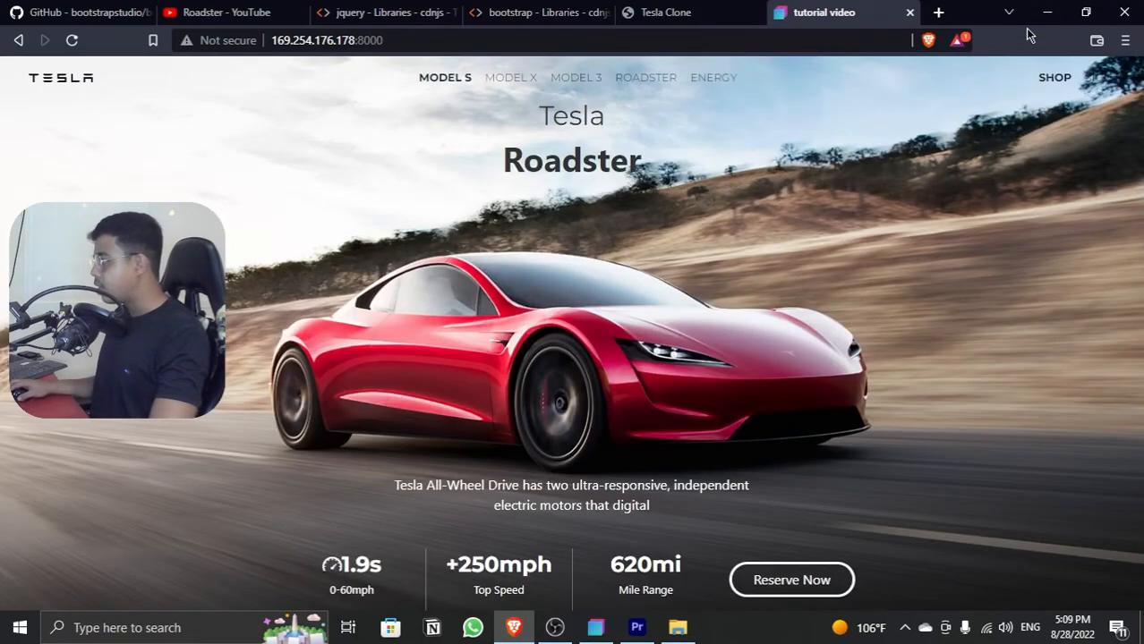
click(1047, 11)
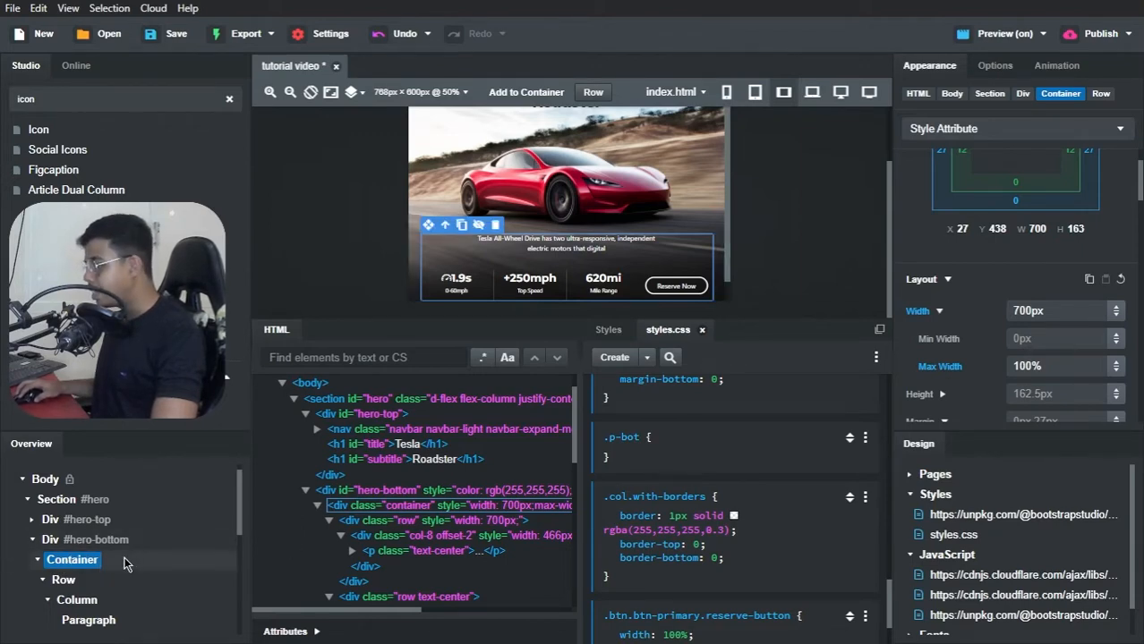
Step: Try a max width of 700px on the container inside #hero-bottom
click(1027, 310)
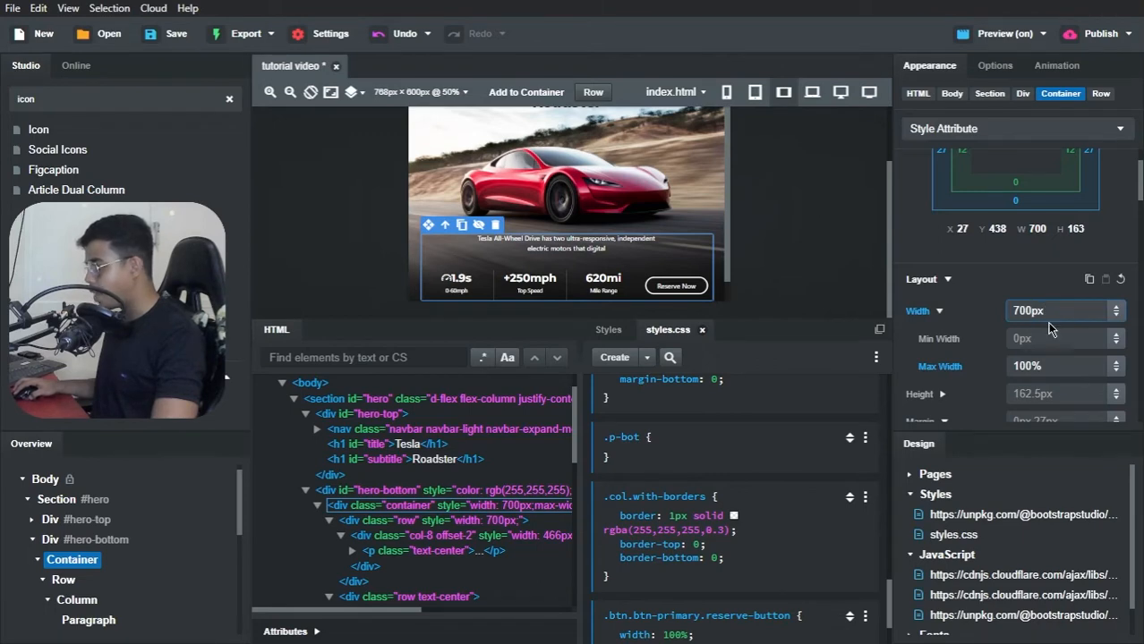
click(1034, 362)
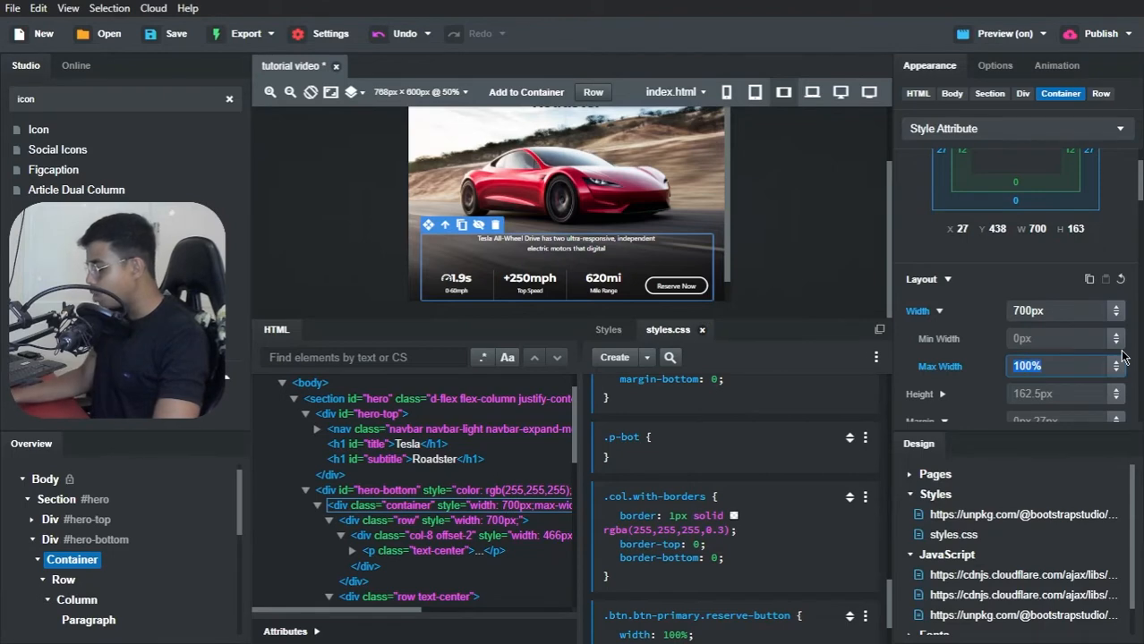
text(700p)
key(Return)
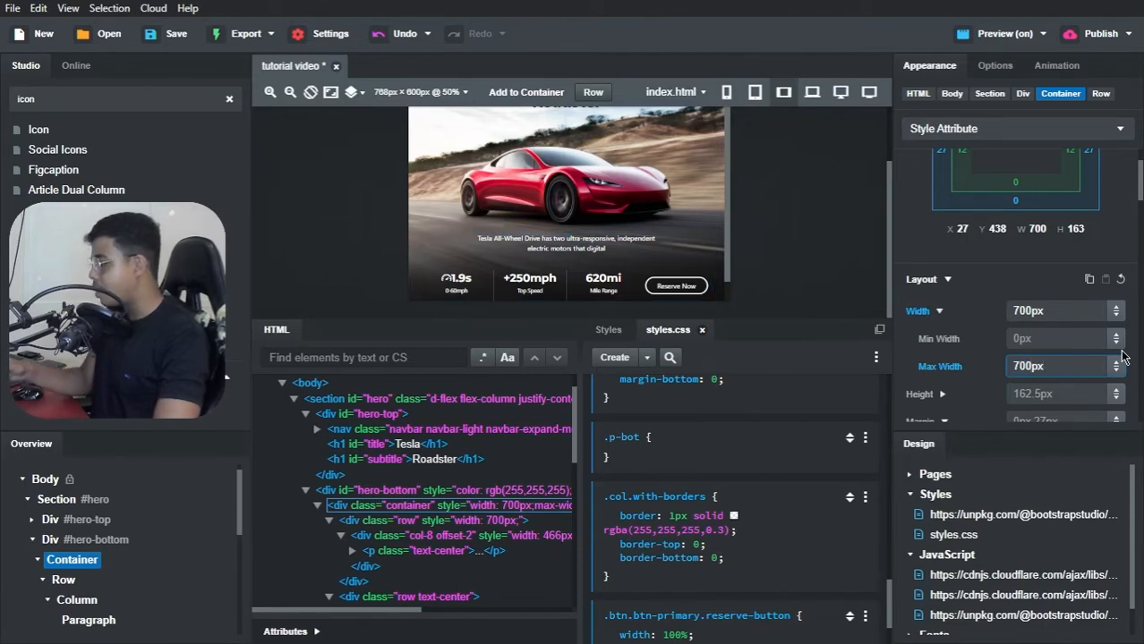
click(1029, 288)
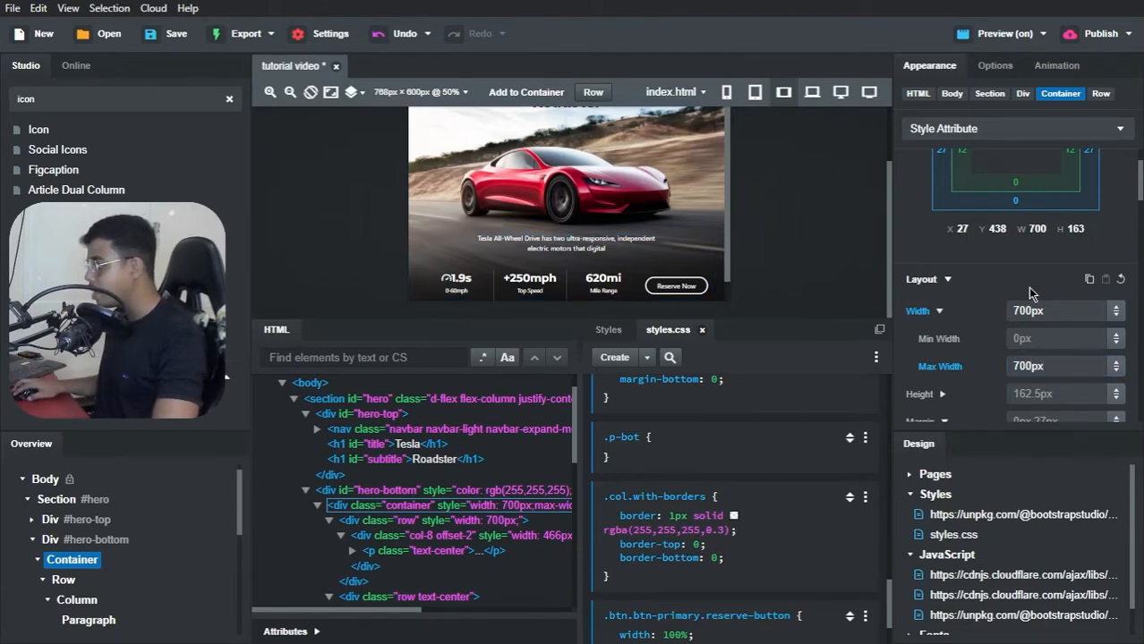
click(972, 282)
Step: Switch the canvas to the 360px phone size and set the #hero-bottom container's max width to 100%
click(730, 92)
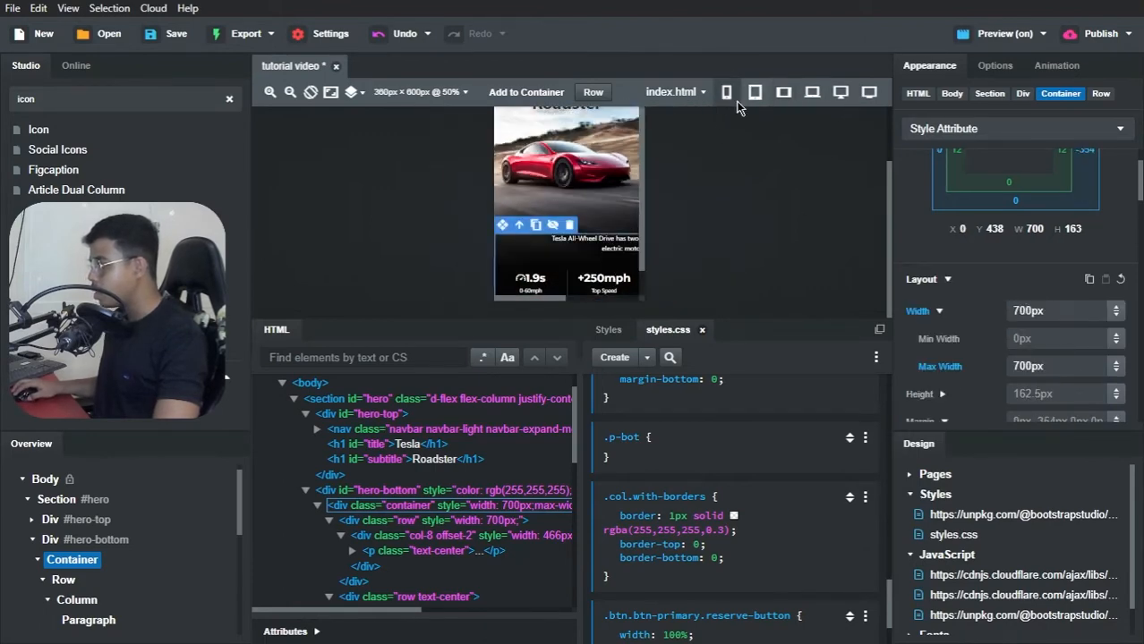
click(1043, 365)
double_click(1043, 365)
text(100)
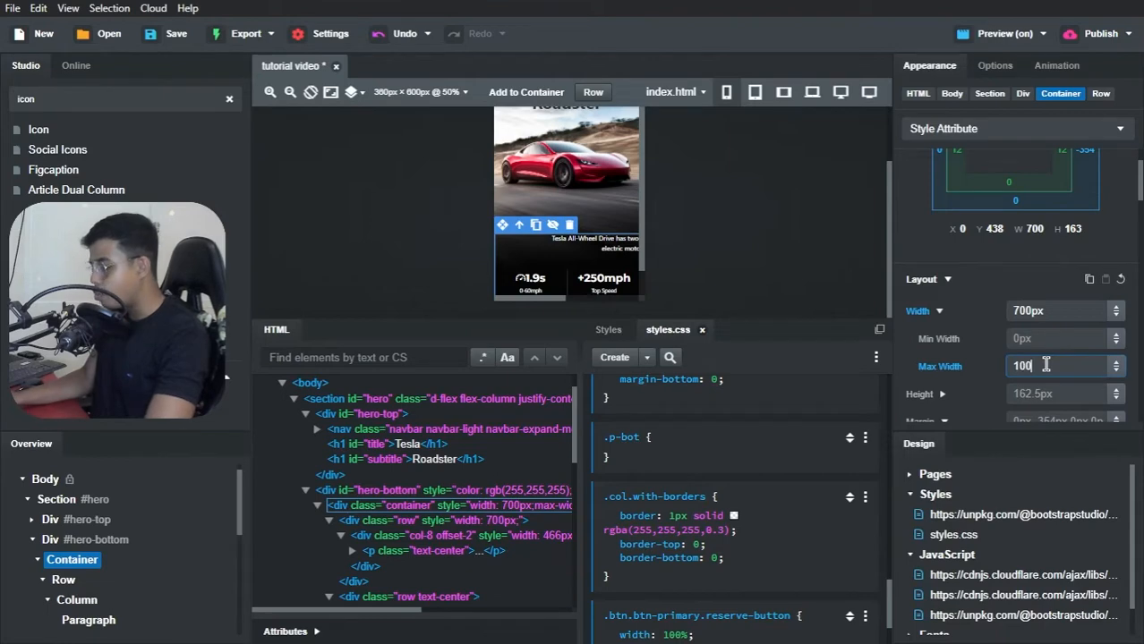
text(%)
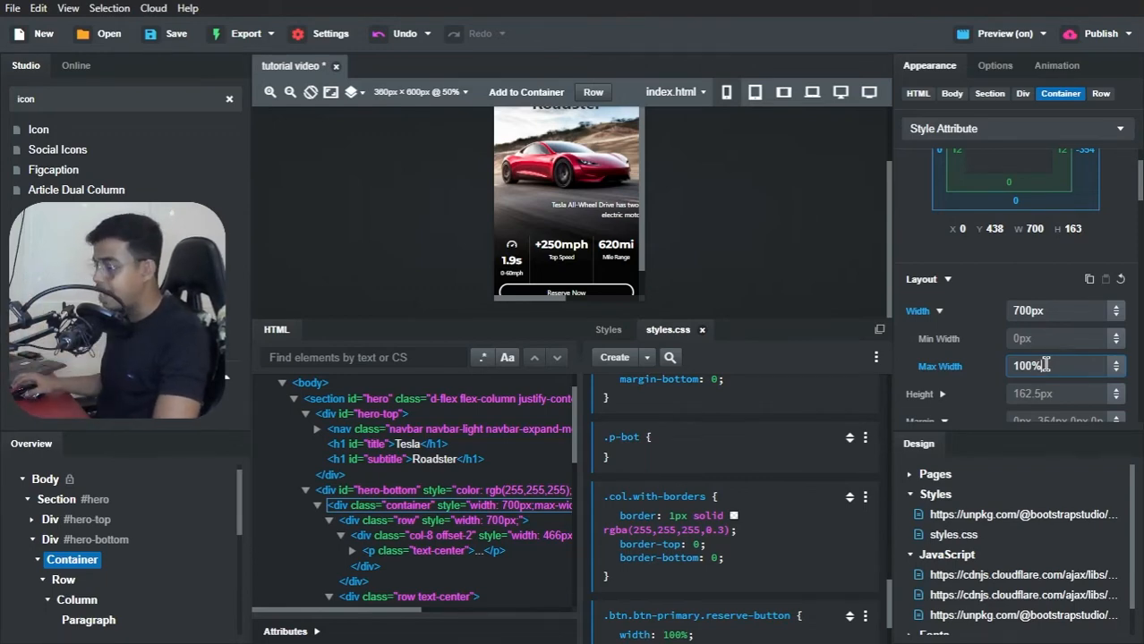
click(68, 539)
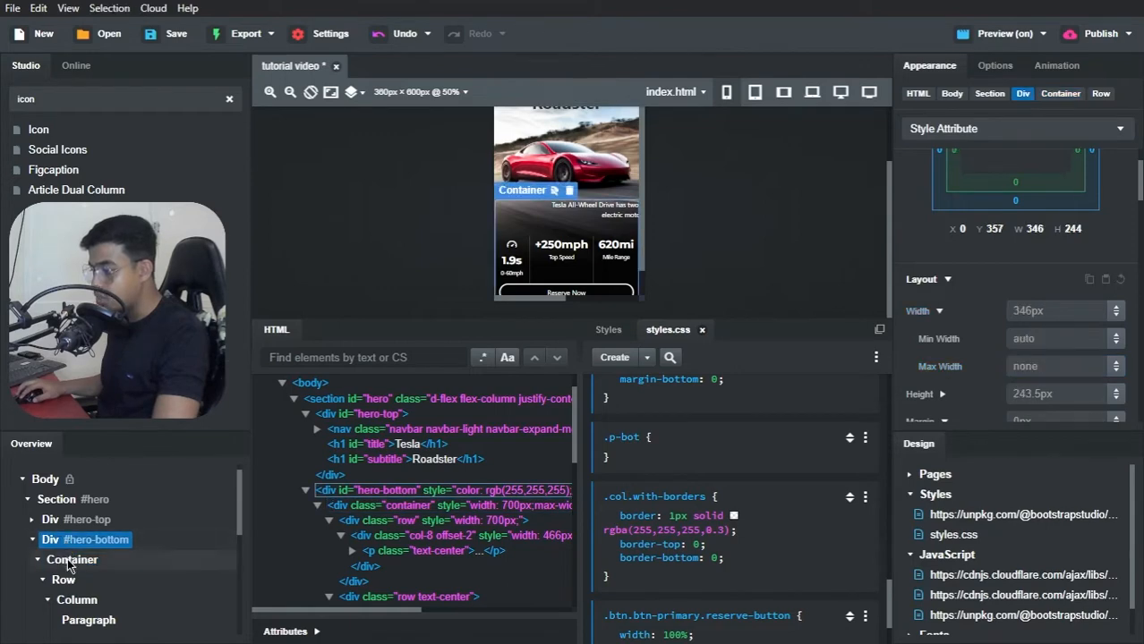
click(67, 564)
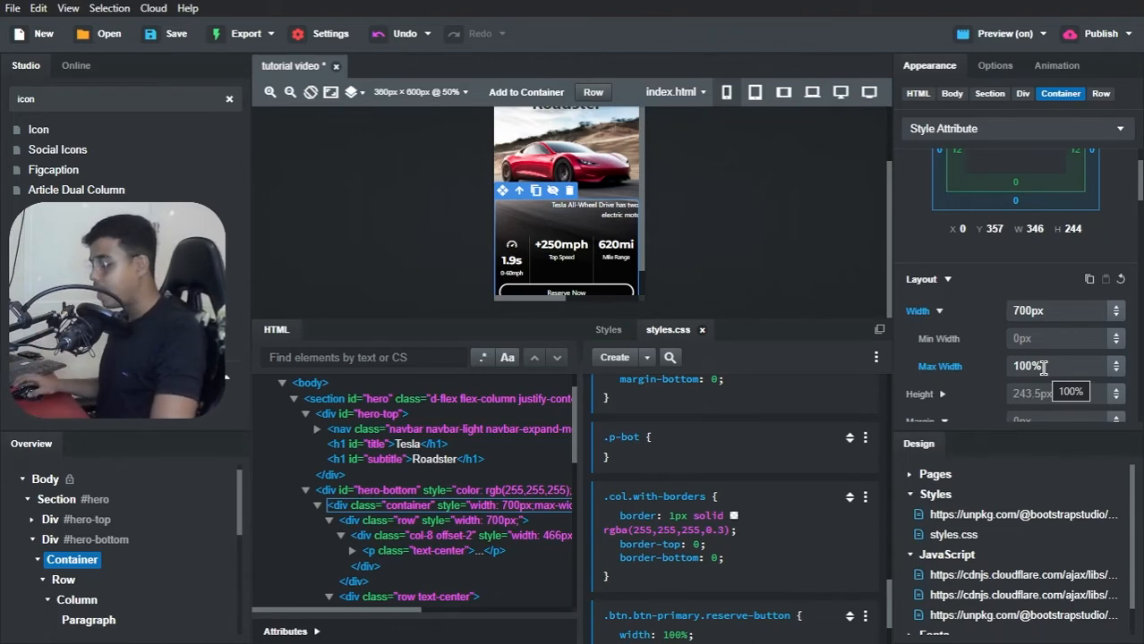
Step: Switch to Brave, inspect the preview at a viewport width of about 440 px, then close the inspector and return to Bootstrap Studio
key(alt+Tab)
key(alt+Tab)
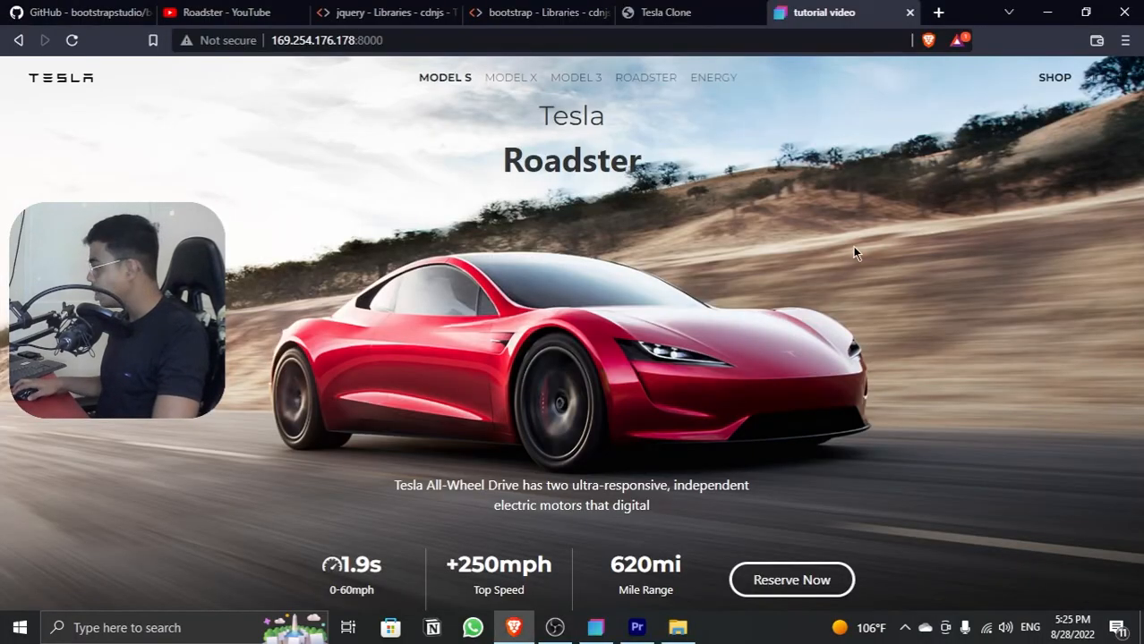
right_click(672, 278)
click(736, 484)
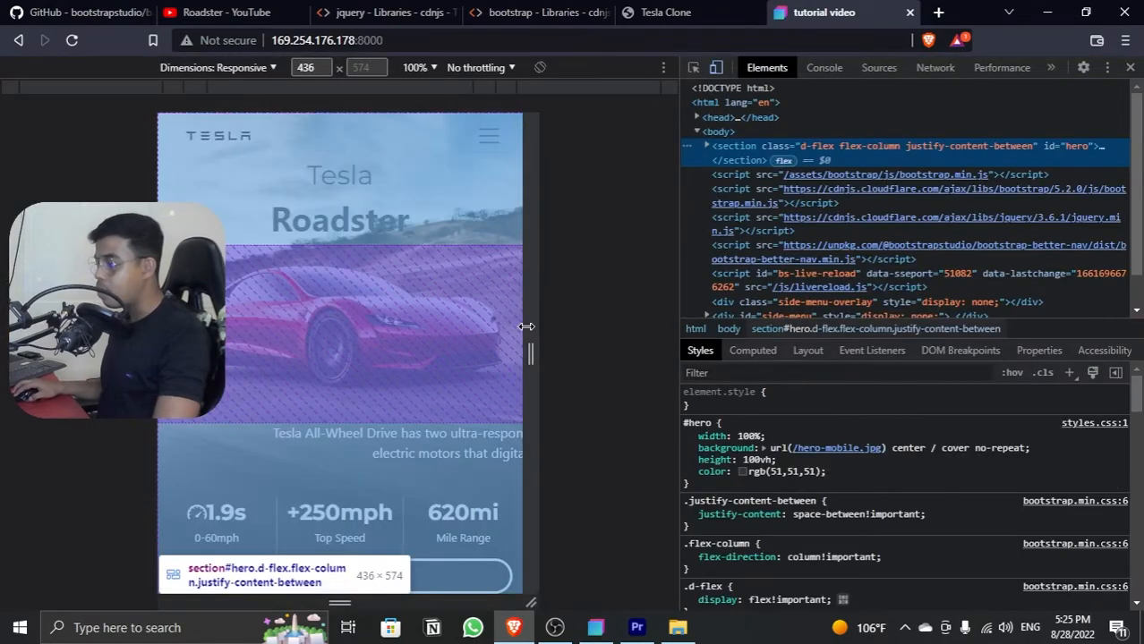
mouse_move(525, 327)
mouse_down()
mouse_move(555, 329)
mouse_move(528, 323)
mouse_up()
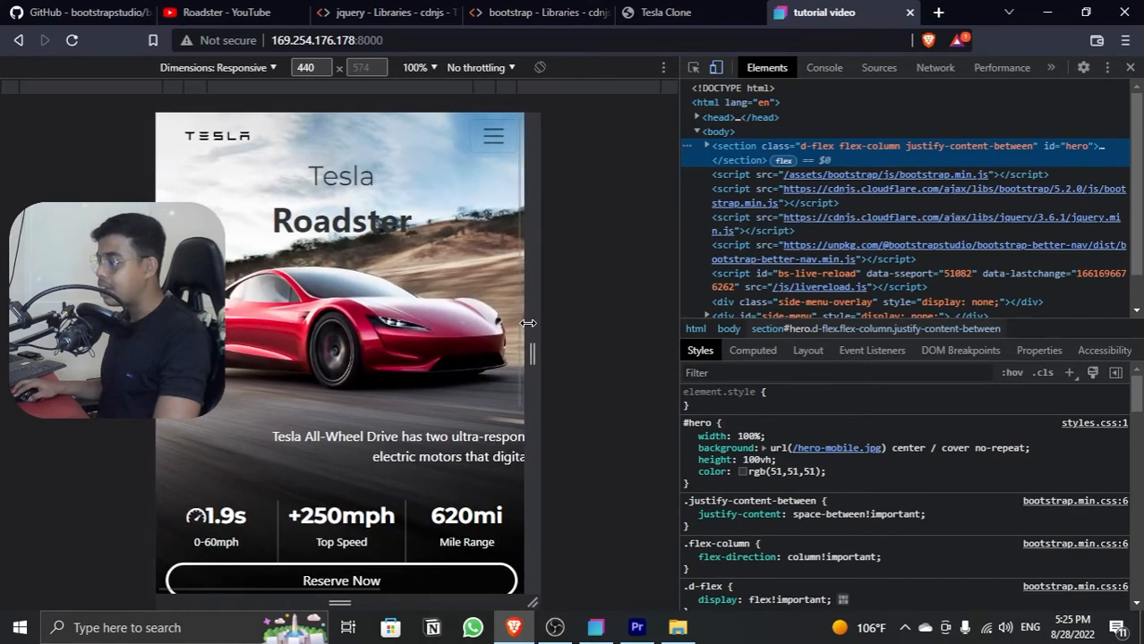
click(1129, 67)
click(1059, 13)
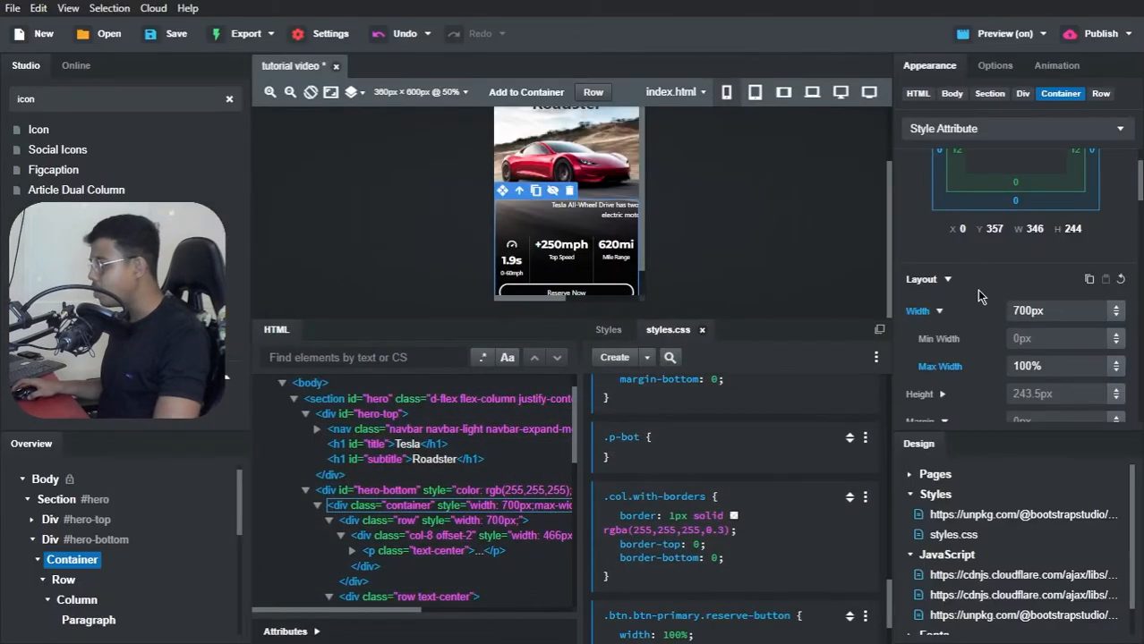
Step: Try a width of 100% on the container inside #hero-bottom and save the project
click(1041, 309)
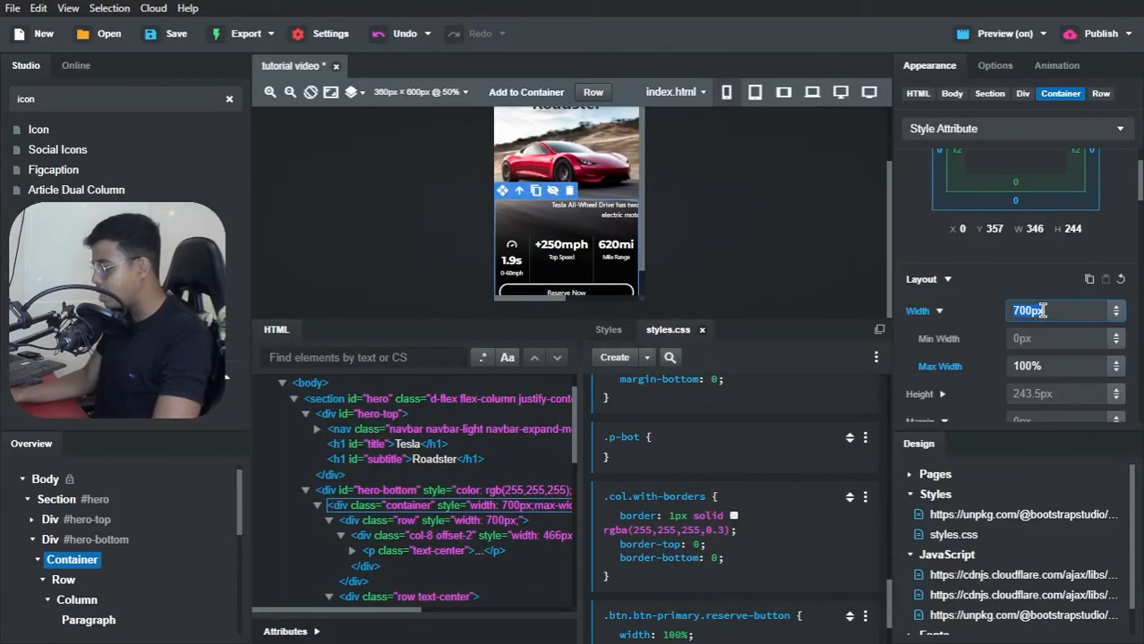
text(100%)
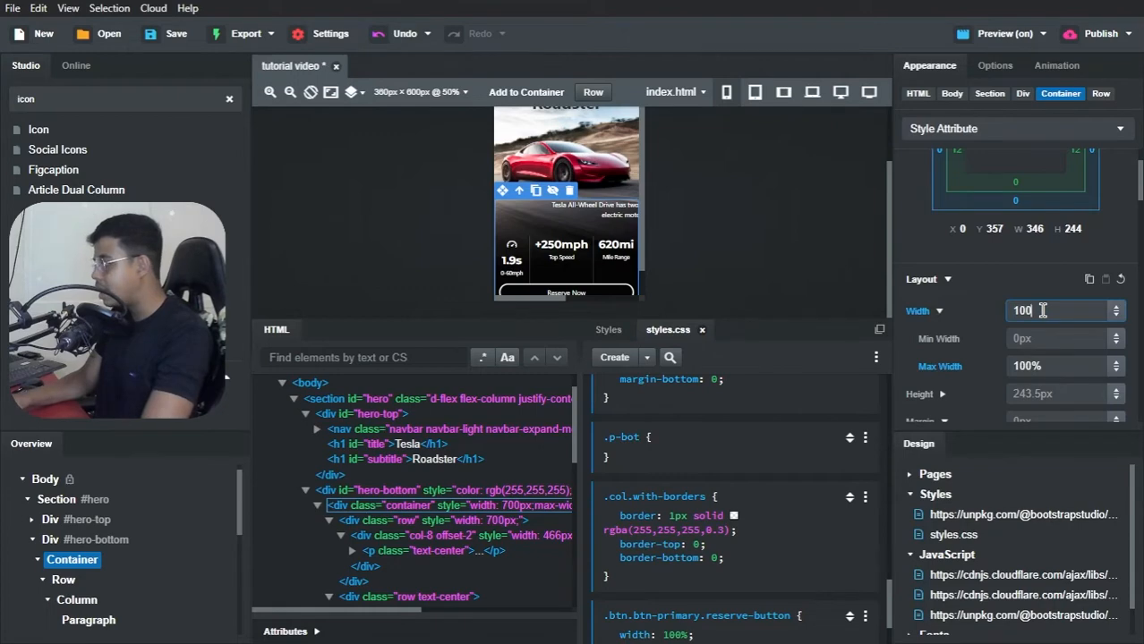
key(ctrl+s)
click(1038, 281)
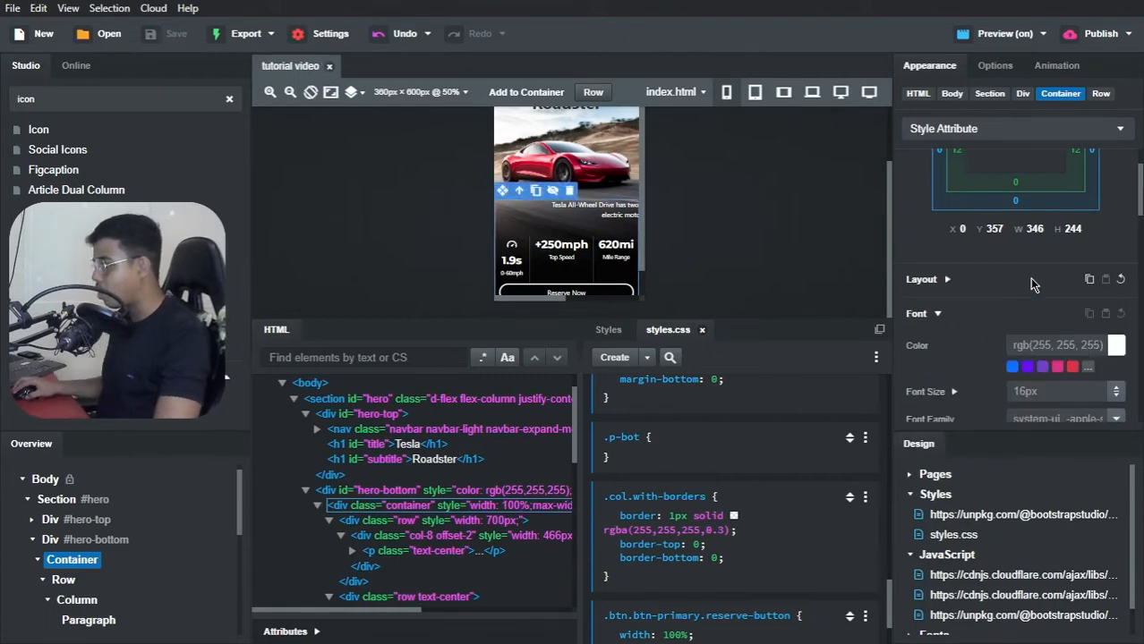
Step: Compare the hero section at the canvas sizes from 576px to 1400px, then check the preview in Brave and return to Bootstrap Studio
click(754, 94)
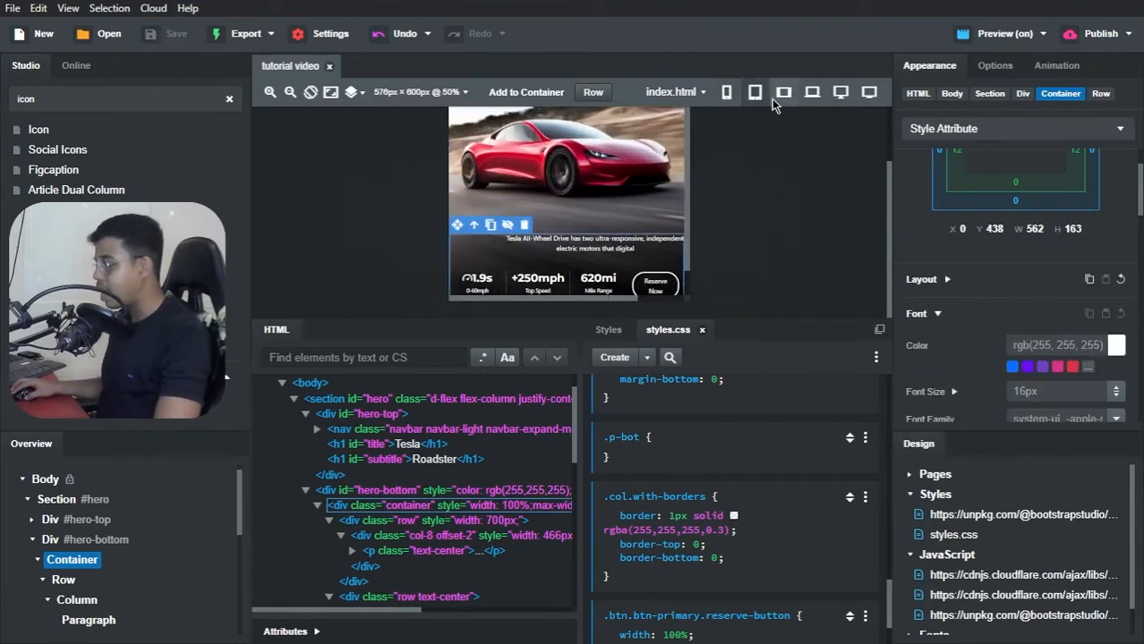
click(778, 97)
click(810, 92)
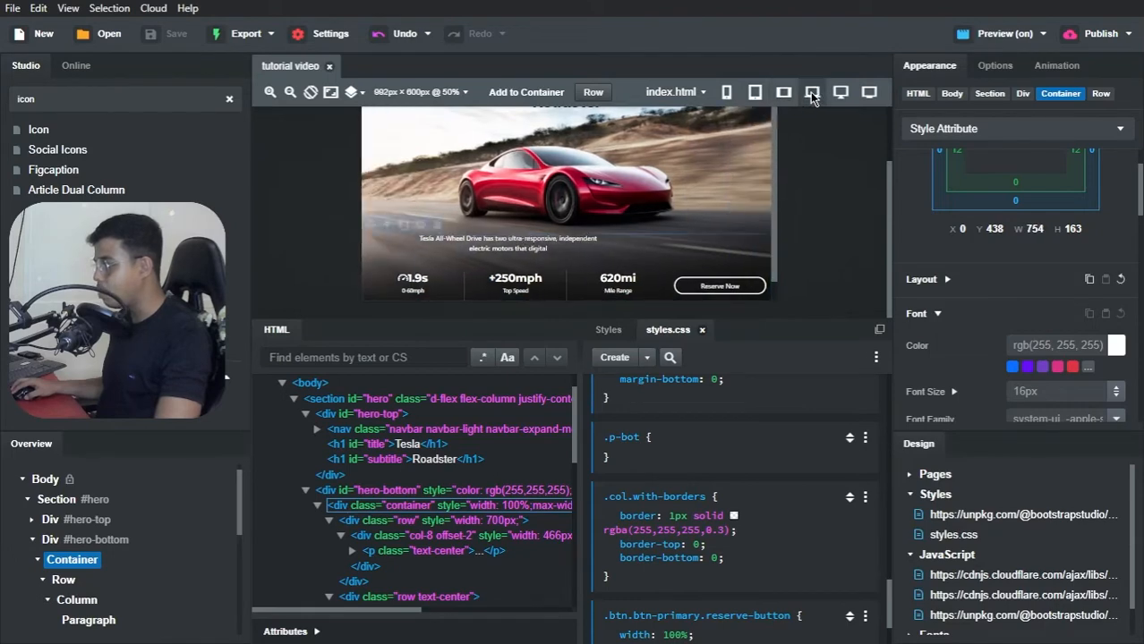
click(847, 94)
click(867, 93)
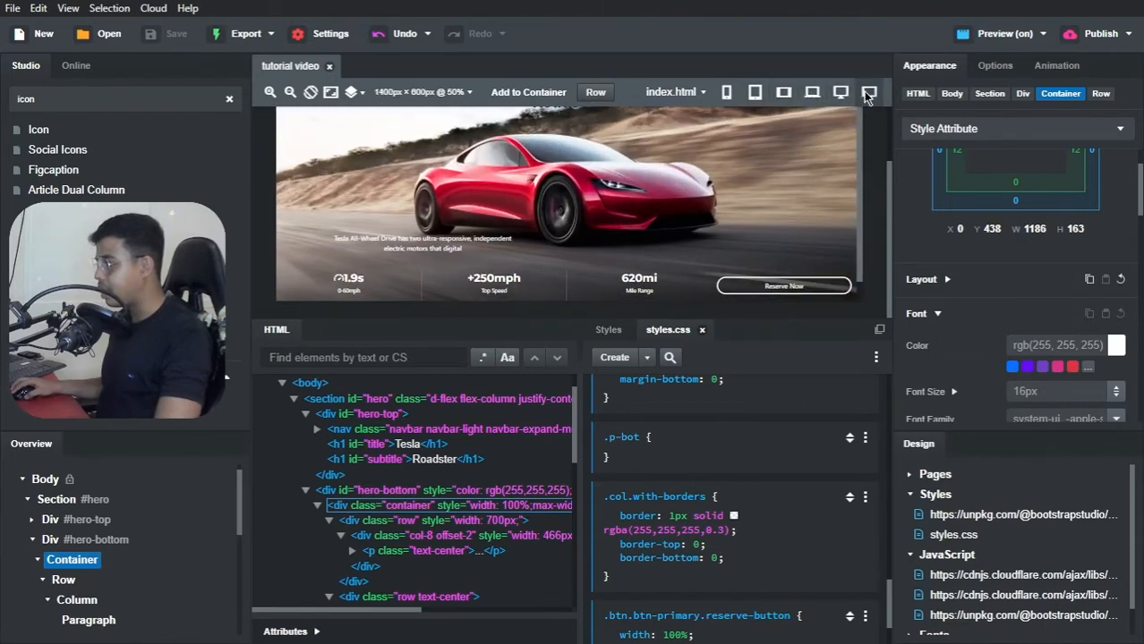
click(840, 93)
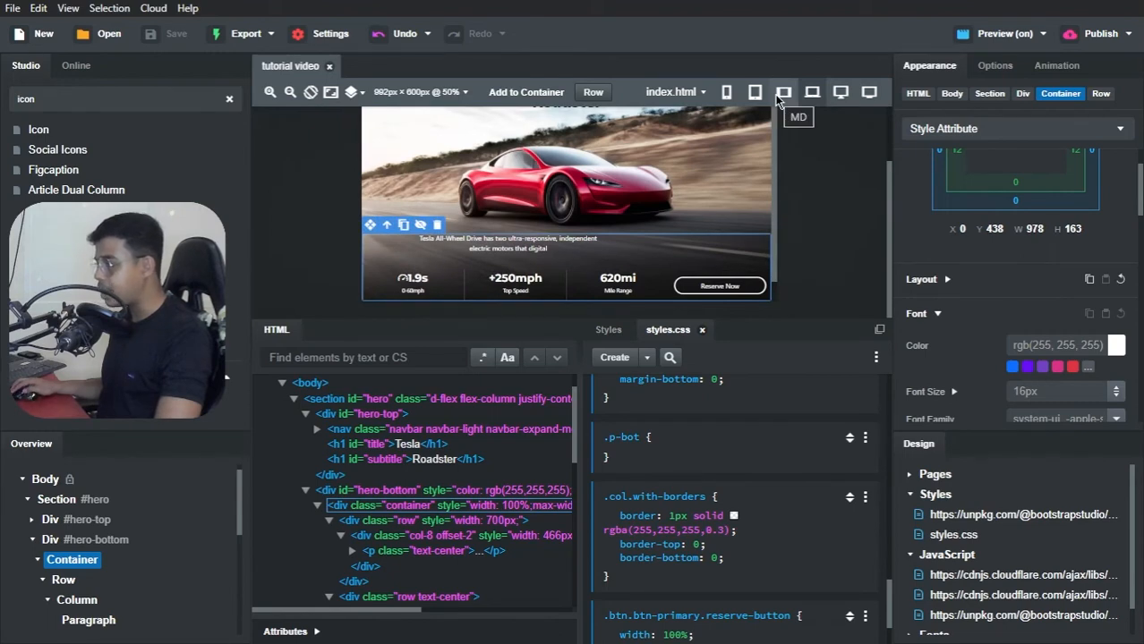
click(779, 98)
click(761, 99)
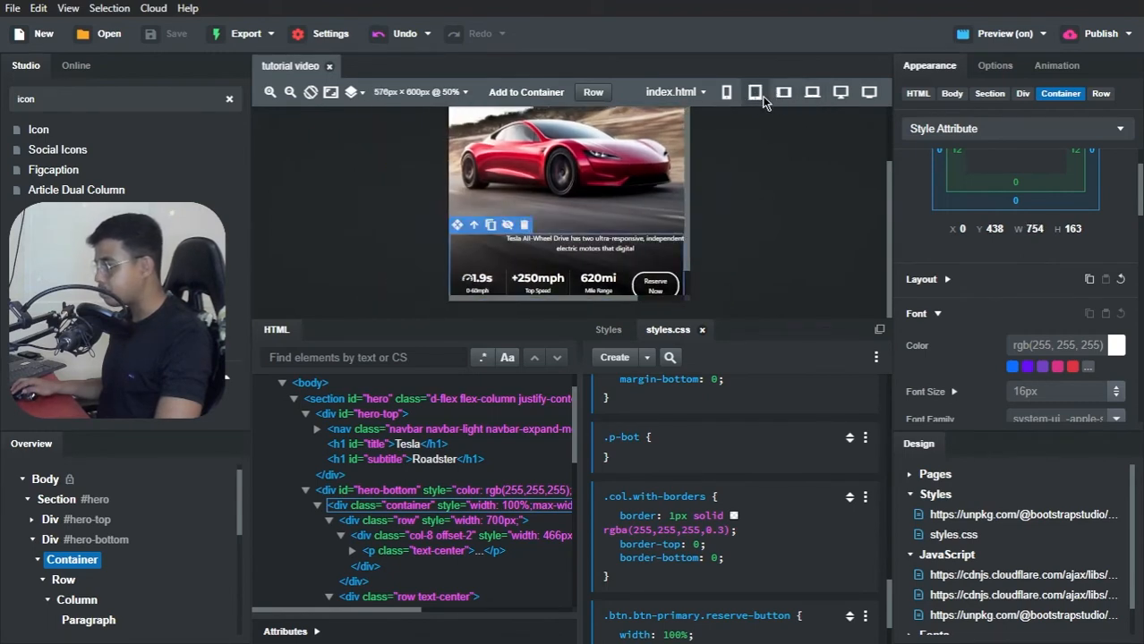
click(783, 95)
click(809, 95)
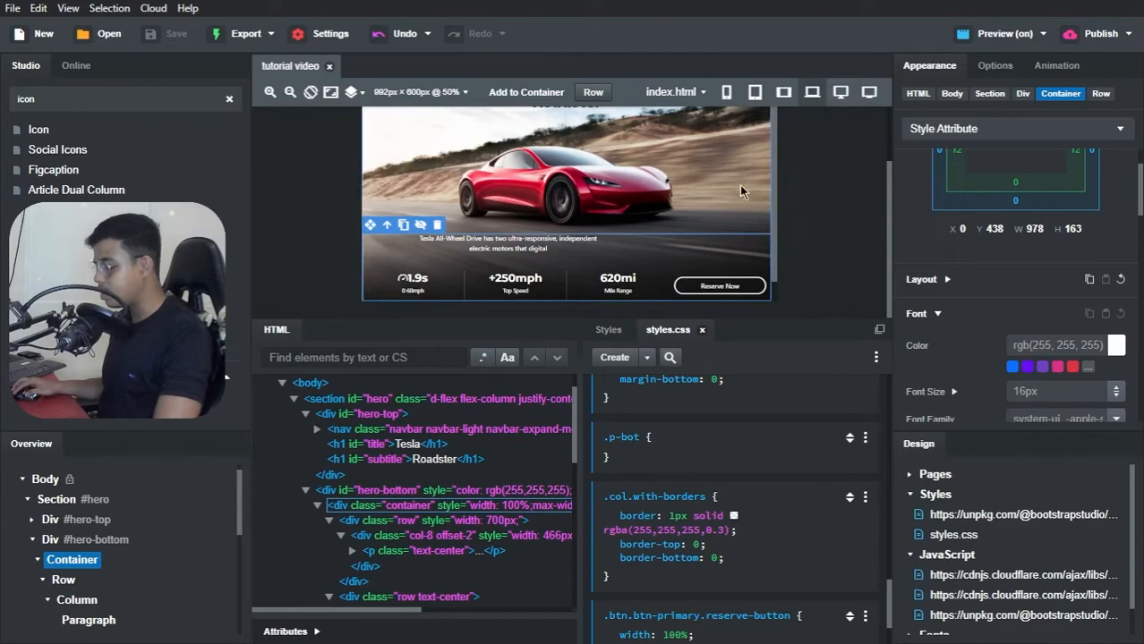
key(alt+Tab)
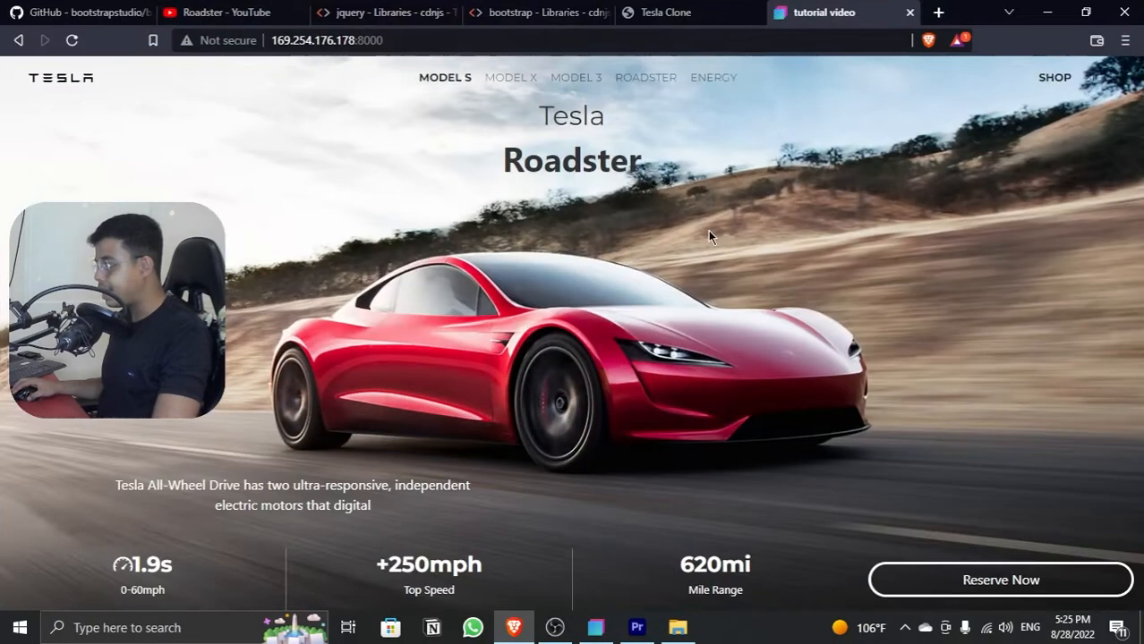
key(alt+Tab)
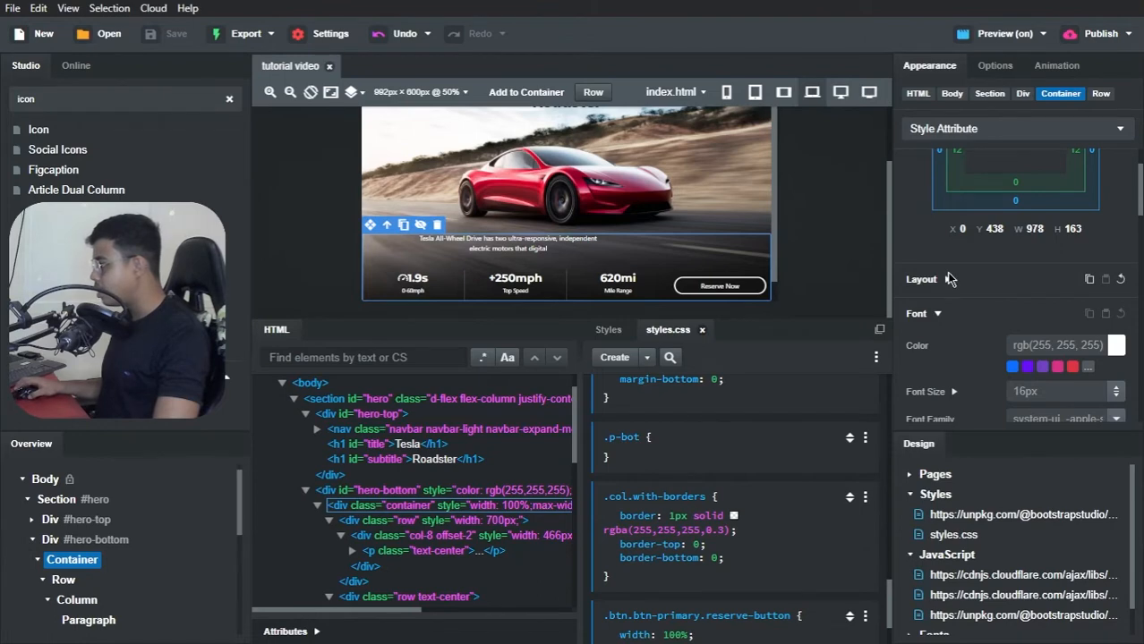
Step: Set the width of the container inside #hero-bottom to 700px
scroll(940, 354, up, 2)
click(947, 364)
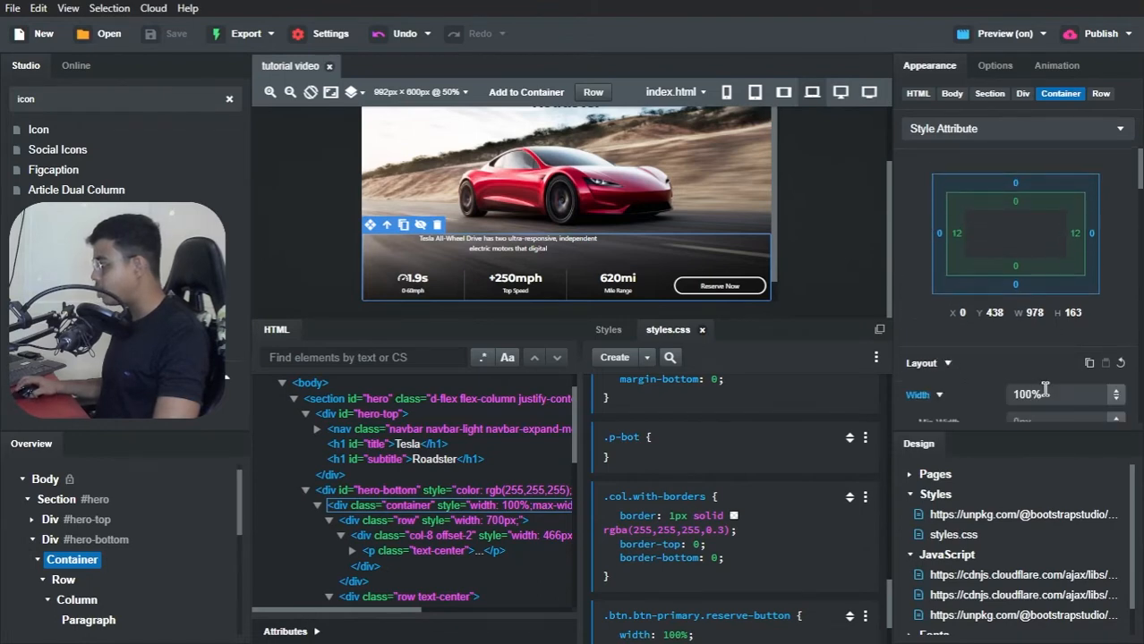
scroll(1065, 348, down, 2)
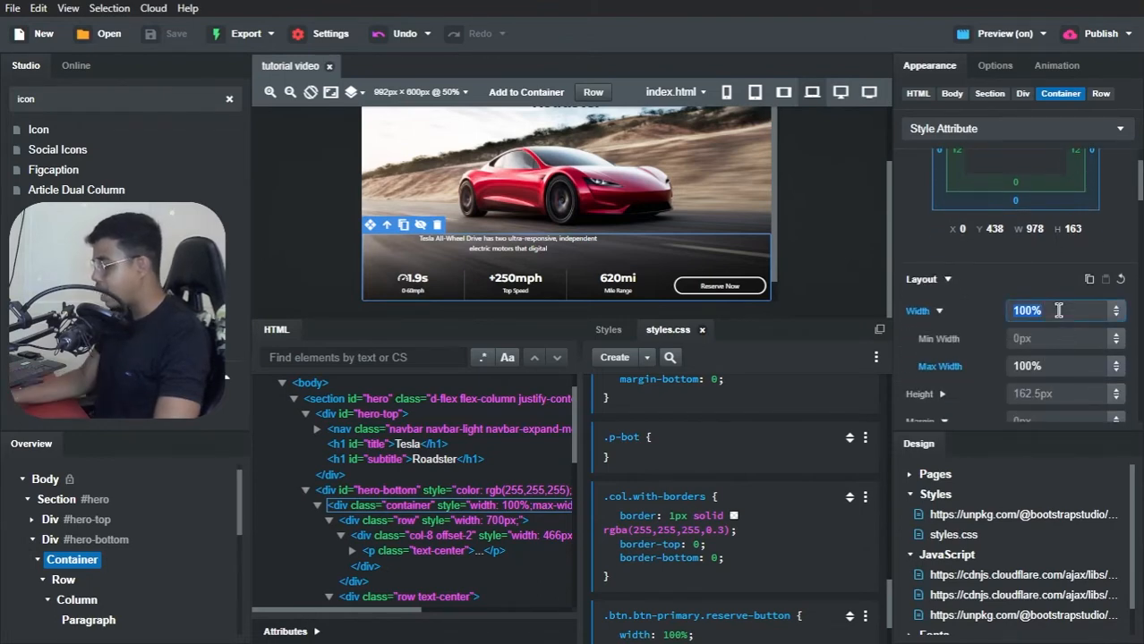
key(ctrl+a)
text(700px)
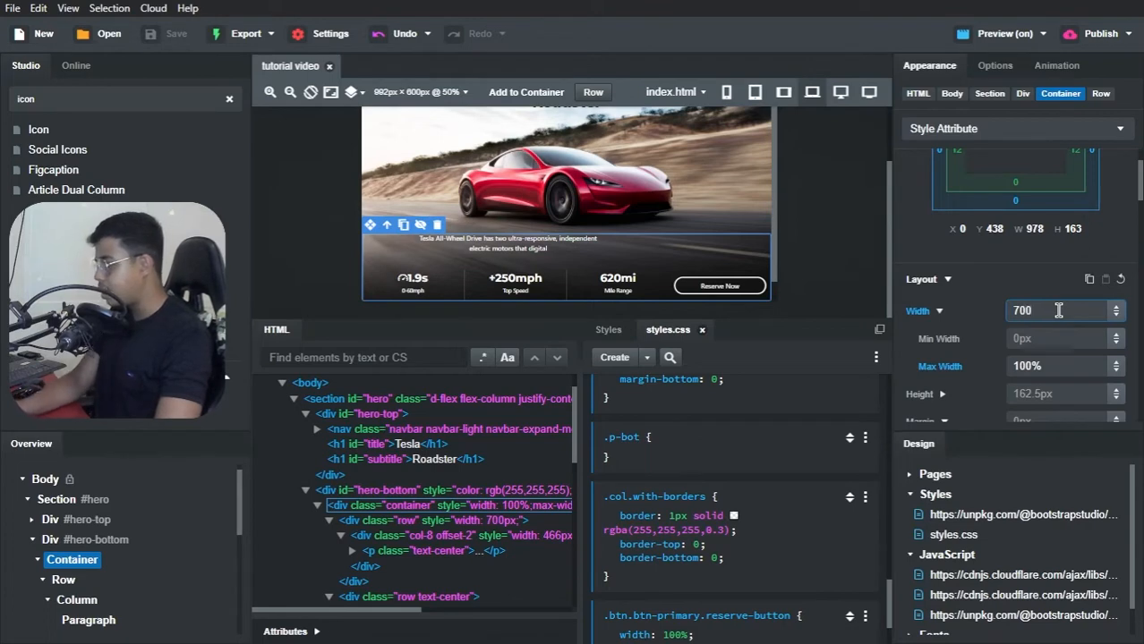
click(1035, 281)
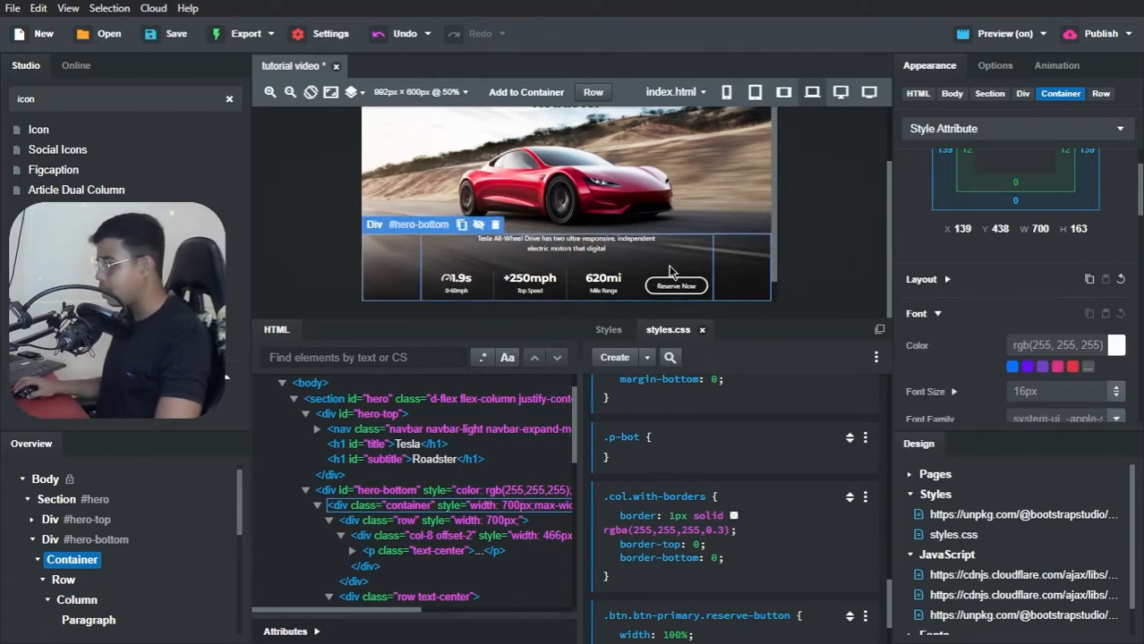
Step: Check the #hero-bottom container's layout at the 576px, 360px, 768px and 992px canvas sizes
click(750, 93)
click(725, 92)
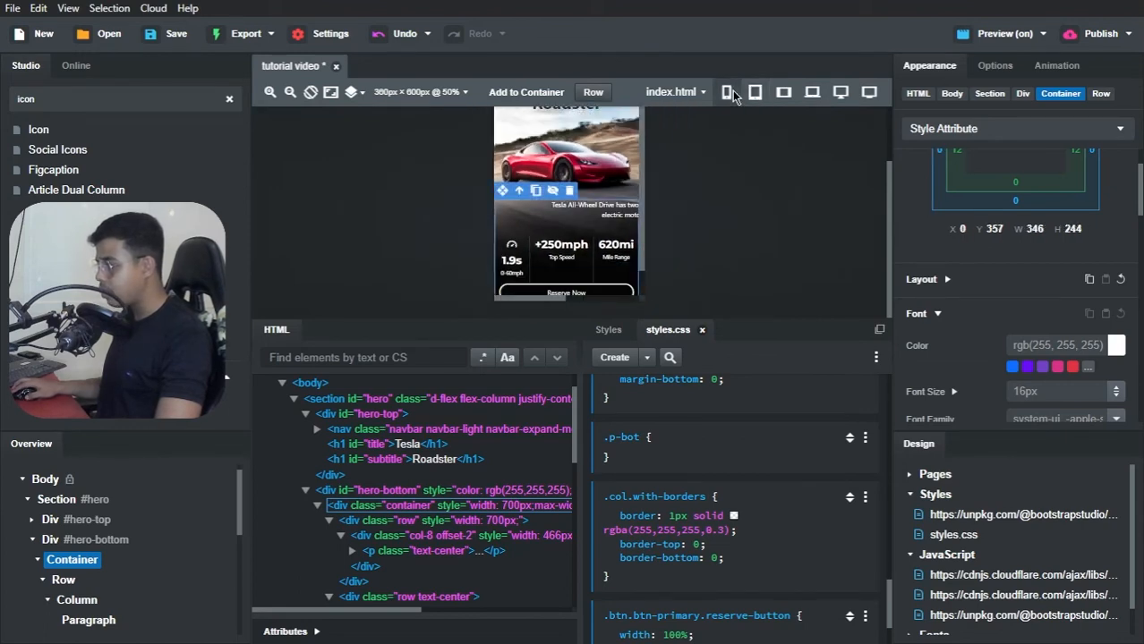
click(755, 92)
click(782, 93)
click(812, 93)
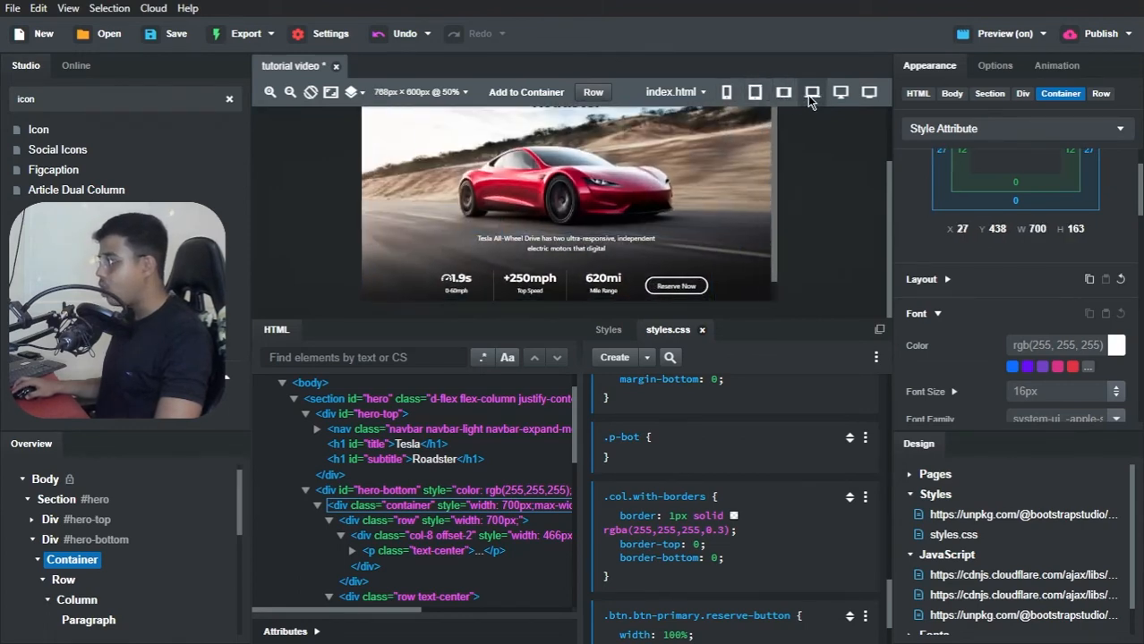
Step: Switch to Brave, compare the preview with the Tesla Clone reference page, and return to Bootstrap Studio
key(alt+Tab)
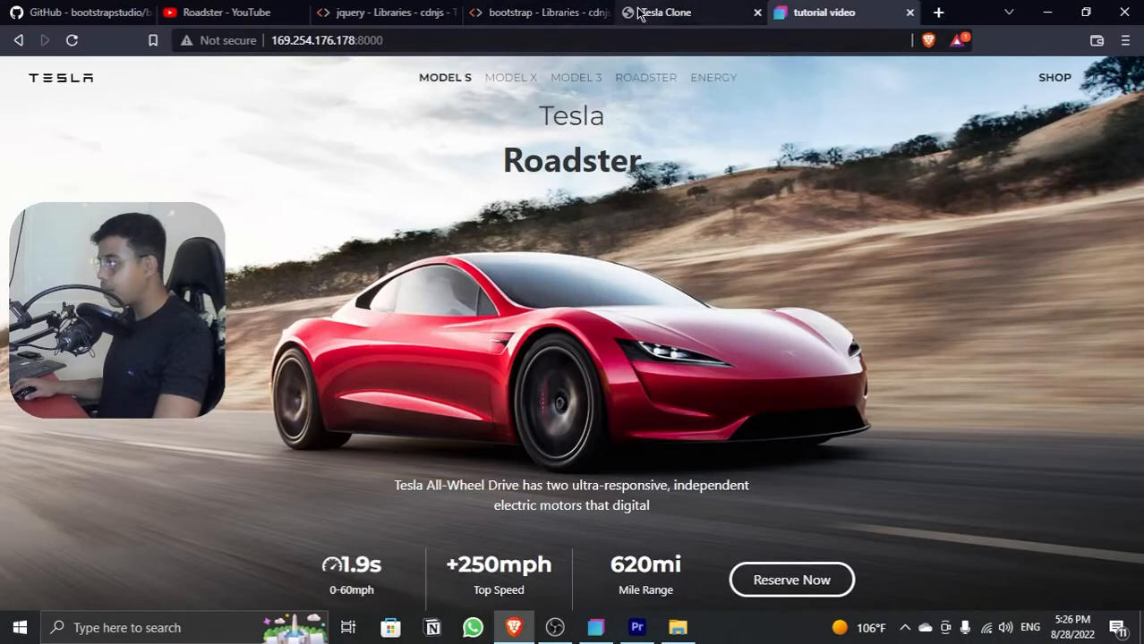
click(644, 12)
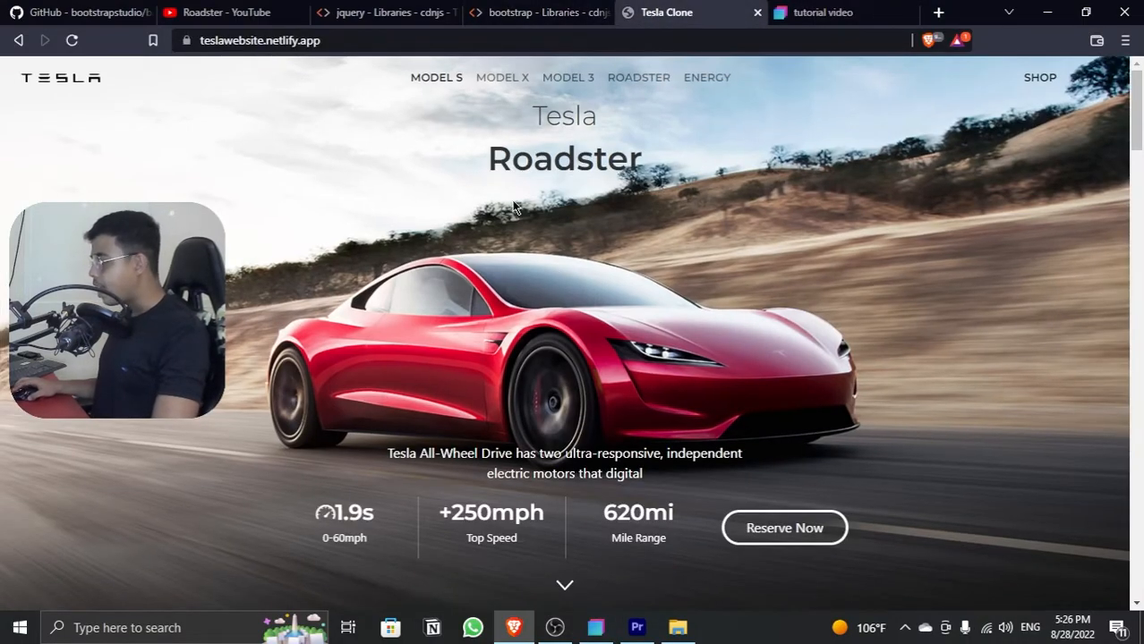
scroll(513, 230, down, 2)
scroll(514, 232, down, 2)
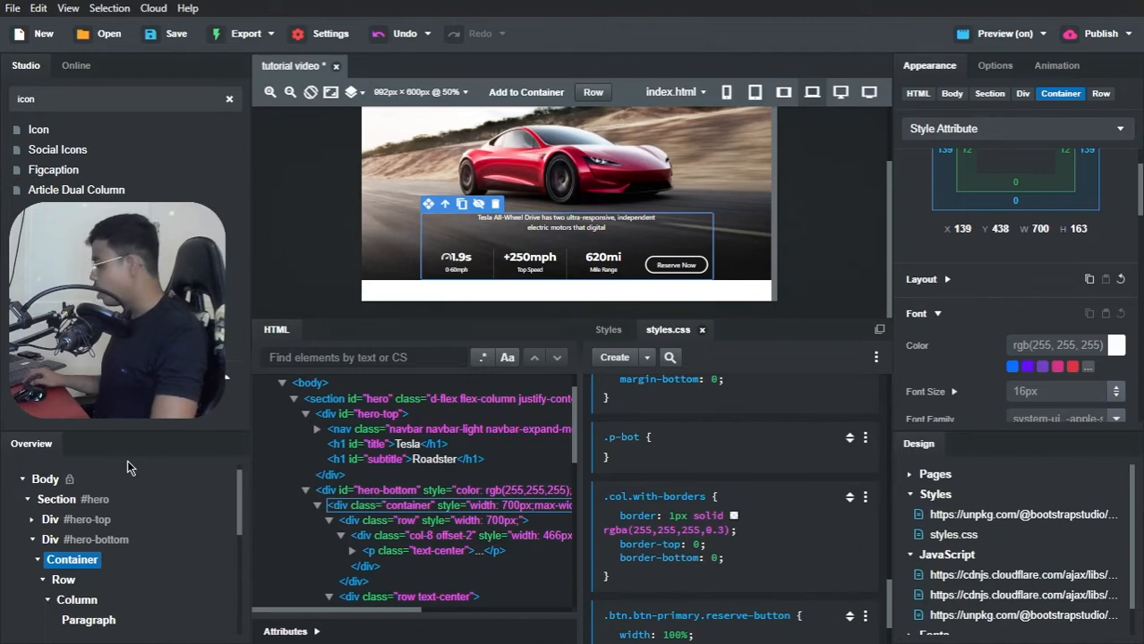
Step: Collapse the two existing rows in the #hero-bottom container, then add a third row containing one column
click(42, 580)
click(43, 601)
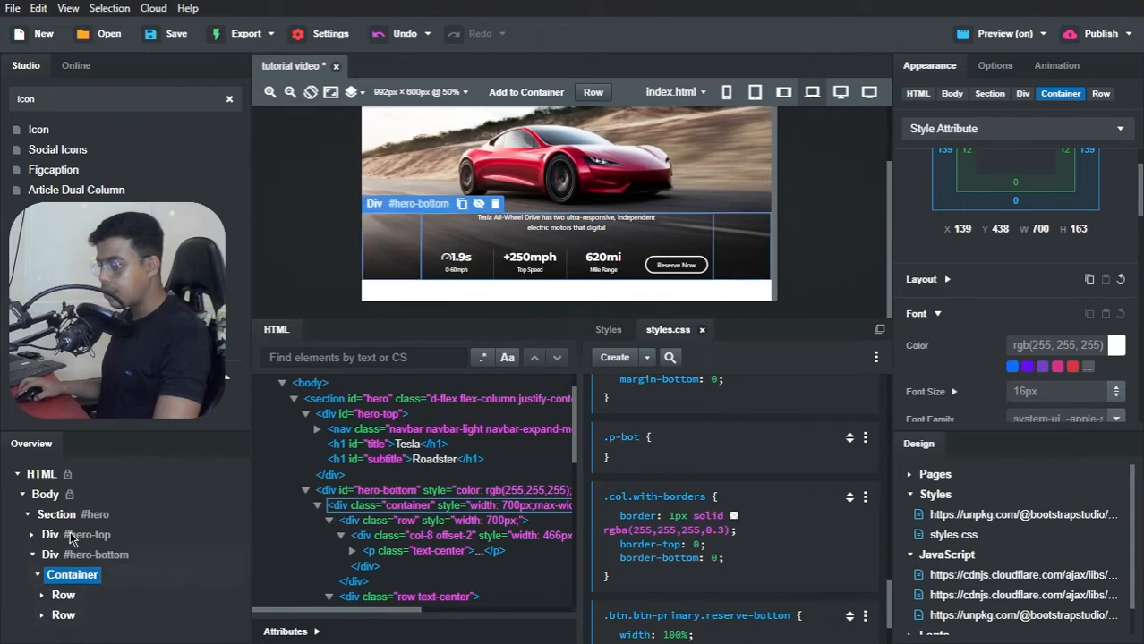
drag(592, 92, 75, 577)
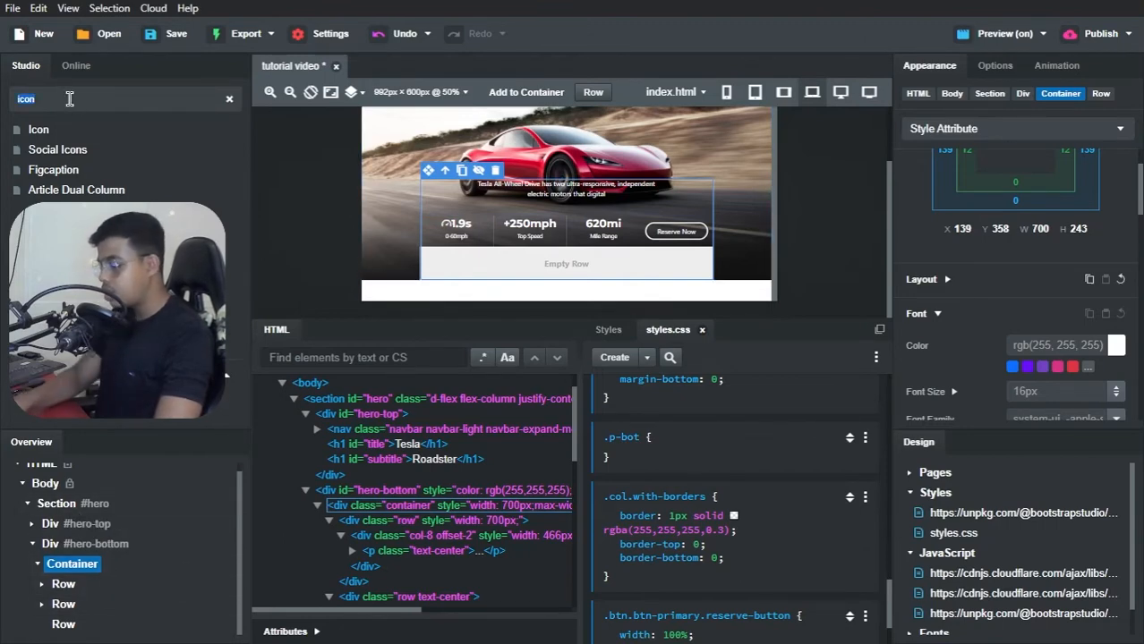
text(co)
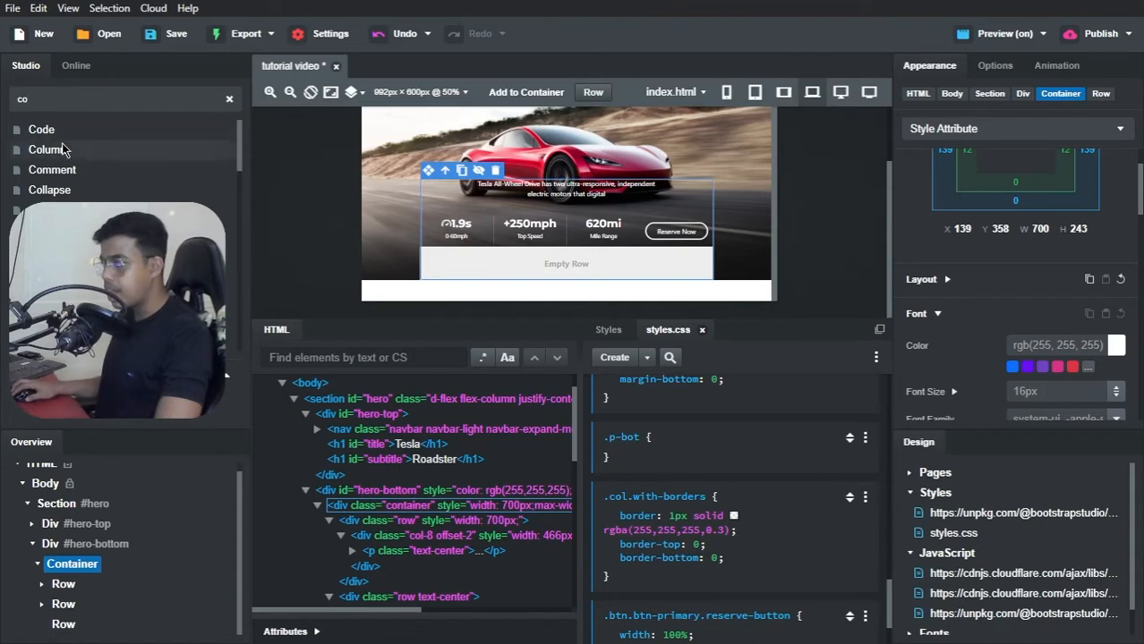
drag(49, 149, 65, 626)
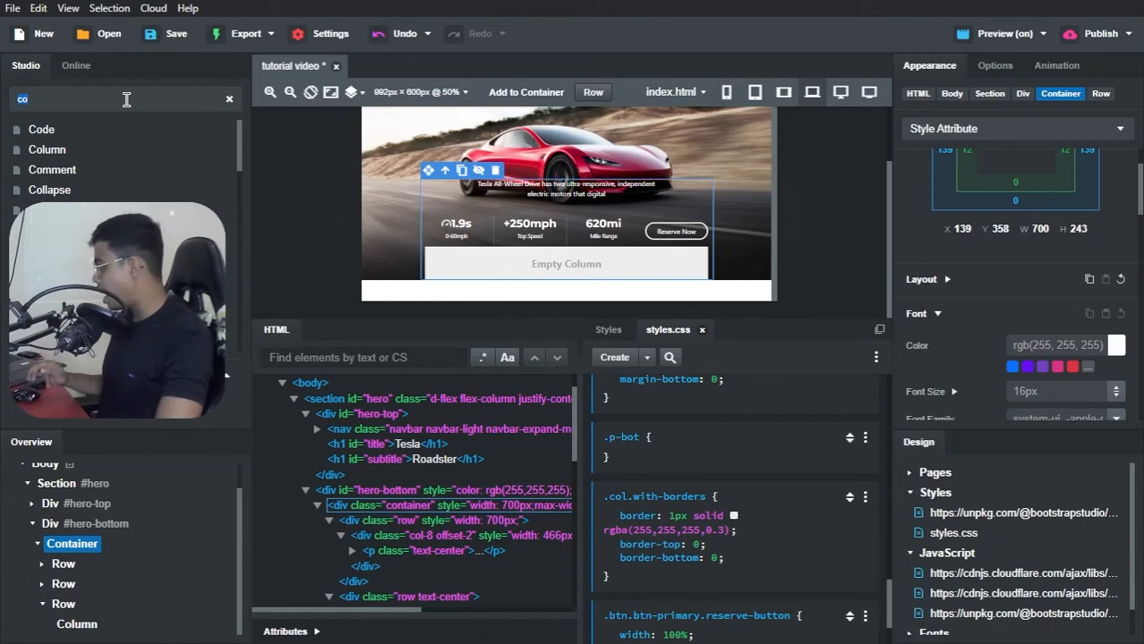
Step: Add a button to the new row's column and remove its label text
text(button)
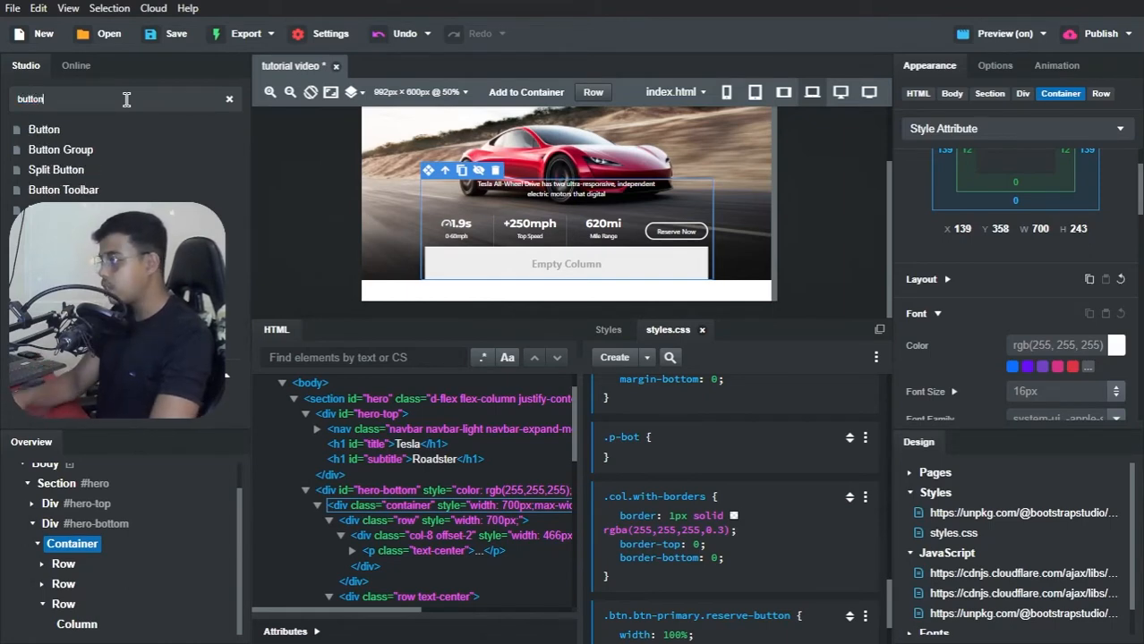
drag(43, 131, 61, 626)
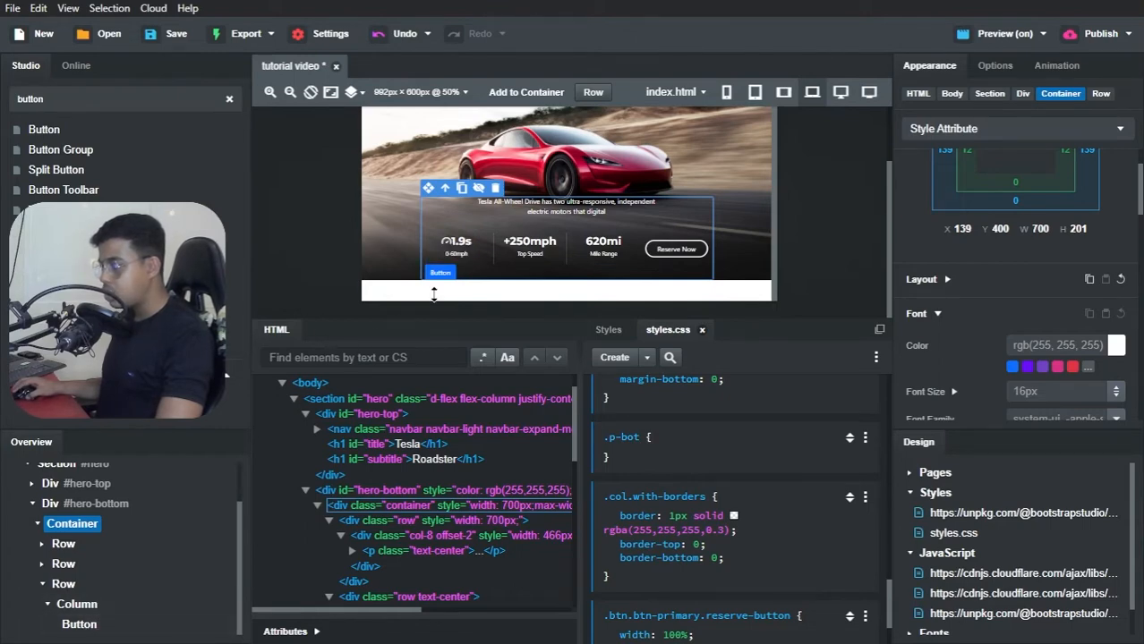
double_click(446, 279)
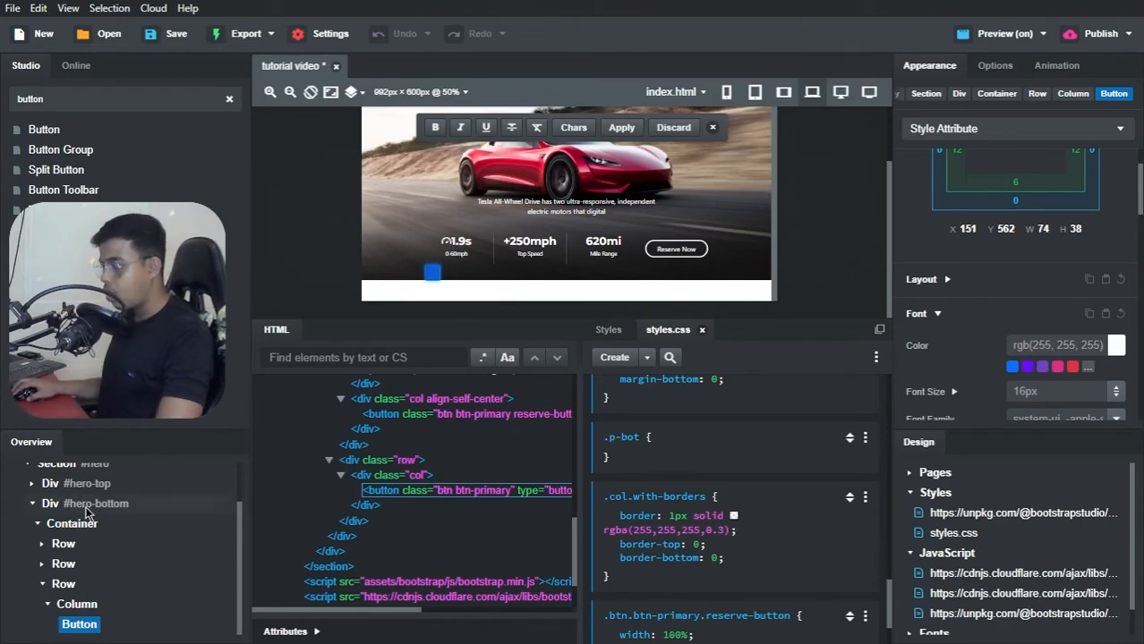
click(140, 567)
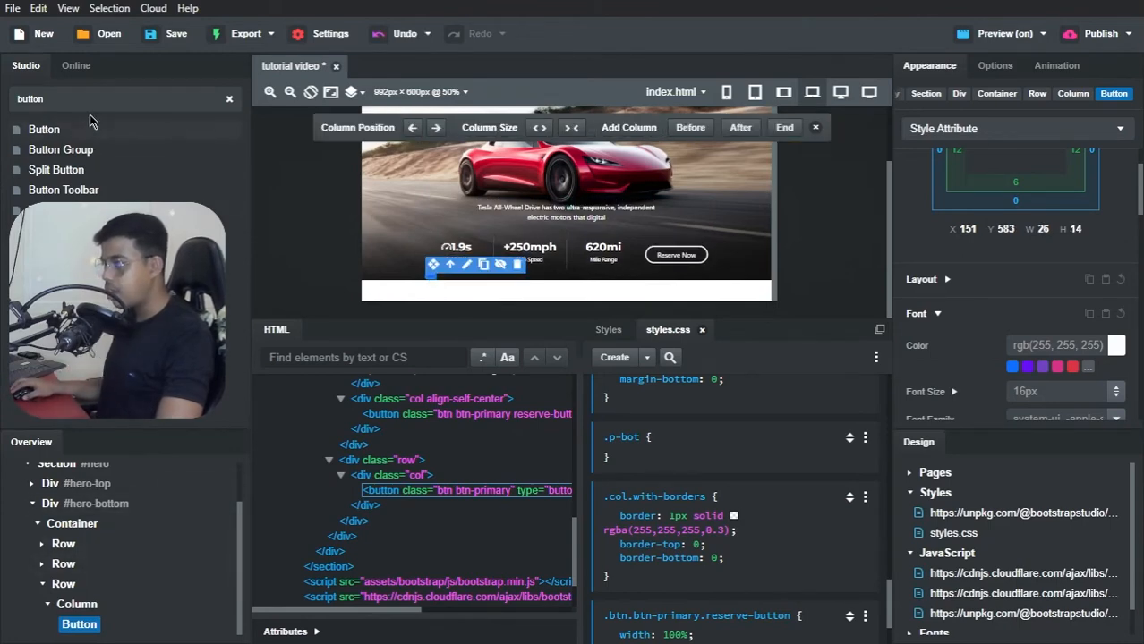
Step: Find the Icon component and place it inside the empty button
key(ctrl+a)
text(icon)
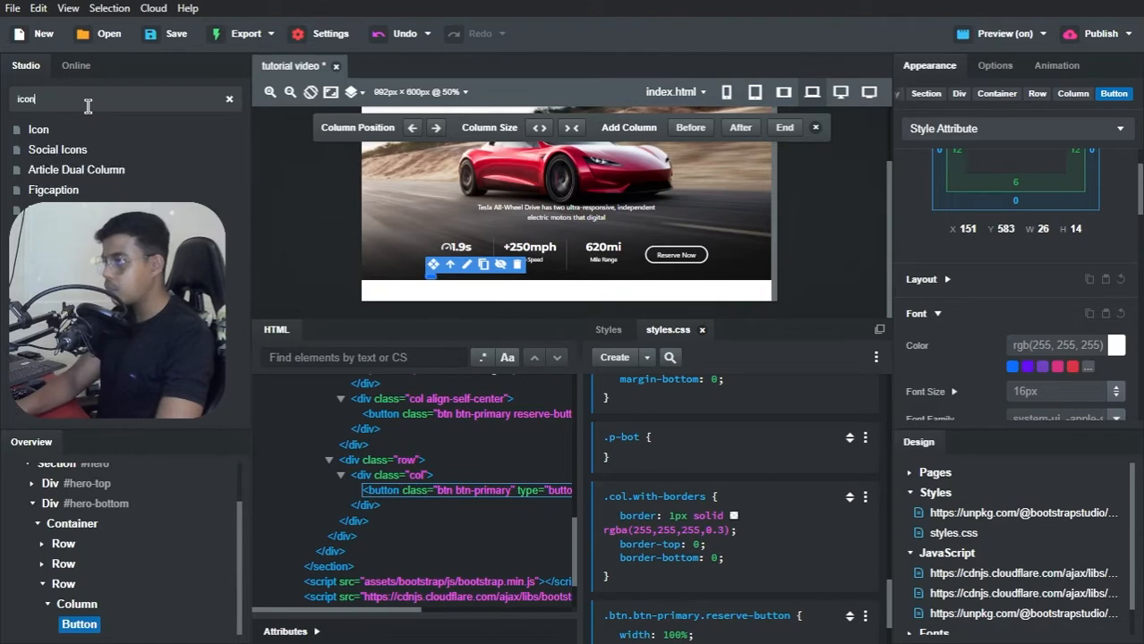
drag(35, 128, 447, 283)
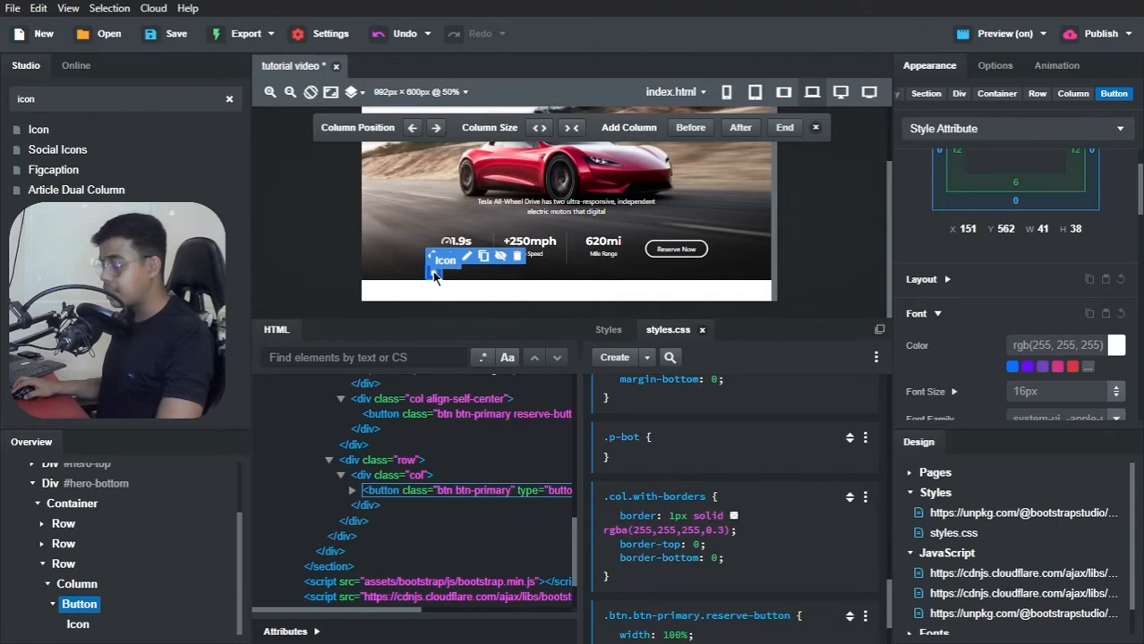
Step: Set the new button's icon to ion-chevron-down from the Ionicons set, searching the icons for "down"
double_click(434, 276)
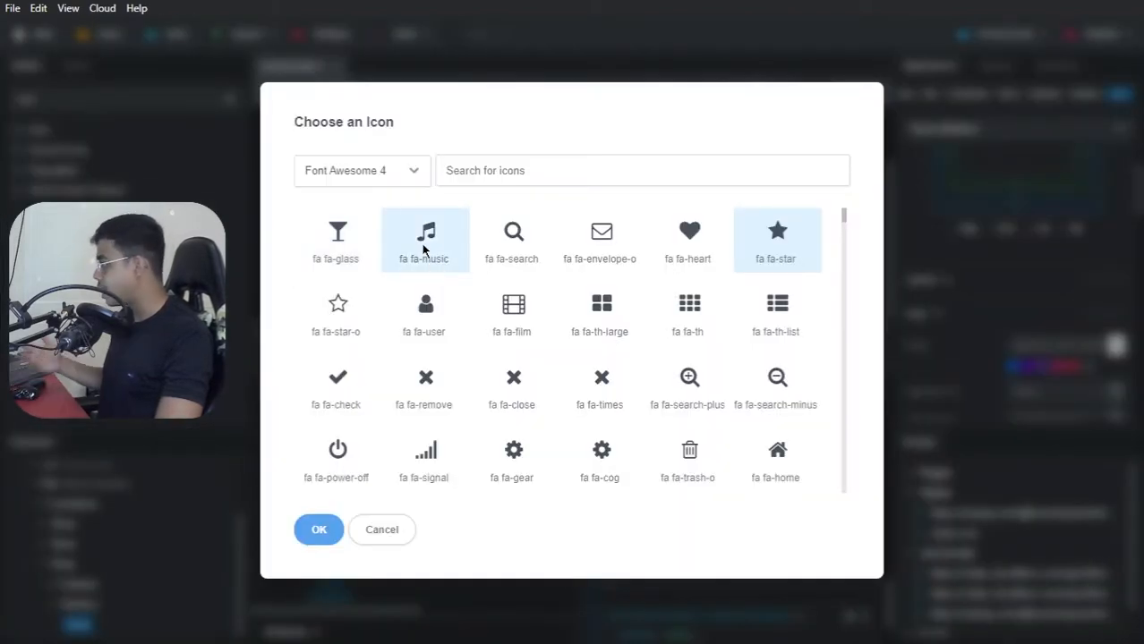
click(397, 183)
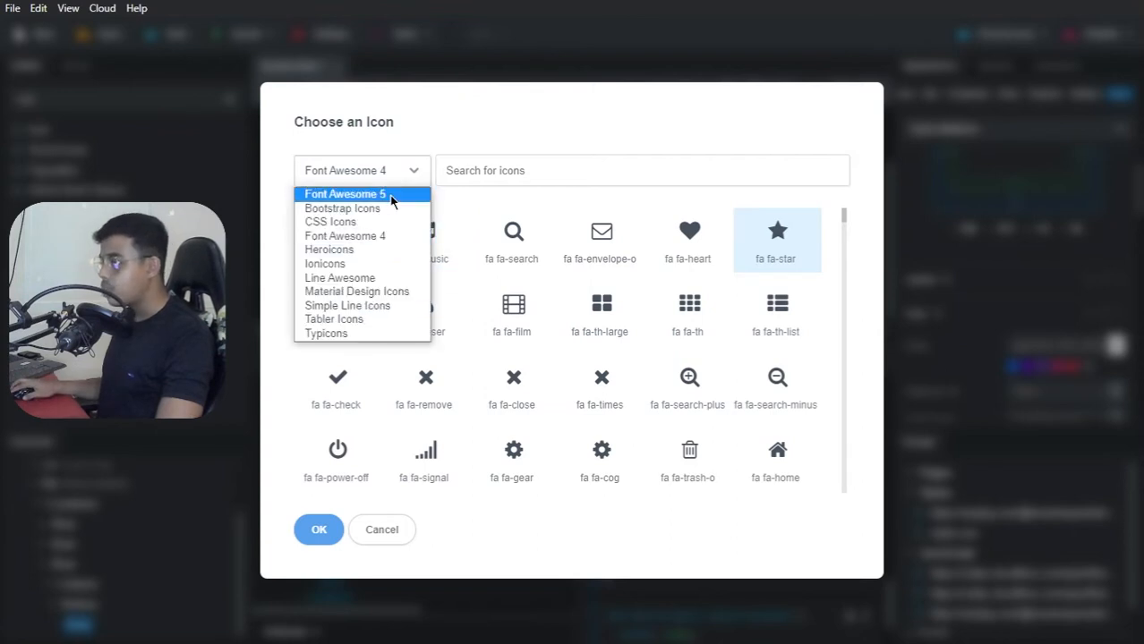
click(367, 261)
click(489, 171)
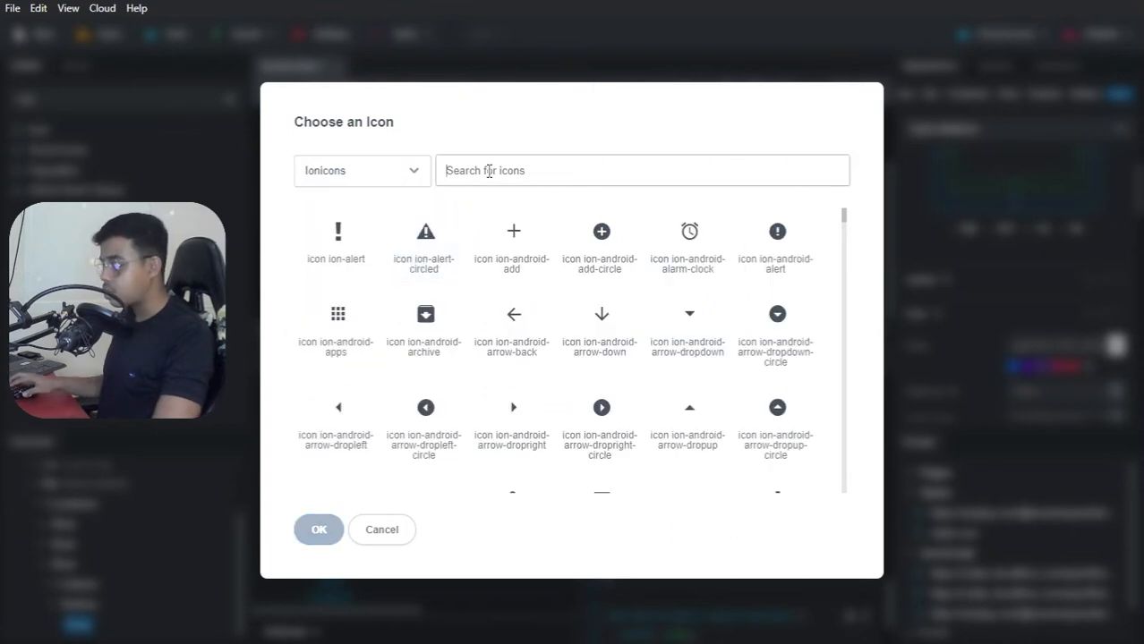
text(down arrow)
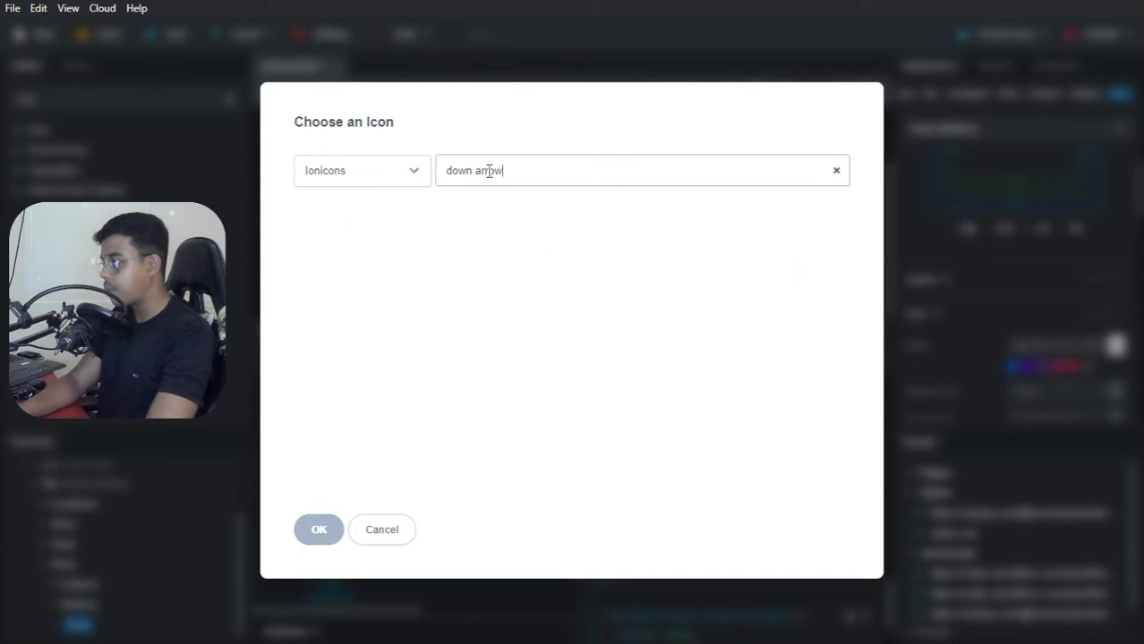
key(BackSpace)
key(BackSpace)
key(BackSpace)
key(BackSpace)
key(BackSpace)
key(BackSpace)
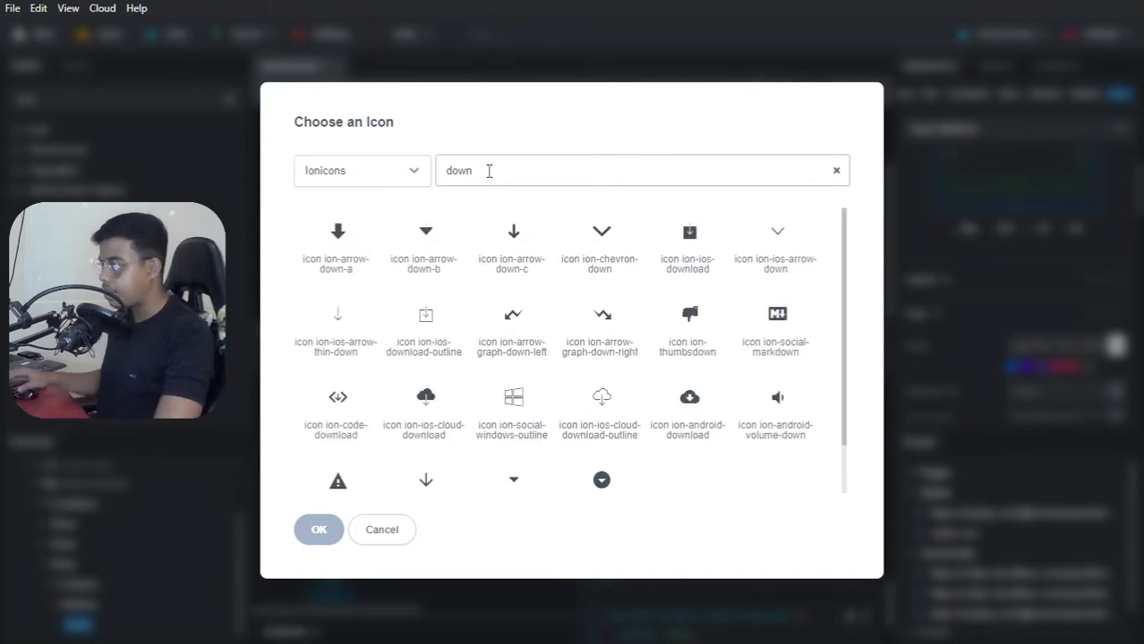
click(601, 238)
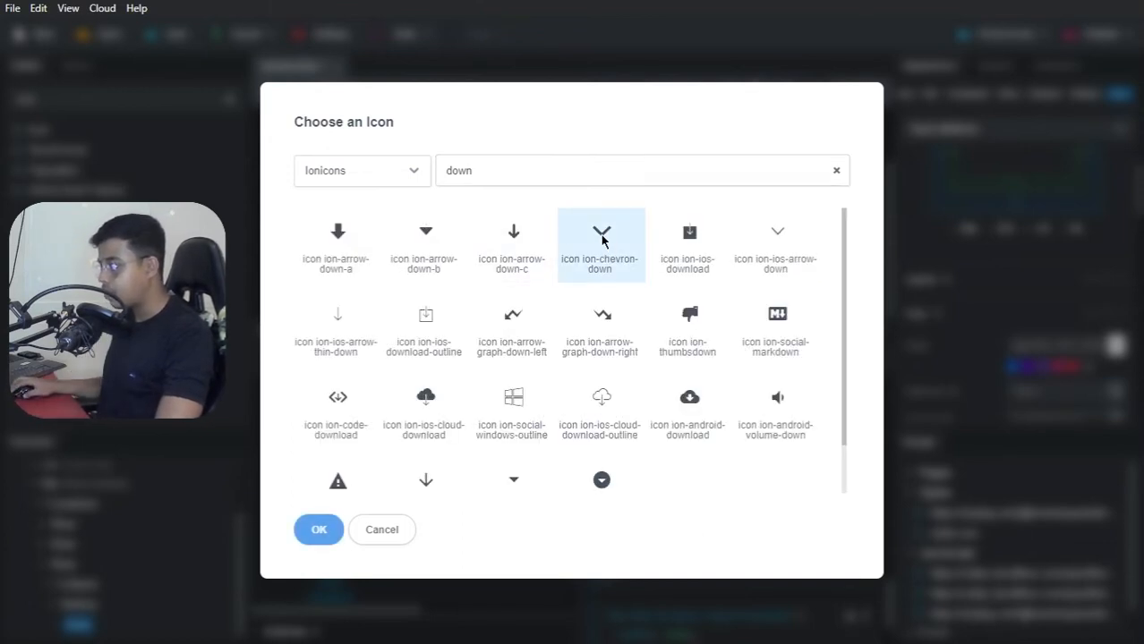
click(324, 528)
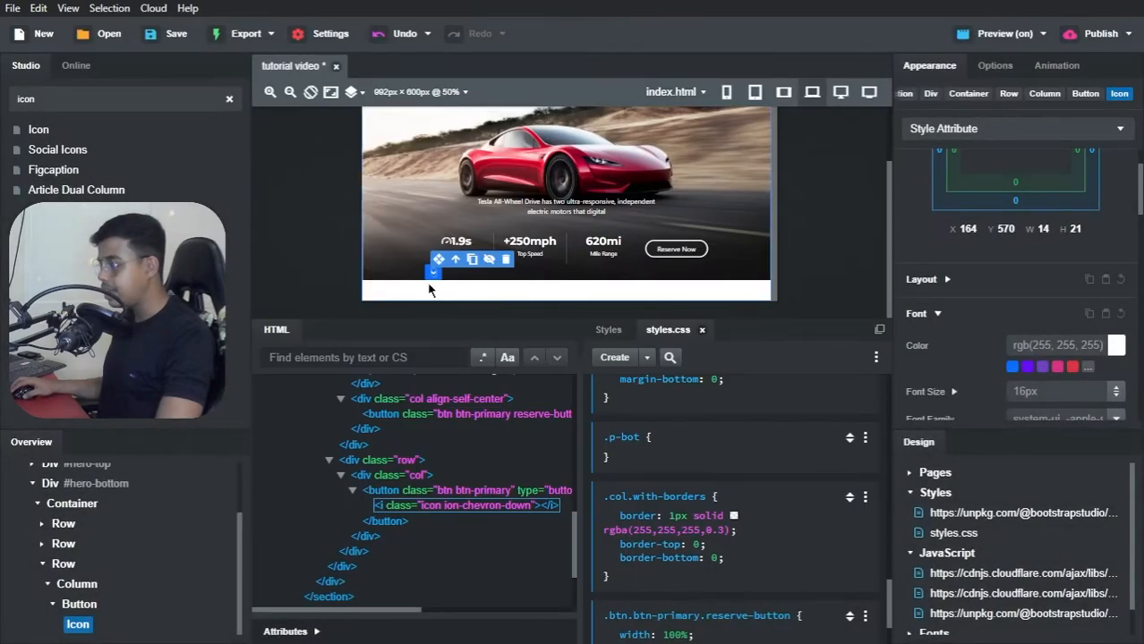
Step: Make the arrow button's background color fully transparent, rgba(13,110,253,0)
double_click(86, 606)
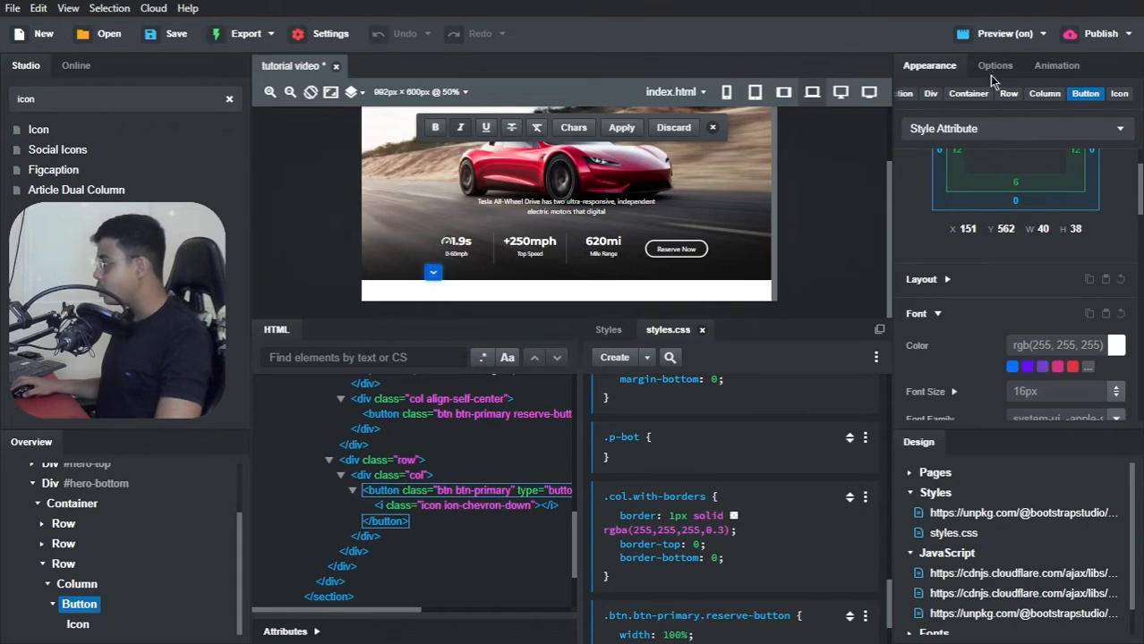
scroll(1059, 347, down, 2)
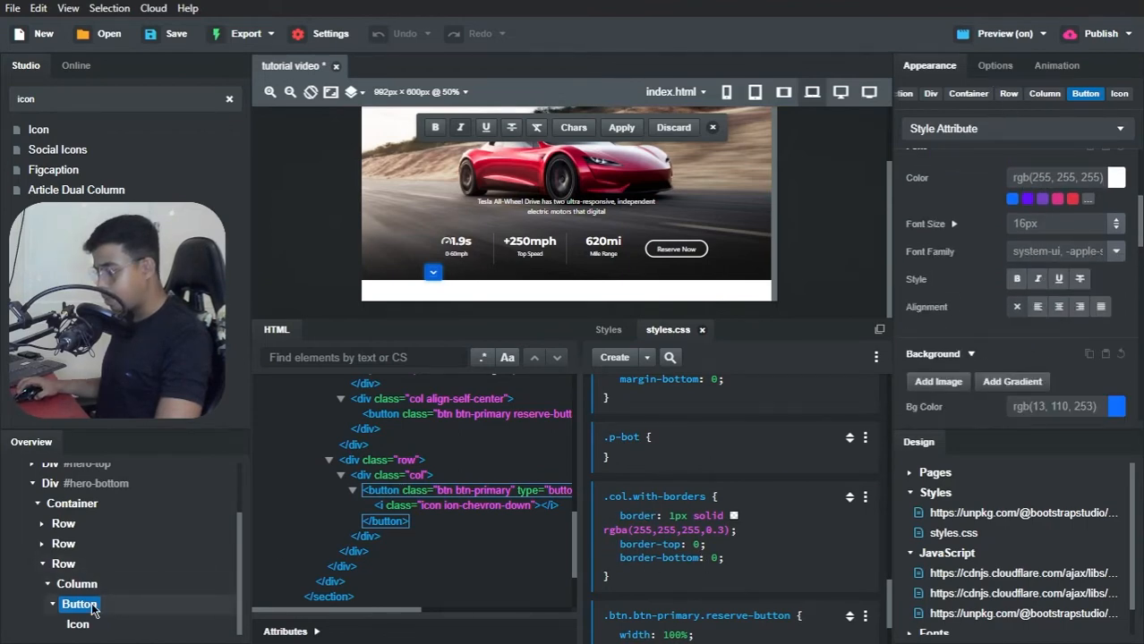
scroll(1000, 340, down, 1)
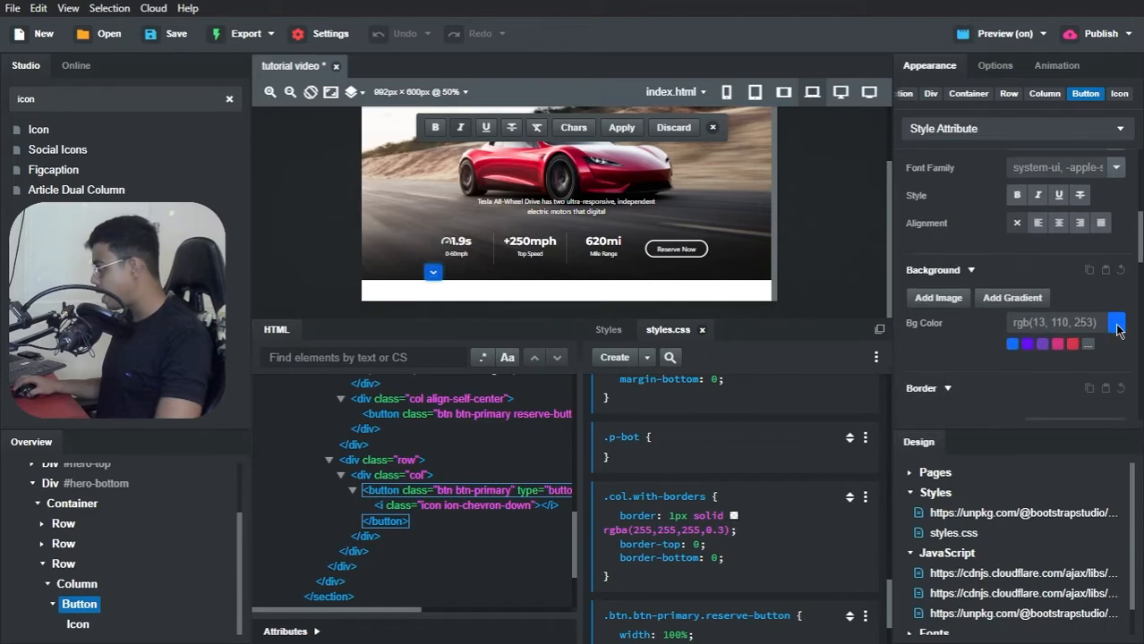
click(1115, 324)
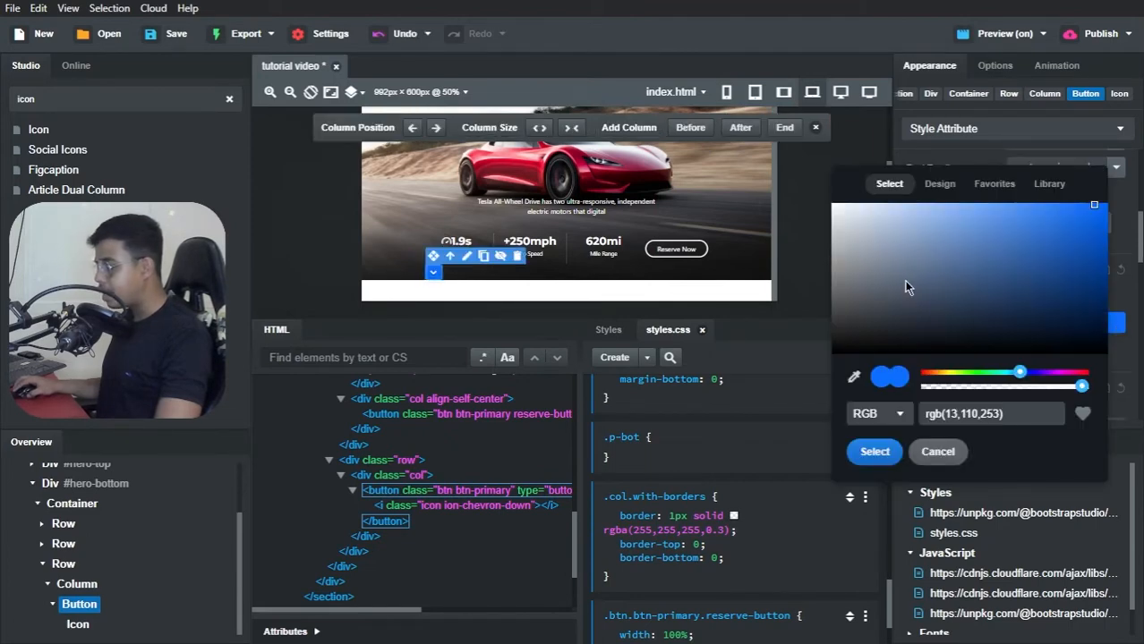
drag(1080, 389, 897, 391)
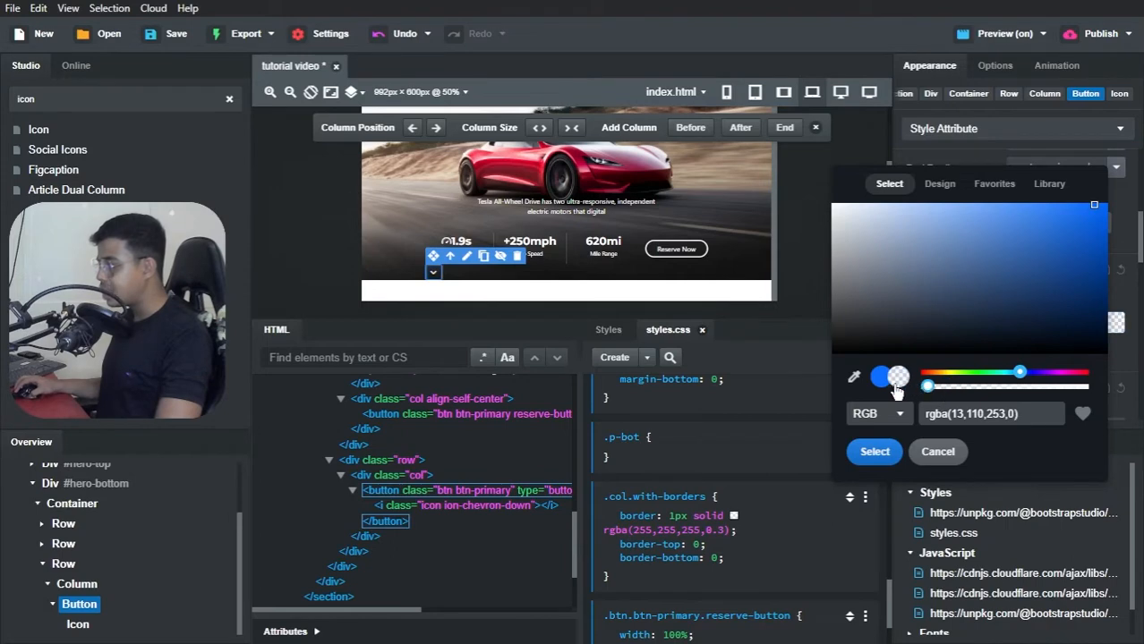
click(1123, 233)
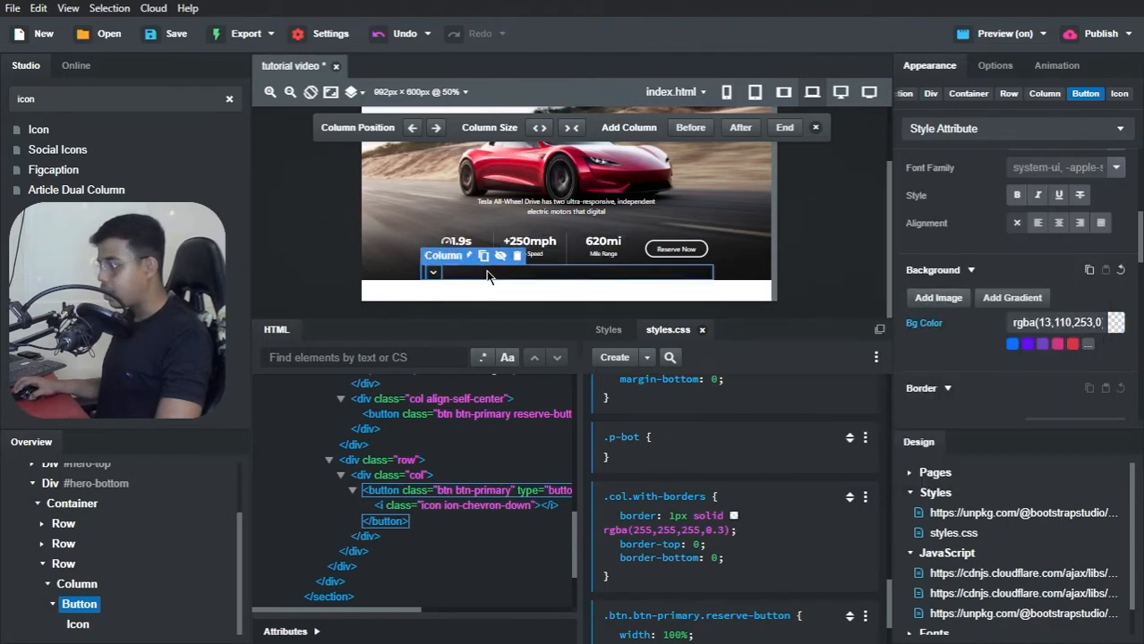
Step: Switch to Brave to check the arrow button in the tutorial video preview, and return to Bootstrap Studio
key(alt+Tab)
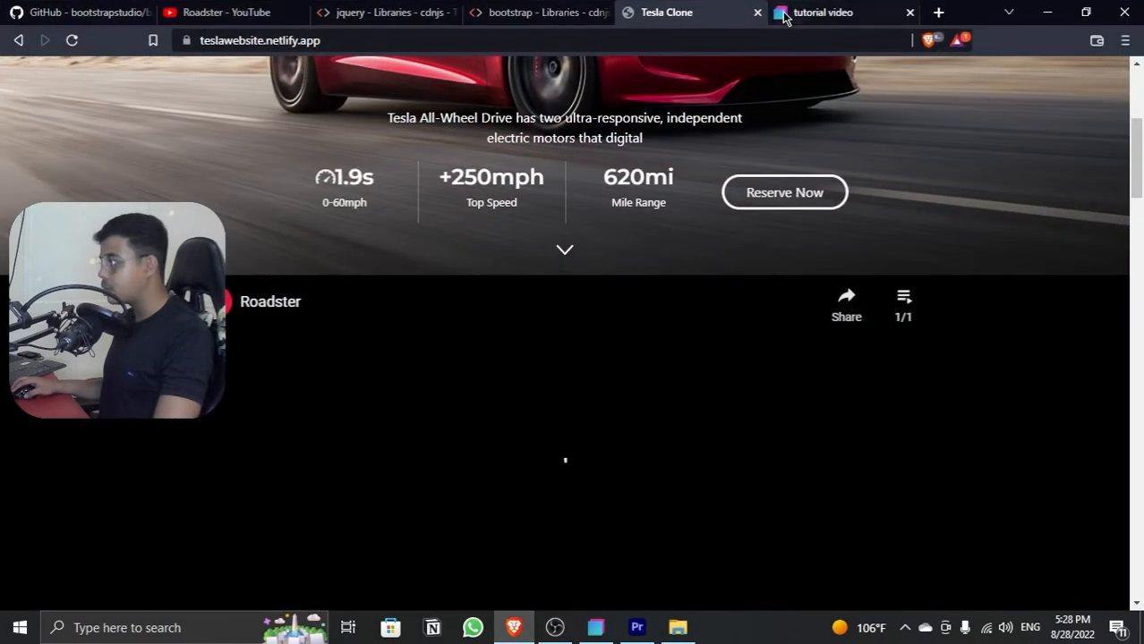
click(784, 15)
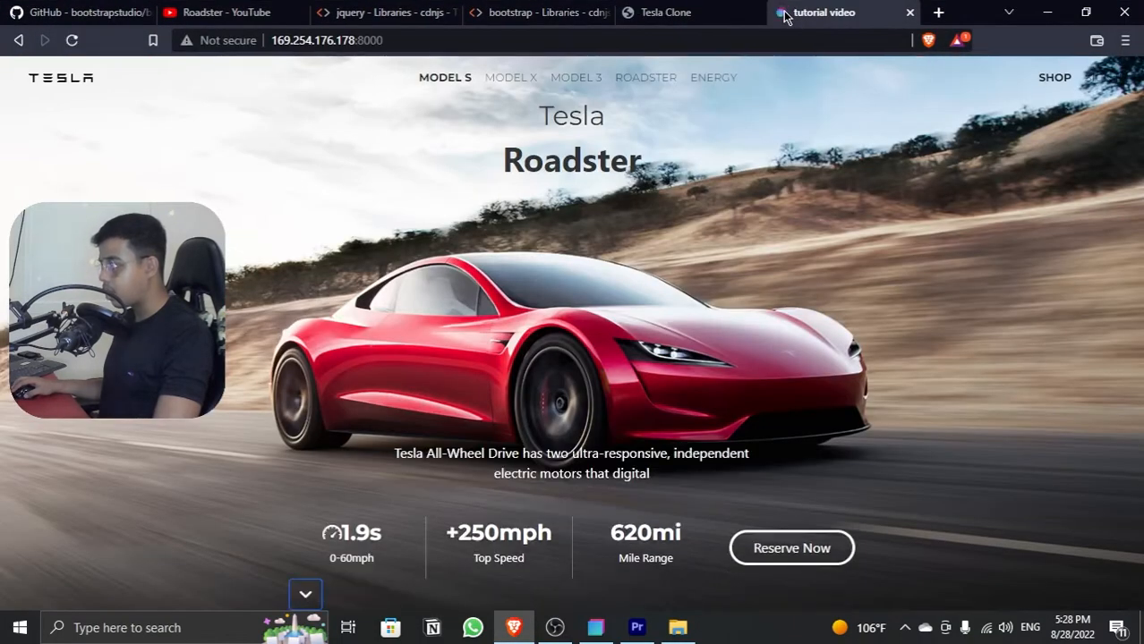
key(alt+Tab)
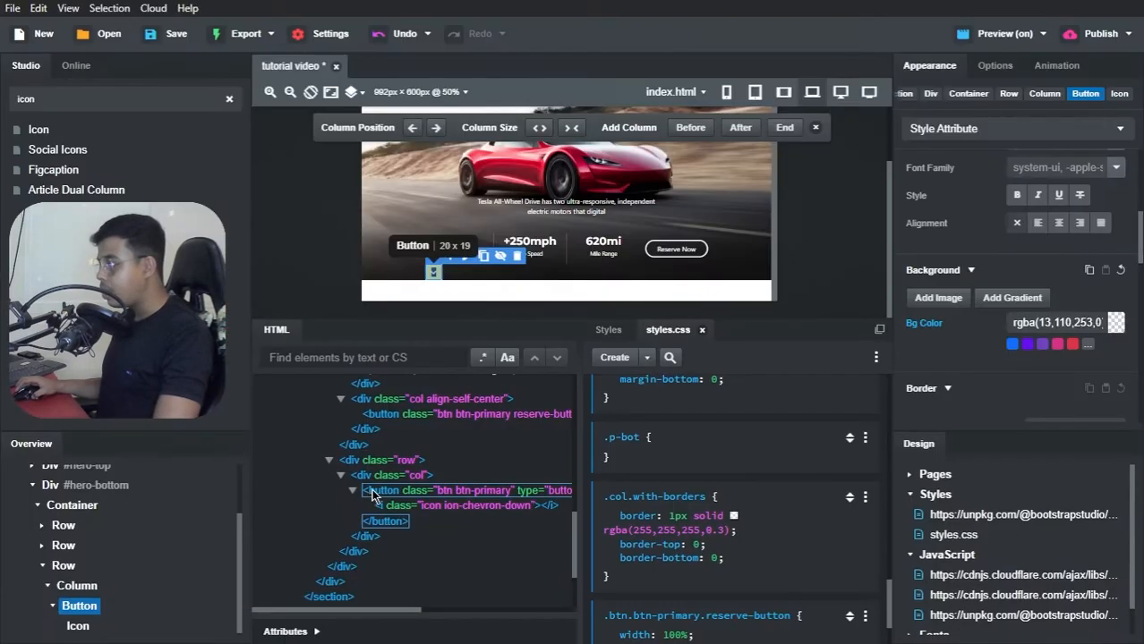
Step: Make the arrow button's border color fully transparent, rgba(255,255,255,0), and check it in the Brave preview before returning to Bootstrap Studio
scroll(948, 345, down, 1)
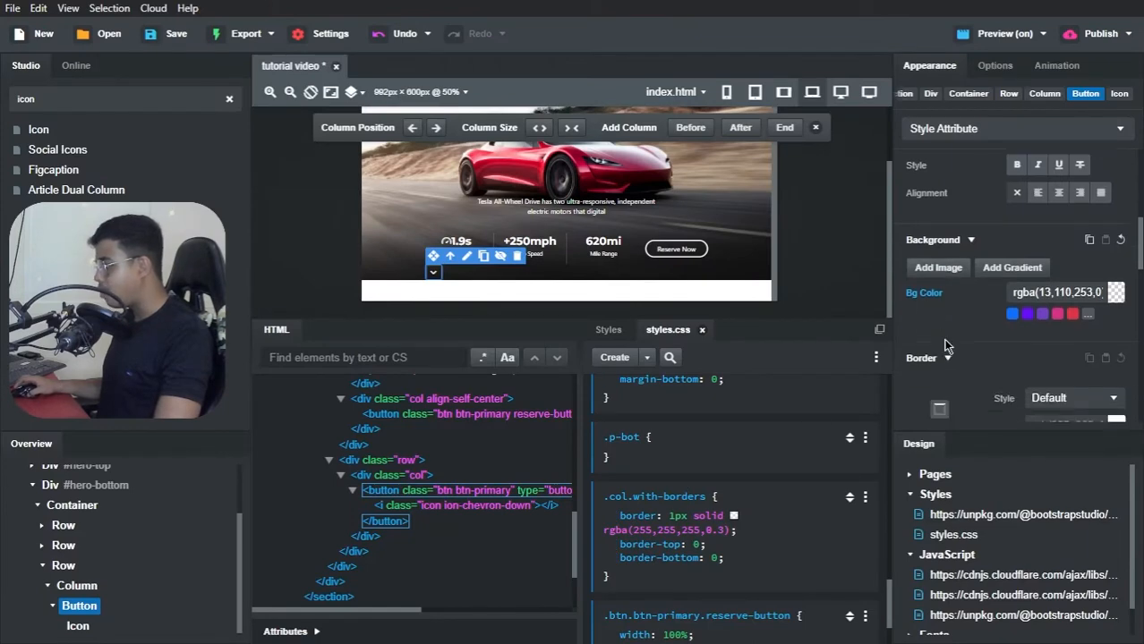
scroll(1062, 349, down, 1)
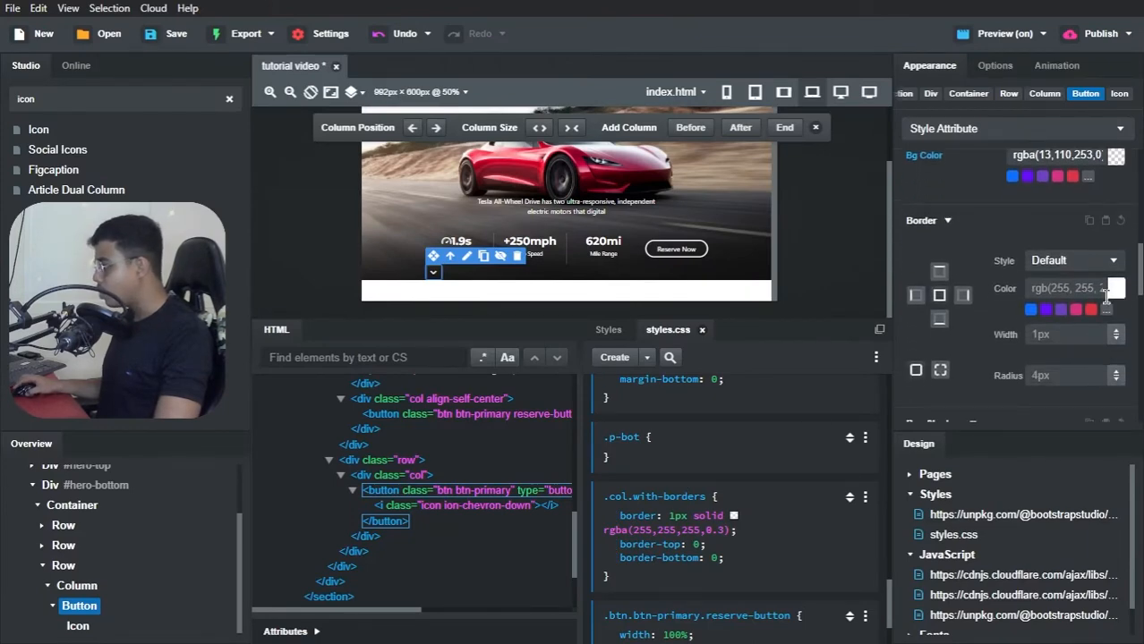
click(1115, 289)
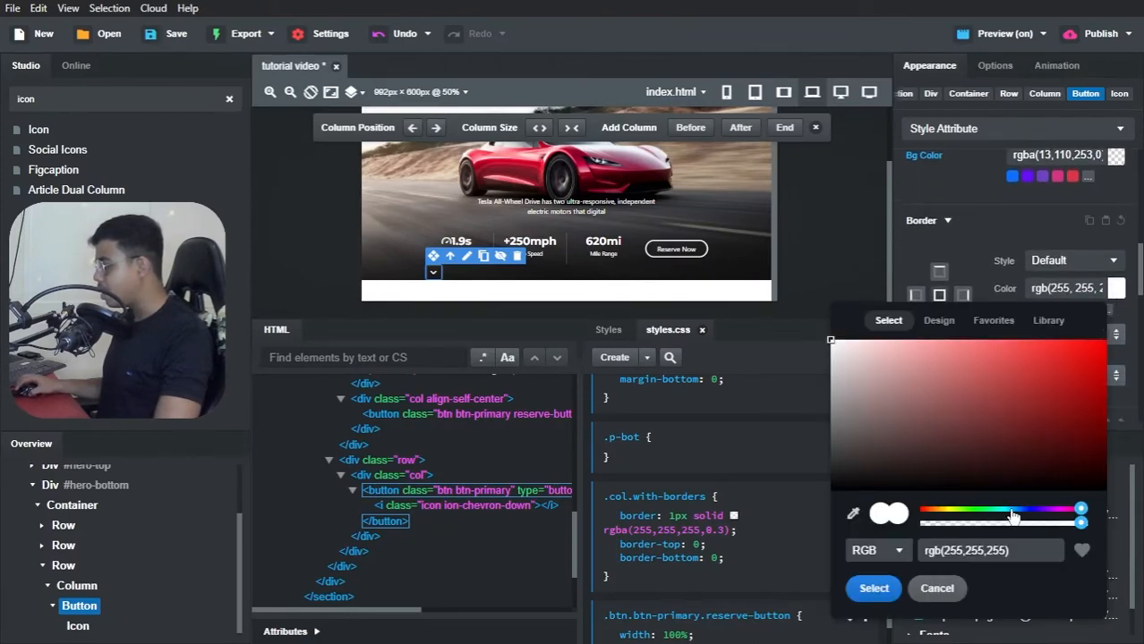
drag(1080, 528, 907, 525)
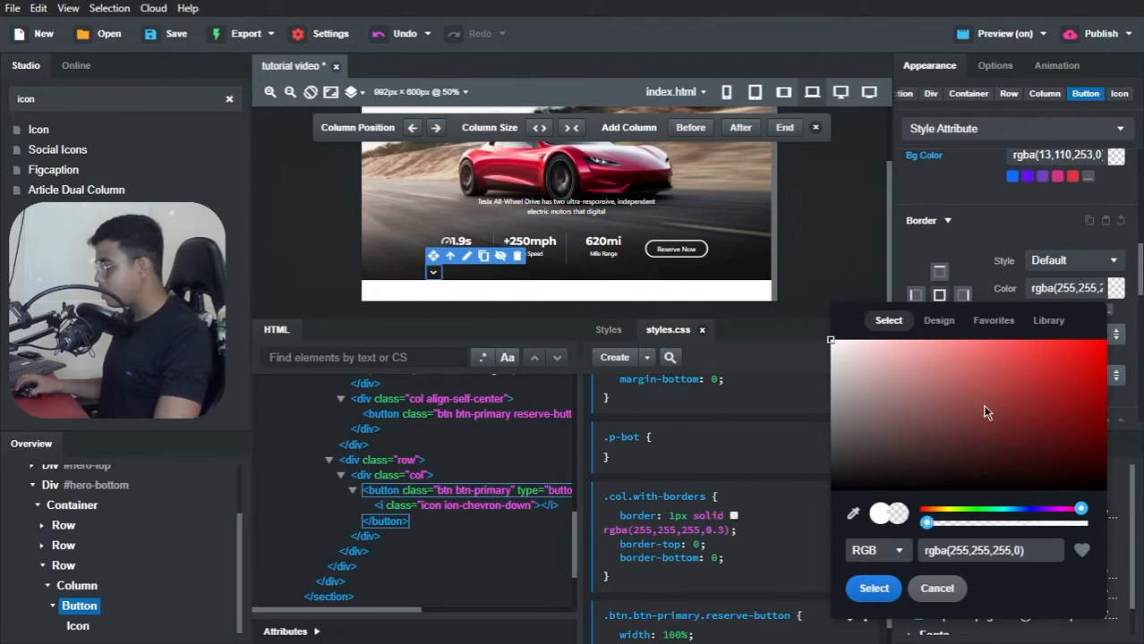
click(972, 252)
key(alt+Tab)
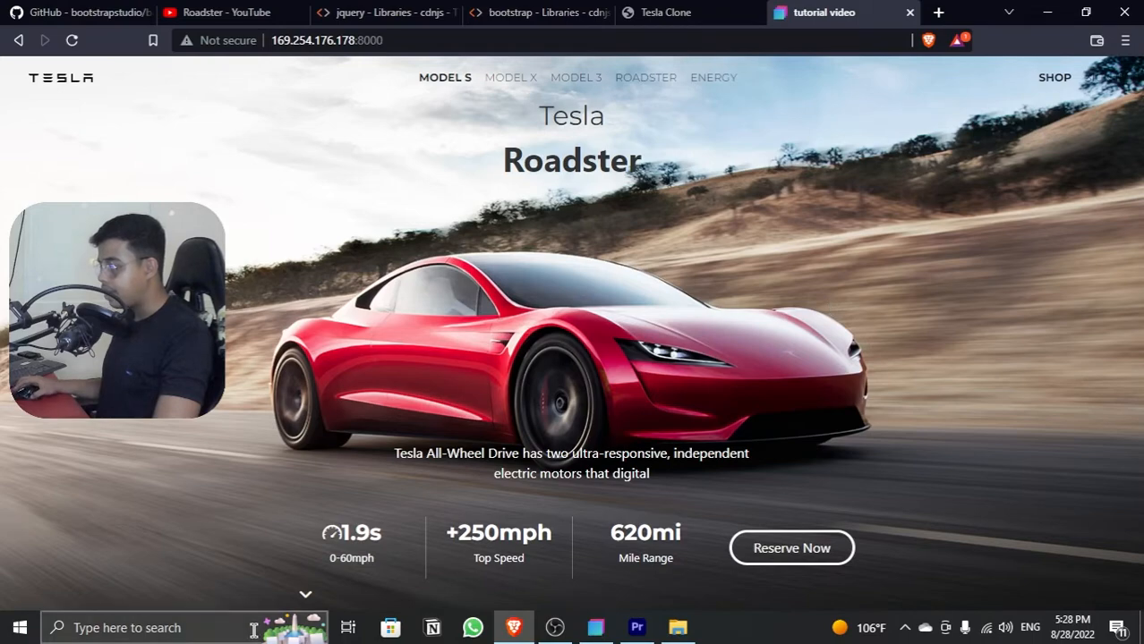
key(alt+Tab)
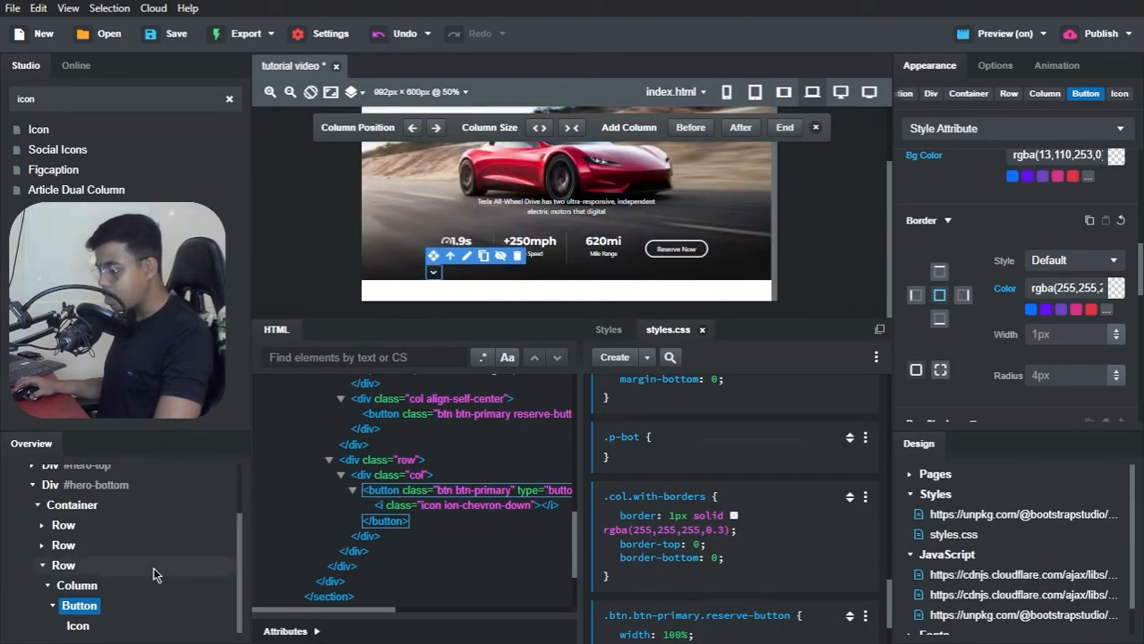
Step: Select the column holding the arrow button and examine its Margin Auto and text alignment options
click(92, 592)
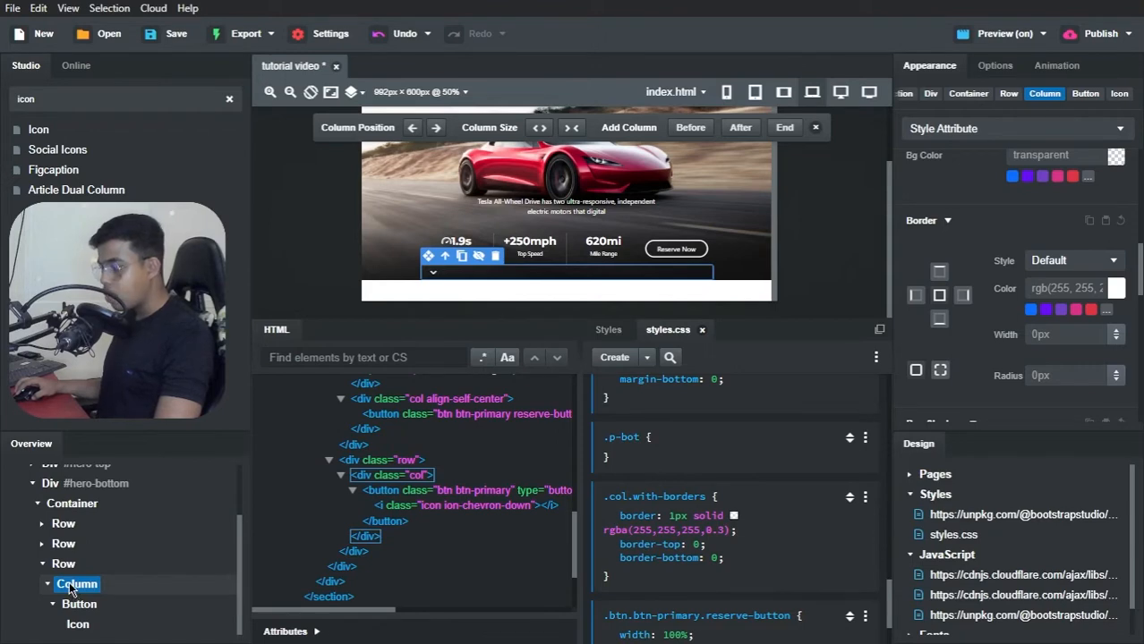
click(998, 65)
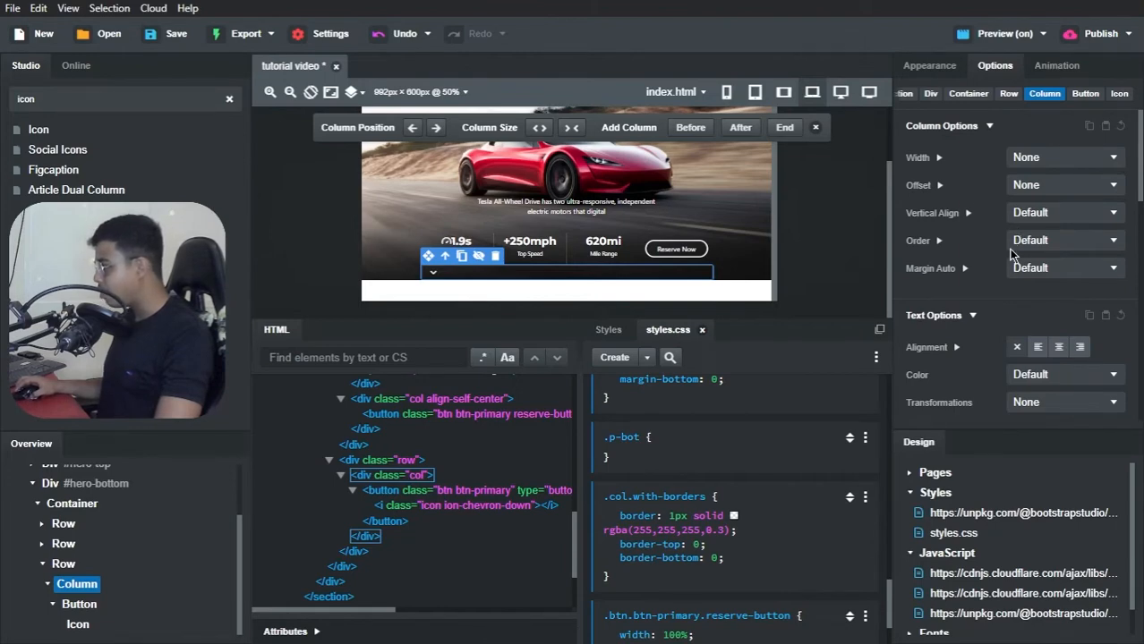
click(1035, 269)
click(1036, 270)
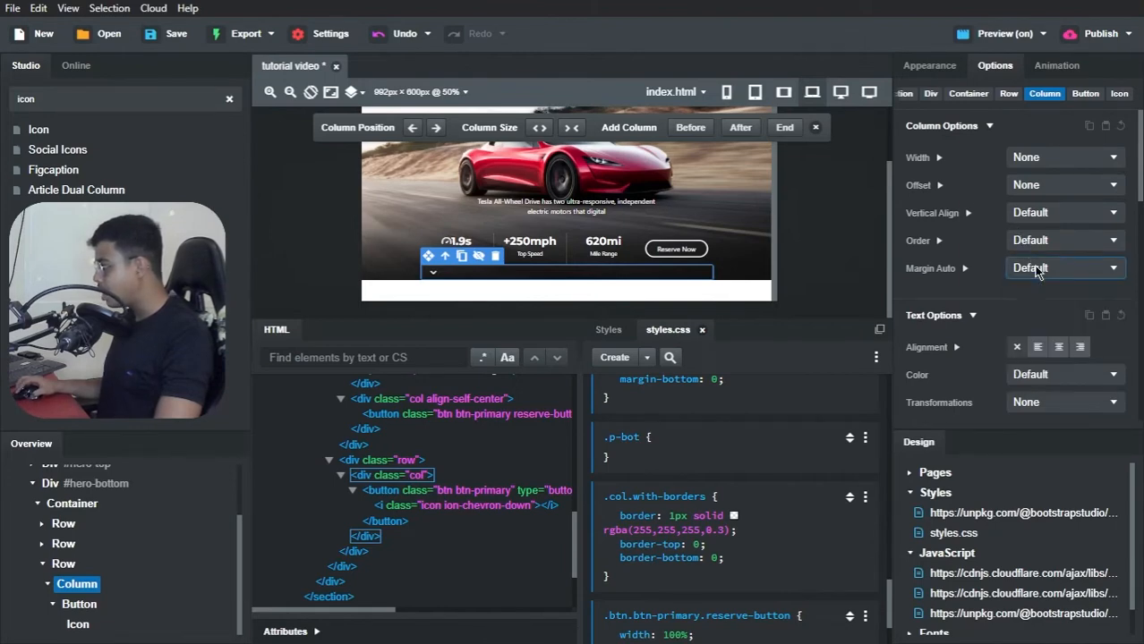
scroll(1025, 278, down, 4)
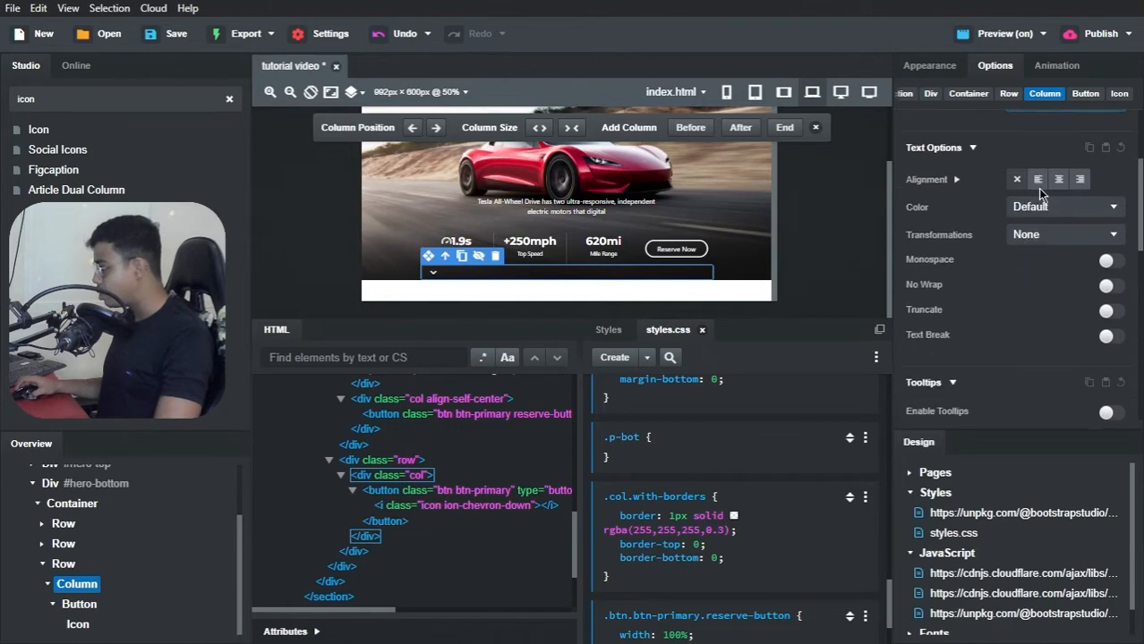
Step: Try to center the arrow button's column by giving it a margin of 0 auto in its layout styles
click(920, 69)
scroll(1007, 268, up, 5)
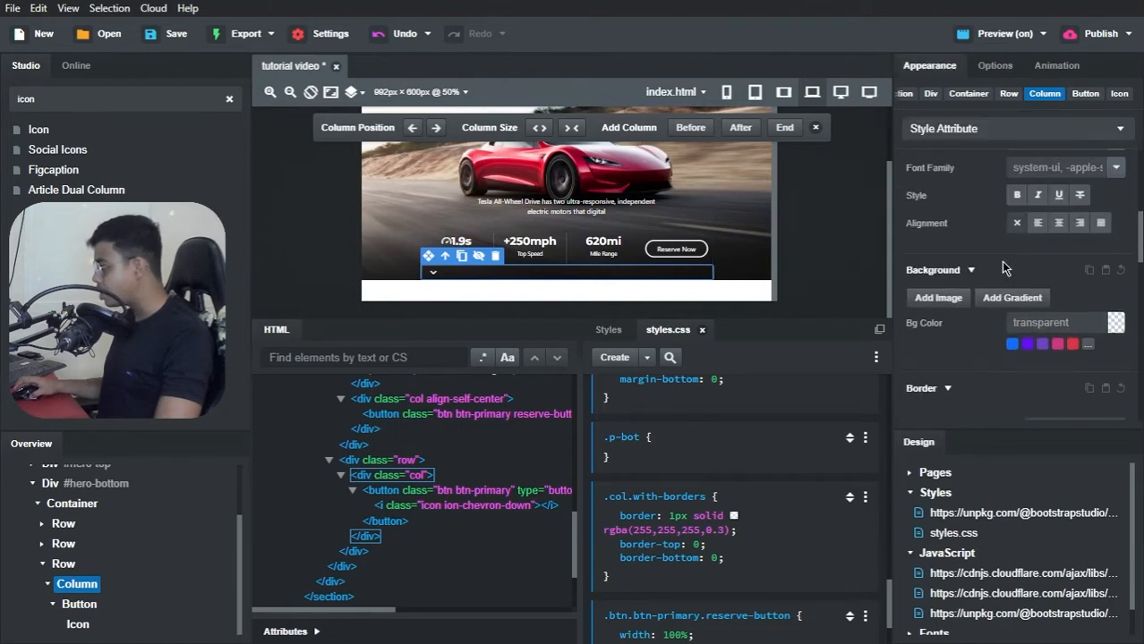
scroll(993, 284, down, 2)
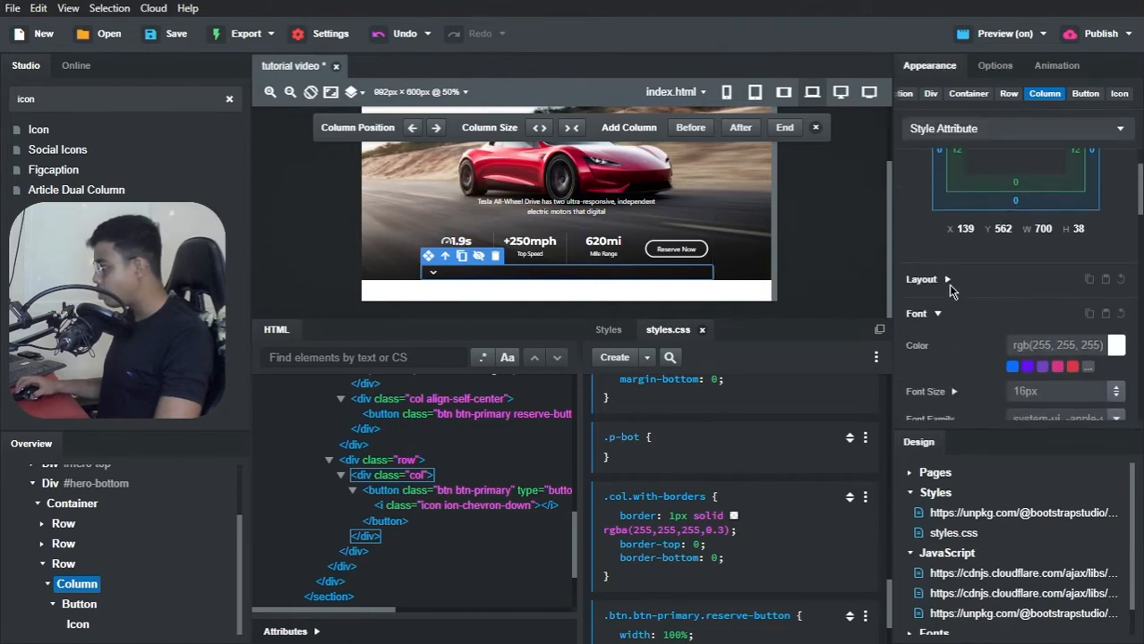
click(947, 280)
scroll(962, 290, down, 4)
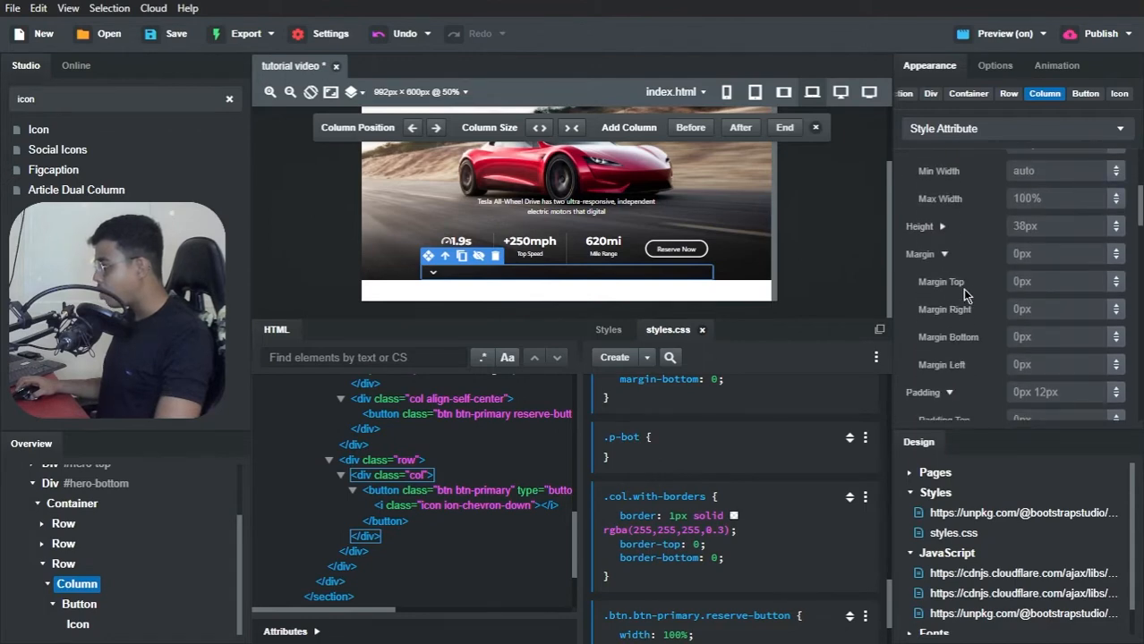
click(1034, 253)
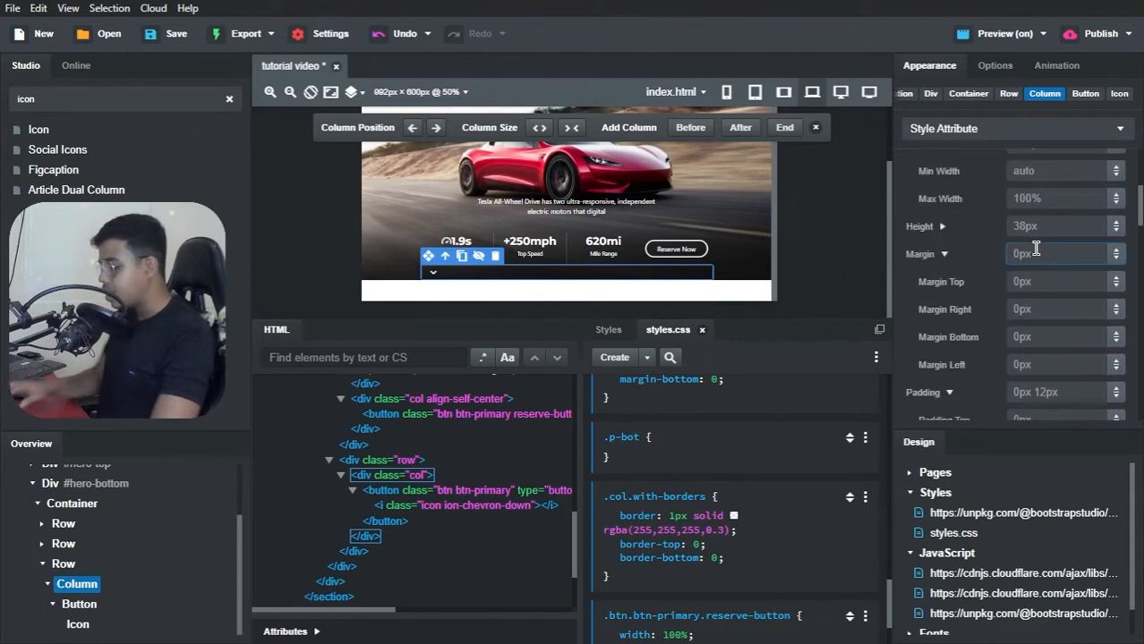
text(0 auto)
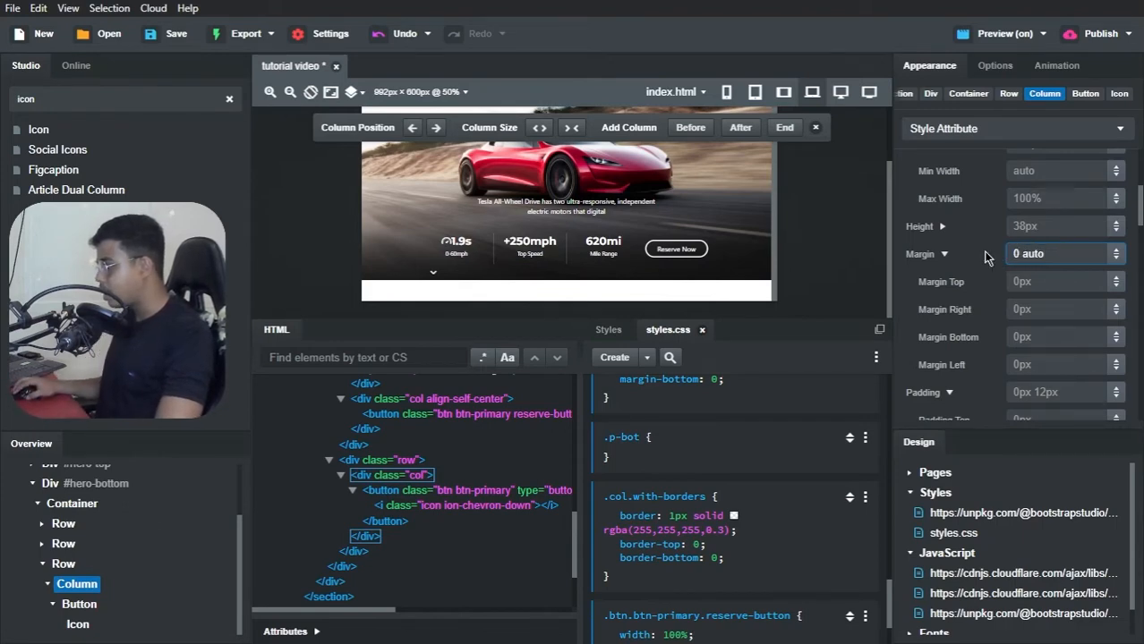
click(1031, 281)
Step: Clear the margin value from the arrow button's column
click(1038, 257)
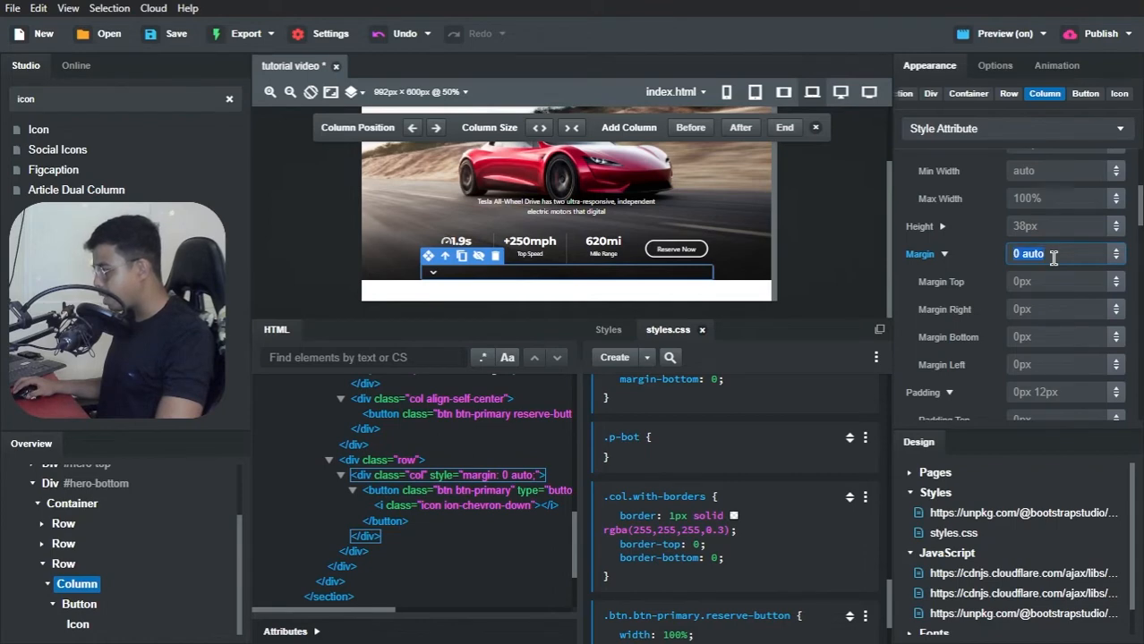
key(BackSpace)
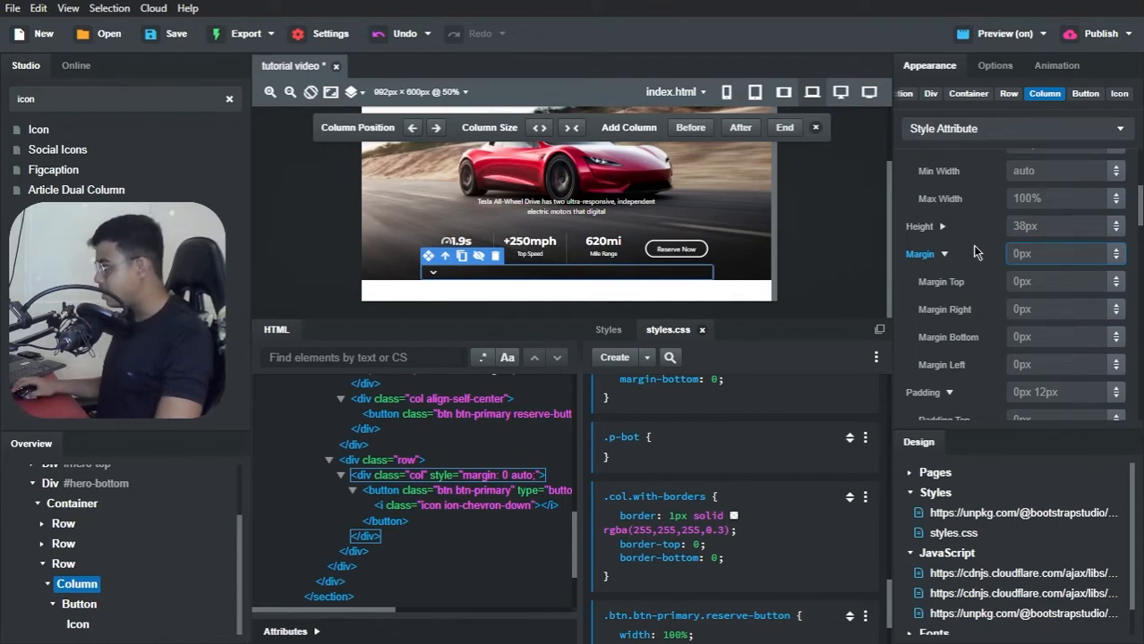
key(shift+Tab)
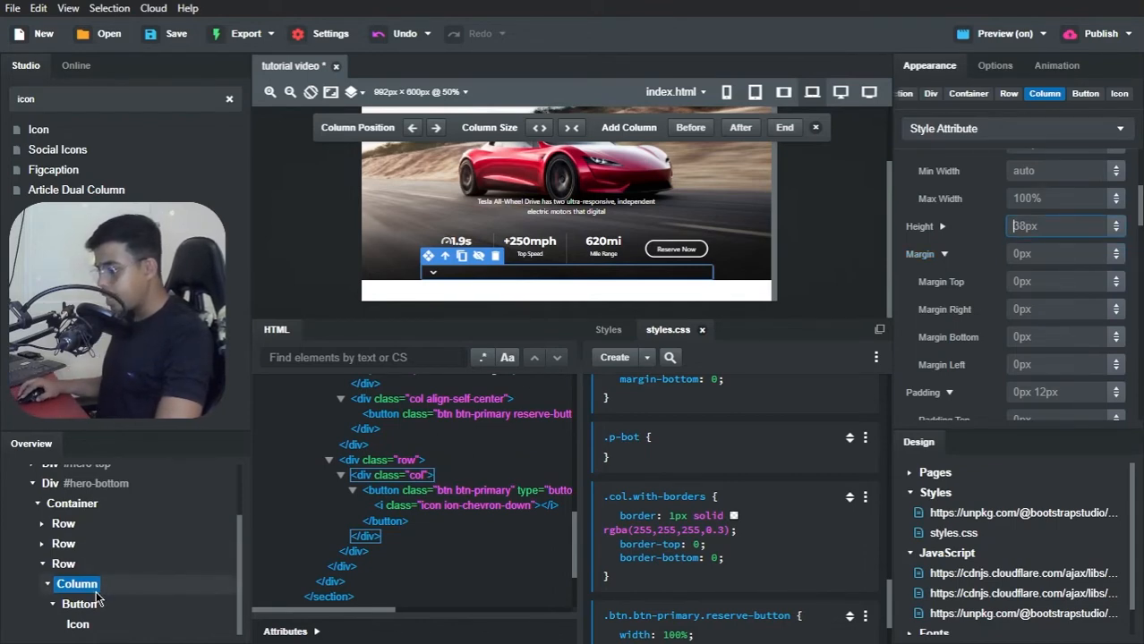
Step: Make the arrow button's column a Flex container with its content justified to Center
click(992, 67)
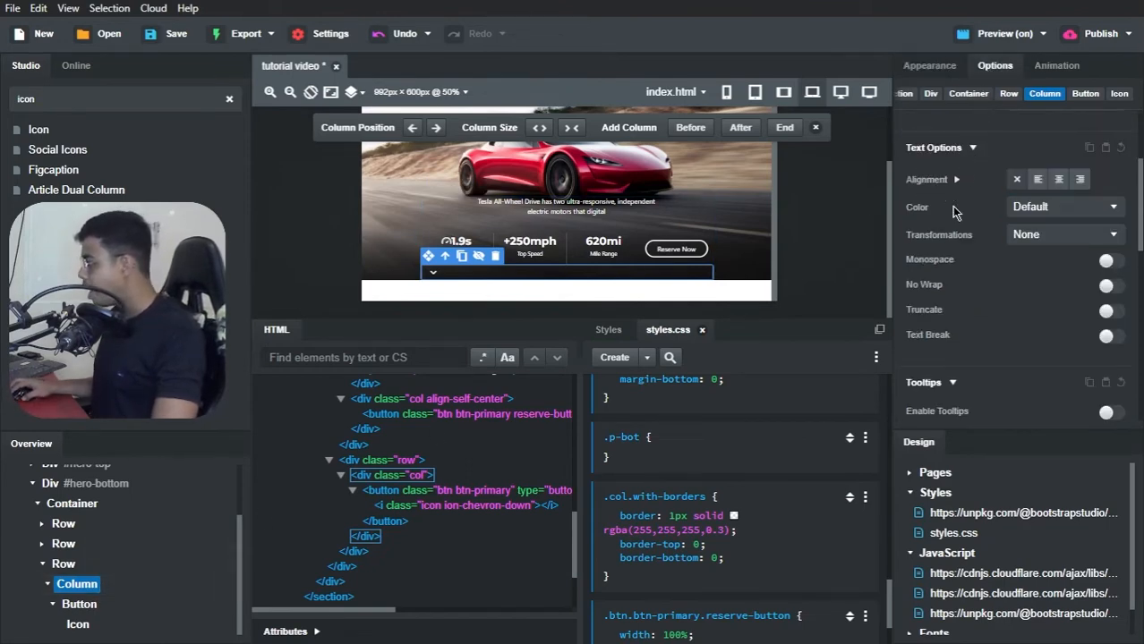
scroll(955, 268, down, 5)
scroll(985, 230, up, 2)
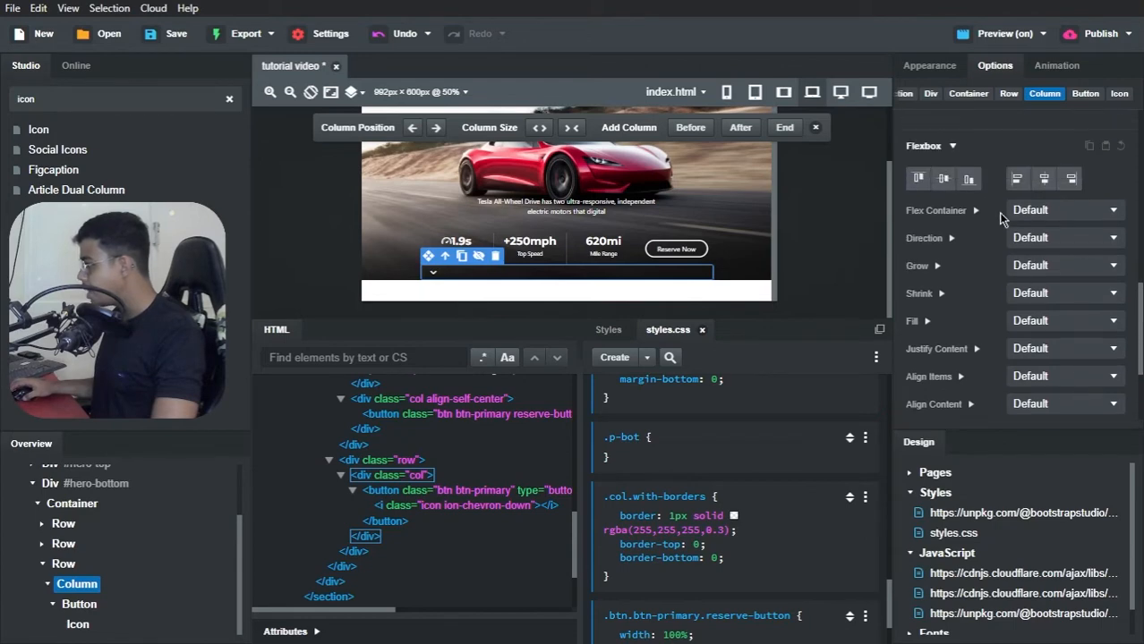
click(1026, 215)
click(1027, 242)
click(1027, 239)
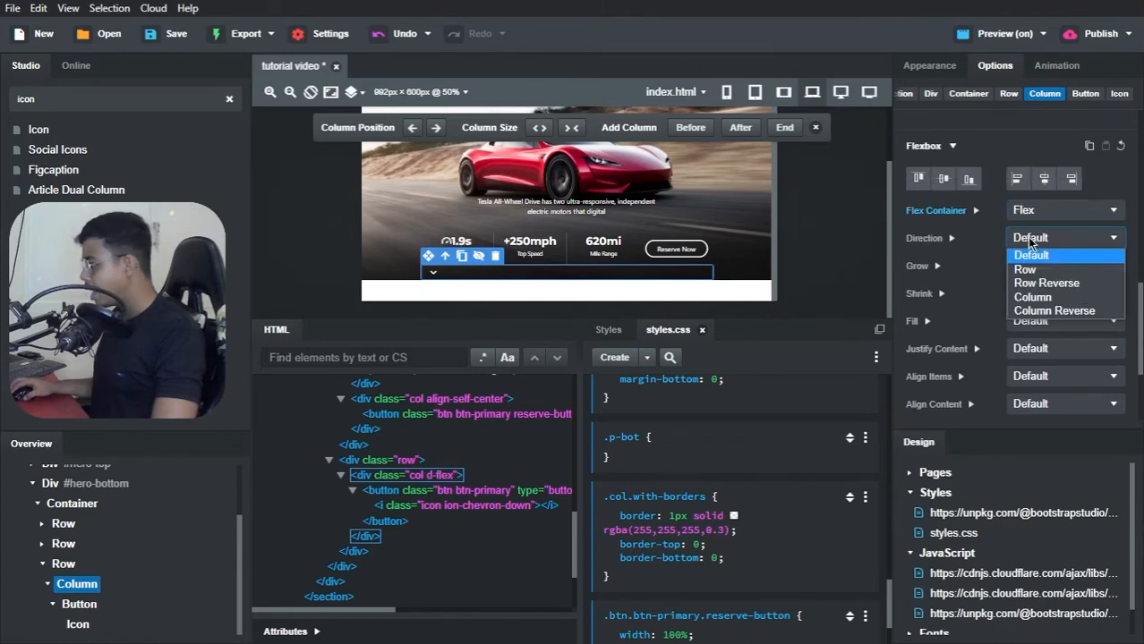
click(1031, 240)
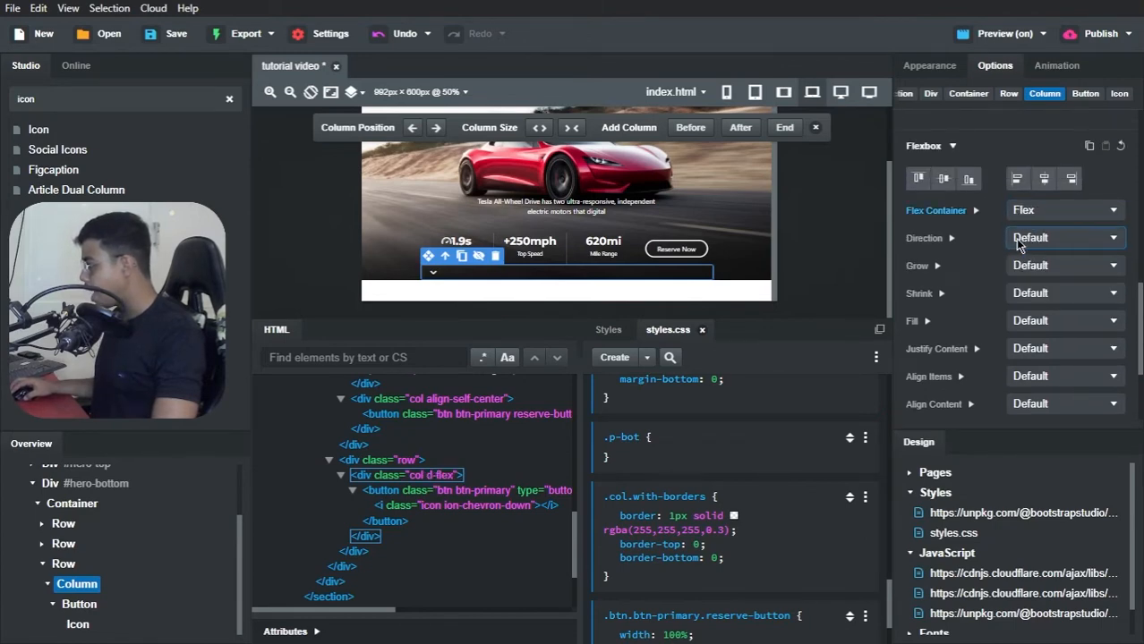
click(1034, 348)
click(1032, 407)
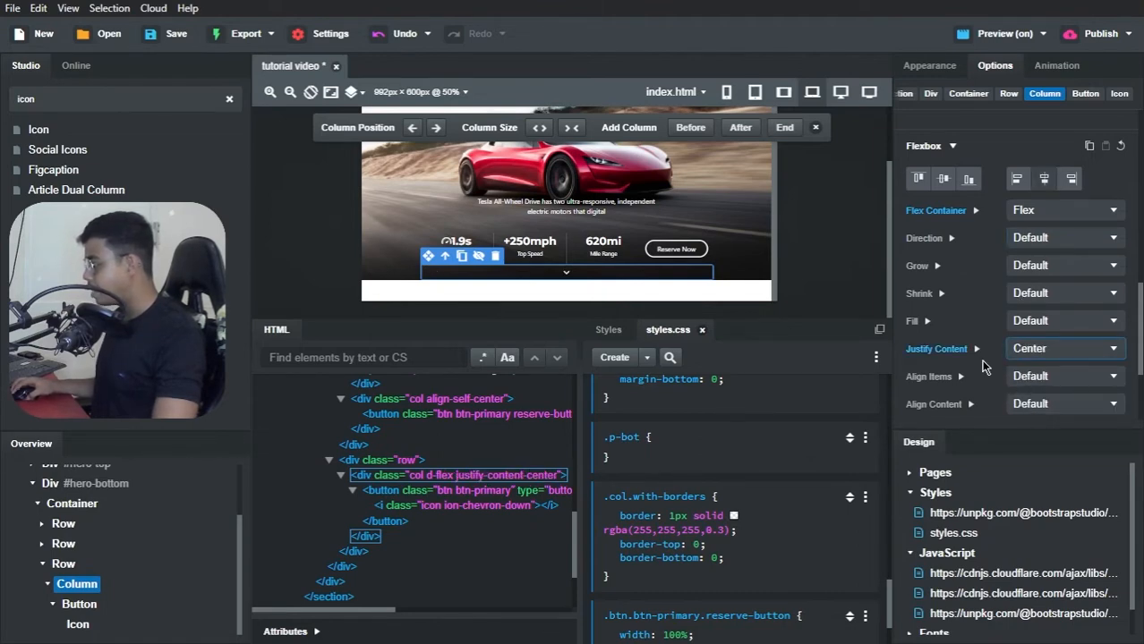
Step: Switch to Brave to compare the arrow in the preview with the Tesla Clone reference page, and return to Bootstrap Studio
key(alt+Tab)
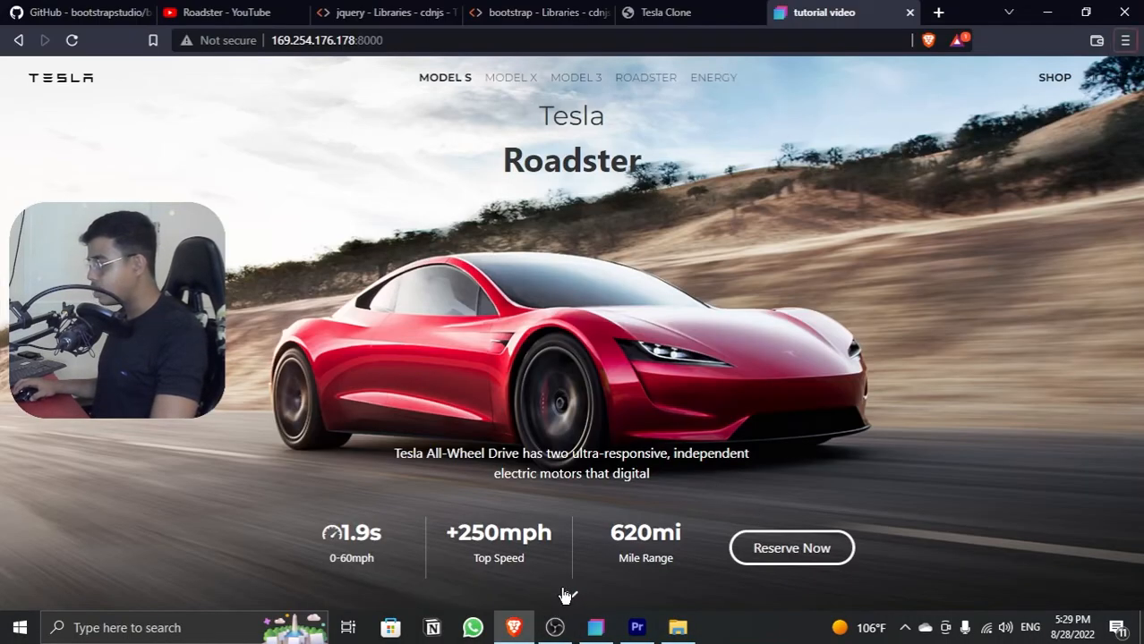
click(658, 12)
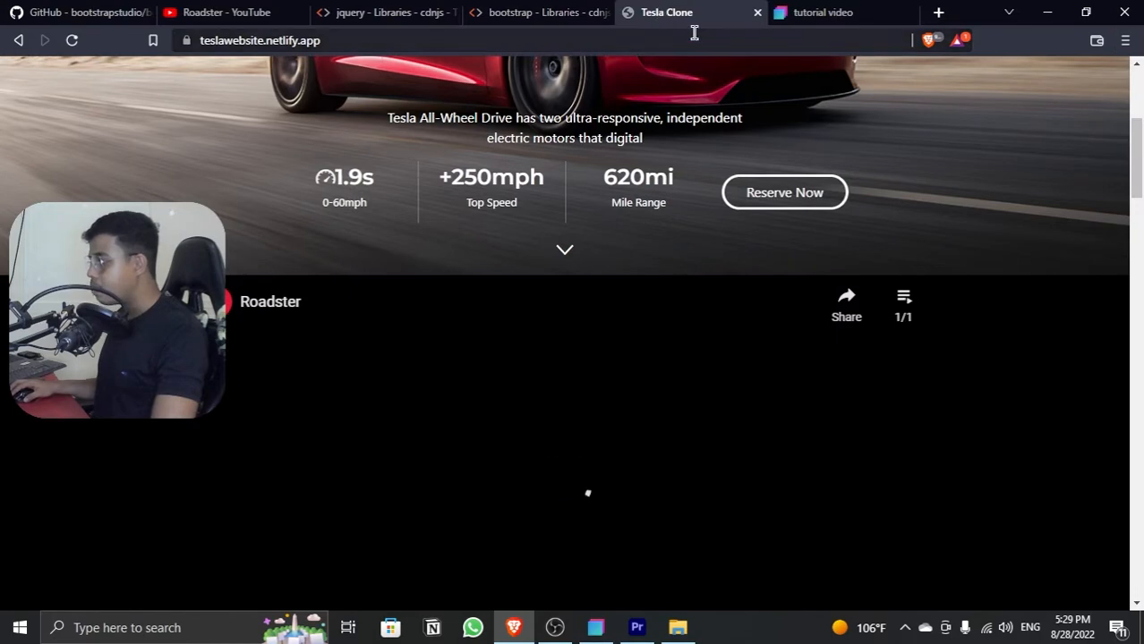
click(781, 15)
key(alt+Tab)
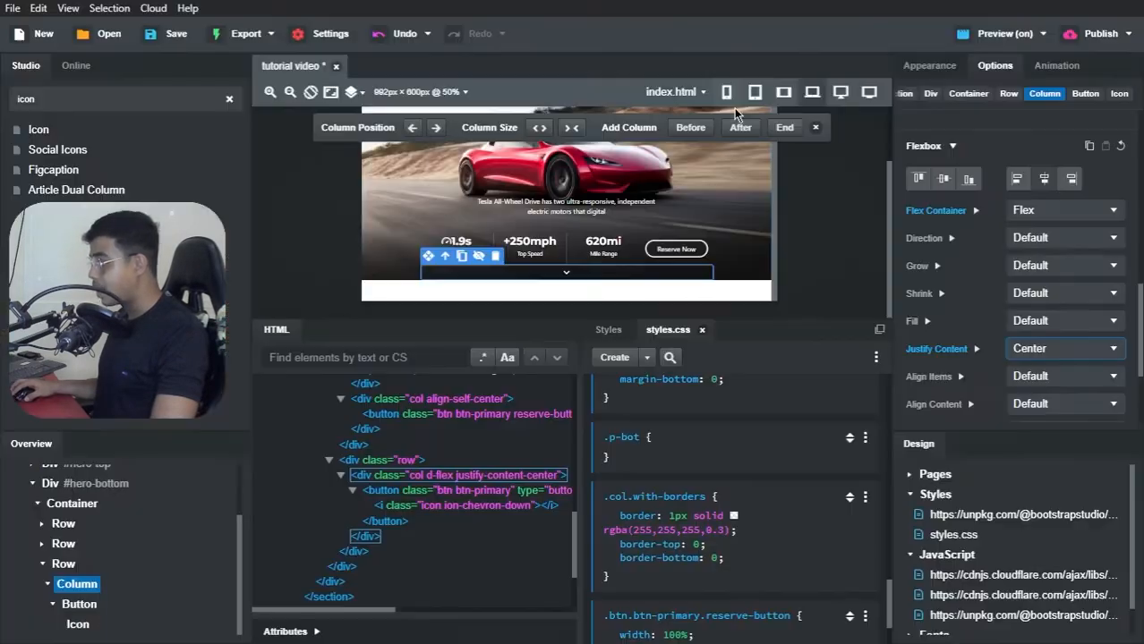
Step: Select the arrow button and set its width to 60px in its layout styles
click(81, 605)
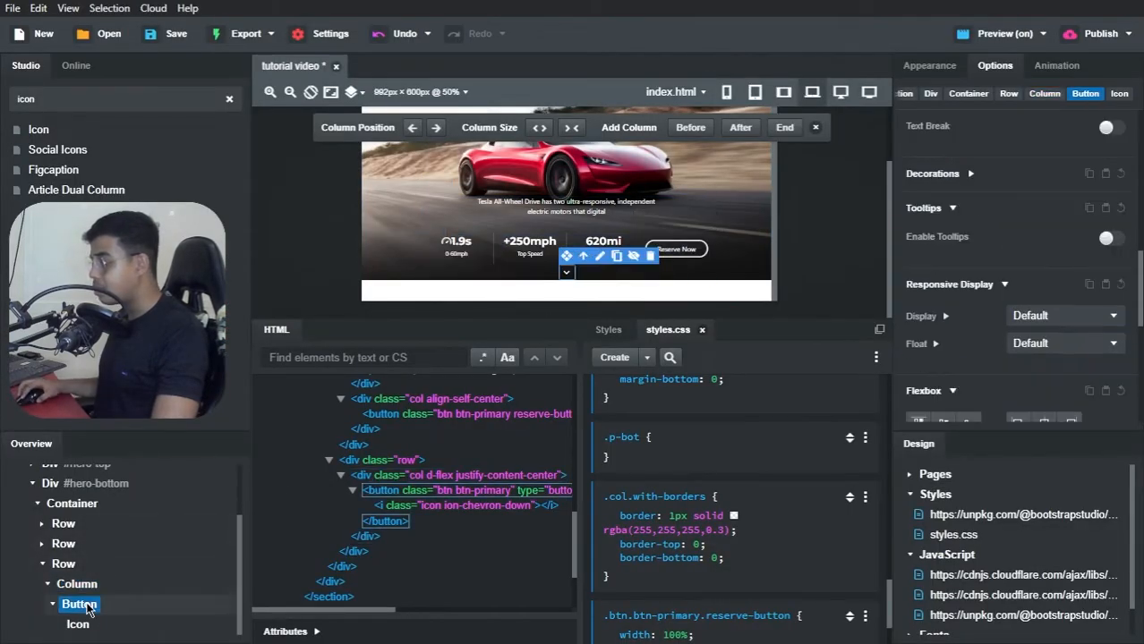
scroll(980, 197, up, 10)
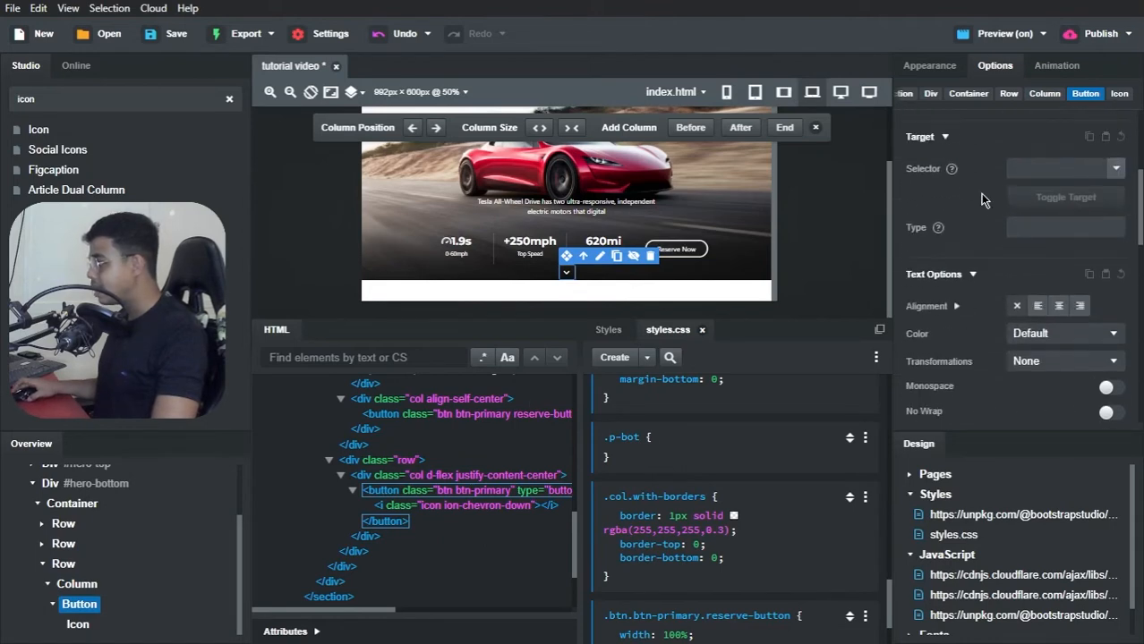
click(938, 66)
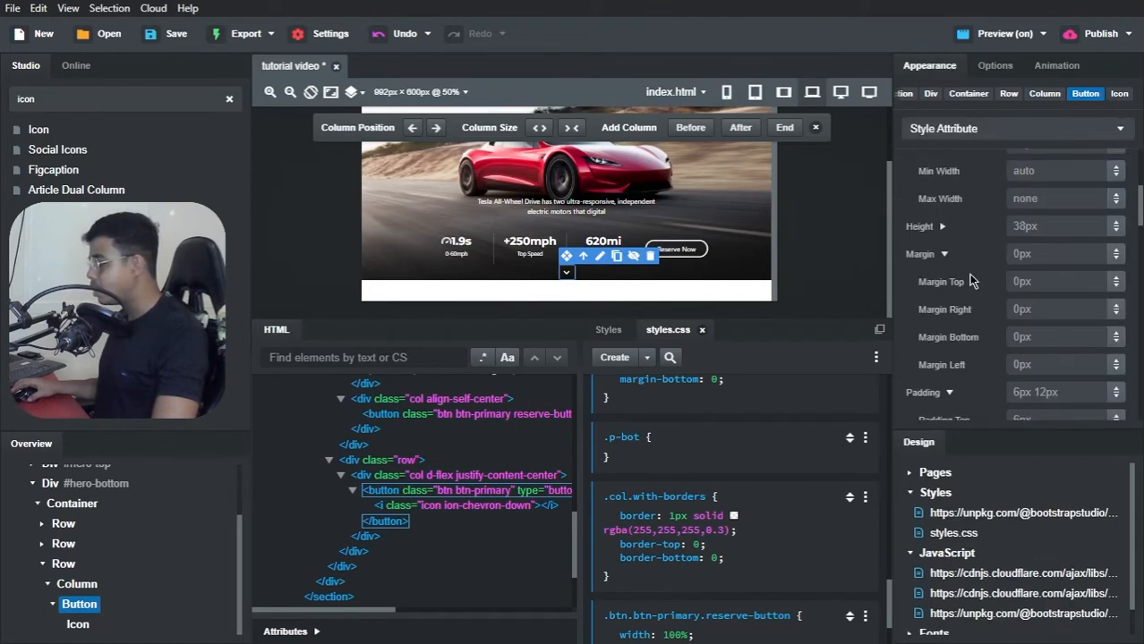
scroll(972, 281, down, 8)
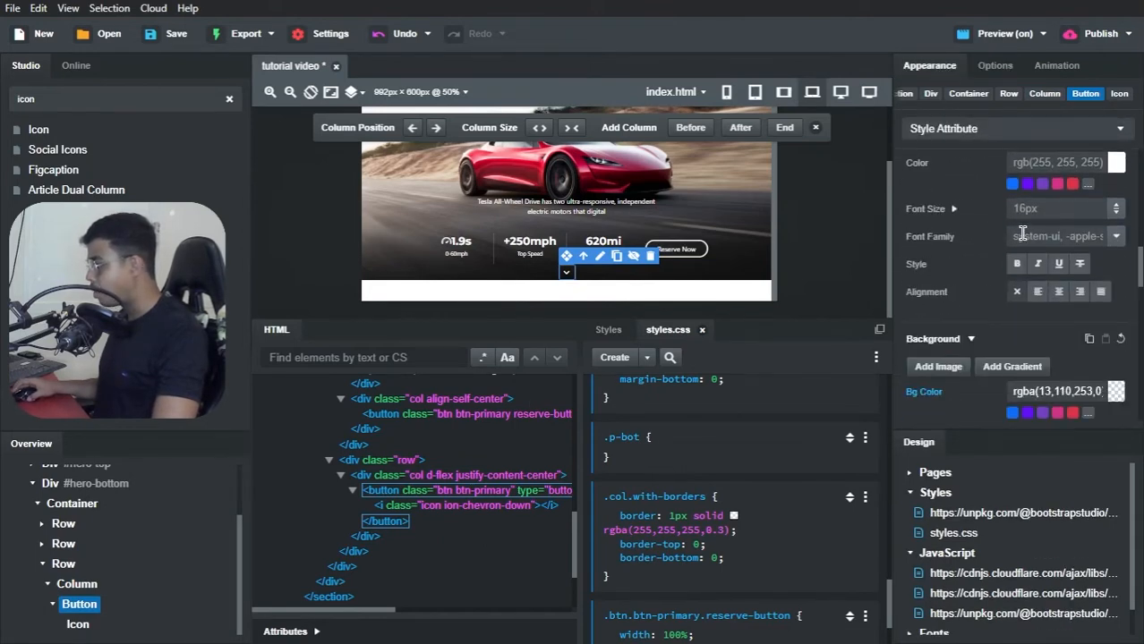
scroll(1026, 233, down, 3)
scroll(1025, 237, up, 8)
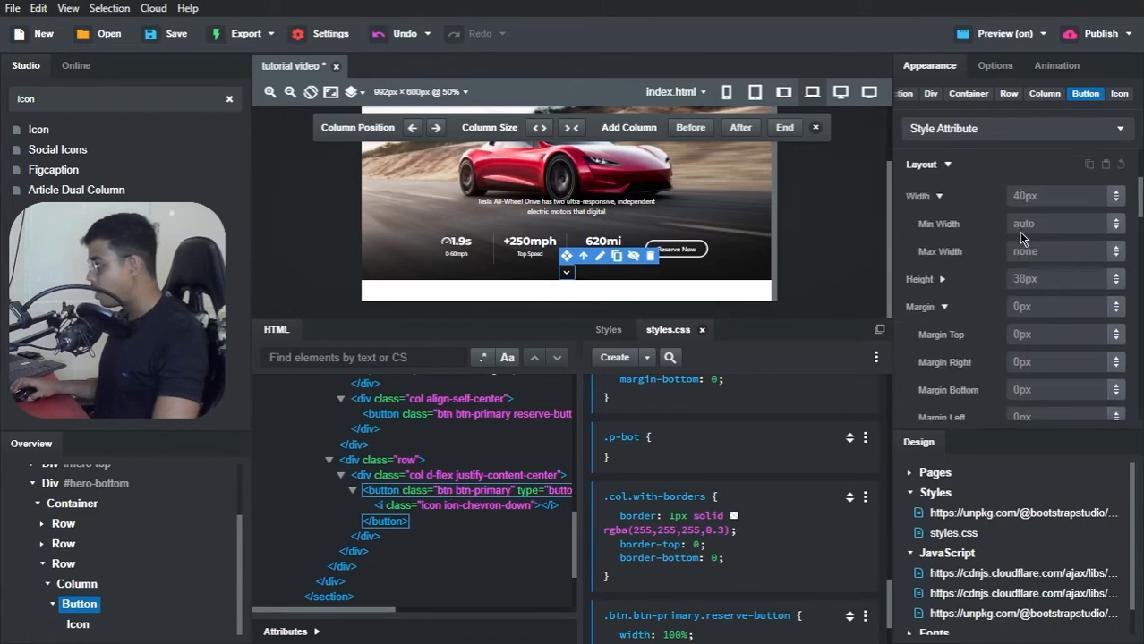
scroll(1023, 237, down, 1)
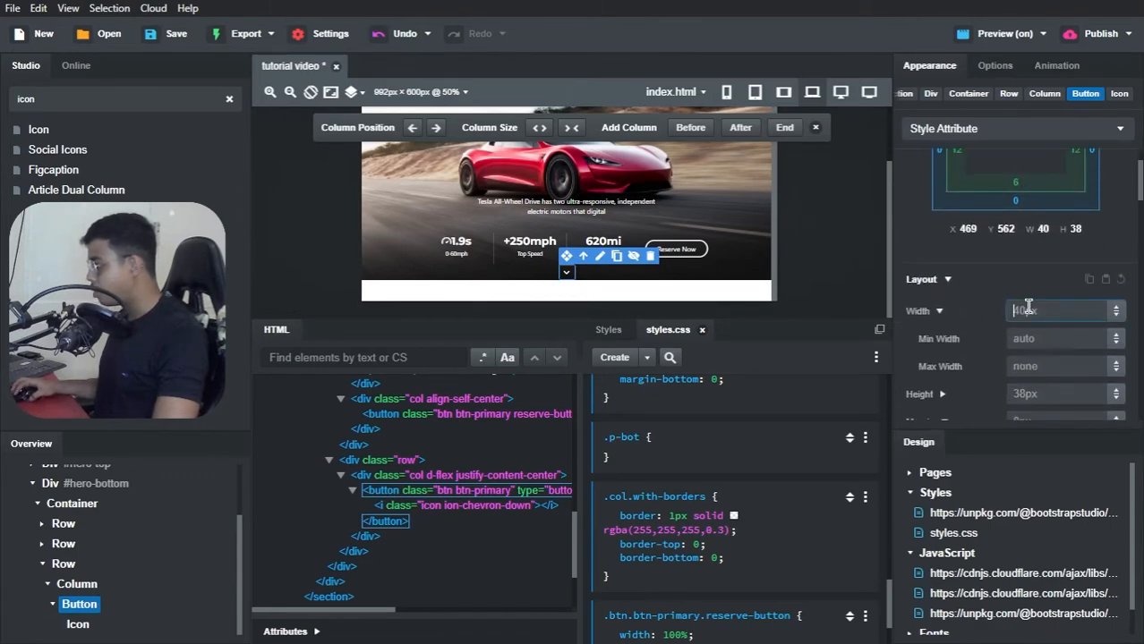
click(1028, 308)
text(60)
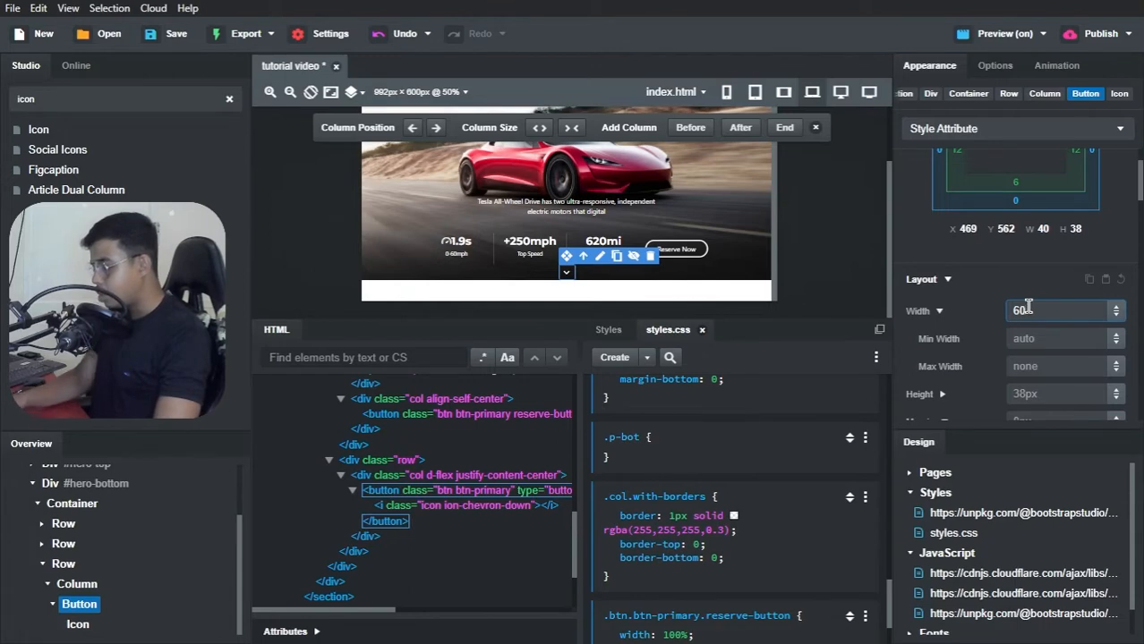
text(px)
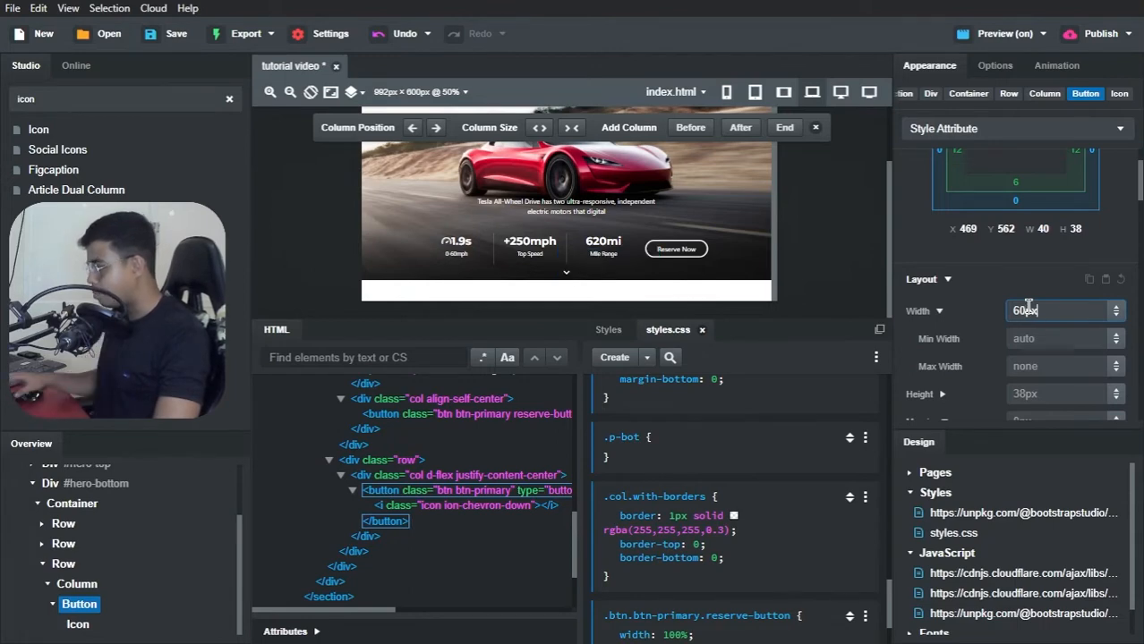
Step: Set the arrow button's height to 40px
click(1030, 341)
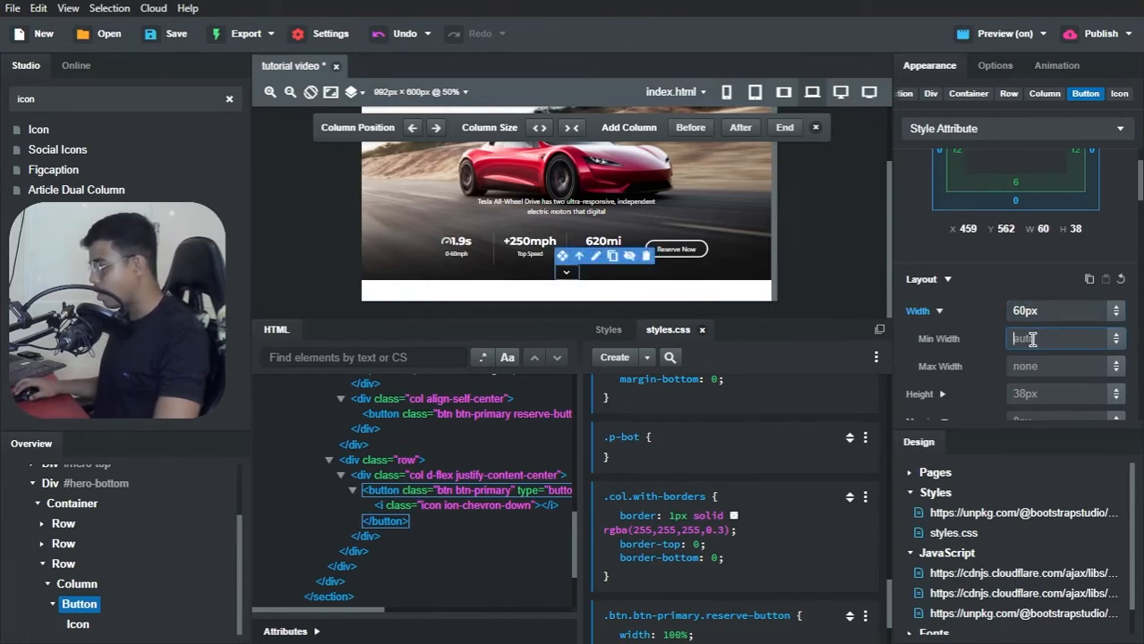
click(1024, 394)
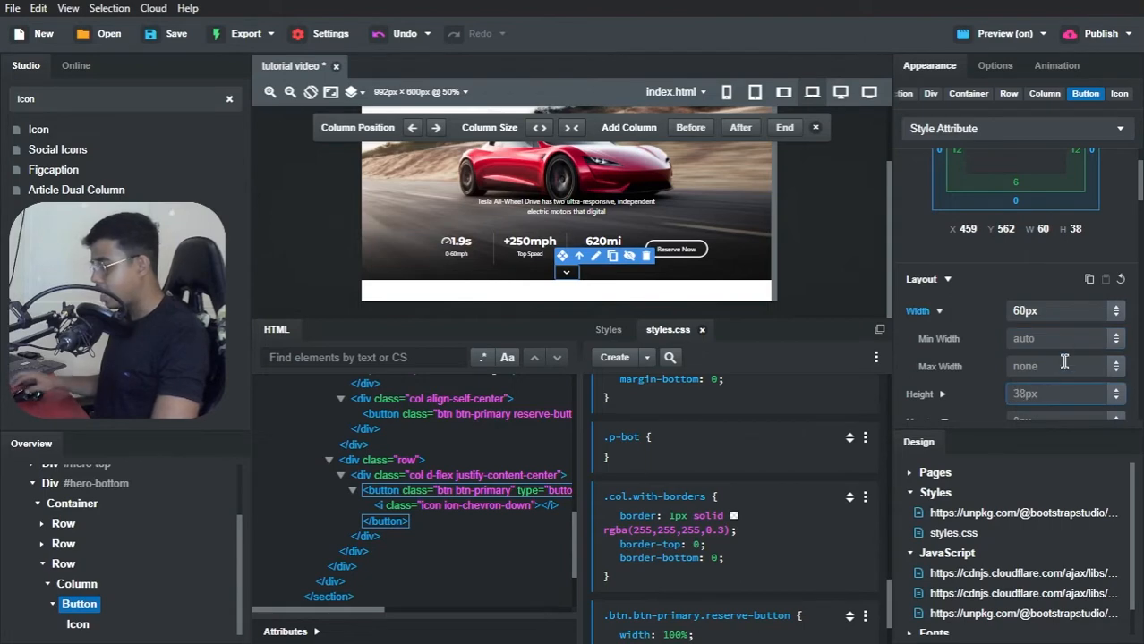
text(40px)
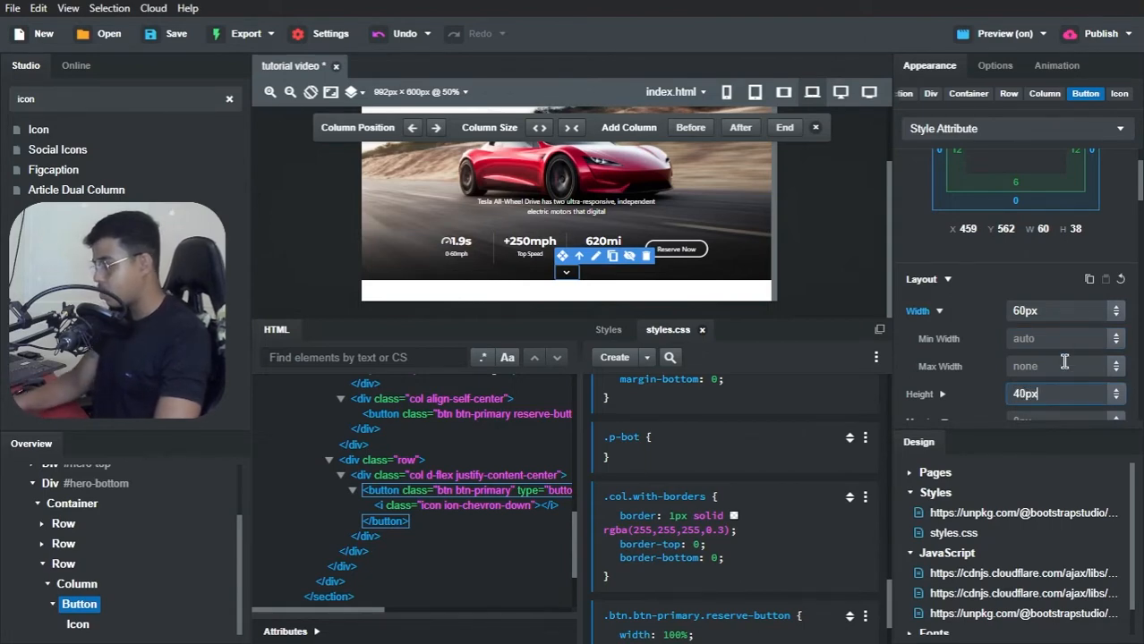
key(Return)
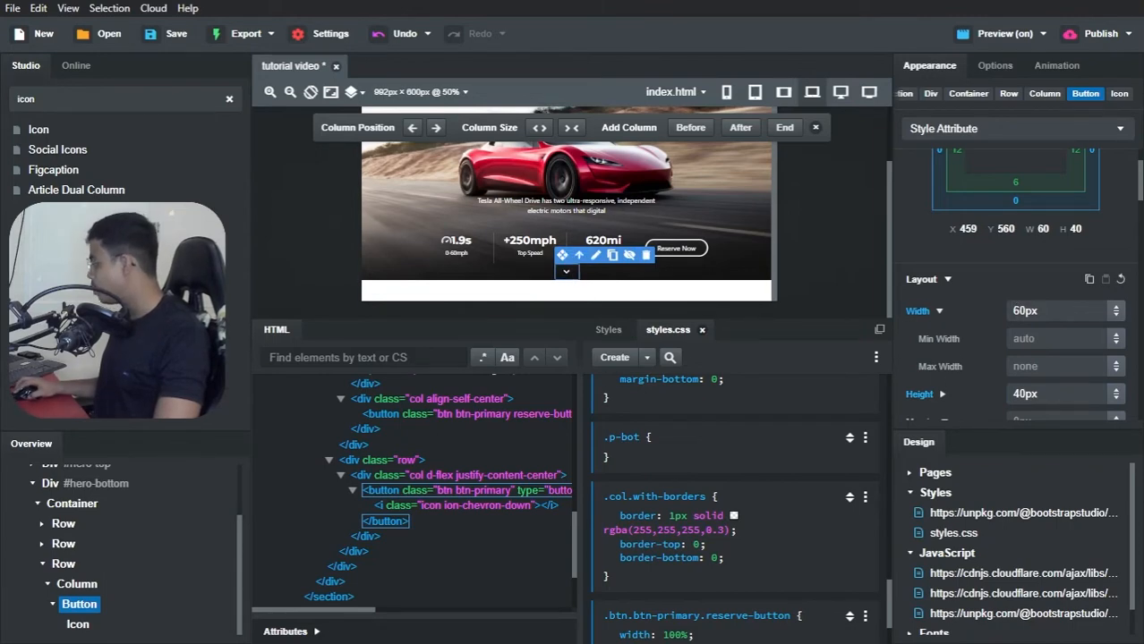
Step: Try a font size of 32px on the arrow button with its custom width and height in place
scroll(1017, 286, down, 6)
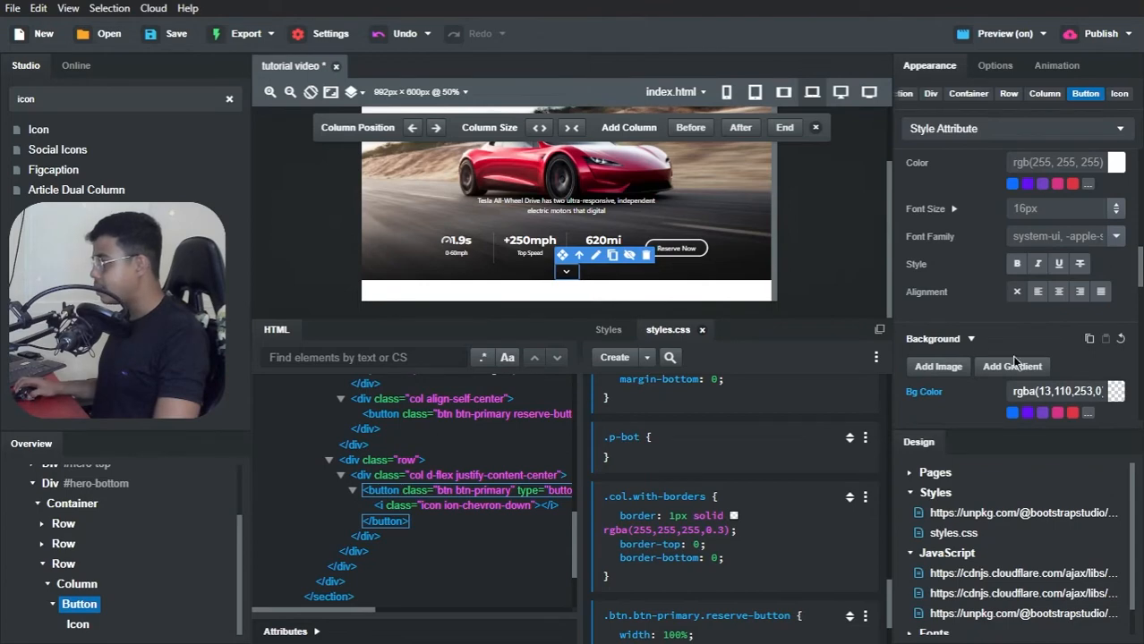
click(1049, 208)
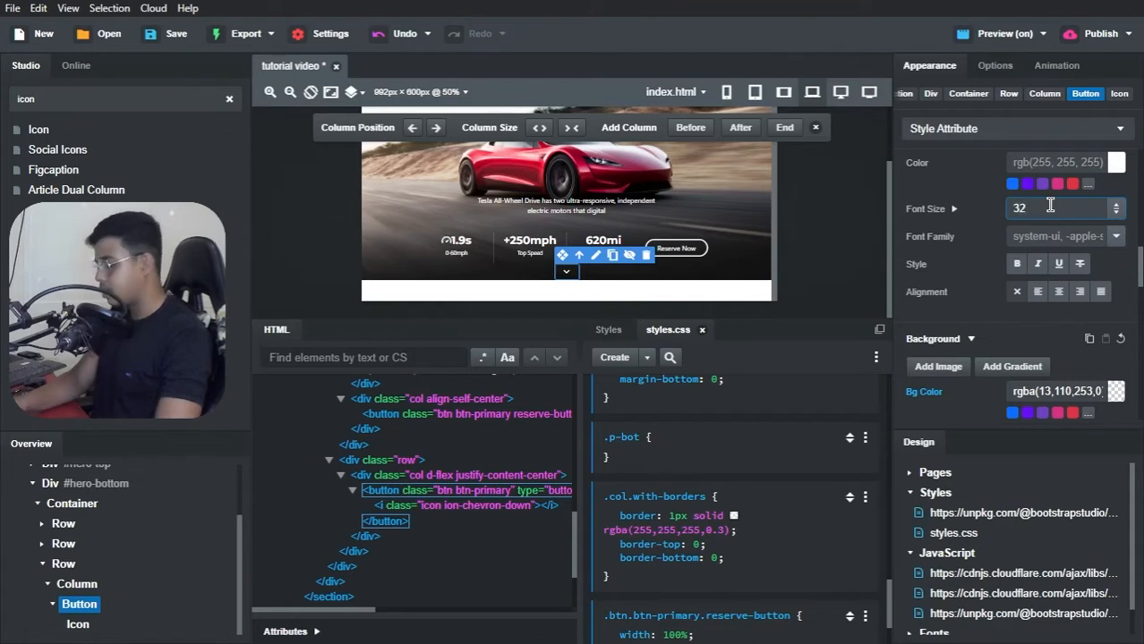
text(32px)
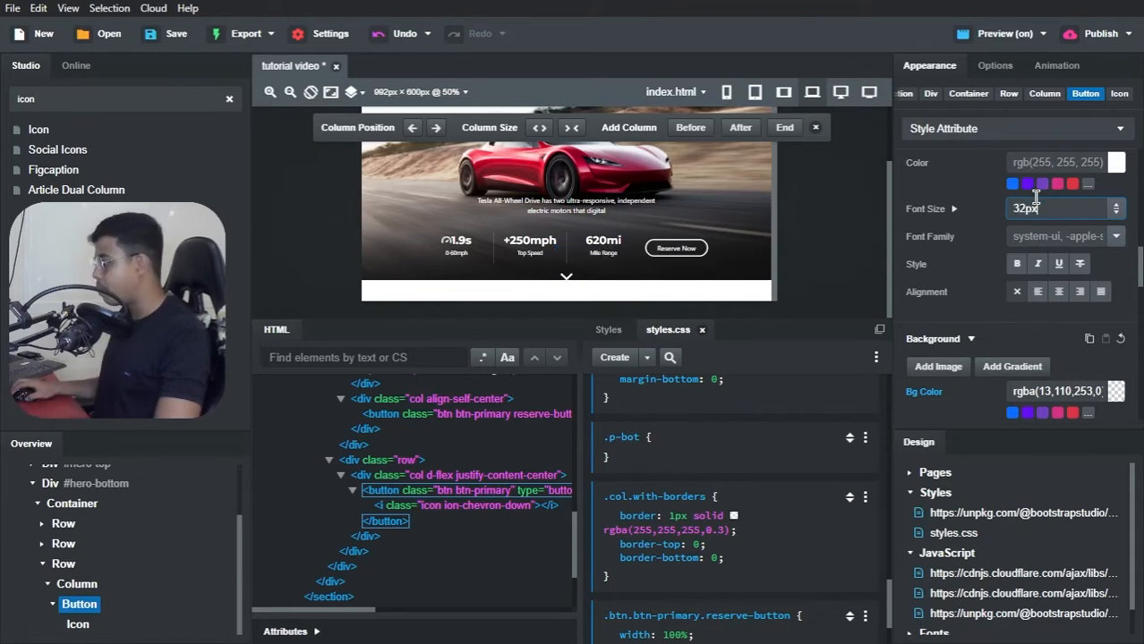
scroll(987, 224, down, 5)
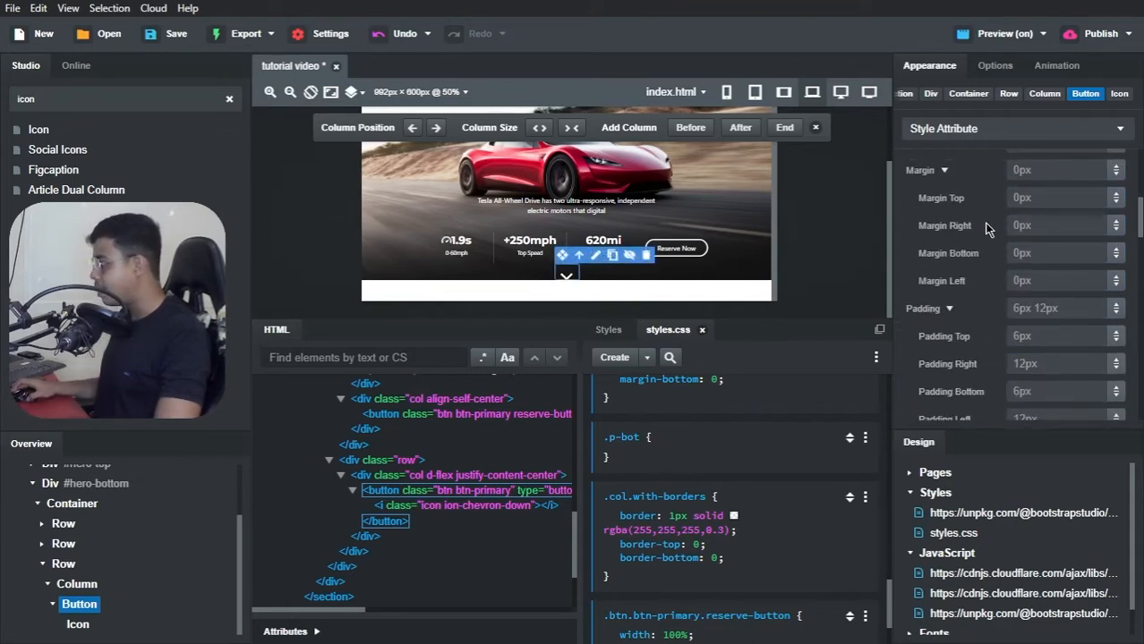
Step: Undo the arrow button's font size change and clear its custom width and height
key(ctrl+z)
scroll(1001, 217, up, 2)
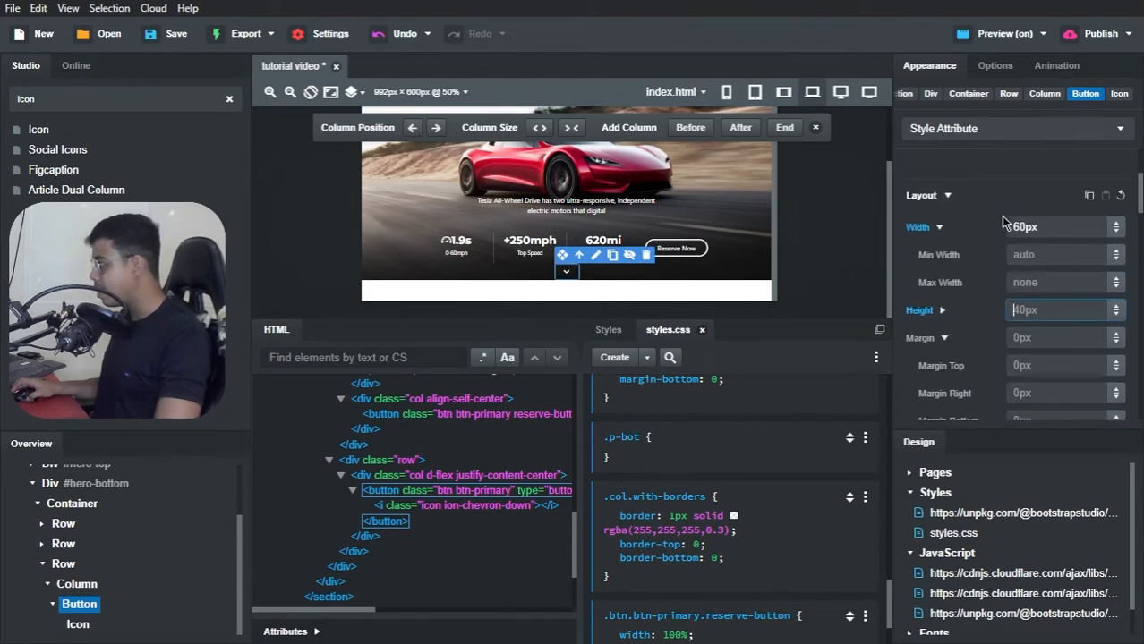
scroll(1015, 282, down, 5)
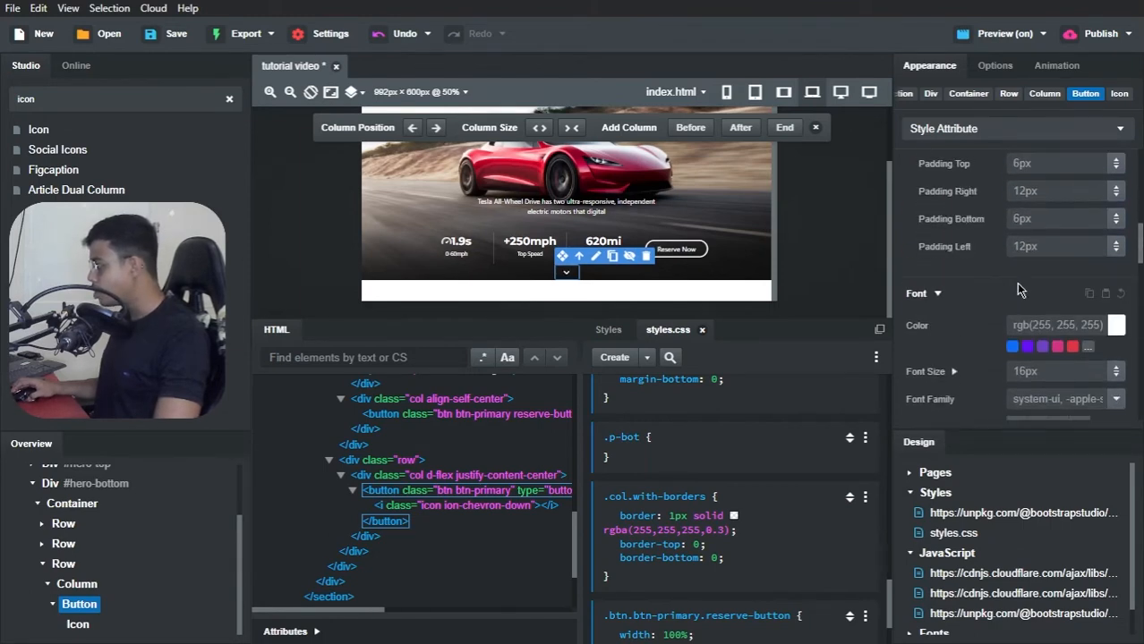
Step: Set the arrow button's font size to 32px and check it in the Brave preview before returning to Bootstrap Studio
click(1033, 295)
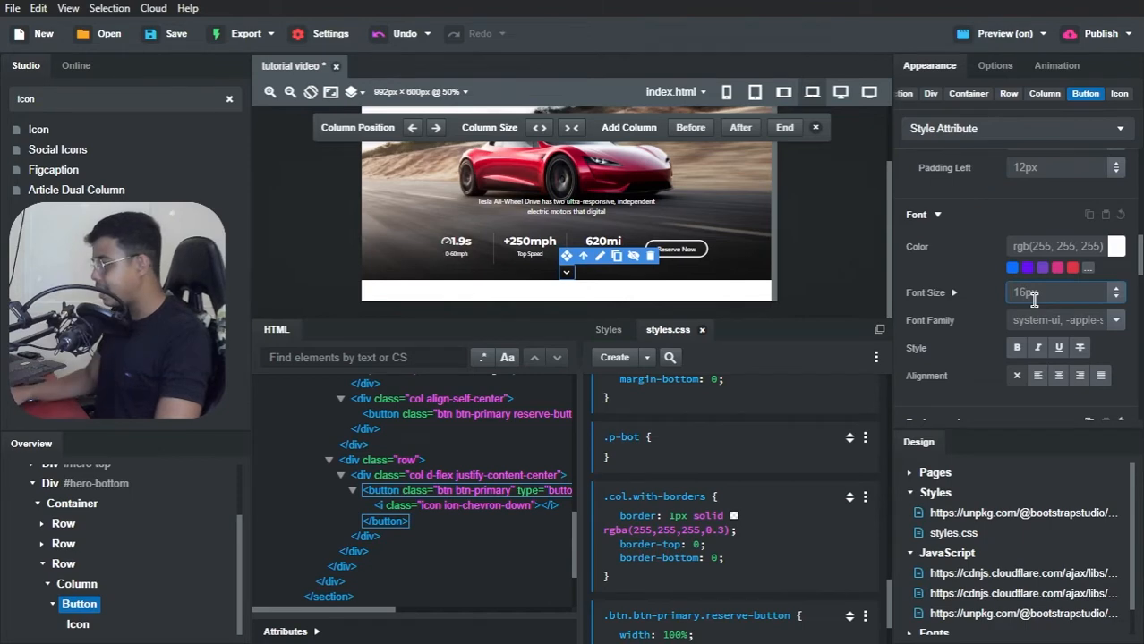
text(px)
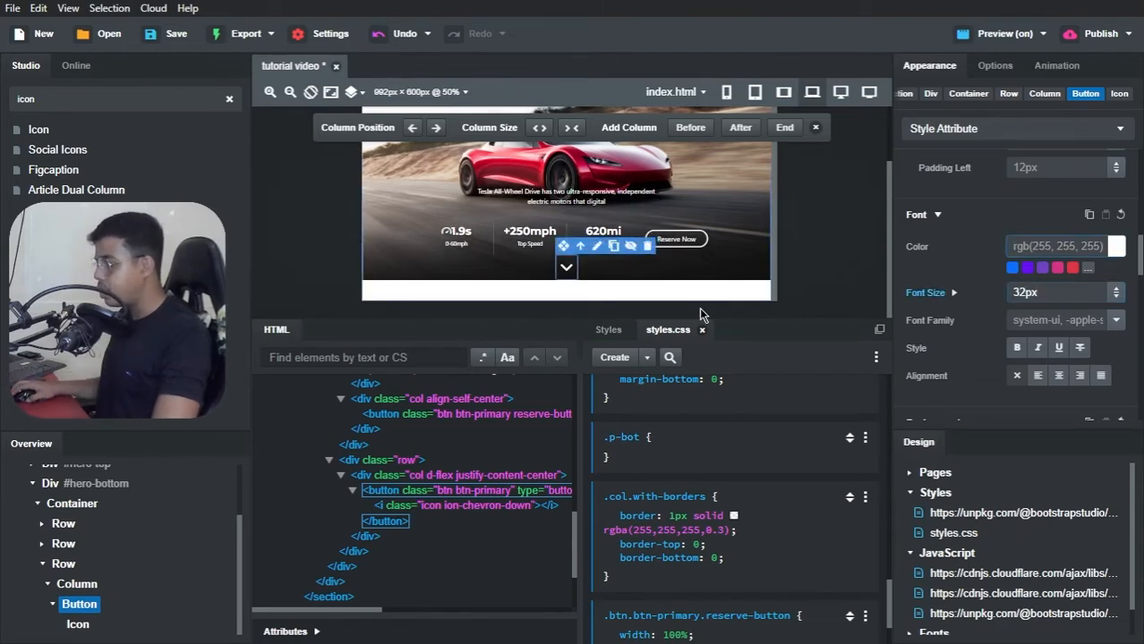
key(alt+Tab)
key(Tab)
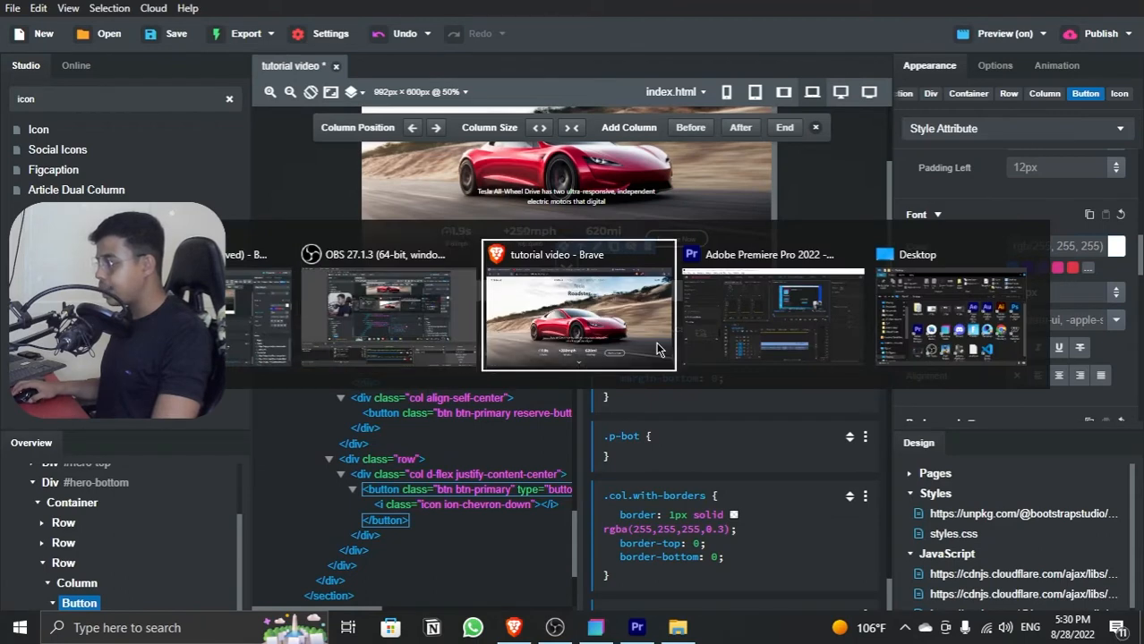
click(658, 349)
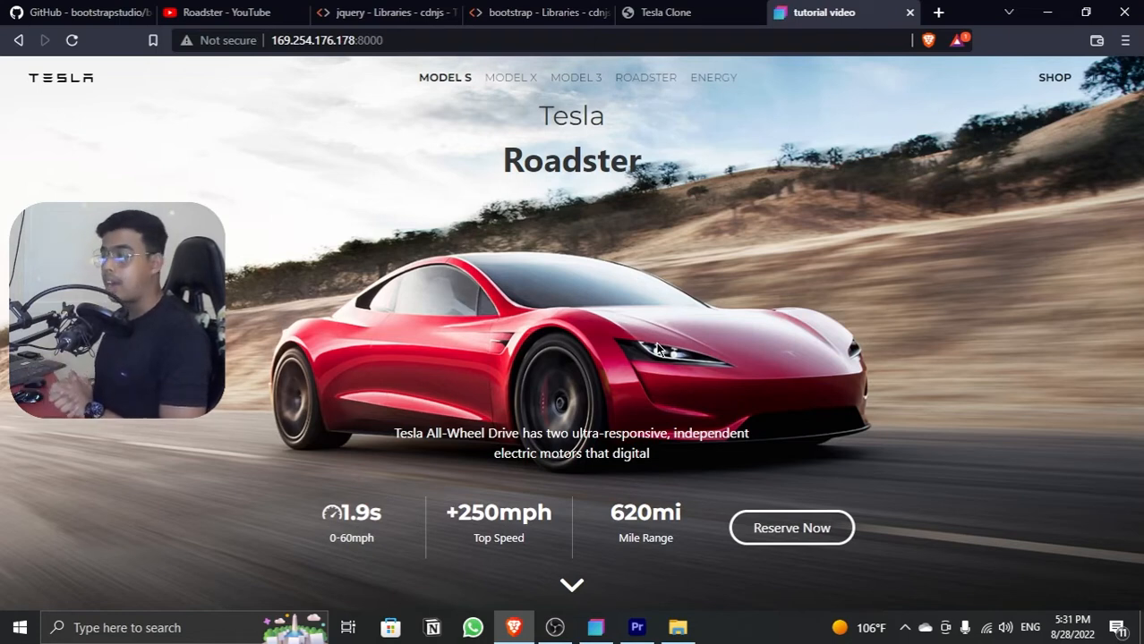
key(alt+Tab)
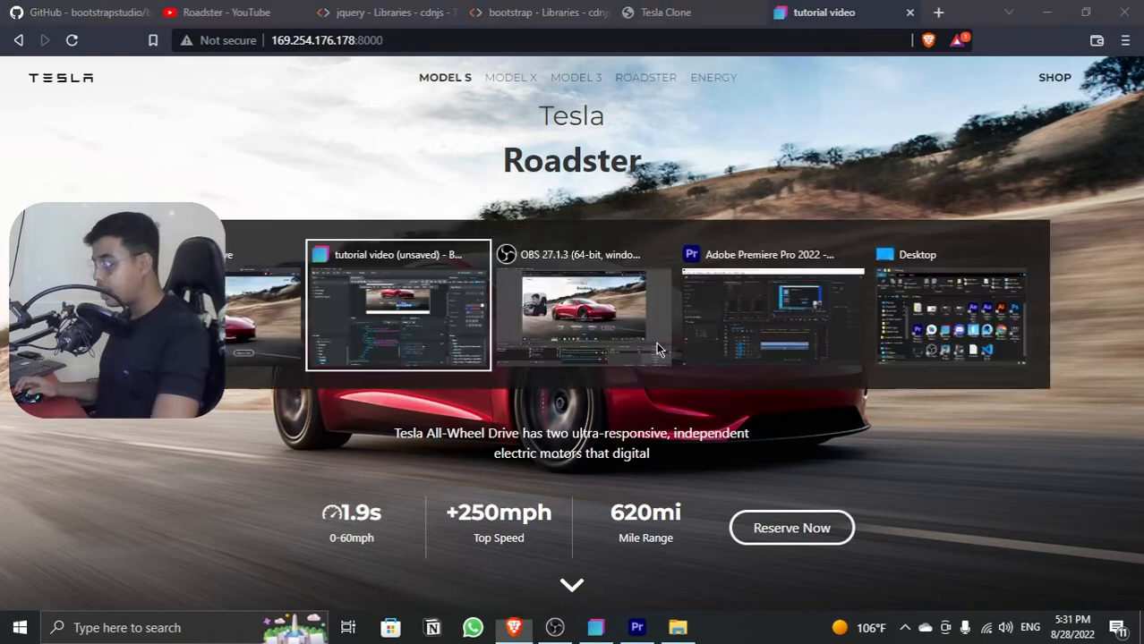
key(alt+Tab)
key(alt+Tab)
key(alt+Tab)
key(alt+Tab)
key(alt+Tab)
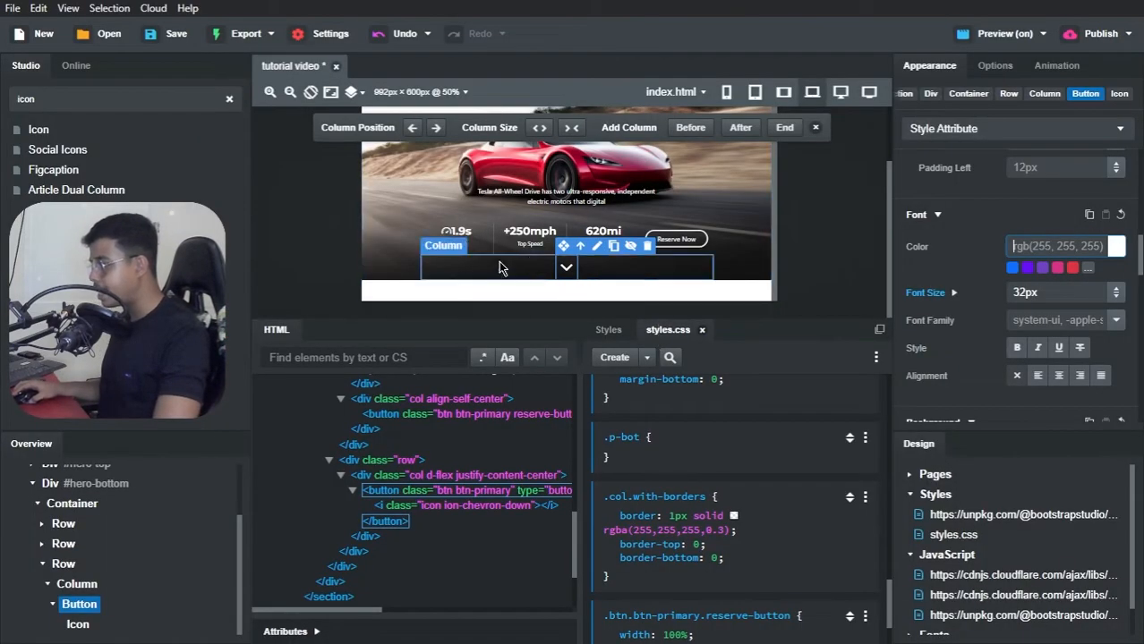
Step: Examine the hero section, arrow icon and button styles on the canvas, and check the page again in the Brave preview
click(381, 158)
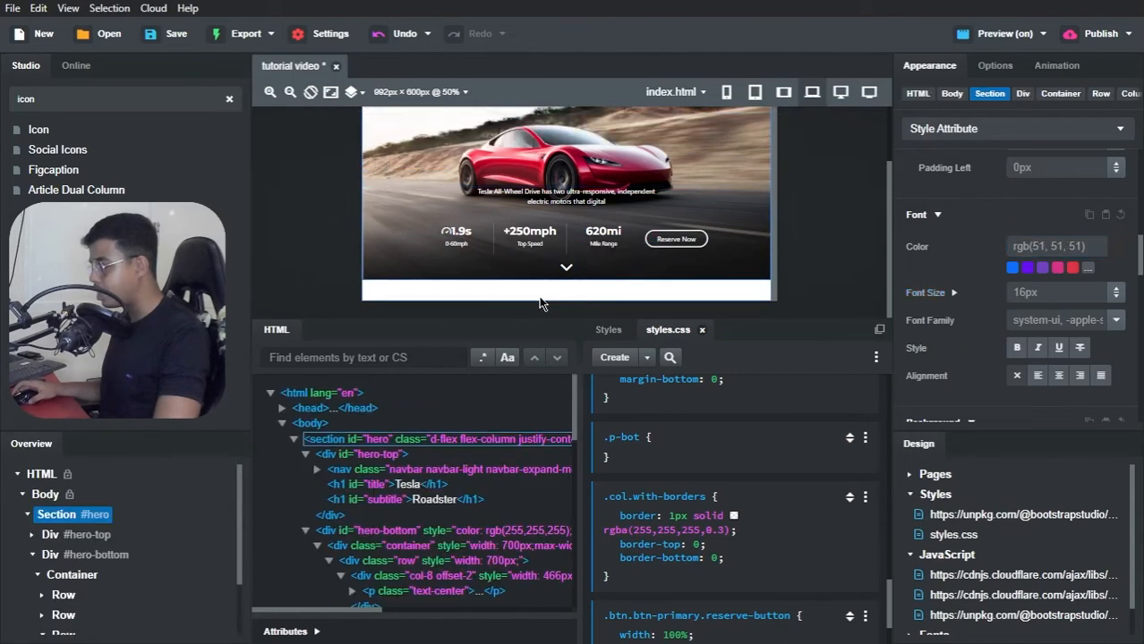
click(566, 268)
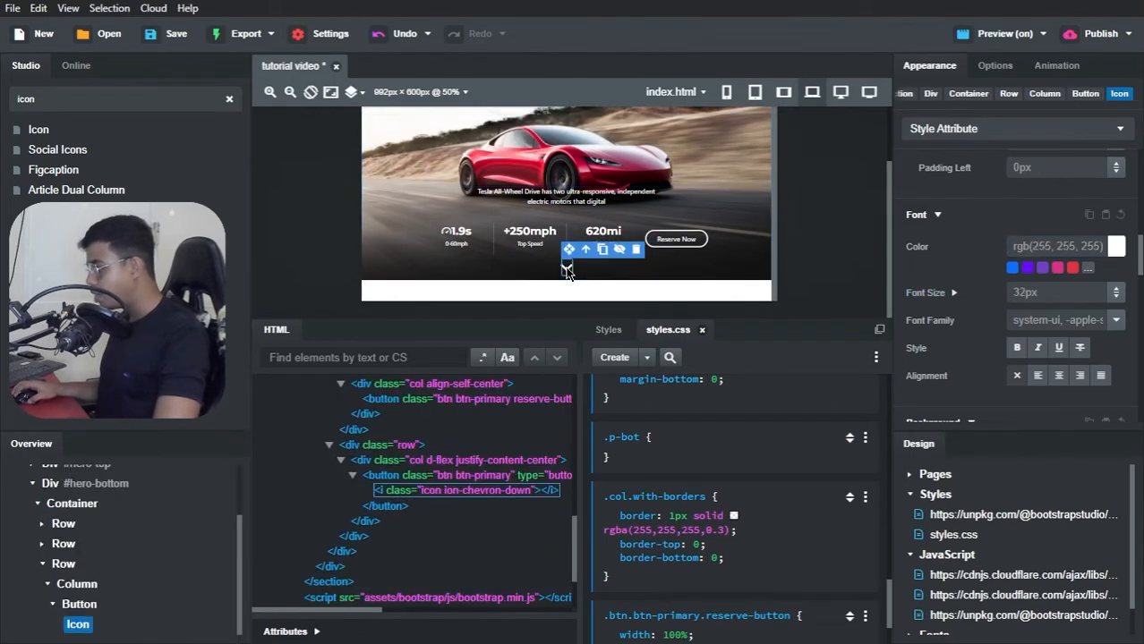
click(81, 607)
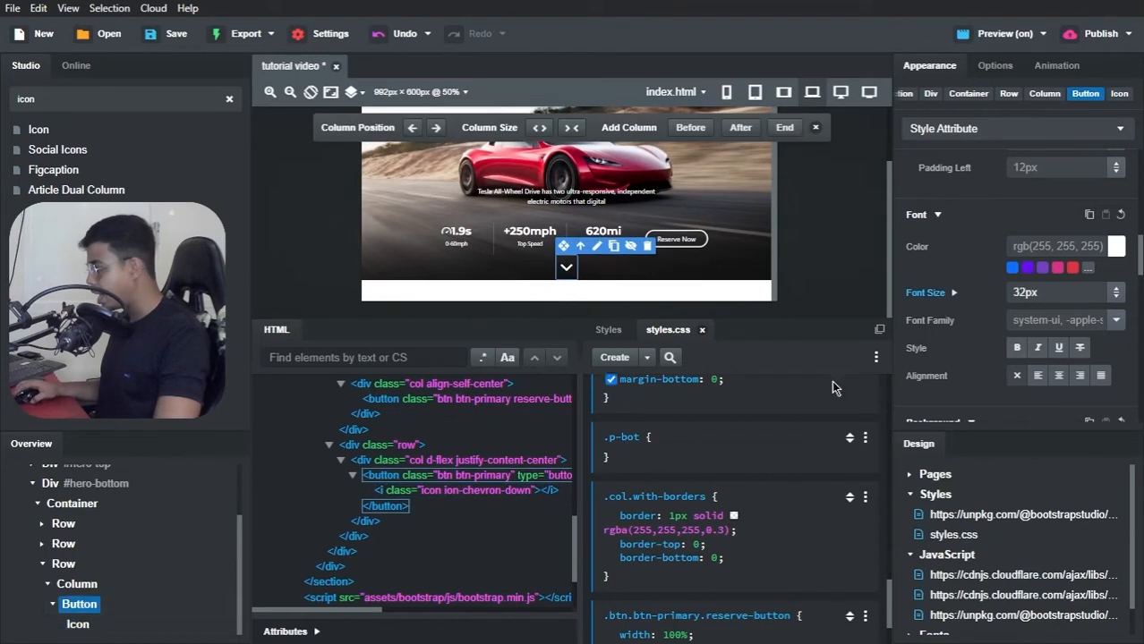
scroll(1002, 358, down, 5)
scroll(1002, 357, up, 5)
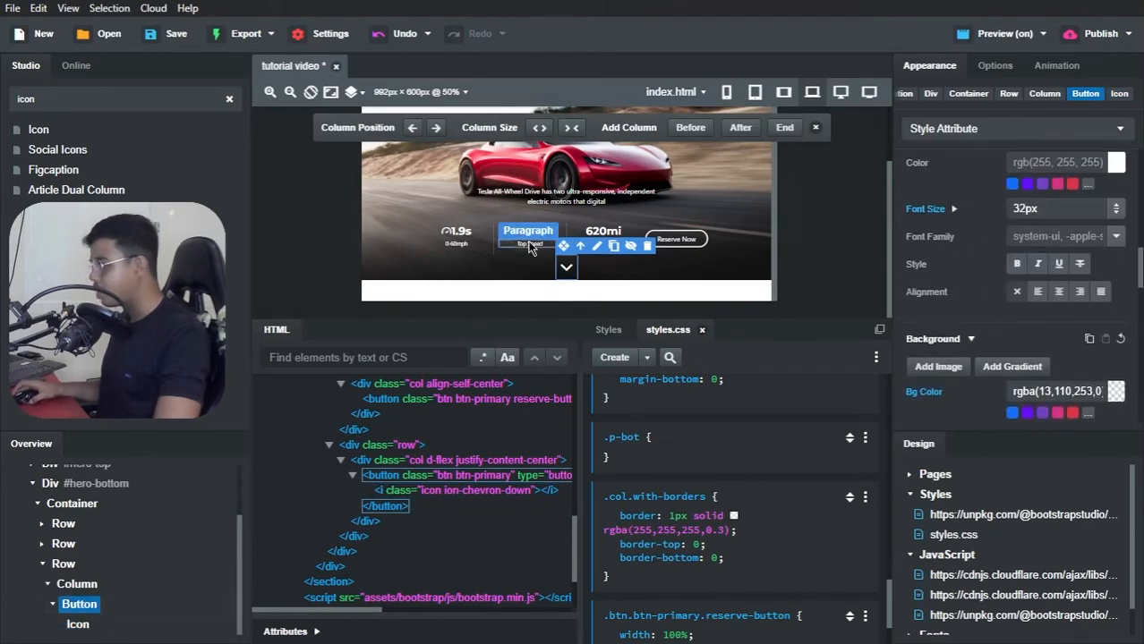
scroll(717, 238, up, 3)
key(alt+Tab)
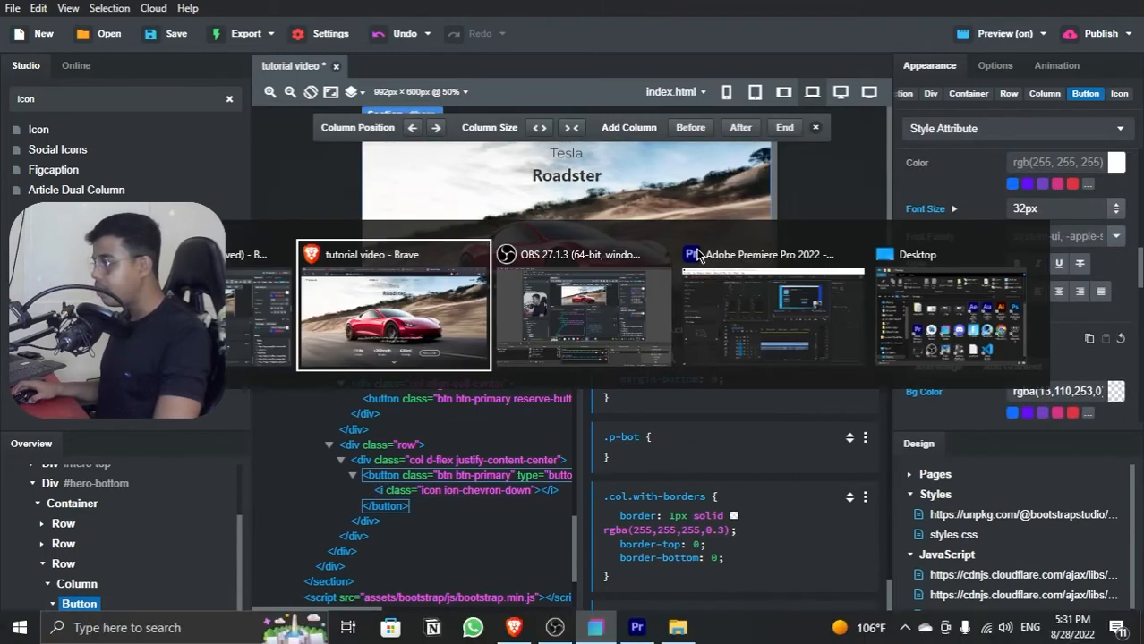
key(alt+Tab)
key(alt+Tab)
key(alt+Tab)
key(alt+Tab)
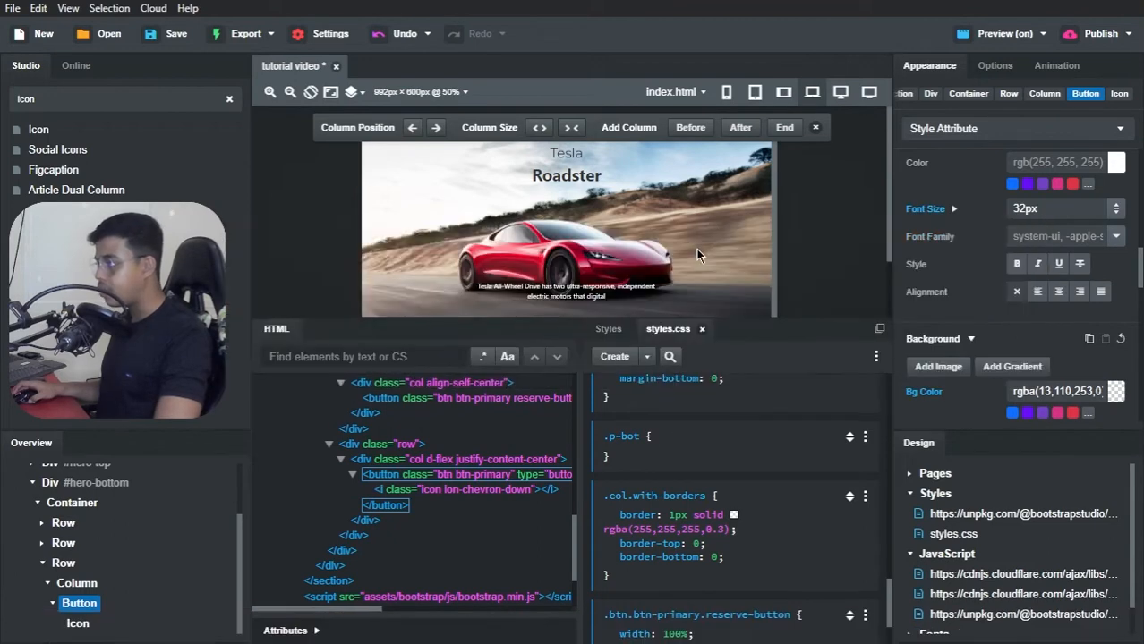
Step: Collapse the #hero-top and #hero-bottom divs in the page's element tree
scroll(36, 494, up, 1)
click(32, 490)
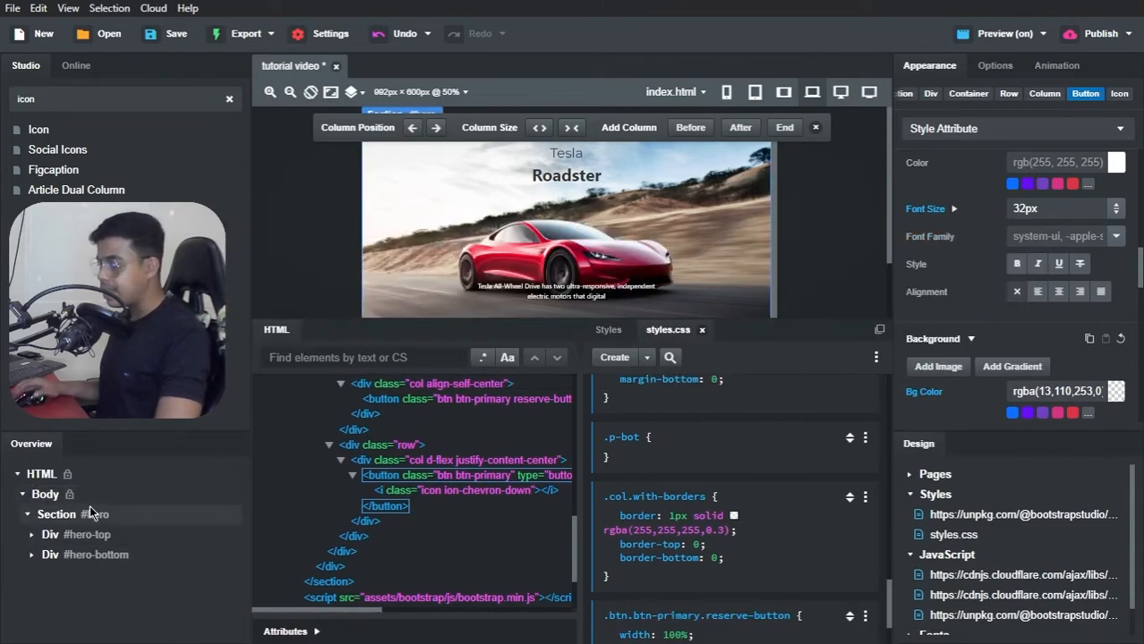
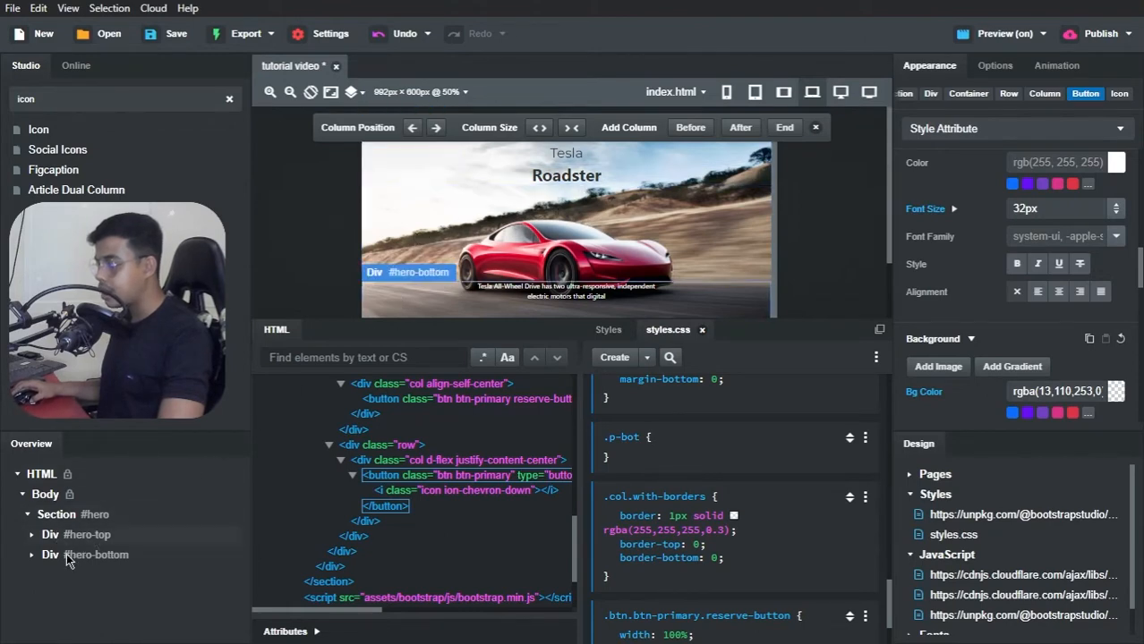
Step: Check the hero section's layout at the 360 px, 576 px and 768 px screen widths
scroll(554, 269, down, 3)
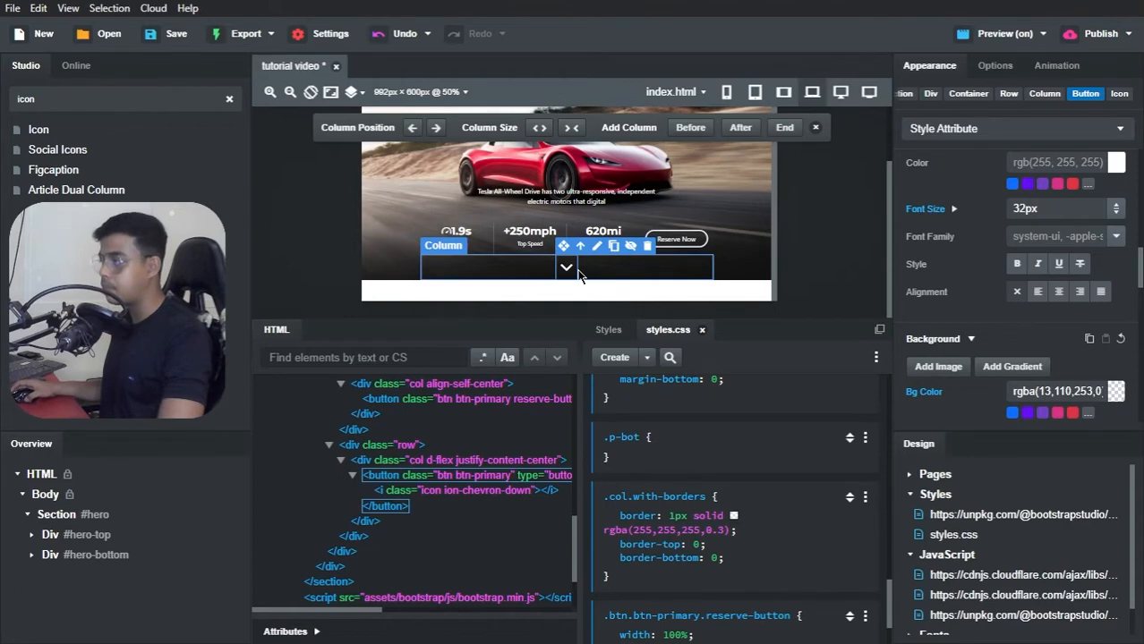
click(729, 93)
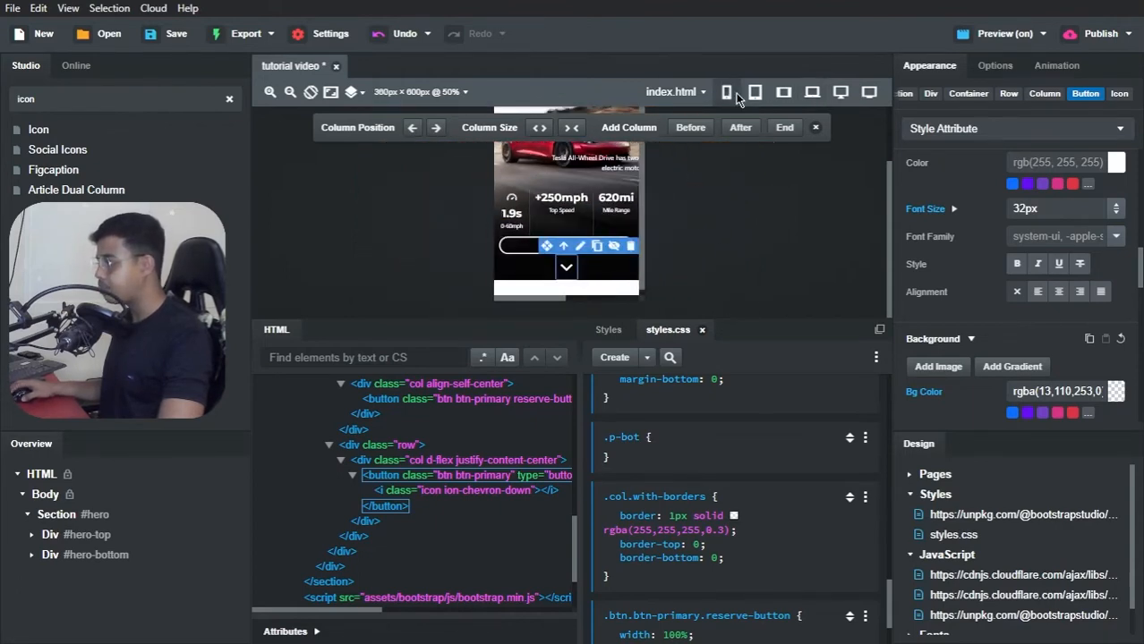
click(742, 95)
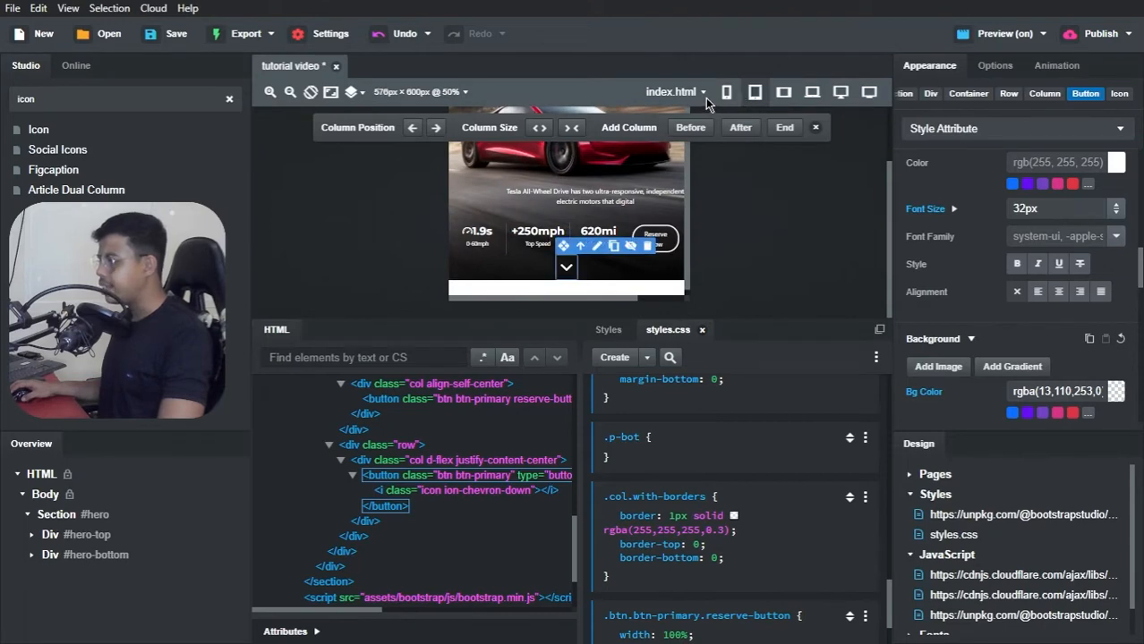
click(719, 94)
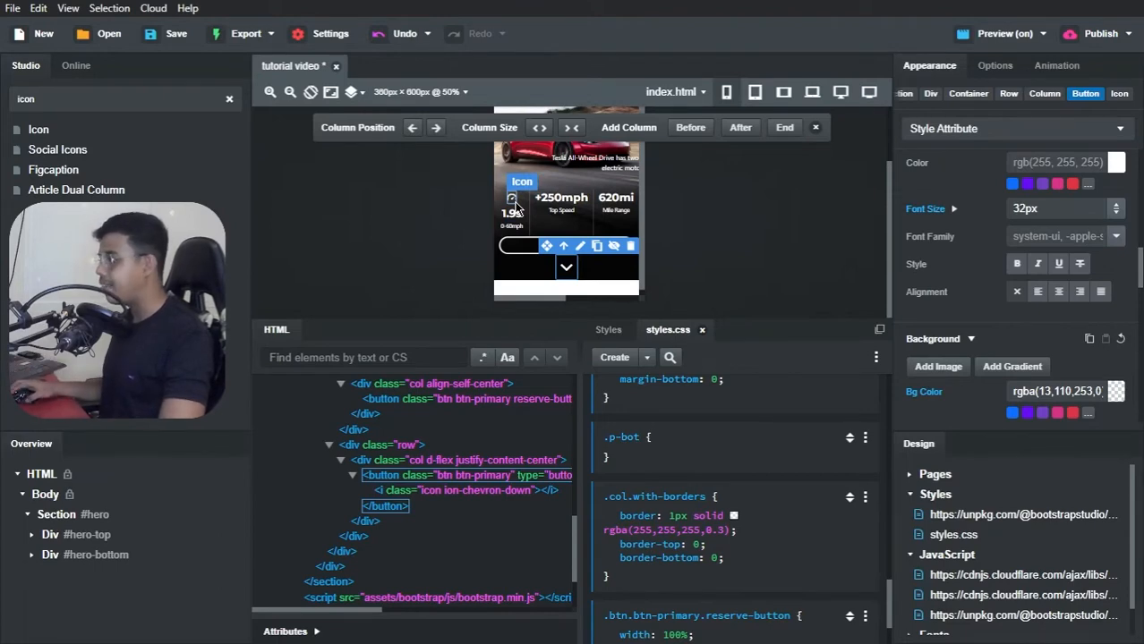
click(760, 93)
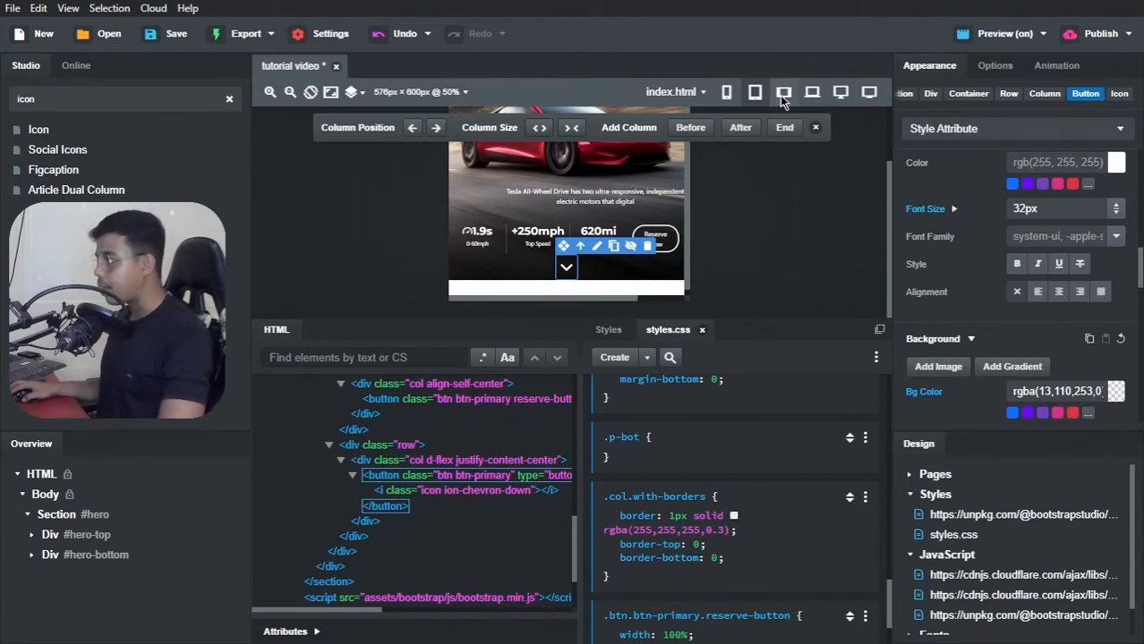
click(781, 93)
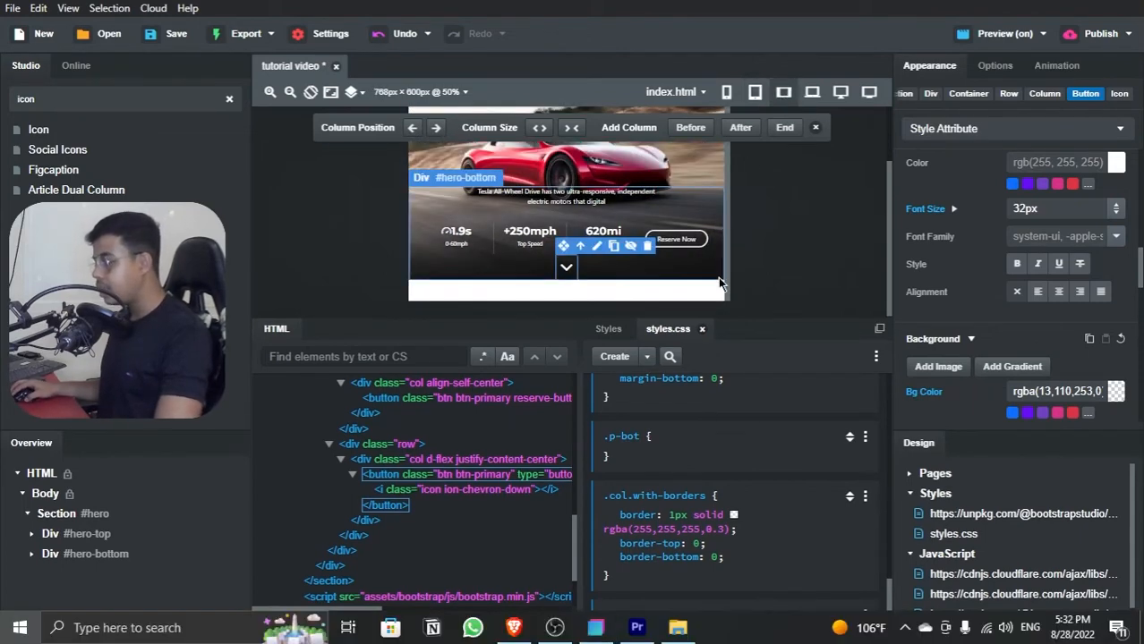
Step: Switch to the Brave browser and examine the video and Base Specs section of the finished Tesla Clone site
key(alt+Tab)
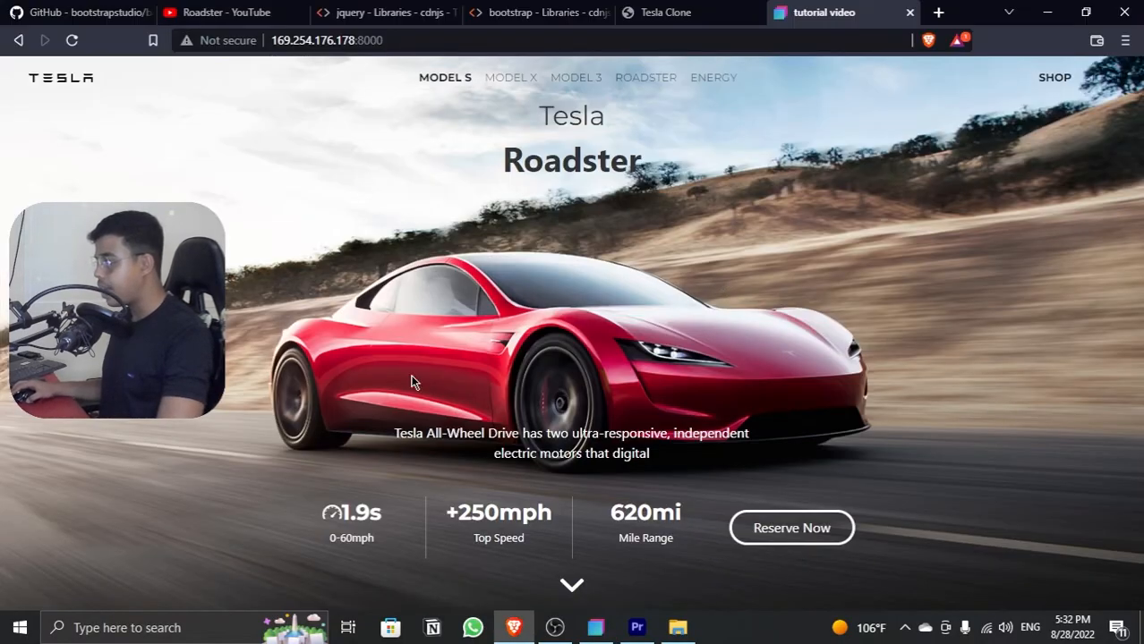
click(682, 12)
scroll(573, 270, down, 3)
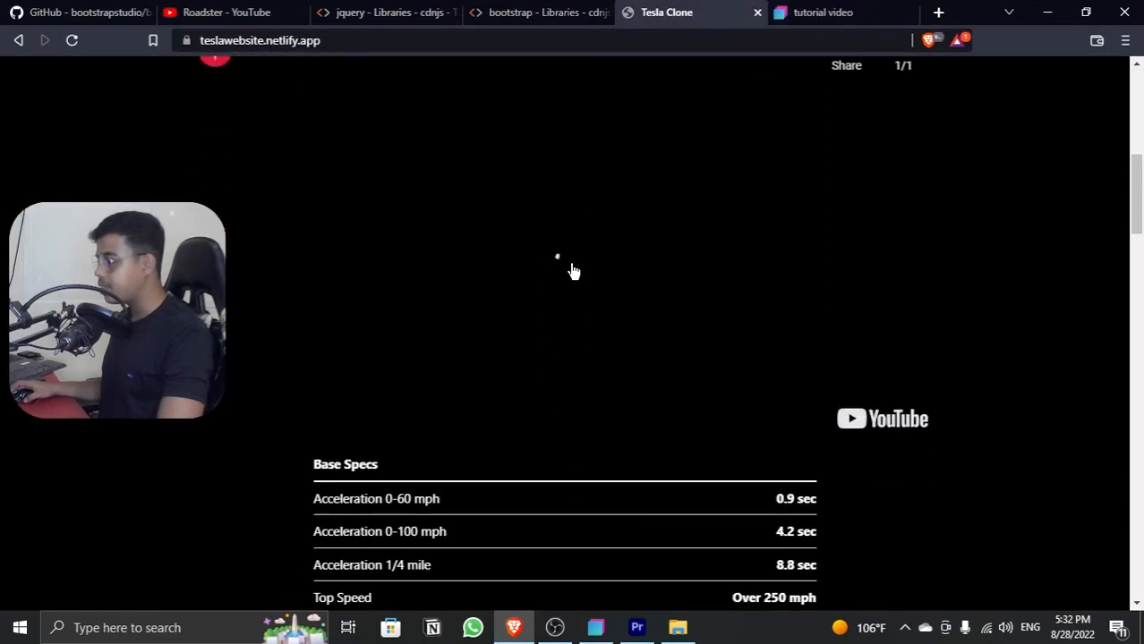
scroll(483, 267, up, 1)
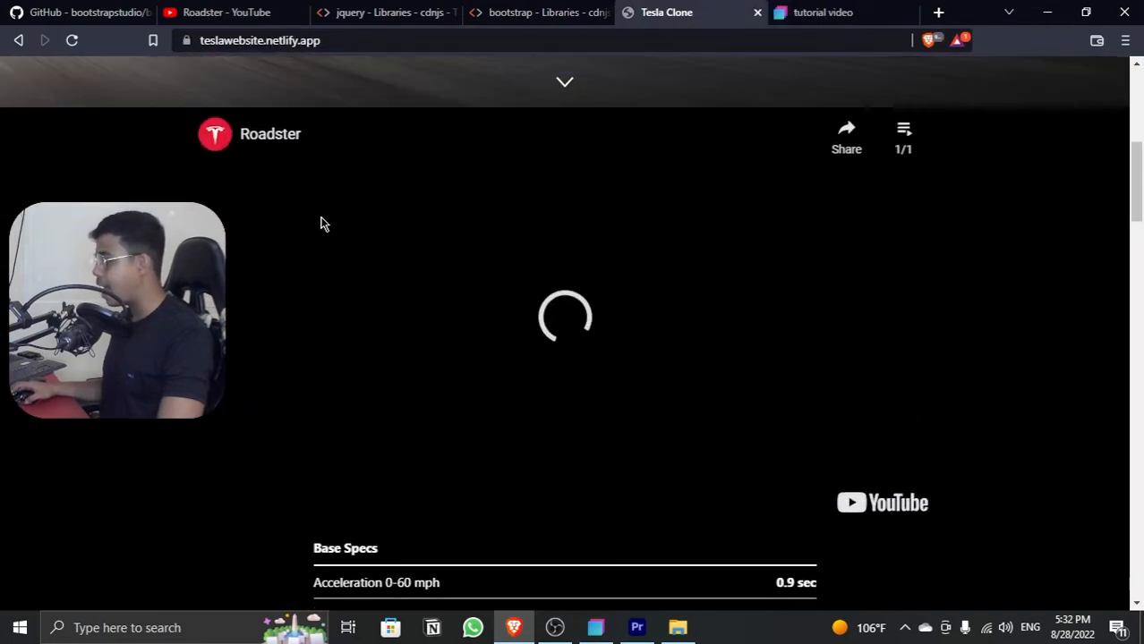
scroll(598, 490, down, 1)
scroll(597, 490, down, 3)
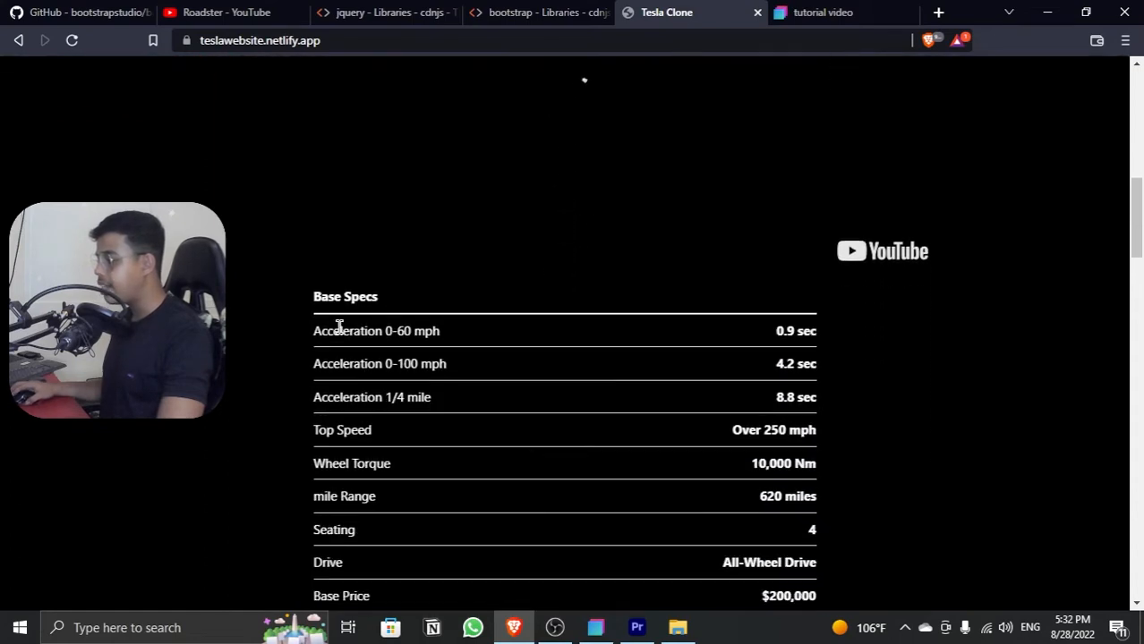
drag(317, 302, 485, 530)
scroll(487, 528, down, 2)
click(678, 376)
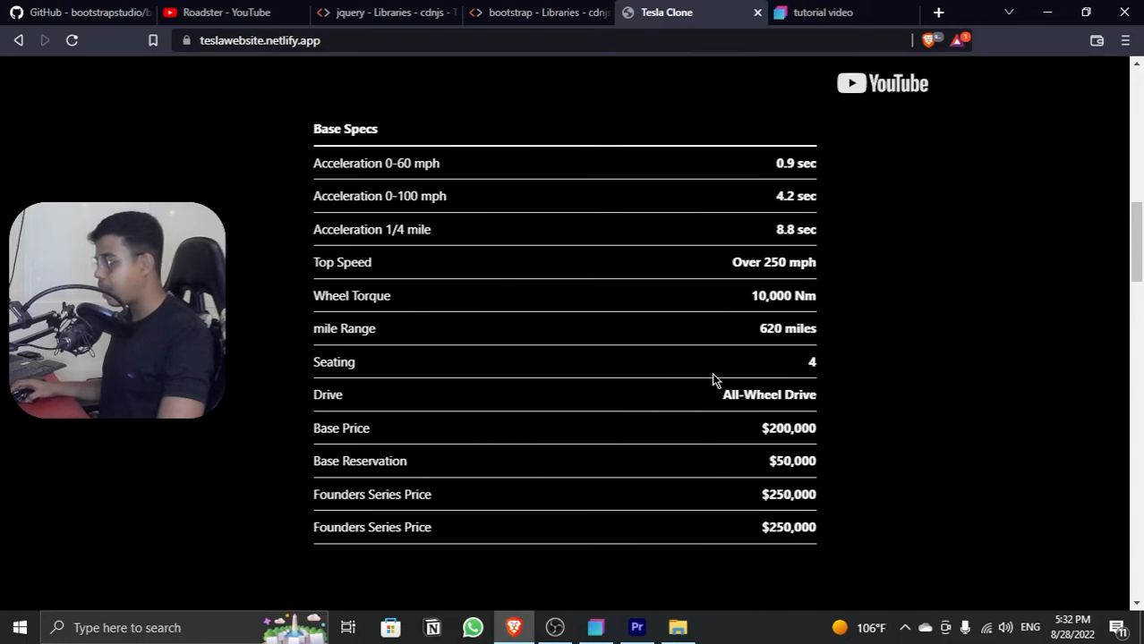
scroll(695, 386, down, 2)
scroll(695, 386, up, 5)
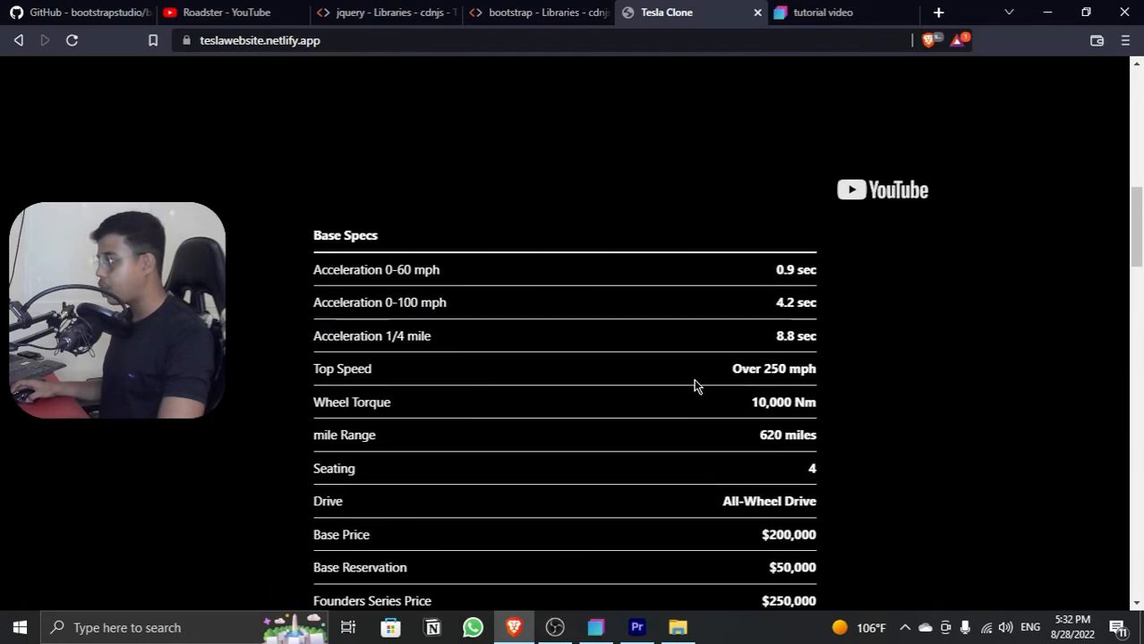
scroll(696, 385, up, 2)
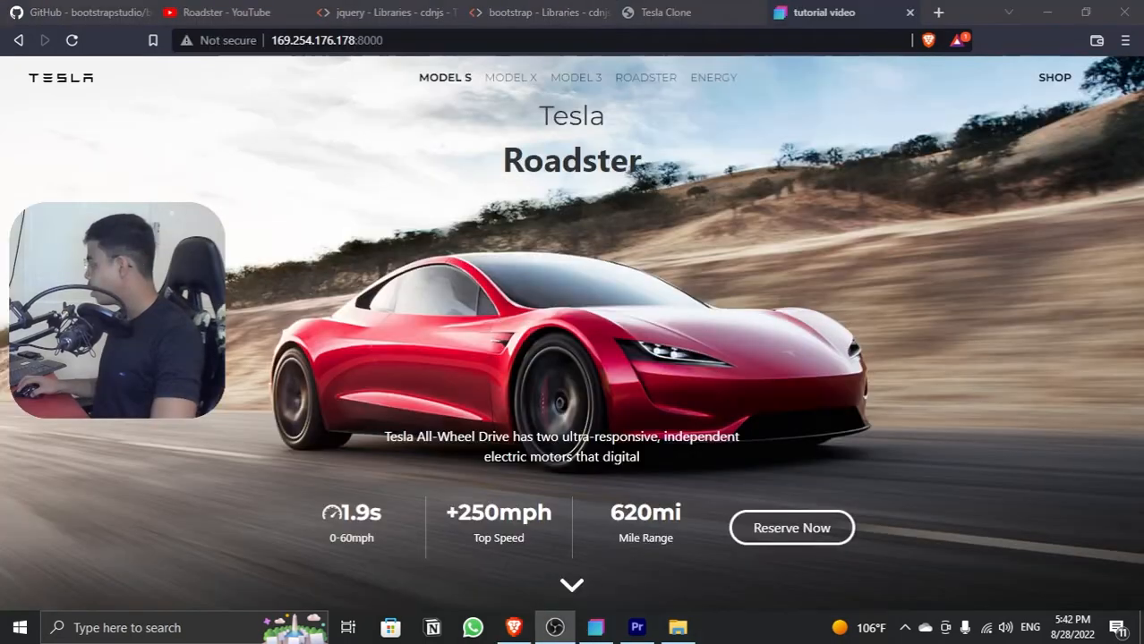
Step: Inspect the local tutorial video page in the developer tools' responsive view, and close the tools
right_click(728, 210)
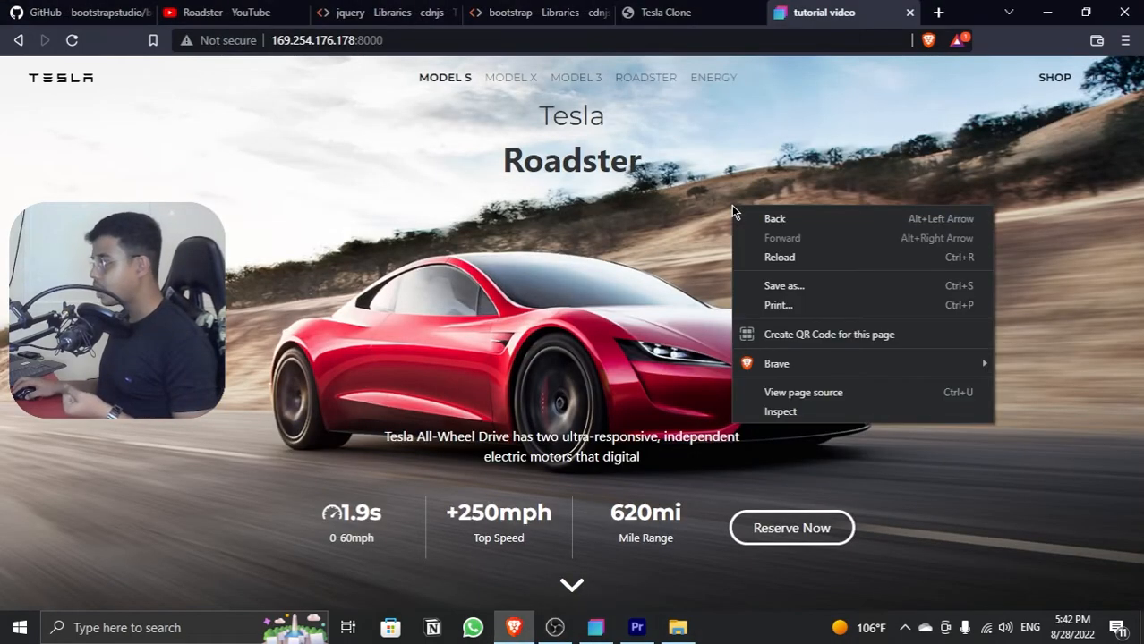
click(775, 419)
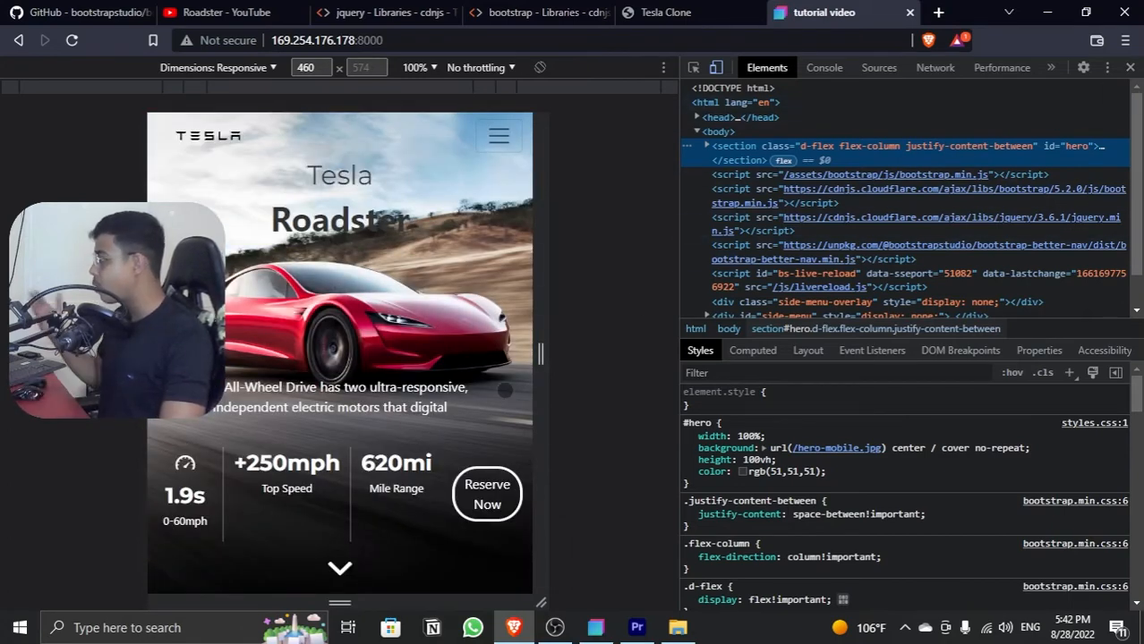
click(1128, 67)
Step: Switch to Bootstrap Studio and review the hero text row's column alignment, width and margin settings
key(alt+Tab)
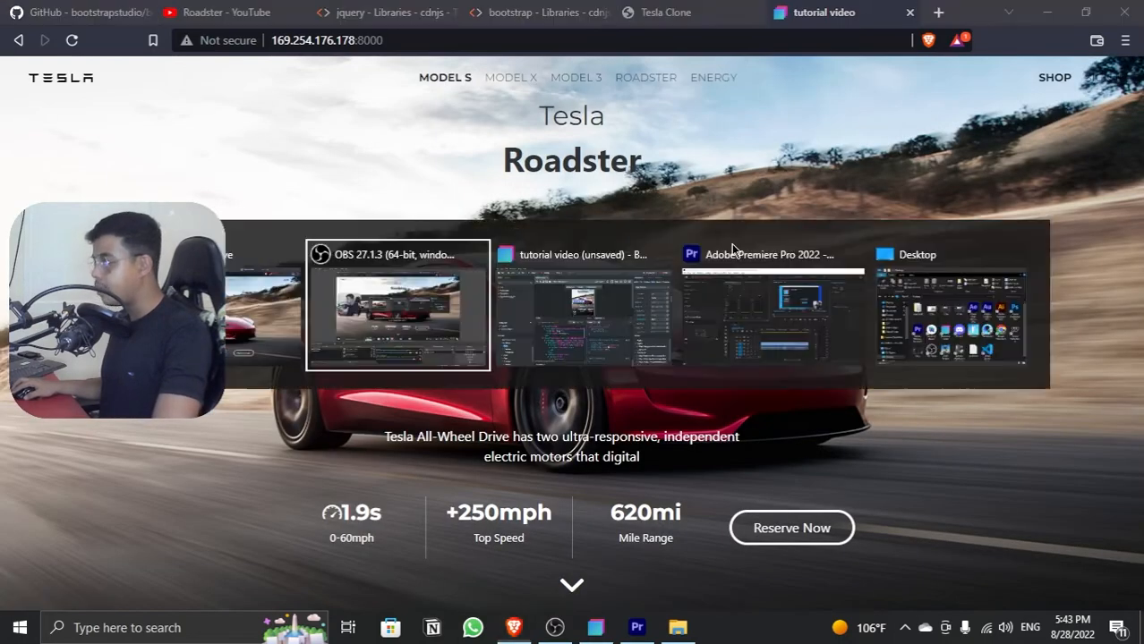
key(alt+Tab)
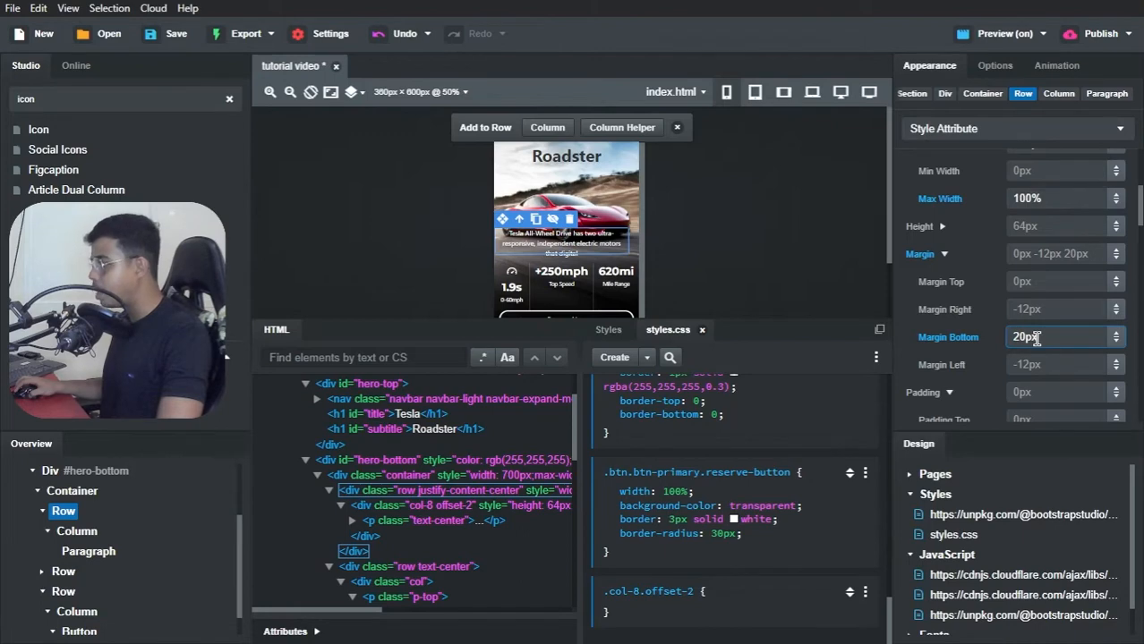
click(993, 67)
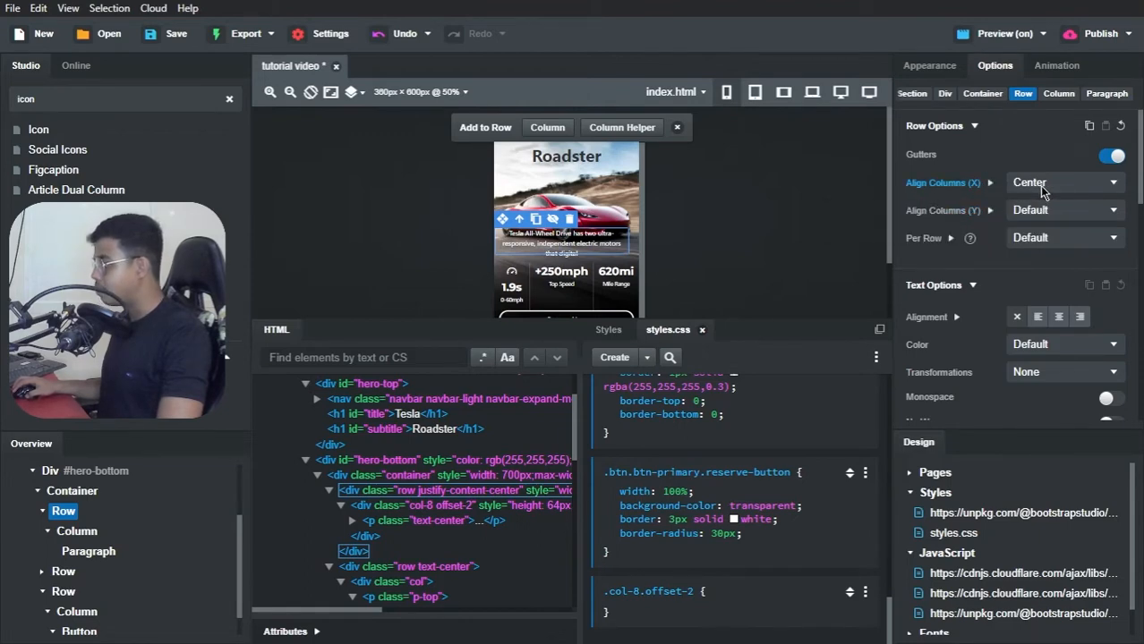
click(930, 66)
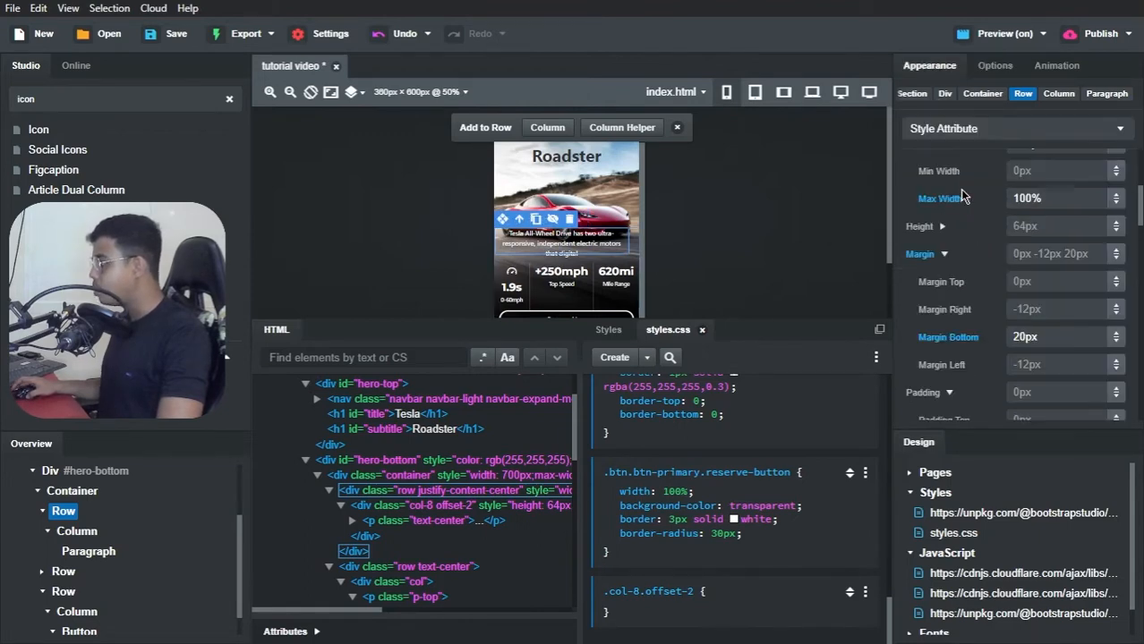
scroll(966, 201, up, 3)
scroll(993, 268, down, 2)
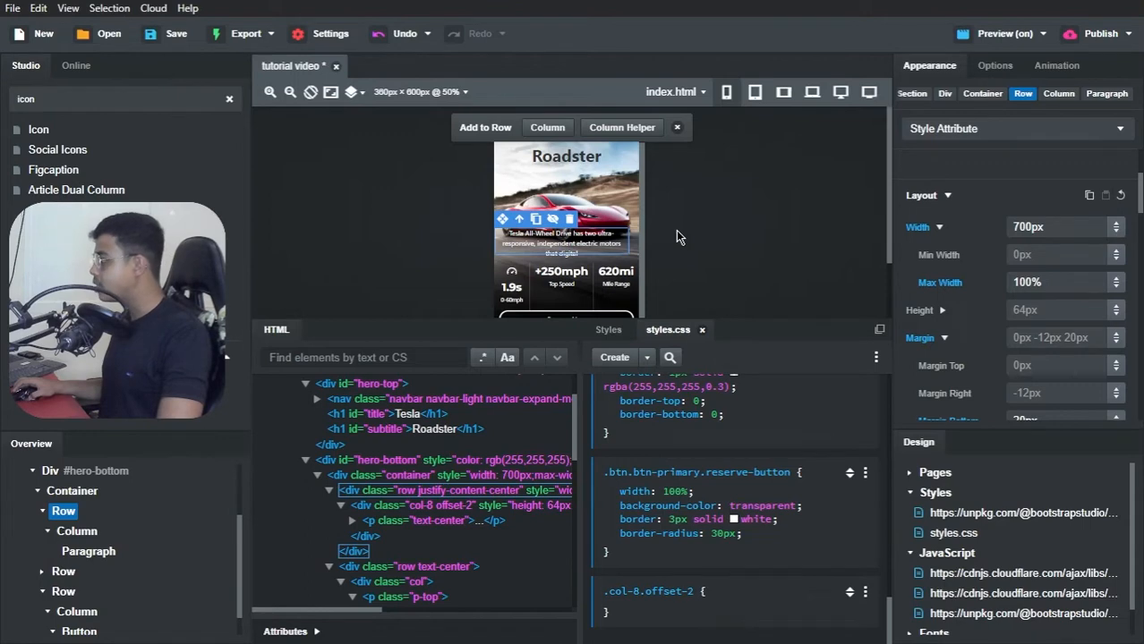
Step: Switch to the browser and check the local page's responsive layout at widths of 296 px and 600 px
key(alt+Tab)
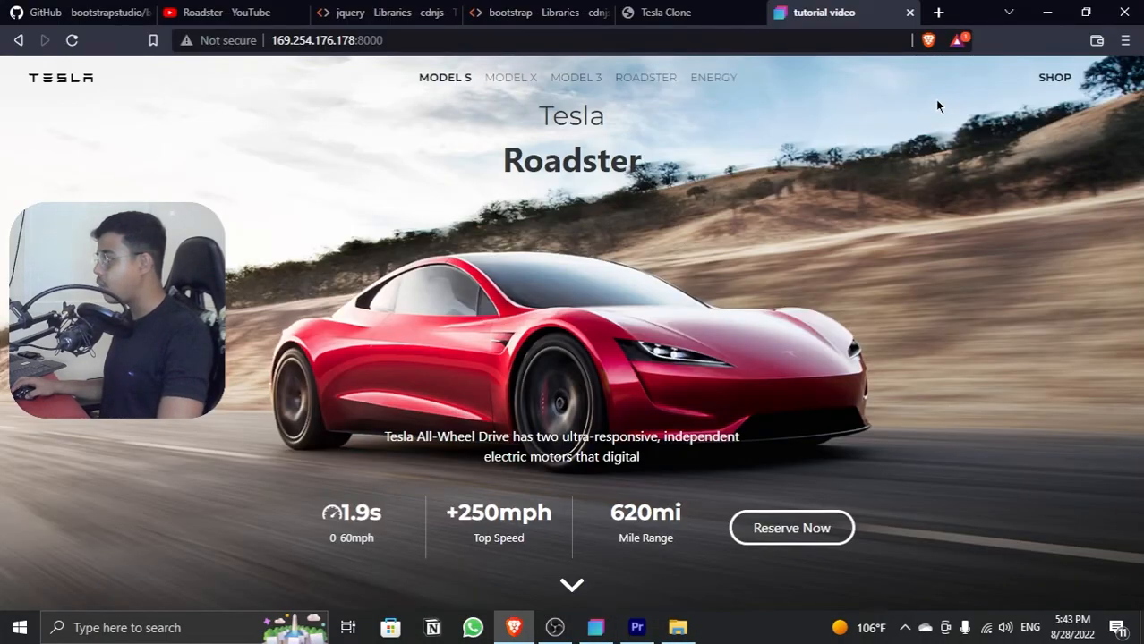
right_click(938, 107)
click(924, 307)
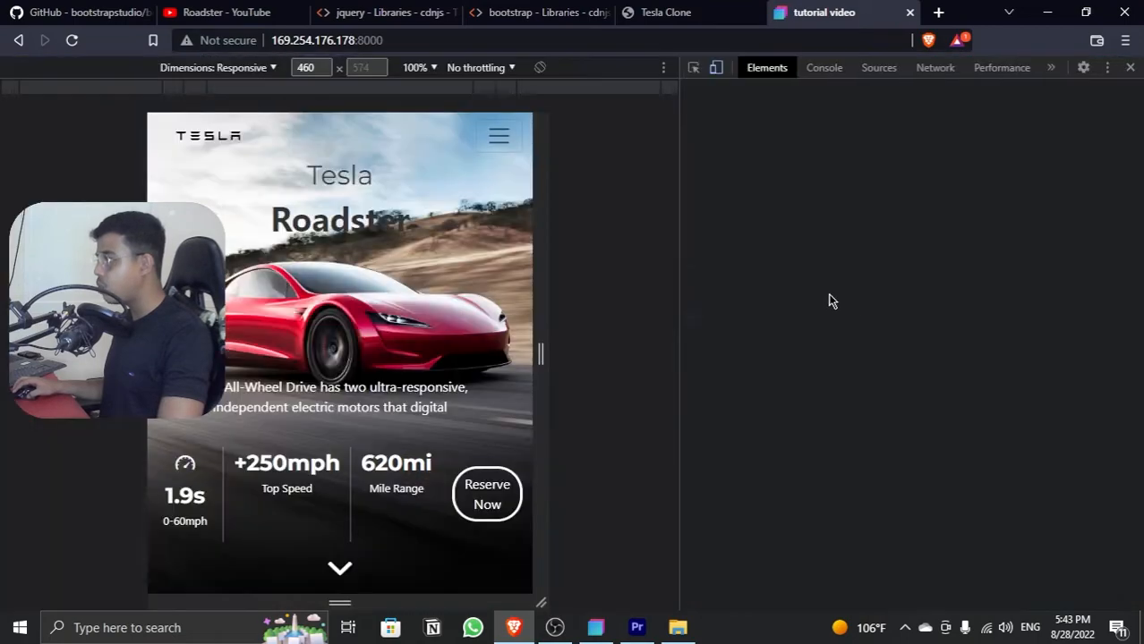
drag(543, 295, 479, 288)
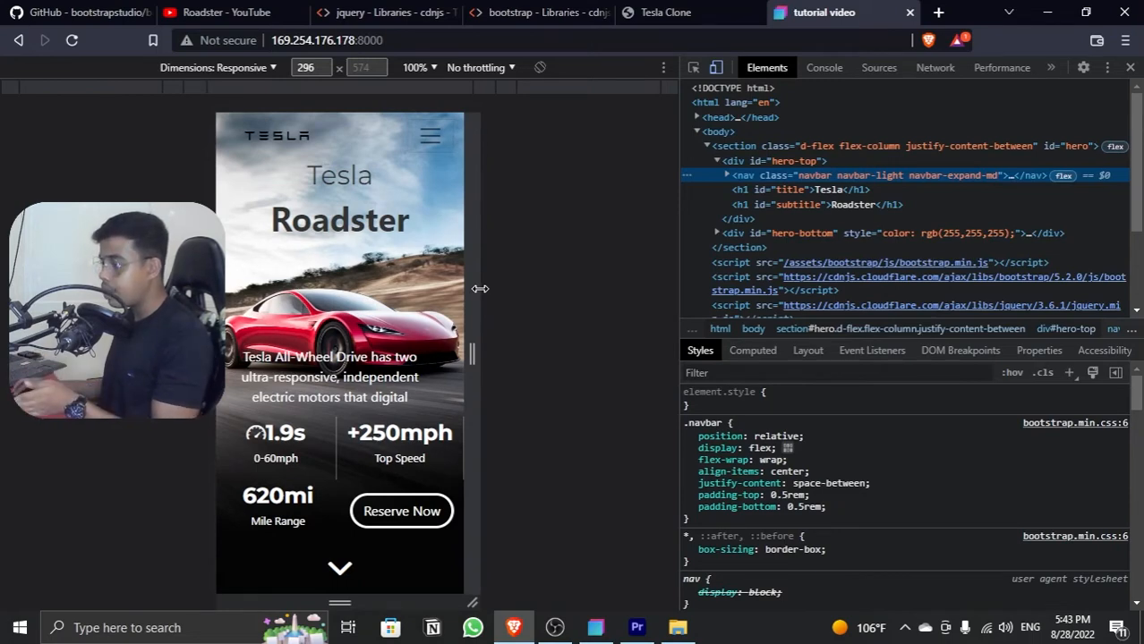
drag(480, 289, 607, 293)
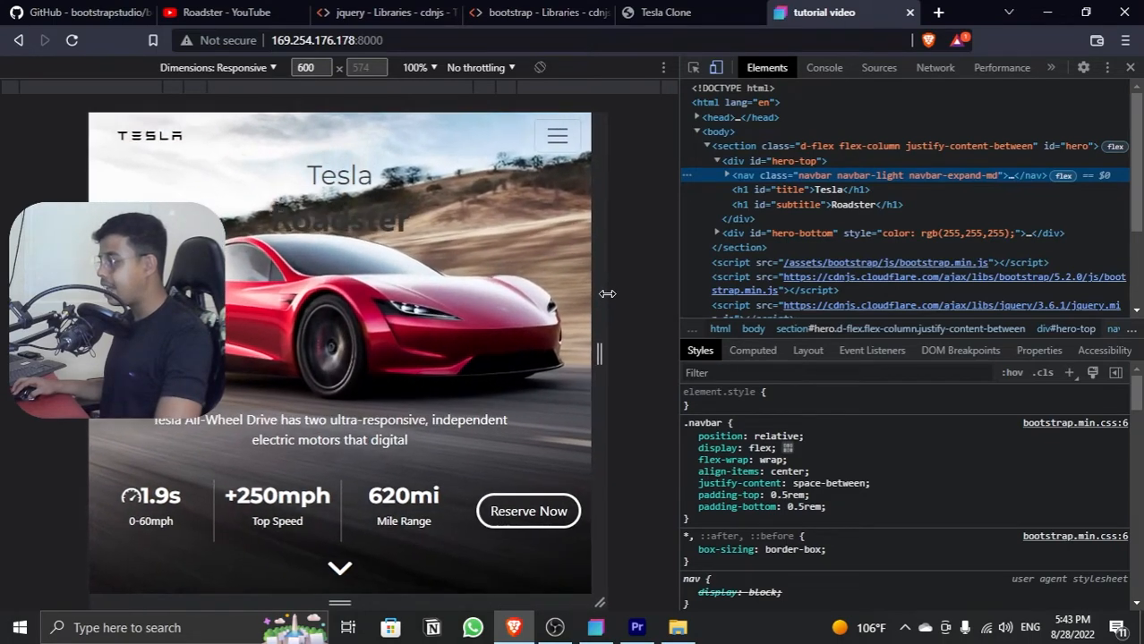
click(1129, 67)
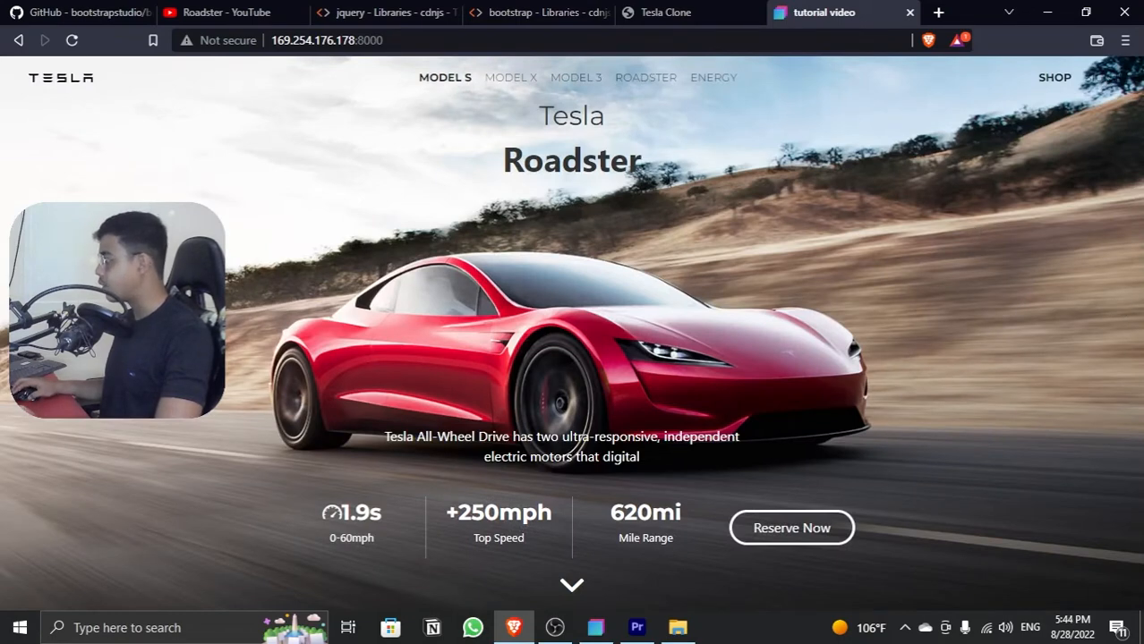
Step: Switch to Bootstrap Studio and add a Section component to the body directly below the hero section
key(alt+Tab)
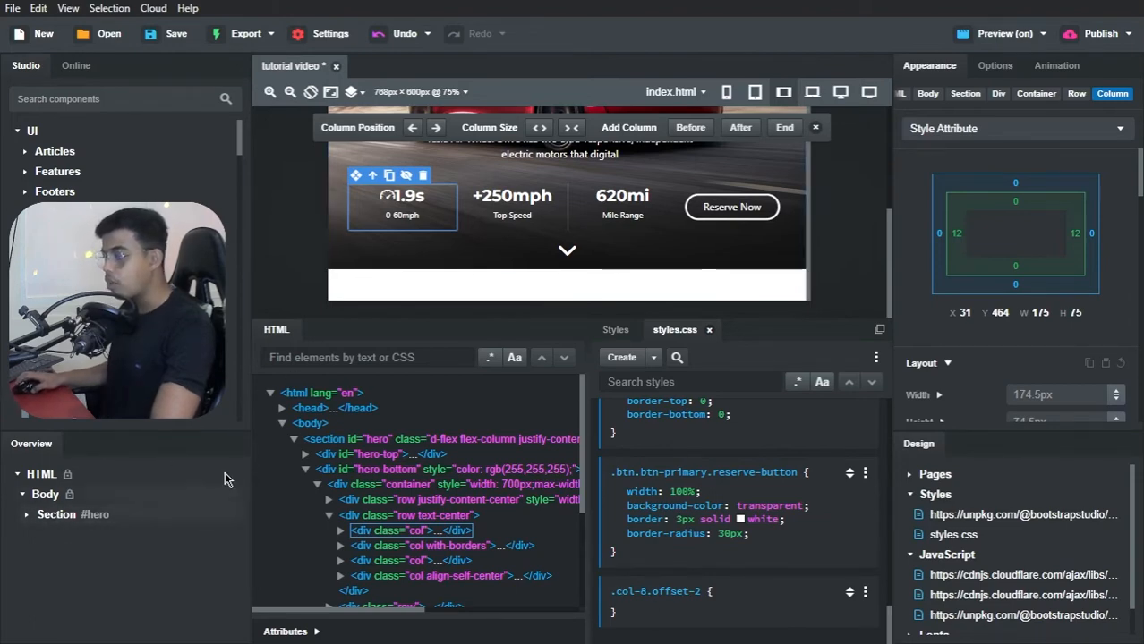
scroll(417, 251, up, 1)
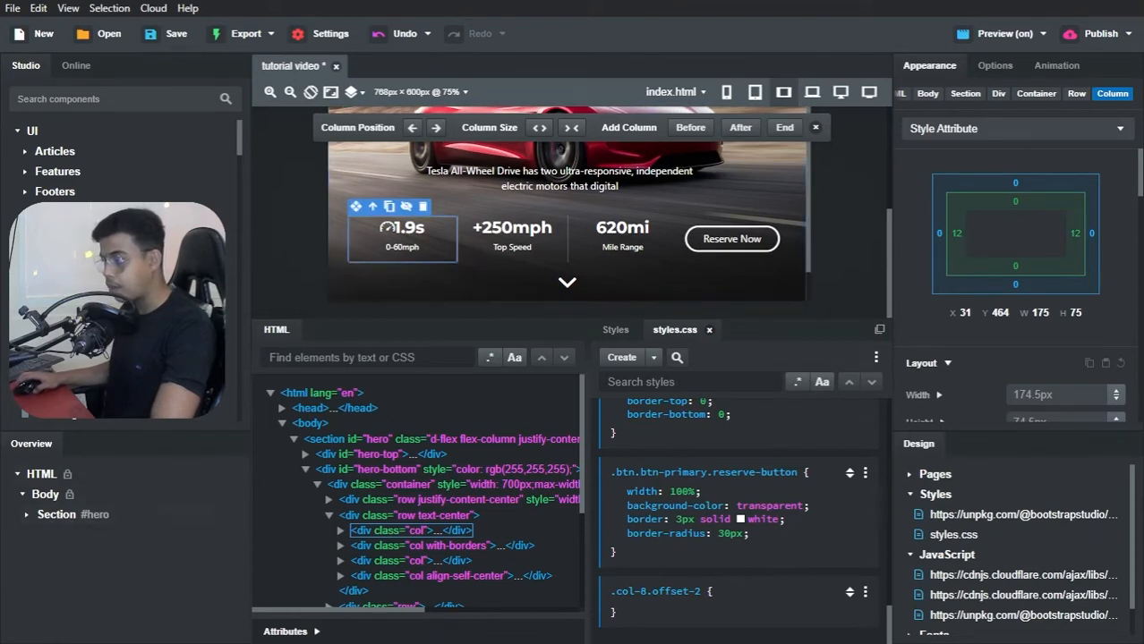
click(59, 98)
text(section)
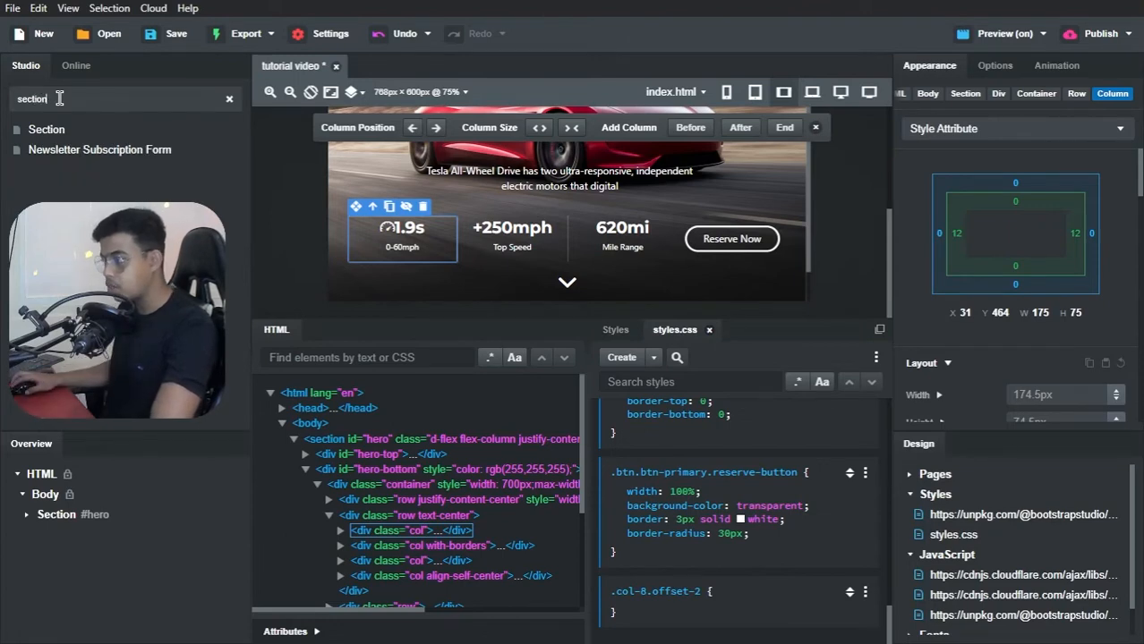
drag(54, 129, 62, 517)
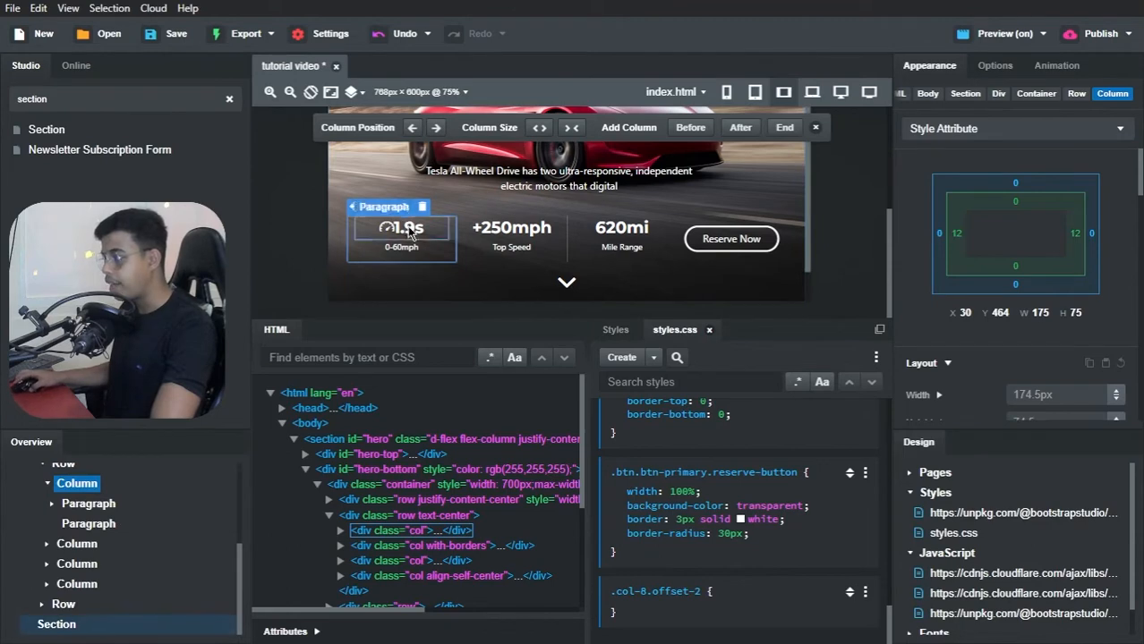
scroll(434, 276, down, 2)
scroll(38, 561, up, 5)
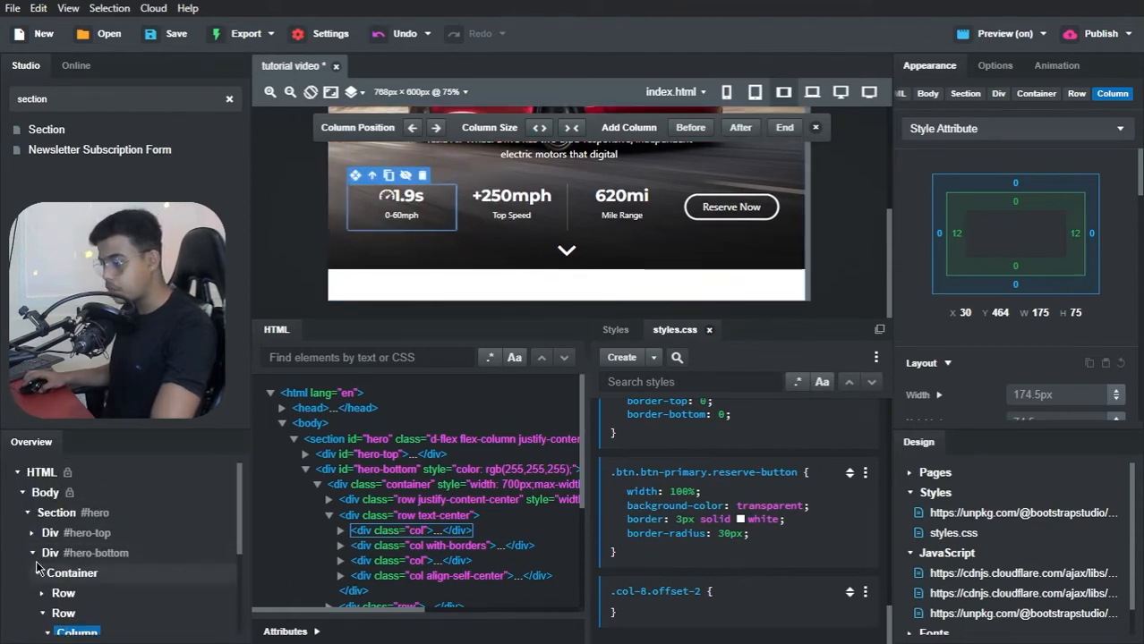
Step: Give the new empty section below the hero the ID video-and-stats
click(27, 514)
click(44, 530)
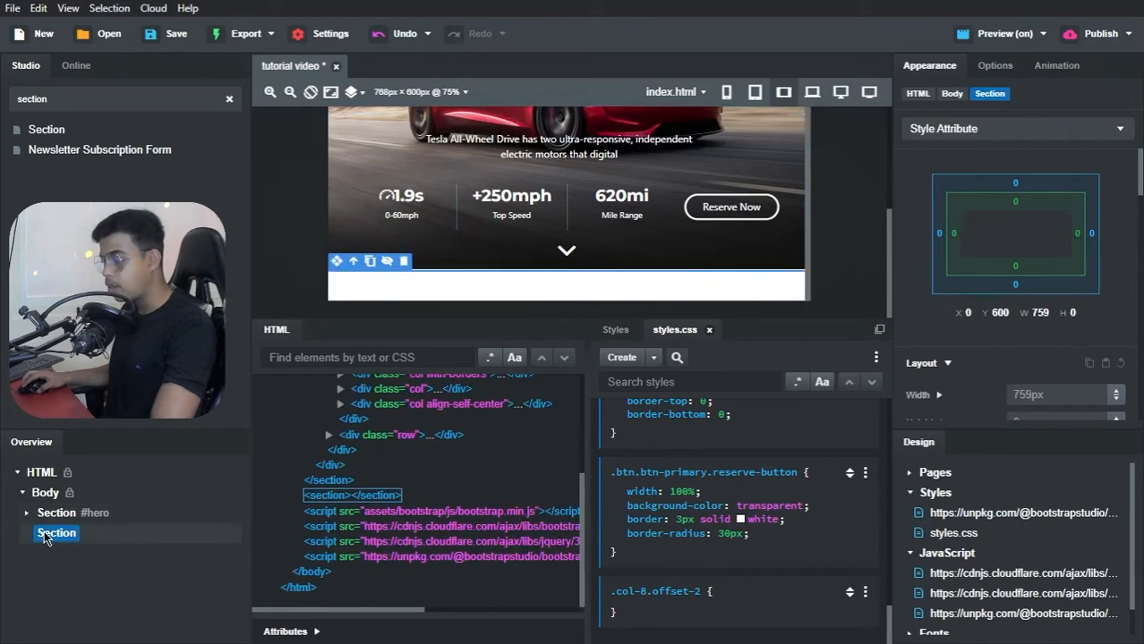
click(311, 633)
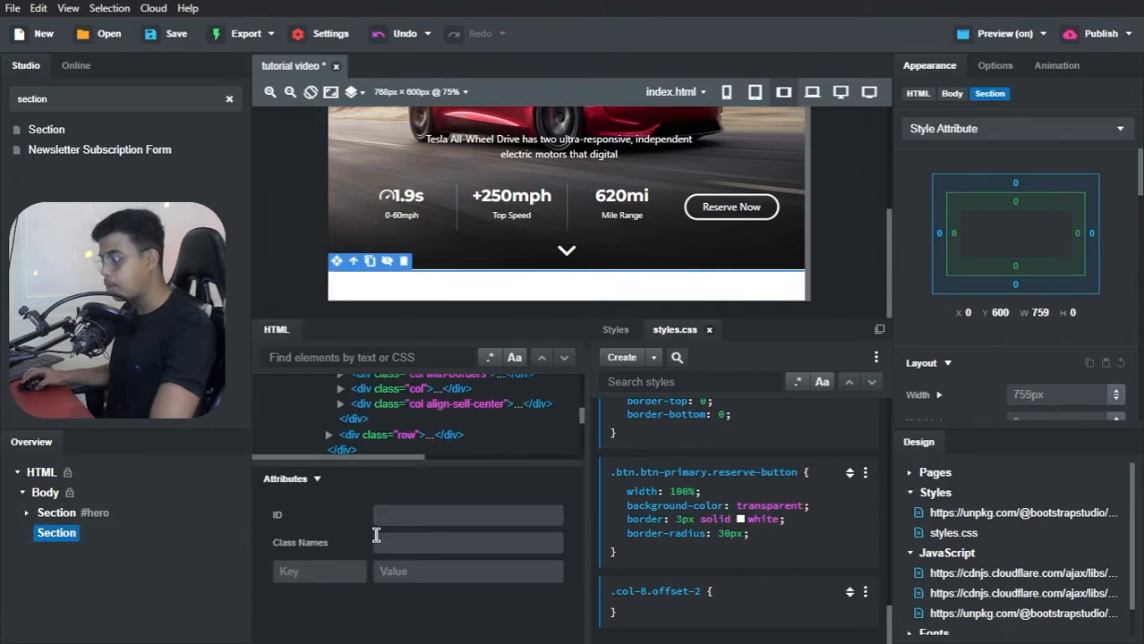
click(392, 518)
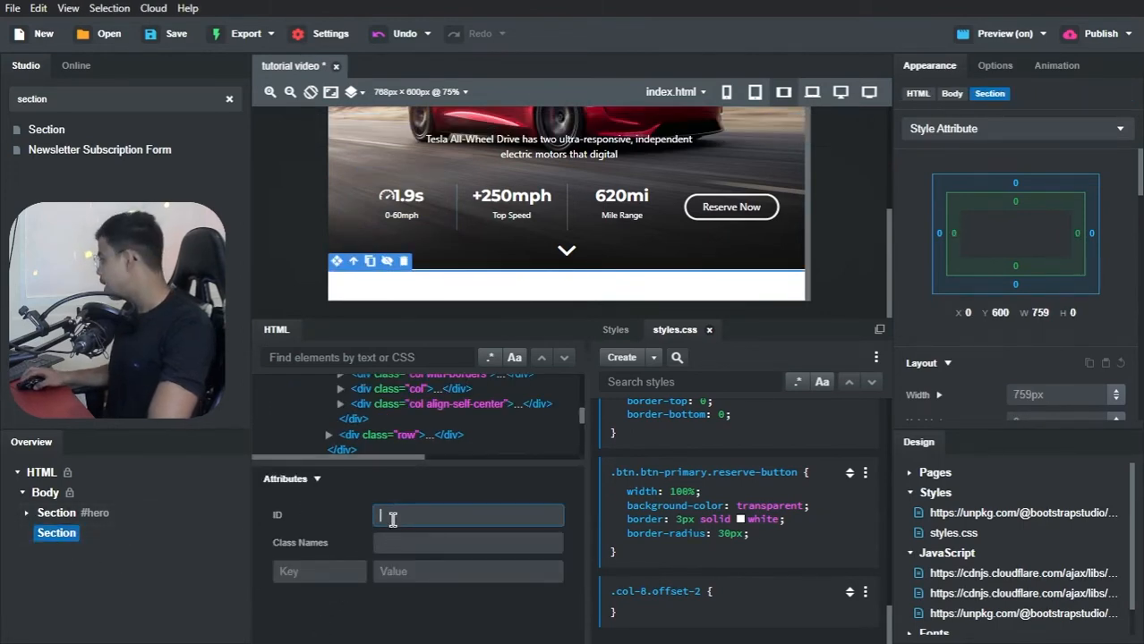
text(video)
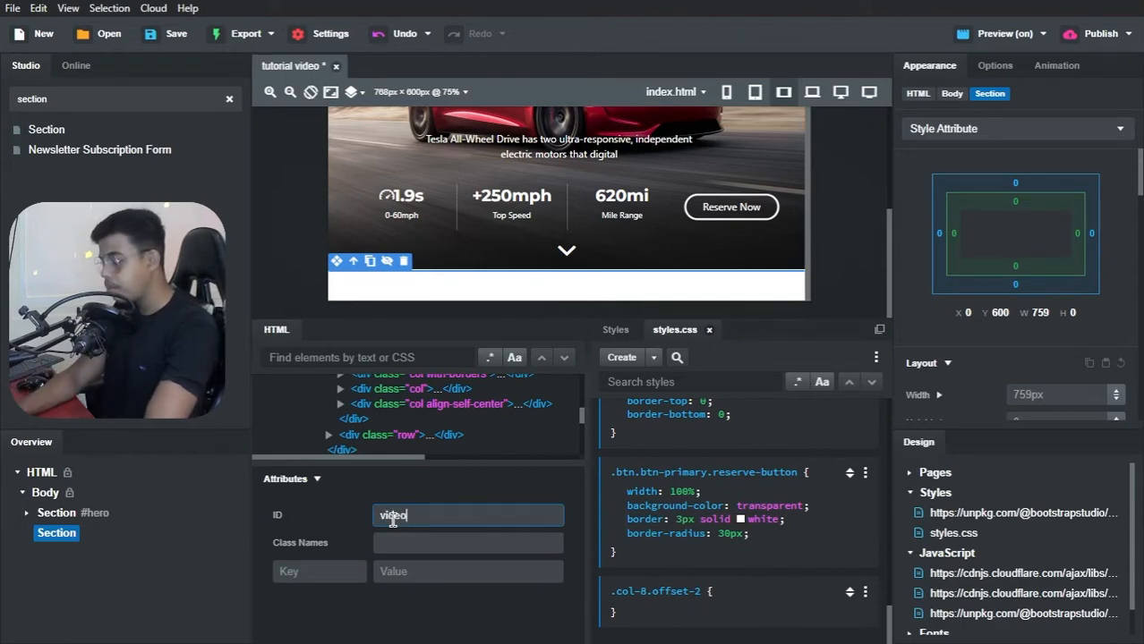
text(-and-stats)
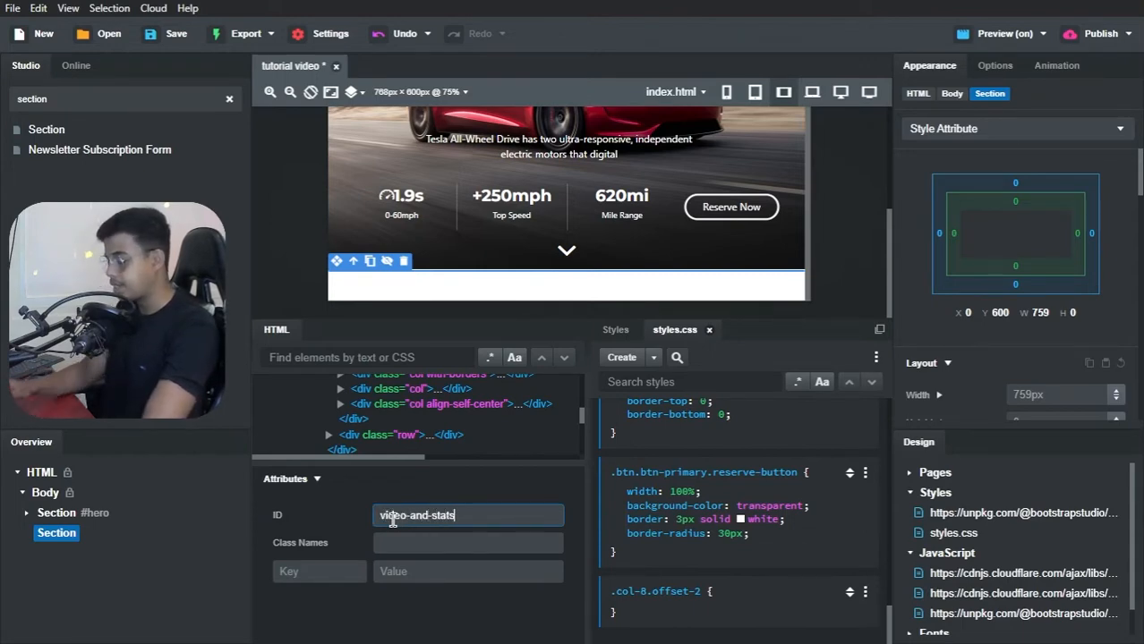
Step: Apply the video-and-stats ID and switch to the Brave browser to view the video section of the reference Tesla page
key(Return)
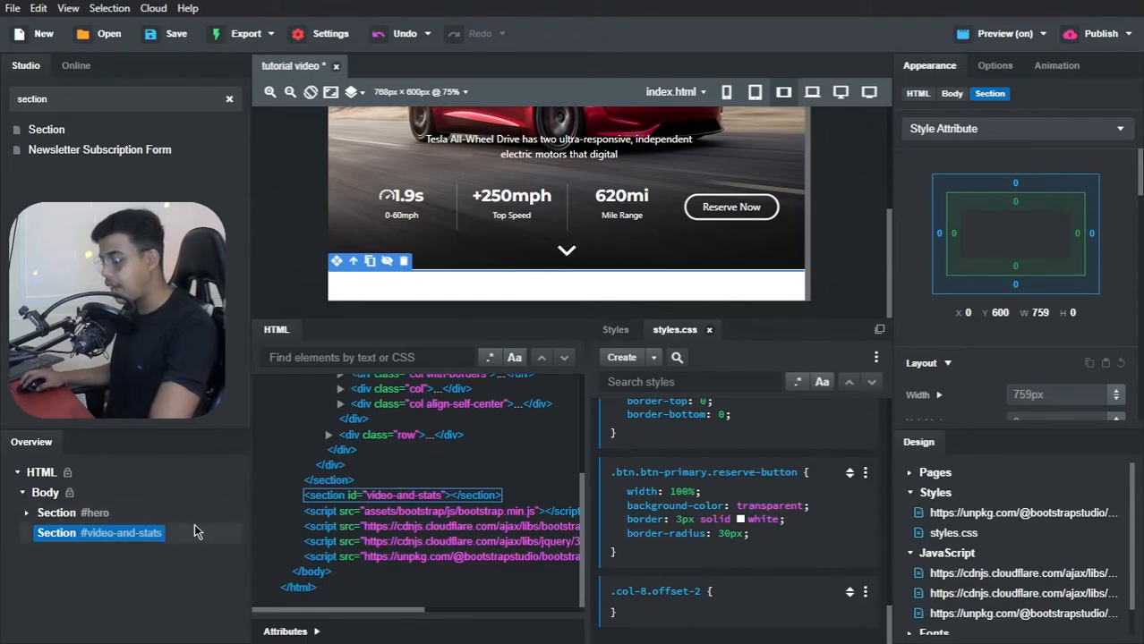
key(alt+Tab)
key(alt+Tab)
key(alt+Tab)
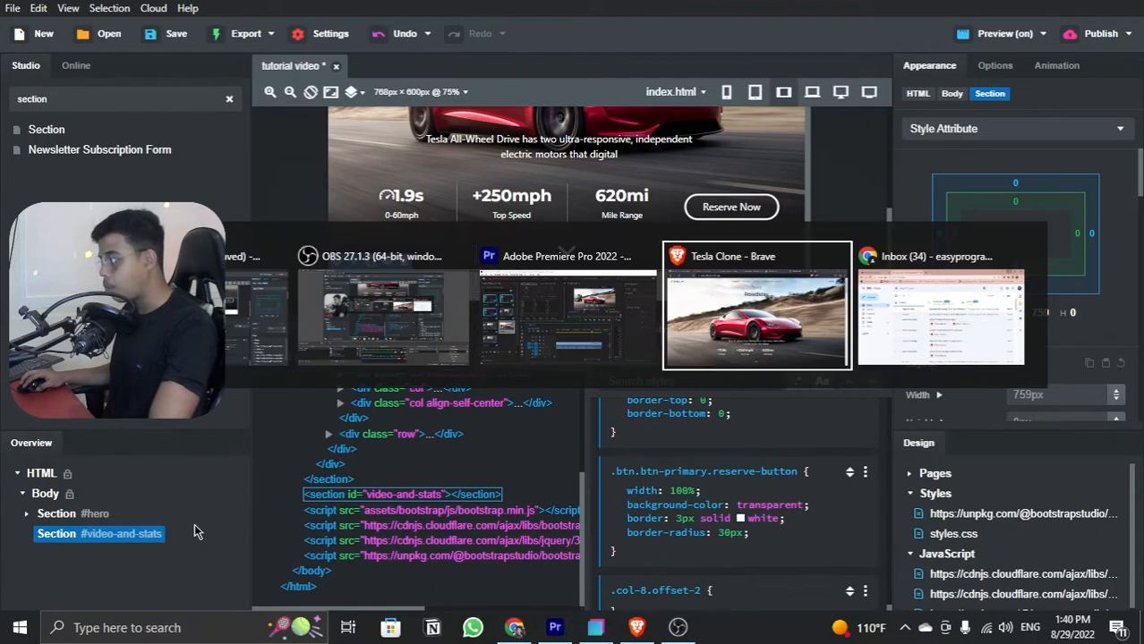
scroll(476, 365, down, 3)
scroll(476, 365, down, 3)
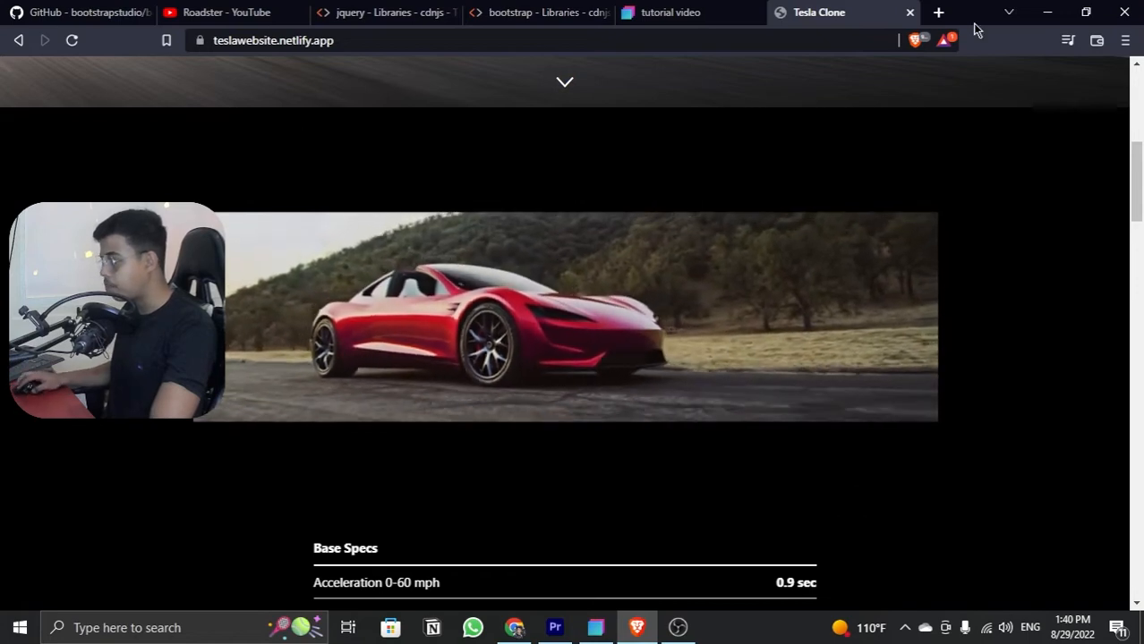
Step: Switch back to Bootstrap Studio and add a Video component inside the video-and-stats section
click(1045, 13)
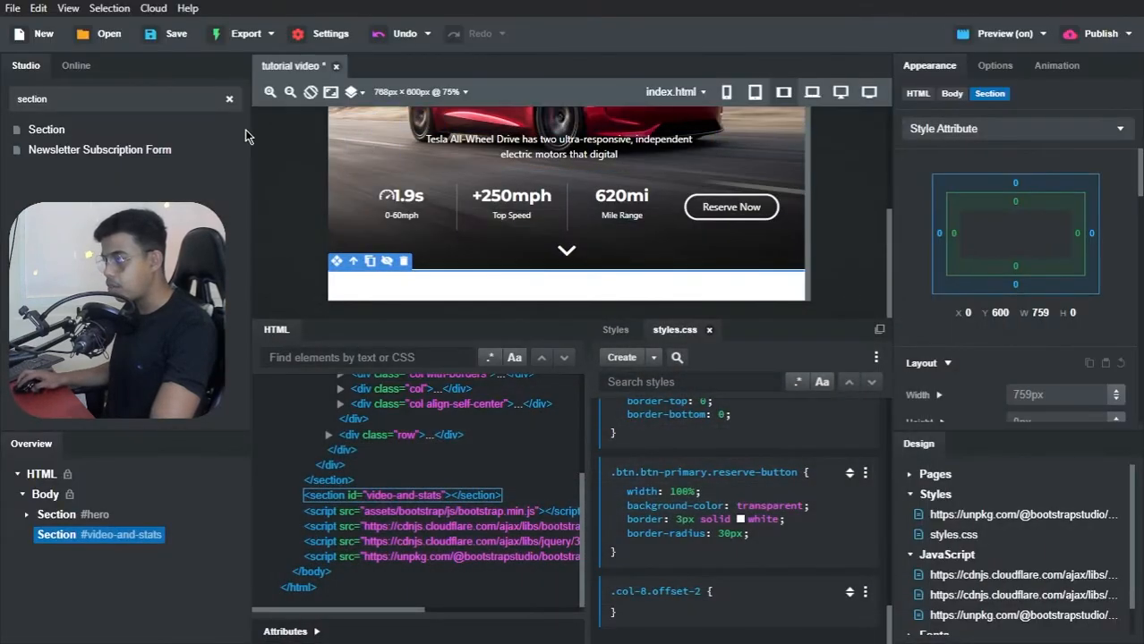
double_click(111, 98)
text(video)
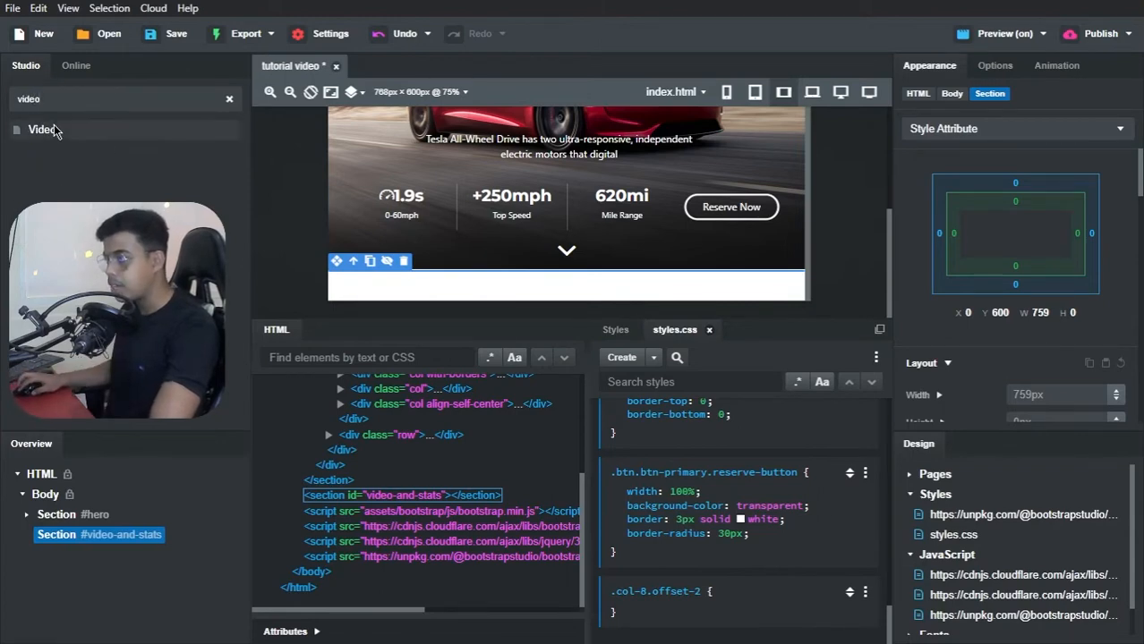
drag(42, 130, 68, 543)
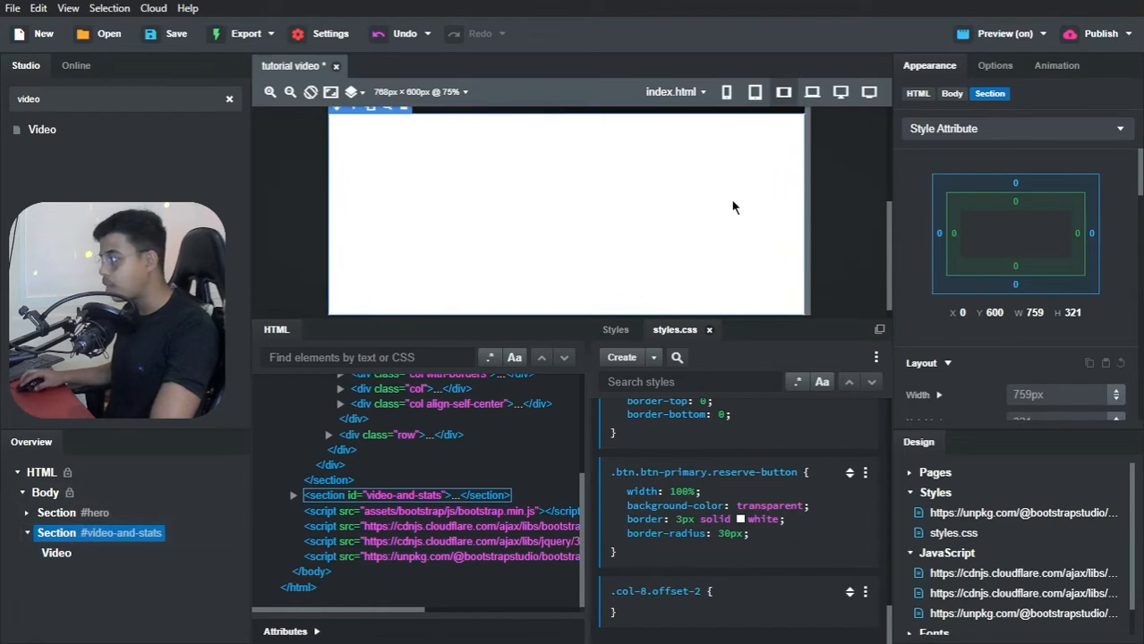
Step: Select the new video, show its options and choose YouTube as the video type
click(61, 555)
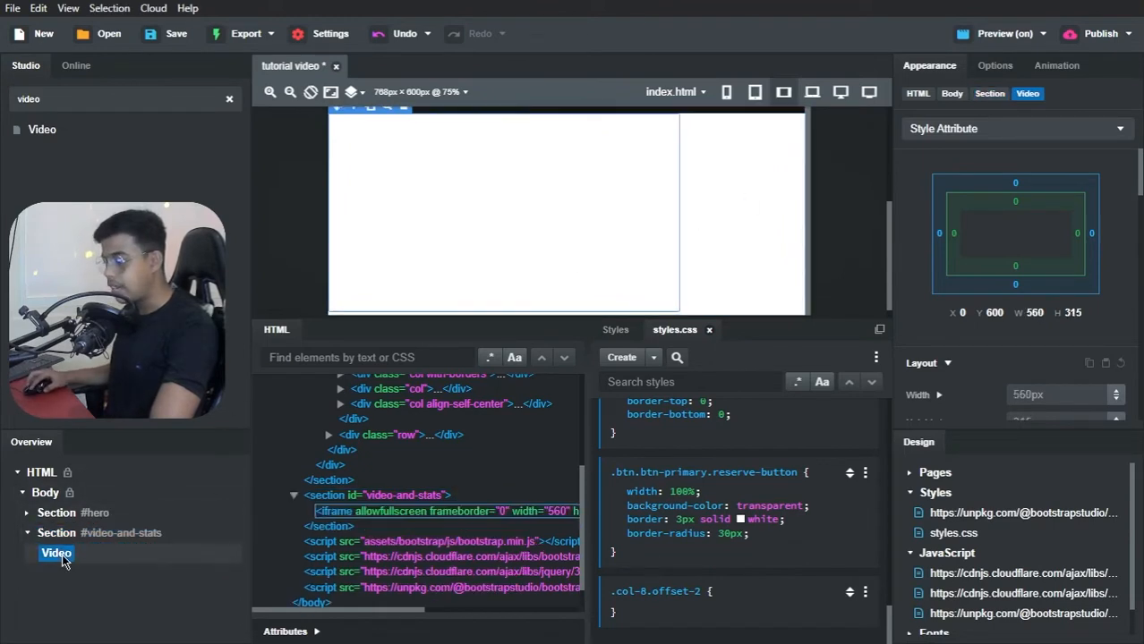
scroll(947, 179, down, 2)
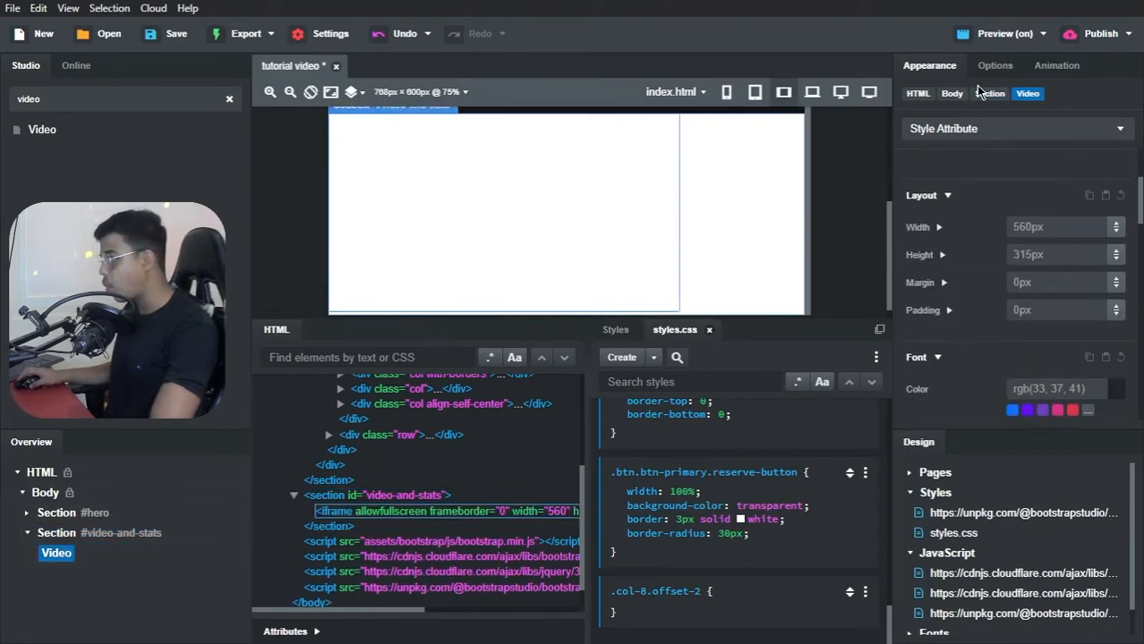
click(992, 66)
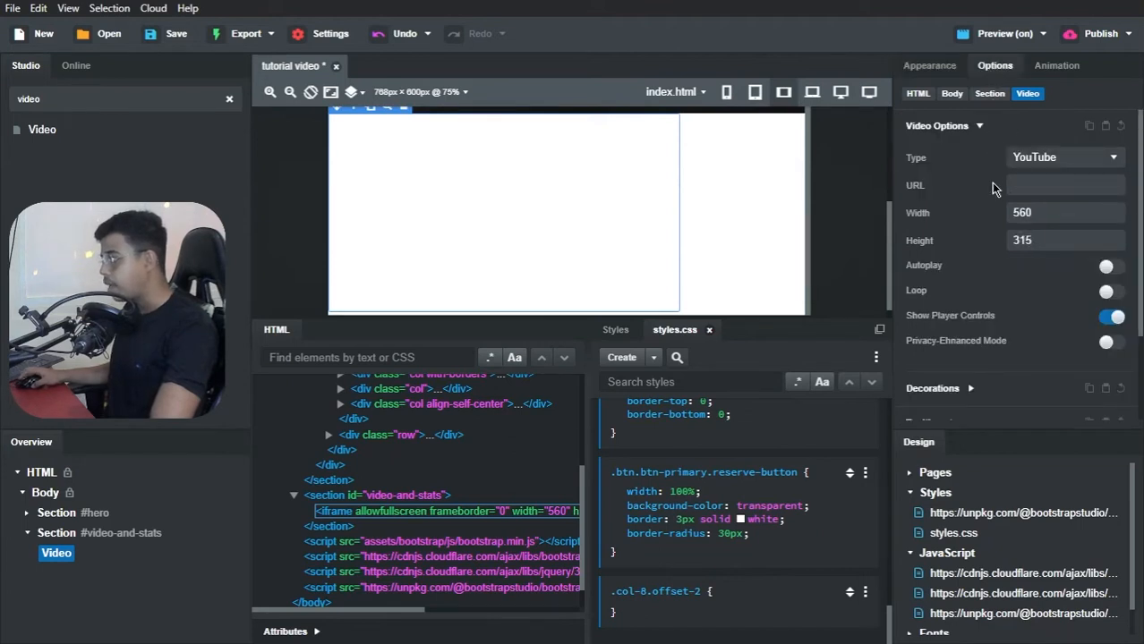
click(1054, 162)
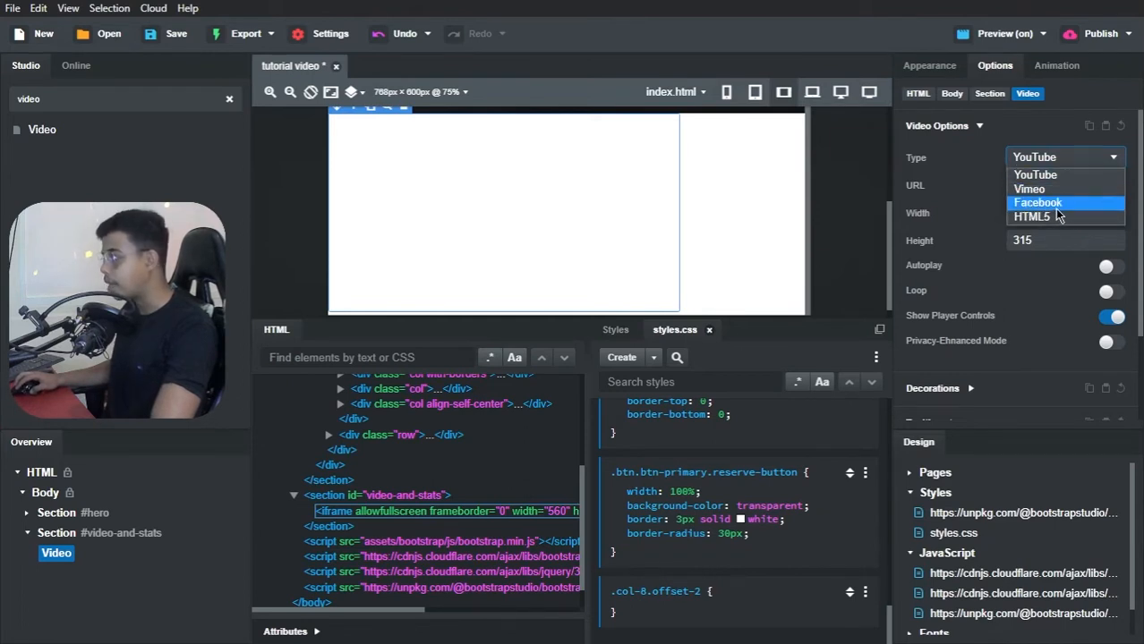
click(1051, 179)
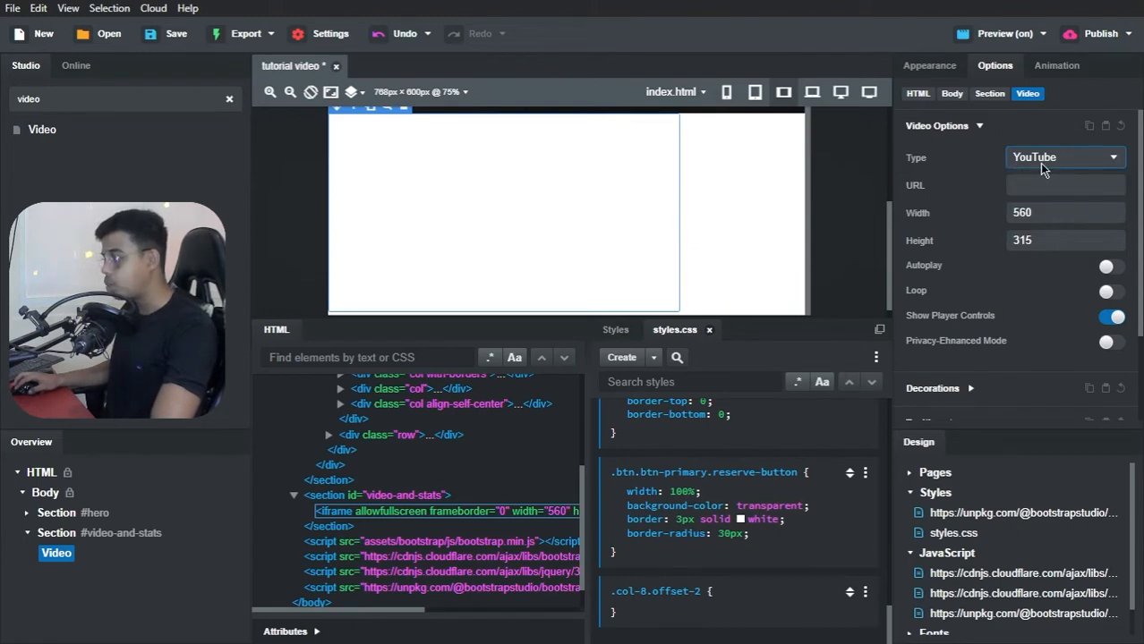
Step: Switch to the Brave browser and copy the full address of the Roadster video page on YouTube
key(alt+Tab)
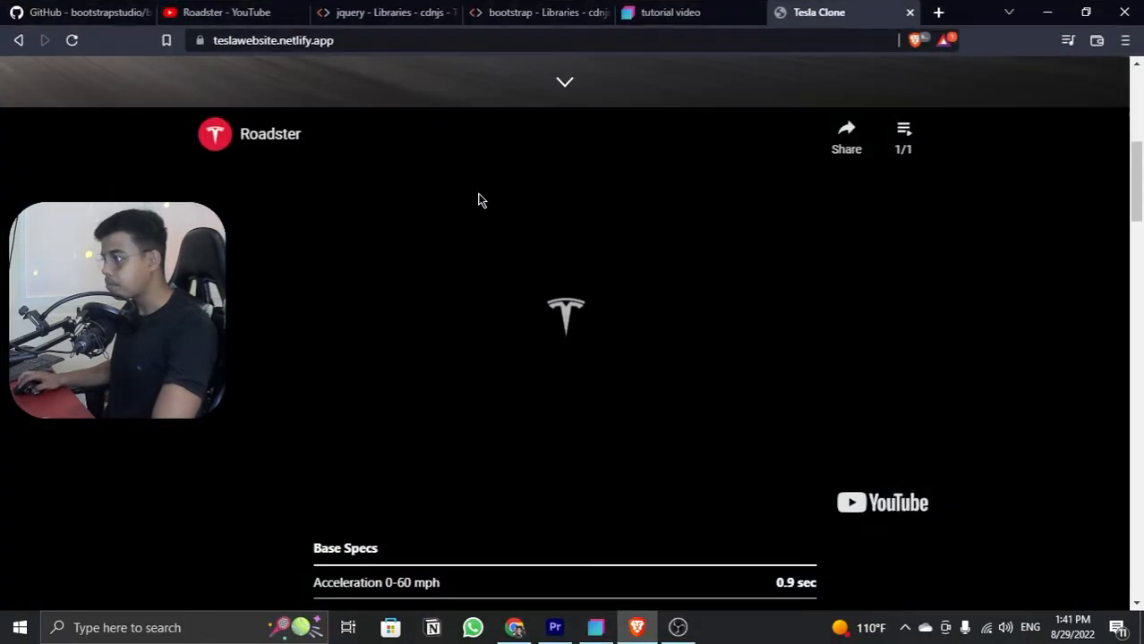
click(240, 7)
click(265, 49)
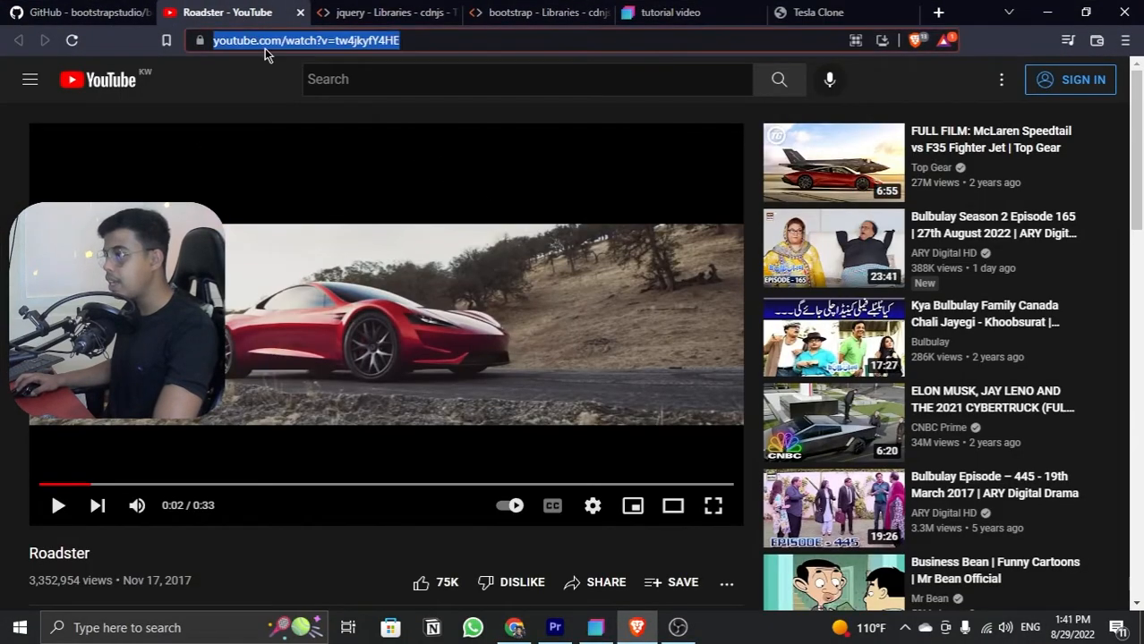
double_click(265, 49)
key(ctrl+a)
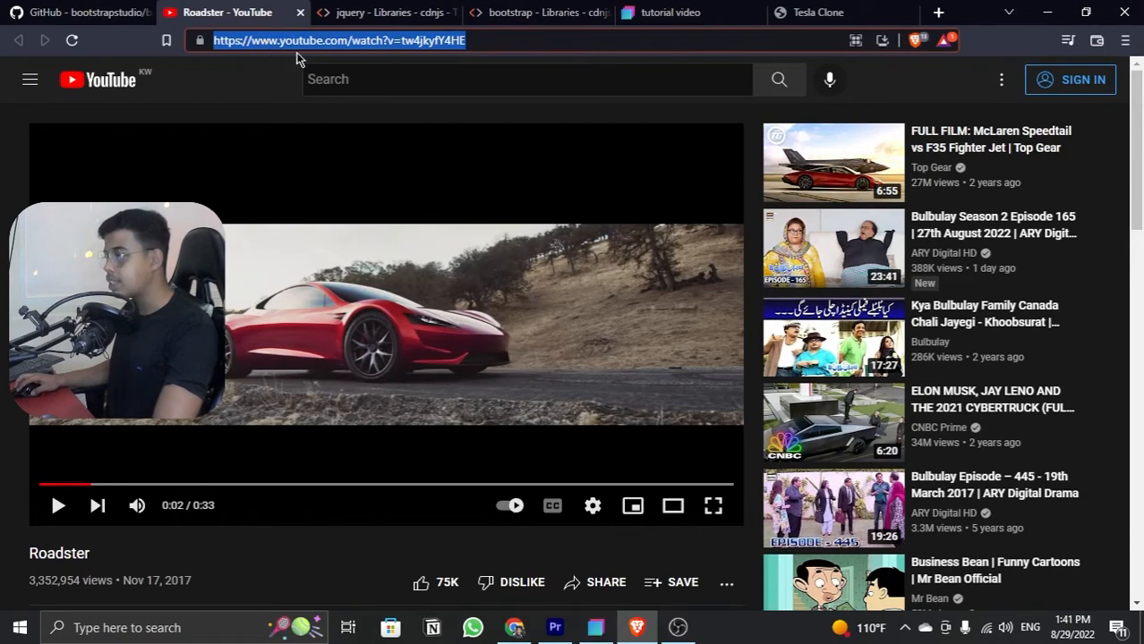
click(1045, 12)
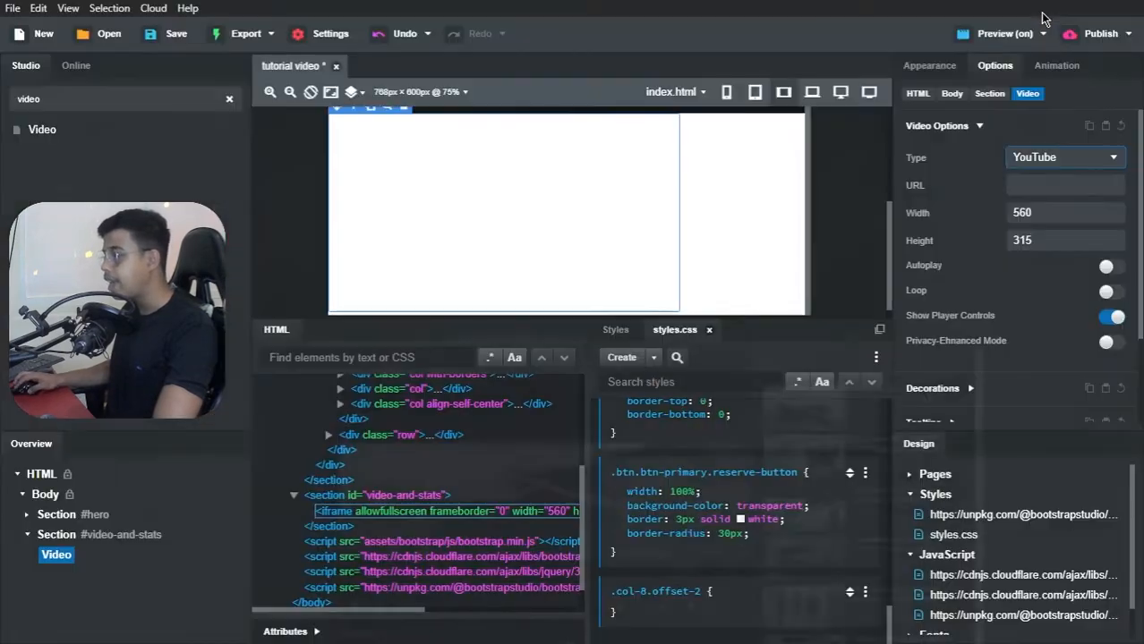
click(1020, 186)
key(ctrl+v)
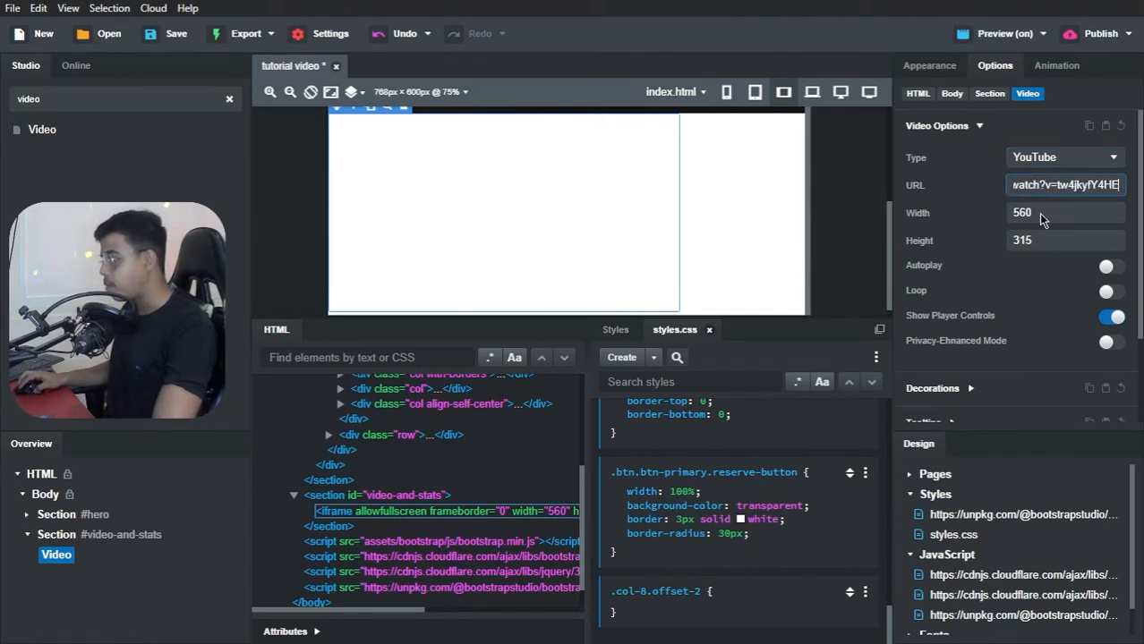
click(1042, 215)
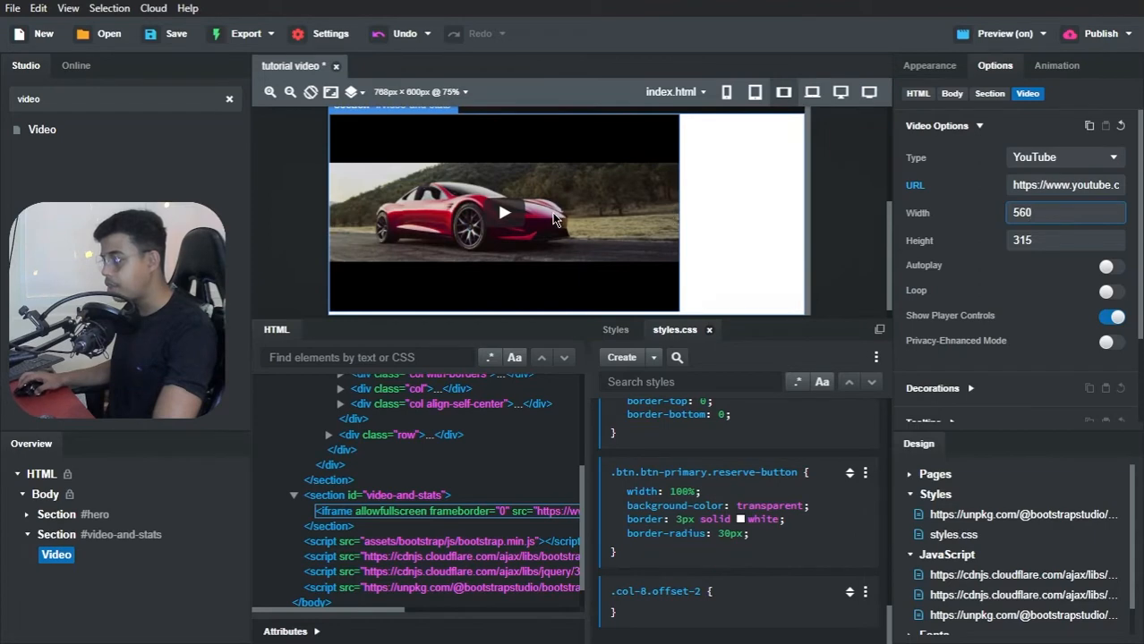
scroll(589, 218, up, 1)
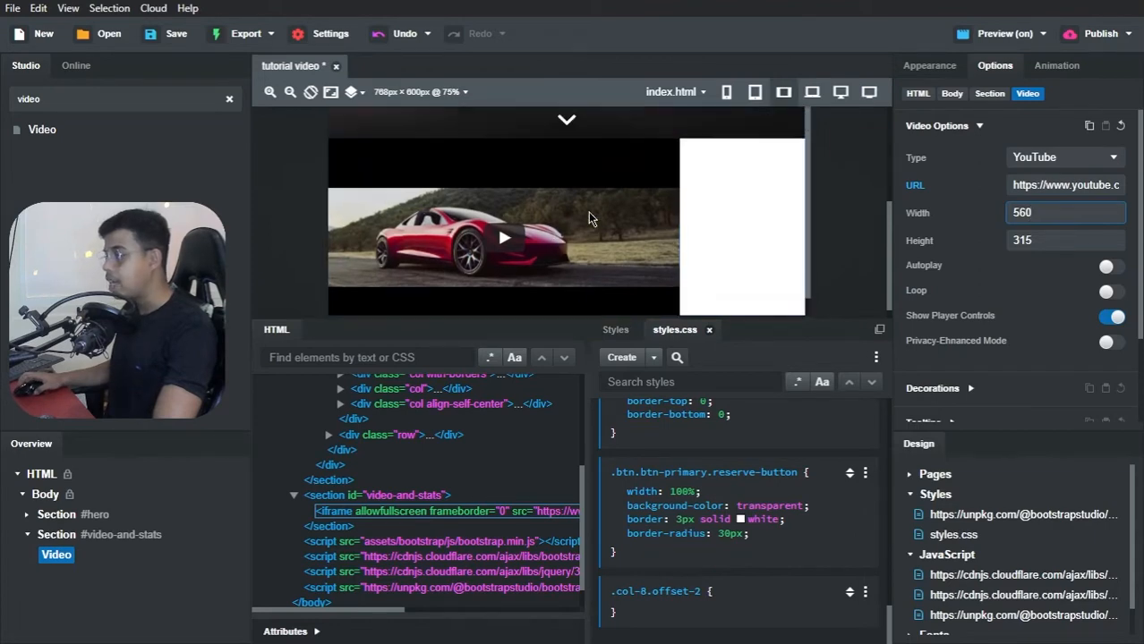
scroll(589, 218, down, 1)
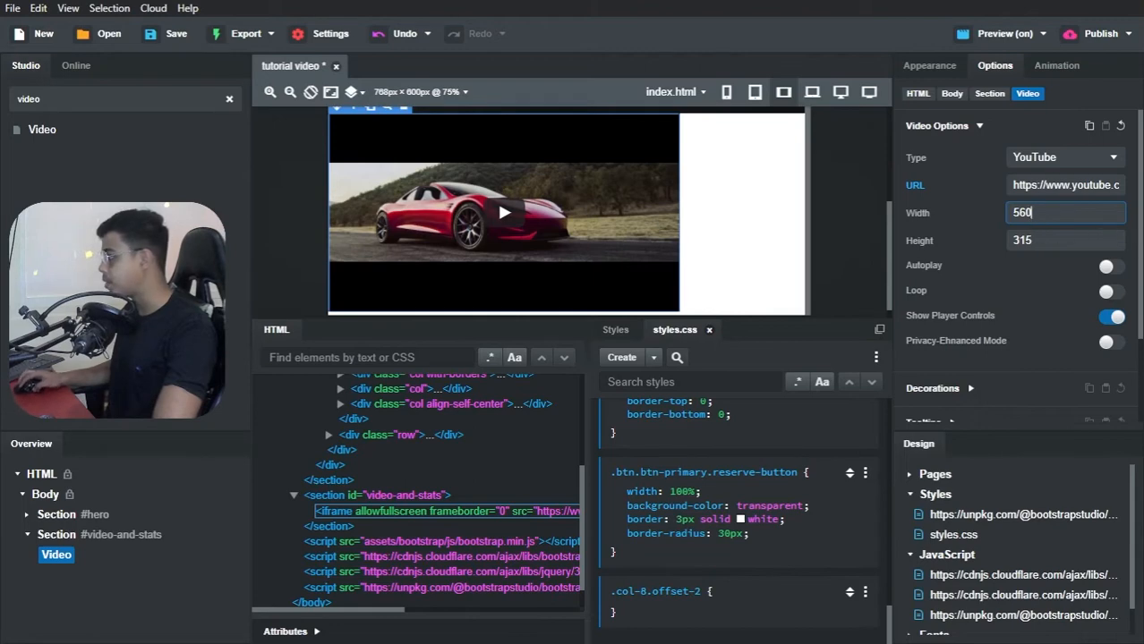
key(Return)
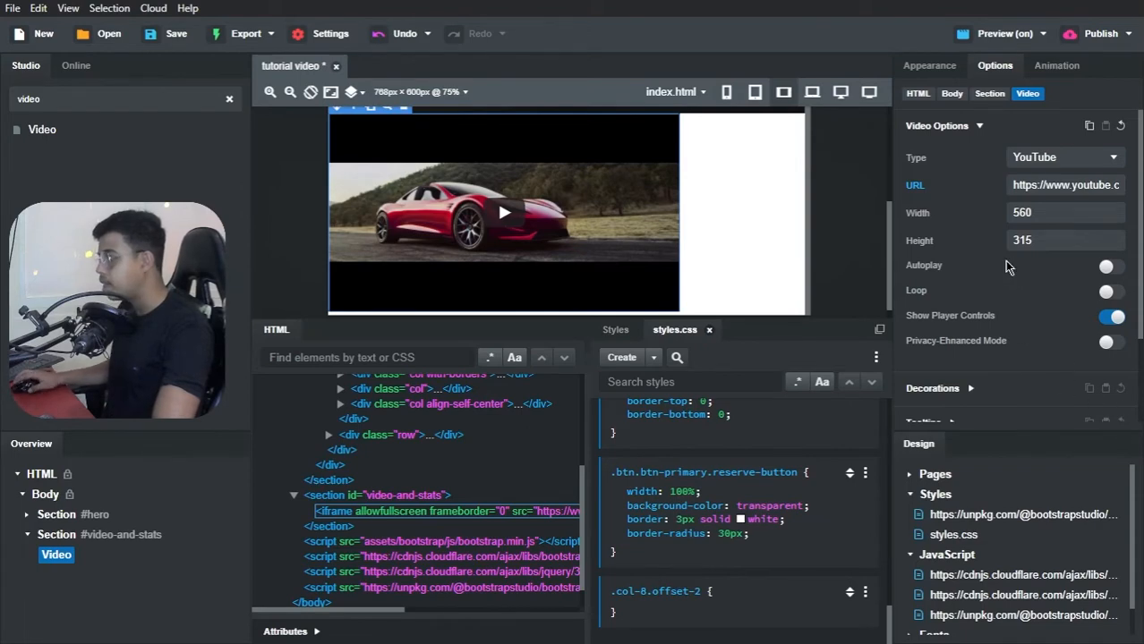
Step: Turn off the video's player controls and enable Autoplay and Loop
click(1112, 318)
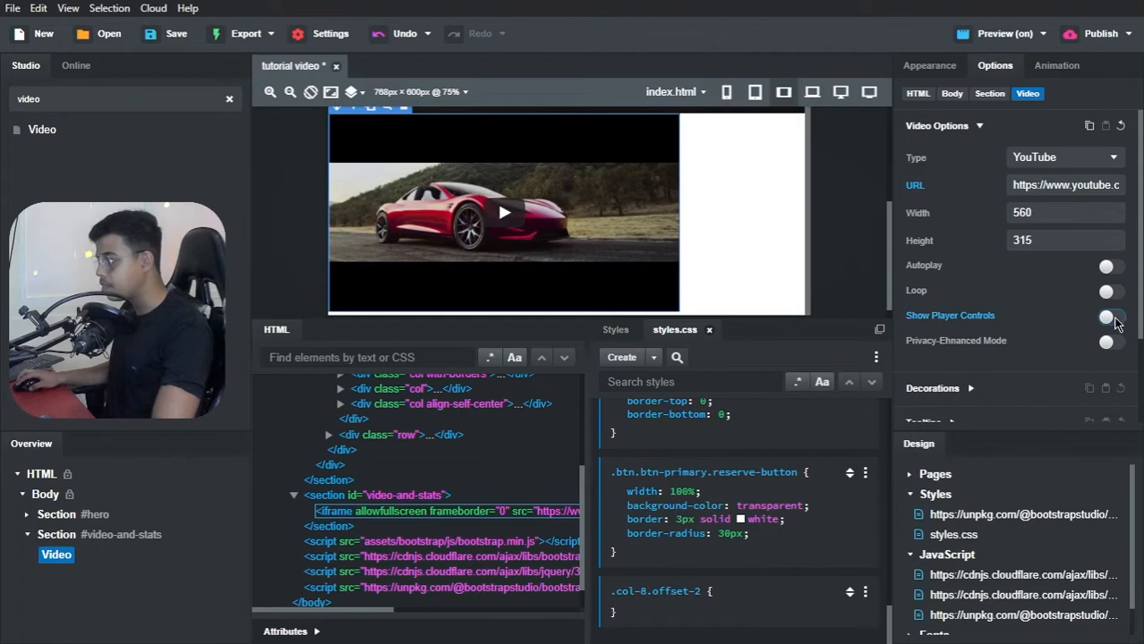
click(1109, 268)
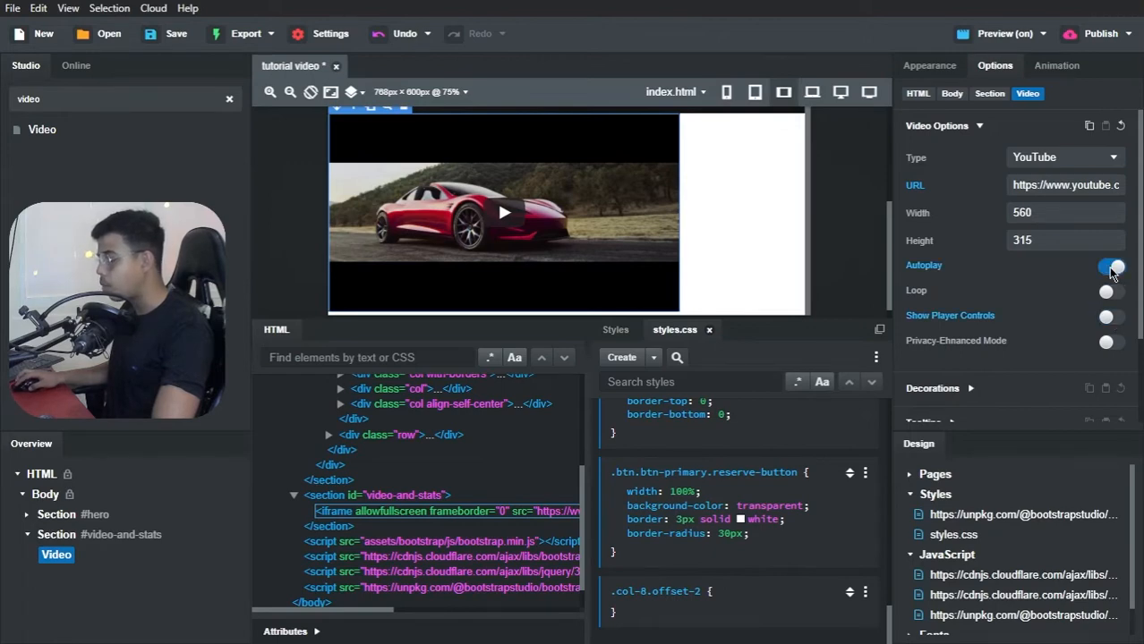
click(1108, 294)
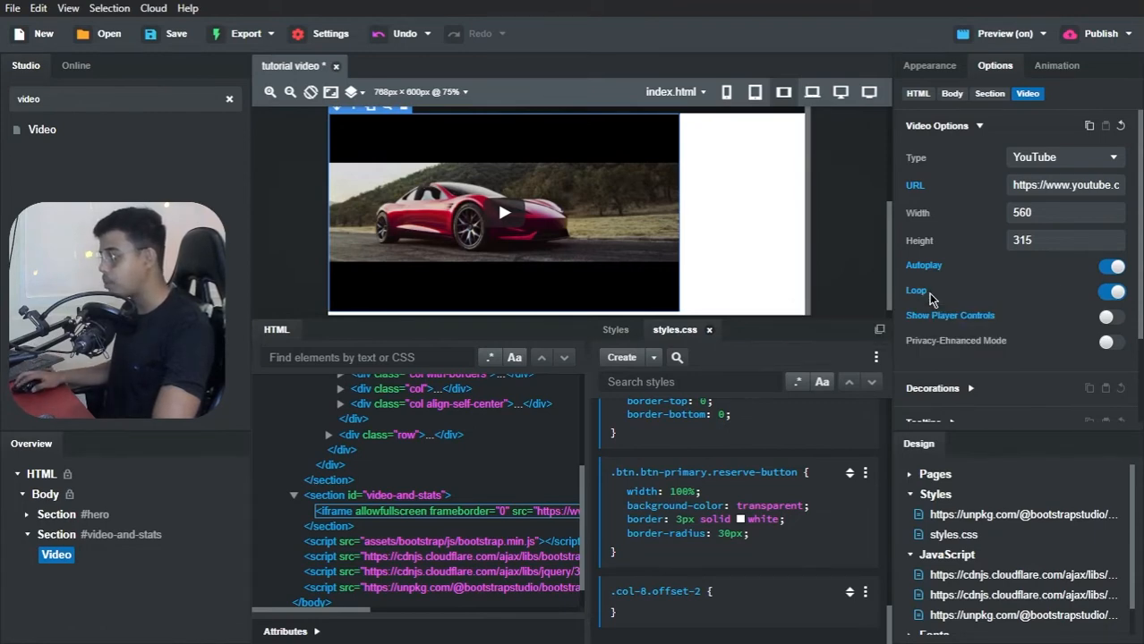
Step: Set the video's layout width to 512px and its height to 400px
click(926, 73)
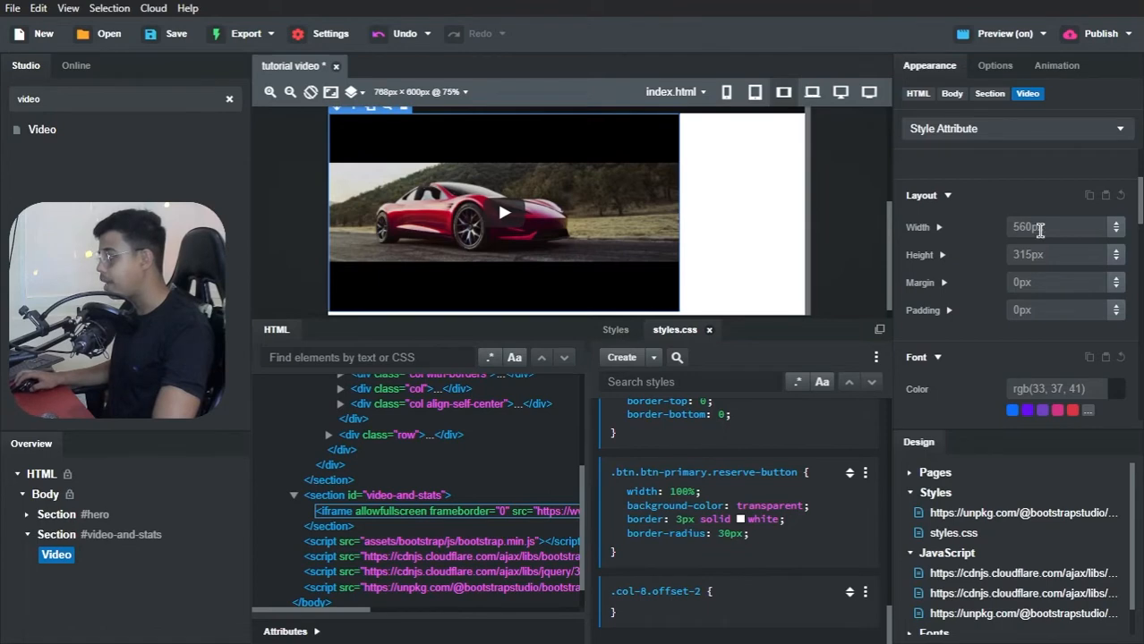
click(1039, 229)
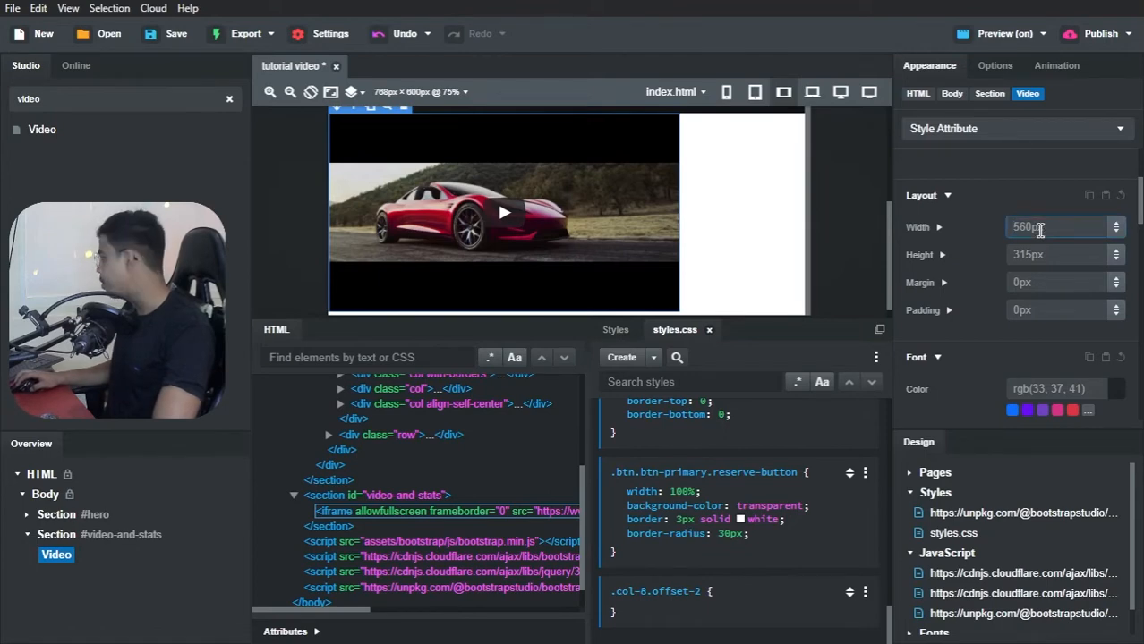
text(512)
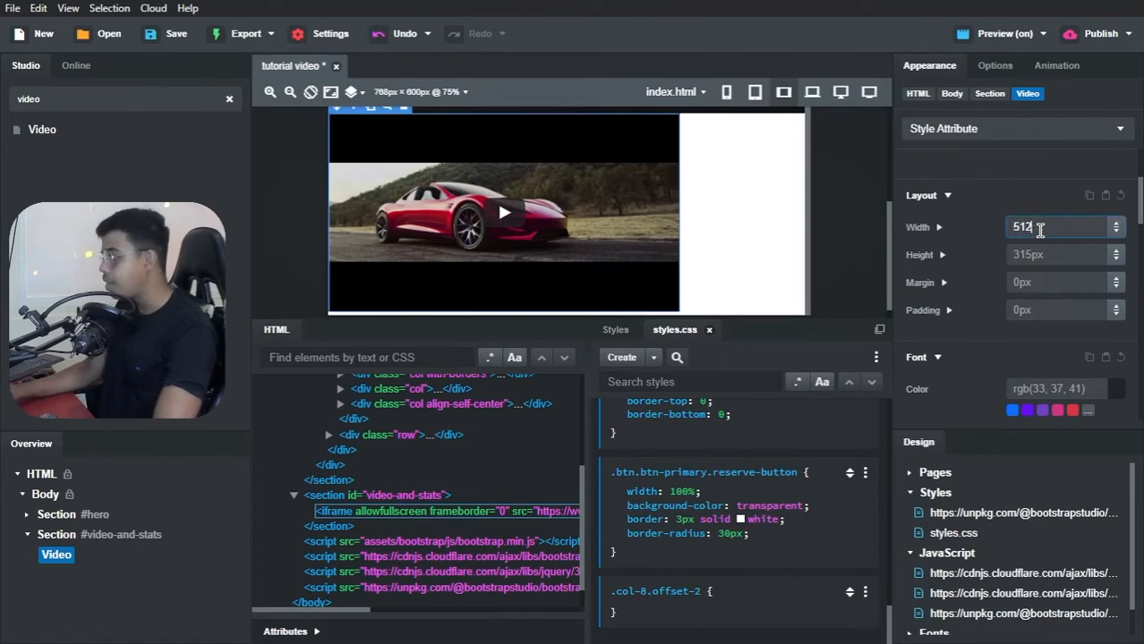
text(px)
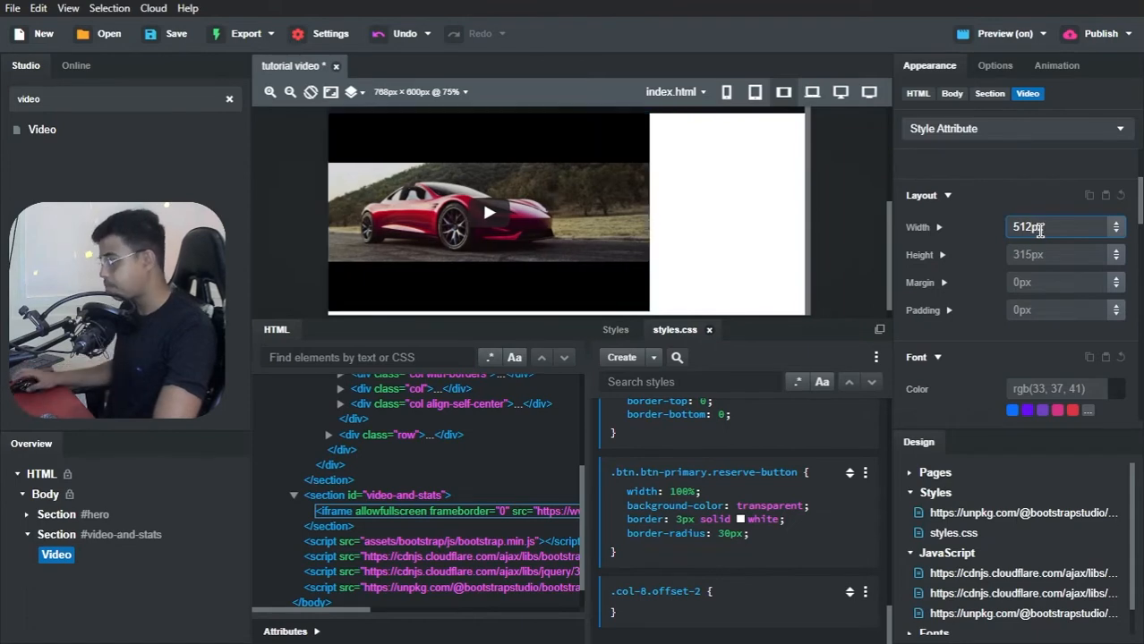
click(1036, 255)
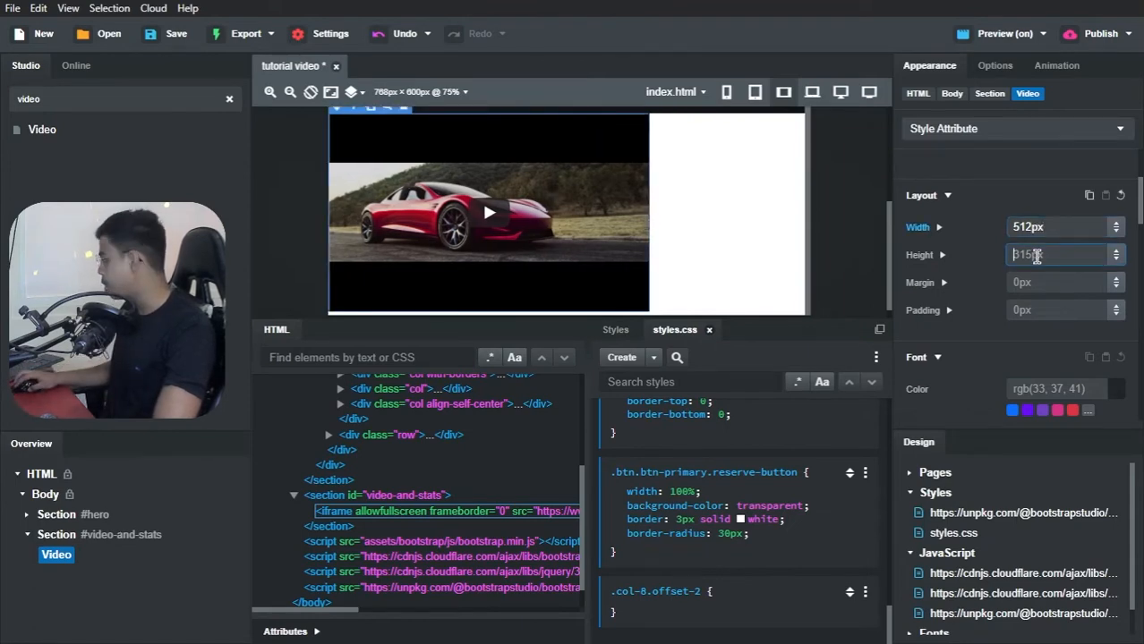
text(400px)
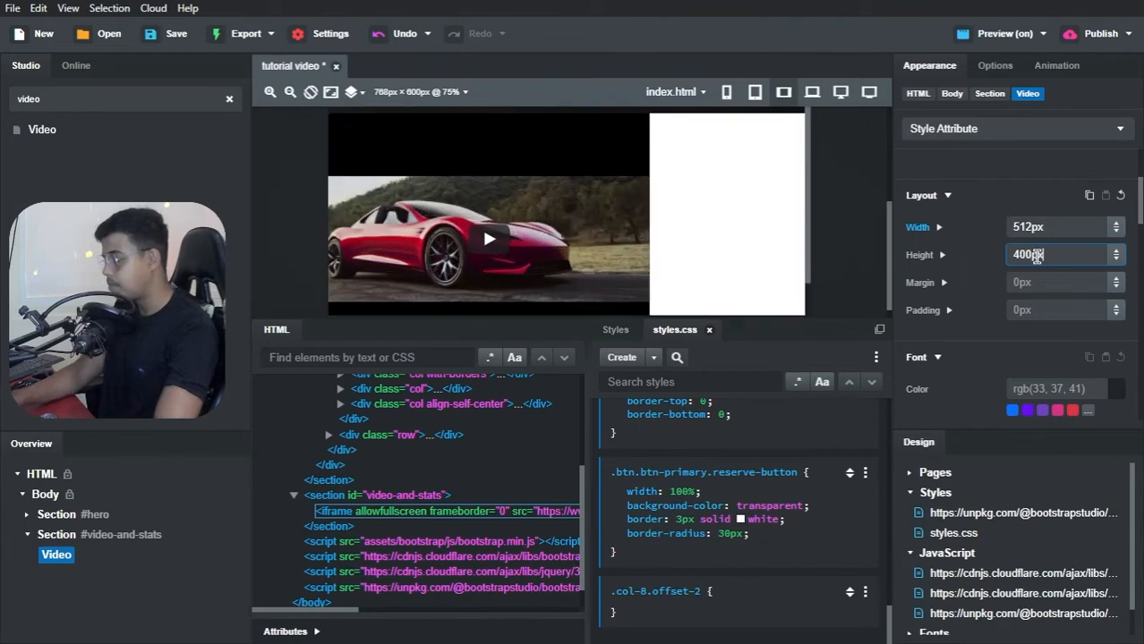
click(1025, 210)
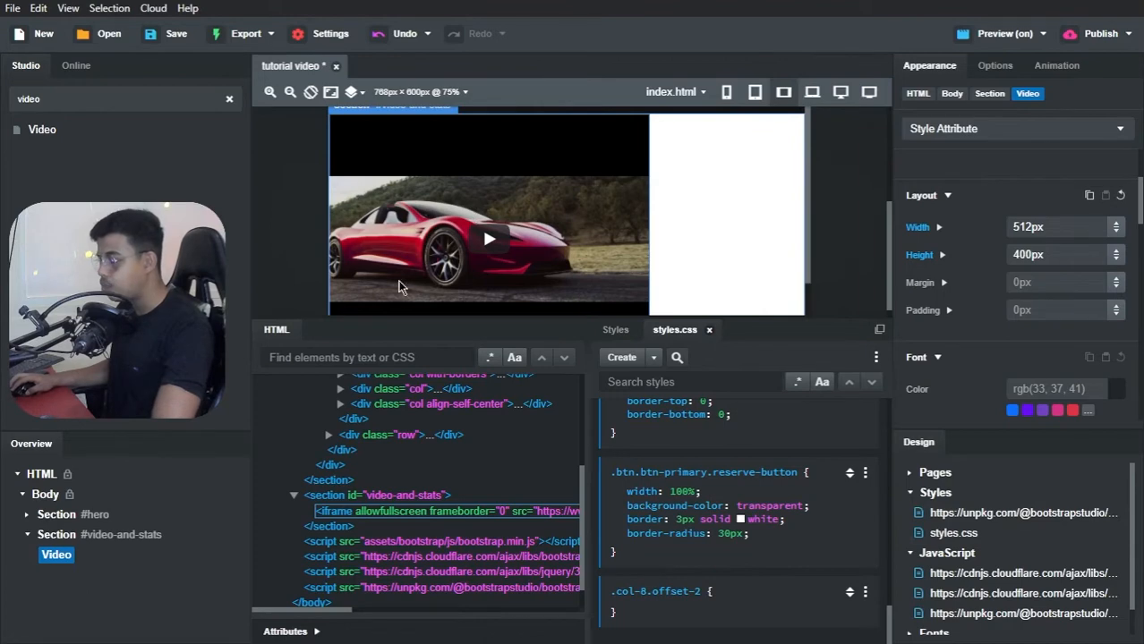
Step: Create a #video-and-stats rule for the section in styles.css and give it text-align: center
click(56, 537)
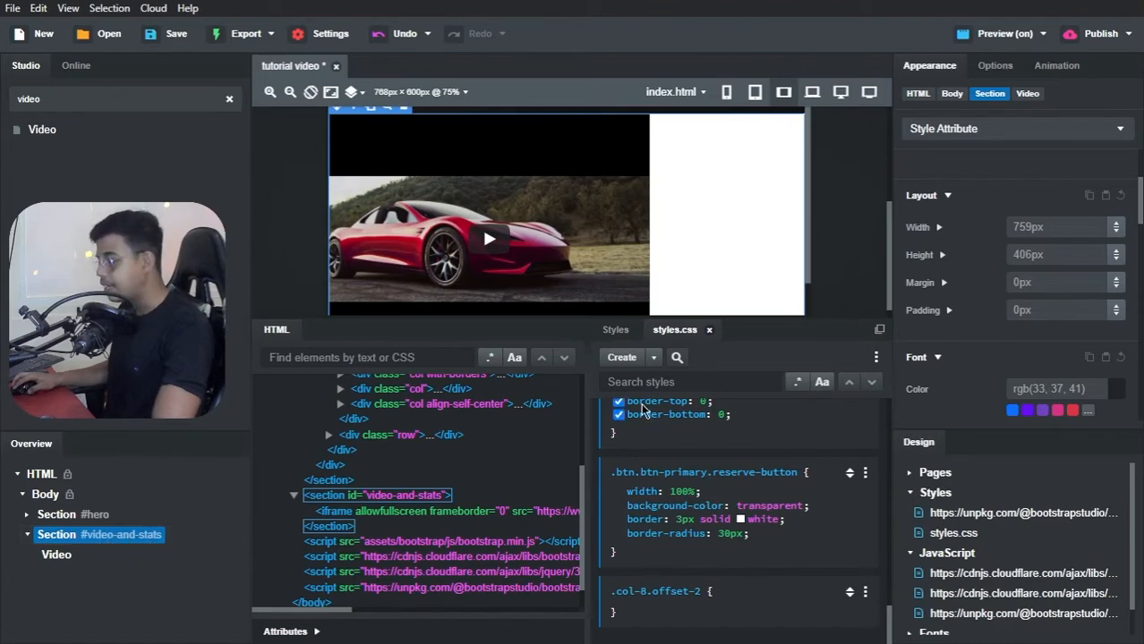
click(653, 358)
click(684, 365)
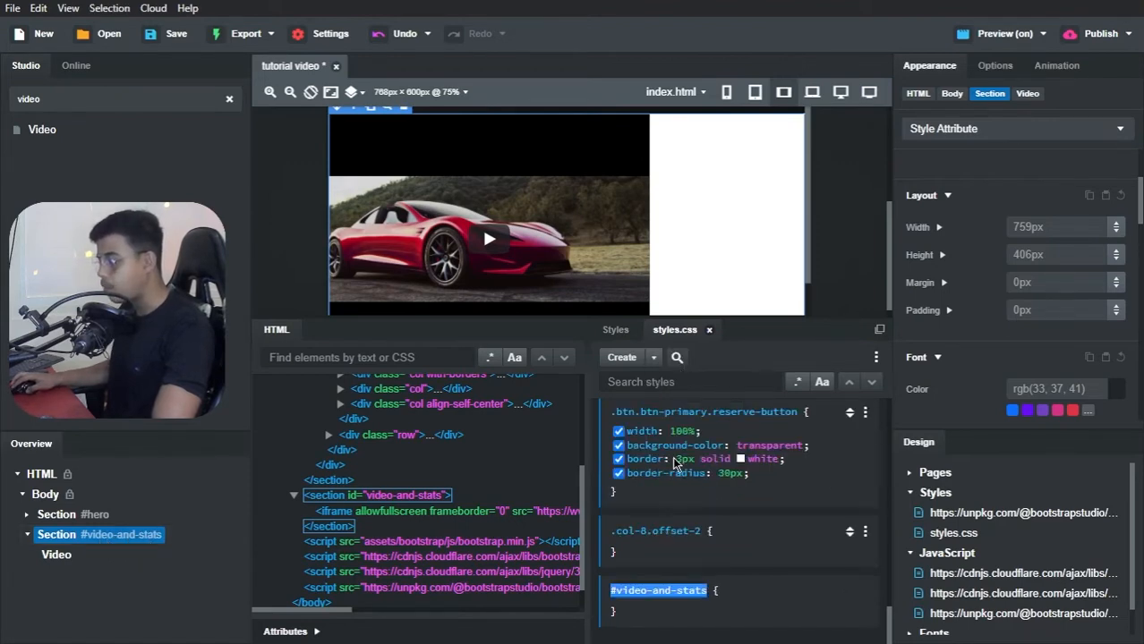
key(Return)
text(text-align: ;)
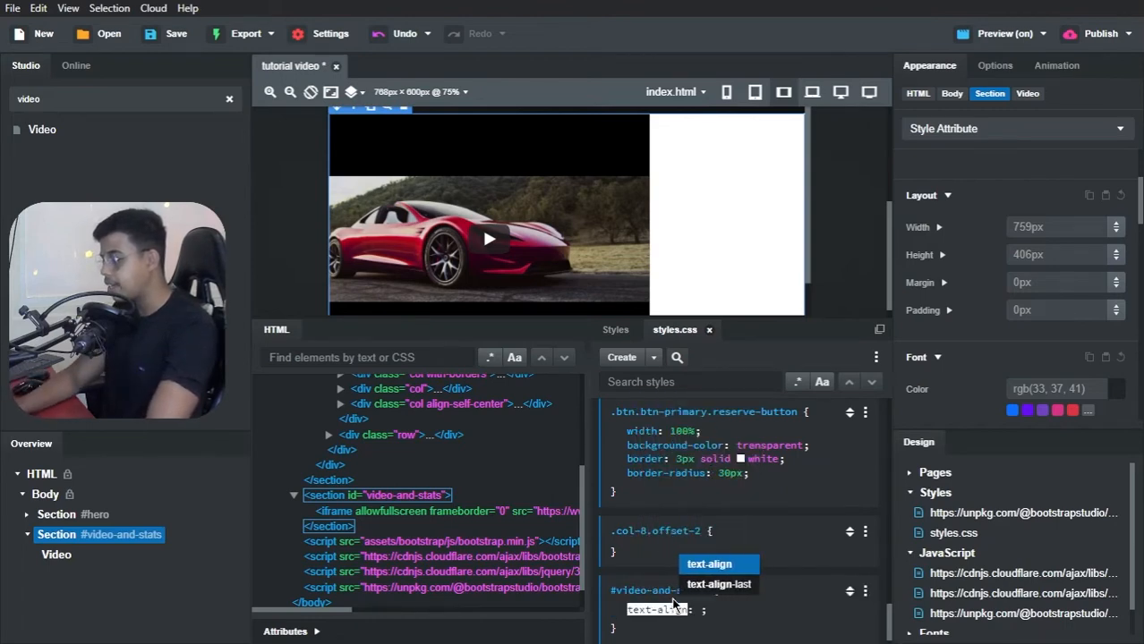
key(Return)
text(center)
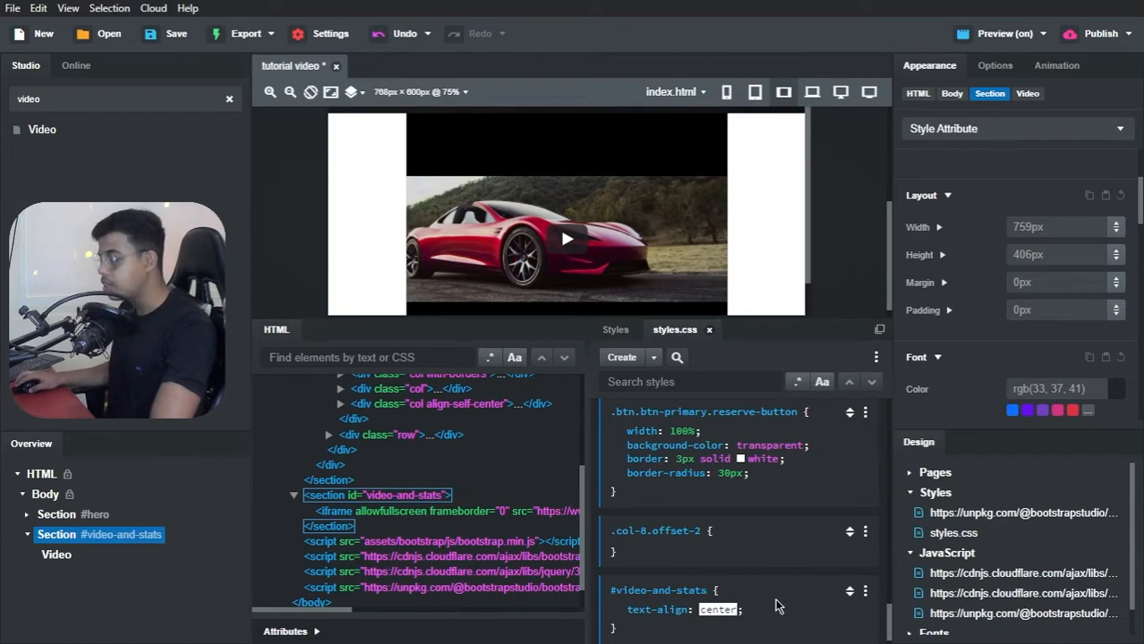
key(Return)
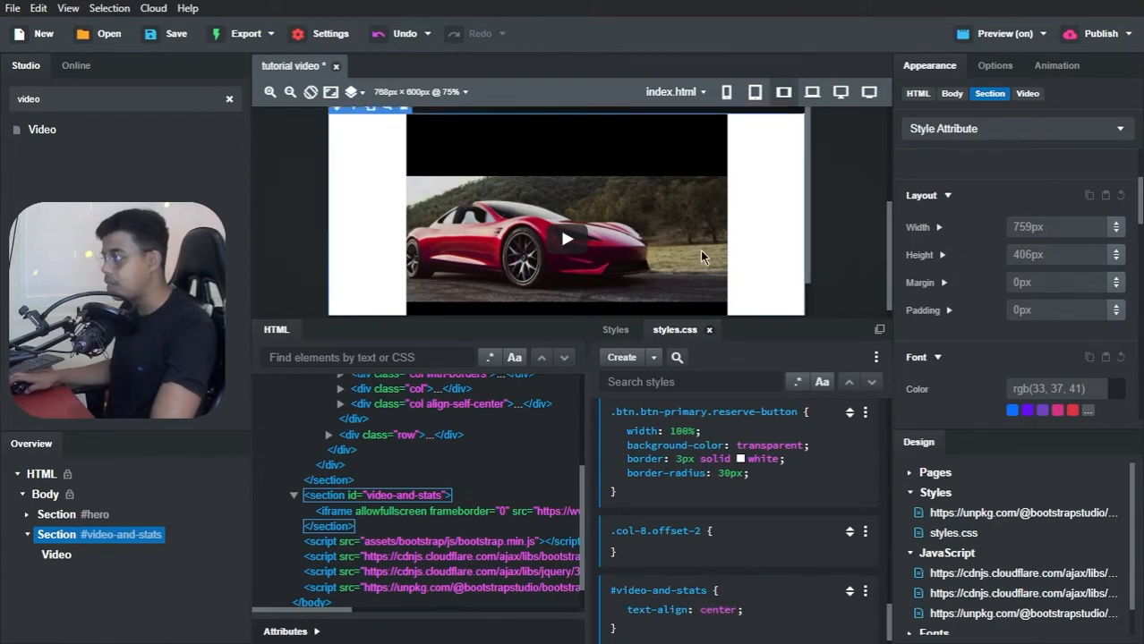
Step: Set the Body's background colour to rgb(0,0,0)
scroll(699, 263, up, 2)
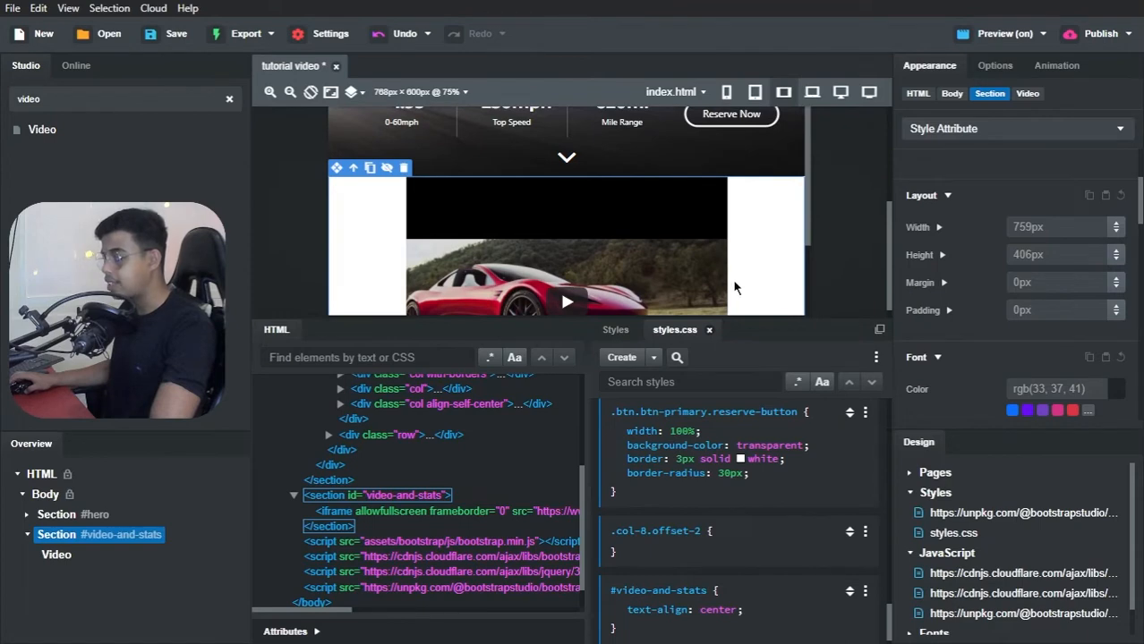
click(43, 494)
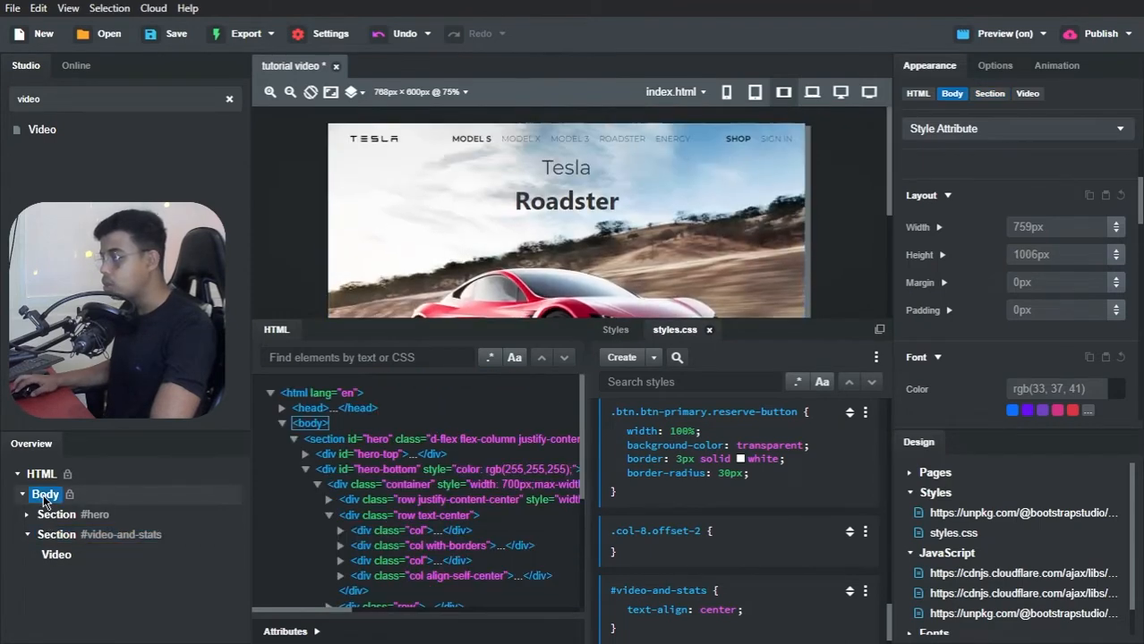
scroll(994, 399, down, 5)
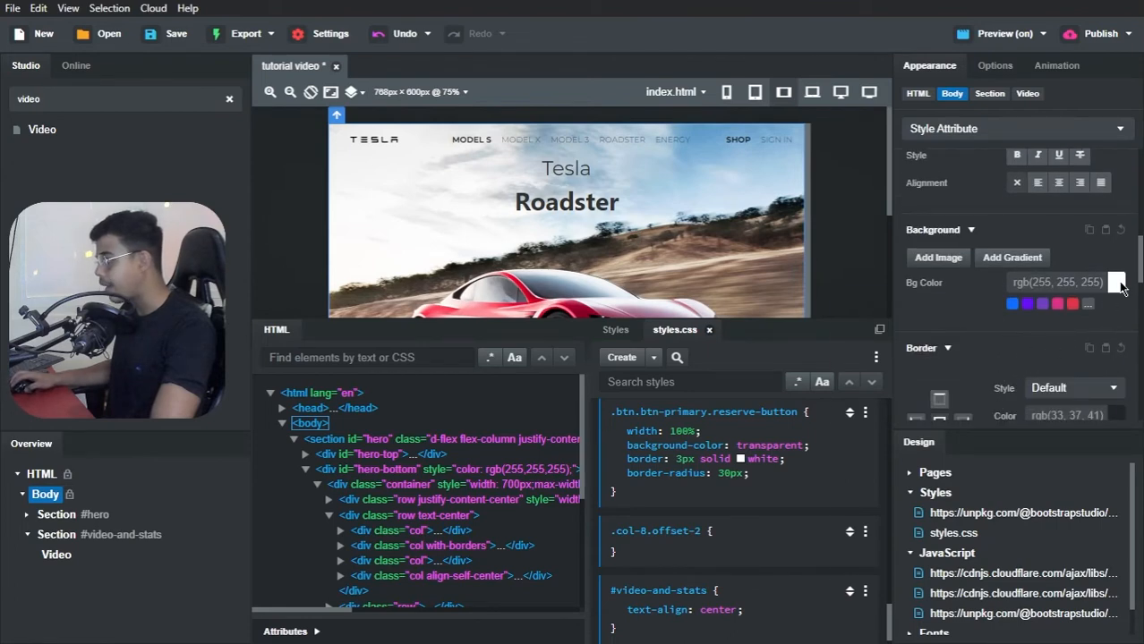
click(1117, 282)
drag(918, 368, 818, 485)
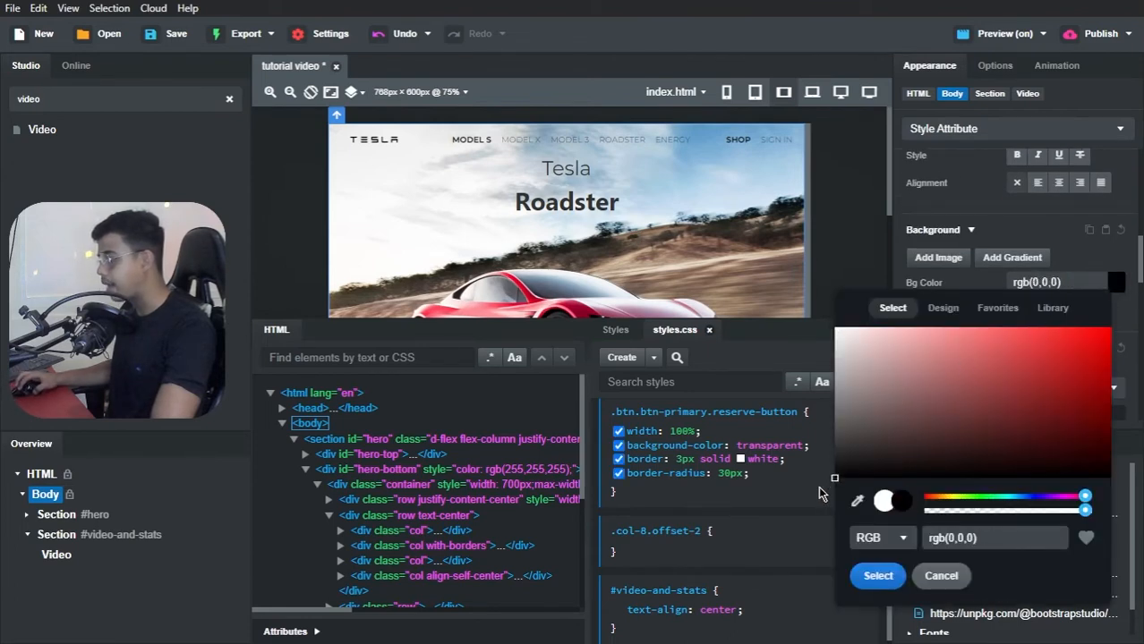
click(1063, 247)
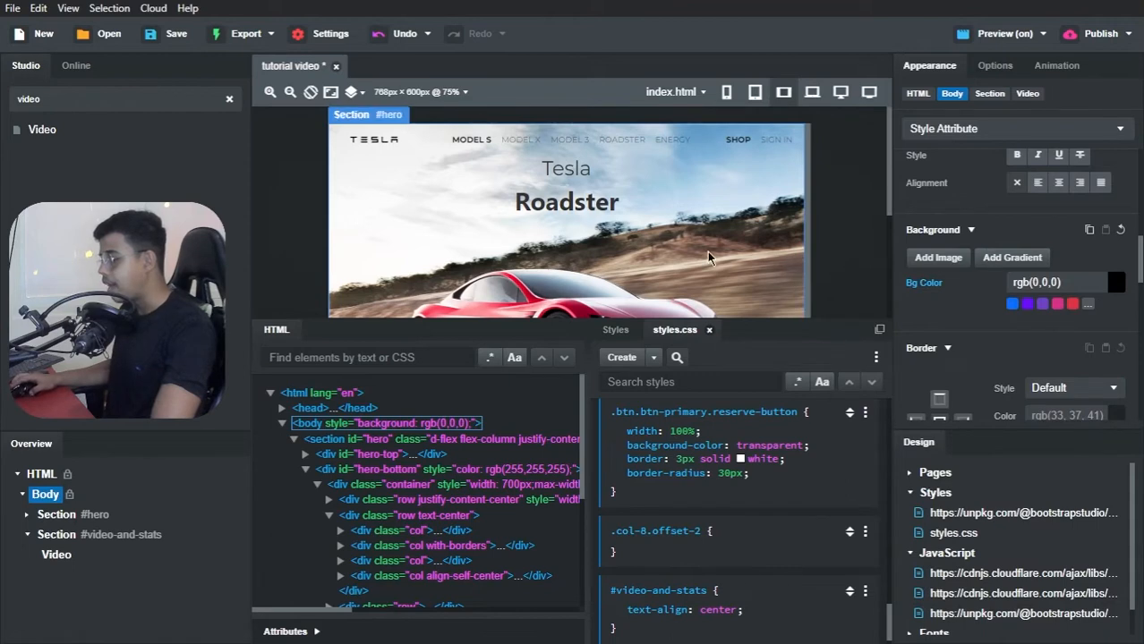
scroll(707, 259, down, 3)
scroll(712, 256, down, 4)
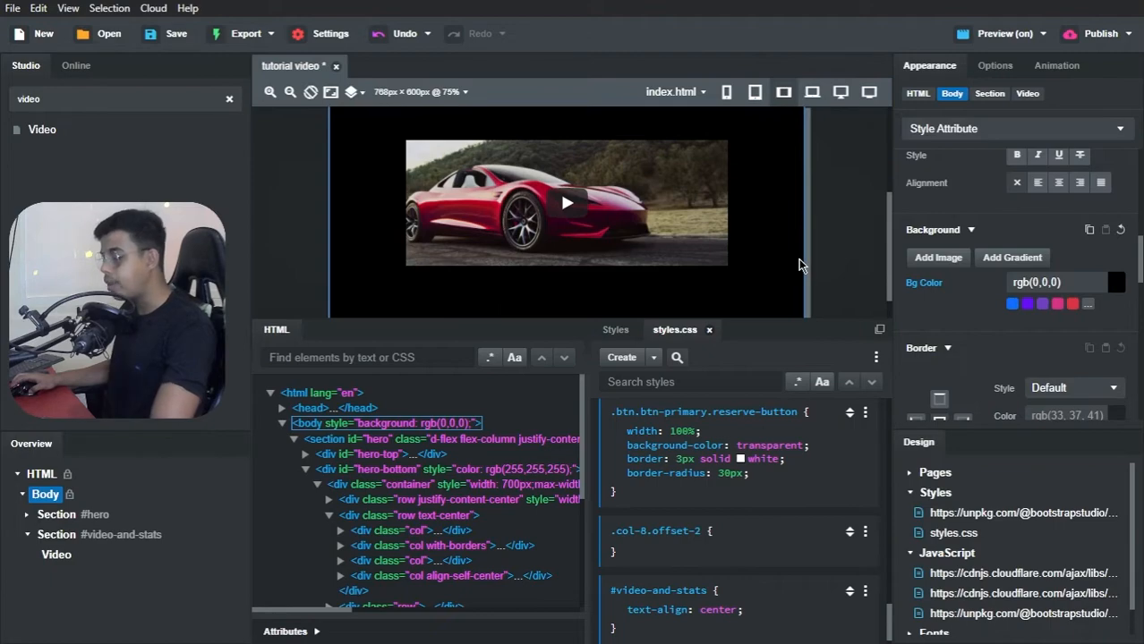
Step: Switch to Brave and compare the video section in the page preview with the reference Tesla Clone site
key(alt+Tab)
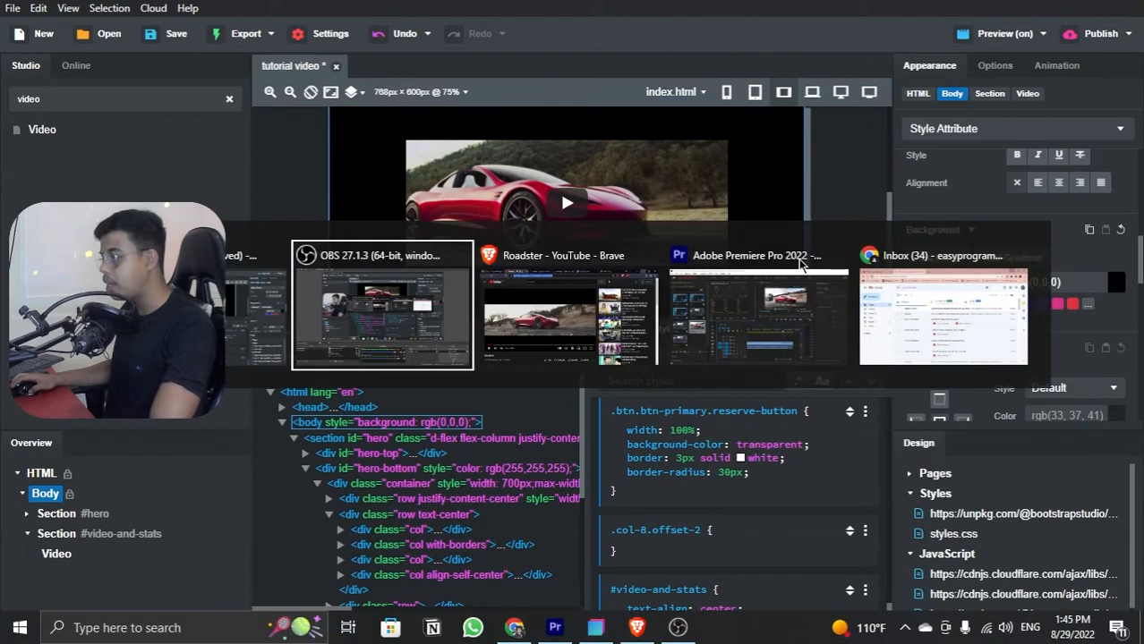
key(alt+Tab)
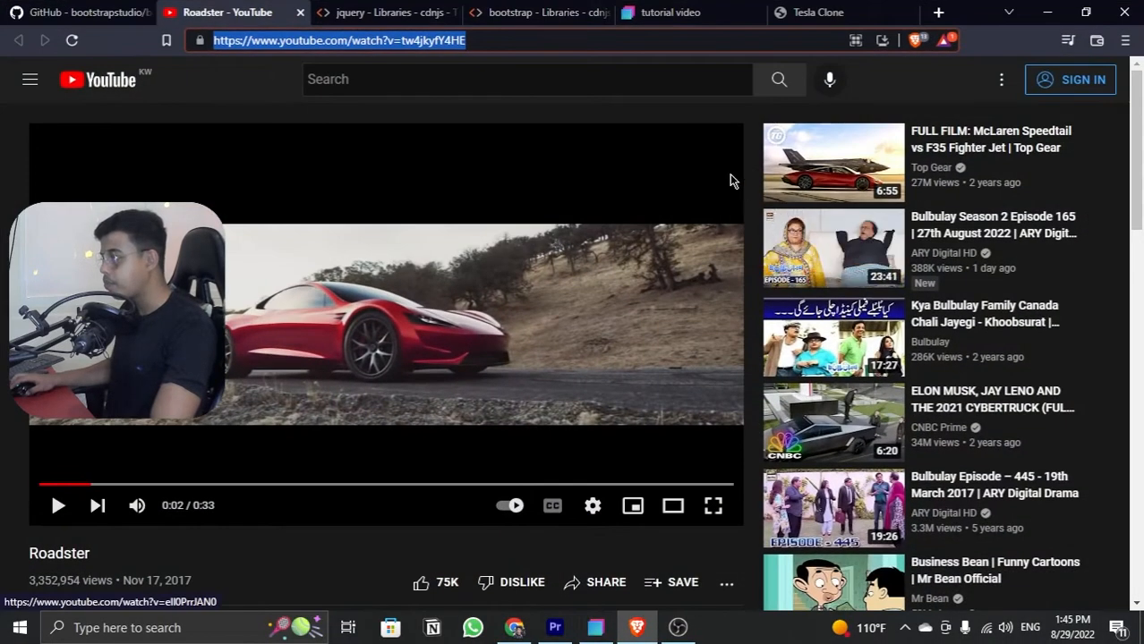
click(697, 12)
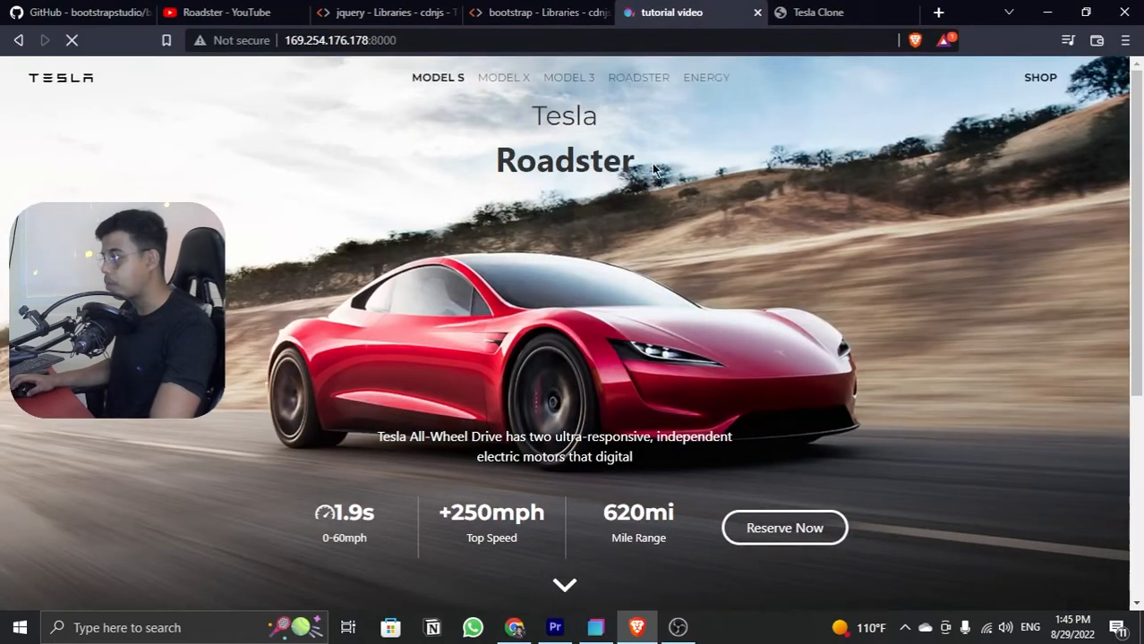
scroll(689, 168, down, 4)
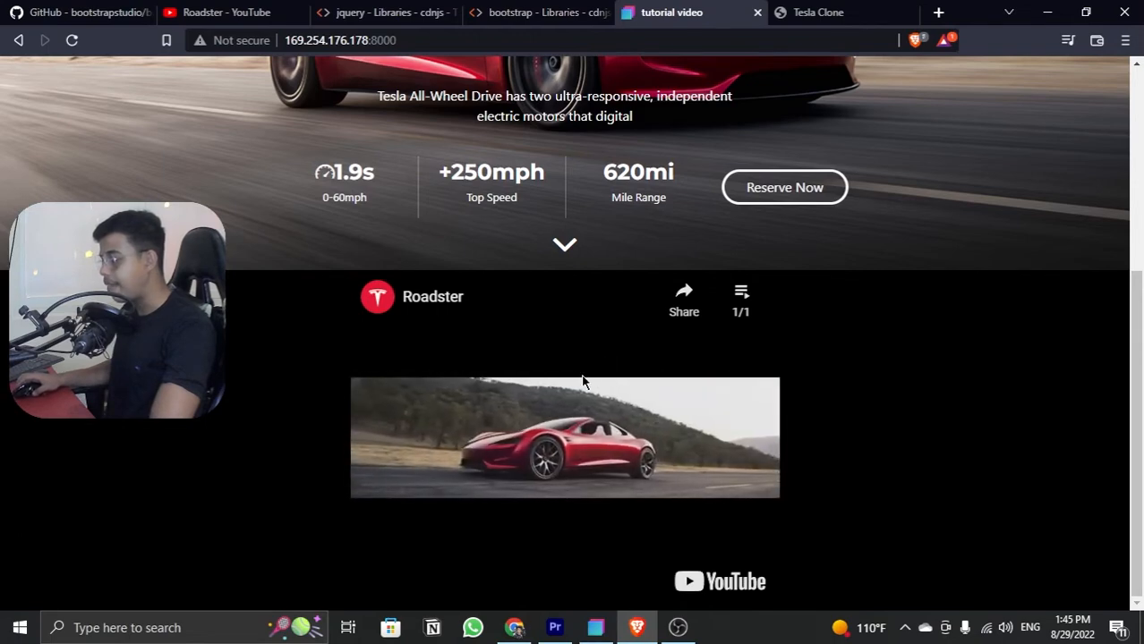
click(812, 7)
click(667, 13)
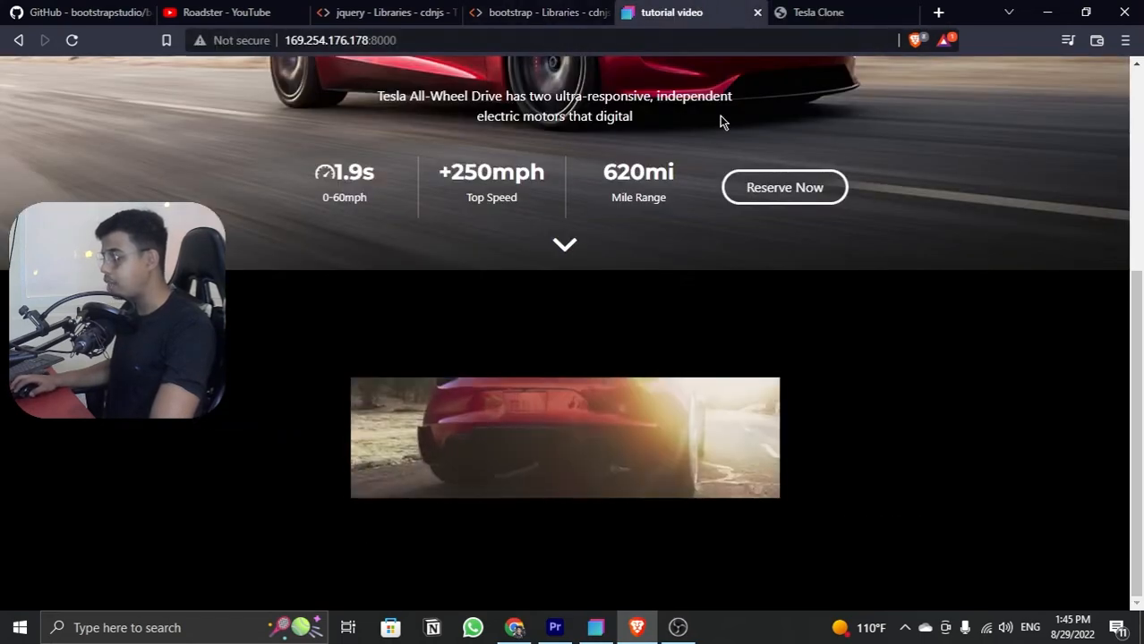
key(alt+Tab)
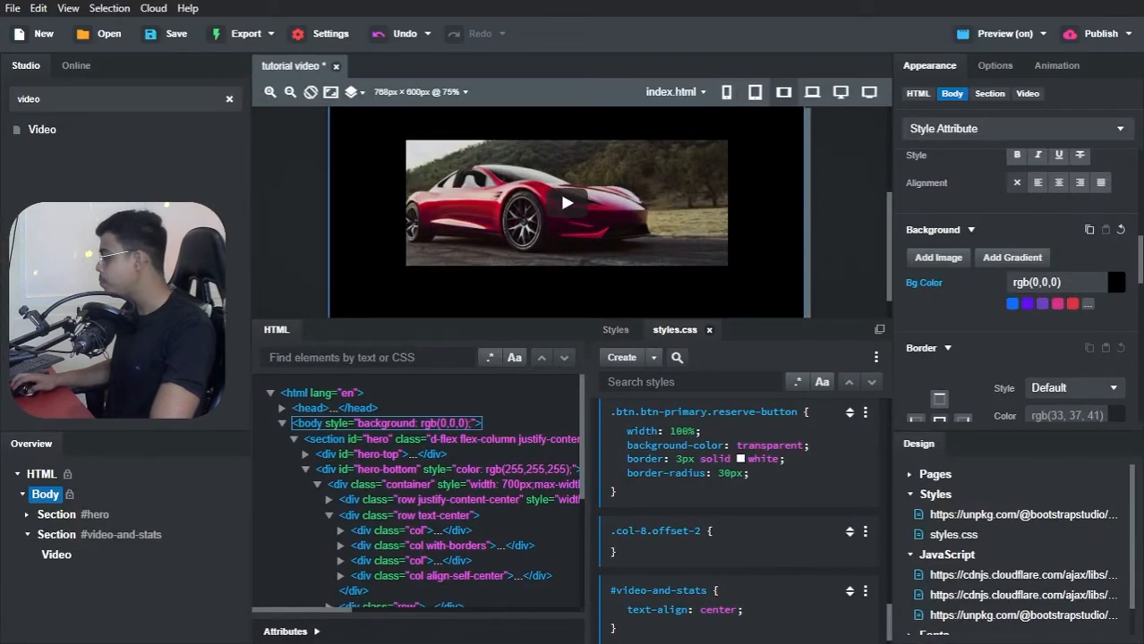
Step: Try a layout width of 569px and a height of 921px on the #video-and-stats section
click(111, 535)
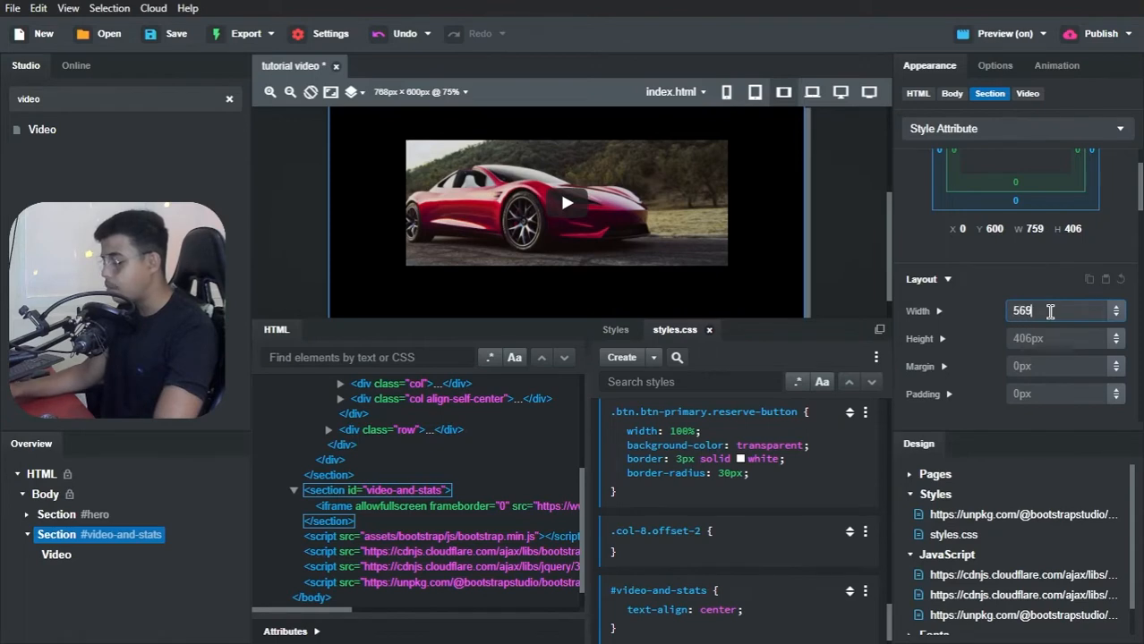
key(Return)
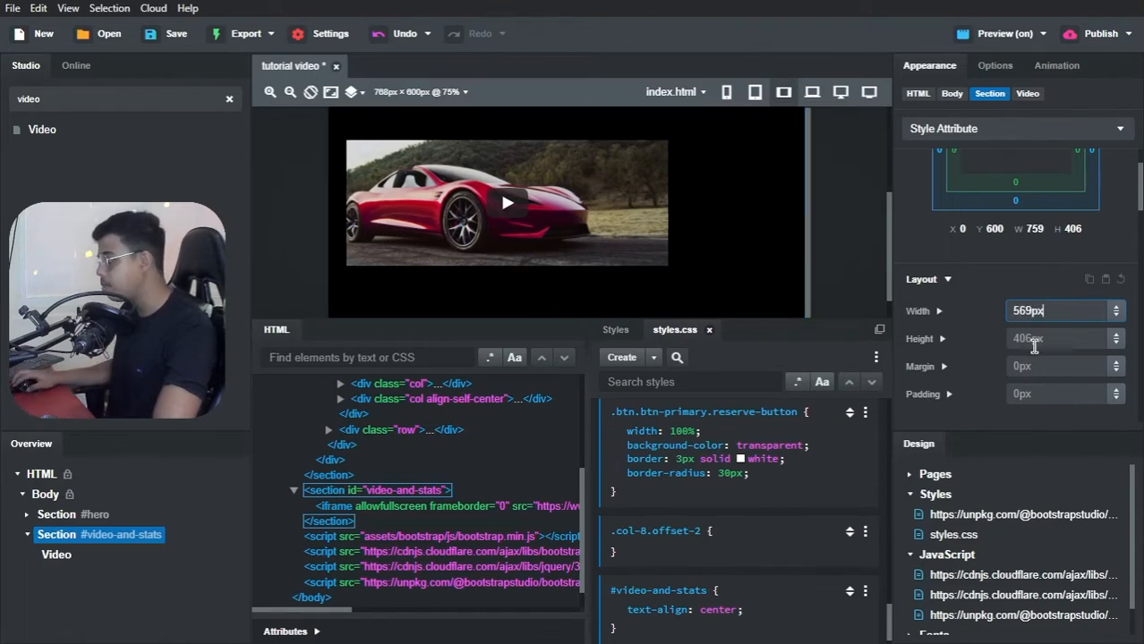
click(1034, 340)
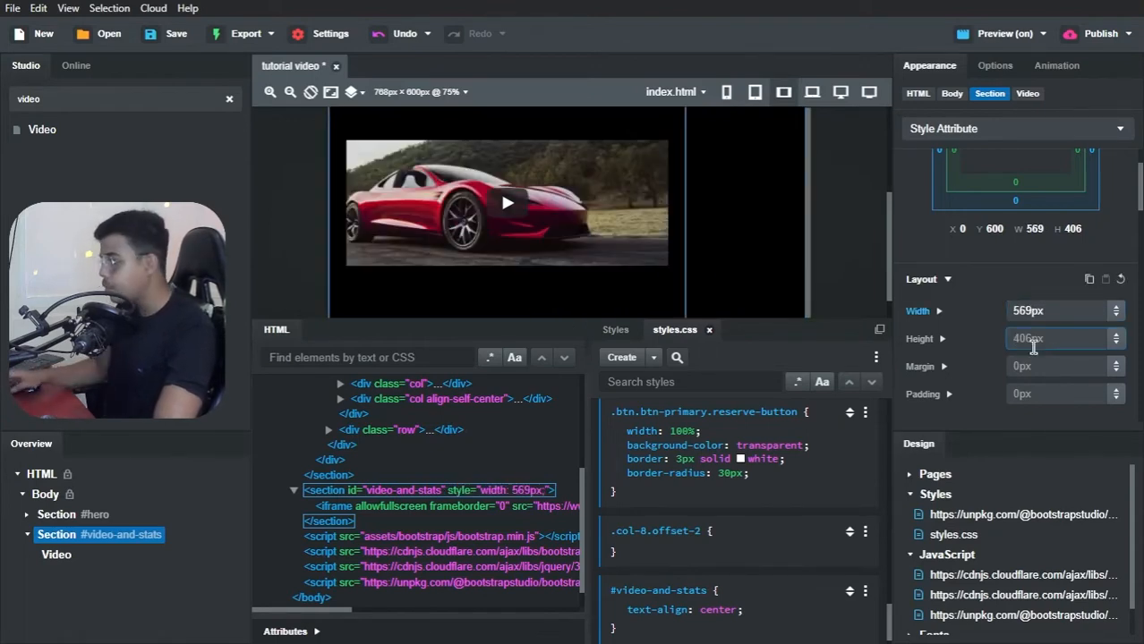
key(BackSpace)
text(1px)
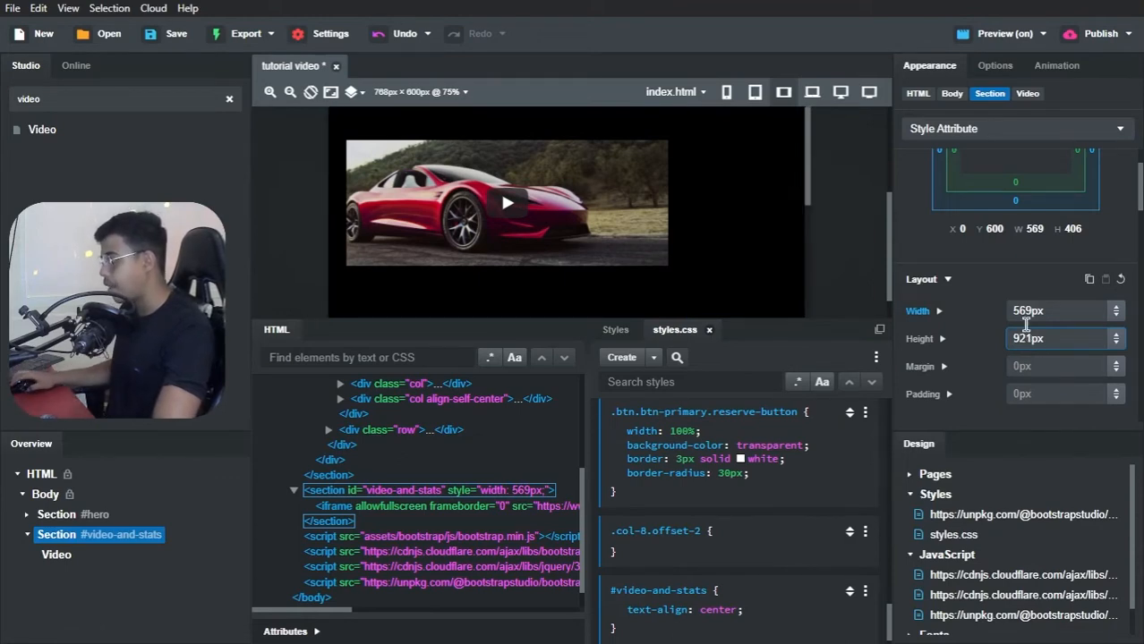
click(1006, 279)
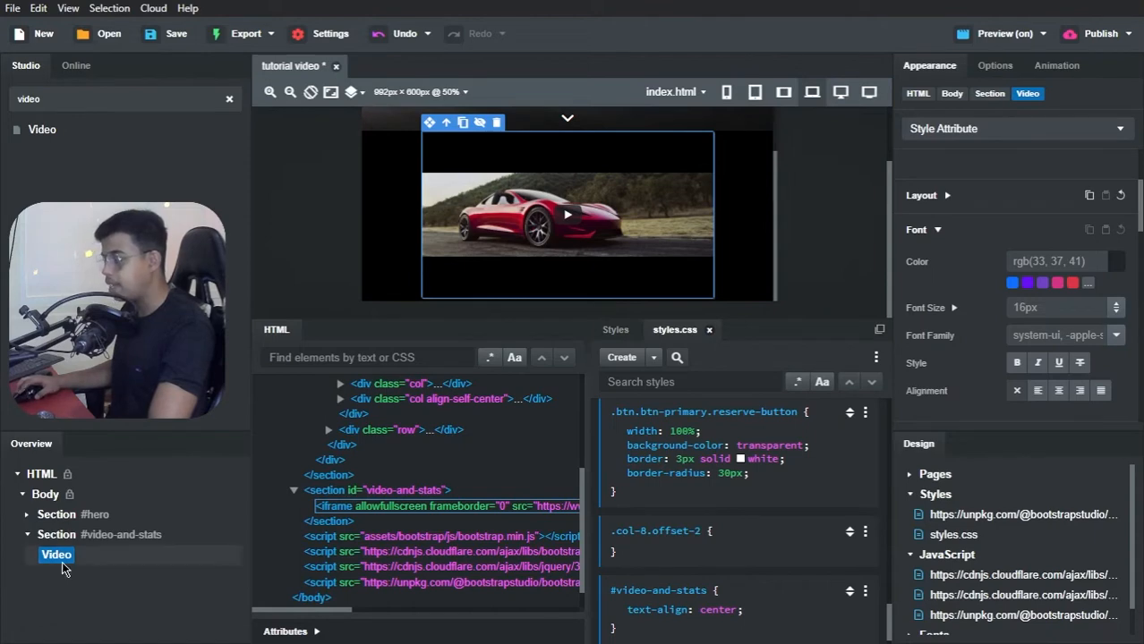
Step: Set the video's layout width to 75%
click(946, 196)
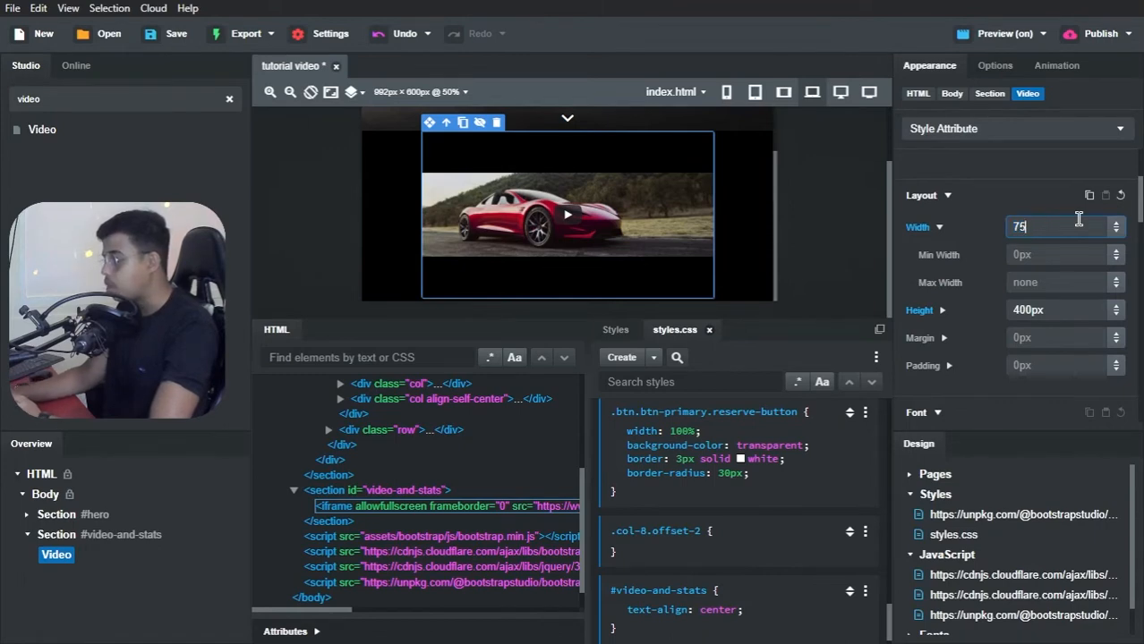
text(%)
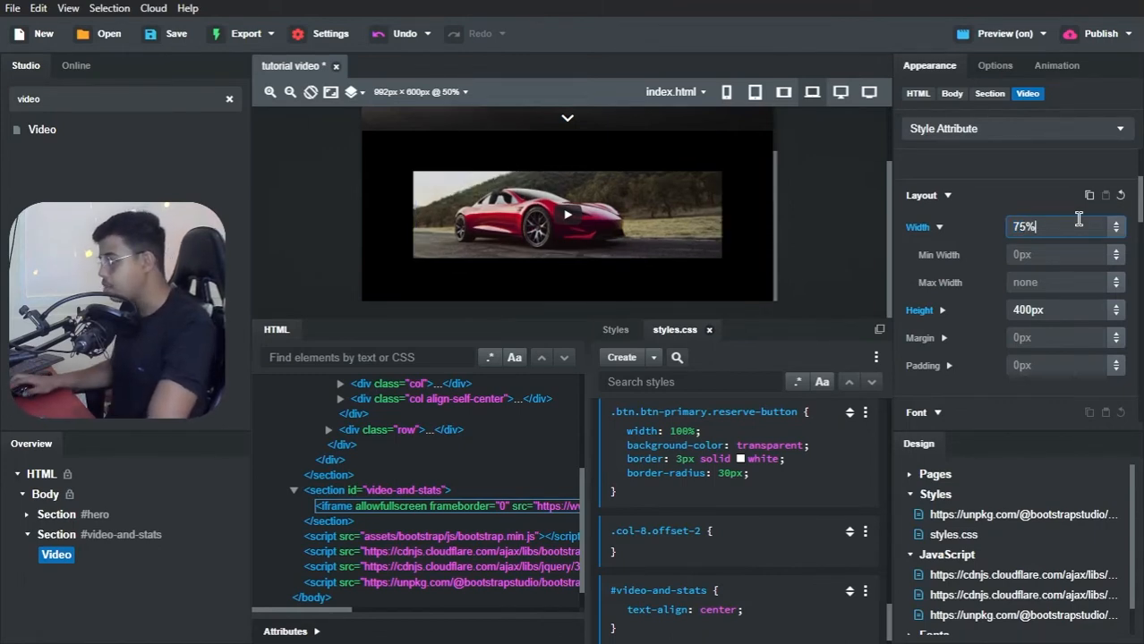
click(1021, 199)
Step: Switch to Brave and check how the video scales in the page preview, using the inspector's responsive view widened to 771
key(alt+Tab)
key(alt+Tab)
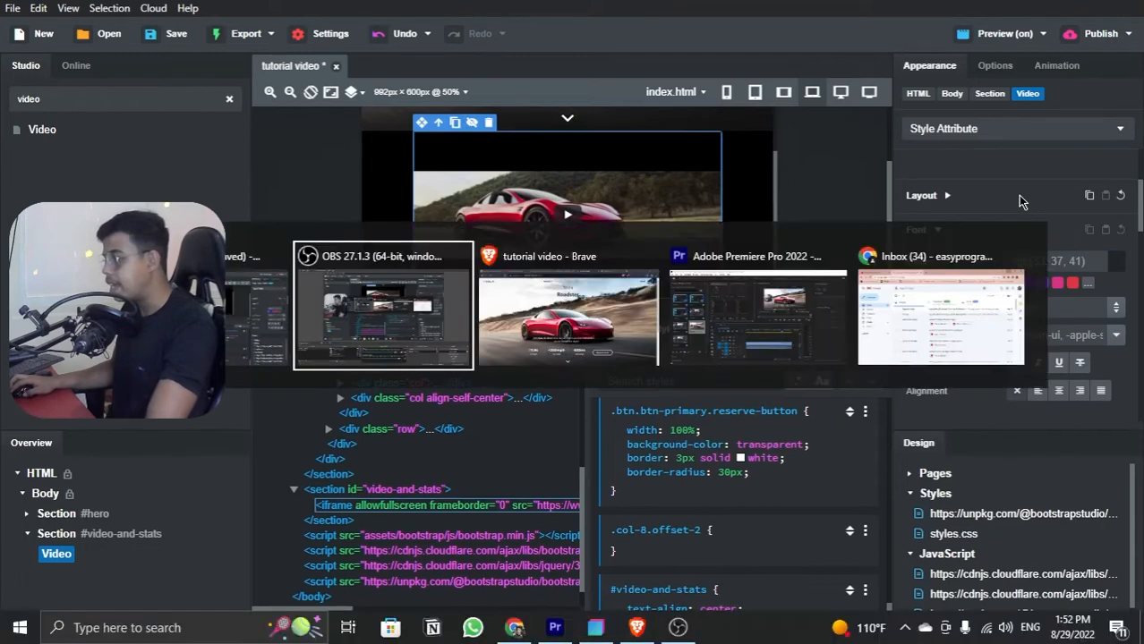
scroll(720, 303, down, 4)
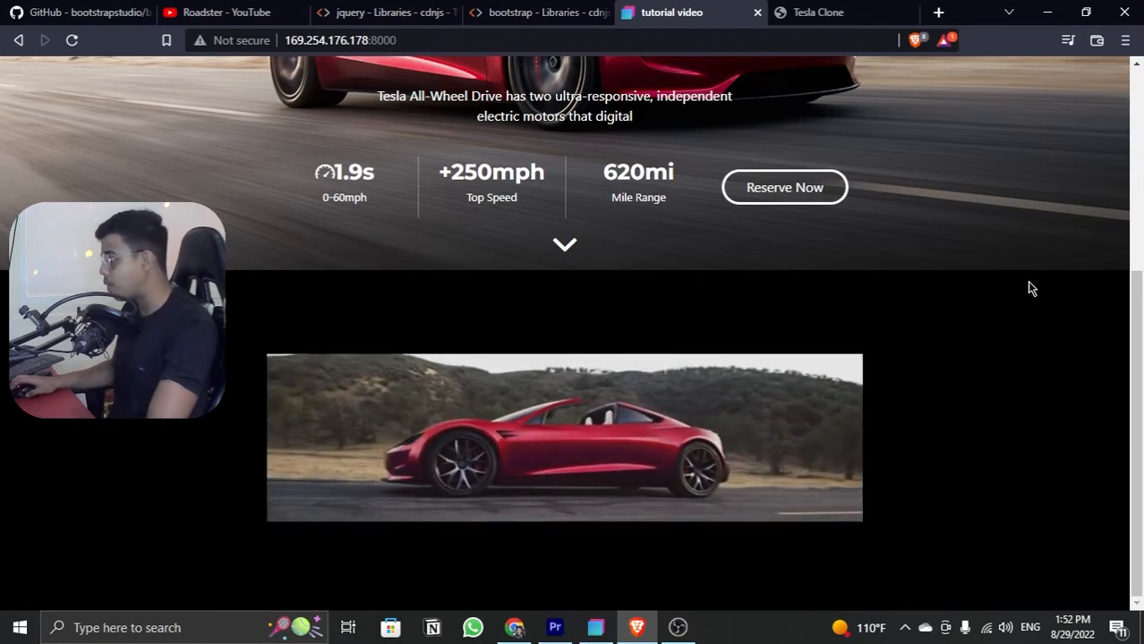
right_click(1016, 240)
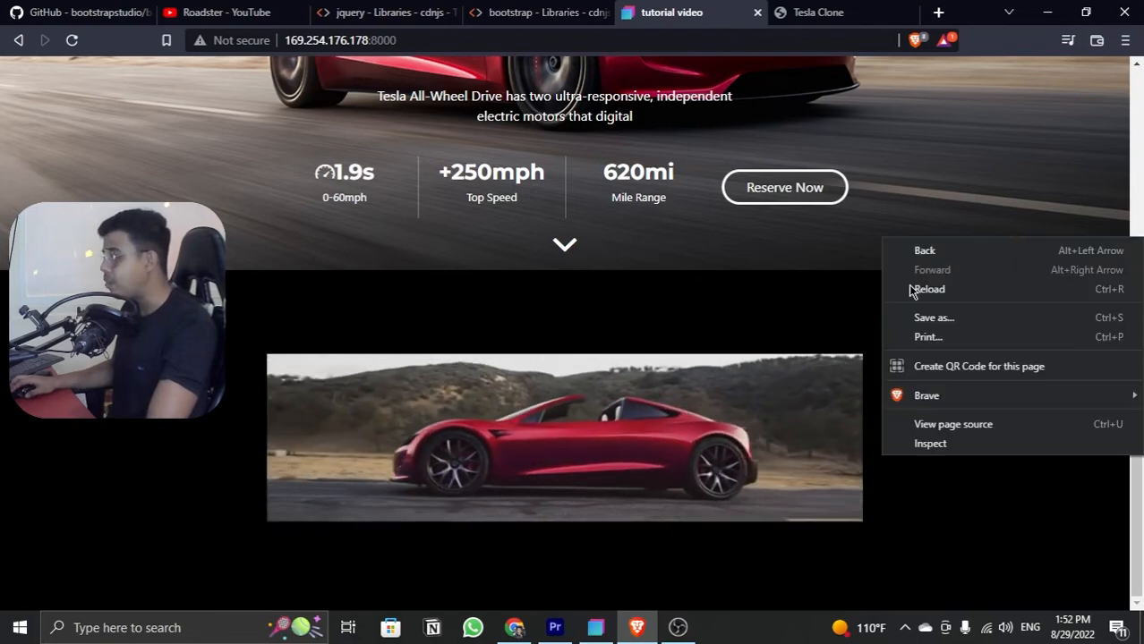
click(946, 444)
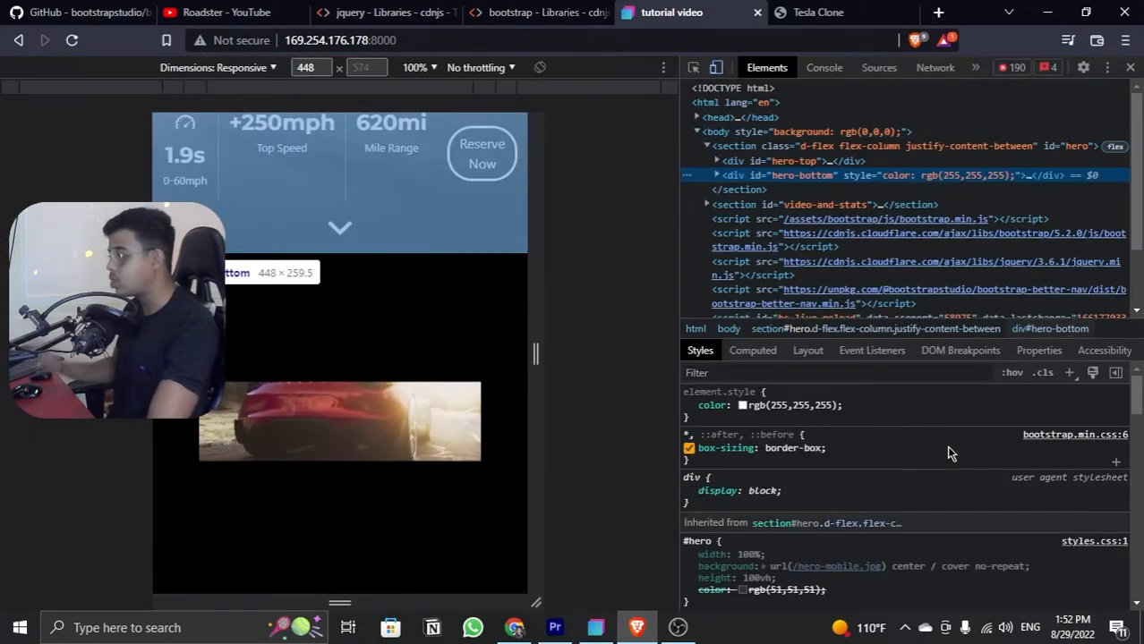
drag(529, 296, 680, 329)
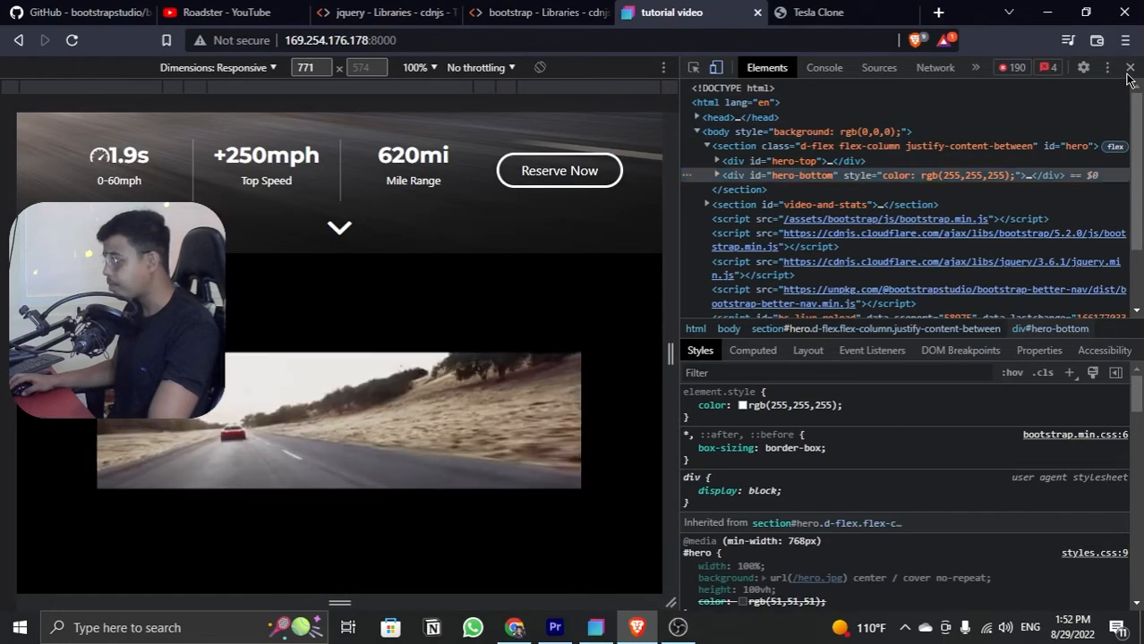
click(1128, 70)
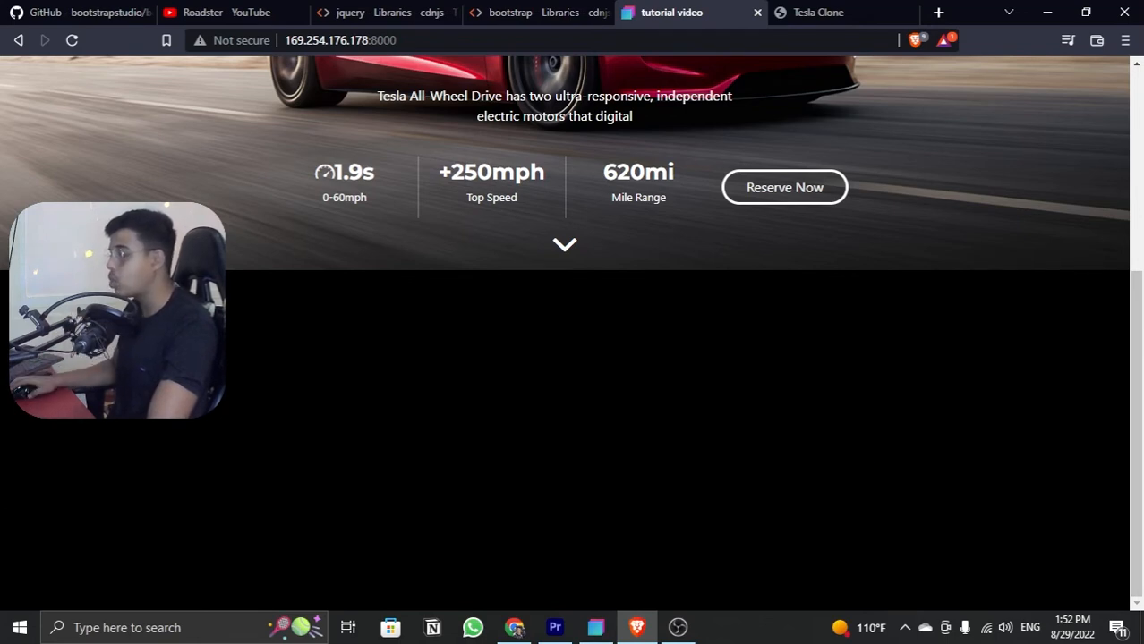
click(1046, 9)
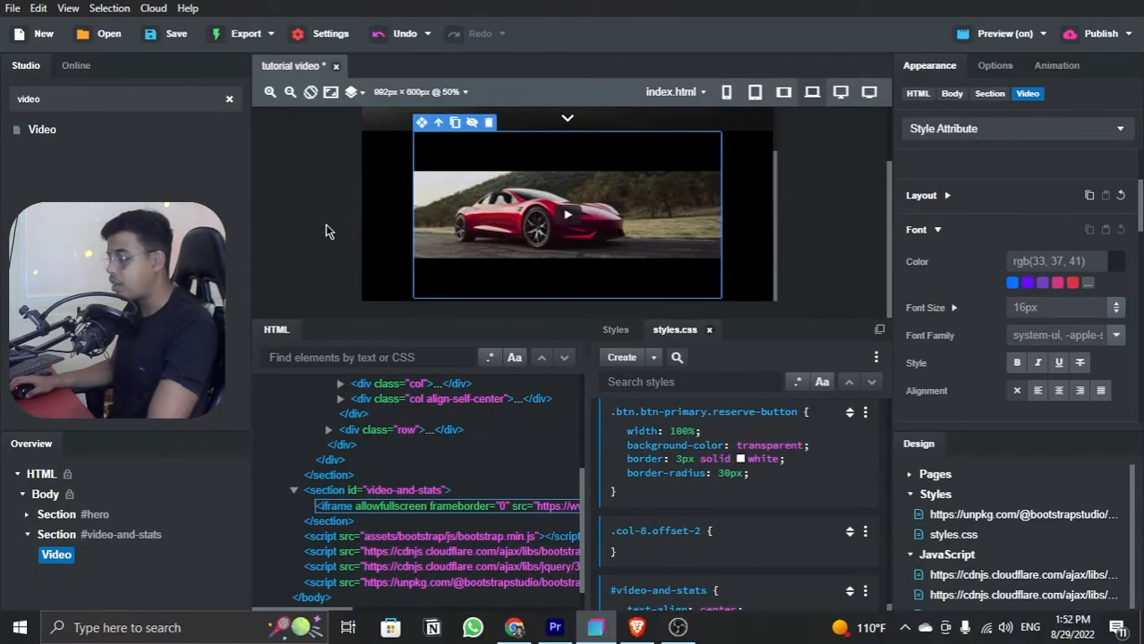
Step: Switch to Brave and examine the Base Specs table and surrounding sections on the reference Tesla Clone site
key(alt+Tab)
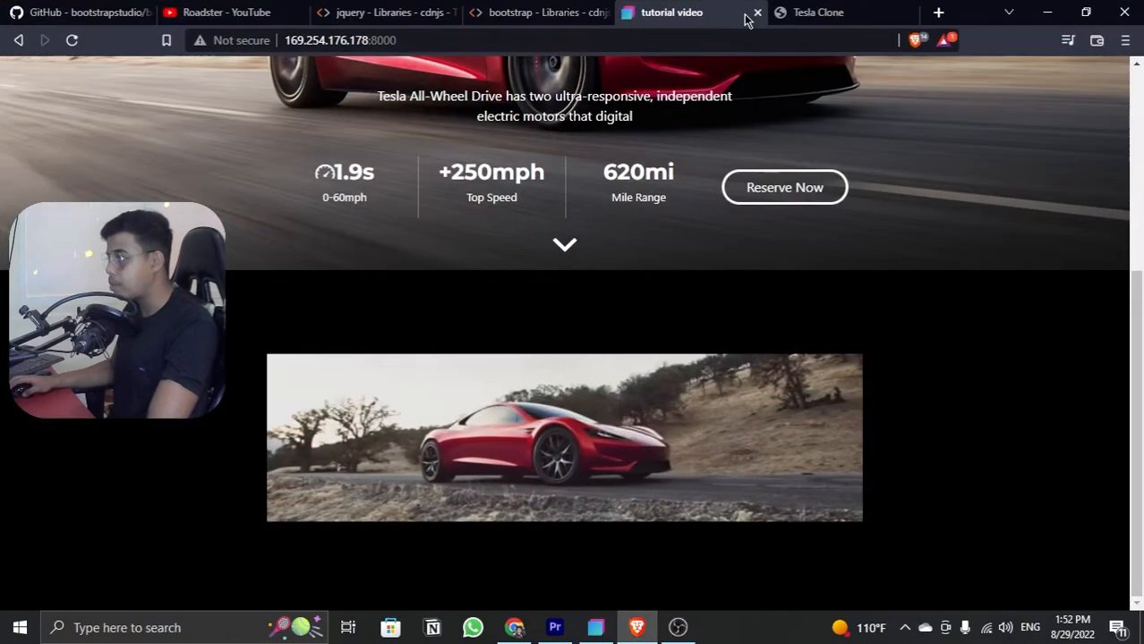
click(805, 12)
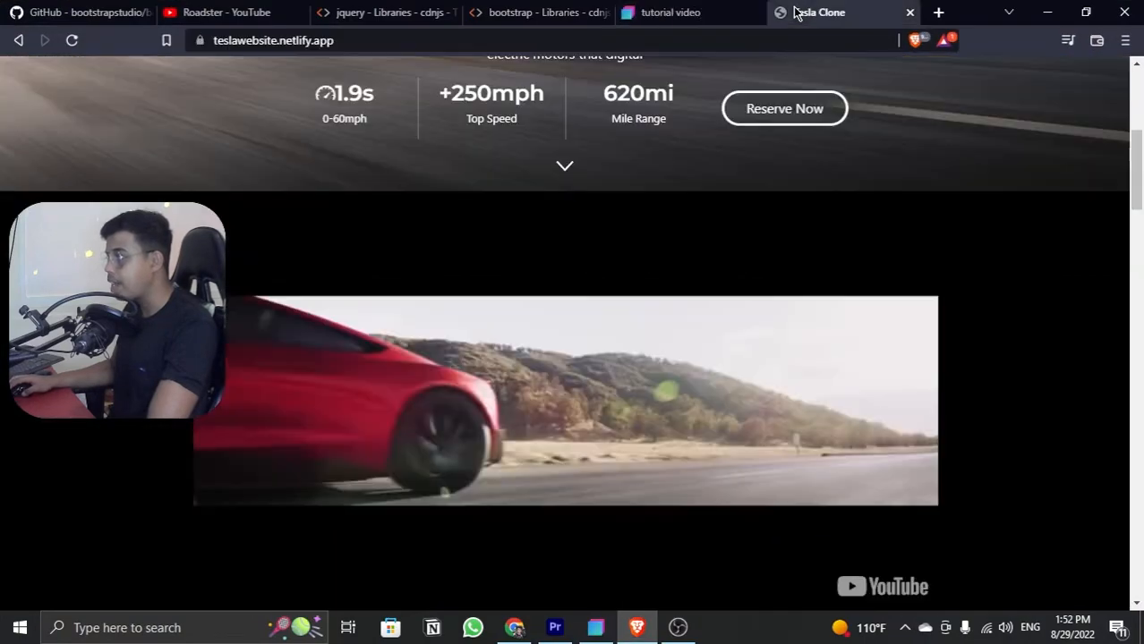
scroll(522, 340, down, 6)
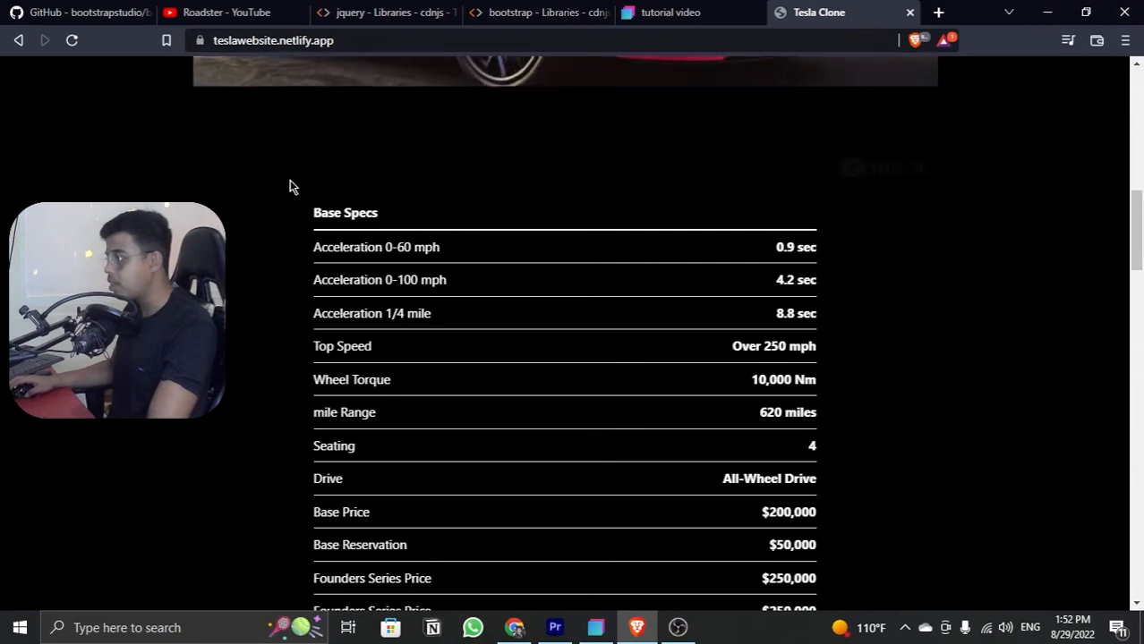
scroll(436, 419, down, 1)
scroll(437, 416, down, 3)
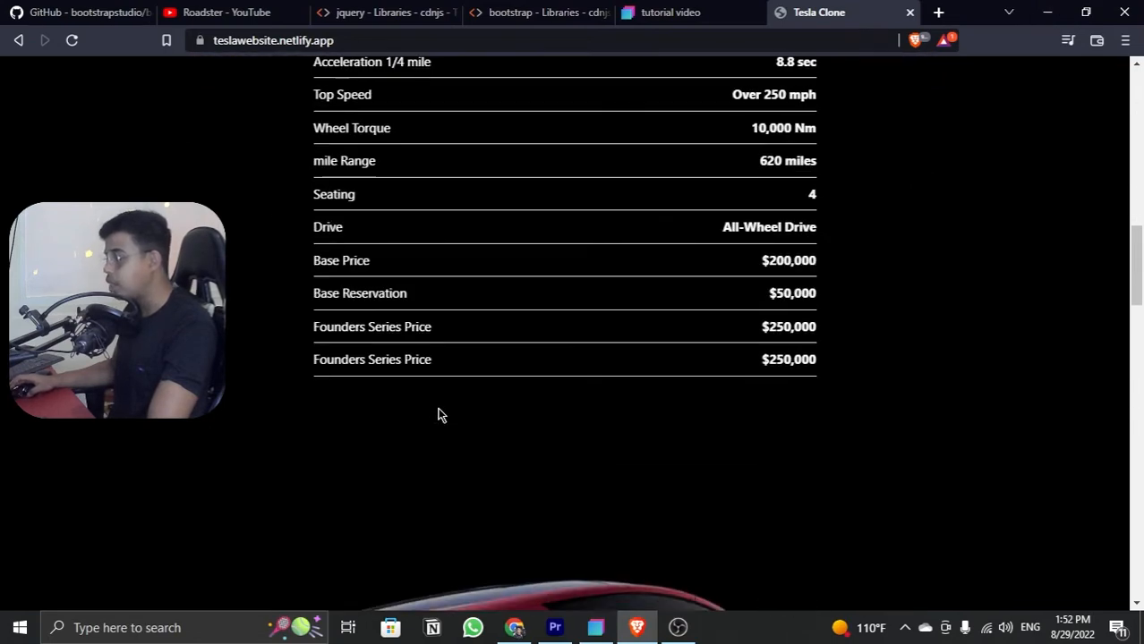
scroll(905, 170, down, 5)
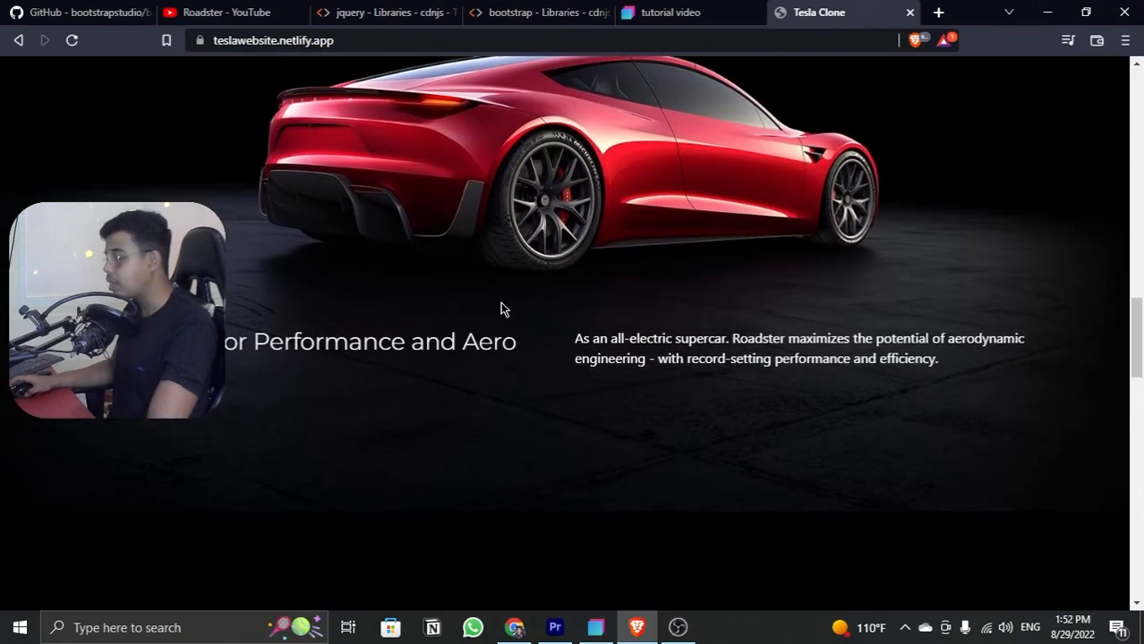
scroll(755, 233, up, 8)
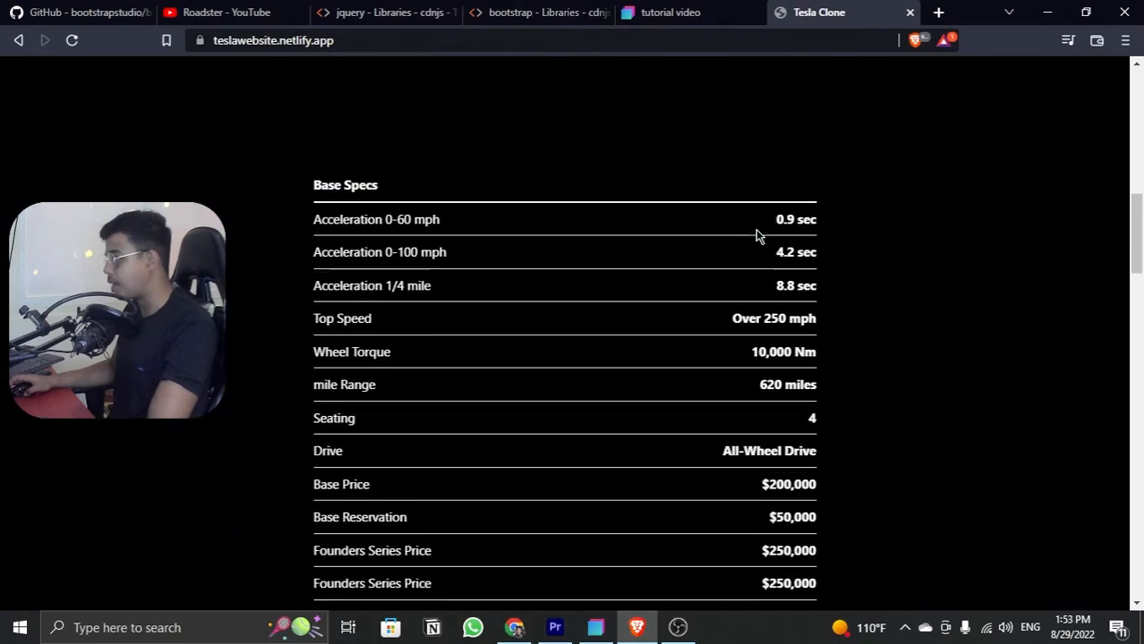
scroll(757, 233, up, 8)
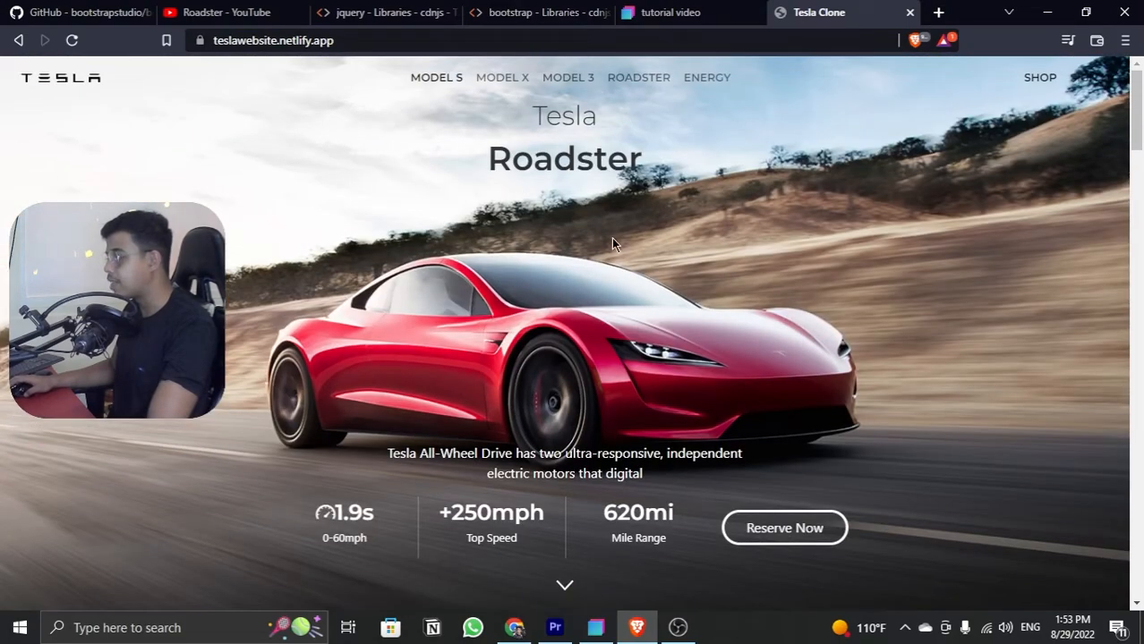
scroll(609, 255, down, 4)
scroll(607, 267, down, 5)
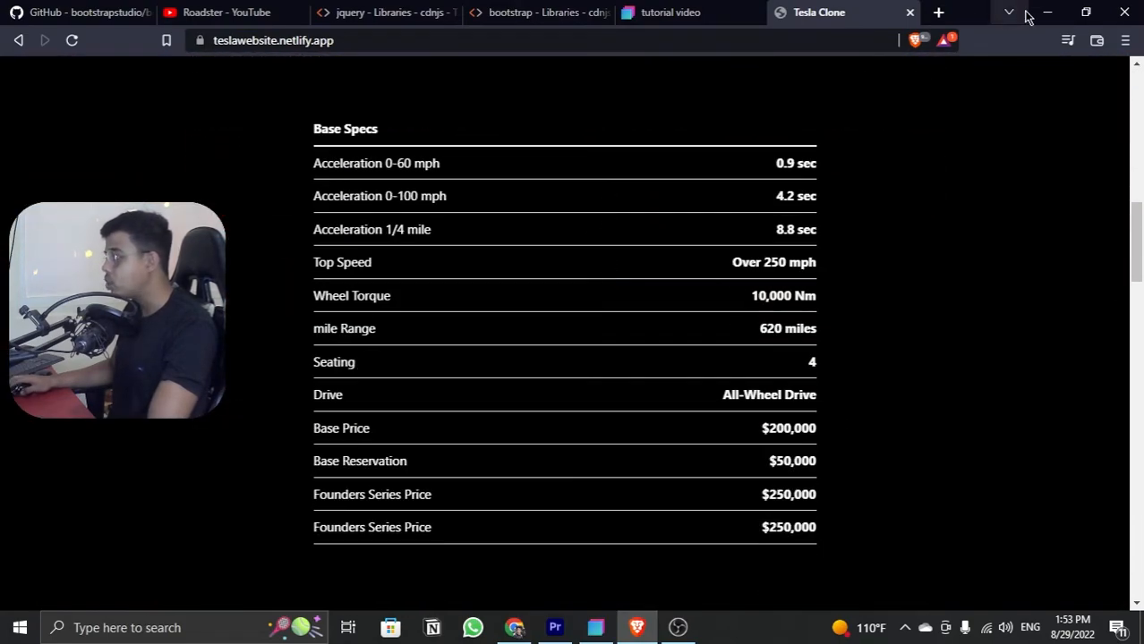
Step: Switch back to Bootstrap Studio and add a Table component beneath the video inside the #video-and-stats section
click(1044, 13)
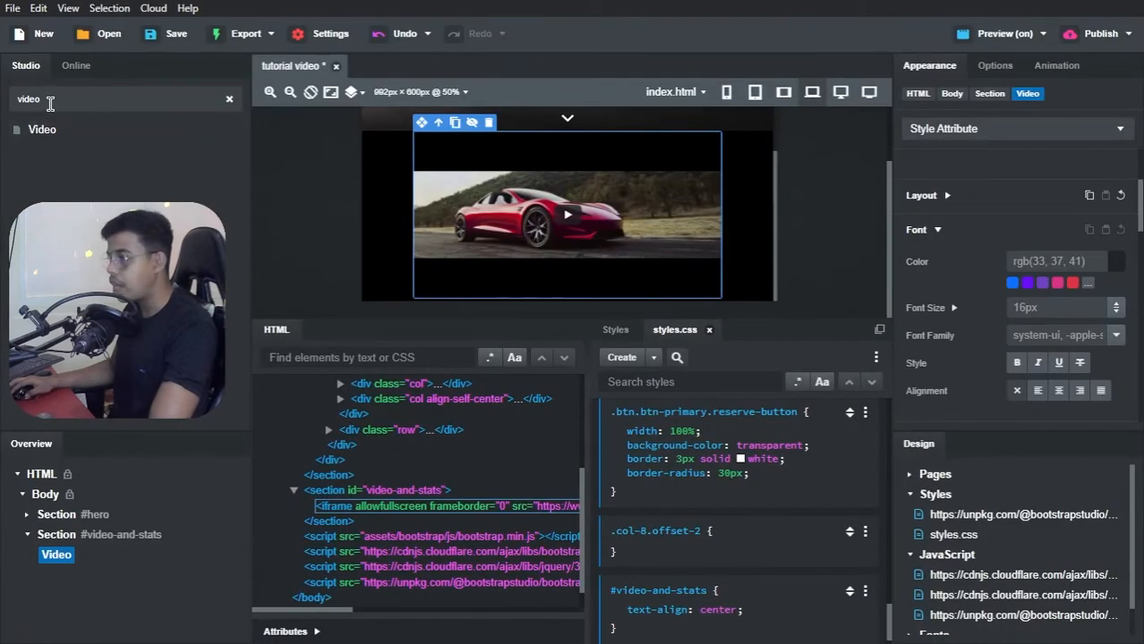
text(table)
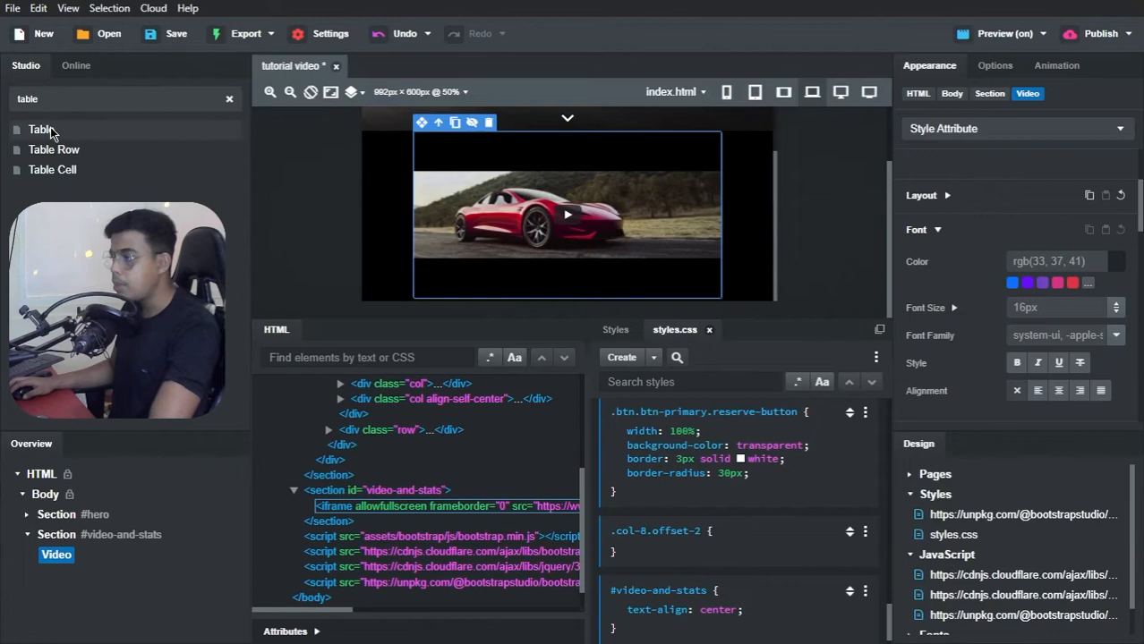
drag(41, 130, 65, 537)
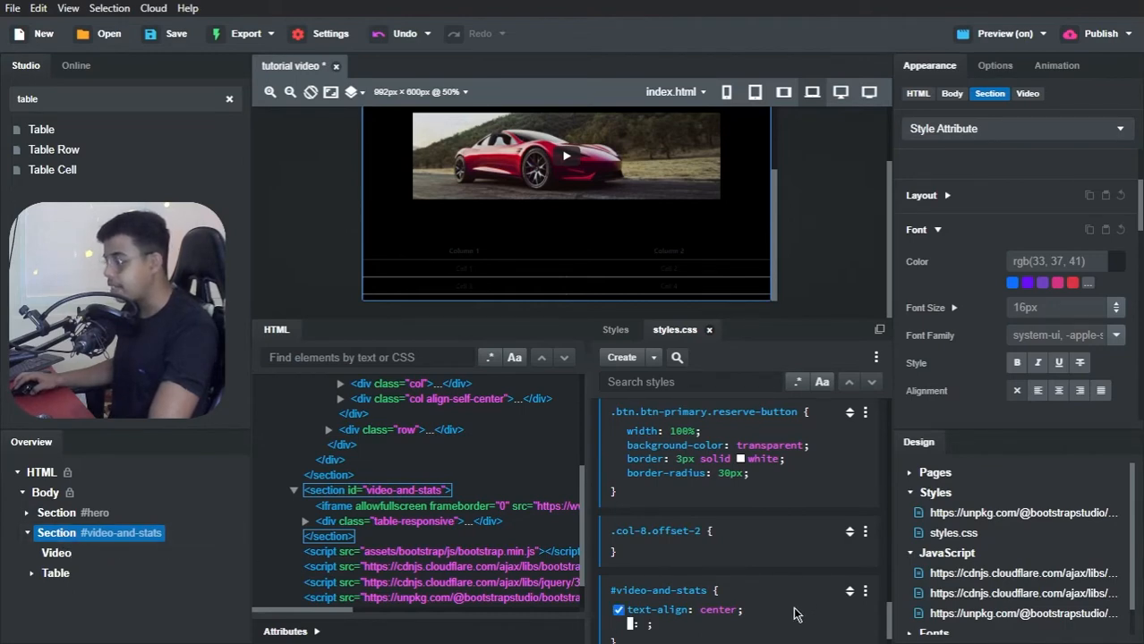
Step: Try a white color property in the #video-and-stats rule of styles.css, and remove it again
text(co)
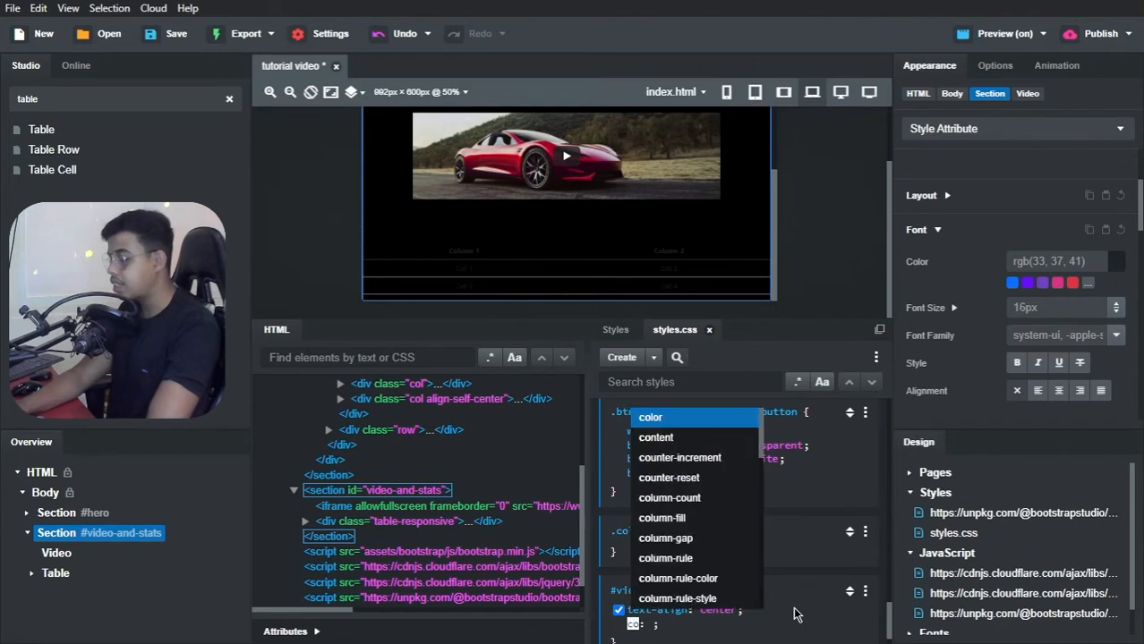
text(lor)
key(Return)
text(white)
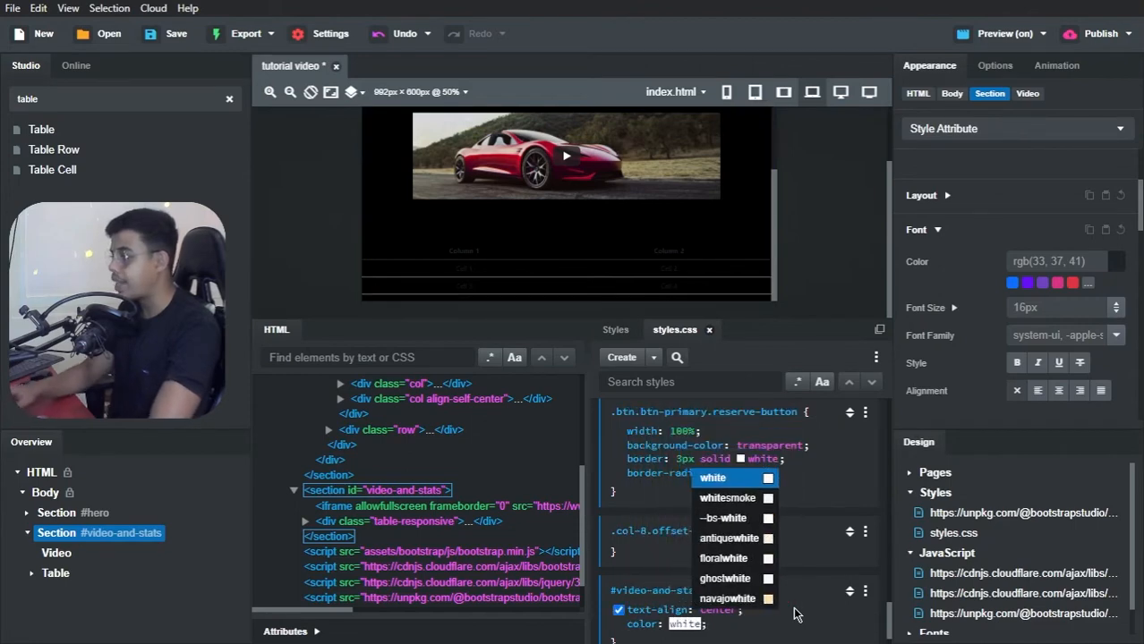
key(Return)
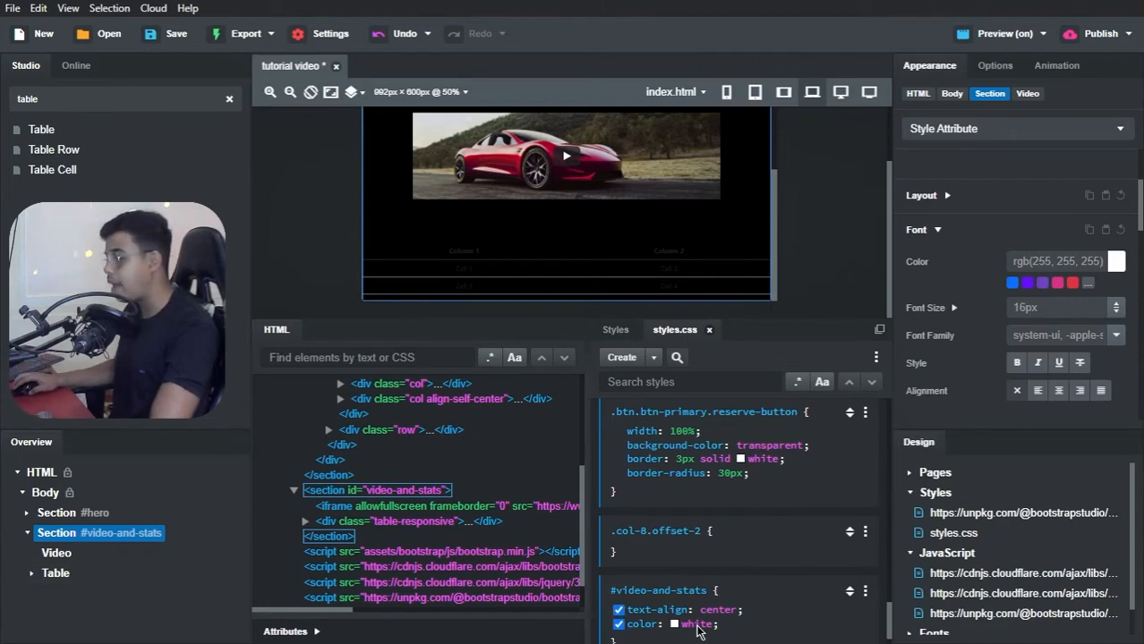
key(BackSpace)
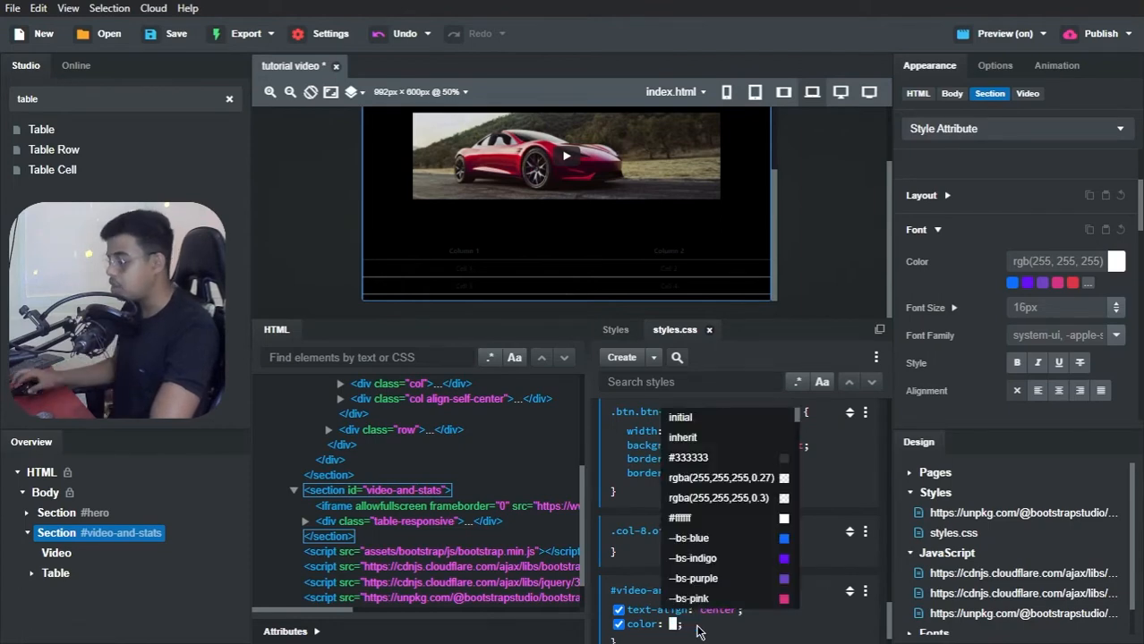
key(Return)
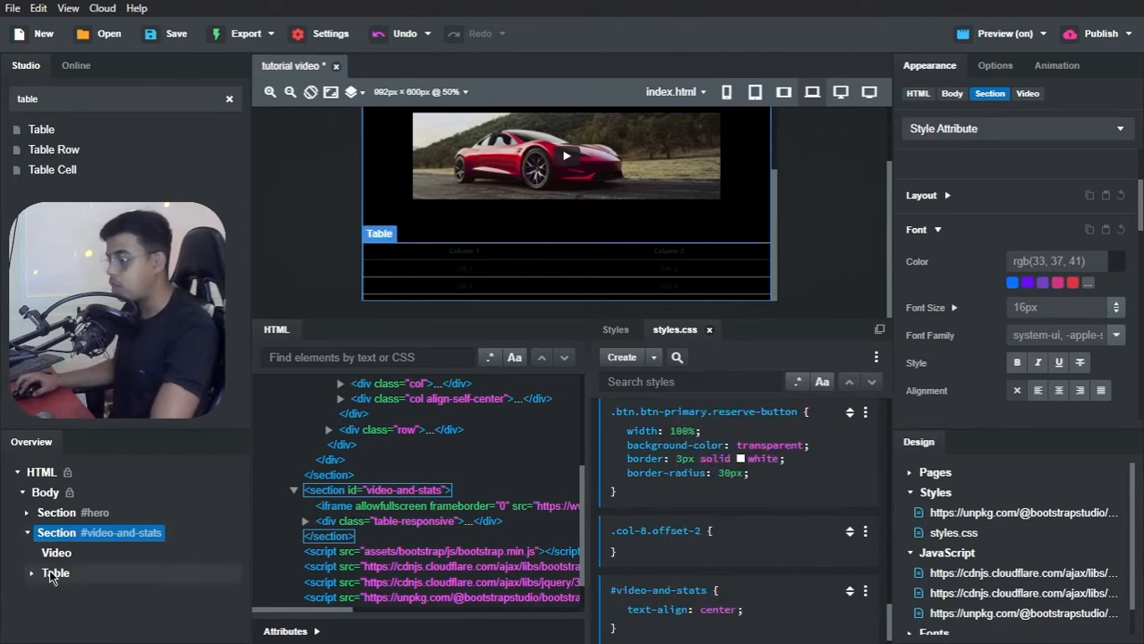
Step: Set the font color of the whole Table in the #video-and-stats section to rgb(255,255,255)
click(52, 572)
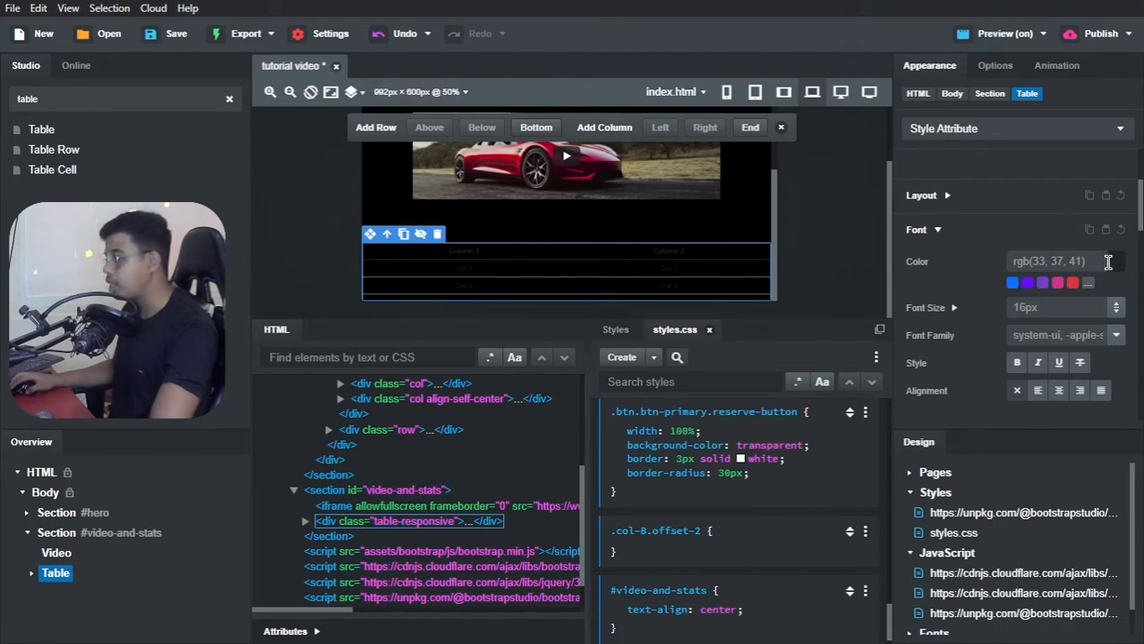
click(1119, 268)
drag(913, 364, 769, 262)
click(876, 558)
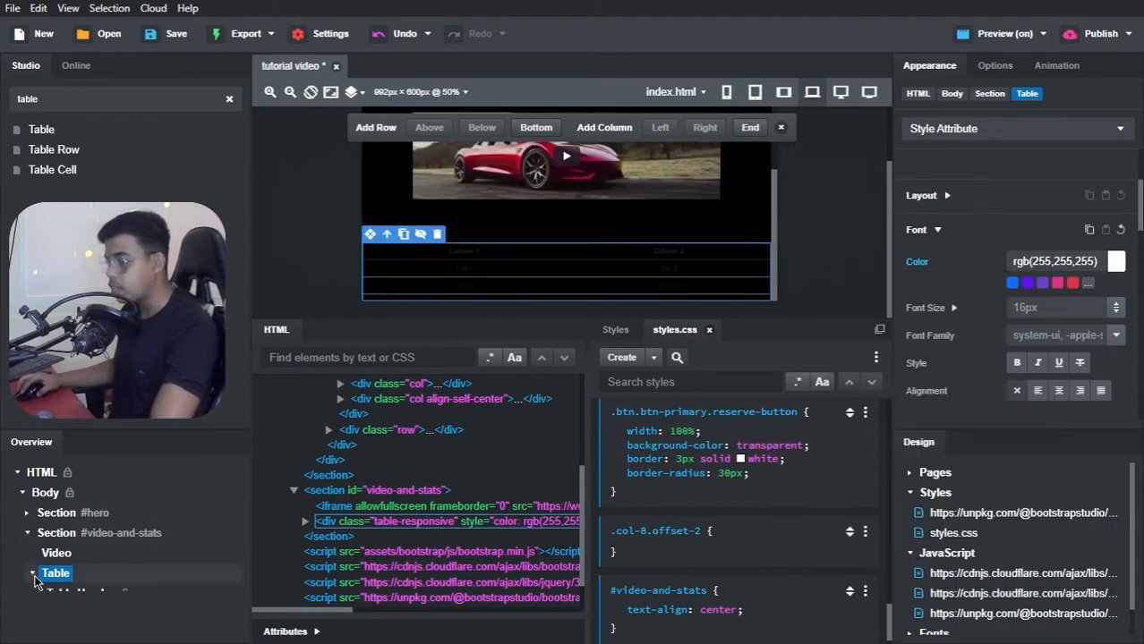
Step: Set the Table Header's font color to rgb(255,255,255)
click(61, 595)
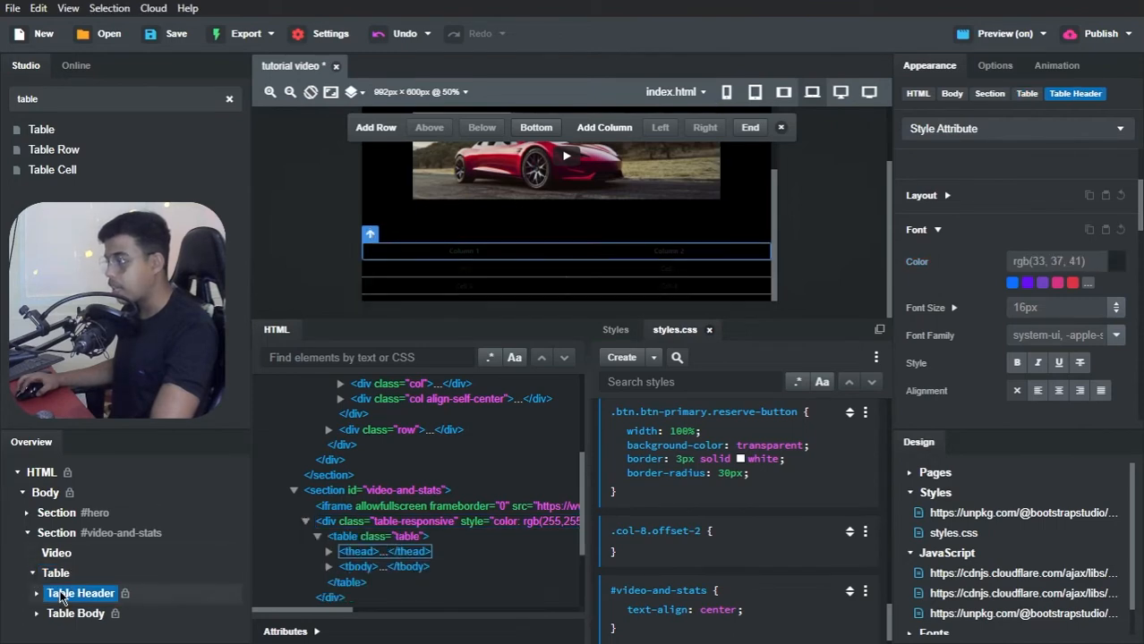
click(1119, 264)
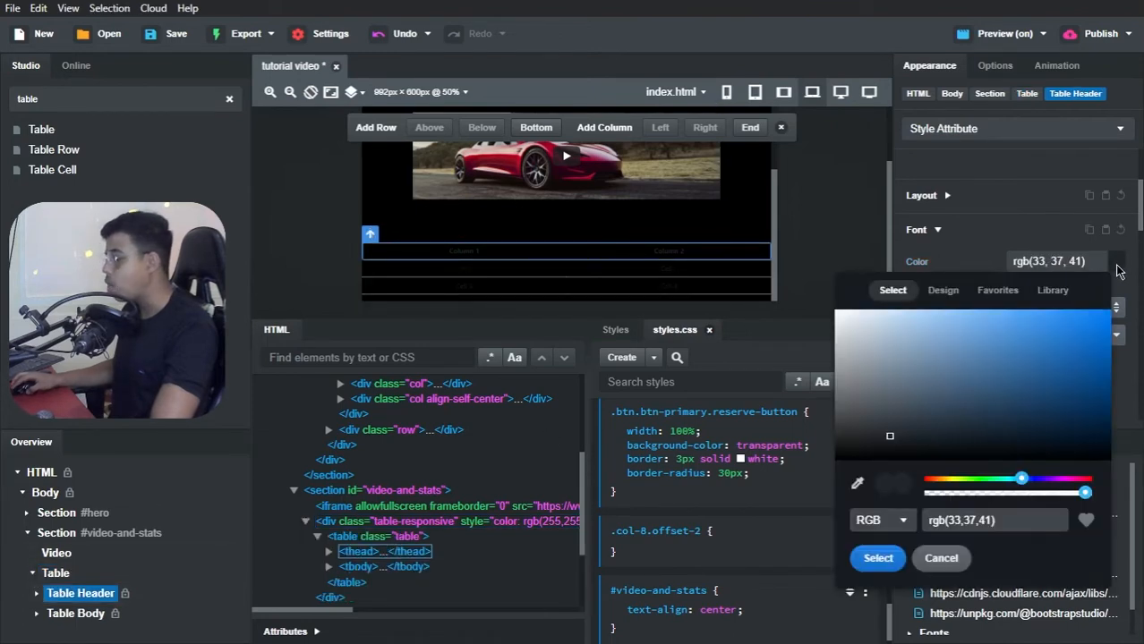
drag(870, 348, 787, 243)
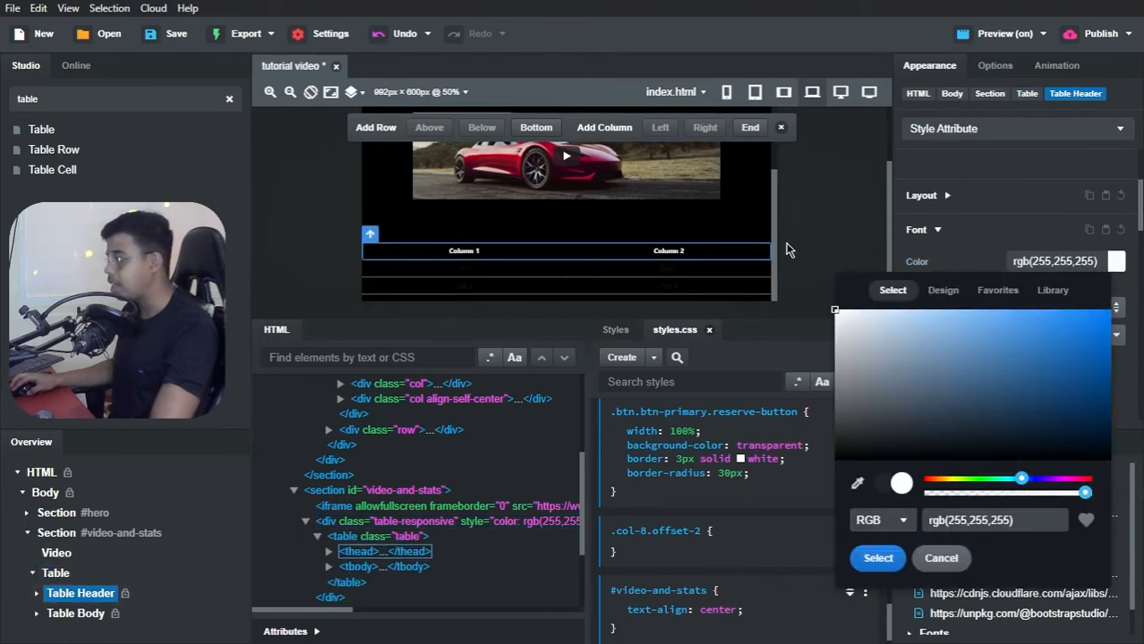
click(958, 253)
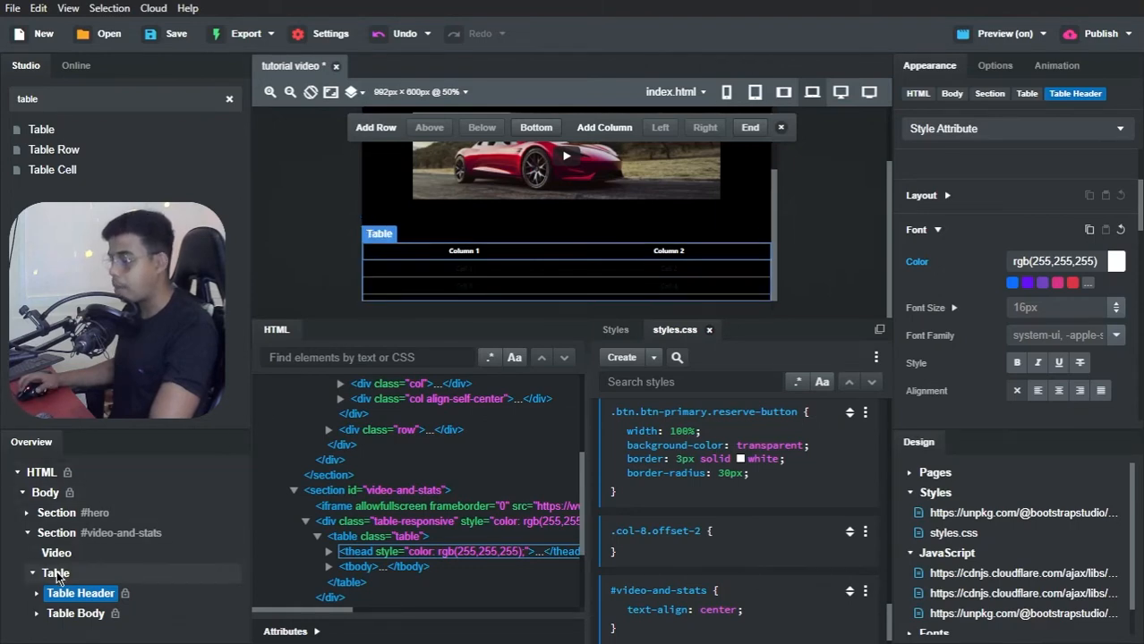
Step: Set the Table Body's font color to rgb(255,255,255)
click(73, 613)
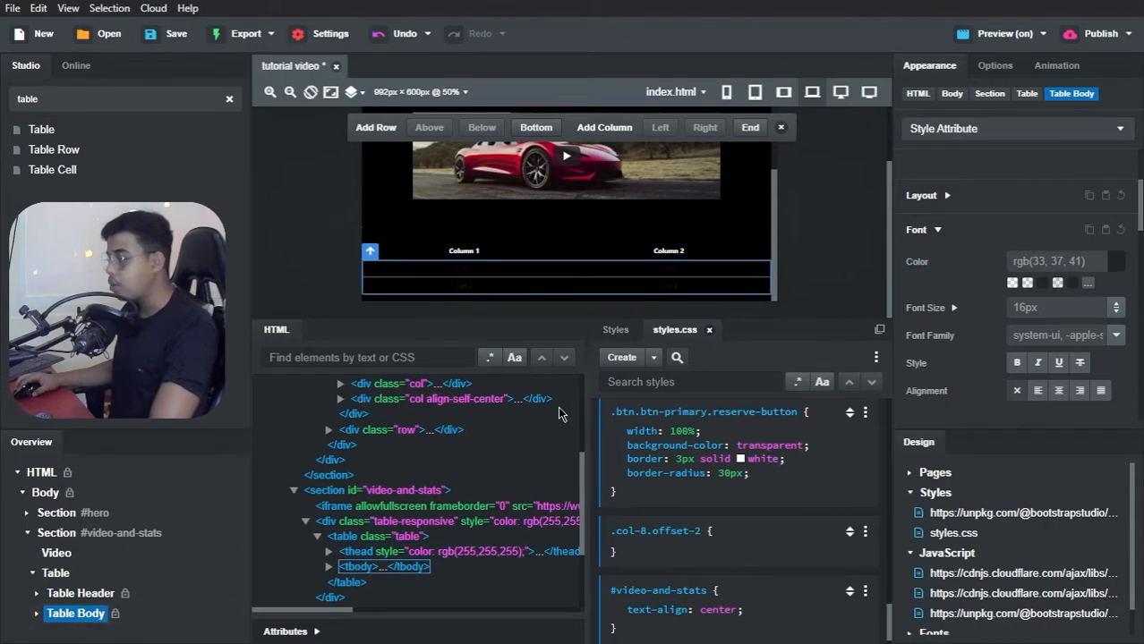
click(1115, 265)
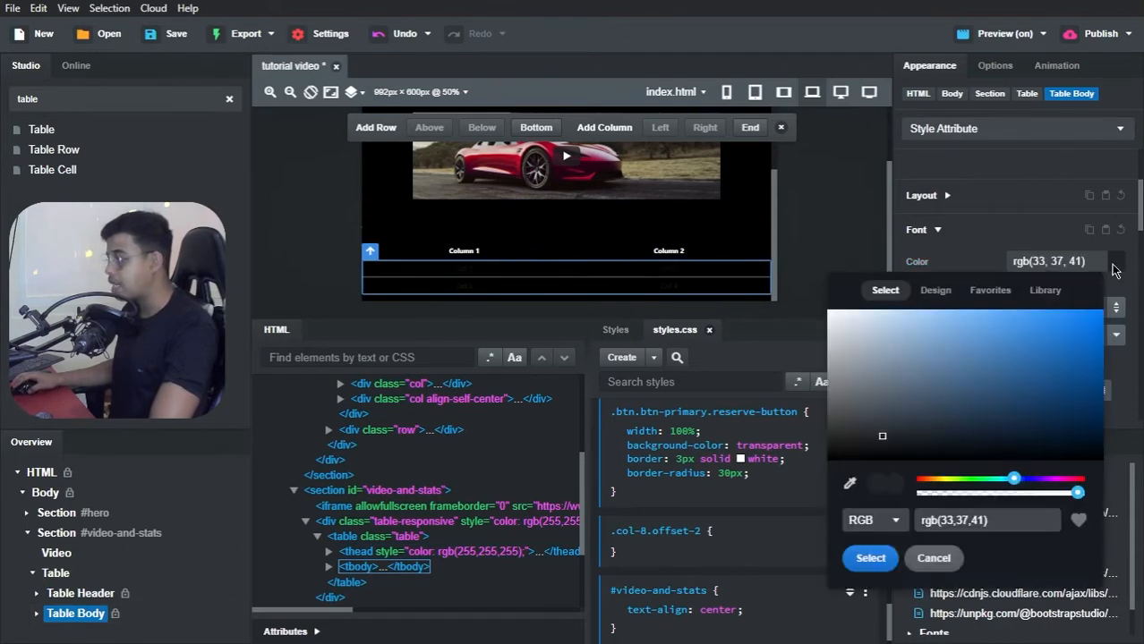
drag(906, 348, 756, 277)
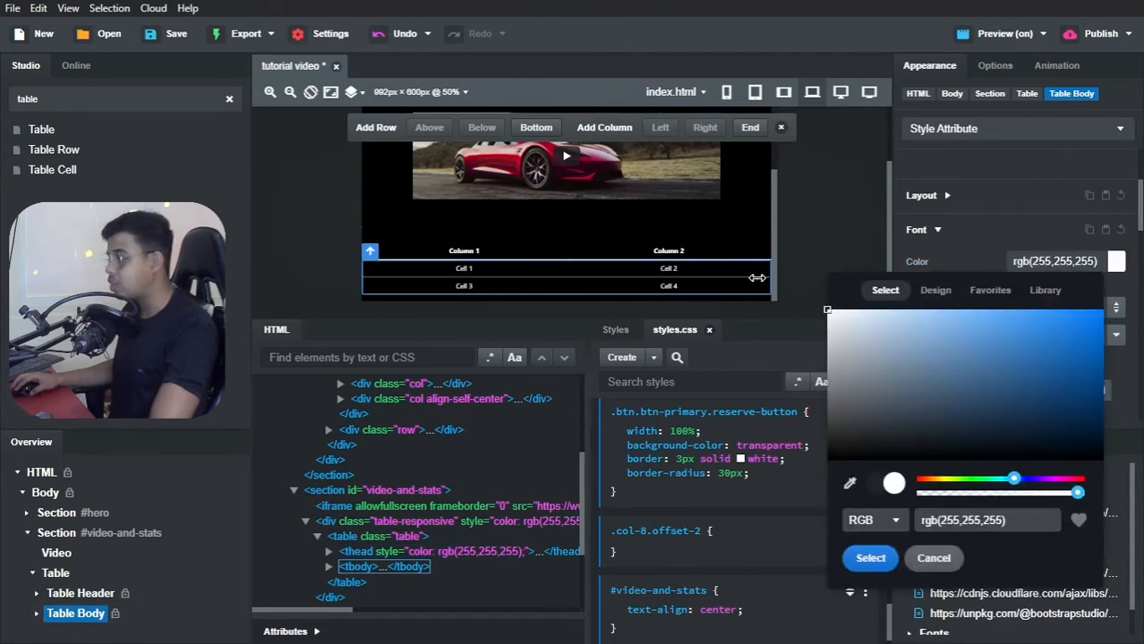
click(869, 557)
scroll(1015, 349, down, 5)
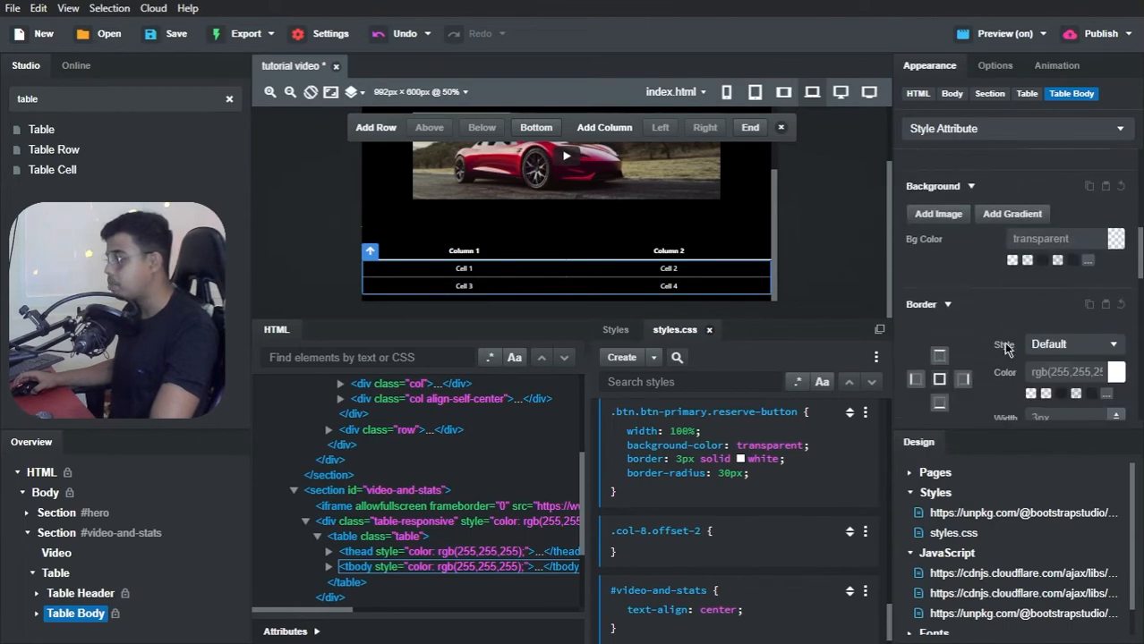
Step: Switch to Brave and check how the new table looks below the video in the tutorial video preview
key(alt+Tab)
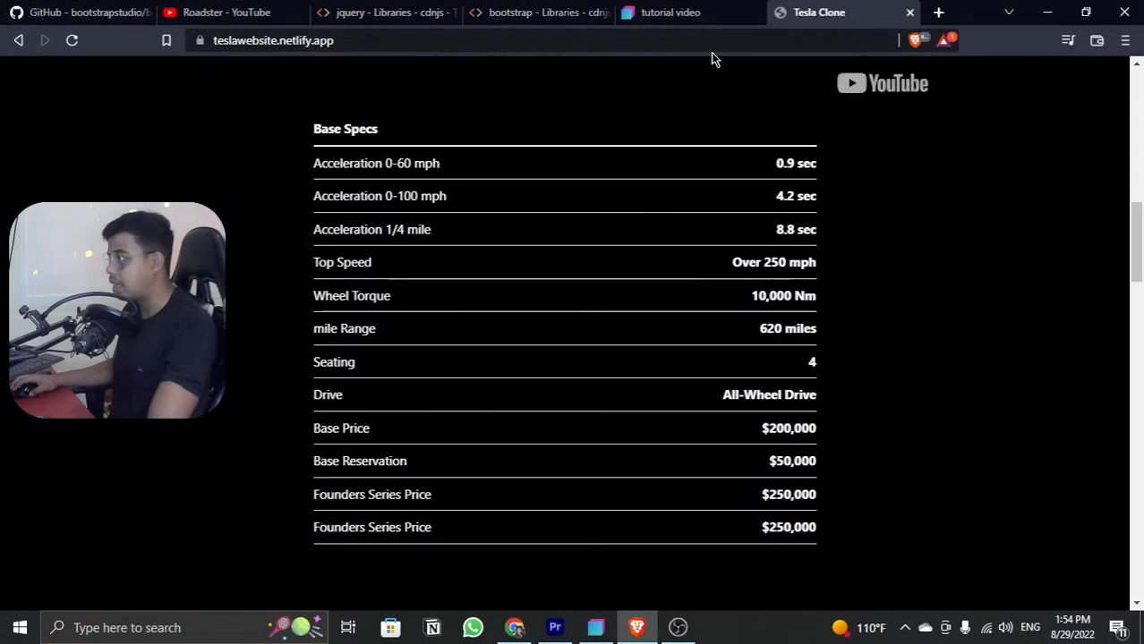
click(702, 12)
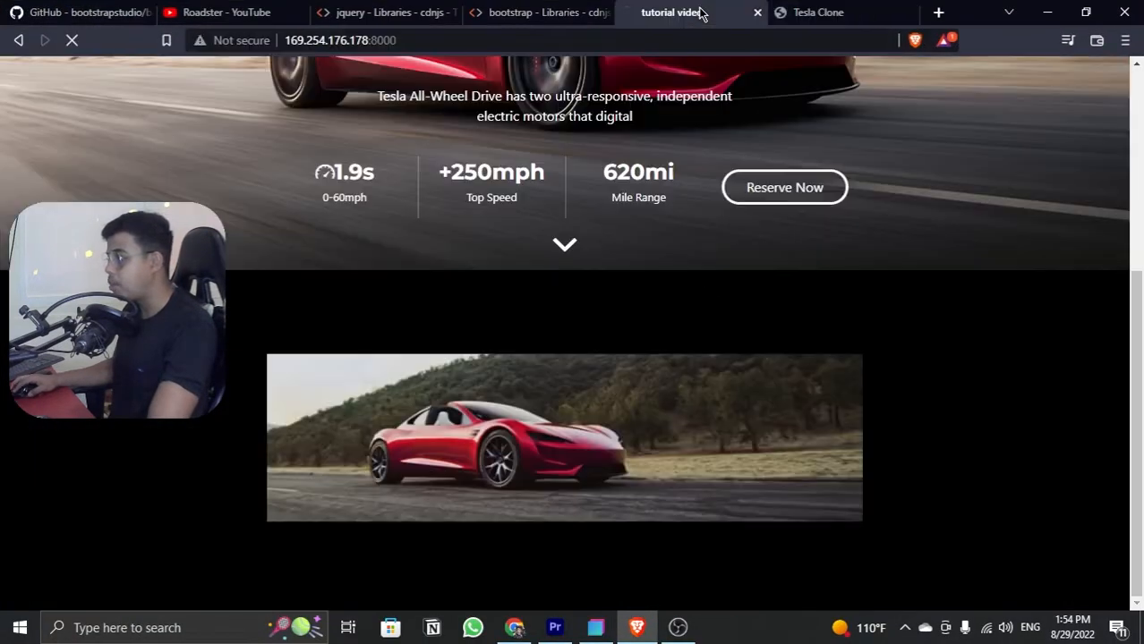
scroll(608, 278, down, 1)
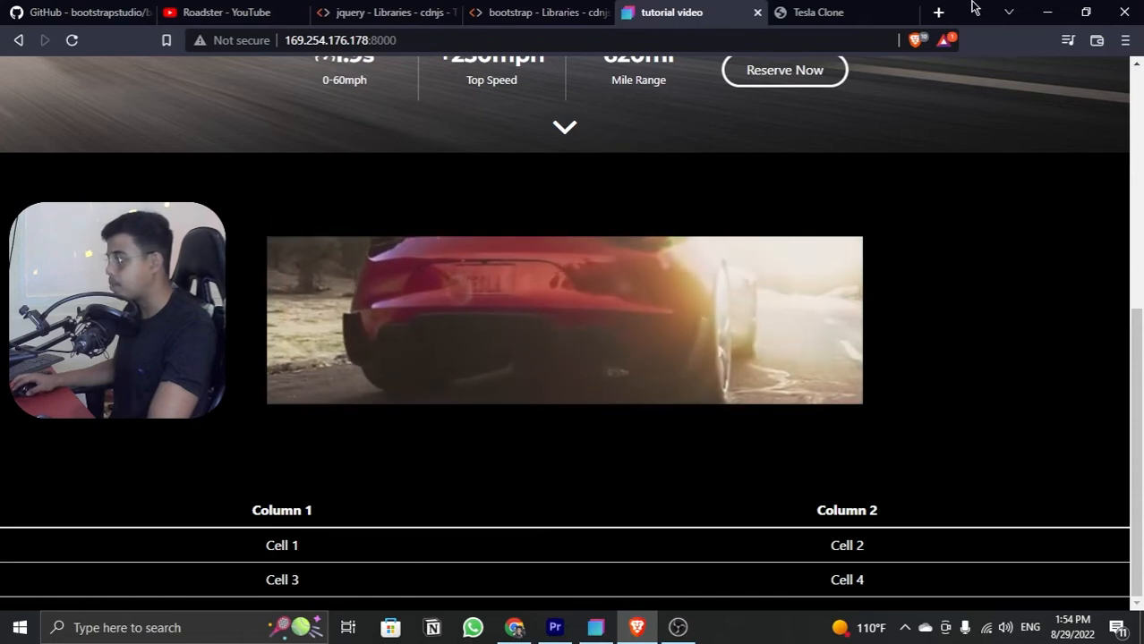
click(1051, 10)
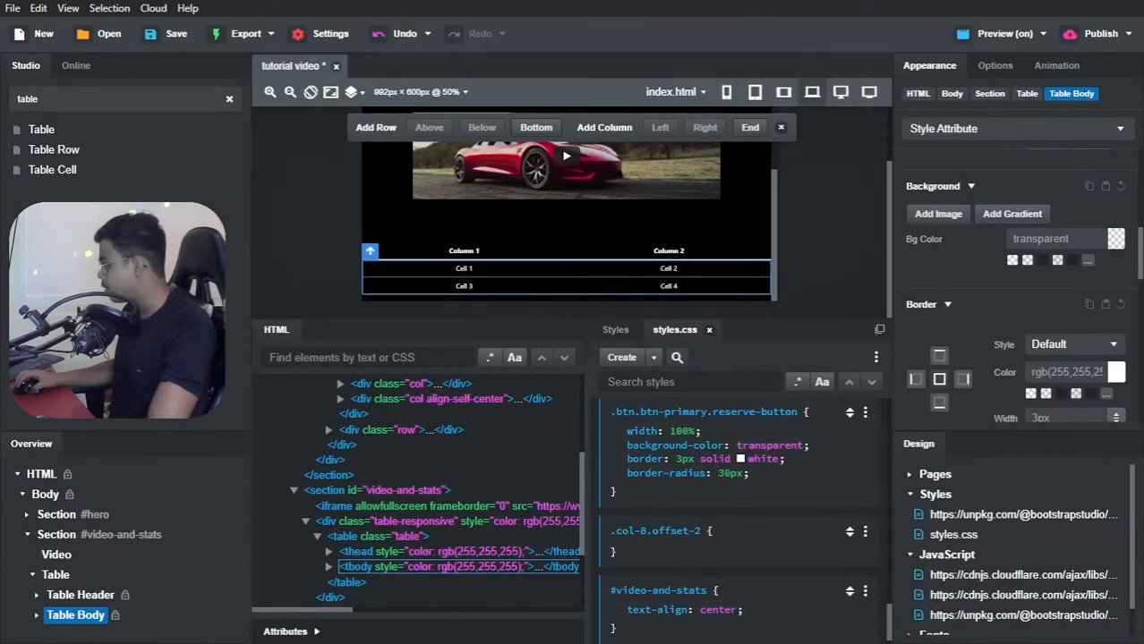
Step: Switch to Bootstrap Studio and set the Table's layout width to 985px and its height to 514px
click(370, 250)
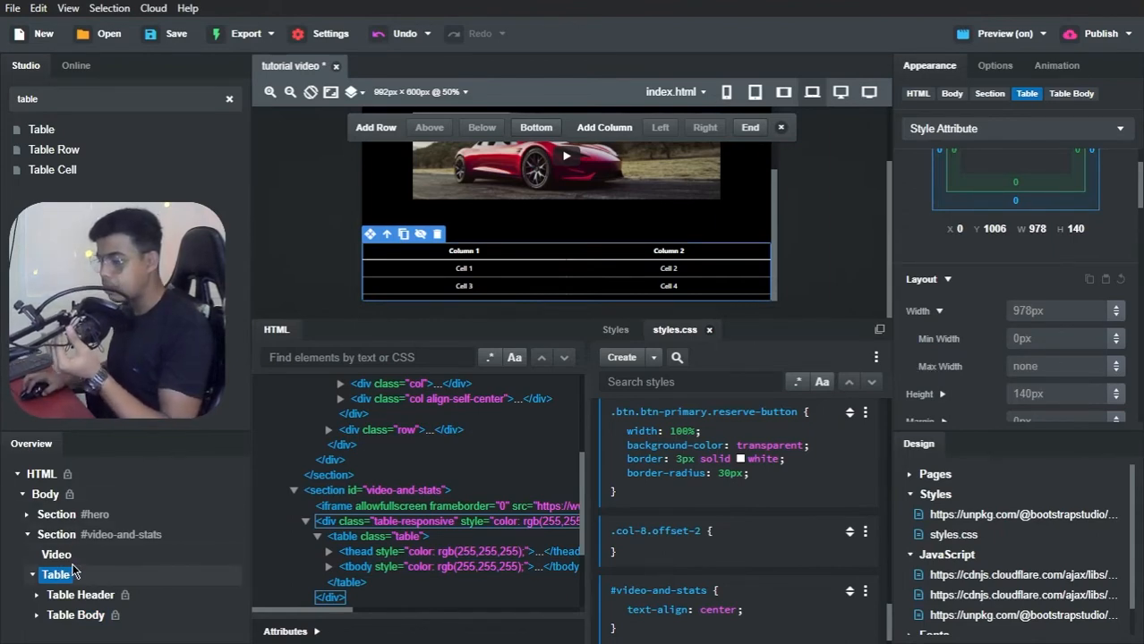
click(1075, 310)
text(985)
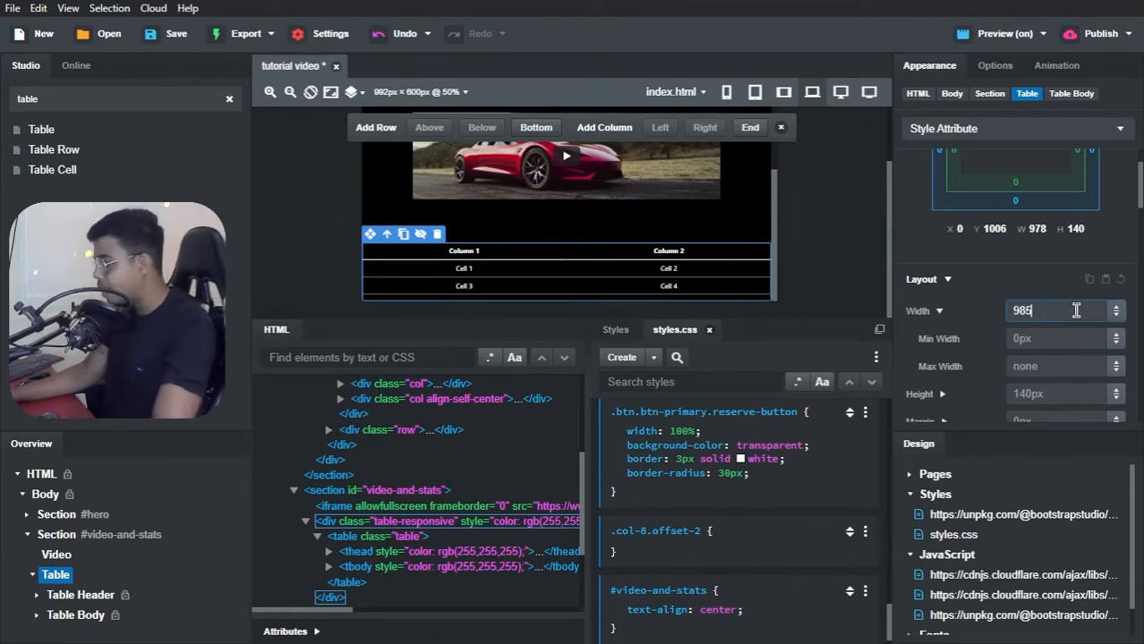
text(px)
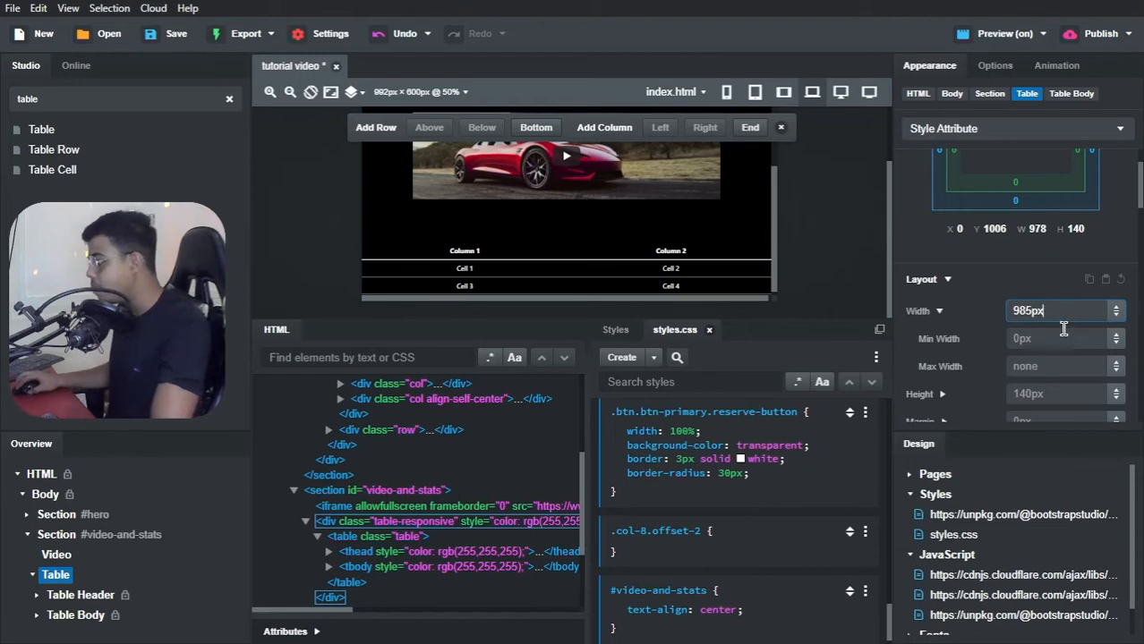
key(Return)
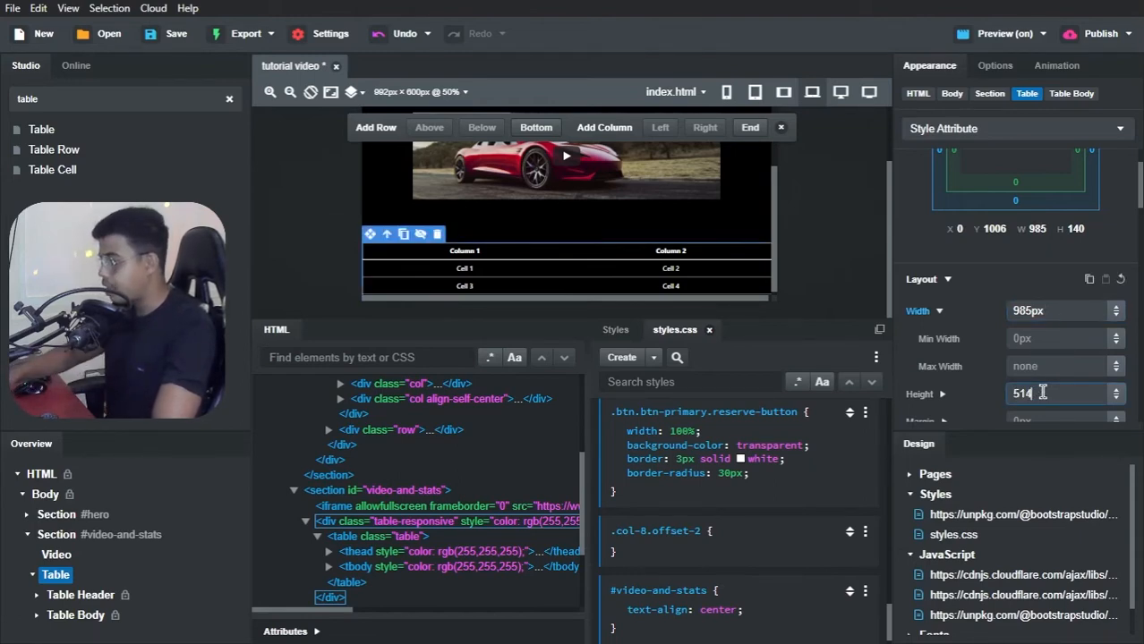
click(1042, 394)
text(514px)
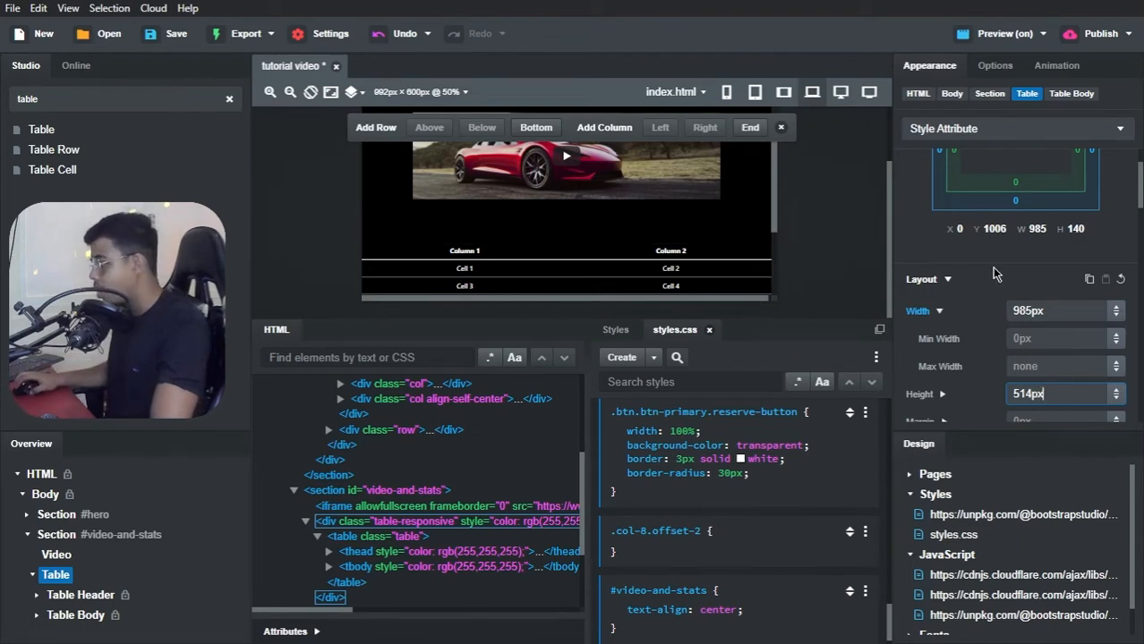
key(Return)
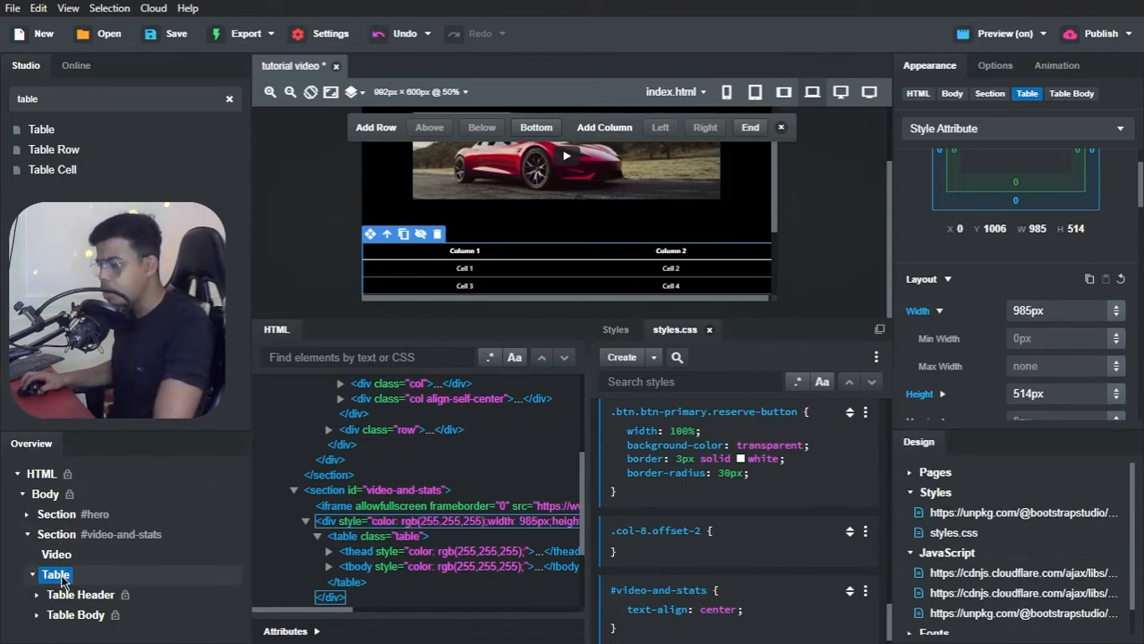
Step: Give the Table element the ID stats
click(313, 633)
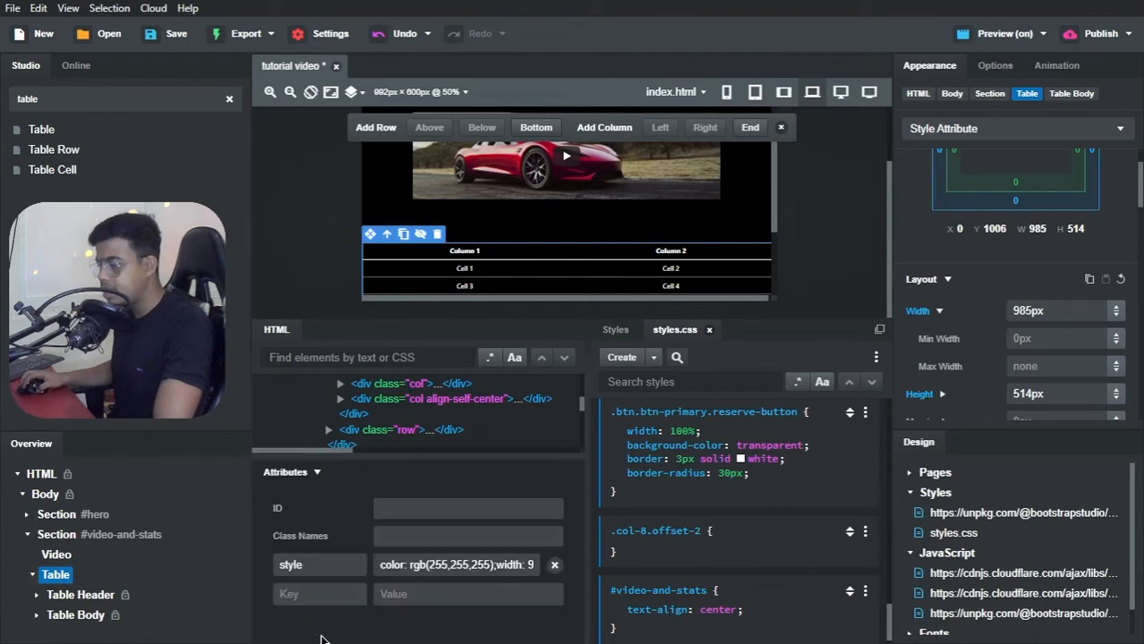
click(396, 509)
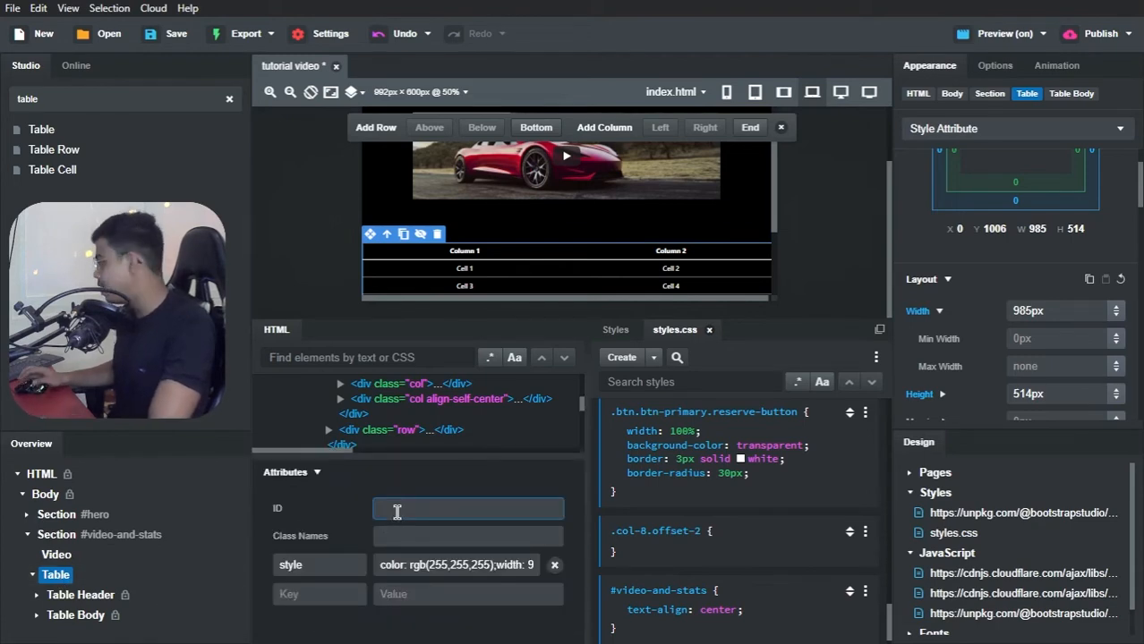
text(stats)
key(Return)
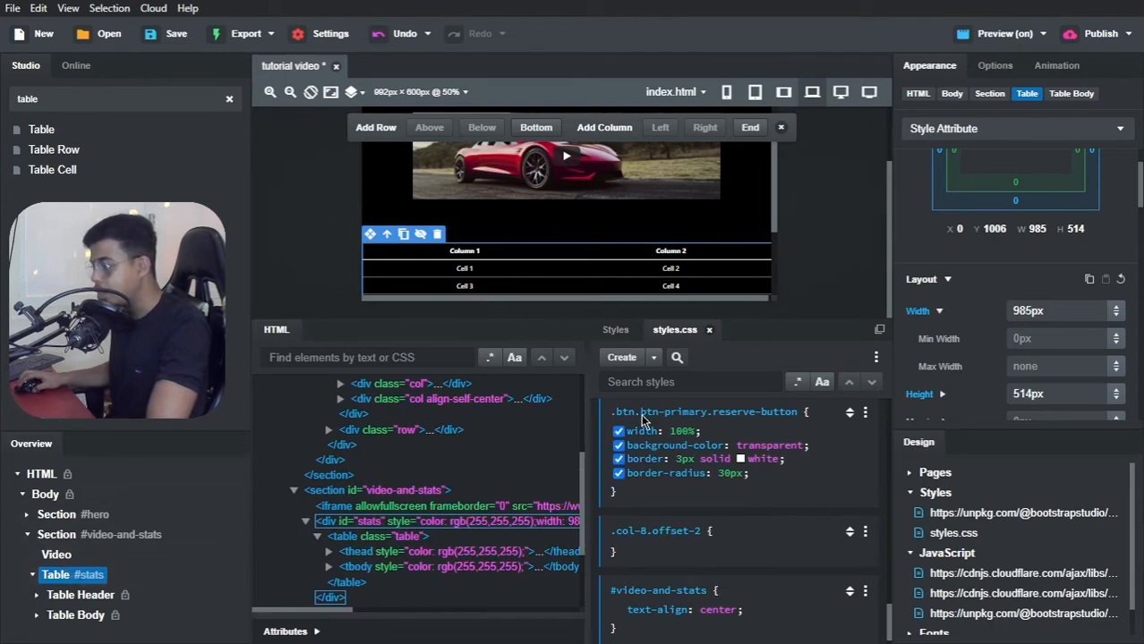
Step: Create an empty #stats rule in styles.css and make it the target of the Table's appearance settings
click(655, 357)
click(673, 371)
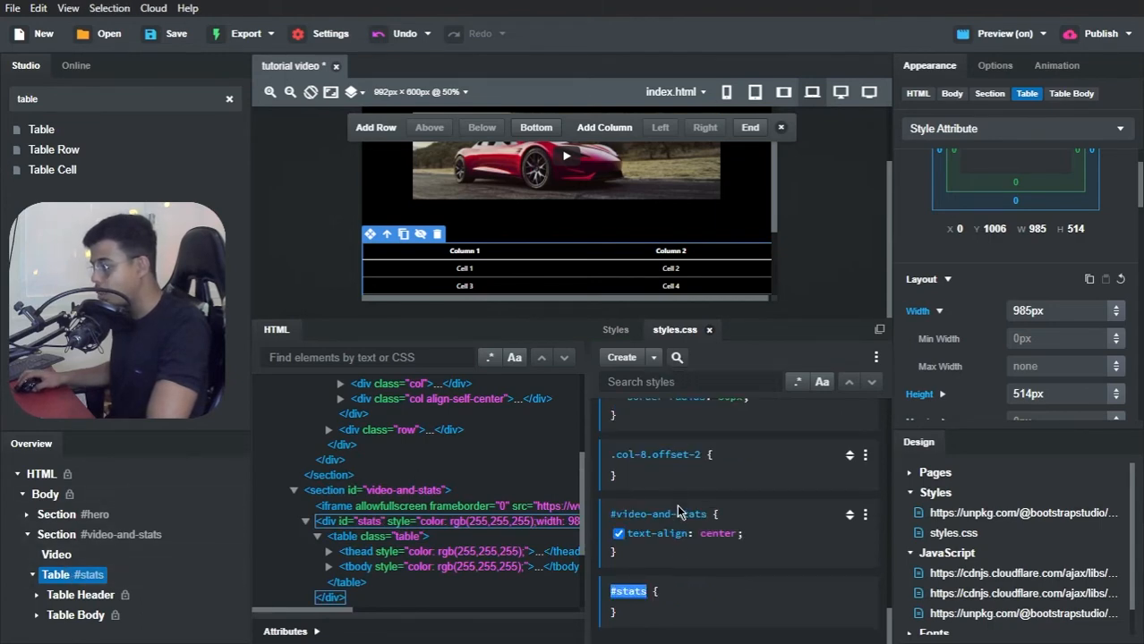
key(Return)
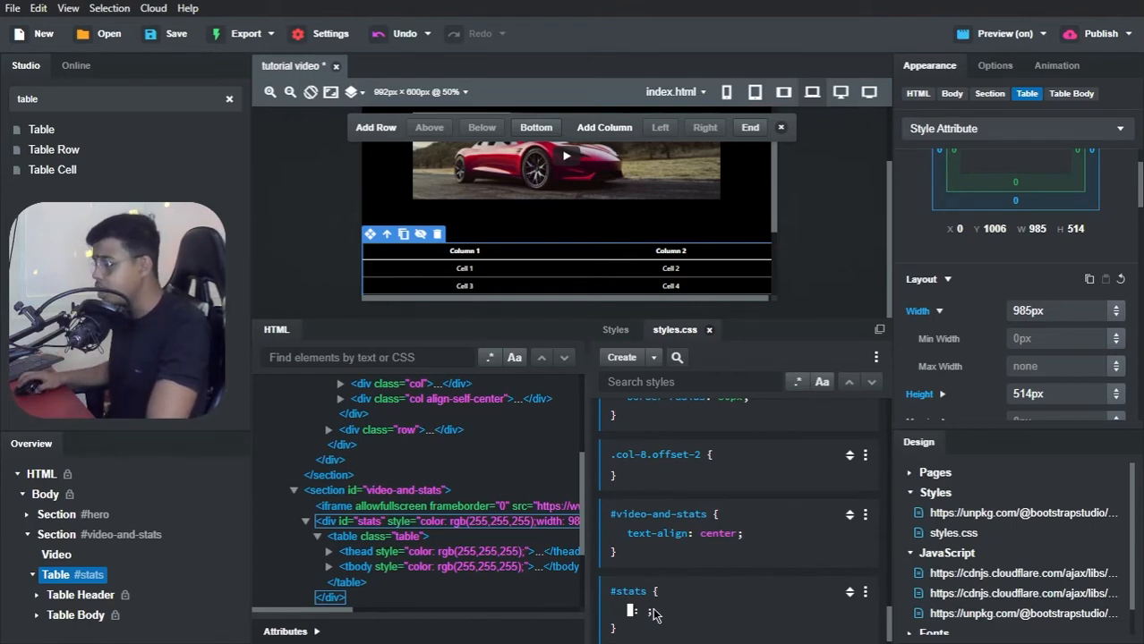
click(636, 596)
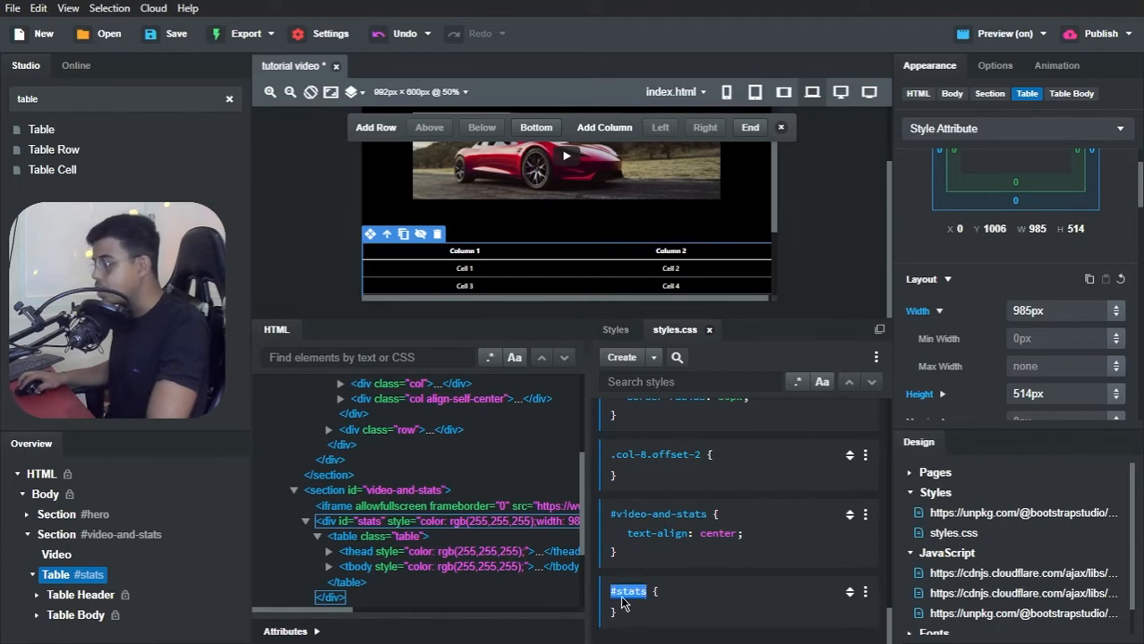
click(950, 130)
click(933, 182)
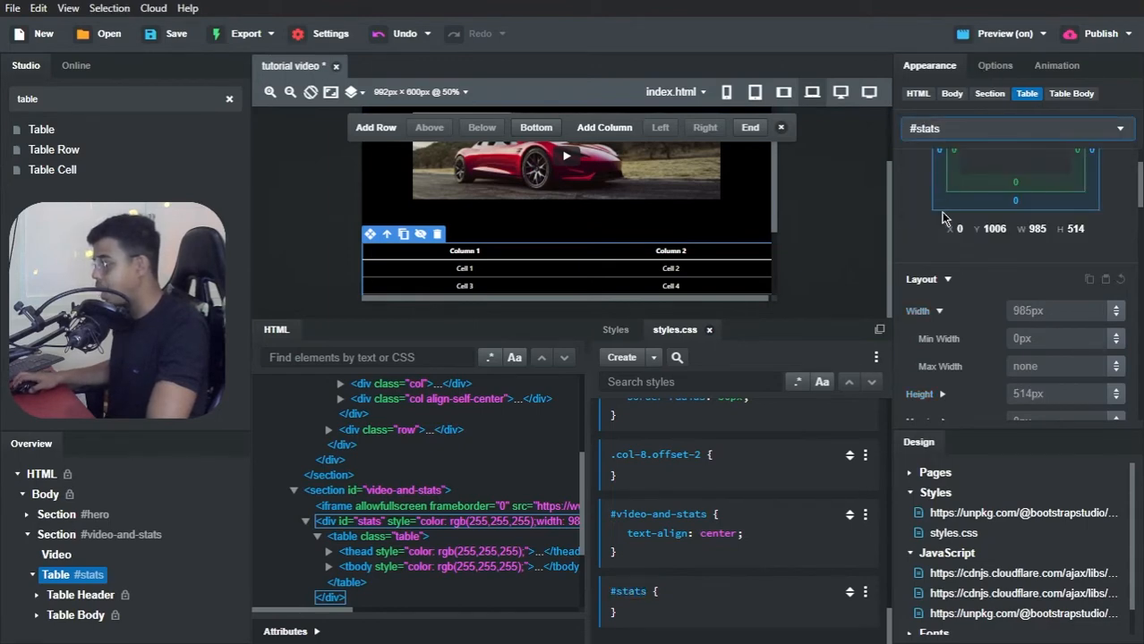
Step: Set the #stats rule's width to 90% and its font size to 15px
click(1055, 314)
text(9)
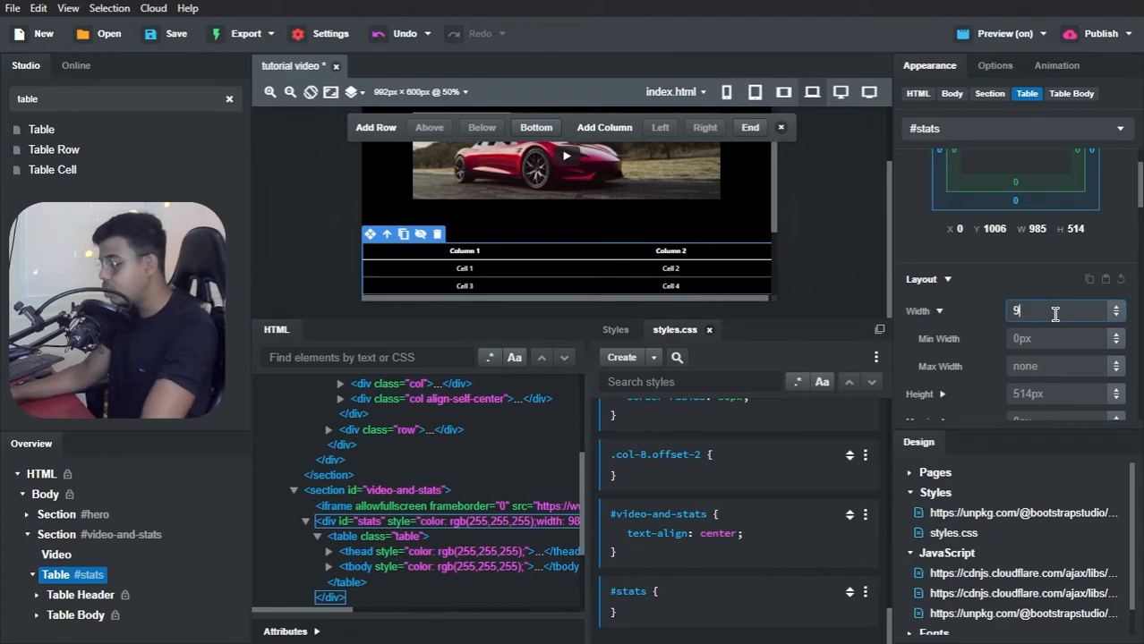
text(0%)
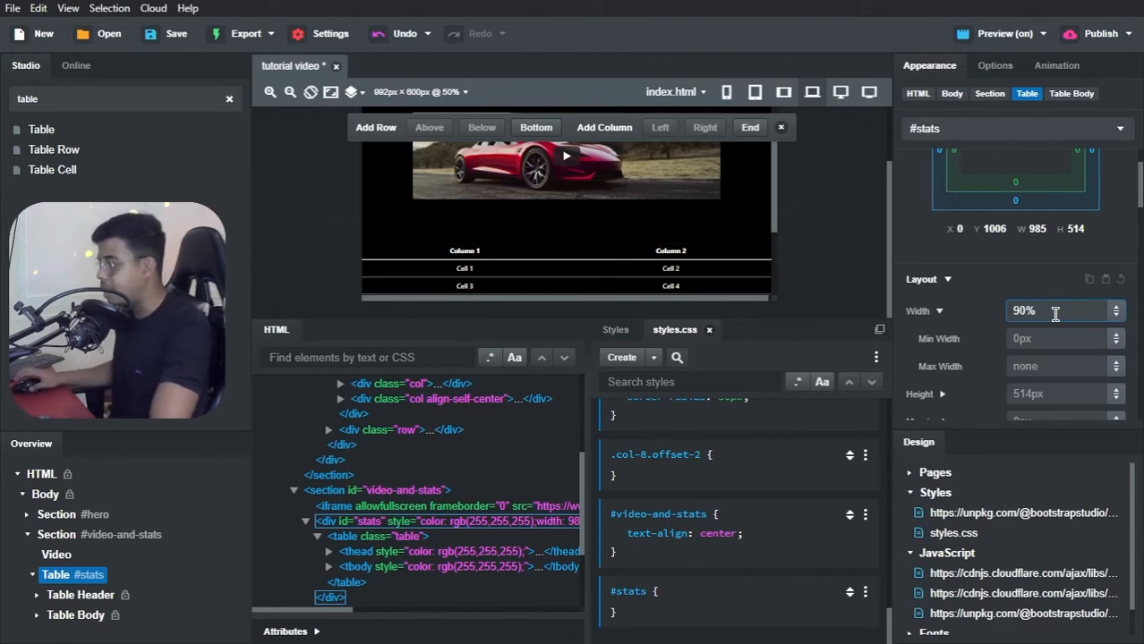
click(1034, 284)
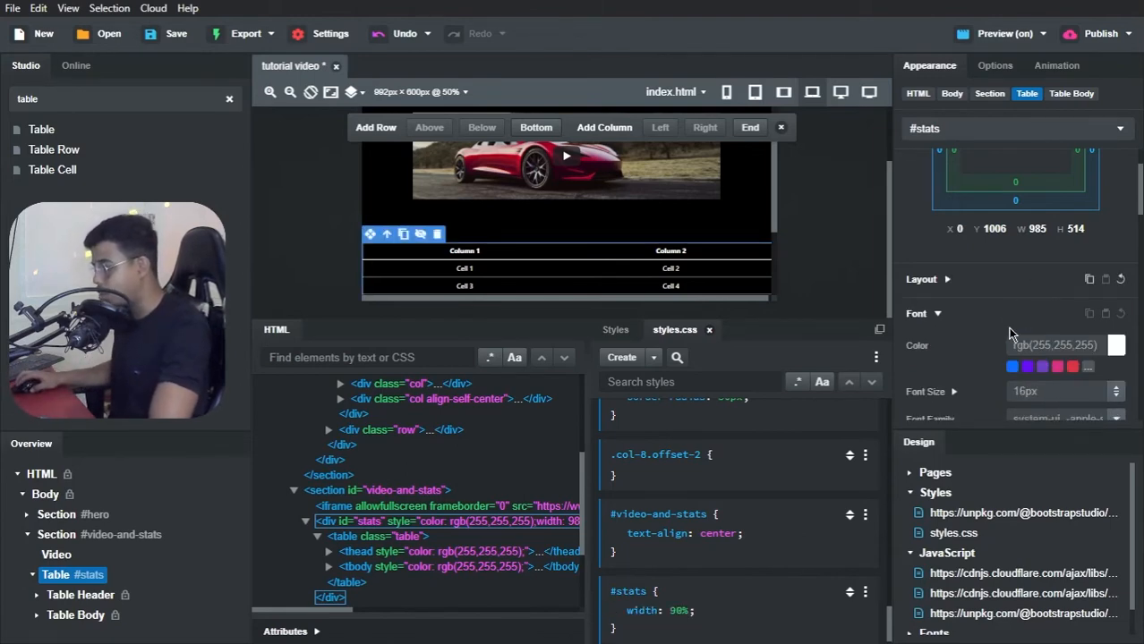
scroll(1020, 337, down, 3)
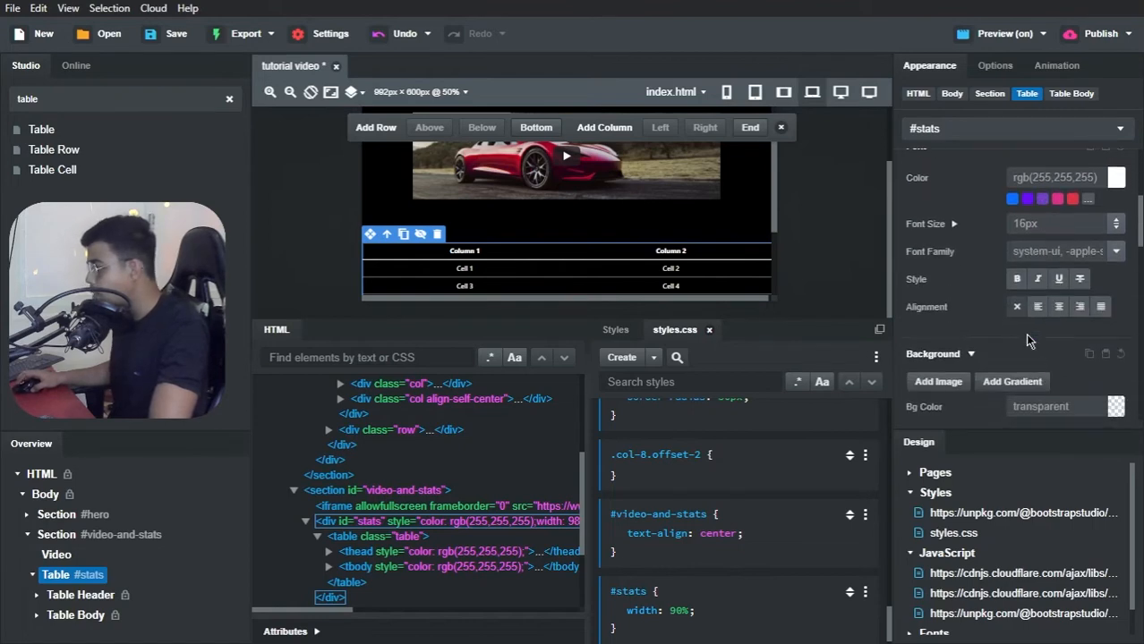
click(1048, 225)
text(15)
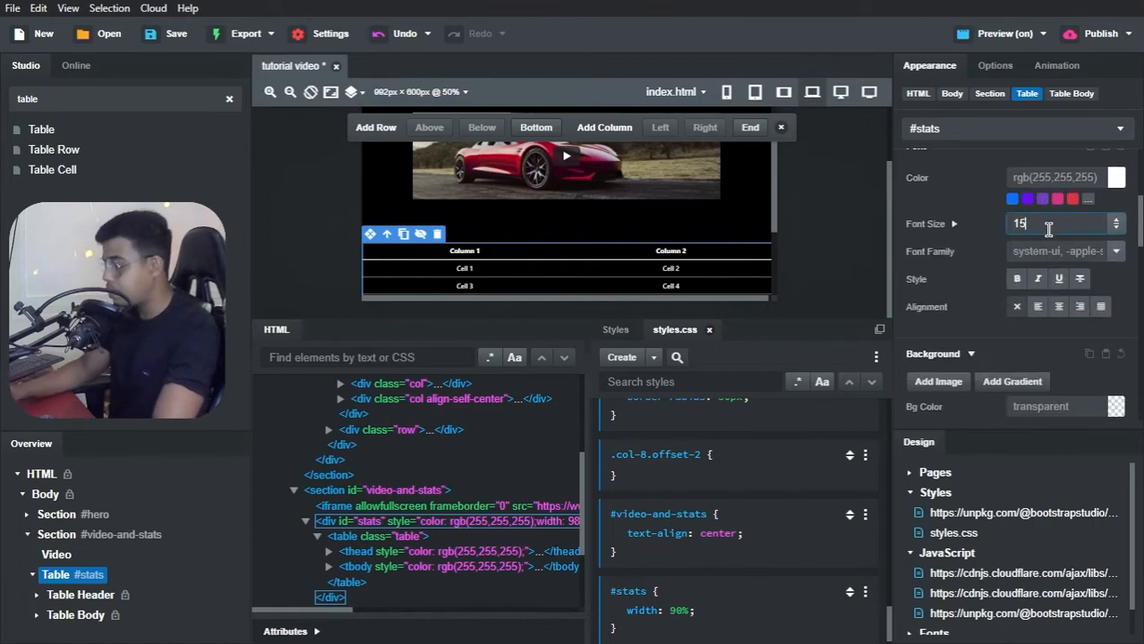
text(px)
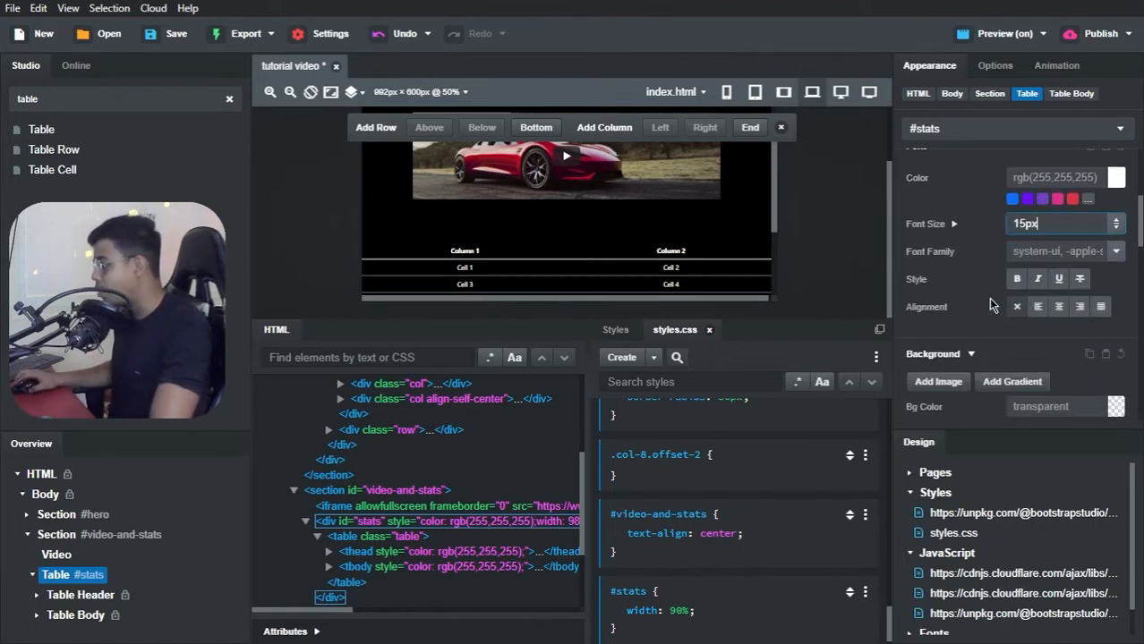
scroll(991, 304, down, 3)
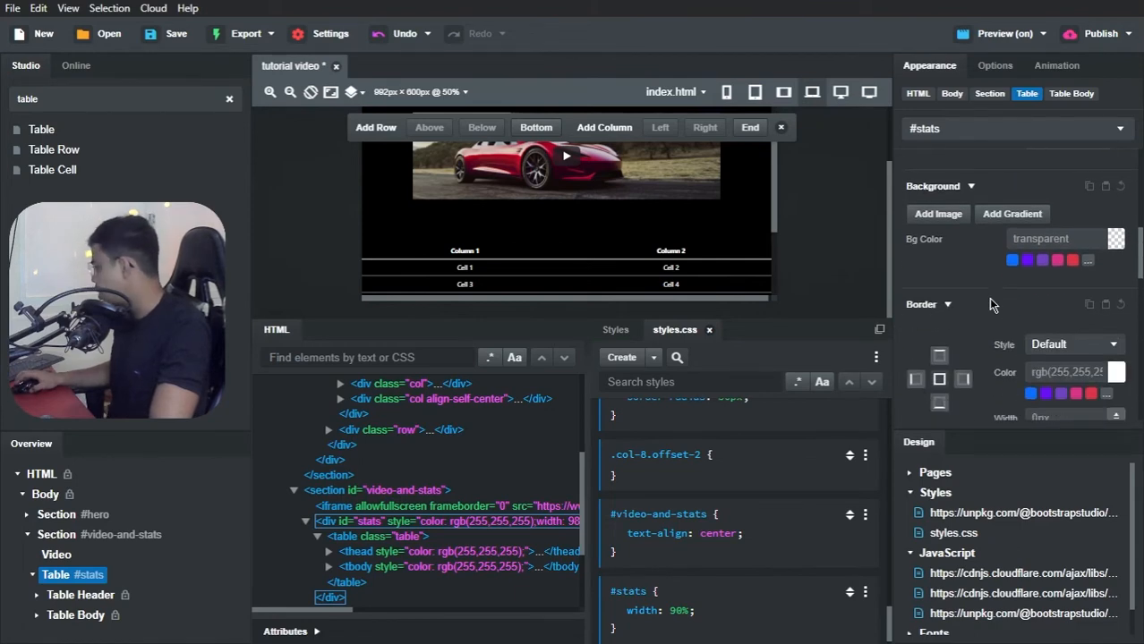
Step: Set the #stats rule's overall margin to 0 auto
scroll(988, 297, up, 5)
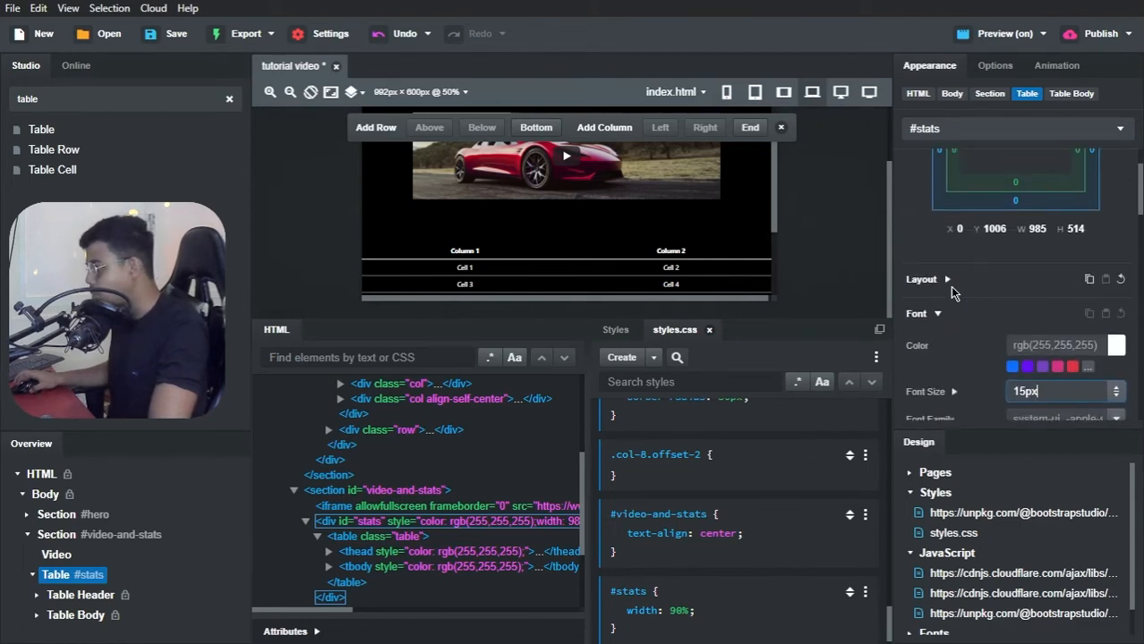
click(947, 279)
scroll(950, 329, down, 3)
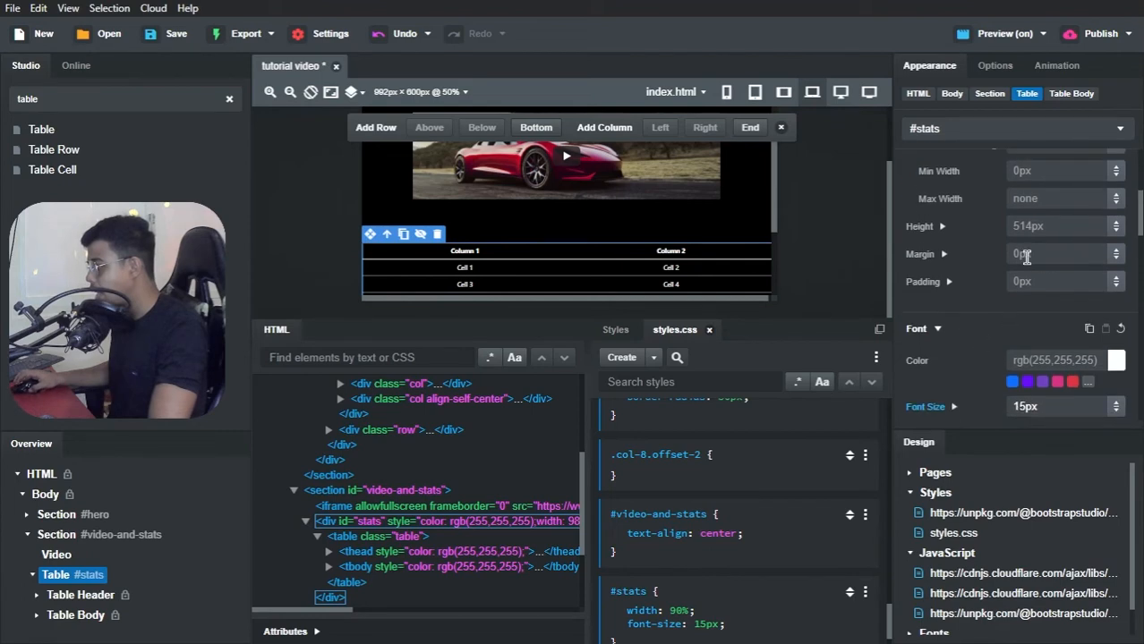
click(1027, 257)
text(0 auto)
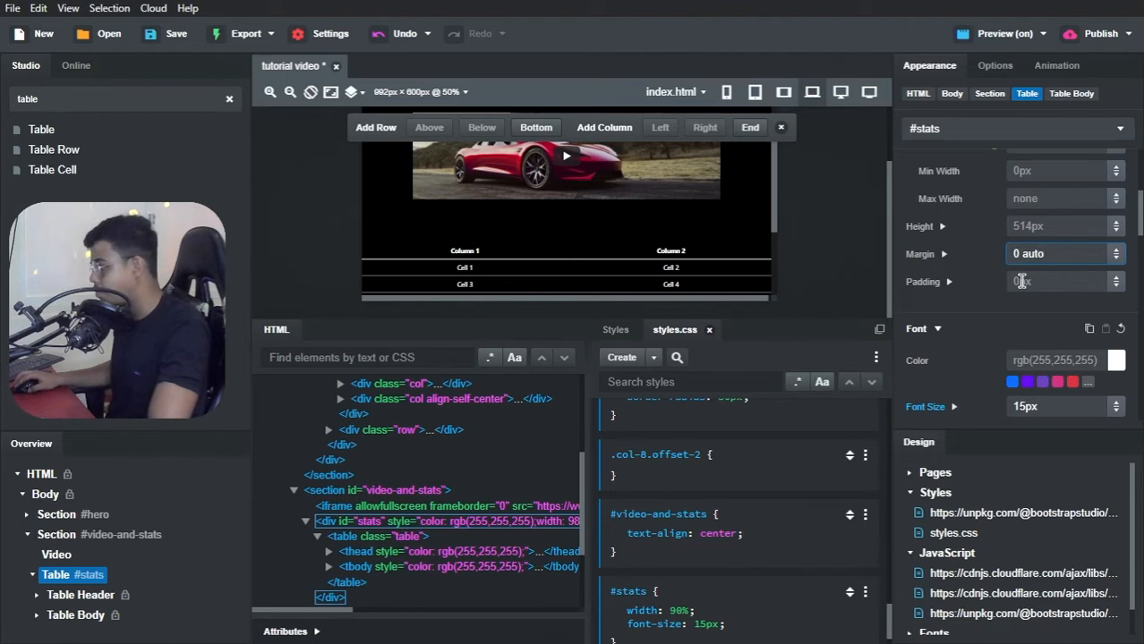
click(1021, 281)
scroll(759, 418, down, 1)
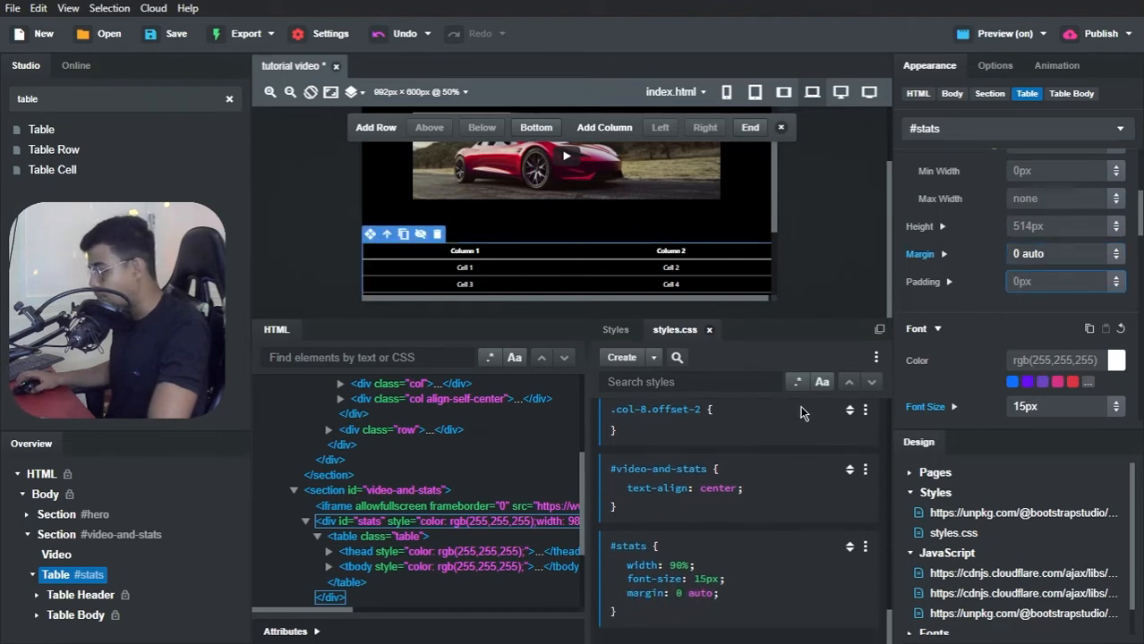
Step: Give the #stats rule a separate bottom margin of 150px
click(943, 253)
scroll(1023, 302, down, 3)
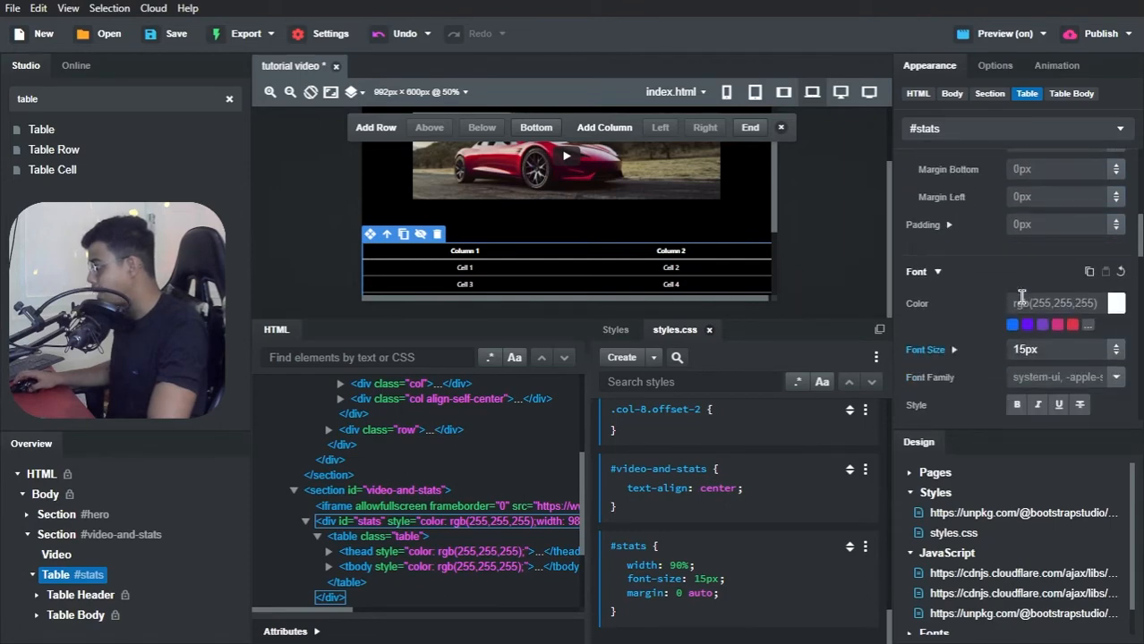
scroll(1029, 268, up, 2)
click(1043, 254)
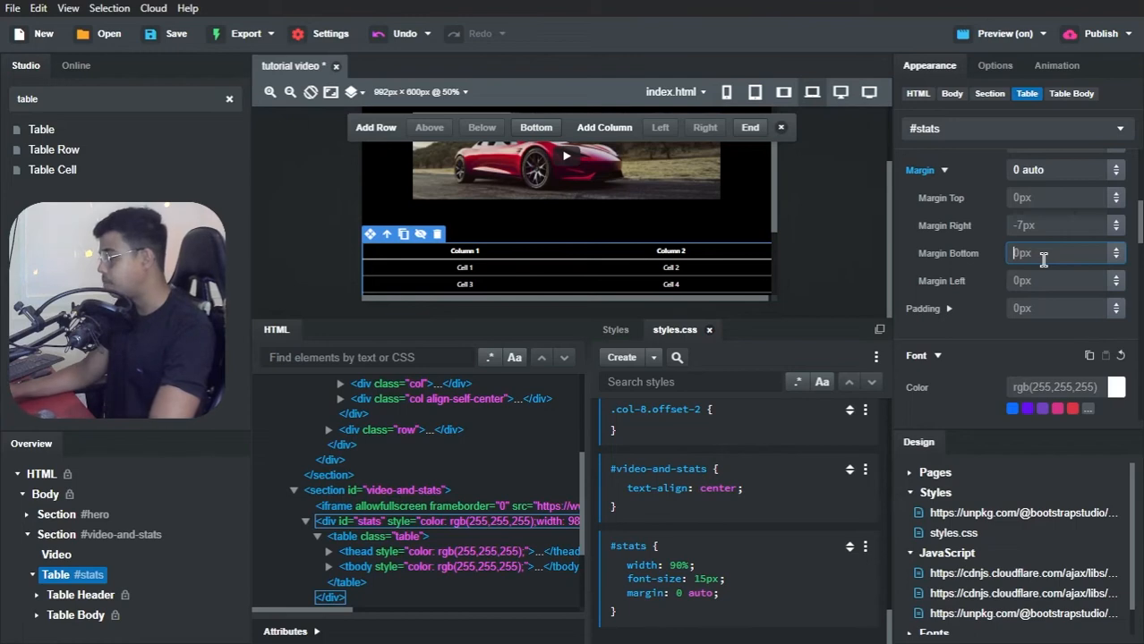
text(150px)
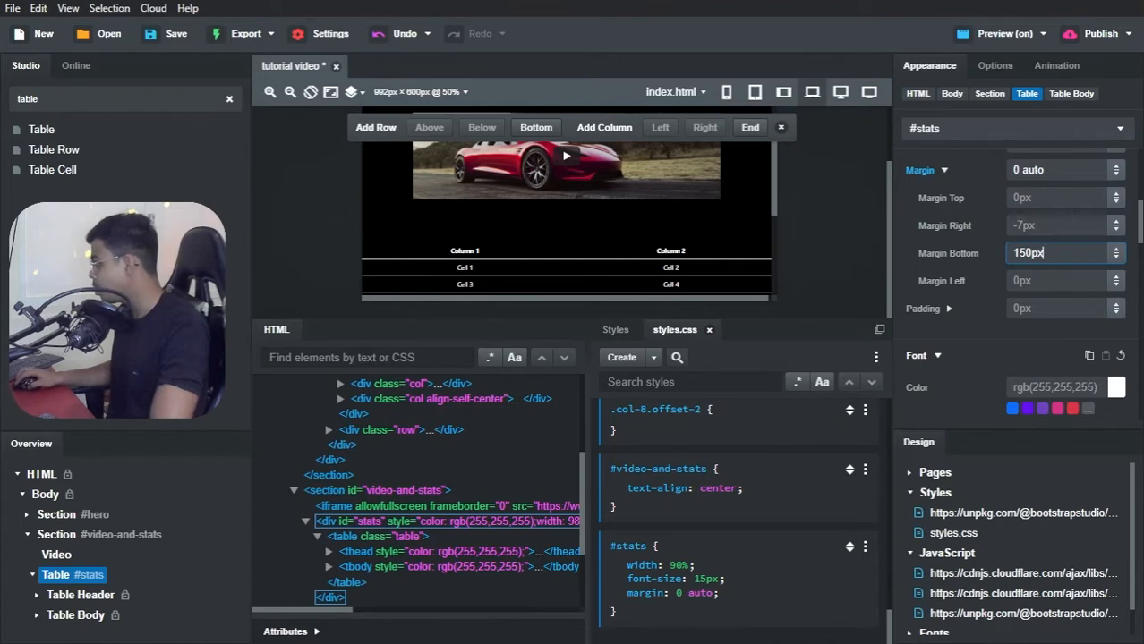
key(Return)
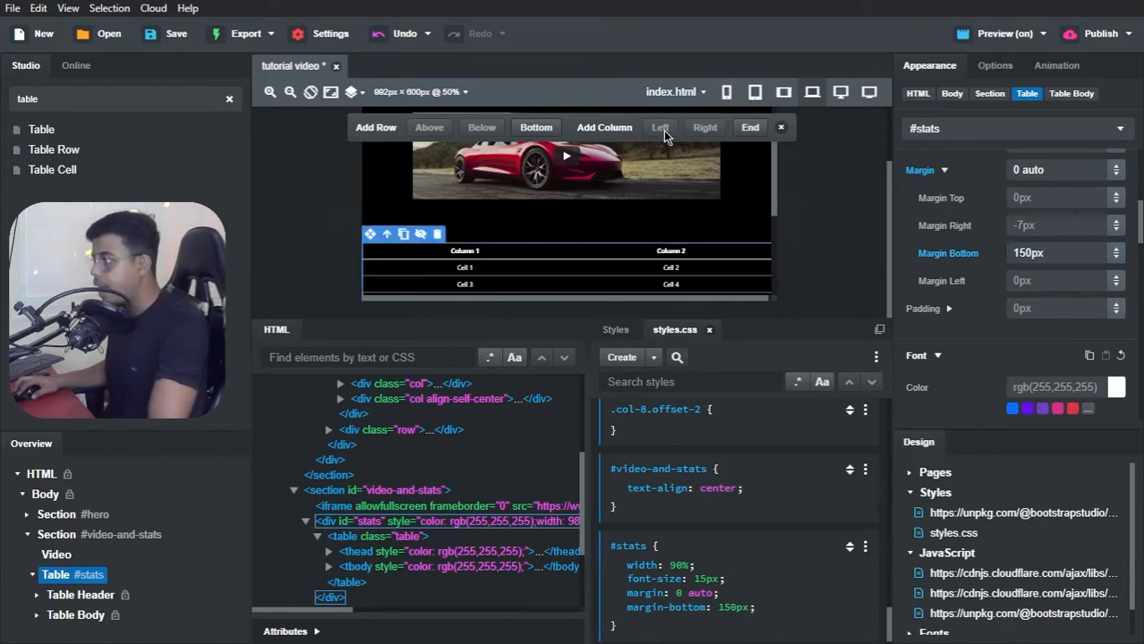
Step: Switch the canvas to the 768px width, duplicate the #stats rule and add a min-width 768px media query to the copy
click(778, 98)
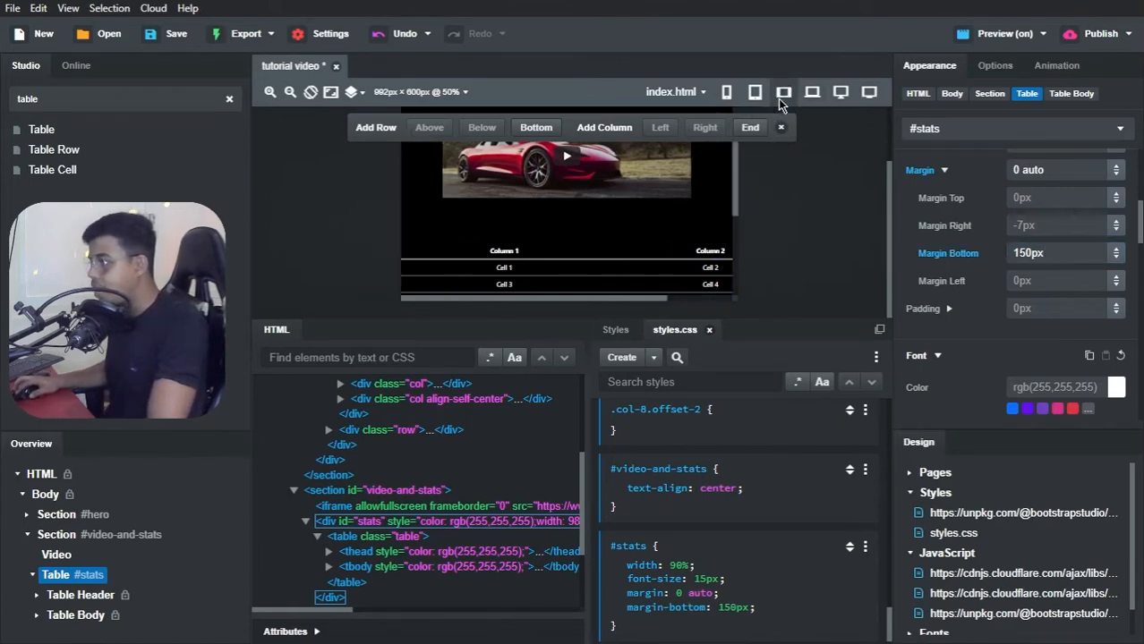
scroll(698, 501, down, 1)
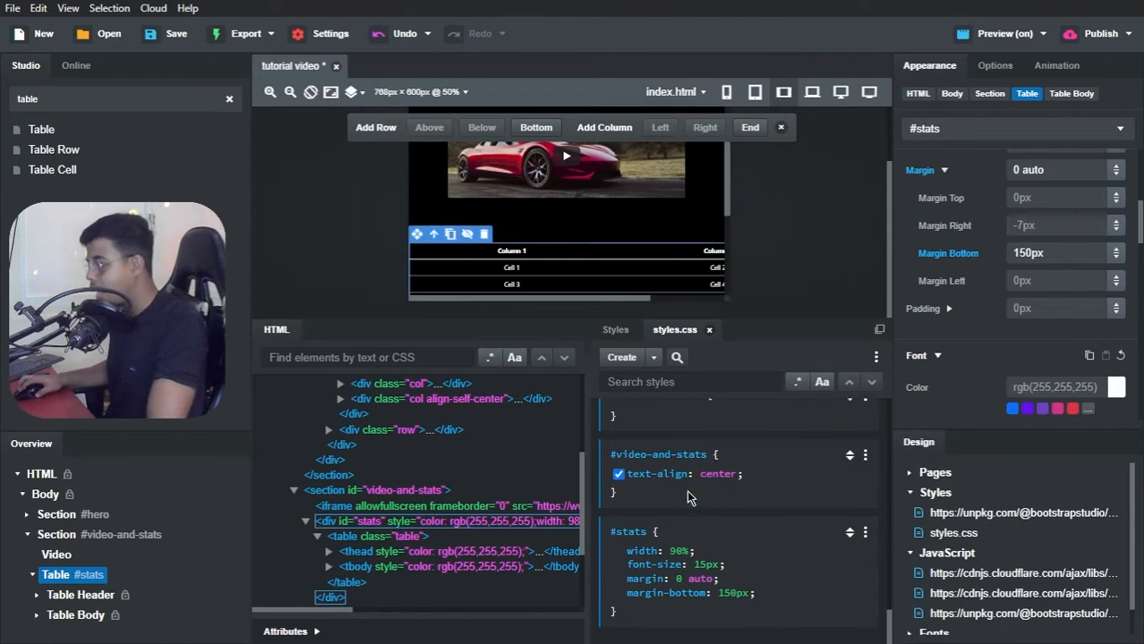
click(864, 534)
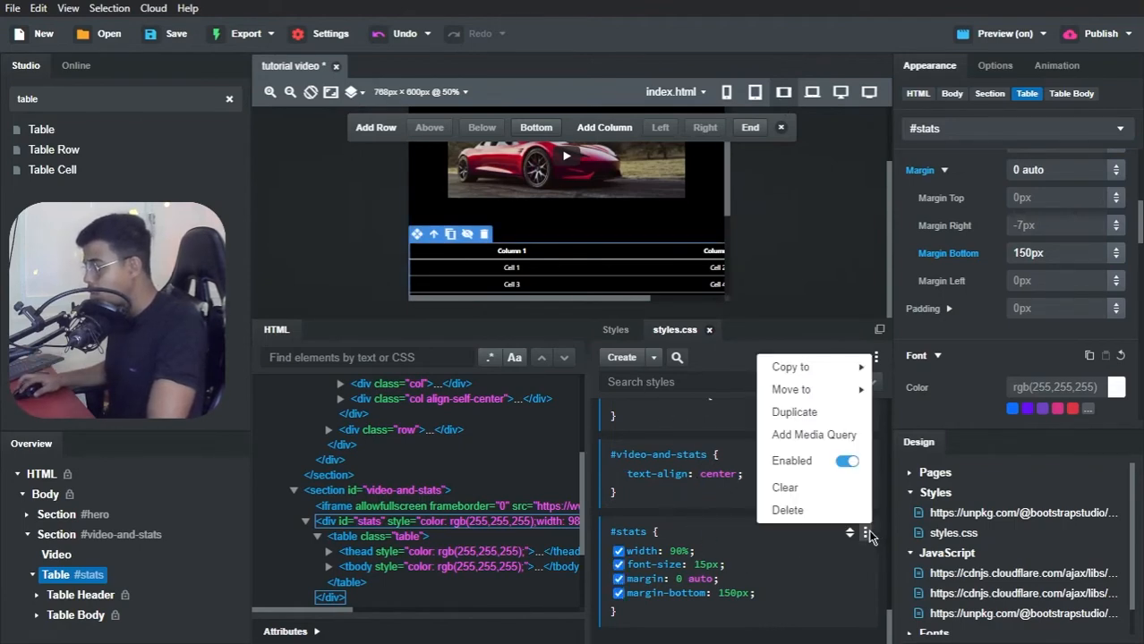
click(807, 420)
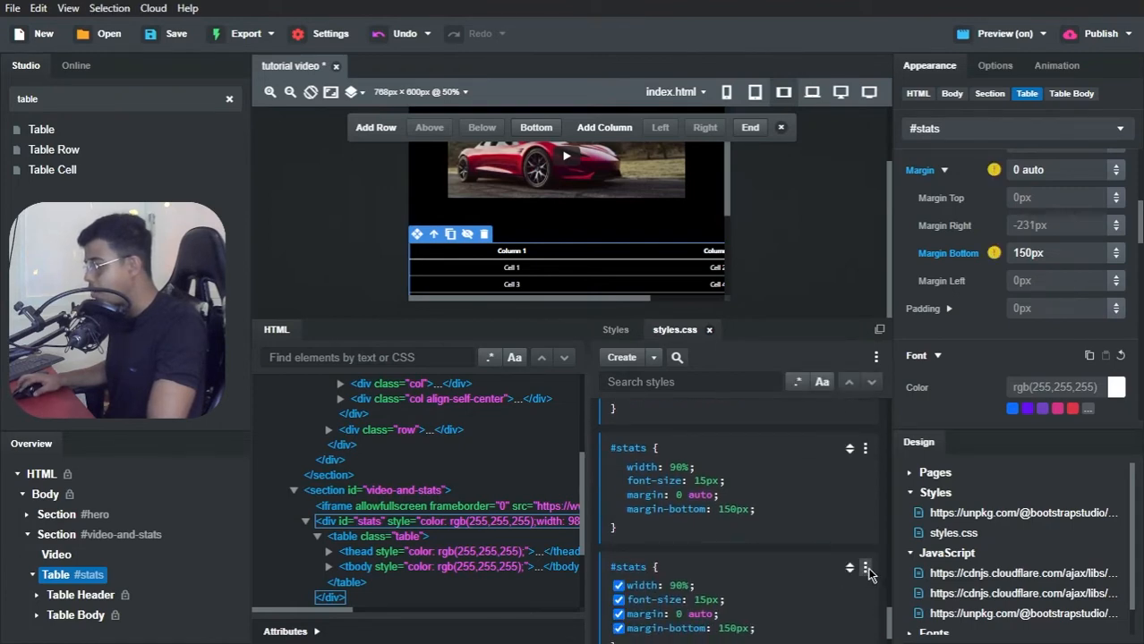
click(864, 569)
click(804, 474)
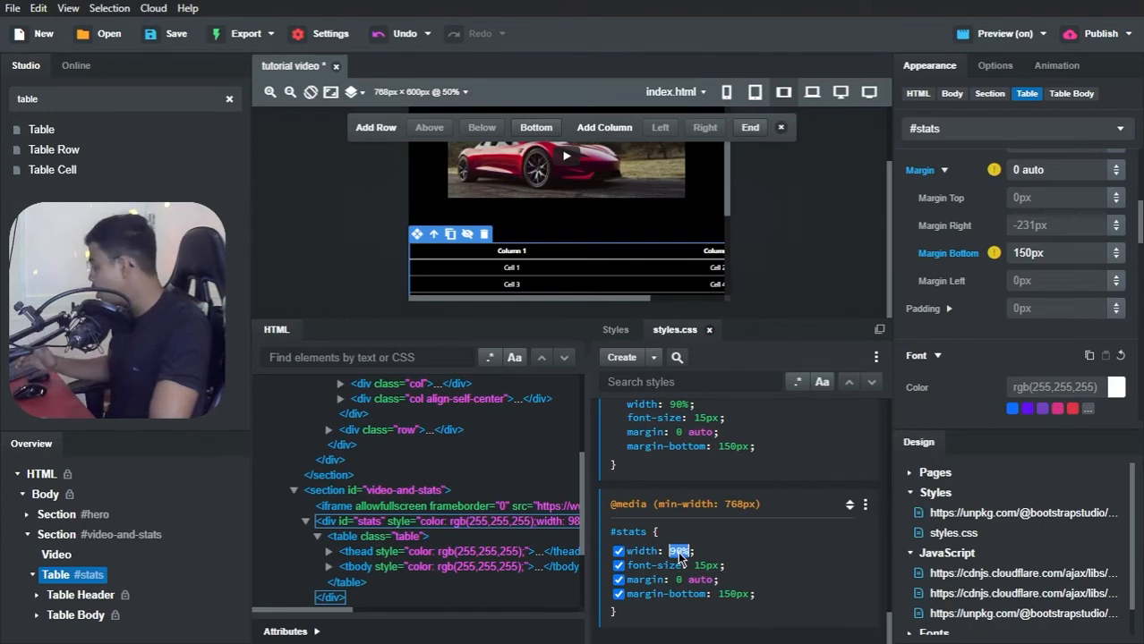
Step: In the 768px media query's #stats rule, set the width to 600px and the bottom margin to 250px
text(60%)
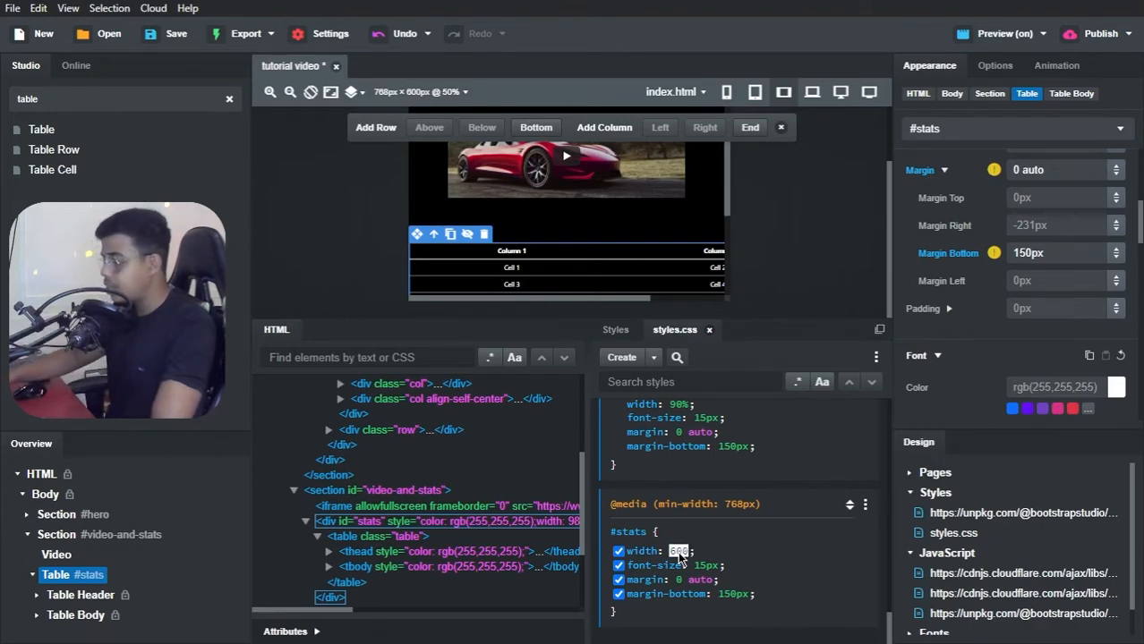
text(px)
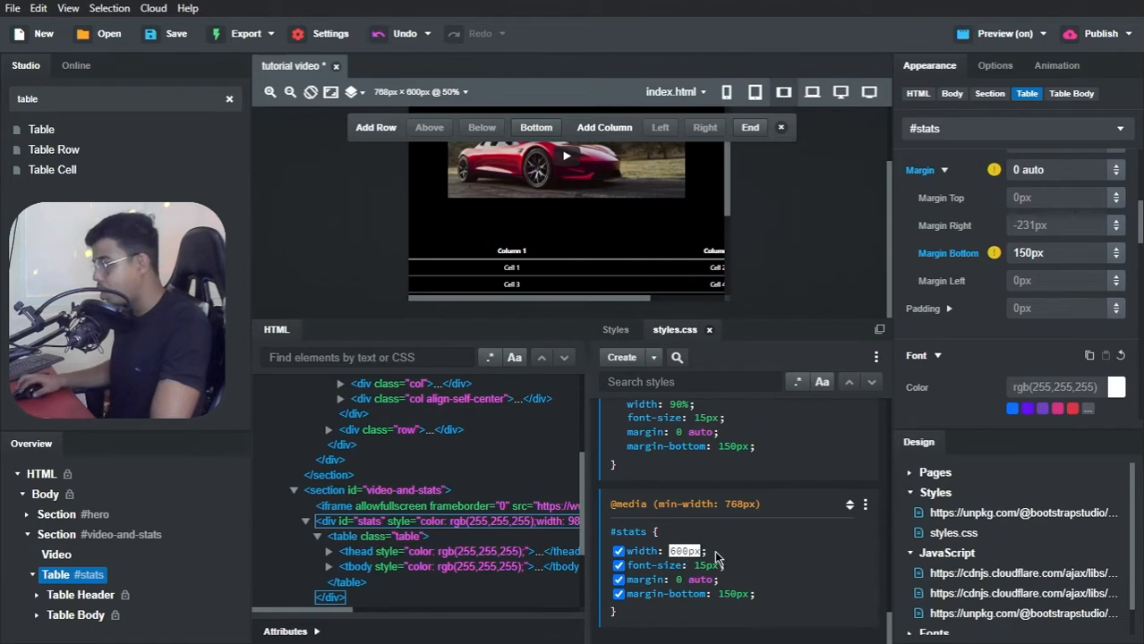
click(740, 555)
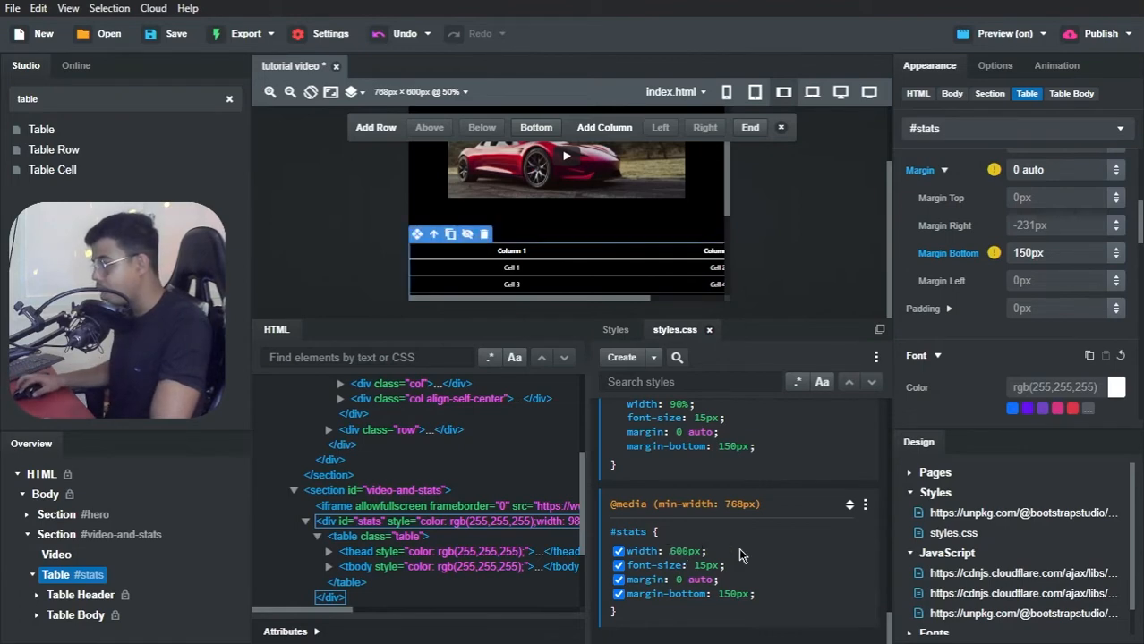
double_click(732, 596)
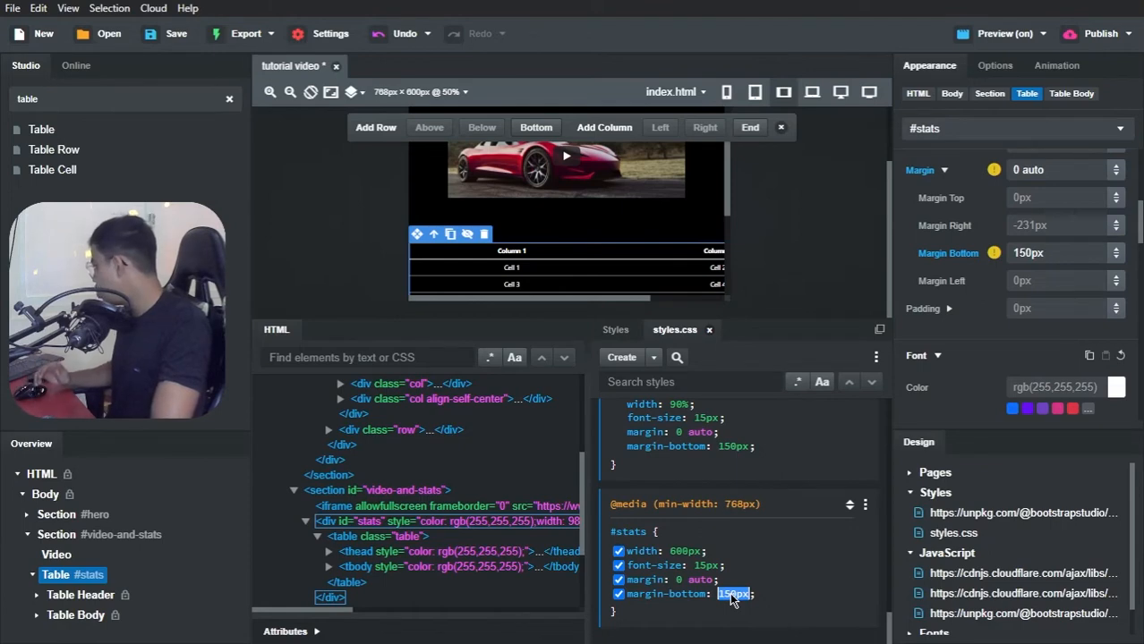
text(25)
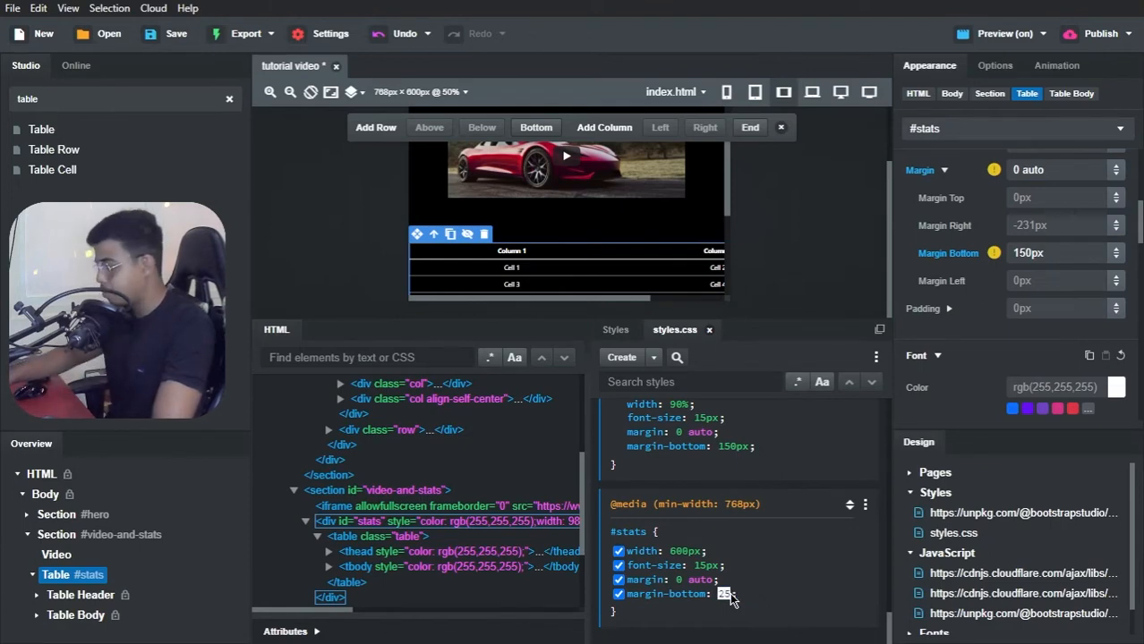
text(0px)
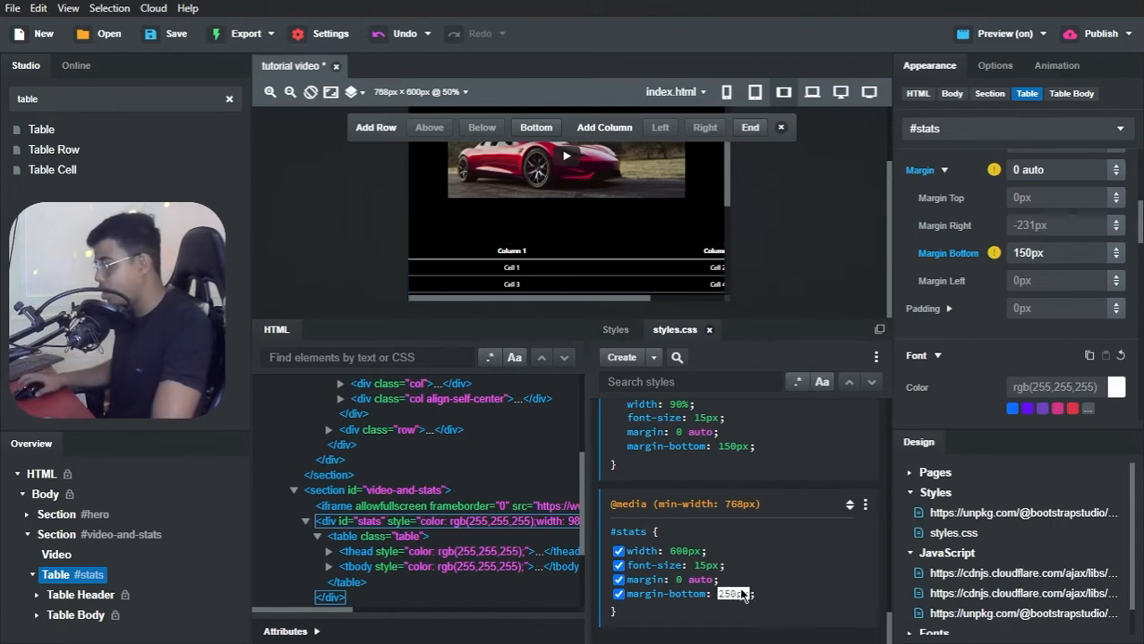
click(763, 573)
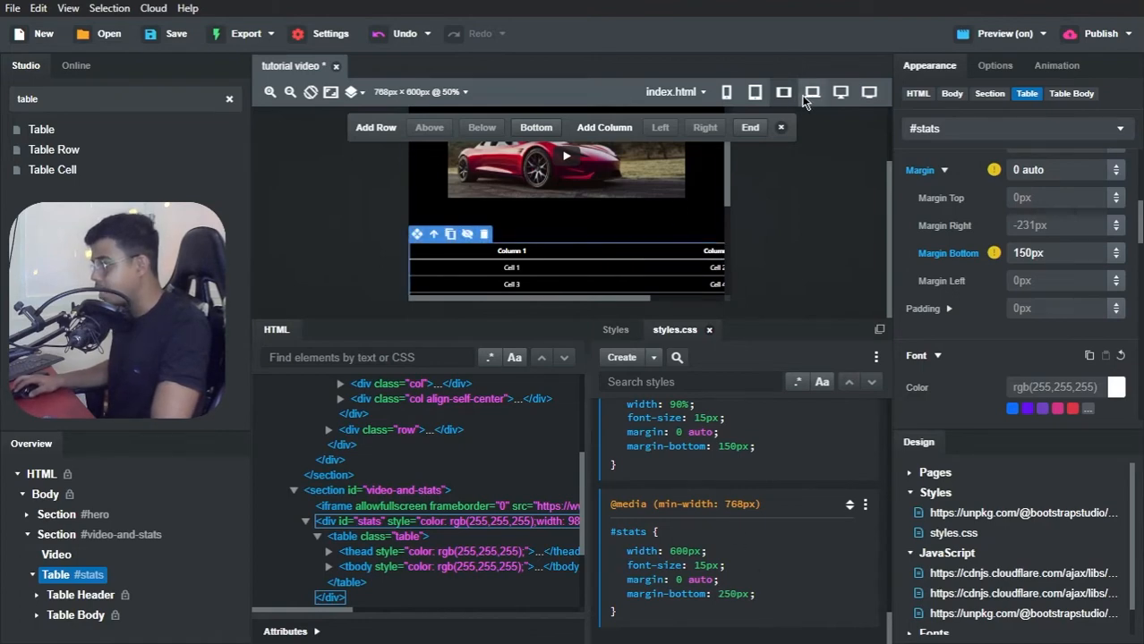
Step: Preview the table's layout at the smaller and larger device widths, ending on the 1200px XL view
click(756, 93)
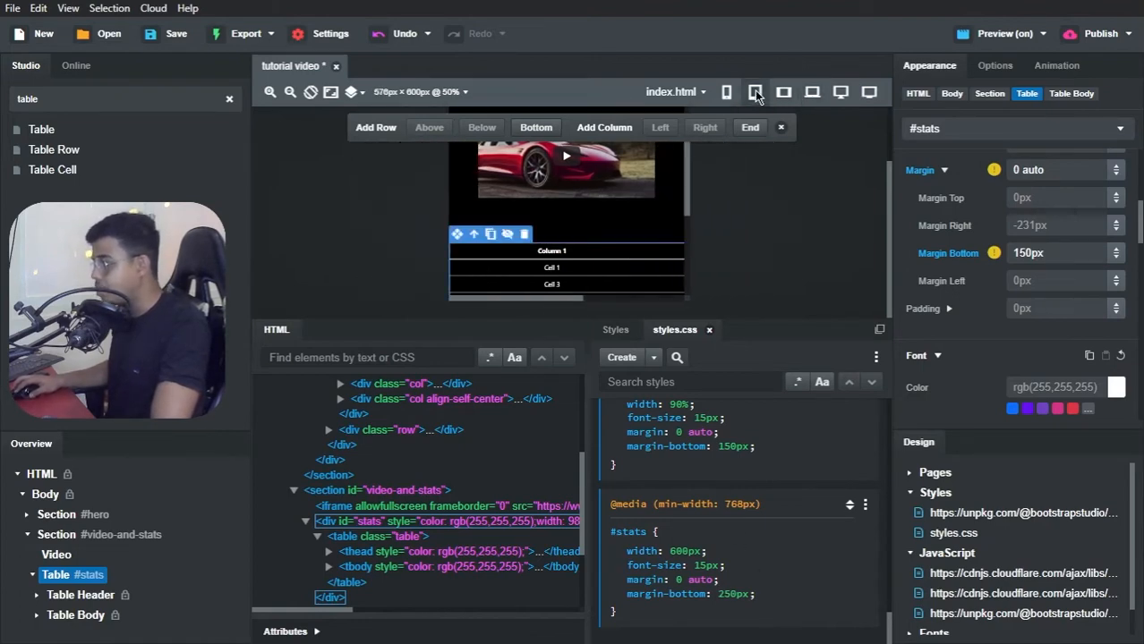
click(735, 91)
click(783, 93)
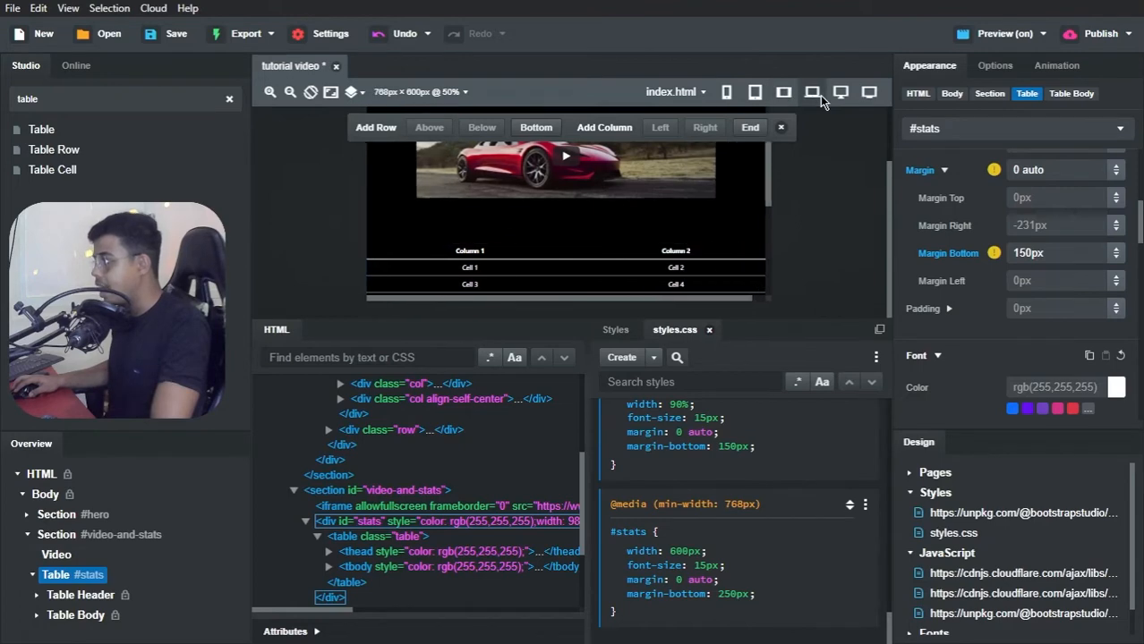
click(835, 93)
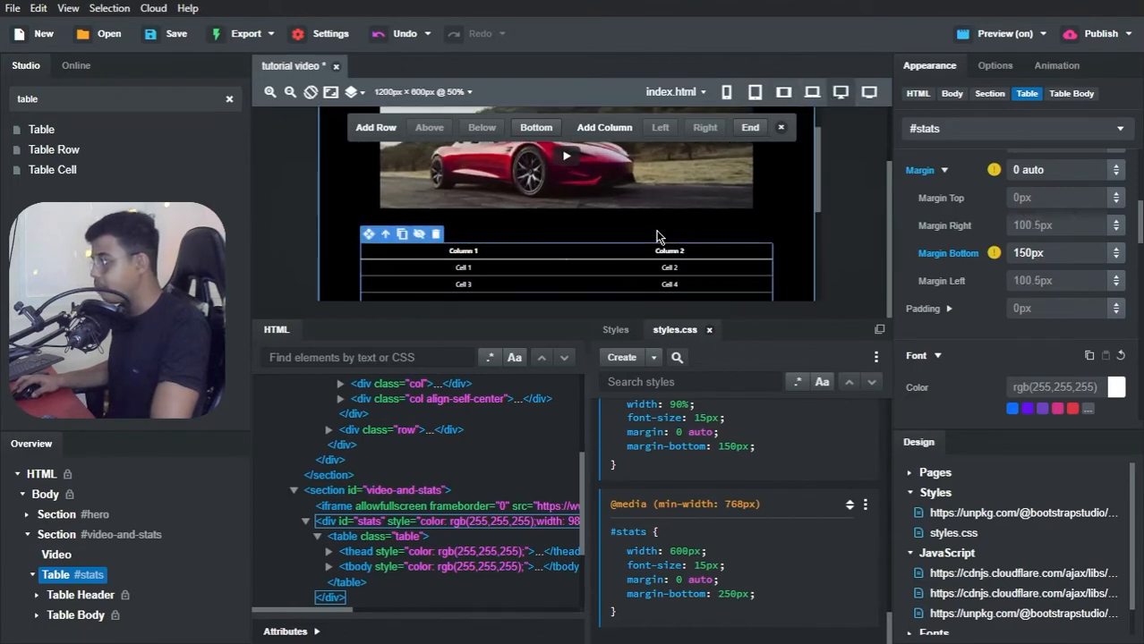
click(813, 92)
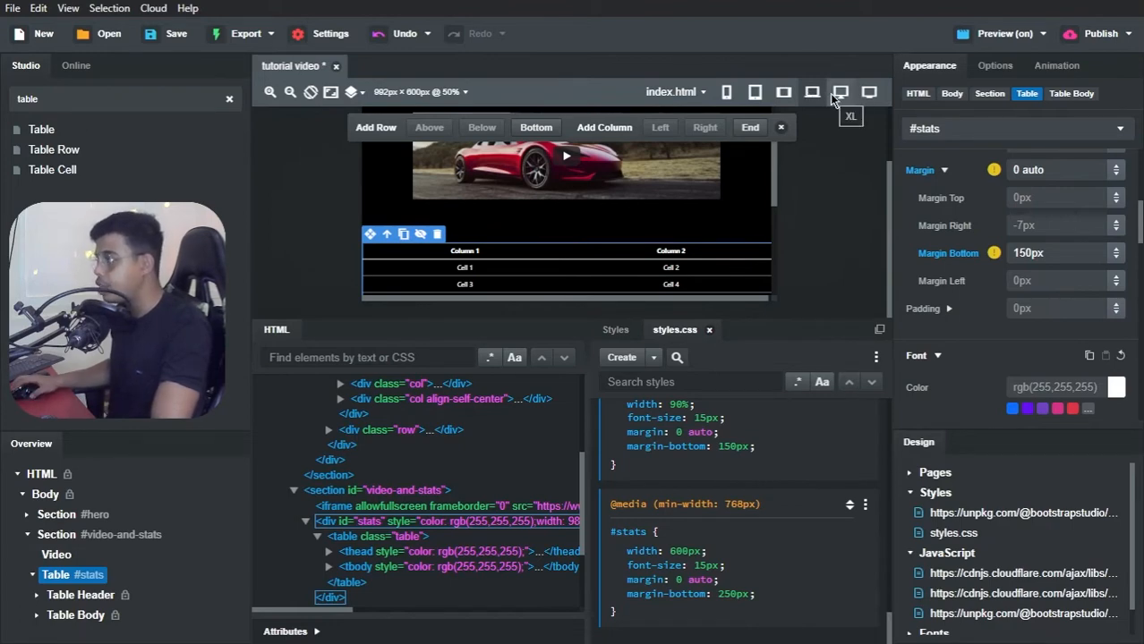
click(830, 93)
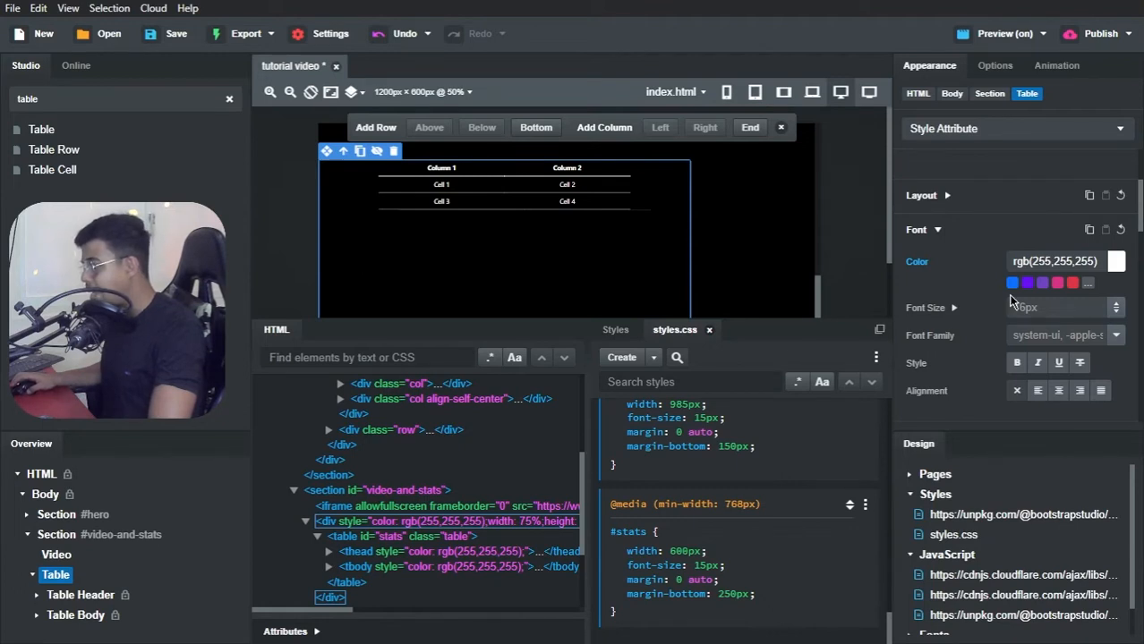
Step: Set the width of the table's wrapper in the video-and-stats section to 100%
scroll(1010, 301, up, 2)
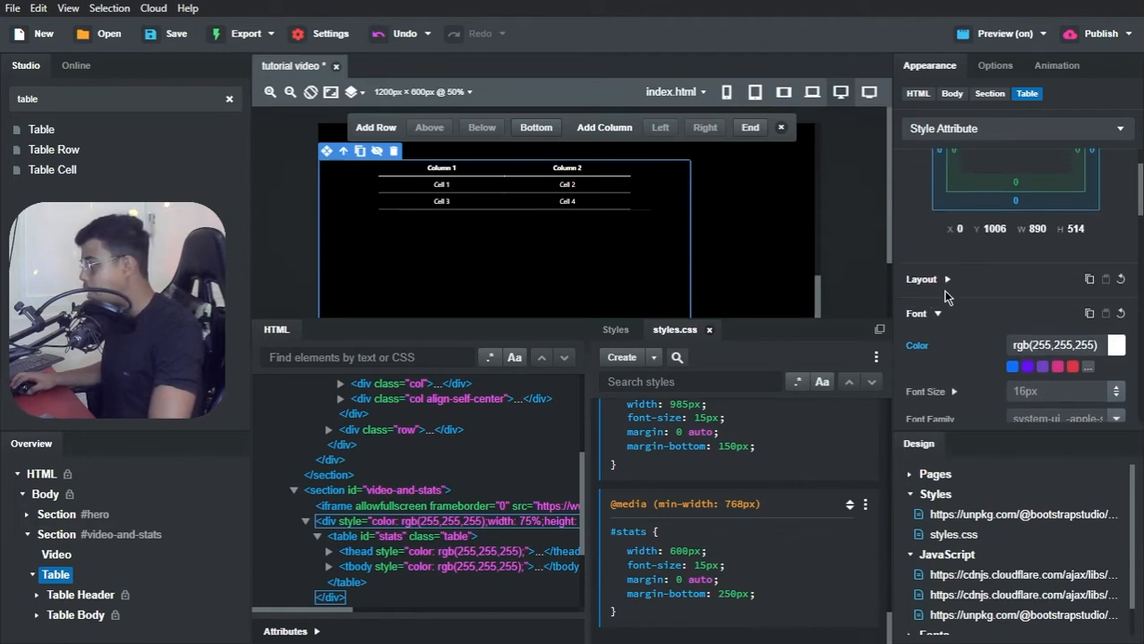
click(946, 280)
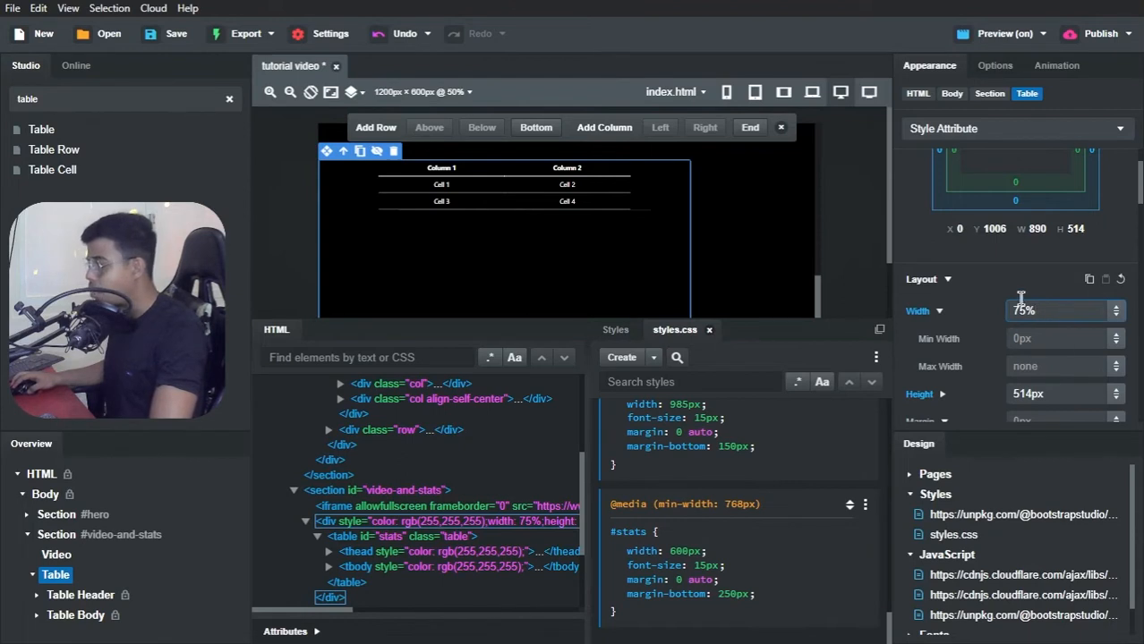
double_click(1021, 313)
text(7)
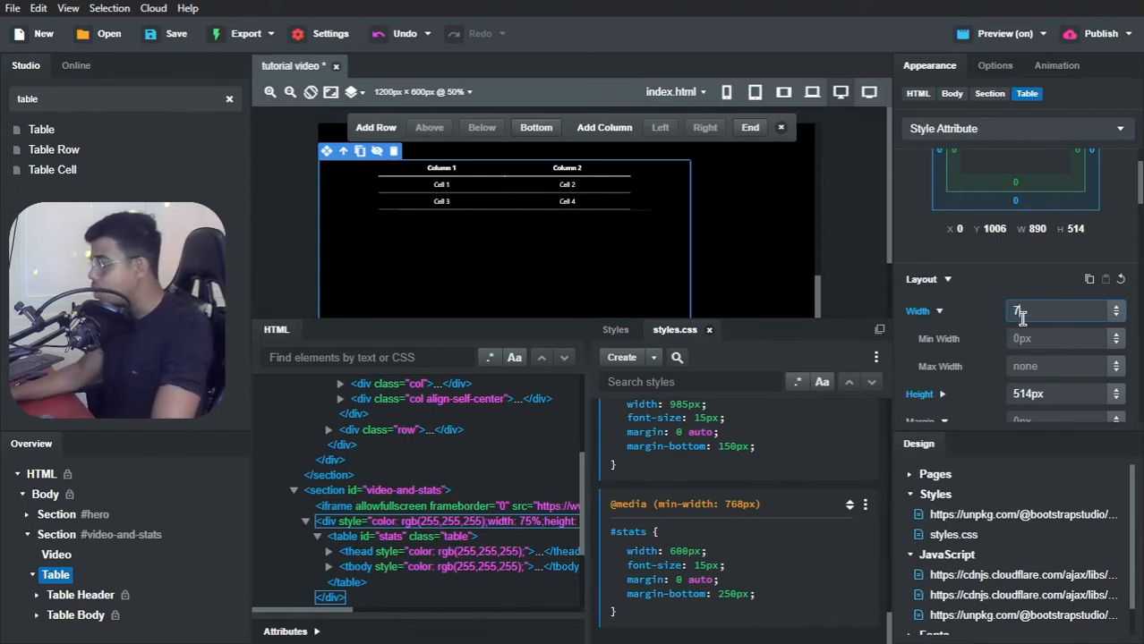
key(BackSpace)
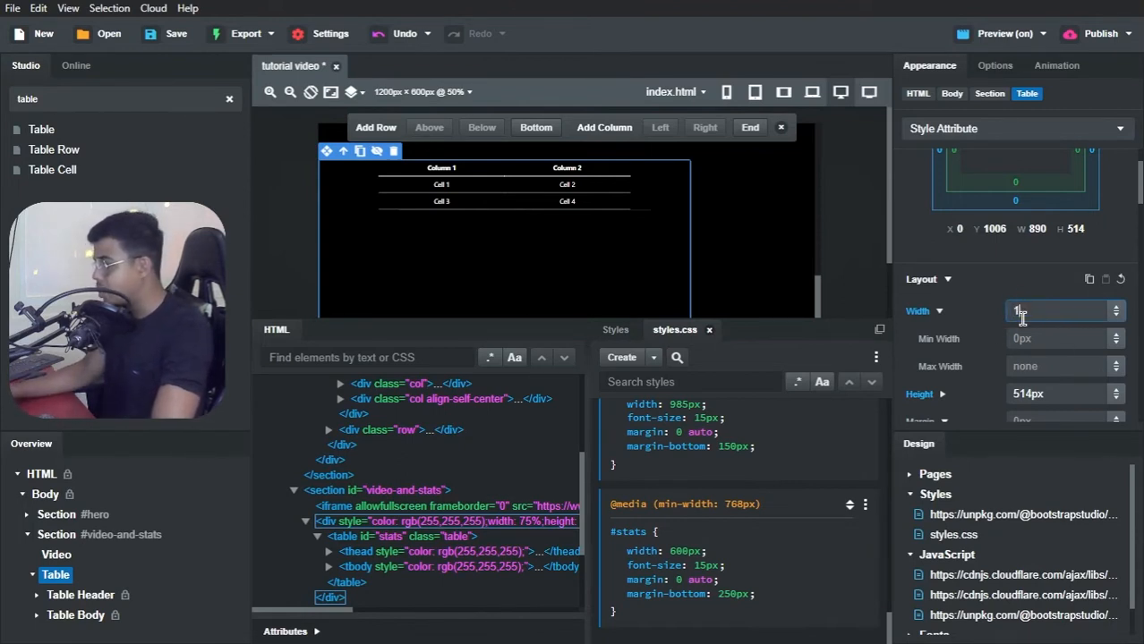
text(100%)
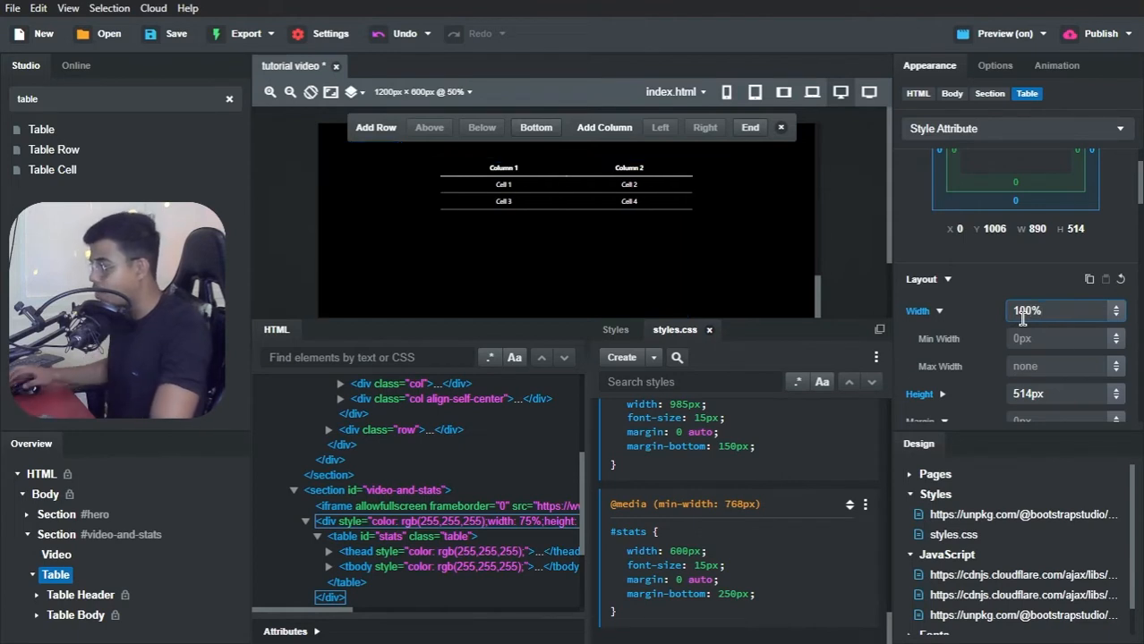
click(1012, 285)
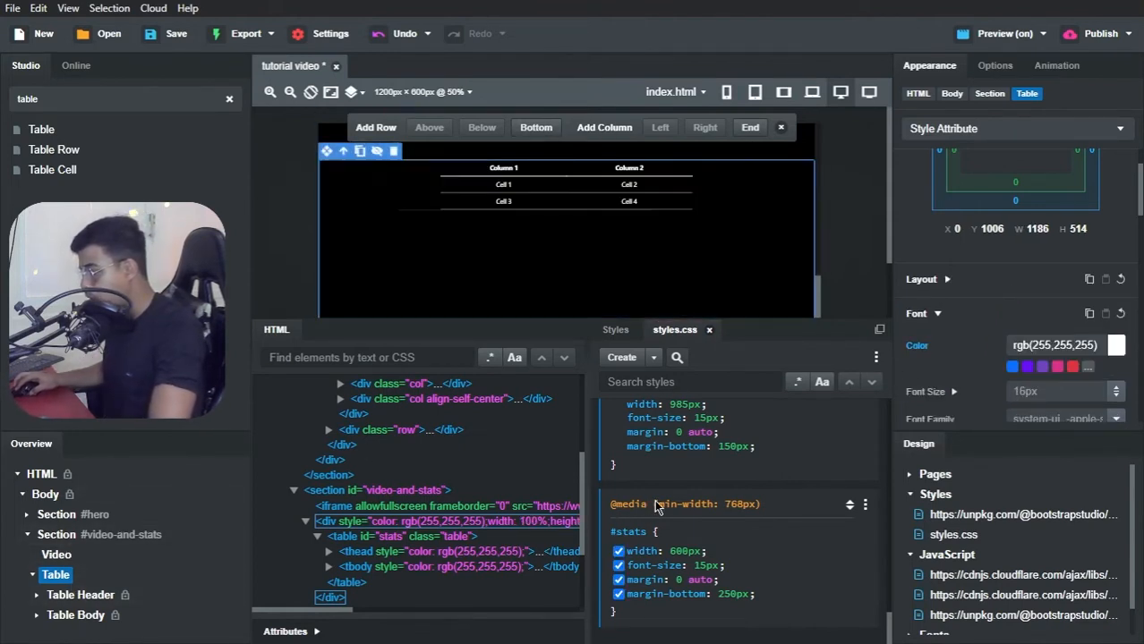
click(938, 281)
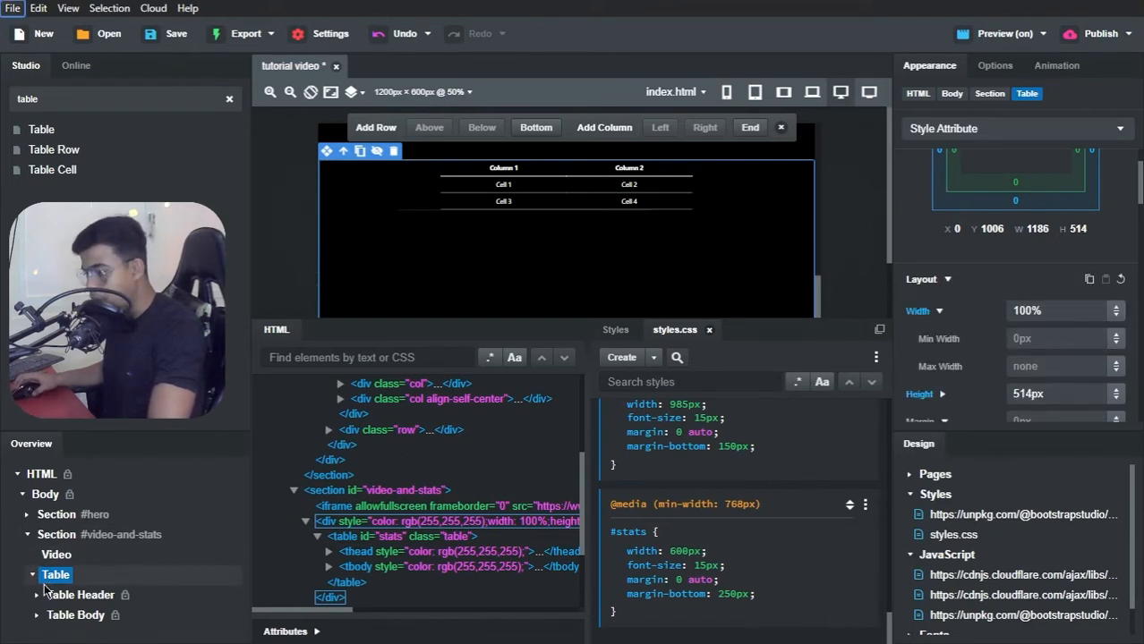
Step: Expand the table's header and body in the element tree and delete the Column 2 cell from the header row
click(37, 616)
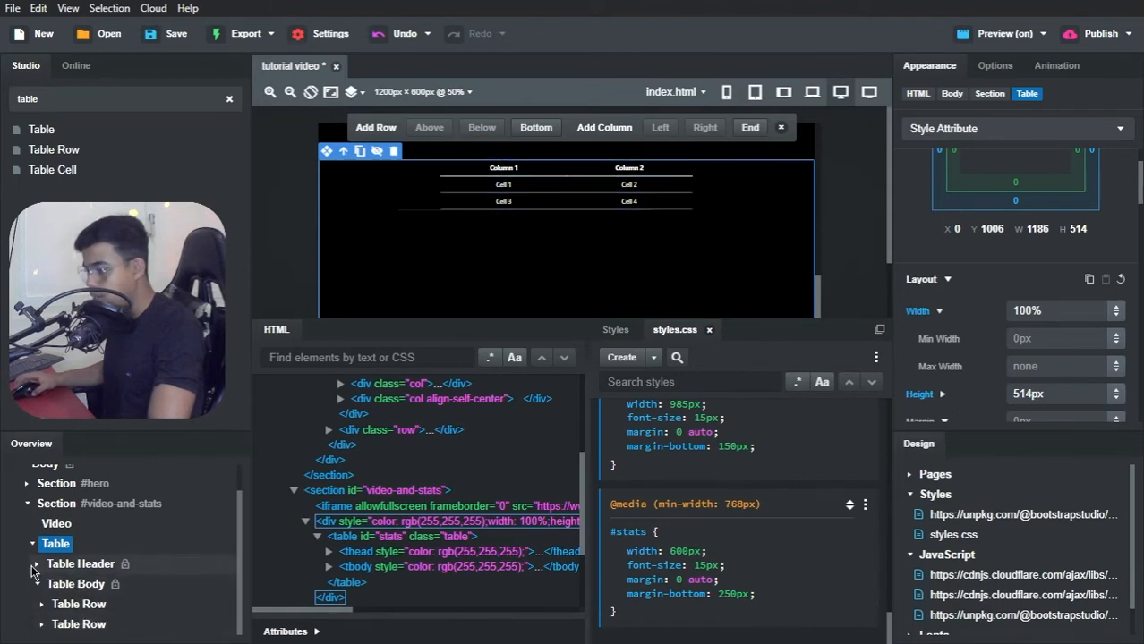
click(34, 565)
click(42, 584)
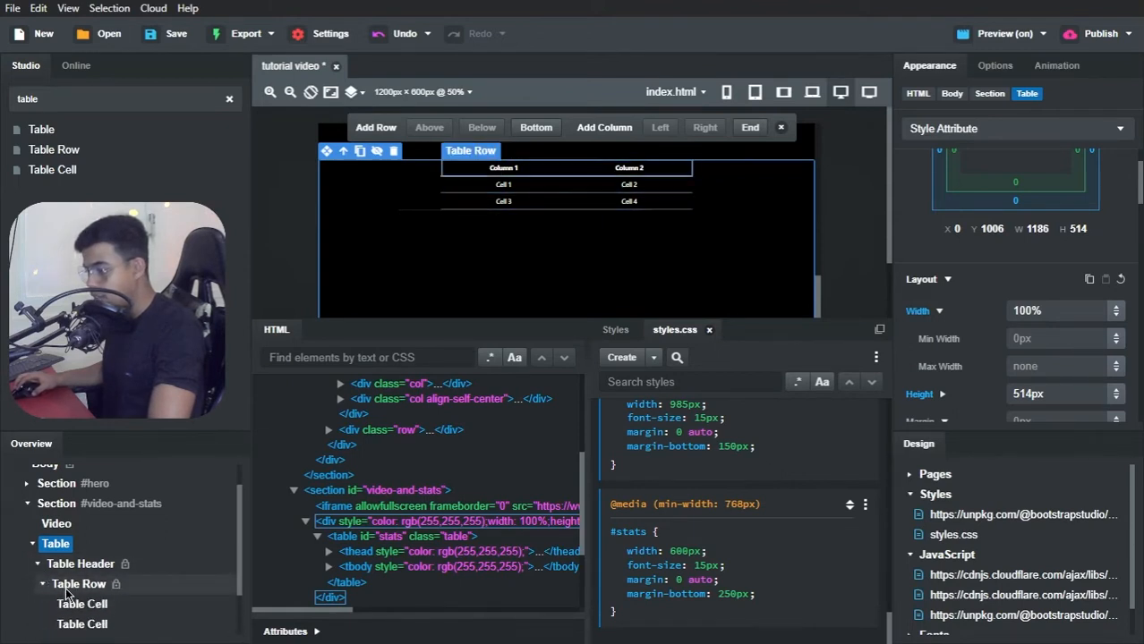
scroll(67, 590, down, 2)
click(77, 566)
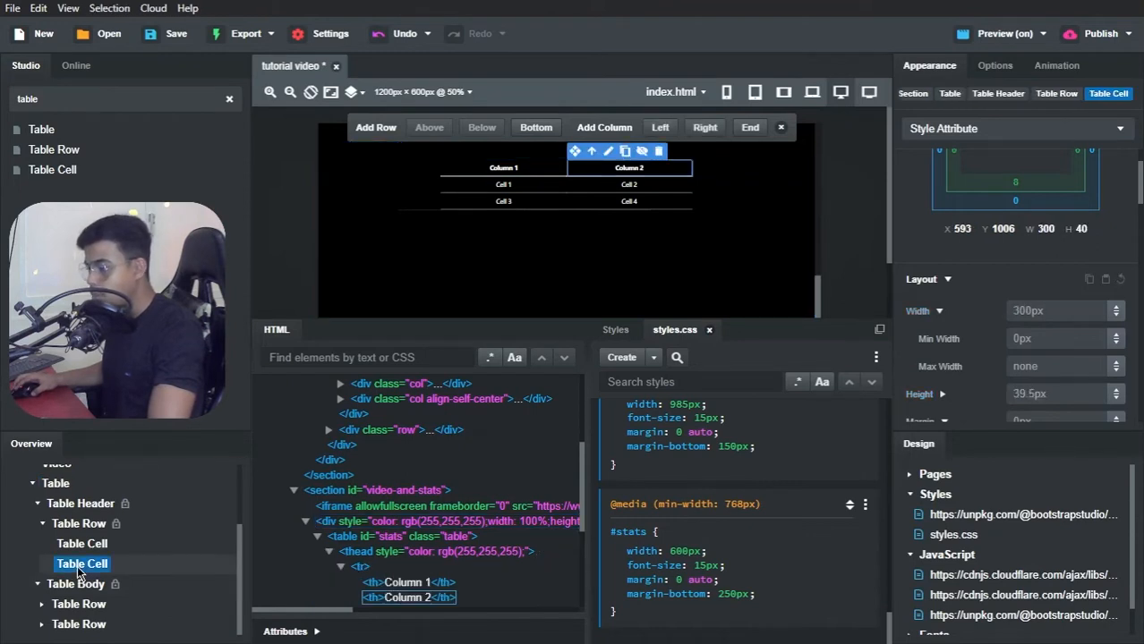
right_click(77, 565)
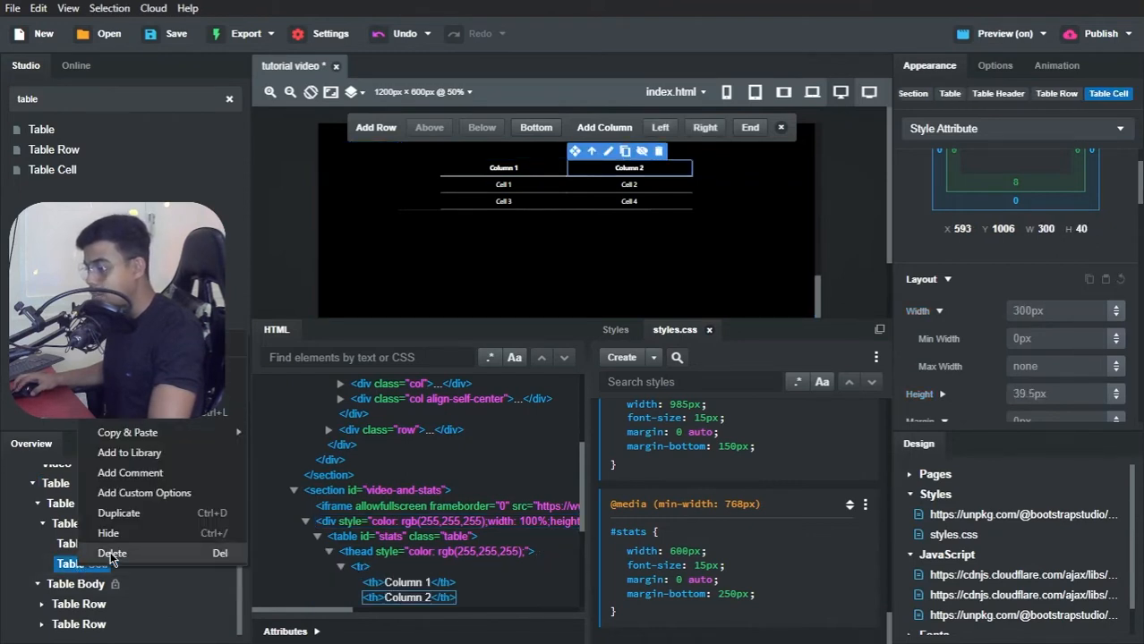
click(112, 554)
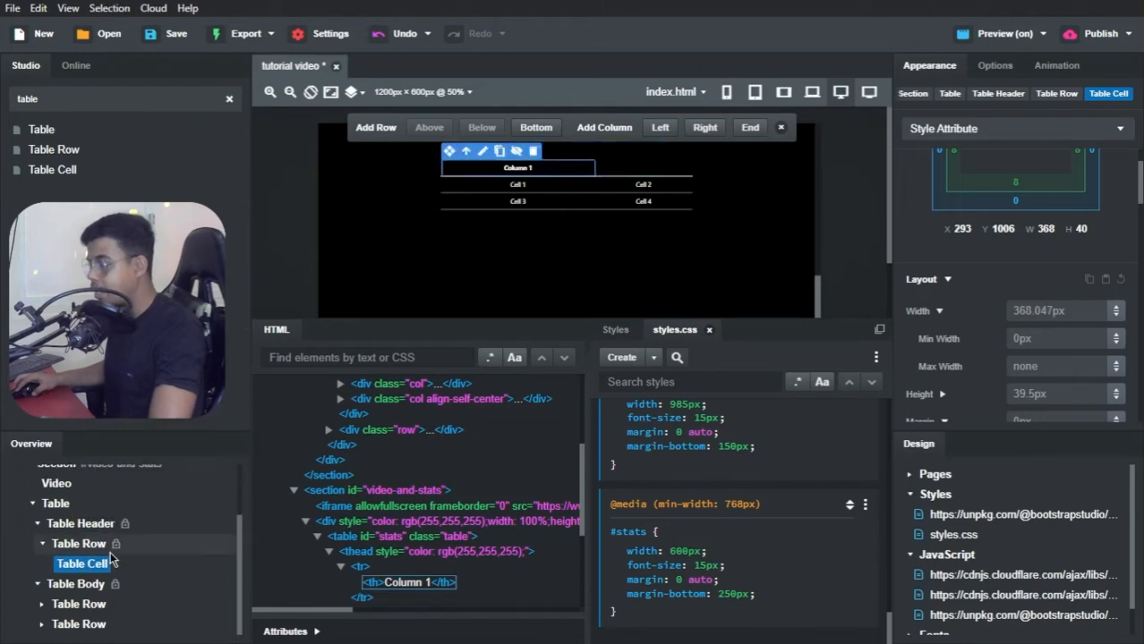
Step: Switch to Brave and compare the previewed table with the Base Specs table on the Tesla Clone reference page
key(alt+Tab)
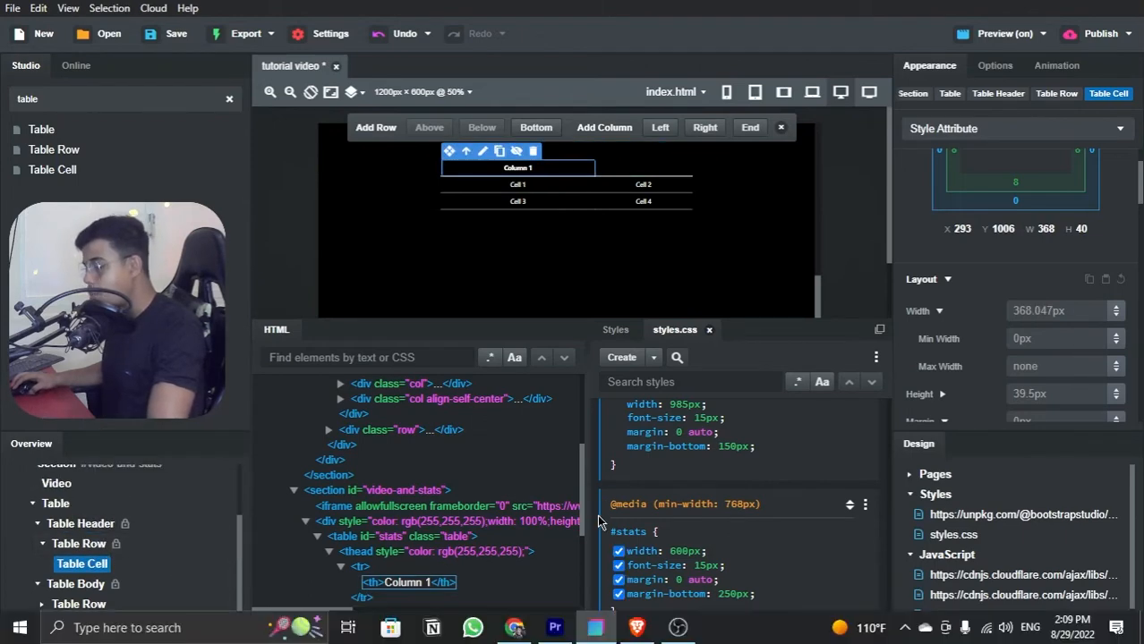
key(alt+Tab)
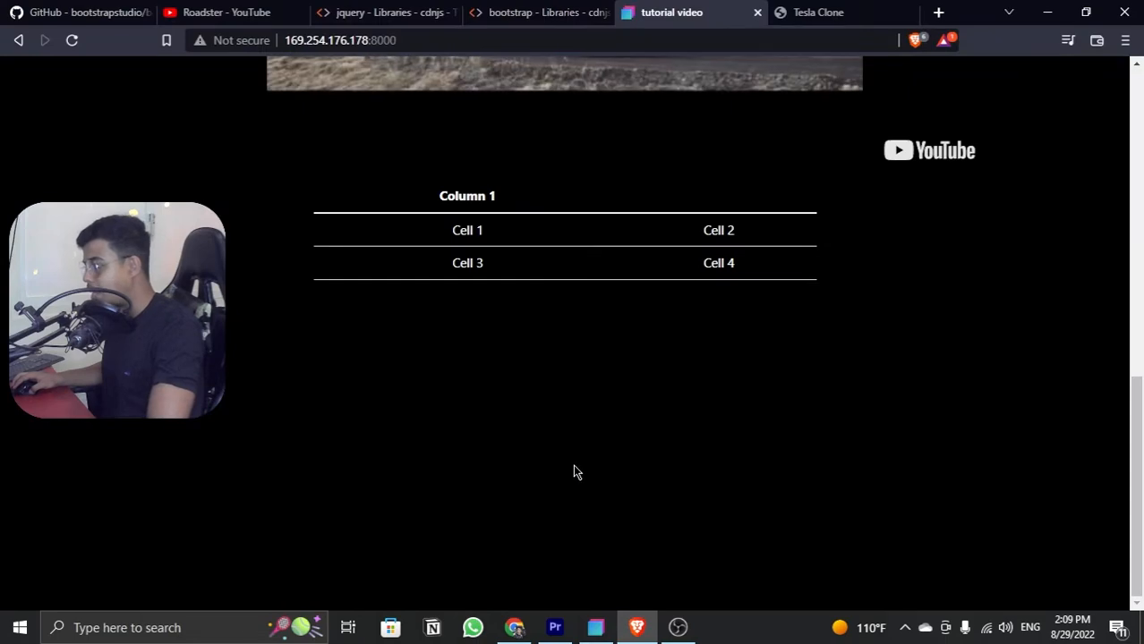
scroll(568, 454, up, 4)
scroll(551, 433, down, 4)
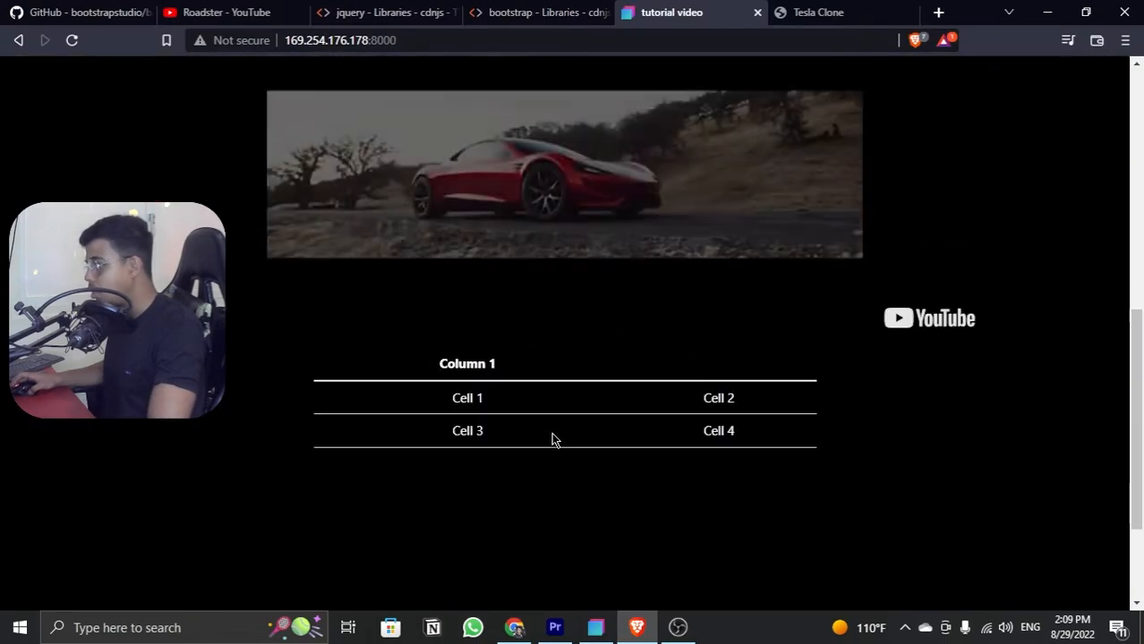
click(810, 9)
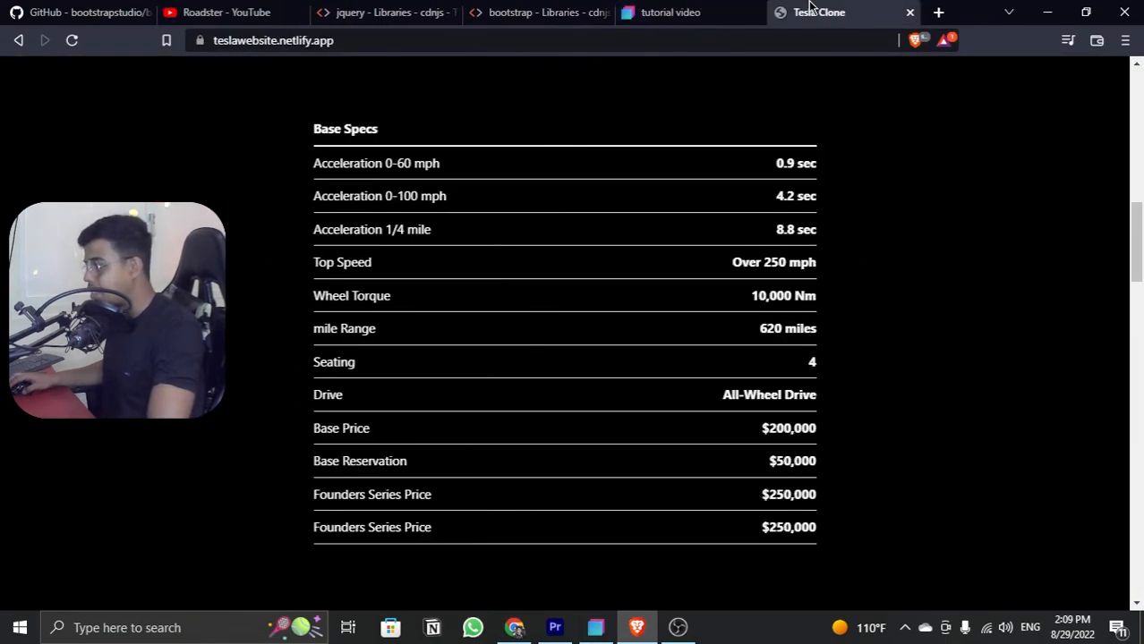
click(689, 7)
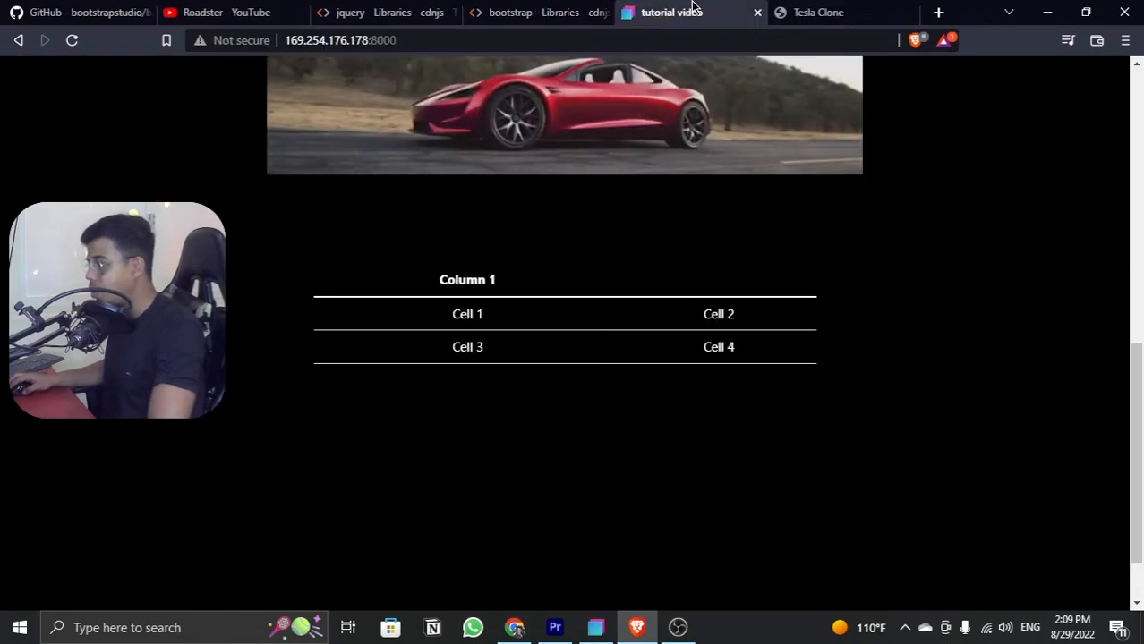
Step: Check the previewed table in the developer tools' responsive view at 735px wide, and return to Bootstrap Studio
right_click(521, 419)
click(557, 409)
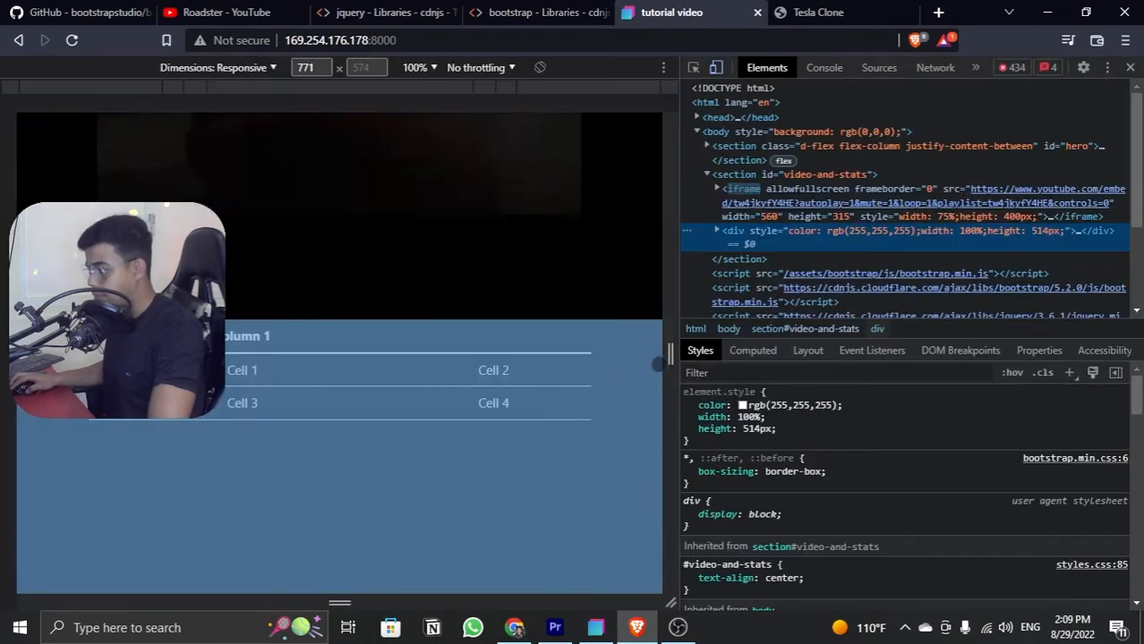
mouse_move(669, 355)
mouse_down()
mouse_move(528, 352)
mouse_move(618, 365)
mouse_move(654, 354)
mouse_up()
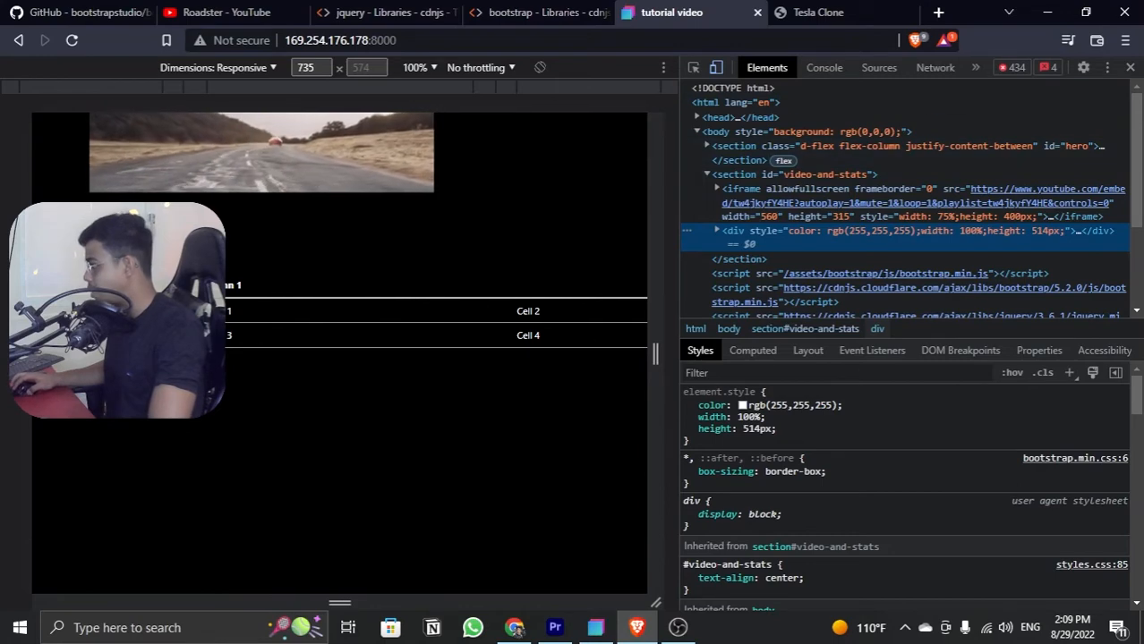
click(1130, 69)
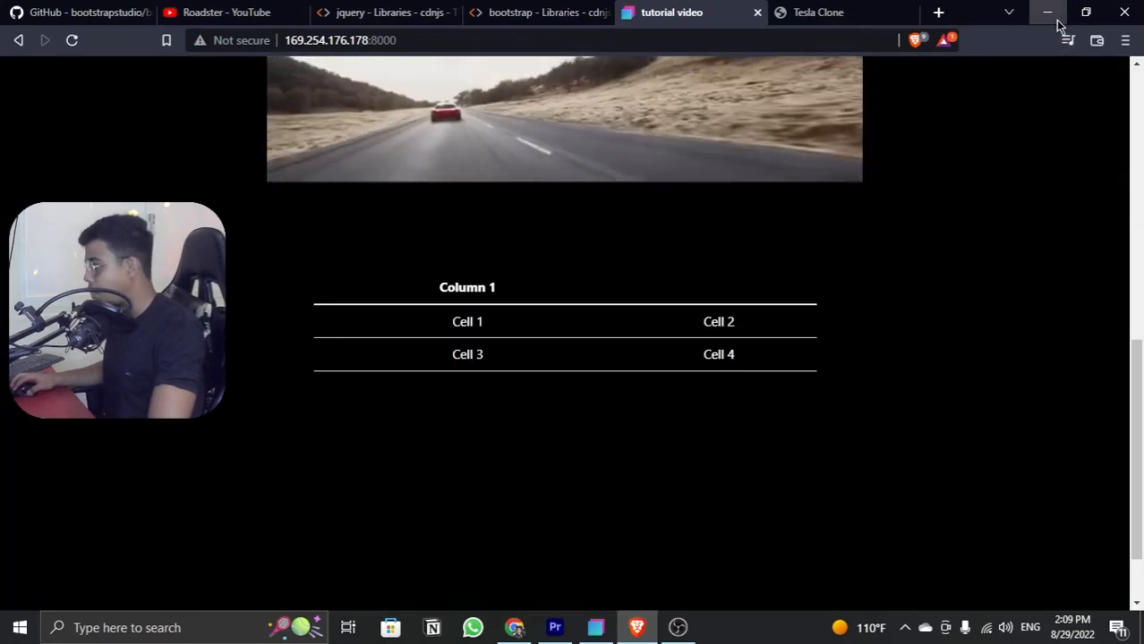
click(1054, 18)
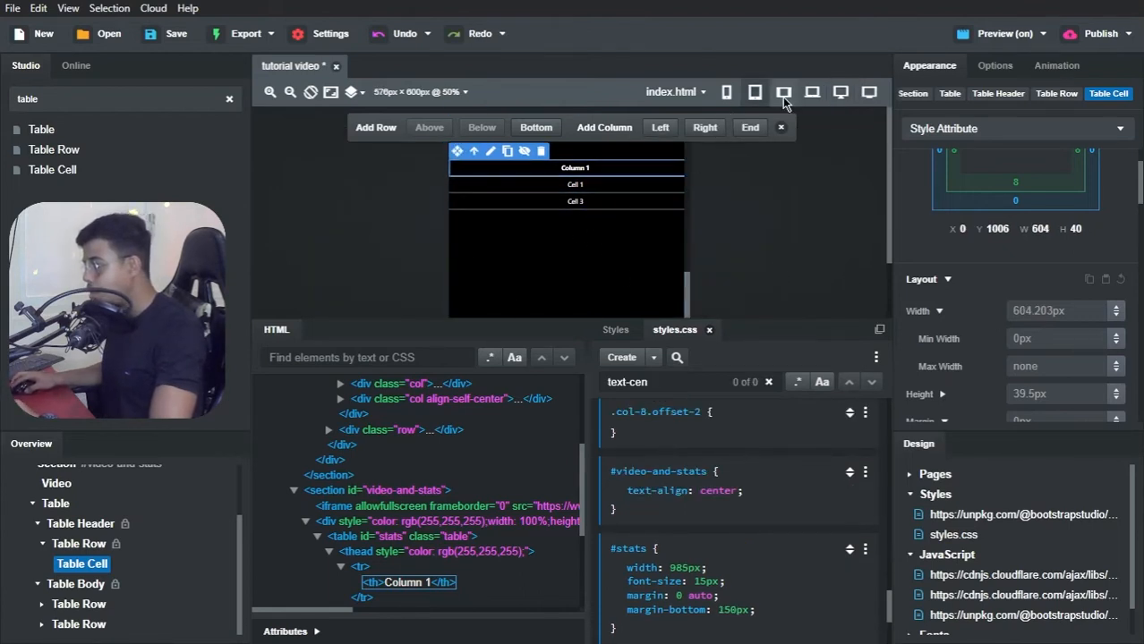
Step: Check the table on the 768px and 576px canvases and set the base #stats rule's width to 90%
click(785, 93)
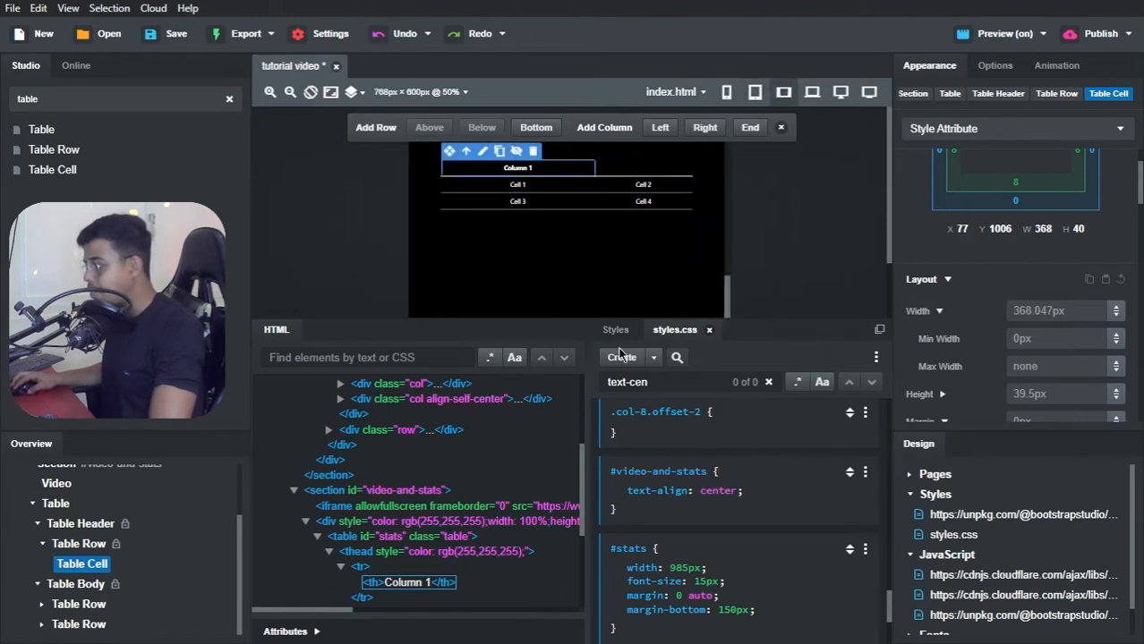
scroll(646, 528, down, 3)
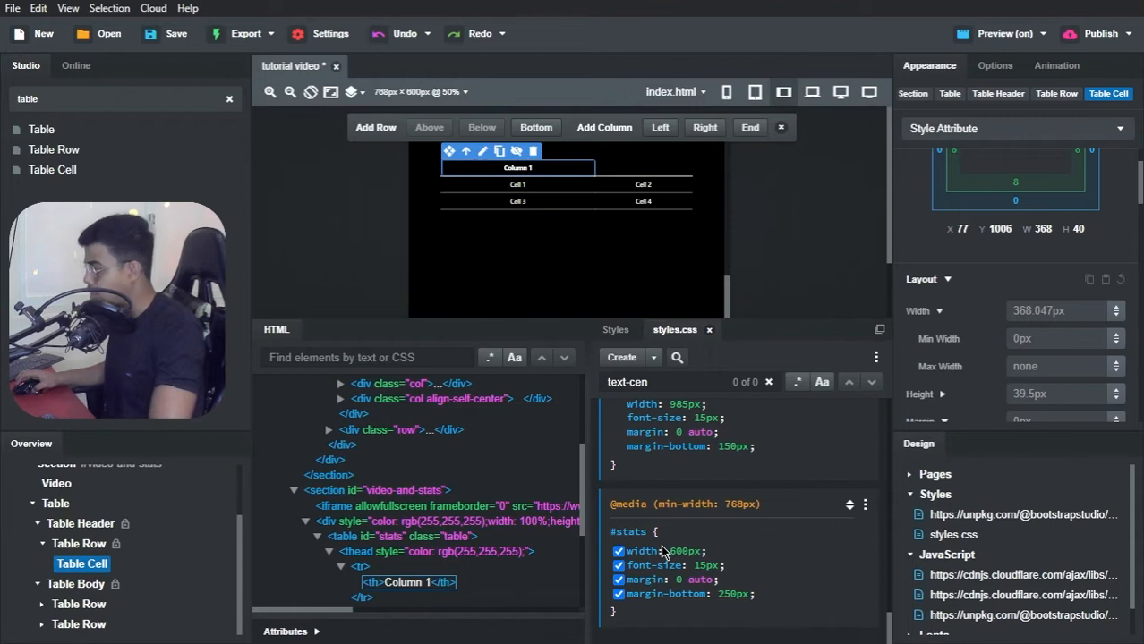
scroll(660, 544, up, 2)
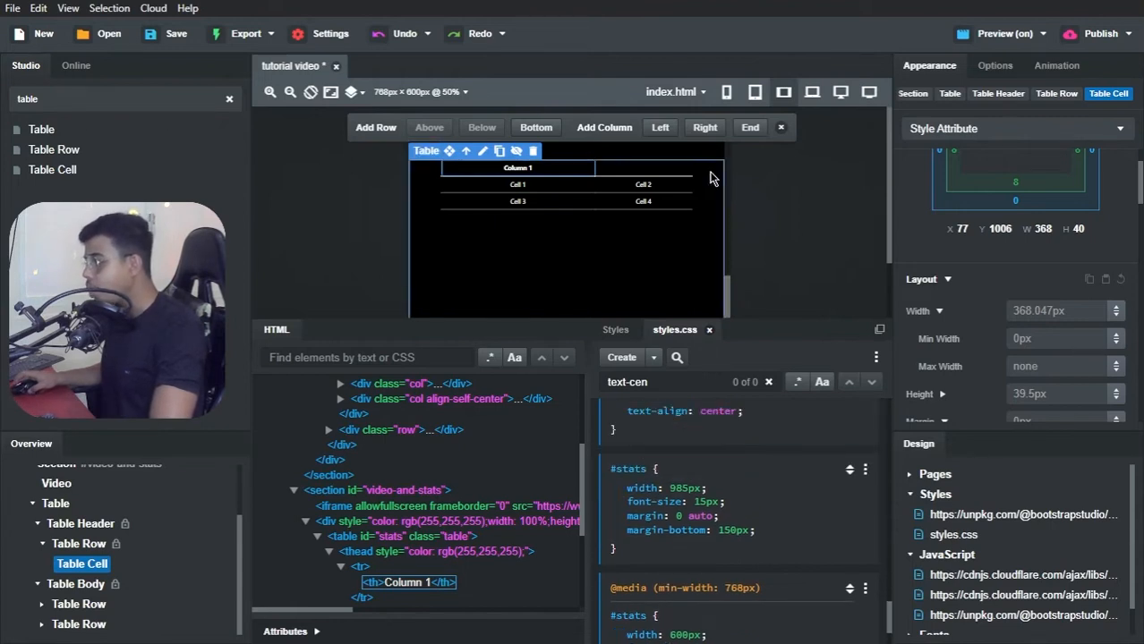
click(753, 94)
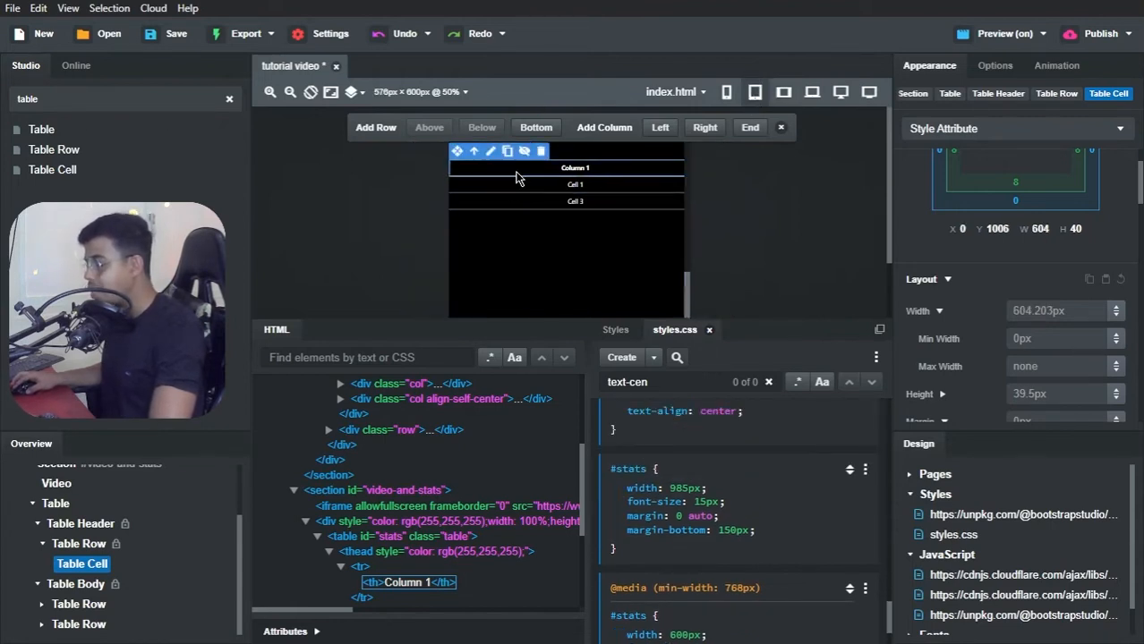
scroll(676, 249, down, 1)
scroll(651, 255, up, 1)
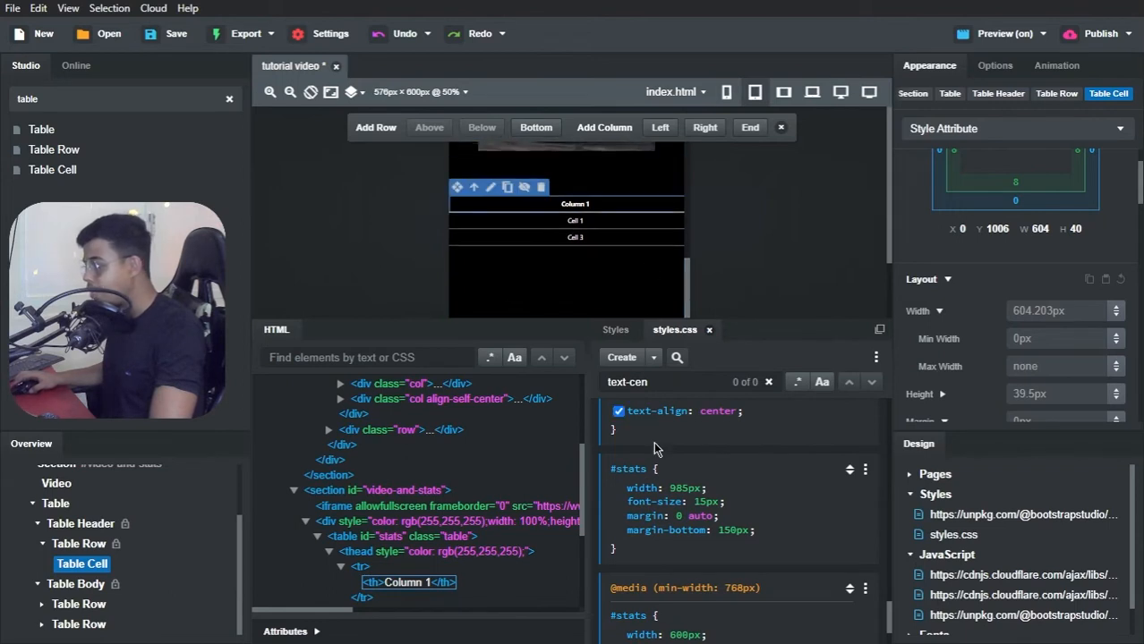
scroll(660, 476, down, 1)
scroll(667, 474, down, 2)
scroll(689, 450, up, 2)
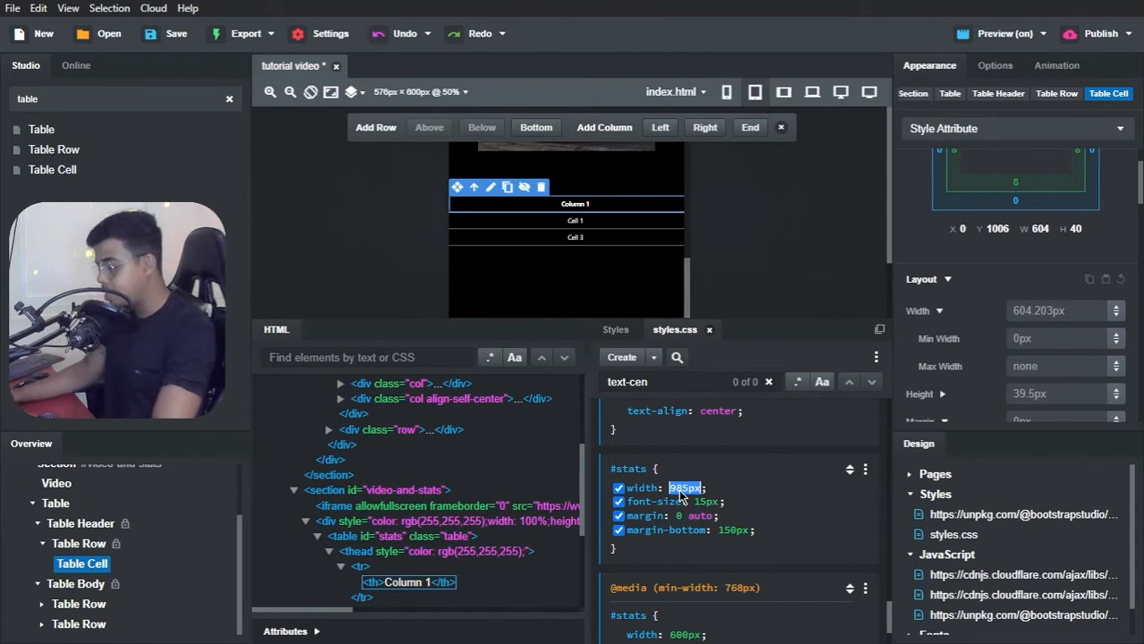
text(90%)
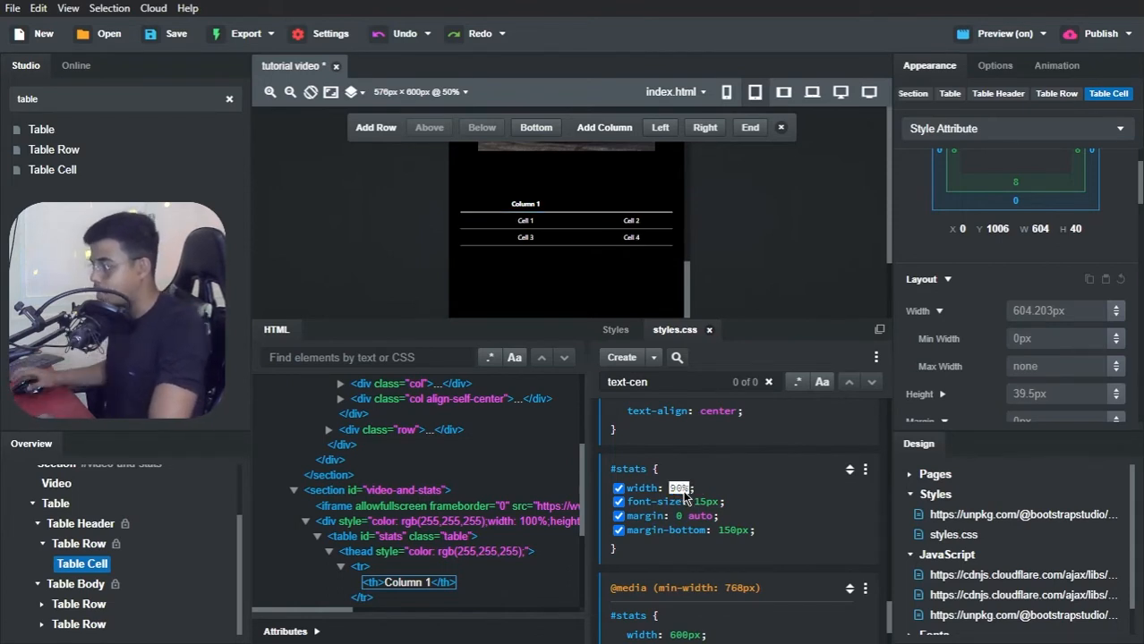
key(Return)
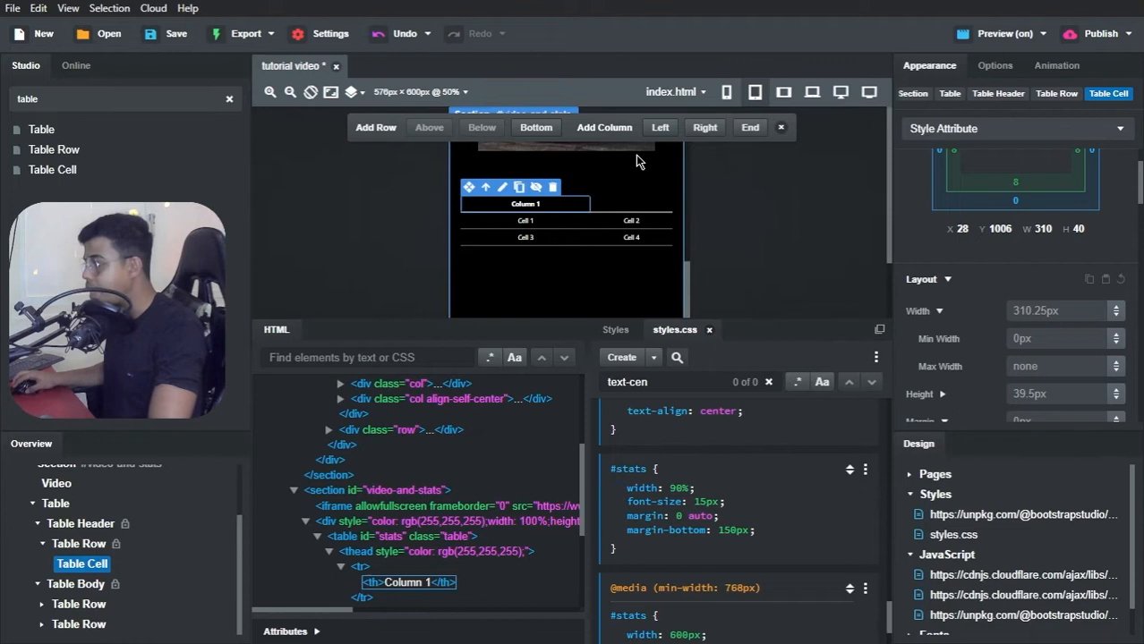
Step: Preview the table's layout at each device width from the smallest phone size up to 1200px
click(727, 92)
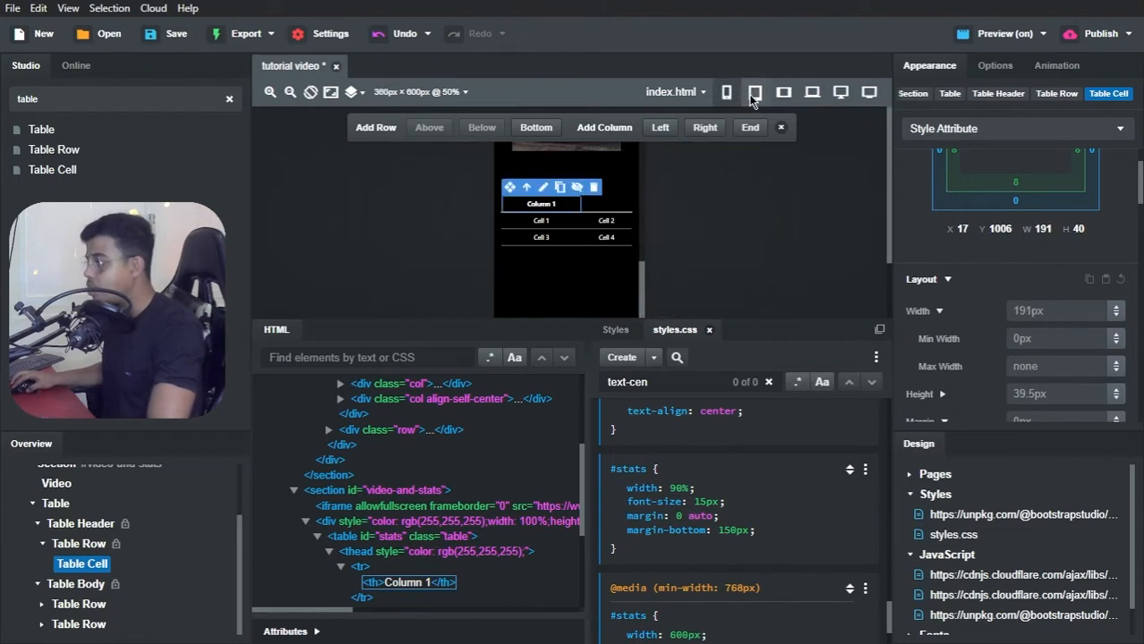
click(754, 93)
click(784, 95)
click(817, 97)
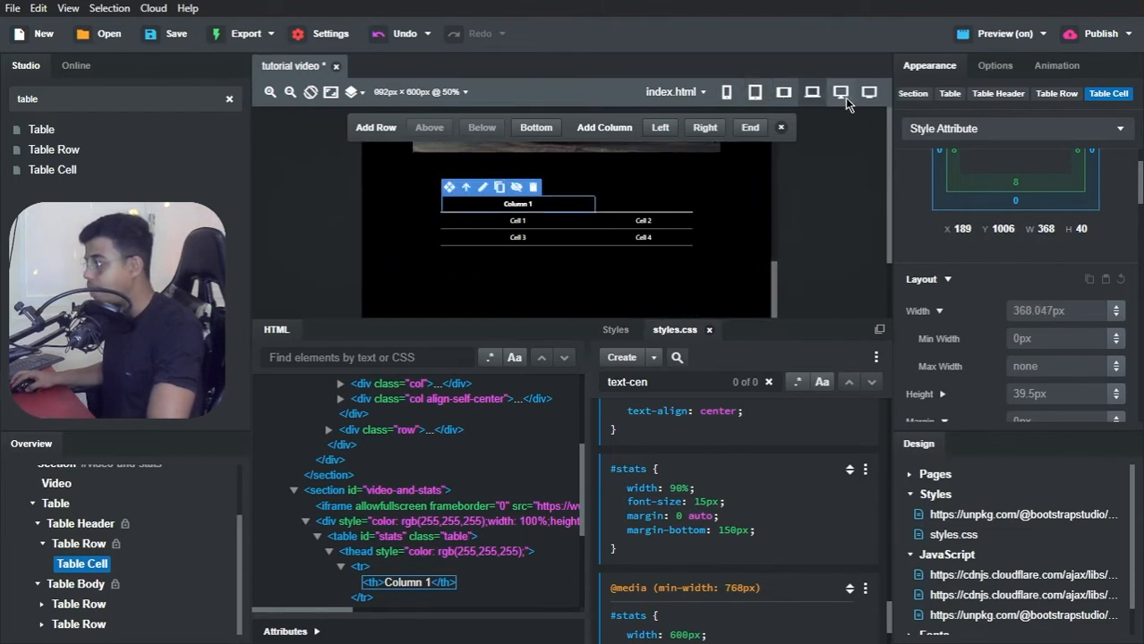
click(845, 98)
Step: Switch to Brave, check the previewed table in the developer tools' responsive view at 631px wide, and return to Bootstrap Studio
key(alt+Tab)
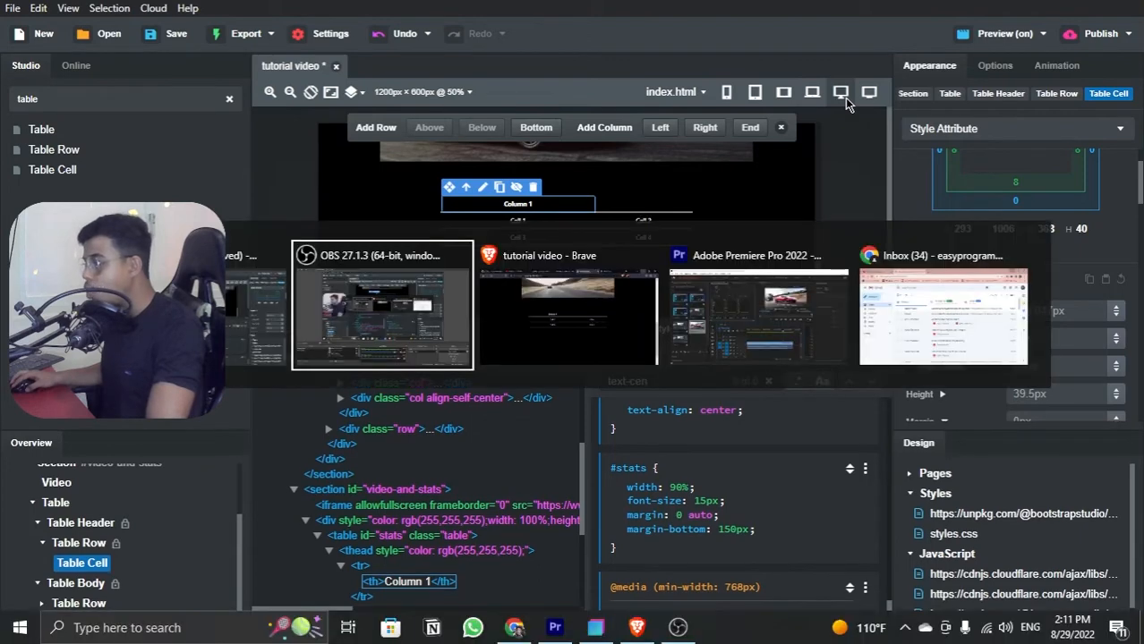
key(alt+Tab)
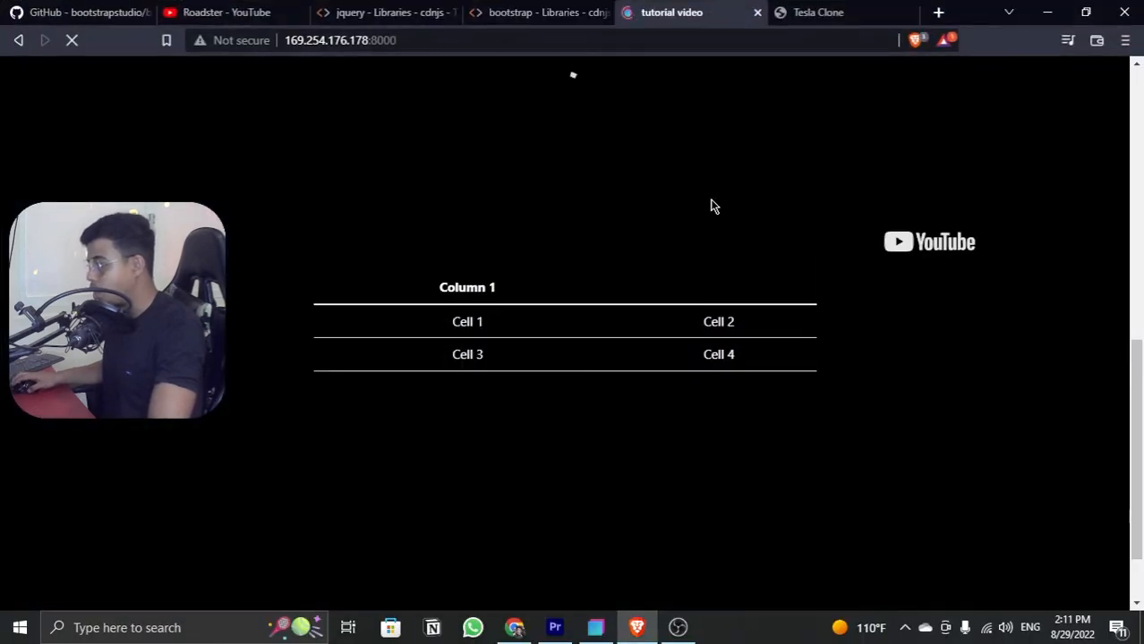
right_click(933, 333)
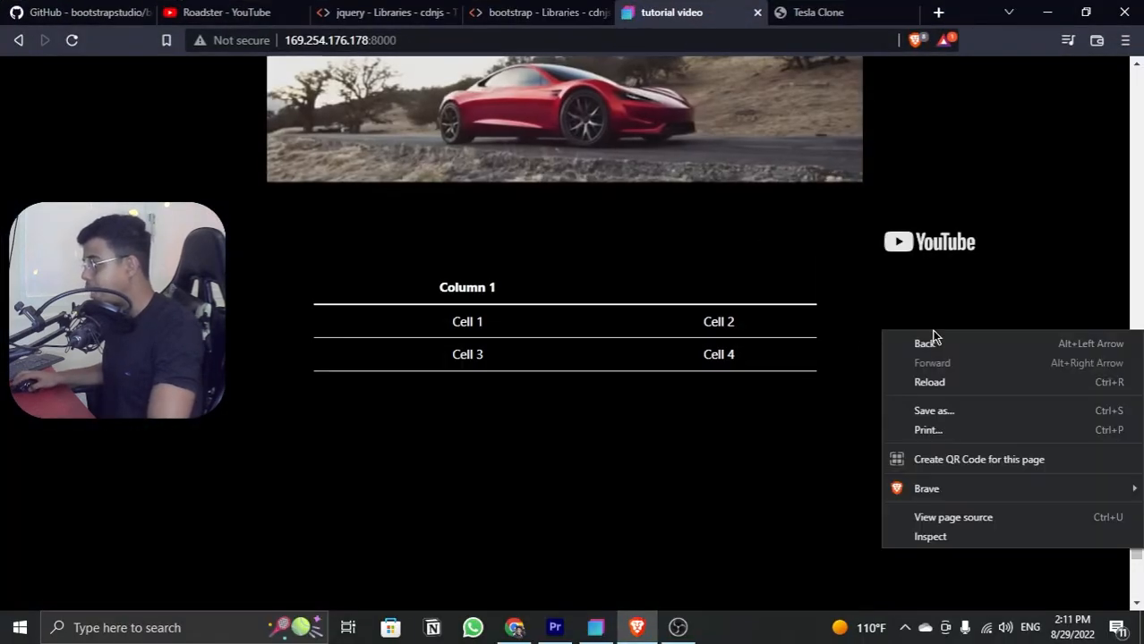
click(908, 540)
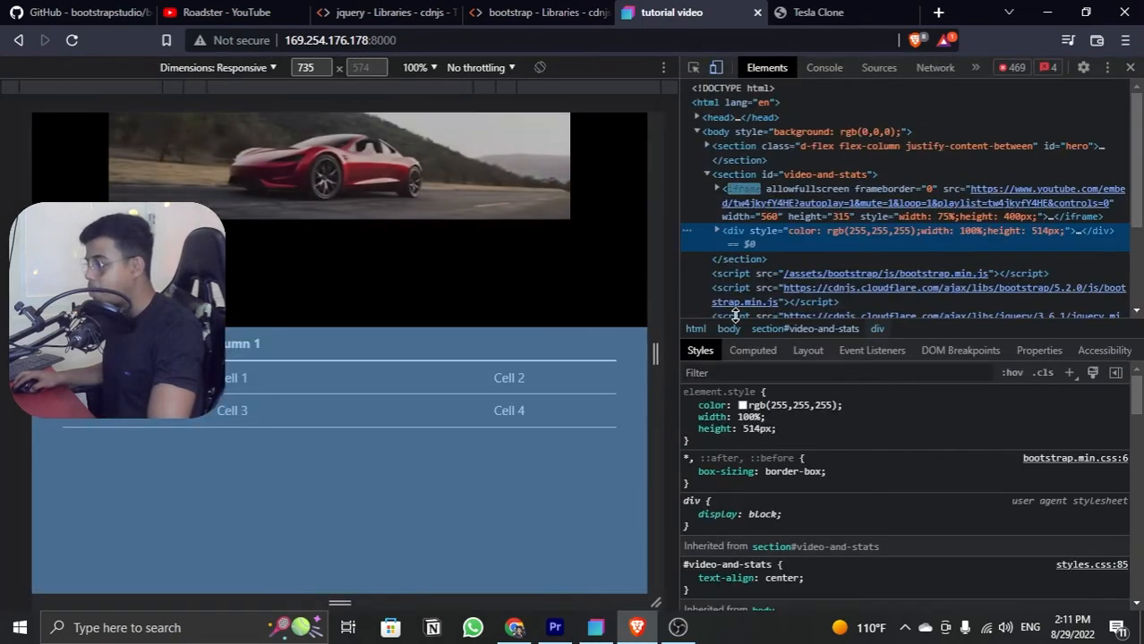
drag(660, 201, 615, 231)
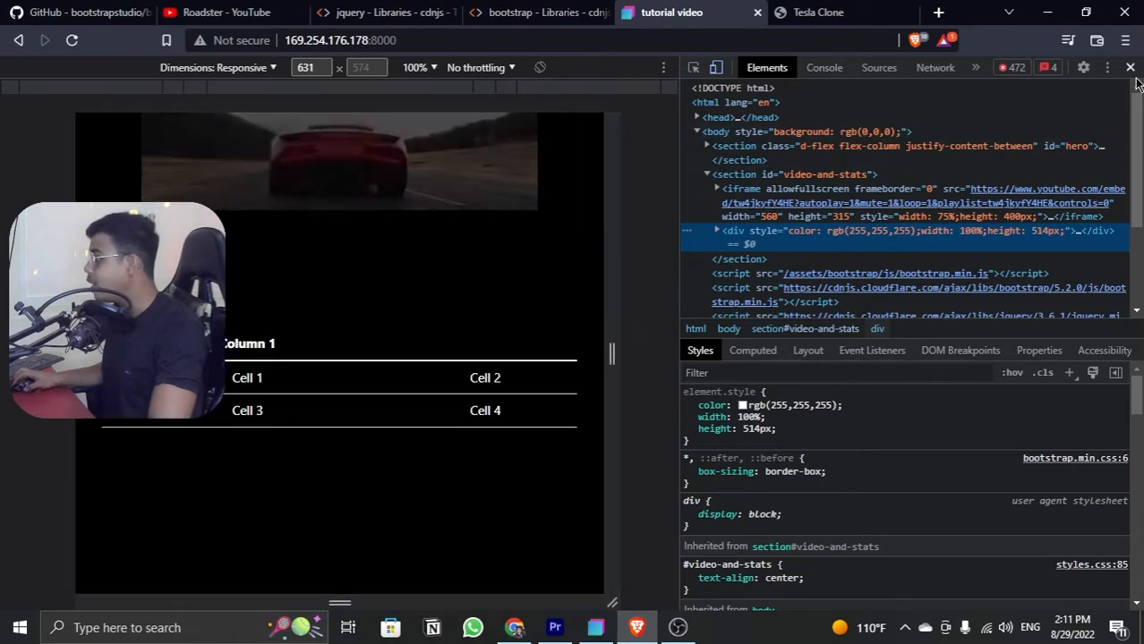
key(F12)
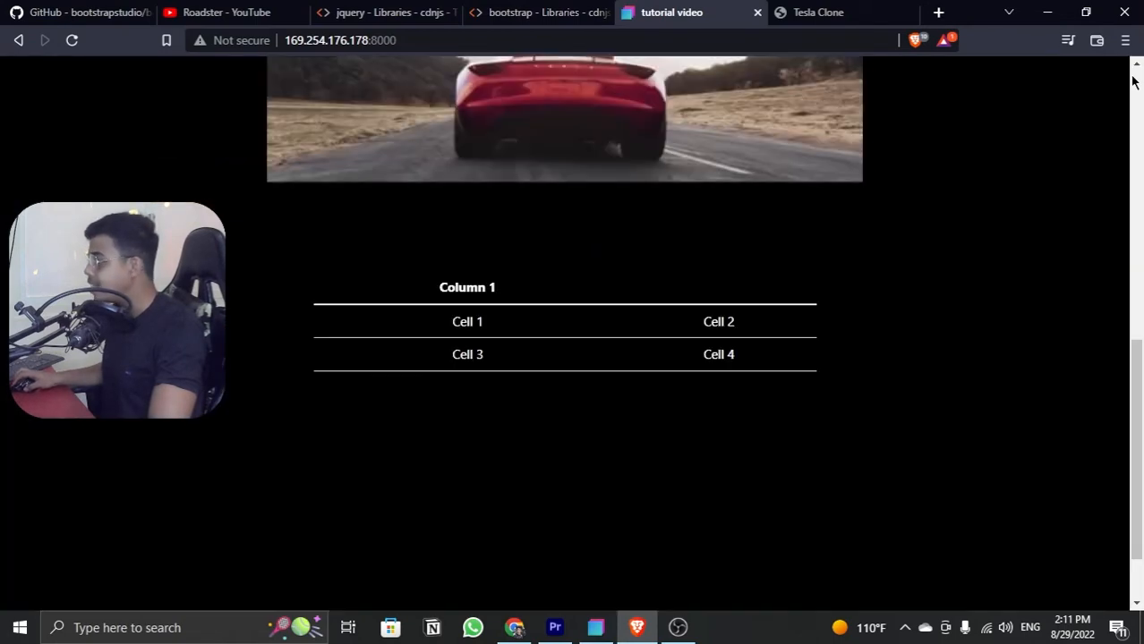
click(1047, 12)
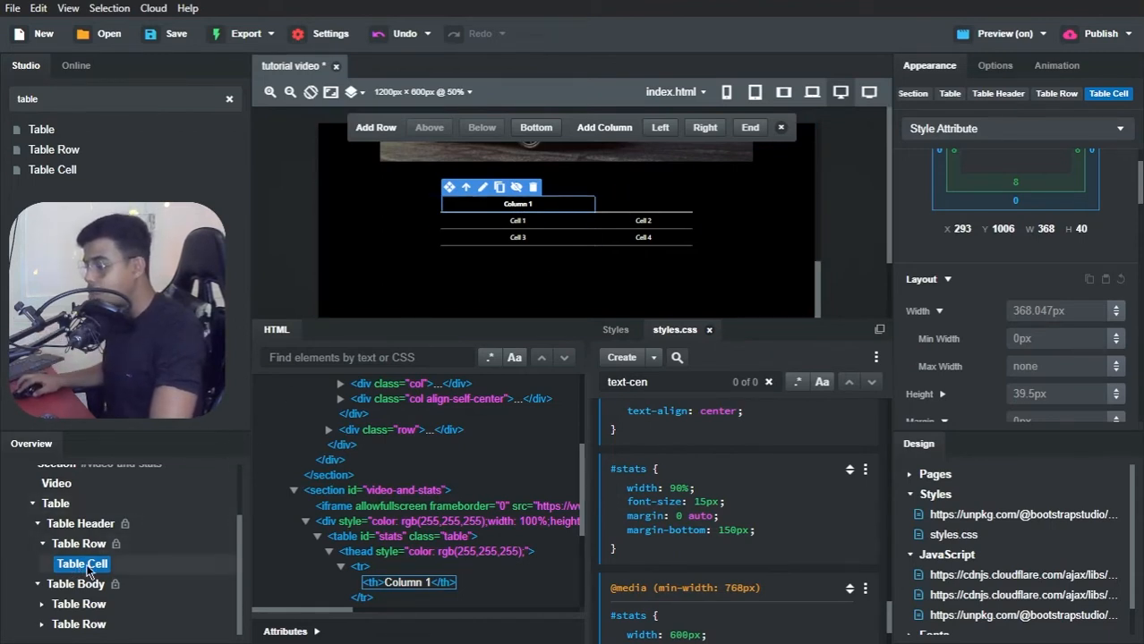
Step: Set the Column 1 header cell's colspan to 2 and check the spanned header in the Brave preview
click(1008, 68)
scroll(957, 195, up, 3)
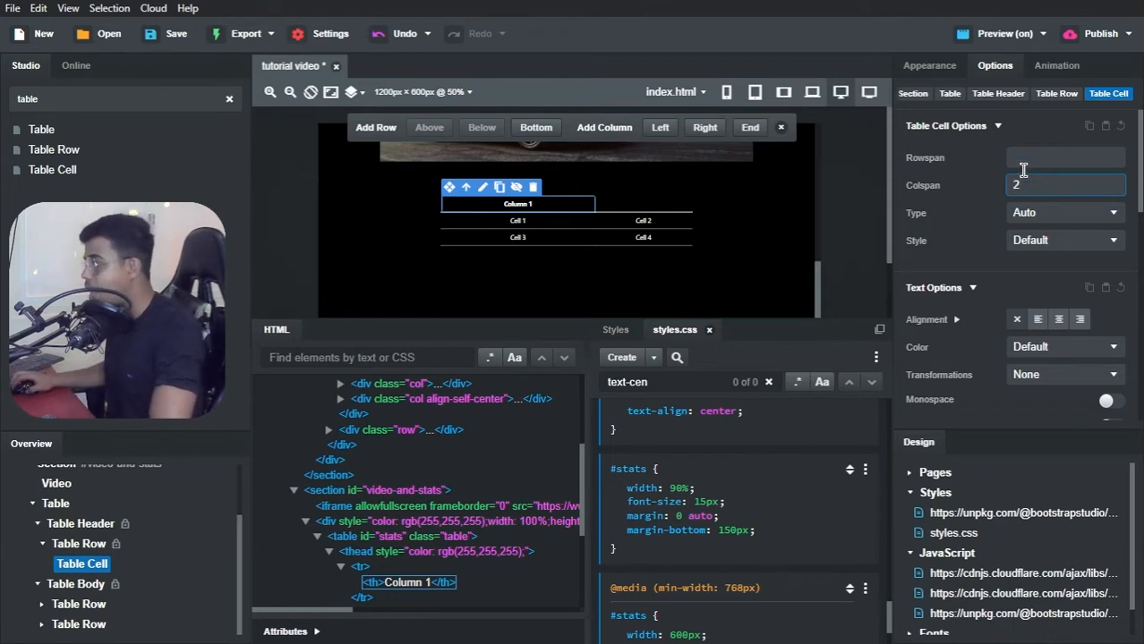
click(1024, 159)
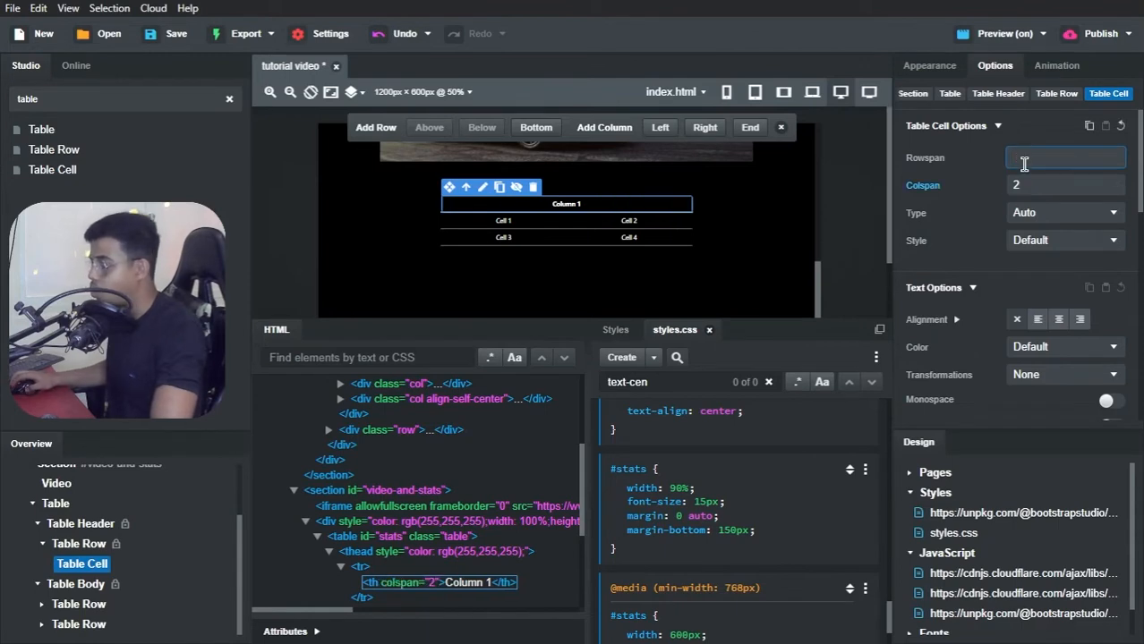
key(alt+Tab)
click(532, 355)
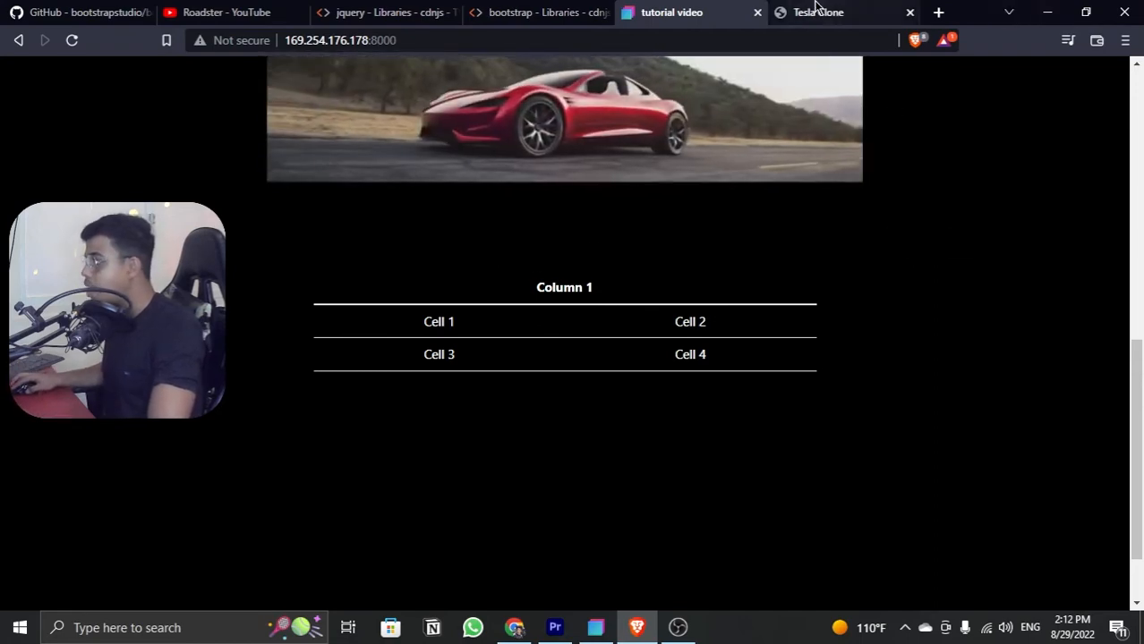
click(1045, 13)
Step: Copy "Base Specs" from the Tesla Clone page in Brave and replace the Column 1 header text with it, removing the extra line breaks
key(alt+Tab)
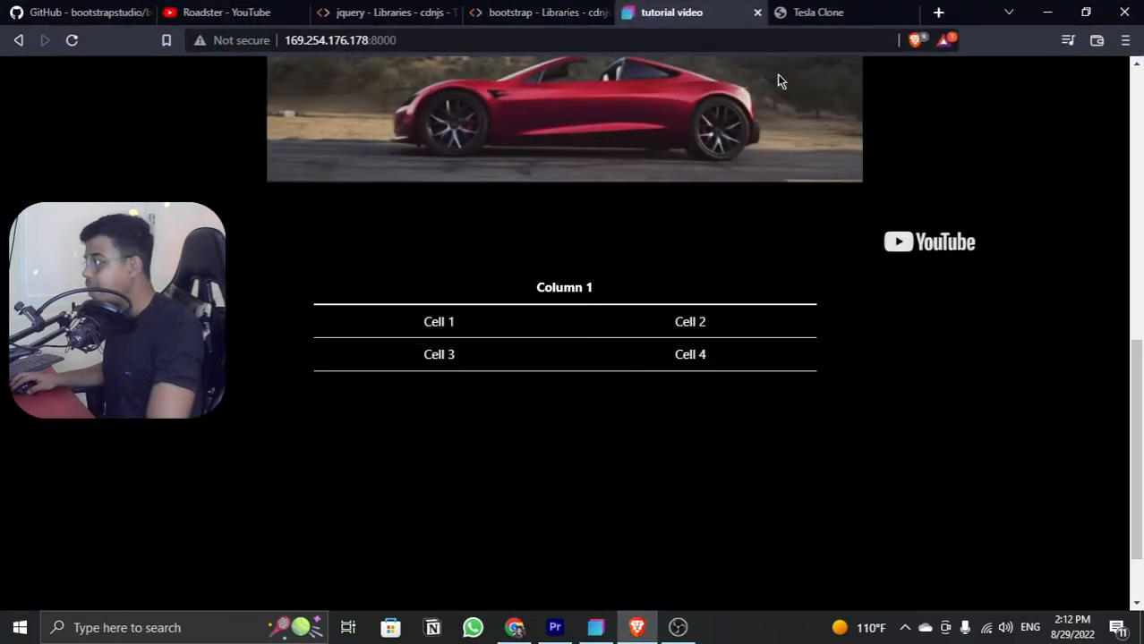
click(816, 12)
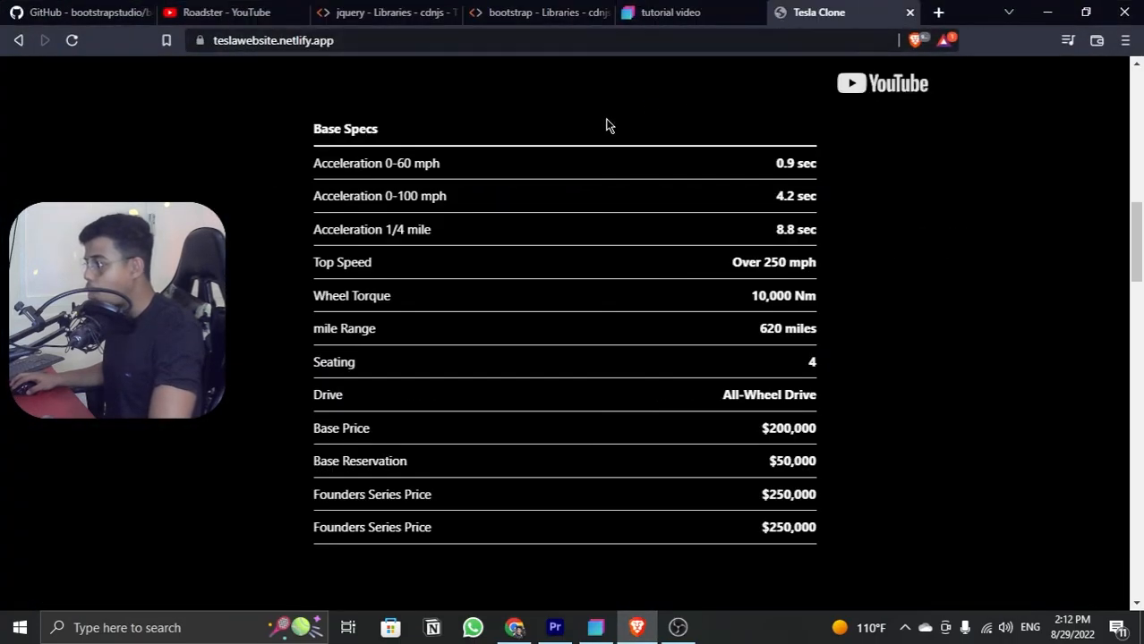
drag(316, 129, 384, 135)
key(ctrl+c)
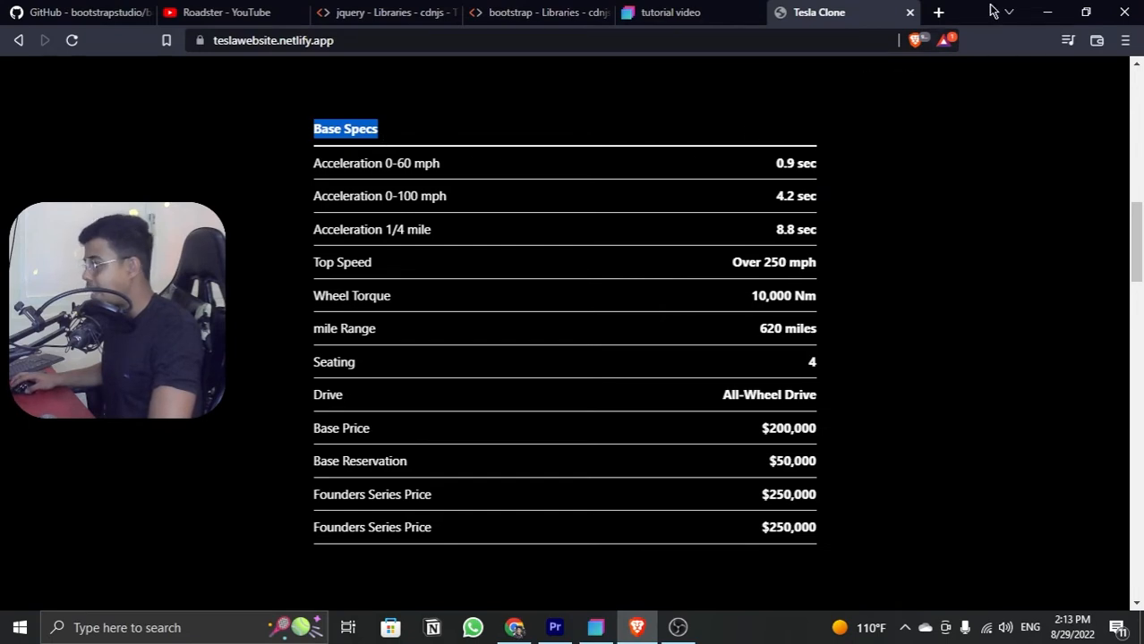
click(1047, 12)
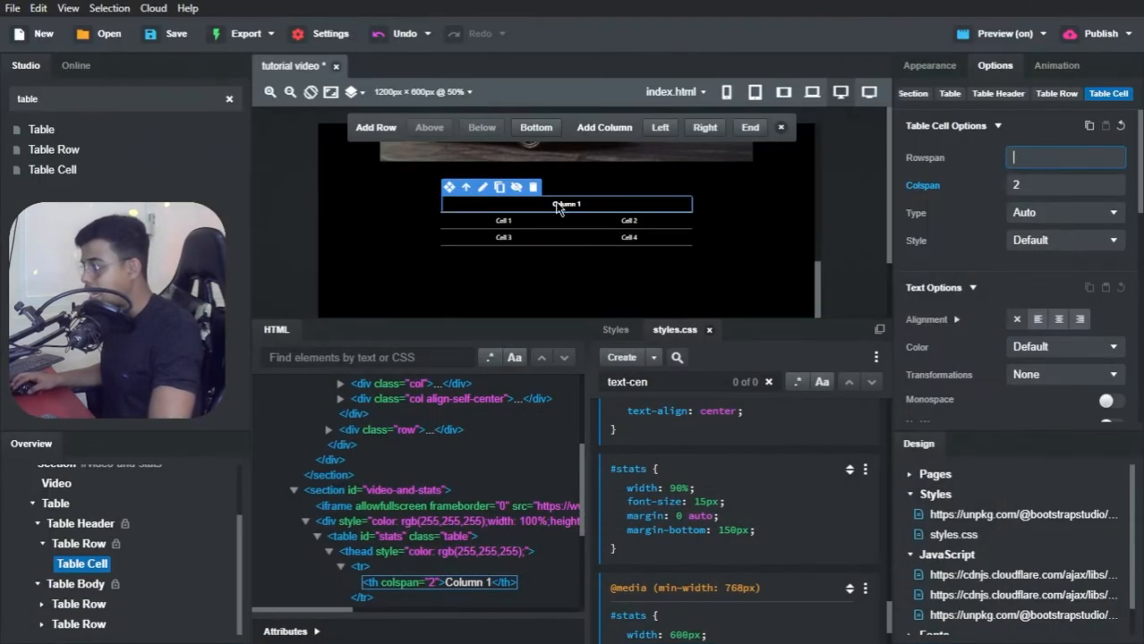
double_click(558, 205)
key(ctrl+v)
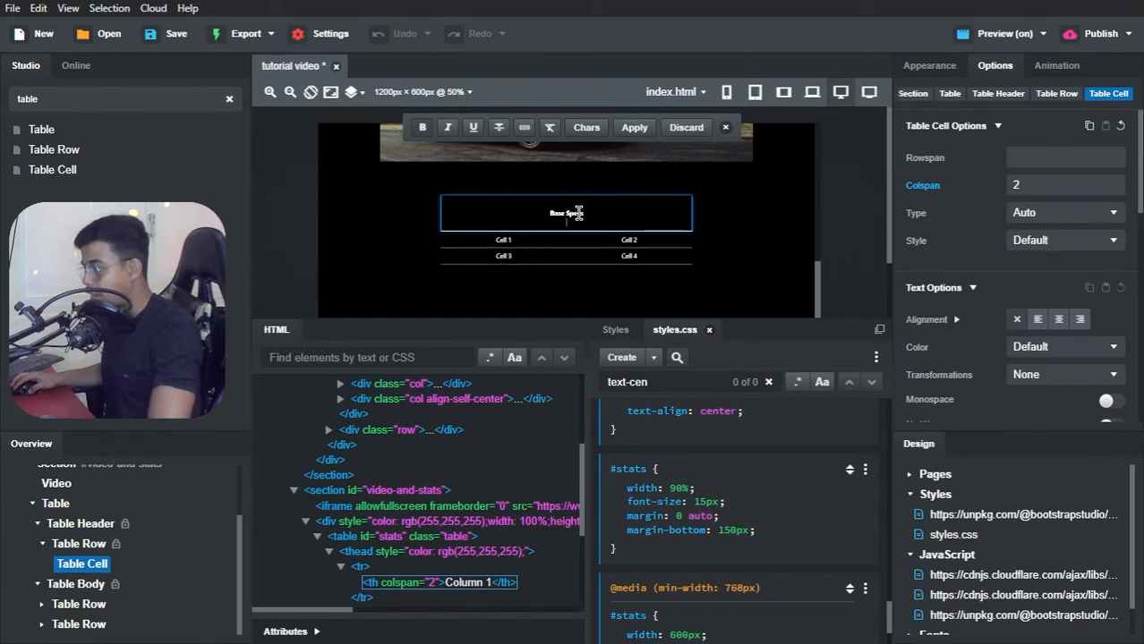
key(BackSpace)
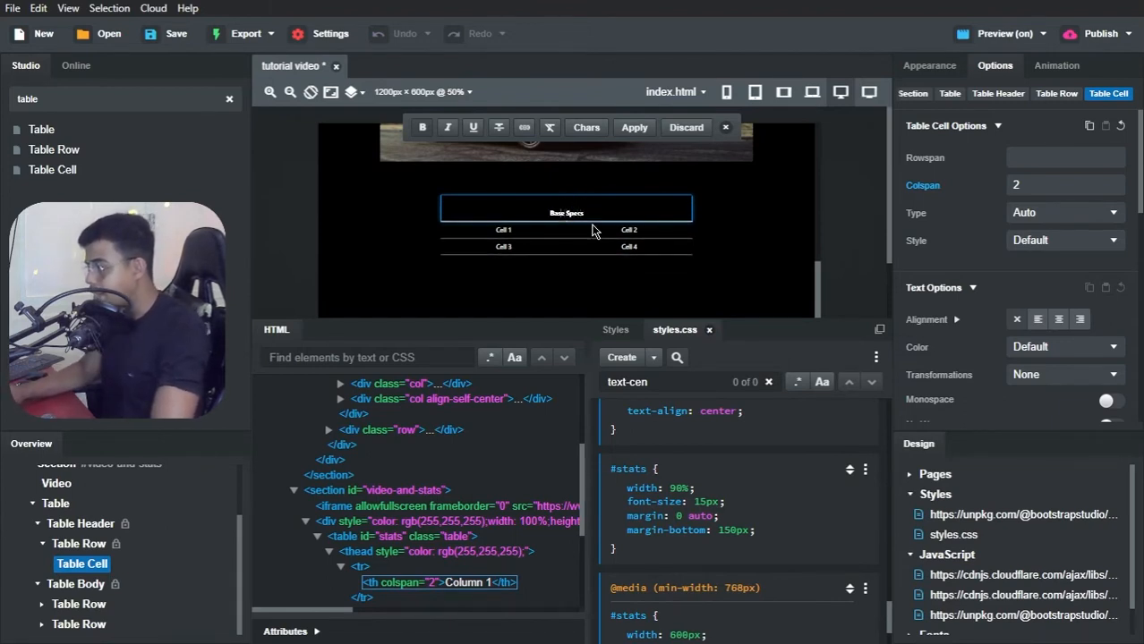
key(BackSpace)
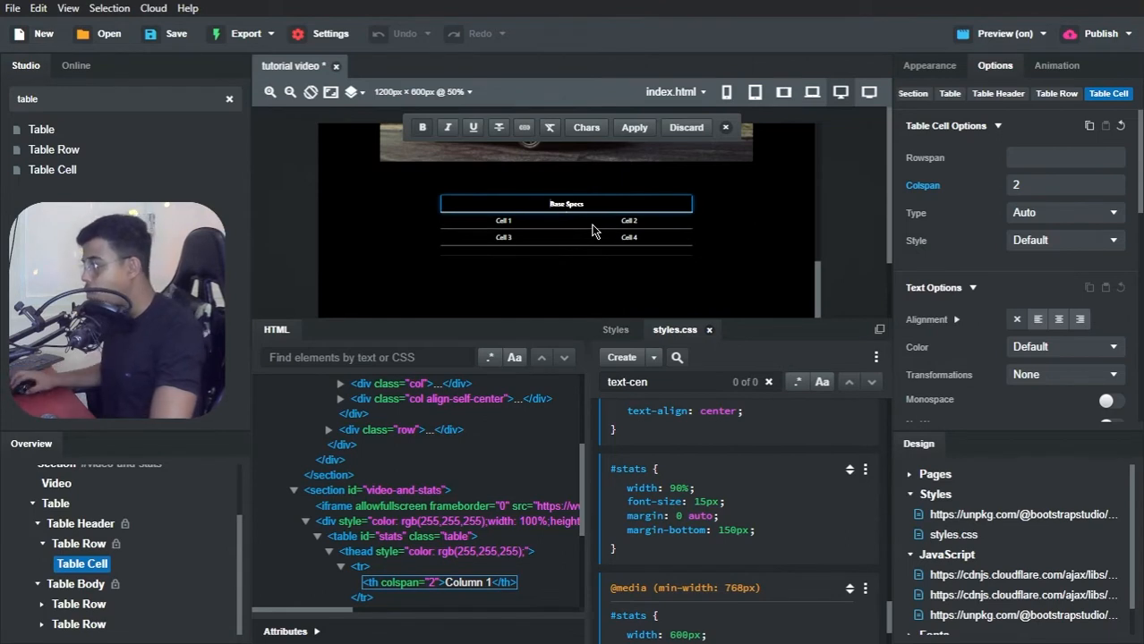
click(44, 565)
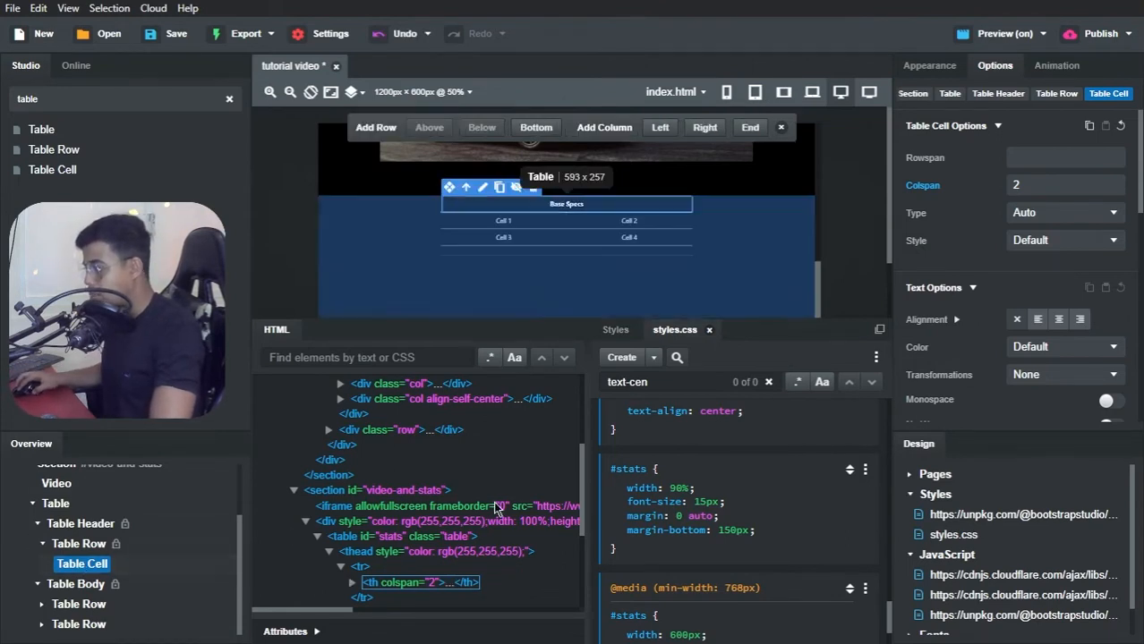
Step: Left-align the Base Specs header cell's text and compare the Brave preview with the Tesla Clone reference page
scroll(985, 331, down, 3)
click(1037, 235)
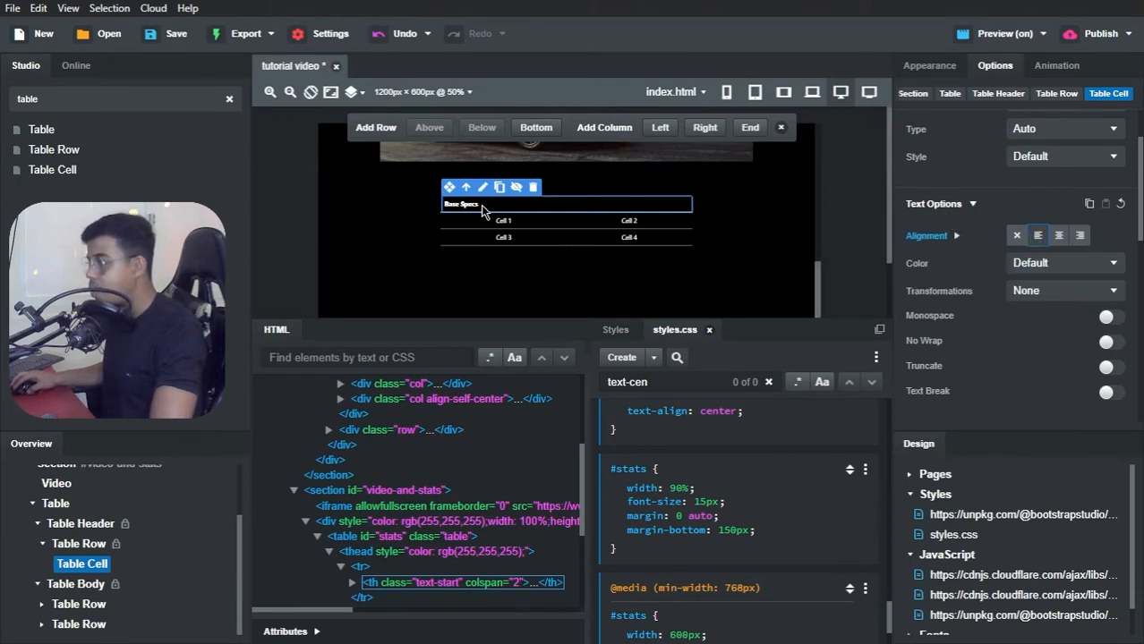
key(alt+Tab)
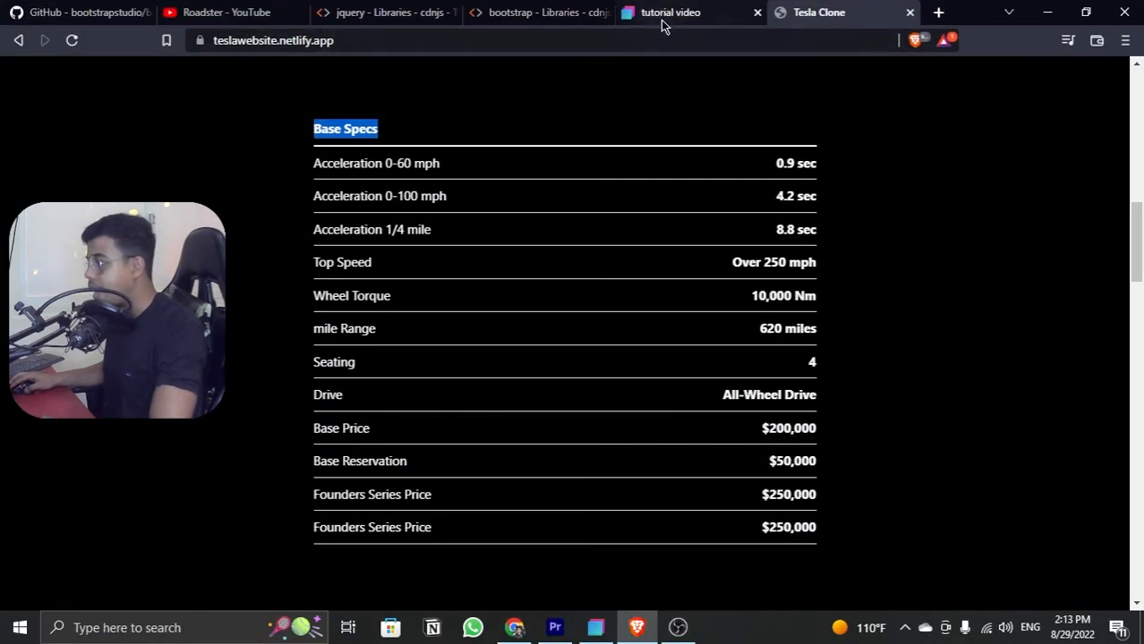
click(662, 13)
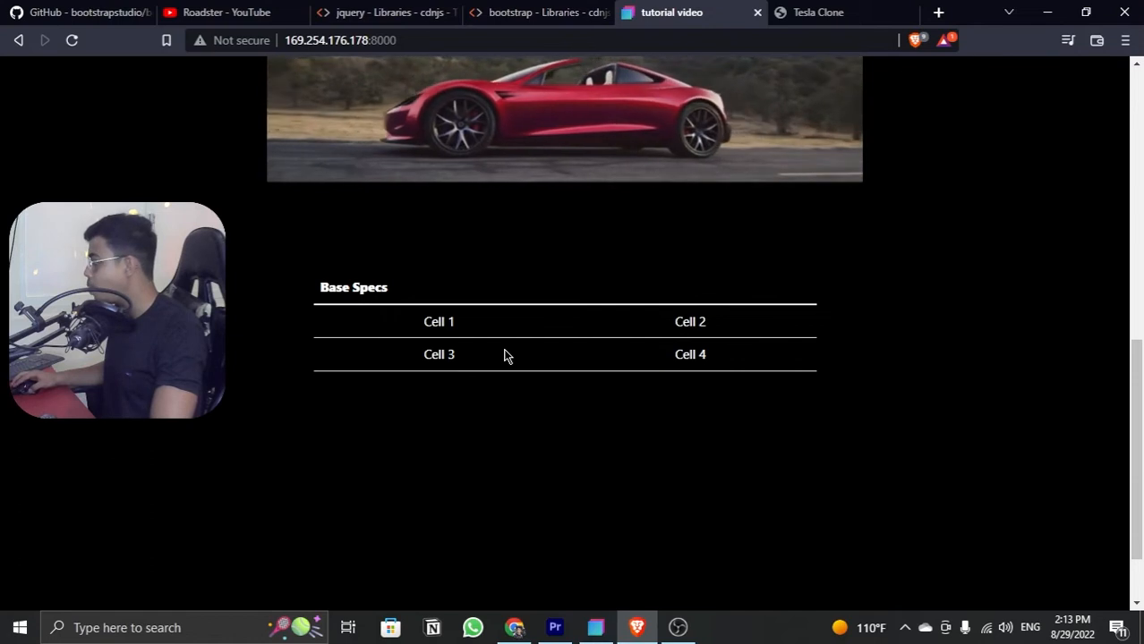
click(819, 13)
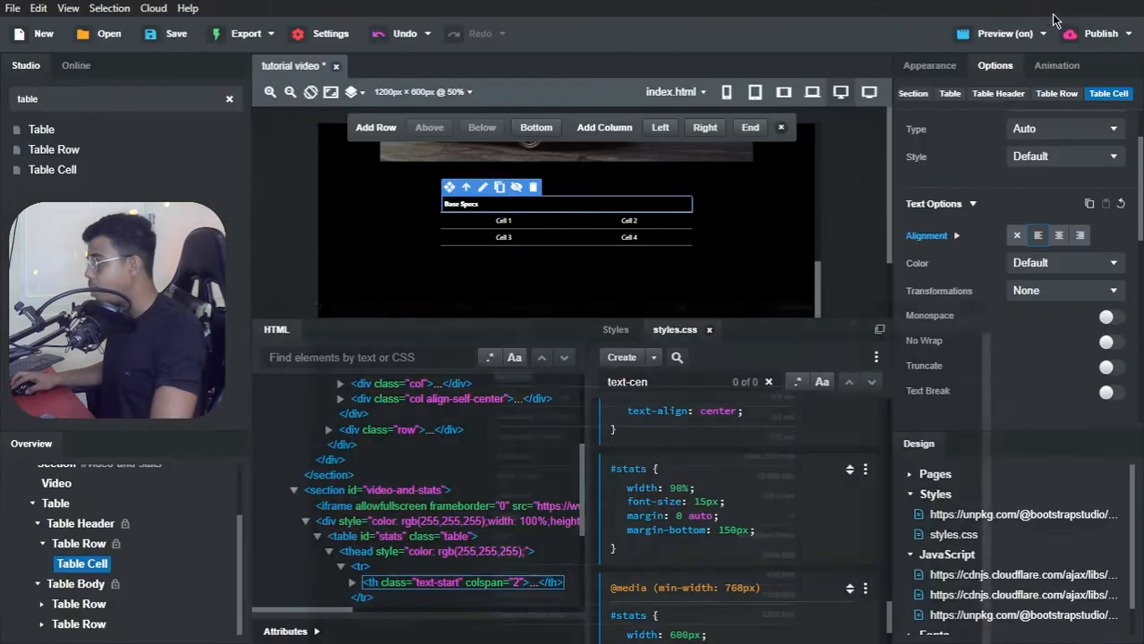
click(1047, 12)
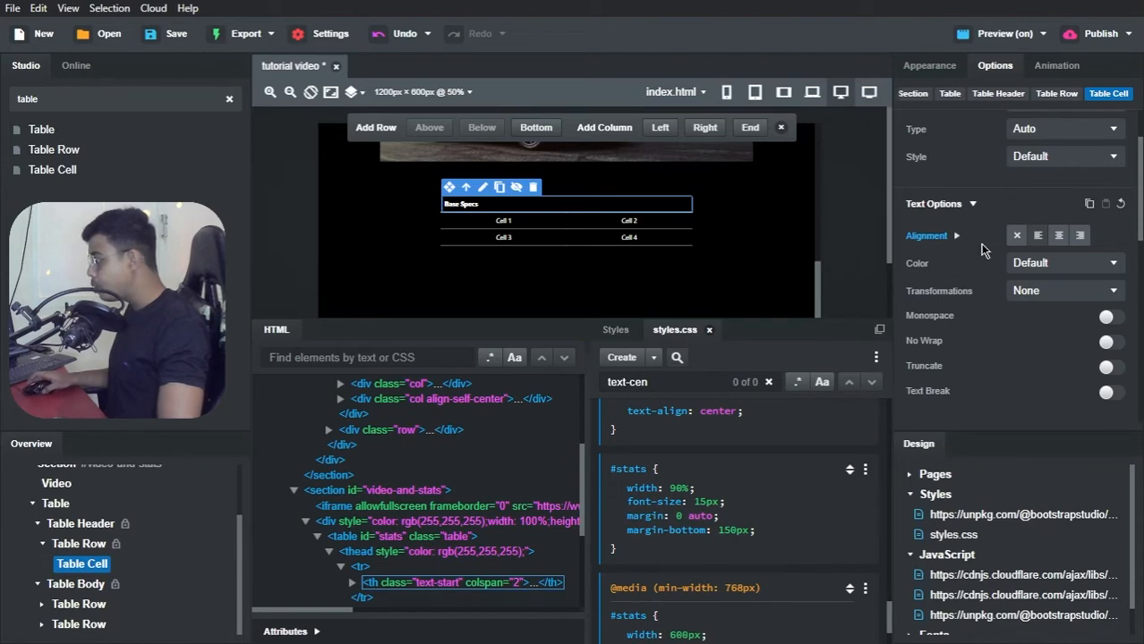
Step: Set the Base Specs header cell's font size to 15px in its style attribute
scroll(983, 250, up, 2)
scroll(946, 136, down, 4)
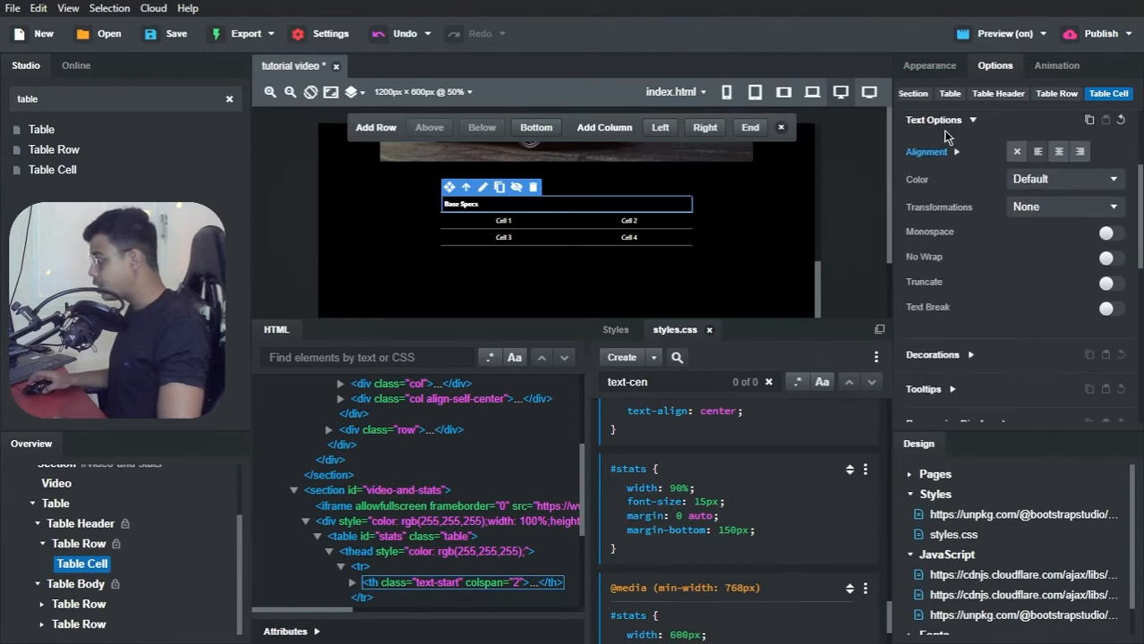
click(933, 65)
scroll(985, 268, down, 6)
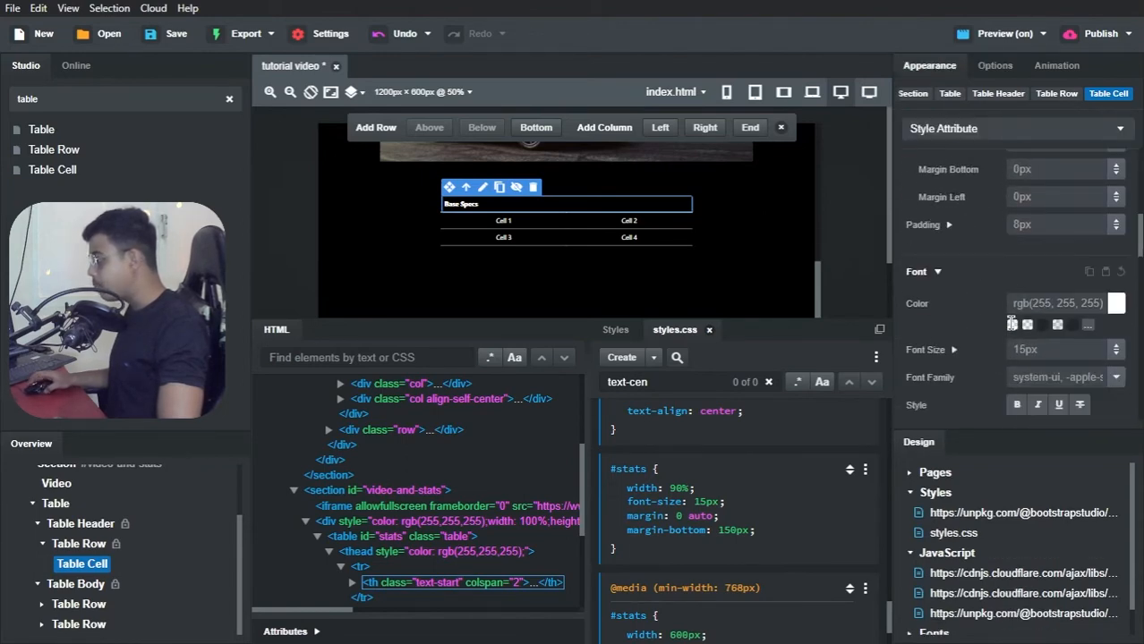
click(1047, 350)
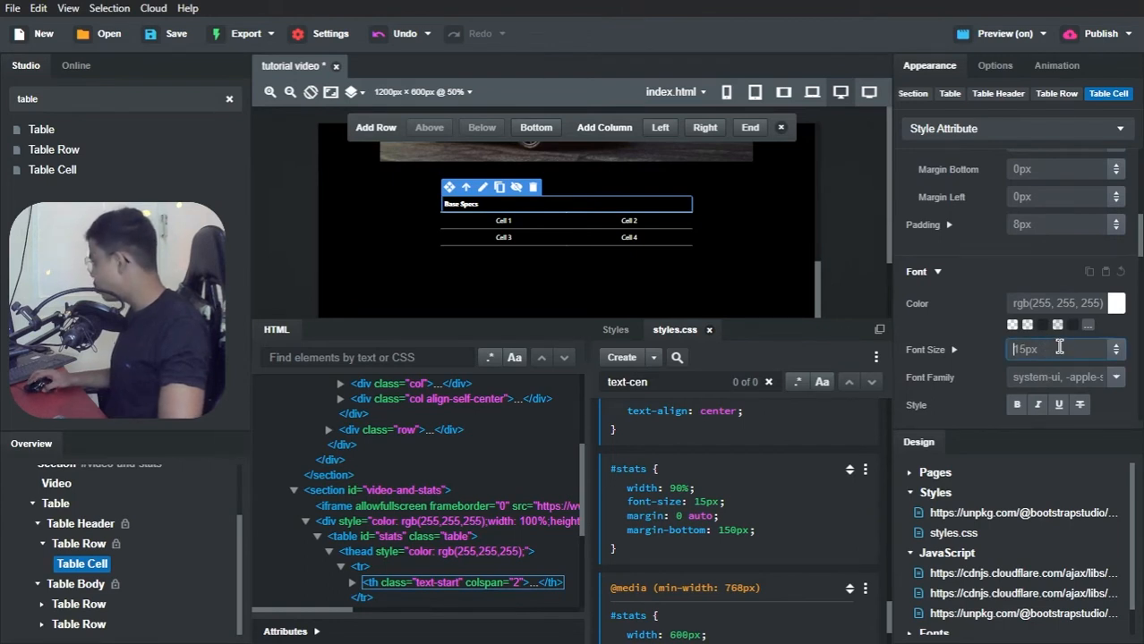
text(15px)
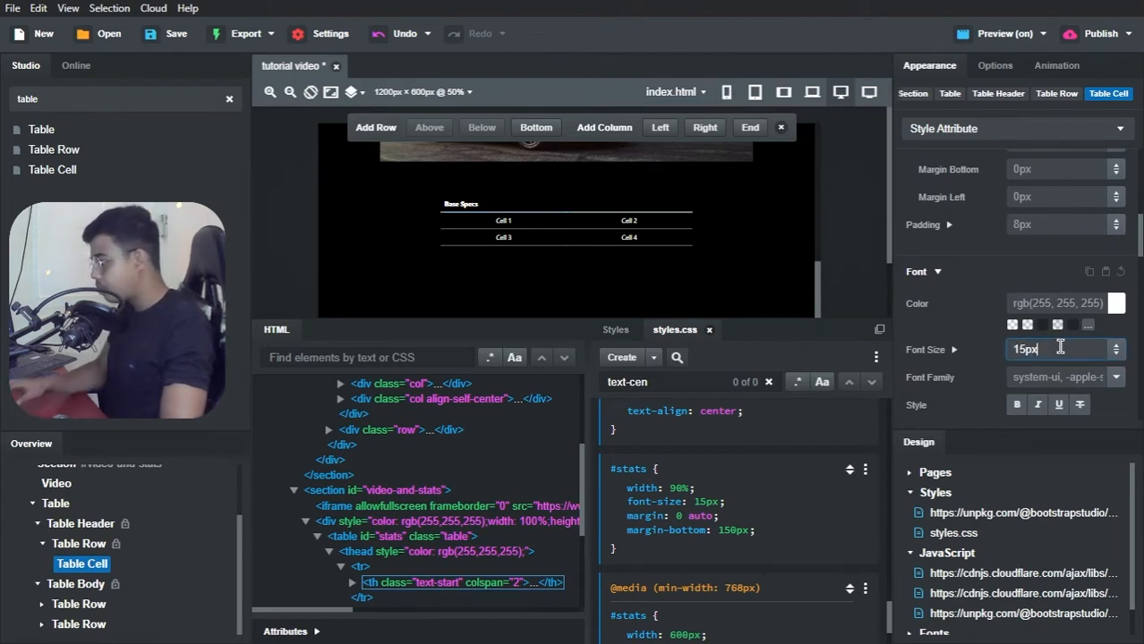
key(Return)
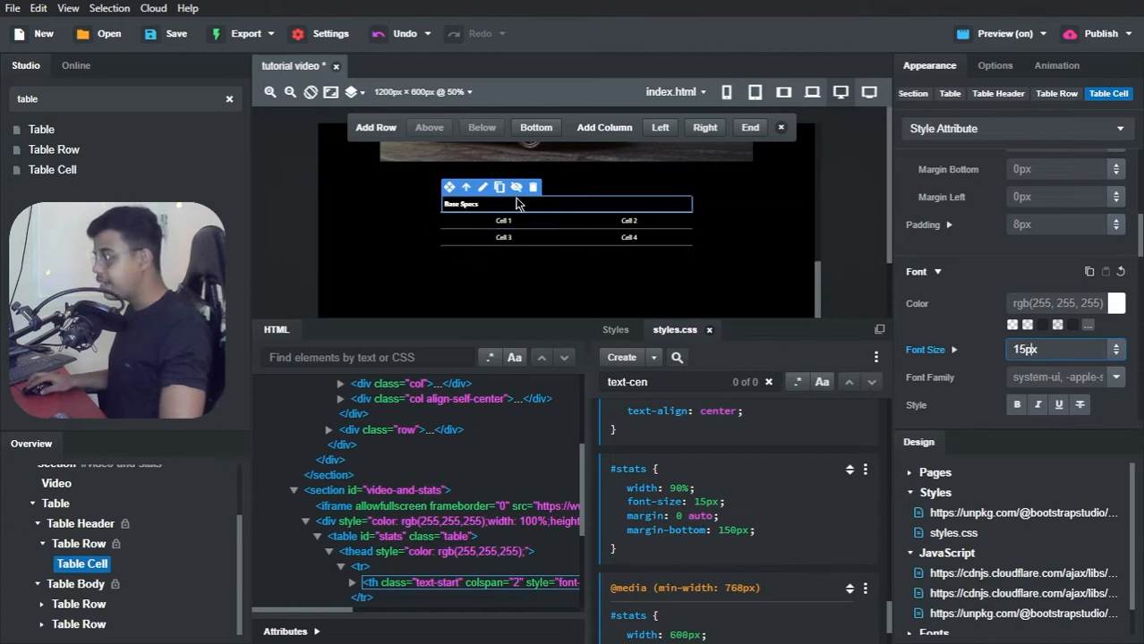
Step: Copy "Acceleration 0-60 mph" from the Tesla Clone page in Brave into the table's Cell 1 in Bootstrap Studio, and switch back to Brave
key(alt+Tab)
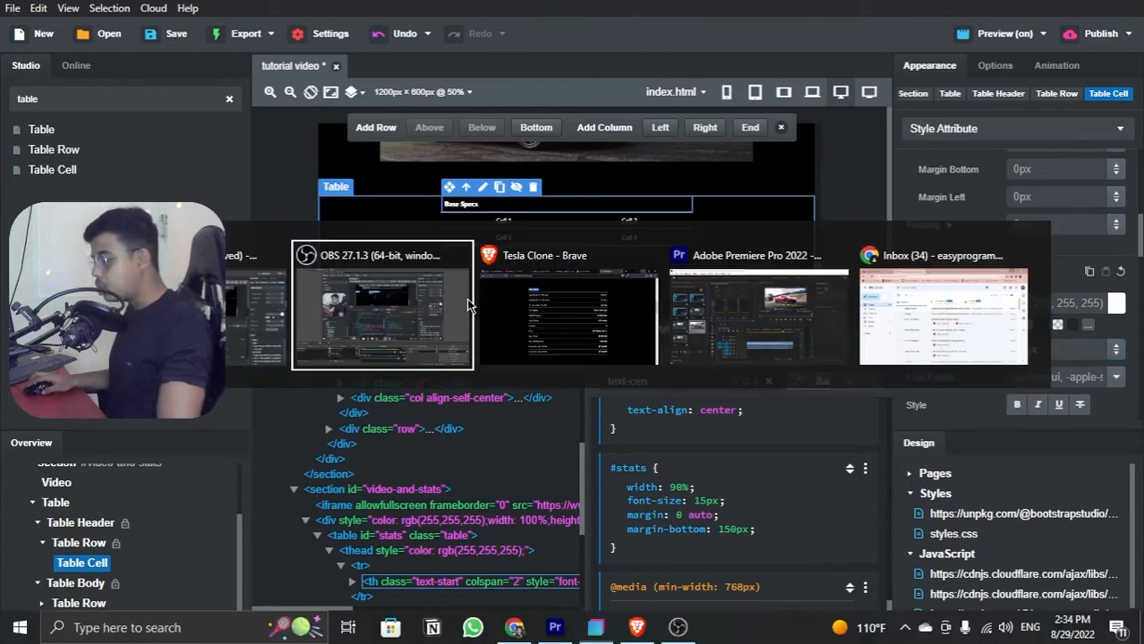
key(alt+Tab)
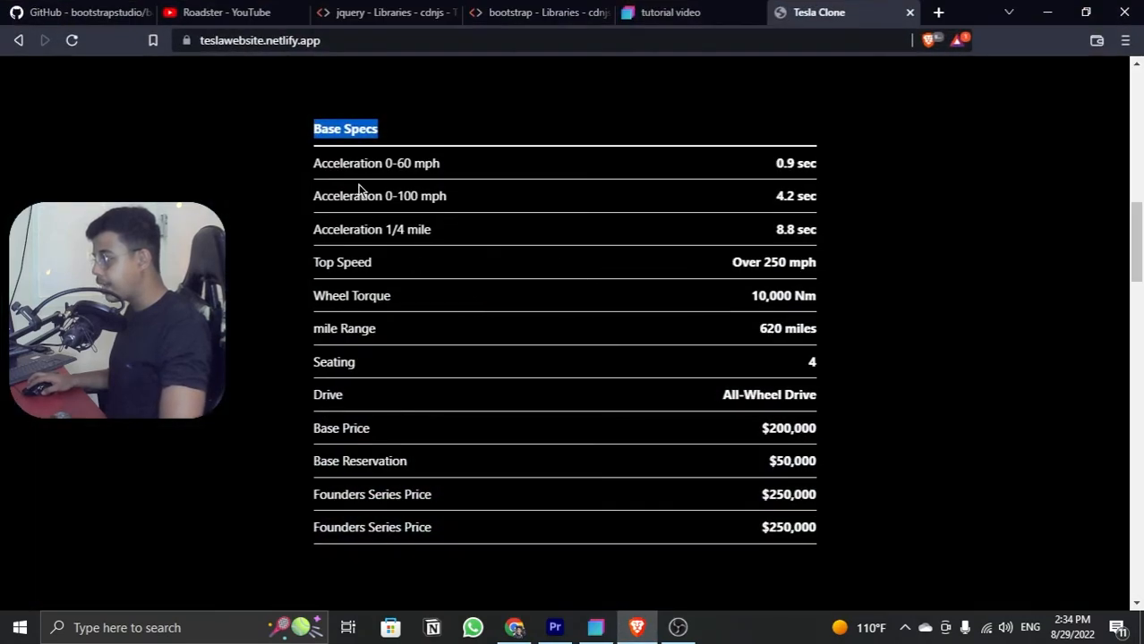
drag(315, 164, 458, 183)
key(ctrl+c)
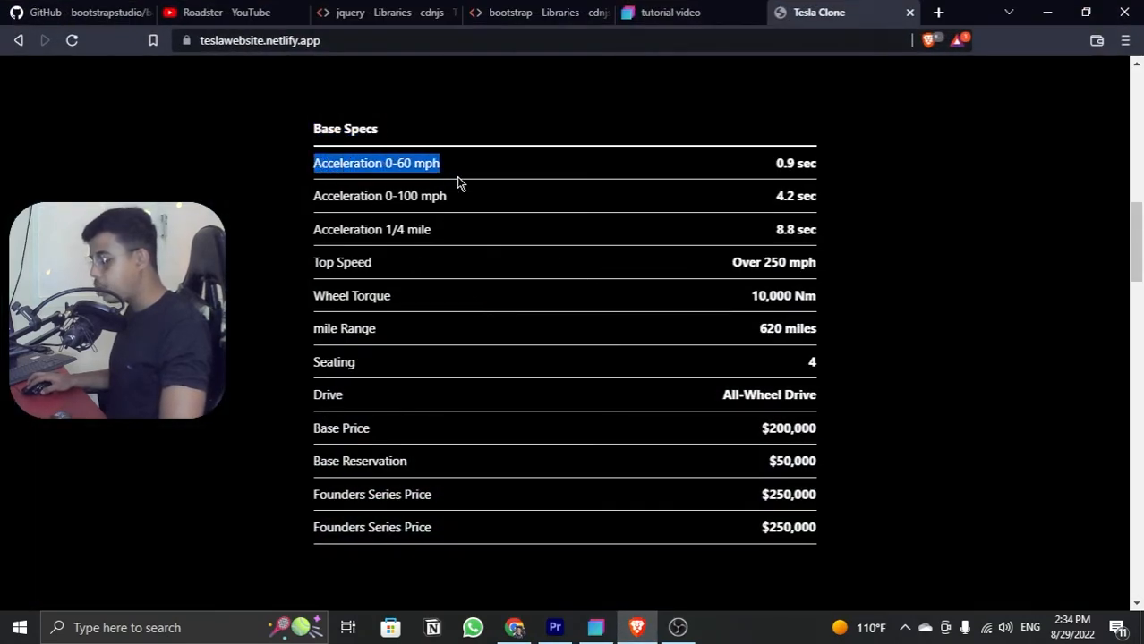
click(596, 627)
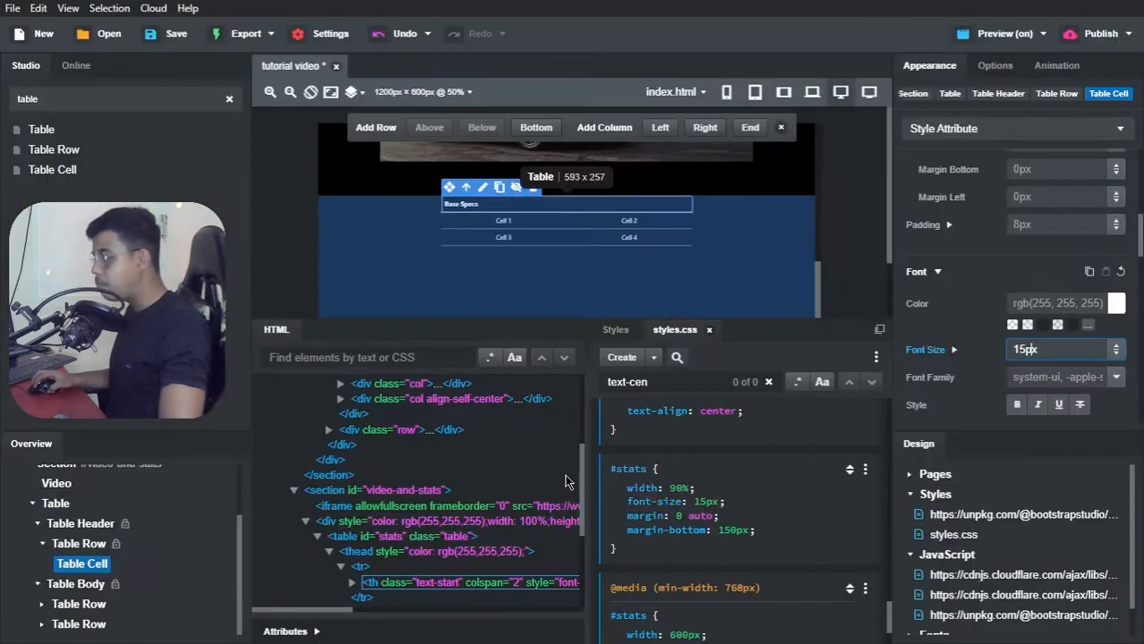
double_click(504, 223)
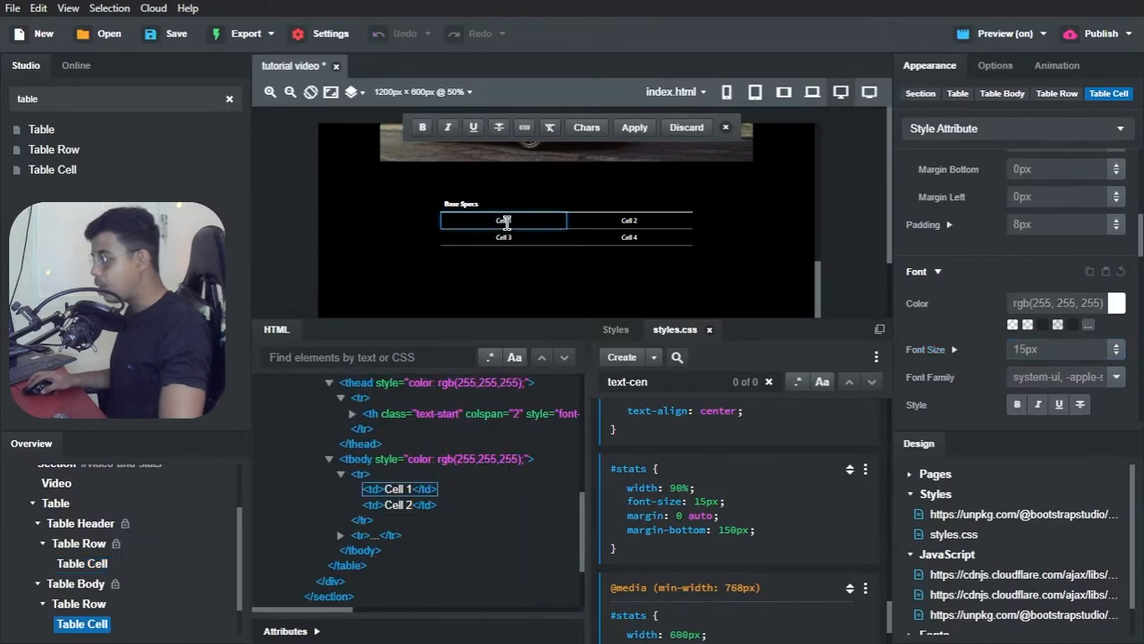
key(ctrl+v)
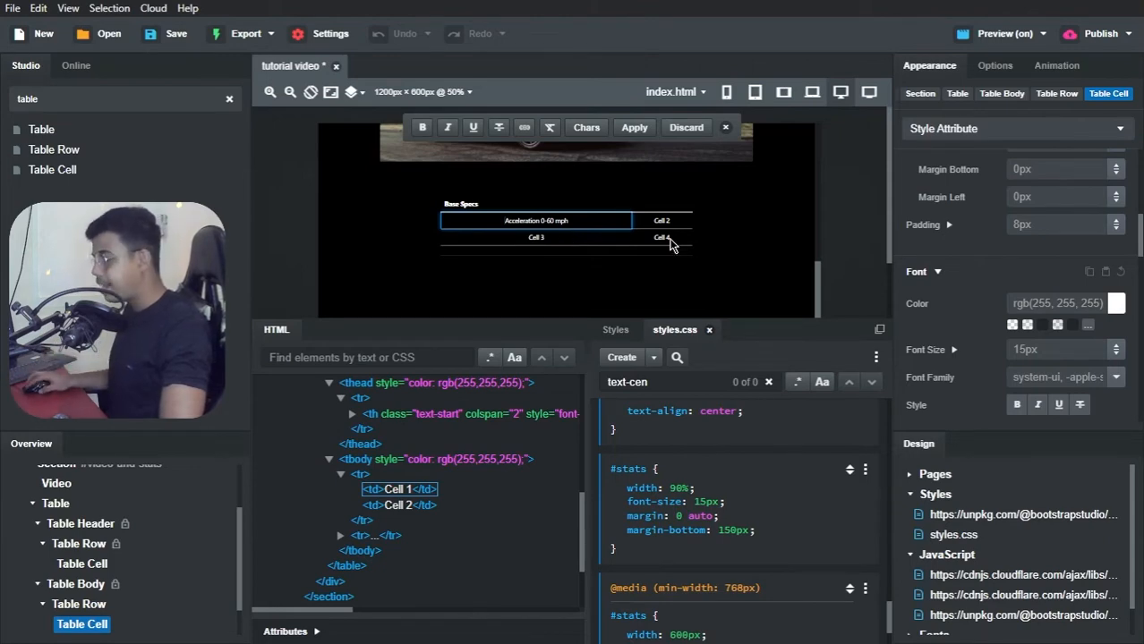
key(alt+Tab)
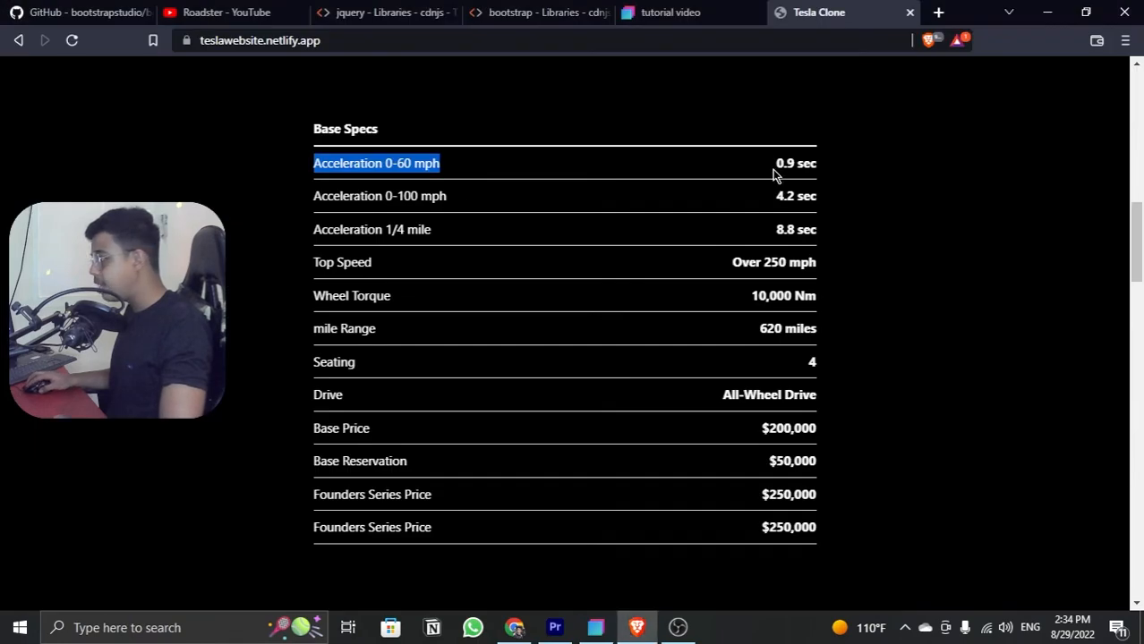
Step: Check the Acceleration 0-60 mph value on the Tesla Clone page, then replace the table's Cell 2 text with "0.9s" in Bootstrap Studio
mouse_move(775, 165)
mouse_down()
mouse_move(844, 167)
mouse_move(817, 164)
mouse_up()
click(803, 164)
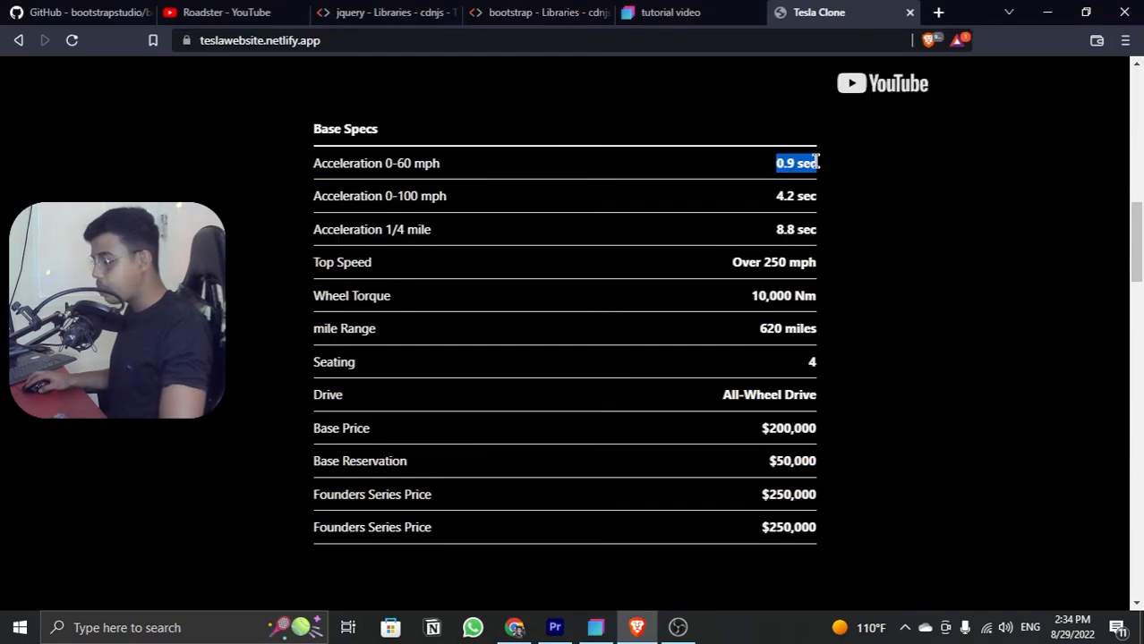
click(1051, 14)
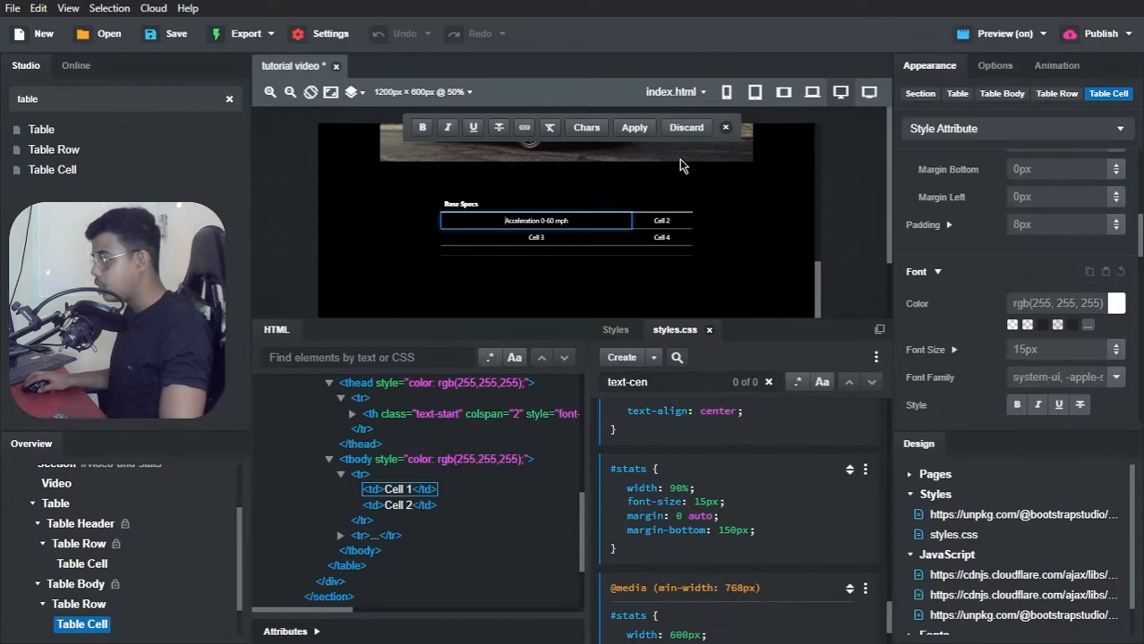
click(663, 222)
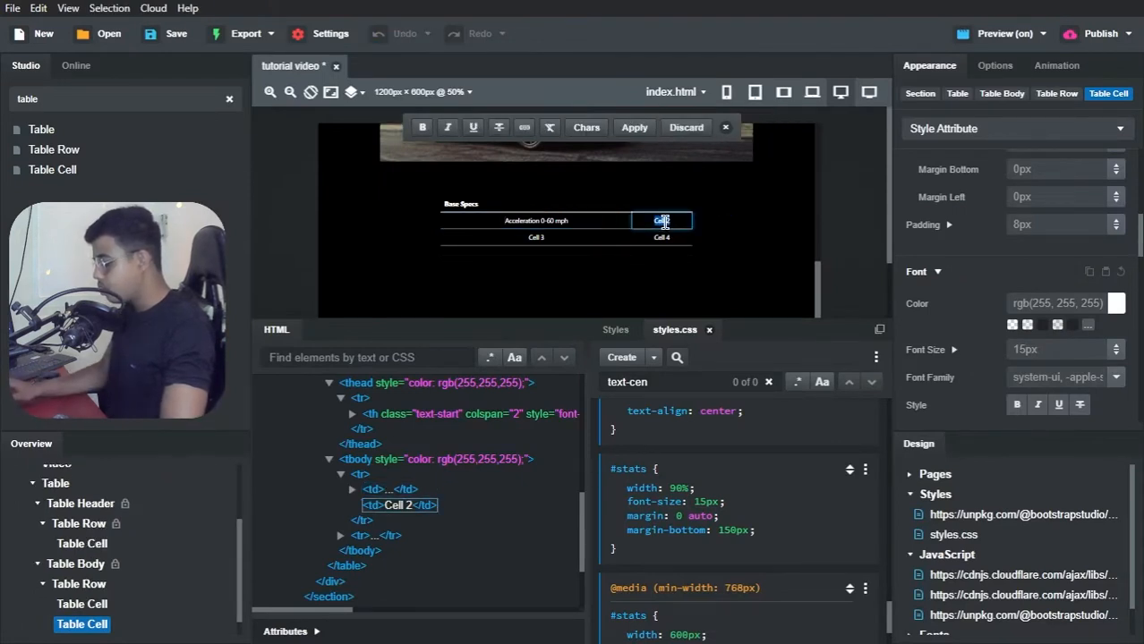
text(0.9s)
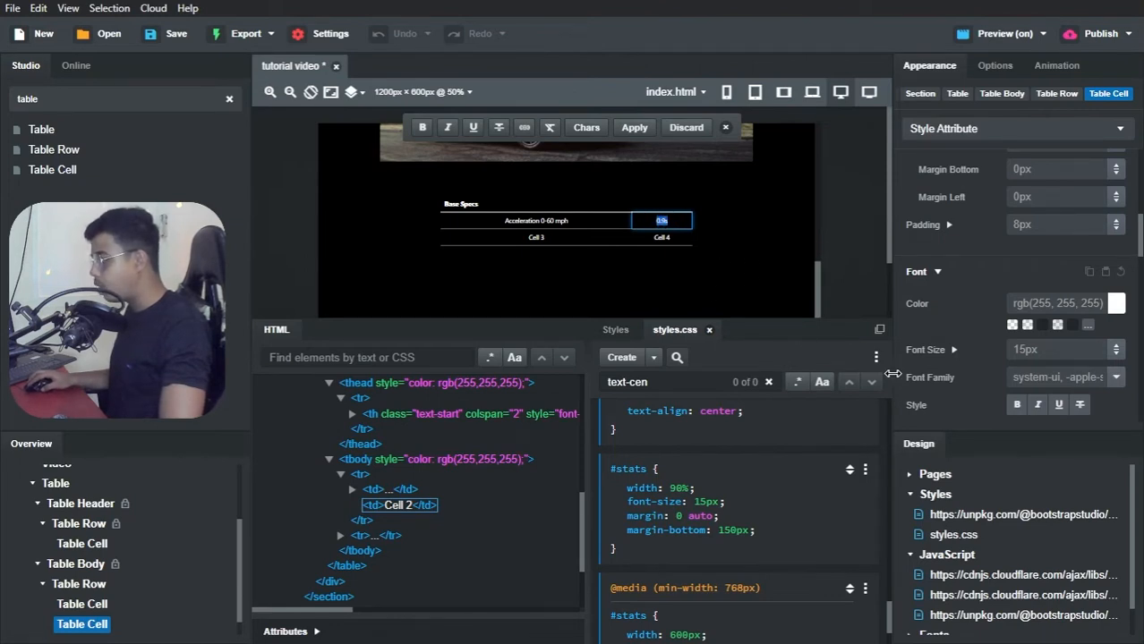
Step: Make the 0.9s table cell's text bold through its style attribute
click(94, 624)
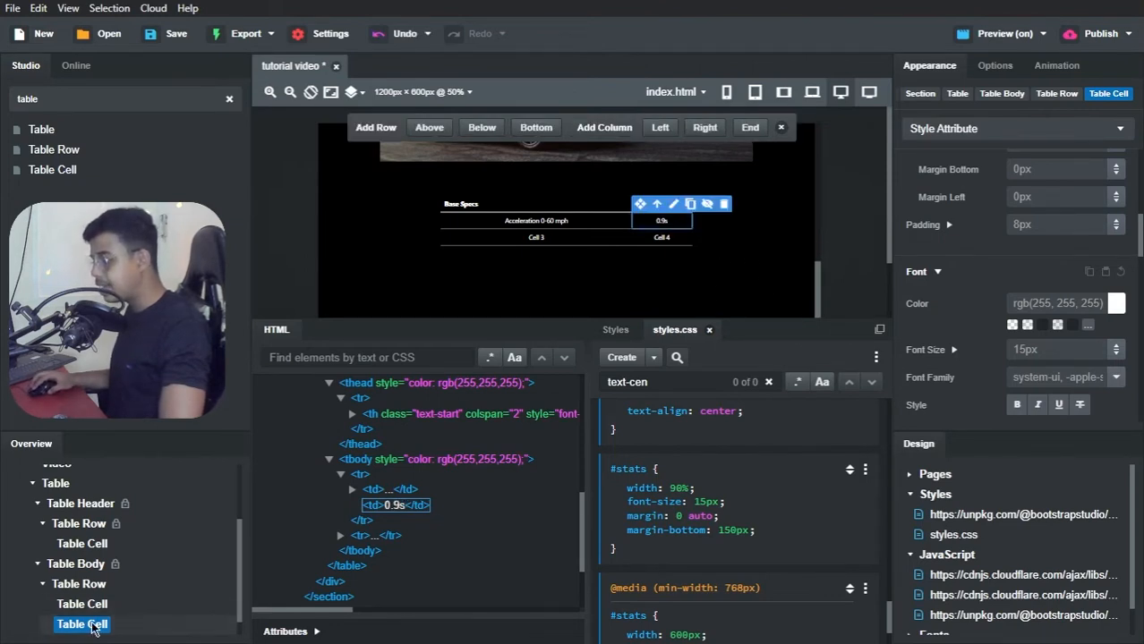
scroll(1029, 344, down, 2)
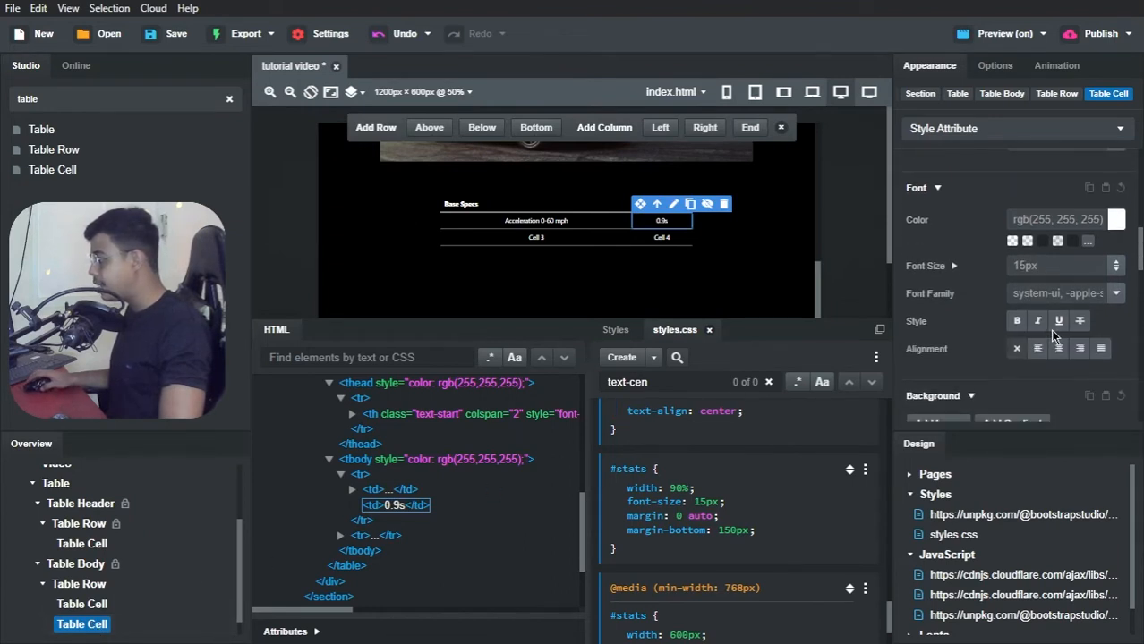
click(1017, 322)
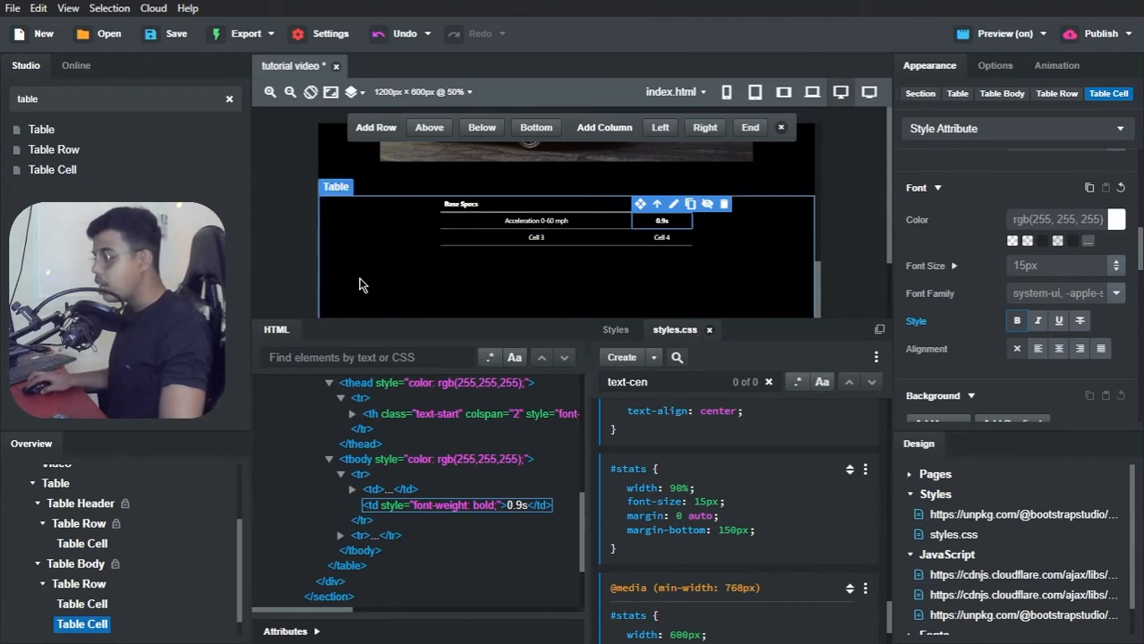
Step: Delete the second table body row containing Cell 3 and Cell 4
click(42, 583)
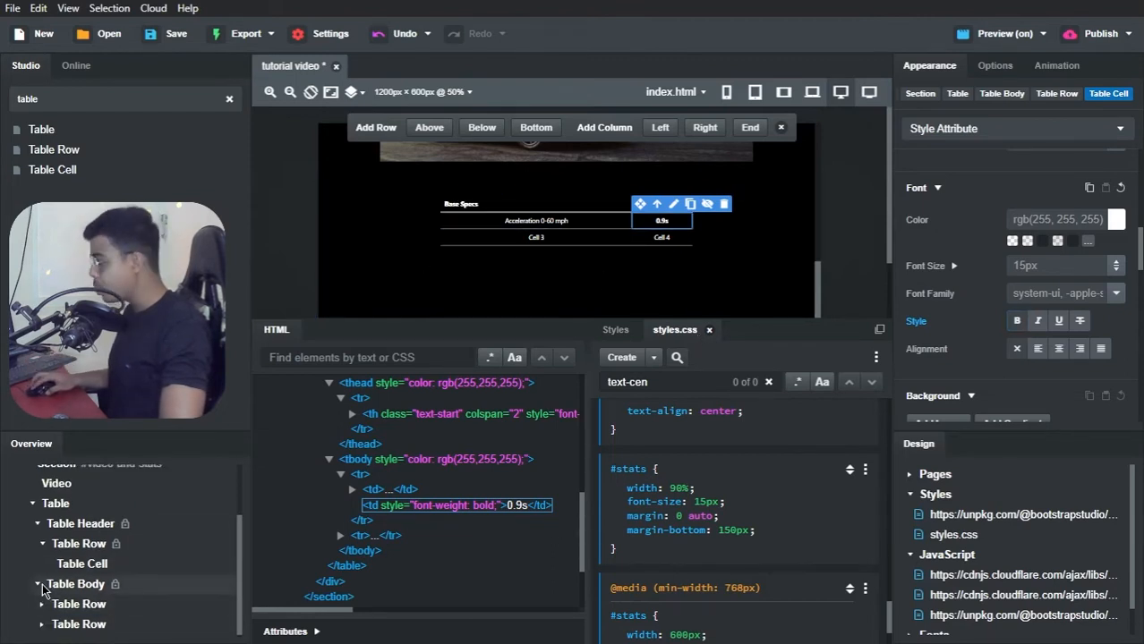
right_click(65, 626)
click(89, 593)
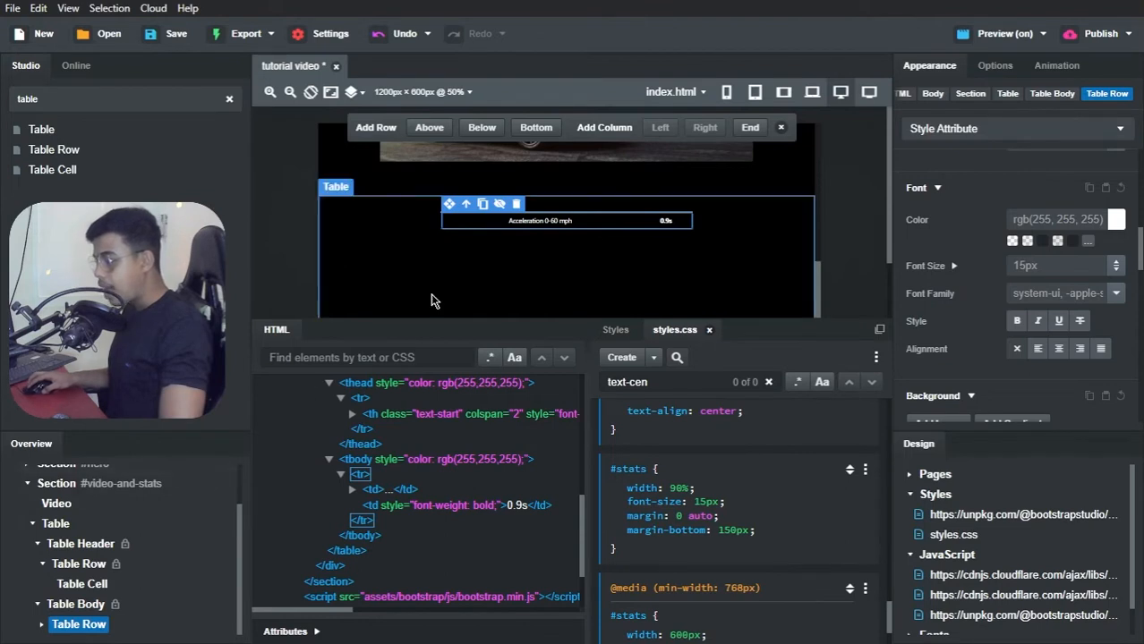
Step: Left-align the Acceleration 0-60 mph cell, right-align the 0.9s cell, and compare the Brave preview with the Tesla Clone reference page
click(534, 224)
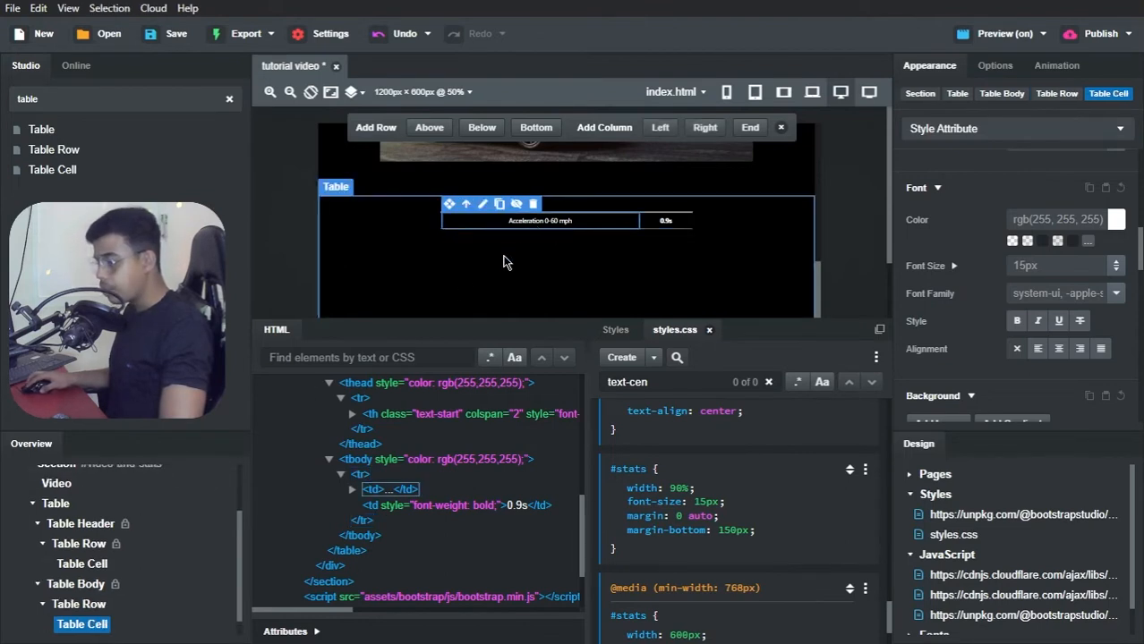
scroll(966, 262, up, 2)
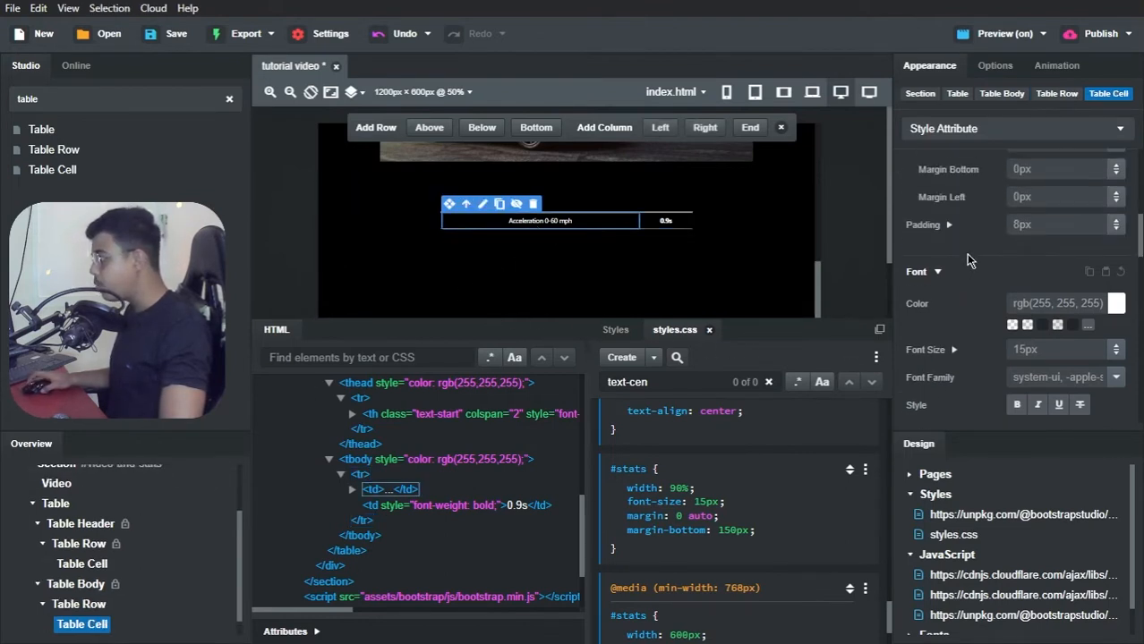
scroll(1009, 326, up, 5)
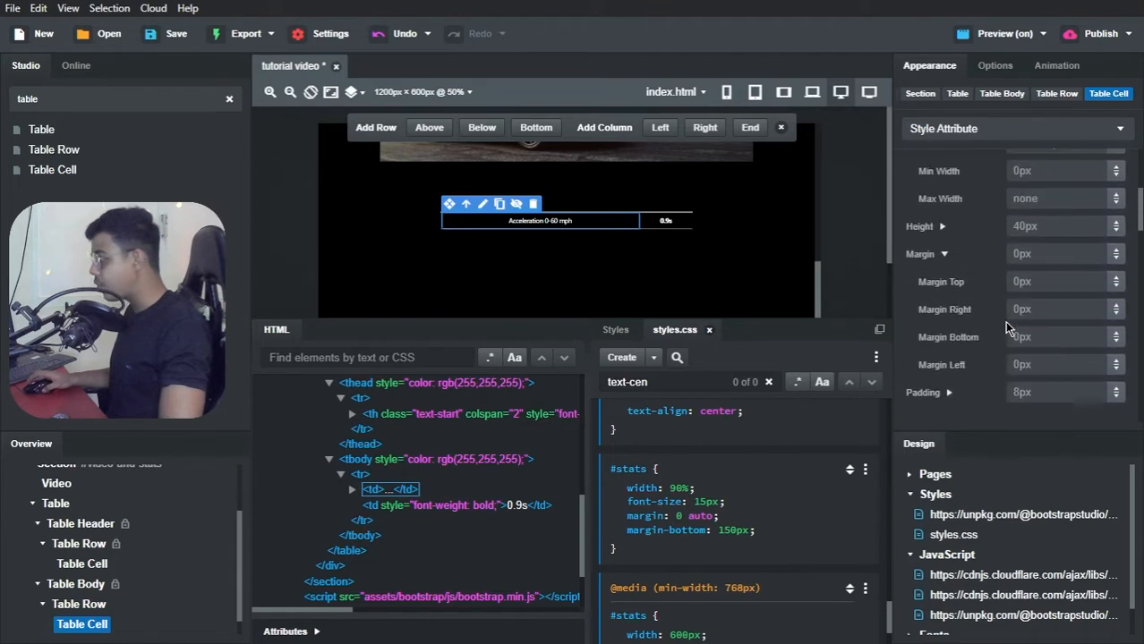
scroll(1005, 324, down, 8)
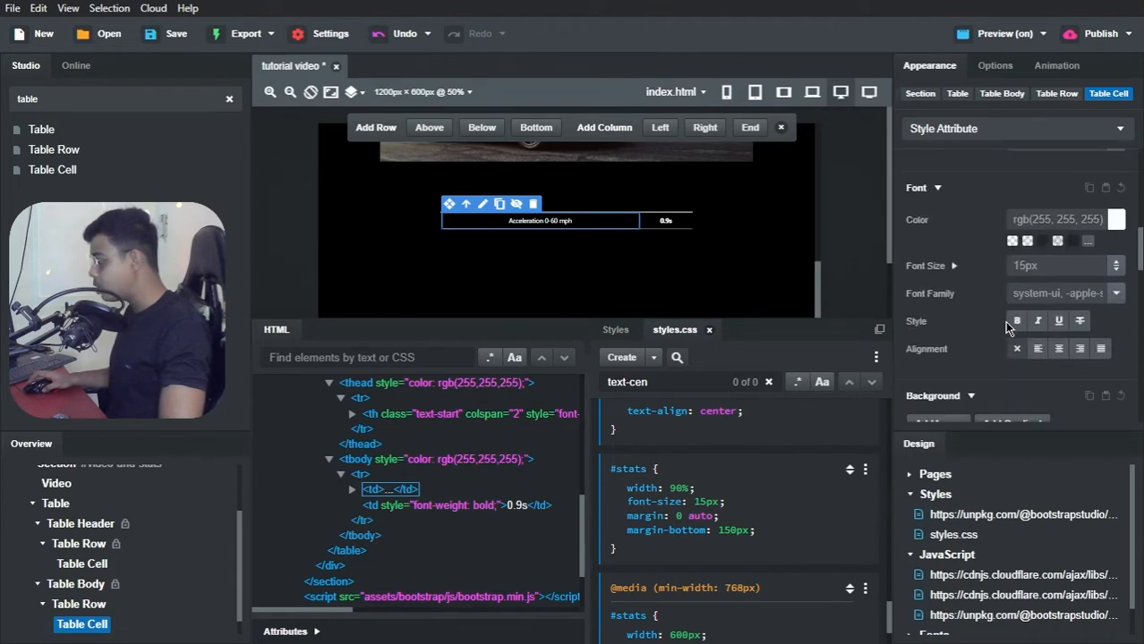
scroll(1004, 320, up, 2)
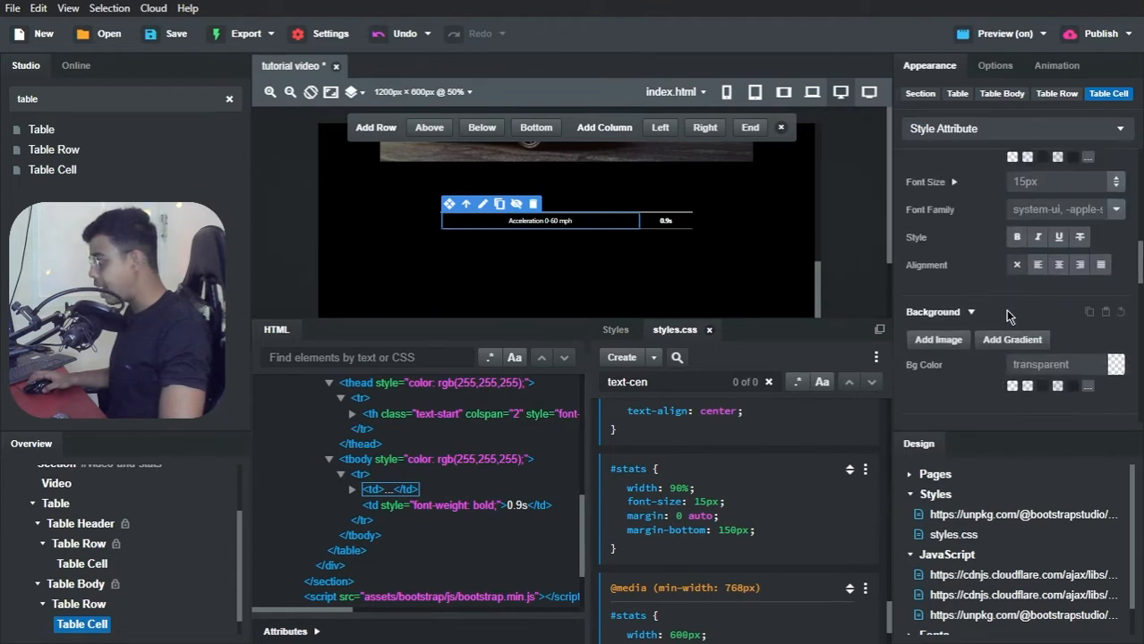
click(1030, 267)
click(665, 221)
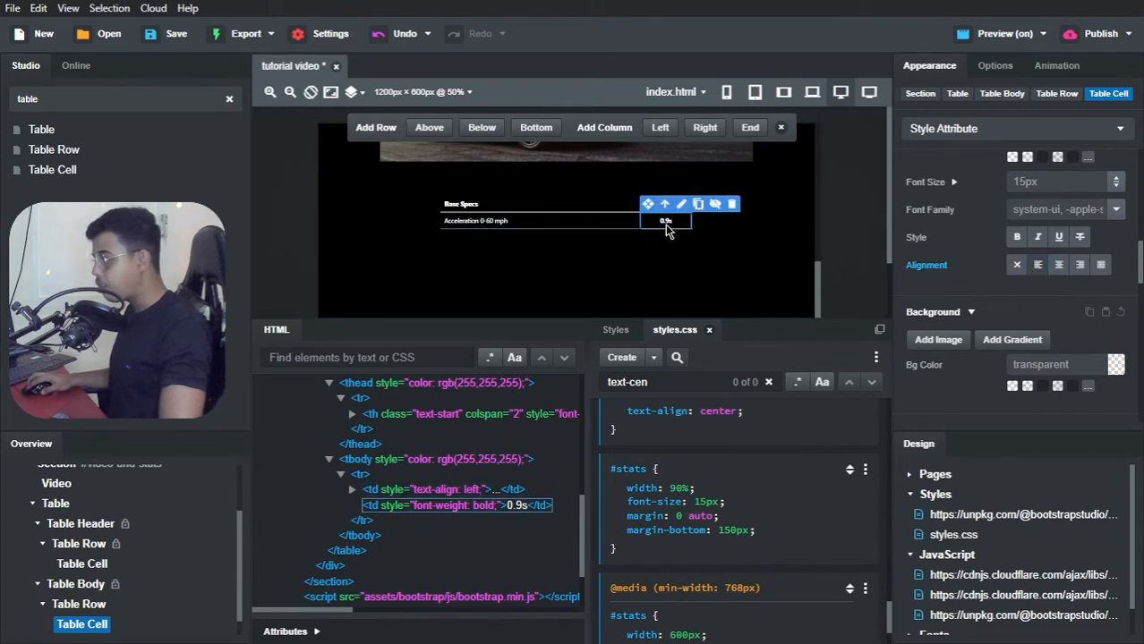
click(1079, 265)
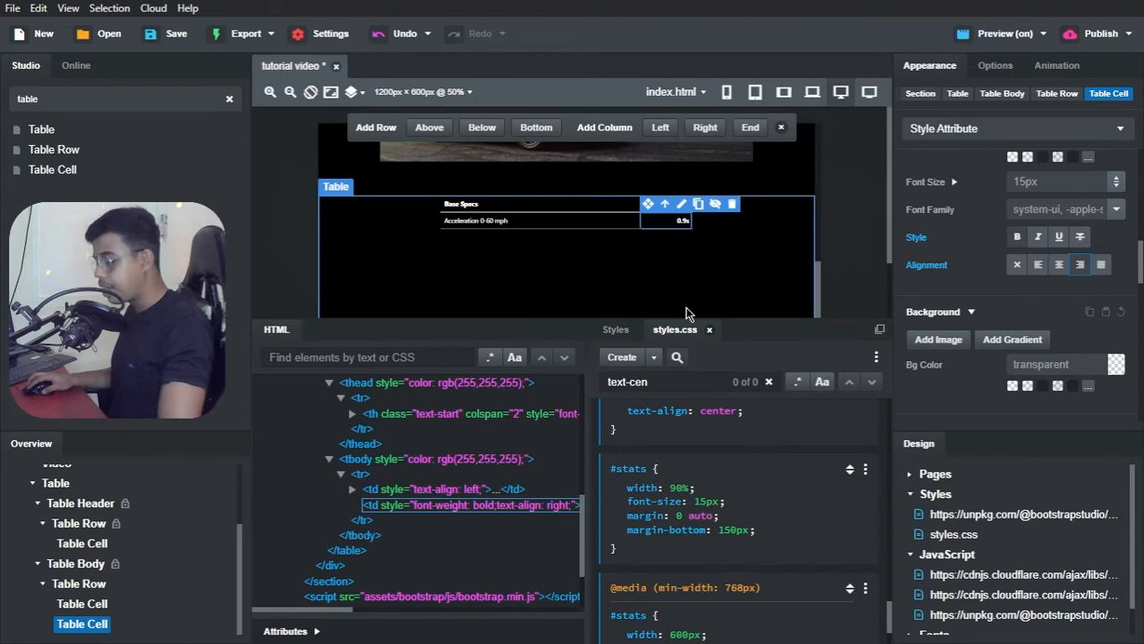
key(alt+Tab)
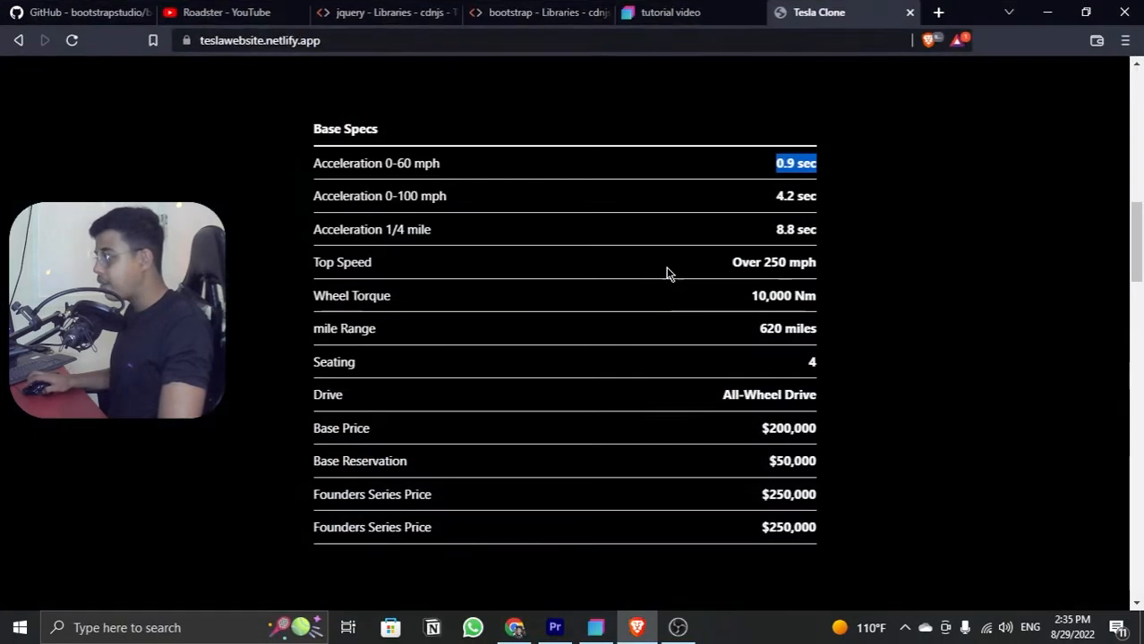
click(687, 13)
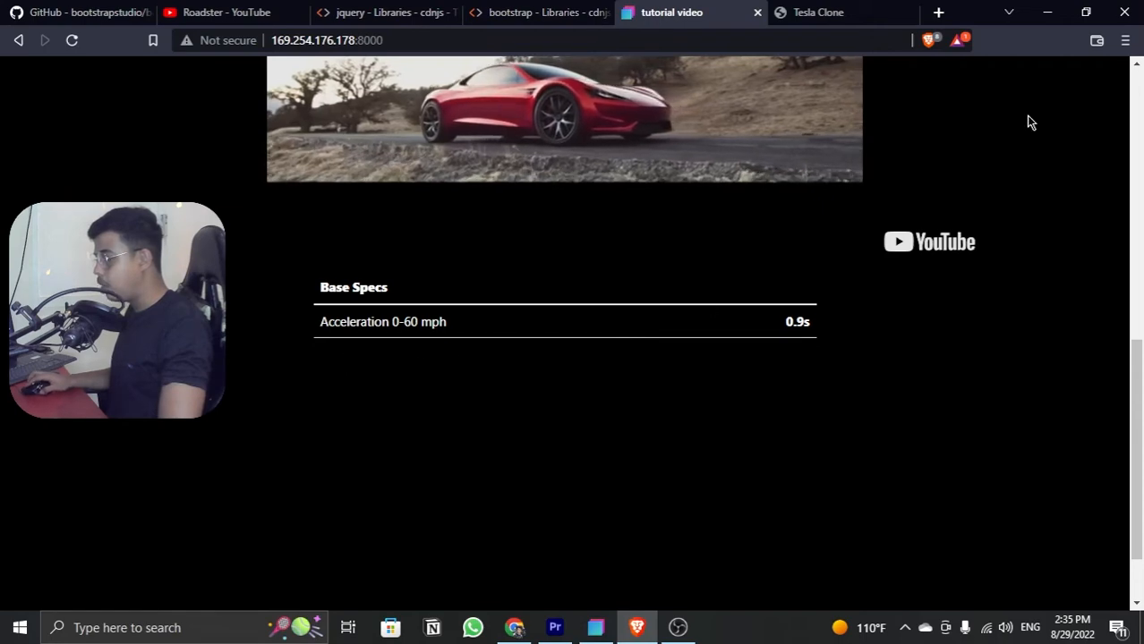
click(1047, 13)
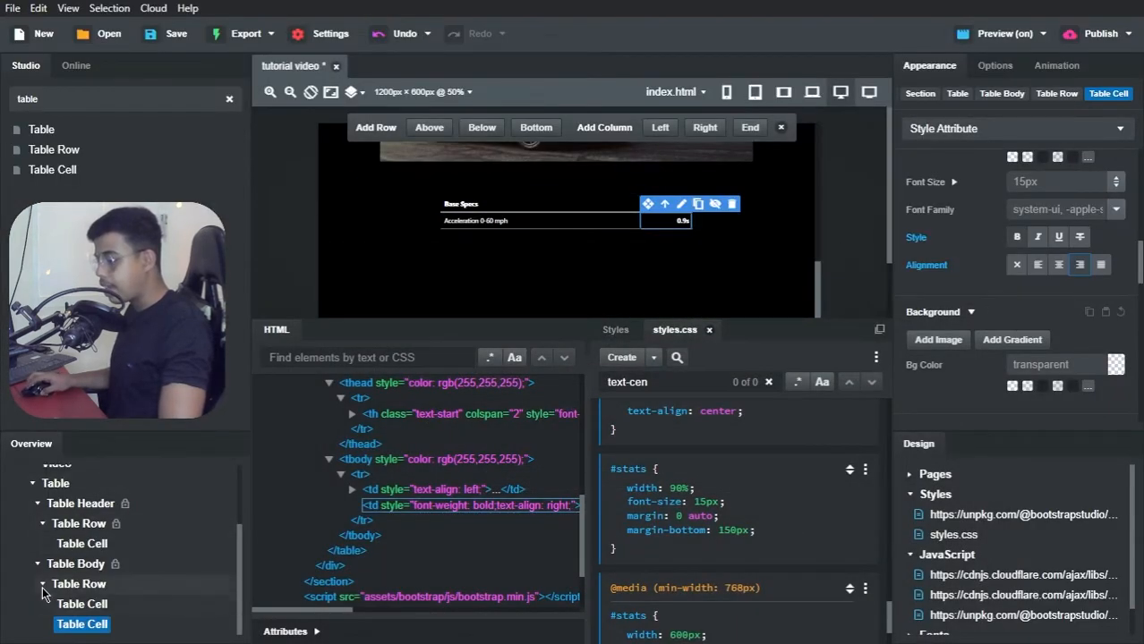
Step: Duplicate the Acceleration 0-60 mph row in the table body
scroll(43, 591, up, 1)
scroll(43, 590, down, 1)
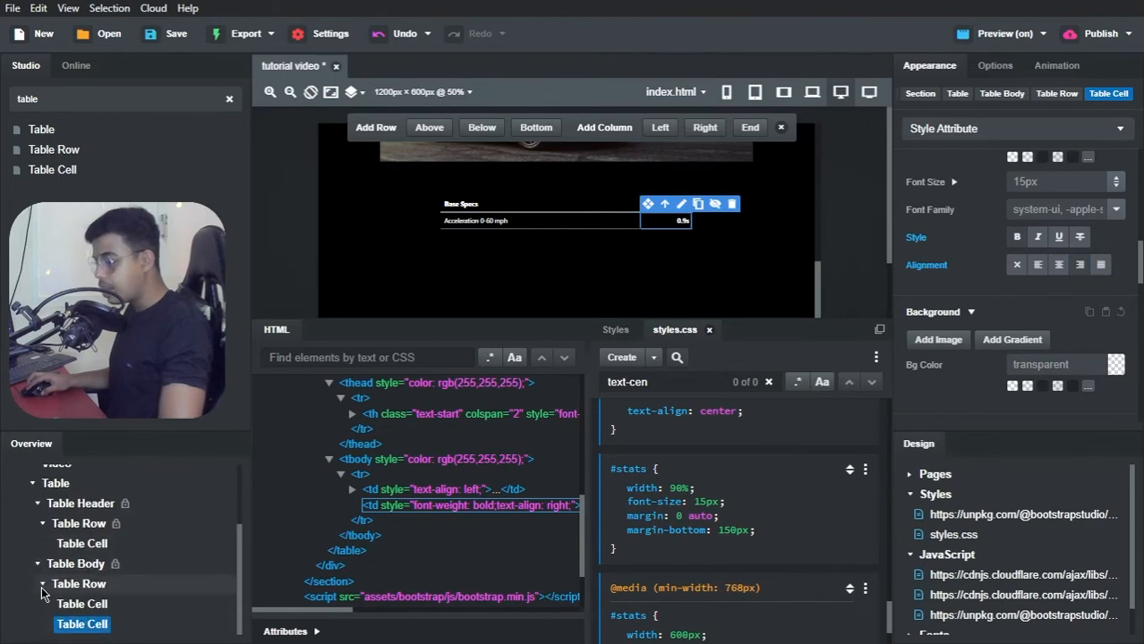
click(42, 589)
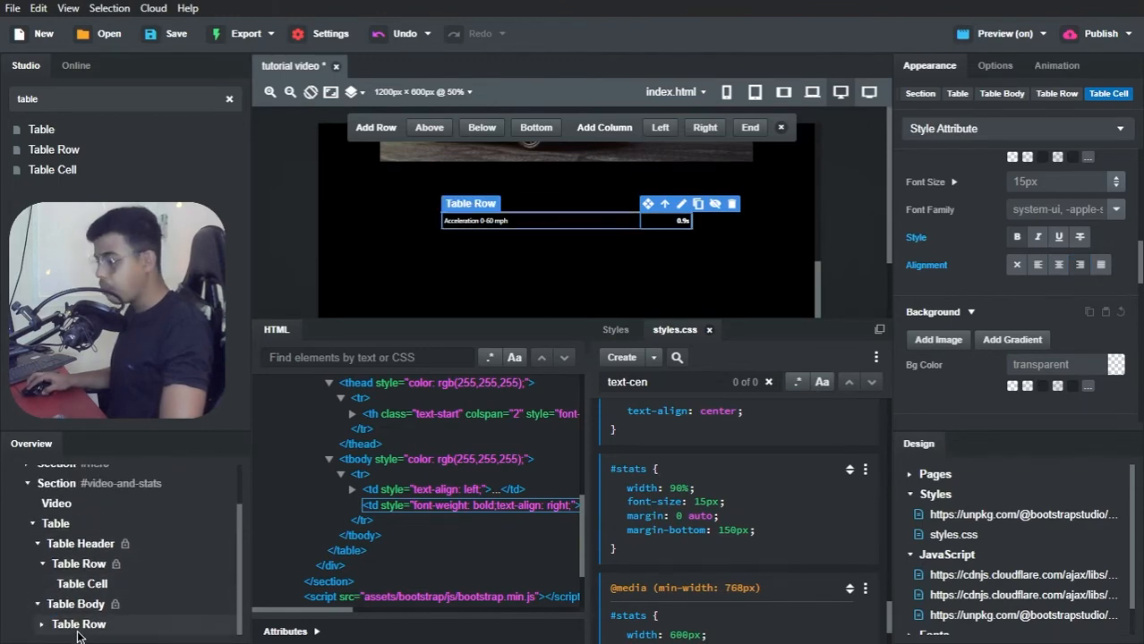
click(77, 630)
right_click(77, 630)
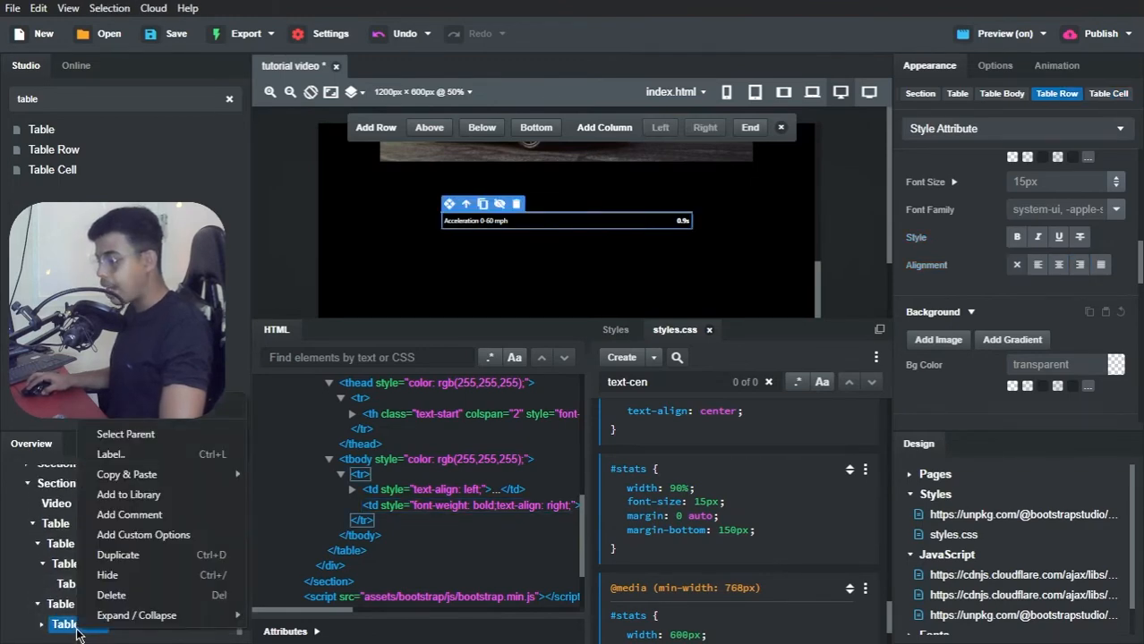
click(130, 559)
Step: Copy "Acceleration 0-100 mph" from the Tesla Clone page in Brave and replace the duplicated row's label with it in Bootstrap Studio
key(alt+Tab)
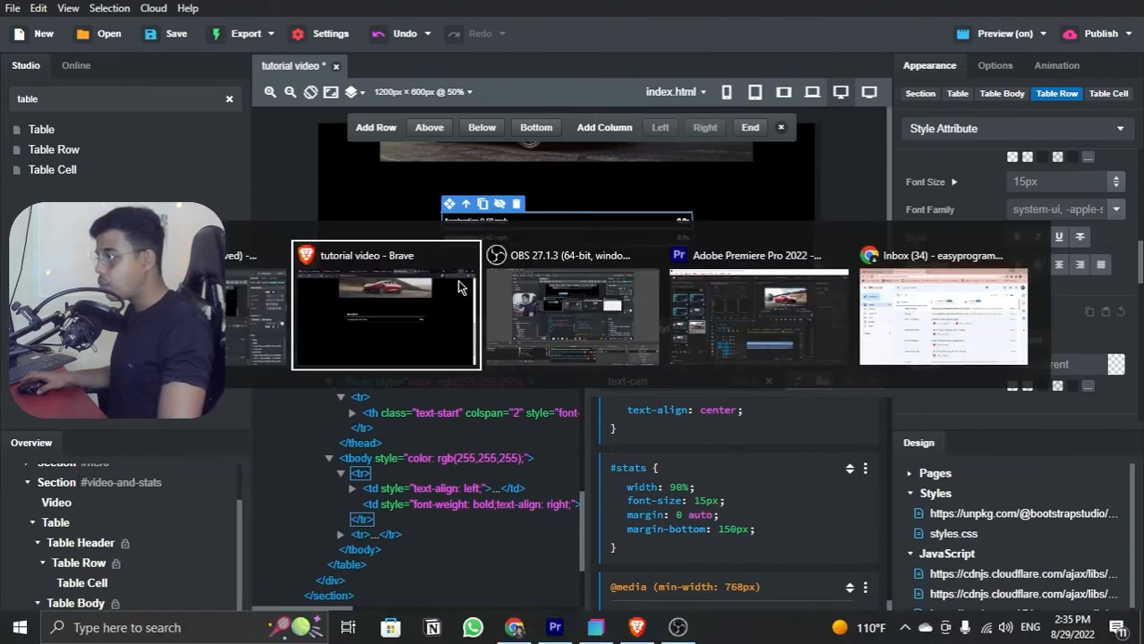
click(457, 281)
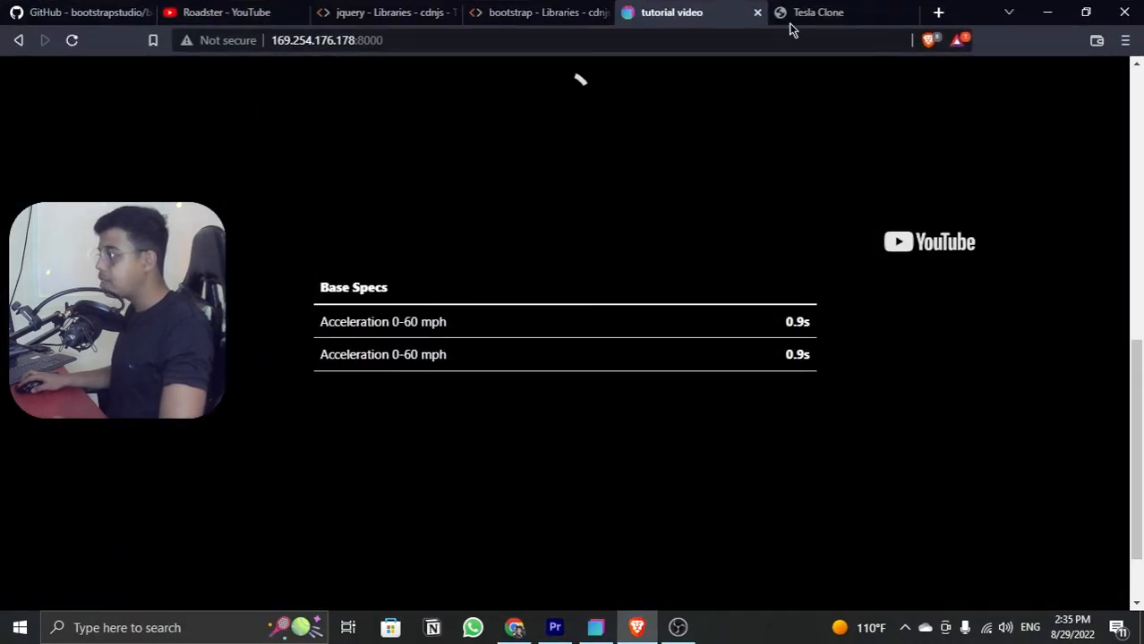
click(792, 16)
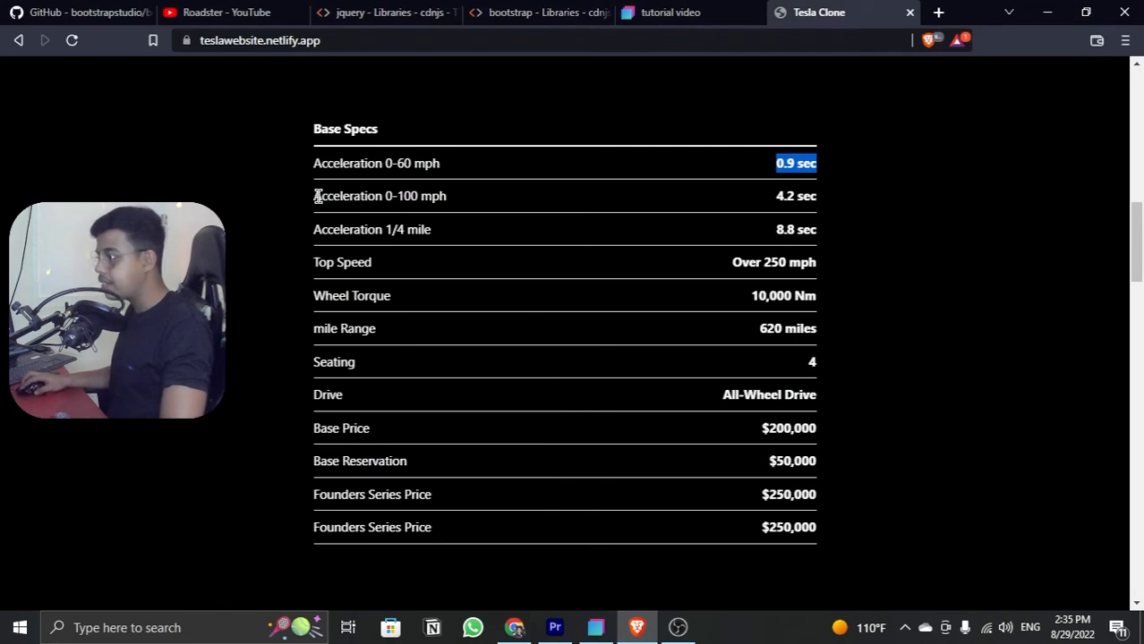
drag(317, 196, 465, 210)
key(ctrl+c)
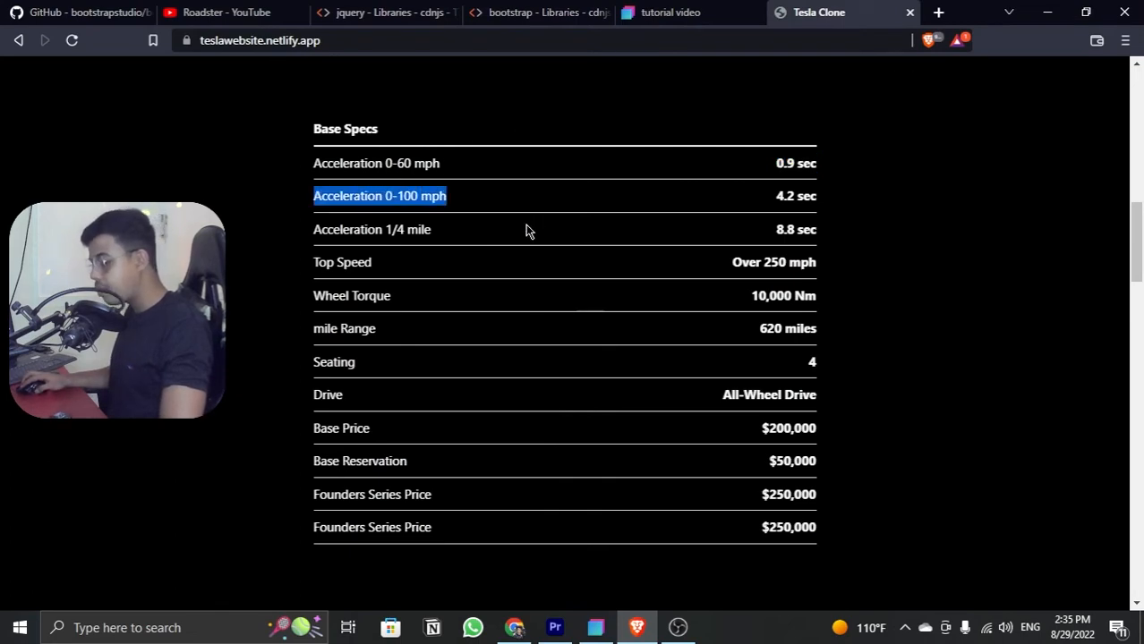
click(596, 627)
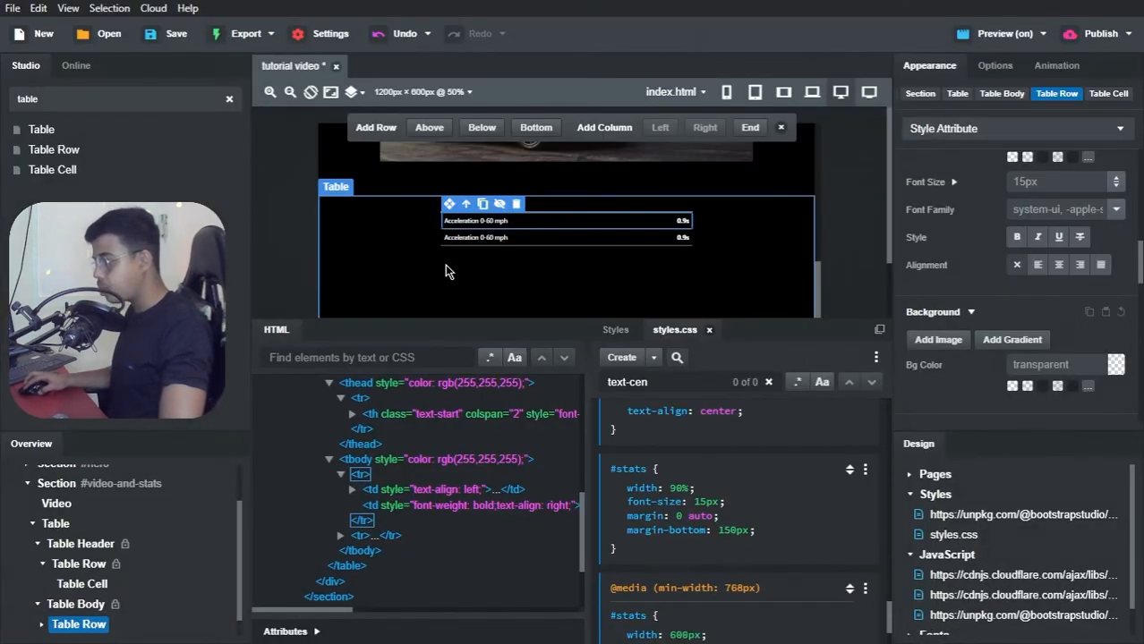
click(462, 238)
double_click(462, 237)
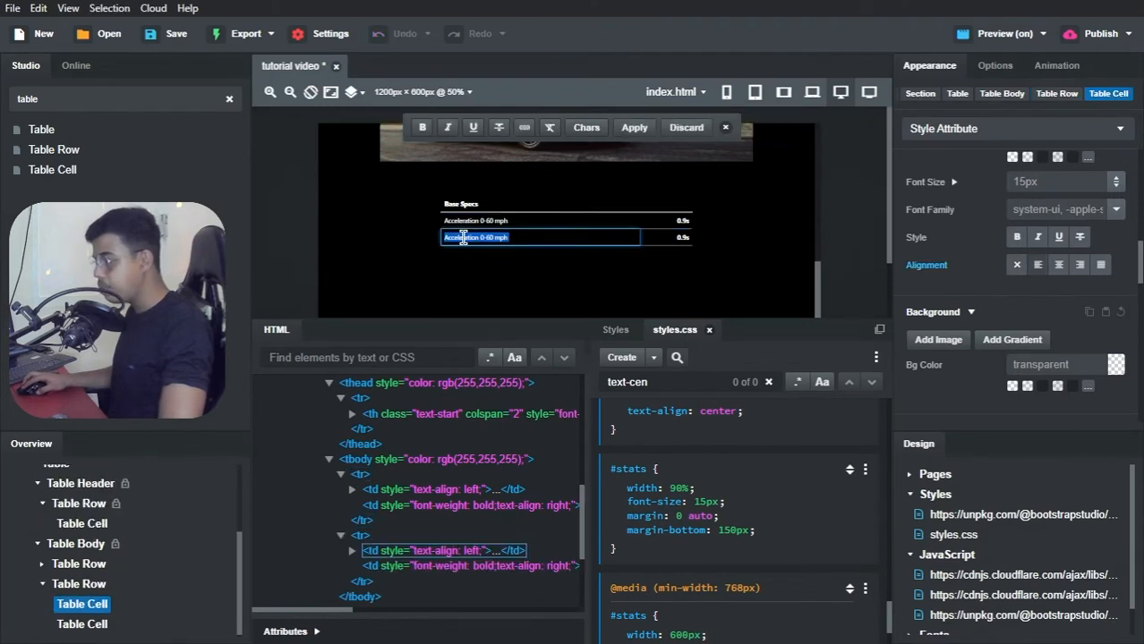
key(ctrl+v)
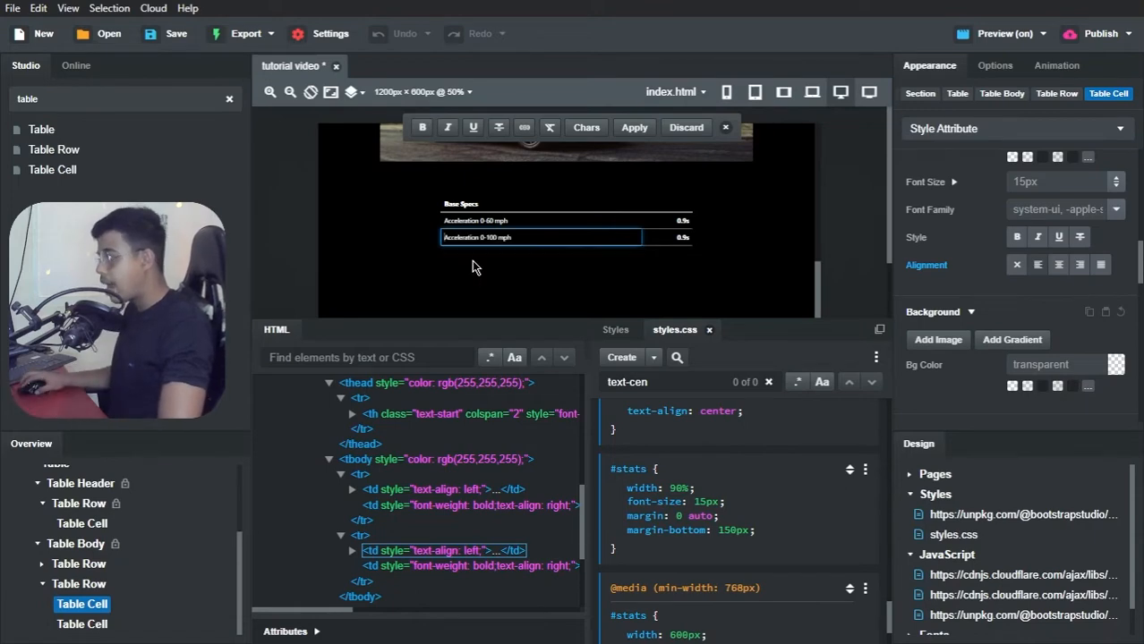
Step: Check the Acceleration 0-100 mph value on the reference page and set that row's value cell to "4.2s"
key(alt+Tab)
key(alt+Tab)
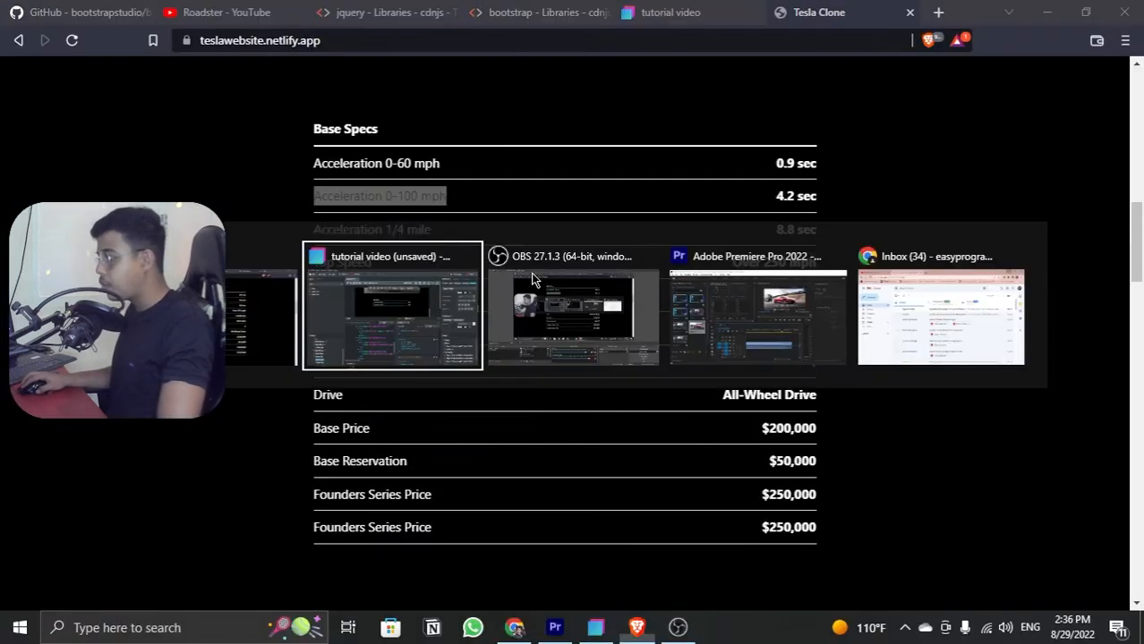
click(682, 238)
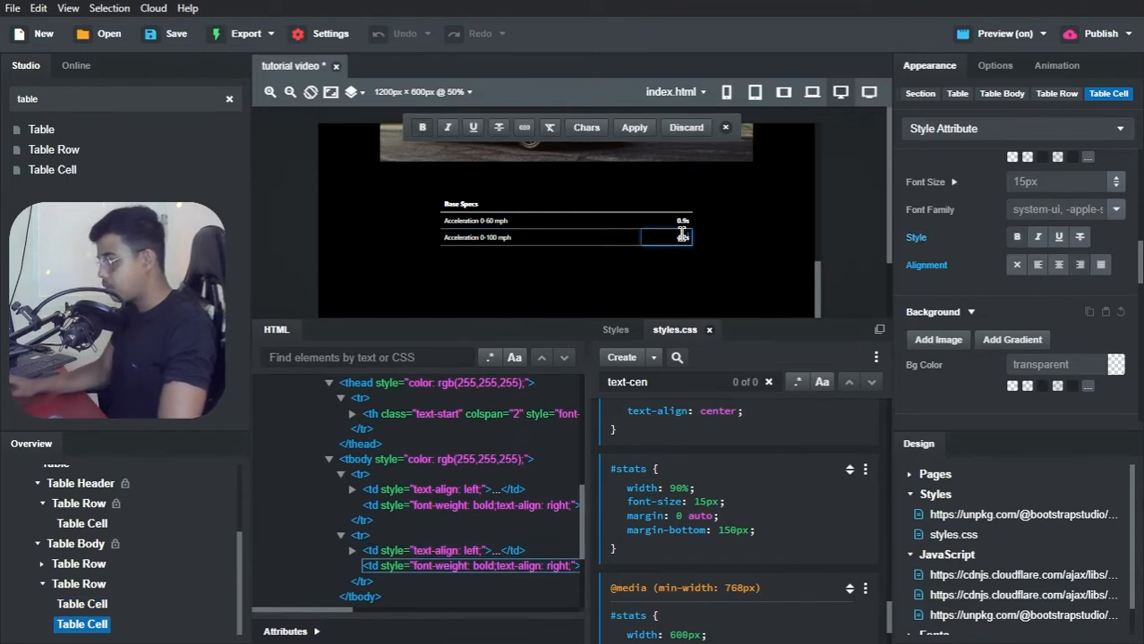
click(651, 261)
Step: Review all Base Specs rows on the Tesla Clone page in Brave and compare them with the filled table in Bootstrap Studio
key(alt+Tab)
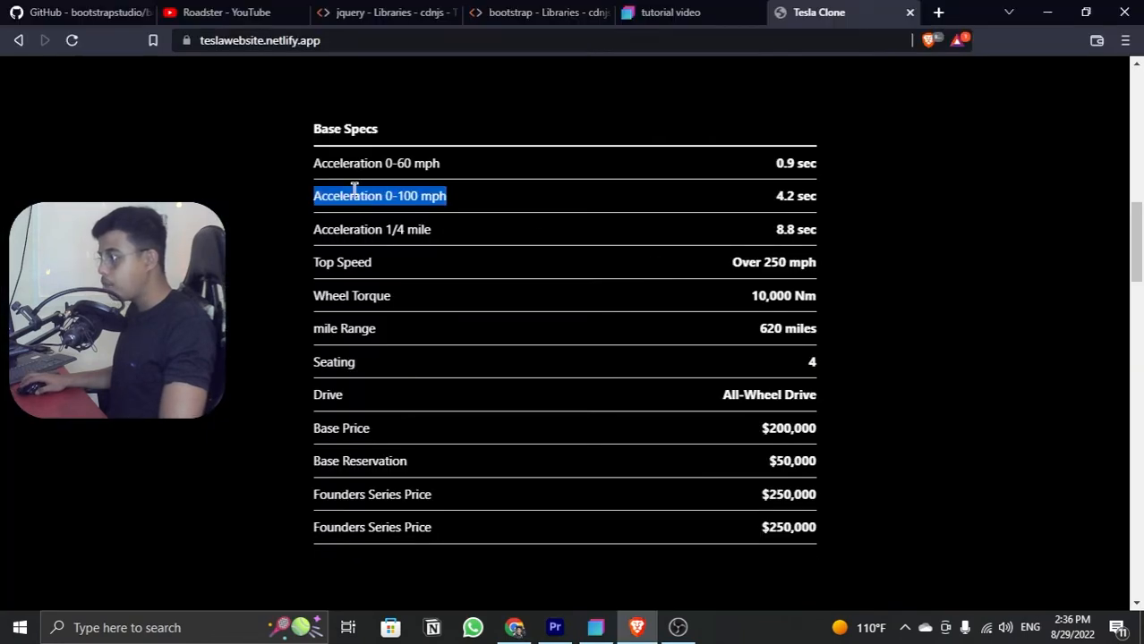
drag(309, 220, 817, 527)
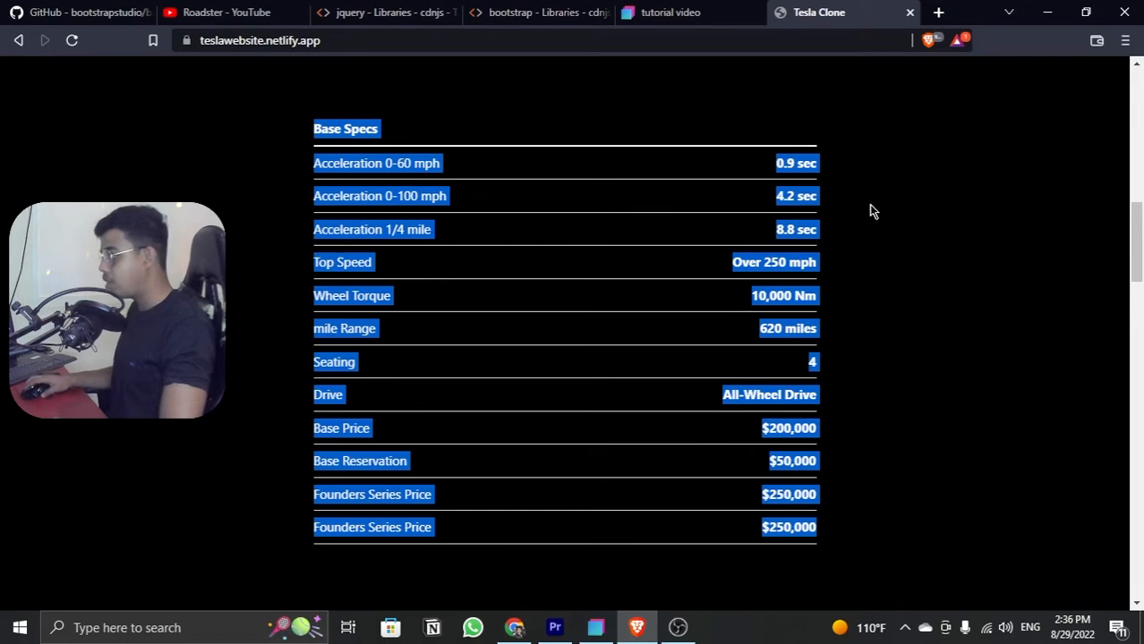
click(949, 218)
key(alt+Tab)
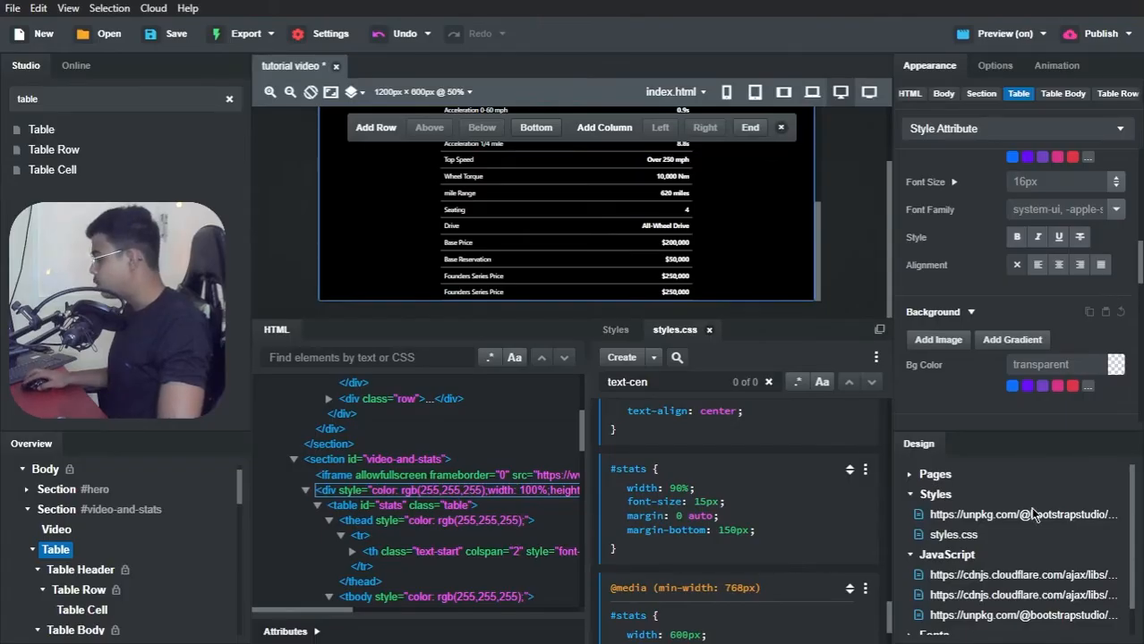
scroll(428, 213, up, 3)
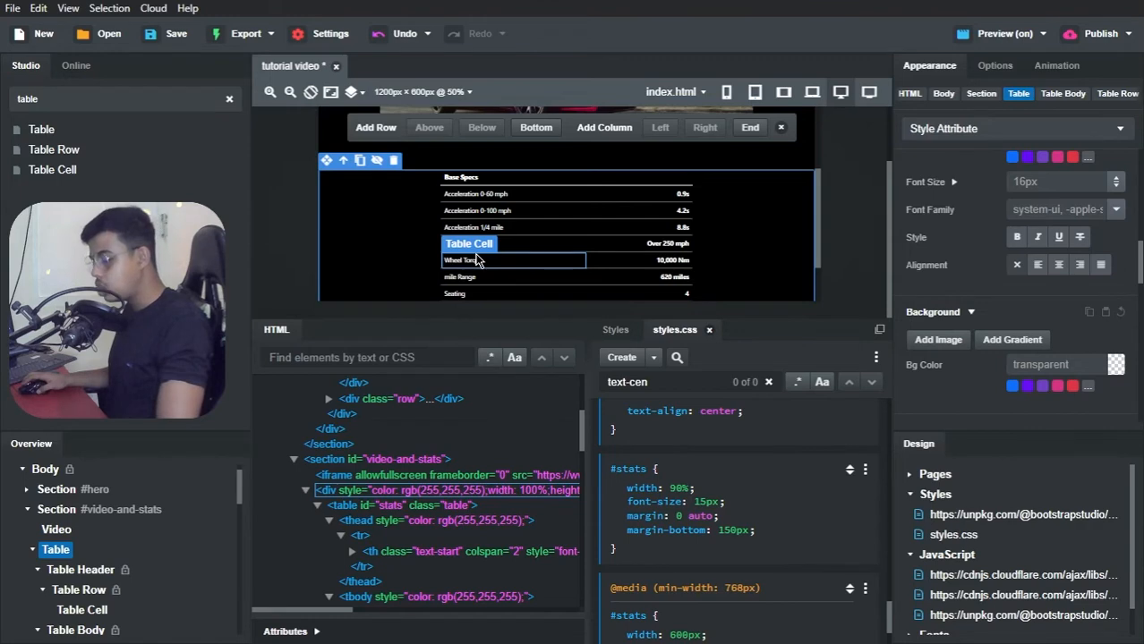
Step: Switch to Brave and compare the Base Specs table in the tutorial video preview with the one on the Tesla Clone page
key(alt+Tab)
key(alt+Tab)
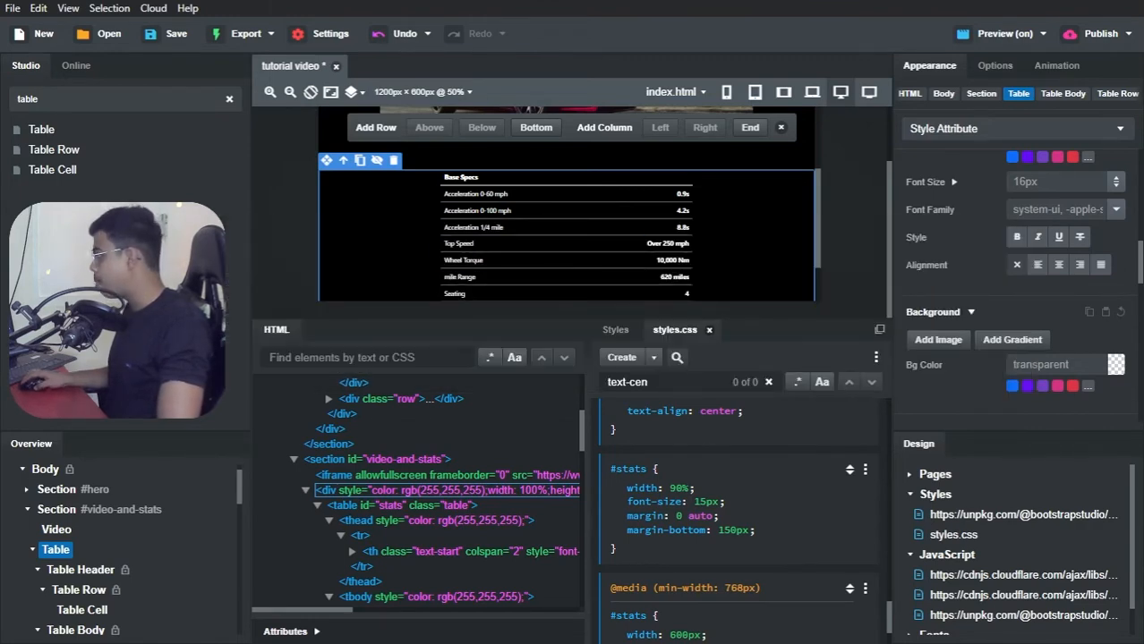
drag(1143, 83, 736, 40)
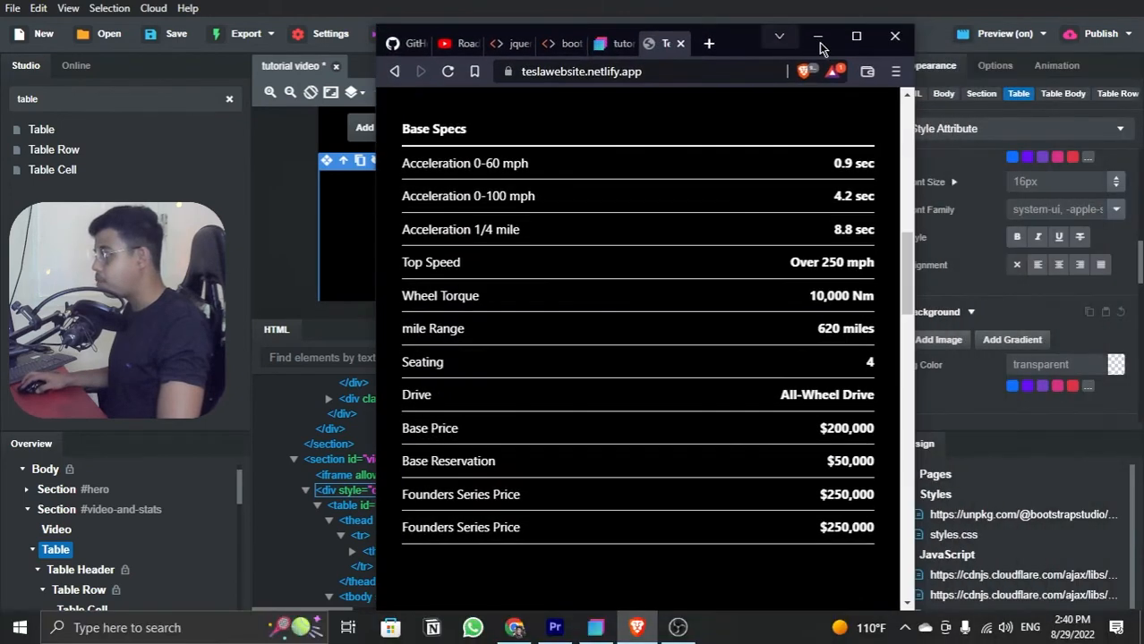
click(857, 45)
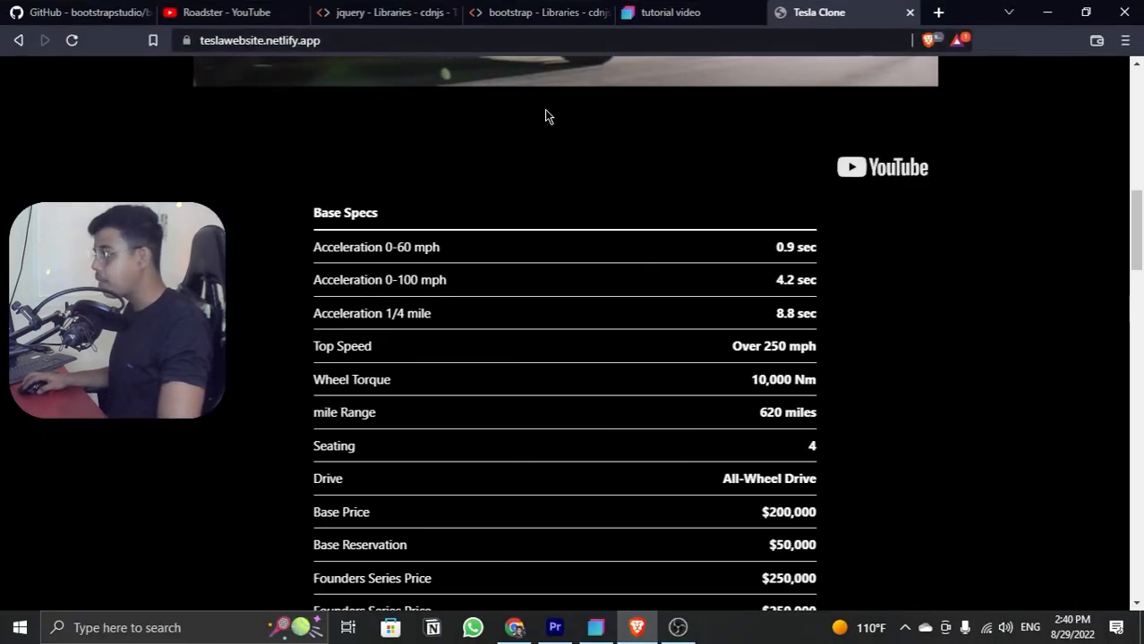
click(712, 18)
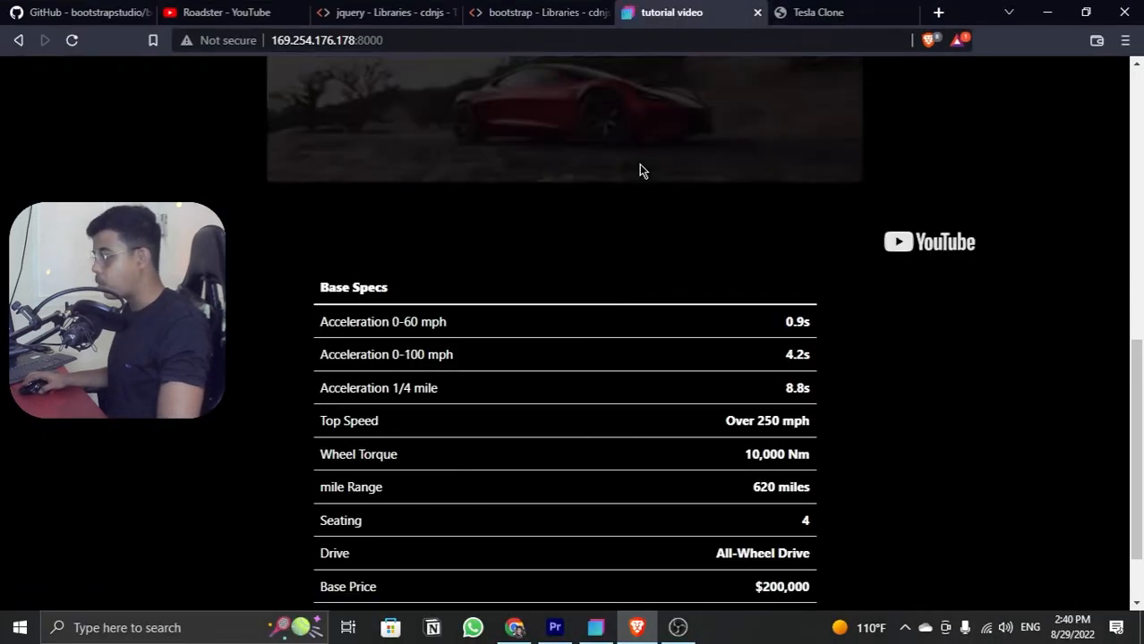
scroll(639, 166, down, 1)
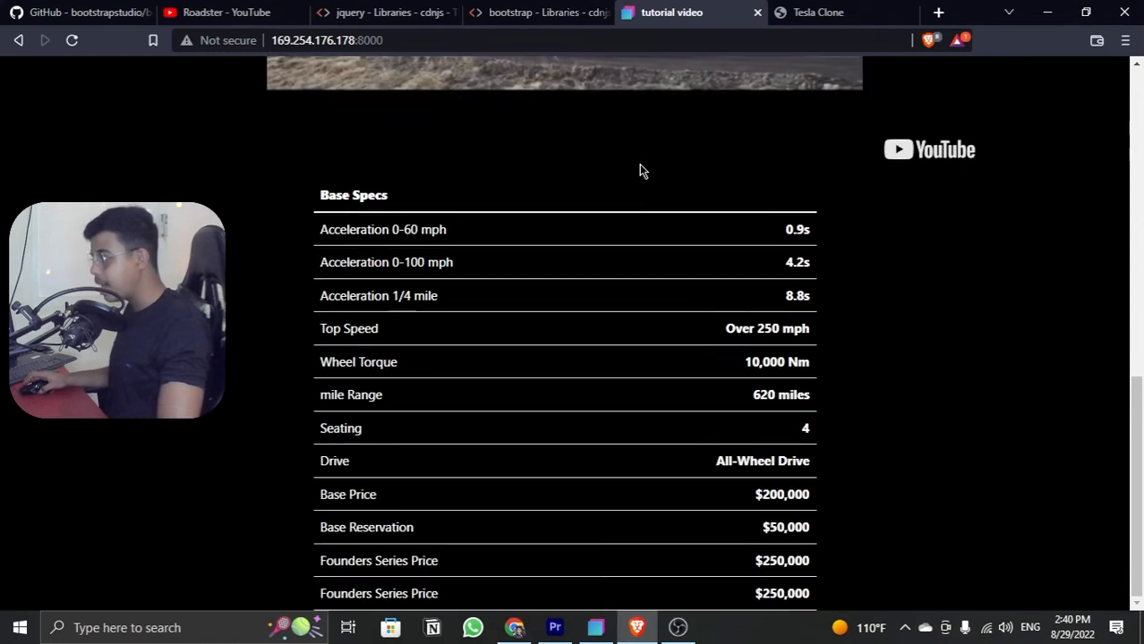
click(784, 21)
click(701, 20)
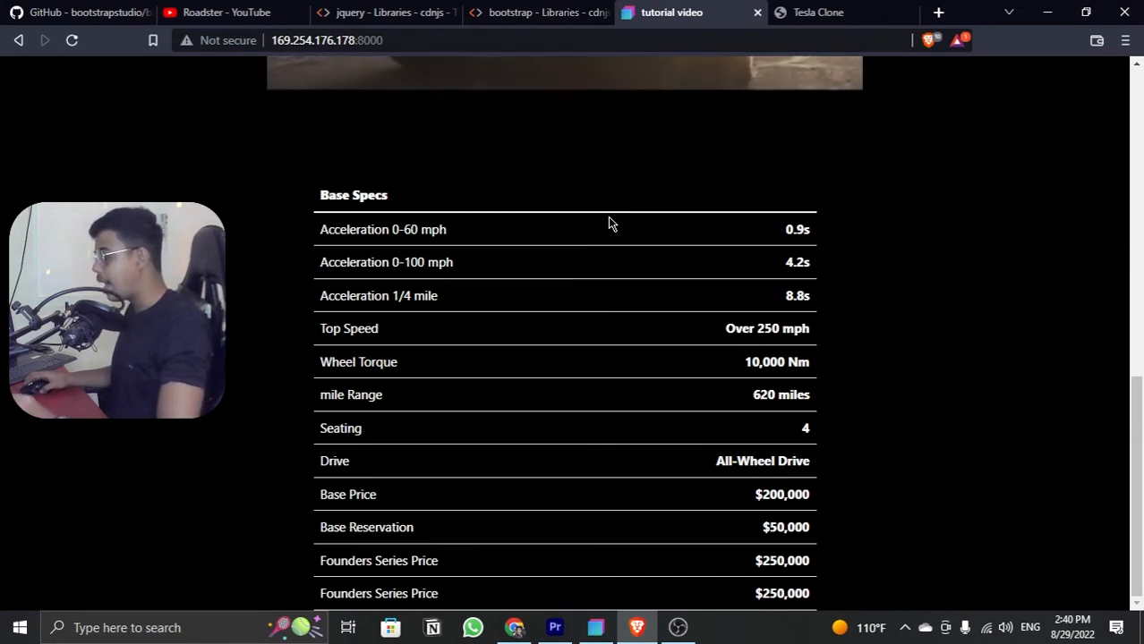
scroll(607, 223, up, 3)
scroll(608, 223, up, 1)
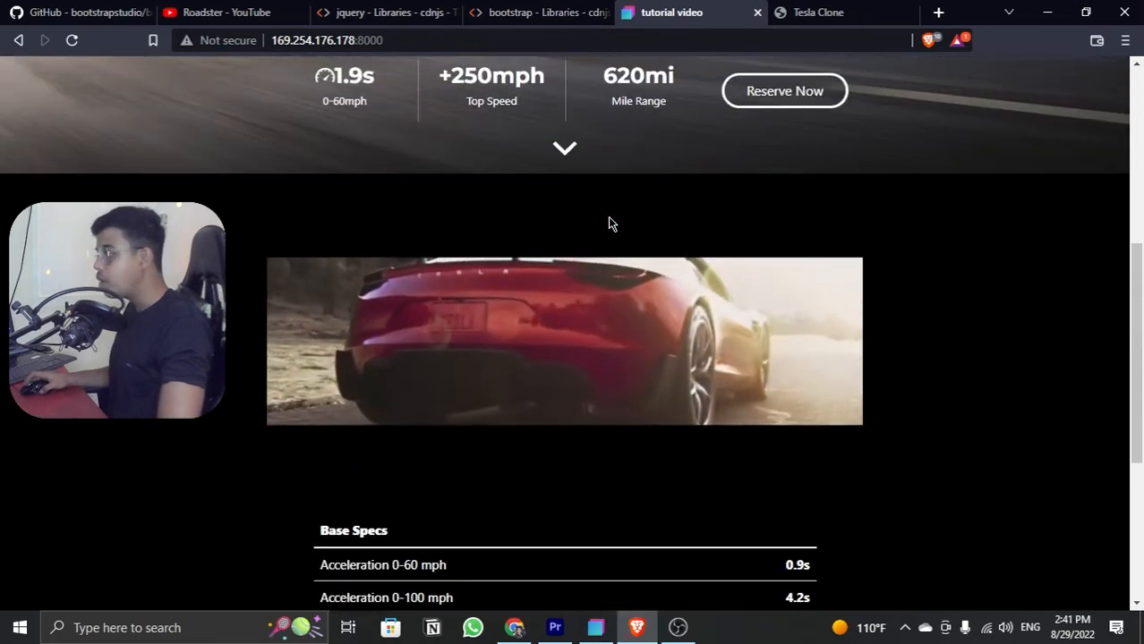
scroll(608, 223, down, 4)
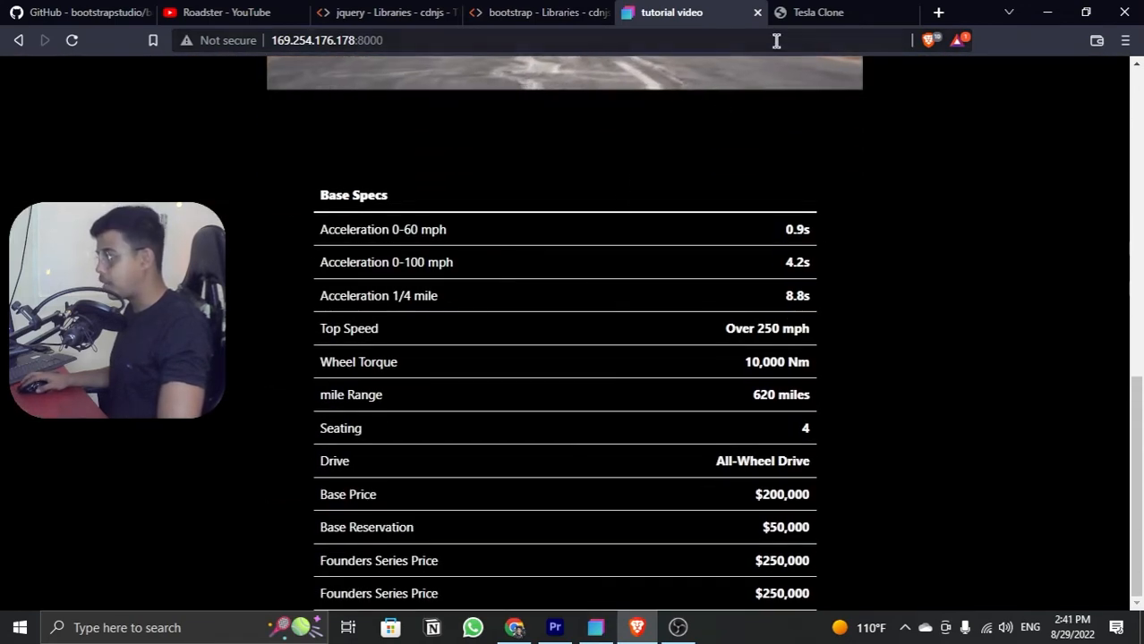
Step: Examine the Tesla Clone page's section below Base Specs, including its car image, "Designed for Performance and Aero Efficiency" heading and paragraph
click(850, 13)
scroll(665, 119, up, 4)
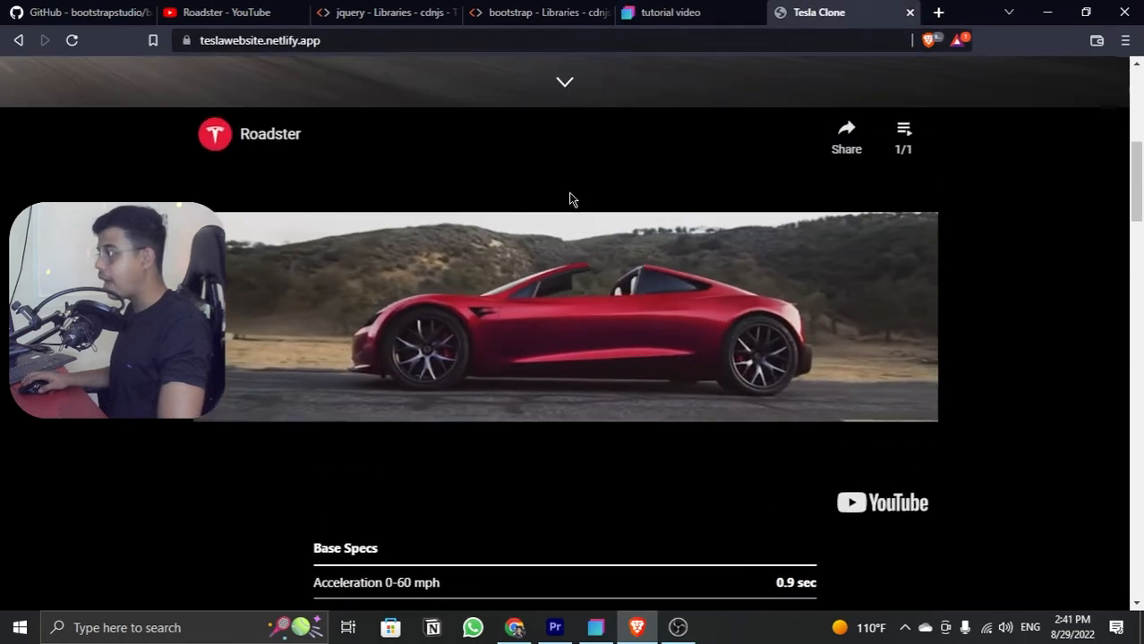
scroll(450, 336, down, 5)
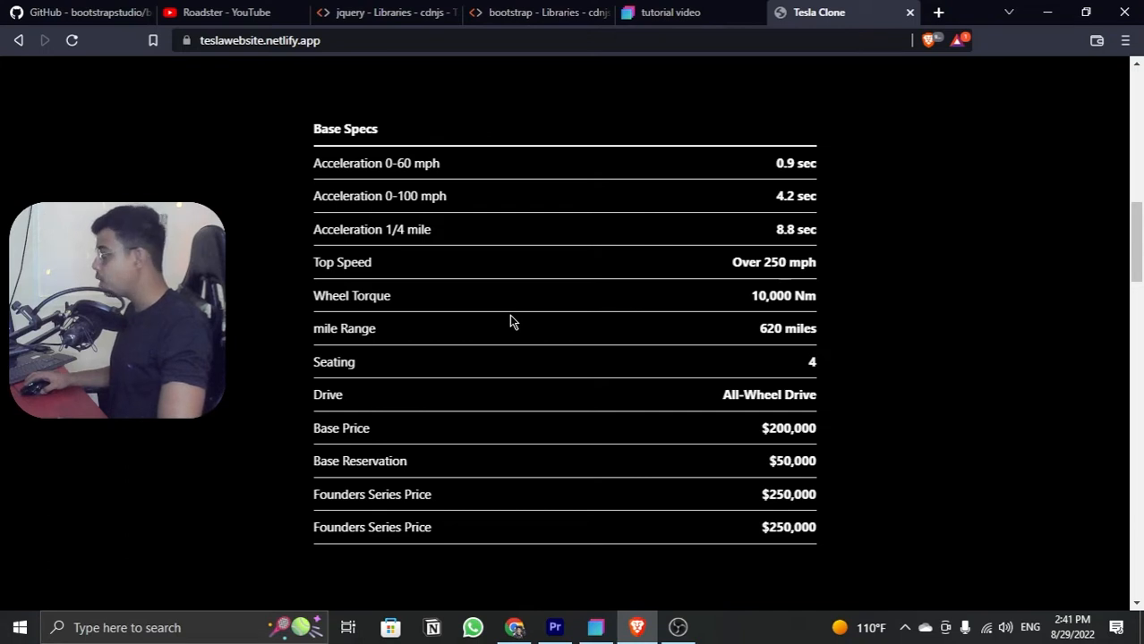
scroll(510, 320, down, 6)
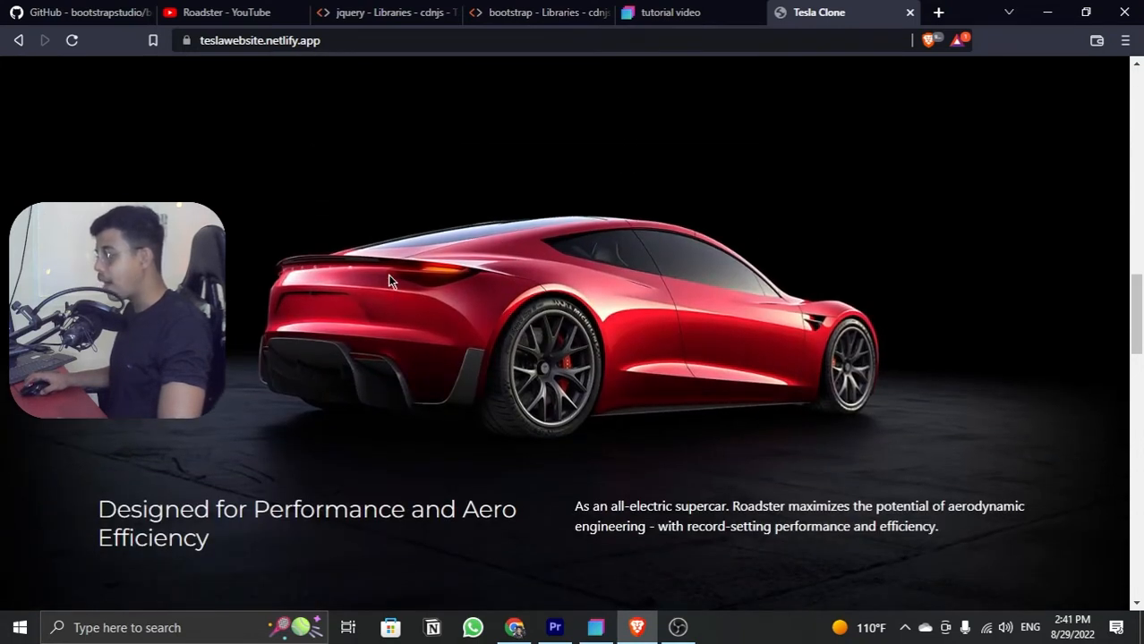
scroll(696, 397, down, 2)
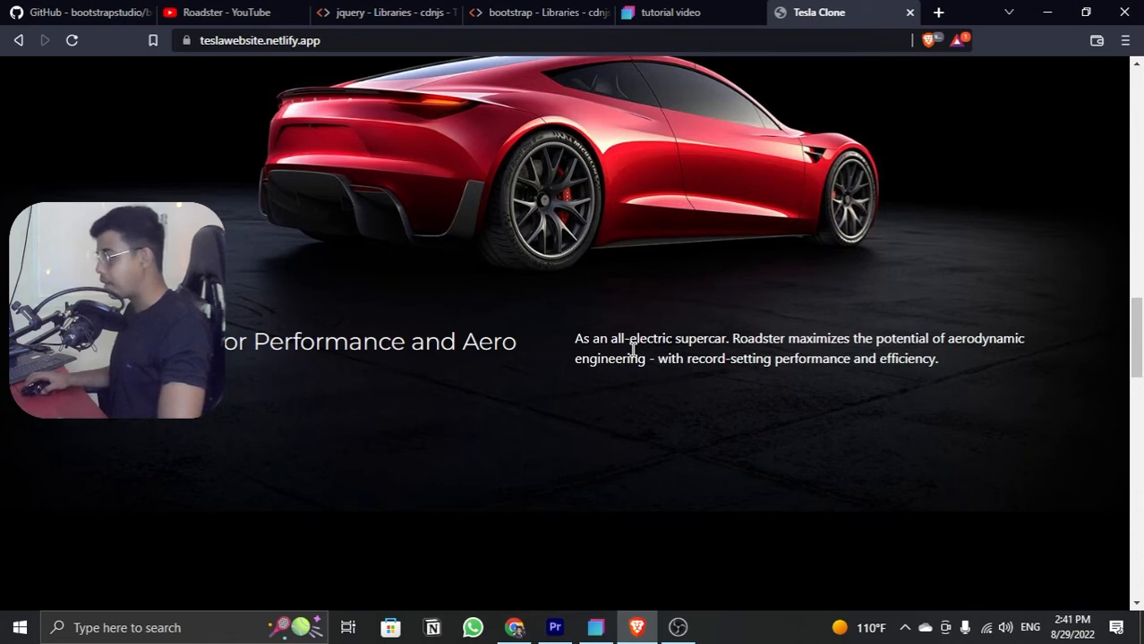
scroll(631, 350, up, 2)
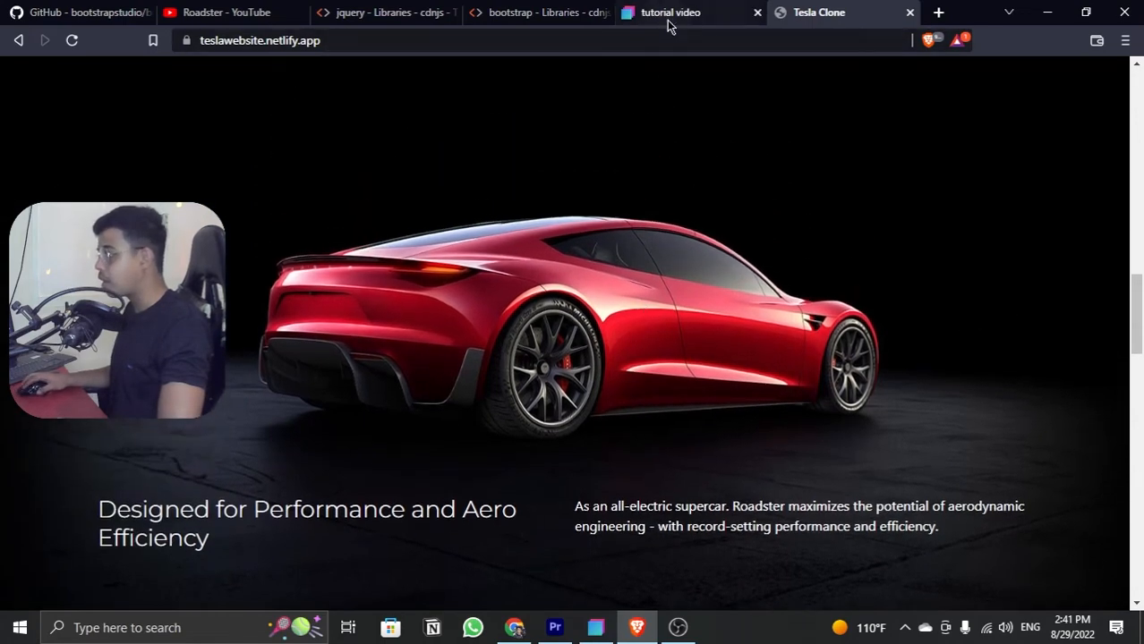
Step: Return to Bootstrap Studio and add a Section element to the body after #video-and-stats, keeping that section collapsed in the page structure
click(666, 18)
click(1049, 14)
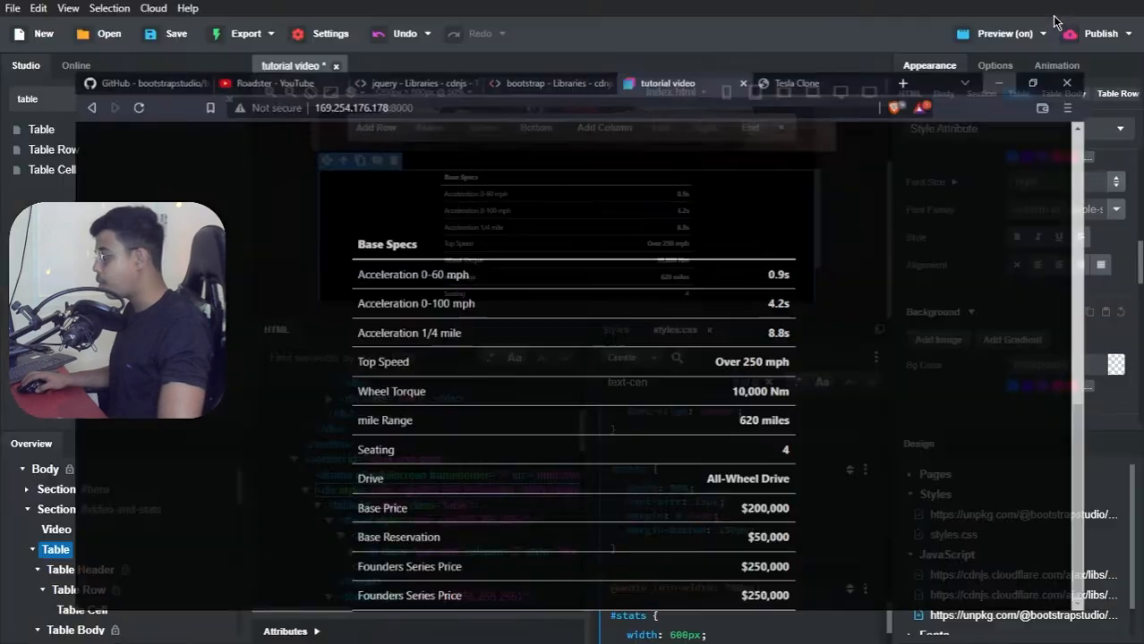
click(28, 511)
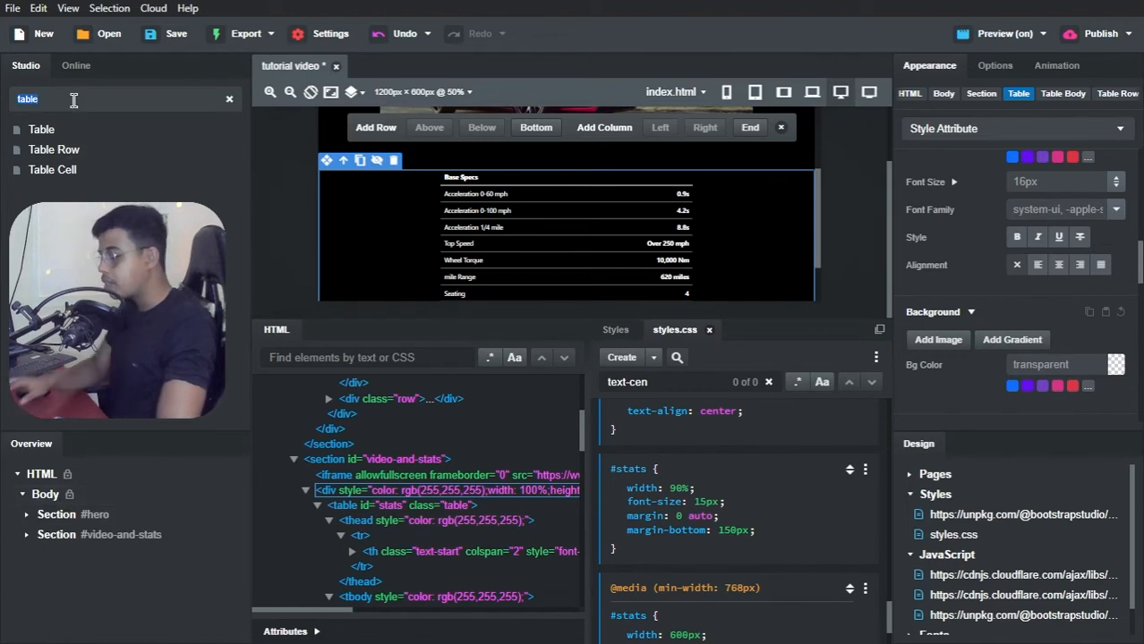
text(section)
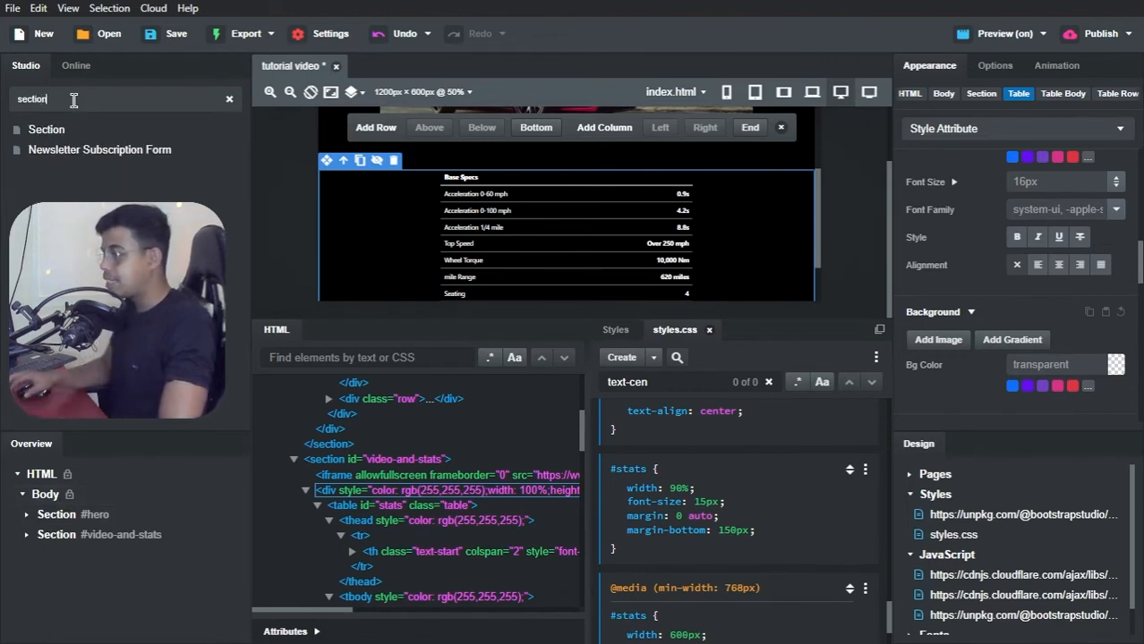
drag(46, 129, 51, 501)
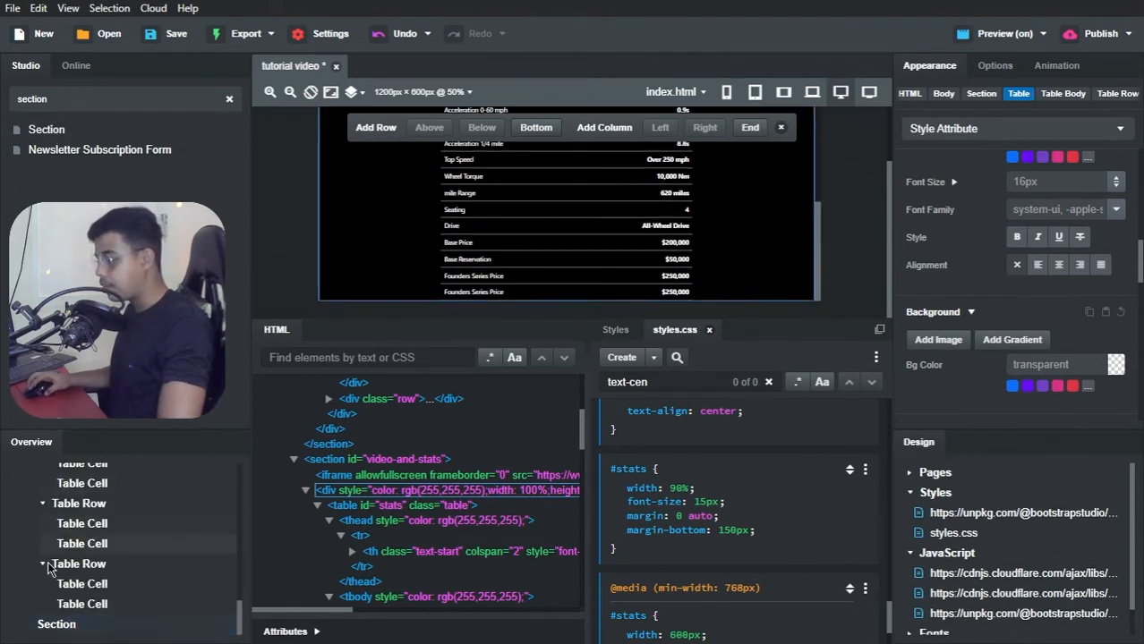
scroll(47, 539, up, 3)
scroll(47, 540, up, 10)
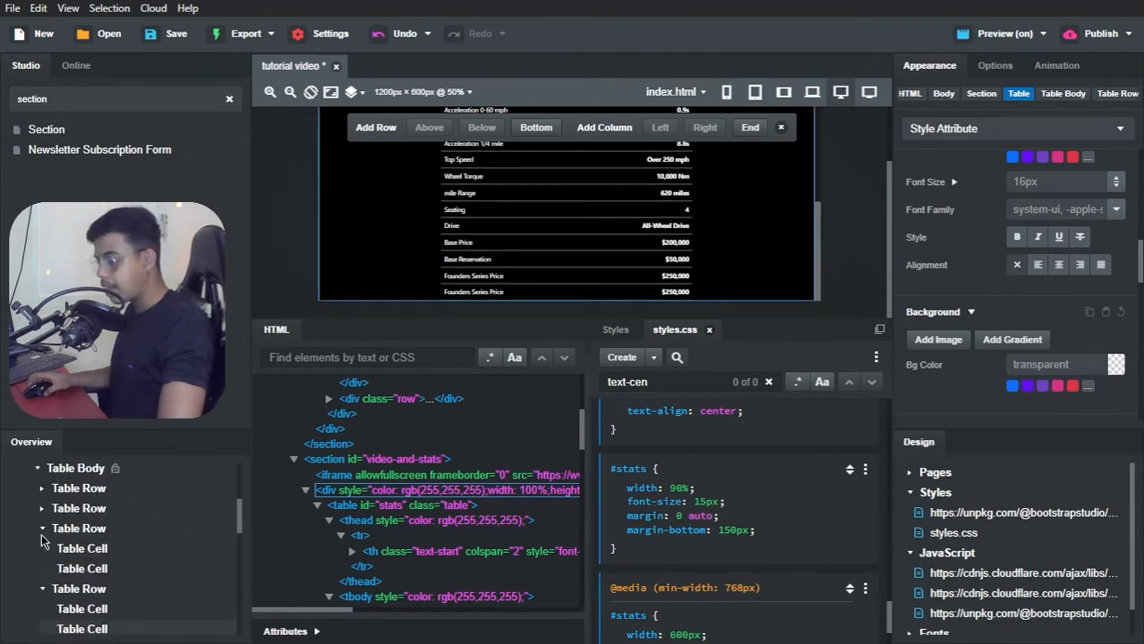
click(27, 533)
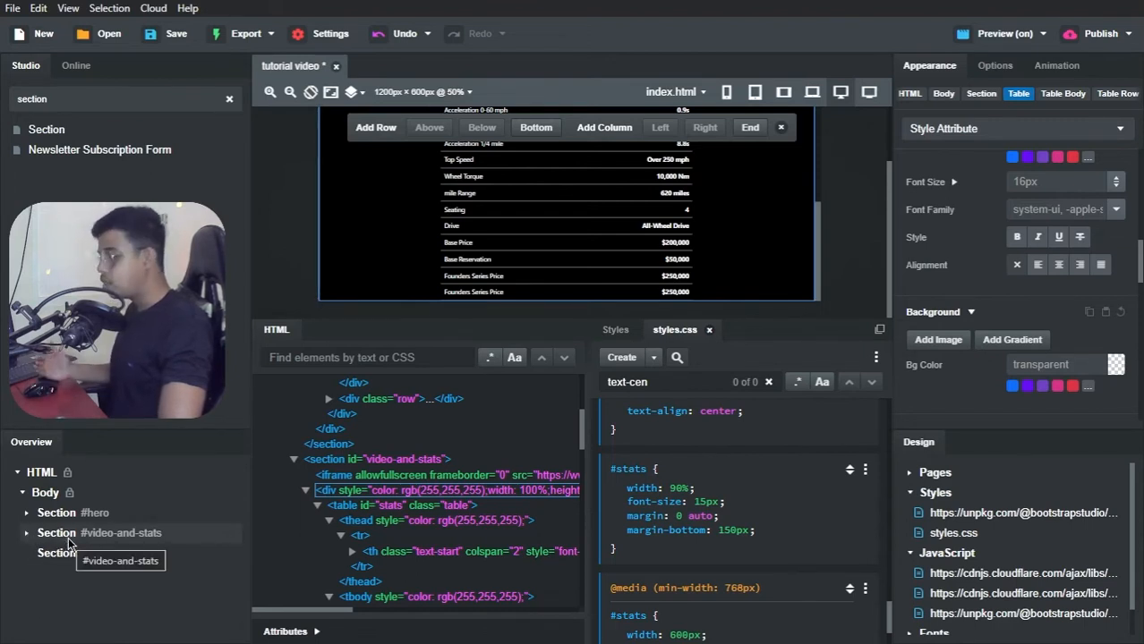
Step: Set the new empty section's ID to "aero"
click(61, 560)
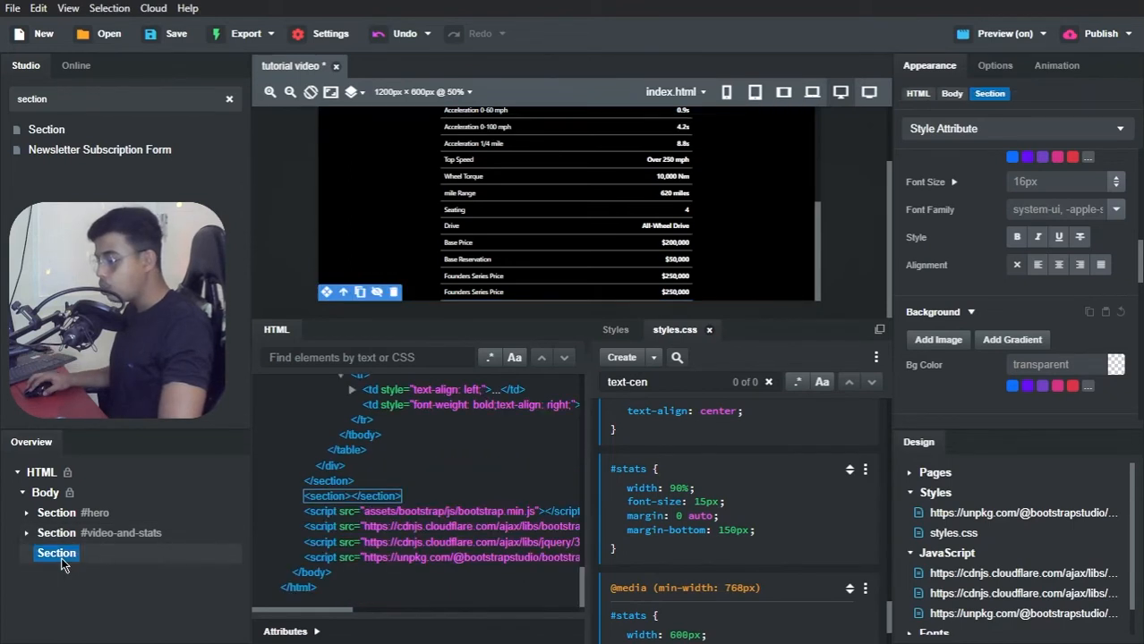
click(315, 634)
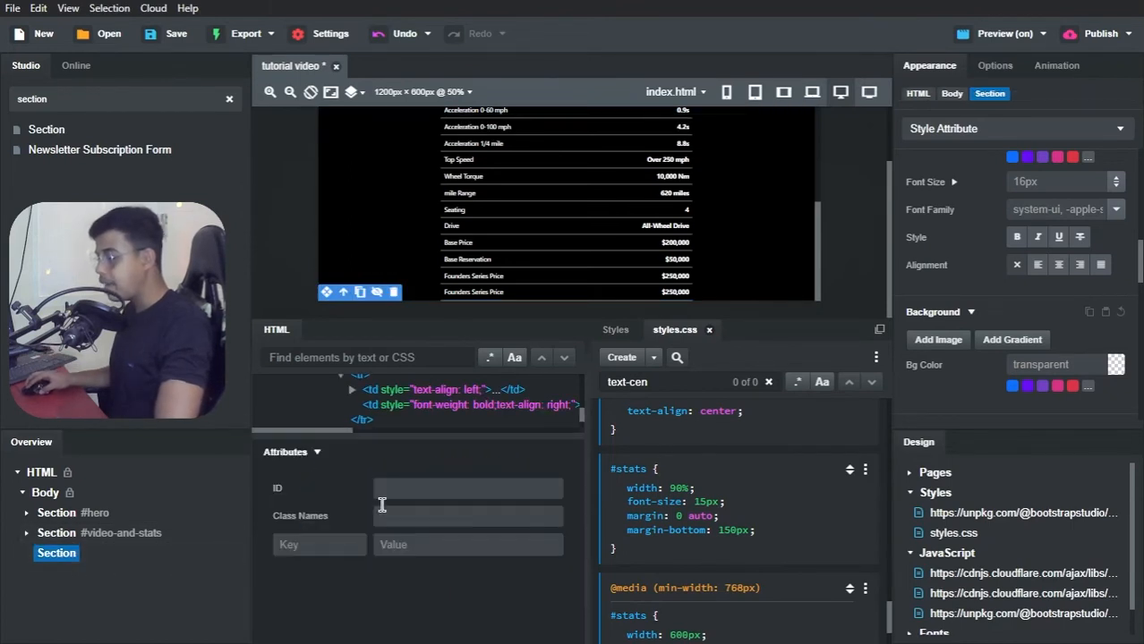
click(383, 488)
text(st)
key(BackSpace)
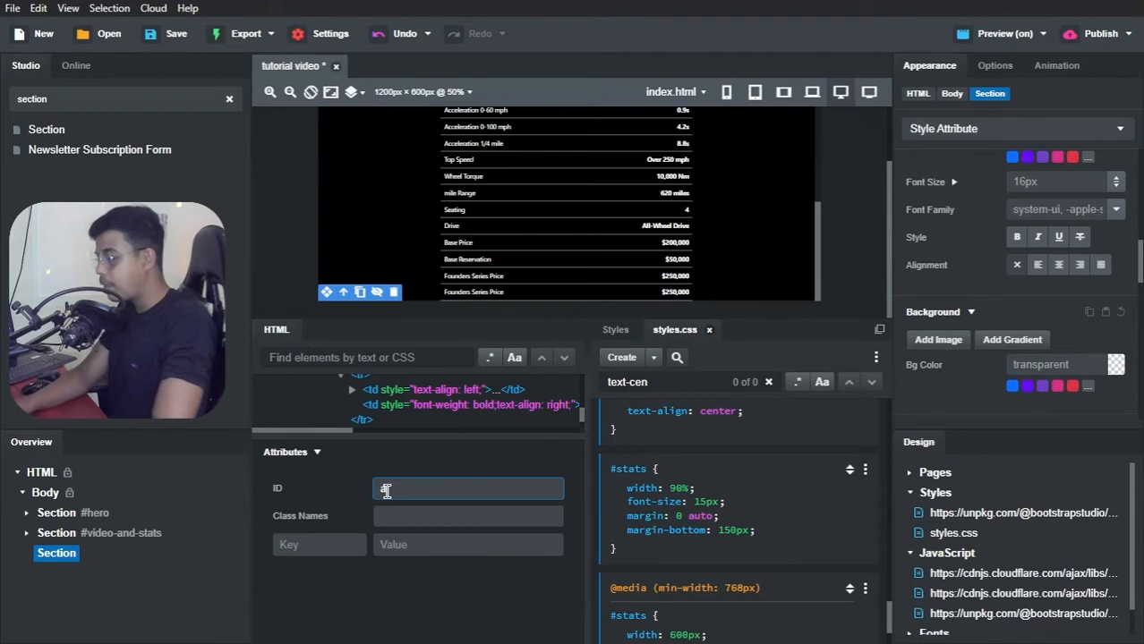
text(aero)
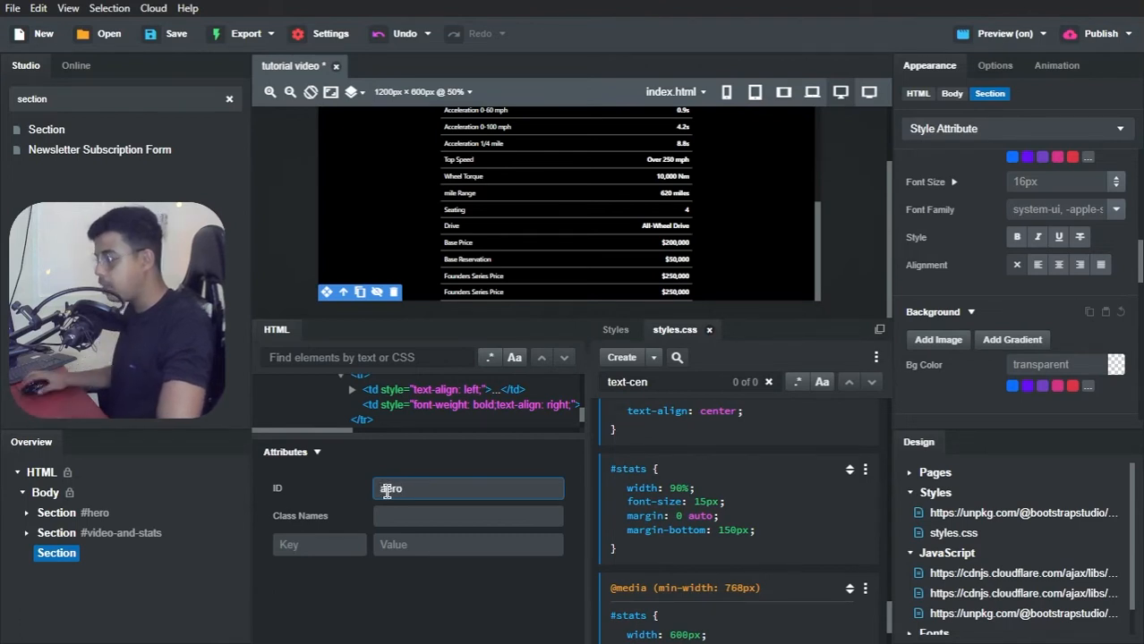
key(Return)
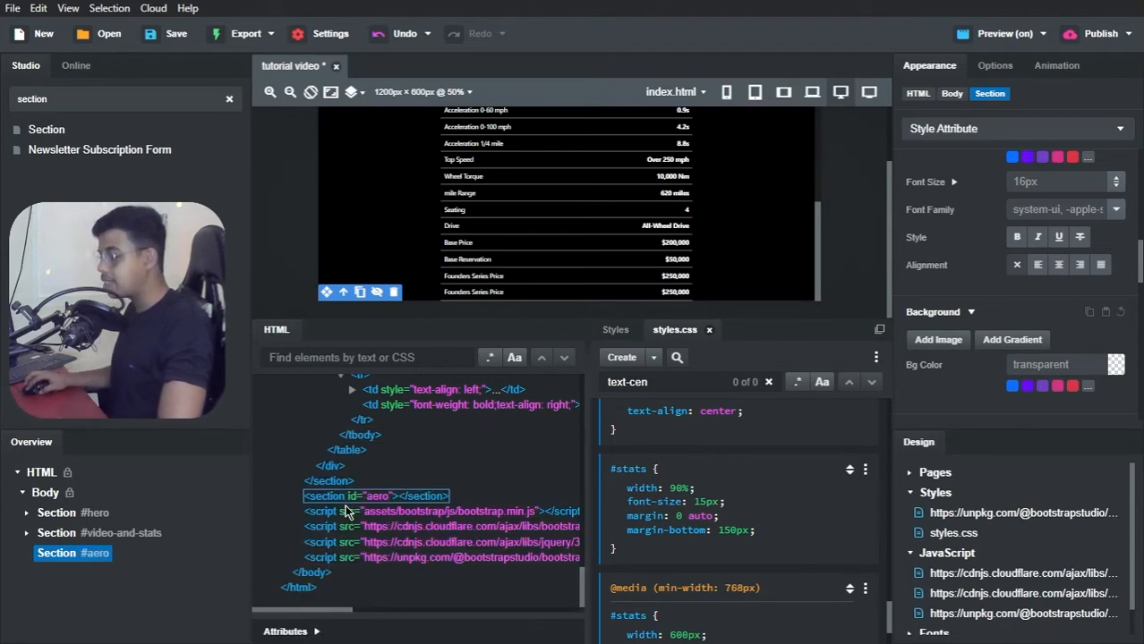
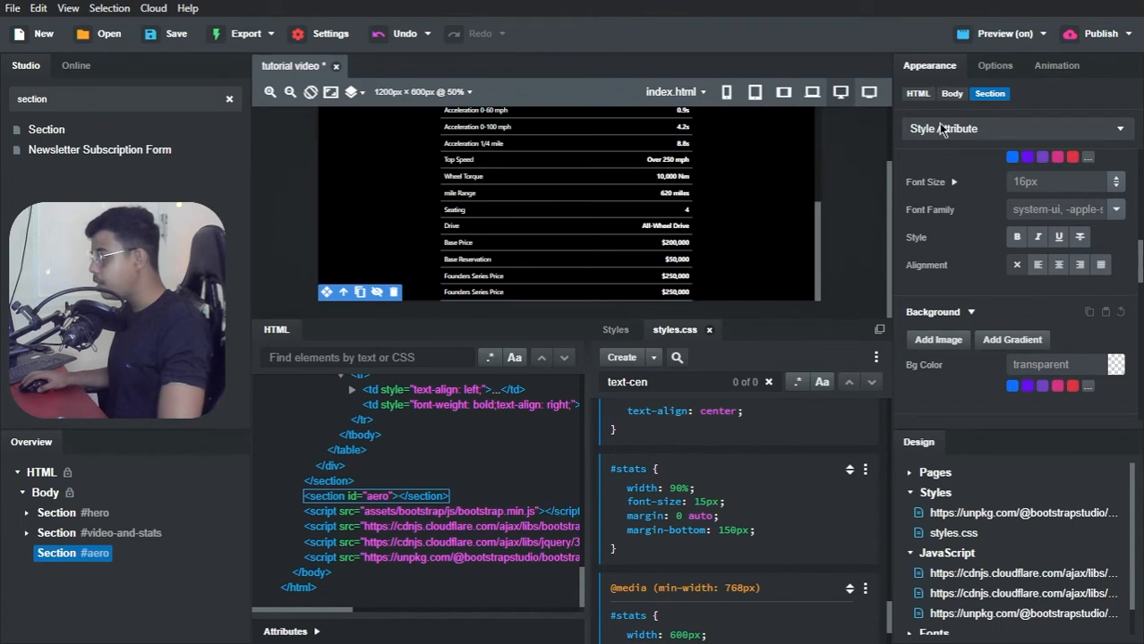
Step: Add back.jpg as the background image of the #aero section
scroll(949, 161, down, 3)
scroll(977, 205, up, 1)
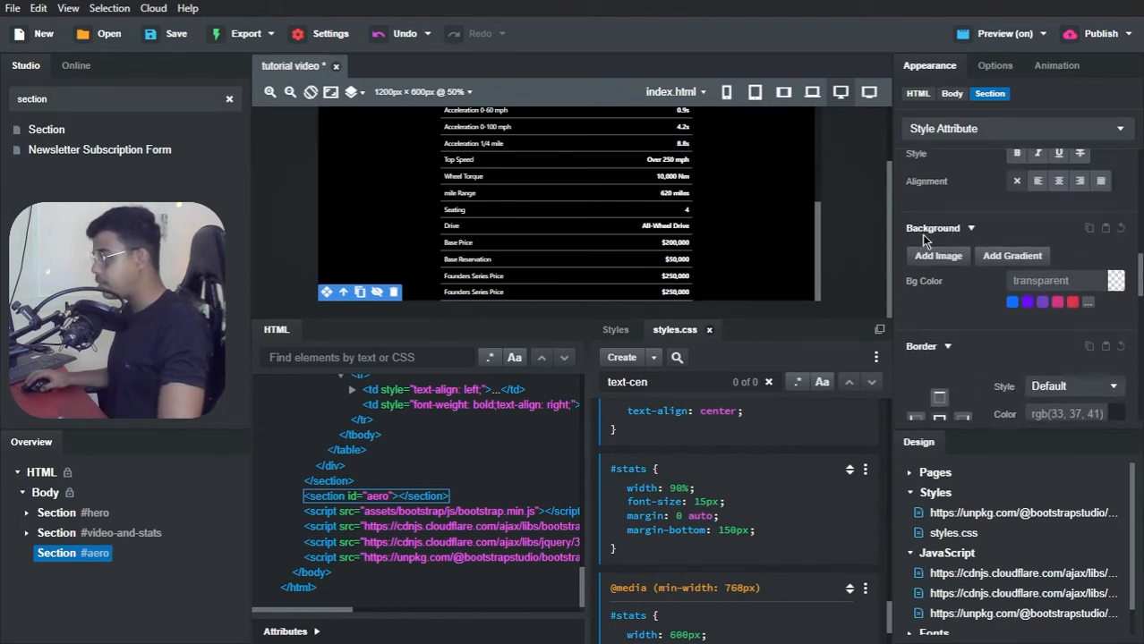
click(938, 255)
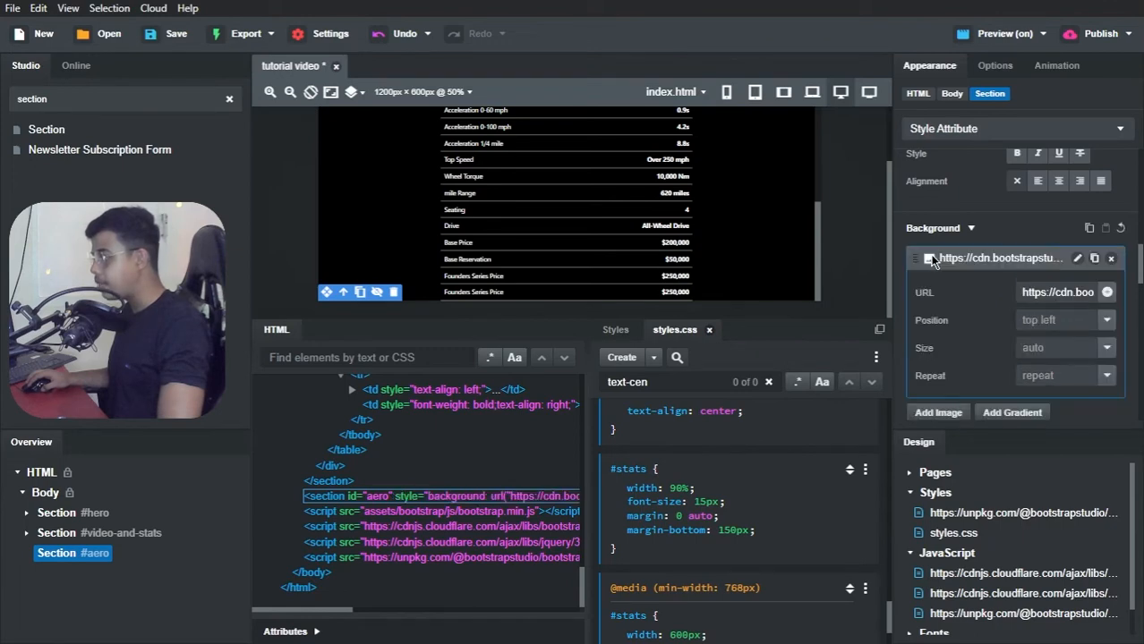
click(1107, 293)
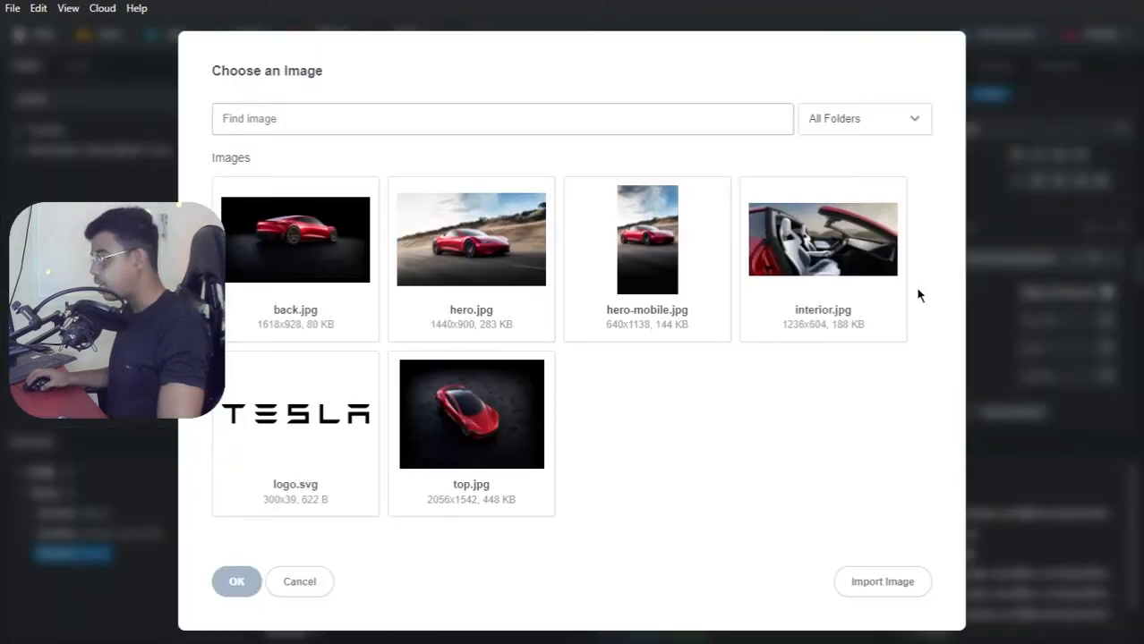
click(277, 260)
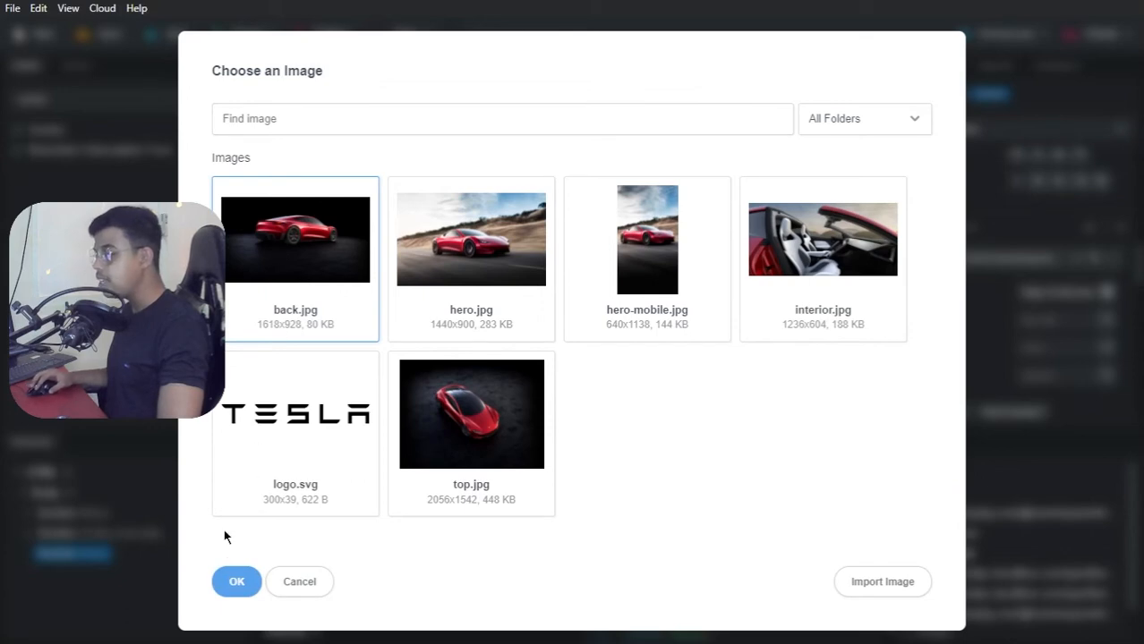
click(236, 584)
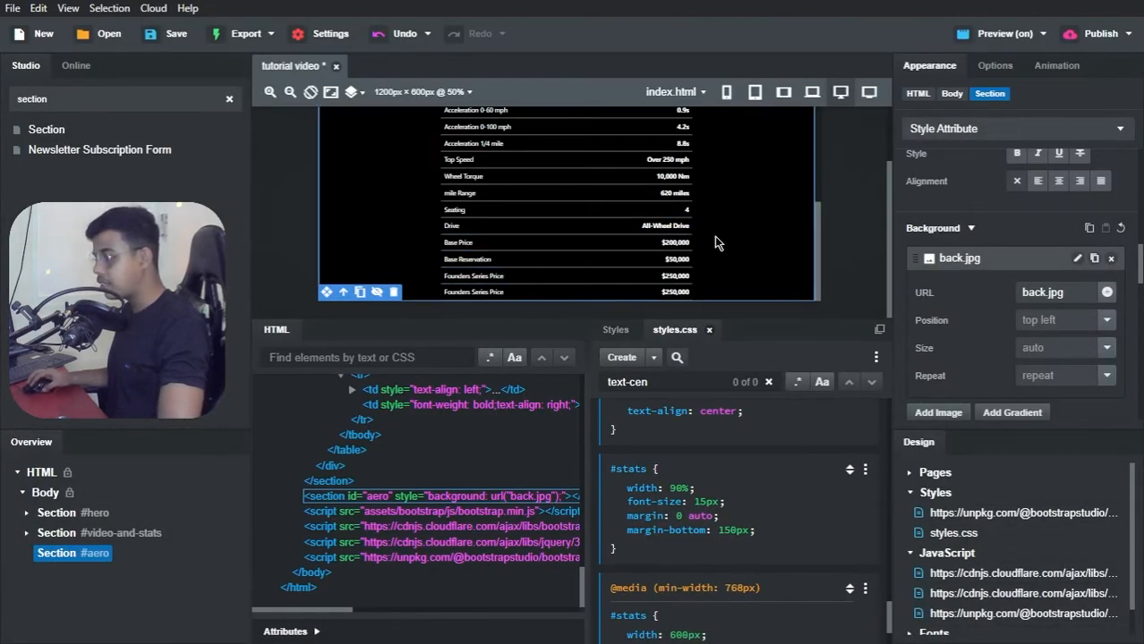
Step: Set the back.jpg background's position to center, its size to cover and its repeat to no-repeat
click(1107, 321)
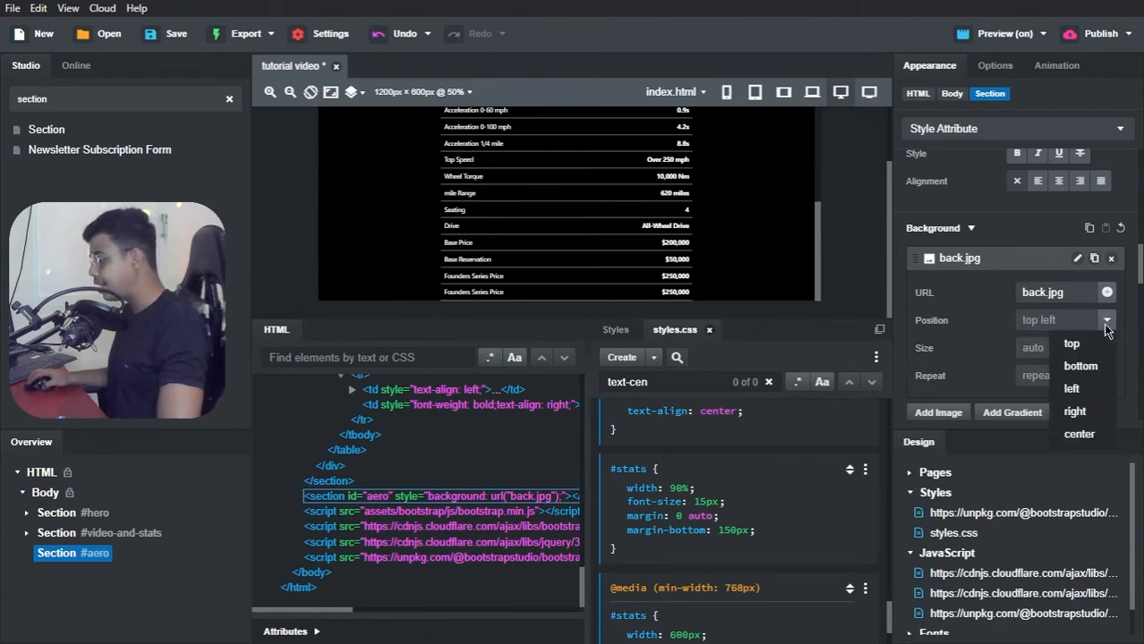
click(1078, 435)
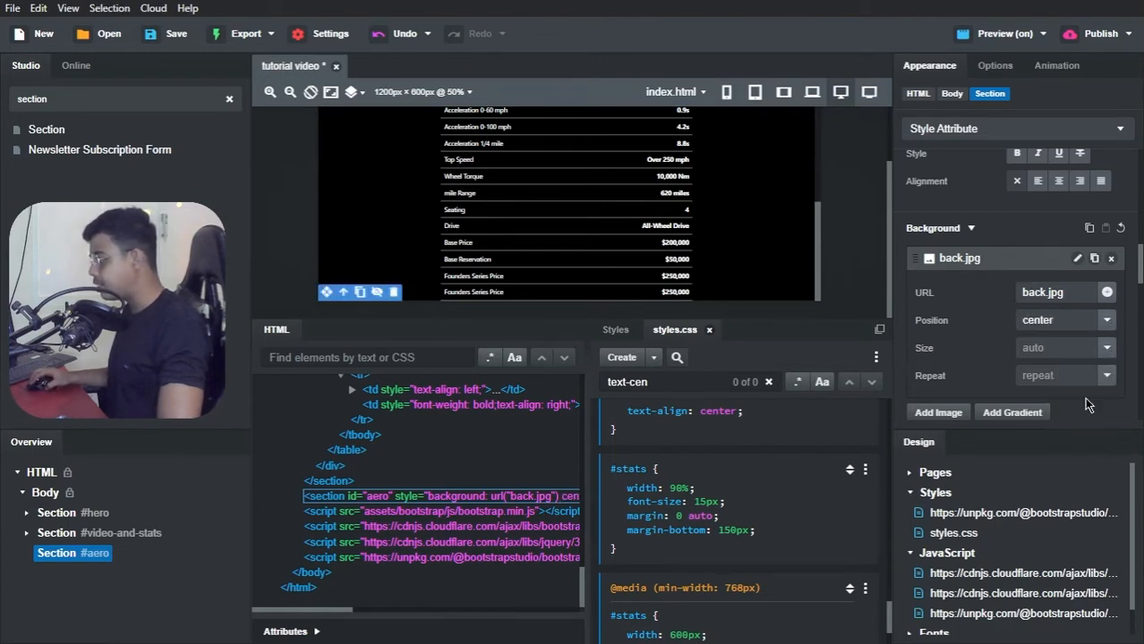
click(1107, 349)
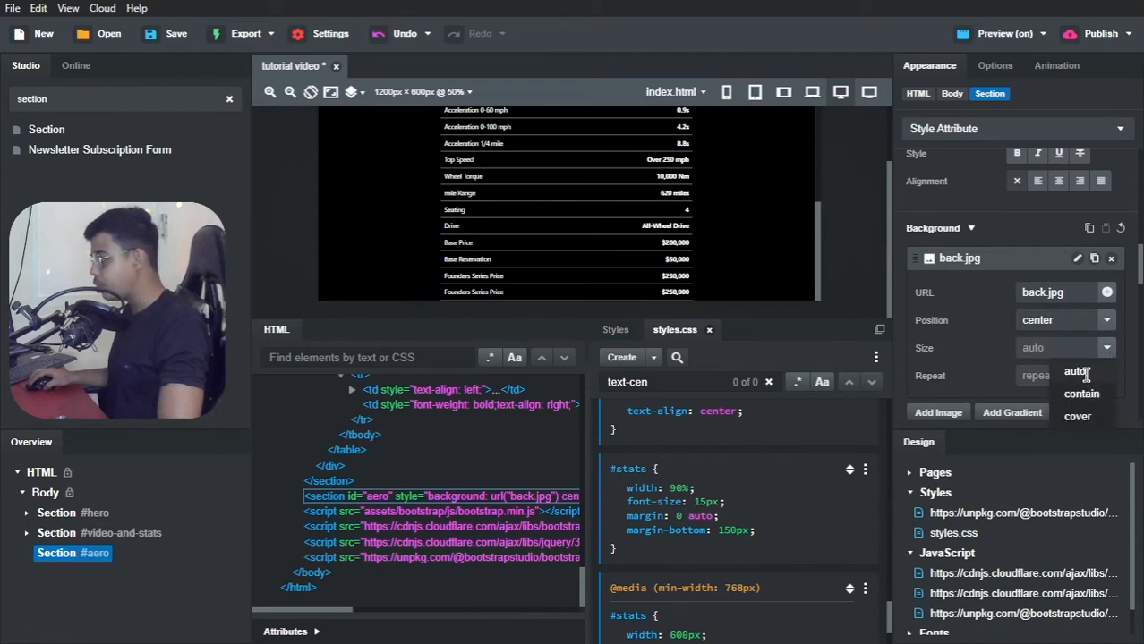
click(1083, 372)
click(1107, 349)
click(1077, 416)
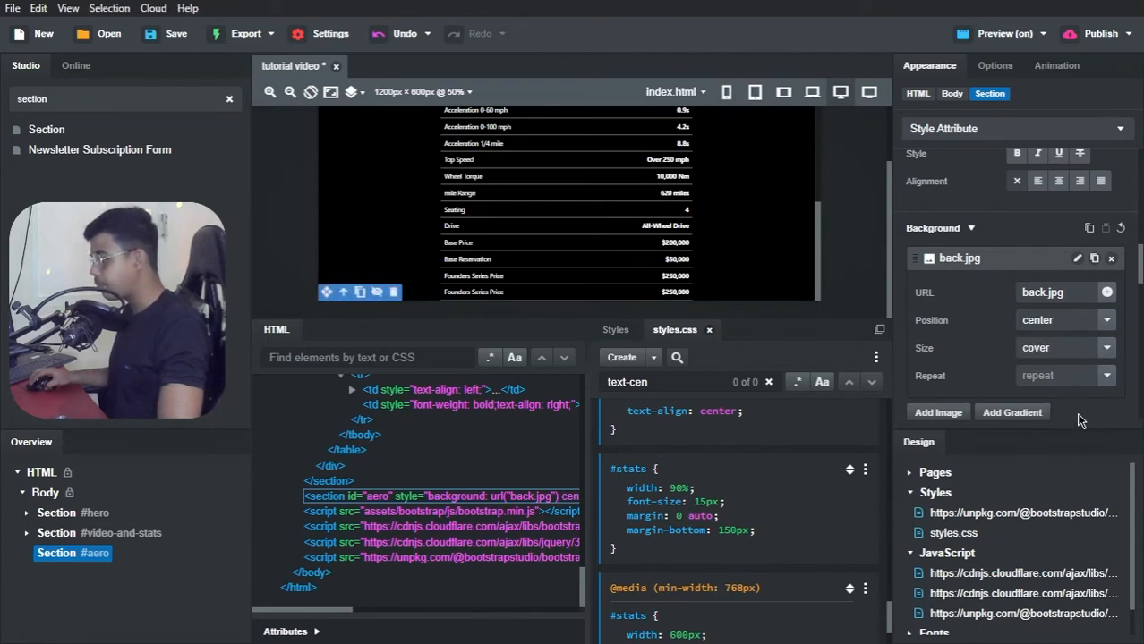
click(1107, 376)
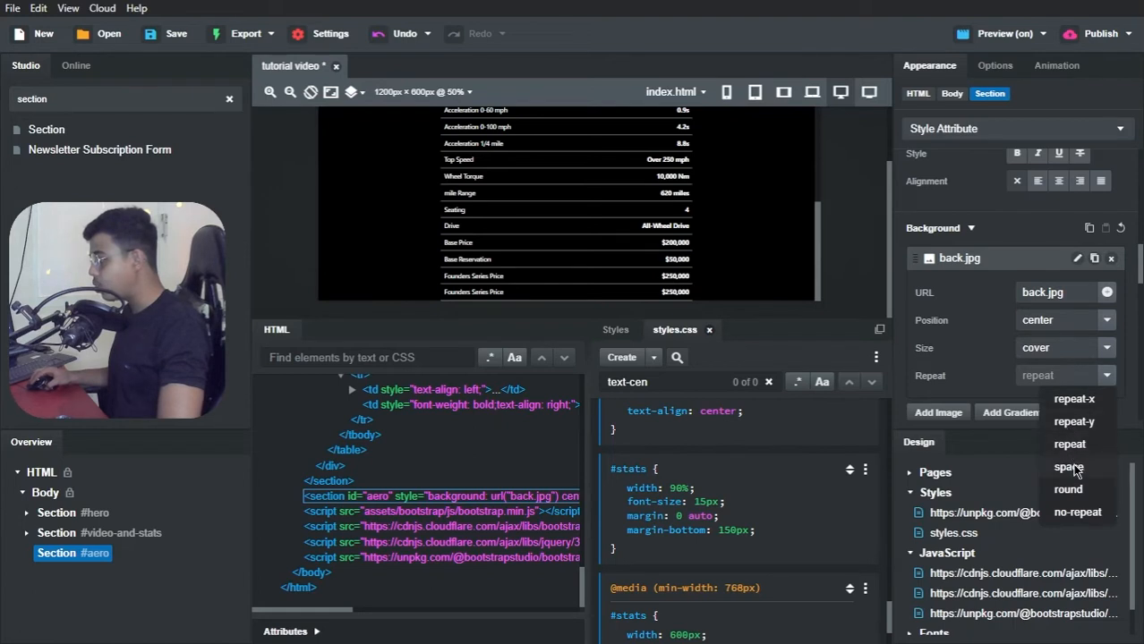
click(1077, 512)
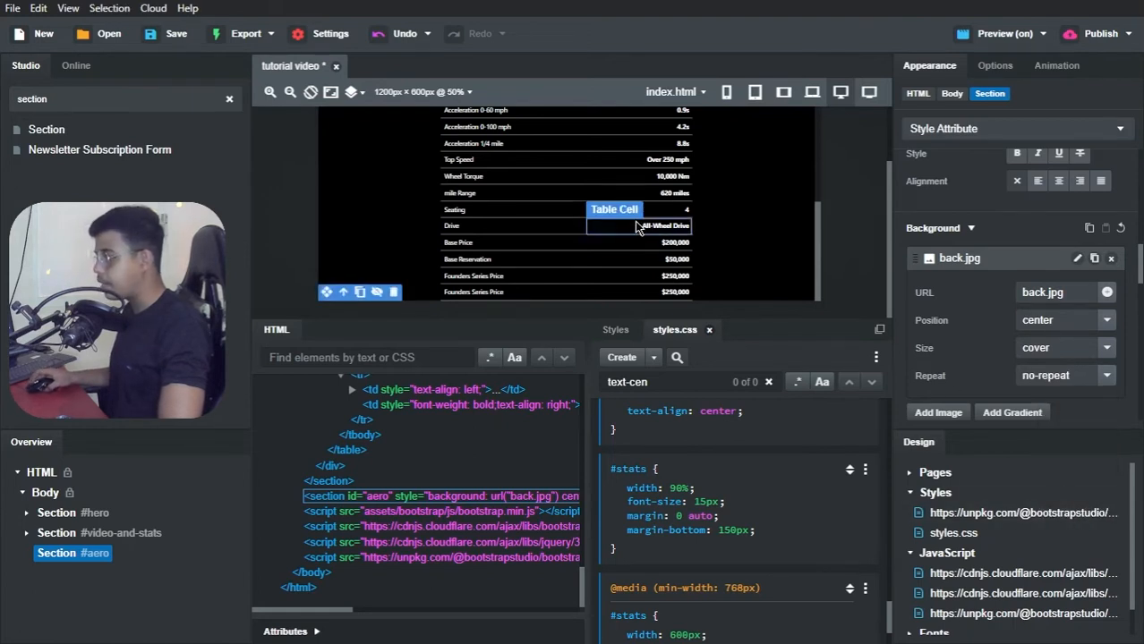
Step: Set the #aero section's width to 985px and its height to 600px
scroll(936, 211, up, 1)
scroll(936, 212, up, 5)
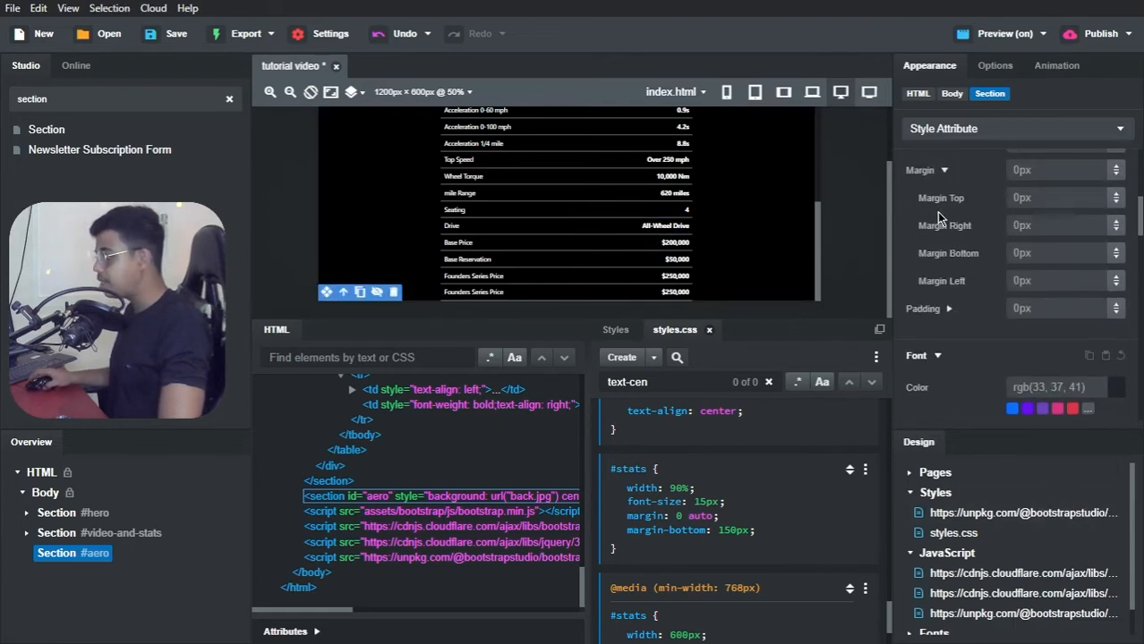
scroll(936, 211, up, 3)
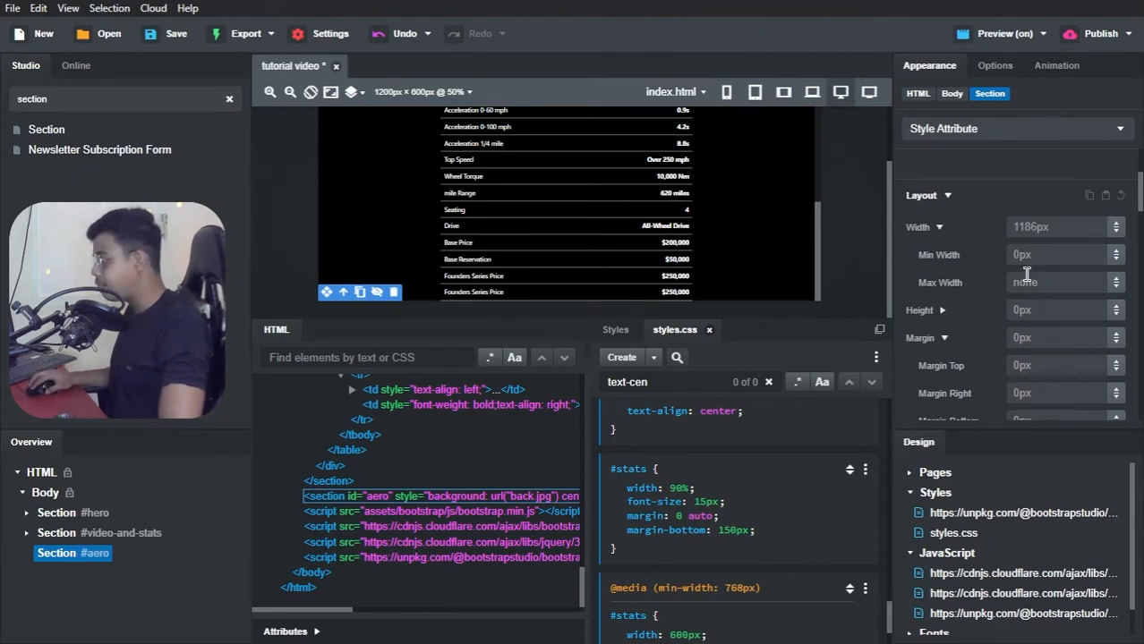
click(1038, 229)
text(985)
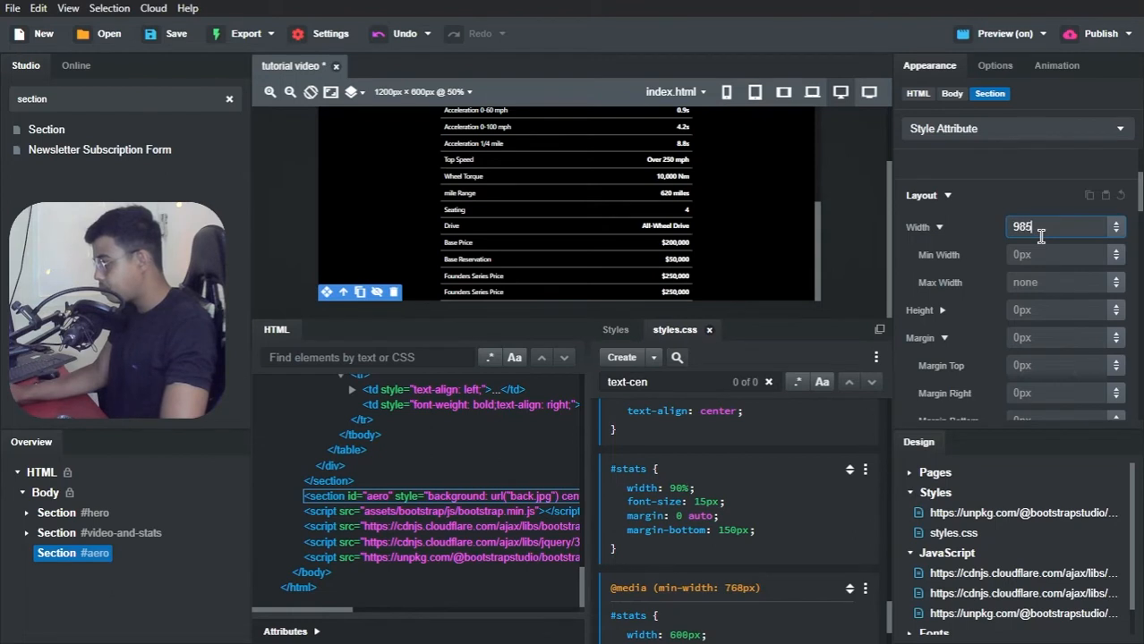
click(1030, 313)
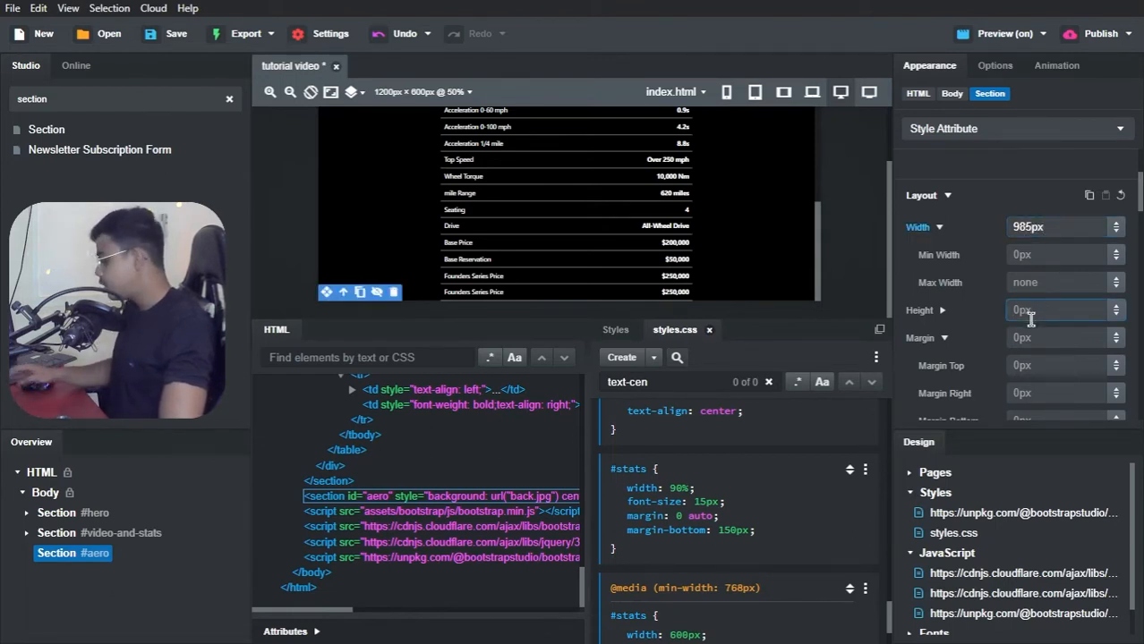
text(600px)
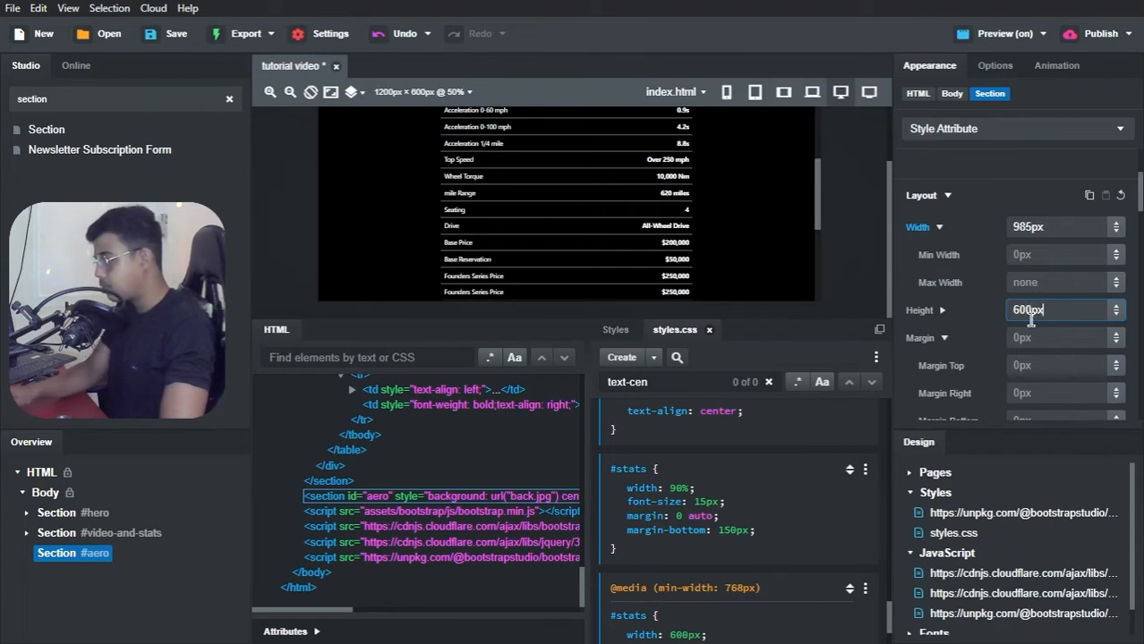
scroll(744, 222, down, 5)
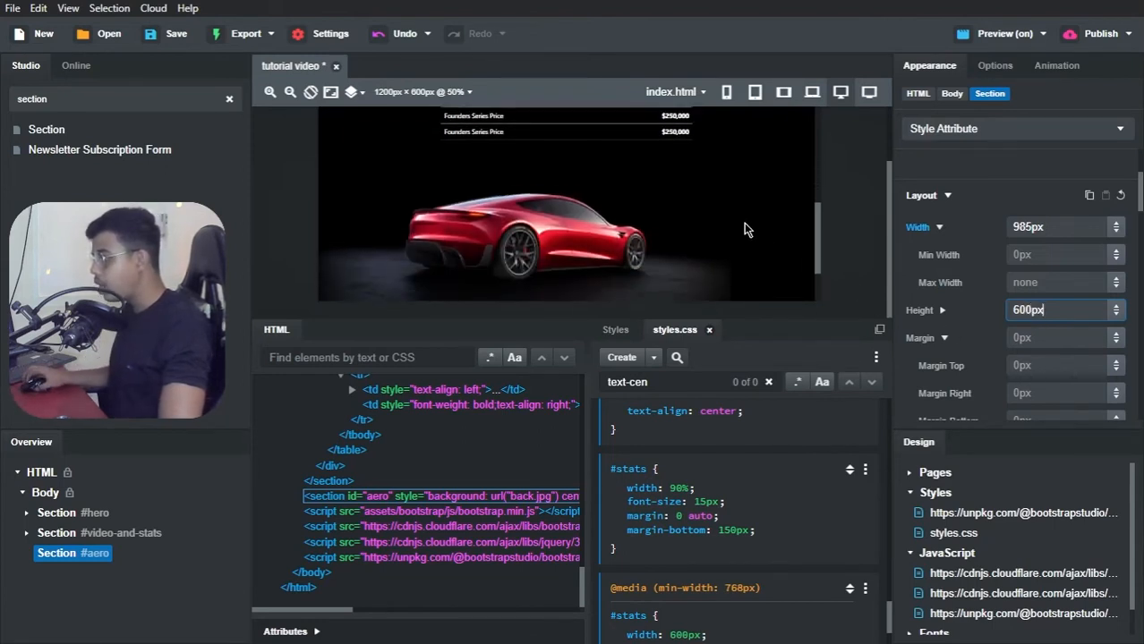
scroll(631, 223, up, 2)
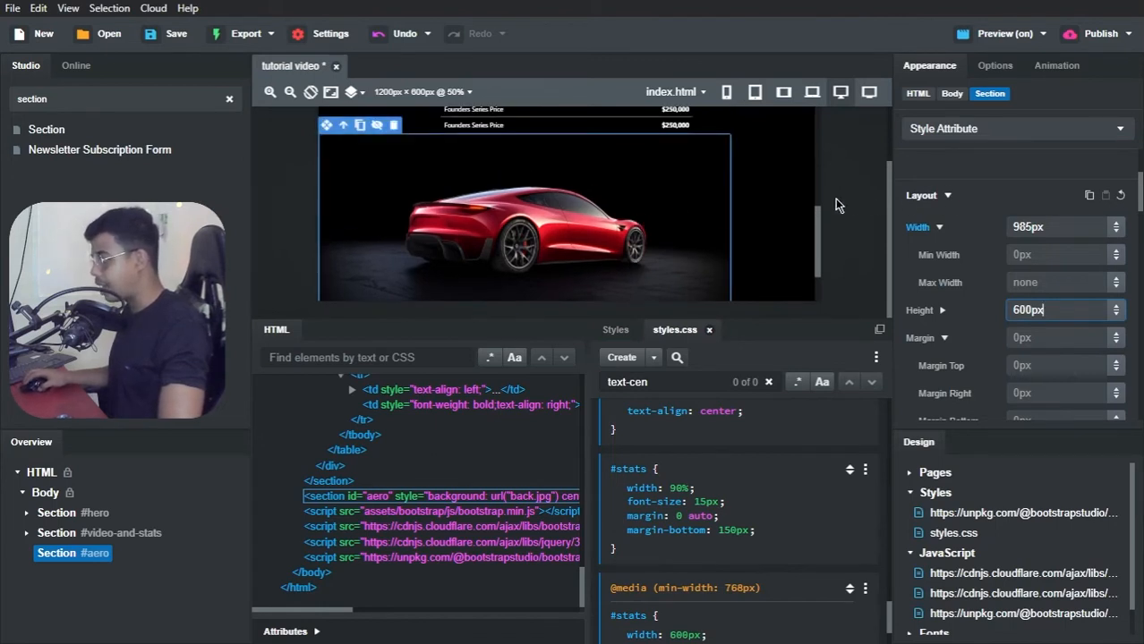
Step: Change the #aero section's width to 100% and collapse its layout properties
click(1057, 227)
text(1)
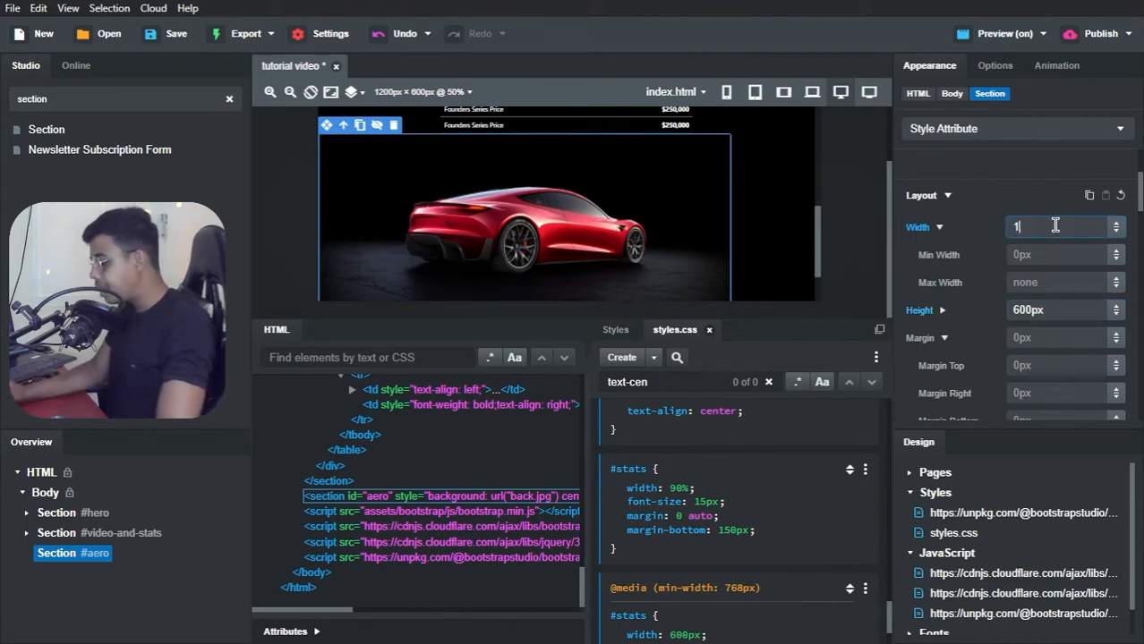
text(00%)
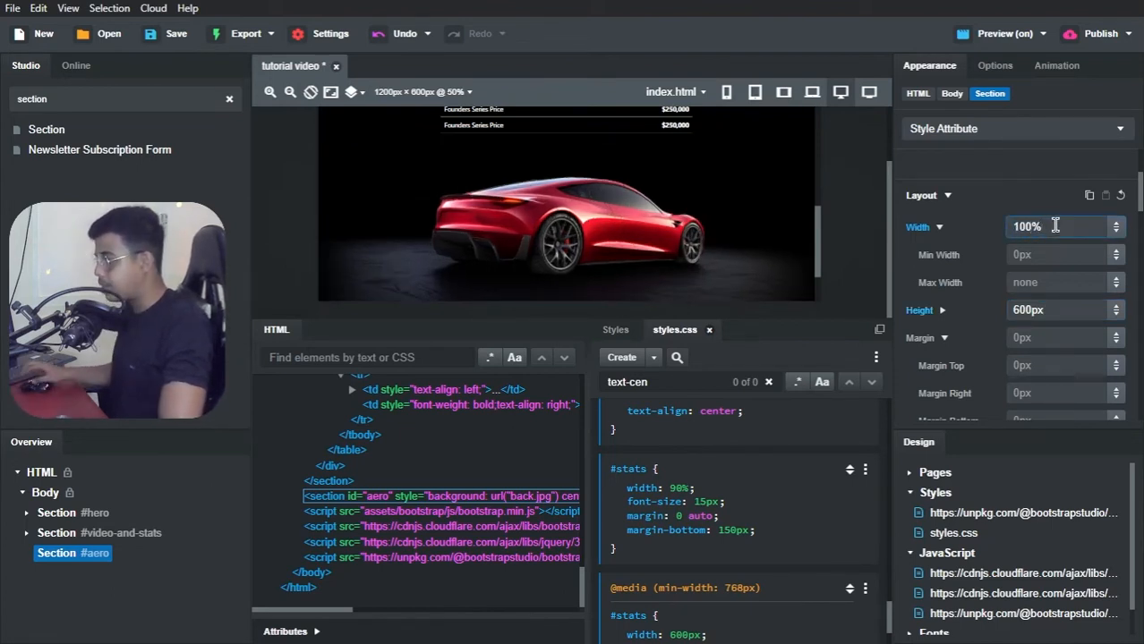
click(1004, 191)
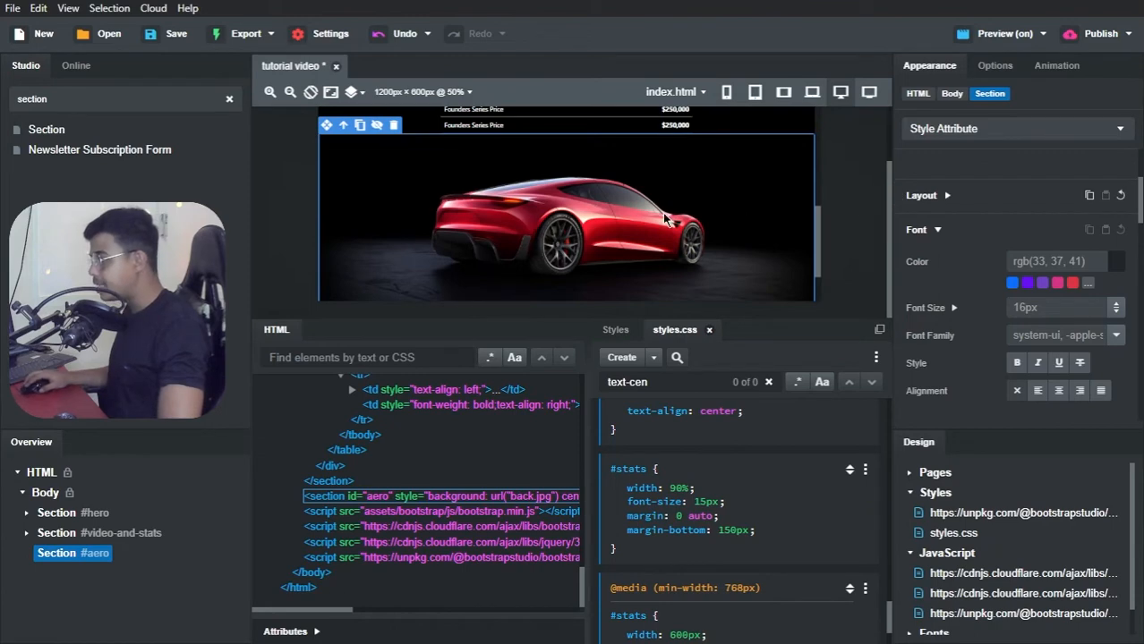
scroll(626, 218, up, 1)
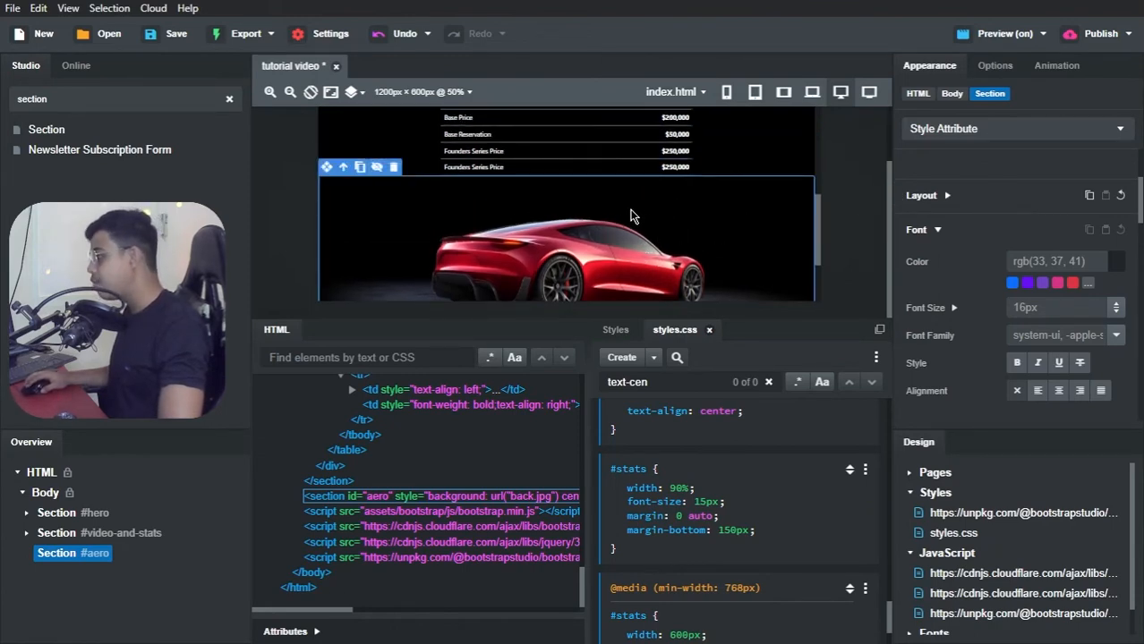
Step: Switch to Brave and compare the spacing between the Base Specs table and the car image on the Tesla Clone page and the tutorial video preview
key(alt+Tab)
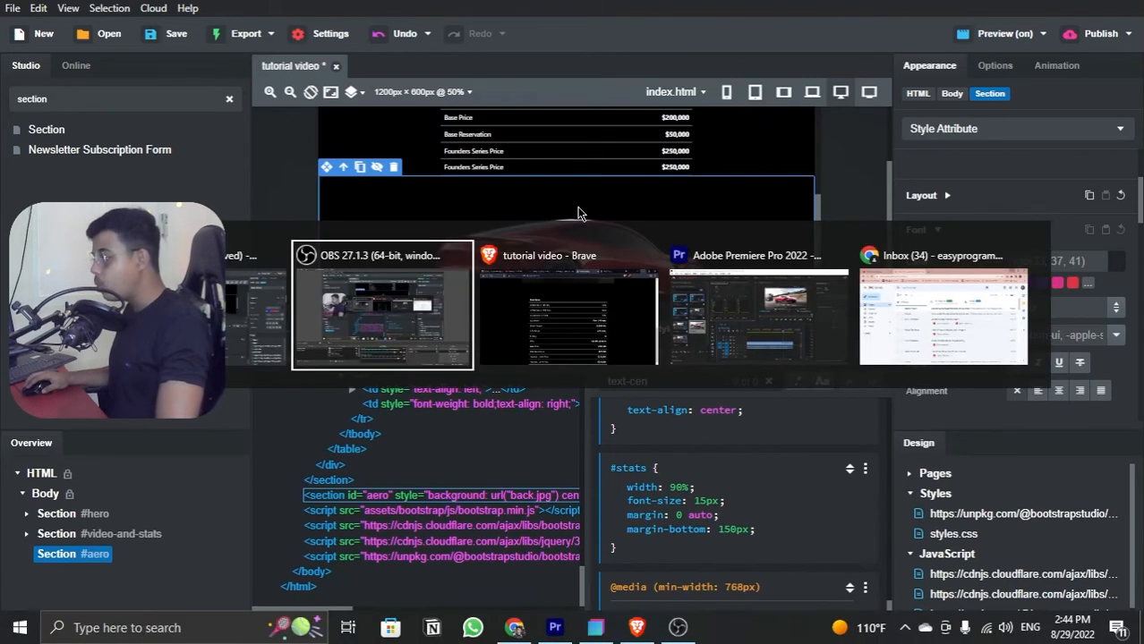
key(alt+Tab)
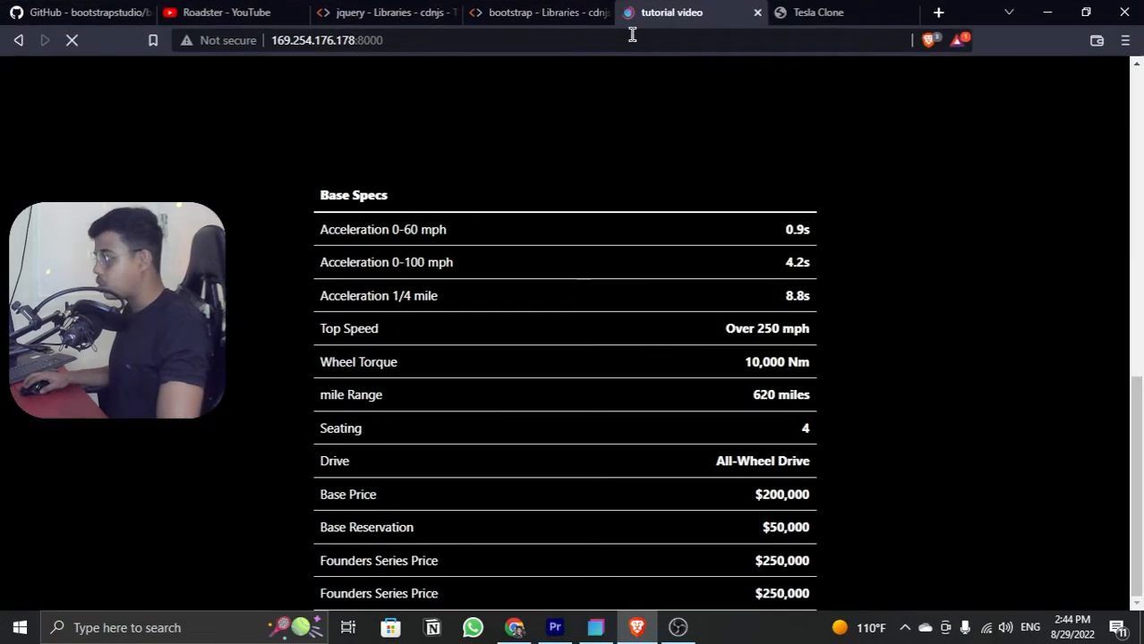
click(787, 12)
scroll(555, 264, up, 3)
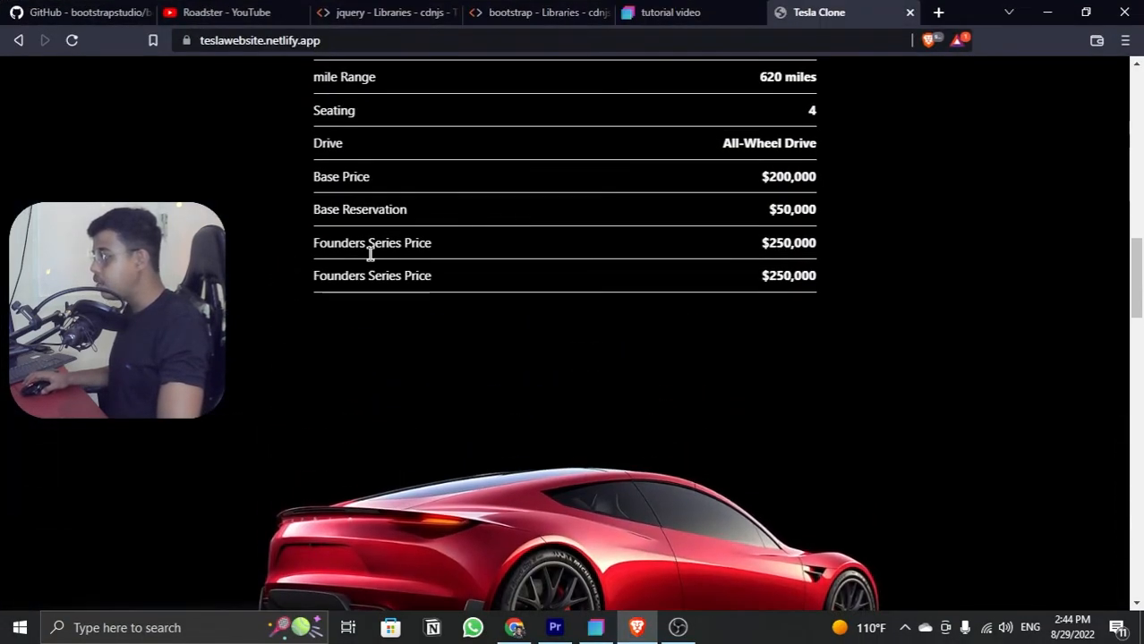
scroll(485, 280, down, 1)
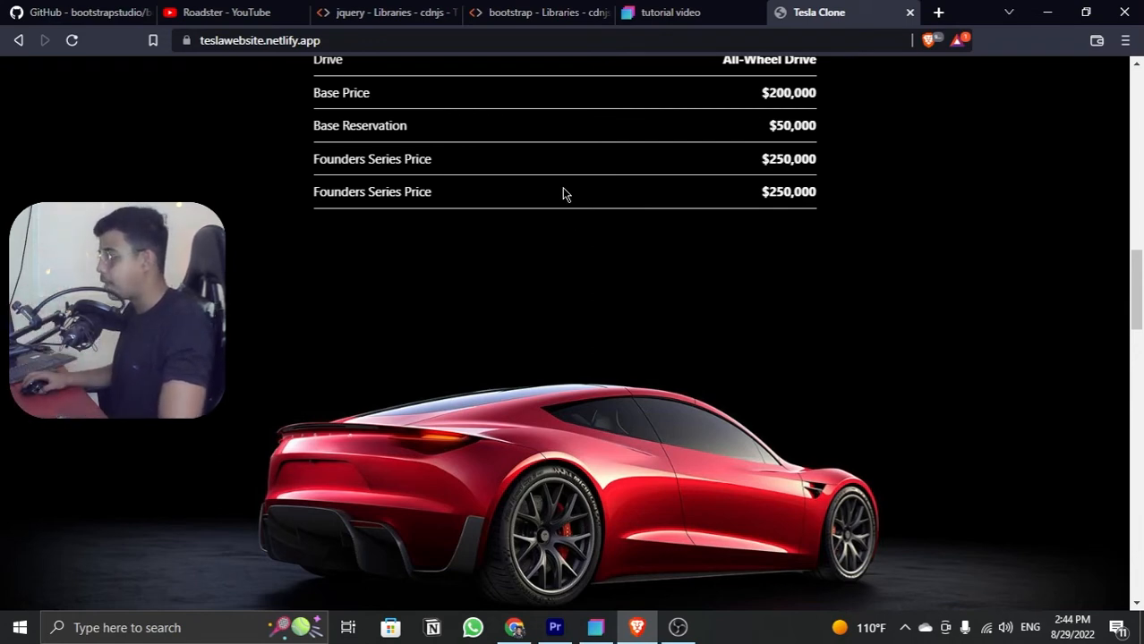
click(644, 19)
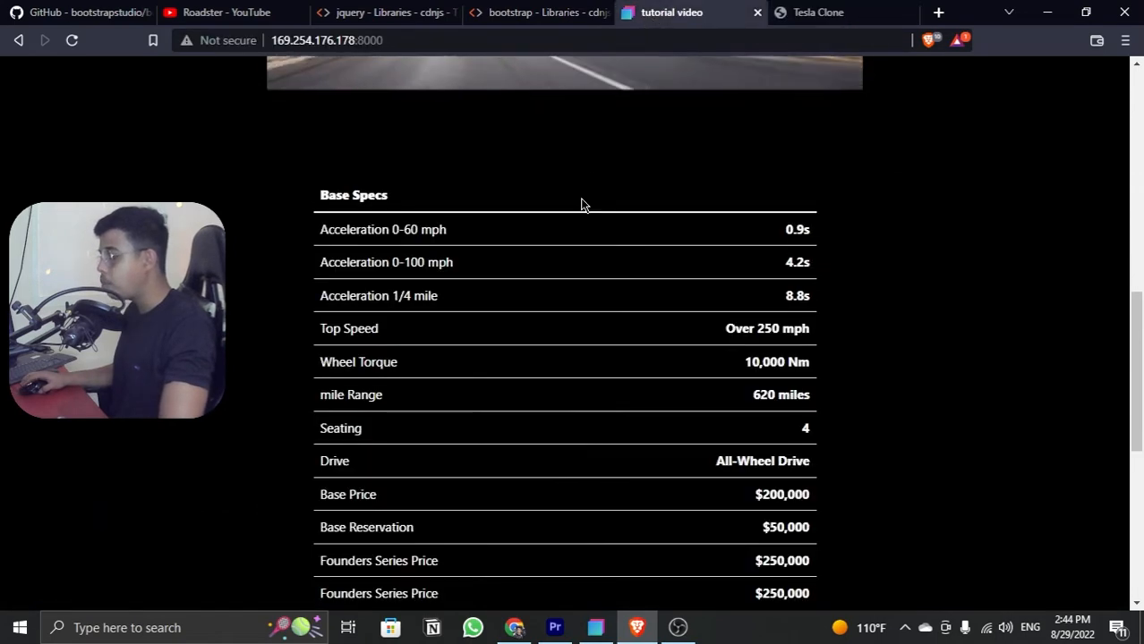
scroll(581, 206, down, 3)
scroll(580, 206, down, 3)
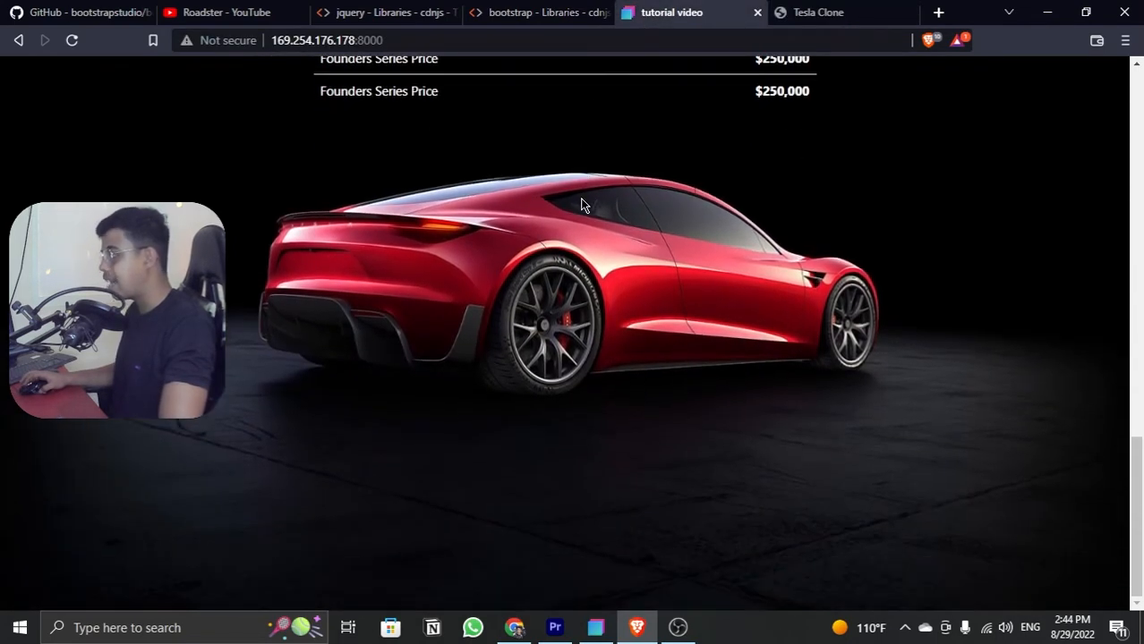
scroll(581, 206, up, 1)
scroll(579, 205, up, 1)
click(787, 11)
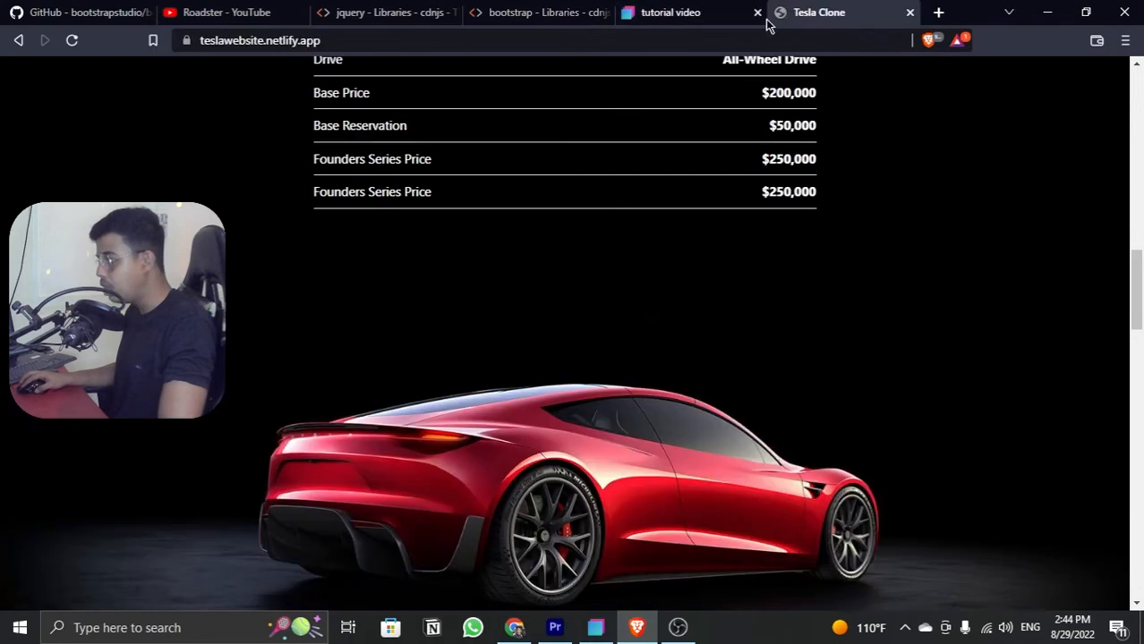
click(673, 16)
Step: Return to Bootstrap Studio, set the #aero section's top margin to 20px, and check the spacing above the car in the Brave preview
key(alt+Tab)
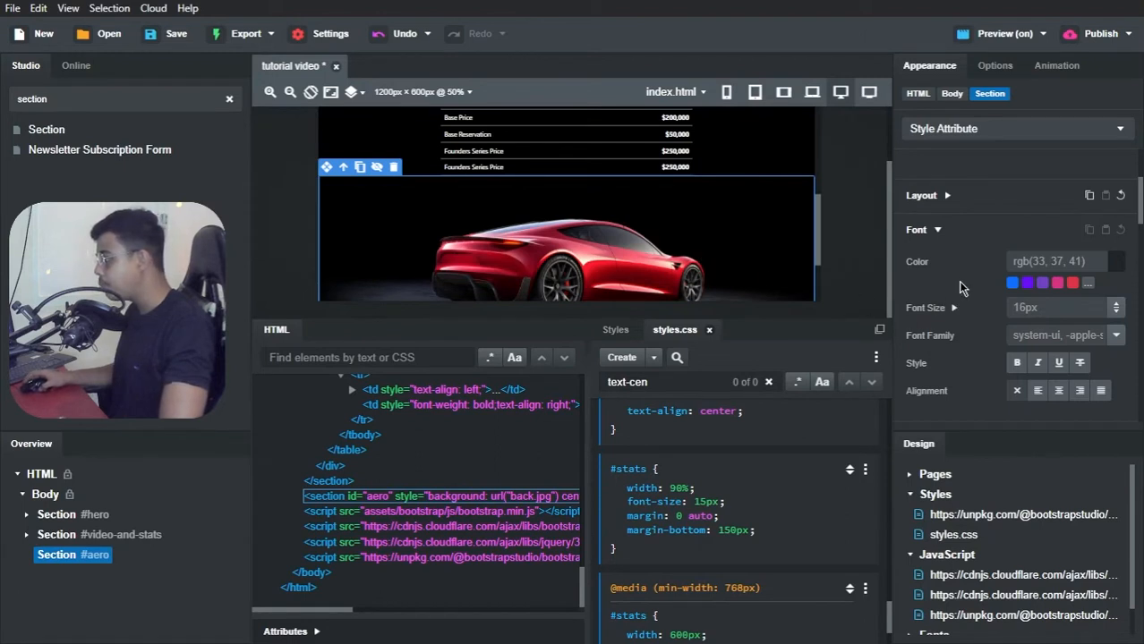
scroll(955, 275, down, 1)
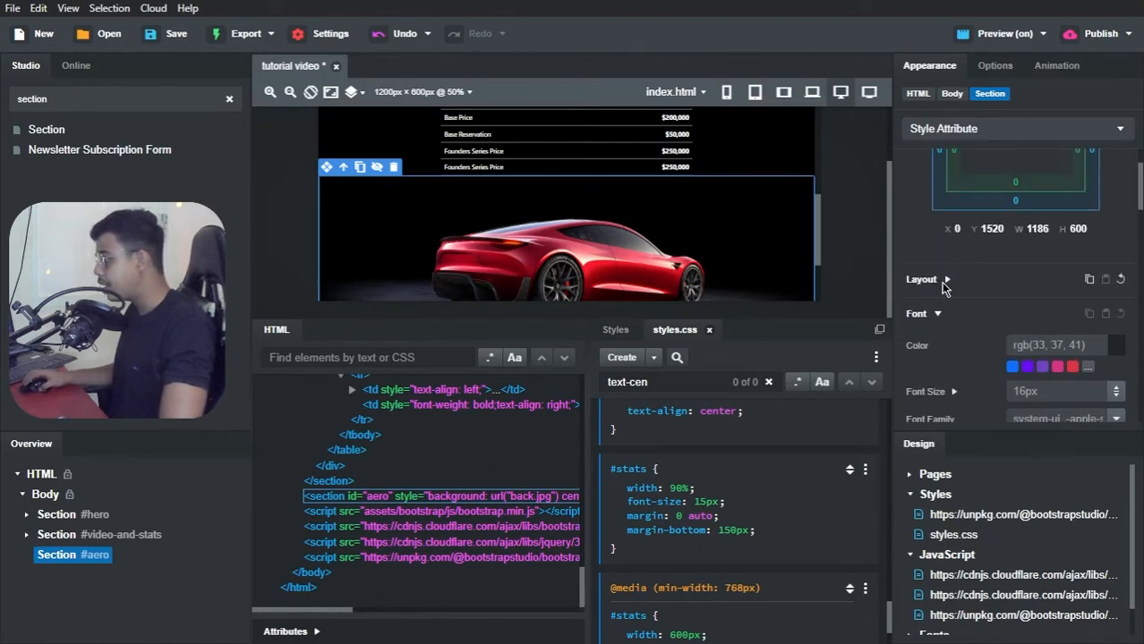
click(945, 280)
scroll(1034, 370, down, 3)
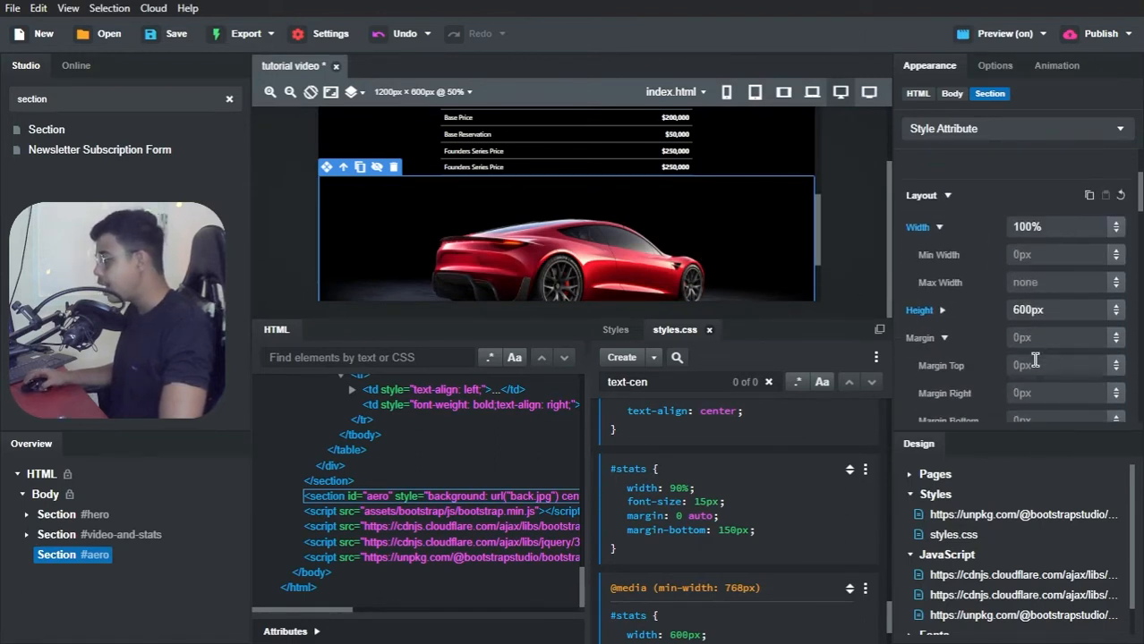
click(1038, 365)
text(20px)
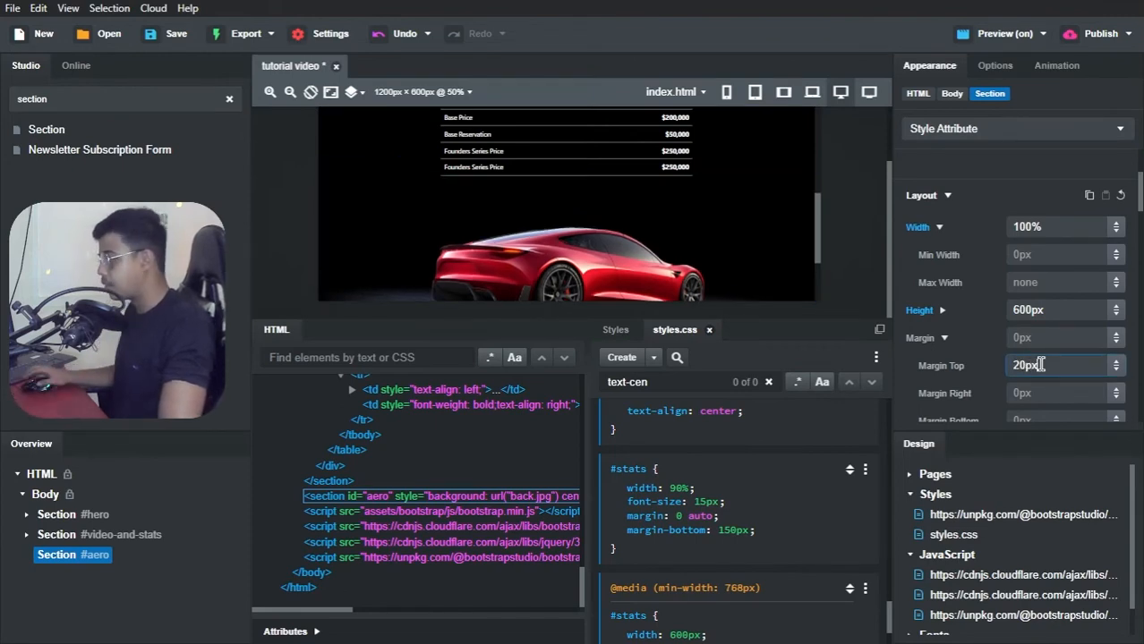
key(alt+Tab)
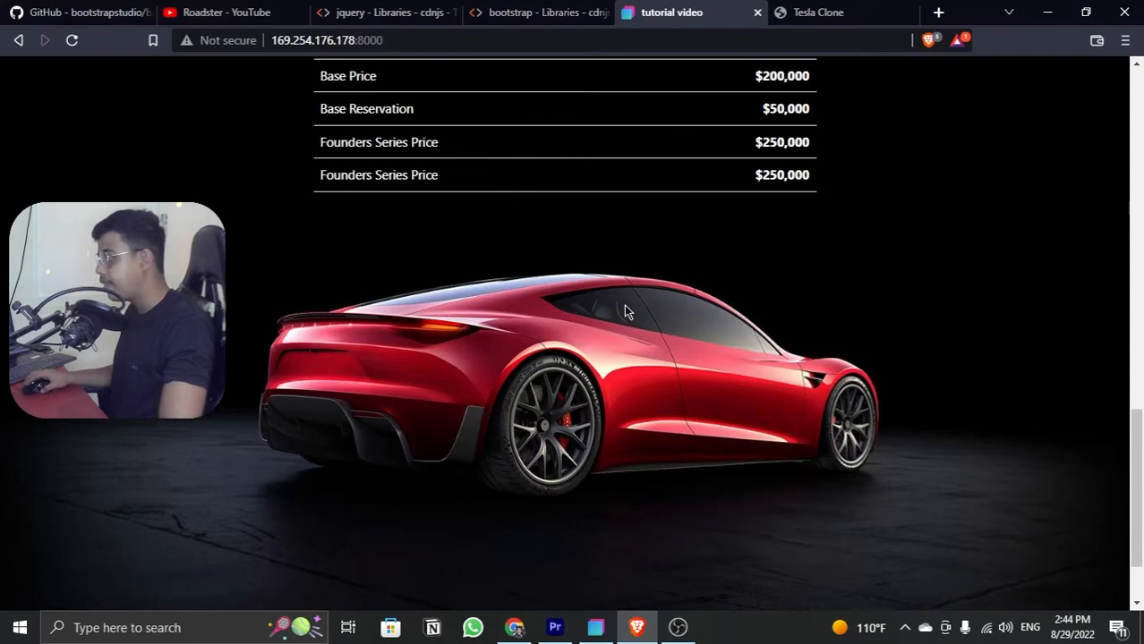
scroll(492, 349, up, 1)
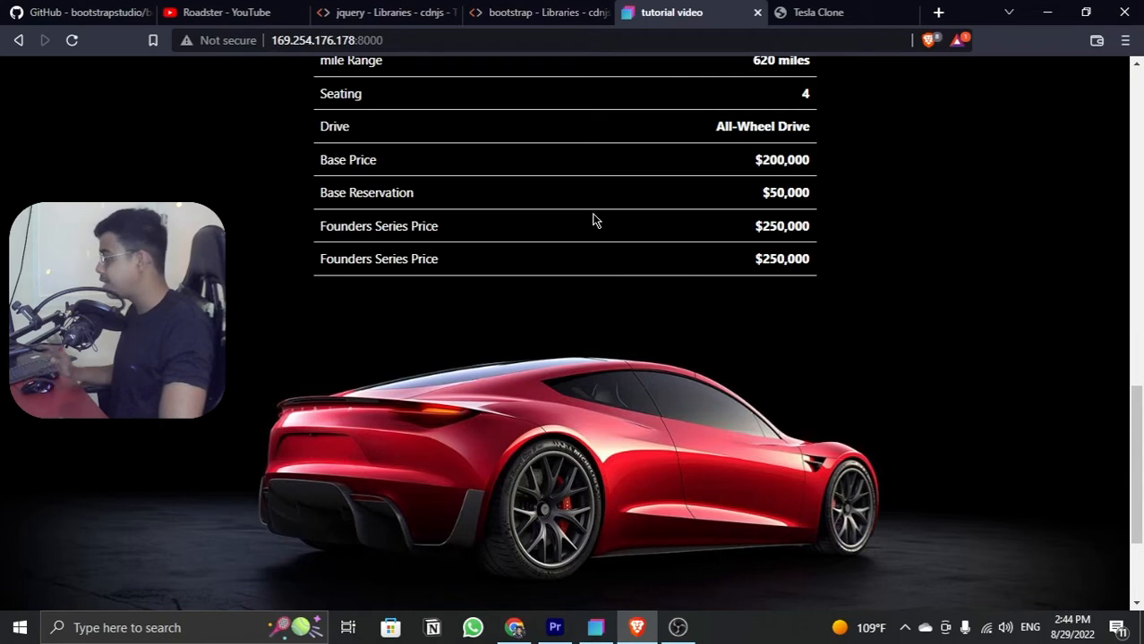
Step: Compare the car section in the tutorial video preview with the heading and paragraph layout on the Tesla Clone page
scroll(593, 219, down, 2)
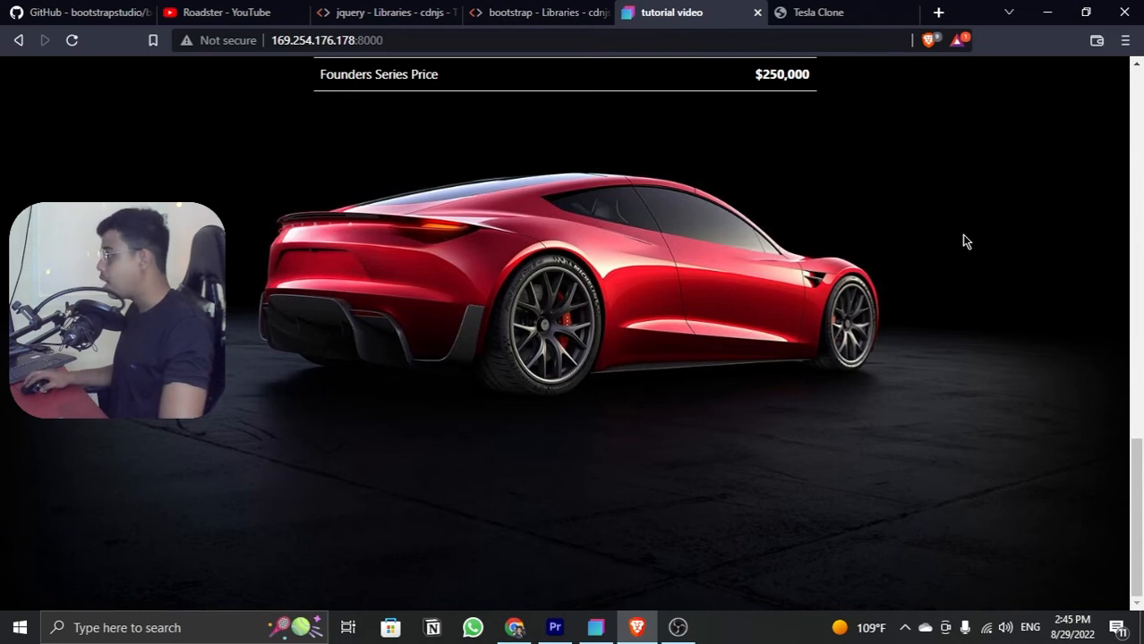
click(818, 12)
scroll(347, 368, down, 2)
scroll(347, 369, down, 2)
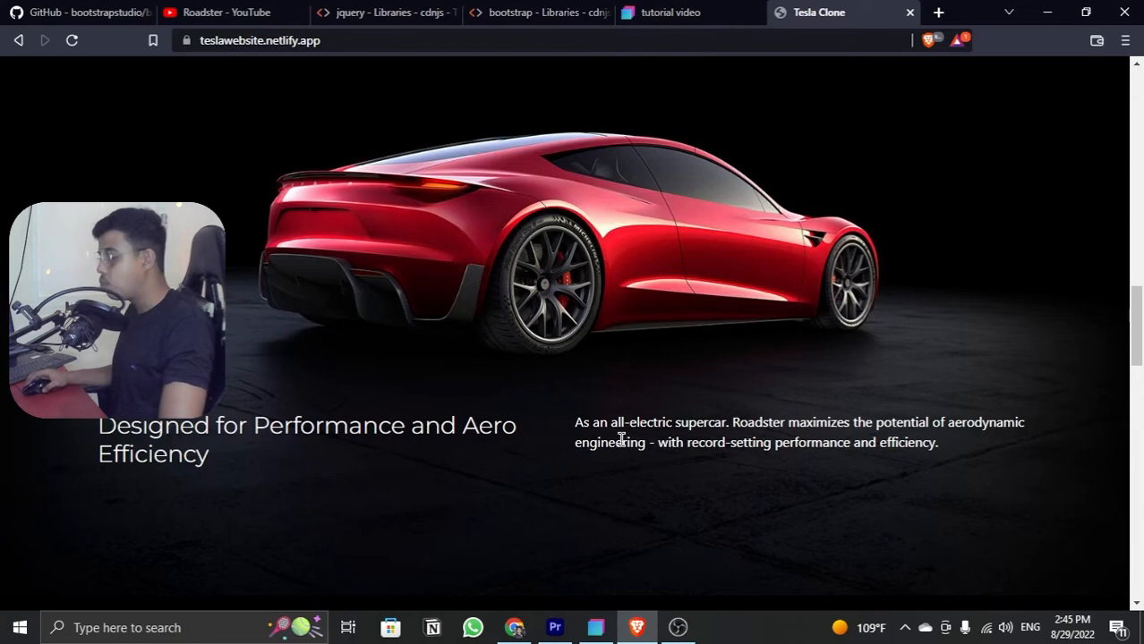
click(696, 13)
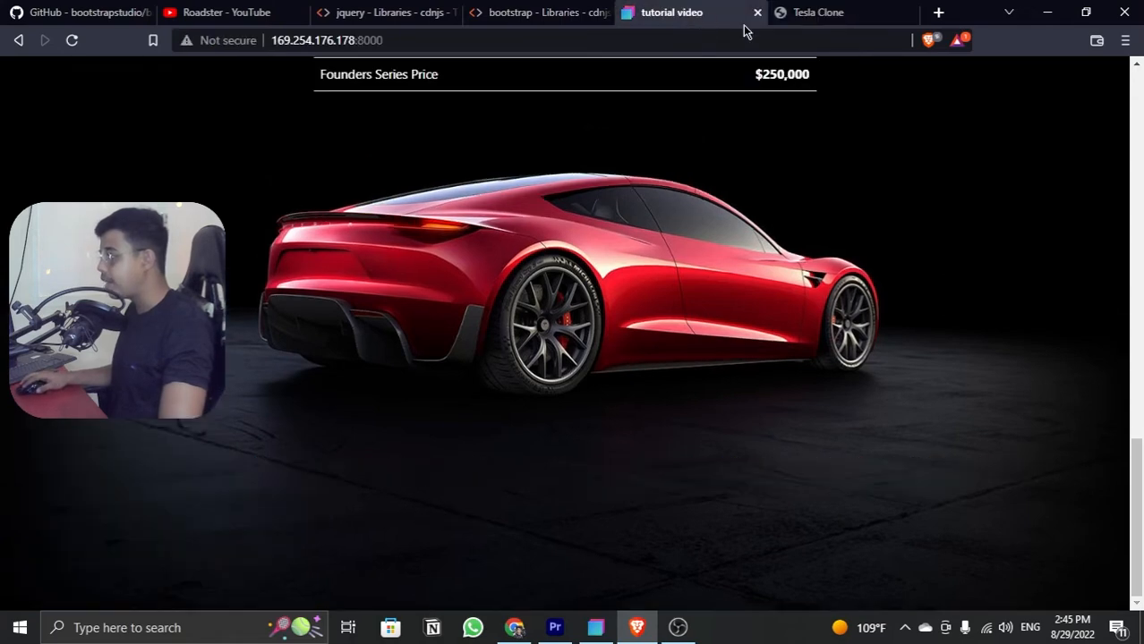
Step: Return to Bootstrap Studio and insert a Container component into the #aero section
click(1051, 13)
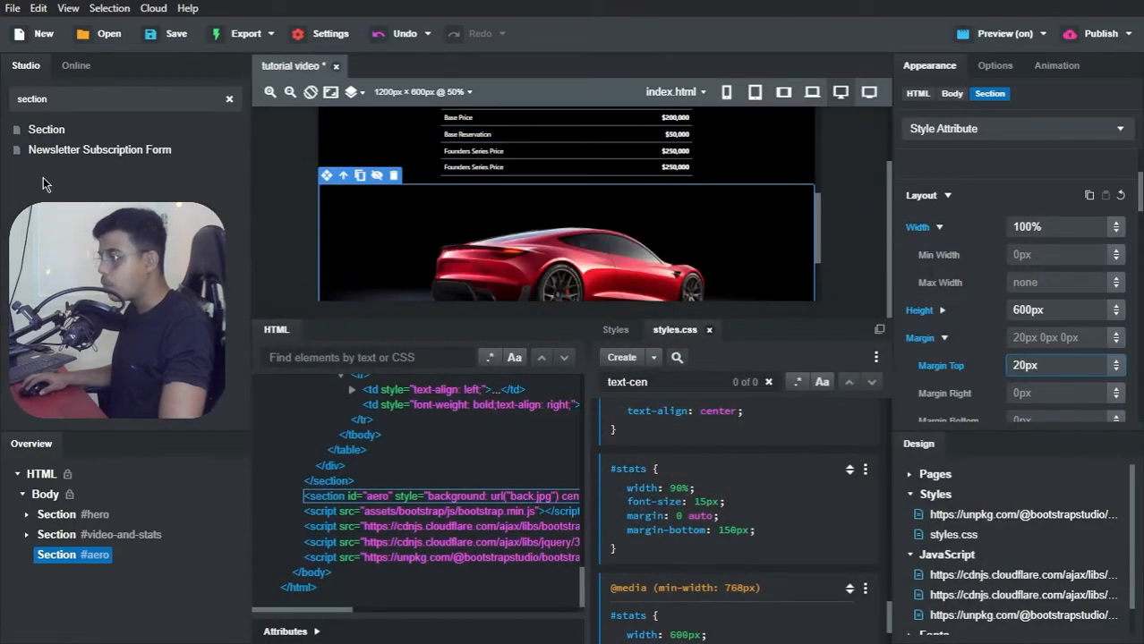
double_click(58, 98)
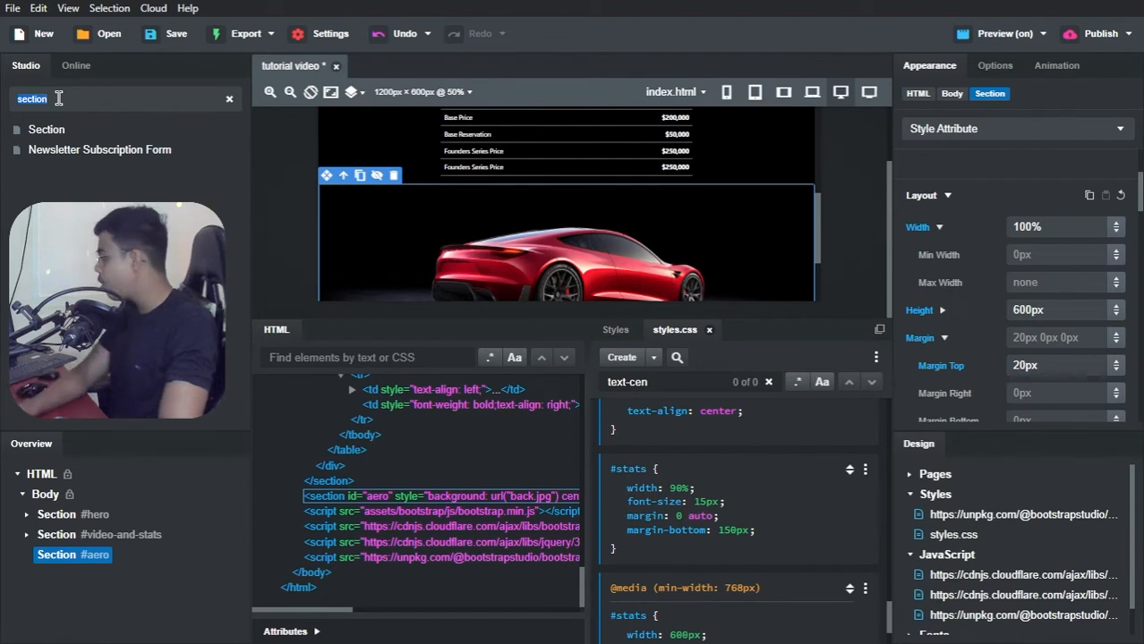
text(container)
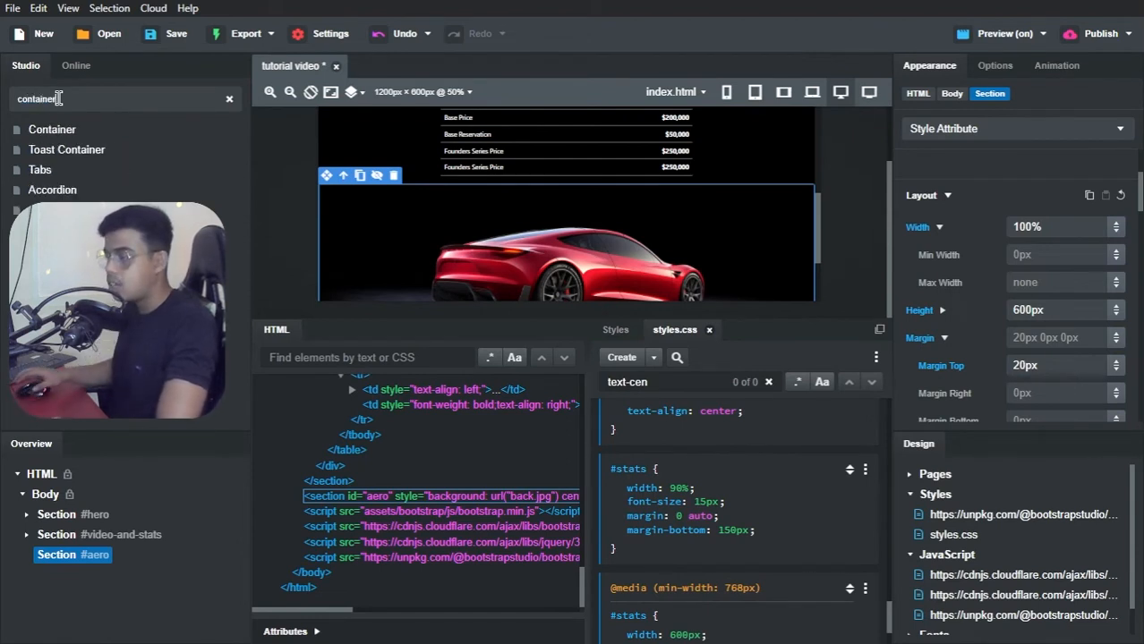
drag(56, 131, 62, 560)
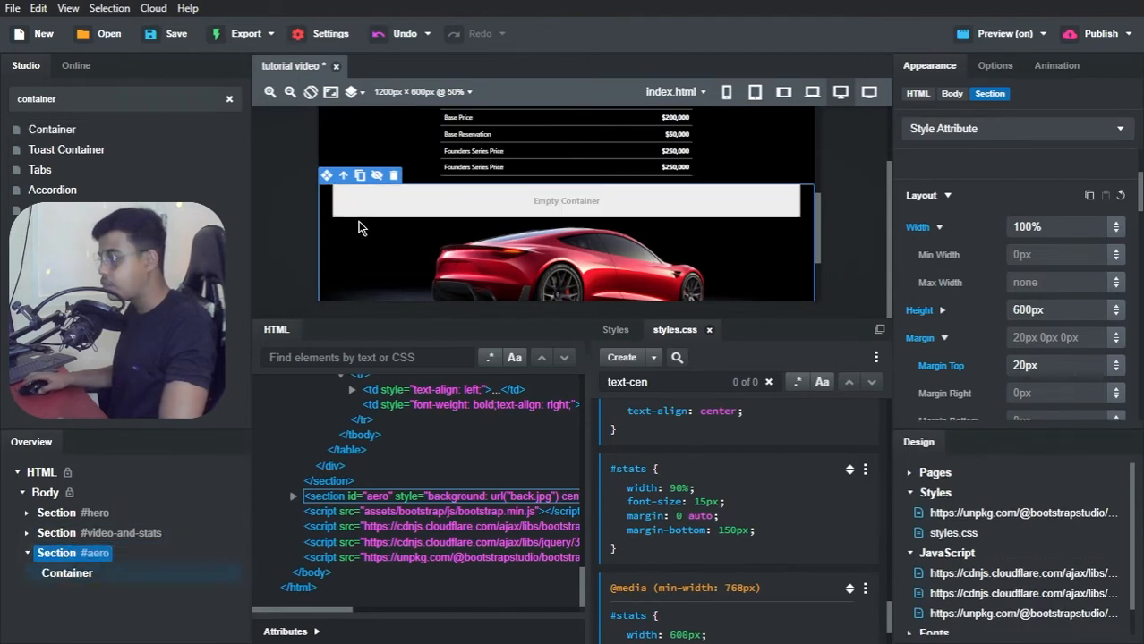
scroll(406, 237, down, 1)
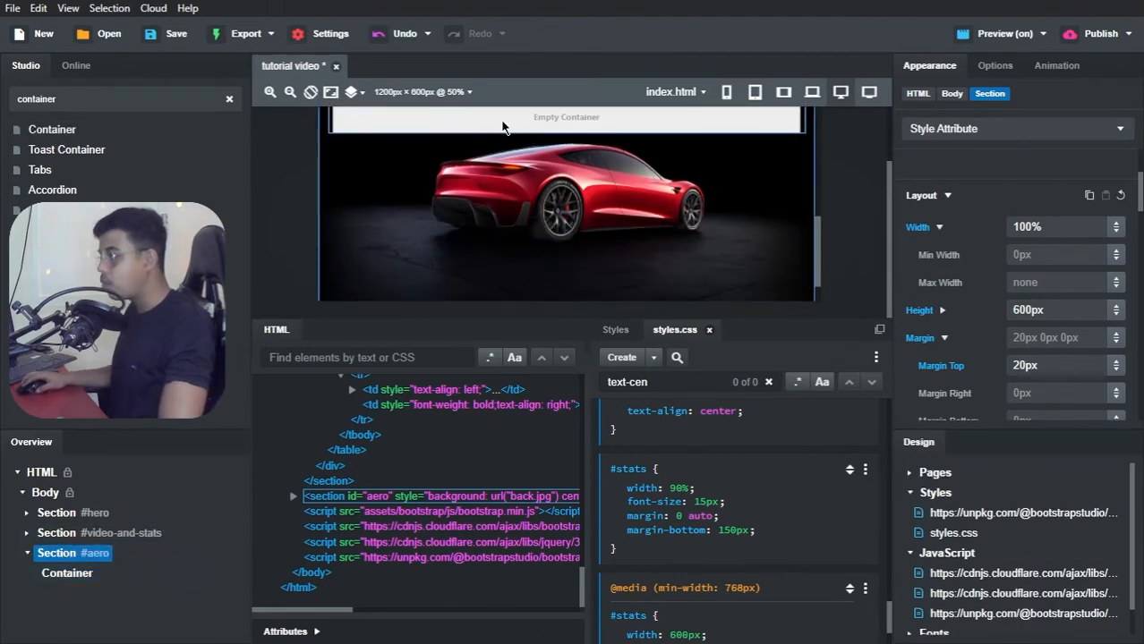
scroll(520, 185, up, 1)
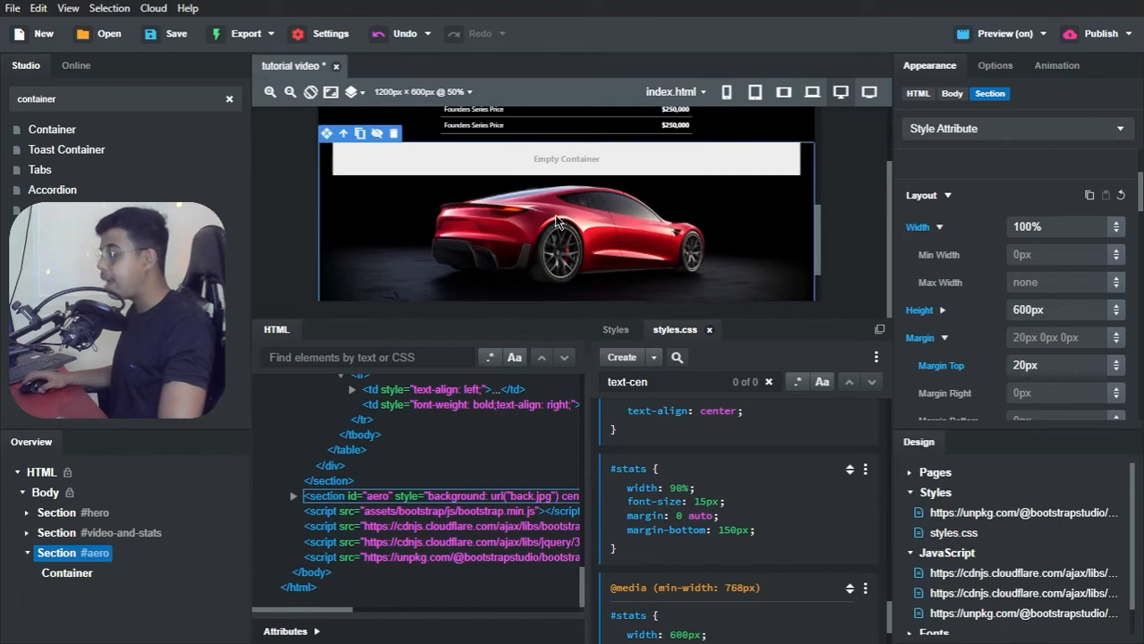
scroll(547, 182, down, 2)
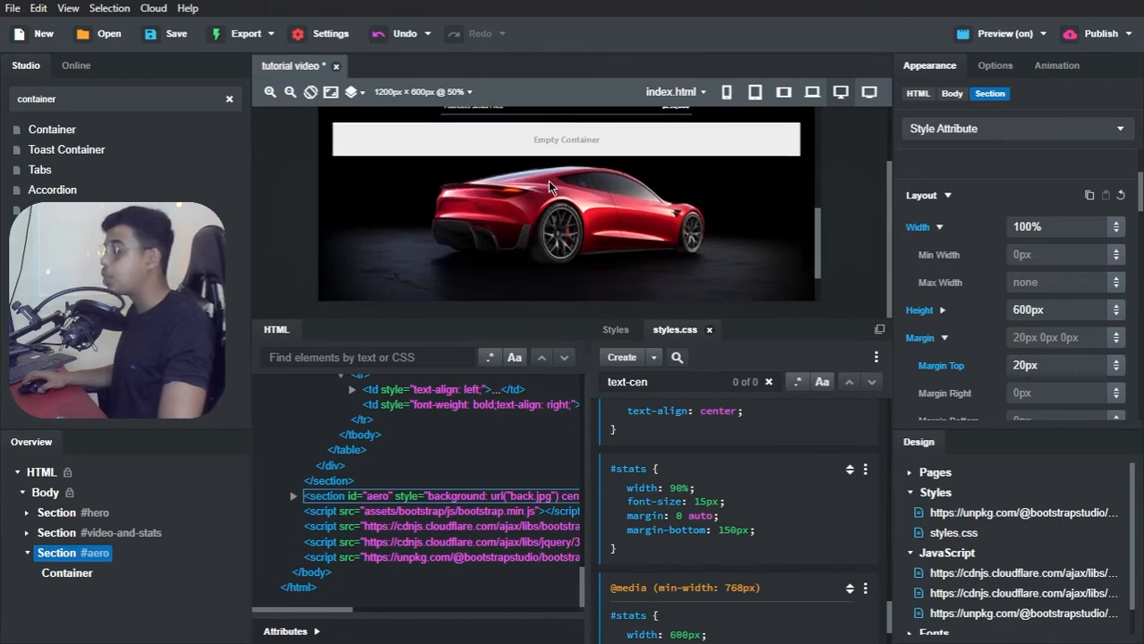
scroll(519, 170, up, 1)
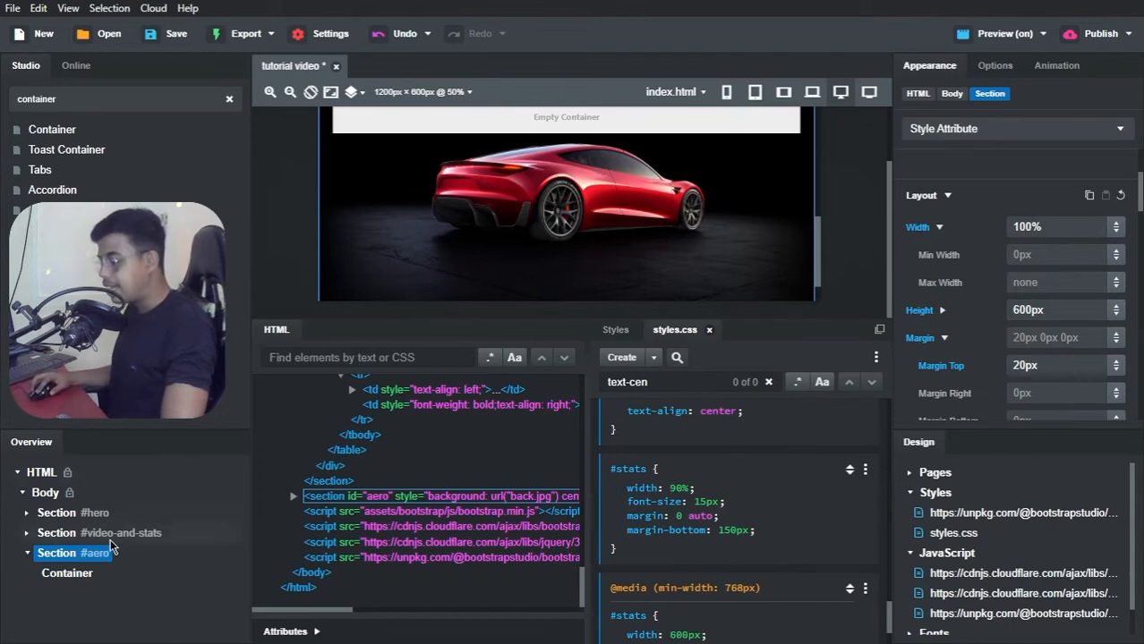
Step: Make the #aero section a Flex container and set its Align Items option to Center
click(995, 65)
click(940, 302)
scroll(966, 269, down, 4)
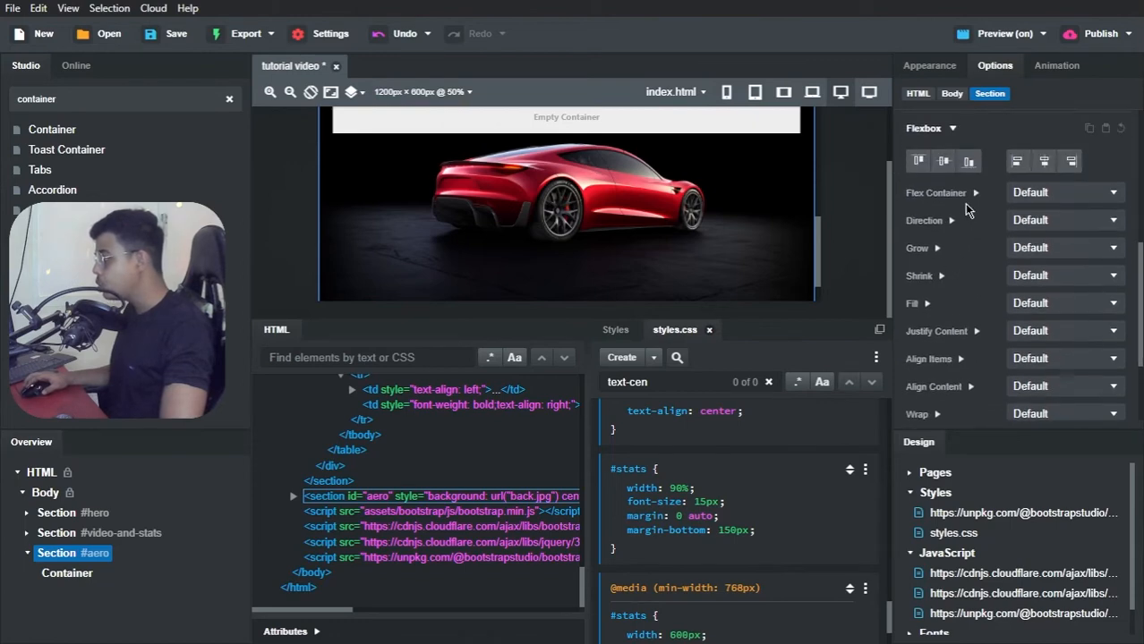
click(1017, 198)
click(1022, 222)
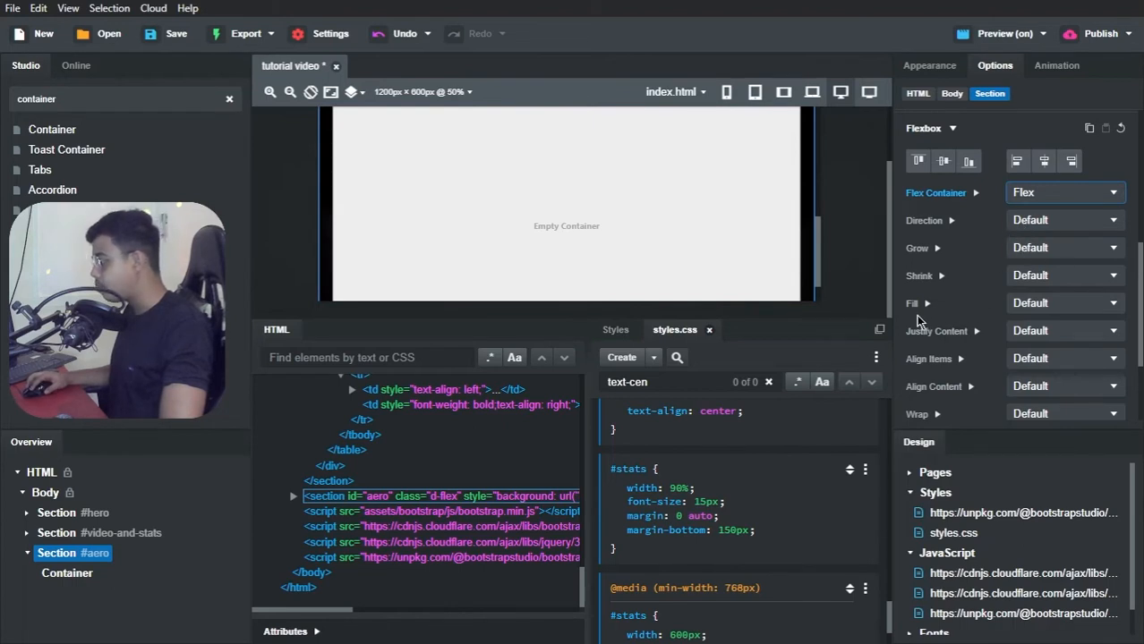
click(1034, 359)
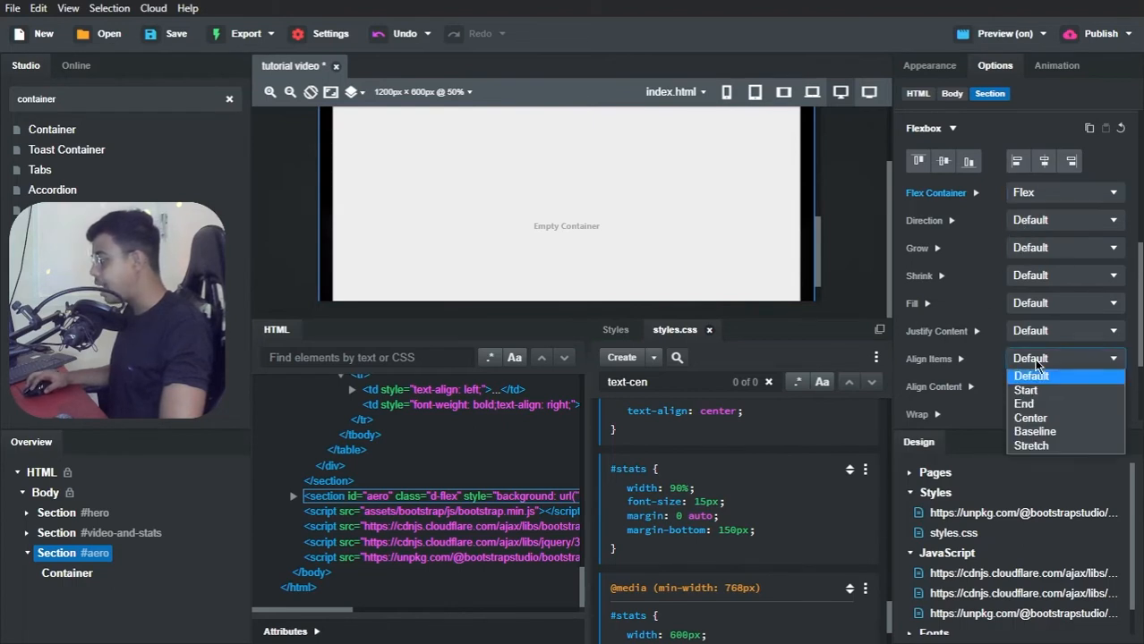
click(1027, 419)
scroll(756, 242, up, 2)
scroll(696, 231, down, 1)
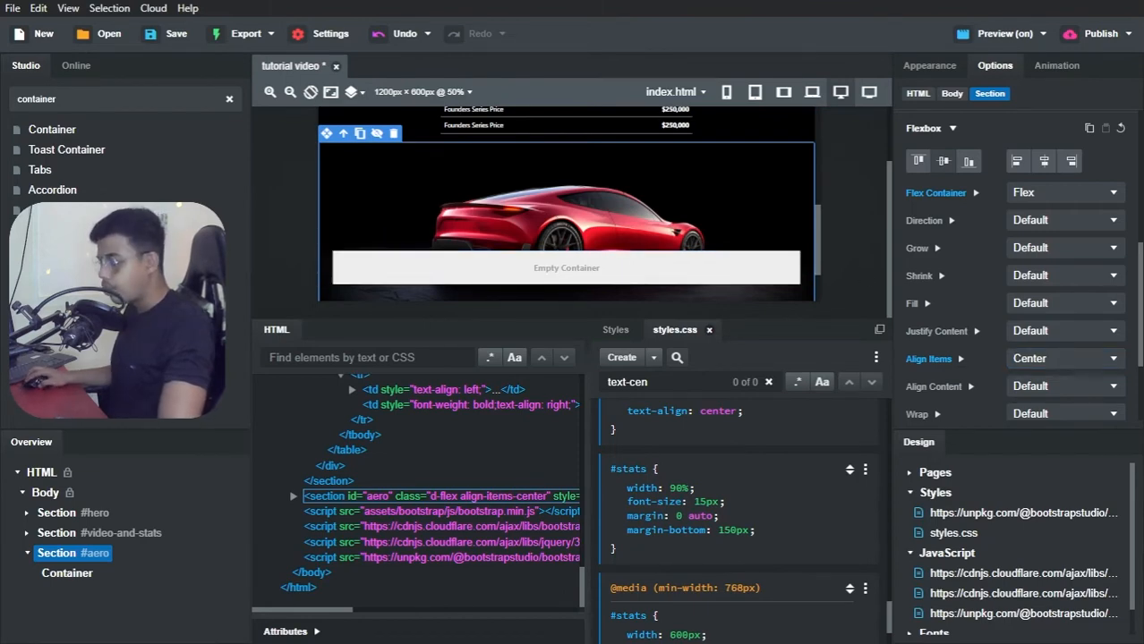
Step: Insert a Row component inside the #aero section's container
click(110, 96)
key(ctrl+a)
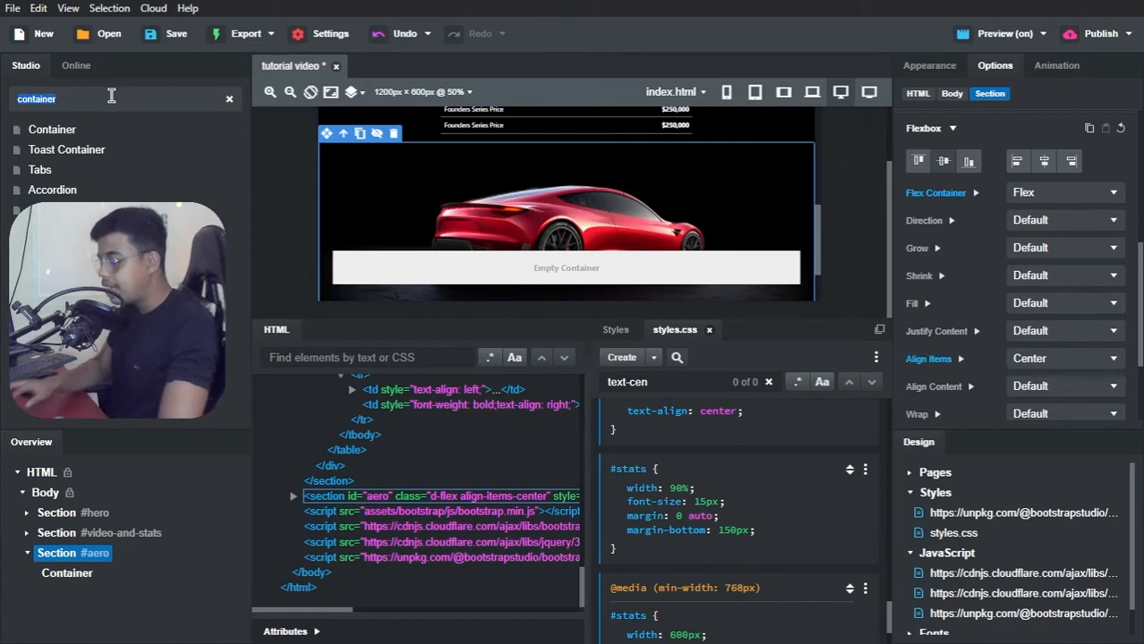
text(row)
drag(57, 127, 70, 598)
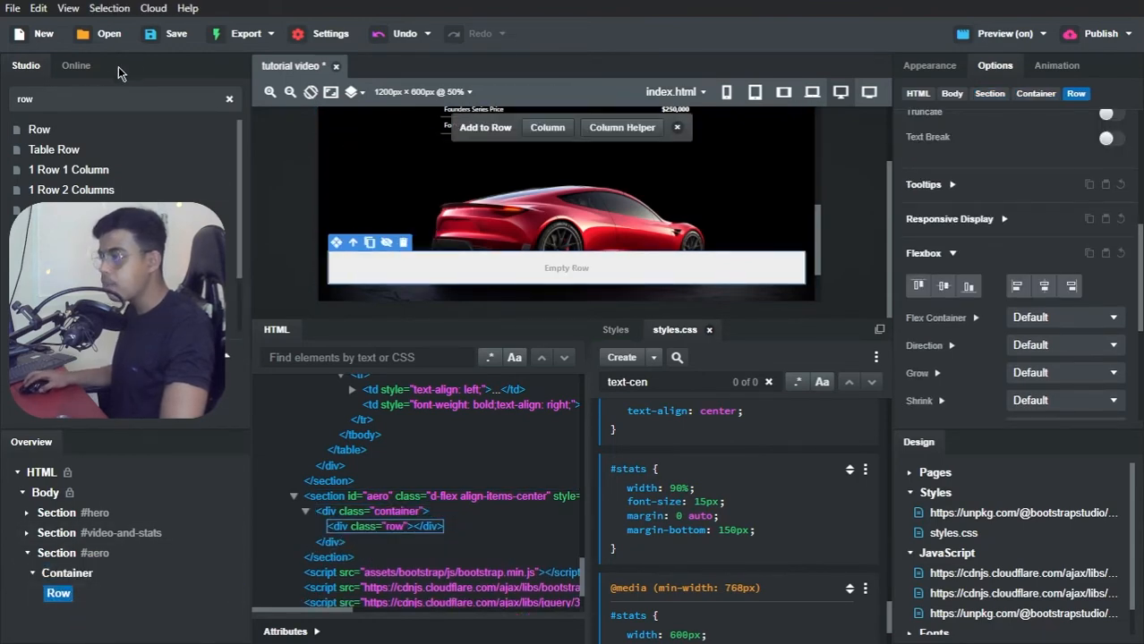
Step: Add two columns to the empty row in the #aero section
key(BackSpace)
key(BackSpace)
key(BackSpace)
text(co)
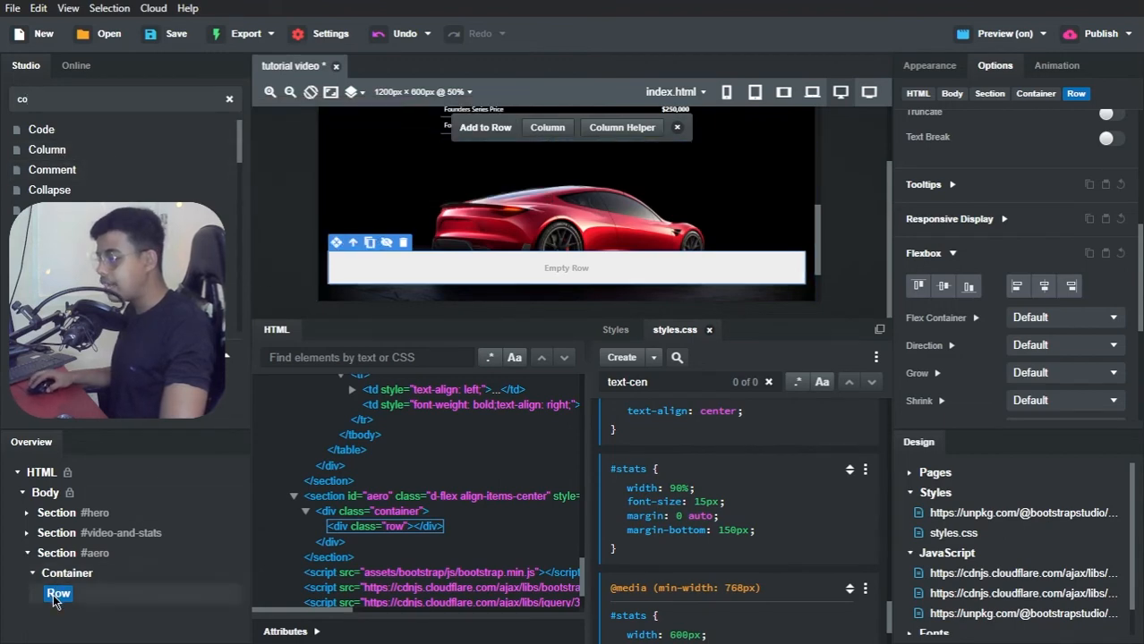
click(549, 129)
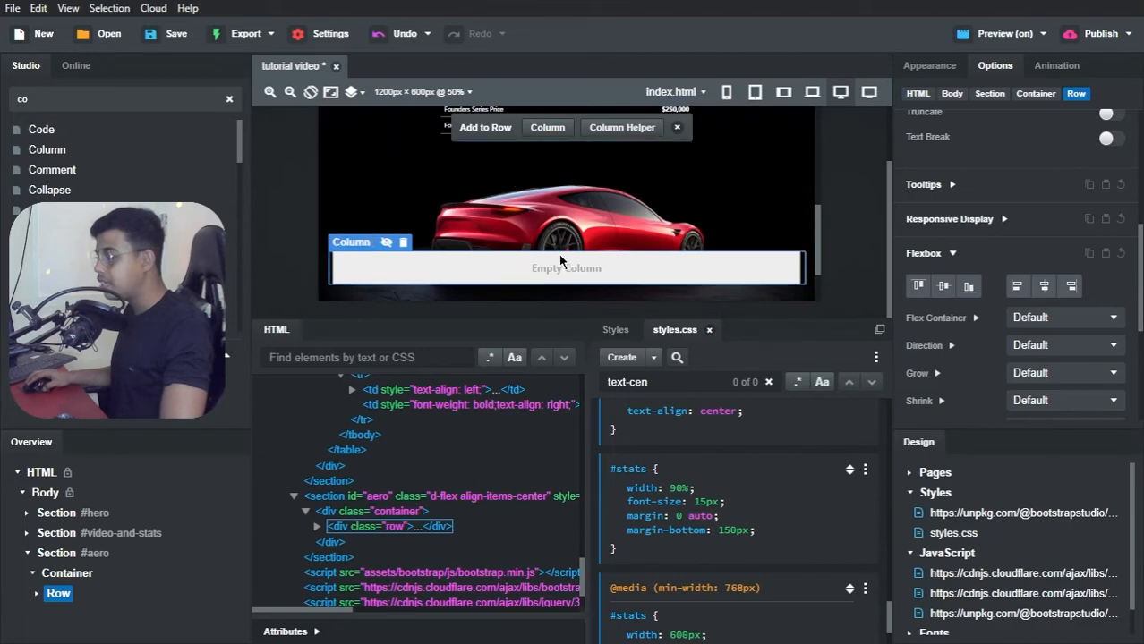
click(558, 129)
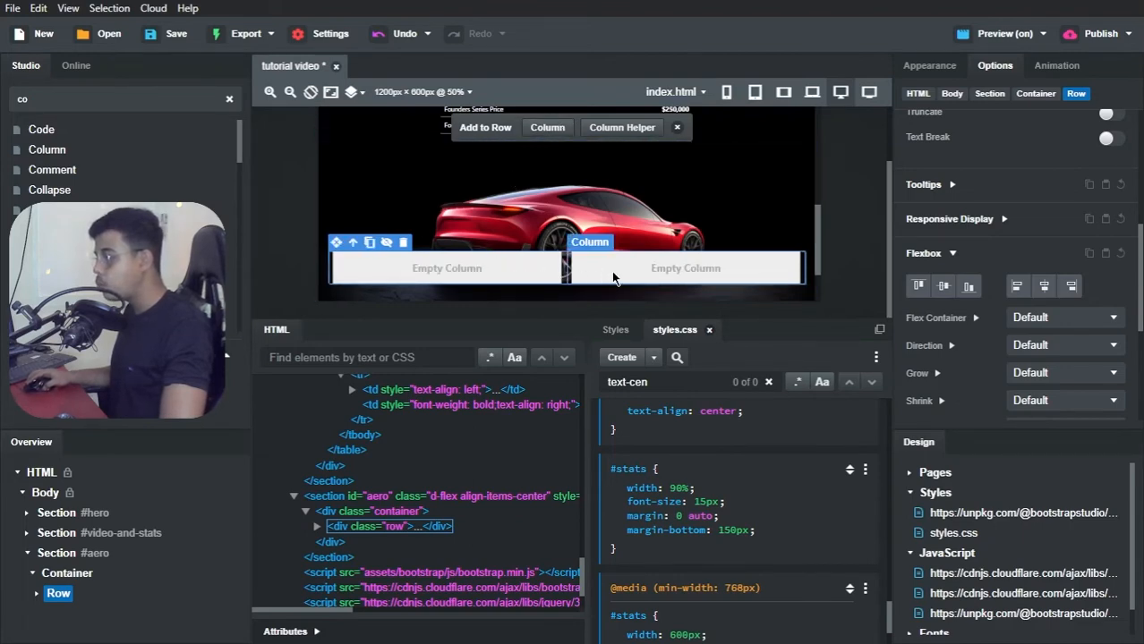
Step: Insert a Heading component into the first column of the #aero section's row
click(36, 594)
click(70, 604)
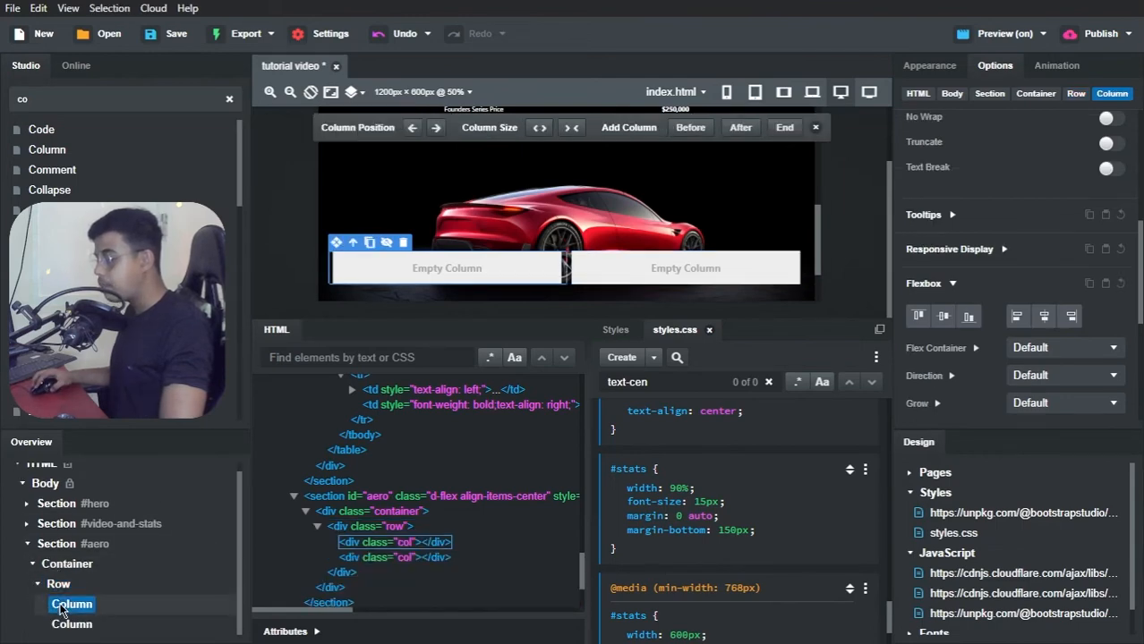
key(BackSpace)
key(BackSpace)
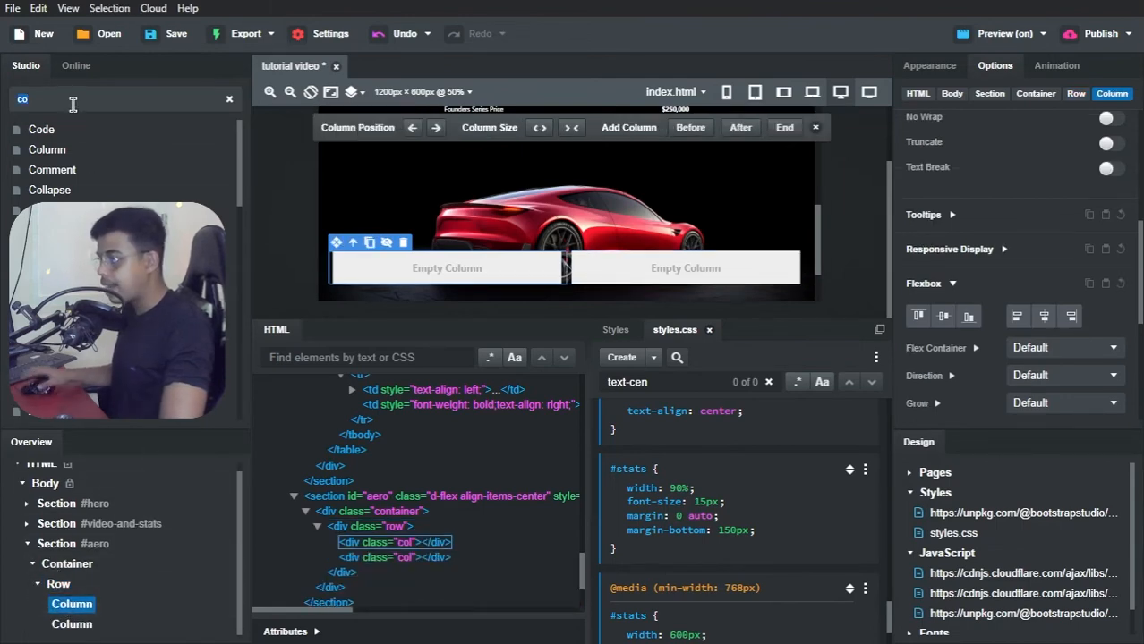
text(heading)
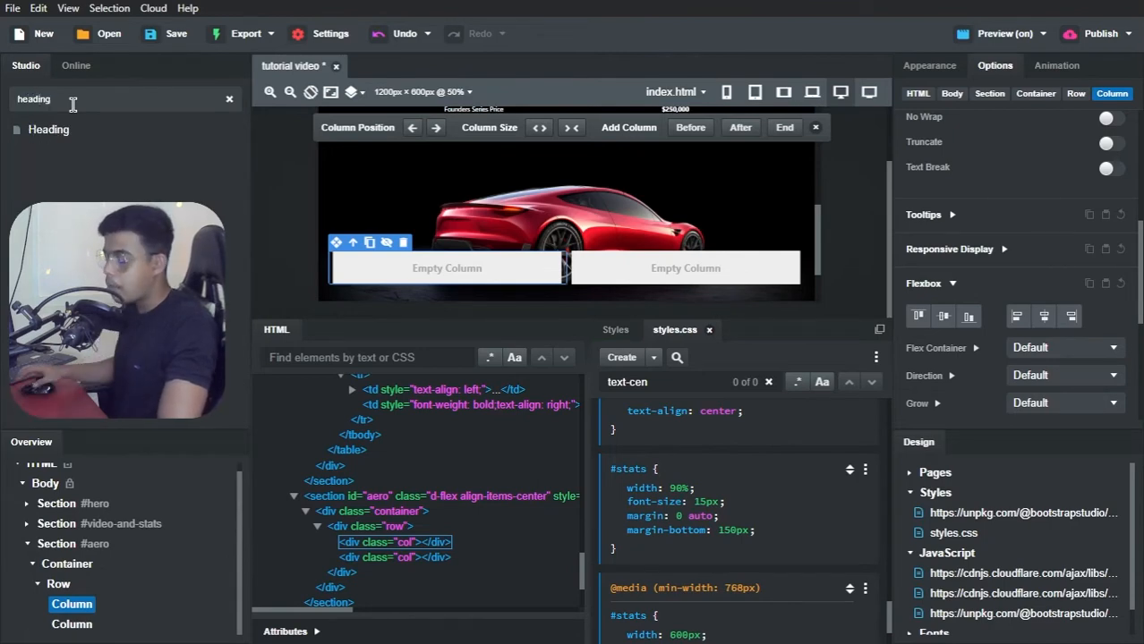
drag(66, 128, 79, 609)
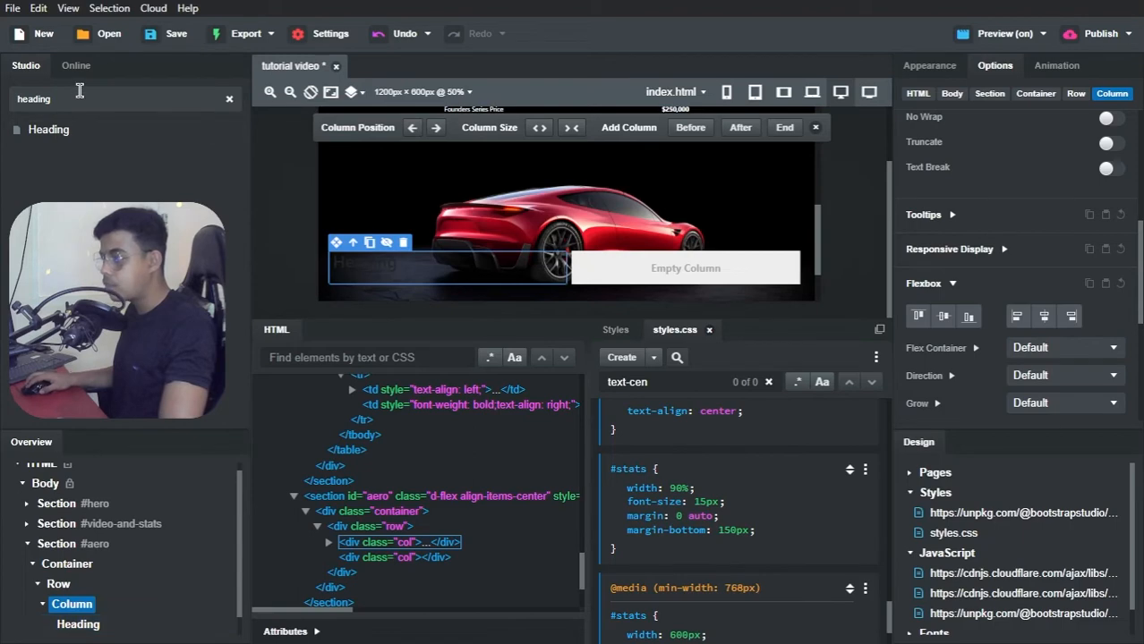
Step: Insert a Paragraph component into the second column of the #aero section's row
key(ctrl+a)
text(para)
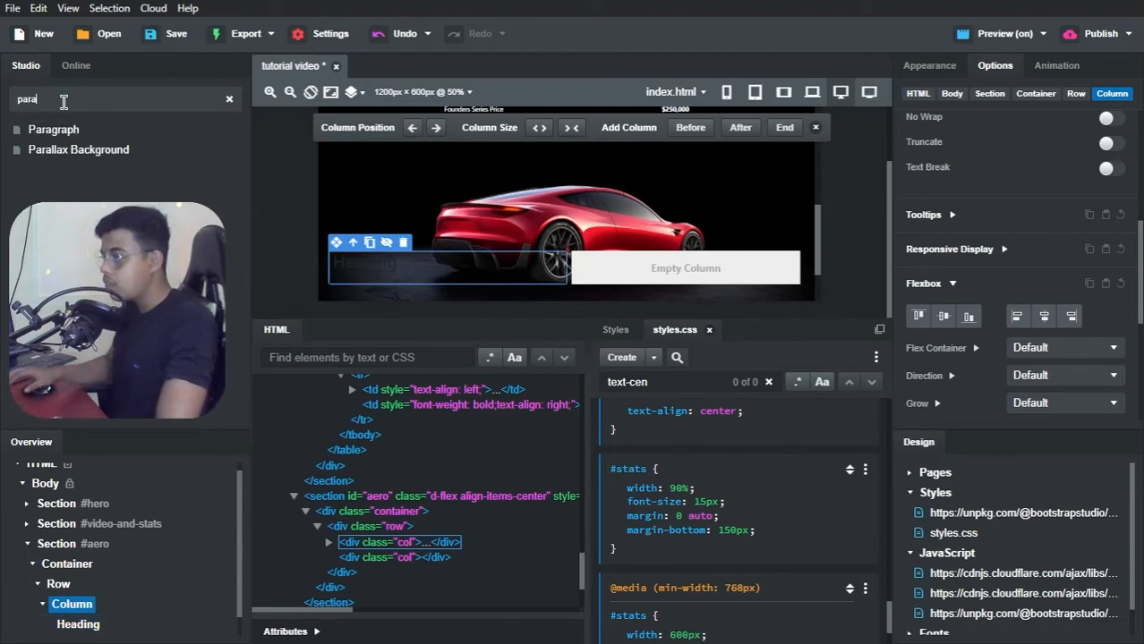
drag(67, 131, 81, 634)
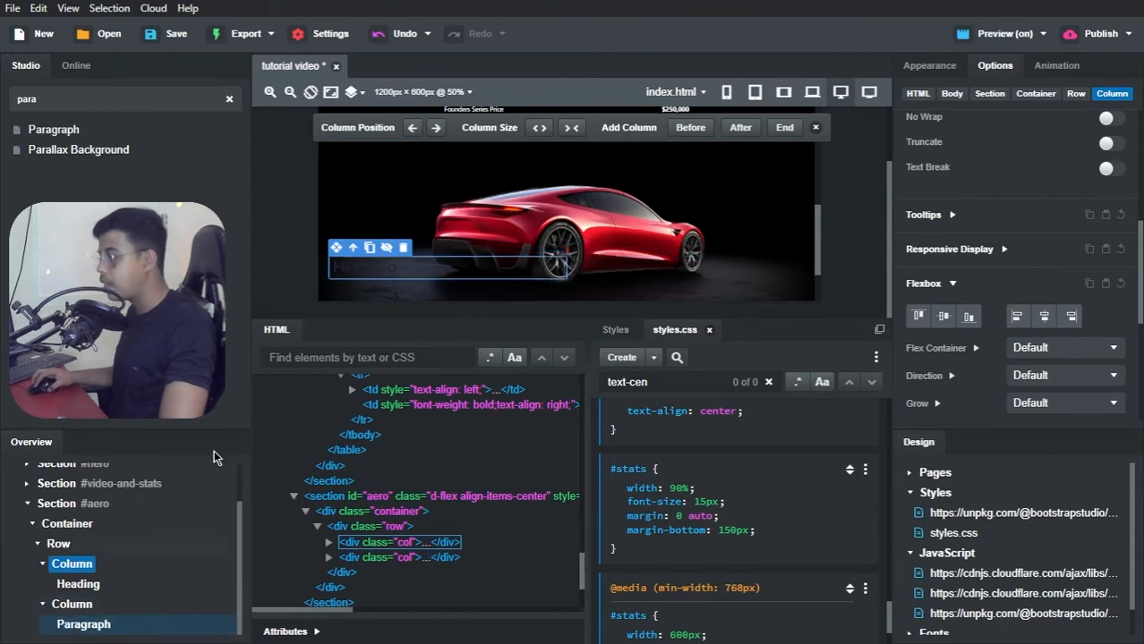
Step: Set the #aero section's font color to white, rgb(255,255,255)
click(56, 505)
scroll(947, 338, down, 2)
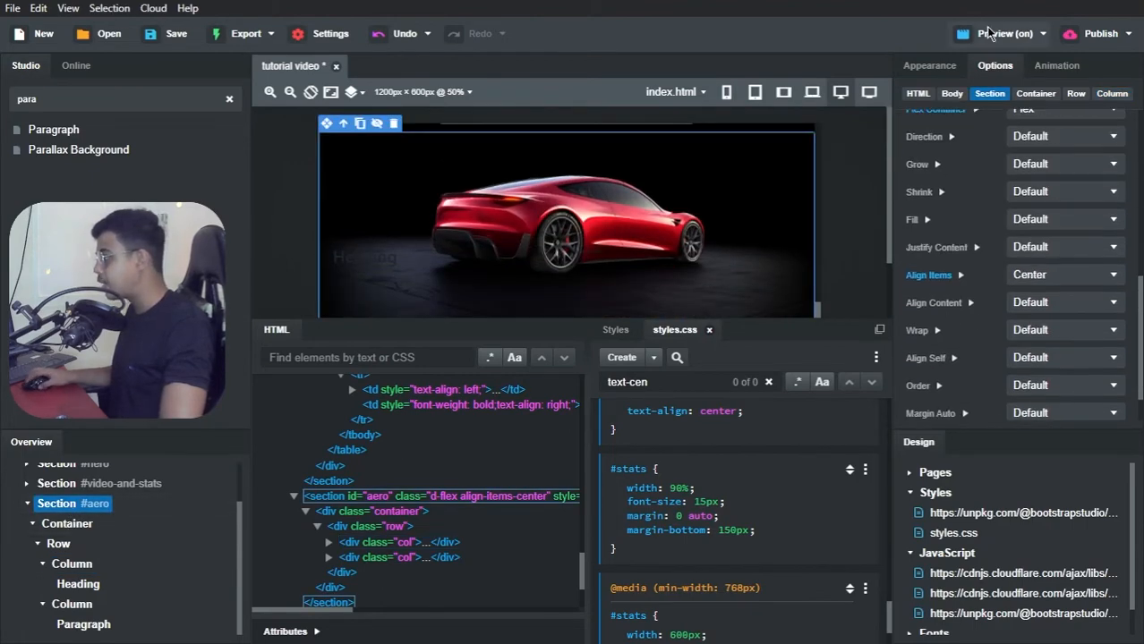
click(948, 68)
scroll(980, 214, down, 3)
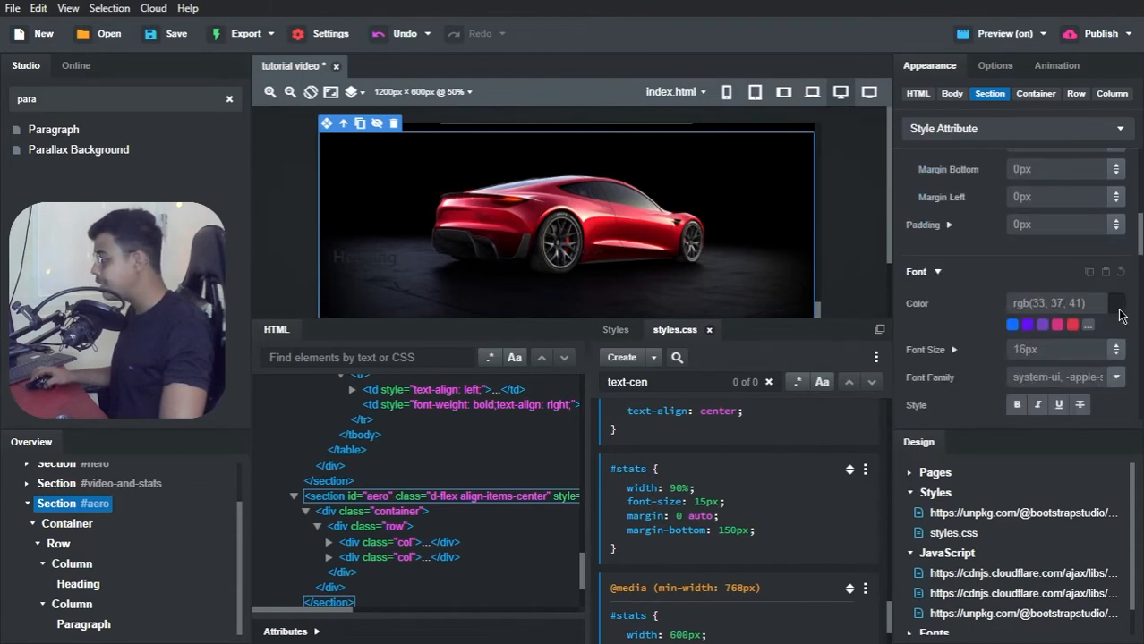
click(1116, 304)
drag(963, 376, 834, 355)
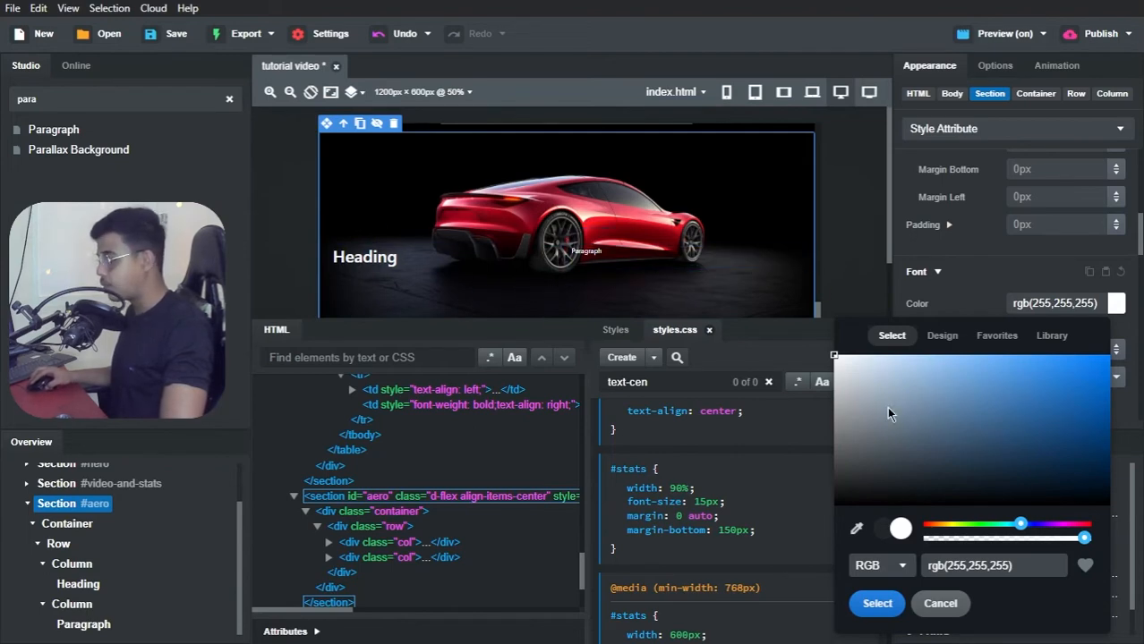
click(878, 603)
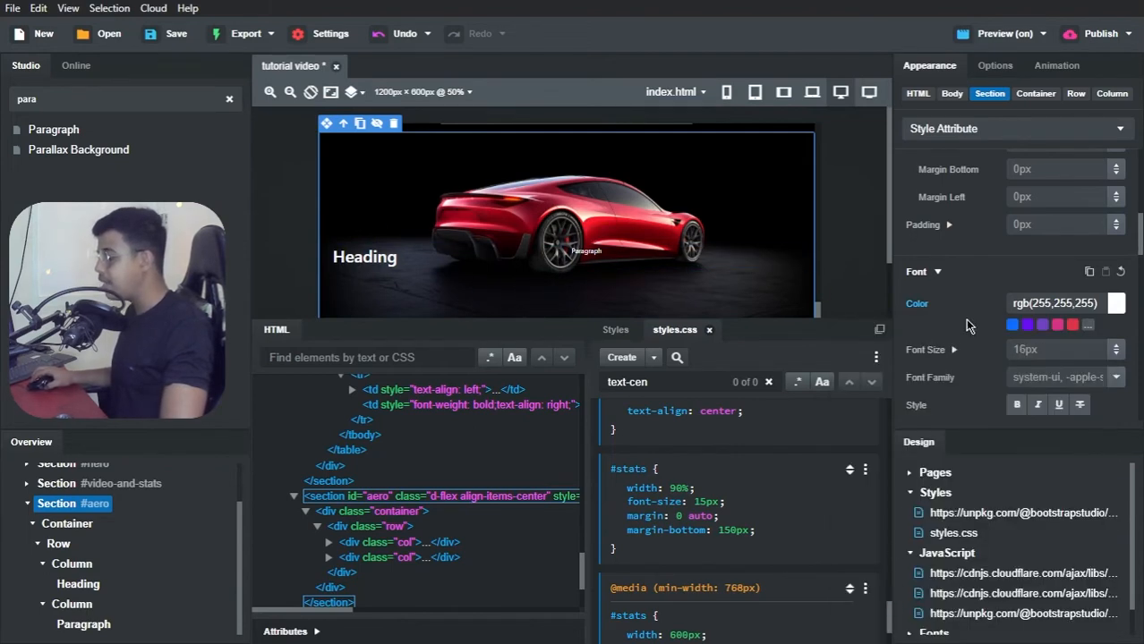
scroll(967, 305, down, 3)
scroll(966, 268, up, 2)
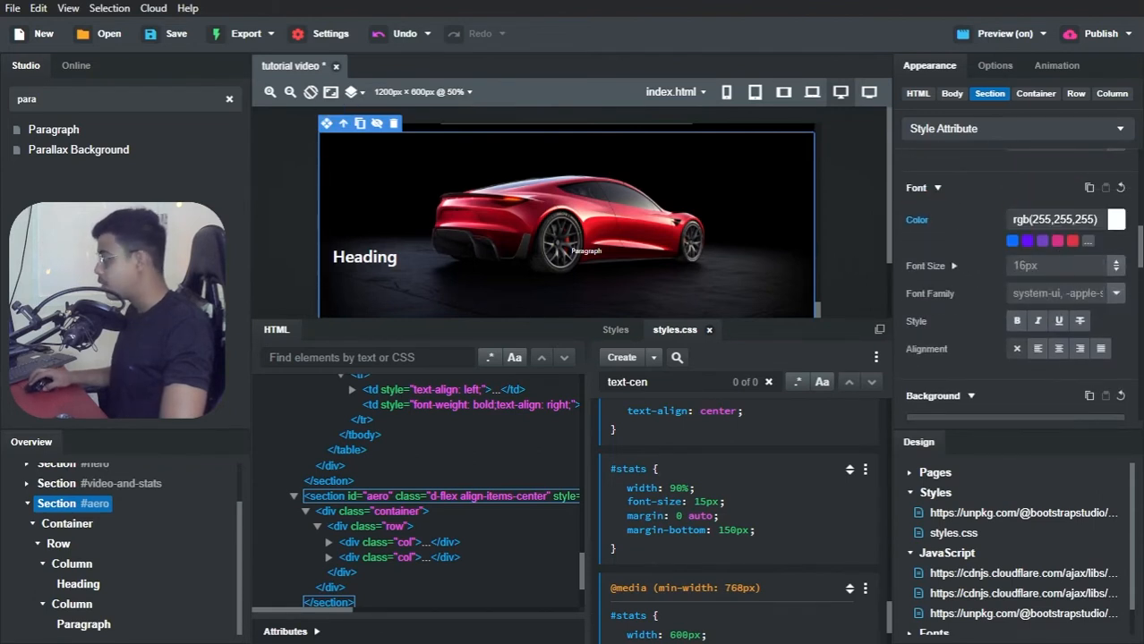
scroll(567, 221, down, 1)
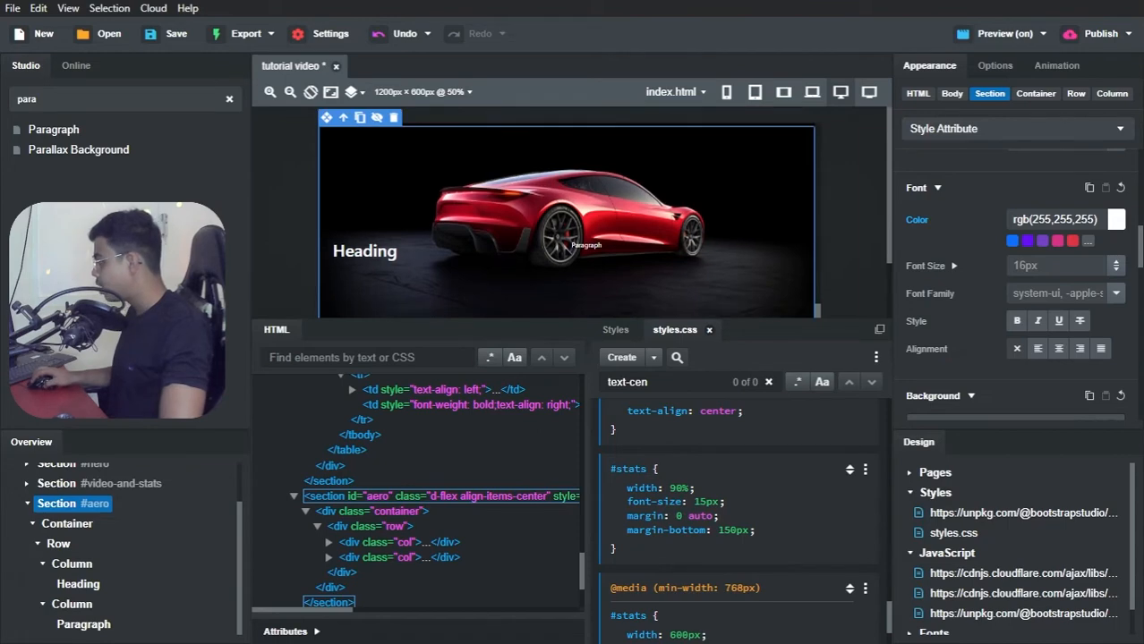
Step: Switch to Brave and view the heading and paragraph text below the car on the Tesla Clone page
key(alt+Tab)
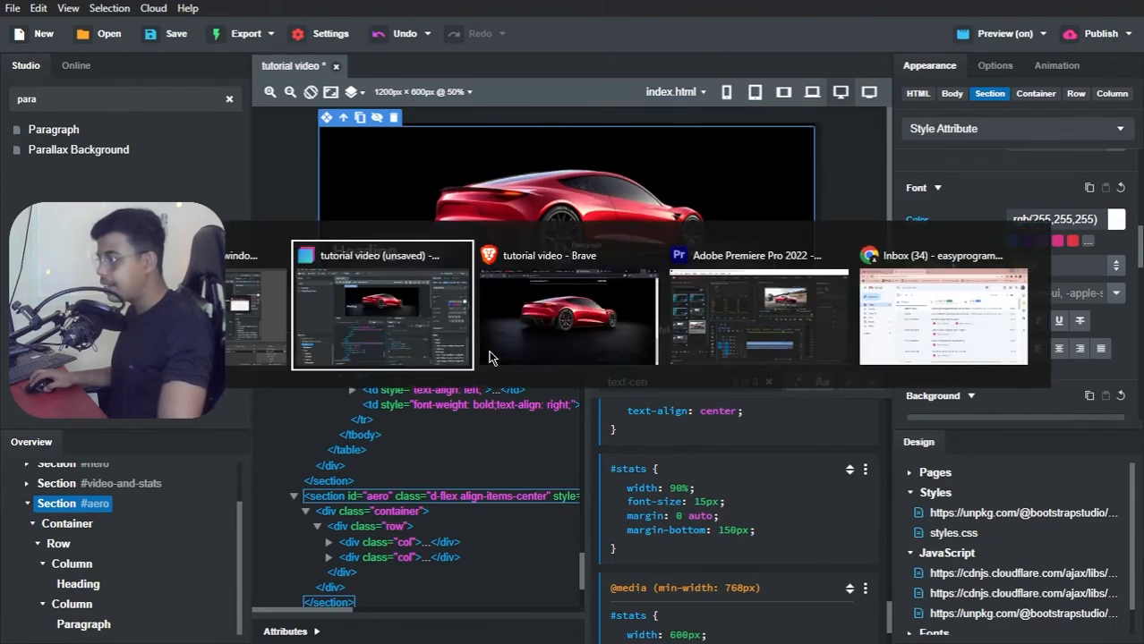
click(490, 357)
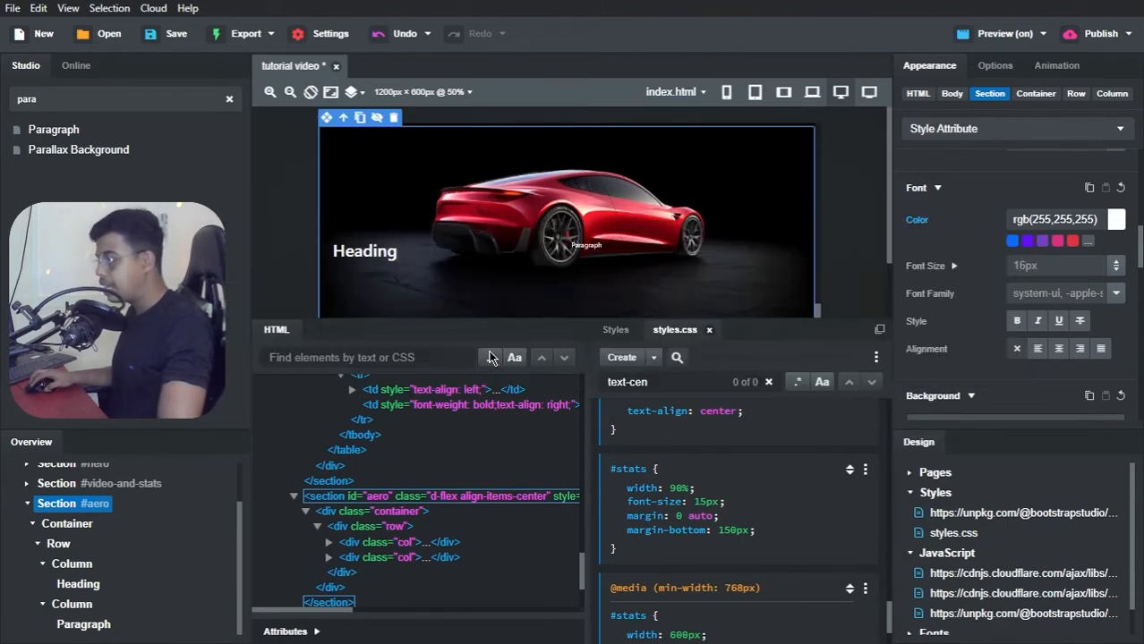
click(828, 16)
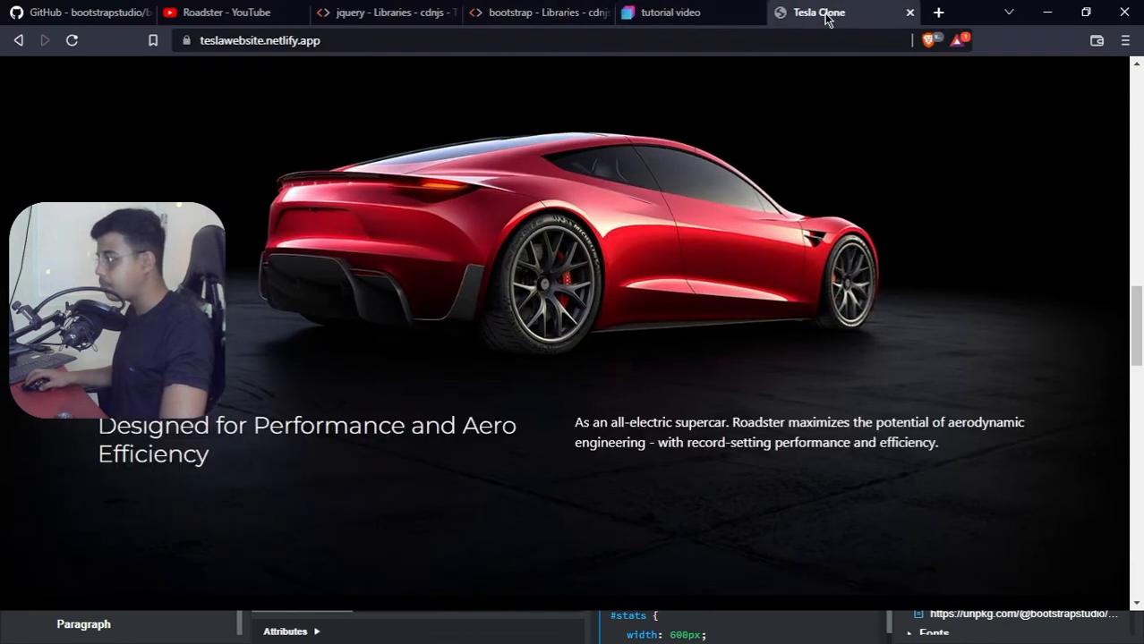
Step: Copy the heading "Designed for Performance and Aero Efficiency" from the Tesla Clone page and paste it over the #aero Heading text in Bootstrap Studio
drag(100, 427, 203, 464)
key(ctrl+c)
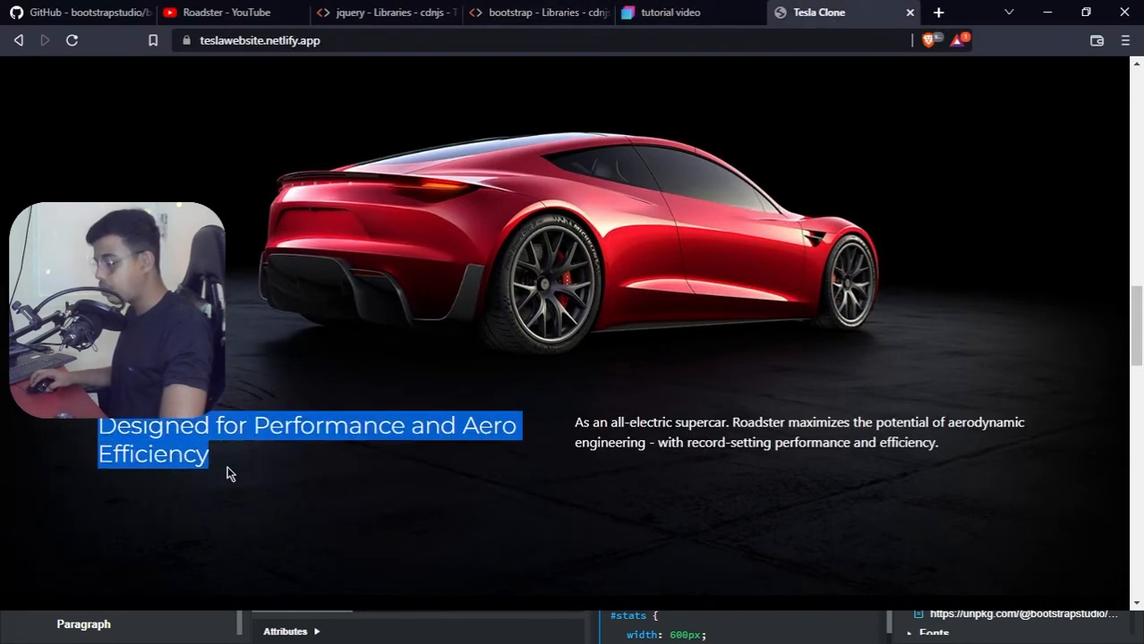
key(alt+Tab)
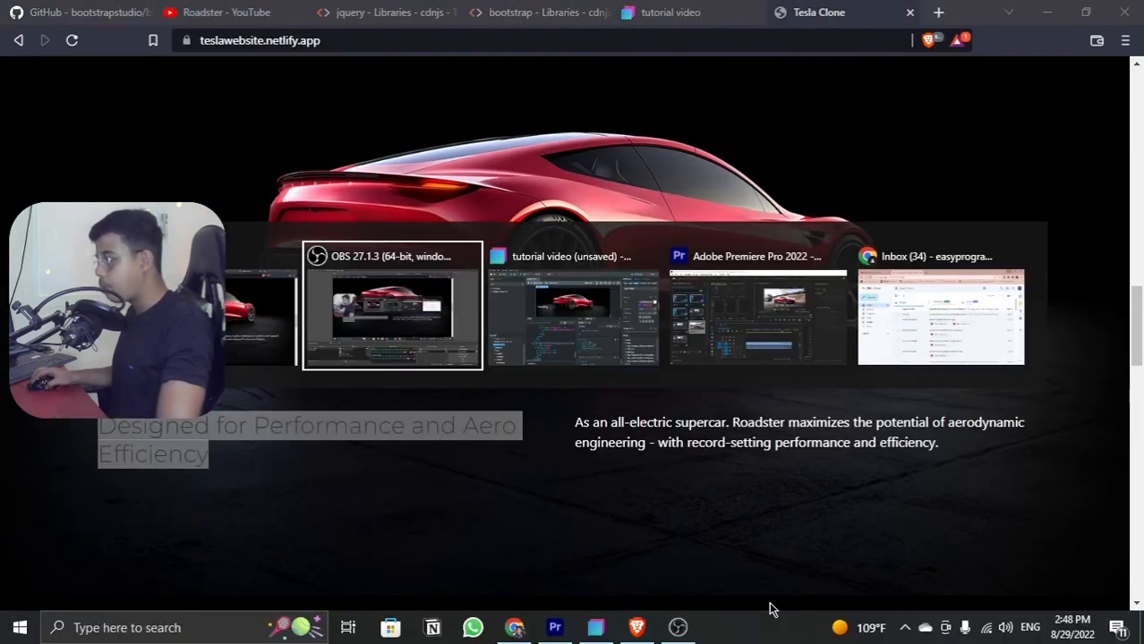
key(alt+Tab)
key(alt+Tab)
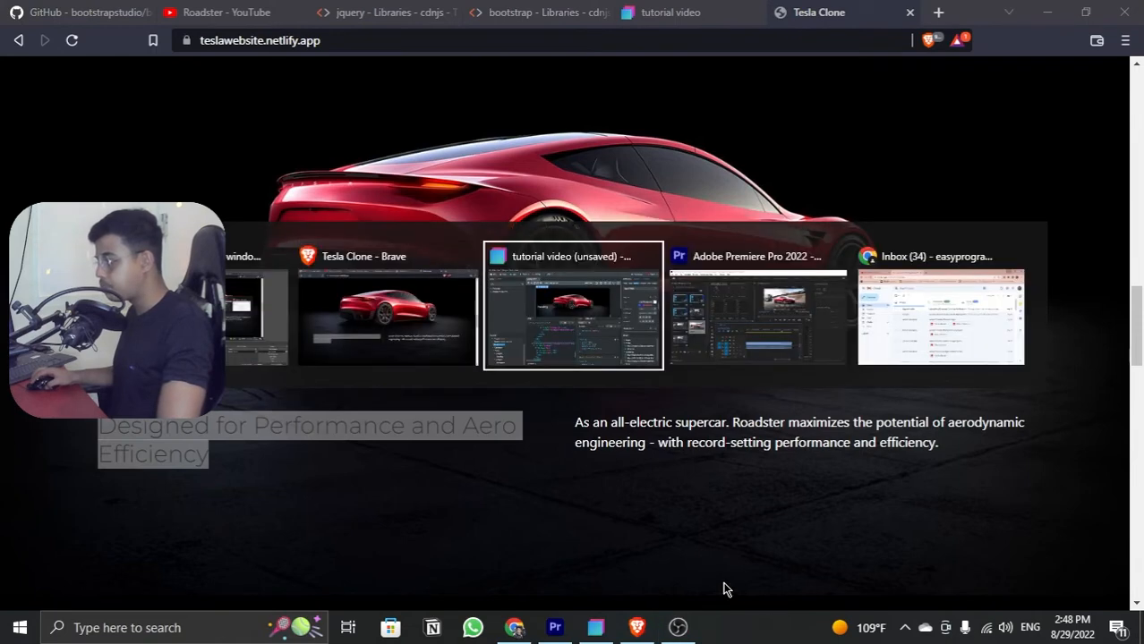
double_click(374, 253)
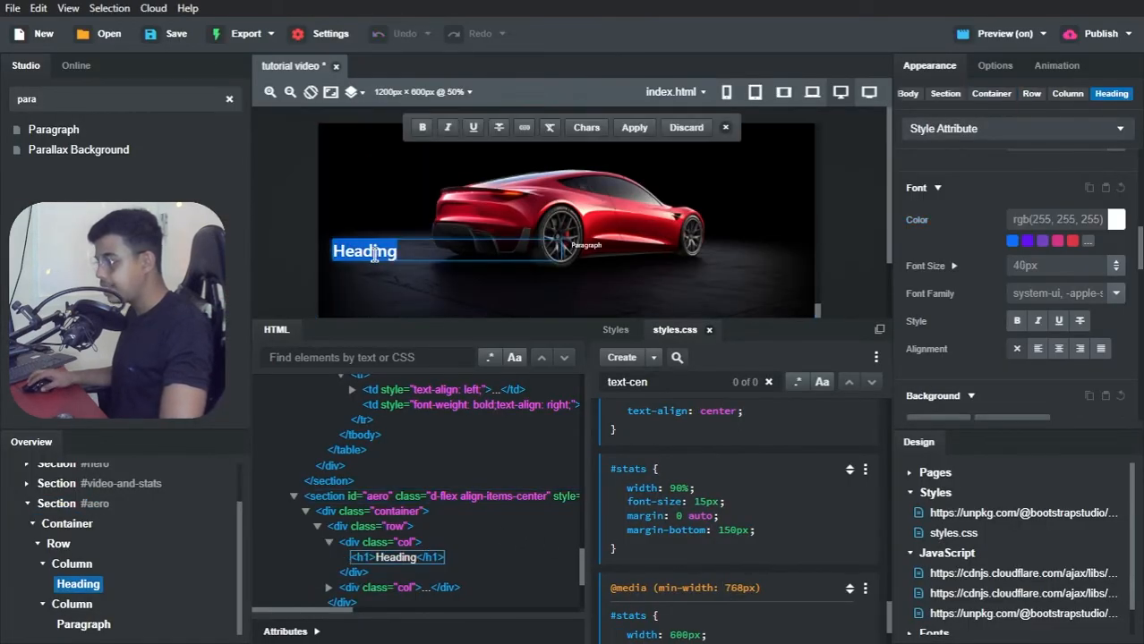
key(ctrl+v)
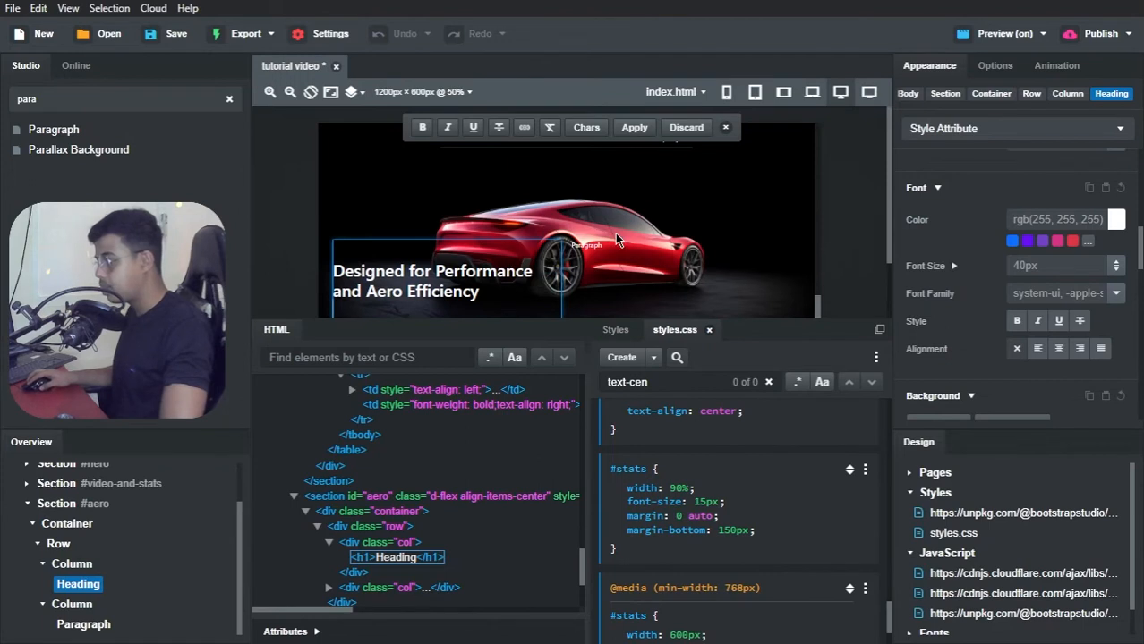
Step: Remove the extra blank lines around the pasted heading text in the #aero section
click(613, 257)
double_click(356, 305)
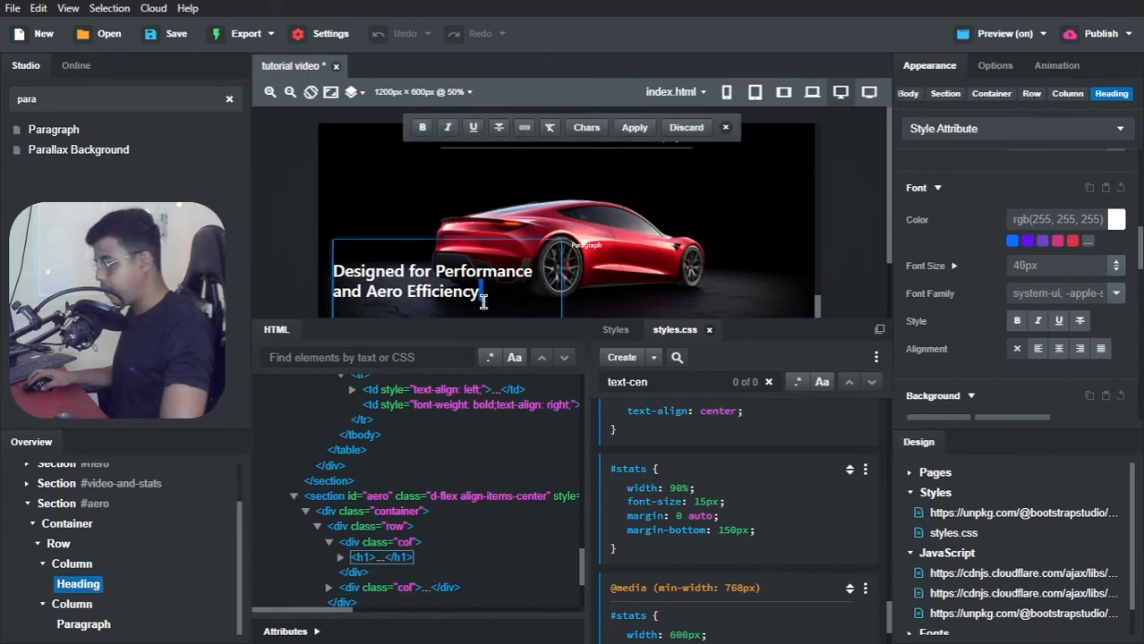
key(BackSpace)
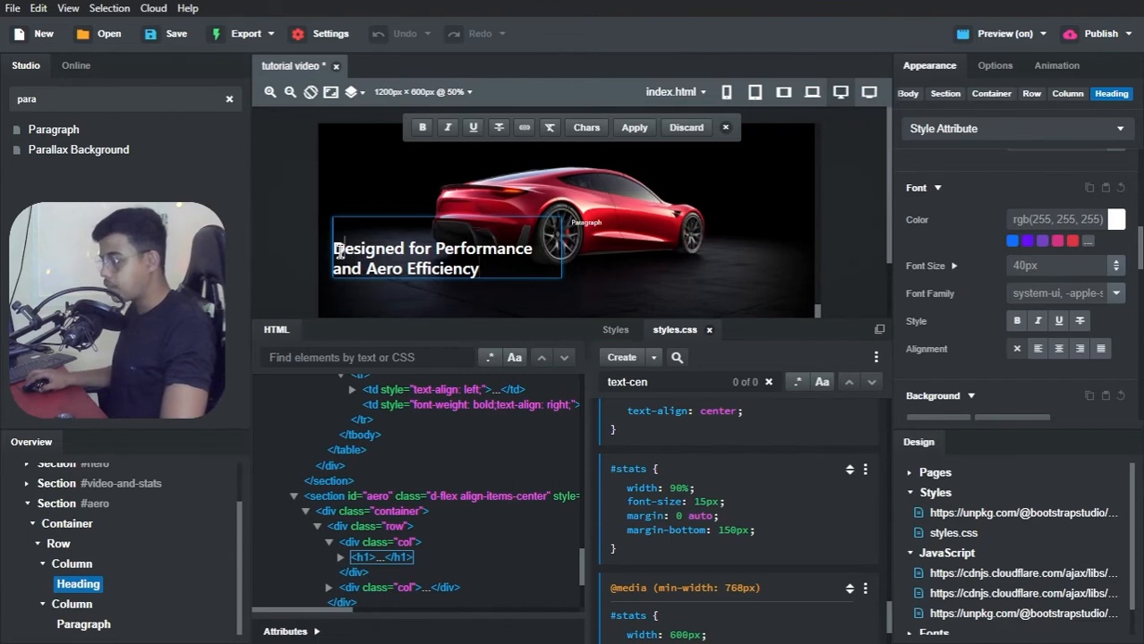
key(BackSpace)
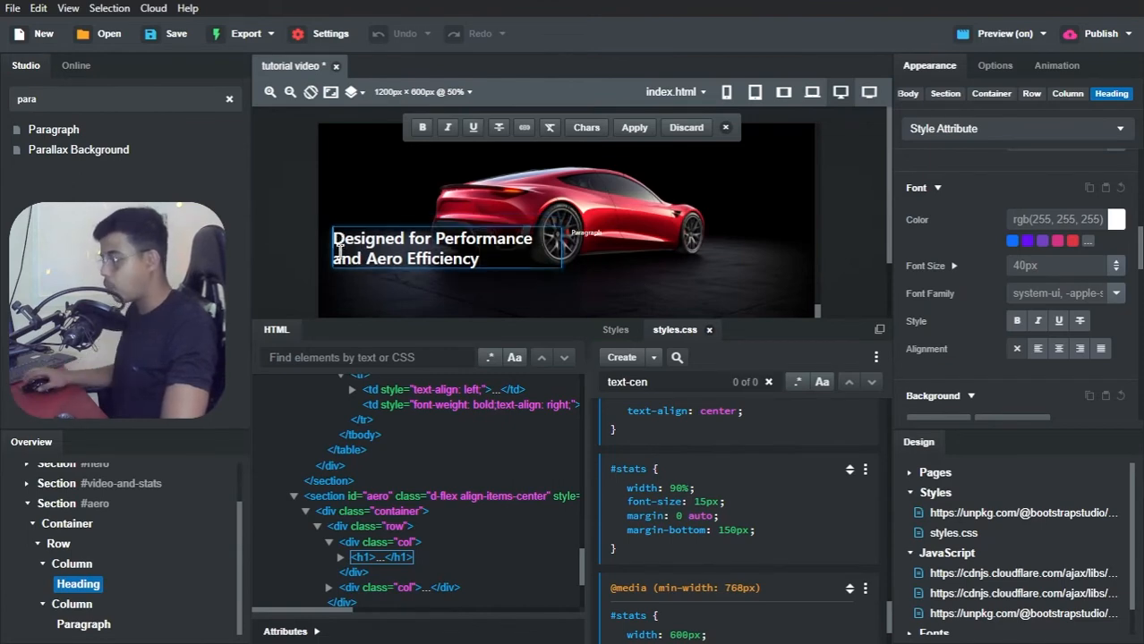
Step: Copy the all-electric supercar paragraph from the Tesla Clone page in Brave and paste it over the #aero Paragraph text in Bootstrap Studio
key(alt+Tab)
key(alt+Tab)
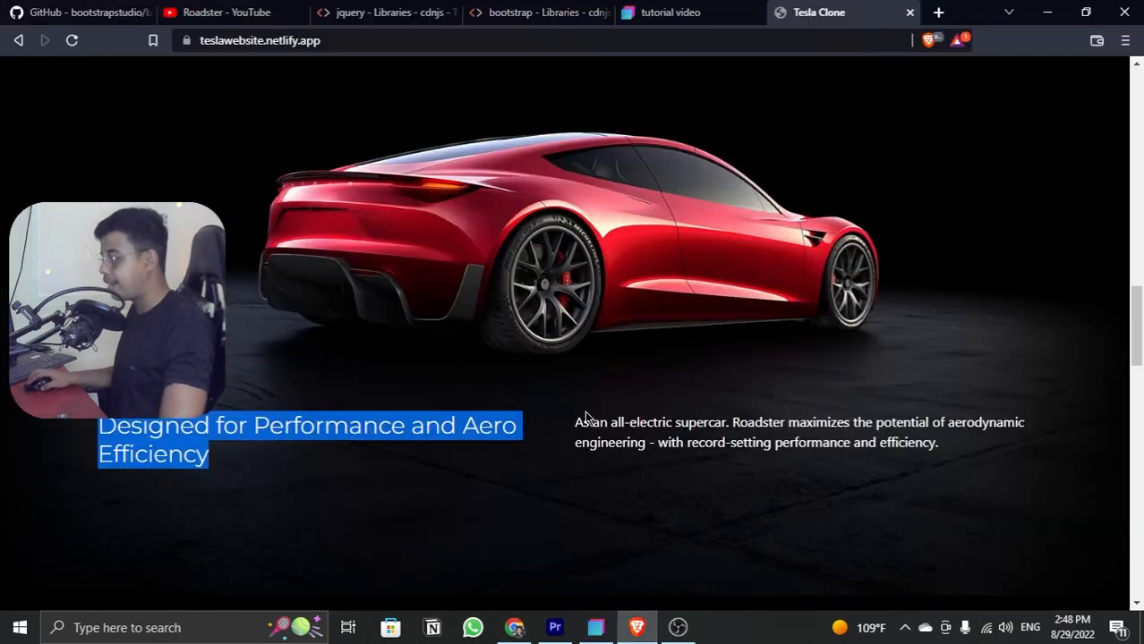
drag(574, 422, 973, 453)
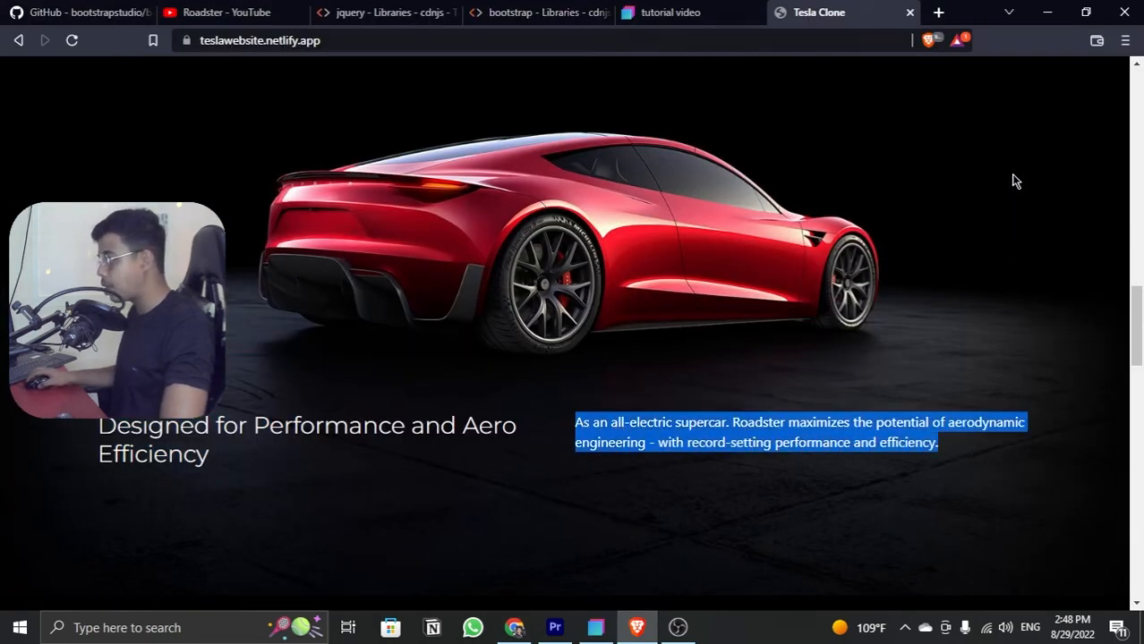
click(1046, 12)
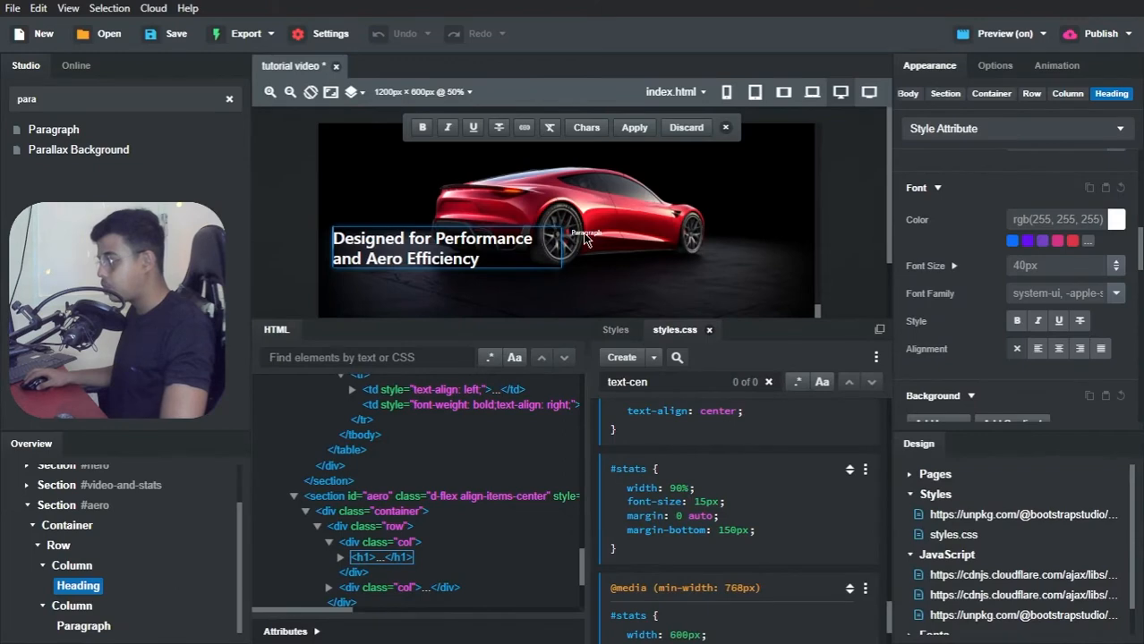
drag(585, 238, 584, 233)
text(As an all-electric supercar, Roadster maximizes the potential of aerodynamic engineering - with record-setting performance and efficiency.)
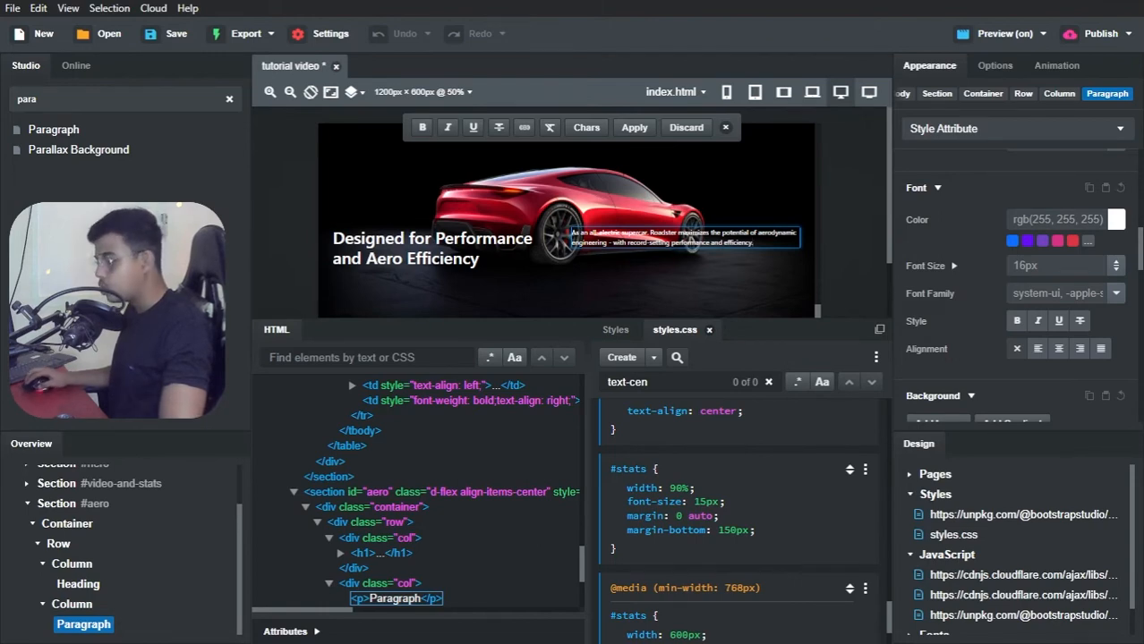
Step: Set the #aero heading's font size to 26.752px
click(79, 584)
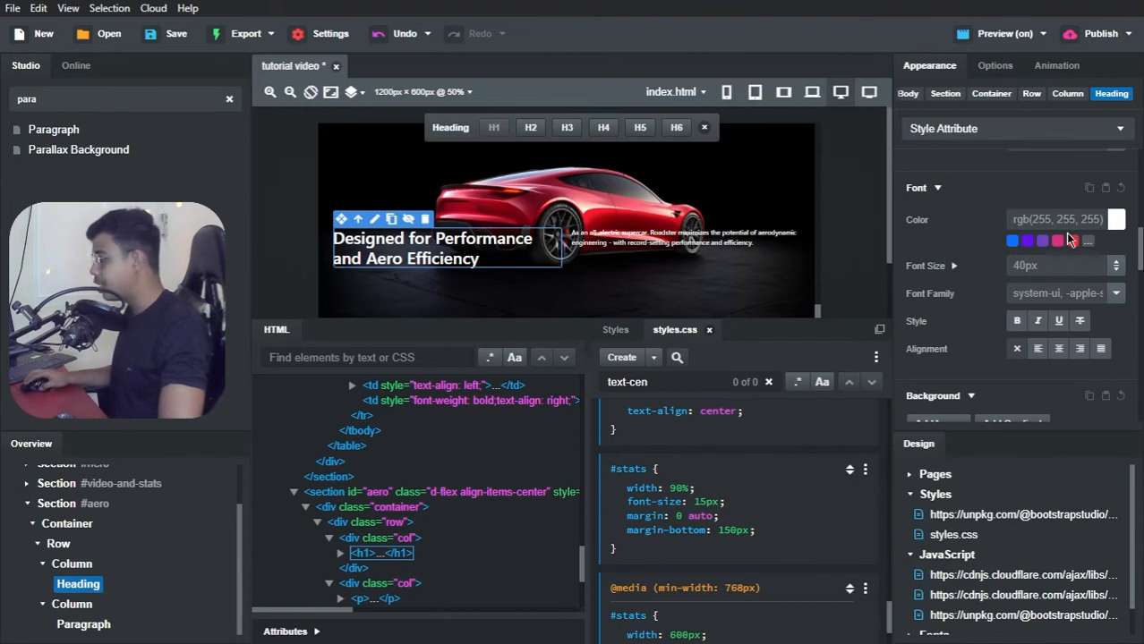
click(1035, 264)
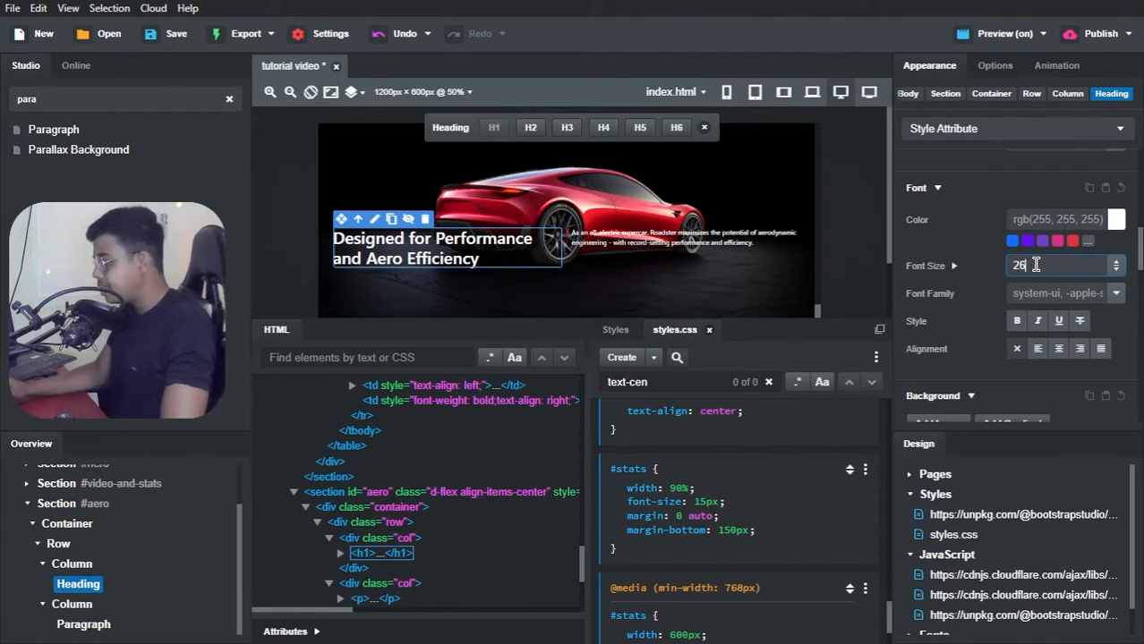
text(26.7)
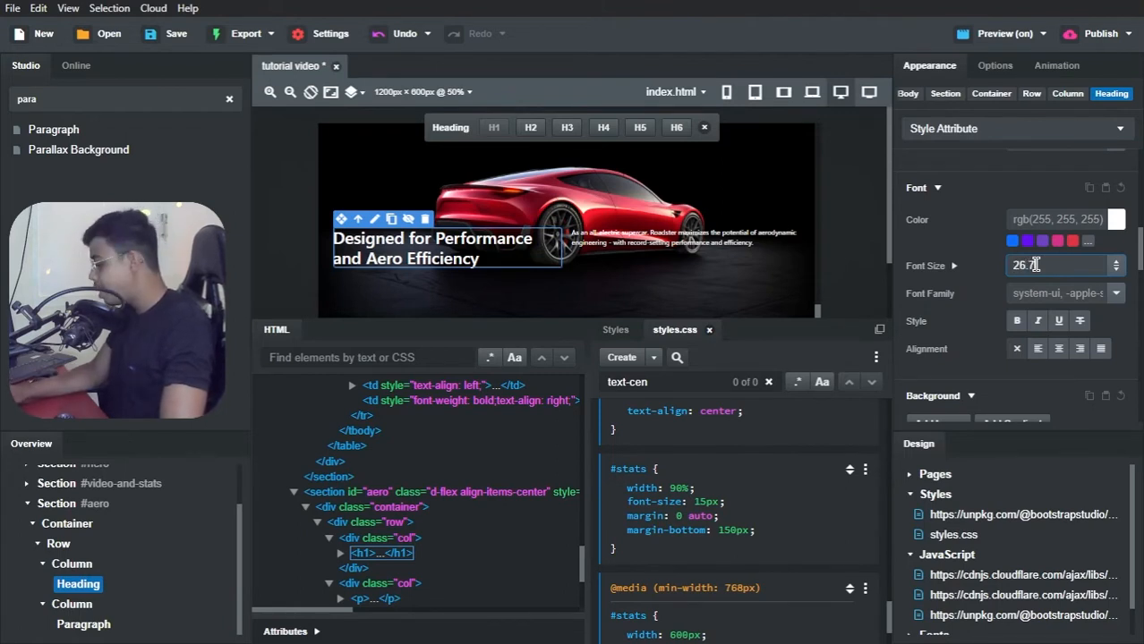
text(2)
key(Return)
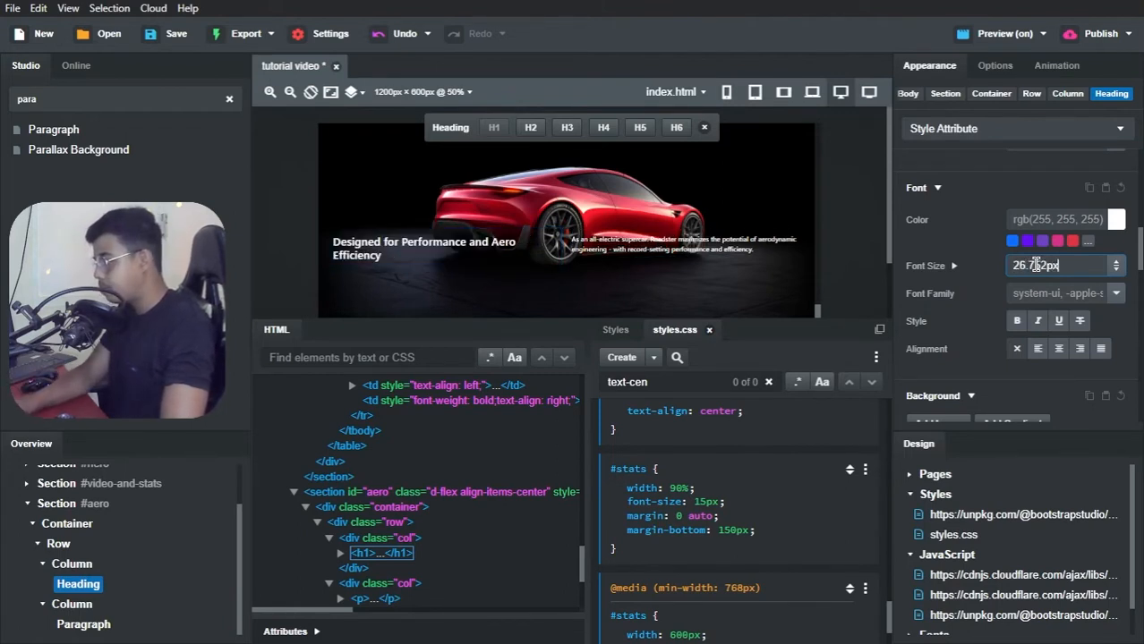
click(1116, 296)
click(1079, 322)
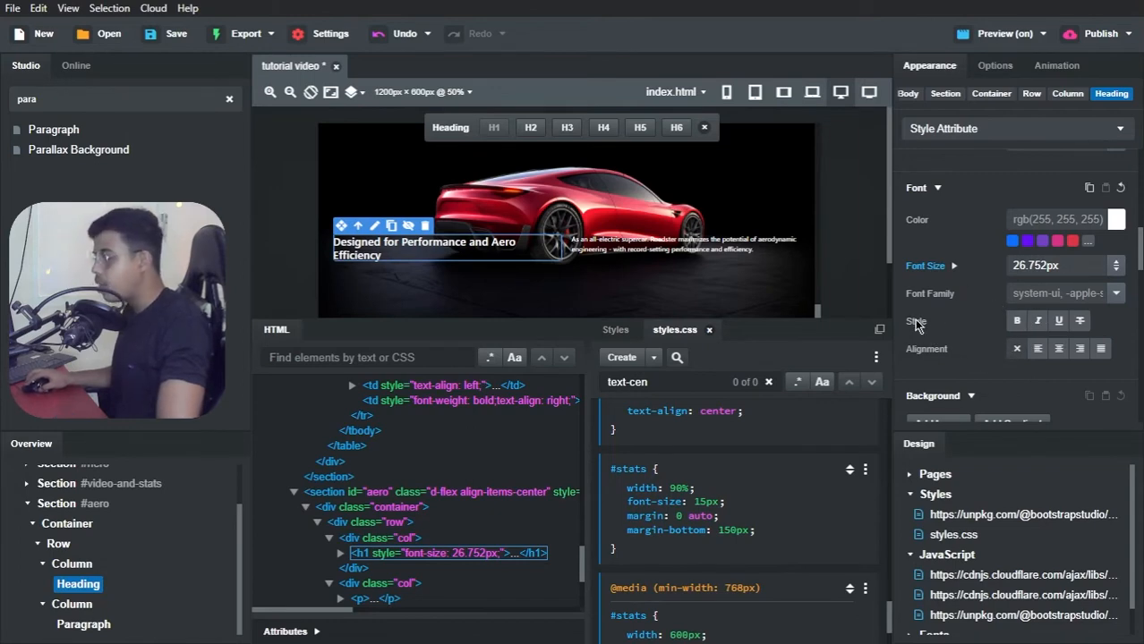
Step: Compare the heading in the Brave preview with the Tesla Clone page, and set its font family to Montserrat without bold in Bootstrap Studio
key(alt+Tab)
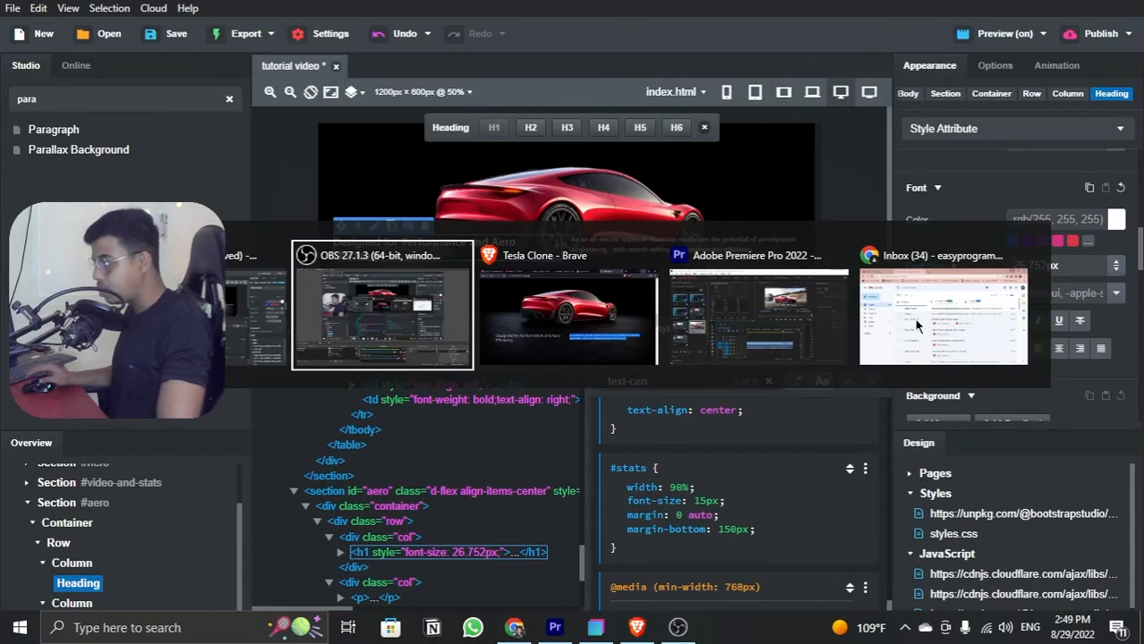
key(alt+Tab)
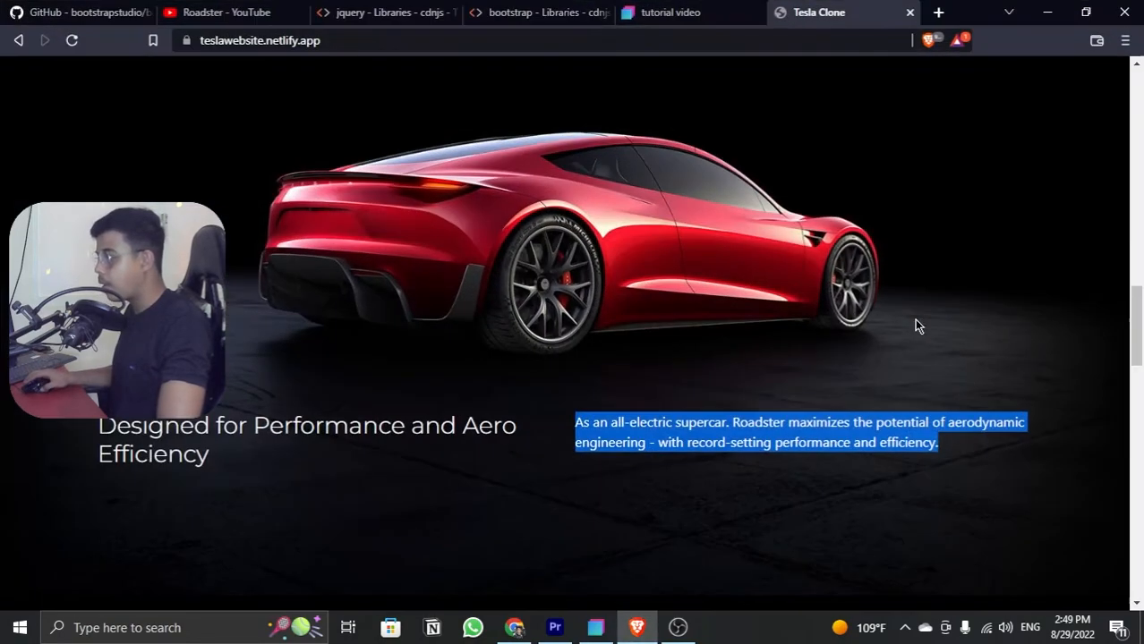
click(691, 7)
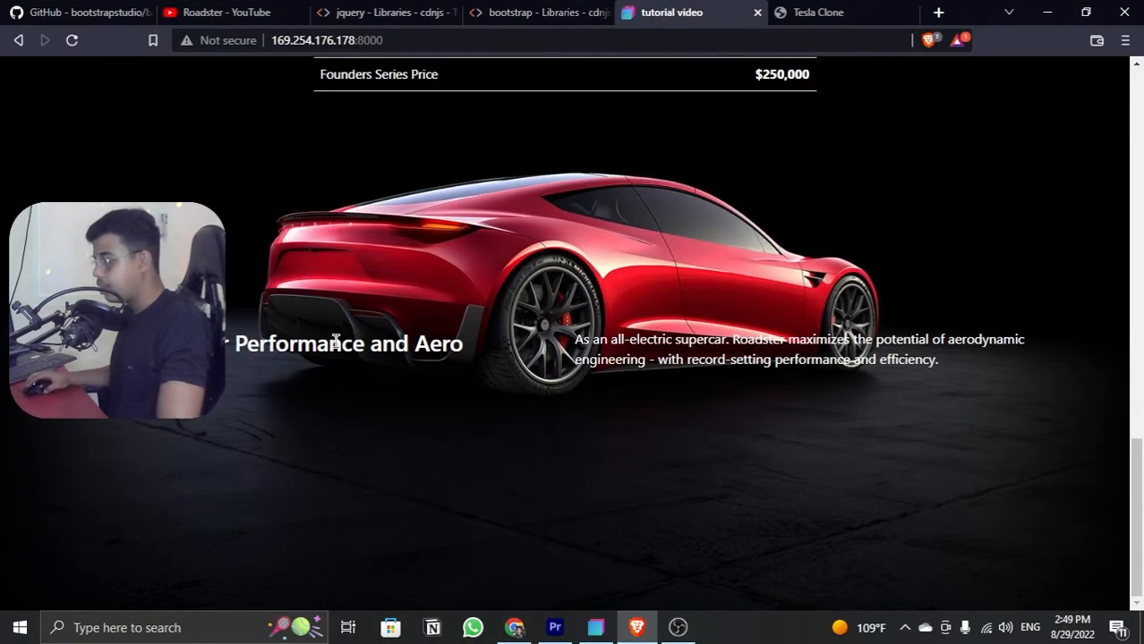
click(831, 9)
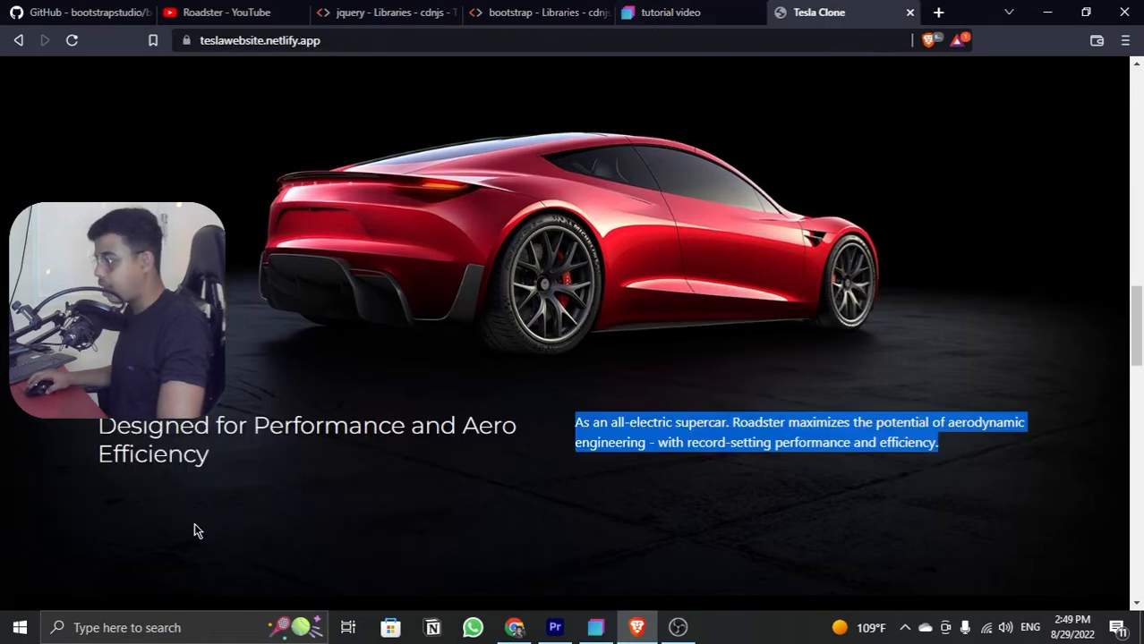
click(707, 19)
key(alt+Tab)
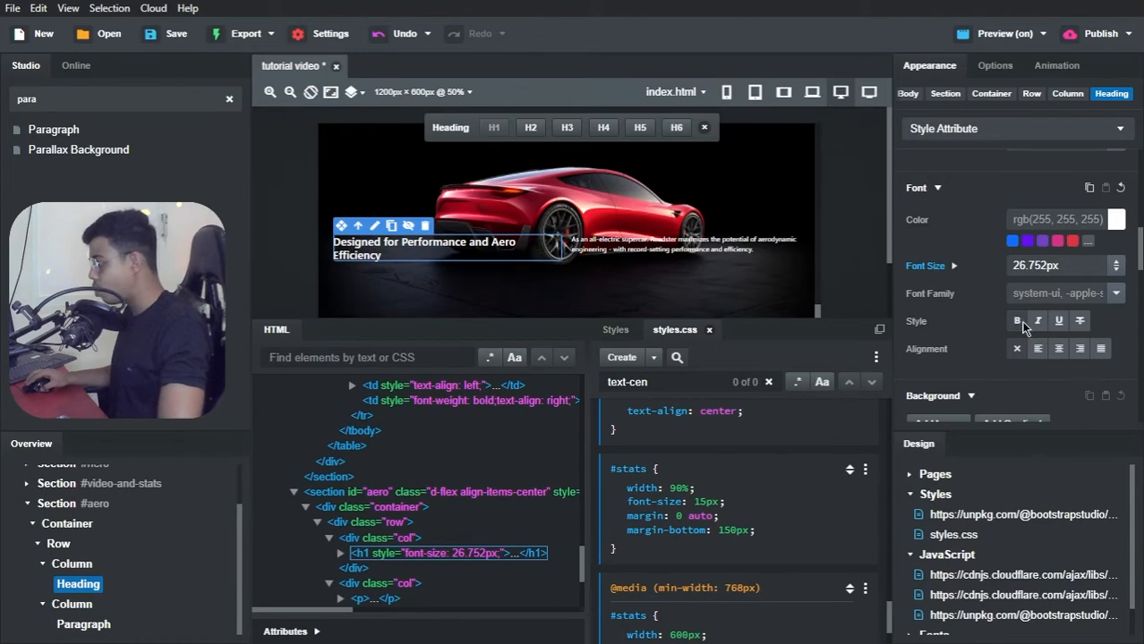
click(1017, 321)
click(1018, 321)
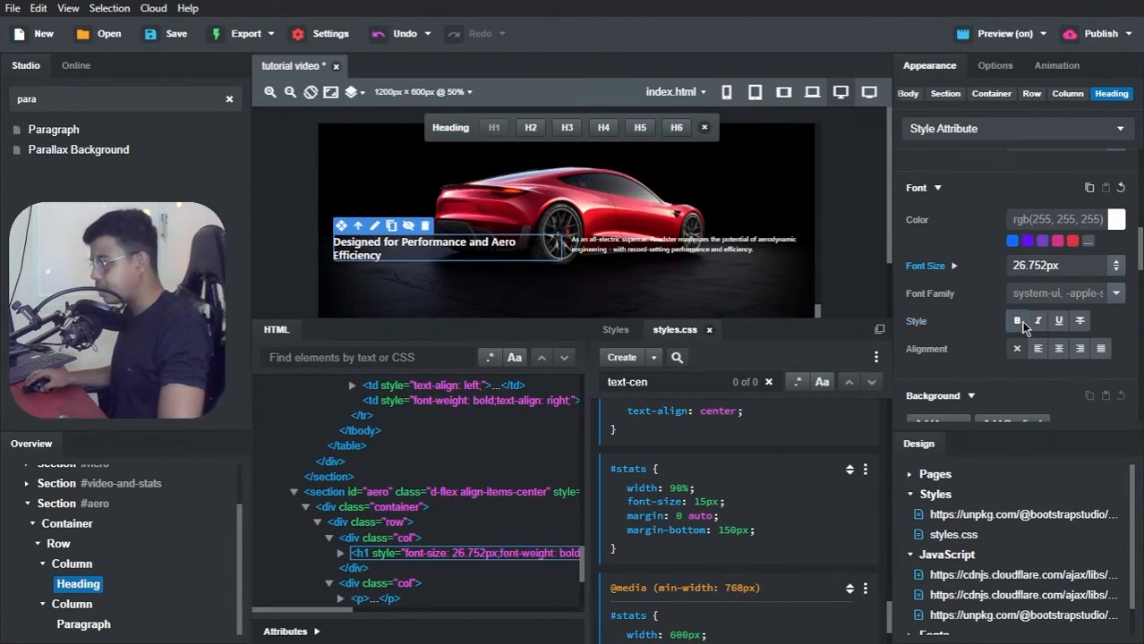
click(1114, 294)
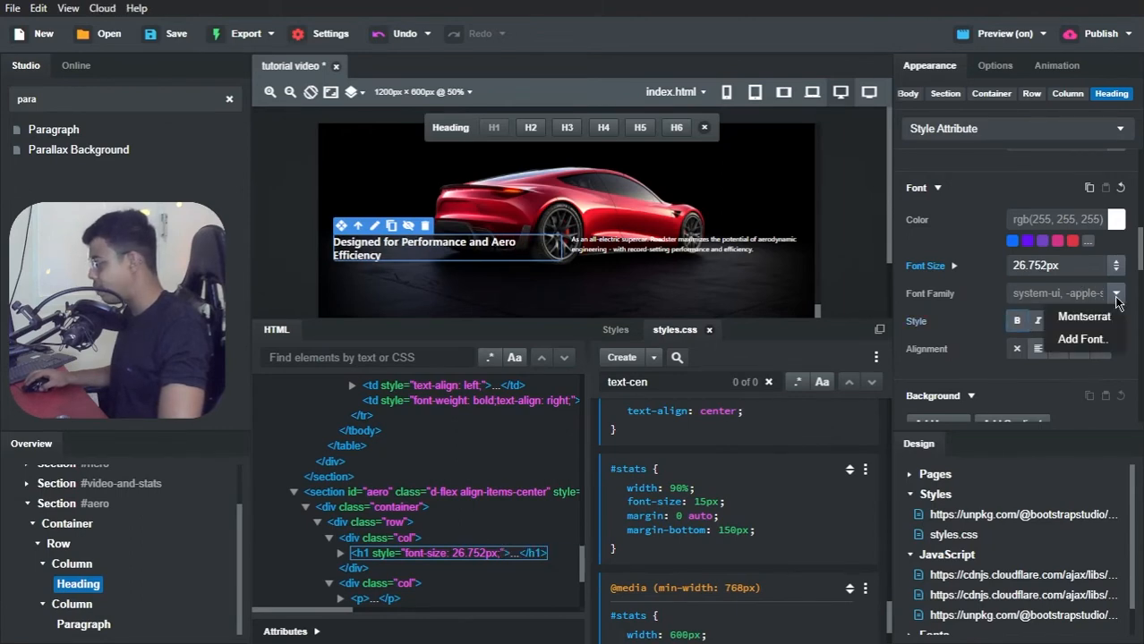
click(1090, 318)
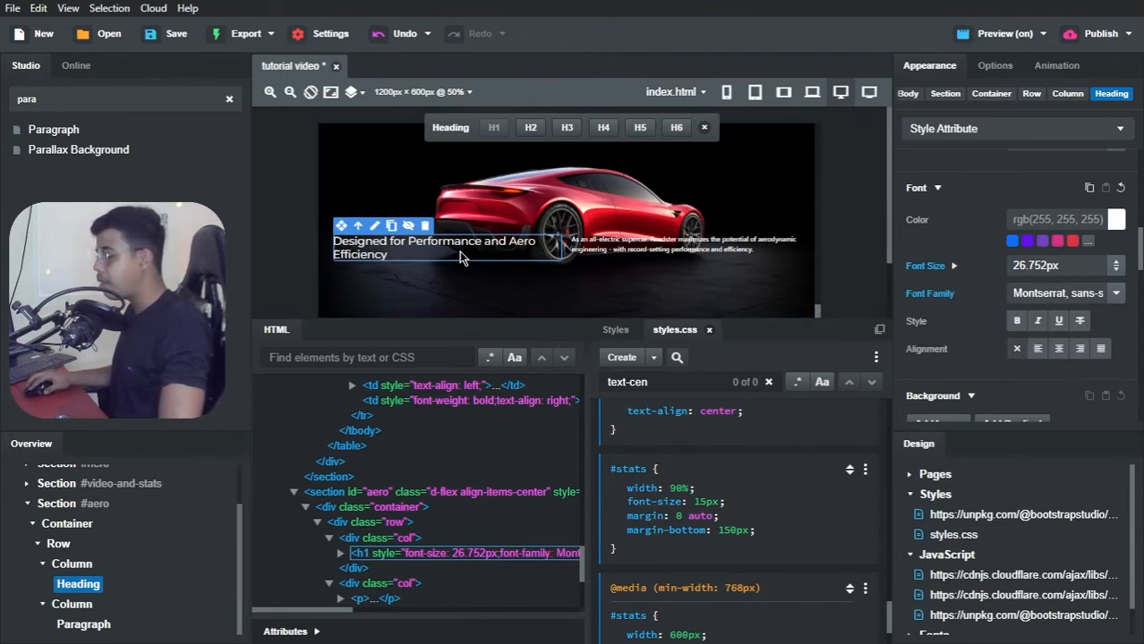
Step: Check the heading's font against the Tesla Clone page in Brave, and set the #aero paragraph's font family to Montserrat in Bootstrap Studio
key(alt+Tab)
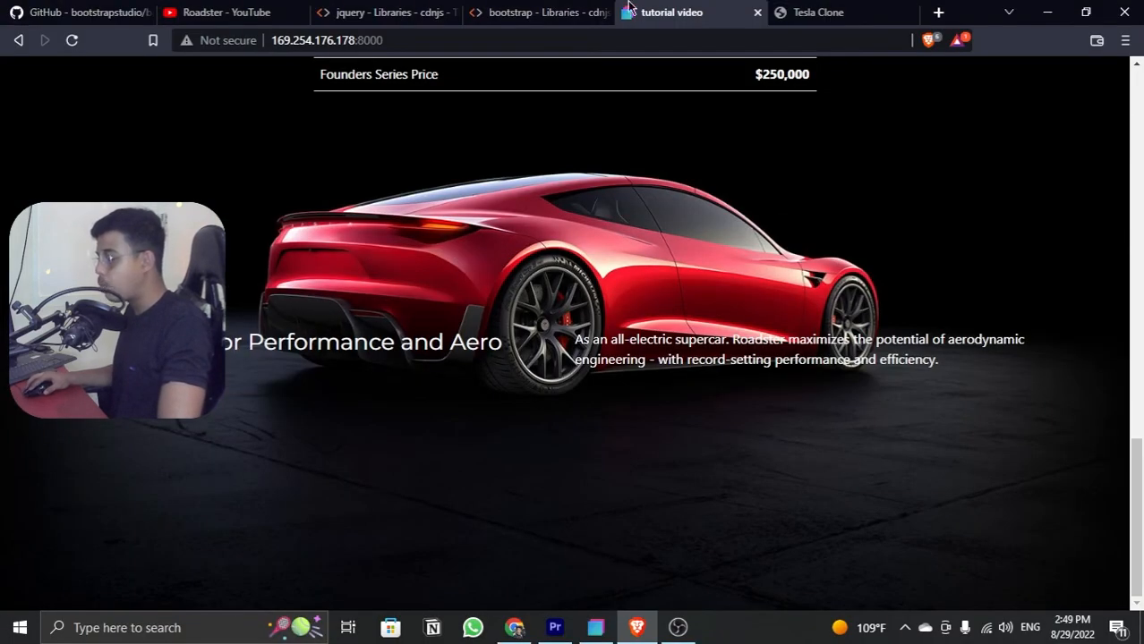
click(784, 17)
click(687, 20)
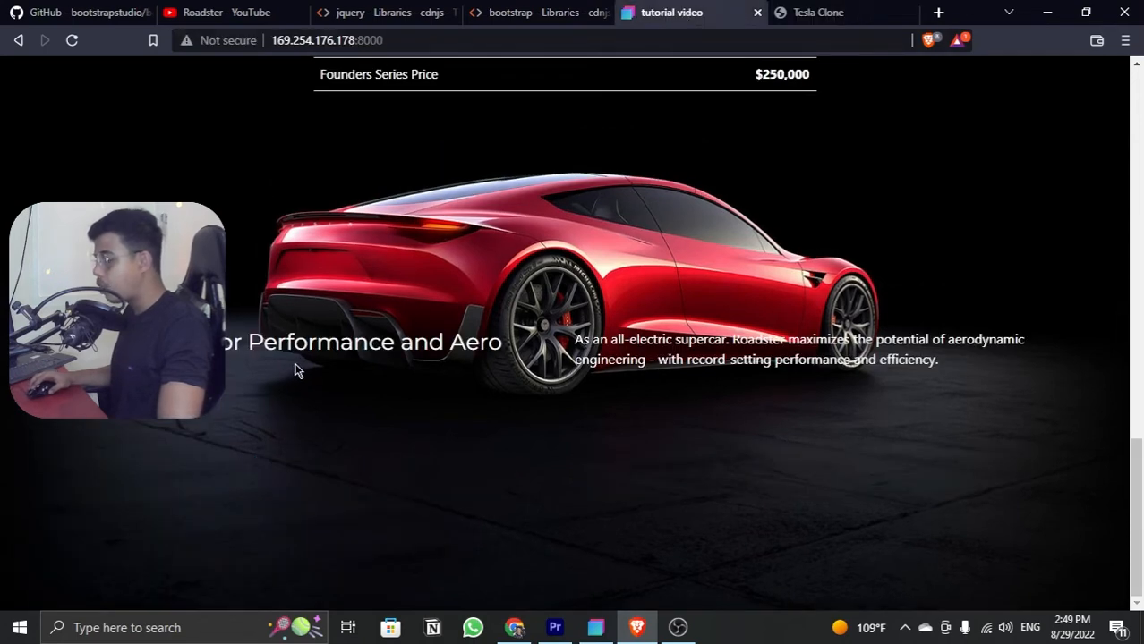
key(alt+Tab)
click(353, 358)
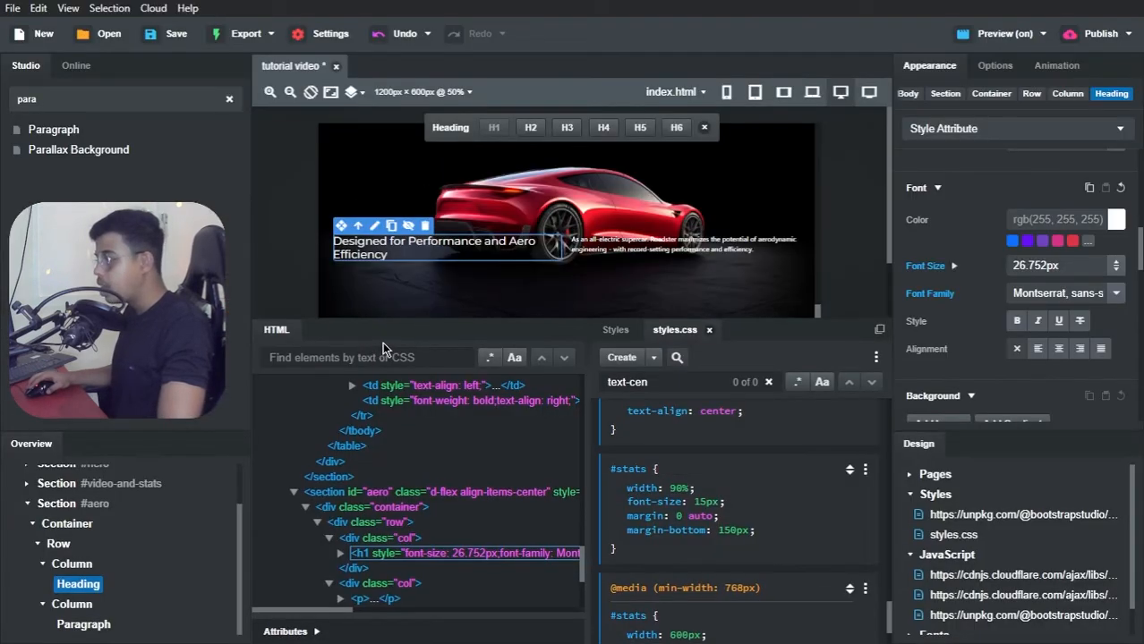
click(682, 253)
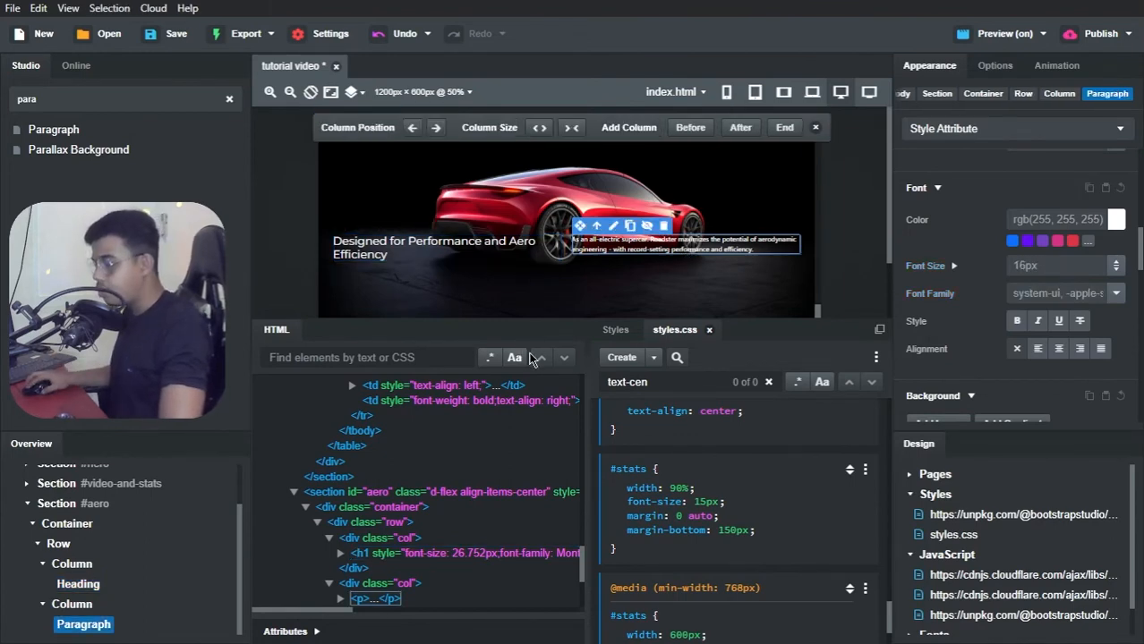
click(1033, 267)
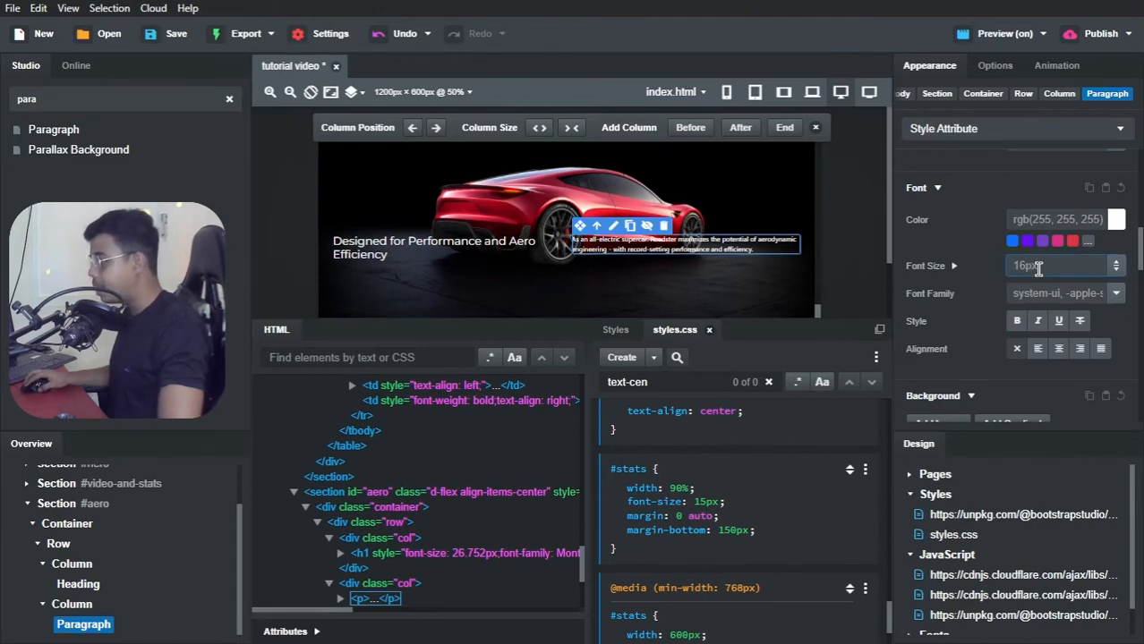
click(1117, 295)
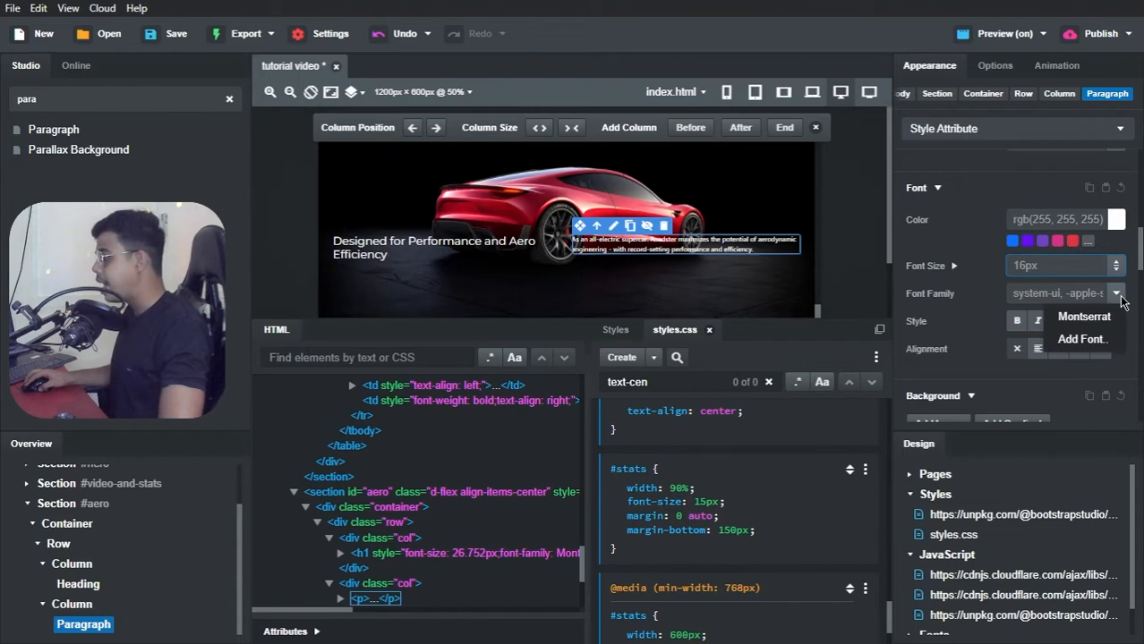
click(1103, 319)
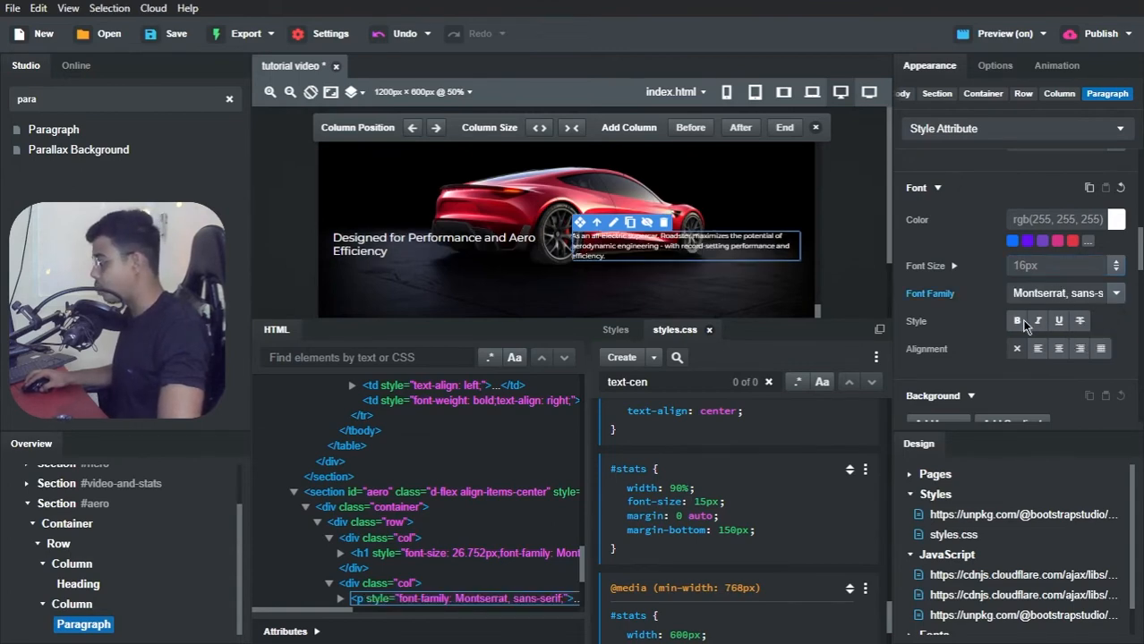
Step: Switch to Brave and compare the paragraph's font and the text position in the preview with the Tesla Clone page
key(alt+Tab)
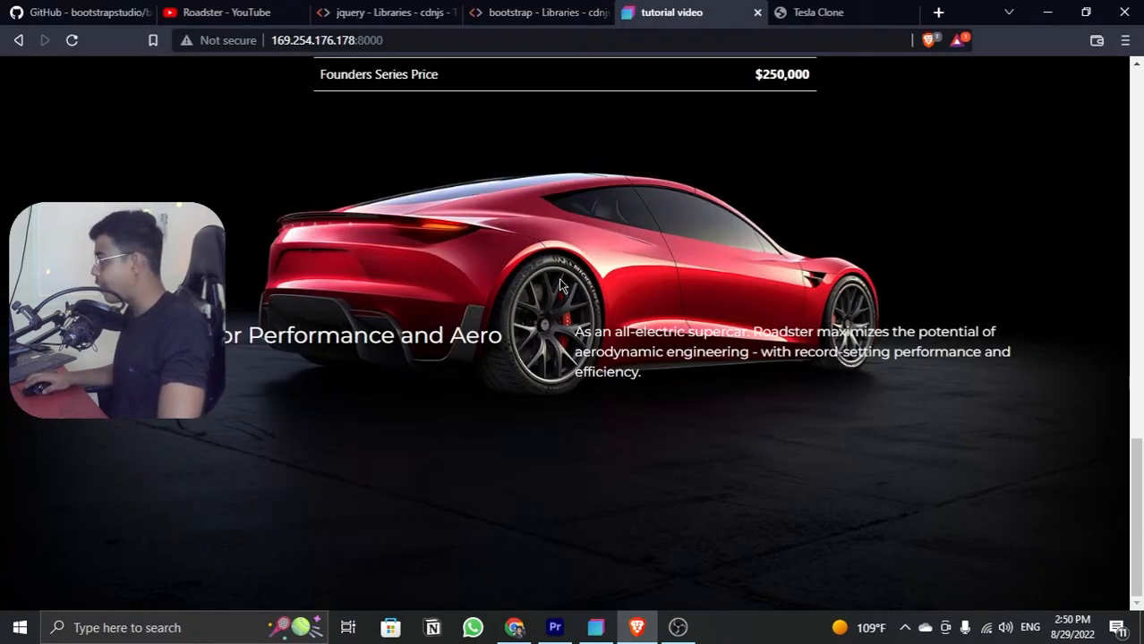
click(816, 11)
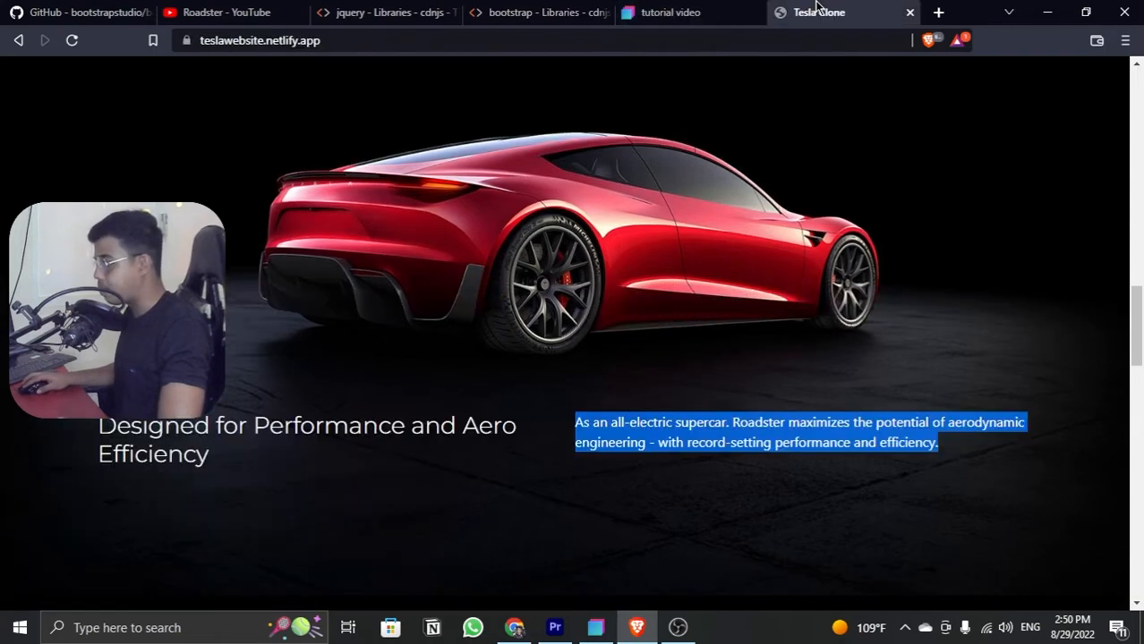
click(634, 254)
click(680, 12)
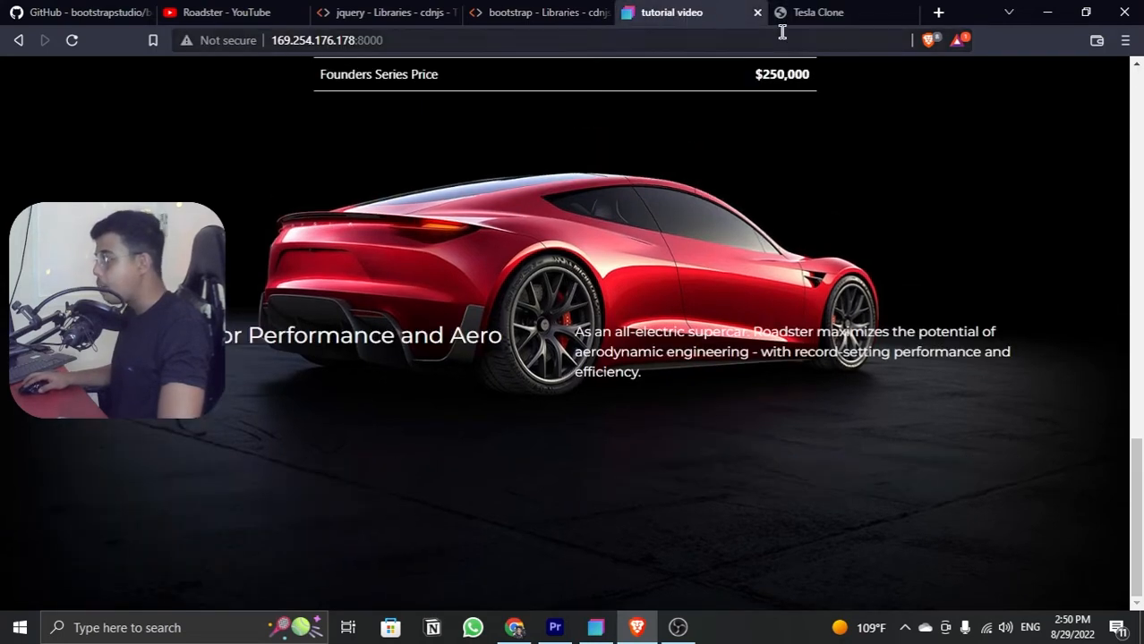
Step: Compare the position of the #aero heading and paragraph in the preview with the Tesla Clone page
click(810, 12)
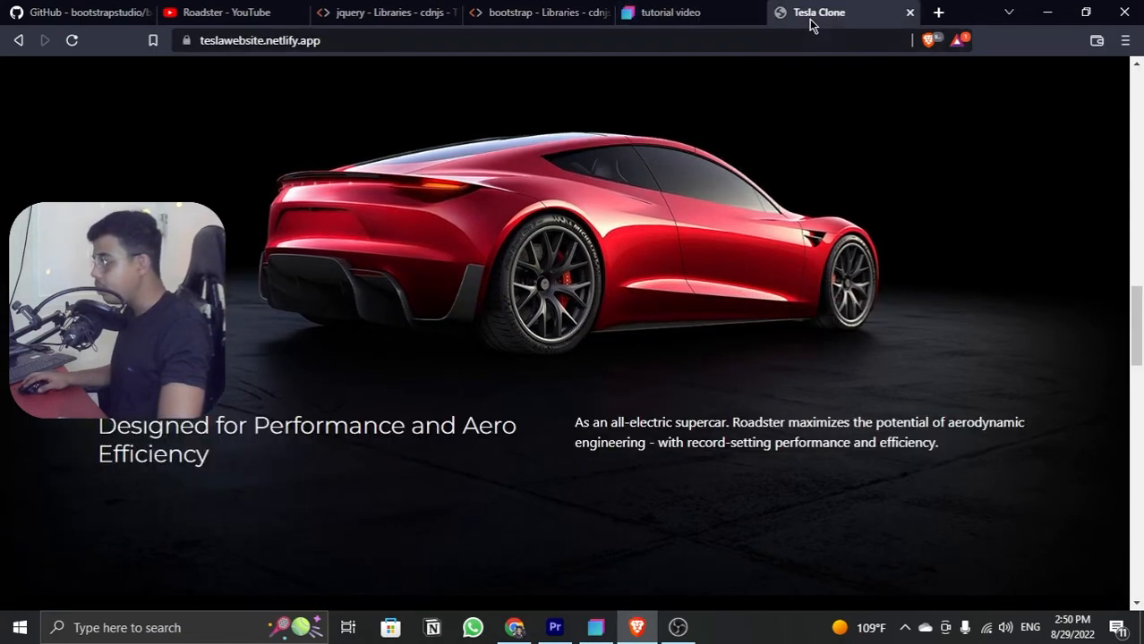
click(701, 15)
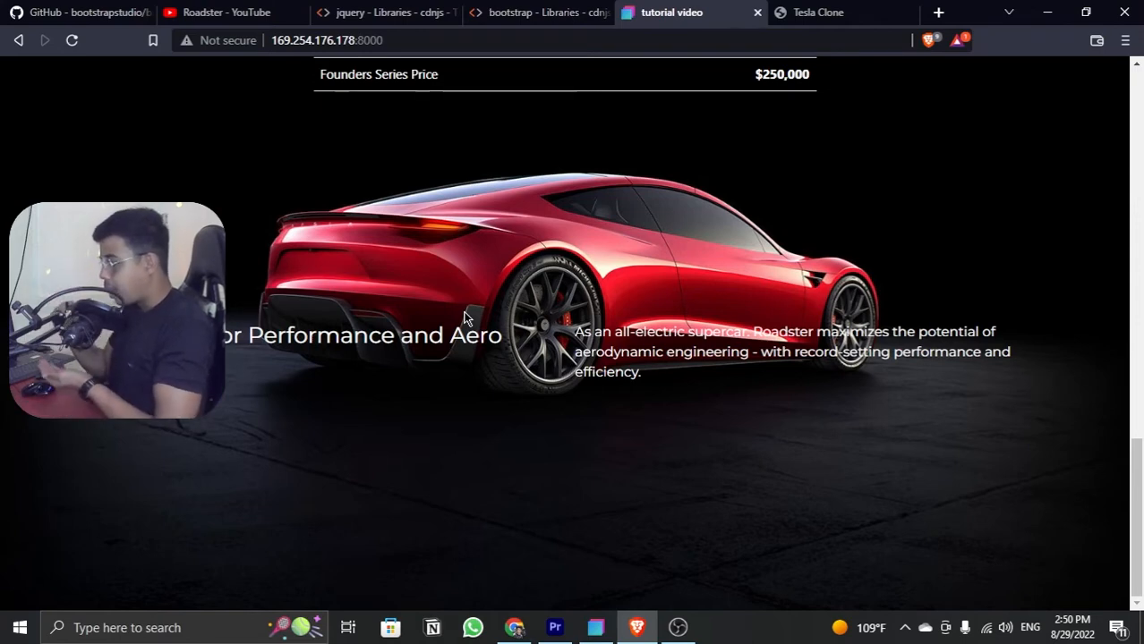
click(777, 28)
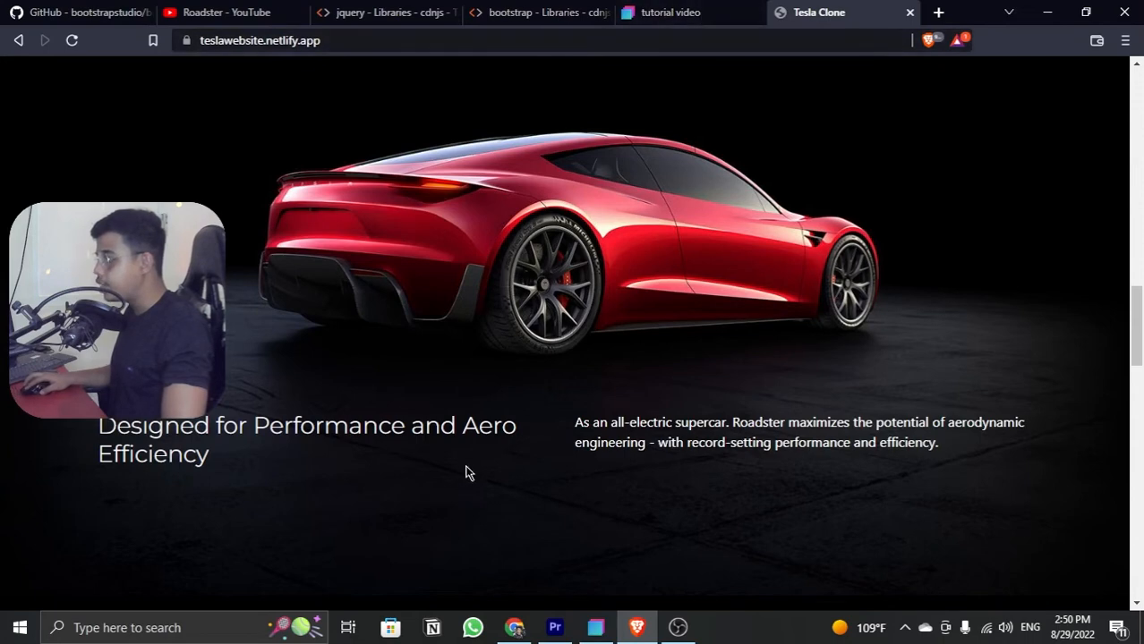
click(705, 12)
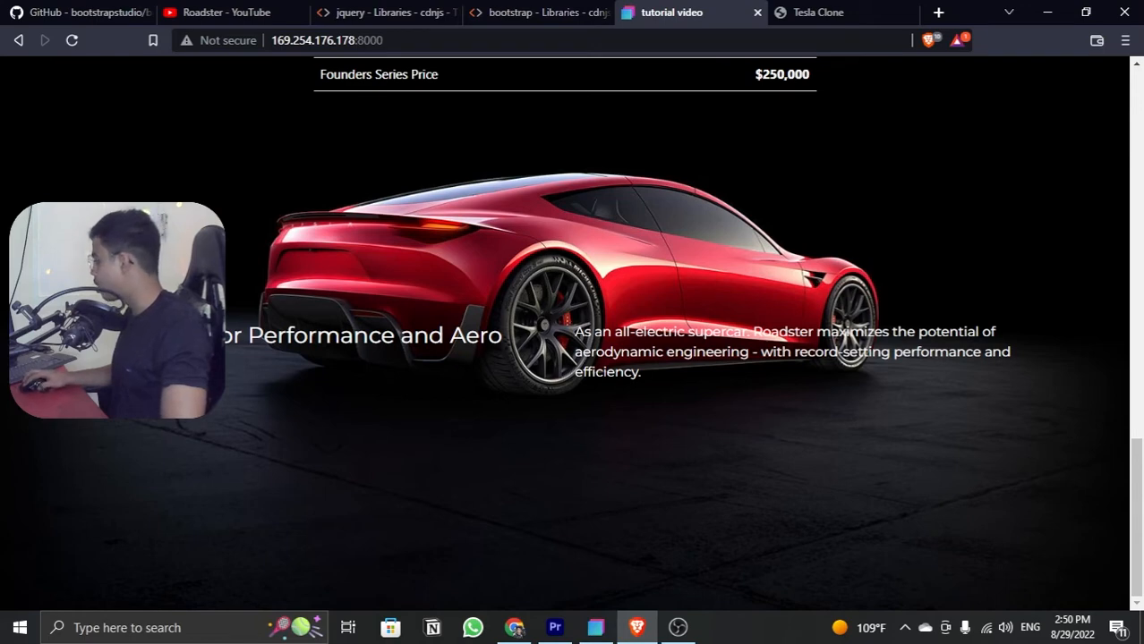
click(677, 627)
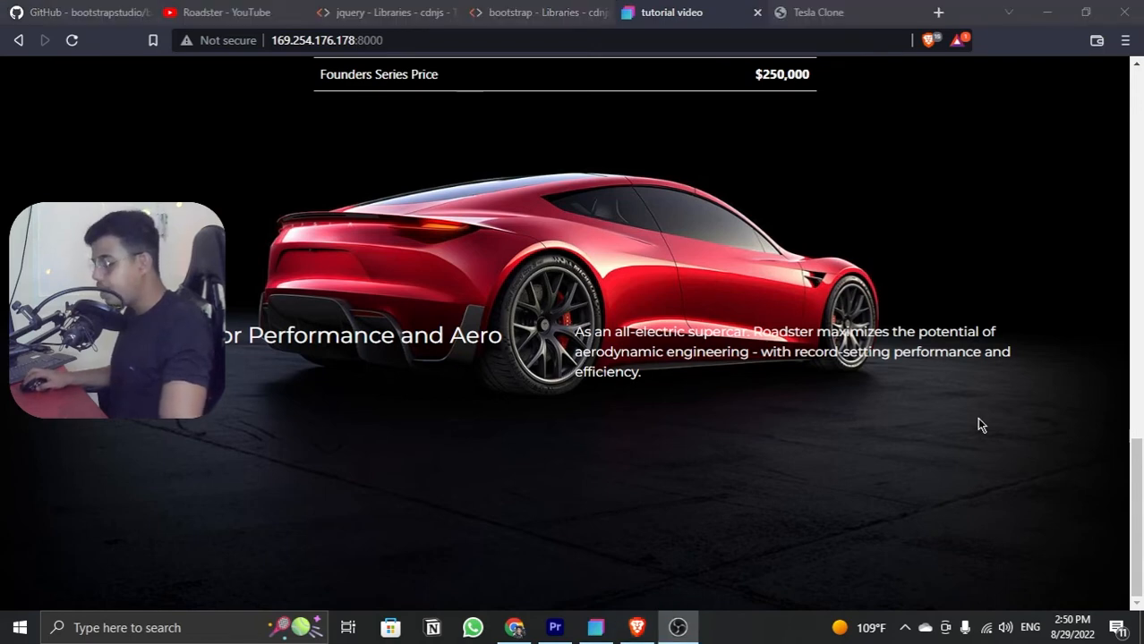
Step: Switch to Bootstrap Studio and set the top margin of the #aero section's container to 300px
key(alt+Tab)
key(alt+Tab)
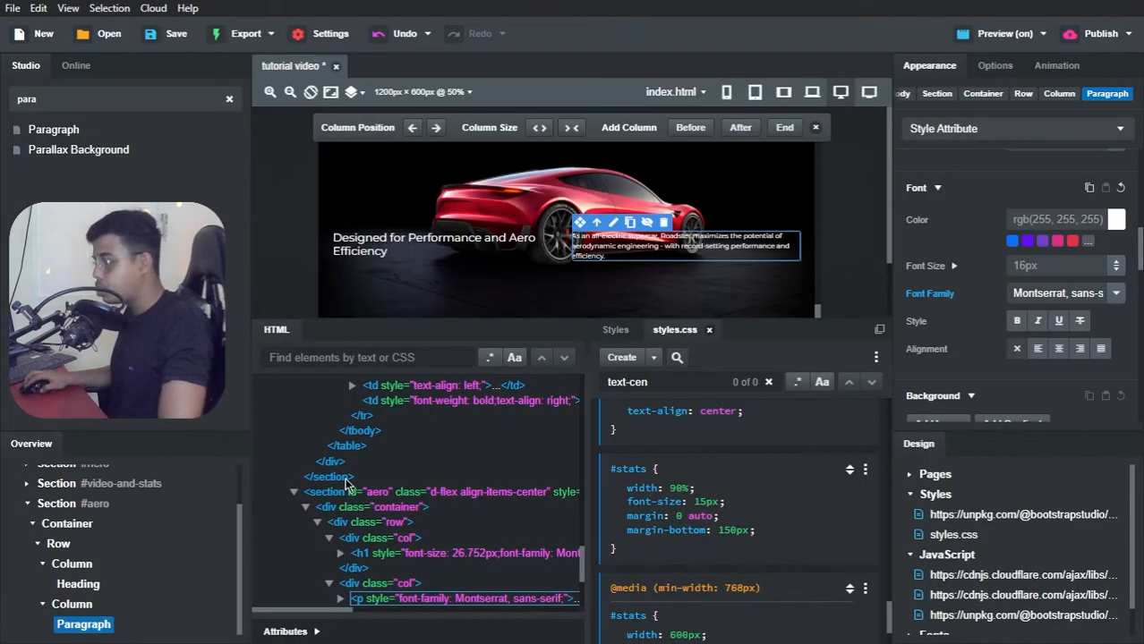
click(73, 525)
scroll(948, 235, up, 5)
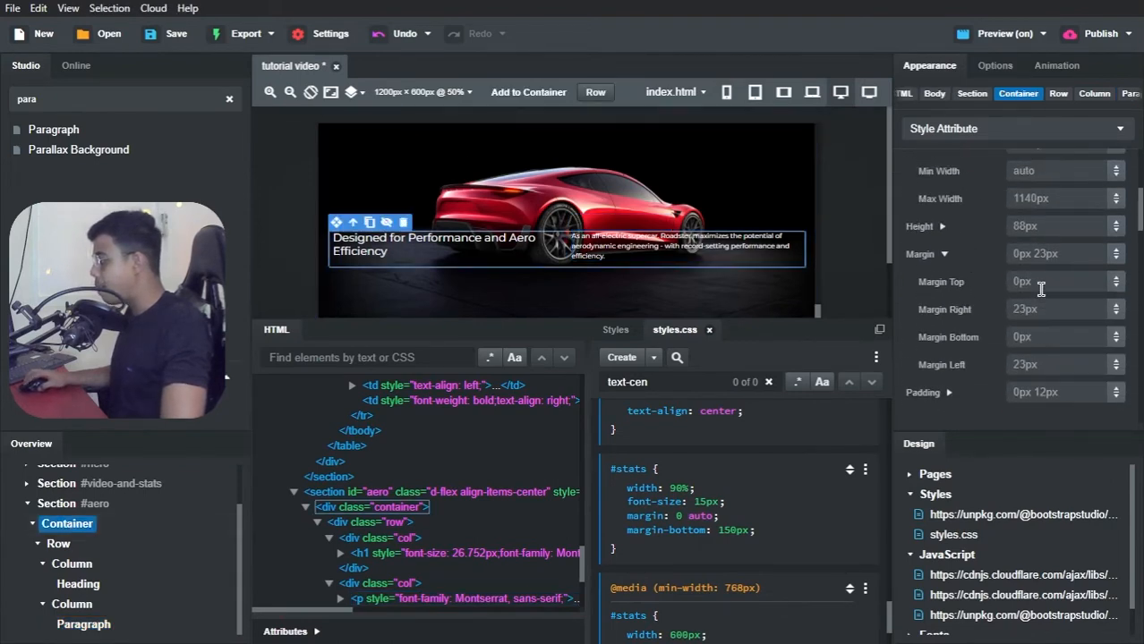
click(1040, 287)
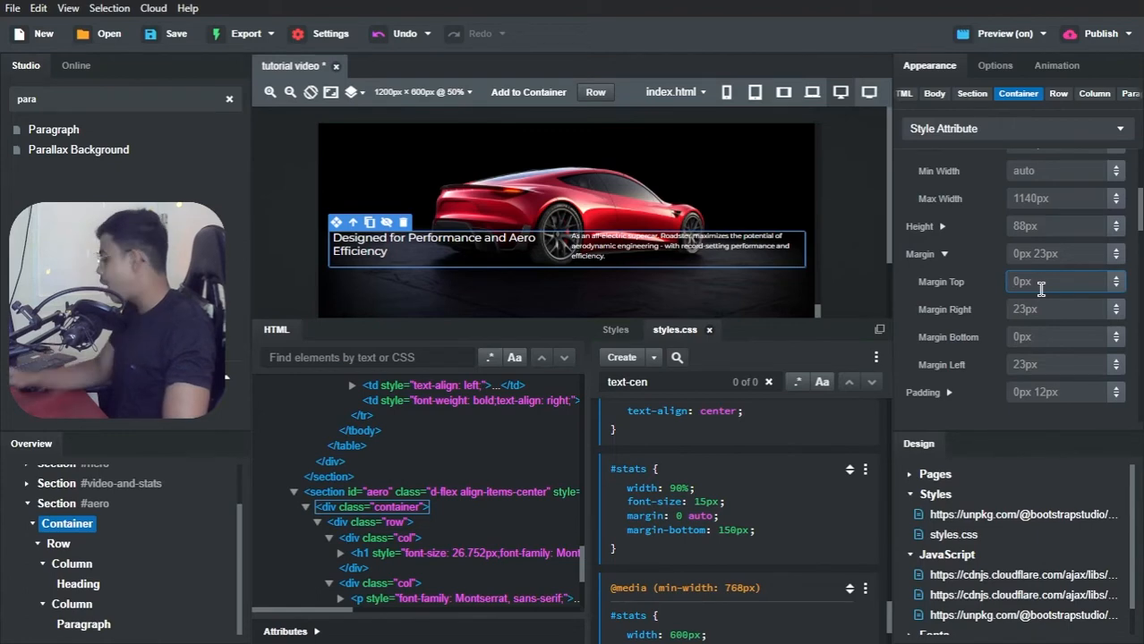
text(300px)
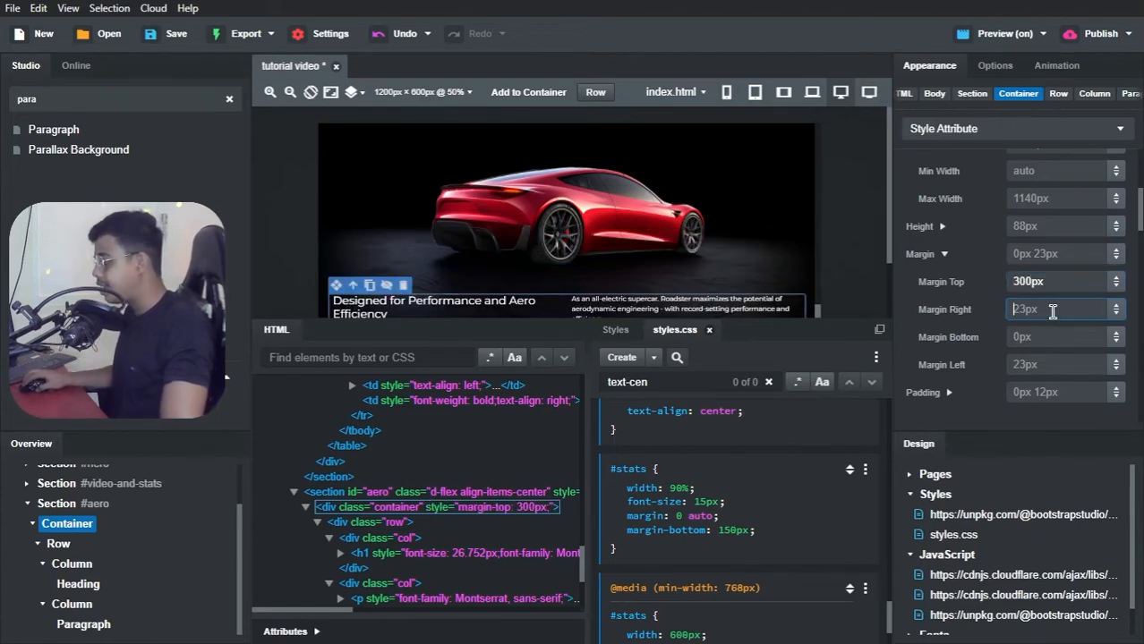
Step: Switch to Brave and check the position of the #aero heading and paragraph below the car in the preview
key(alt+Tab)
key(alt+Tab)
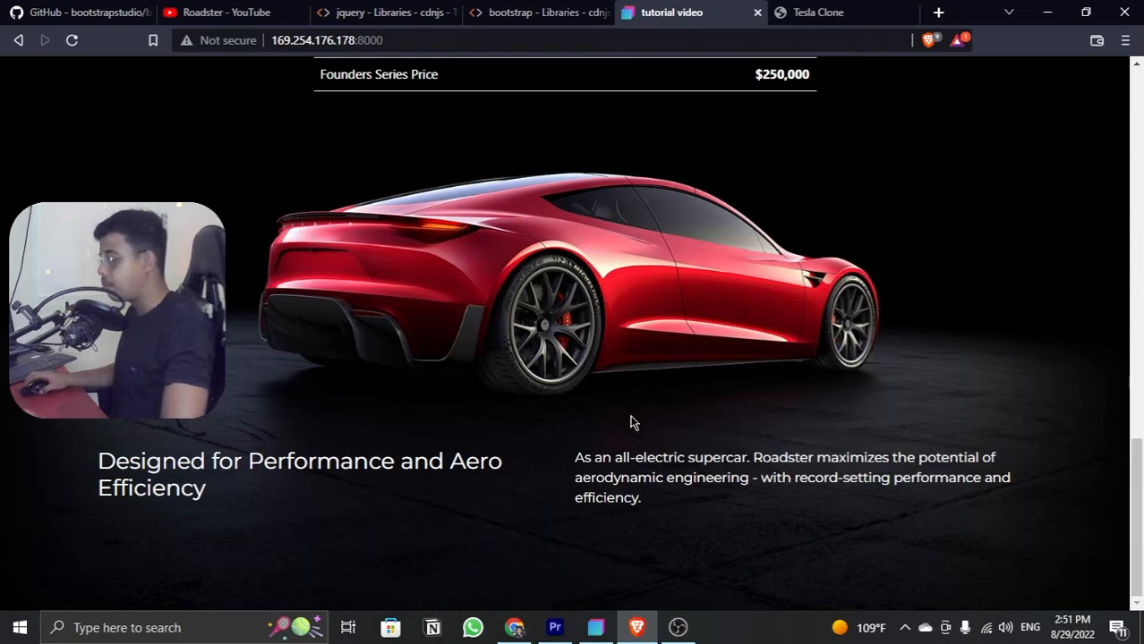
scroll(636, 396, up, 1)
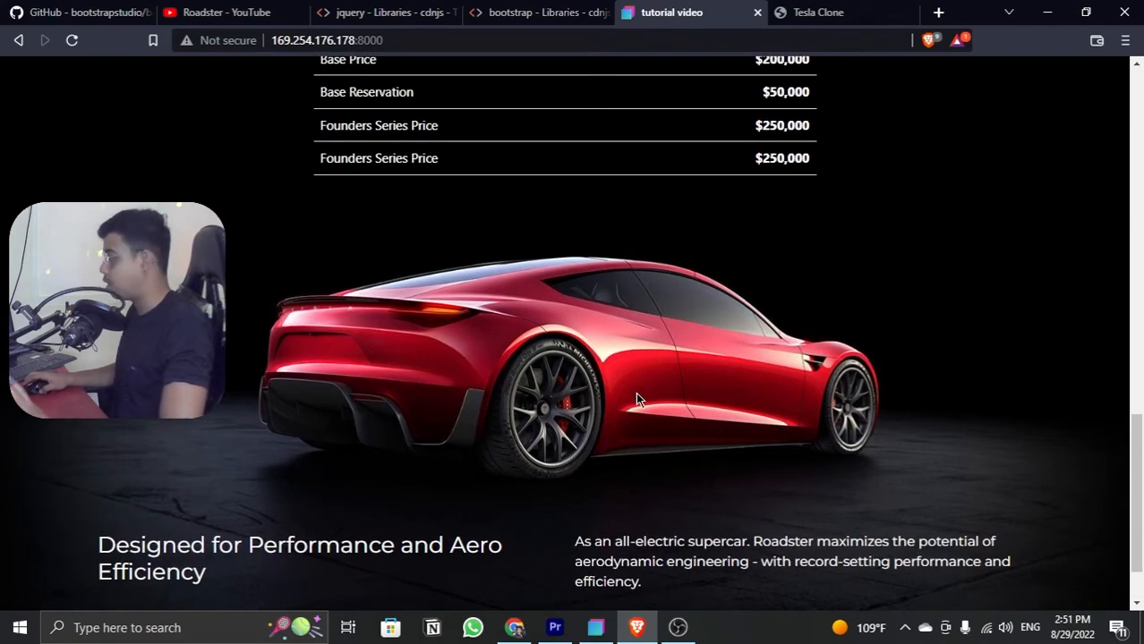
scroll(636, 397, down, 1)
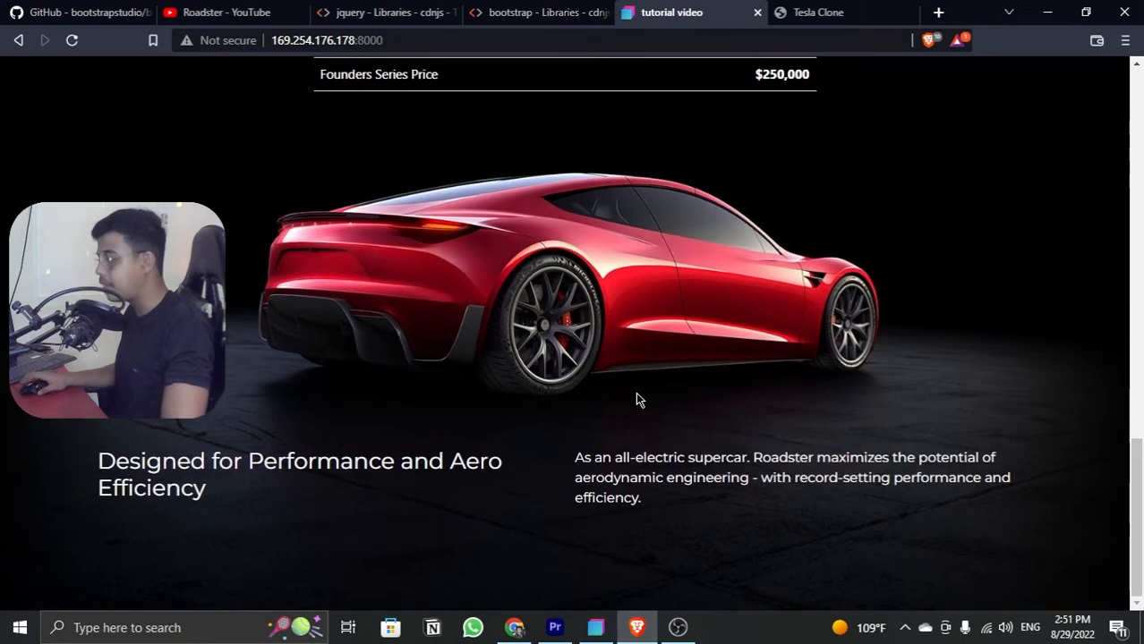
Step: Inspect the preview page and view the #aero section's text layout in the responsive device view
right_click(707, 231)
click(745, 436)
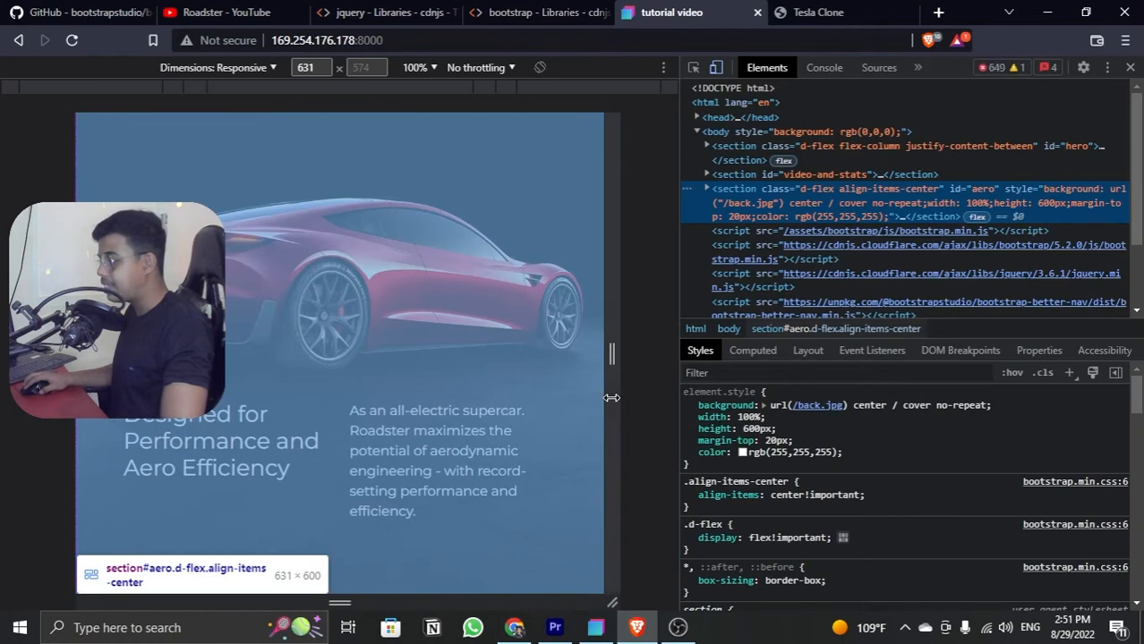
drag(610, 386, 561, 404)
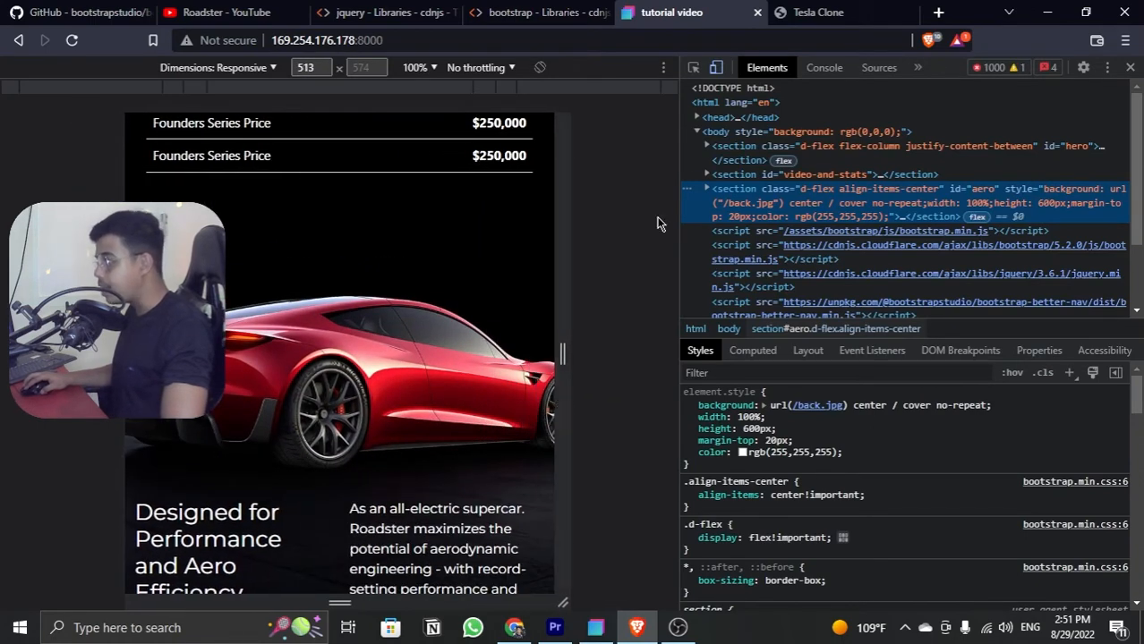
Step: Inspect the Tesla Clone page and narrow its responsive view to 423 pixels to examine the #aero text layout
click(827, 13)
right_click(653, 249)
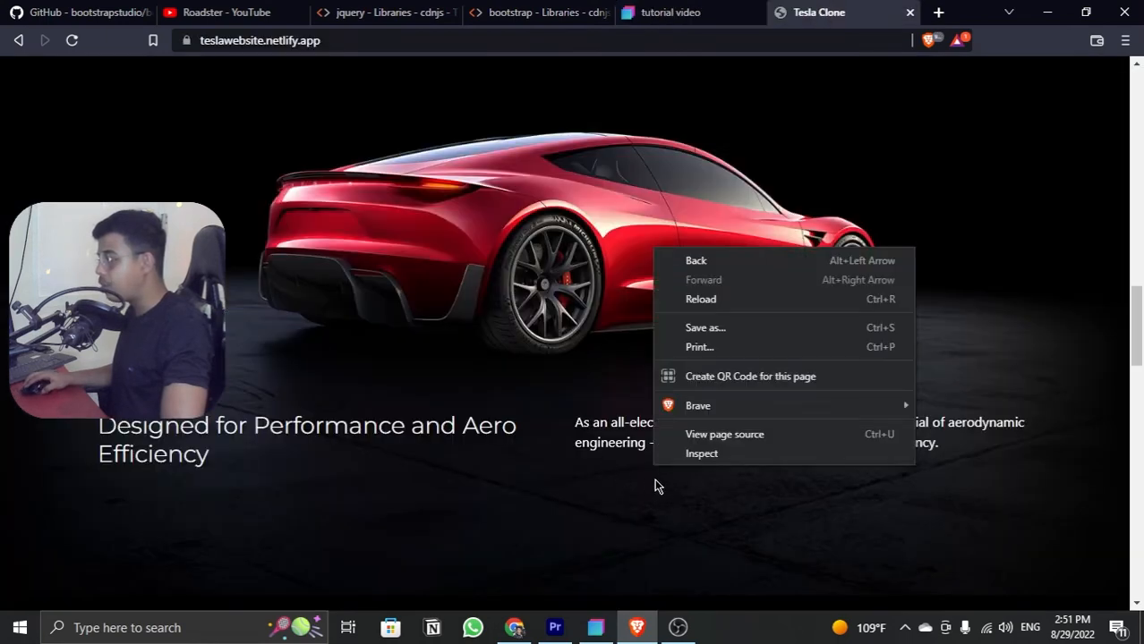
click(693, 457)
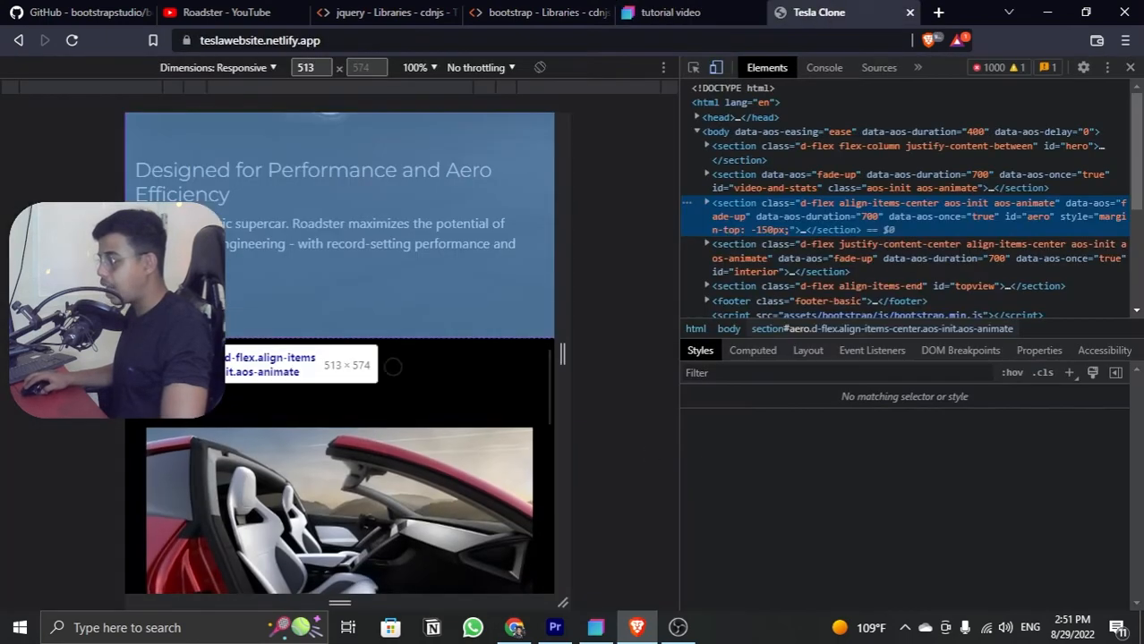
scroll(394, 367, down, 10)
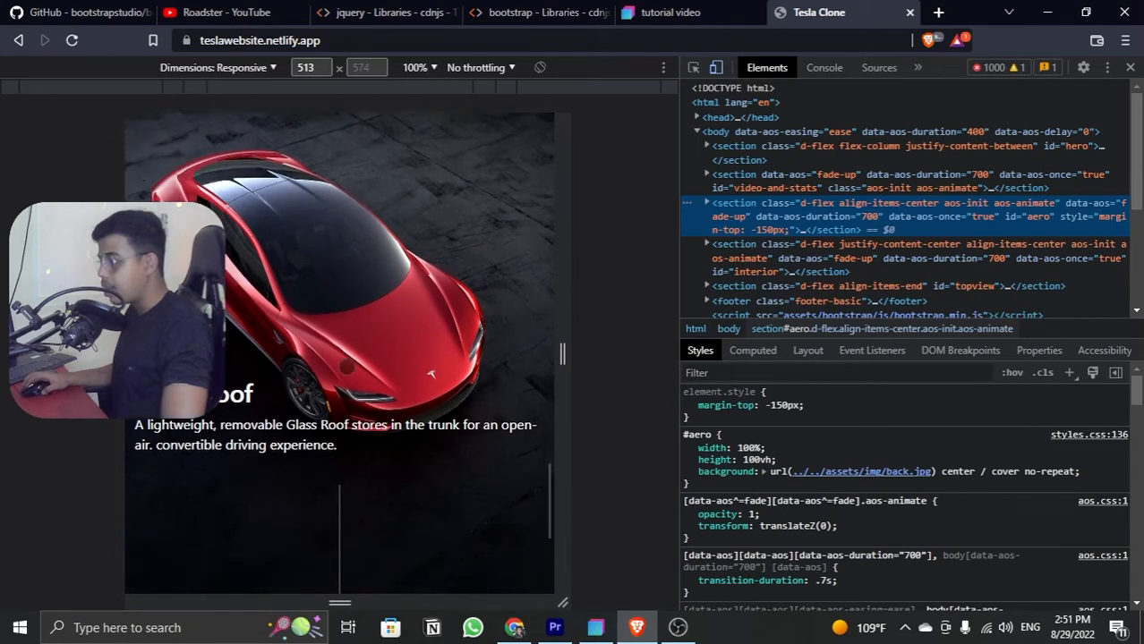
scroll(347, 366, up, 8)
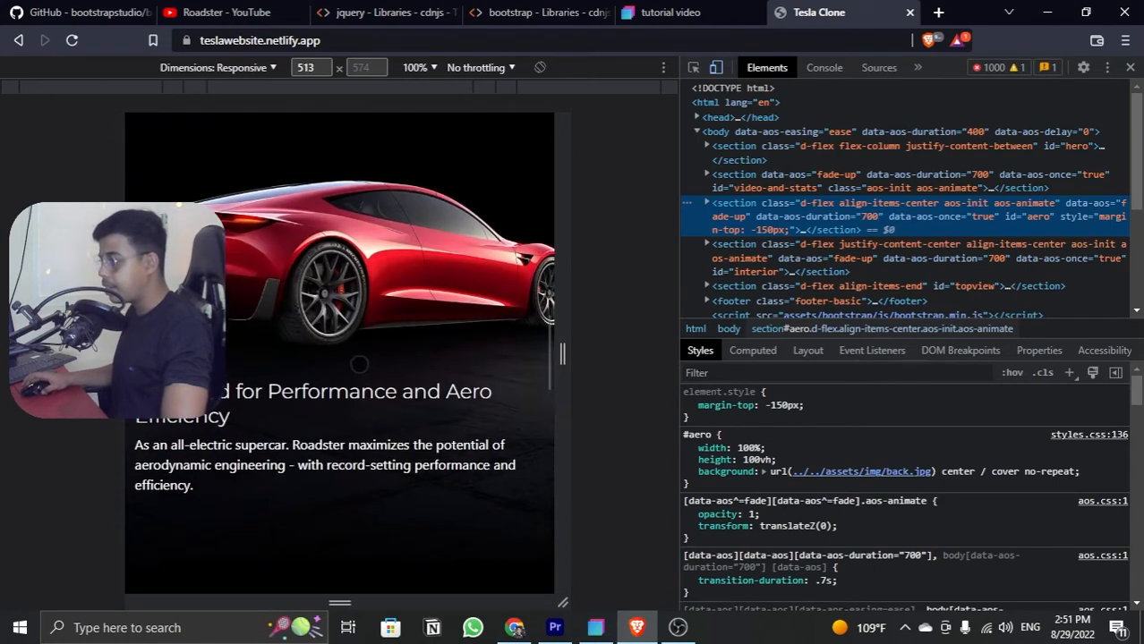
drag(563, 370, 491, 368)
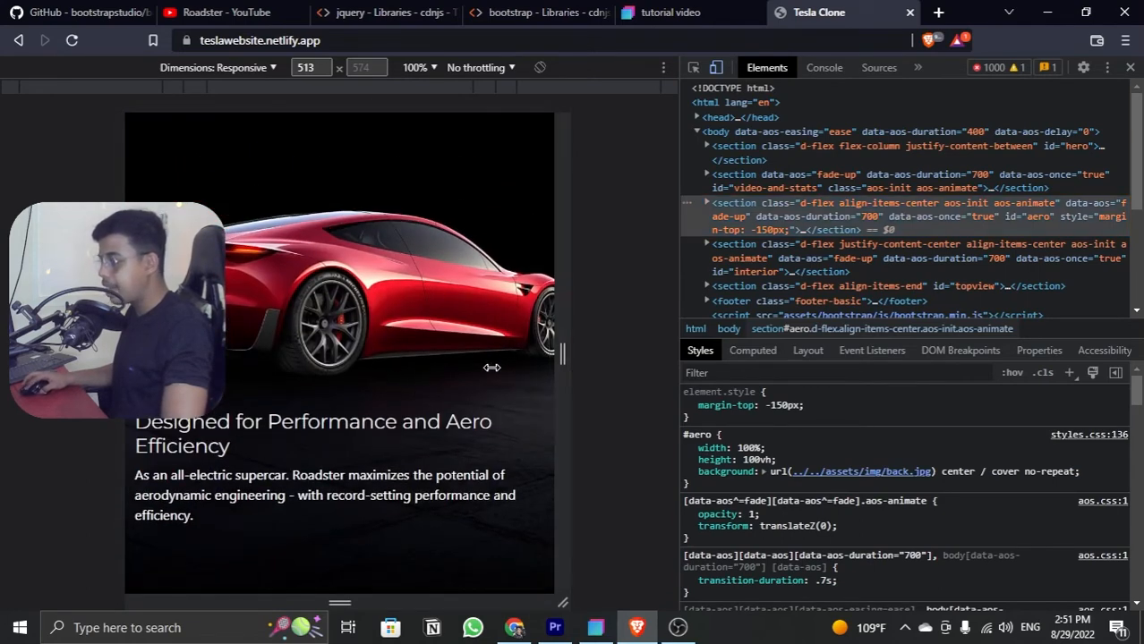
drag(563, 371, 527, 371)
Step: Narrow the preview's responsive view to 315 pixels to check the #aero text layout, and close the developer tools
click(702, 12)
scroll(548, 406, down, 1)
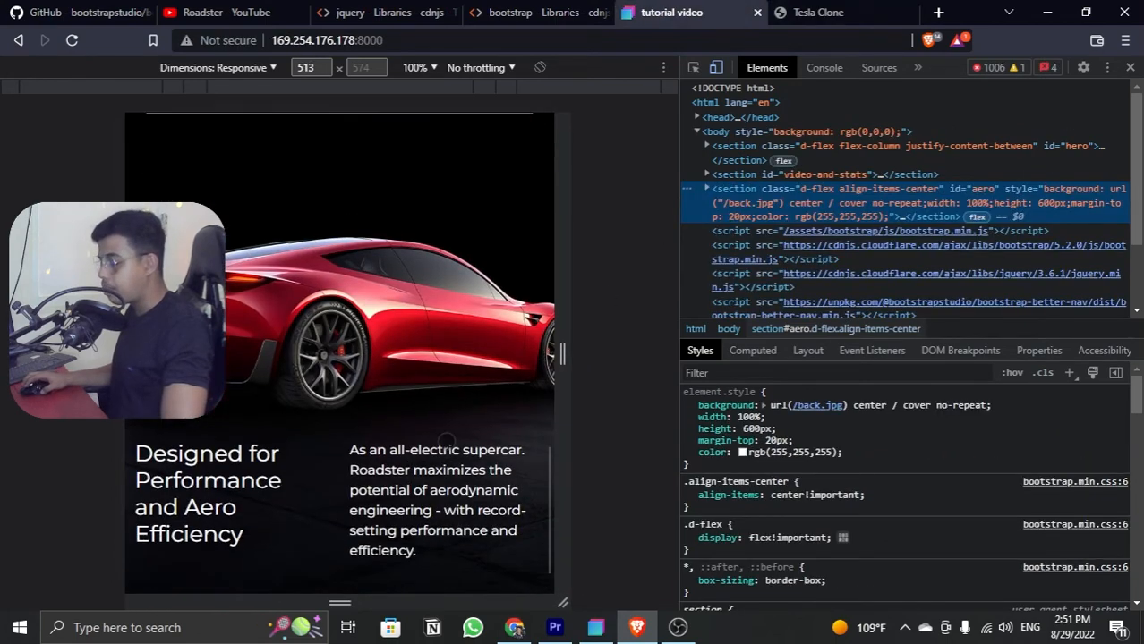
drag(562, 399, 475, 396)
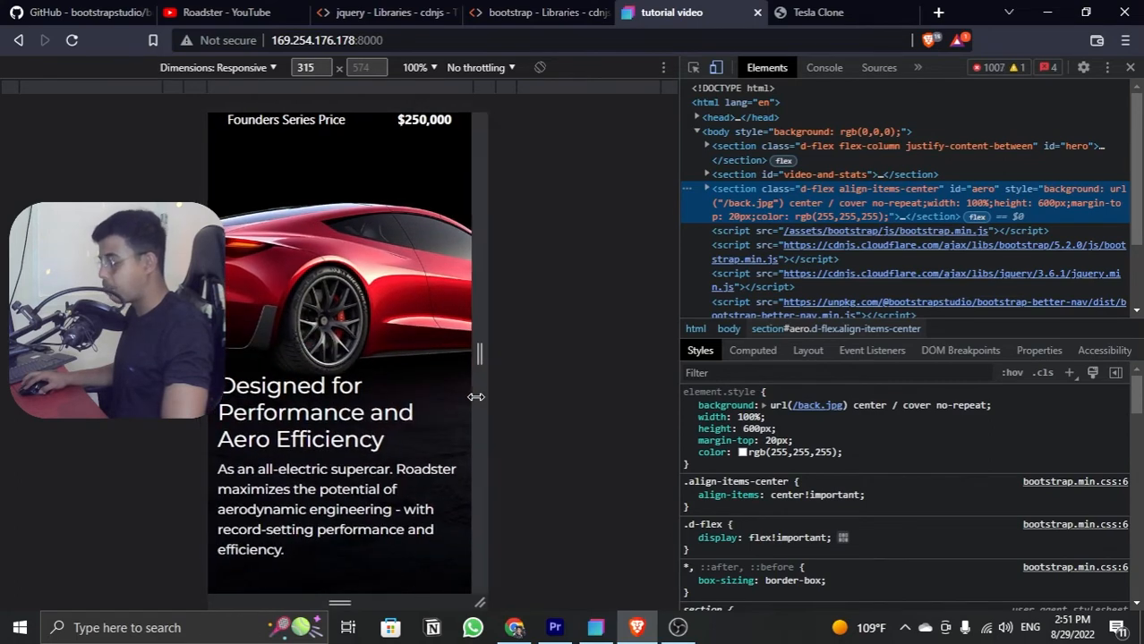
click(1129, 68)
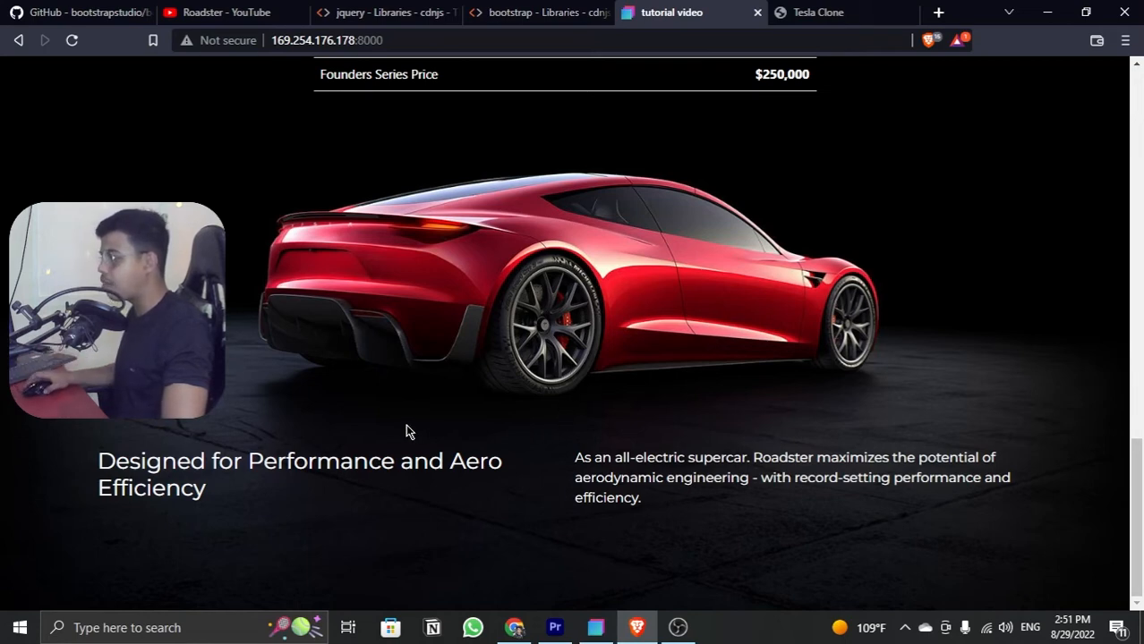
Step: Review the full-width preview page from the hero through the specs table to the #aero section
scroll(406, 433, up, 6)
scroll(682, 434, down, 1)
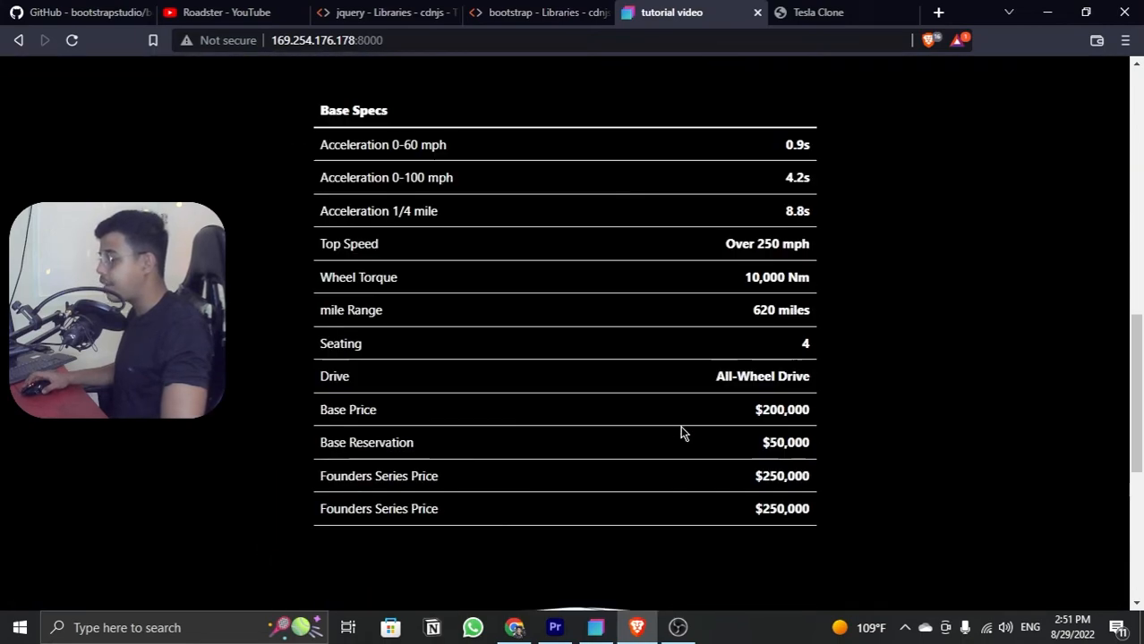
scroll(680, 434, down, 5)
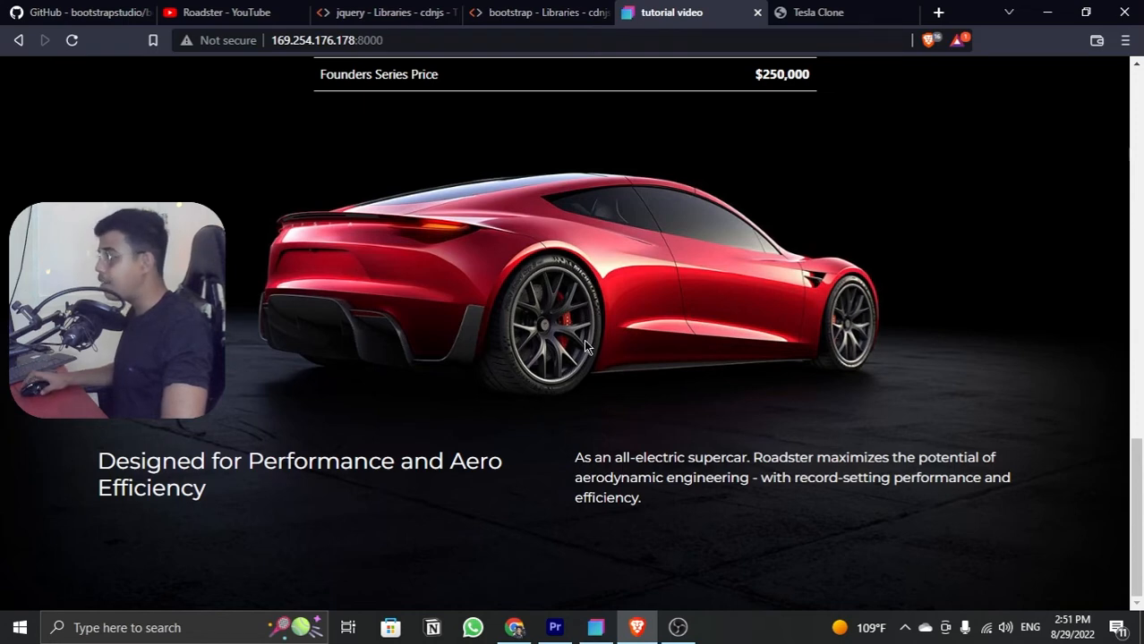
scroll(586, 346, up, 3)
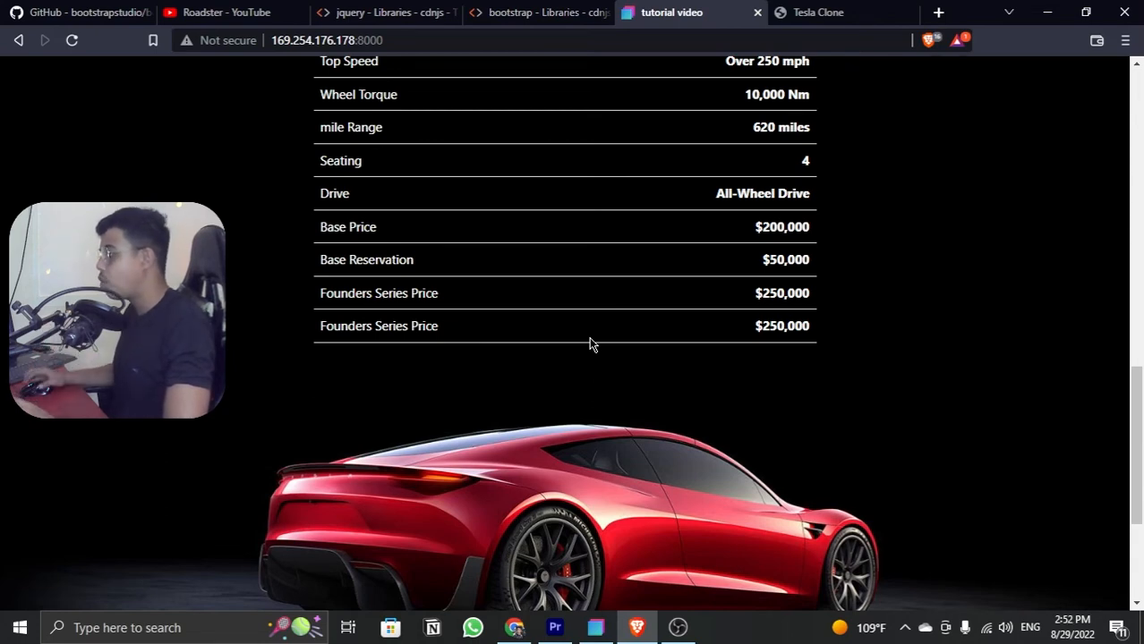
scroll(613, 338, down, 3)
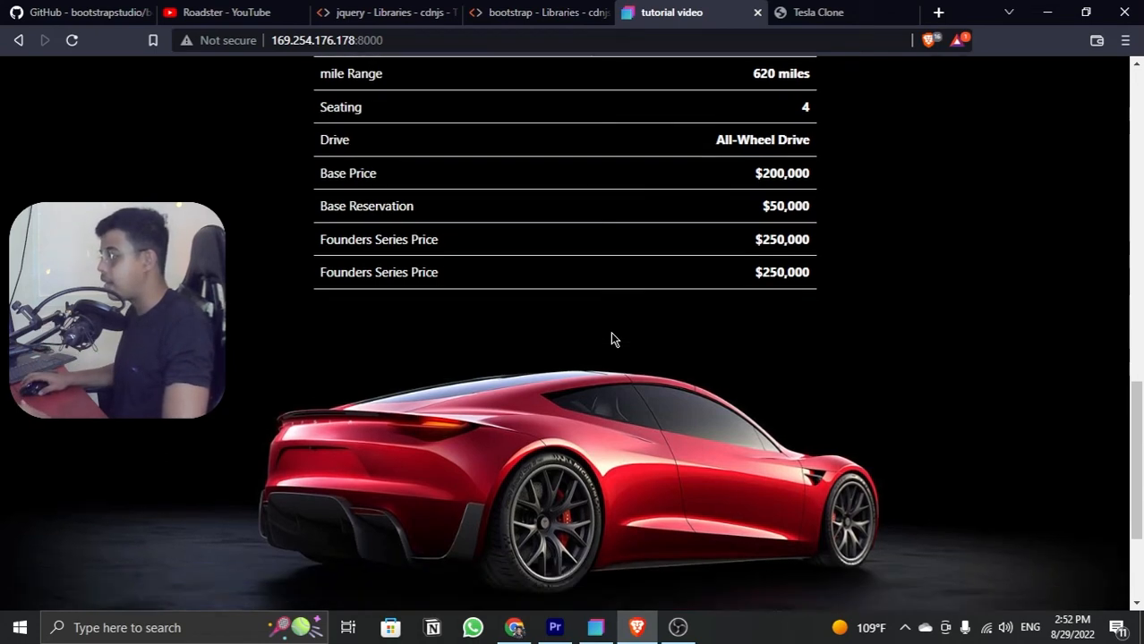
scroll(613, 338, up, 15)
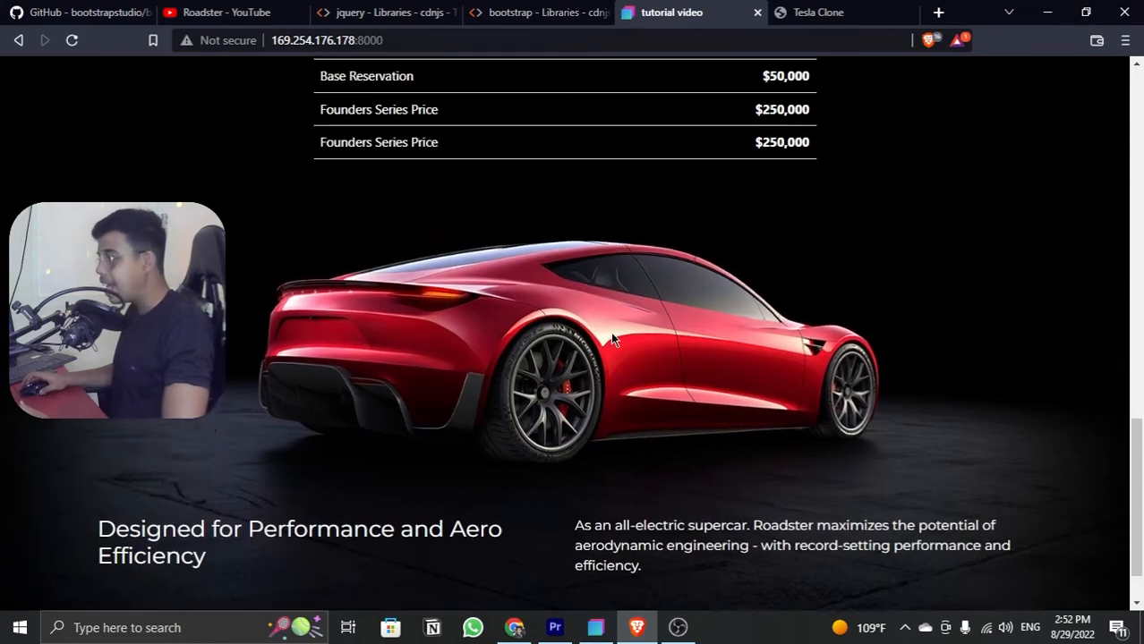
scroll(612, 339, down, 12)
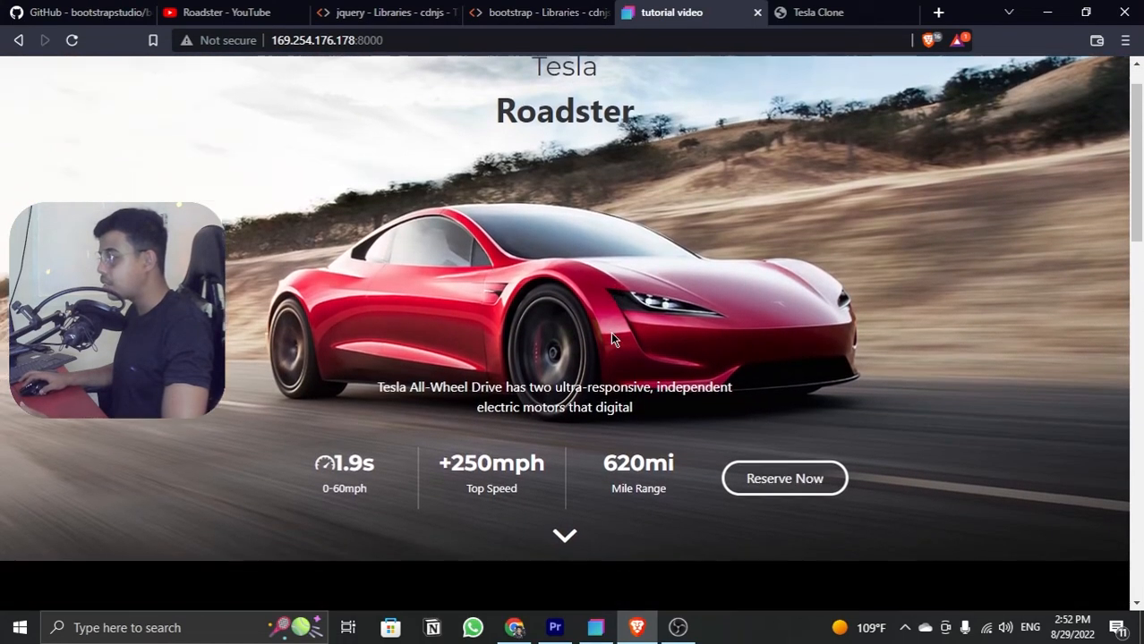
scroll(617, 313, down, 1)
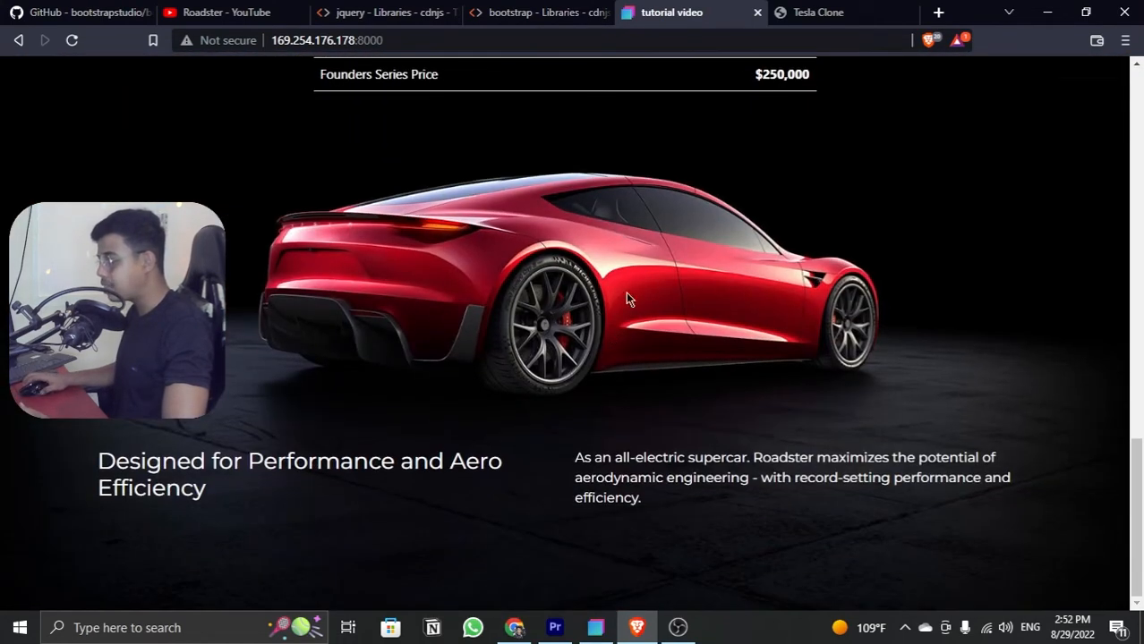
Step: Examine the Interior section below #aero on the Tesla Clone page at full width, and return to Bootstrap Studio
click(817, 16)
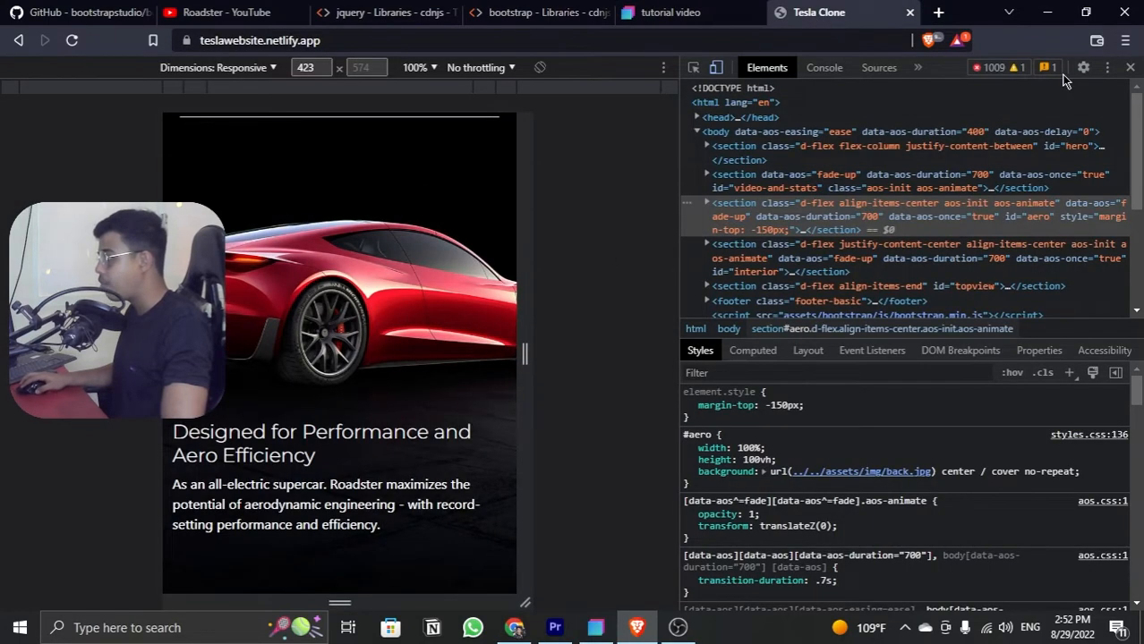
click(1130, 68)
scroll(567, 277, down, 6)
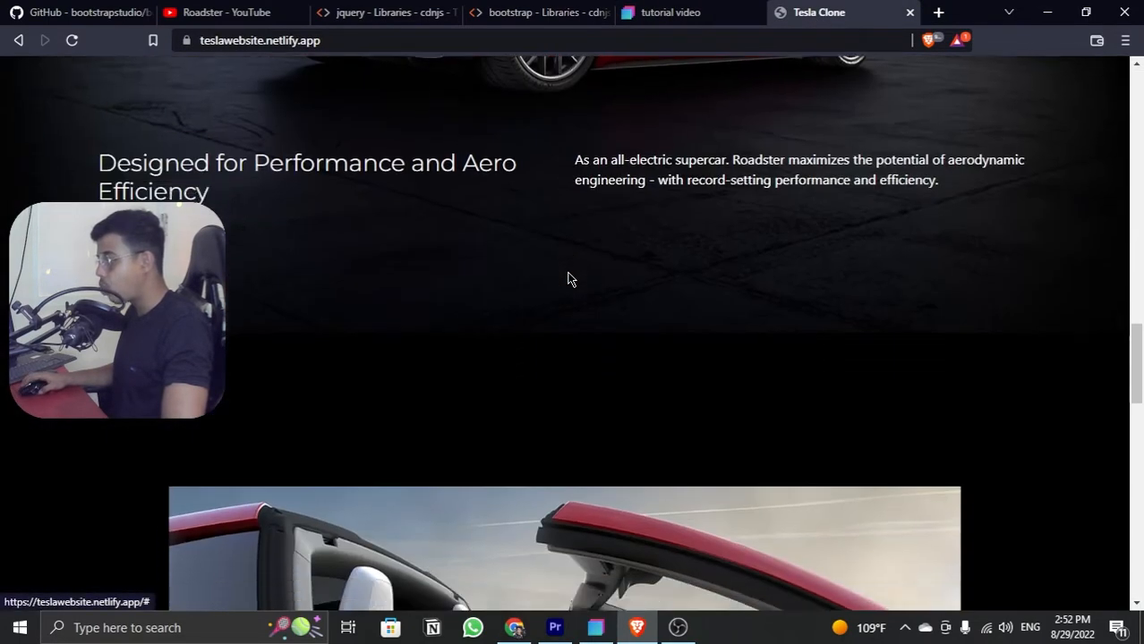
scroll(568, 274, down, 4)
scroll(567, 274, up, 4)
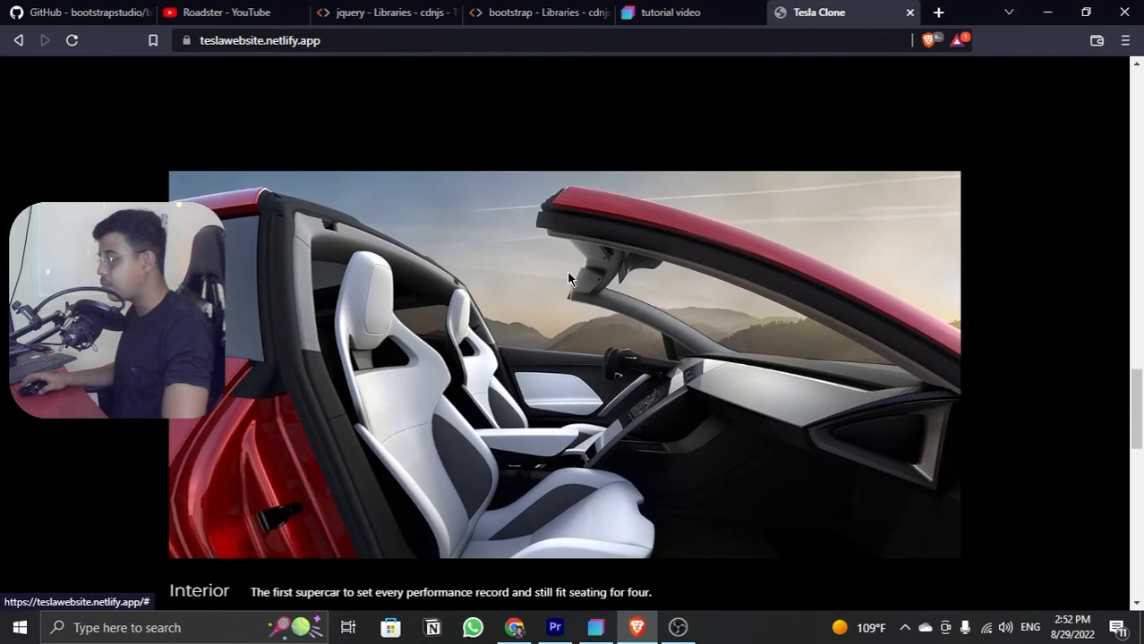
scroll(415, 262, down, 1)
scroll(414, 266, down, 1)
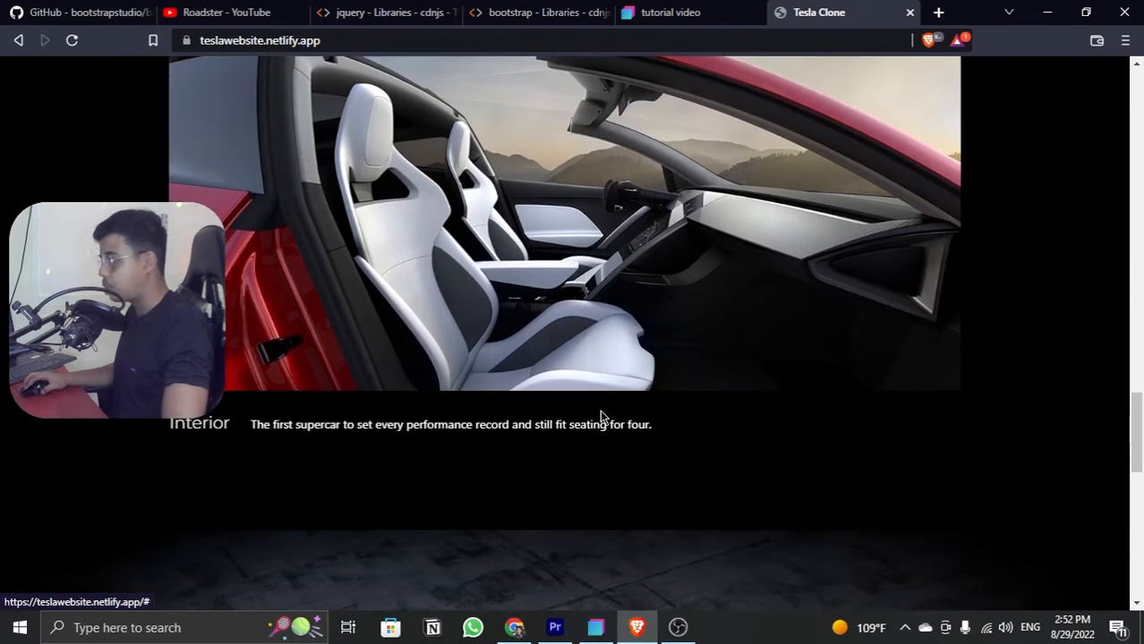
scroll(703, 358, up, 2)
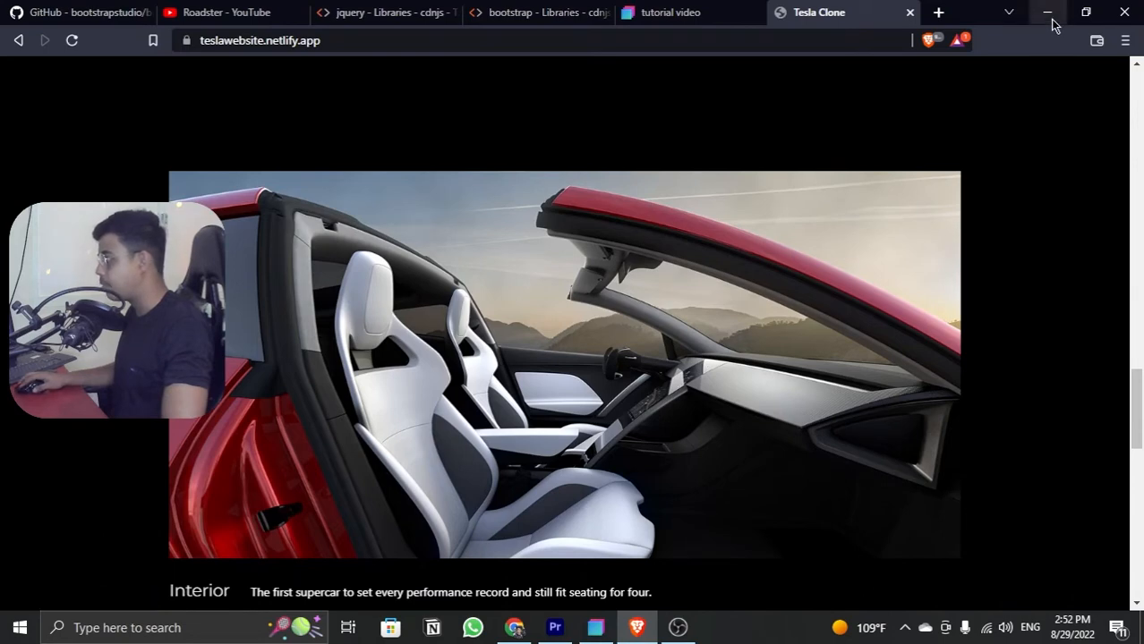
click(1047, 16)
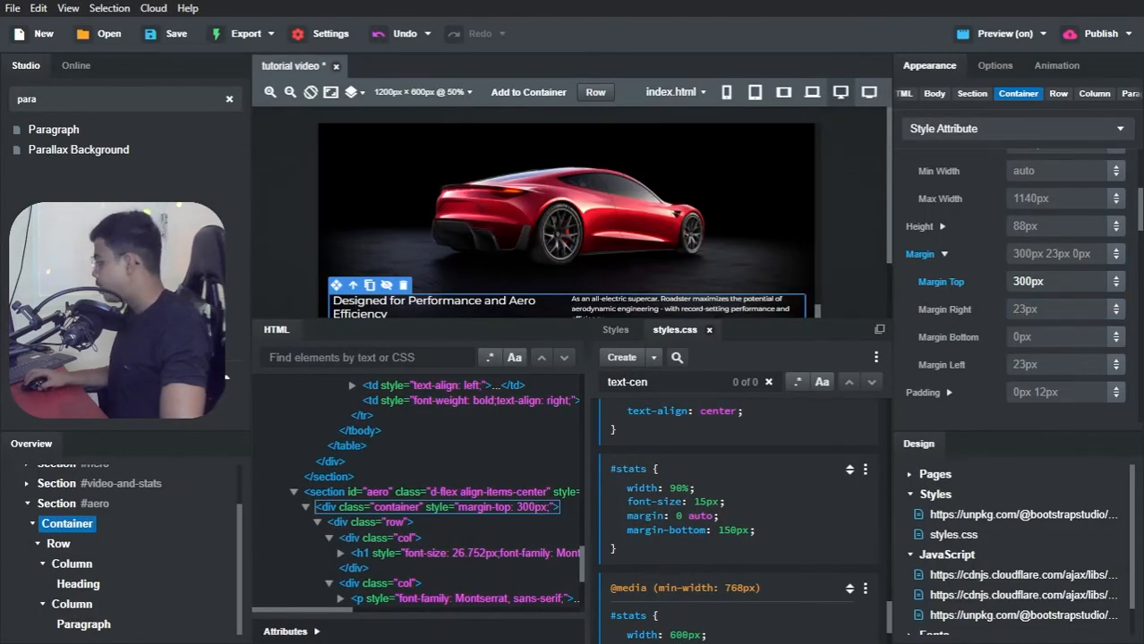
Step: Collapse the #aero section in the page structure and add a new Section to the body below it
click(27, 505)
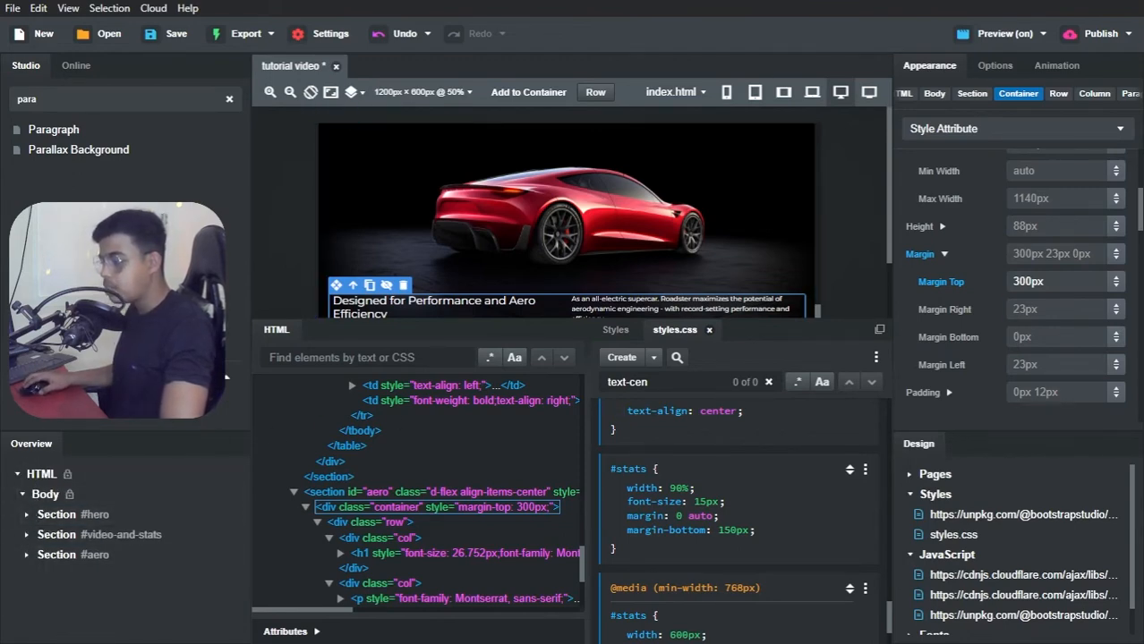
key(BackSpace)
key(BackSpace)
key(BackSpace)
key(BackSpace)
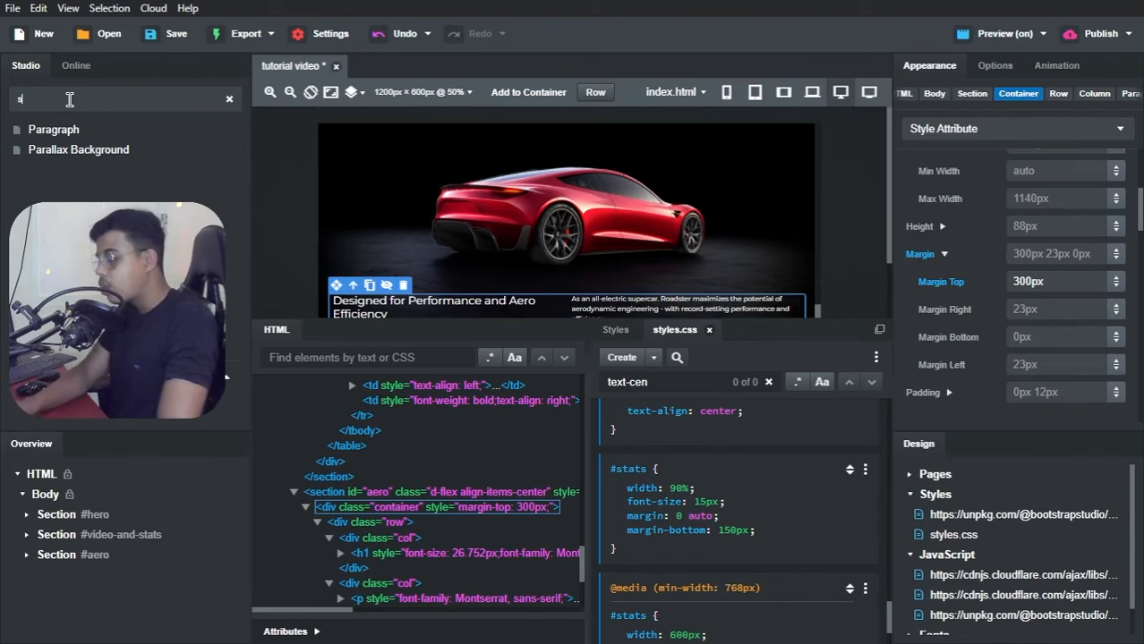
text(section)
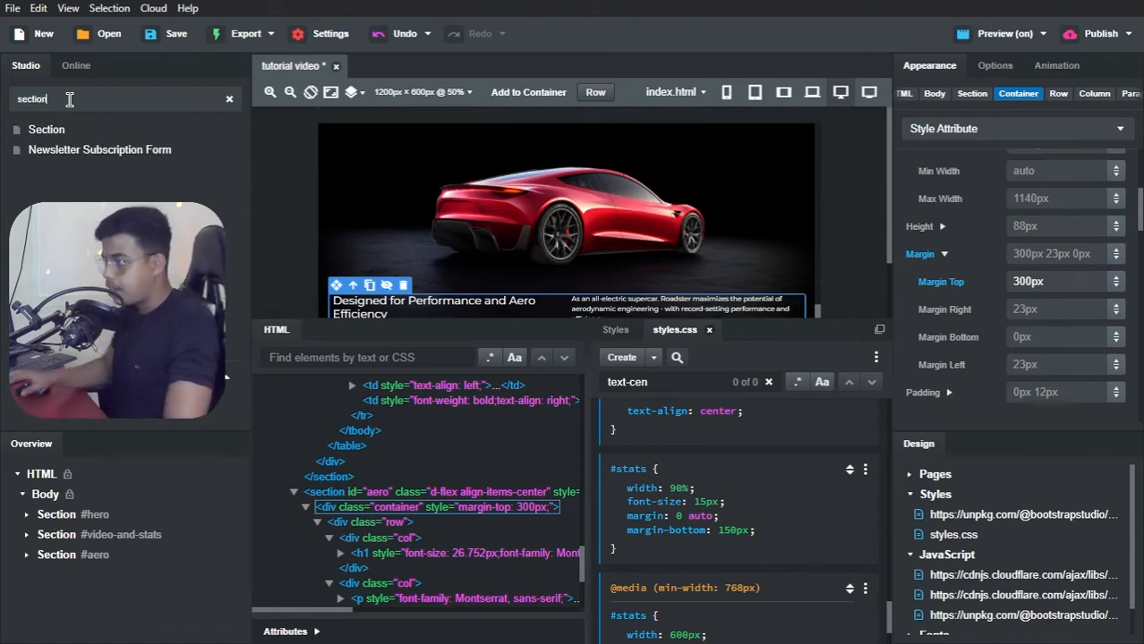
drag(59, 135, 59, 580)
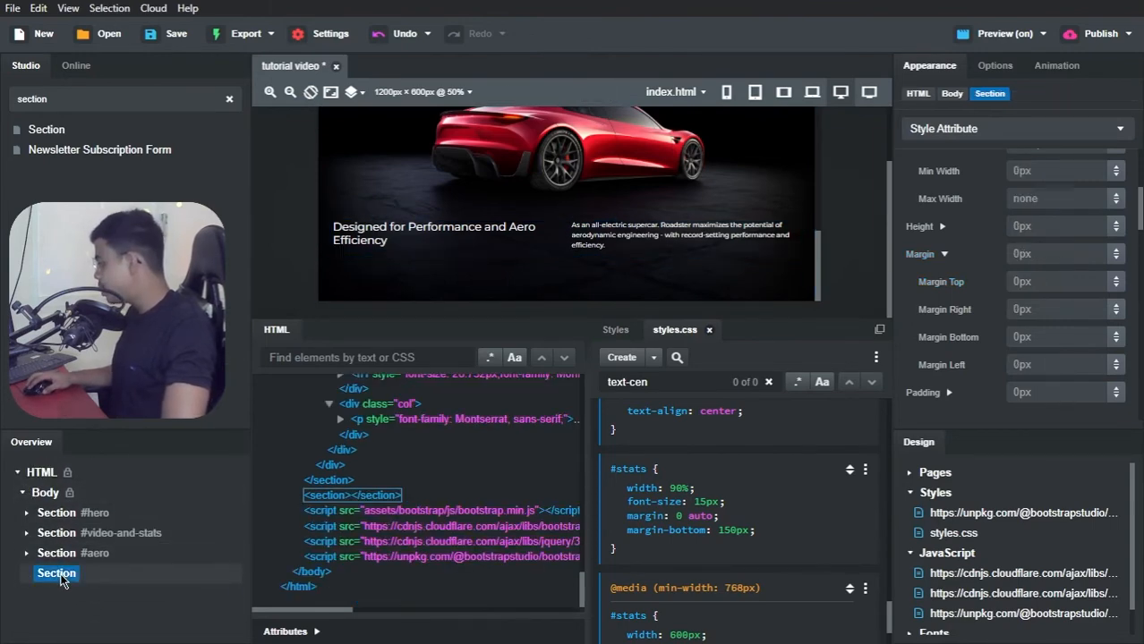
Step: Set the new section's ID to "interior"
click(303, 631)
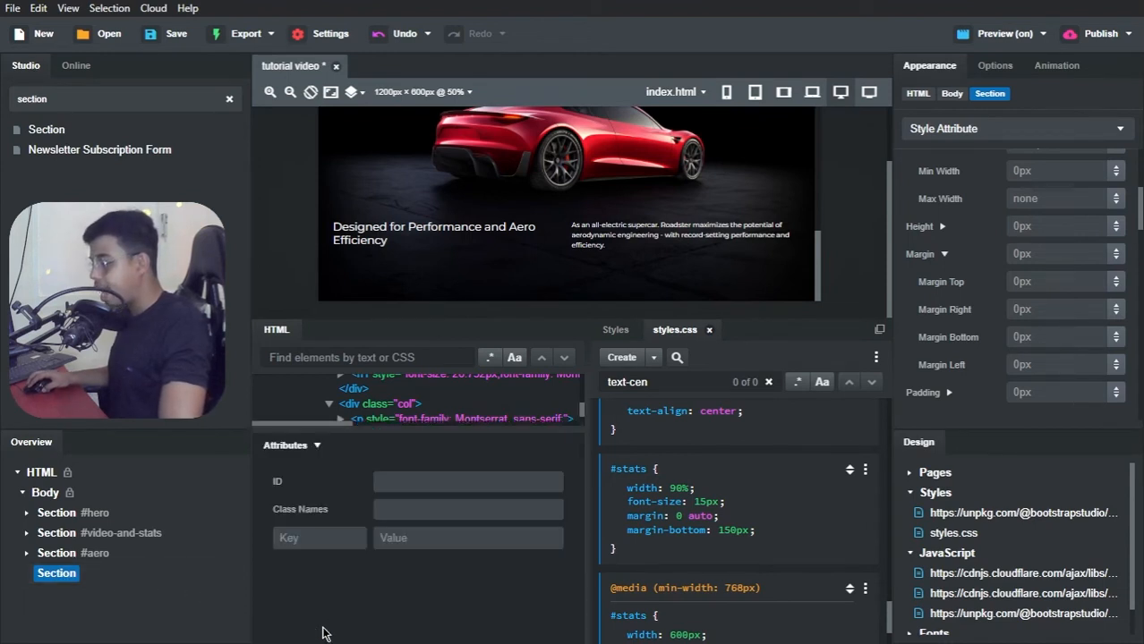
click(401, 483)
text(interior)
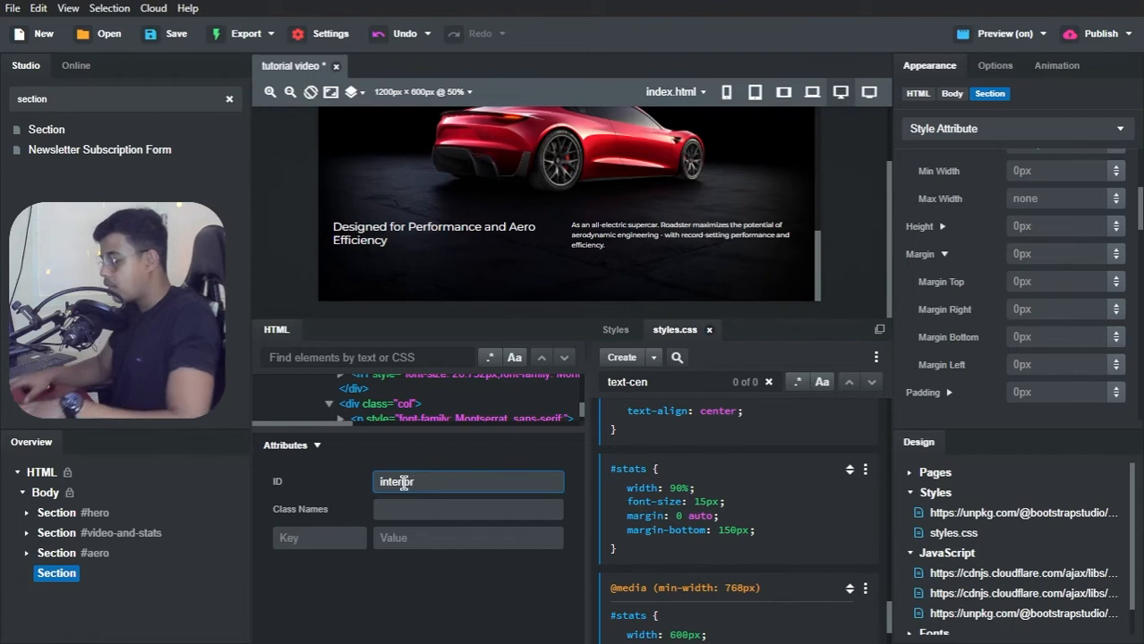
key(Return)
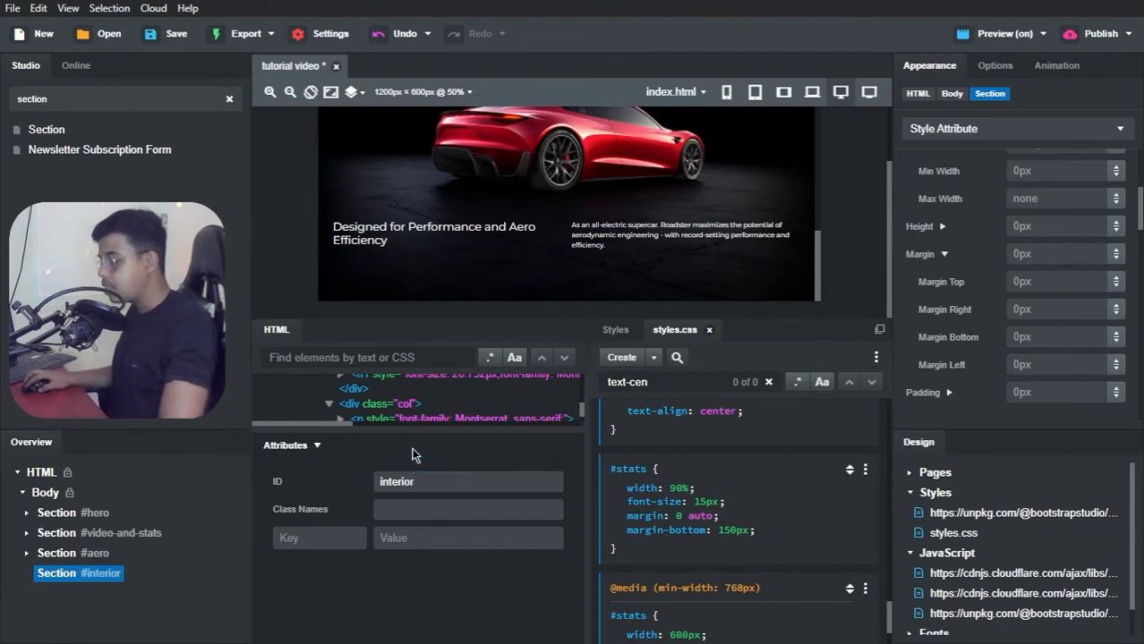
click(412, 451)
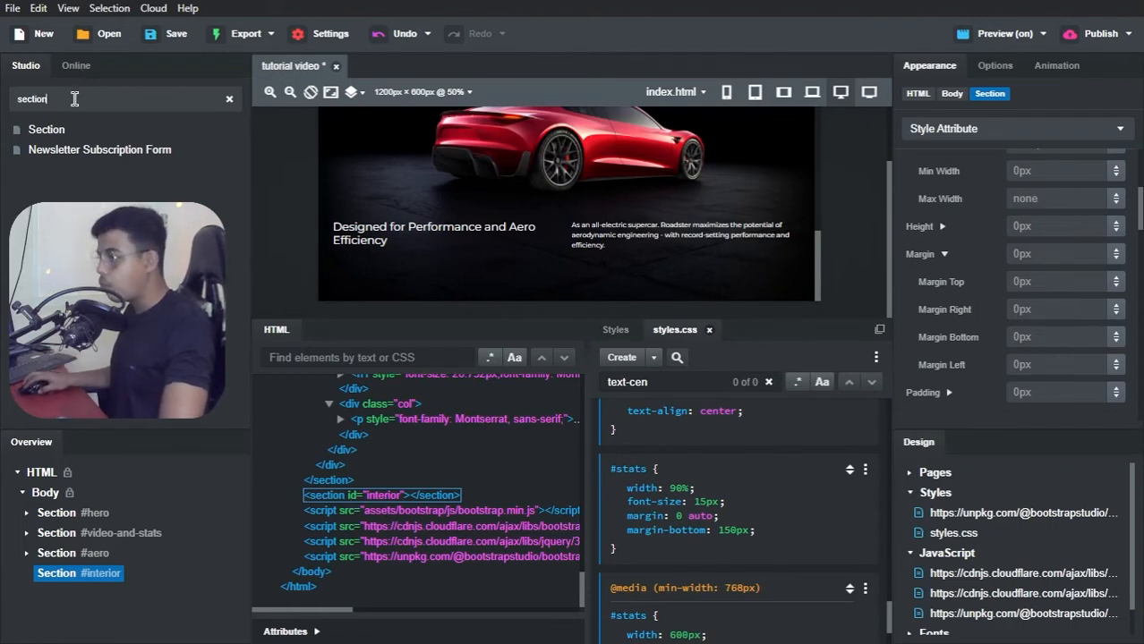
Step: Find the Figure component and place it inside the #interior section
key(ctrl+a)
text(figure)
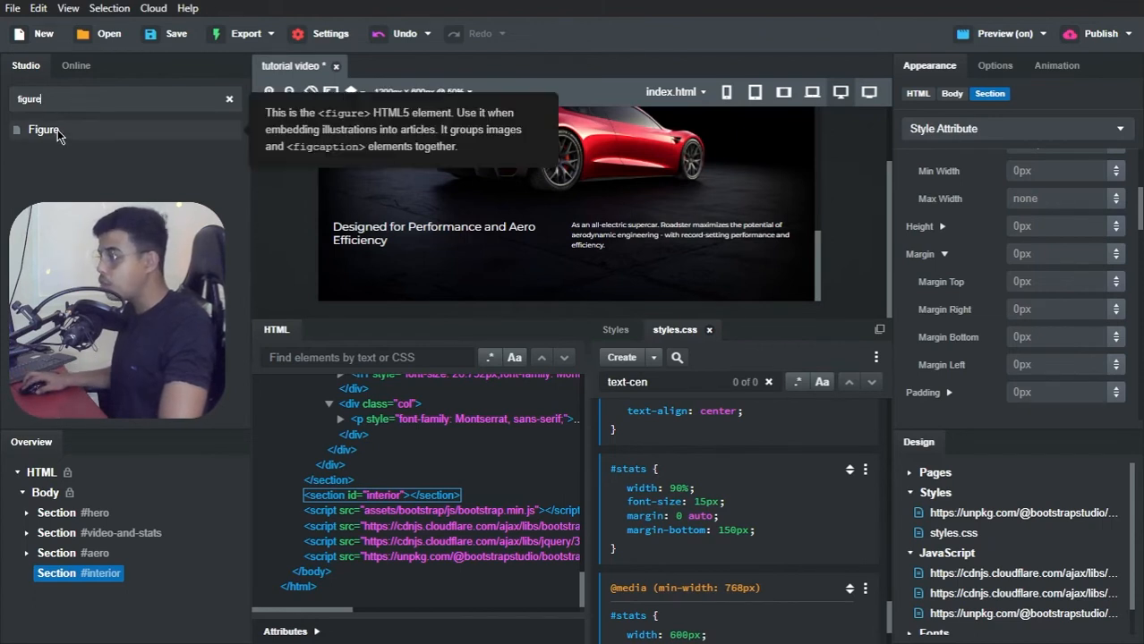
drag(58, 129, 61, 581)
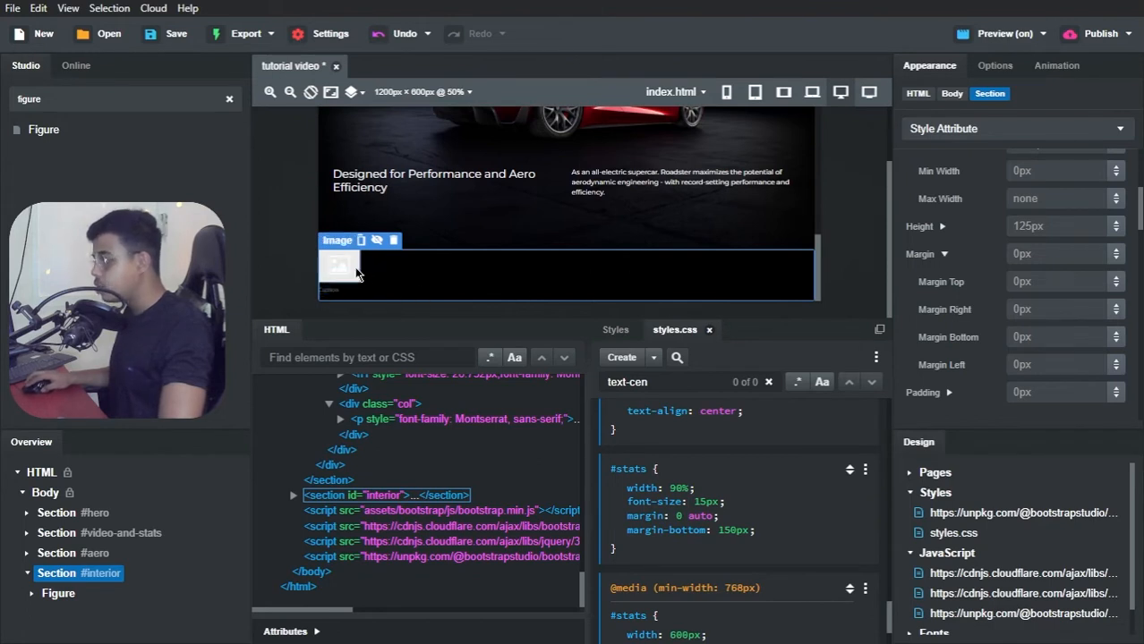
Step: Set the source of the #interior figure's image to interior.jpg
click(356, 274)
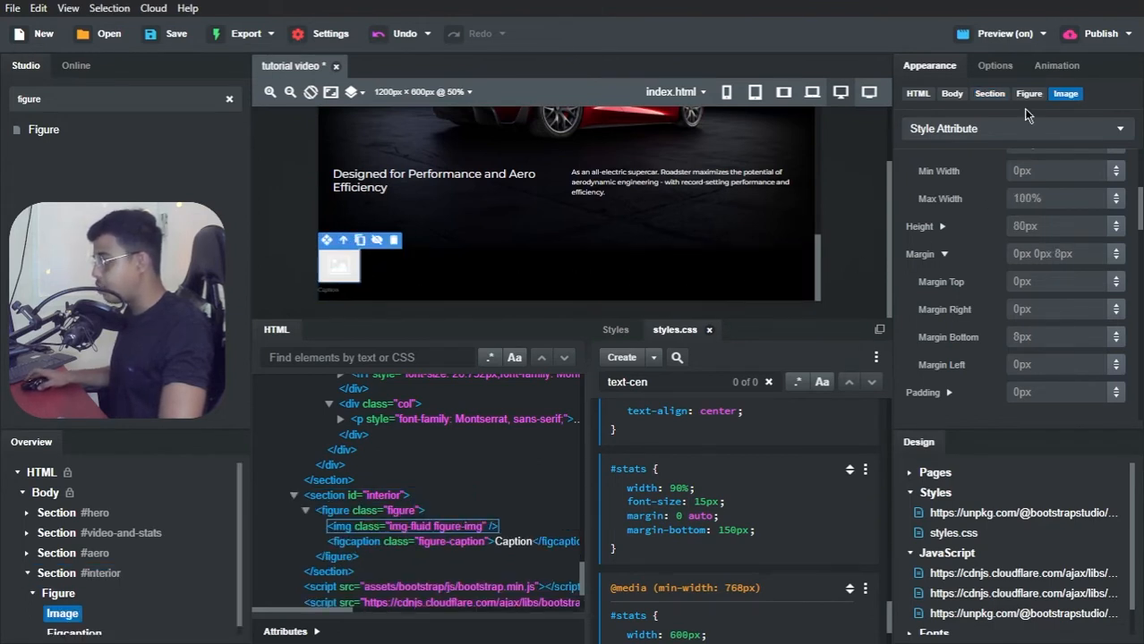
click(1004, 68)
scroll(998, 159, up, 10)
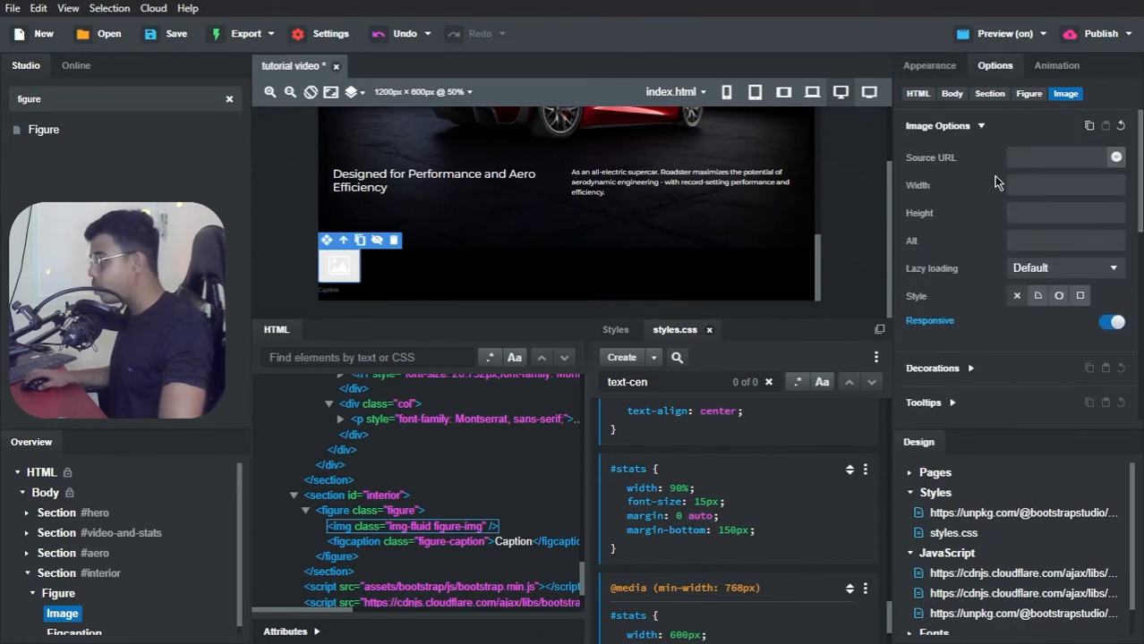
click(1115, 158)
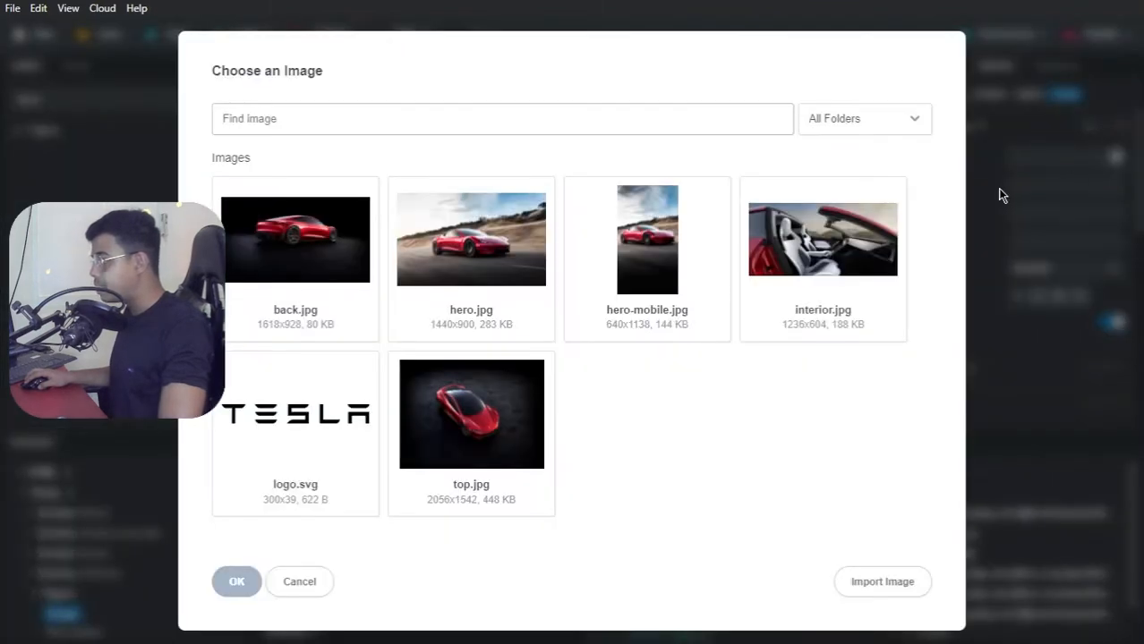
click(841, 253)
click(236, 581)
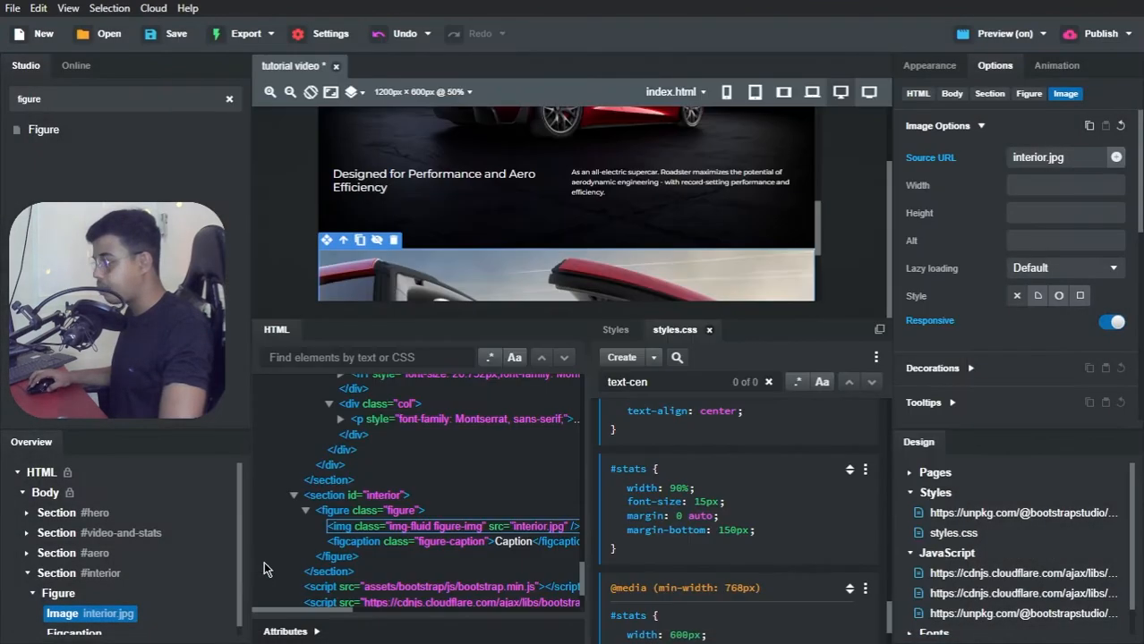
Step: Copy the sentence beside the Interior heading on the Tesla Clone page in Brave, and return to Bootstrap Studio
scroll(556, 231, down, 3)
scroll(556, 231, down, 2)
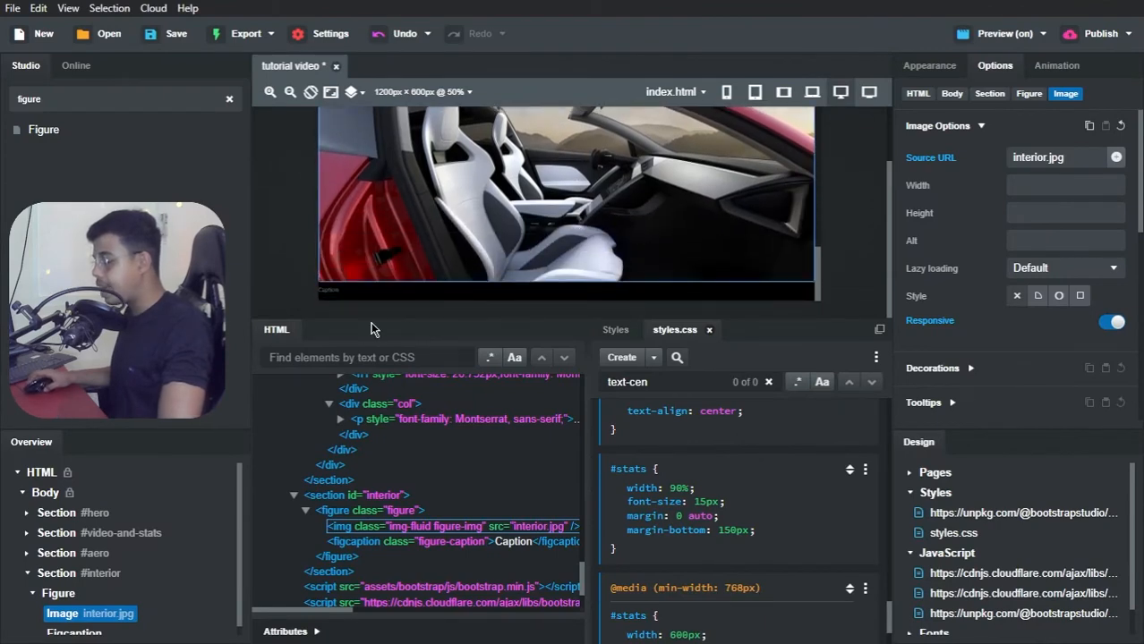
key(alt+Tab)
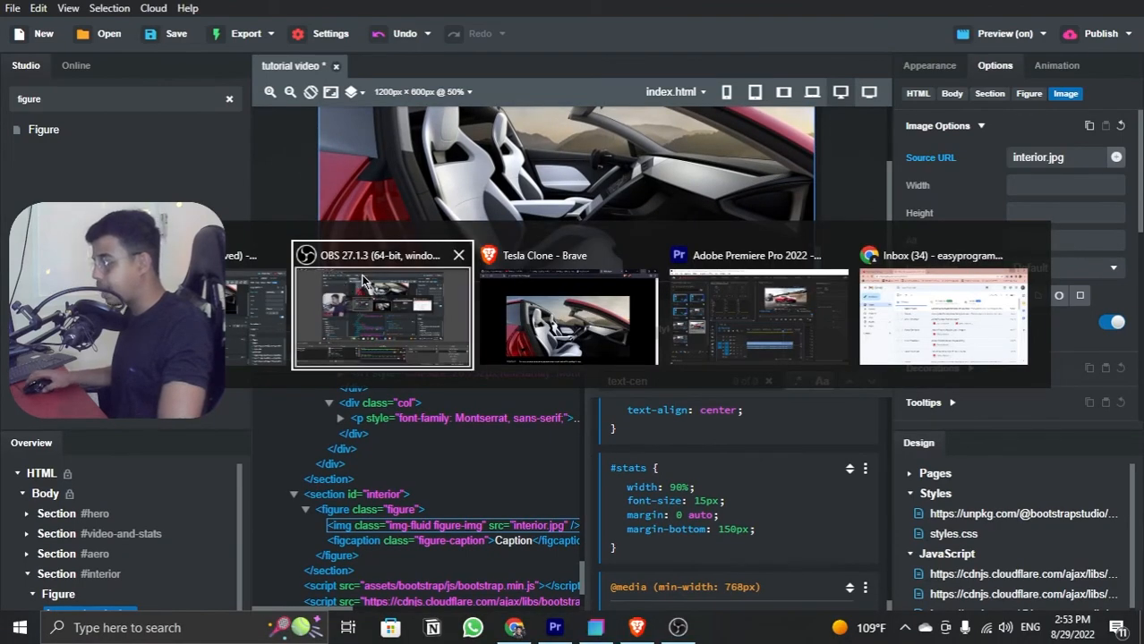
key(alt+Tab)
scroll(277, 470, down, 2)
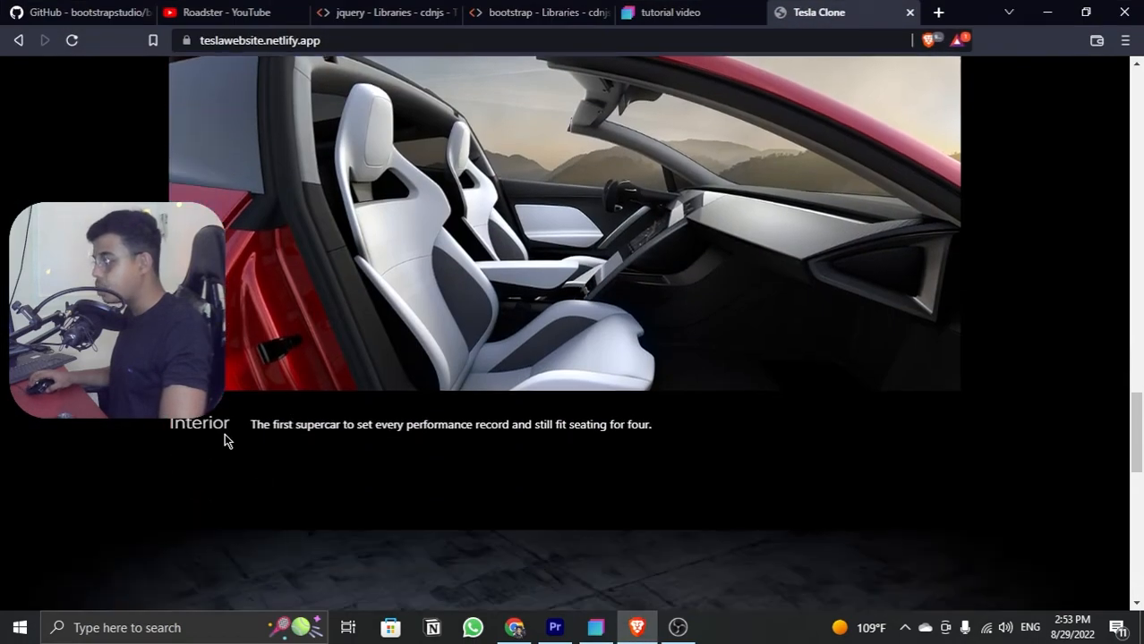
drag(161, 434, 252, 429)
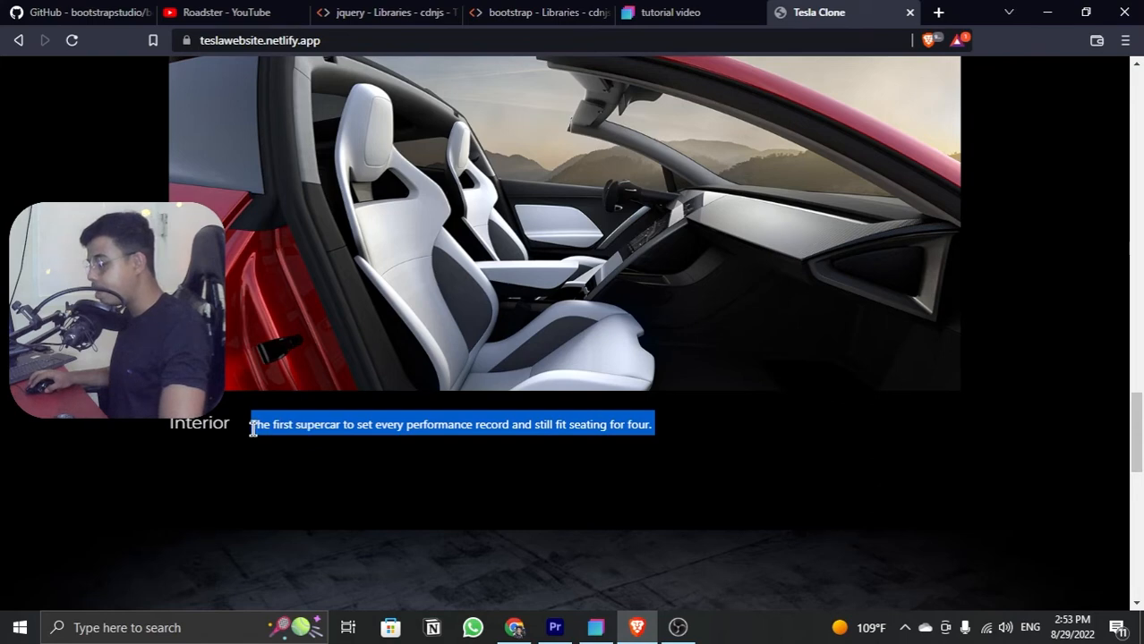
click(595, 626)
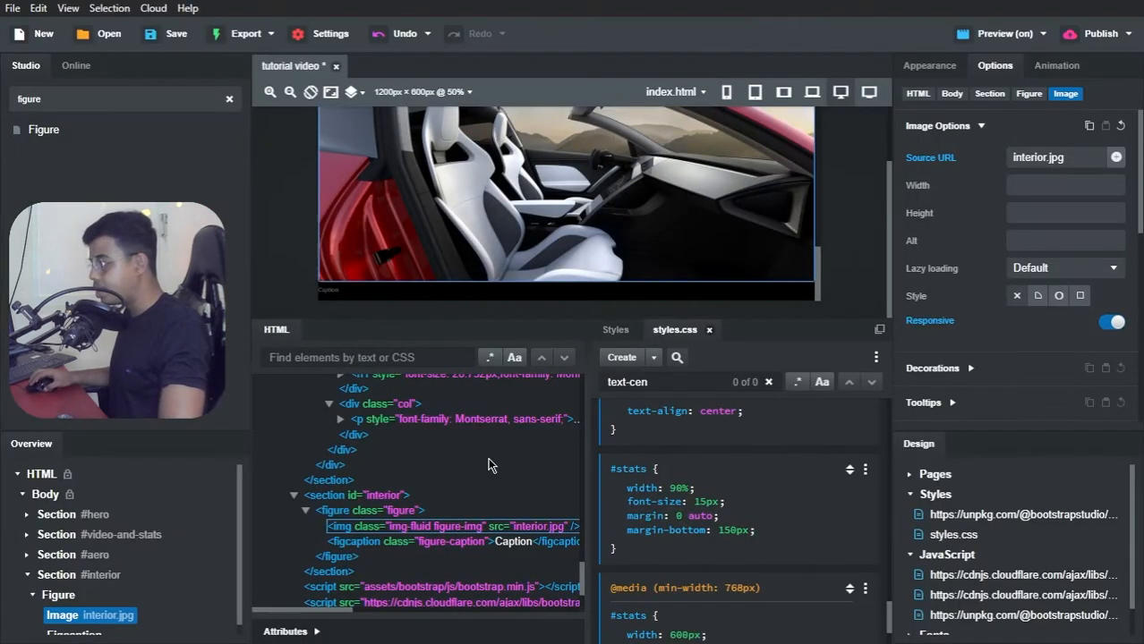
Step: Replace the figure's caption with "The first supercar to set every performance record and still fit seating for four." and remove the extra spacing
double_click(327, 298)
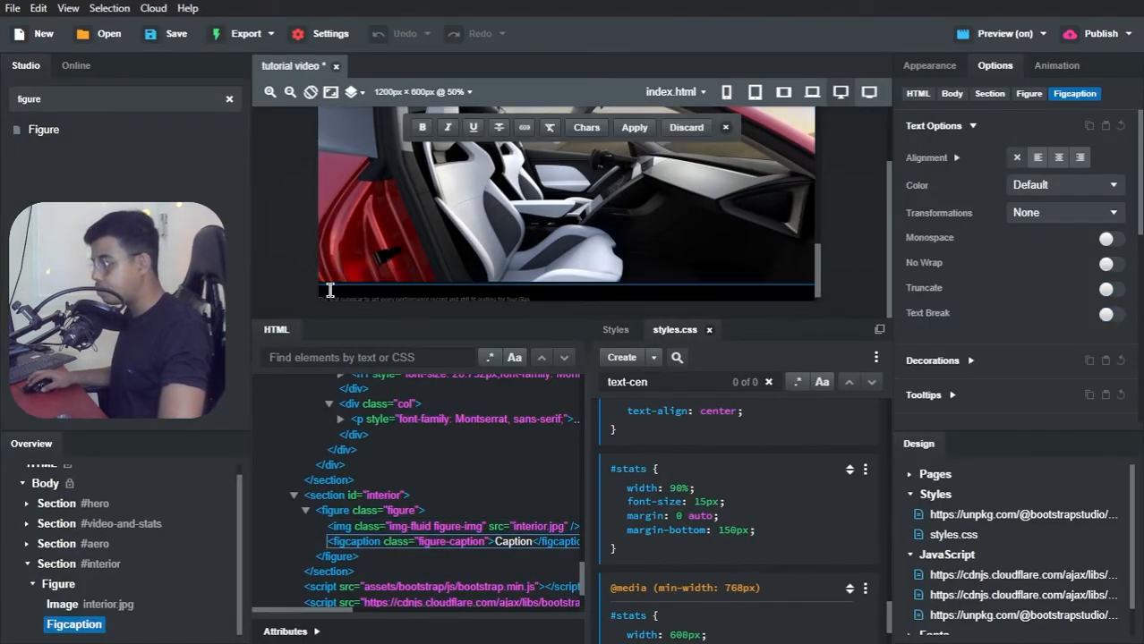
scroll(361, 291, down, 1)
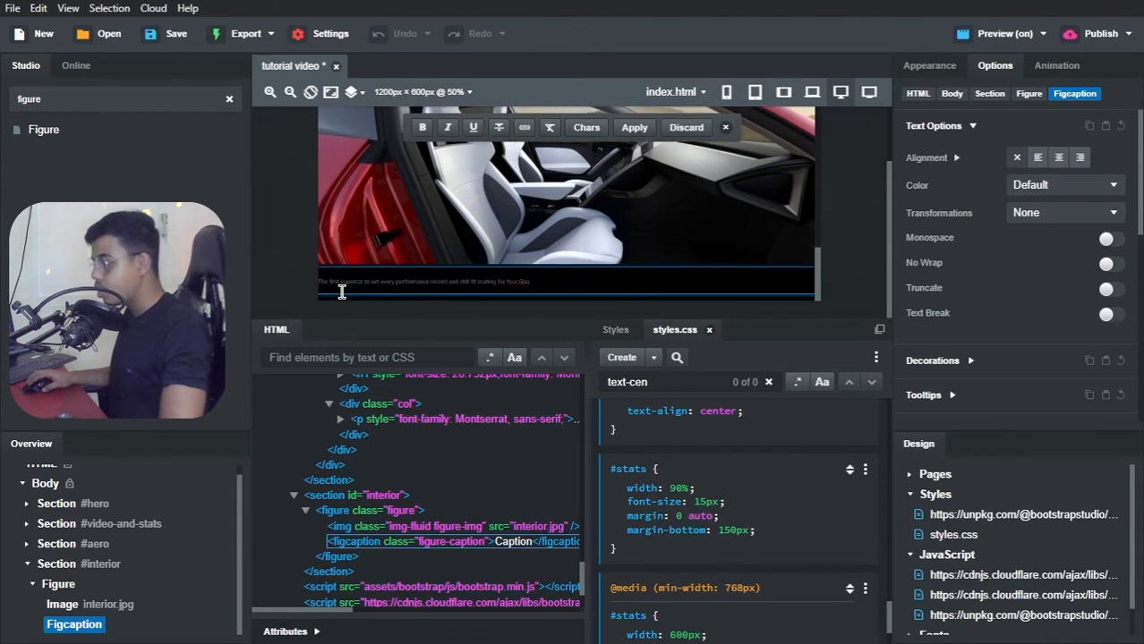
key(BackSpace)
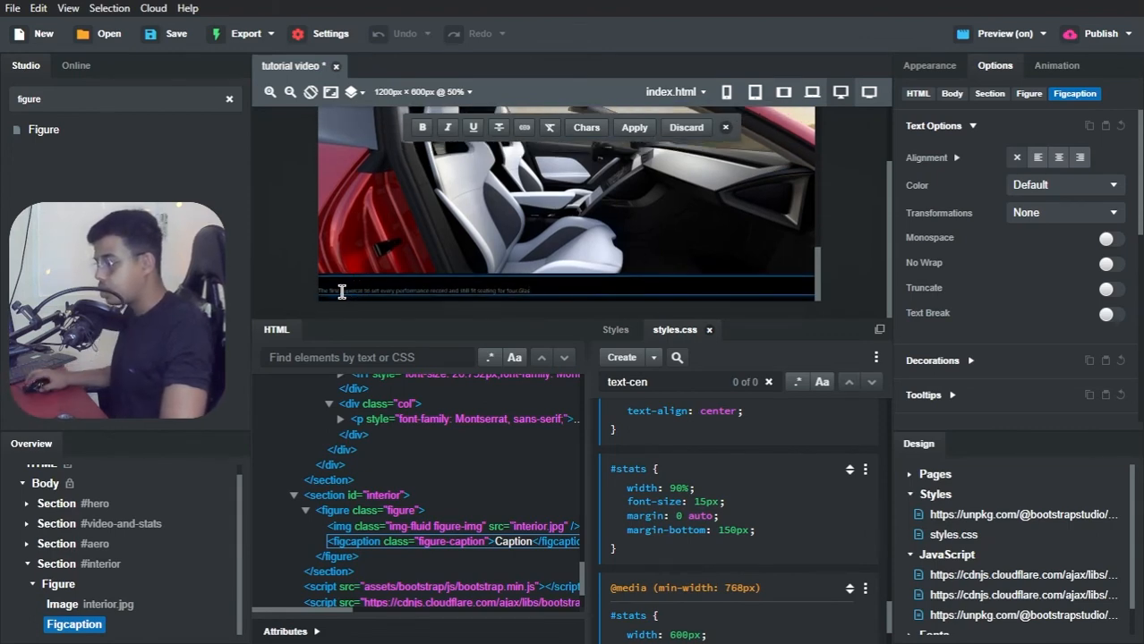
click(336, 296)
double_click(335, 291)
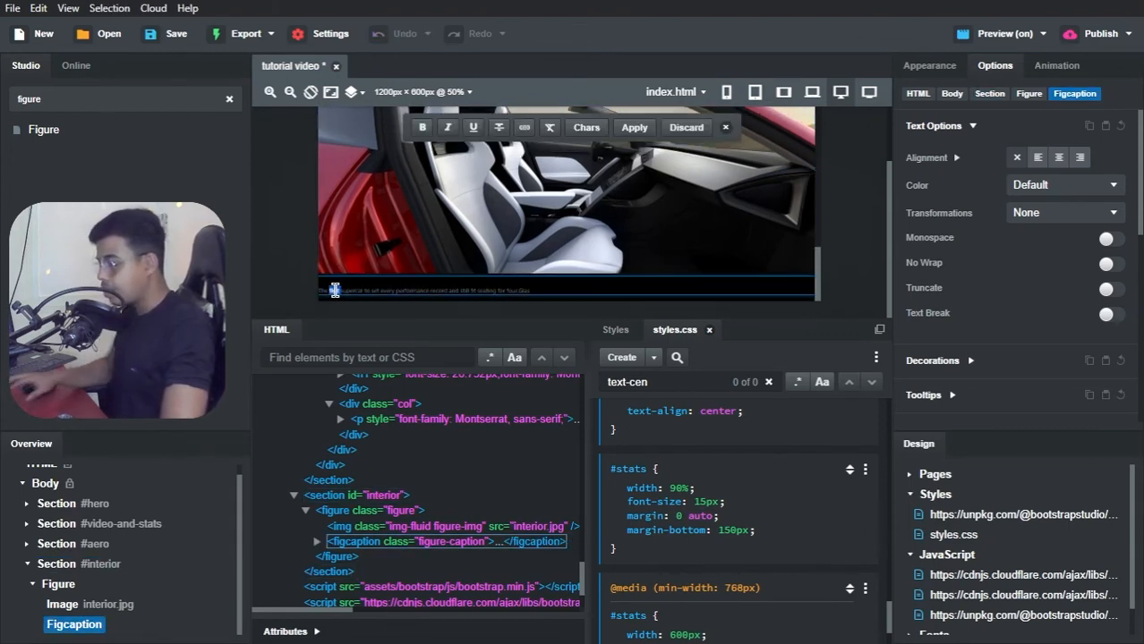
key(BackSpace)
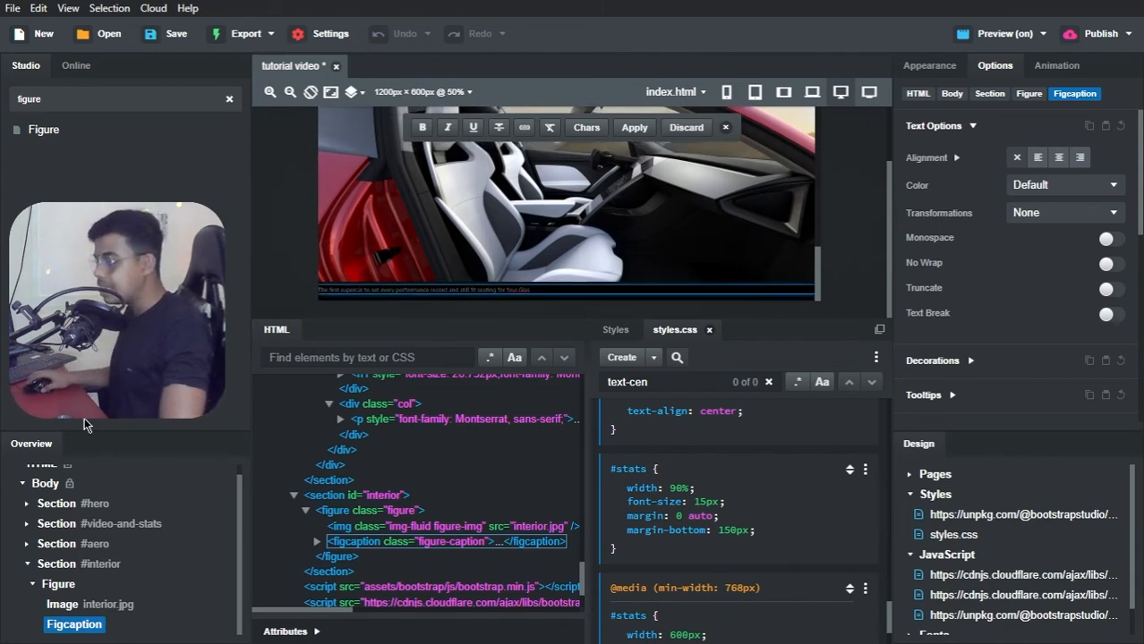
Step: Set the #interior section's font color to white, rgb(255,255,255)
click(56, 564)
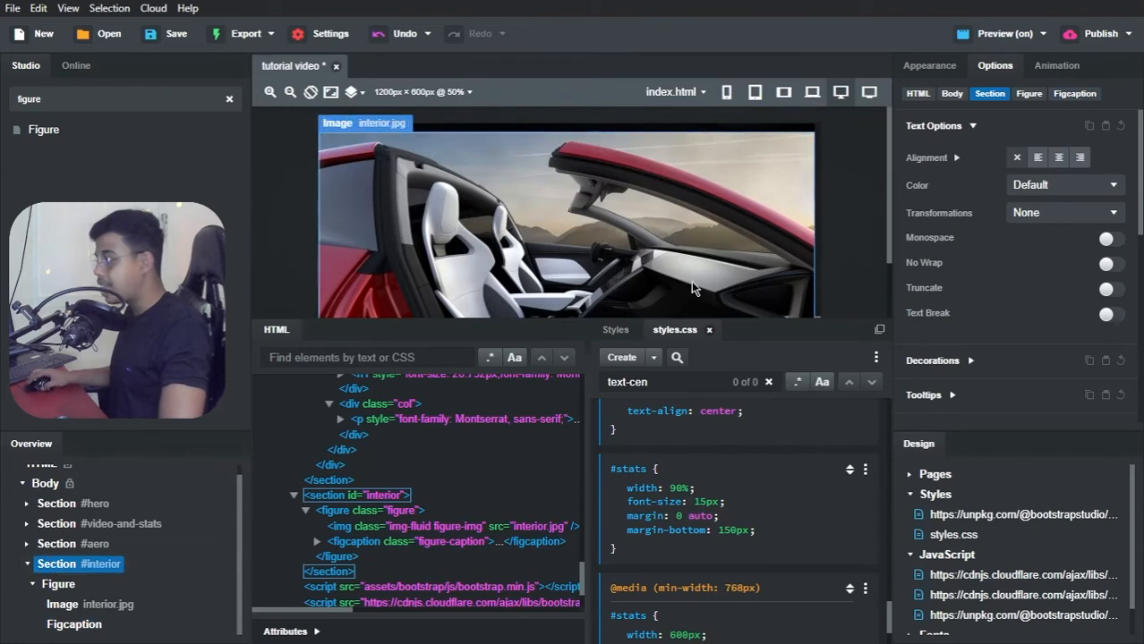
scroll(970, 312, down, 1)
scroll(973, 314, down, 1)
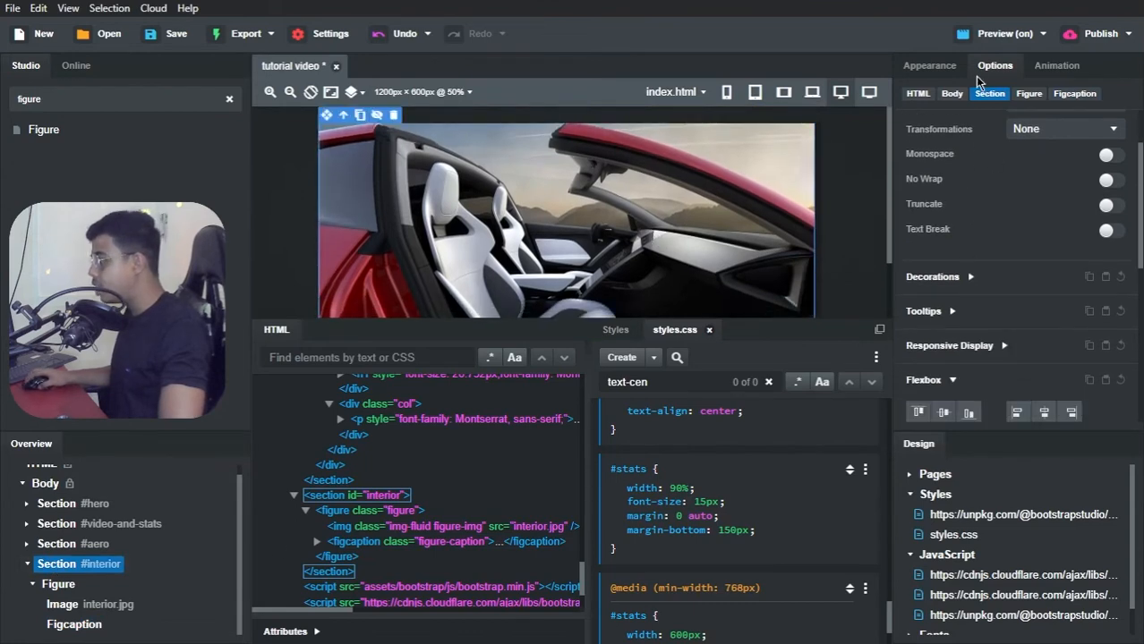
click(930, 66)
scroll(995, 313, down, 3)
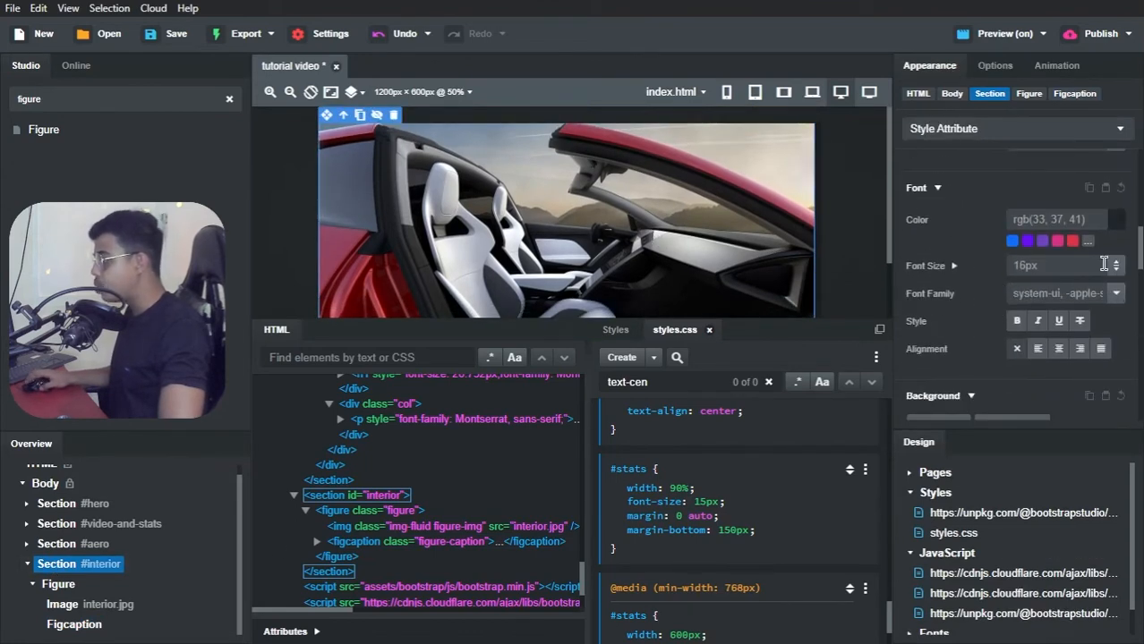
click(1115, 219)
drag(946, 272, 791, 246)
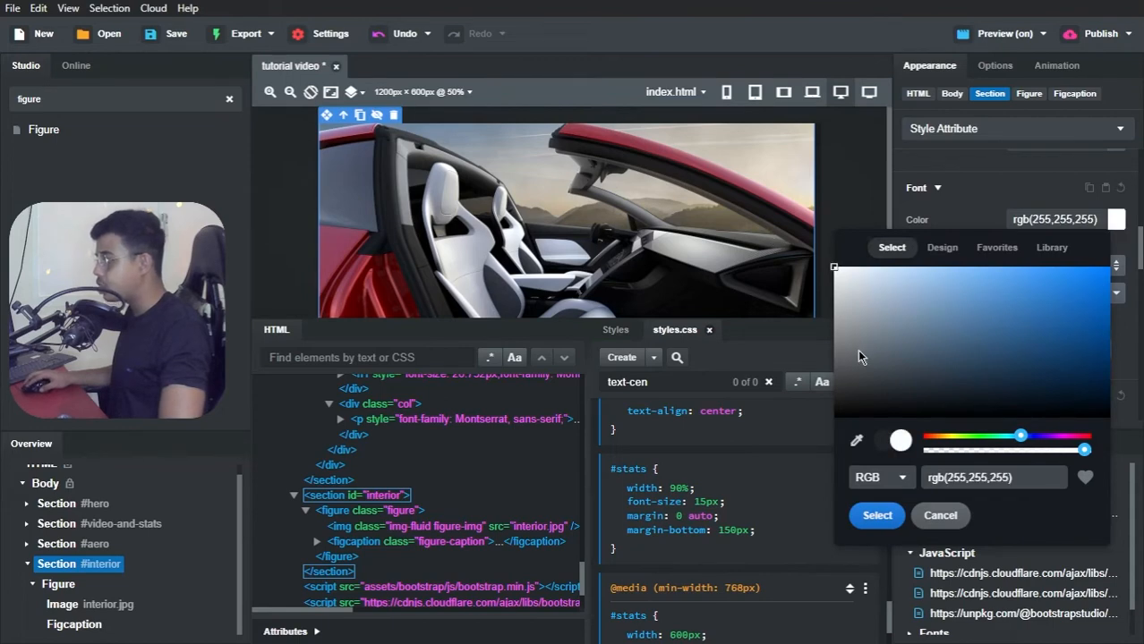
click(875, 515)
Step: Set the figure caption's own font color to white, rgb(255,255,255)
scroll(595, 237, down, 1)
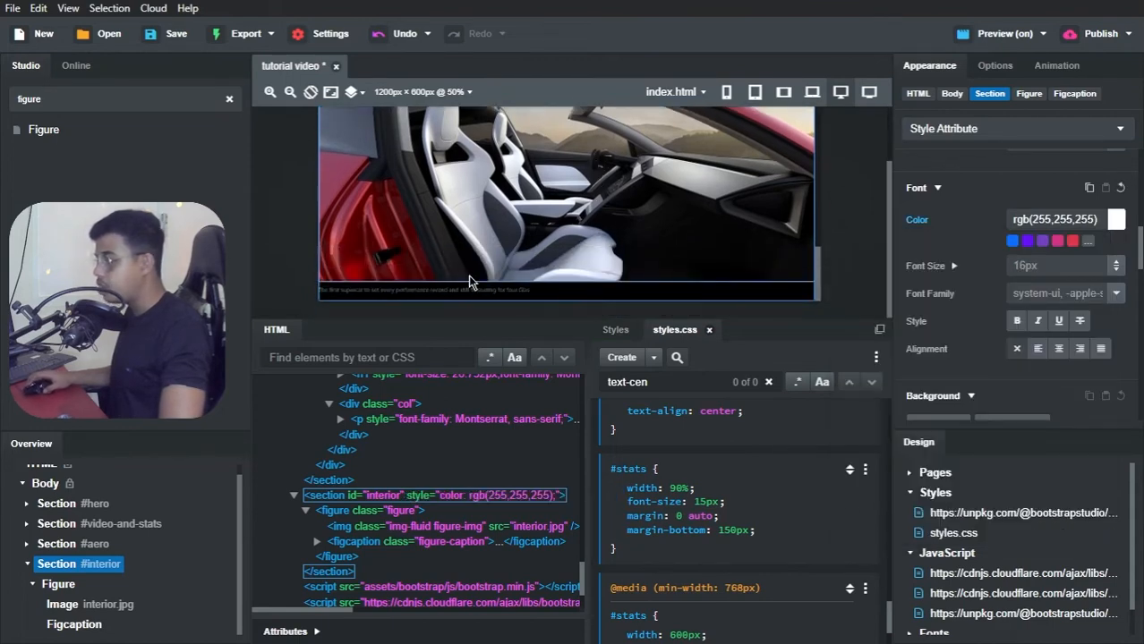
click(425, 298)
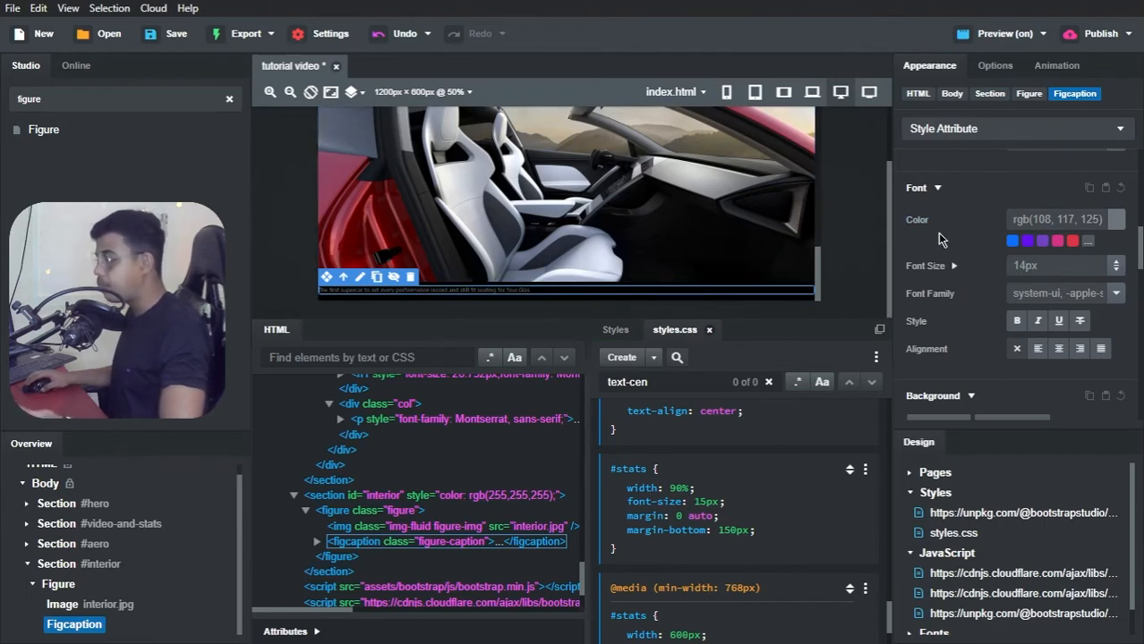
click(1118, 224)
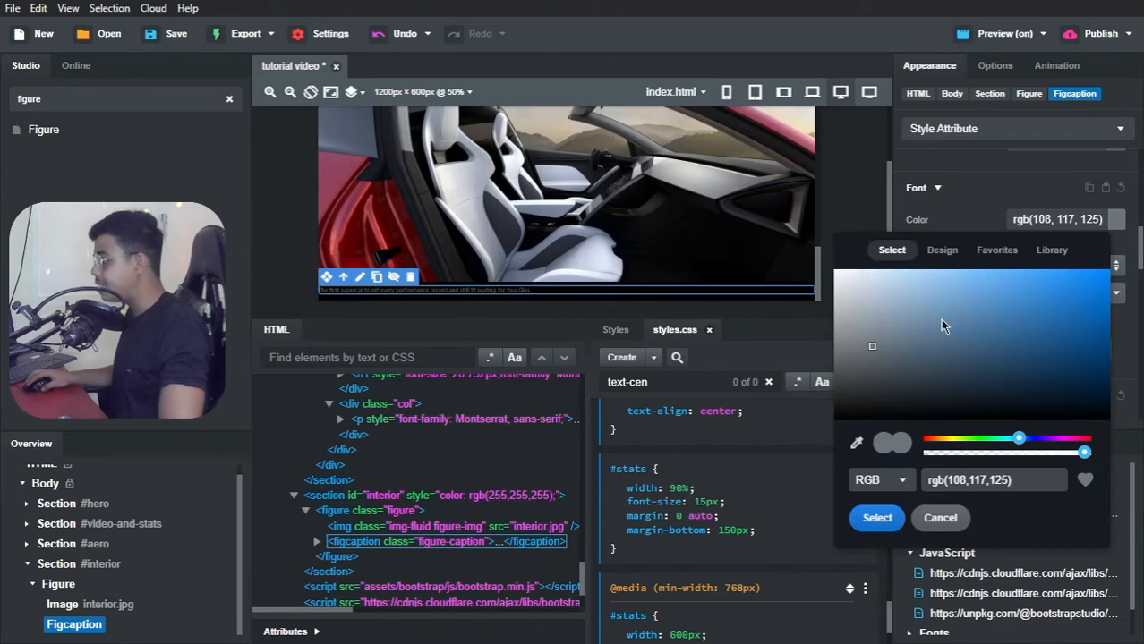
drag(882, 321, 815, 260)
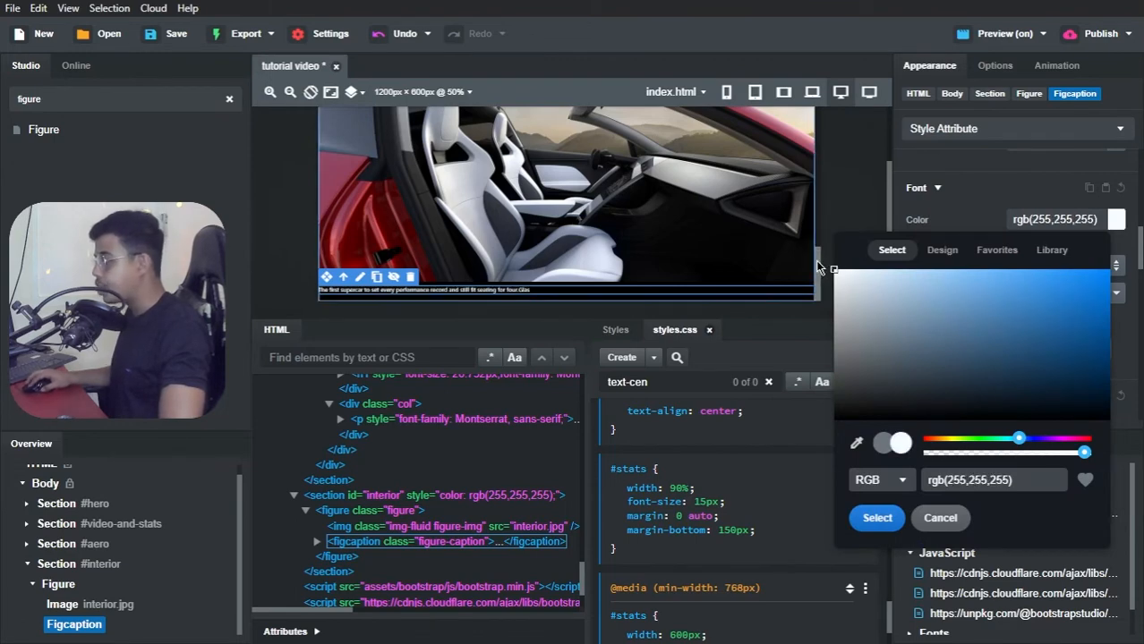
click(864, 521)
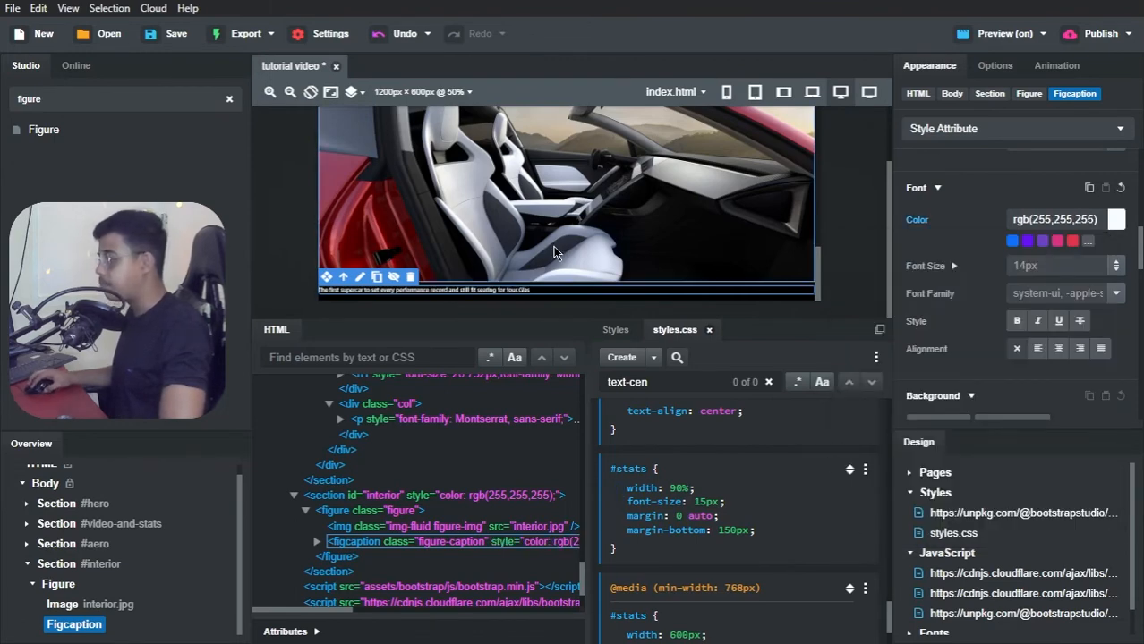
Step: Switch to Brave and check the interior image and its caption in the tutorial video preview page
key(alt+Tab)
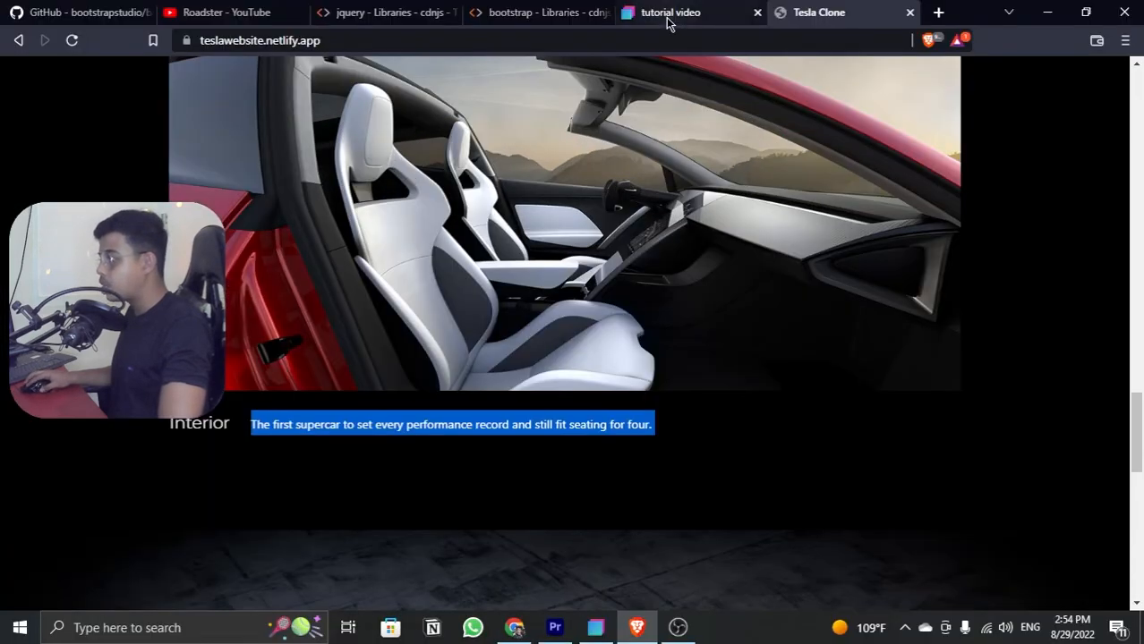
click(670, 13)
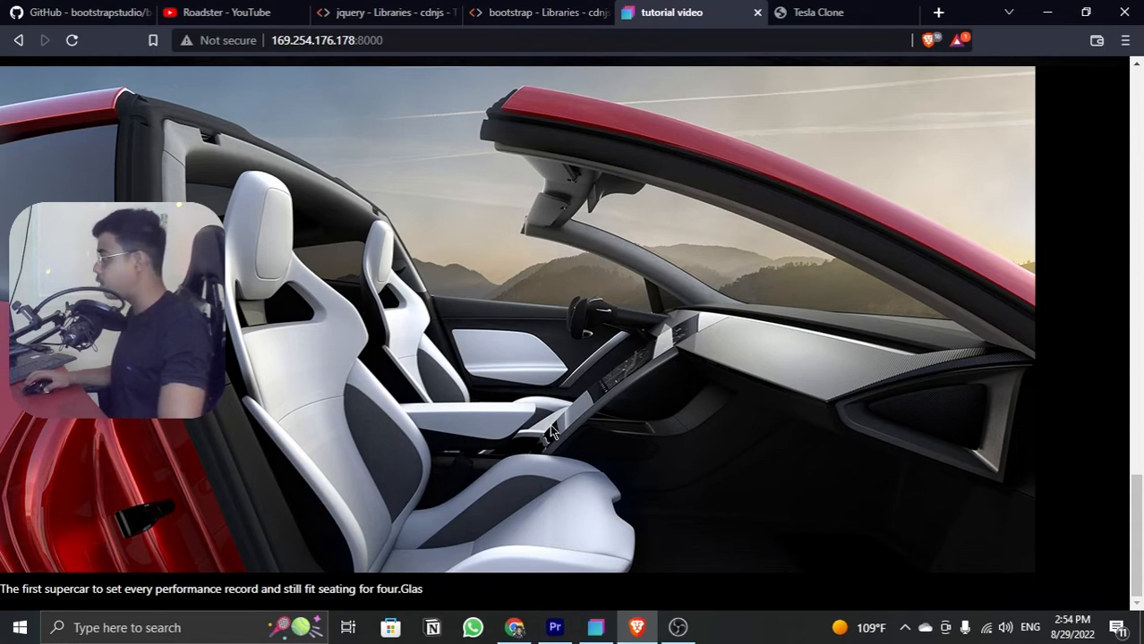
Step: Switch back to Bootstrap Studio and set the #interior section's width to 985px and its height to 600px
key(alt+Tab)
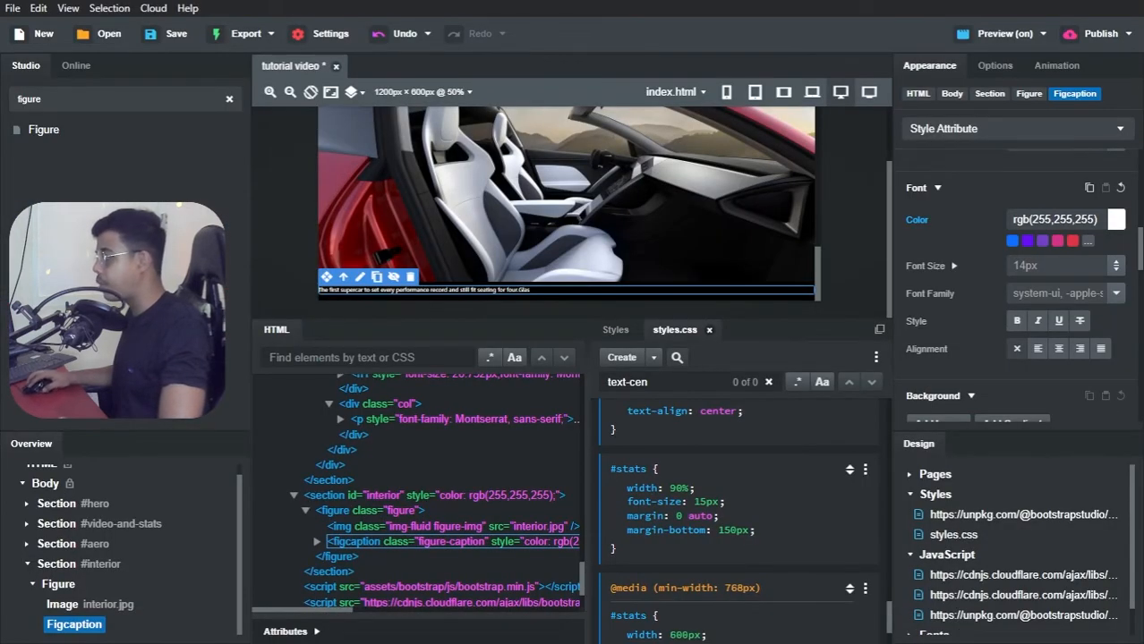
click(76, 565)
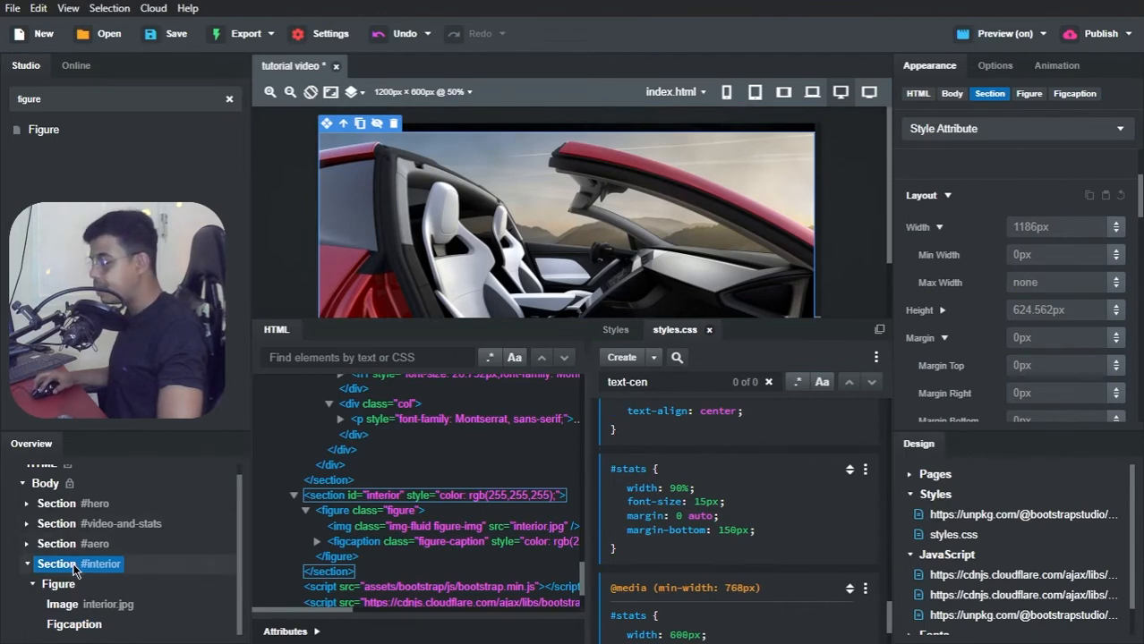
click(1043, 227)
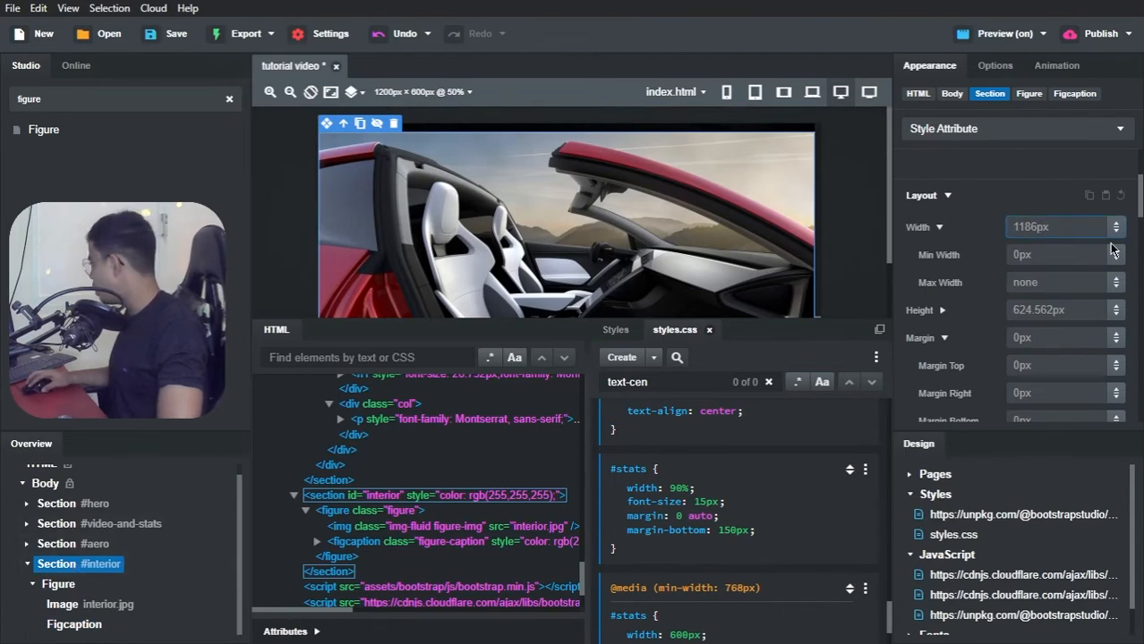
text(985px)
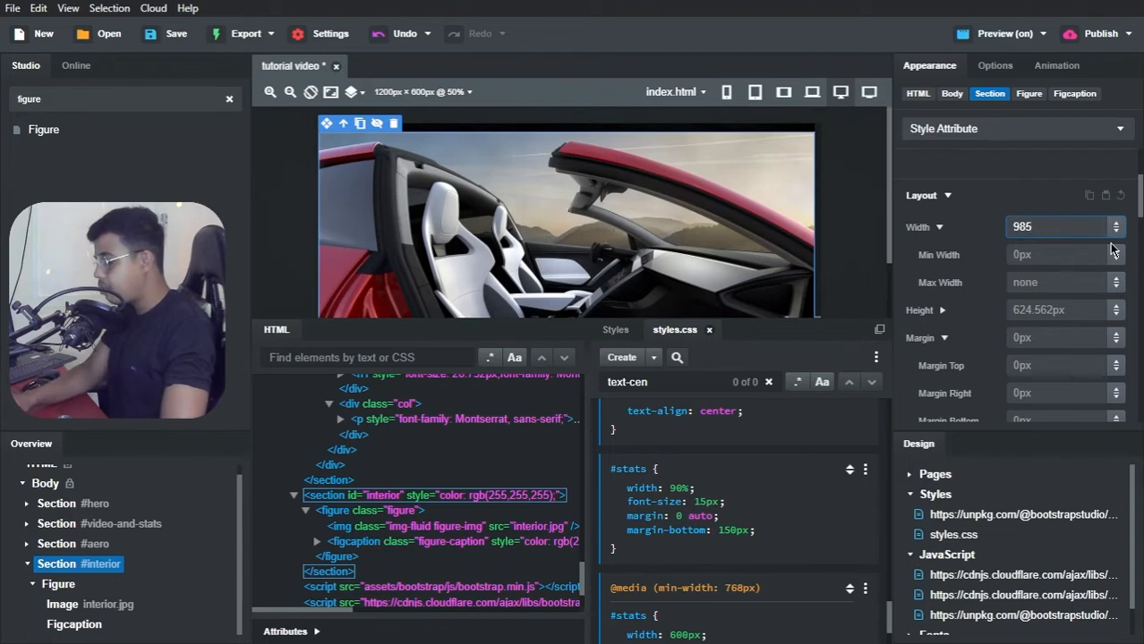
click(1069, 307)
text(6)
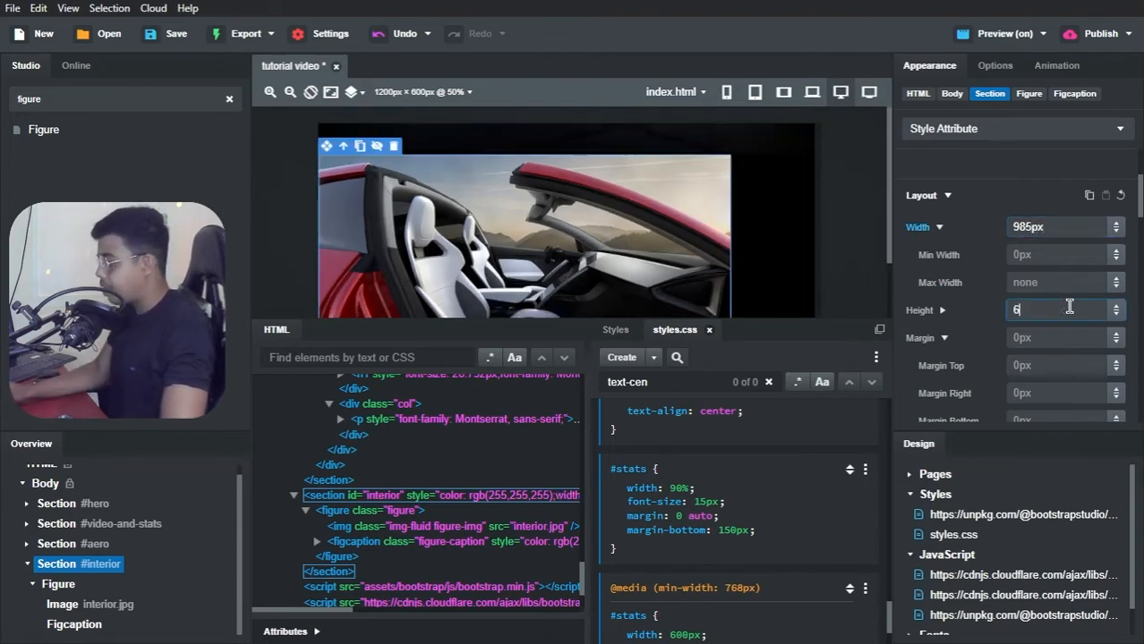
text(00px)
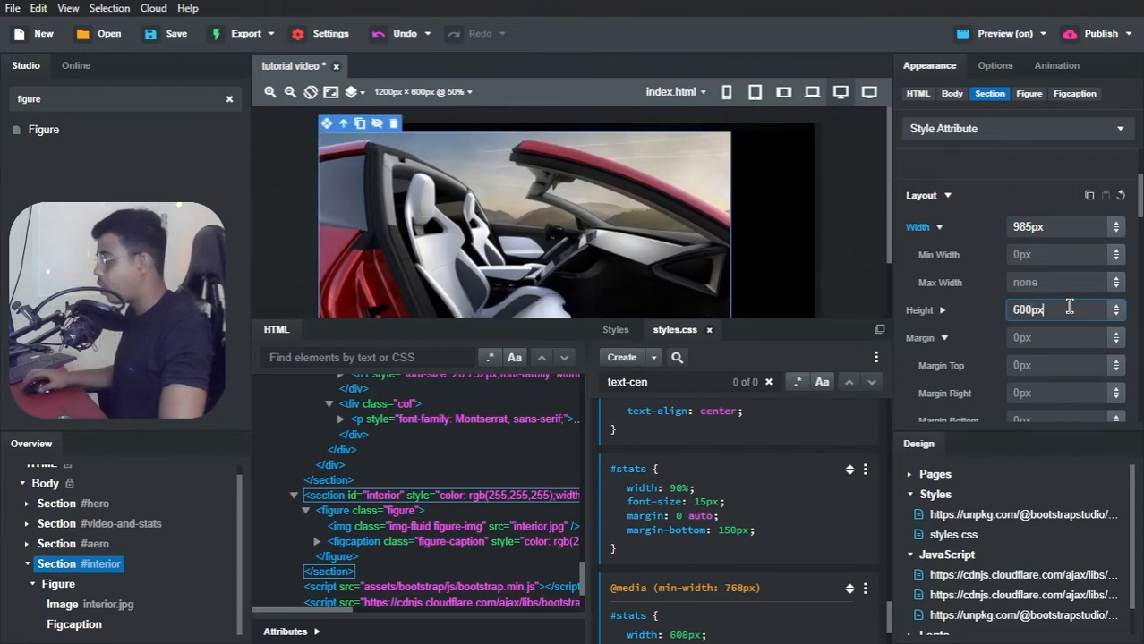
click(1040, 199)
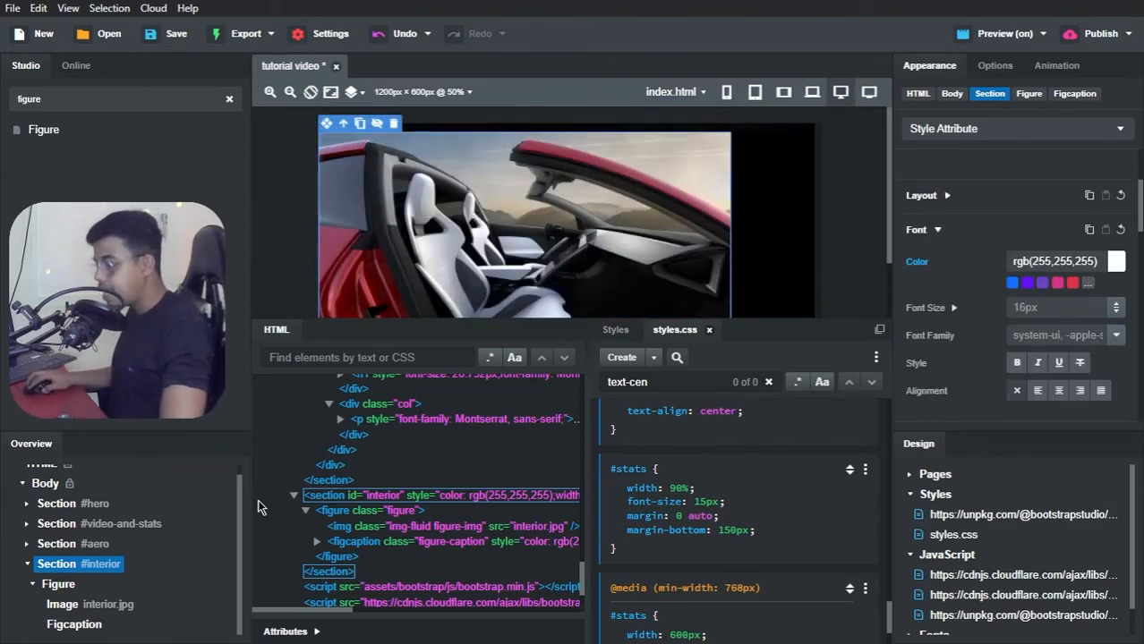
Step: Set the width of the figure inside the #interior section to 689.5px and its height to 252px
click(59, 586)
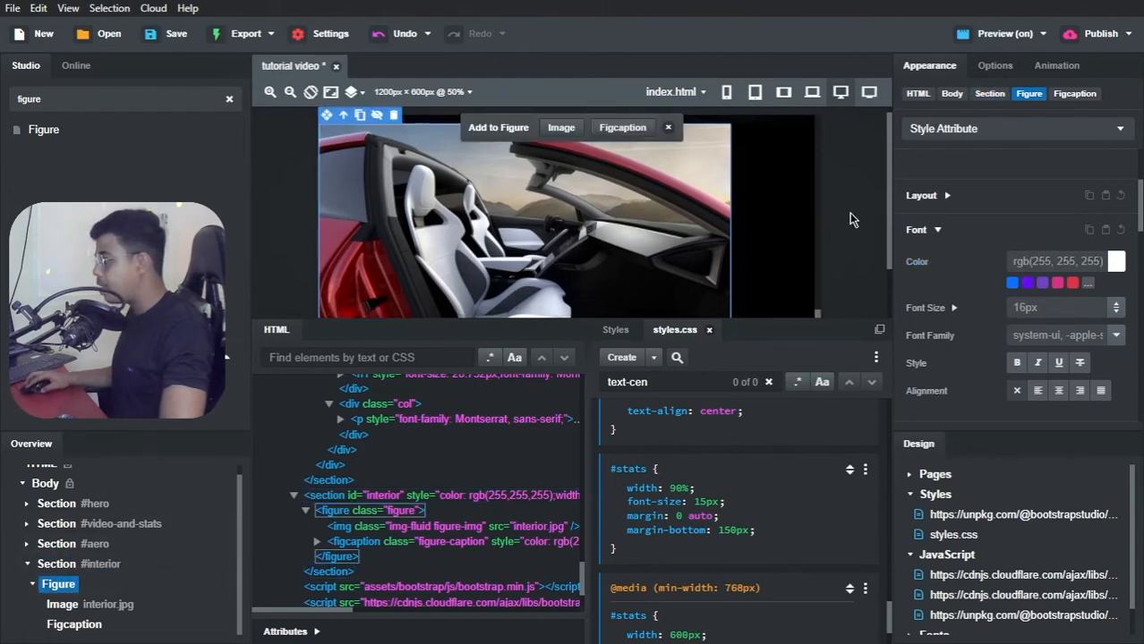
click(948, 199)
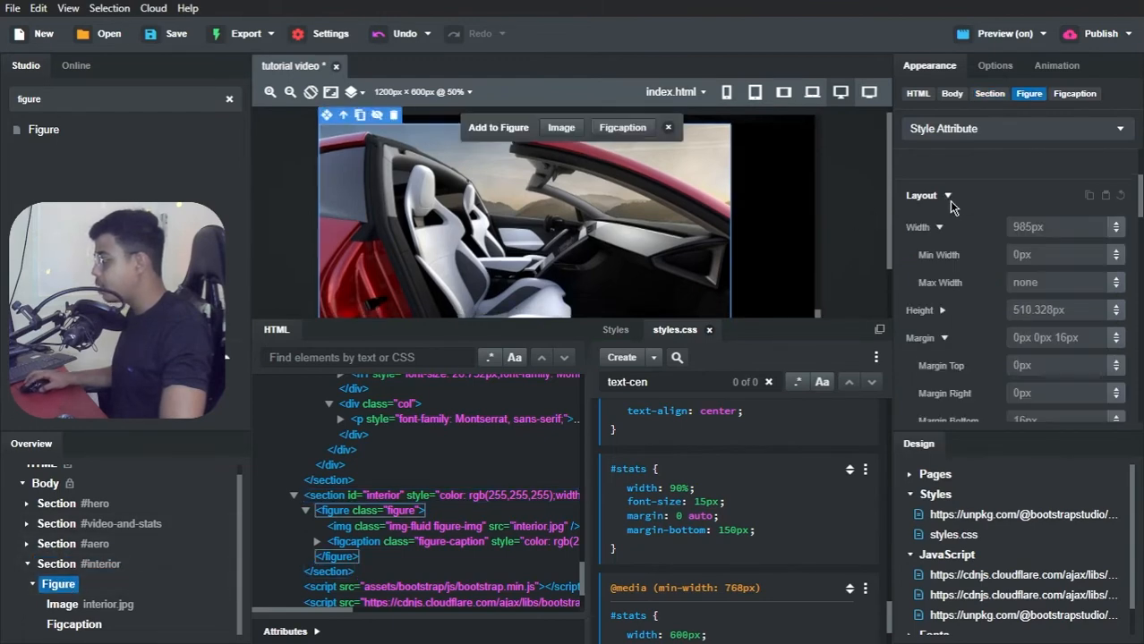
click(1040, 227)
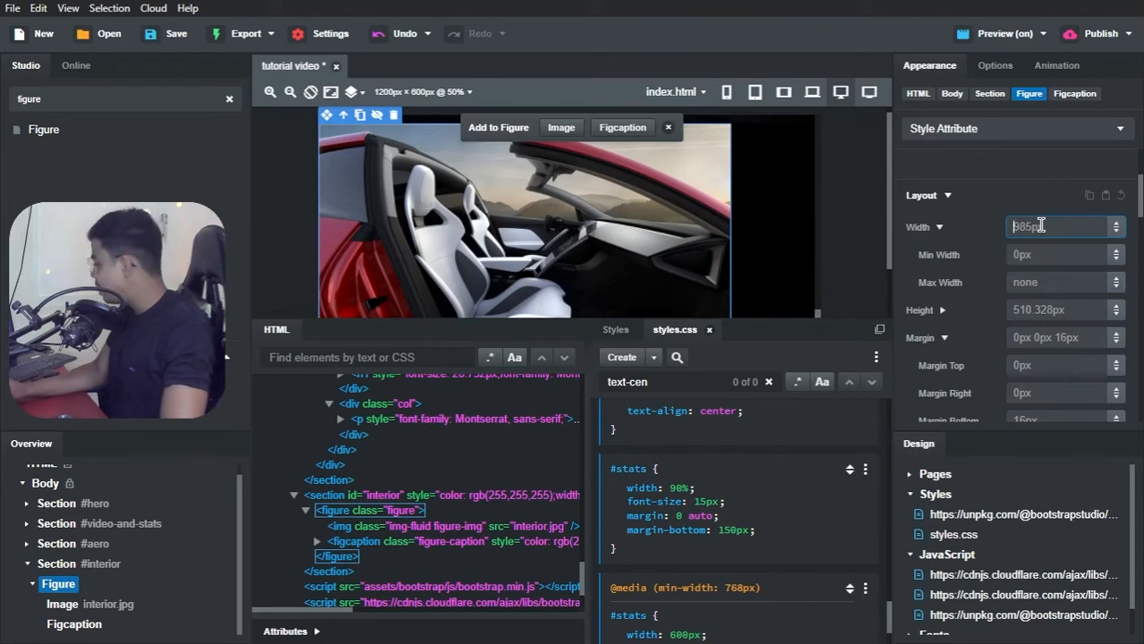
text(689.5)
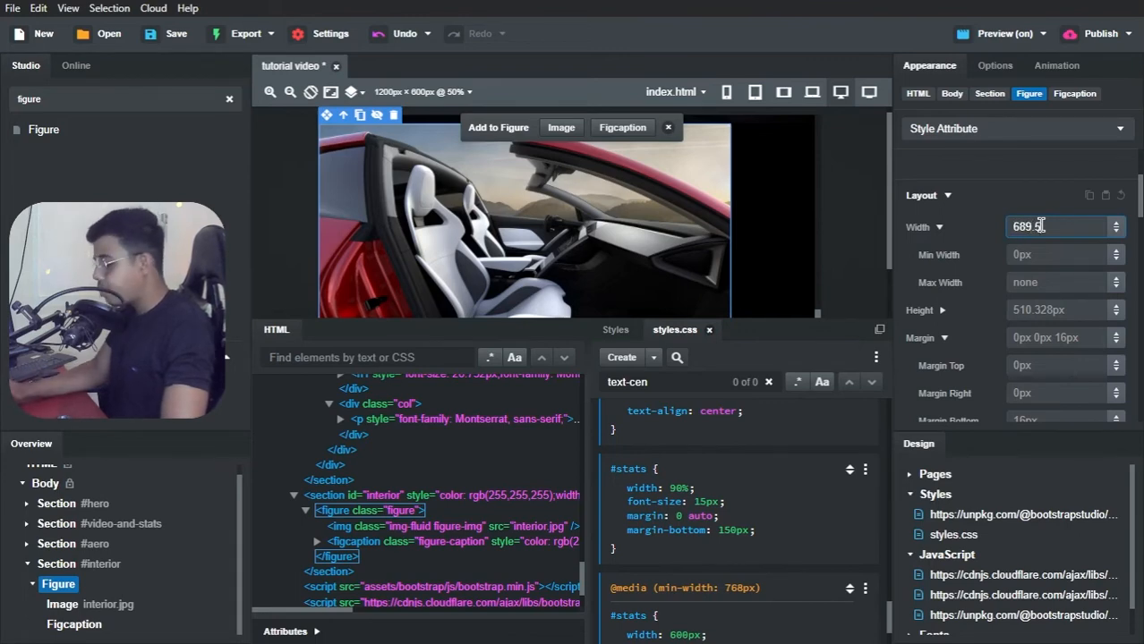
text(px)
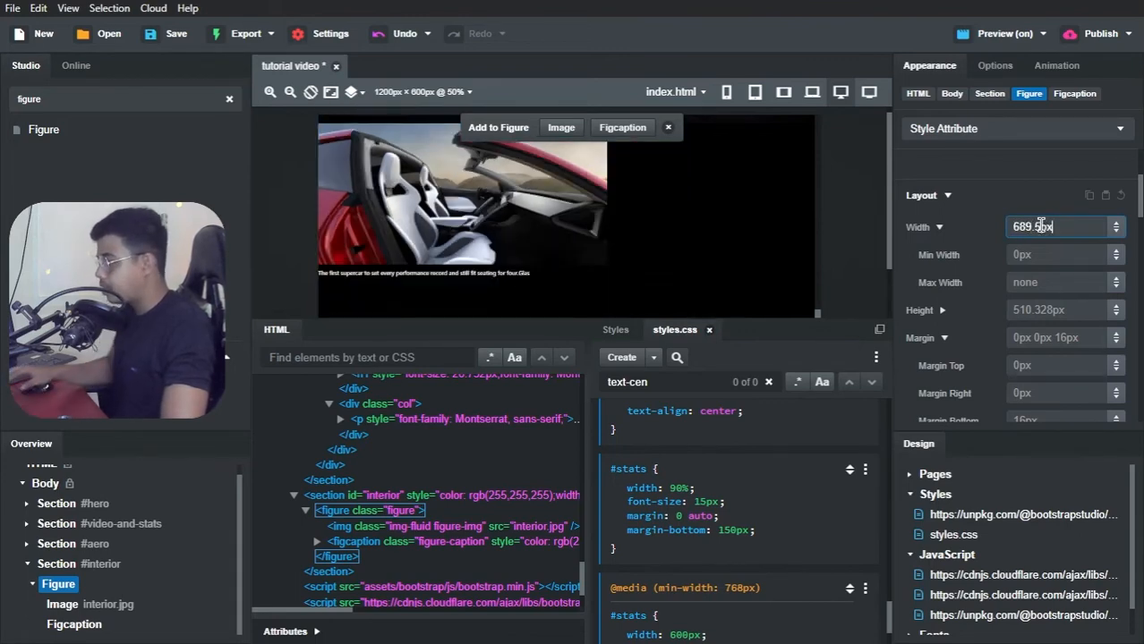
click(1038, 309)
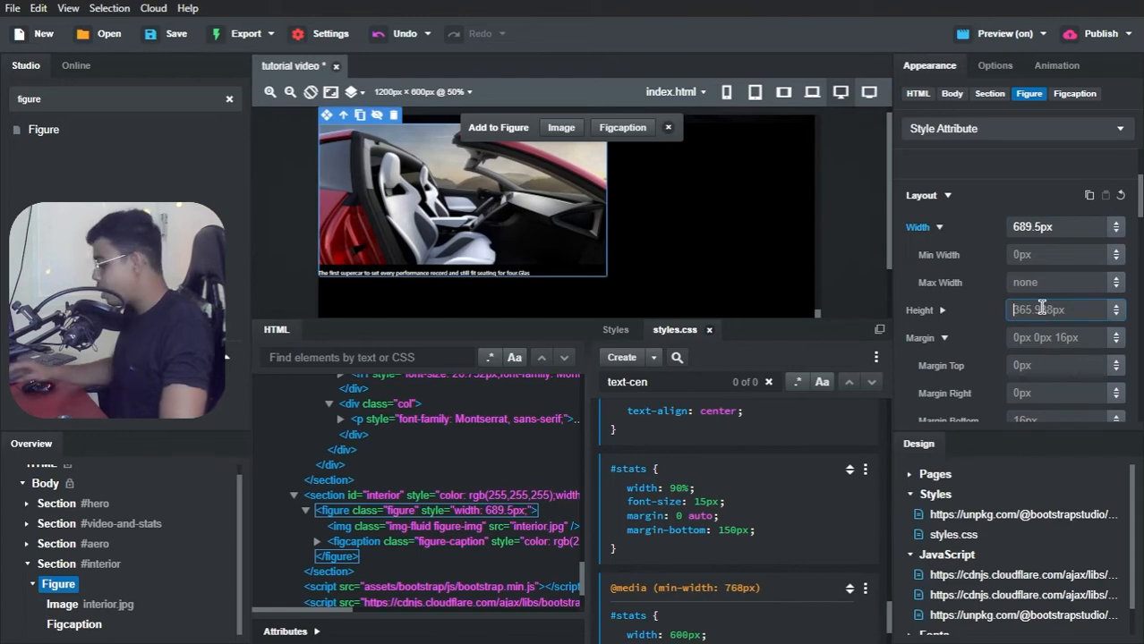
text(252px)
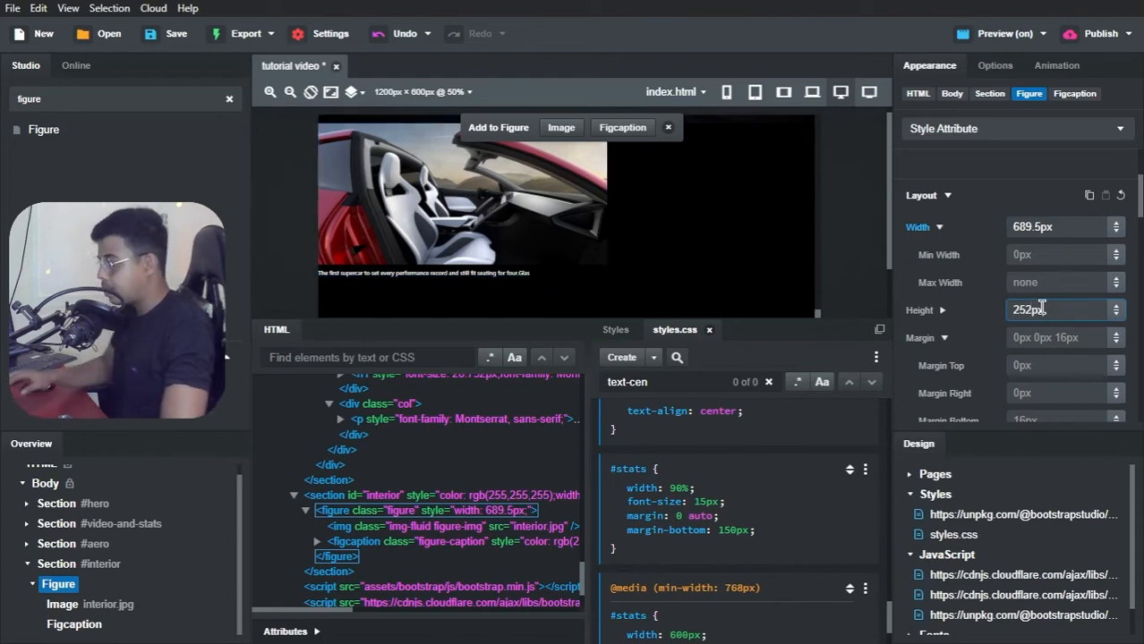
key(Return)
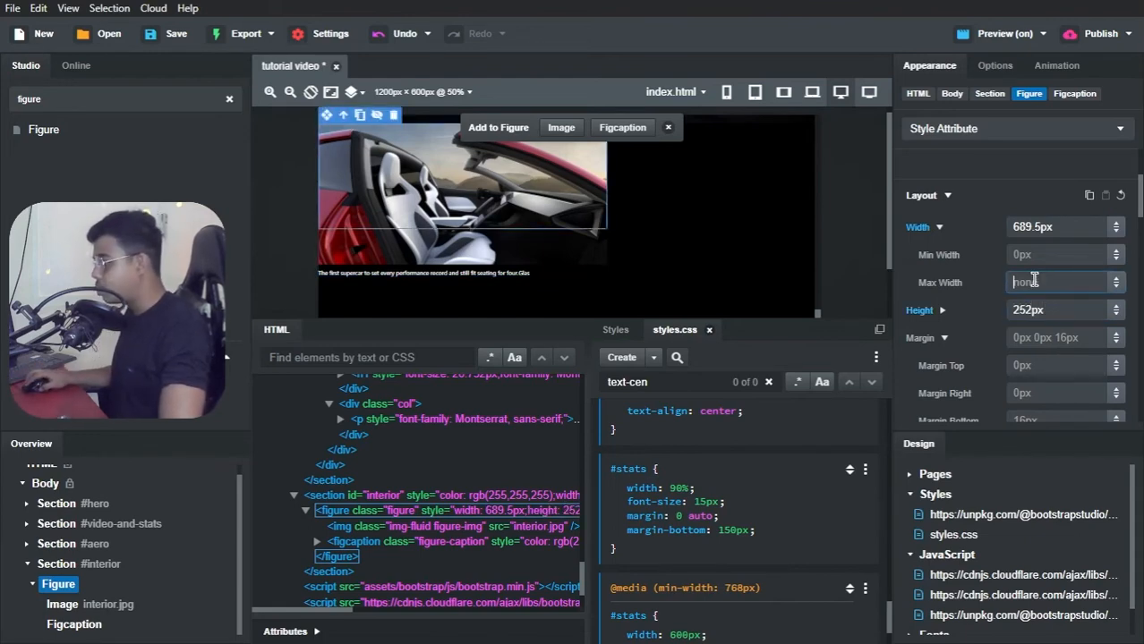
Step: Switch to Brave, compare the resized interior figure in the preview with the Tesla Clone reference, and return to Bootstrap Studio
key(alt+Tab)
key(alt+Tab)
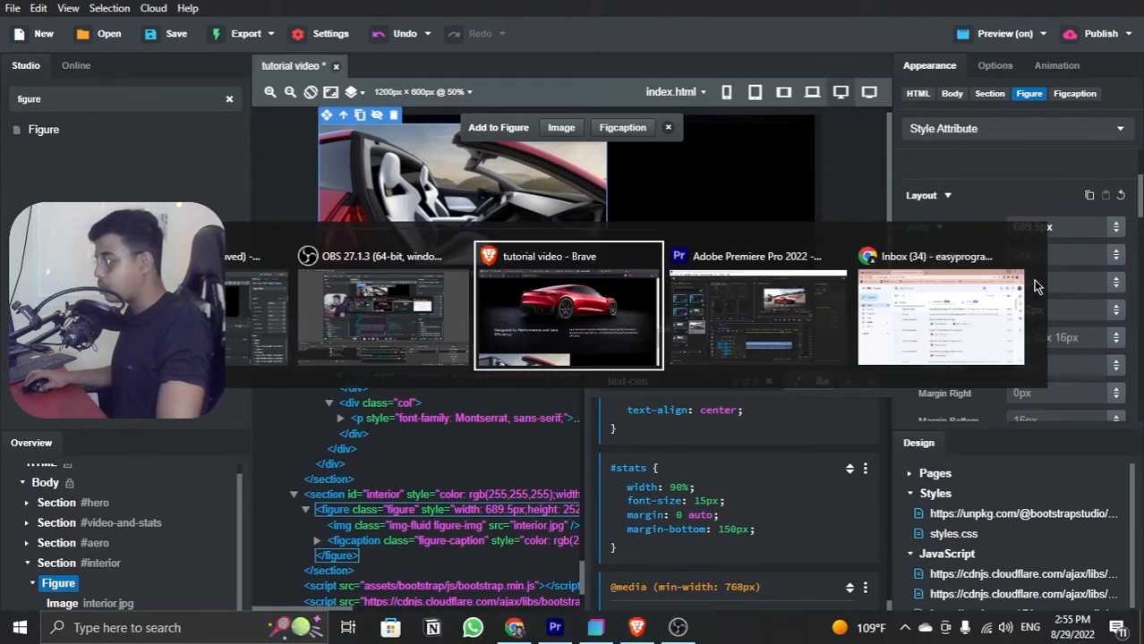
scroll(726, 309, down, 5)
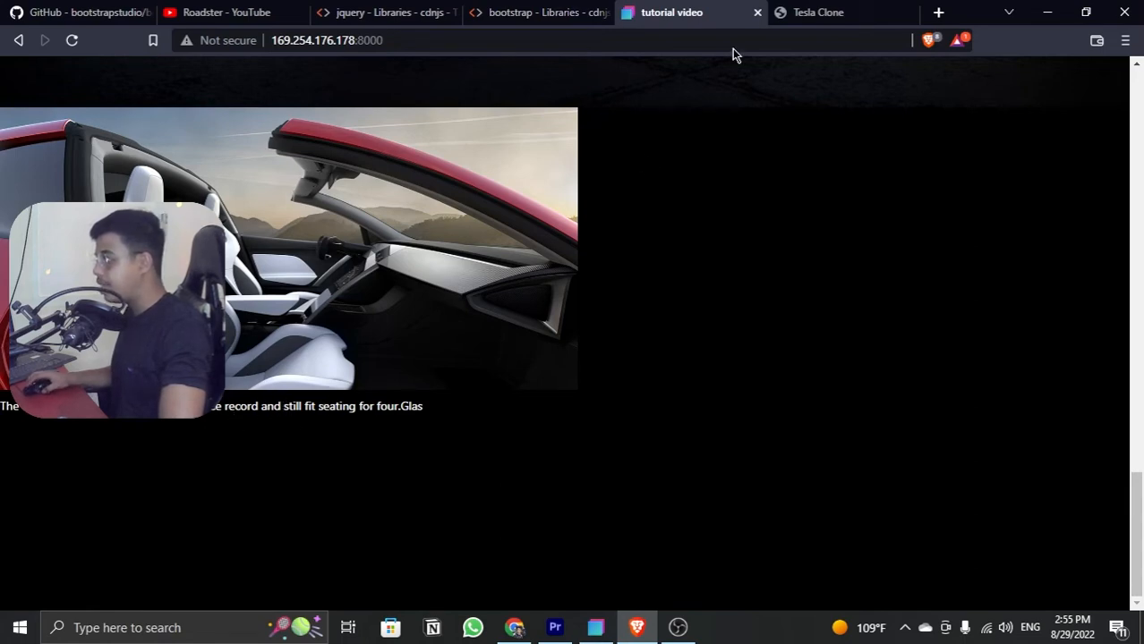
click(789, 12)
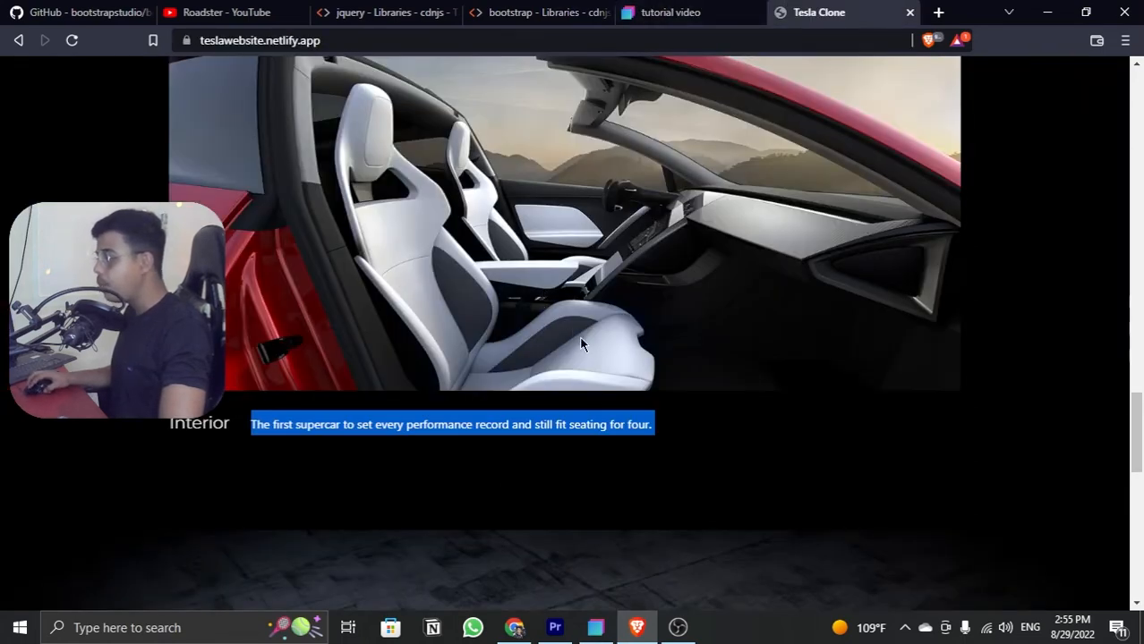
click(651, 430)
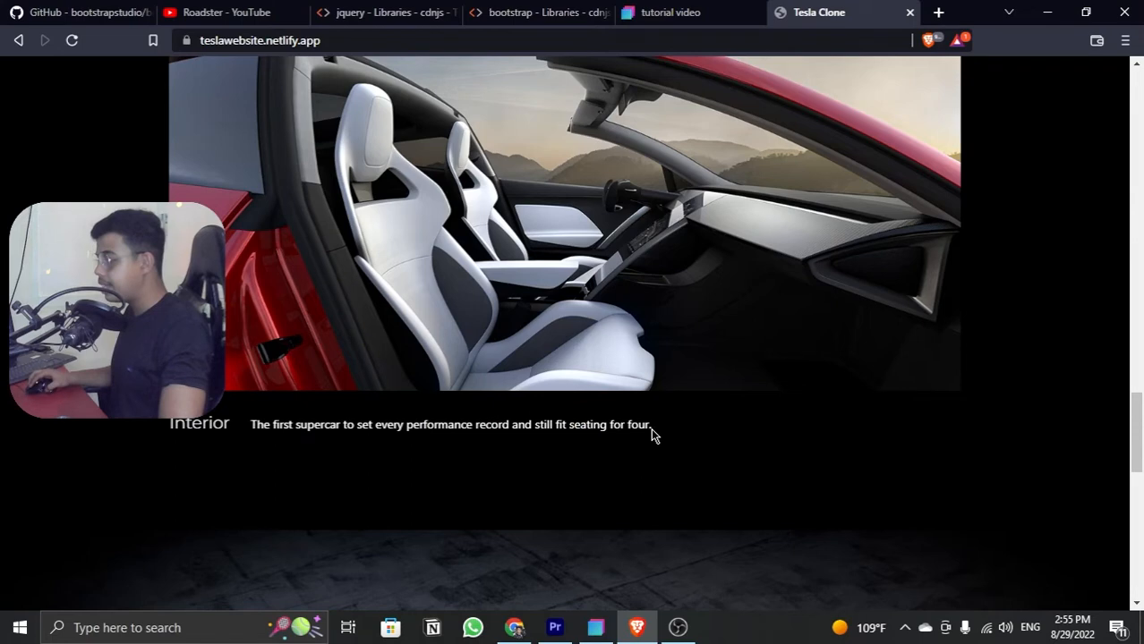
click(684, 11)
scroll(376, 320, up, 1)
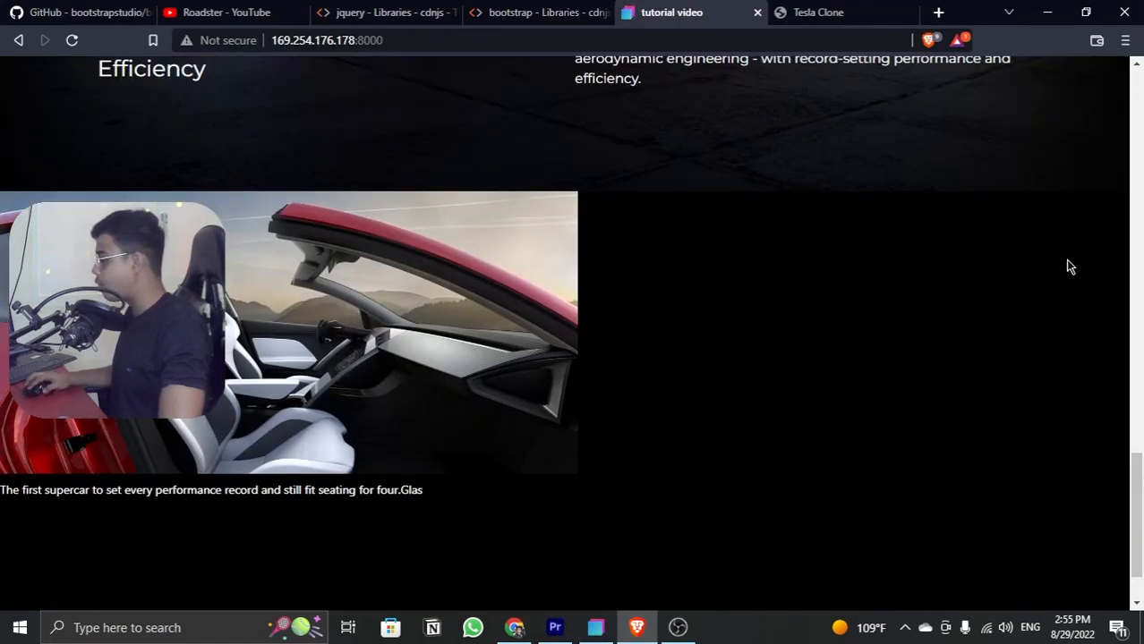
key(alt+Tab)
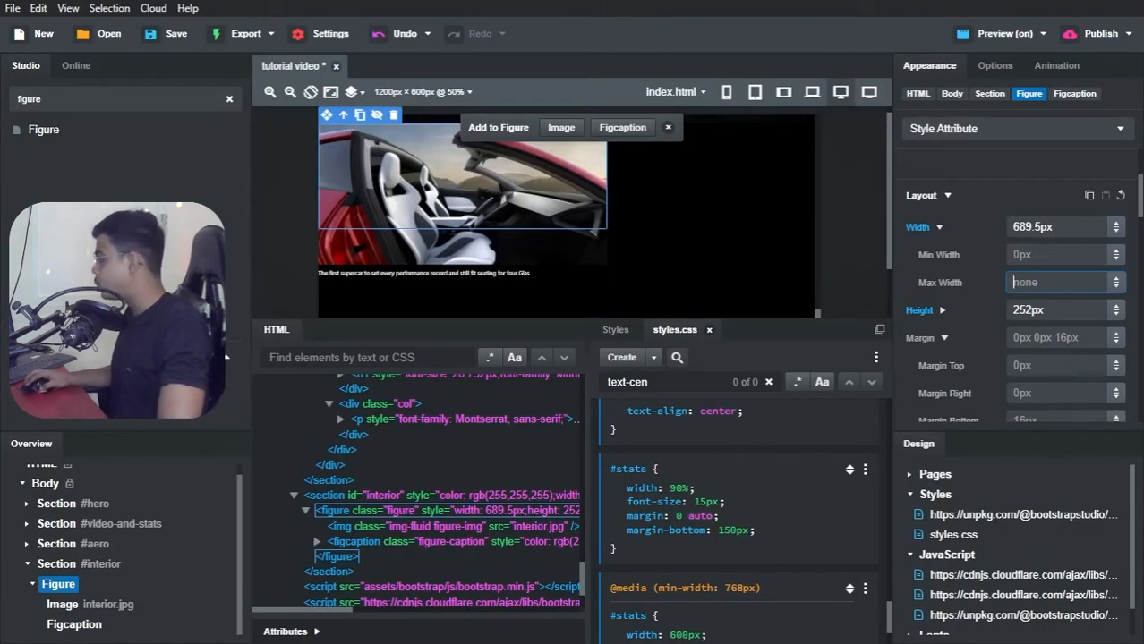
key(alt+Tab)
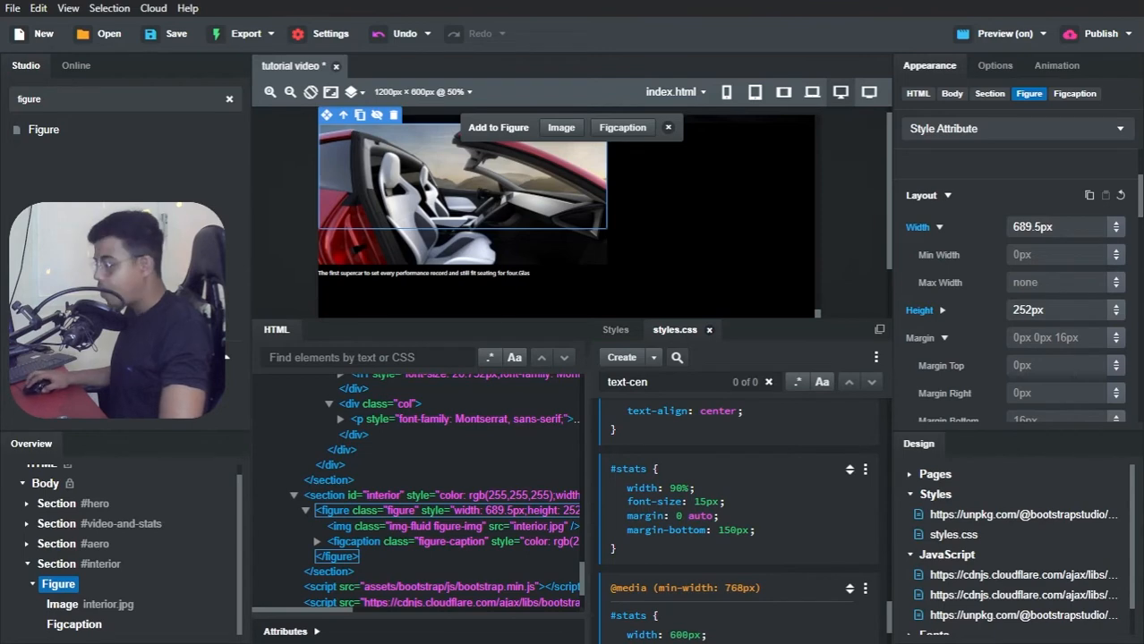
Step: Make the #interior section a Flex container and set its Justify Content to Center
click(49, 571)
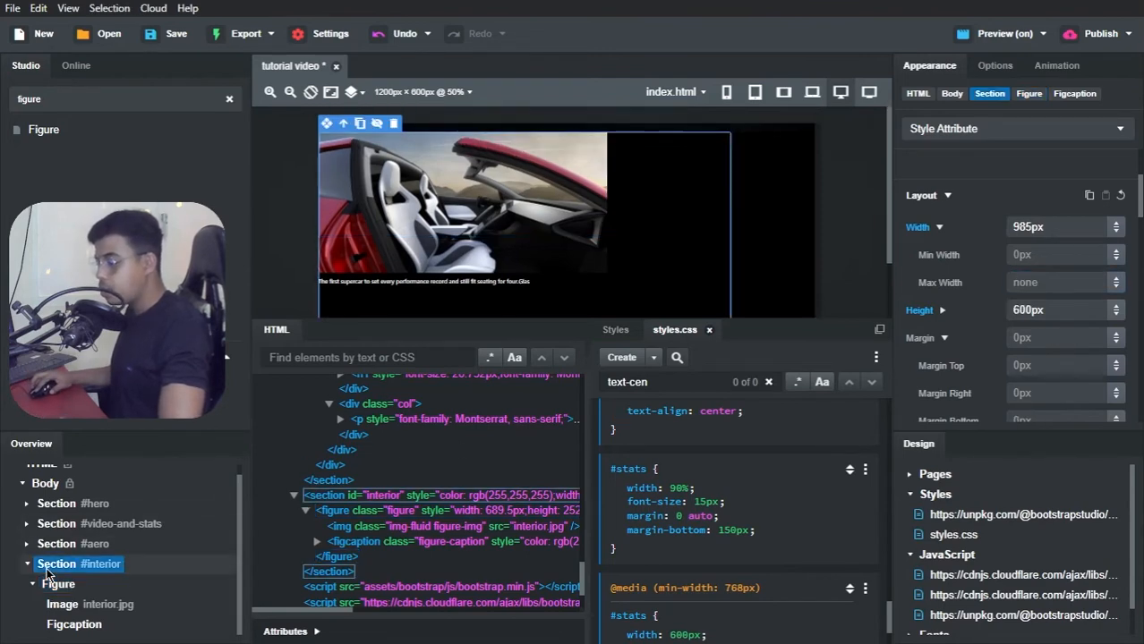
click(991, 65)
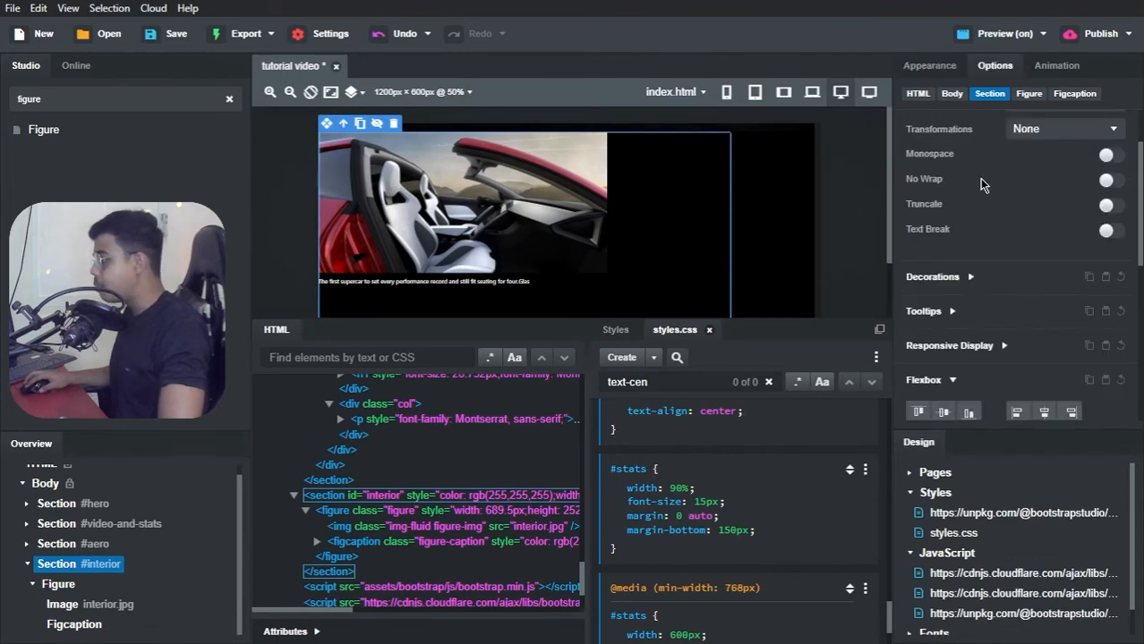
scroll(976, 224, down, 5)
scroll(950, 299, down, 2)
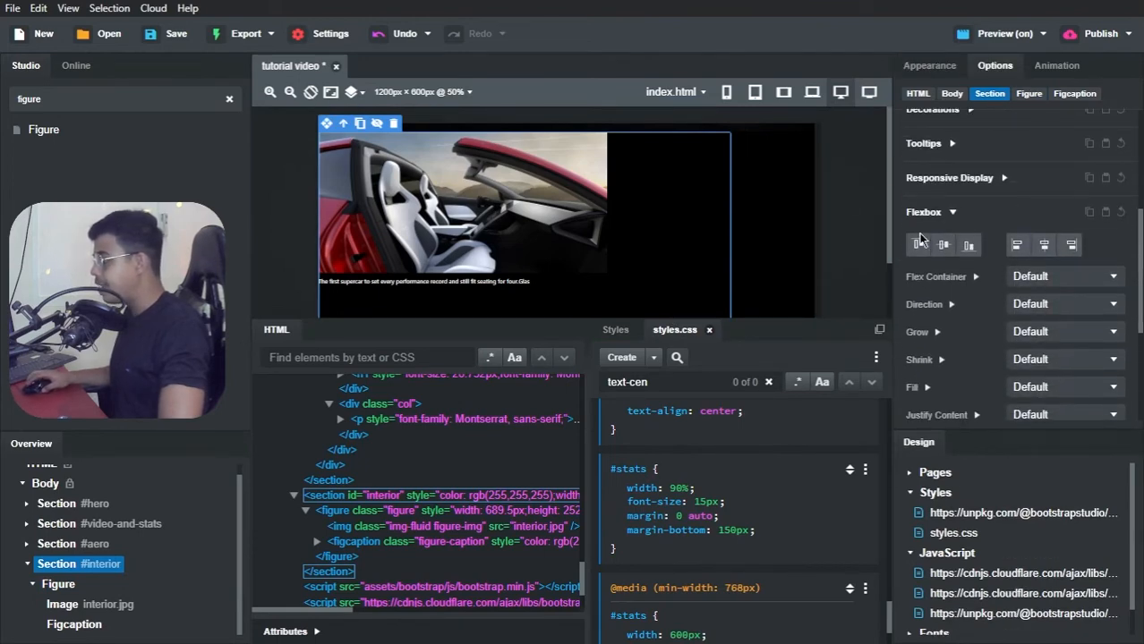
click(1027, 280)
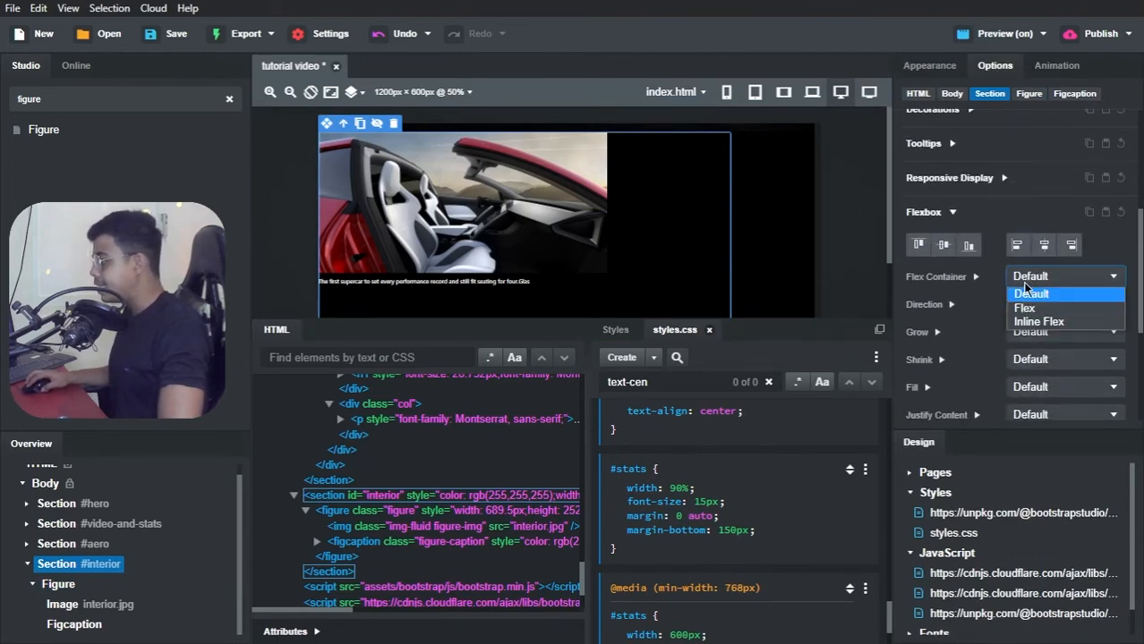
click(1024, 308)
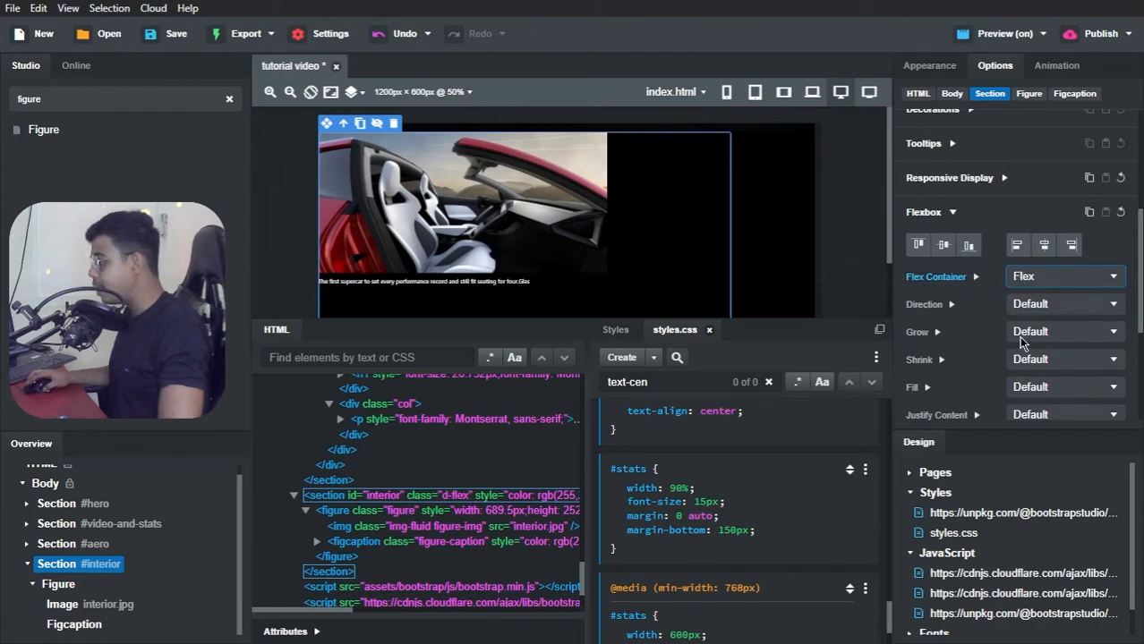
scroll(998, 369, down, 2)
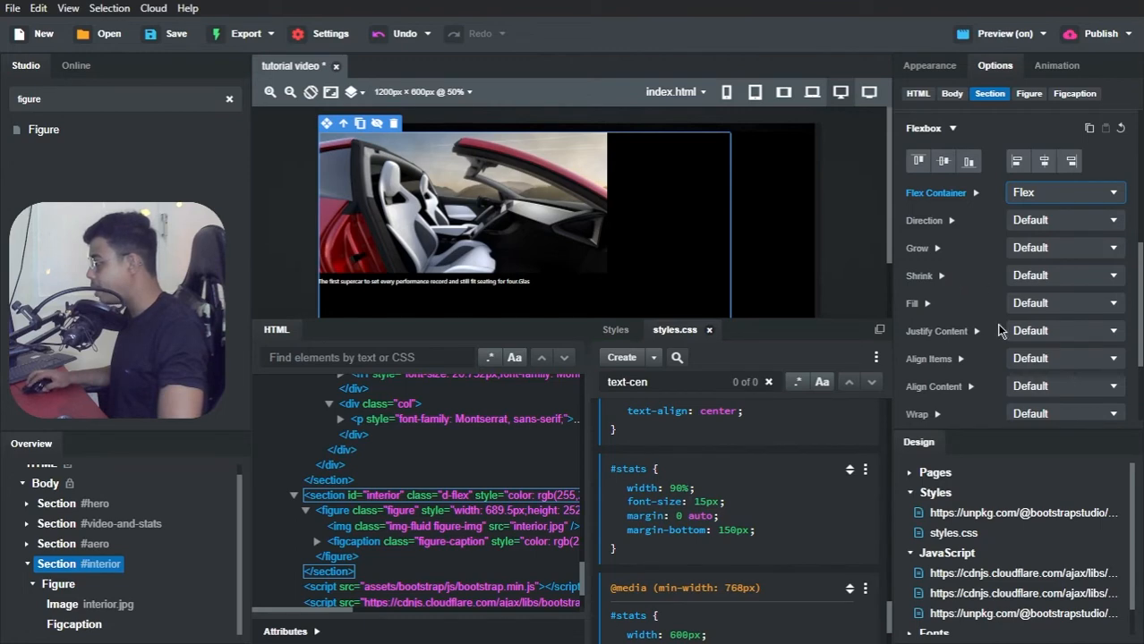
click(1022, 333)
click(1029, 388)
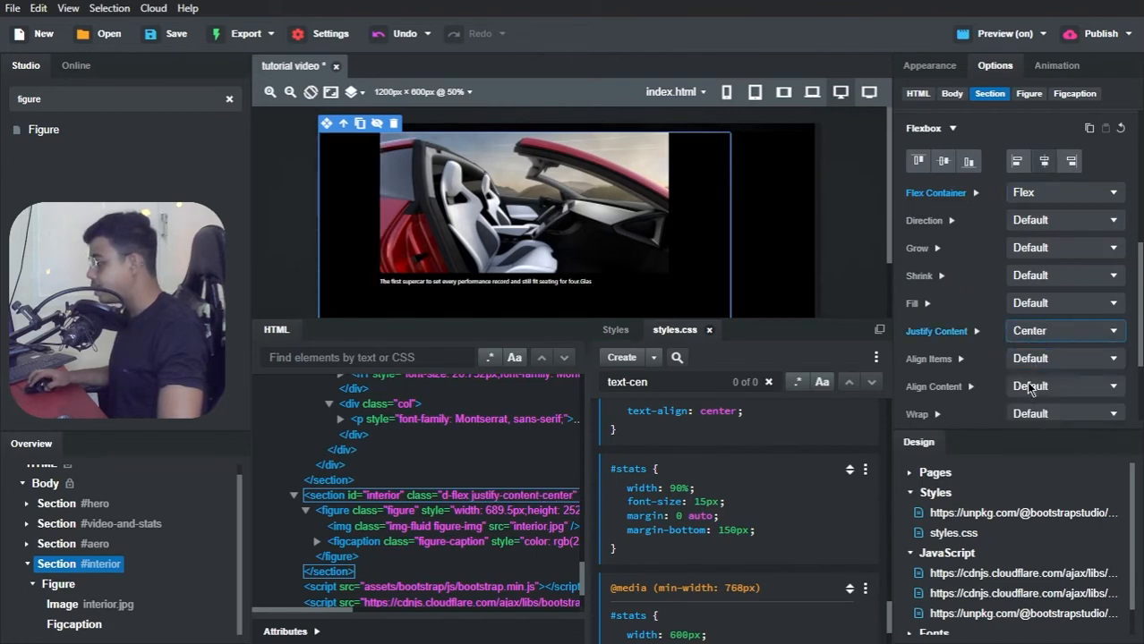
Step: Try Align Items set to Center on the #interior section, check the canvas, and restore Default
click(1034, 360)
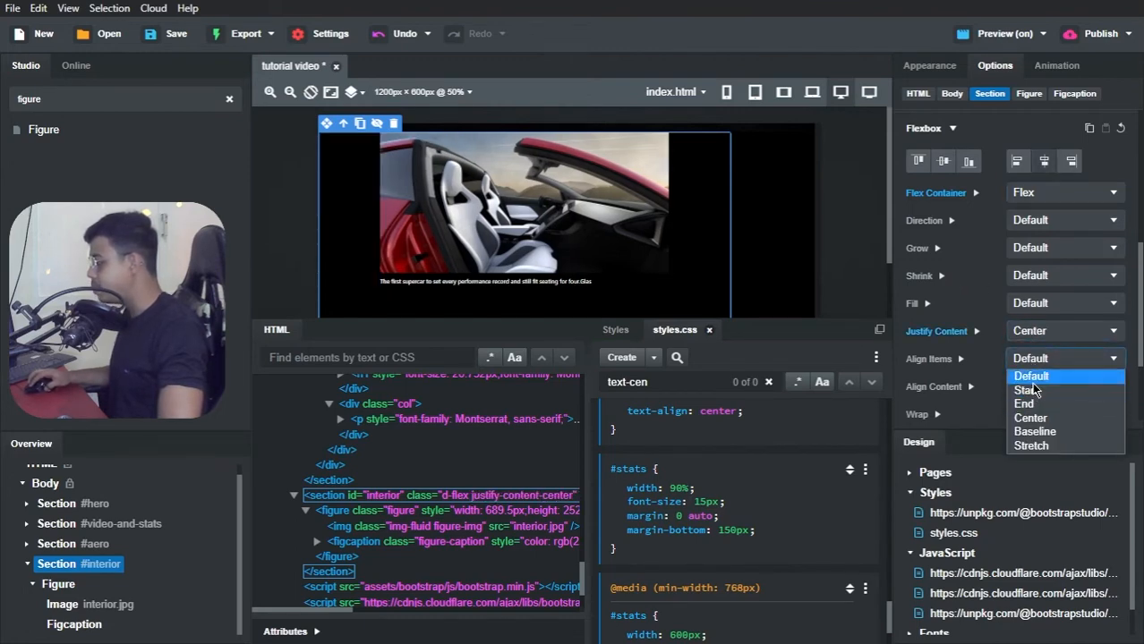
click(1030, 418)
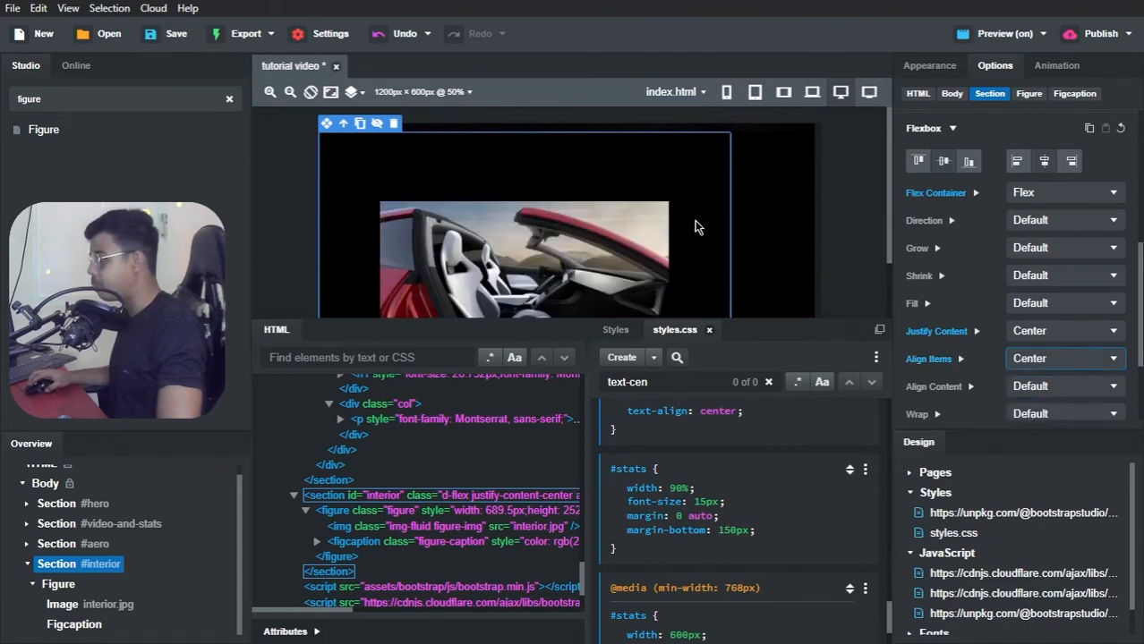
scroll(776, 245, down, 2)
scroll(752, 265, up, 2)
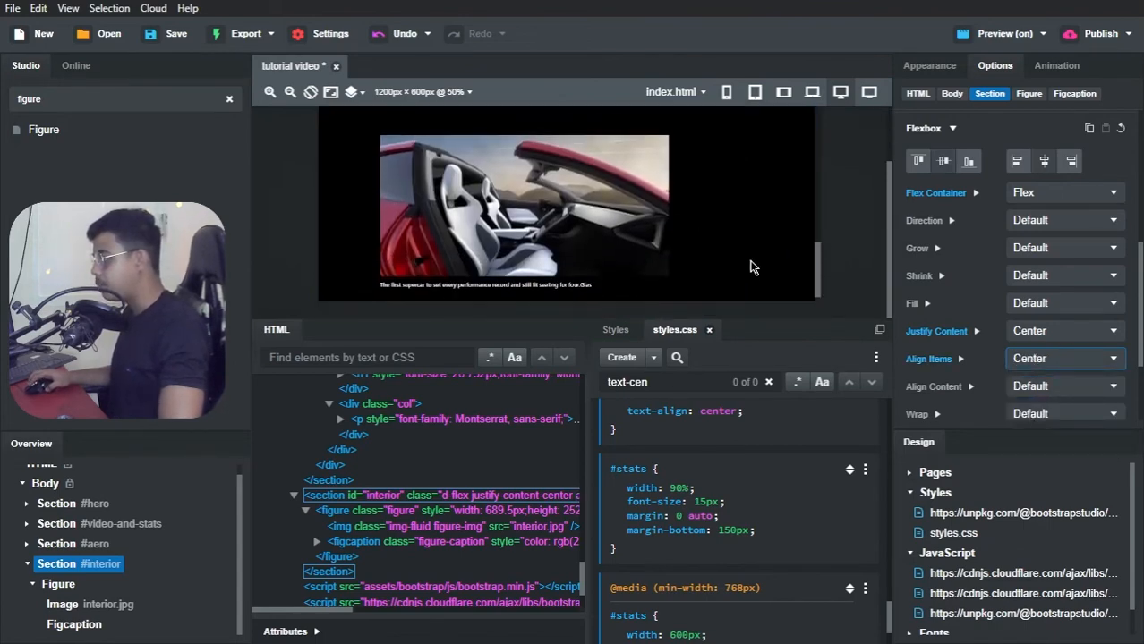
scroll(778, 266, up, 3)
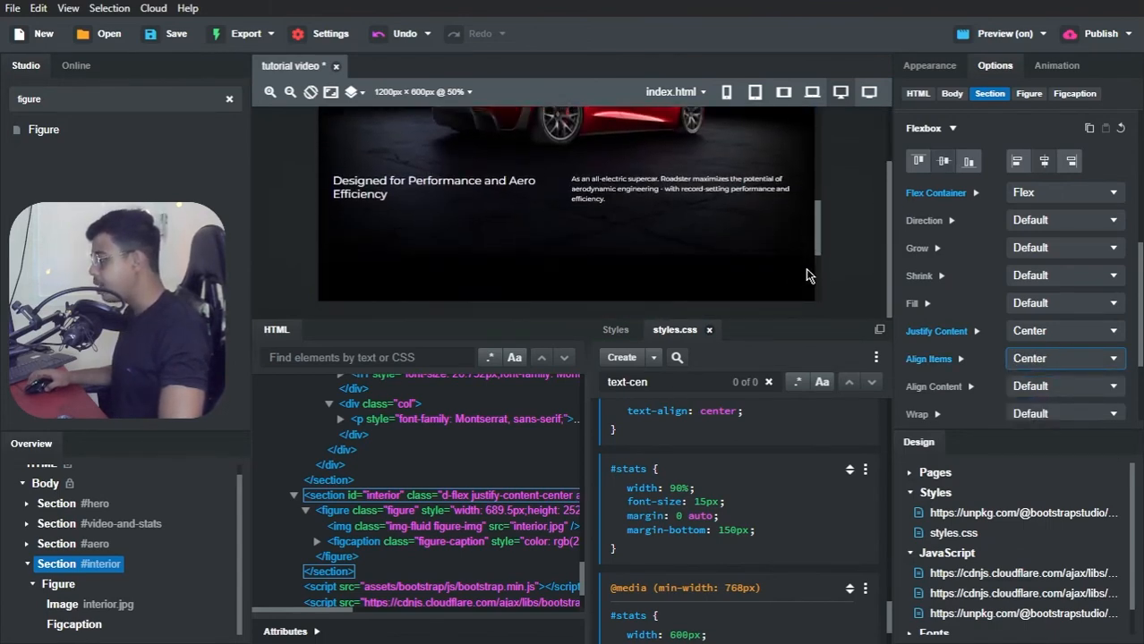
click(1028, 365)
click(1029, 376)
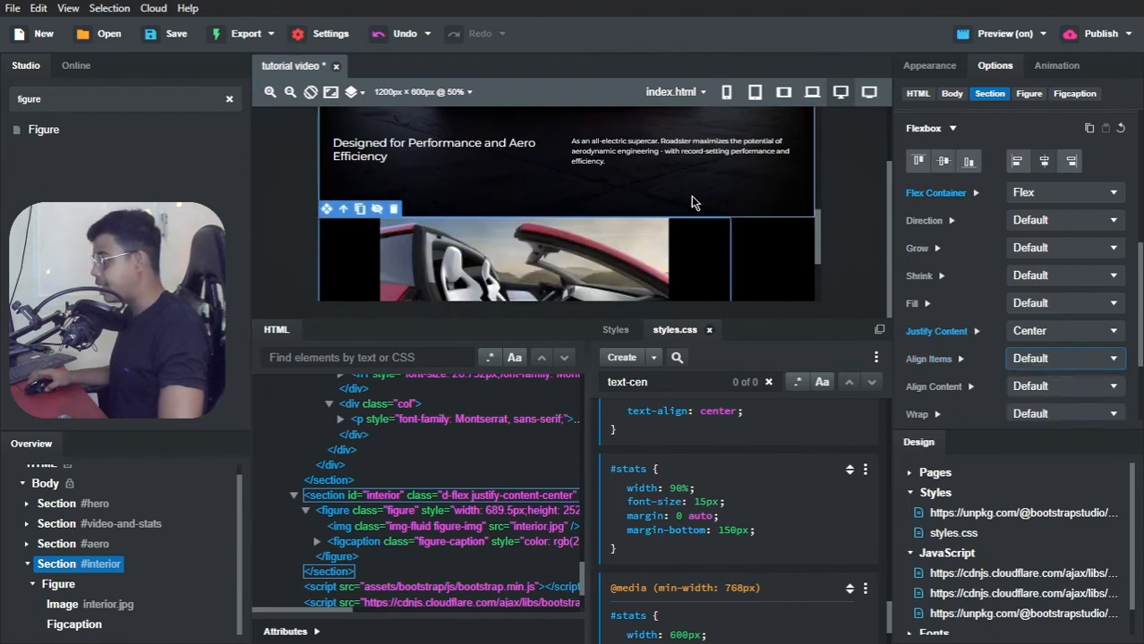
Step: Set Align Items to Center on the #interior section's Flex container
scroll(692, 202, down, 2)
scroll(694, 203, down, 2)
click(1038, 360)
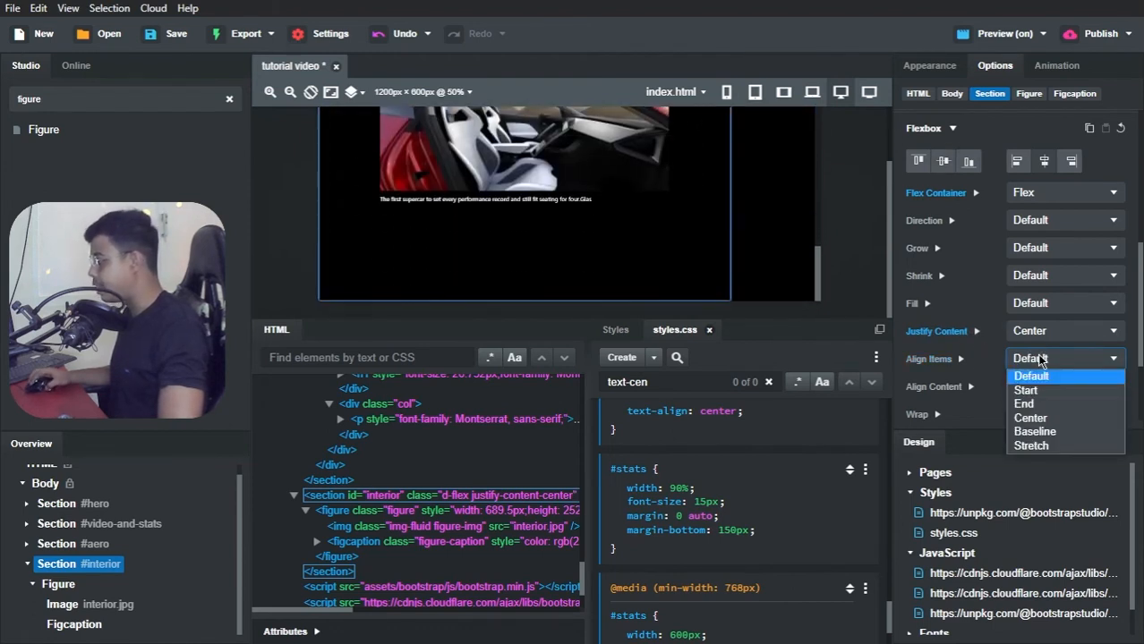
click(1029, 417)
click(1028, 414)
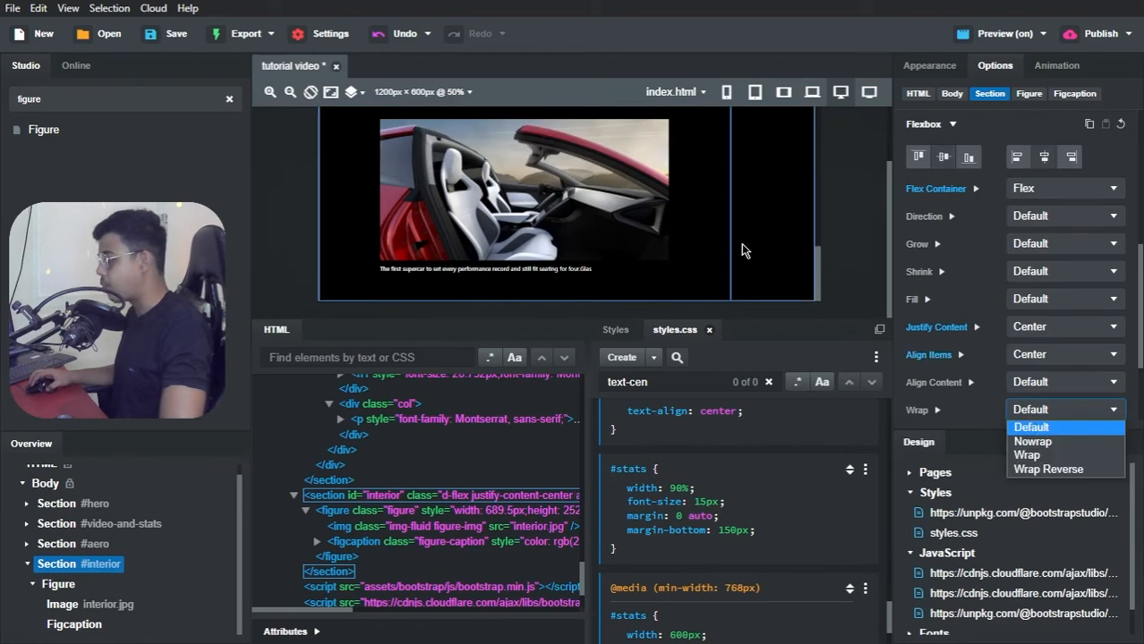
Step: Switch to Brave, check the interior figure's alignment in the page preview, and return to Bootstrap Studio
key(alt+Tab)
key(alt+Tab)
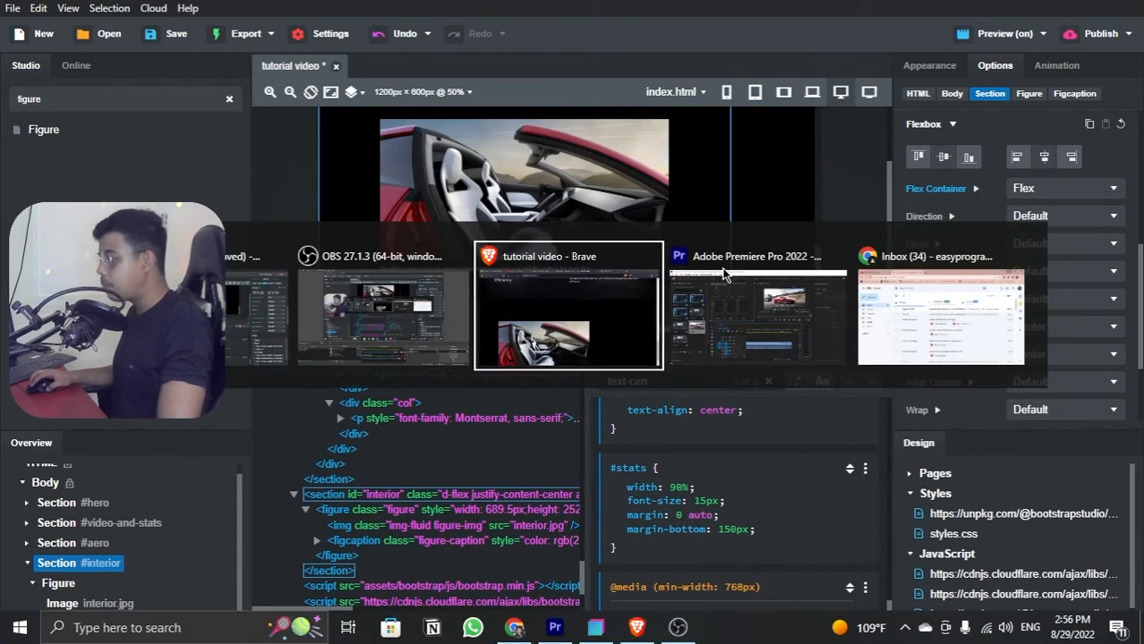
scroll(501, 233, down, 2)
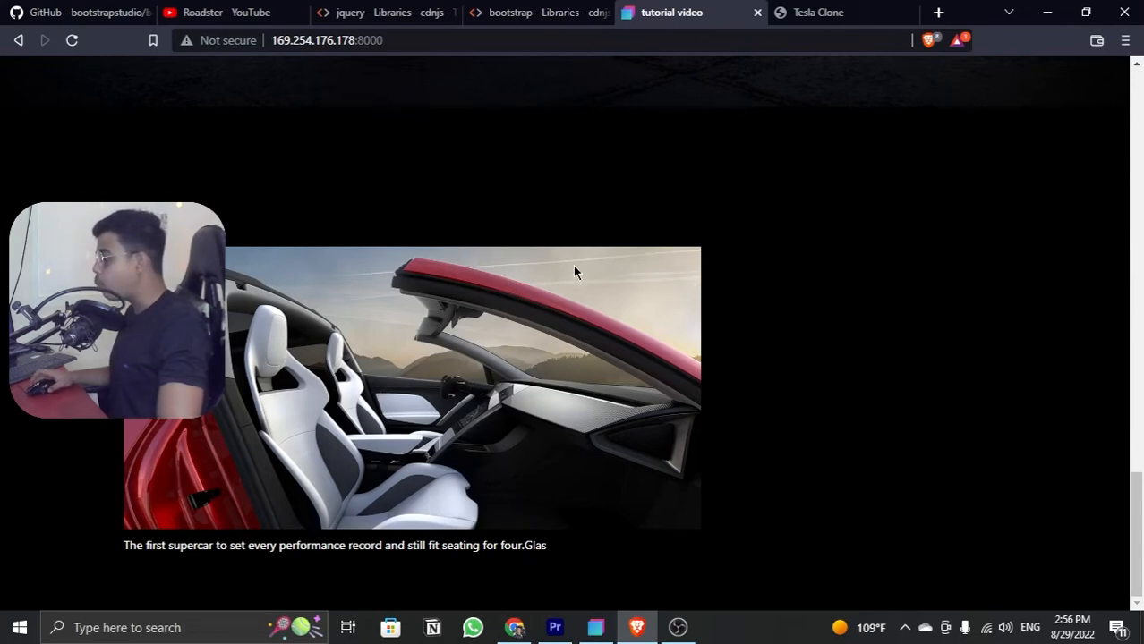
scroll(574, 272, up, 2)
scroll(574, 272, down, 2)
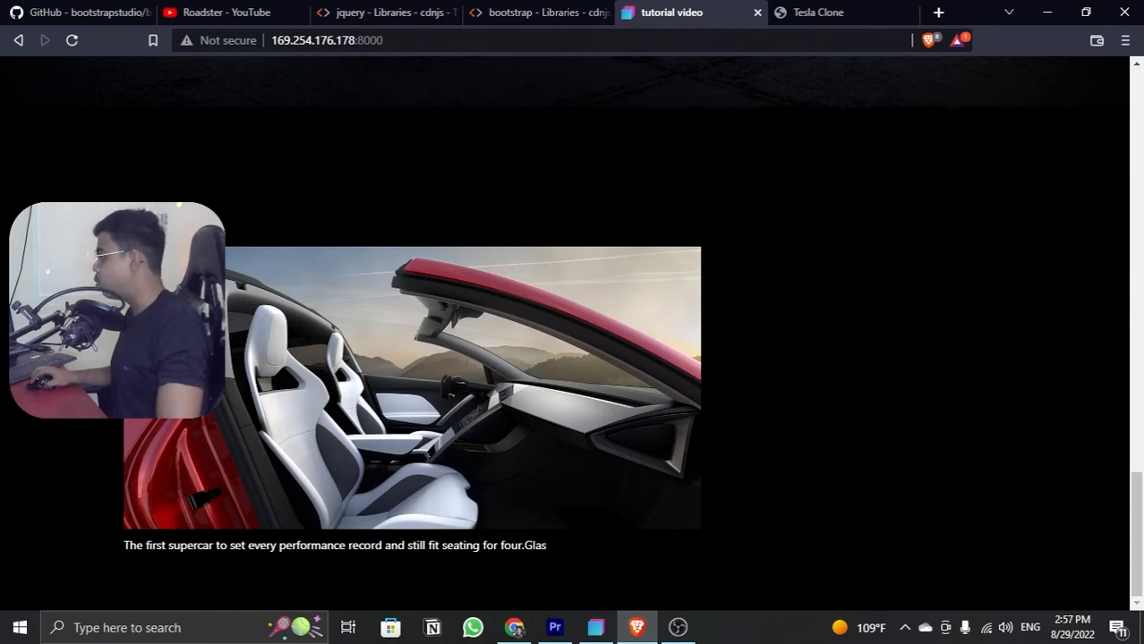
key(alt+Tab)
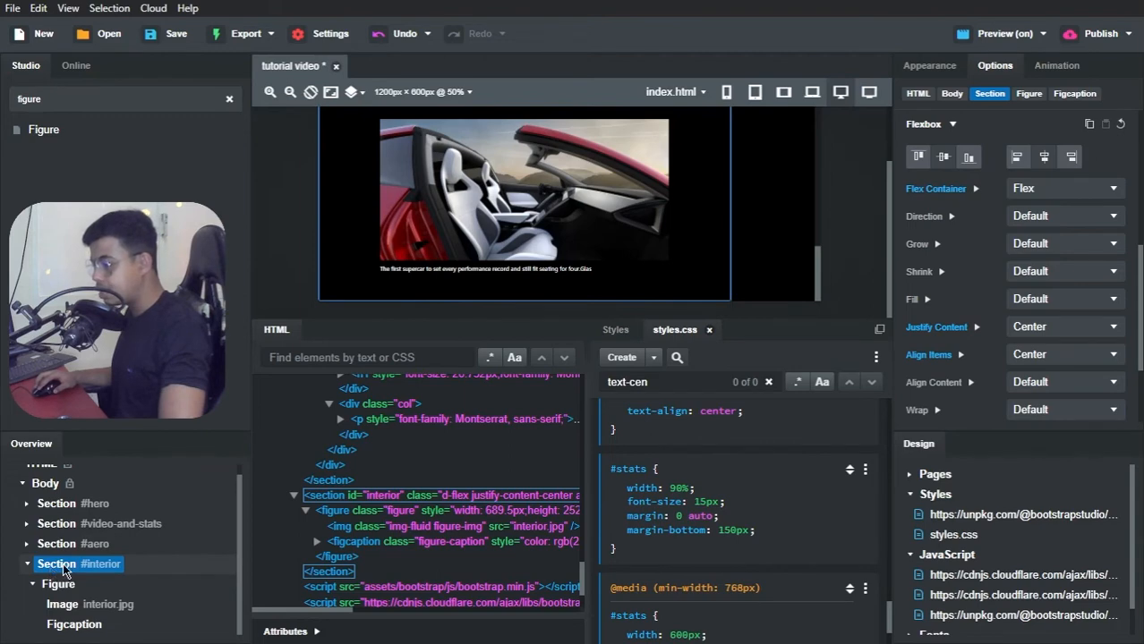
Step: Create an empty CSS block for the #interior selector in styles.css
click(654, 359)
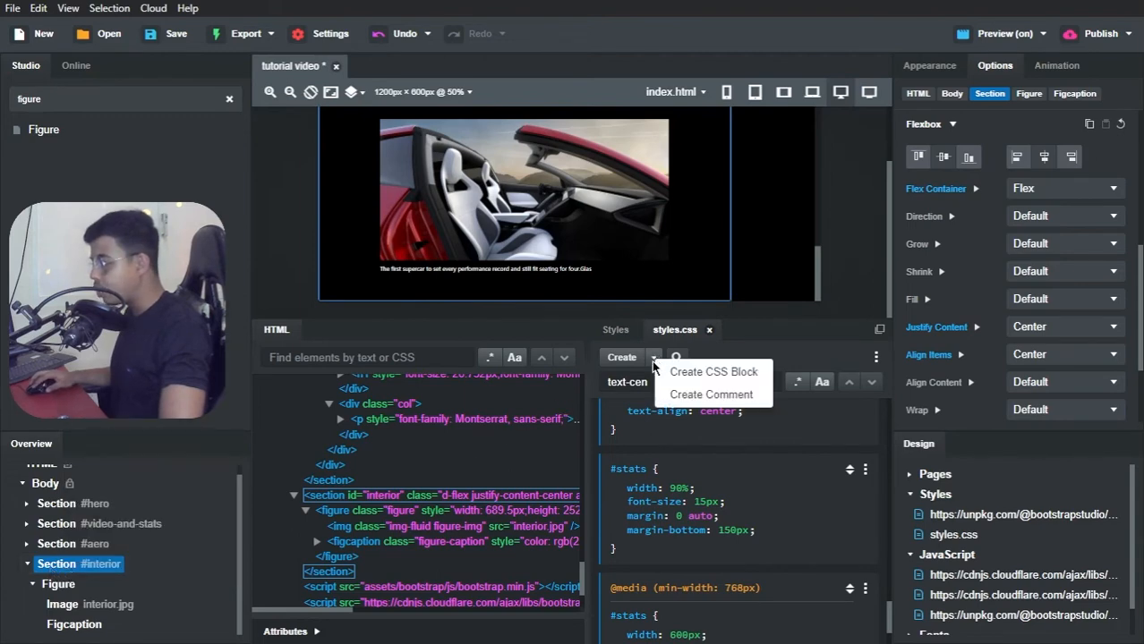
click(676, 373)
click(715, 589)
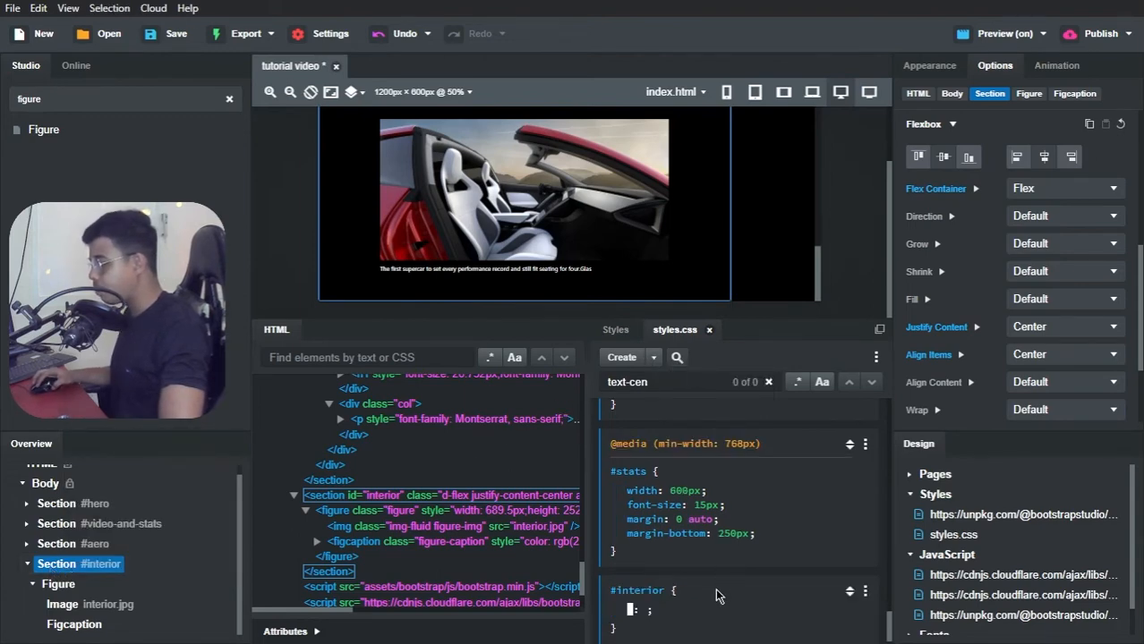
click(715, 589)
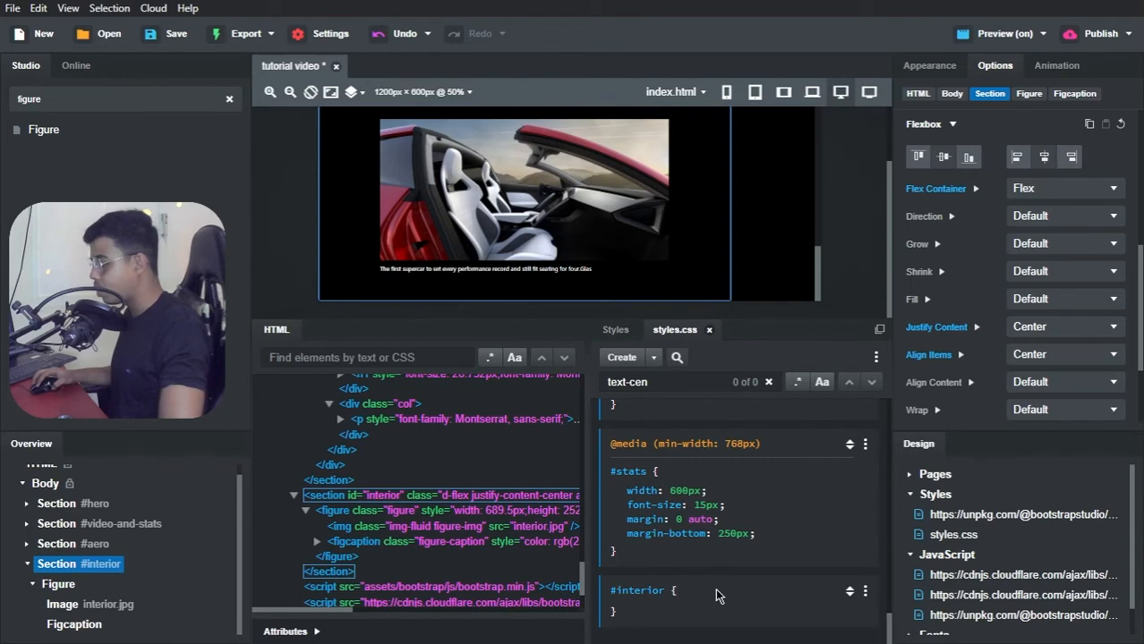
Step: Set the #interior section's width to 100% in its style attribute and check the figure's centering on the canvas
click(930, 66)
click(1058, 224)
text(1)
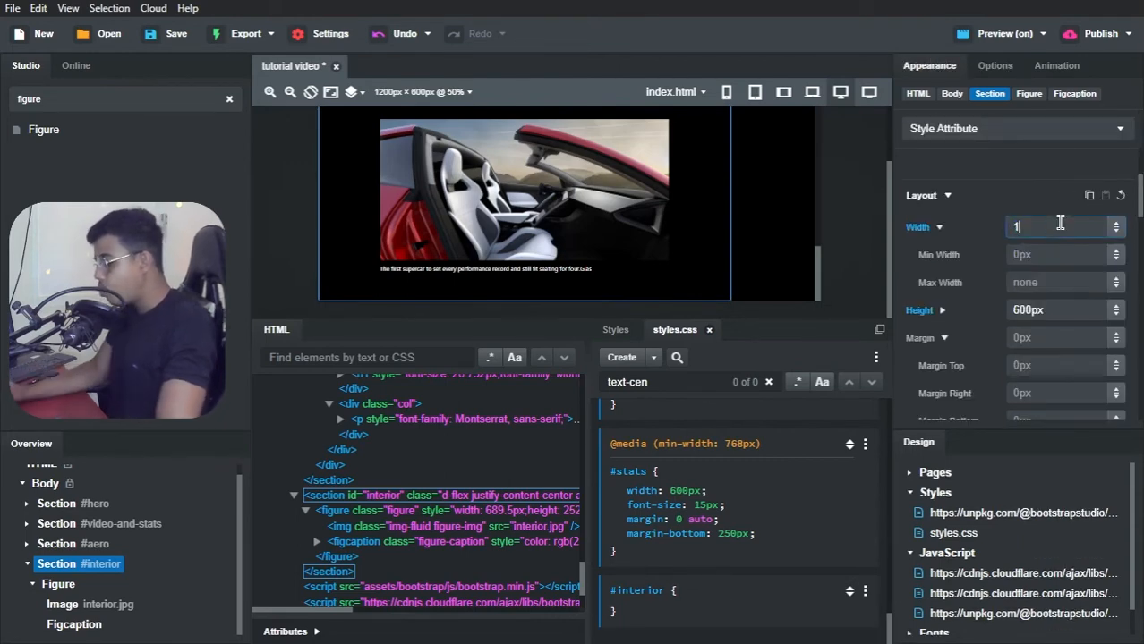
text(00%)
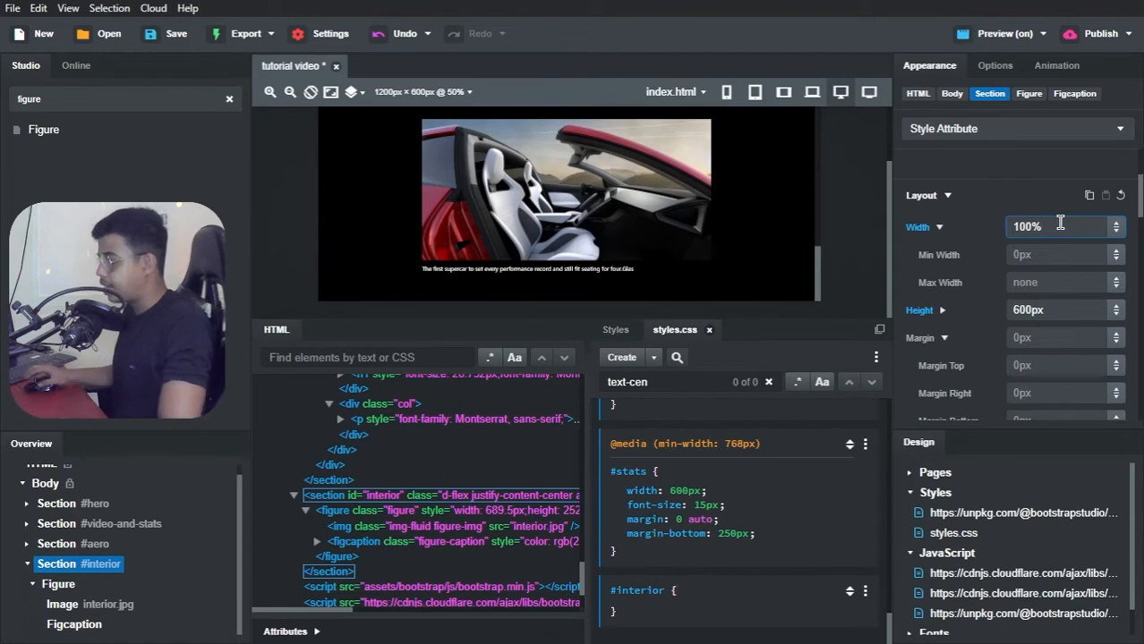
scroll(640, 161, up, 3)
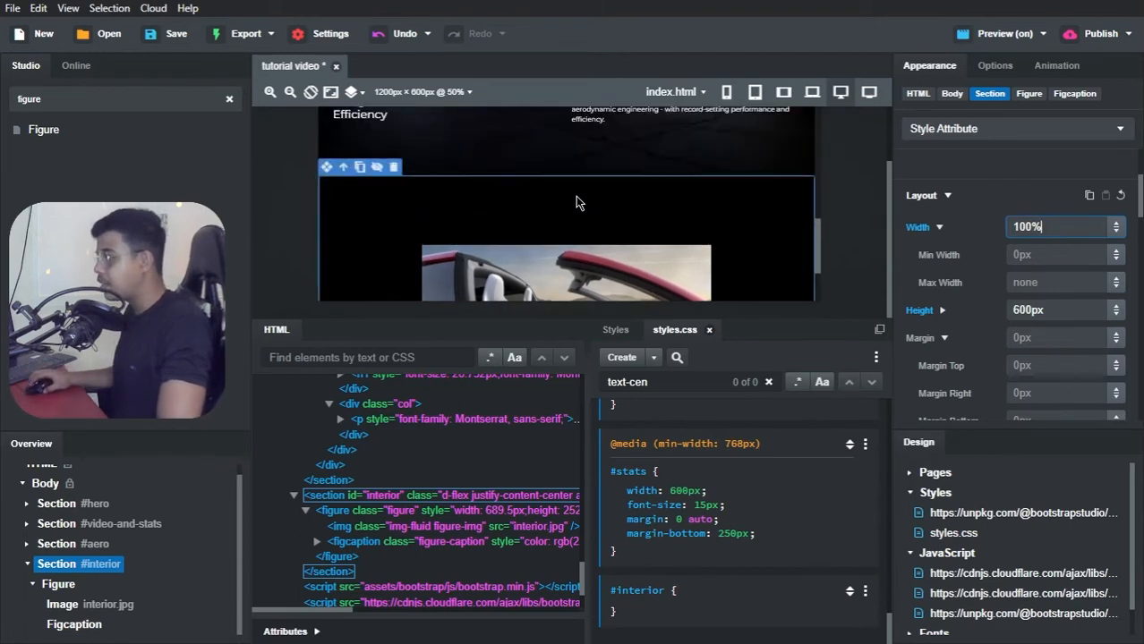
scroll(680, 211, up, 1)
scroll(693, 224, down, 2)
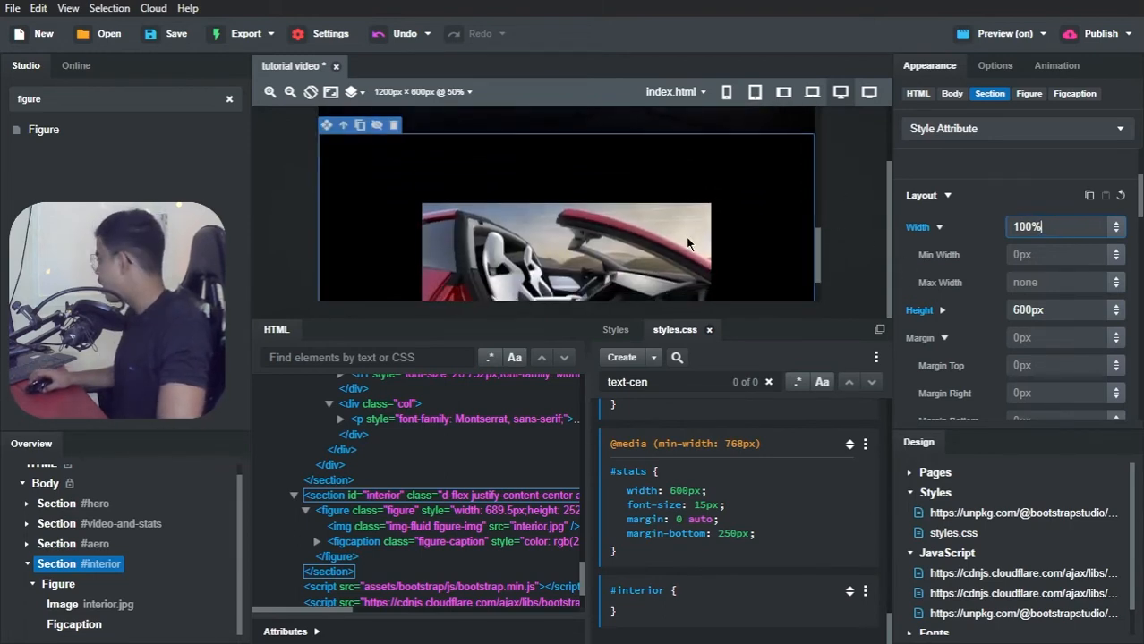
Step: Set the #interior section's height to 100vh in its style attribute
double_click(1029, 308)
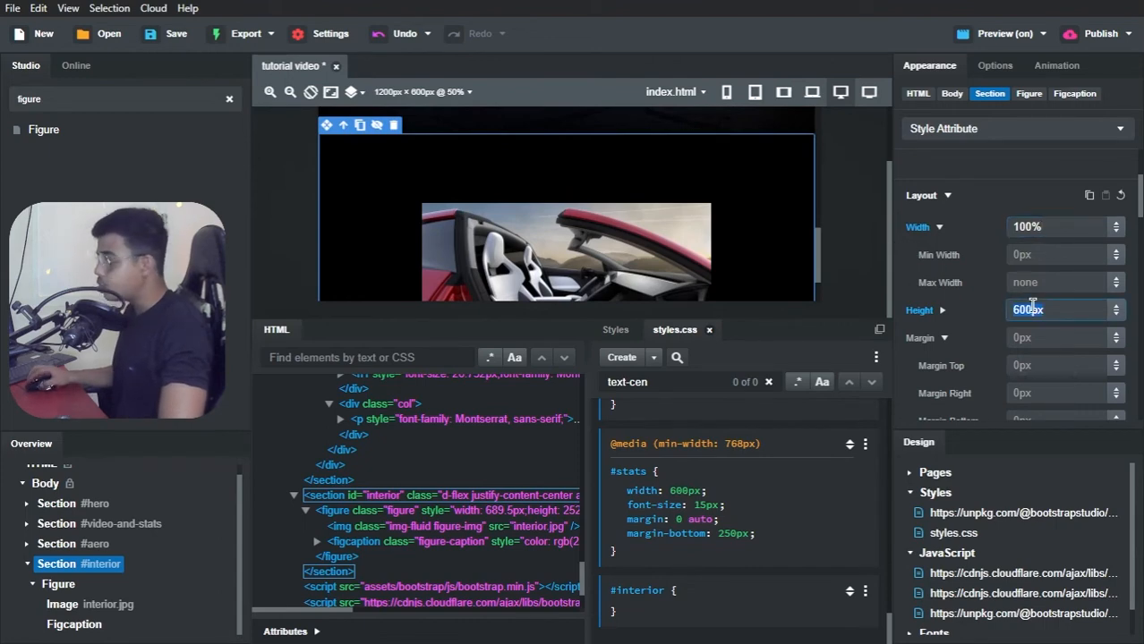
text(100vh)
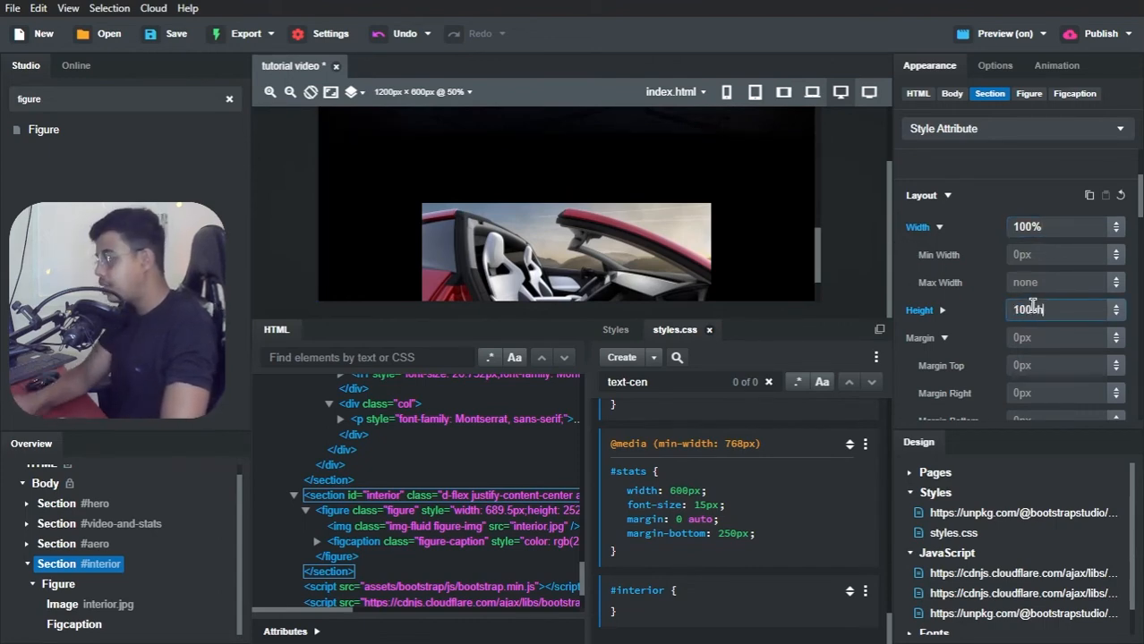
click(1038, 228)
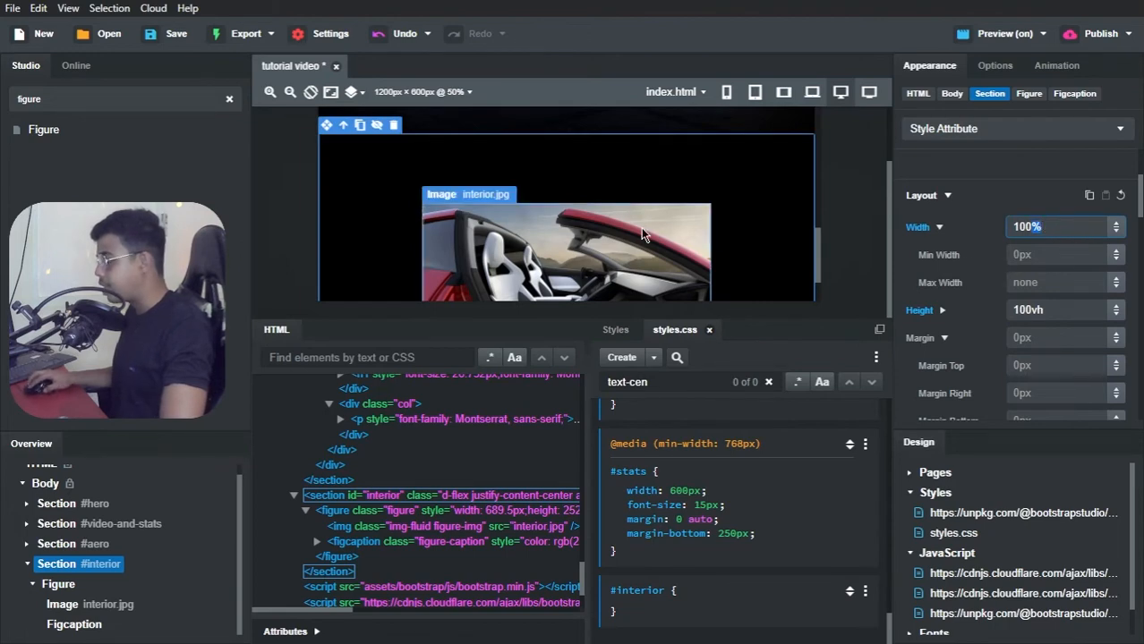
scroll(683, 183, down, 2)
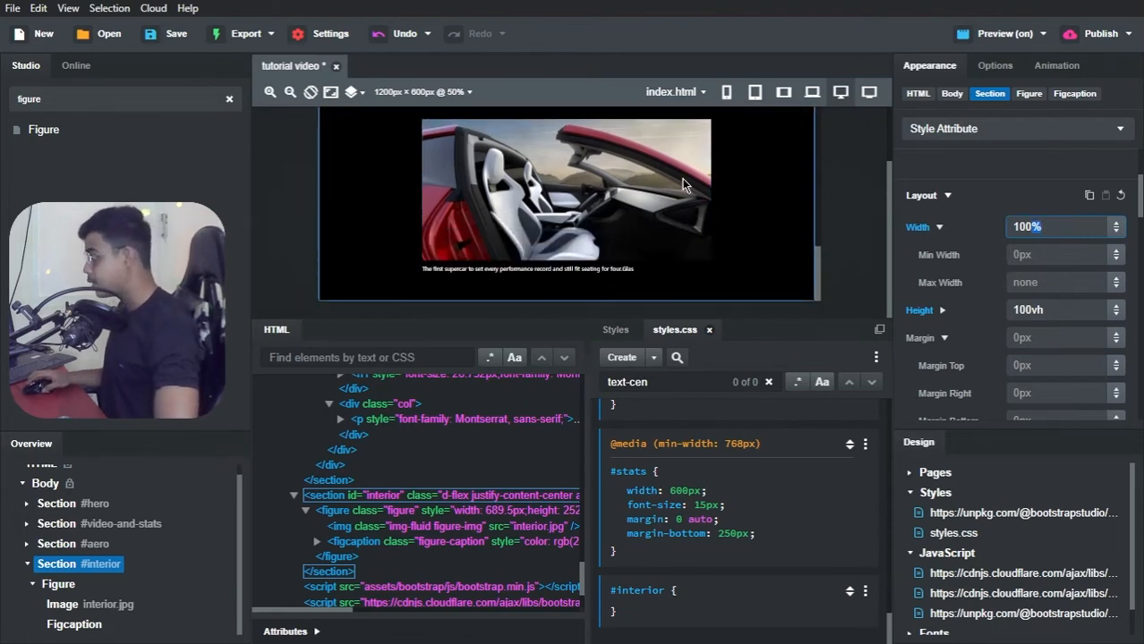
Step: Switch to Brave and check the figure's centering and spacing in the desktop page preview
key(alt+Tab)
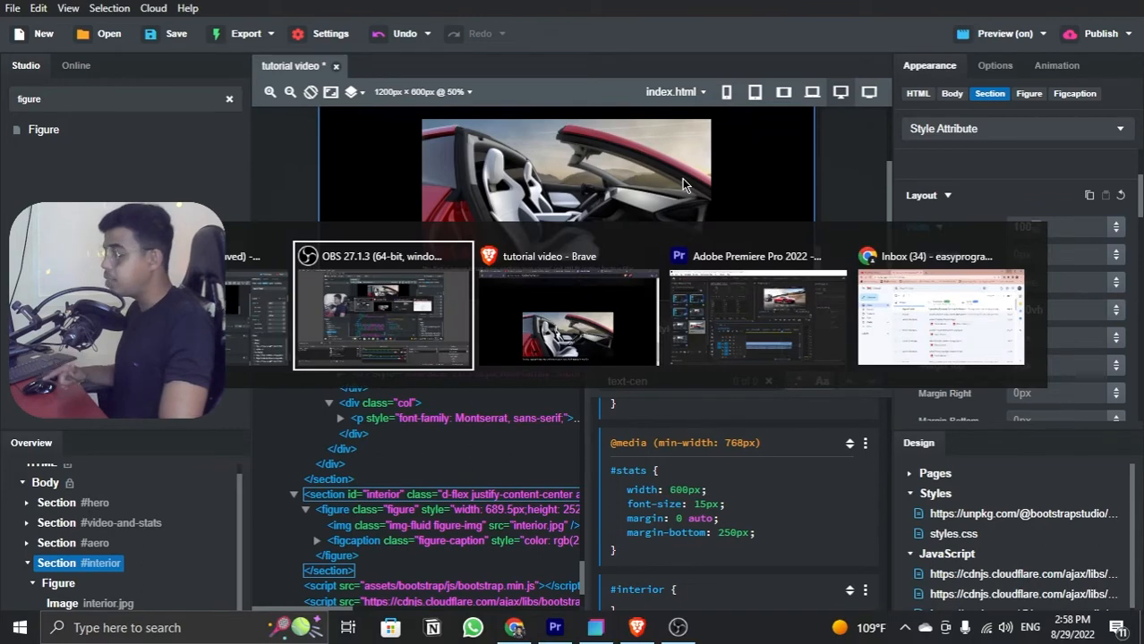
key(alt+Tab)
scroll(684, 185, down, 5)
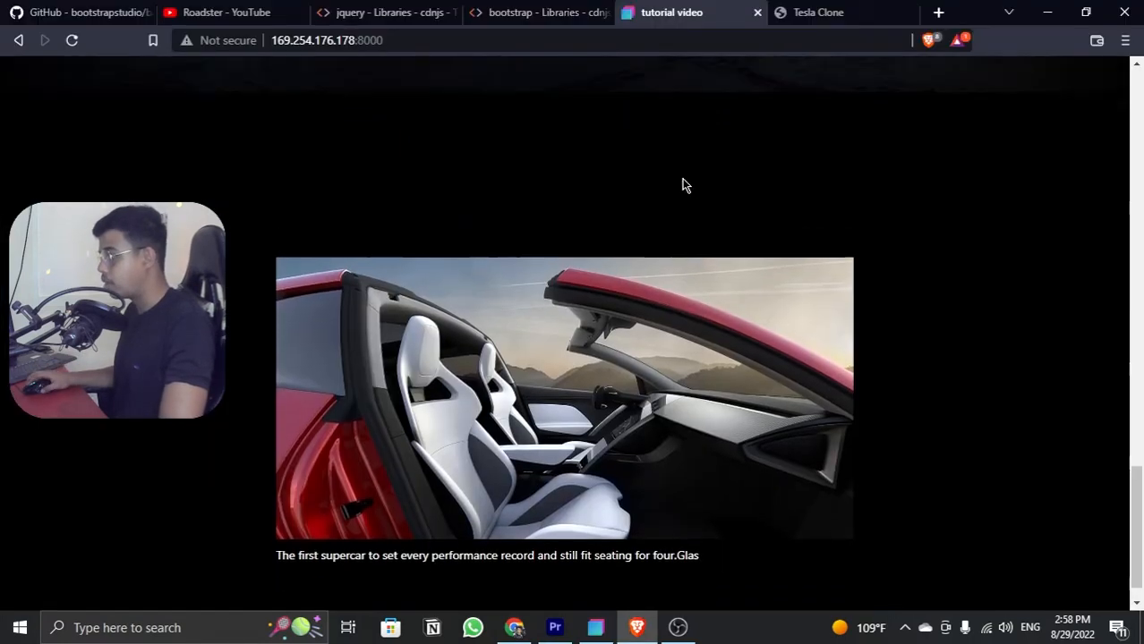
scroll(685, 188, down, 4)
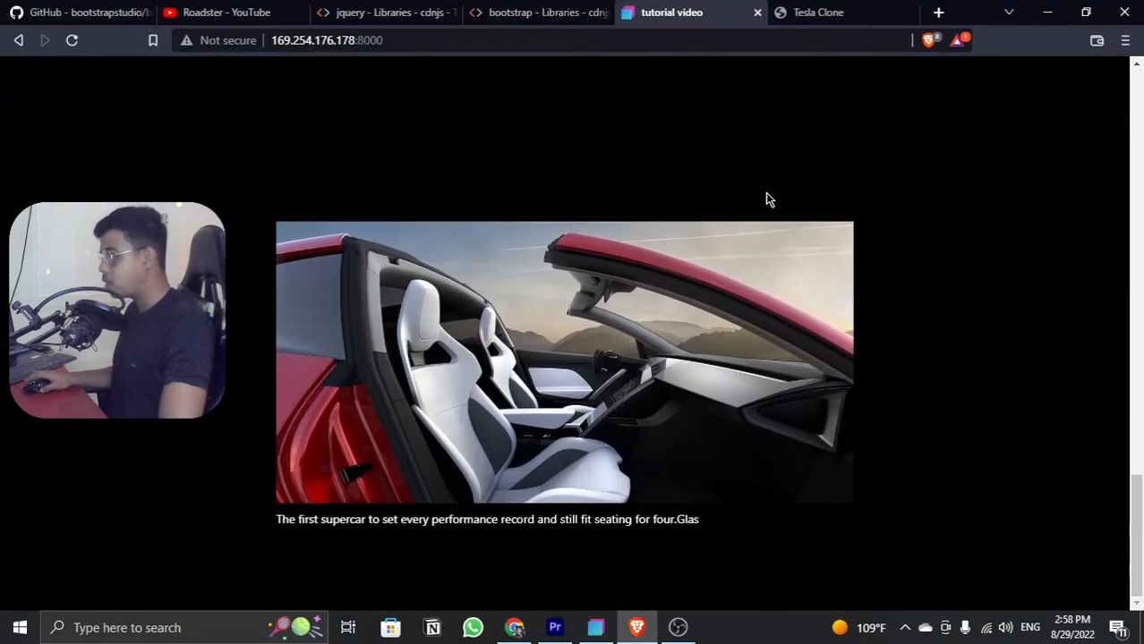
Step: Inspect the #interior section in the responsive device view at about 265 px wide, close the developer tools, and return to Bootstrap Studio
right_click(765, 193)
click(829, 404)
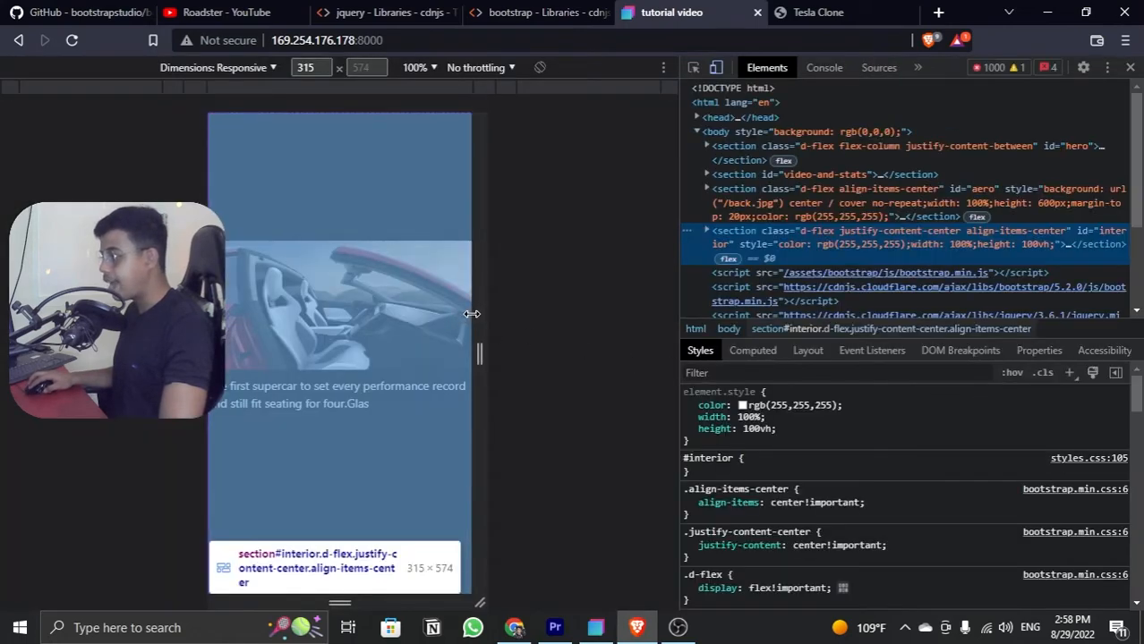
drag(485, 316, 456, 335)
scroll(430, 330, up, 3)
scroll(431, 330, up, 1)
scroll(386, 352, down, 5)
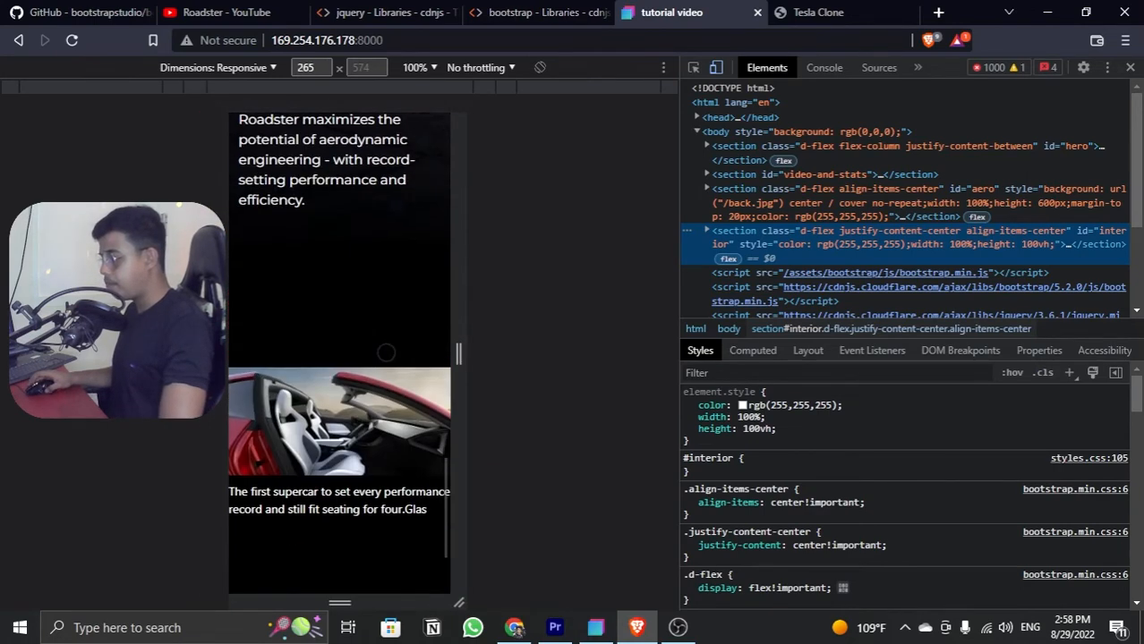
scroll(385, 352, down, 1)
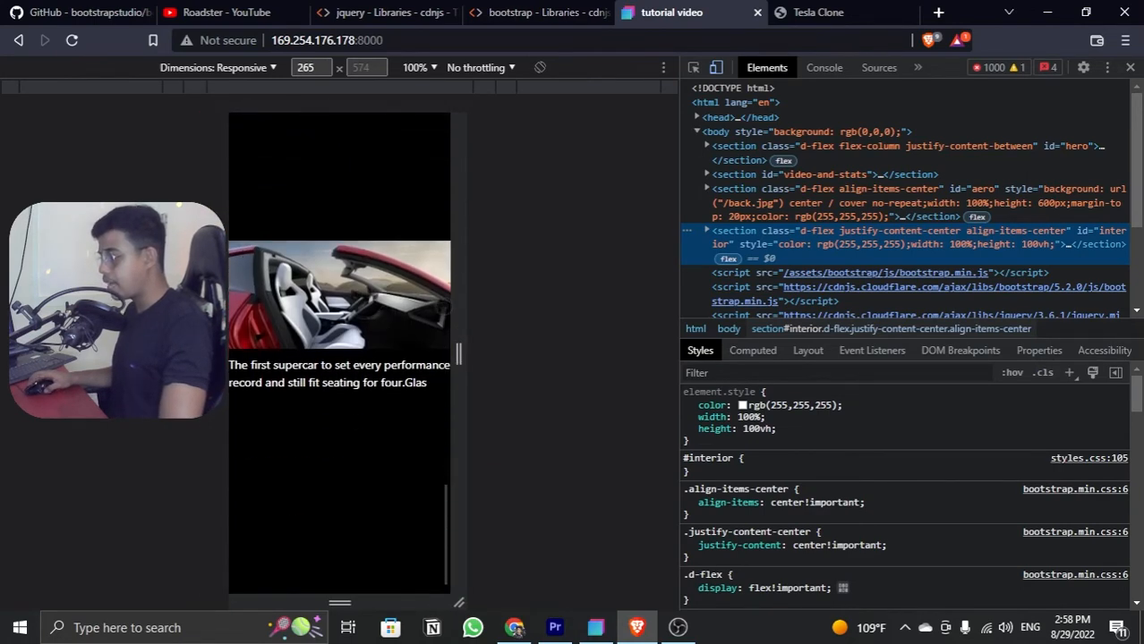
click(1129, 67)
key(alt+Tab)
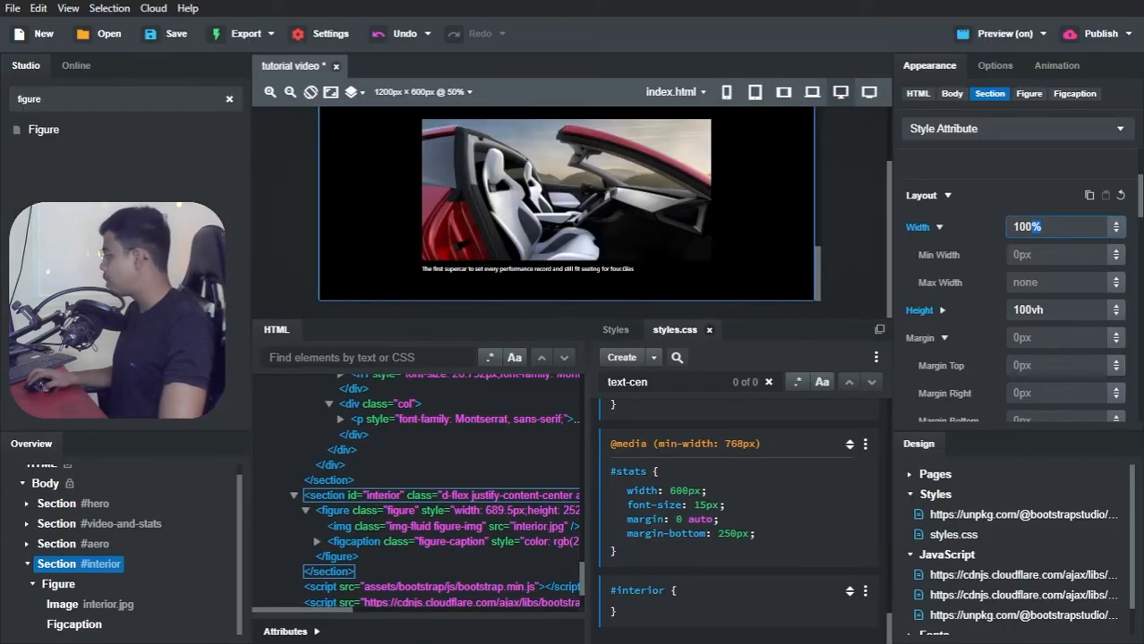
Step: Add width 100% and height 100vh to the #interior CSS block and duplicate the block
key(Return)
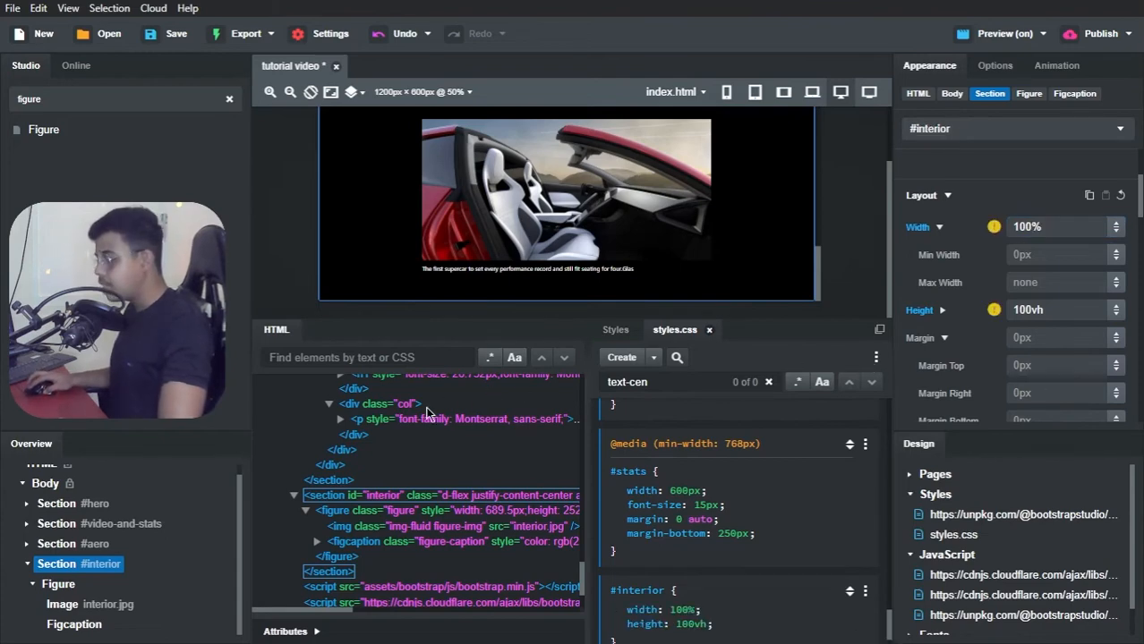
scroll(780, 511, up, 1)
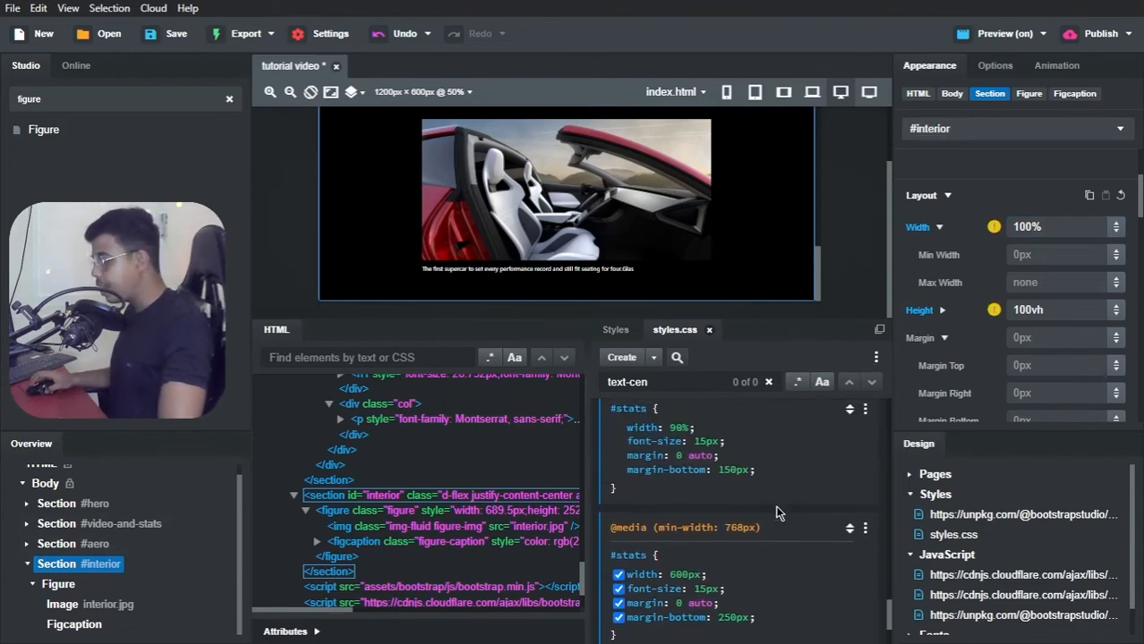
scroll(779, 511, down, 2)
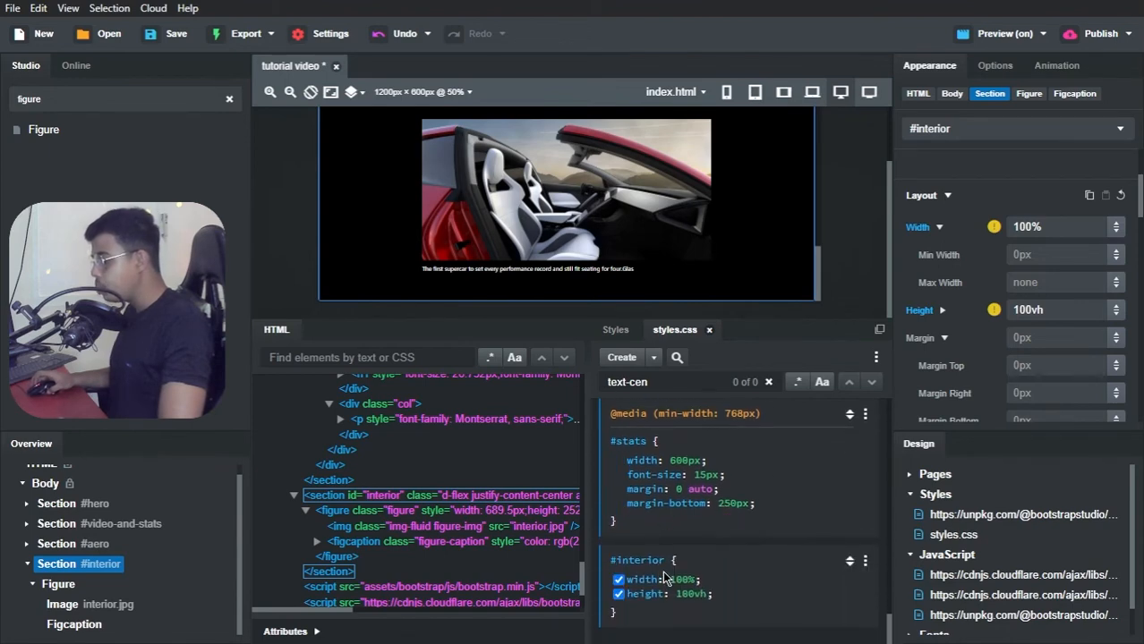
click(864, 560)
click(799, 442)
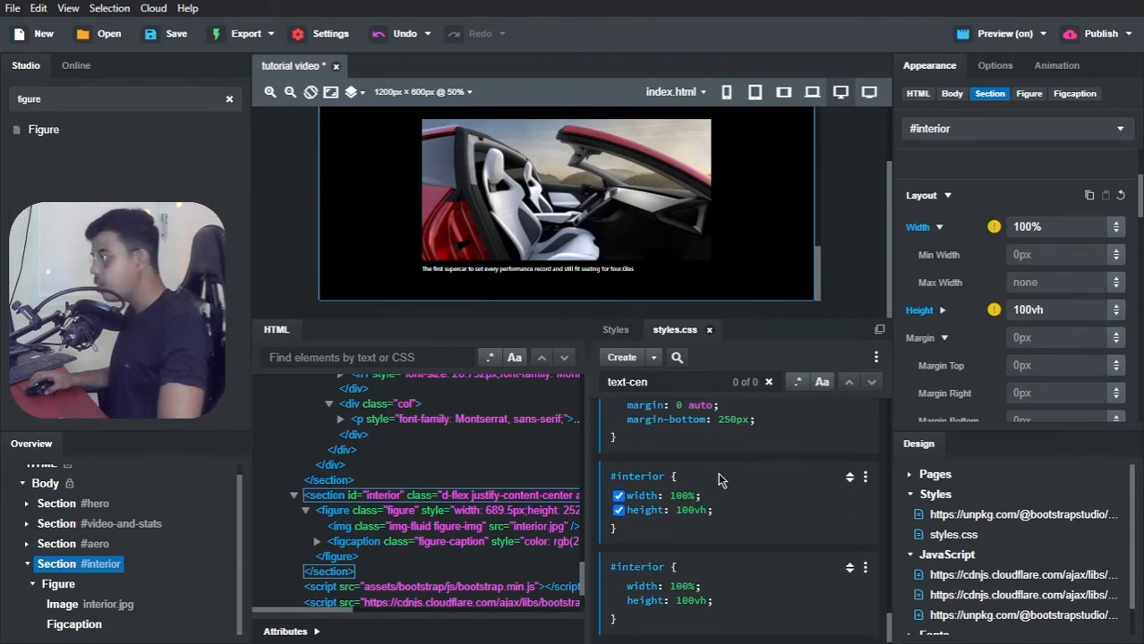
Step: Set the canvas to the 768px viewport and add a min-width: 768px media query to the duplicated #interior block
click(790, 98)
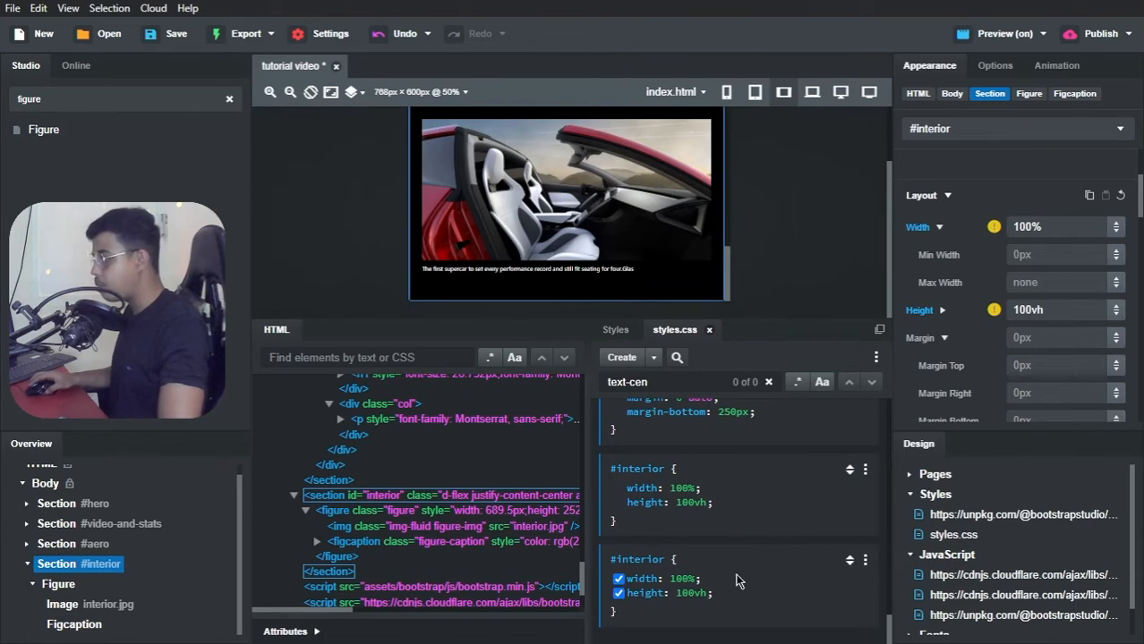
click(865, 560)
click(808, 464)
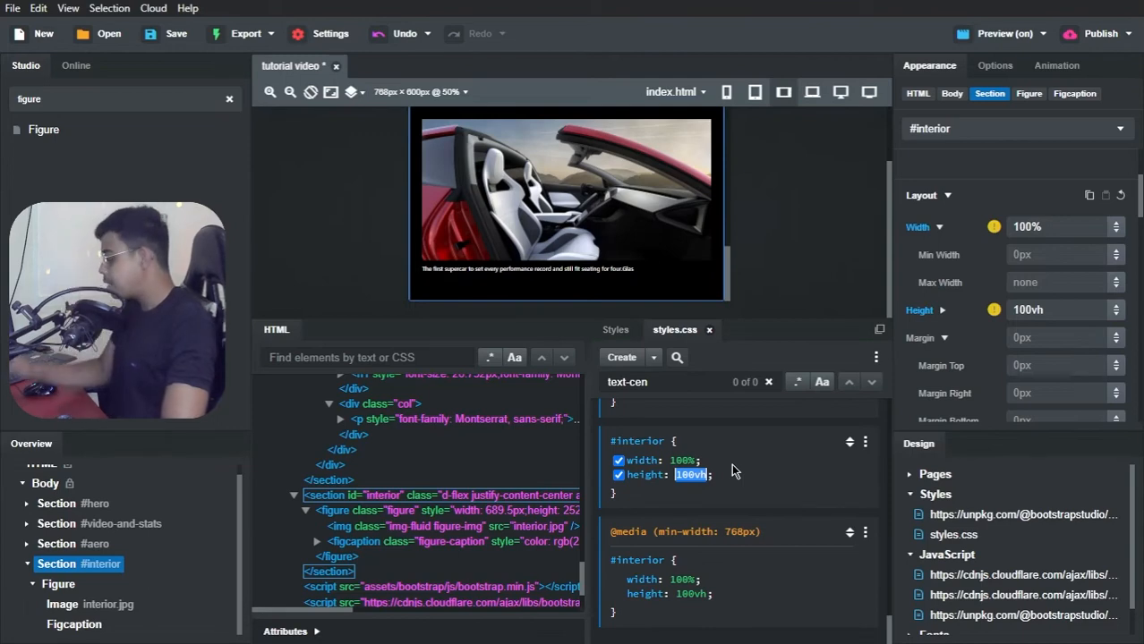
Step: Set the height in the base #interior block, the one without a media query, to 60vh
text(60vh)
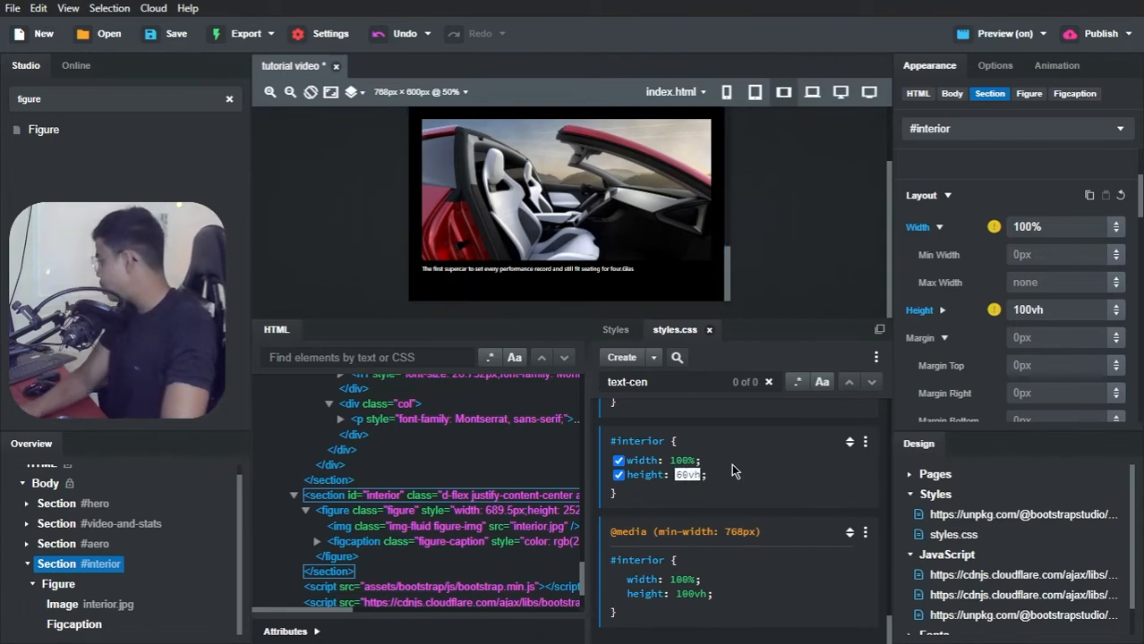
key(Return)
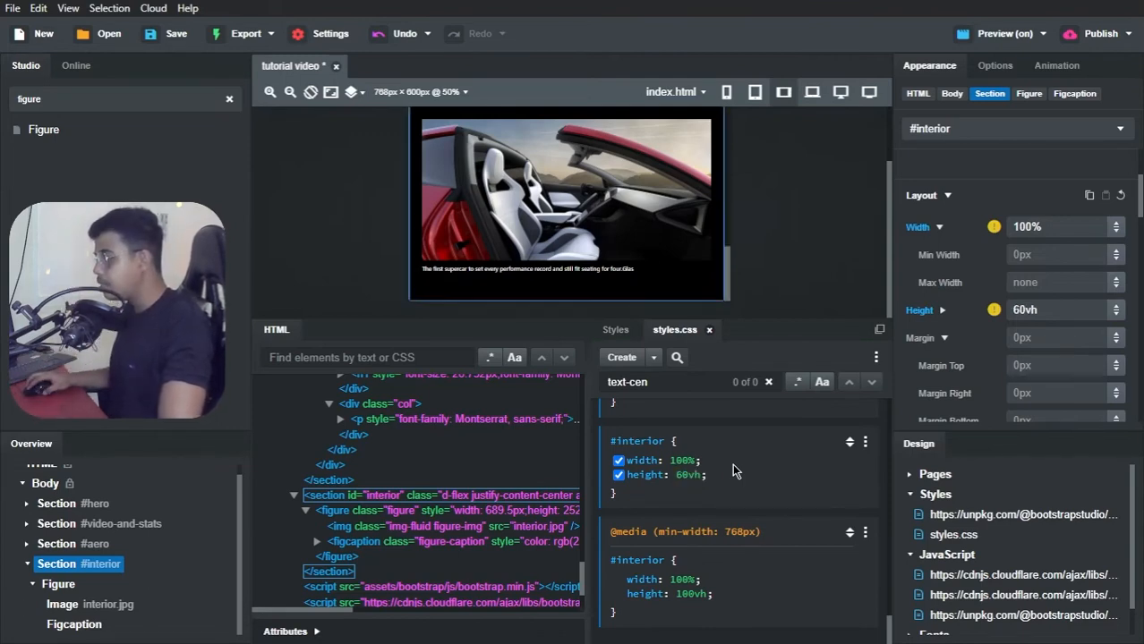
Step: Switch to the Brave preview, inspect the #interior section at a narrower responsive width, and close the developer tools
key(alt+Tab)
key(alt+Tab)
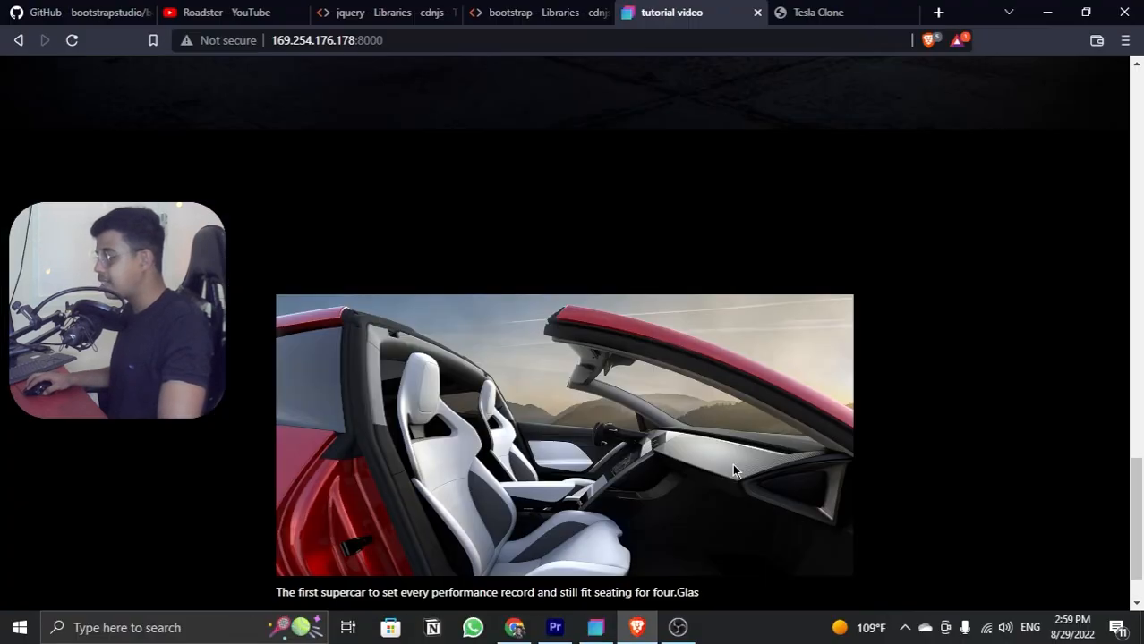
scroll(682, 269, up, 3)
scroll(707, 295, down, 3)
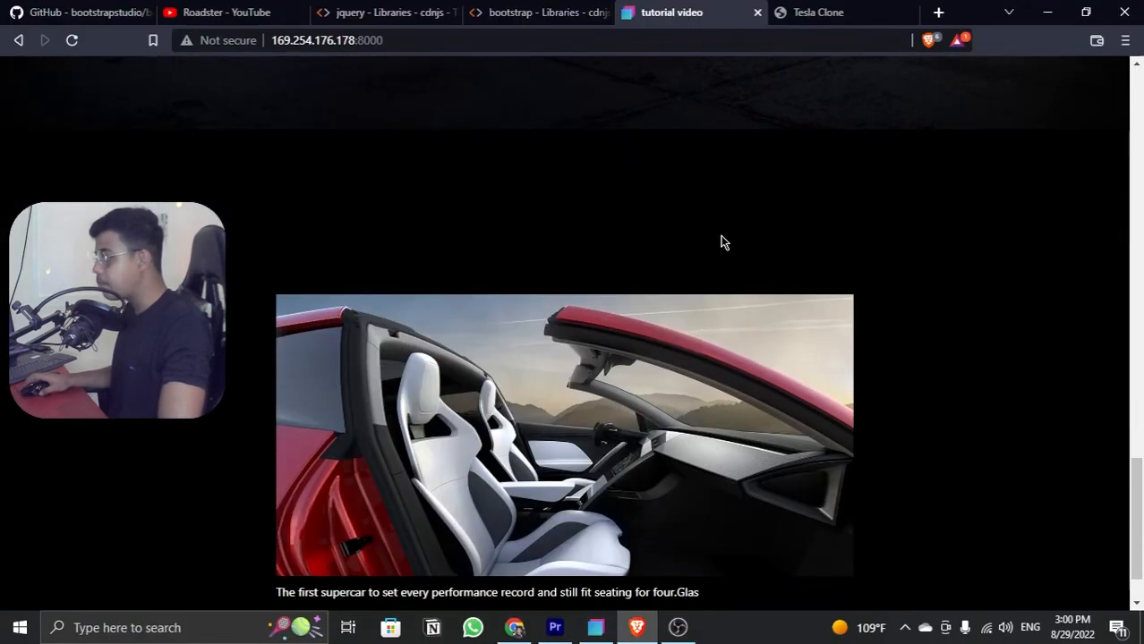
right_click(712, 242)
click(759, 441)
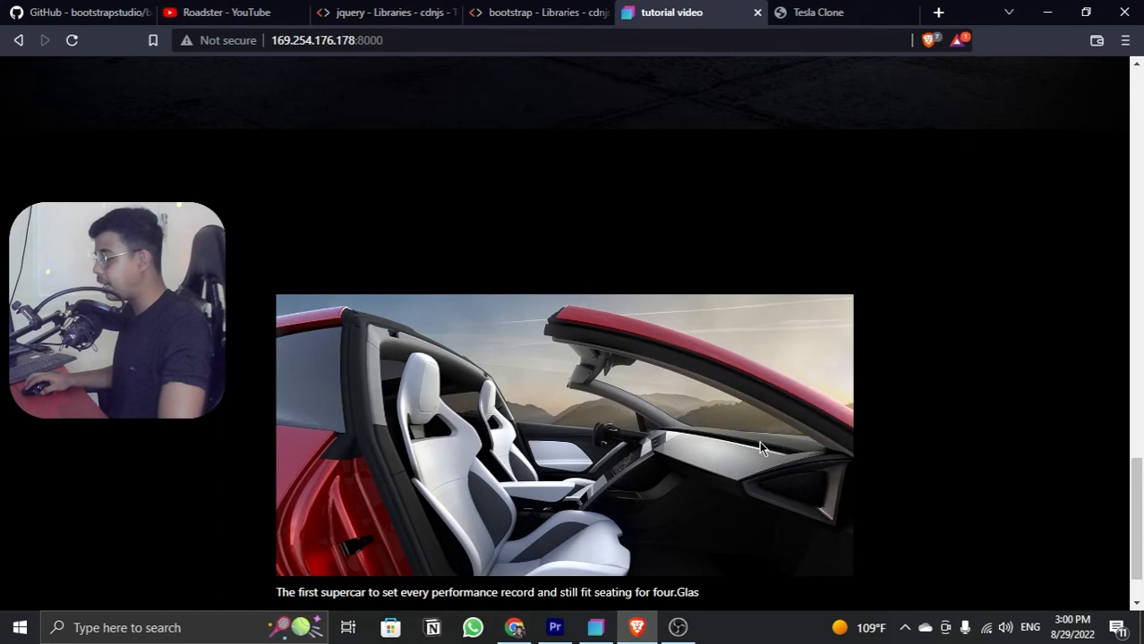
drag(458, 307, 485, 314)
click(1129, 67)
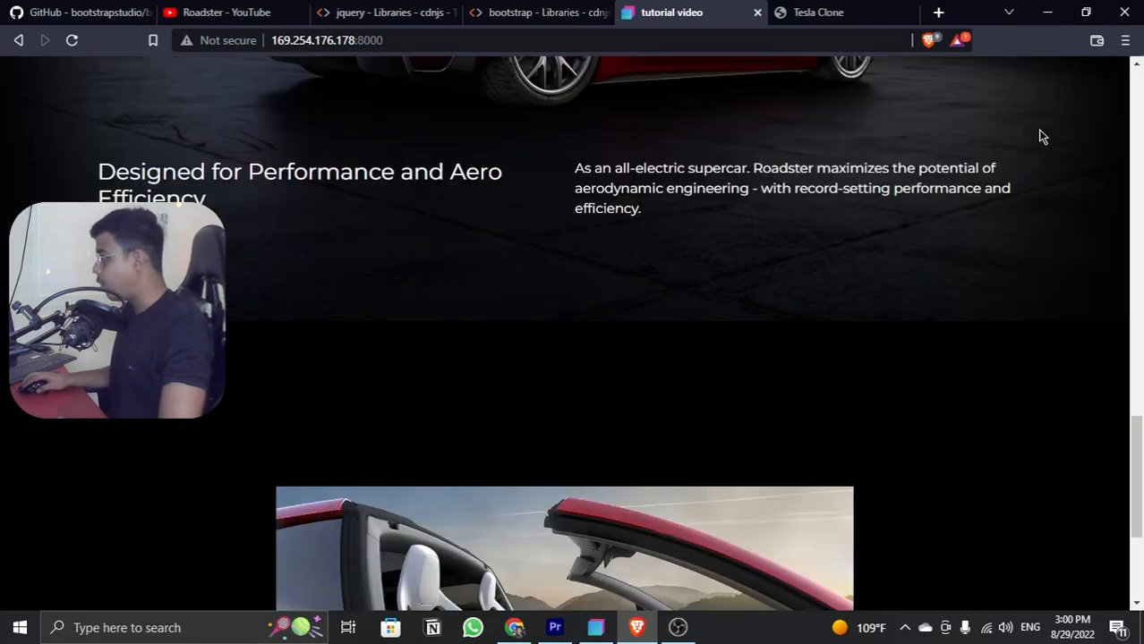
Step: Examine the "Interior" caption label under the car image on the Tesla Clone reference page, and return to Bootstrap Studio
scroll(1039, 135, down, 3)
click(828, 12)
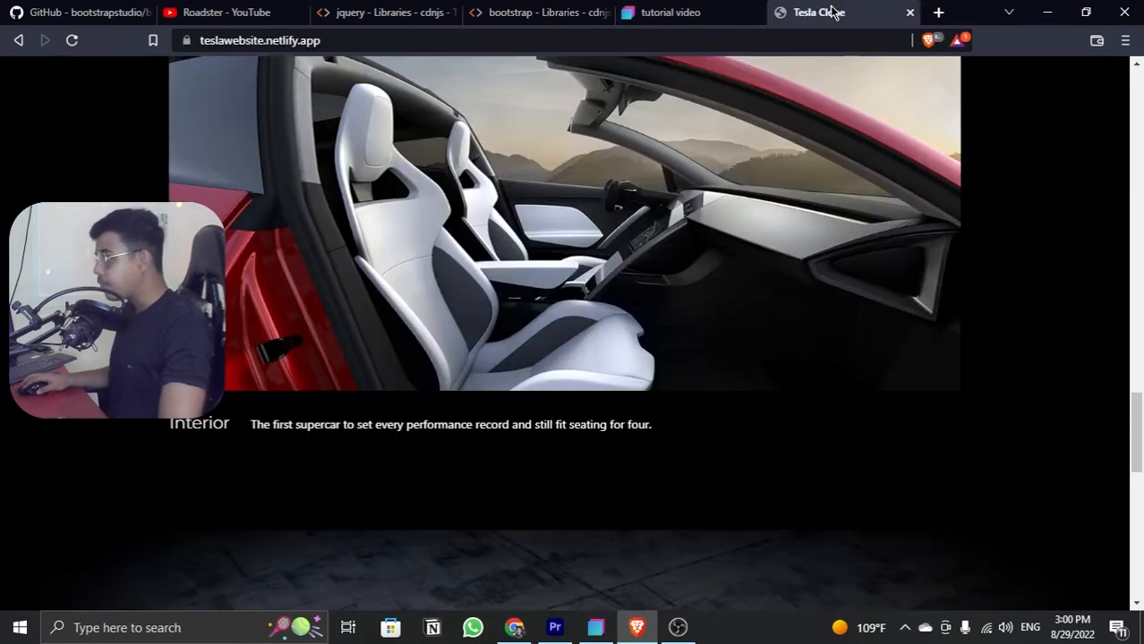
drag(170, 427, 204, 421)
click(206, 425)
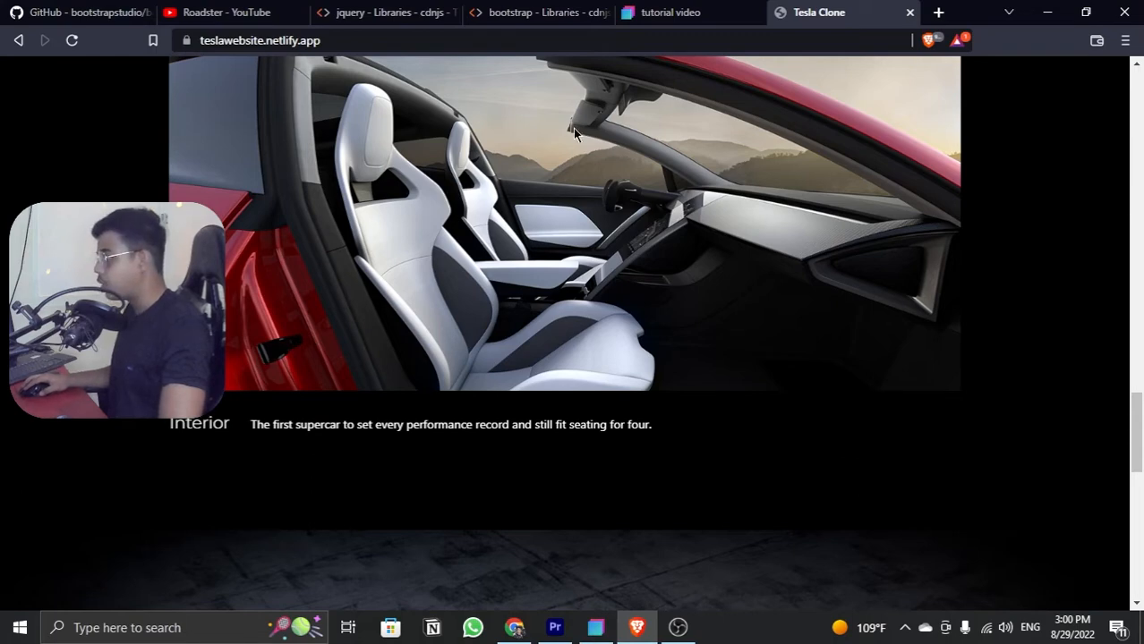
click(1047, 13)
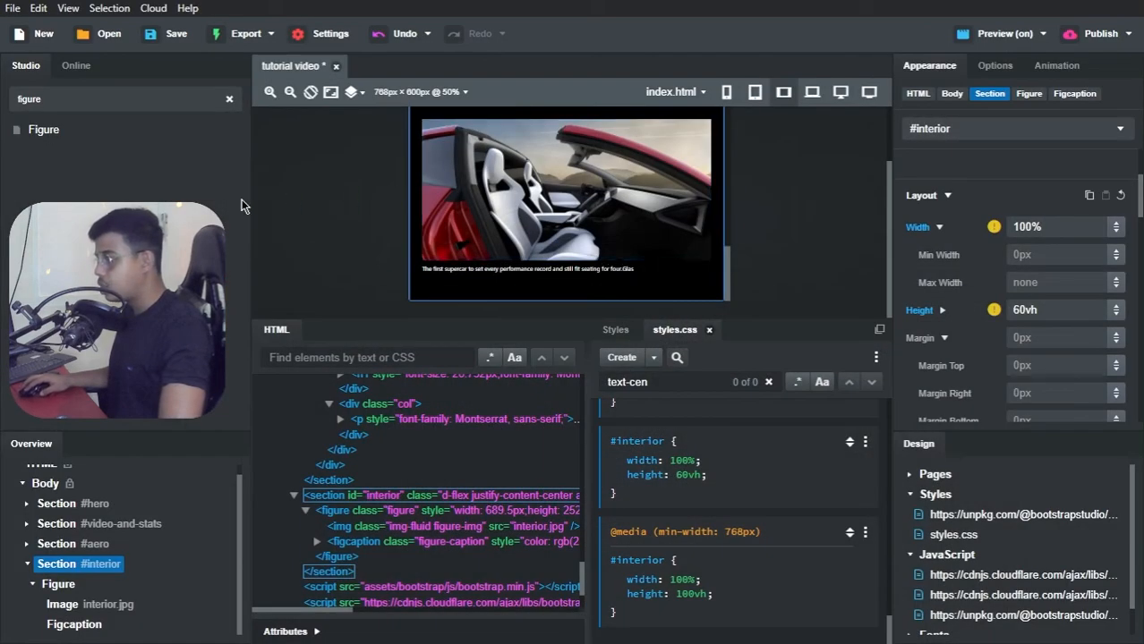
double_click(86, 98)
text(fic)
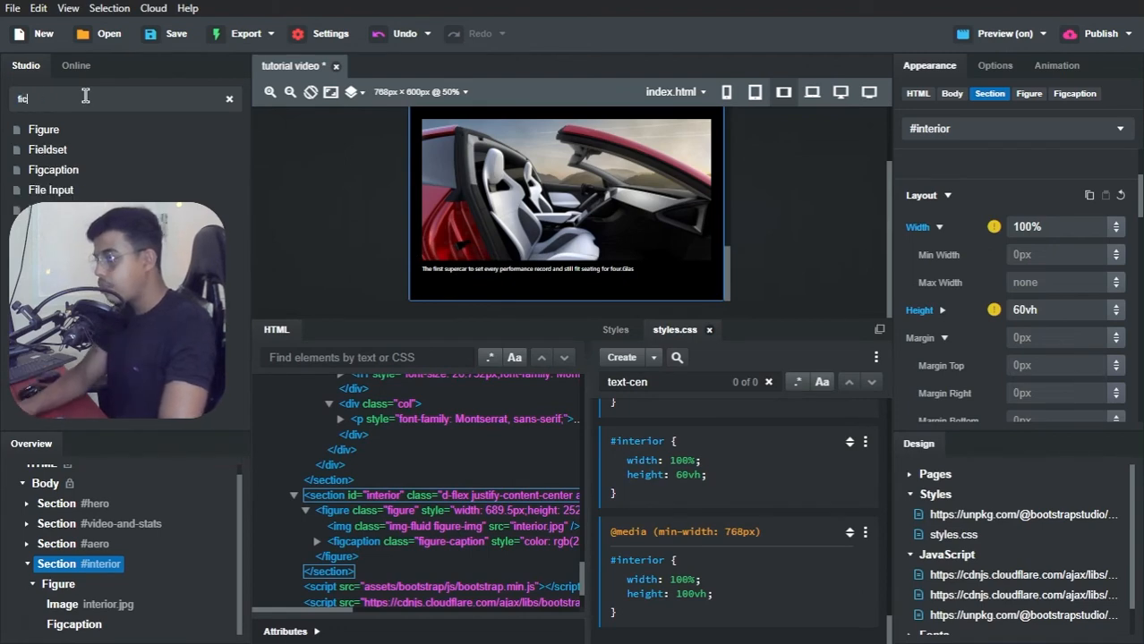
text(aptio)
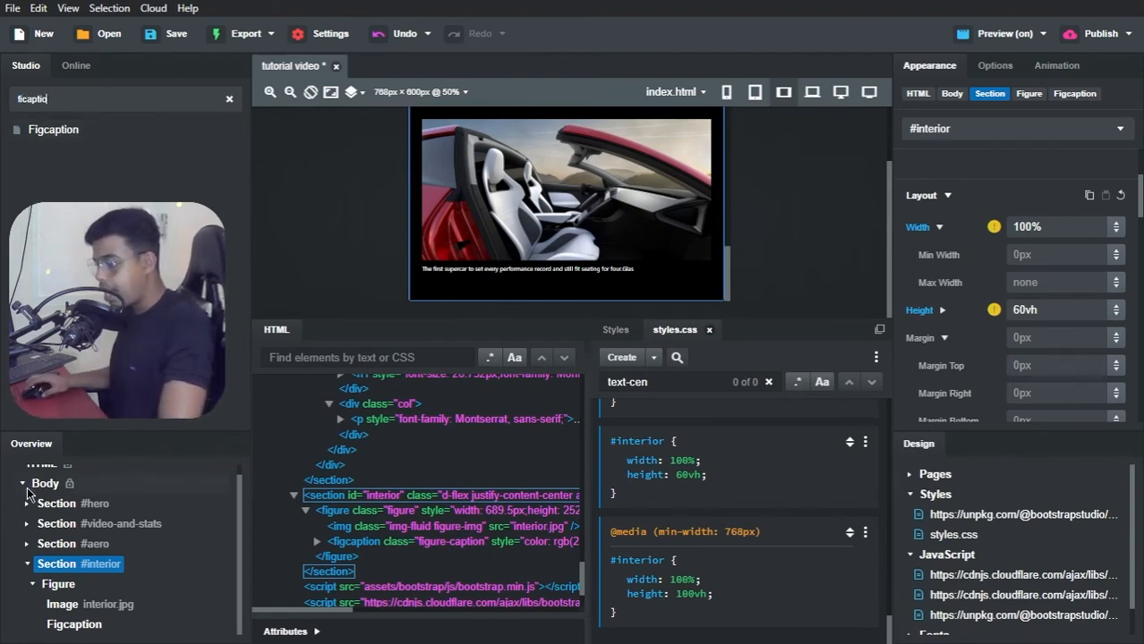
Step: Insert a Span component at the start of the Figcaption in the #interior figure
click(72, 624)
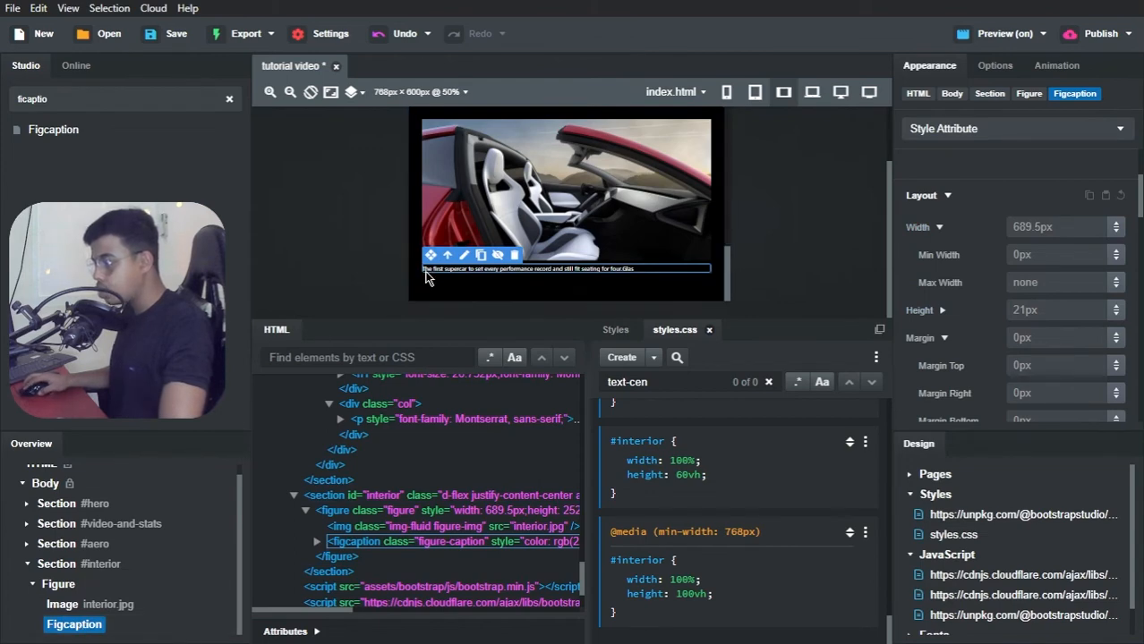
double_click(35, 99)
text(span)
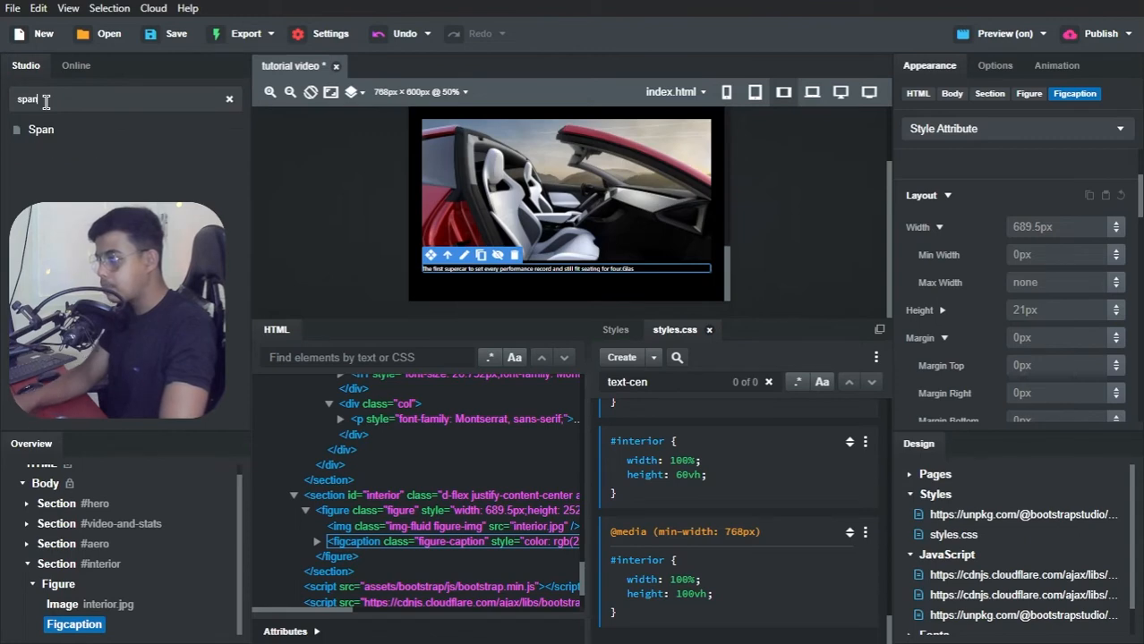
drag(43, 131, 427, 277)
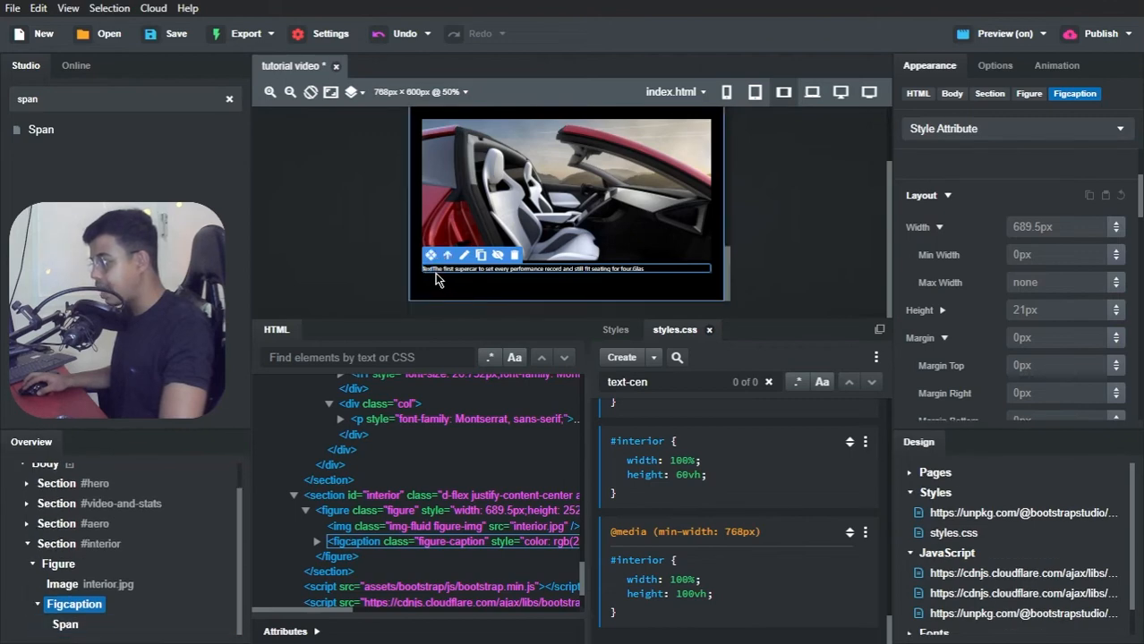
Step: Switch the canvas to the 1200px viewport at 75% zoom and replace the Figcaption span's text with "Interior" plus a trailing space
click(832, 93)
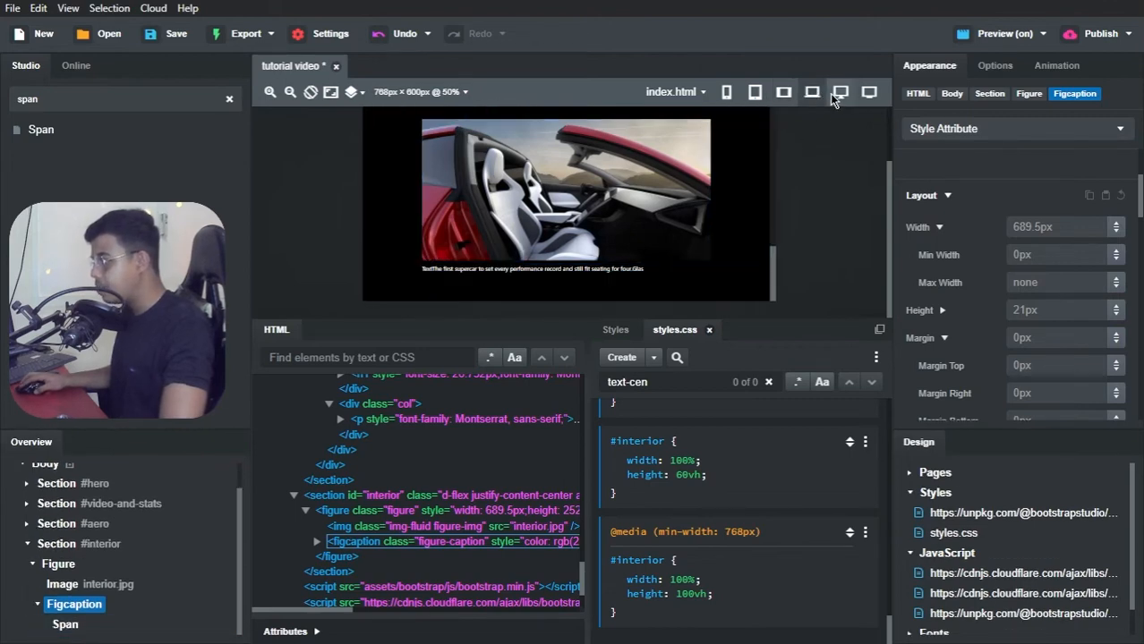
click(270, 92)
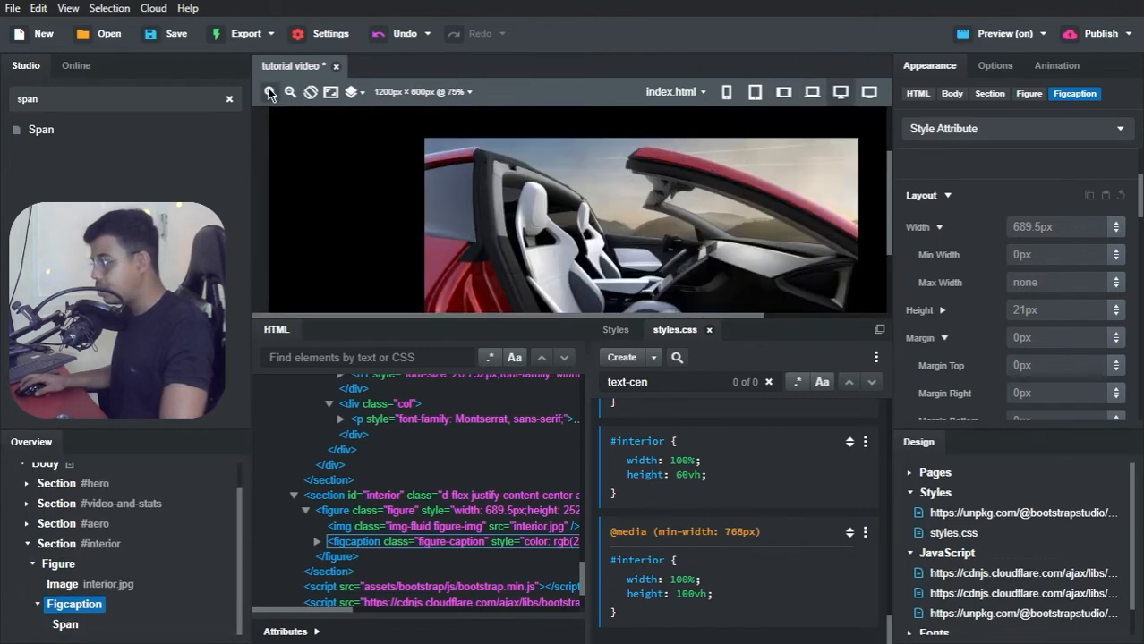
scroll(505, 258, down, 2)
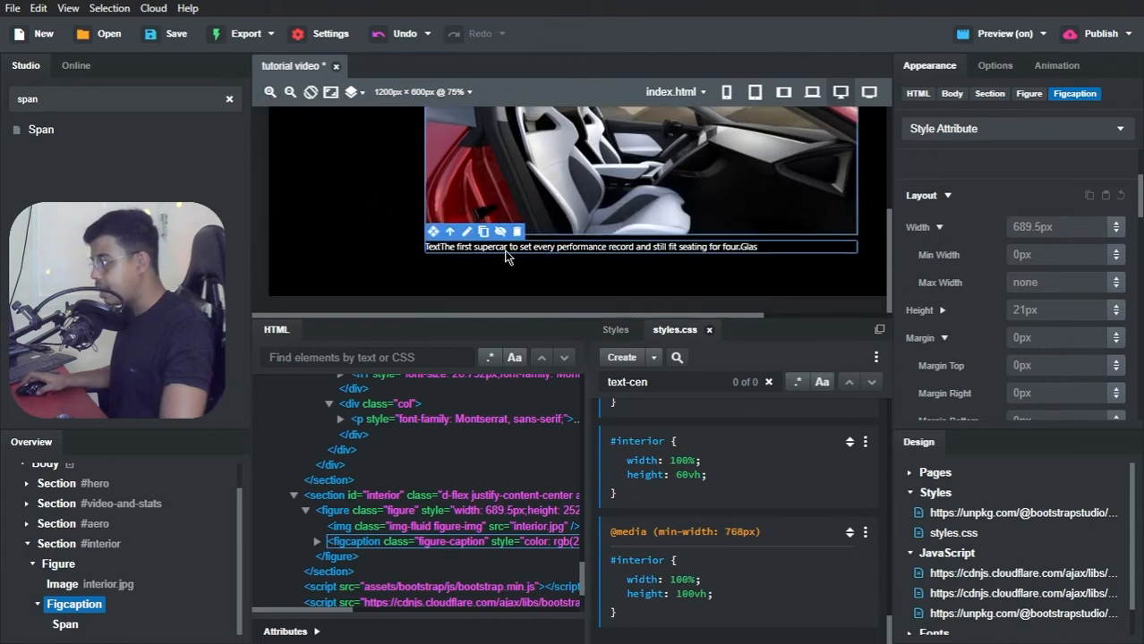
double_click(433, 248)
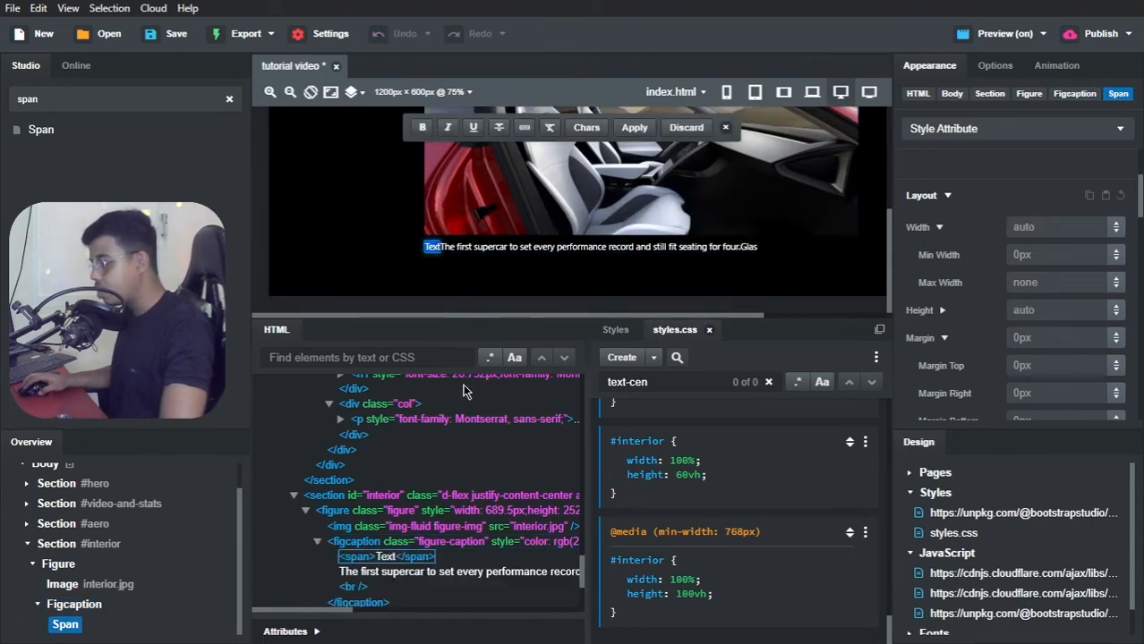
text(The first supercar to set every performance record and still fit seating for four.Glas)
key(ctrl+z)
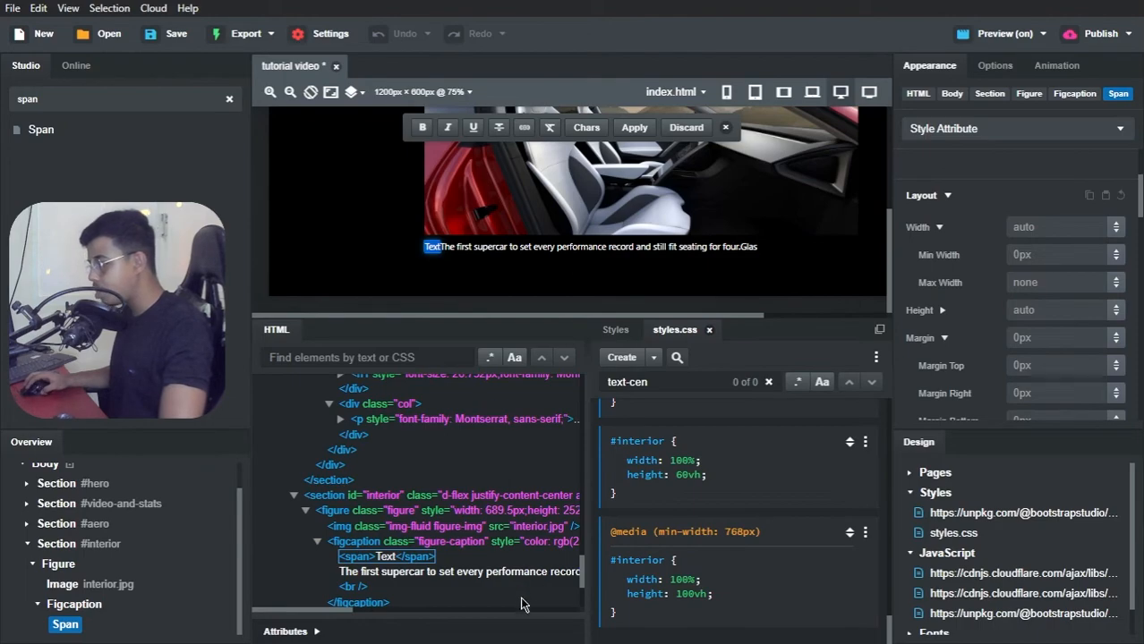
key(alt+Tab)
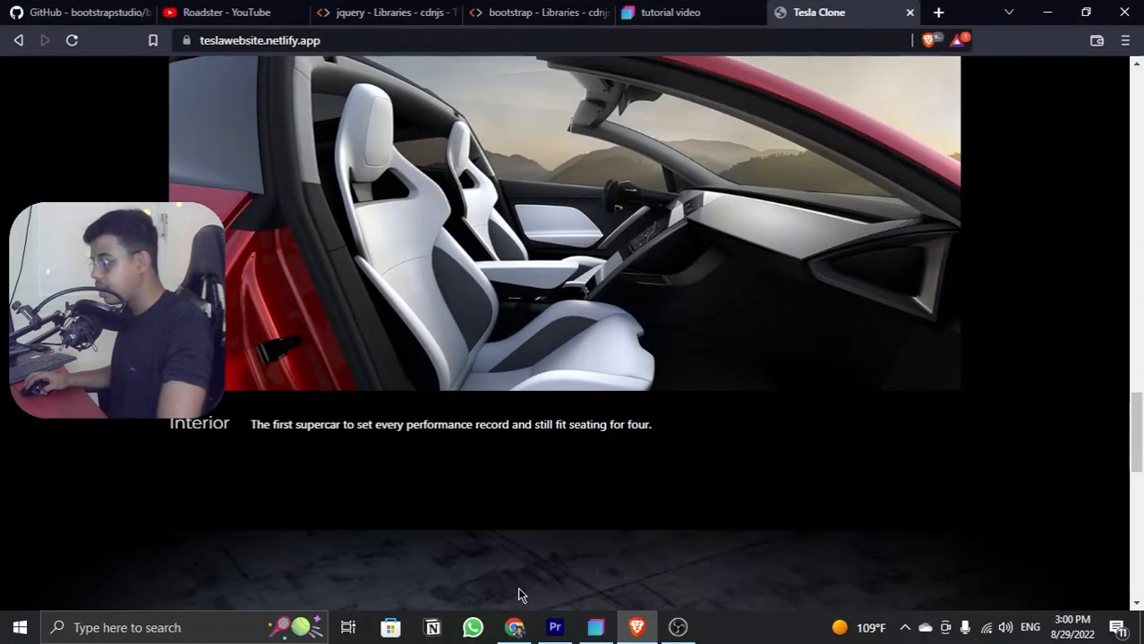
key(alt+Tab)
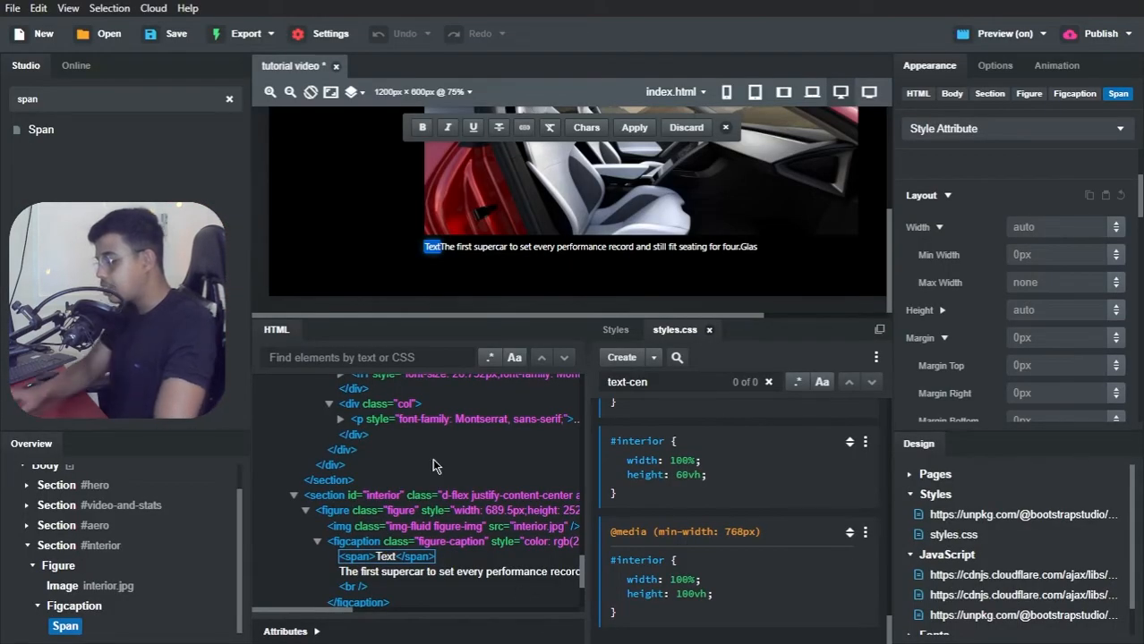
text(Inter)
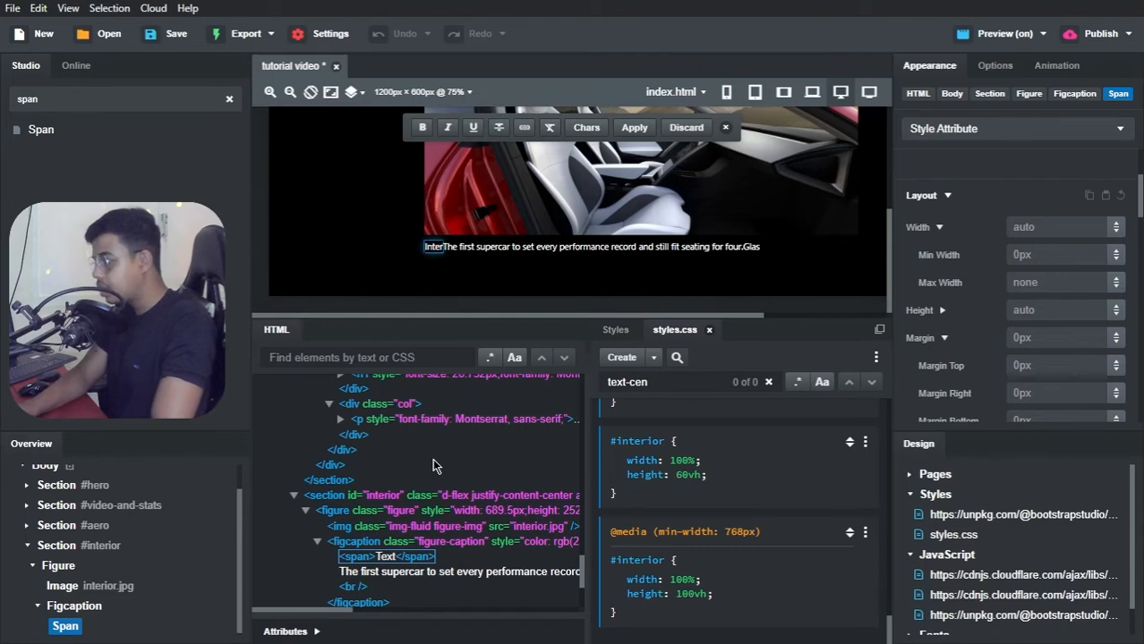
text(ior)
key(ctrl+a)
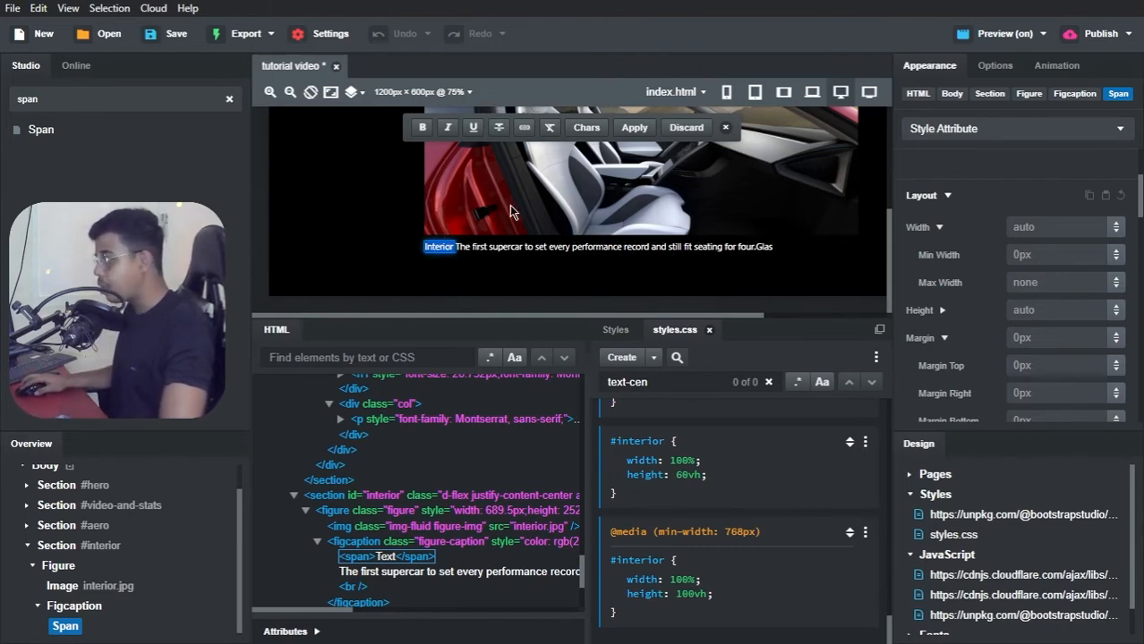
Step: Set the font color of the "Interior" span to rgb(205,205,205)
scroll(977, 340, down, 4)
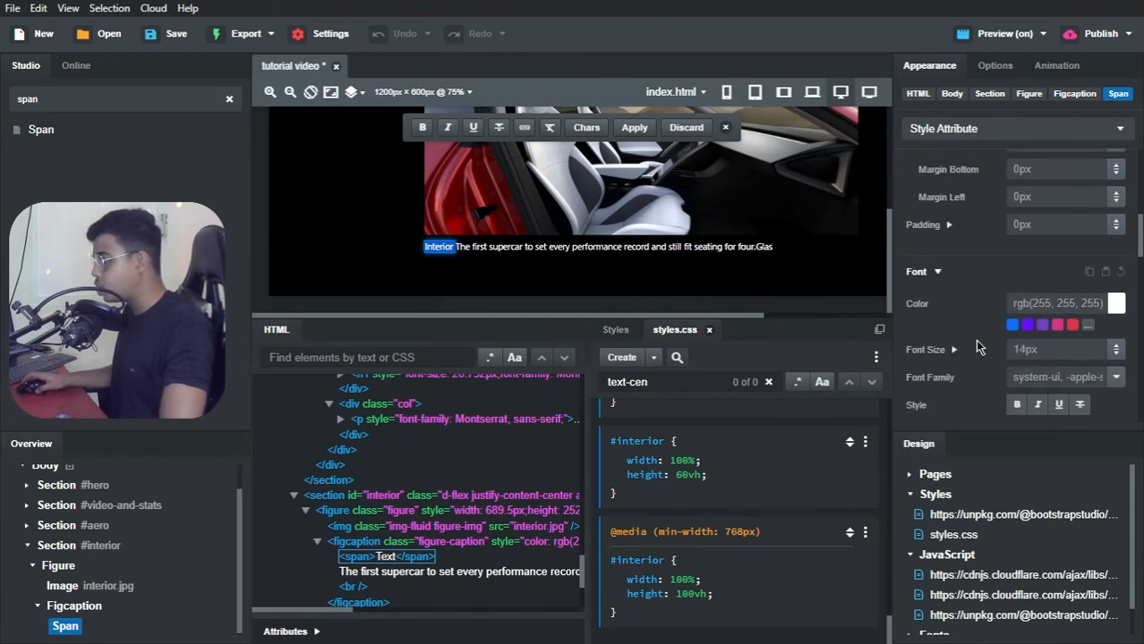
click(1115, 304)
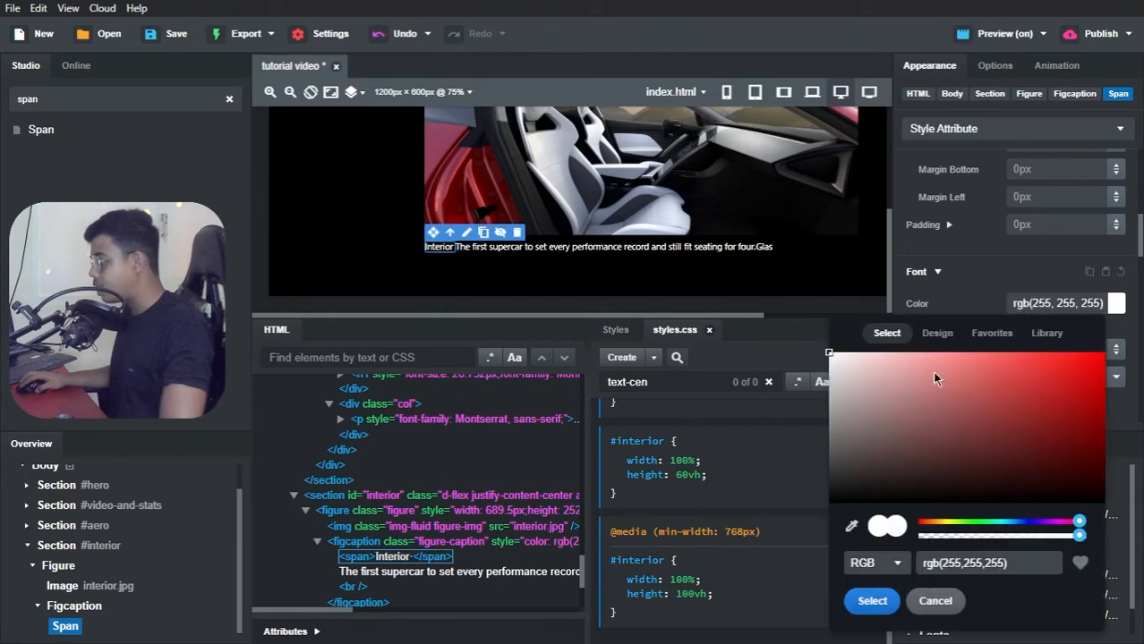
drag(844, 412, 828, 385)
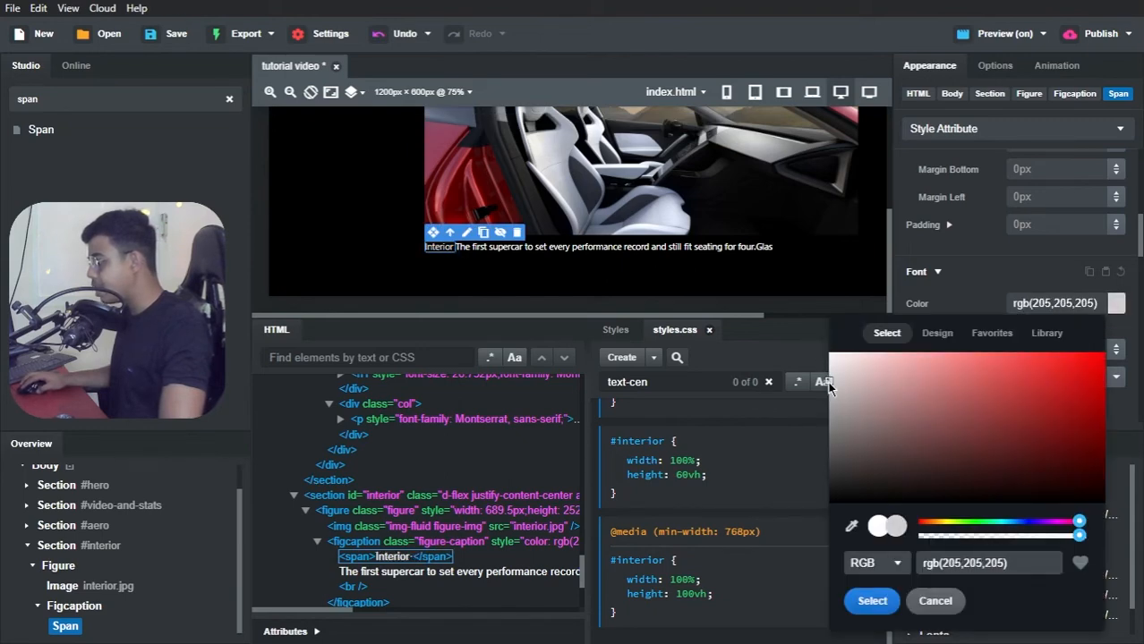
click(873, 602)
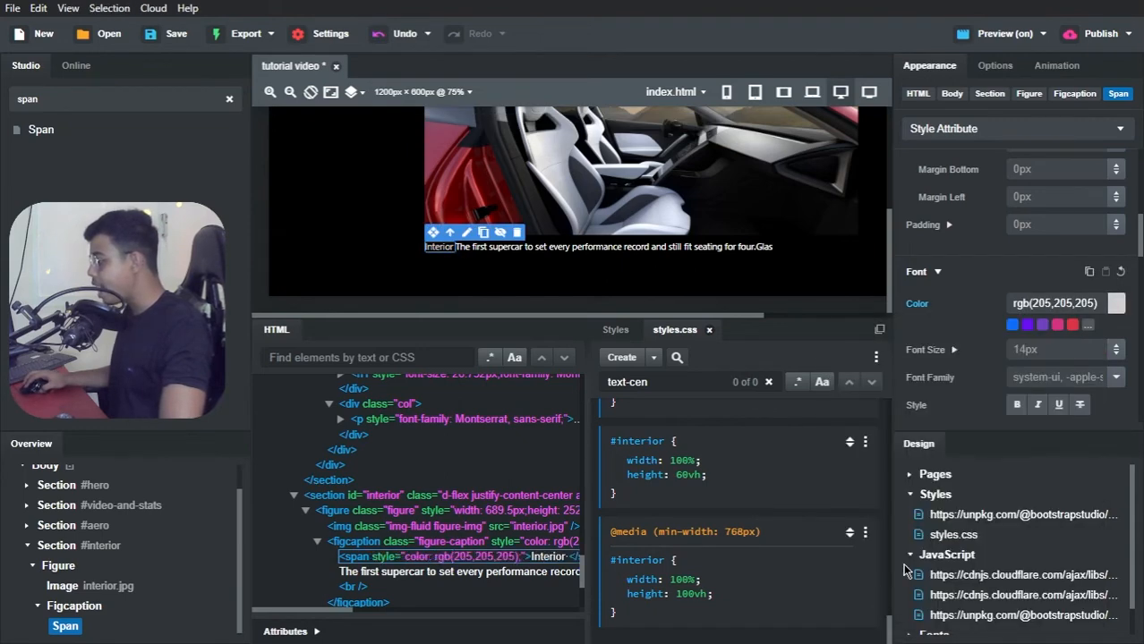
Step: Set the font size of the "Interior" span to 17px
click(1076, 350)
text(16)
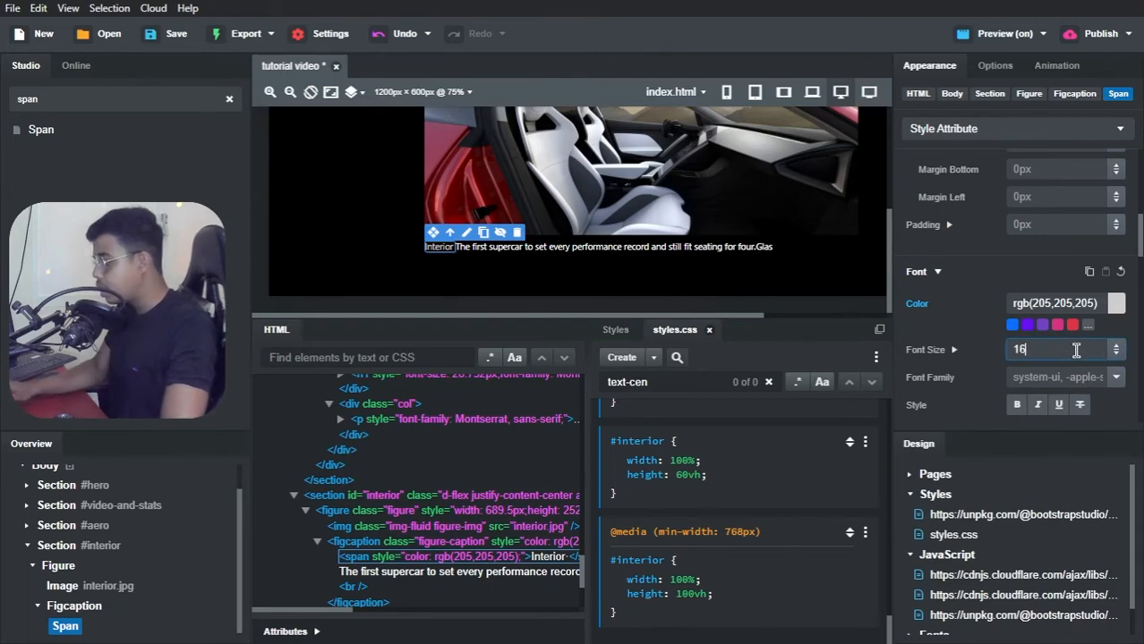
key(Return)
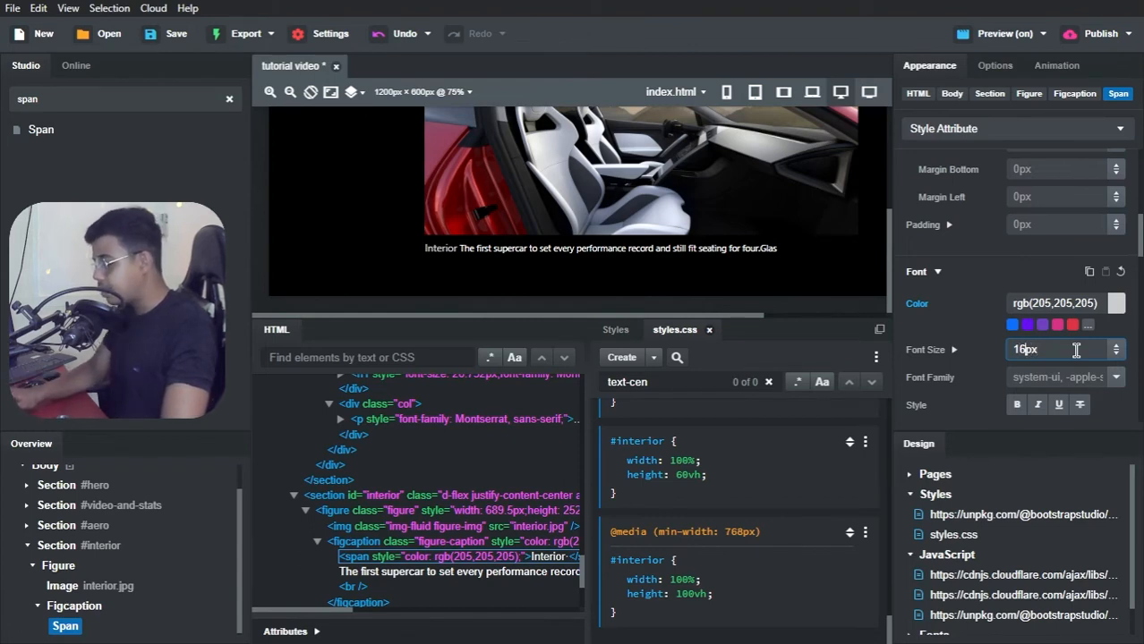
key(Up)
key(Up)
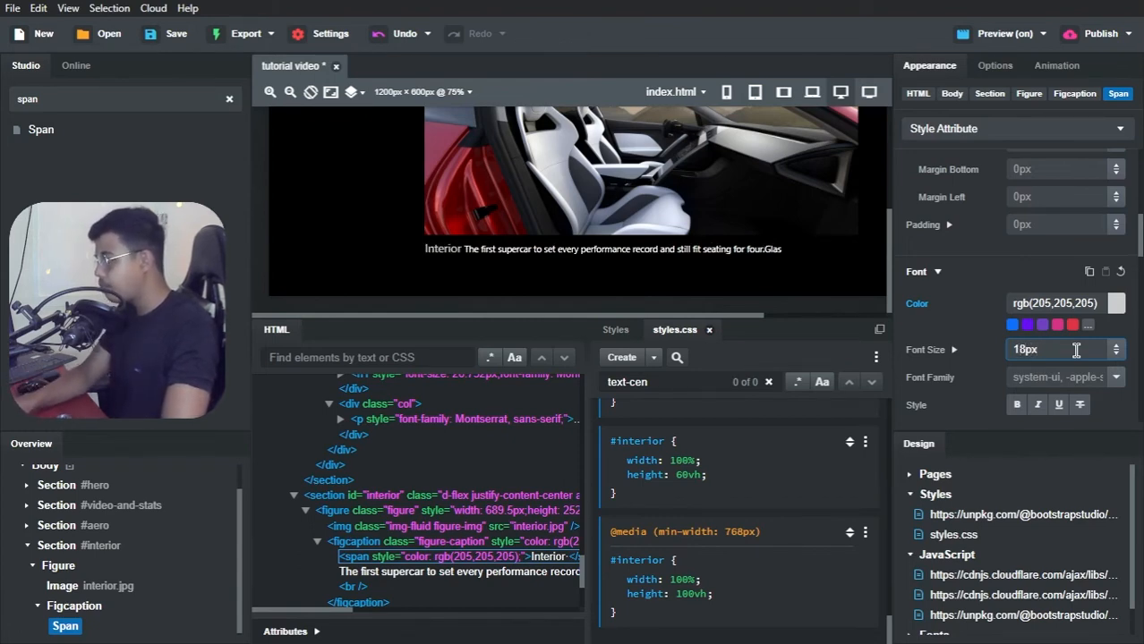
text(7)
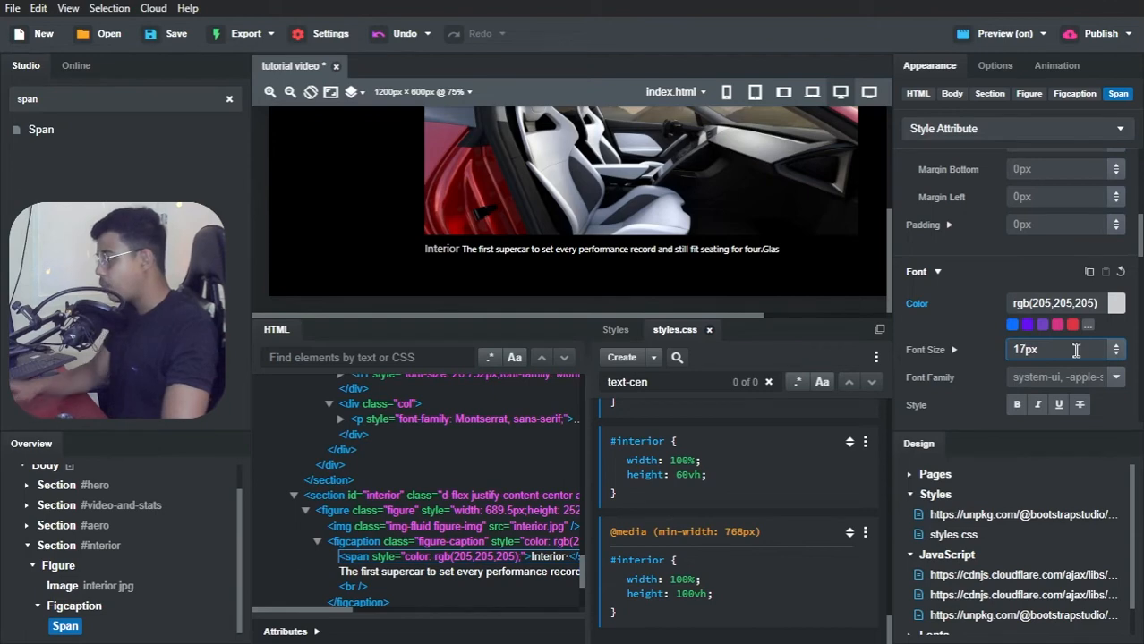
key(Tab)
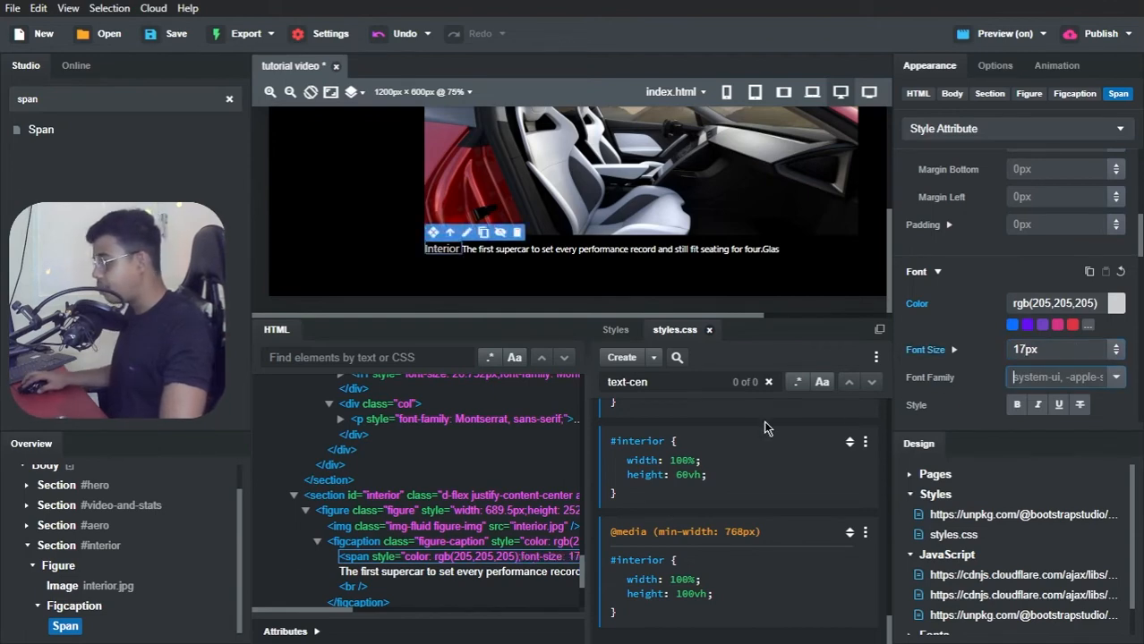
Step: Set the right margin of the "Interior" span to 5px
scroll(118, 611, down, 1)
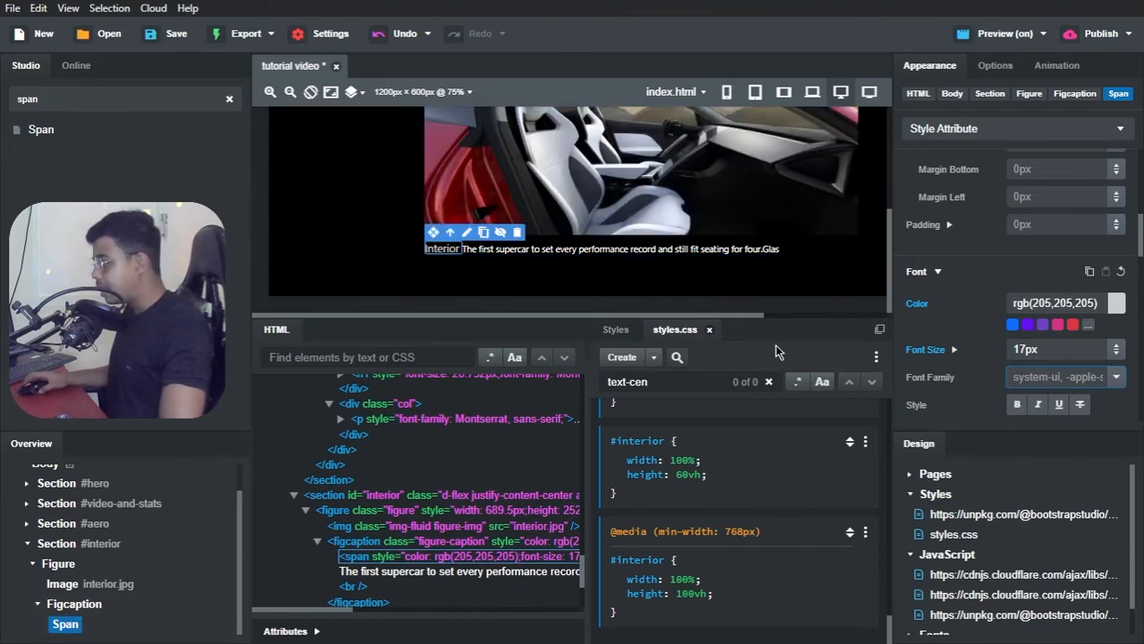
scroll(1024, 260, up, 2)
click(1045, 227)
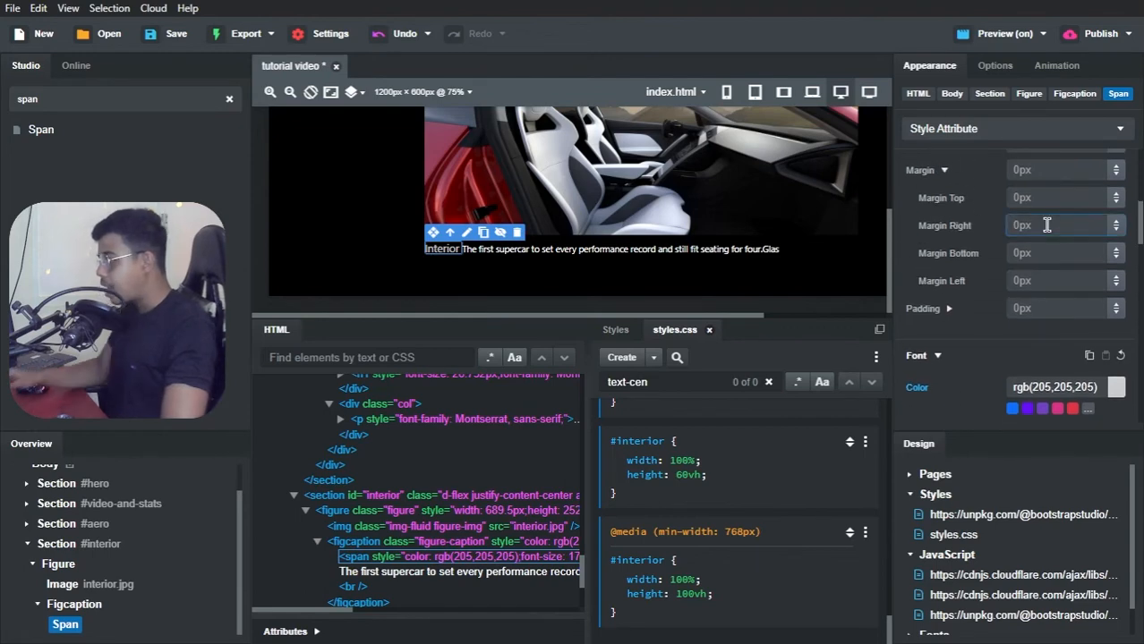
text(5px)
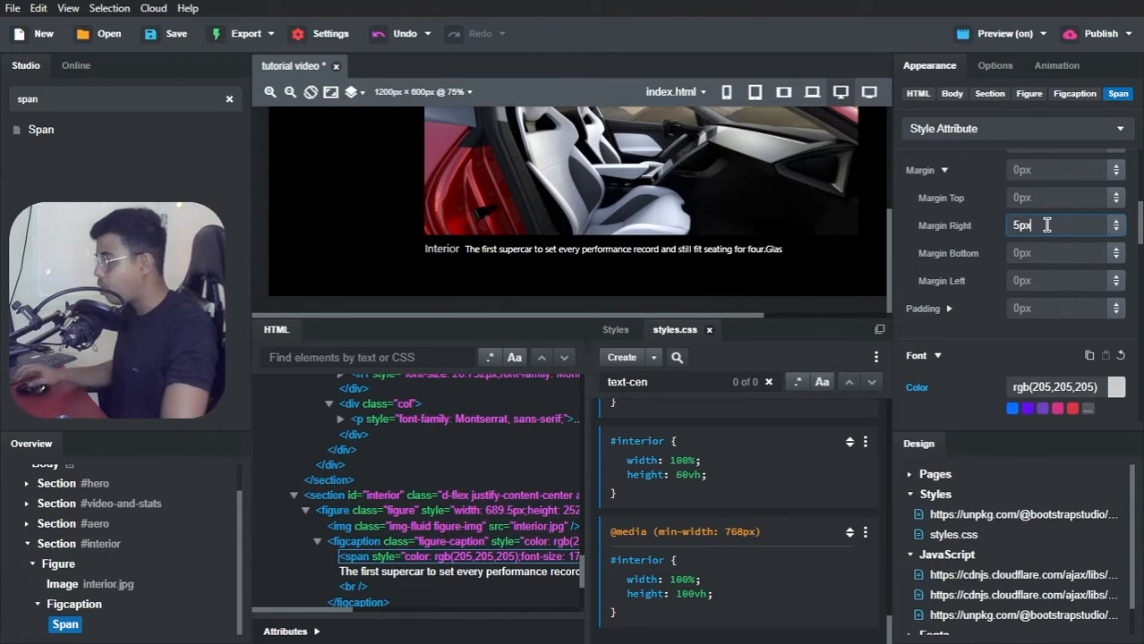
Step: Switch to Brave and view the Interior figure with its caption on the Tesla Clone reference page
key(alt+Tab)
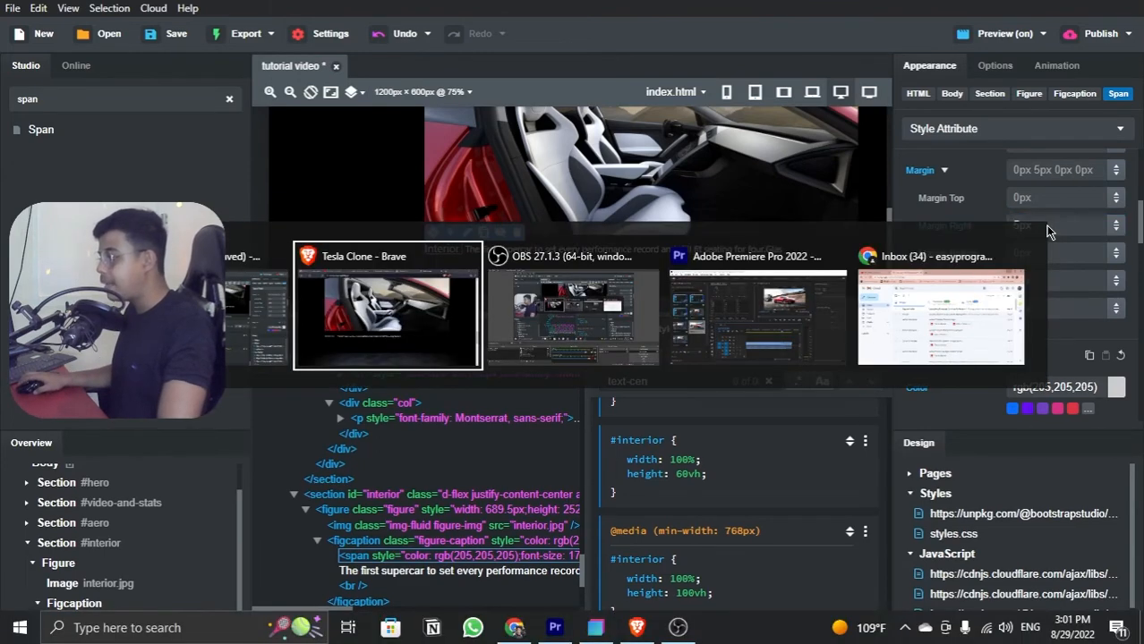
key(Tab)
key(Tab)
key(Tab)
key(Tab)
key(Tab)
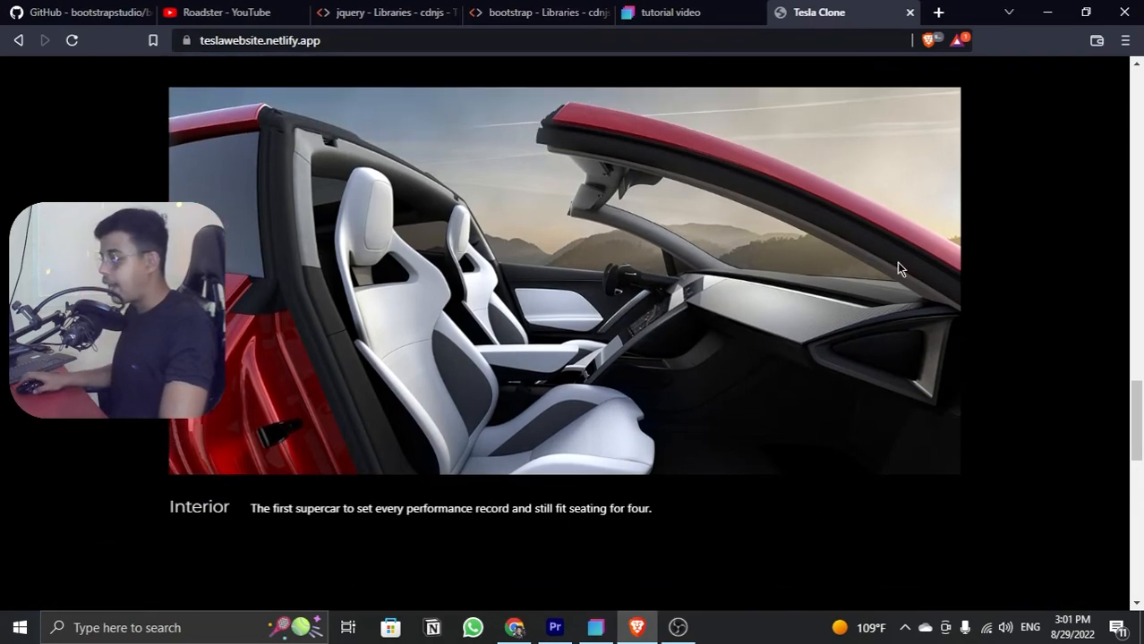
Step: Review the Interior figure and its caption in the local preview of the tutorial video page against the reference
scroll(895, 262, down, 3)
click(675, 12)
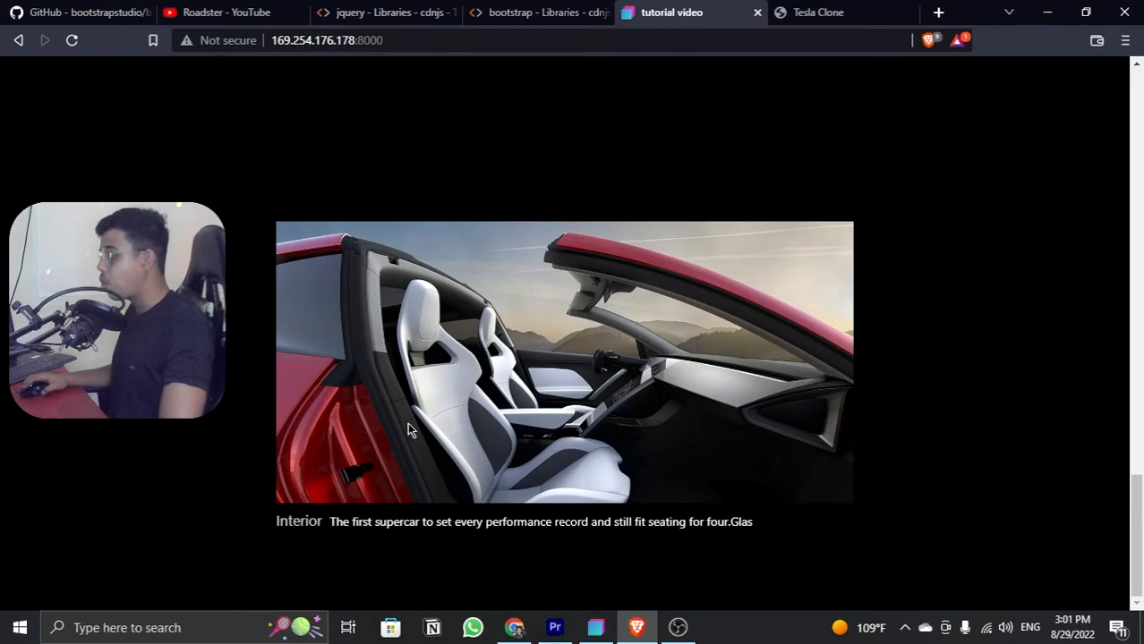
scroll(407, 428, down, 8)
scroll(407, 422, up, 7)
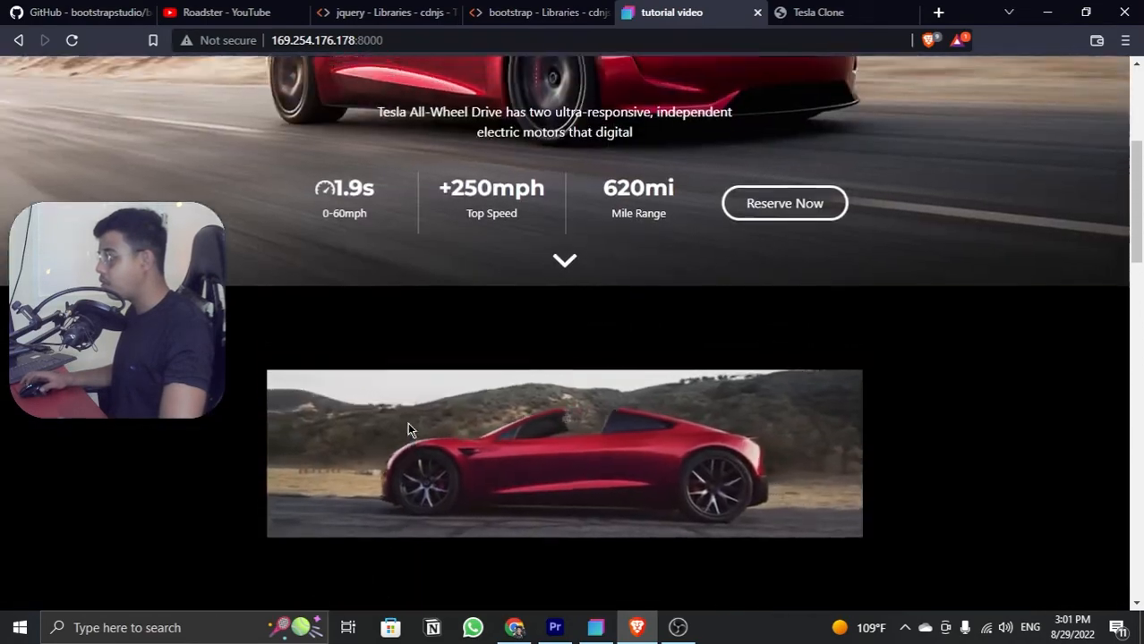
scroll(407, 423, down, 13)
scroll(407, 430, down, 7)
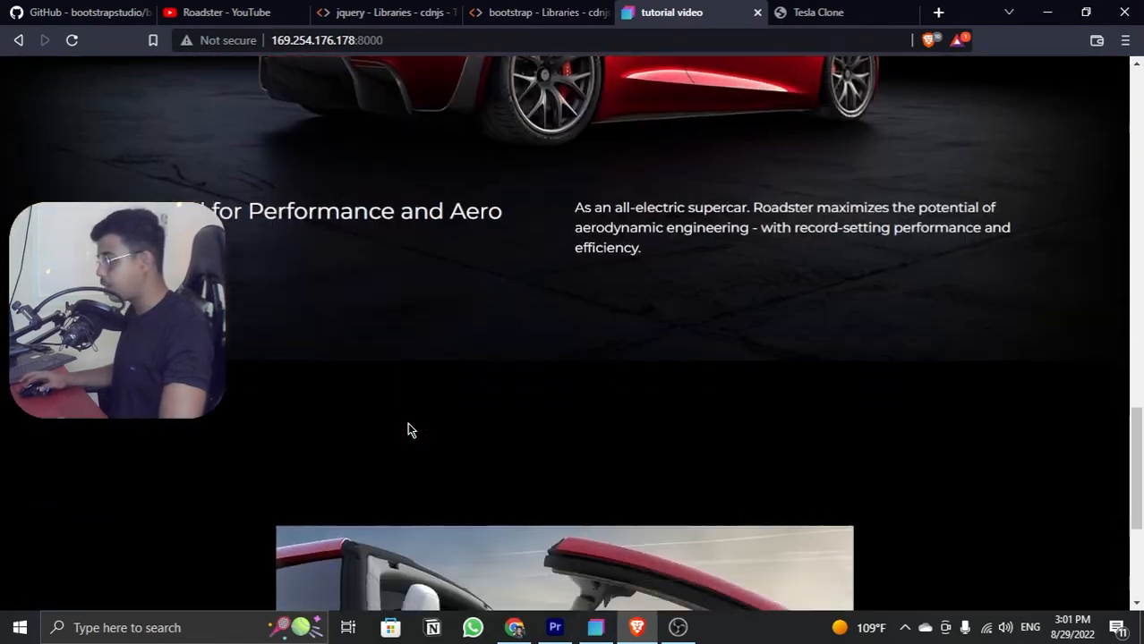
Step: Examine the reference Tesla Clone page's Glass Roof section, including its heading, text, vertical line, Reserve Now button and footer links
click(780, 13)
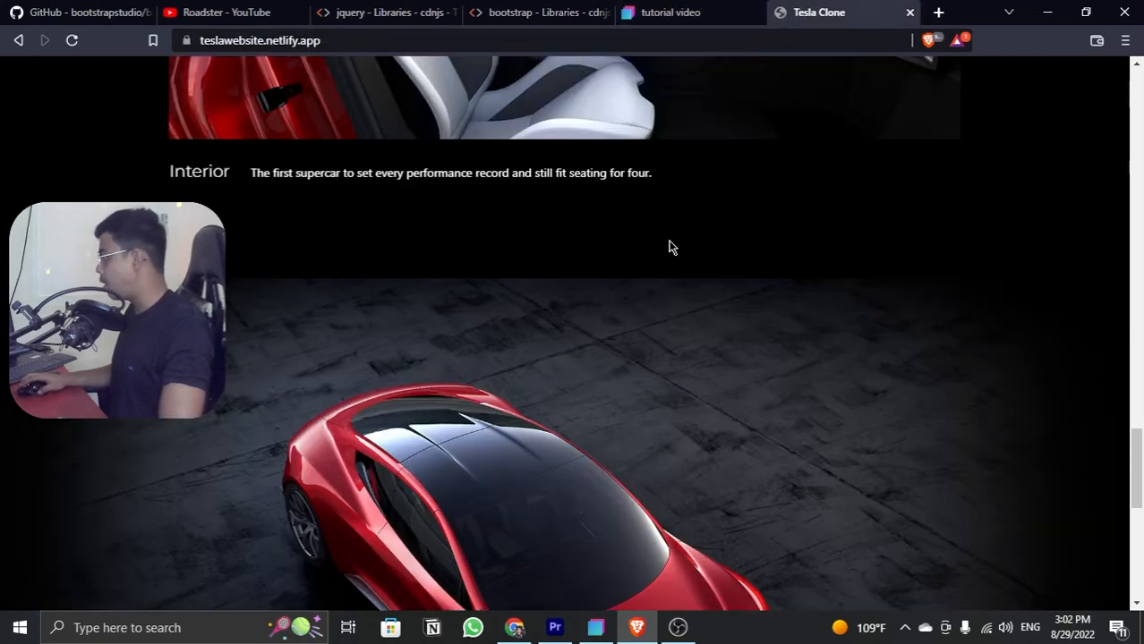
scroll(671, 247, down, 3)
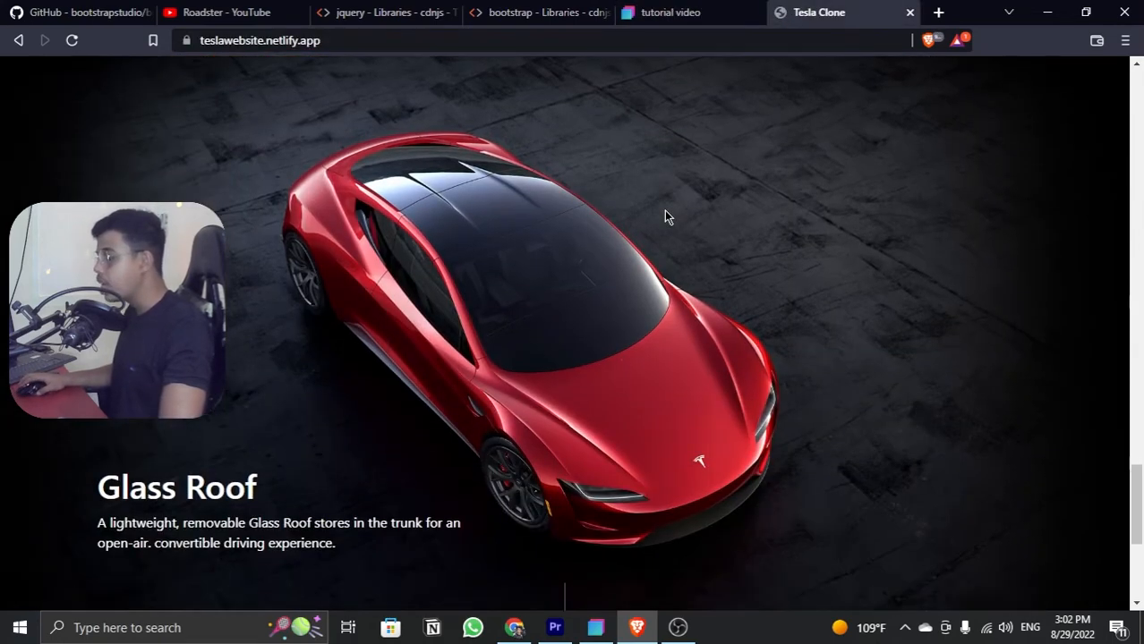
scroll(664, 216, down, 4)
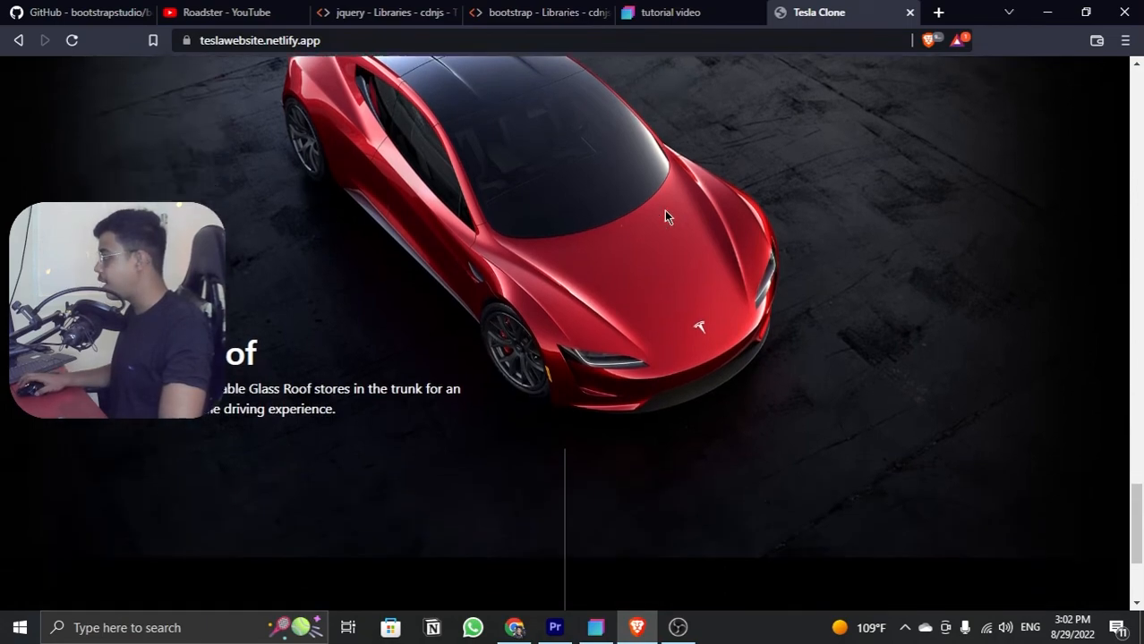
scroll(664, 217, up, 6)
scroll(620, 253, down, 6)
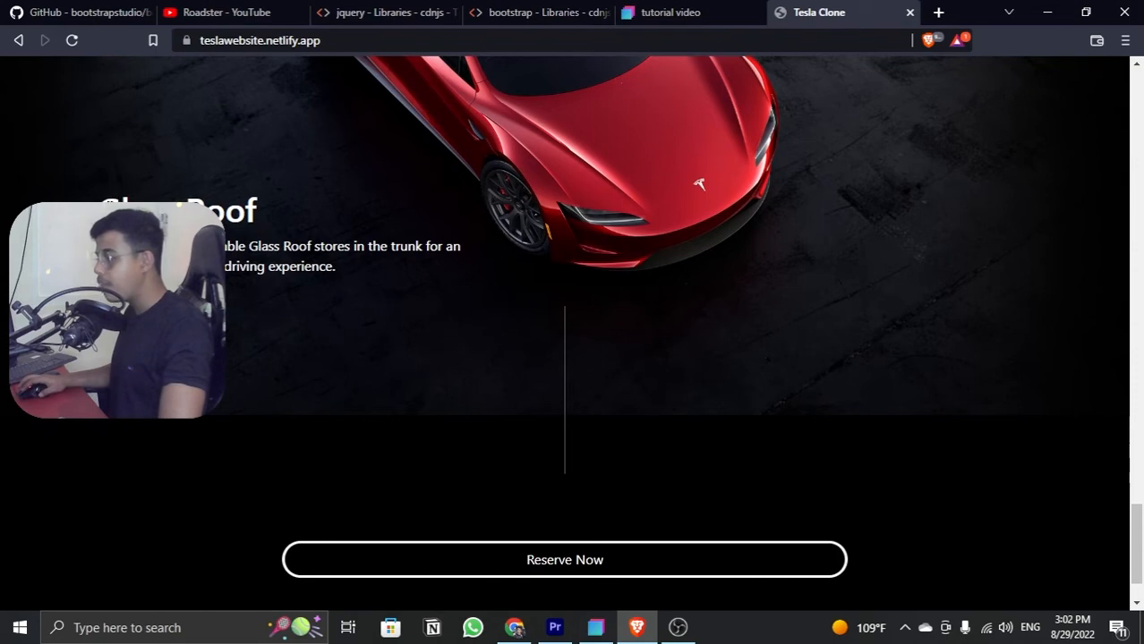
drag(98, 208, 365, 277)
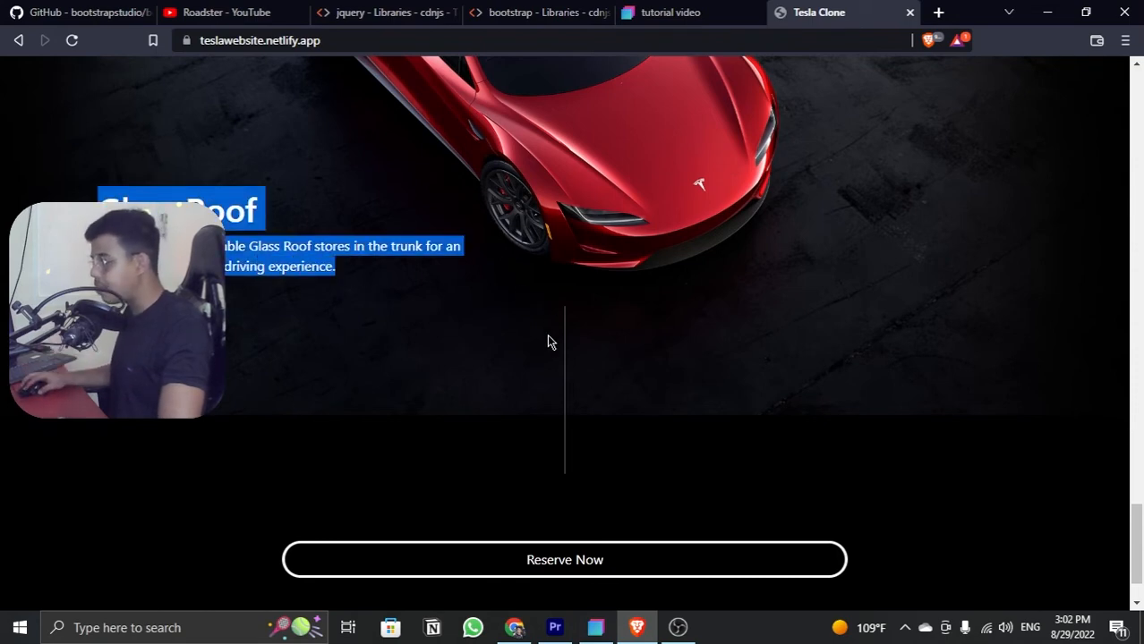
scroll(549, 342, down, 2)
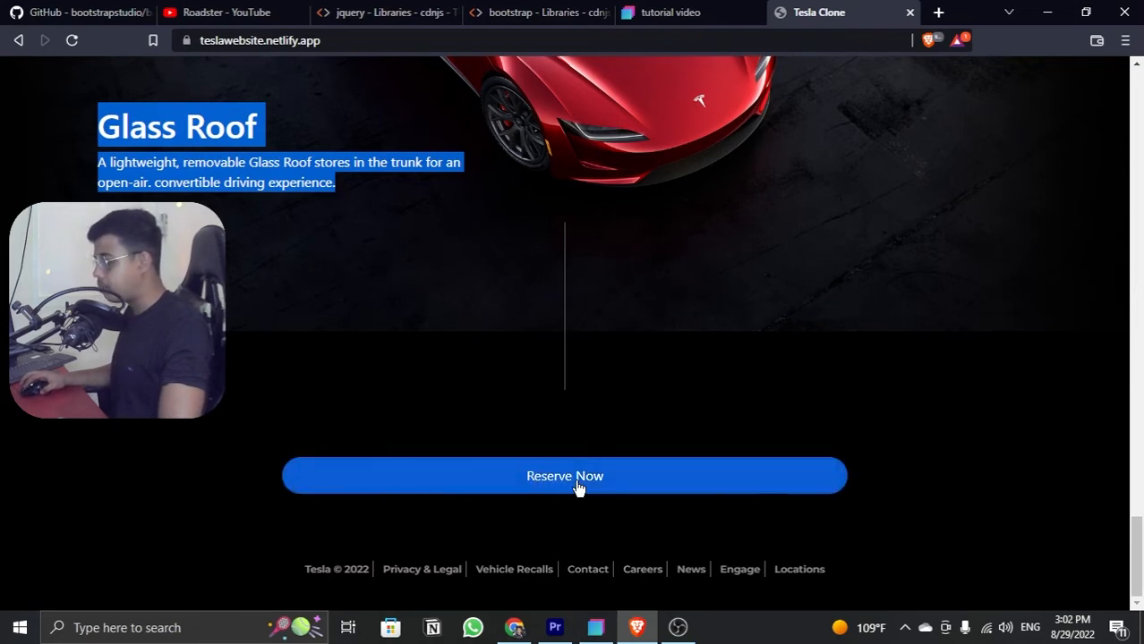
scroll(591, 456, up, 3)
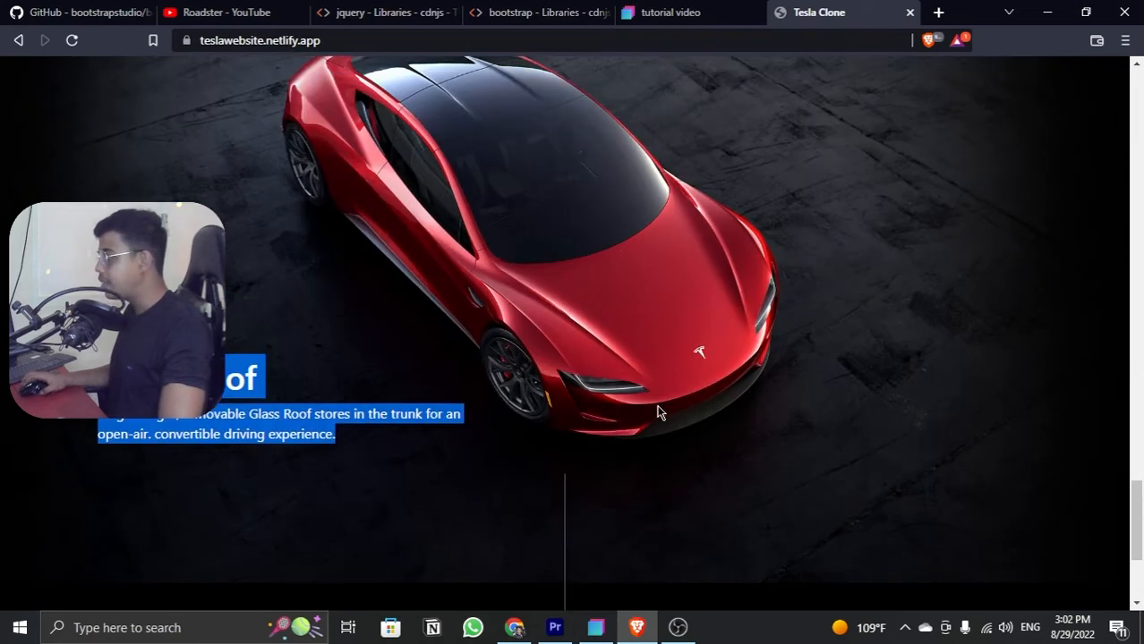
Step: Switch back to Bootstrap Studio and check the Interior section at the 992px and 768px canvas widths
click(1047, 12)
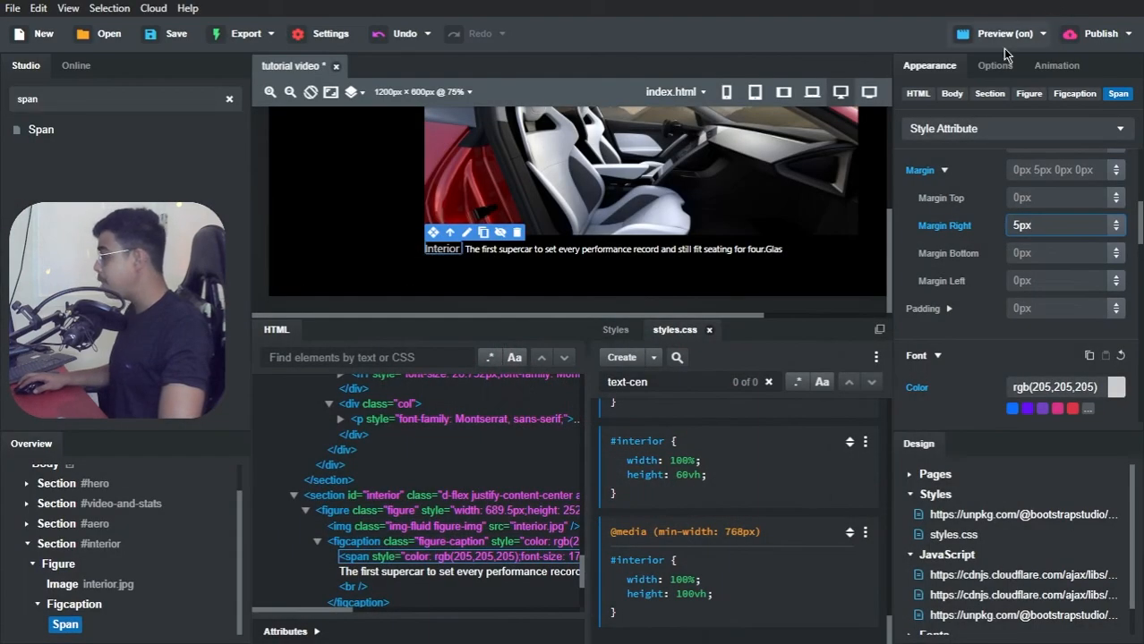
click(815, 94)
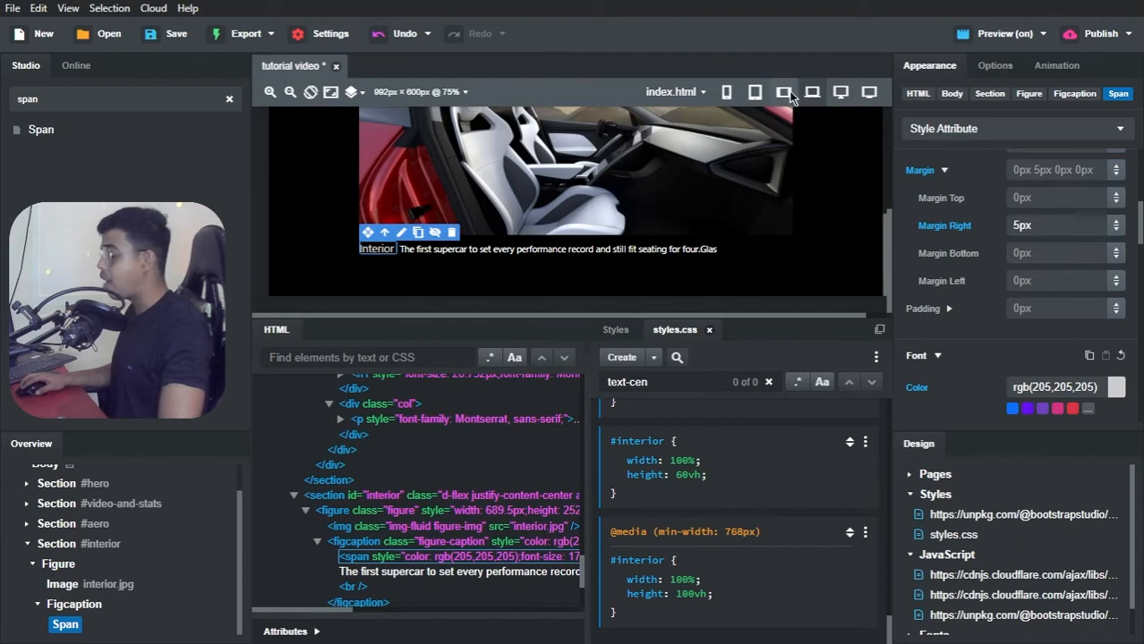
click(784, 93)
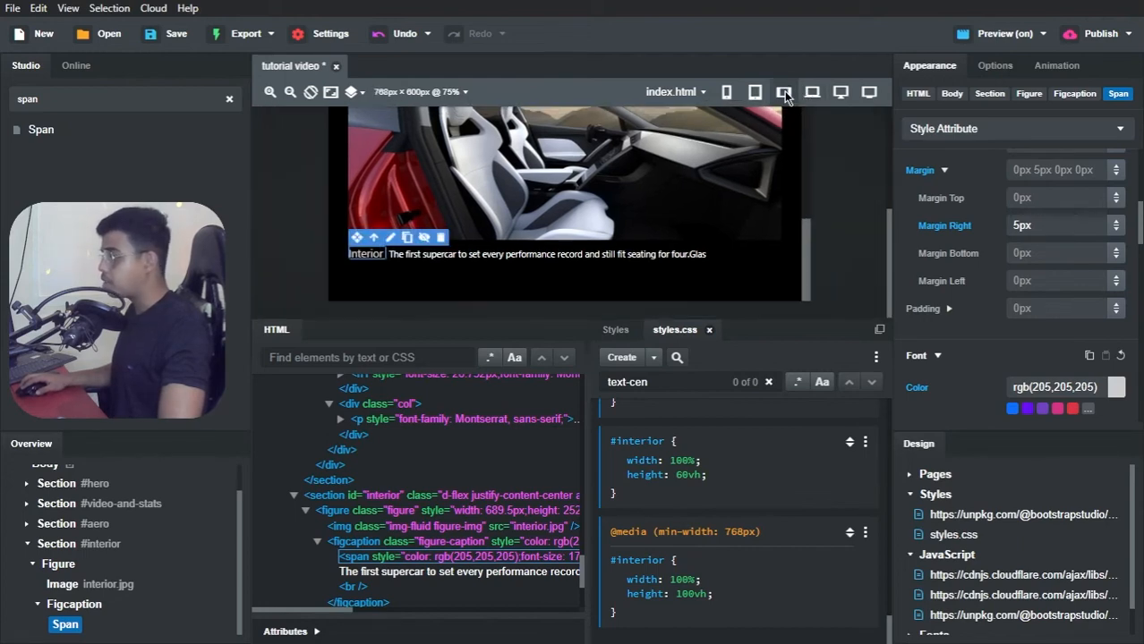
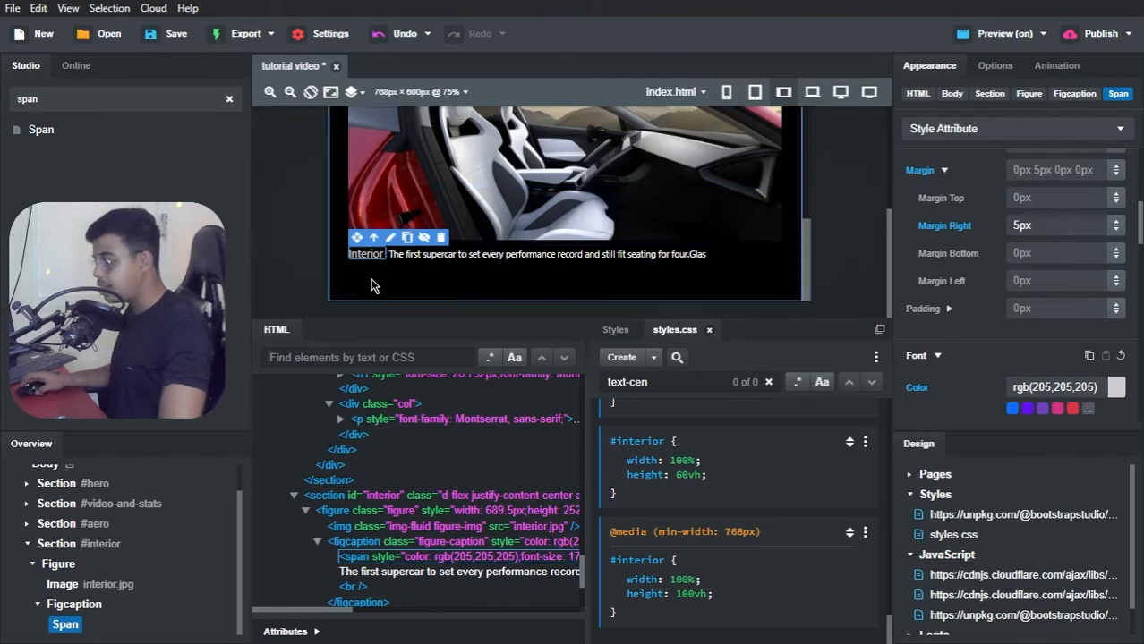
Step: Add a new Section component to the page body directly after the interior section
click(27, 543)
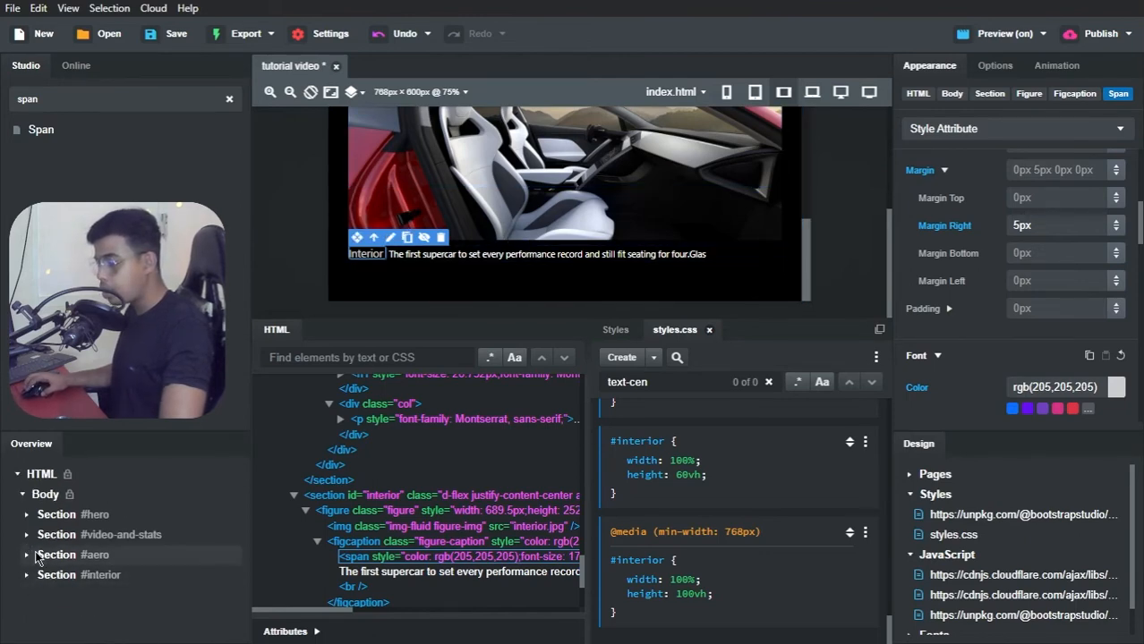
double_click(102, 98)
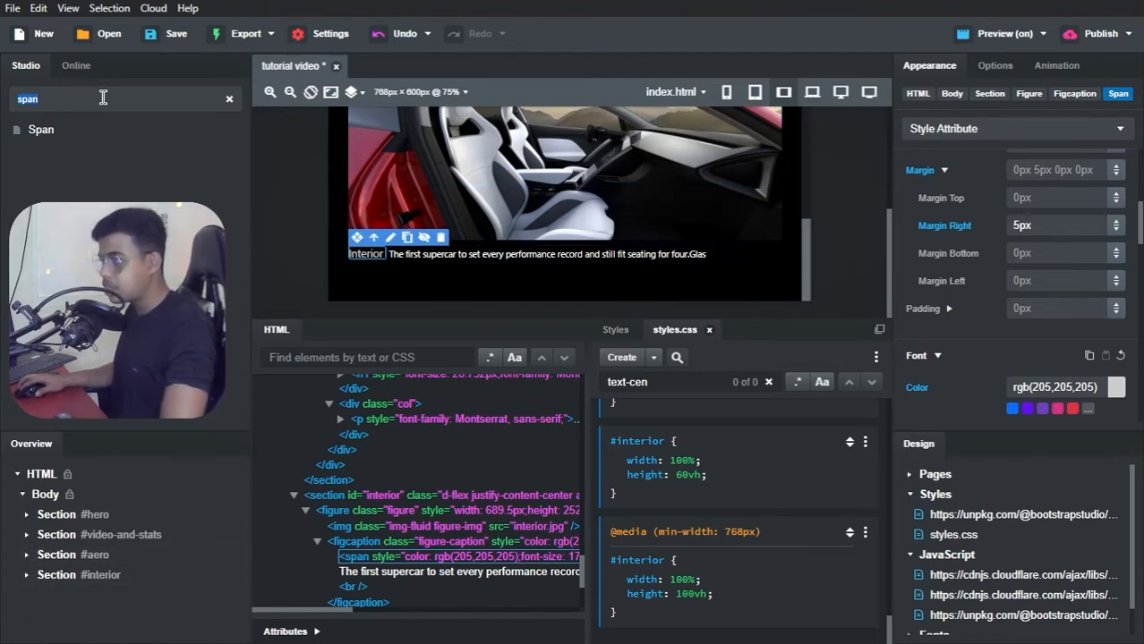
text(section)
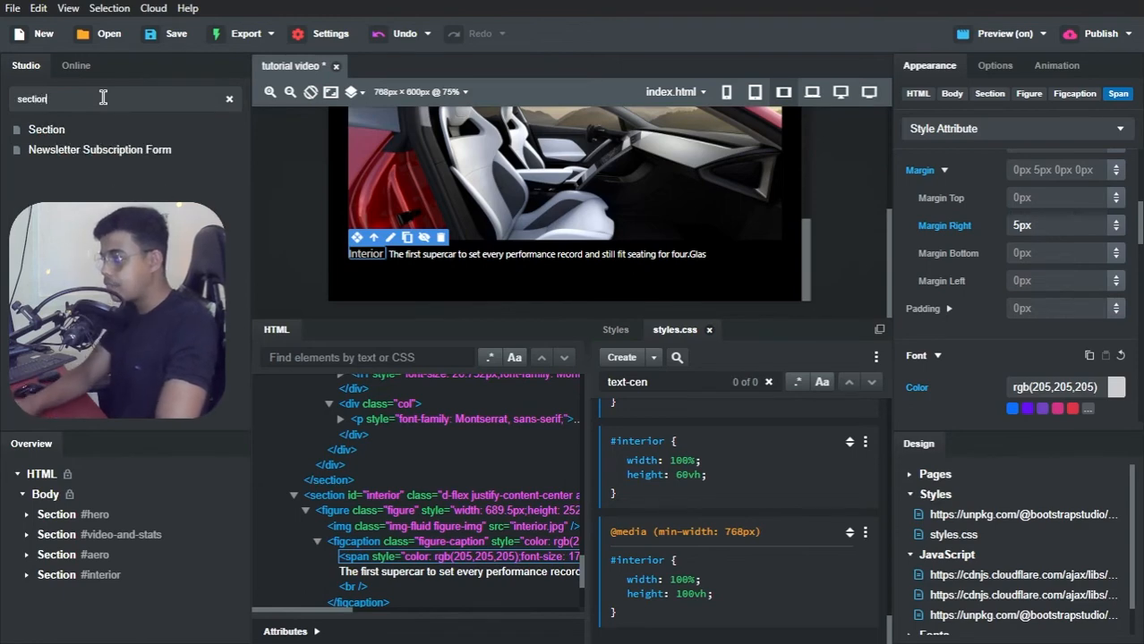
drag(58, 136, 52, 501)
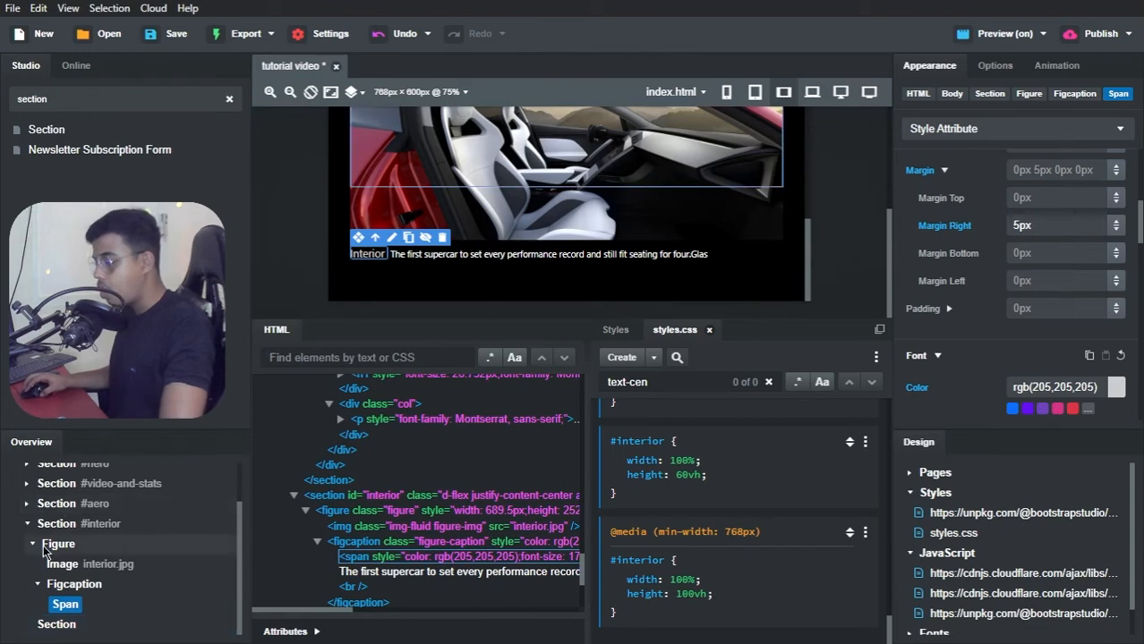
click(28, 526)
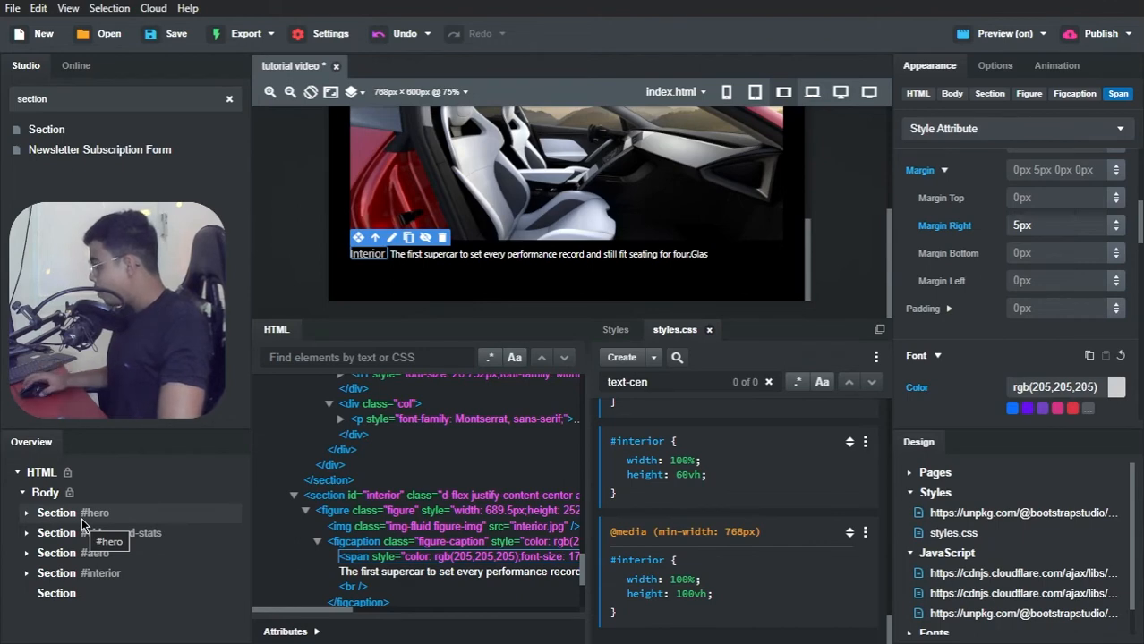
Step: Set the new empty section's ID to topview
right_click(62, 598)
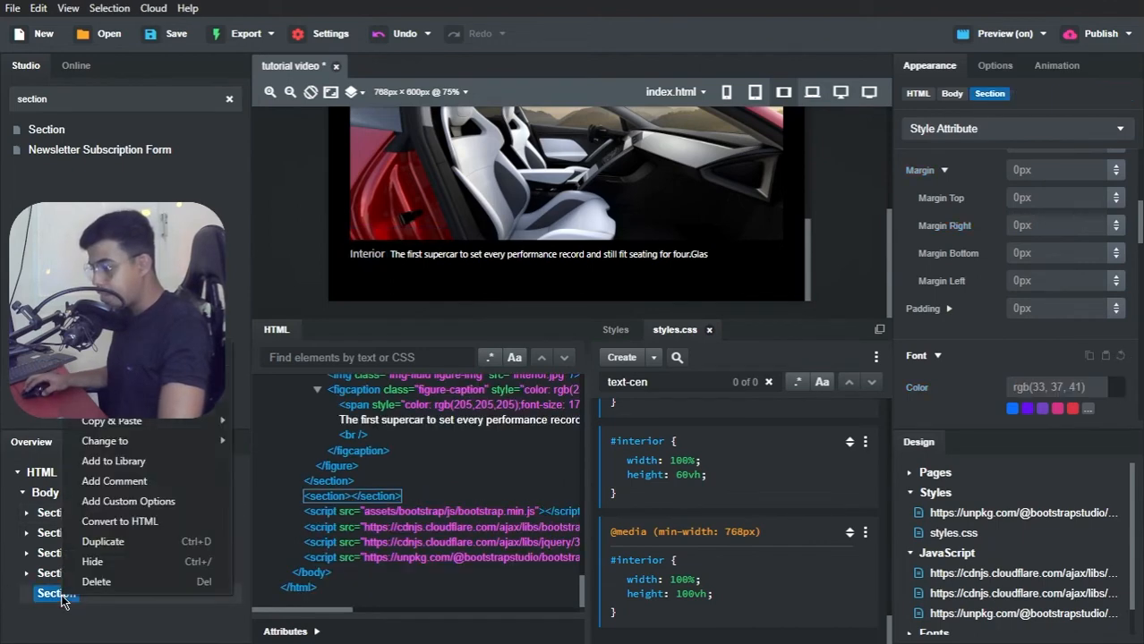
click(59, 594)
click(307, 633)
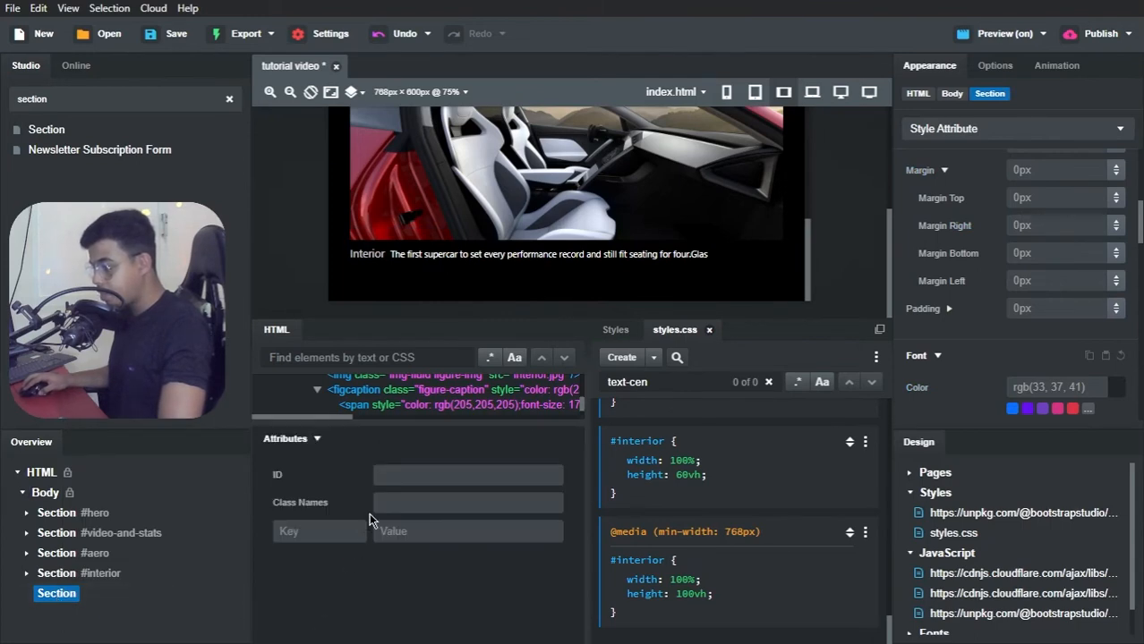
click(390, 479)
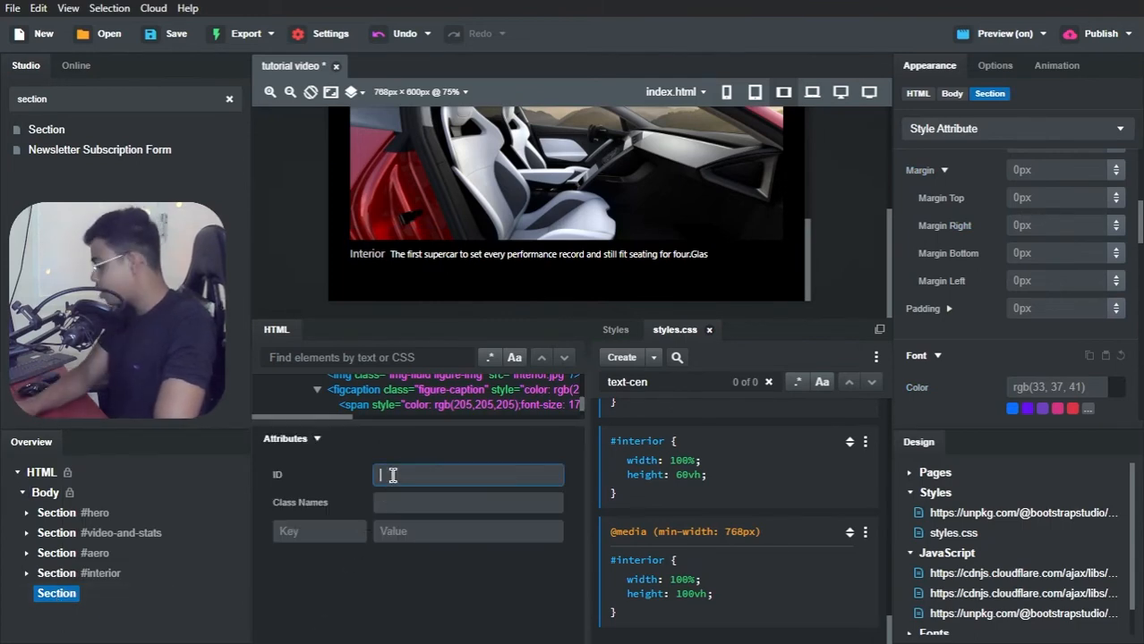
text(topvie)
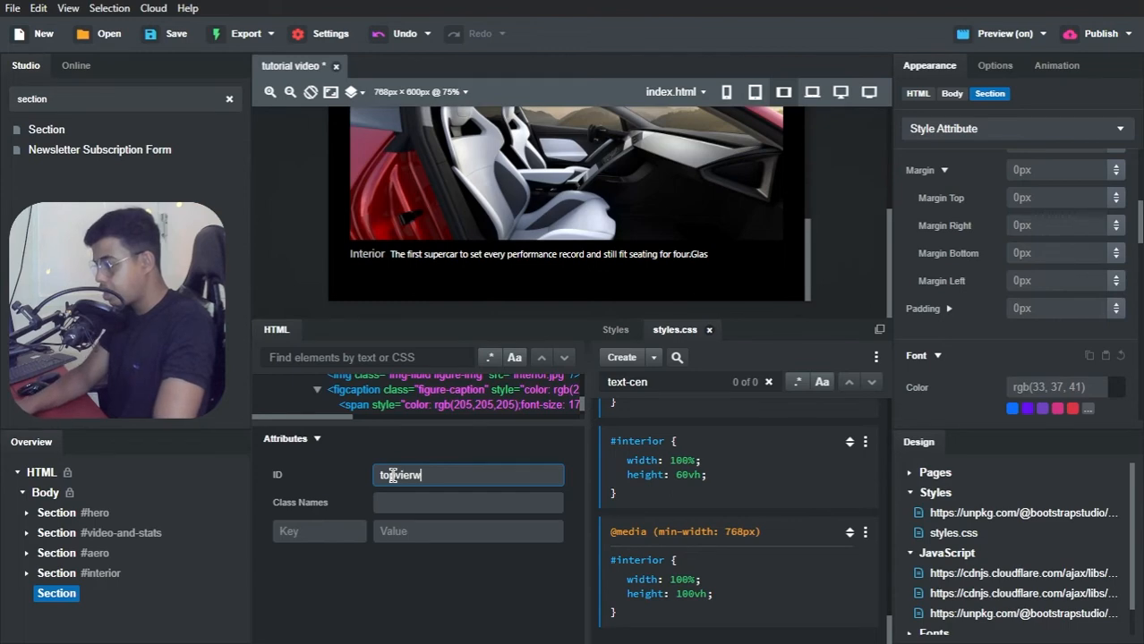
text(w)
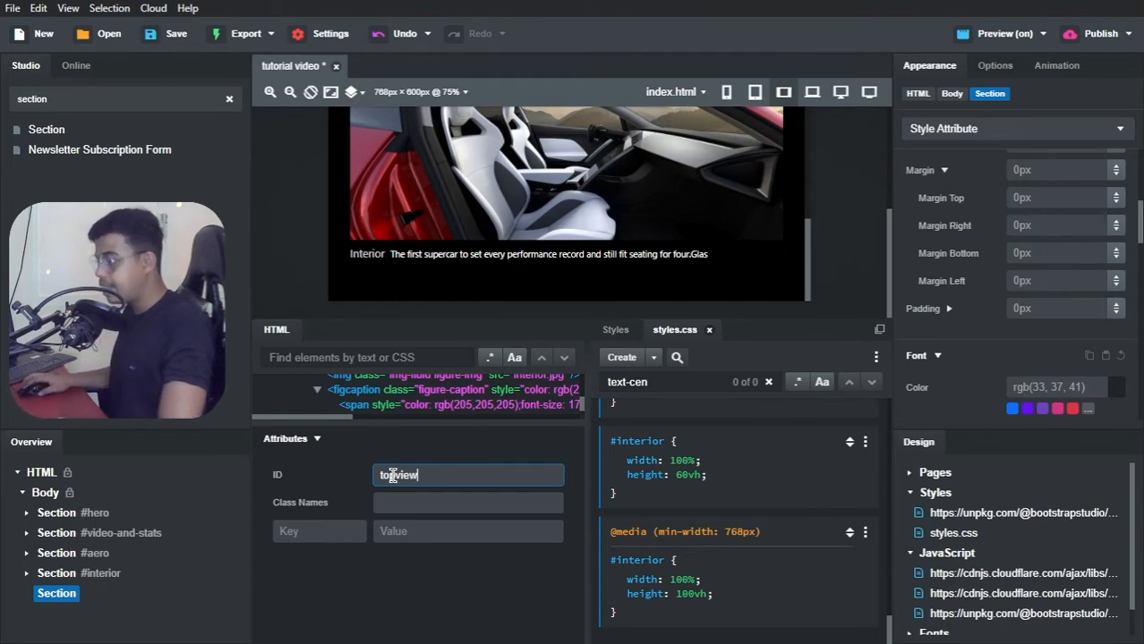
click(380, 443)
click(380, 444)
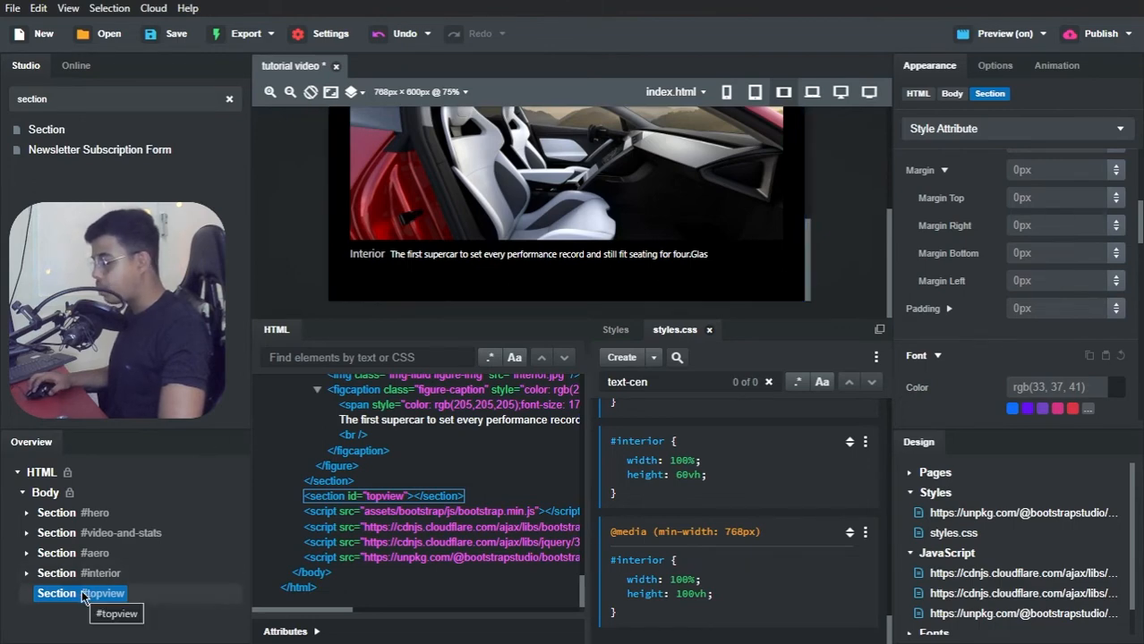
Step: Add top.jpg as the background image of the topview section
click(995, 66)
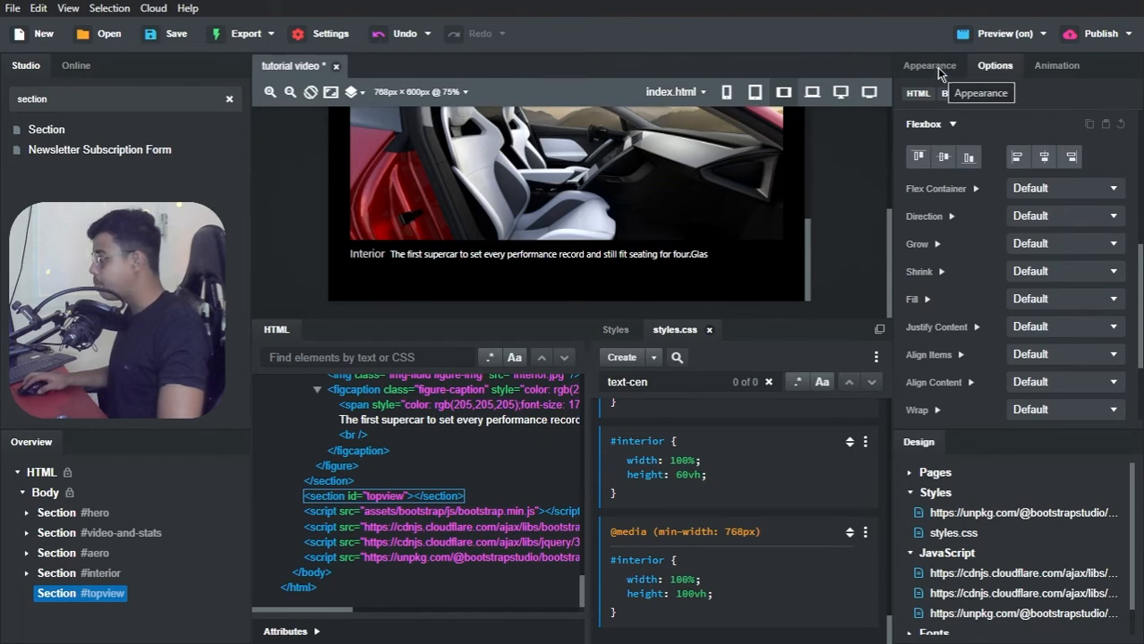
scroll(940, 89, up, 5)
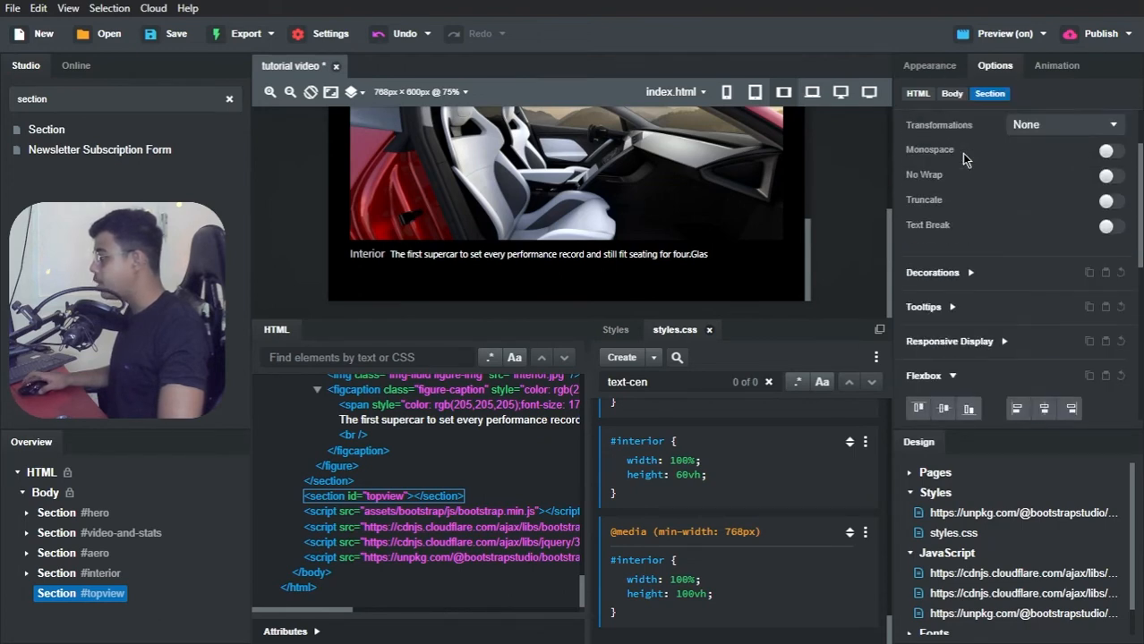
click(931, 66)
scroll(958, 239, down, 6)
scroll(958, 239, up, 2)
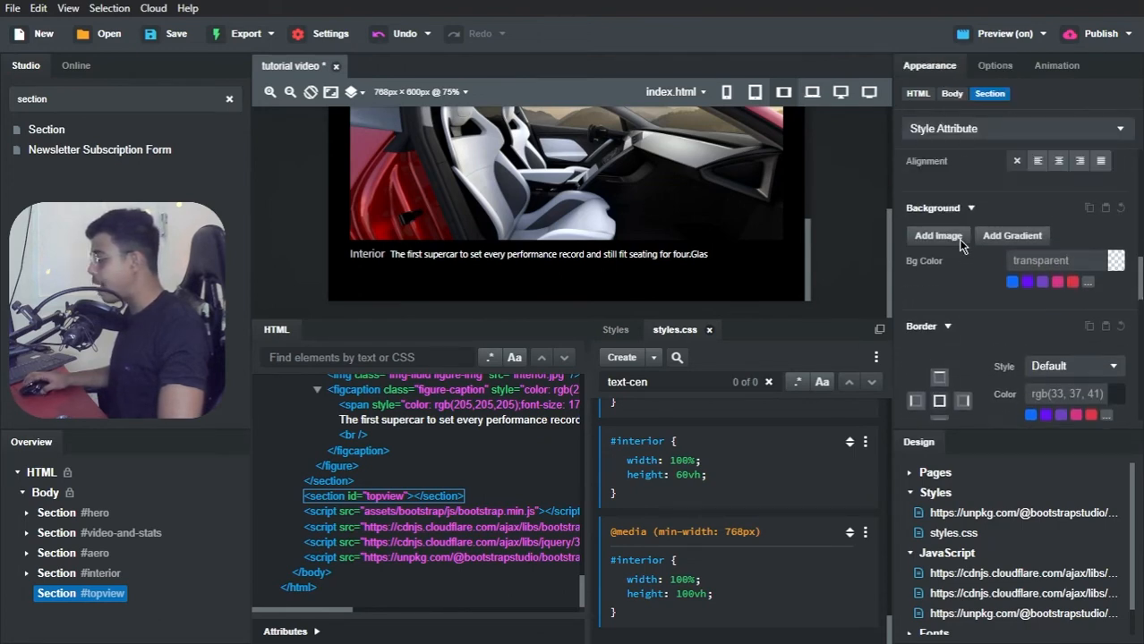
click(945, 255)
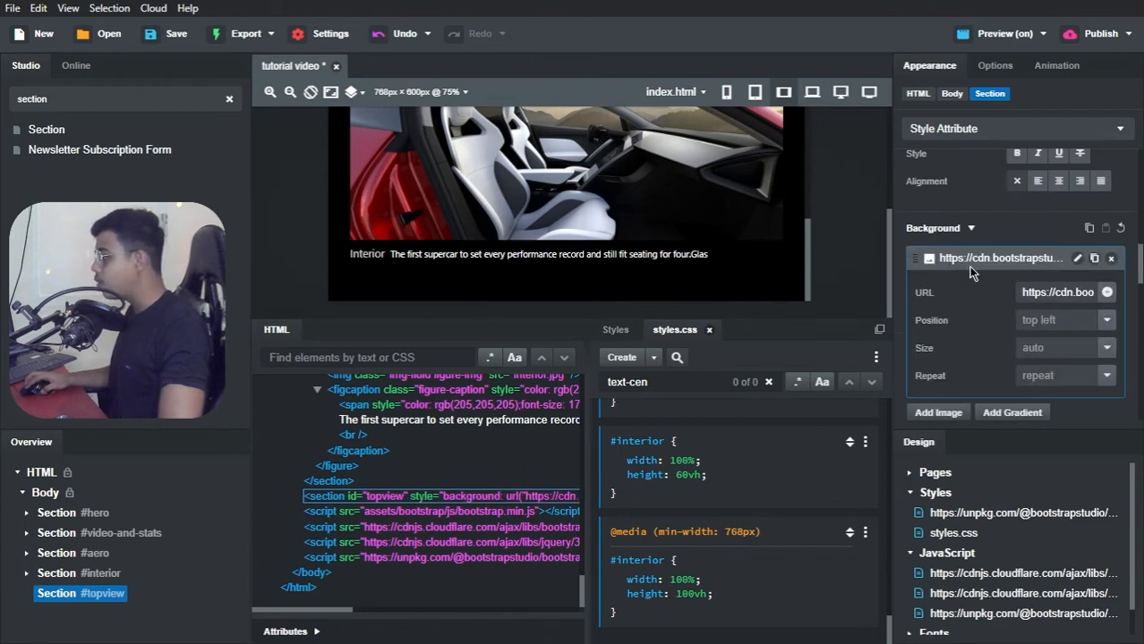
click(1107, 294)
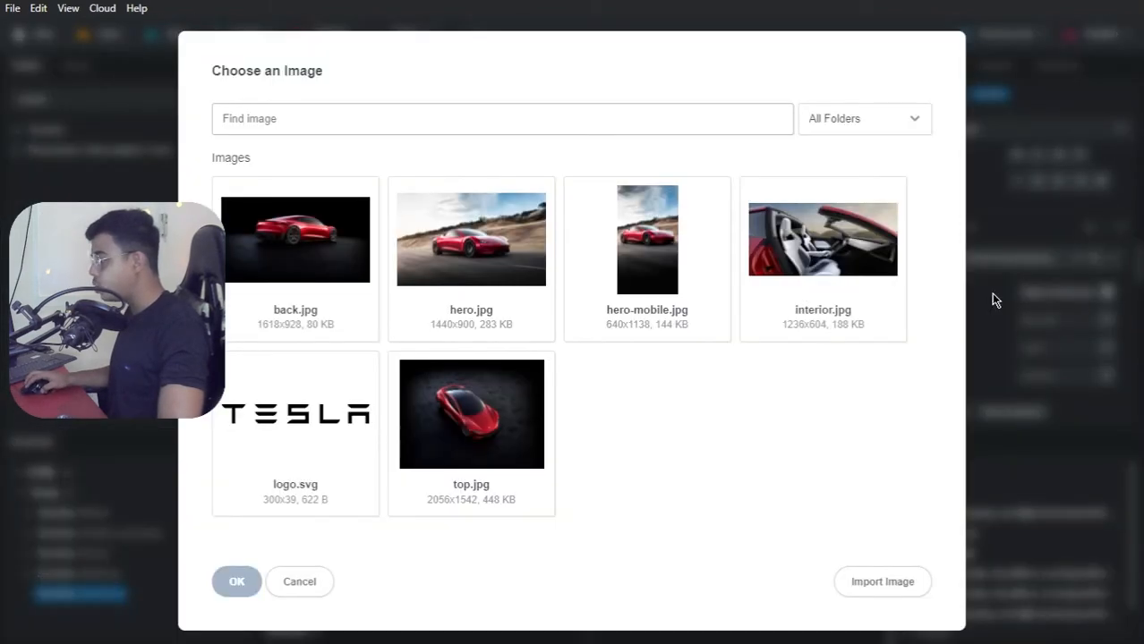
click(443, 408)
click(233, 583)
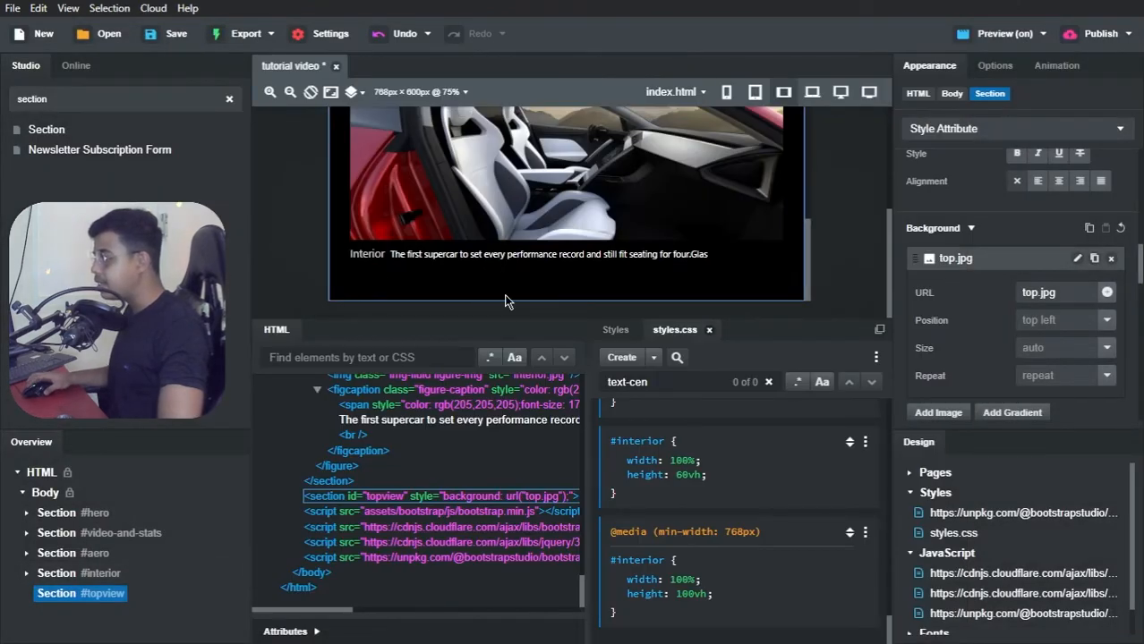
Step: Set the topview background image's position to center, size to cover and repeat to no-repeat
click(1106, 322)
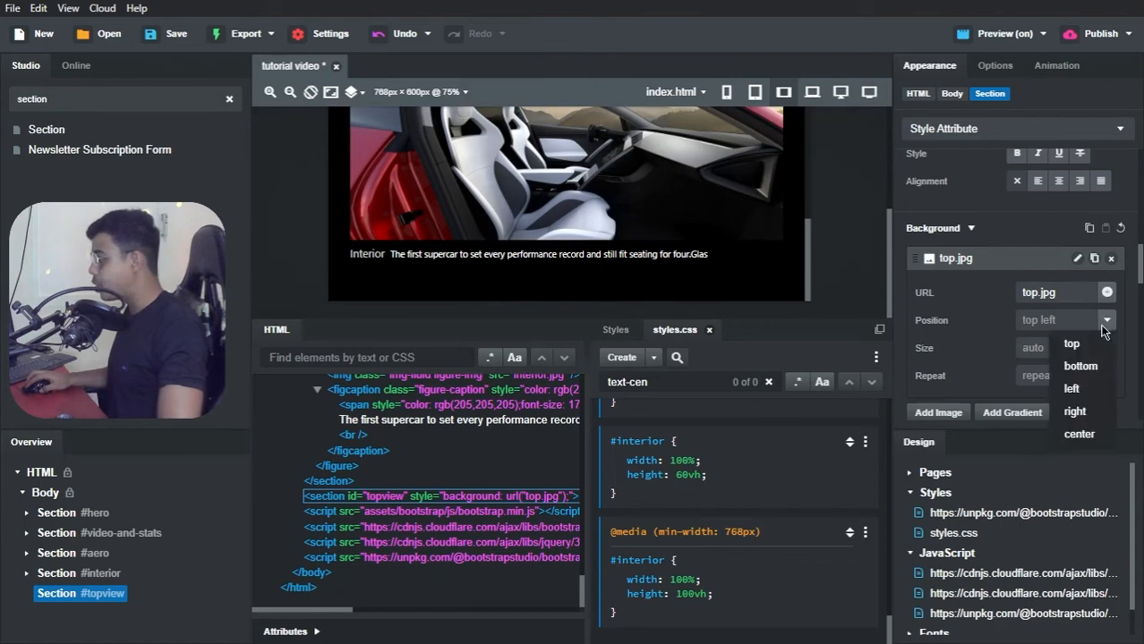
click(1078, 434)
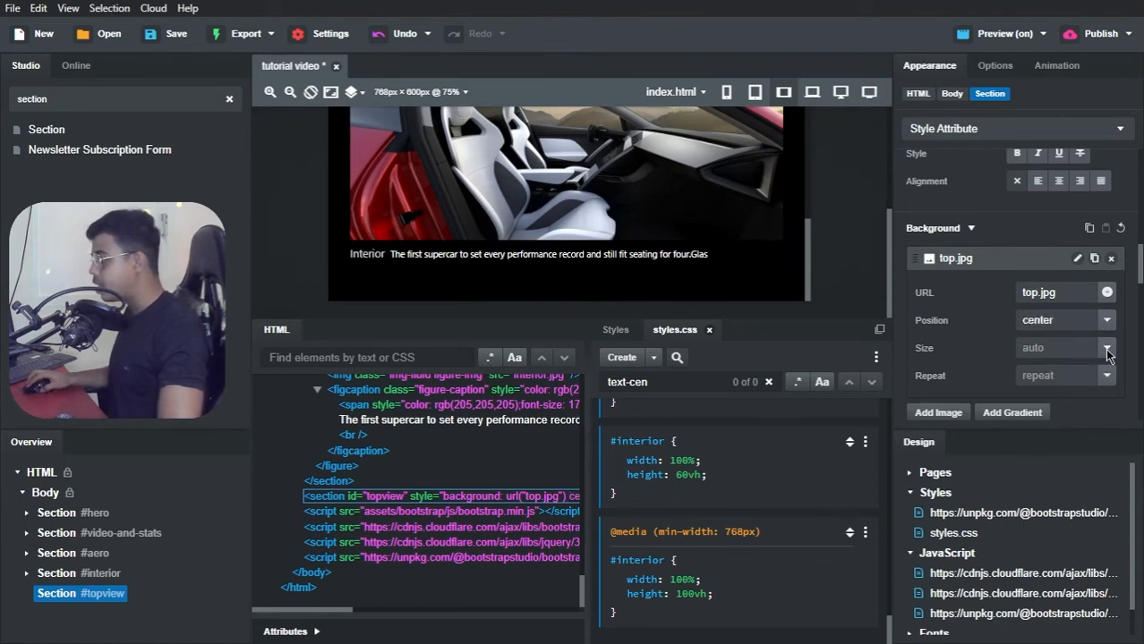
click(1106, 349)
click(1078, 417)
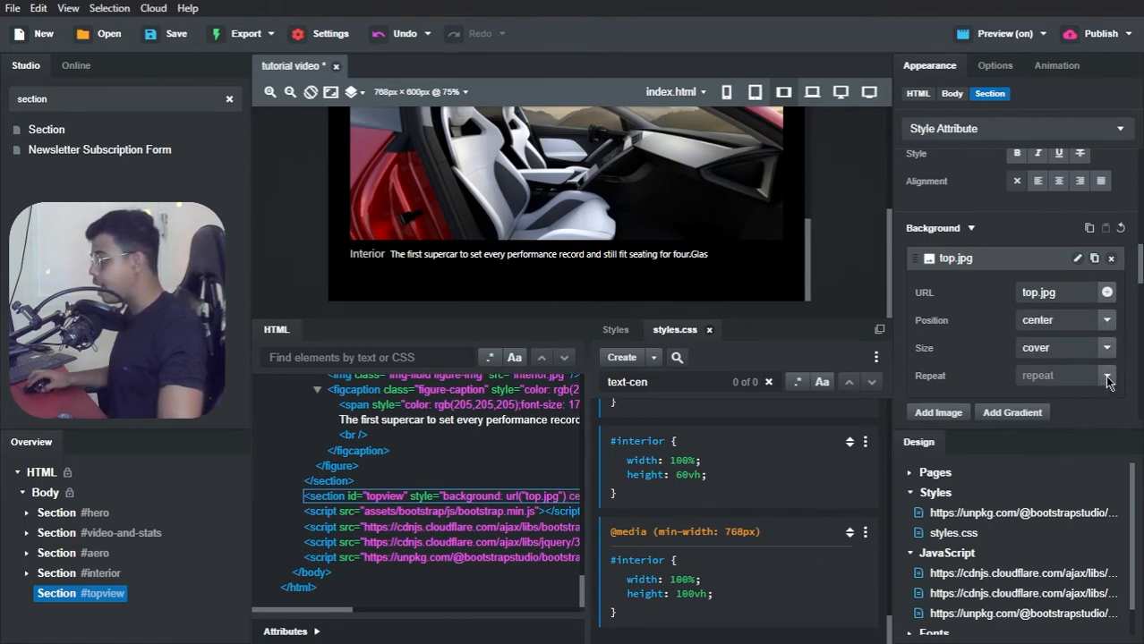
click(1106, 376)
click(1076, 513)
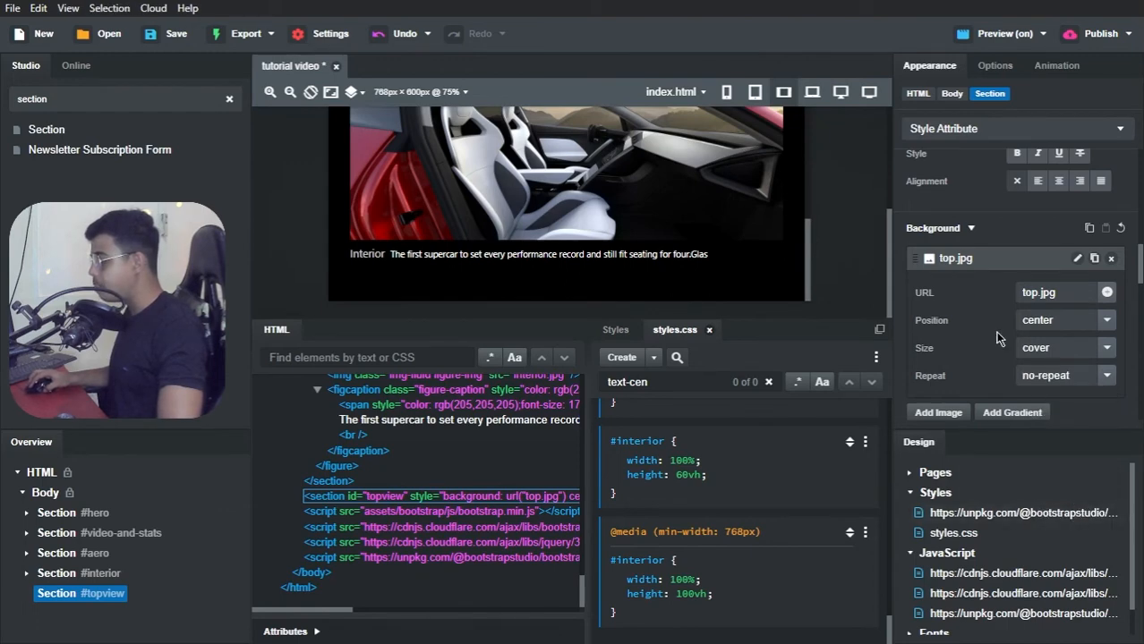
Step: Set the topview section's width to 985px and its height to 720px
scroll(990, 181, up, 5)
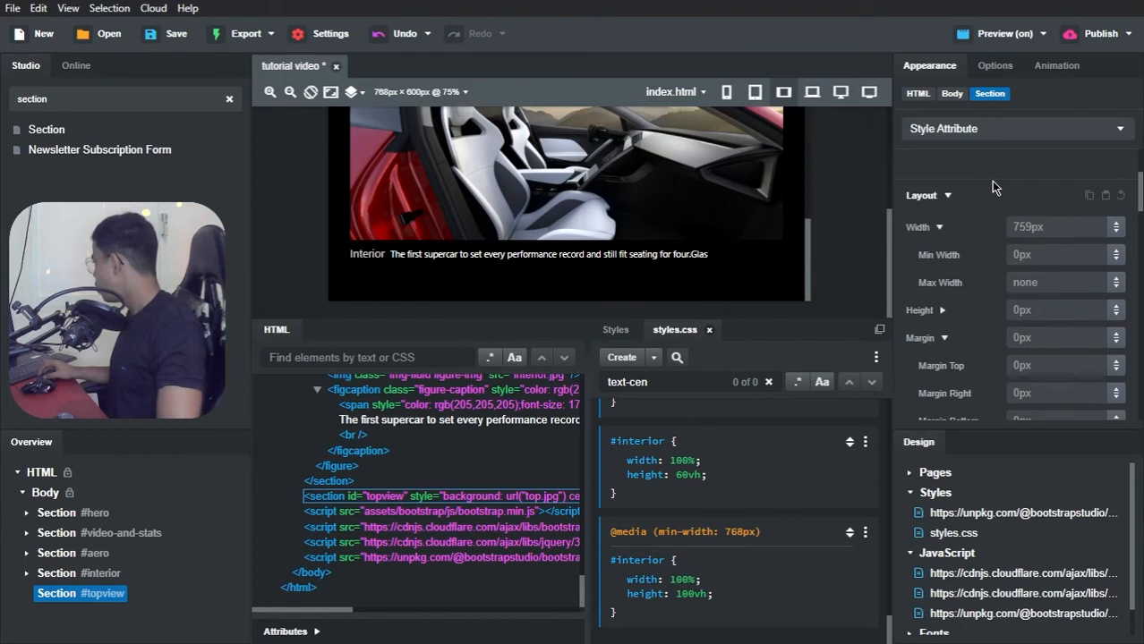
click(1029, 220)
text(985px)
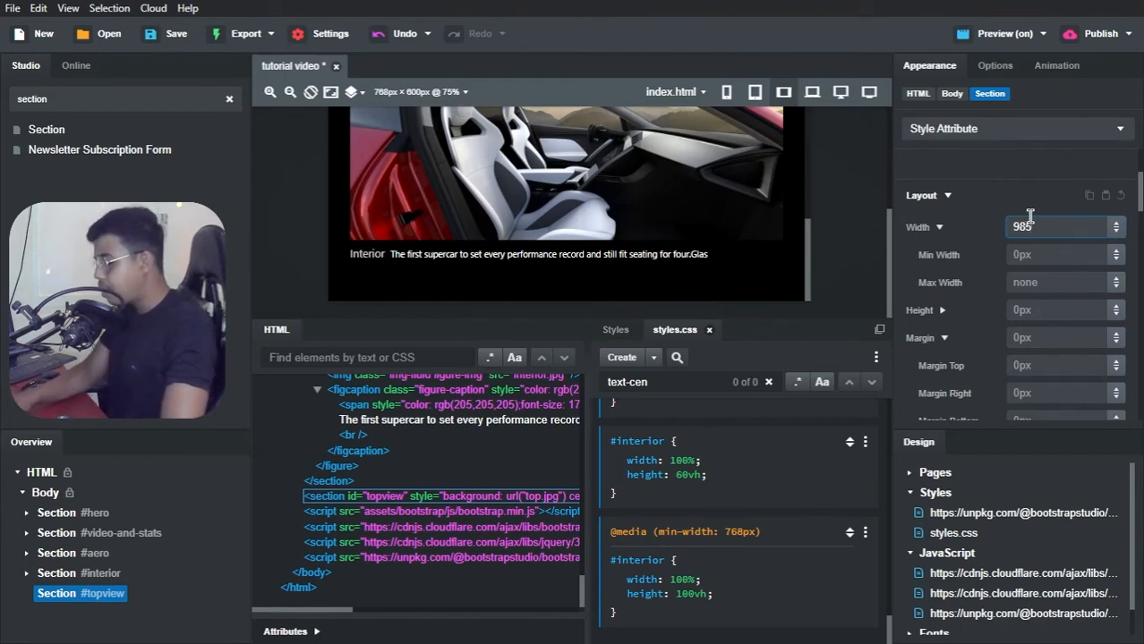
click(1029, 309)
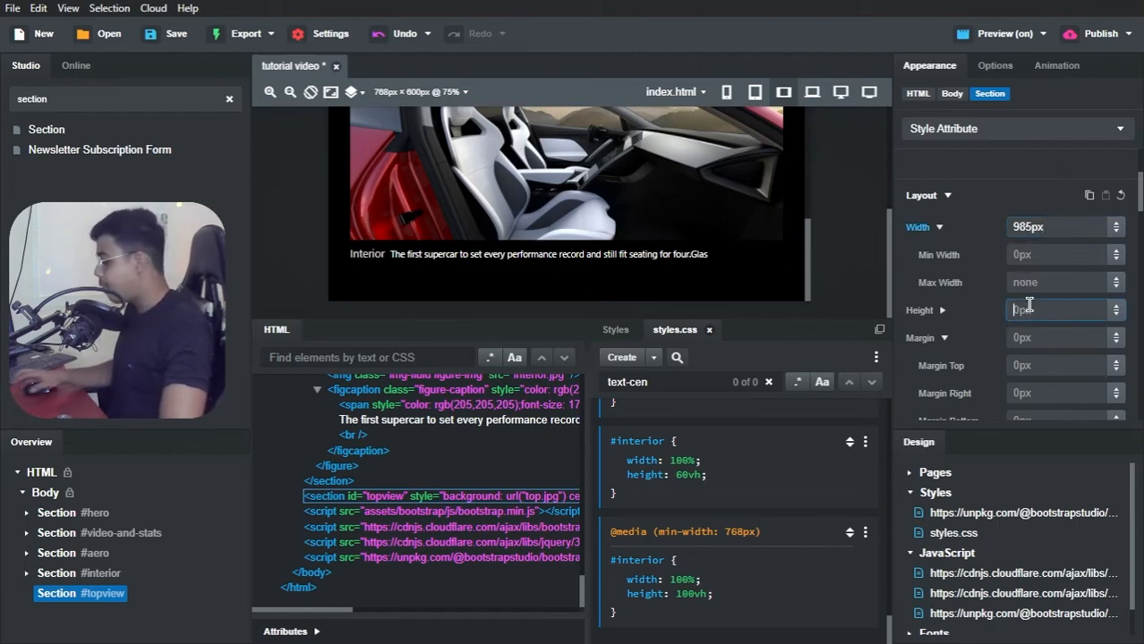
text(720px)
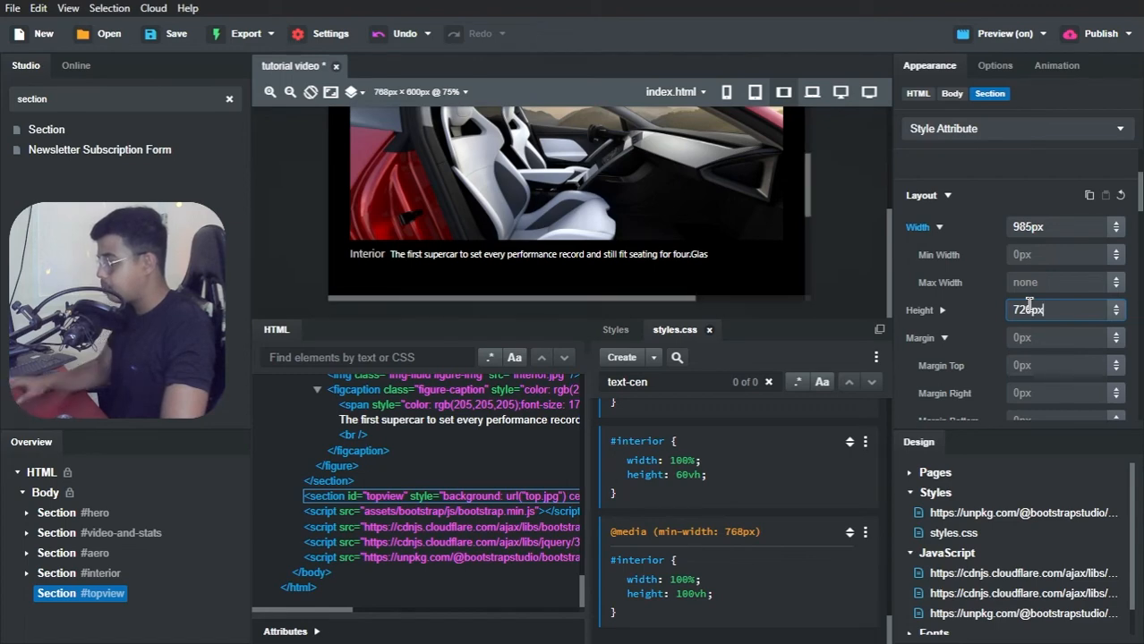
click(979, 220)
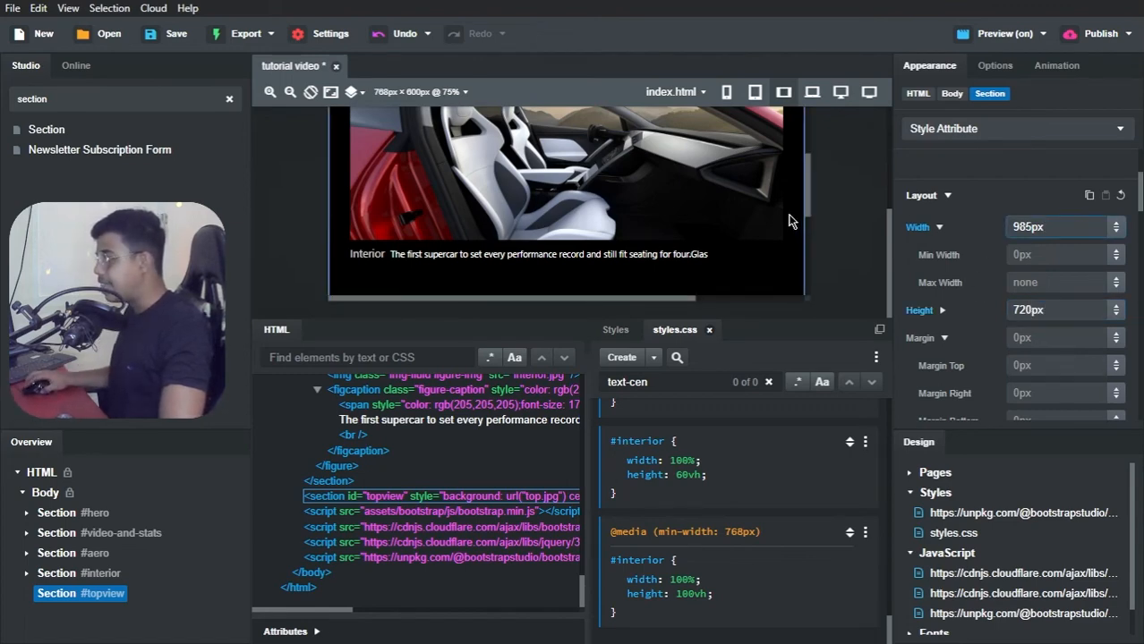
Step: Set the topview section's width to 100% and check how its background image displays on the canvas
scroll(703, 213, down, 3)
scroll(702, 216, down, 2)
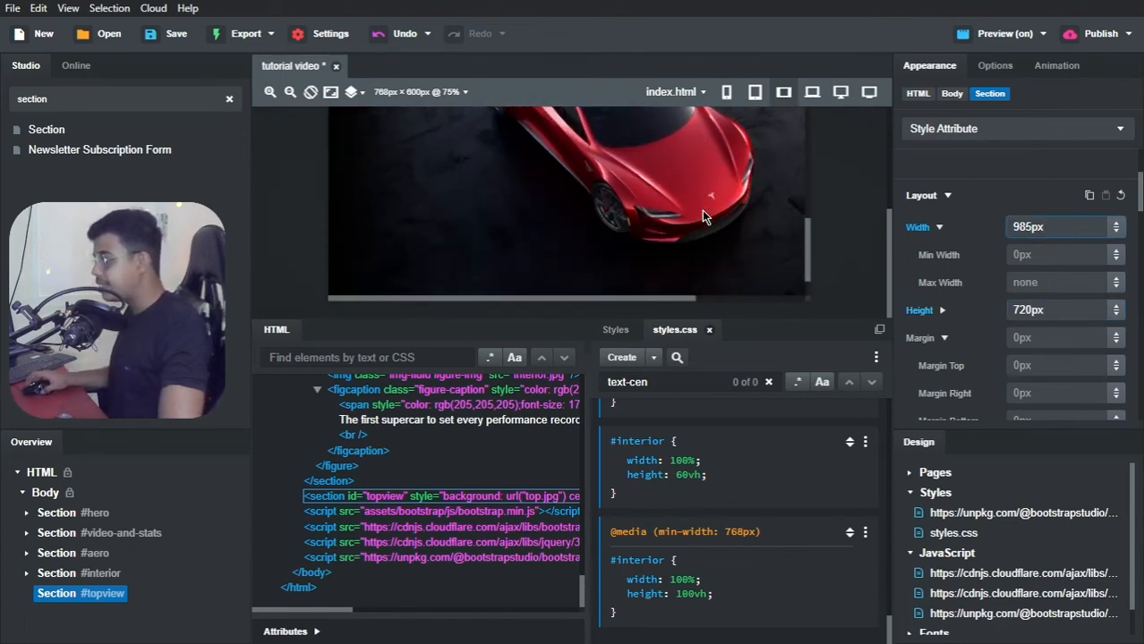
scroll(702, 211, up, 3)
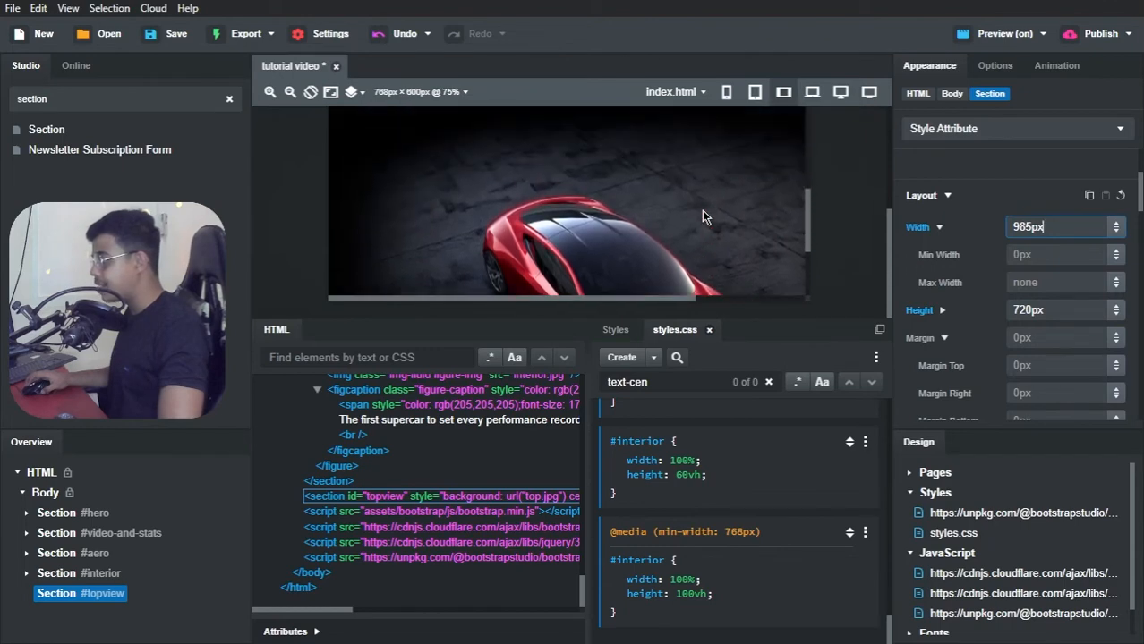
scroll(702, 210, down, 2)
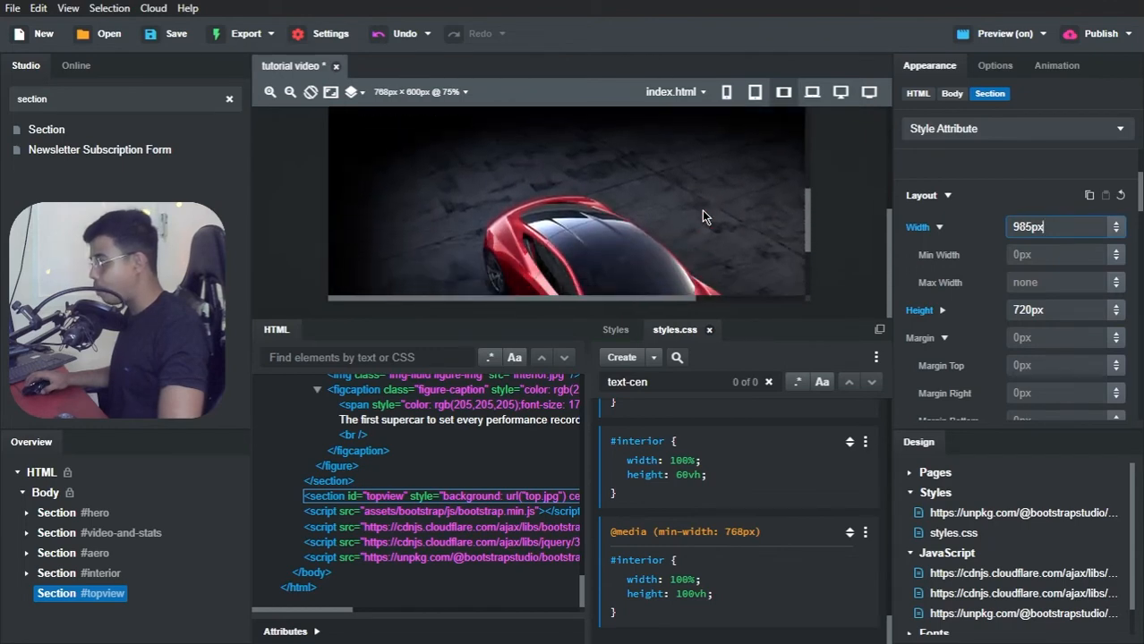
click(973, 230)
text(100%)
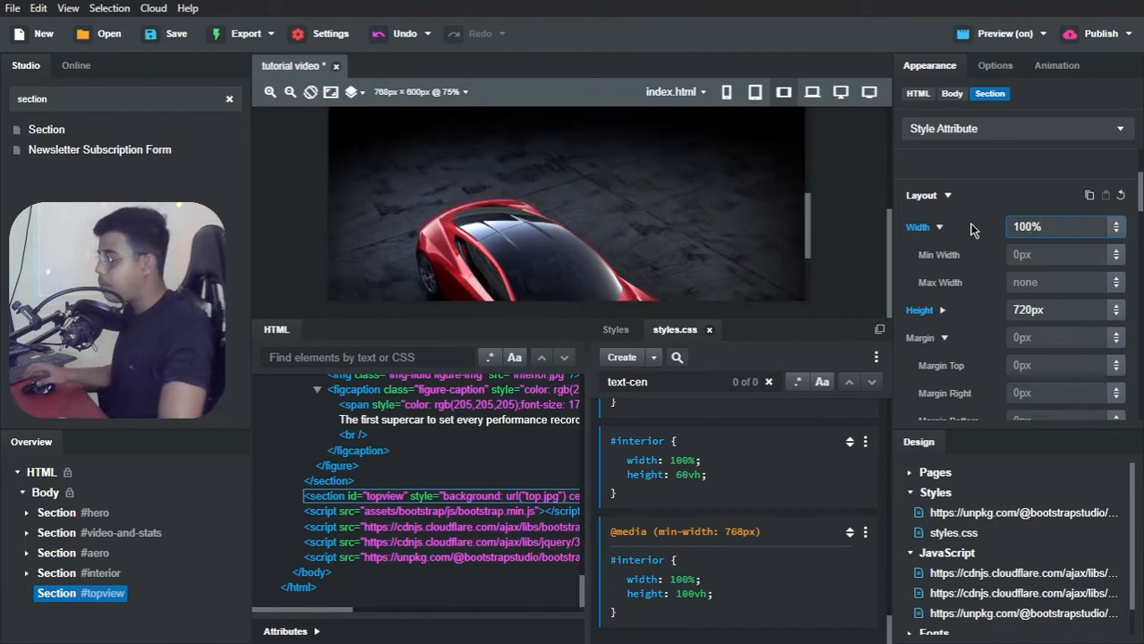
click(971, 191)
scroll(689, 211, up, 2)
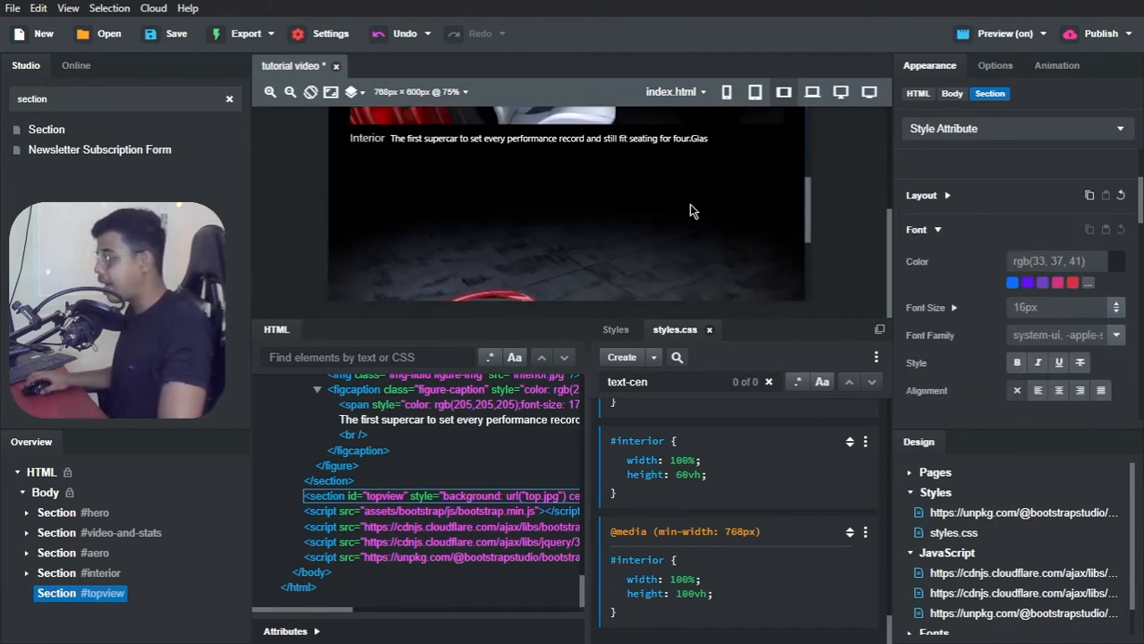
scroll(689, 211, down, 4)
scroll(690, 209, down, 3)
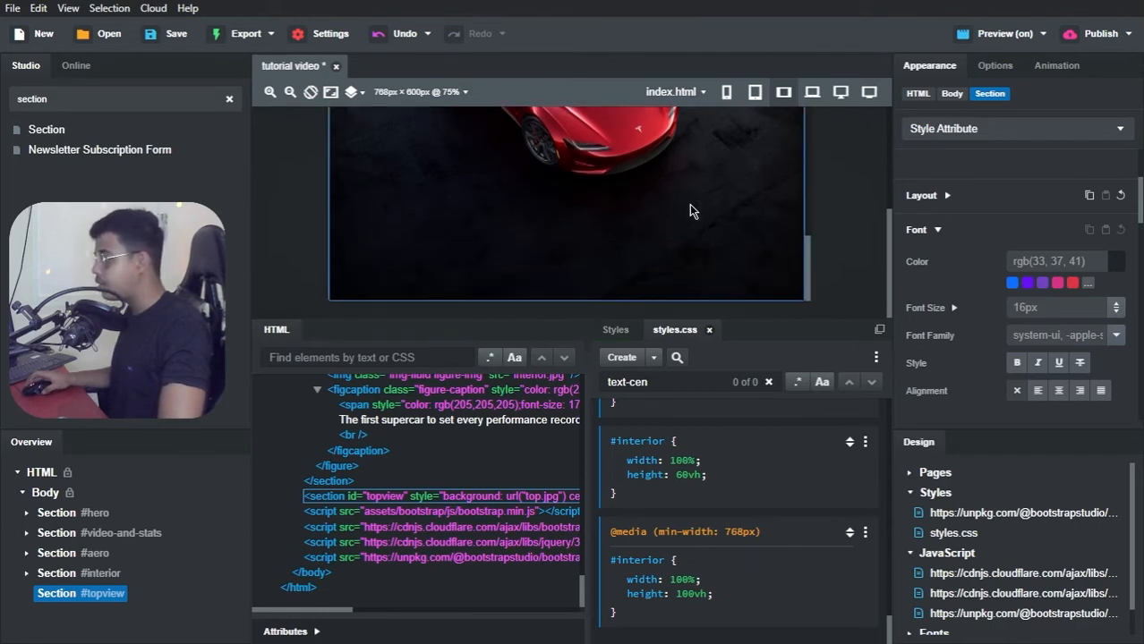
scroll(690, 211, up, 2)
scroll(690, 211, down, 2)
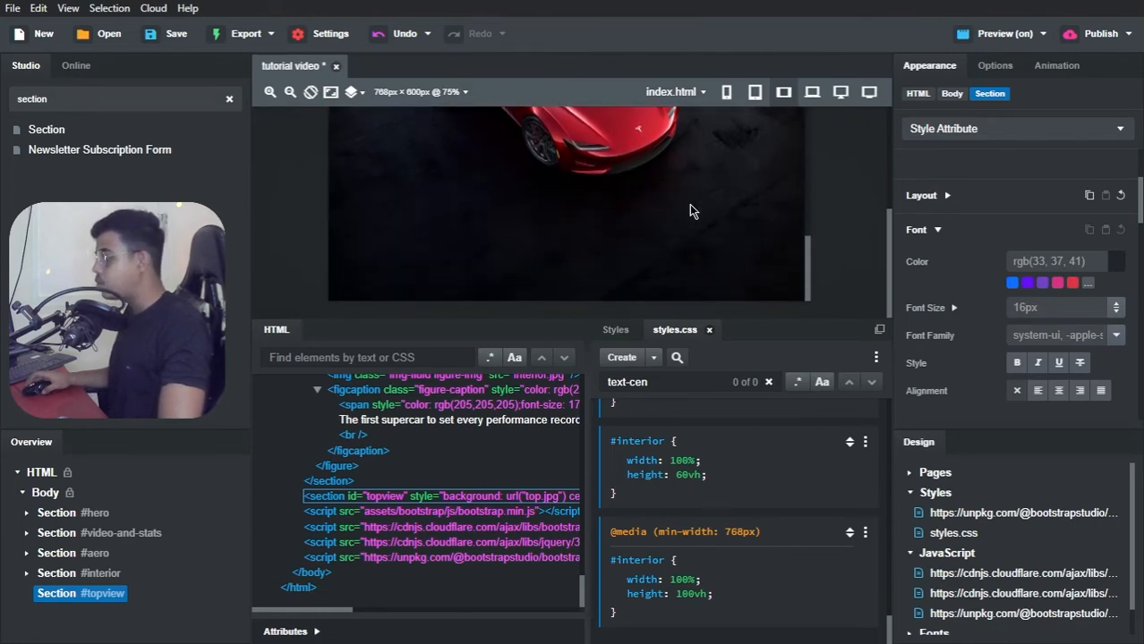
scroll(690, 212, up, 1)
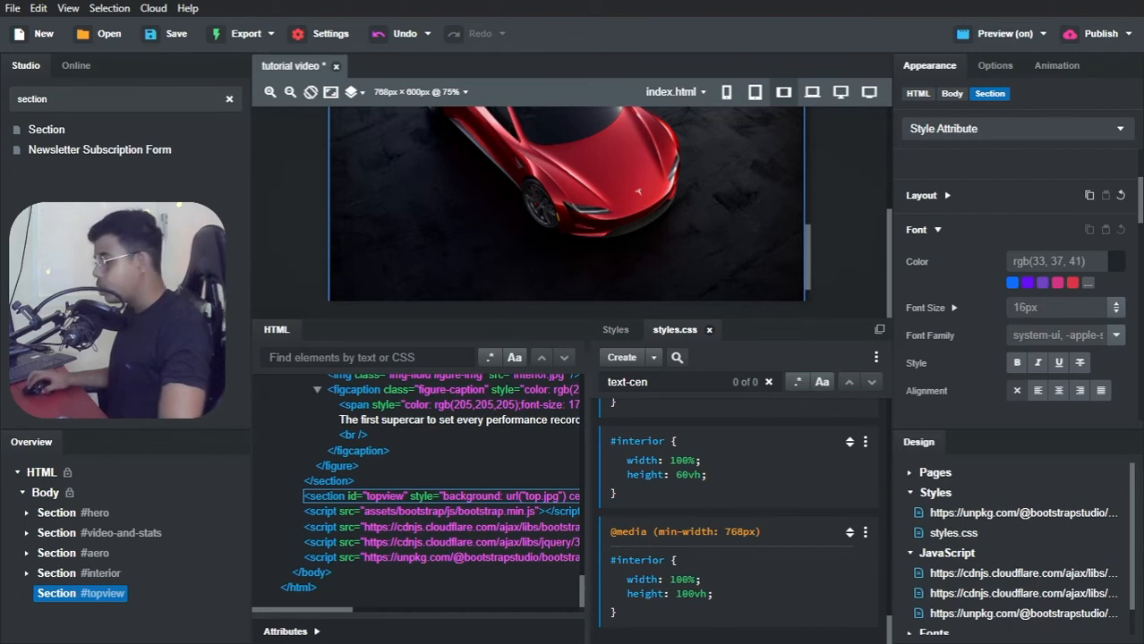
Step: Find the Container component and add one inside the topview section
double_click(122, 101)
text(co)
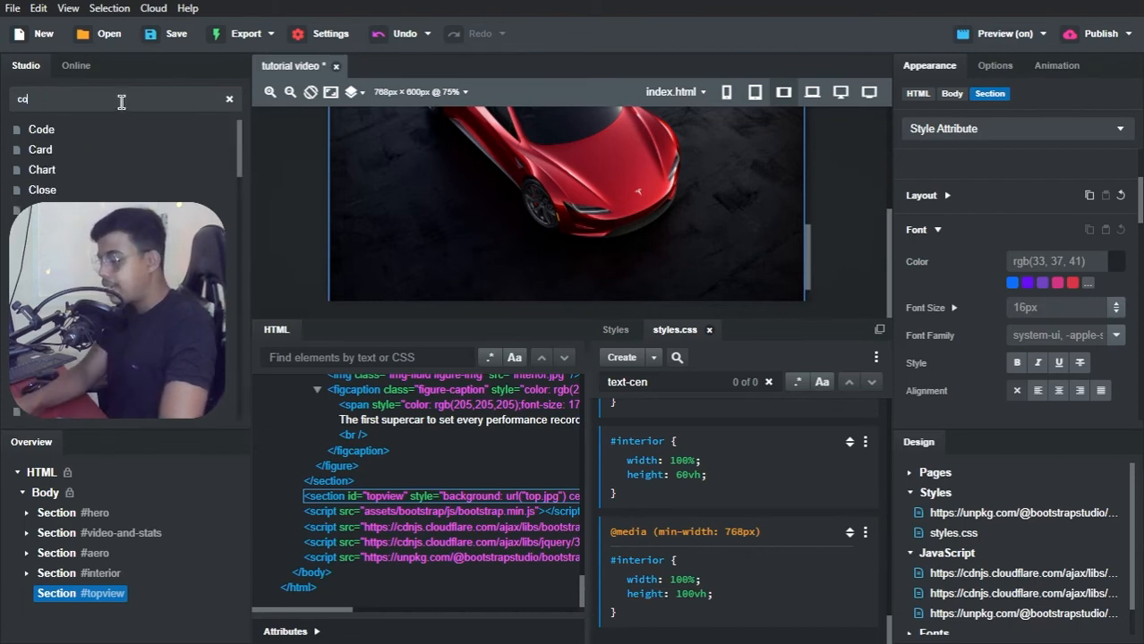
text(ntainer)
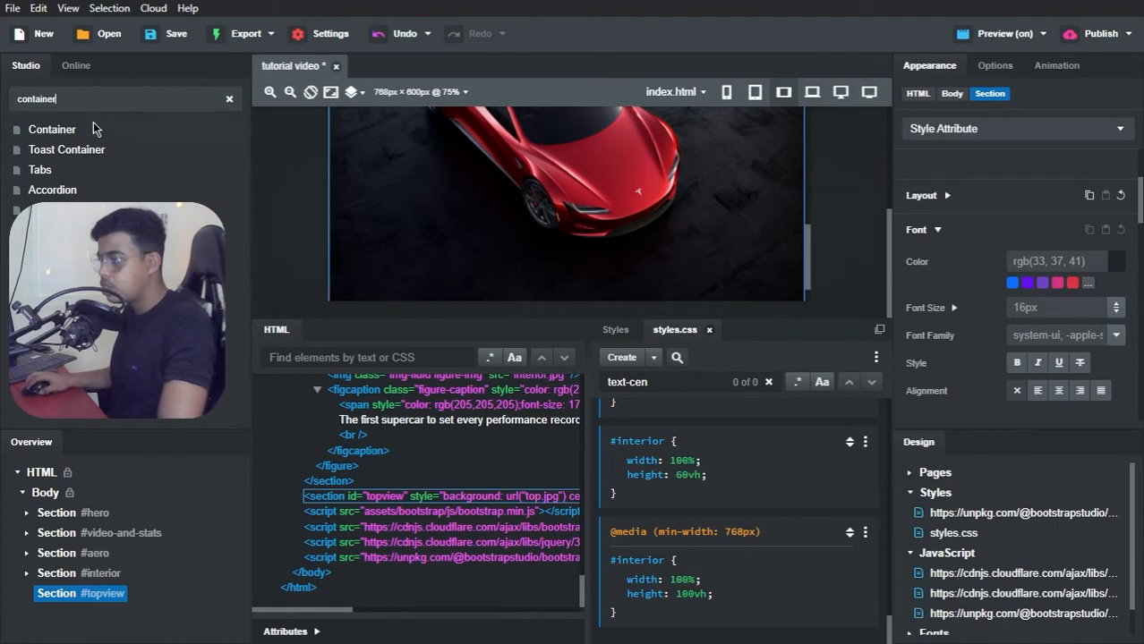
drag(93, 129, 63, 598)
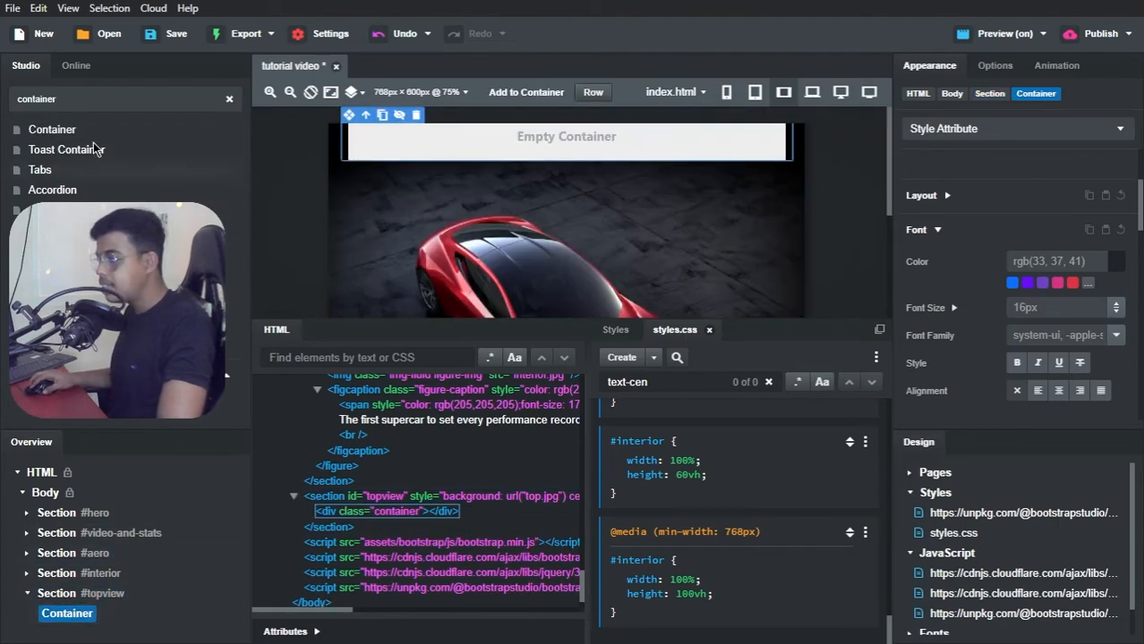
Step: Find the Row component and place one inside the topview section's container
click(101, 99)
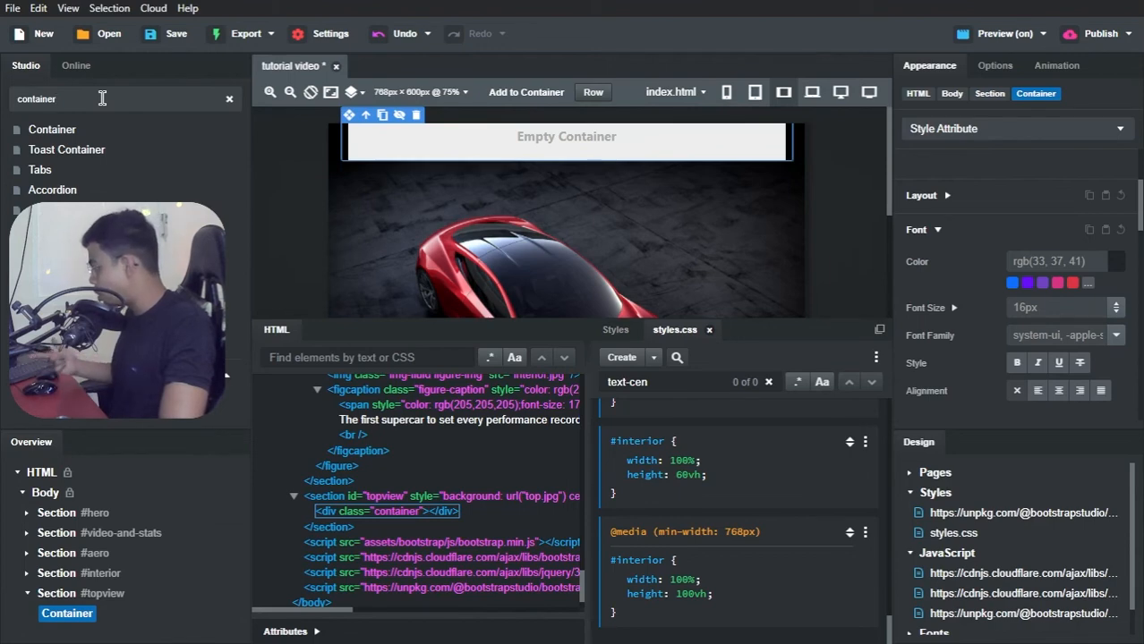
key(ctrl+a)
text(row)
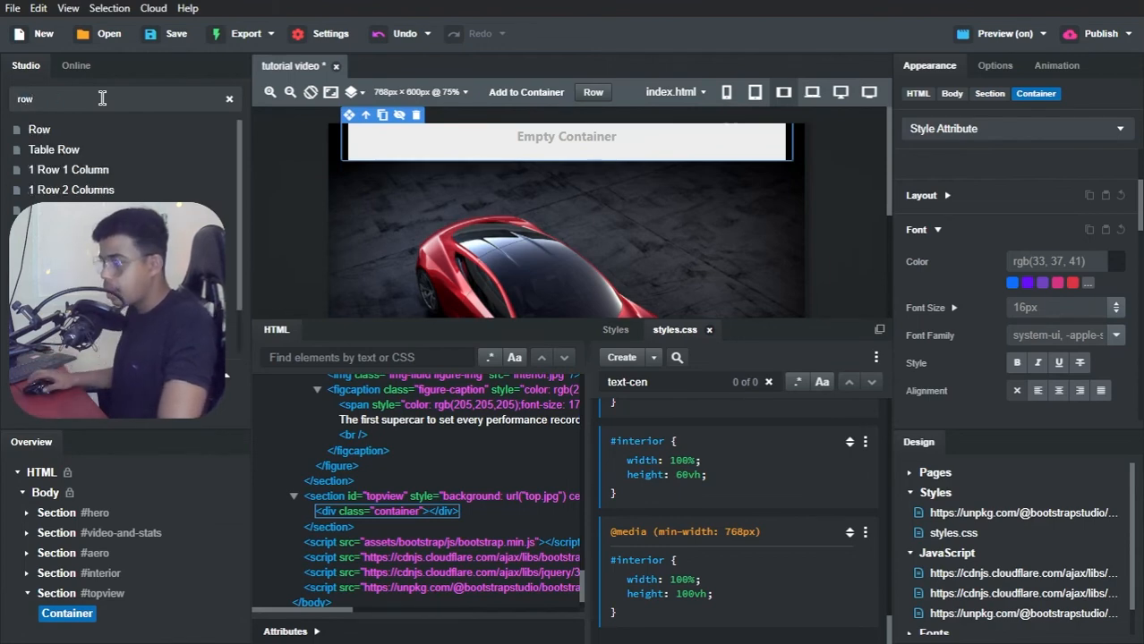
drag(79, 127, 72, 618)
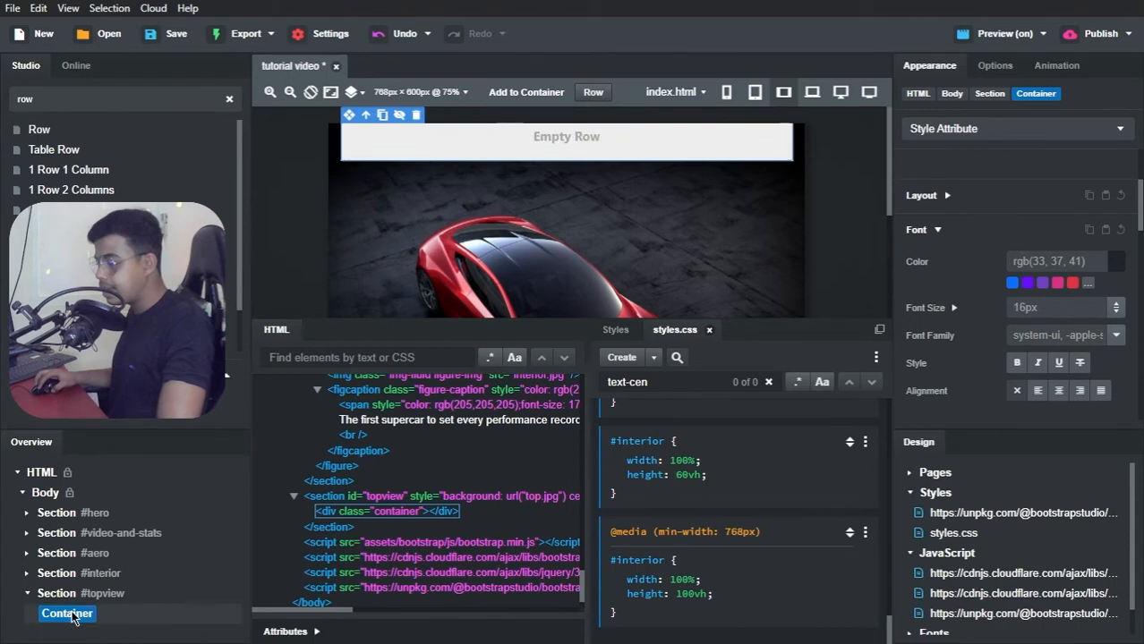
Step: Find the Column component, add one inside the topview section's row and check its placement on the canvas
click(109, 99)
key(ctrl+a)
text(co)
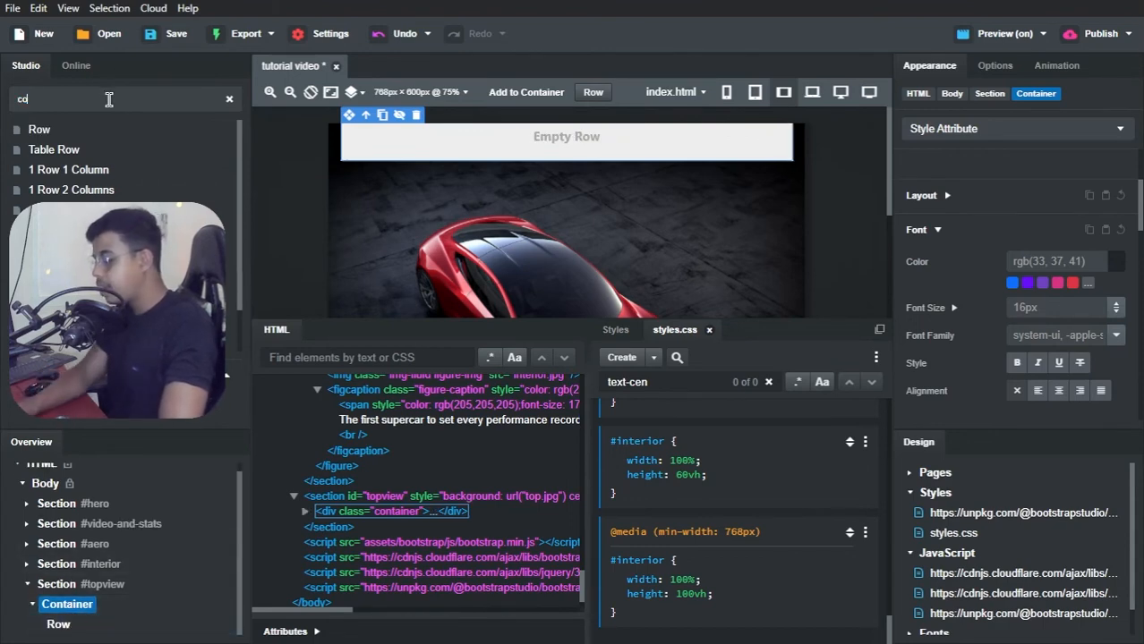
text(lum)
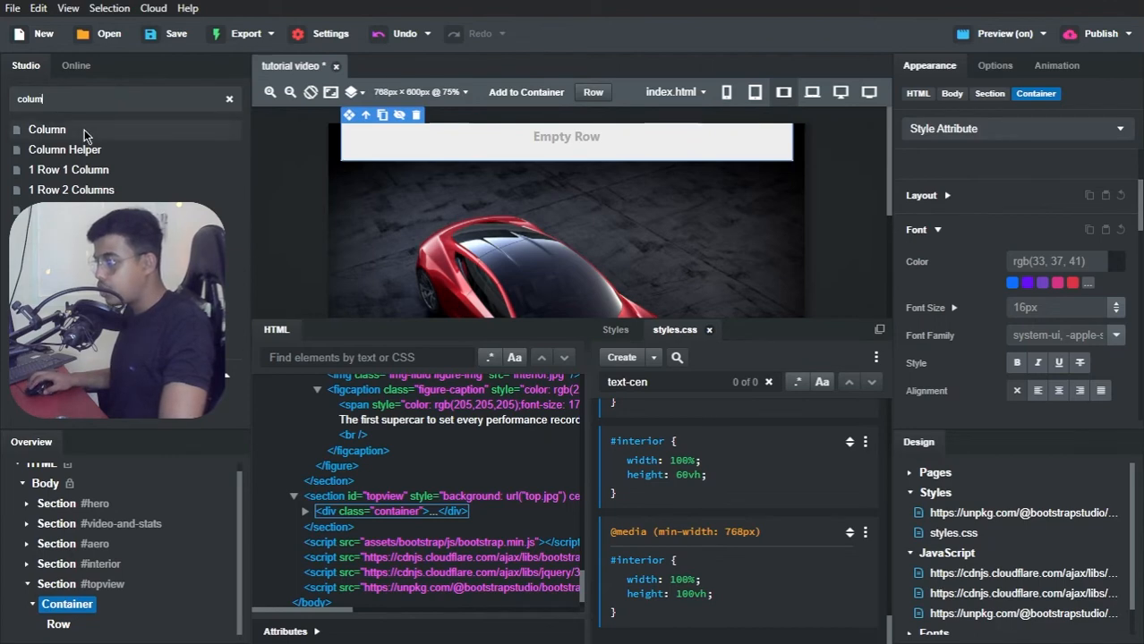
drag(85, 135, 61, 630)
scroll(389, 179, down, 2)
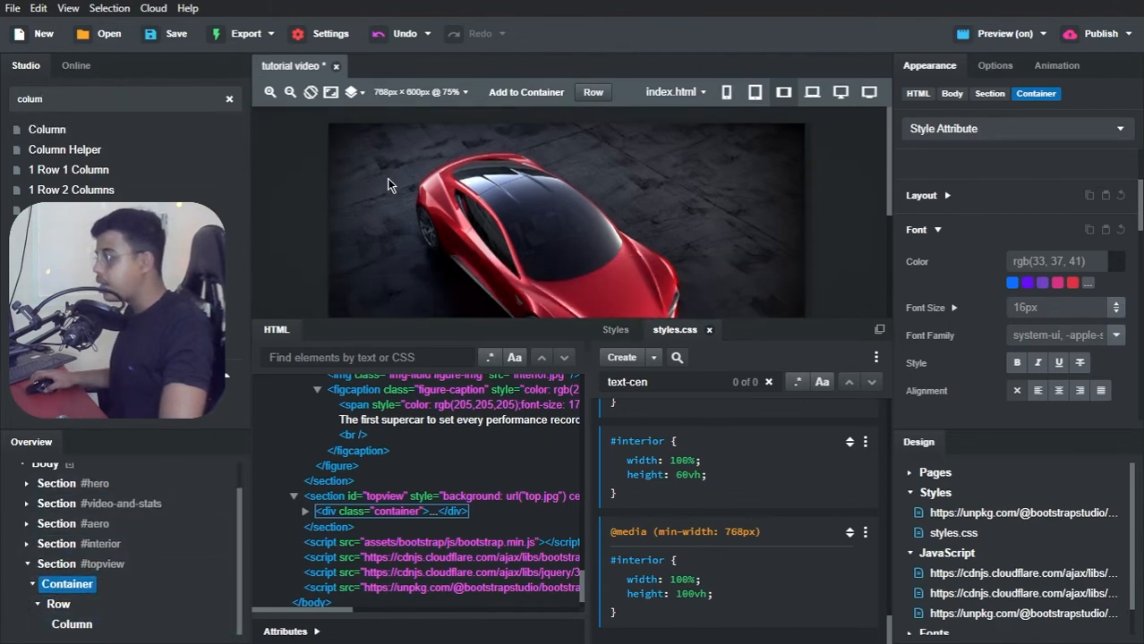
scroll(389, 185, up, 3)
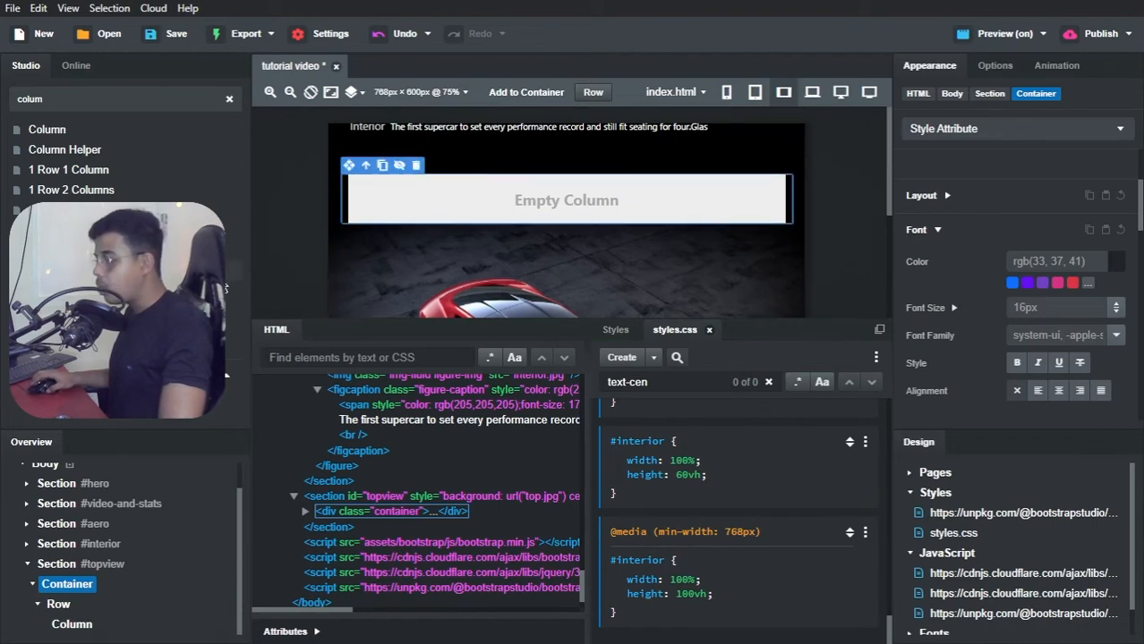
scroll(420, 268, down, 4)
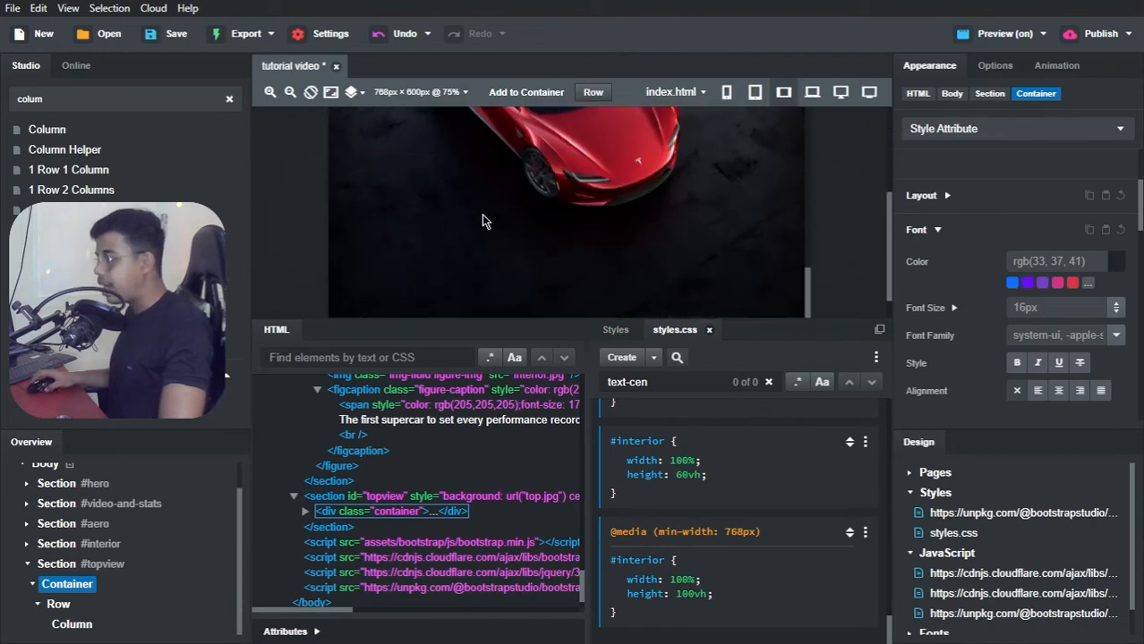
Step: Make the topview section a Flex container and set its Justify Content to Center
click(68, 565)
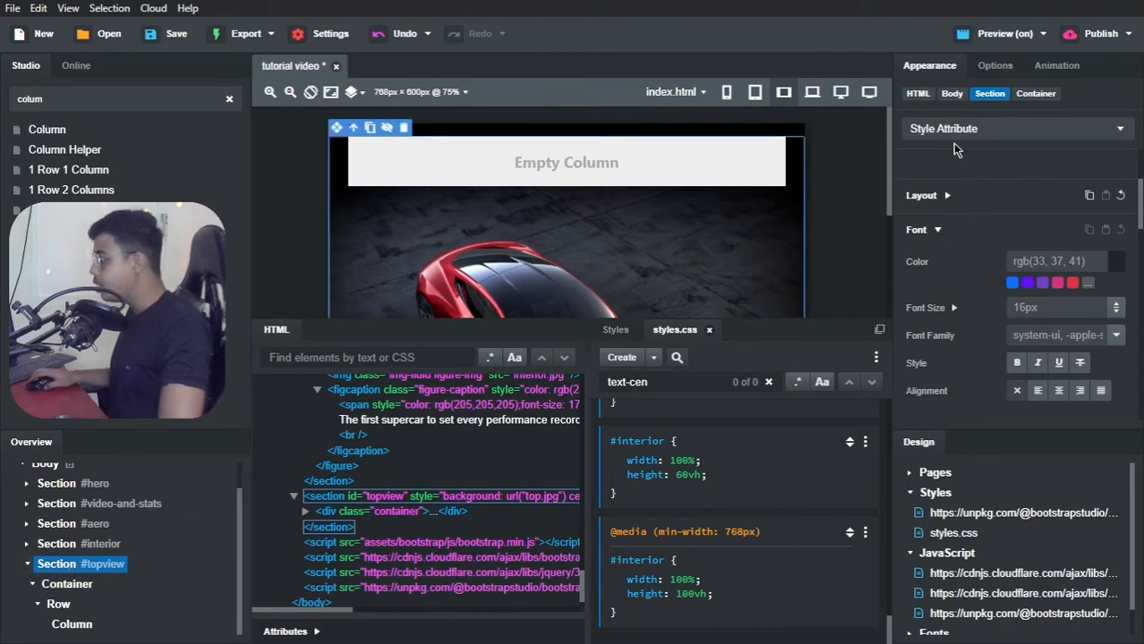
scroll(955, 236, down, 5)
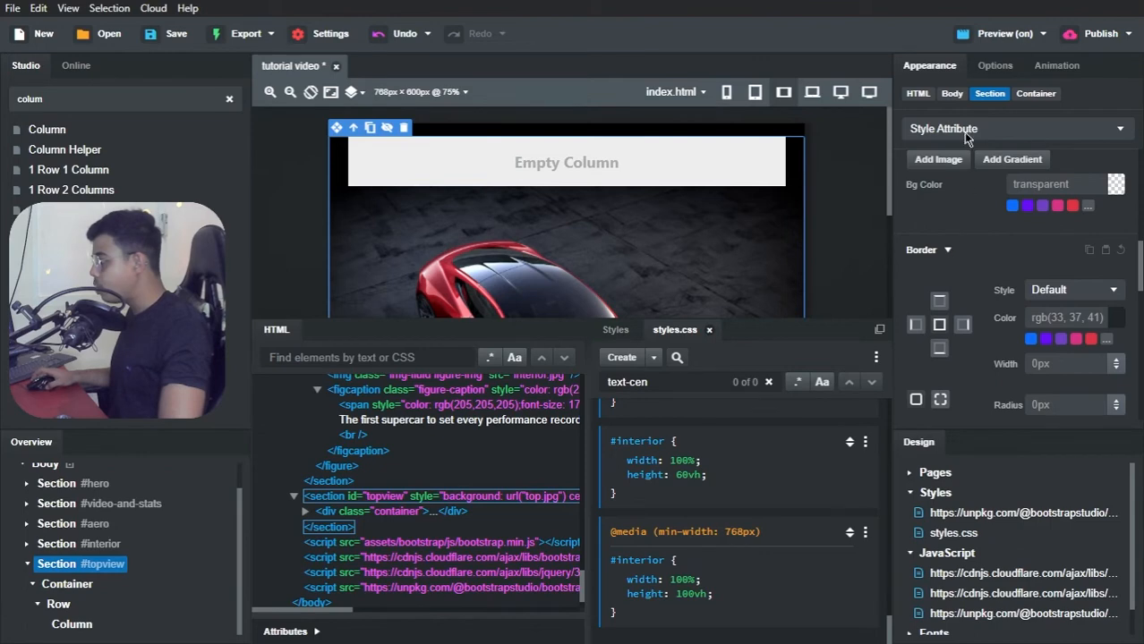
click(991, 66)
scroll(951, 235, down, 5)
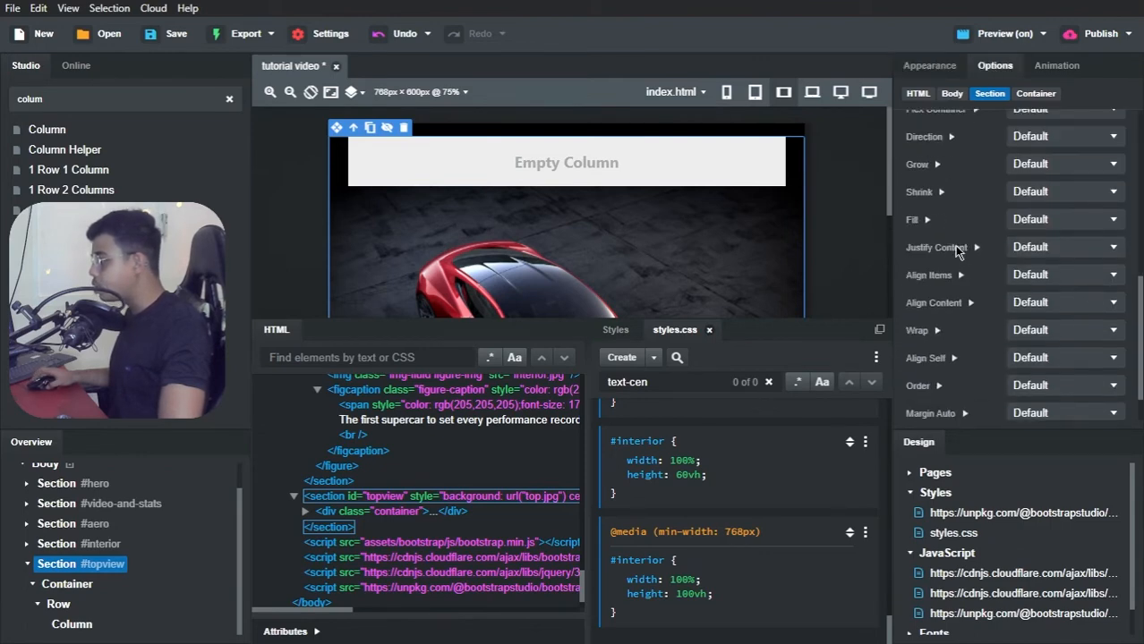
scroll(951, 235, up, 2)
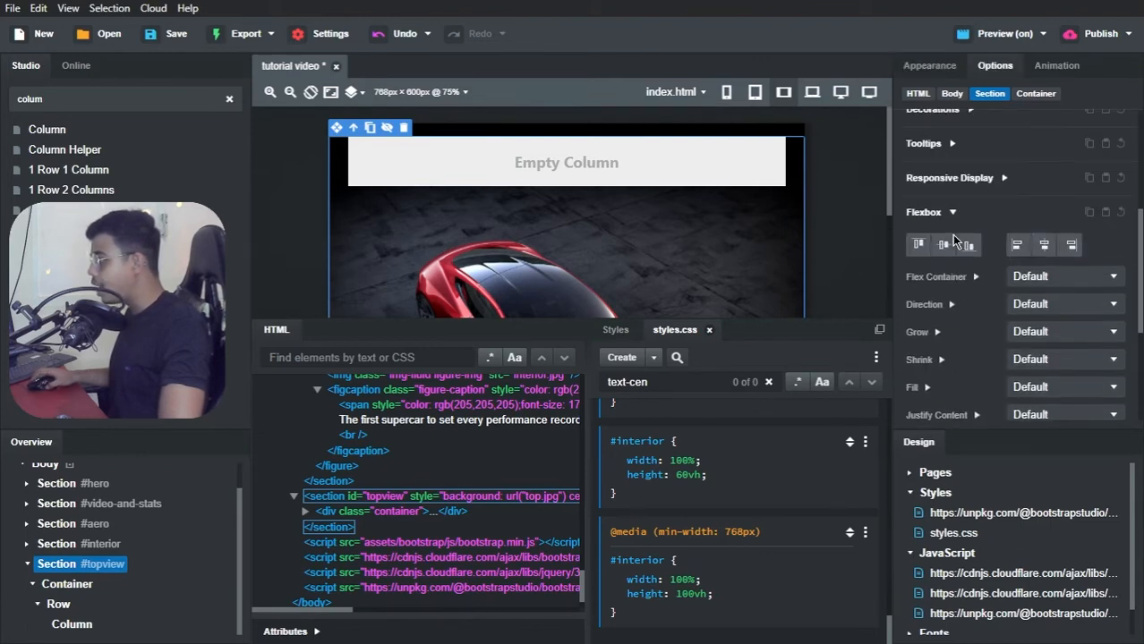
click(1037, 276)
click(1035, 306)
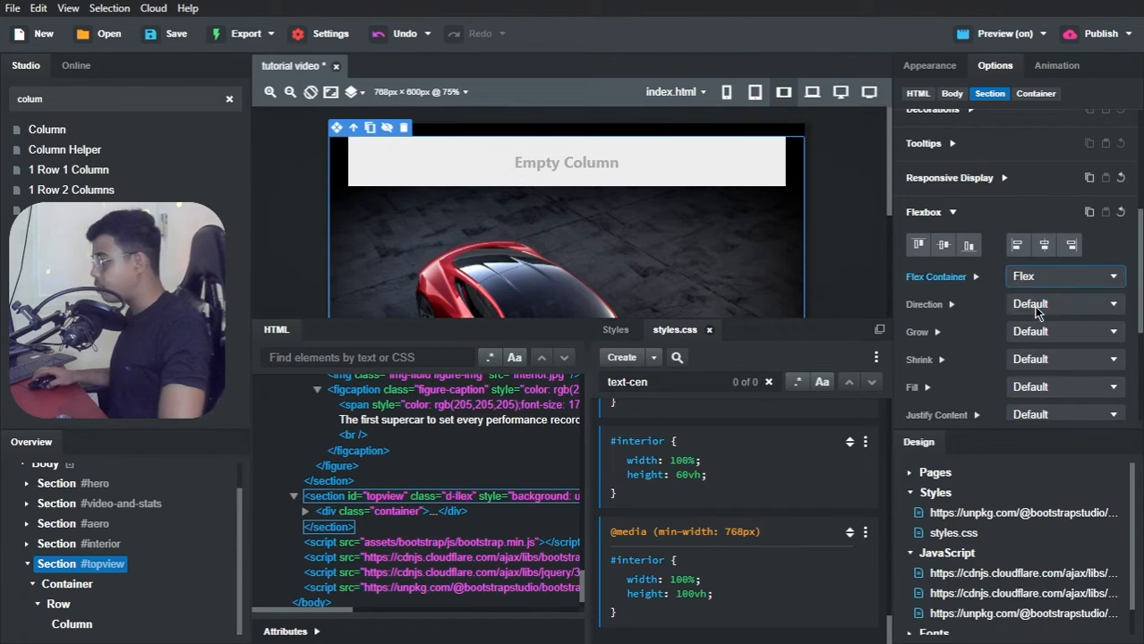
scroll(1029, 308, down, 1)
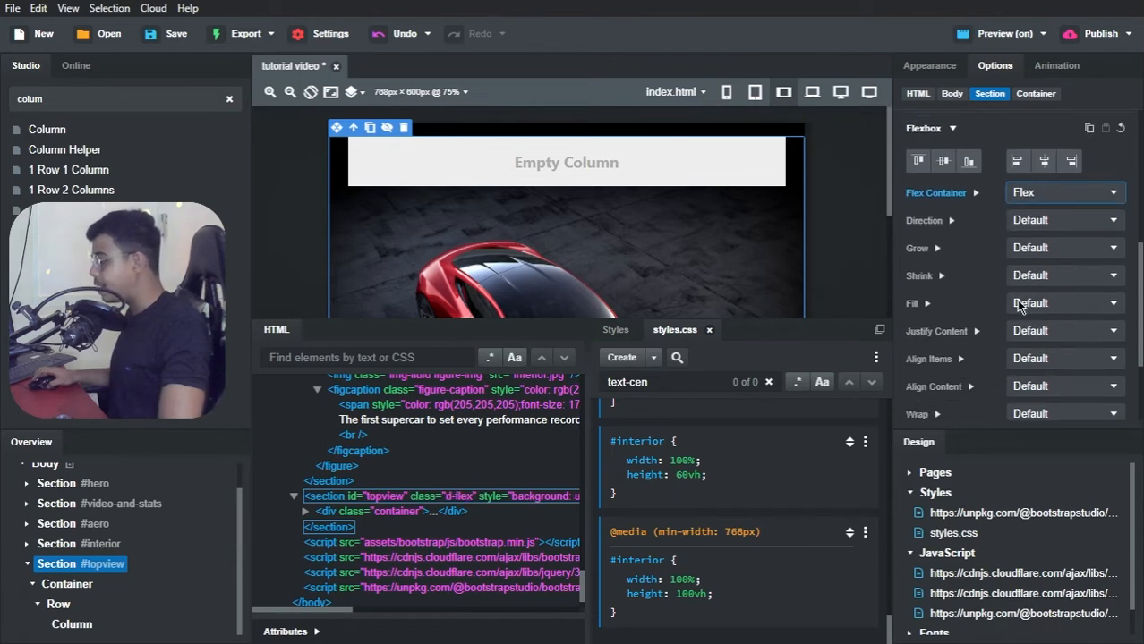
scroll(1020, 280, down, 1)
click(1029, 249)
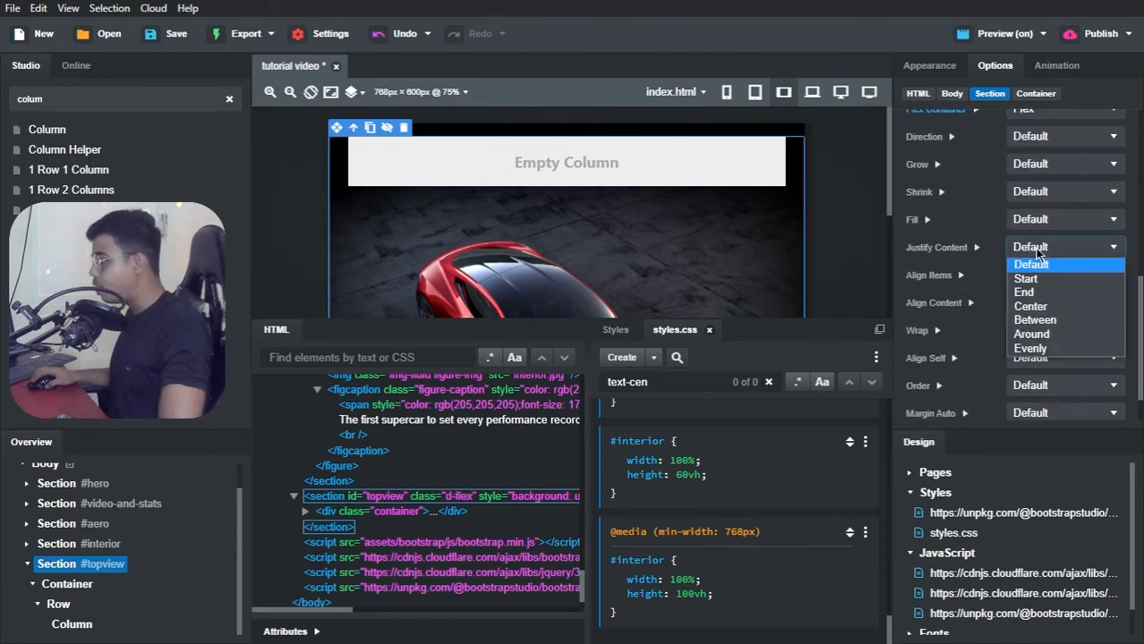
click(1029, 307)
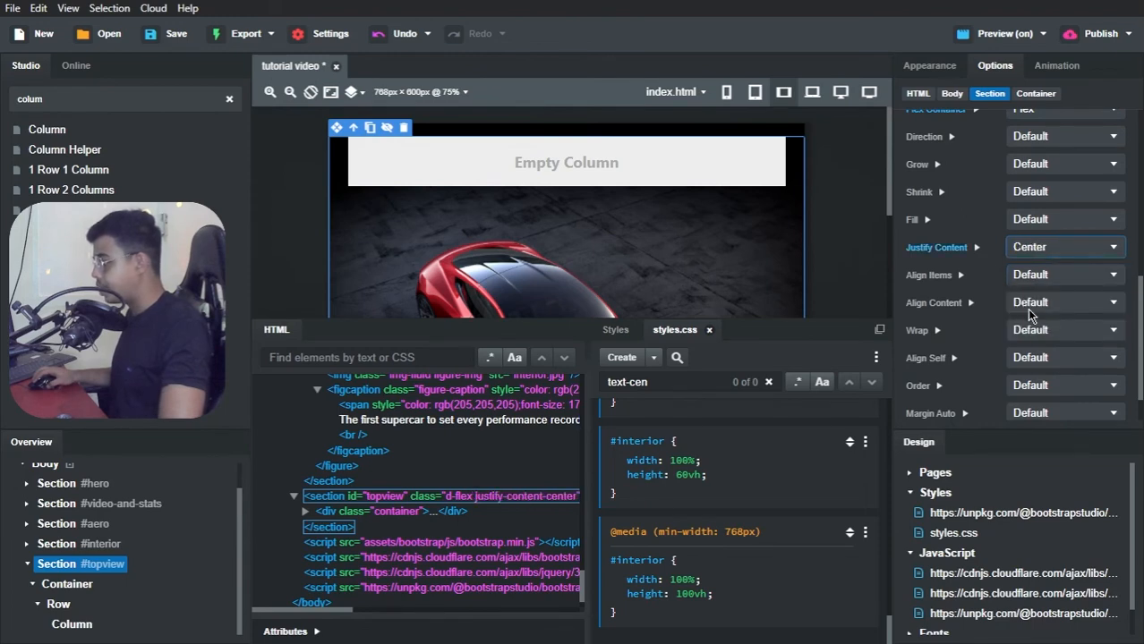
Step: Try the Center and Baseline values for the topview section's Align Items option
click(1020, 278)
click(1024, 332)
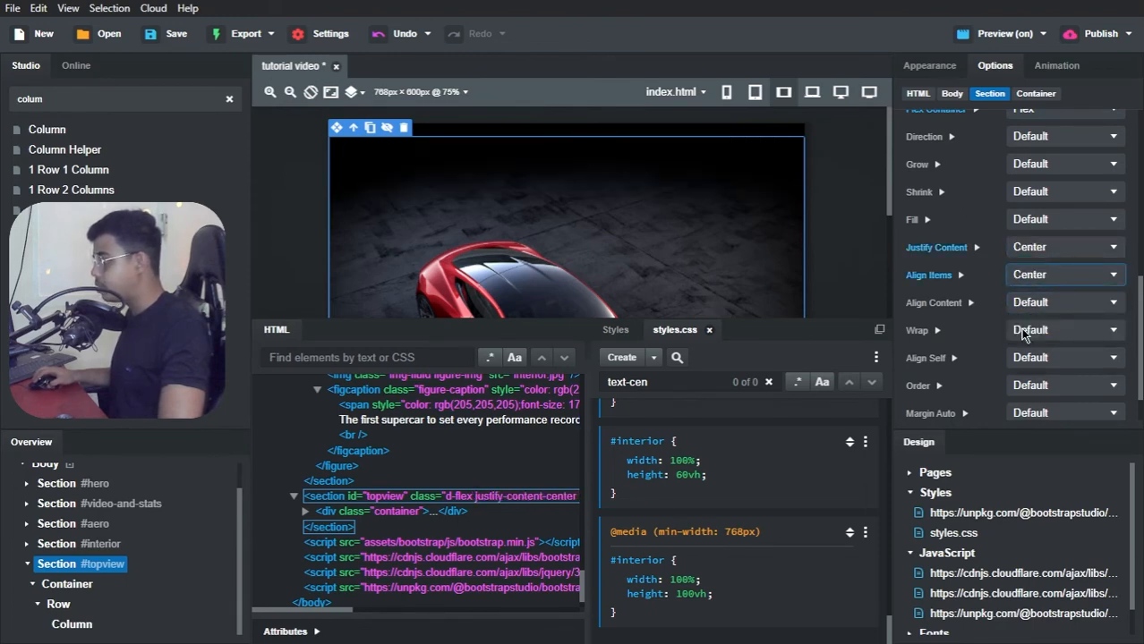
scroll(678, 224, down, 5)
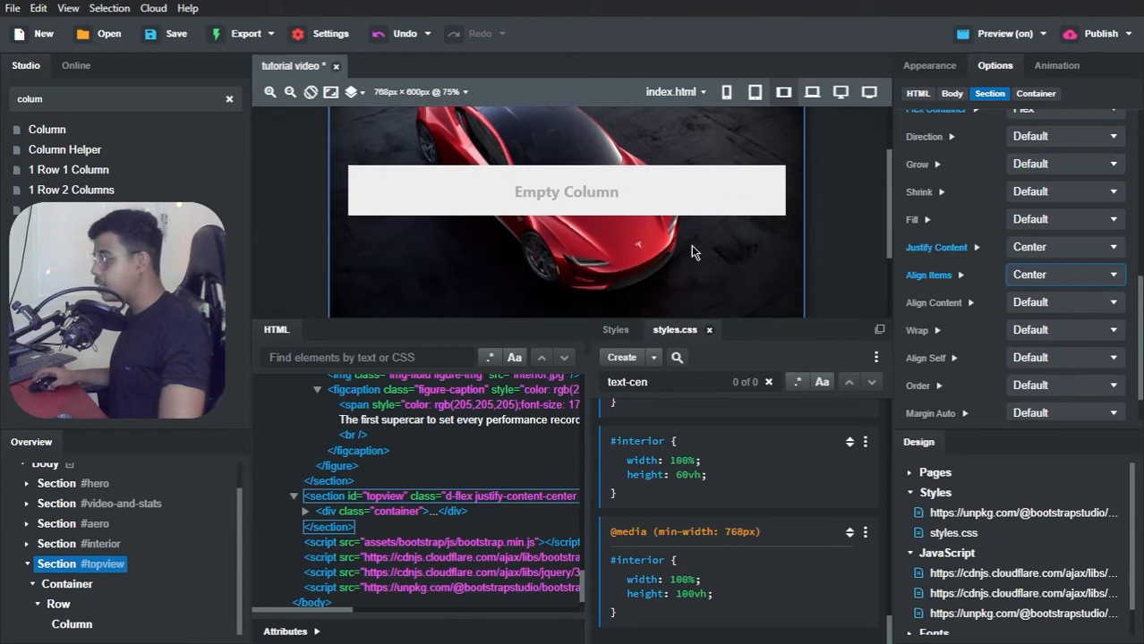
scroll(661, 234, down, 1)
scroll(646, 221, up, 2)
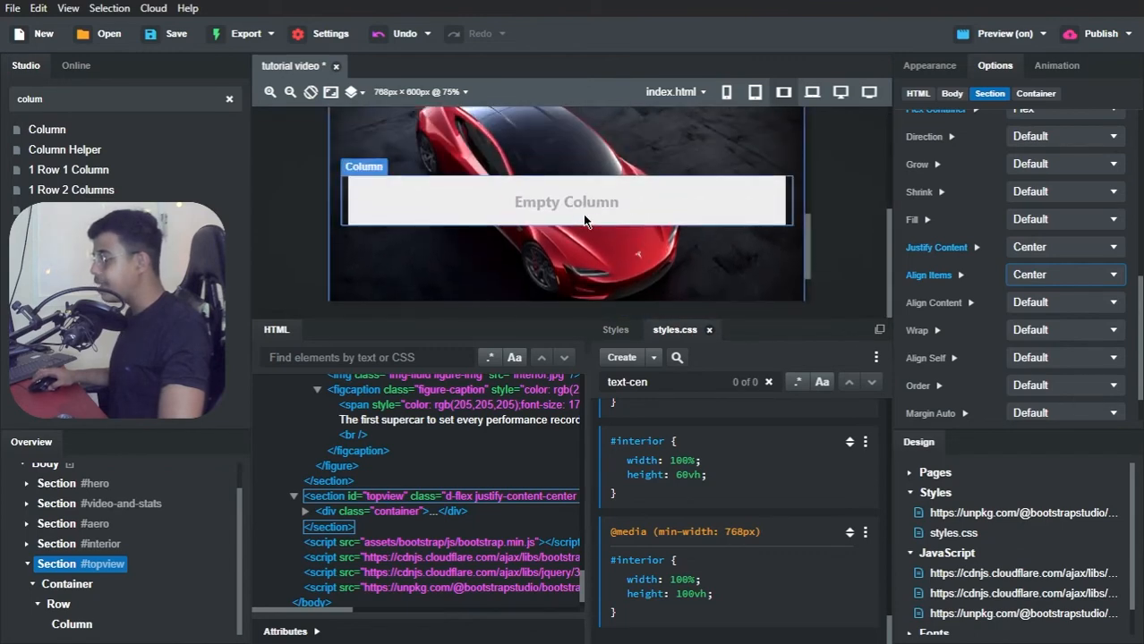
scroll(568, 217, down, 1)
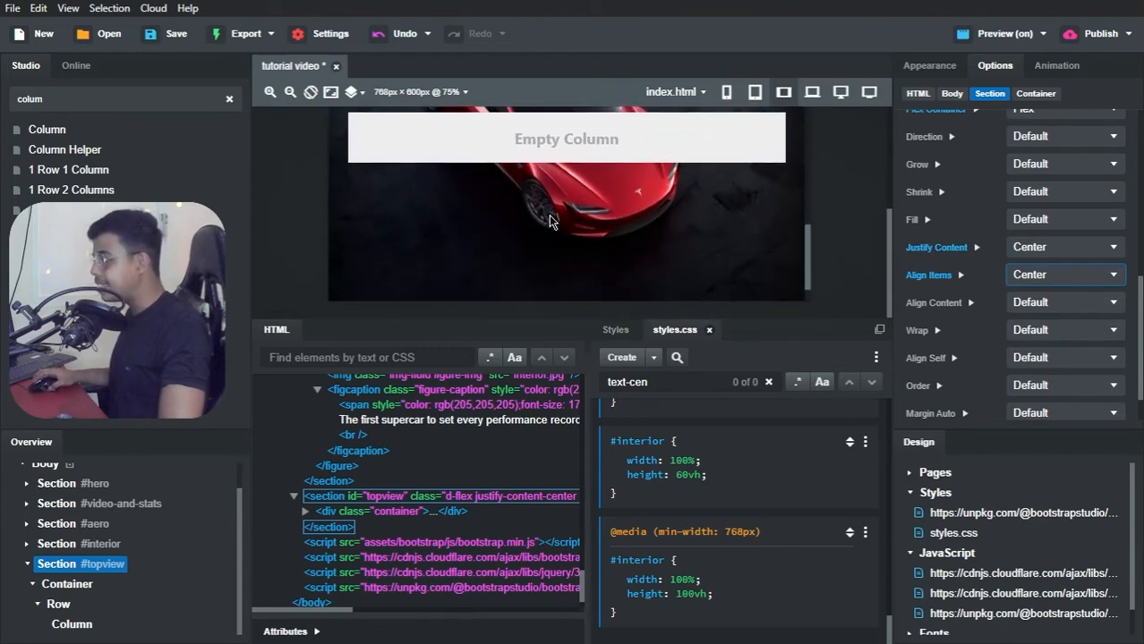
click(1025, 278)
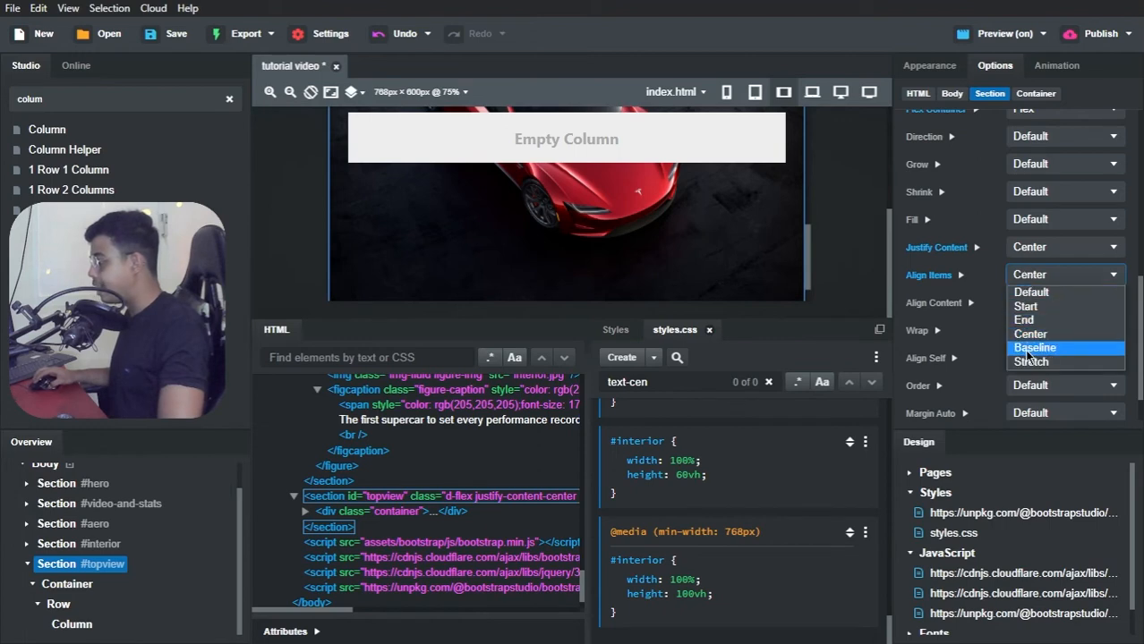
click(1027, 353)
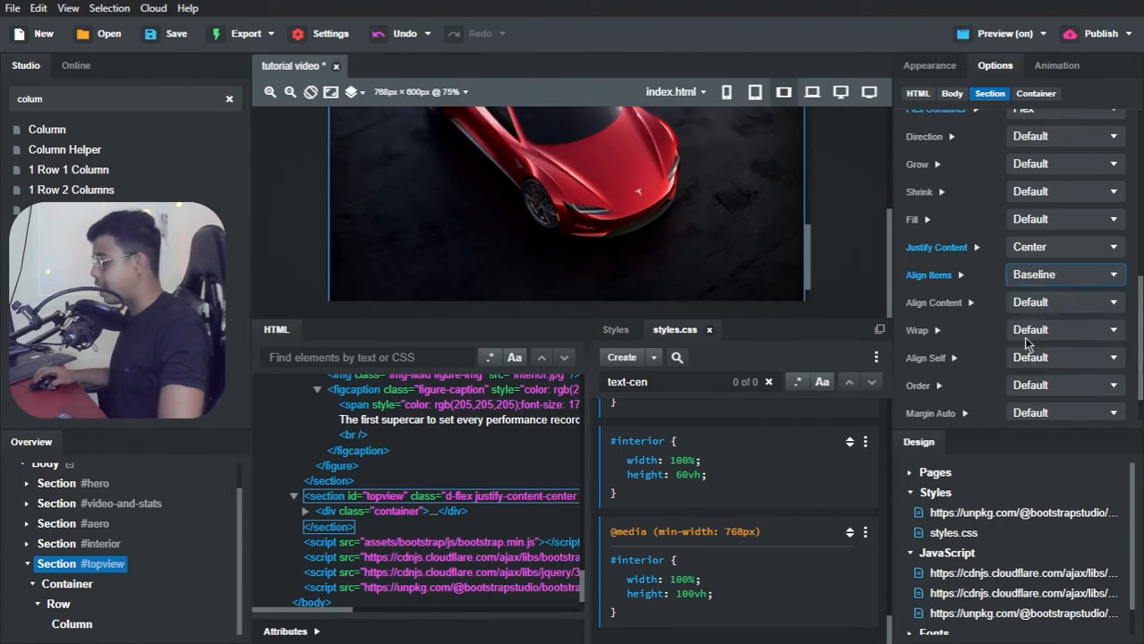
Step: Set the topview section's Align Items to End and check the column's position over the car image
click(1031, 280)
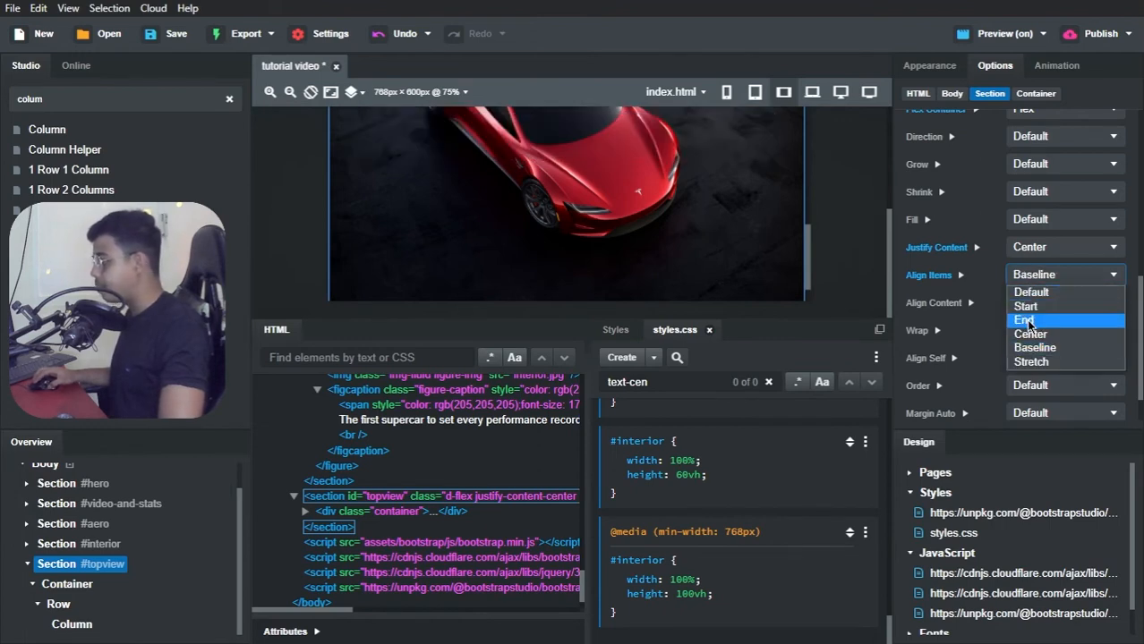
click(1030, 319)
scroll(698, 210, down, 1)
scroll(698, 210, up, 1)
scroll(698, 211, down, 1)
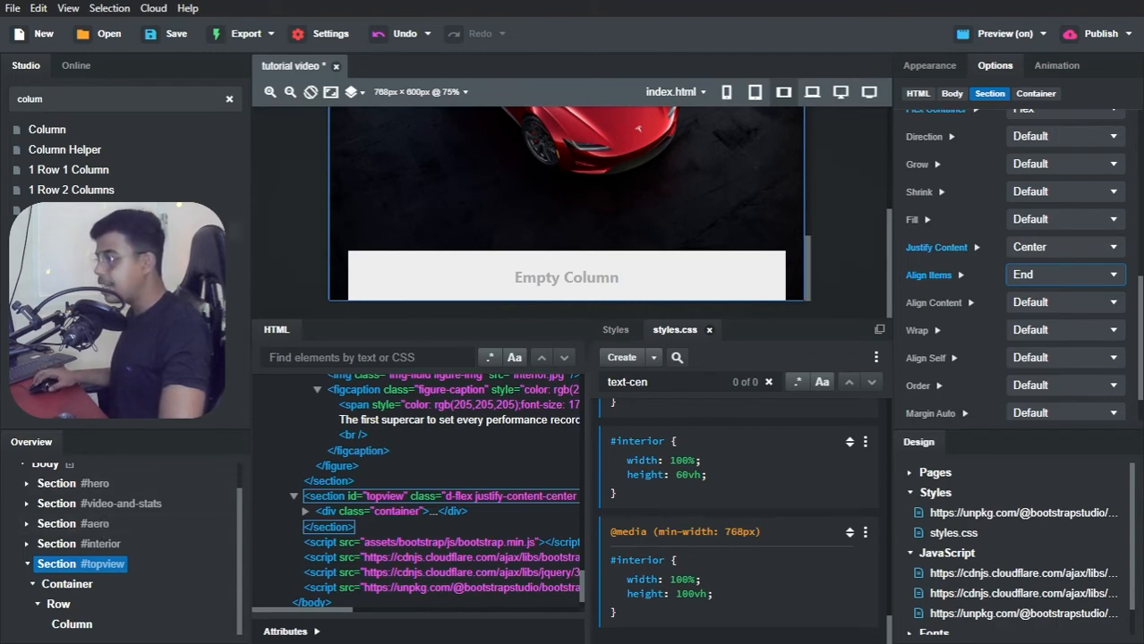
Step: Find the Heading component and add one inside the topview section's column
double_click(76, 101)
text(heaid)
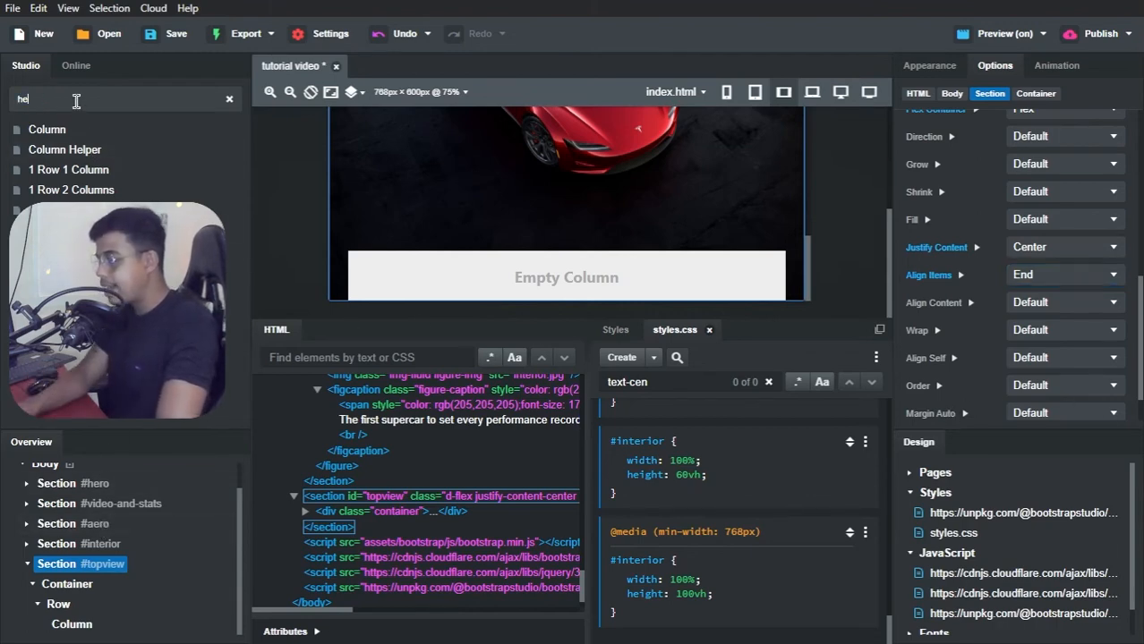
key(BackSpace)
key(BackSpace)
text(ding)
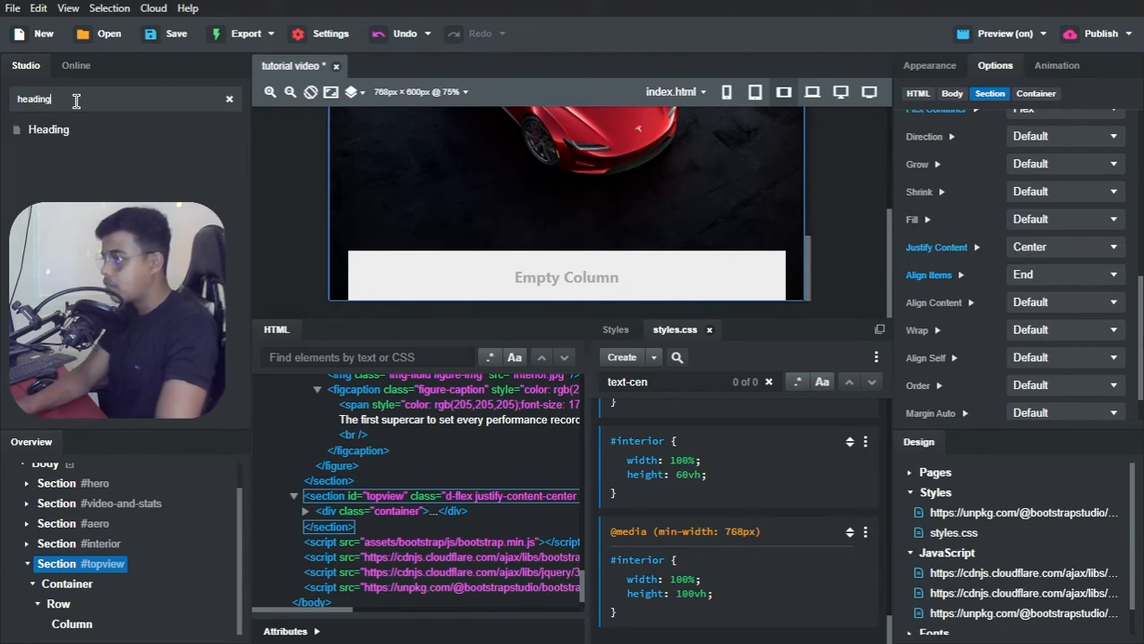
drag(58, 129, 72, 630)
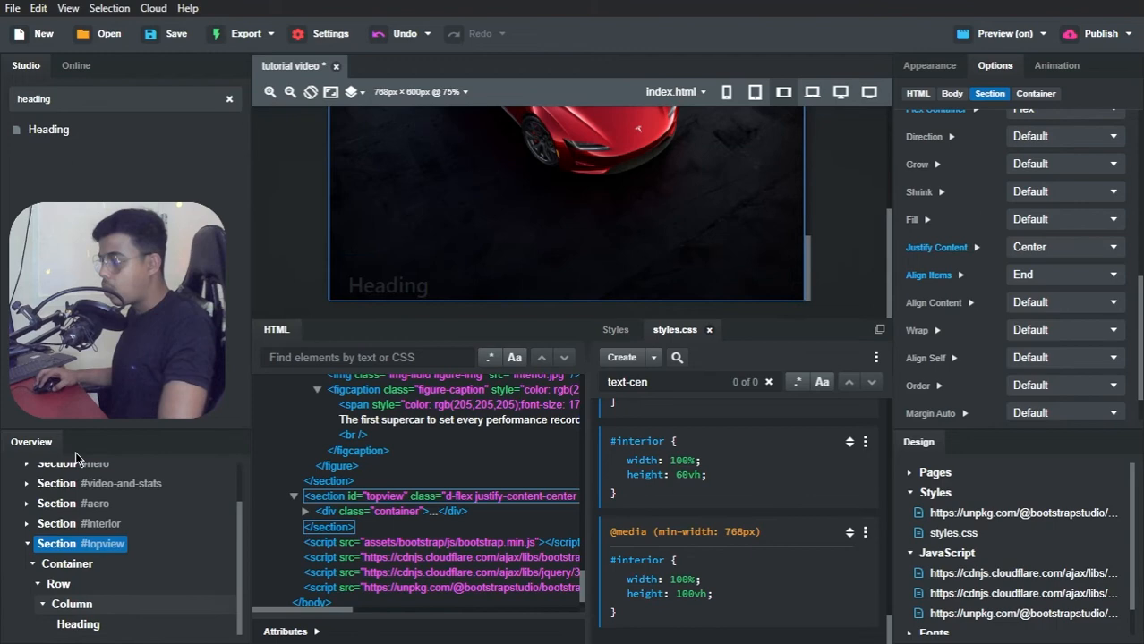
Step: Find the Paragraph component and add one below the heading in the topview section's column
double_click(44, 98)
key(BackSpace)
text(para)
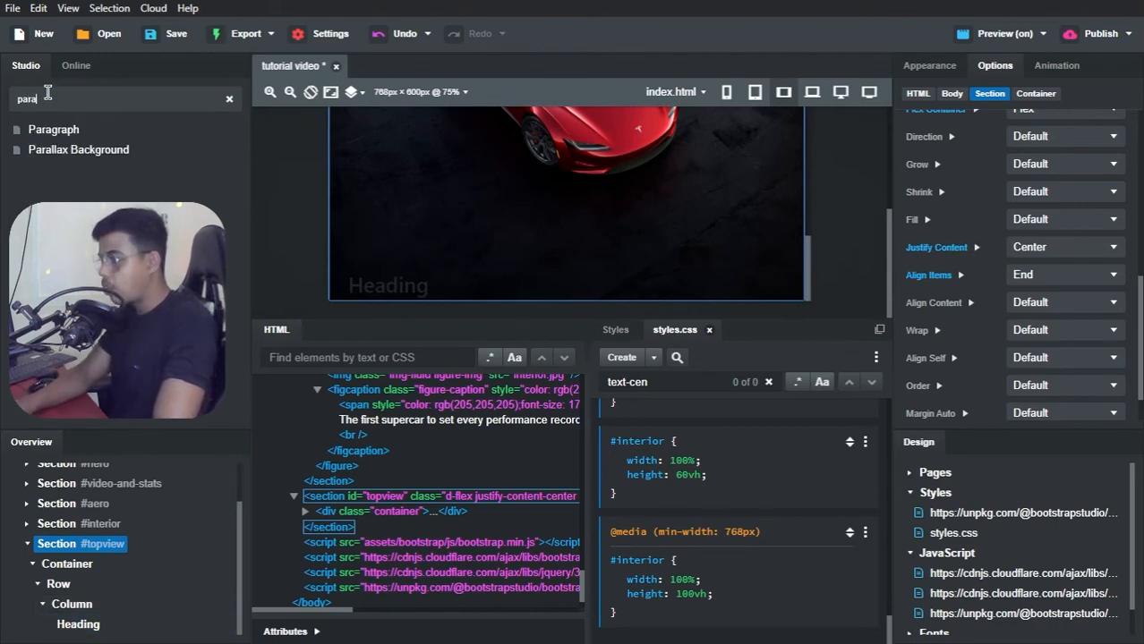
drag(53, 130, 78, 619)
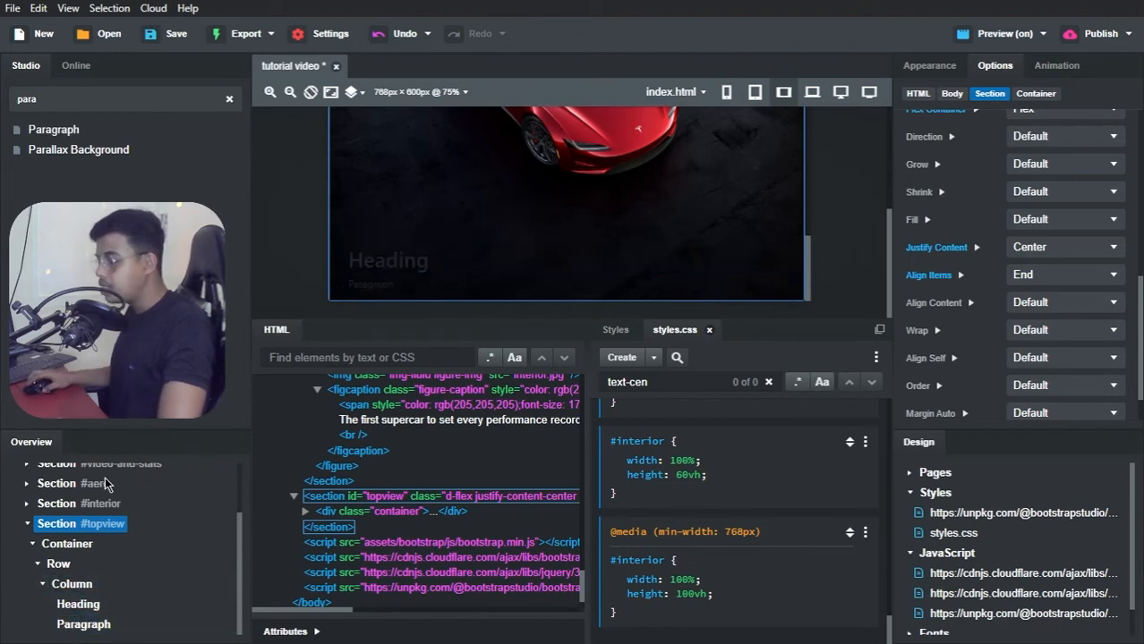
Step: Set the font color of the topview section's column to white, rgb(255,255,255)
click(64, 586)
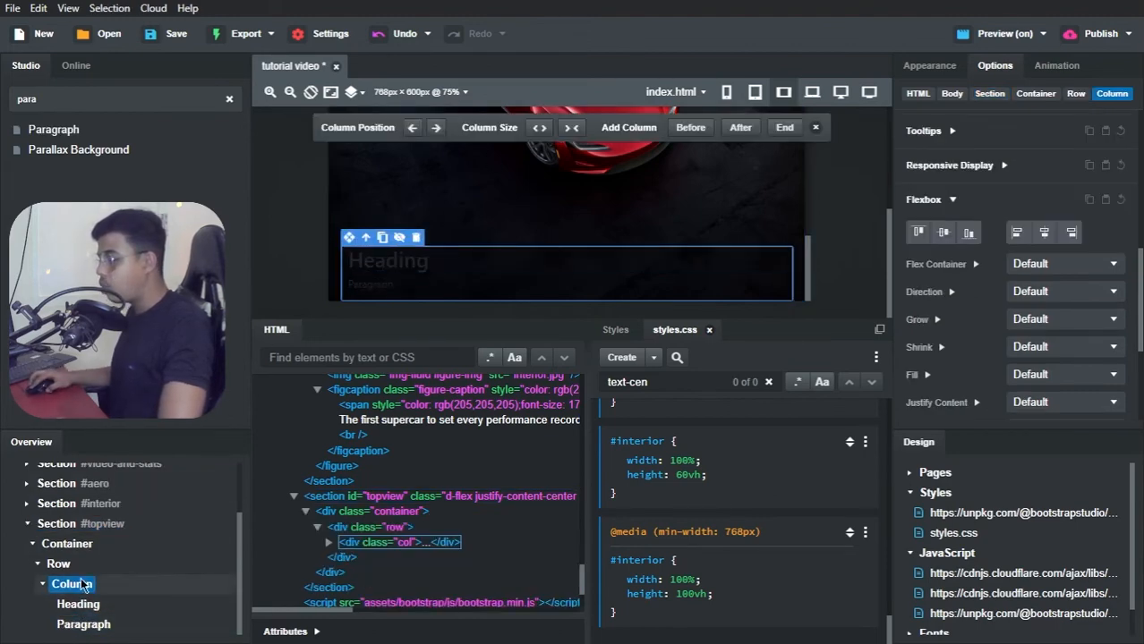
click(929, 65)
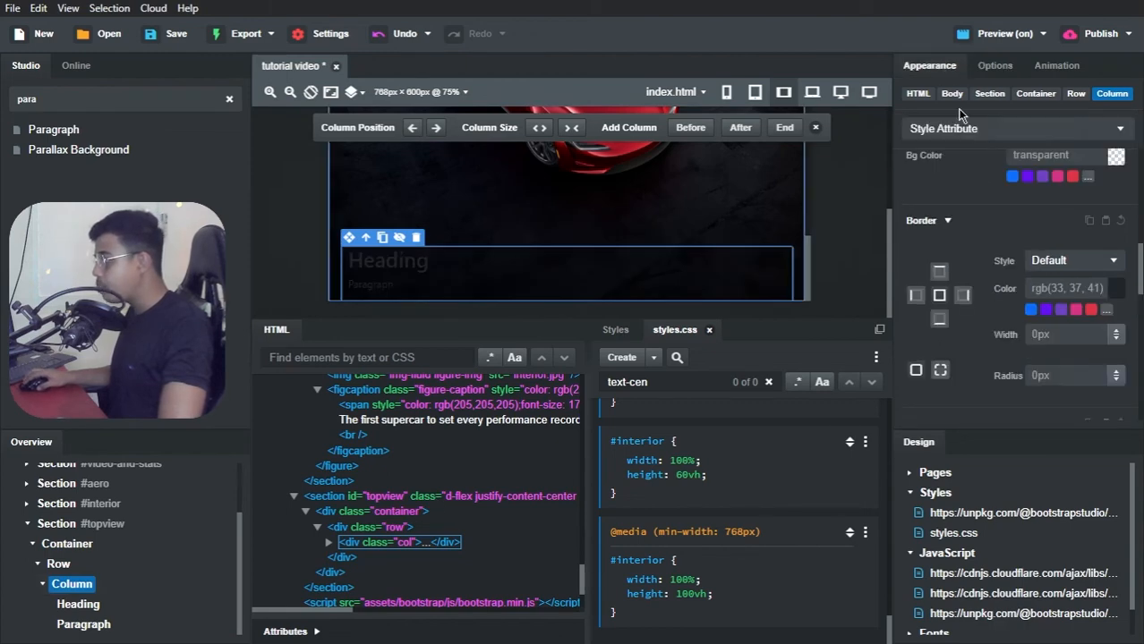
scroll(1029, 224, down, 3)
scroll(1057, 232, up, 5)
scroll(1059, 236, up, 2)
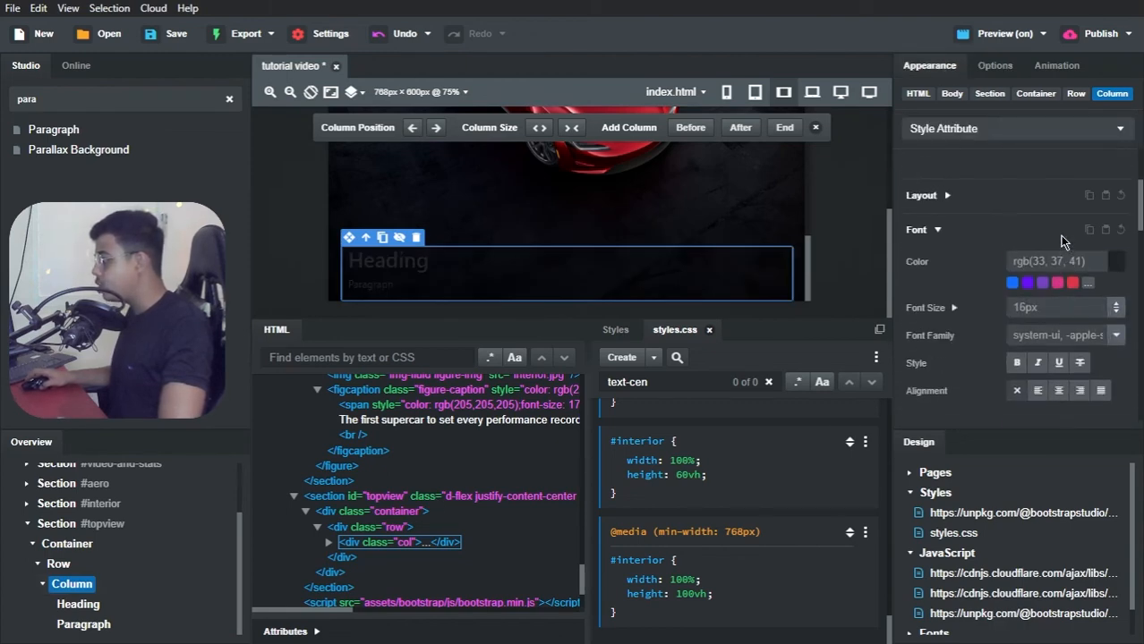
click(1113, 265)
mouse_move(899, 351)
mouse_down()
mouse_move(810, 364)
mouse_move(821, 308)
mouse_up()
click(870, 564)
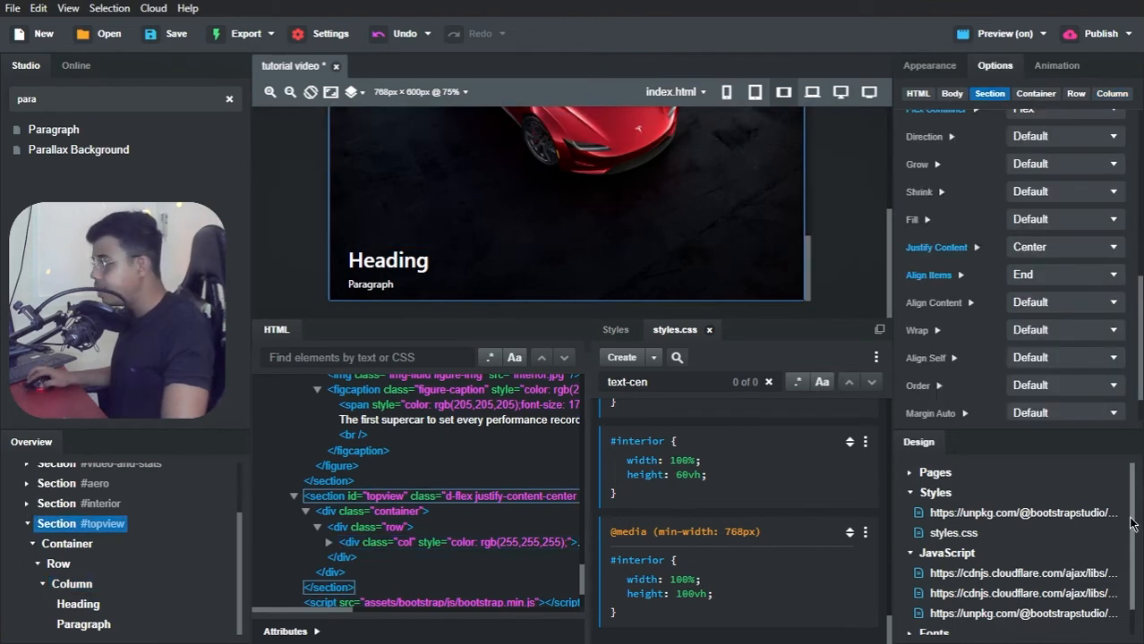
Step: Switch to the Tesla Clone reference page in the browser, try to copy its Glass Roof heading, and return to Bootstrap Studio
key(alt+Tab)
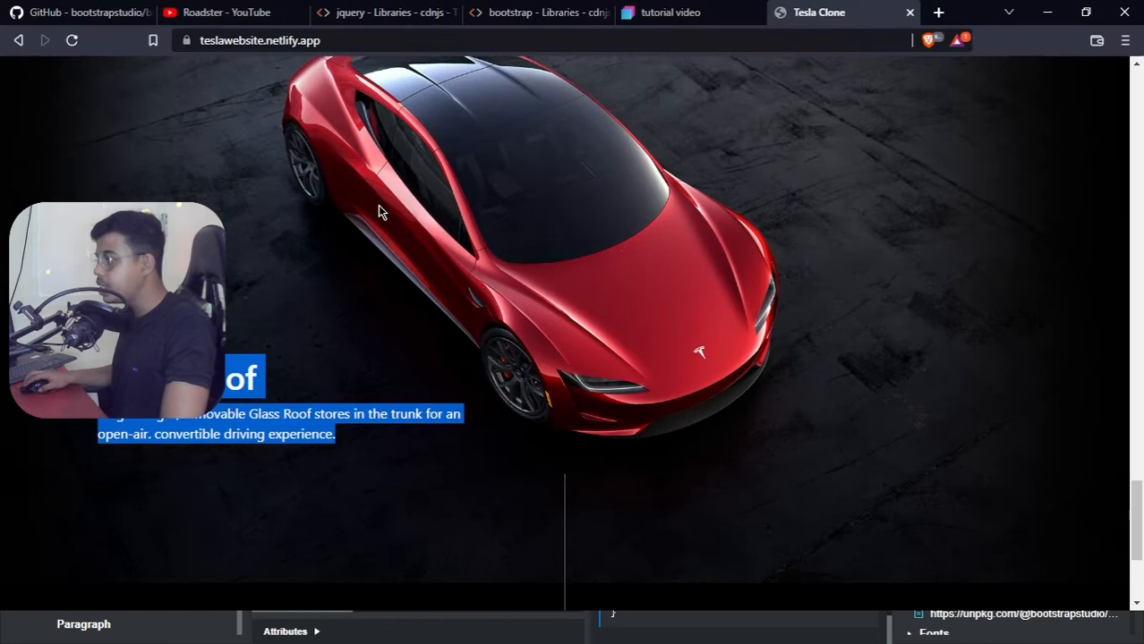
click(318, 288)
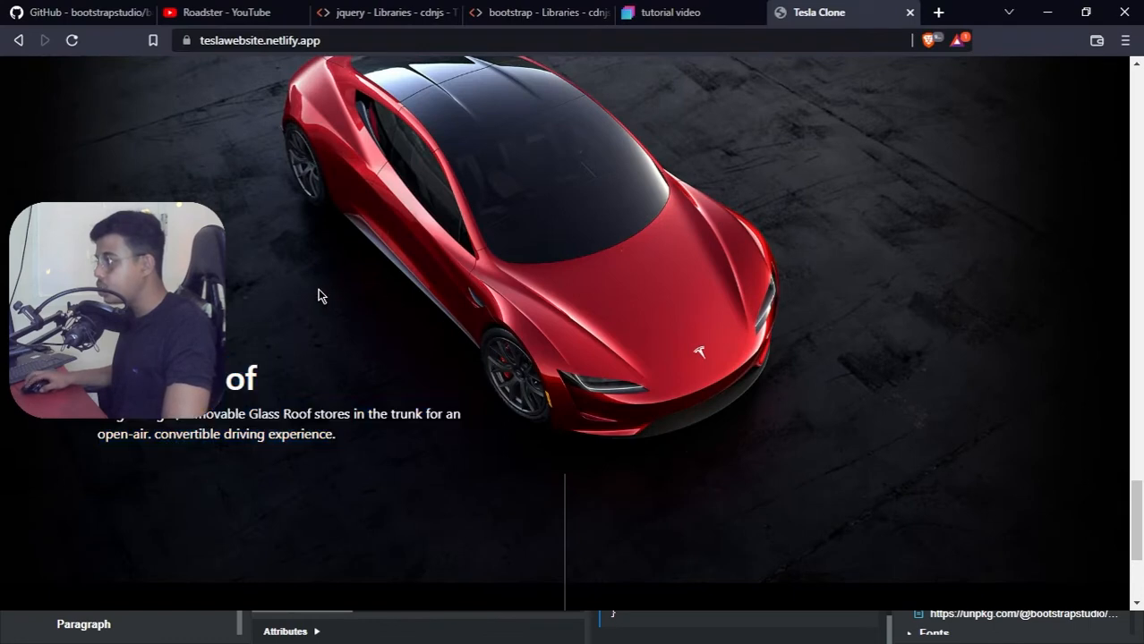
drag(219, 380, 273, 389)
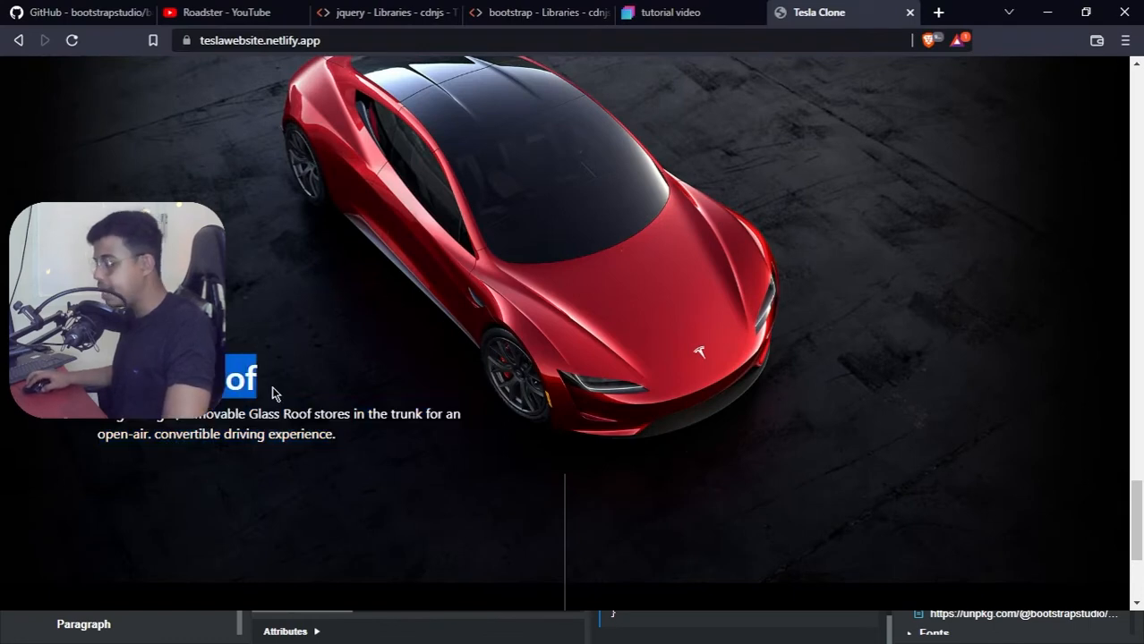
key(alt+Tab)
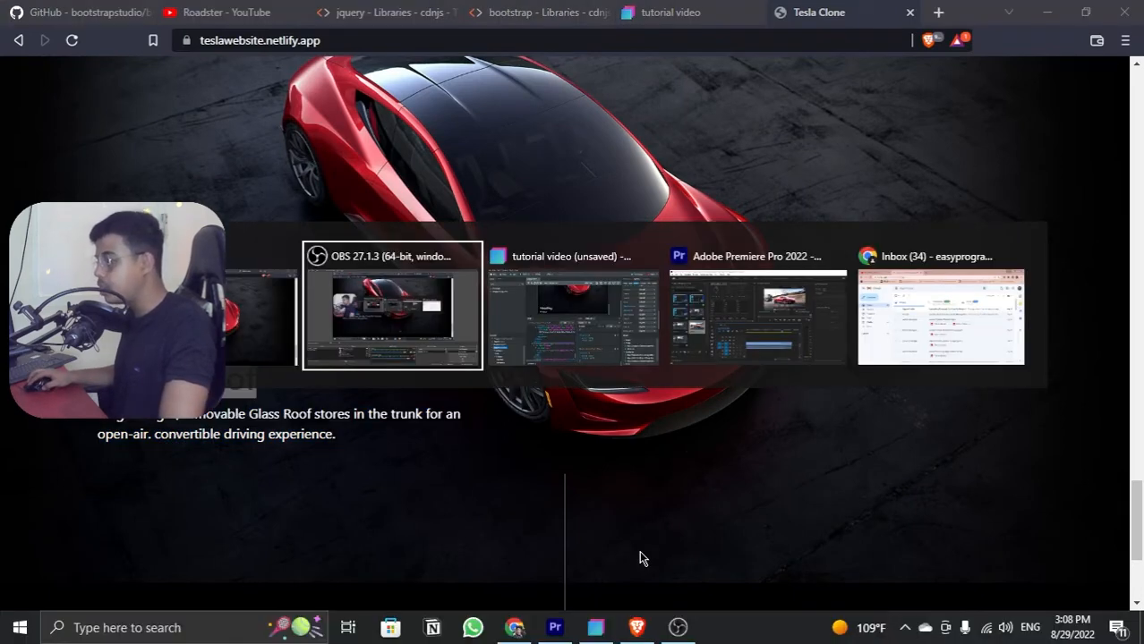
key(alt+Tab)
key(alt+Tab)
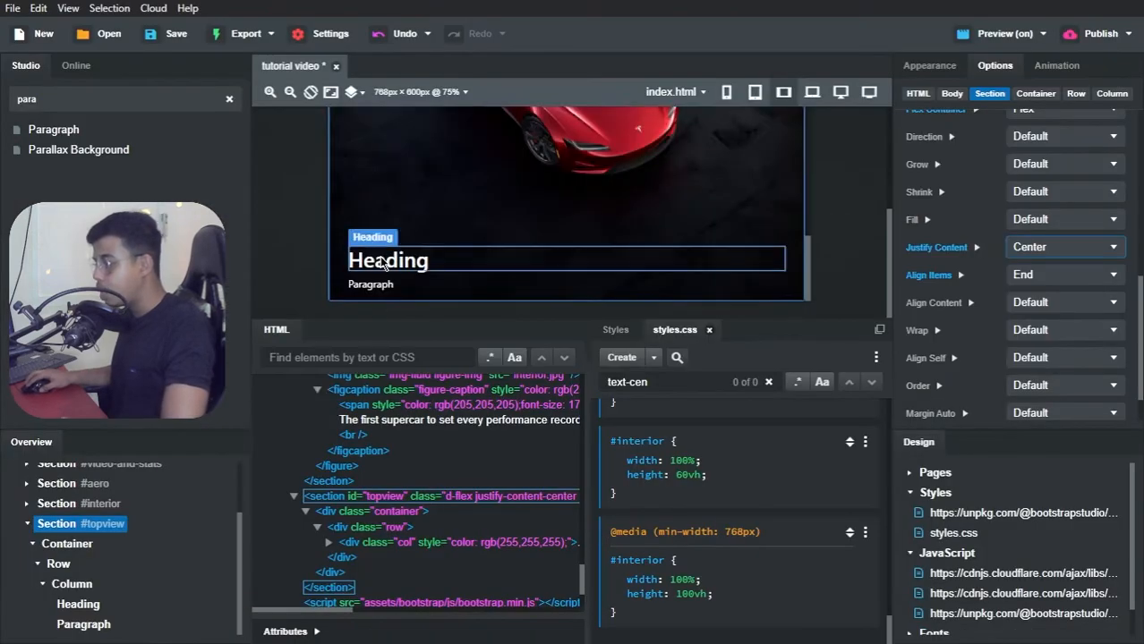
Step: Try to replace the topview heading's placeholder with the copied text and remove the extra line break before it
double_click(388, 260)
key(ctrl+v)
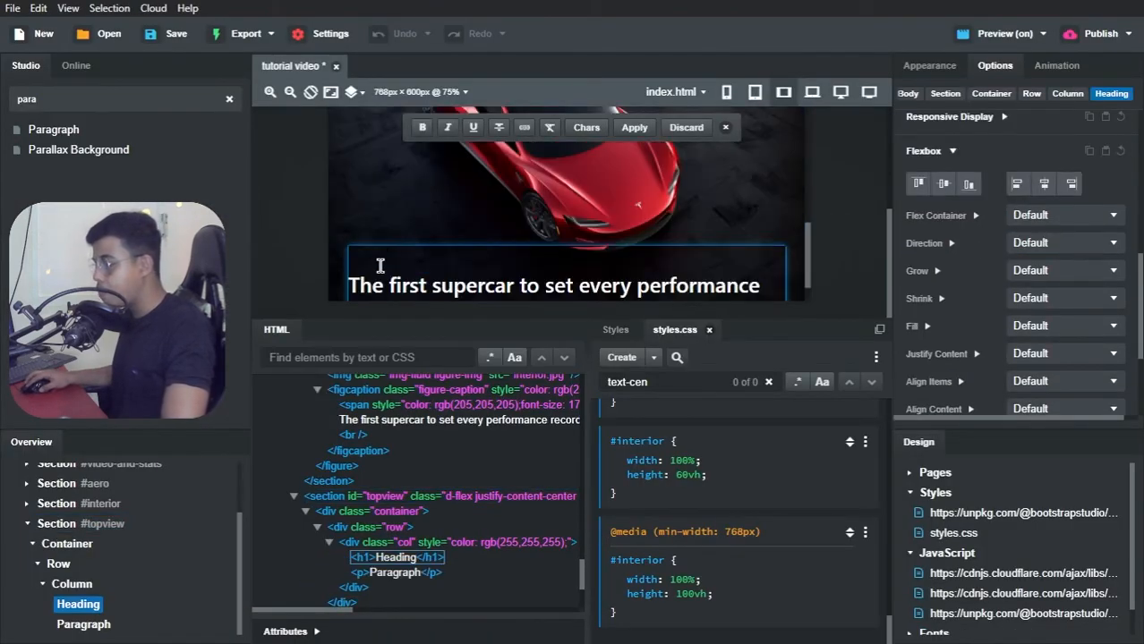
click(354, 285)
key(Left)
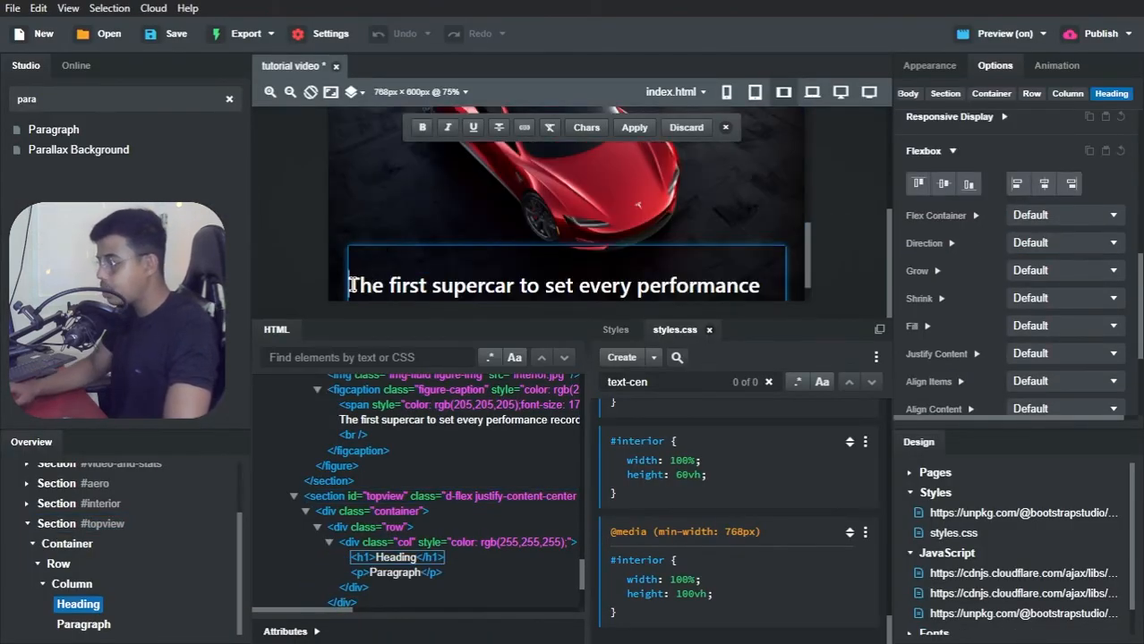
key(BackSpace)
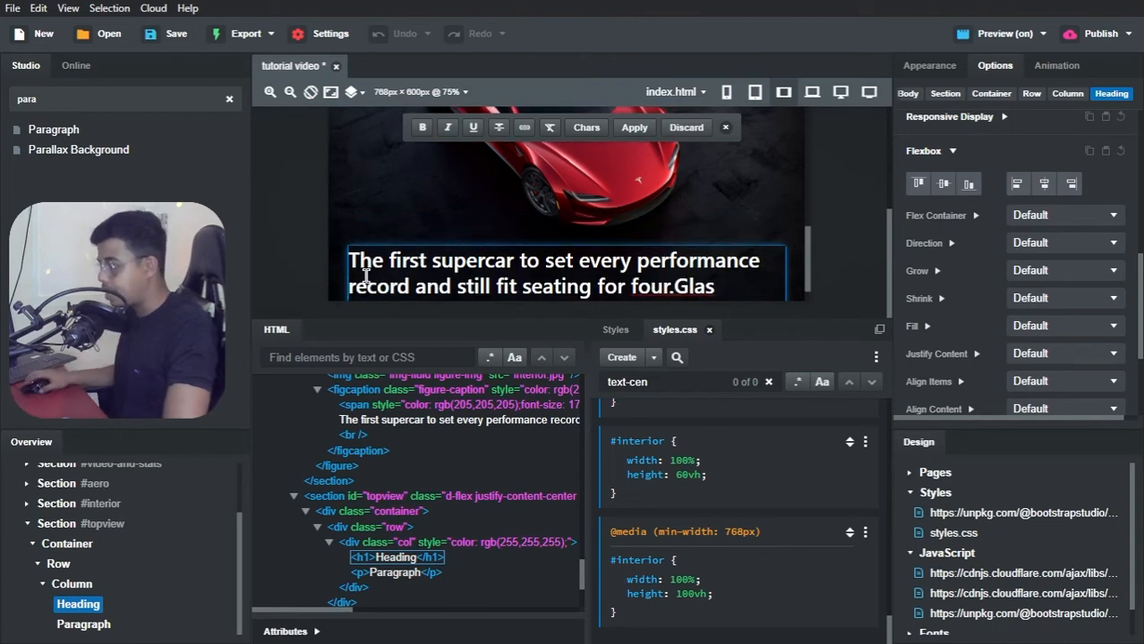
scroll(454, 261, down, 2)
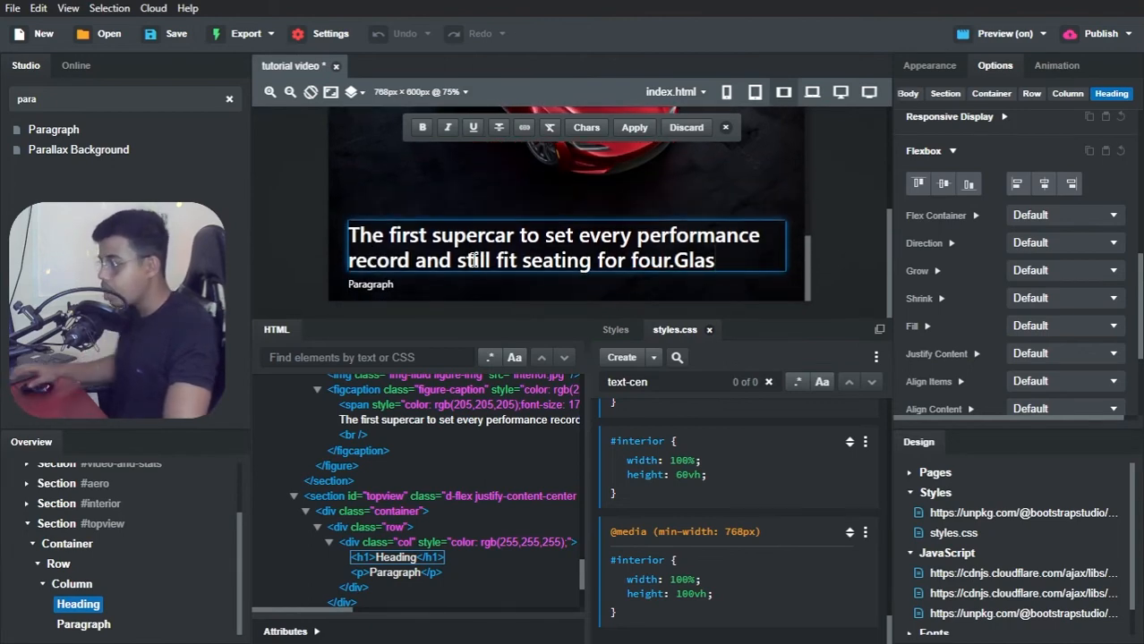
Step: Try to copy the Glass Roof description from the browser's reference page into the topview section's paragraph in Bootstrap Studio
key(alt+Tab)
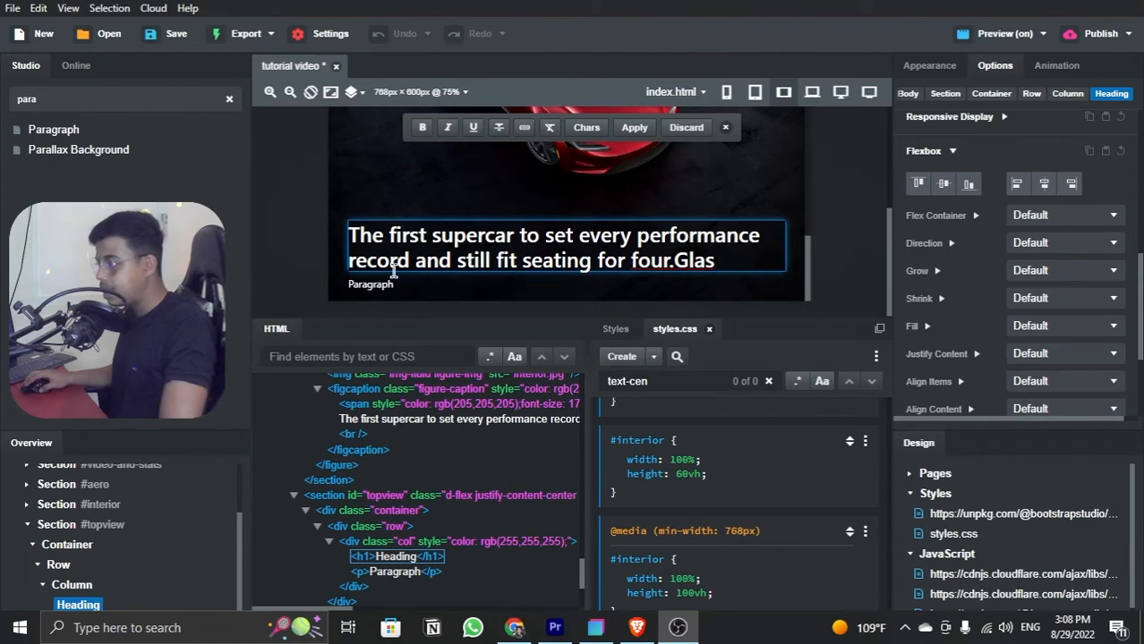
key(alt+Tab)
key(alt+Tab)
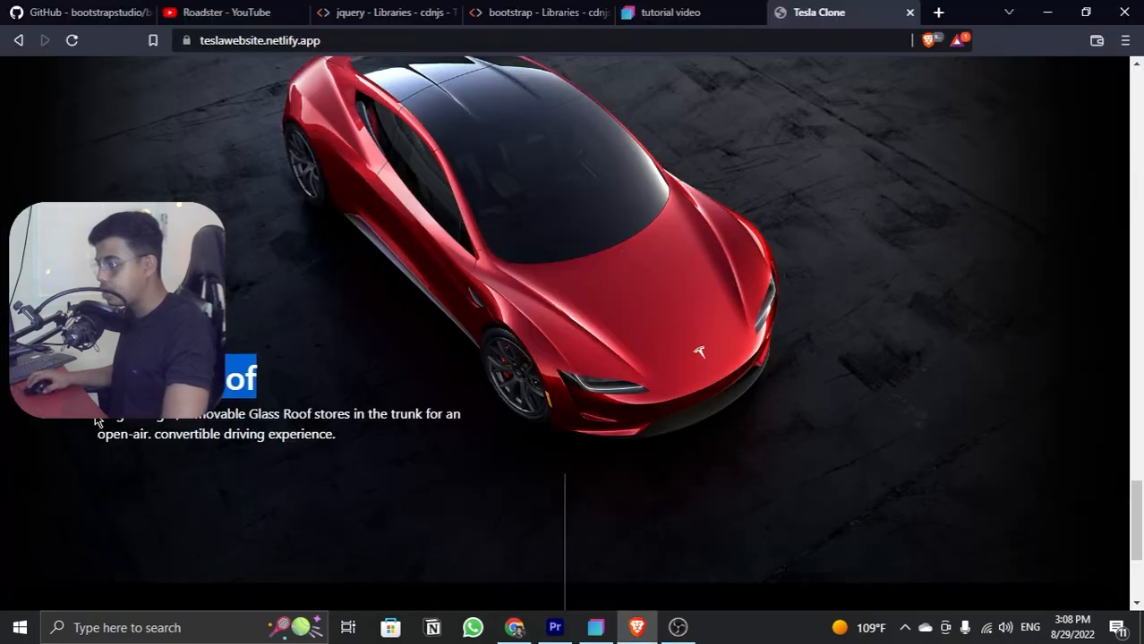
drag(97, 421, 328, 456)
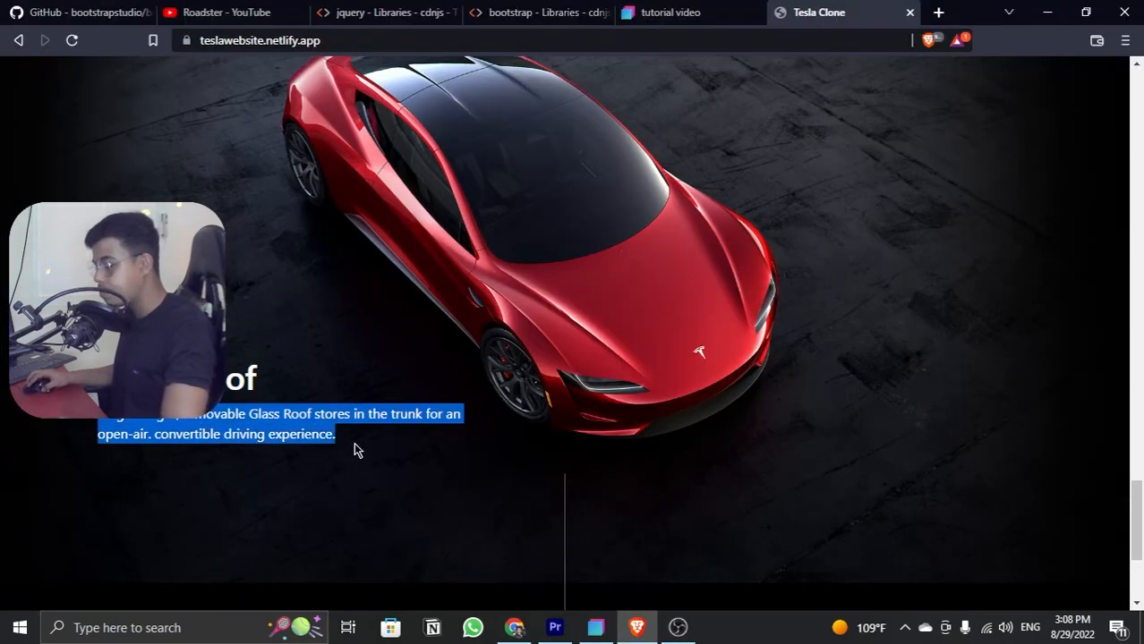
key(alt+Tab)
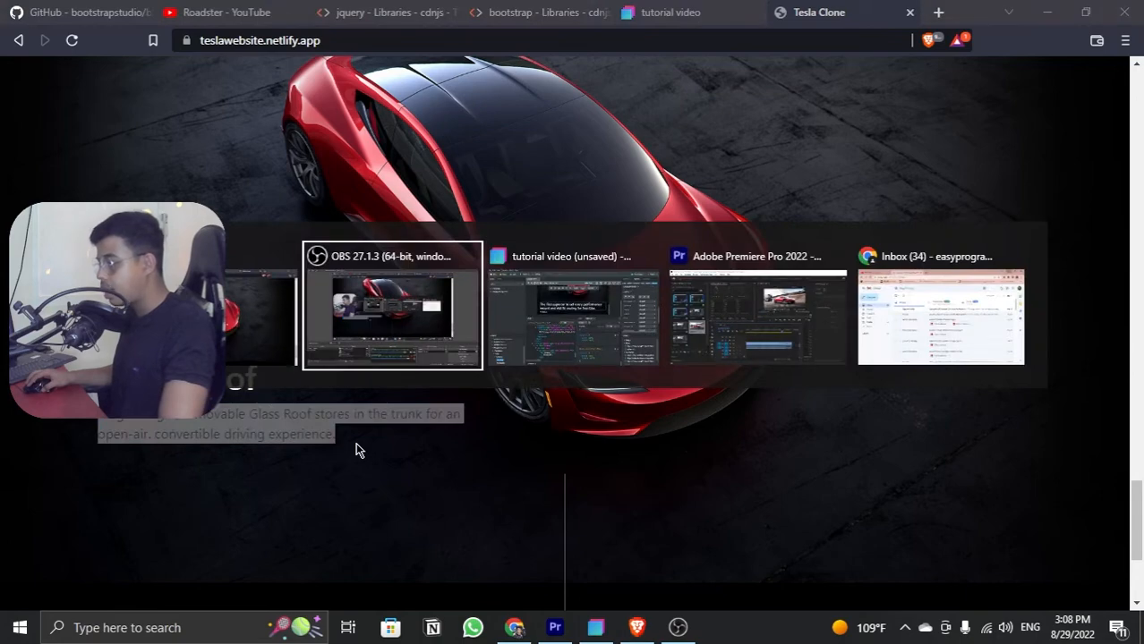
key(alt+Tab)
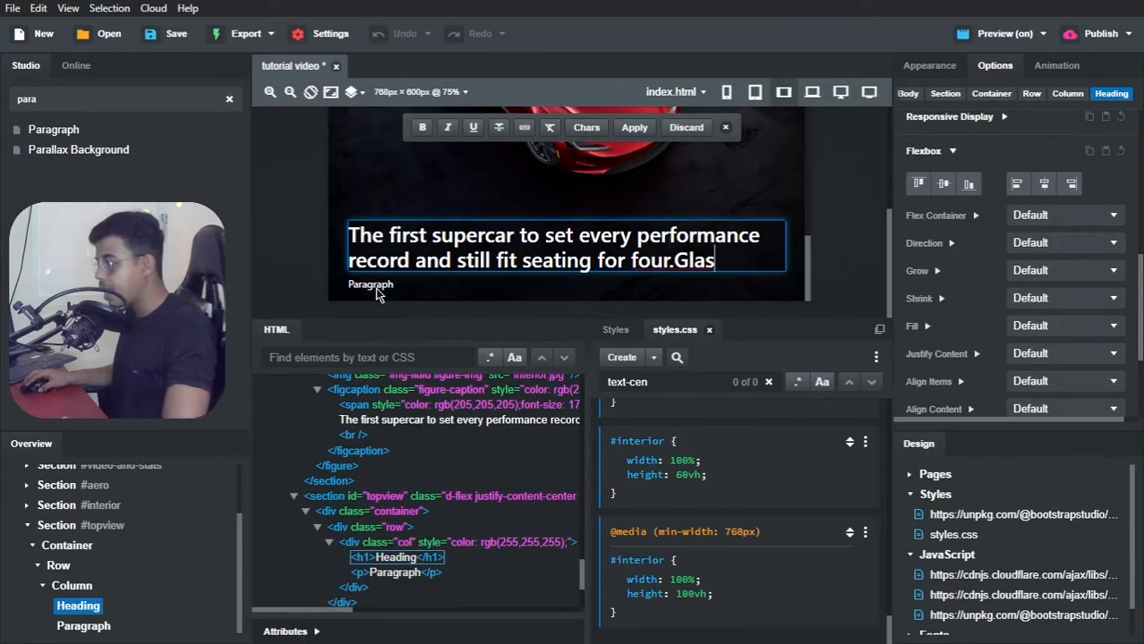
double_click(371, 284)
text(The first supercar to set every performance record and still fit seating for four.Glas)
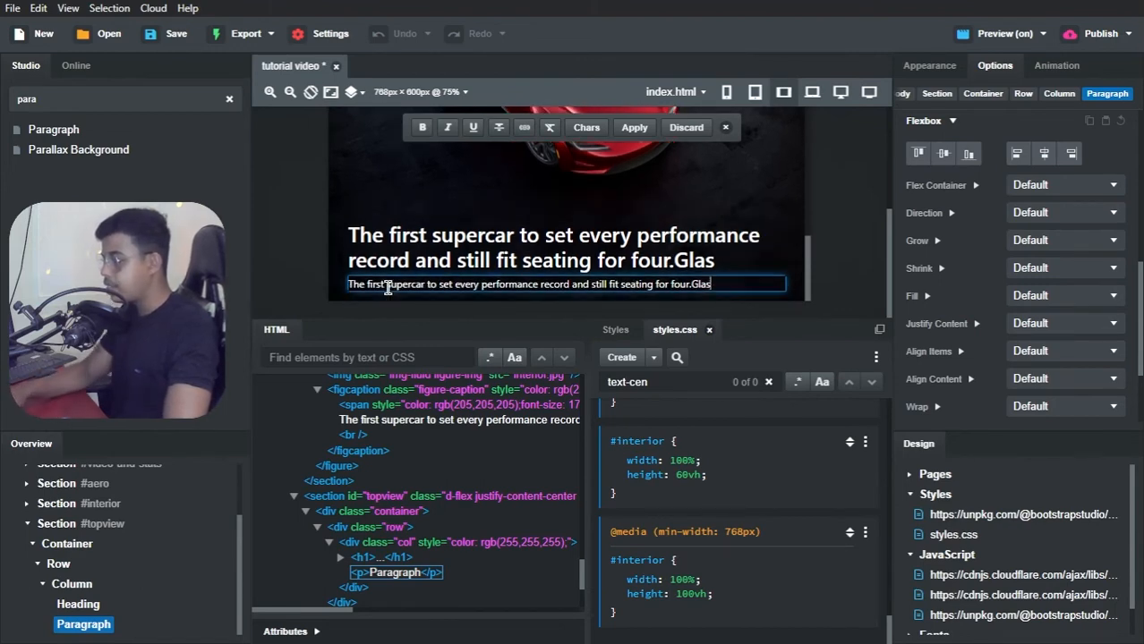
Step: Copy the heading from the reference page in the browser and replace the topview heading's text with "Glass Roof" in Bootstrap Studio
key(alt+Tab)
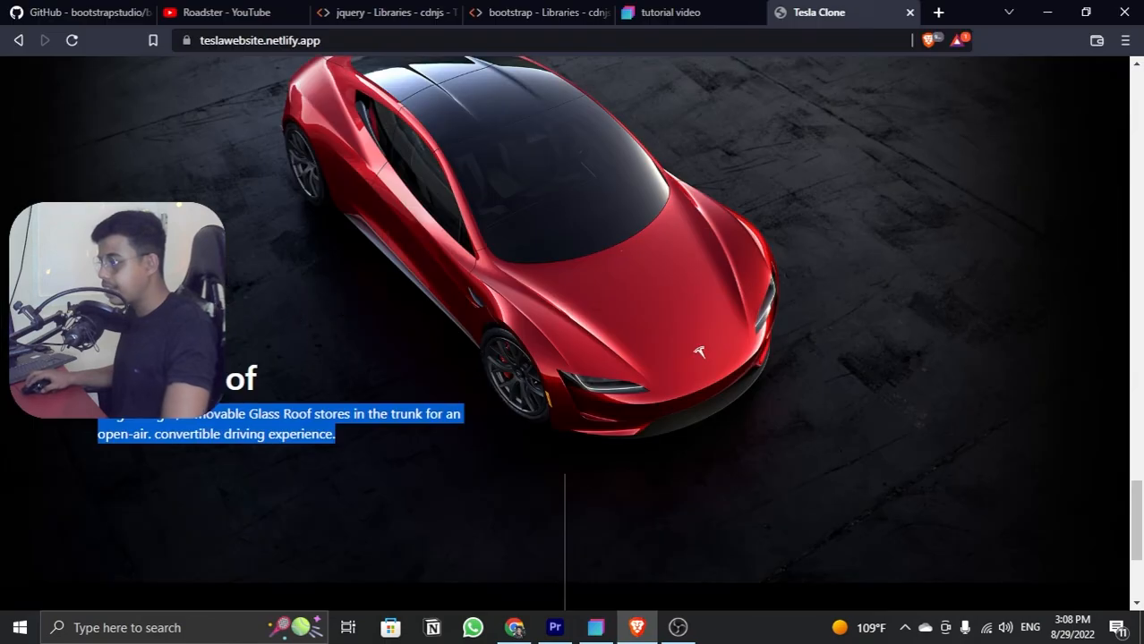
drag(98, 380, 255, 381)
key(ctrl+c)
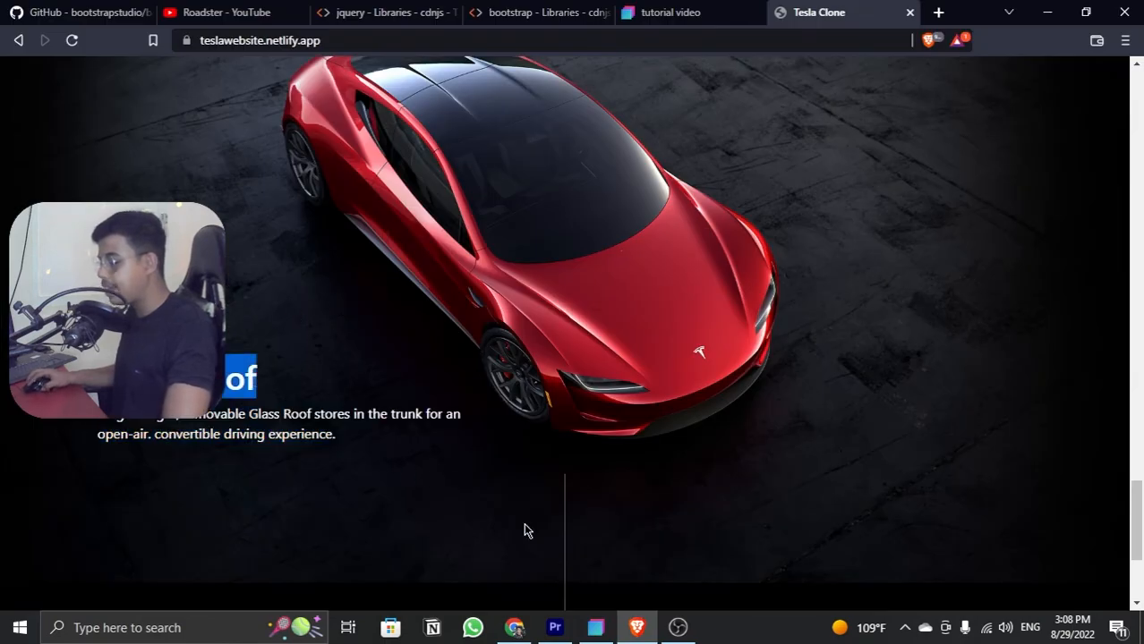
key(alt+Tab)
click(416, 260)
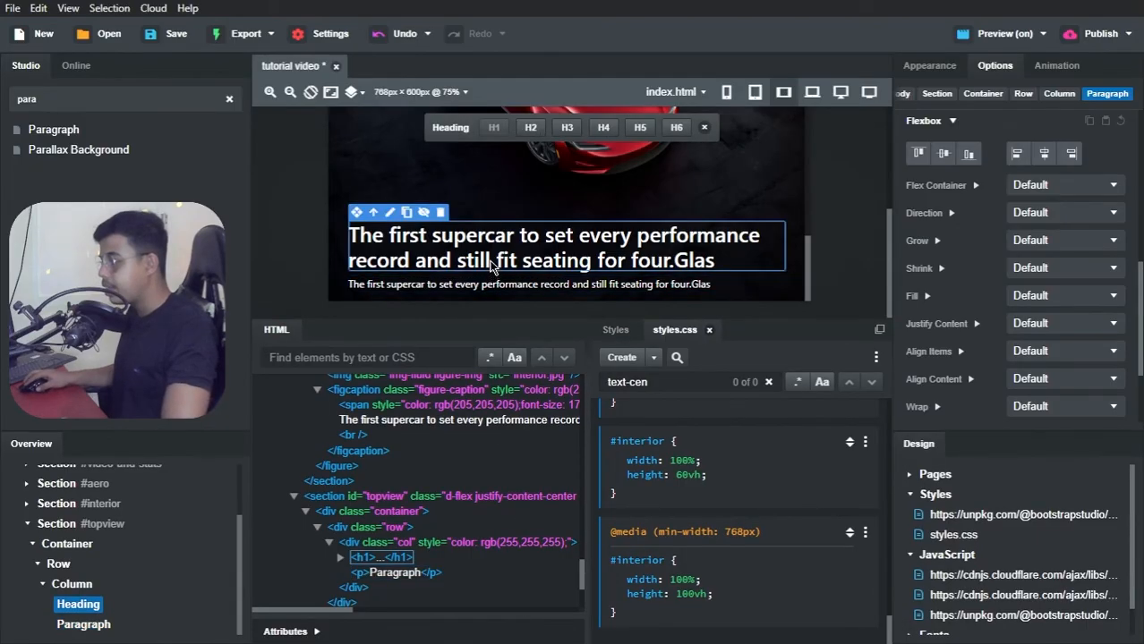
double_click(416, 260)
key(ctrl+a)
key(ctrl+v)
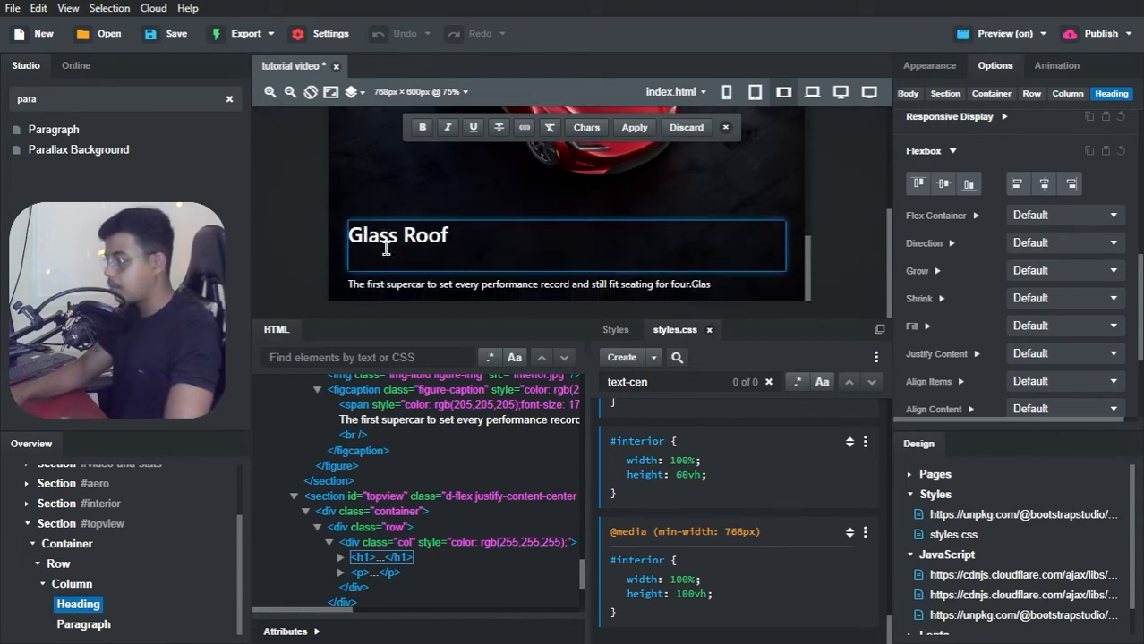
key(BackSpace)
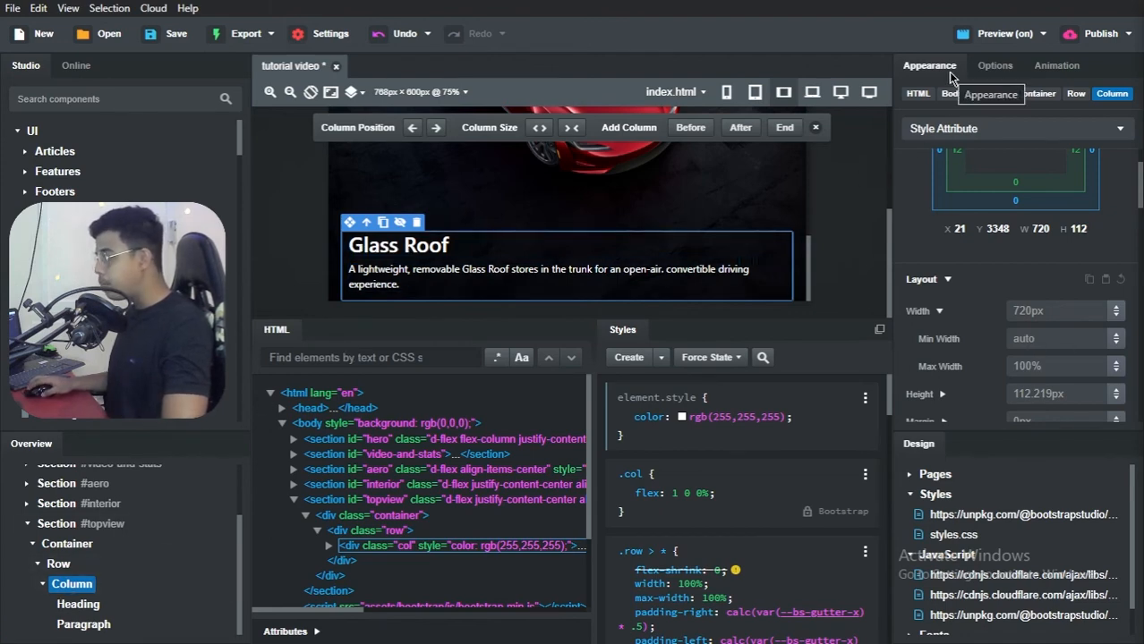
Step: Set the width of the topview section's column to 580px
click(1044, 313)
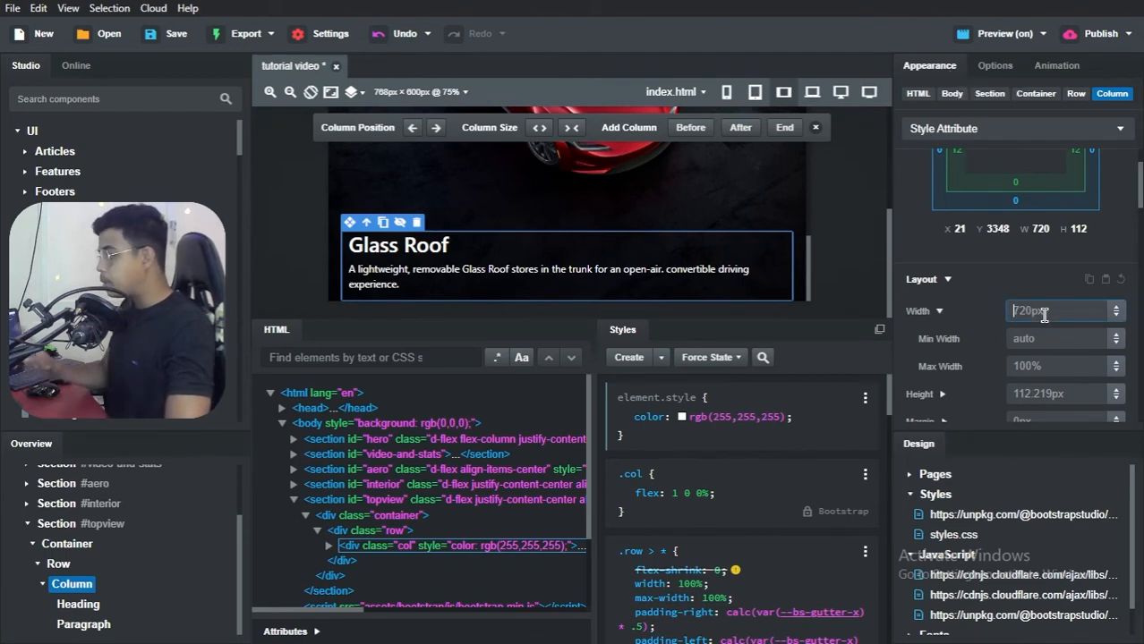
text(5)
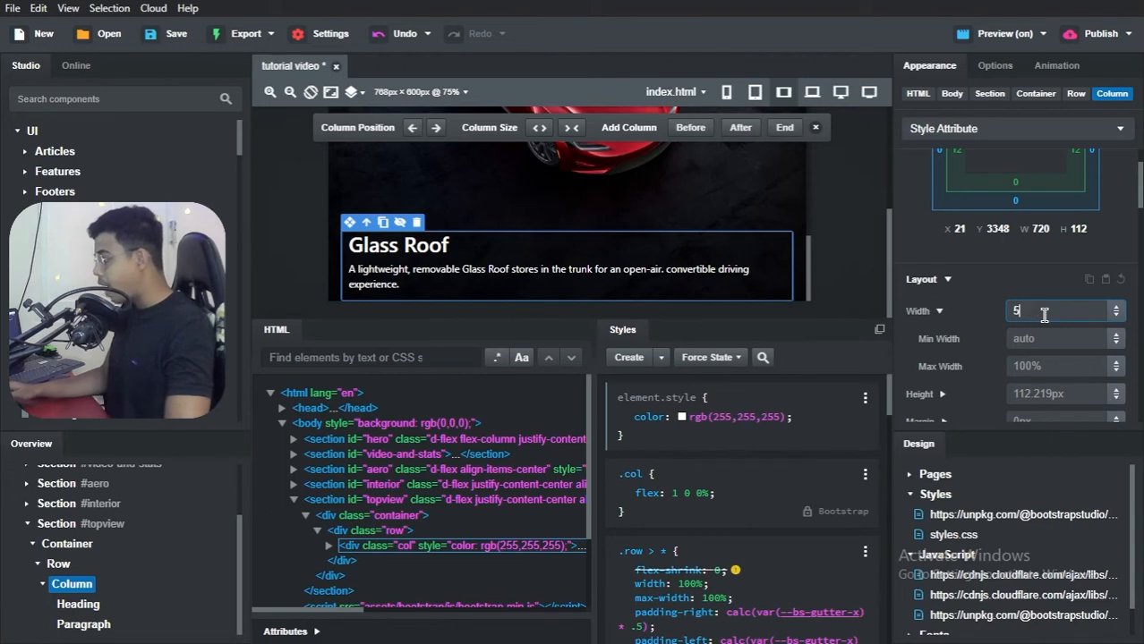
text(80px)
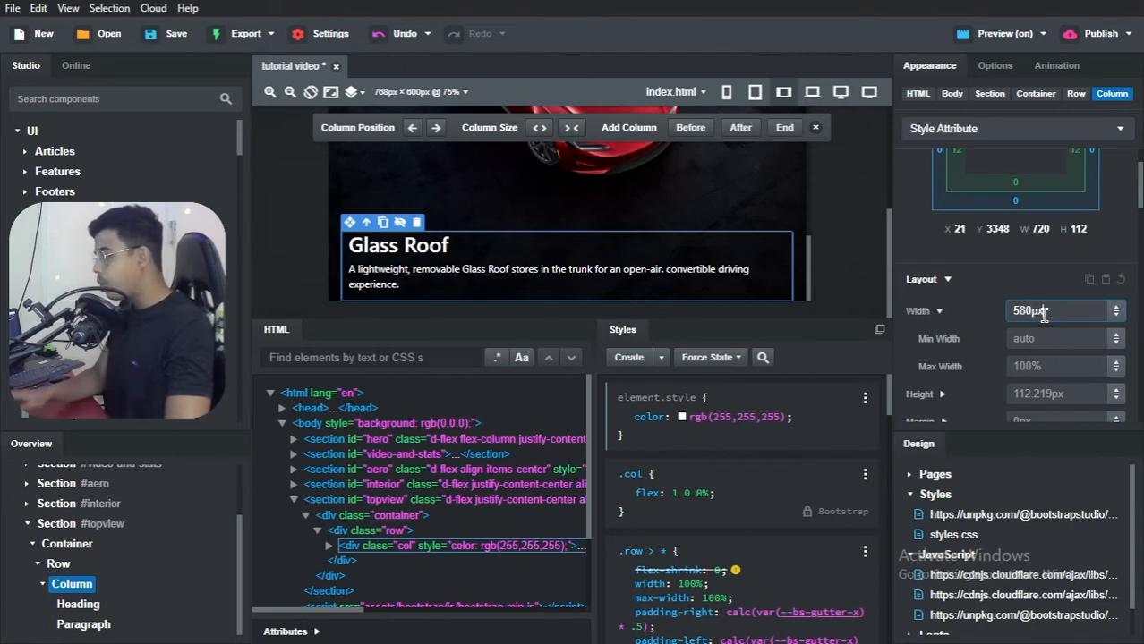
key(Return)
click(1029, 282)
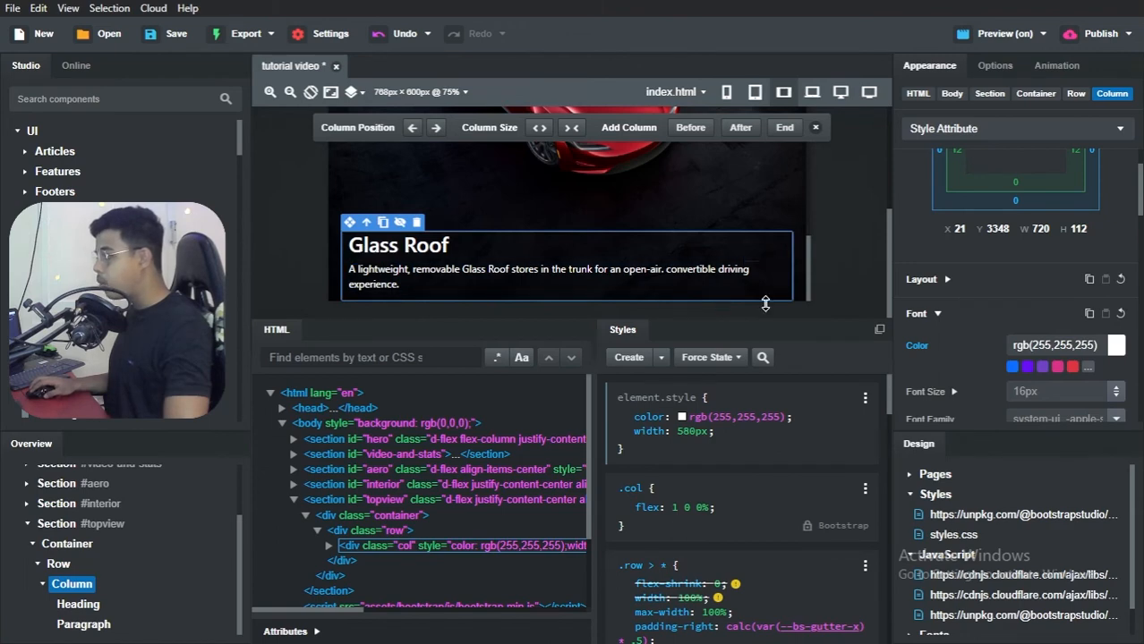
Step: Set the max width of the topview section's column to 580px
click(947, 280)
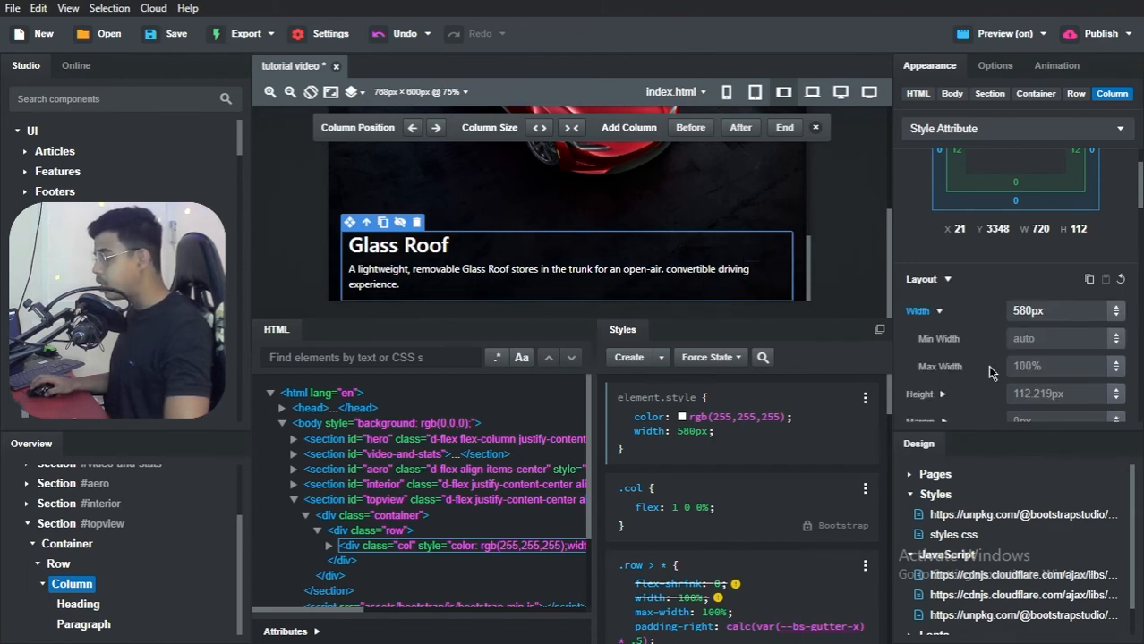
click(1052, 367)
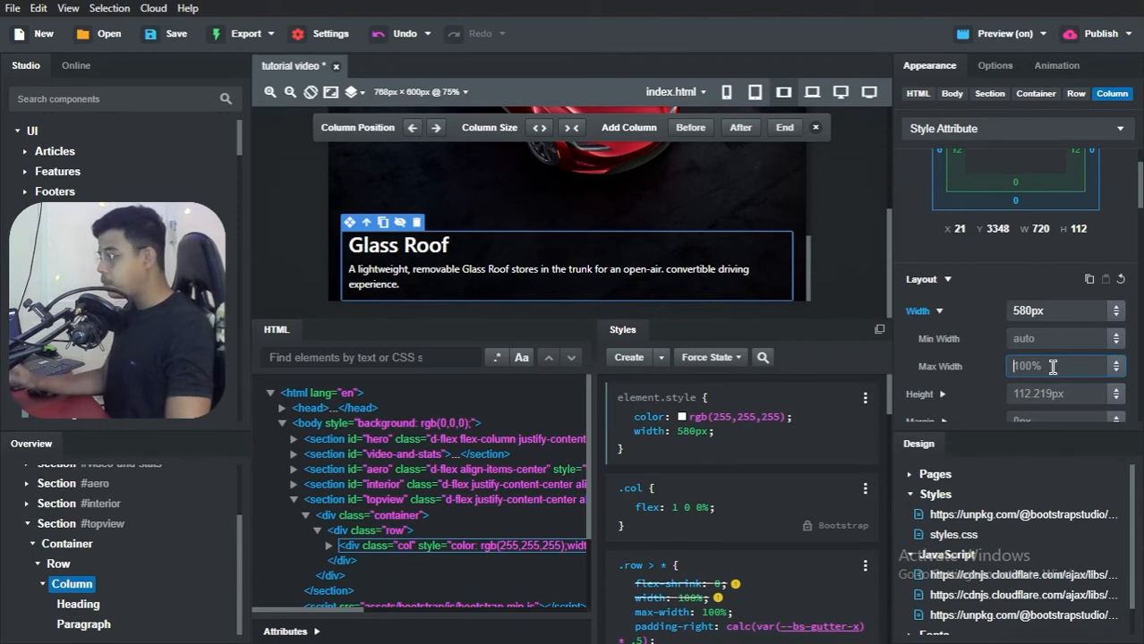
text(580px)
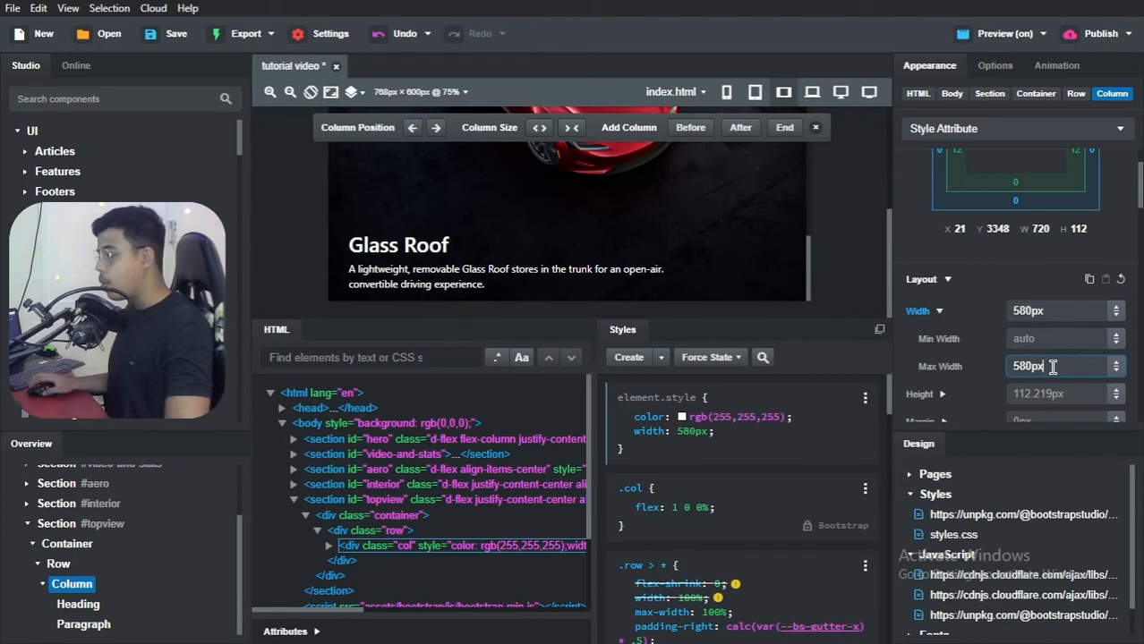
click(995, 287)
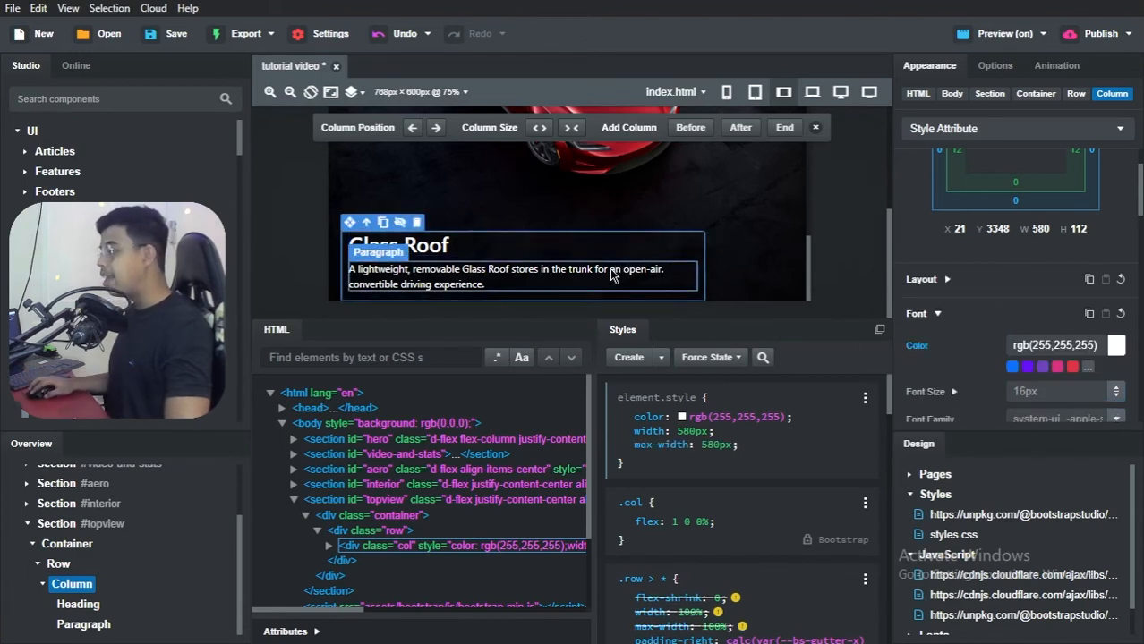
Step: Compare the Glass Roof section in the browser preview with the same section on the Tesla Clone reference page
key(alt+Tab)
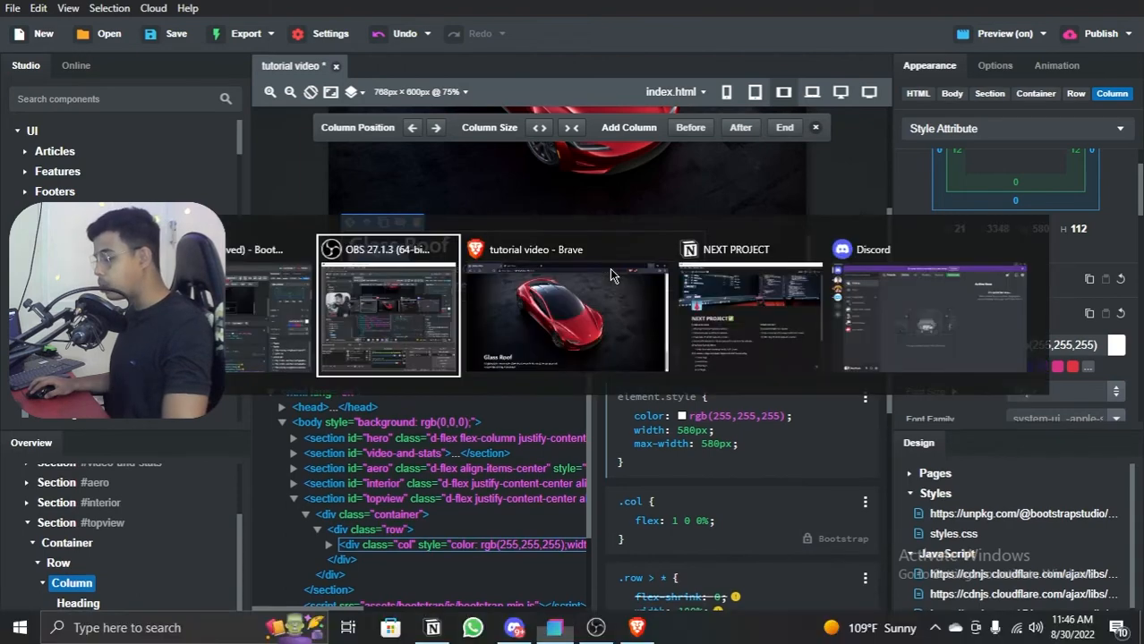
key(alt+Tab)
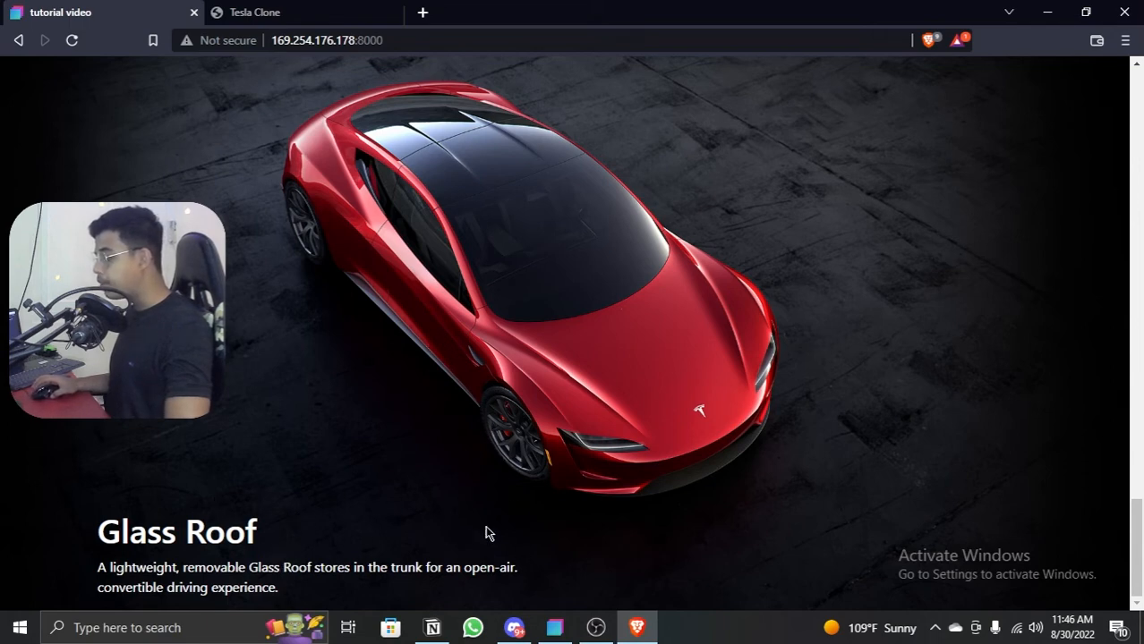
click(302, 10)
scroll(403, 247, down, 8)
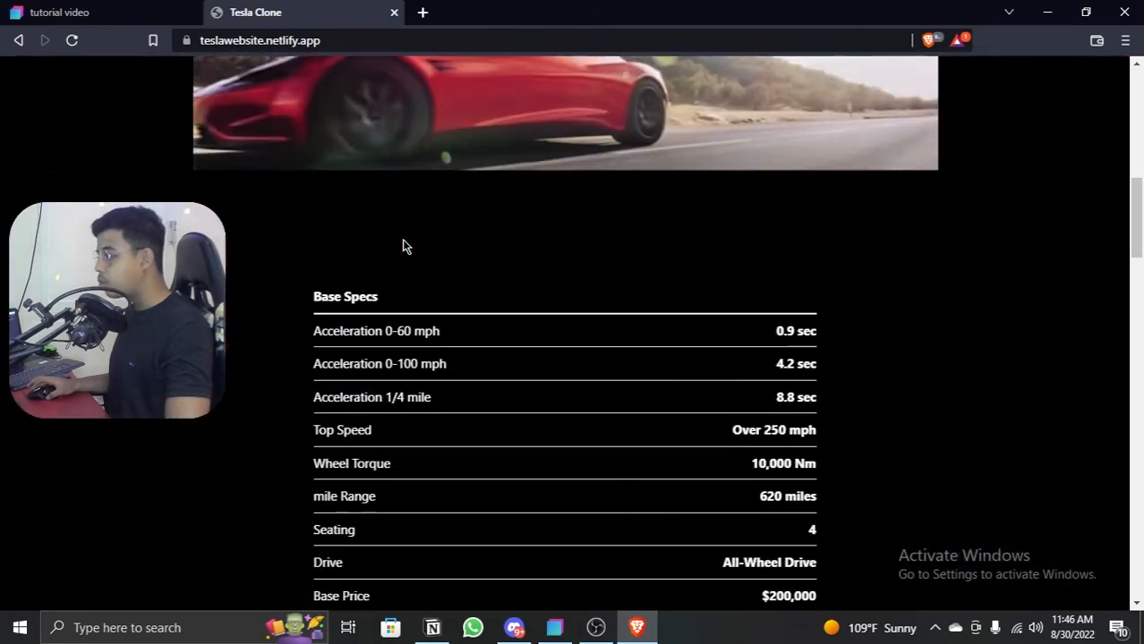
scroll(402, 247, down, 18)
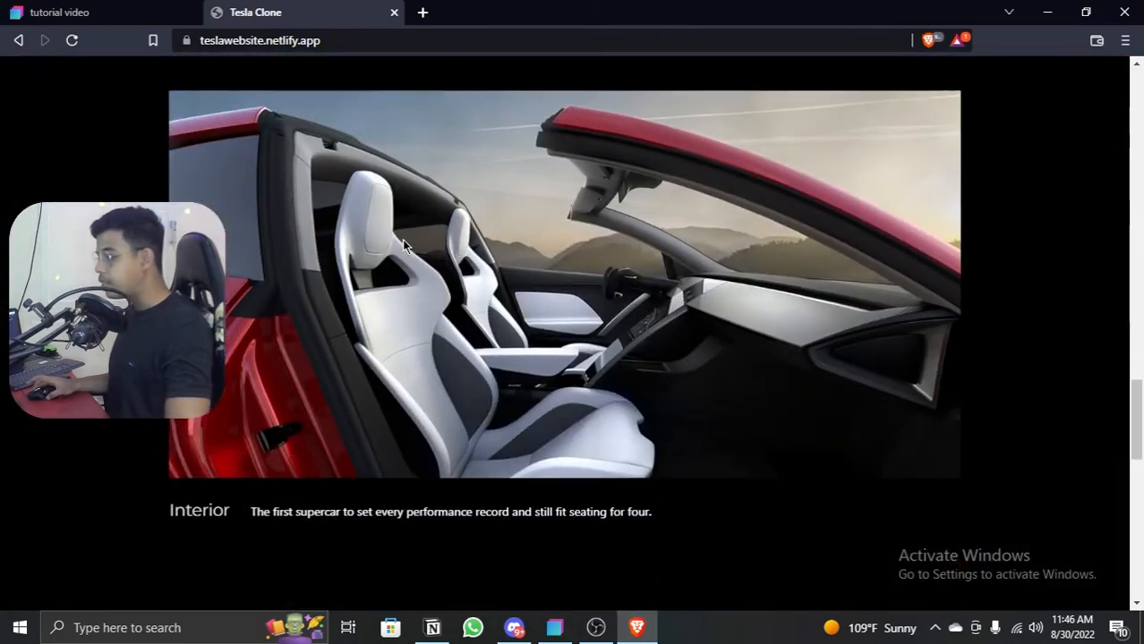
scroll(403, 247, down, 9)
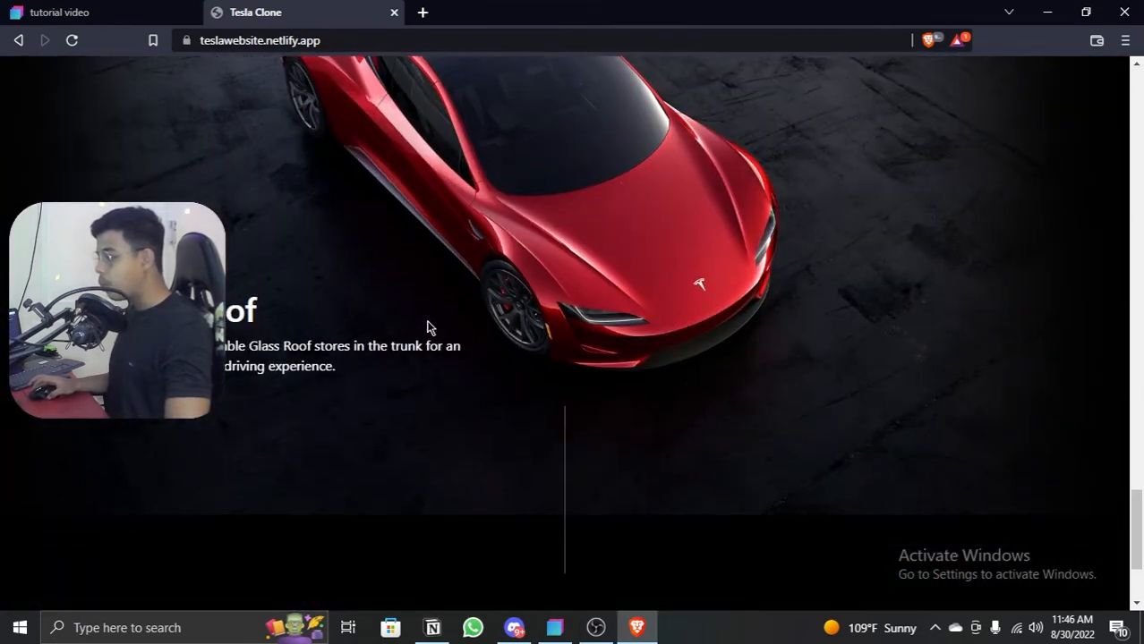
click(92, 12)
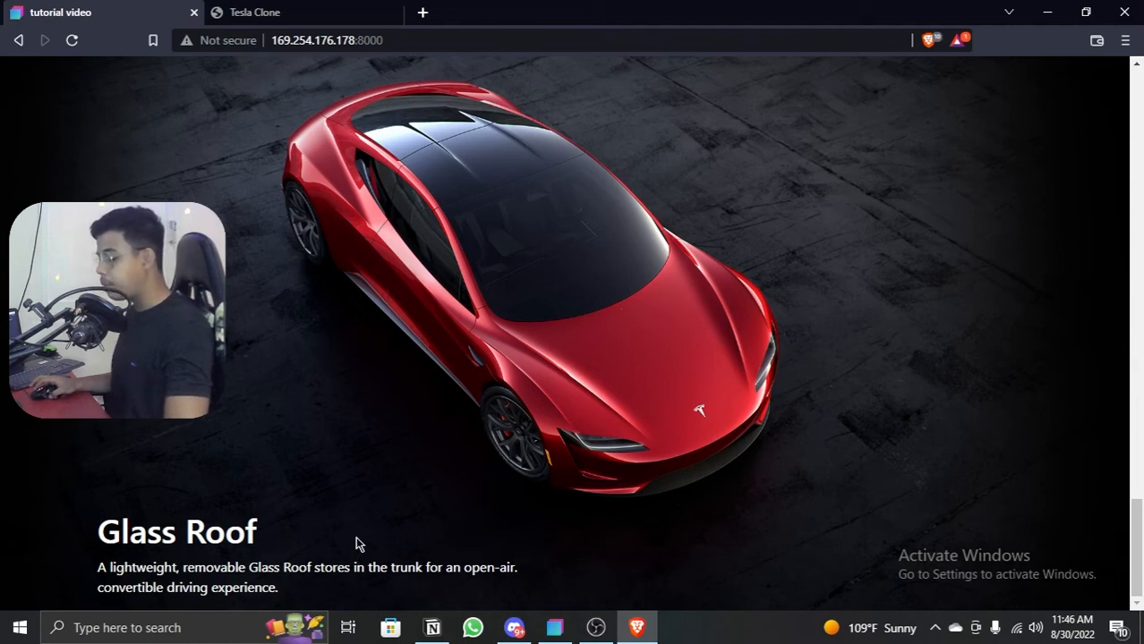
Step: Check the topview section's layout at a narrow screen width with the browser's responsive inspection tools
key(alt+Tab)
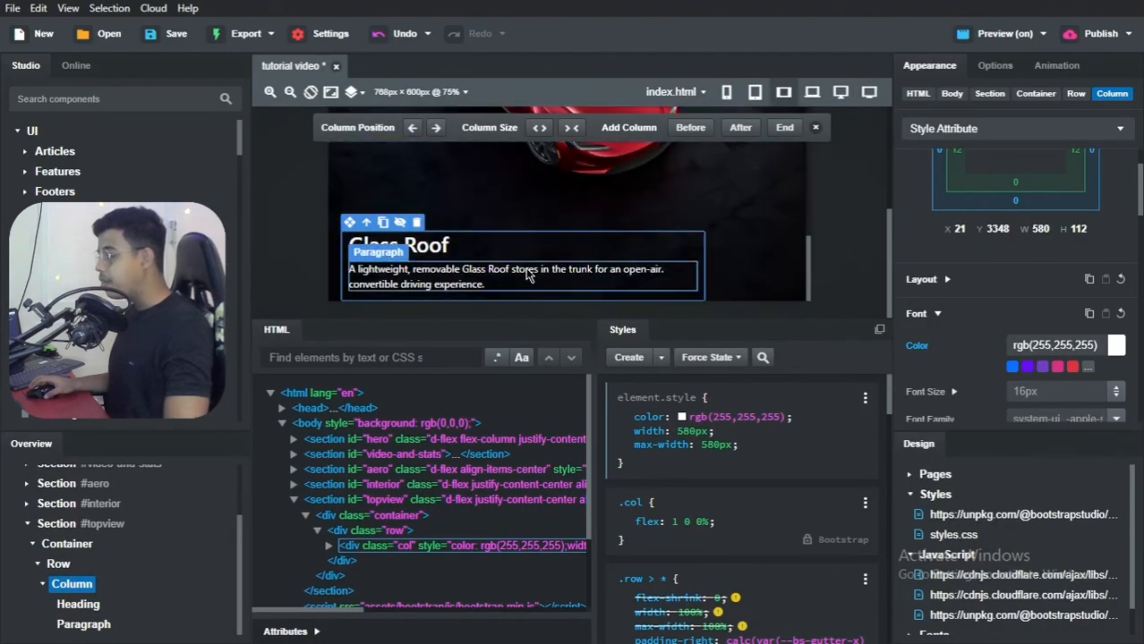
key(alt+Tab)
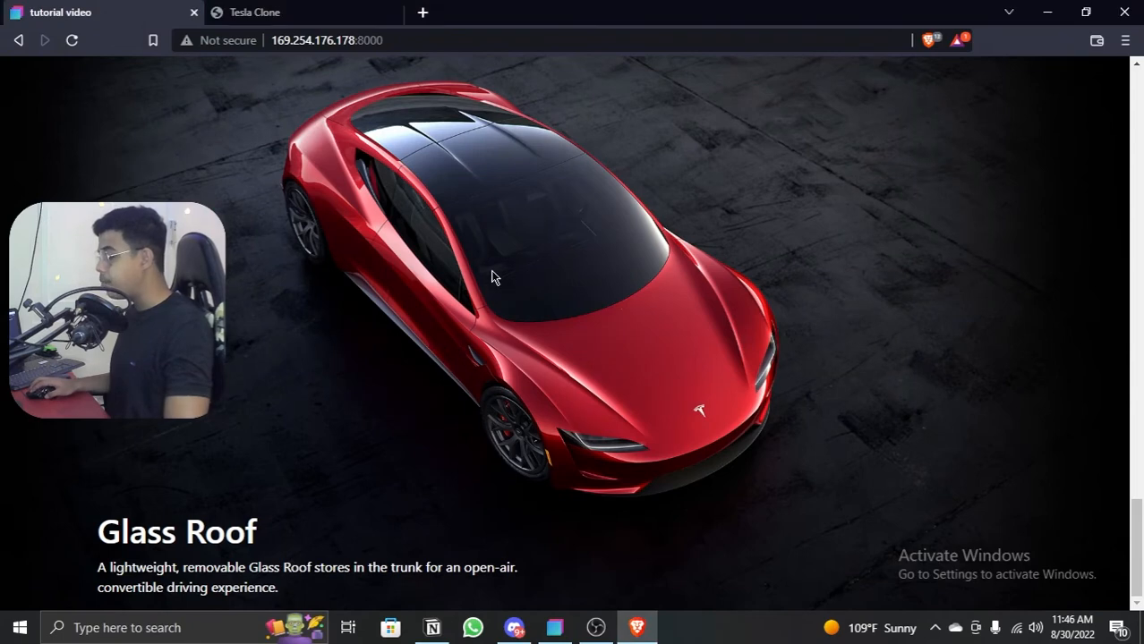
right_click(492, 278)
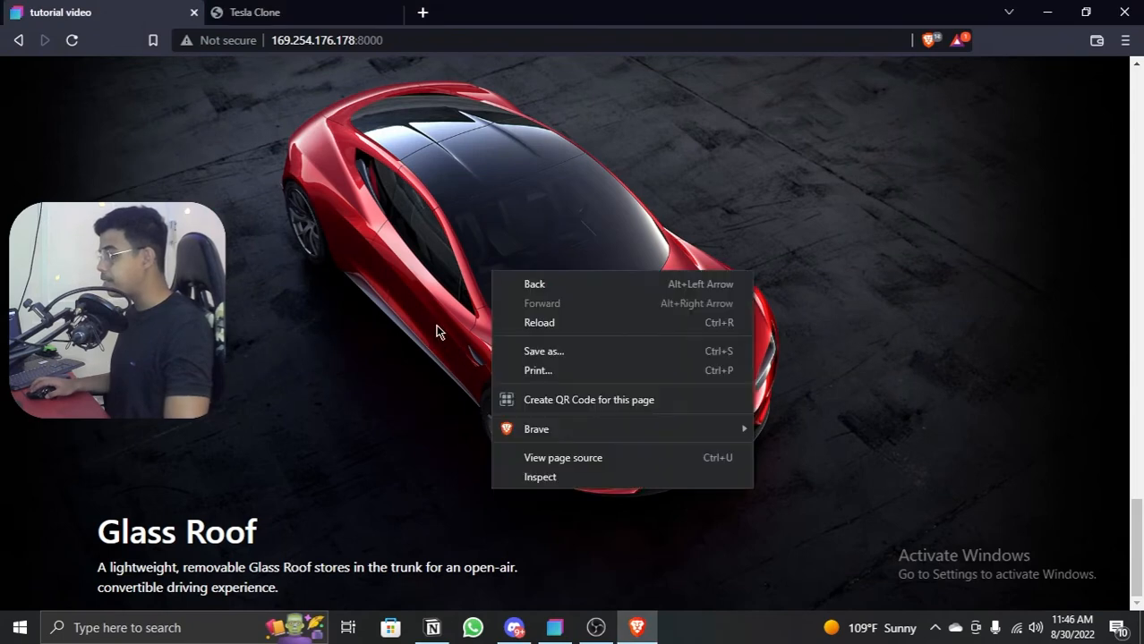
click(527, 483)
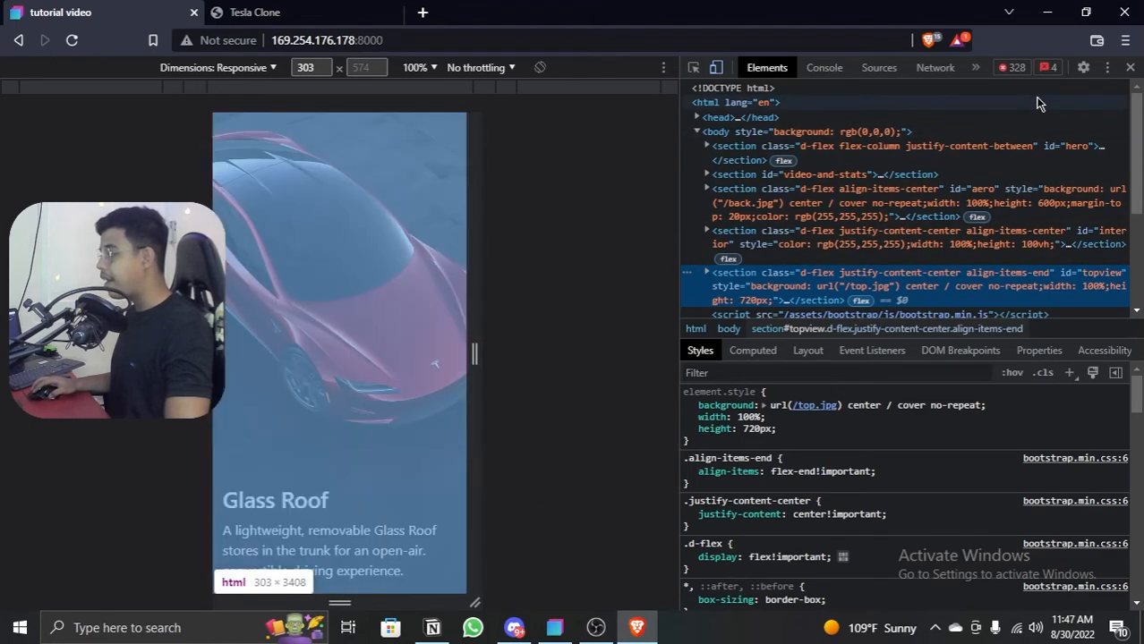
click(1130, 67)
Step: Examine the reserve button and footer links at the end of the reference page, and return to Bootstrap Studio
click(278, 22)
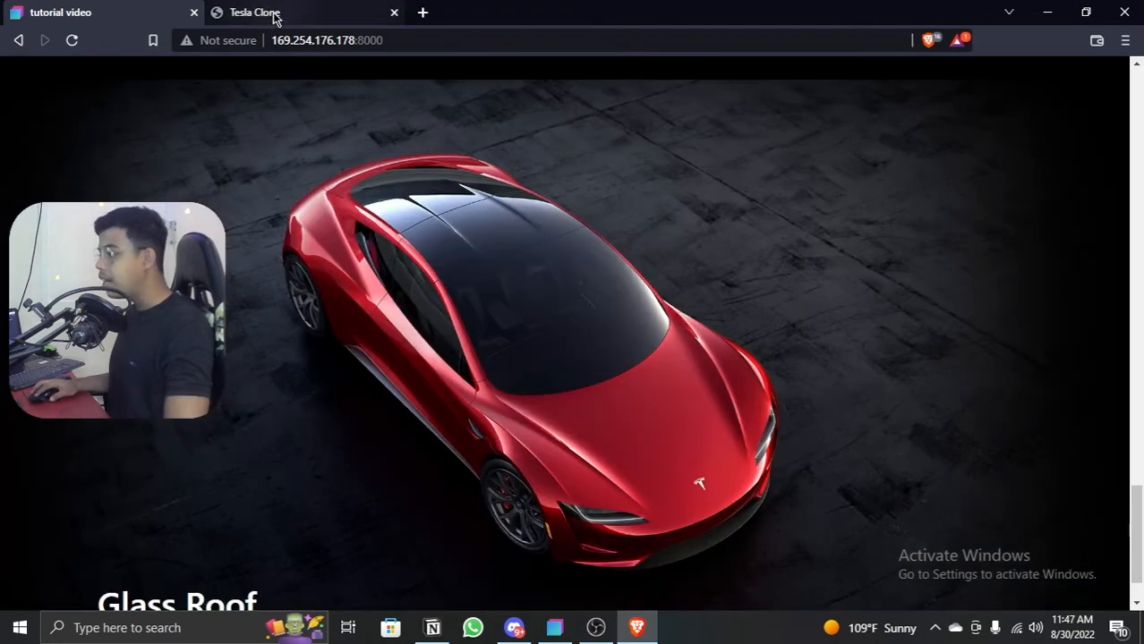
scroll(444, 245, down, 2)
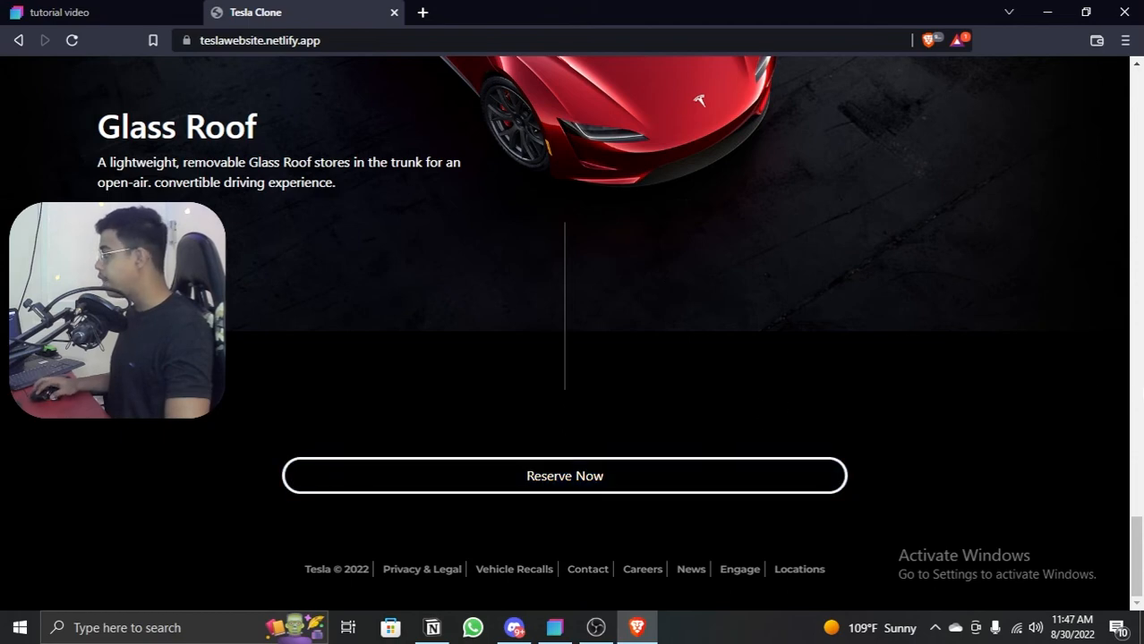
click(1047, 12)
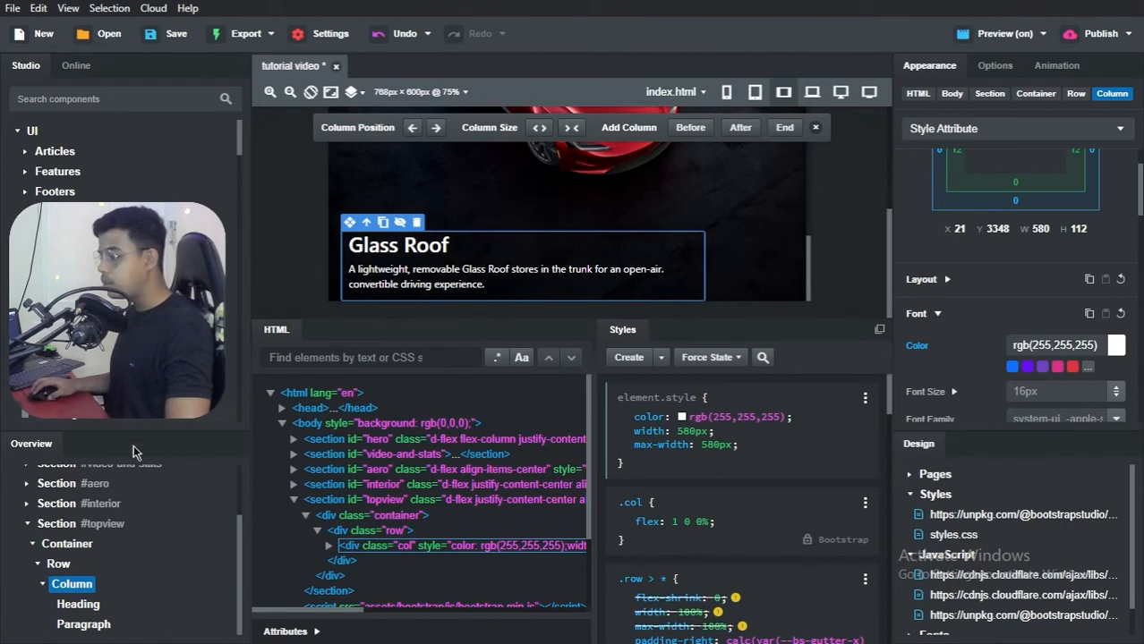
Step: Add an empty Section component to the page body after the topview section
click(28, 524)
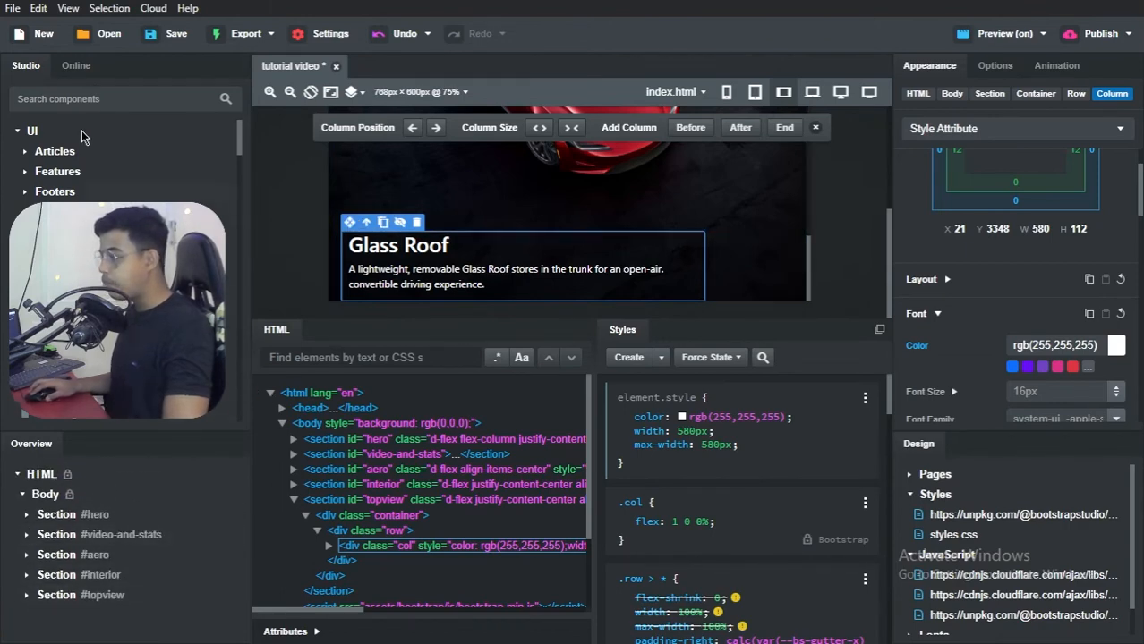
click(117, 97)
text(se)
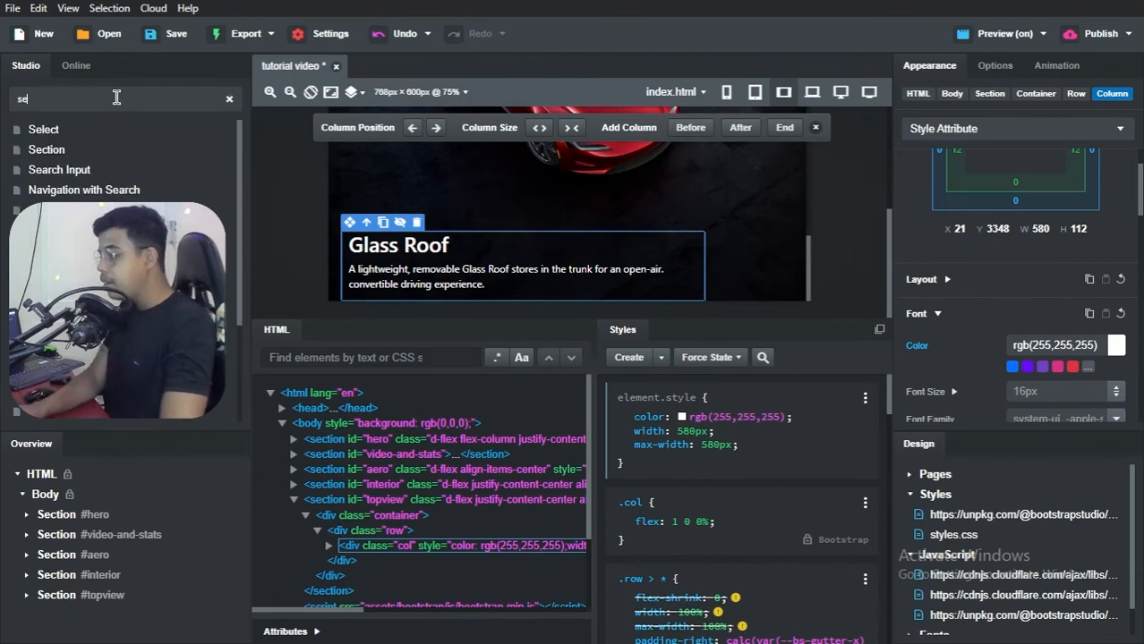
text(ction)
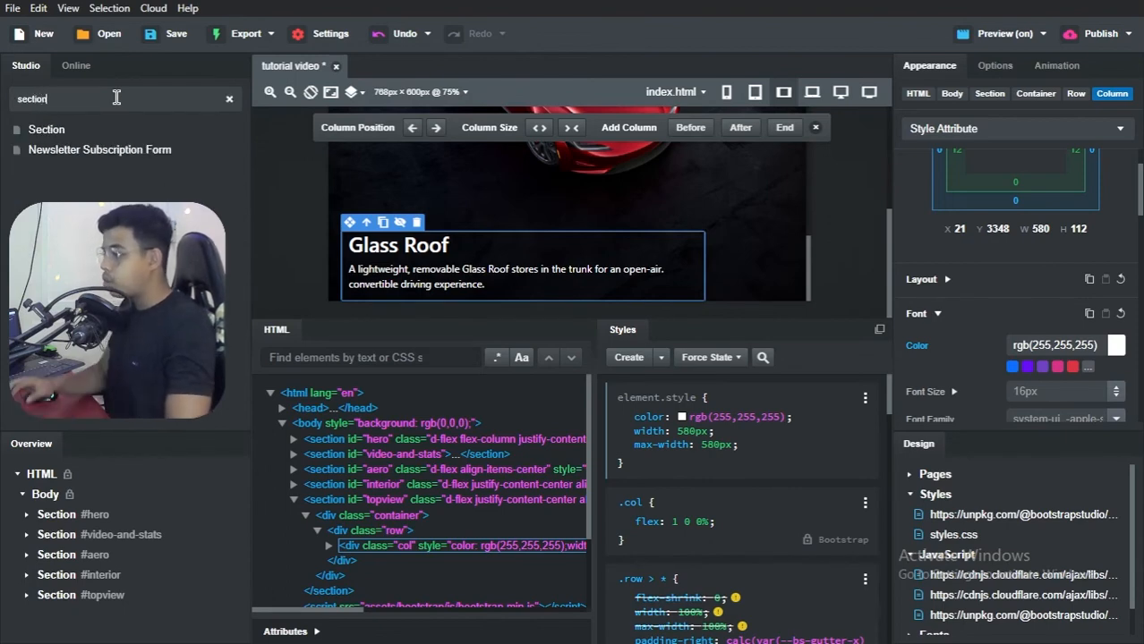
drag(110, 127, 40, 506)
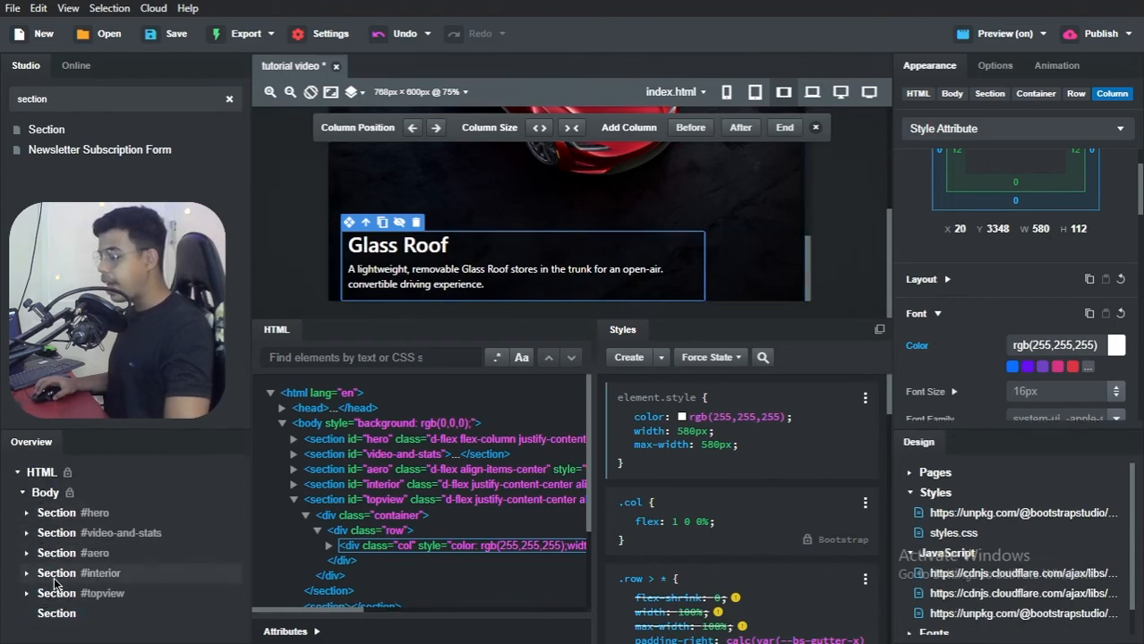
Step: Delete the empty section that follows the topview section
click(55, 614)
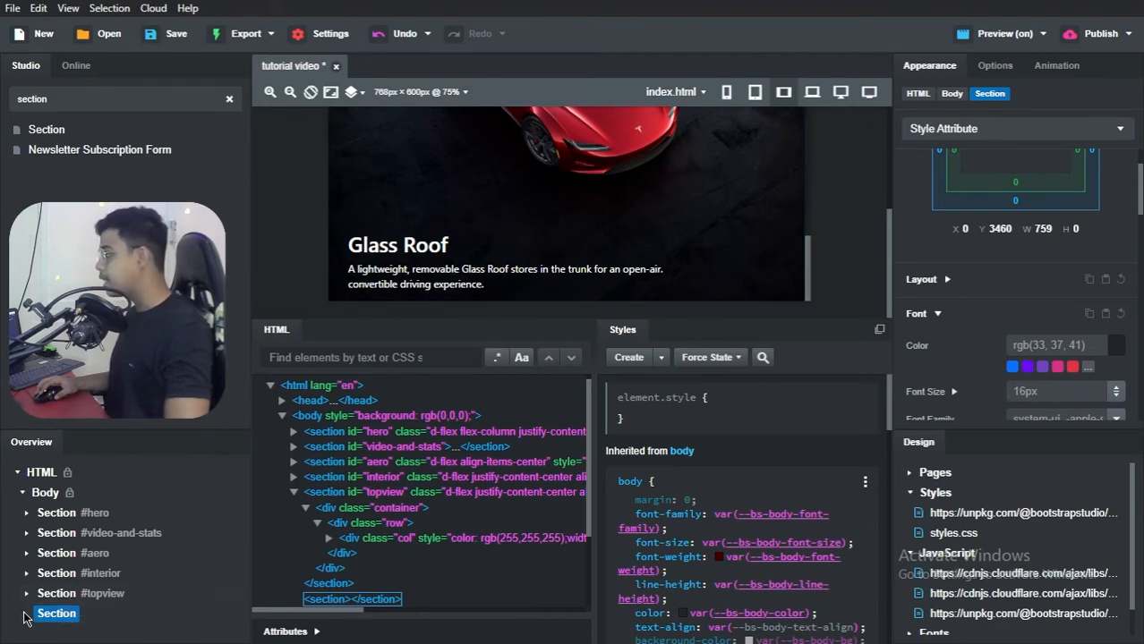
right_click(48, 621)
click(72, 596)
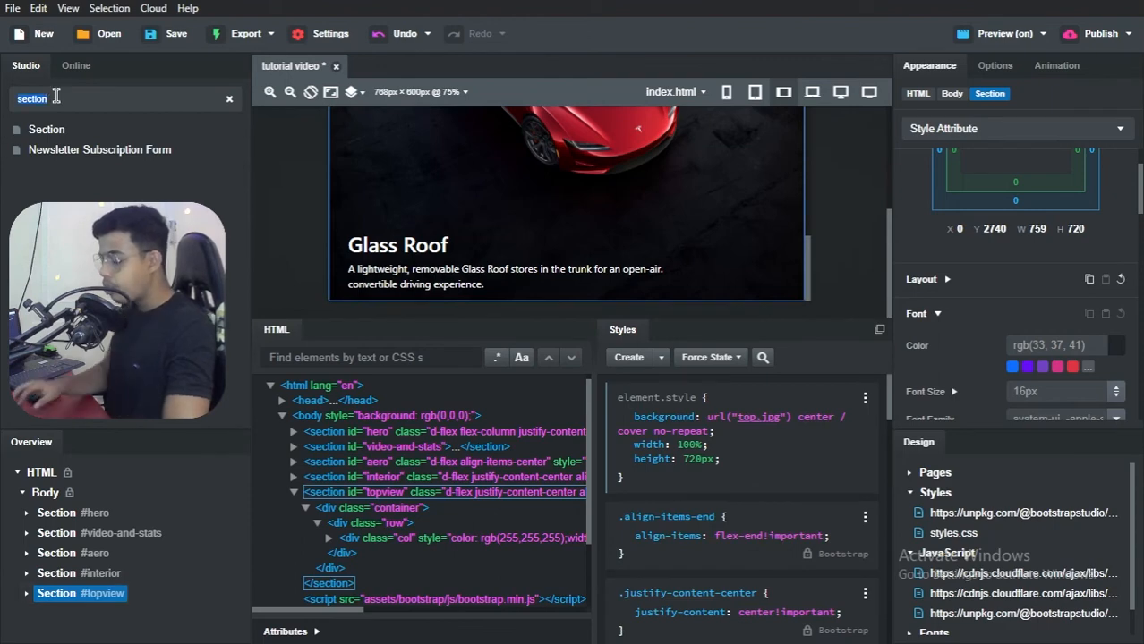
Step: Find the footer components and add Footer Basic to the end of the page body
key(ctrl+a)
text(footer)
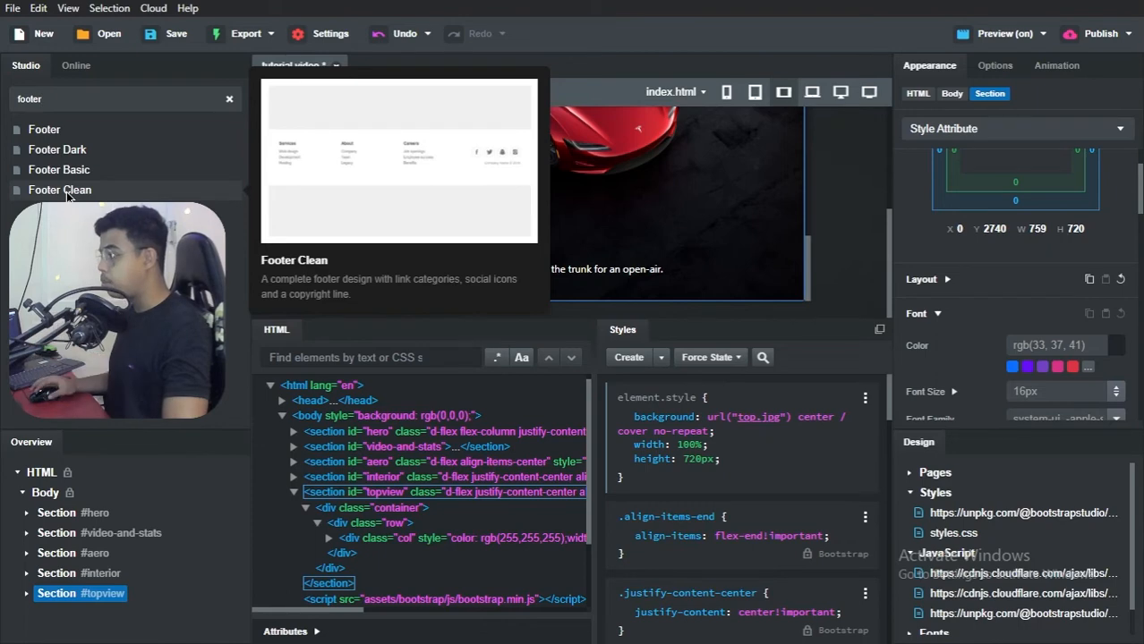
mouse_move(73, 178)
mouse_move(68, 157)
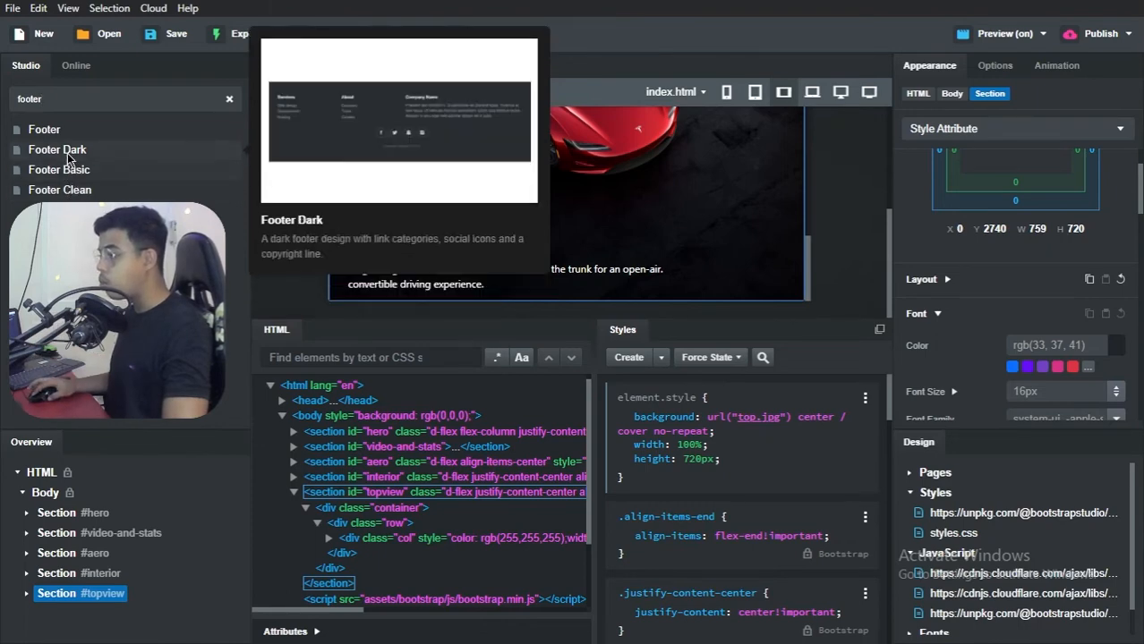
mouse_move(63, 132)
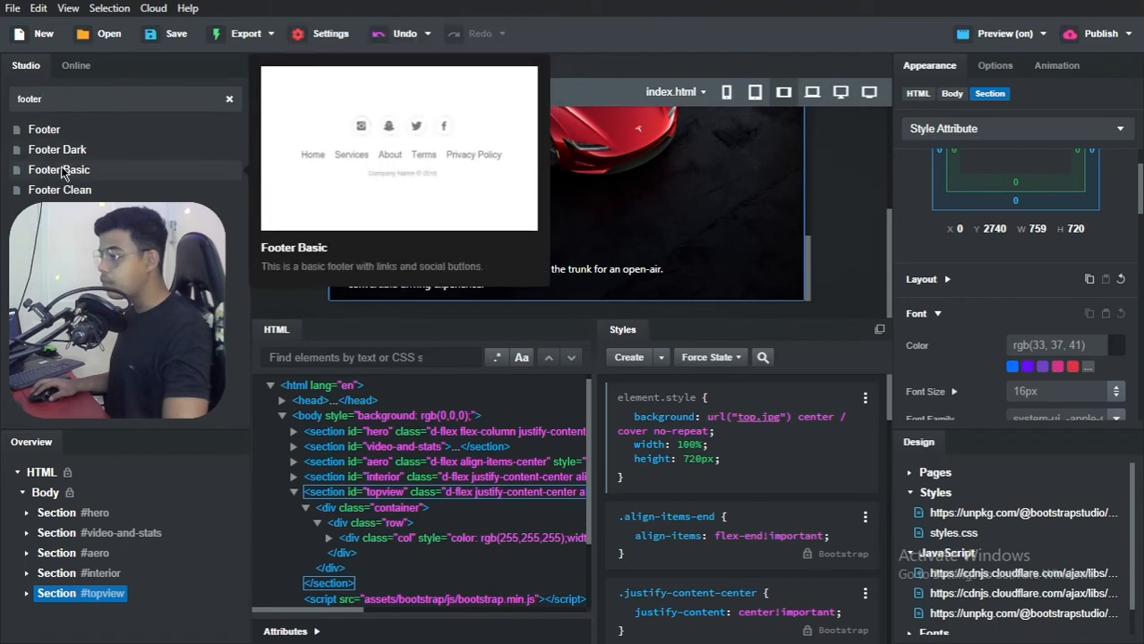
drag(61, 172, 51, 495)
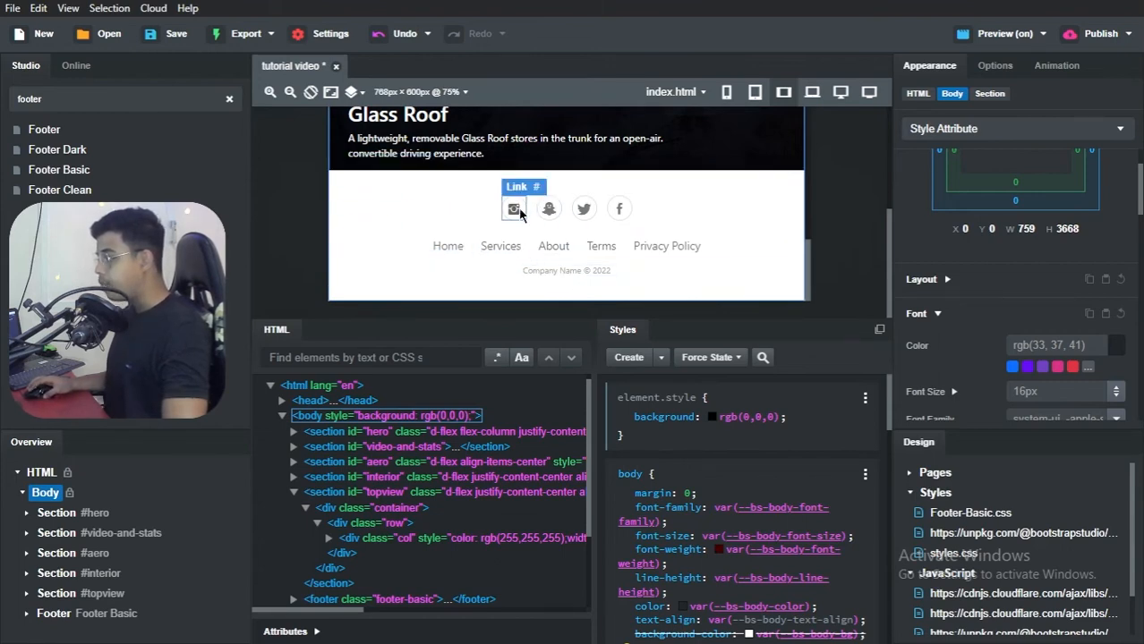
Step: Delete the social icons div and the copyright paragraph from the footer, keeping only its links list
click(28, 614)
scroll(40, 600, down, 1)
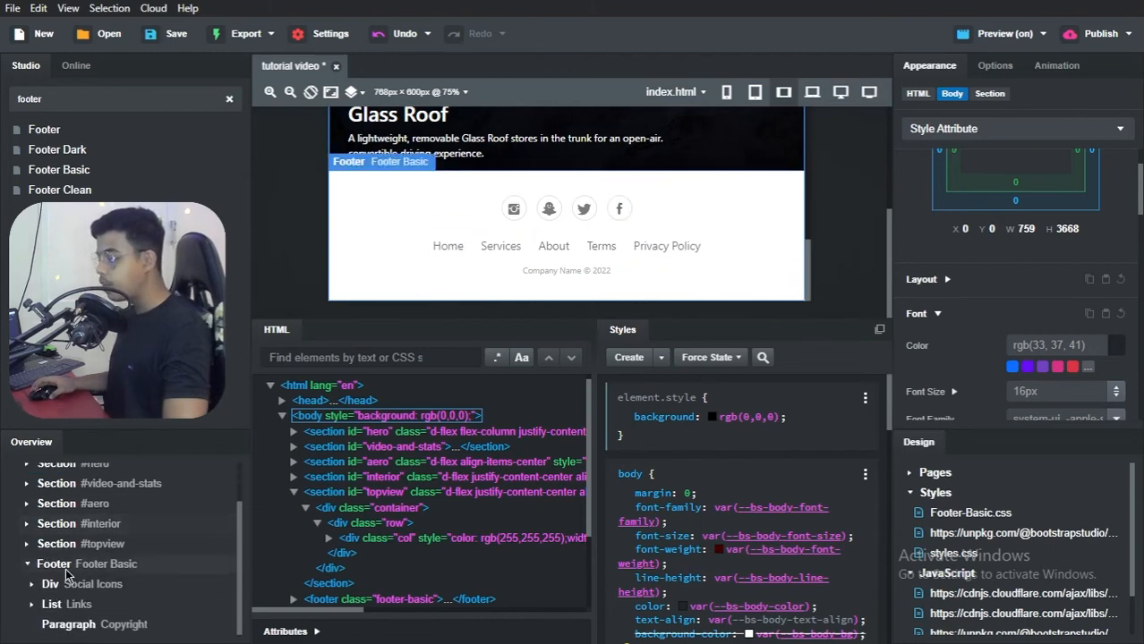
right_click(54, 591)
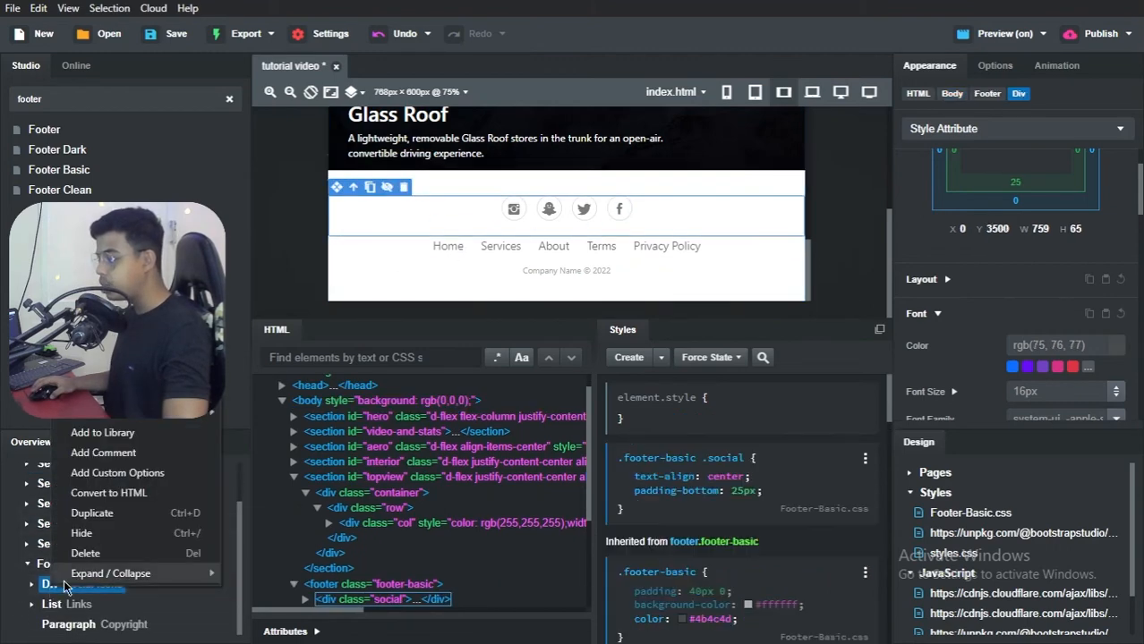
click(87, 570)
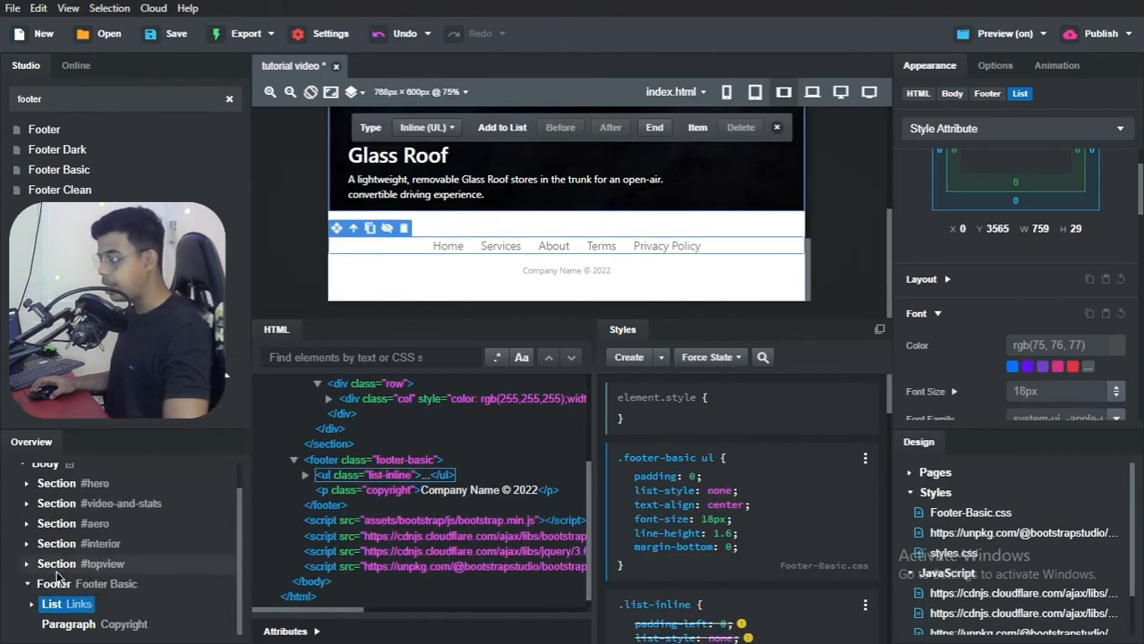
right_click(70, 627)
click(102, 614)
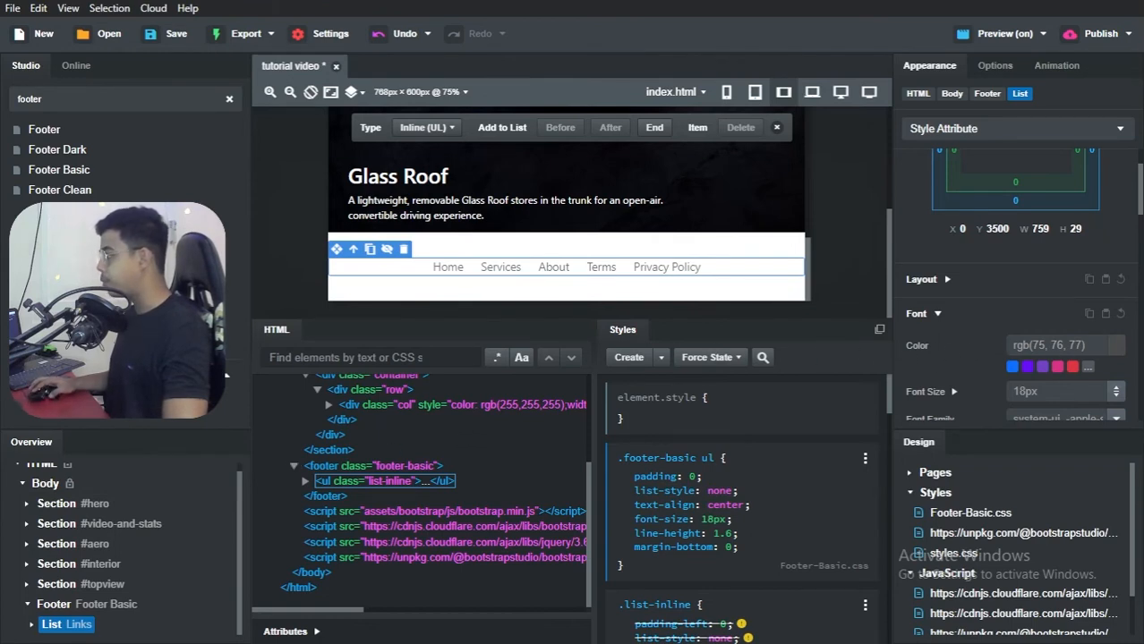
Step: Copy "Tesla © 2022" from the reference page's footer in the browser and replace the footer's Home link text with it in Bootstrap Studio
click(448, 267)
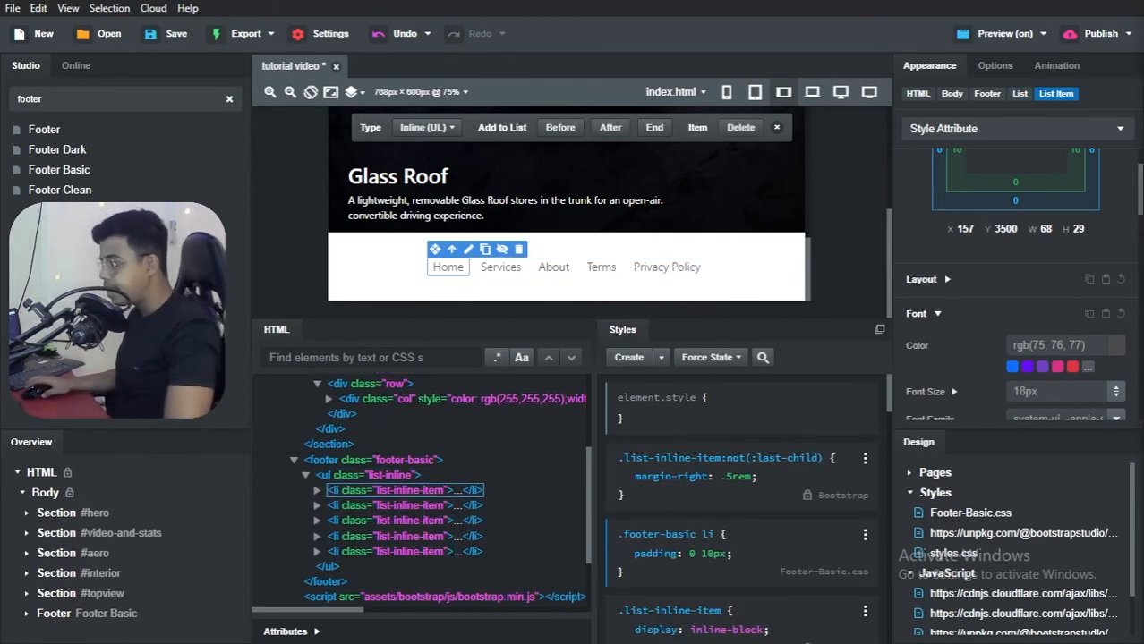
key(alt+Tab)
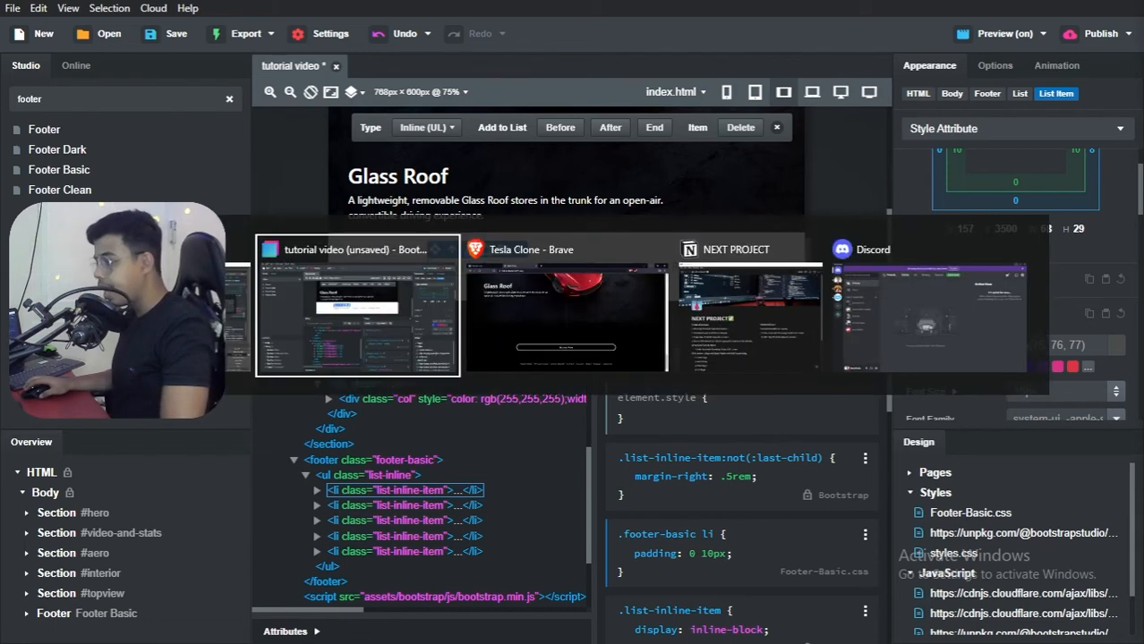
key(alt+Tab)
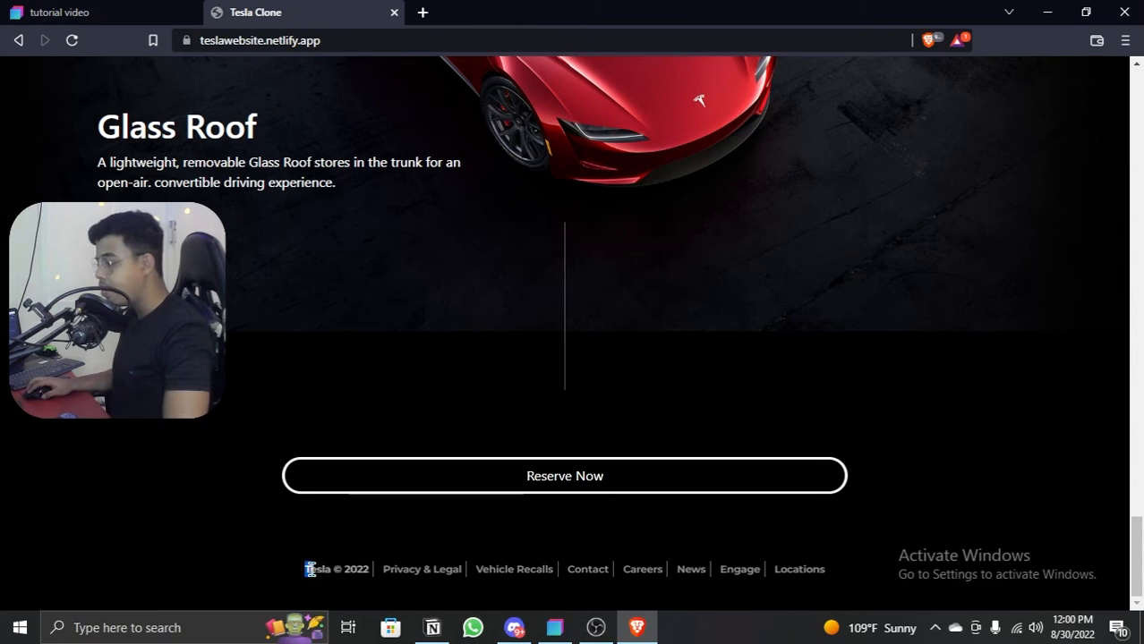
drag(308, 569, 367, 574)
key(ctrl+c)
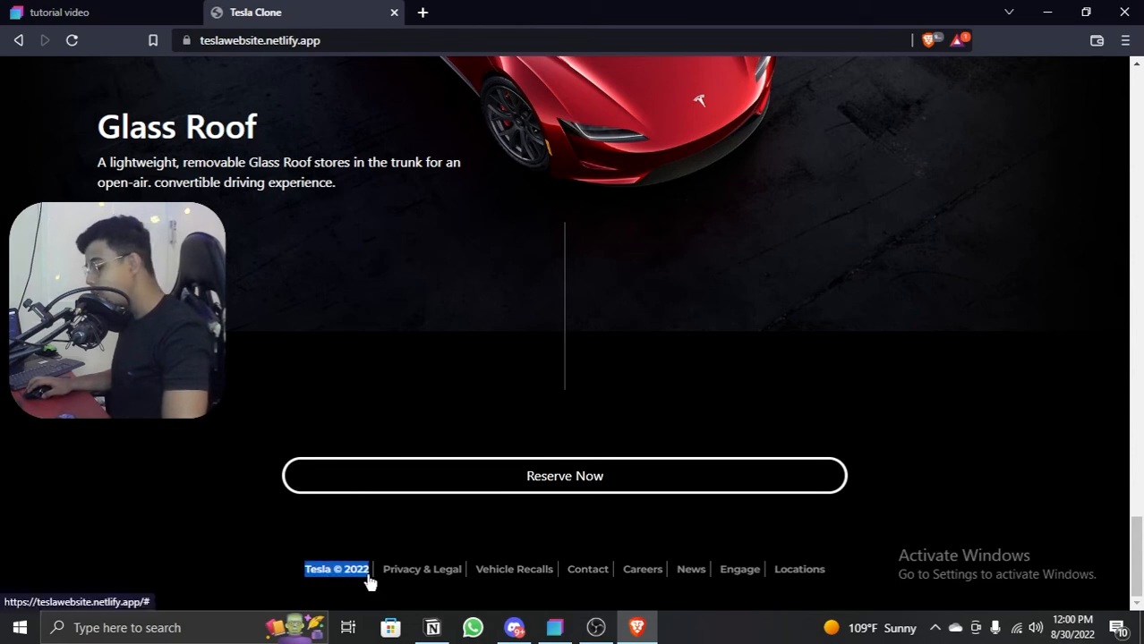
click(1043, 14)
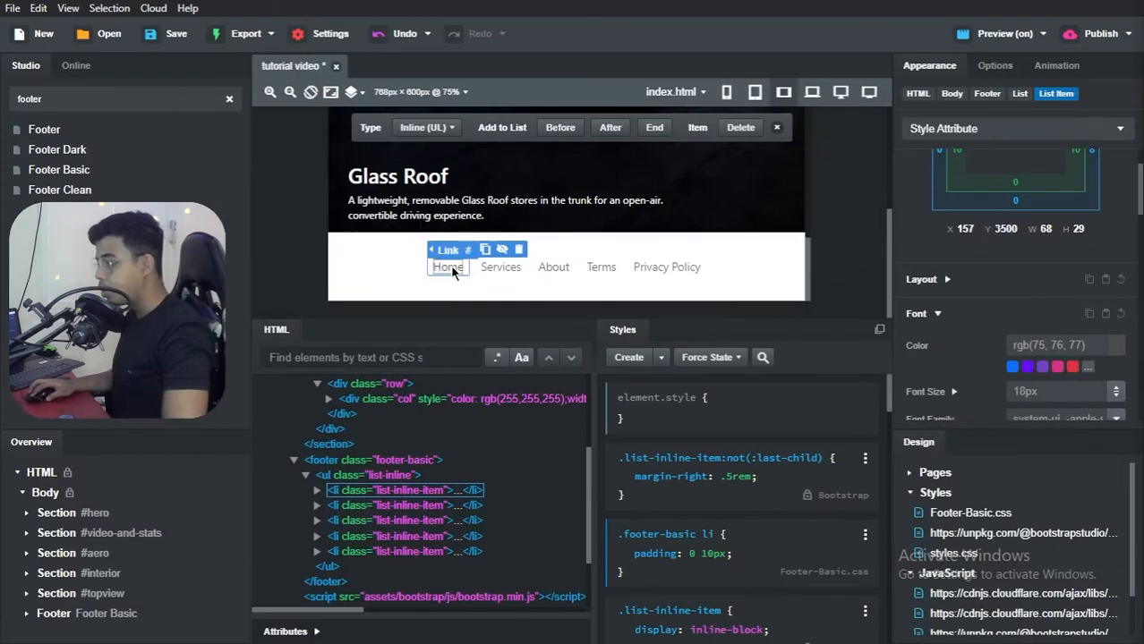
double_click(452, 271)
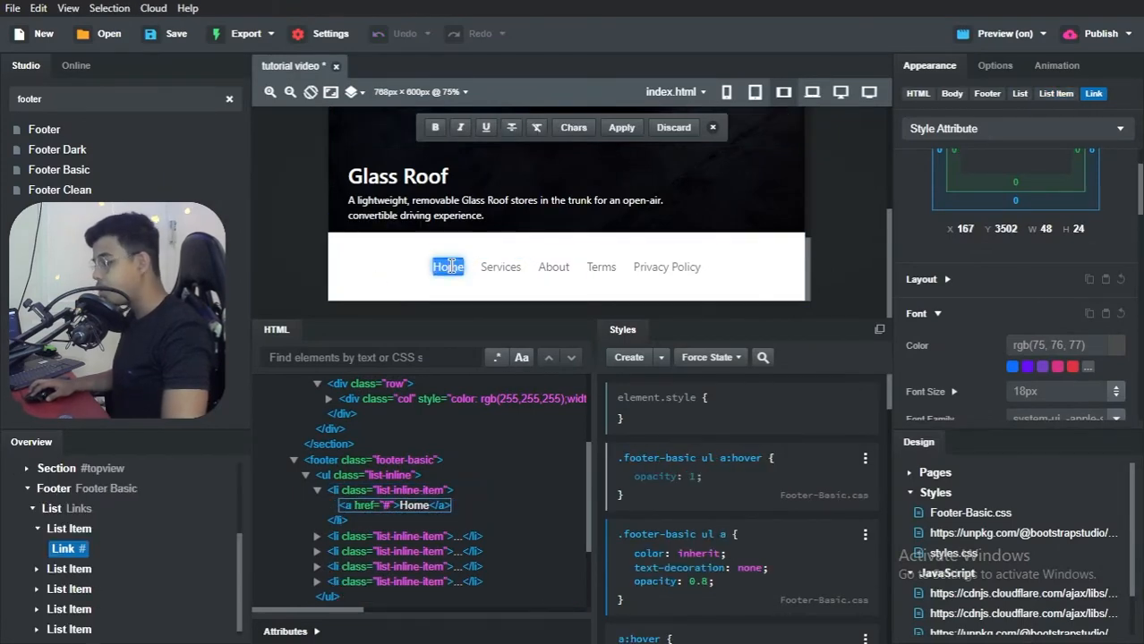
key(ctrl+v)
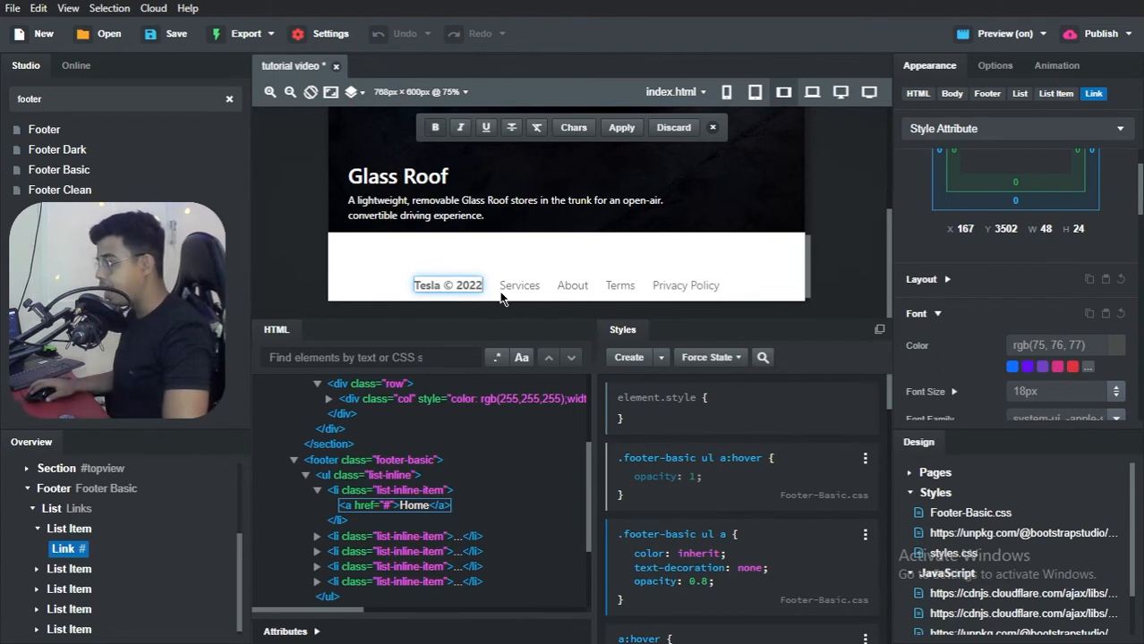
Step: Replace the footer's Services link text with "Privacy & Legal" from the reference page and its About link text with "Vehicle Recalls"
double_click(519, 286)
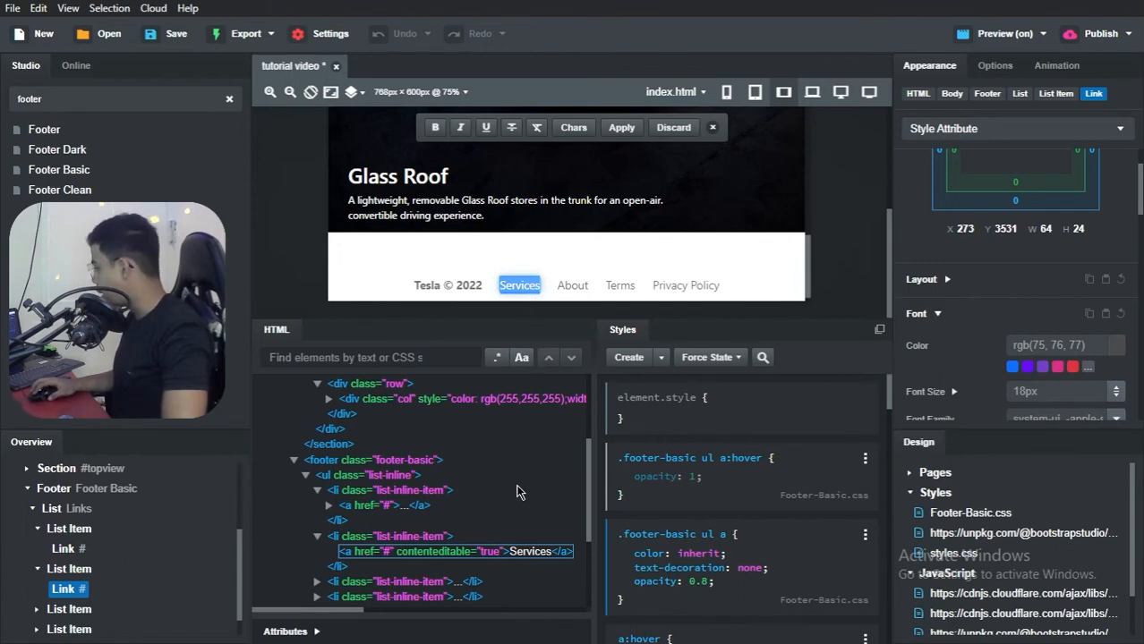
key(alt+Tab)
key(alt+Tab)
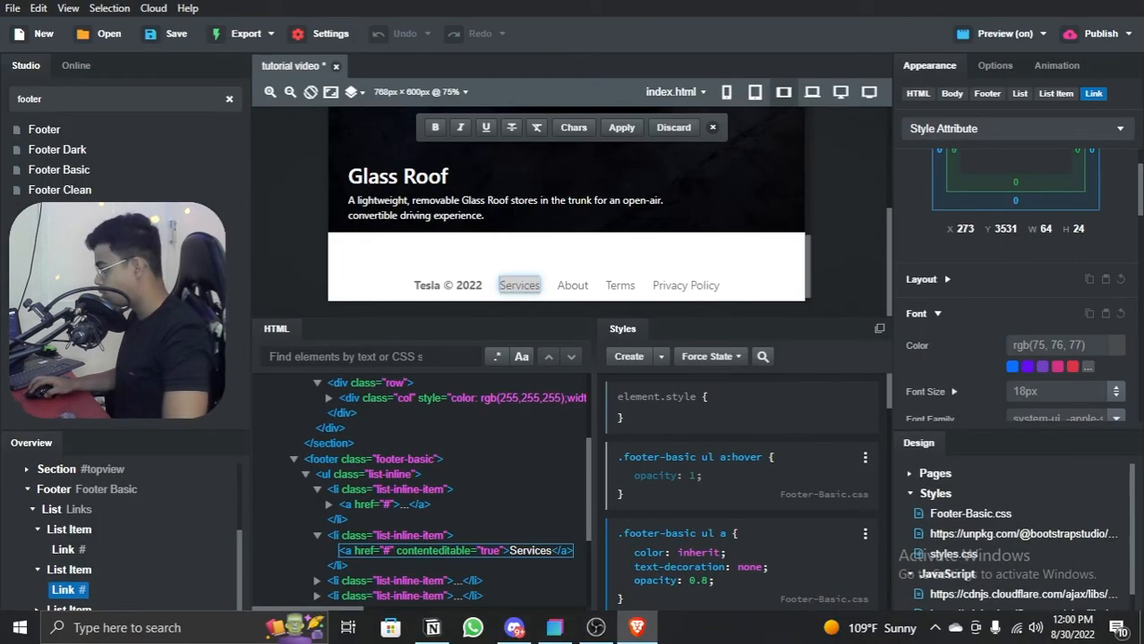
text(Privacy & Legal)
double_click(595, 266)
text(Vehicle Recalls)
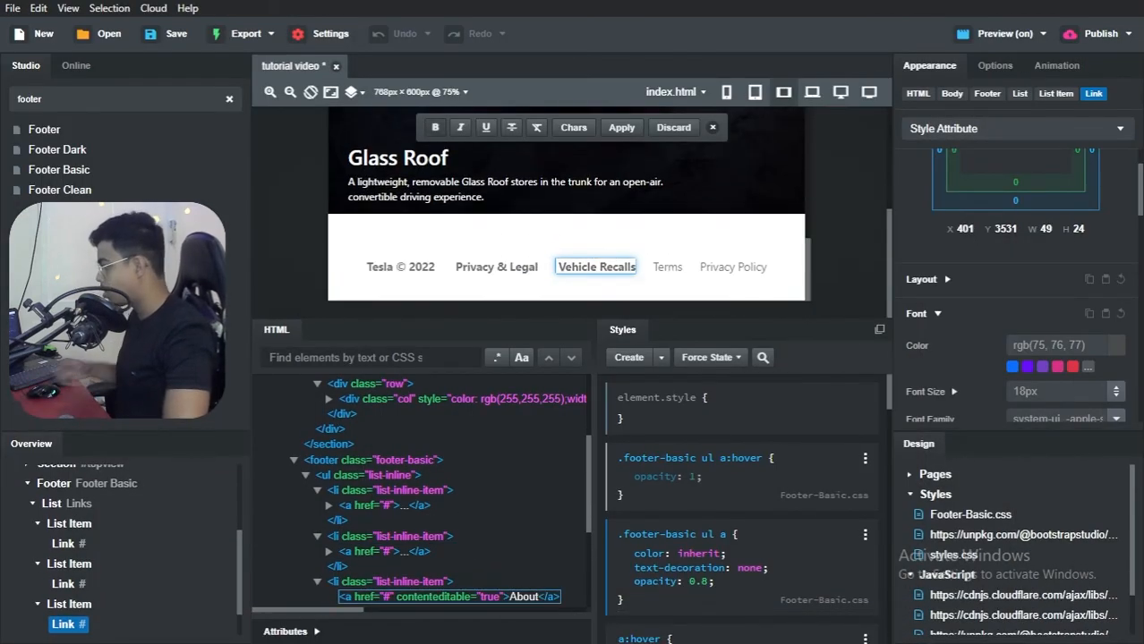
Step: Change the footer's Terms link text to "Contact" and its Privacy Policy link text to "Careers"
double_click(666, 266)
text(Contact)
triple_click(738, 266)
text(Careers)
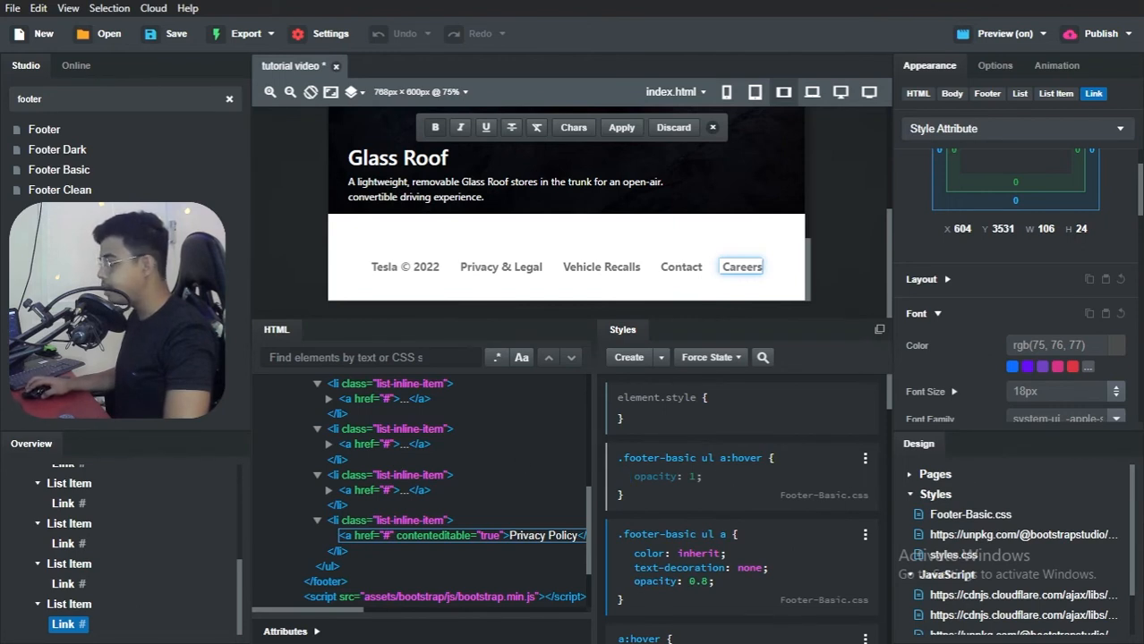
Step: Duplicate the footer's Careers list item and change the last copy's link text to "News"
right_click(85, 608)
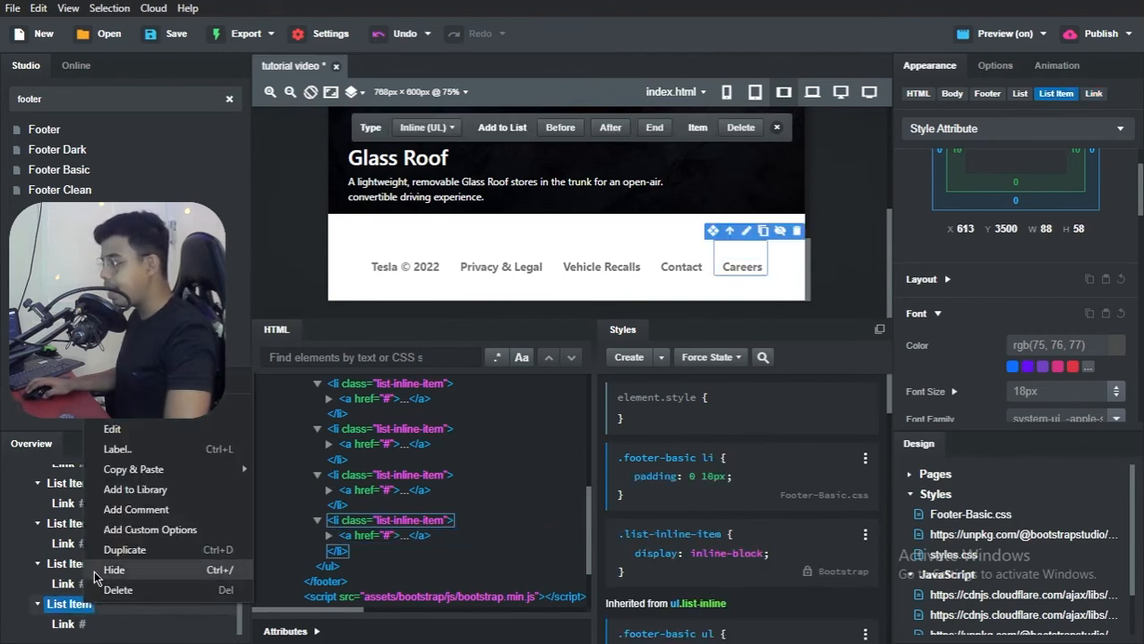
click(111, 550)
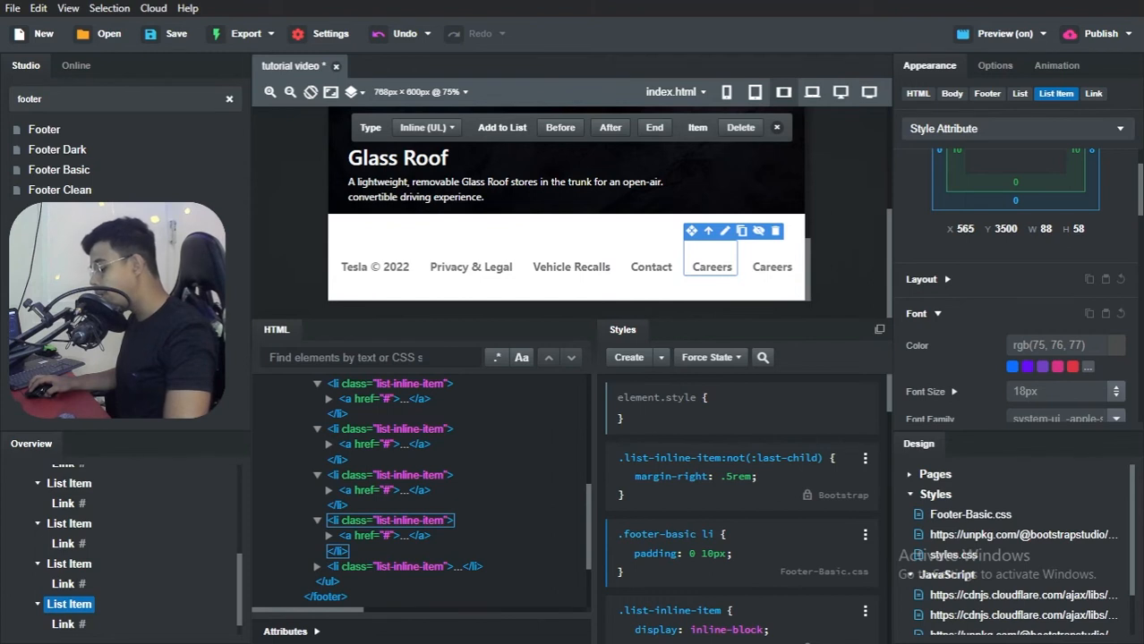
double_click(771, 267)
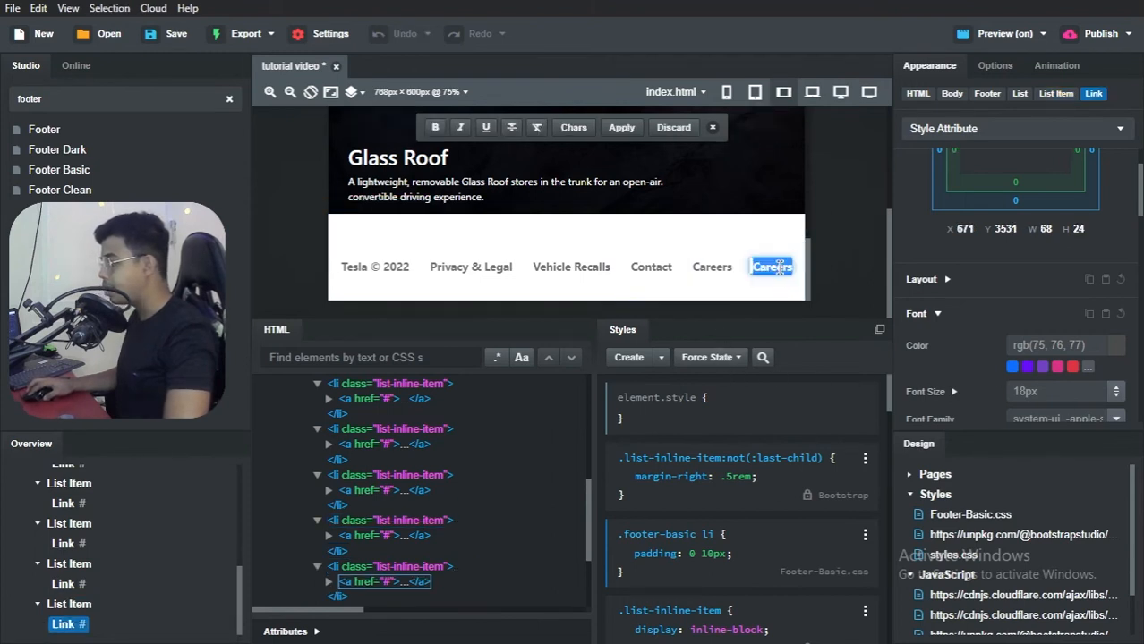
text(News)
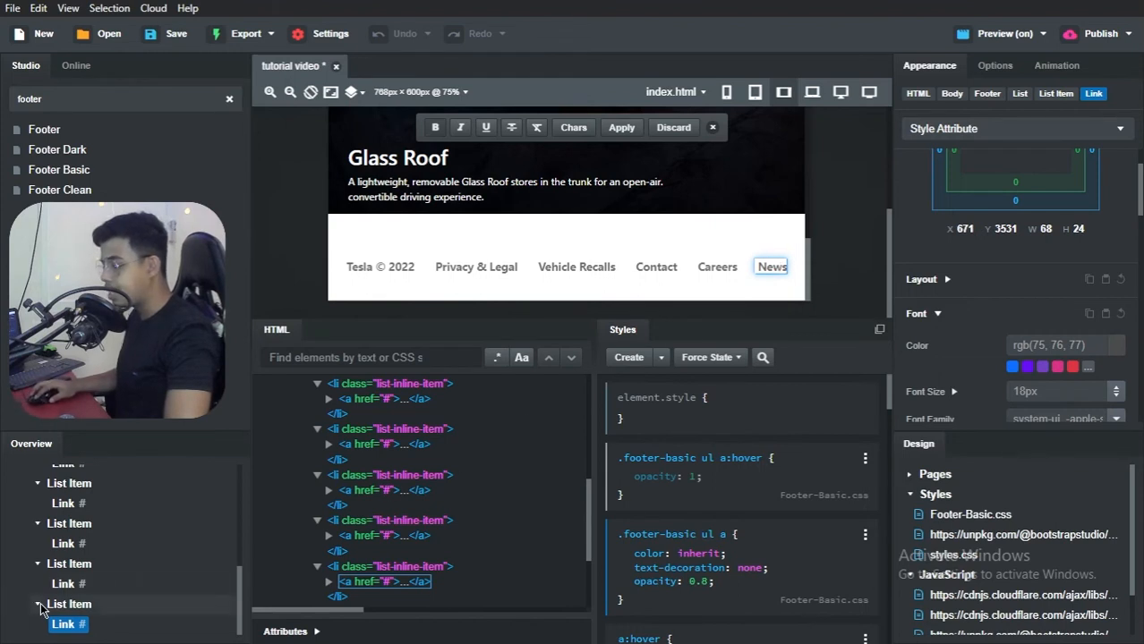
Step: Duplicate the footer's News list item and change the first of the two News links to "Engage"
right_click(63, 610)
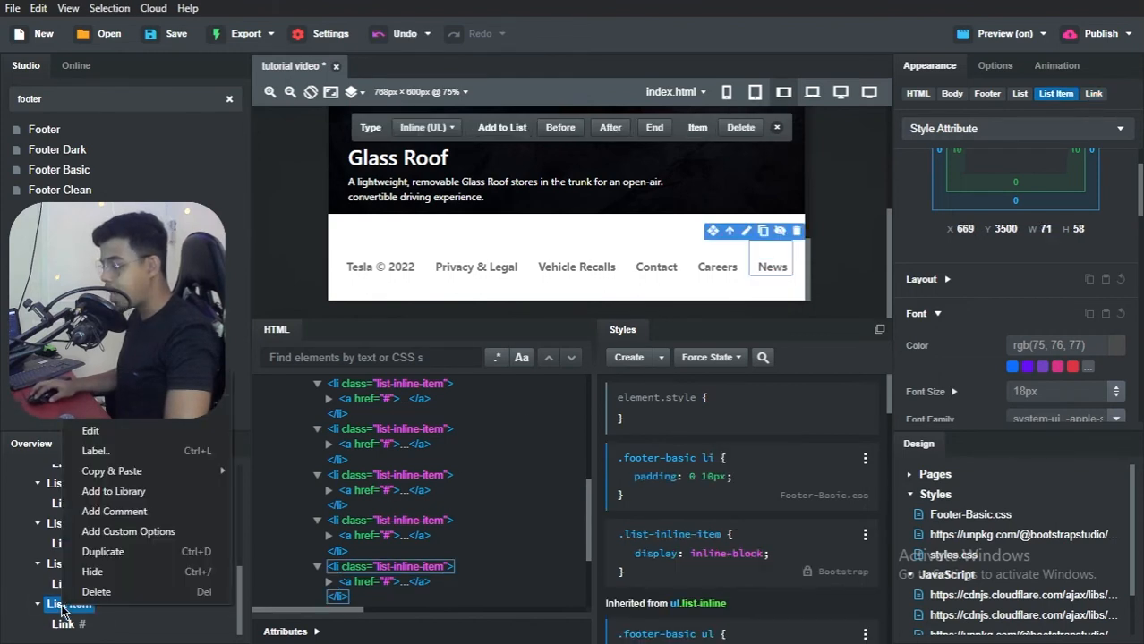
click(90, 553)
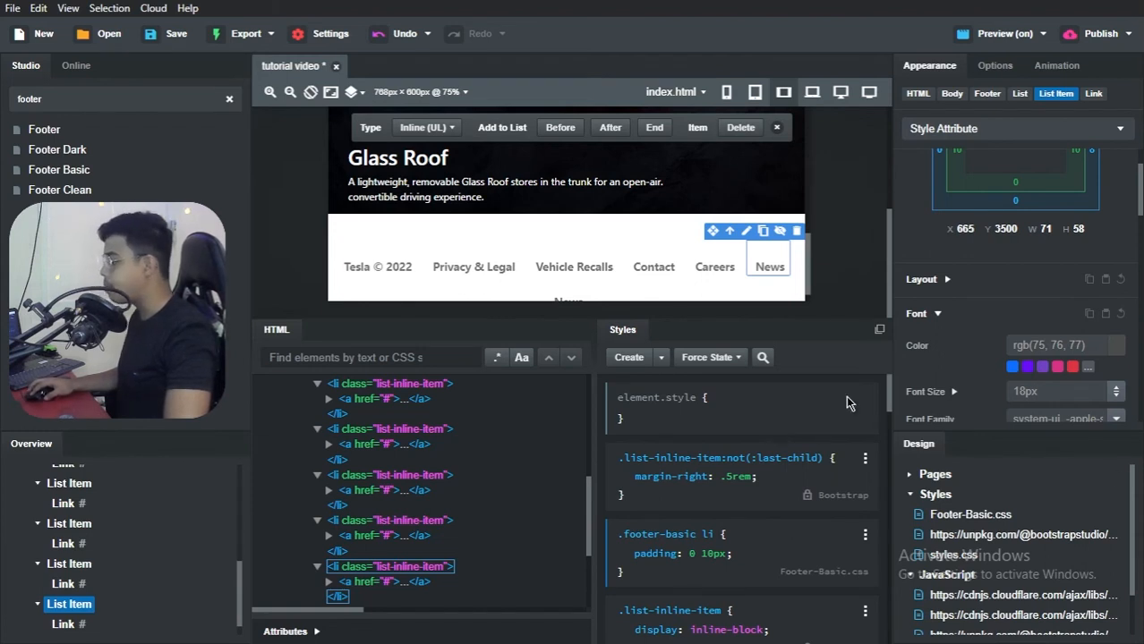
click(770, 267)
double_click(770, 267)
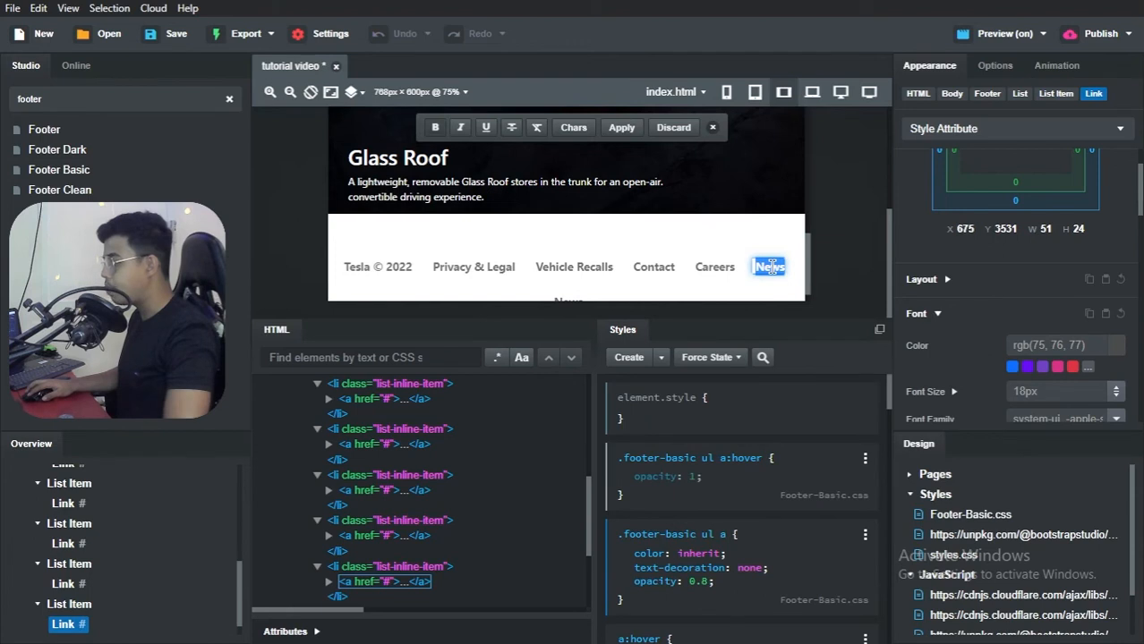
text(Engage)
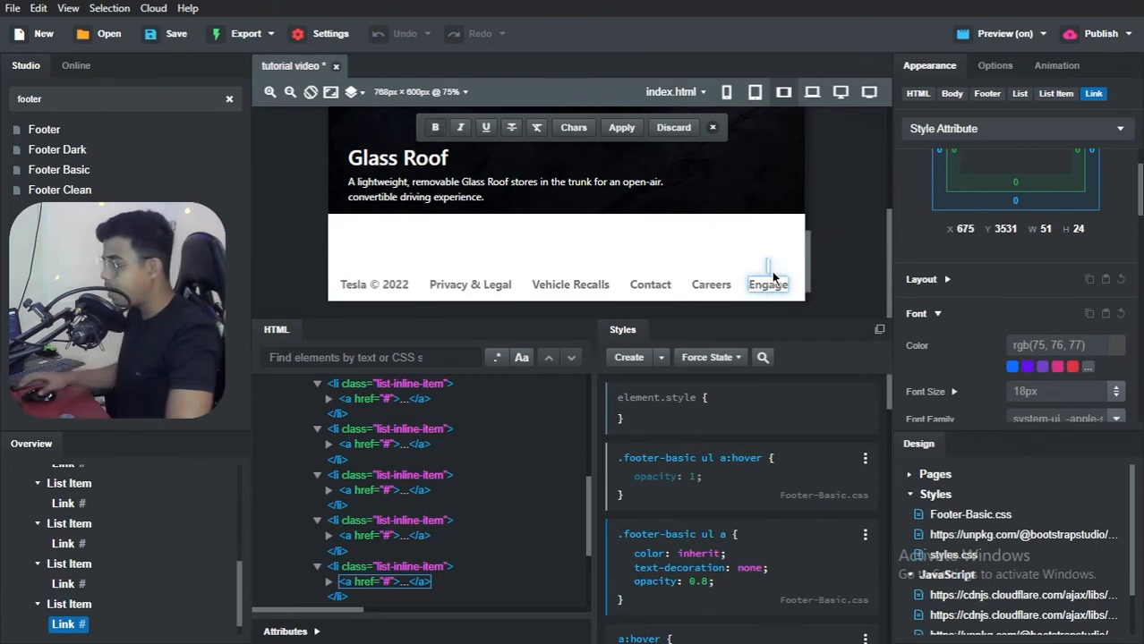
Step: Duplicate the footer's Engage list item and change the second Engage link's text to "Locations"
click(72, 605)
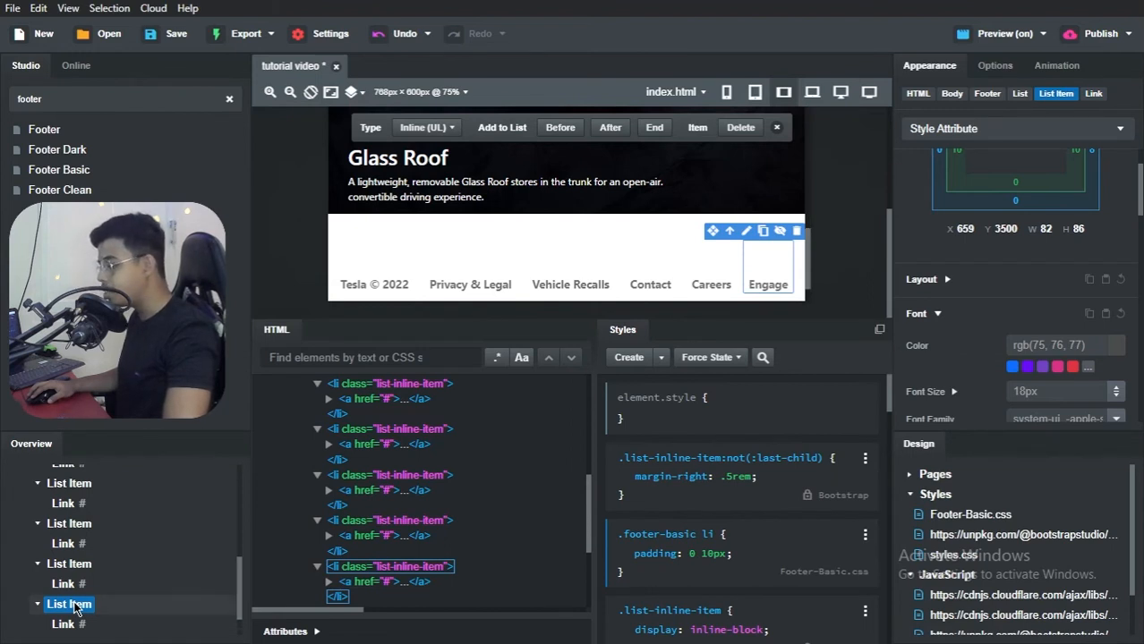
scroll(562, 268, down, 1)
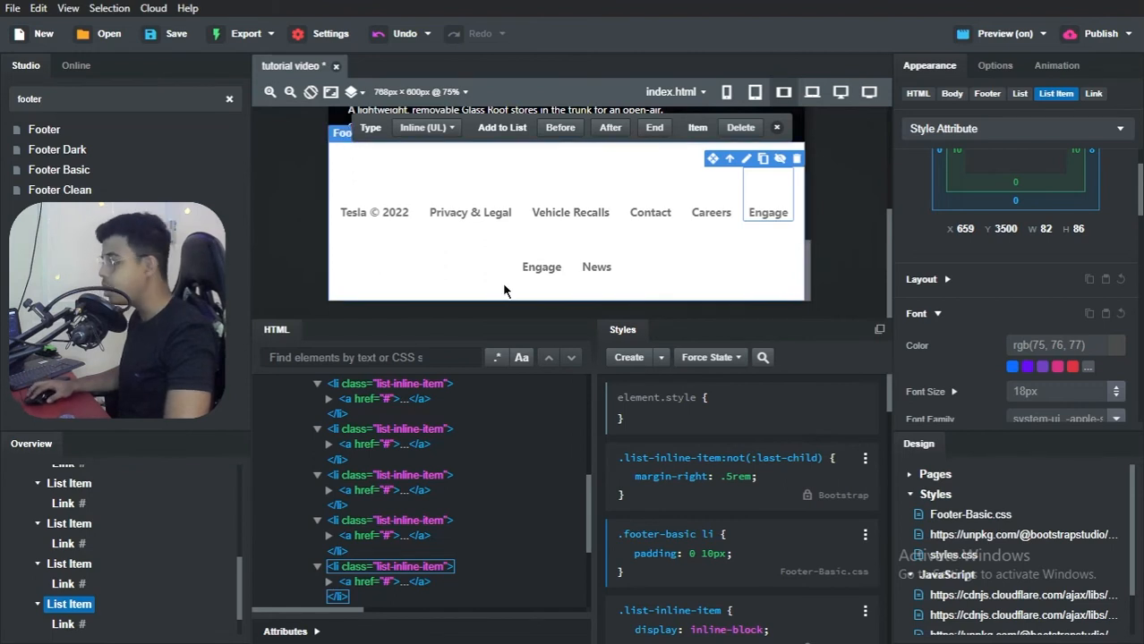
click(540, 273)
double_click(540, 272)
text(Locations)
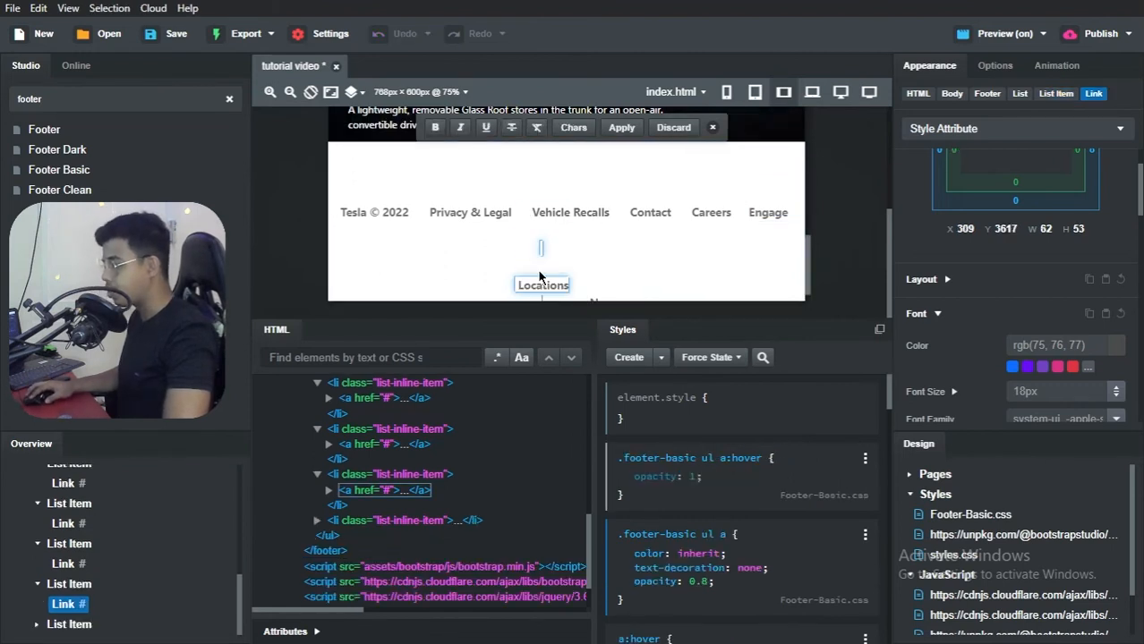
key(BackSpace)
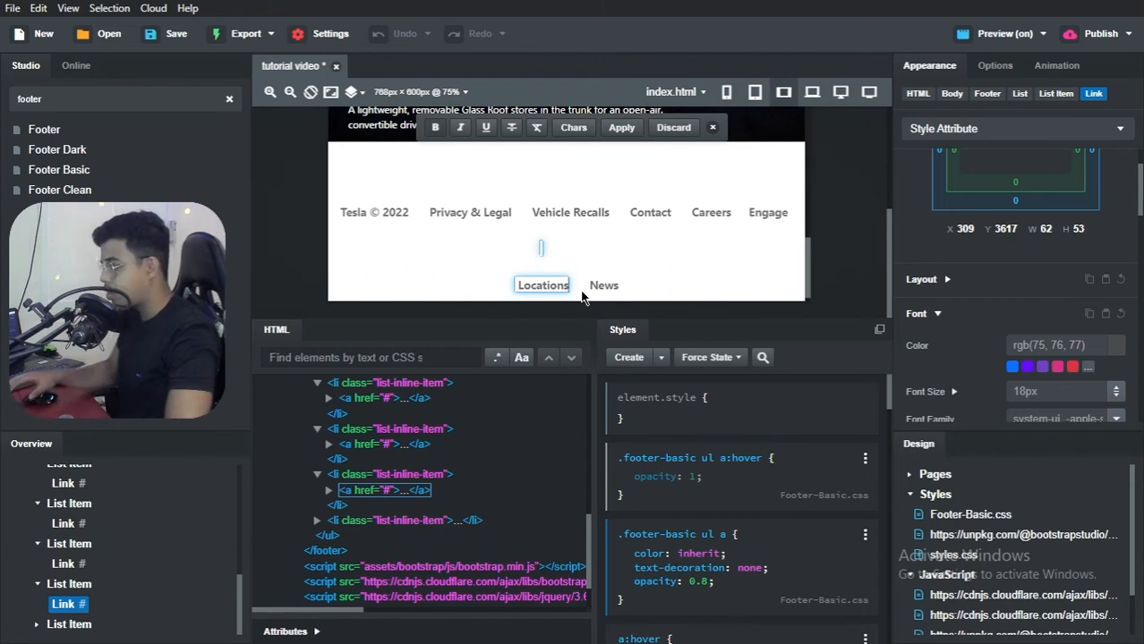
Step: Select the footer's whole links list and reduce its font size to 16px, finally to 12px
click(578, 261)
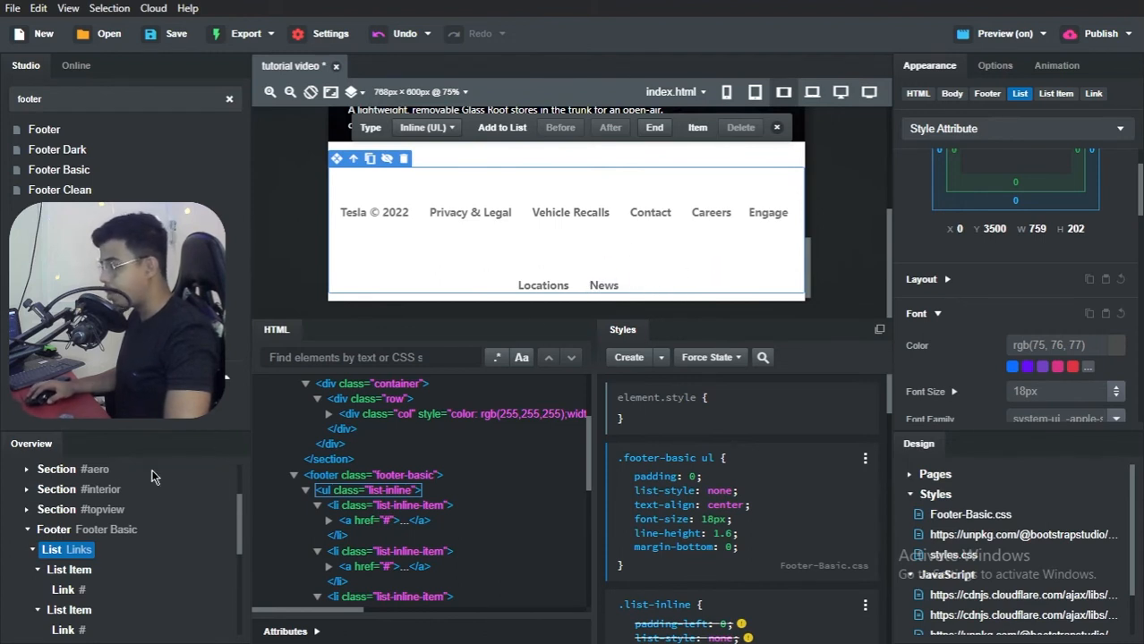
scroll(58, 552, down, 2)
scroll(56, 552, up, 4)
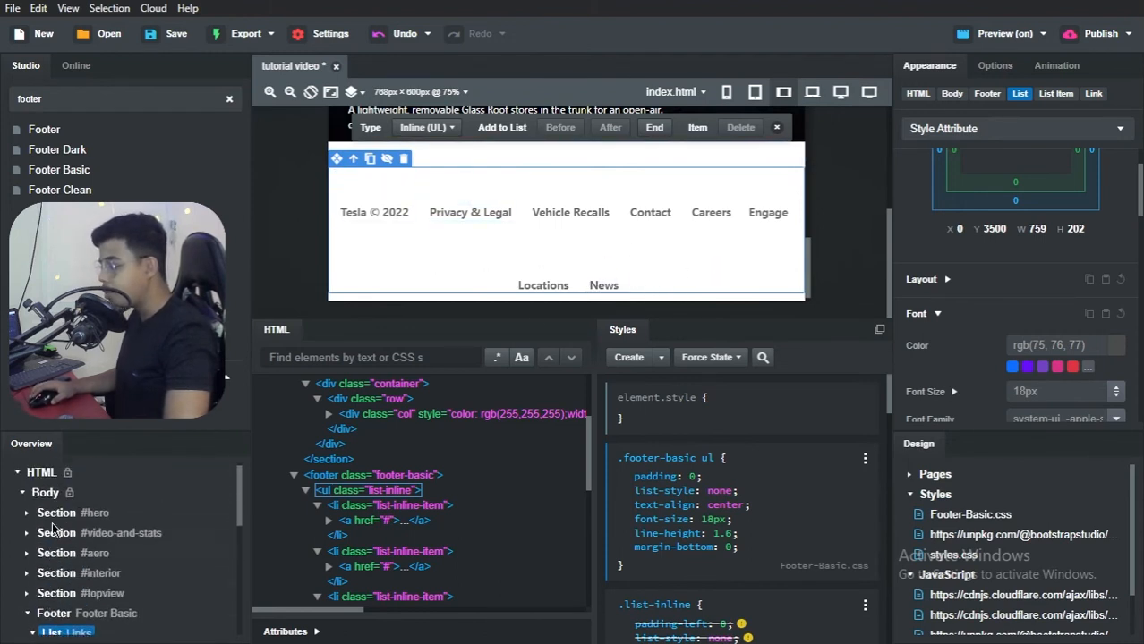
scroll(45, 555, down, 2)
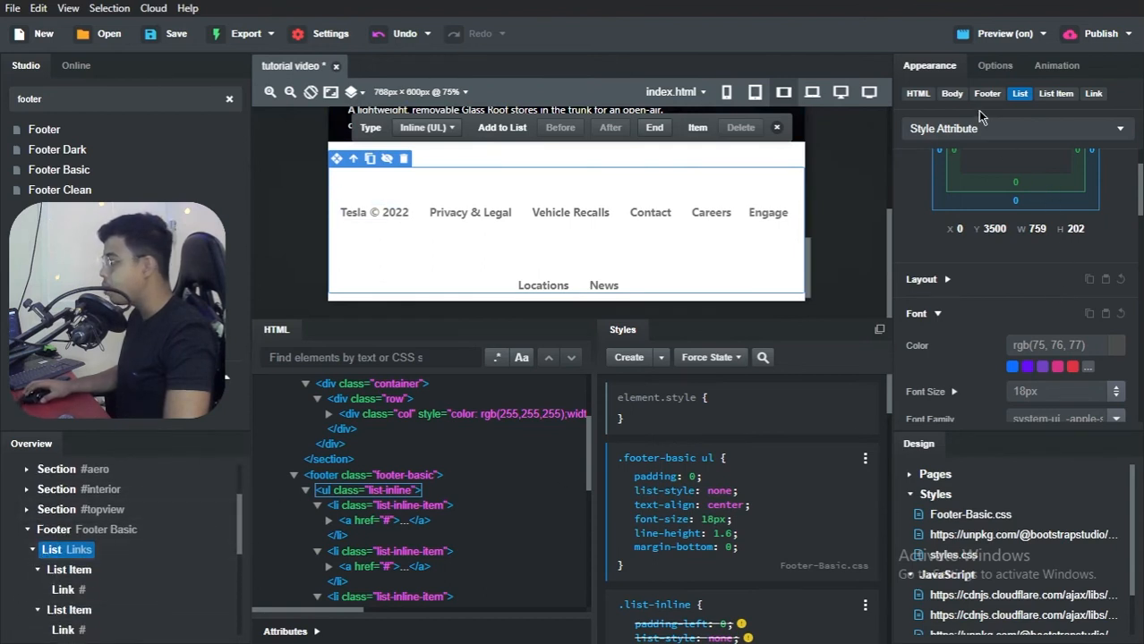
click(949, 281)
scroll(939, 323, down, 5)
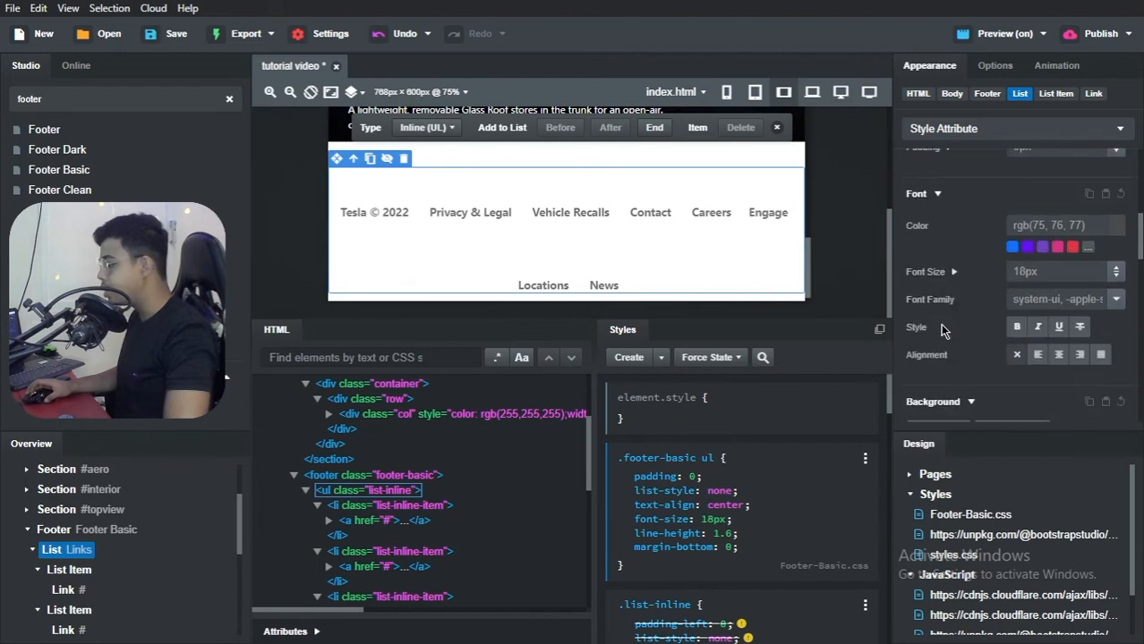
click(1055, 239)
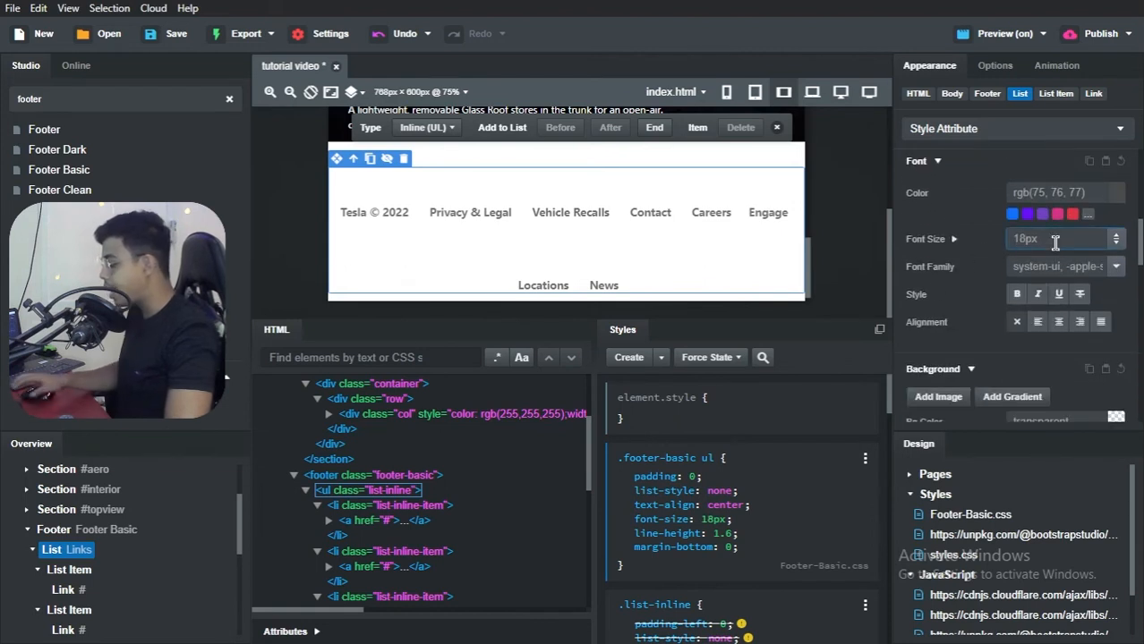
text(16px)
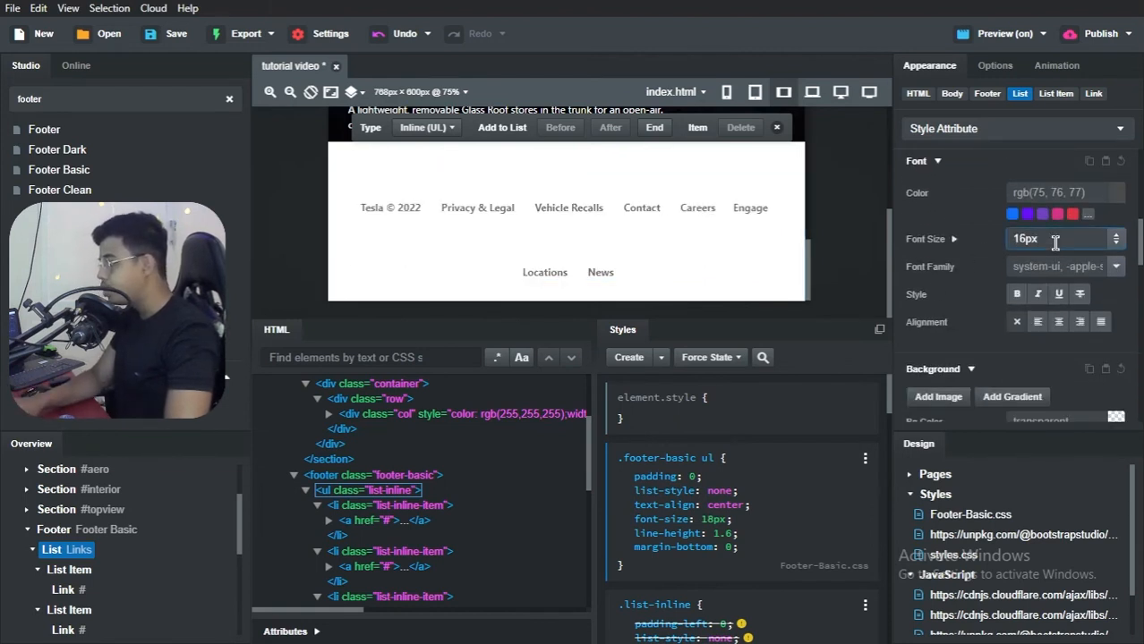
double_click(1055, 242)
text(12)
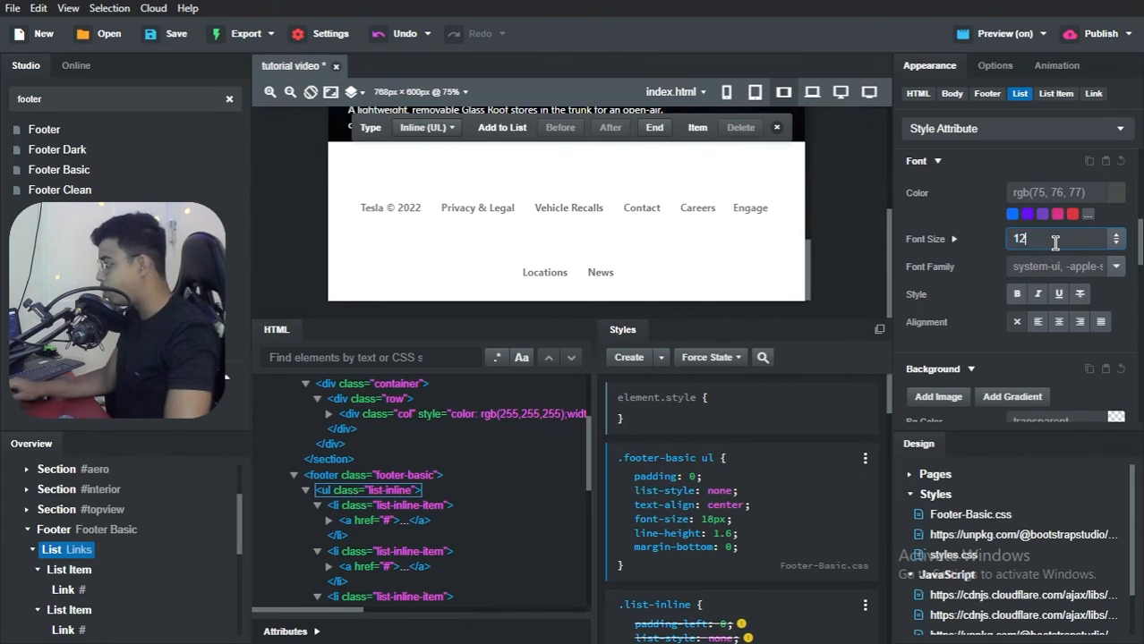
text(px)
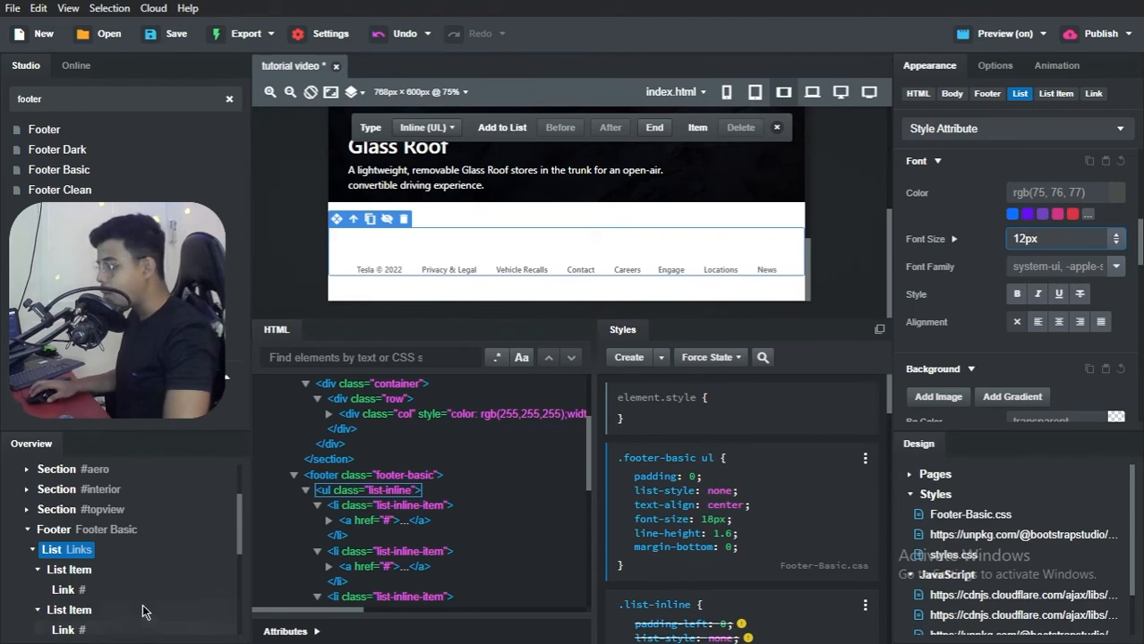
Step: Set the right margin of the footer's first list item, Tesla © 2022, to 0
scroll(987, 271, down, 1)
scroll(987, 271, down, 2)
scroll(980, 285, up, 5)
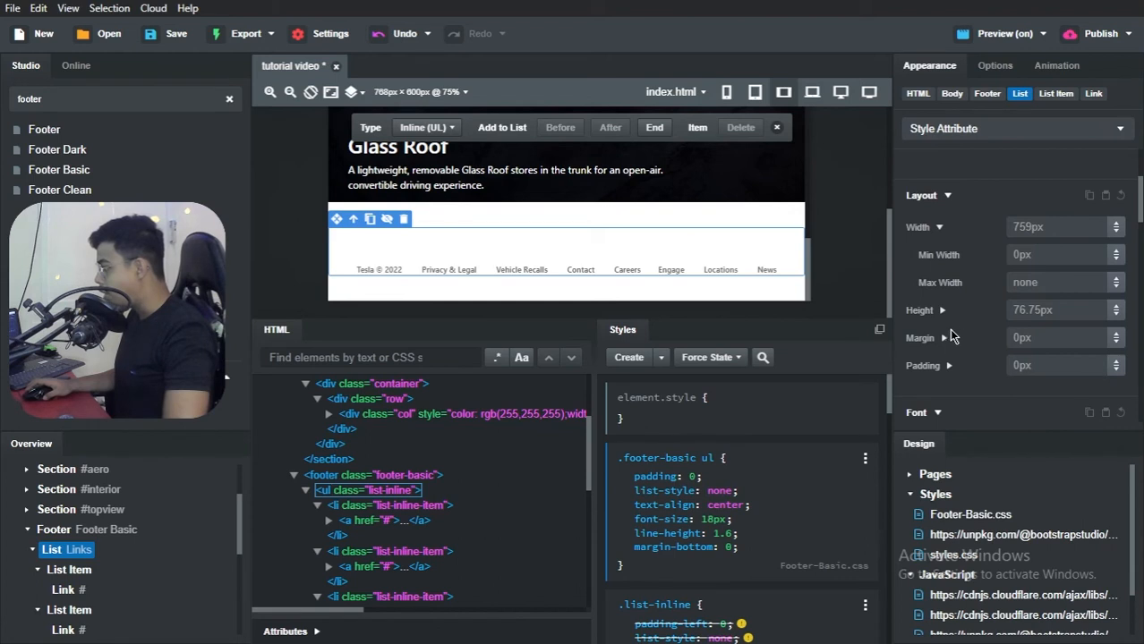
click(943, 337)
scroll(949, 340, down, 2)
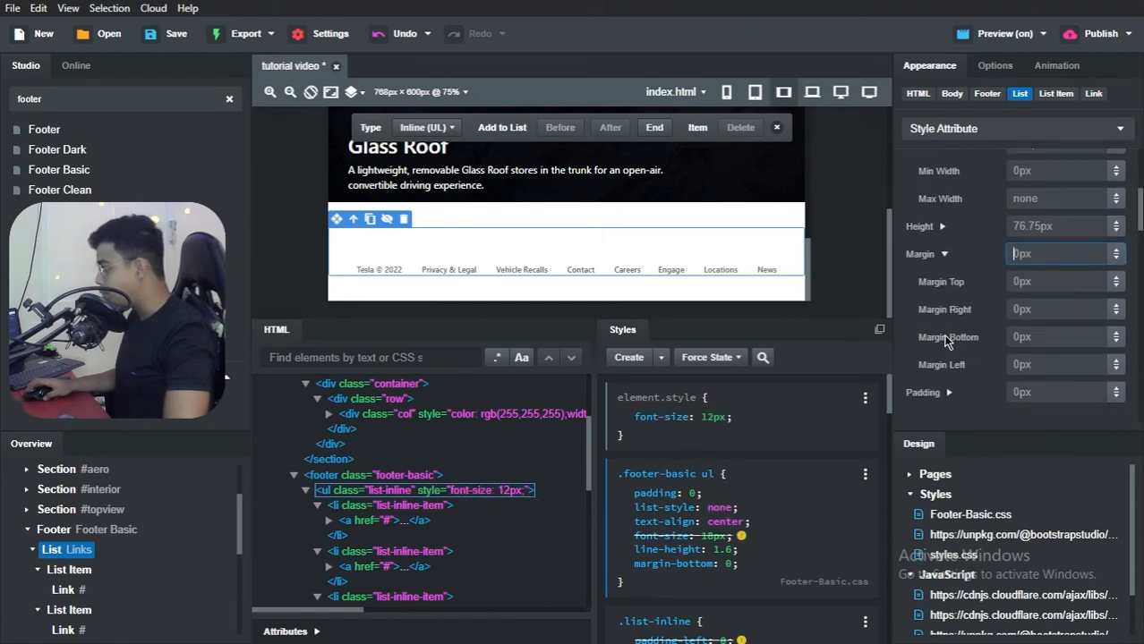
click(70, 570)
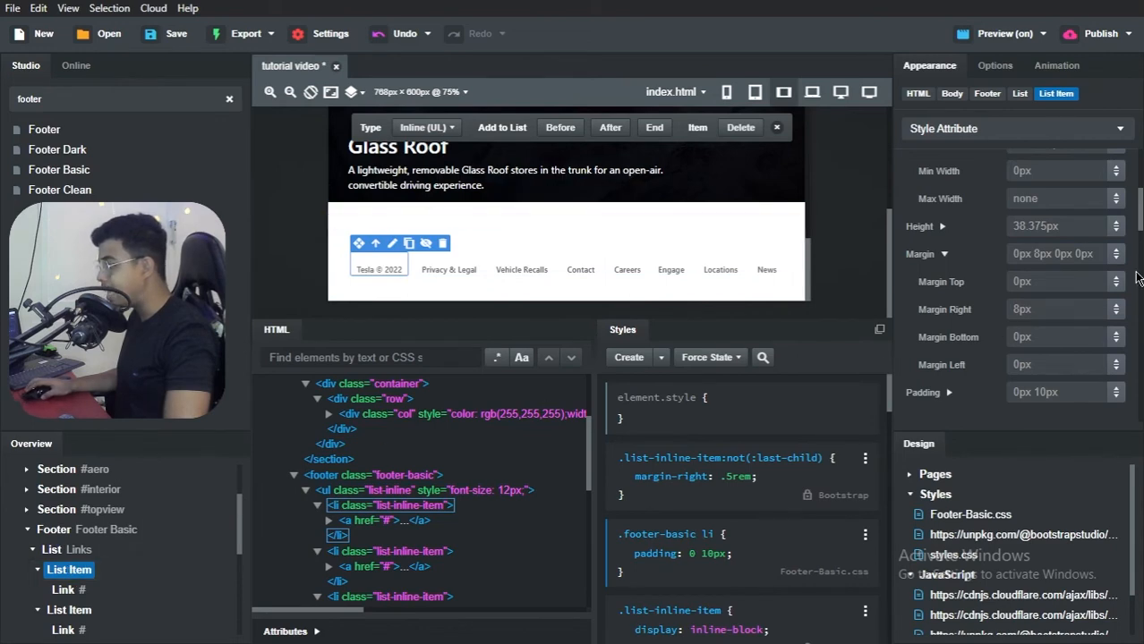
click(1029, 311)
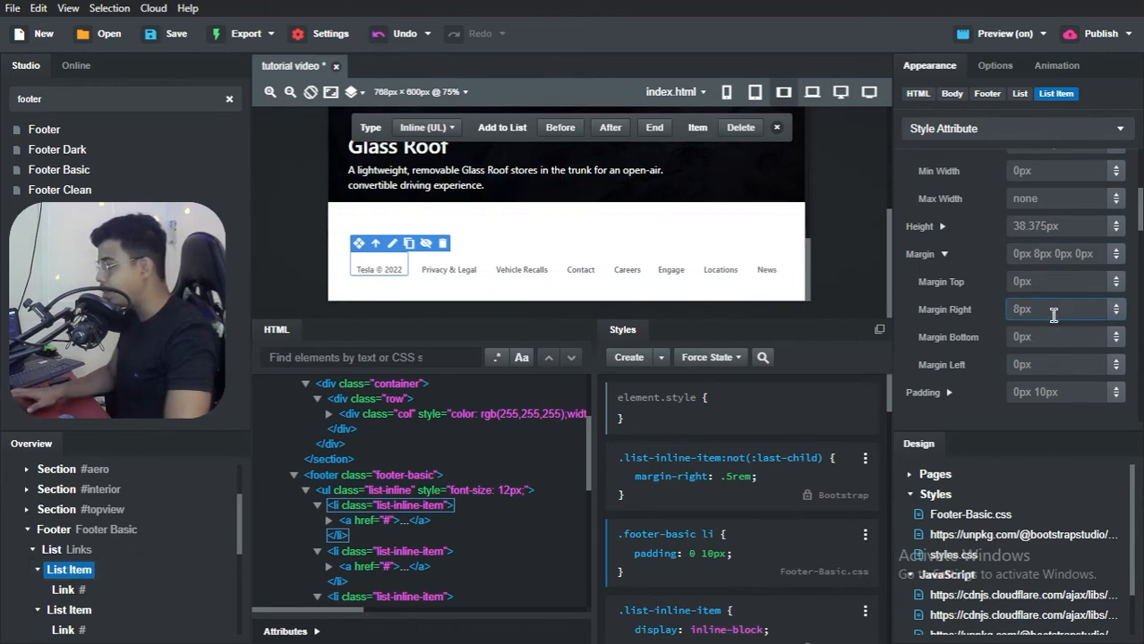
key(Return)
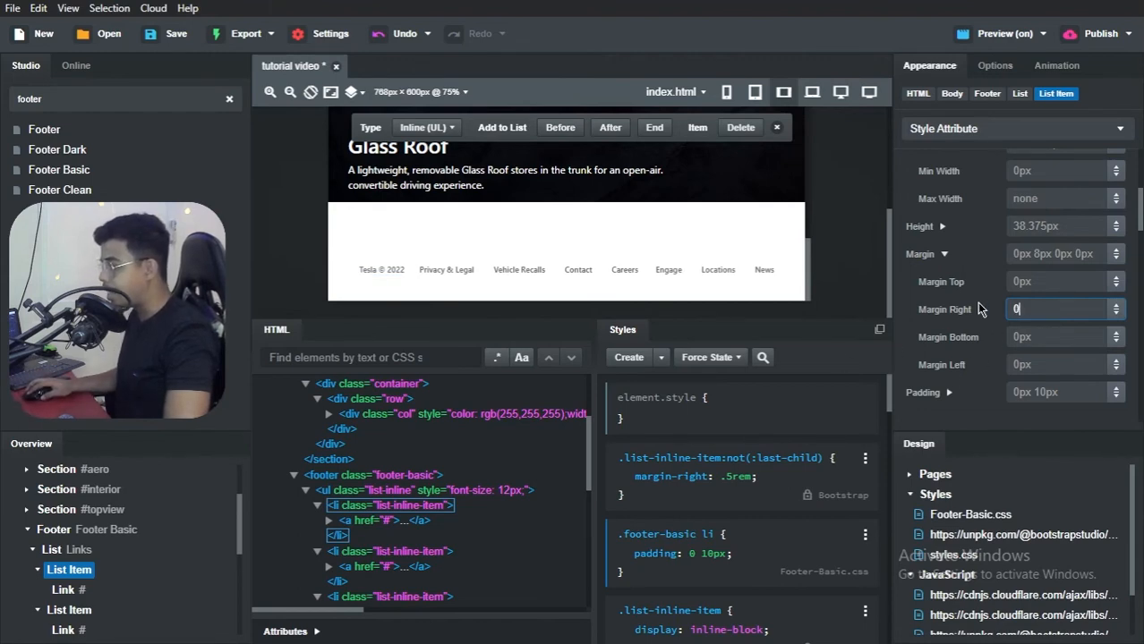
Step: Set the right margin of the footer's Privacy & Legal and Vehicle Recalls list items to 0
scroll(65, 582, down, 2)
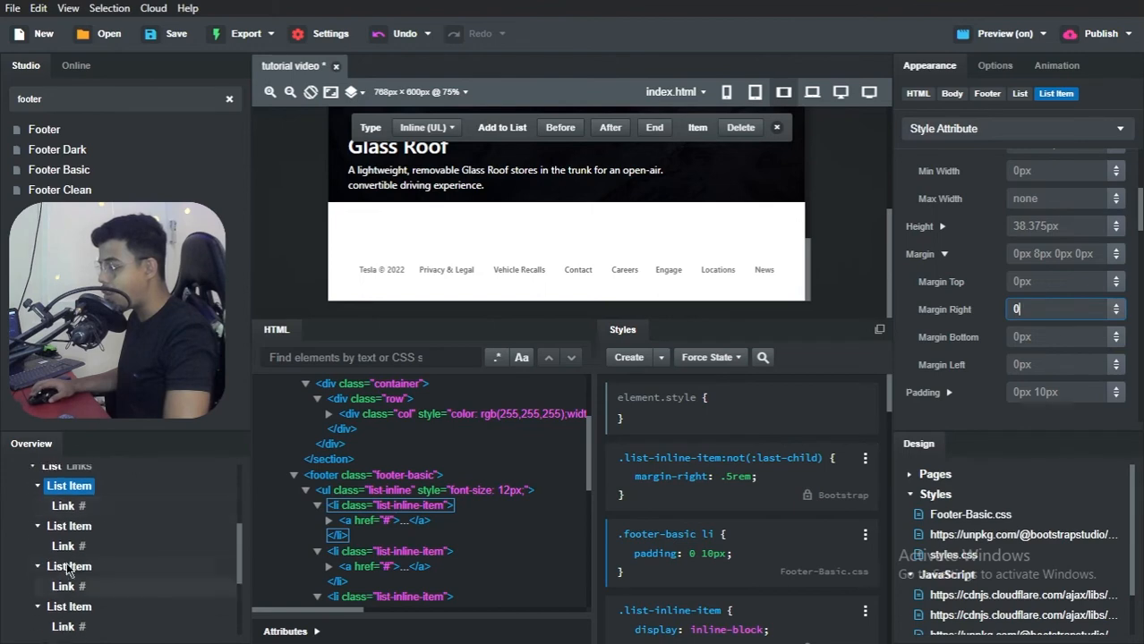
click(79, 534)
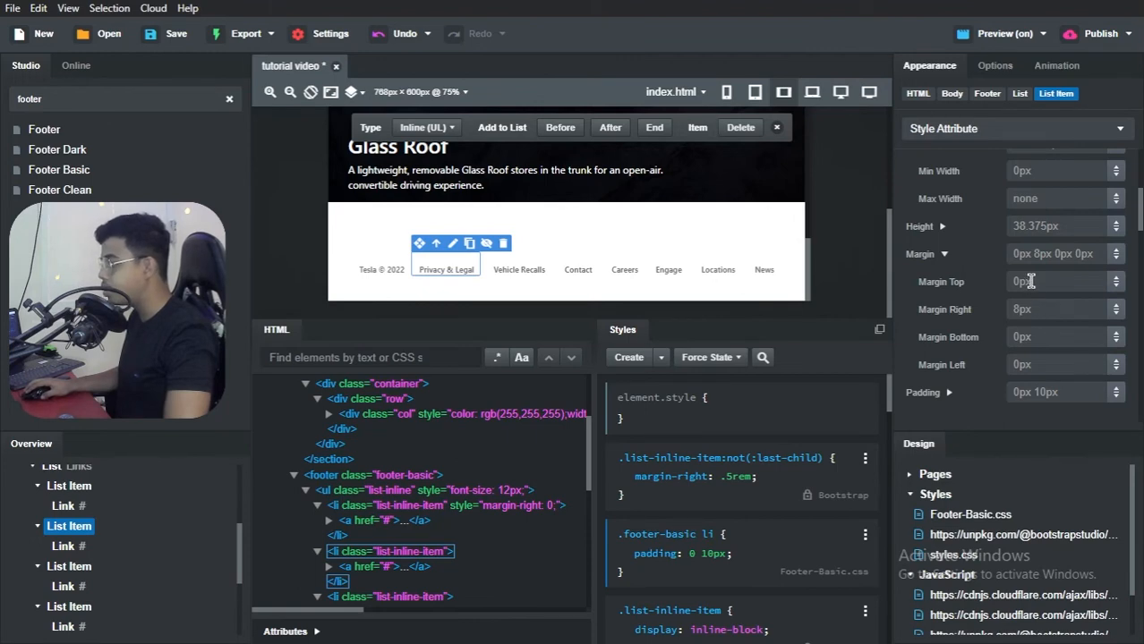
double_click(1028, 309)
text(0)
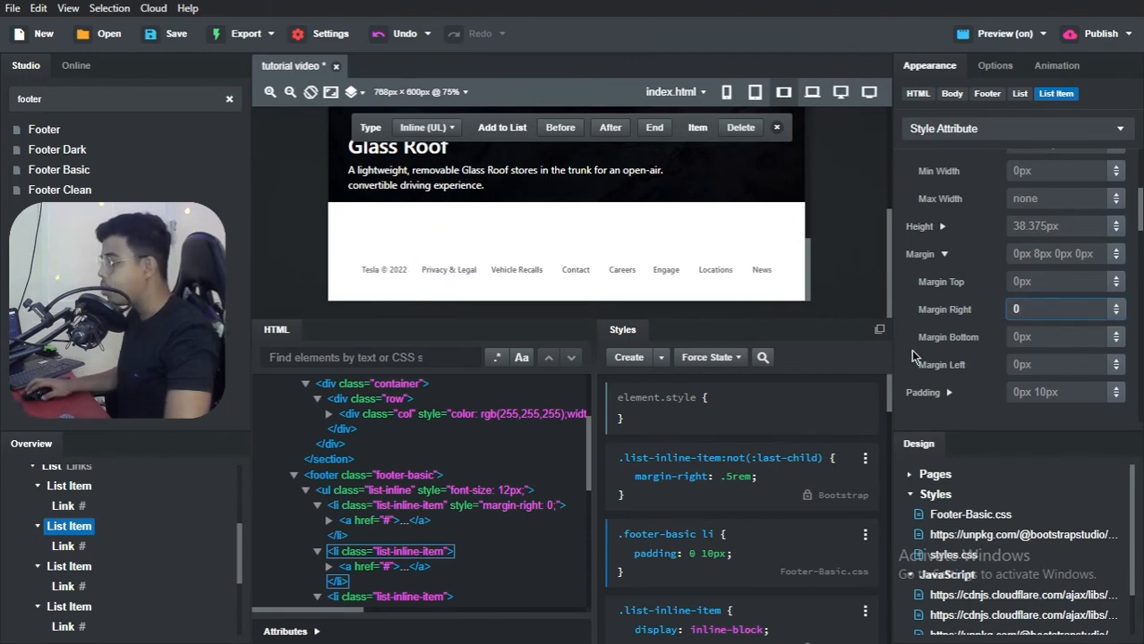
click(72, 566)
click(1031, 308)
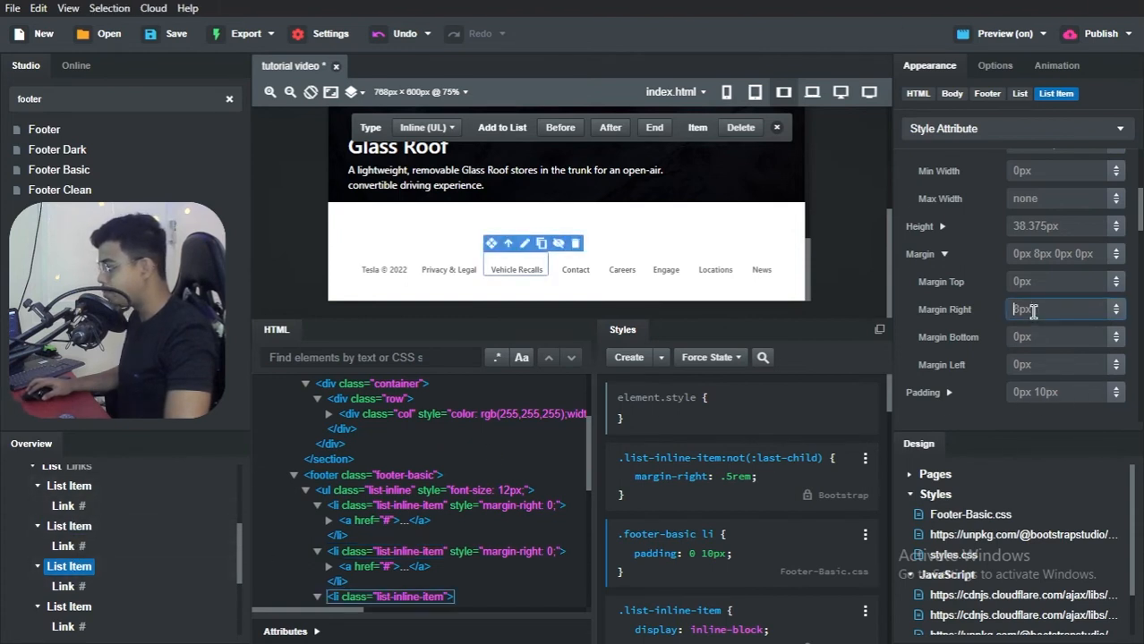
text(0)
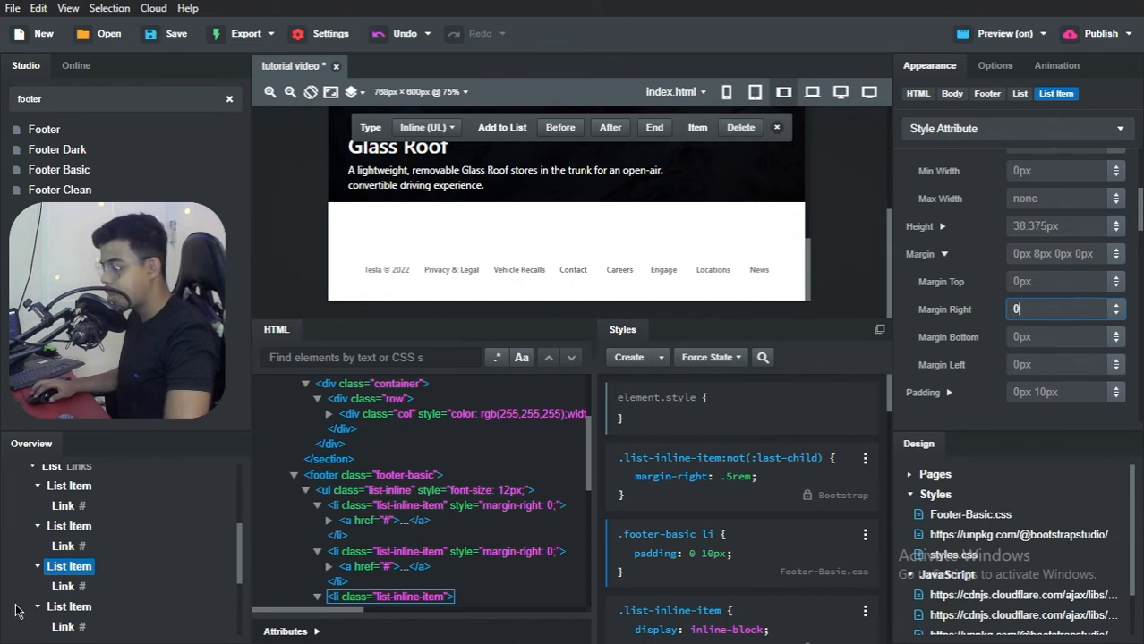
Step: Set the right margin of the footer's Contact and Careers list items to 0
click(72, 607)
scroll(109, 582, down, 2)
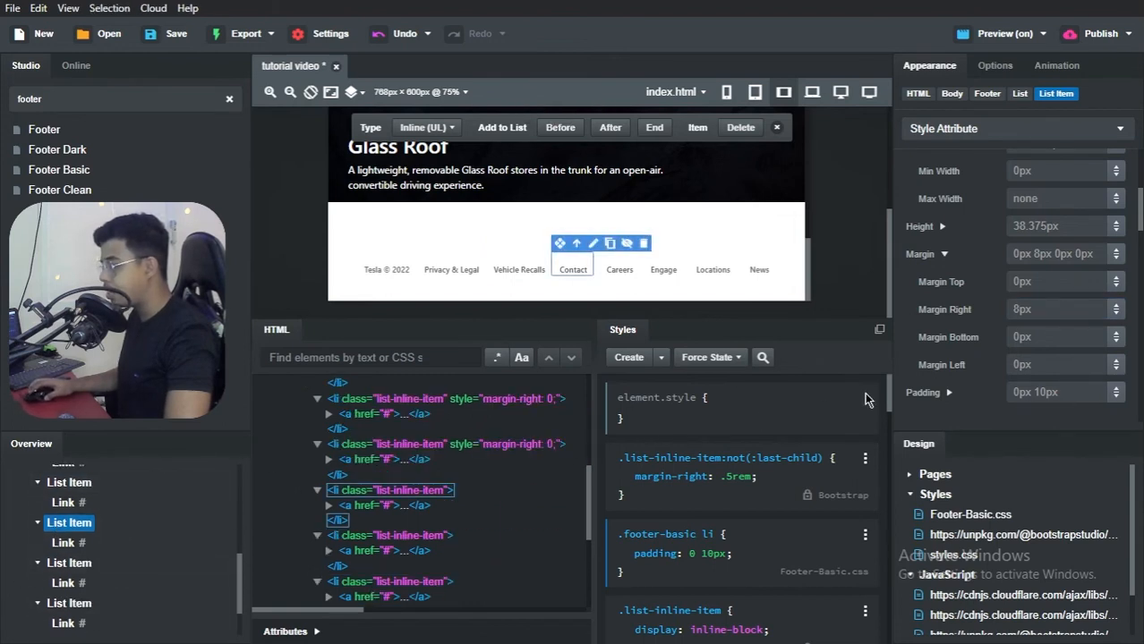
click(1041, 310)
text(0)
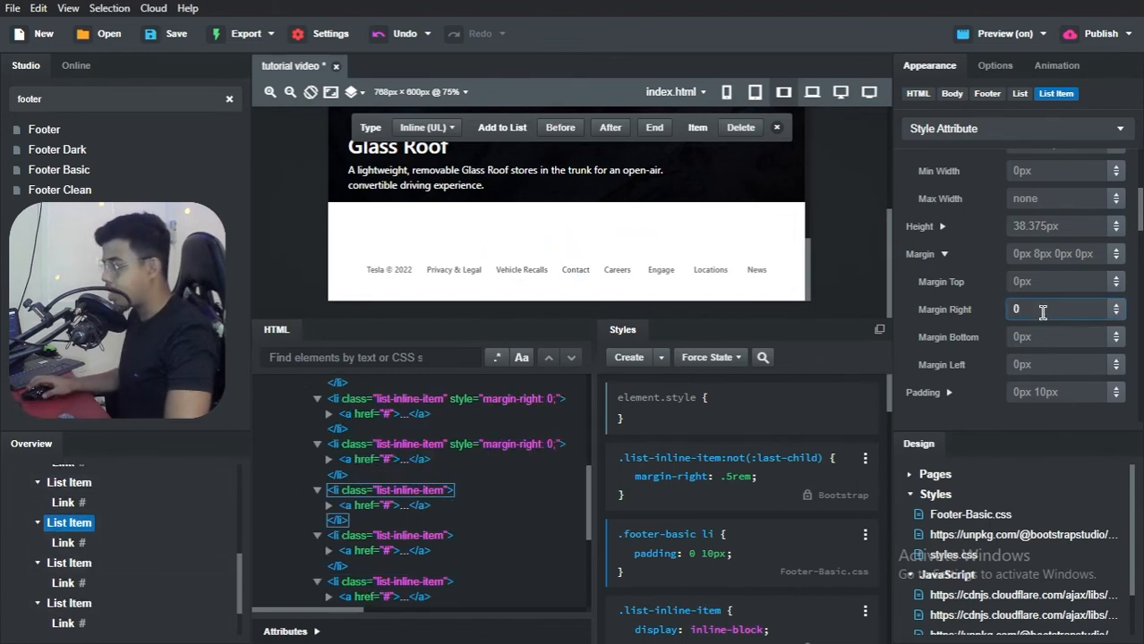
click(92, 563)
click(92, 563)
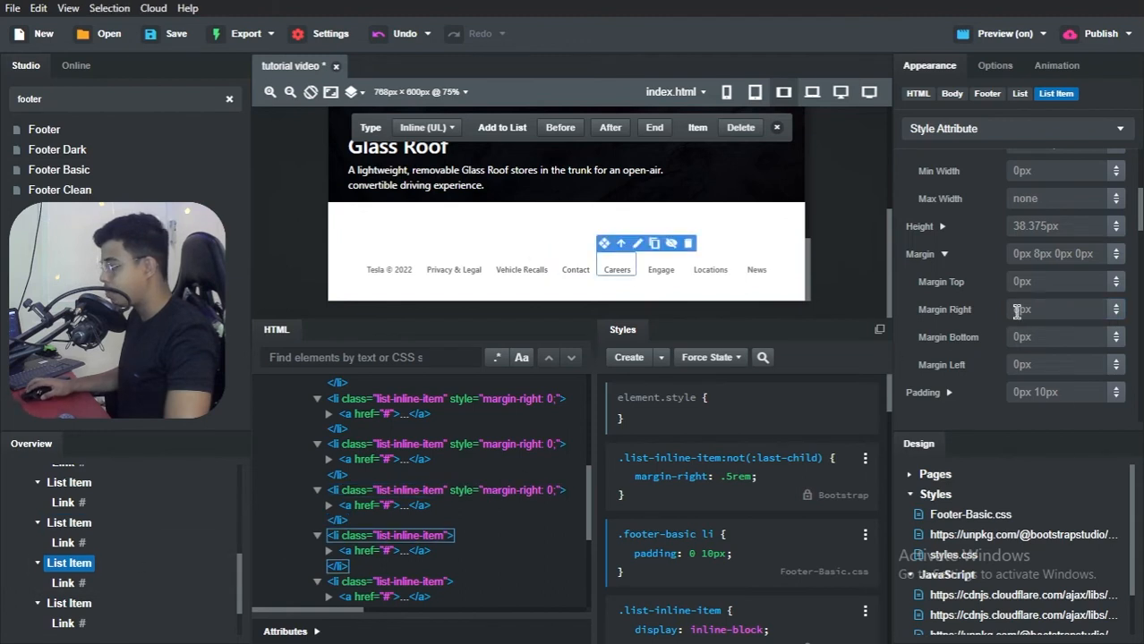
click(1016, 309)
text(0)
Step: Set the right margin of the footer's Engage and Locations list items to 0 and select the News list item
scroll(108, 550, down, 1)
click(94, 547)
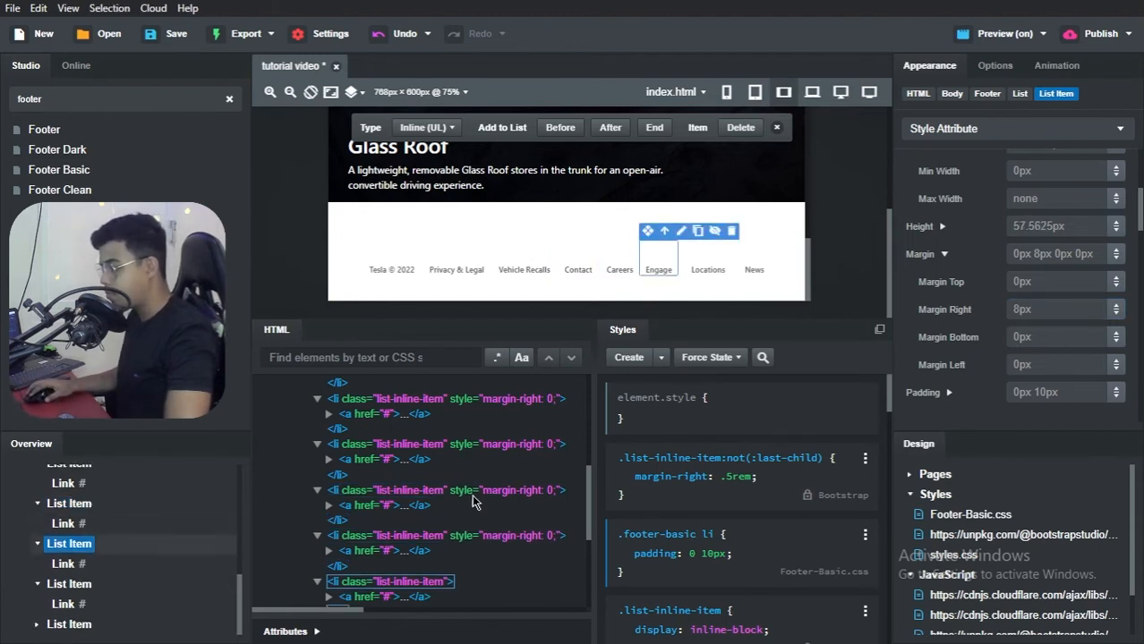
click(1039, 306)
text(0)
click(70, 583)
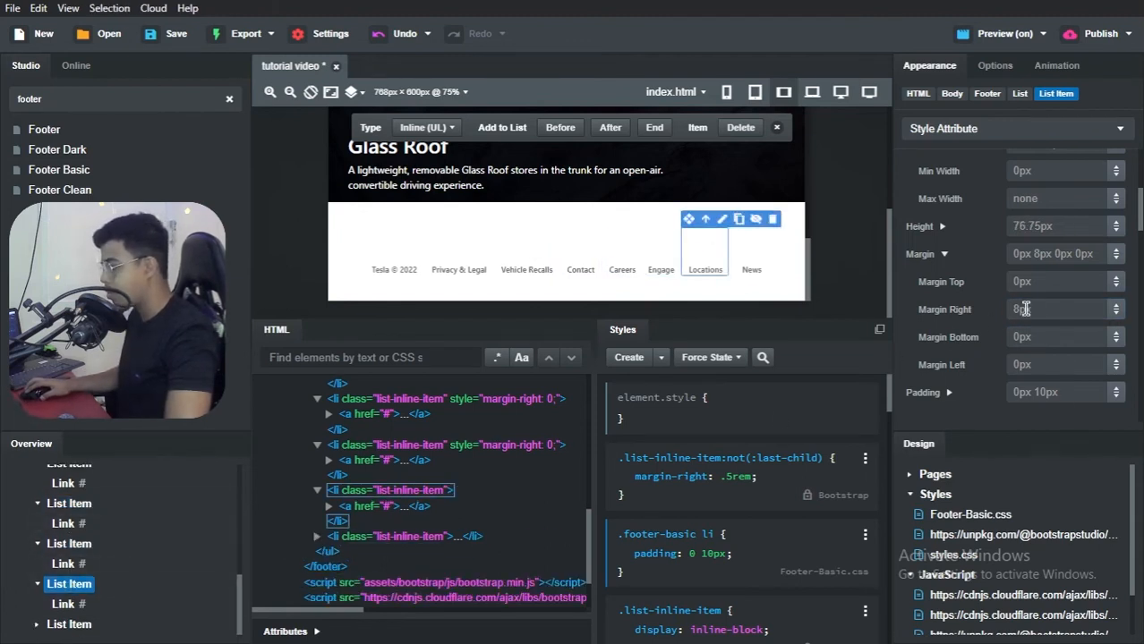
click(1049, 313)
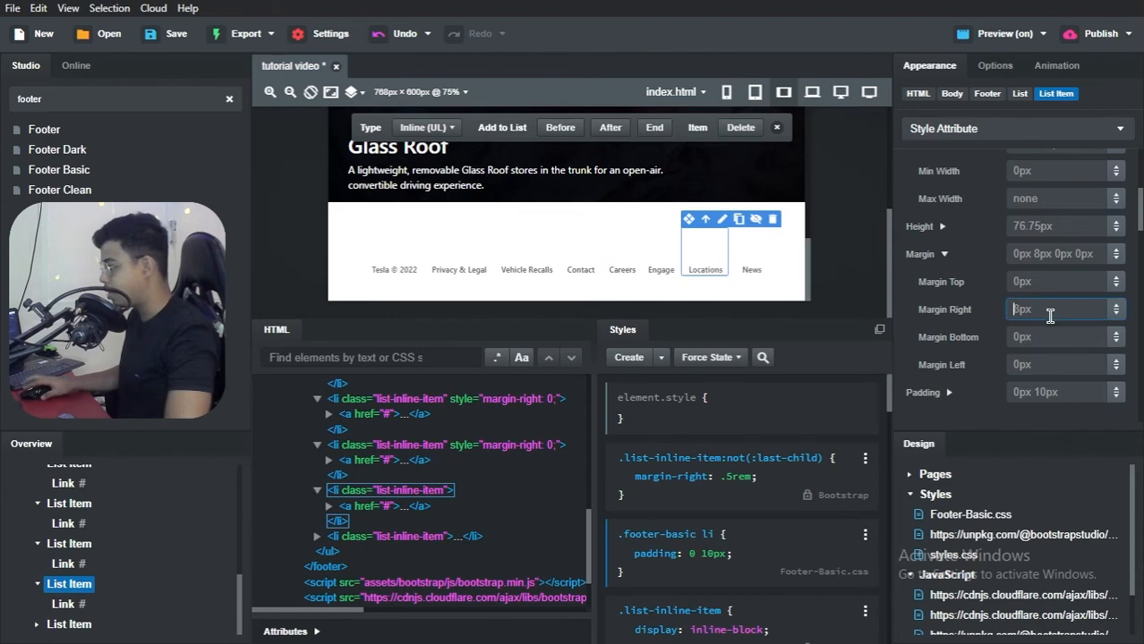
text(0)
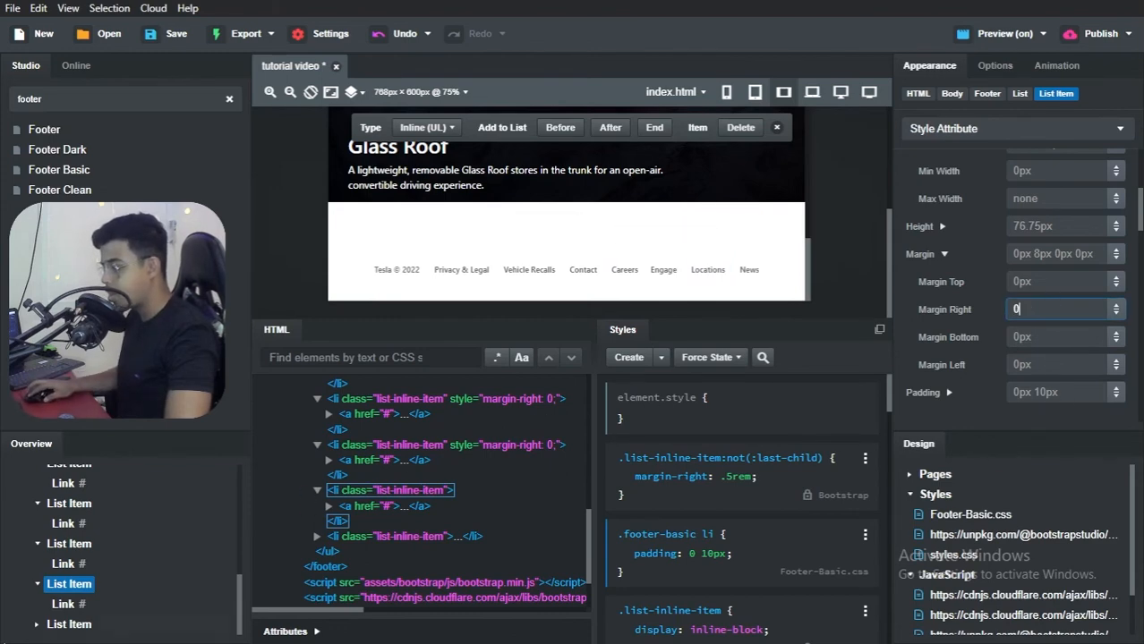
click(69, 624)
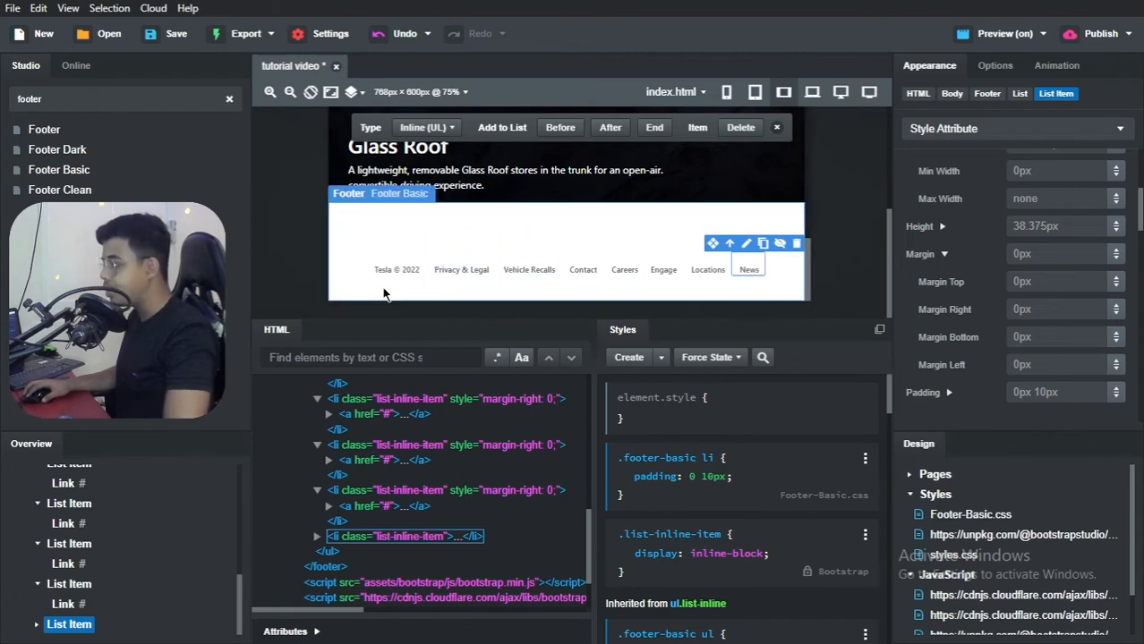
Step: Select the whole footer and set its background color to black, rgb(0,0,0)
scroll(126, 533, up, 3)
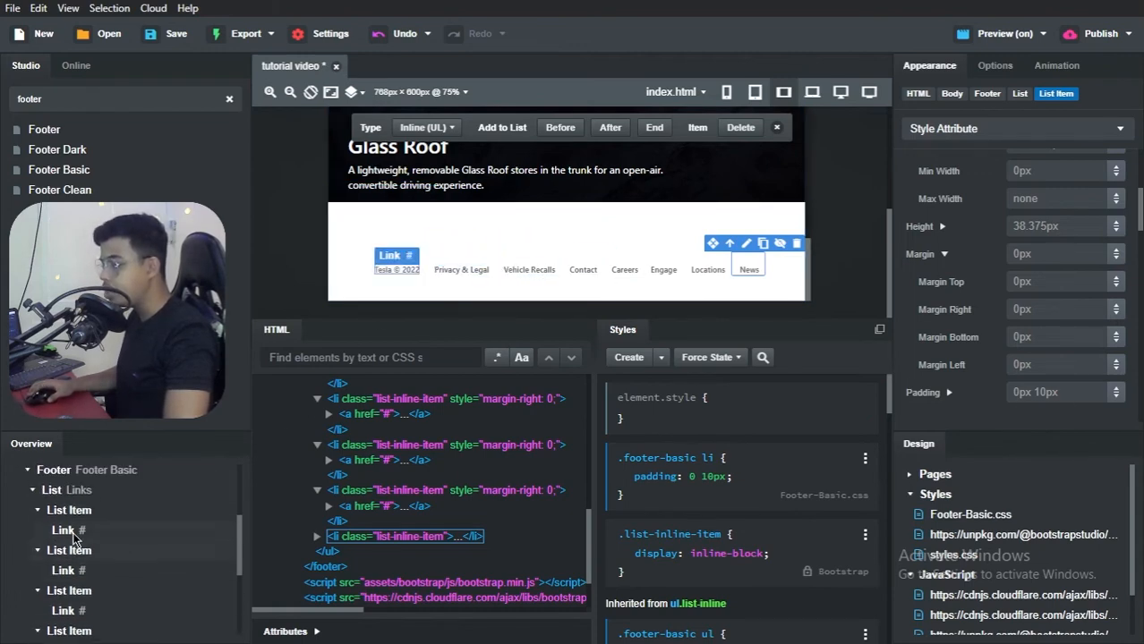
click(66, 480)
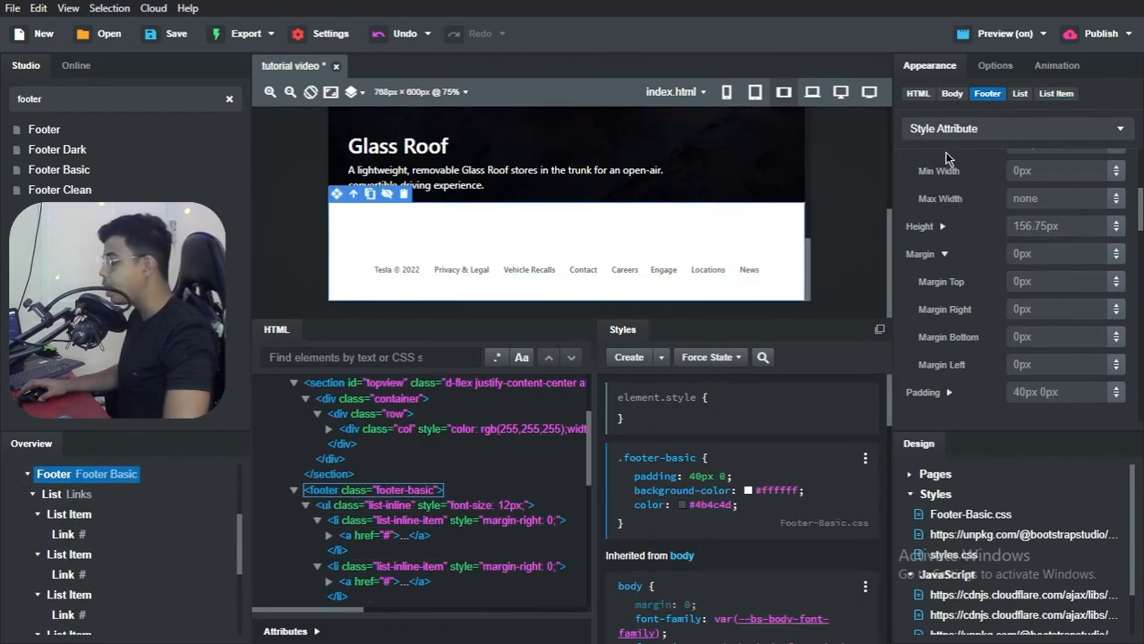
scroll(939, 243, down, 5)
scroll(1007, 287, down, 2)
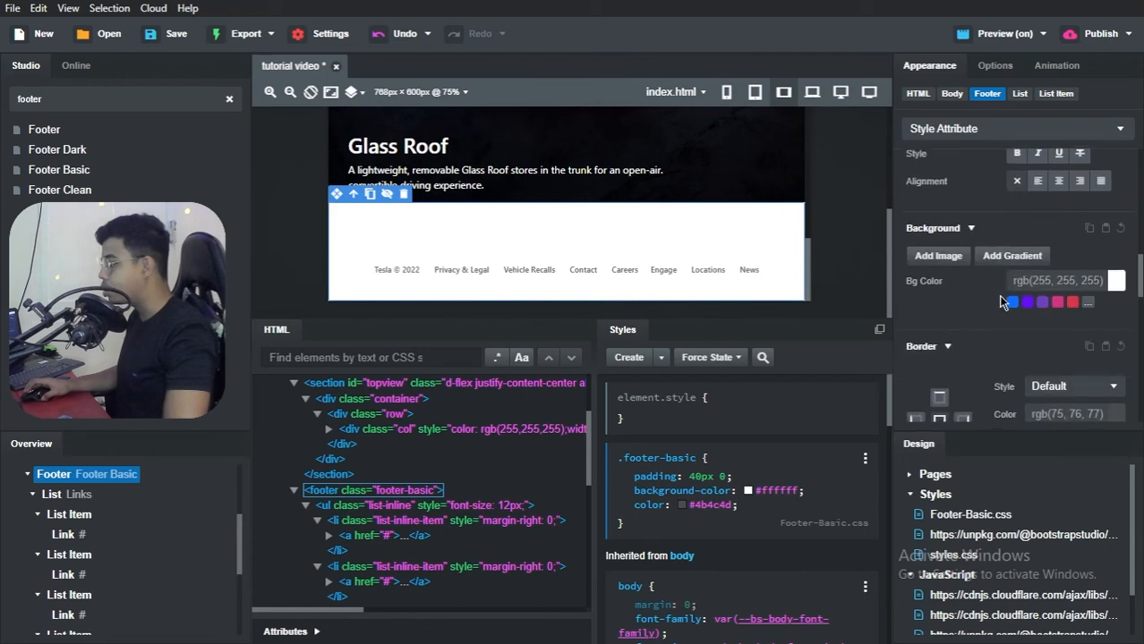
click(1116, 283)
drag(843, 380, 816, 502)
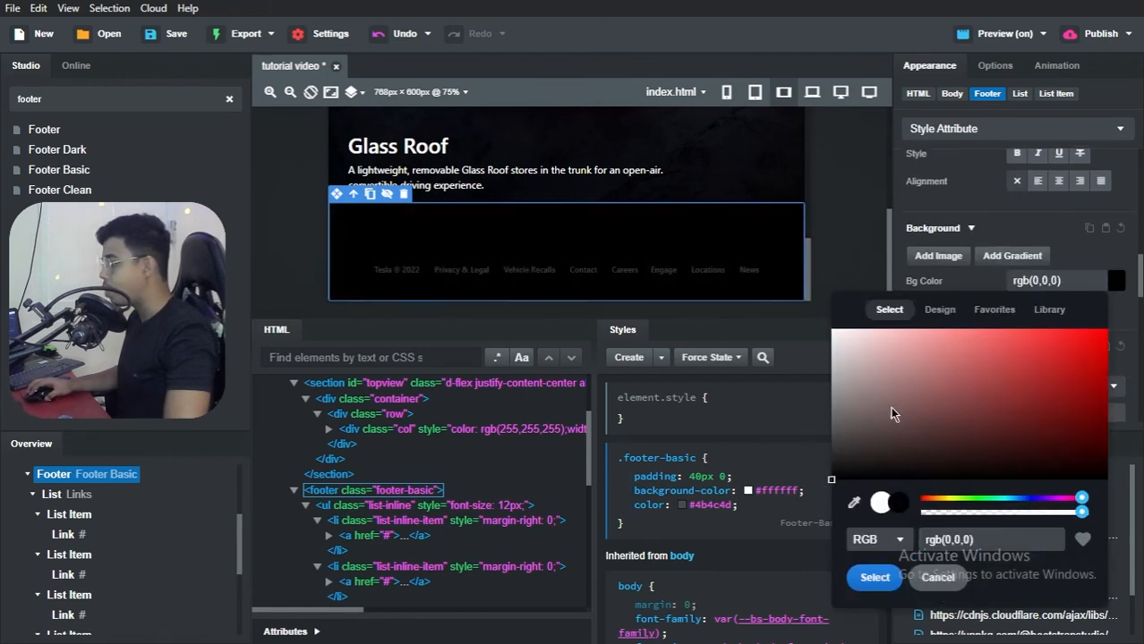
click(874, 578)
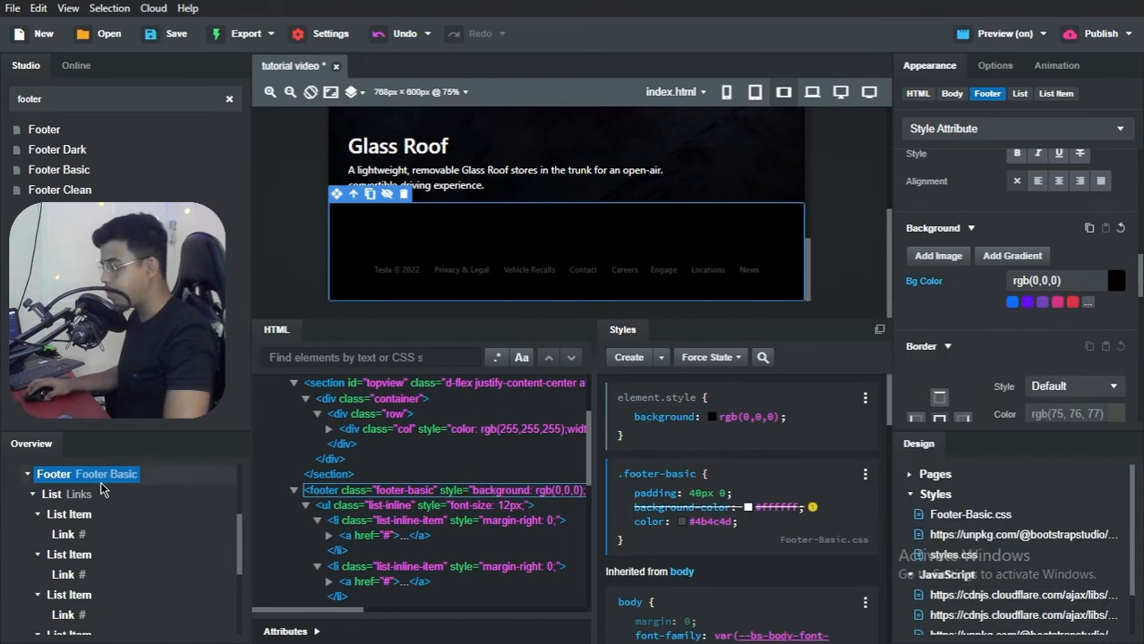
Step: Select the footer's links list and set its font color to light gray, rgb(160,160,160)
click(55, 496)
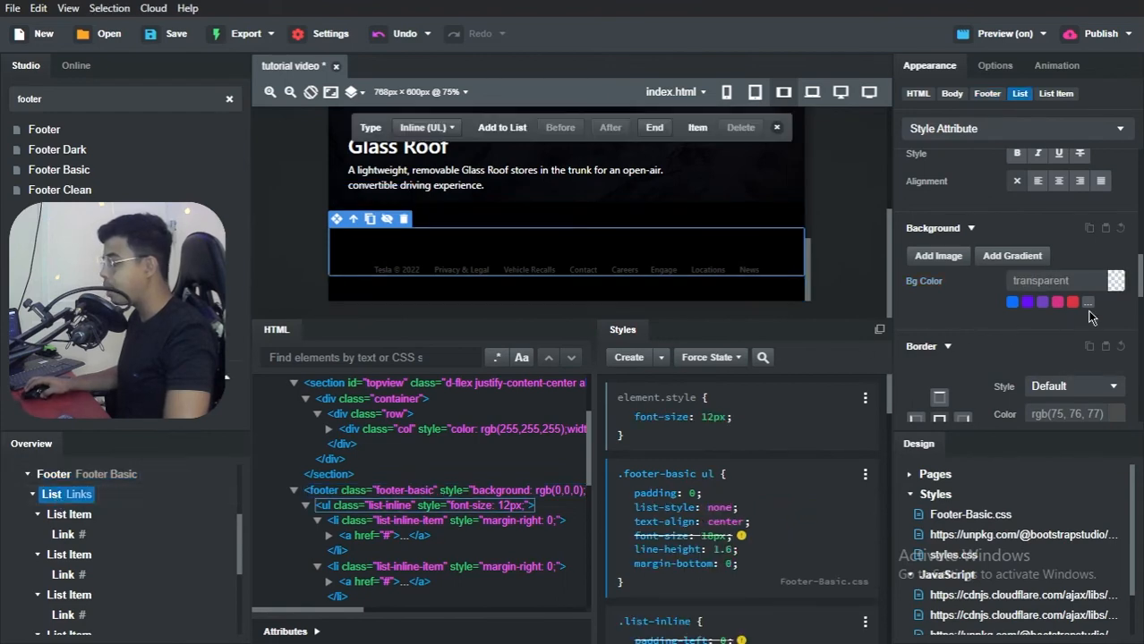
scroll(1043, 310, down, 3)
scroll(1036, 307, up, 4)
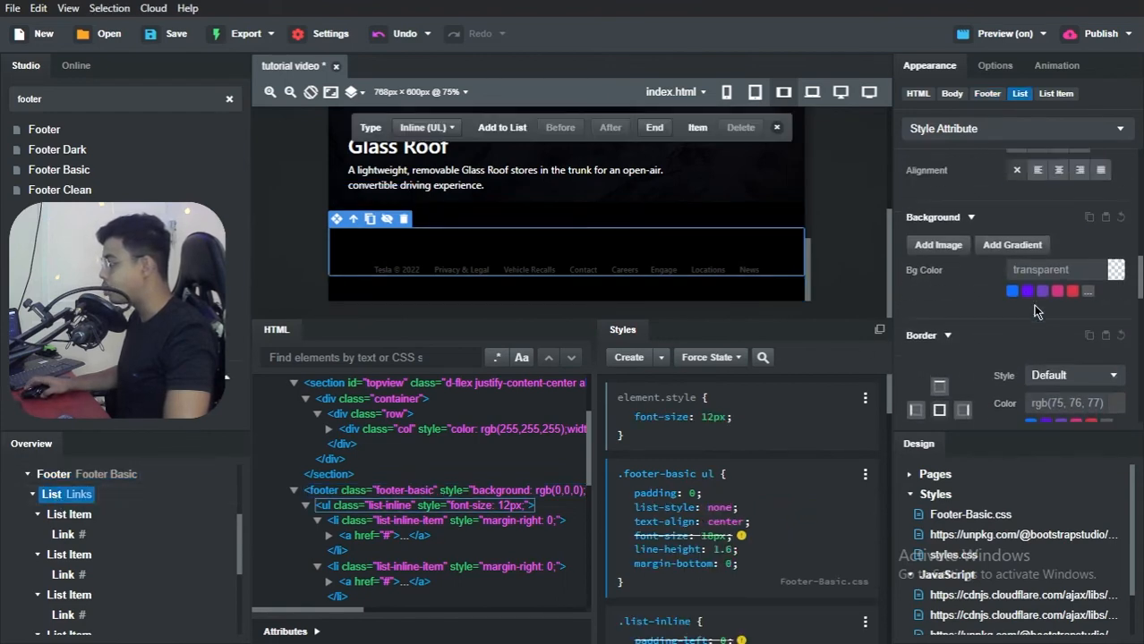
scroll(1031, 302, up, 3)
scroll(1023, 295, down, 2)
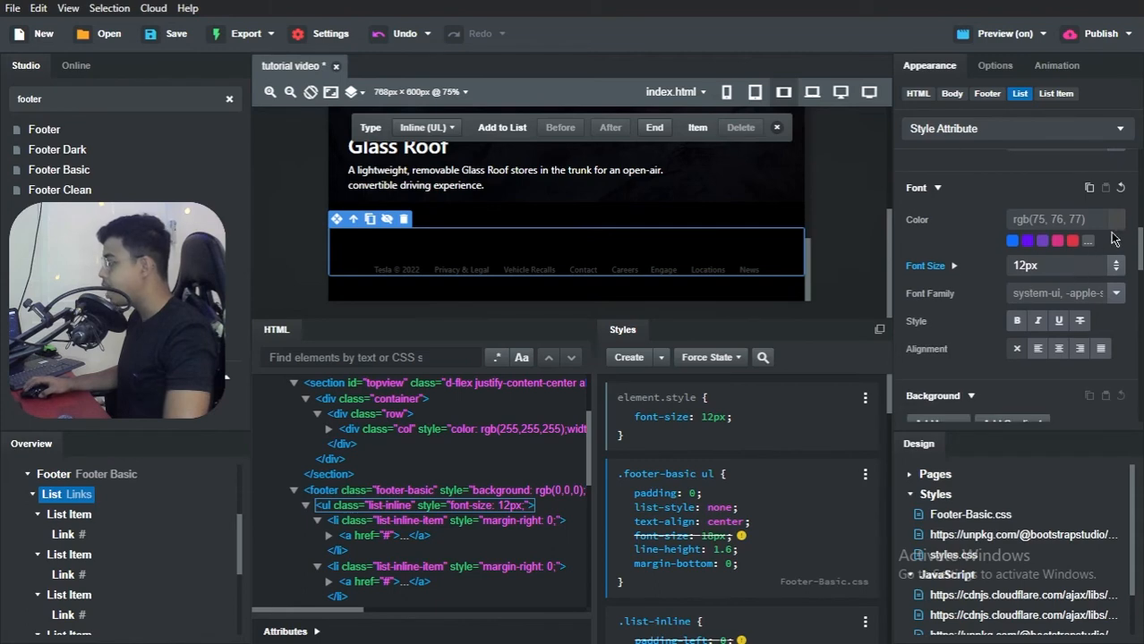
click(1117, 227)
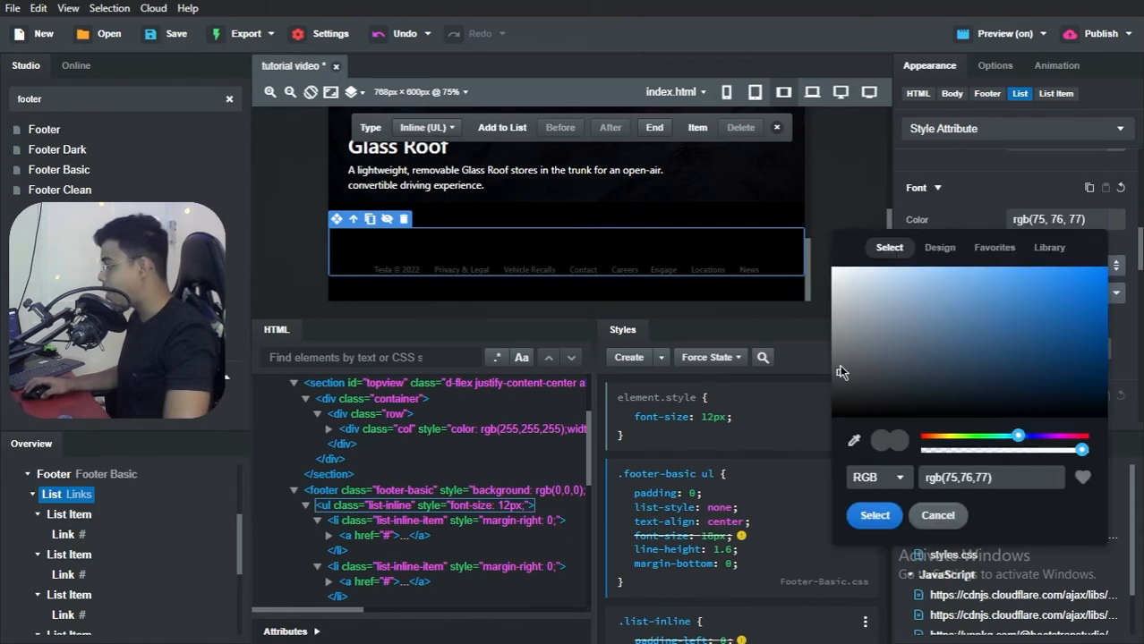
drag(837, 353, 831, 330)
drag(830, 330, 829, 322)
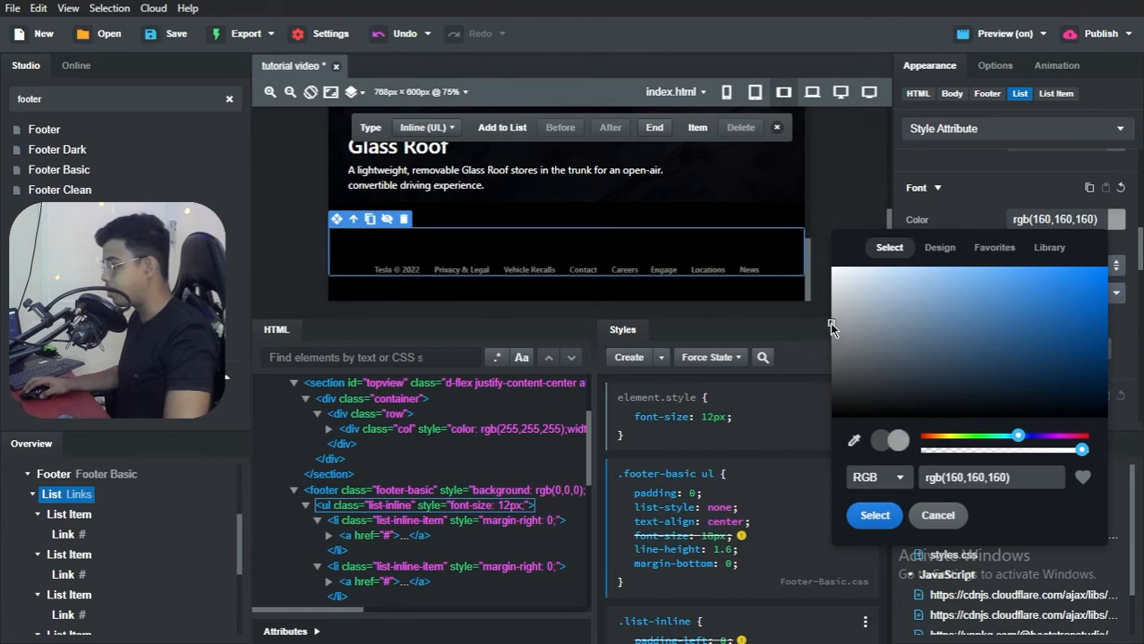
click(872, 516)
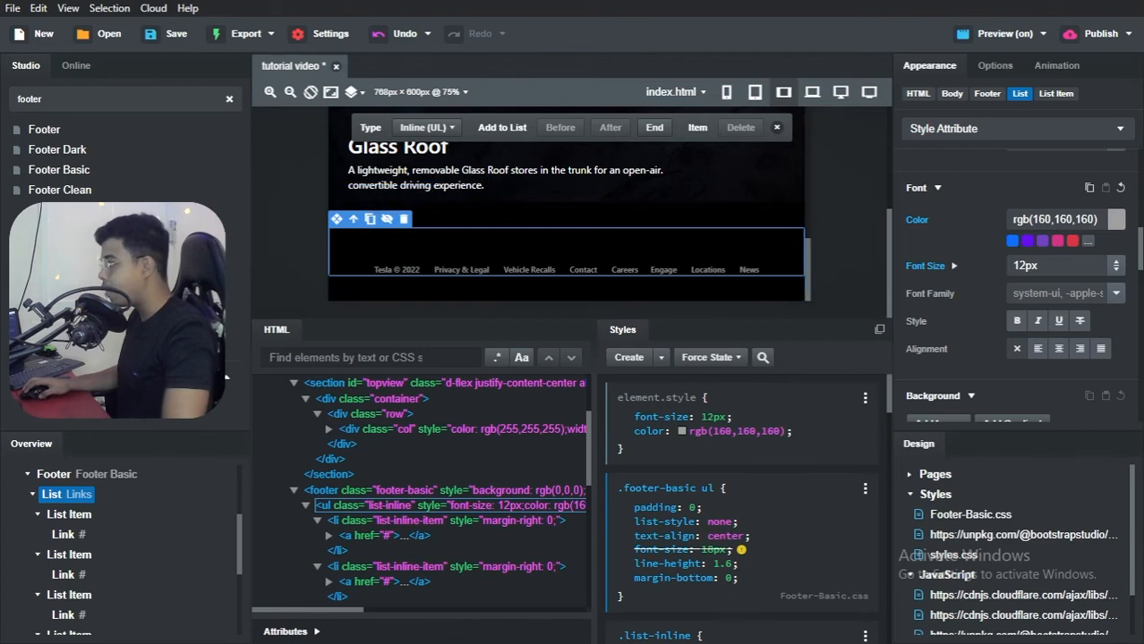
Step: Check the end of the reference Tesla Clone page and expand the #hero-bottom element tree to locate the Reserve Now button in the second row's last column
drag(1143, 59, 822, 36)
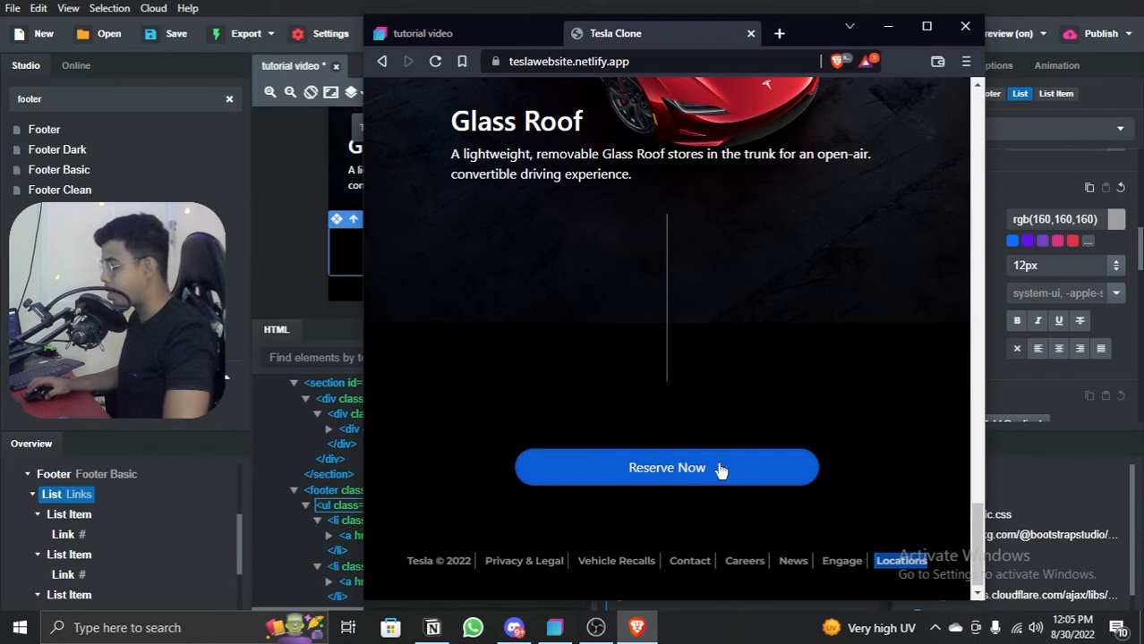
click(886, 32)
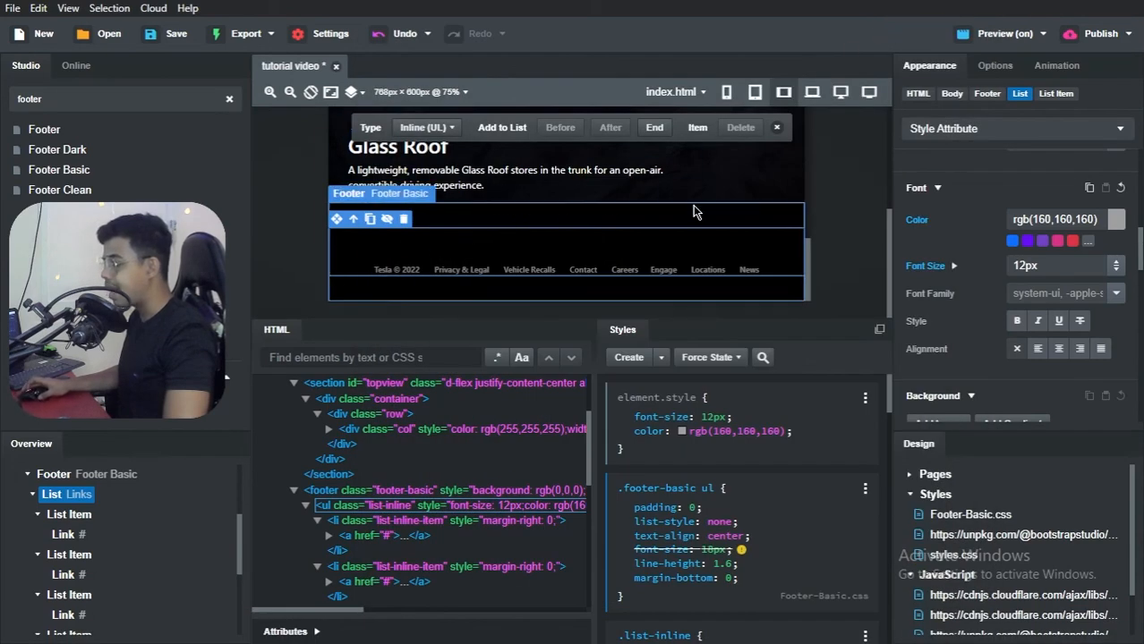
scroll(27, 520, up, 3)
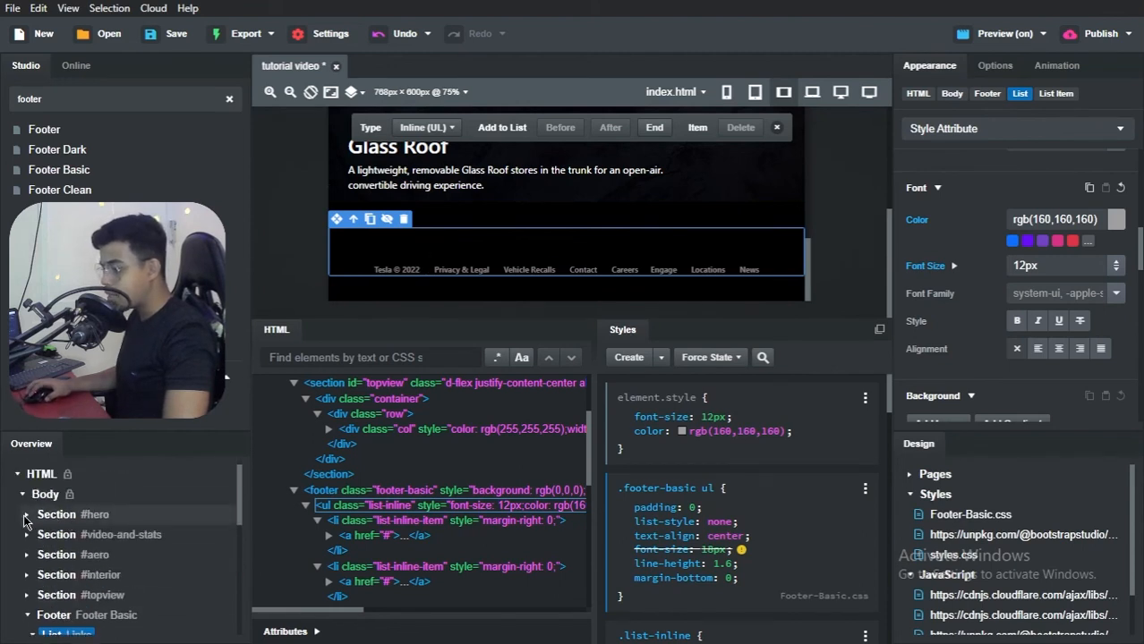
click(26, 516)
scroll(33, 520, down, 1)
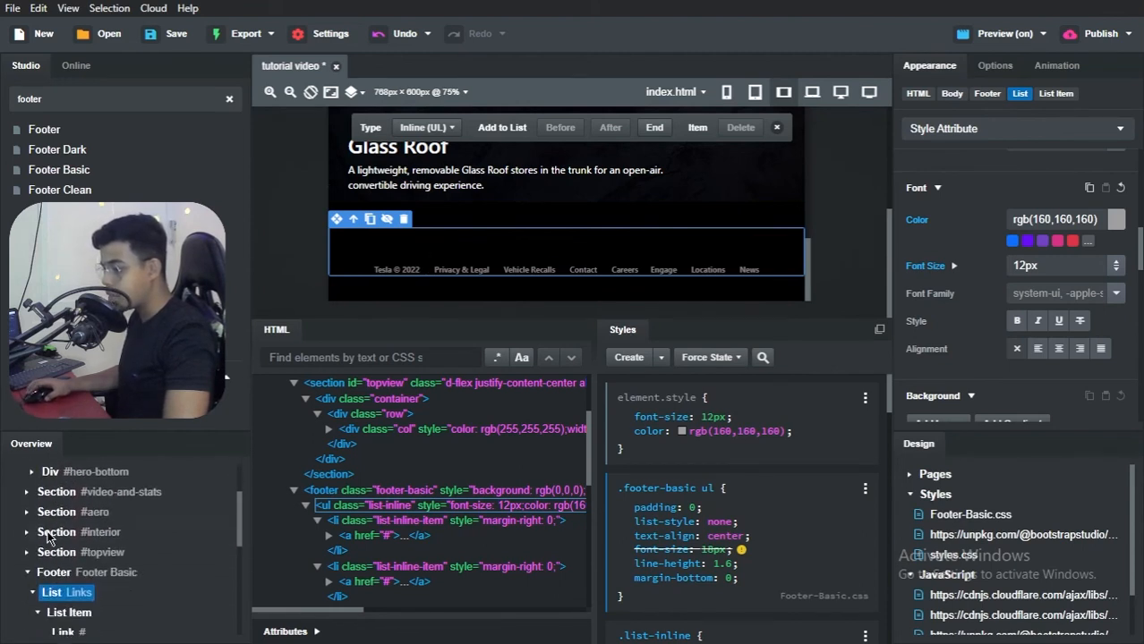
scroll(34, 519, up, 1)
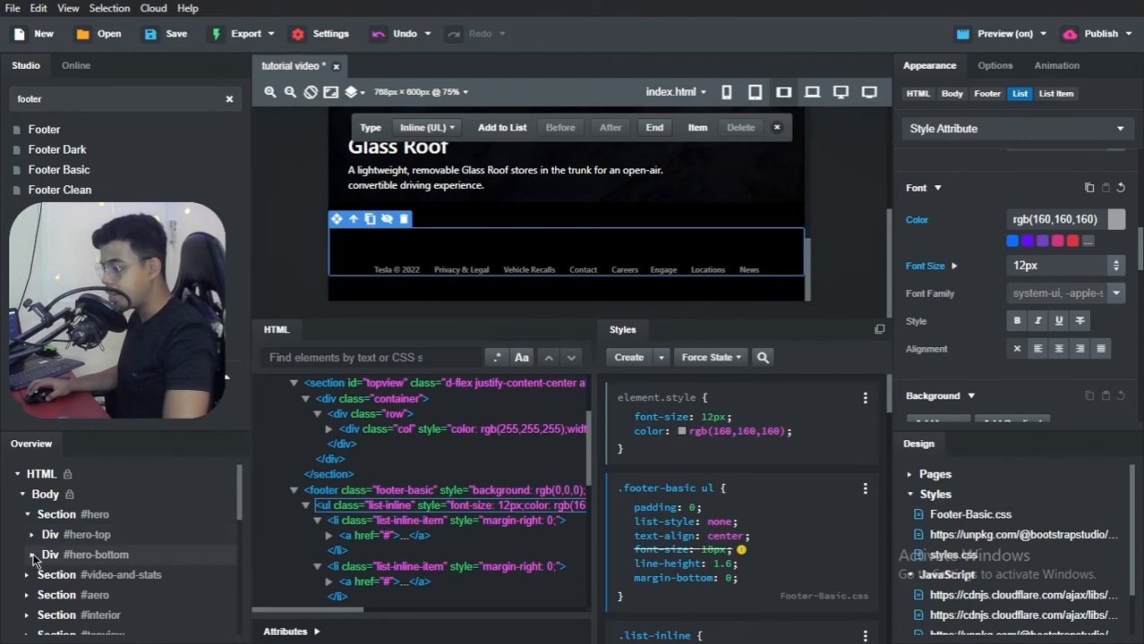
click(31, 556)
scroll(44, 559, down, 2)
click(37, 491)
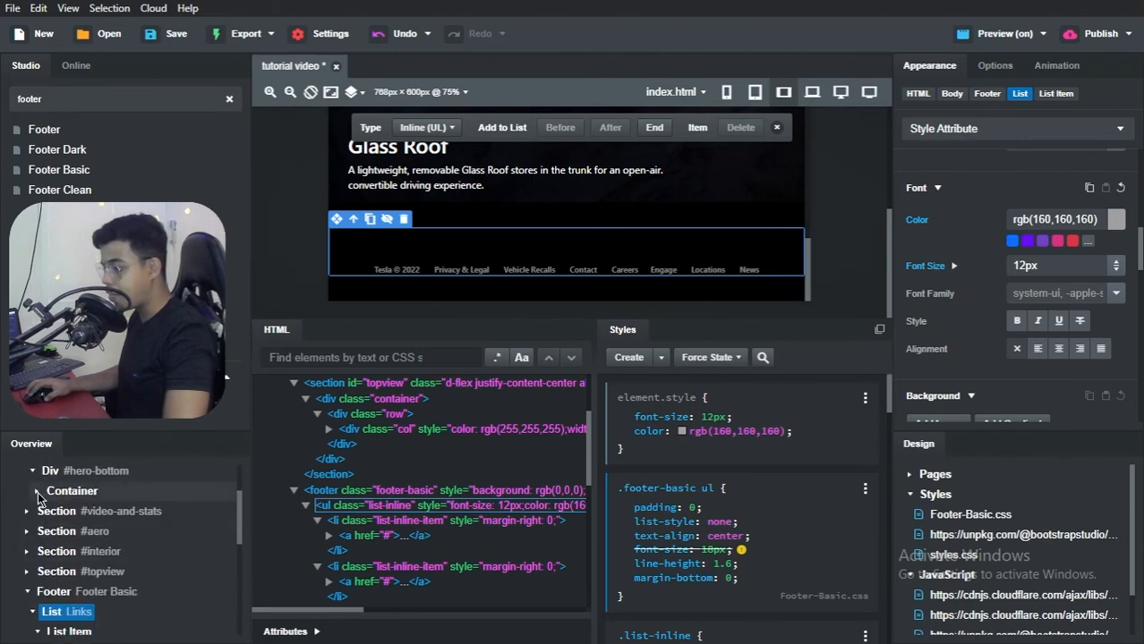
click(41, 551)
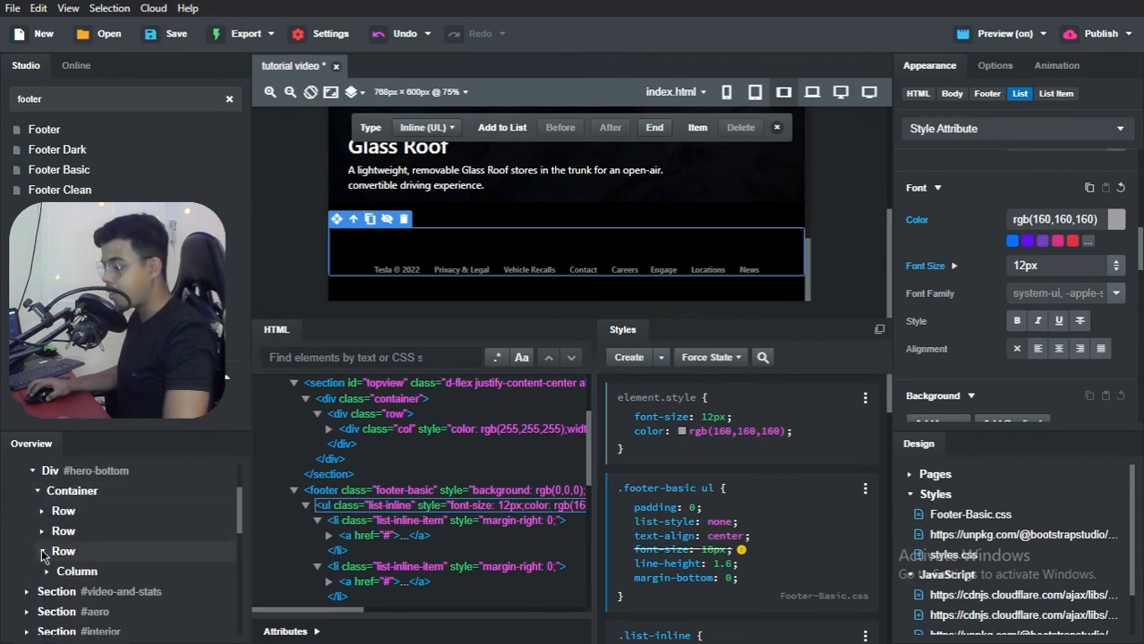
scroll(49, 560, down, 3)
click(48, 489)
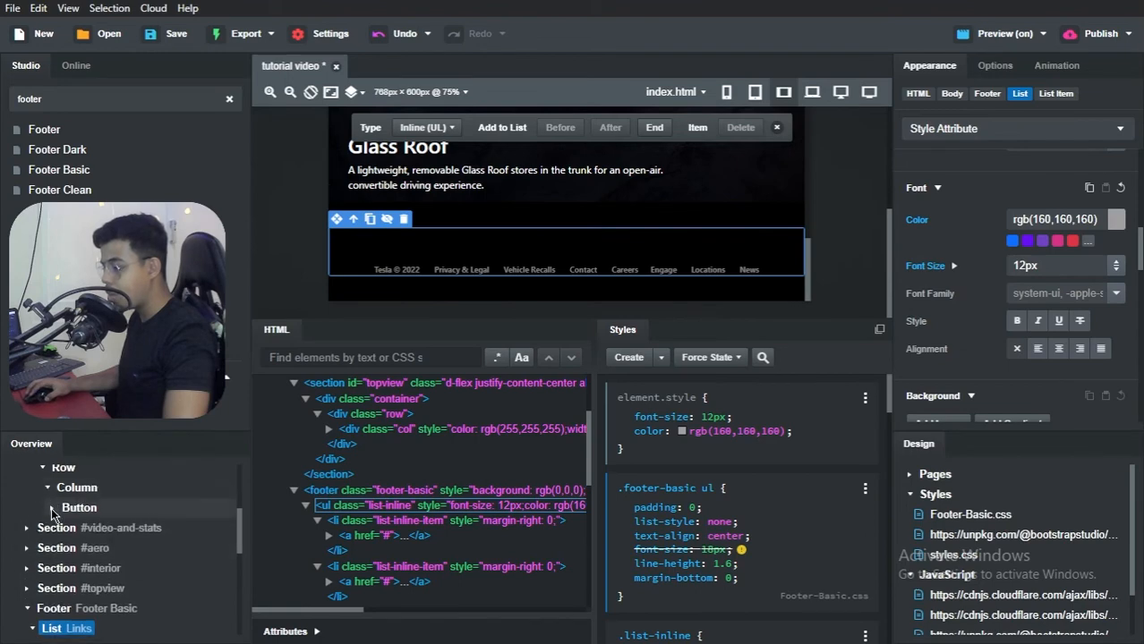
click(52, 508)
scroll(50, 533, up, 3)
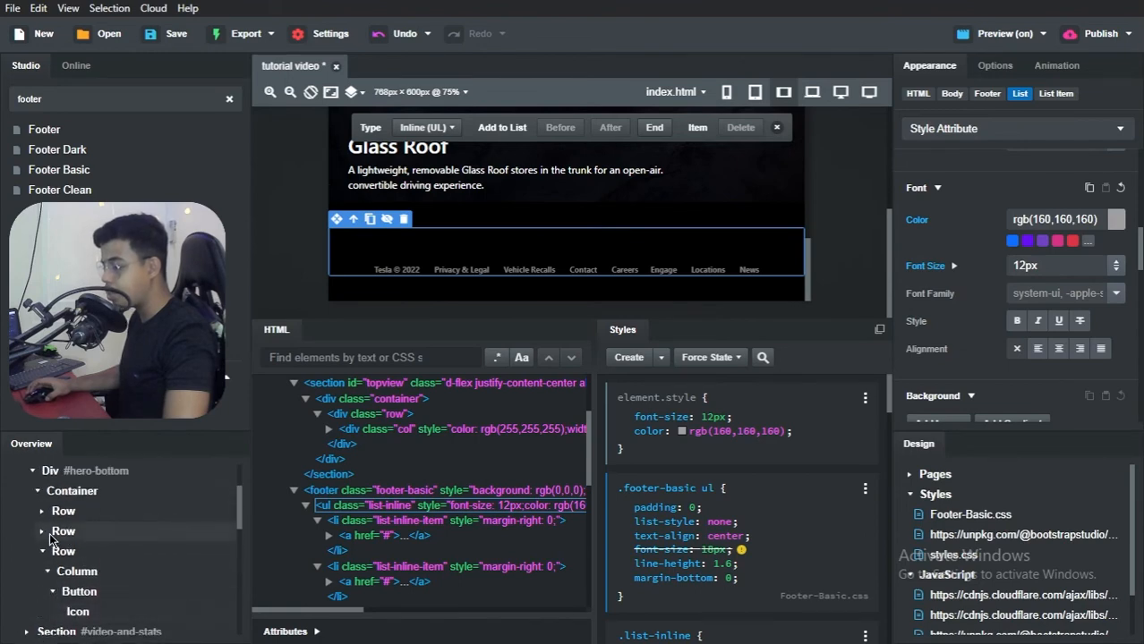
click(42, 534)
scroll(67, 544, down, 3)
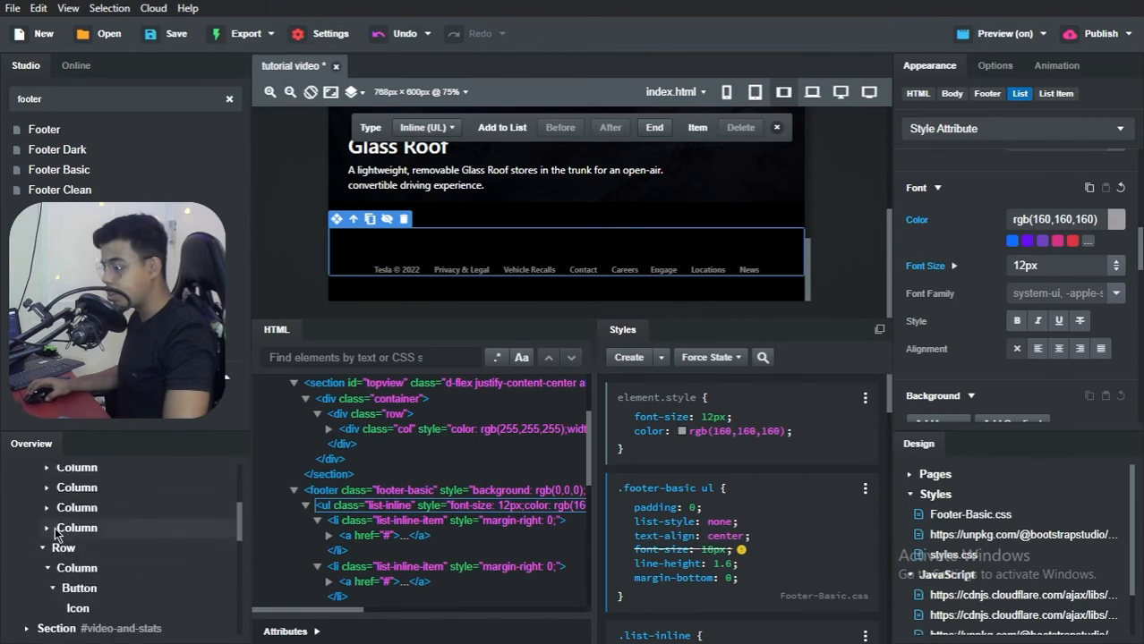
click(47, 529)
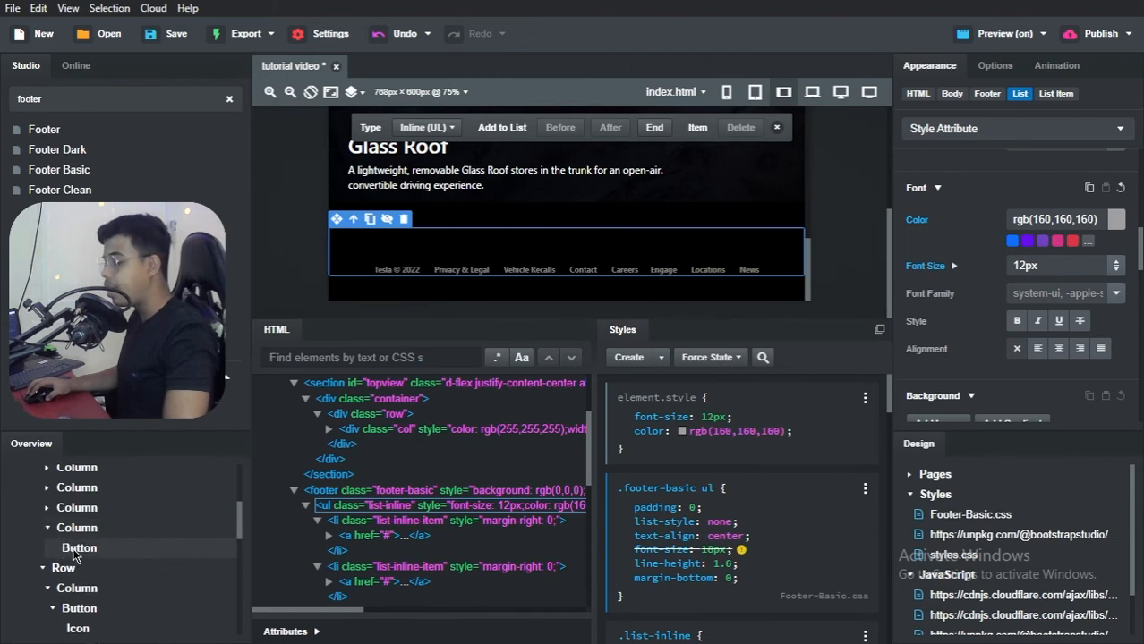
Step: Review the page canvas between the hero's Reserve Now button, the specifications list and the top-view car section
scroll(743, 233, up, 5)
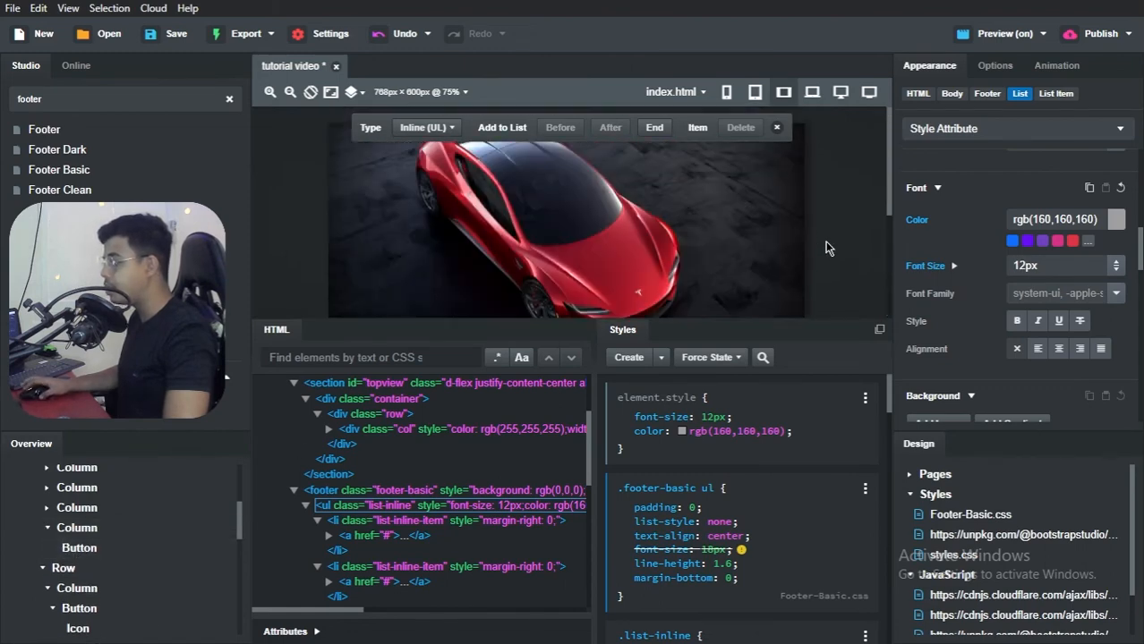
scroll(741, 224, down, 10)
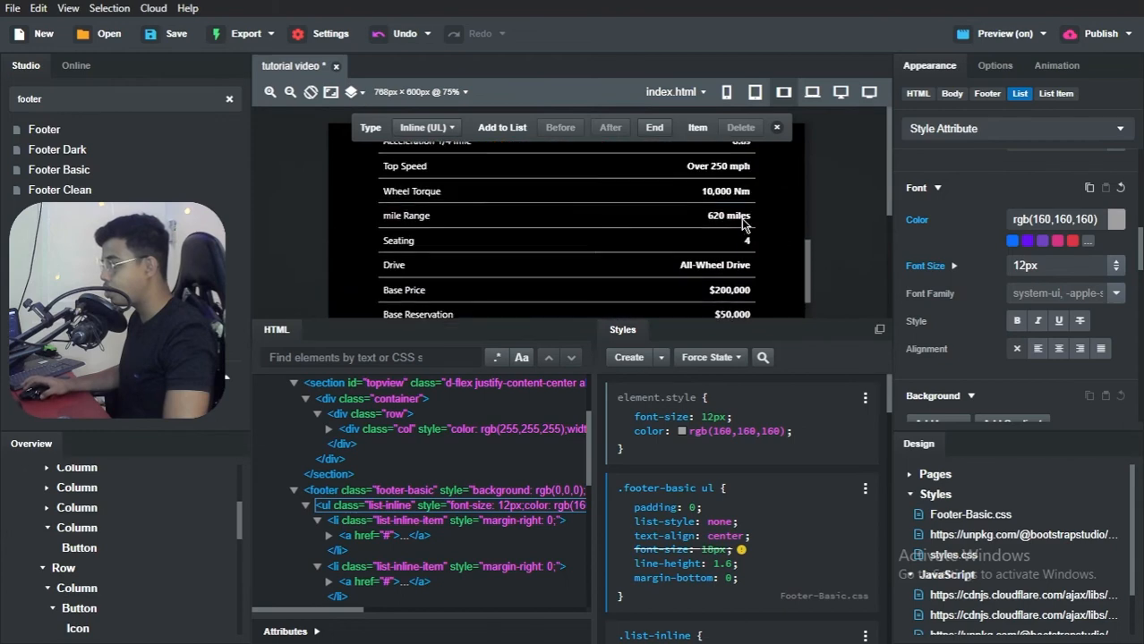
scroll(741, 224, up, 4)
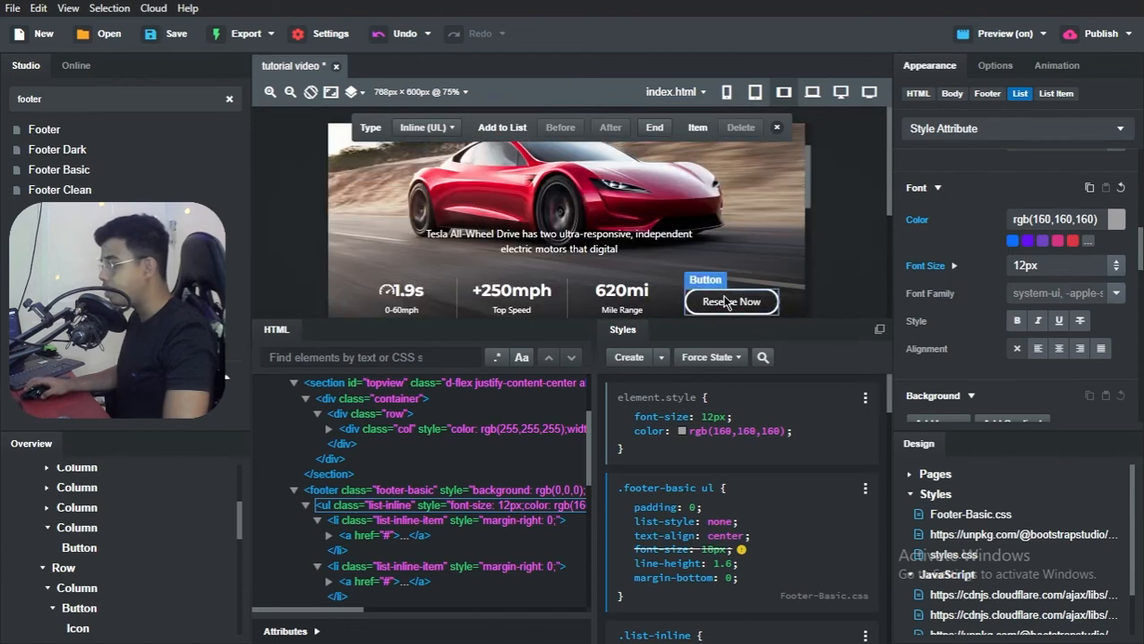
scroll(747, 268, down, 8)
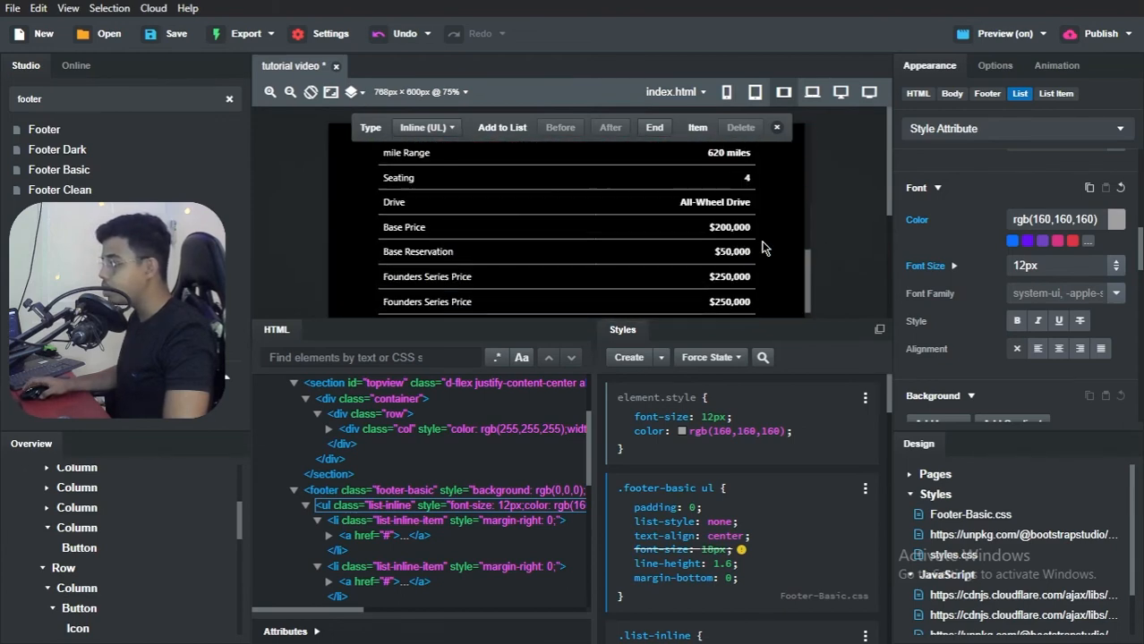
scroll(761, 248, down, 5)
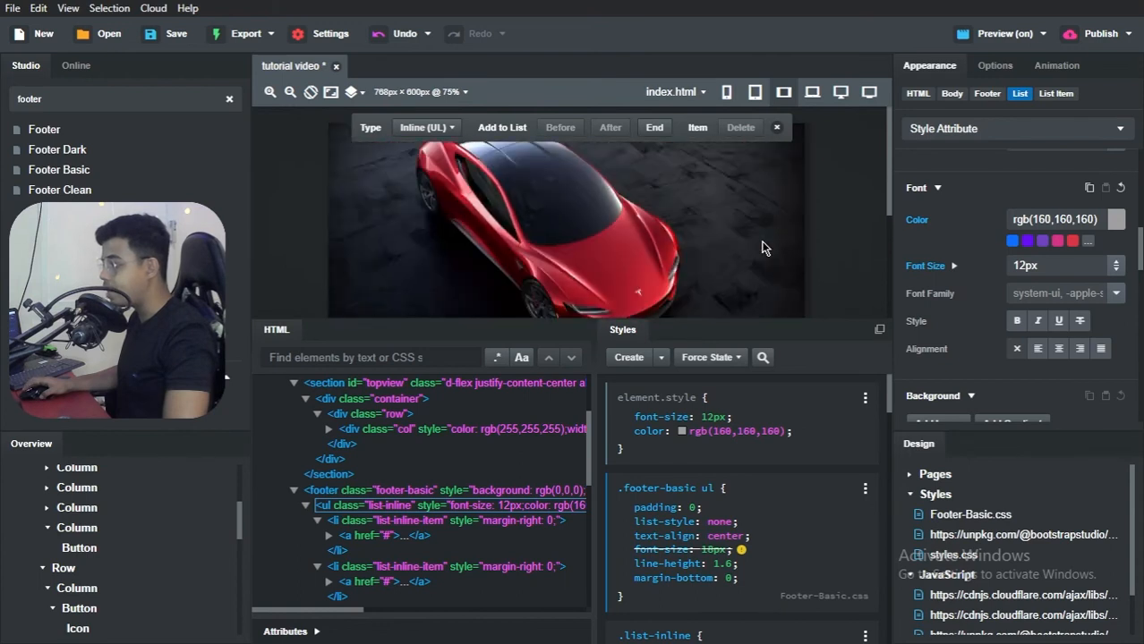
Step: Copy the Reserve Now button from the last column of the hero's statistics row
scroll(831, 257, down, 5)
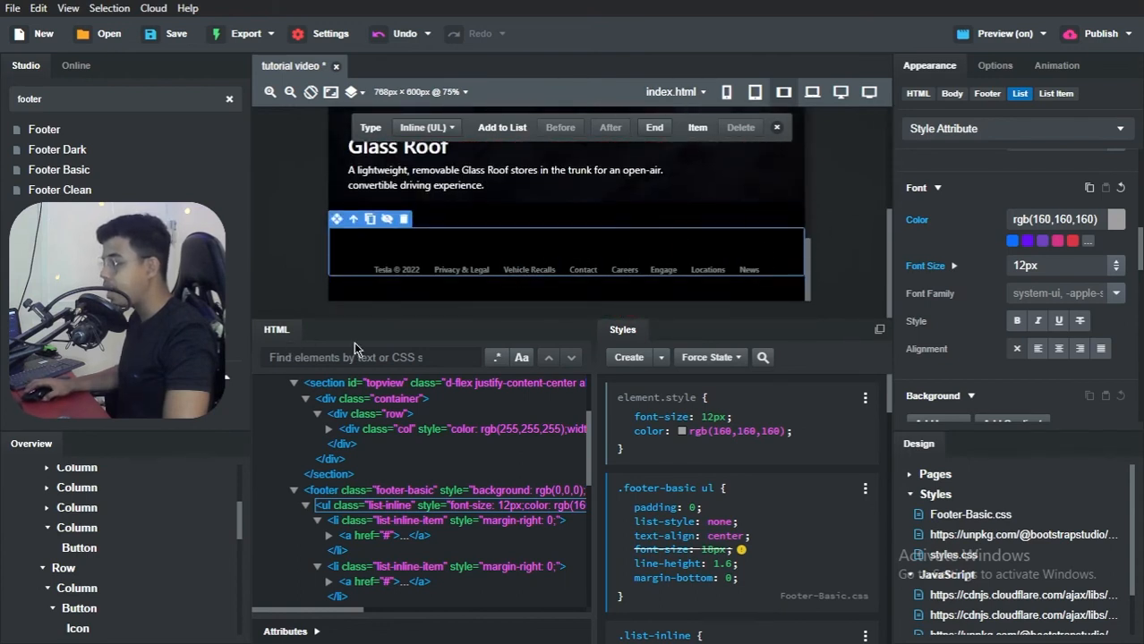
right_click(91, 547)
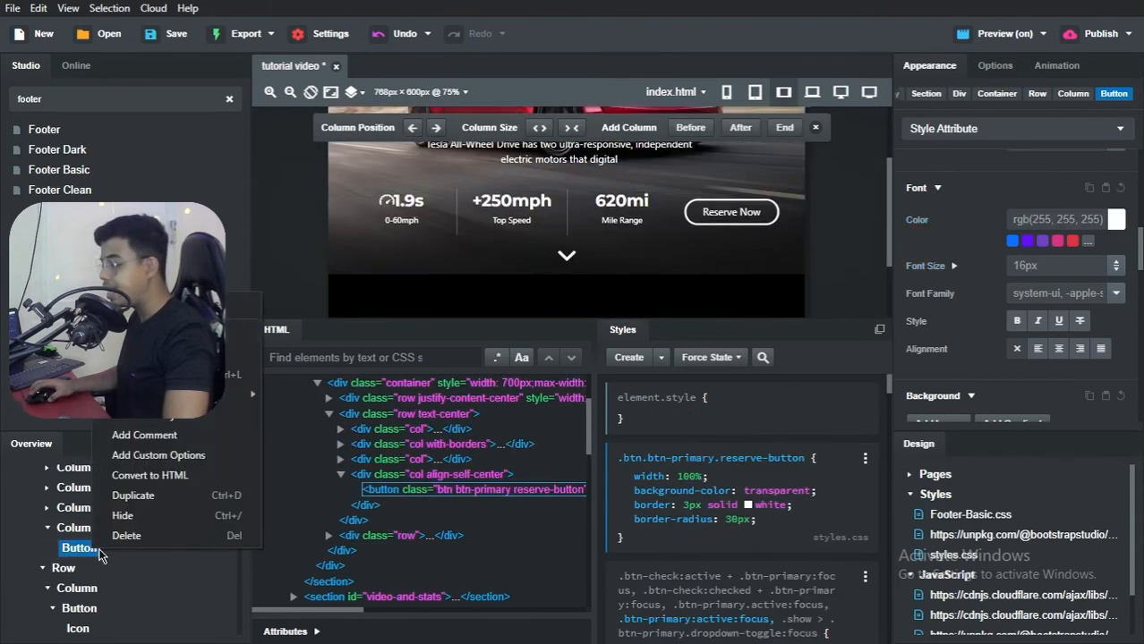
mouse_move(224, 394)
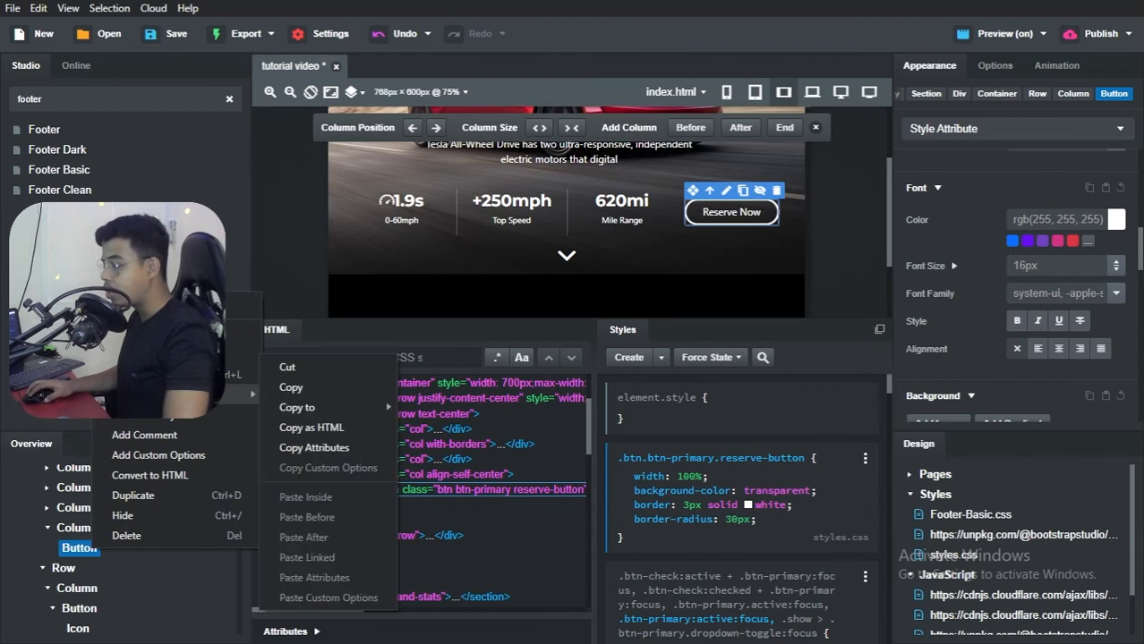
click(292, 387)
Step: Paste the copied Reserve Now button inside the footer and move it above the links list
scroll(159, 506, down, 5)
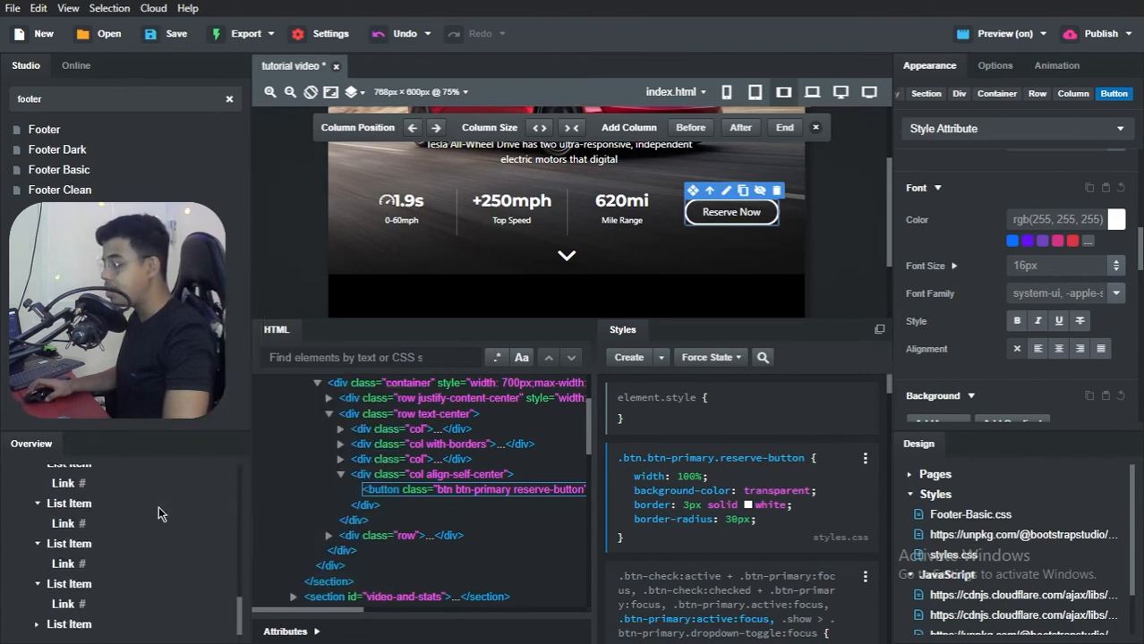
scroll(80, 555, up, 3)
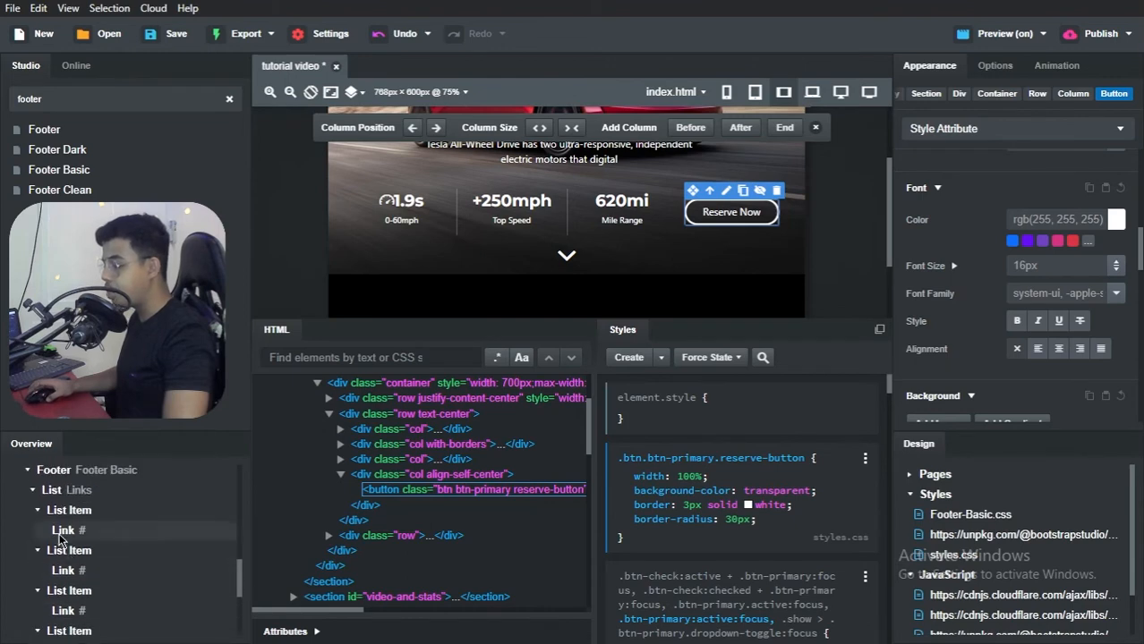
click(33, 494)
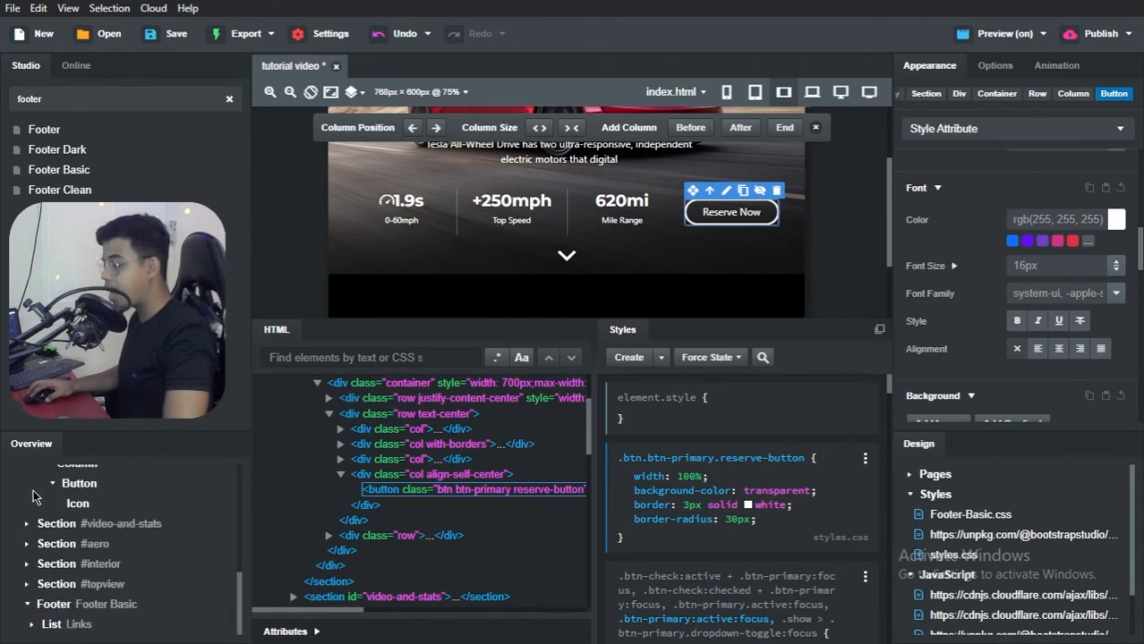
right_click(57, 606)
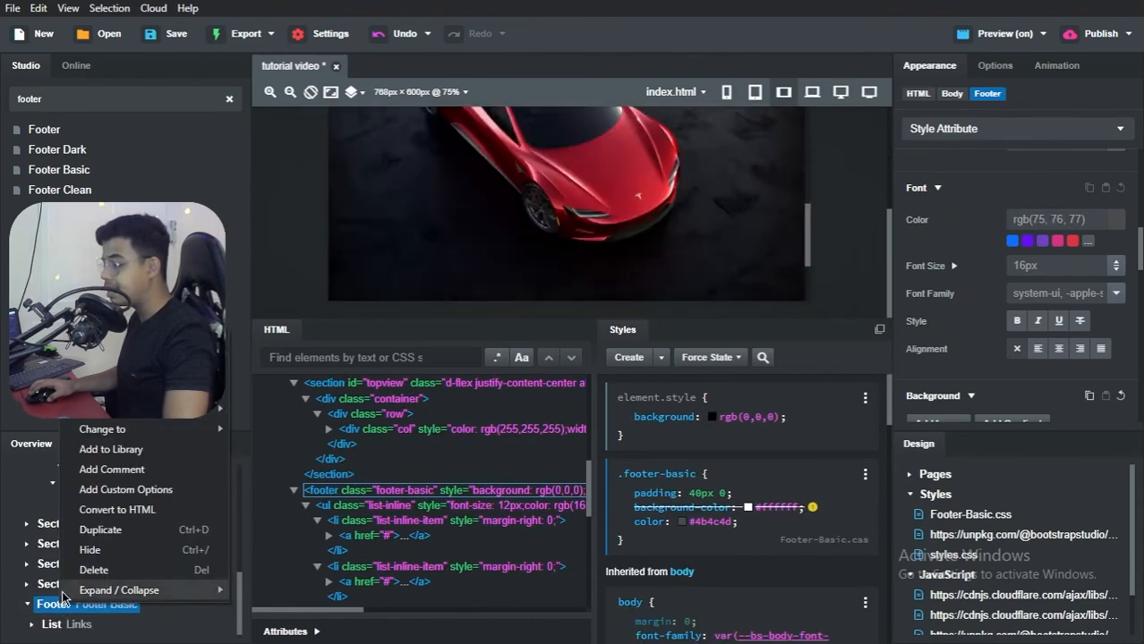
mouse_move(130, 423)
mouse_move(201, 412)
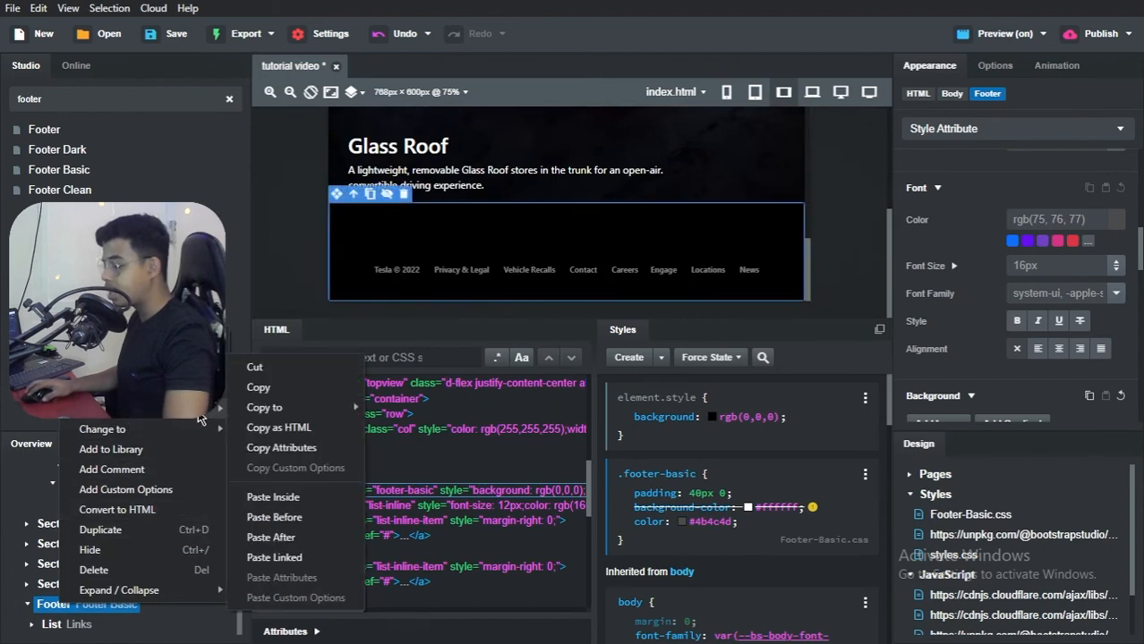
click(282, 497)
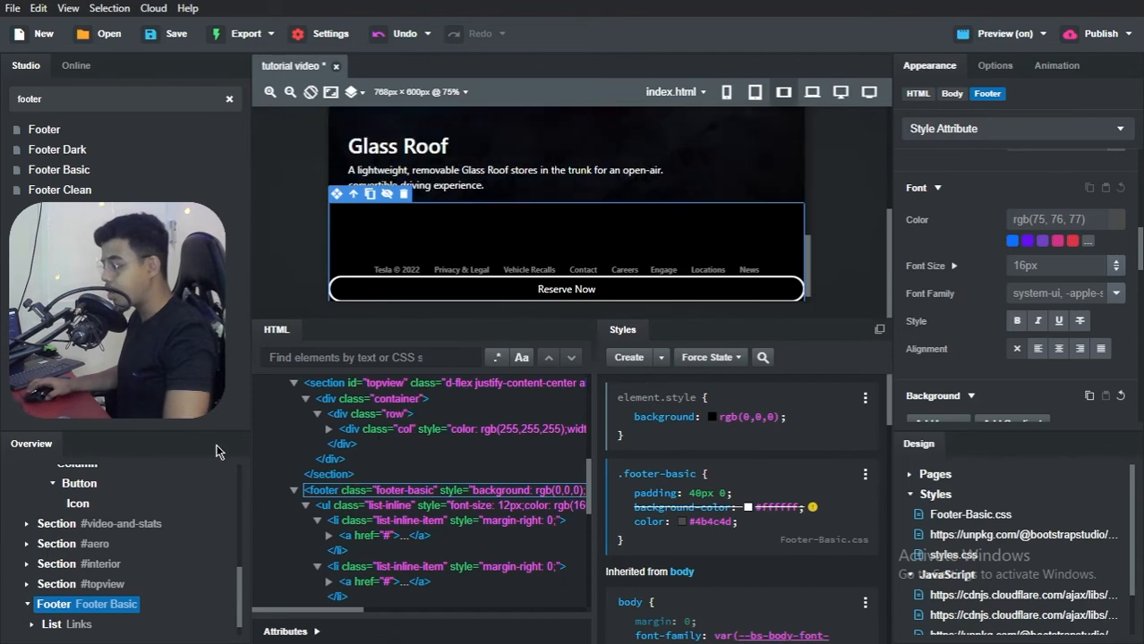
scroll(129, 547, down, 1)
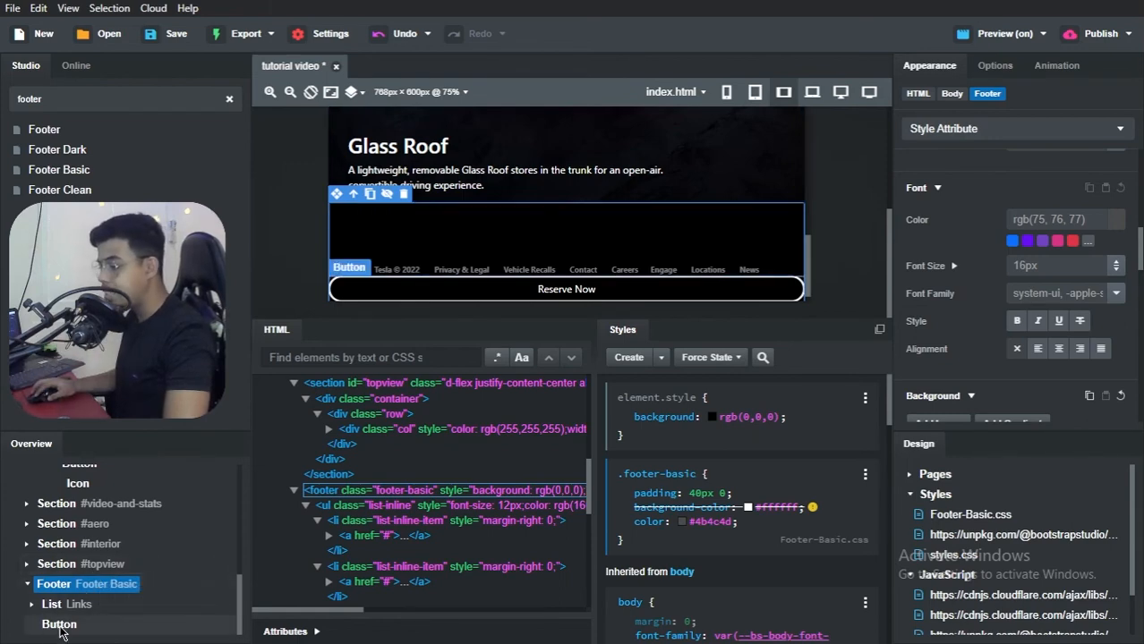
drag(61, 633, 60, 600)
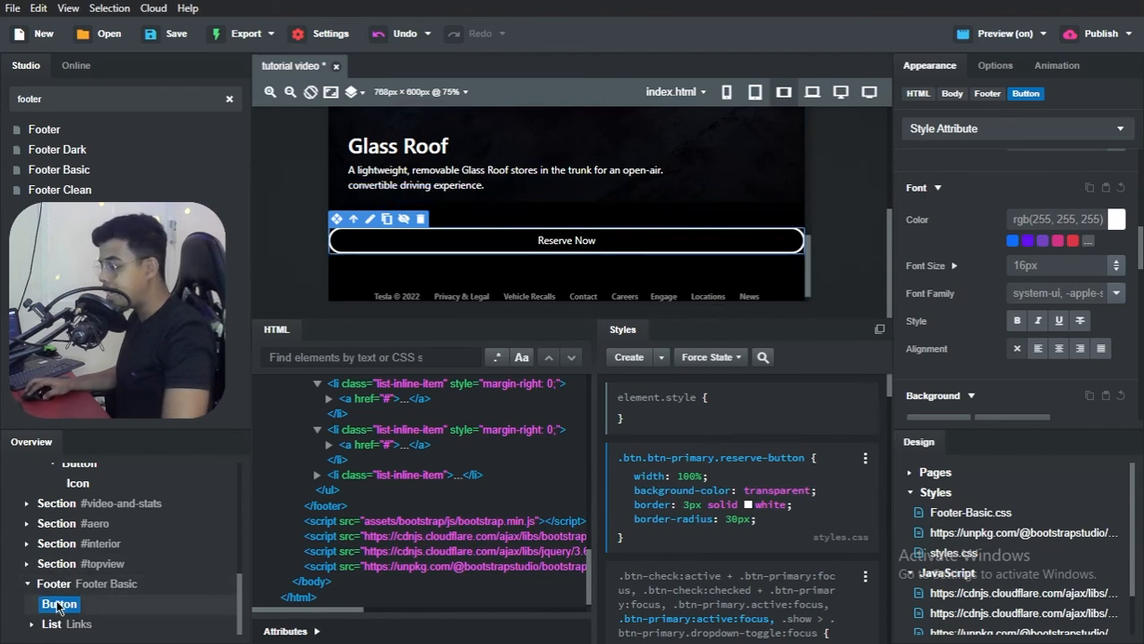
Step: Set the footer's Reserve Now button to a maximum width of 35%
scroll(998, 276, up, 6)
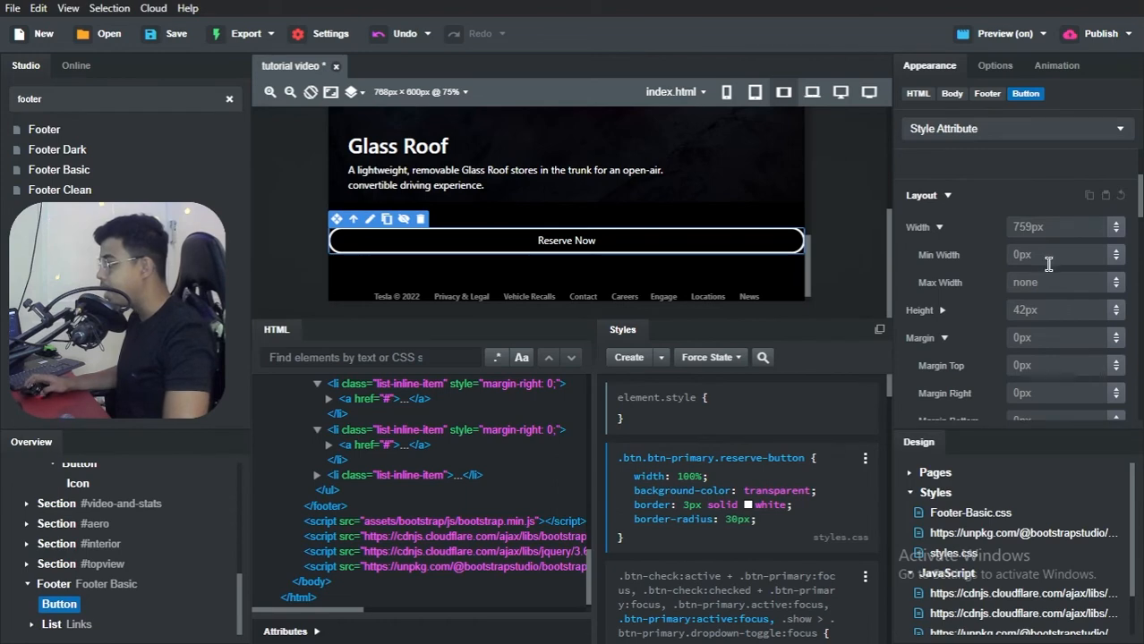
click(1030, 230)
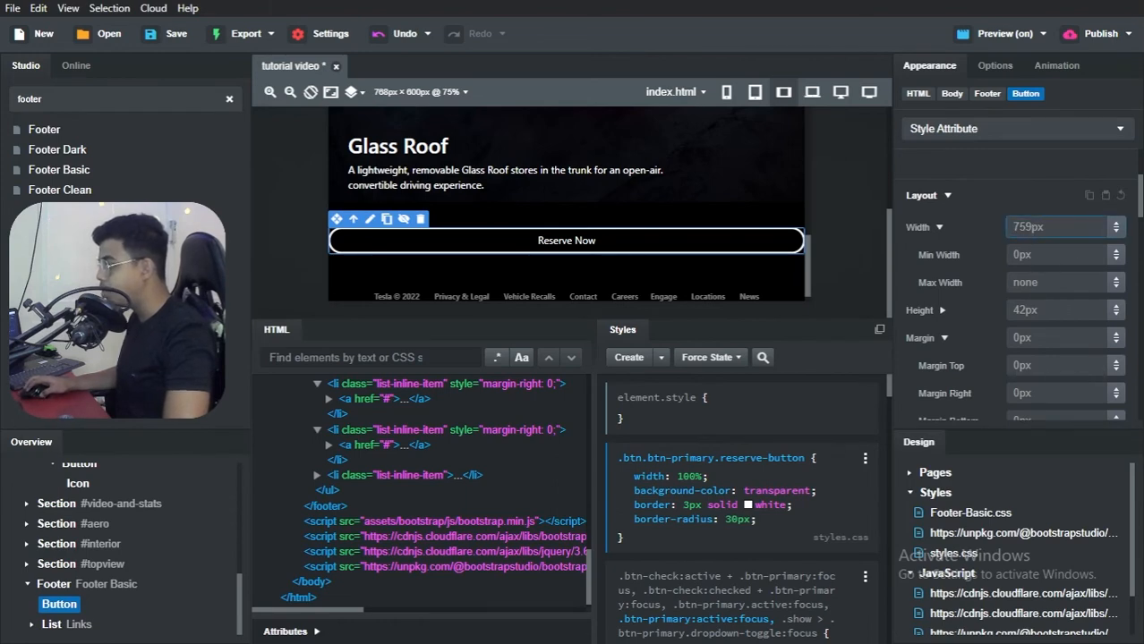
click(1028, 276)
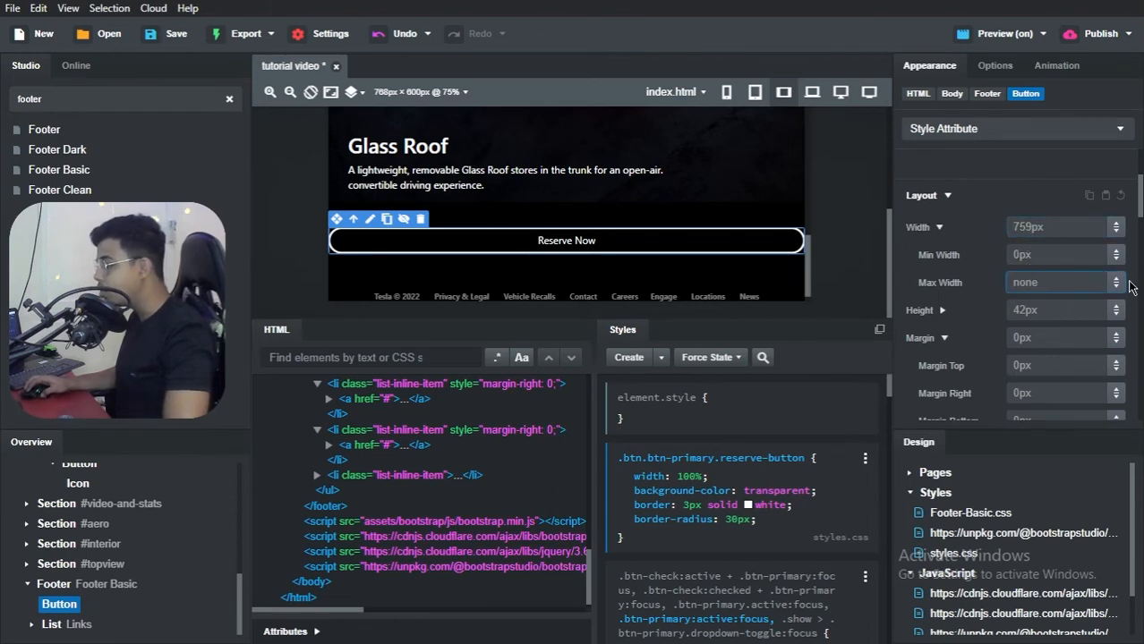
text(20)
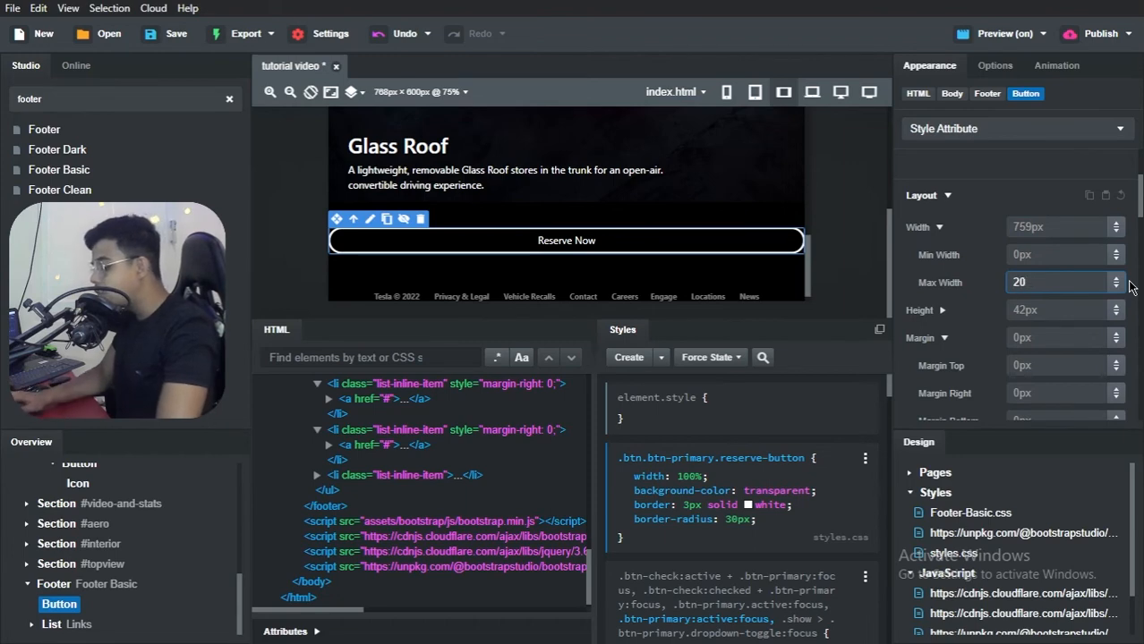
text(%)
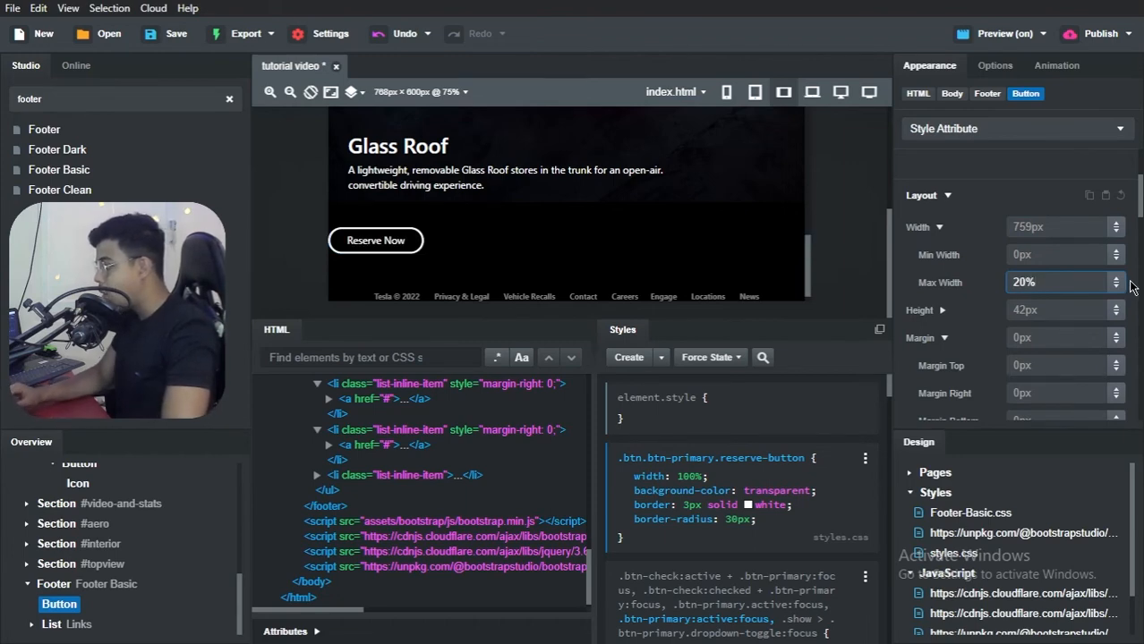
key(Up)
key(BackSpace)
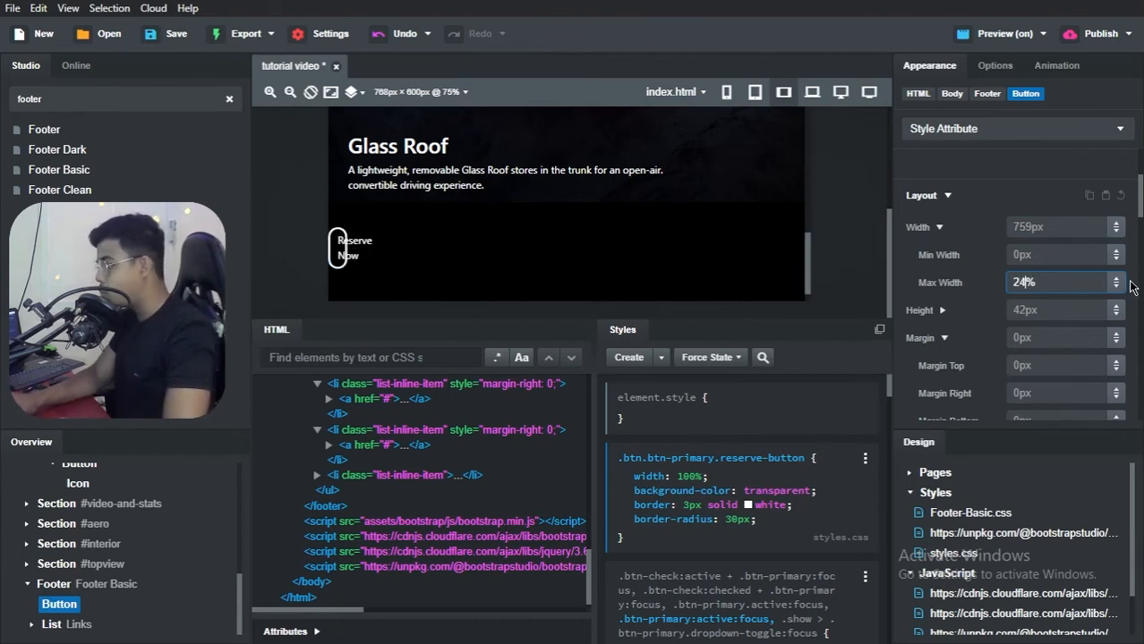
key(BackSpace)
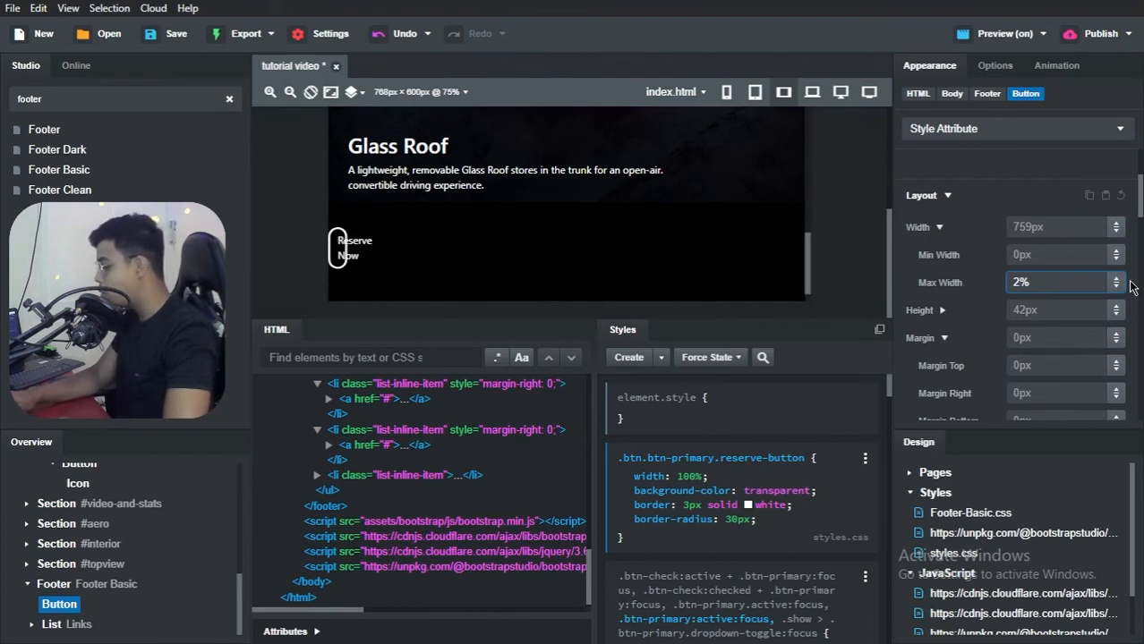
key(BackSpace)
text(30)
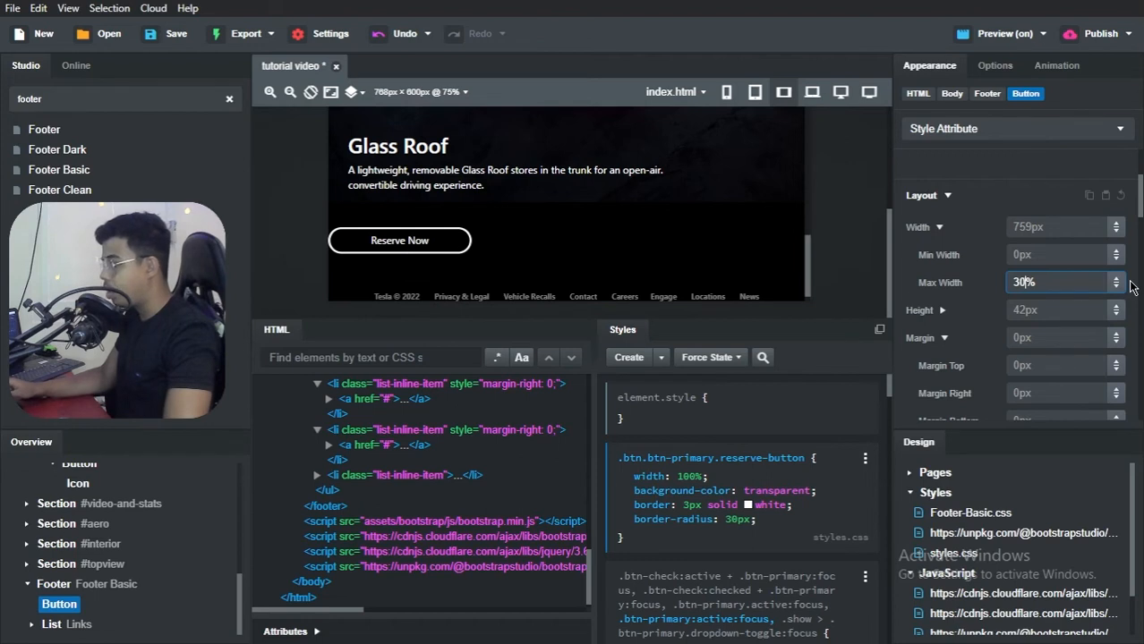
key(BackSpace)
text(5)
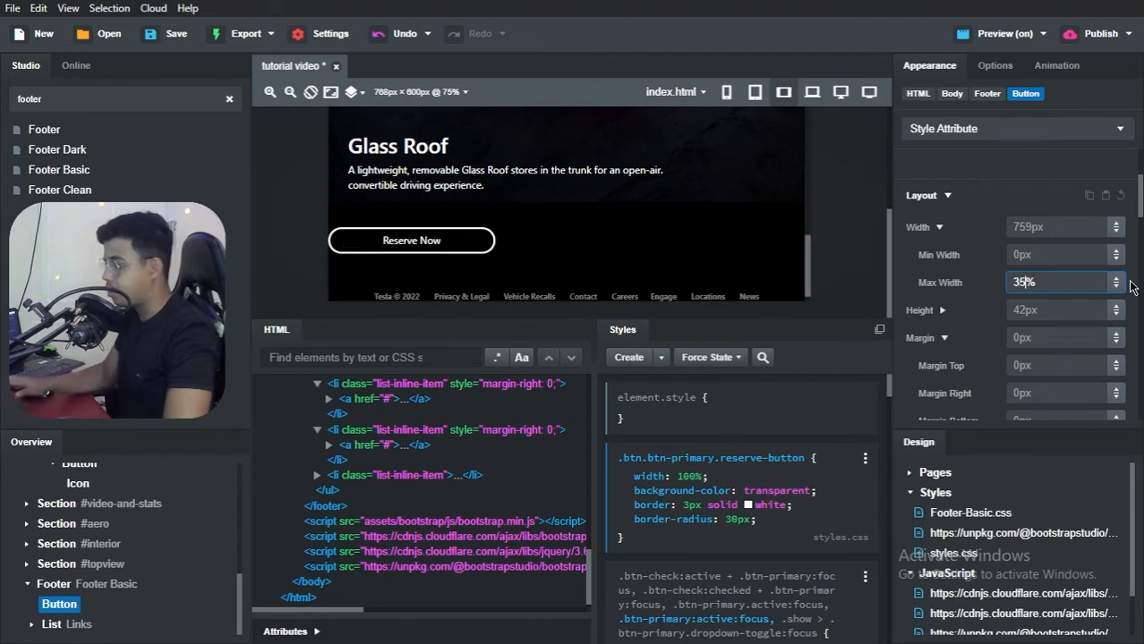
scroll(652, 242, down, 1)
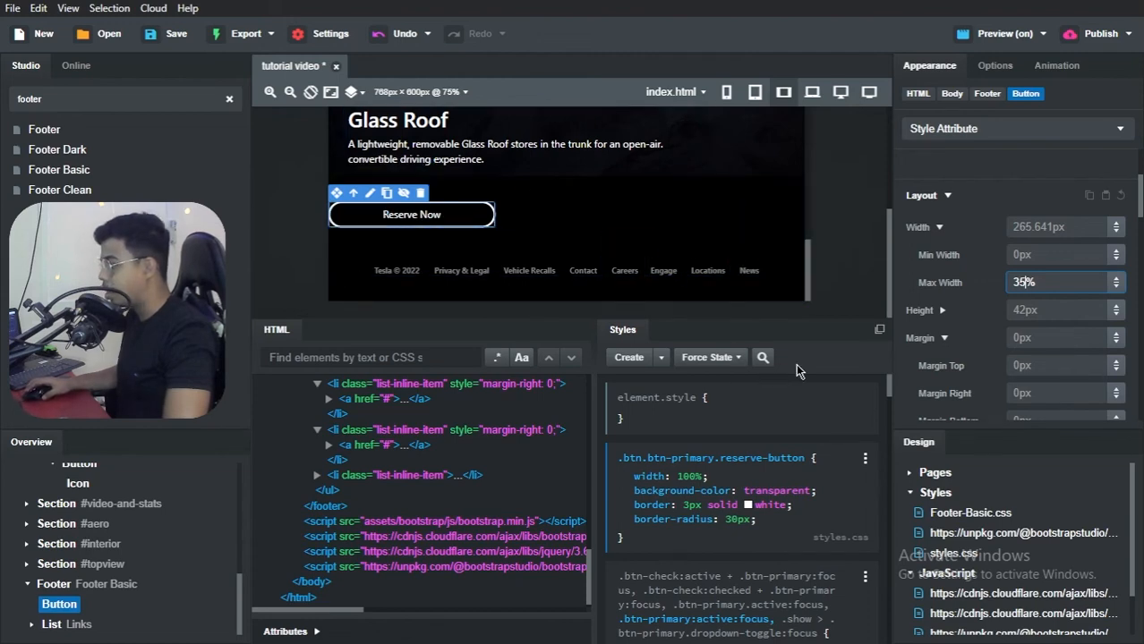
click(987, 205)
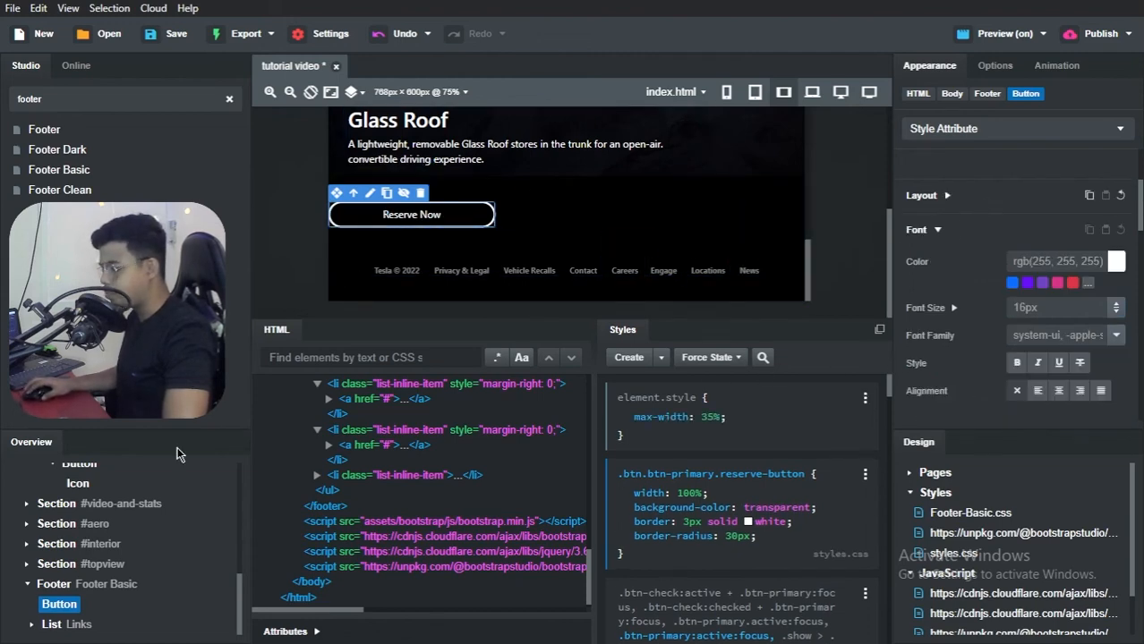
Step: Try center text alignment on the footer's Reserve Now button and clear the alignment again
click(63, 584)
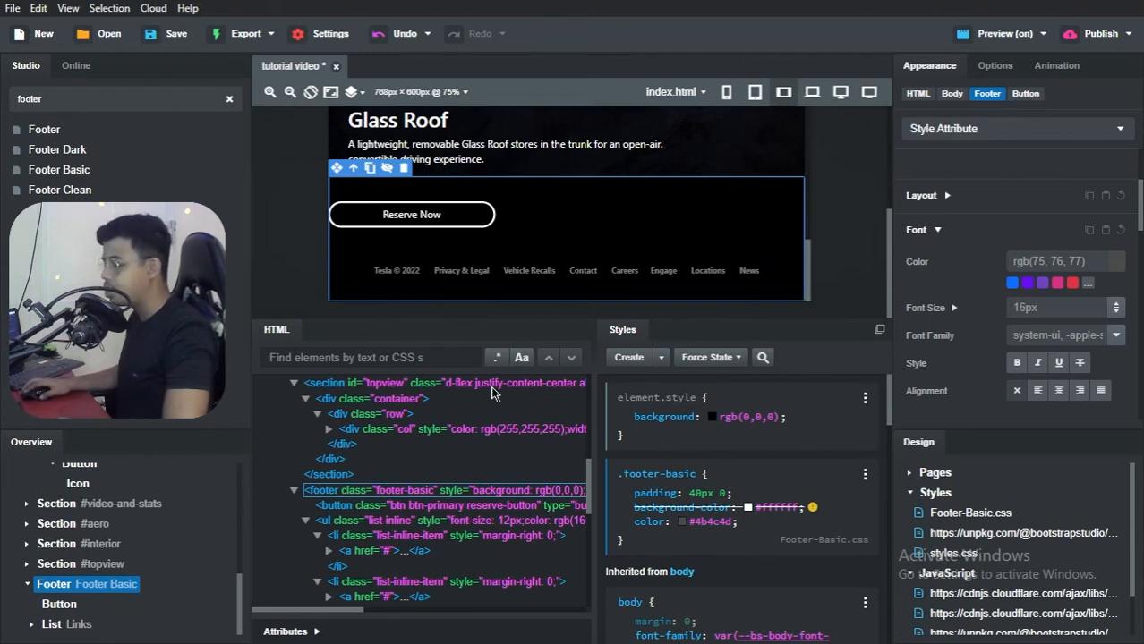
click(79, 604)
scroll(989, 336, down, 5)
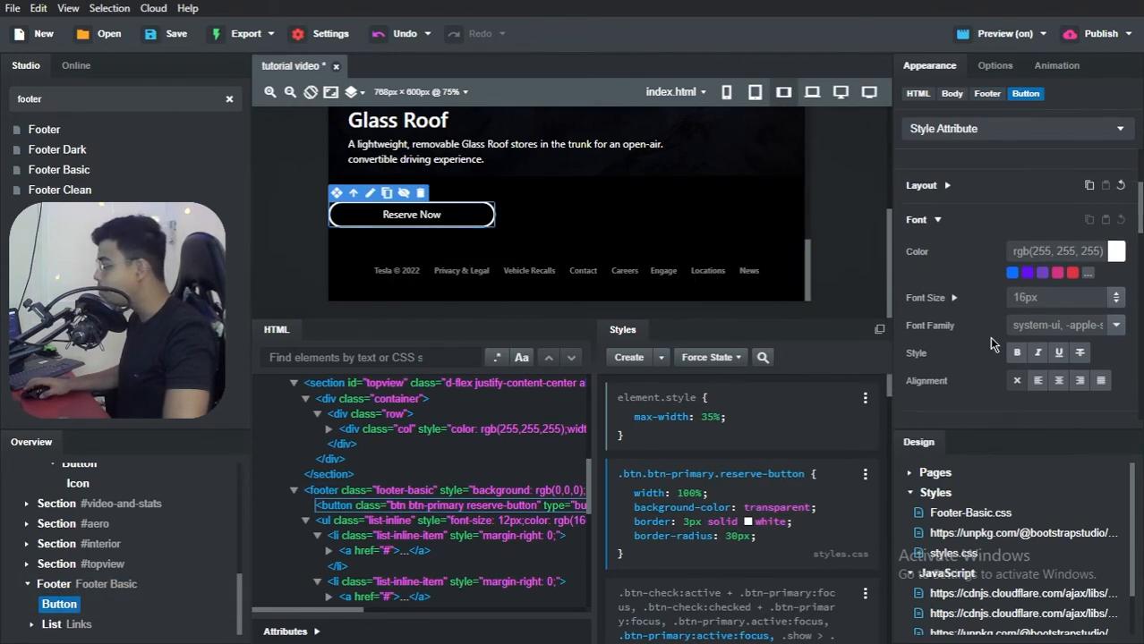
scroll(989, 336, up, 3)
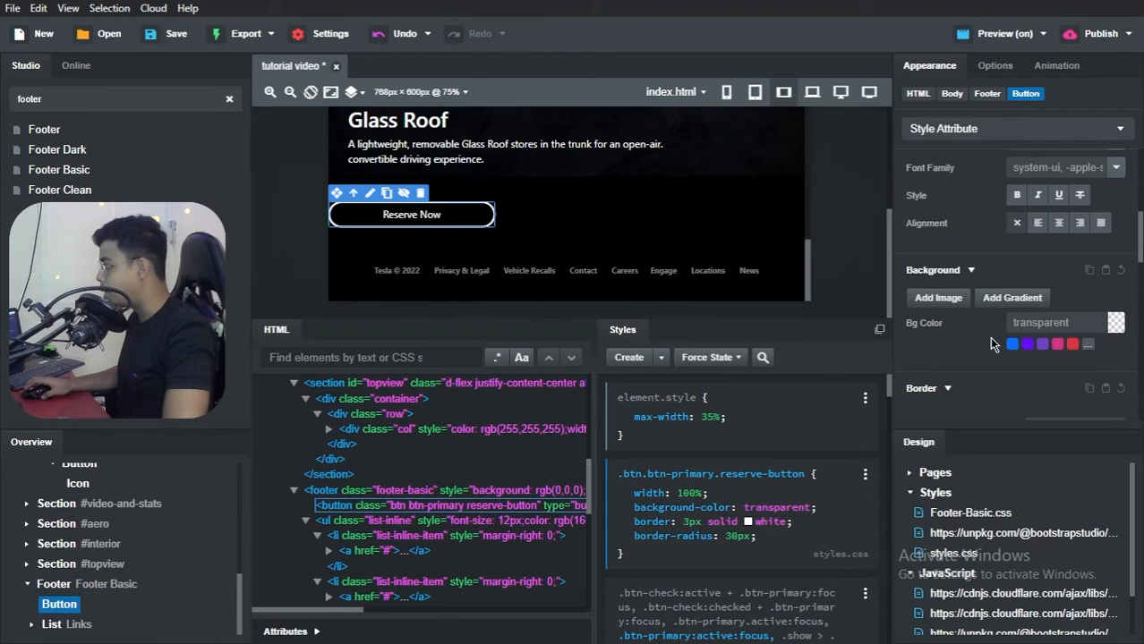
click(1056, 224)
click(1018, 225)
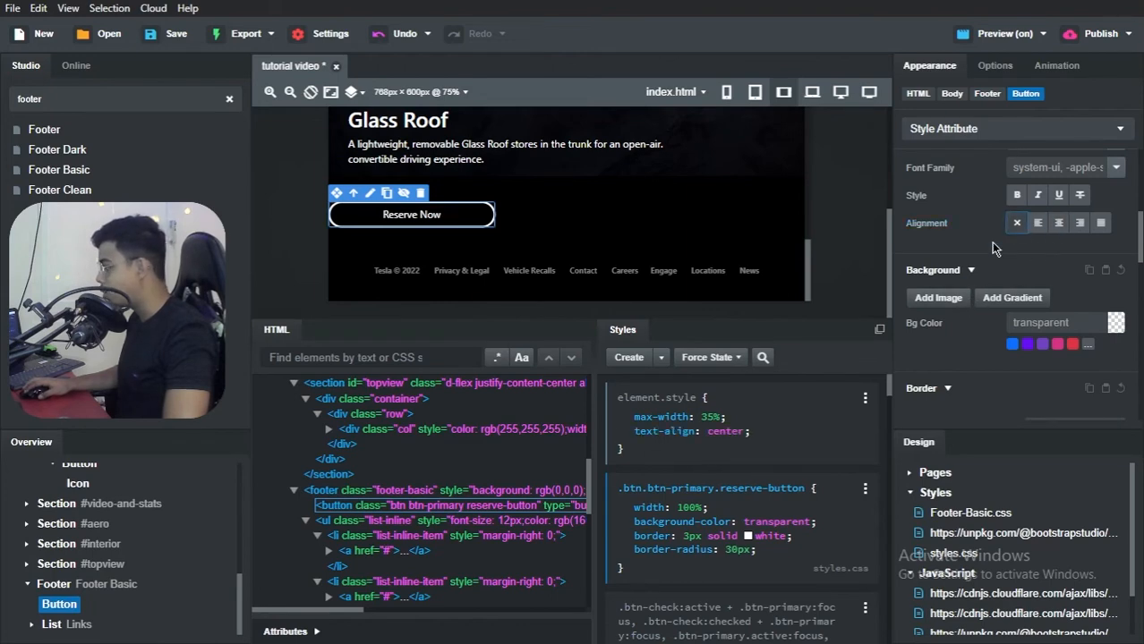
scroll(962, 277, down, 3)
scroll(961, 278, up, 6)
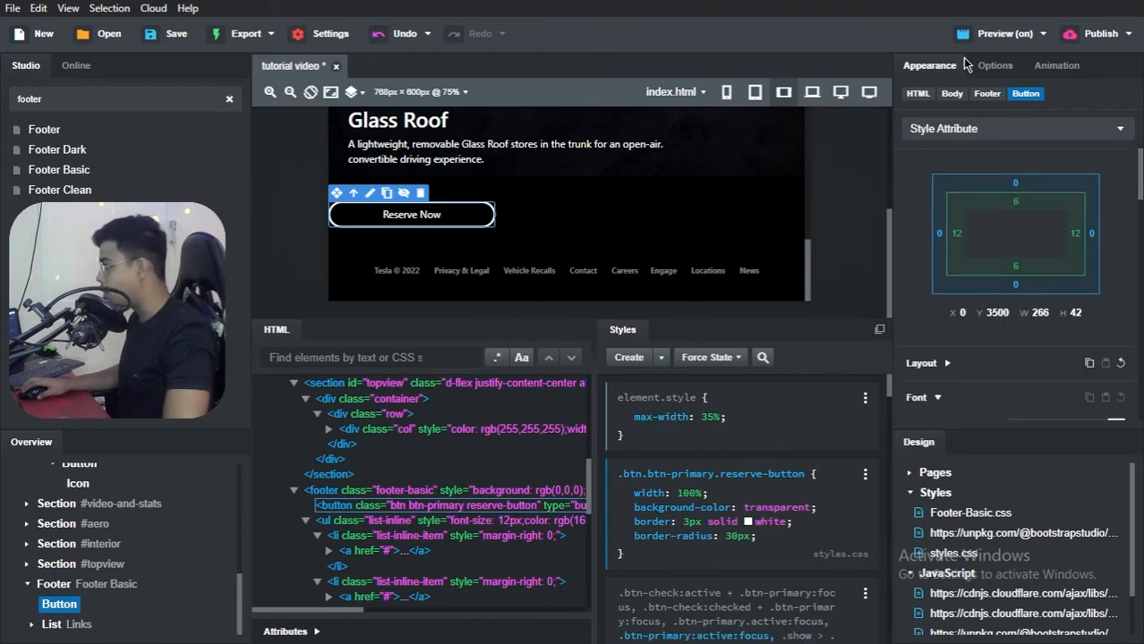
Step: Make the footer a Flex container with its direction set to Column
click(993, 65)
scroll(957, 224, down, 3)
scroll(953, 259, down, 5)
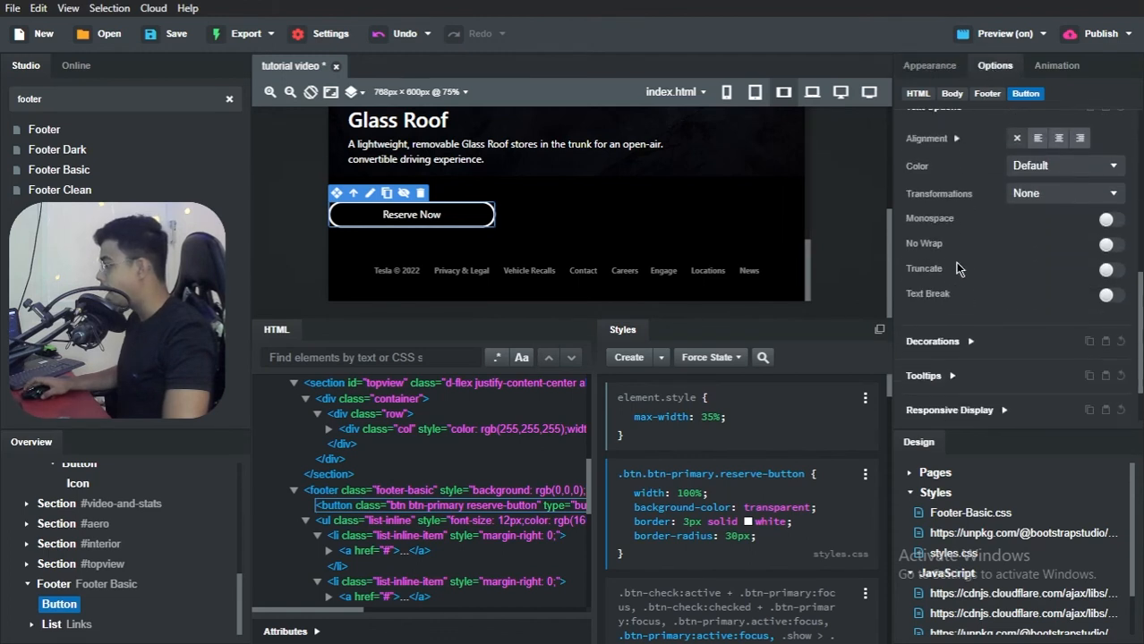
click(951, 376)
scroll(955, 340, down, 3)
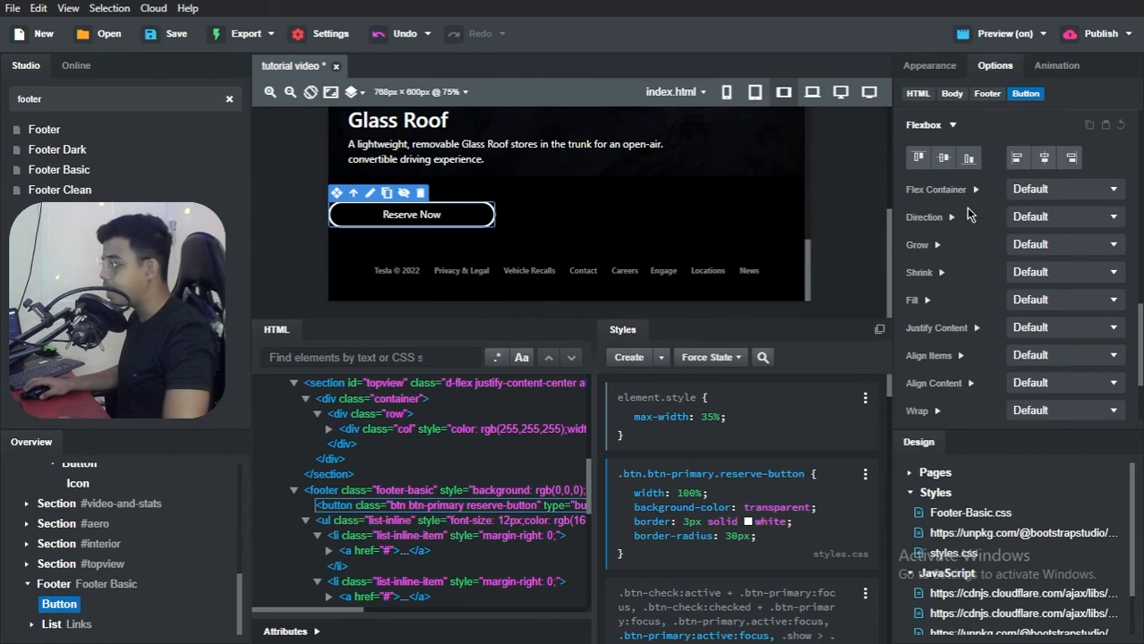
click(61, 592)
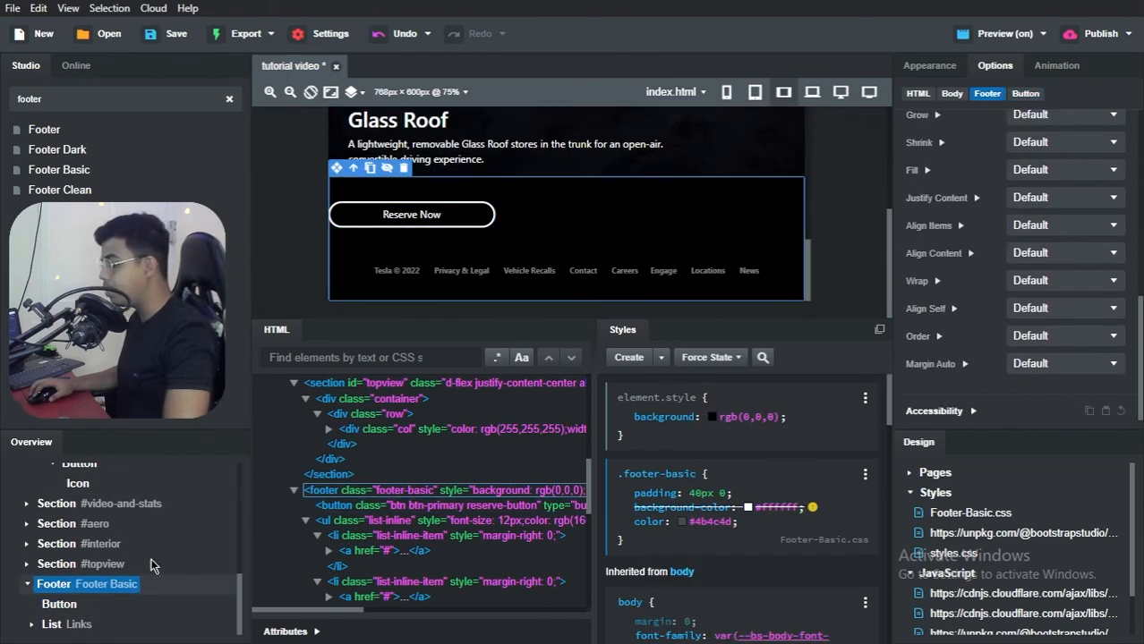
scroll(1019, 188, down, 1)
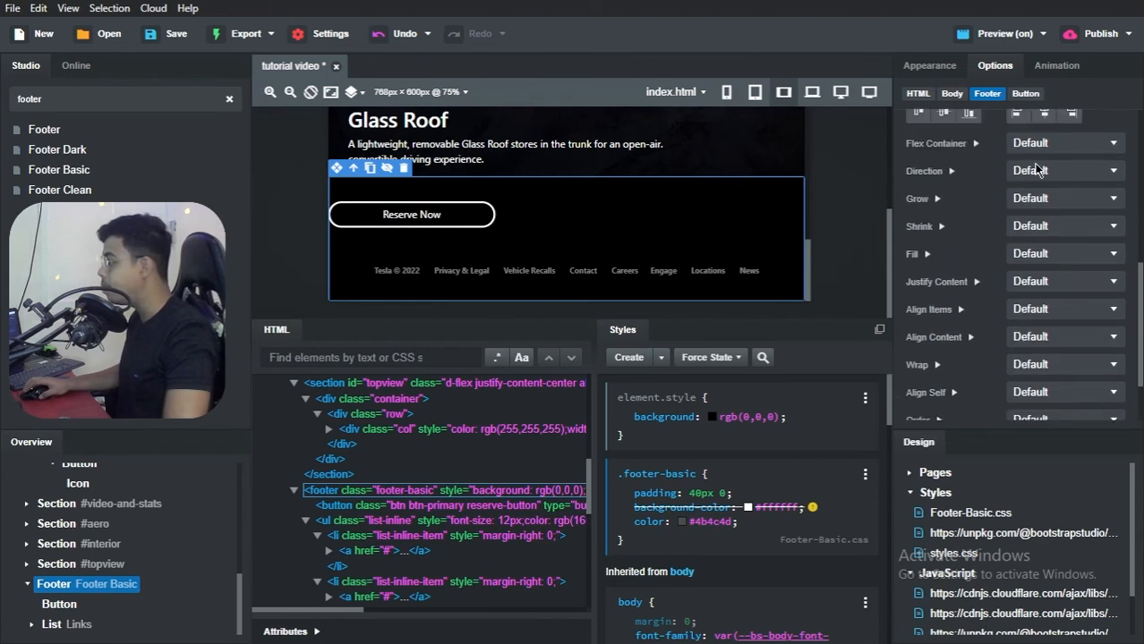
click(1033, 150)
click(1034, 176)
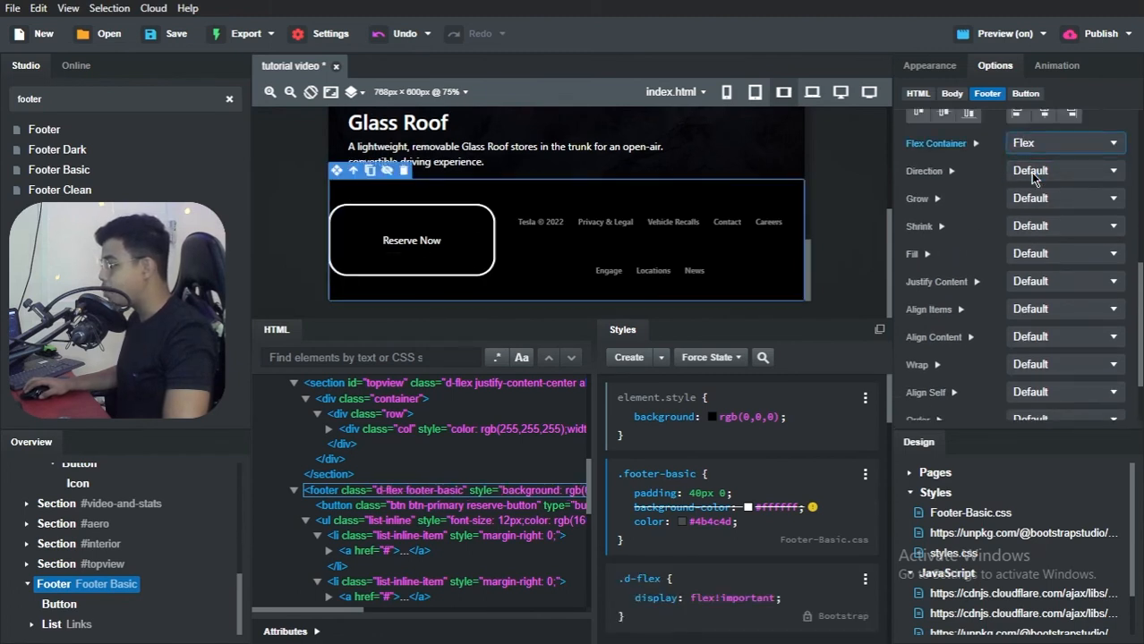
click(1034, 177)
click(1034, 230)
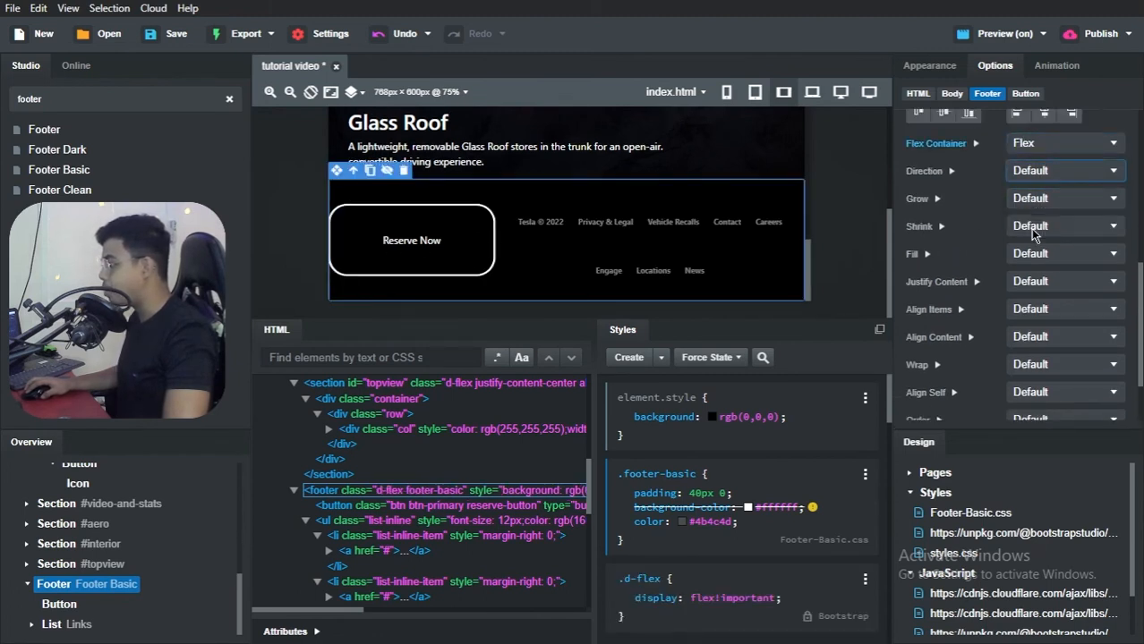
Step: Set both Justify Content and Align Items of the footer to Center
click(1044, 285)
click(1034, 346)
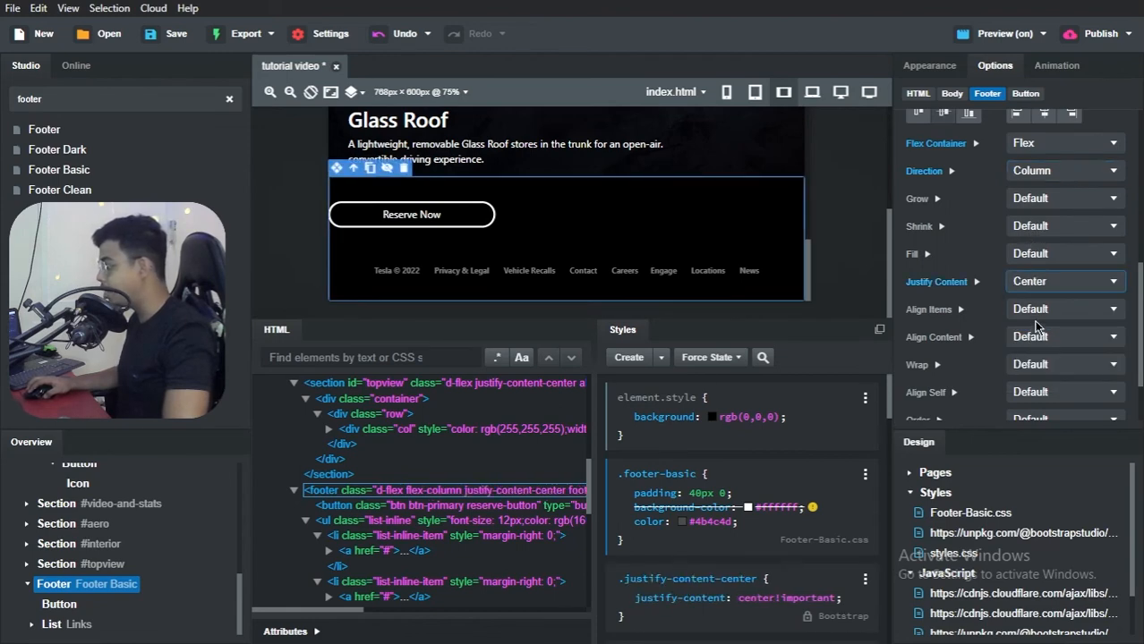
click(1034, 311)
click(1031, 366)
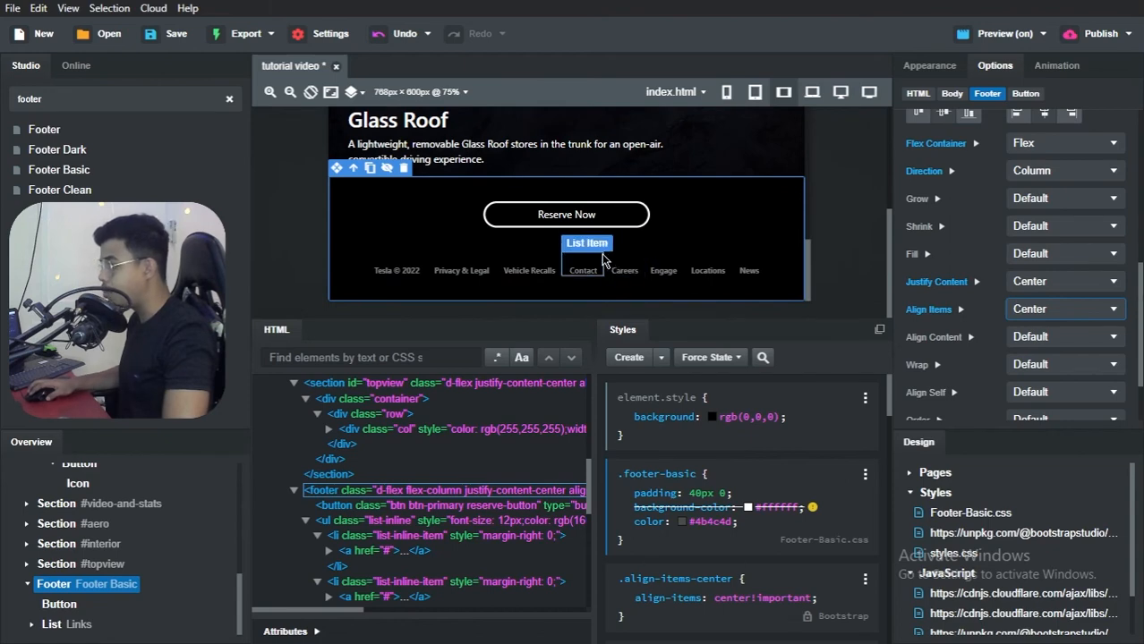
Step: Switch to the Brave browser, maximize it, and compare the footer's Reserve Now button in the reference Tesla Clone page and the tutorial video preview
key(alt+Tab)
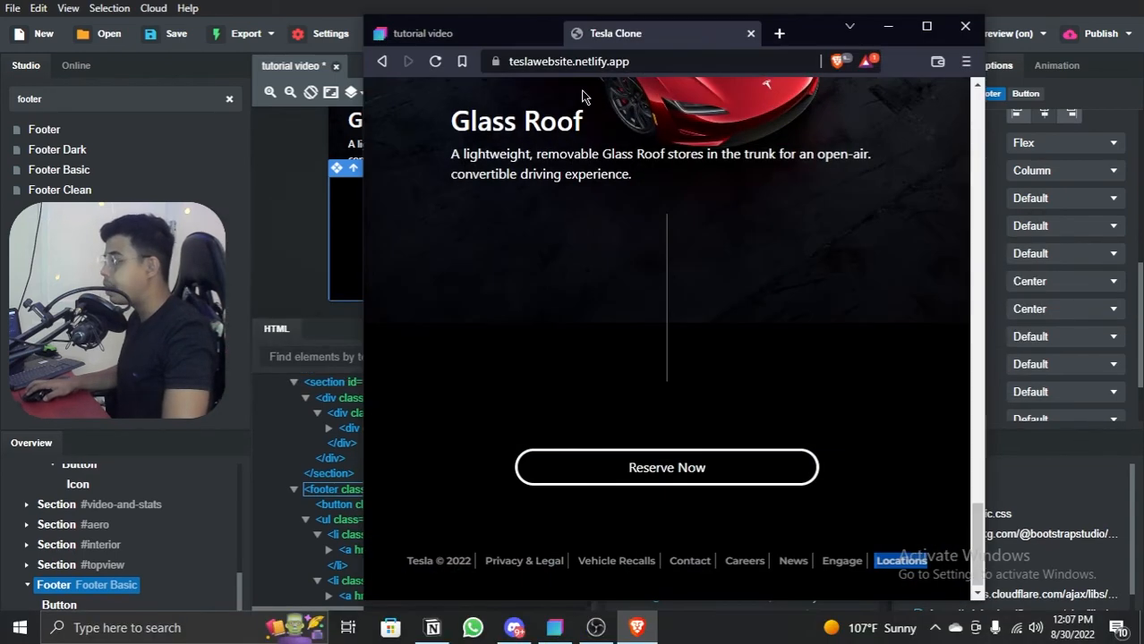
click(926, 32)
scroll(577, 243, down, 5)
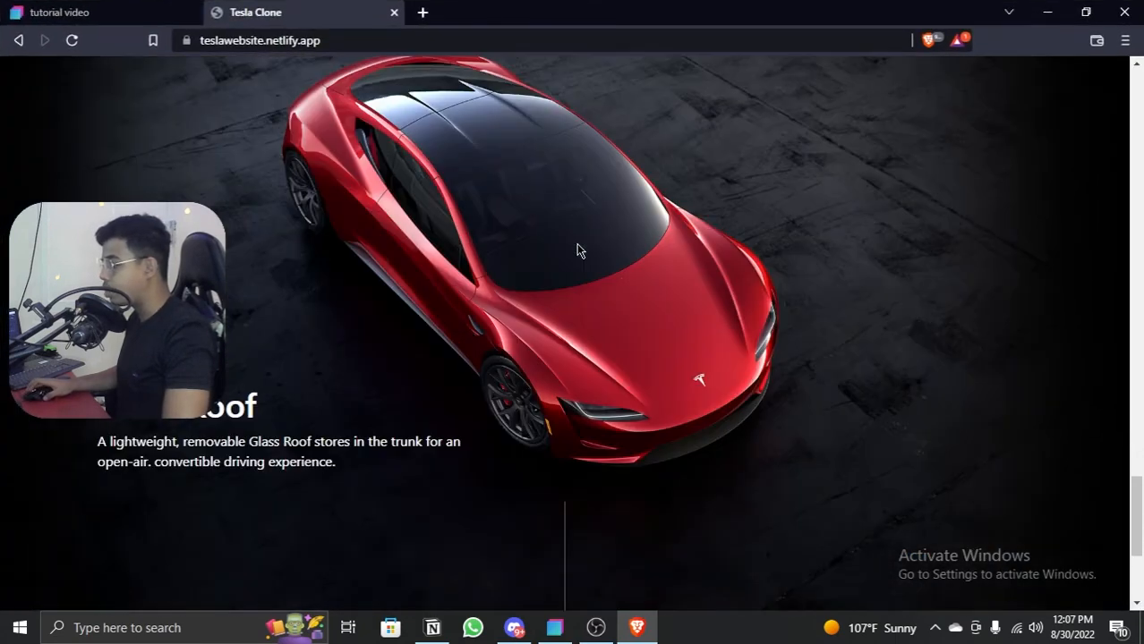
click(844, 537)
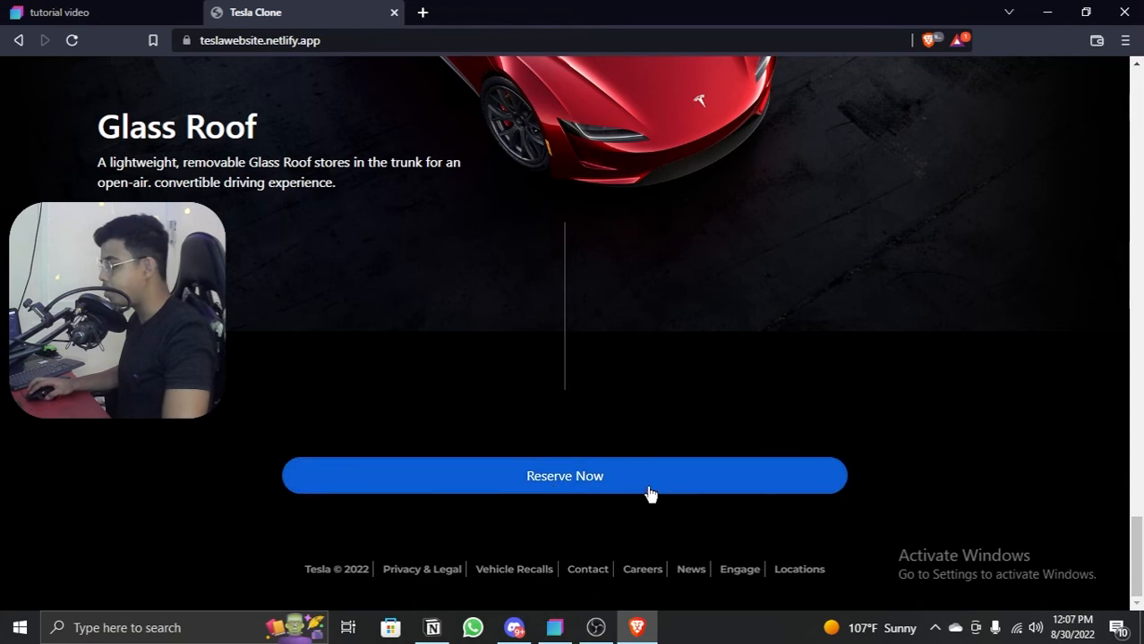
click(161, 11)
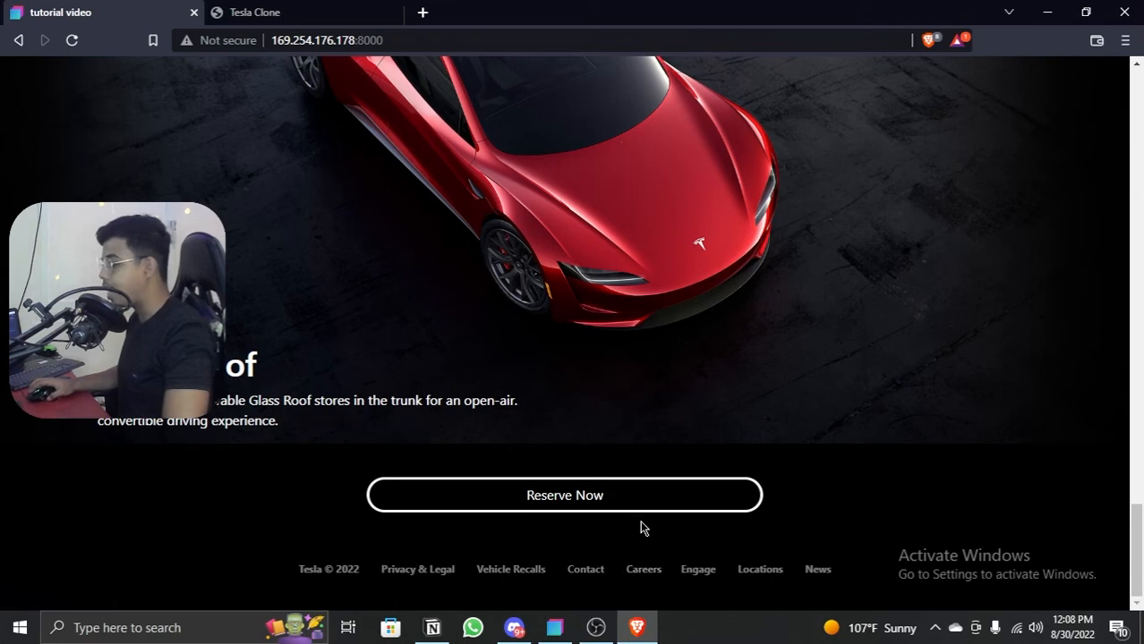
click(311, 9)
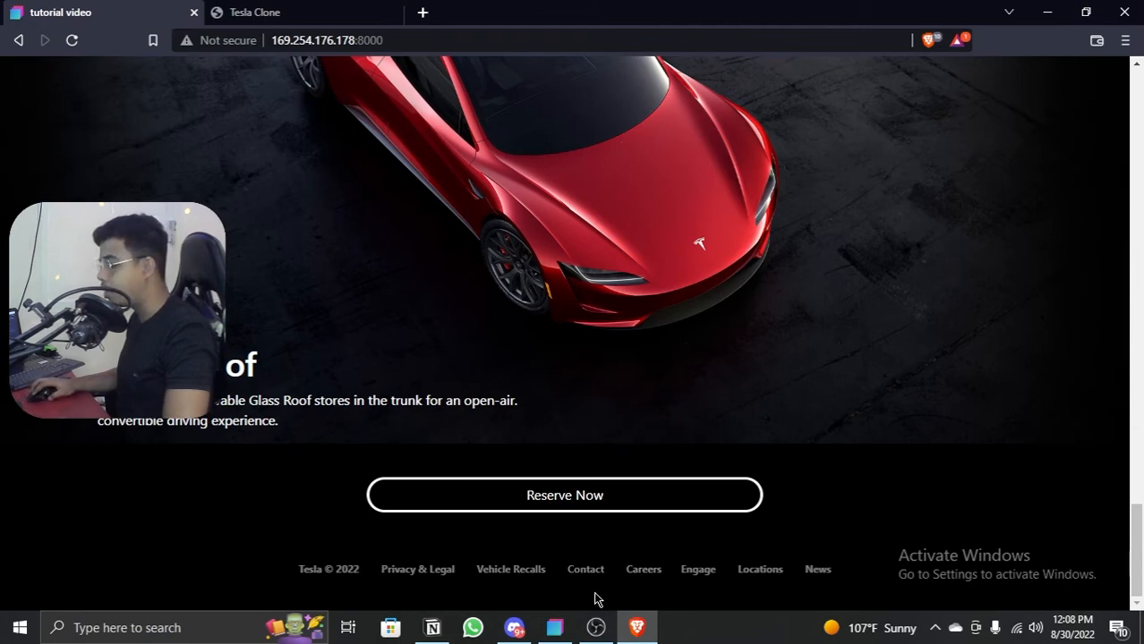
Step: Switch back to Bootstrap Studio and set the footer Reserve Now button's maximum width to 45%, after trying 40%
click(555, 628)
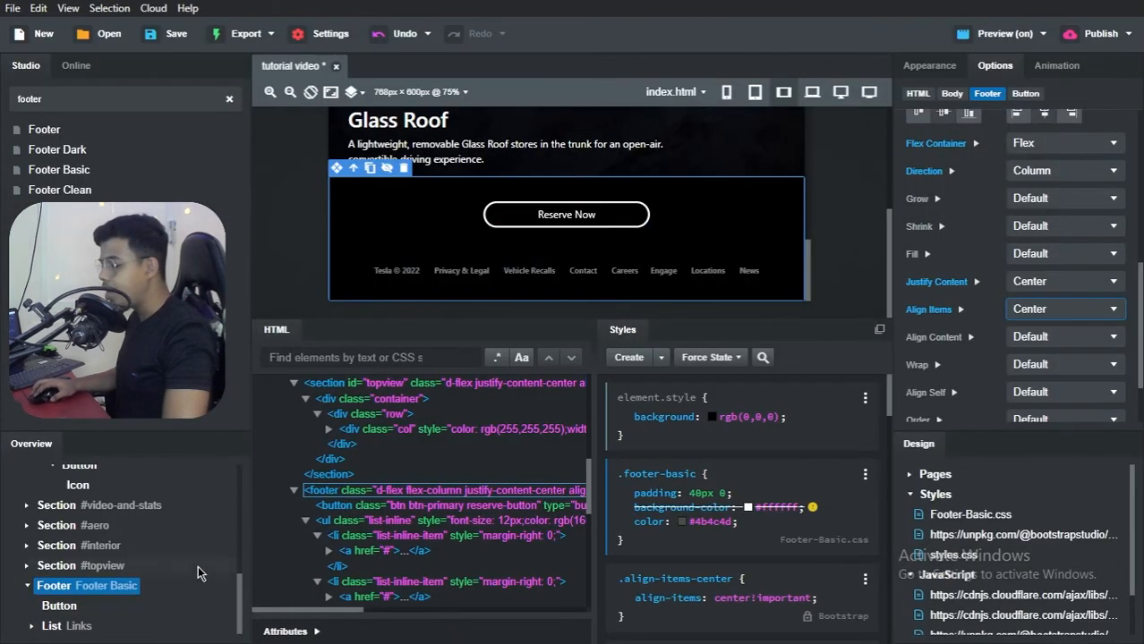
click(69, 612)
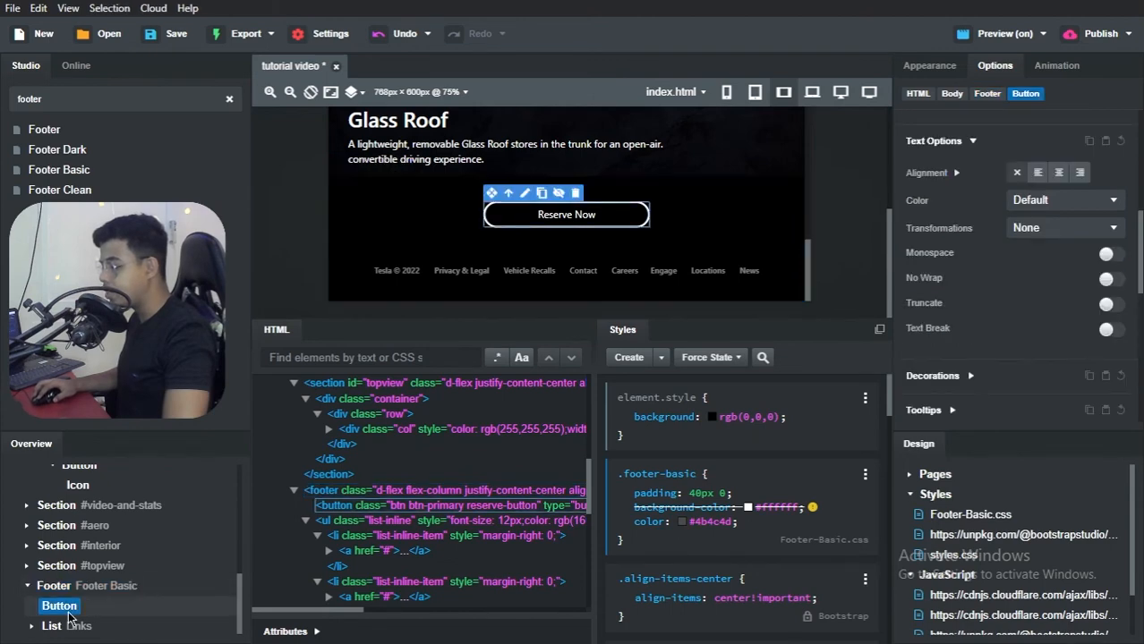
scroll(1015, 237, up, 5)
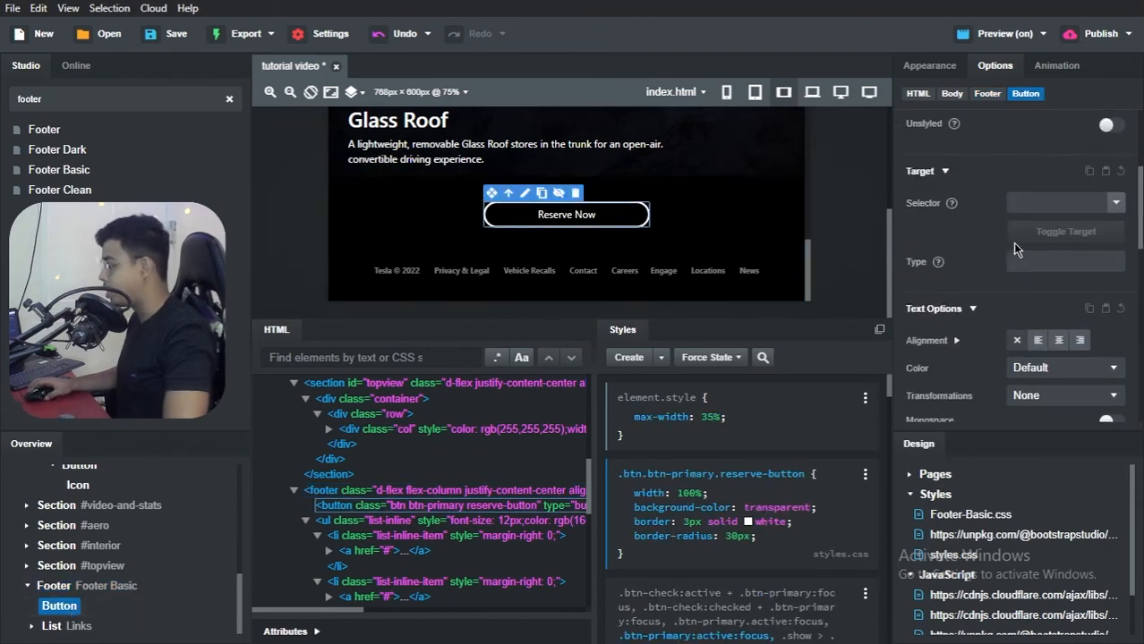
scroll(930, 242, down, 6)
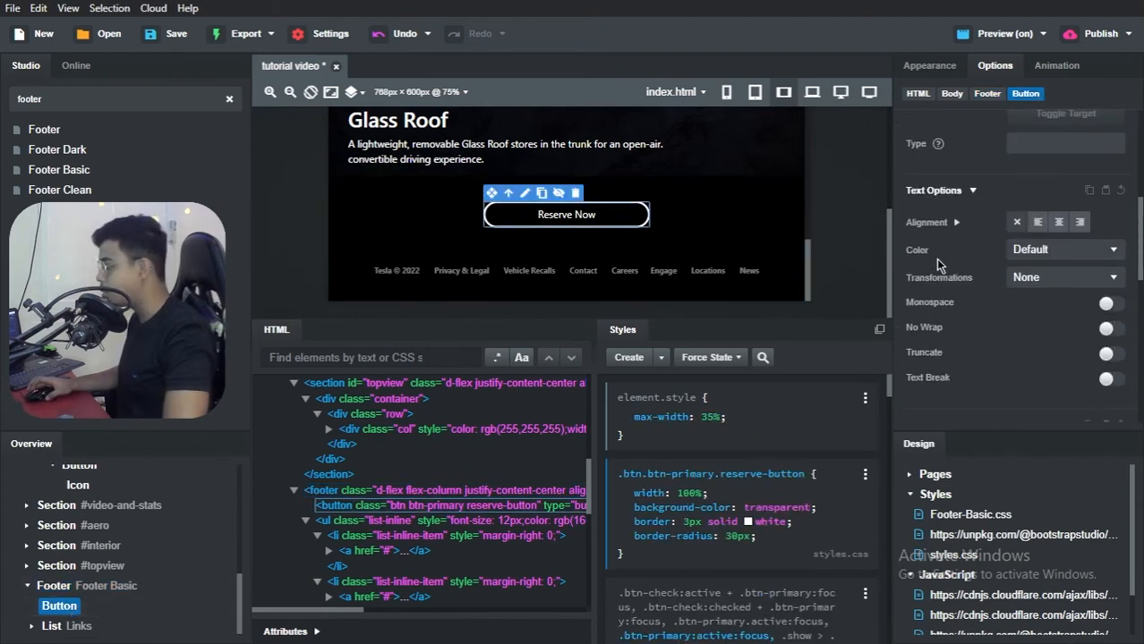
scroll(946, 287, up, 6)
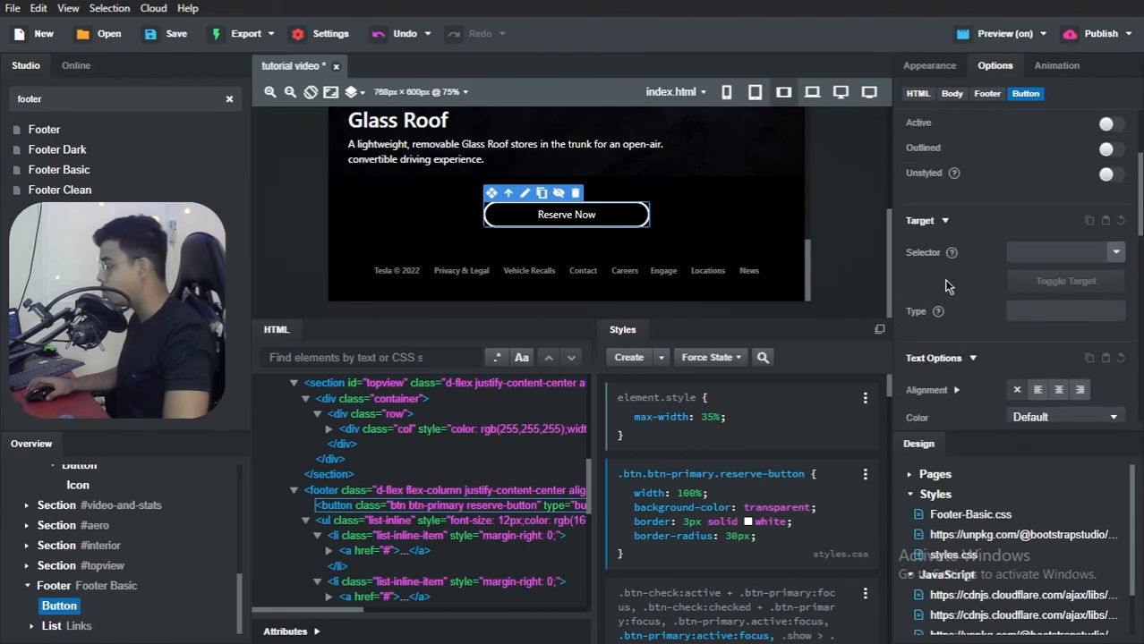
click(926, 72)
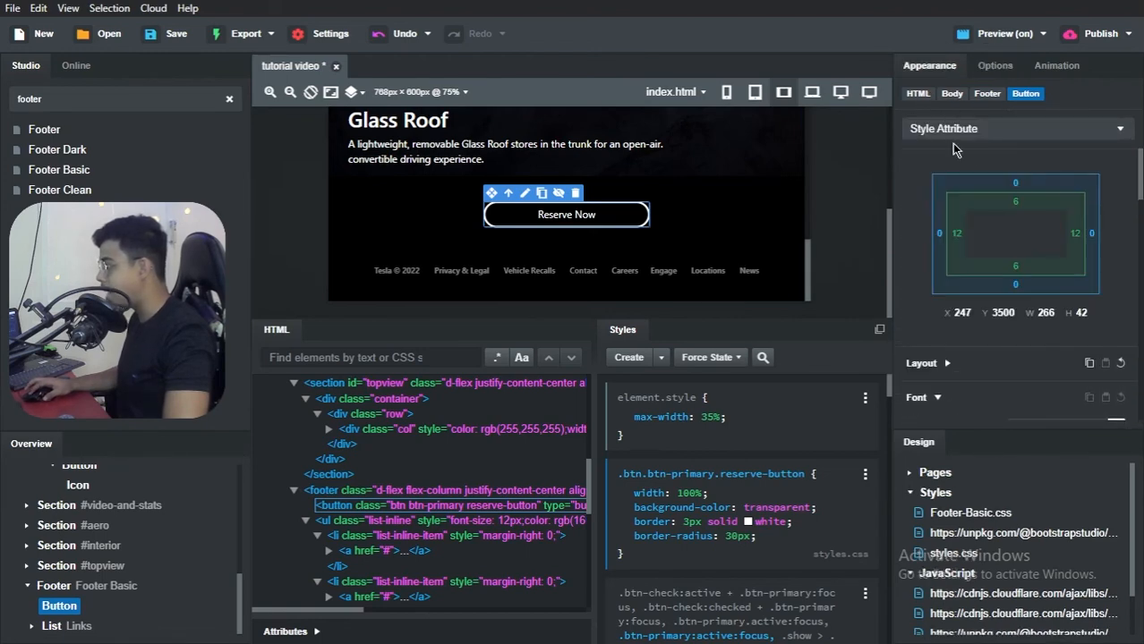
scroll(959, 296, down, 3)
click(947, 195)
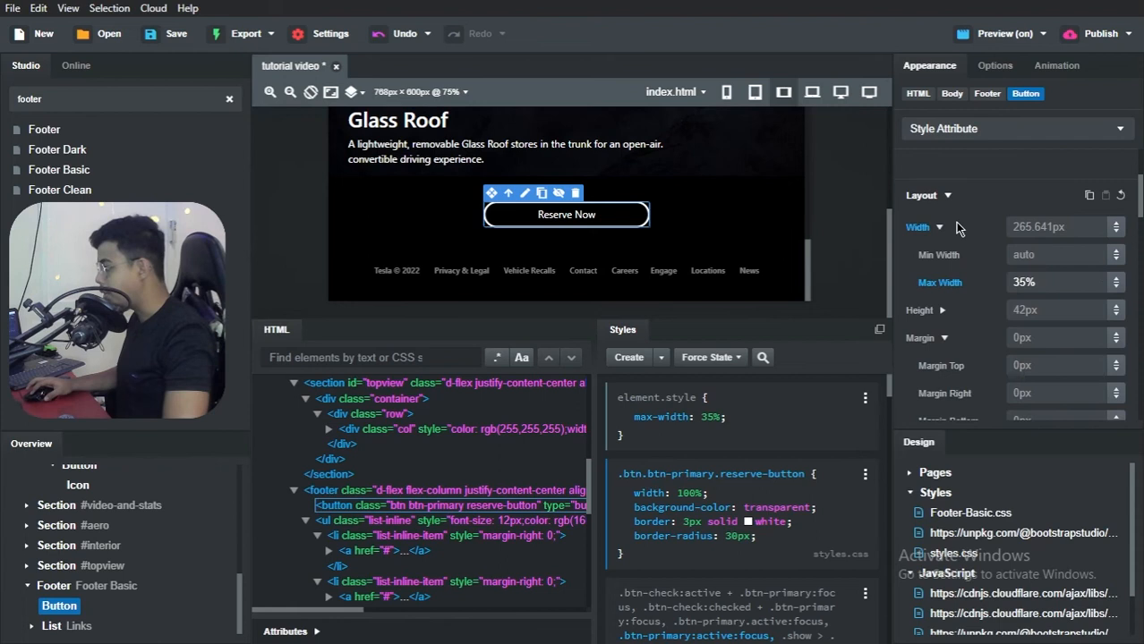
click(1028, 283)
key(BackSpace)
key(BackSpace)
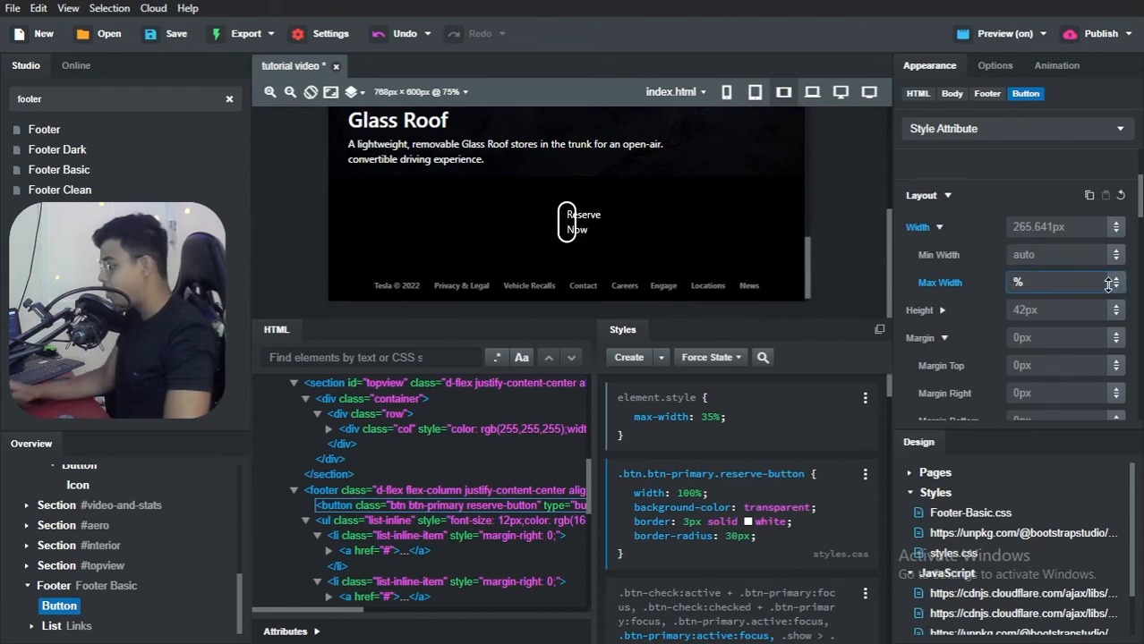
text(40)
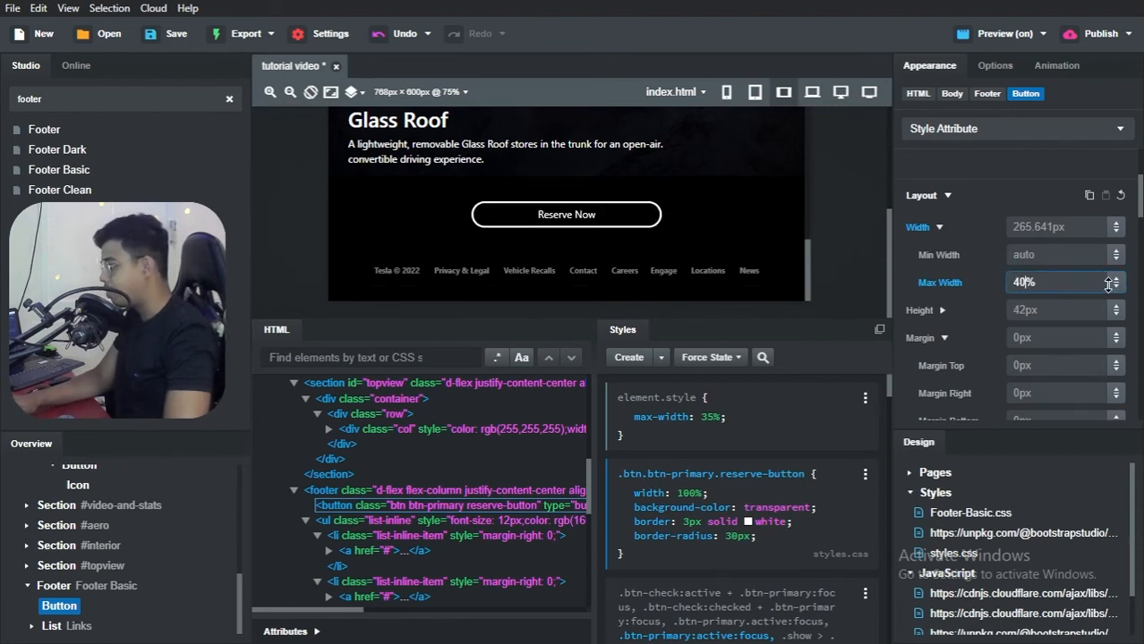
key(BackSpace)
text(5)
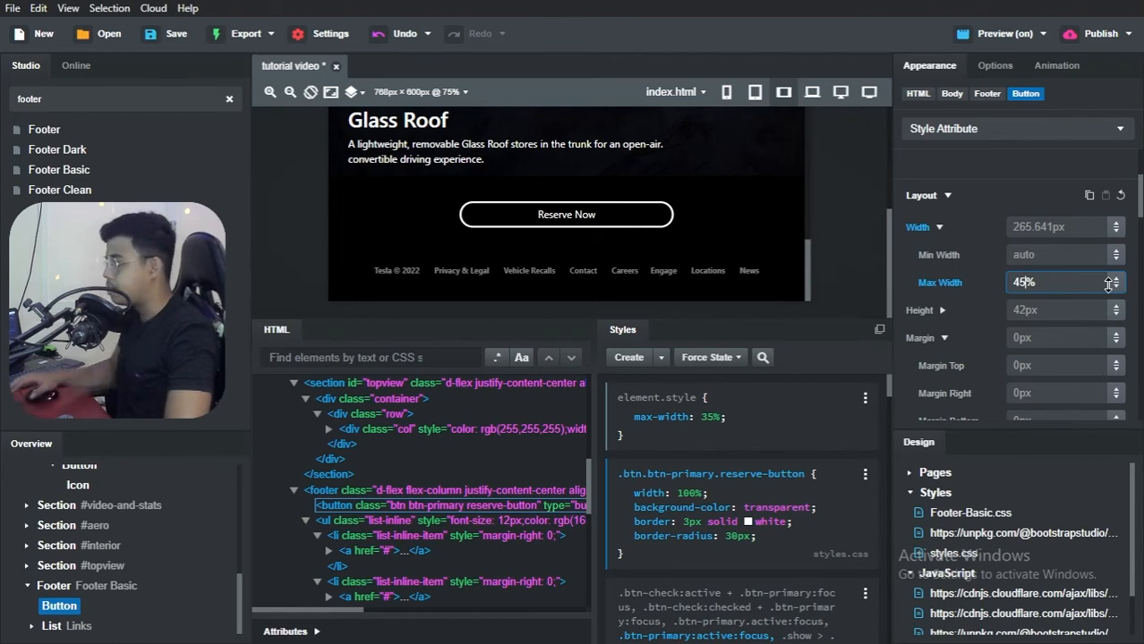
Step: In the Brave browser, inspect the preview's footer responsively, widening the viewport to about 657 px, and compare it with the reference page
key(alt+Tab)
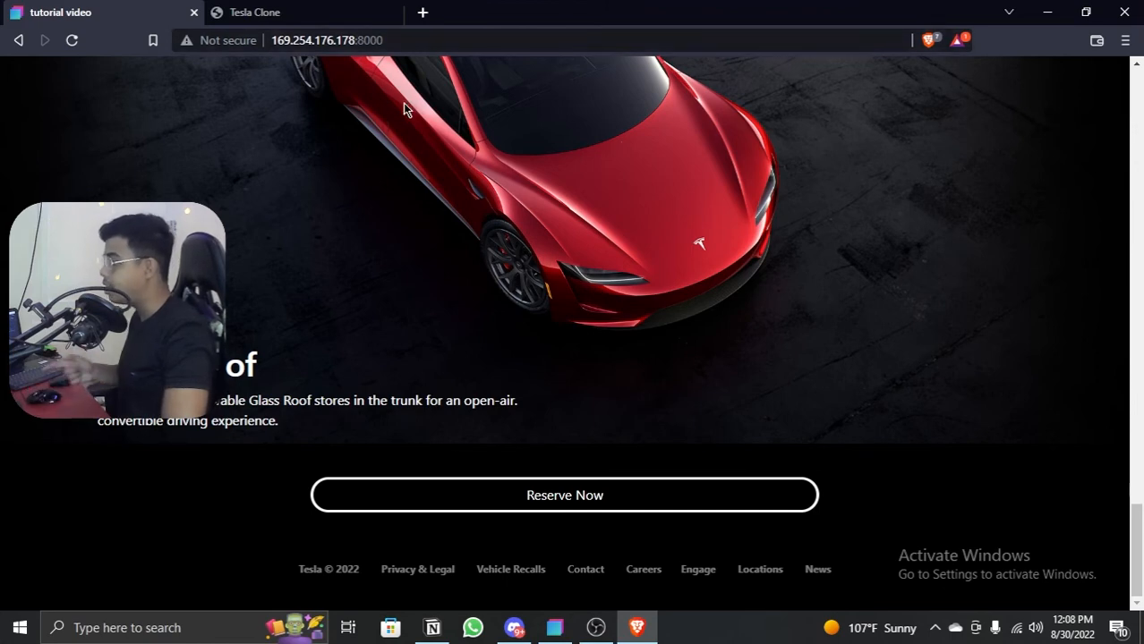
right_click(440, 173)
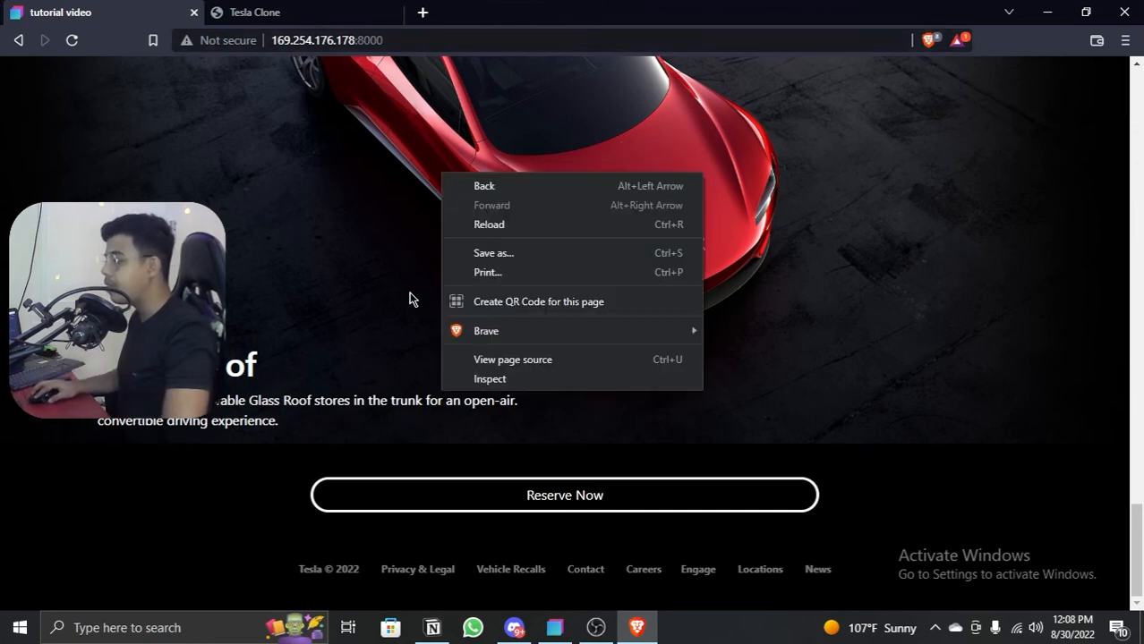
click(492, 380)
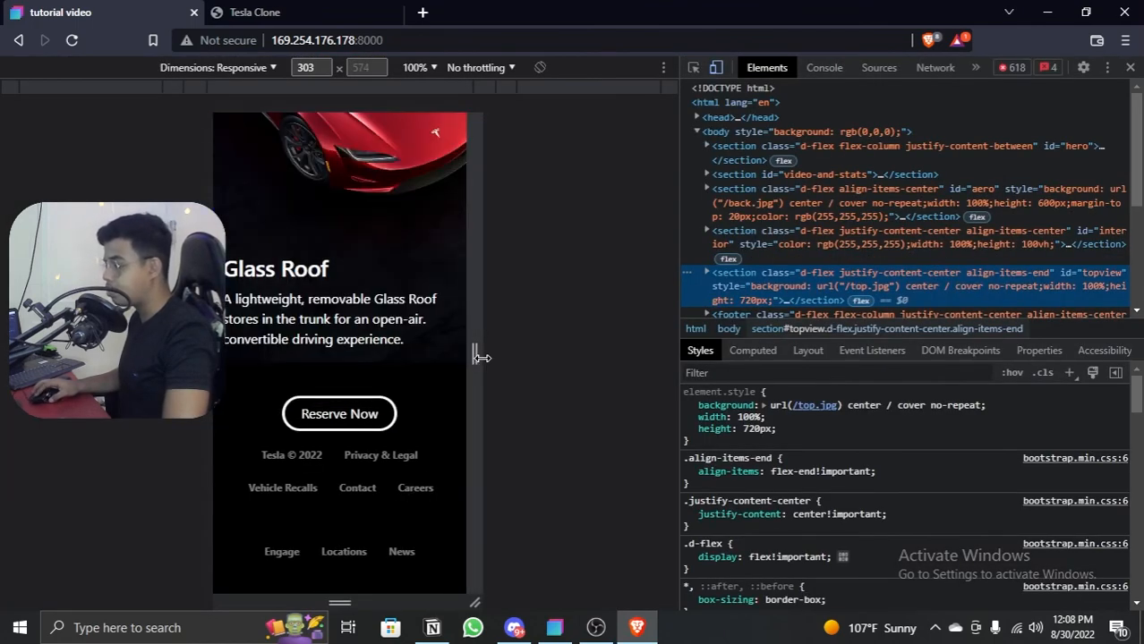
drag(476, 354, 629, 350)
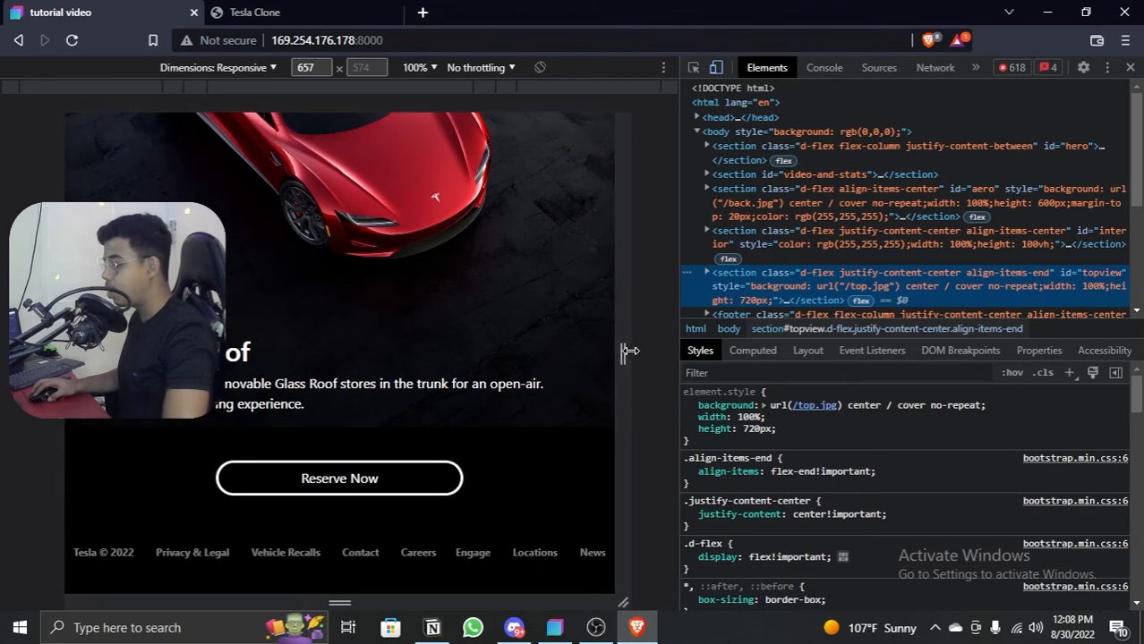
click(1130, 67)
click(247, 8)
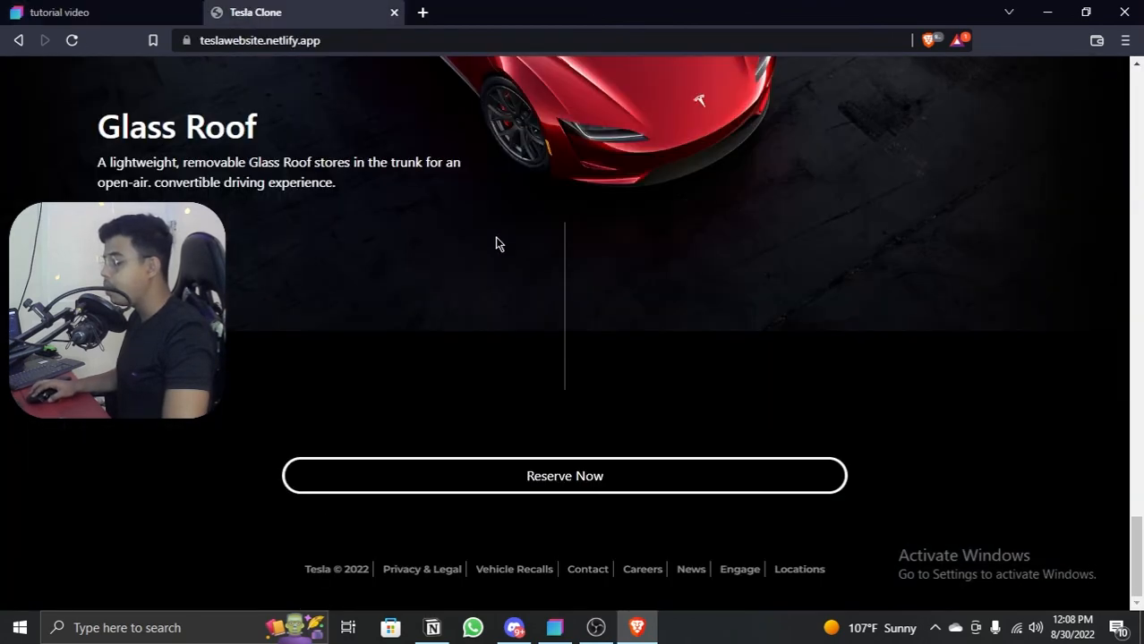
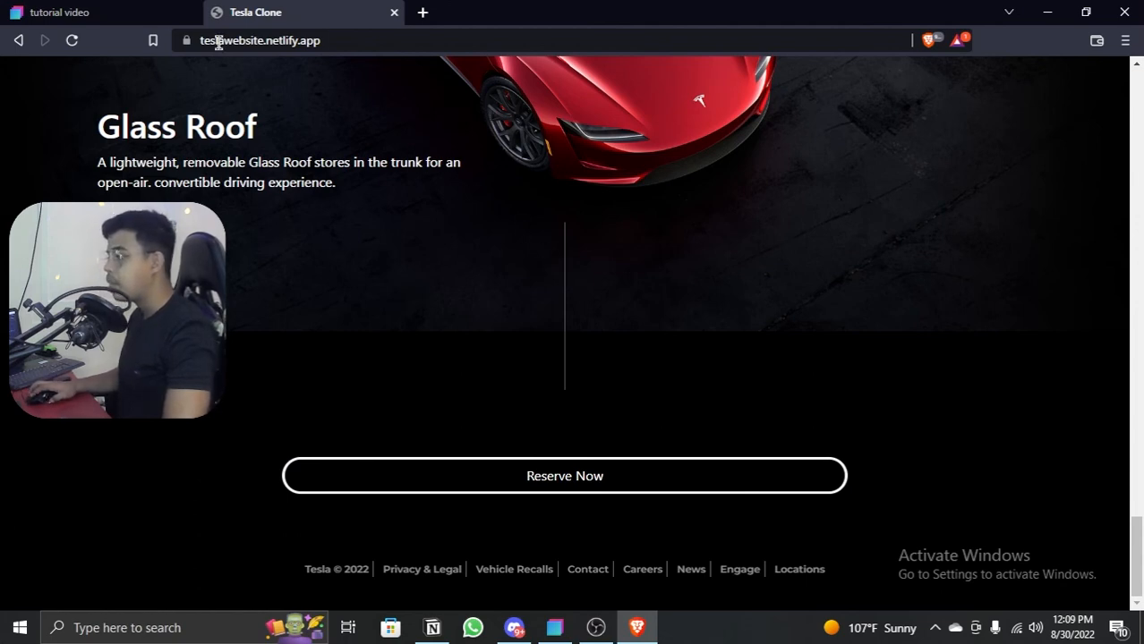
Step: Switch to Bootstrap Studio, find the Div component, and insert it in the Footer above the Reserve Now button
click(98, 9)
key(alt+Tab)
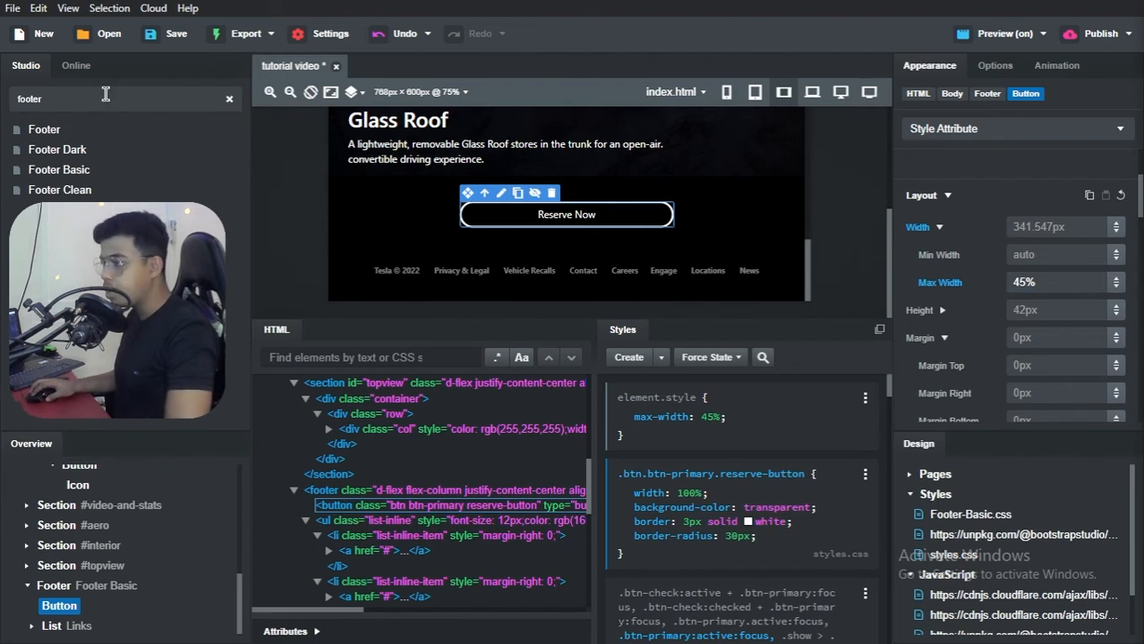
key(ctrl+a)
text(div)
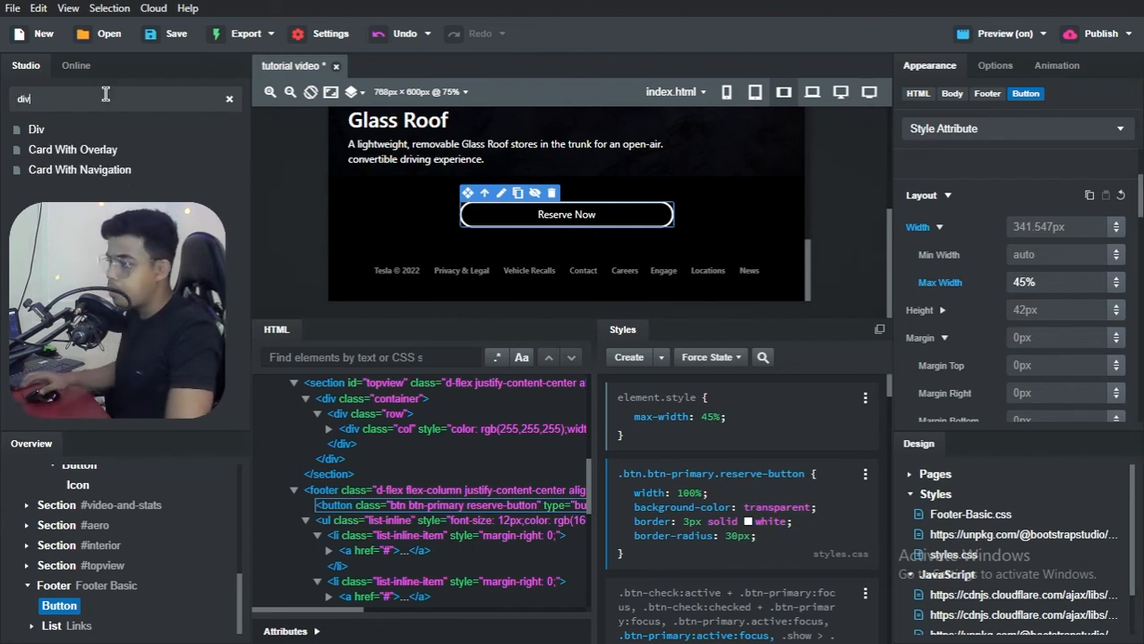
drag(53, 131, 58, 586)
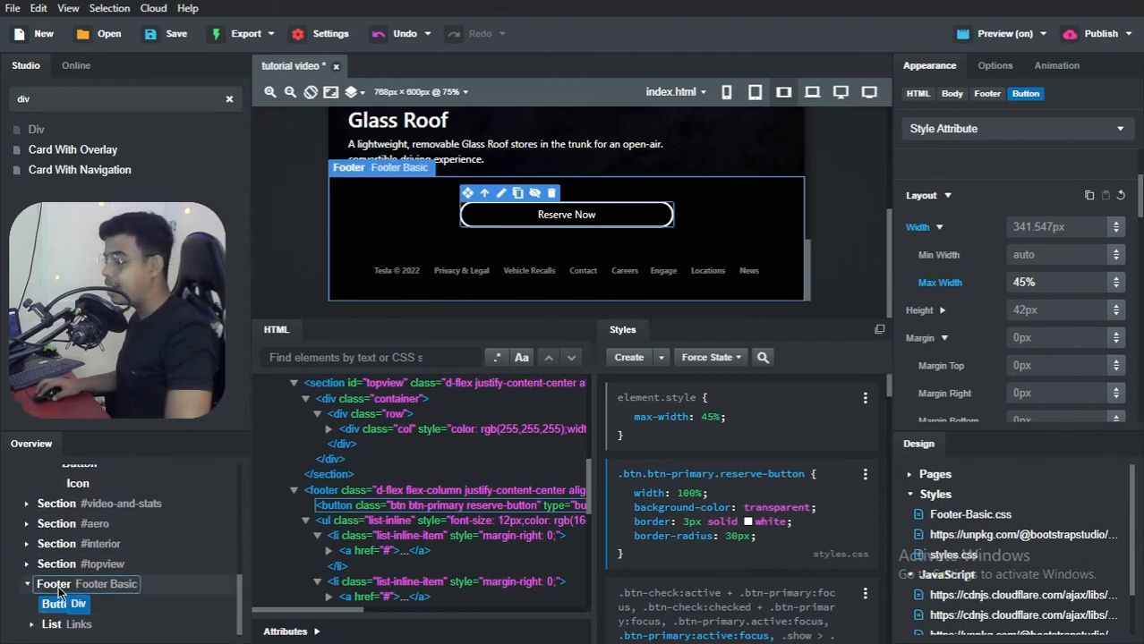
mouse_move(58, 586)
mouse_down()
mouse_move(60, 614)
mouse_move(65, 578)
mouse_up()
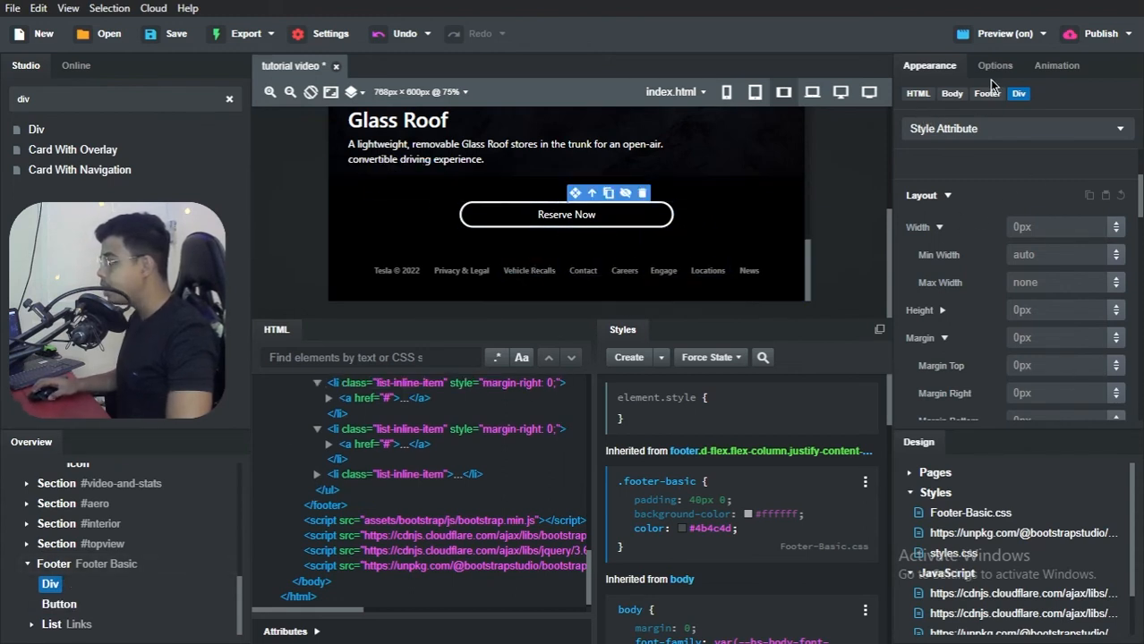
Step: Set the new footer Div's width to 1px and its height to 200px
click(1031, 227)
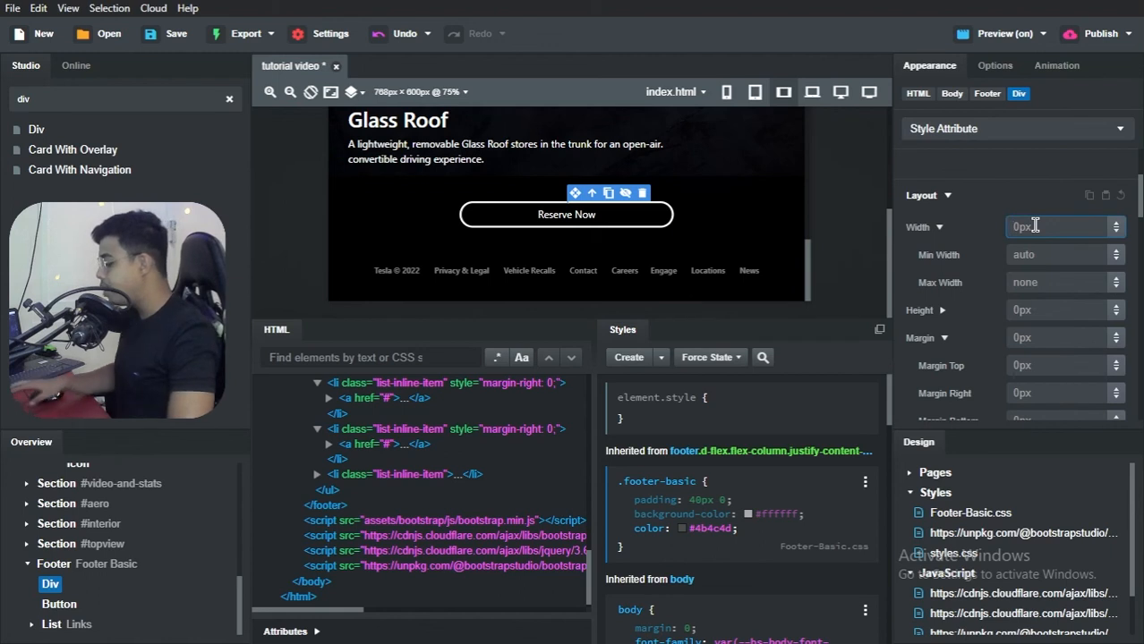
text(1px)
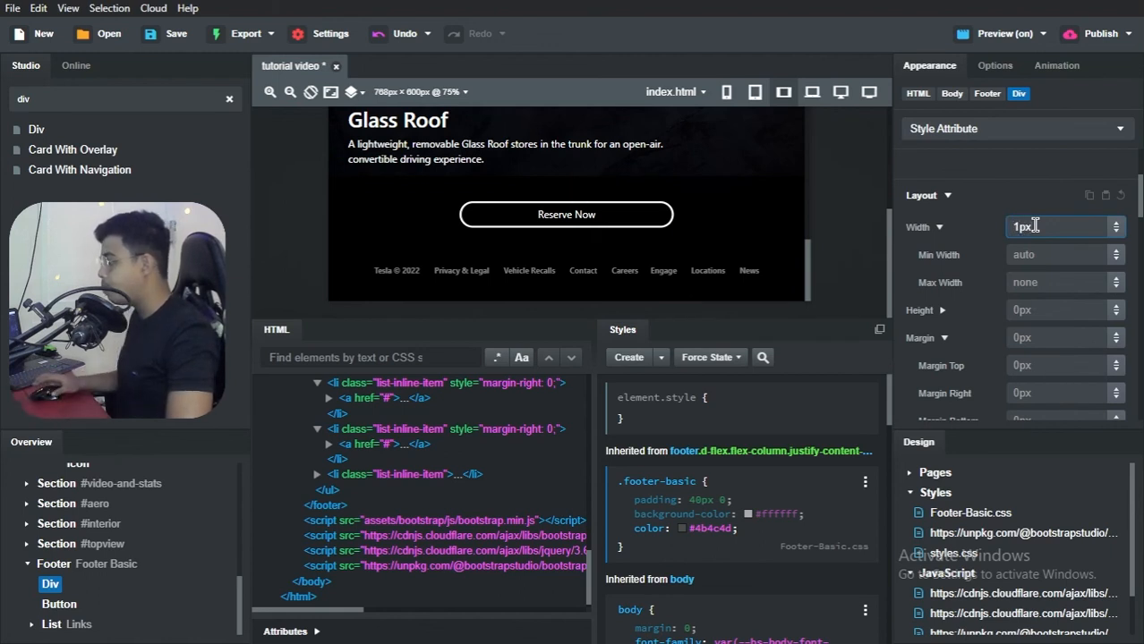
click(1024, 208)
click(978, 196)
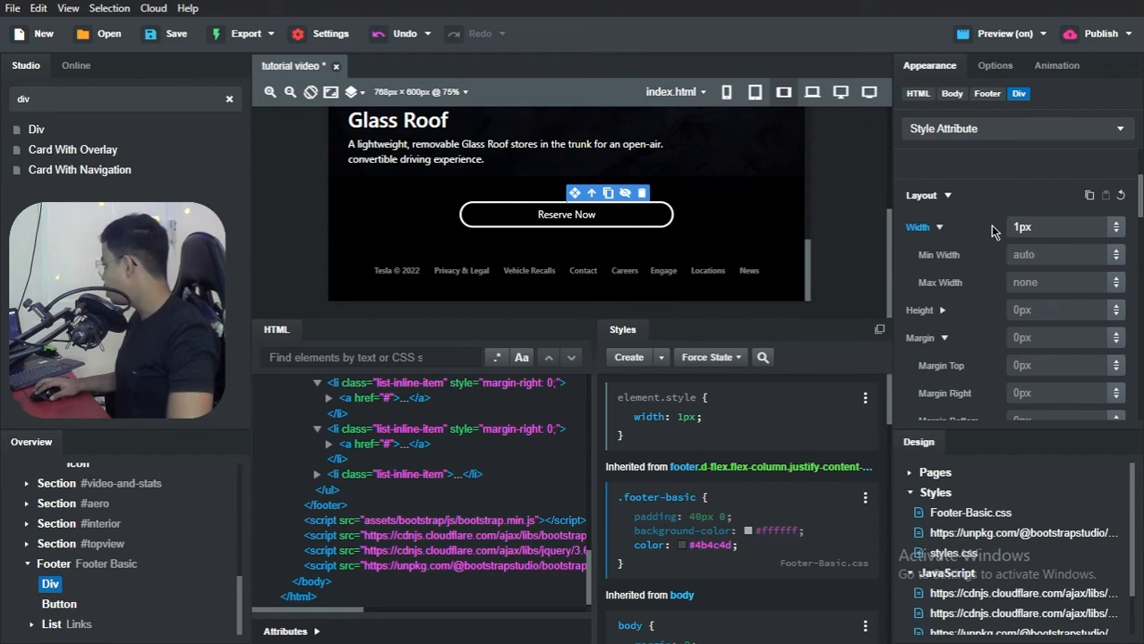
click(1031, 311)
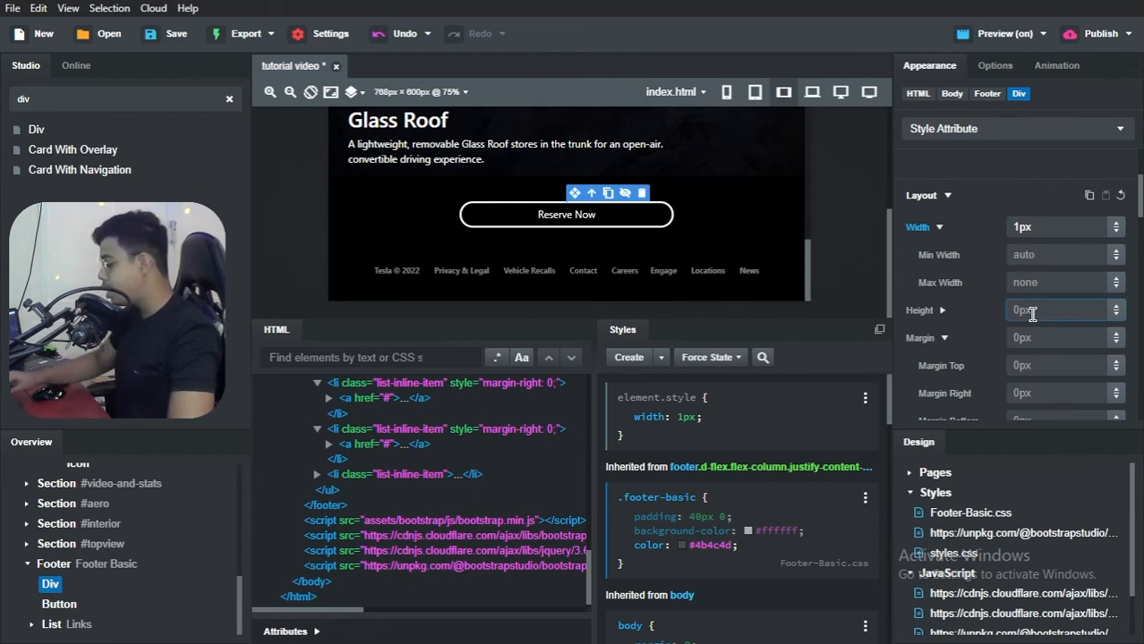
text(200px)
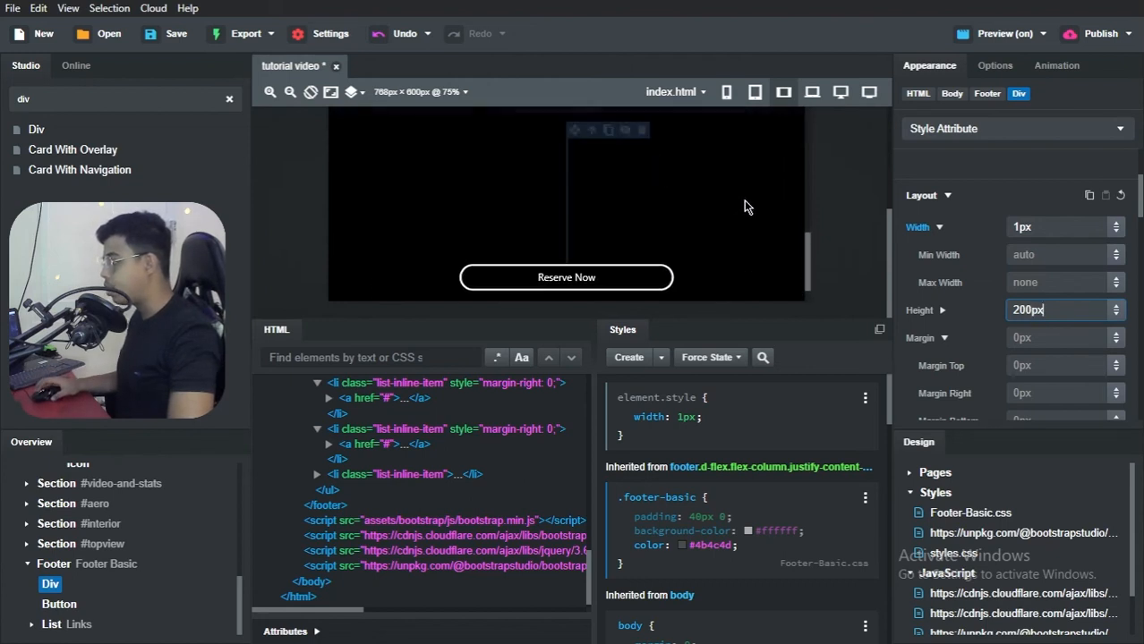
key(Return)
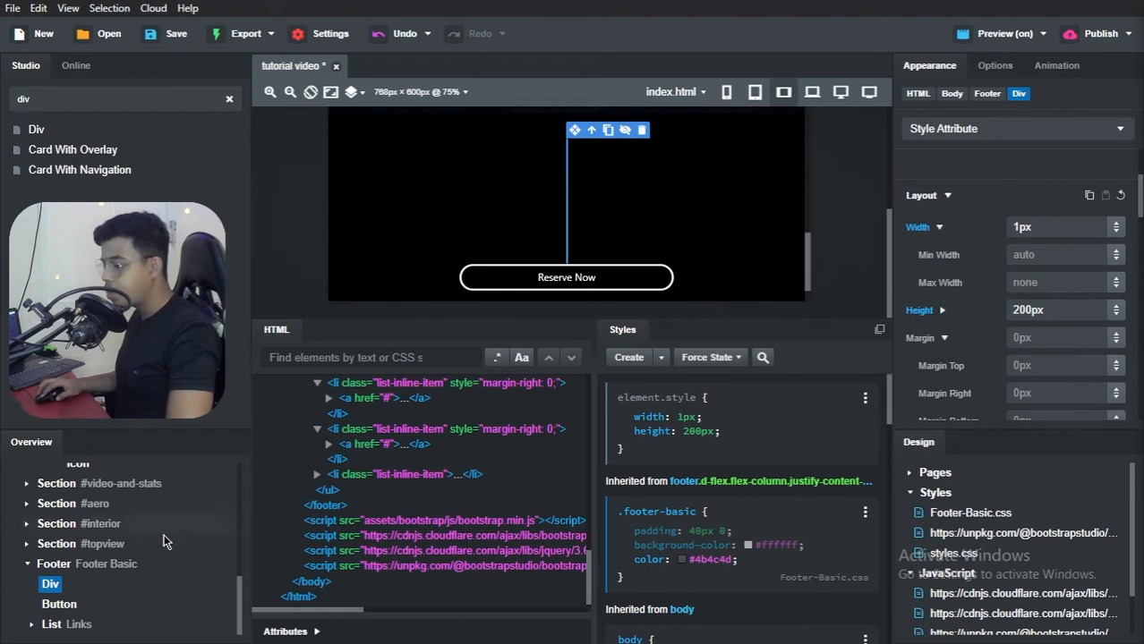
Step: Give the new footer Div the ID vertical-line
click(315, 634)
click(401, 544)
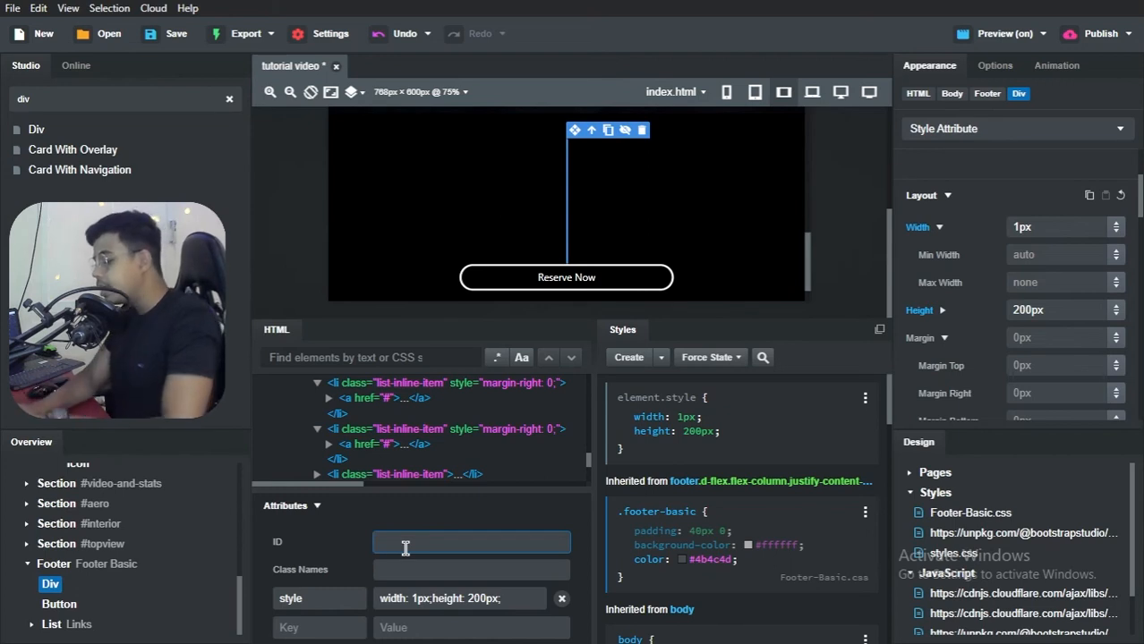
text(vertical)
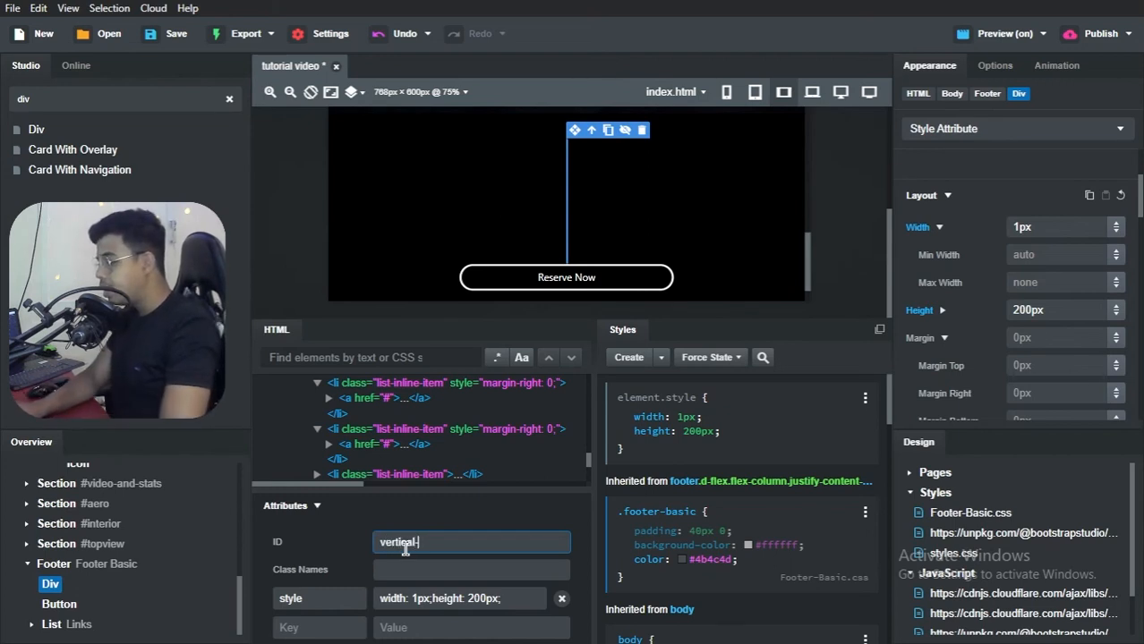
text(-line)
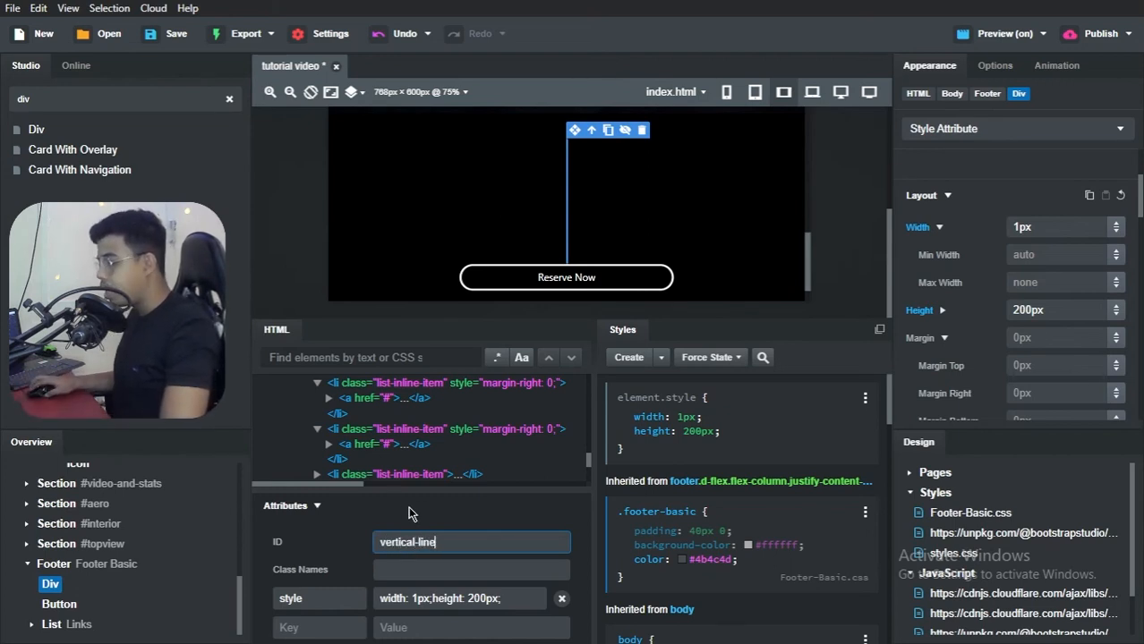
click(414, 512)
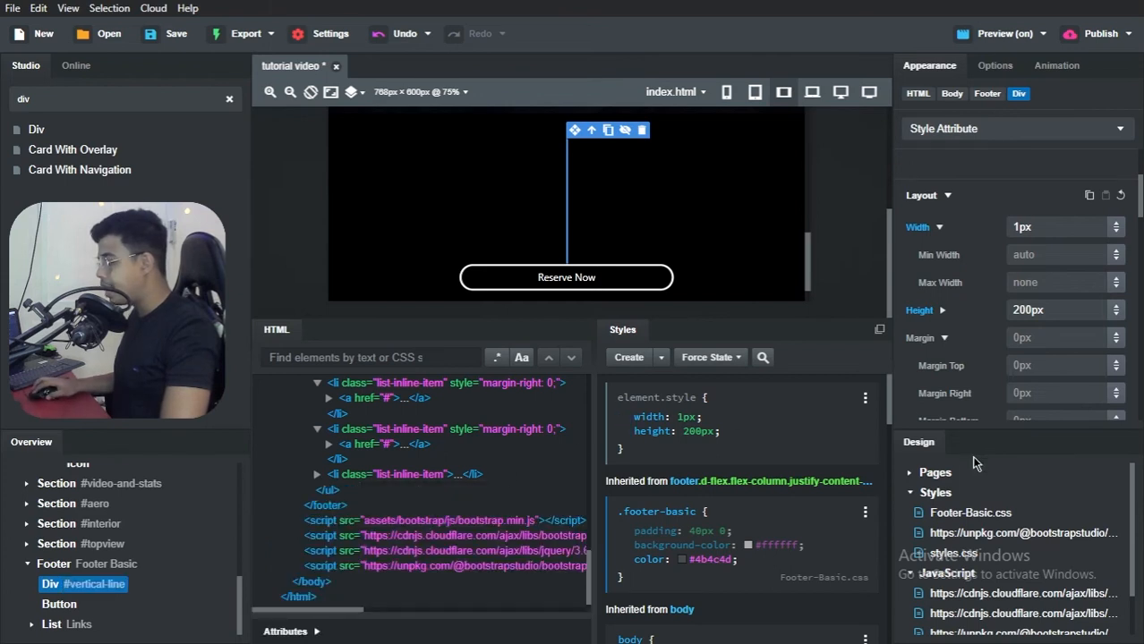
Step: Create a #vertical-line rule in styles.css with a width of 1px
double_click(954, 554)
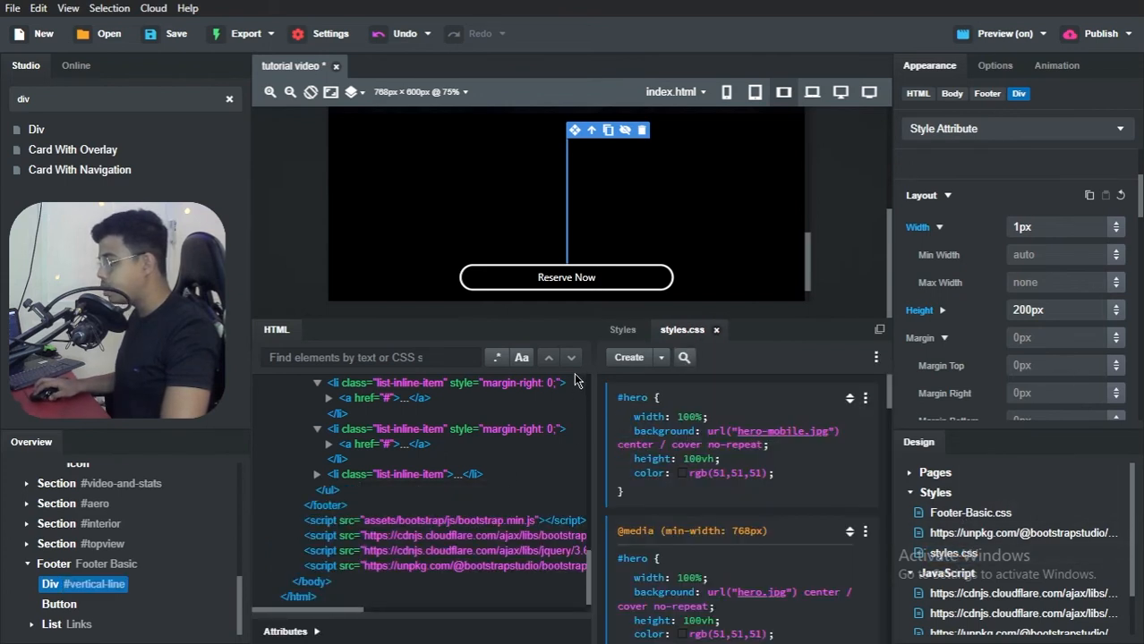
click(662, 359)
click(682, 371)
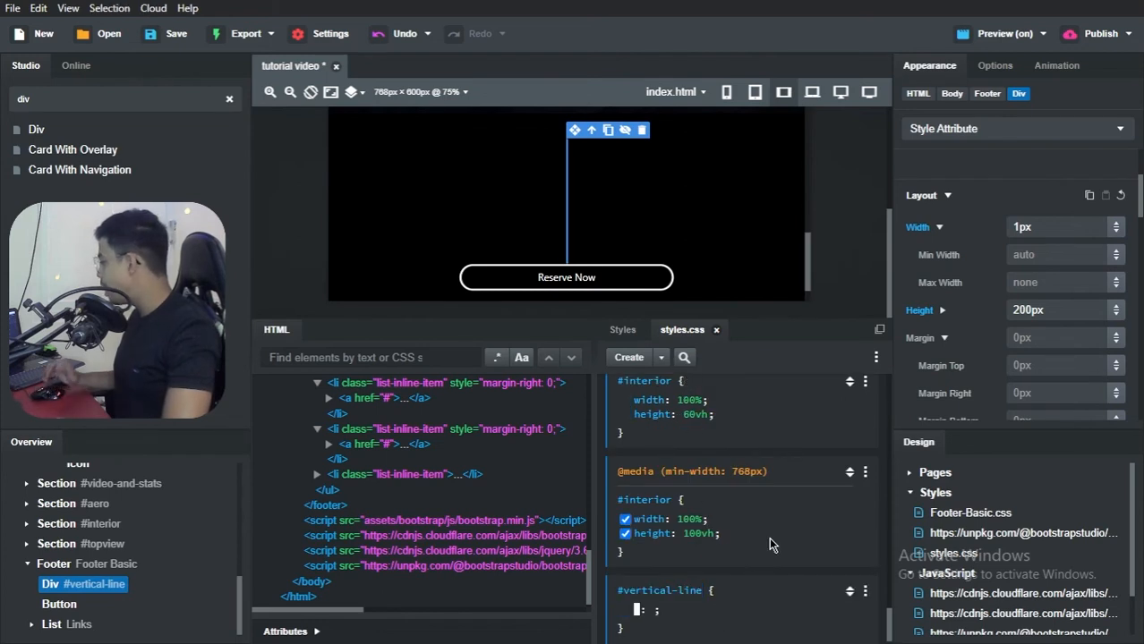
text(width)
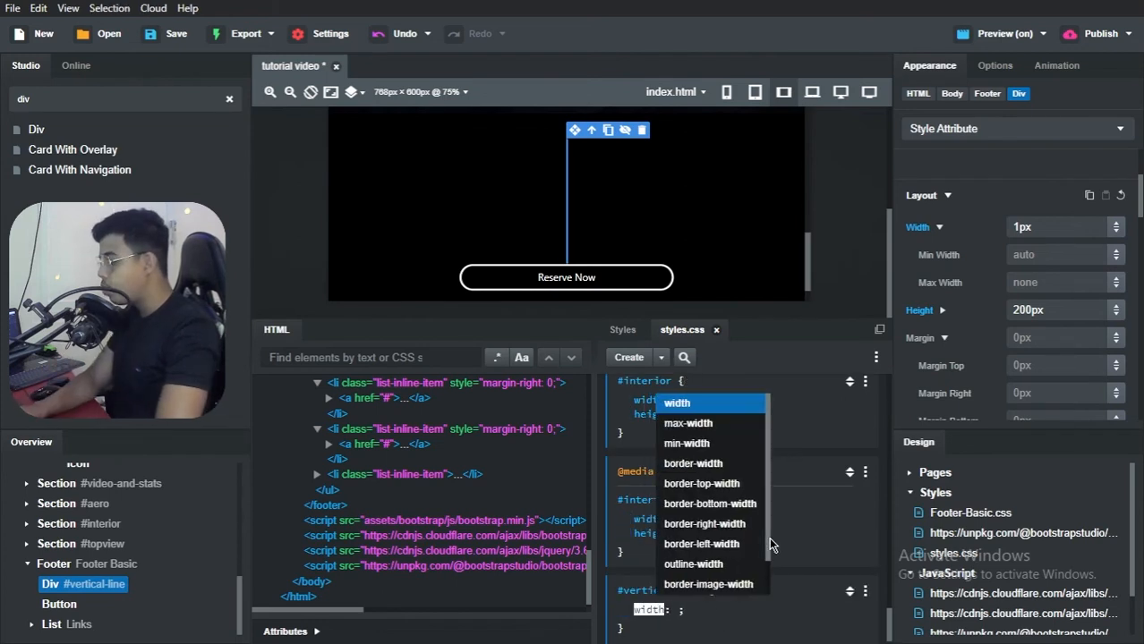
key(Return)
text(1px)
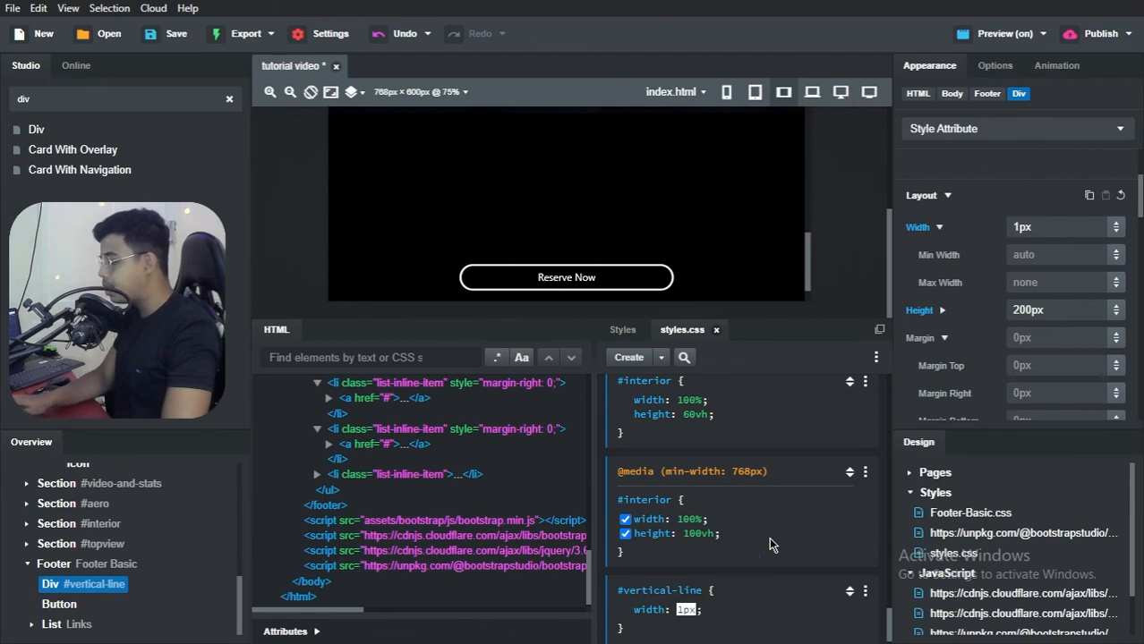
key(Return)
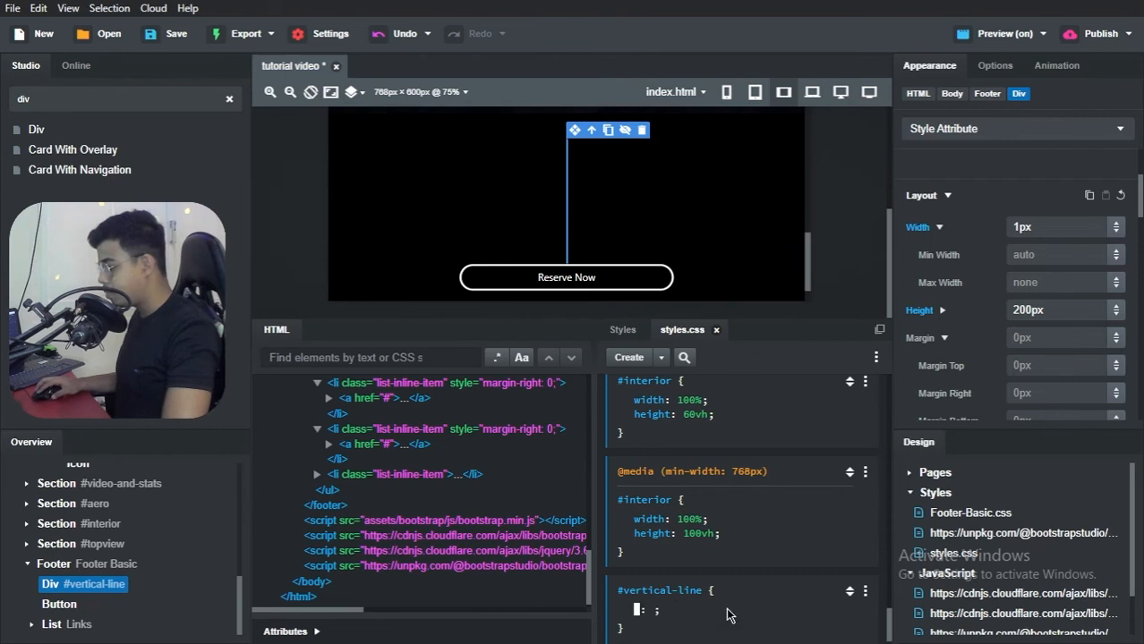
text(wid)
key(Return)
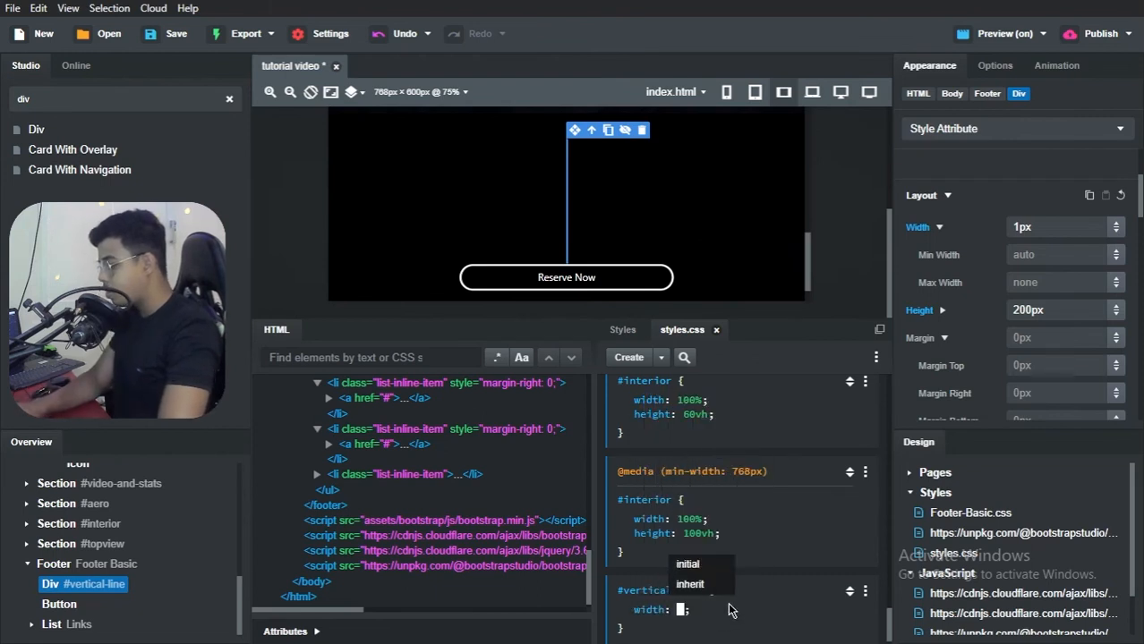
text(1px)
key(Return)
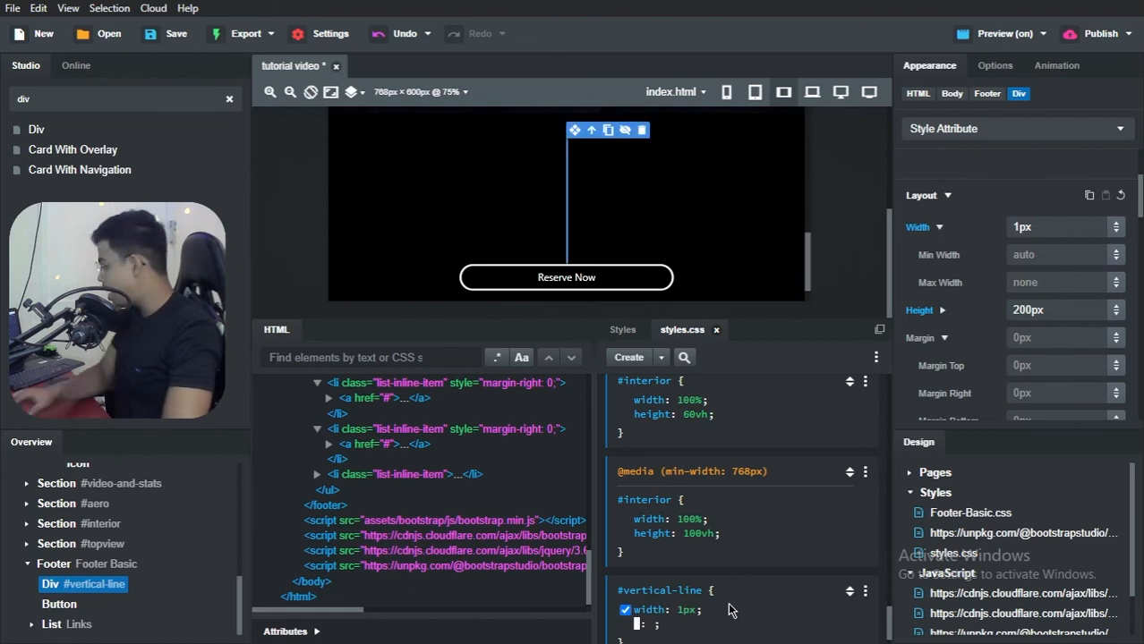
Step: Add a background-color of grey to the #vertical-line rule
text(ba)
key(BackSpace)
key(BackSpace)
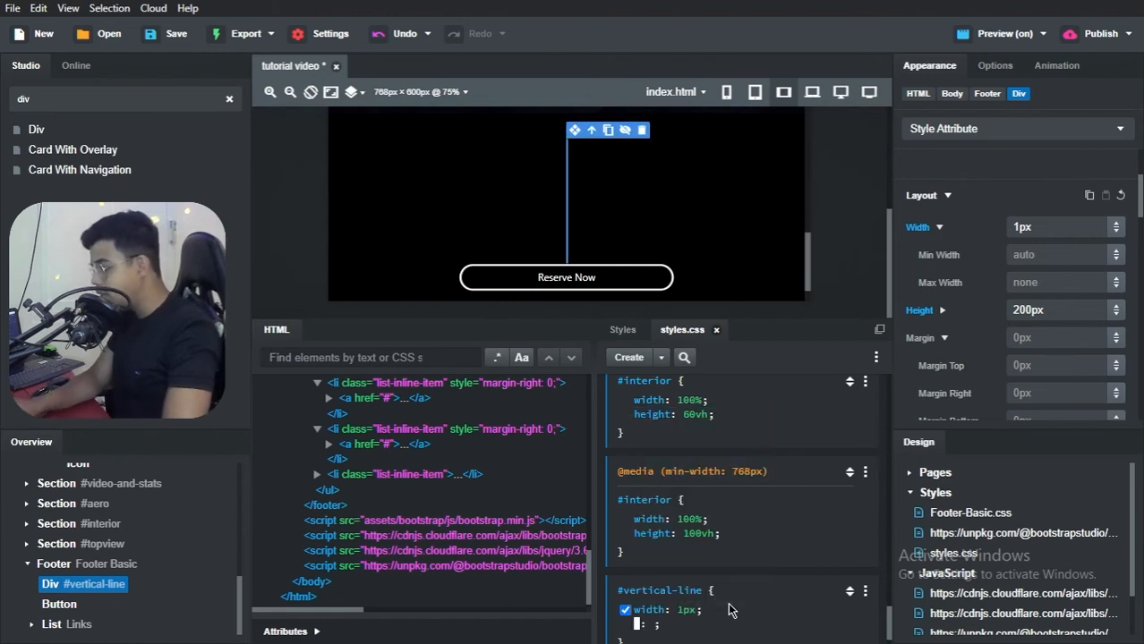
text(background-co)
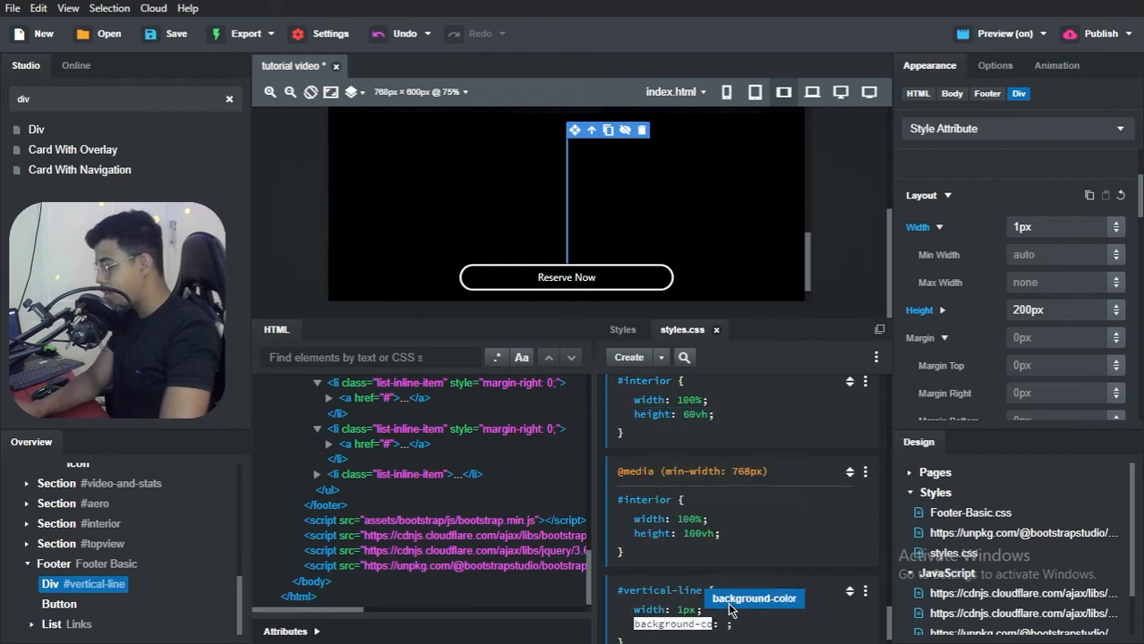
click(753, 599)
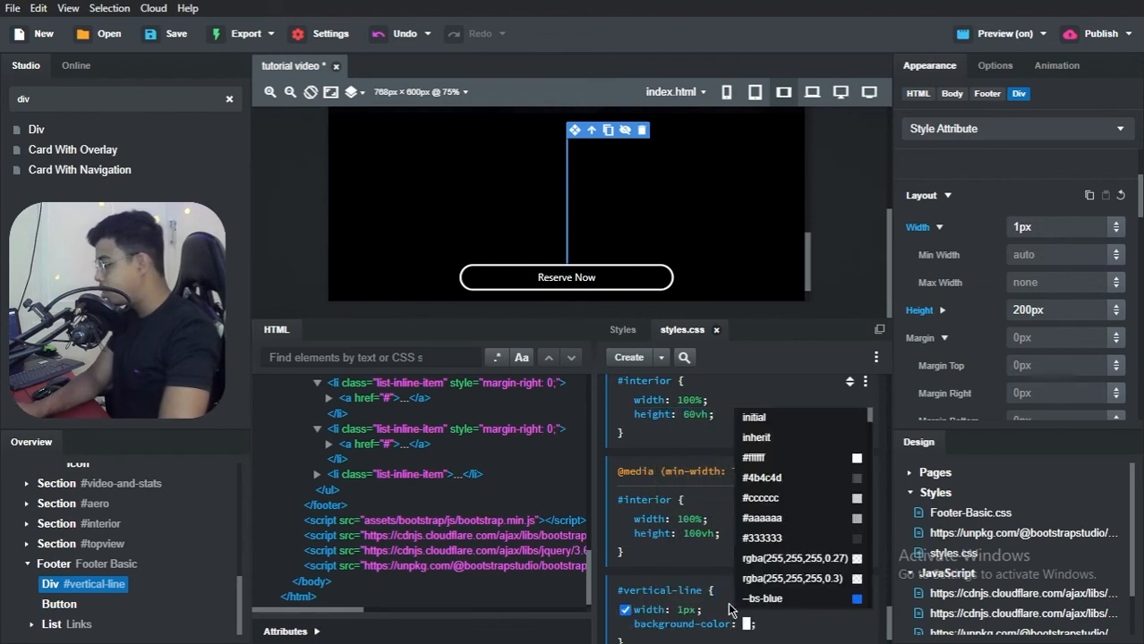
text(grey)
key(Return)
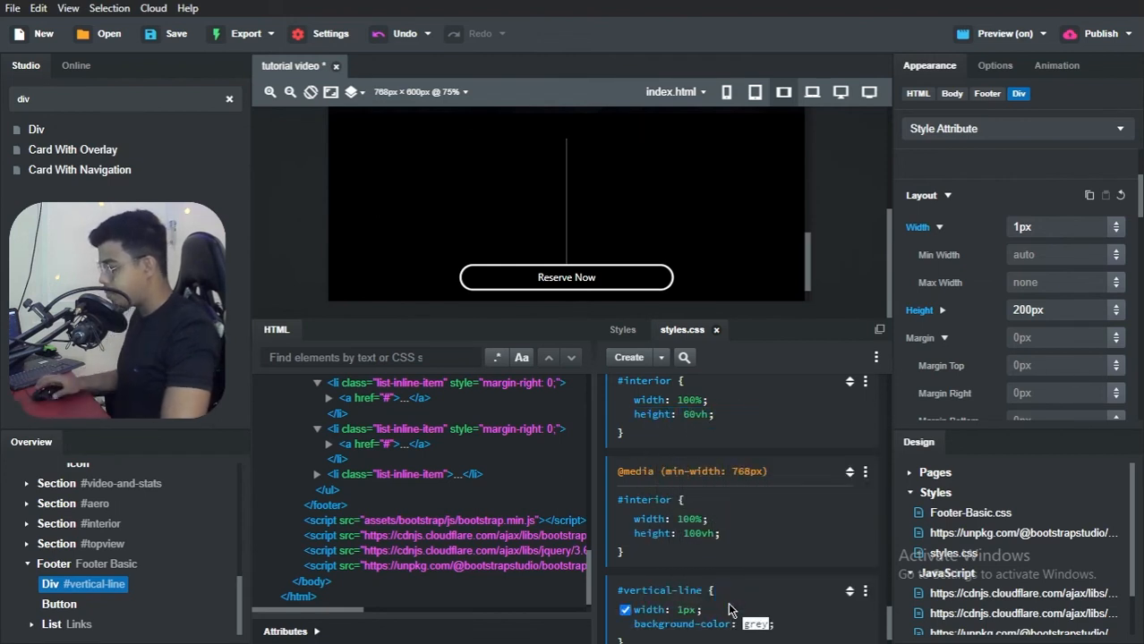
Step: Change the #vertical-line background colour to the semi-transparent light grey rgba(198,197,197,0.43)
click(746, 625)
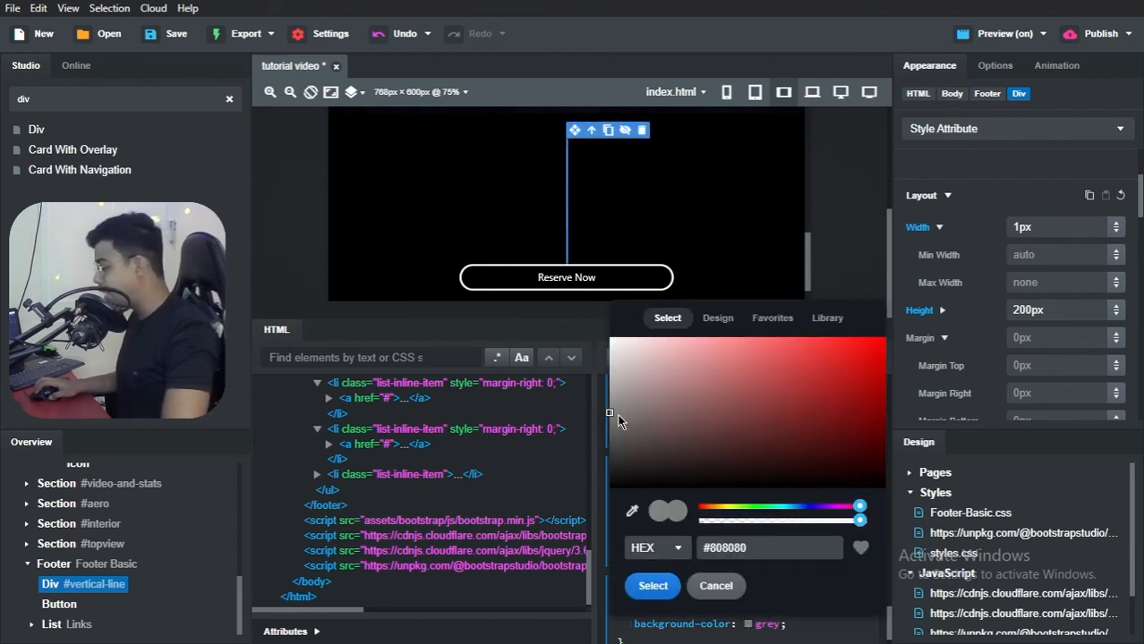
click(614, 367)
mouse_move(609, 367)
mouse_down()
mouse_move(606, 343)
mouse_move(610, 362)
mouse_up()
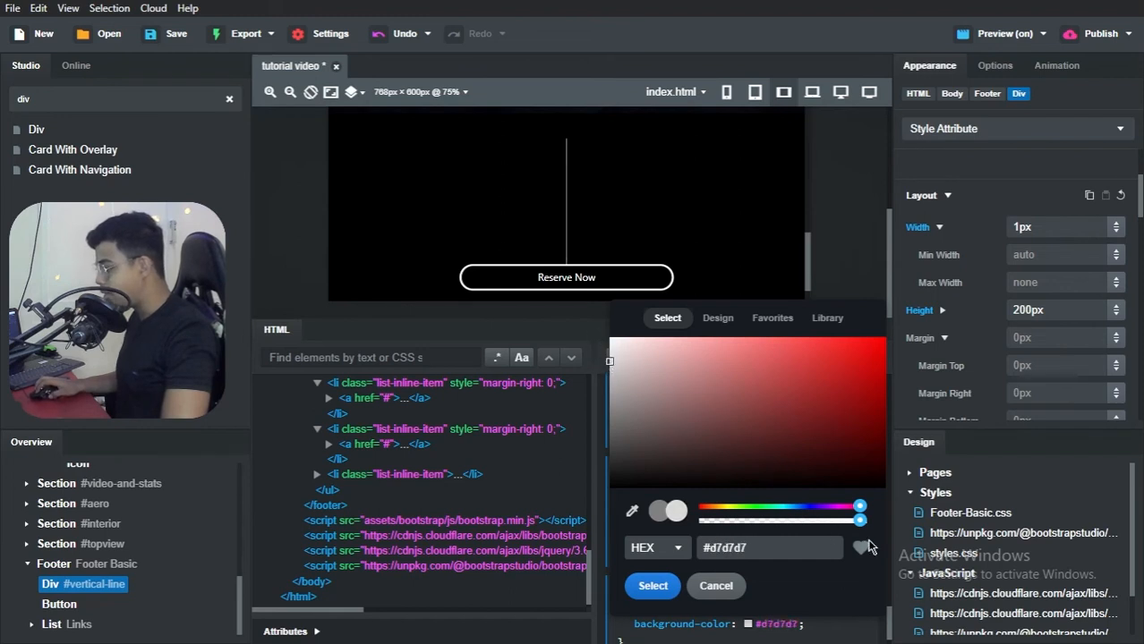
drag(859, 521, 795, 521)
click(611, 370)
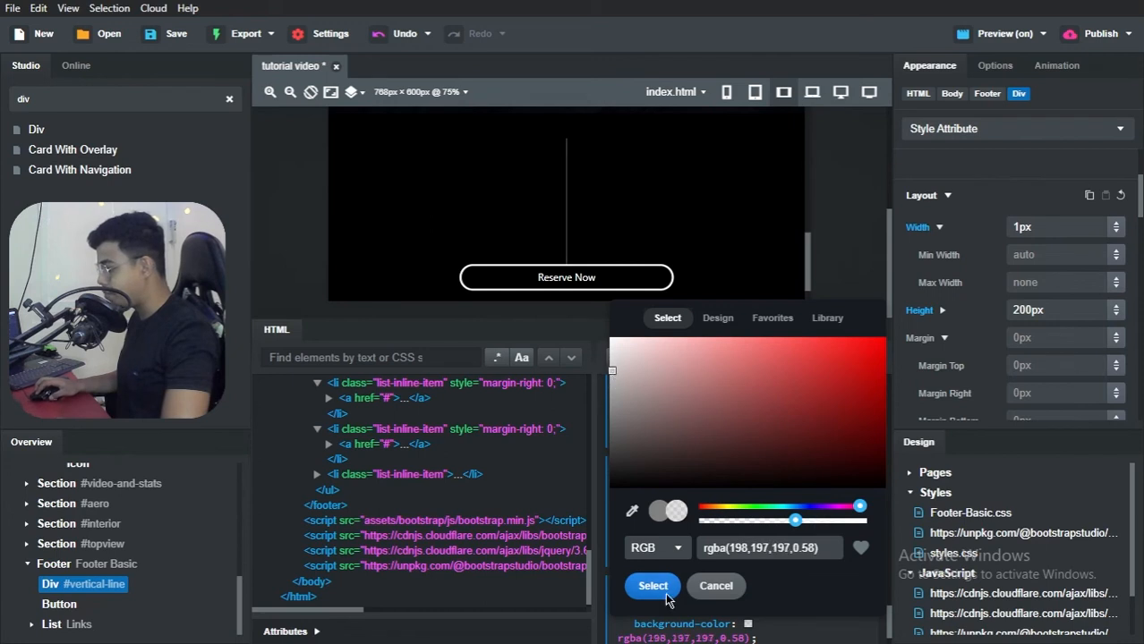
drag(791, 520, 772, 521)
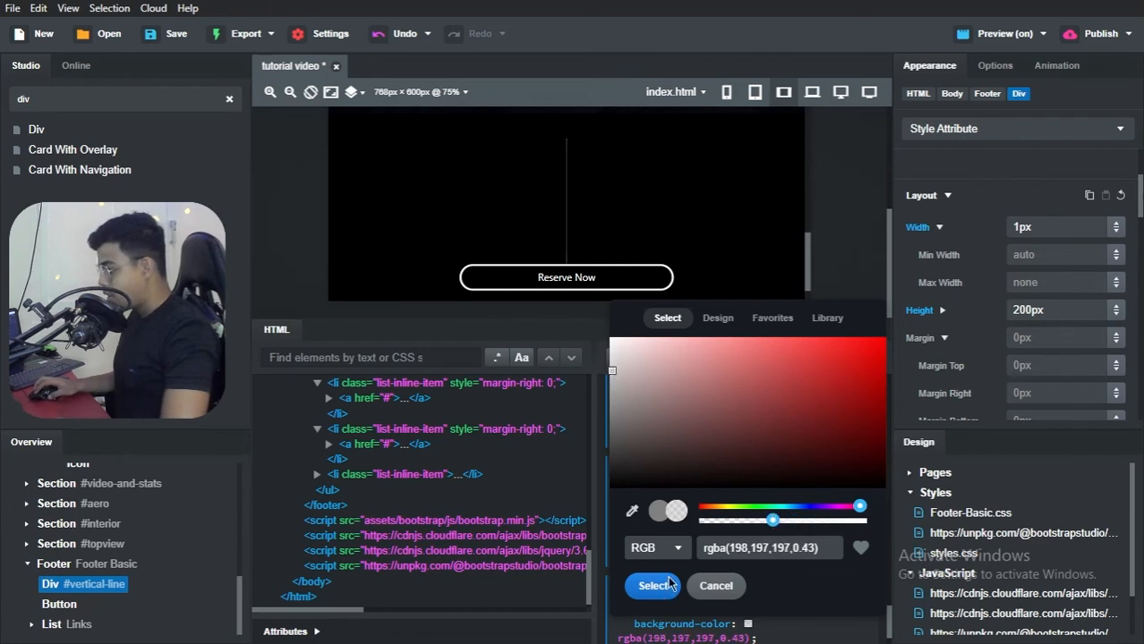
click(652, 587)
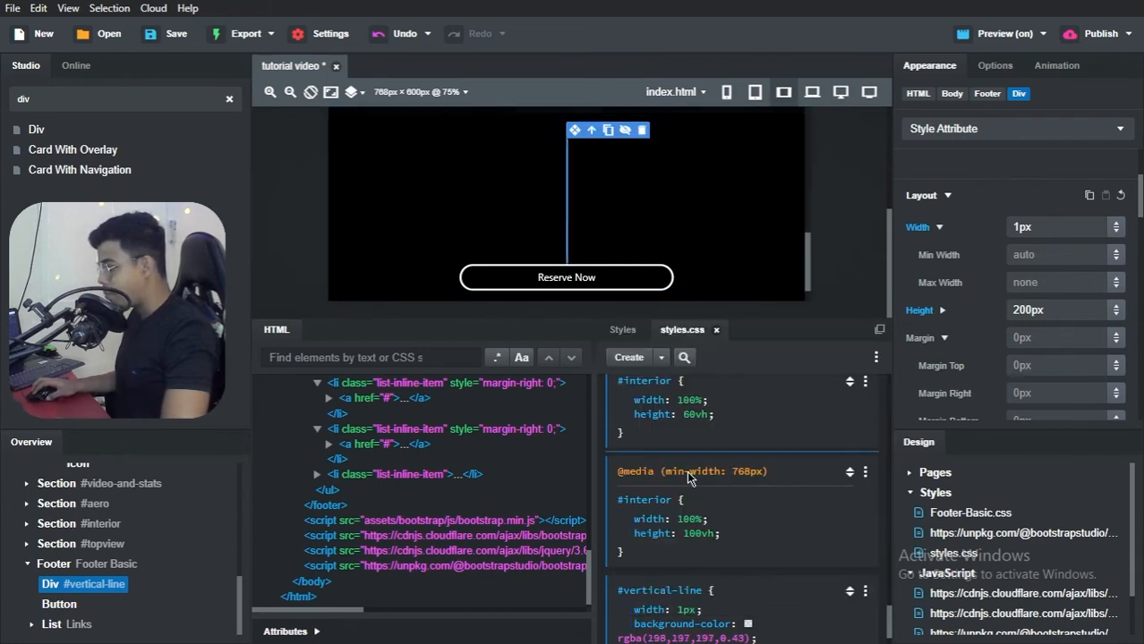
Step: Add margin: 0 auto to the #interior rule inside the min-width 768px media query
click(700, 549)
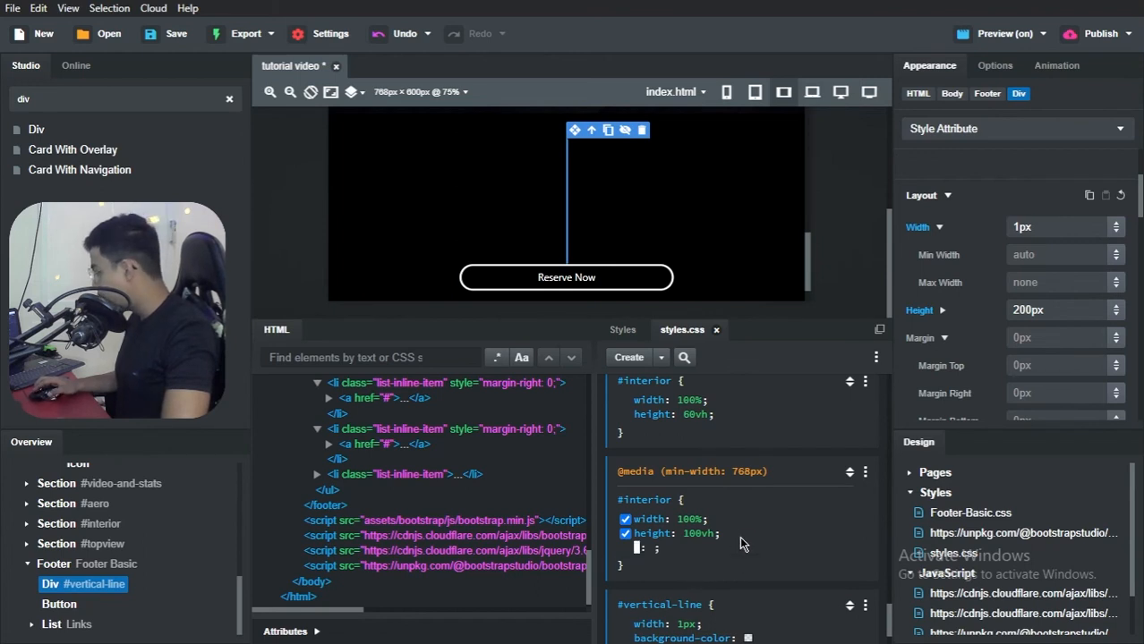
text(margin)
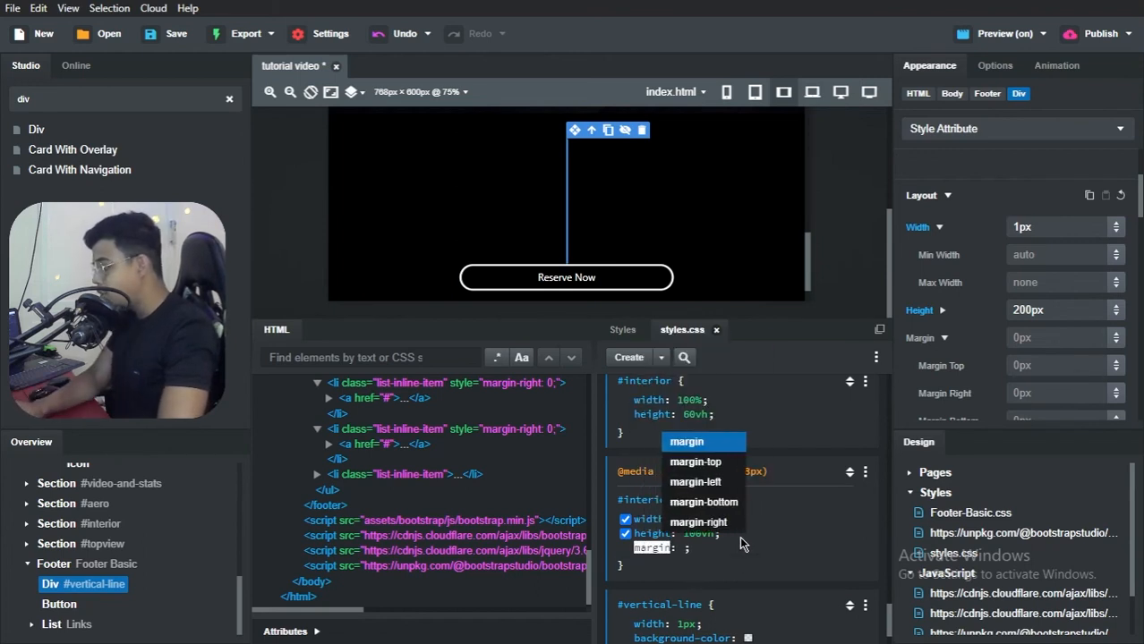
key(Return)
text(0 auto)
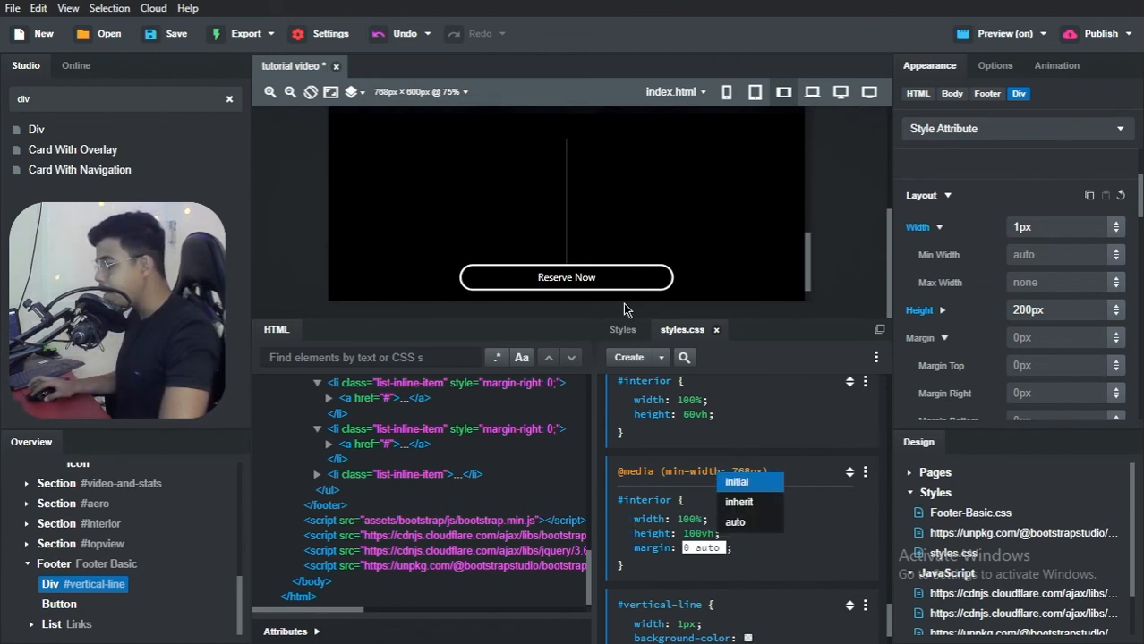
click(764, 573)
Step: Add height: 200px to the #interior rule inside the min-width 768px media query
click(761, 554)
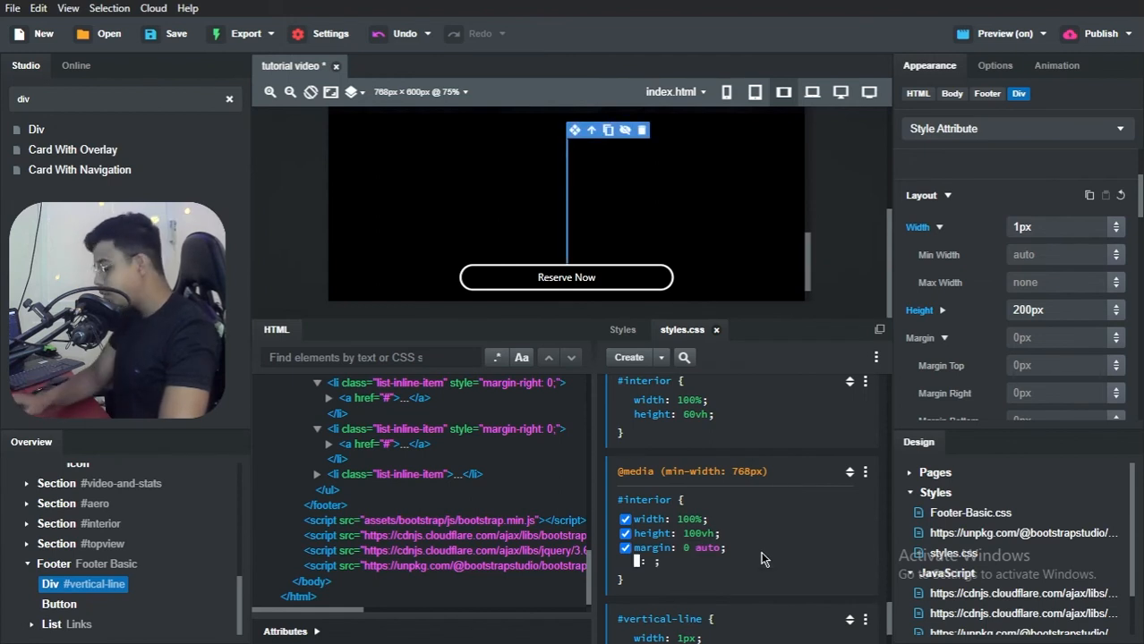
text(height)
key(Return)
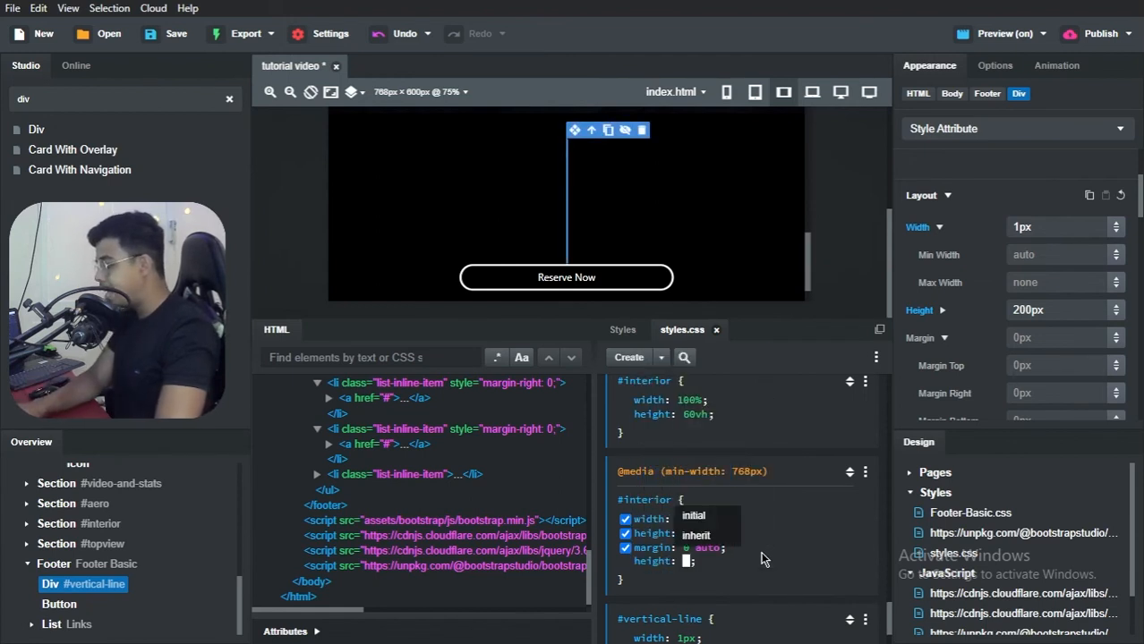
text(200px)
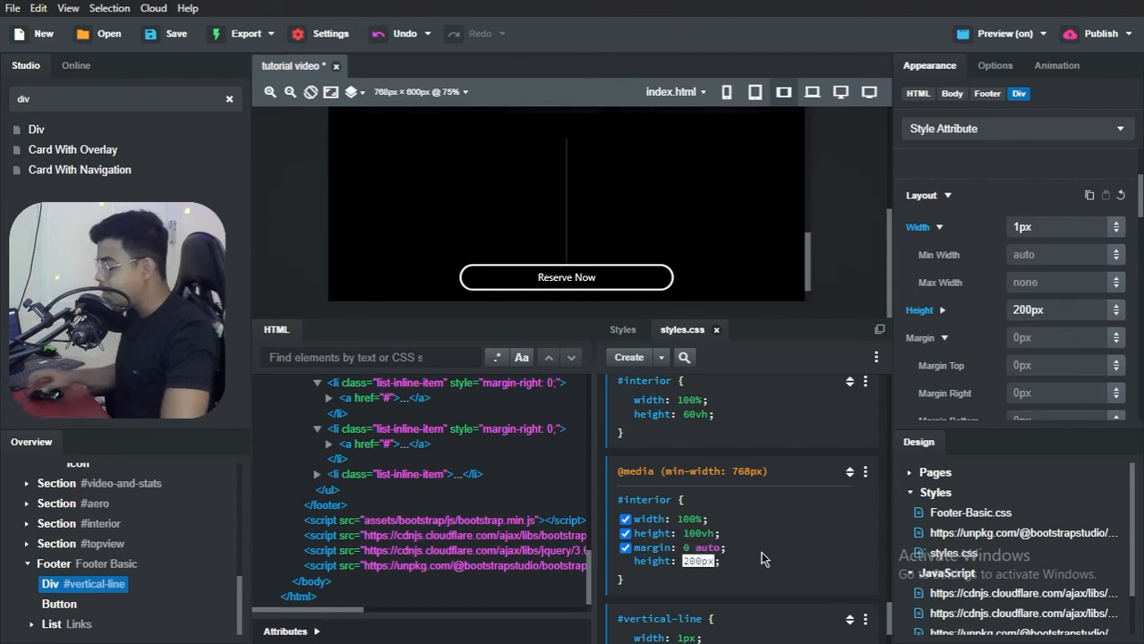
key(Return)
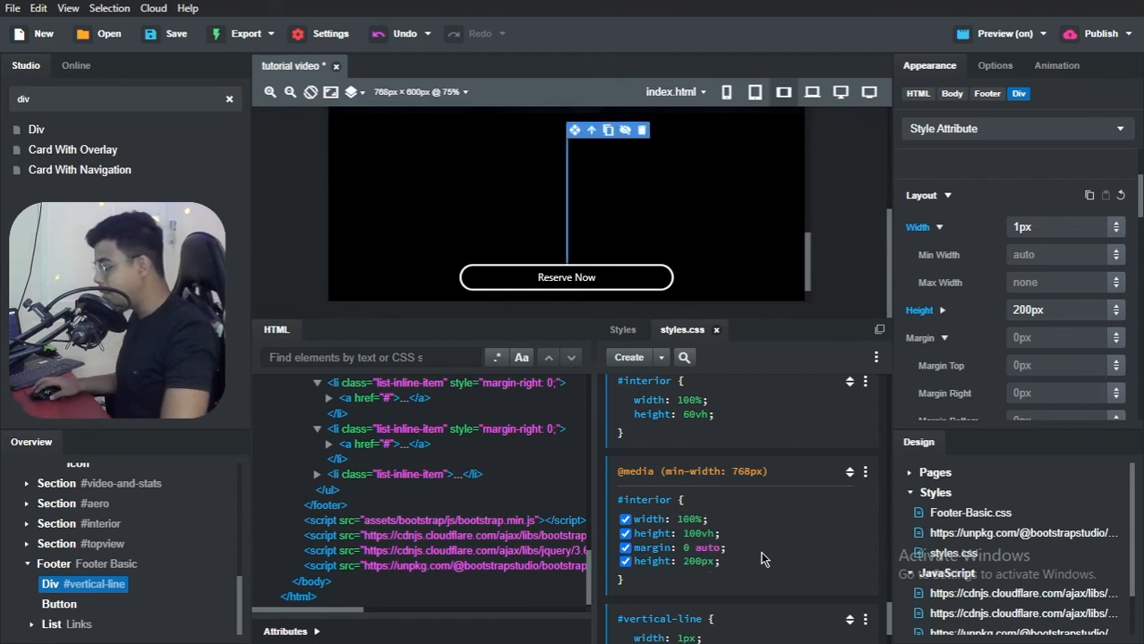
Step: Add margin-top: -170px to the #interior rule inside the min-width 768px media query
click(750, 567)
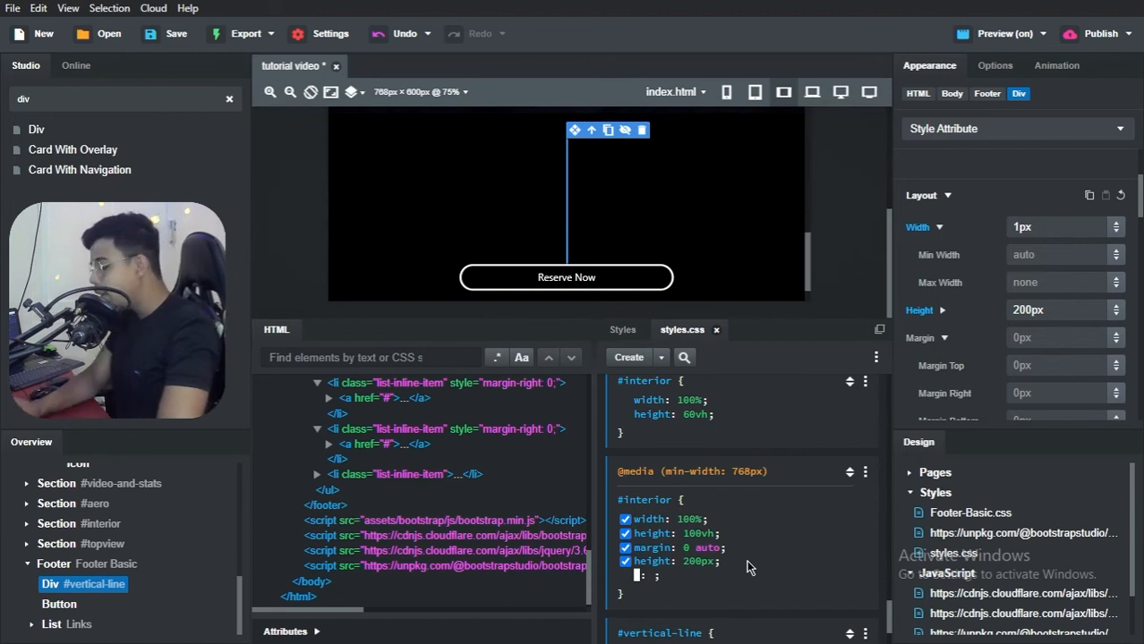
text(margin-t)
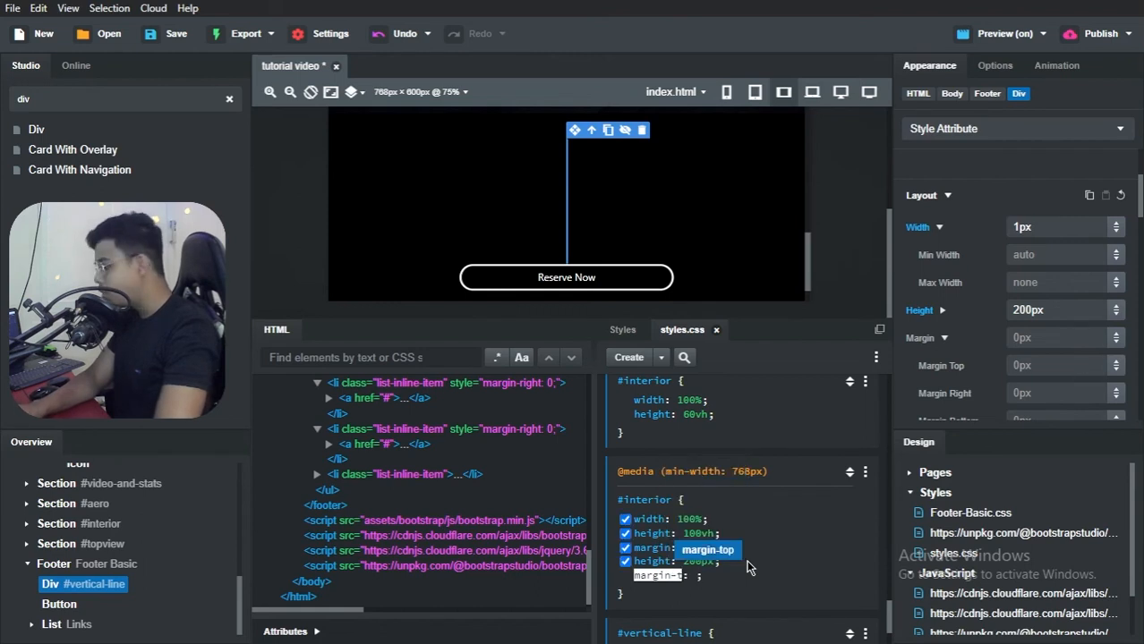
key(Return)
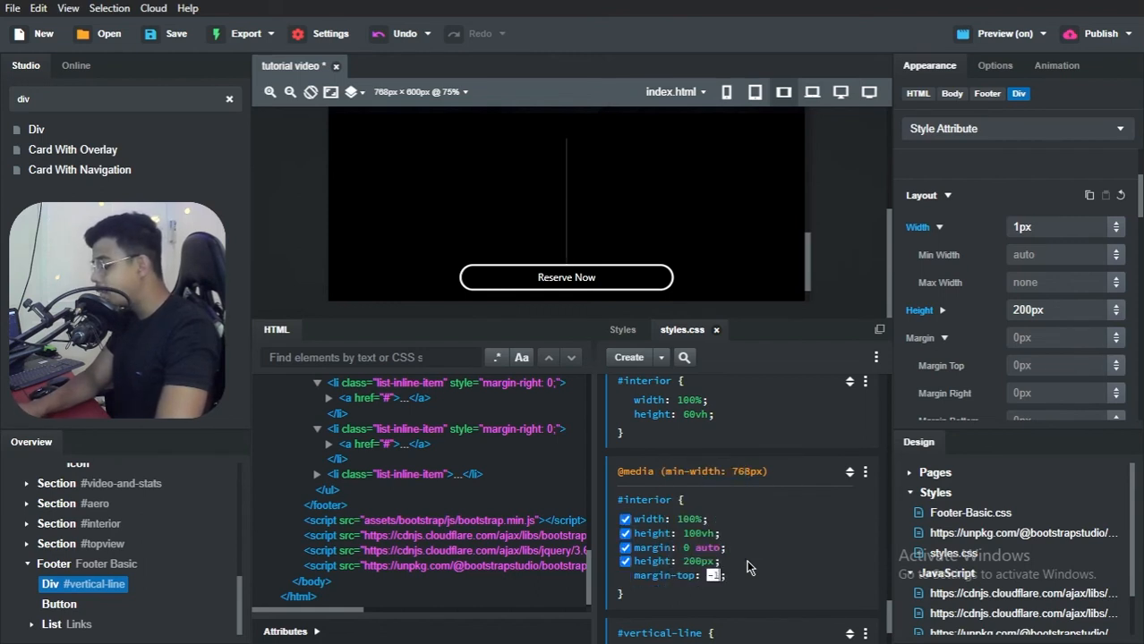
text(70px)
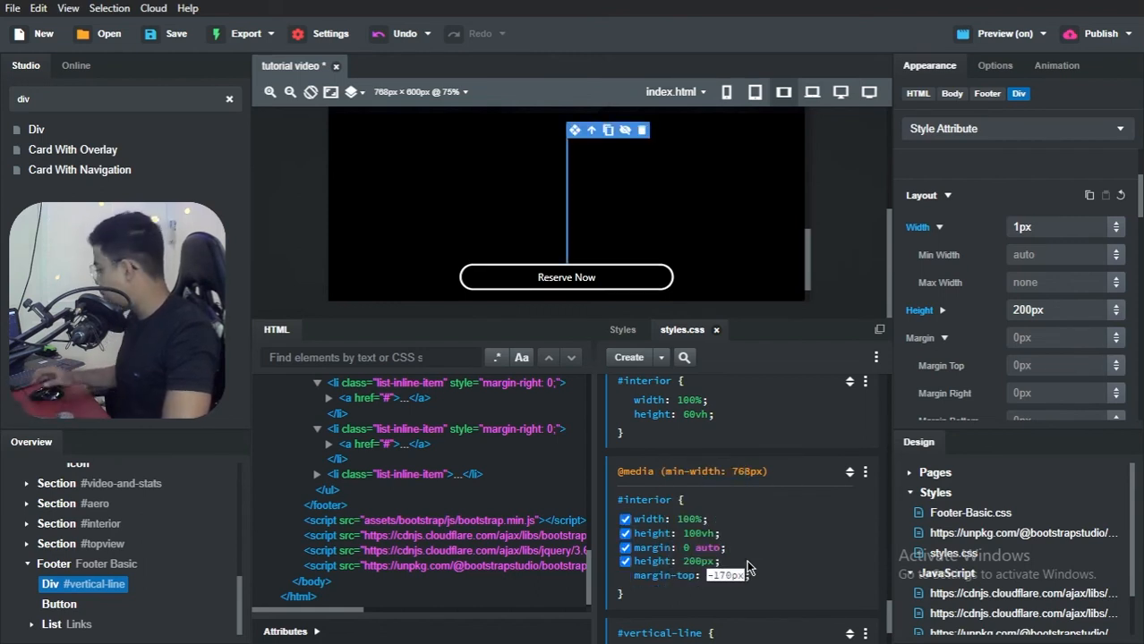
key(Return)
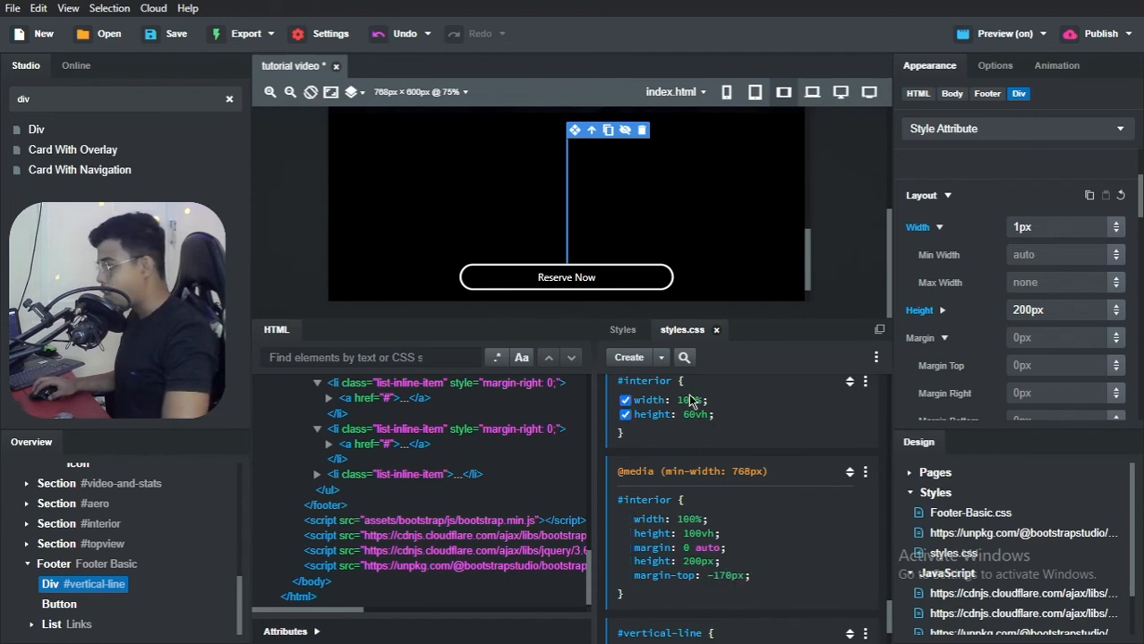
Step: Add margin: 0 auto to the #vertical-line rule in styles.css
scroll(682, 240, up, 1)
scroll(692, 258, down, 3)
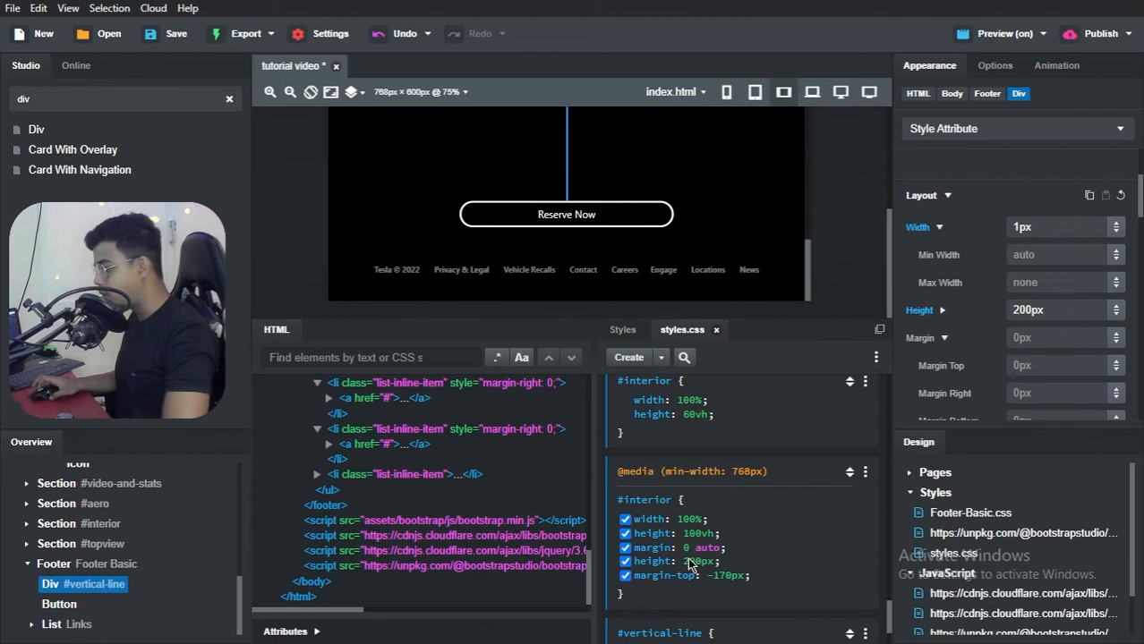
scroll(689, 590, down, 1)
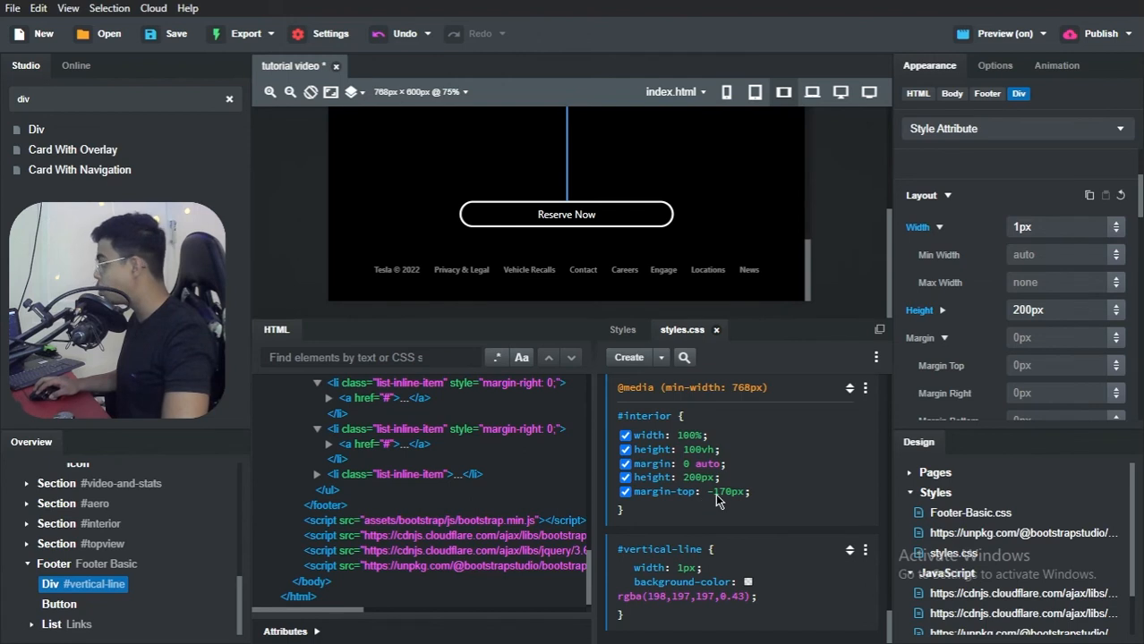
click(767, 588)
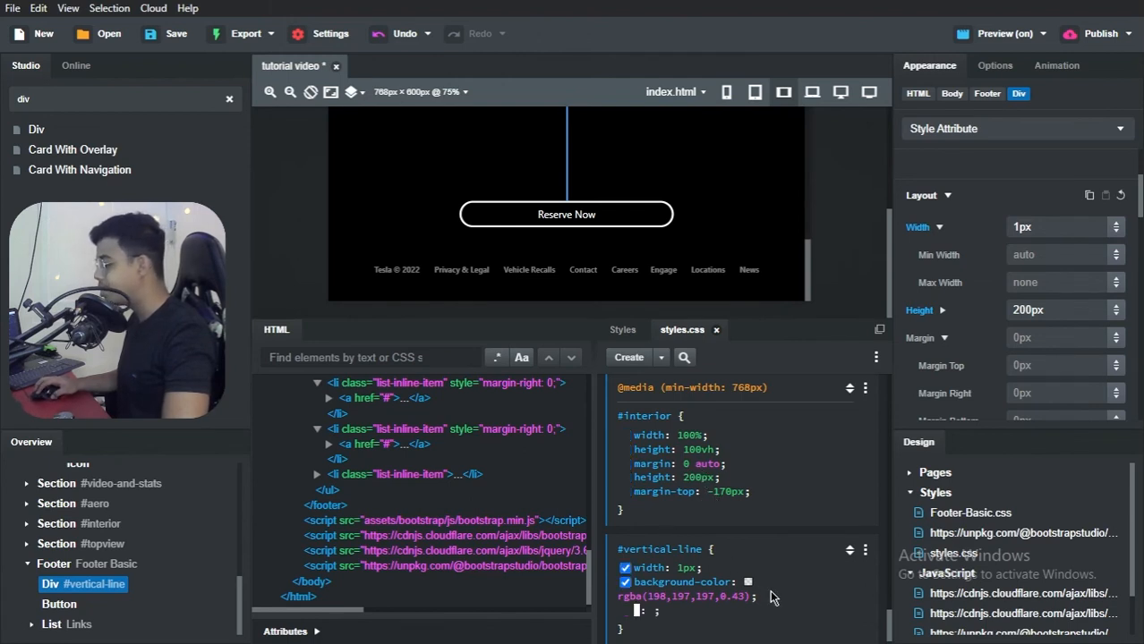
text(margin)
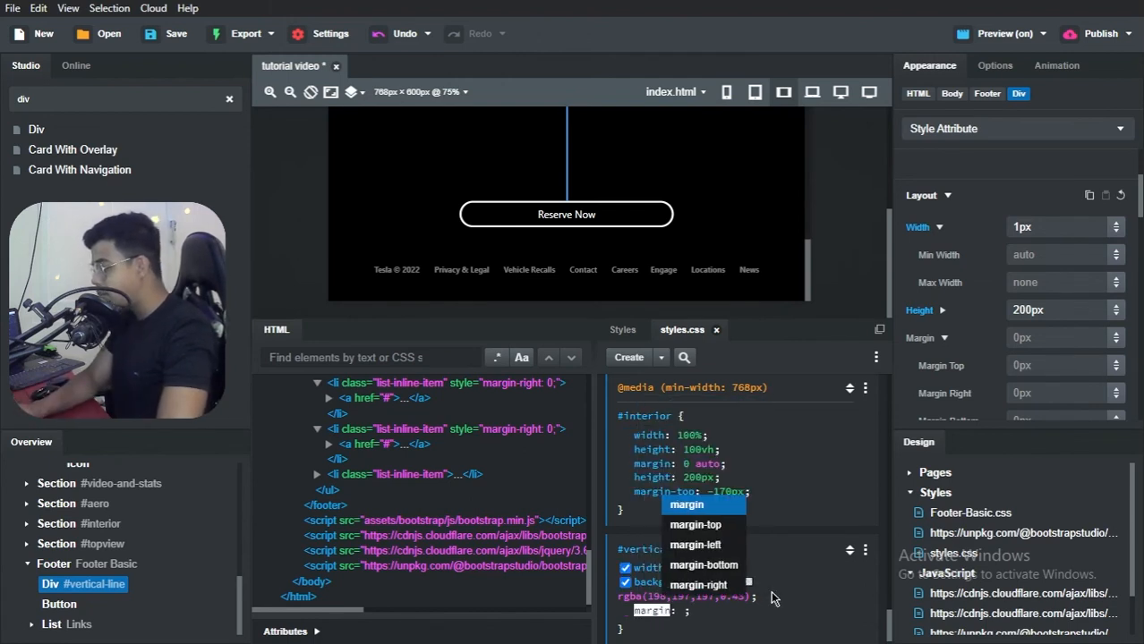
key(Return)
text(0 auto)
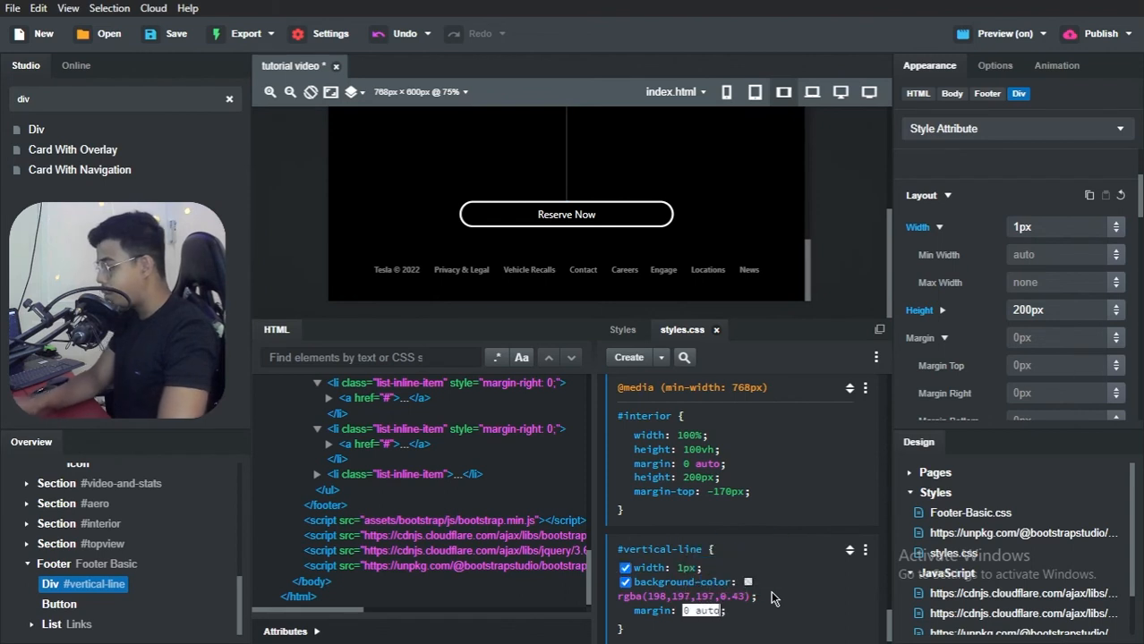
key(Return)
Step: Add height: 200px to the #vertical-line rule, above its margin declaration
click(778, 604)
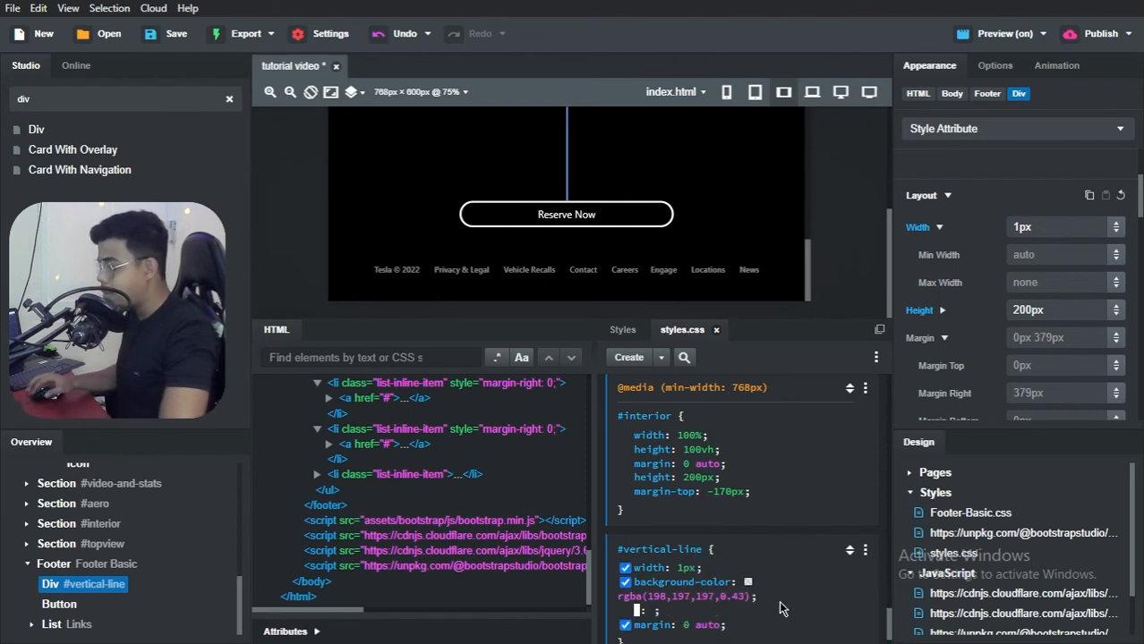
text(height)
key(Return)
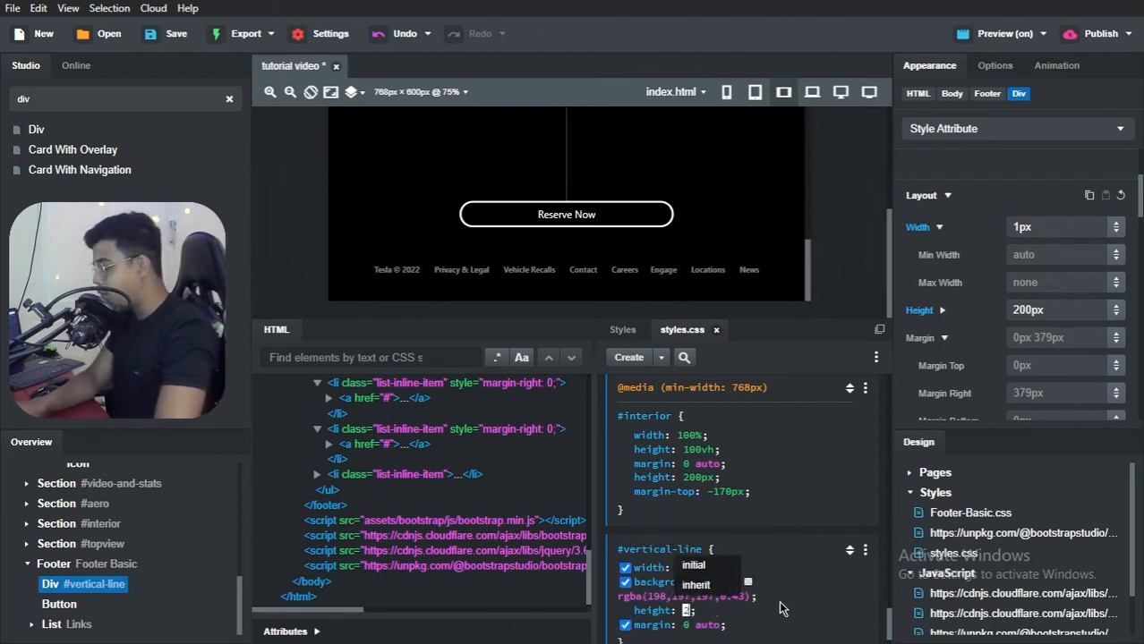
text(200px)
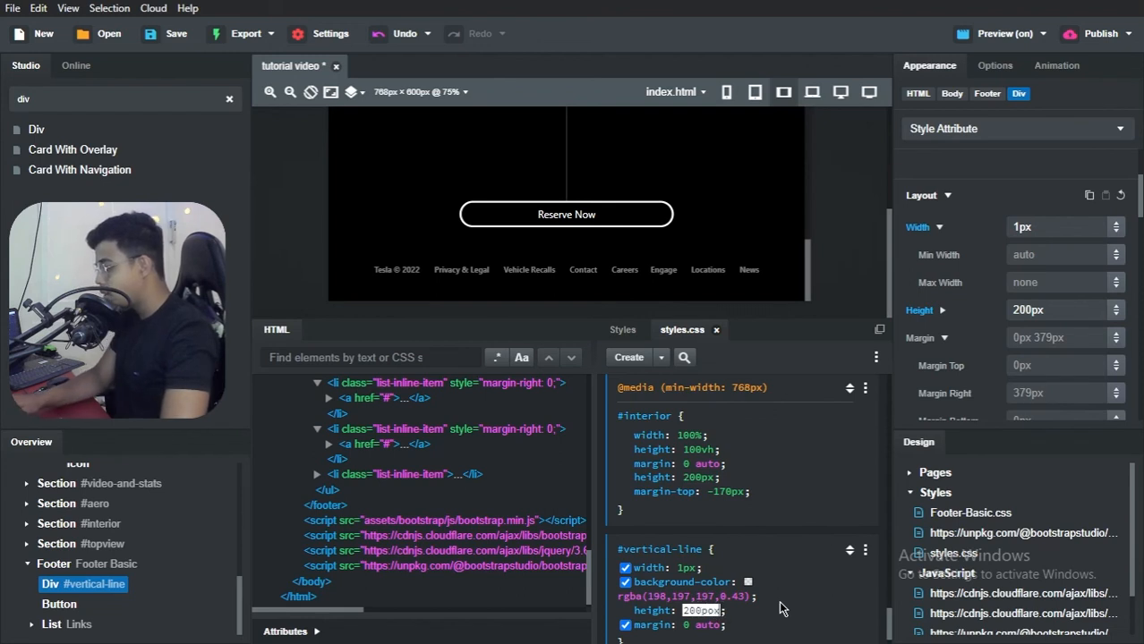
key(Return)
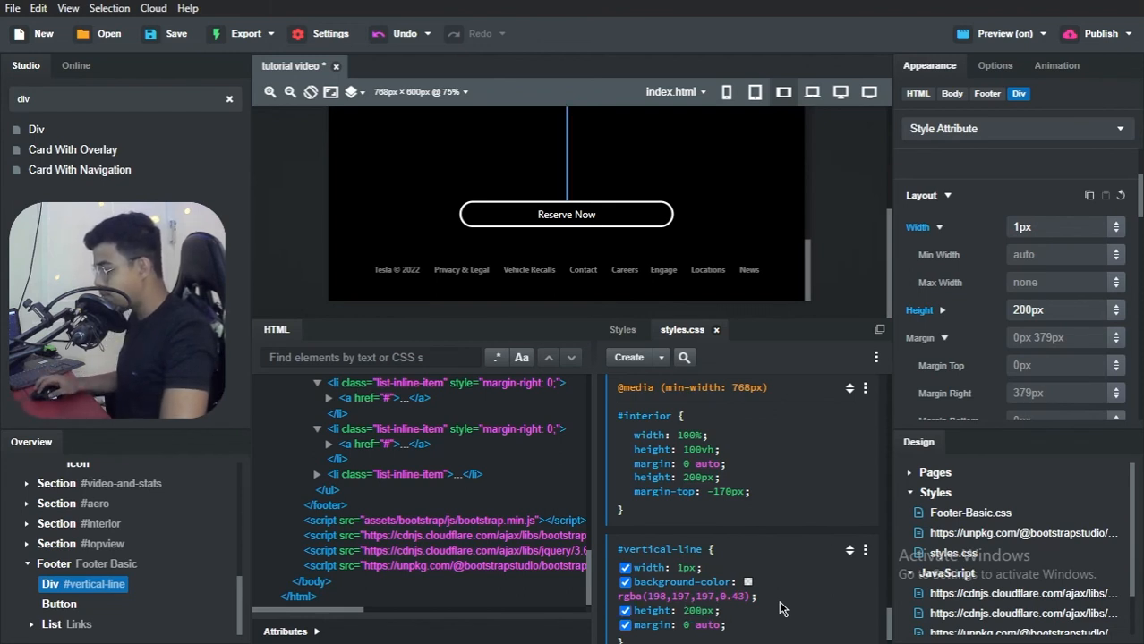
Step: Add margin-top: -170px to the #vertical-line rule, between its height and margin declarations
click(781, 609)
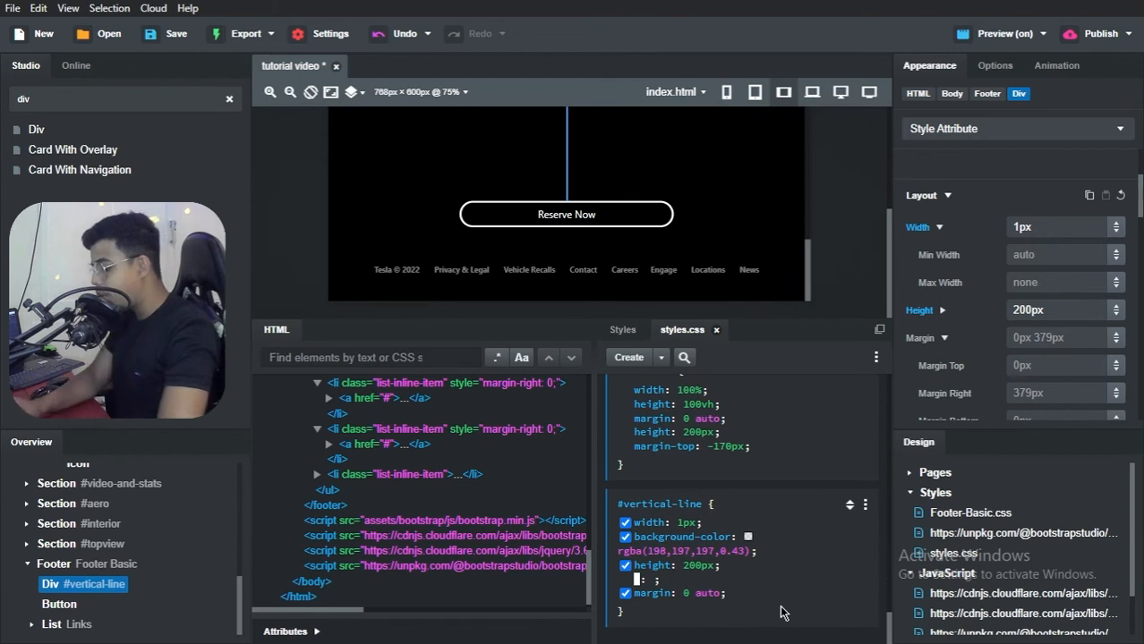
text(margin-top)
key(Tab)
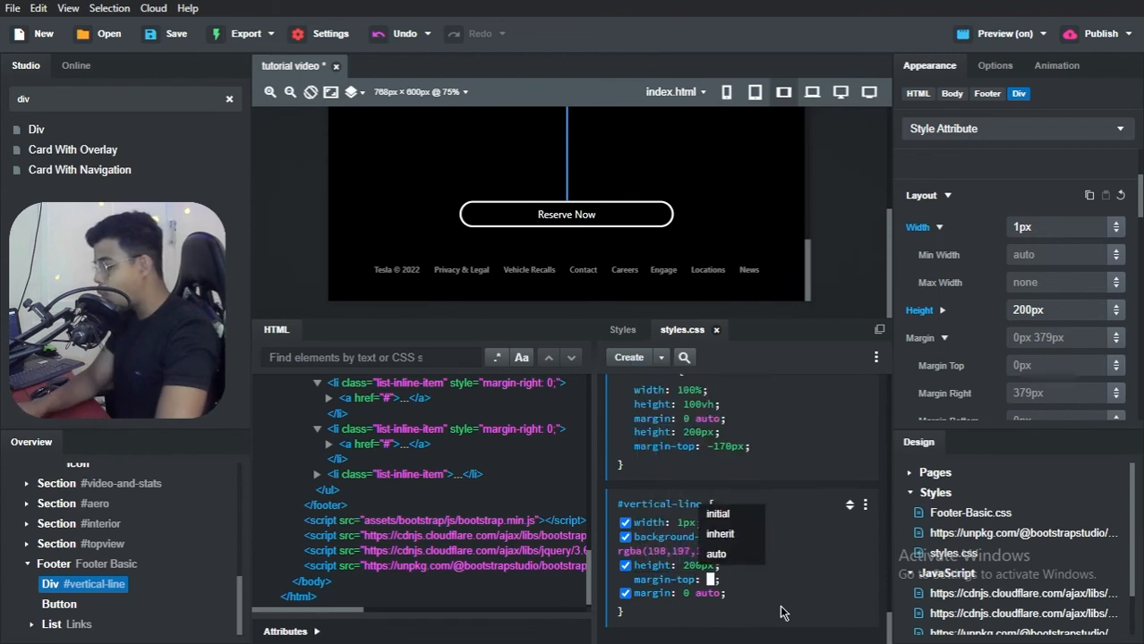
text(-170)
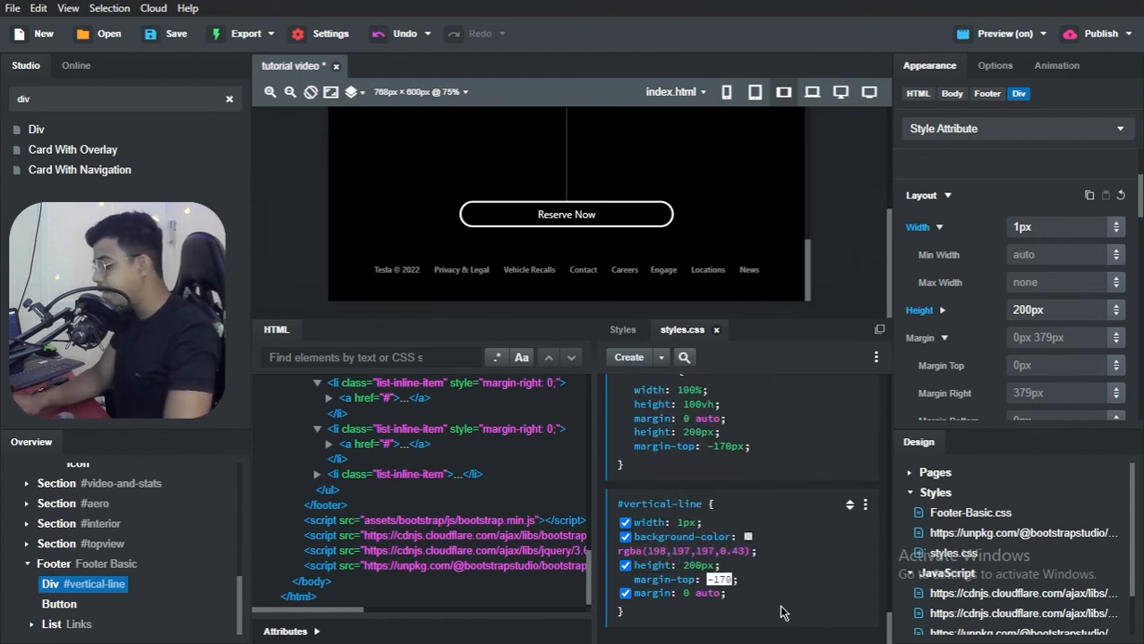
text(px)
key(Return)
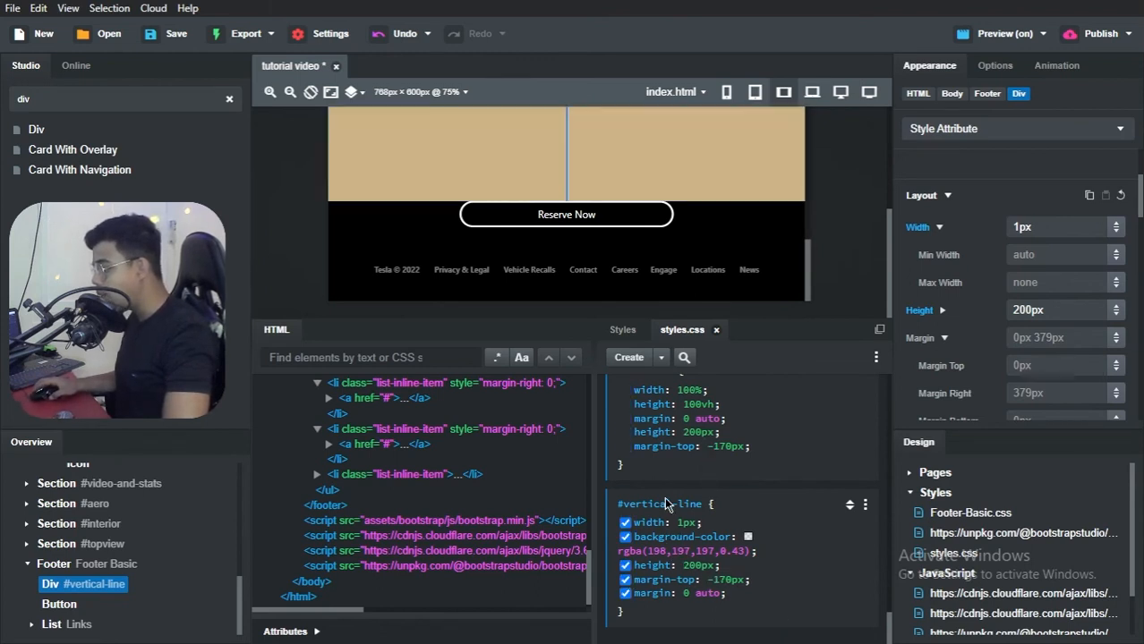
Step: Remove the margin-top, extra height and margin declarations from the media query's #interior rule, keeping only width: 100% and height: 100vh
scroll(694, 515, up, 2)
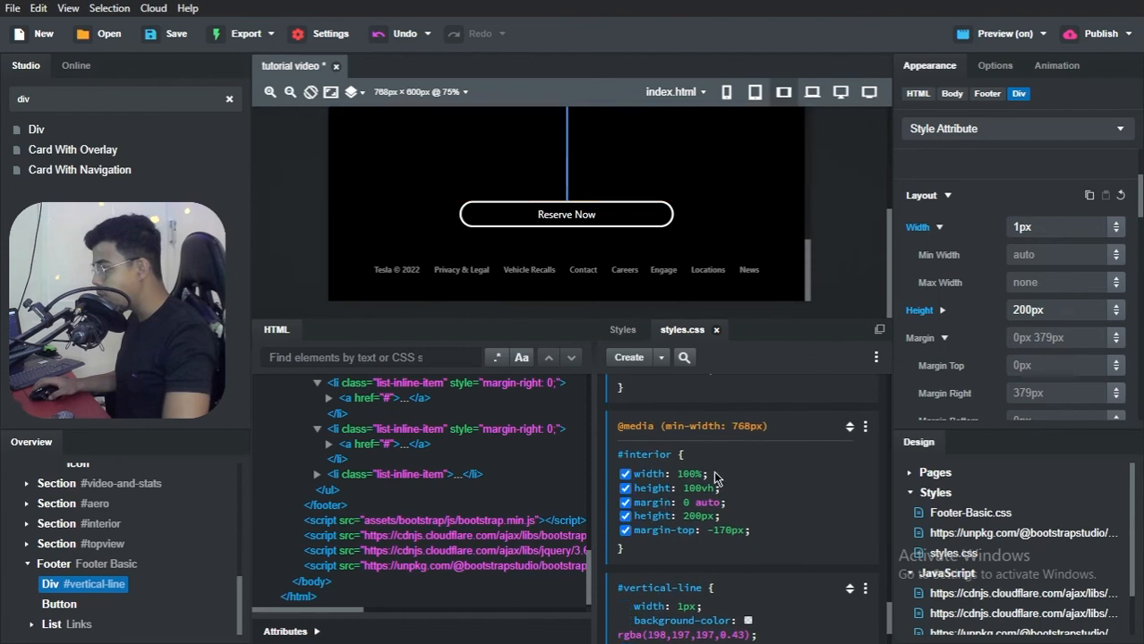
click(727, 531)
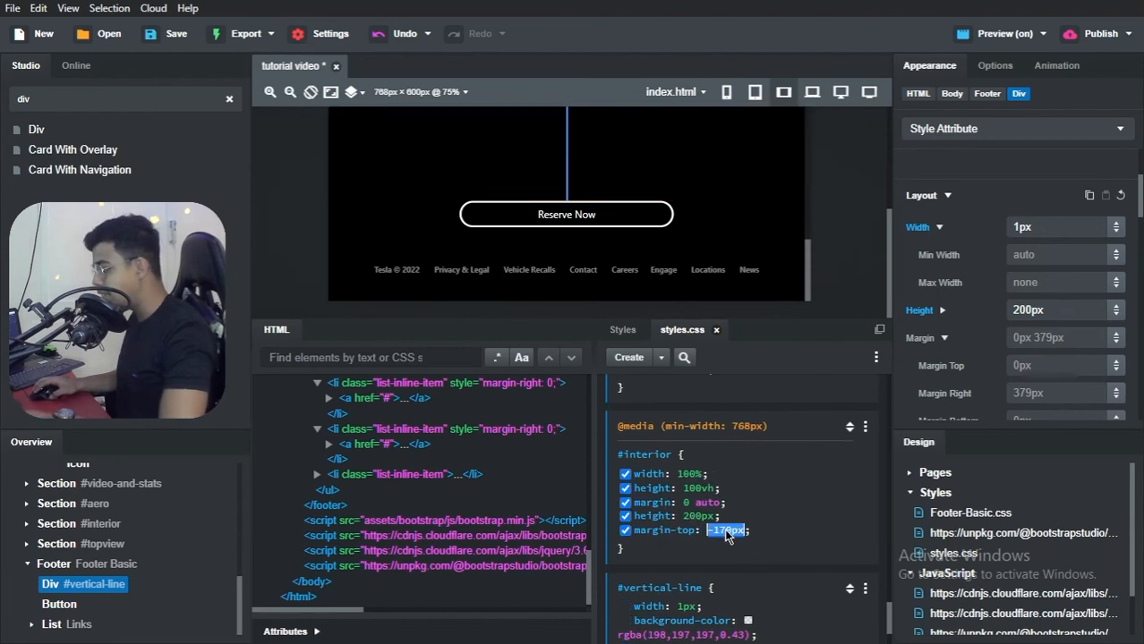
key(BackSpace)
click(696, 518)
key(BackSpace)
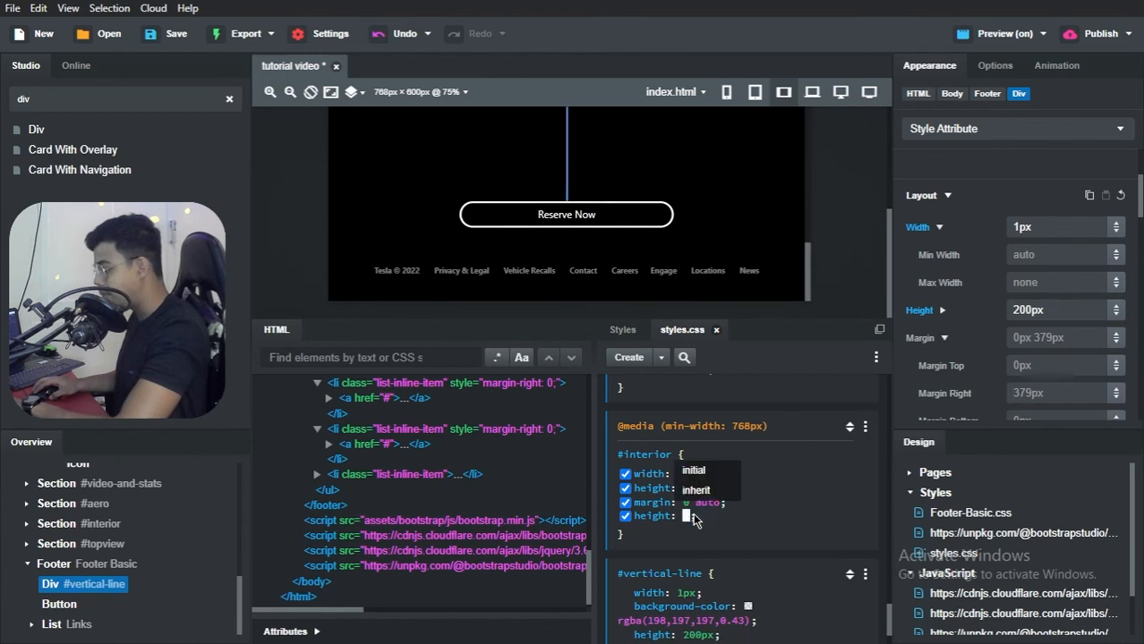
click(697, 493)
click(699, 503)
key(BackSpace)
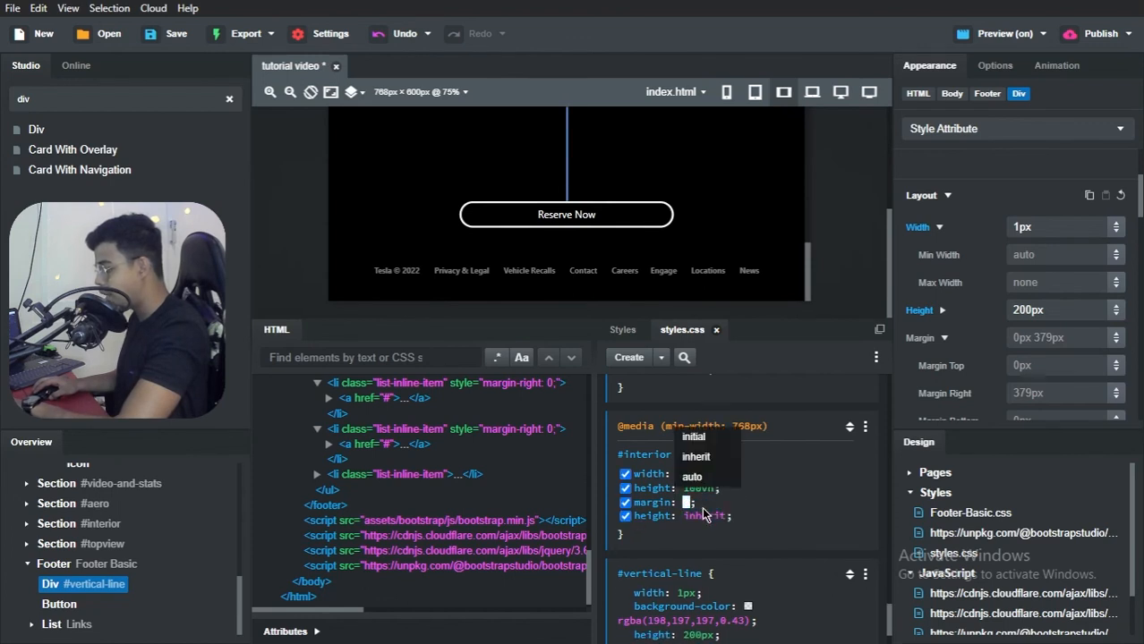
key(BackSpace)
click(705, 505)
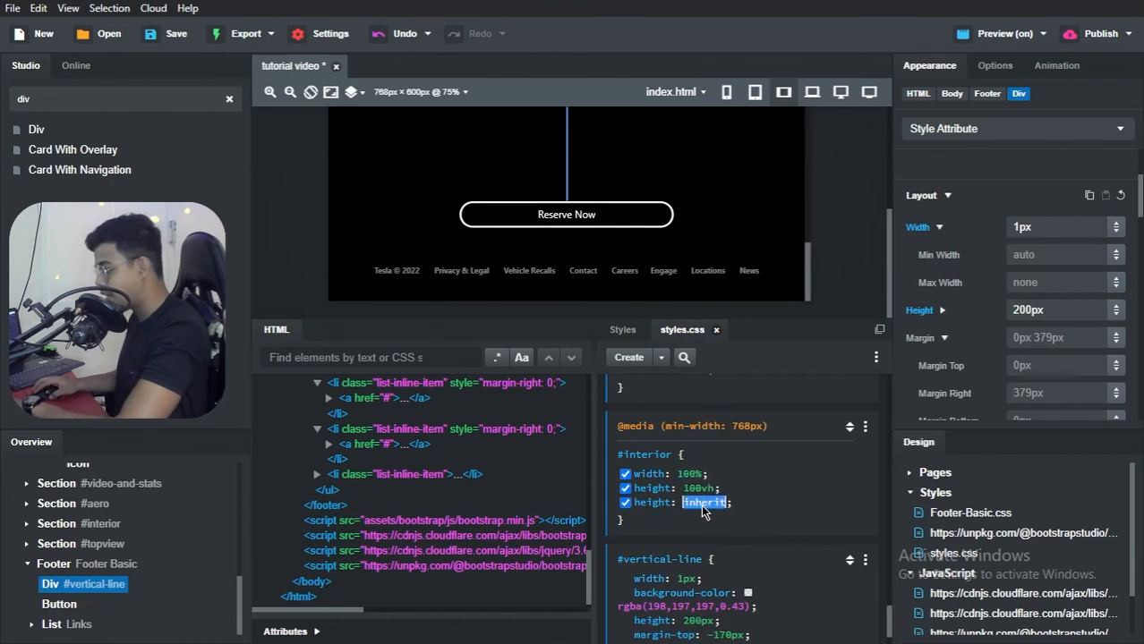
key(BackSpace)
key(BackSpace)
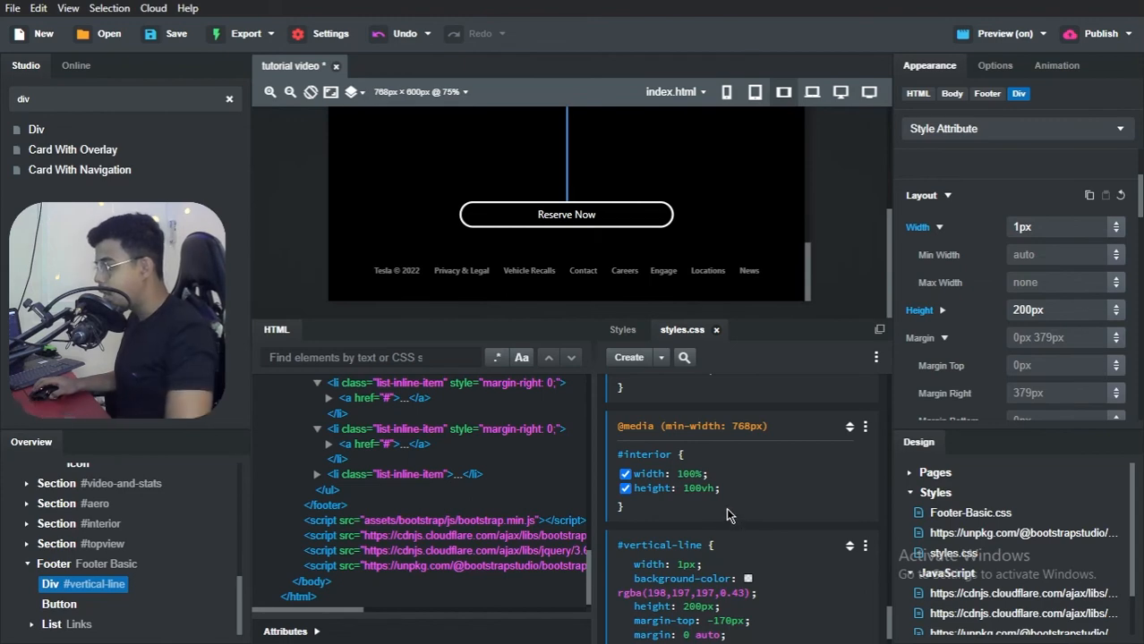
Step: Switch to Brave, compare the footer's vertical line in the tutorial video preview with the Tesla Clone reference page, and return to Bootstrap Studio
key(alt+Tab)
key(alt+Tab)
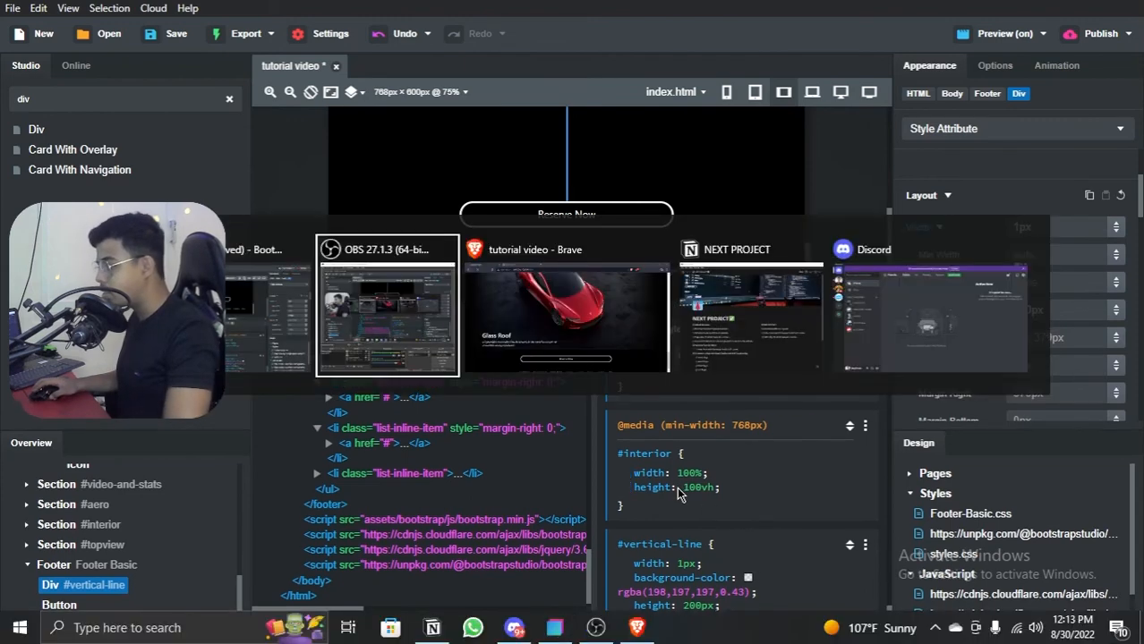
scroll(611, 443, down, 3)
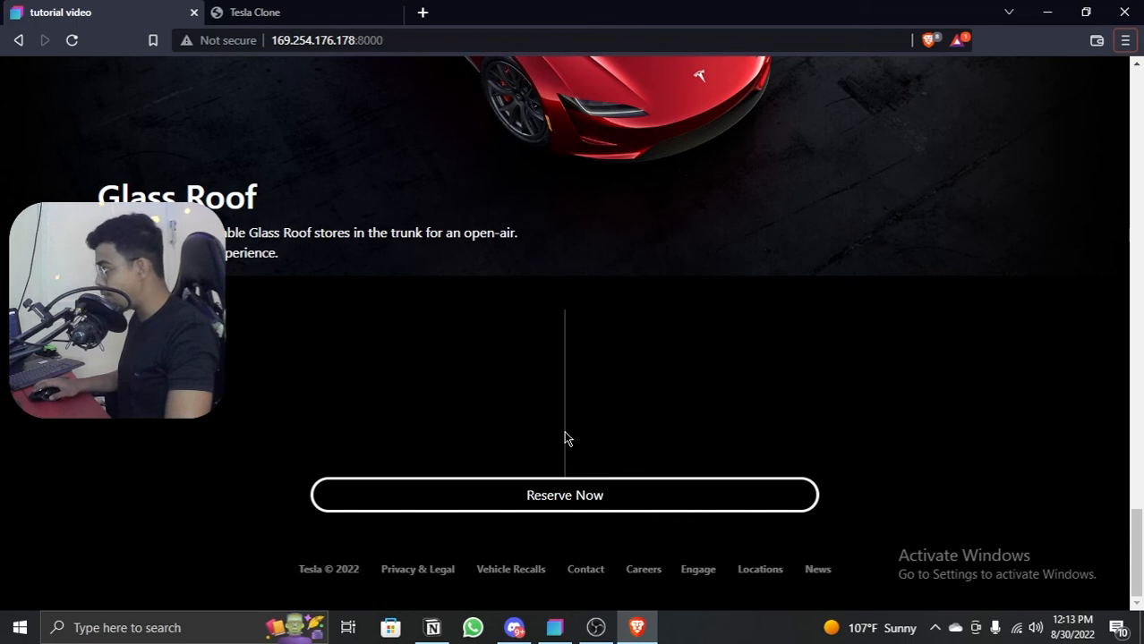
key(ctrl+Tab)
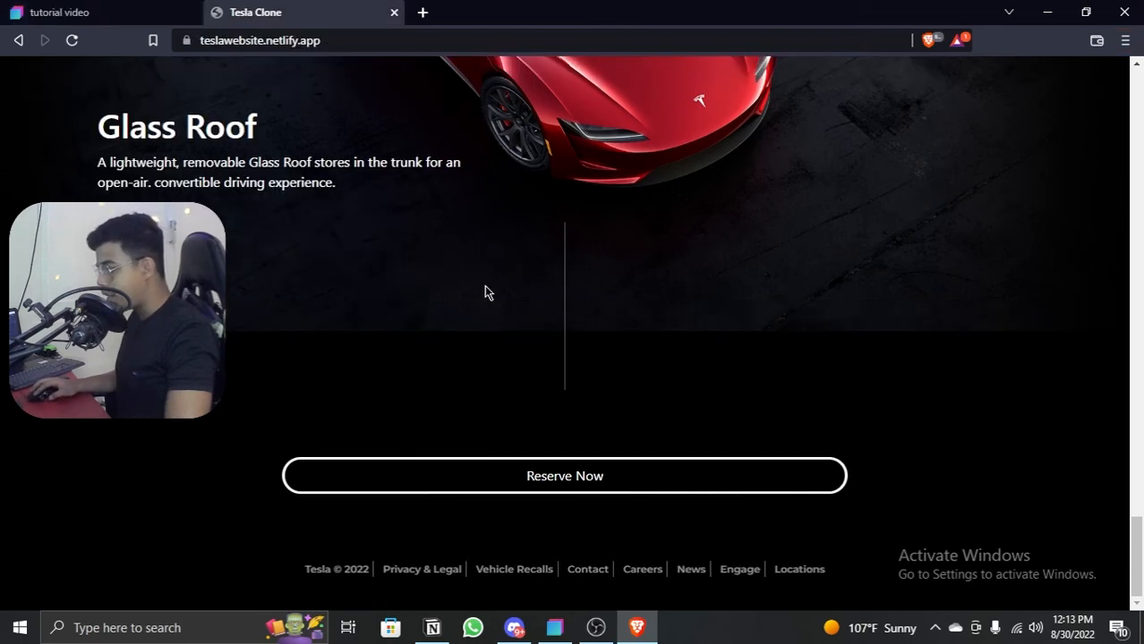
click(153, 13)
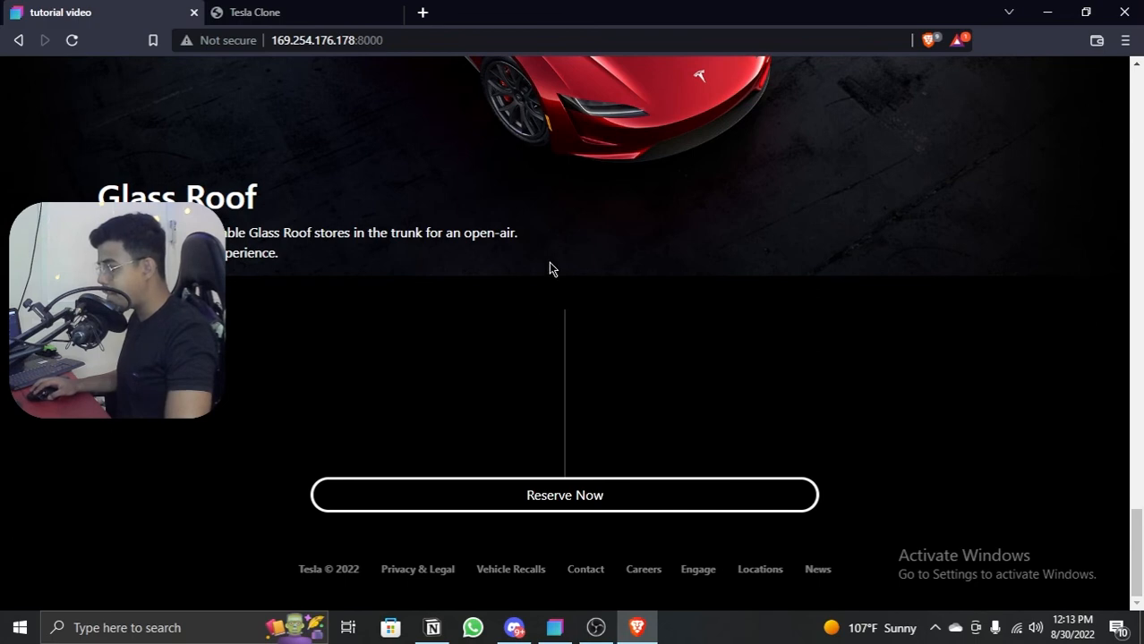
click(1046, 19)
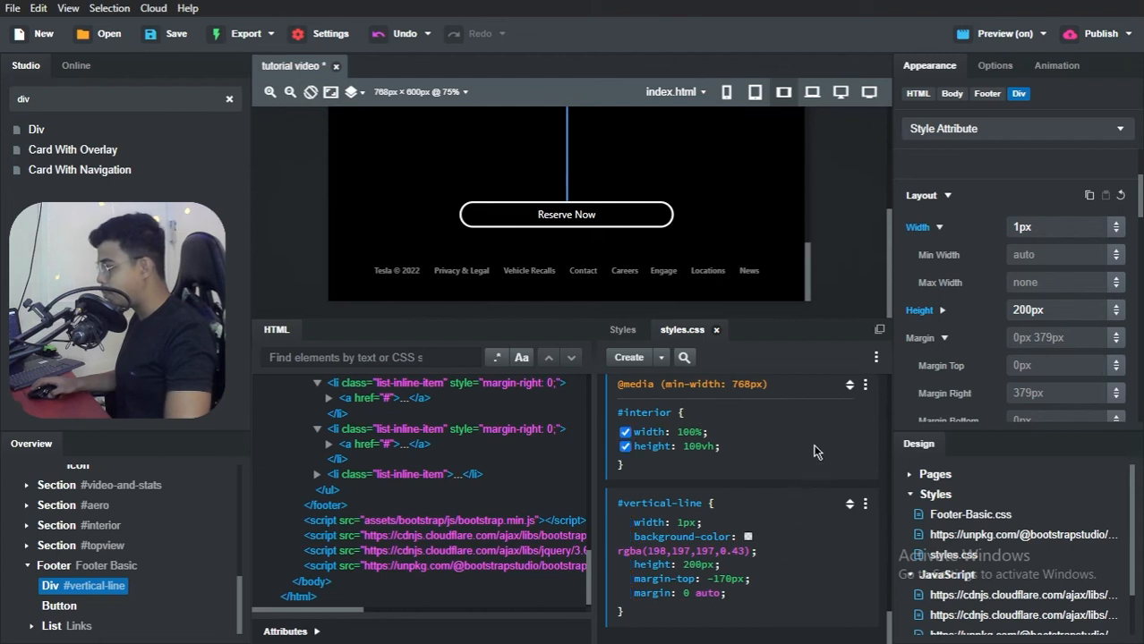
Step: Choose the #vertical-line rule as the style target and clear its 0 auto margin shorthand
double_click(677, 504)
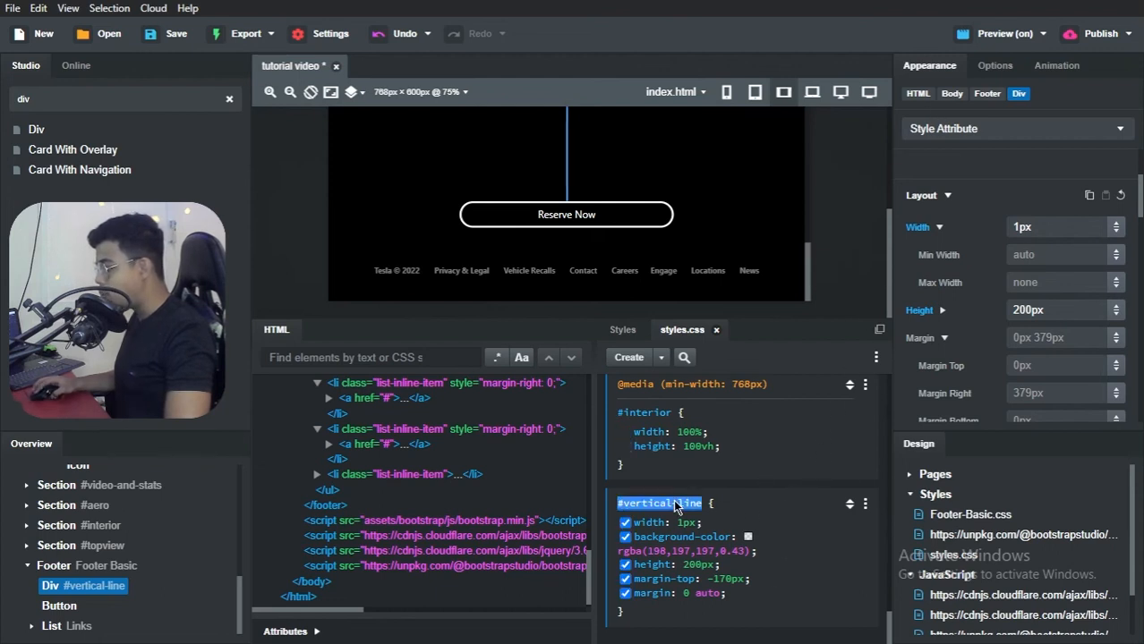
click(949, 134)
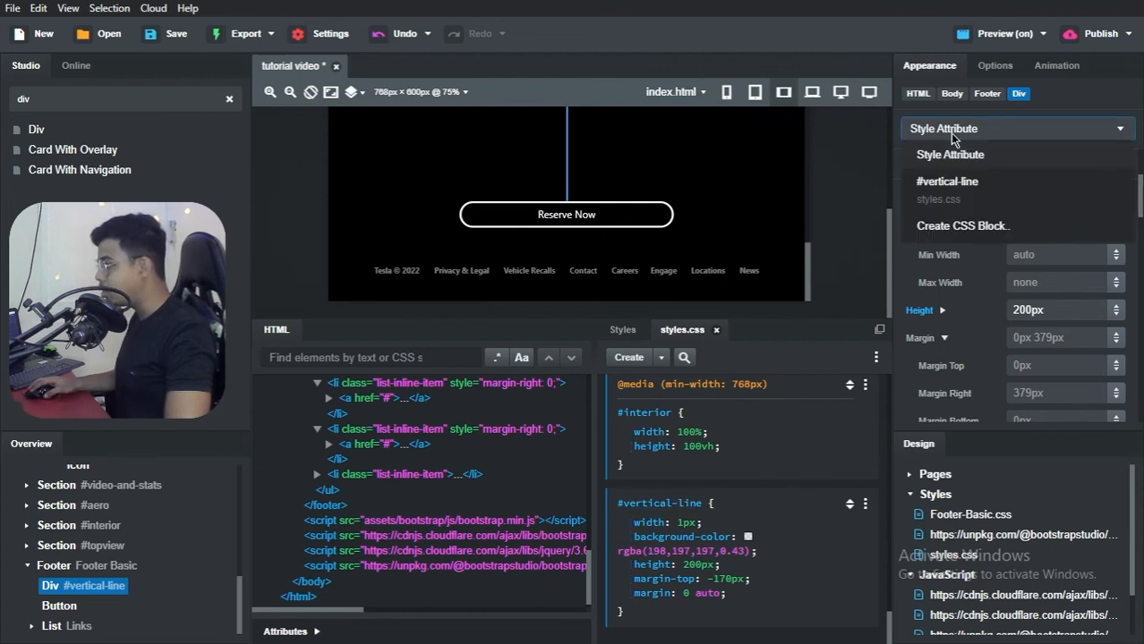
click(950, 179)
scroll(1029, 322, down, 2)
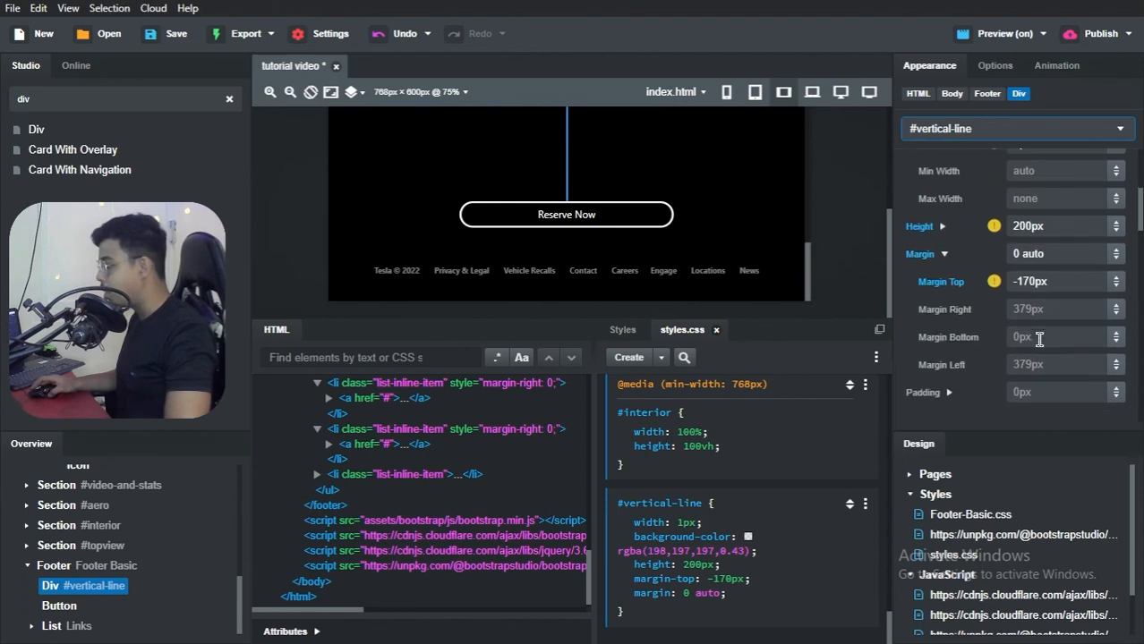
click(1050, 282)
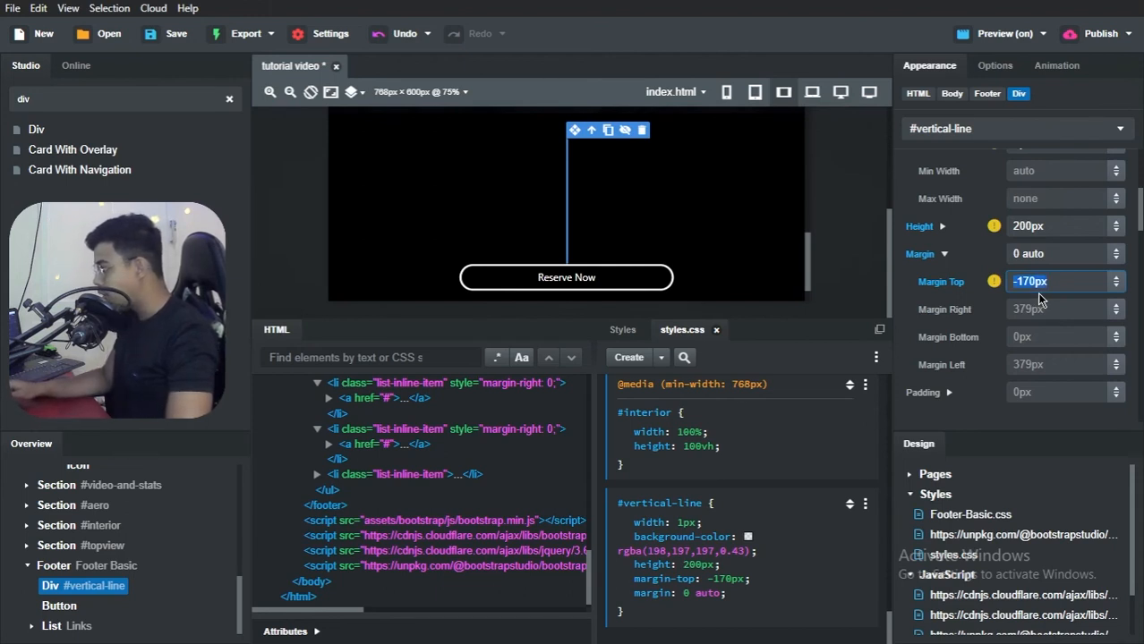
click(1054, 254)
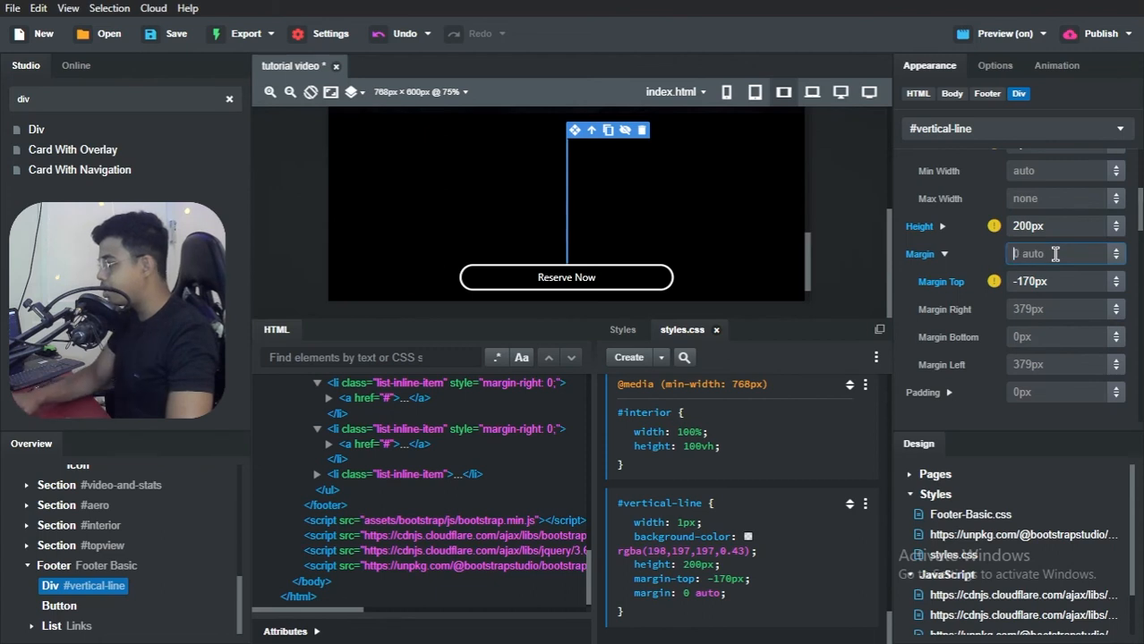
Step: Set the #vertical-line rule's top margin to -50px
click(1036, 279)
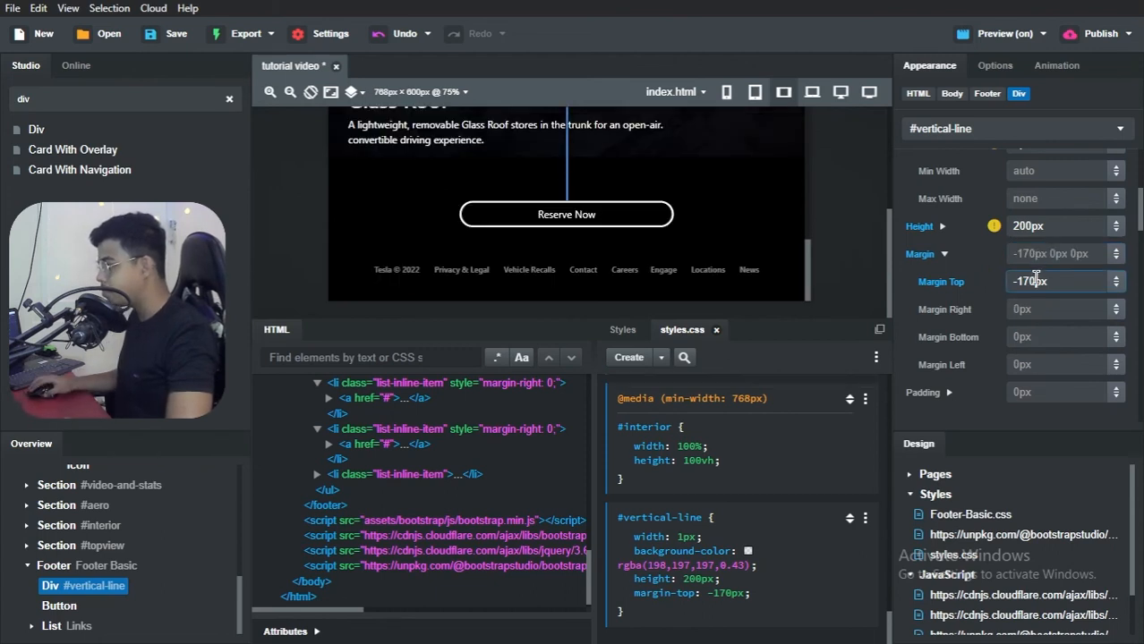
scroll(653, 243, up, 5)
scroll(653, 244, down, 3)
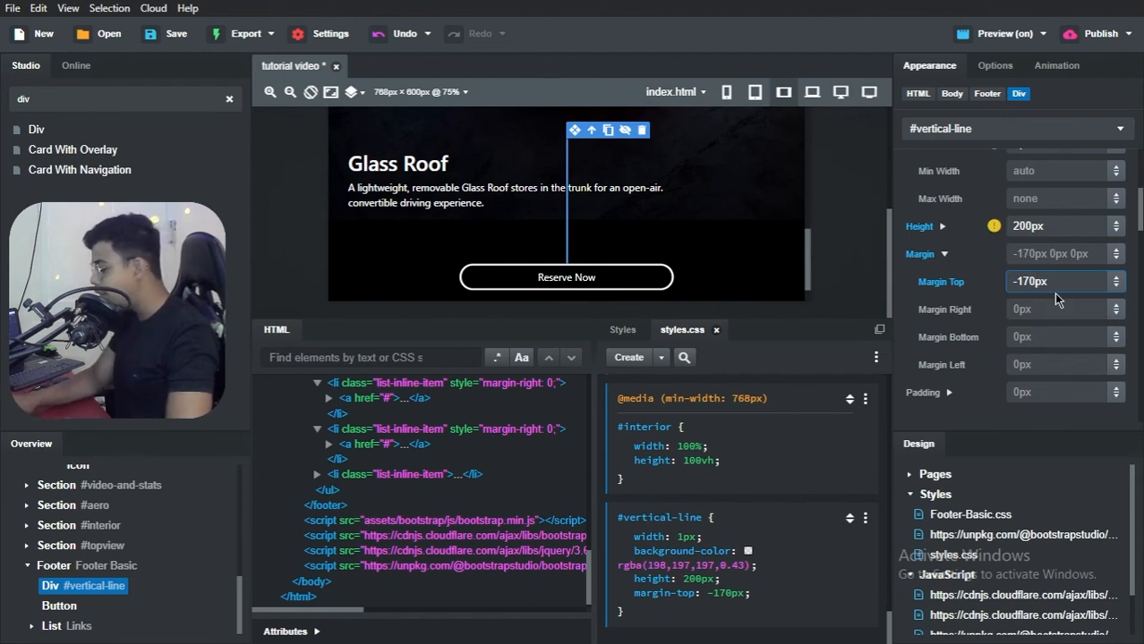
key(BackSpace)
text(2)
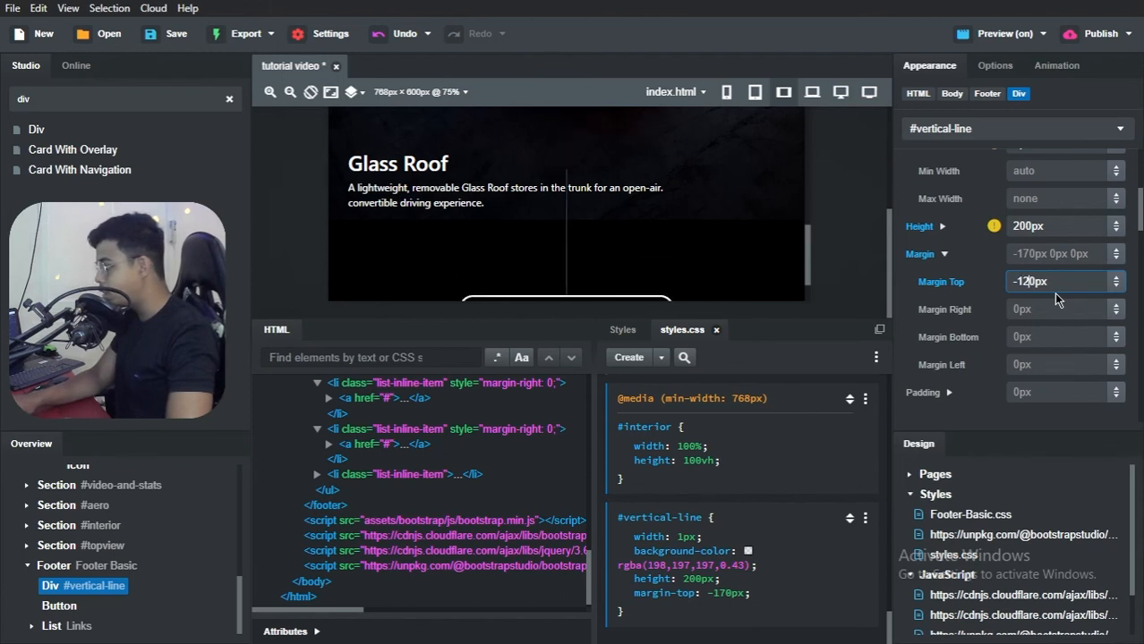
key(BackSpace)
text(0)
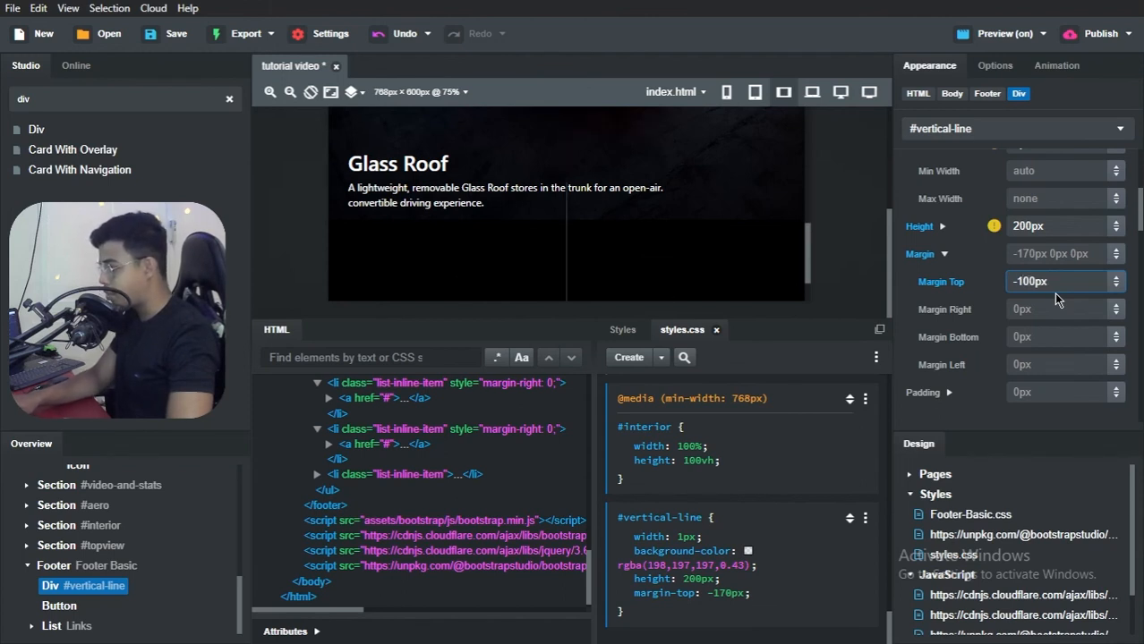
key(BackSpace)
key(BackSpace)
text(8)
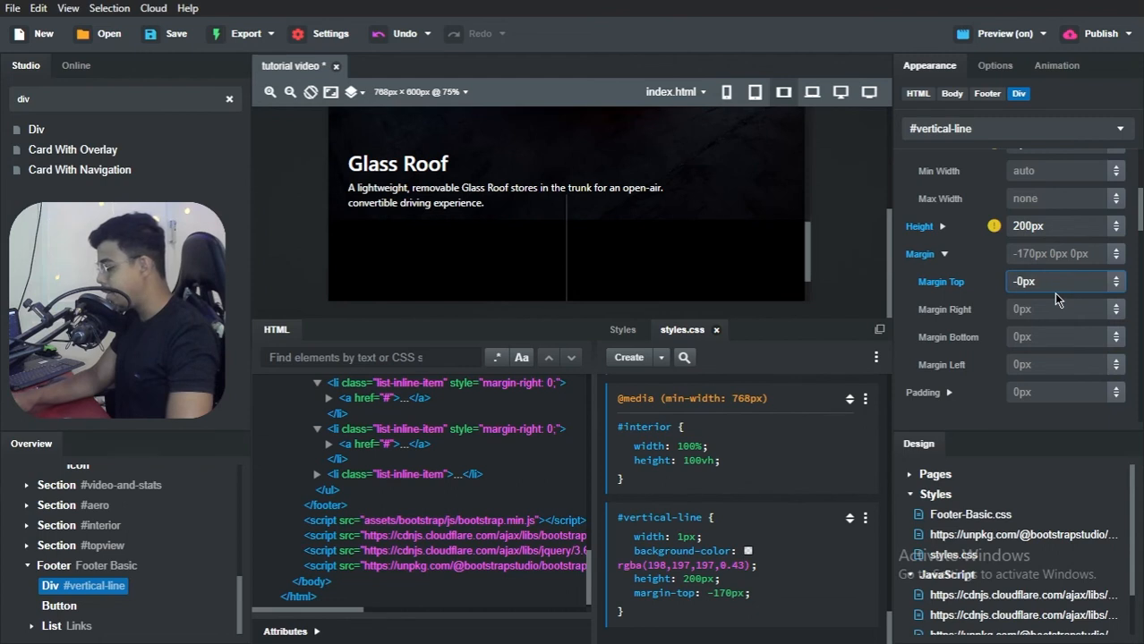
text(5)
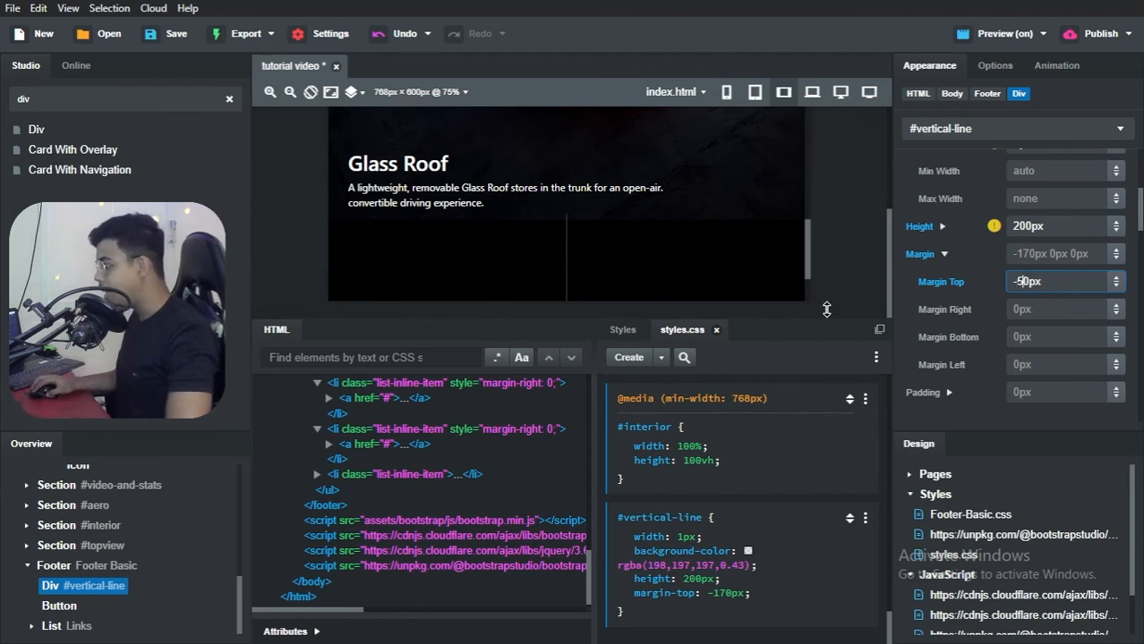
Step: Set the #vertical-line rule's bottom margin to 50px and check the footer spacing in the Brave preview before returning to Bootstrap Studio
scroll(634, 256, down, 3)
click(1035, 335)
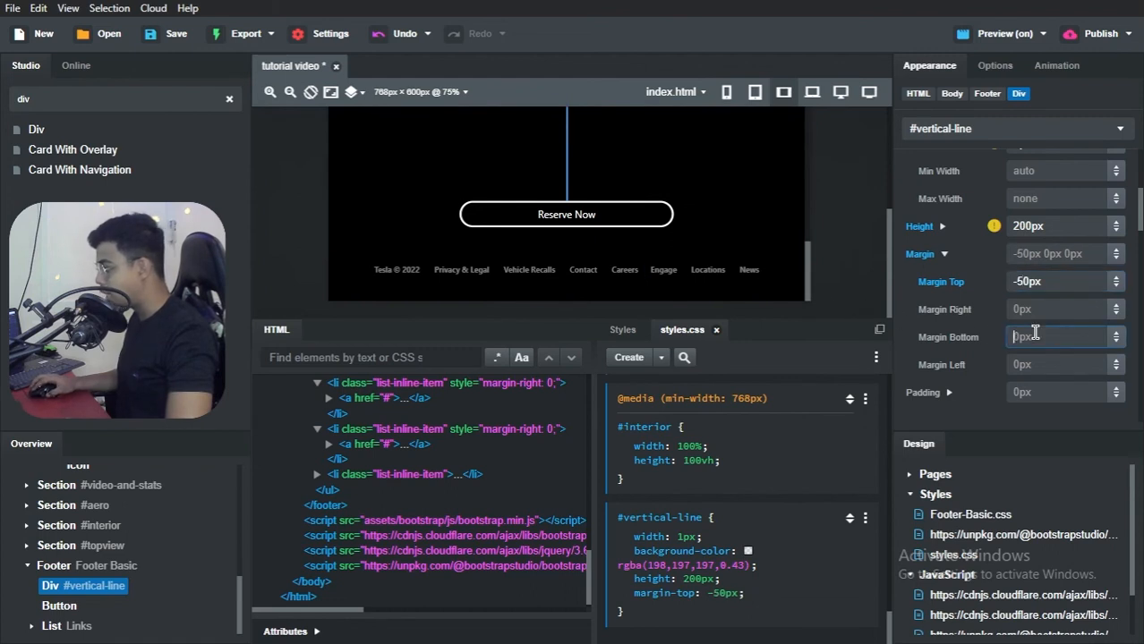
text(50)
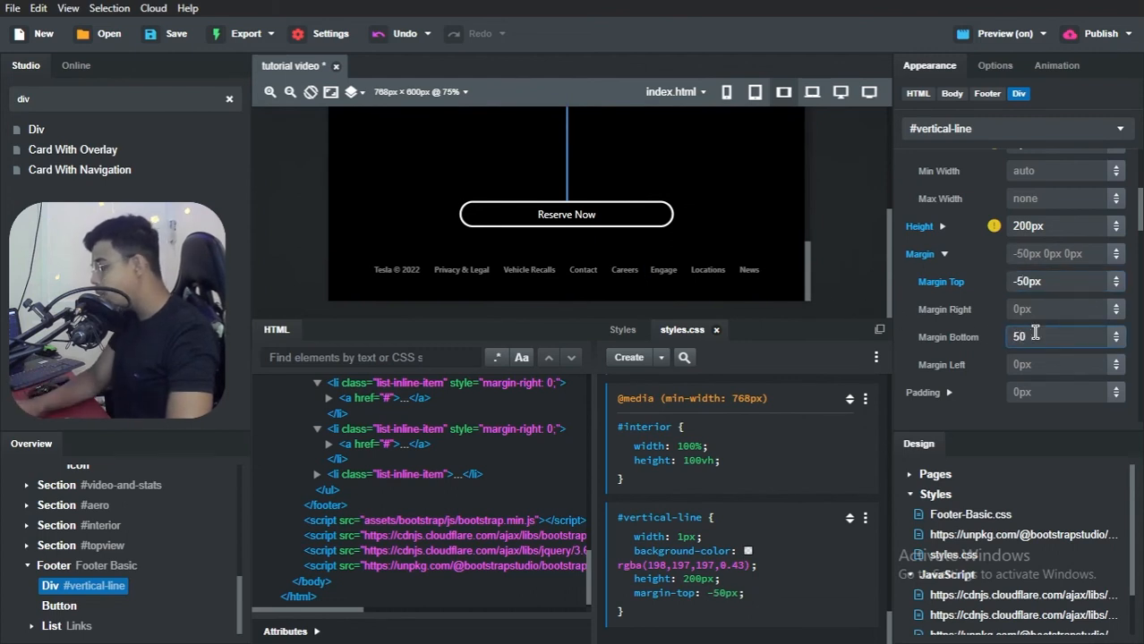
text(px)
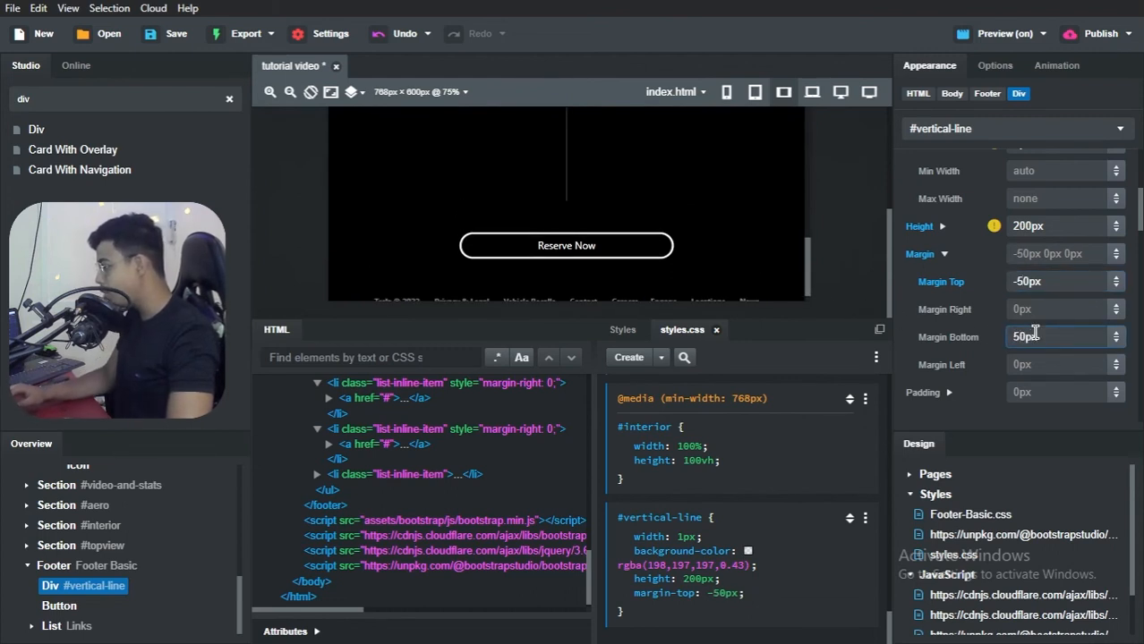
key(alt+Tab)
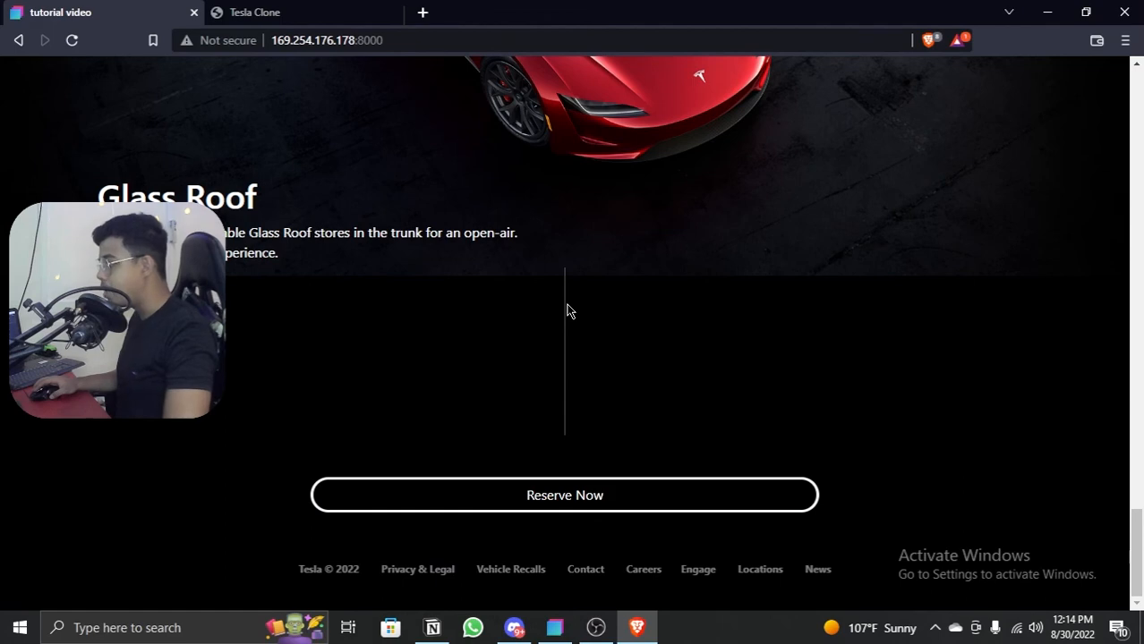
key(alt+Tab)
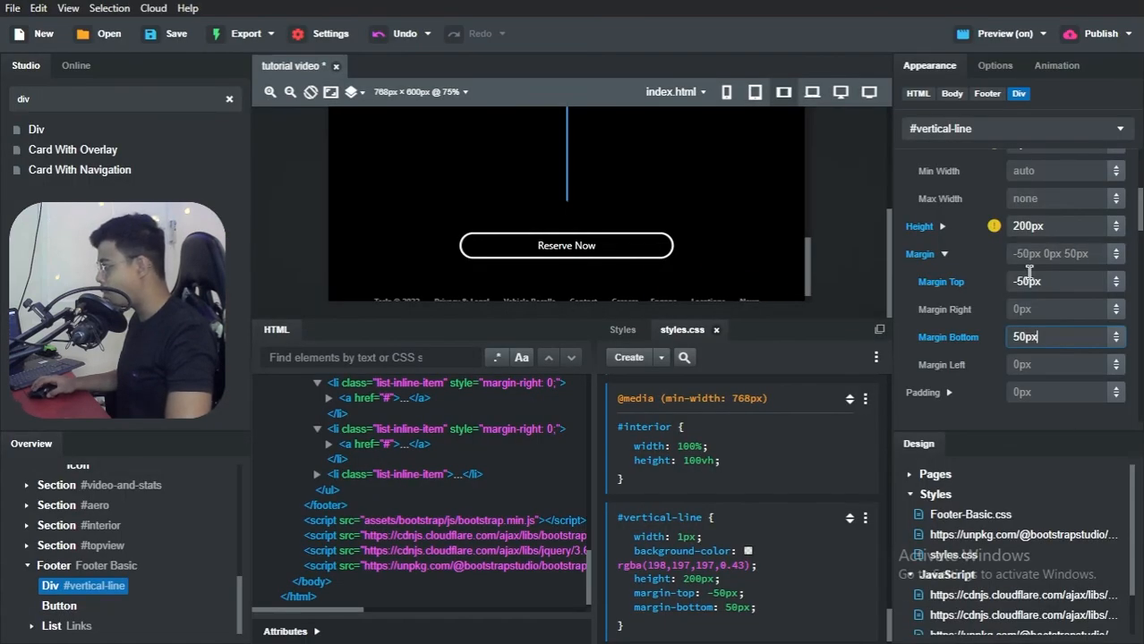
Step: Set the vertical line's top margin to -70px and switch to the Brave preview to check the footer
click(1030, 279)
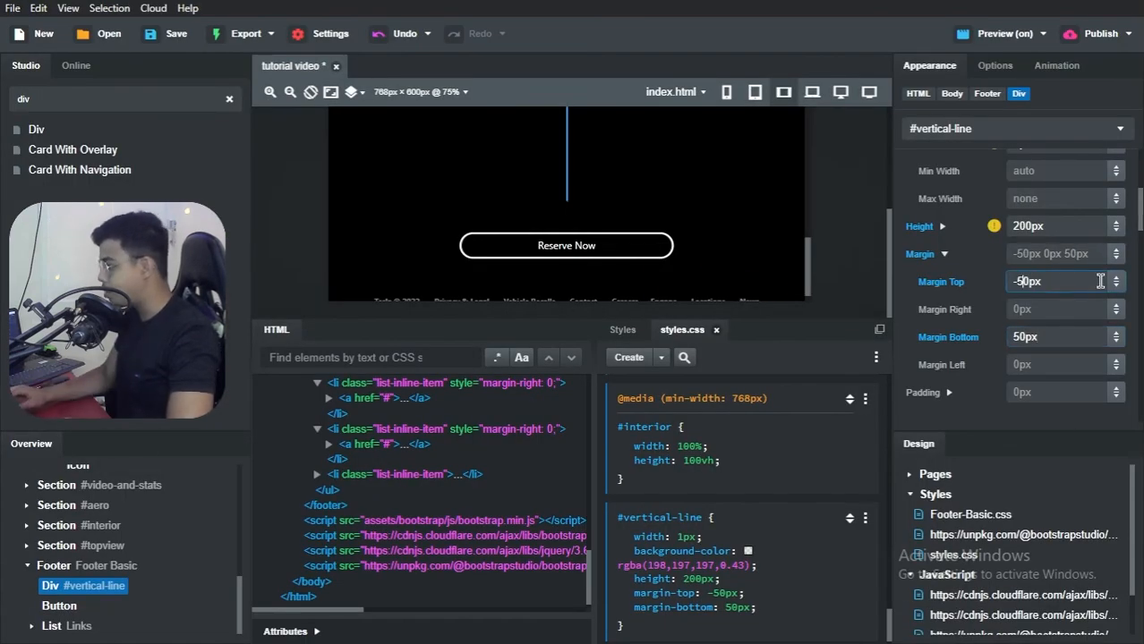
key(BackSpace)
text(7)
key(alt+Tab)
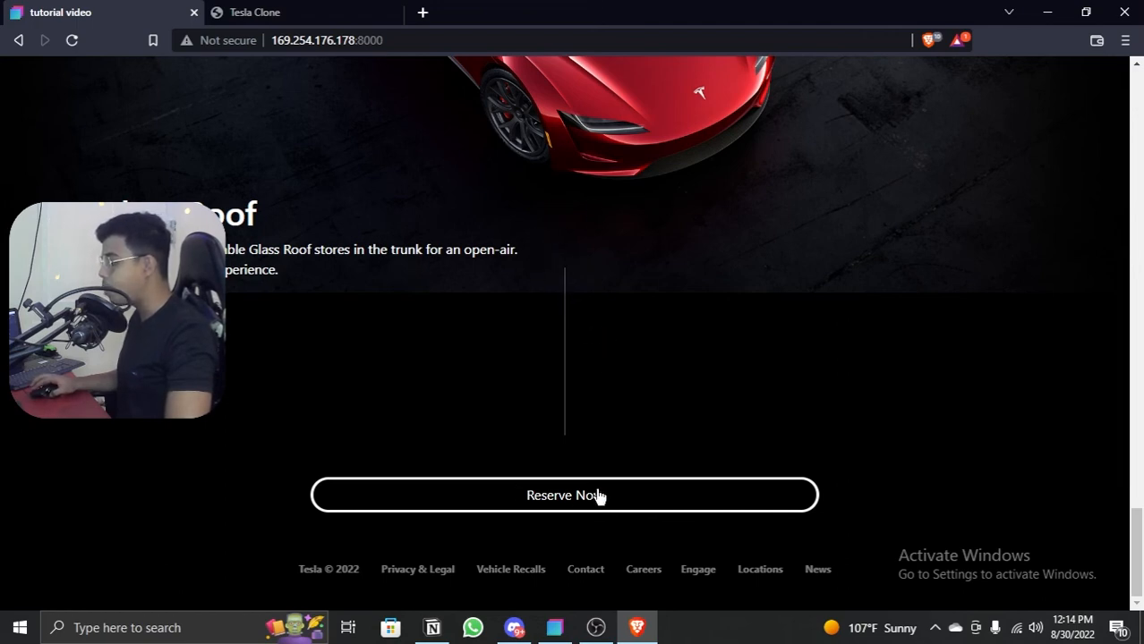
scroll(601, 228, up, 1)
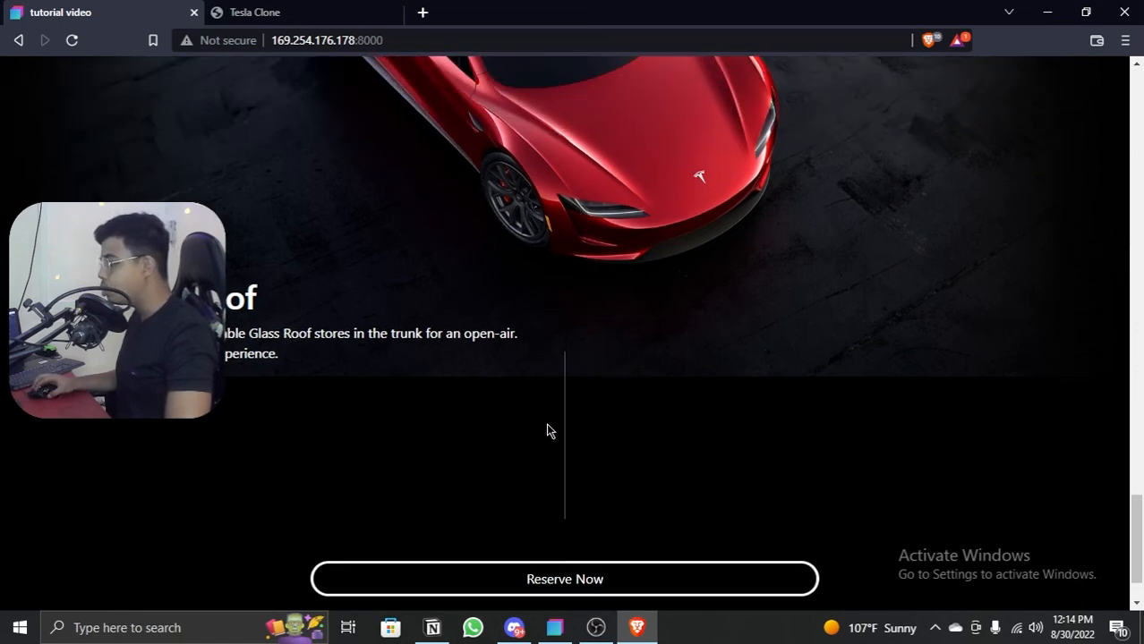
scroll(548, 431, down, 1)
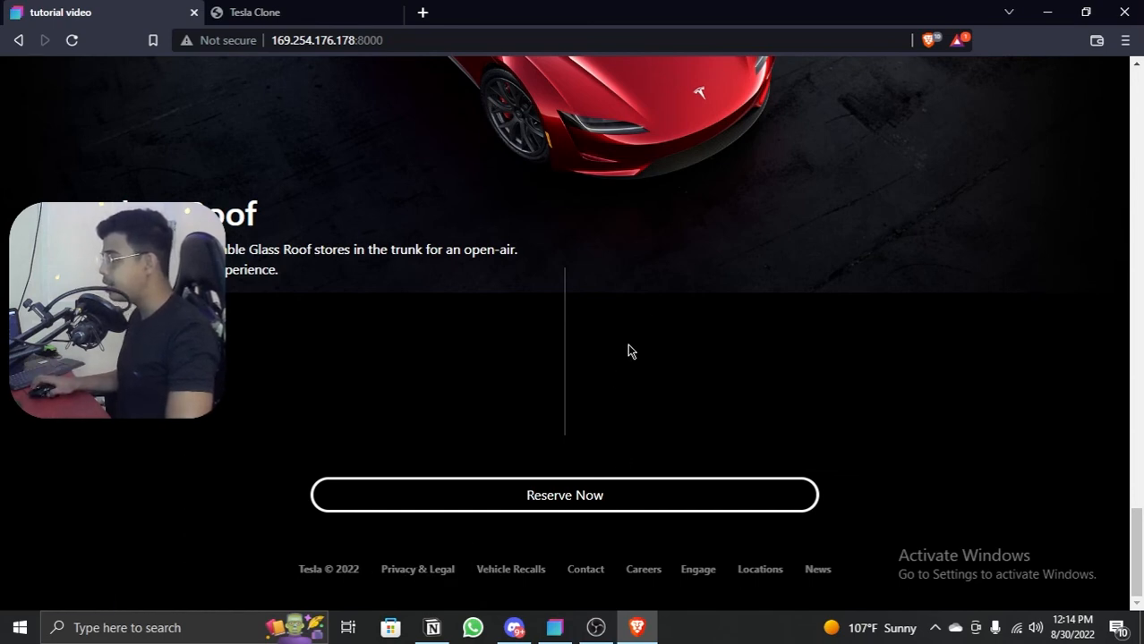
Step: Inspect the preview page in responsive view, narrow it to 525 px, and review the layout from the footer up to the hero
right_click(649, 277)
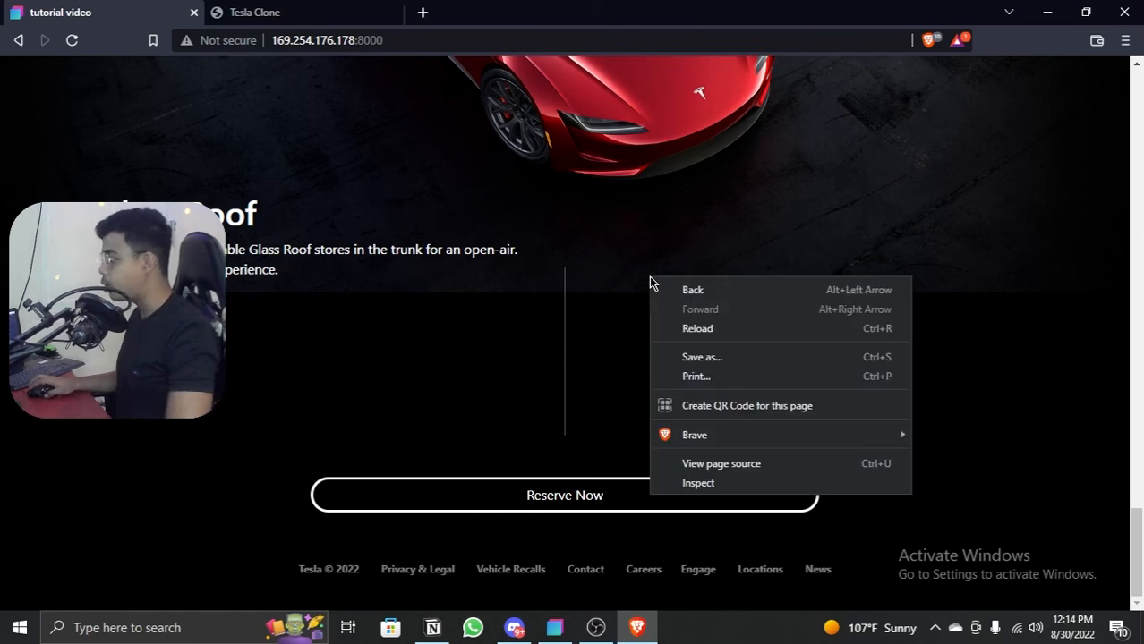
click(689, 484)
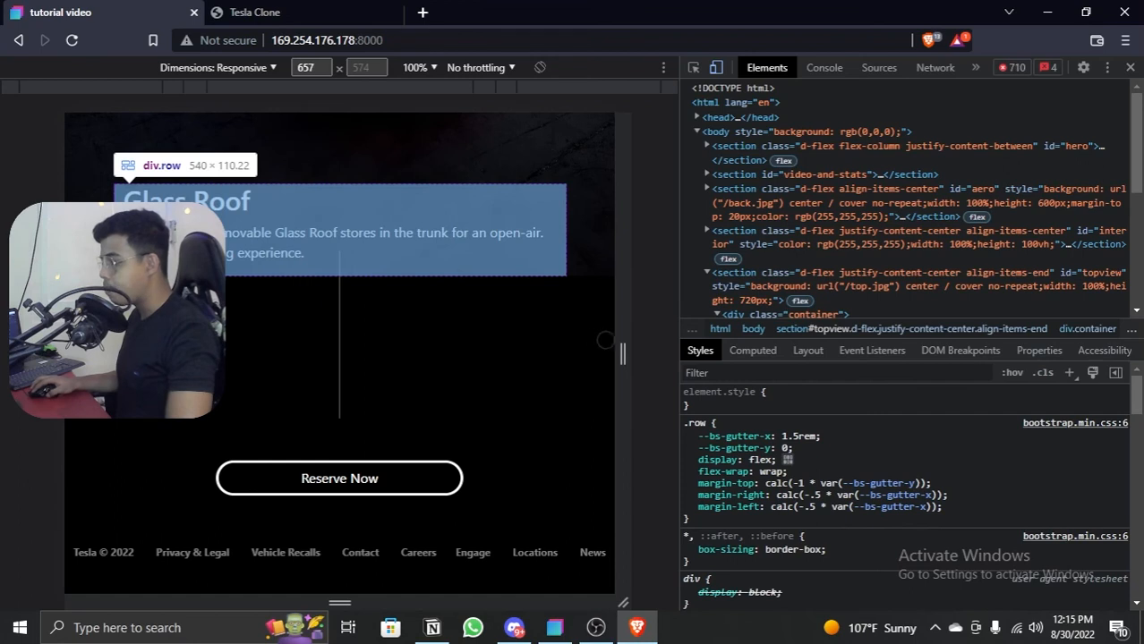
drag(616, 341, 563, 337)
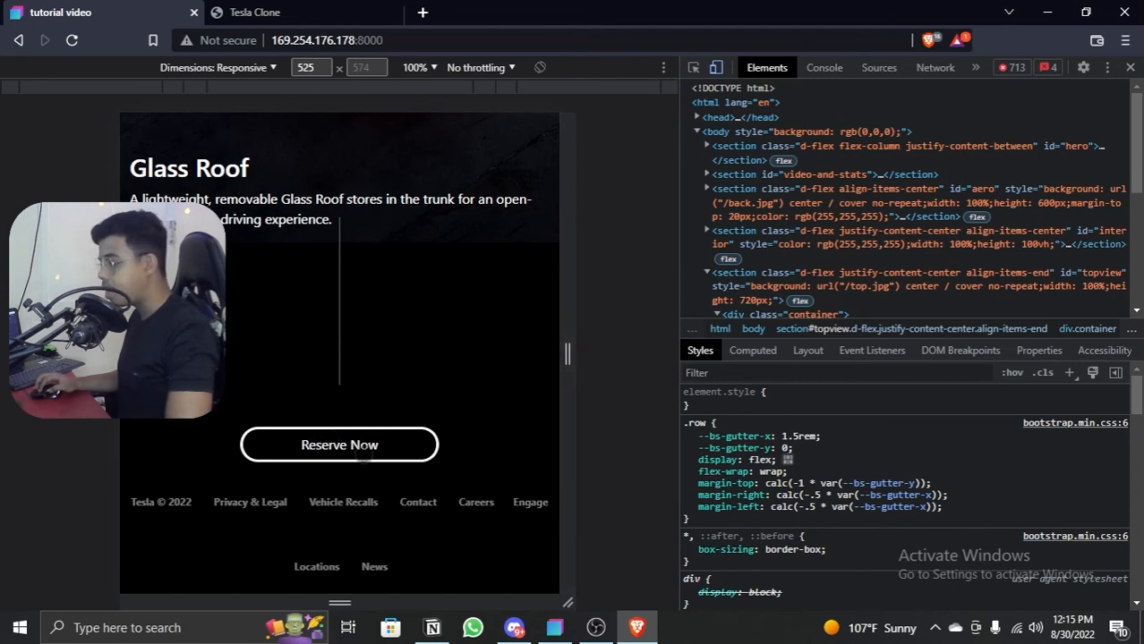
scroll(401, 355, up, 5)
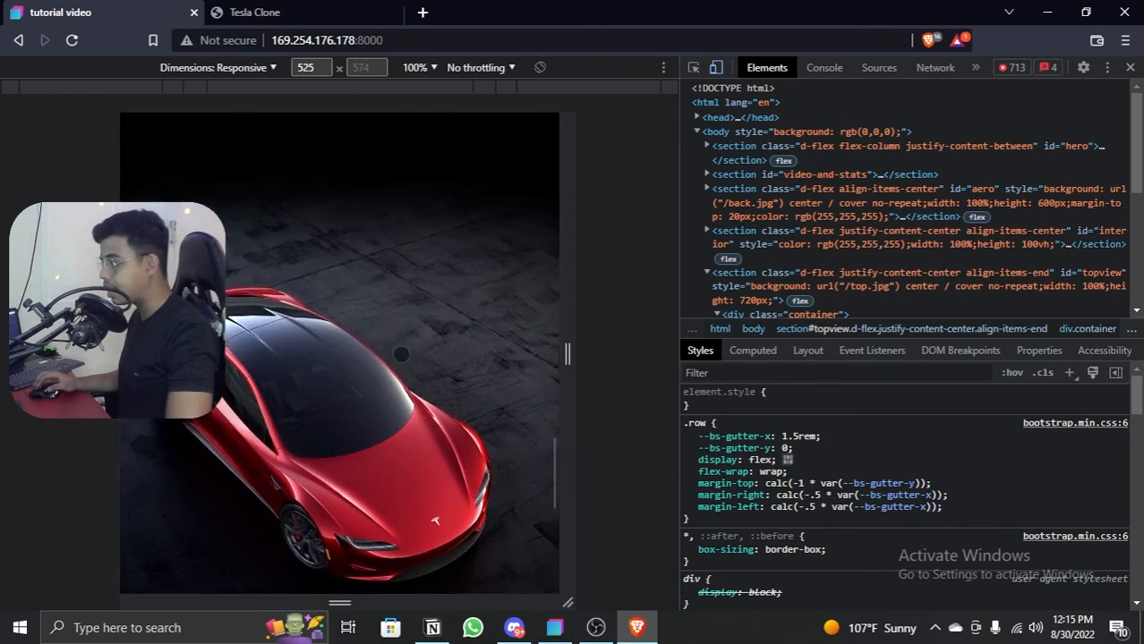
scroll(402, 355, up, 15)
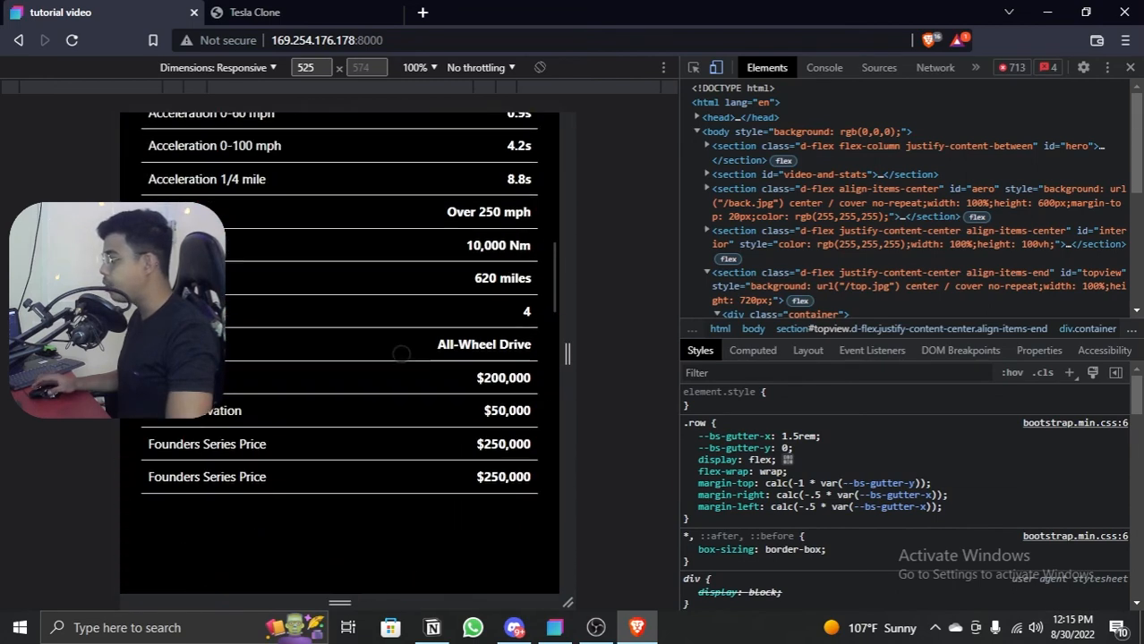
scroll(402, 354, up, 15)
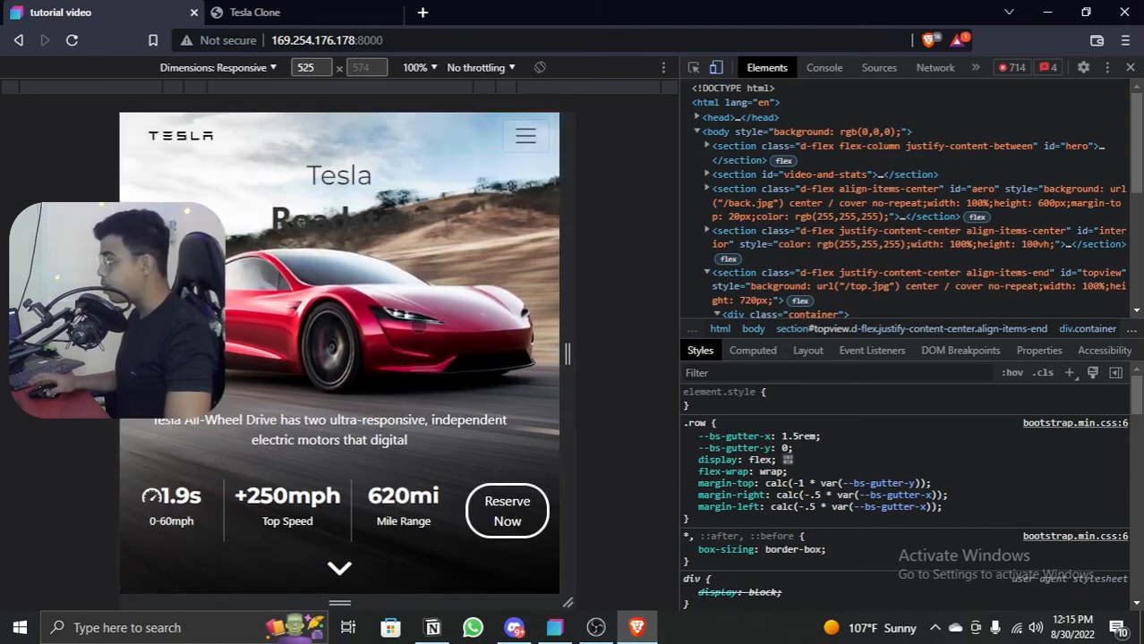
Step: Reload the Tesla Clone reference page and examine how its hero section's elements animate in
click(313, 13)
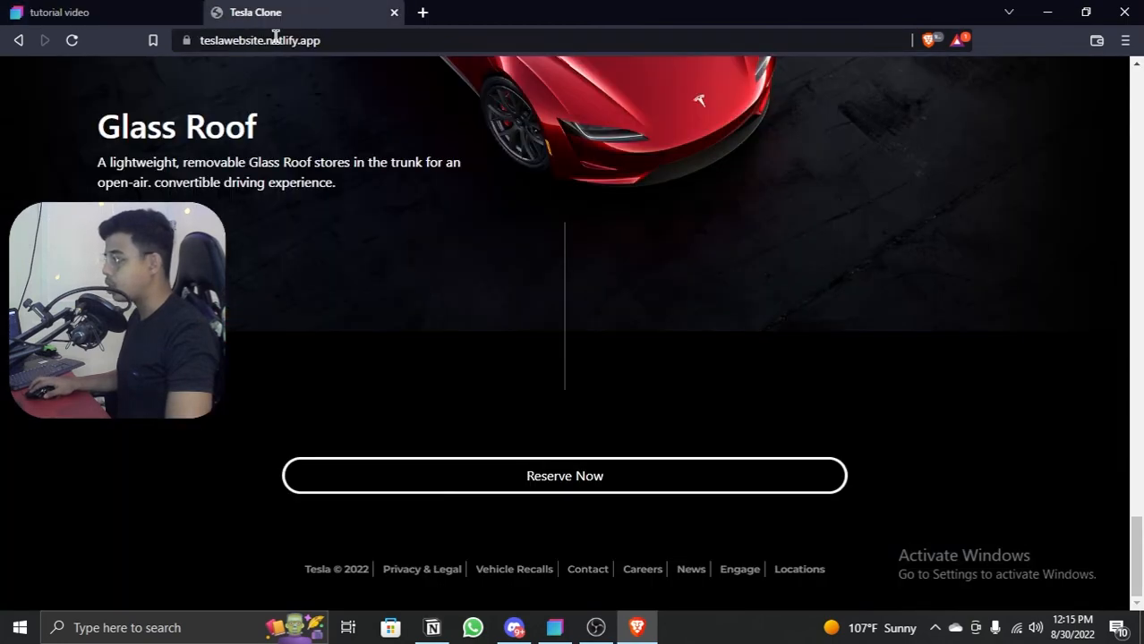
click(65, 49)
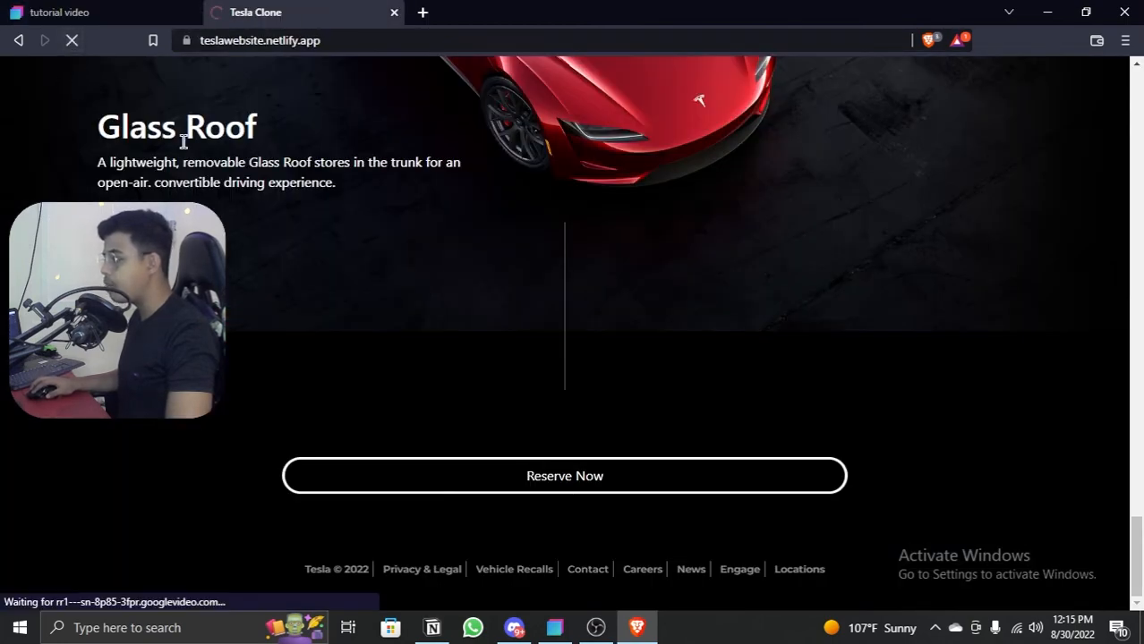
scroll(353, 216, up, 15)
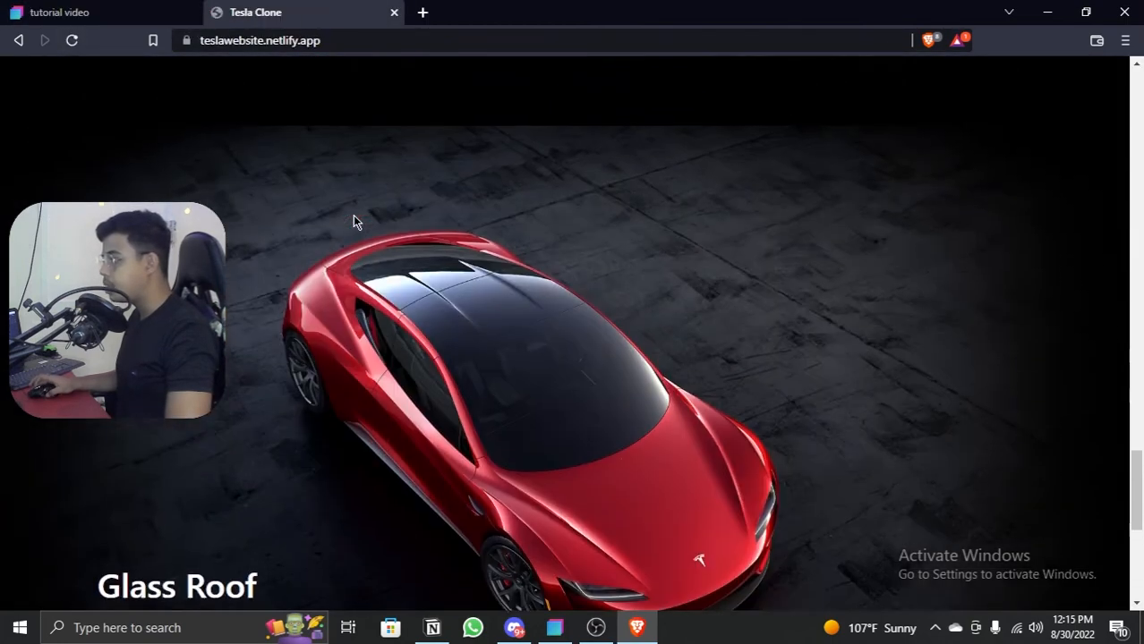
scroll(352, 216, up, 10)
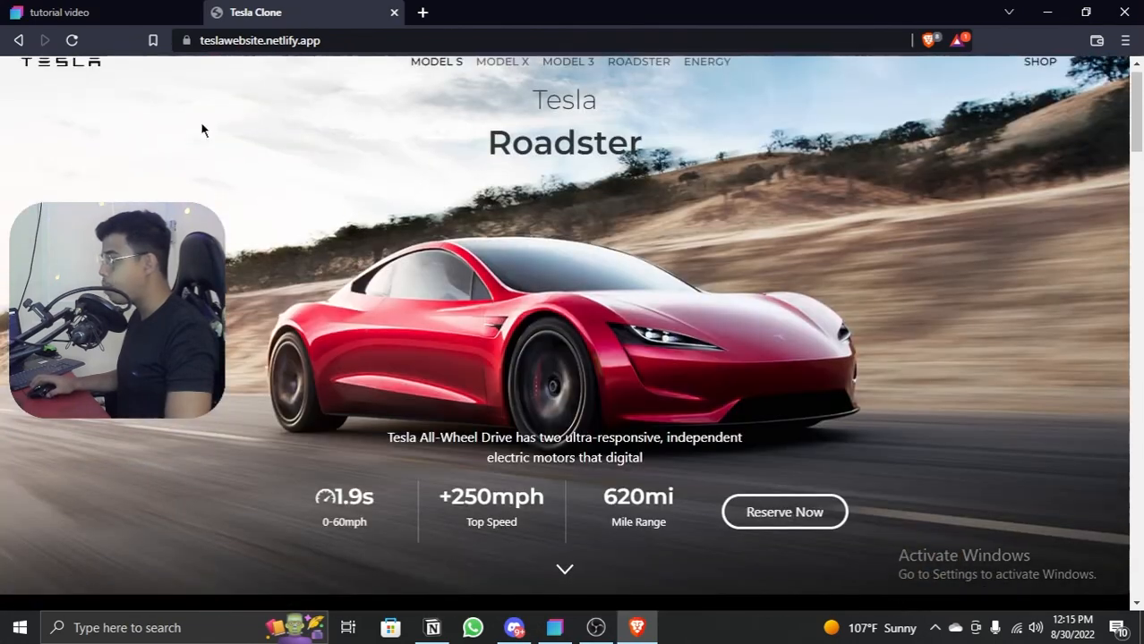
click(66, 39)
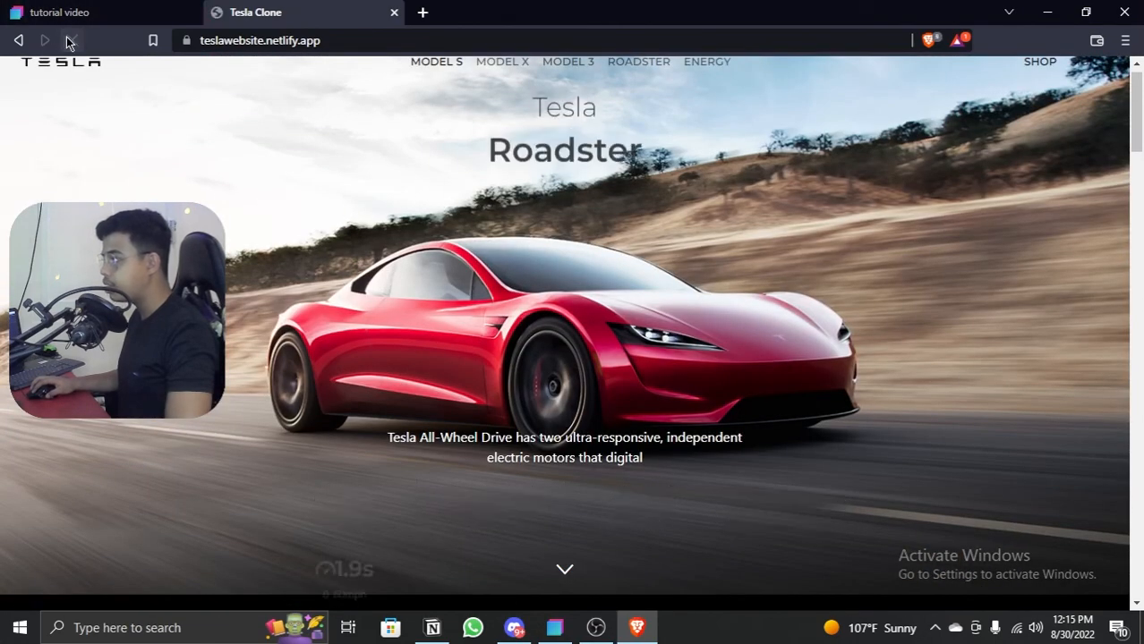
Step: Switch back to Bootstrap Studio and select the #title heading inside the hero section's #hero-top div
click(134, 14)
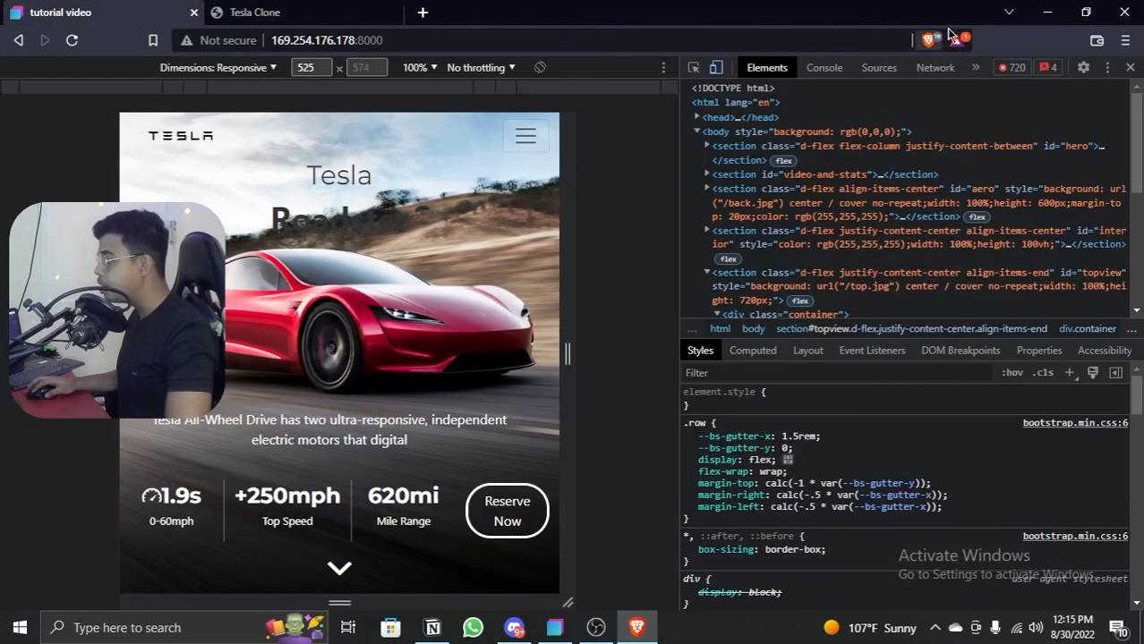
click(1047, 12)
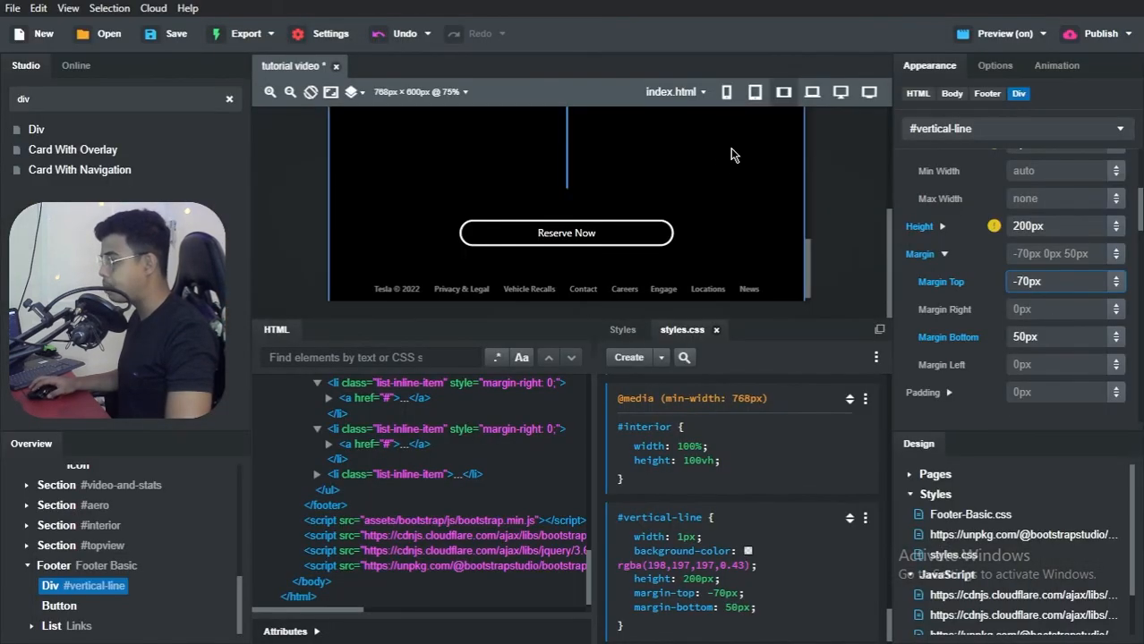
scroll(517, 232, up, 10)
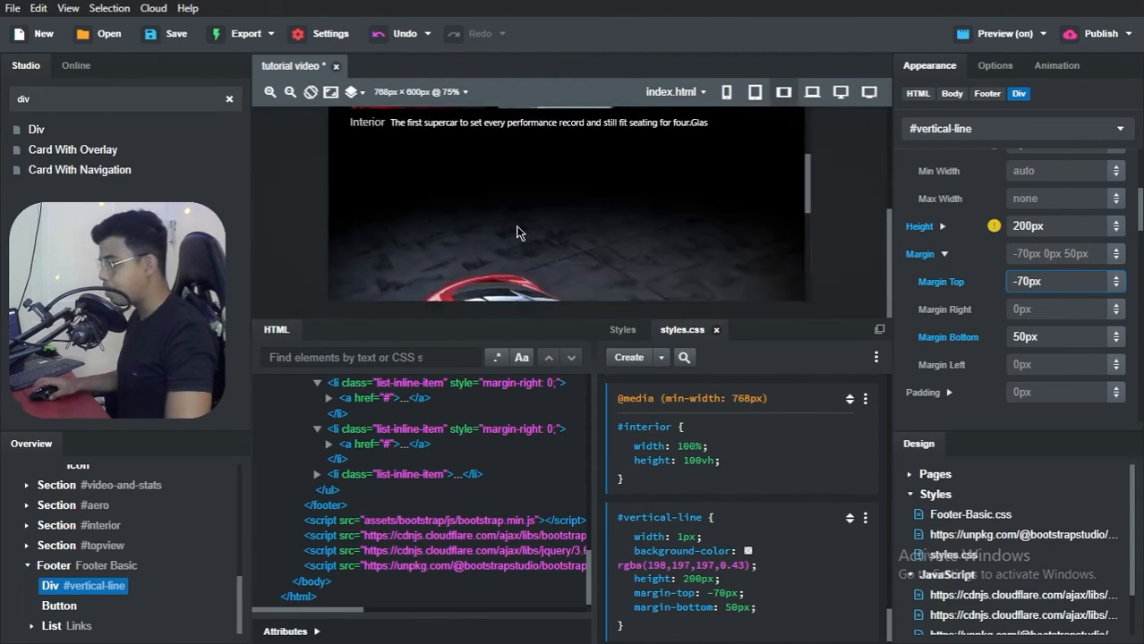
scroll(517, 231, up, 10)
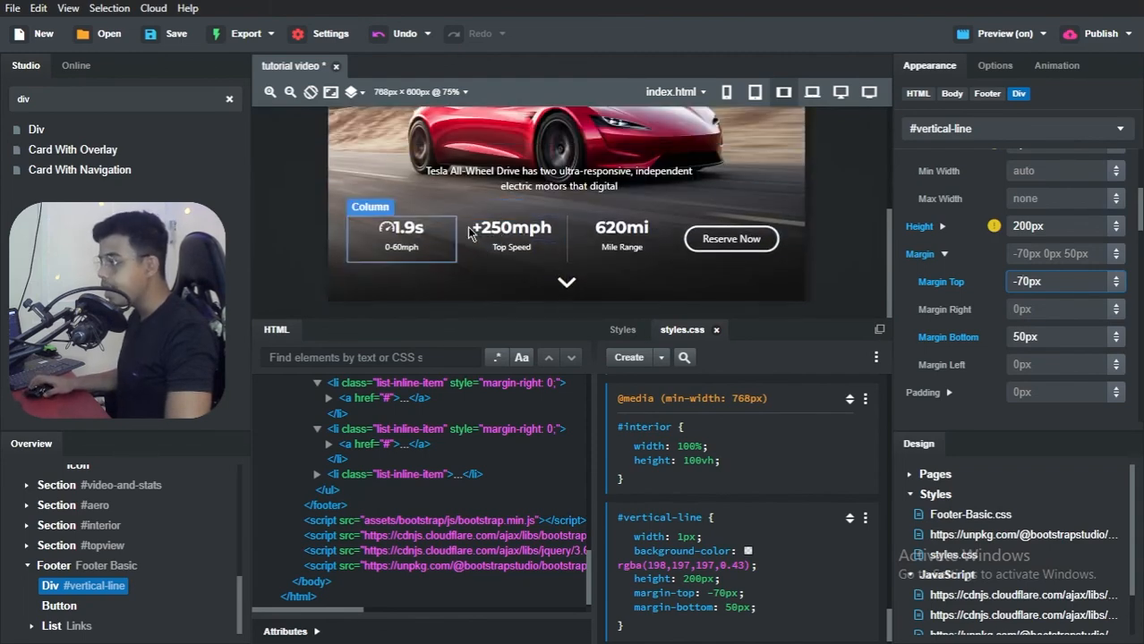
scroll(816, 179, up, 5)
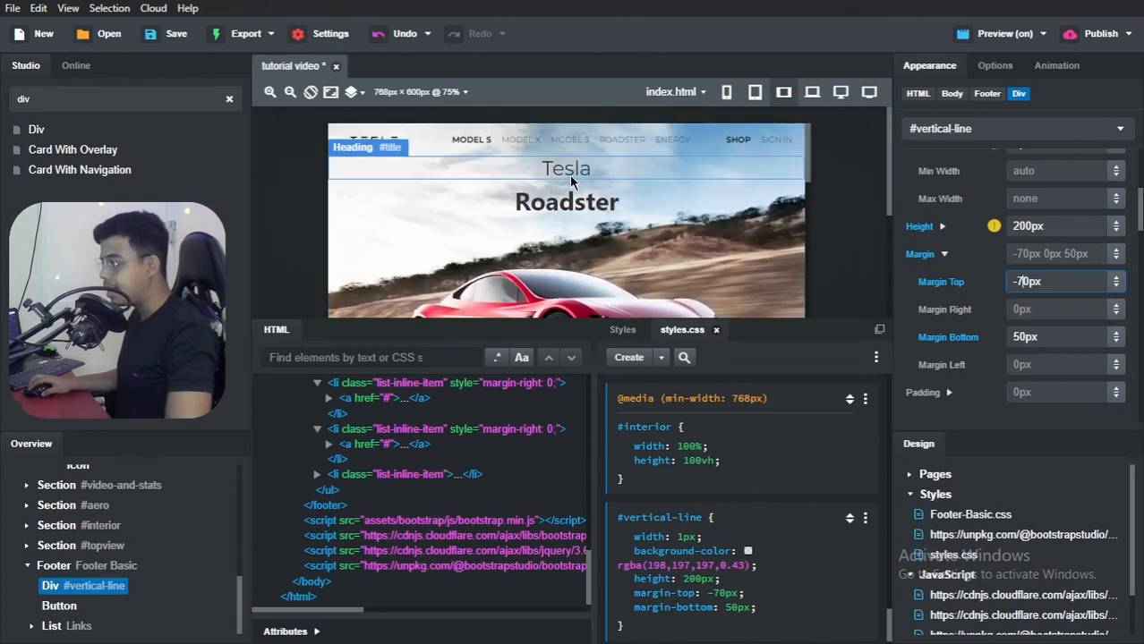
click(26, 485)
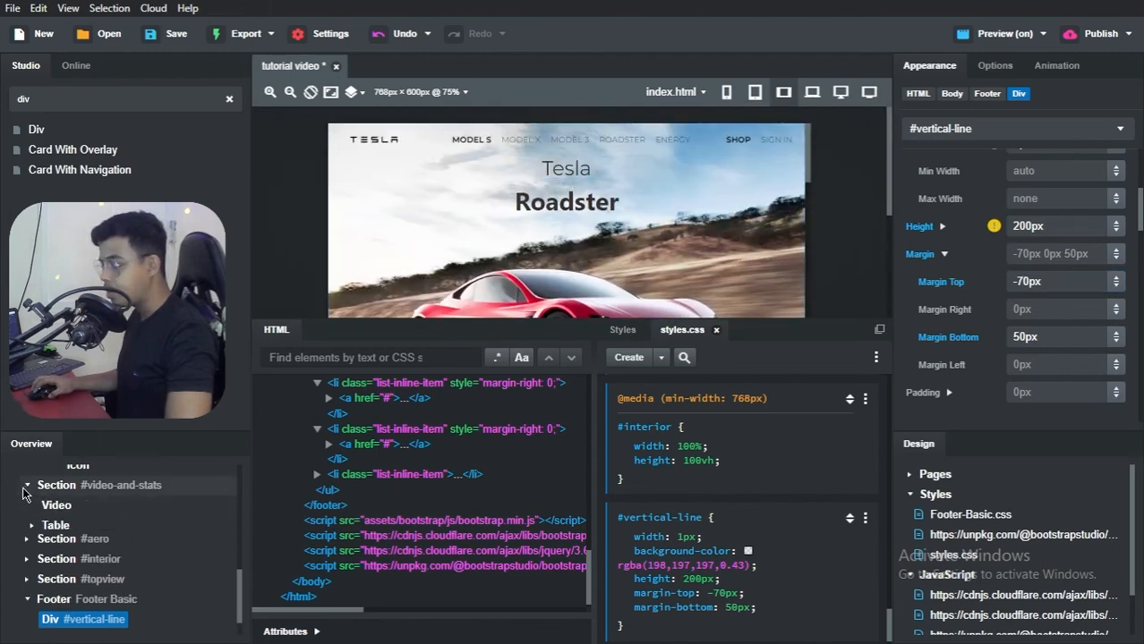
scroll(36, 506, up, 2)
scroll(40, 528, up, 5)
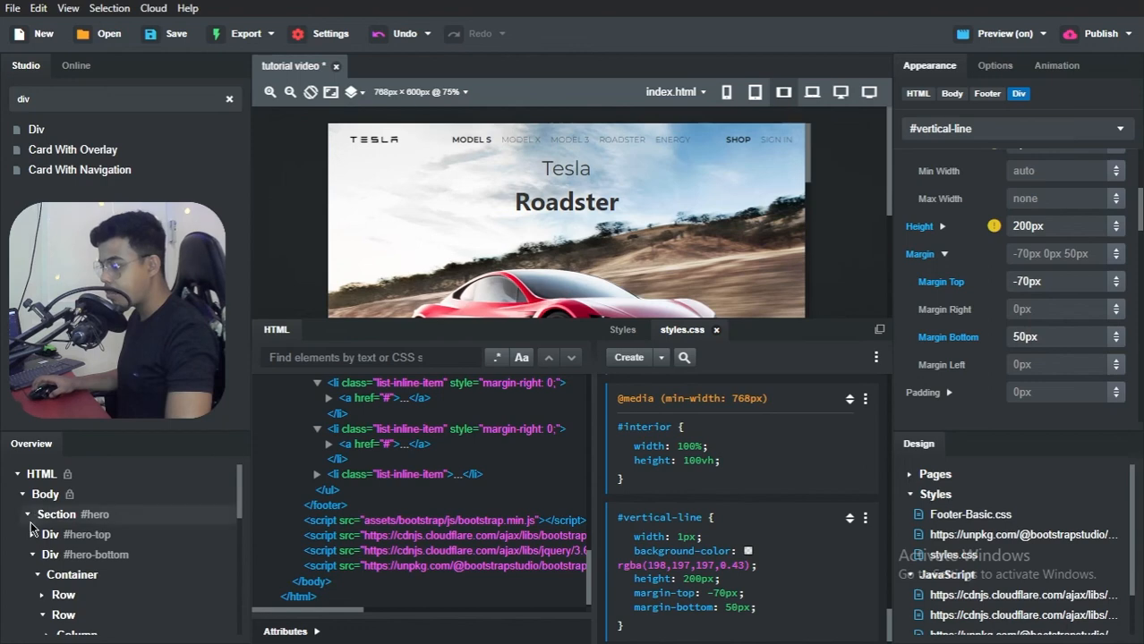
click(31, 534)
scroll(71, 510, down, 2)
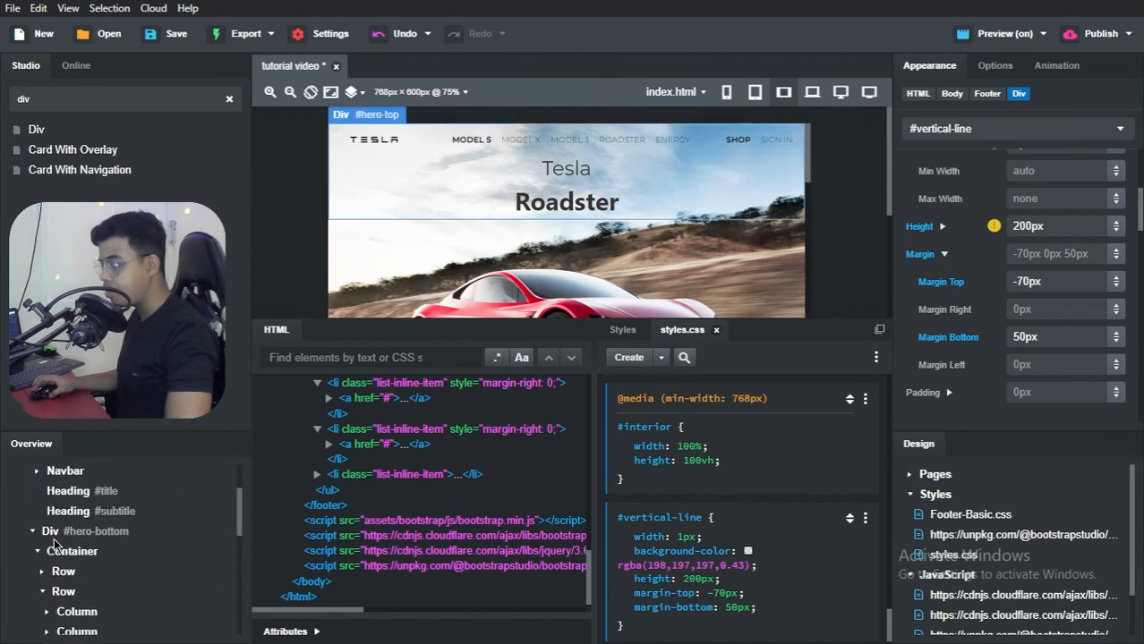
click(78, 497)
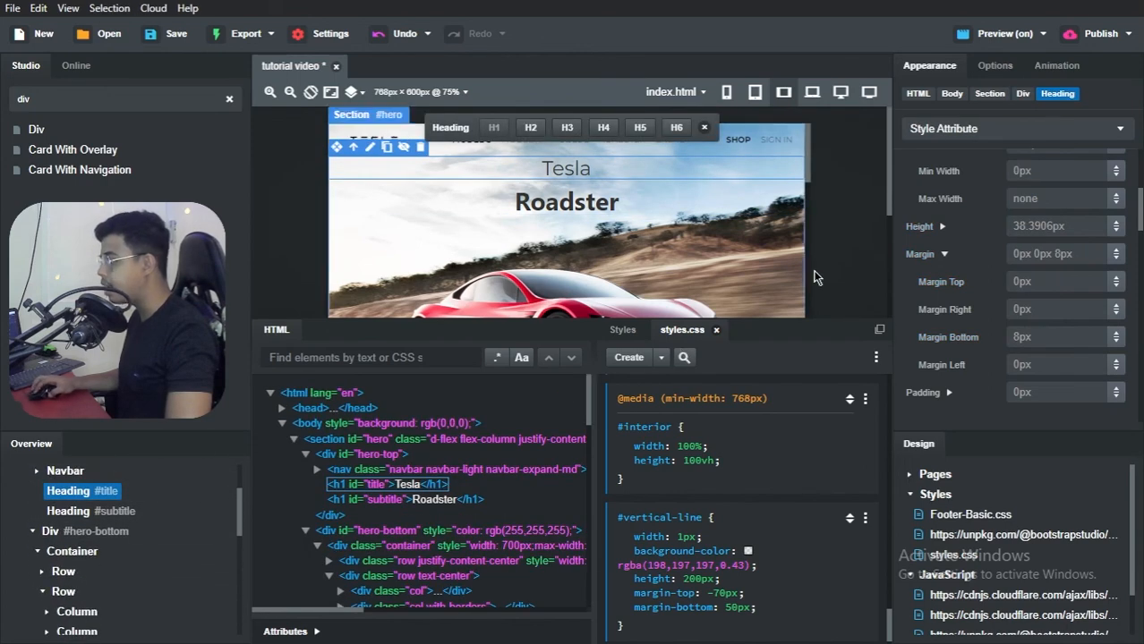
Step: Give the #title heading a scroll-triggered fade-up animation
click(1045, 71)
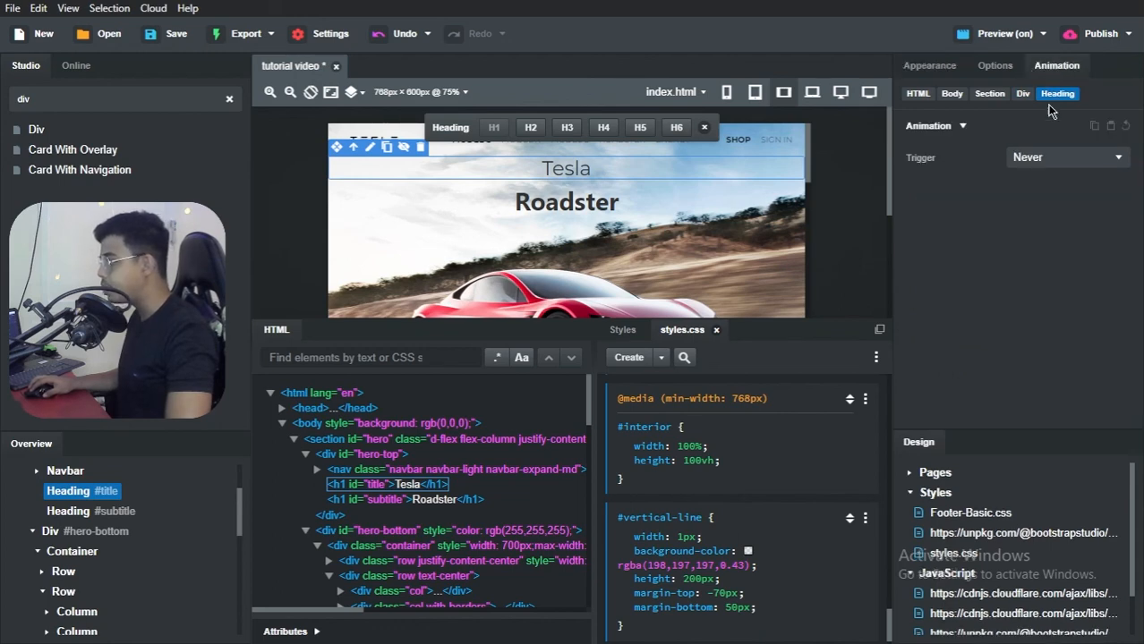
click(1026, 159)
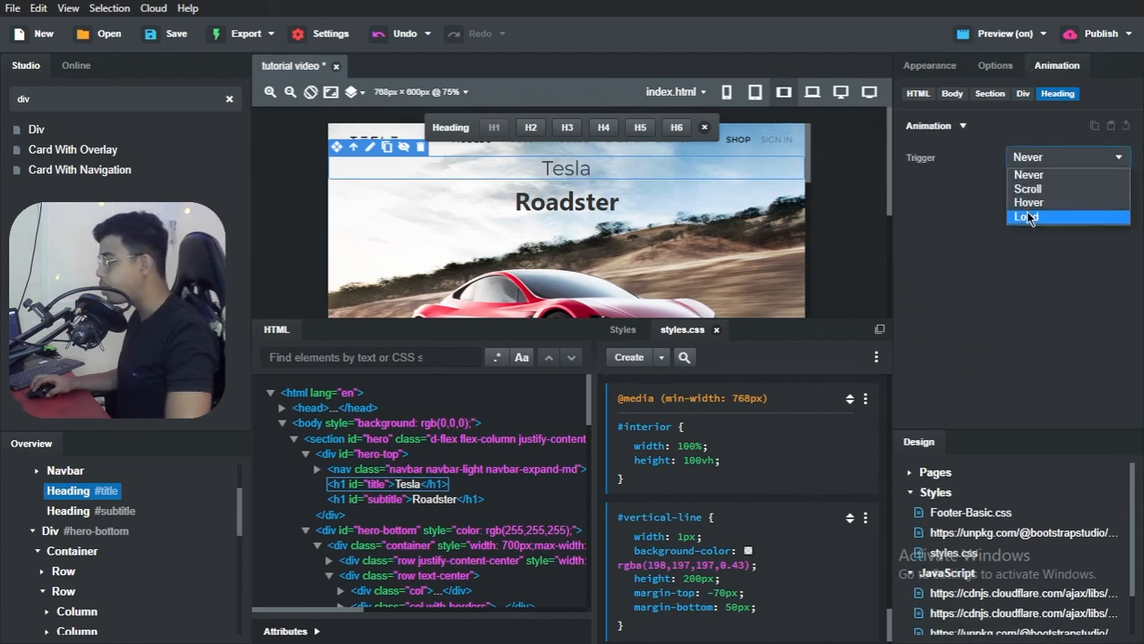
click(1031, 190)
click(1031, 188)
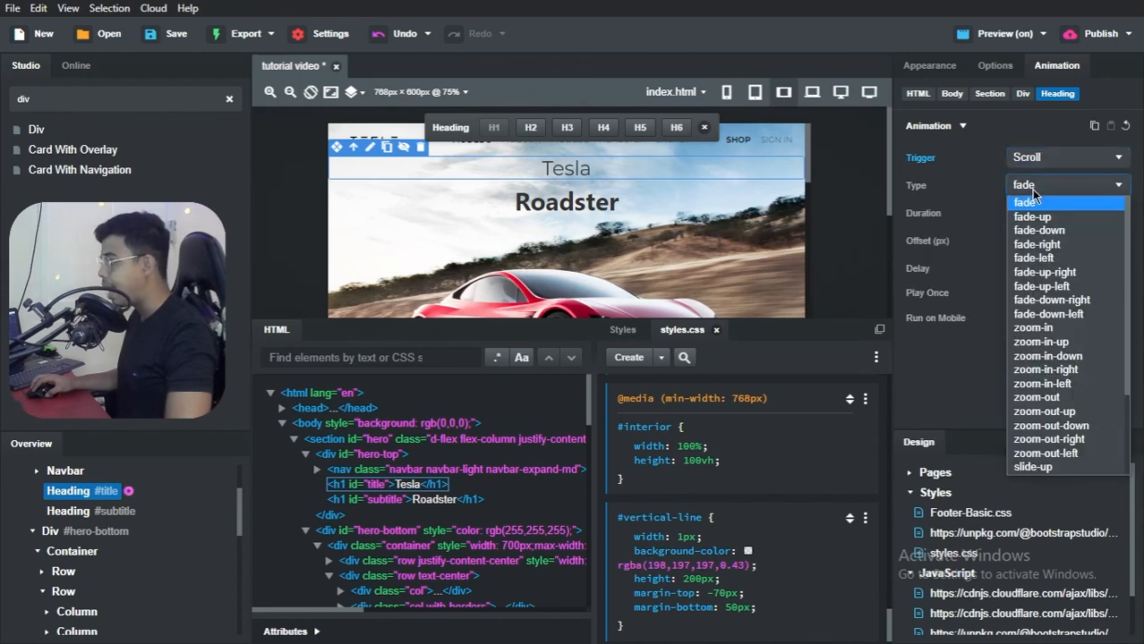
click(1037, 217)
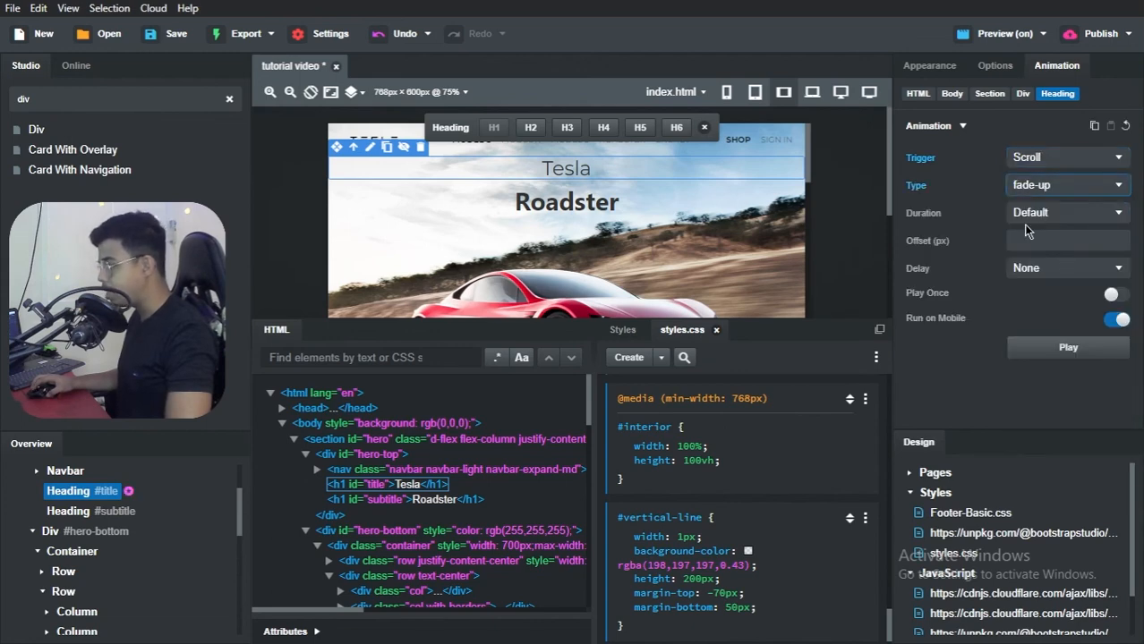
Step: Set the #title animation's duration to 700ms, make it play once, and play it in the editor
click(1030, 214)
click(1033, 212)
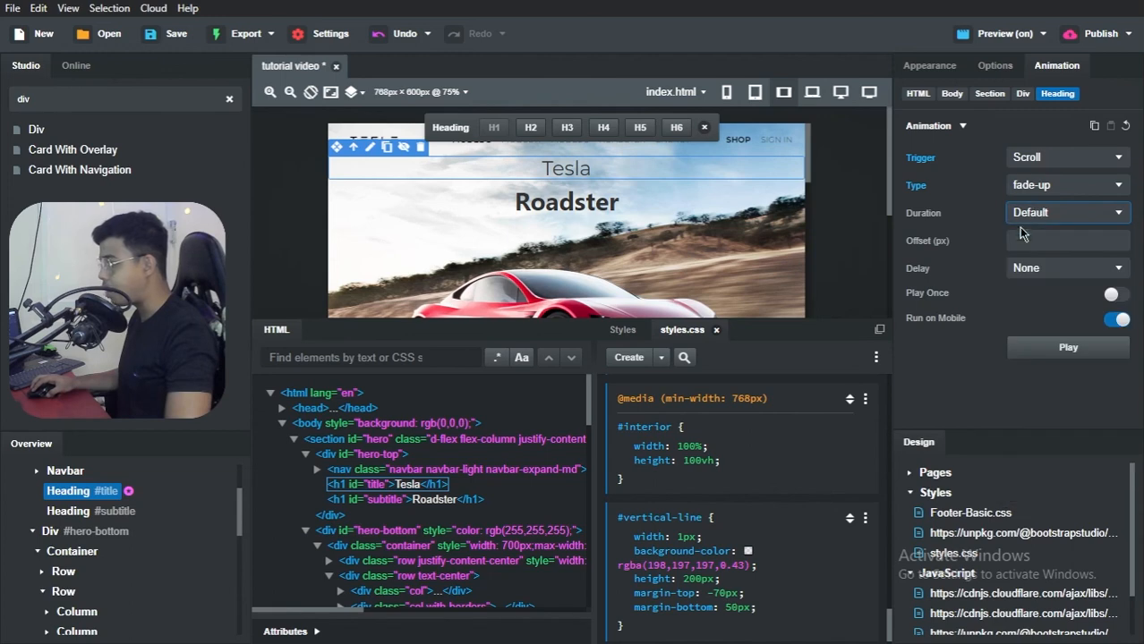
click(1023, 270)
click(1025, 273)
click(1043, 215)
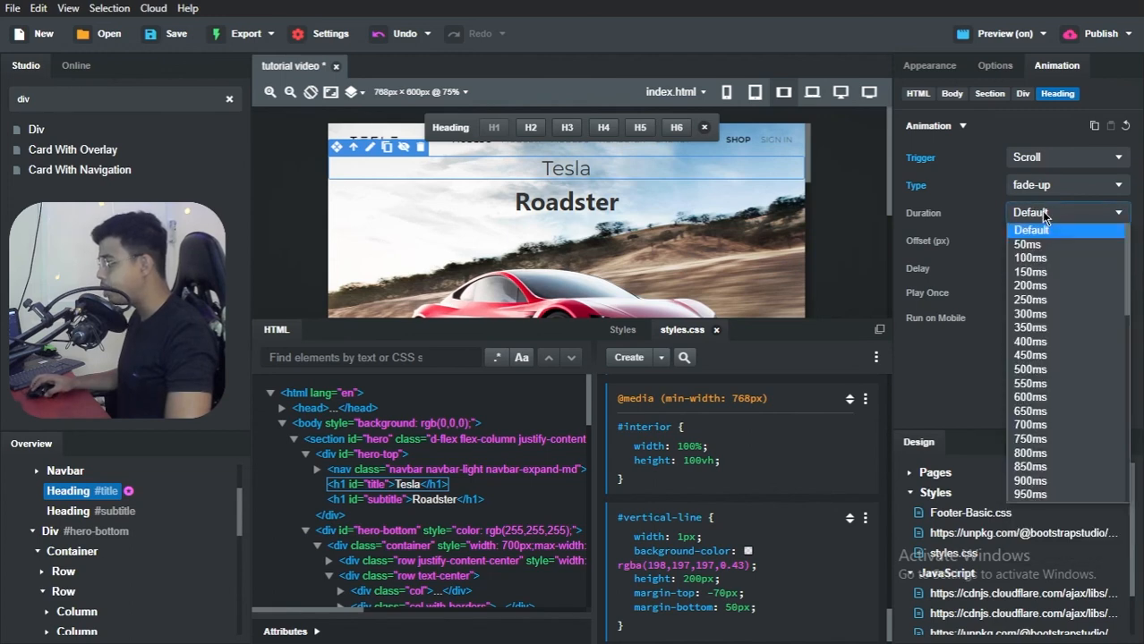
click(1029, 426)
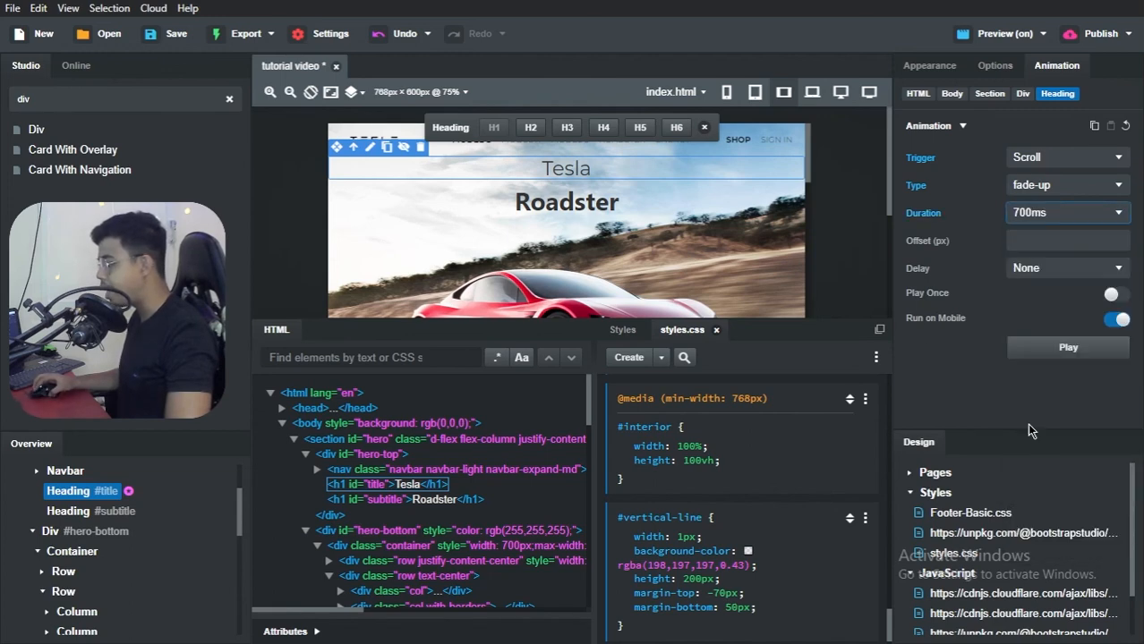
click(1114, 295)
click(1069, 349)
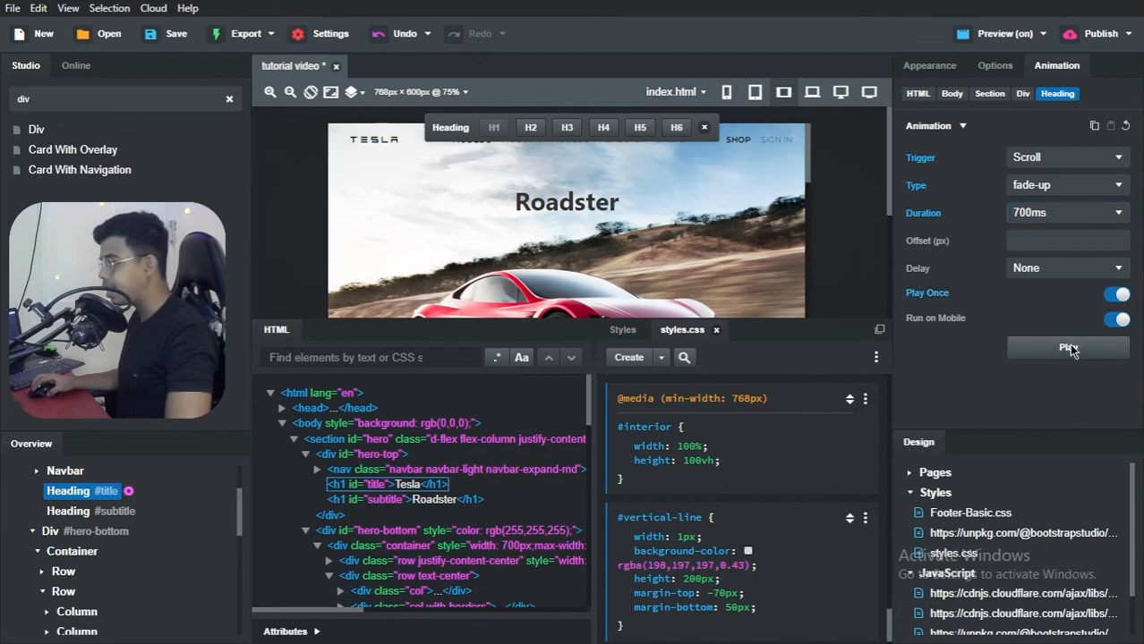
Step: Select the #subtitle heading "Roadster" and give it a scroll-triggered fade-up animation
click(605, 205)
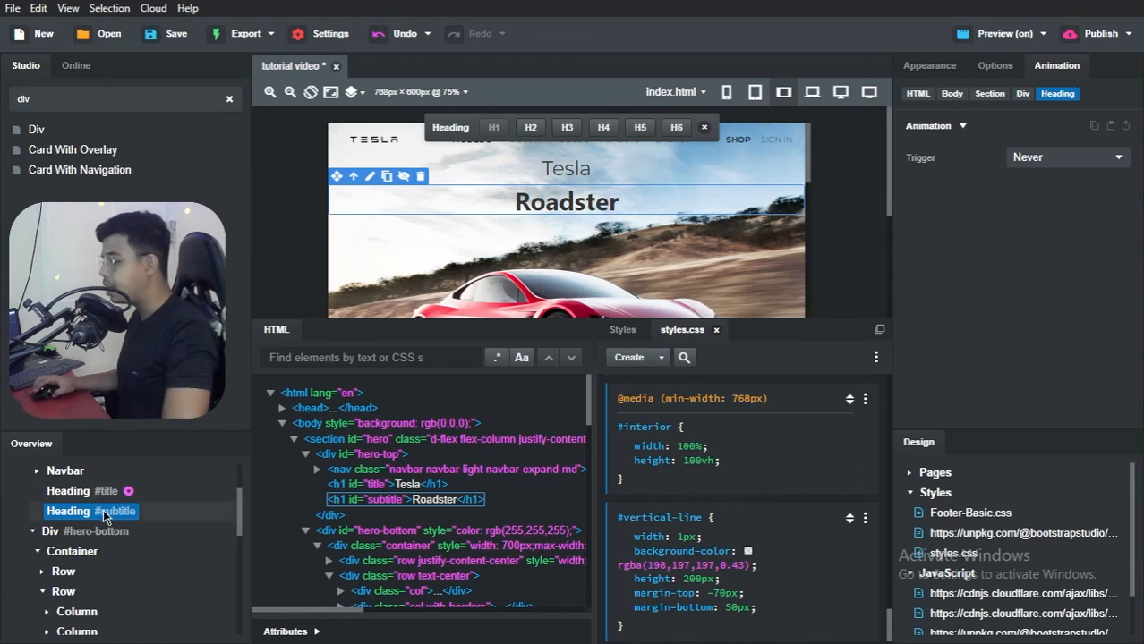
click(1041, 159)
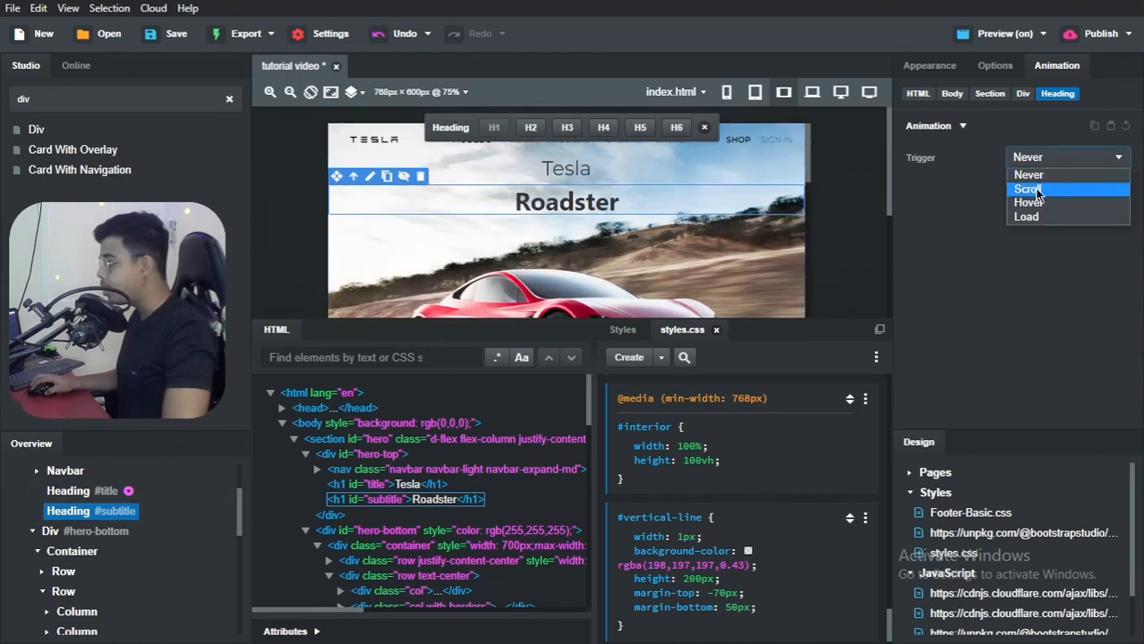
click(1033, 190)
click(1033, 188)
click(1034, 204)
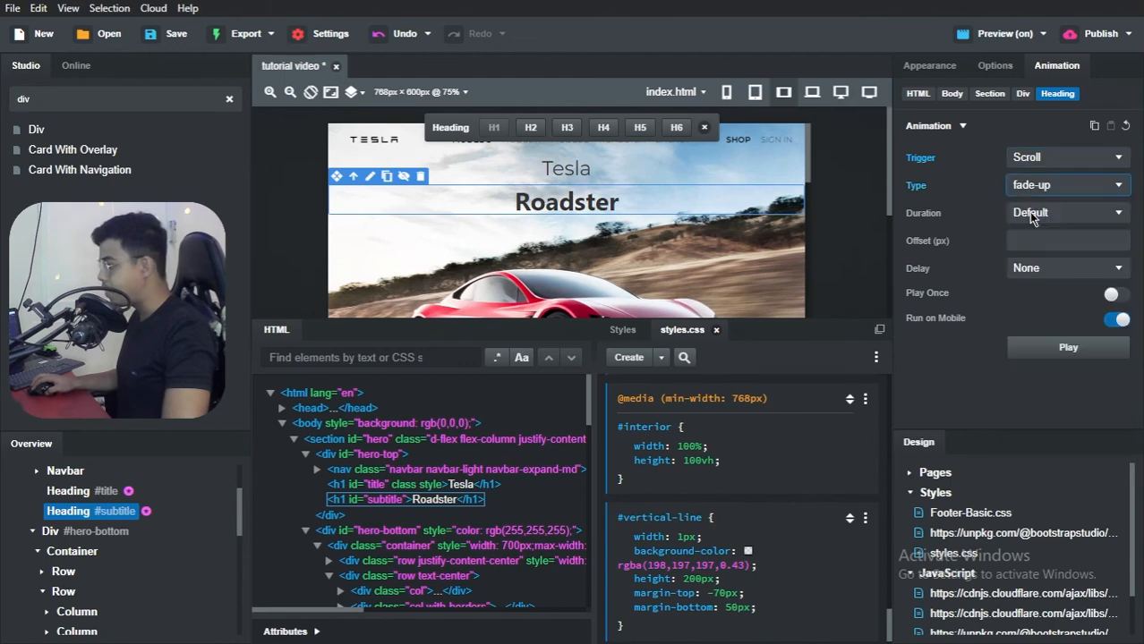
Step: Set the #subtitle animation's duration to 700ms, make it play once, and test it in the editor
click(1043, 219)
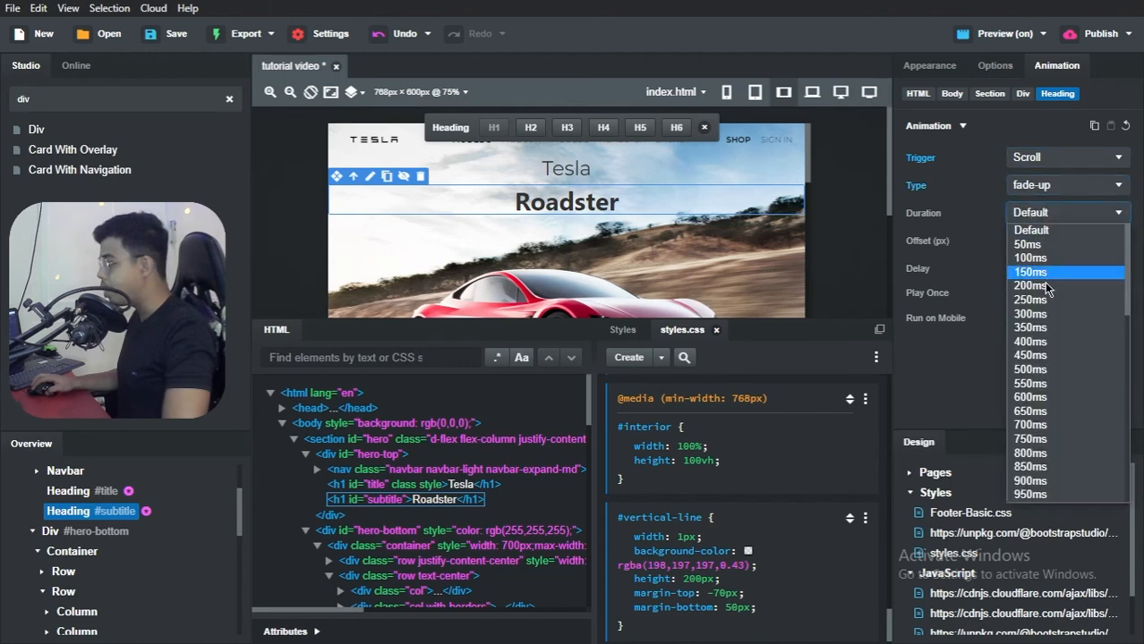
click(1052, 426)
click(1114, 295)
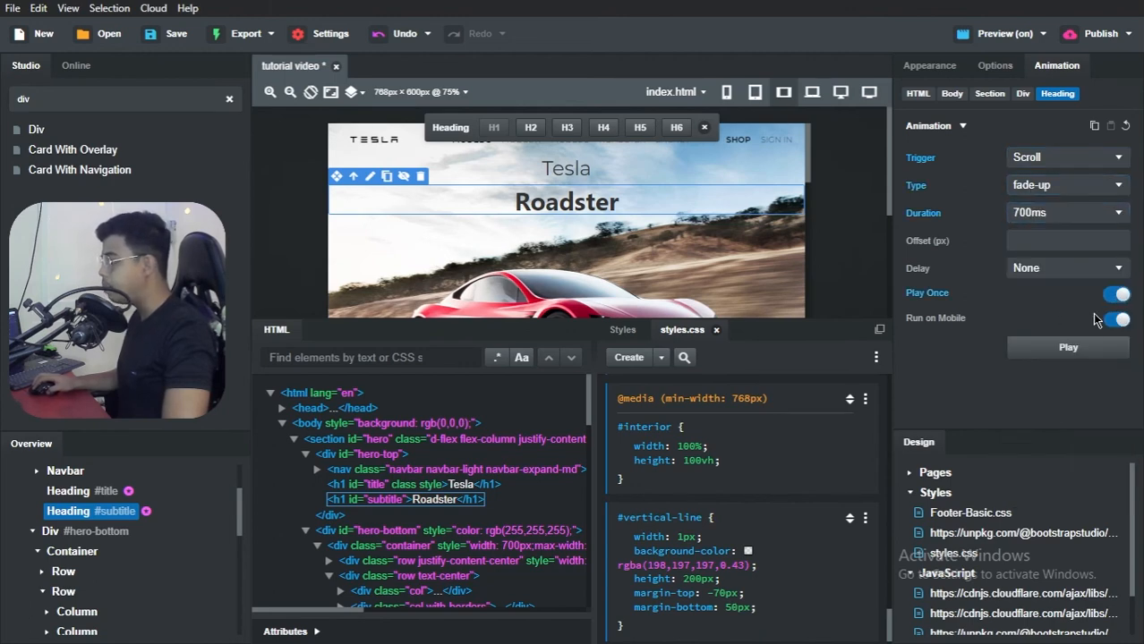
click(1047, 349)
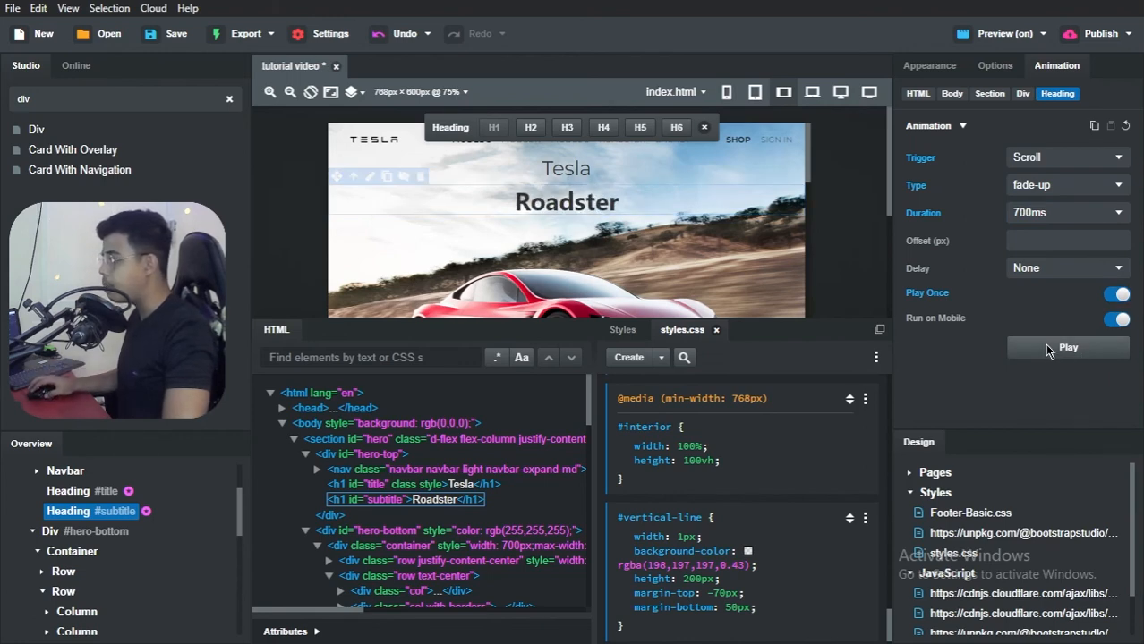
Step: Switch to the Brave preview, close the developer tools, and reload the page to check the hero headings' animations
scroll(716, 246, down, 5)
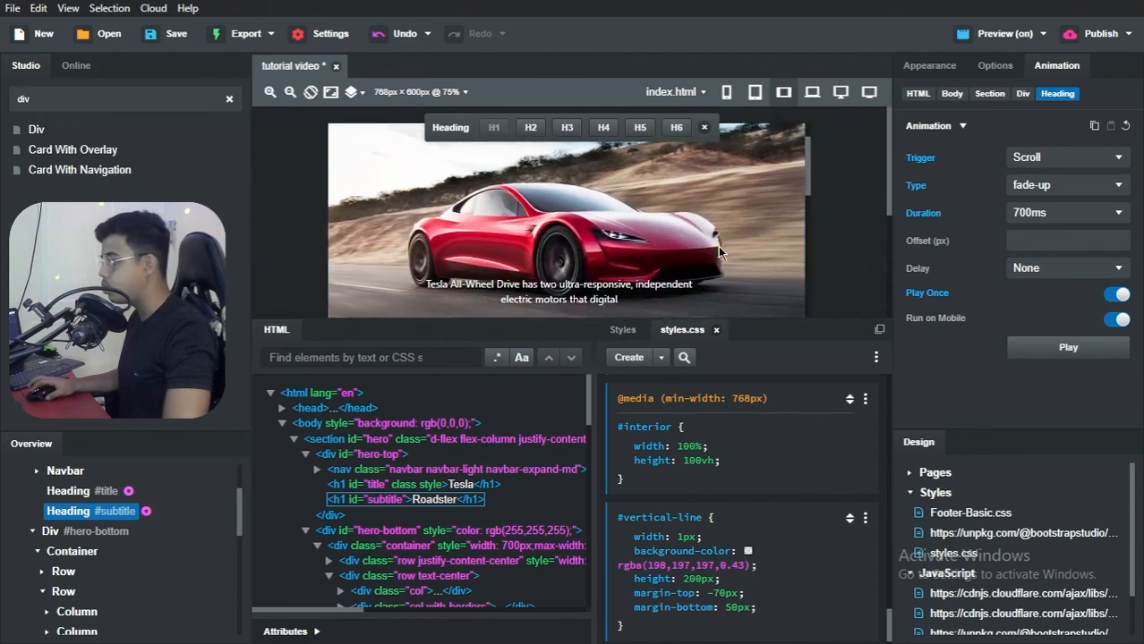
key(alt+Tab)
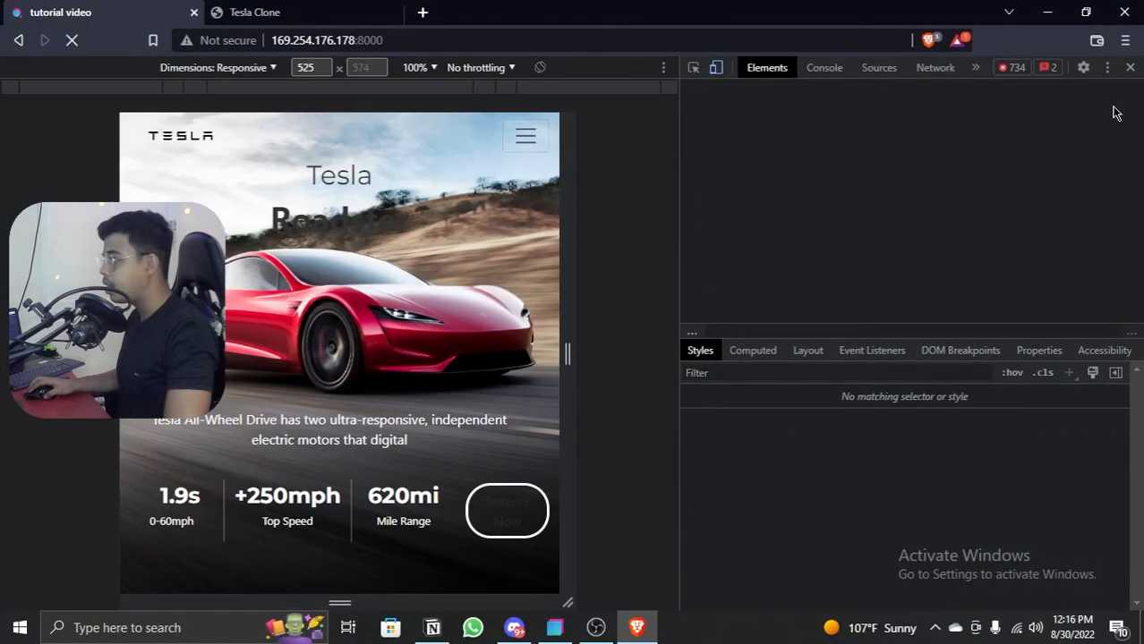
click(1132, 68)
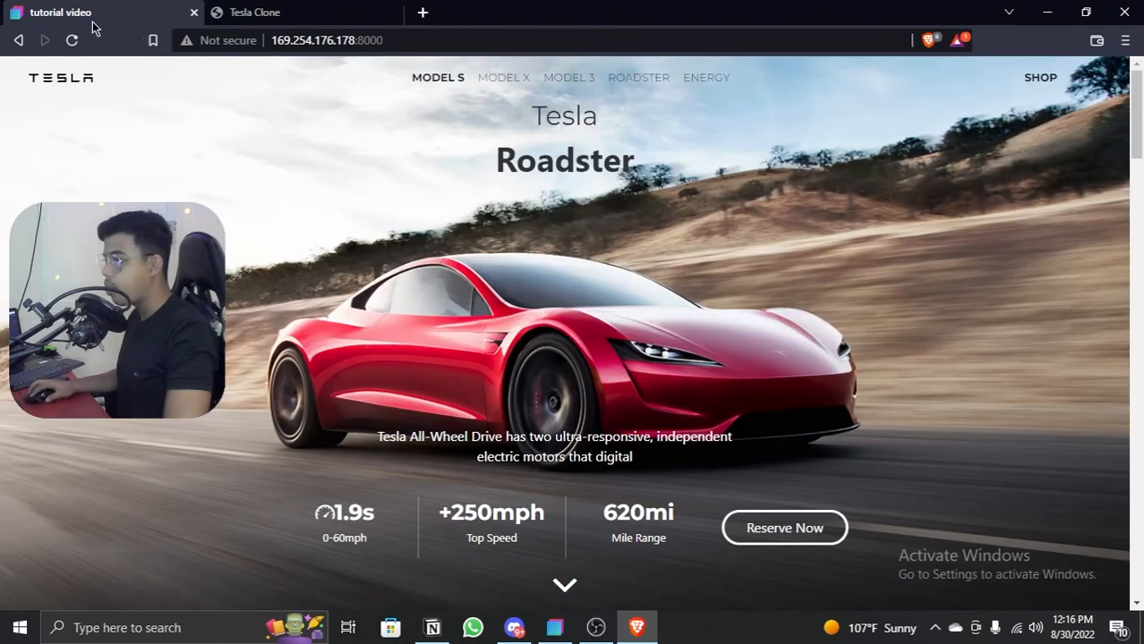
click(73, 40)
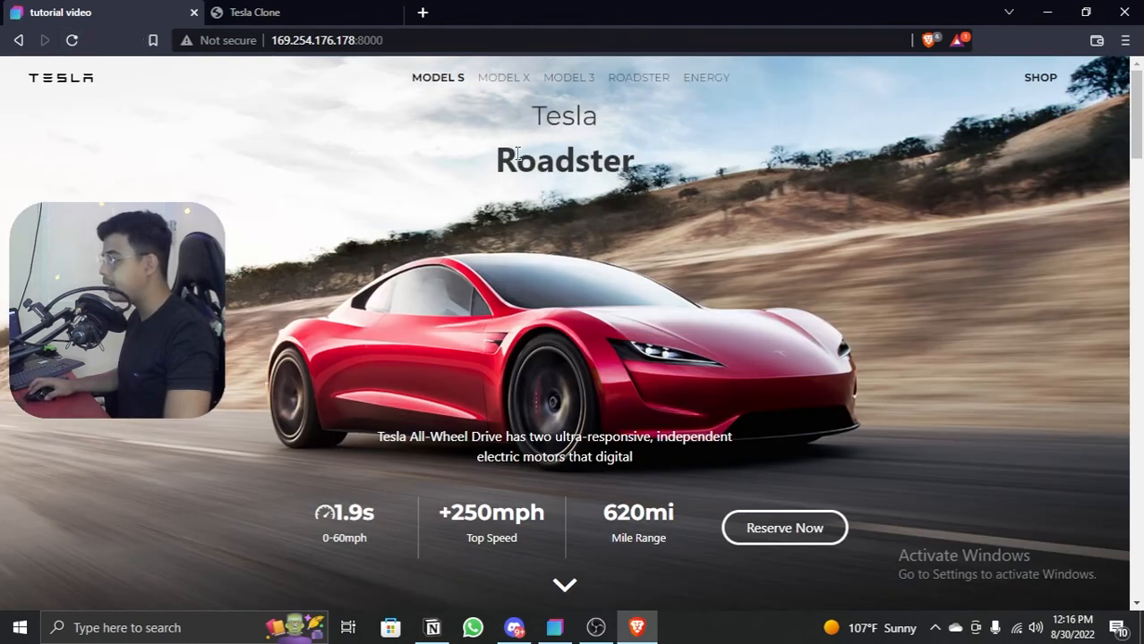
click(1047, 12)
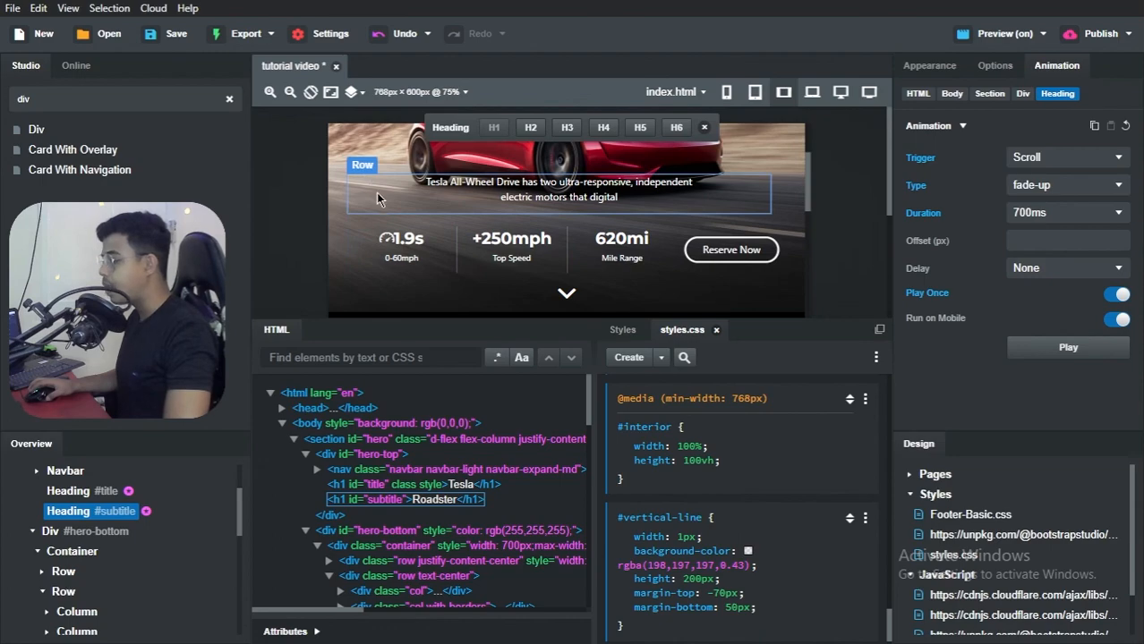
Step: Reload the Tesla Clone reference page in Brave to examine how the hero's lower text and stats animate, and return to Bootstrap Studio
key(alt+Tab)
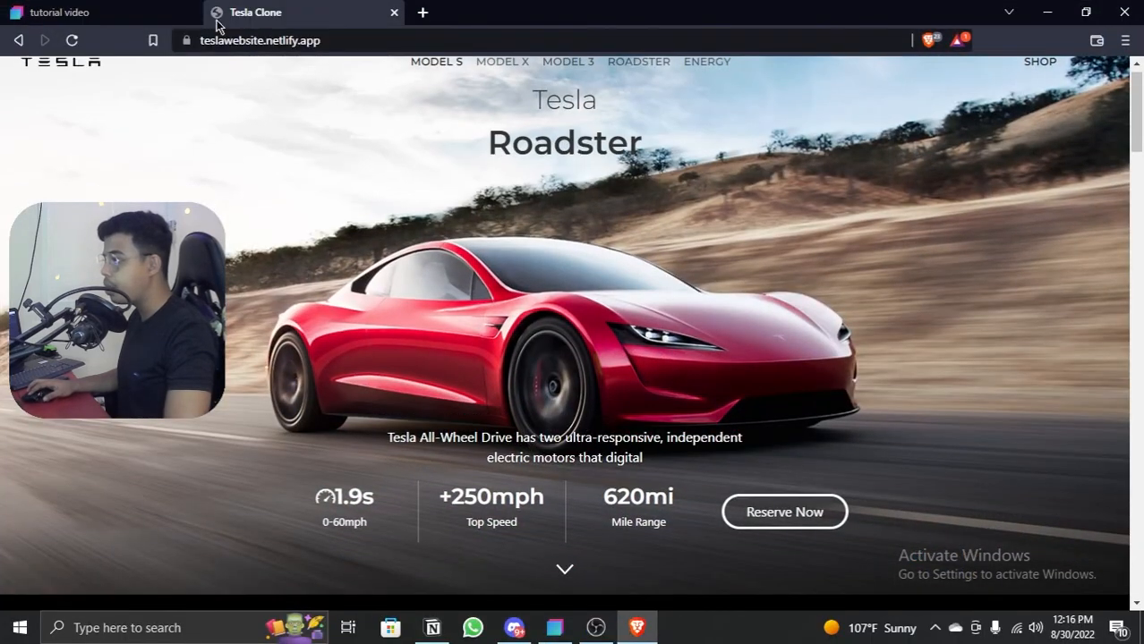
click(72, 40)
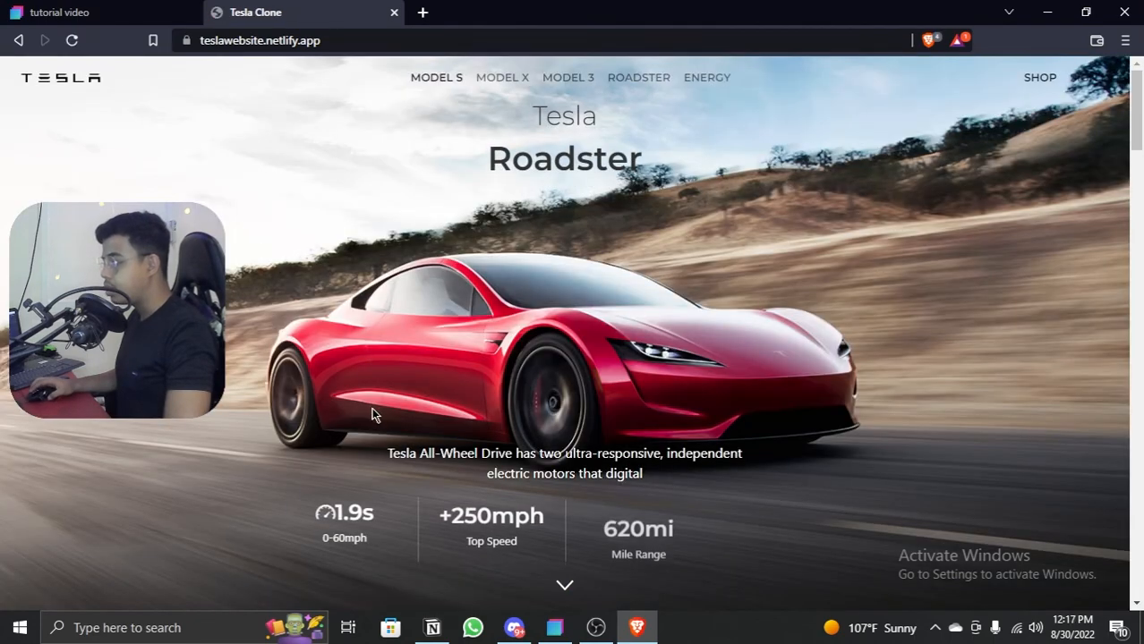
click(1046, 11)
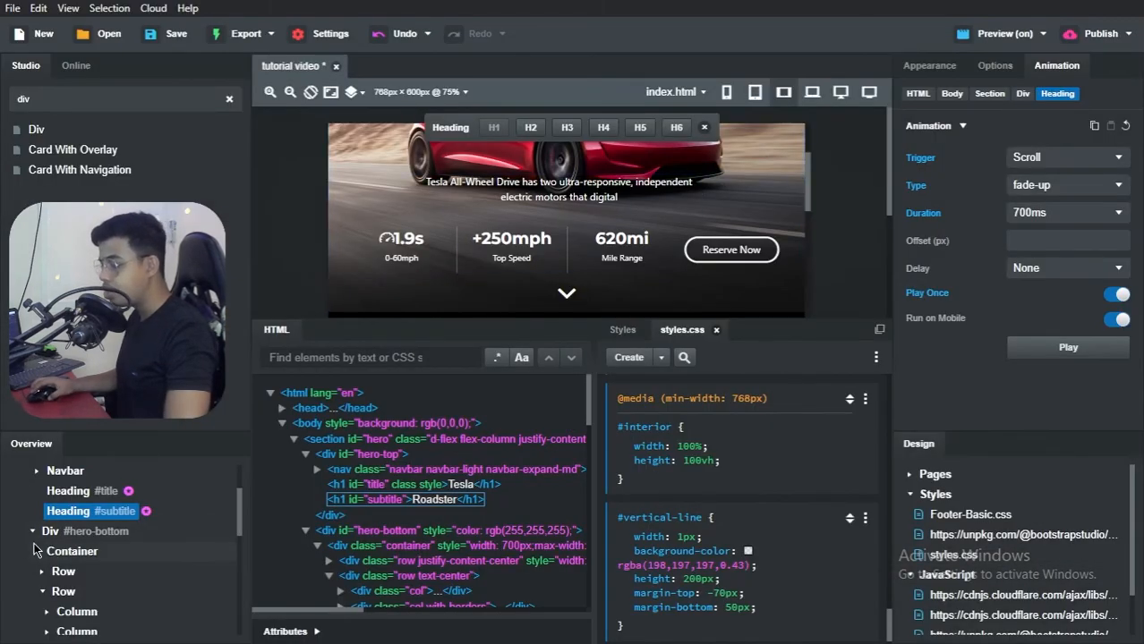
Step: Give the column holding the hero description text in #hero-bottom a scroll-triggered fade-up animation
scroll(54, 533, down, 3)
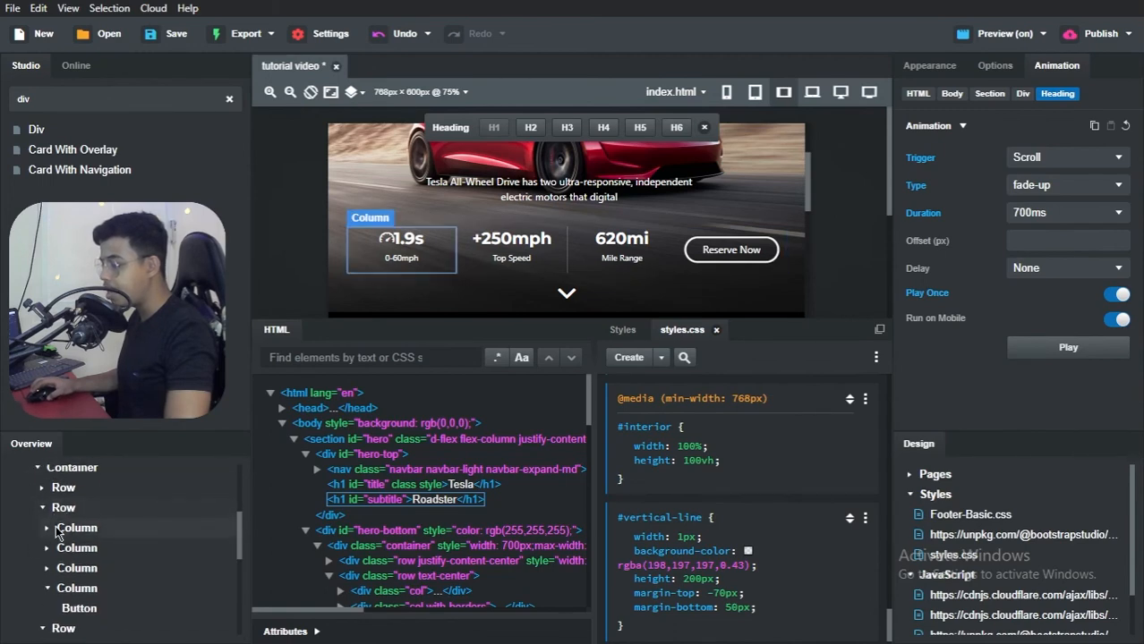
click(72, 529)
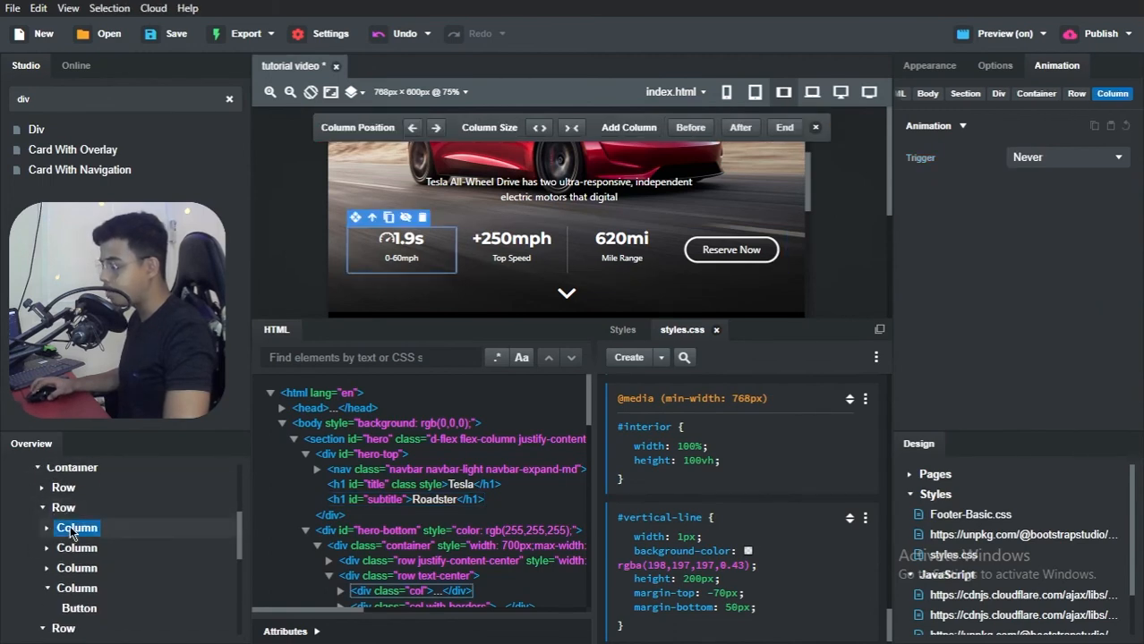
click(42, 489)
click(75, 508)
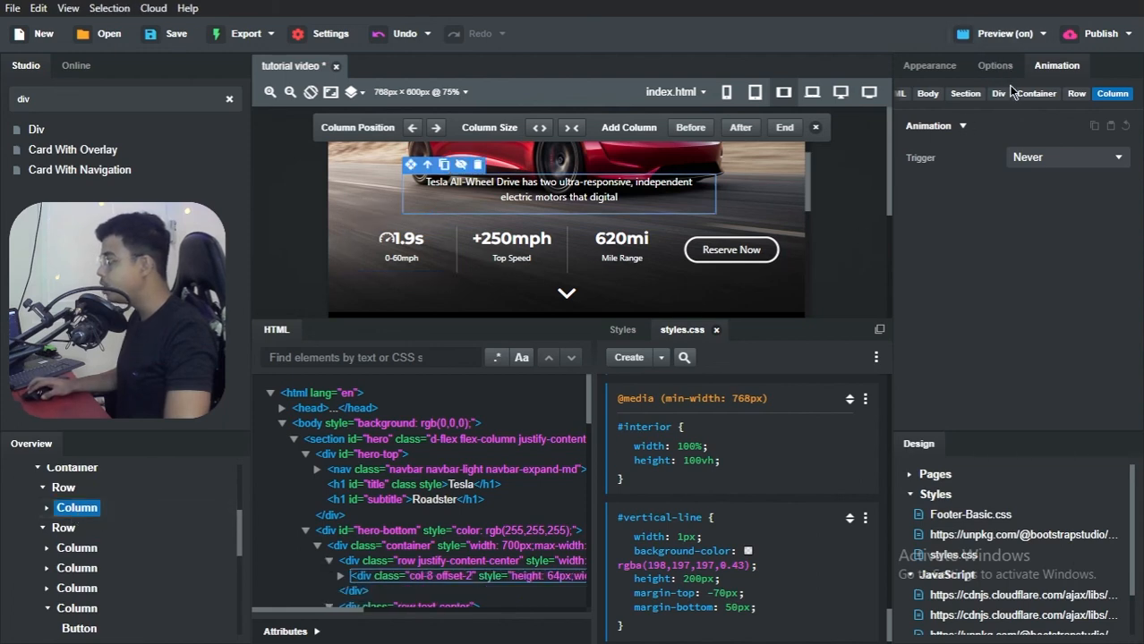
click(1052, 161)
click(1035, 186)
click(1037, 185)
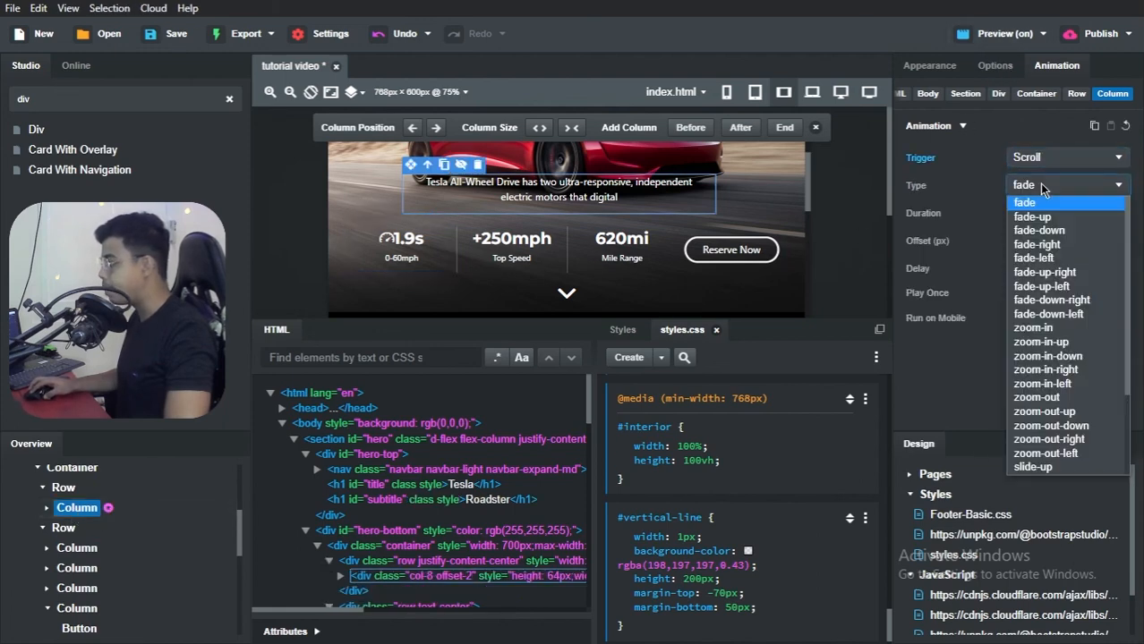
click(1036, 217)
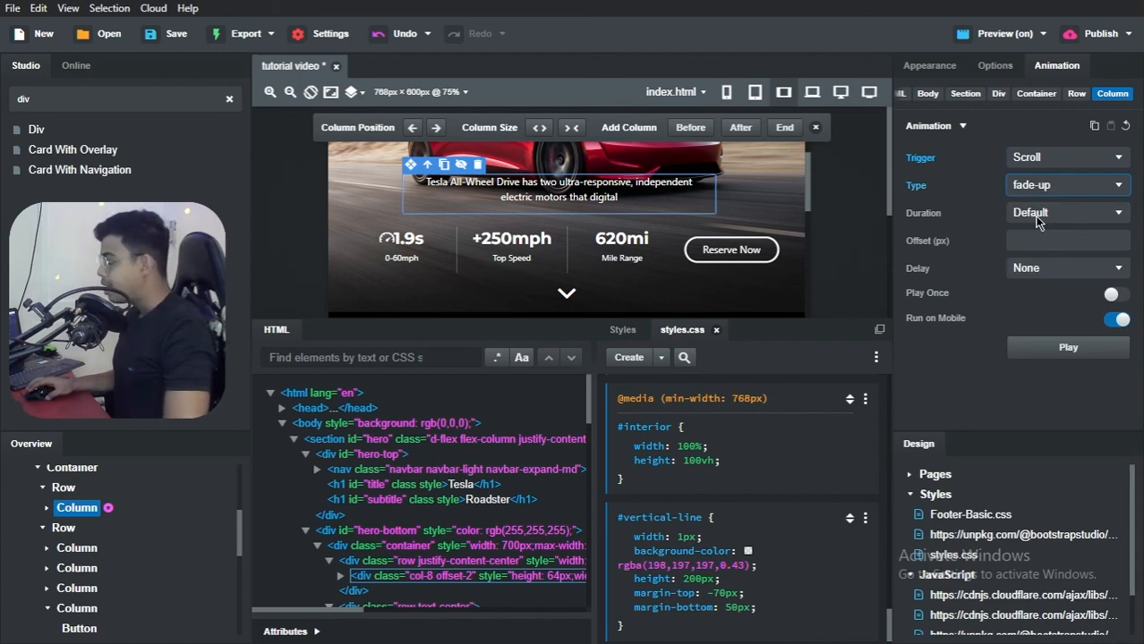
Step: Set the duration of the description column's animation to 700ms
click(1036, 223)
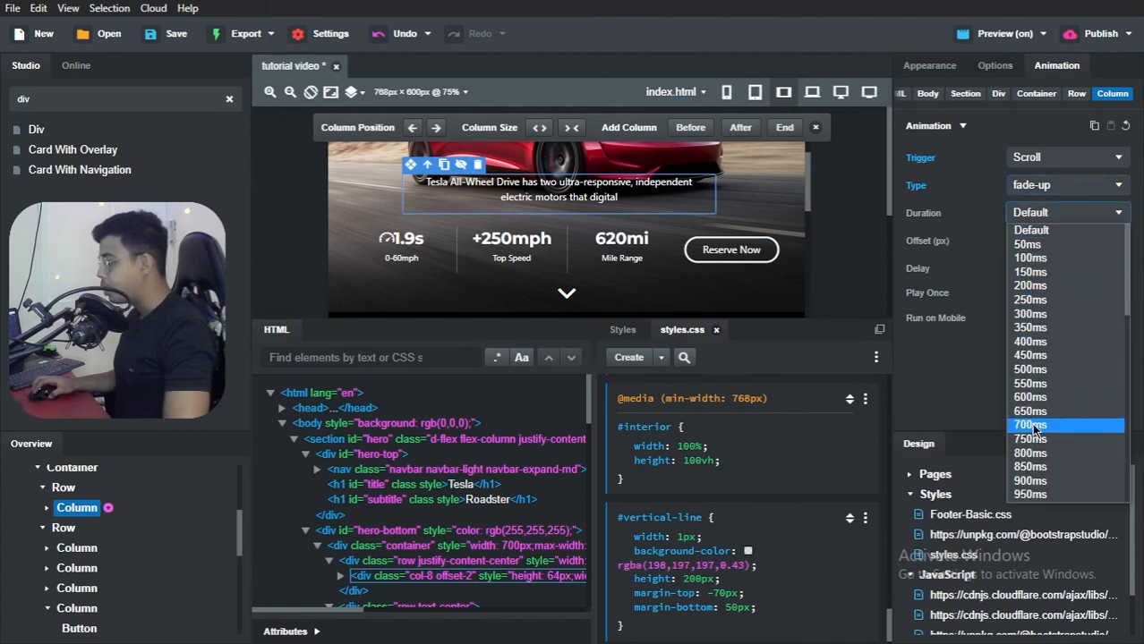
click(1034, 428)
click(1063, 269)
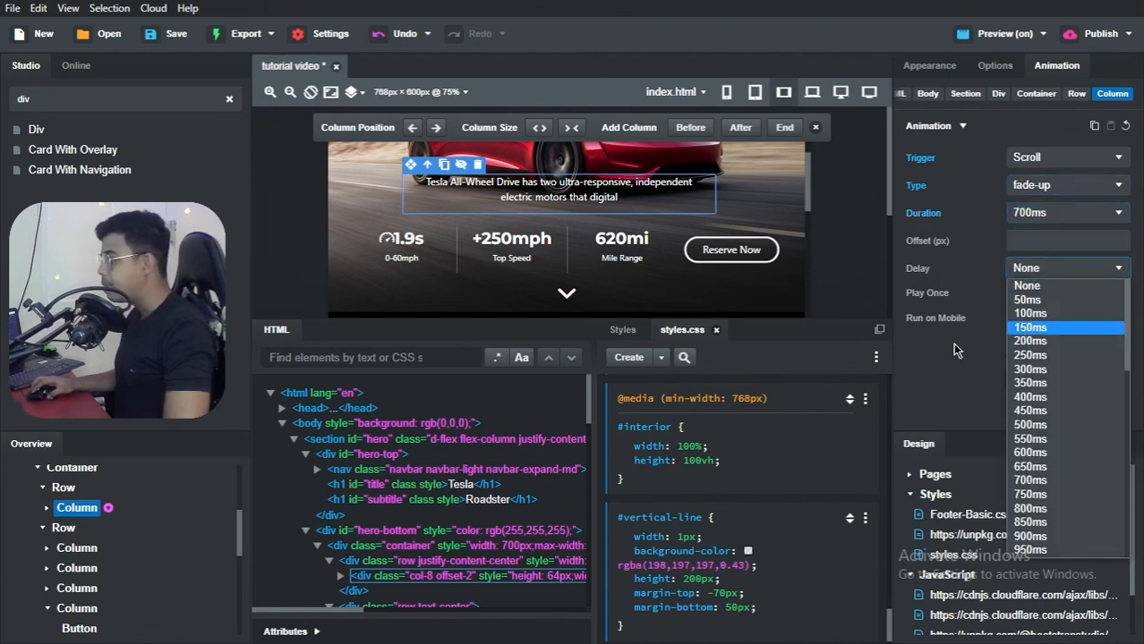
click(991, 265)
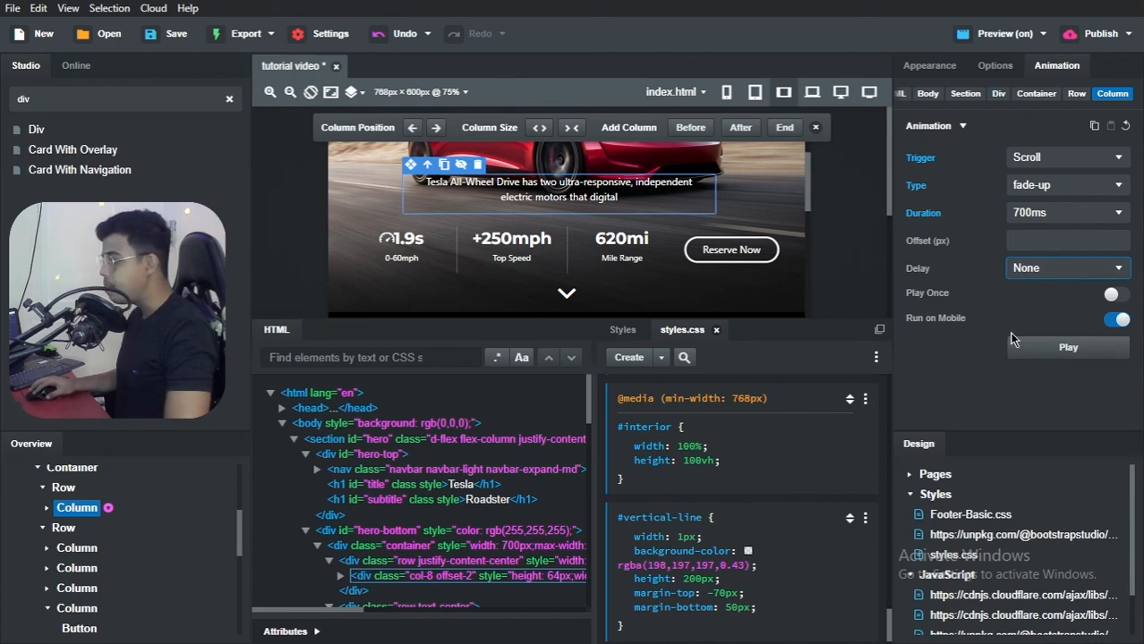
Step: Select the 1.9s stat column in the hero's second row and give it a scroll-triggered fade-up animation
click(77, 548)
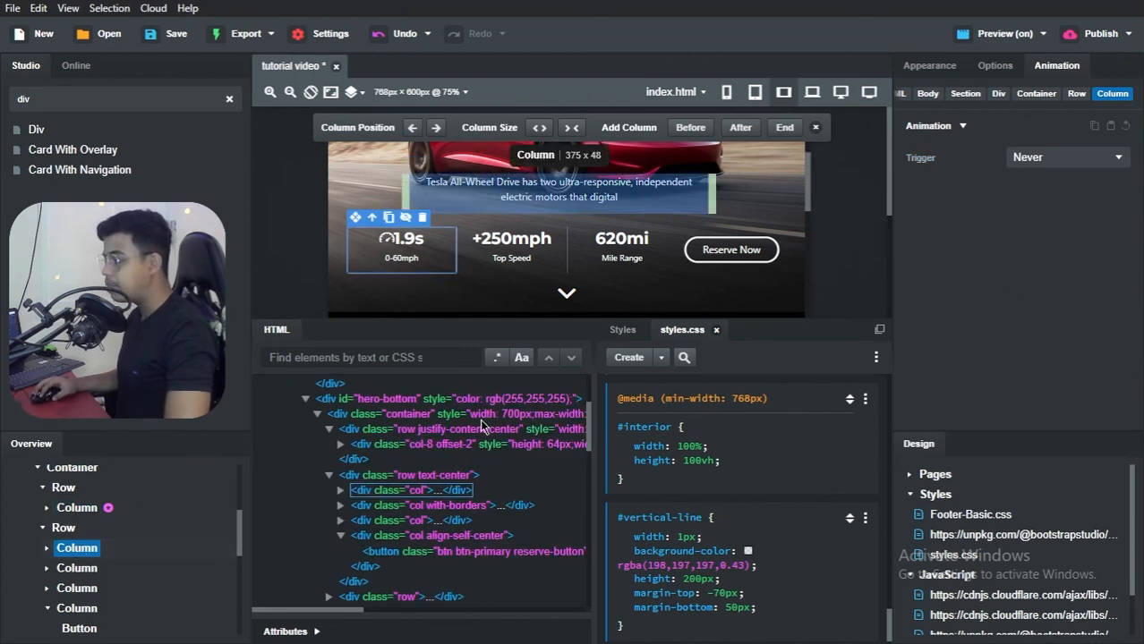
click(1031, 162)
click(1032, 185)
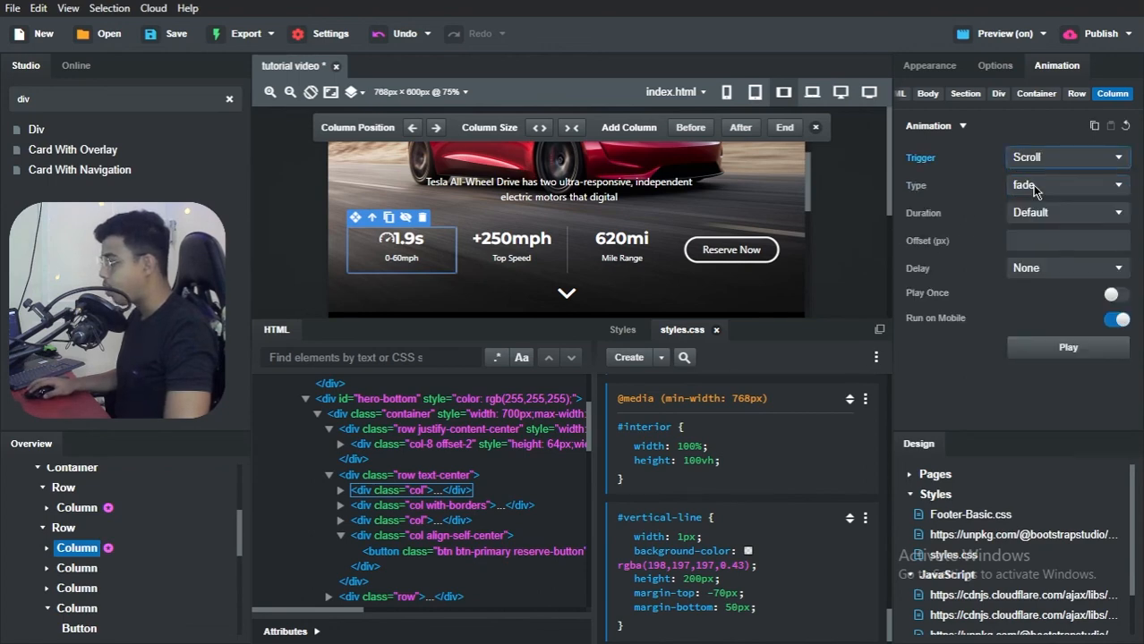
click(1034, 184)
click(1030, 197)
Step: Set the 1.9s column's animation duration to 700ms with no delay
click(1031, 215)
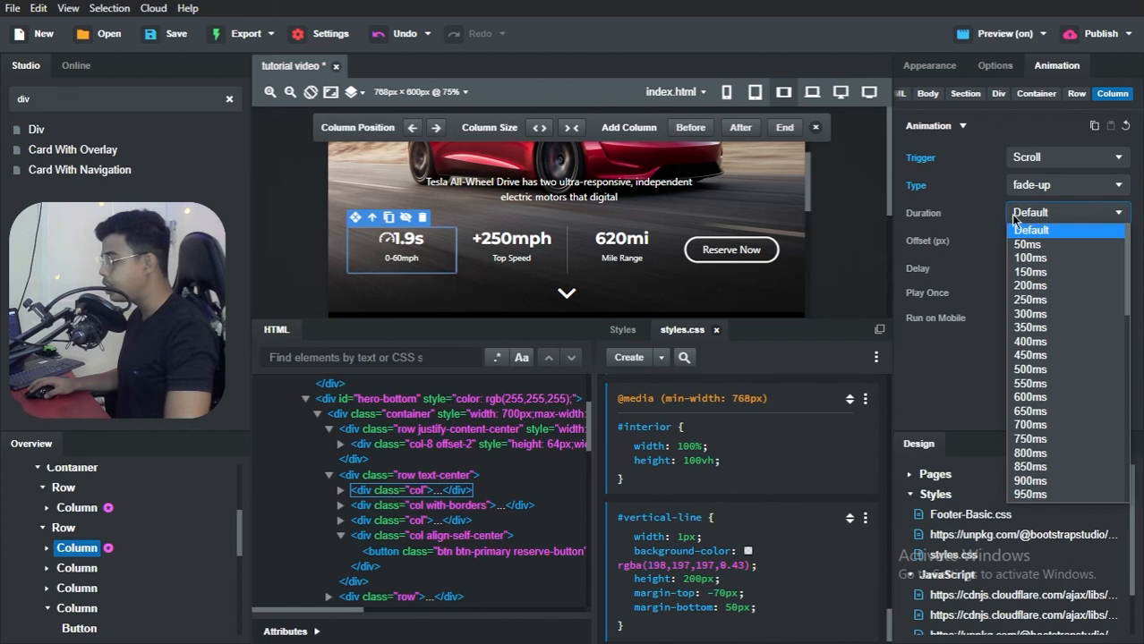
click(1029, 425)
click(1033, 220)
click(1001, 262)
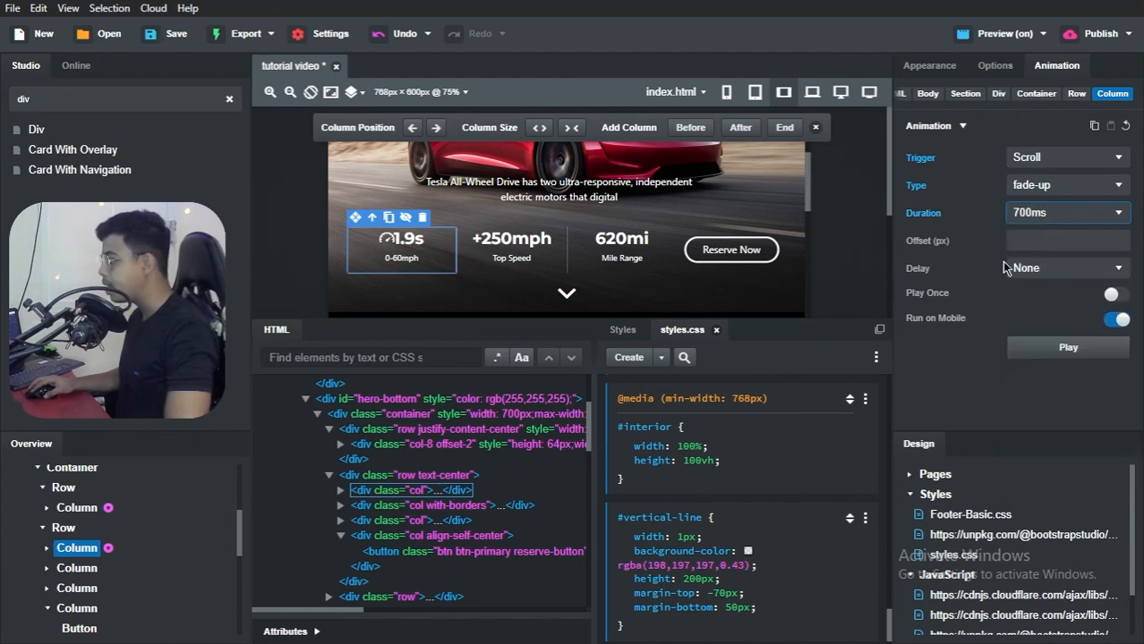
click(1045, 269)
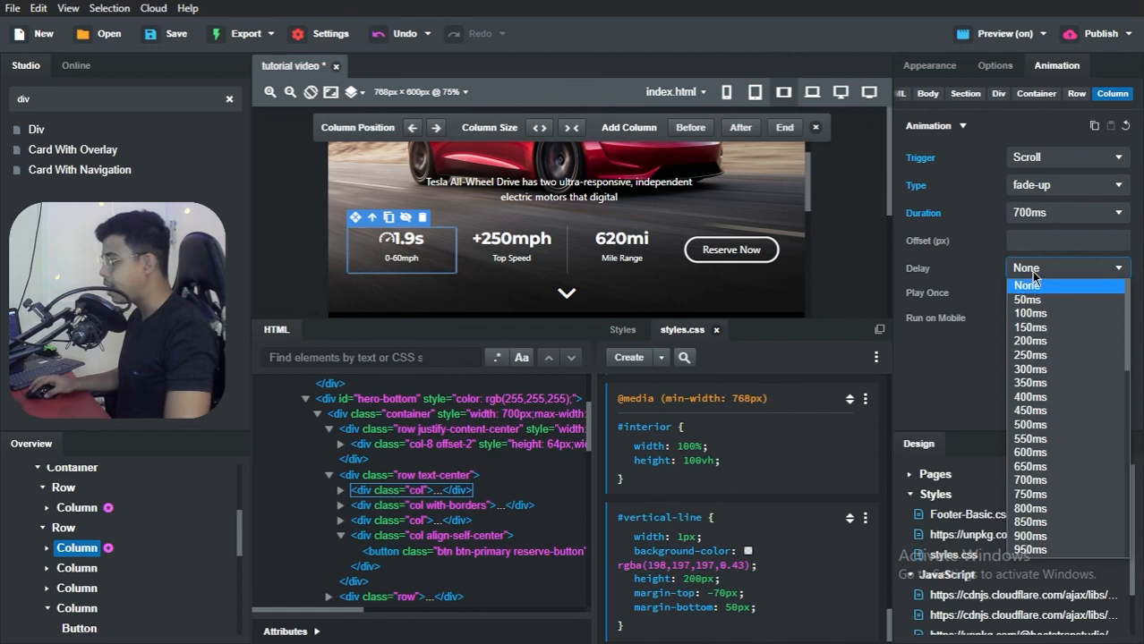
click(1031, 283)
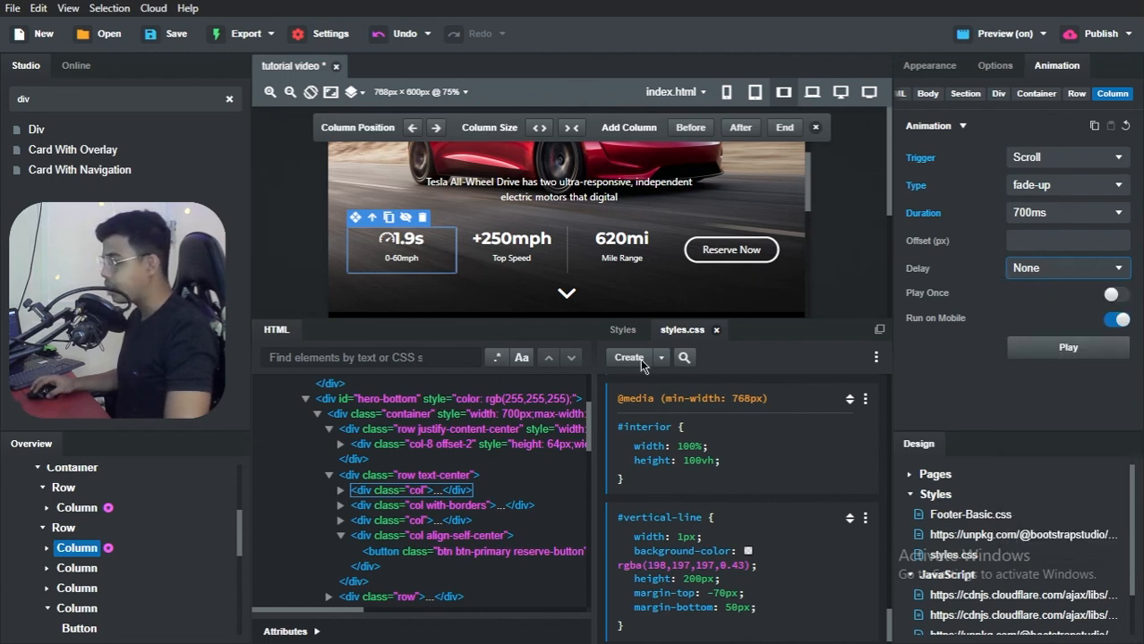
Step: Select the +250mph Top Speed column and give it a scroll-triggered fade-up animation
click(77, 568)
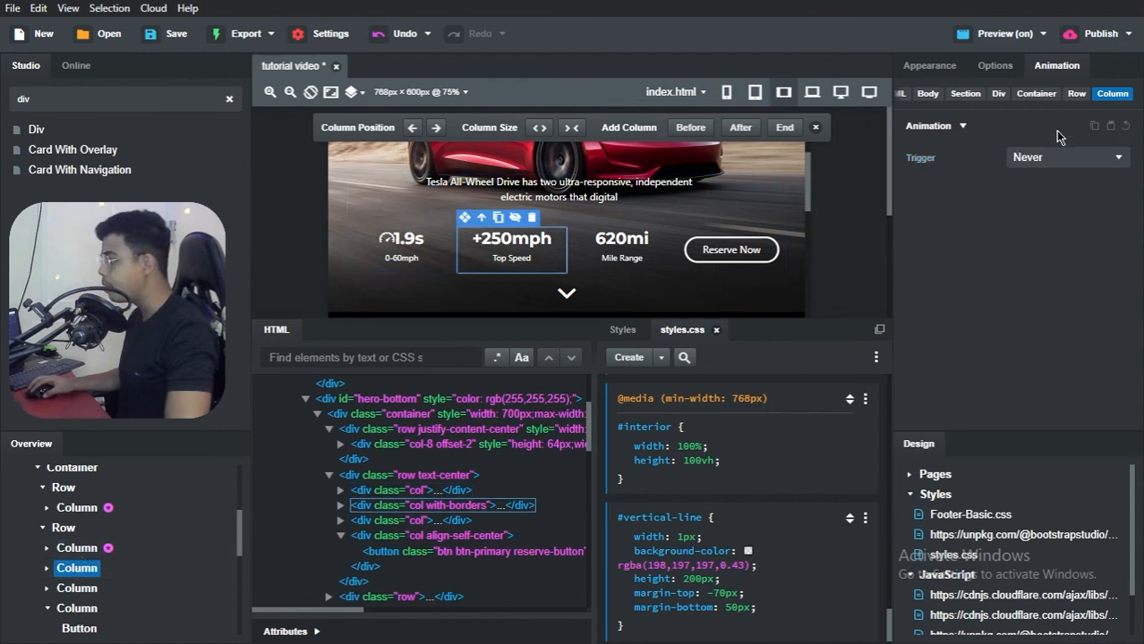
click(1048, 160)
click(1045, 187)
click(1038, 185)
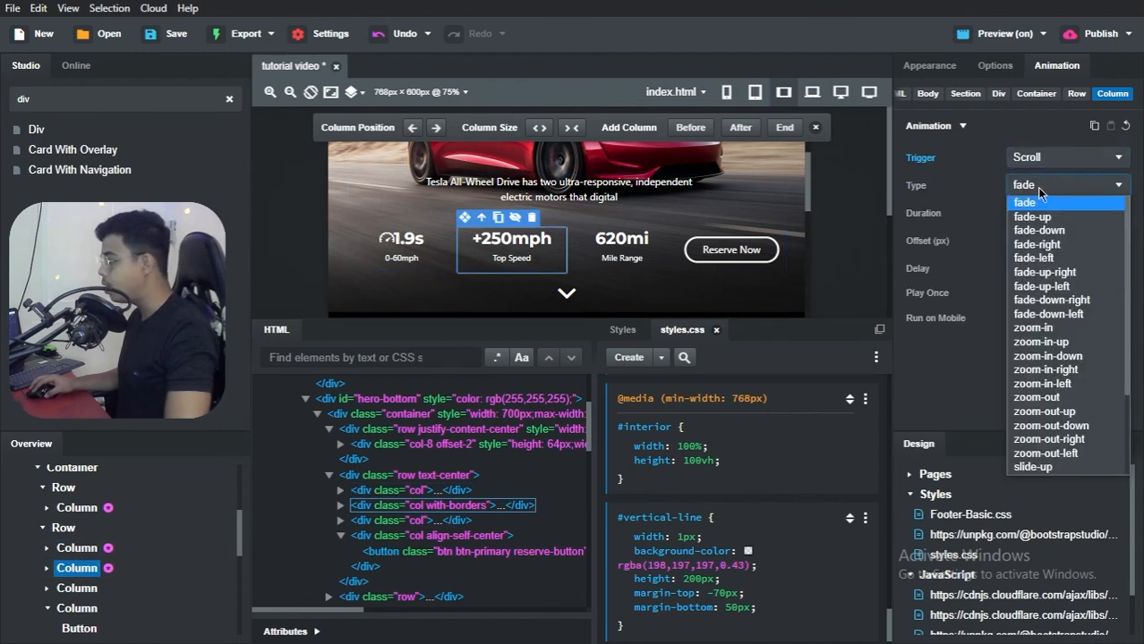
click(1032, 218)
Step: Set the +250mph column's animation to a 700ms duration and a 500ms delay, and play it in the editor
click(1029, 218)
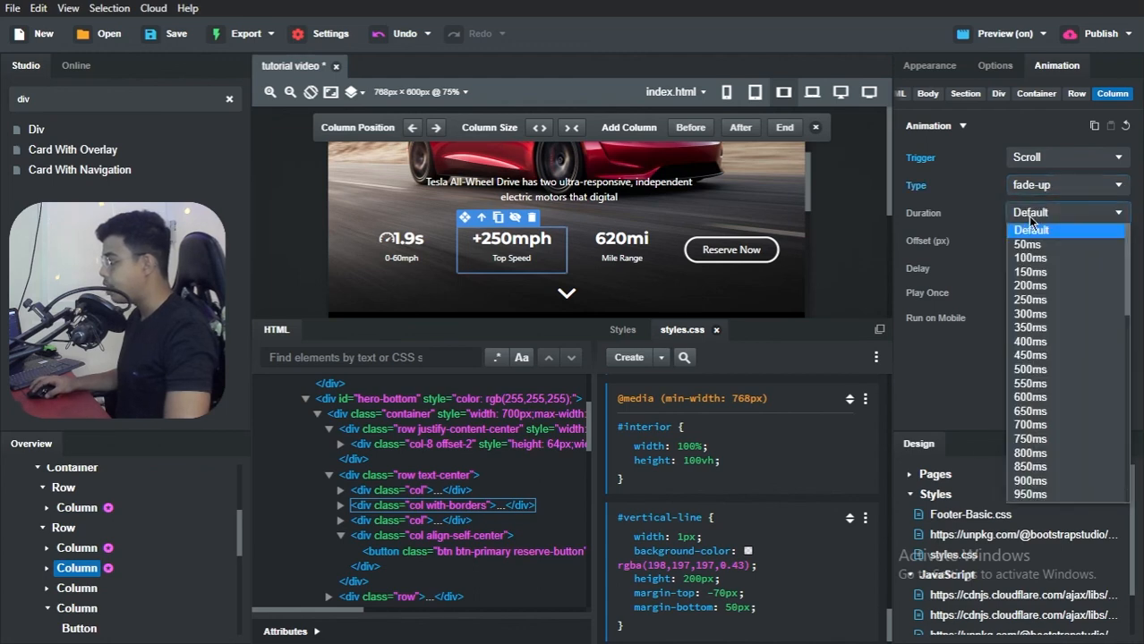
click(1046, 420)
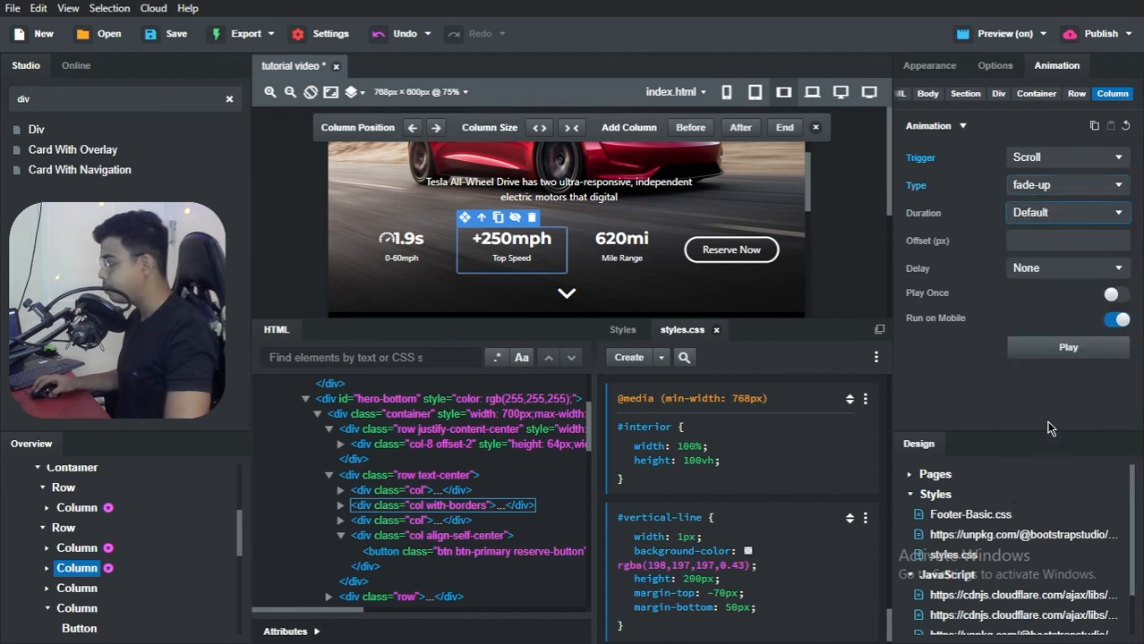
click(1017, 272)
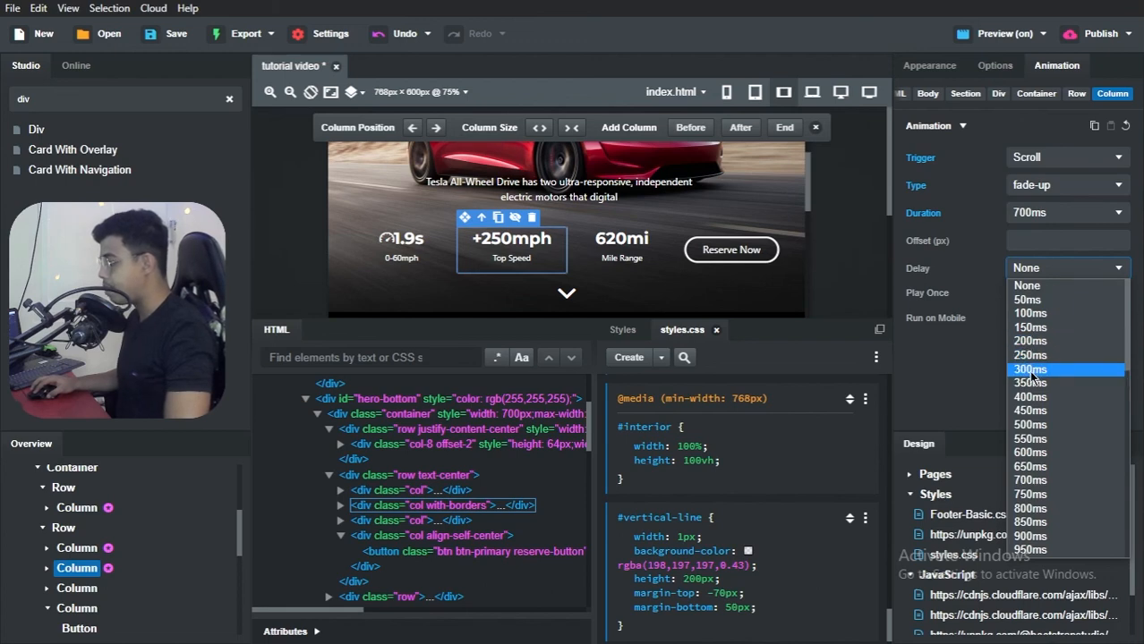
click(1026, 425)
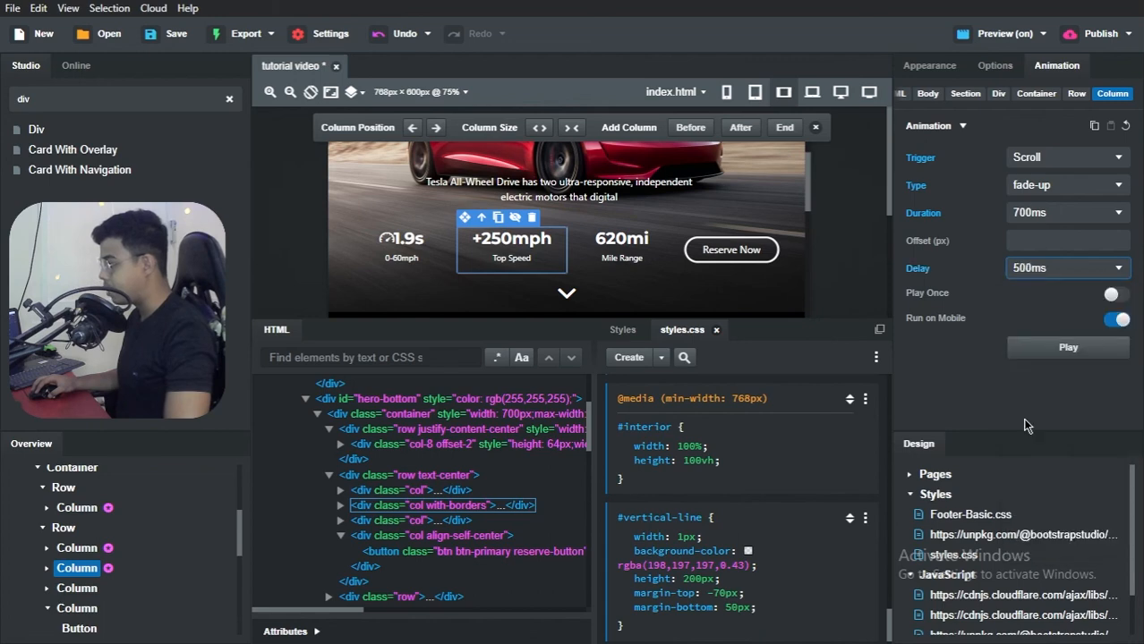
click(1036, 349)
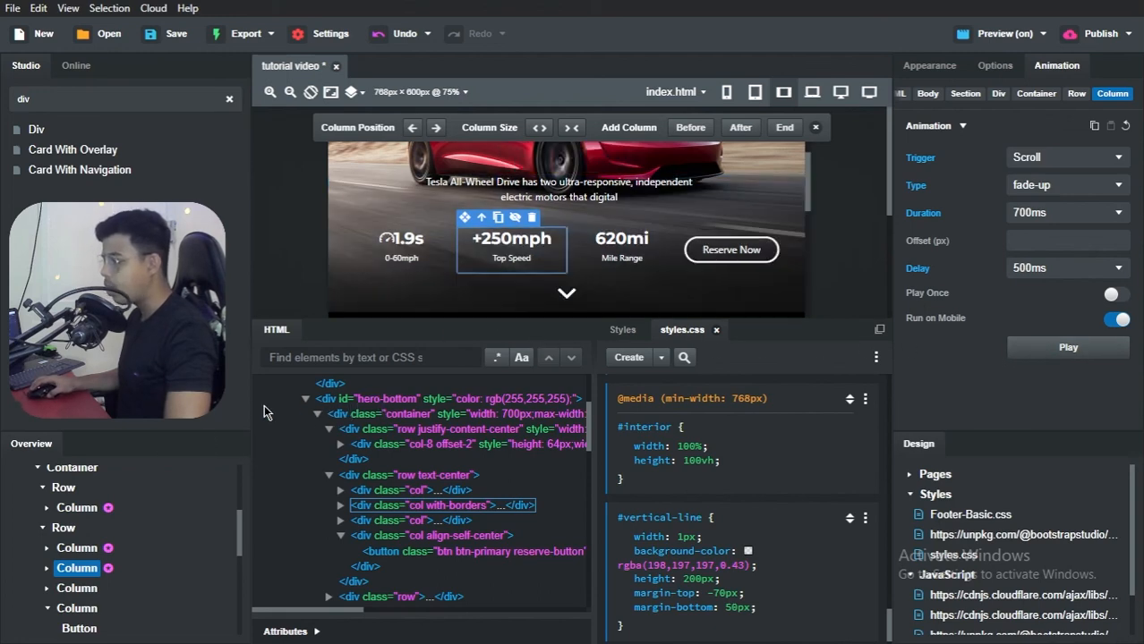
Step: Reload the Tesla Clone reference page in Brave to examine the stats' animation timing, and return to Bootstrap Studio
key(alt+Tab)
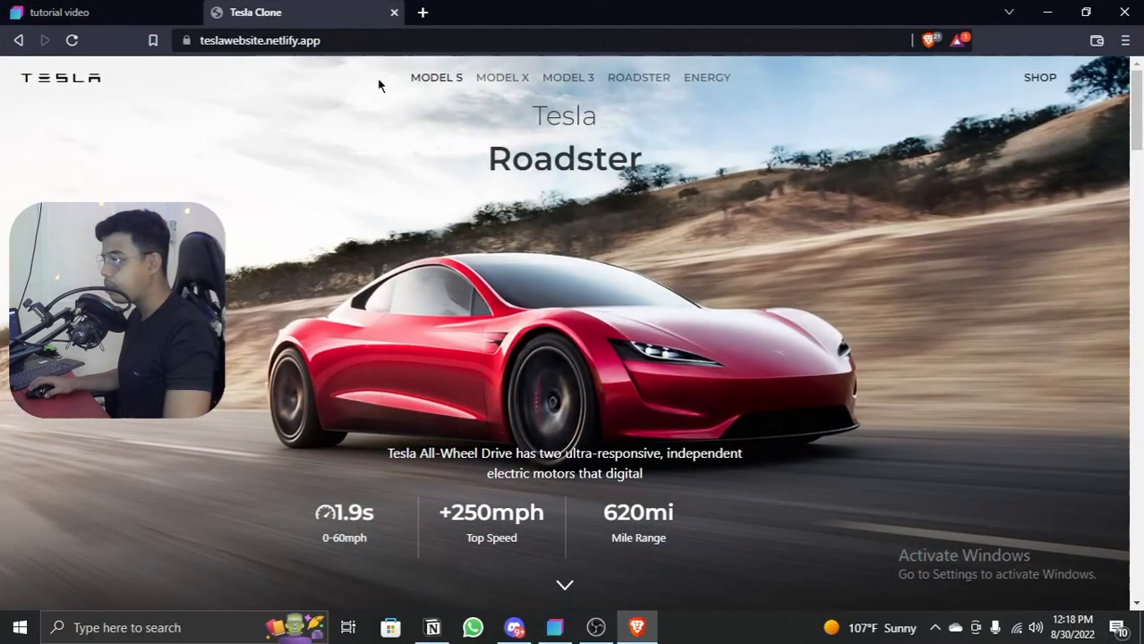
click(72, 41)
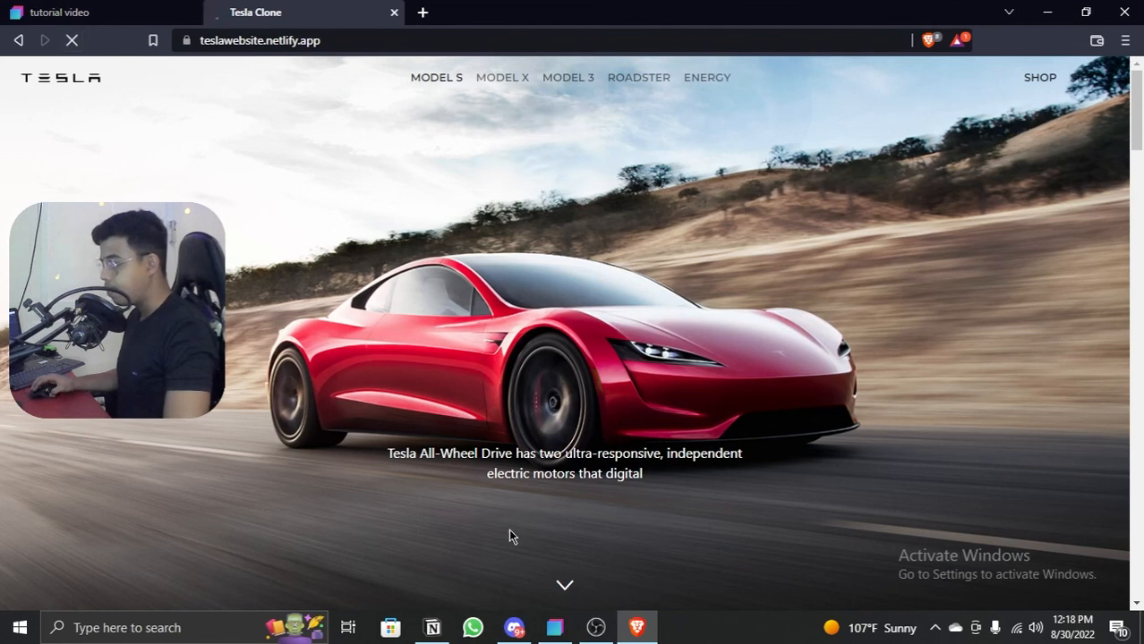
scroll(494, 504, down, 1)
scroll(445, 456, up, 1)
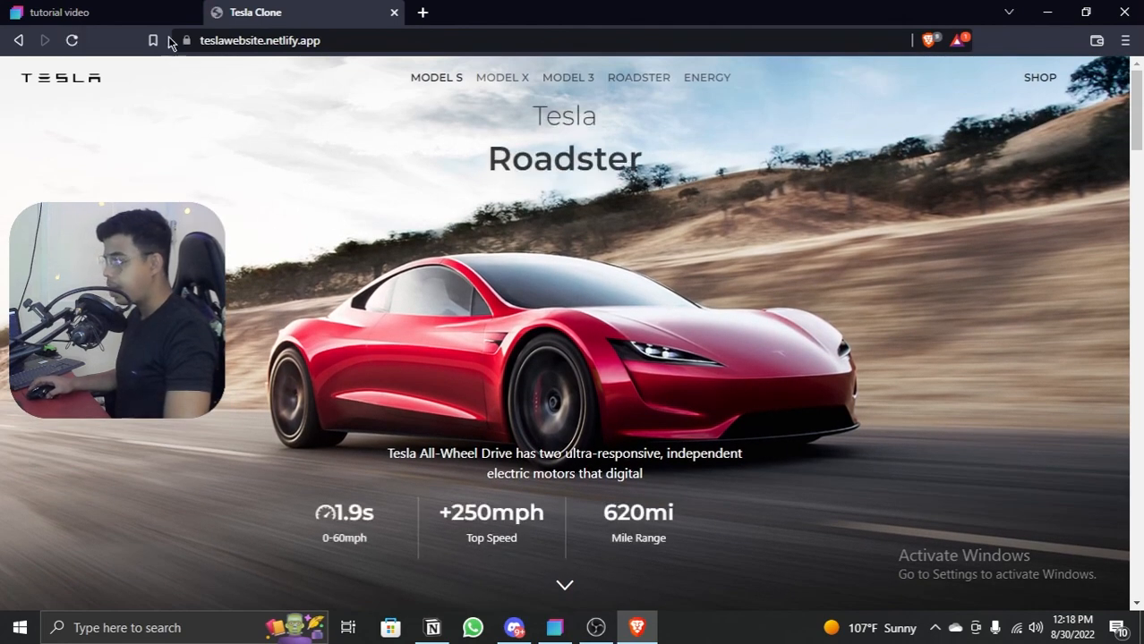
click(108, 12)
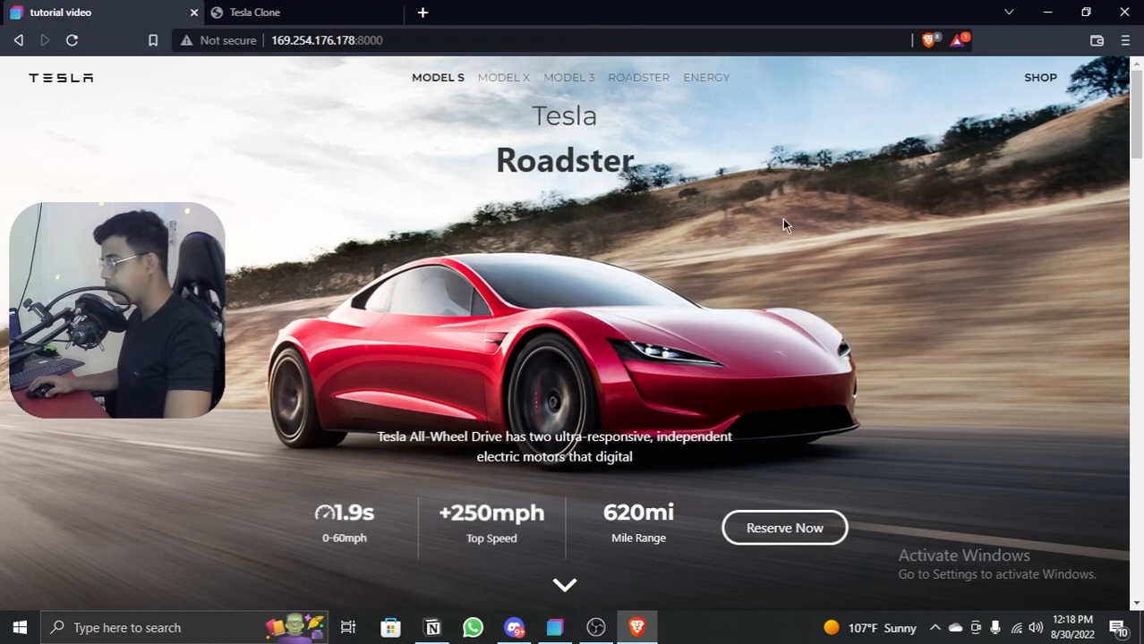
key(alt+Tab)
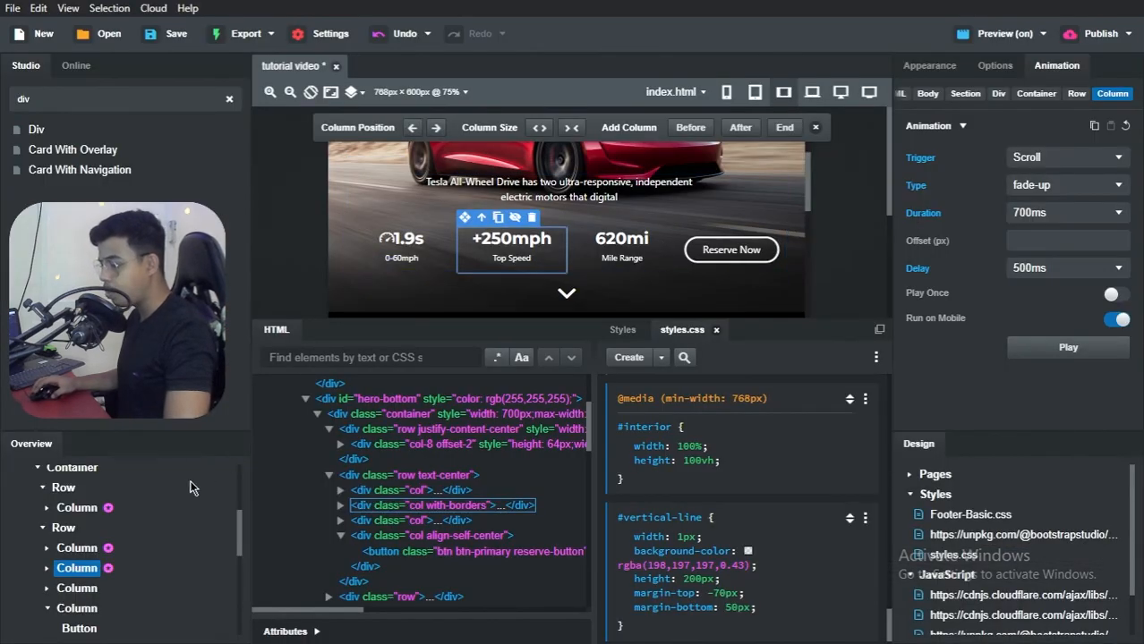
Step: Select the 620mi Mile Range column and give it a scroll-triggered fade-up animation
click(81, 588)
click(1049, 165)
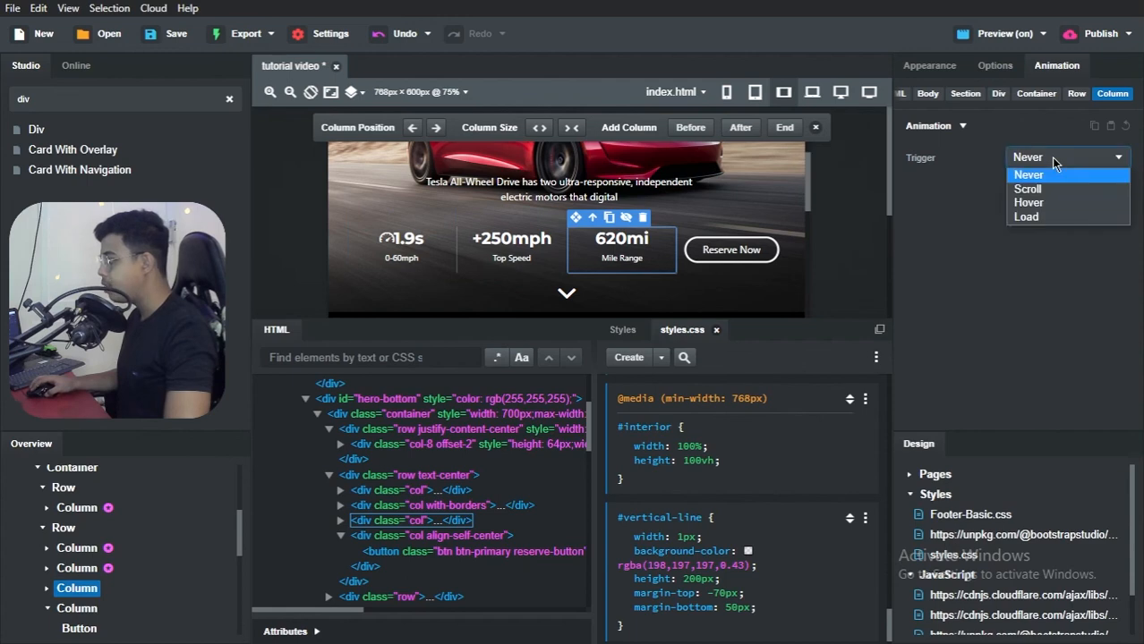
click(1043, 193)
click(1036, 185)
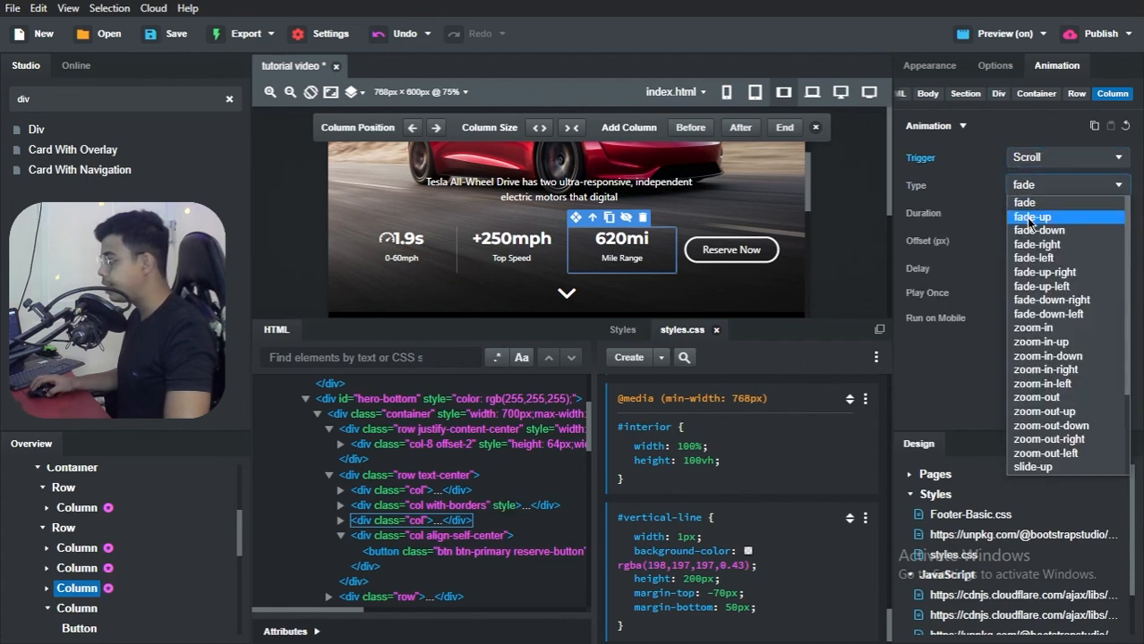
click(1029, 217)
click(1048, 190)
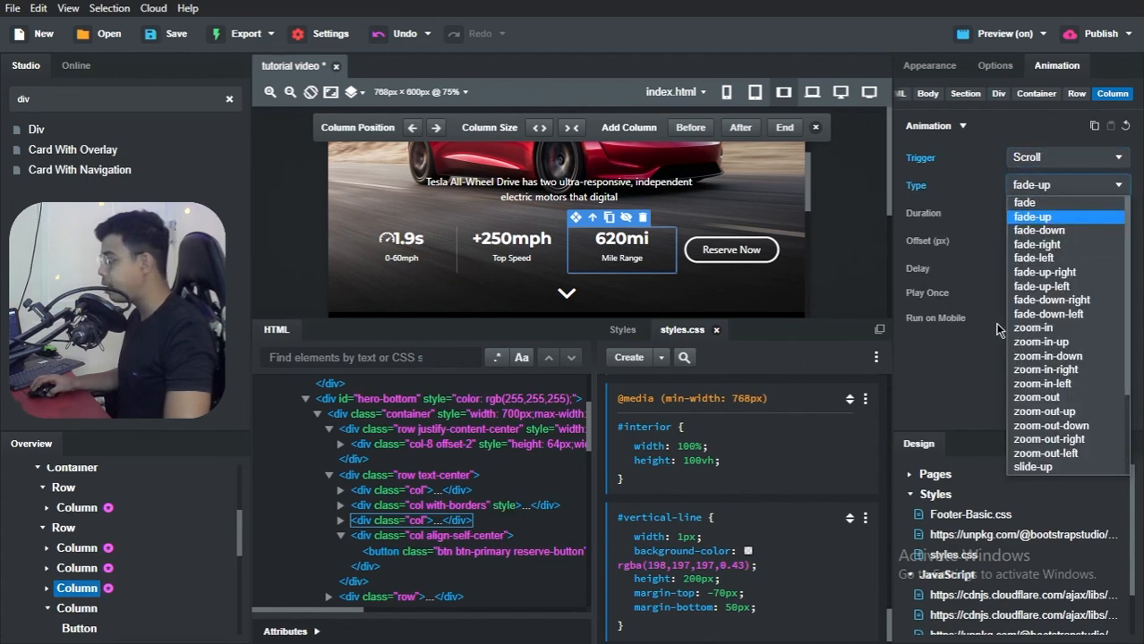
click(1038, 218)
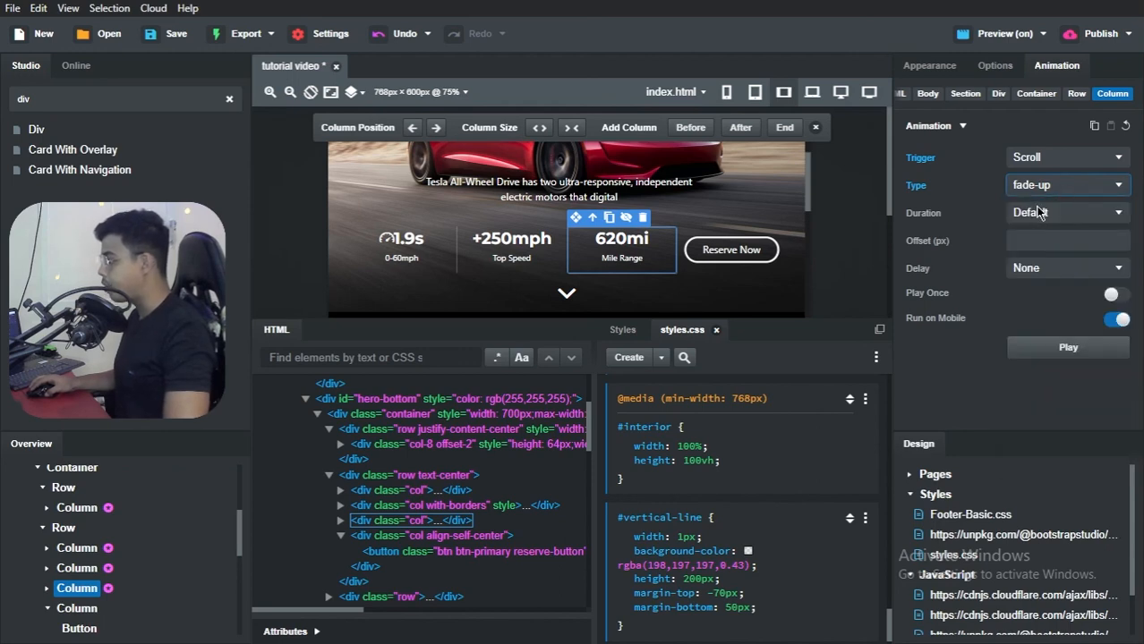
Step: Set the 620mi column's animation duration to 700ms and, after checking the +250mph column's settings, its delay to 600ms
click(1038, 212)
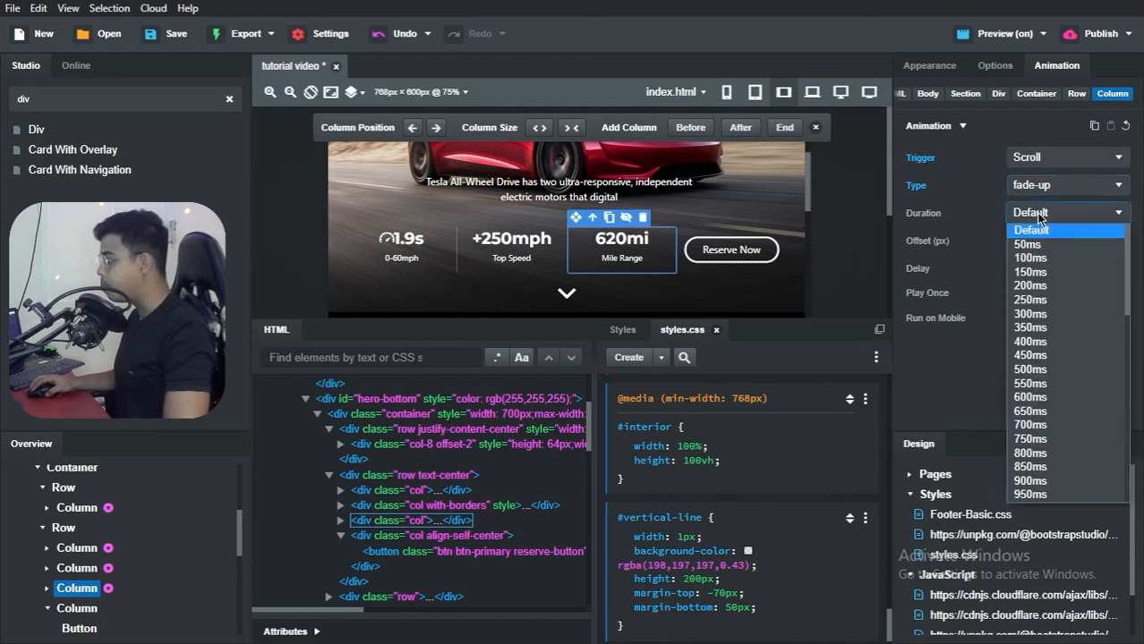
click(1030, 425)
click(1036, 268)
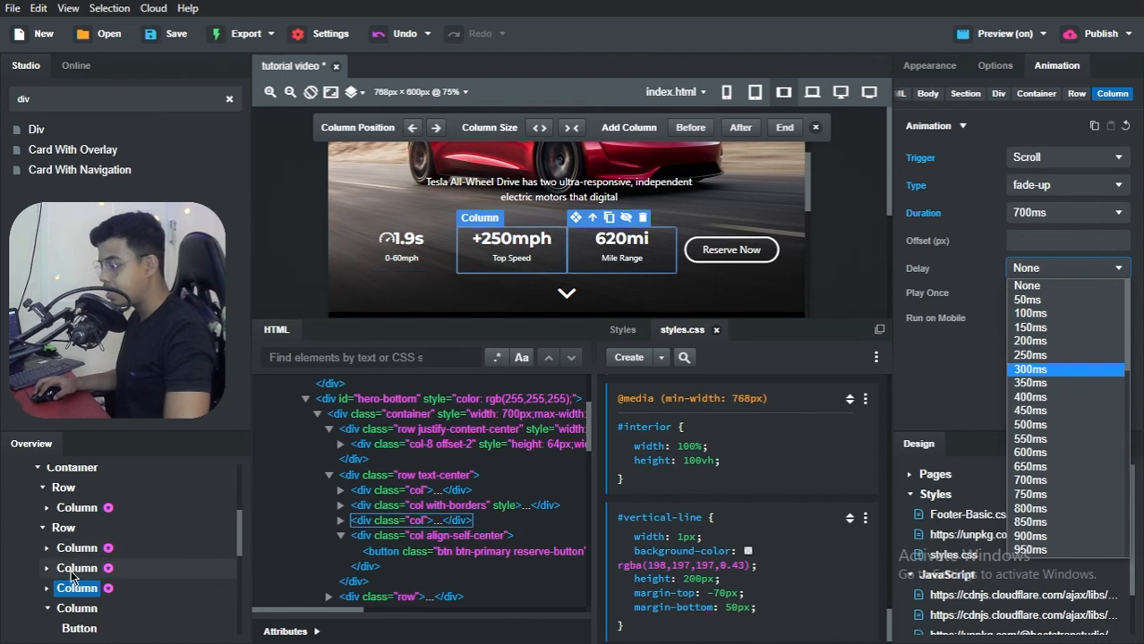
click(70, 570)
click(148, 583)
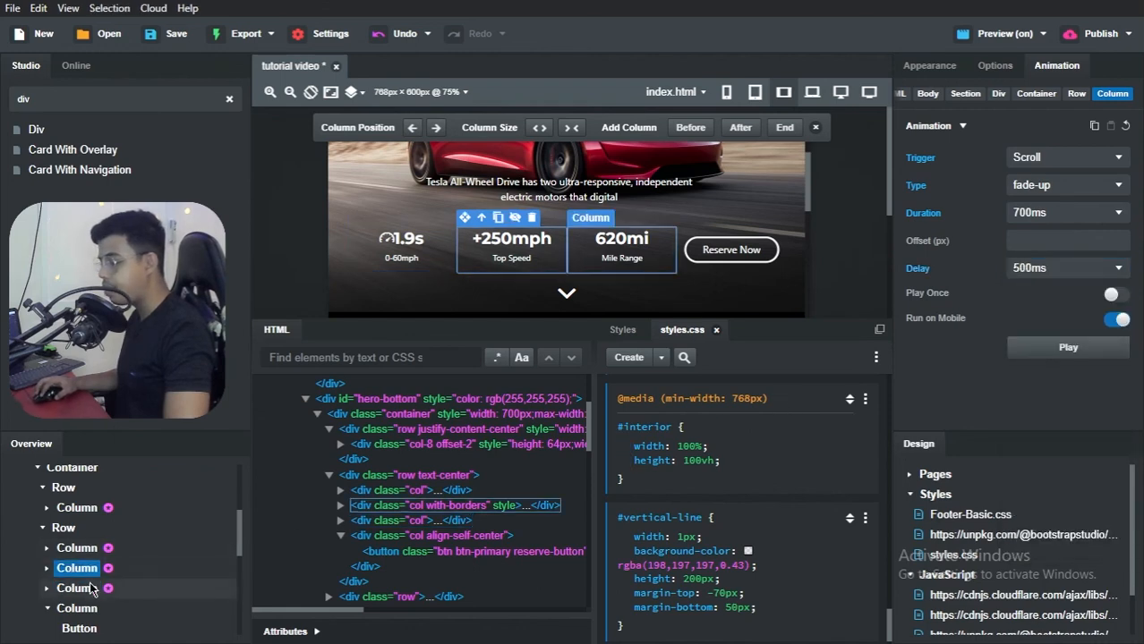
click(1038, 269)
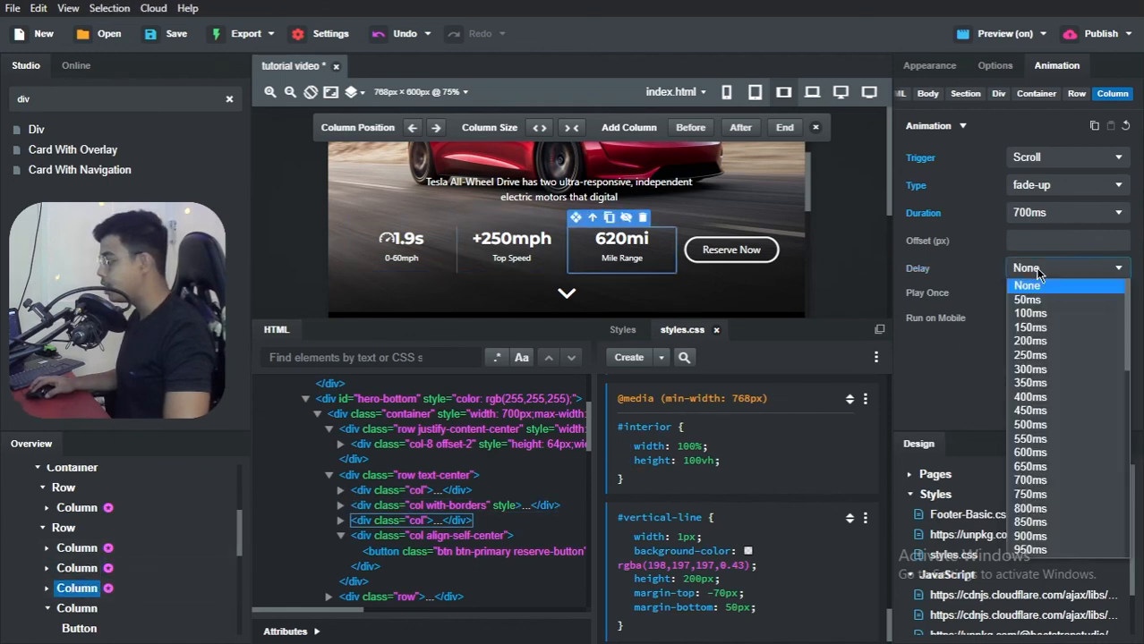
click(1036, 452)
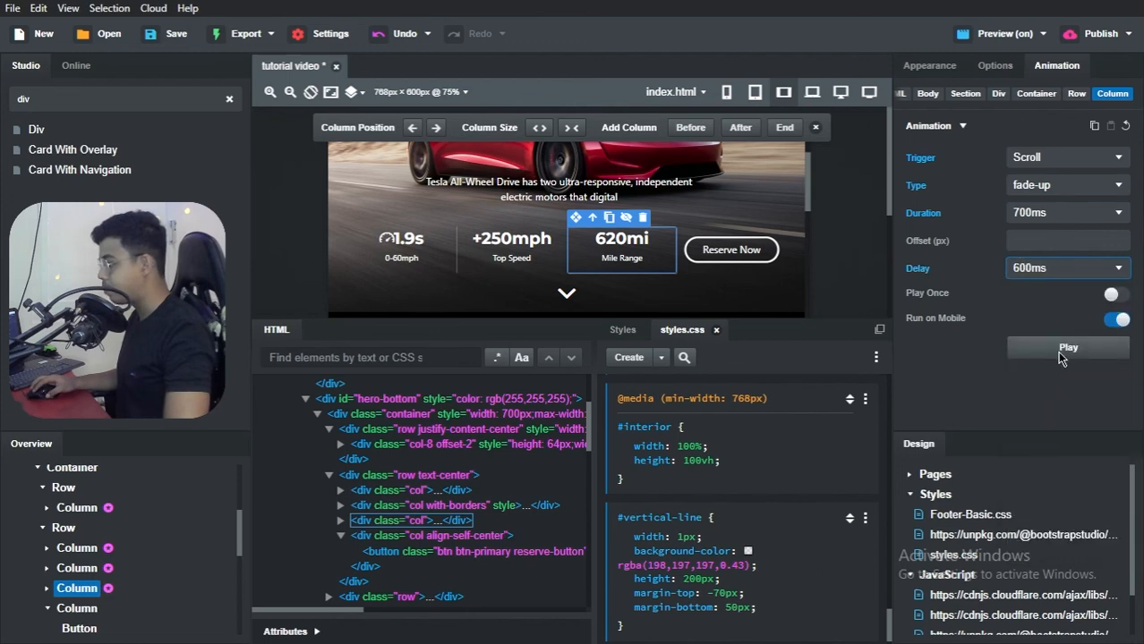
Step: Select the column holding the Reserve Now button and give it a scroll-triggered fade-up animation
click(67, 609)
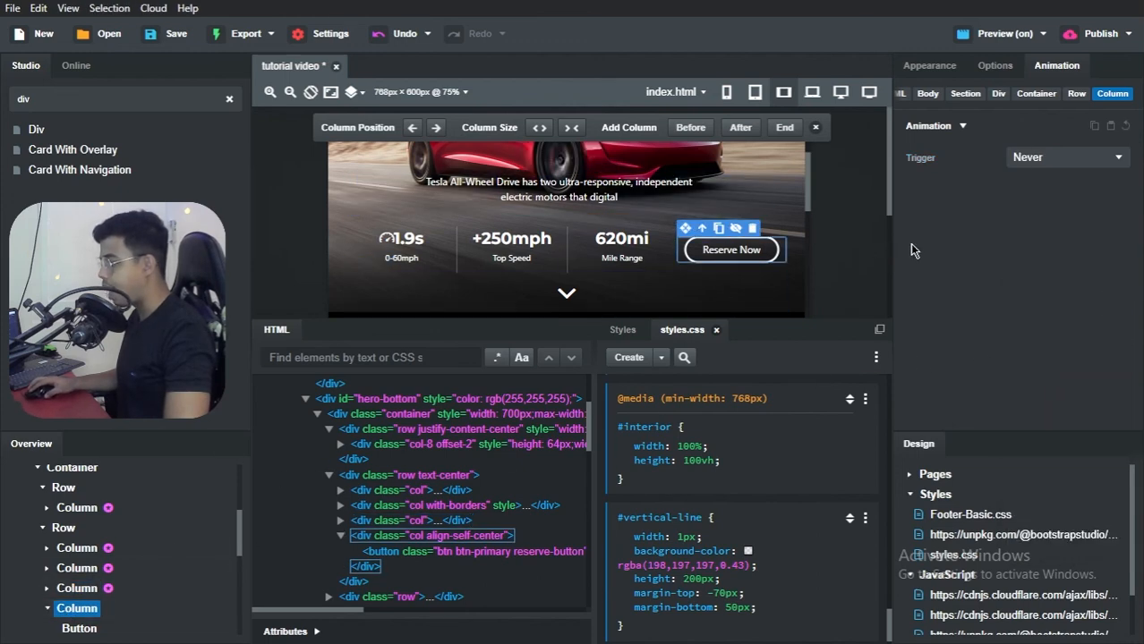
click(1026, 157)
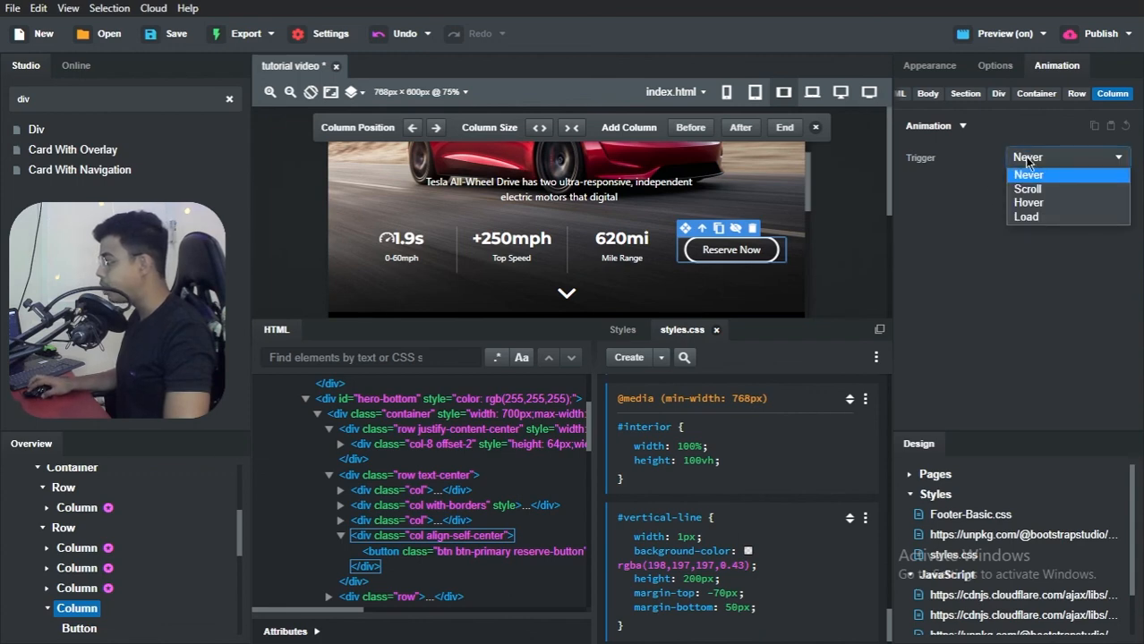
click(1028, 191)
click(1033, 189)
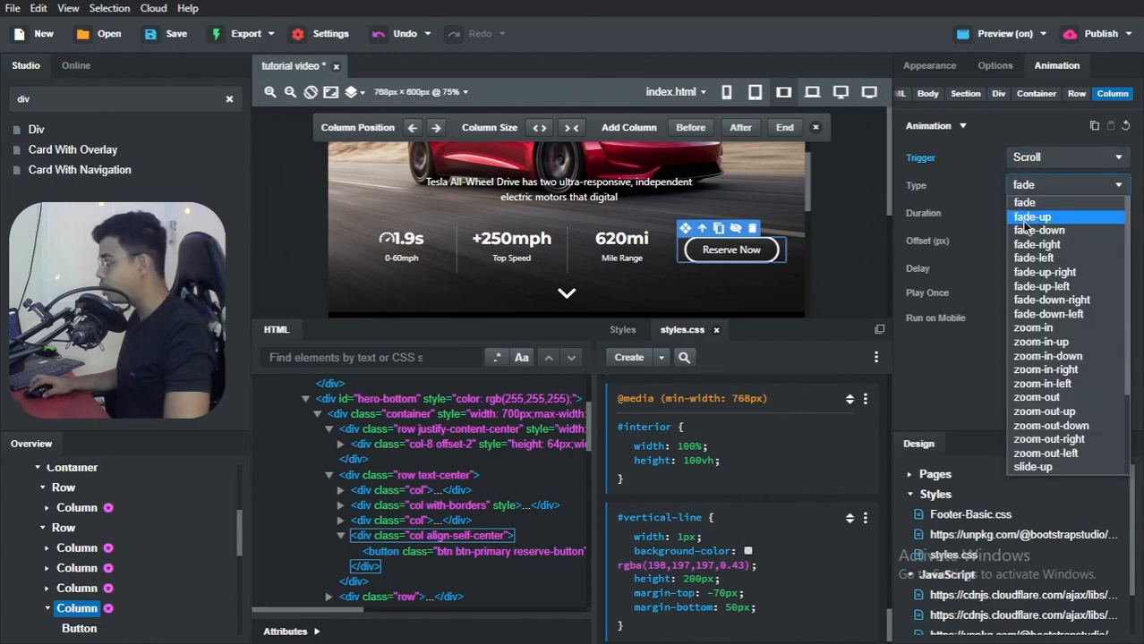
click(1015, 215)
Step: Set the Reserve Now column's animation duration and delay to 700ms each, and compare them with the 620mi column's settings
click(1035, 219)
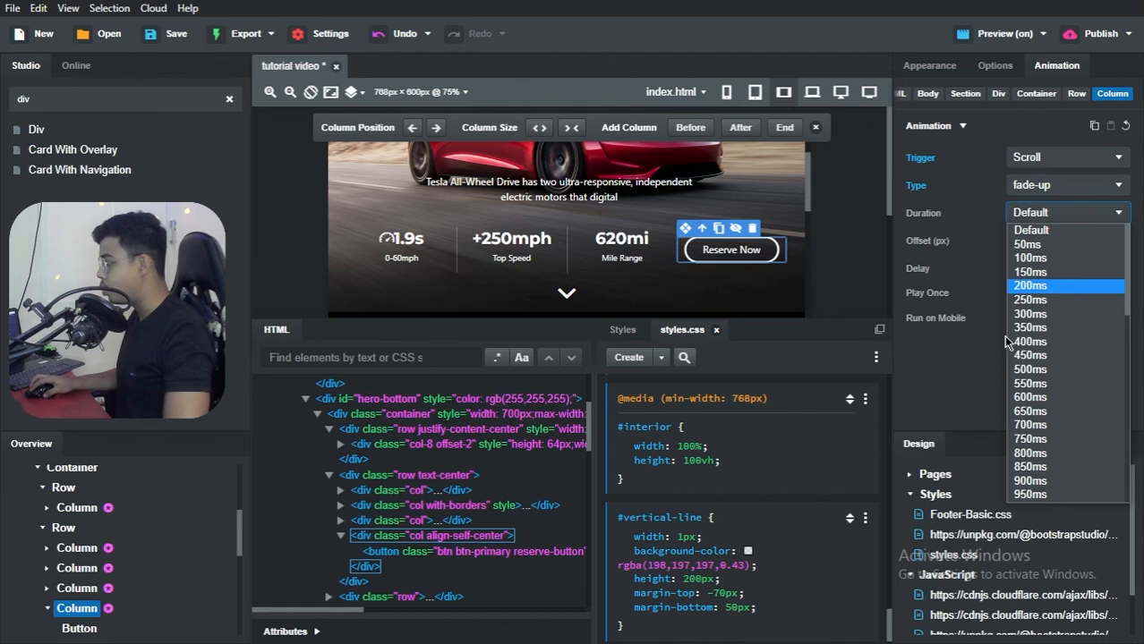
click(1031, 425)
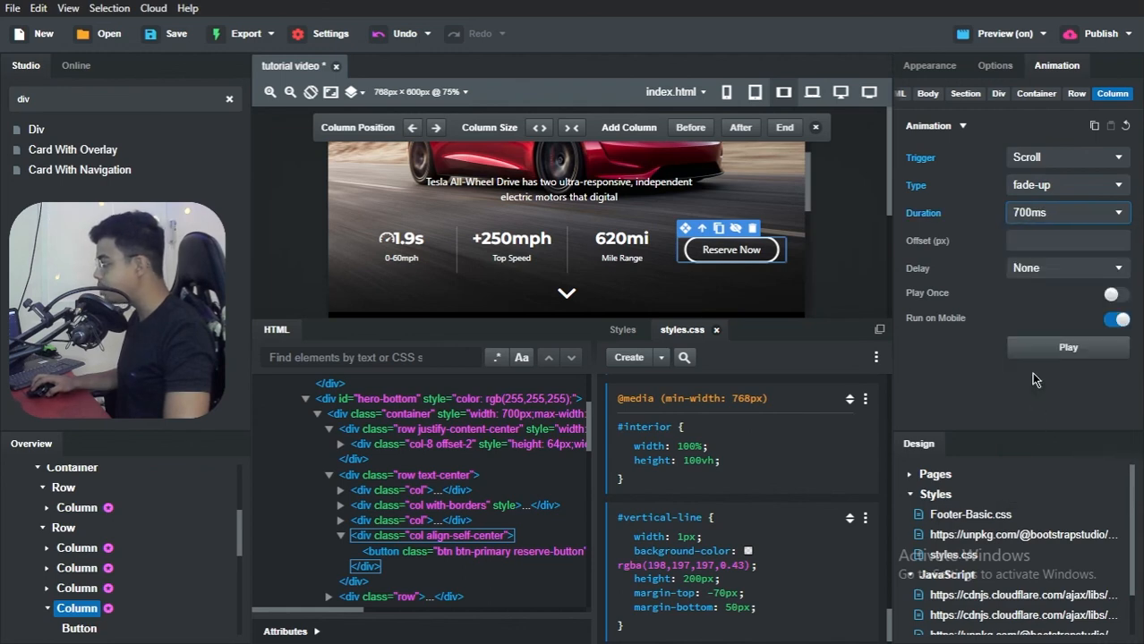
click(1038, 271)
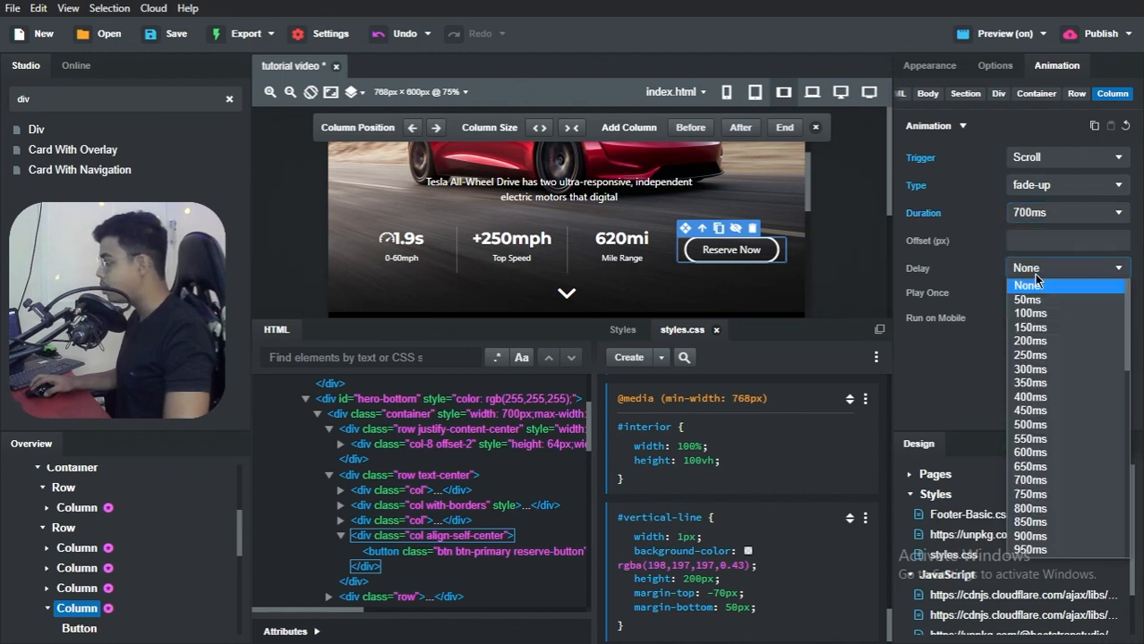
click(1031, 480)
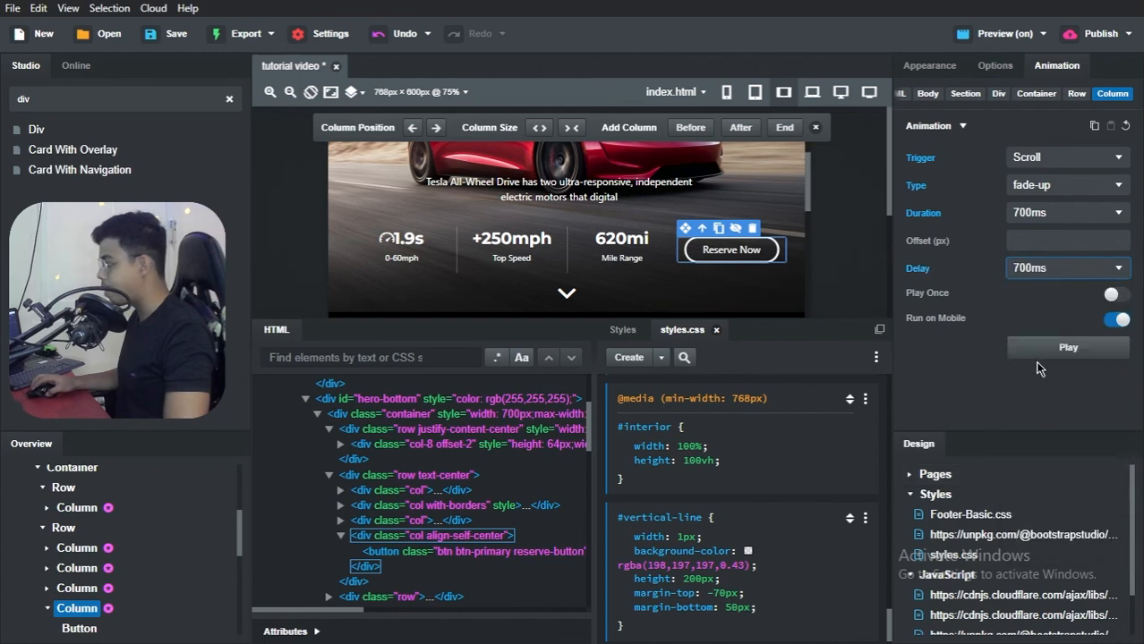
click(77, 588)
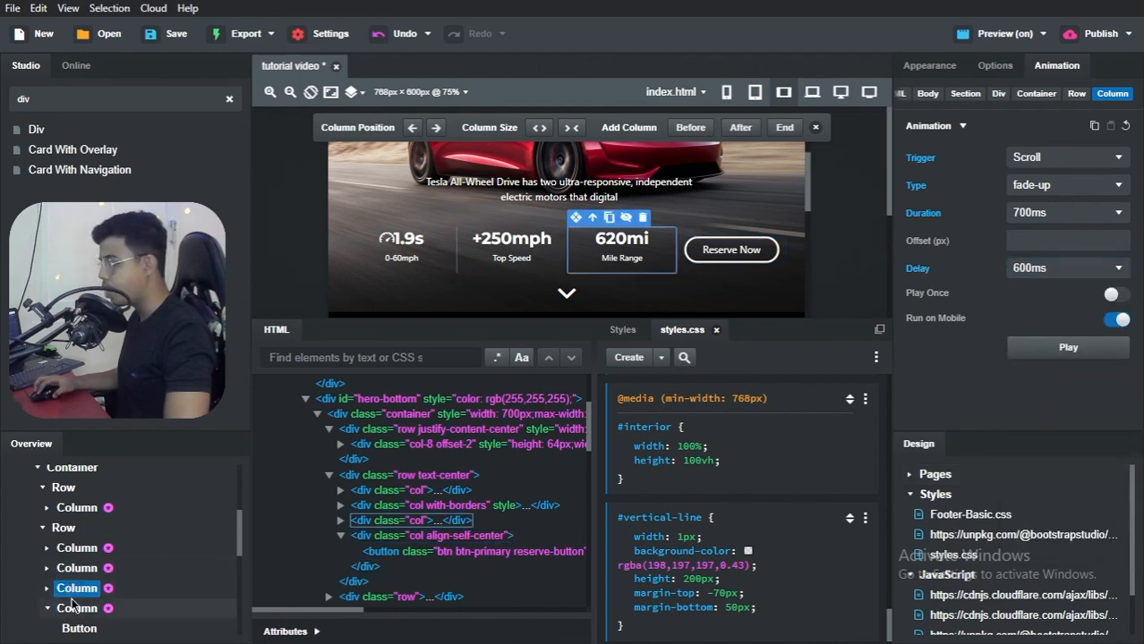
click(77, 609)
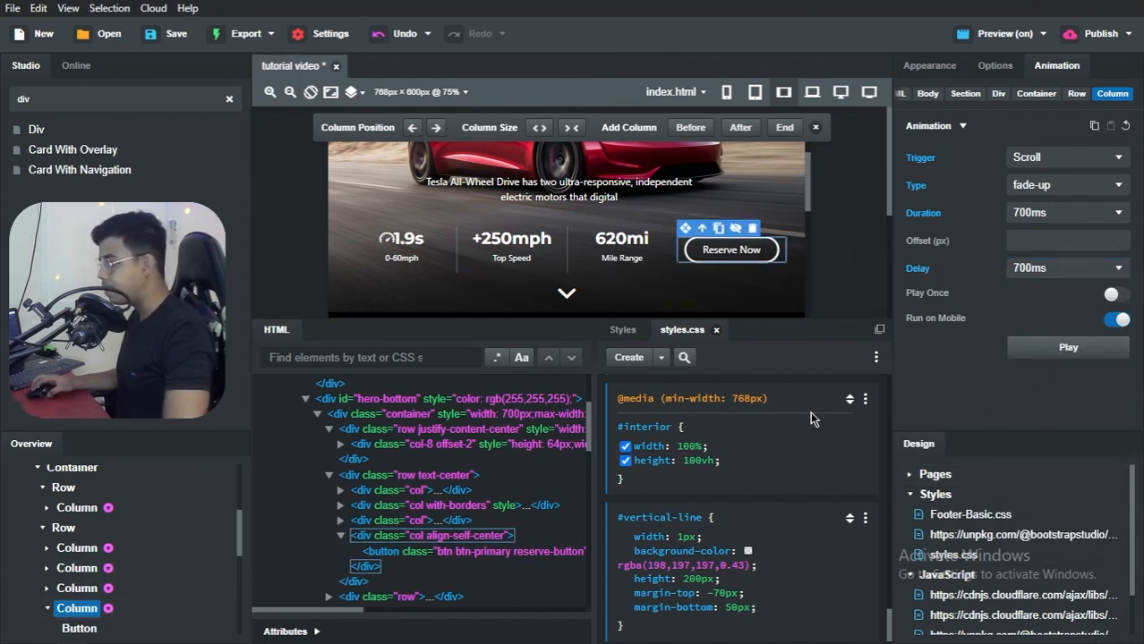
Step: Switch to the tutorial video preview in Brave to examine the page's scroll animations down to the specs table, and return to Bootstrap Studio
key(alt+Tab)
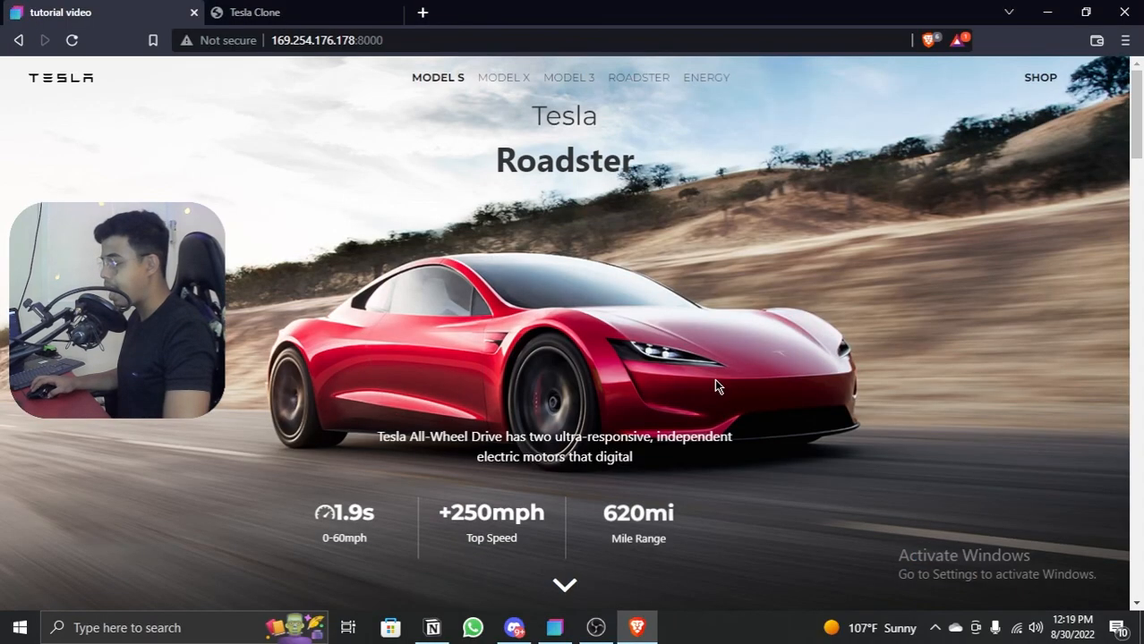
scroll(714, 385, down, 2)
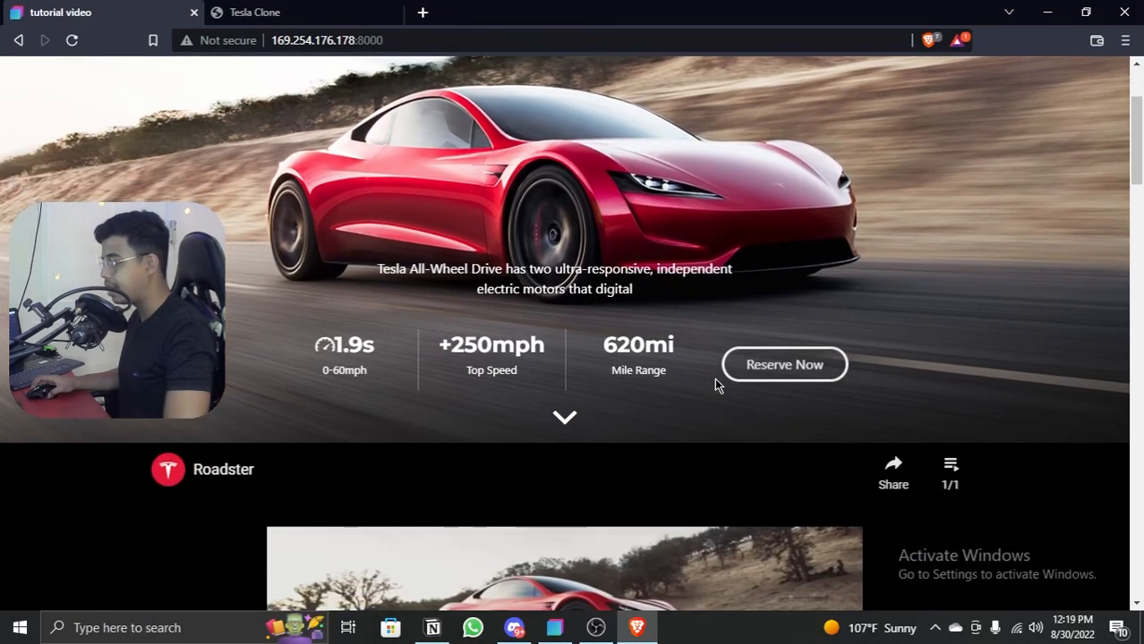
scroll(714, 385, down, 2)
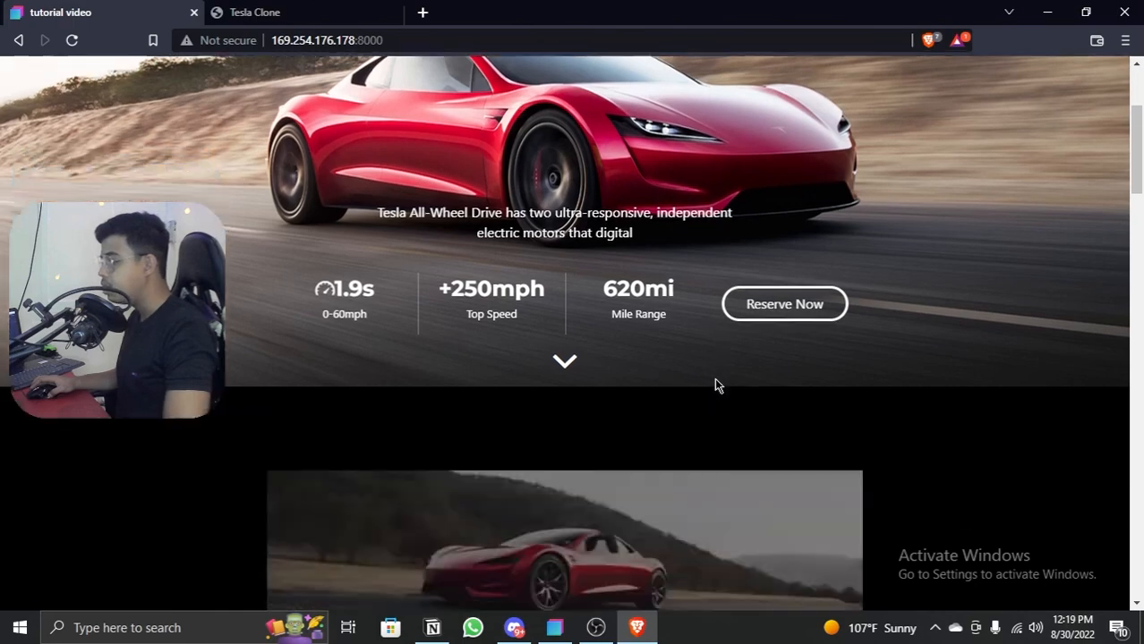
scroll(530, 376, down, 1)
scroll(536, 309, down, 2)
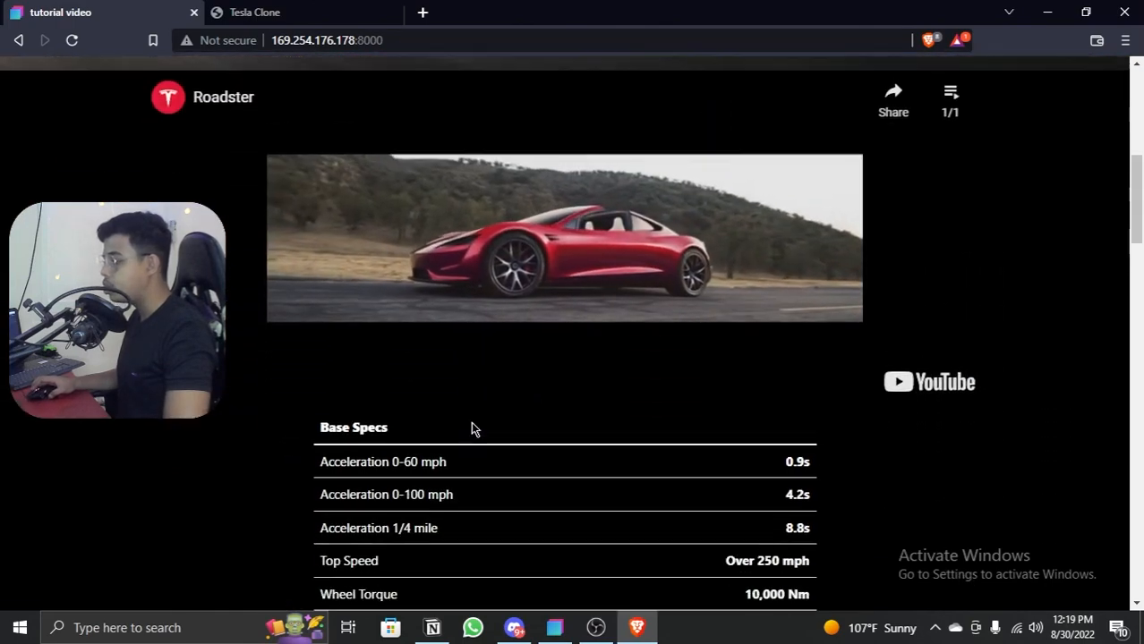
key(alt+Tab)
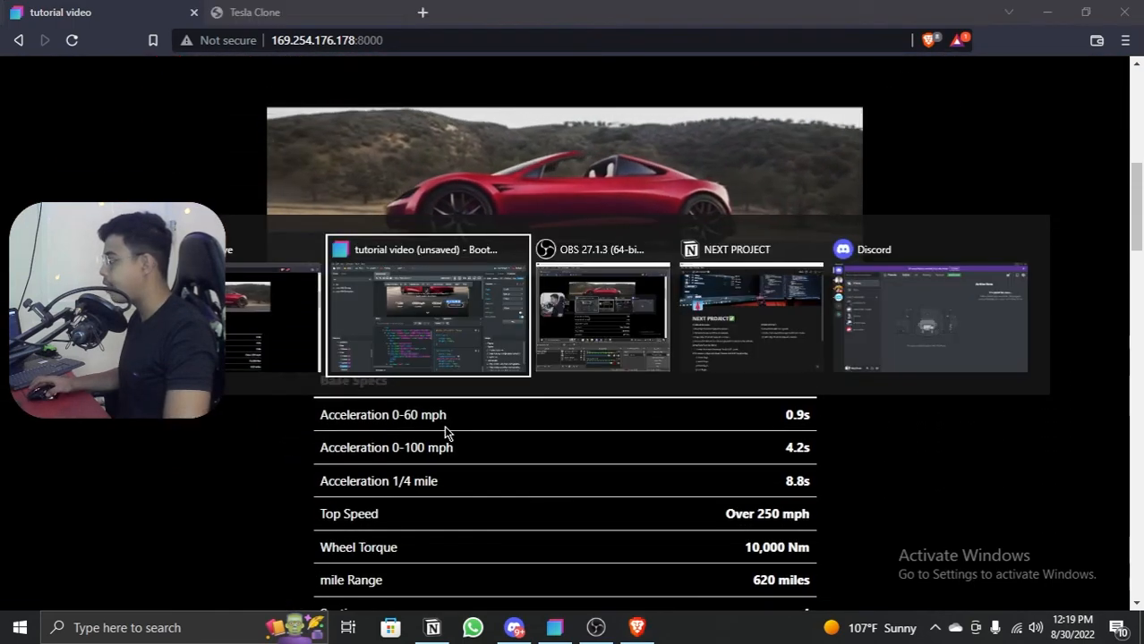
Step: Collapse the #hero section and give the video in #video-and-stats a scroll-triggered fade-up animation with a 700ms duration
scroll(41, 534, up, 4)
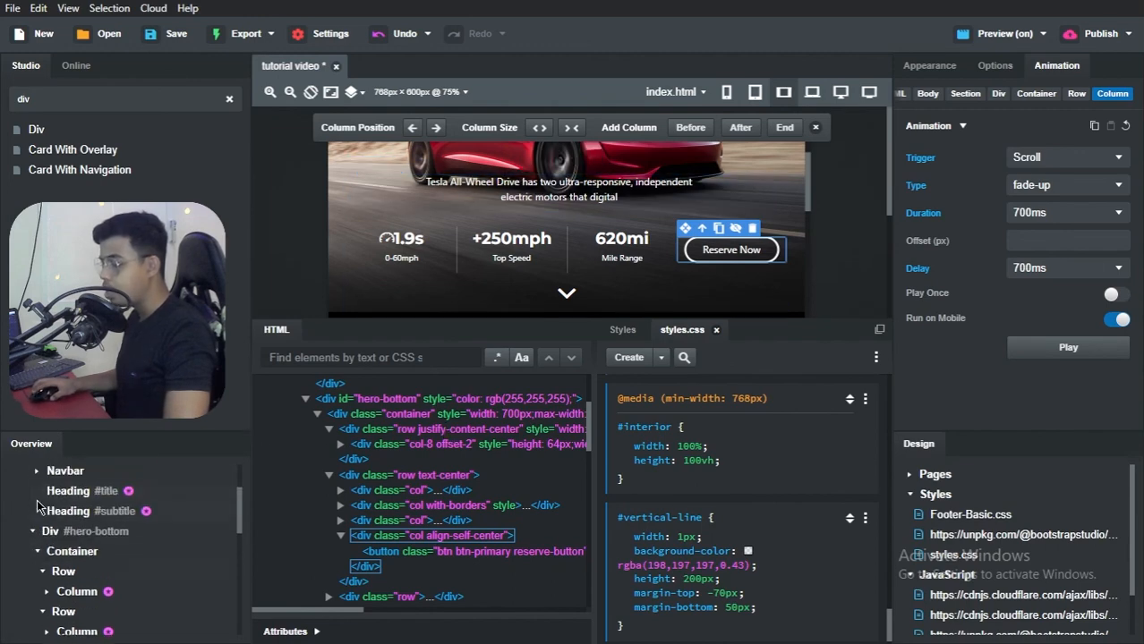
click(28, 514)
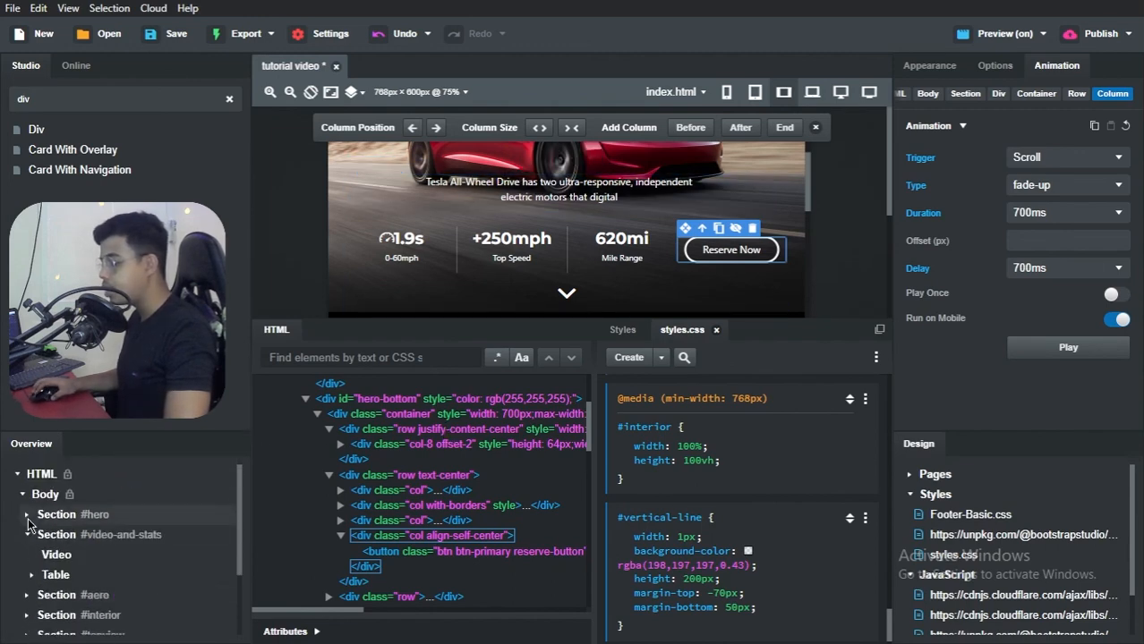
click(52, 554)
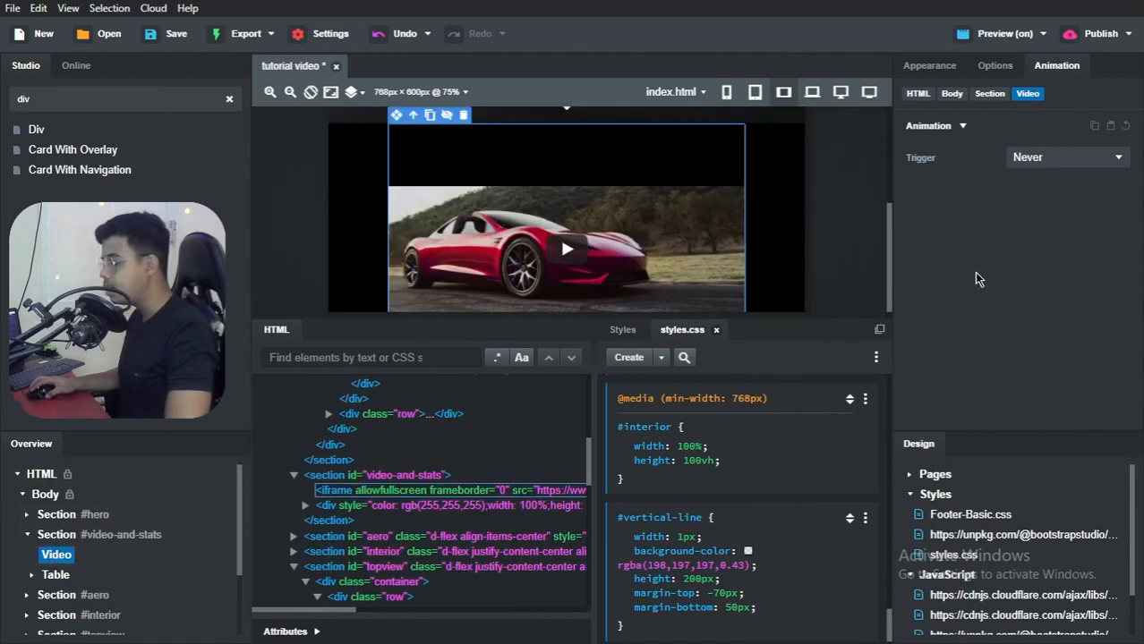
click(1029, 158)
click(1031, 185)
click(1033, 187)
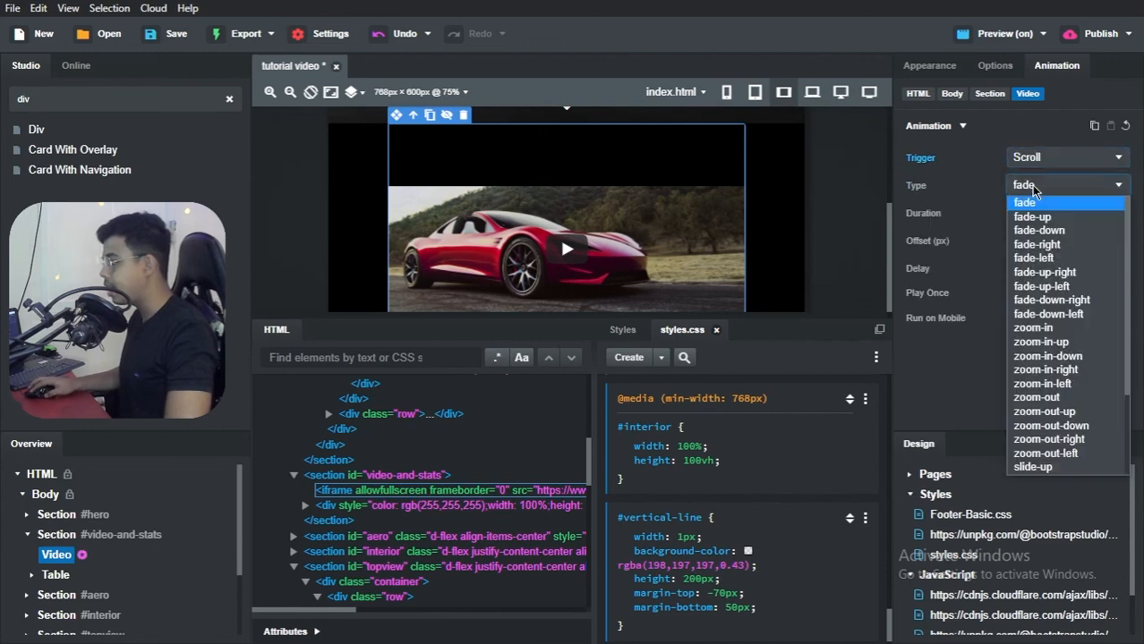
click(1031, 218)
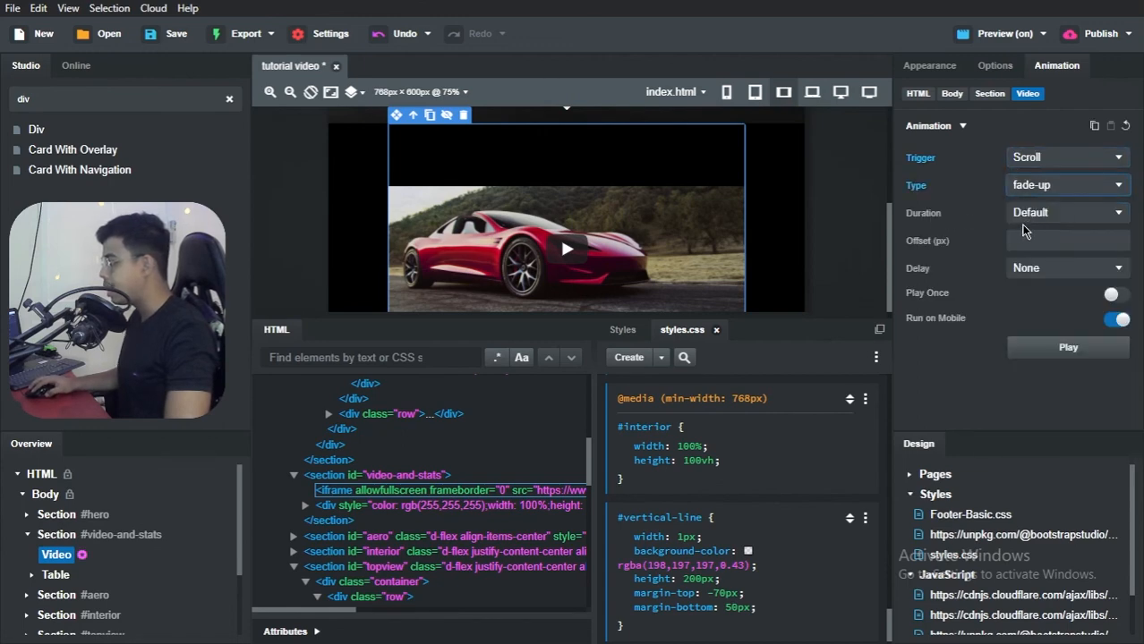
click(1040, 220)
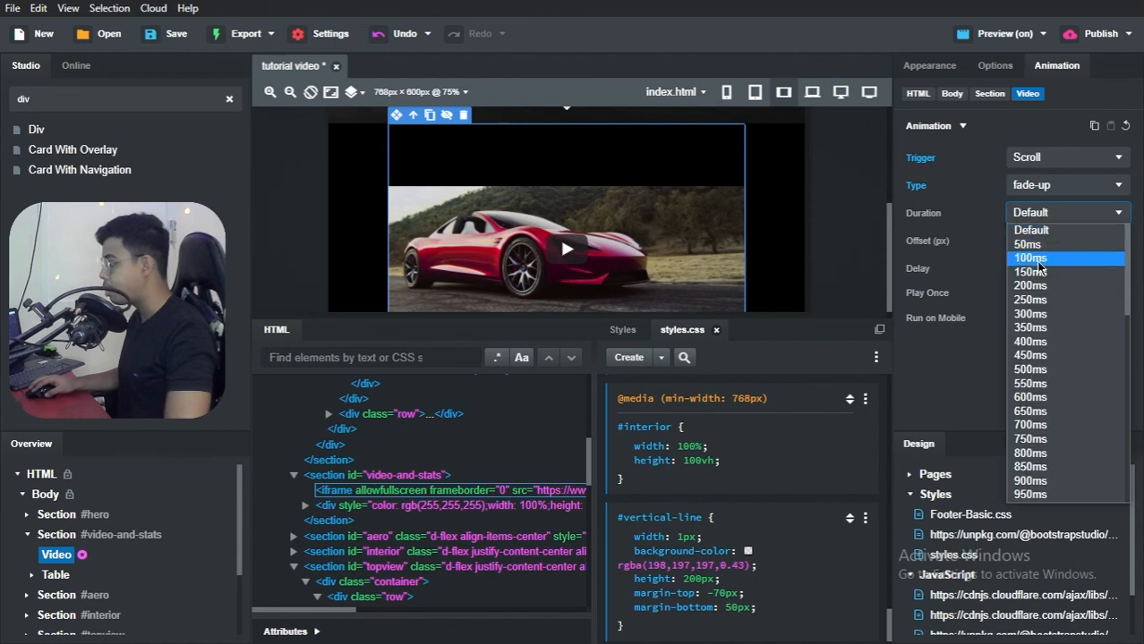
click(1028, 426)
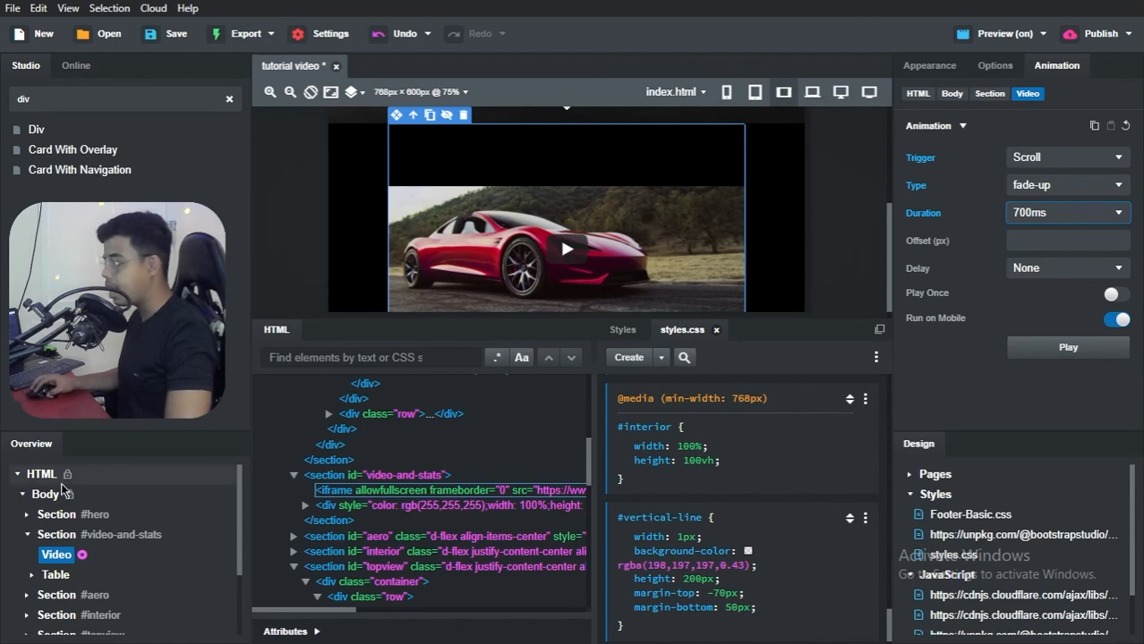
Step: Give the specs table in #video-and-stats a scroll-triggered fade-up animation with a 700ms duration
click(59, 575)
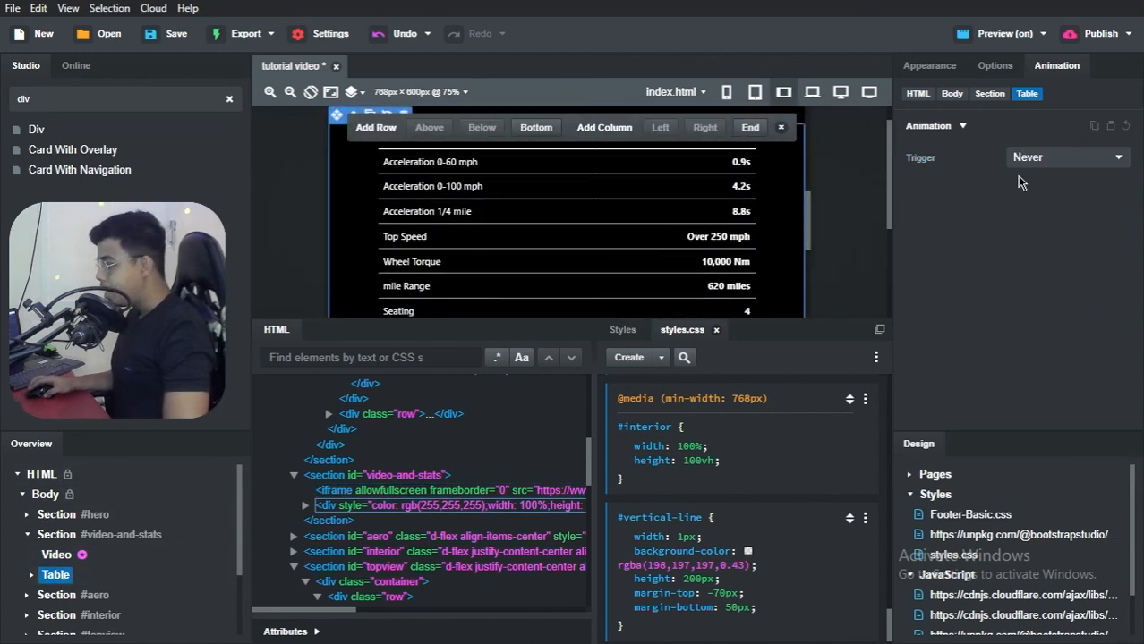
click(1067, 159)
click(1042, 187)
click(1042, 185)
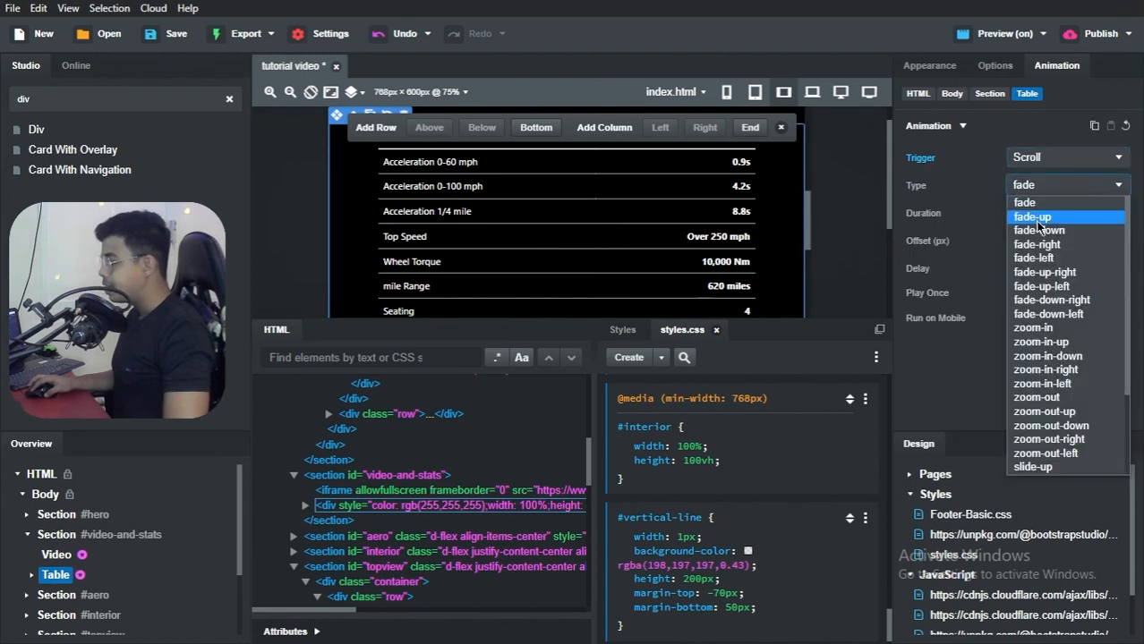
click(1029, 216)
click(1033, 216)
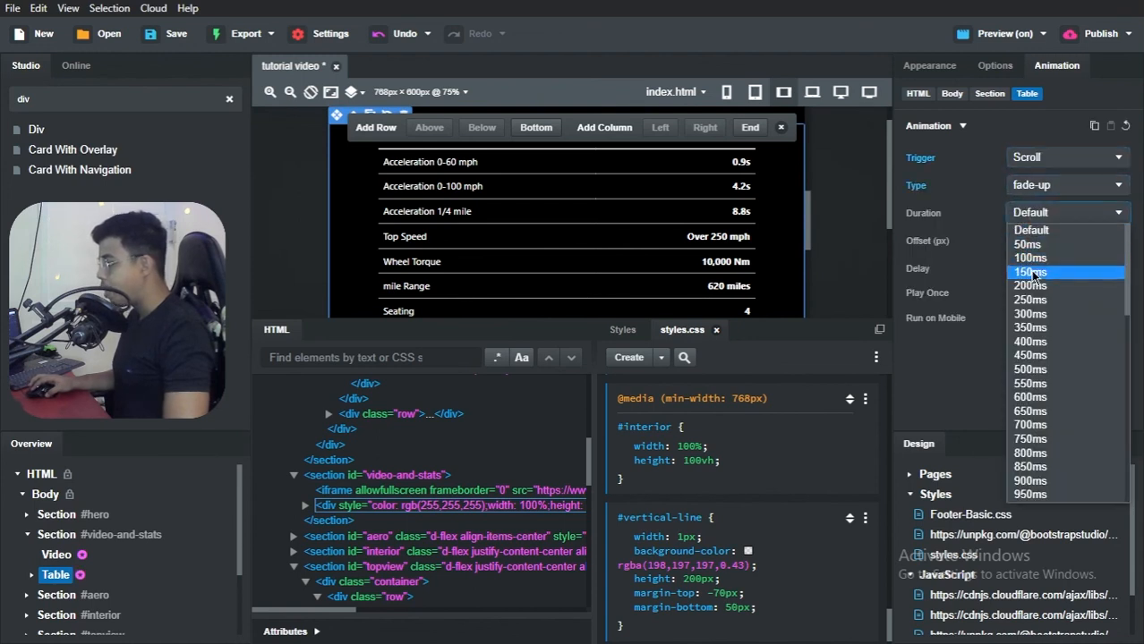
click(1031, 425)
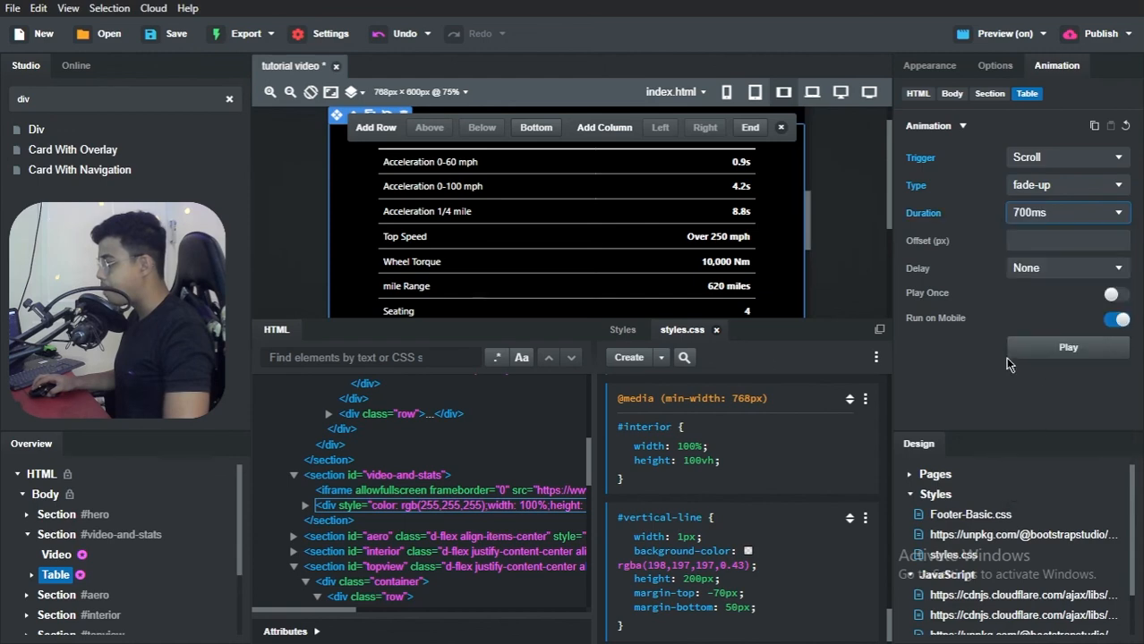
Step: Expand the #aero section and its container, and give the section a scroll-triggered fade-up animation with a 700ms duration
scroll(61, 519, down, 3)
click(58, 511)
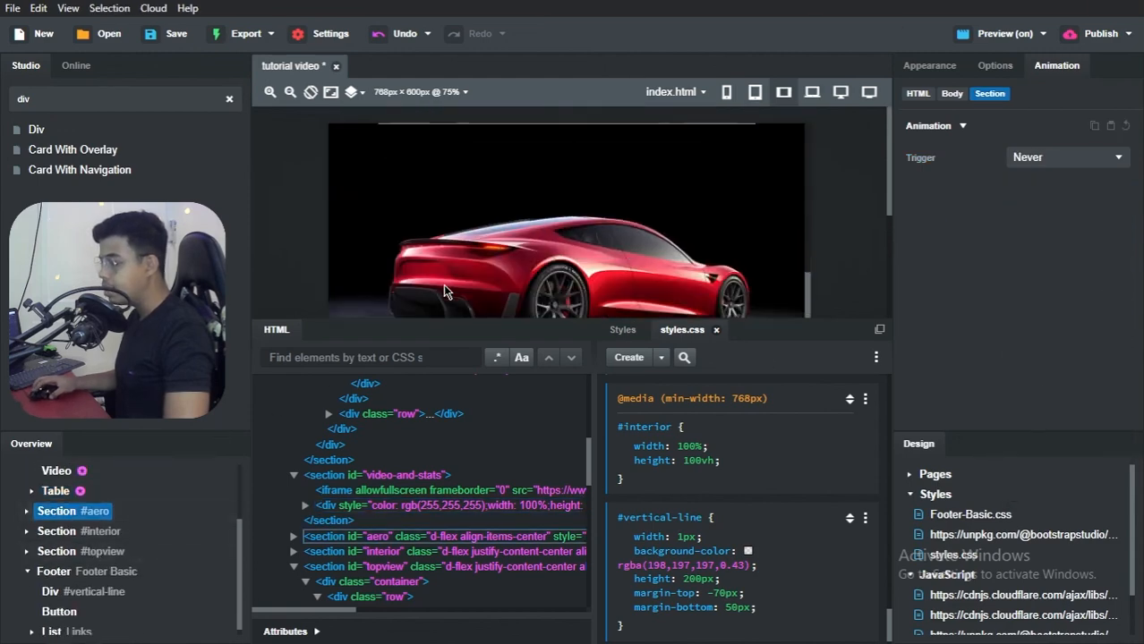
click(26, 512)
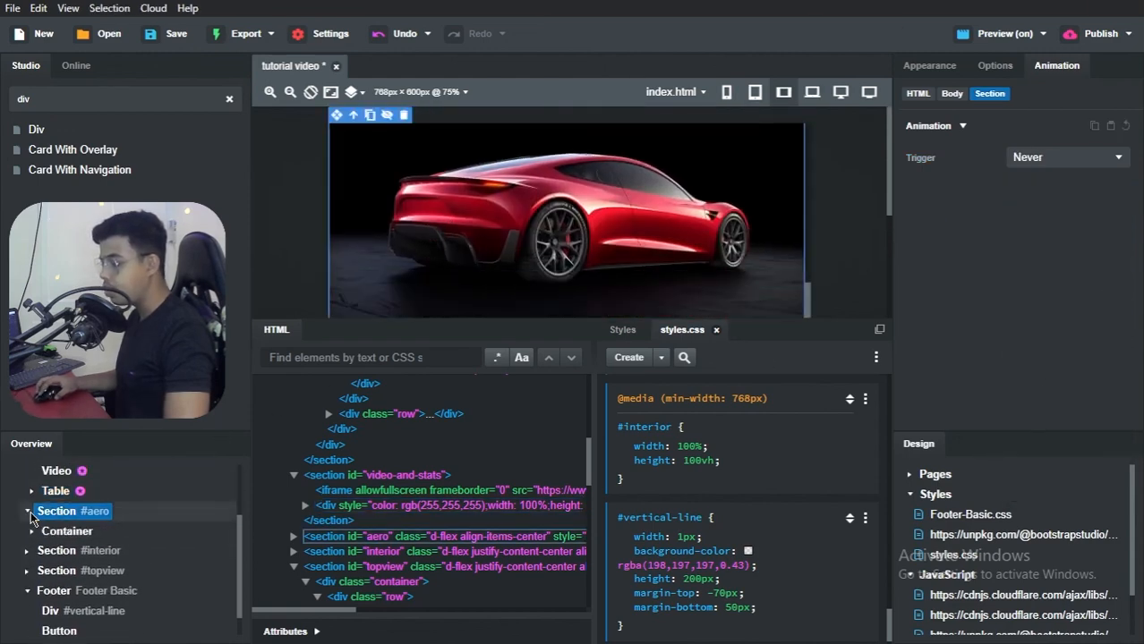
click(33, 533)
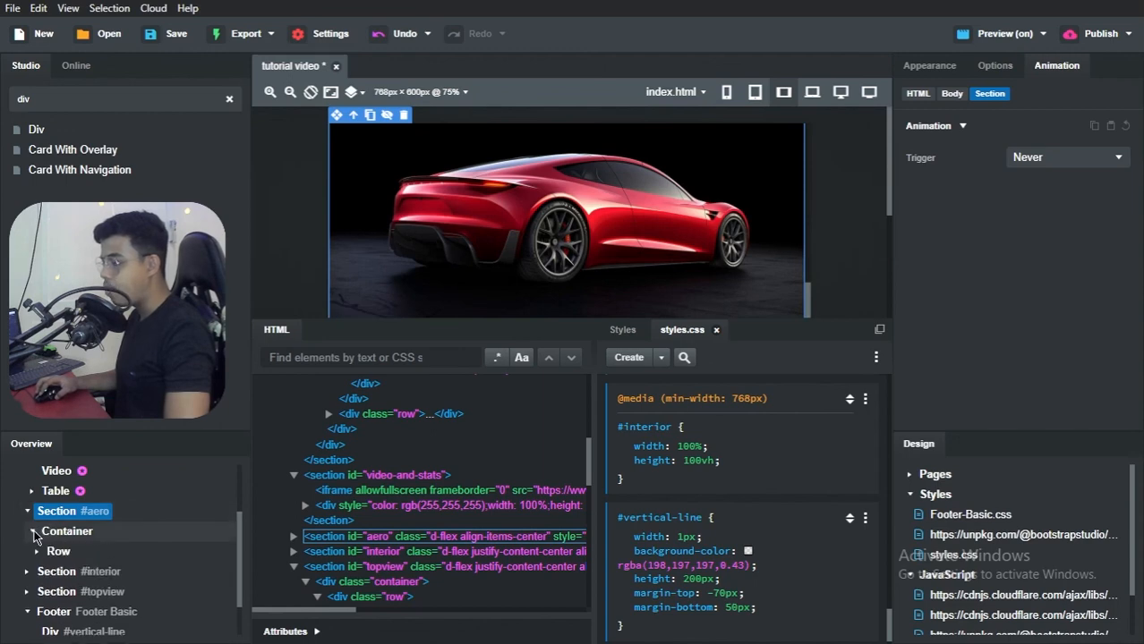
scroll(435, 291, down, 2)
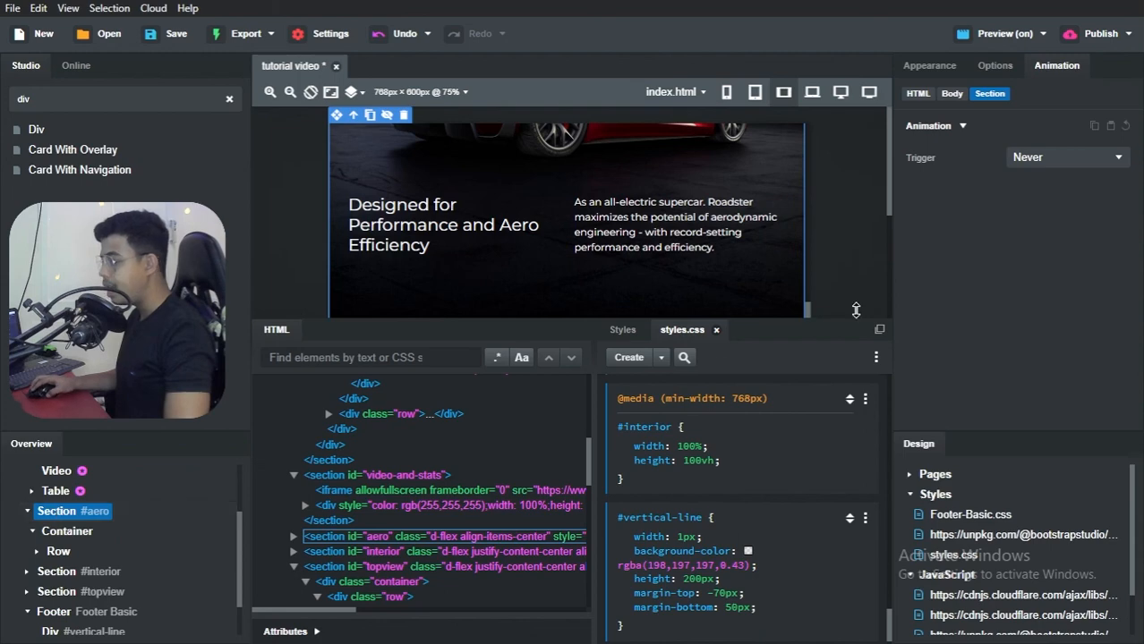
click(1054, 163)
click(1038, 187)
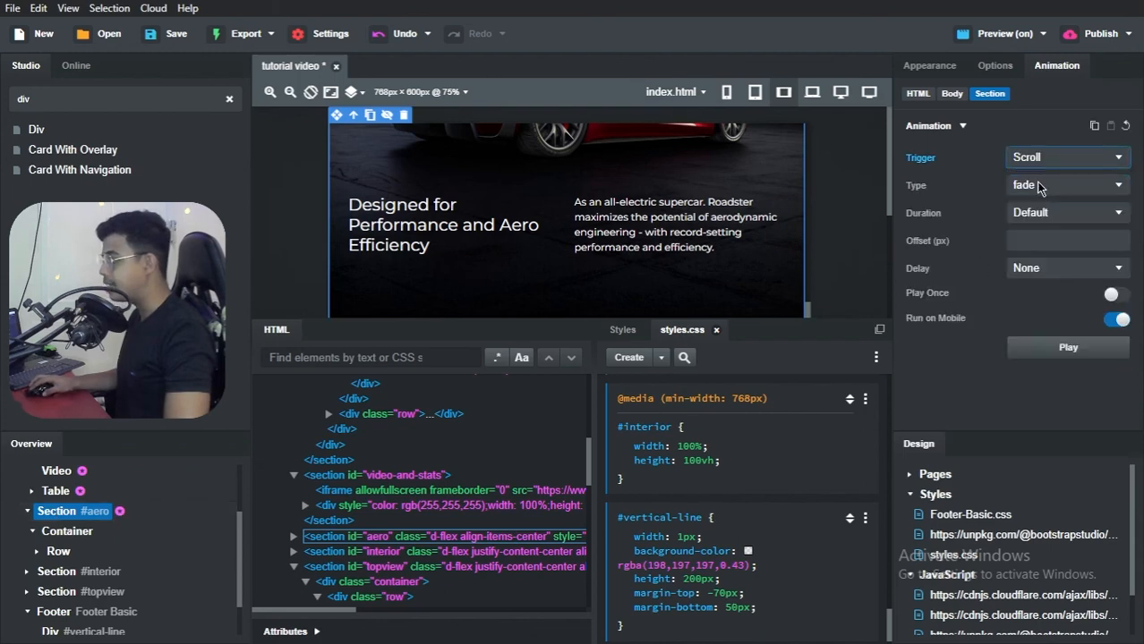
click(1036, 186)
click(1038, 203)
click(1038, 215)
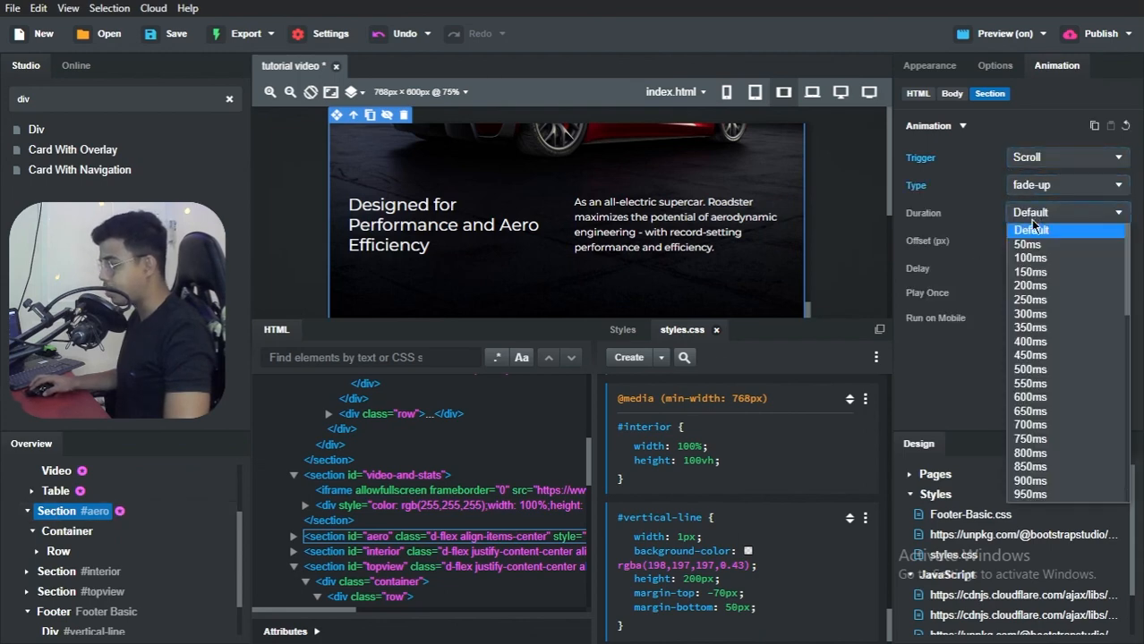
click(1030, 425)
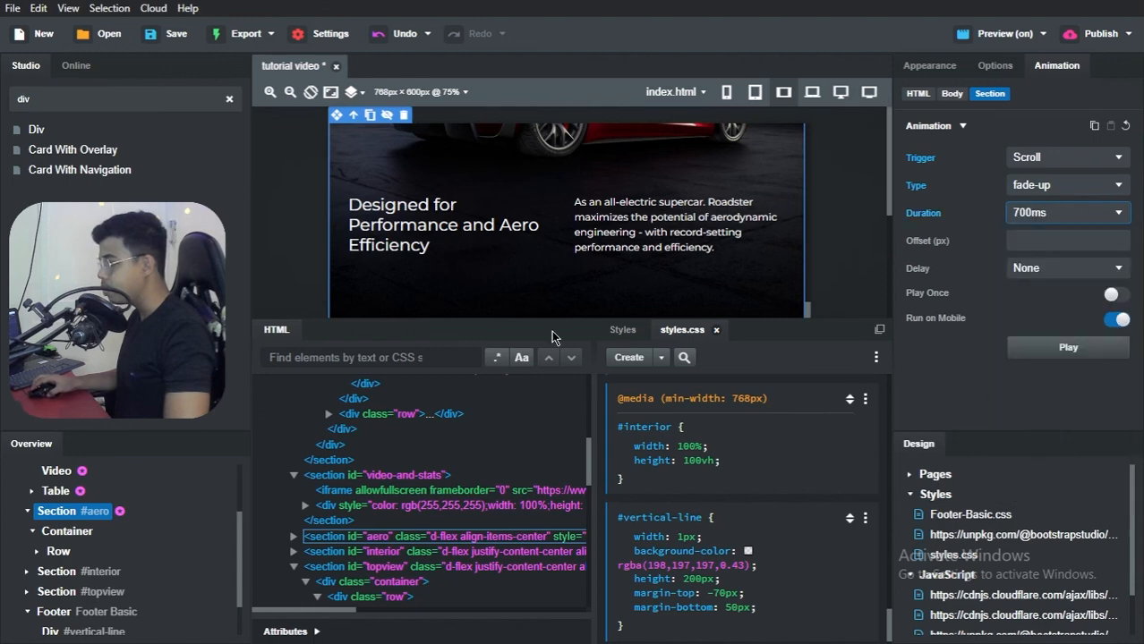
Step: Expand the #interior section and give it a scroll-triggered fade-up animation with a 700ms duration
scroll(63, 475, down, 1)
scroll(518, 222, down, 4)
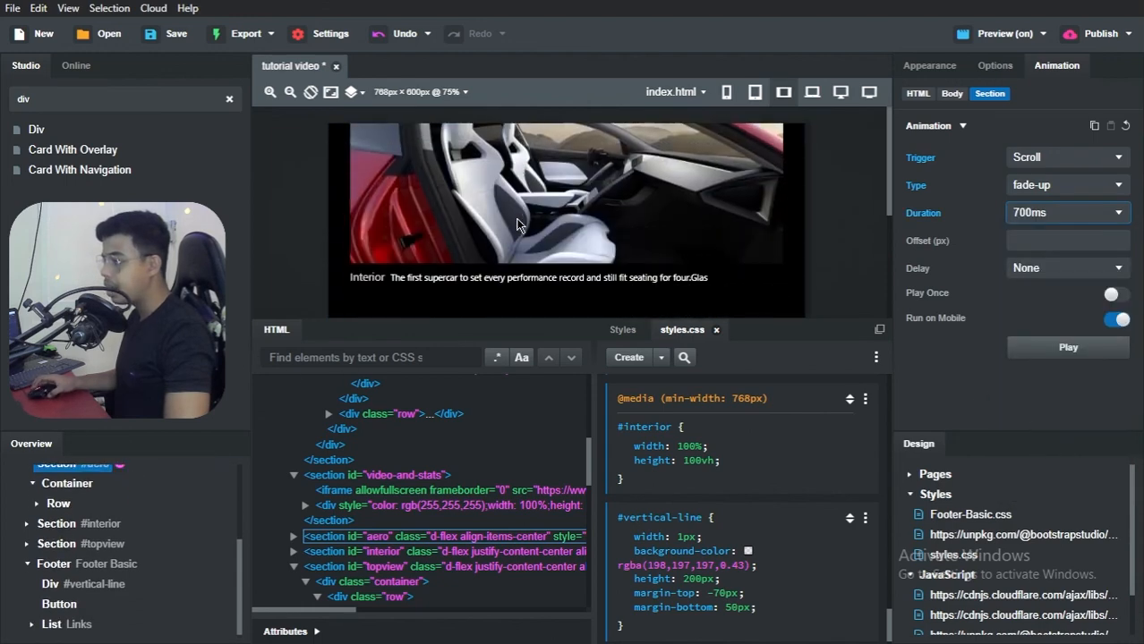
click(27, 524)
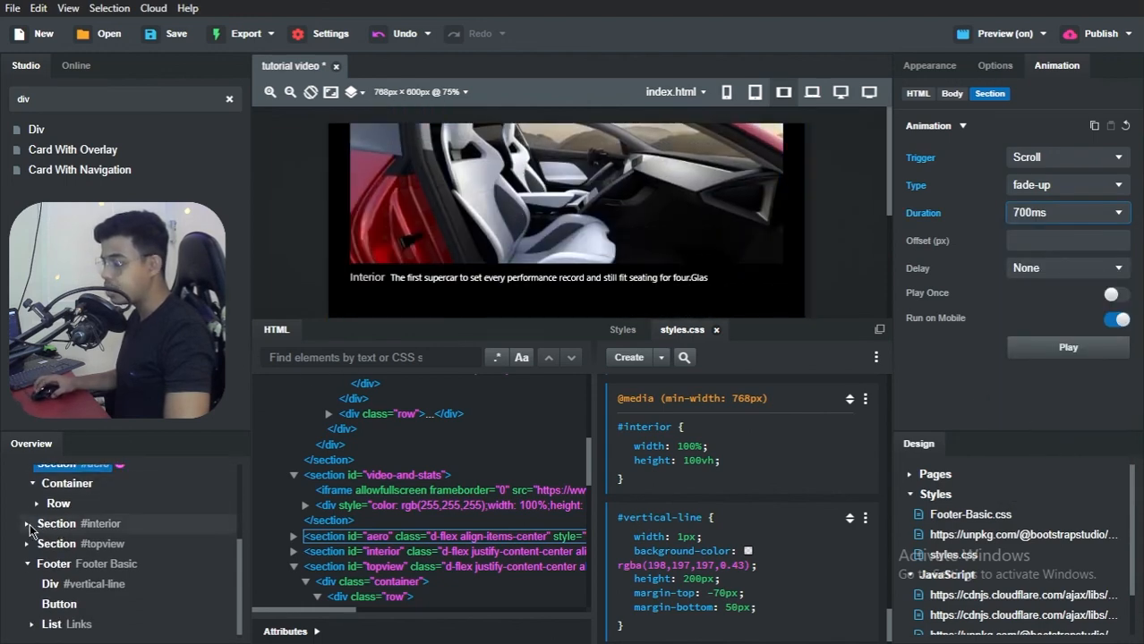
click(54, 525)
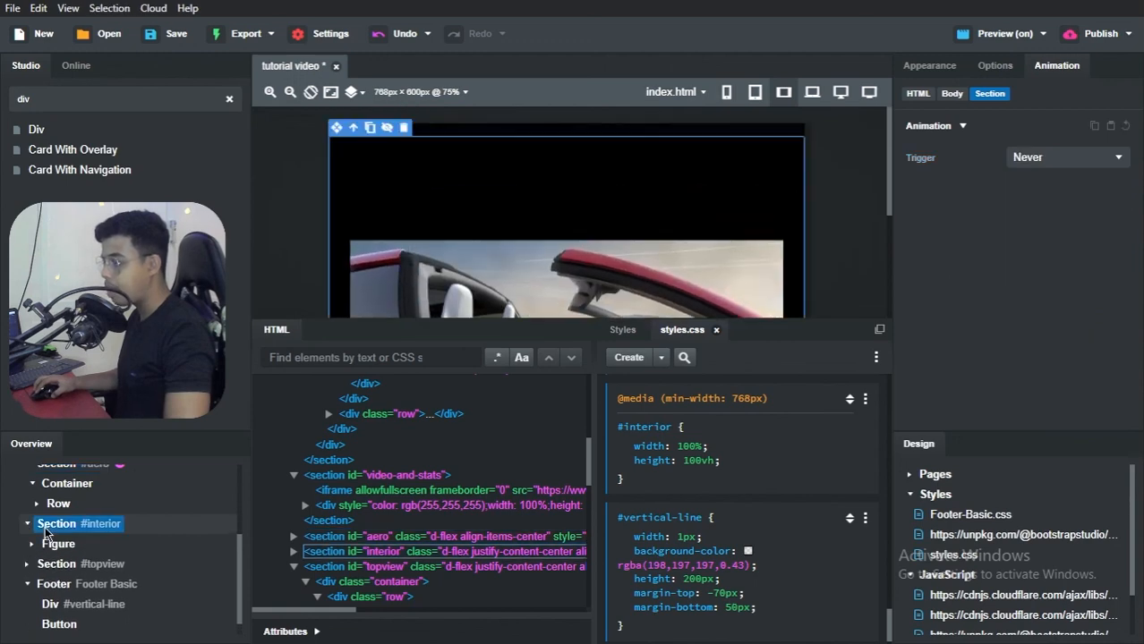
click(1053, 161)
click(1029, 186)
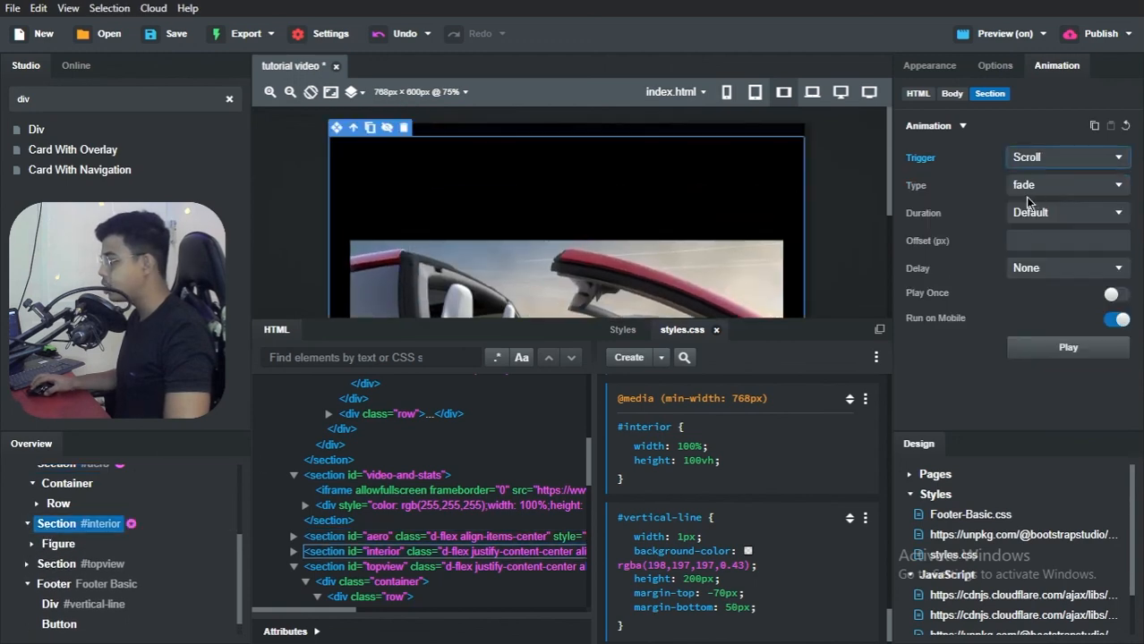
click(1031, 186)
click(1029, 208)
click(1027, 219)
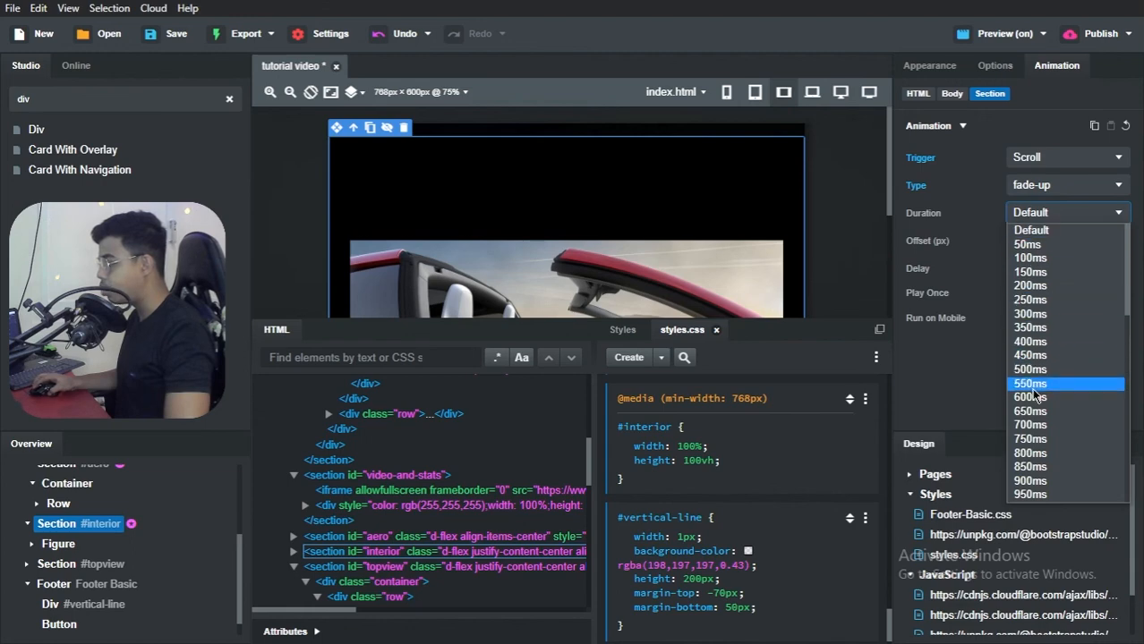
click(1036, 424)
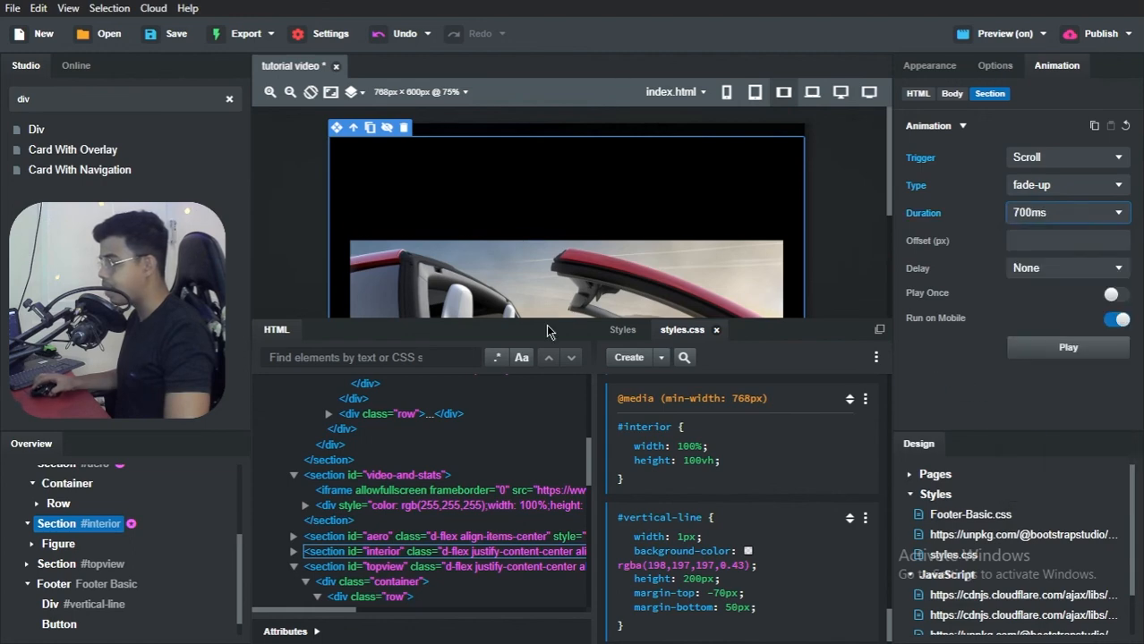
Step: Give the #topview section a scroll-triggered fade-up animation with a 700ms duration
click(40, 565)
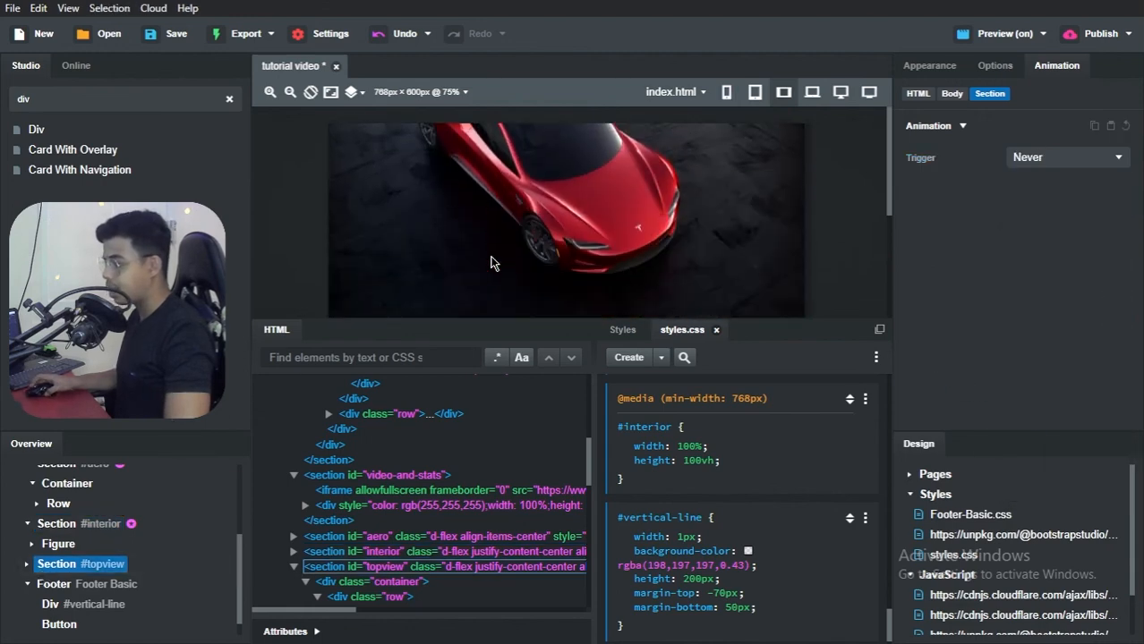
click(1031, 159)
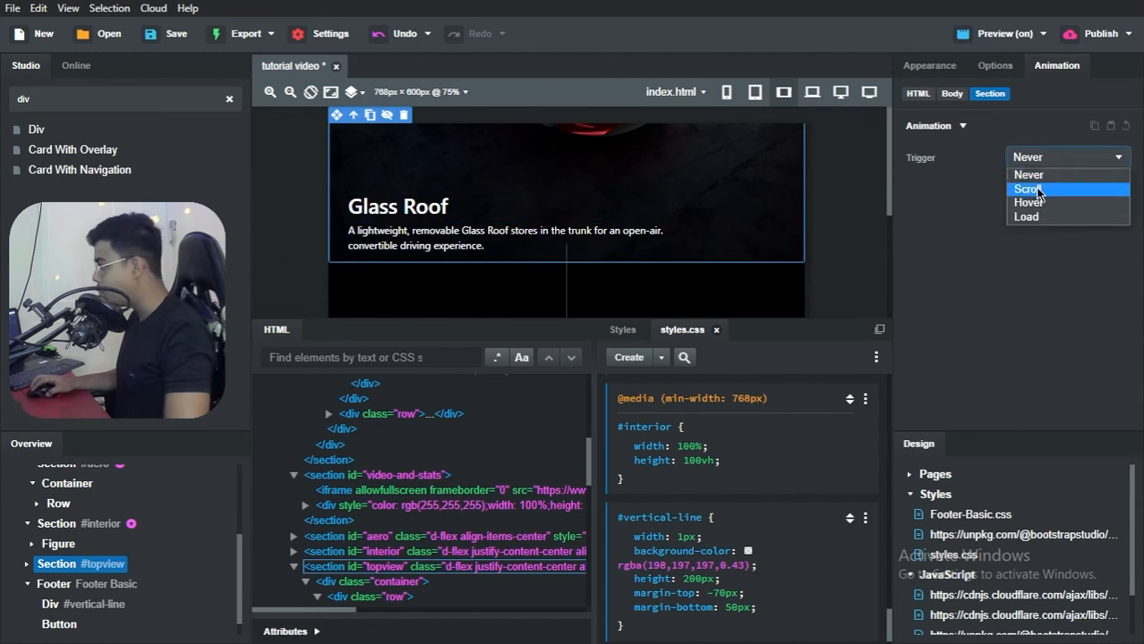
click(1038, 190)
click(1049, 188)
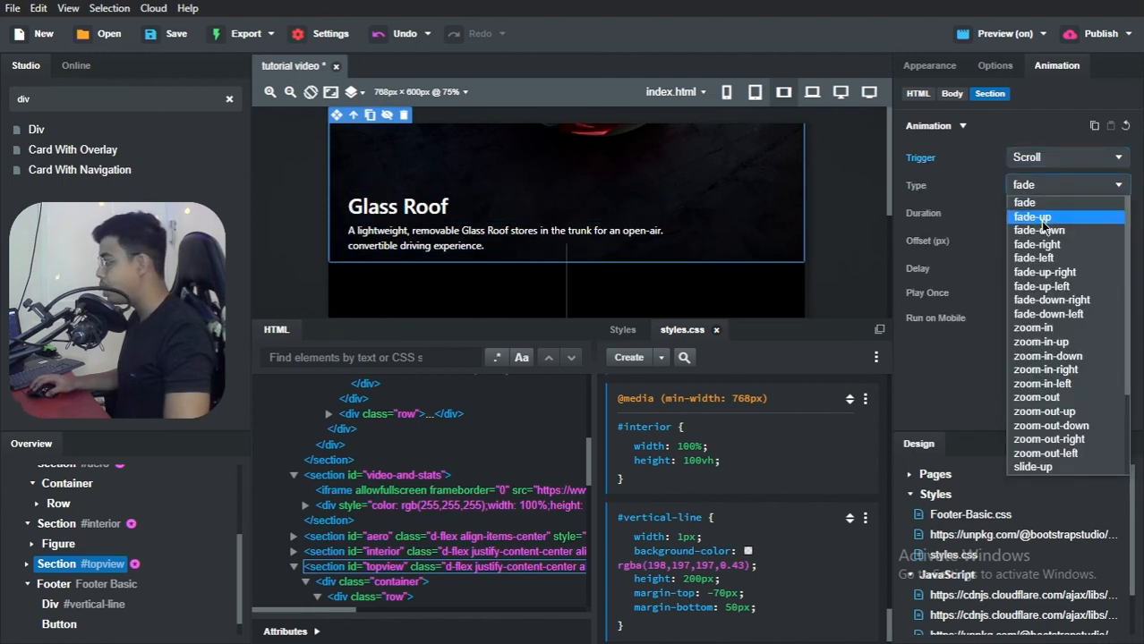
click(1043, 213)
click(1034, 215)
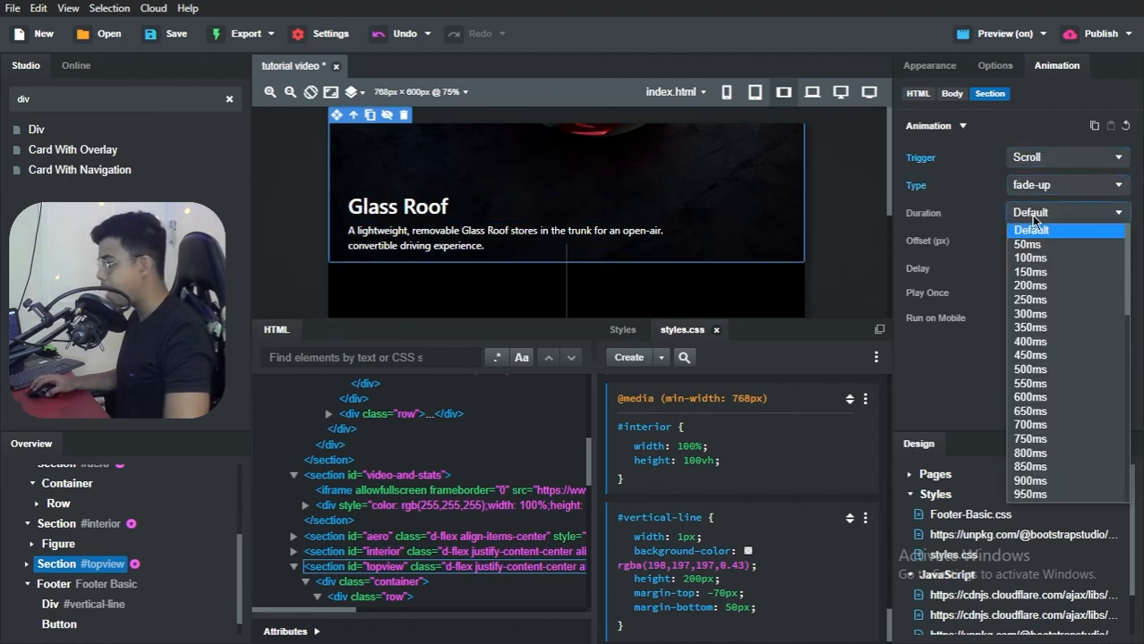
click(1043, 425)
scroll(422, 250, down, 5)
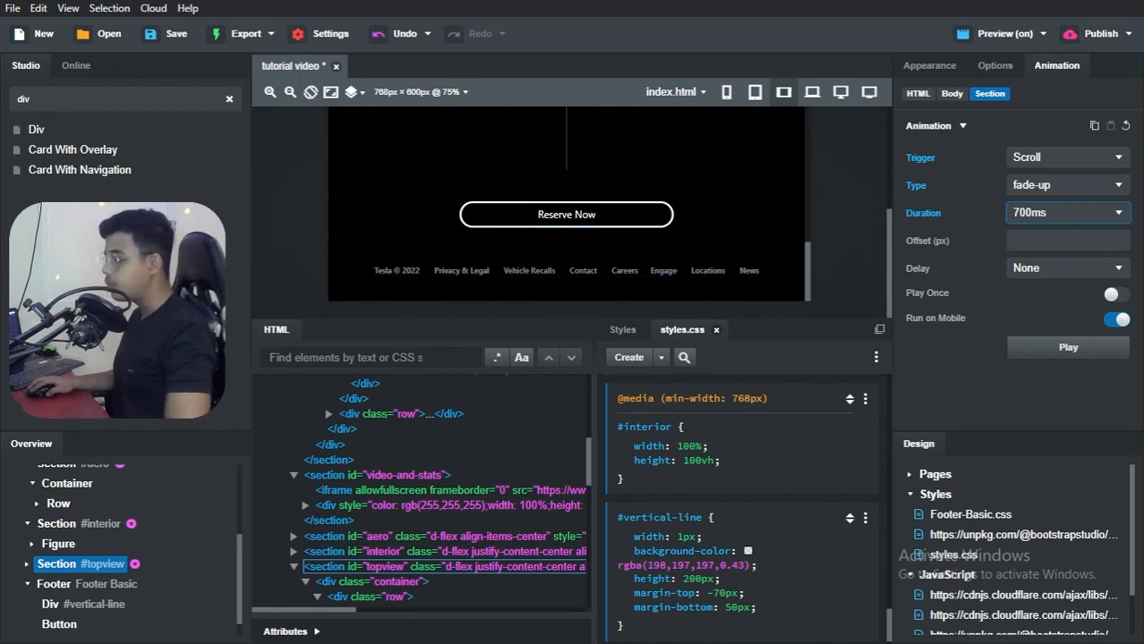
click(64, 591)
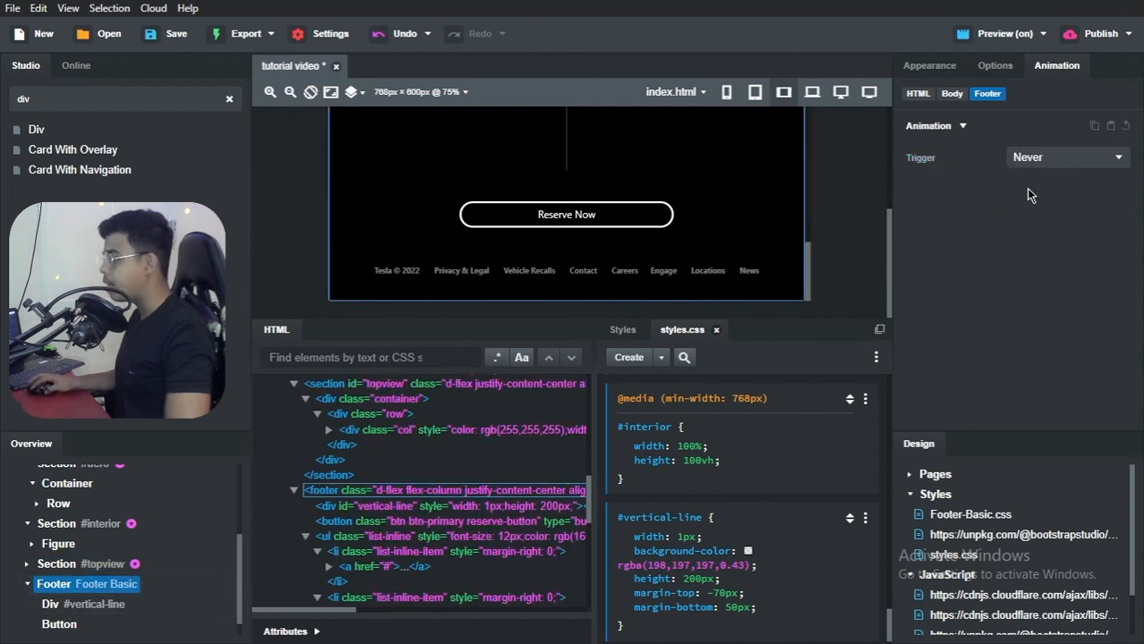
click(1026, 159)
click(1029, 161)
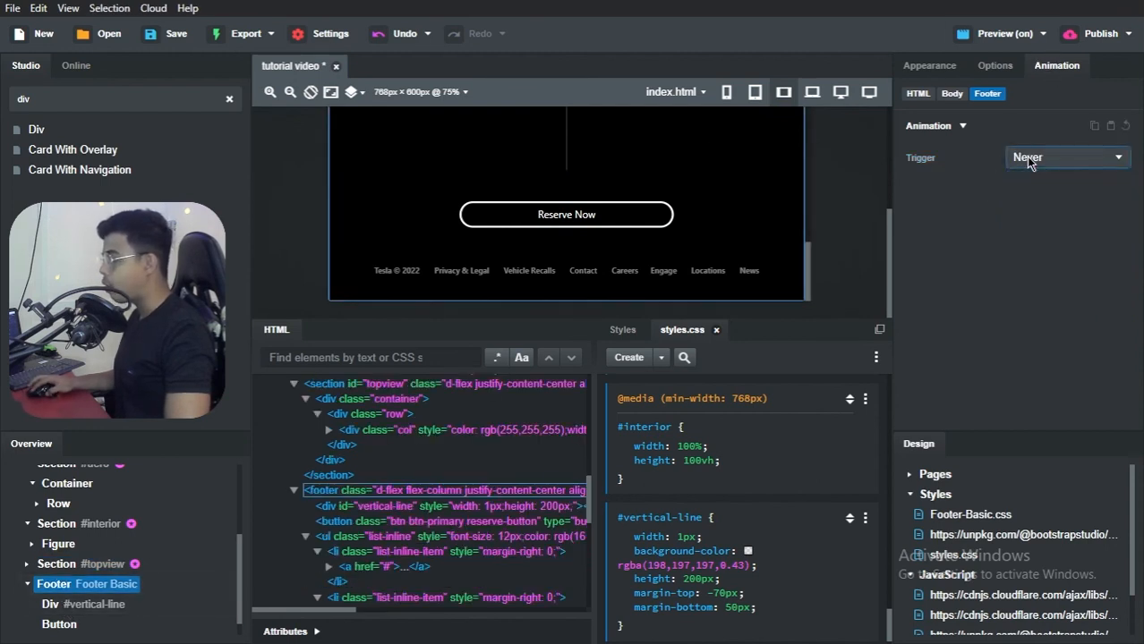
Step: Switch to the tutorial video preview in Brave, reload it, and examine the scroll animations from the hero to the footer and back
key(alt+Tab)
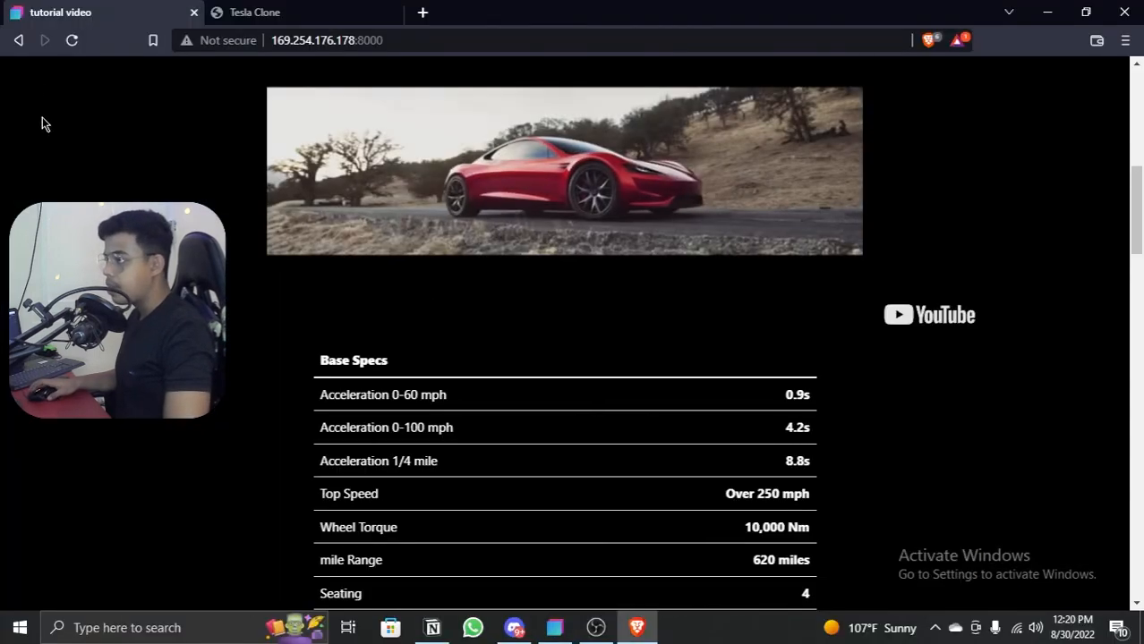
scroll(285, 180, up, 7)
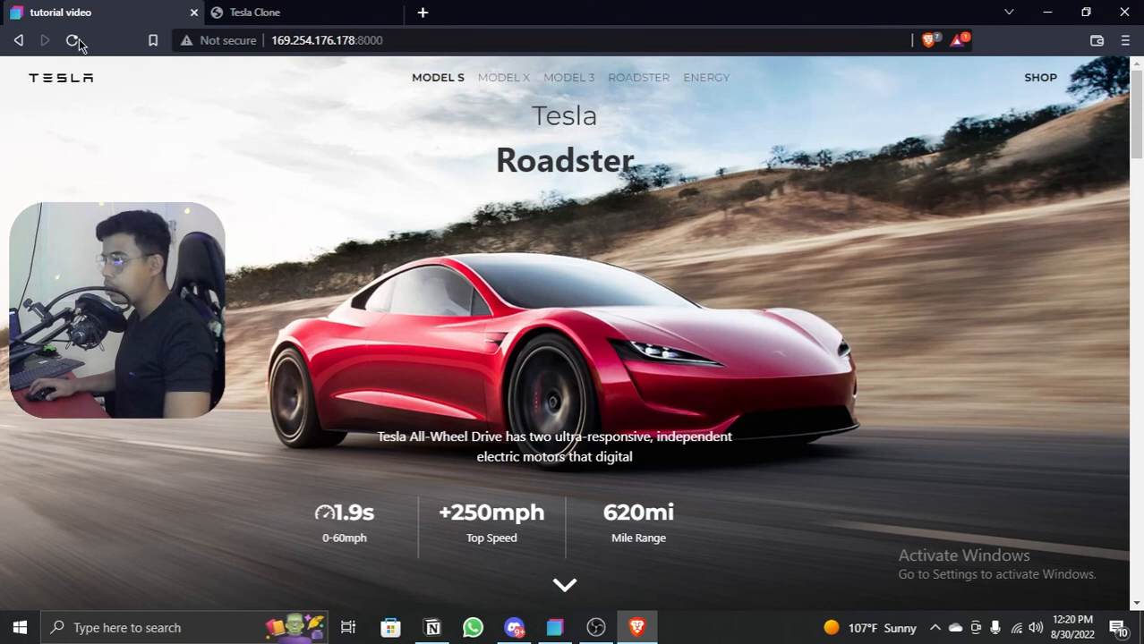
click(75, 40)
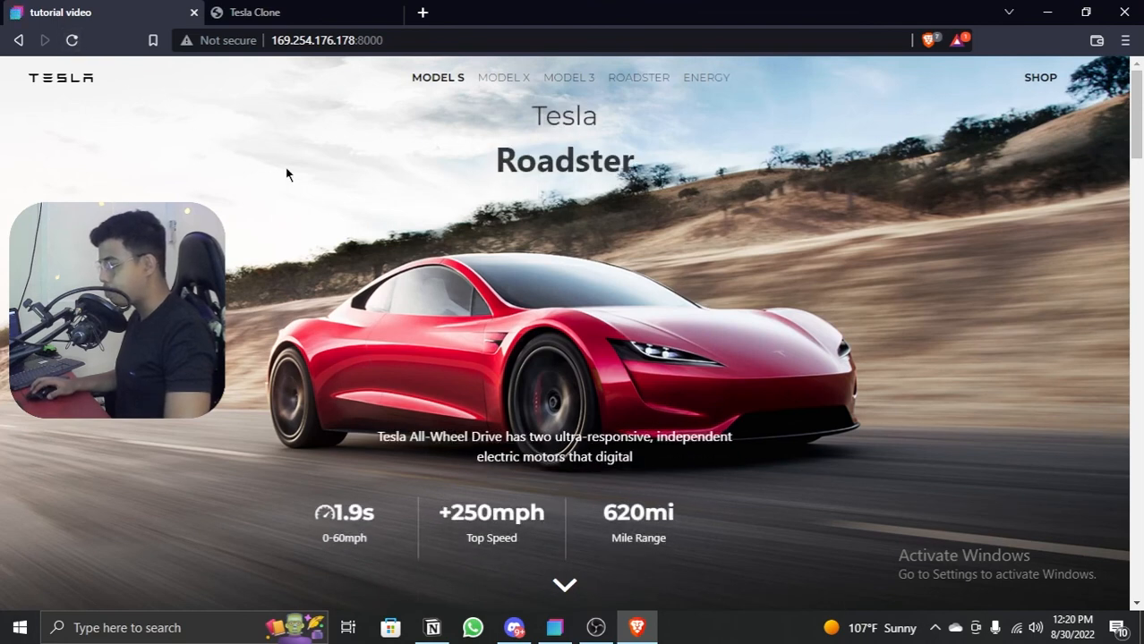
scroll(532, 210, down, 2)
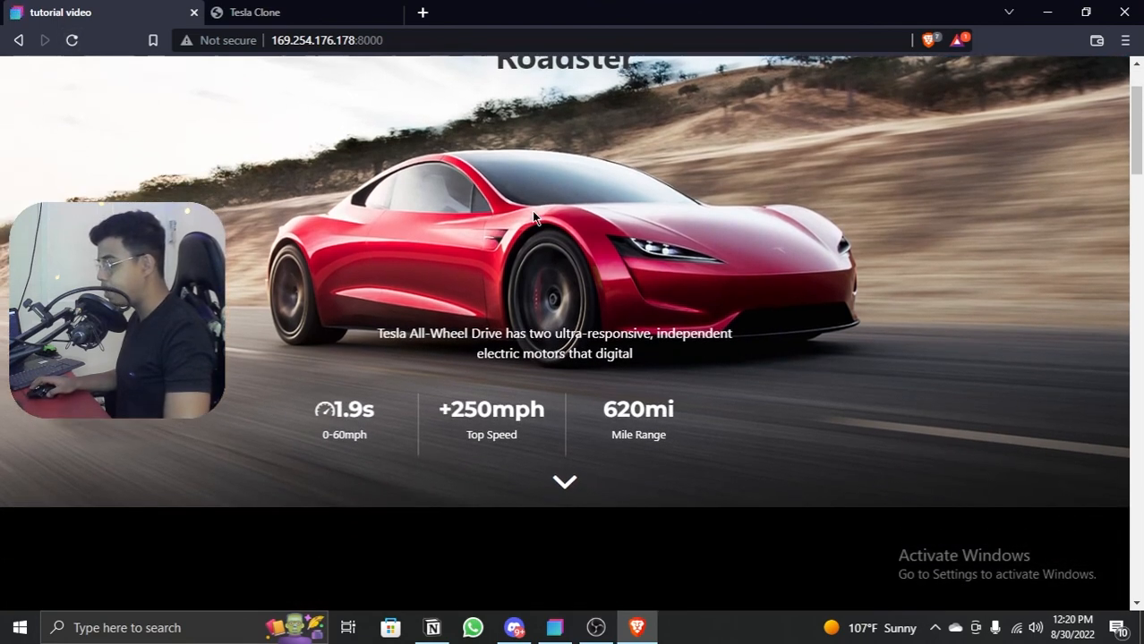
scroll(698, 358, down, 4)
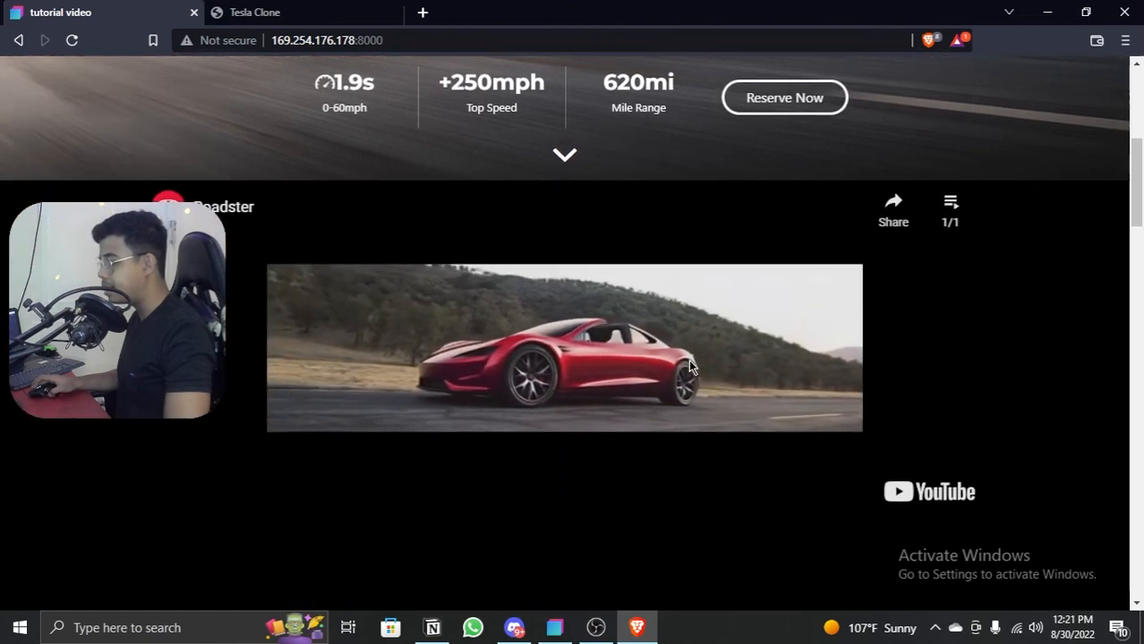
scroll(665, 339, down, 7)
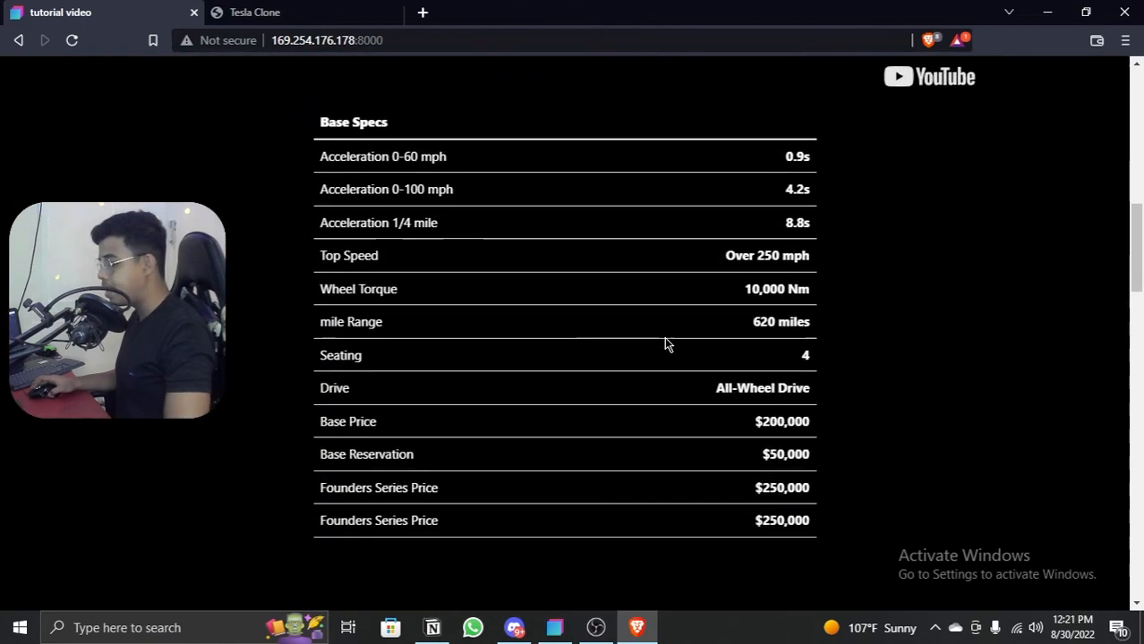
scroll(664, 344, down, 9)
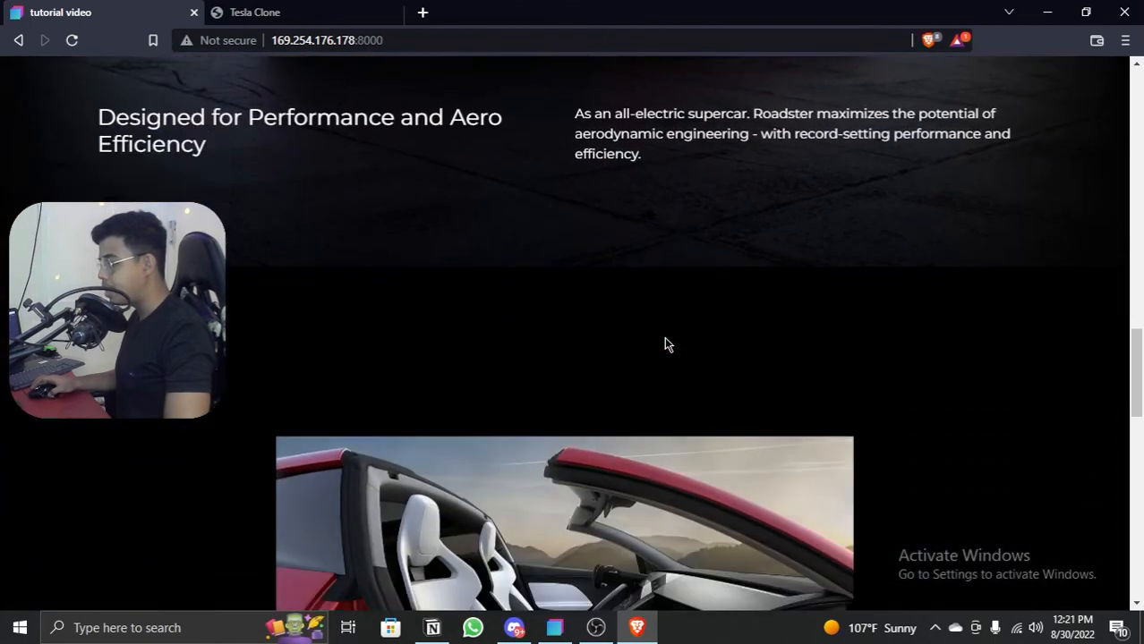
scroll(665, 340, down, 14)
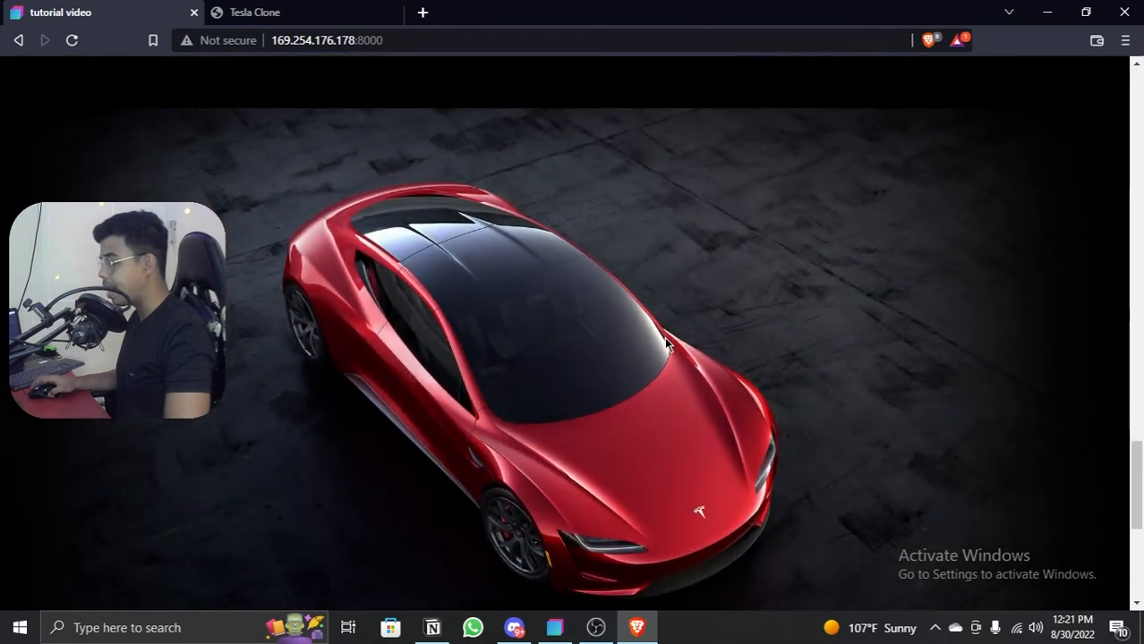
scroll(664, 344, down, 1)
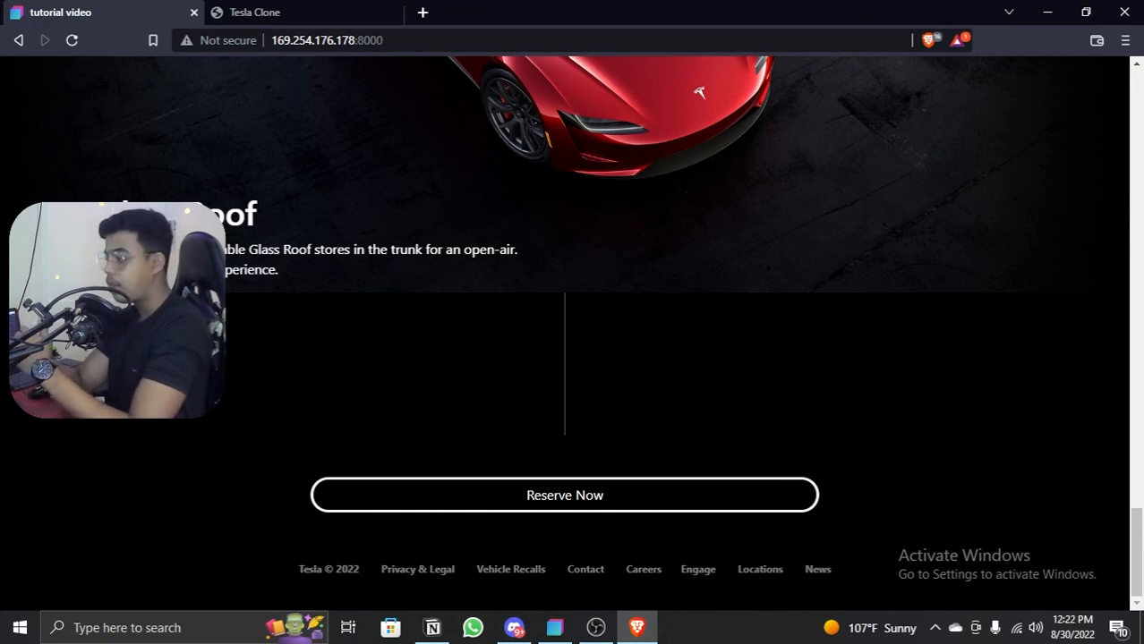
scroll(602, 227, up, 1)
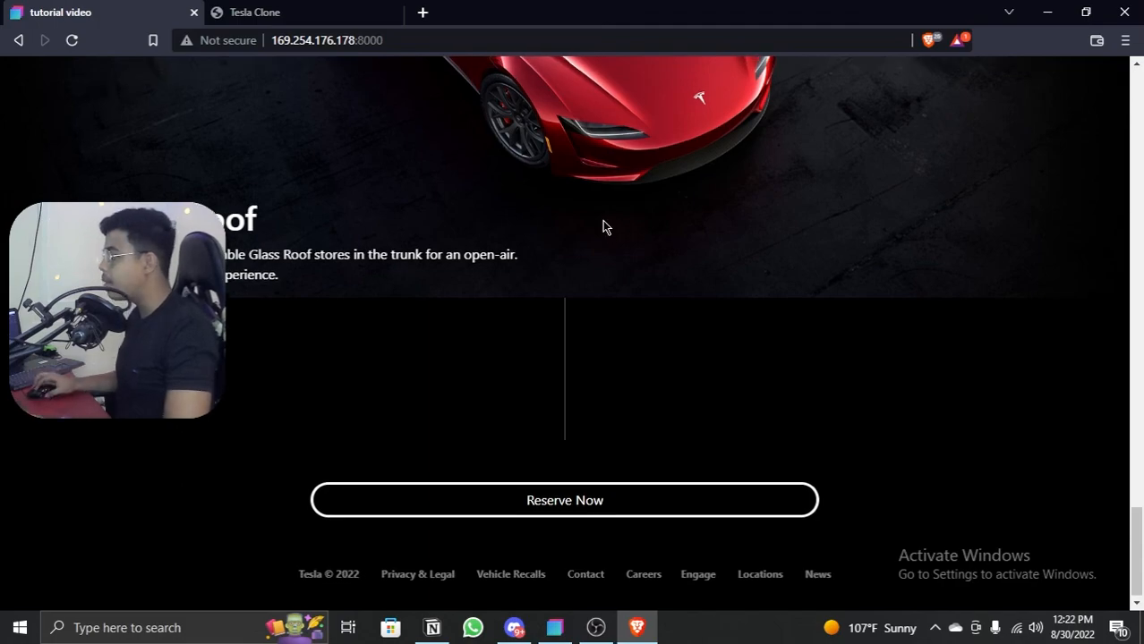
scroll(590, 222, up, 20)
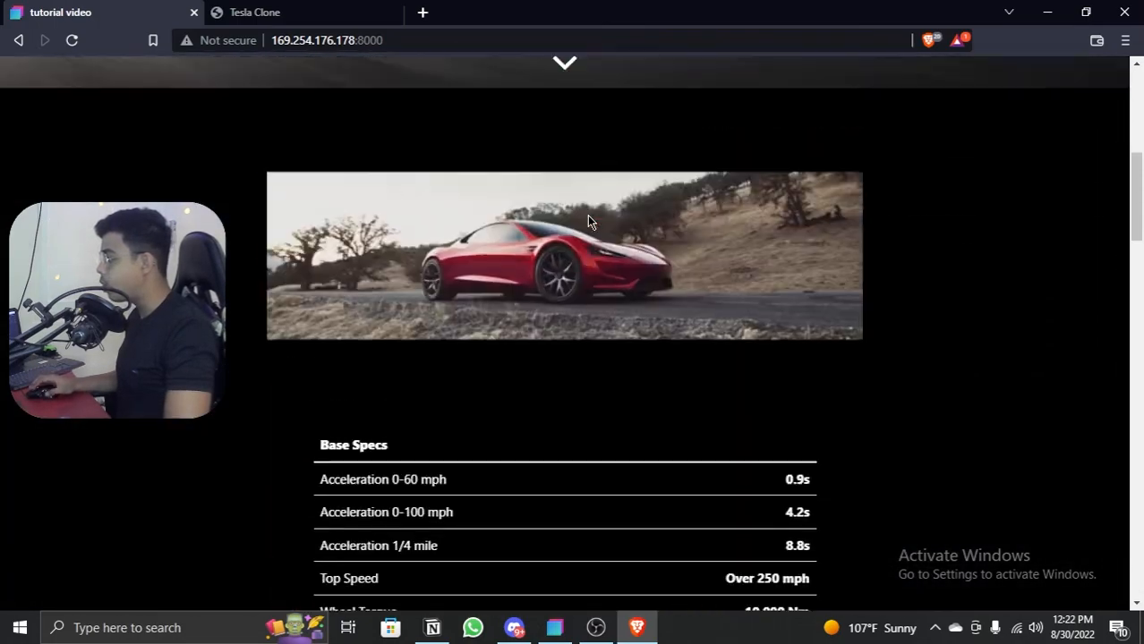
scroll(587, 215, up, 10)
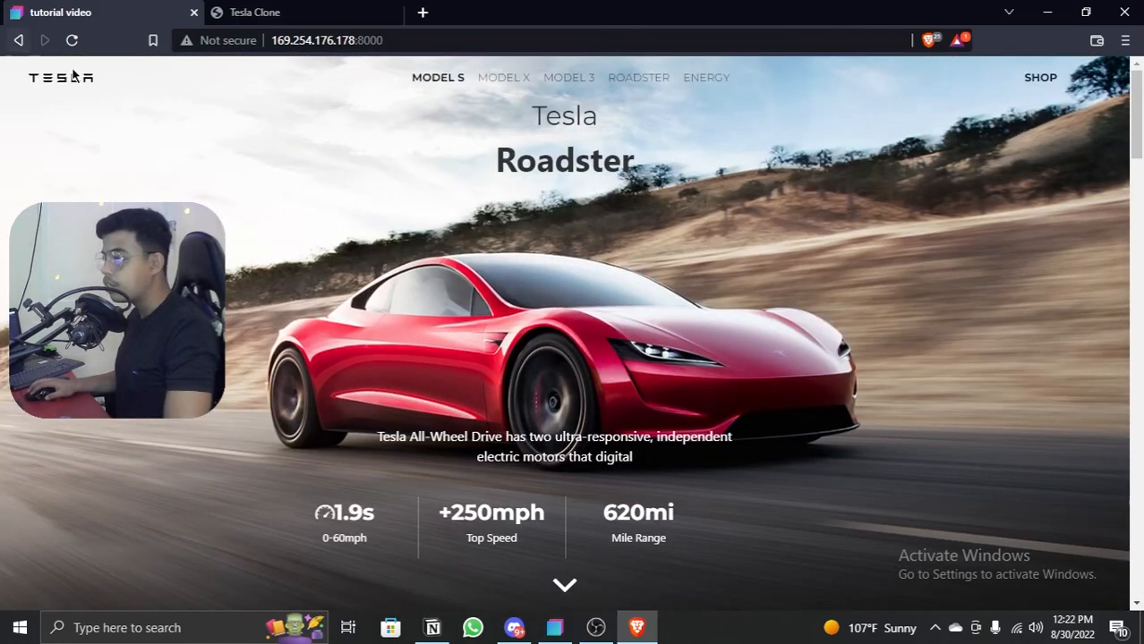
Step: Reload the preview to recheck the fade-up animations through the whole page, and return to Bootstrap Studio
key(F5)
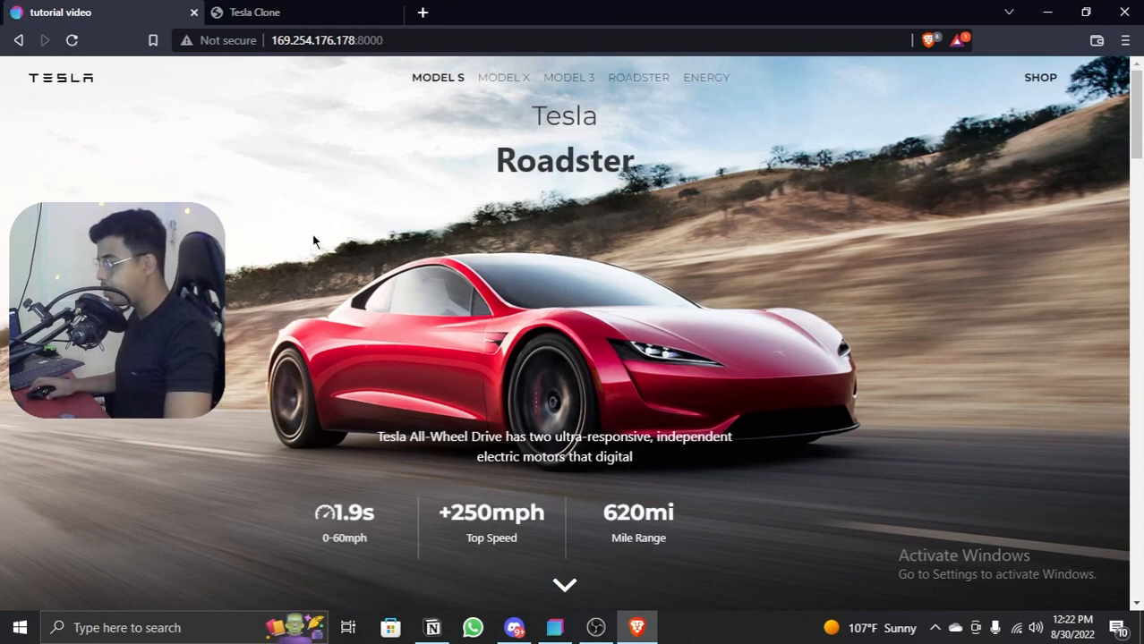
scroll(313, 237, down, 3)
scroll(312, 240, down, 10)
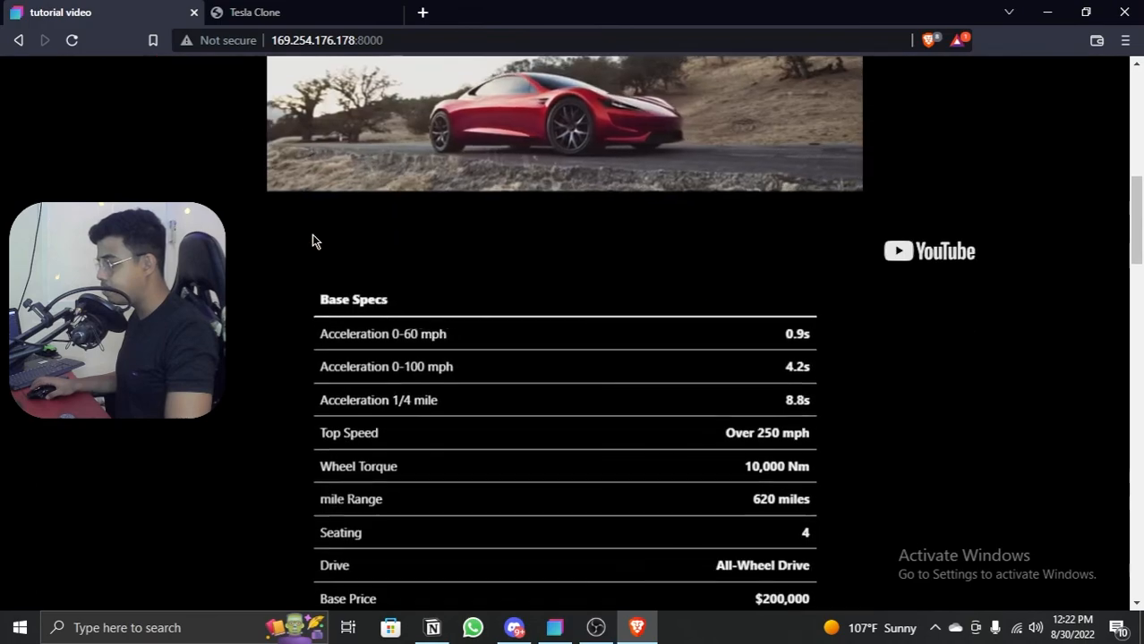
scroll(313, 240, down, 10)
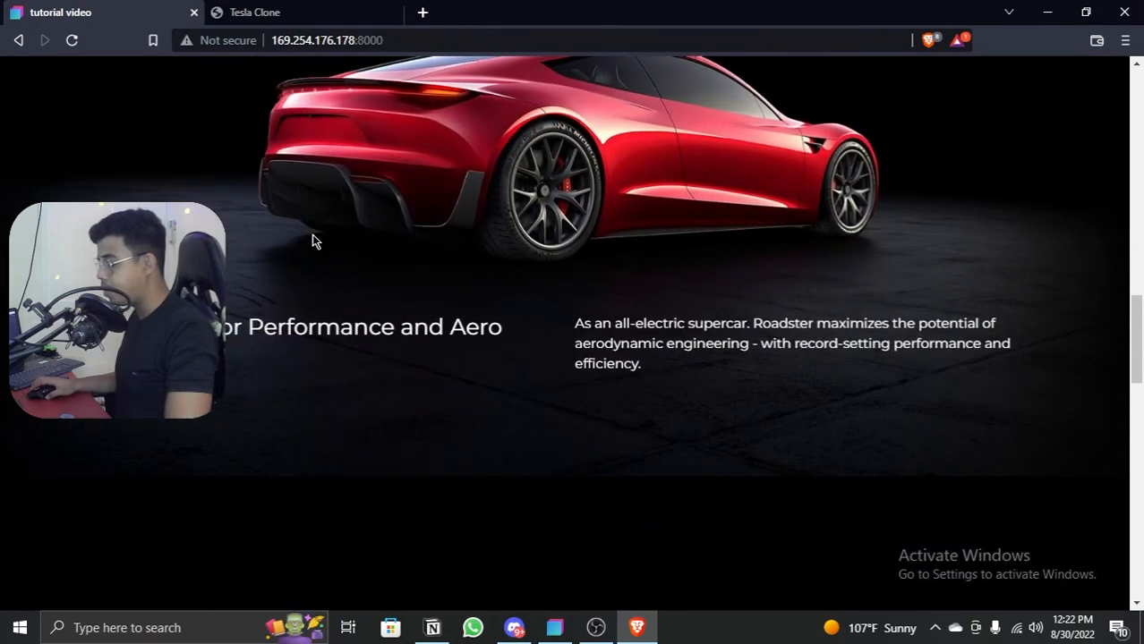
scroll(311, 240, down, 10)
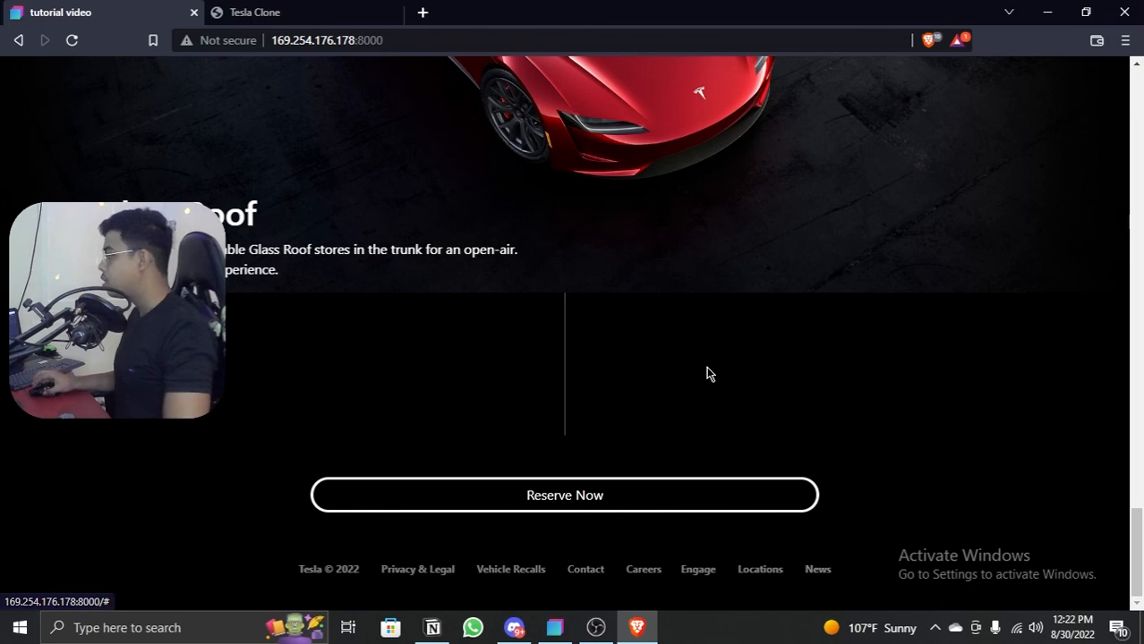
scroll(706, 373, up, 5)
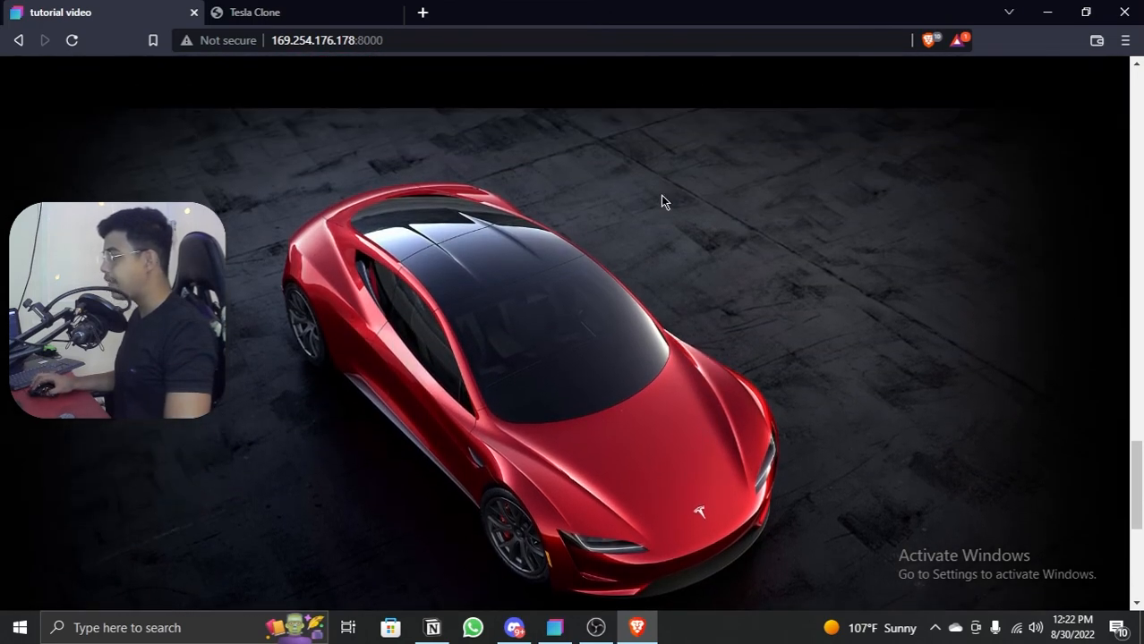
scroll(711, 125, up, 2)
click(1046, 12)
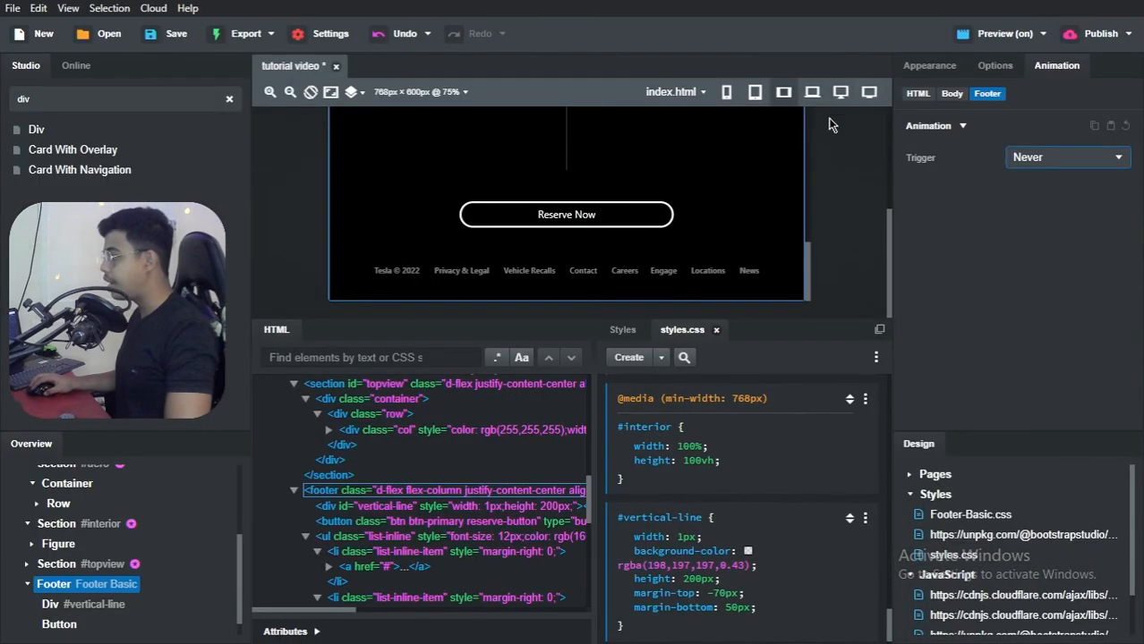
scroll(792, 192, up, 15)
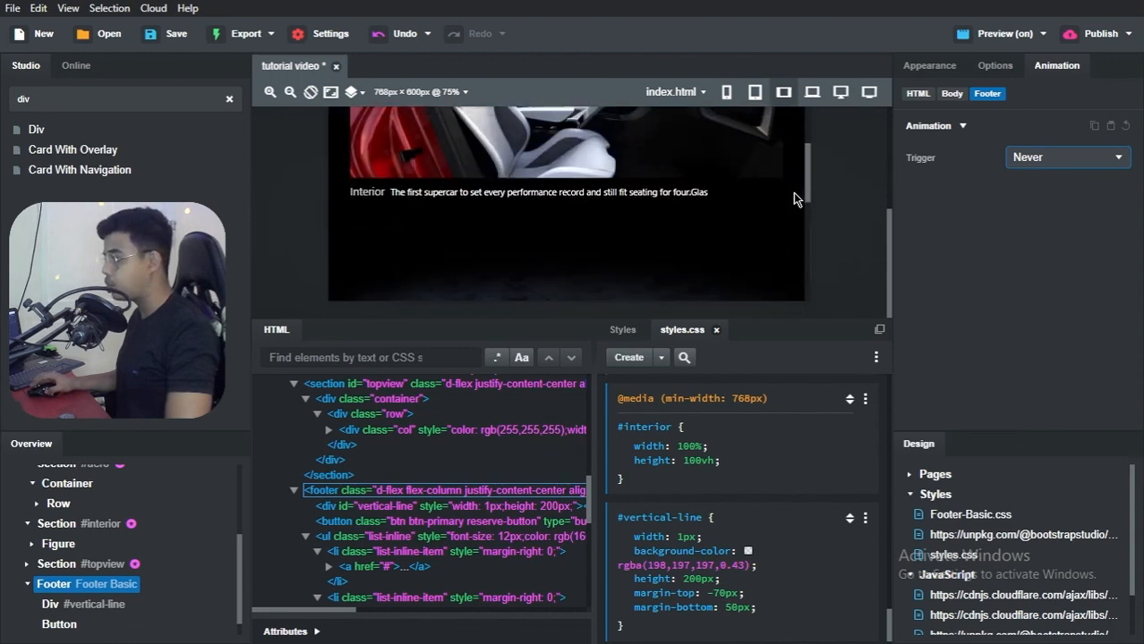
scroll(793, 193, up, 12)
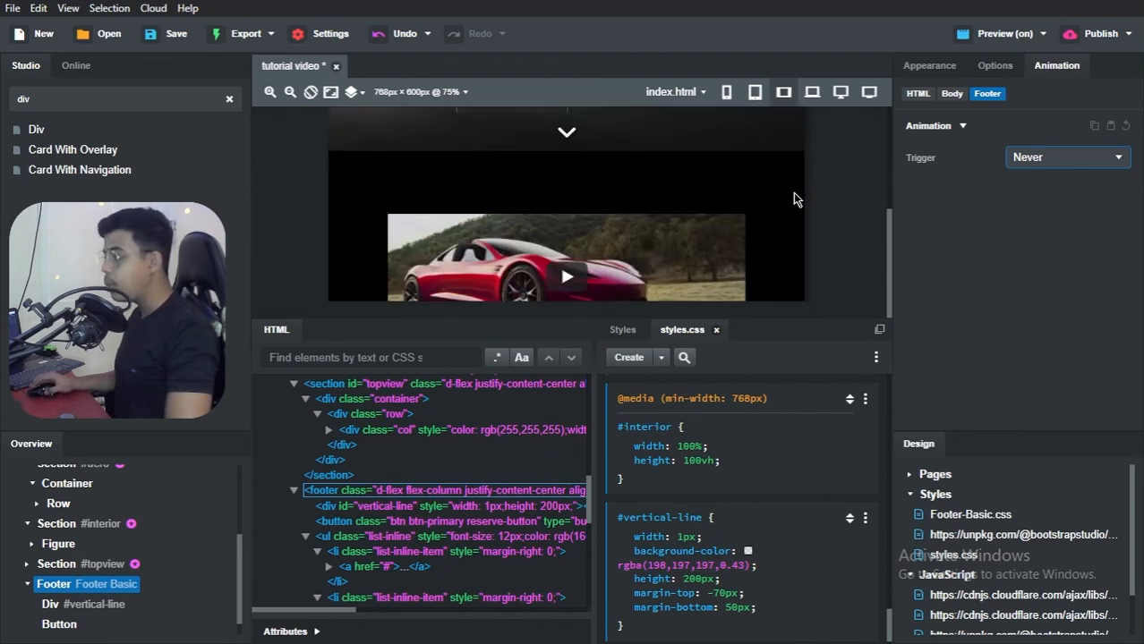
scroll(838, 180, up, 5)
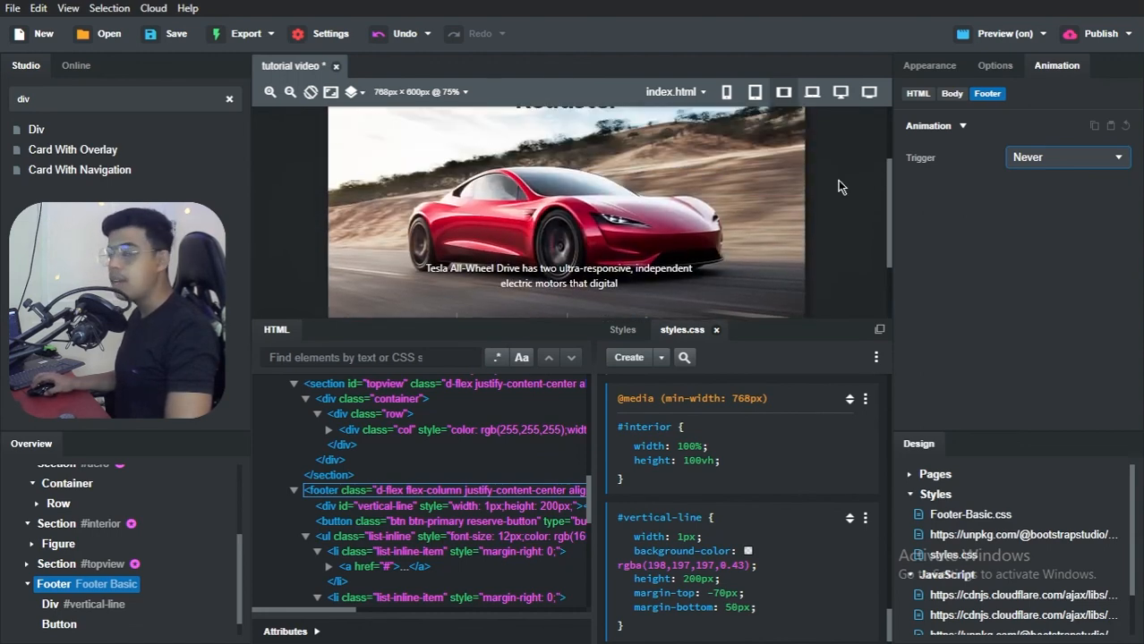